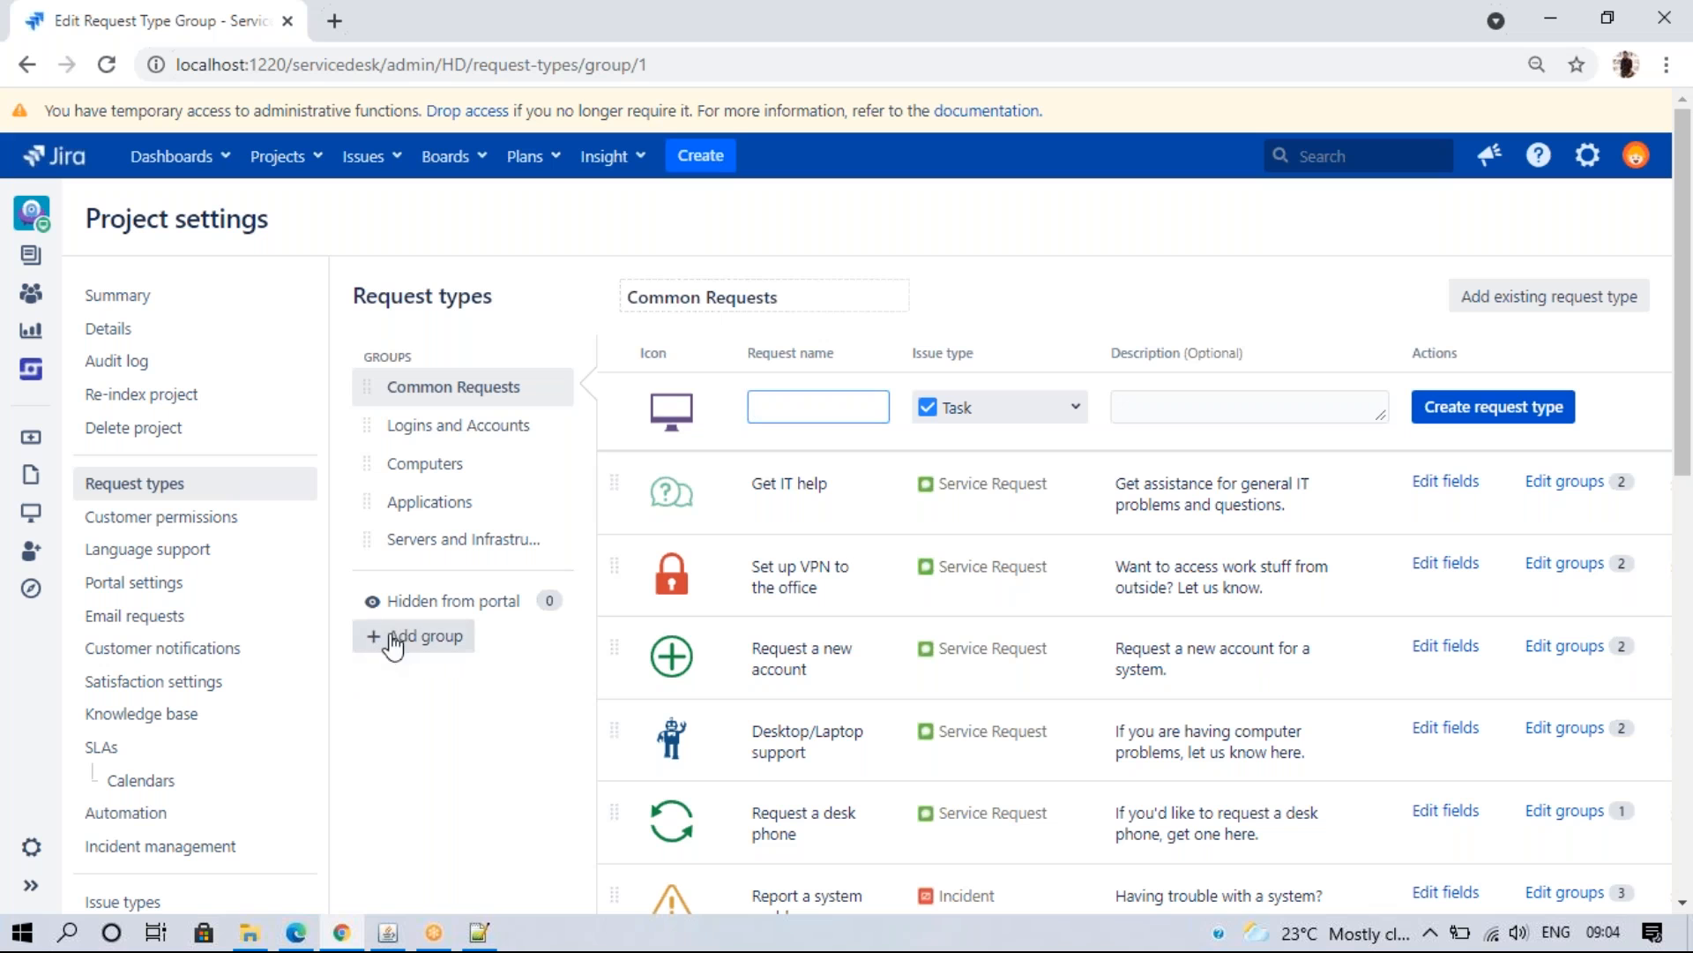
- Expand the HelpDesk project sidebar and scroll through its navigation
click(416, 767)
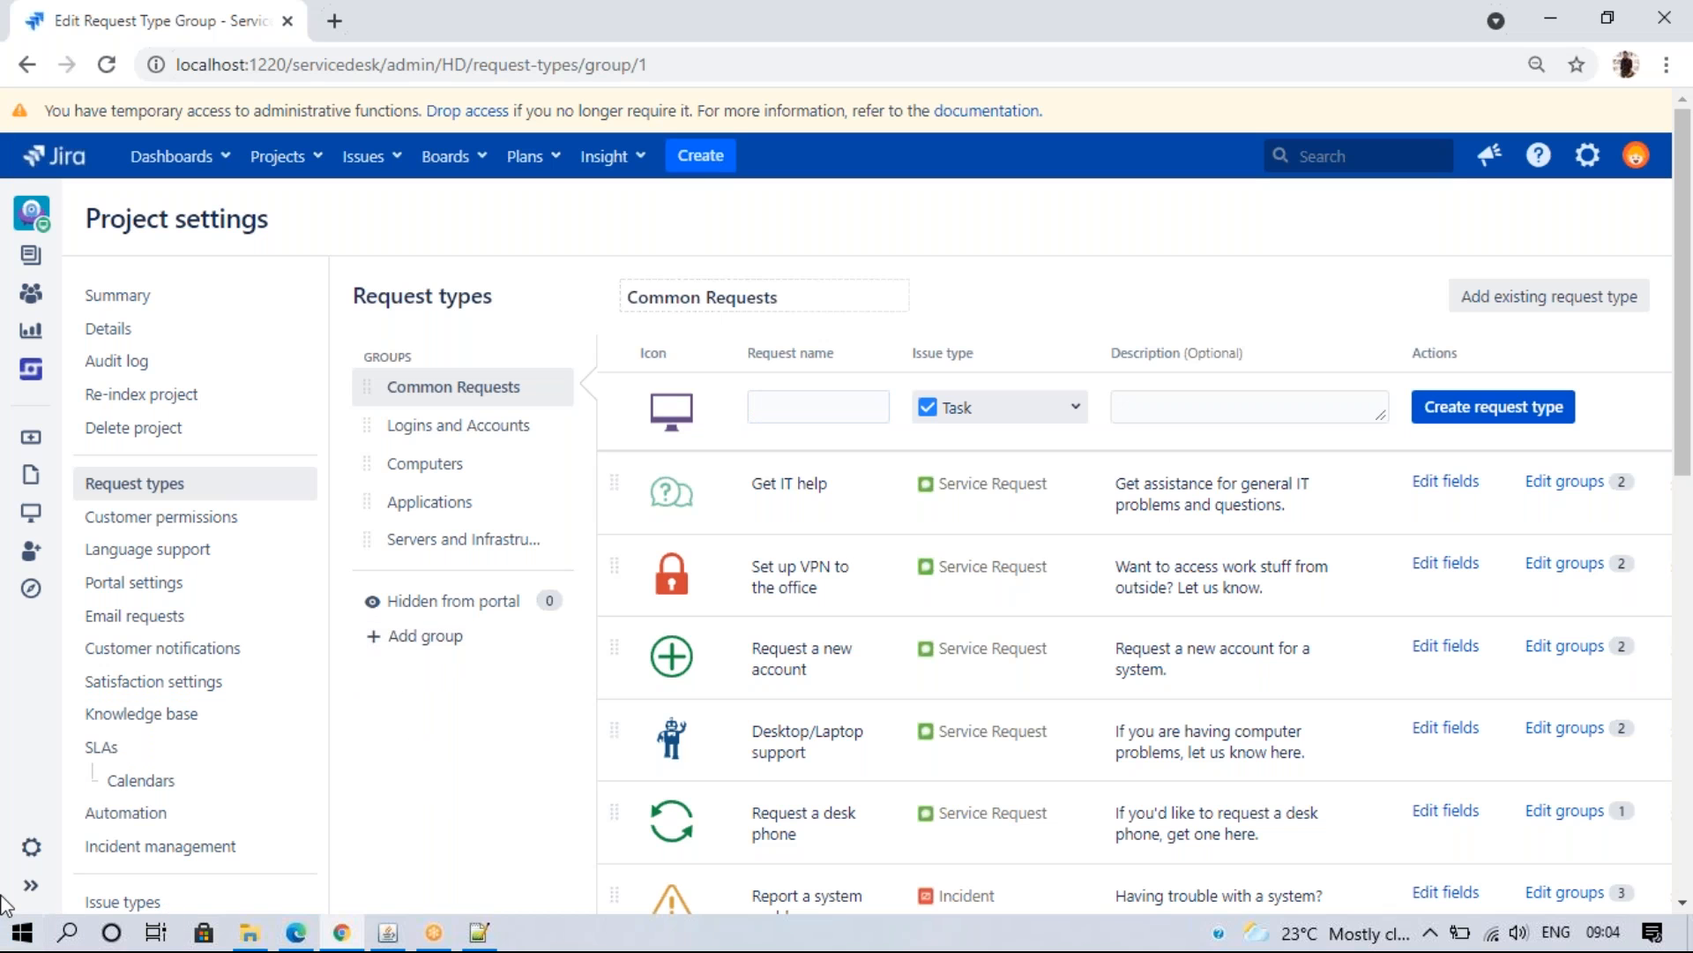
click(31, 885)
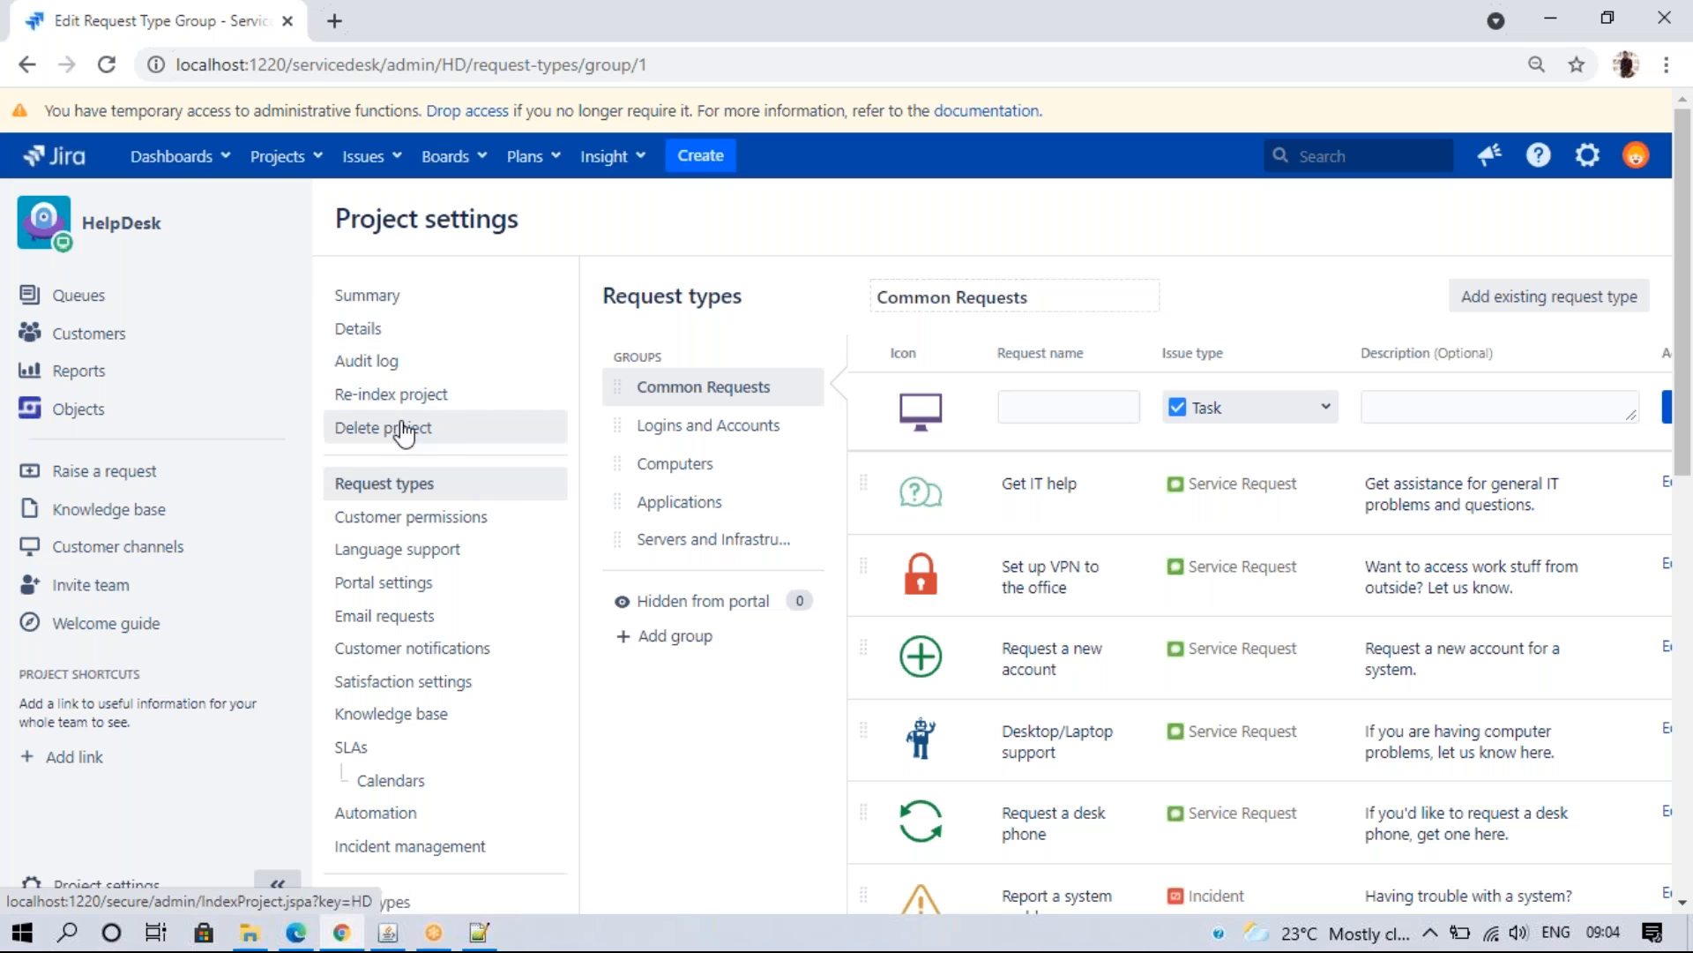
drag(1684, 472, 1685, 600)
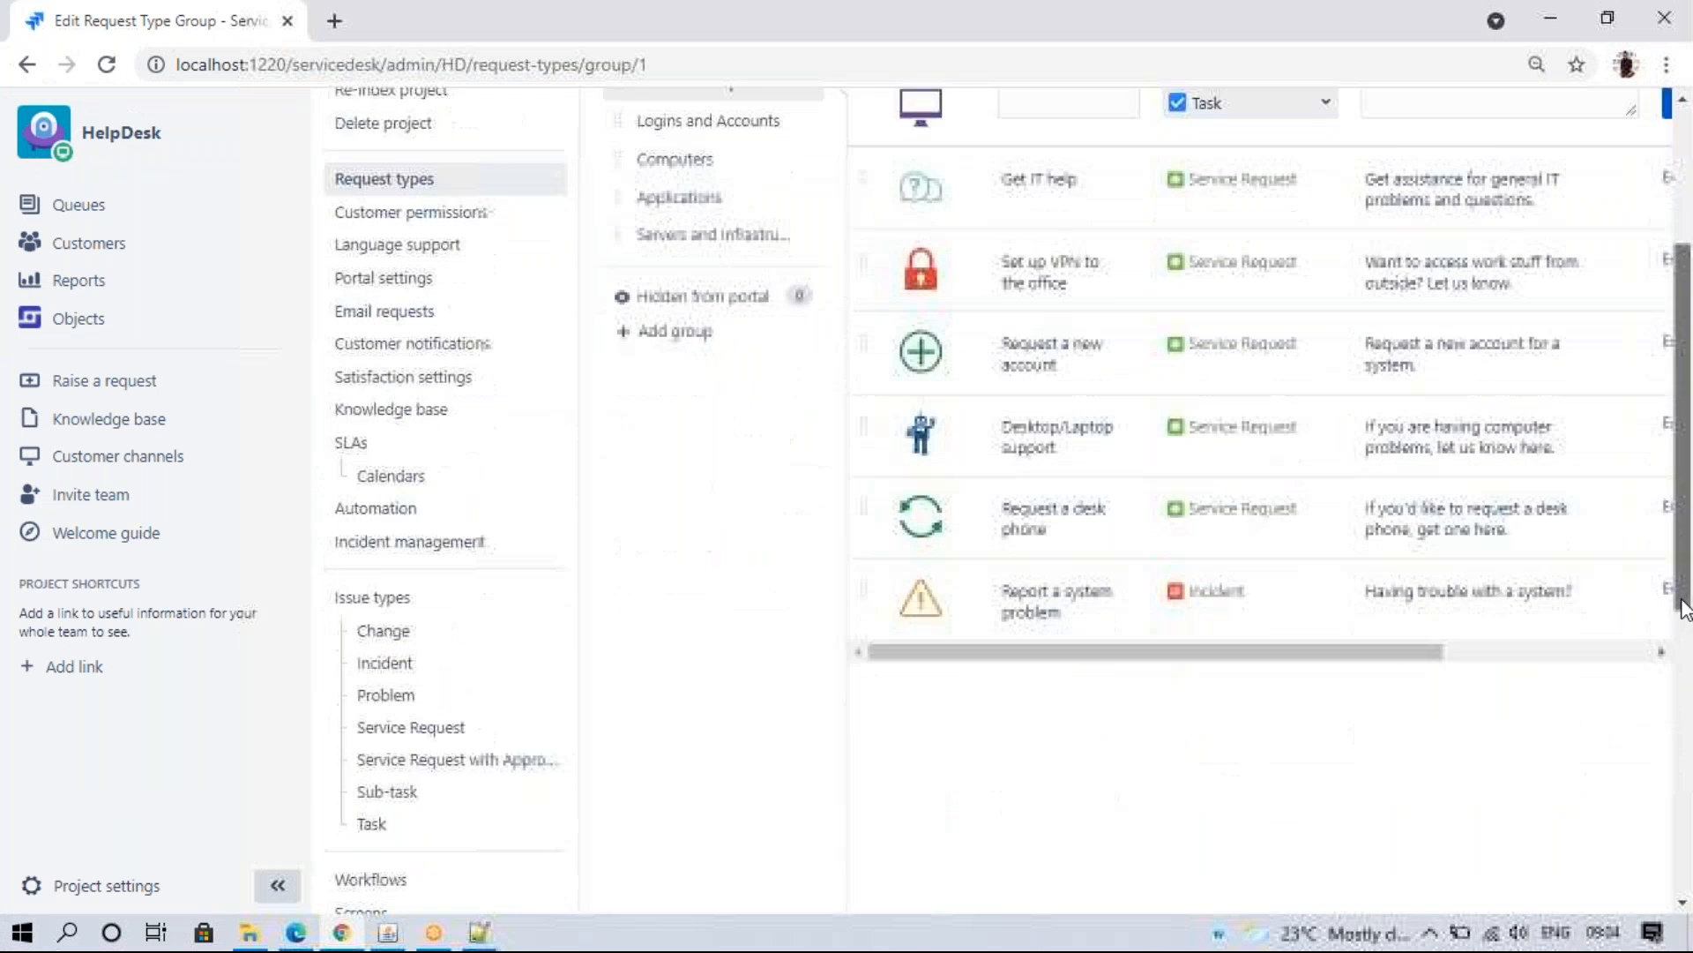
drag(1680, 596, 1680, 462)
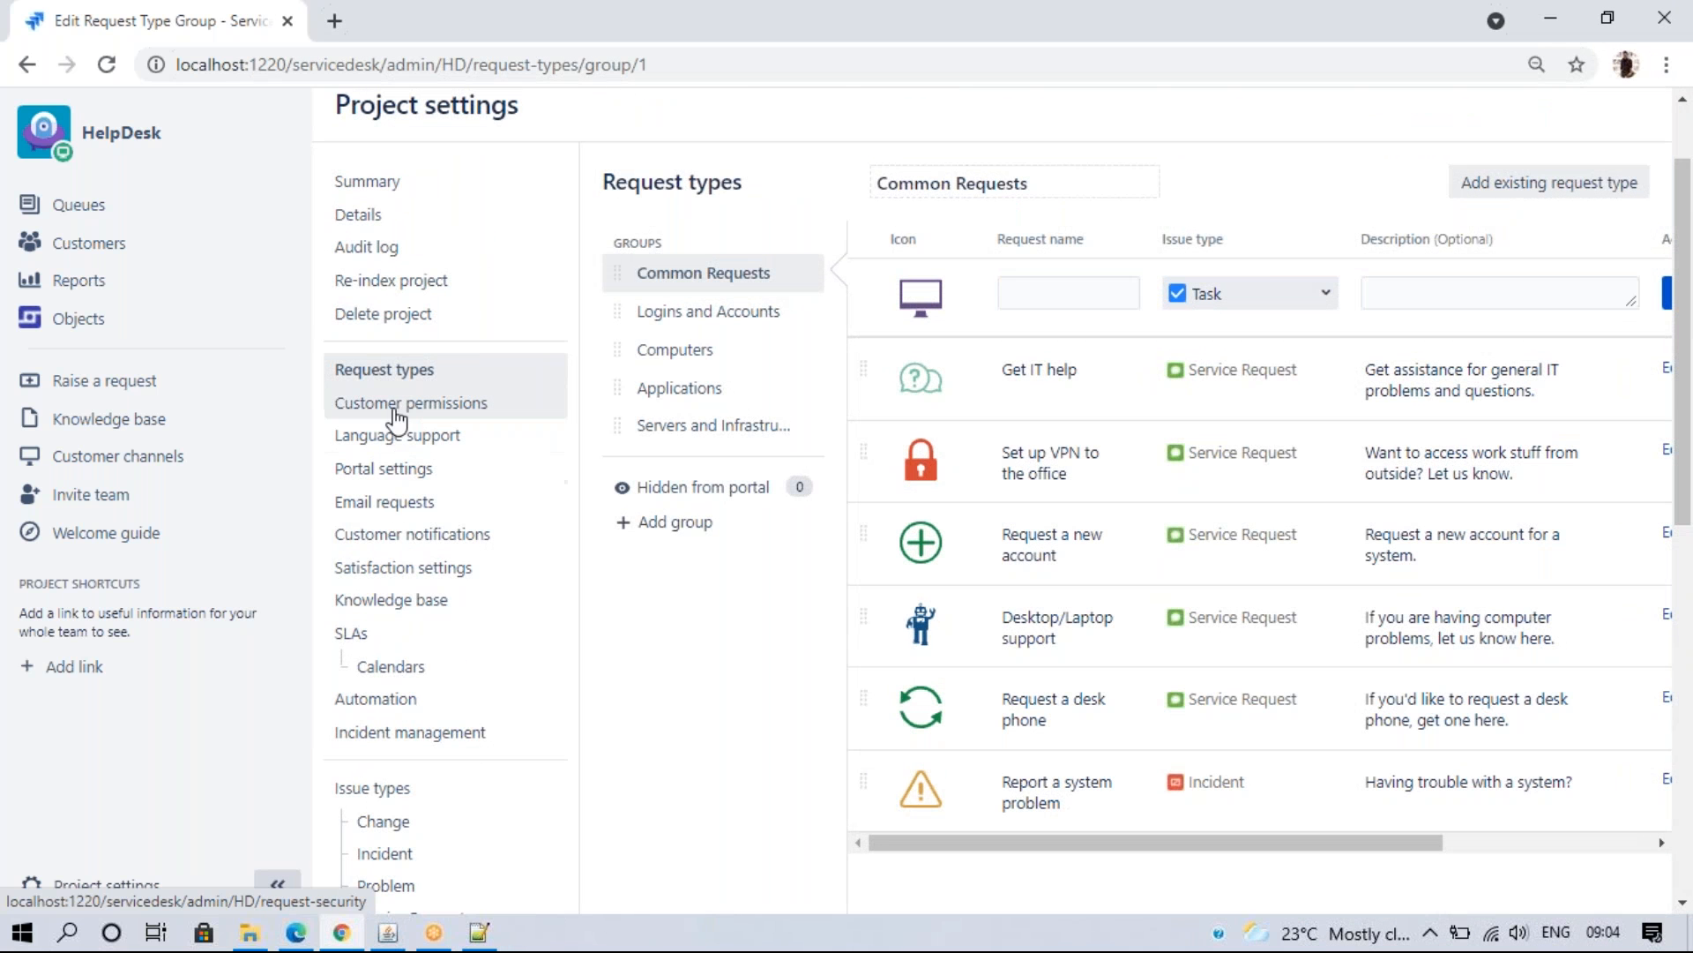
- Return to the Common Requests Request types page and dismiss the dangerous extension notice
click(431, 603)
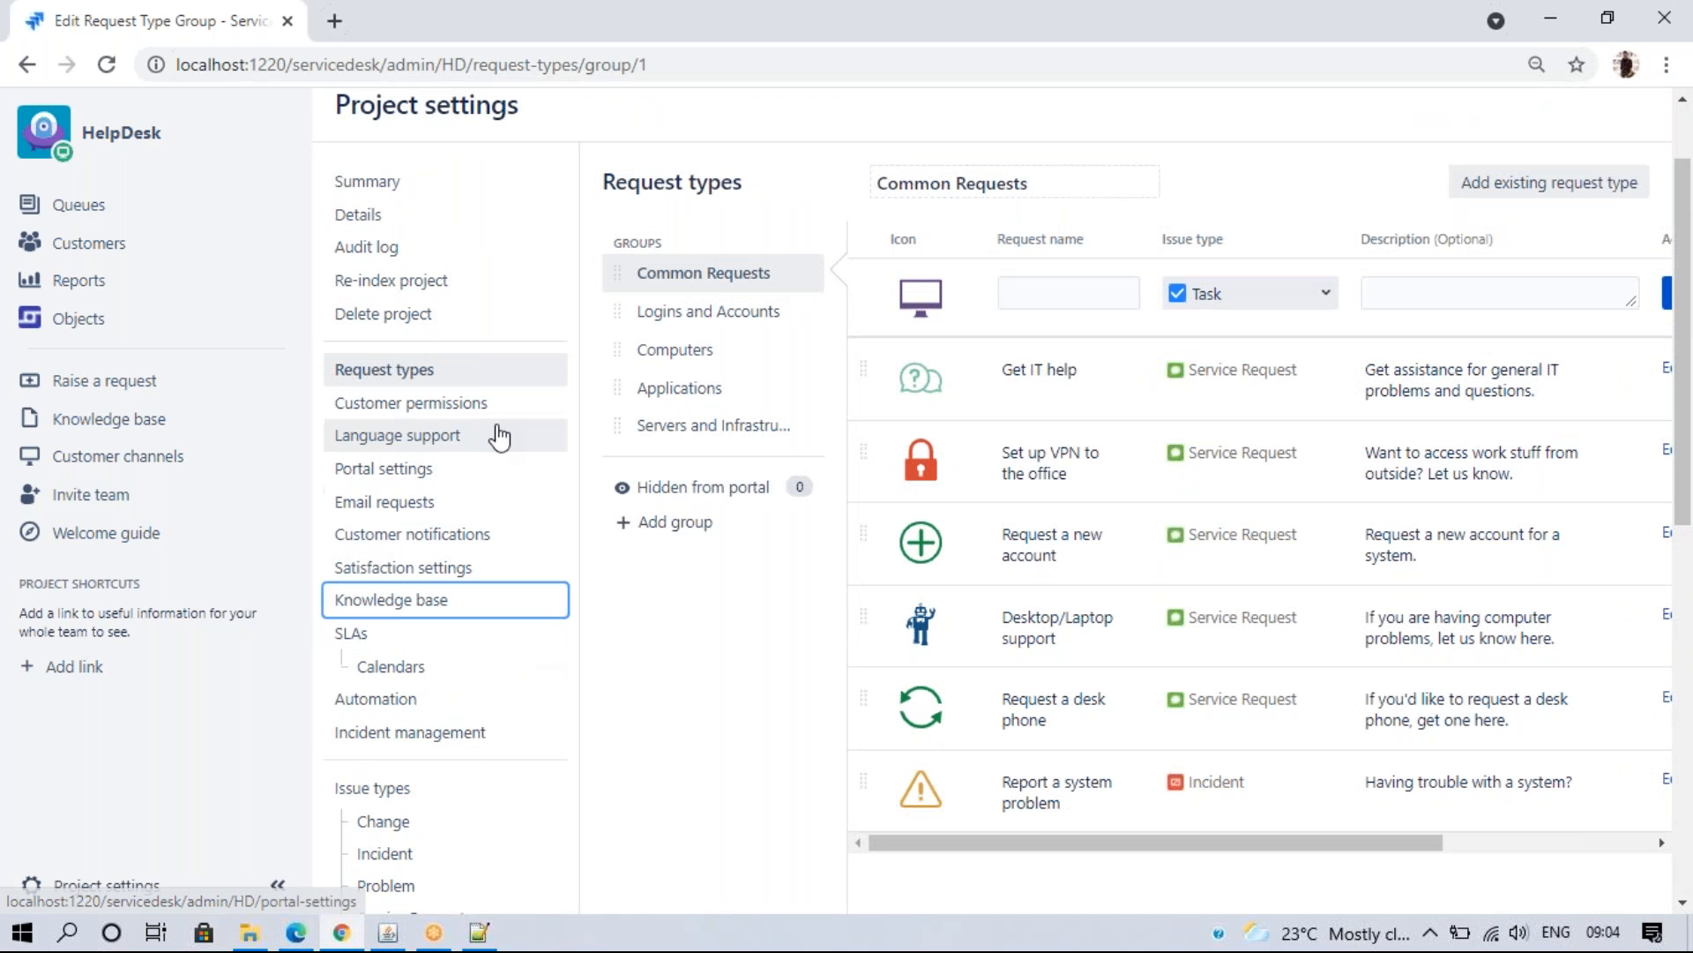
click(384, 368)
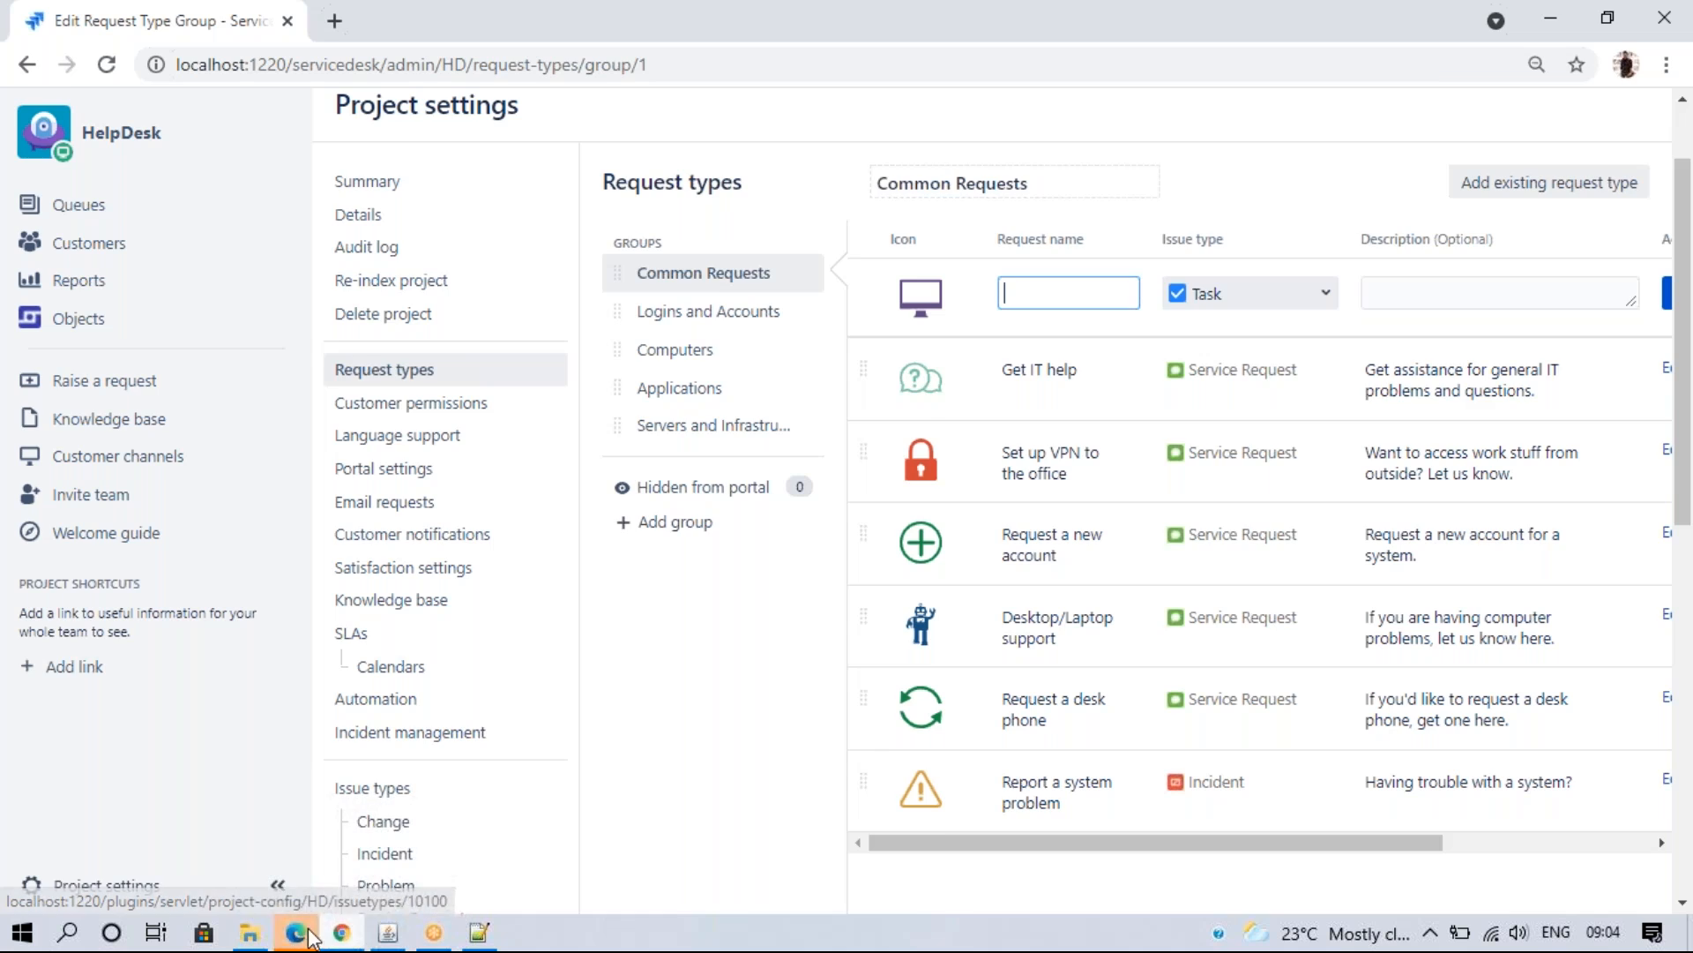
click(309, 926)
click(1632, 189)
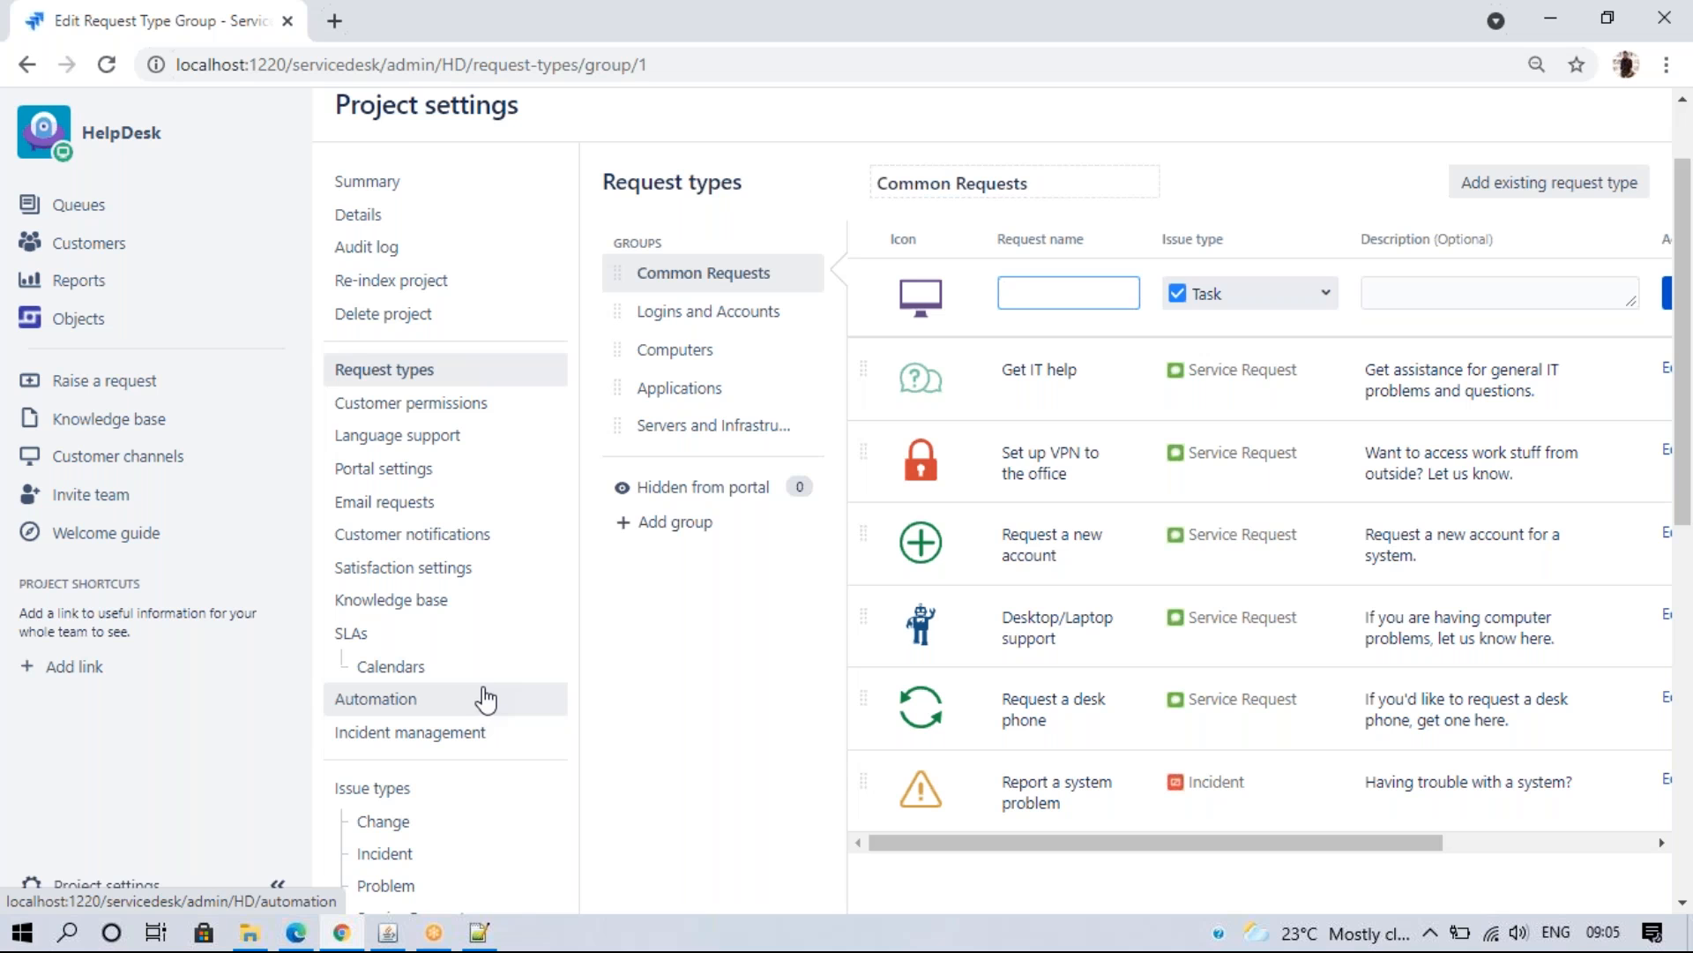
click(296, 933)
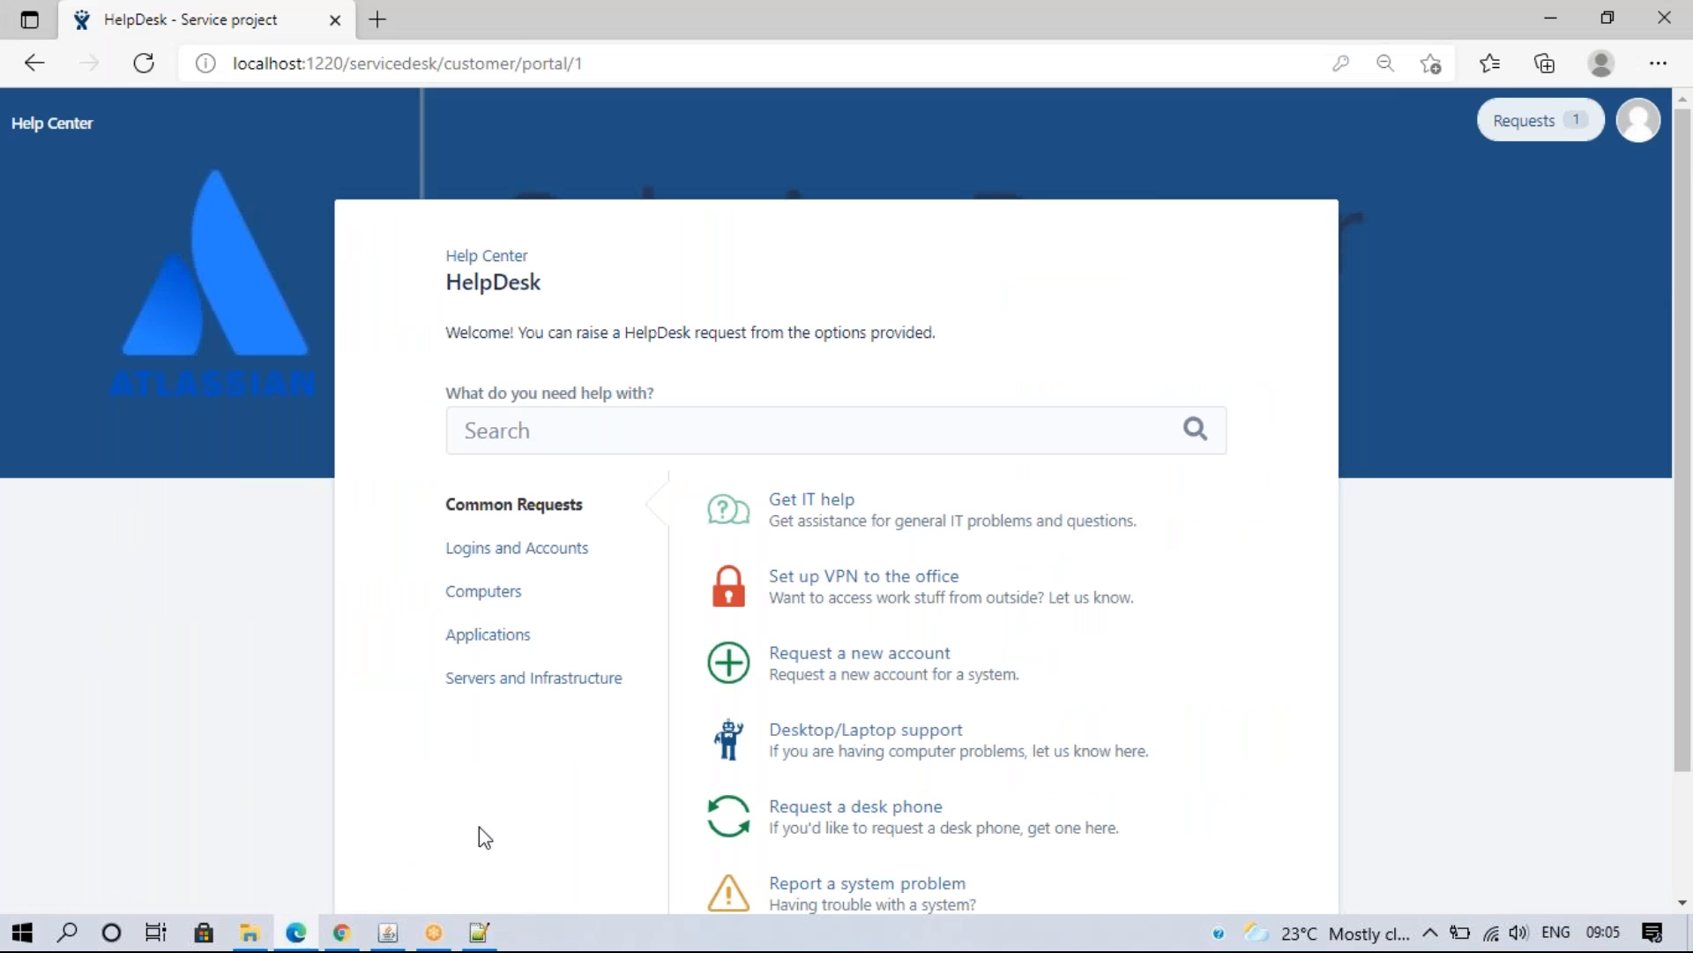
click(342, 933)
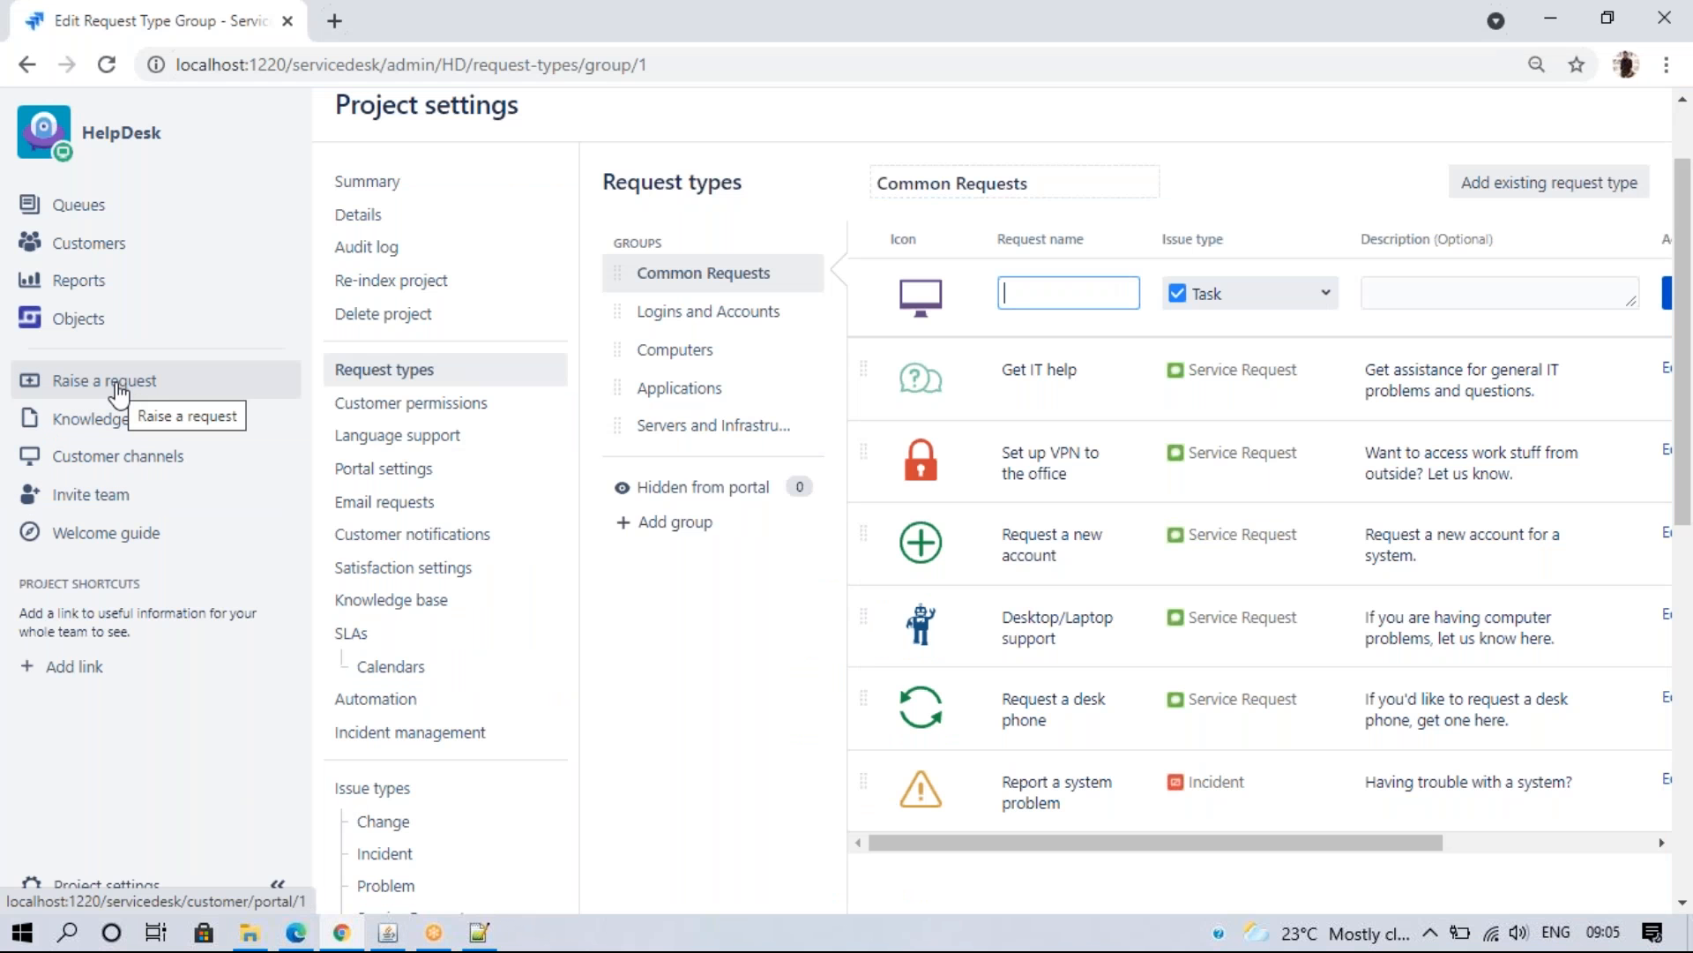
click(131, 388)
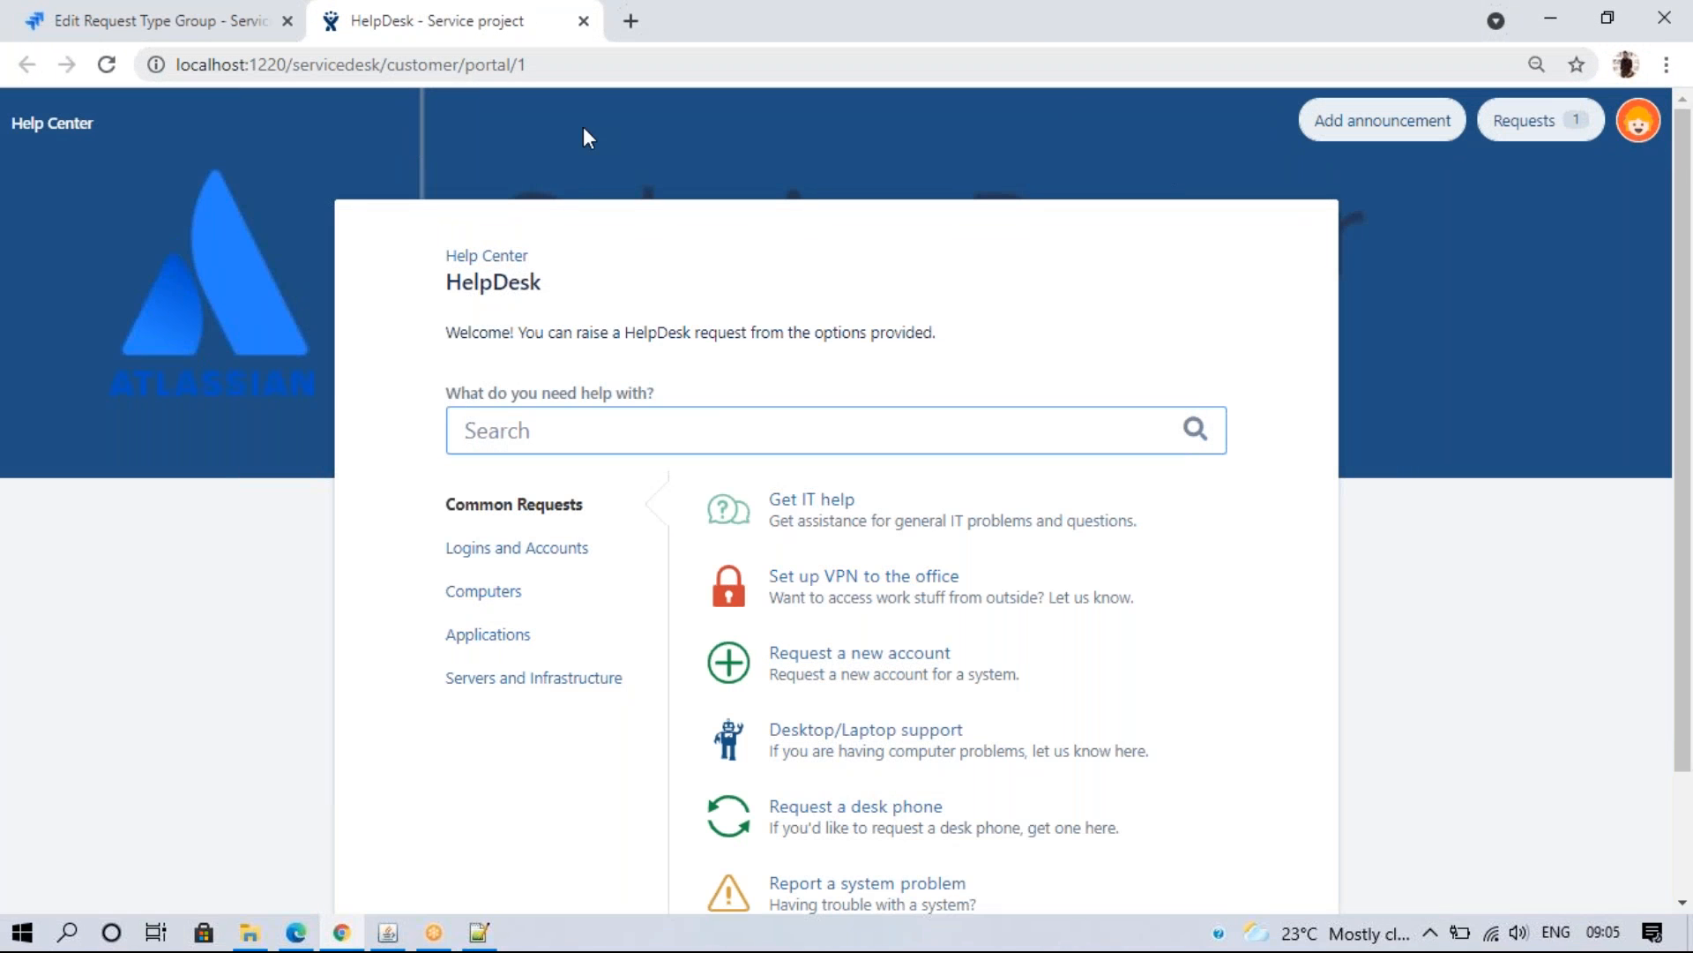
click(552, 66)
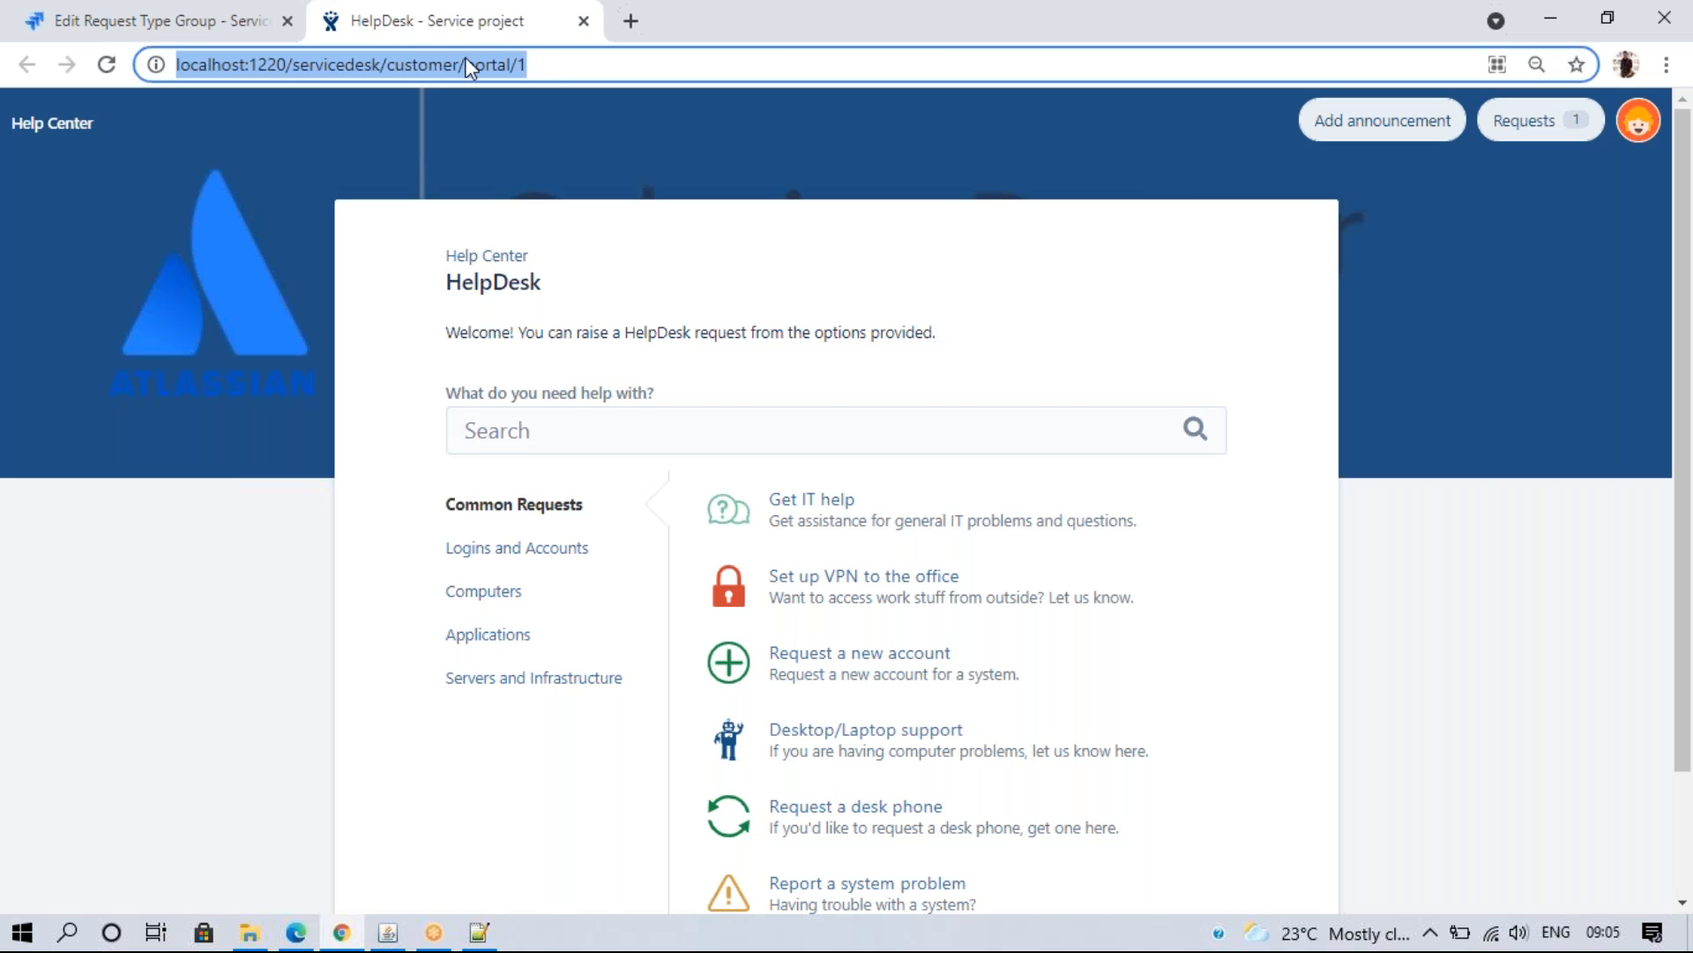
click(249, 13)
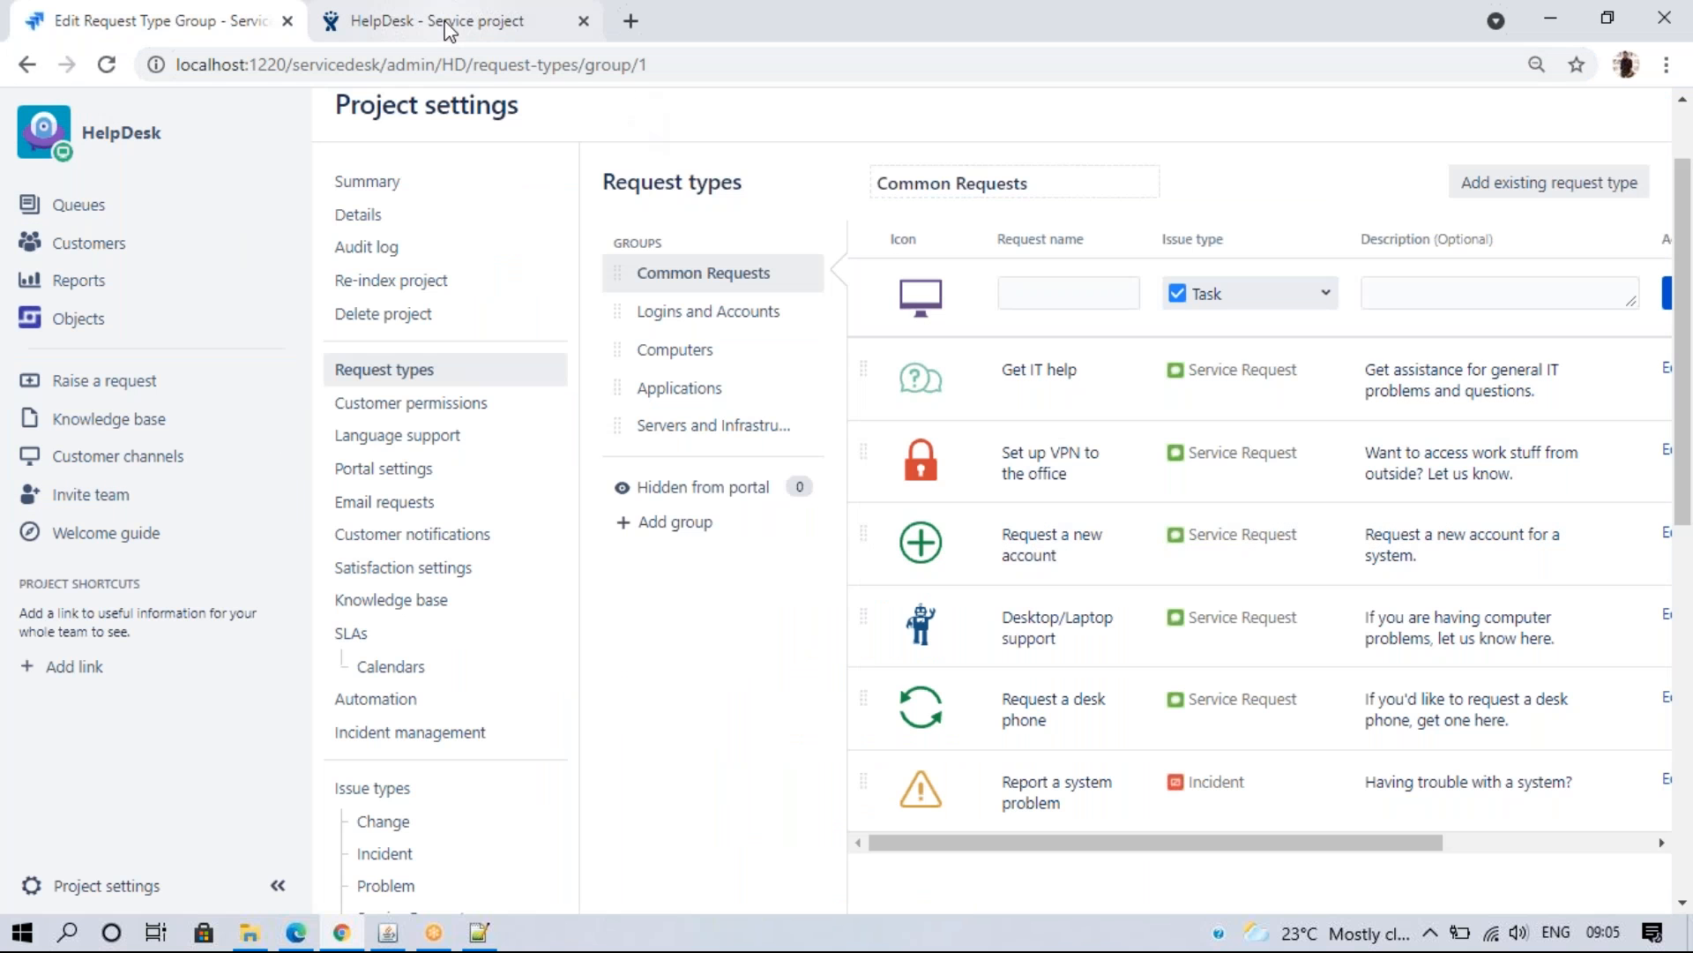
click(114, 393)
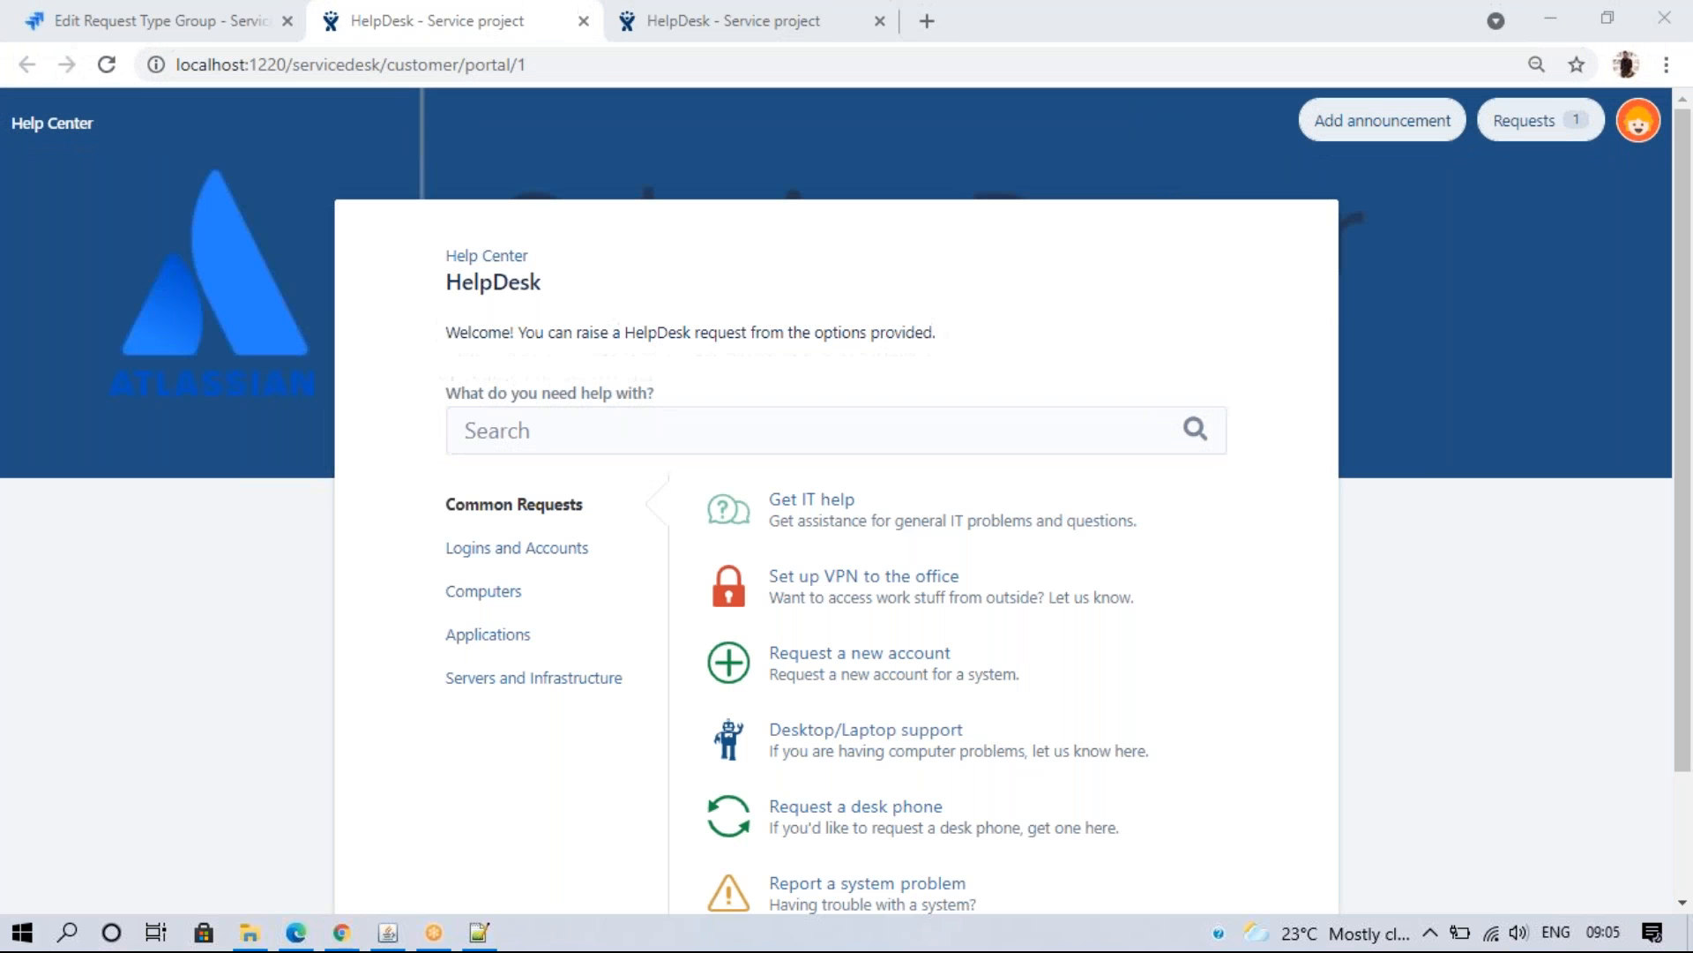
click(1609, 23)
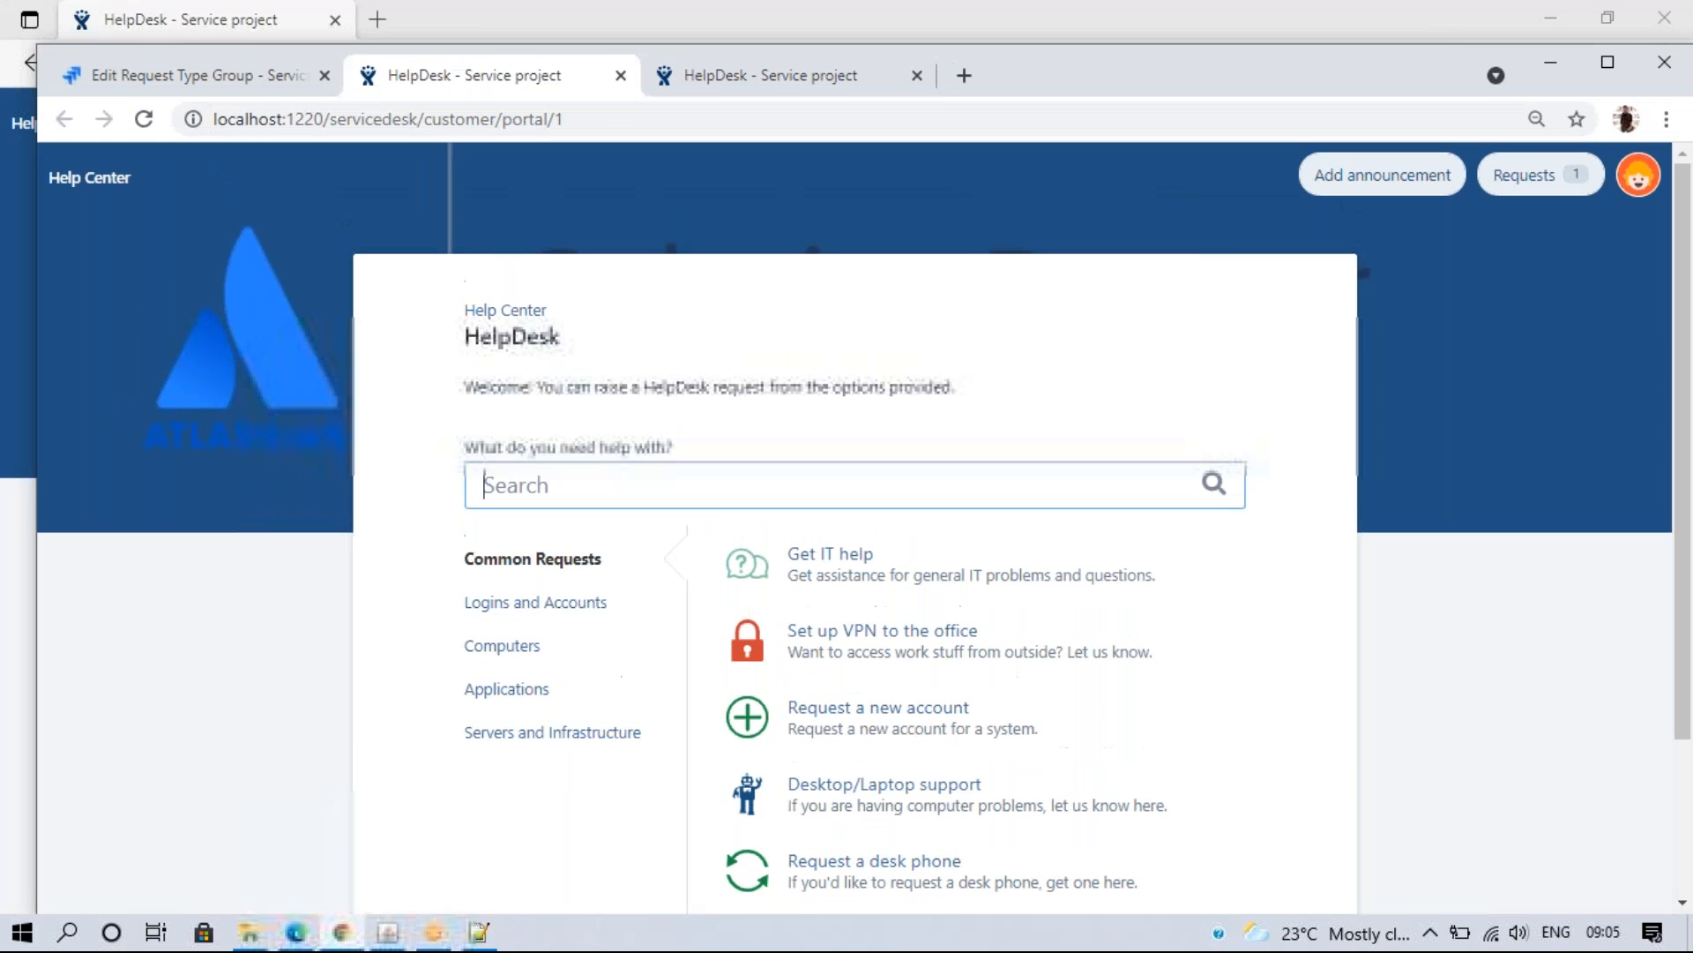
click(618, 76)
click(580, 76)
click(622, 76)
click(1612, 65)
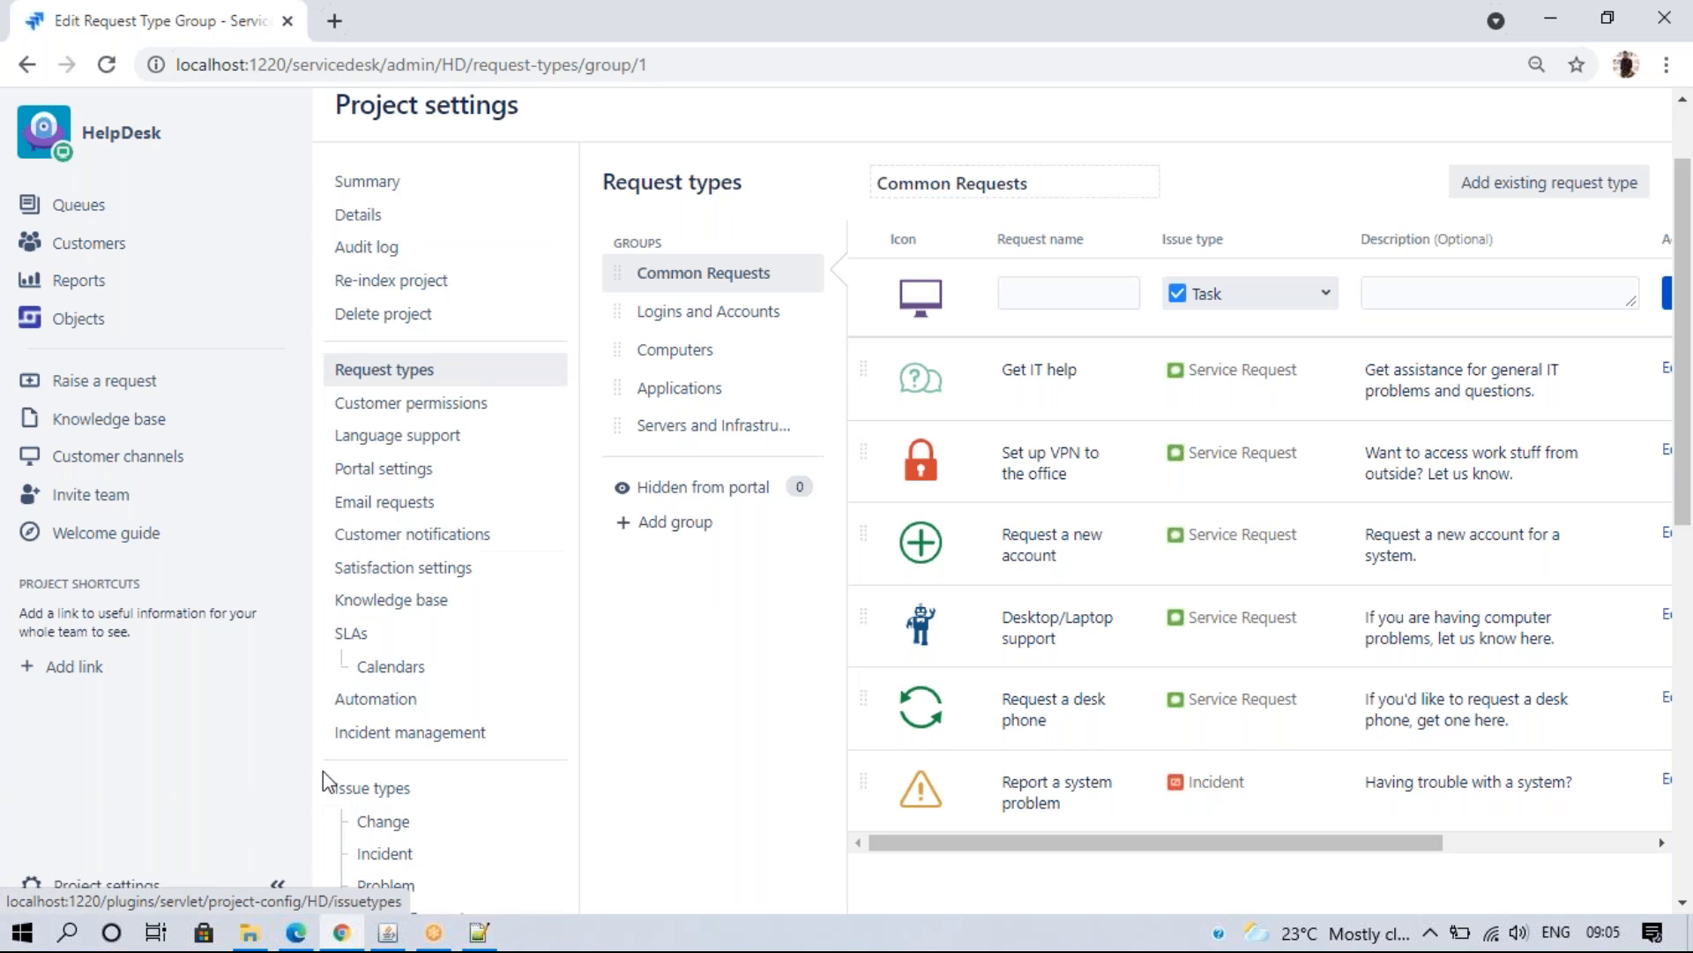
- Visit the project settings Summary, go back to Request types, then bring up Notepad++ change.log
click(415, 182)
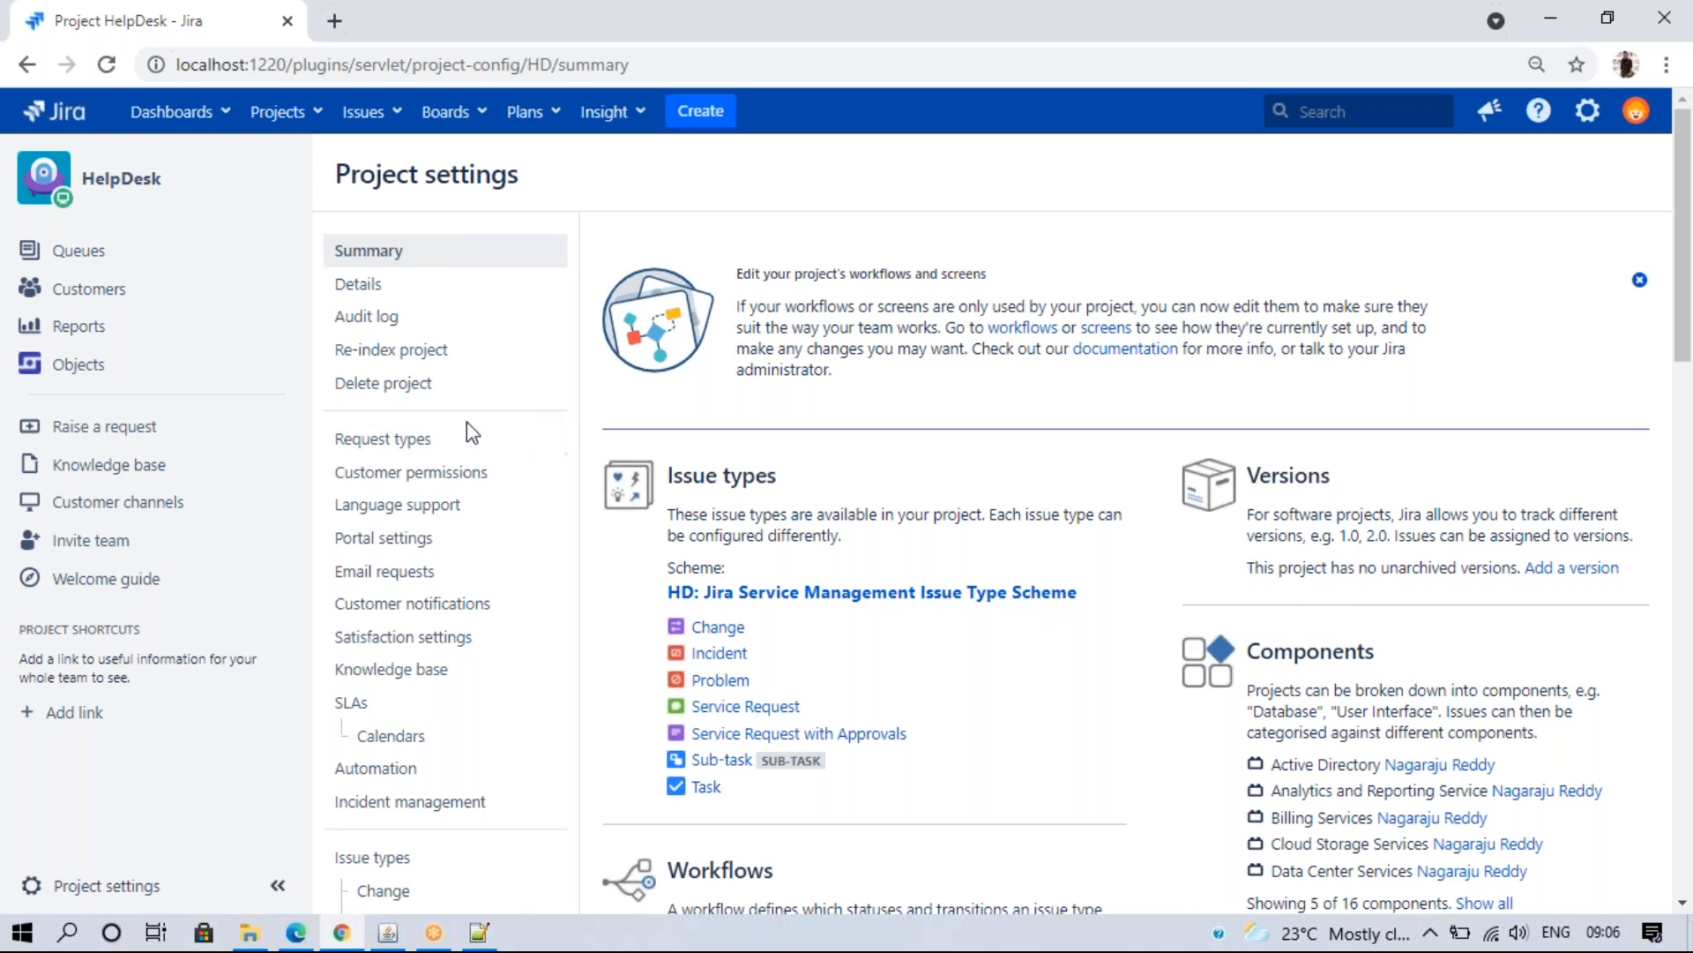
click(427, 444)
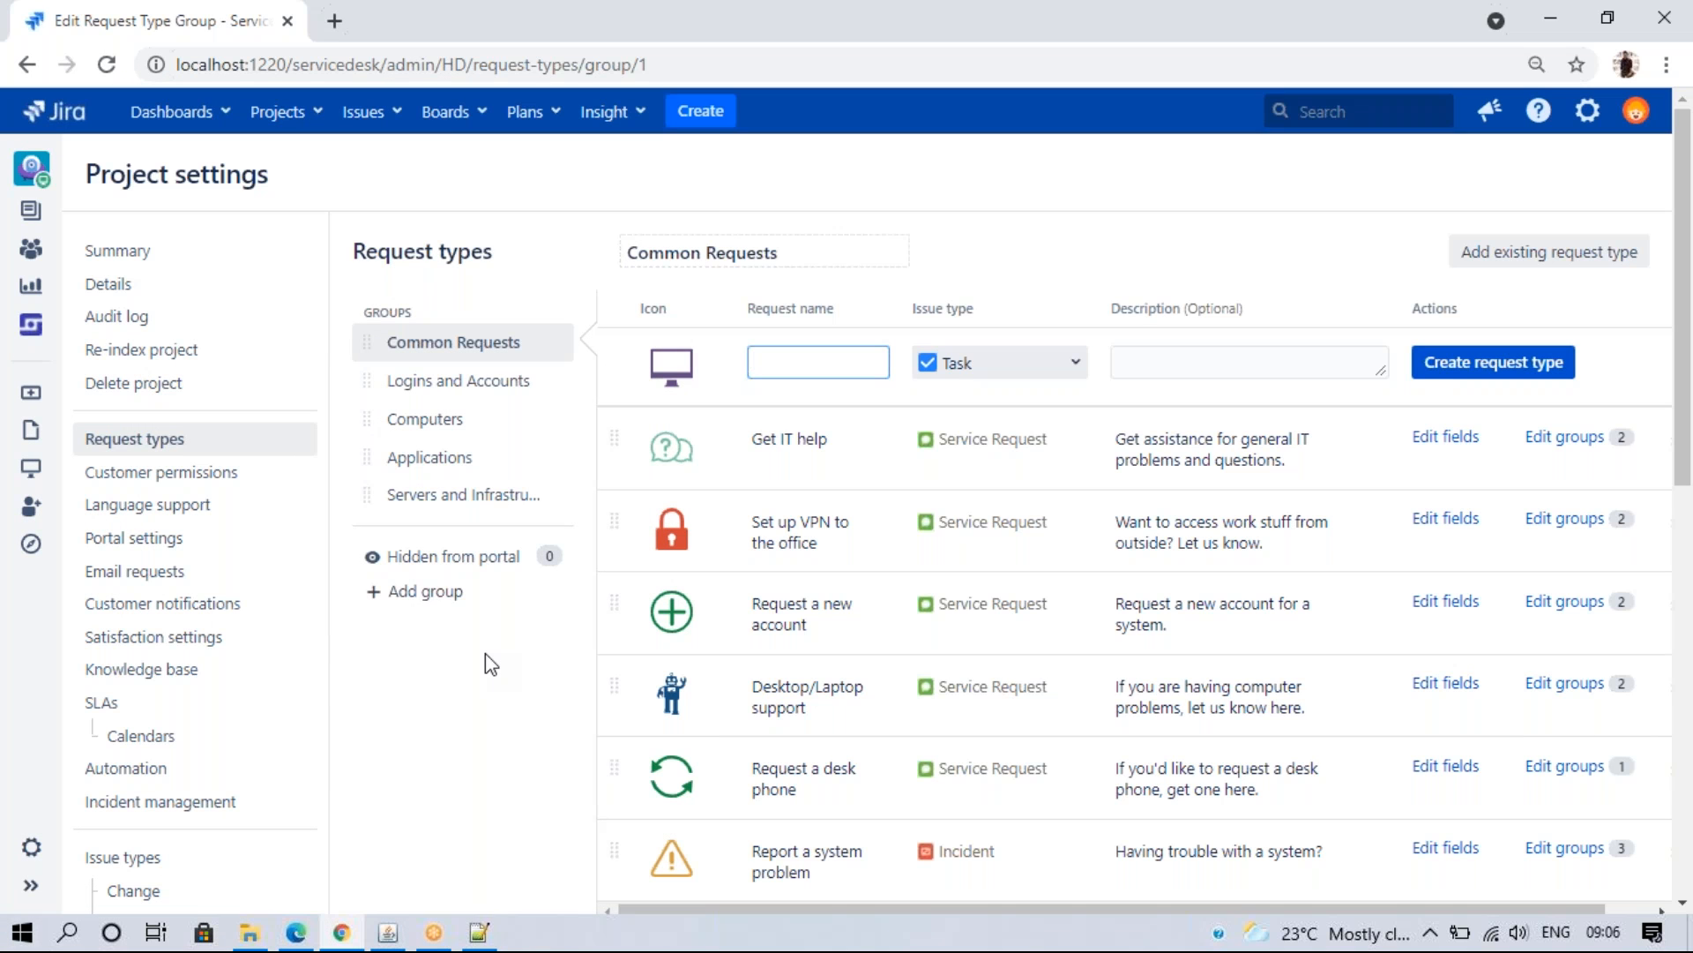
click(479, 932)
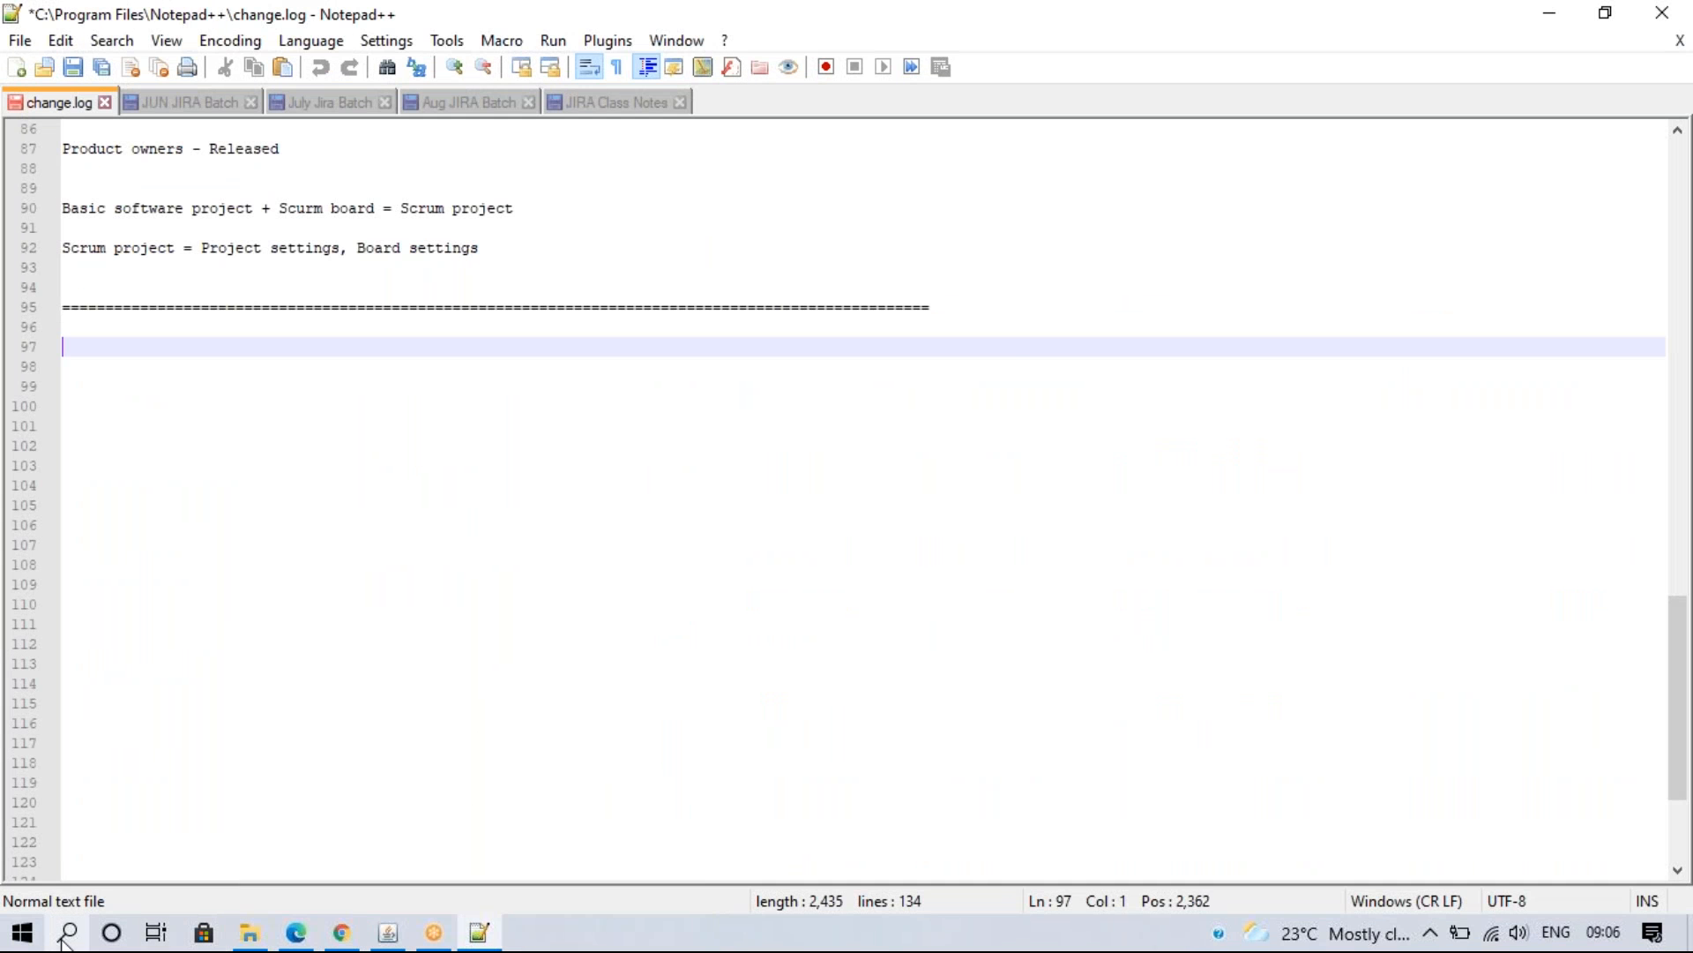
- Search Windows for 'paint' and launch Paint
click(66, 935)
text(paint)
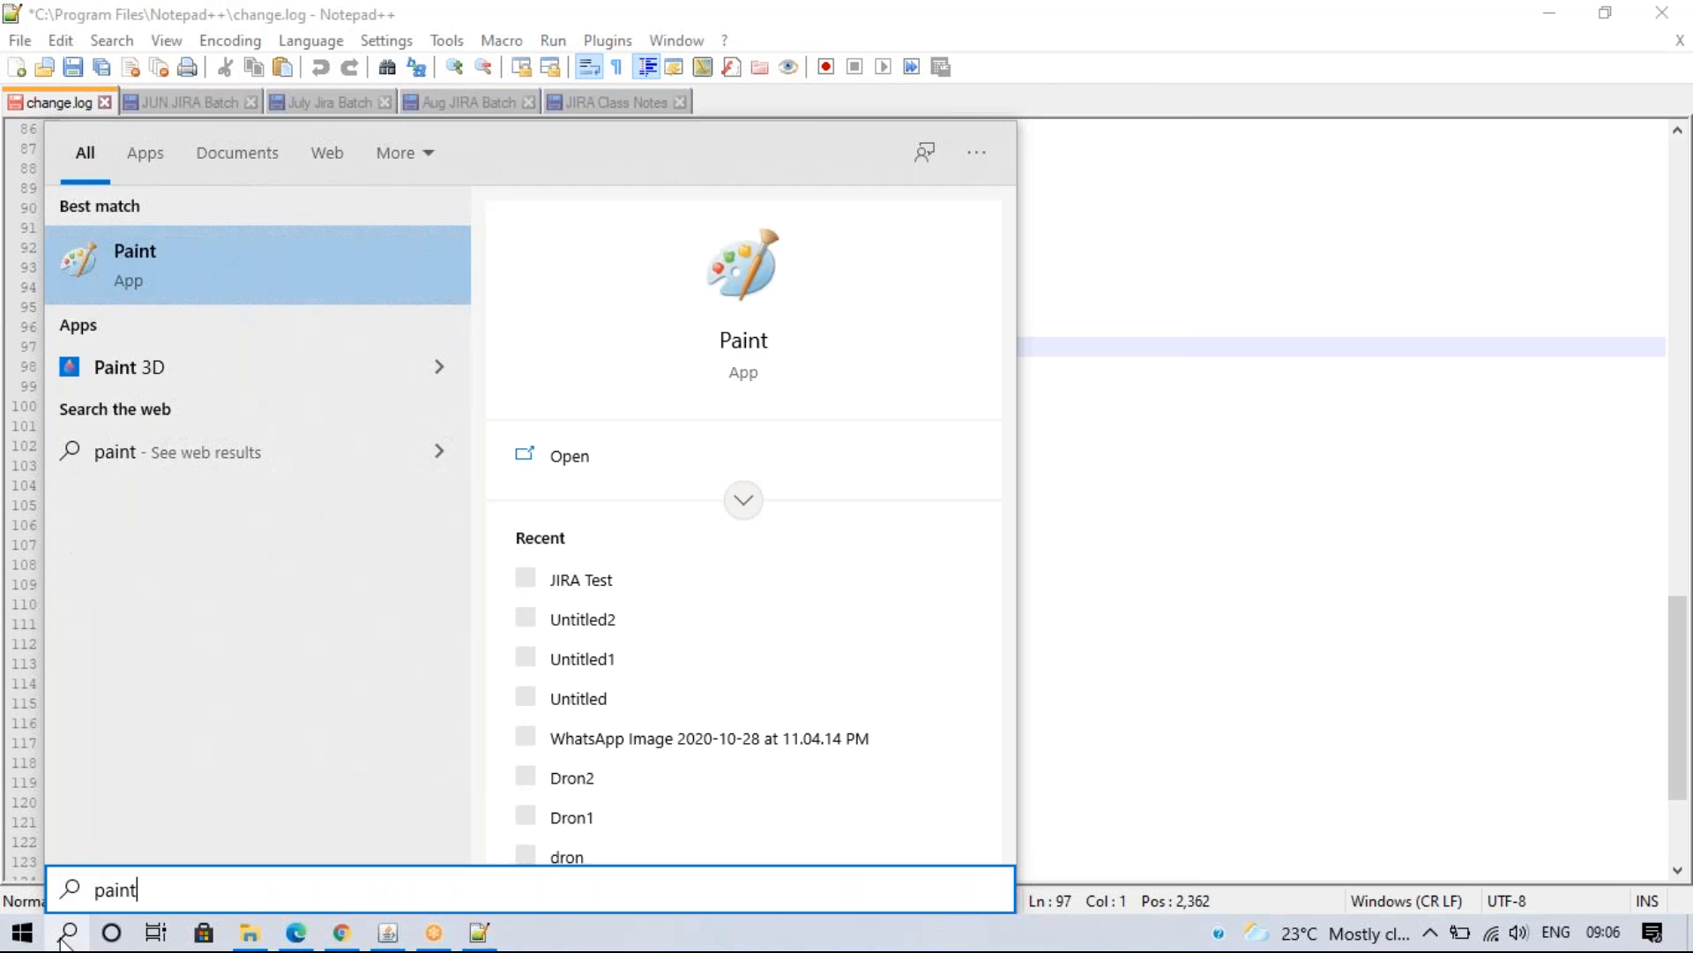
key(Return)
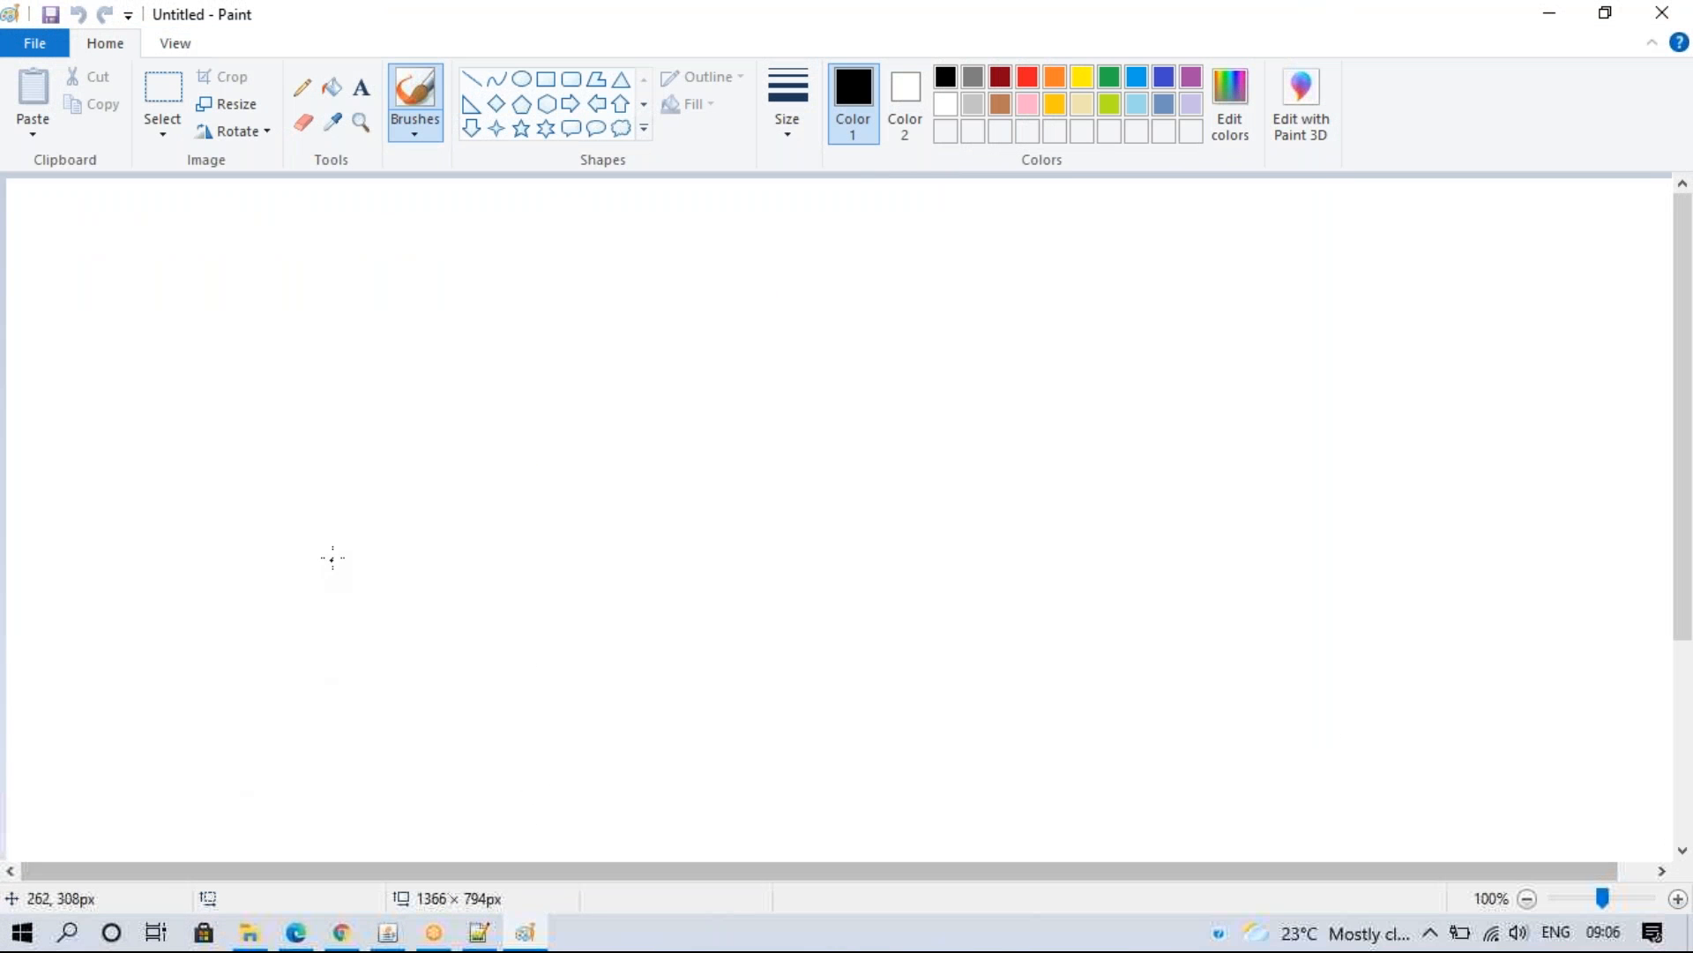
- Draw three vertical dividing lines on the canvas with the Pencil
click(302, 88)
drag(262, 281, 285, 580)
drag(571, 284, 589, 582)
drag(819, 278, 831, 624)
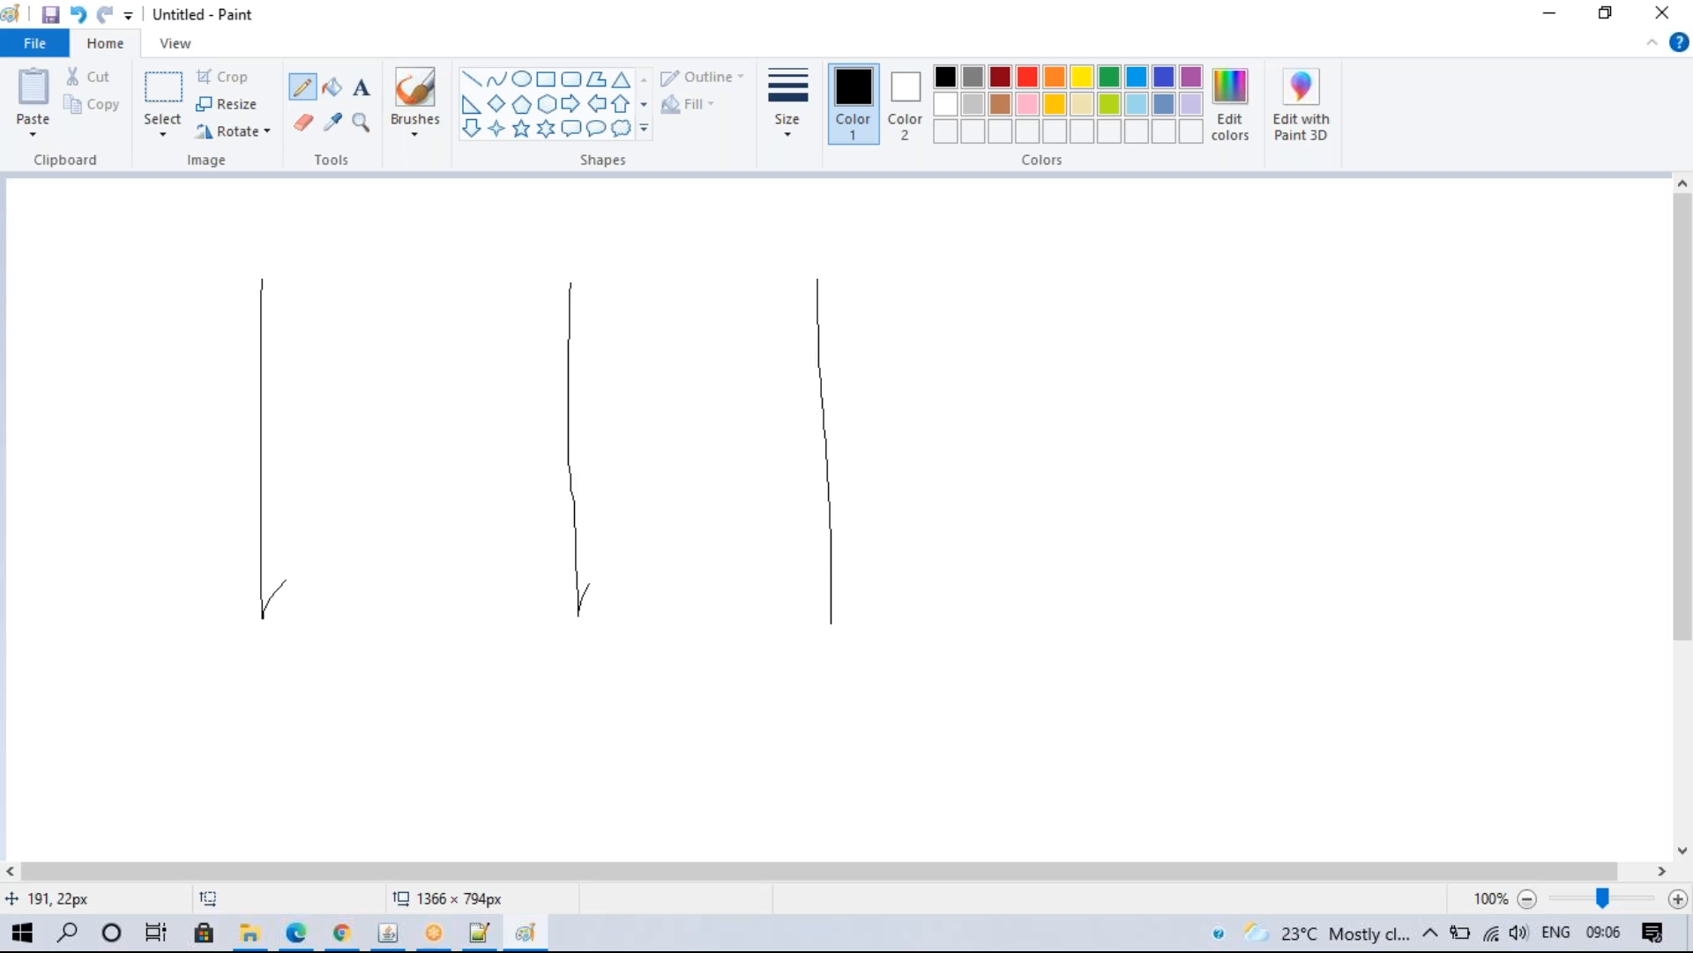
- Label the columns 'Portal', 'JIRA Settings' and 'JIRA admin page'
click(361, 87)
click(28, 360)
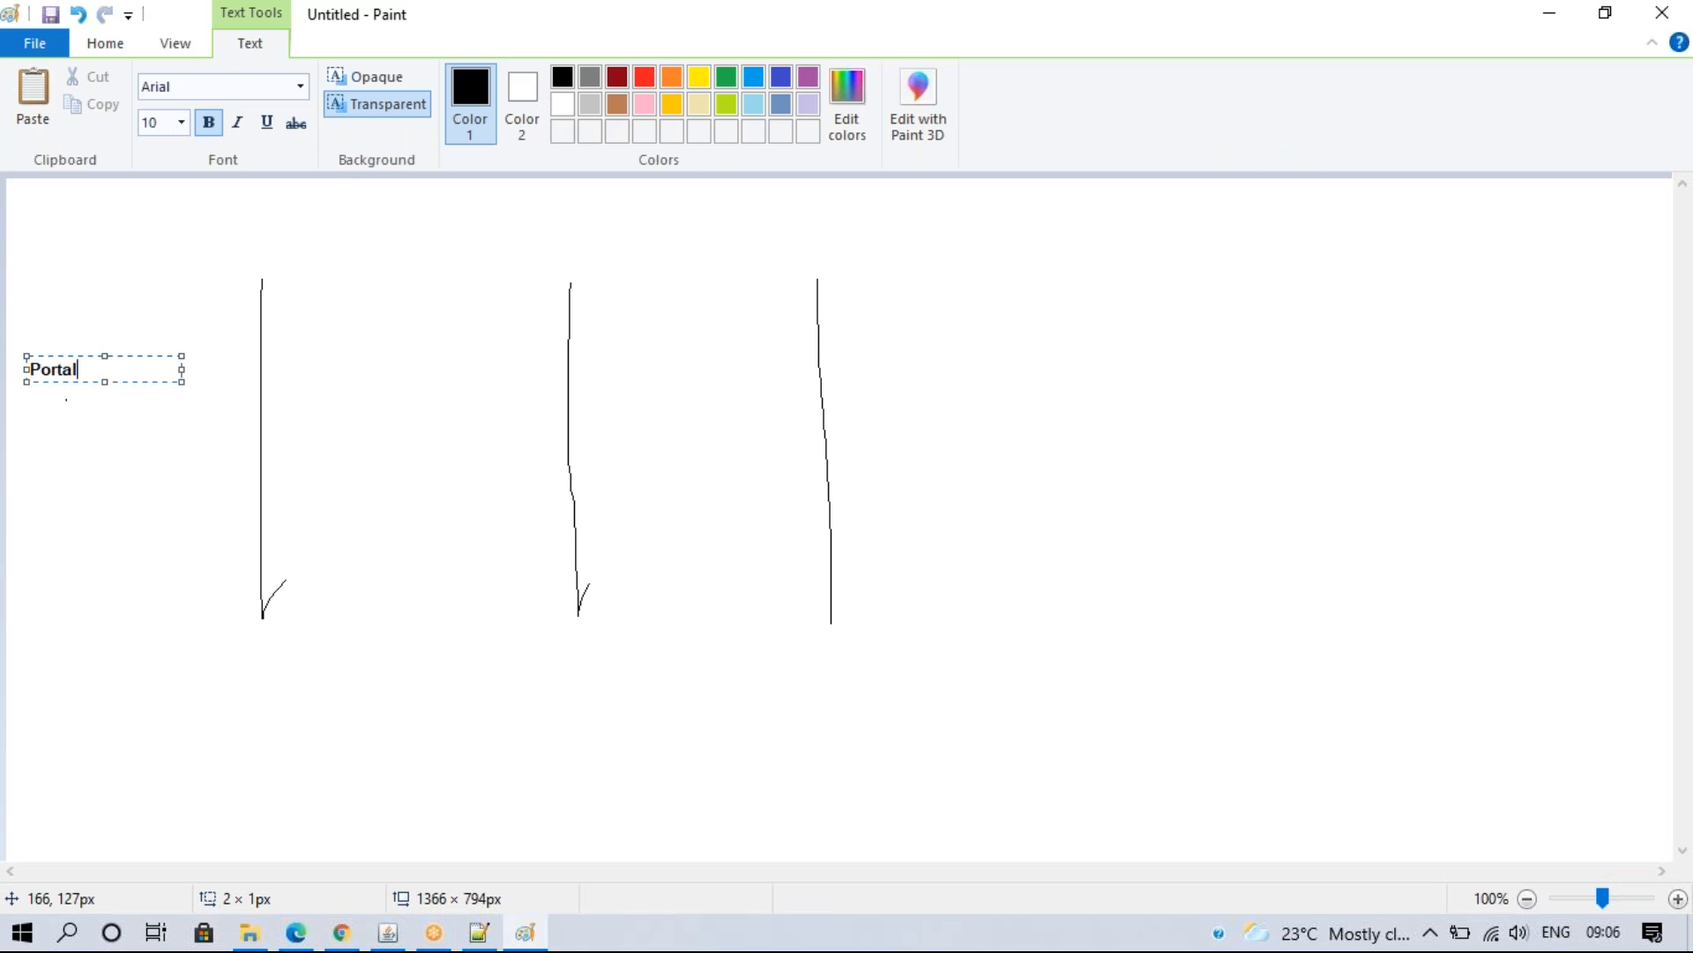
click(377, 354)
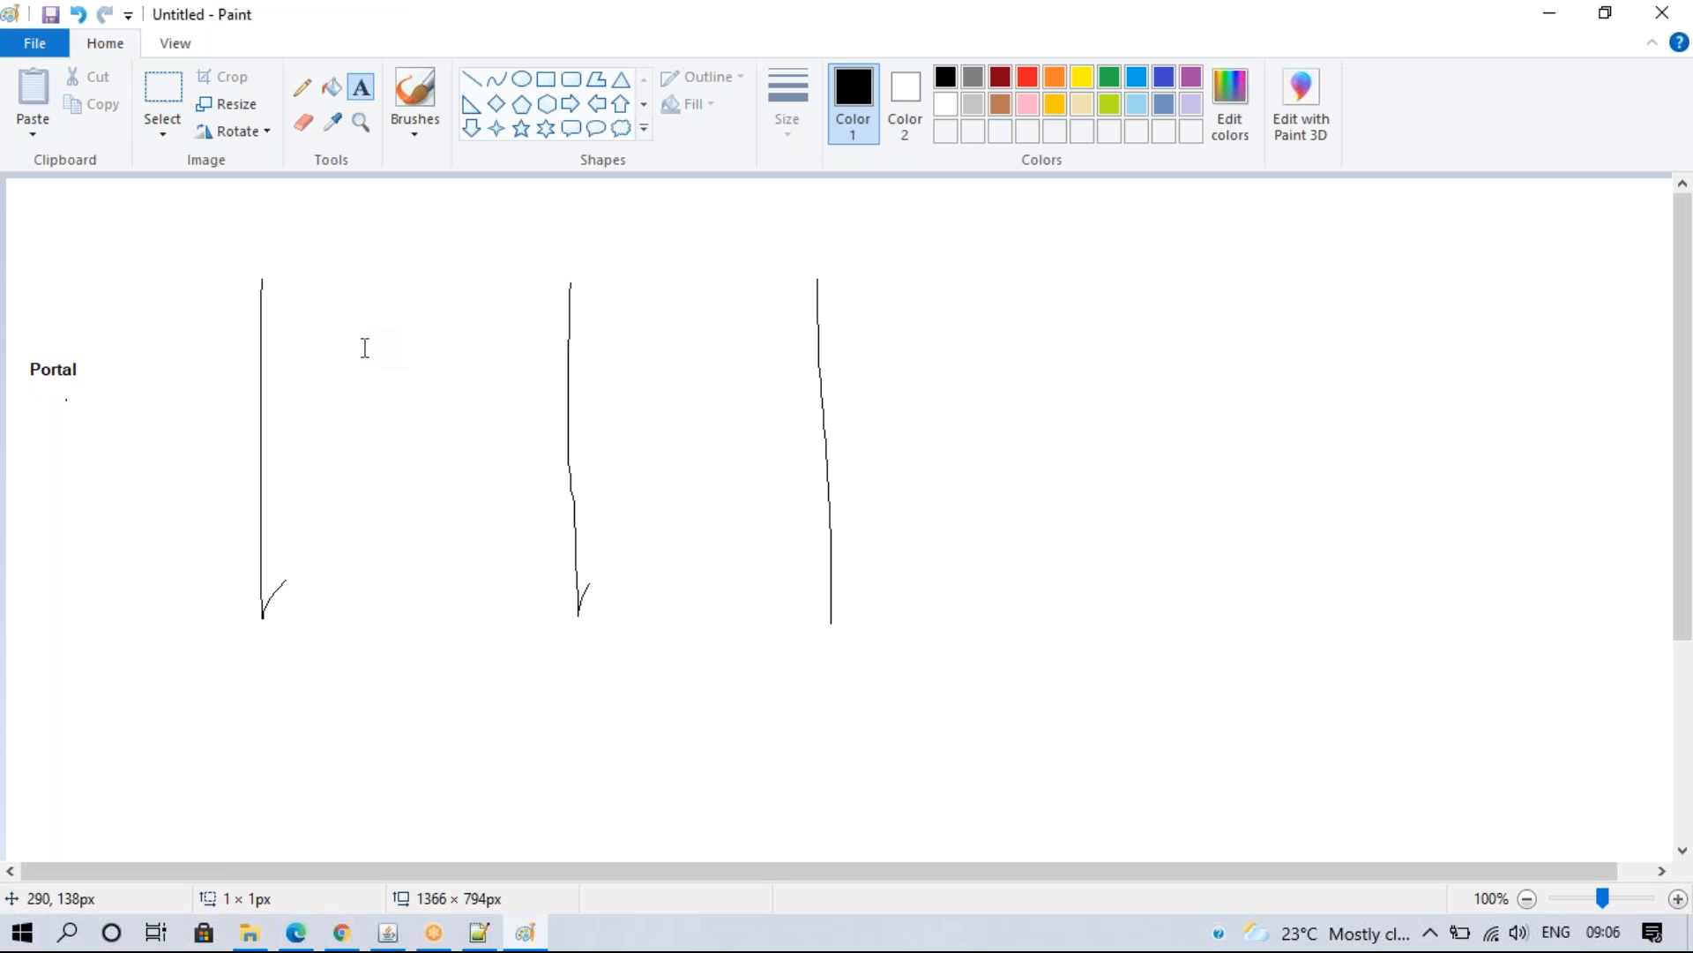
click(366, 349)
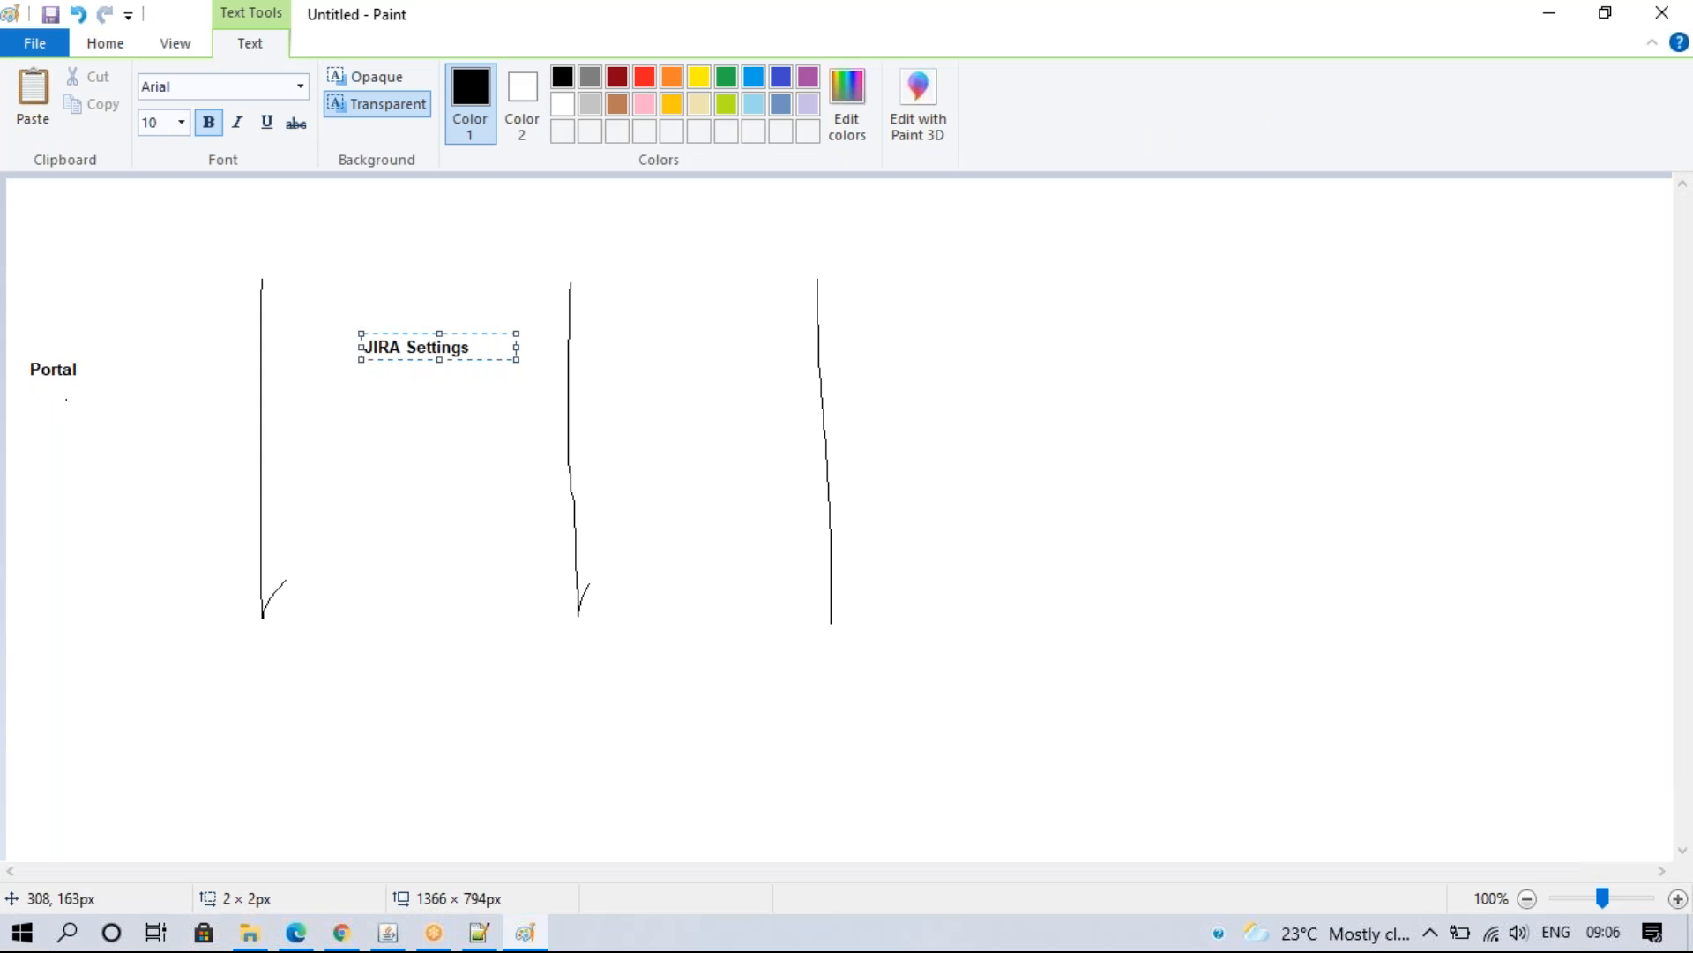
click(652, 372)
click(636, 344)
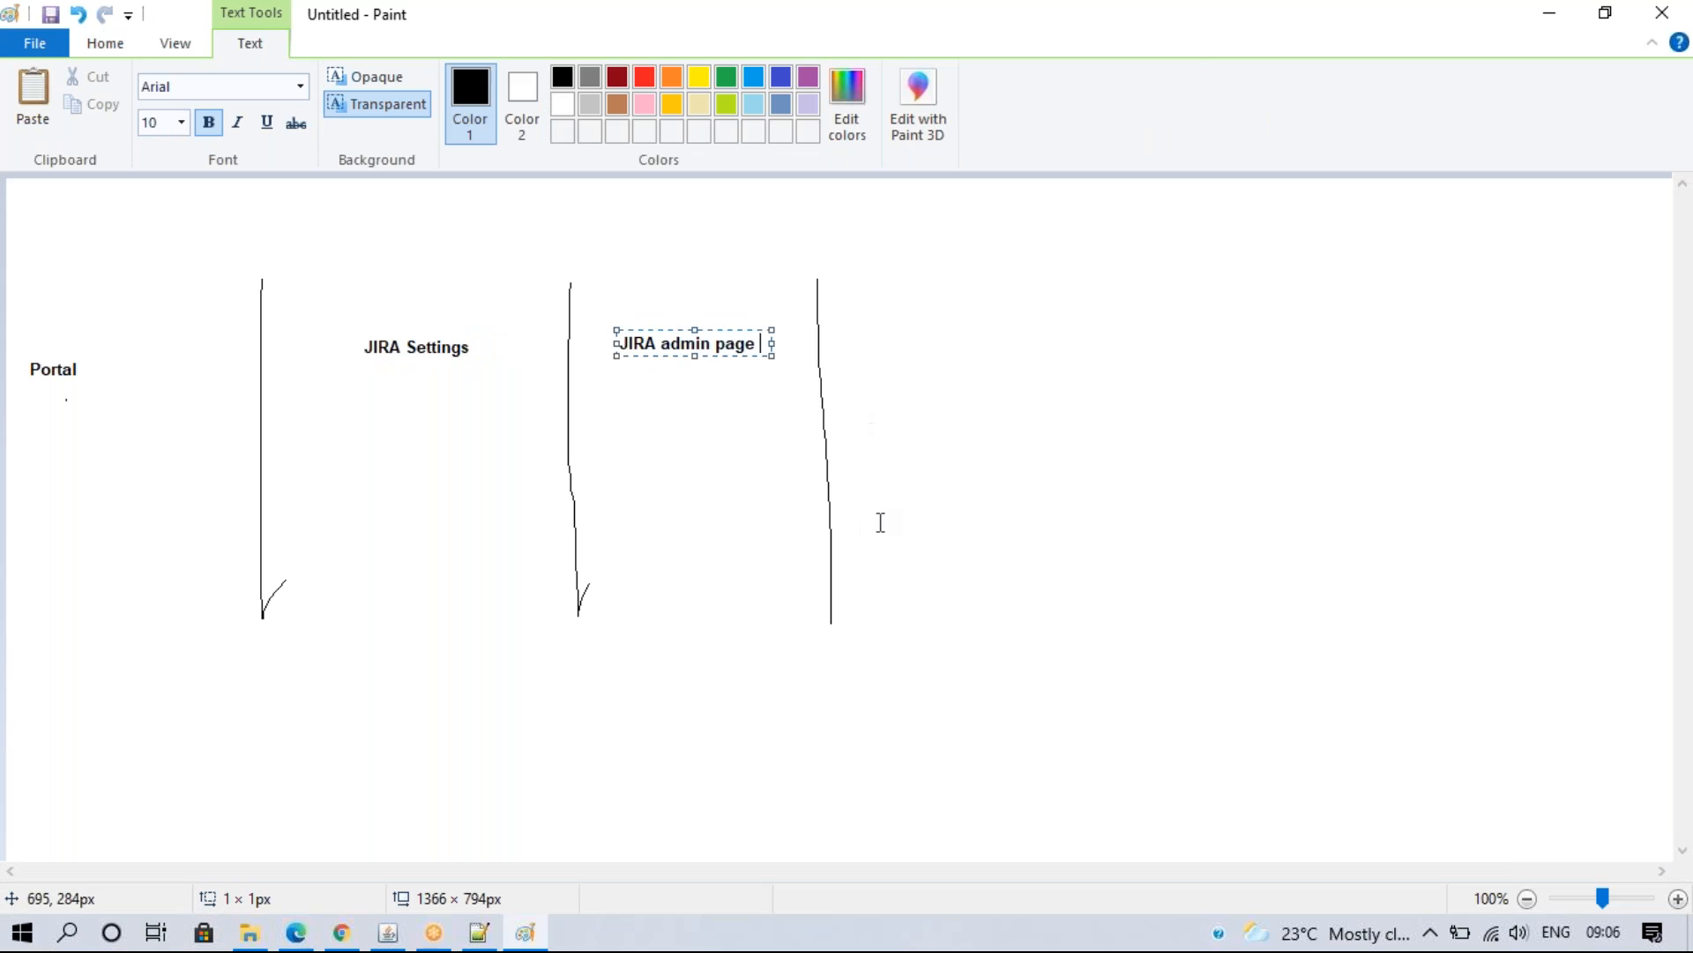
click(818, 535)
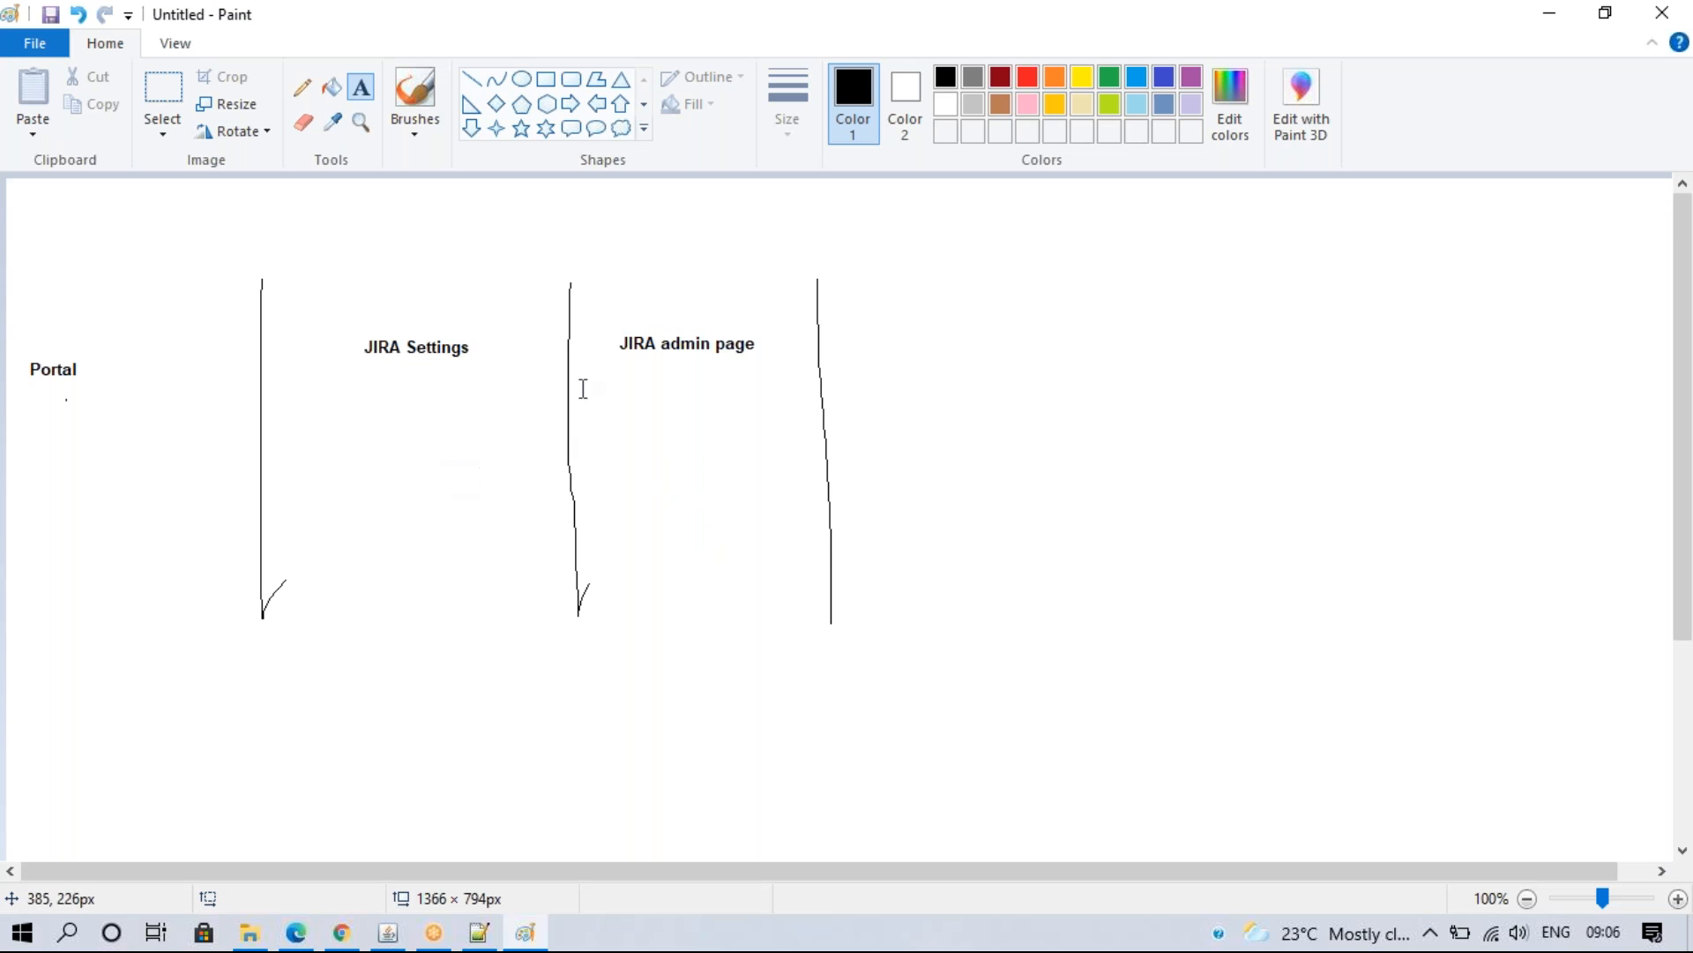
click(302, 87)
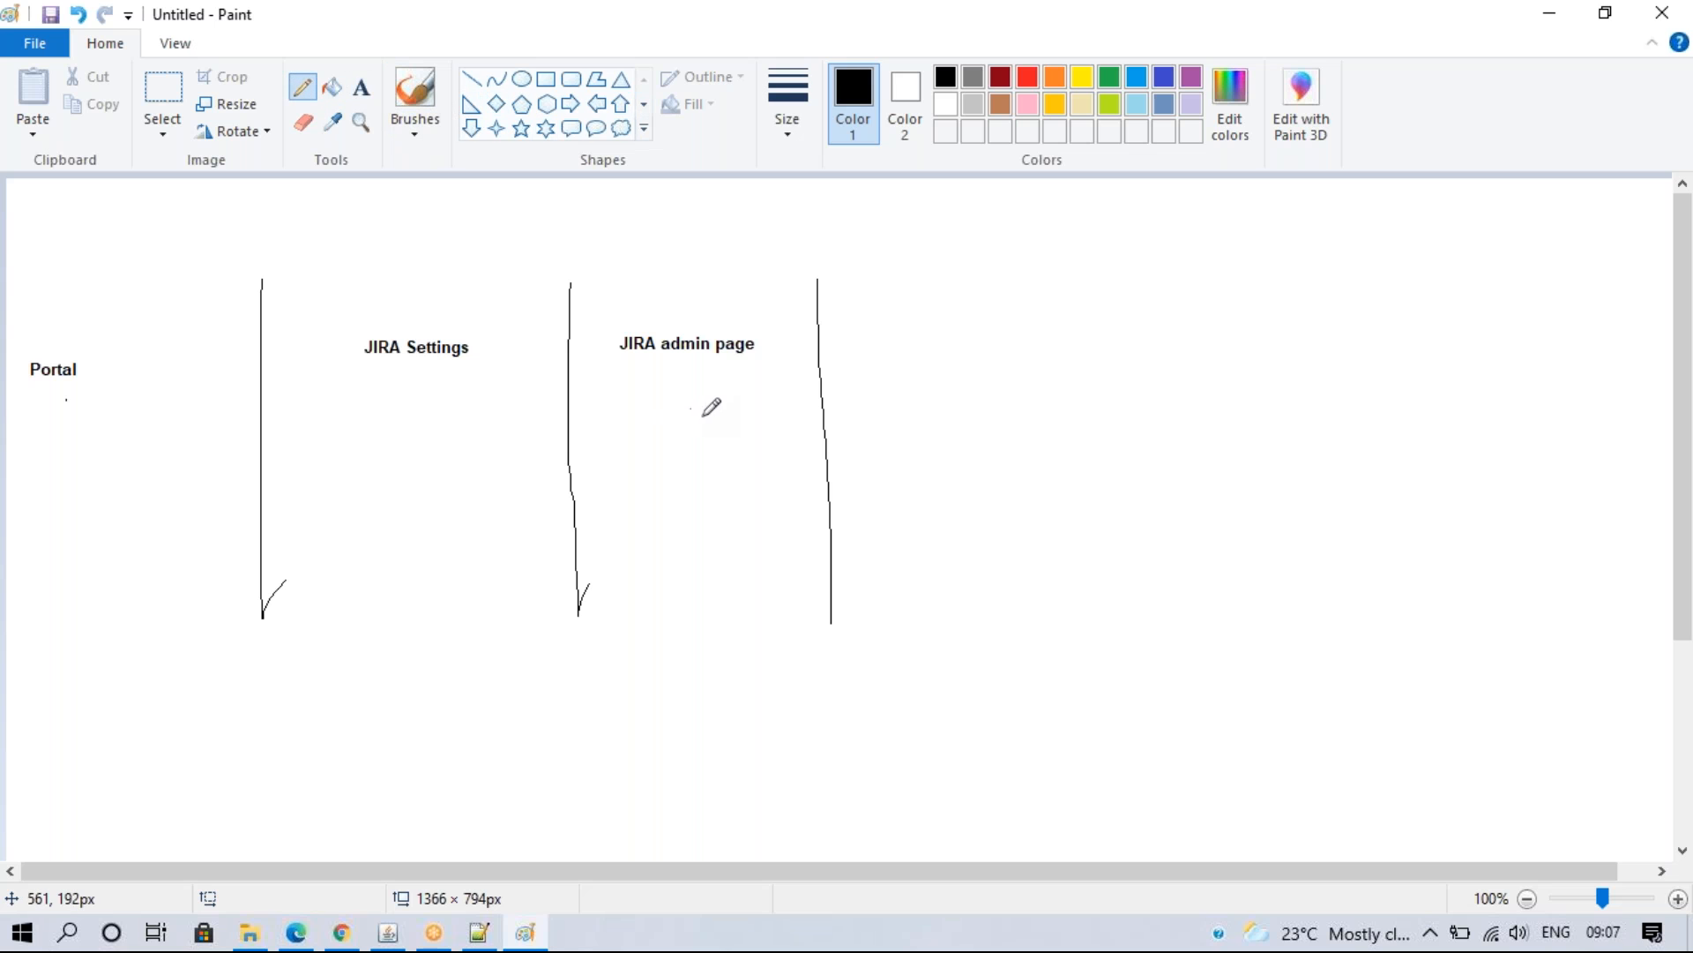
- Draw a short arrow below JIRA admin page and list Issue types, Custome fields, Workflows beneath it
mouse_move(694, 418)
mouse_down()
mouse_move(694, 475)
mouse_move(434, 488)
mouse_move(417, 442)
mouse_move(402, 455)
mouse_move(438, 461)
mouse_up()
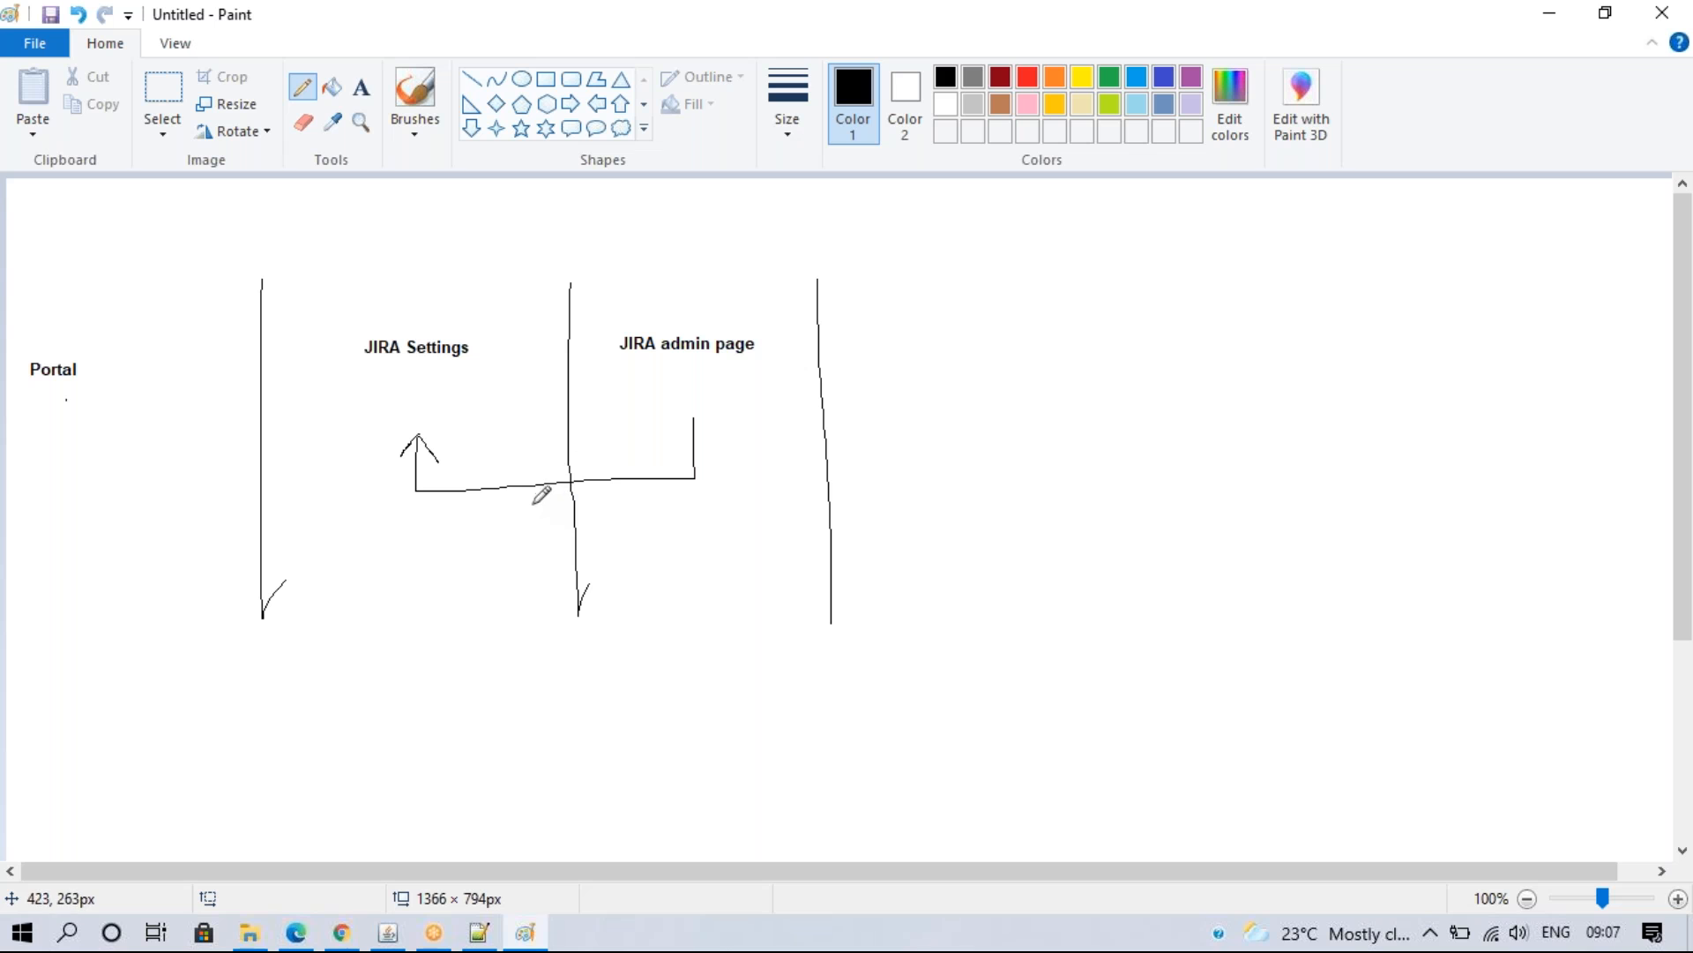
click(363, 93)
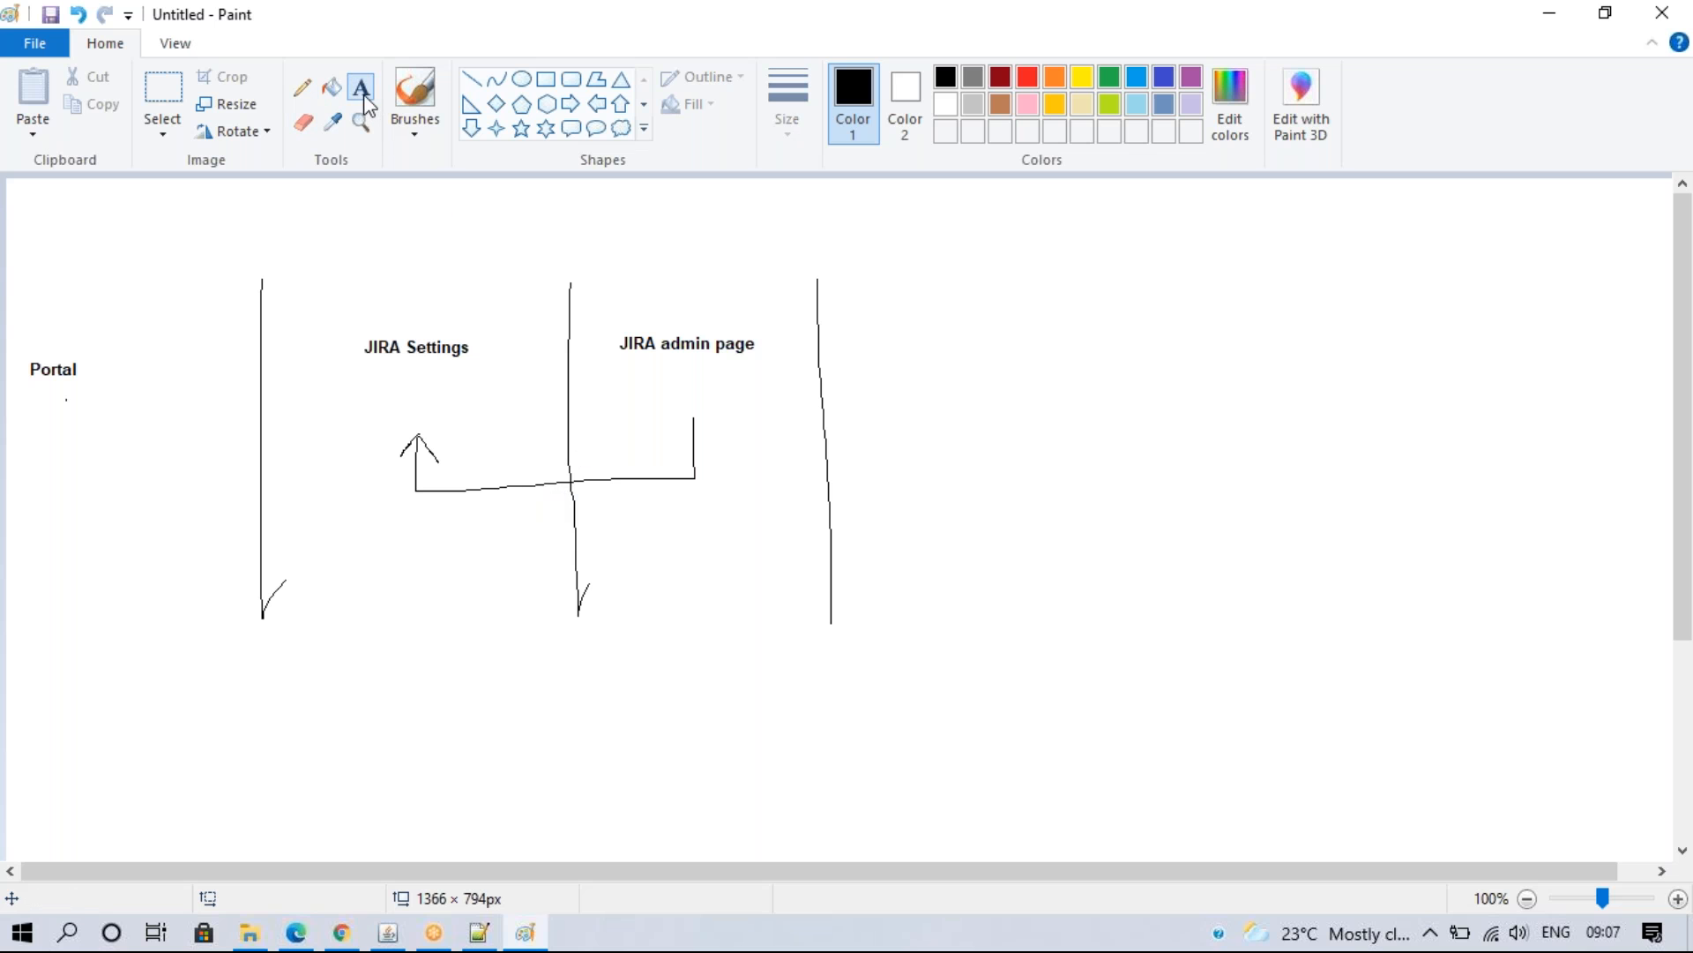
click(473, 516)
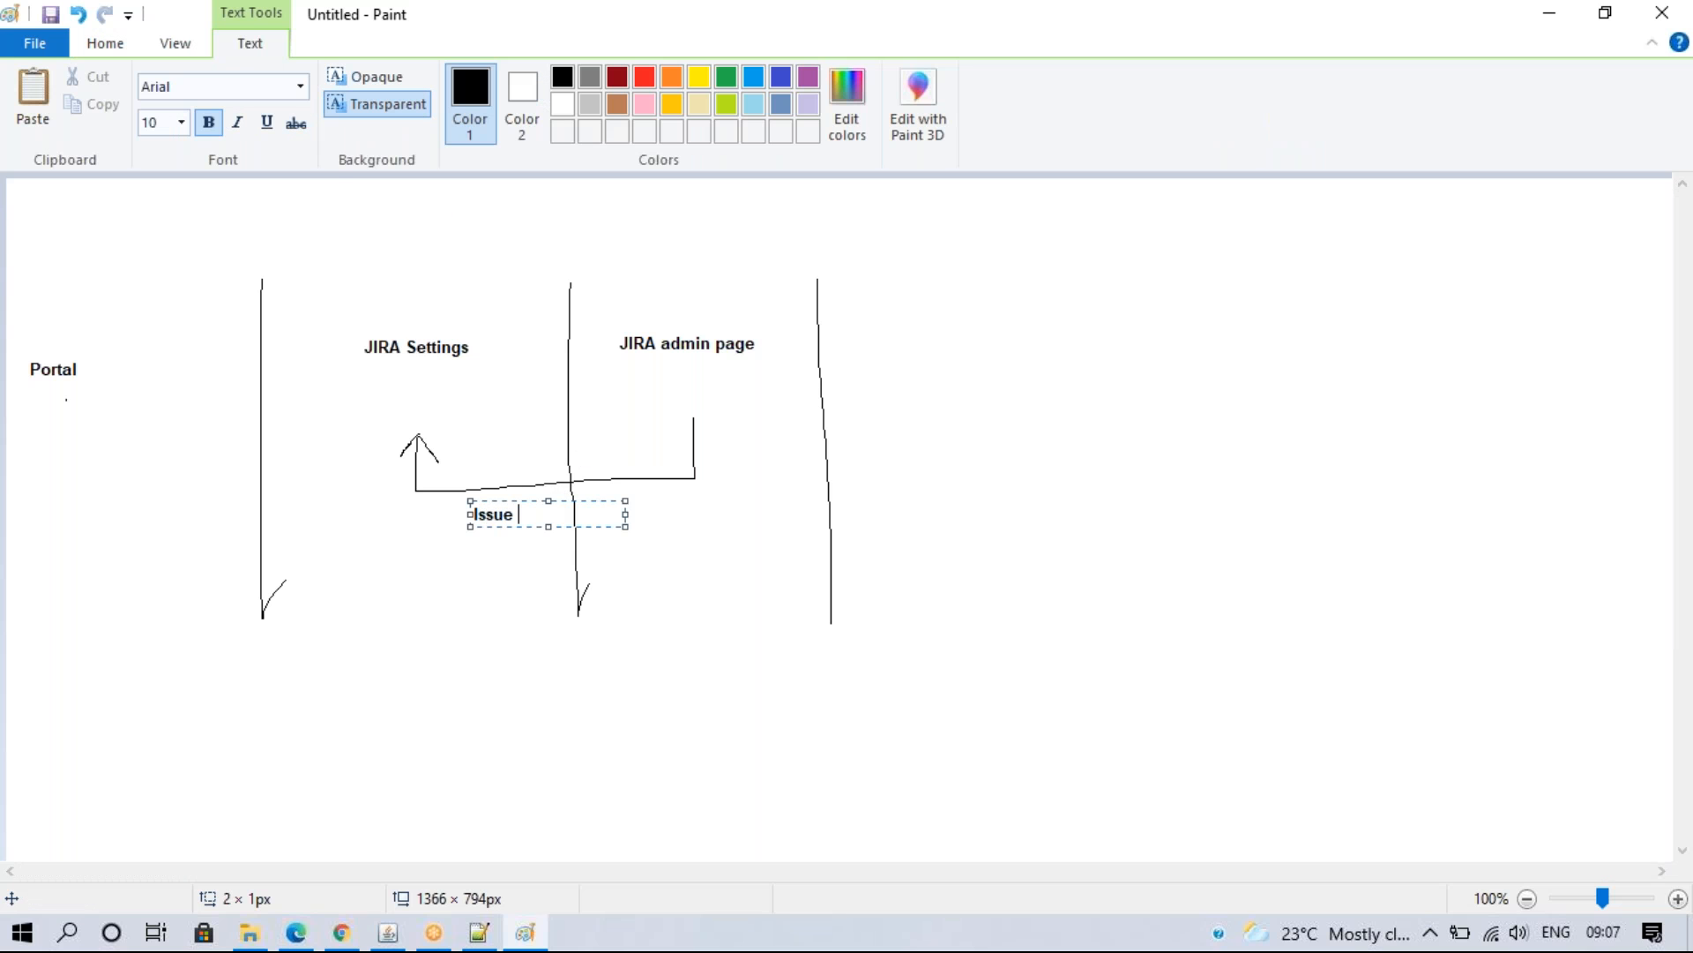
text(Issue types)
key(Return)
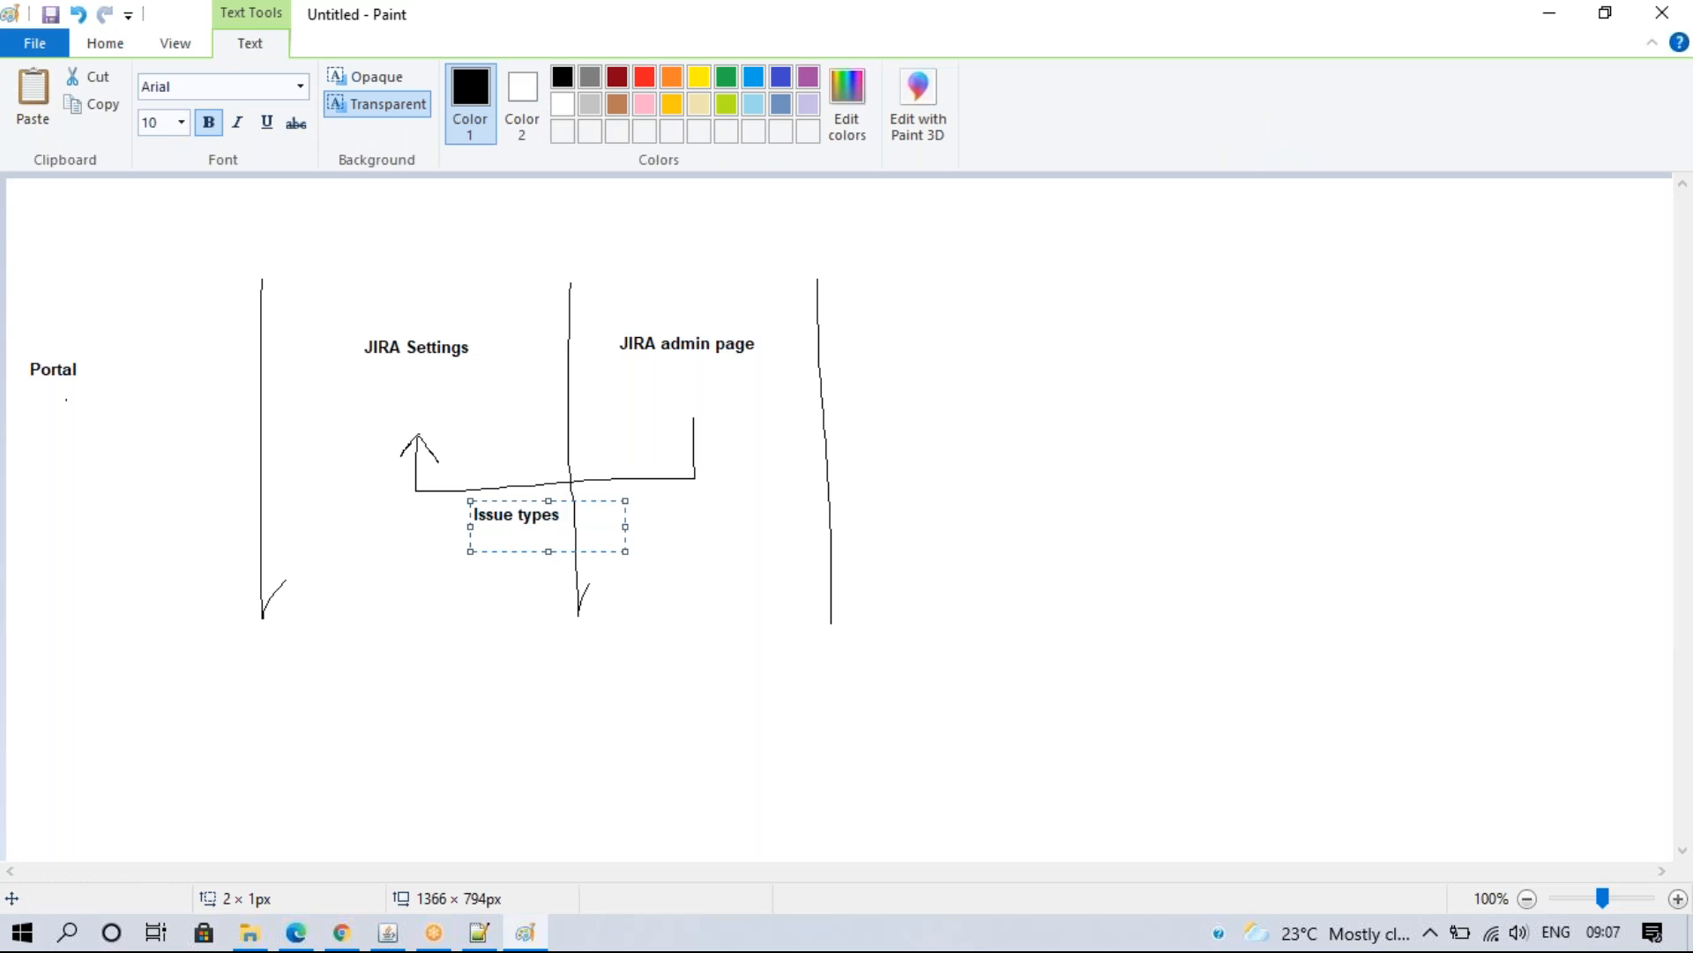
text(Custome fields)
key(Return)
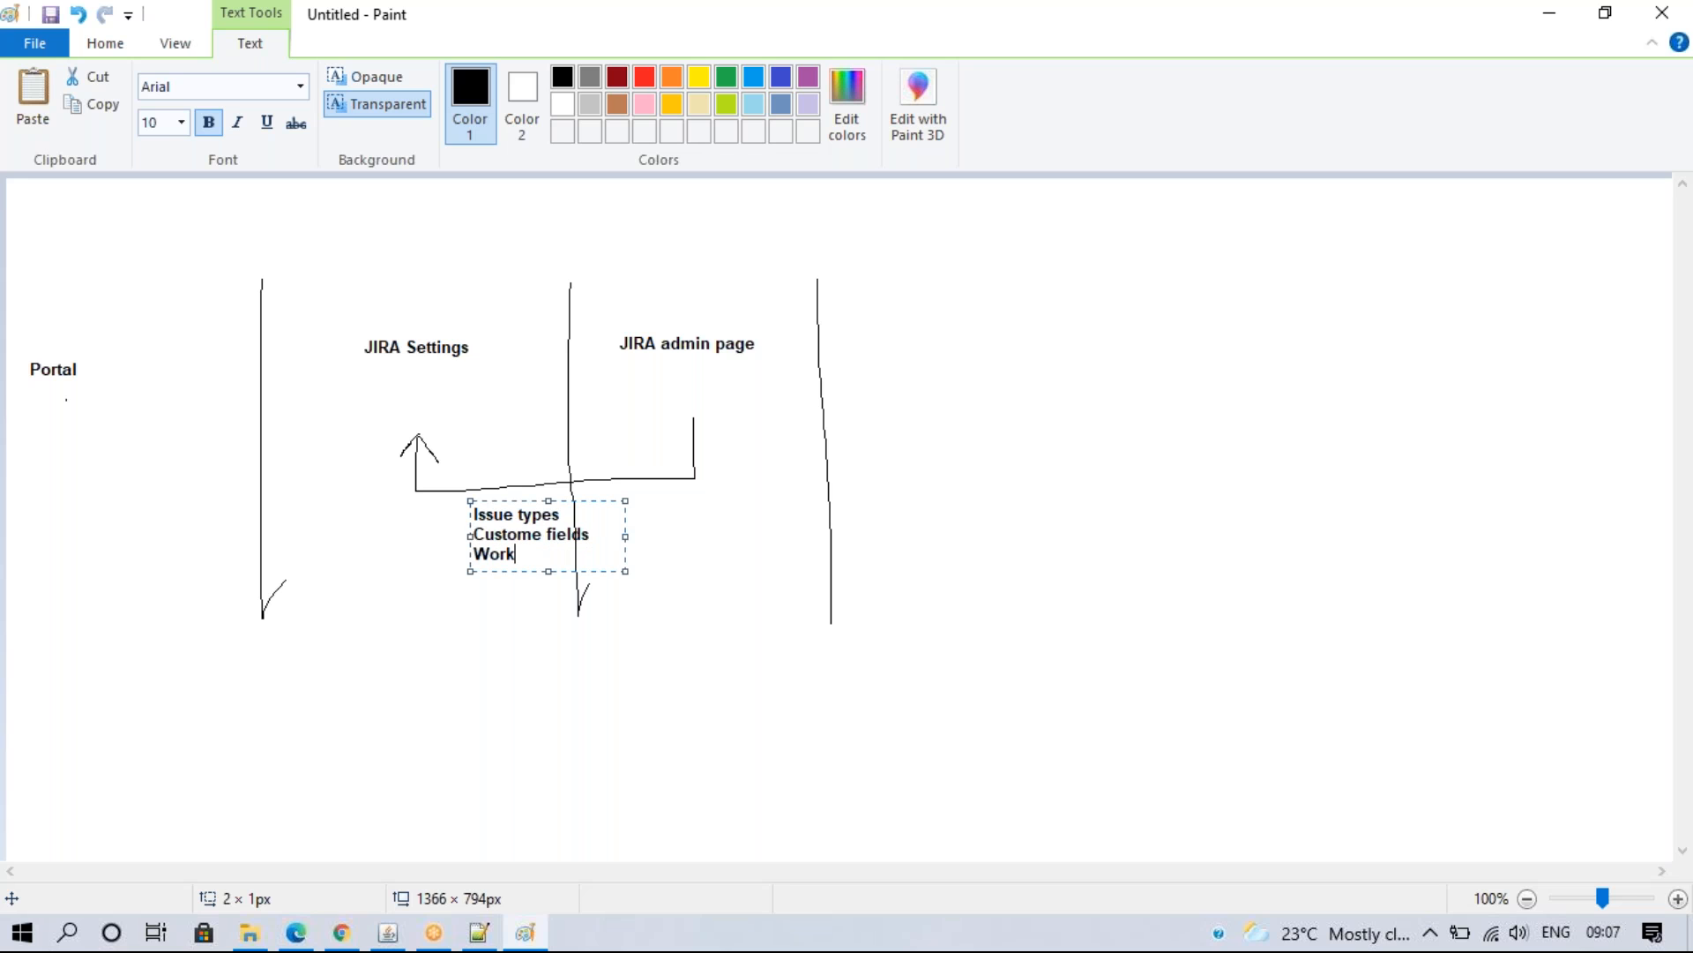
text(Workflows)
key(Return)
click(510, 640)
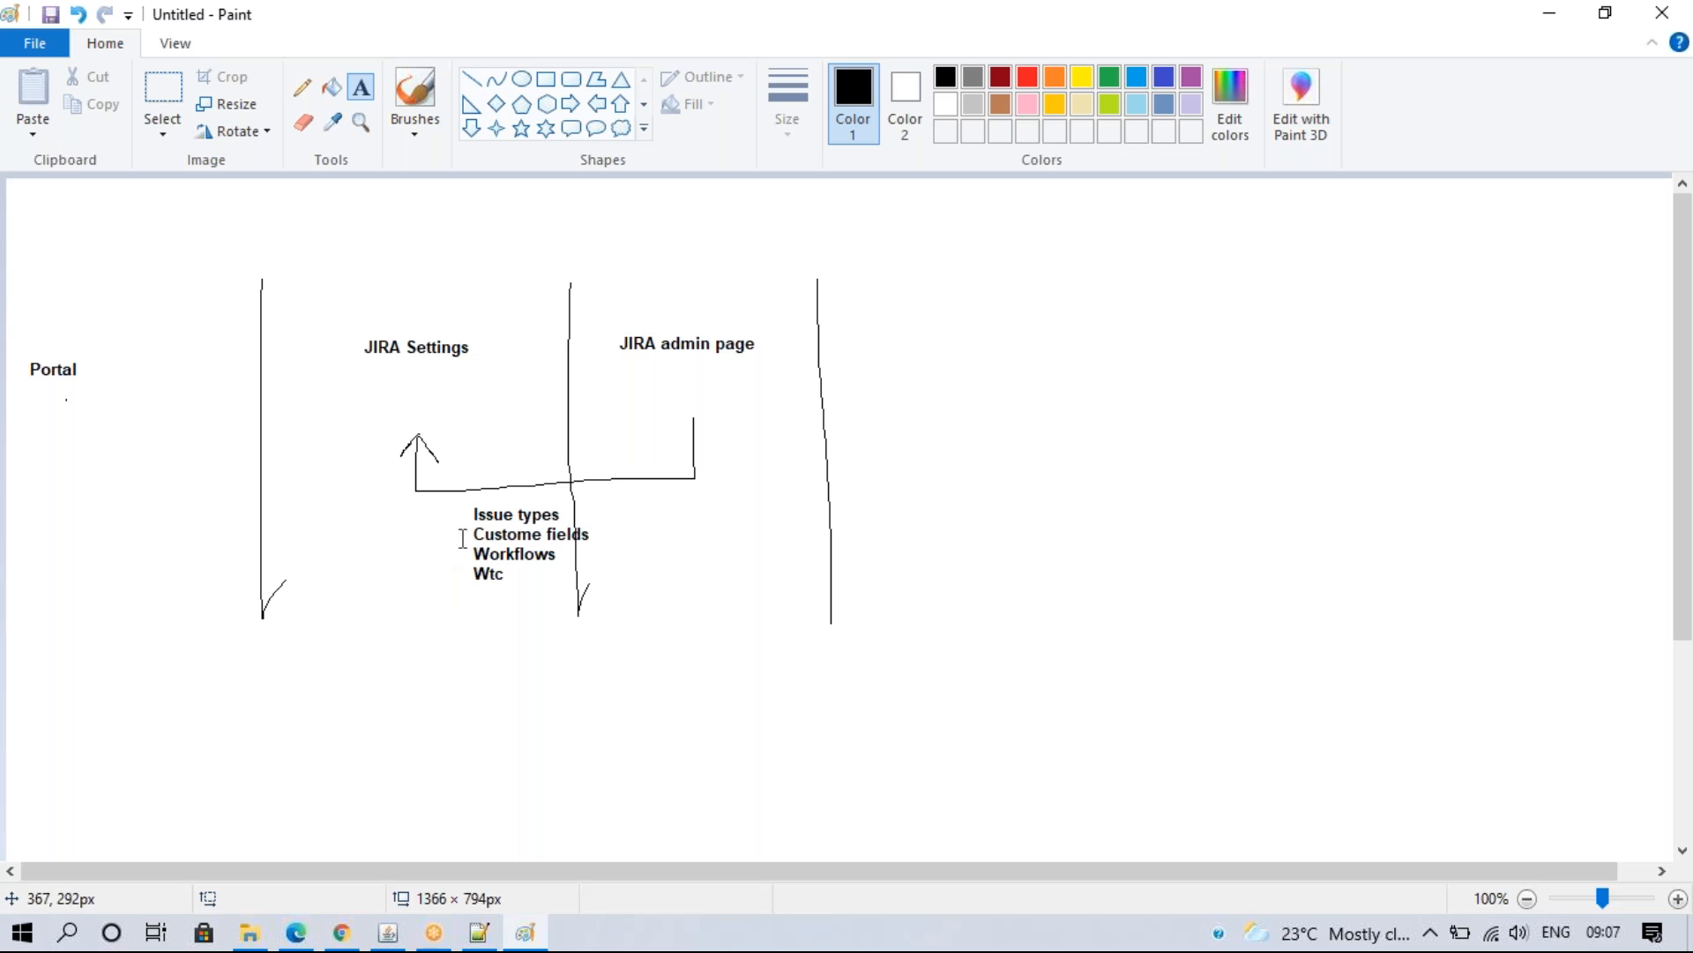
- Draw a line from the list back up to Portal
click(302, 86)
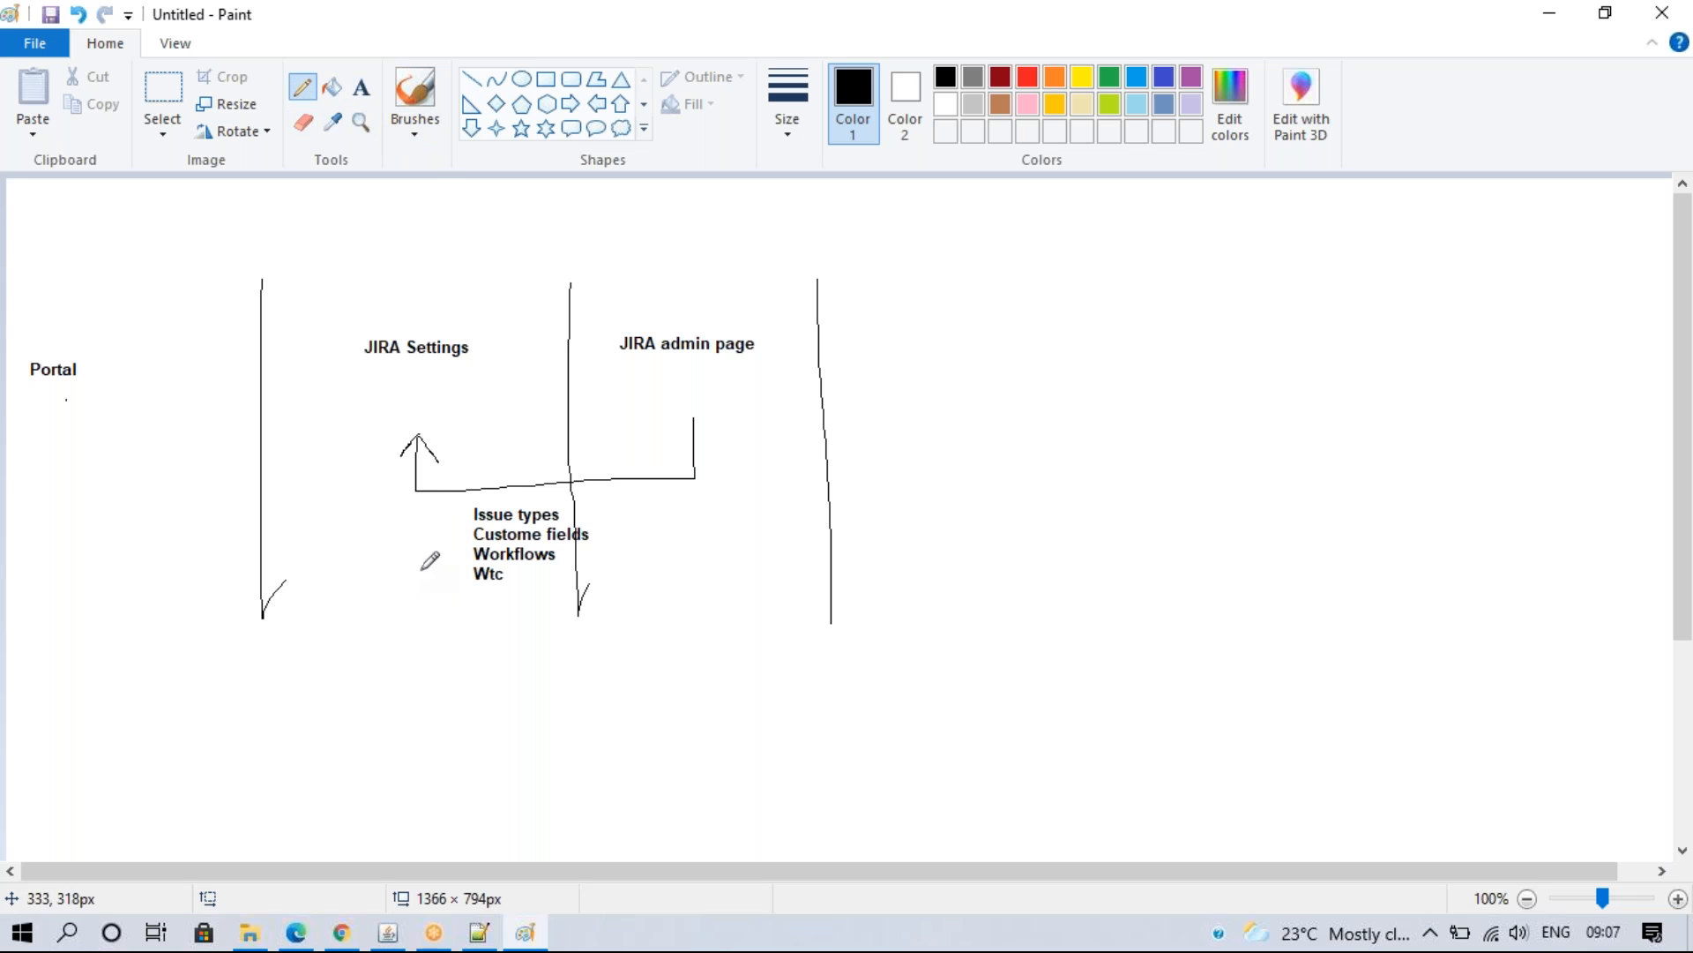
mouse_move(476, 540)
mouse_down()
mouse_move(67, 540)
mouse_move(81, 445)
mouse_move(60, 481)
mouse_move(107, 487)
mouse_up()
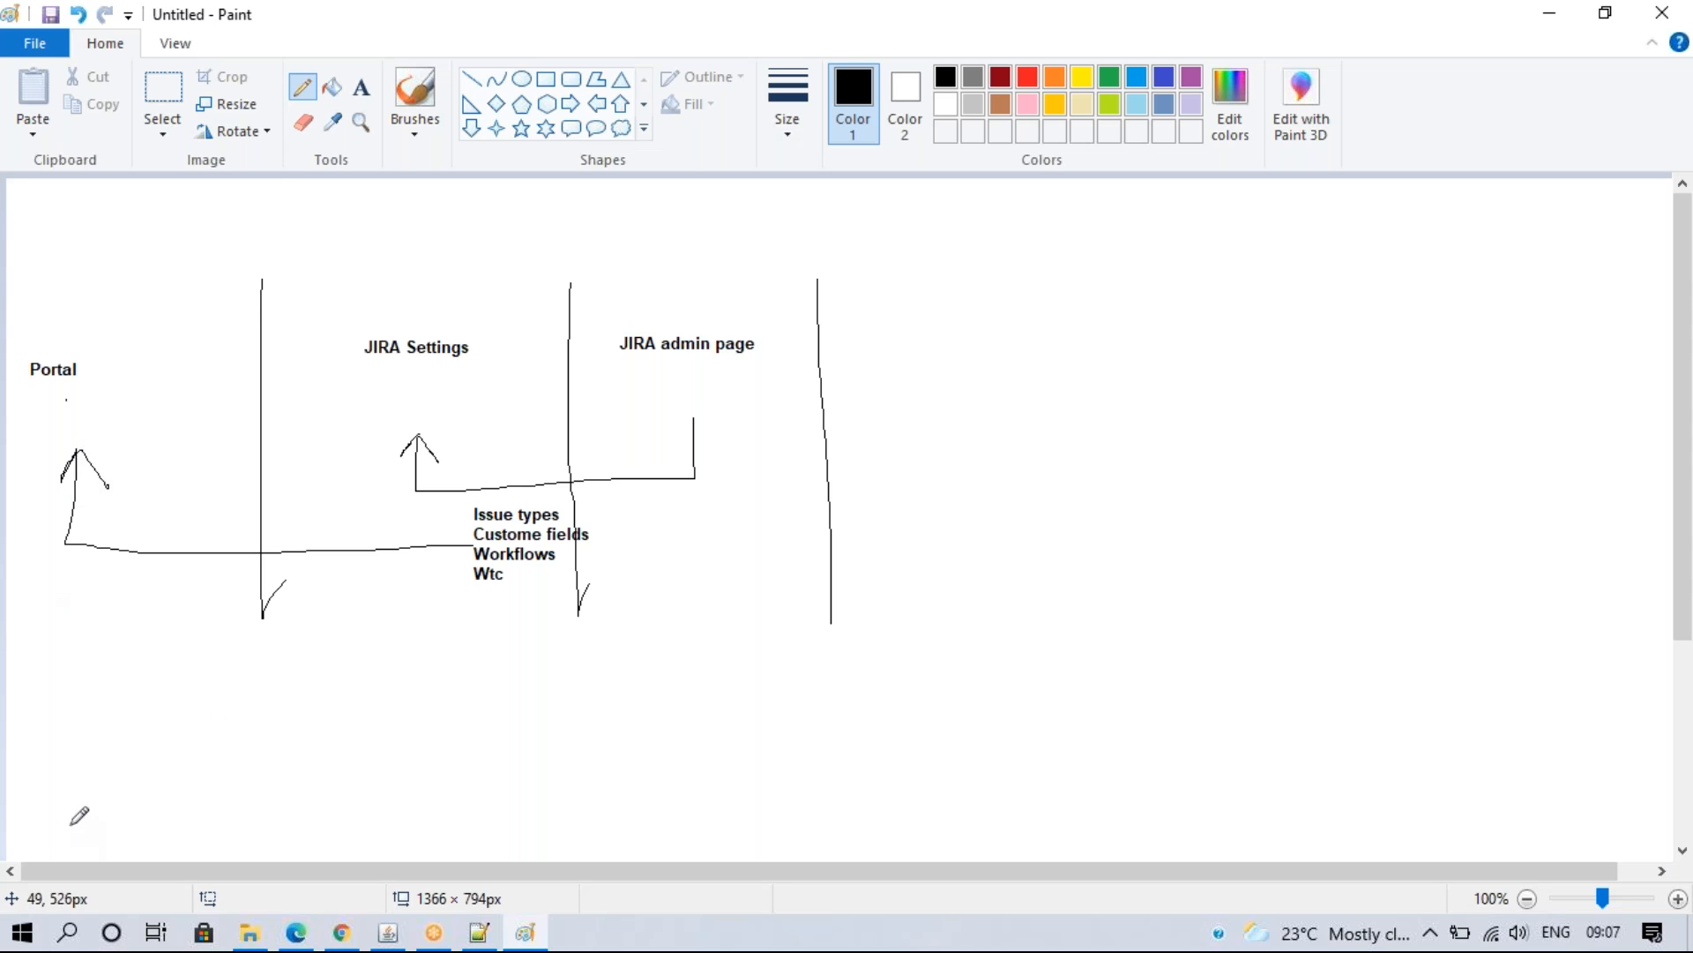
click(360, 86)
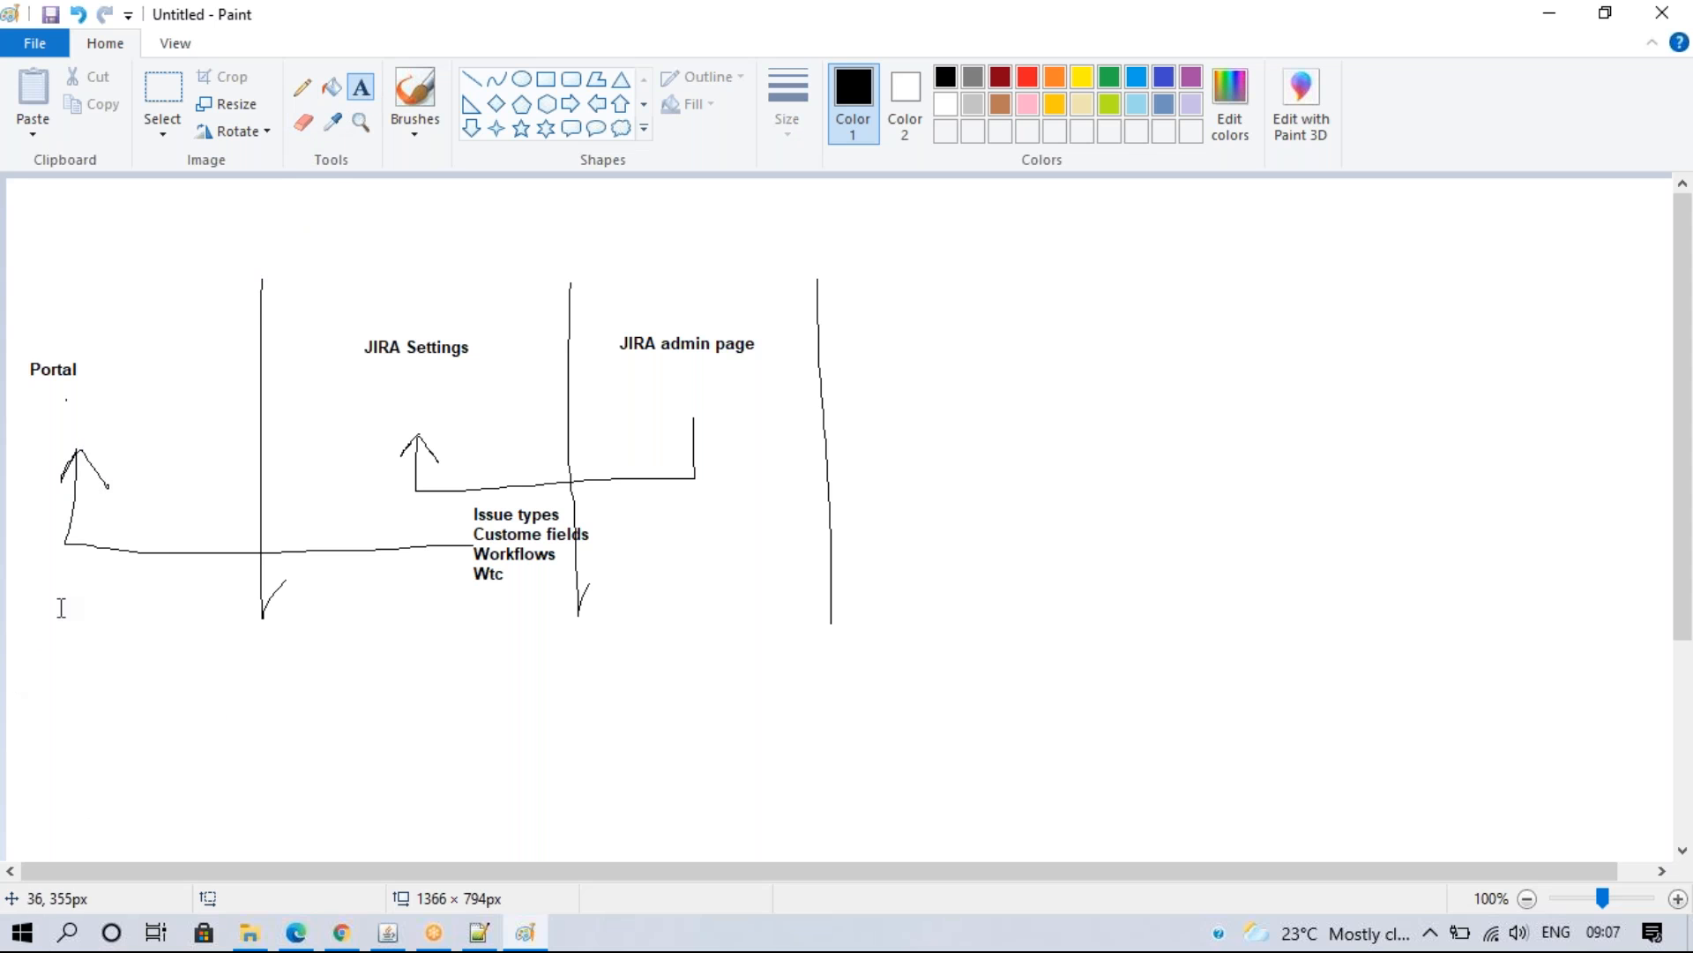
- Label the line under Portal 'Based on Project settings'
click(92, 558)
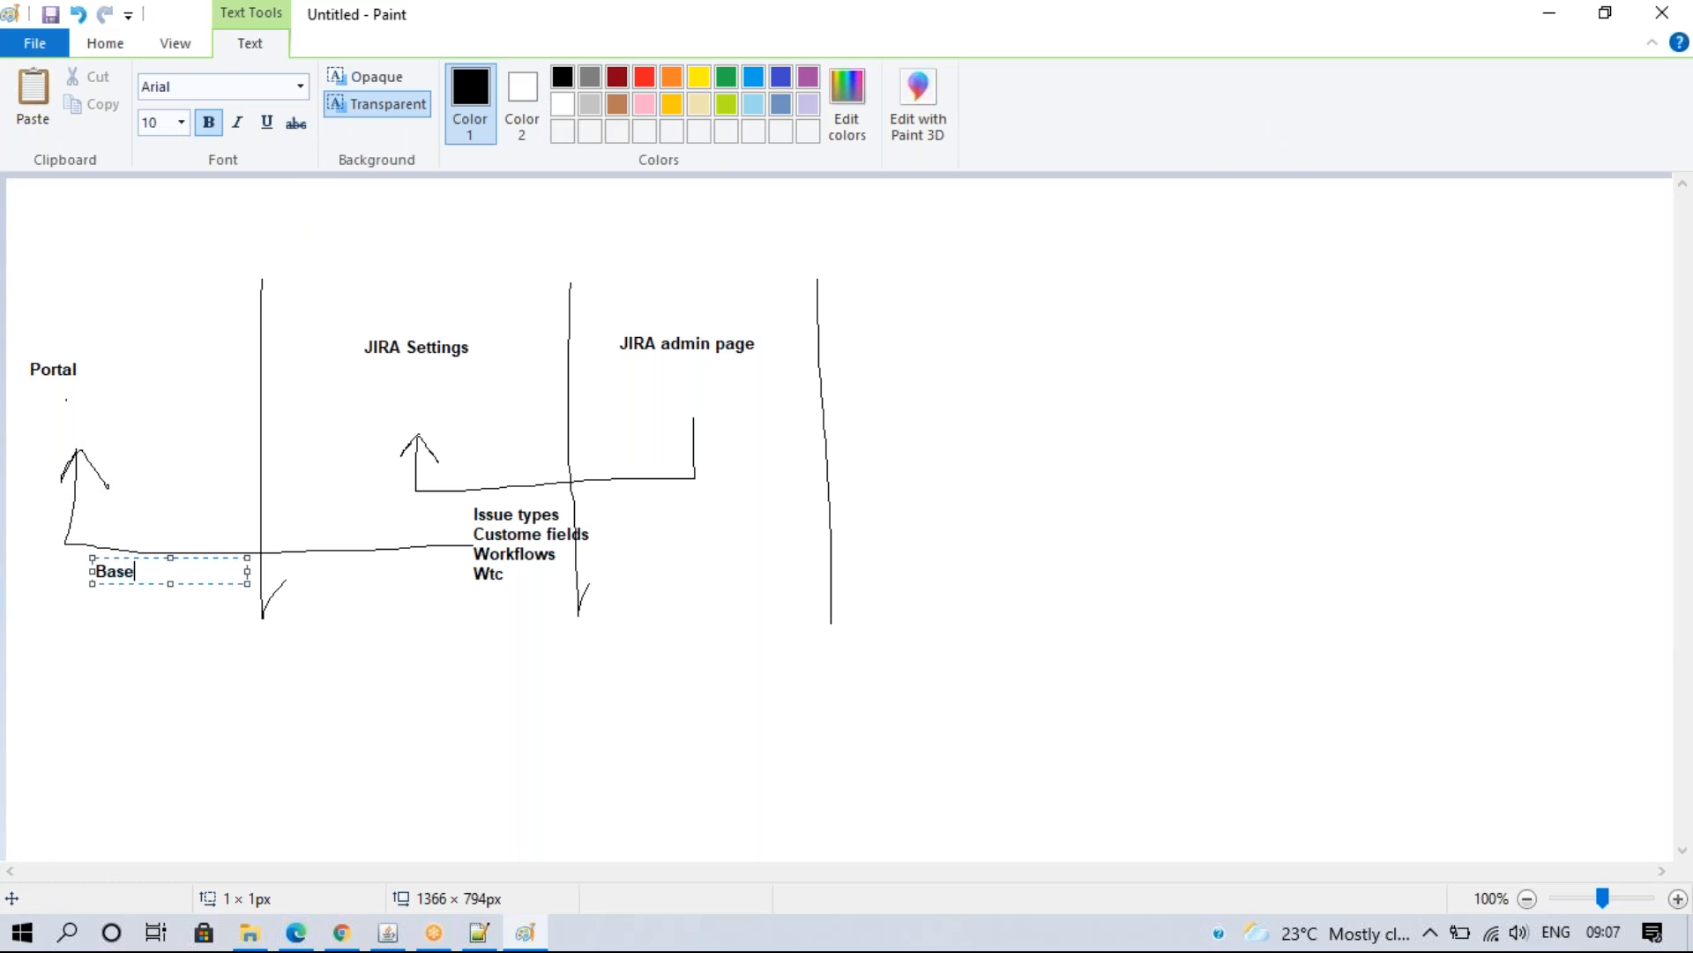
text(Based on Project settings)
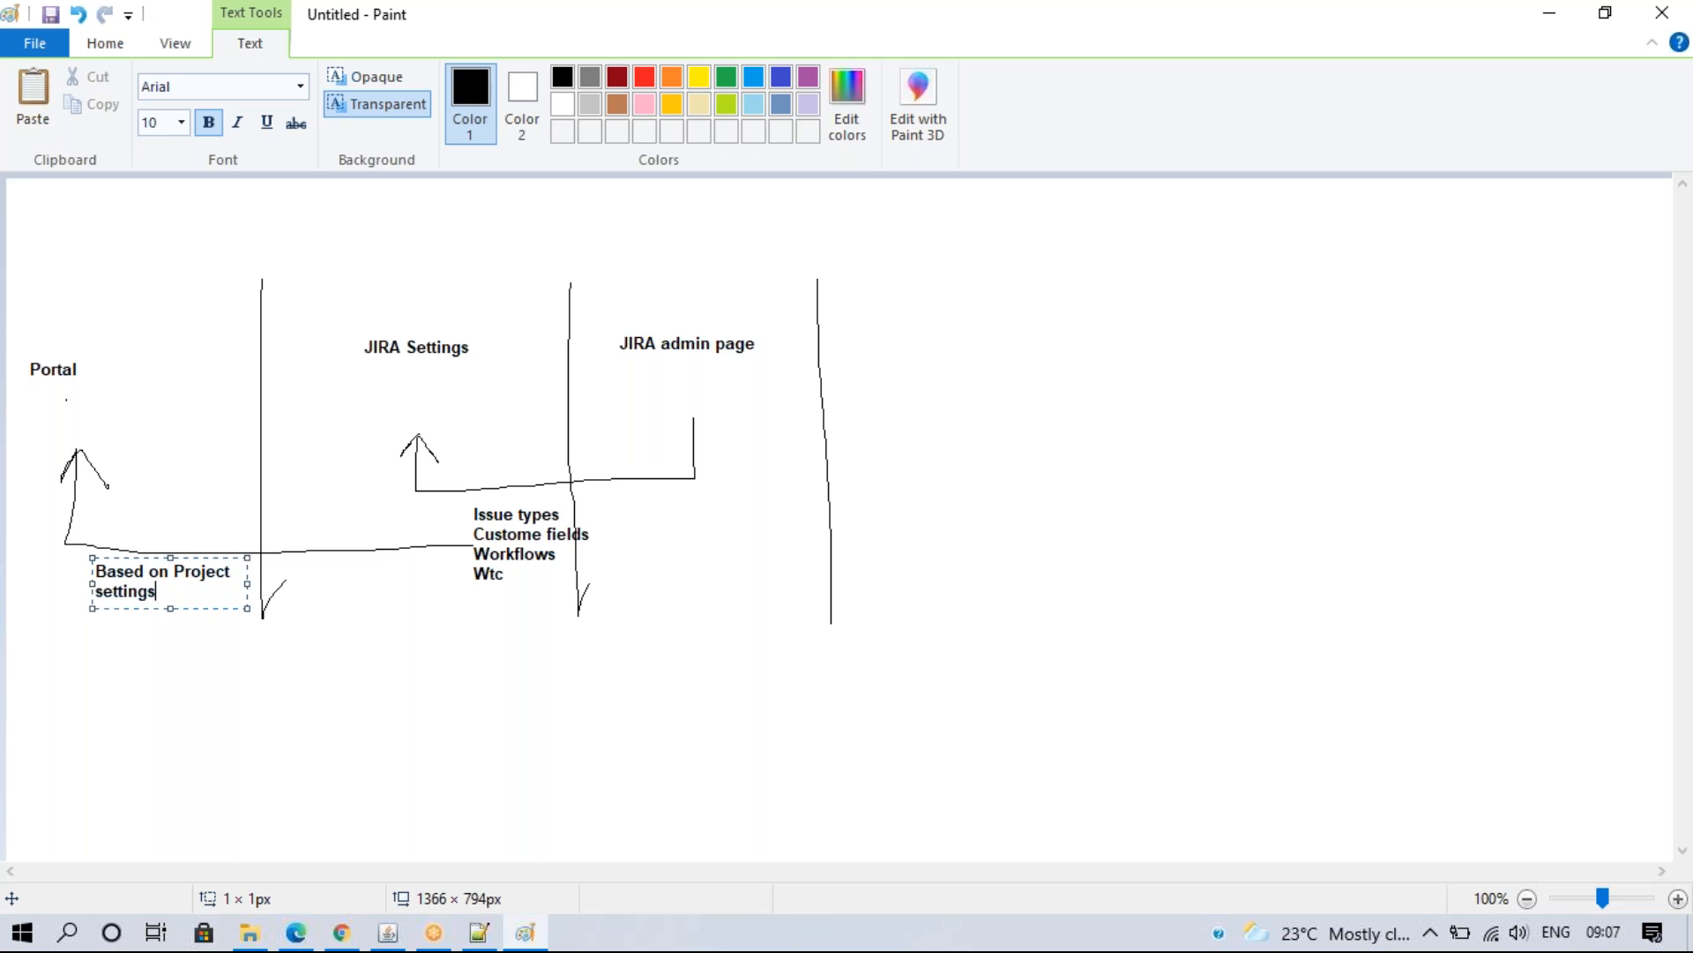
click(349, 727)
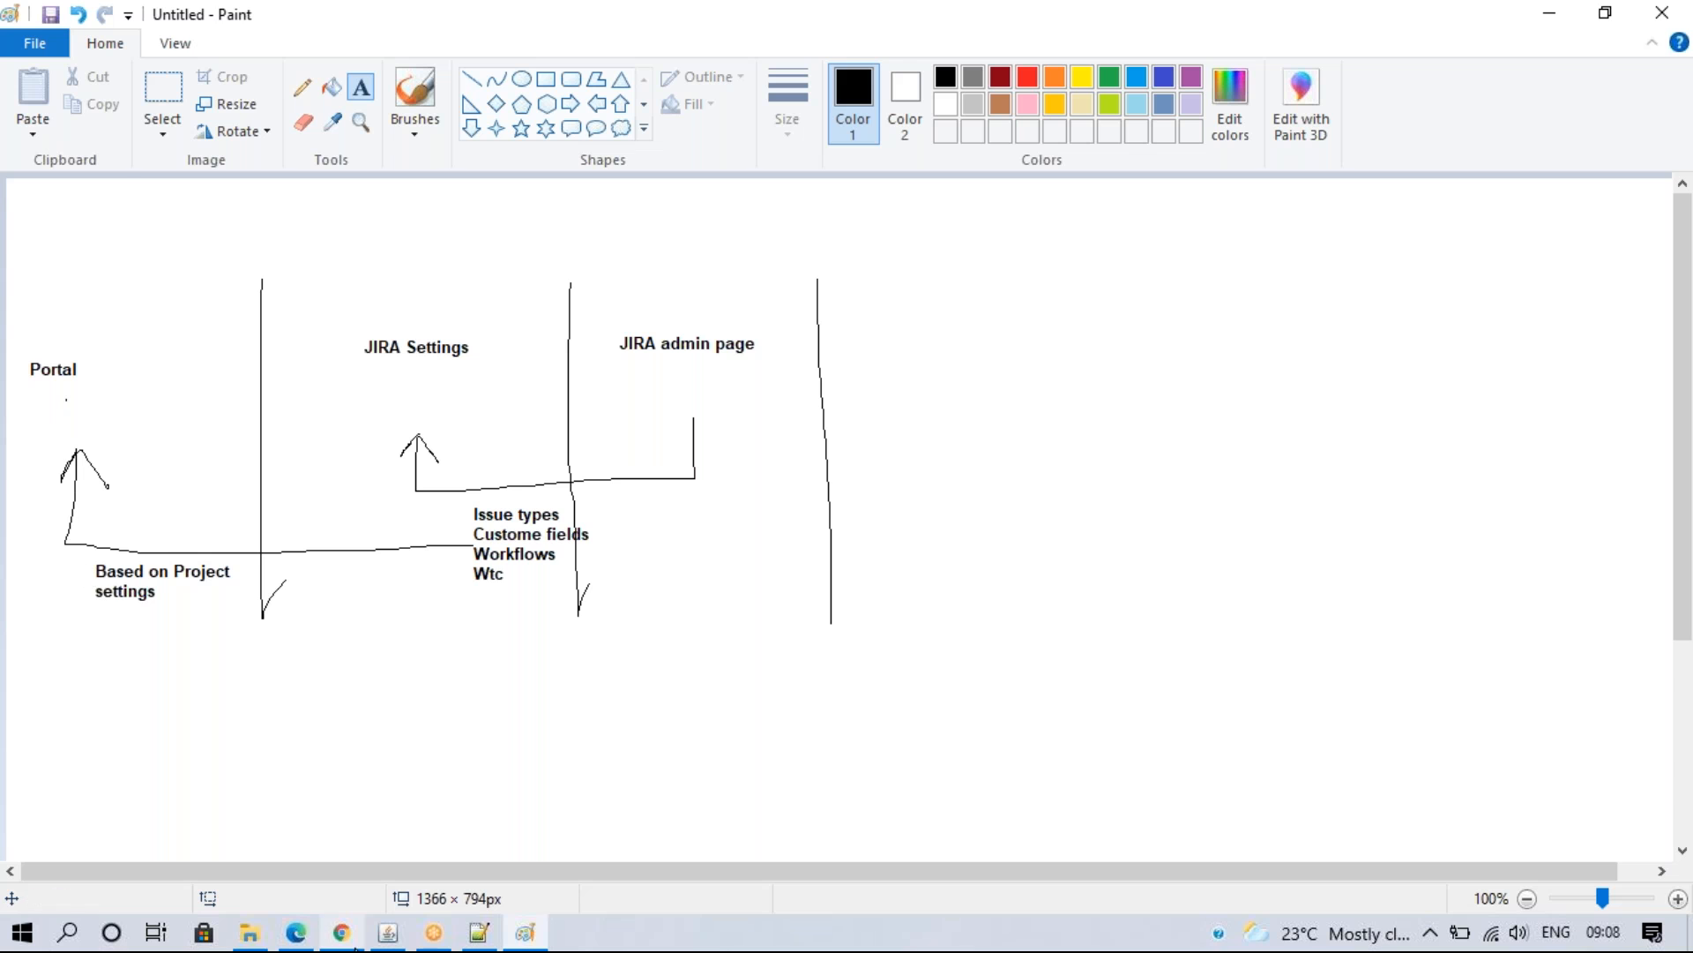
- In Jira, delete the Common Requests request type group, then return to Paint
click(341, 932)
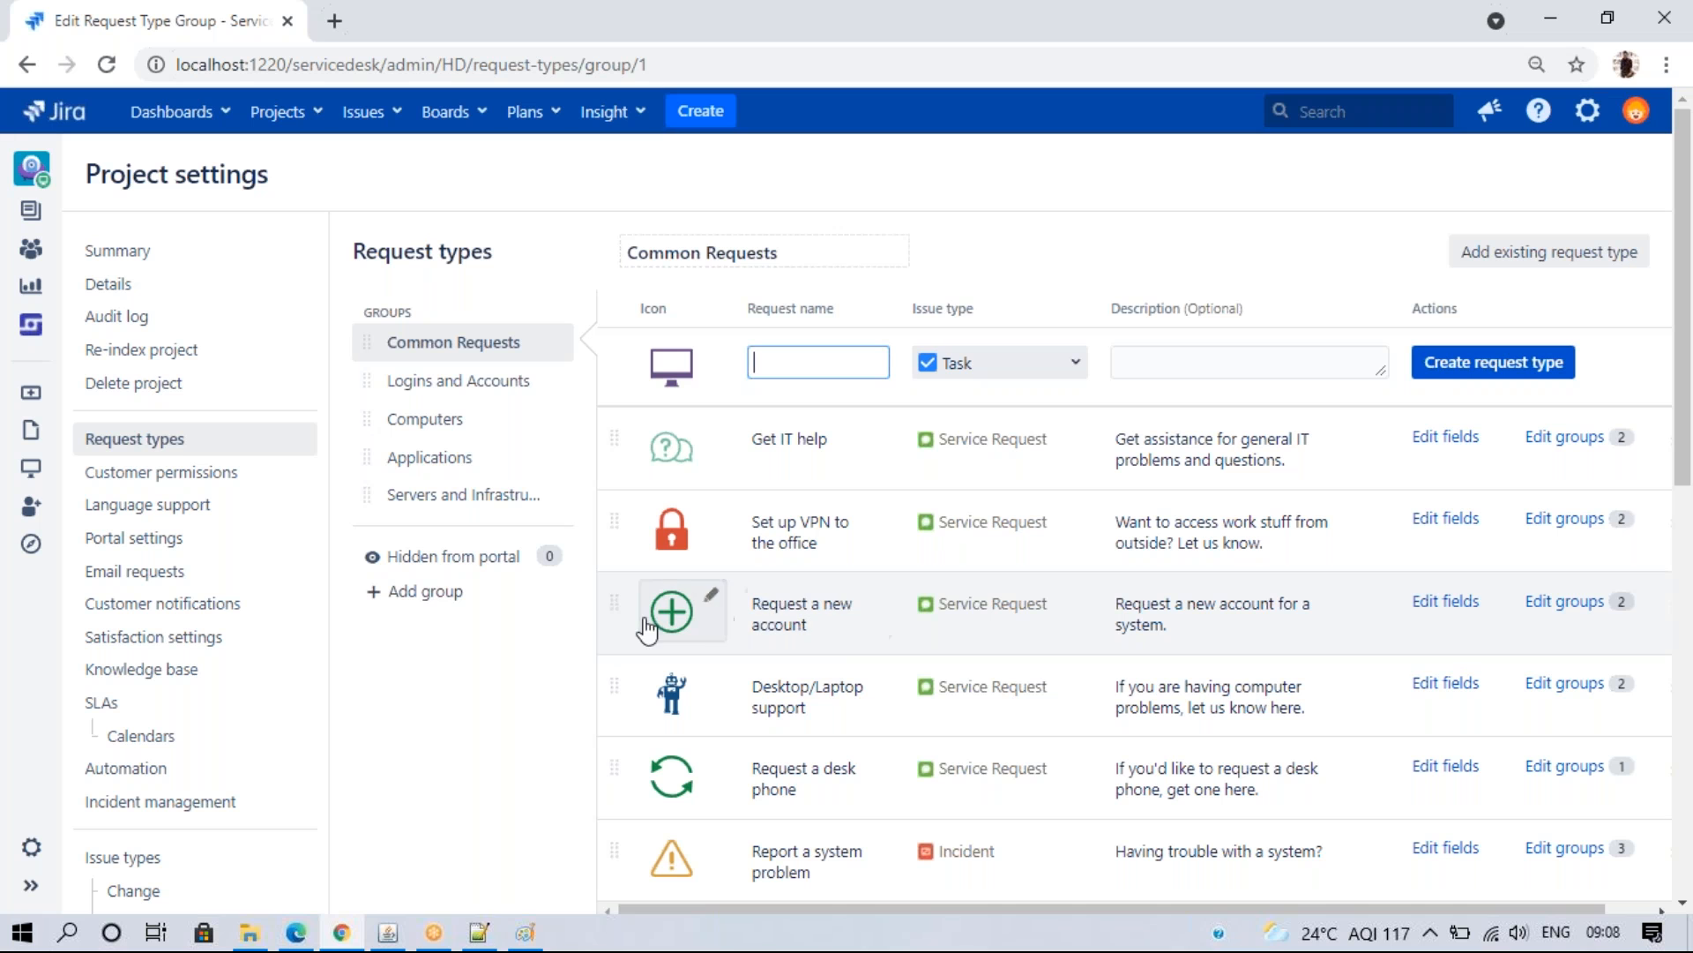
click(560, 343)
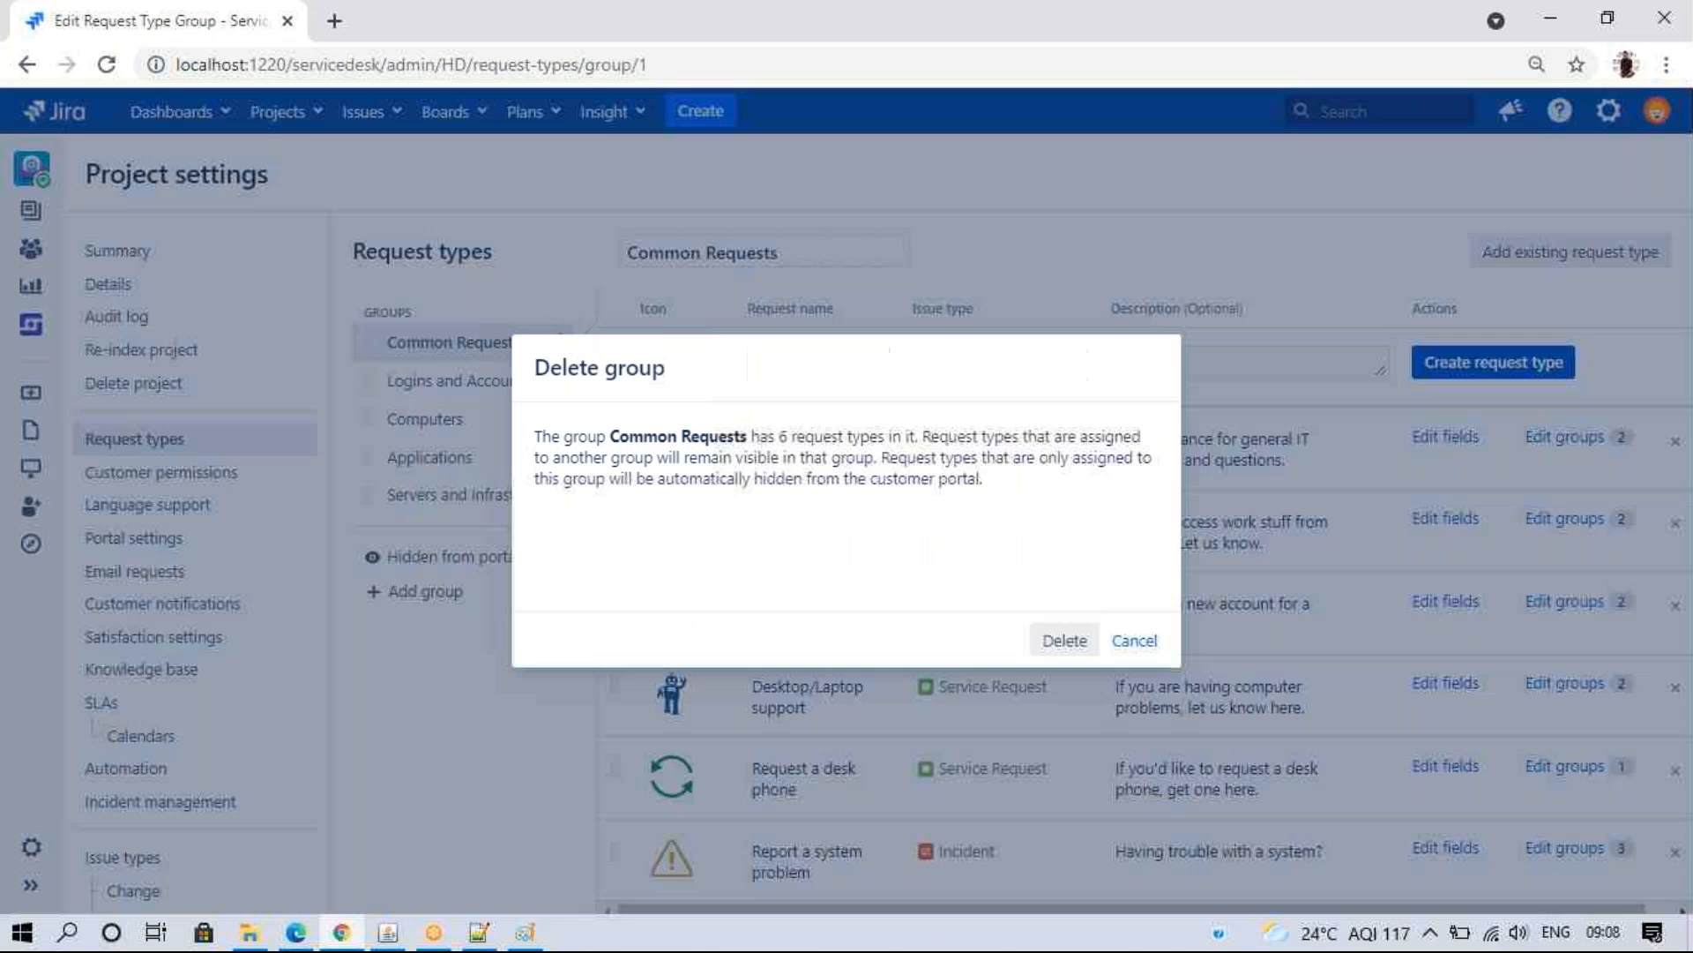
click(1067, 641)
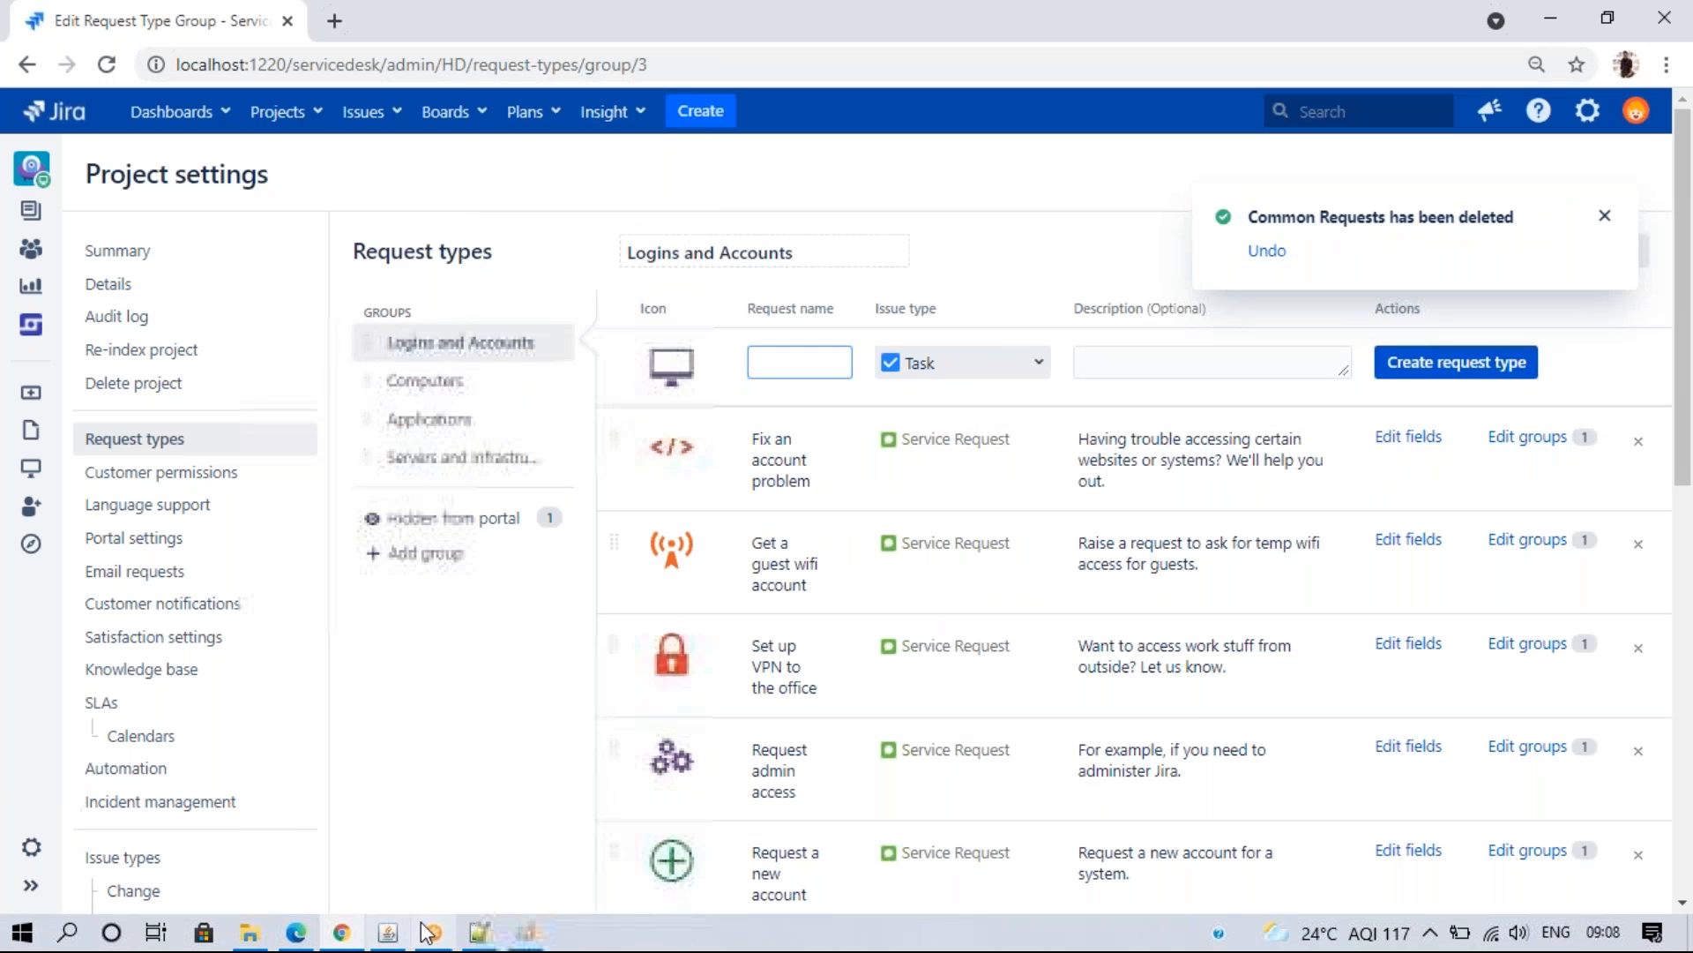
click(526, 932)
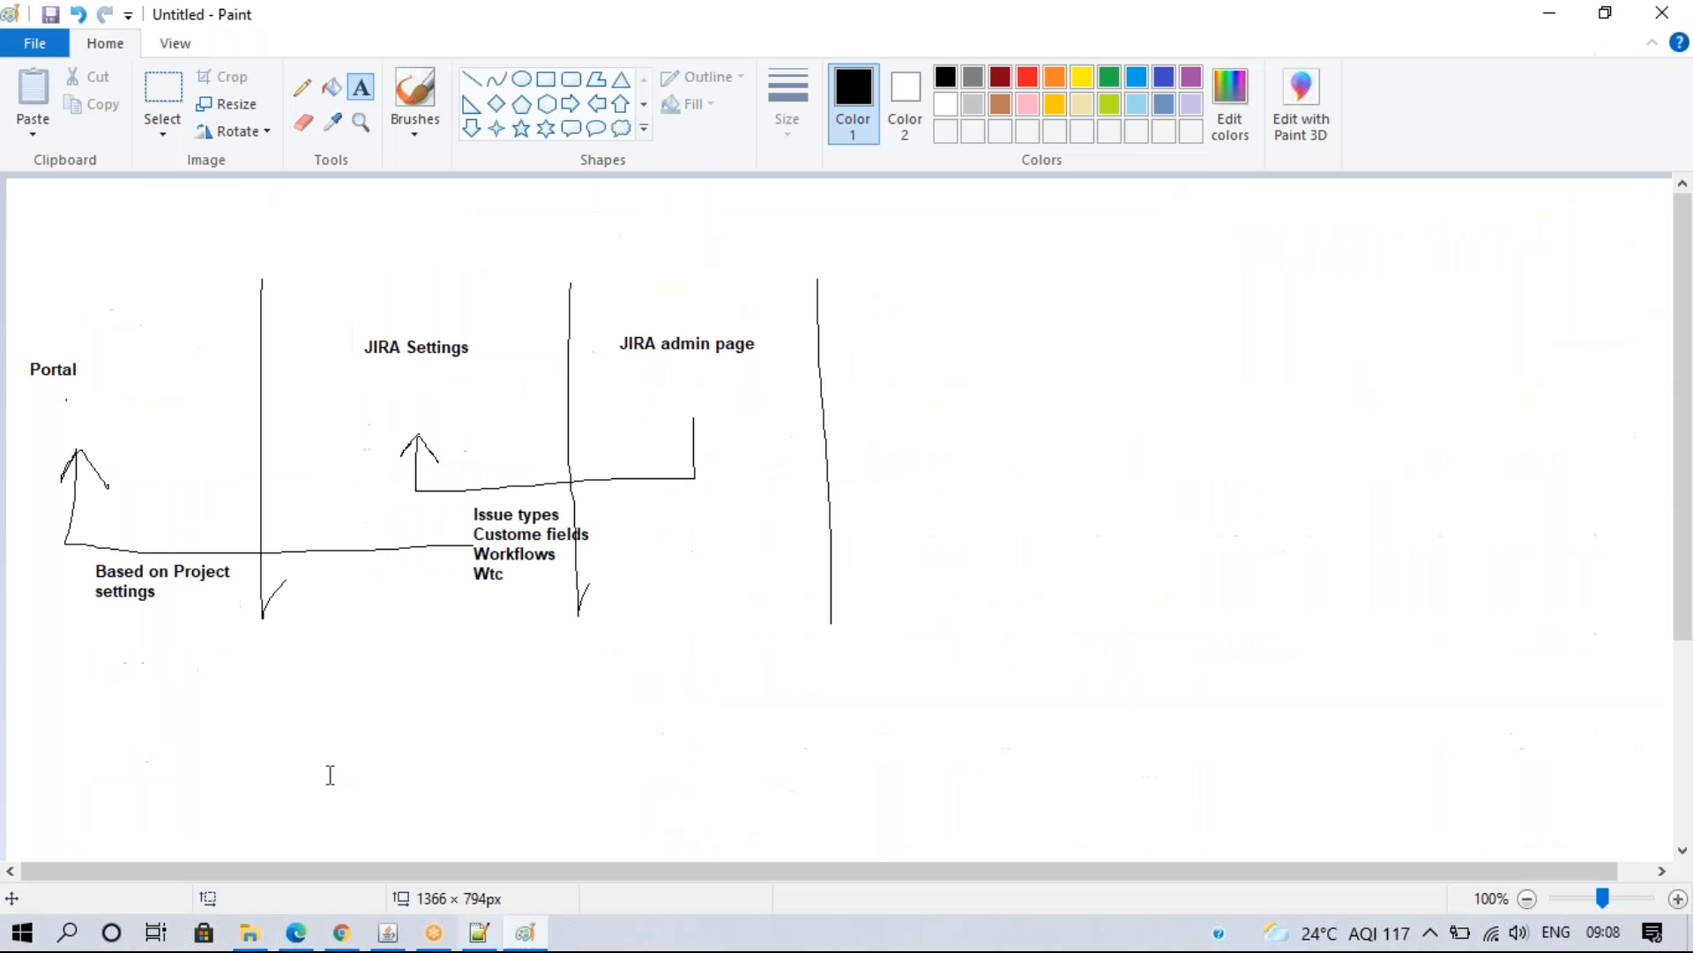
- Add a 'Request Type' label above Portal with a line pointing right
click(62, 290)
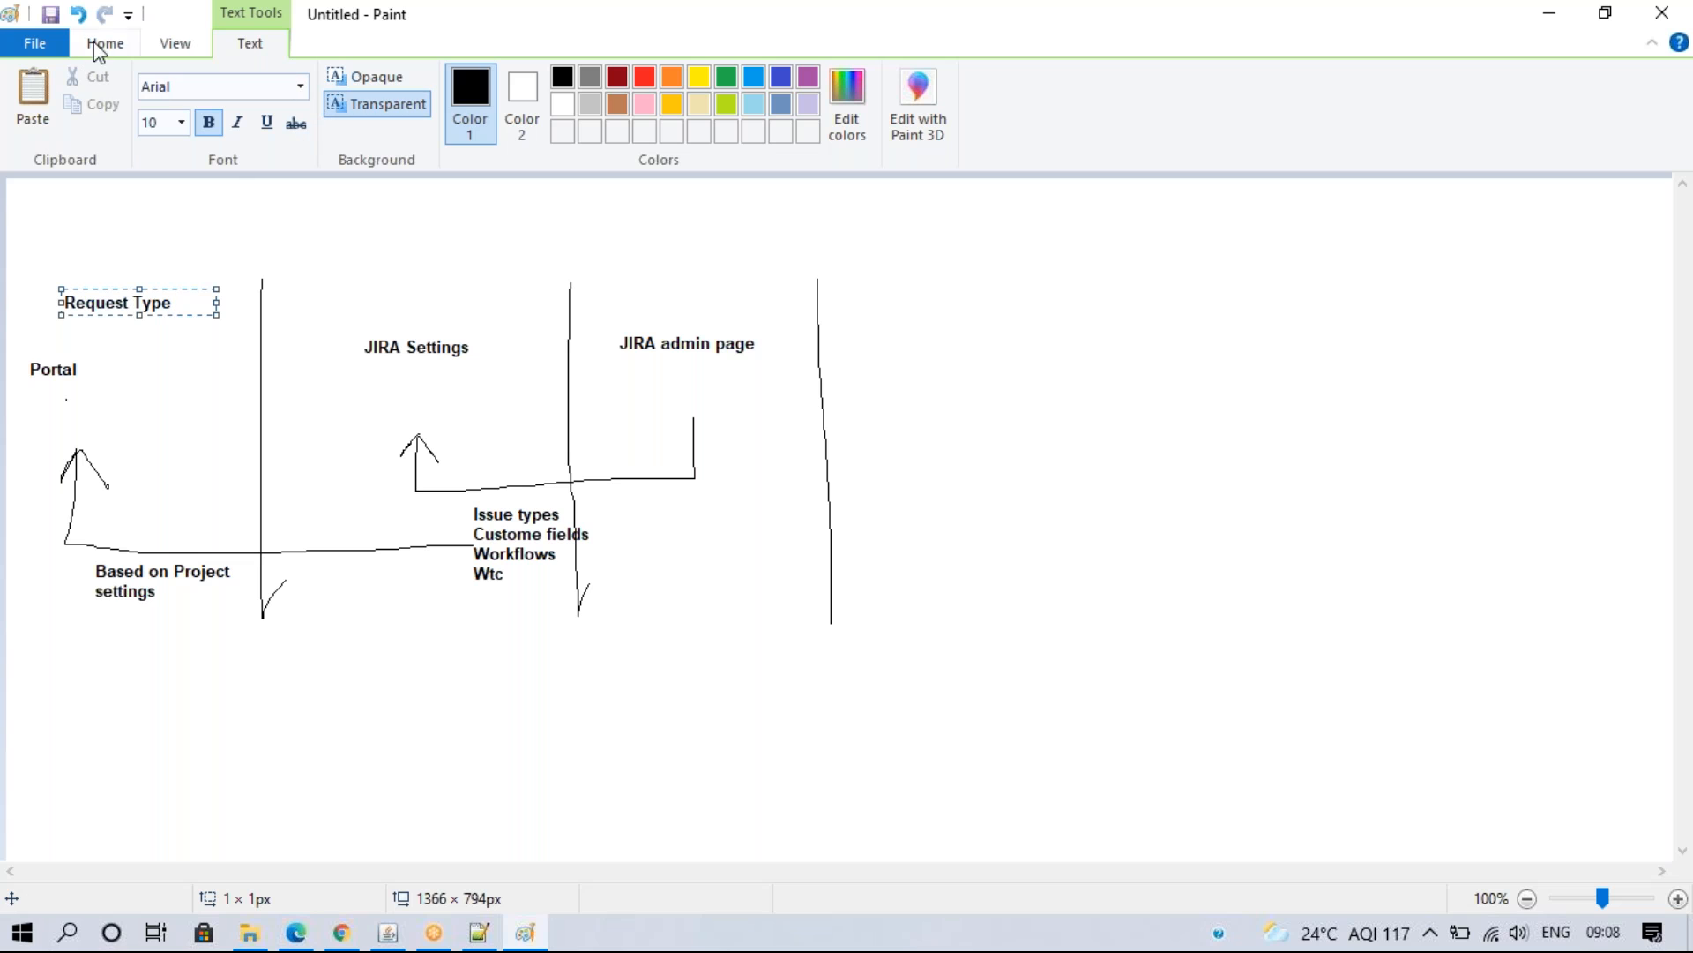
click(306, 212)
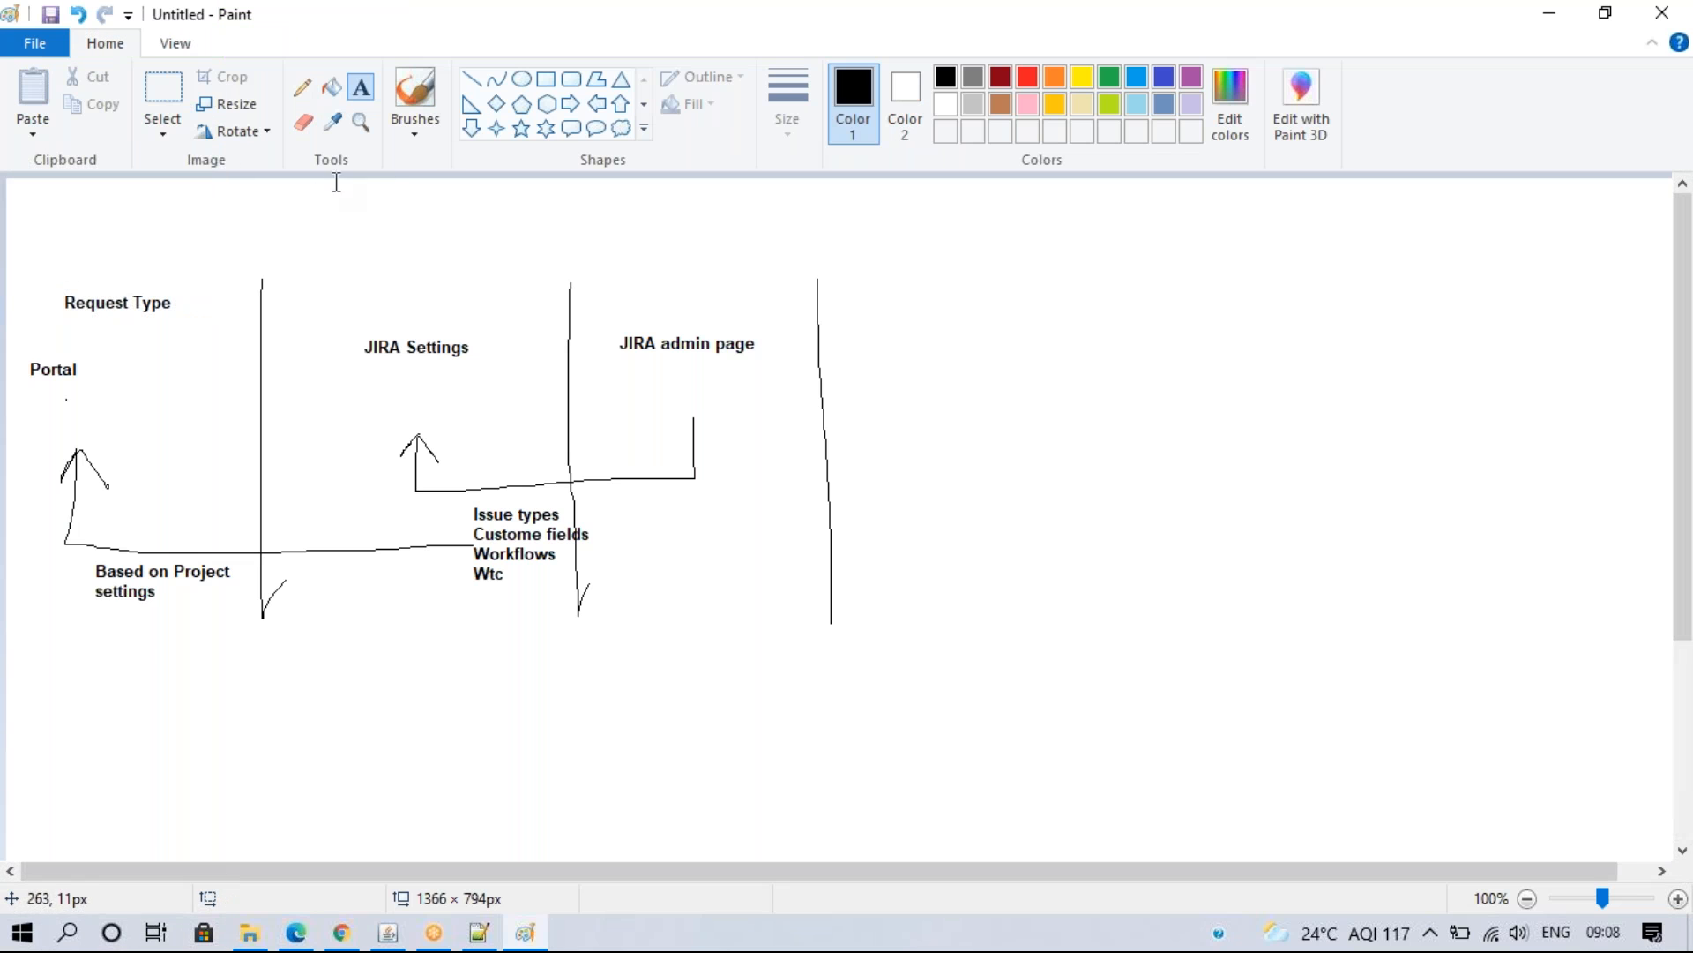
click(303, 86)
mouse_move(179, 303)
mouse_down()
mouse_move(322, 306)
mouse_move(302, 334)
mouse_up()
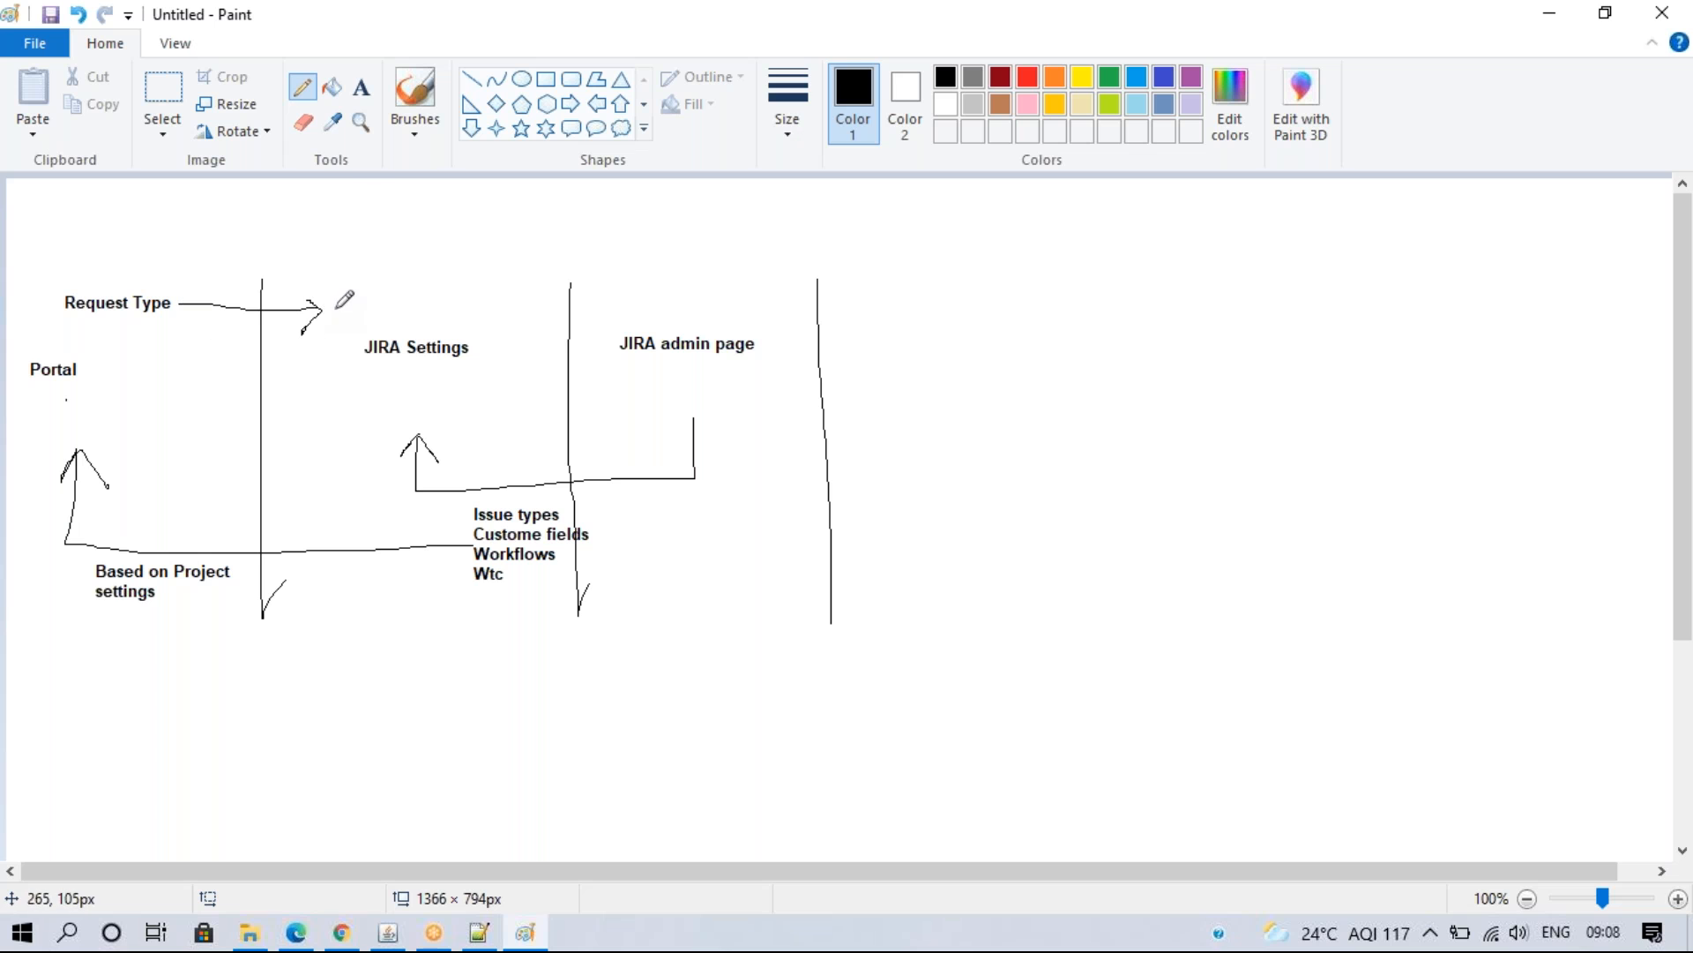
- Place an 'Issue Type' label at the arrow's tip
click(360, 87)
click(332, 292)
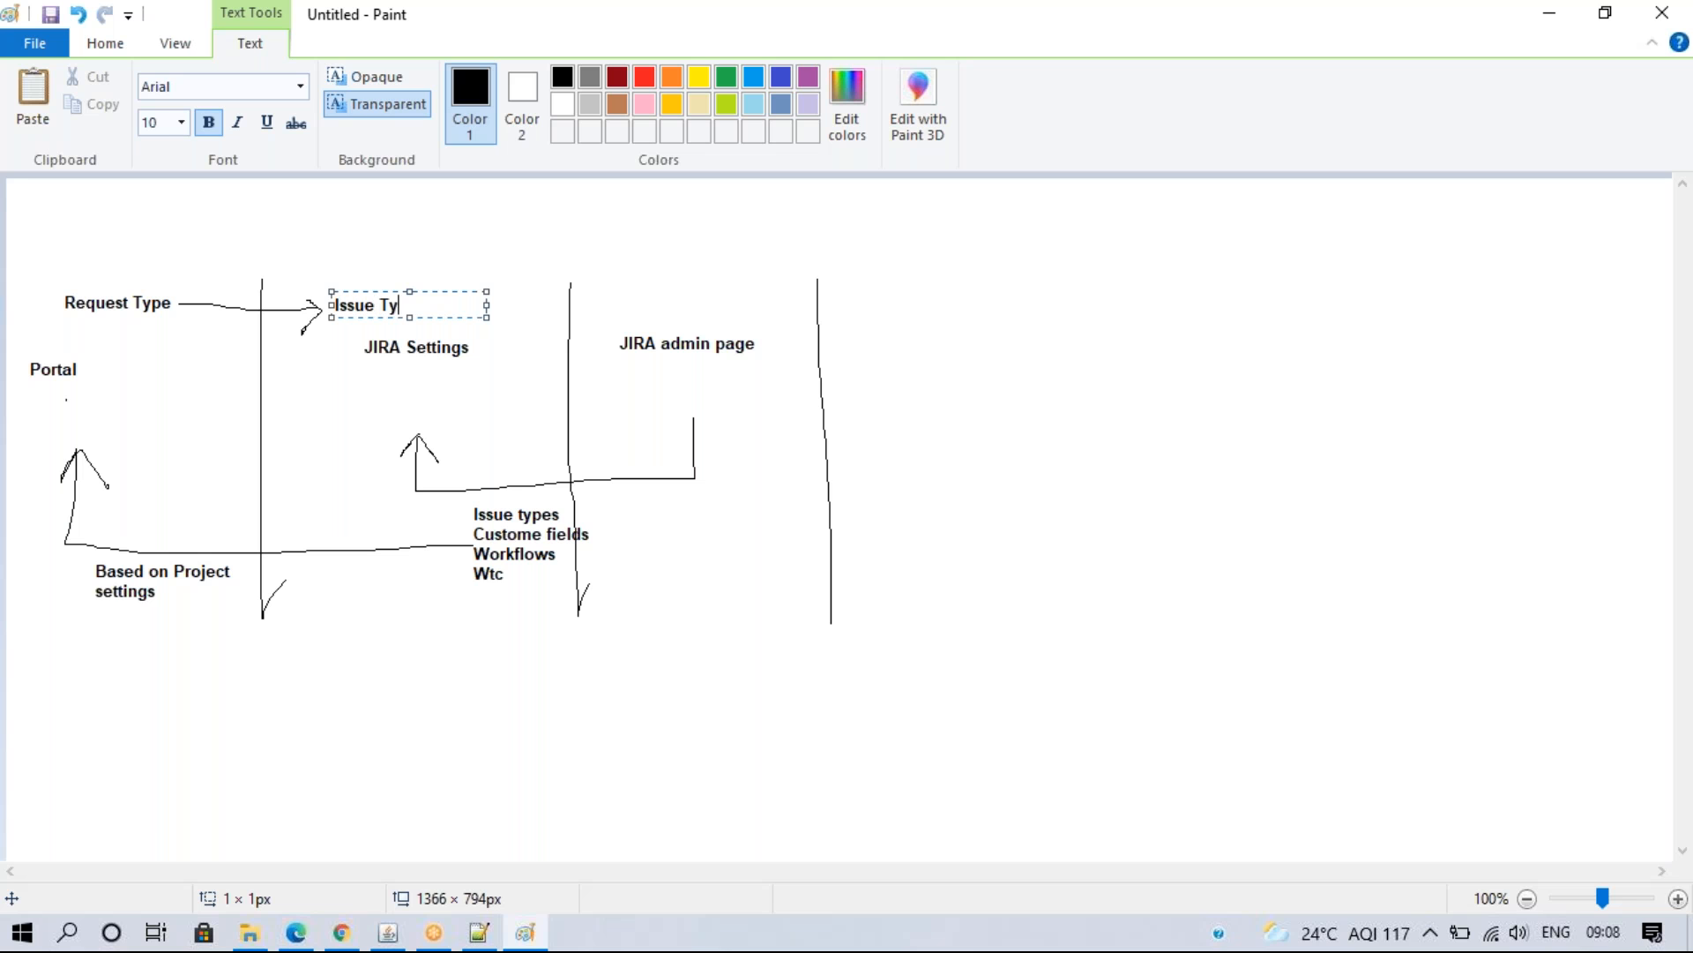
click(532, 776)
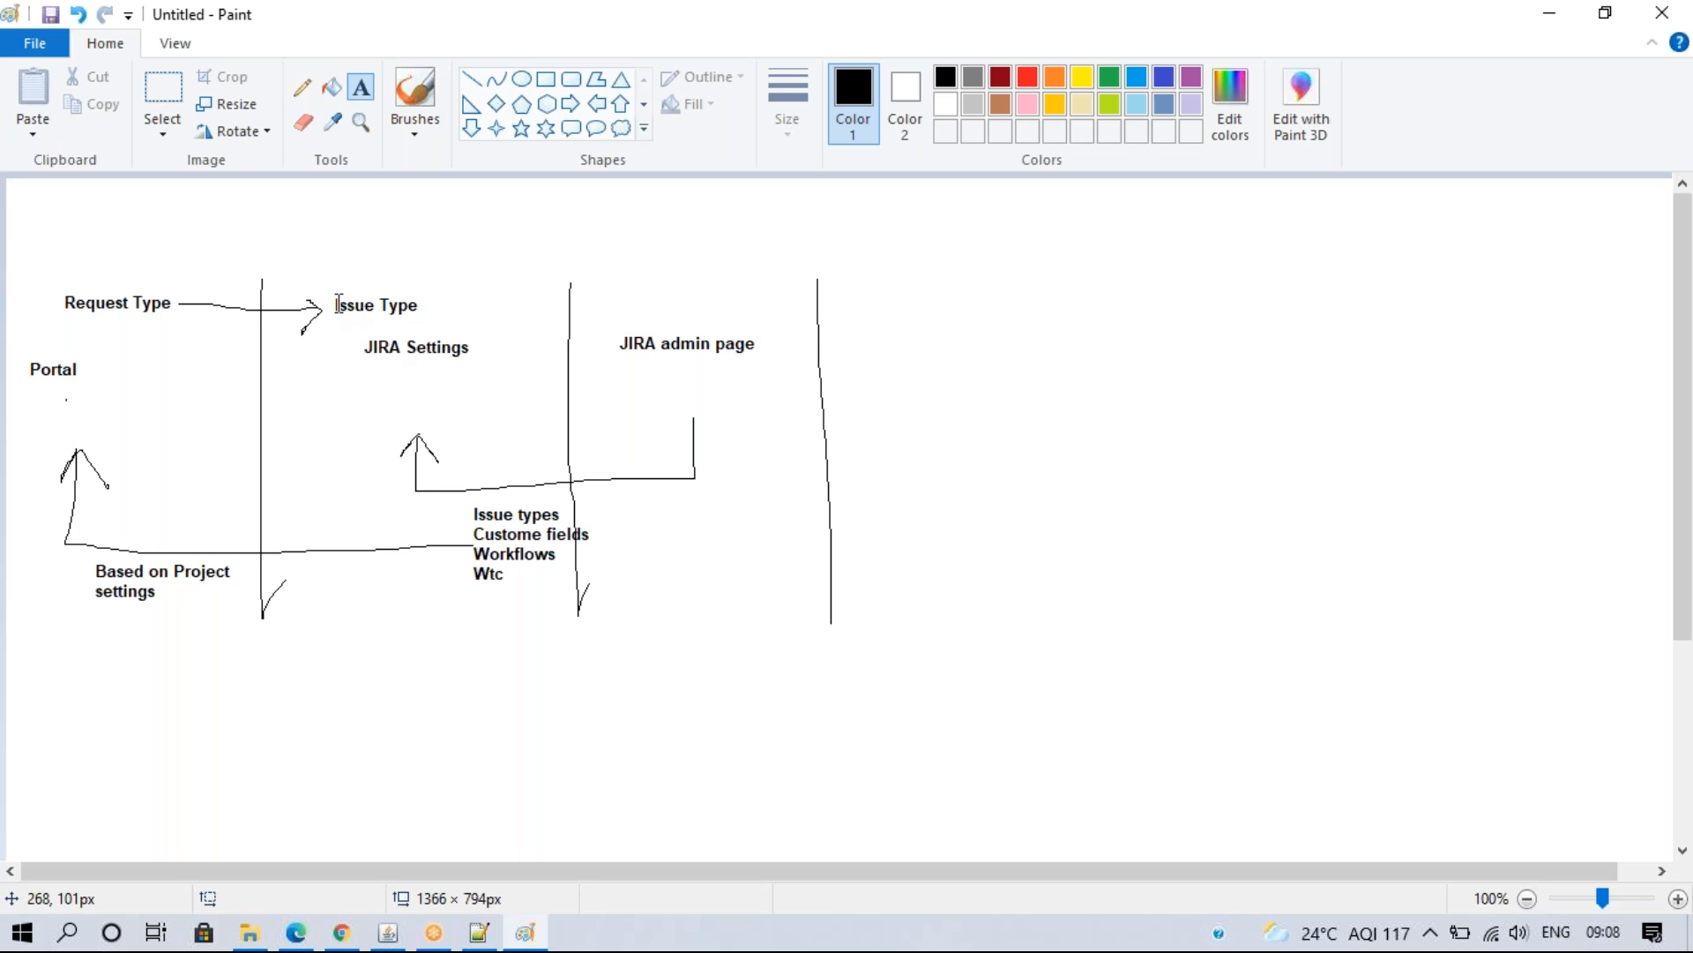
click(341, 933)
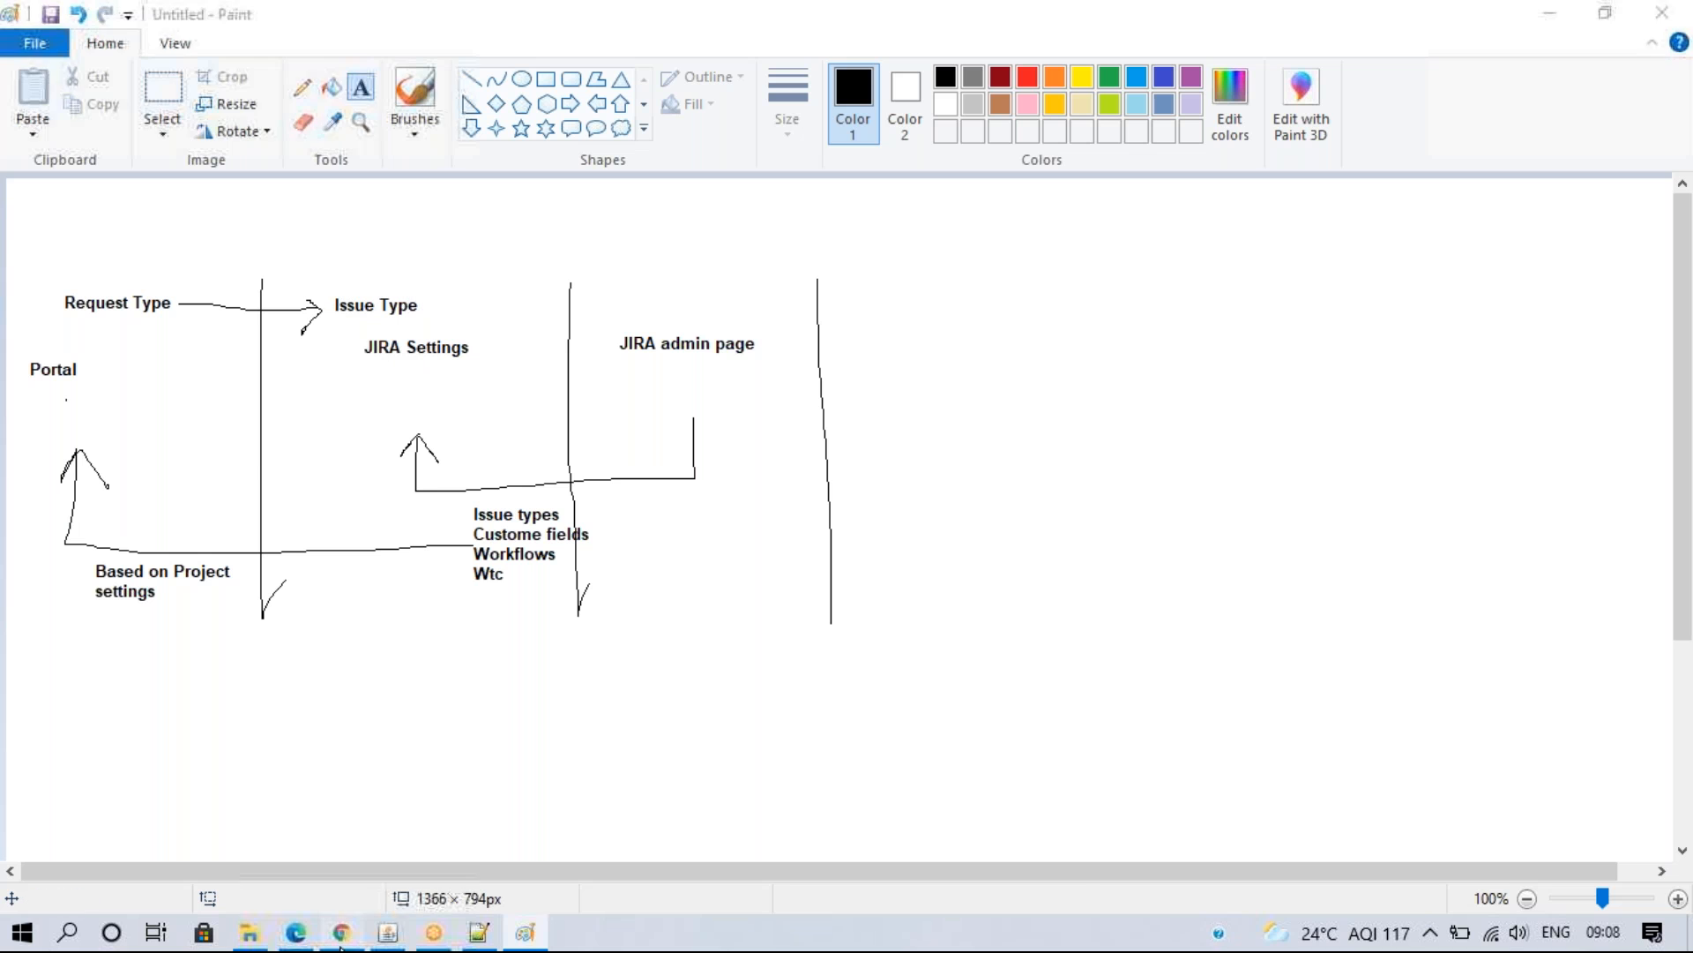
- Open HD-2 'Need to repair my laptop' from the All open queue and check its Request type field
click(30, 212)
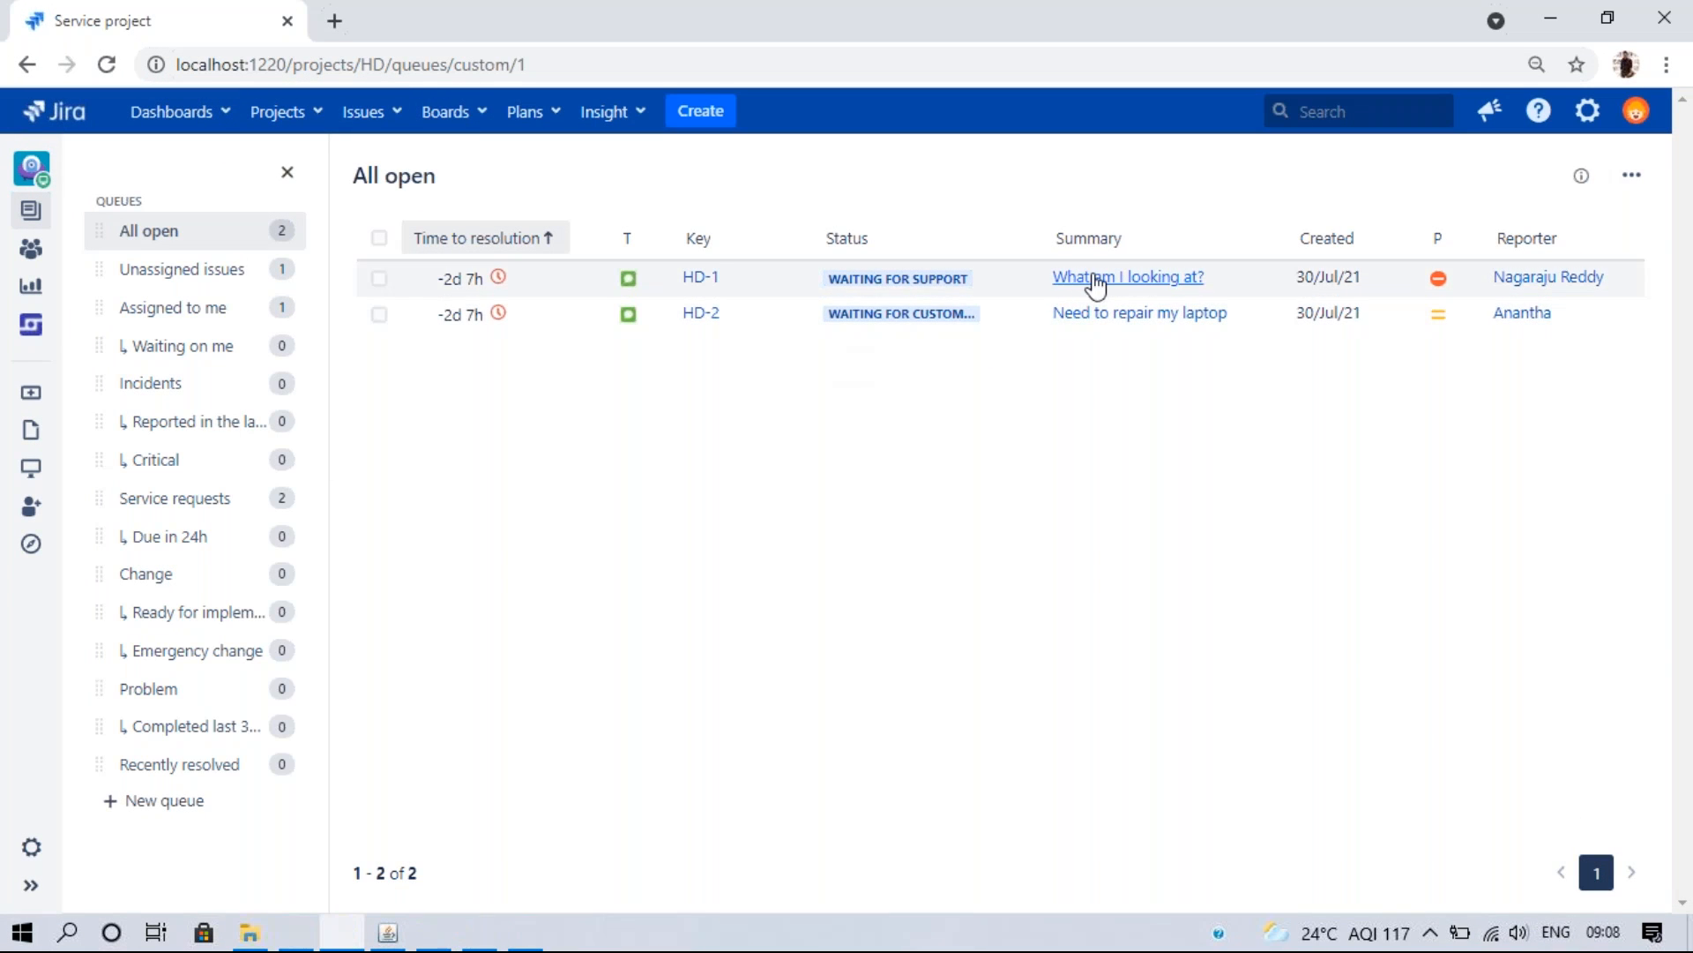
click(1107, 324)
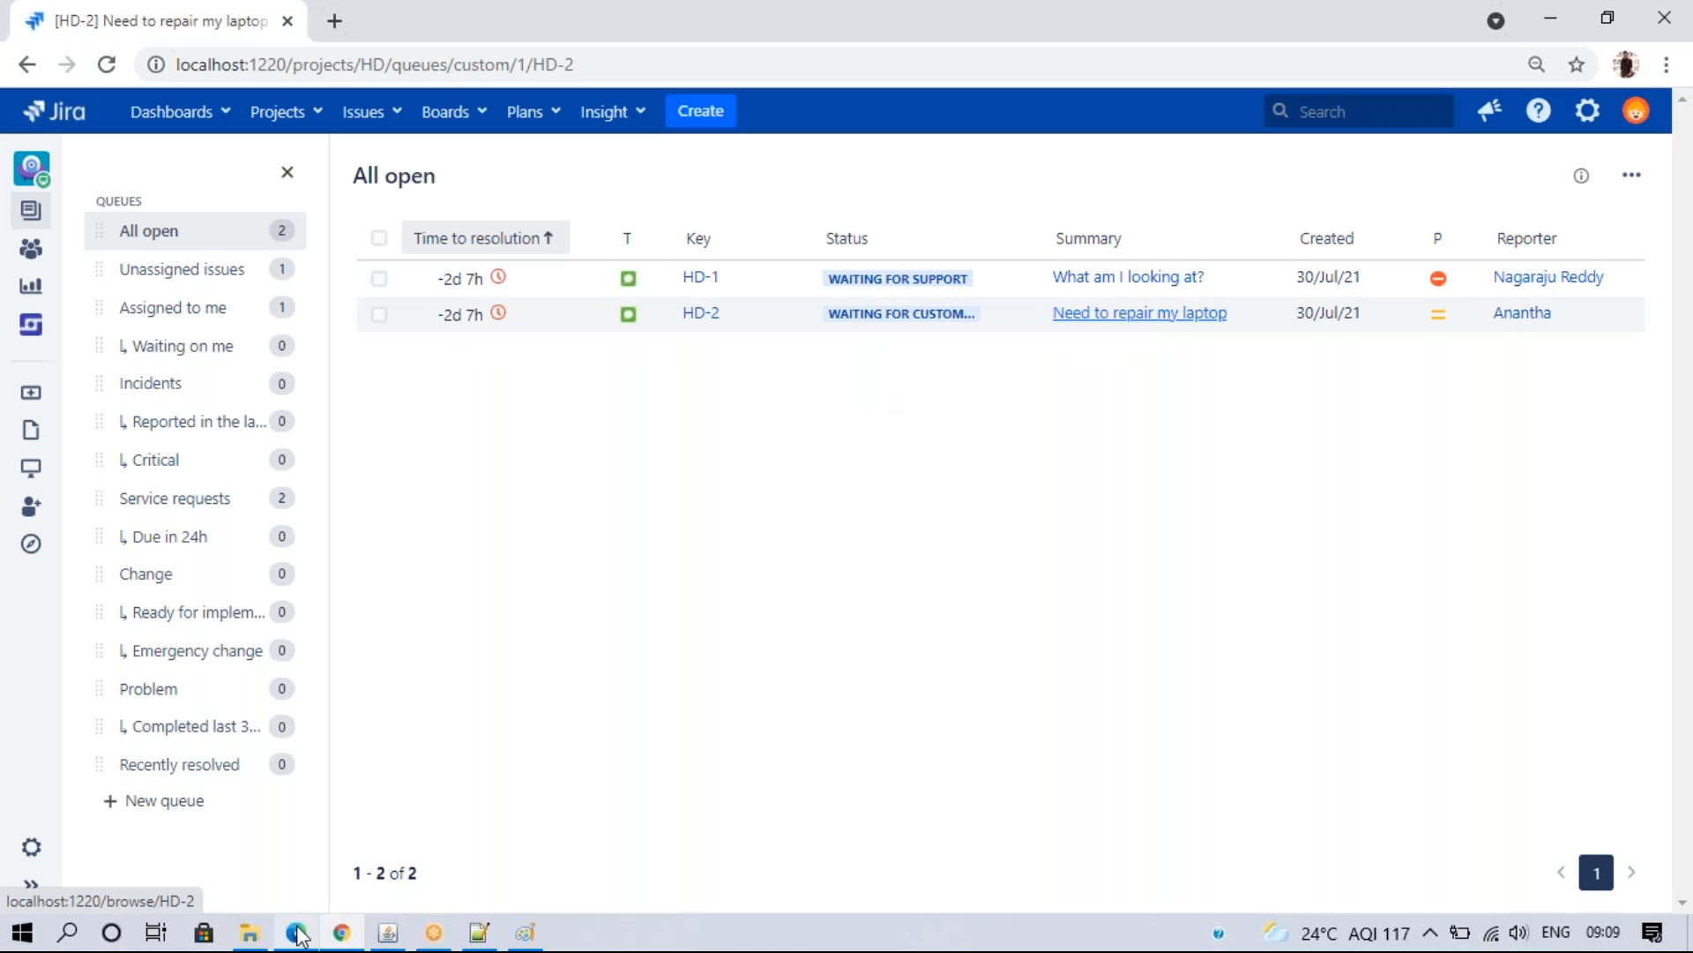
mouse_move(299, 935)
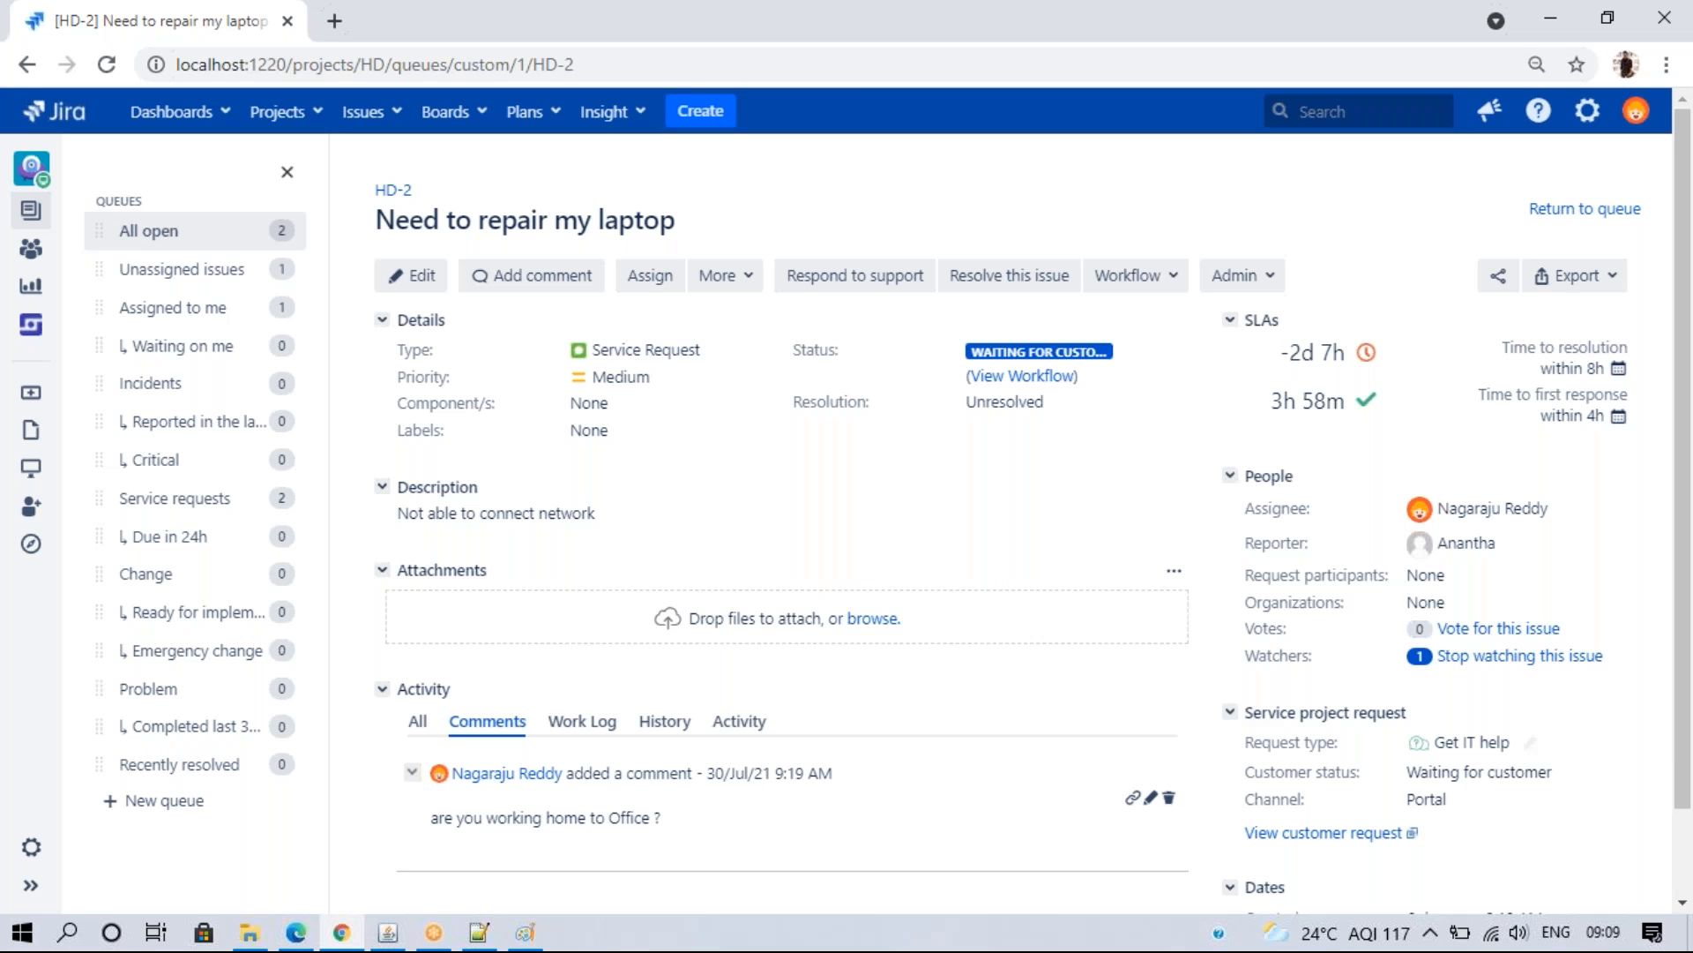
scroll(1242, 689, down, 1)
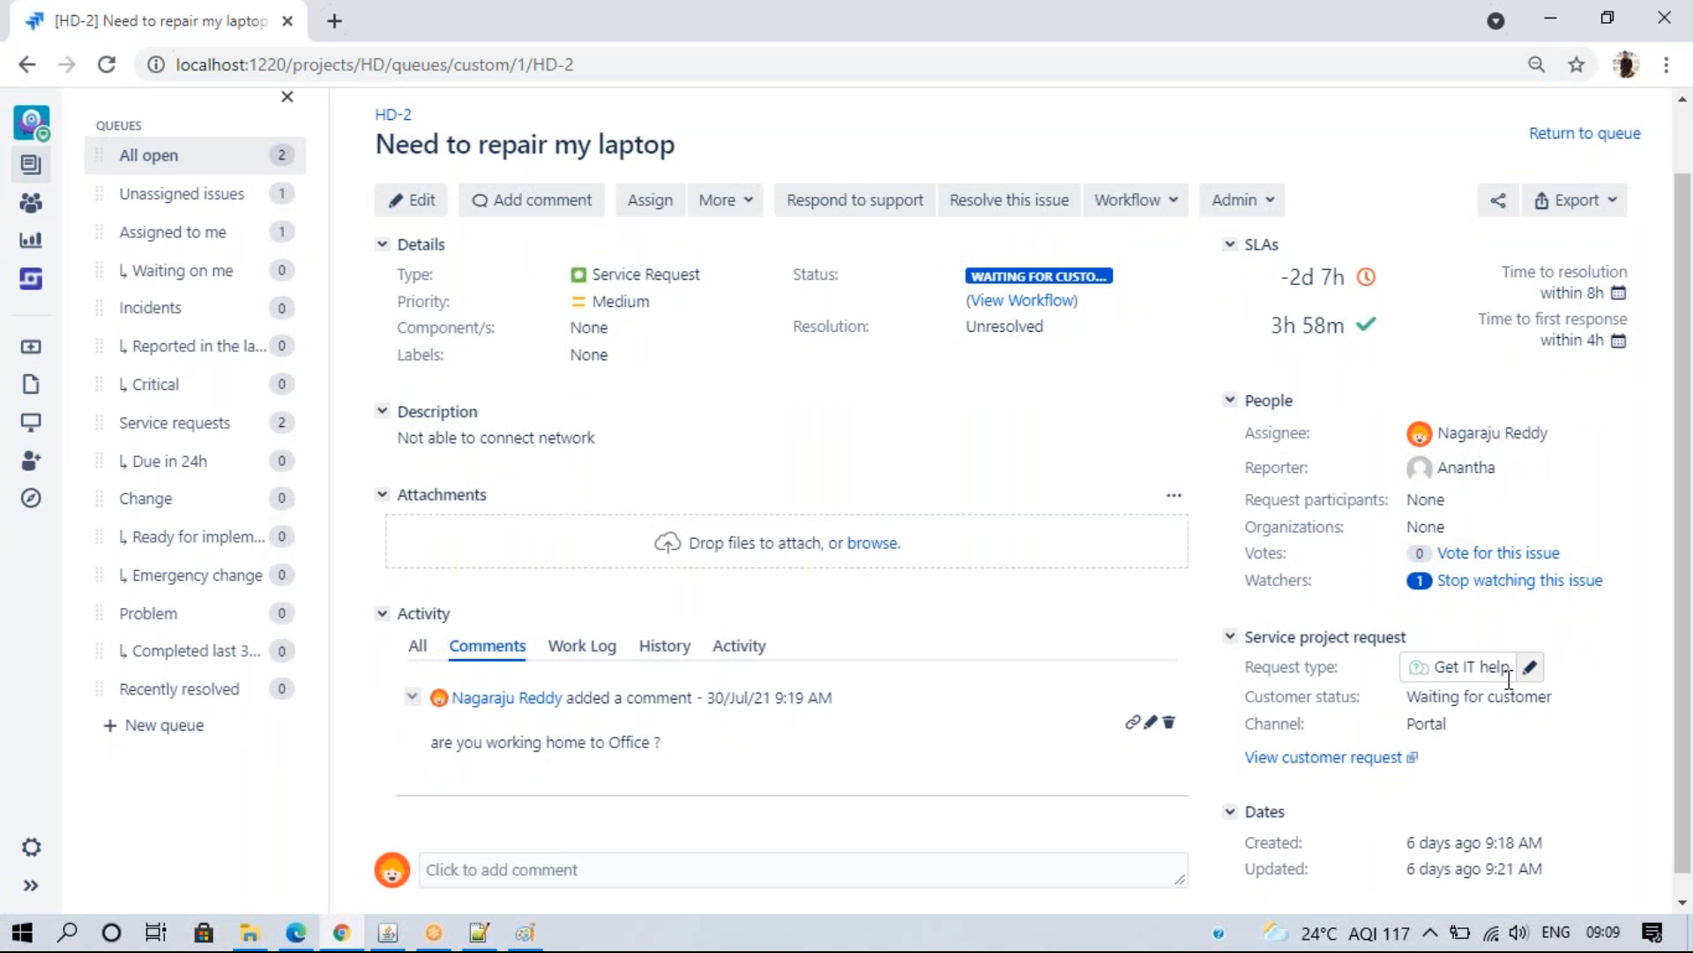
click(296, 933)
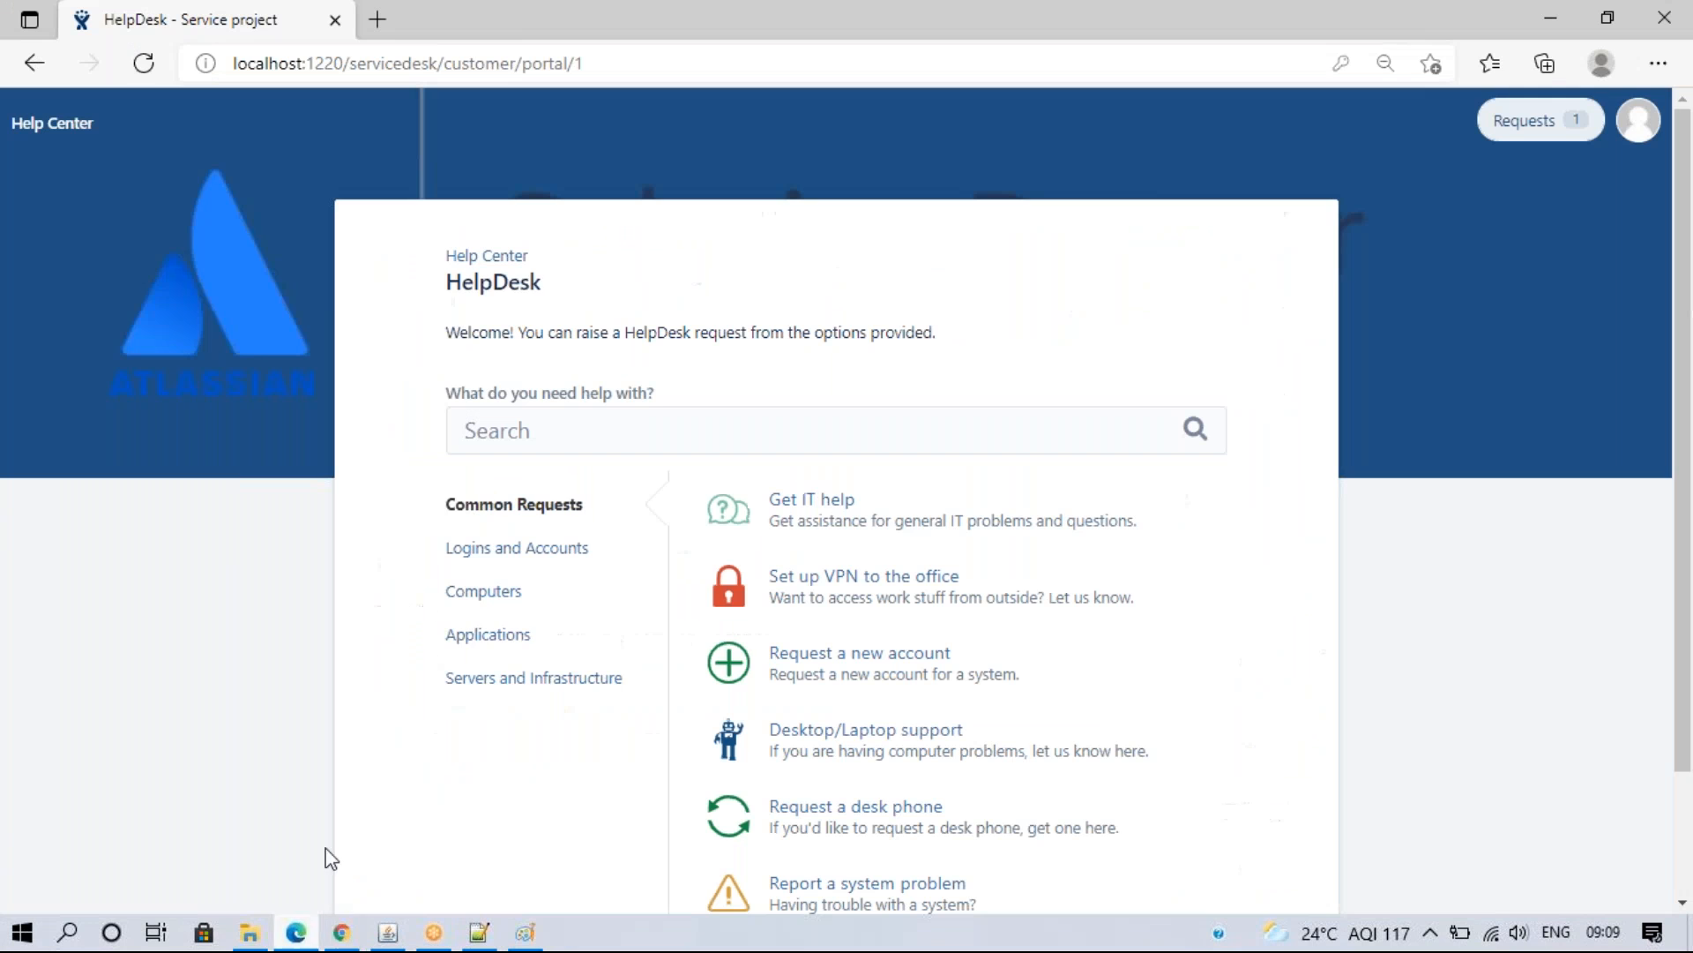
- Open HD-2 from My open requests in the customer portal, then return to the agent view
click(1518, 122)
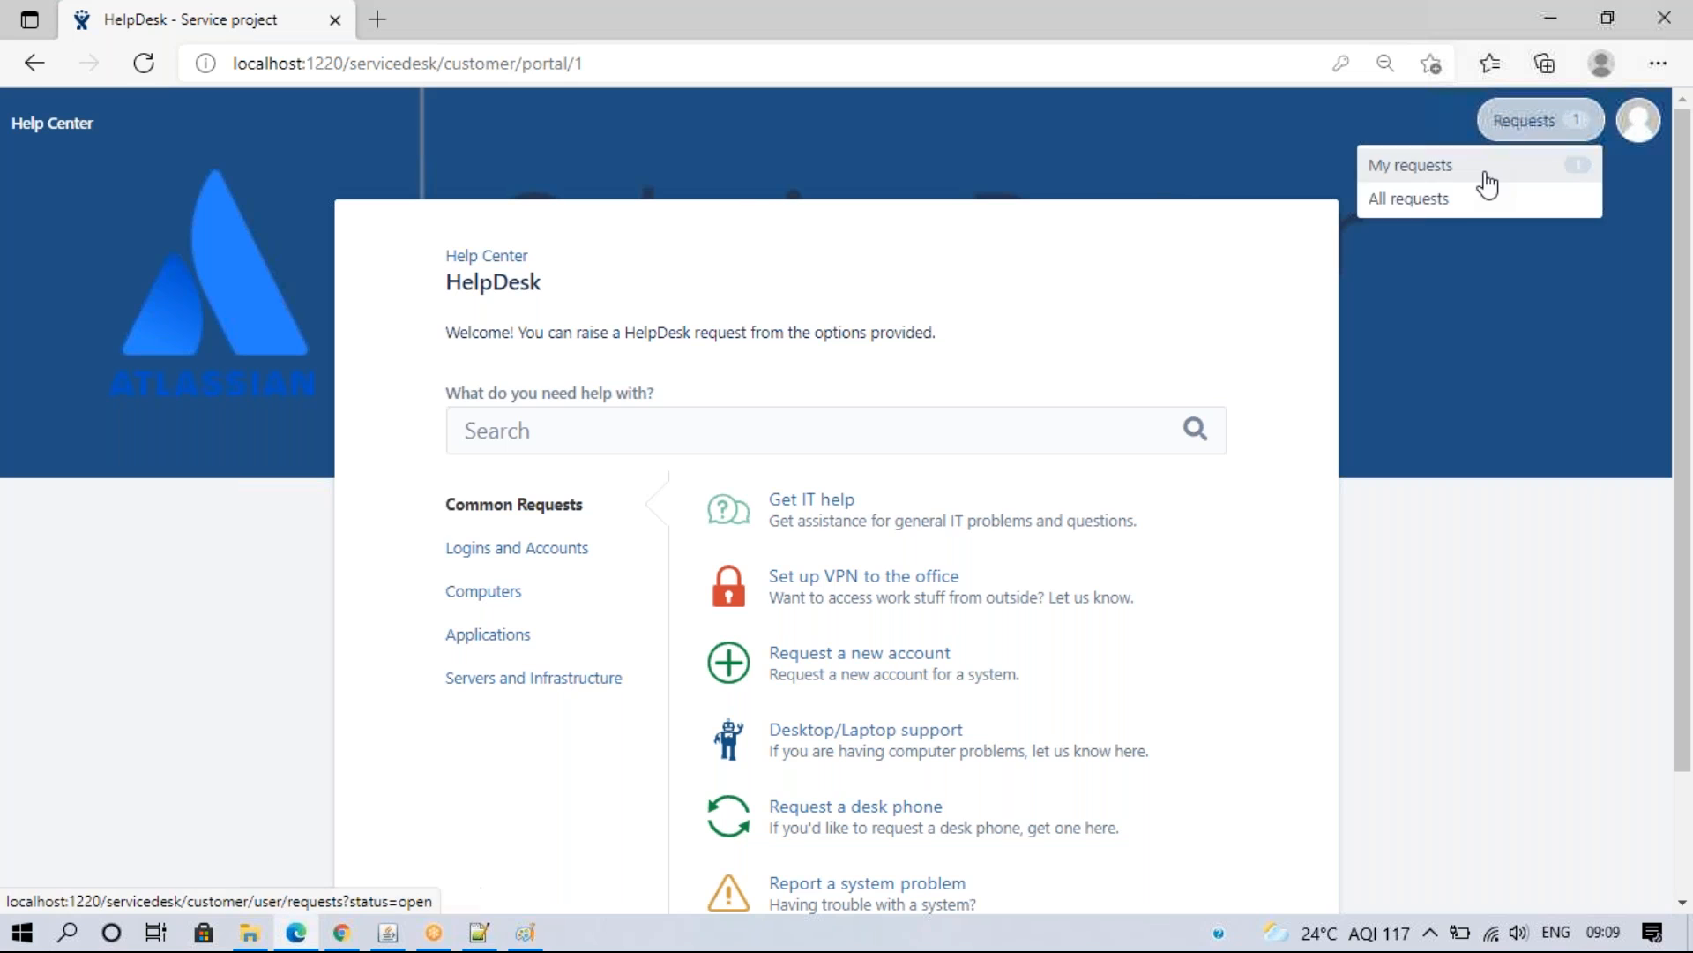
click(1416, 192)
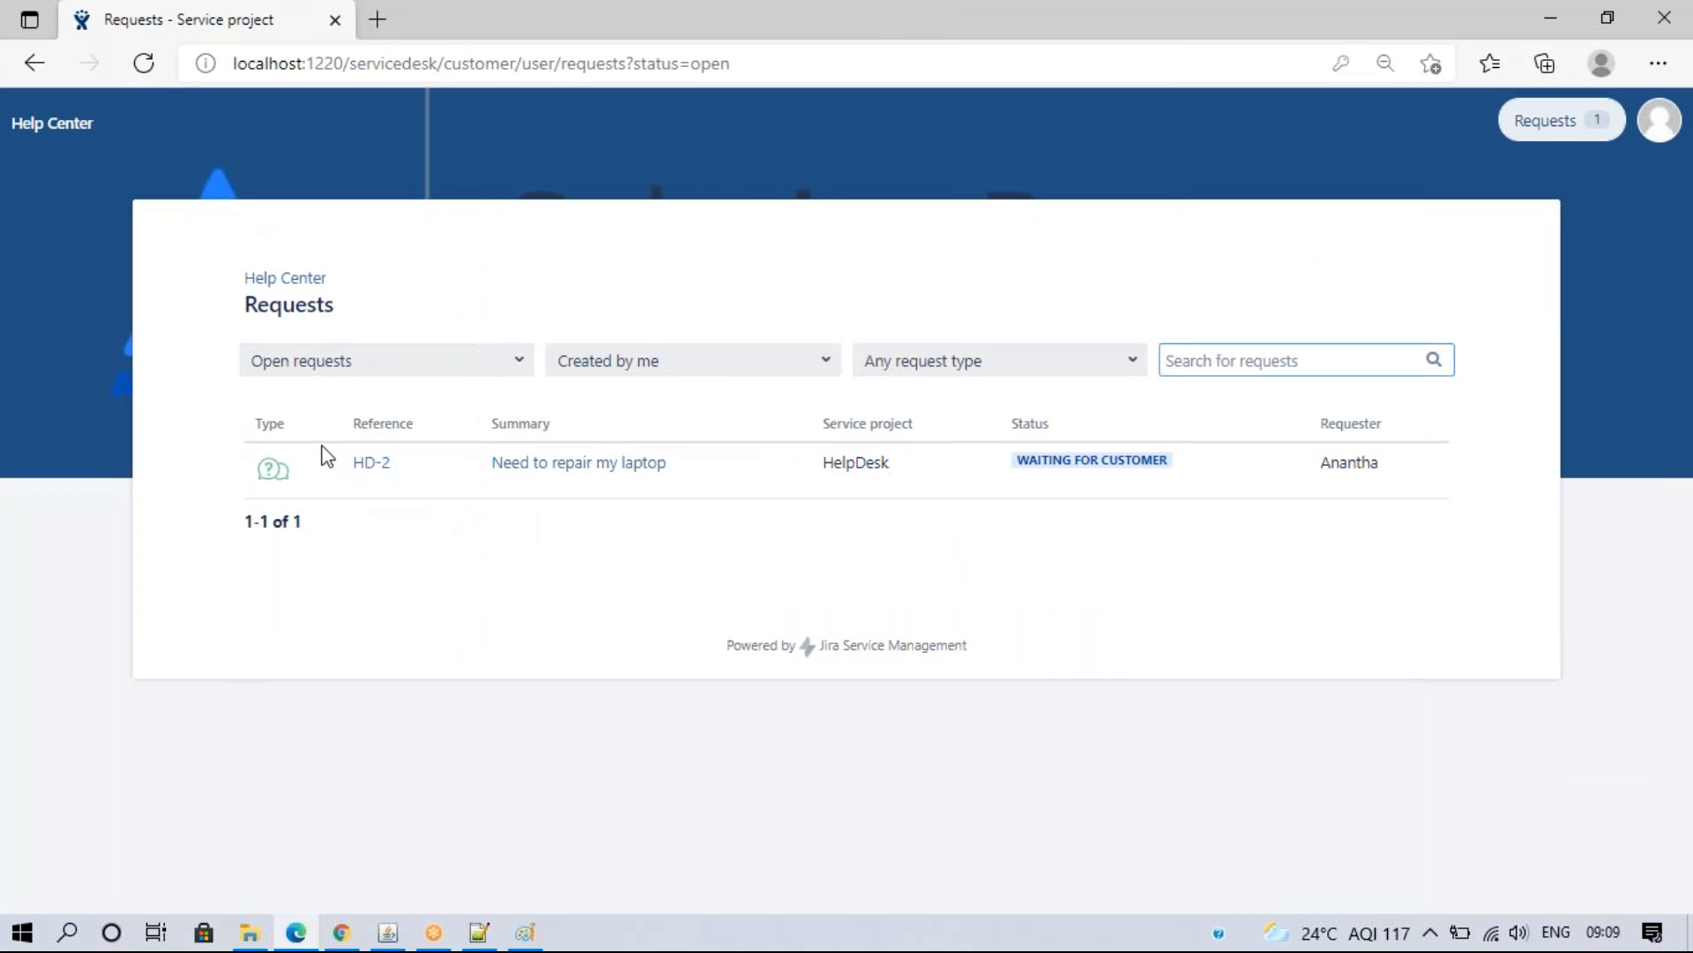
click(367, 467)
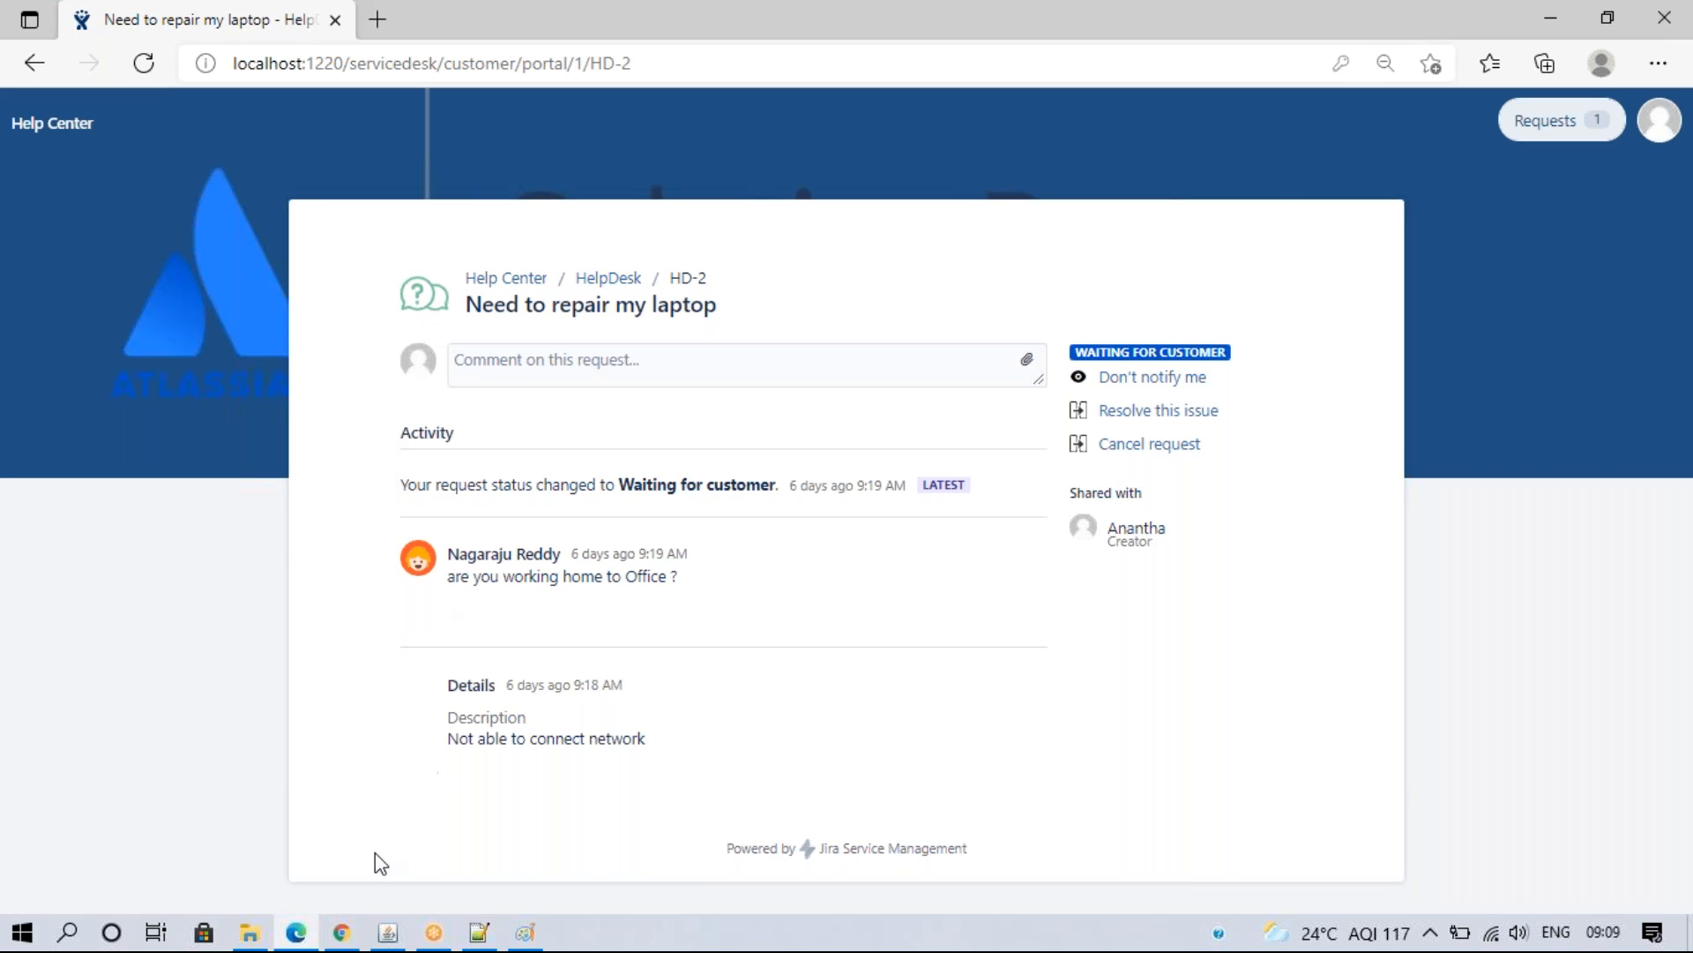
click(341, 933)
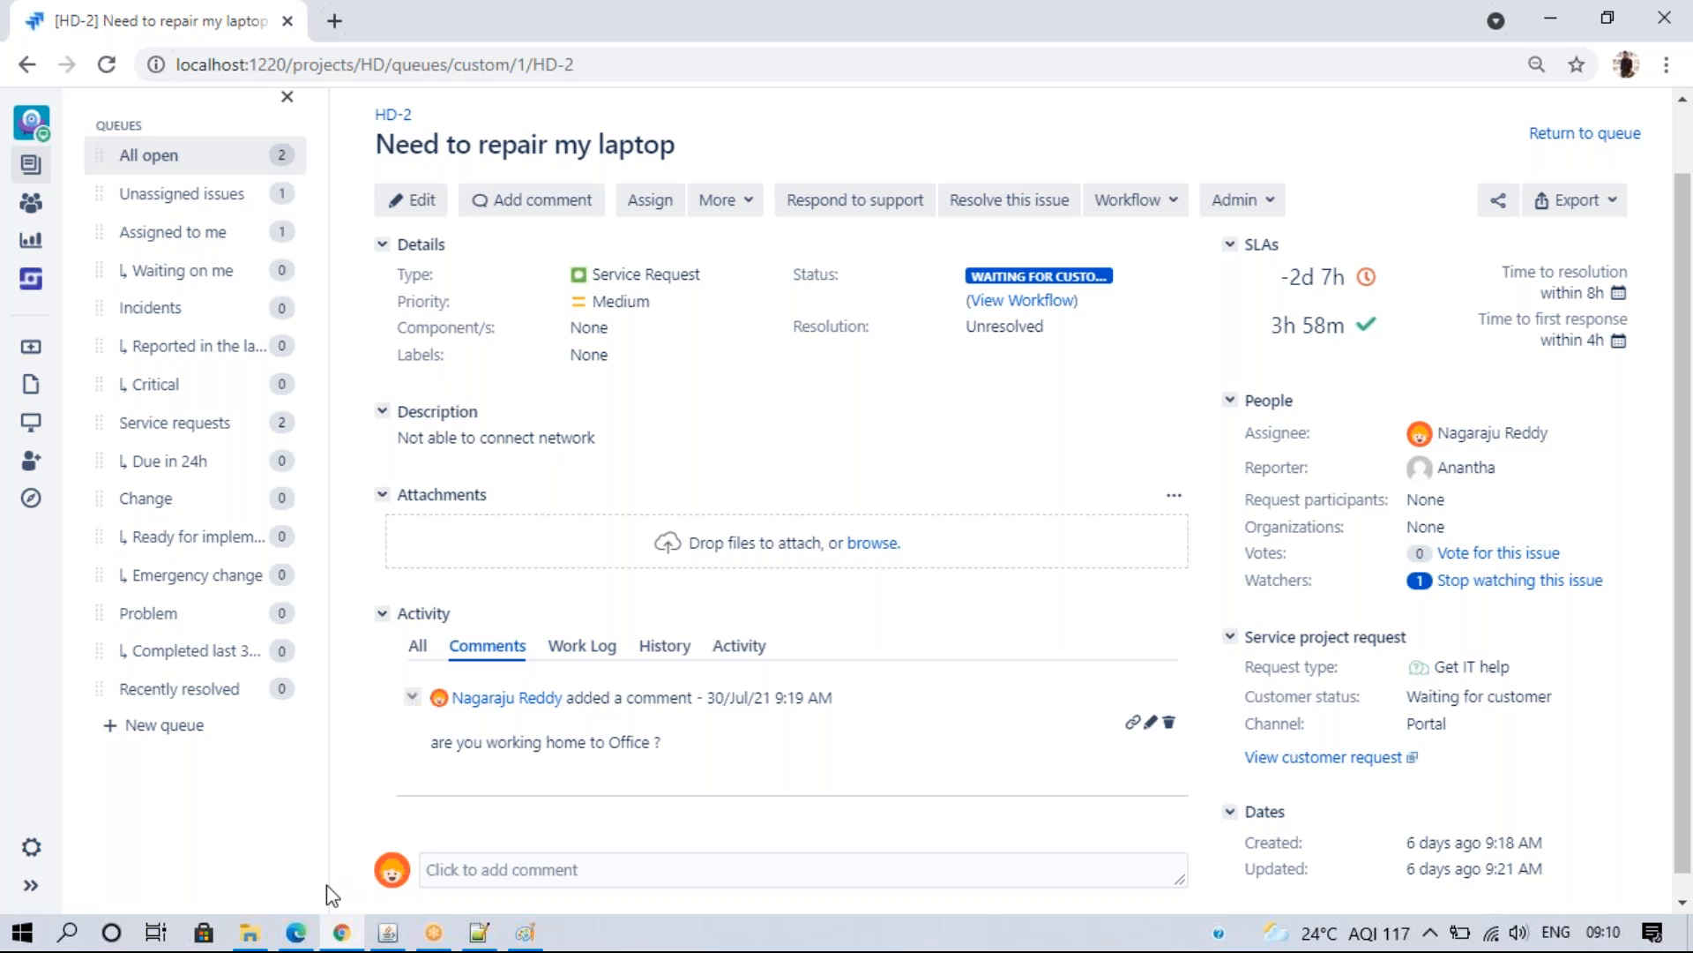
- Open Project settings and select the Computers request type group
click(295, 932)
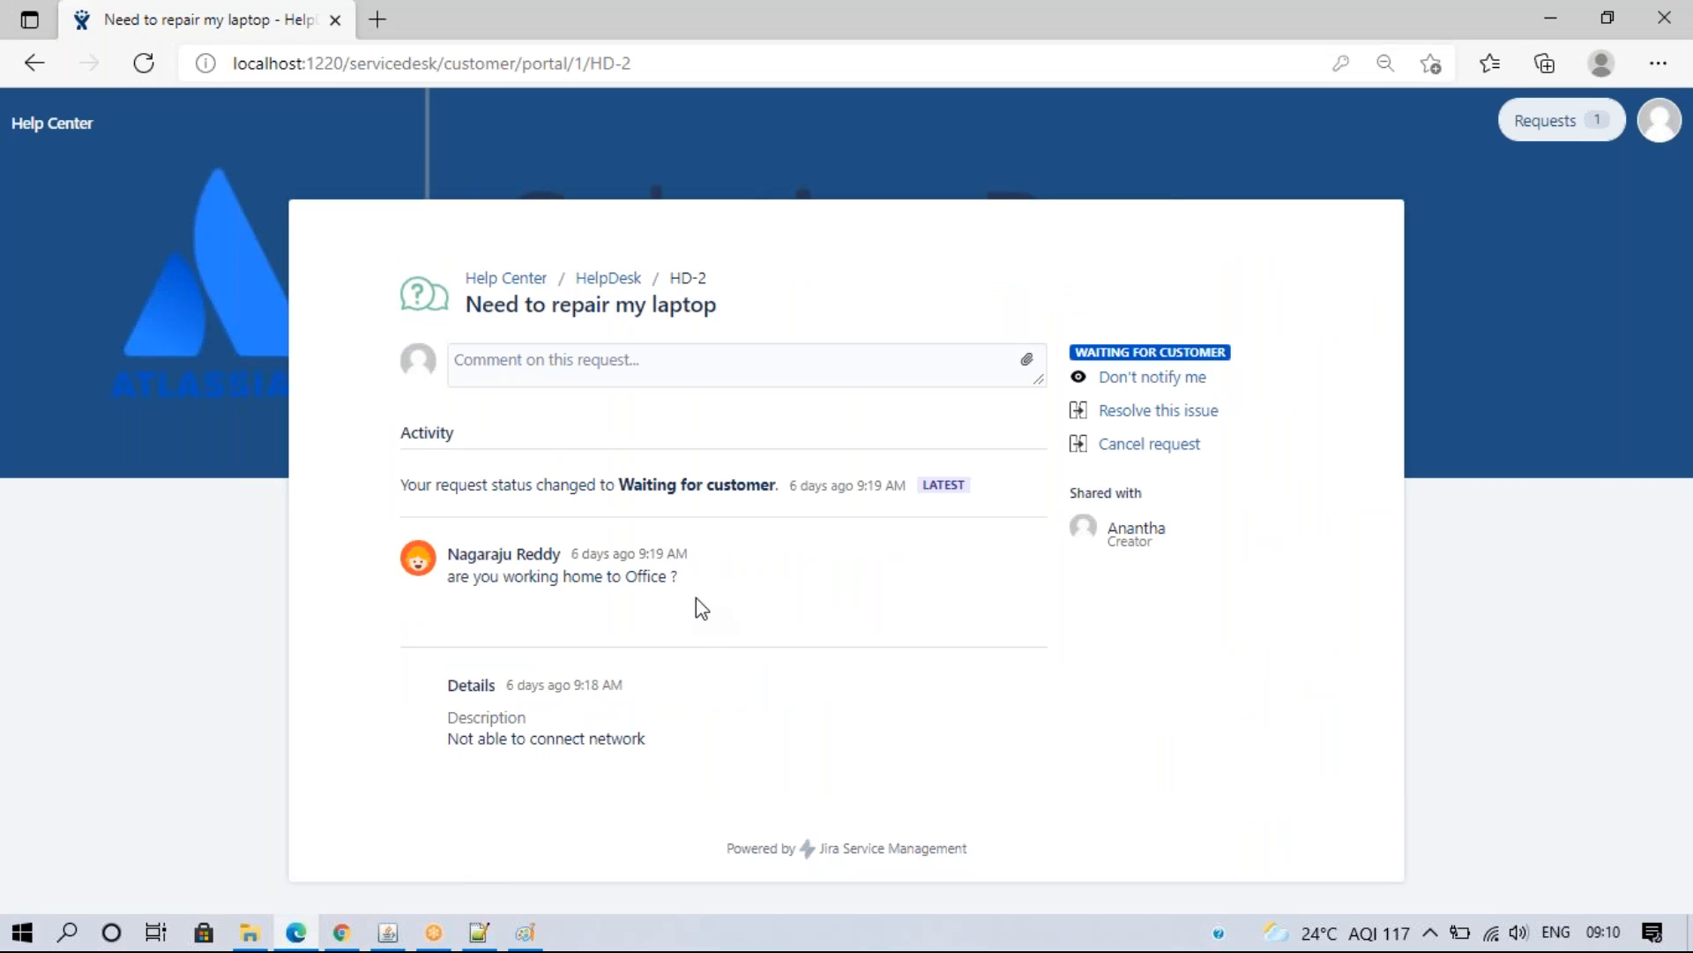
click(332, 941)
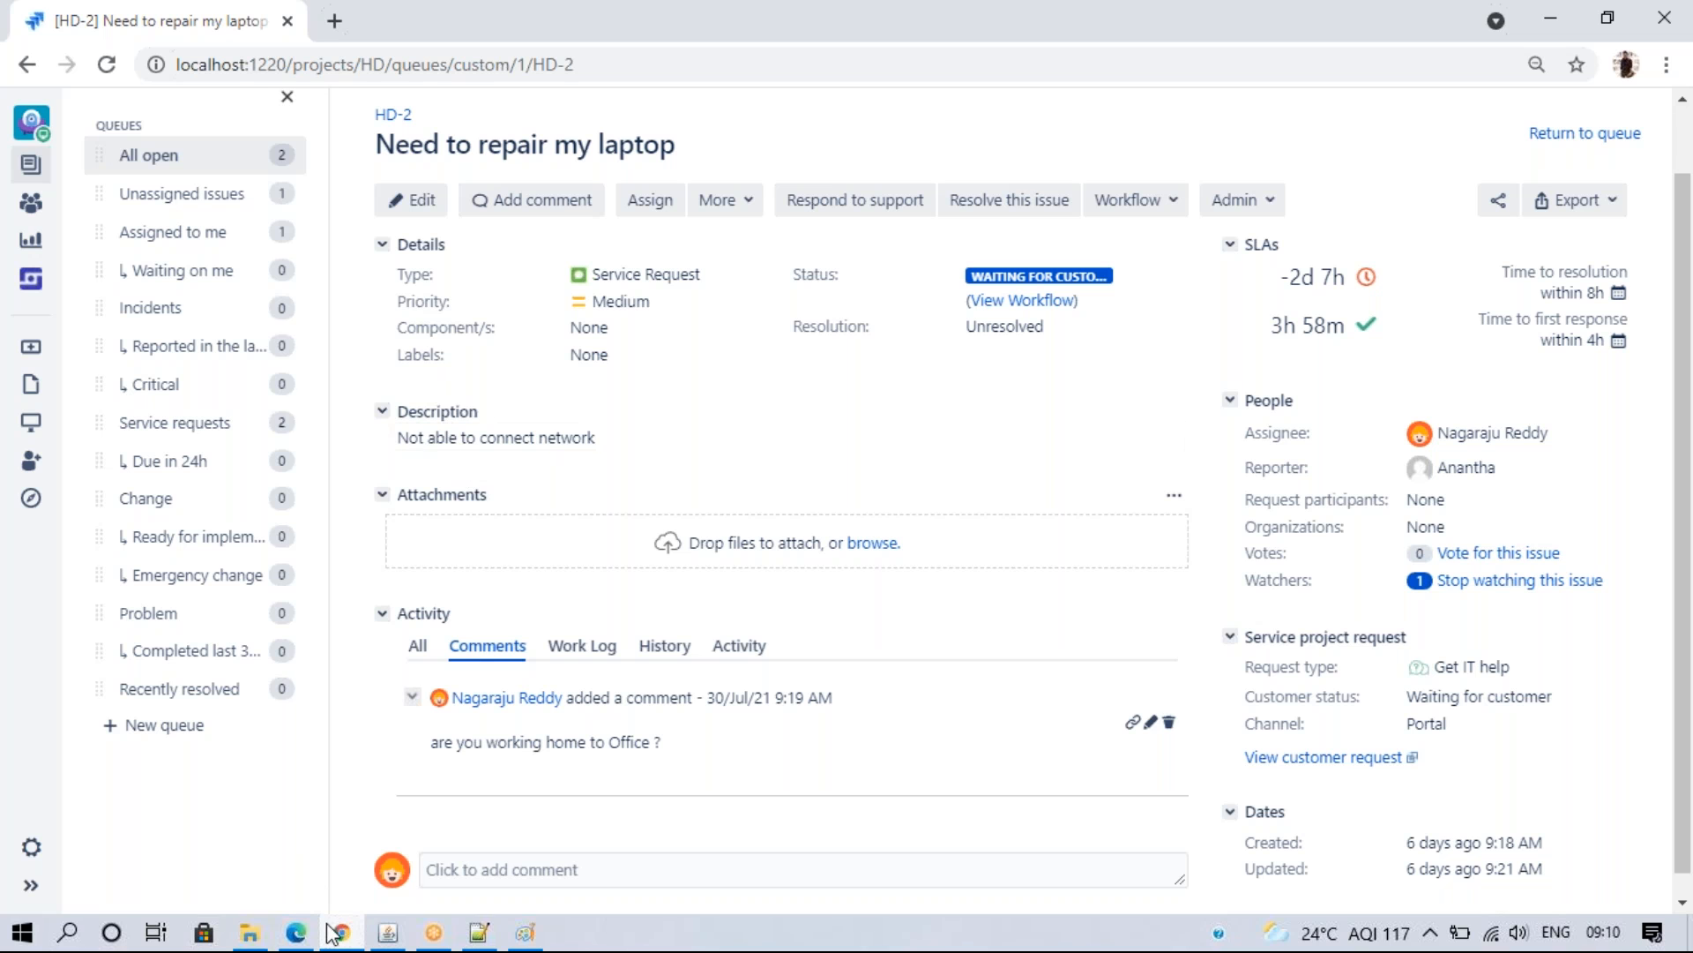
click(30, 846)
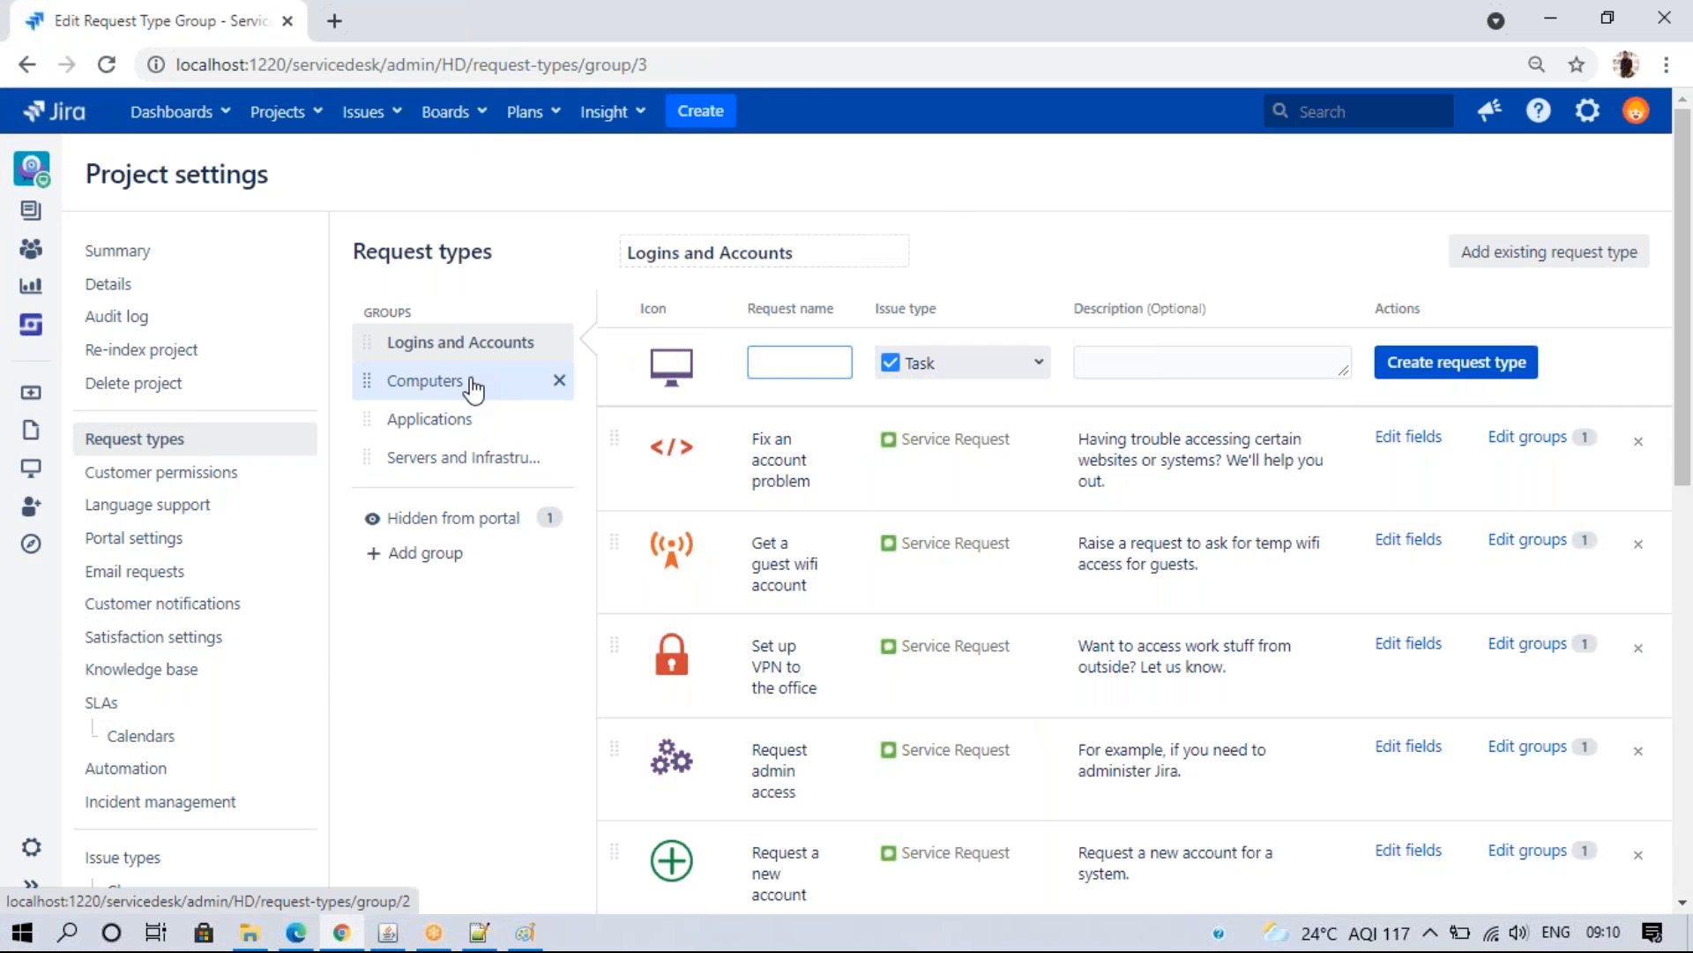
click(473, 387)
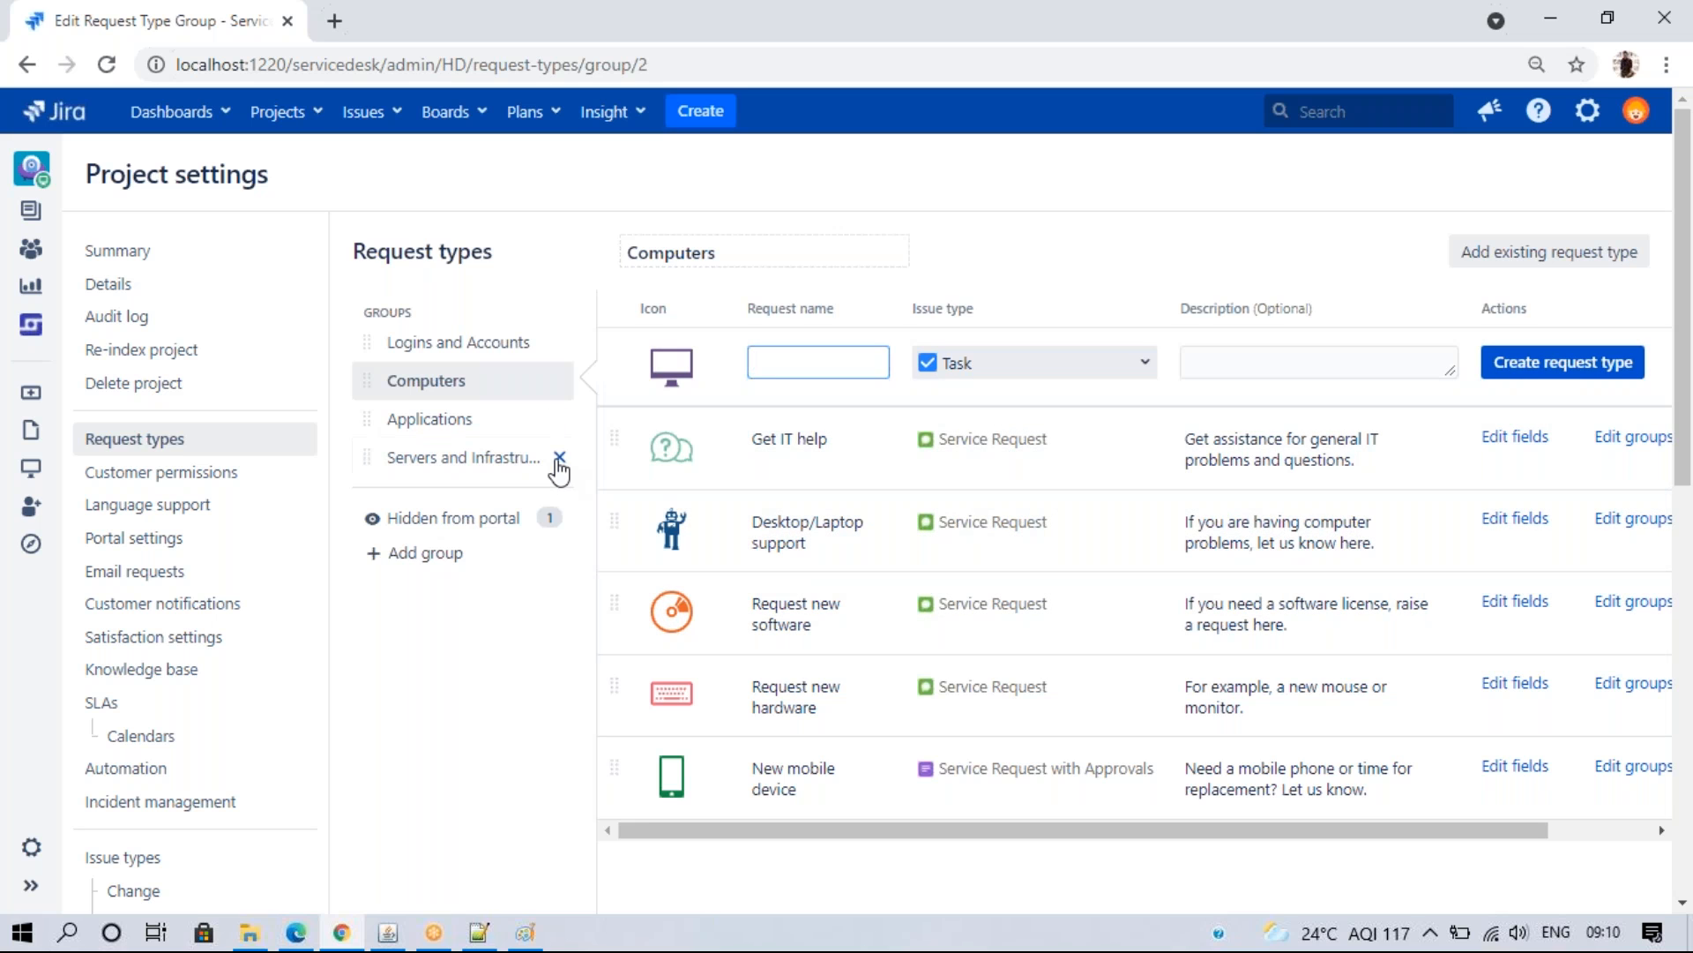
- Delete the Servers and Infrastructure, Computers, Logins and Accounts, and Applications groups
click(562, 457)
key(Return)
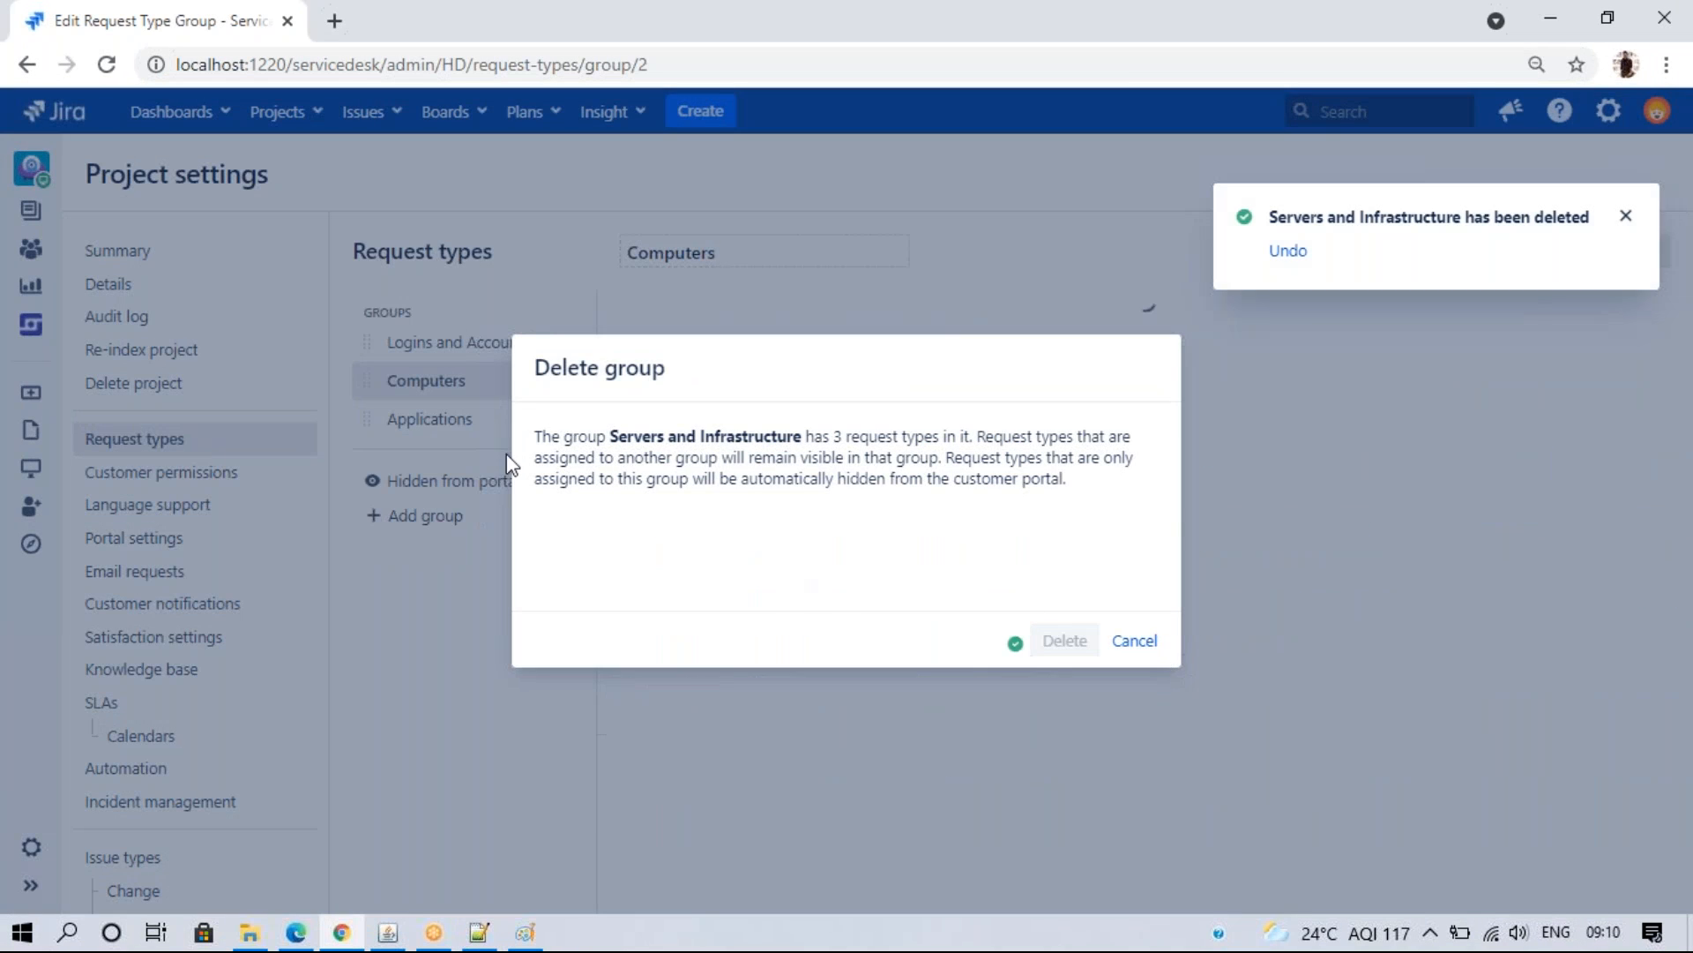
click(562, 381)
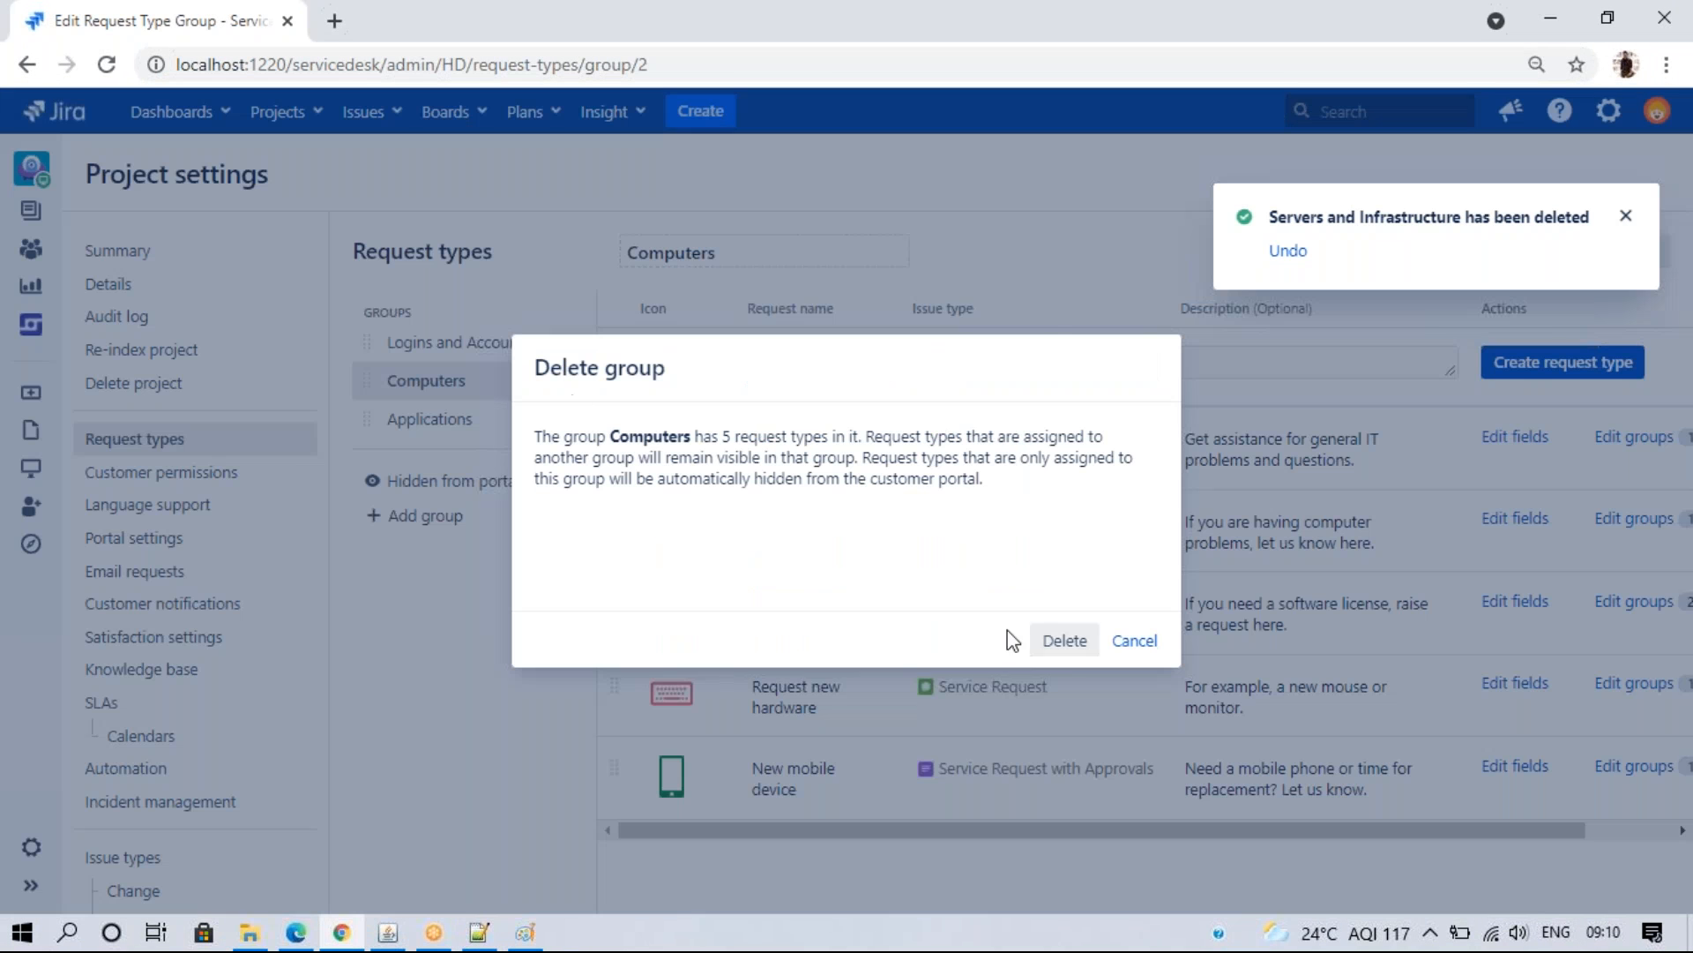
click(1065, 643)
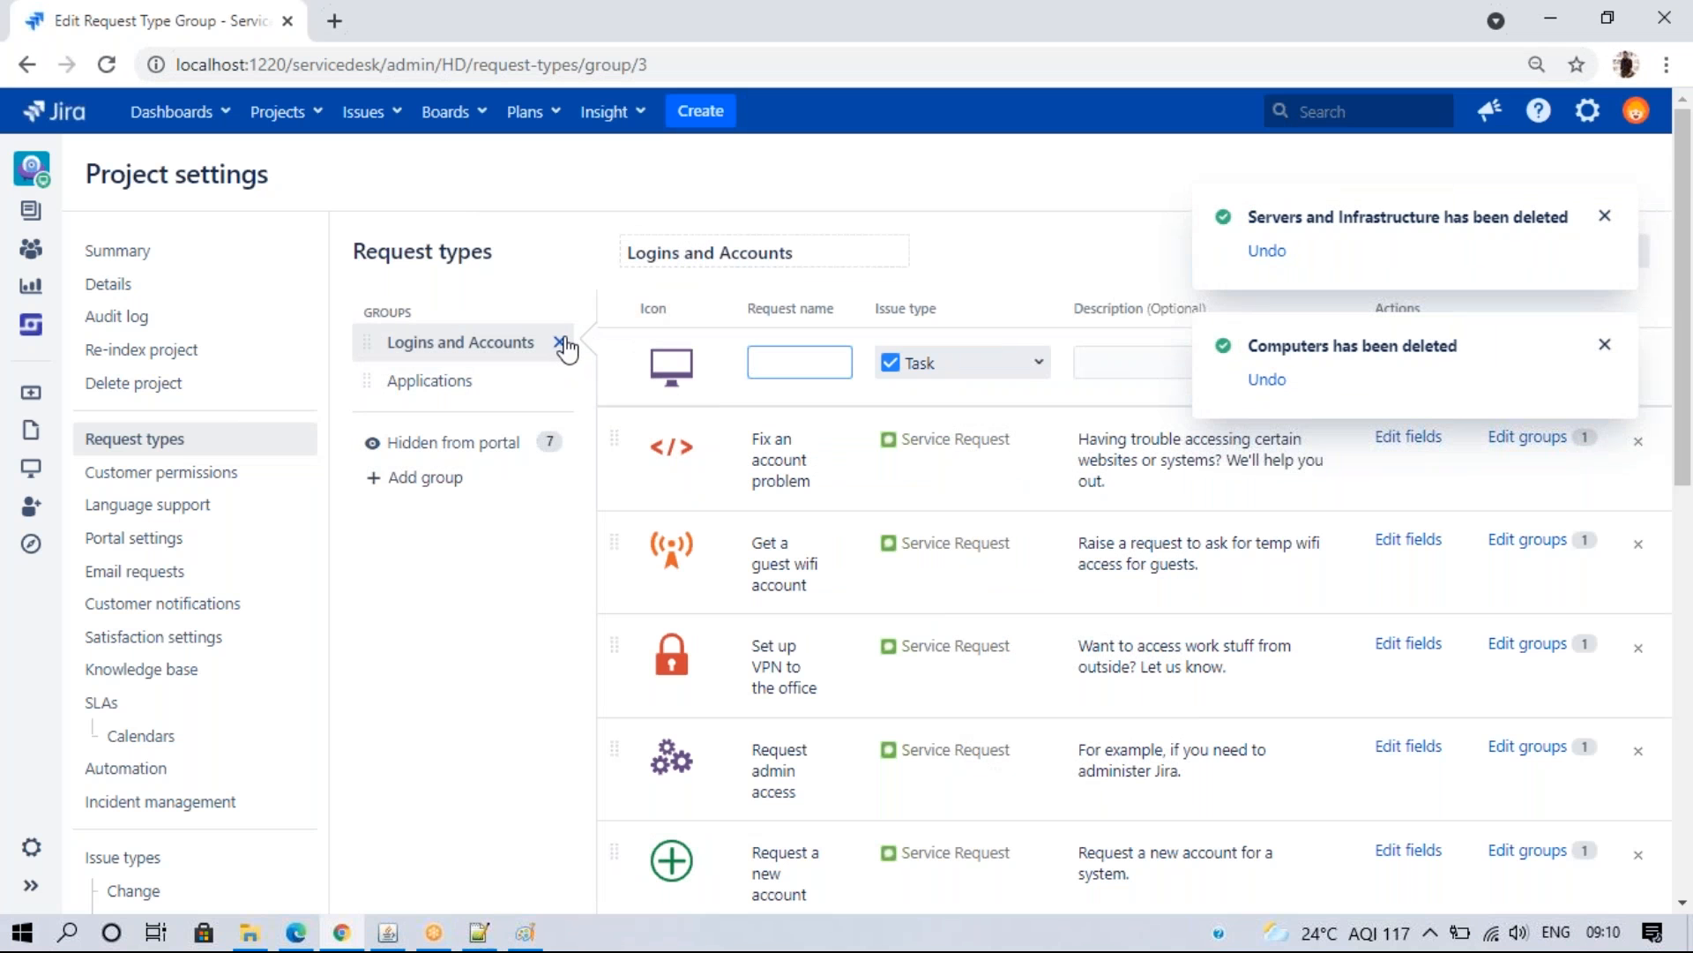
click(562, 342)
click(1054, 653)
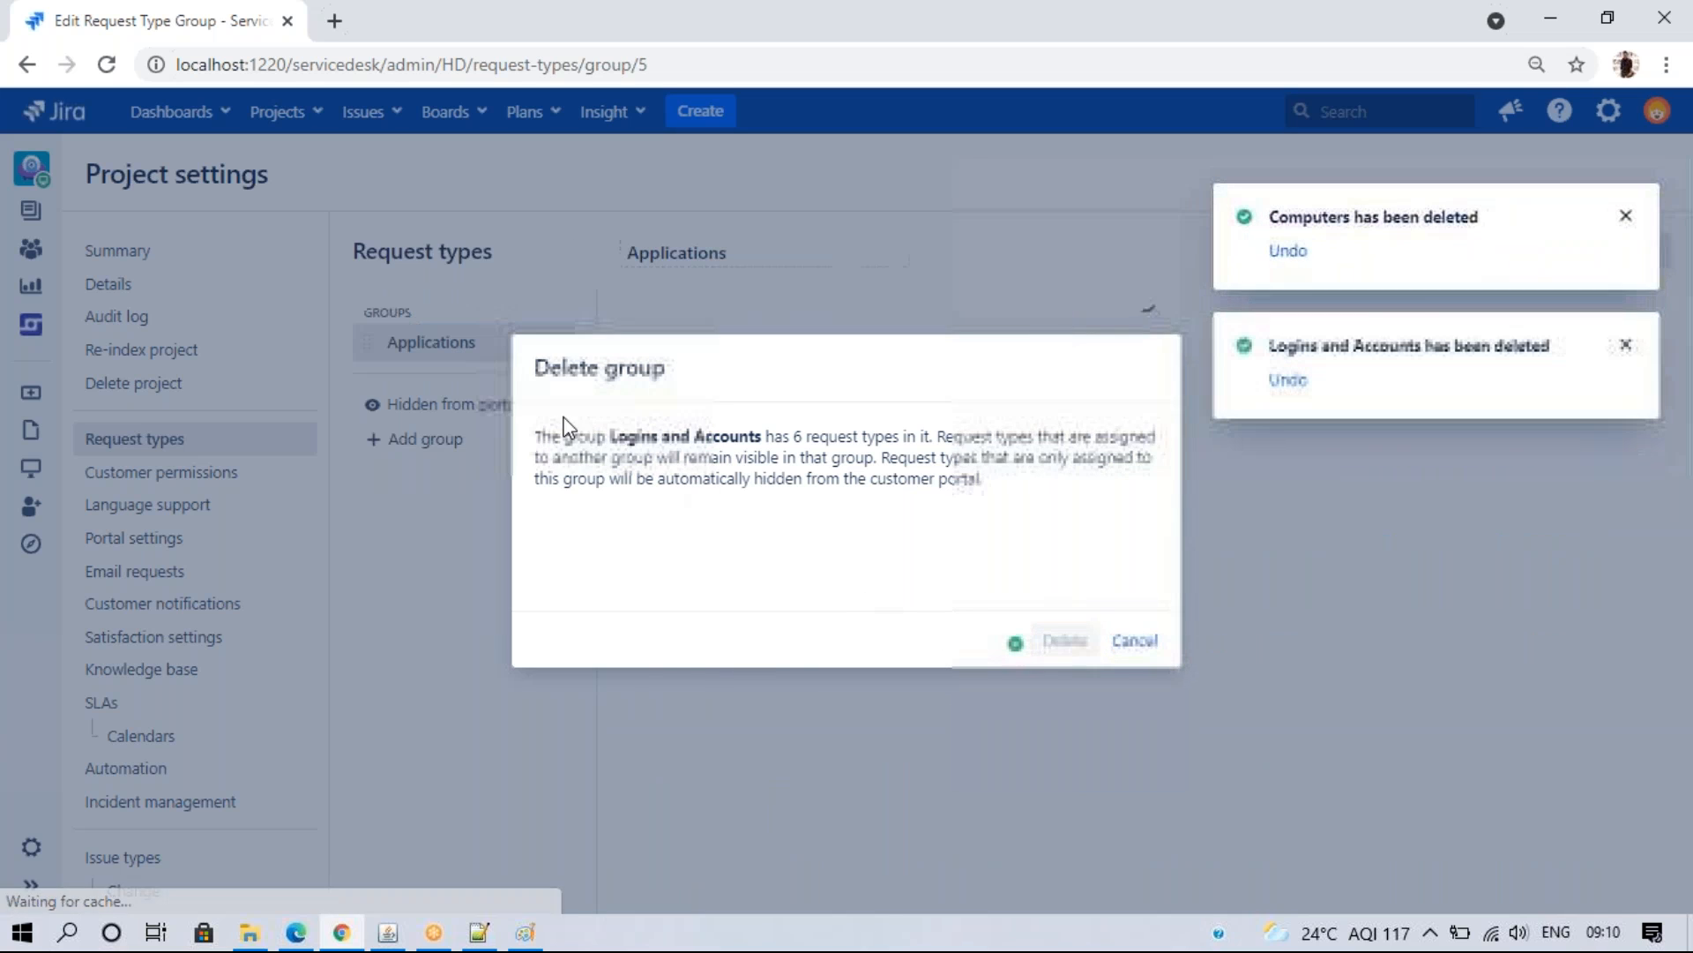
click(562, 344)
click(1063, 642)
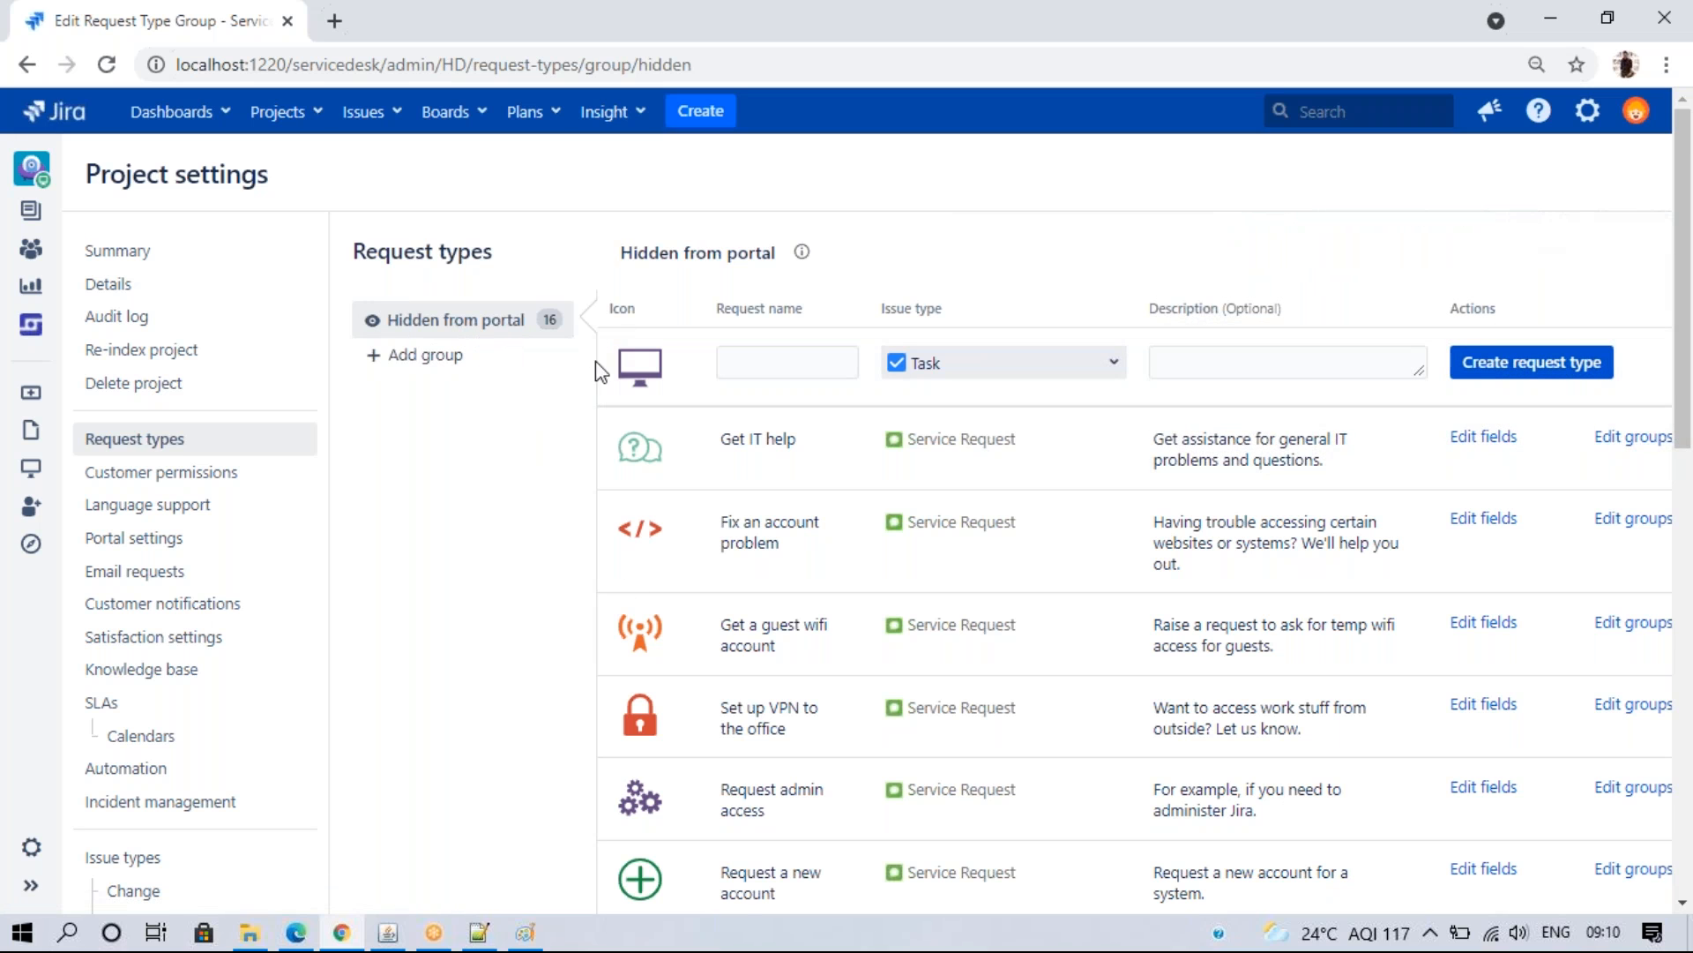
click(297, 933)
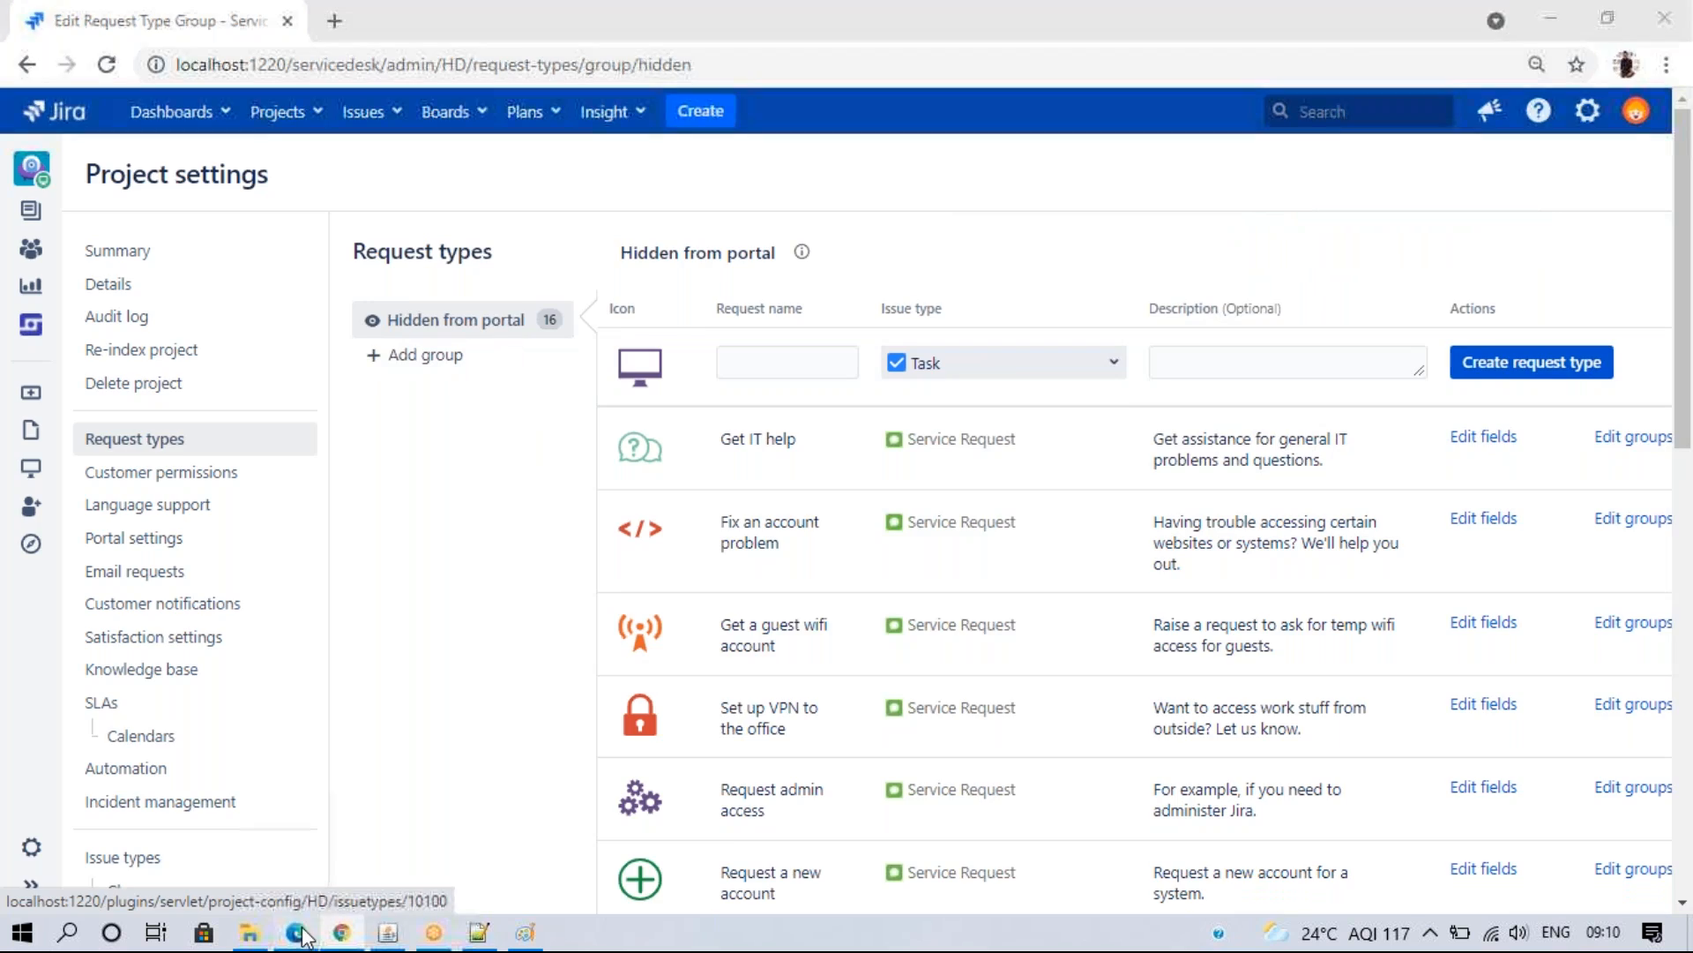
click(138, 74)
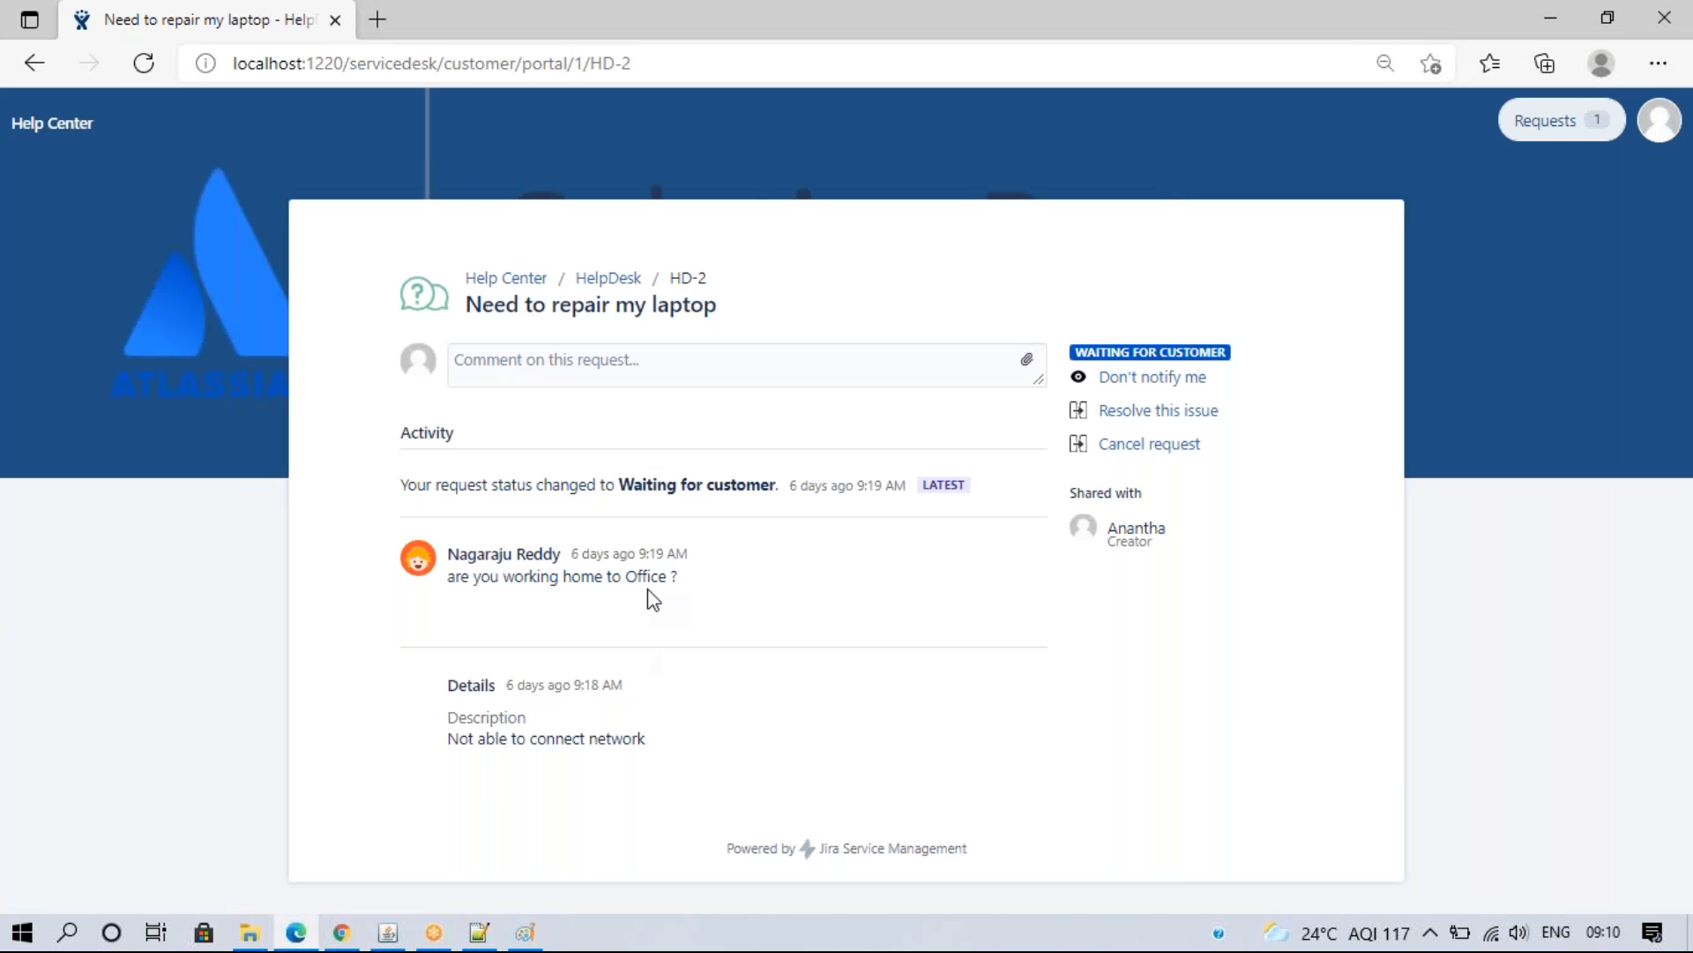
click(586, 280)
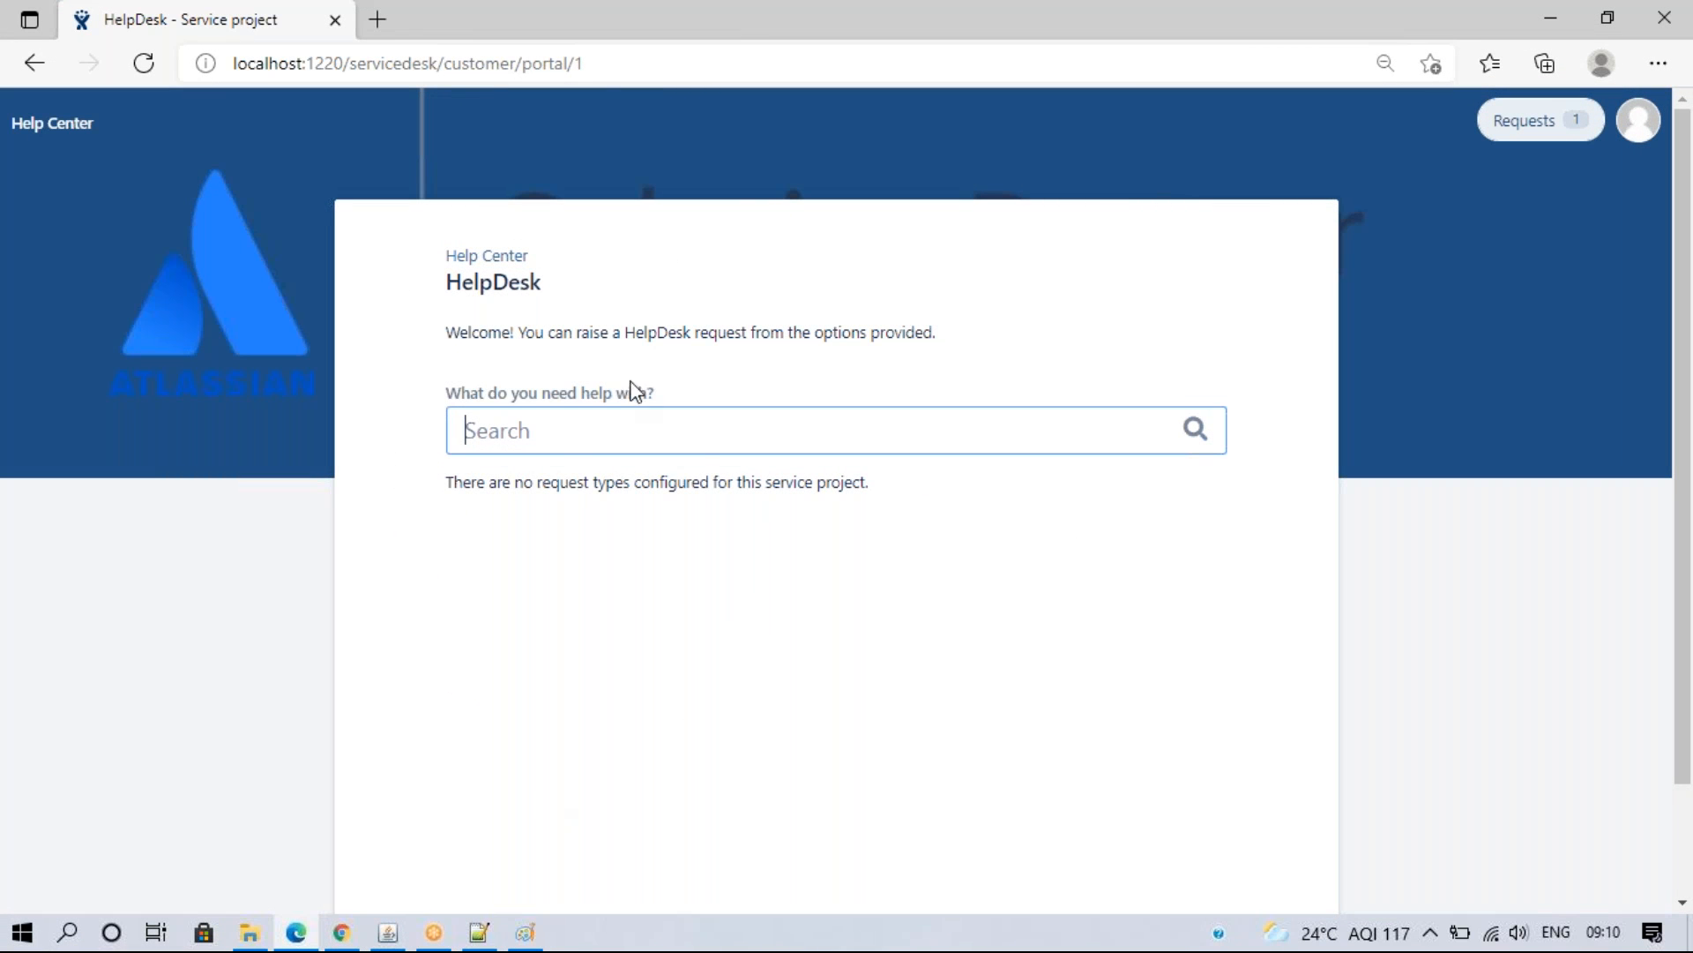
click(468, 258)
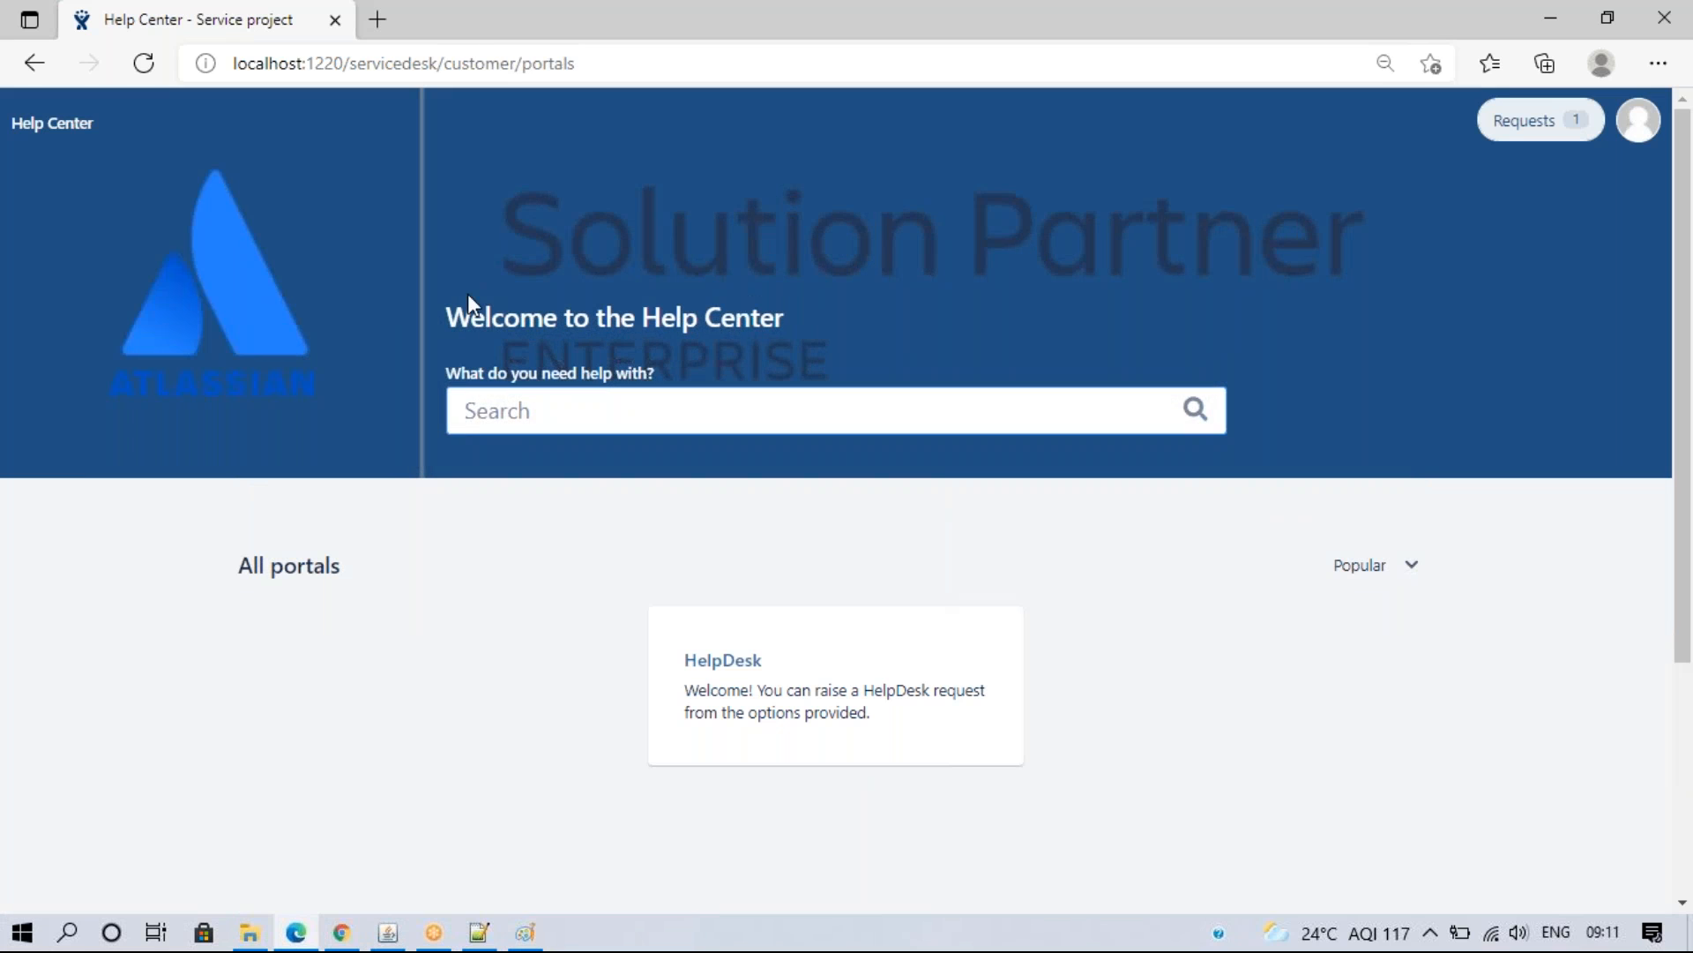
click(739, 685)
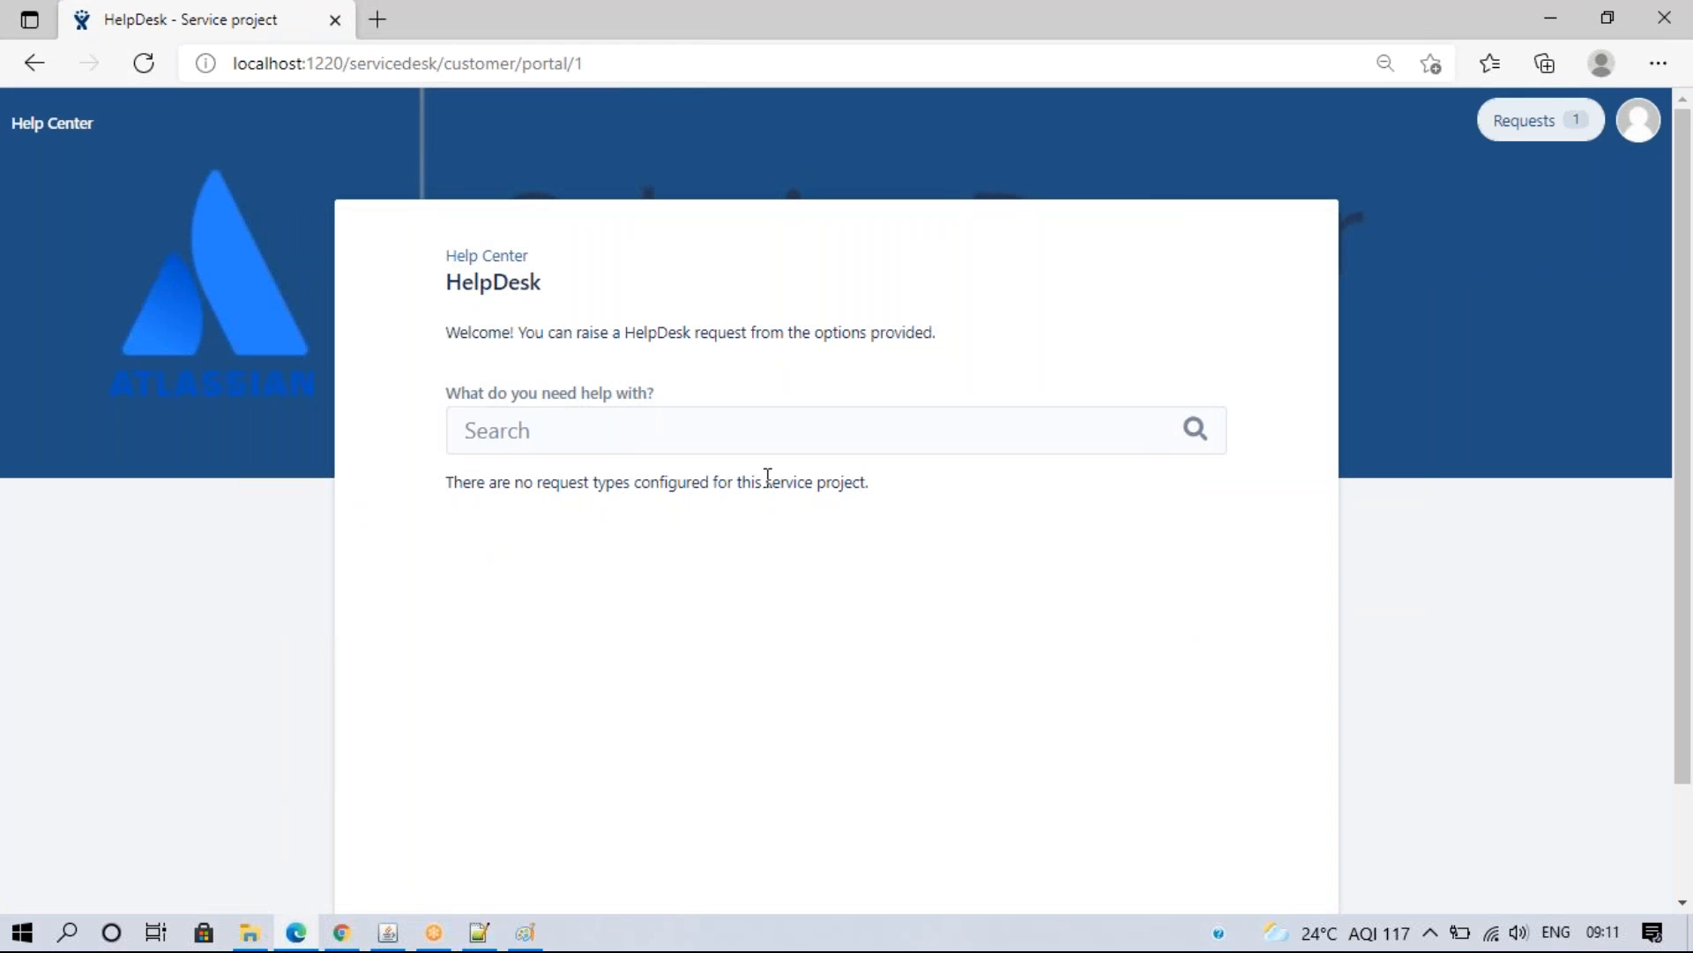
click(342, 933)
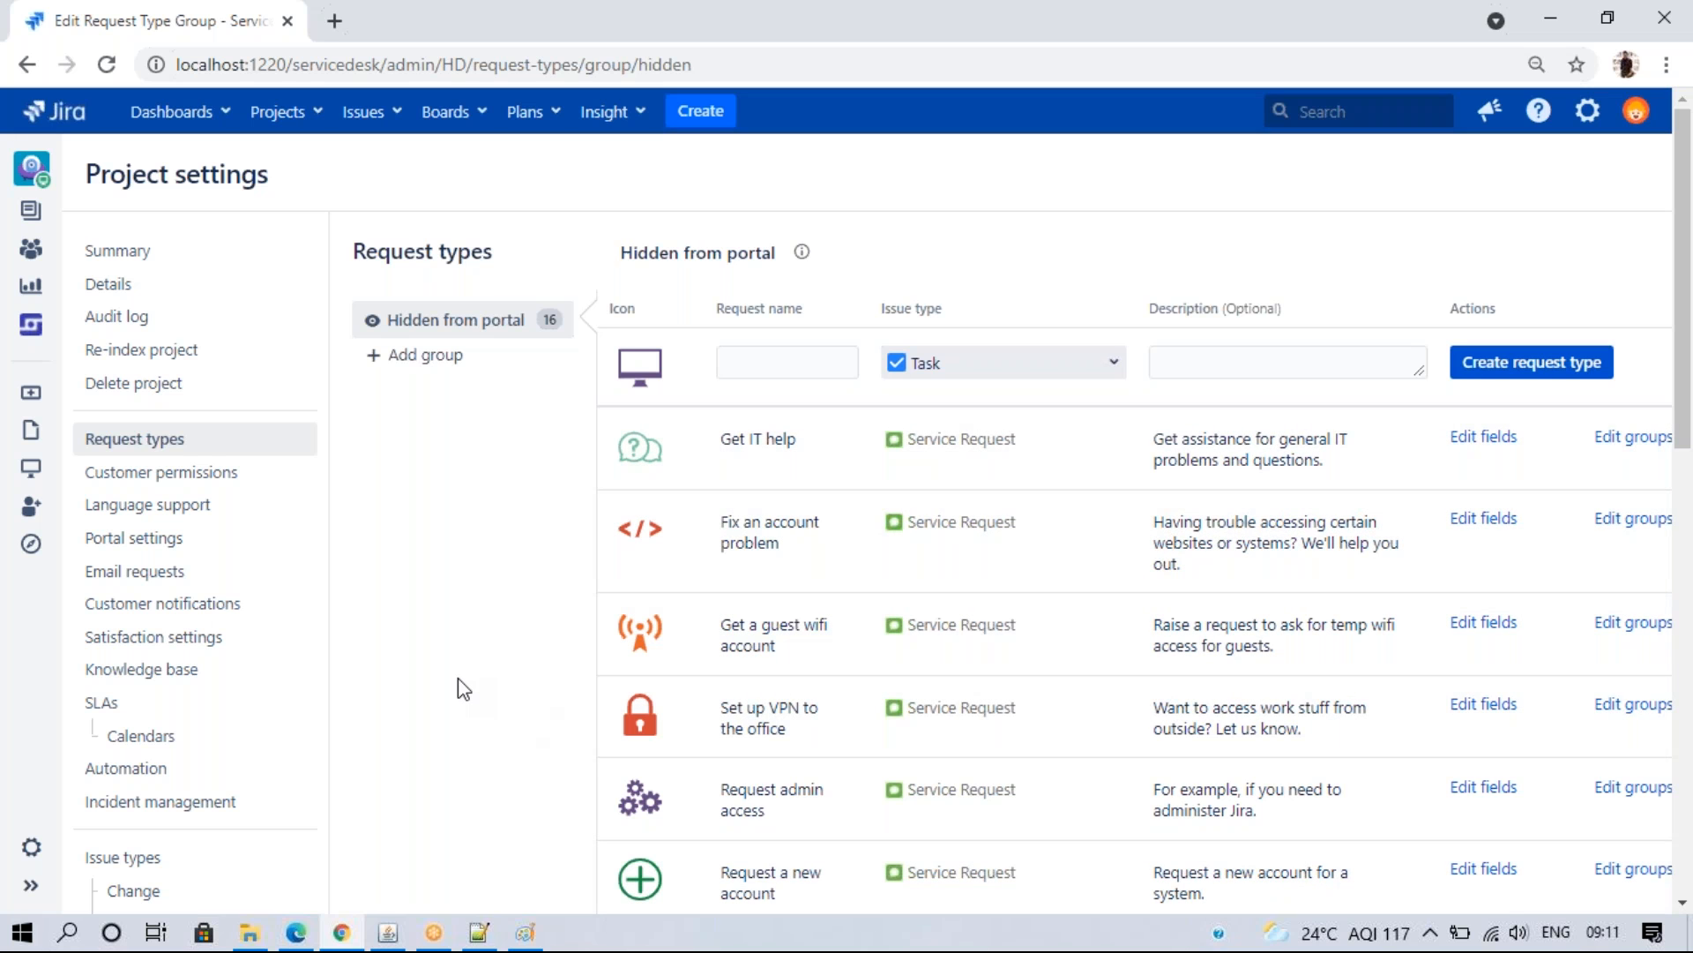
- Create the Karnataka request type group, discarding an initial IT Support attempt
click(418, 357)
click(725, 310)
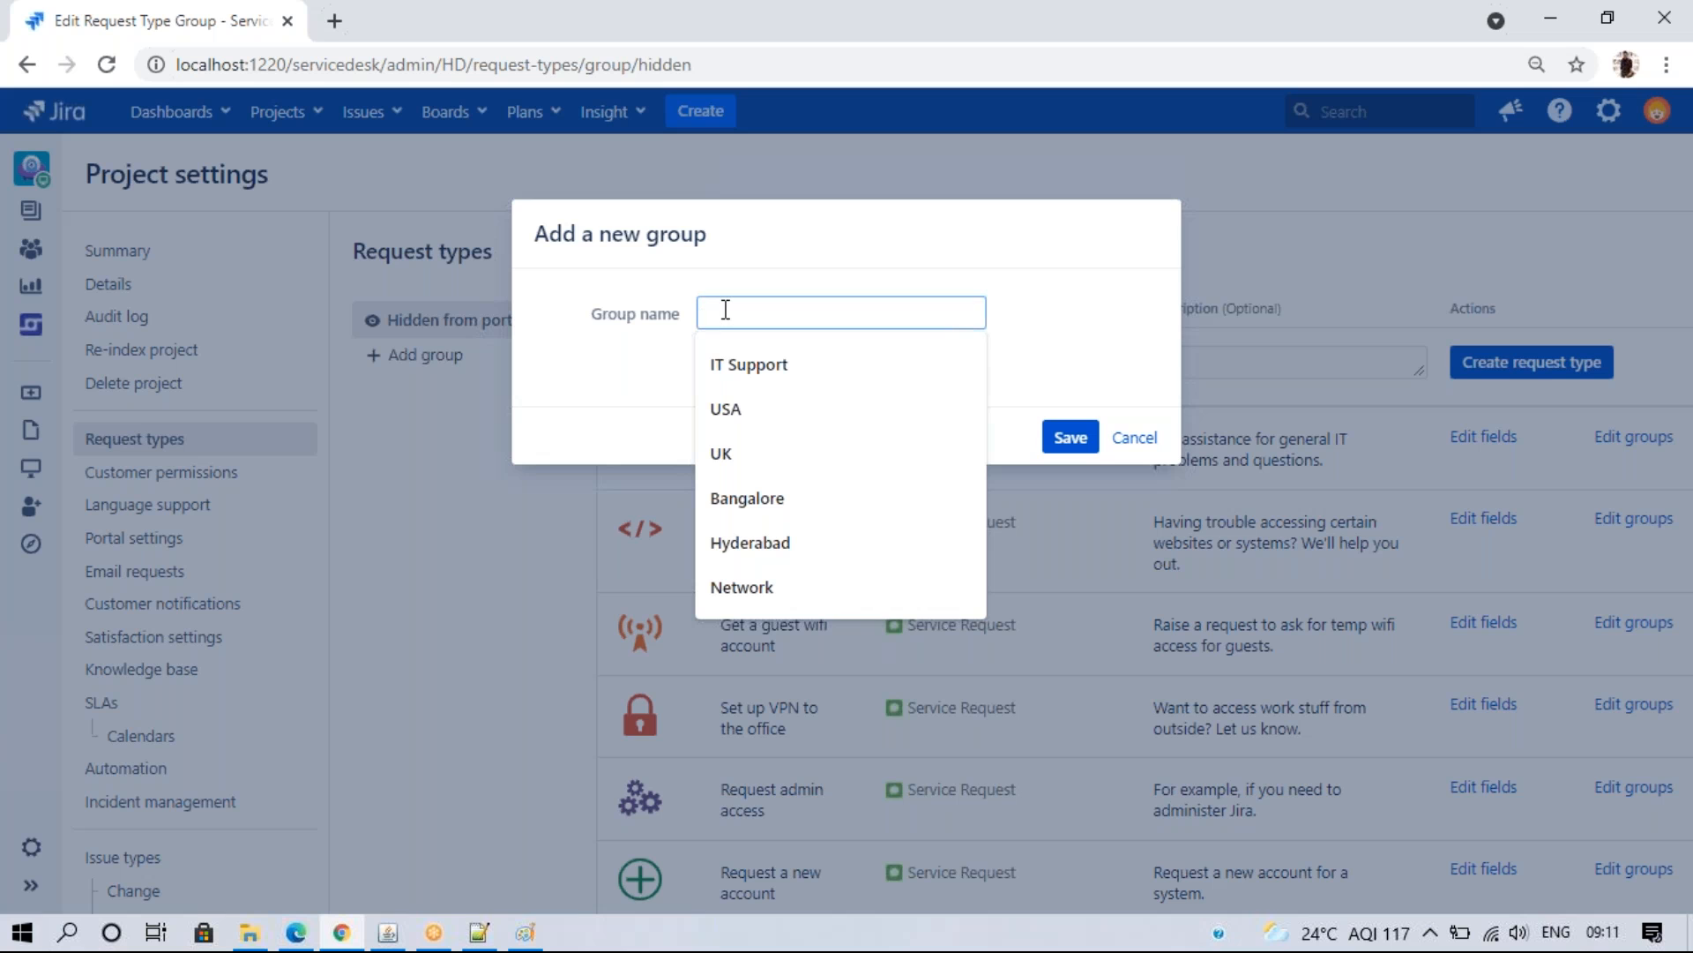
click(766, 375)
click(1084, 441)
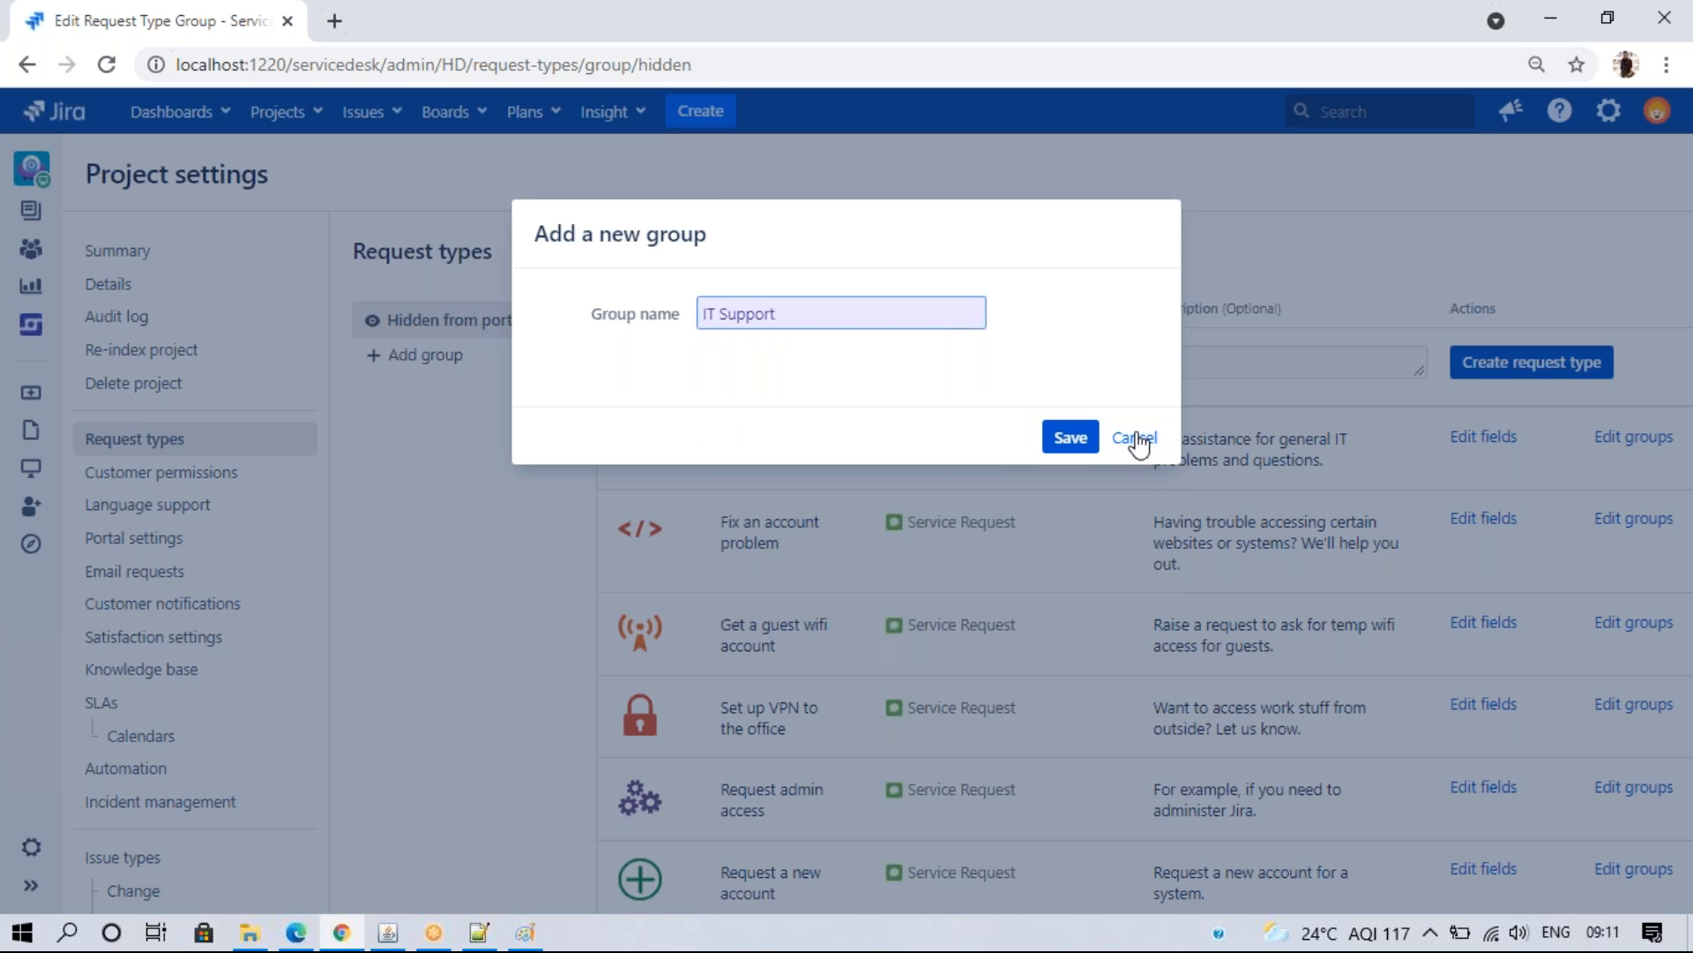
click(415, 355)
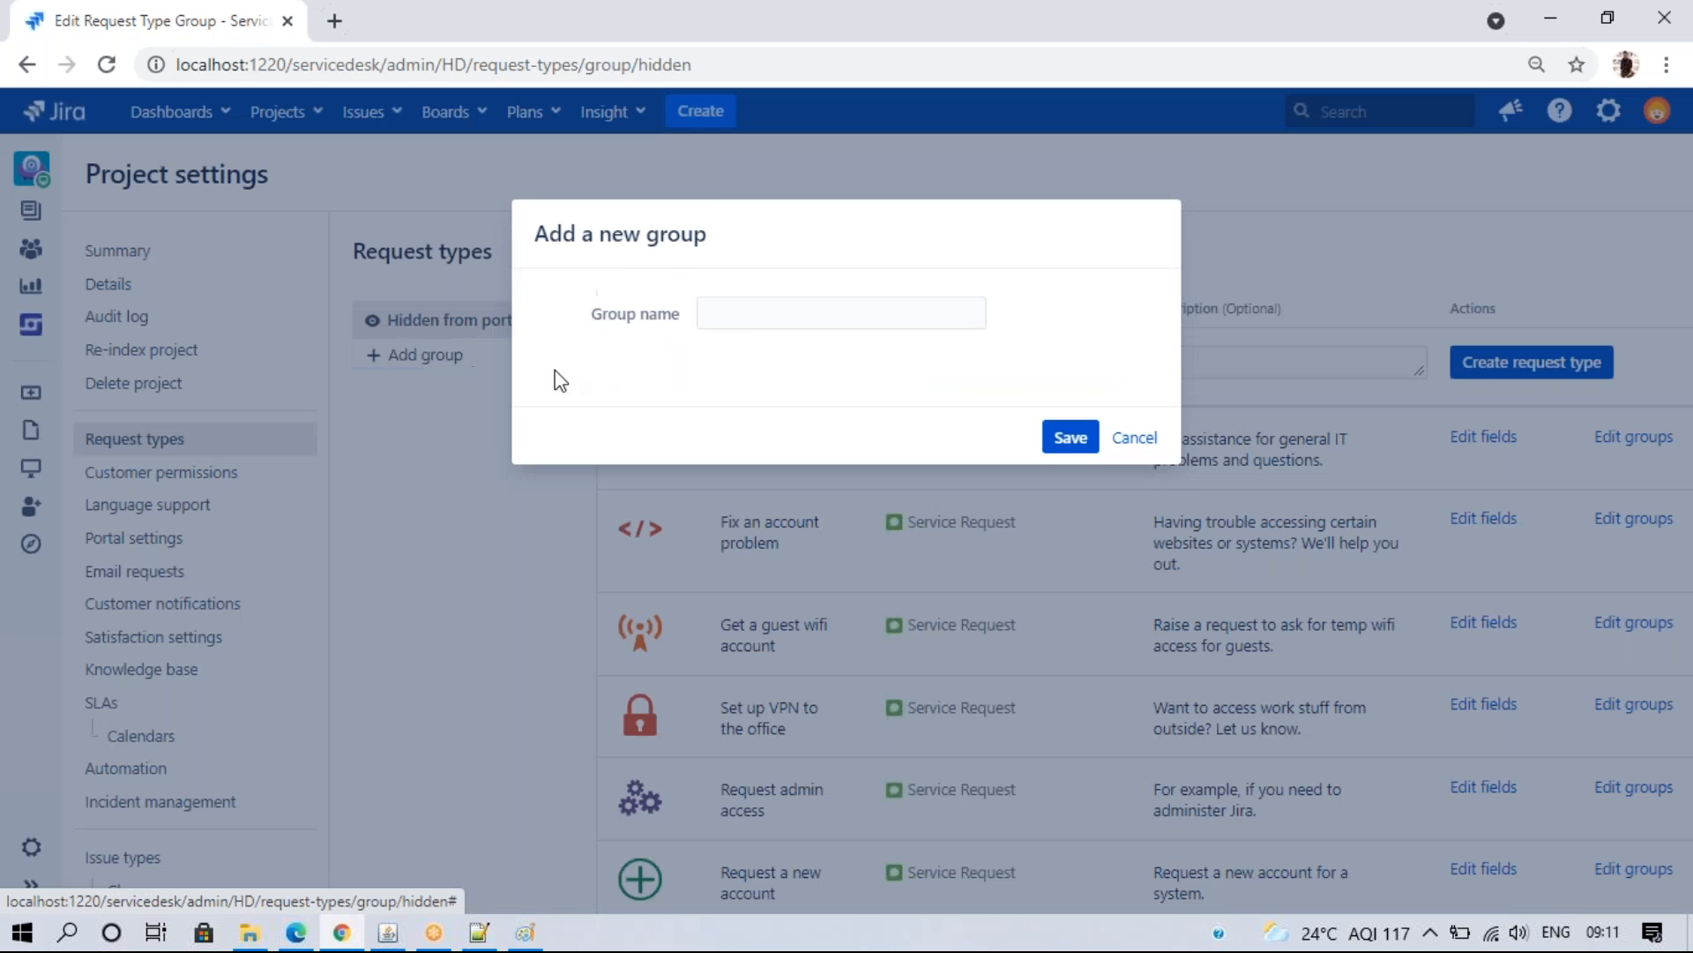
click(747, 310)
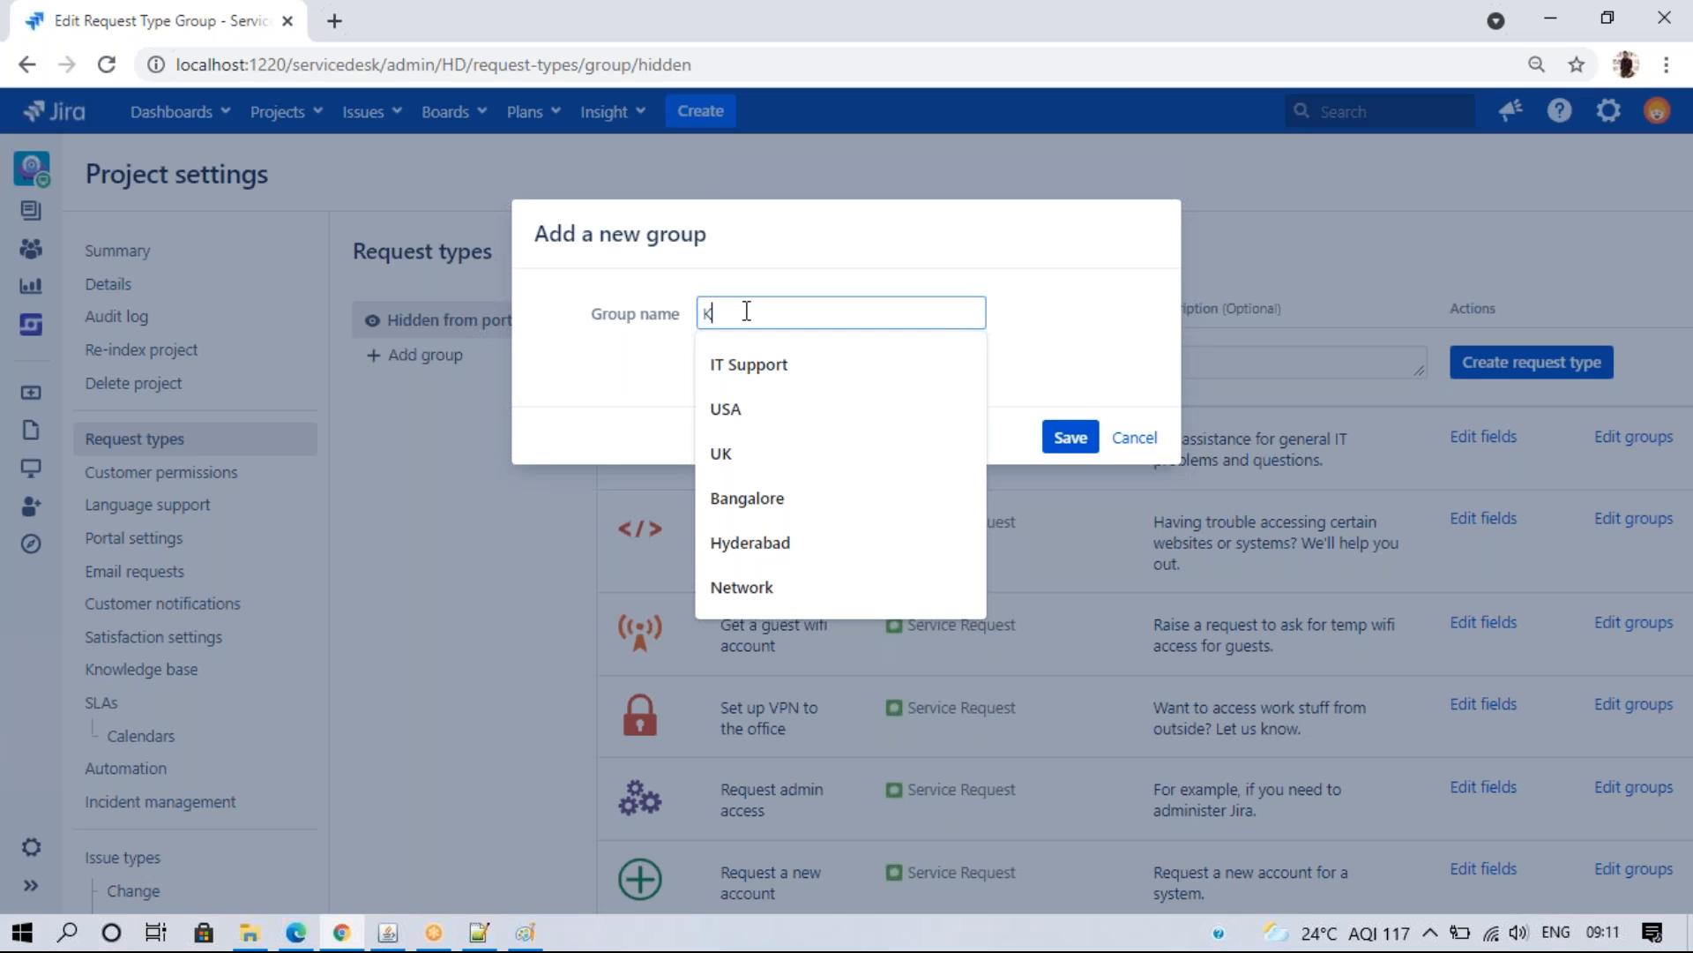
text(Karnataka)
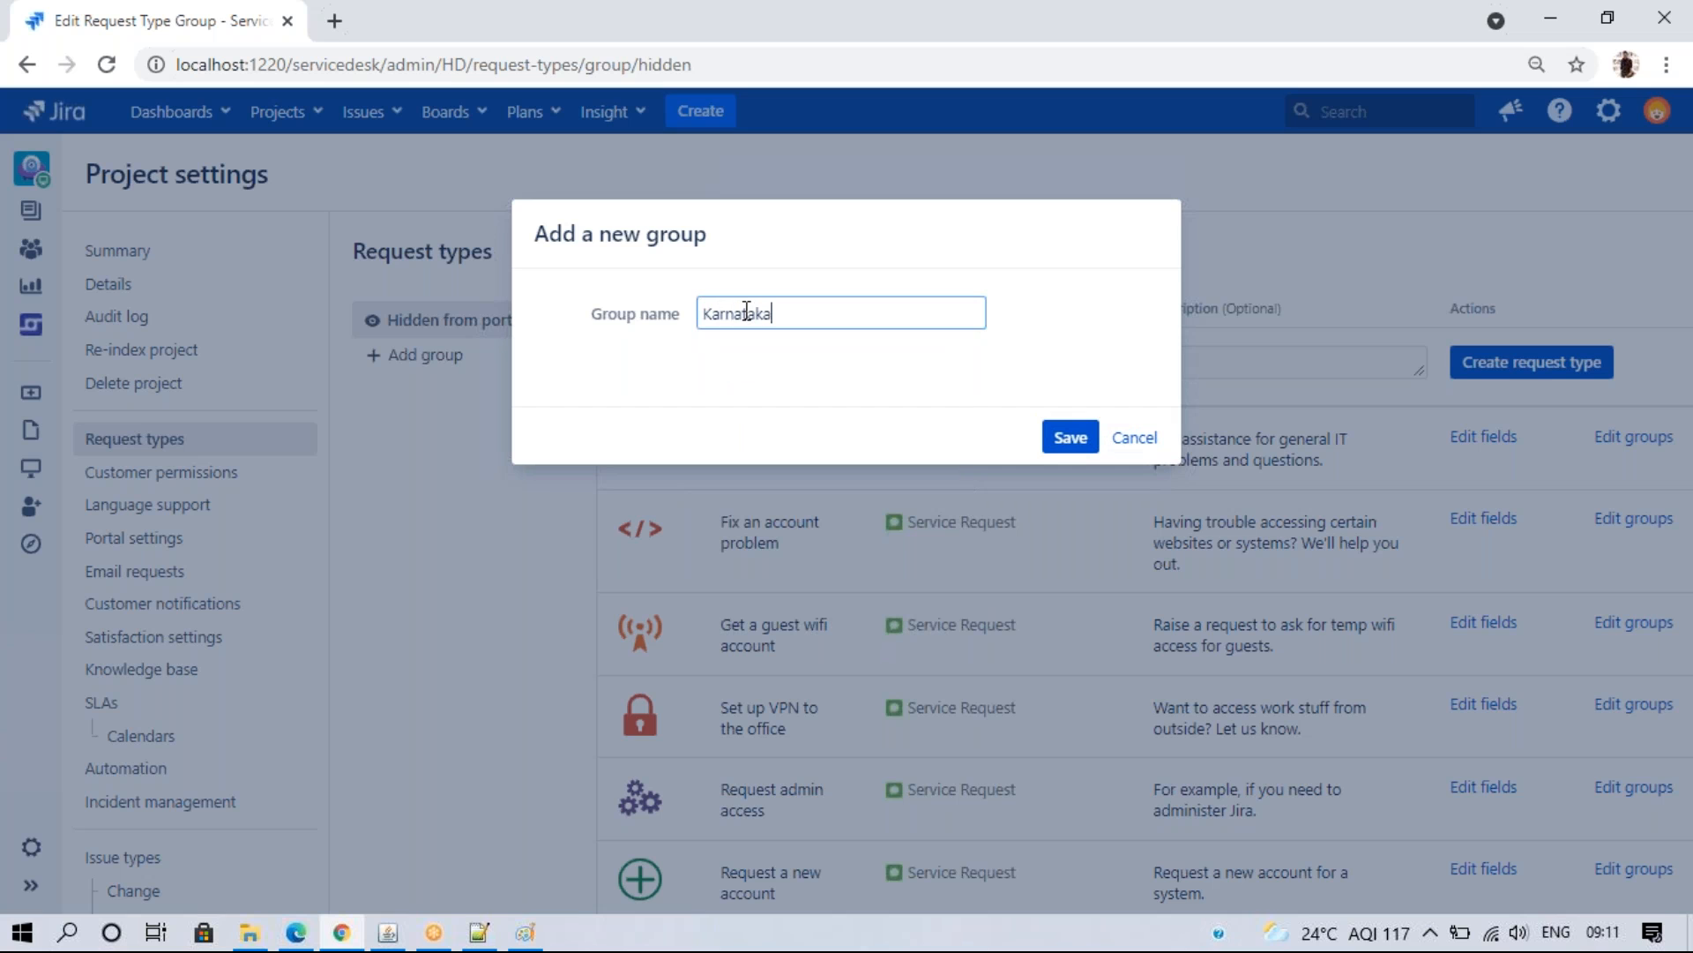
click(1070, 437)
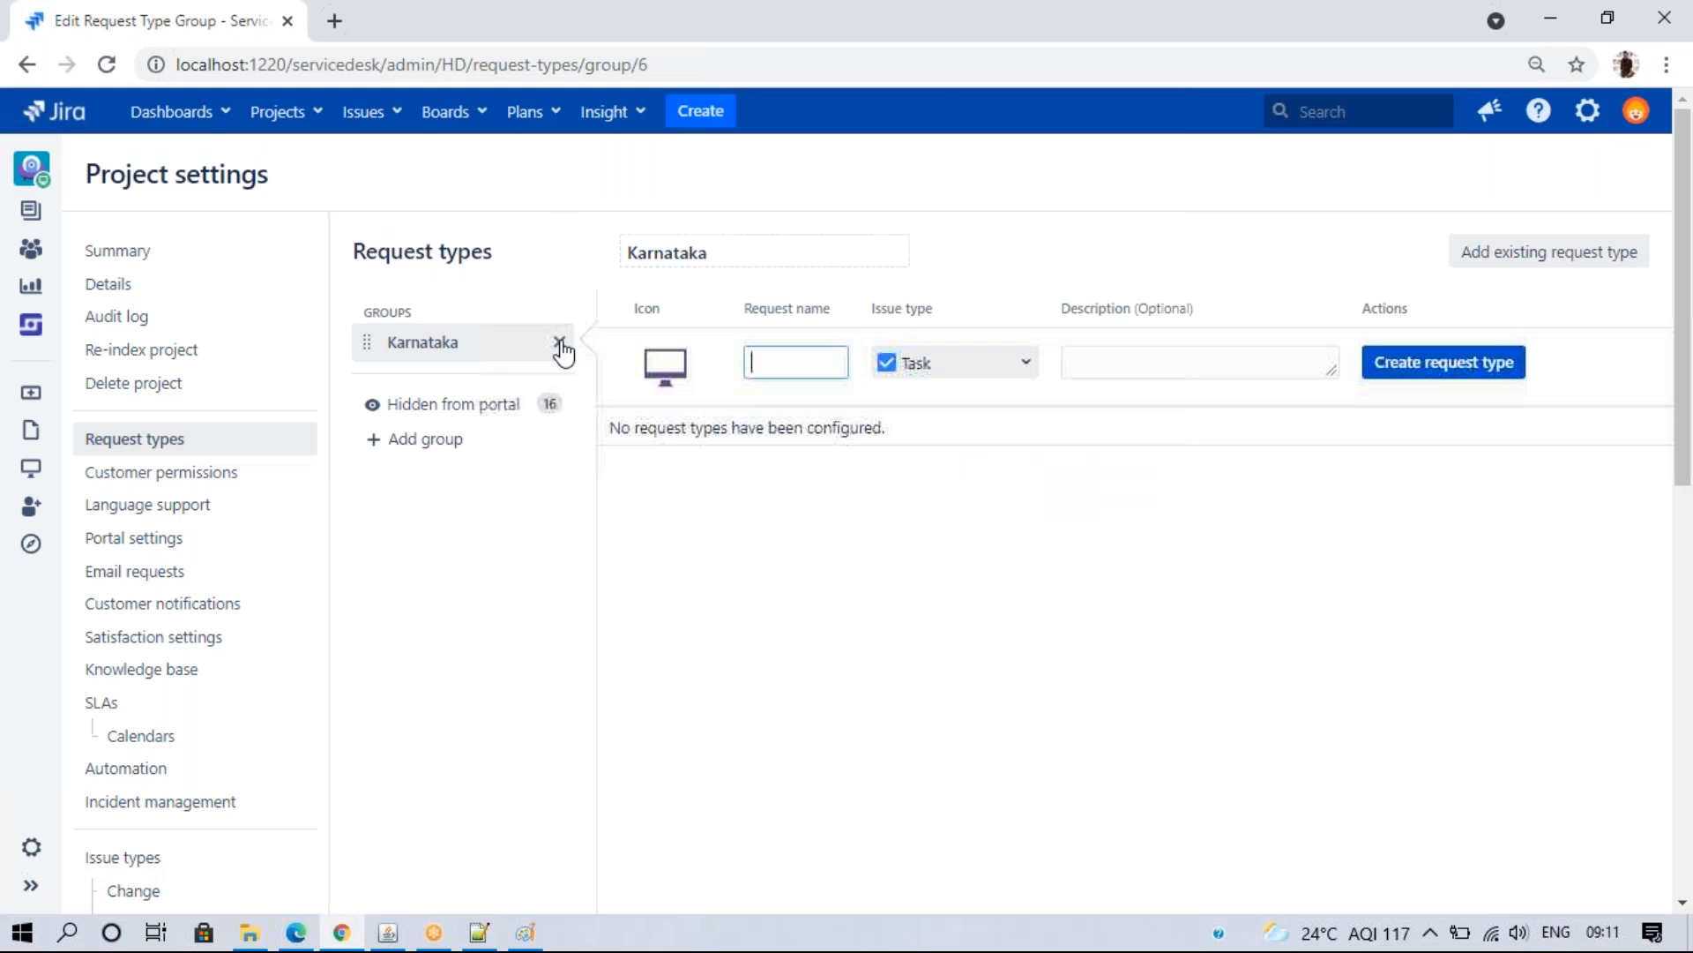
- Add a Bangalore group, then delete it again
click(453, 445)
click(725, 313)
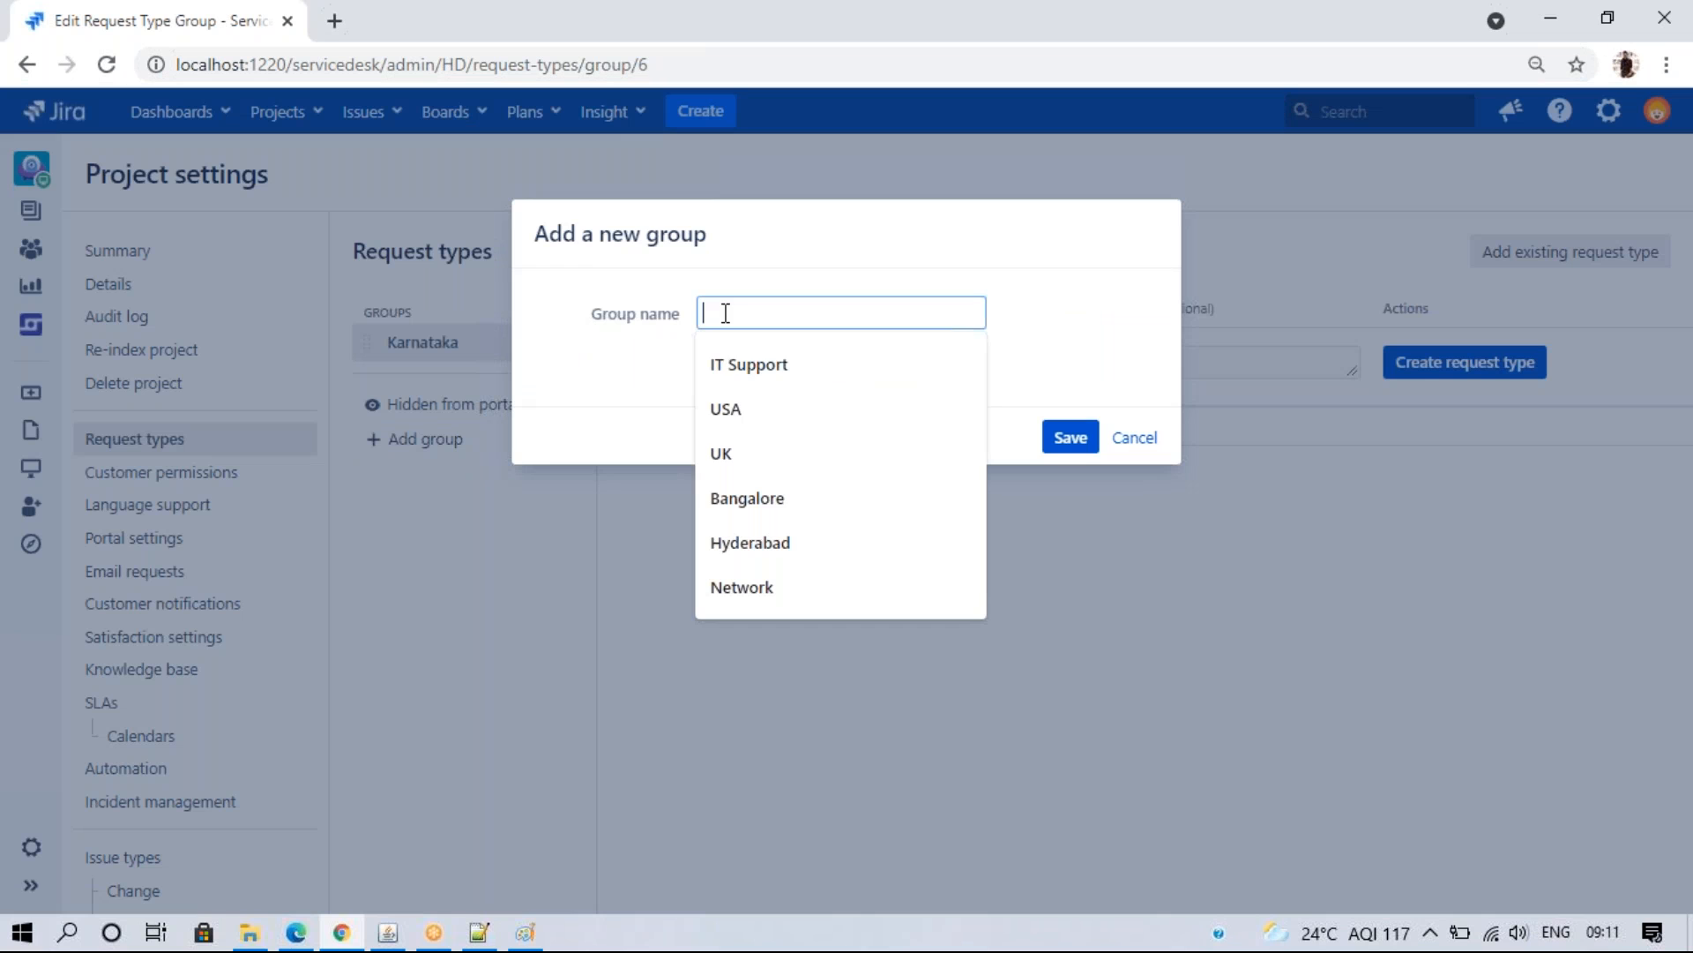
text(Bangalore)
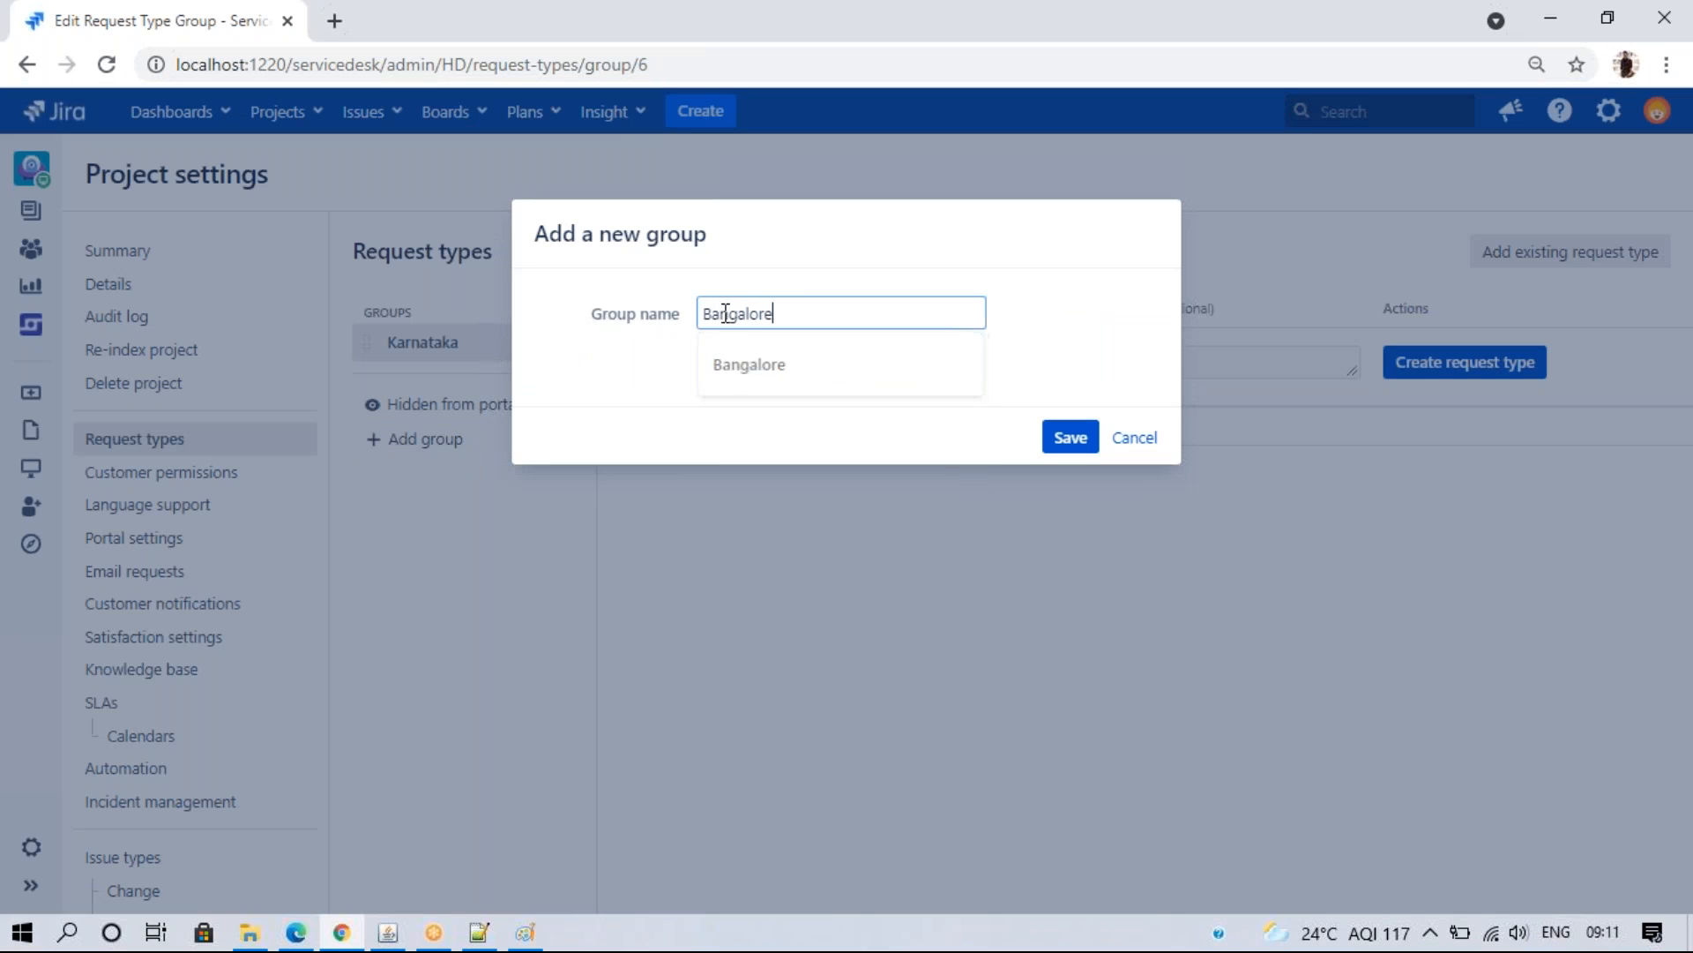
click(1070, 438)
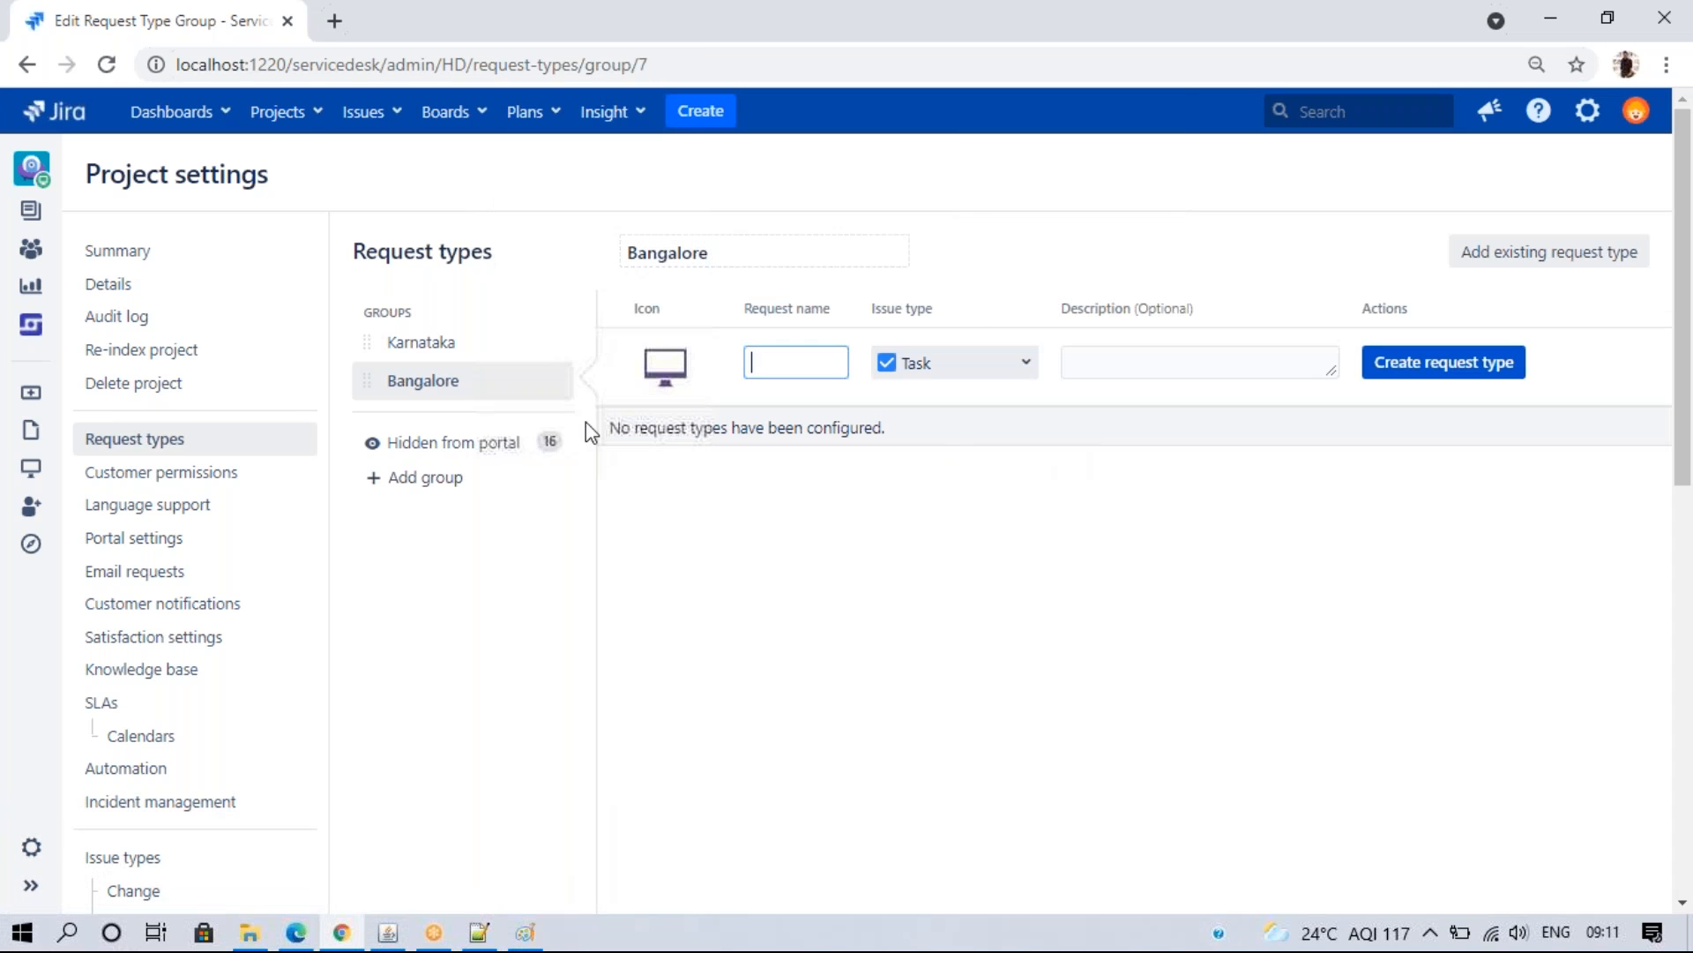
click(561, 385)
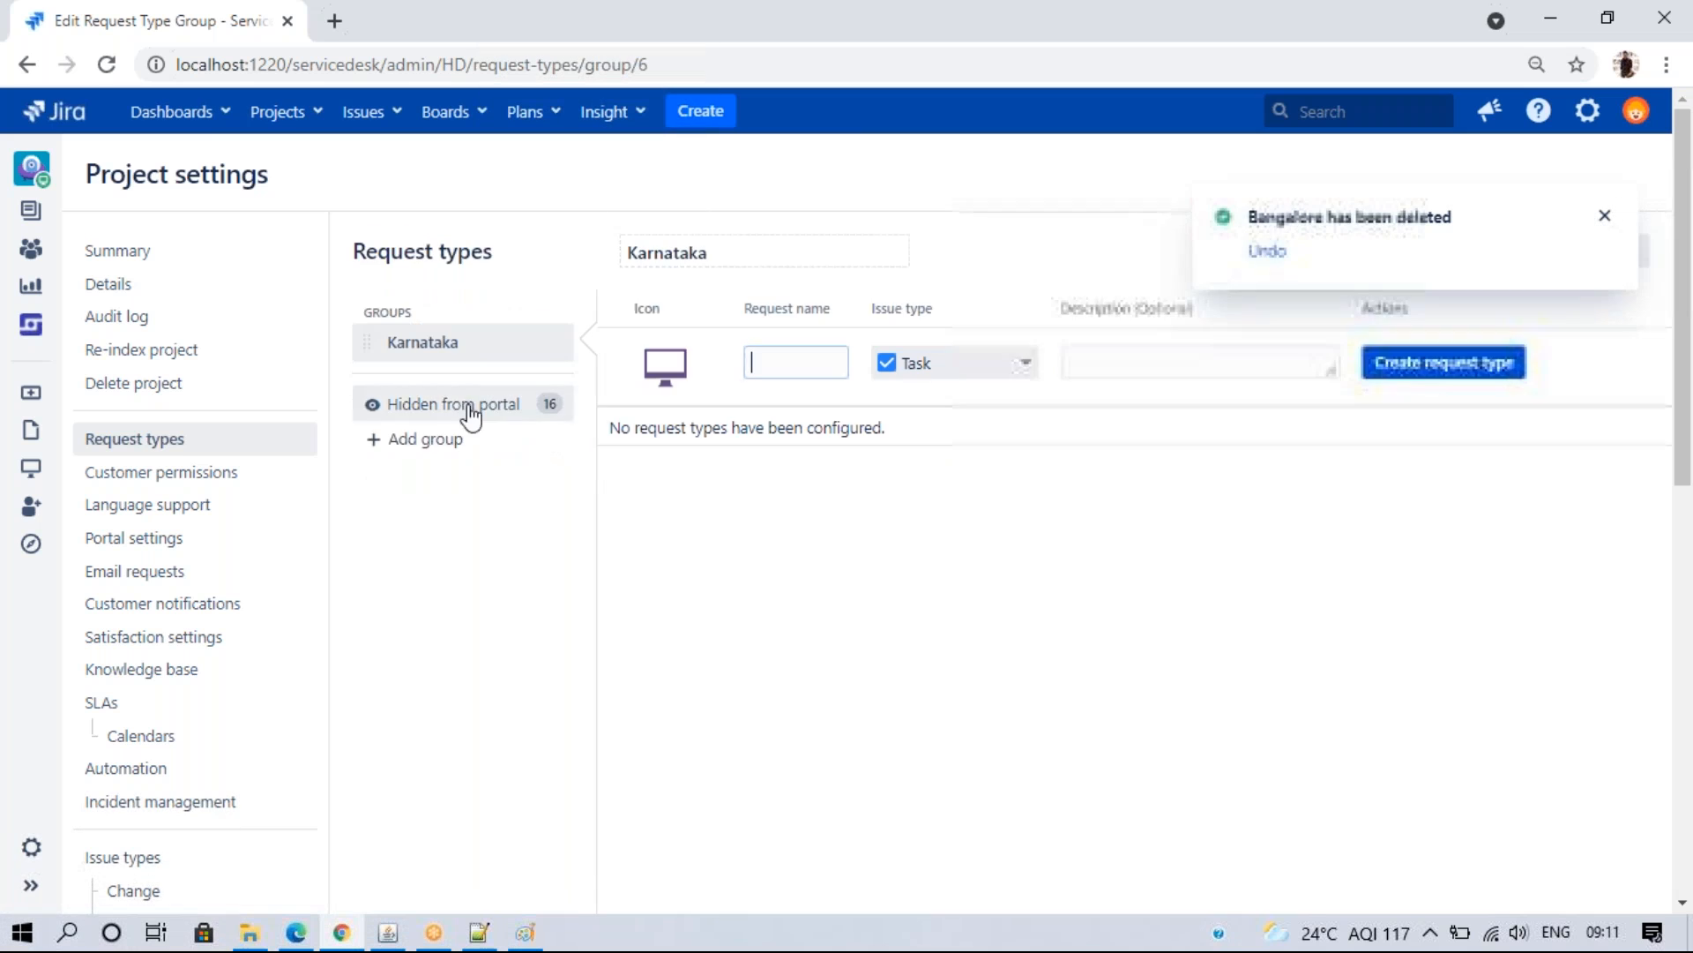
- Add the Andra and Telangana request type groups
click(427, 441)
click(752, 316)
text(Andra)
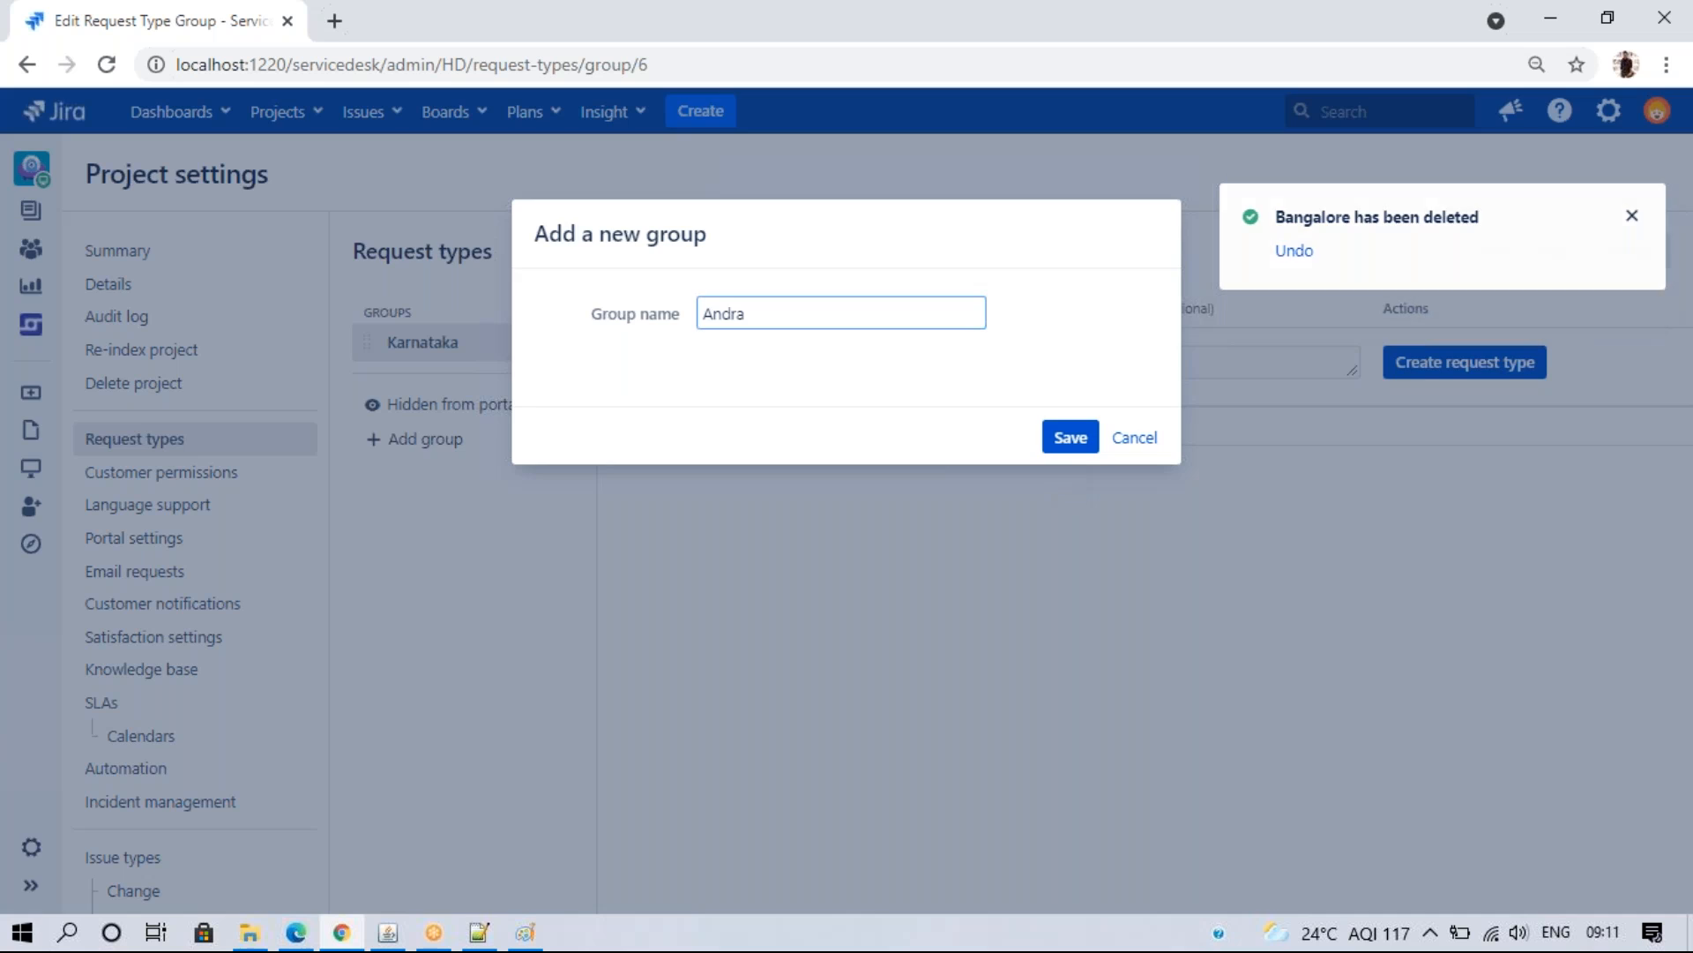
click(1070, 436)
click(432, 479)
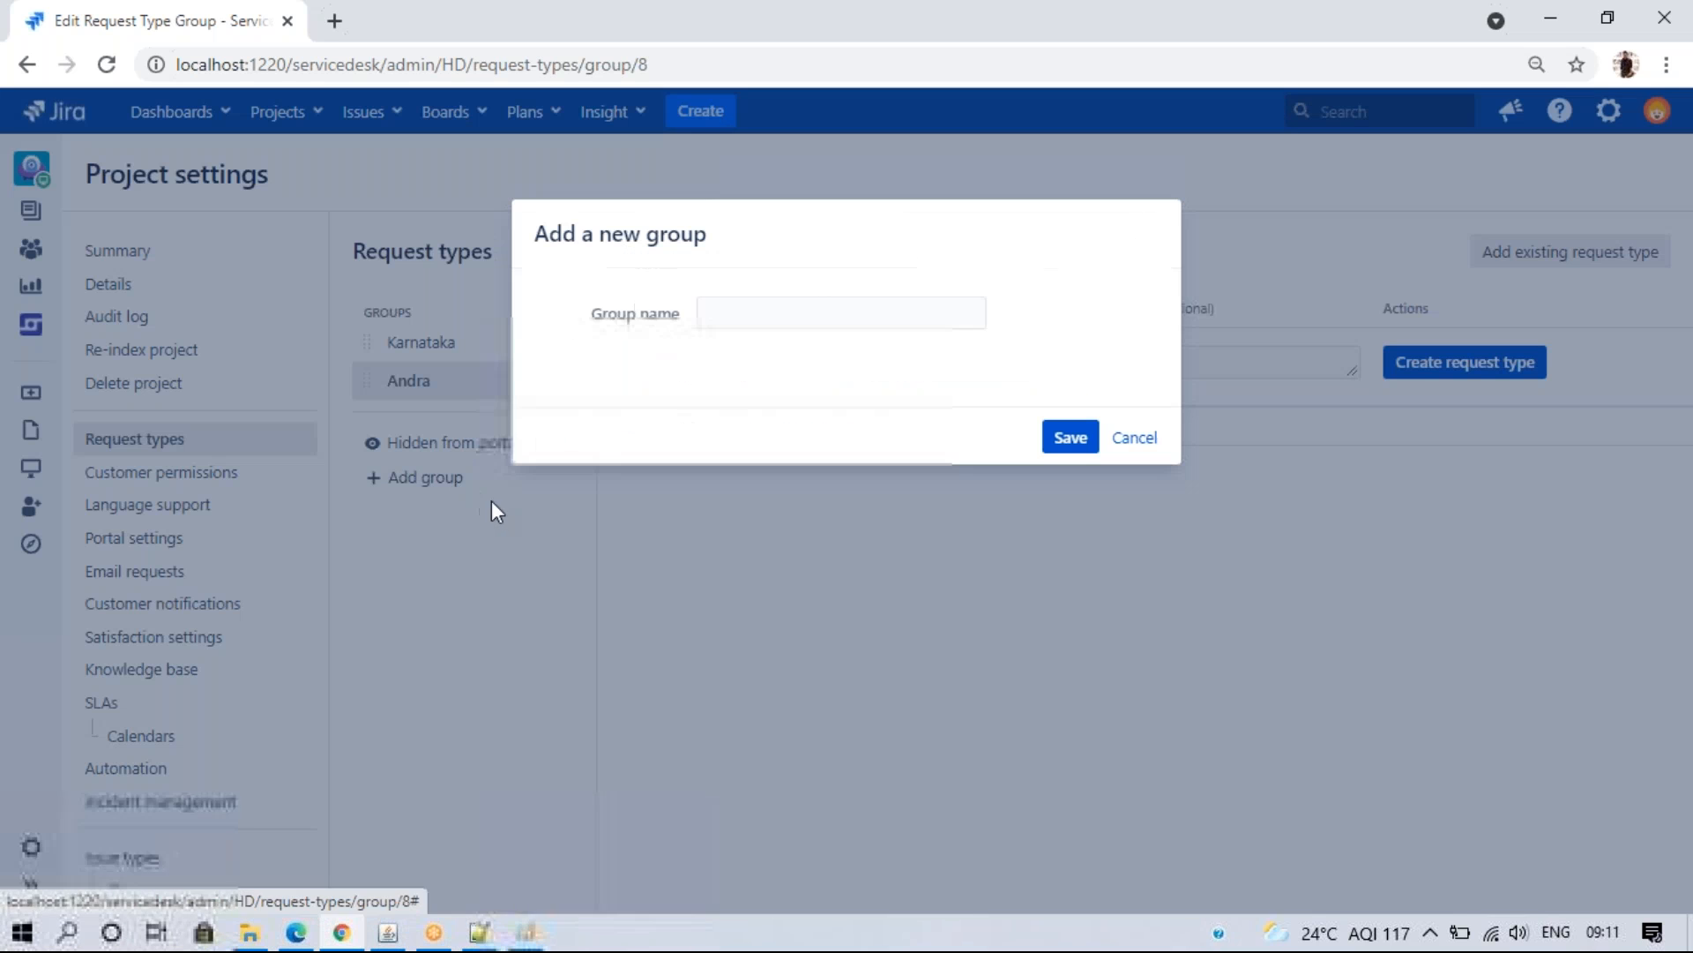
click(769, 313)
text(Telangana)
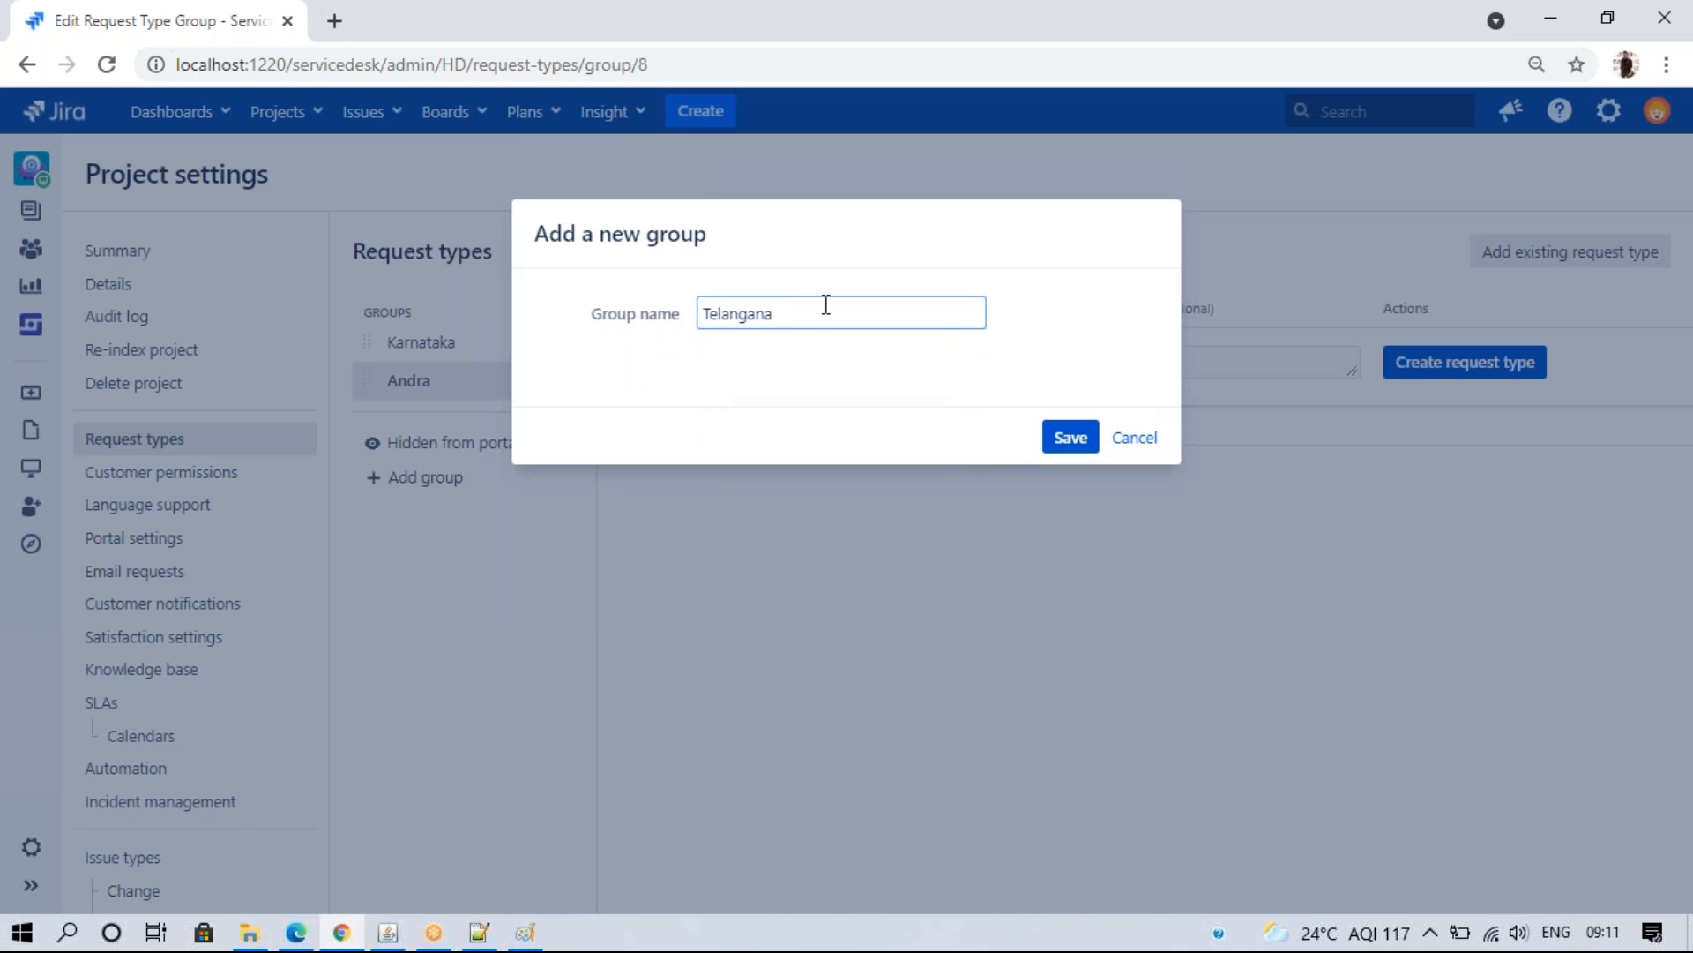
click(1064, 438)
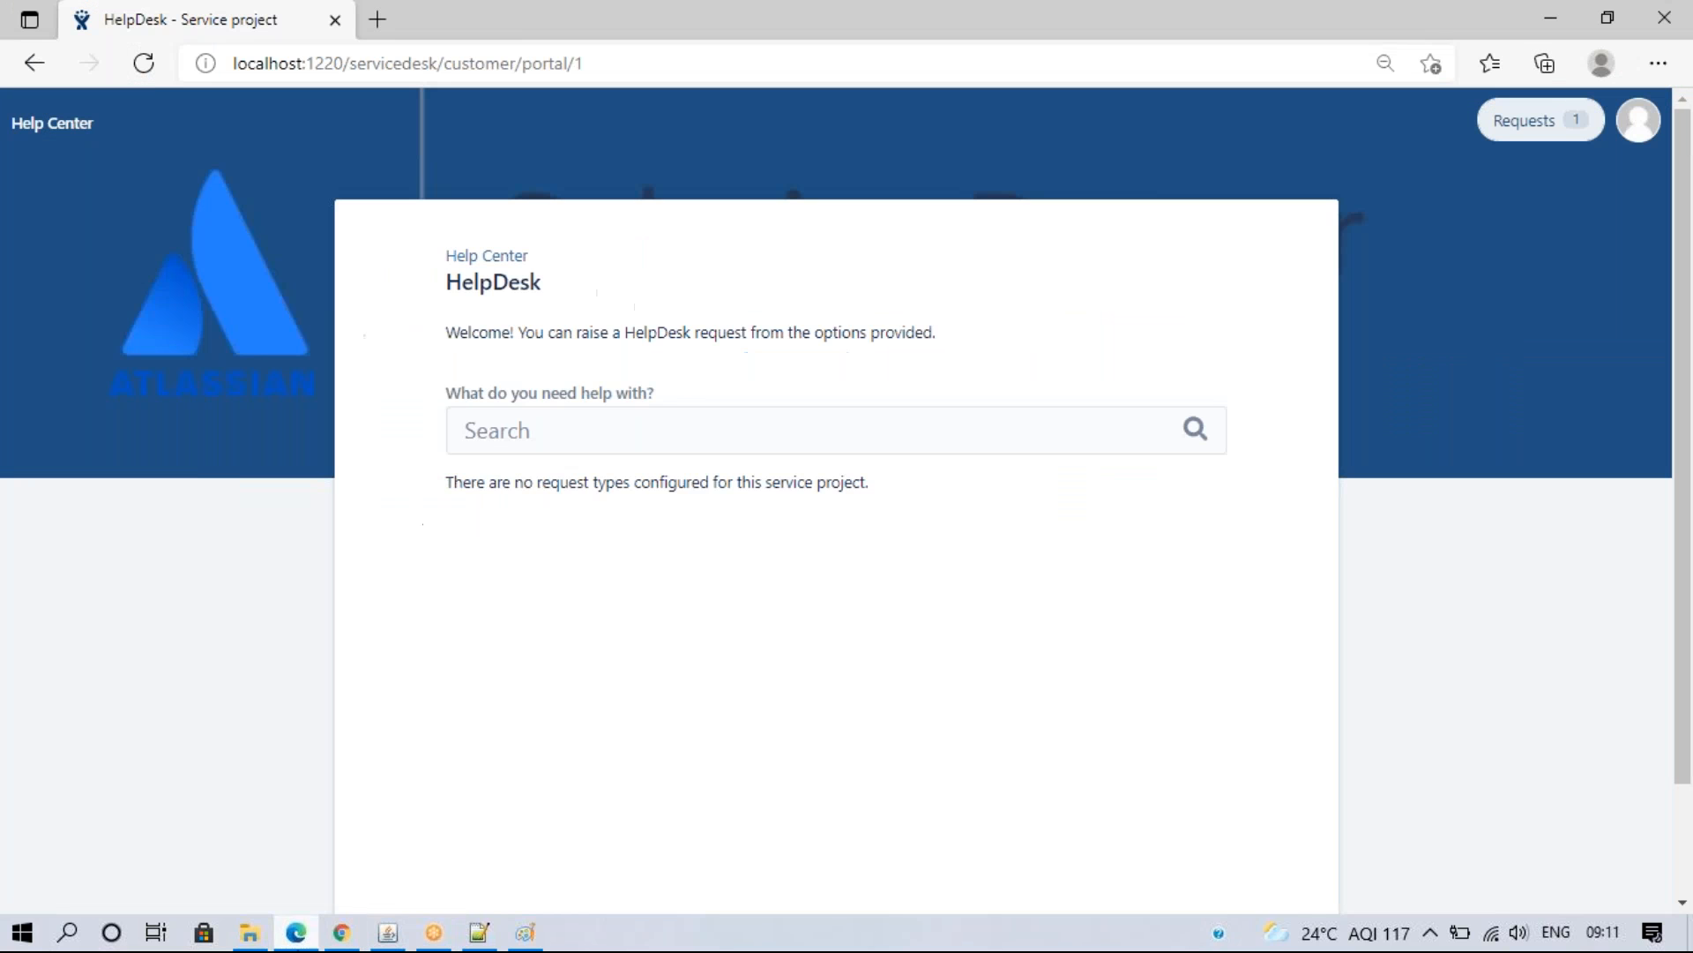
- Reload the customer portal, then open the Karnataka group on the Request types admin page
click(143, 62)
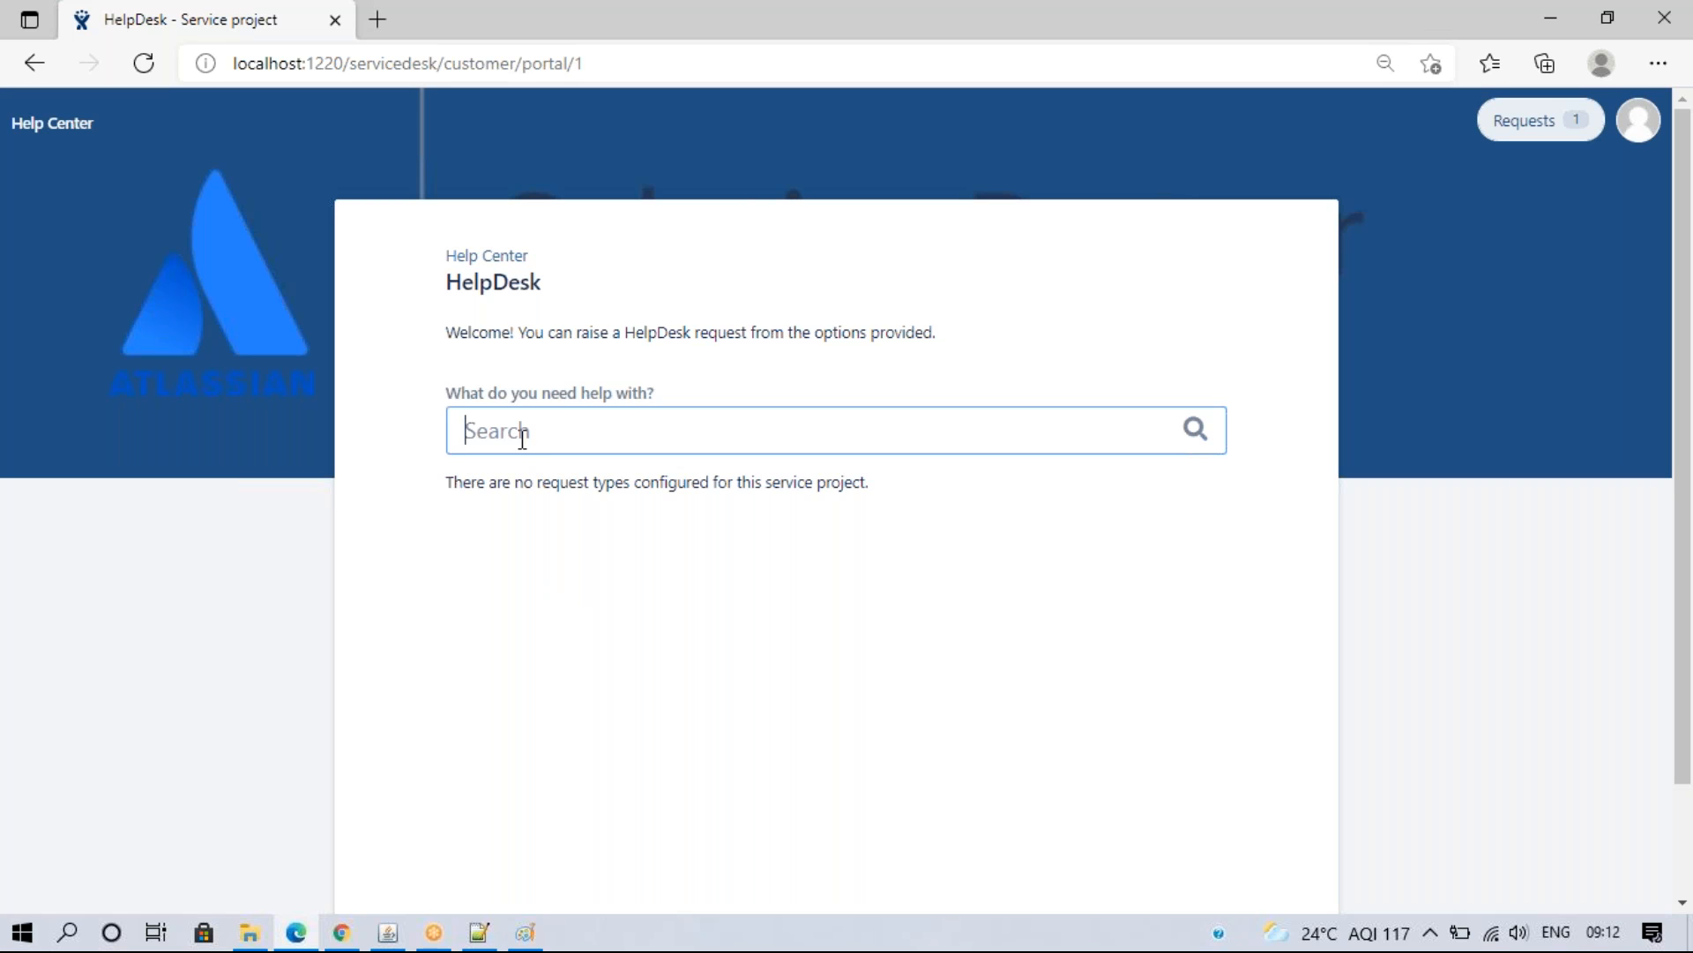
click(341, 932)
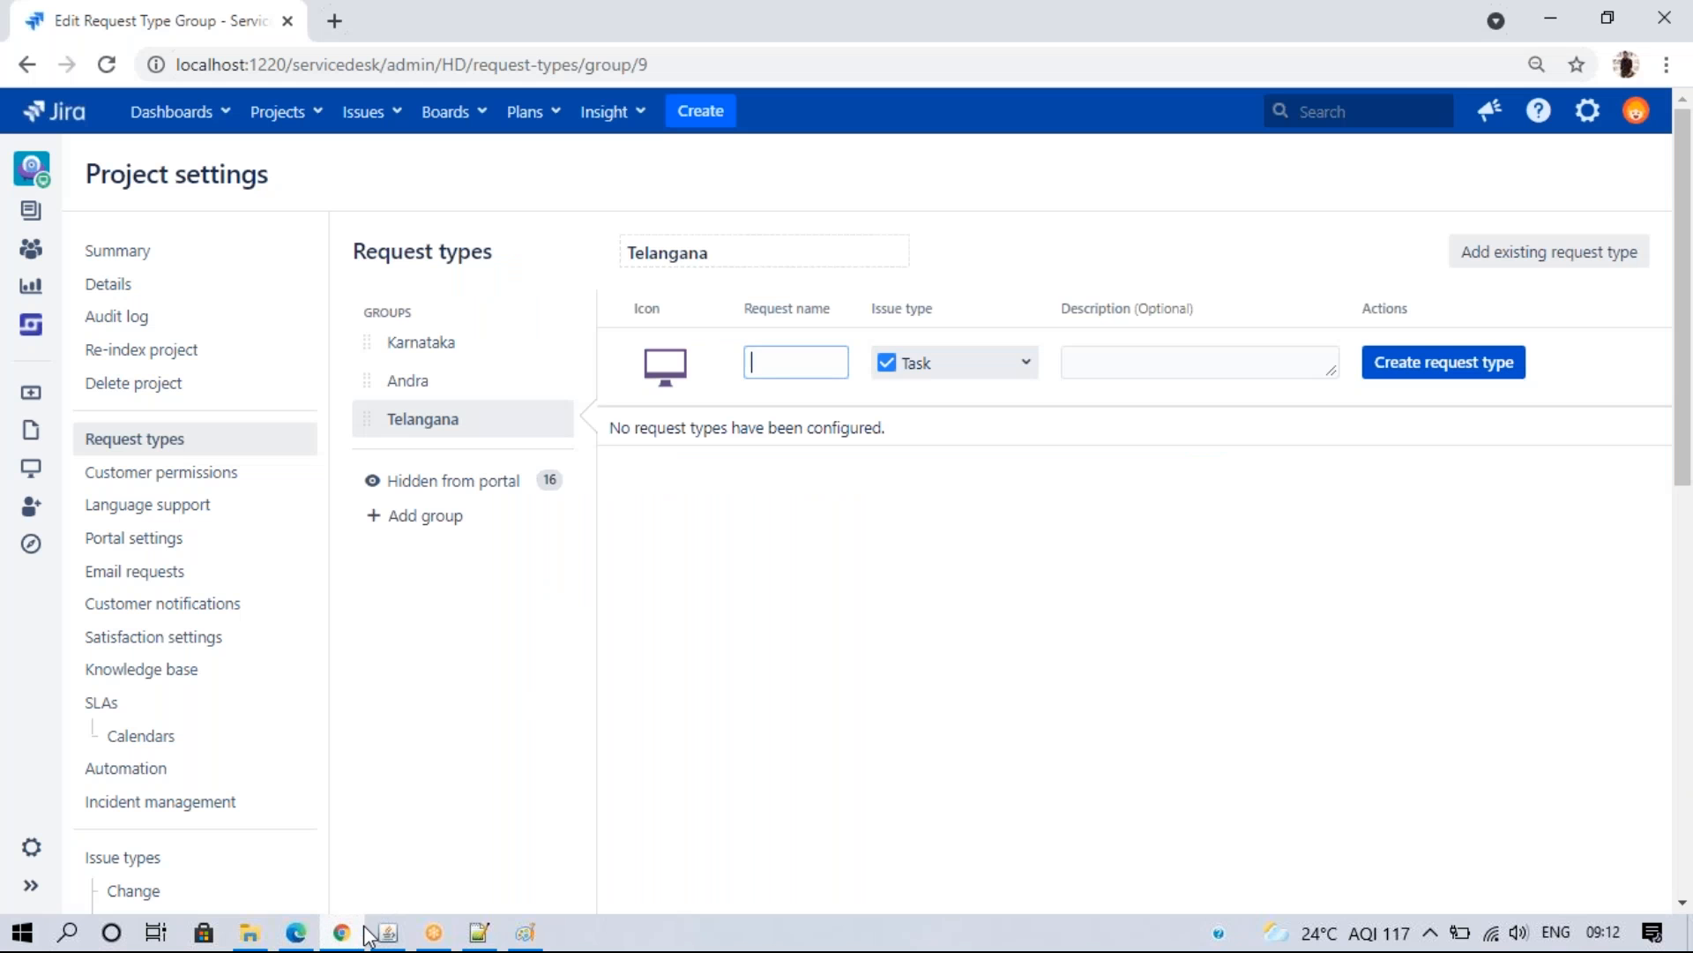
click(421, 343)
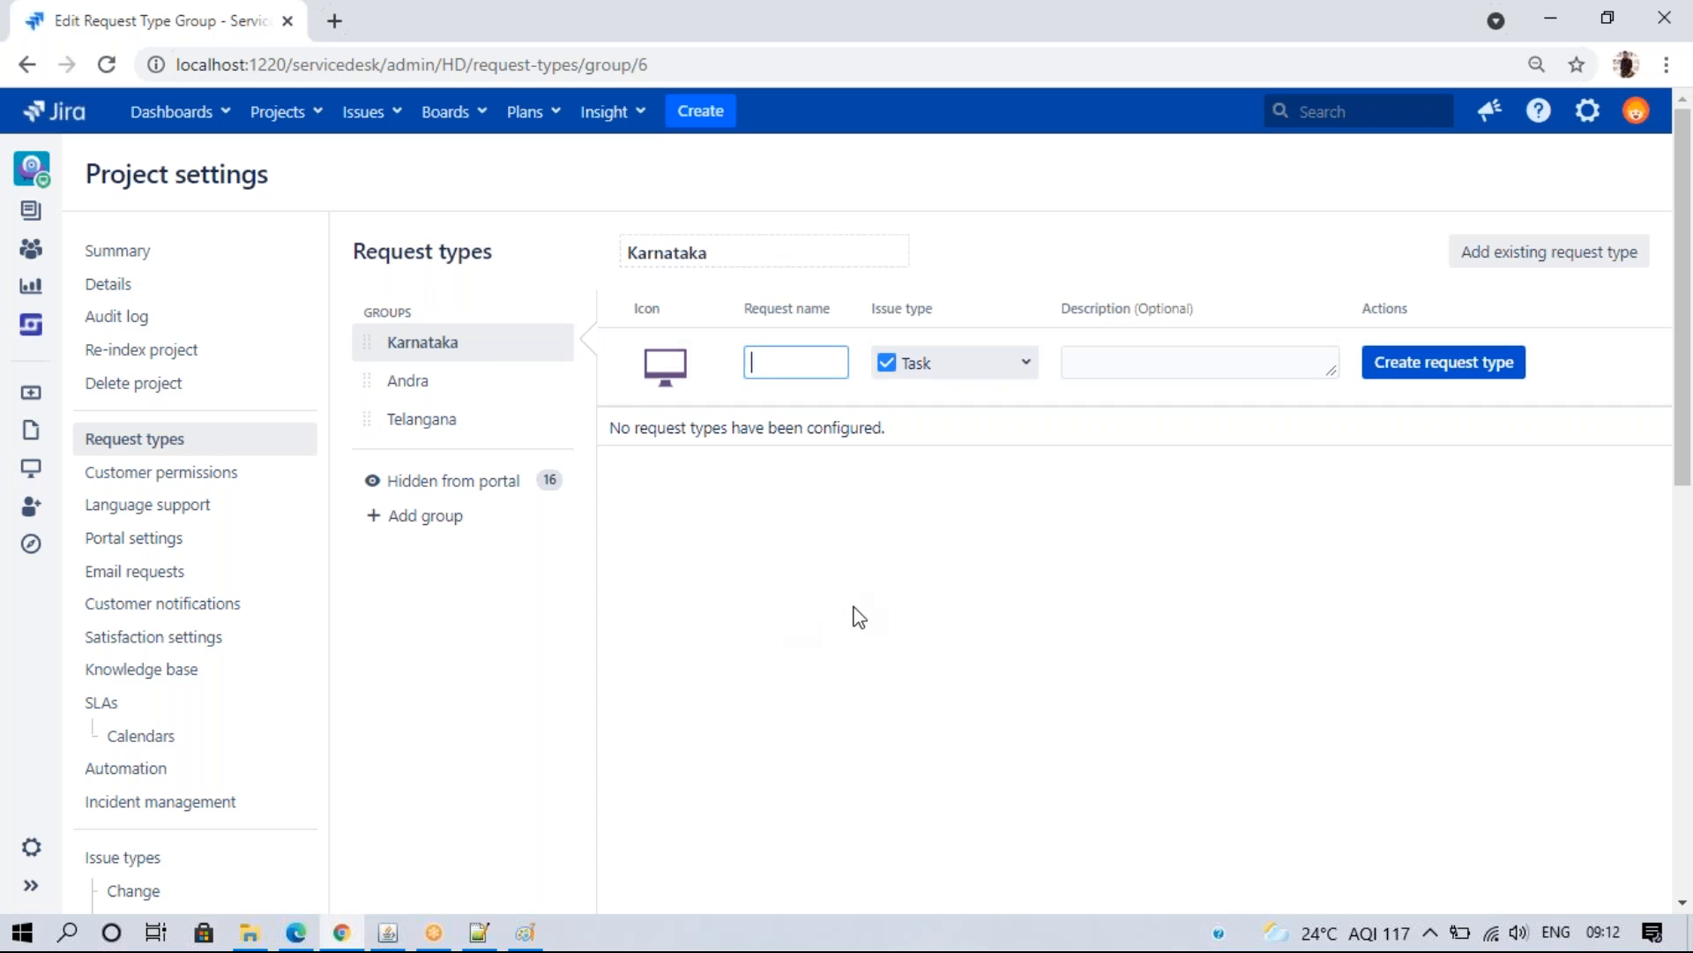
- Name the Karnataka request type 'IT Support', check its issue type list, and bring up Summary's link menu
click(776, 363)
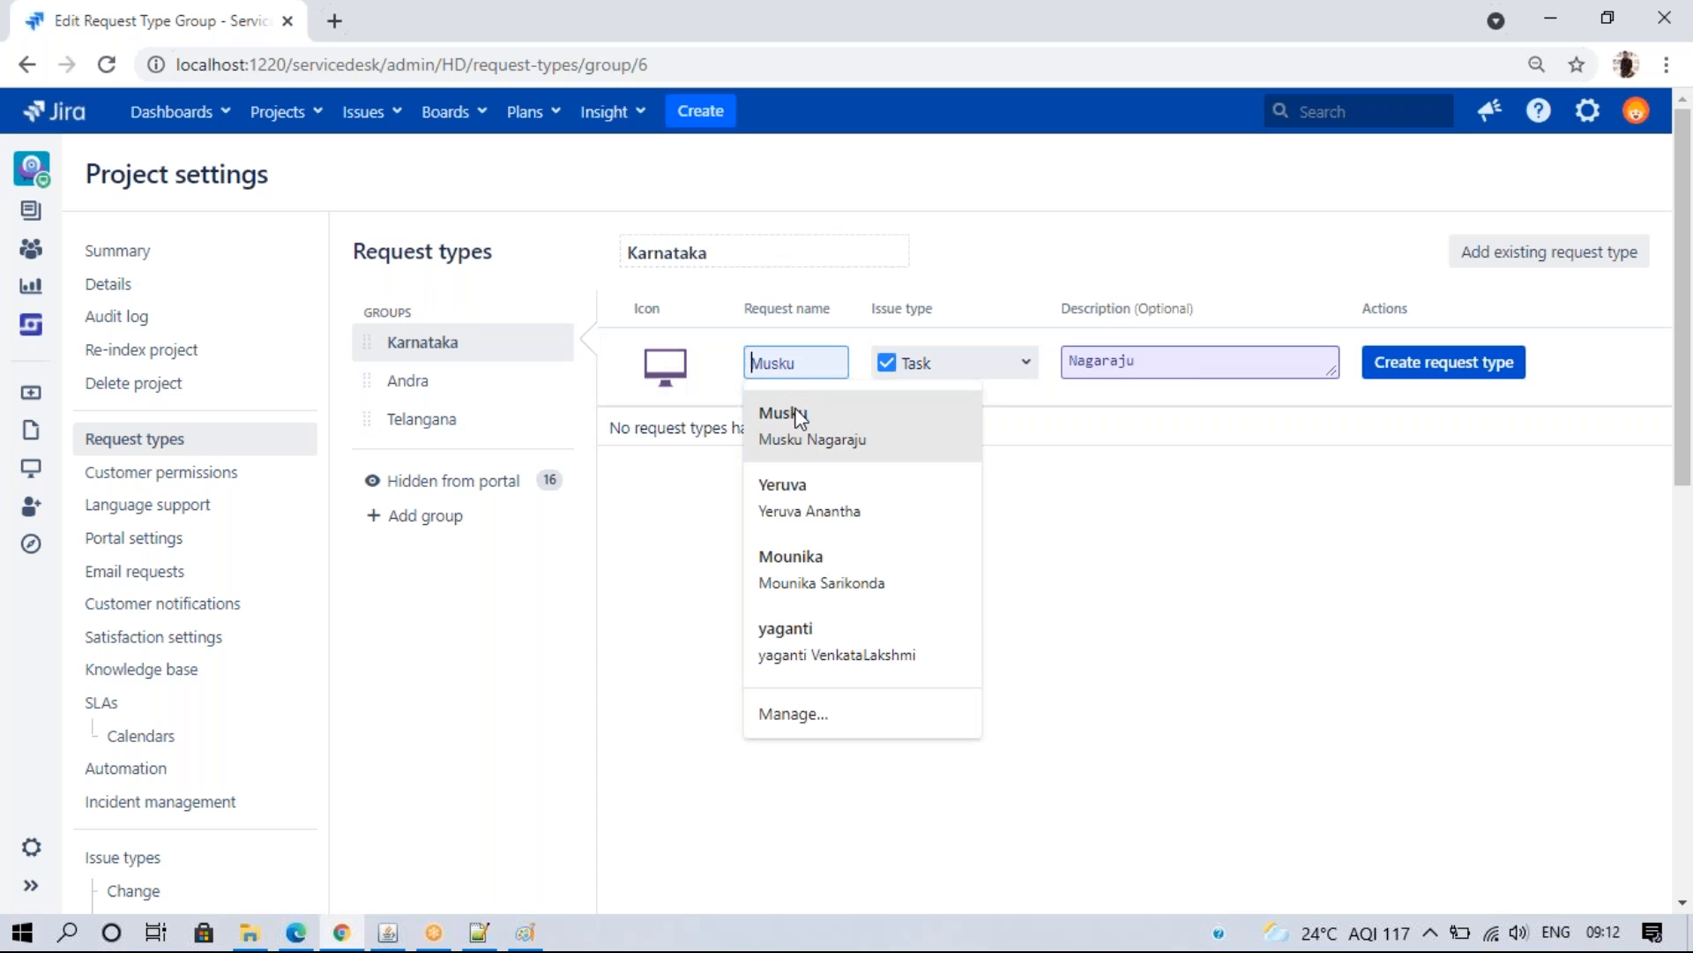
text(IT)
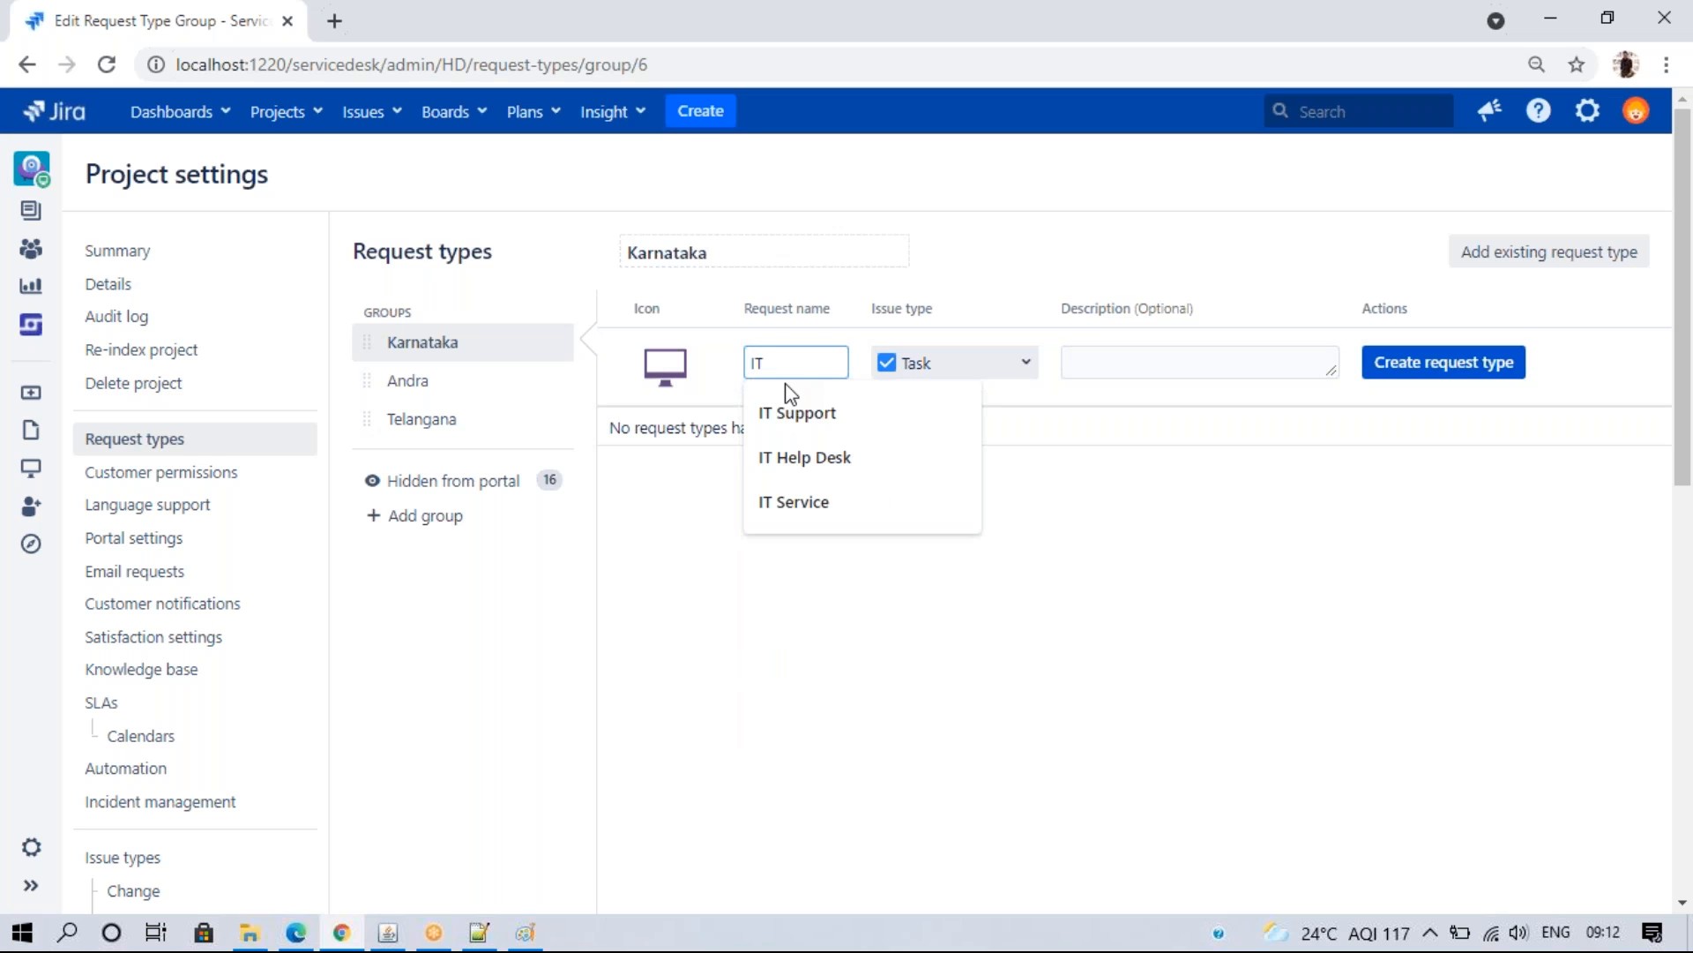
click(797, 413)
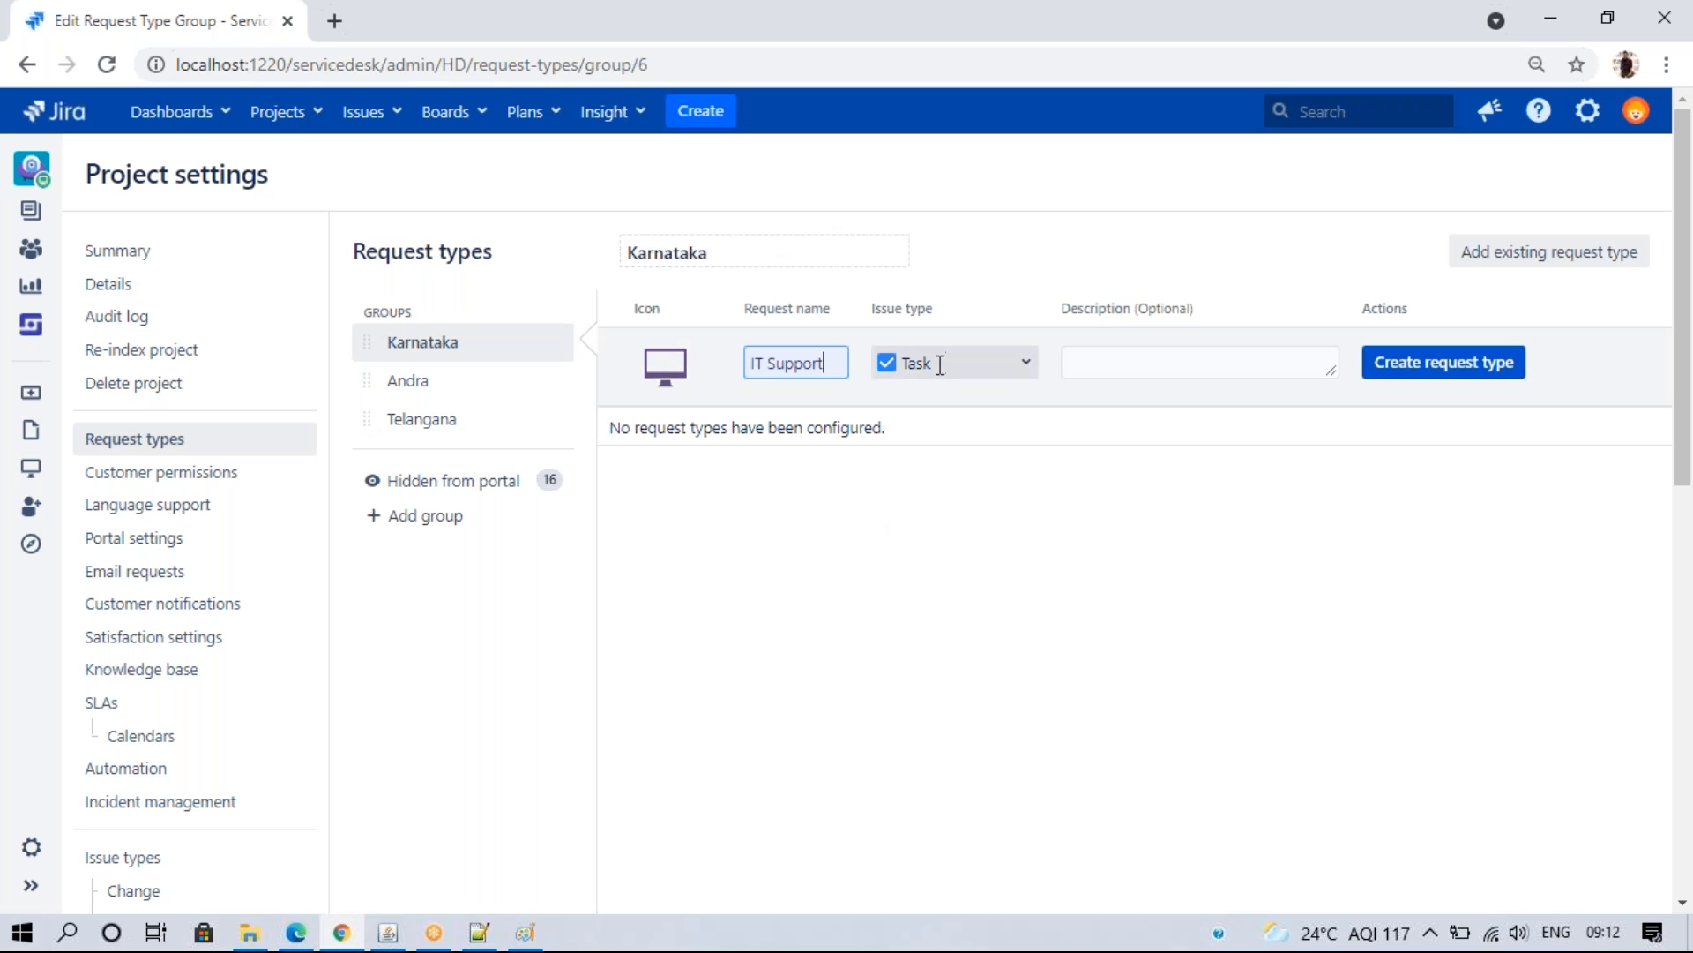
click(1022, 365)
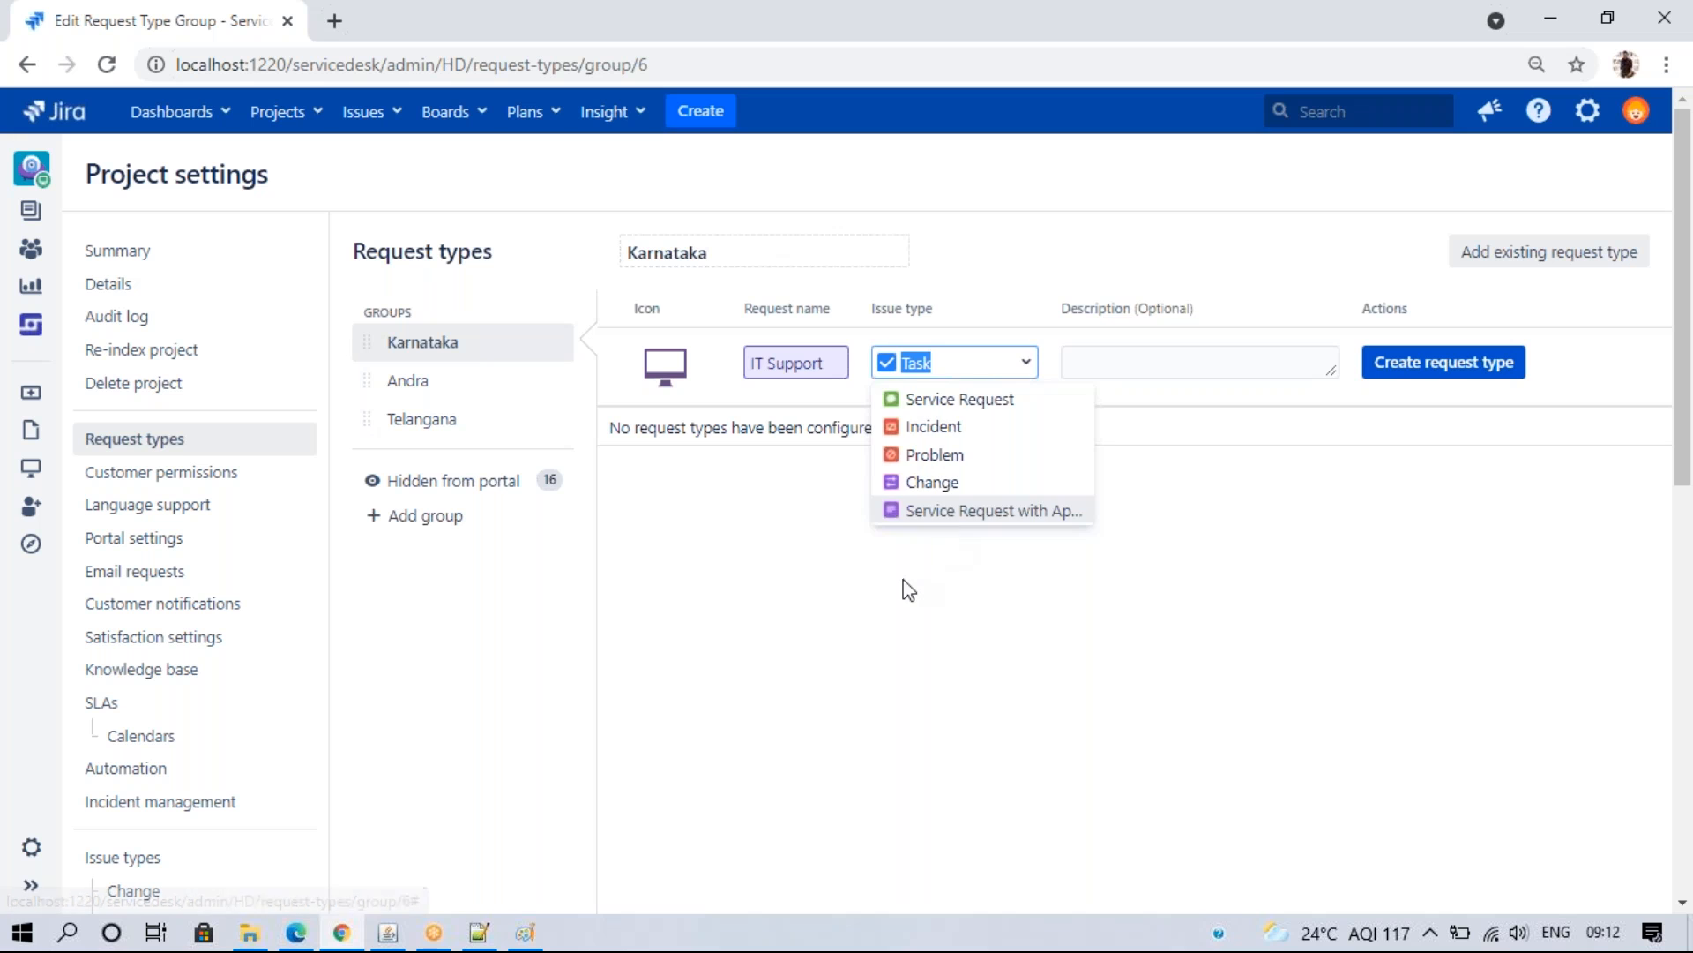
click(944, 542)
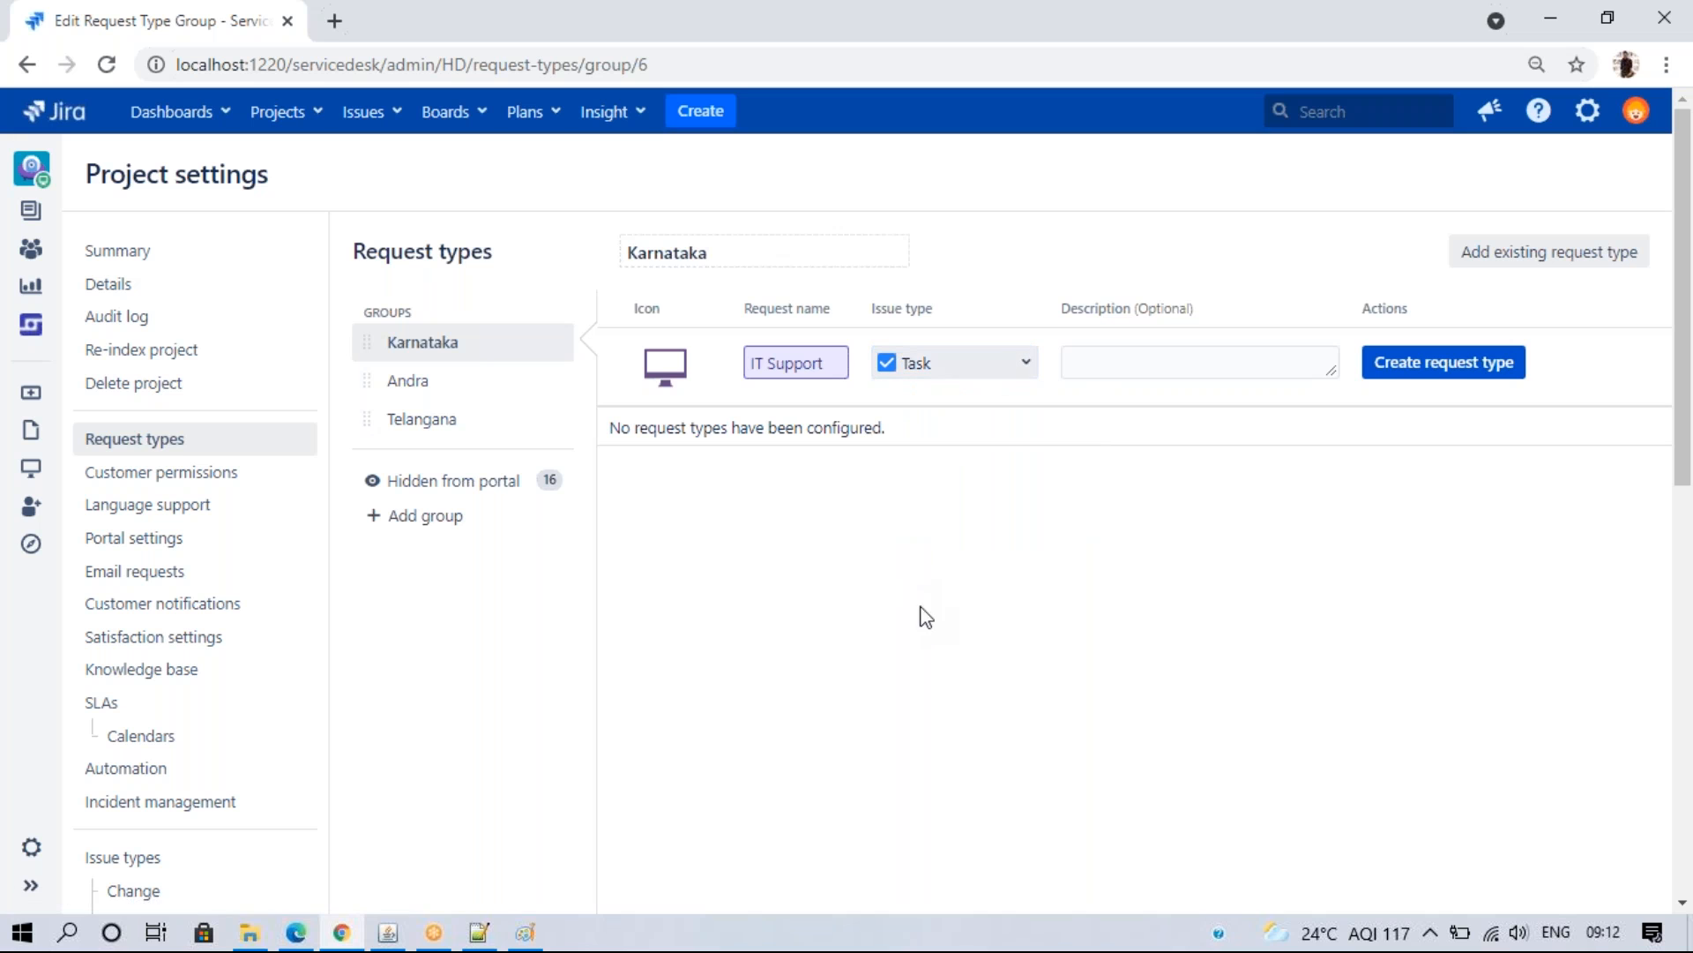
right_click(151, 256)
- Open the project Summary in a new tab and go to the HD issue type scheme
click(206, 272)
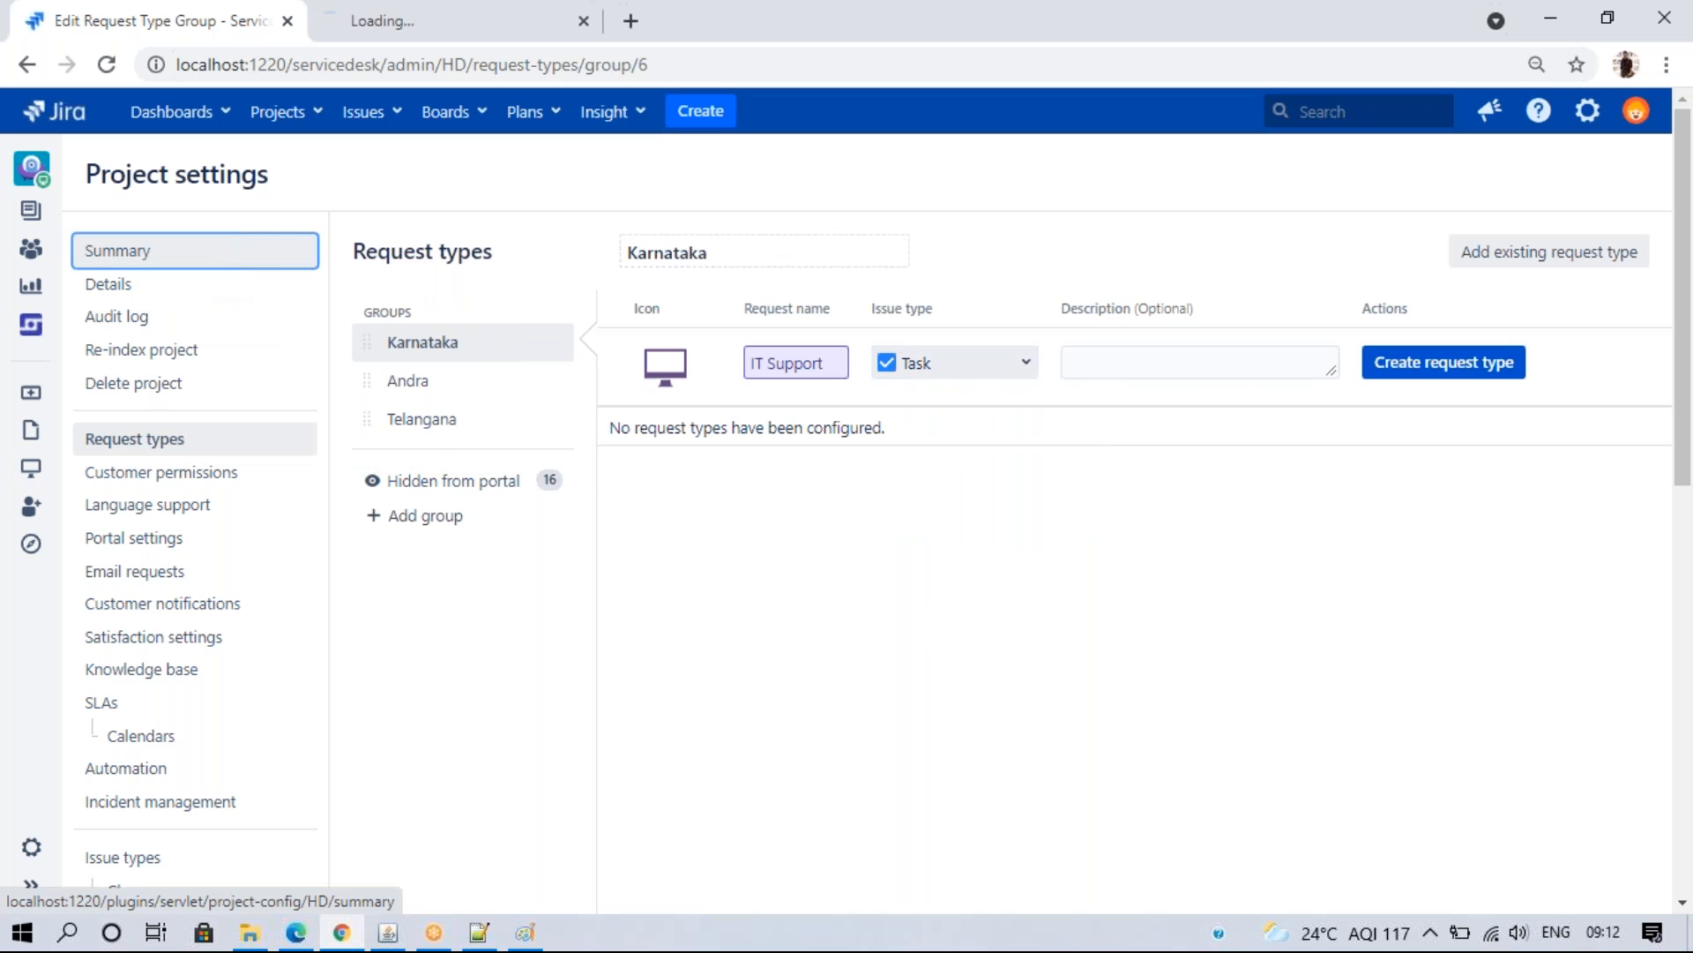
click(415, 18)
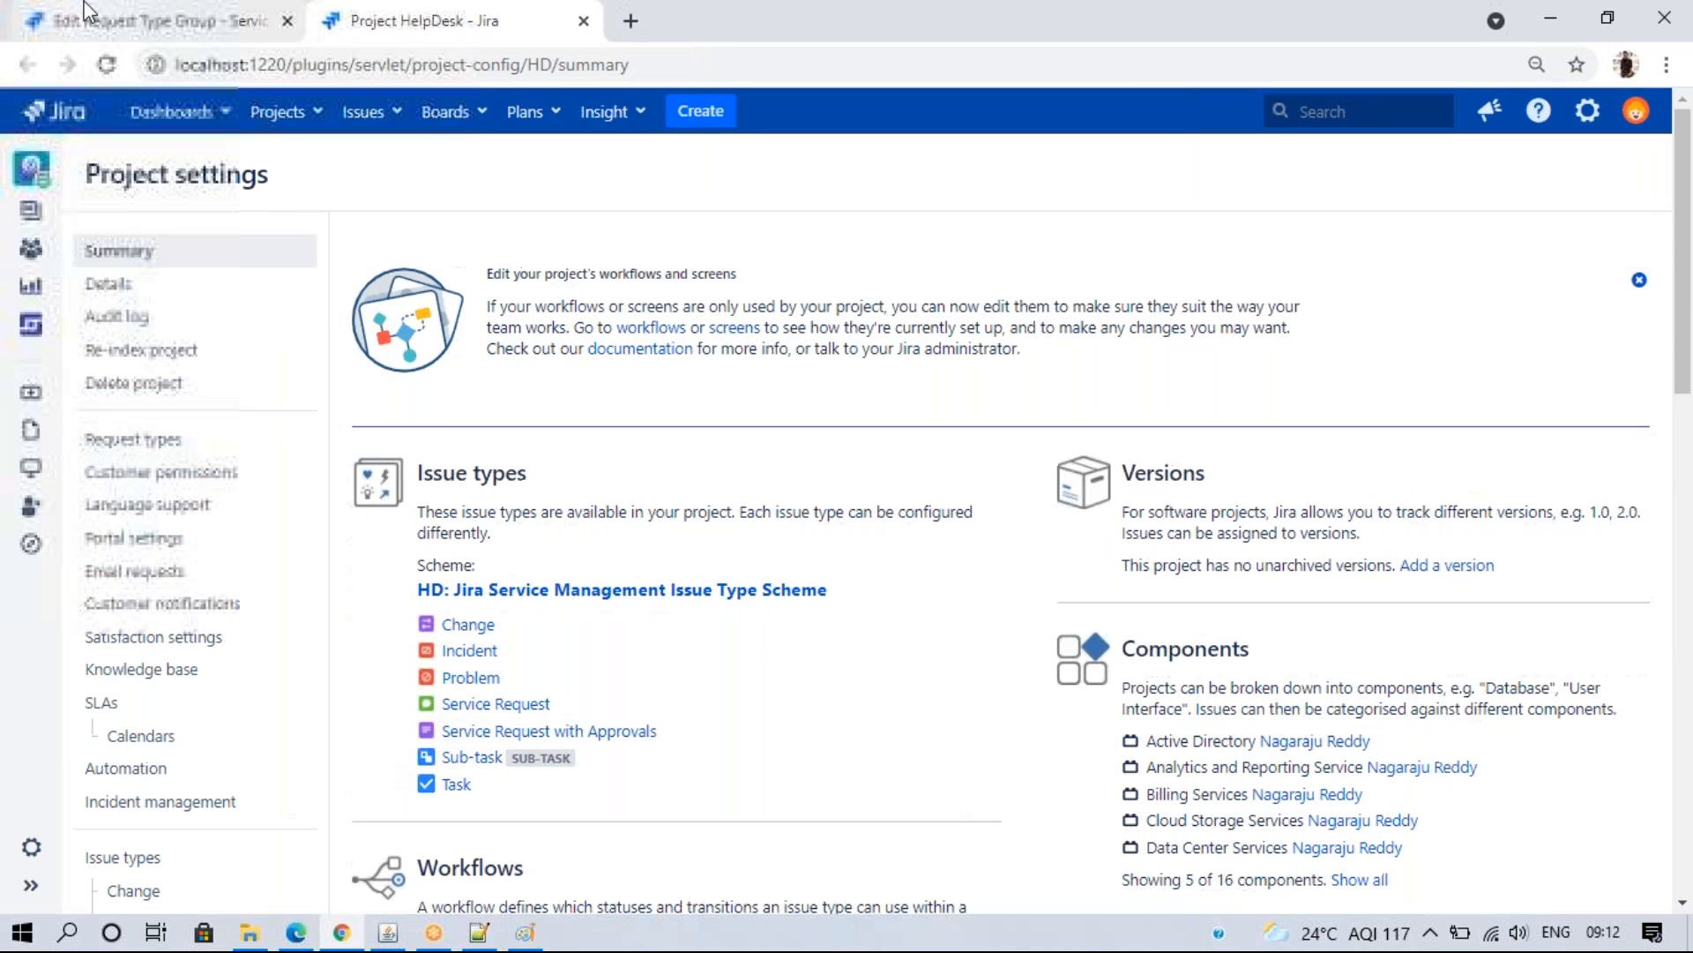
key(ctrl+shift+Tab)
click(956, 365)
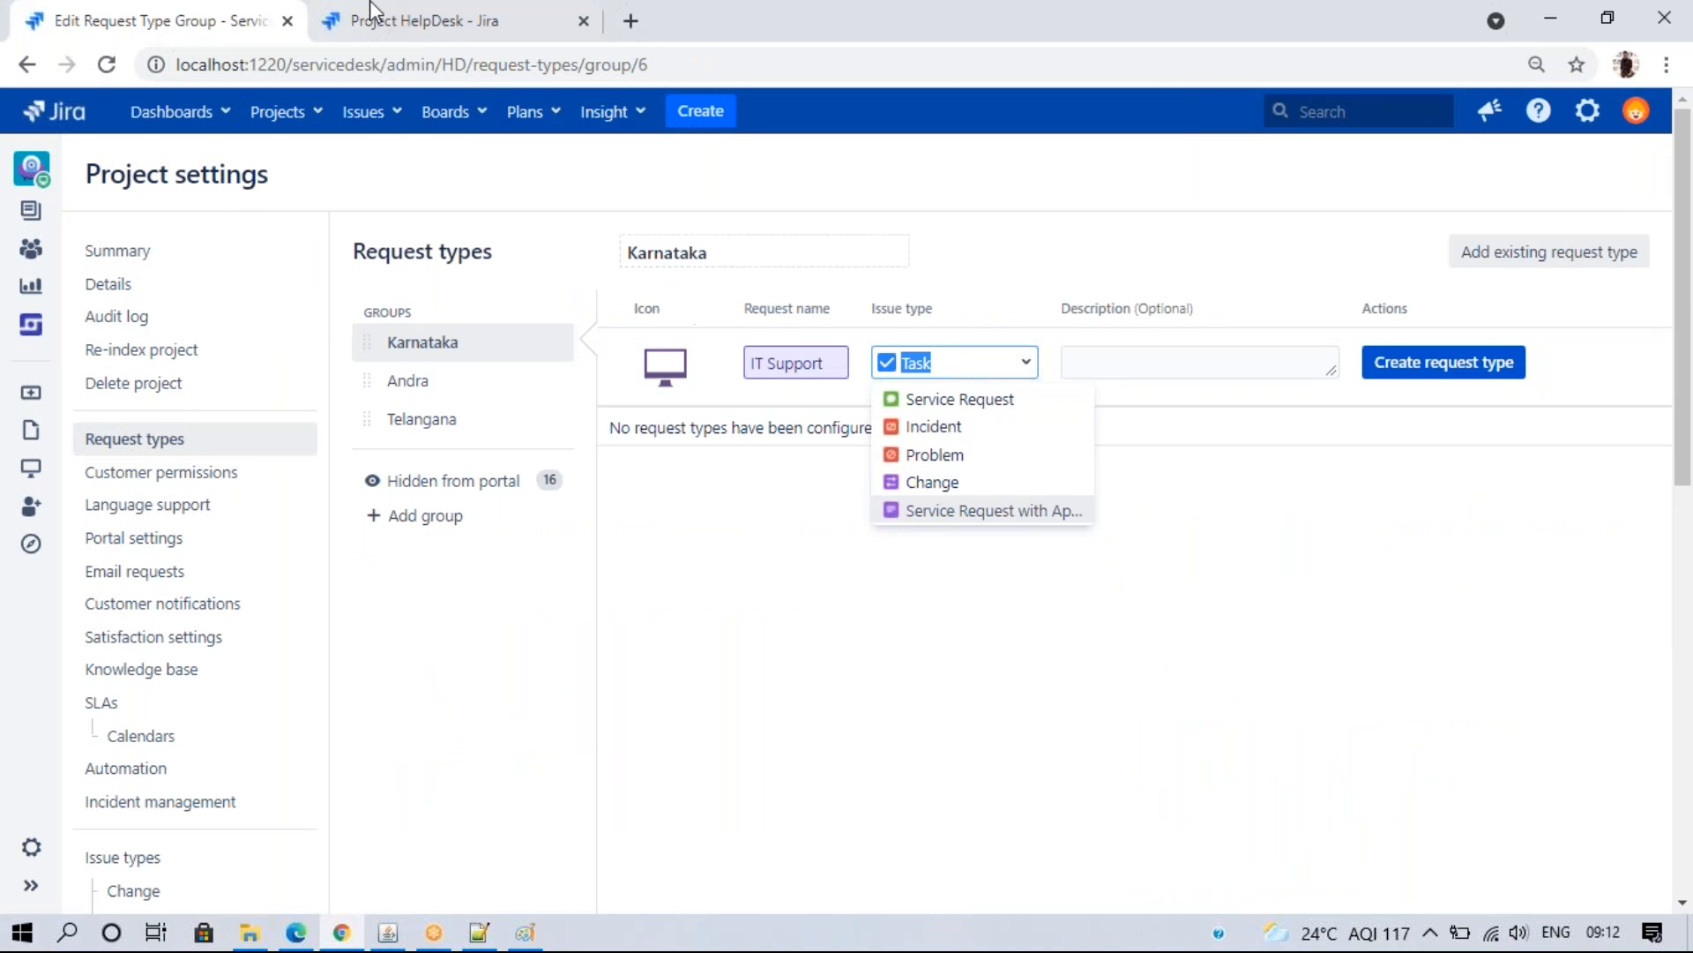
click(371, 16)
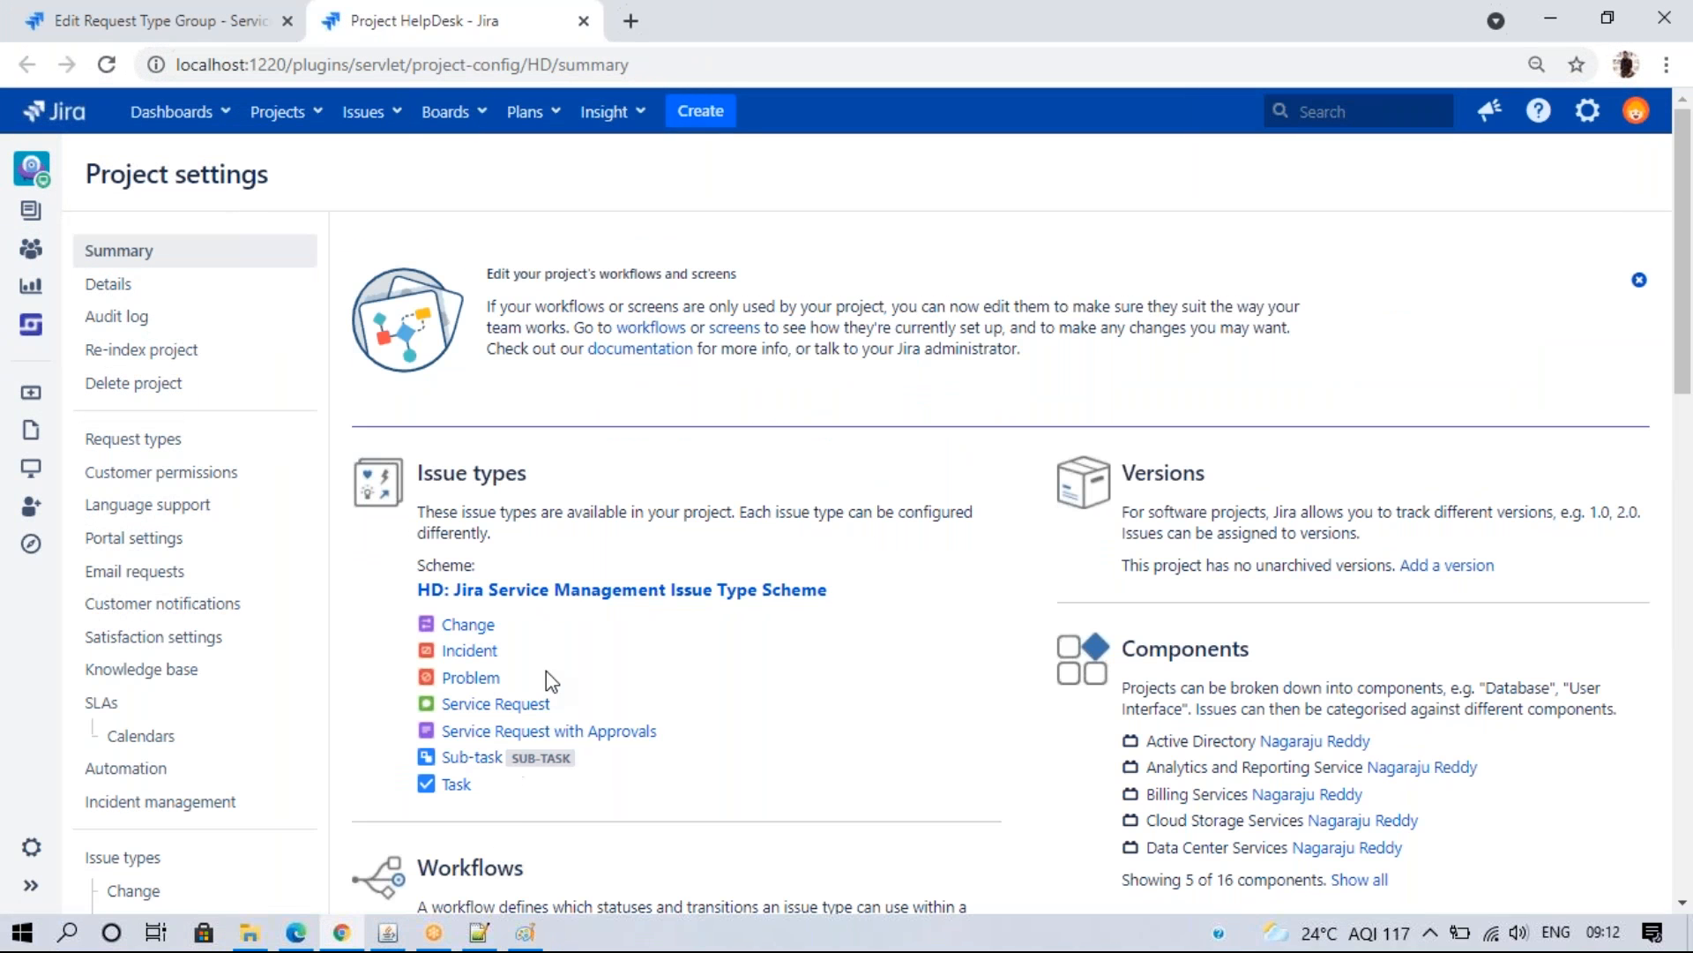
click(554, 593)
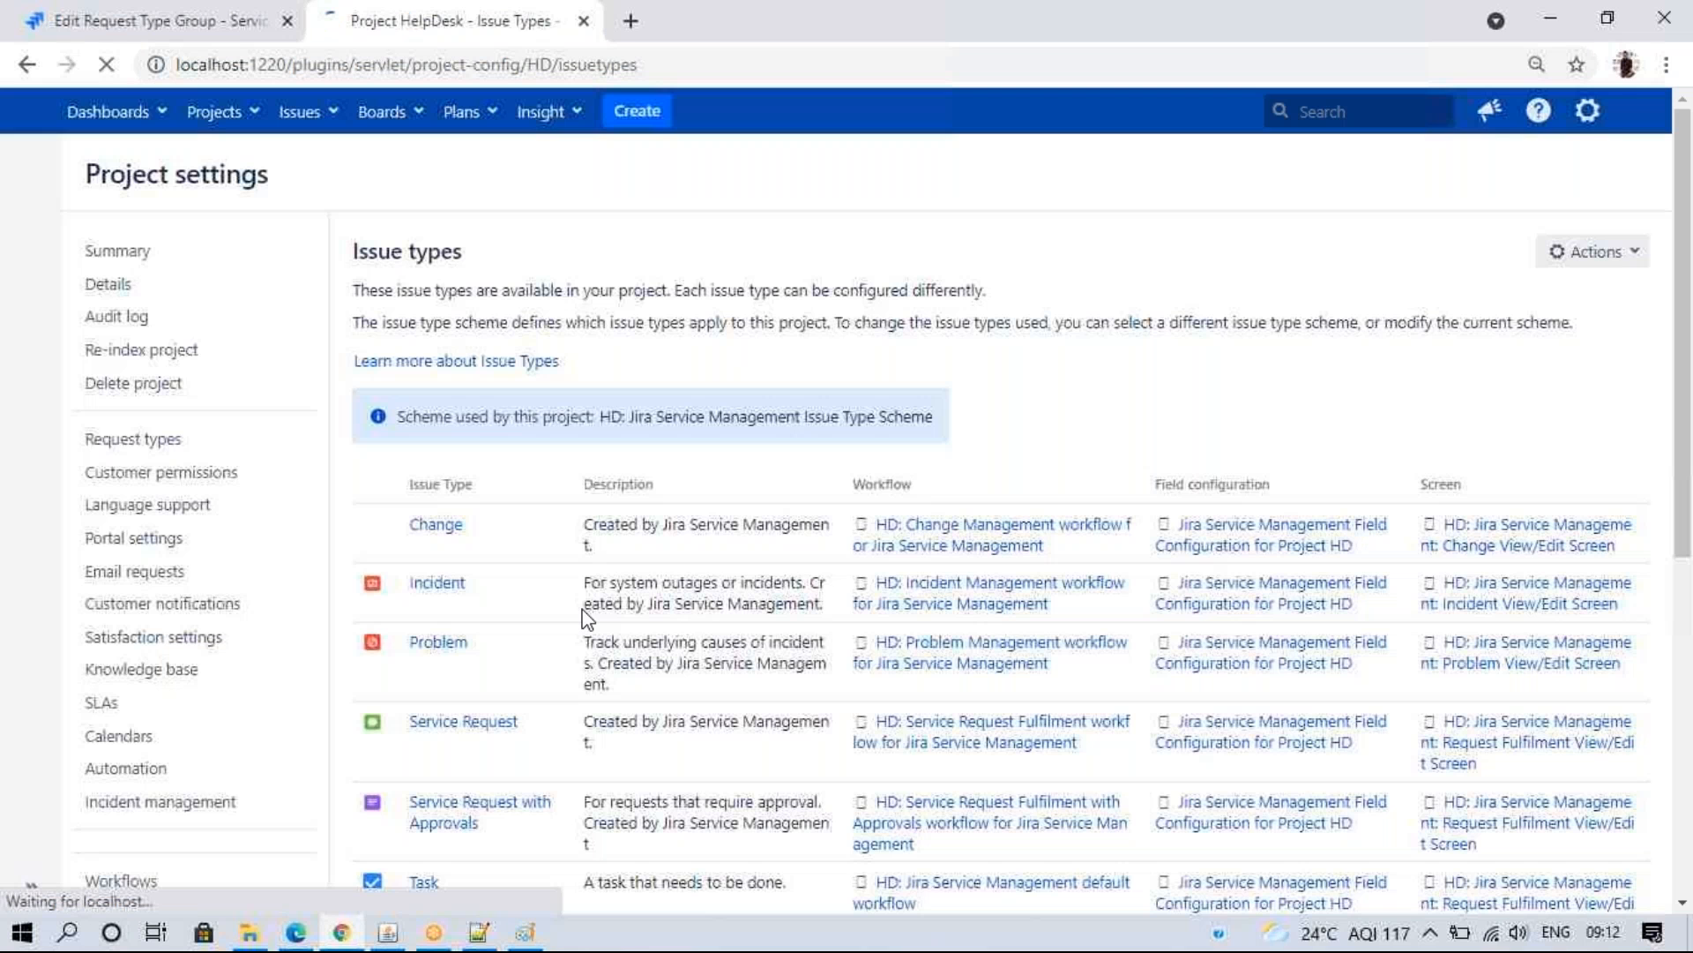
- Open Edit issue types for the HD scheme, confirming with the administrator password
click(1583, 255)
click(1515, 292)
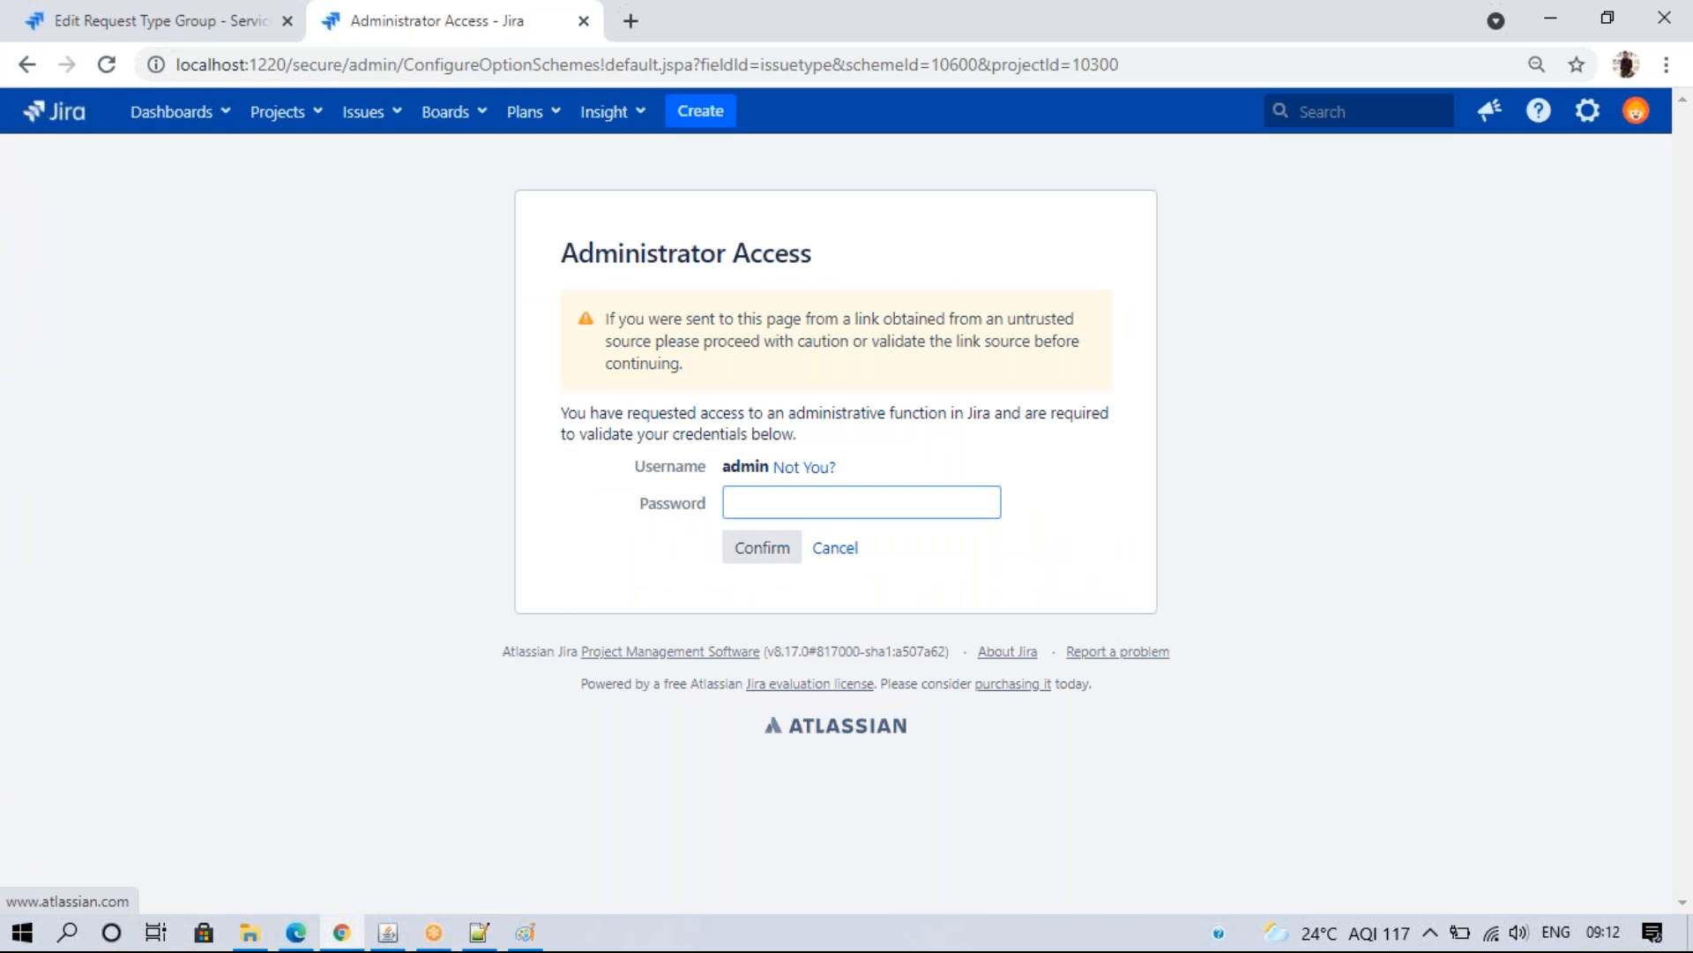
click(752, 512)
text(admin)
key(Return)
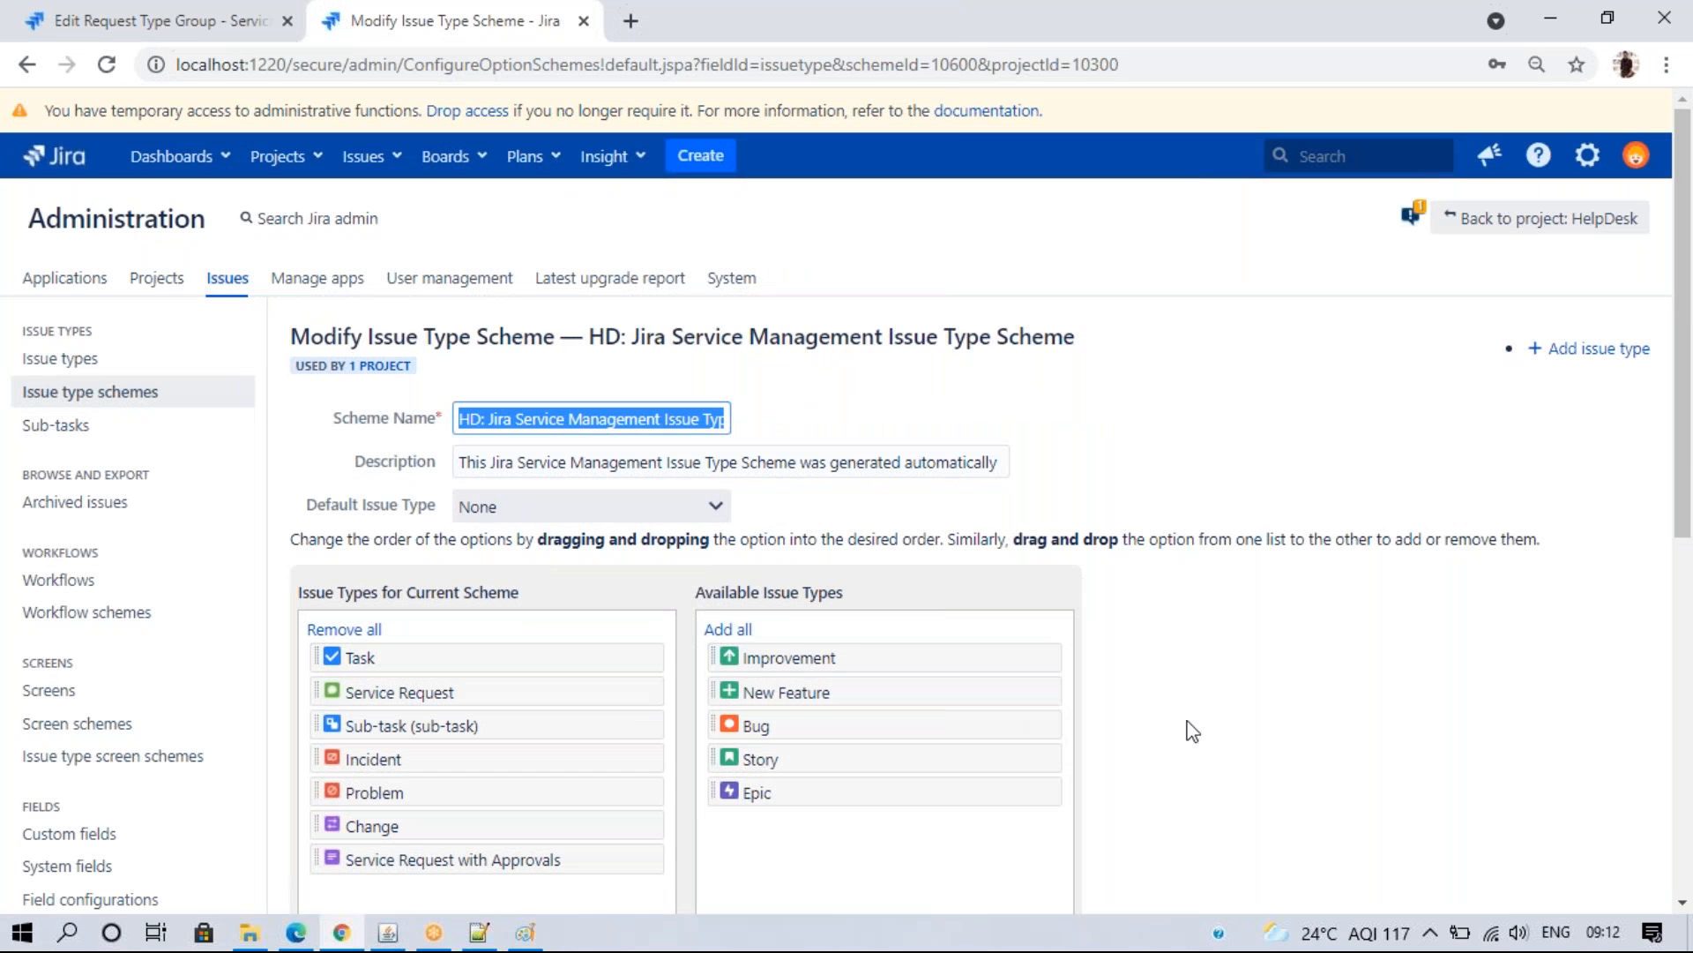
- Move Task, Sub-task, Incident, Problem, Change and Service Request with Approvals to Available Issue Types
scroll(829, 574, down, 8)
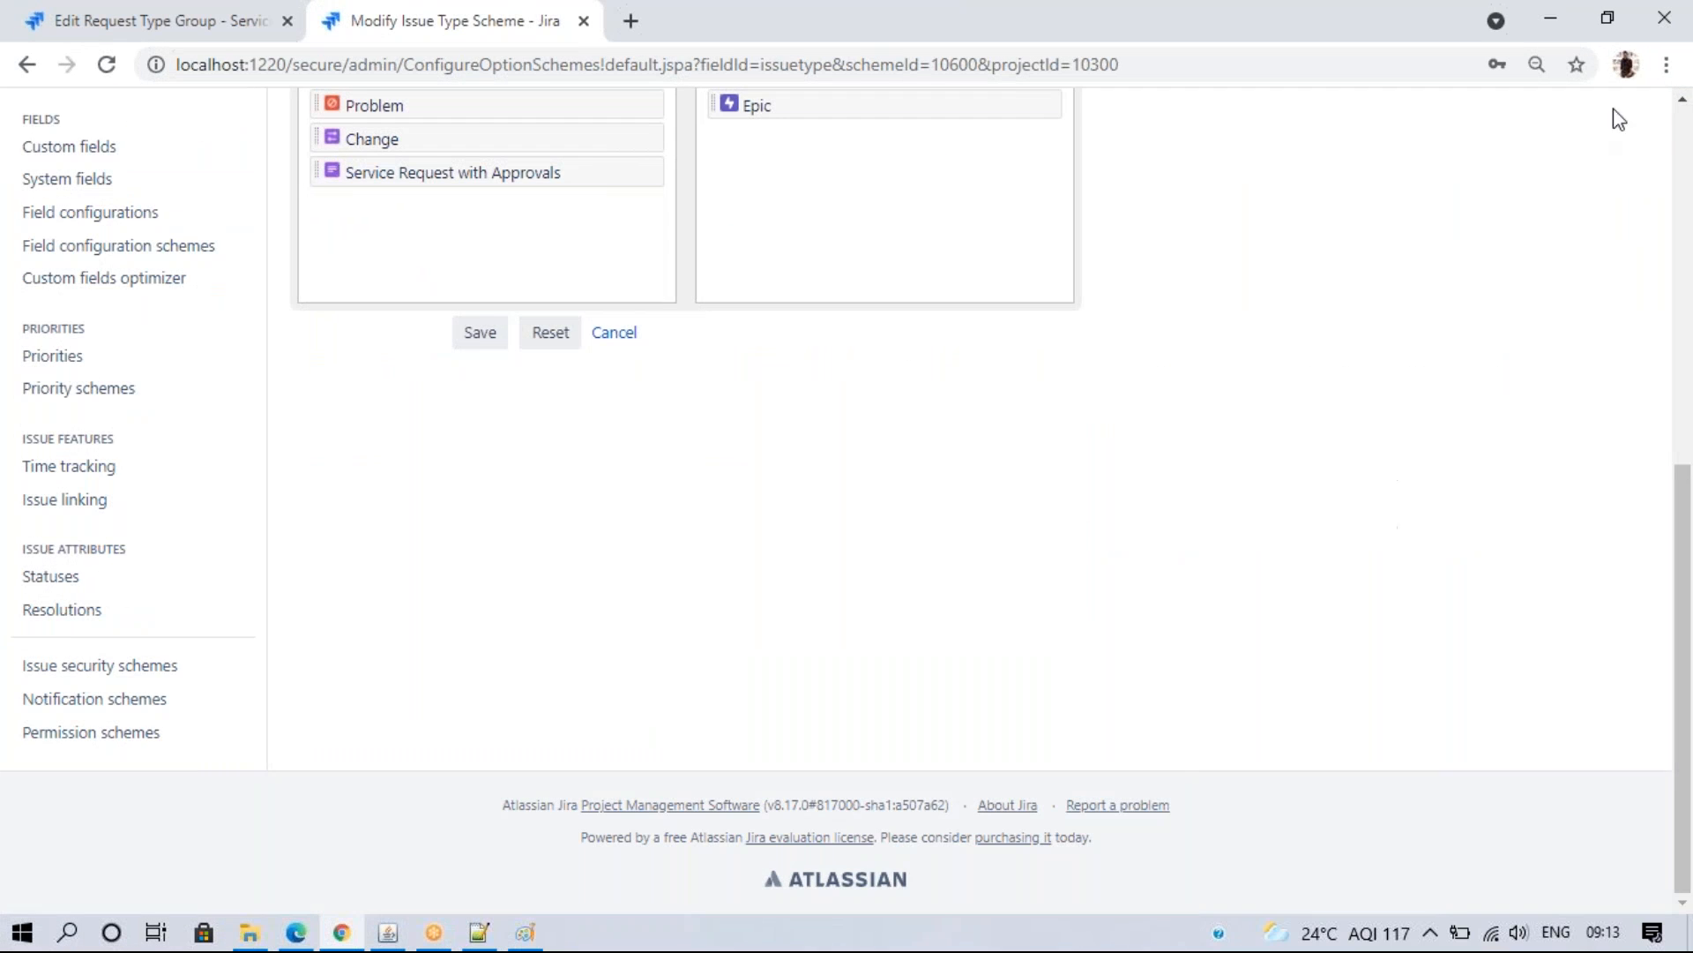
scroll(1514, 95, up, 1)
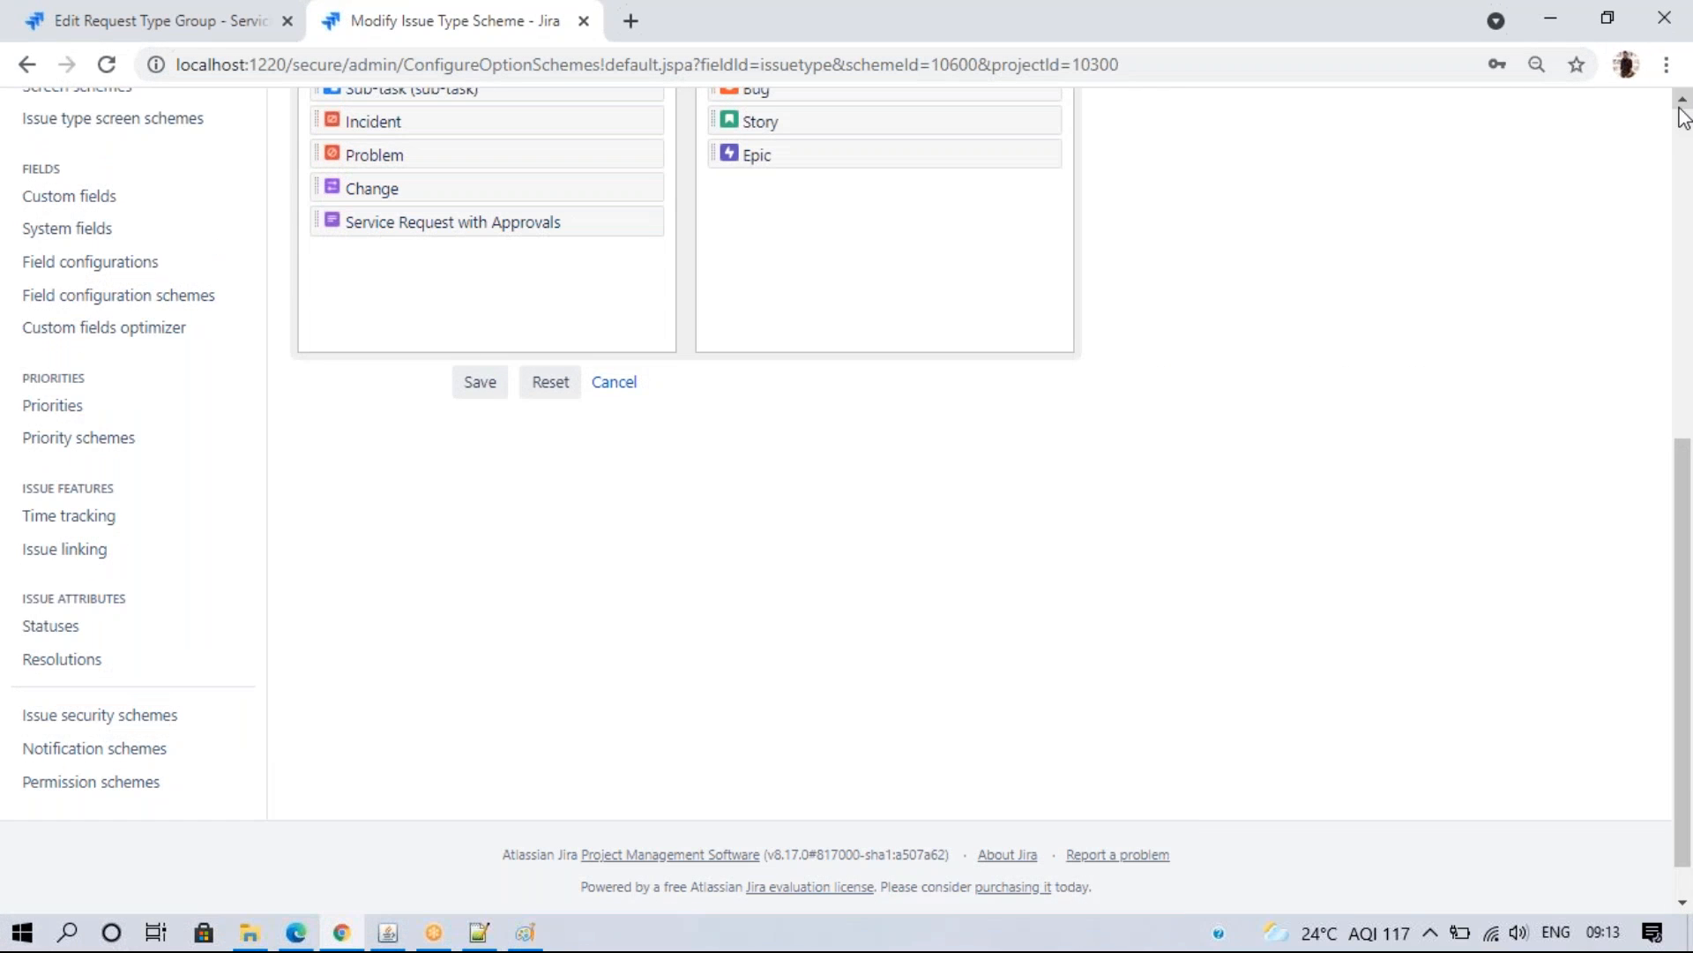
scroll(1674, 119, up, 5)
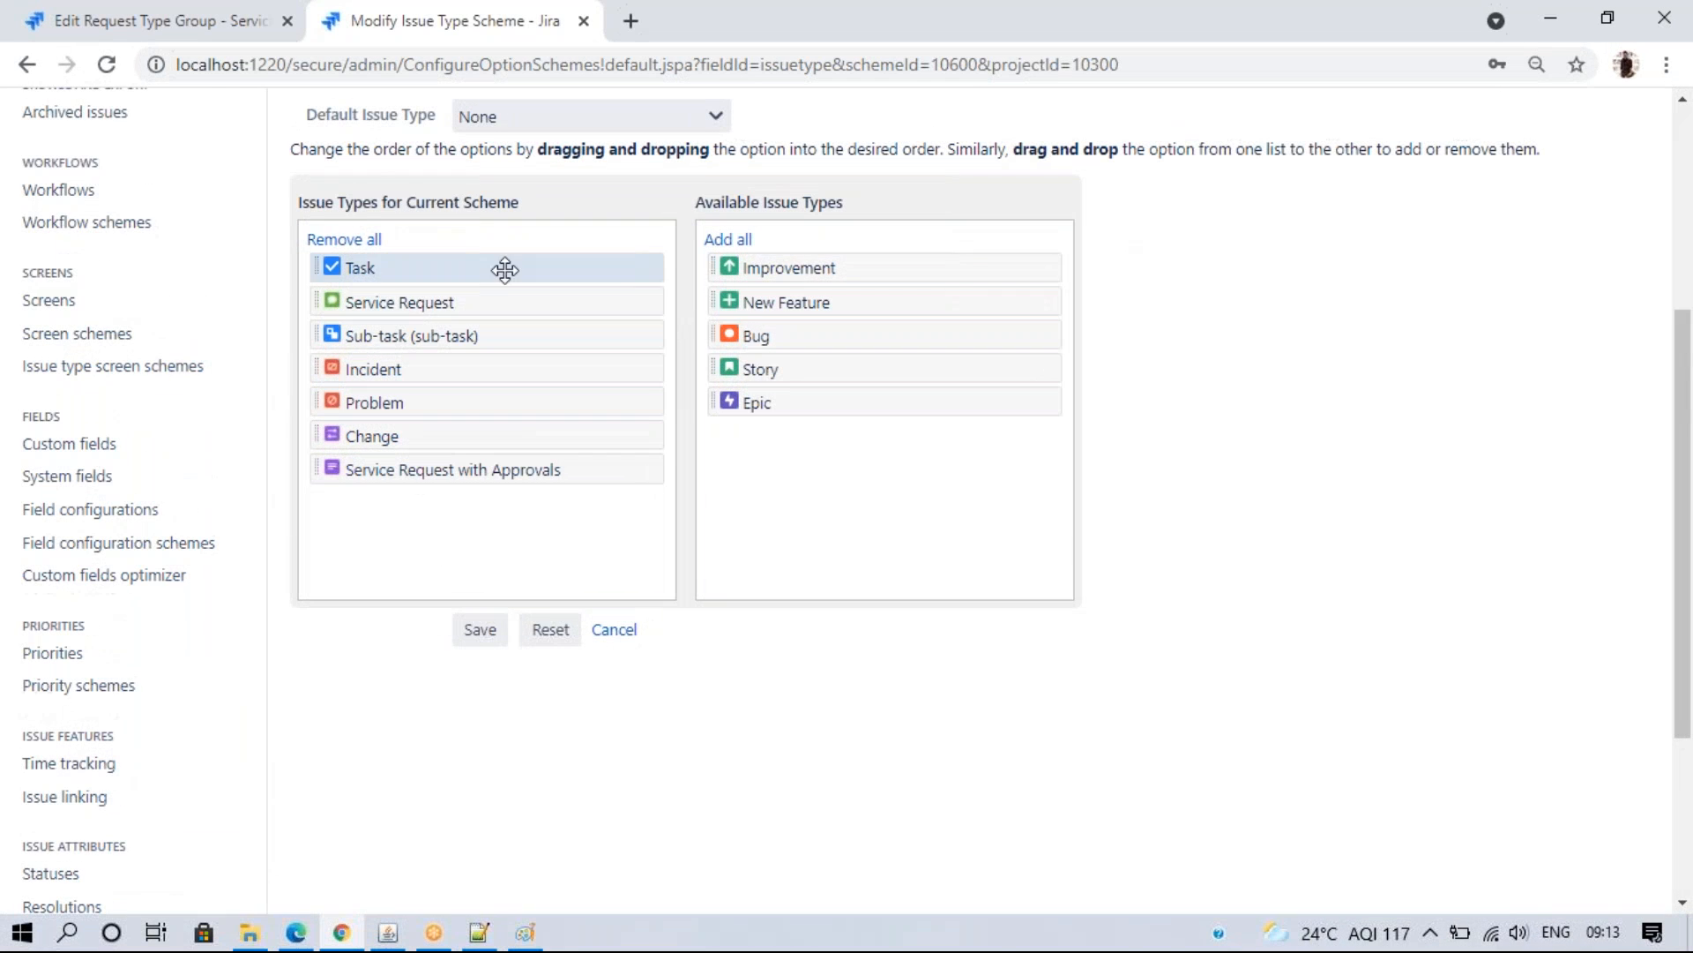
drag(476, 269, 759, 369)
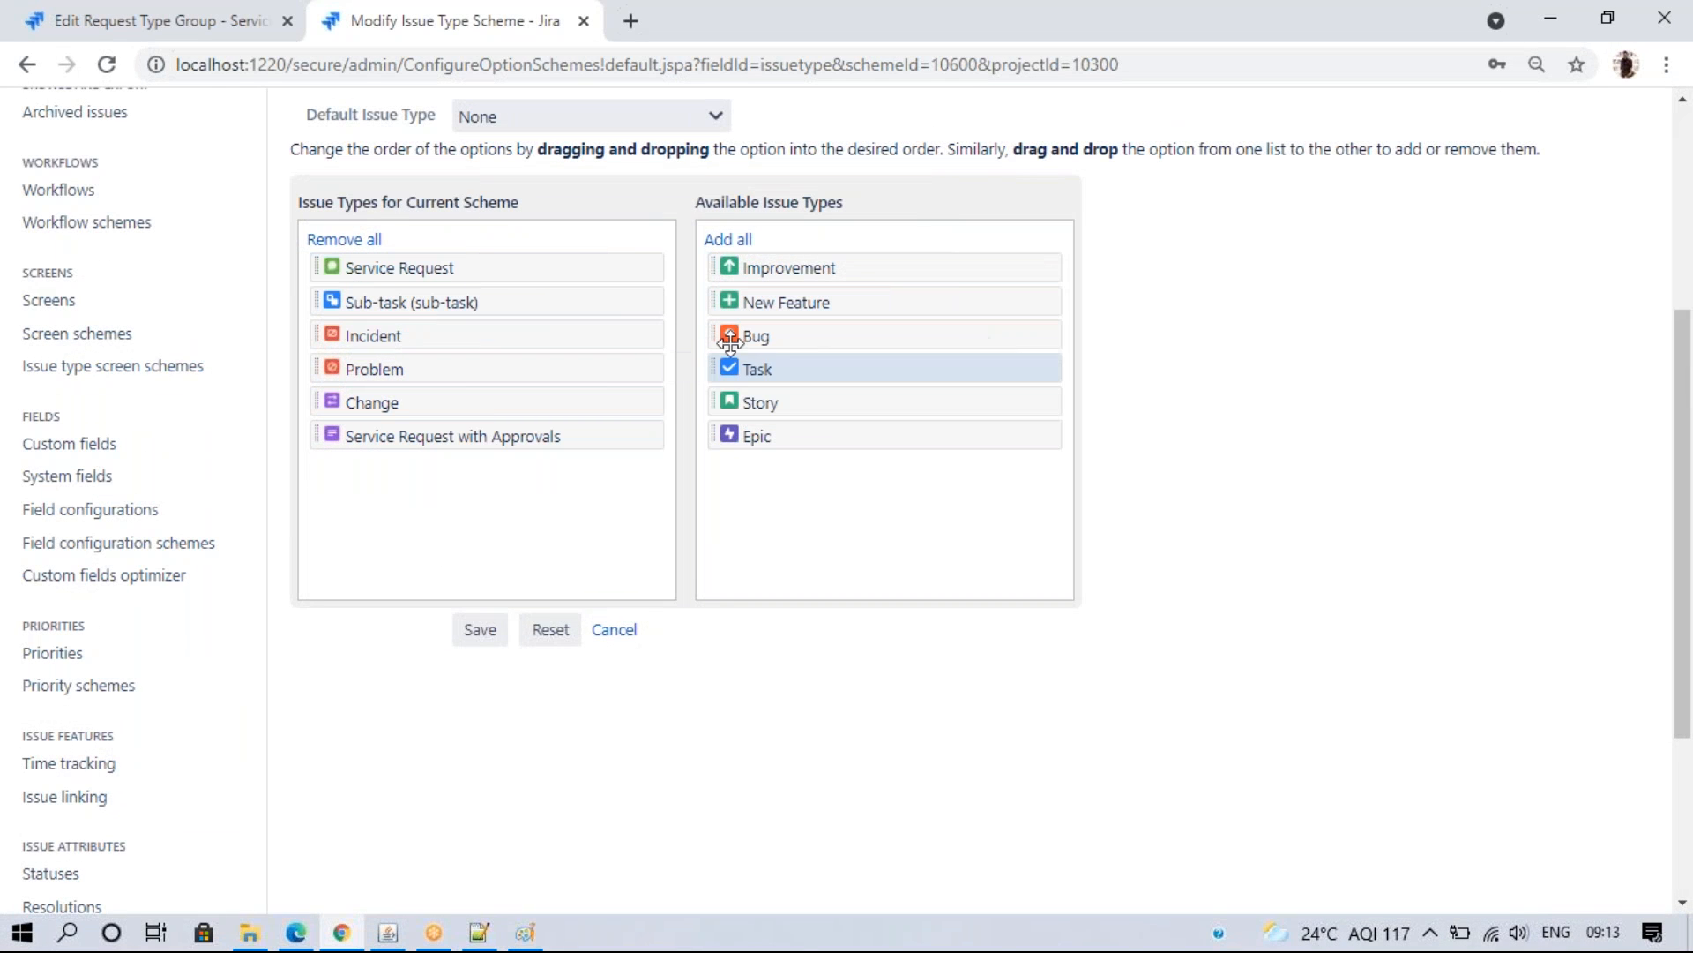
drag(522, 305, 789, 470)
drag(593, 304, 935, 603)
drag(1682, 718, 1679, 566)
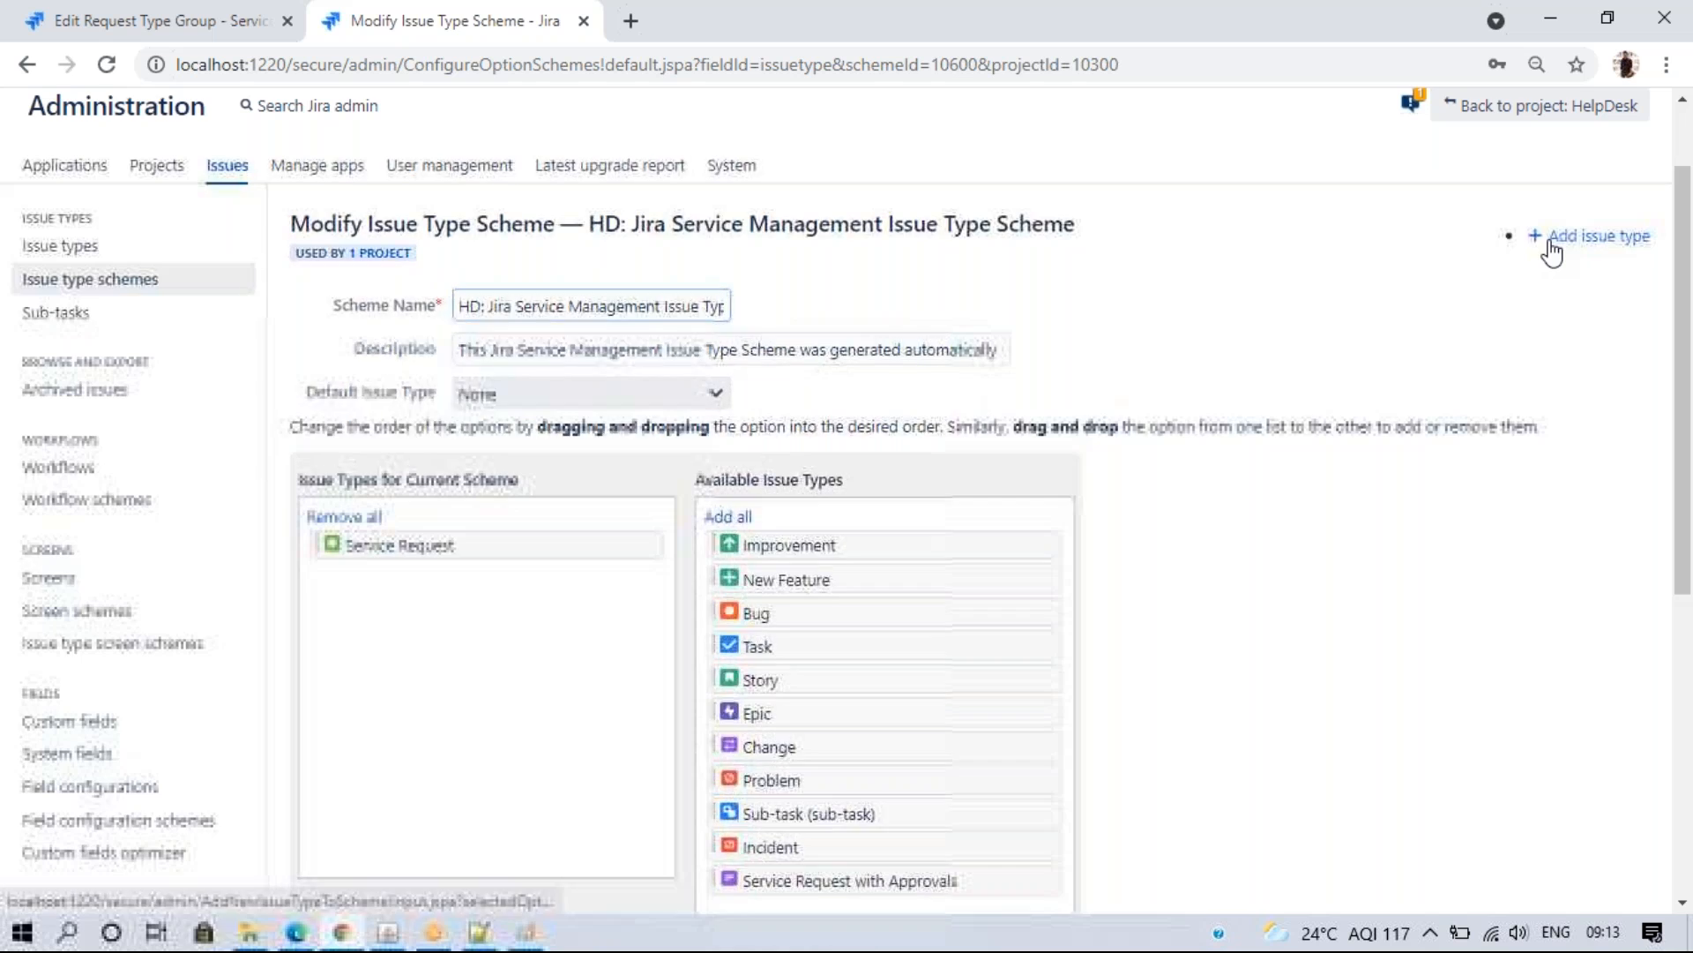
- Add IT Support and HR Support issue types, restore Problem, and save the HD scheme
click(1552, 237)
click(774, 411)
text(IT Supp)
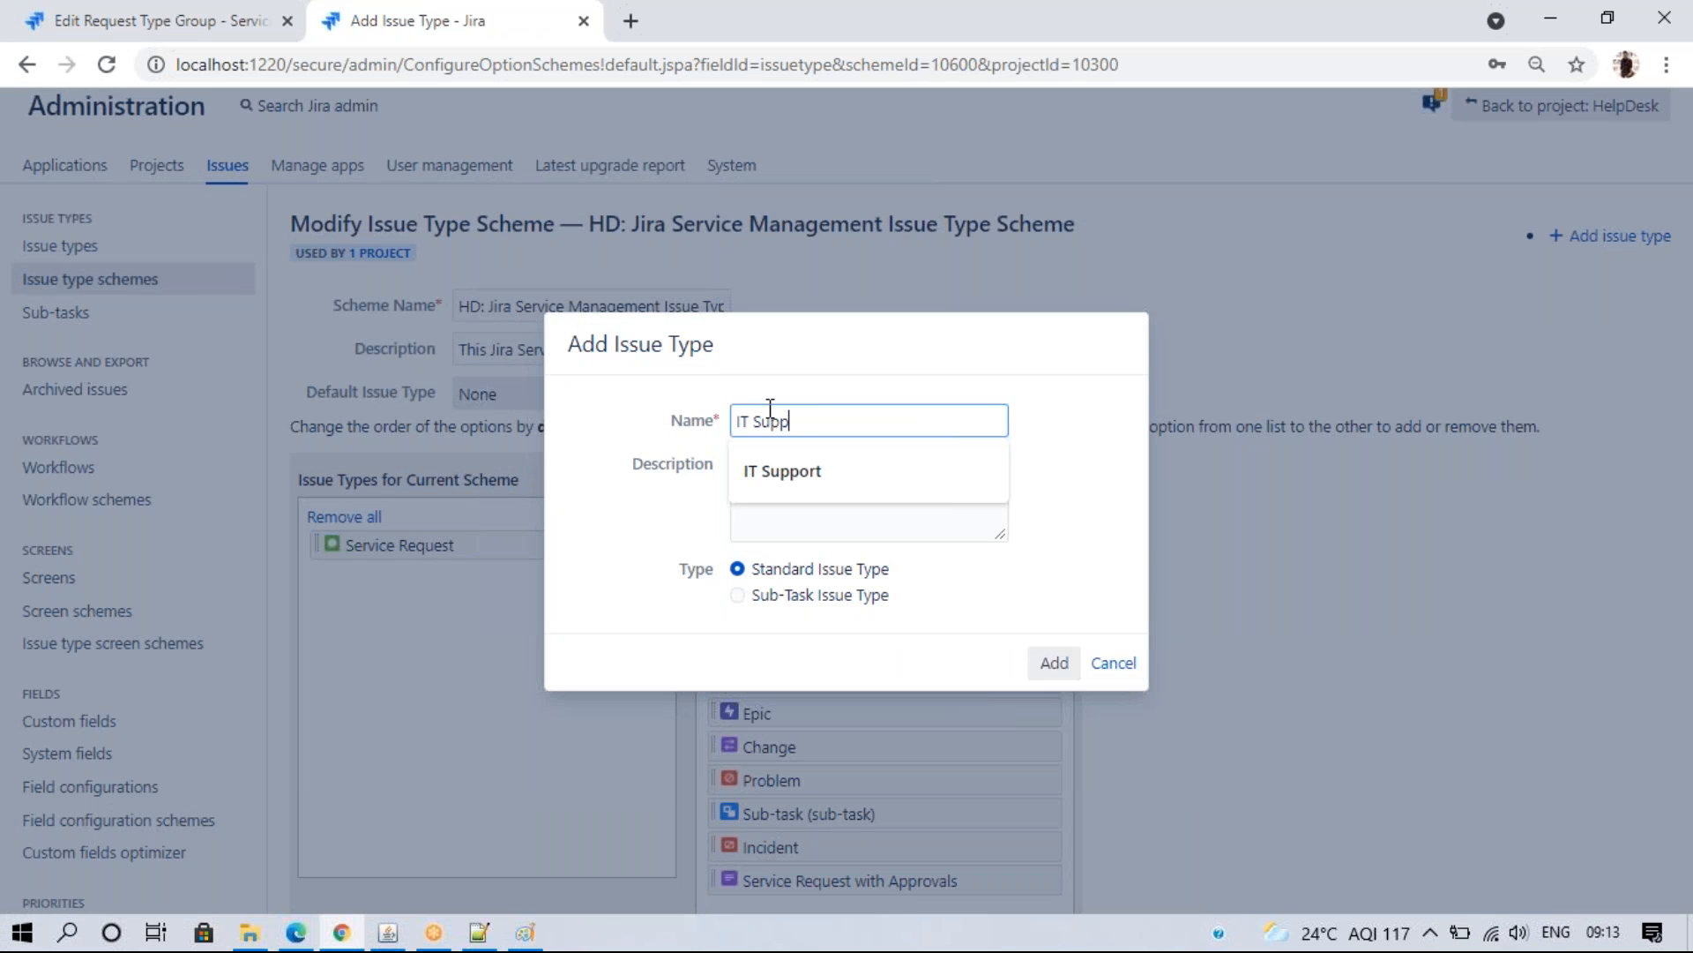
text(ort)
click(1042, 660)
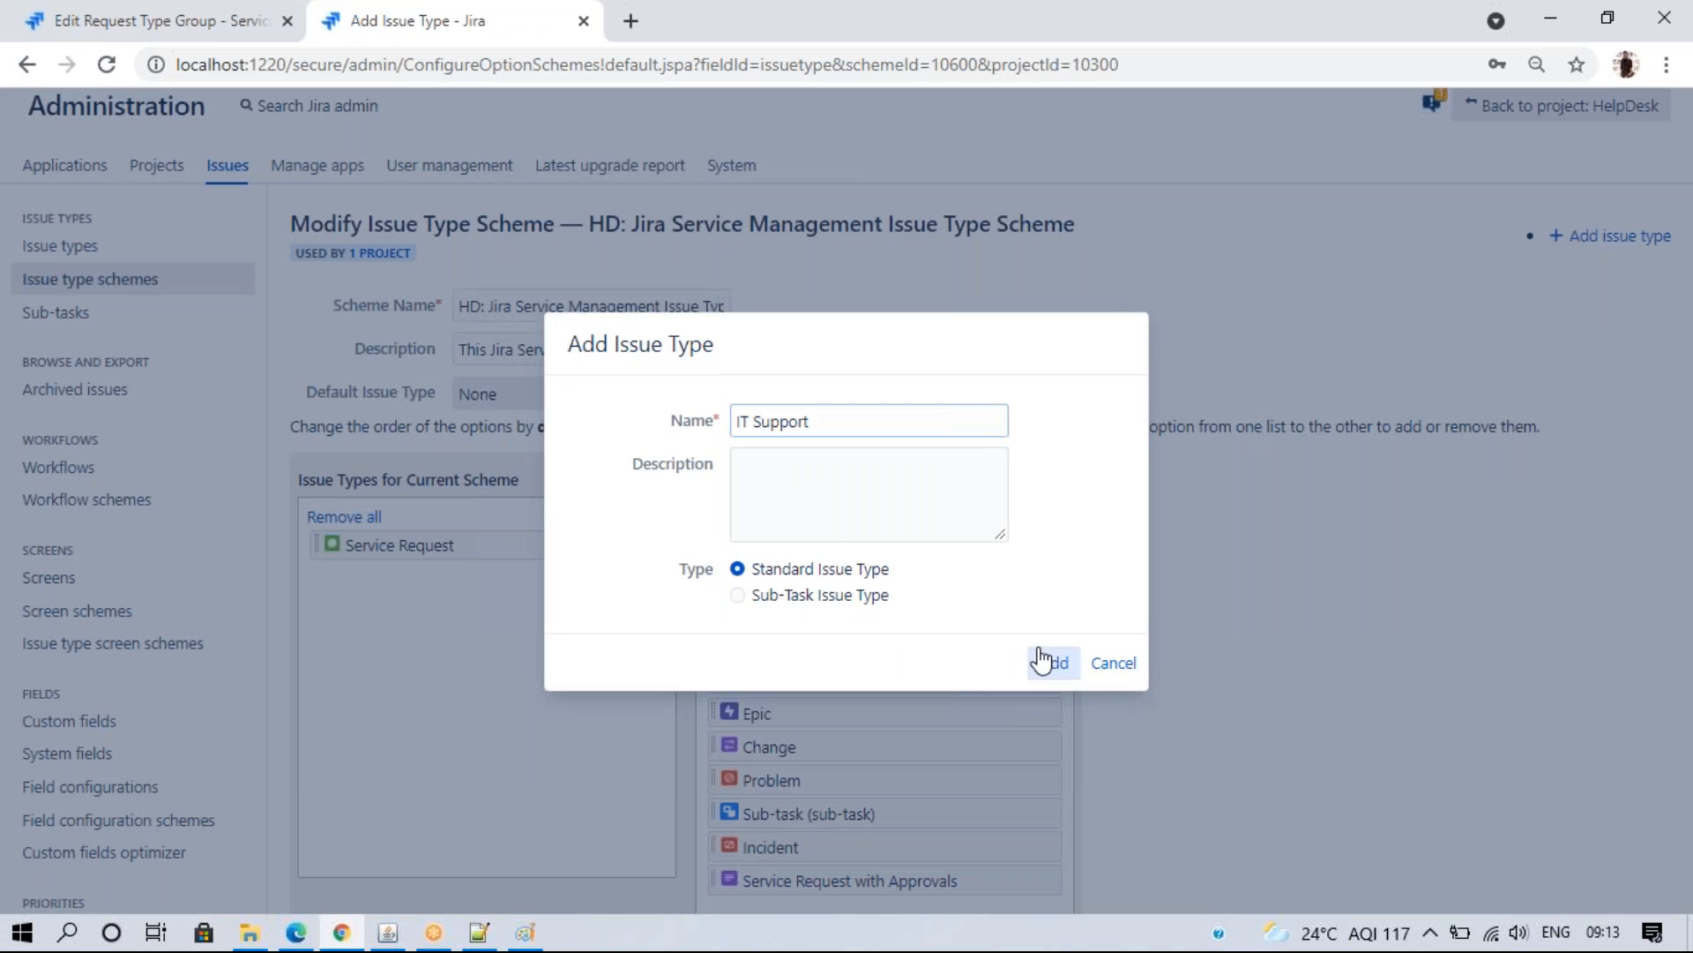
click(1552, 238)
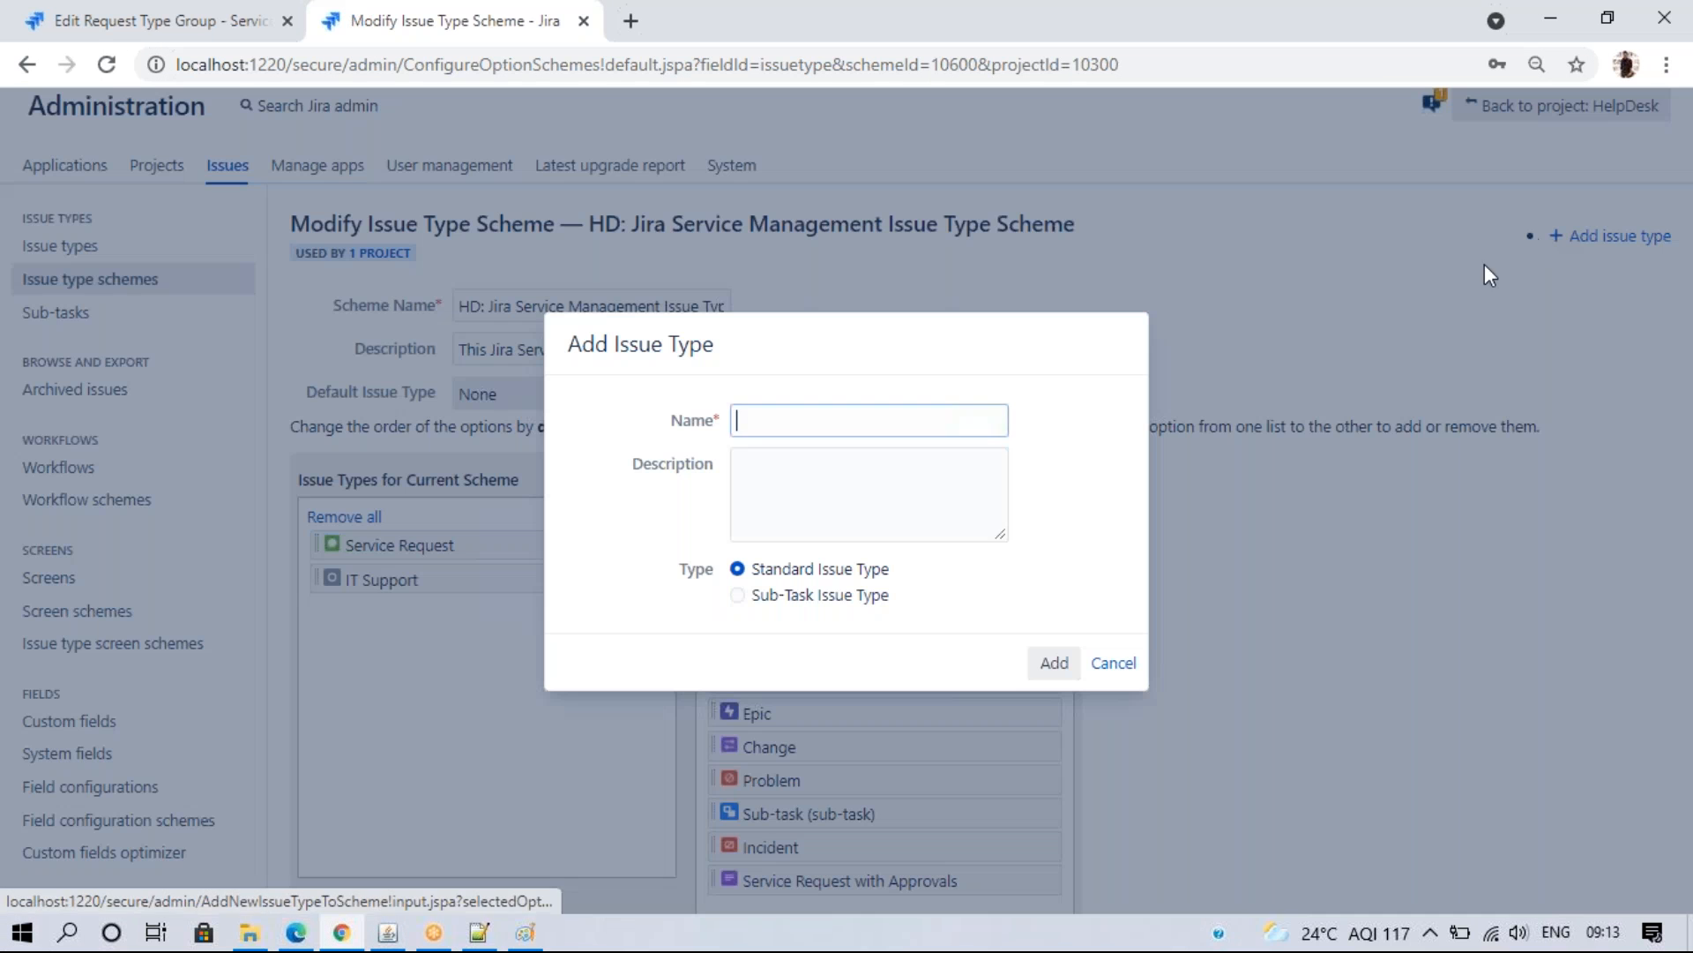
click(780, 420)
text(HR Support)
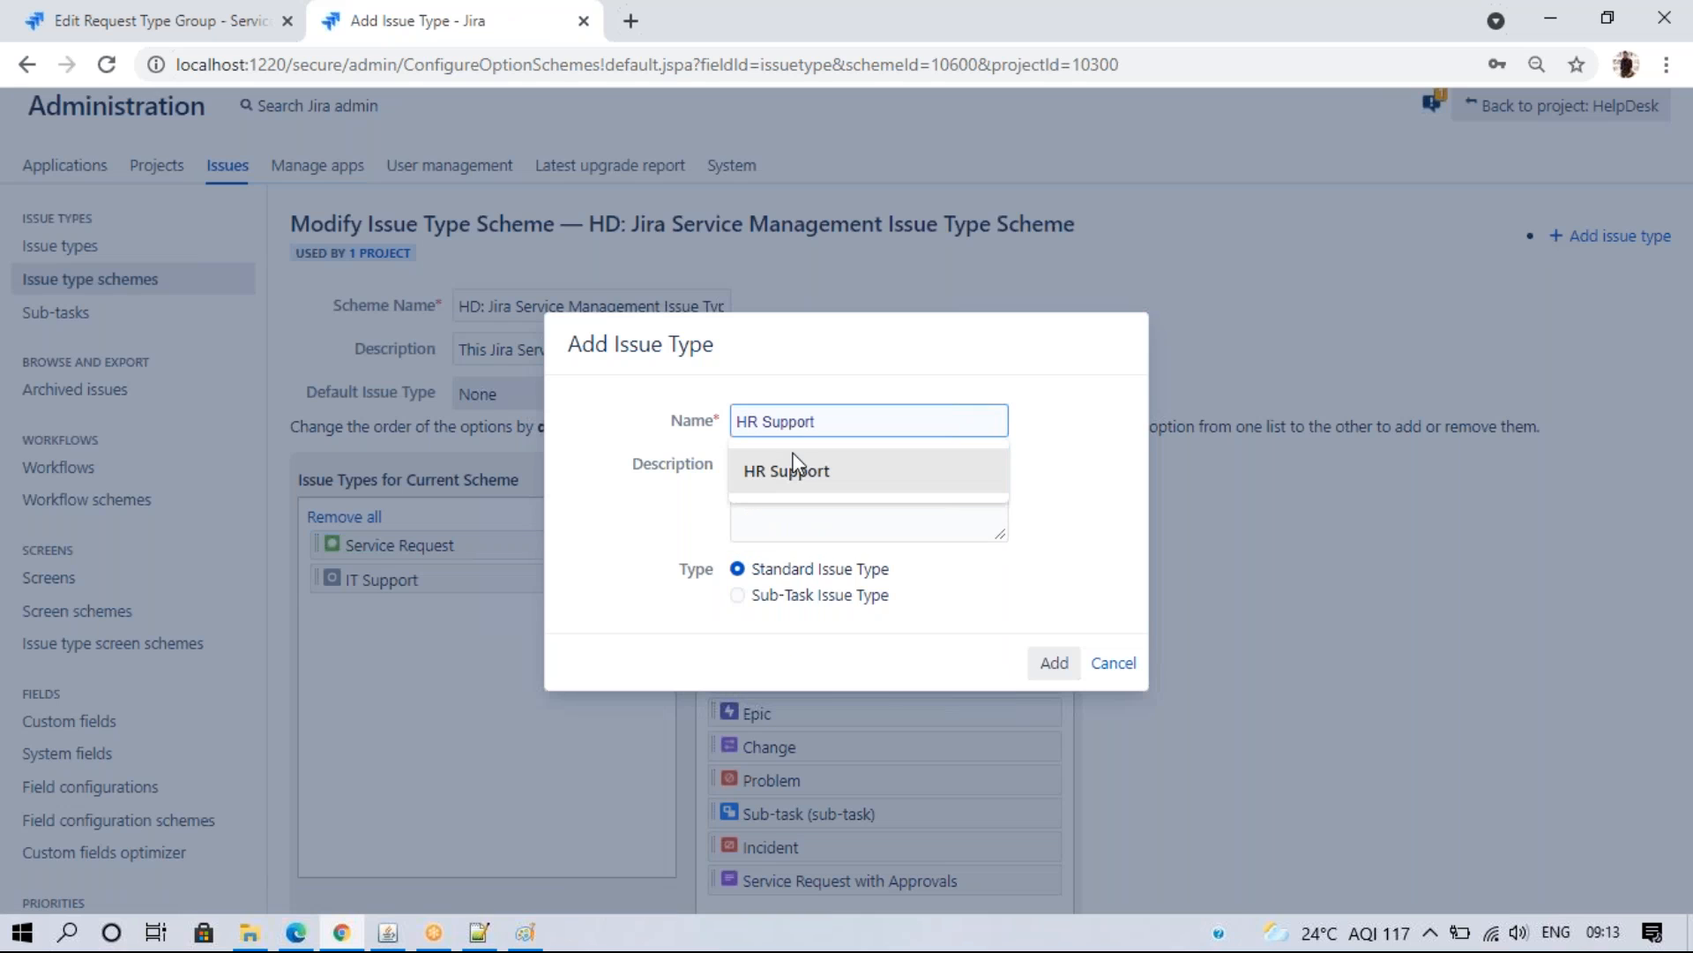
click(798, 469)
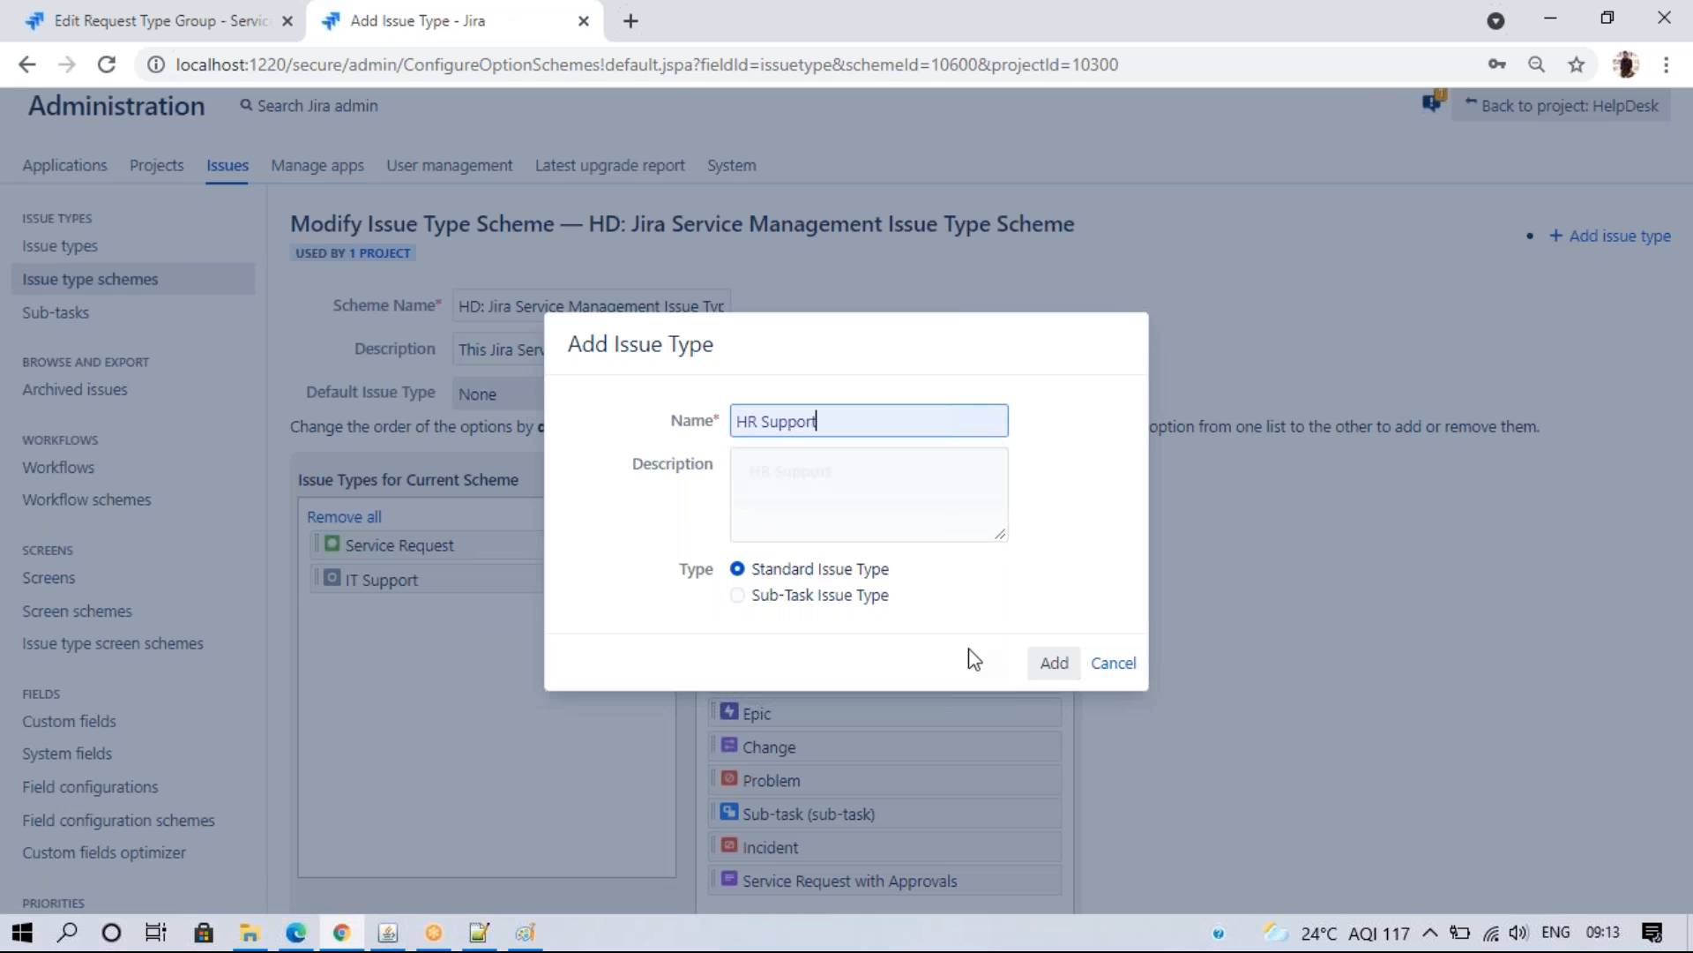
click(1047, 663)
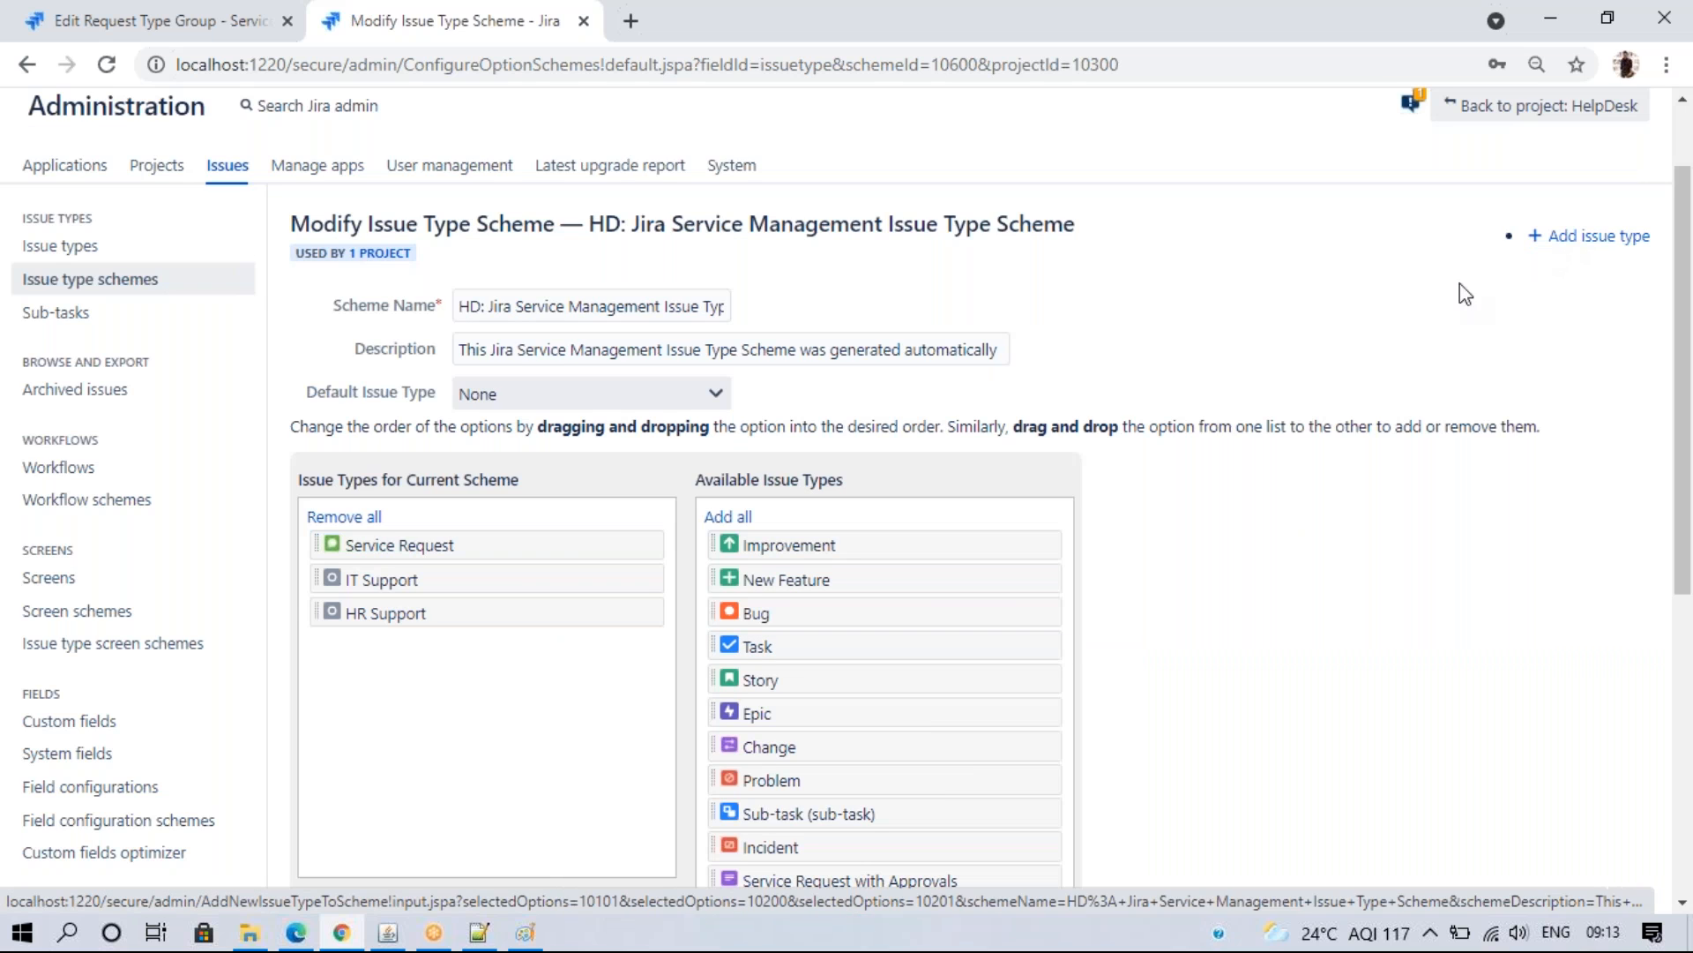
drag(767, 780, 374, 697)
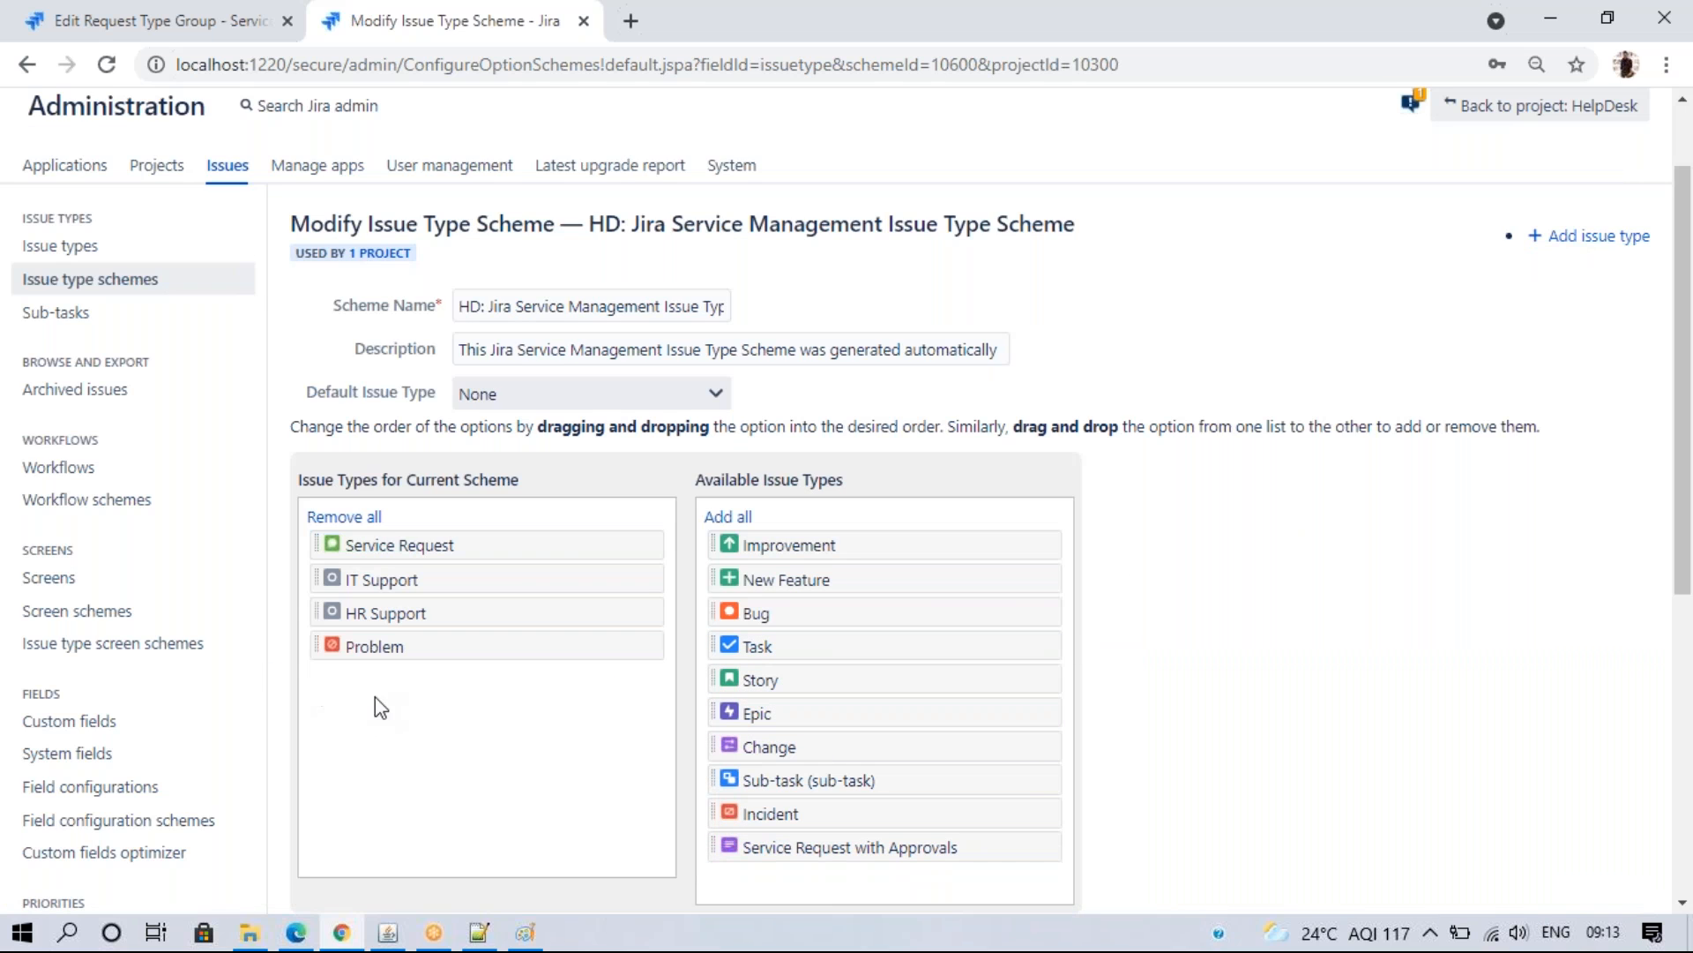
scroll(1684, 754, down, 6)
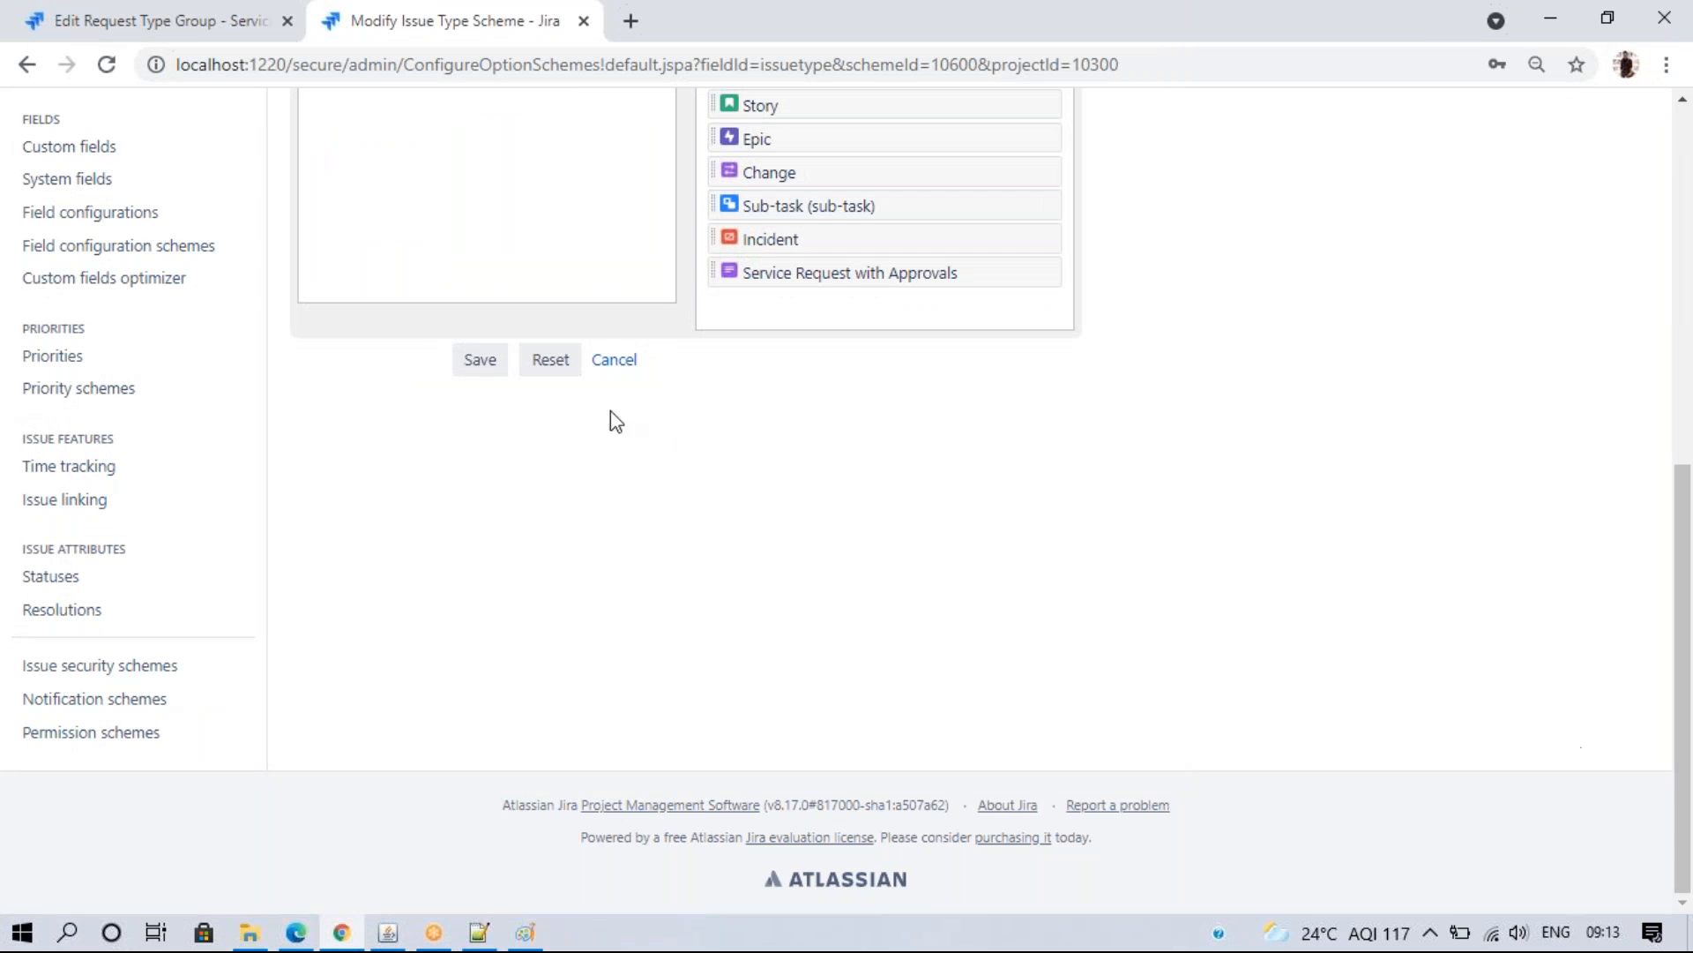
click(480, 371)
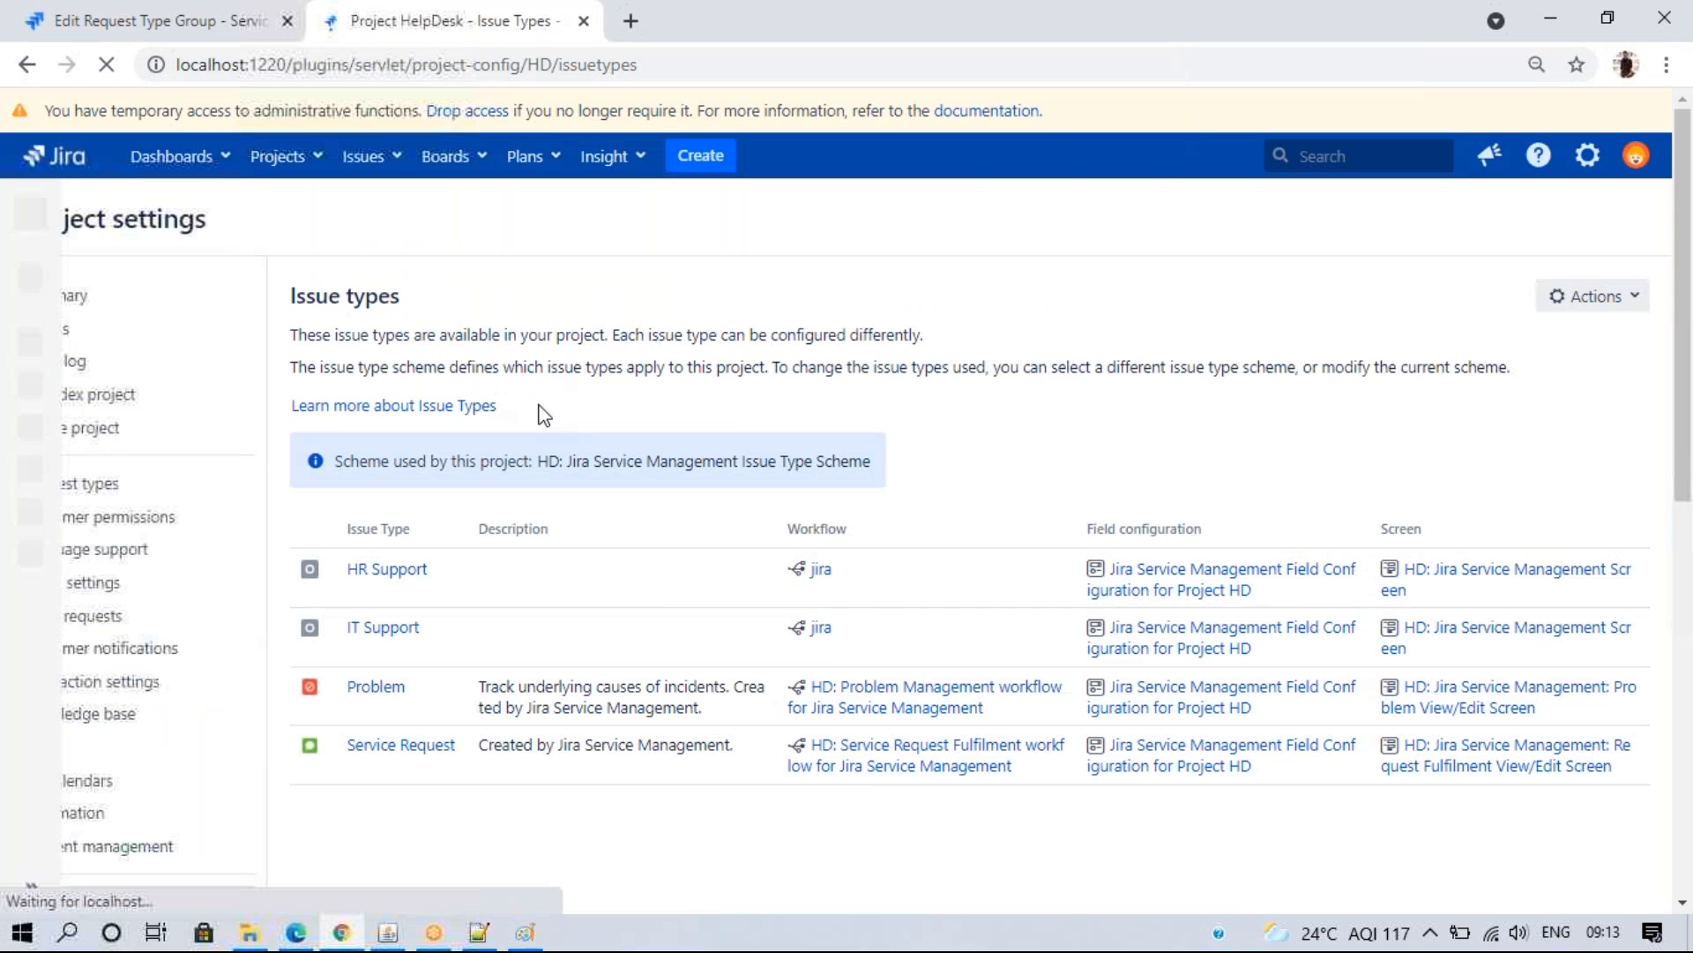
- Return to the Karnataka request types page and reload it
click(199, 298)
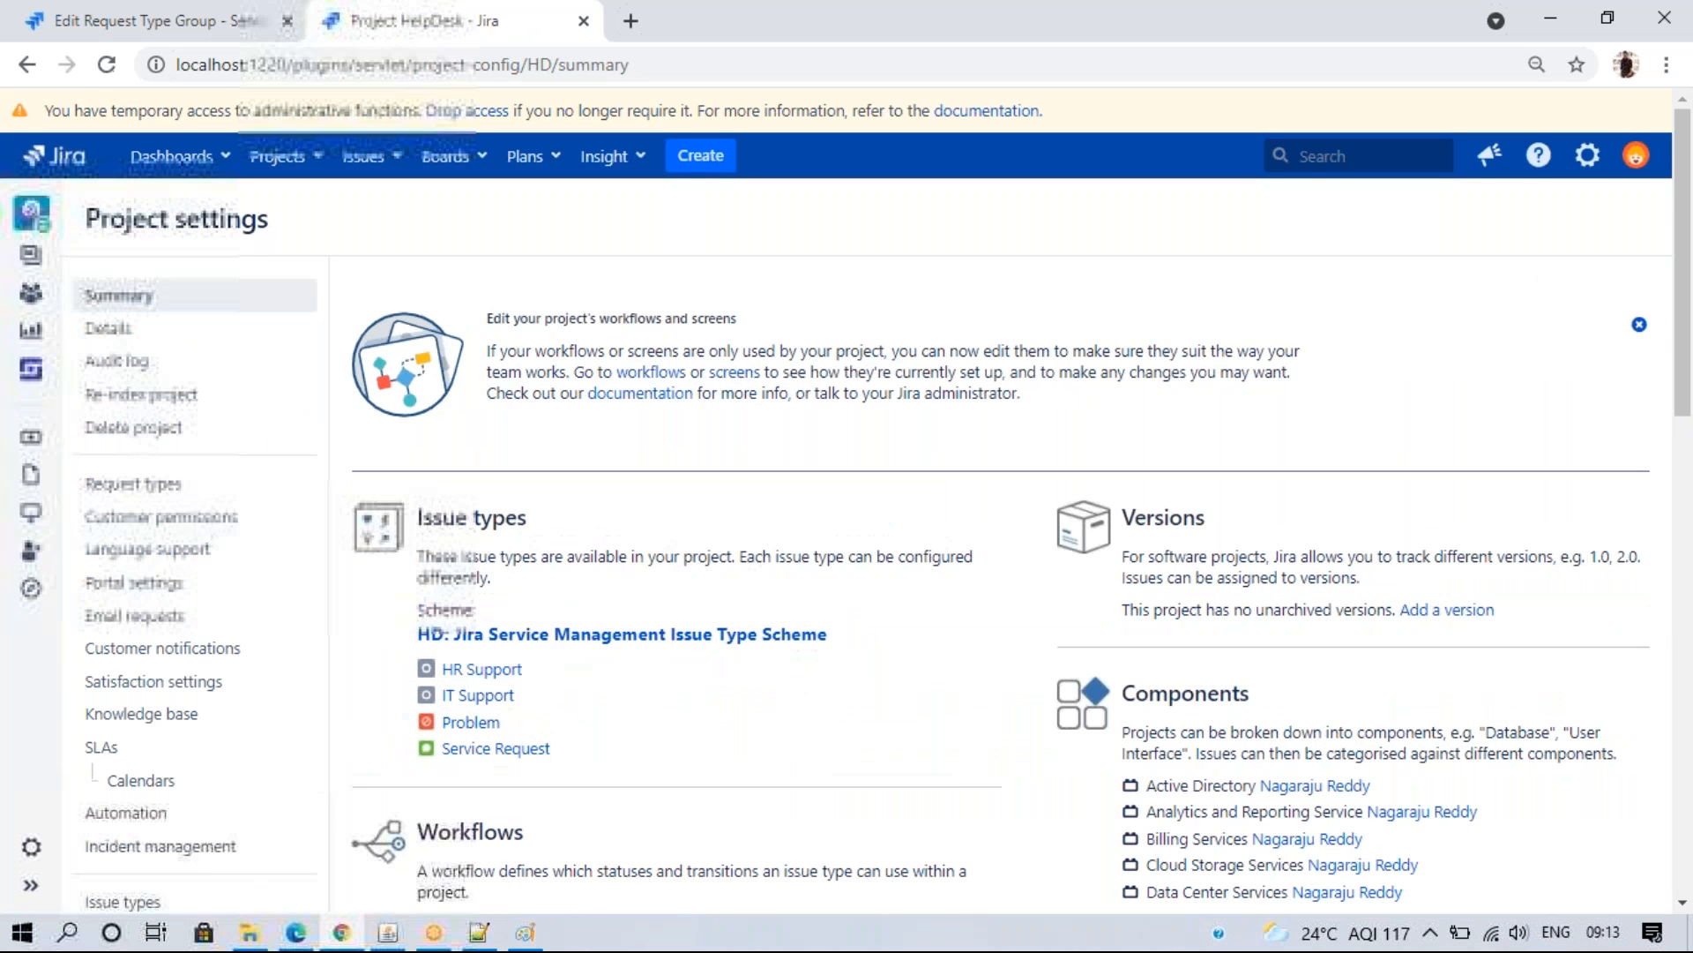
click(159, 20)
click(103, 66)
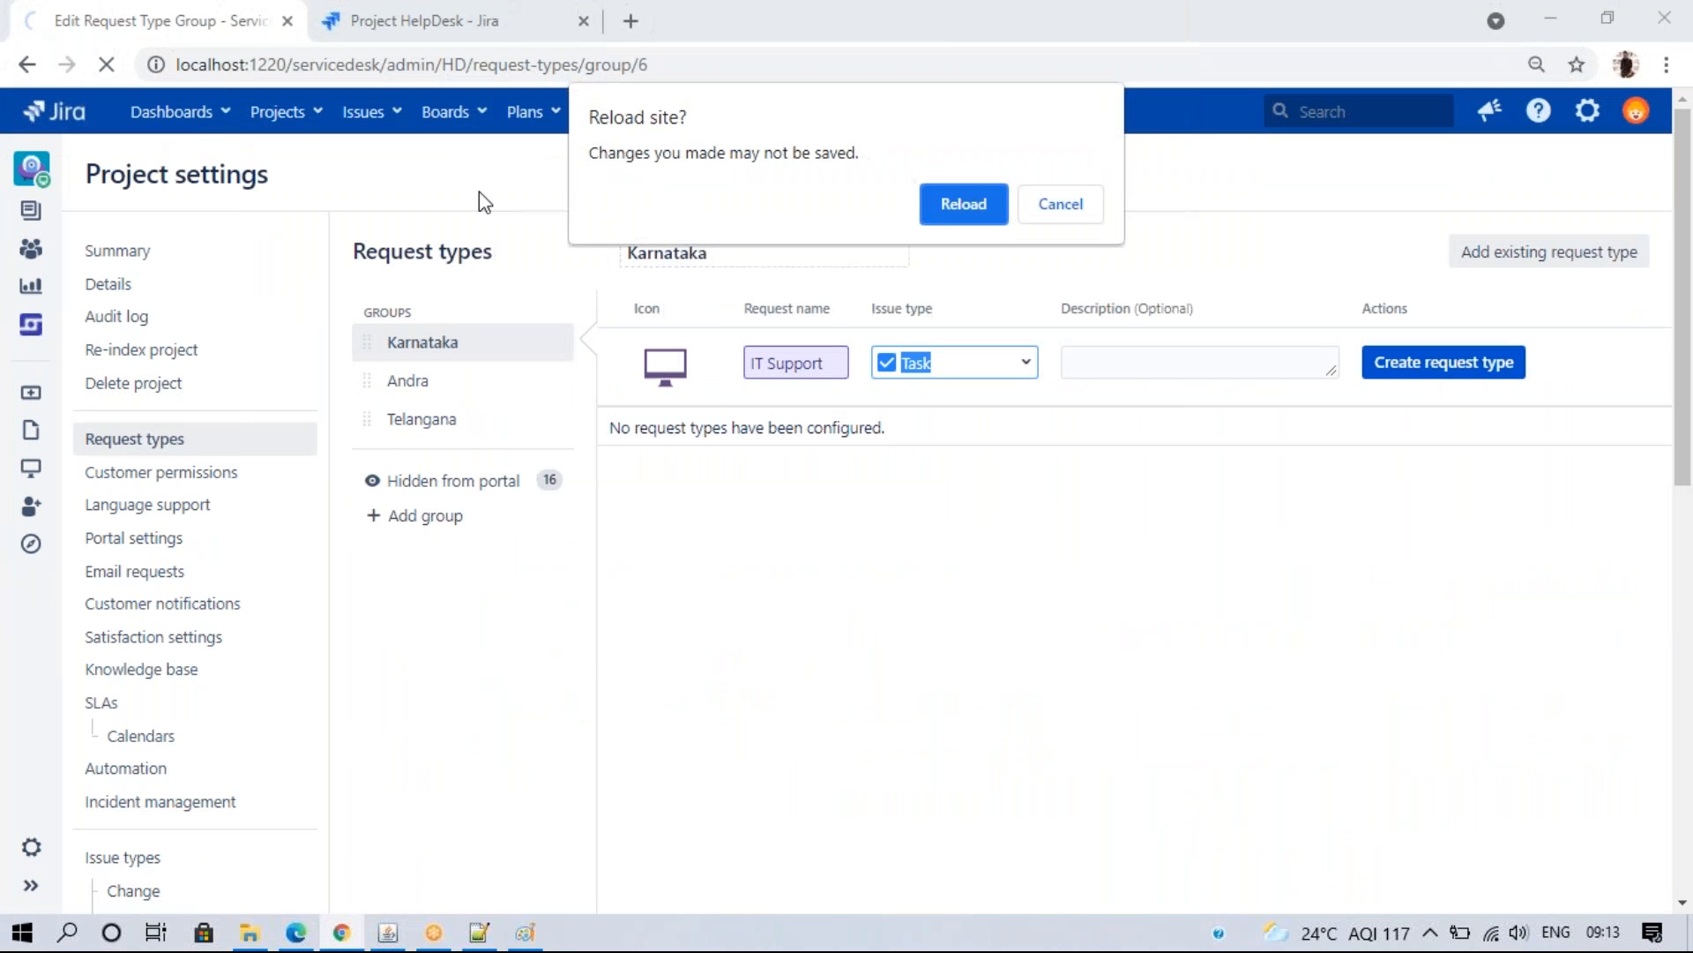
- Name a Karnataka request type IT Support, check its IT Support/HR Support/Problem issue types, then view Paint
click(960, 199)
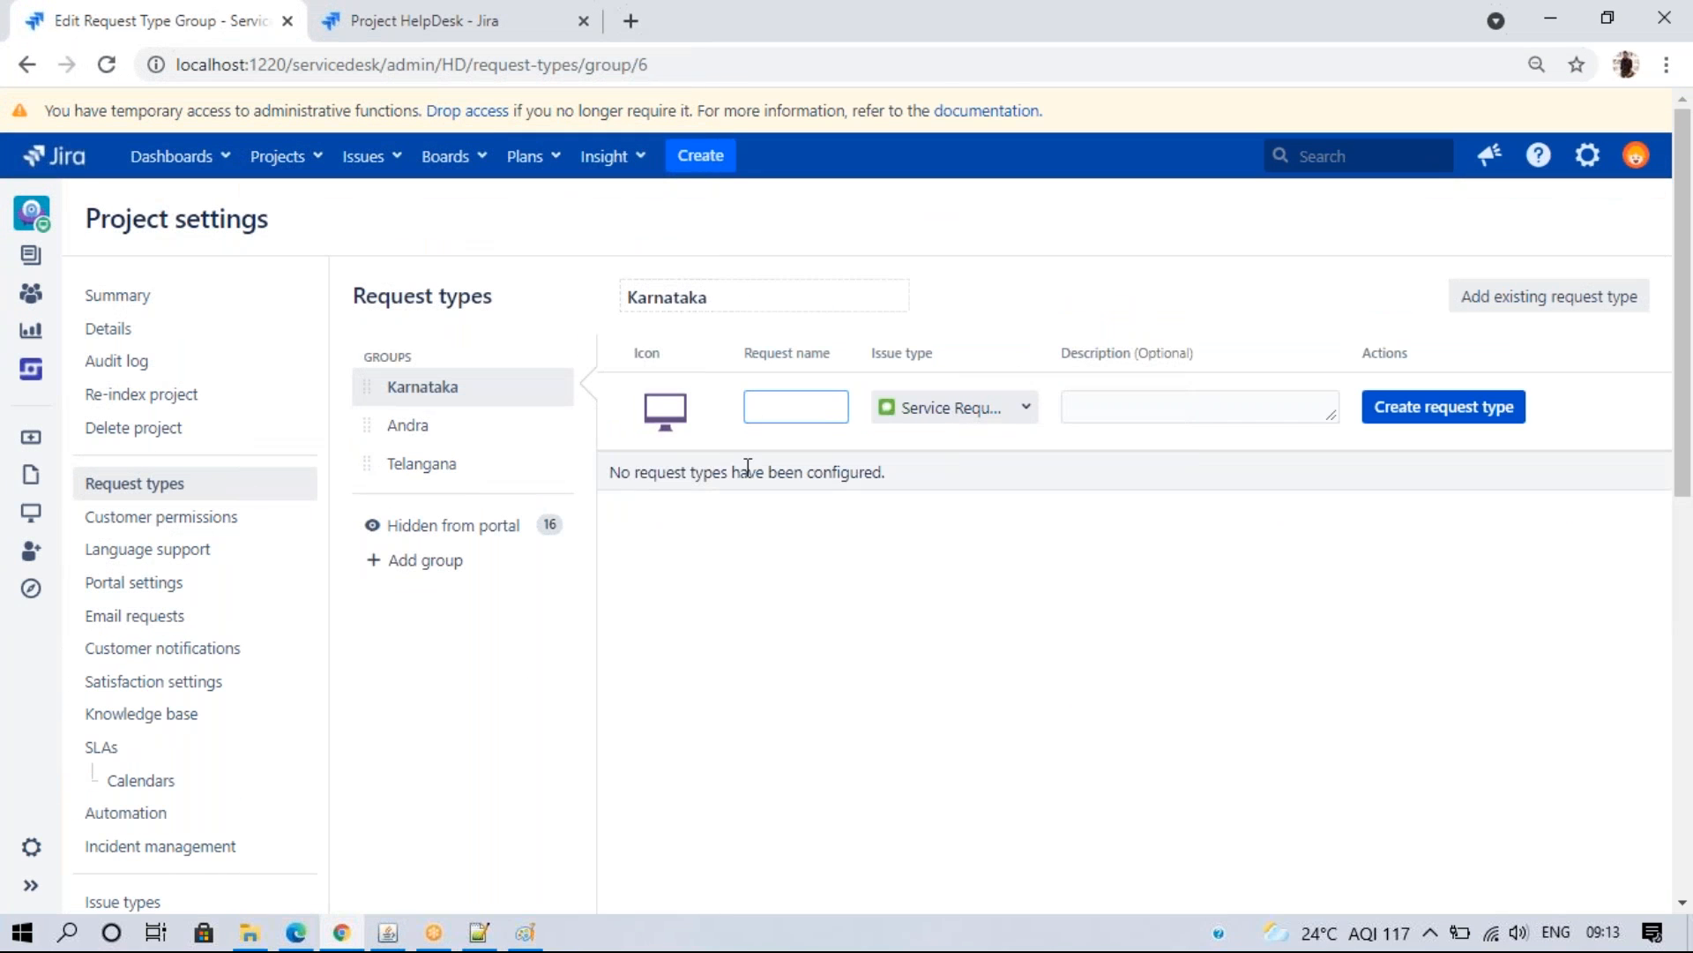
click(761, 406)
text(IT)
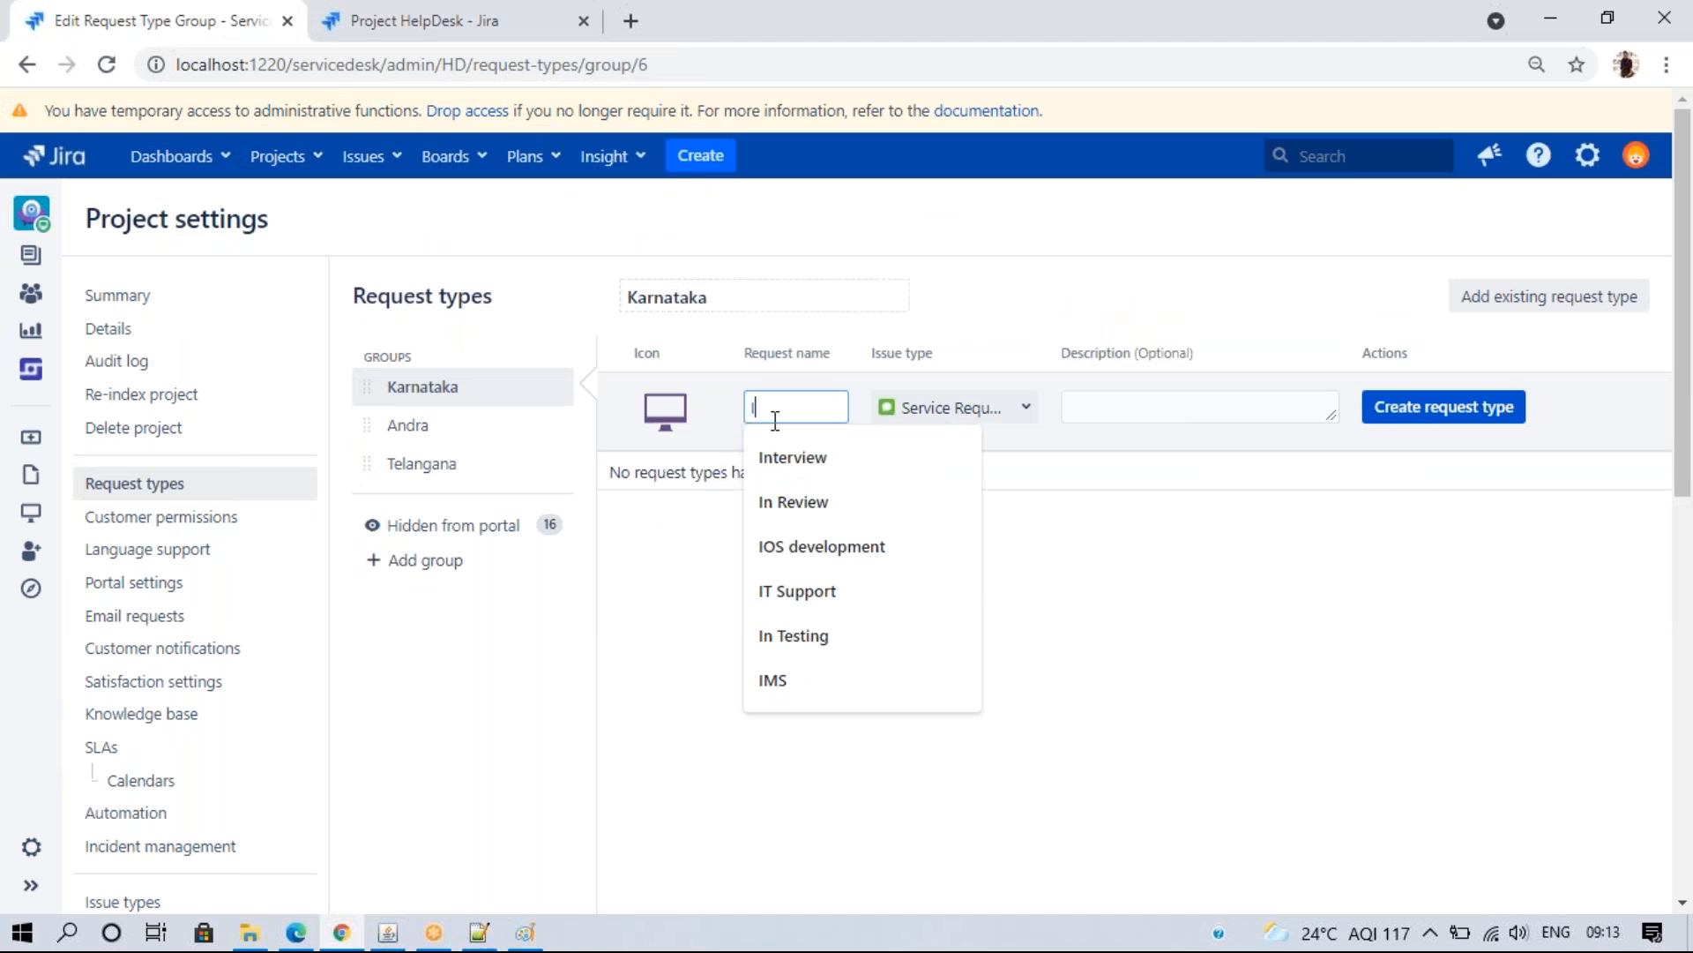
click(797, 457)
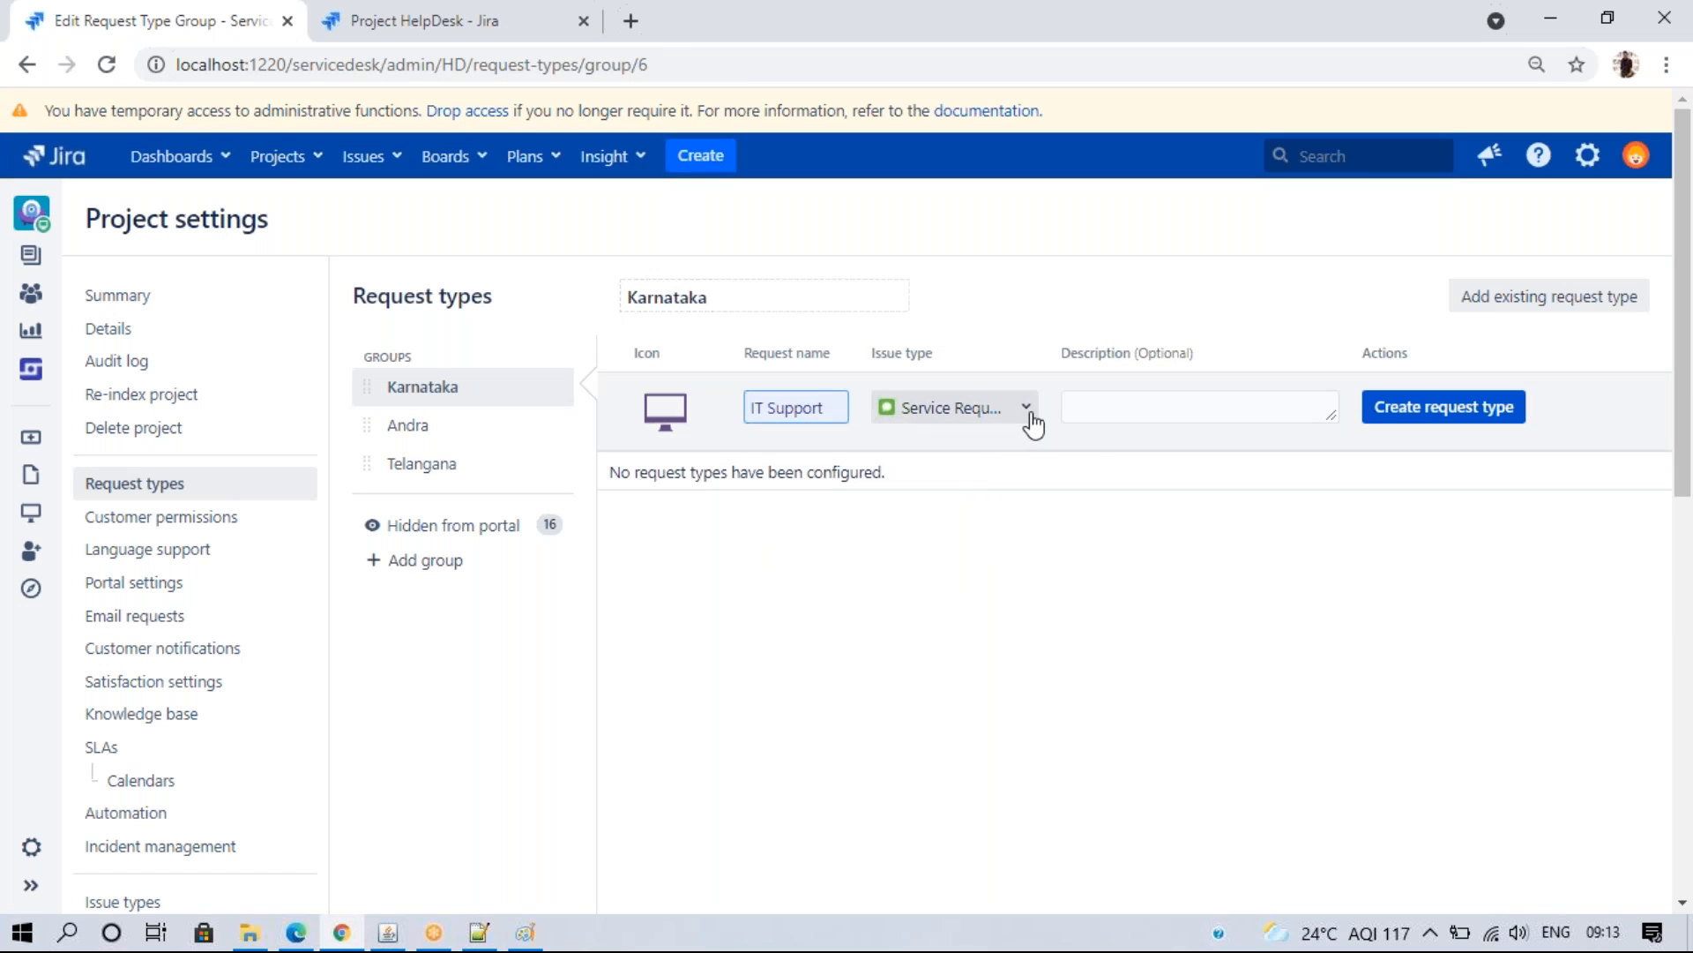
click(1026, 407)
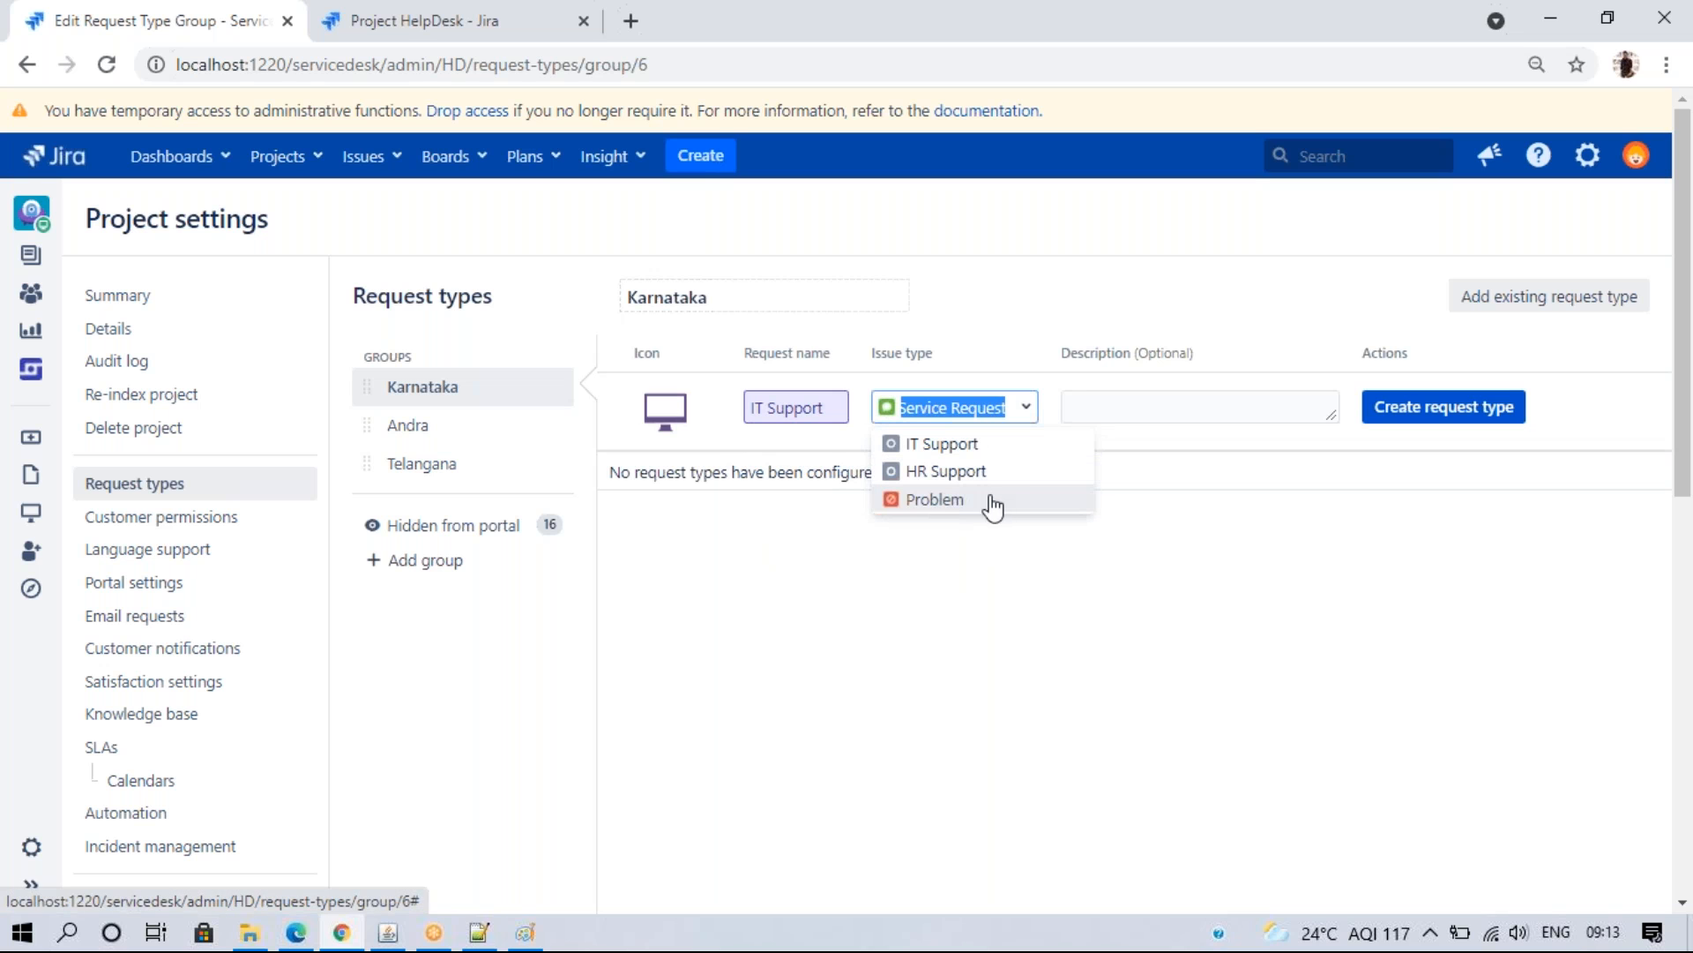
click(525, 932)
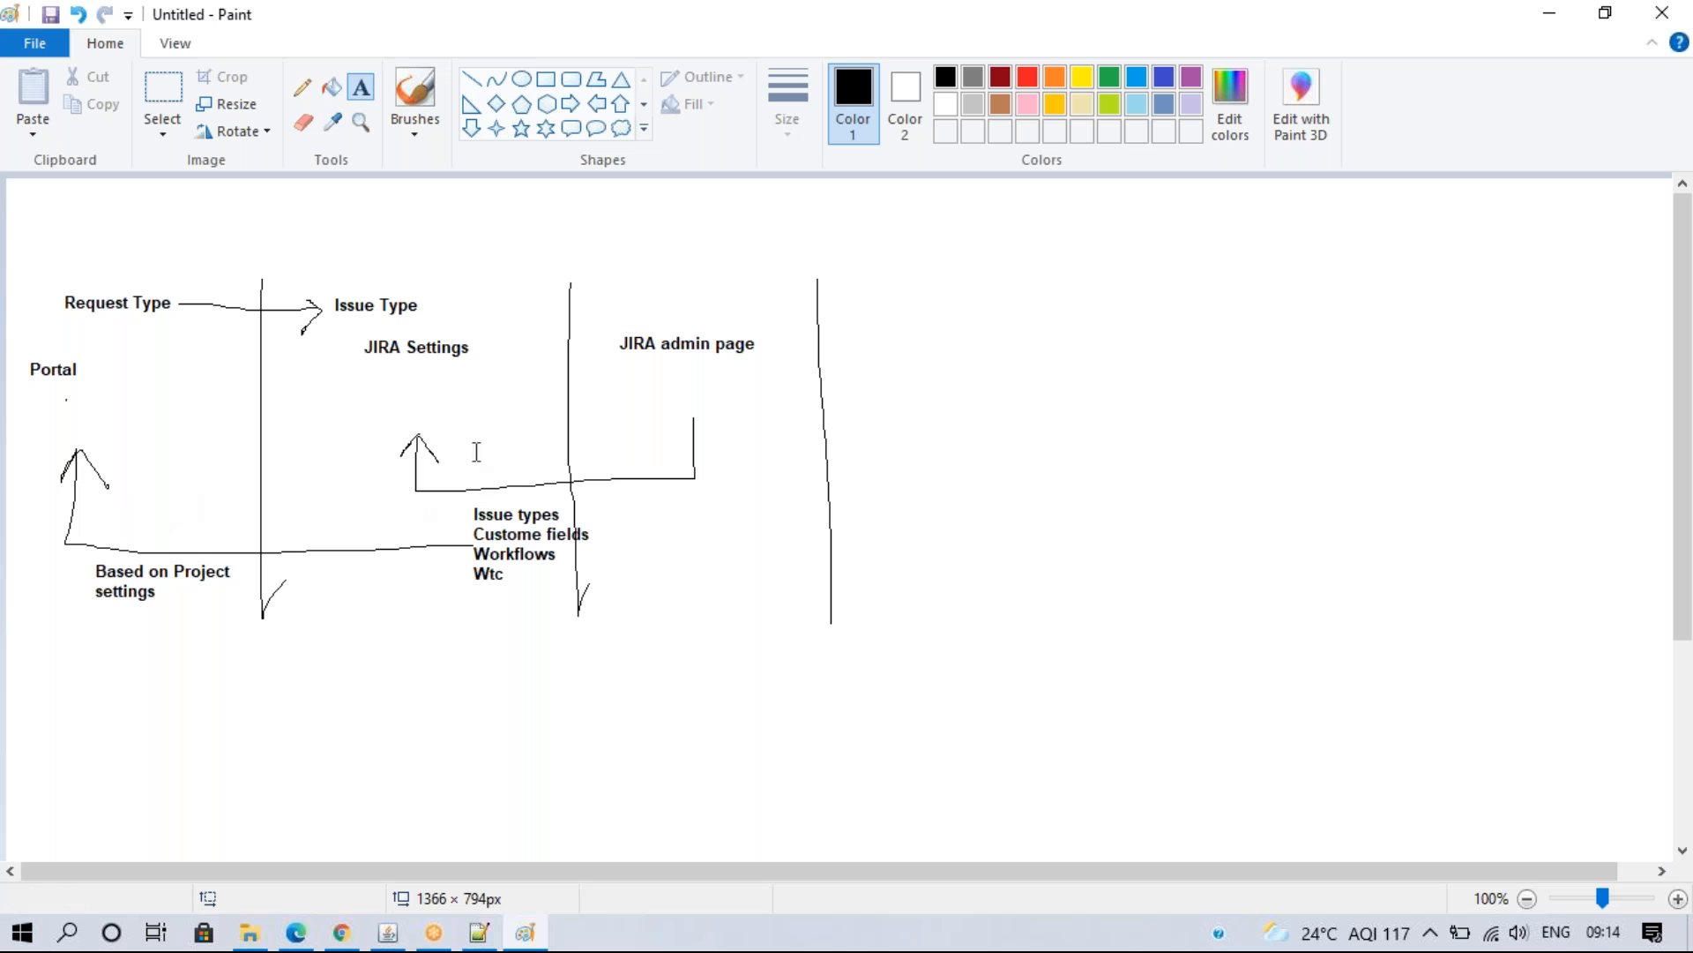
- Return to Jira and open the IT Support request's issue type choices
click(341, 932)
click(1023, 407)
- Create request types IT Support, HR Support and Genara Request, mapped to IT Support, HR Support and Service Request
click(995, 441)
click(1403, 405)
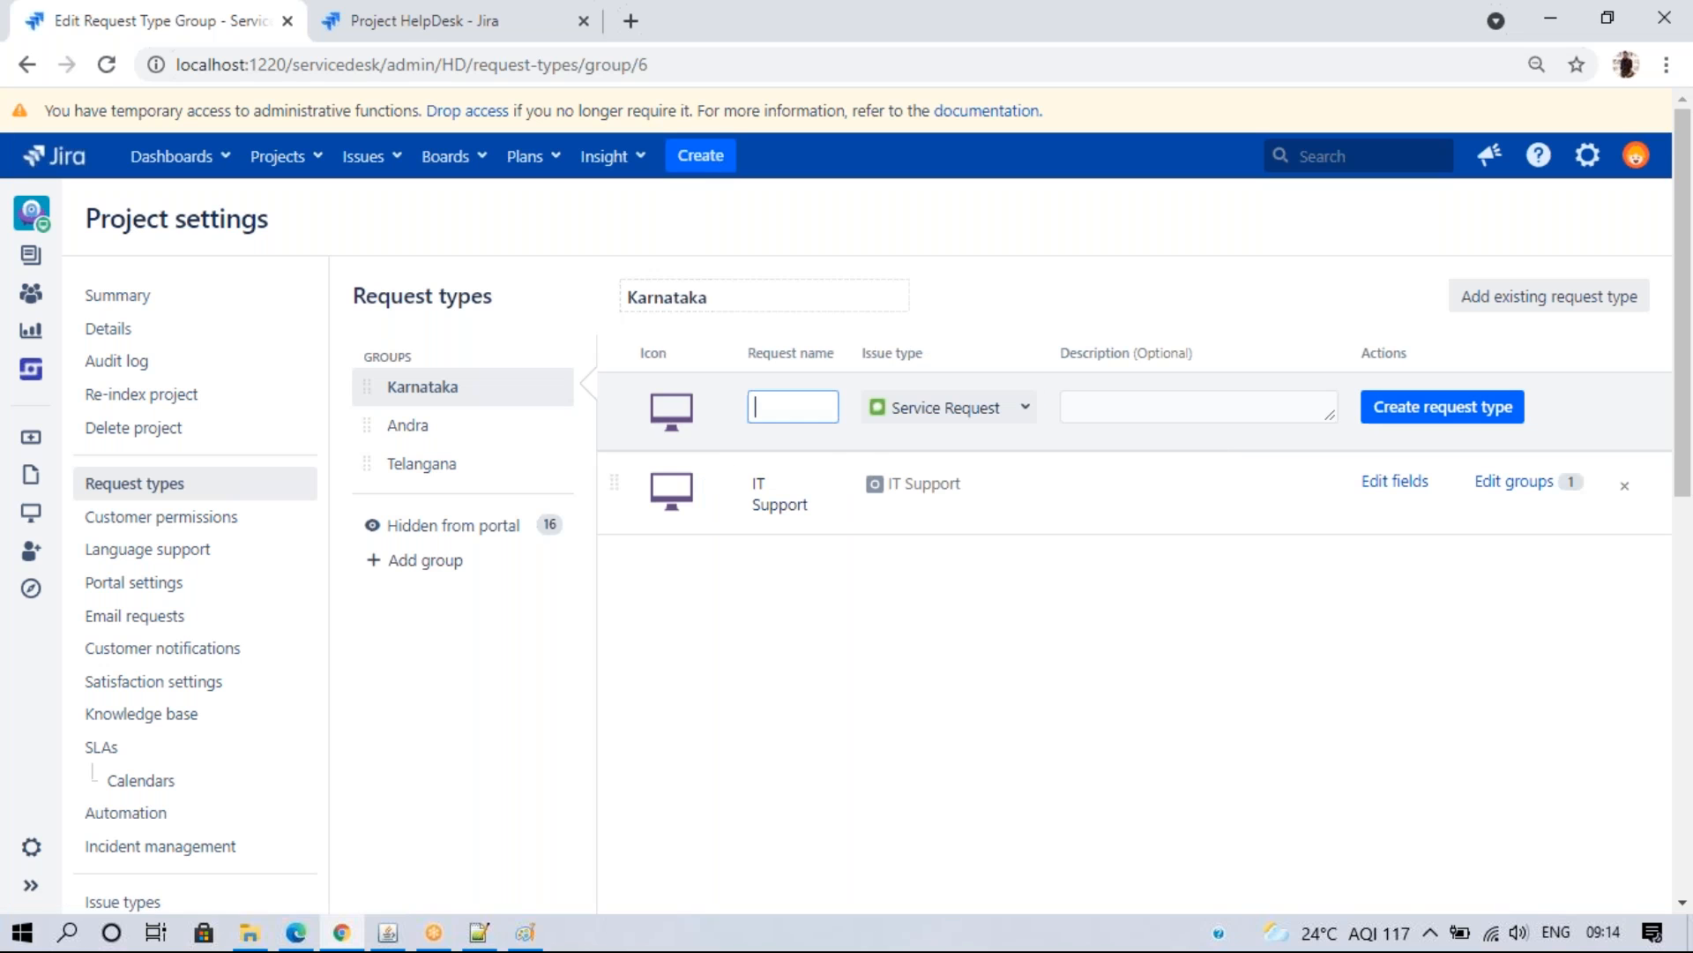
click(767, 405)
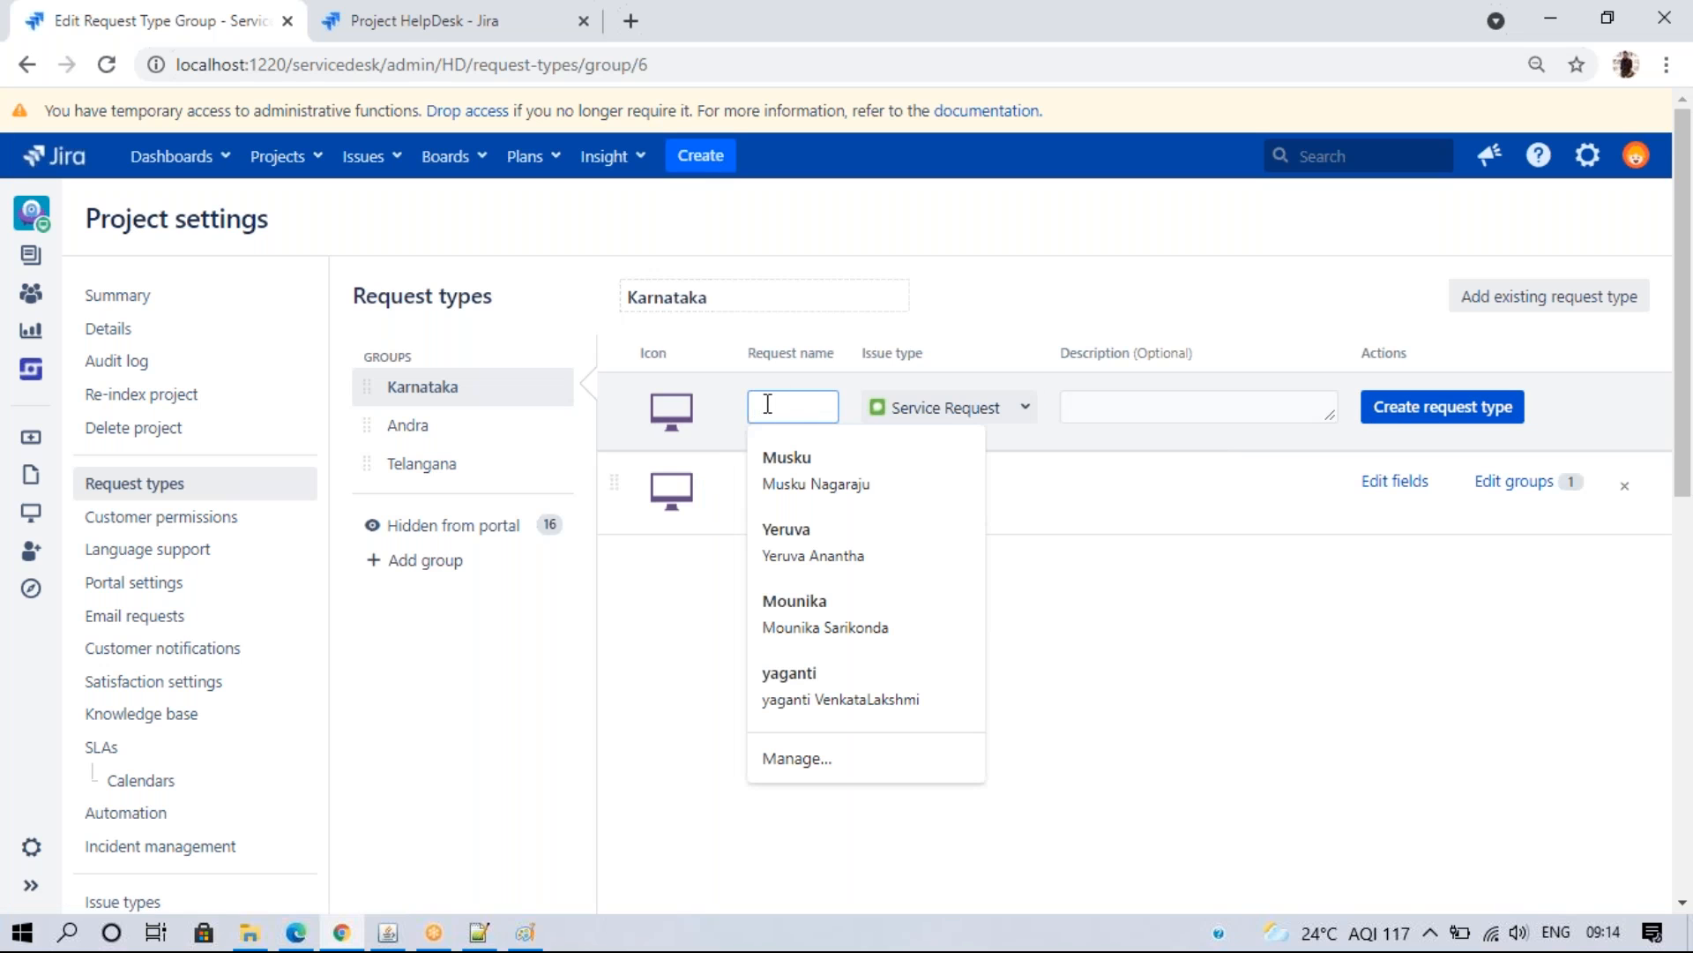
text(HR )
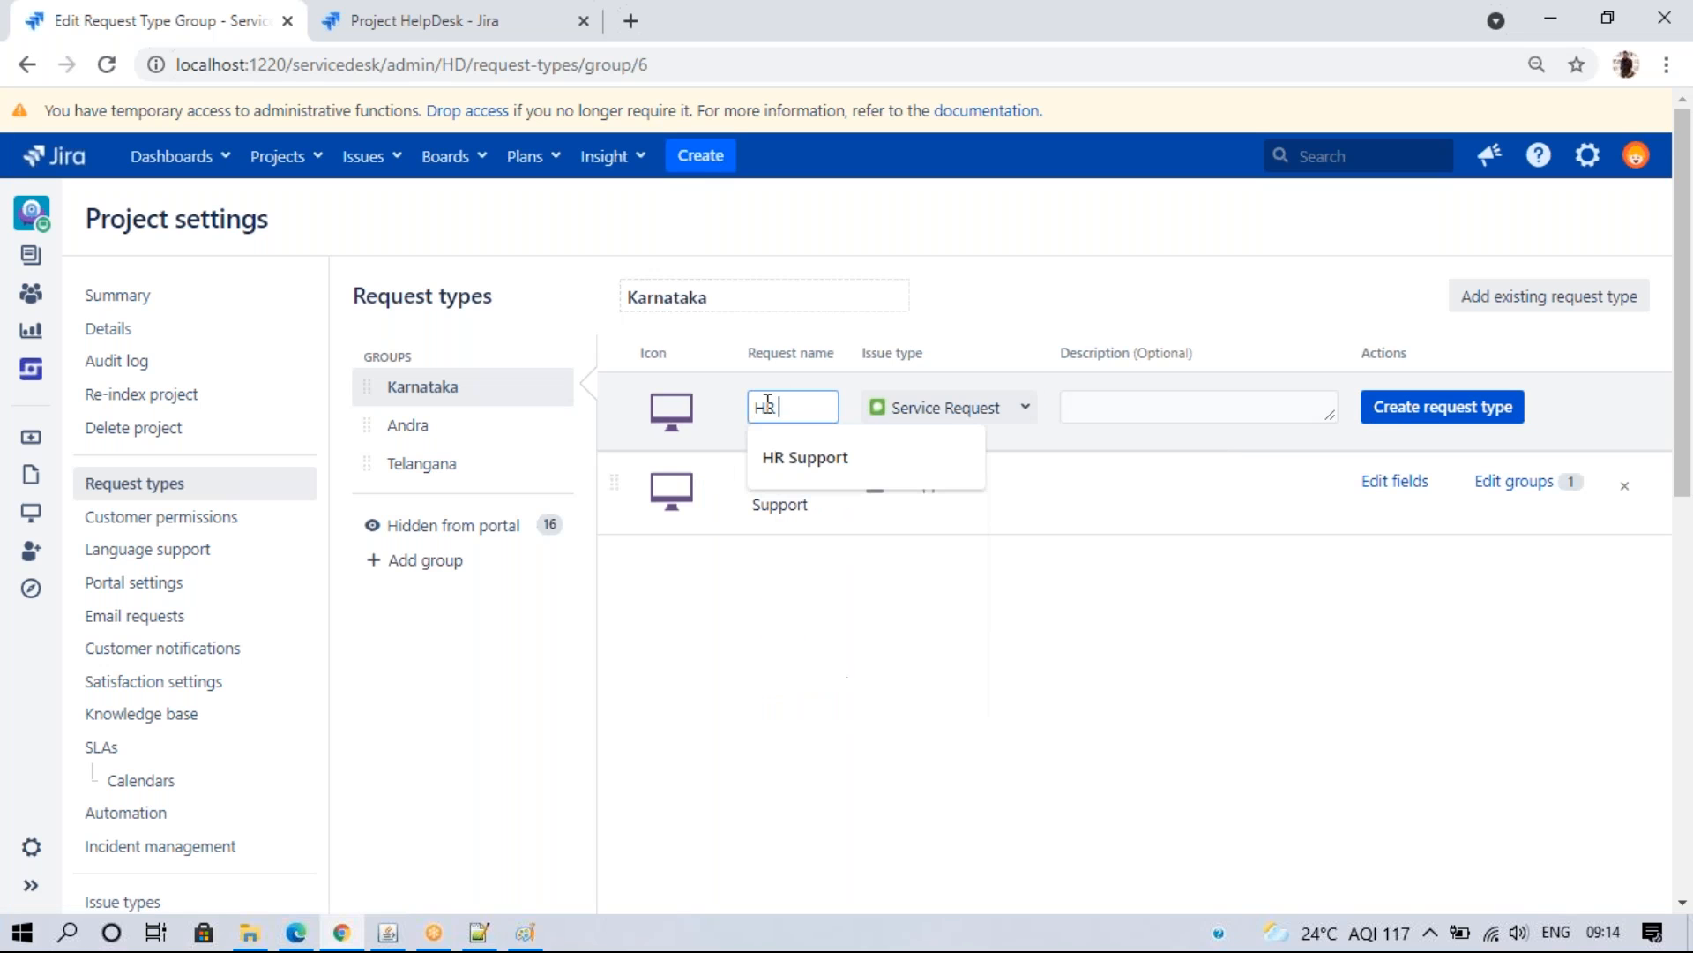
text(Support)
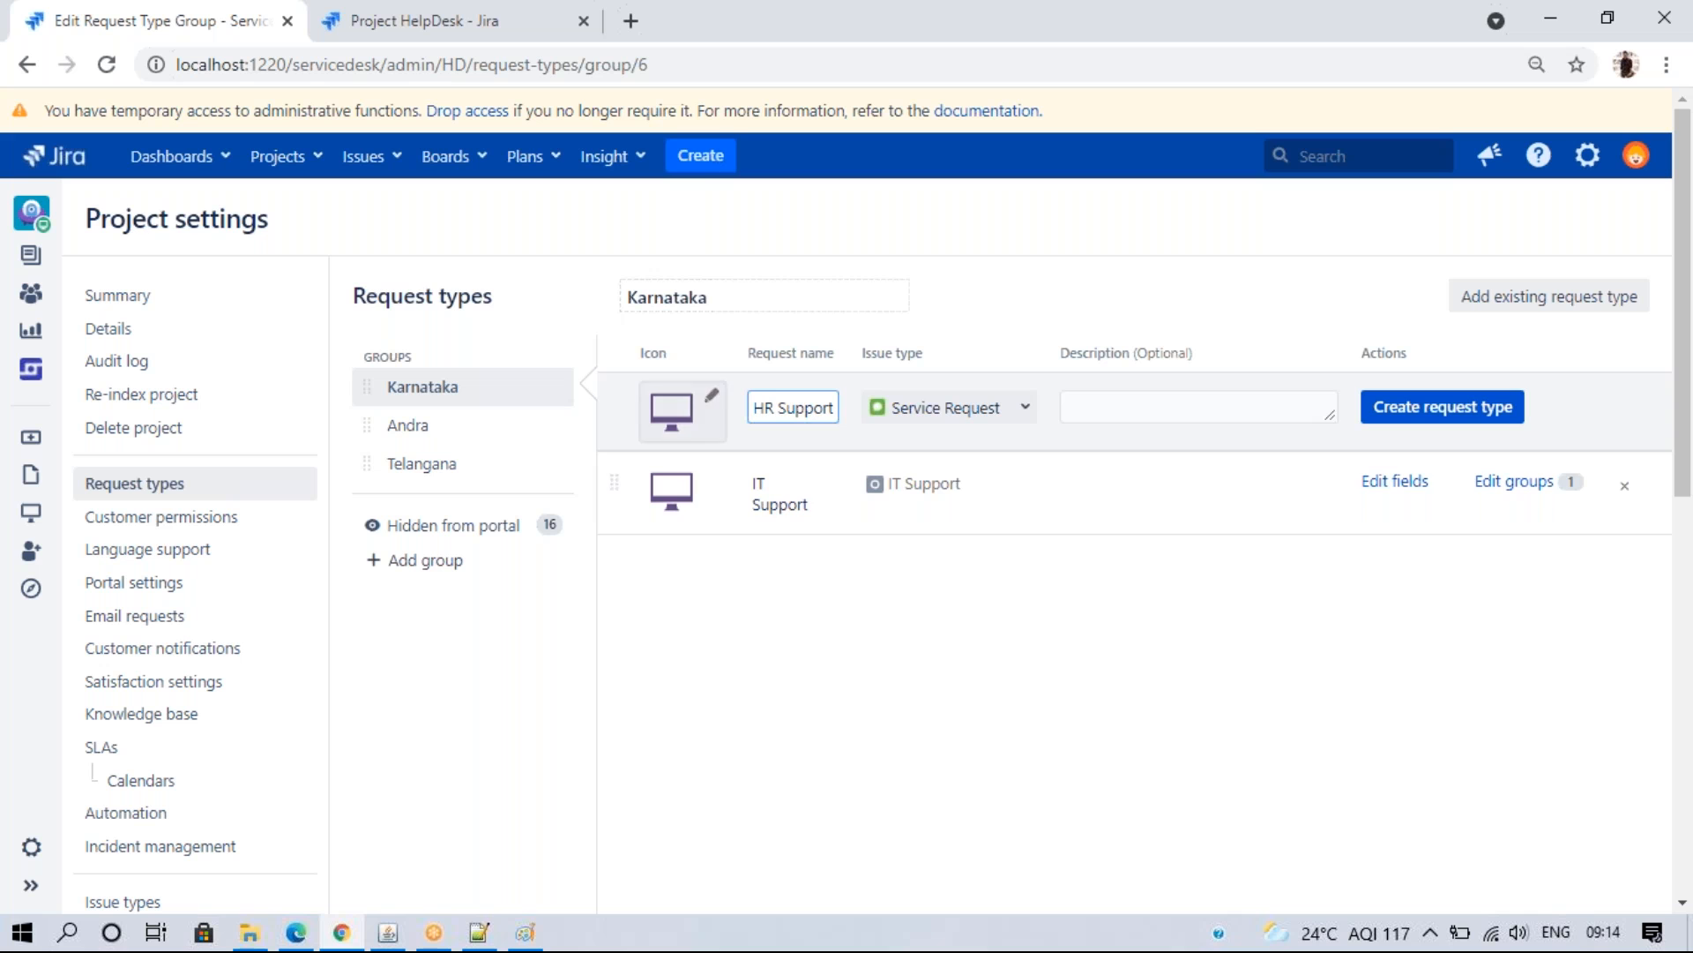
click(970, 406)
click(970, 474)
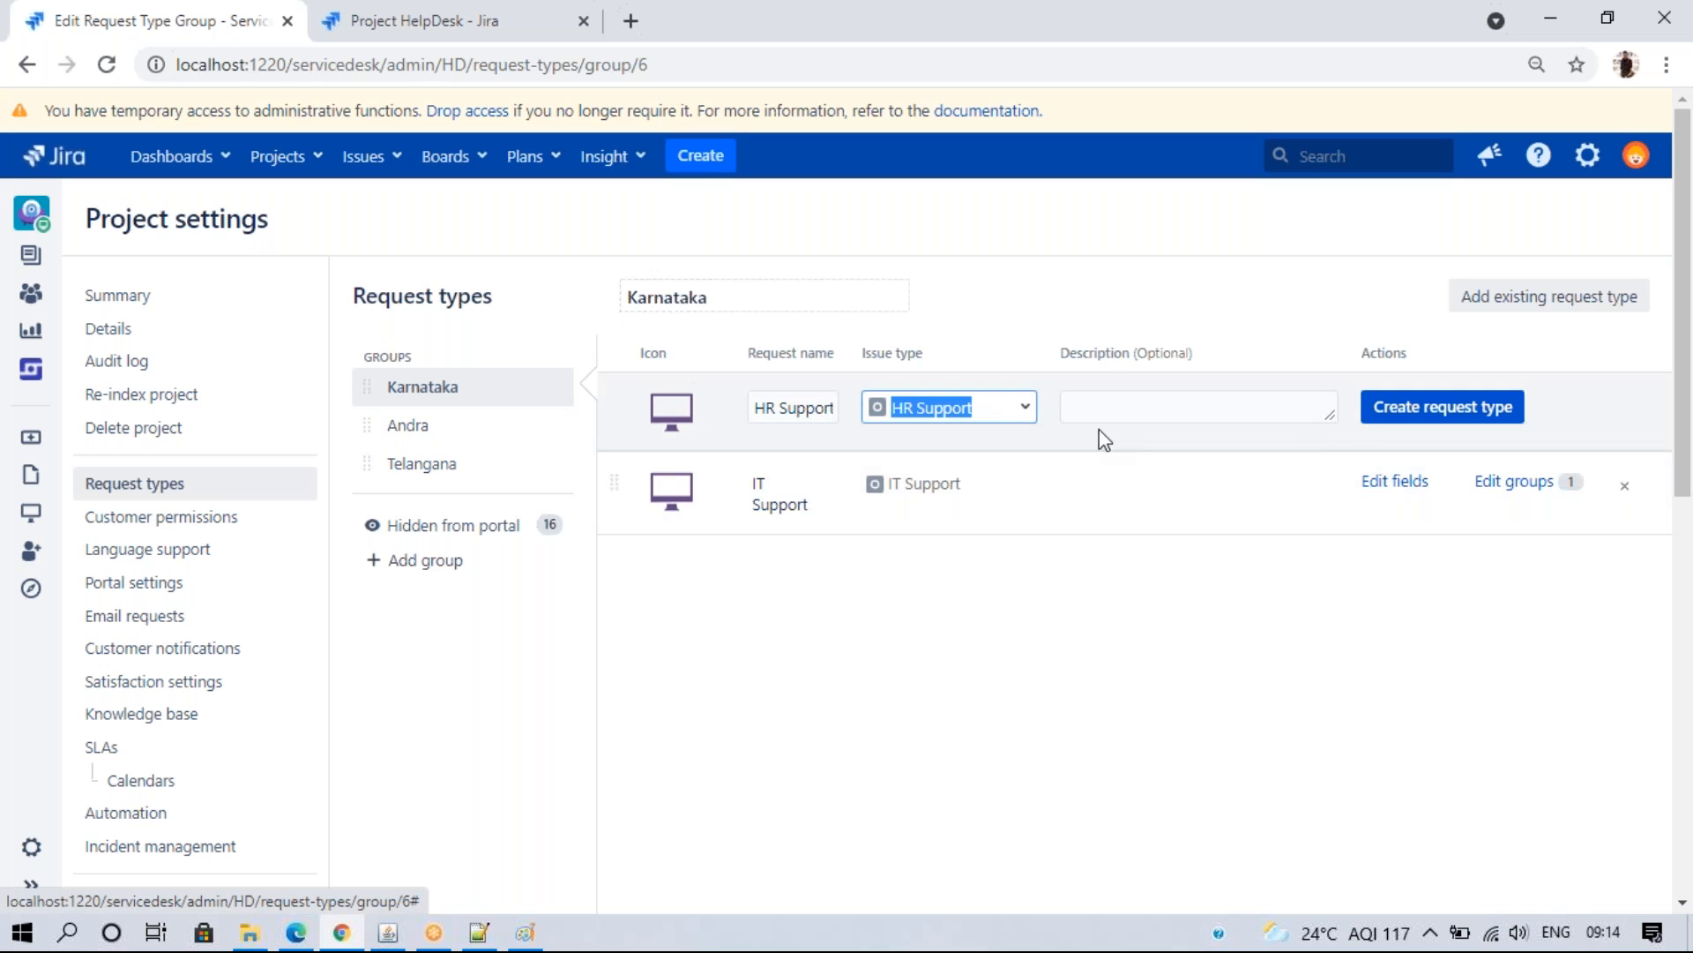
click(1414, 421)
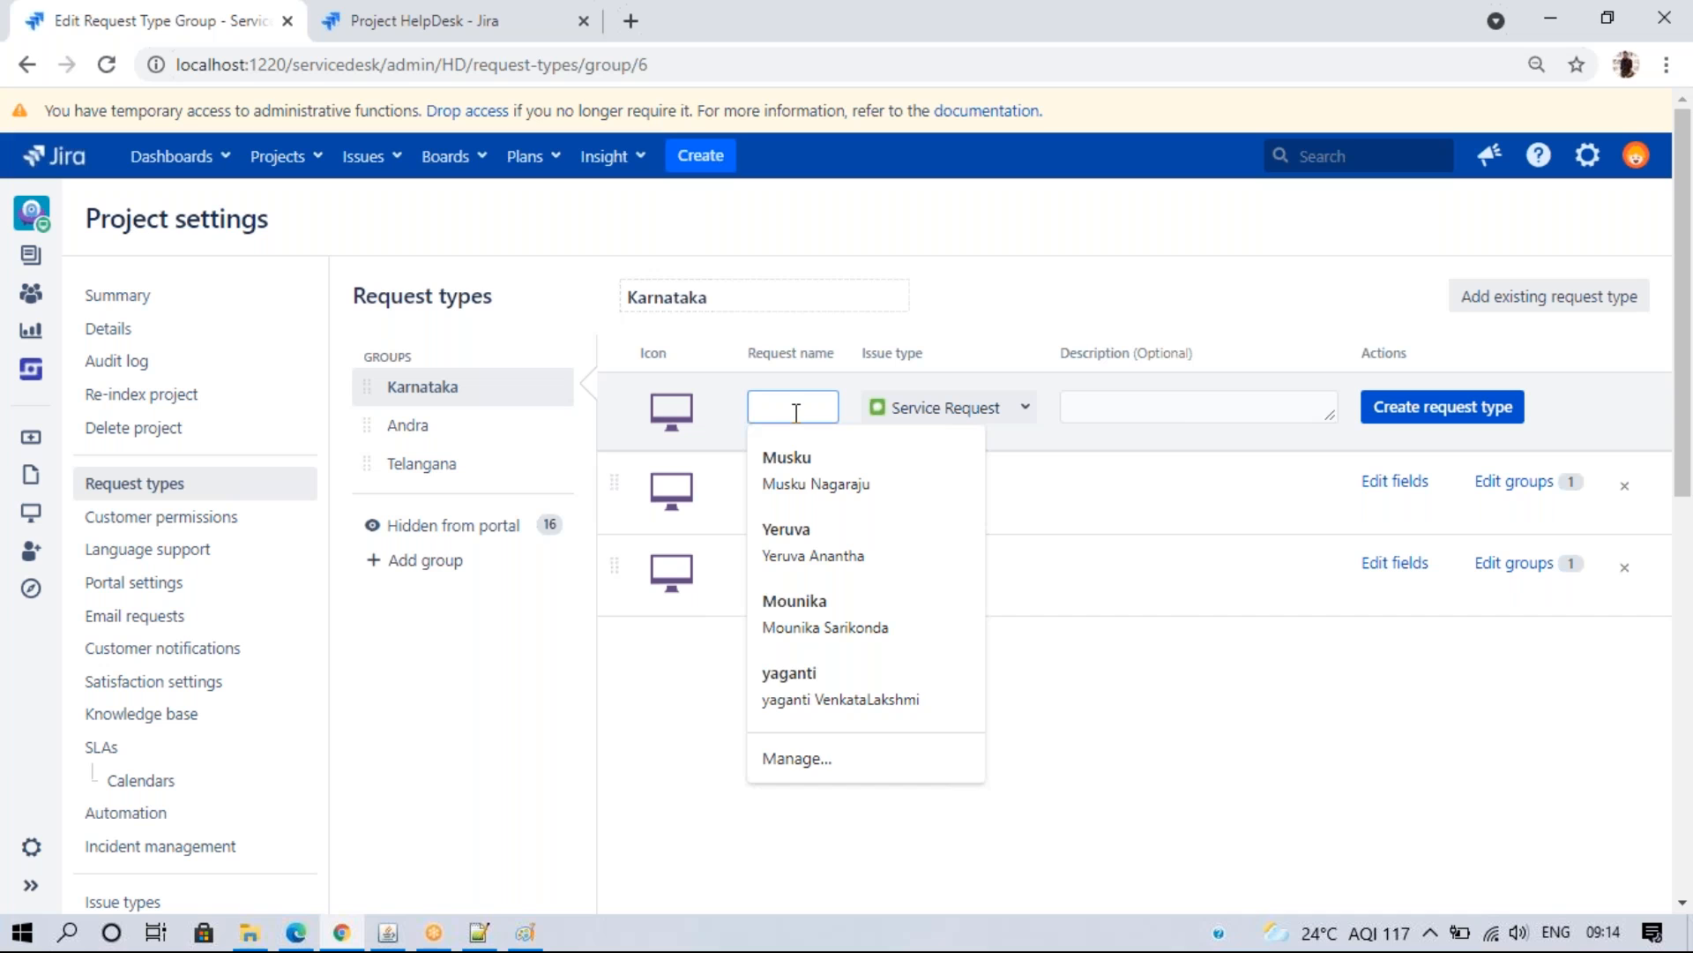
text(Gena)
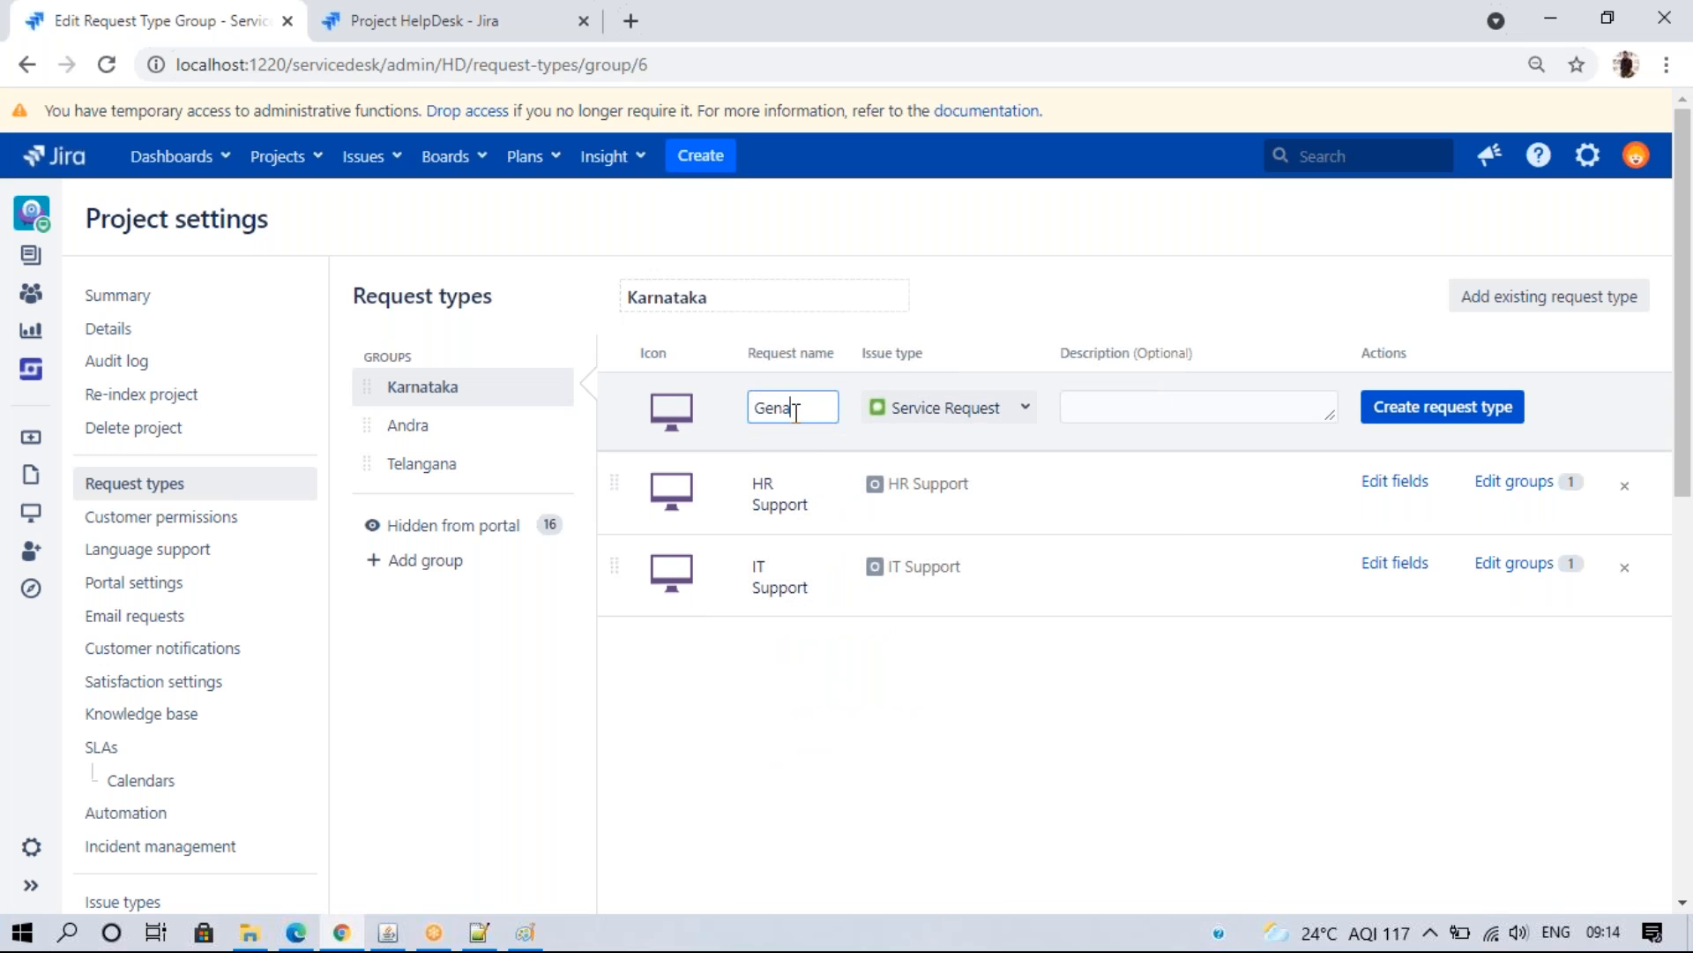
text(ra Request)
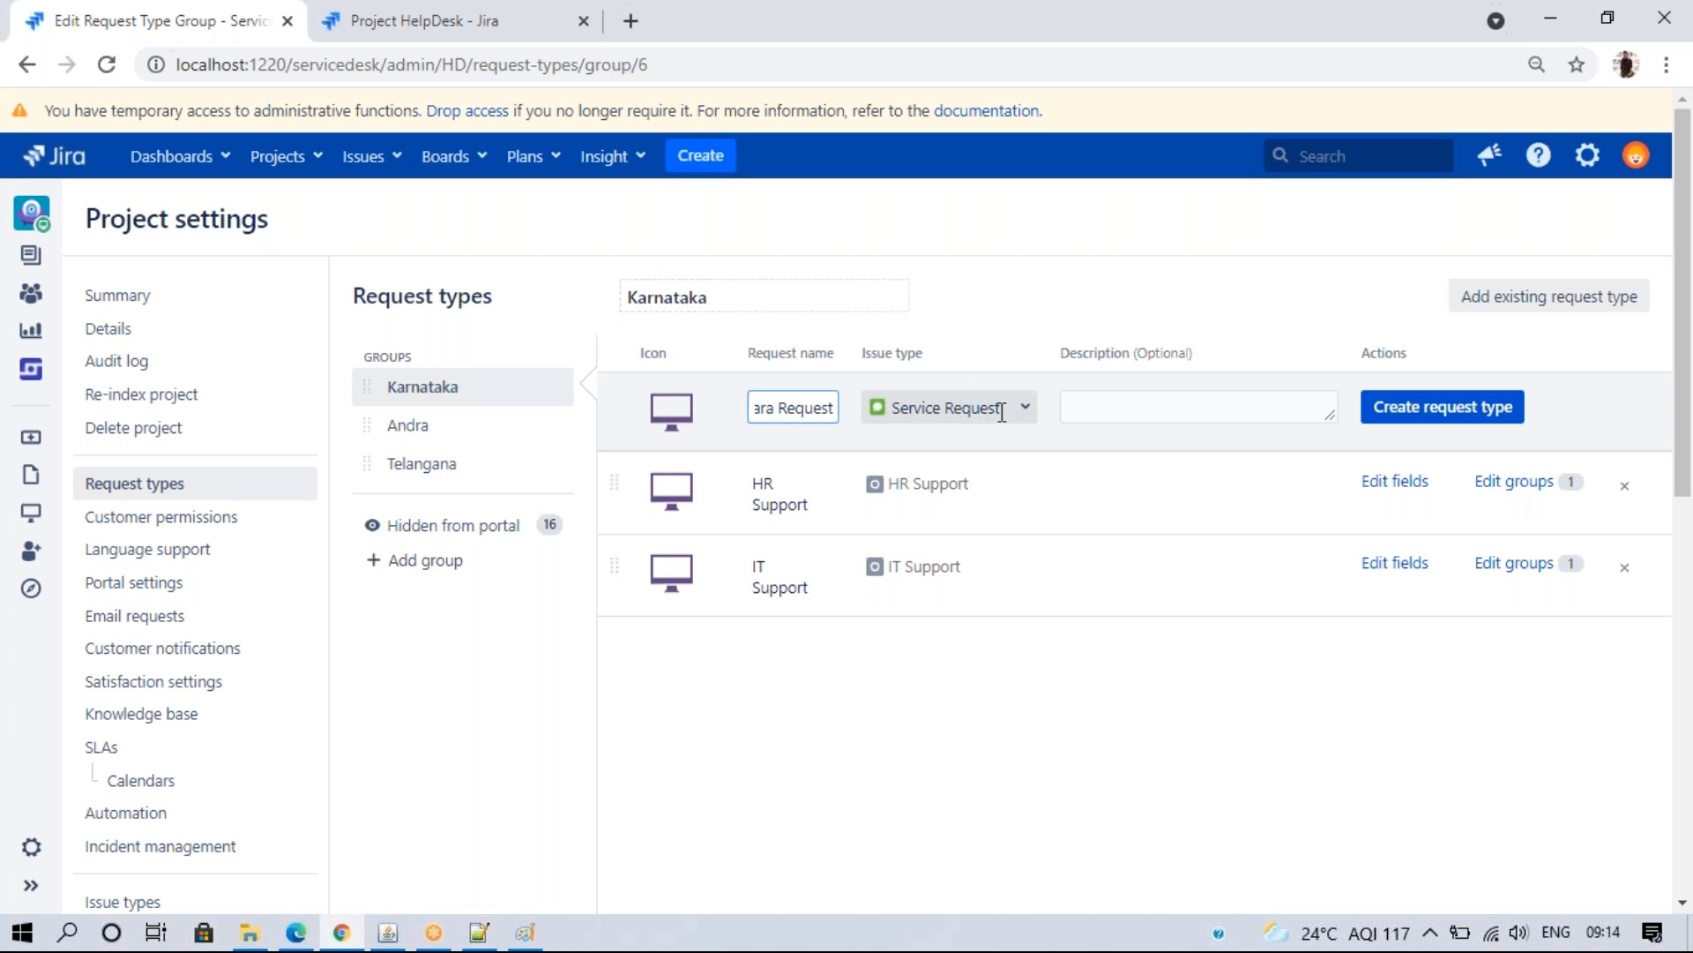
click(1420, 411)
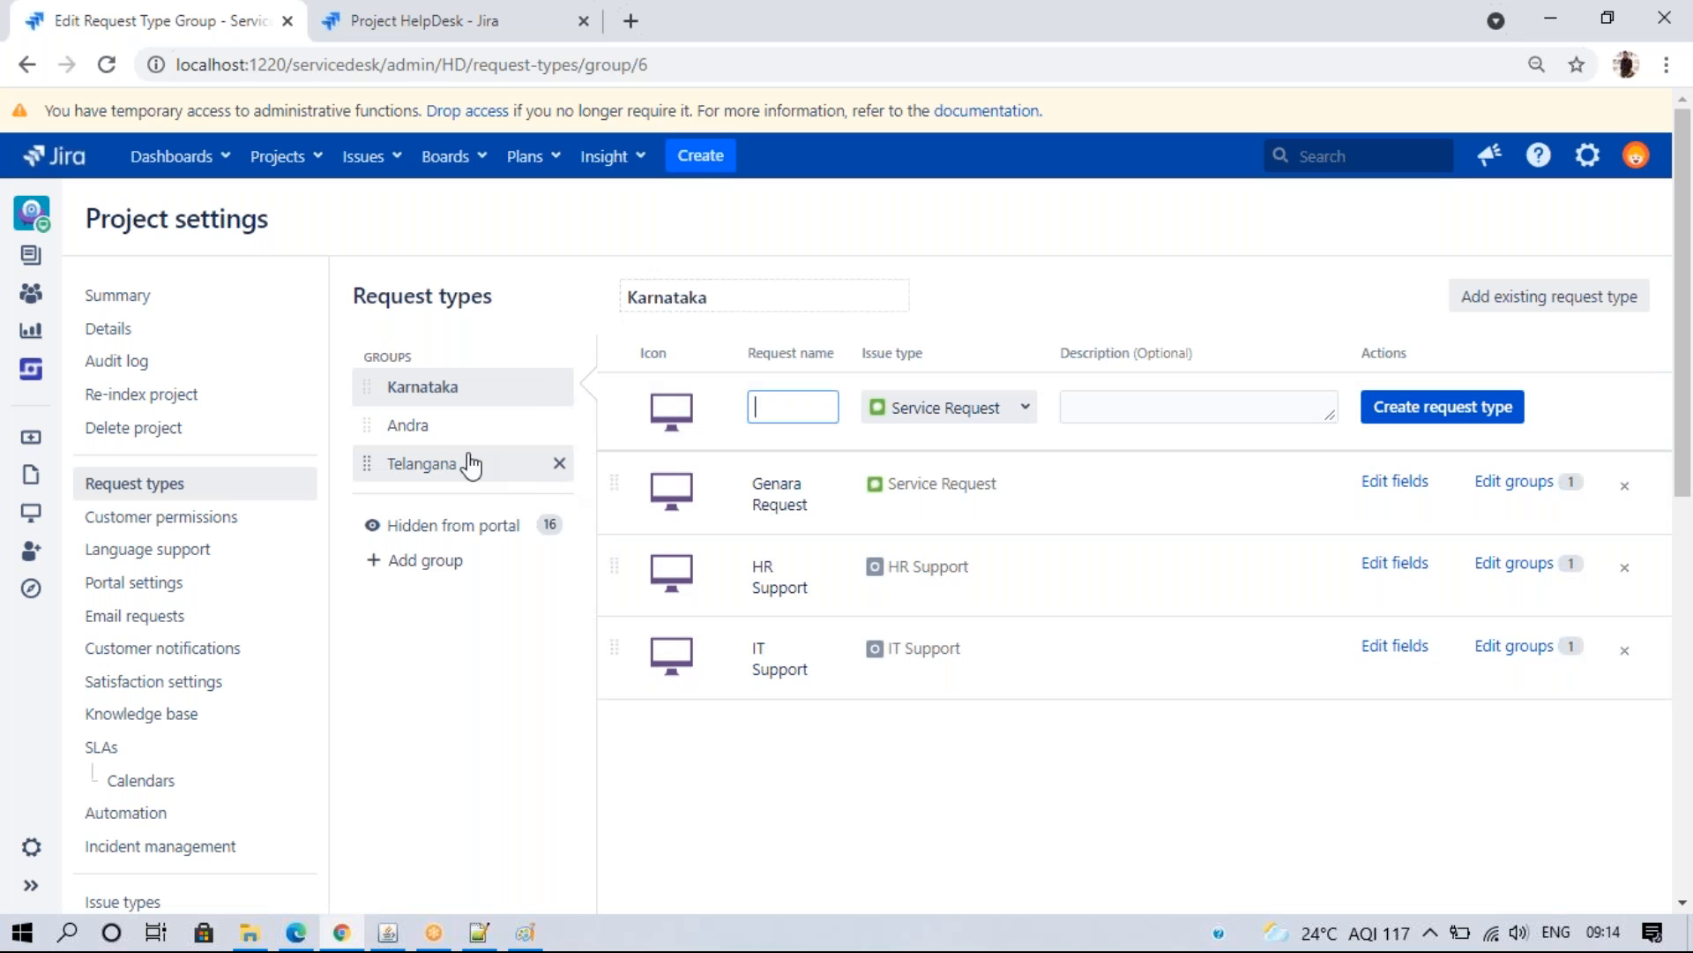
- Switch between the Andra and Karnataka groups to compare their request types
click(445, 423)
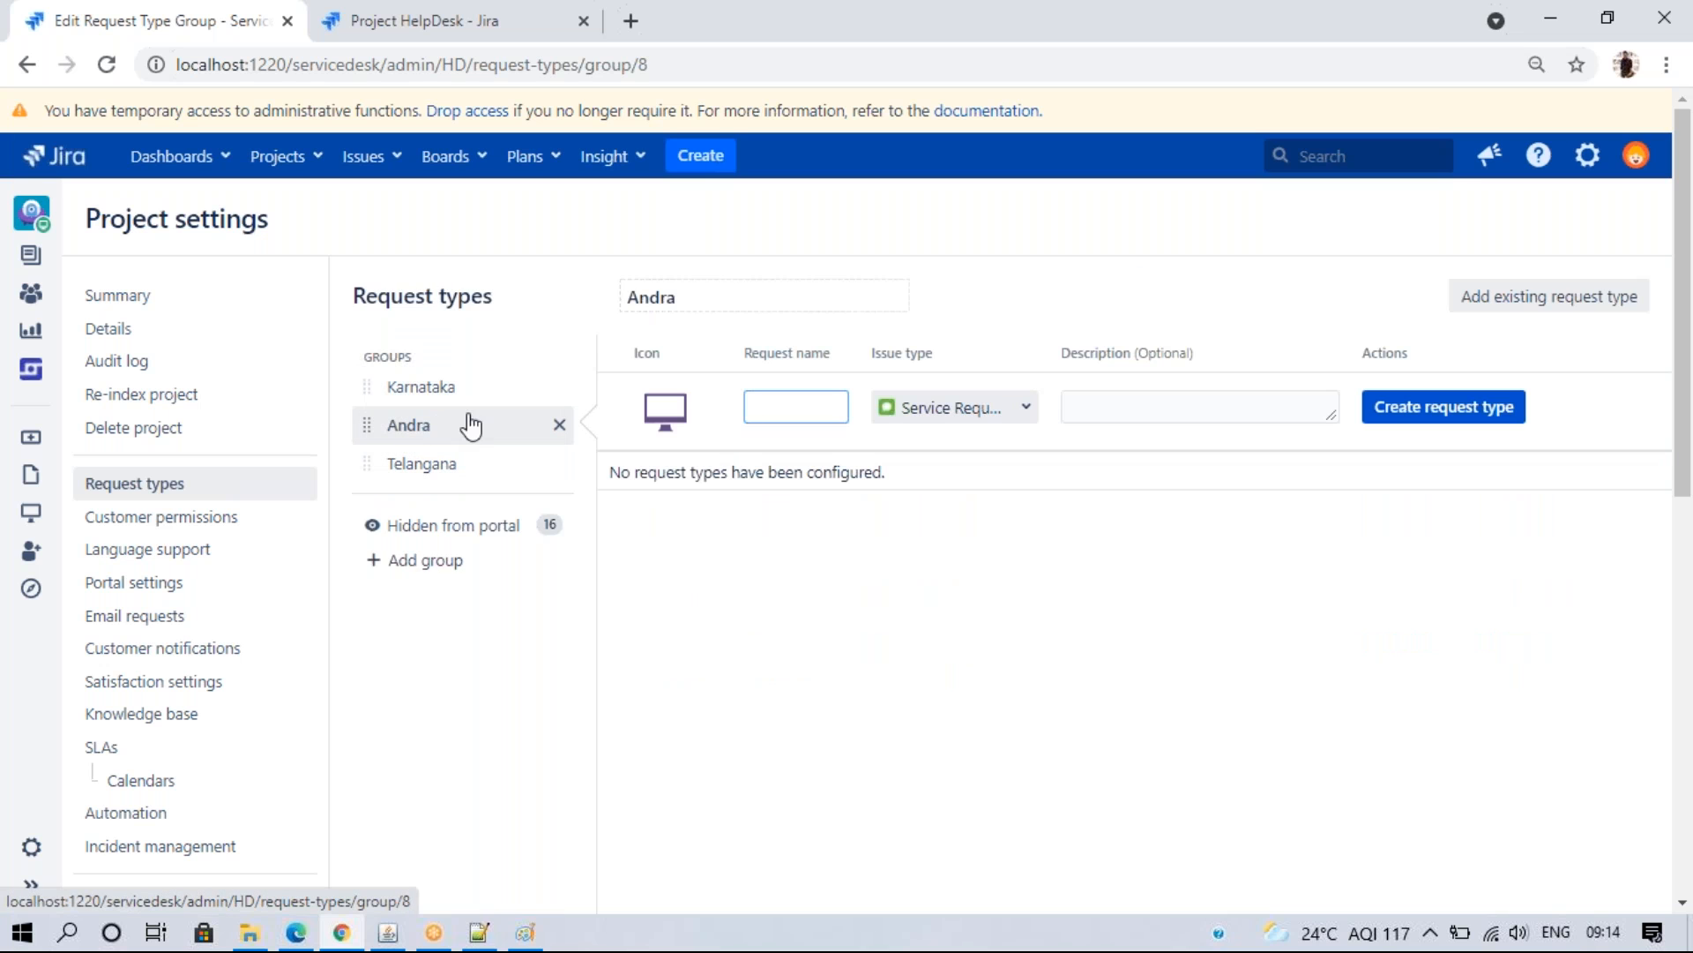
click(428, 389)
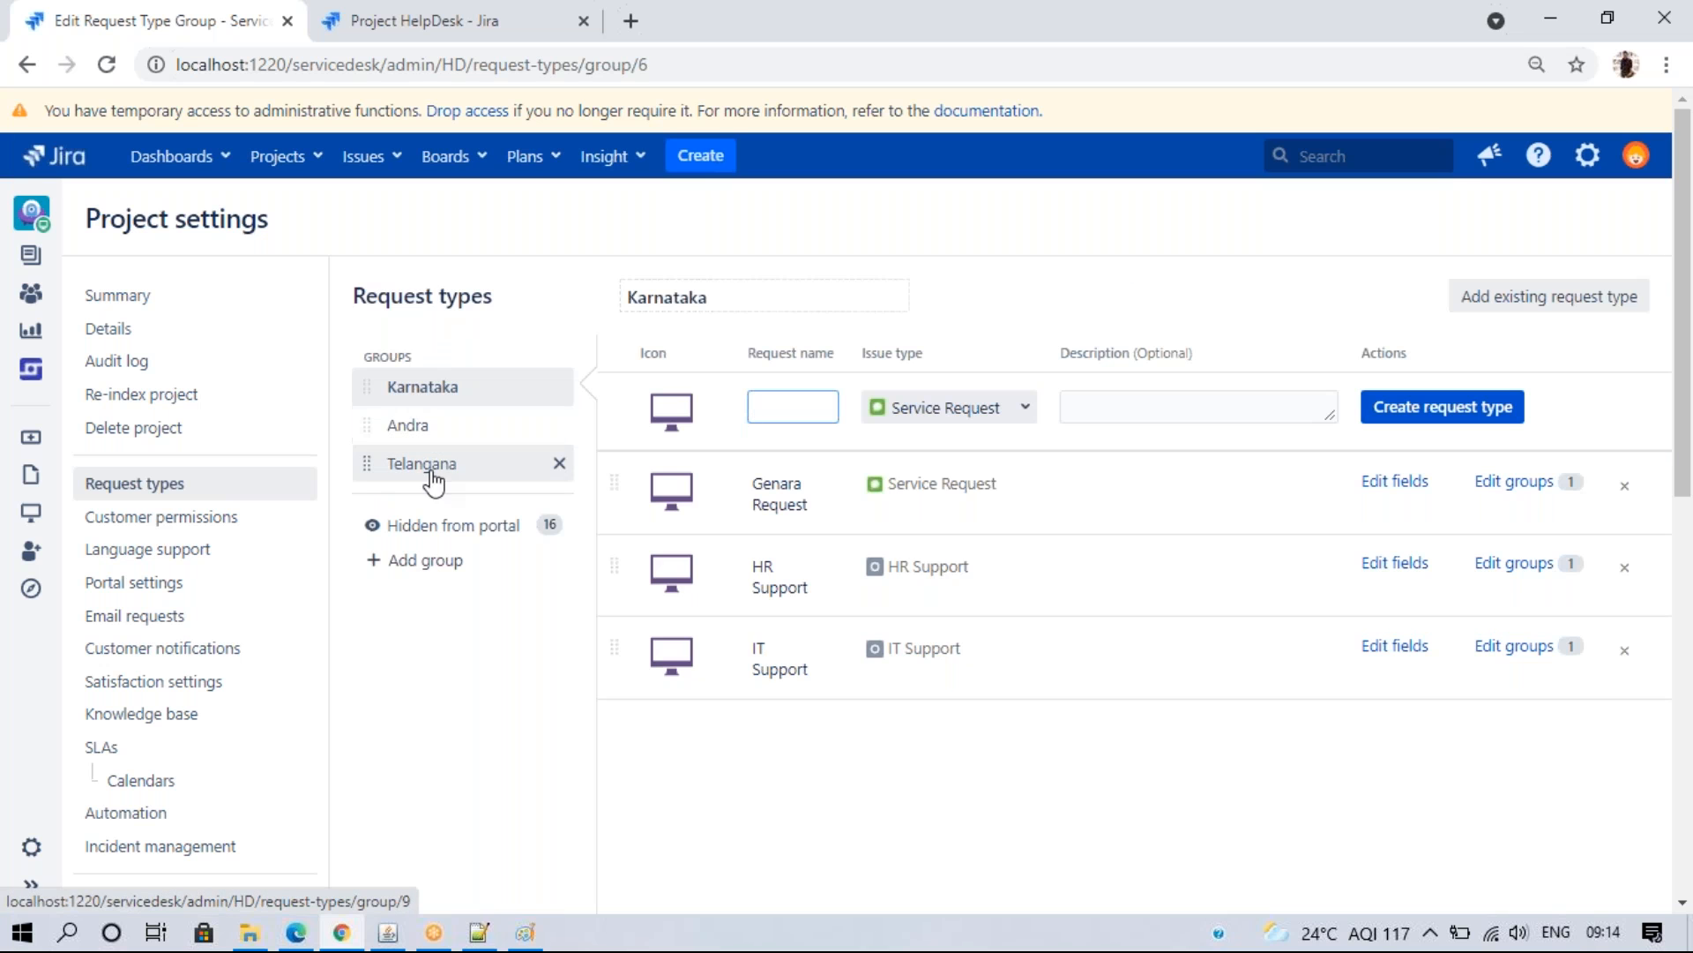
click(406, 426)
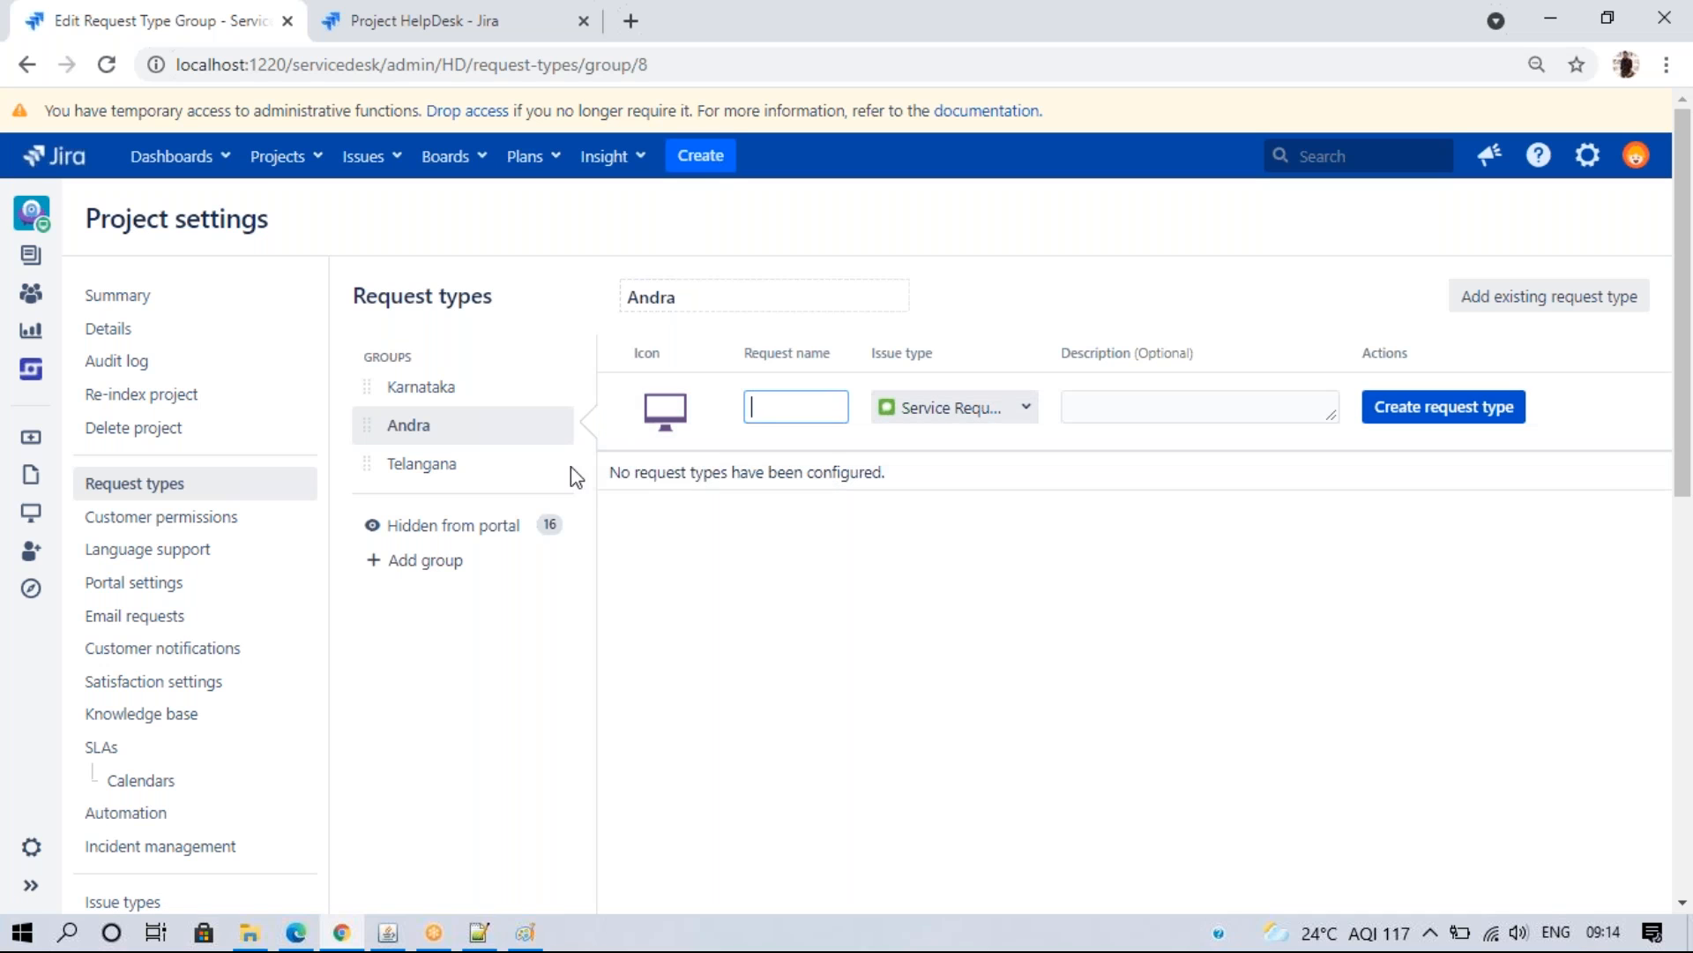
click(432, 389)
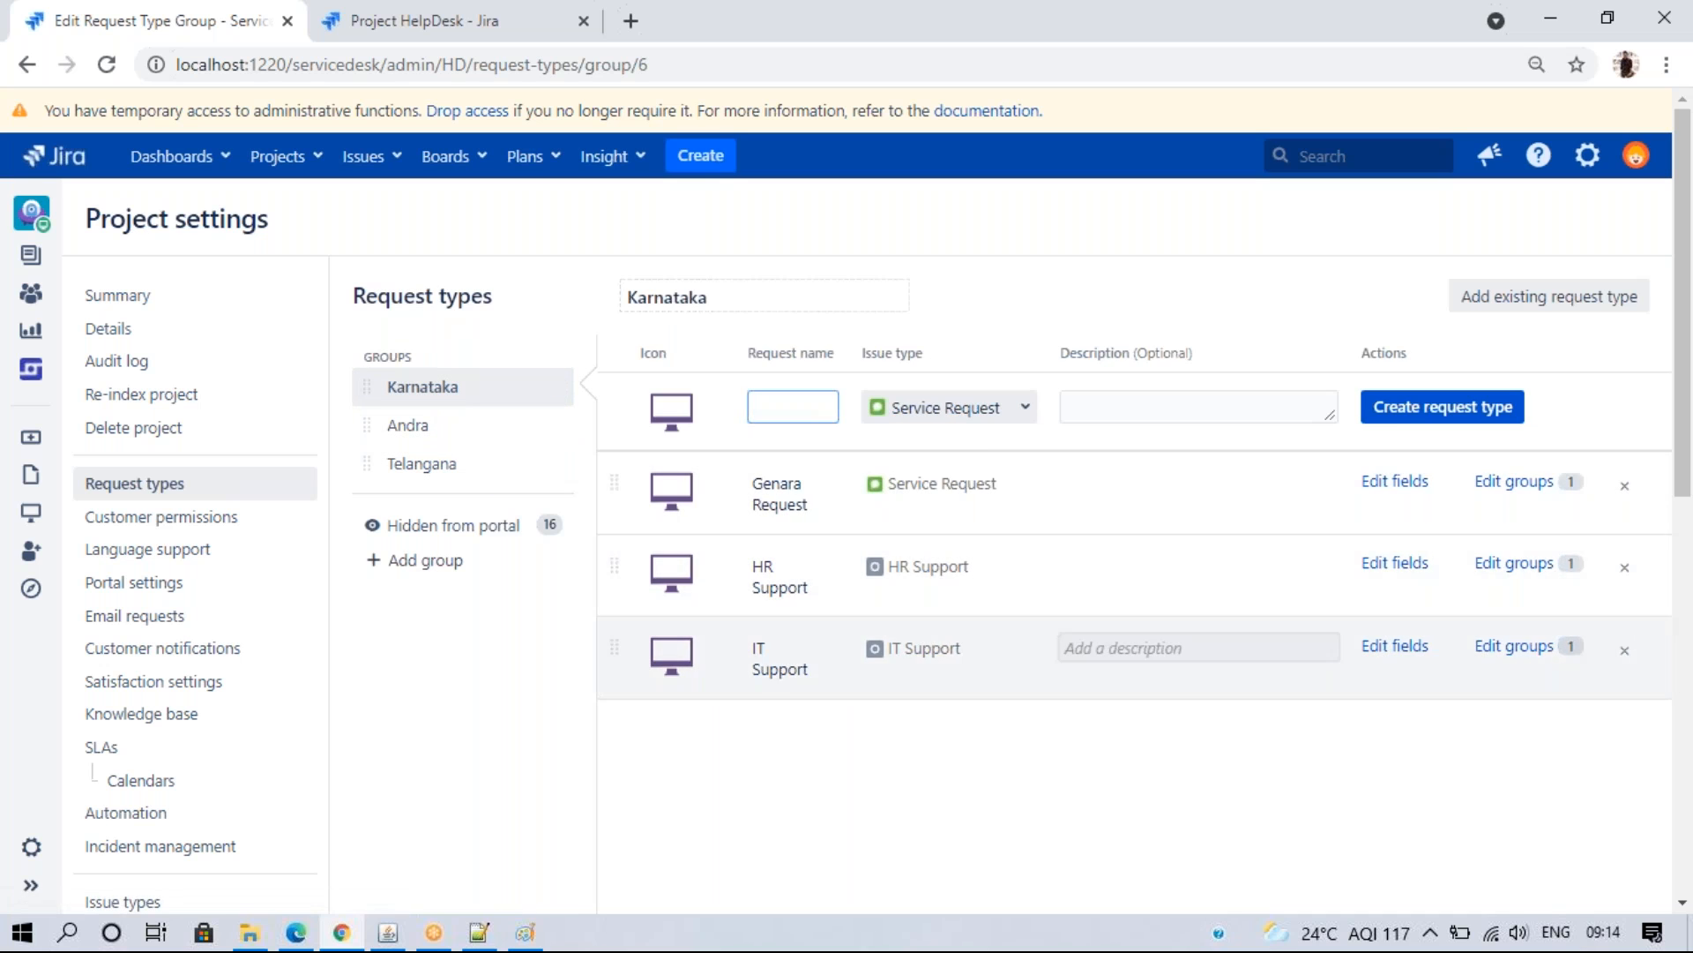
click(1314, 750)
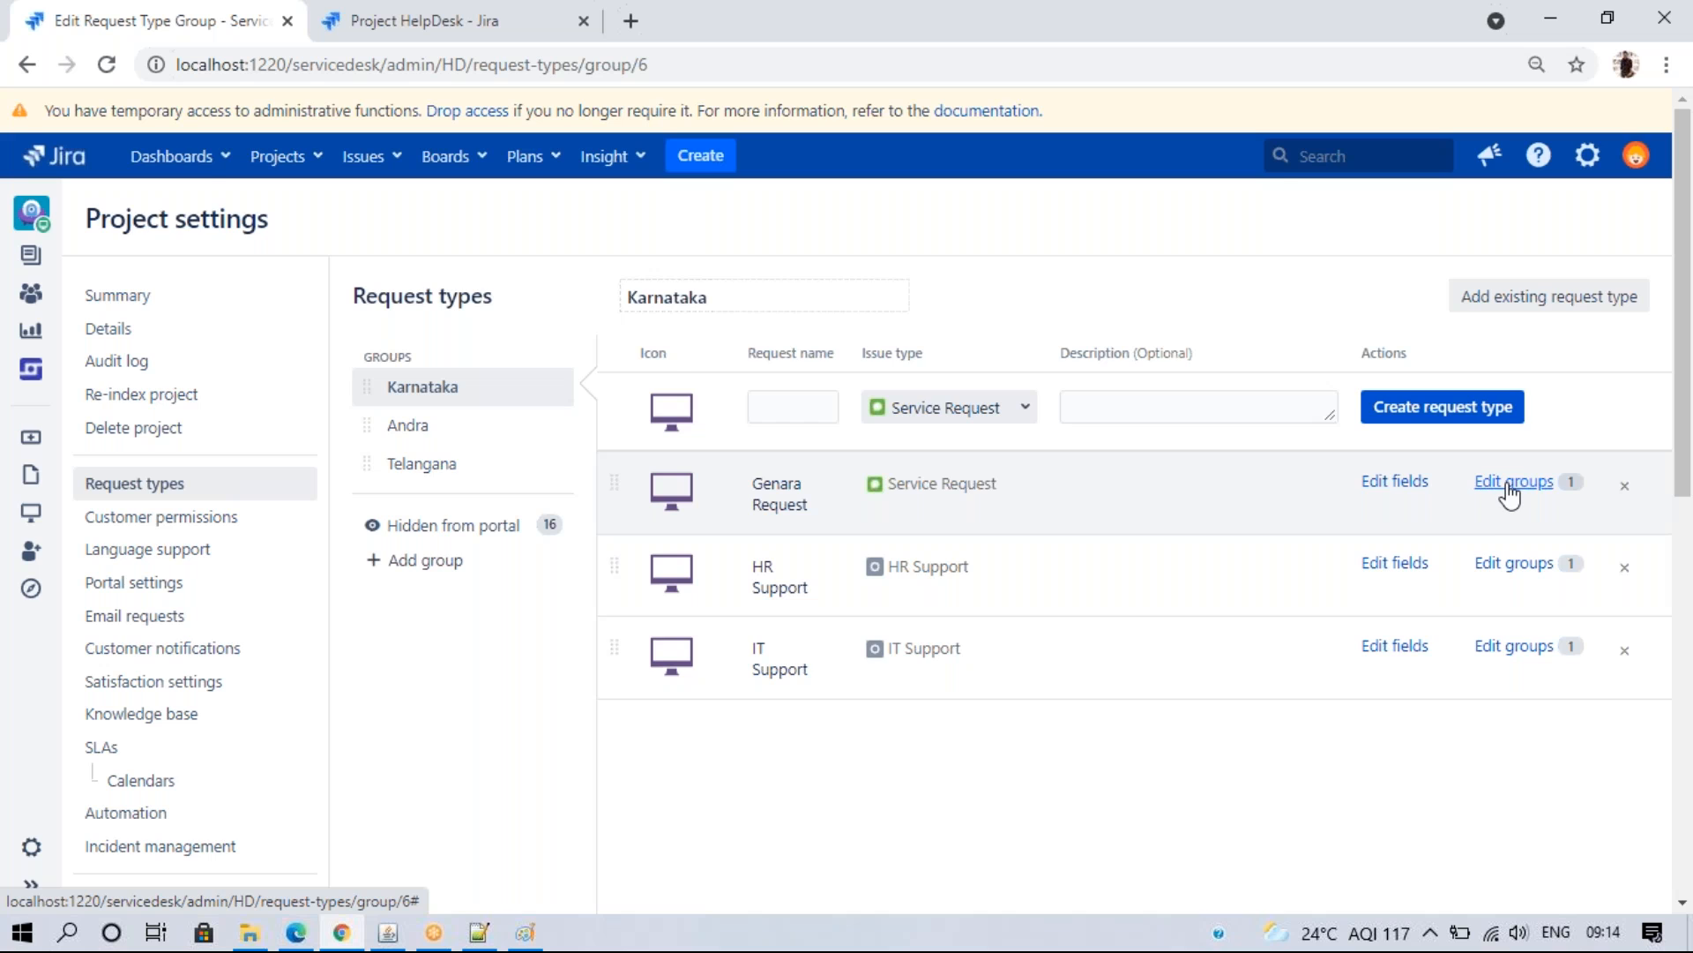
- Add Genara Request to Andra, drag it below IT Support, and view Andra's list
click(1511, 484)
click(1064, 644)
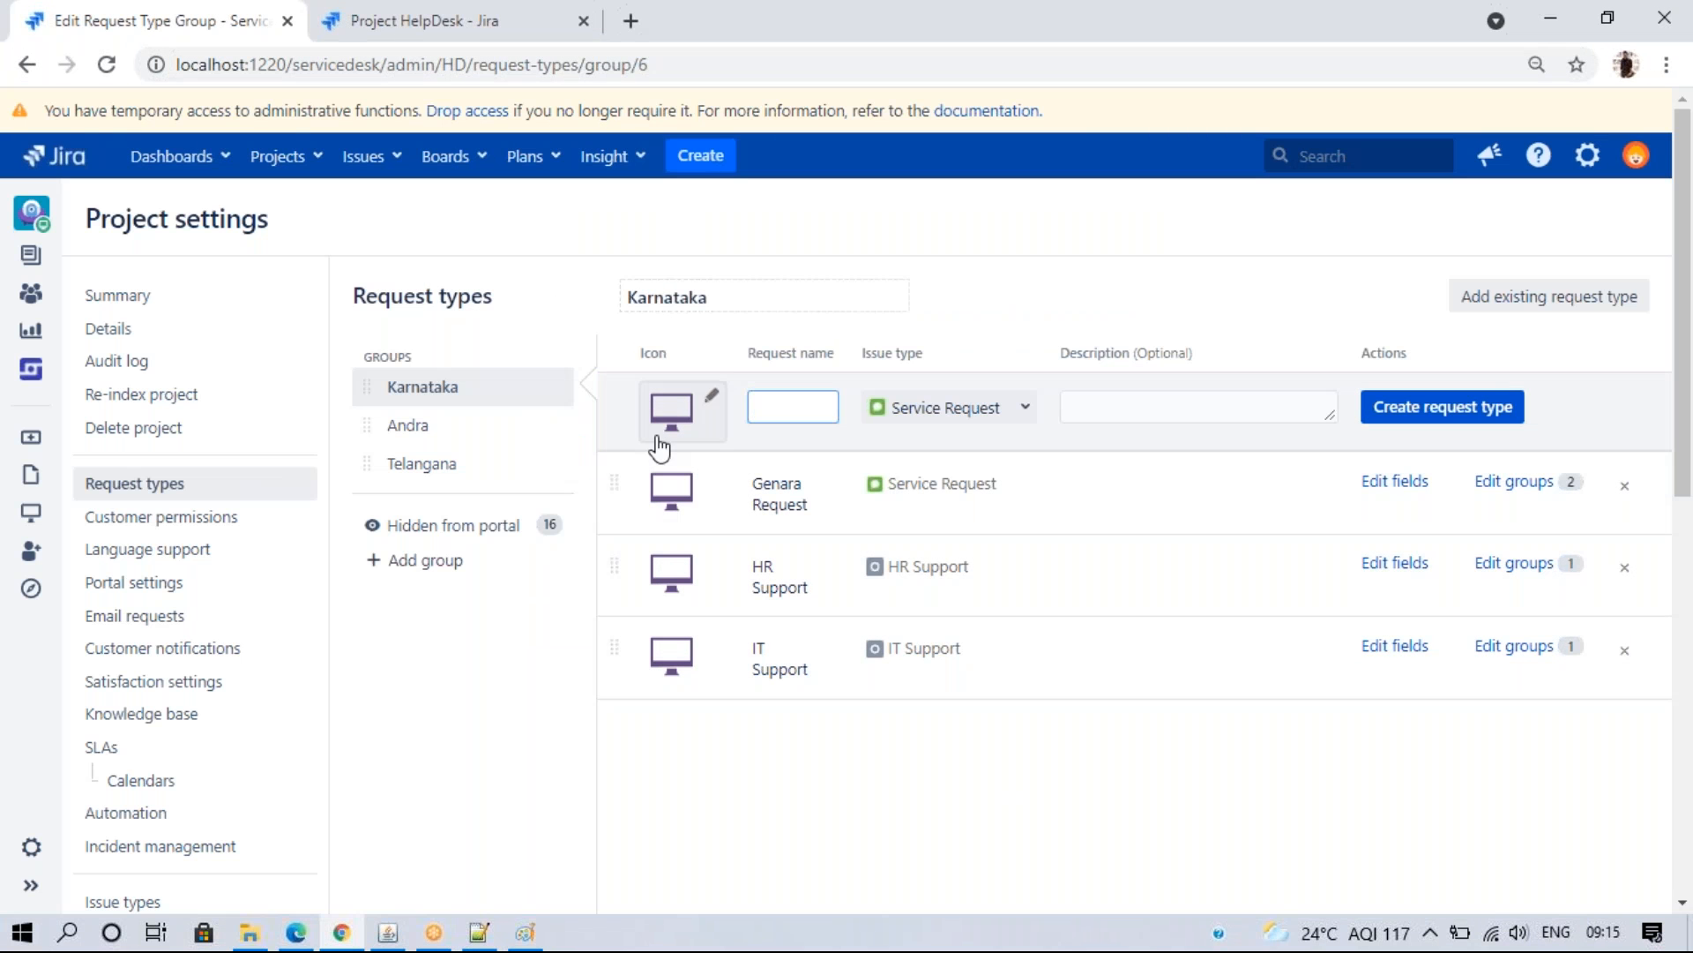
drag(615, 484, 590, 629)
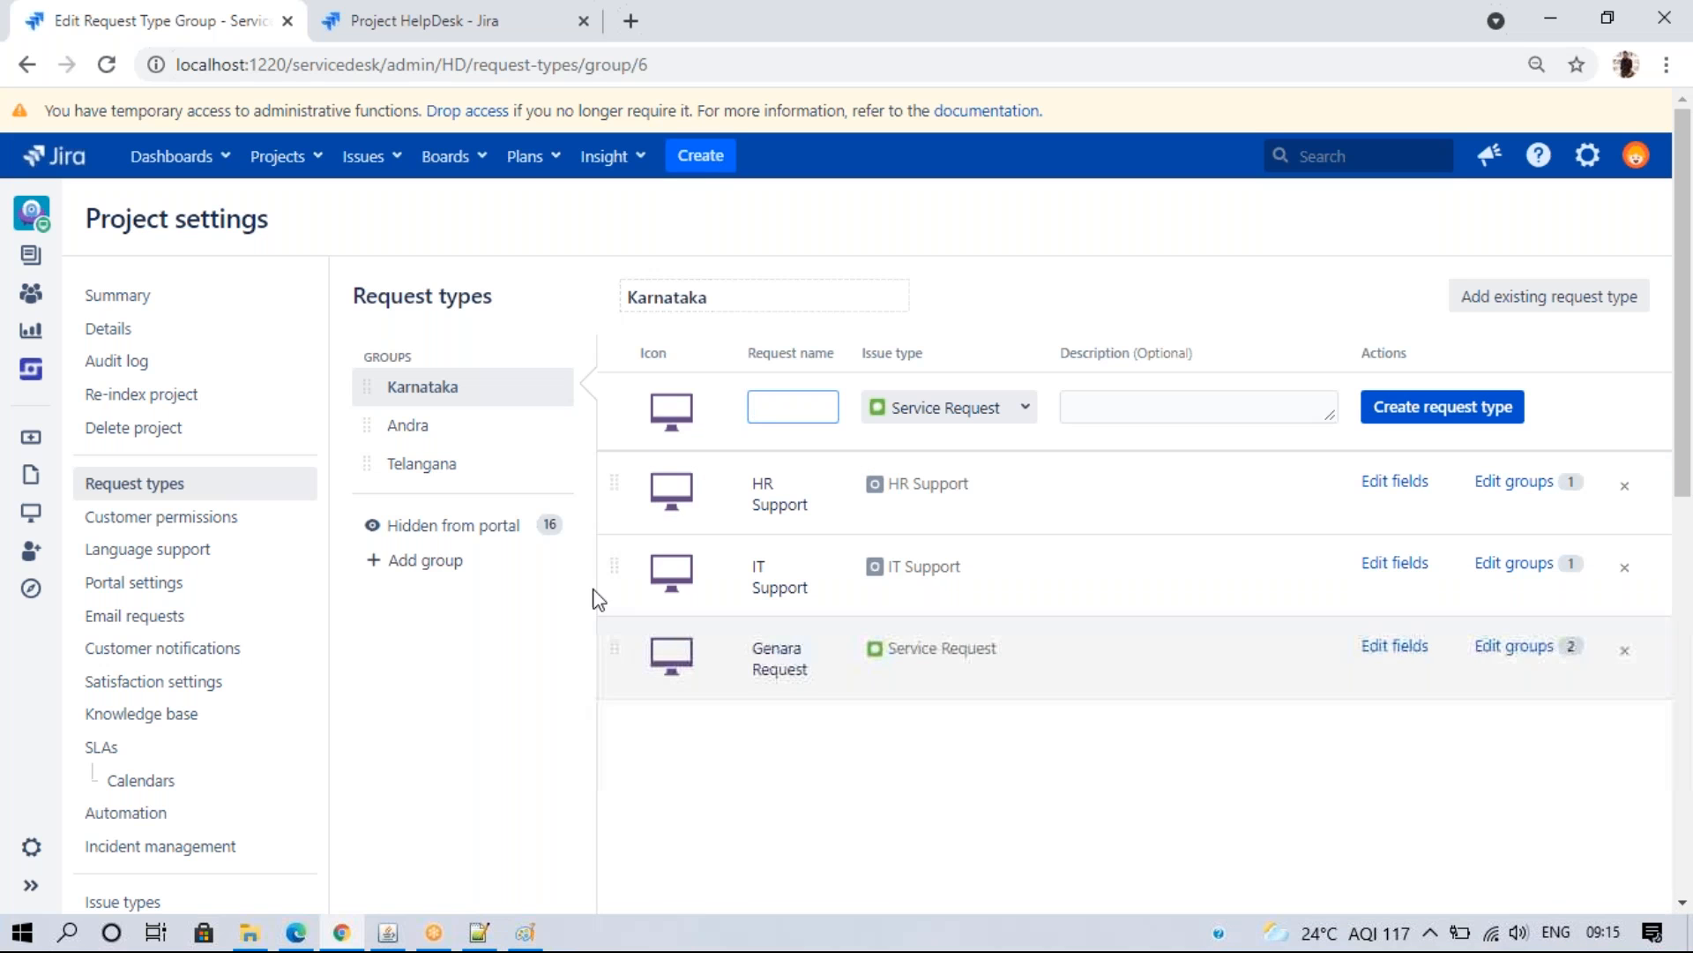
click(453, 435)
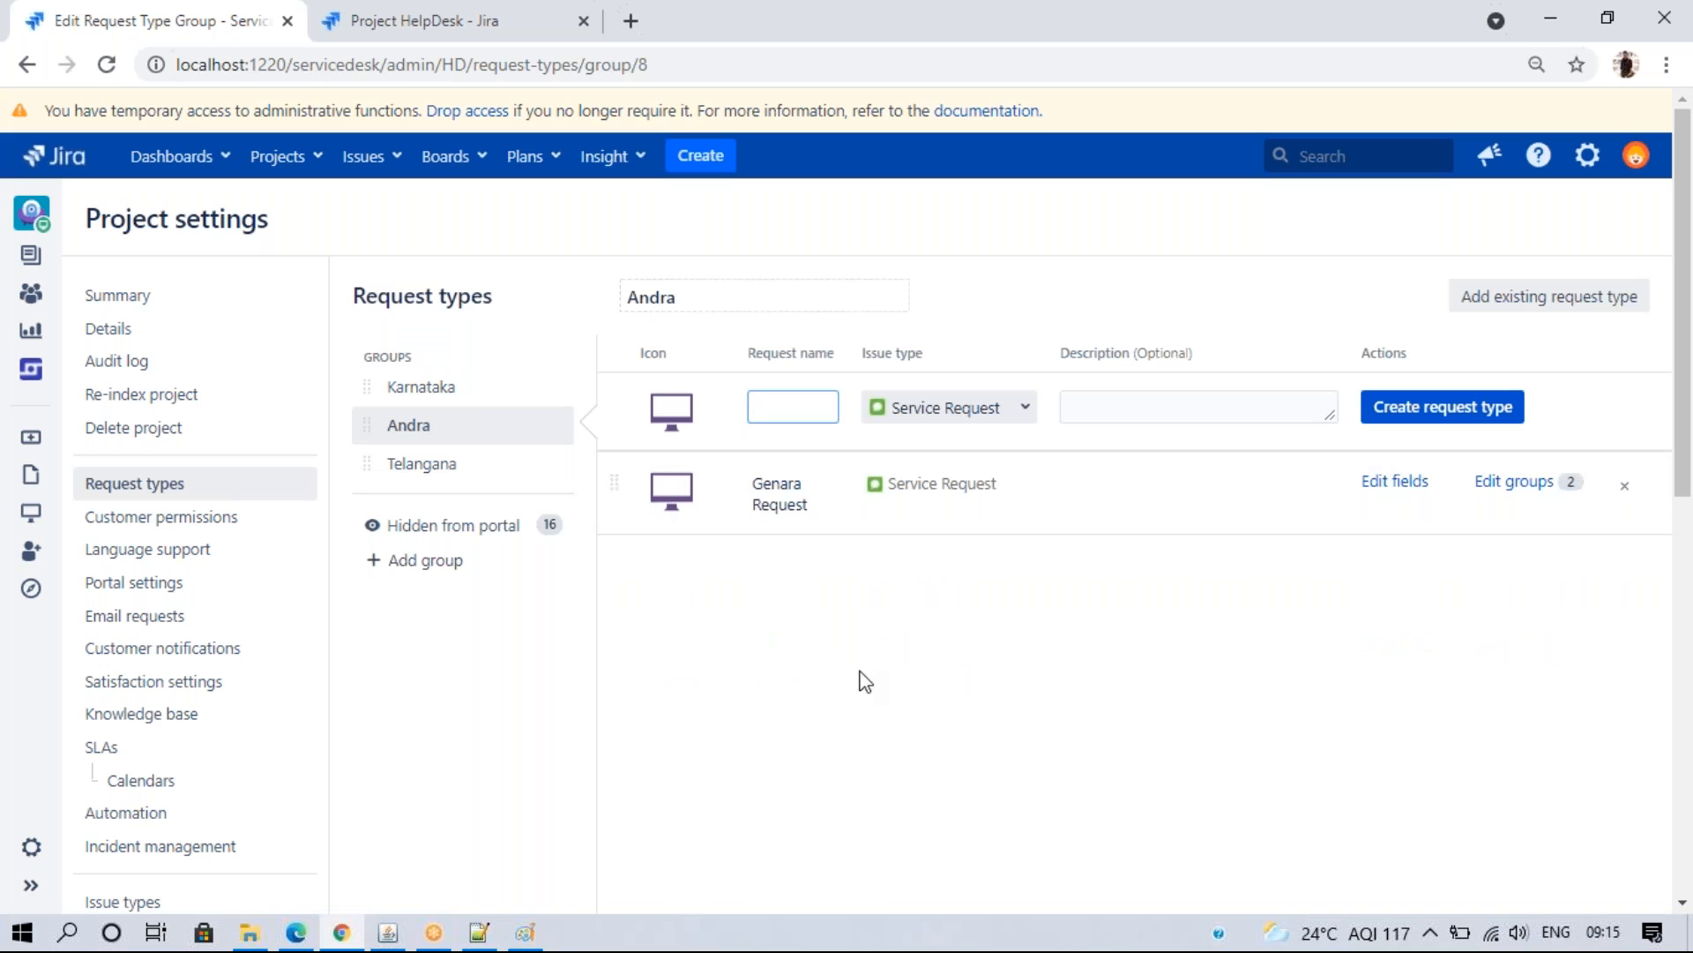
- Add a Problem request type, mapped to the Problem issue type, to the Andra group
click(775, 412)
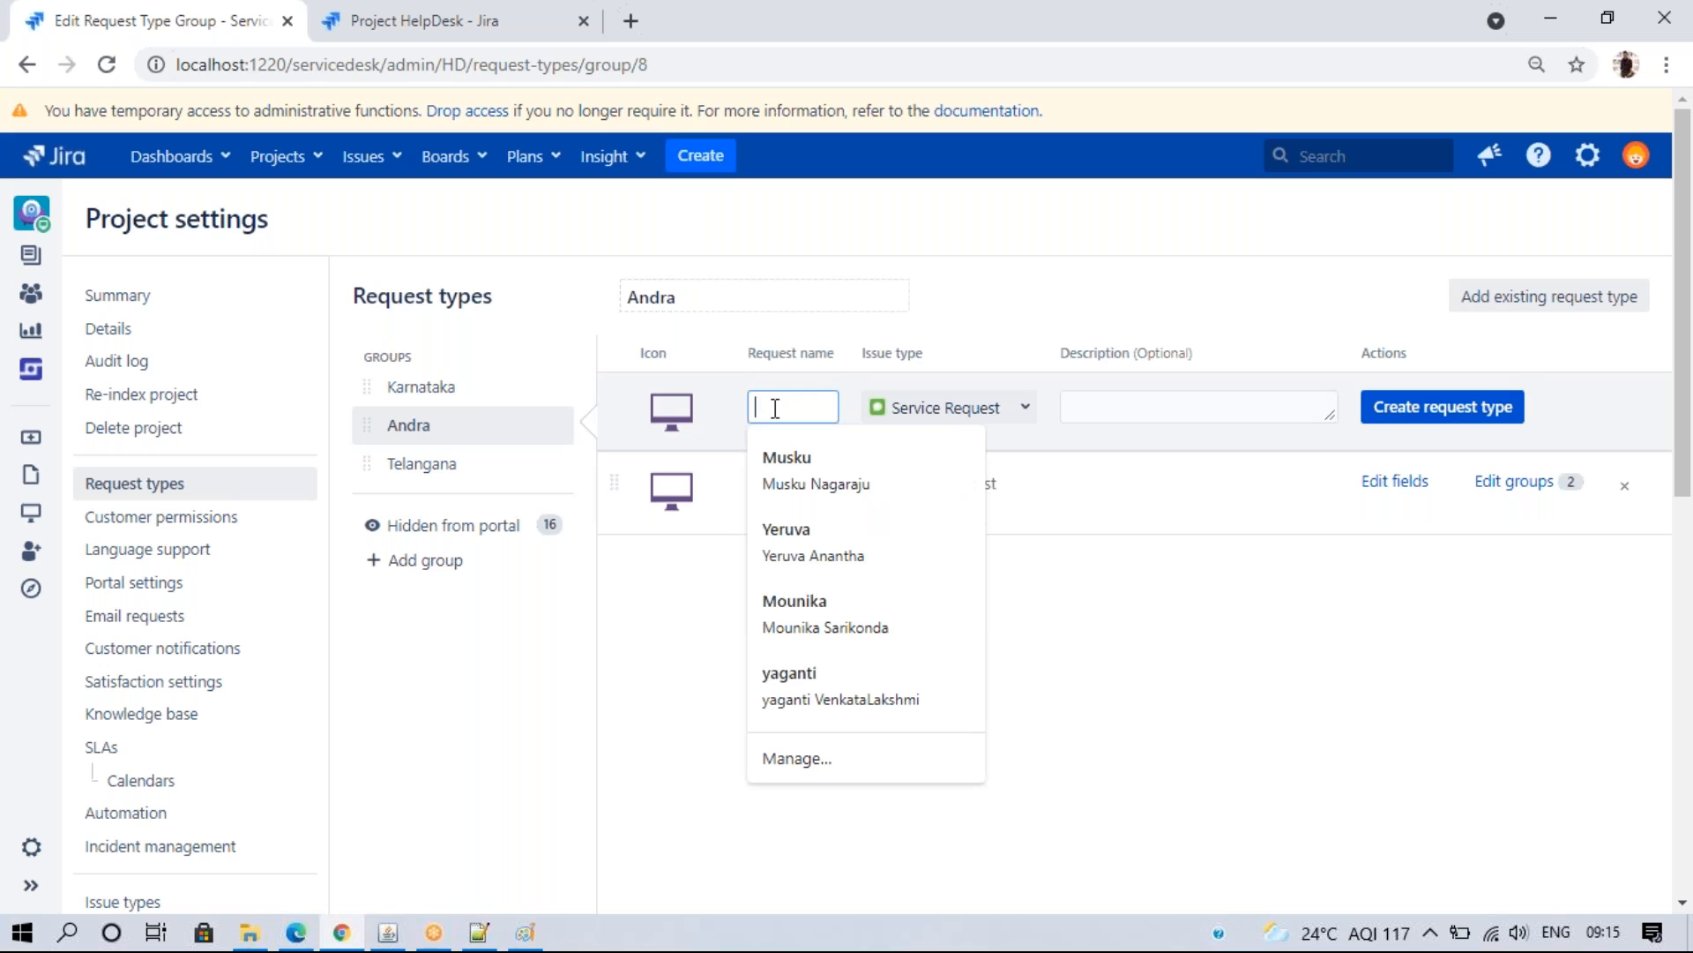
text(Proble)
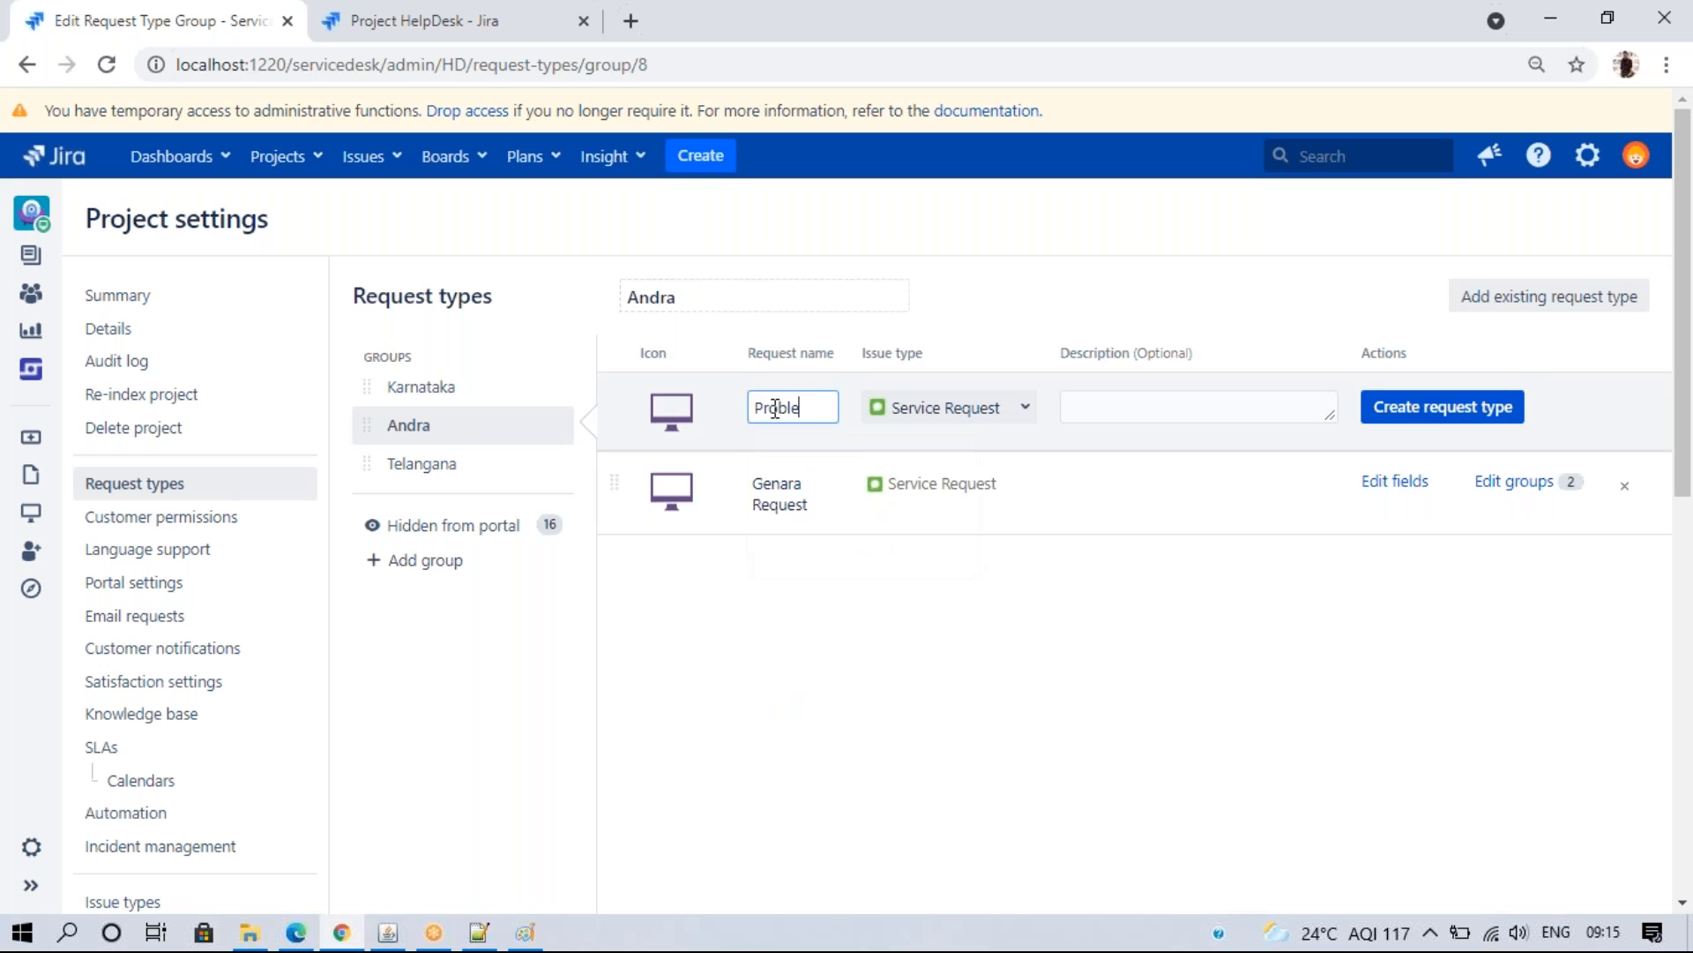
text(m)
click(975, 405)
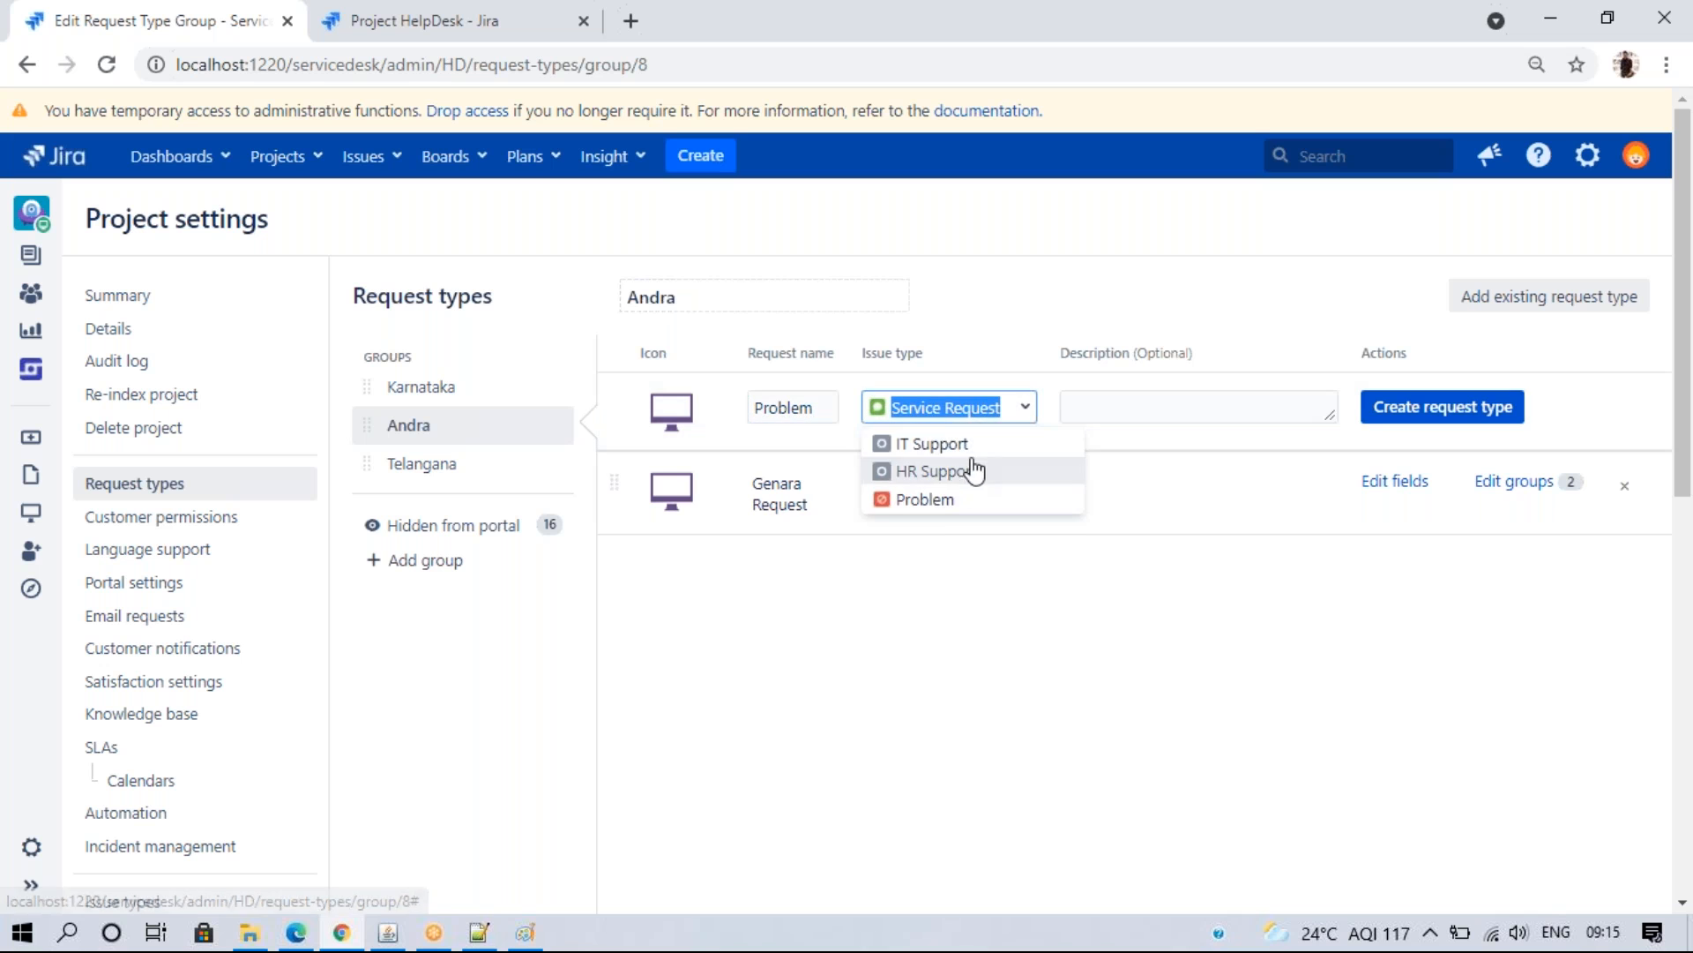
click(944, 495)
click(1391, 408)
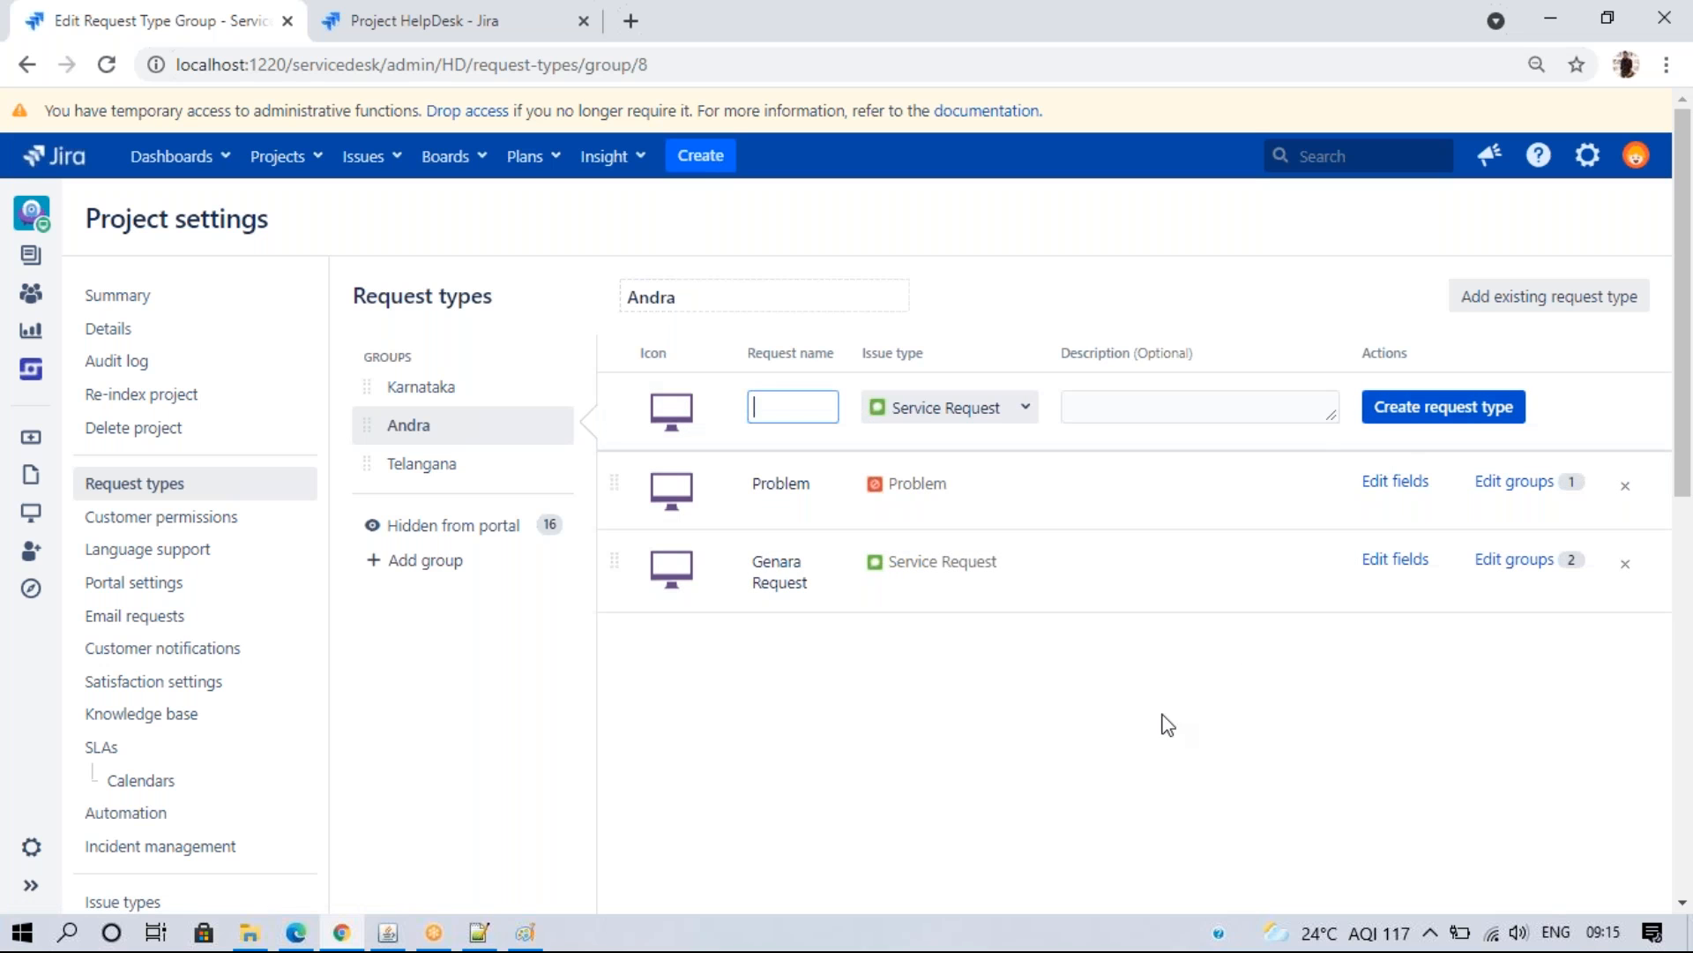
- Create an IT Support request type with issue type IT Support in the empty Telangana group
click(427, 384)
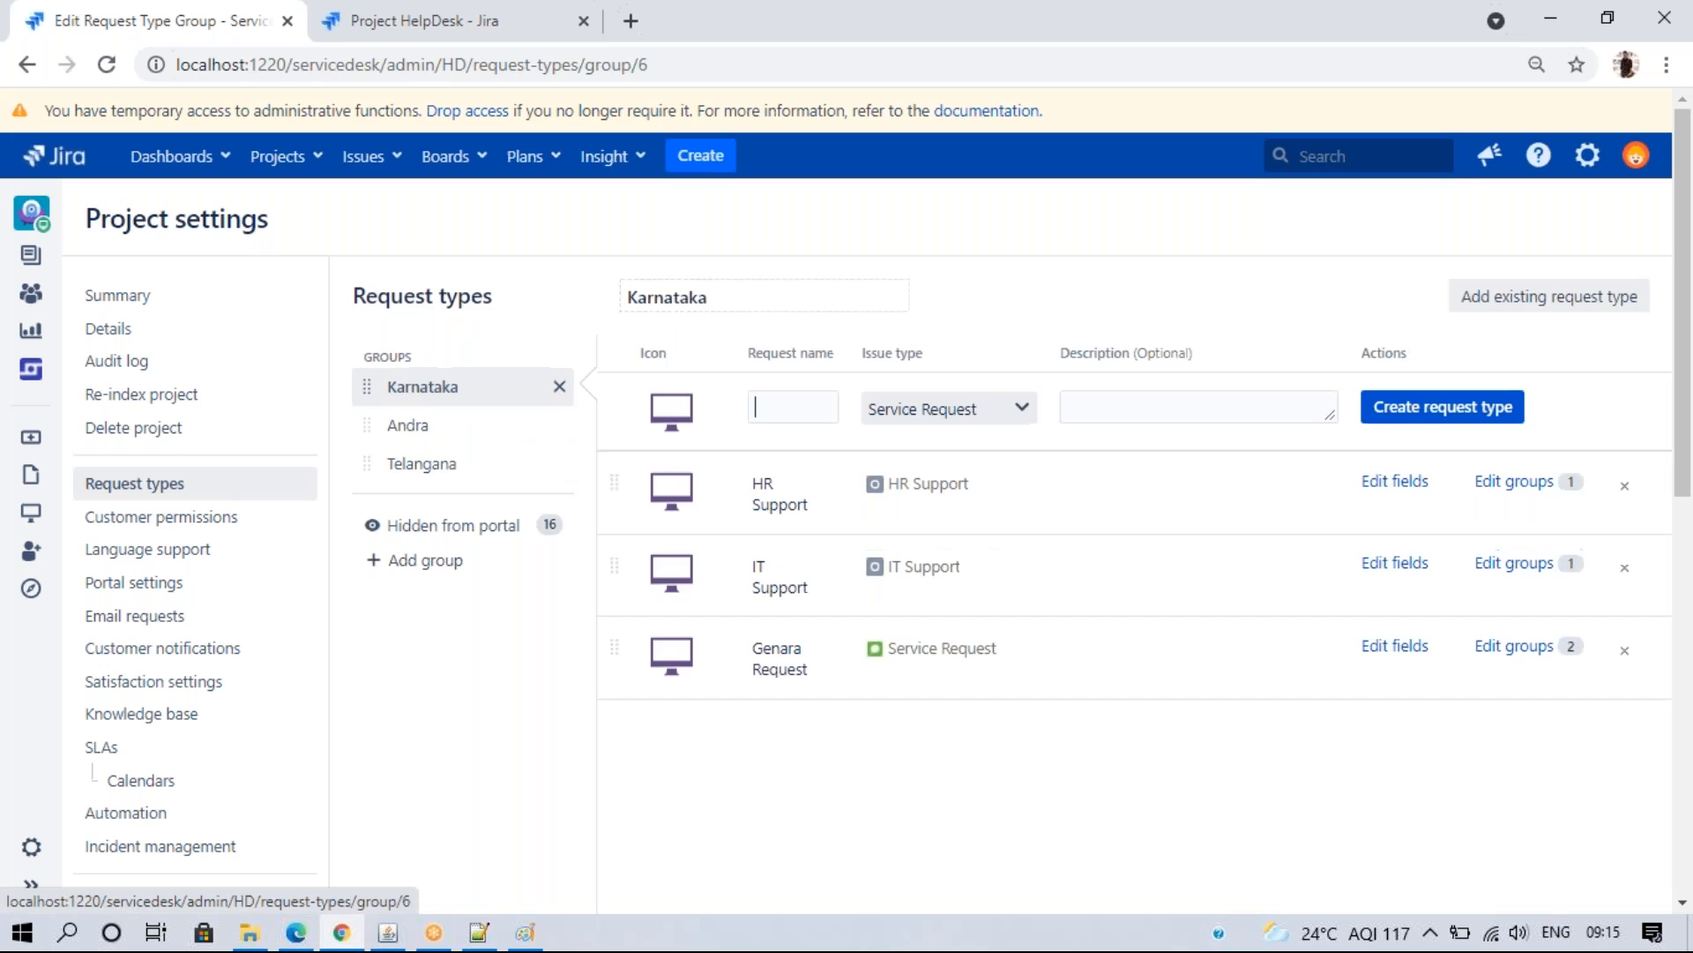
click(418, 441)
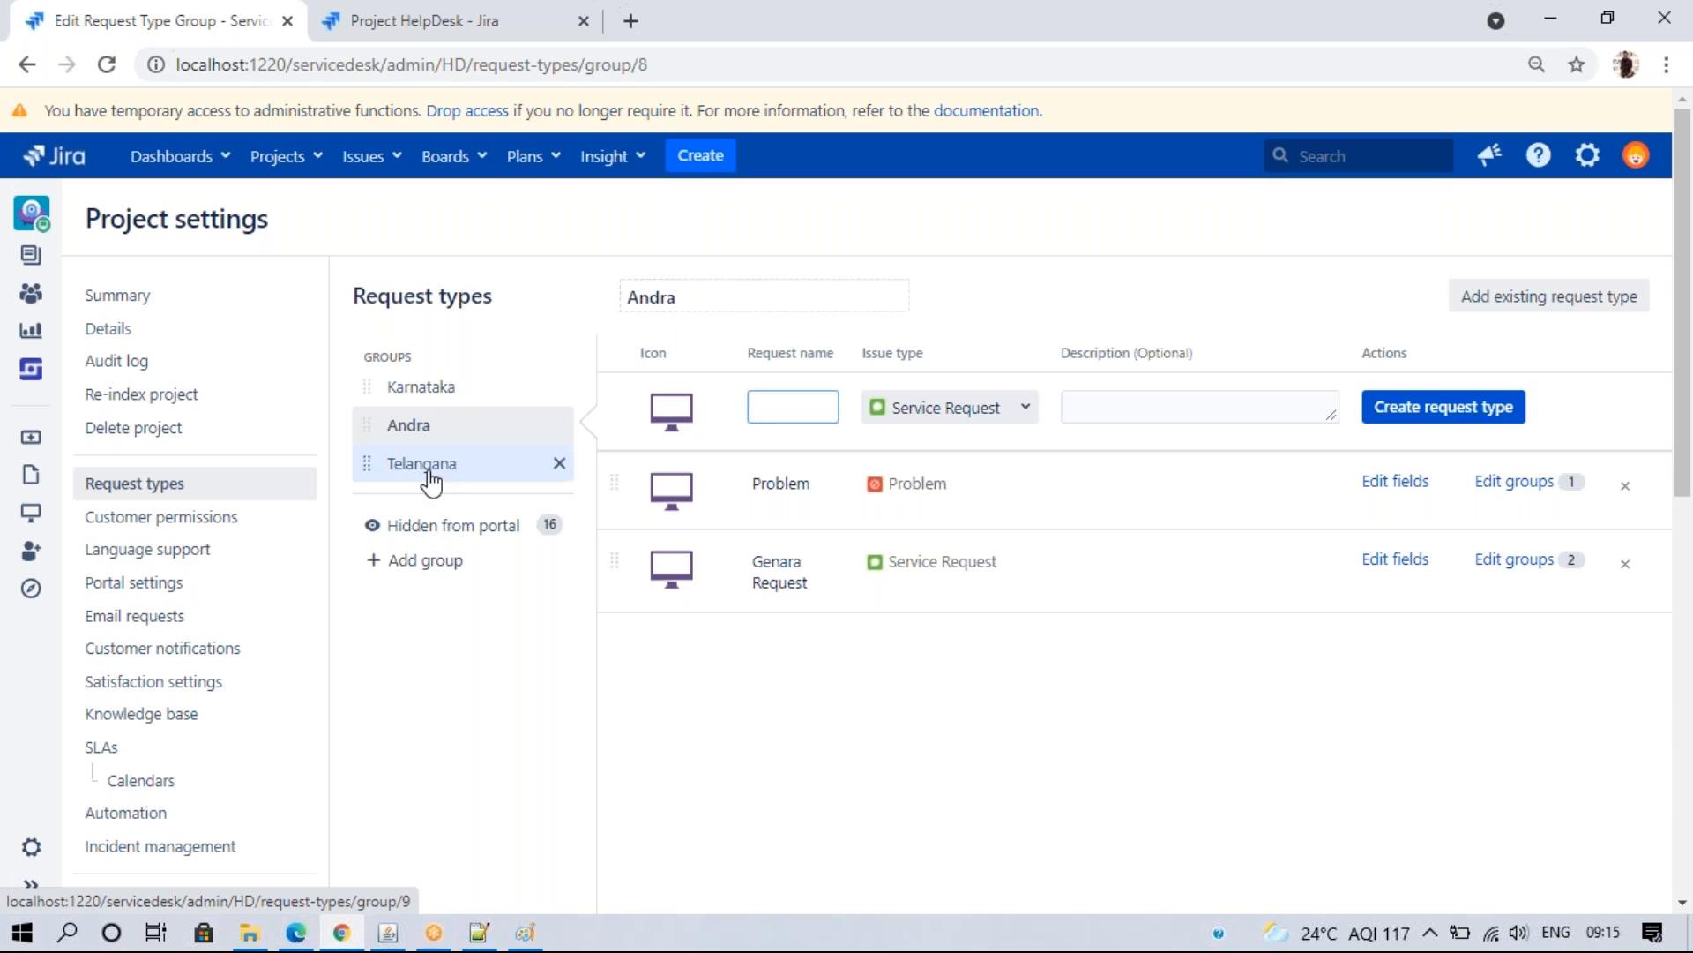
click(425, 470)
click(773, 412)
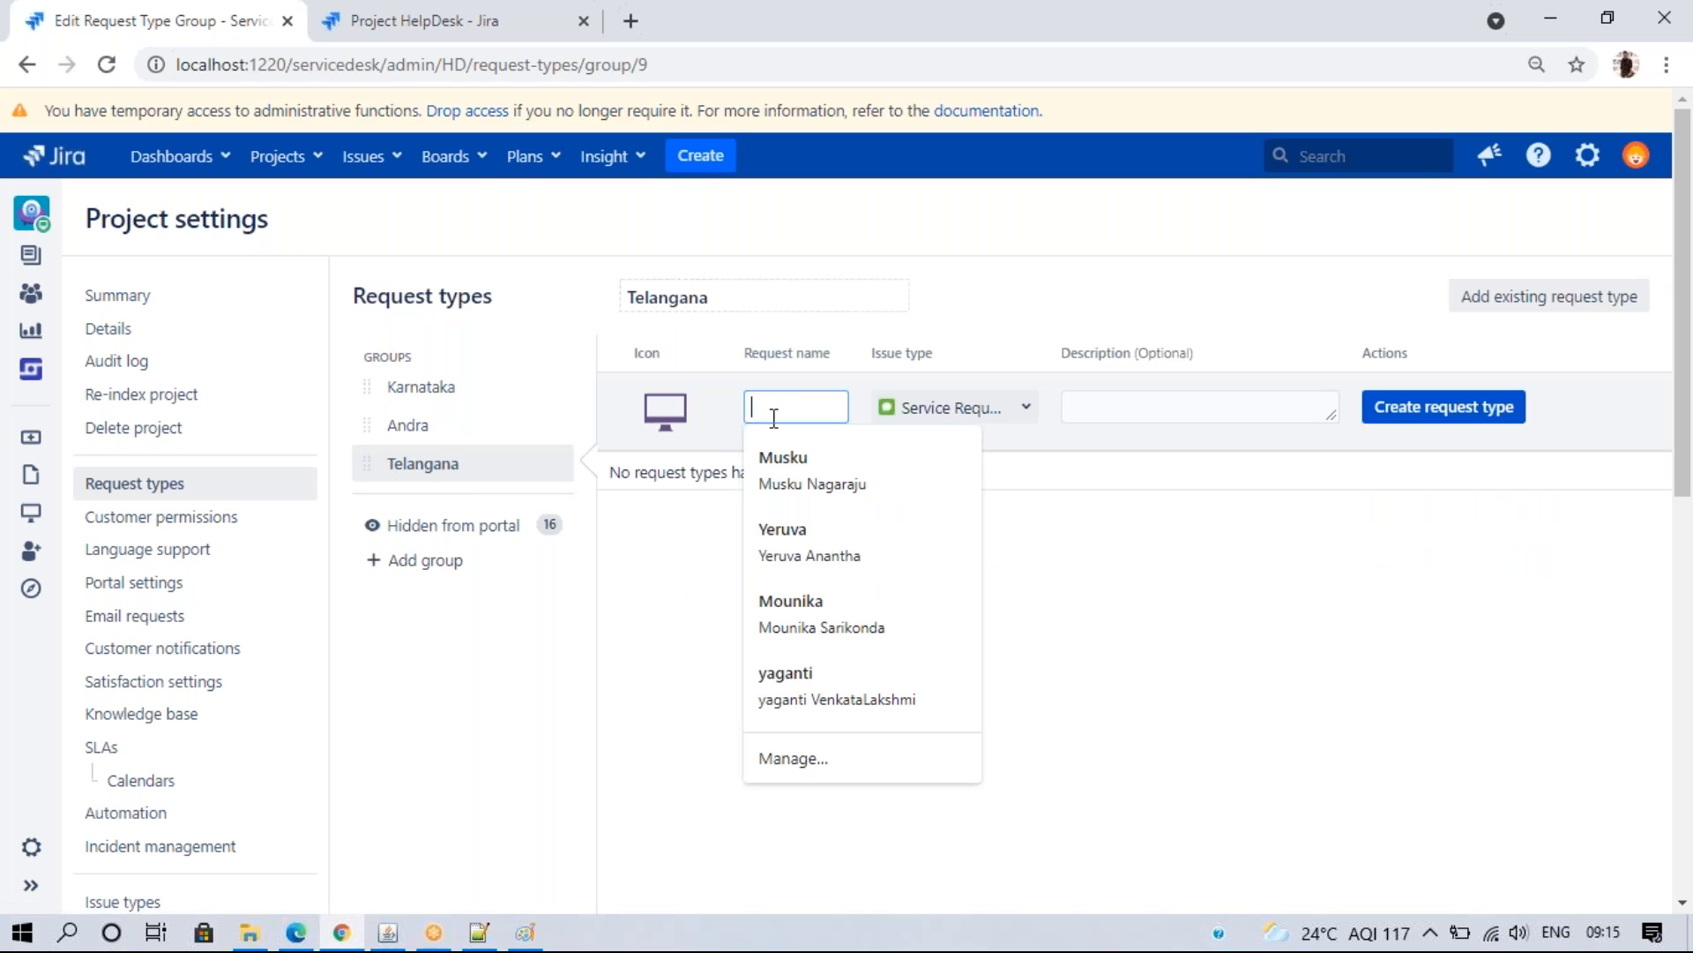
text(IT Support)
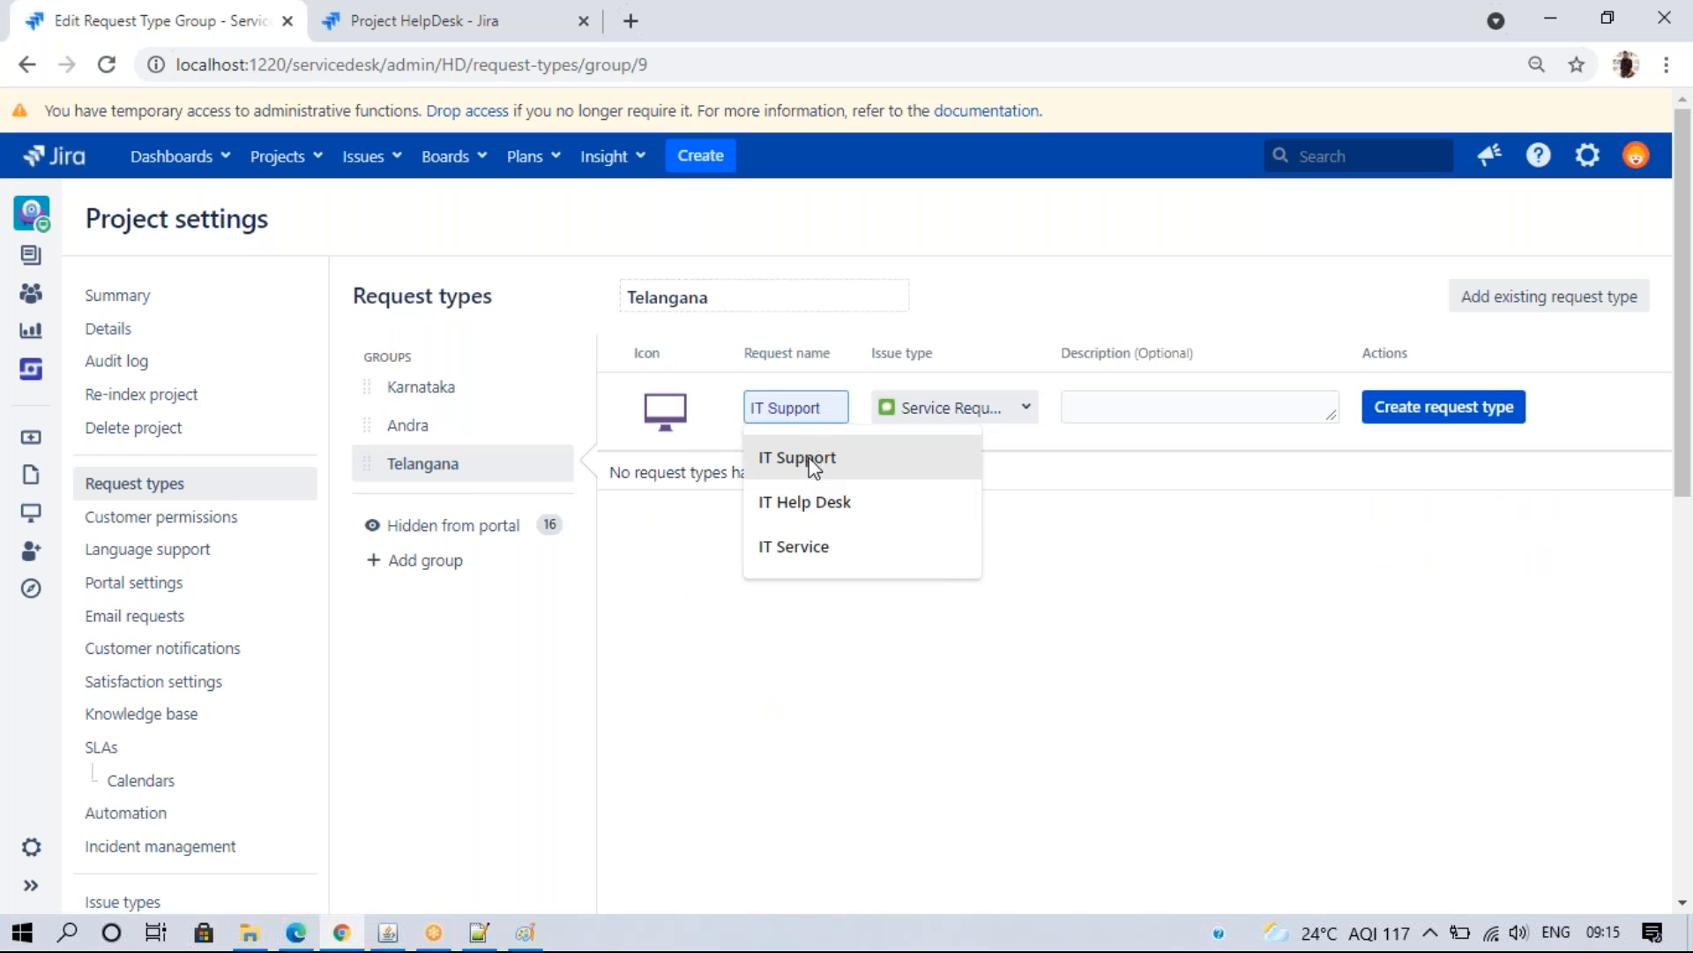
click(812, 468)
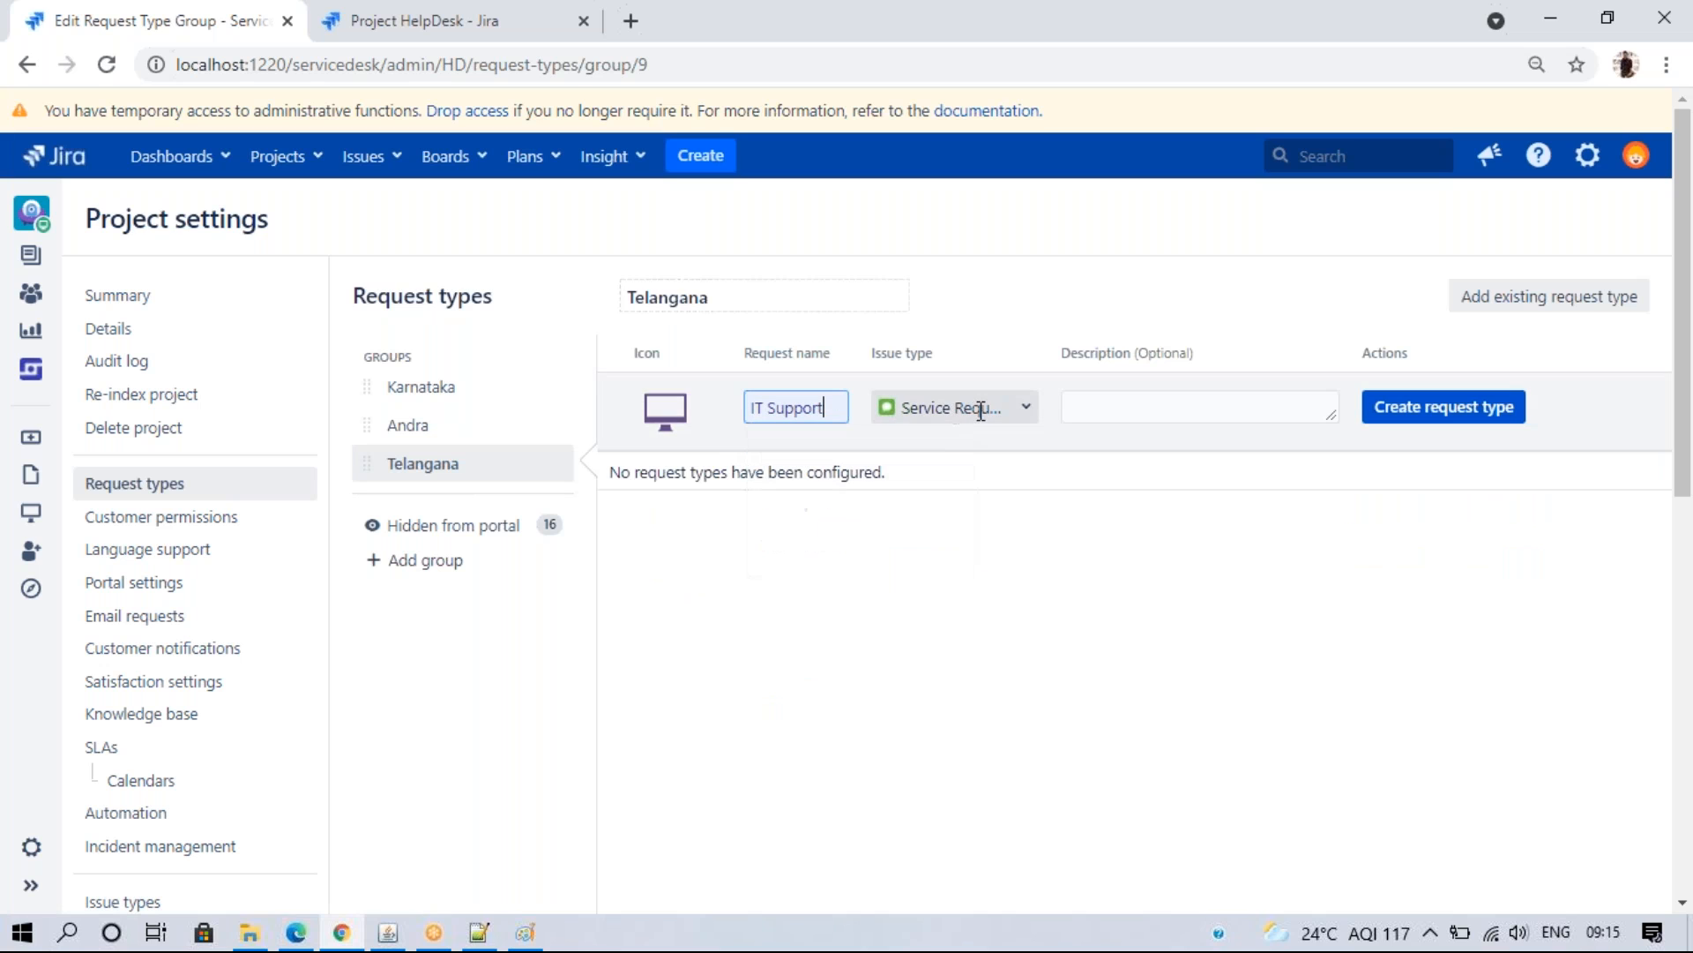
click(962, 406)
click(981, 441)
click(1397, 417)
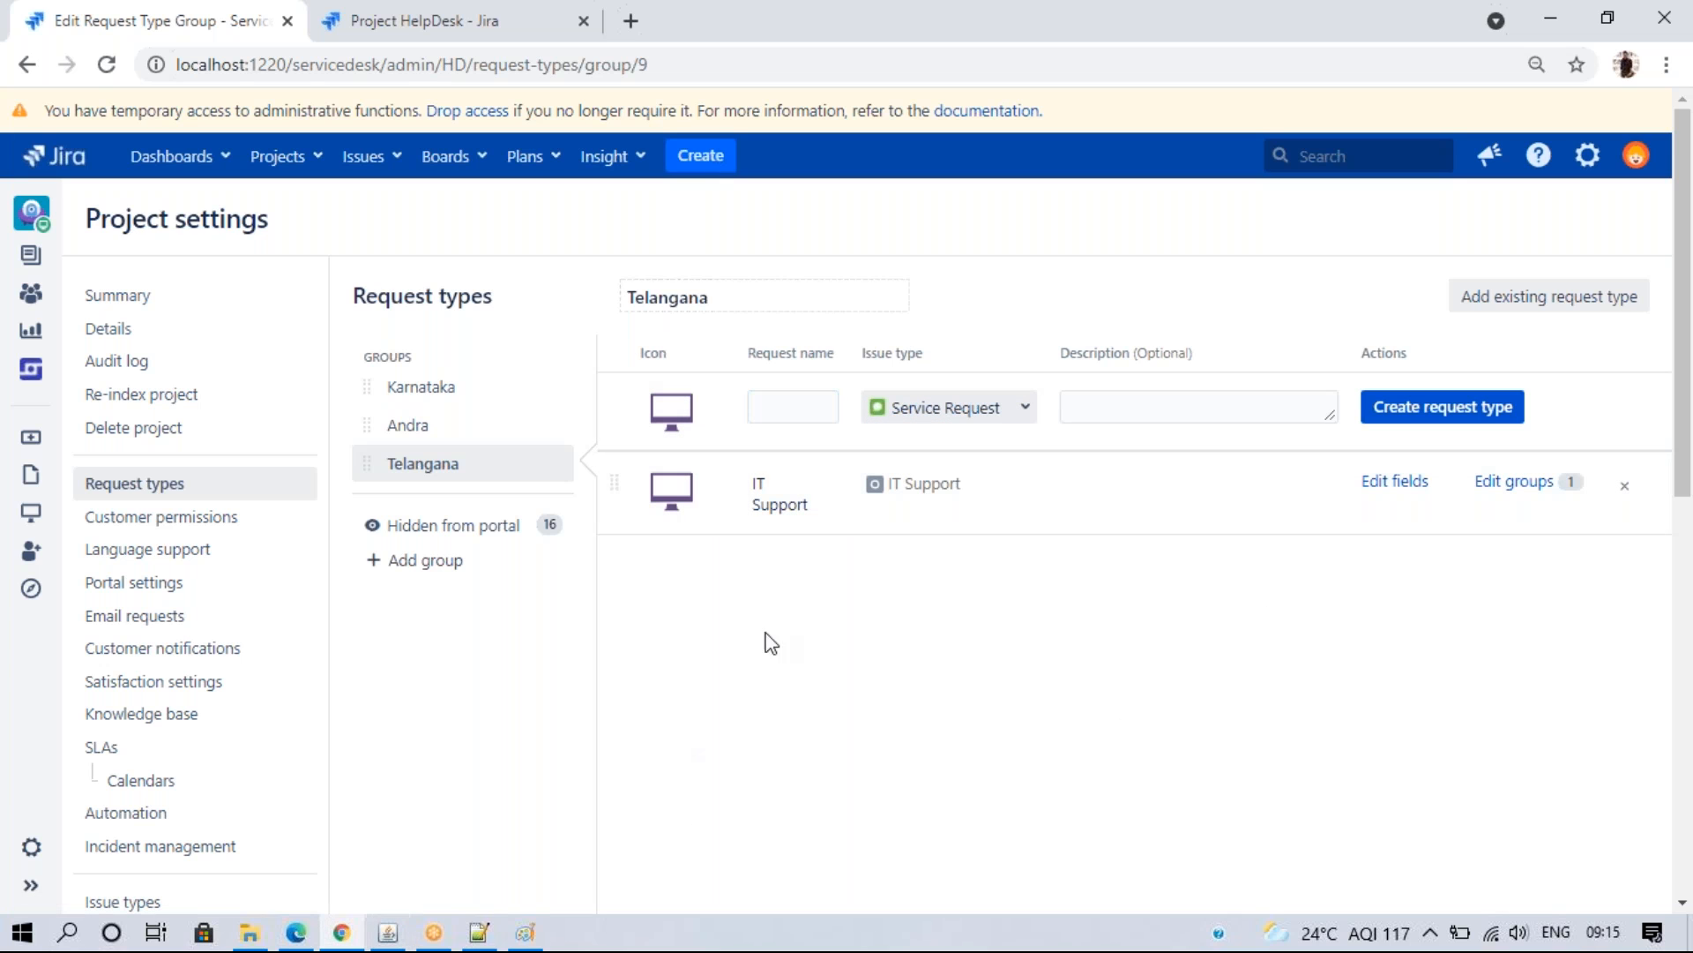
click(484, 392)
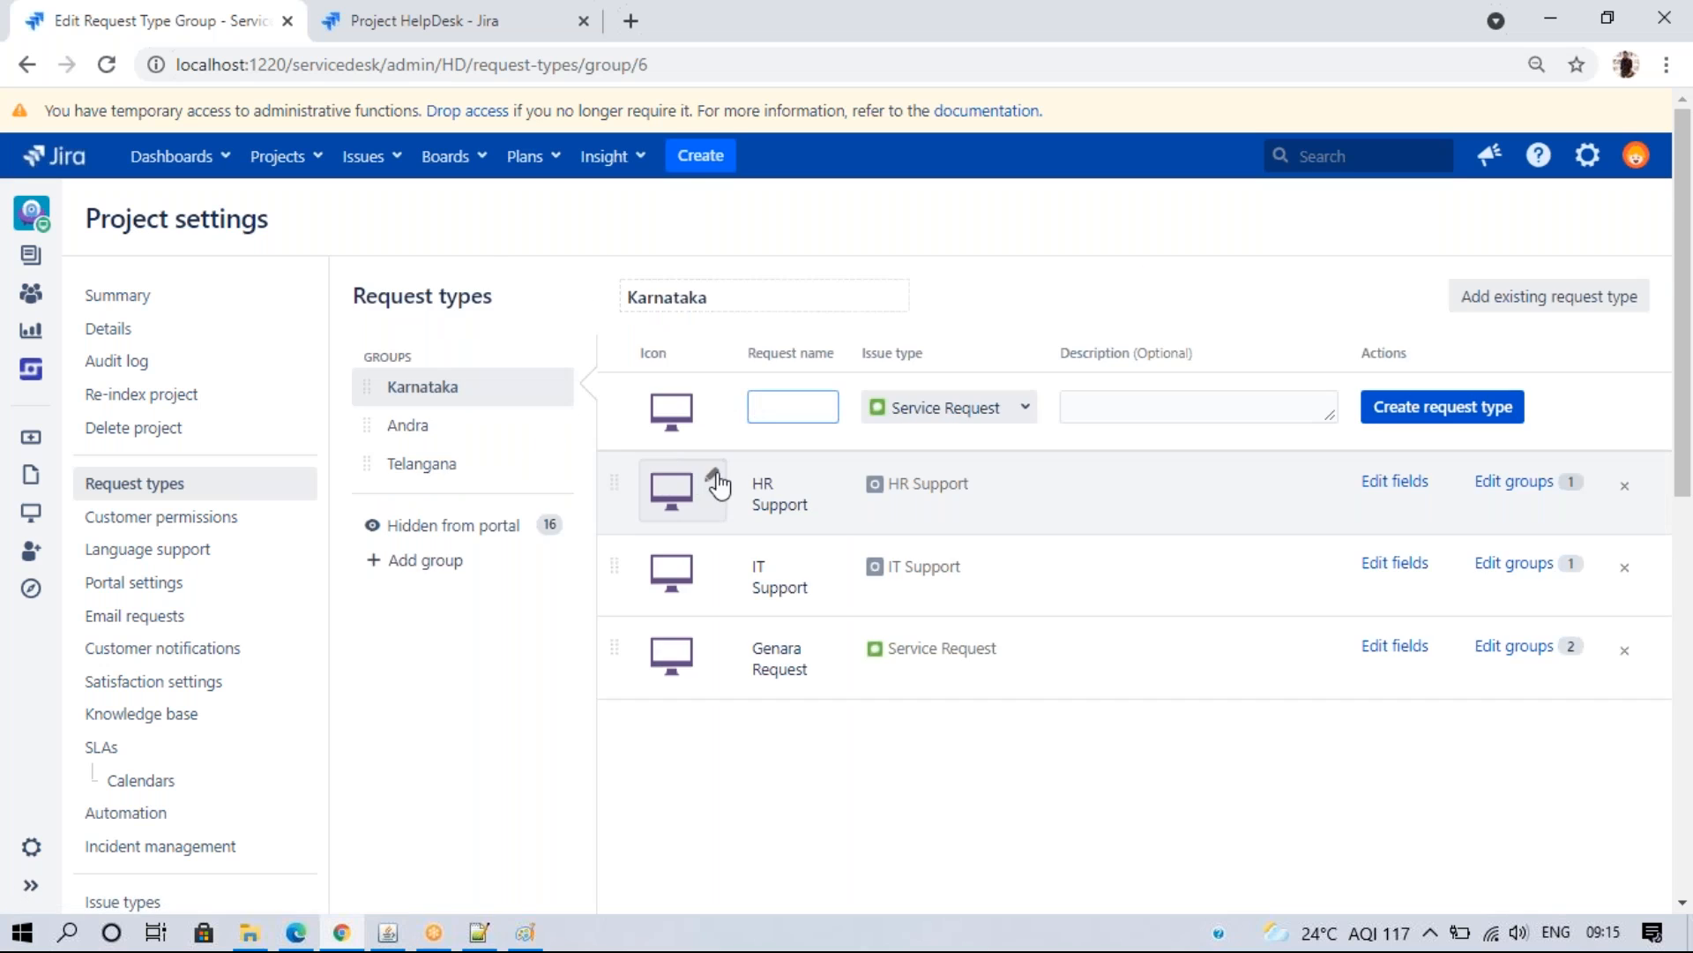
- Give Karnataka's HR Support a linked-circles icon, IT Support a taxi icon, and Genara Request a wrench icon
click(712, 476)
click(593, 510)
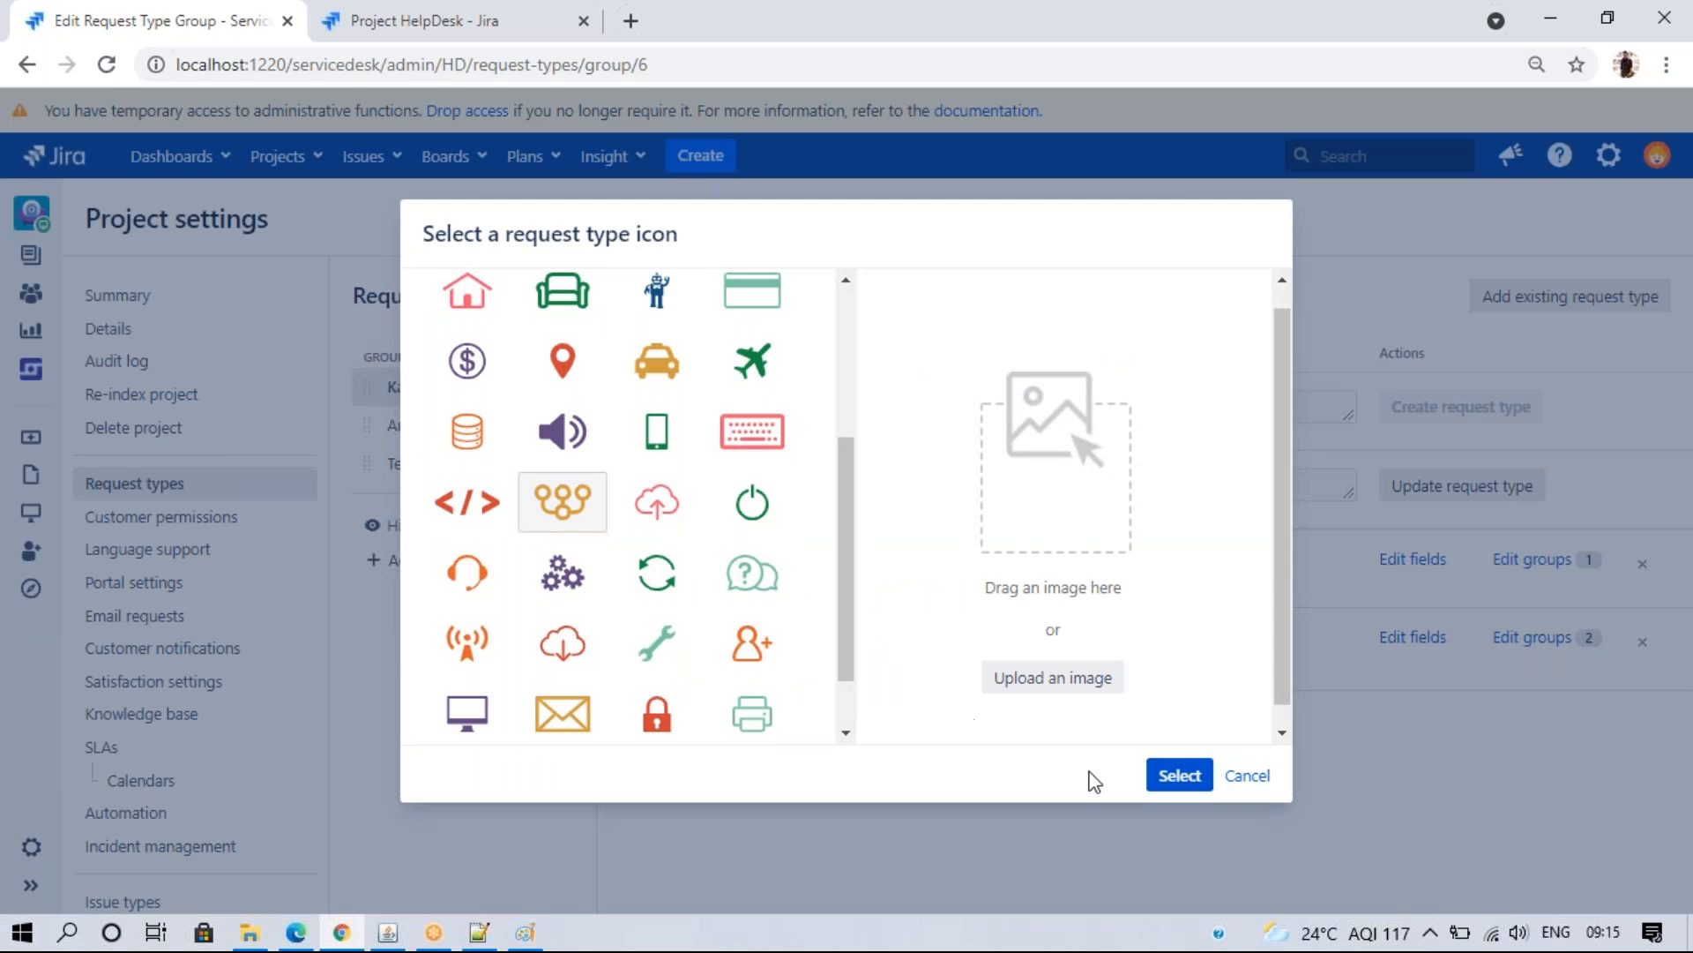
click(1178, 776)
click(705, 554)
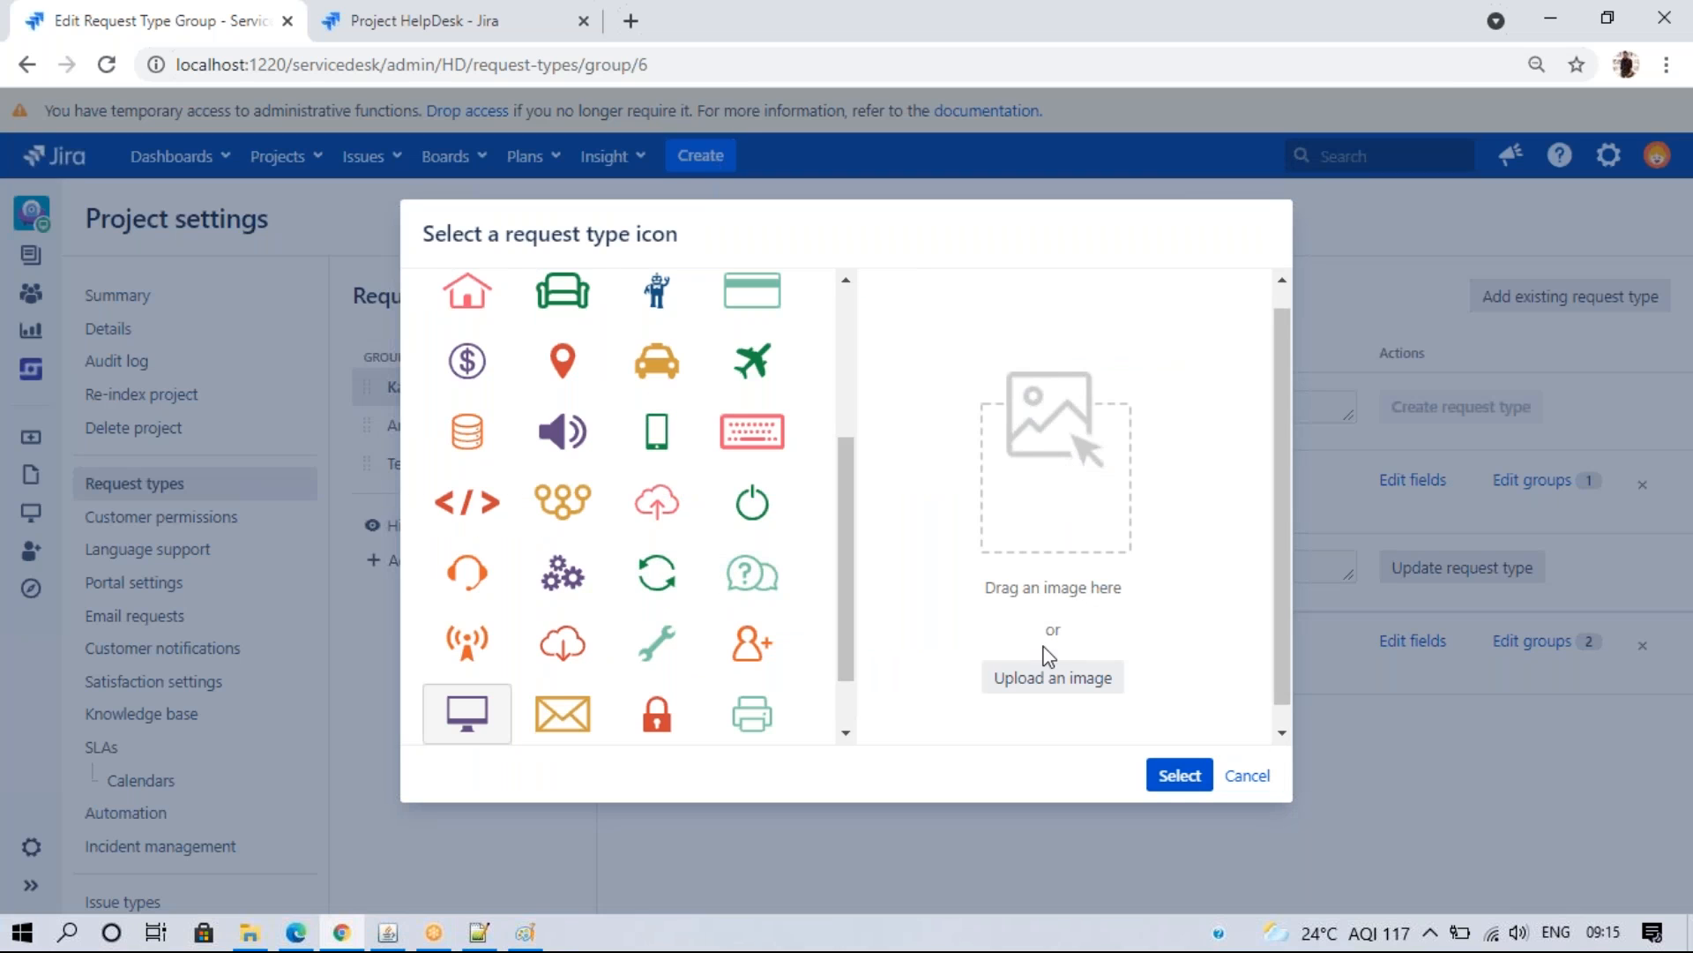
click(657, 362)
click(1179, 775)
click(684, 654)
click(657, 642)
click(1179, 774)
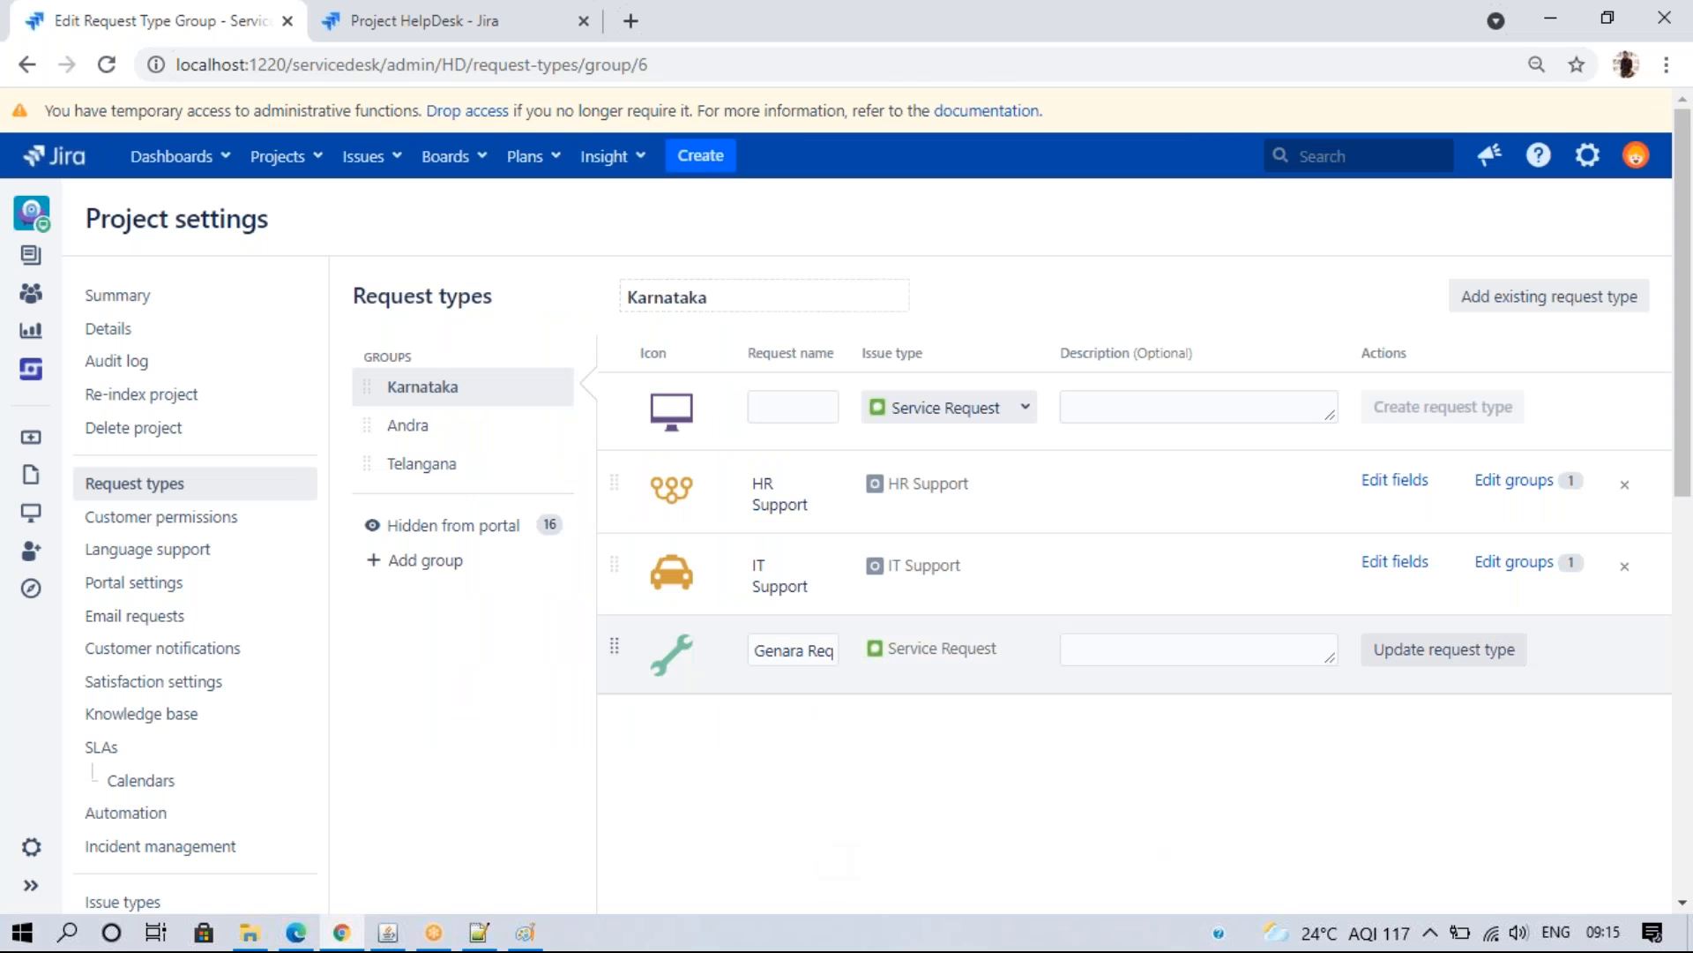
- Give Andra's Problem request type a house icon and reload the customer portal
click(430, 430)
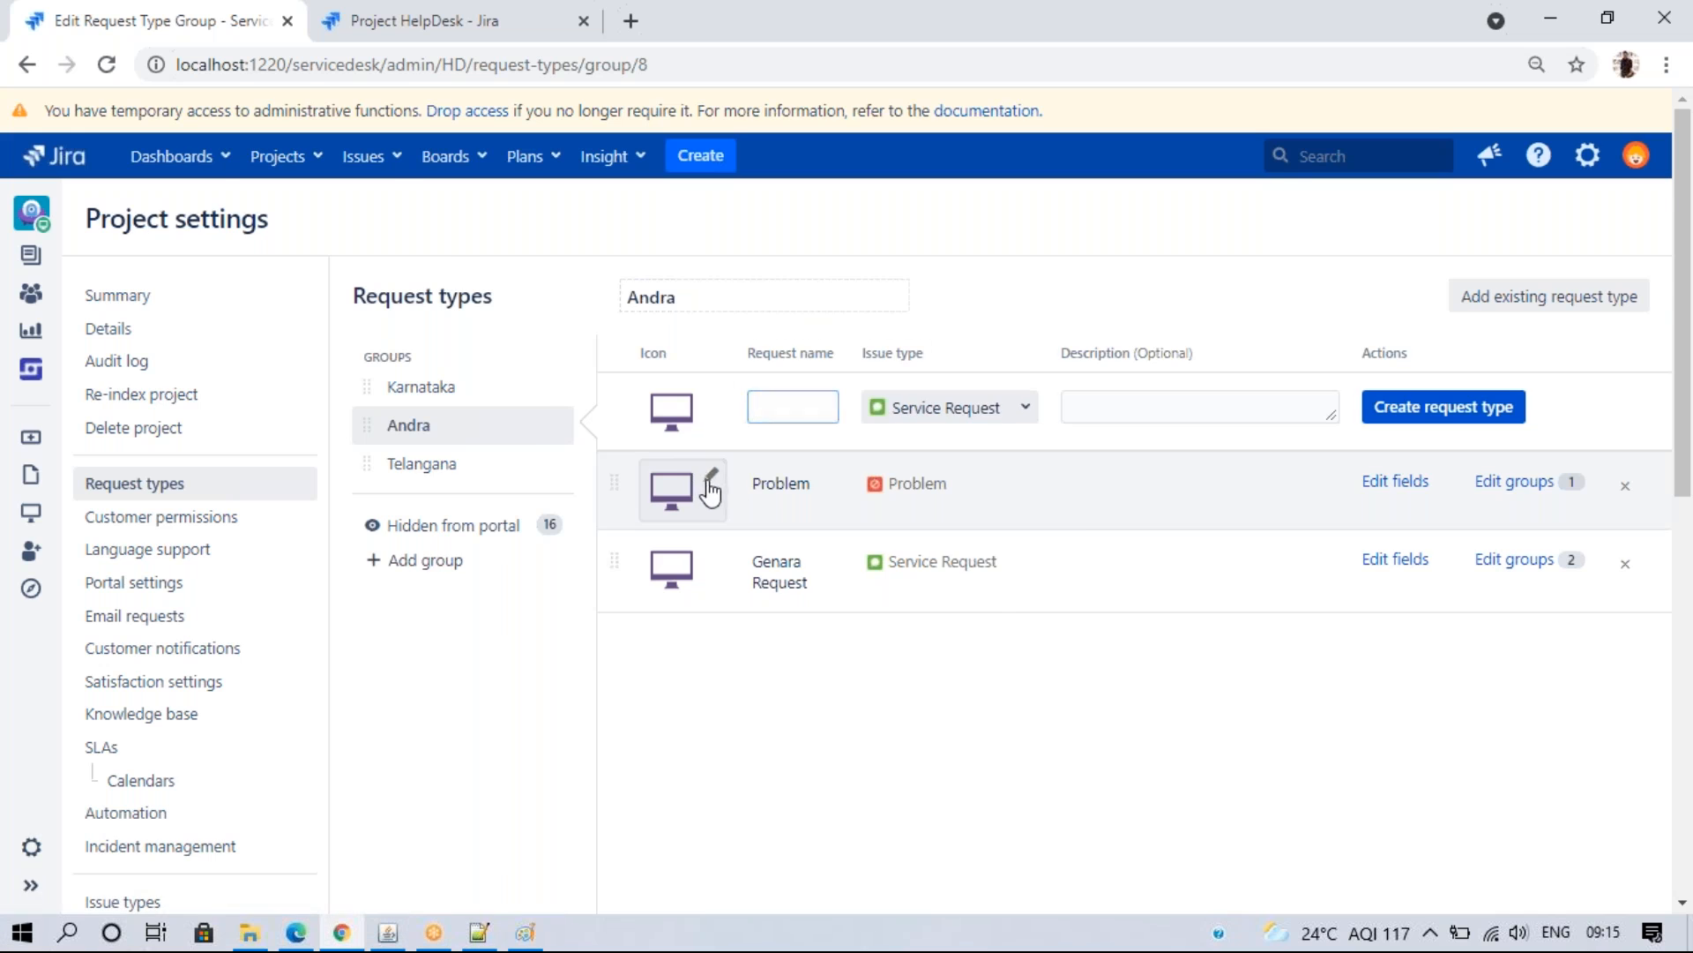
click(697, 480)
click(472, 441)
click(470, 294)
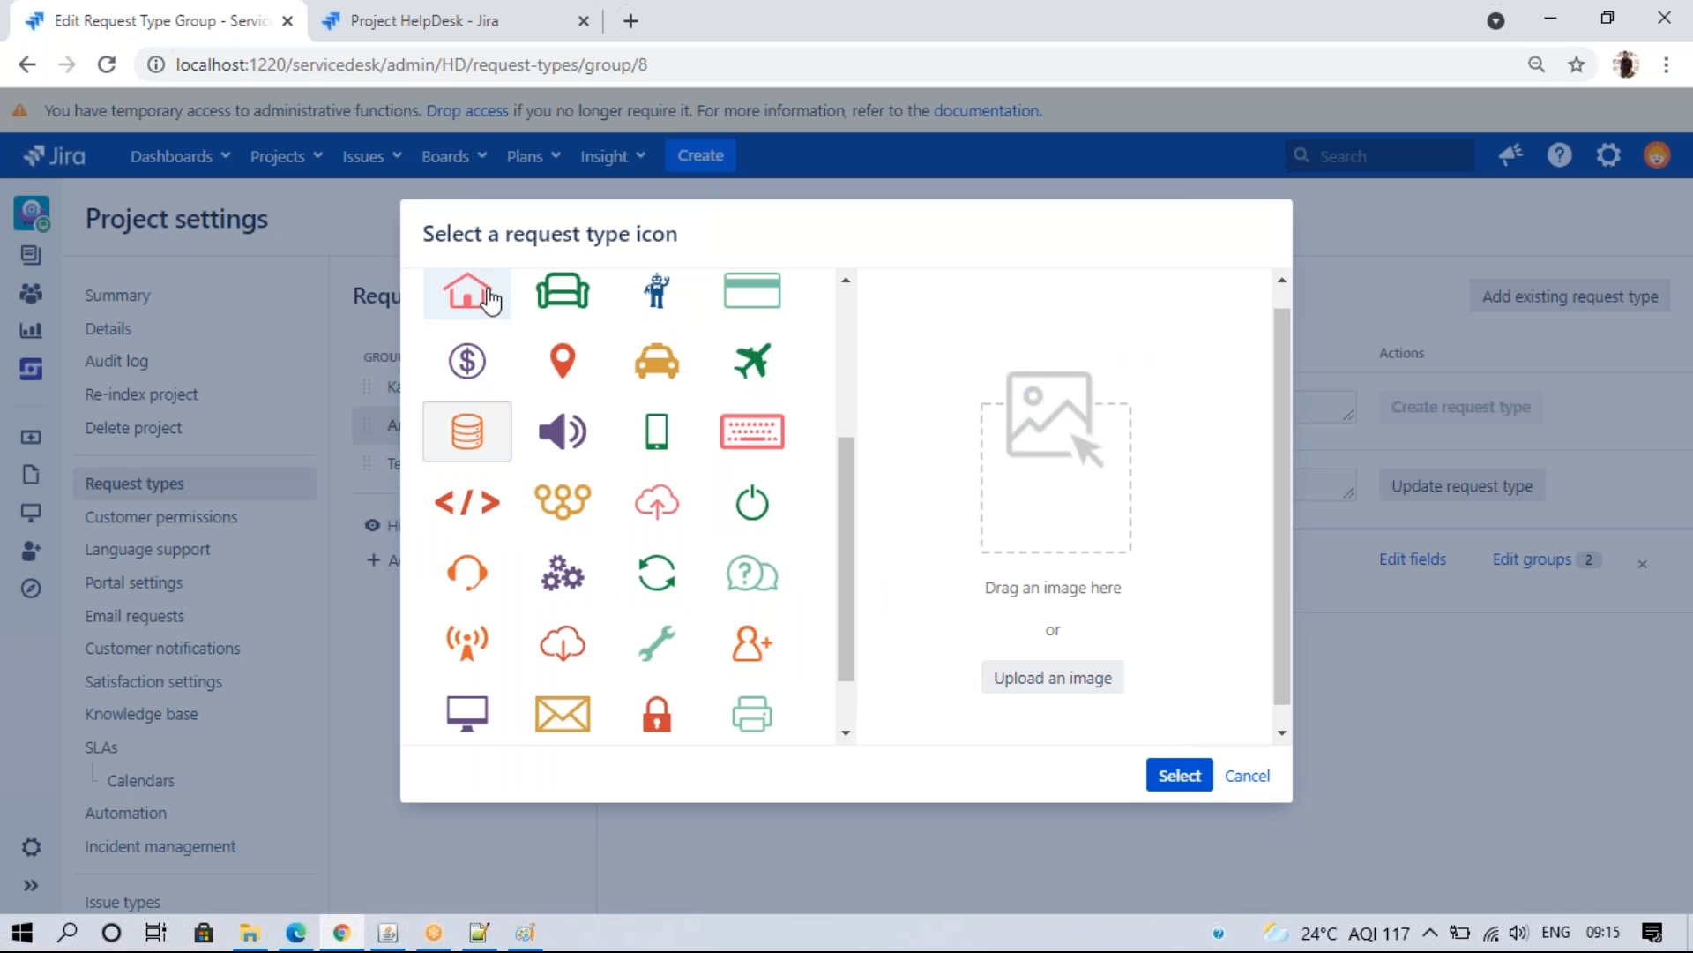
click(1174, 776)
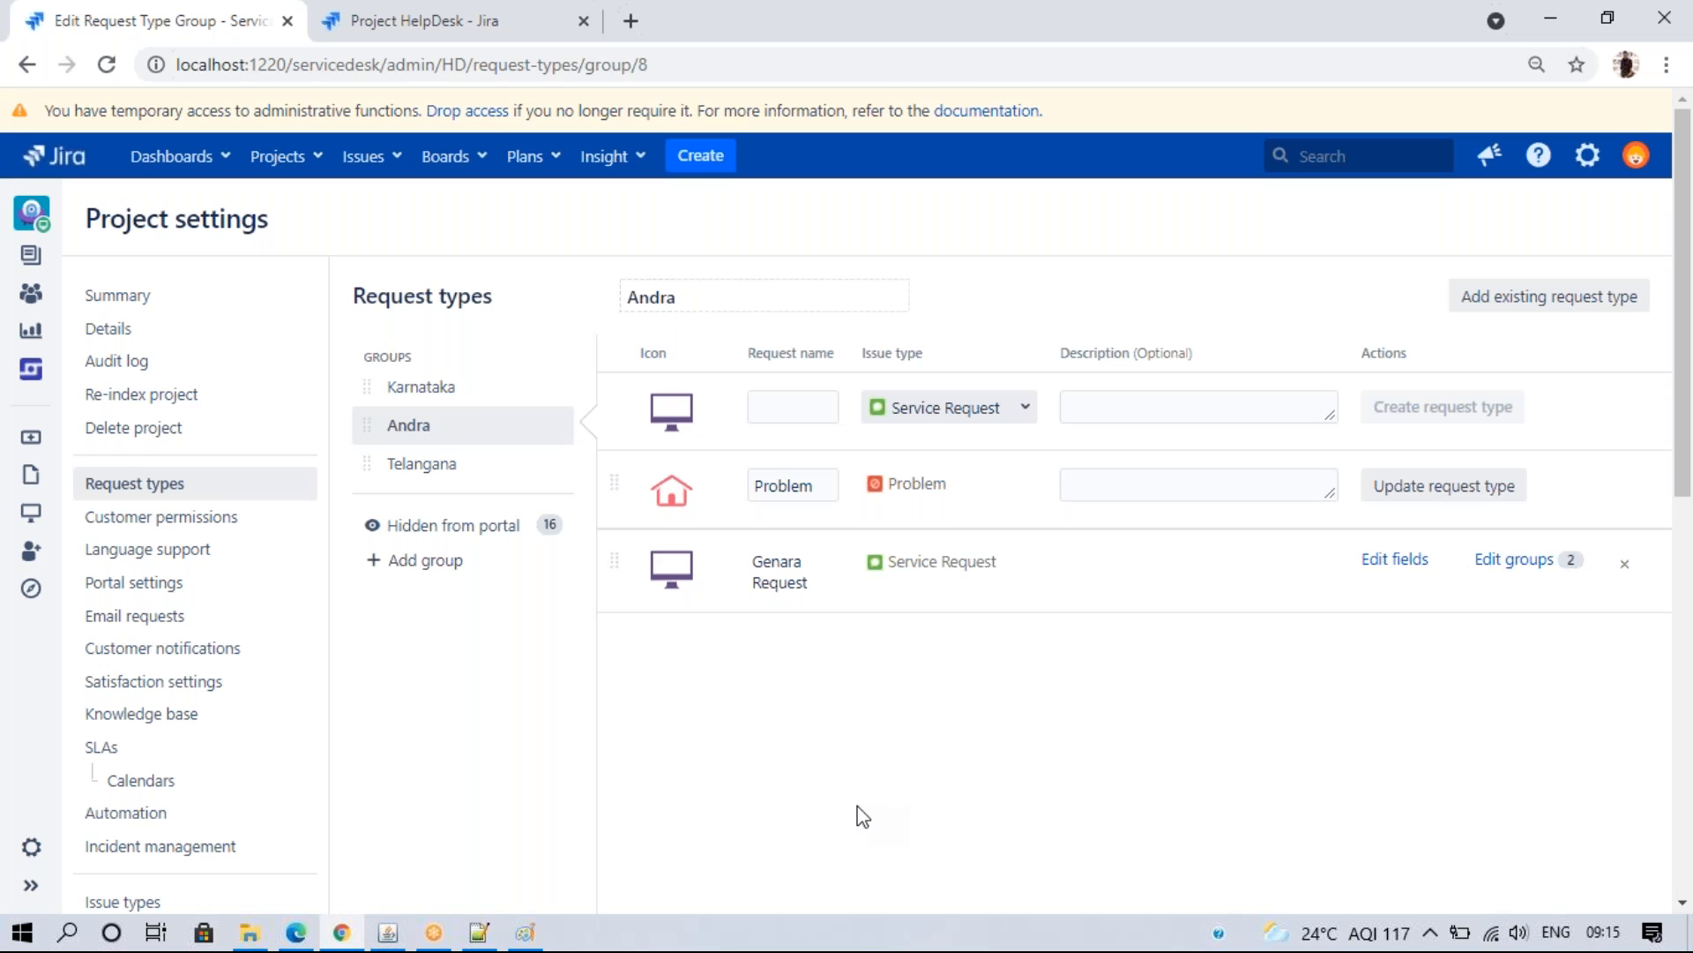
click(295, 932)
click(141, 63)
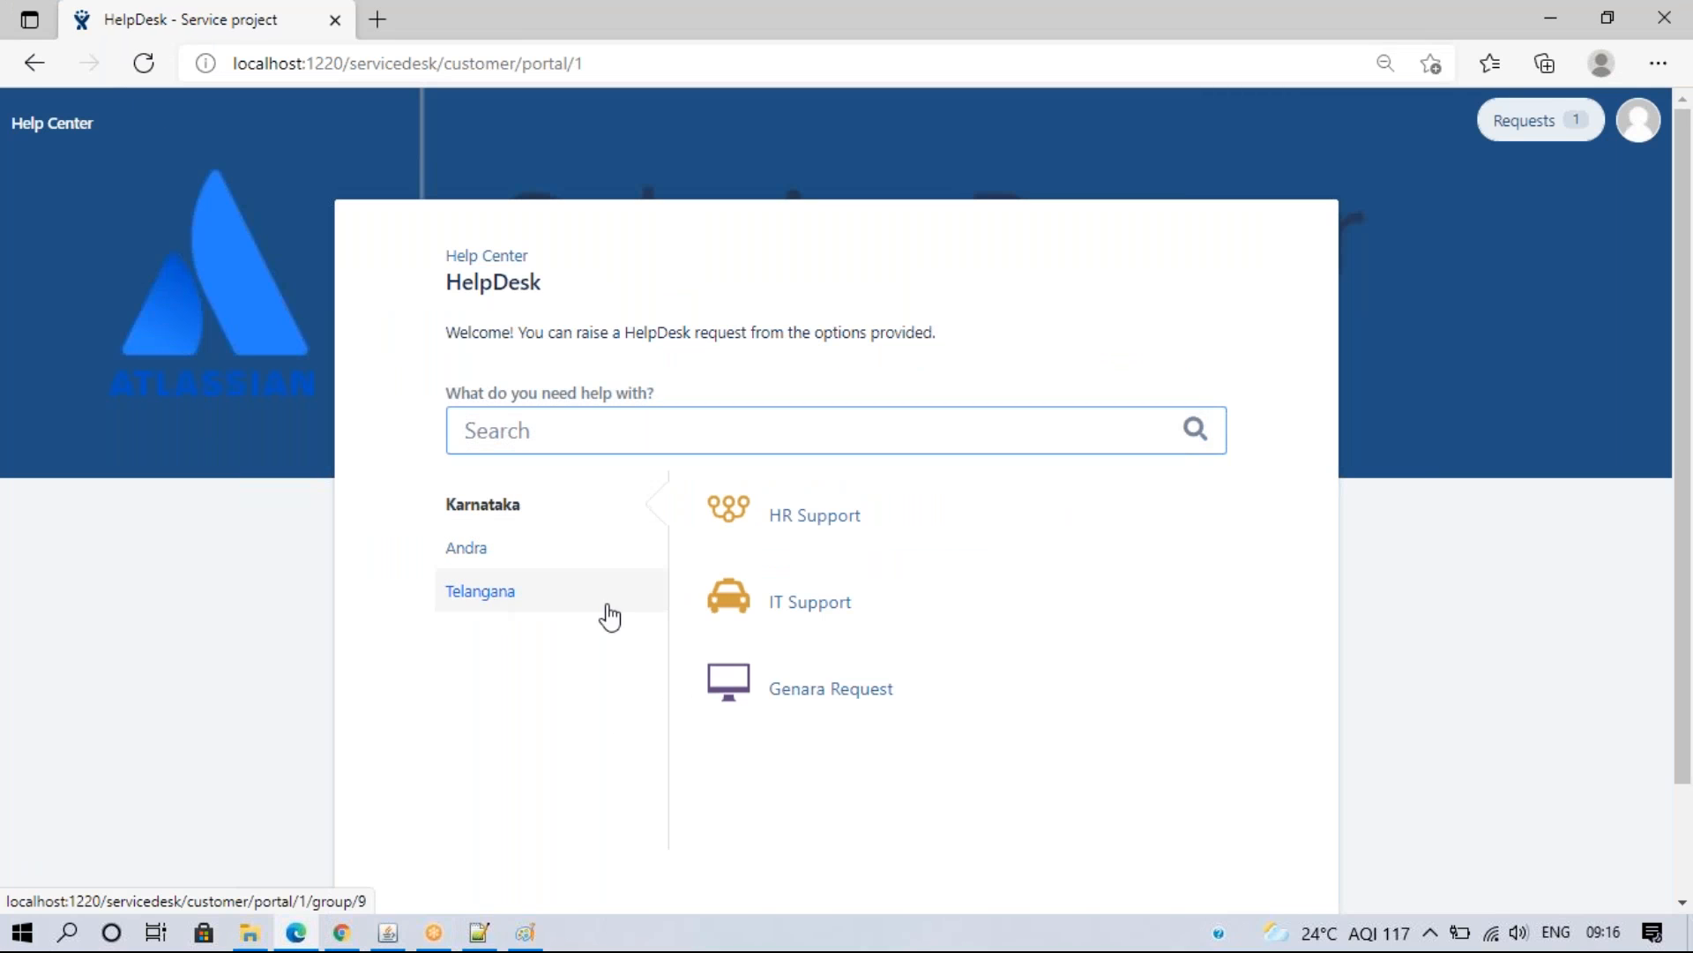
- Compare the Karnataka, Andra and Telangana groups between the admin settings and the customer portal
click(342, 932)
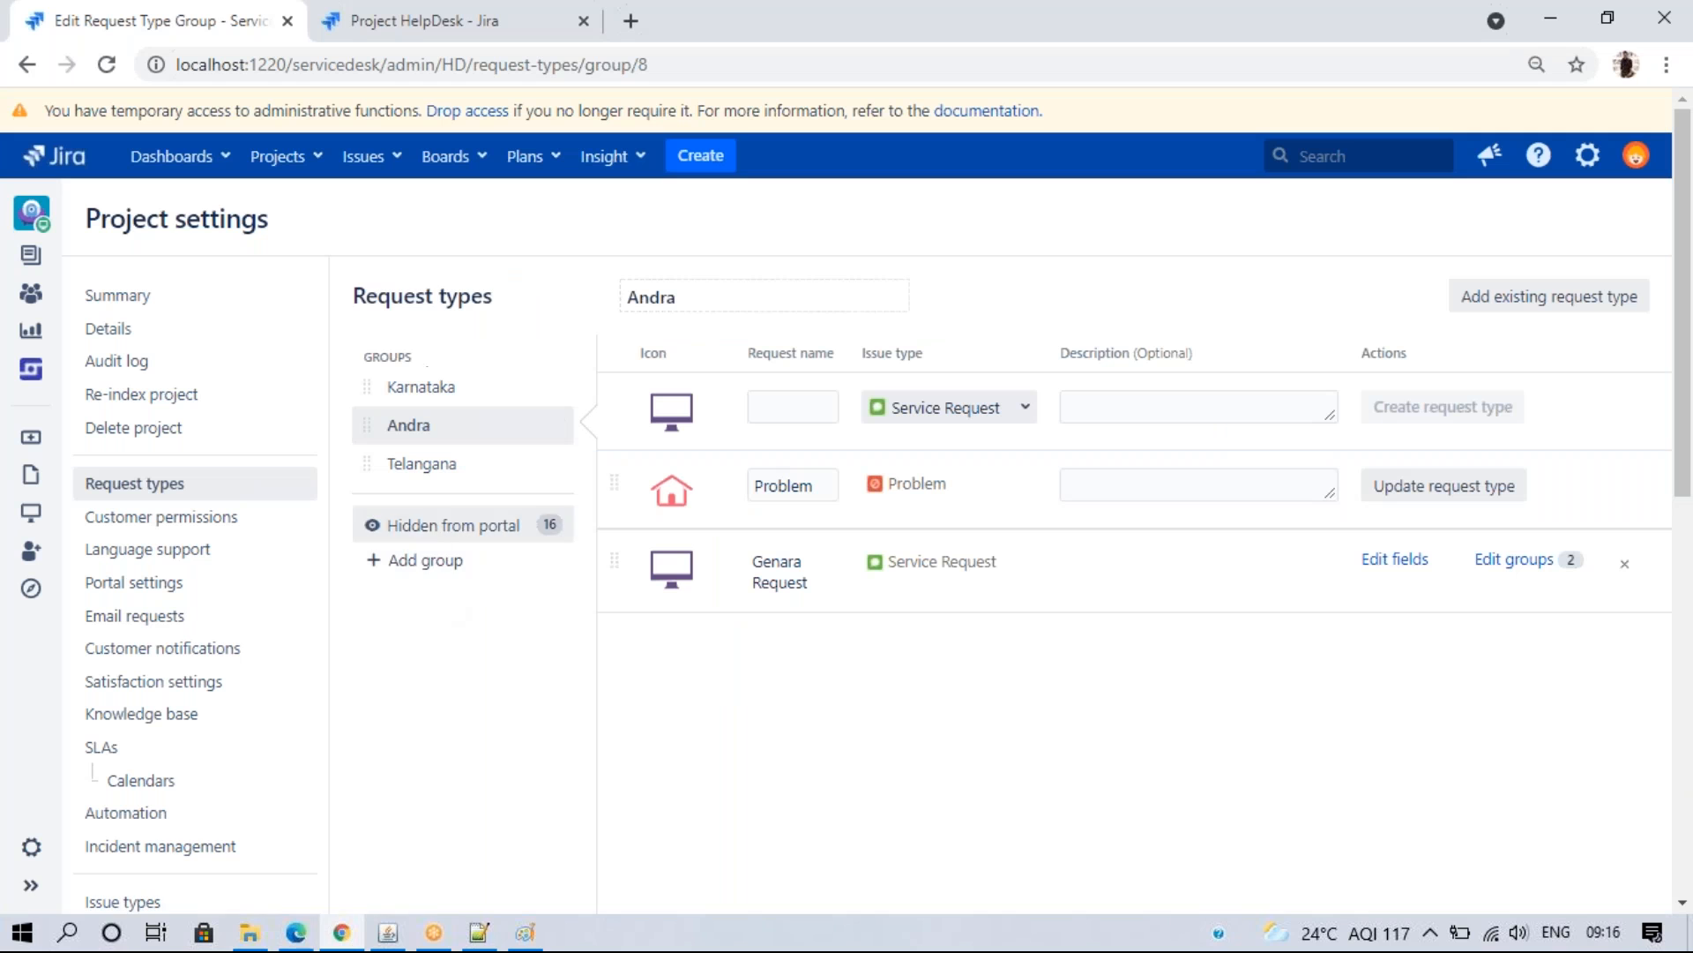
mouse_move(303, 946)
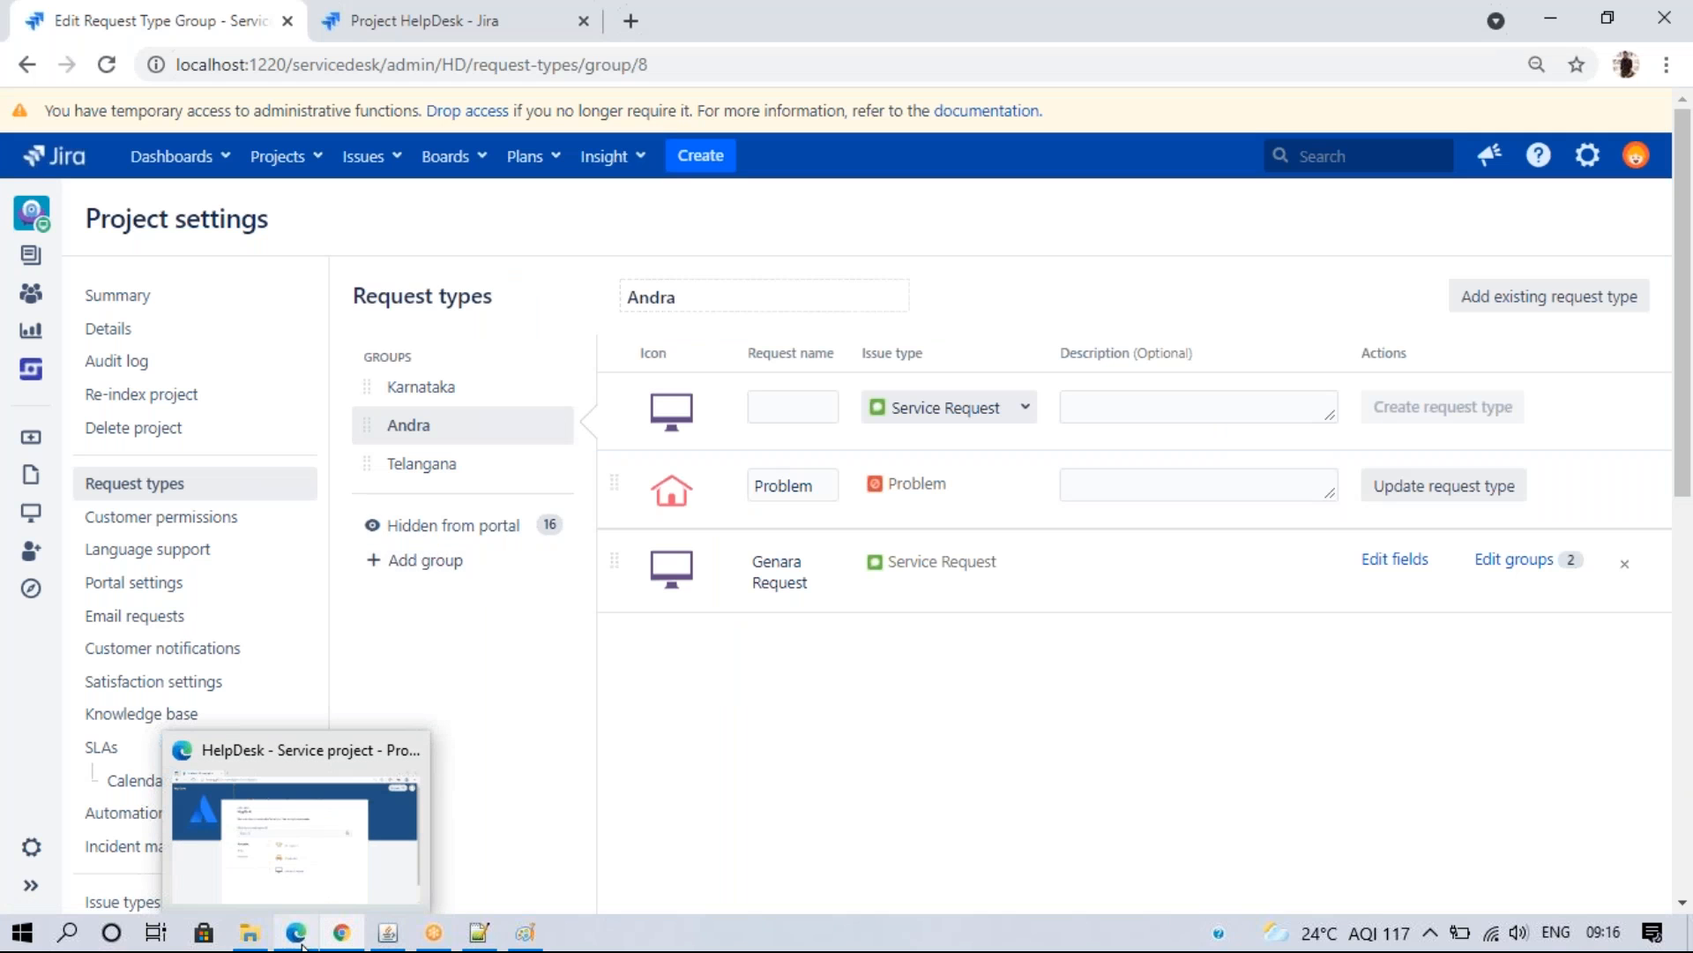
click(424, 386)
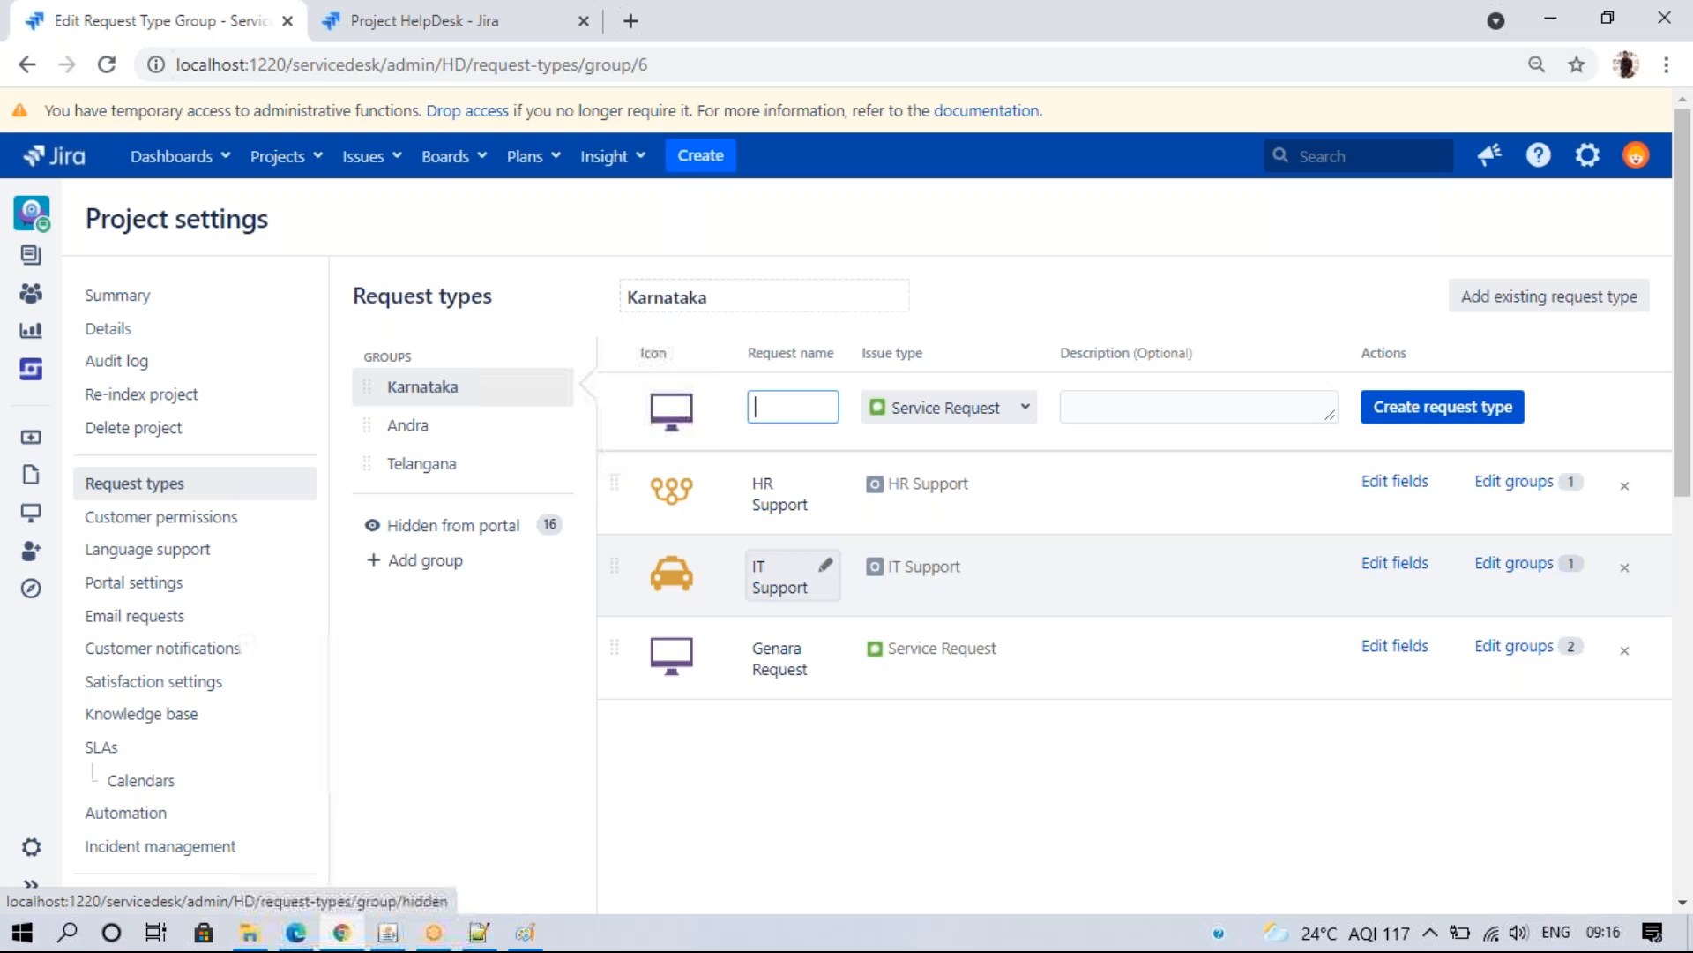
key(alt+Tab)
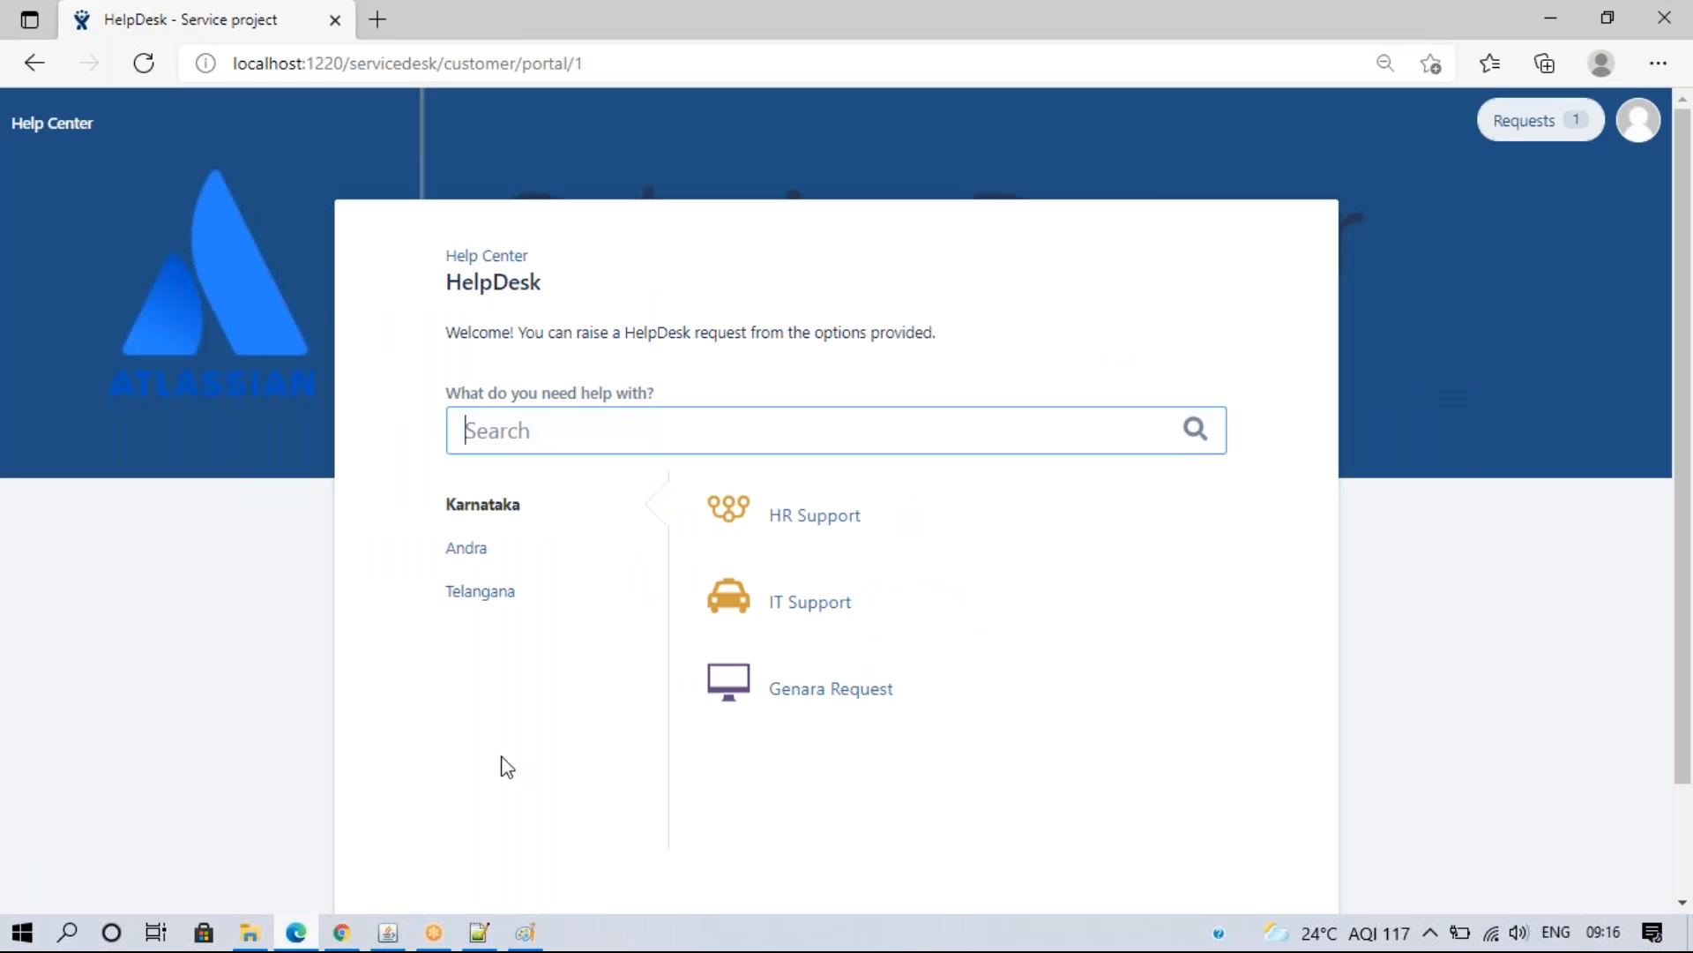
click(467, 550)
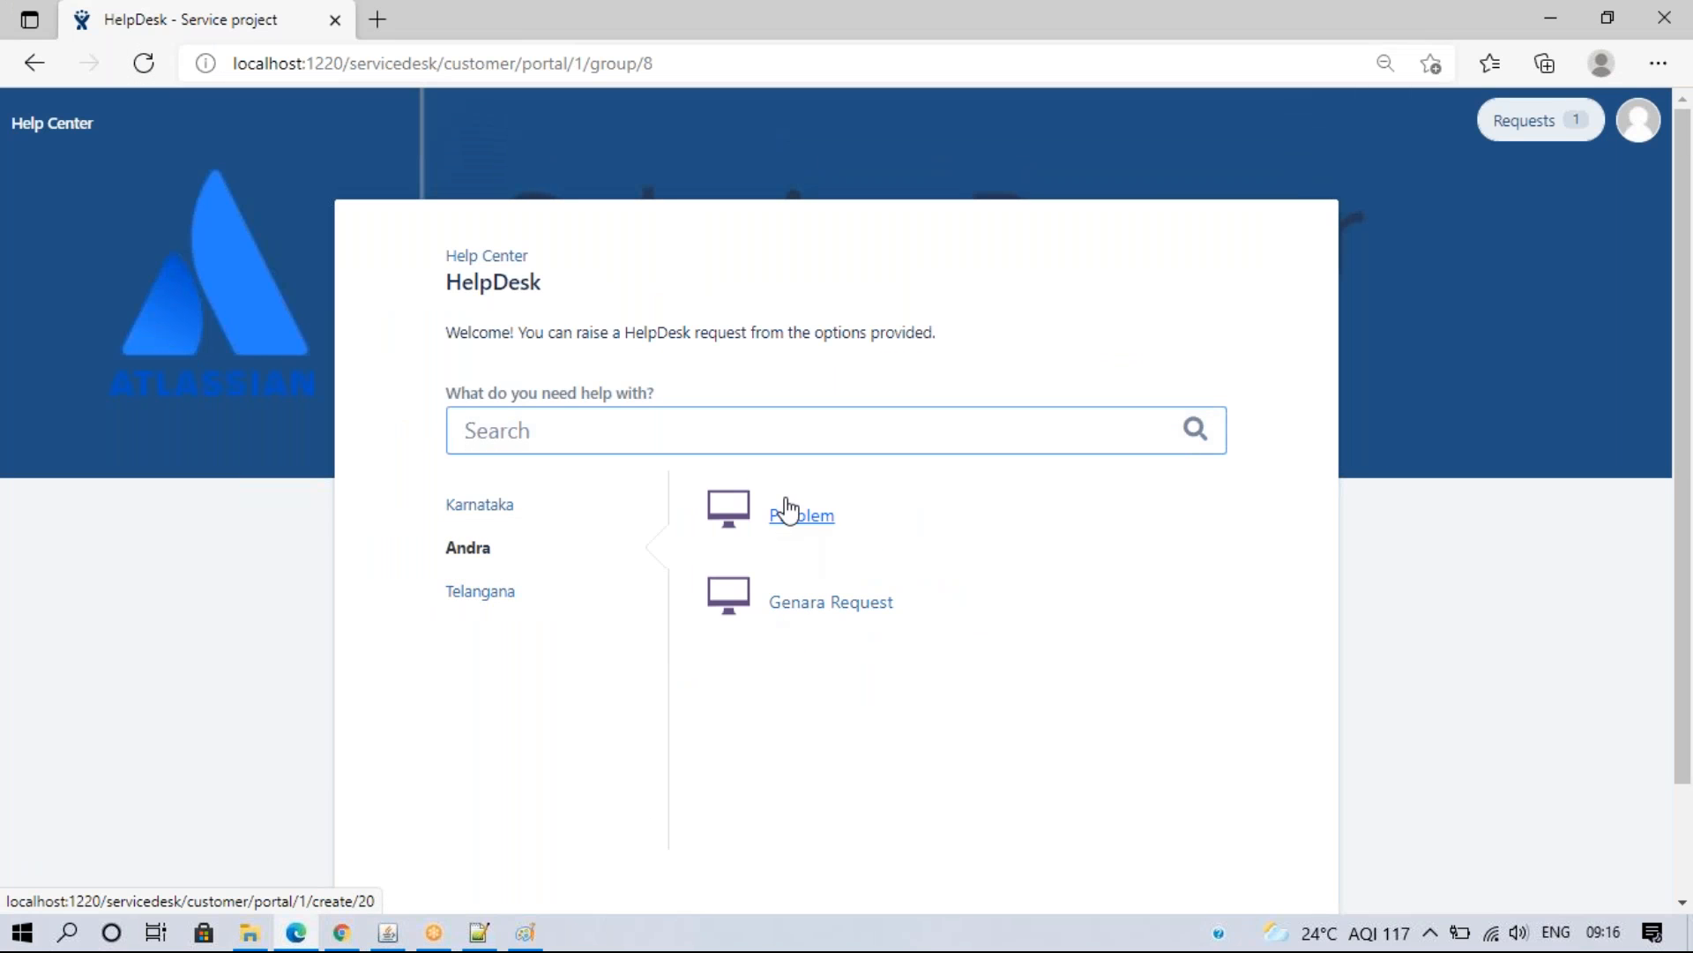
click(344, 933)
click(450, 436)
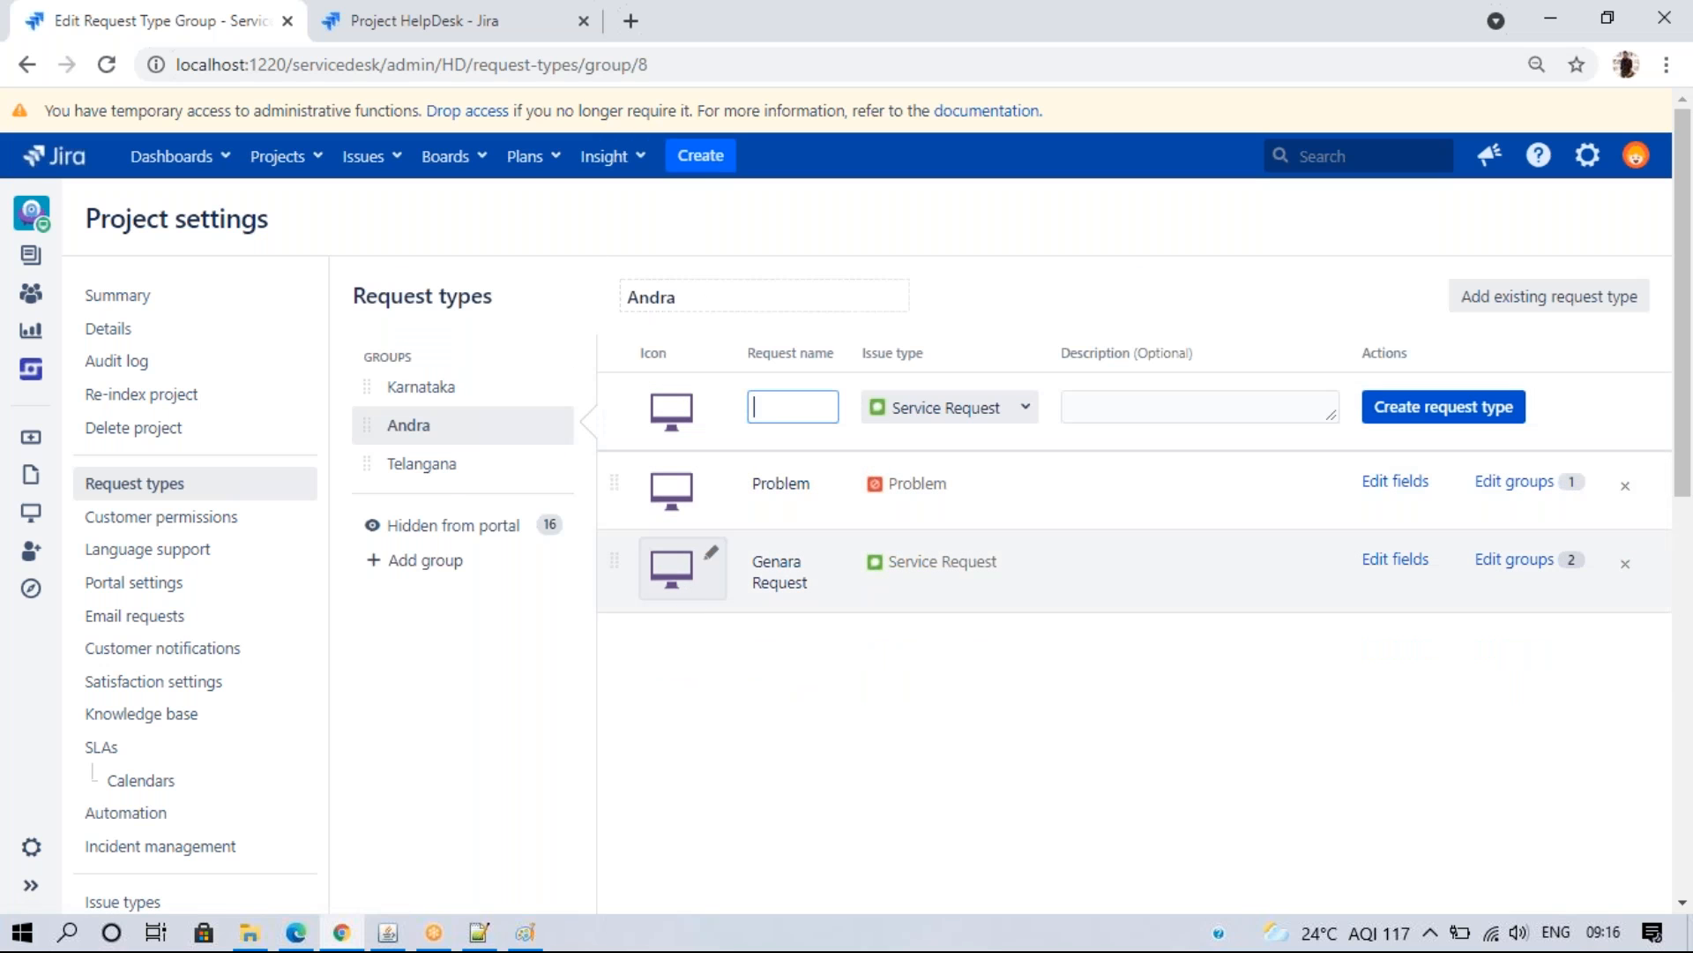
click(464, 476)
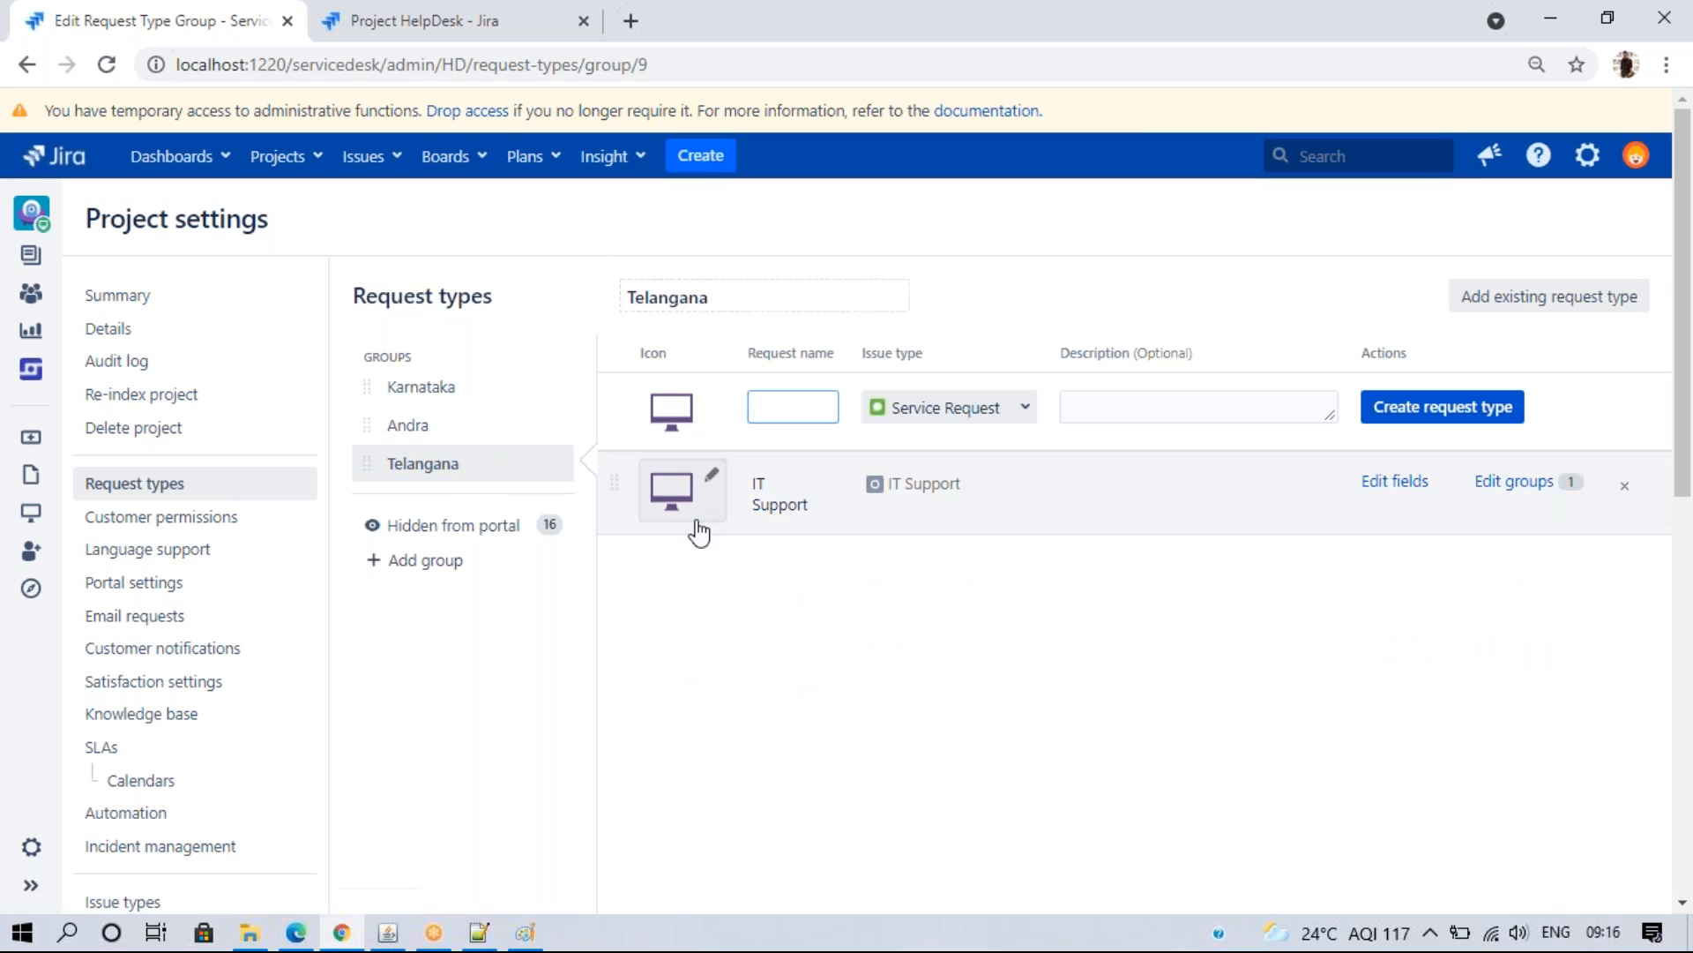
click(304, 932)
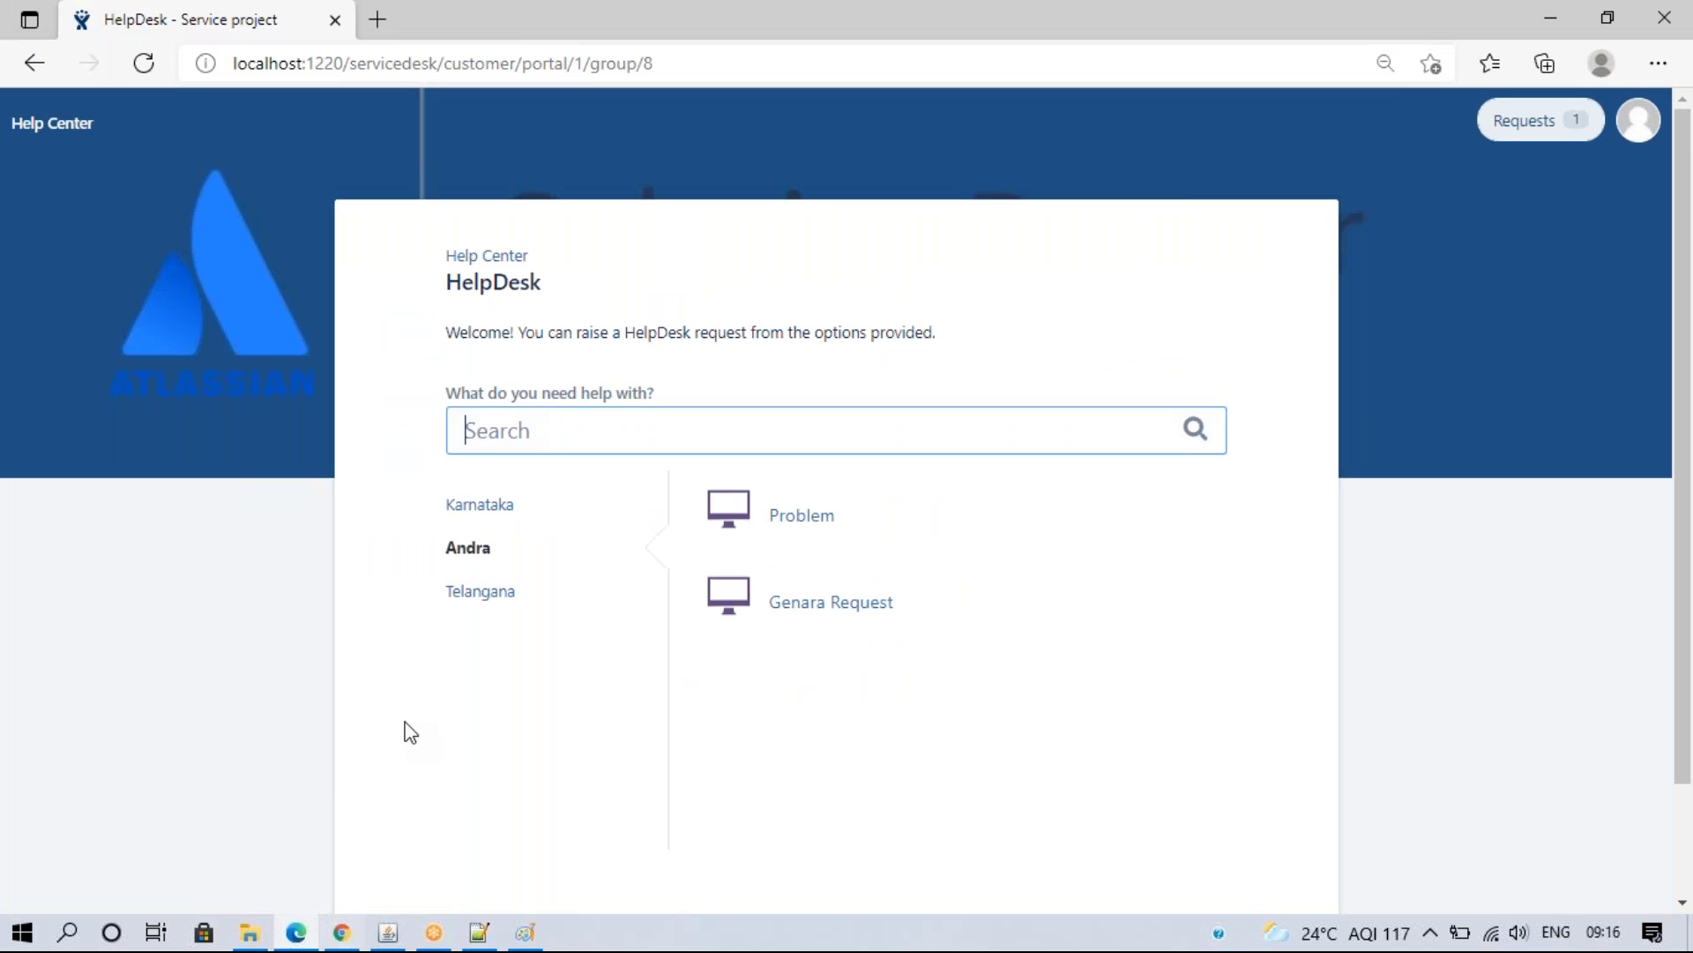
click(478, 593)
click(489, 505)
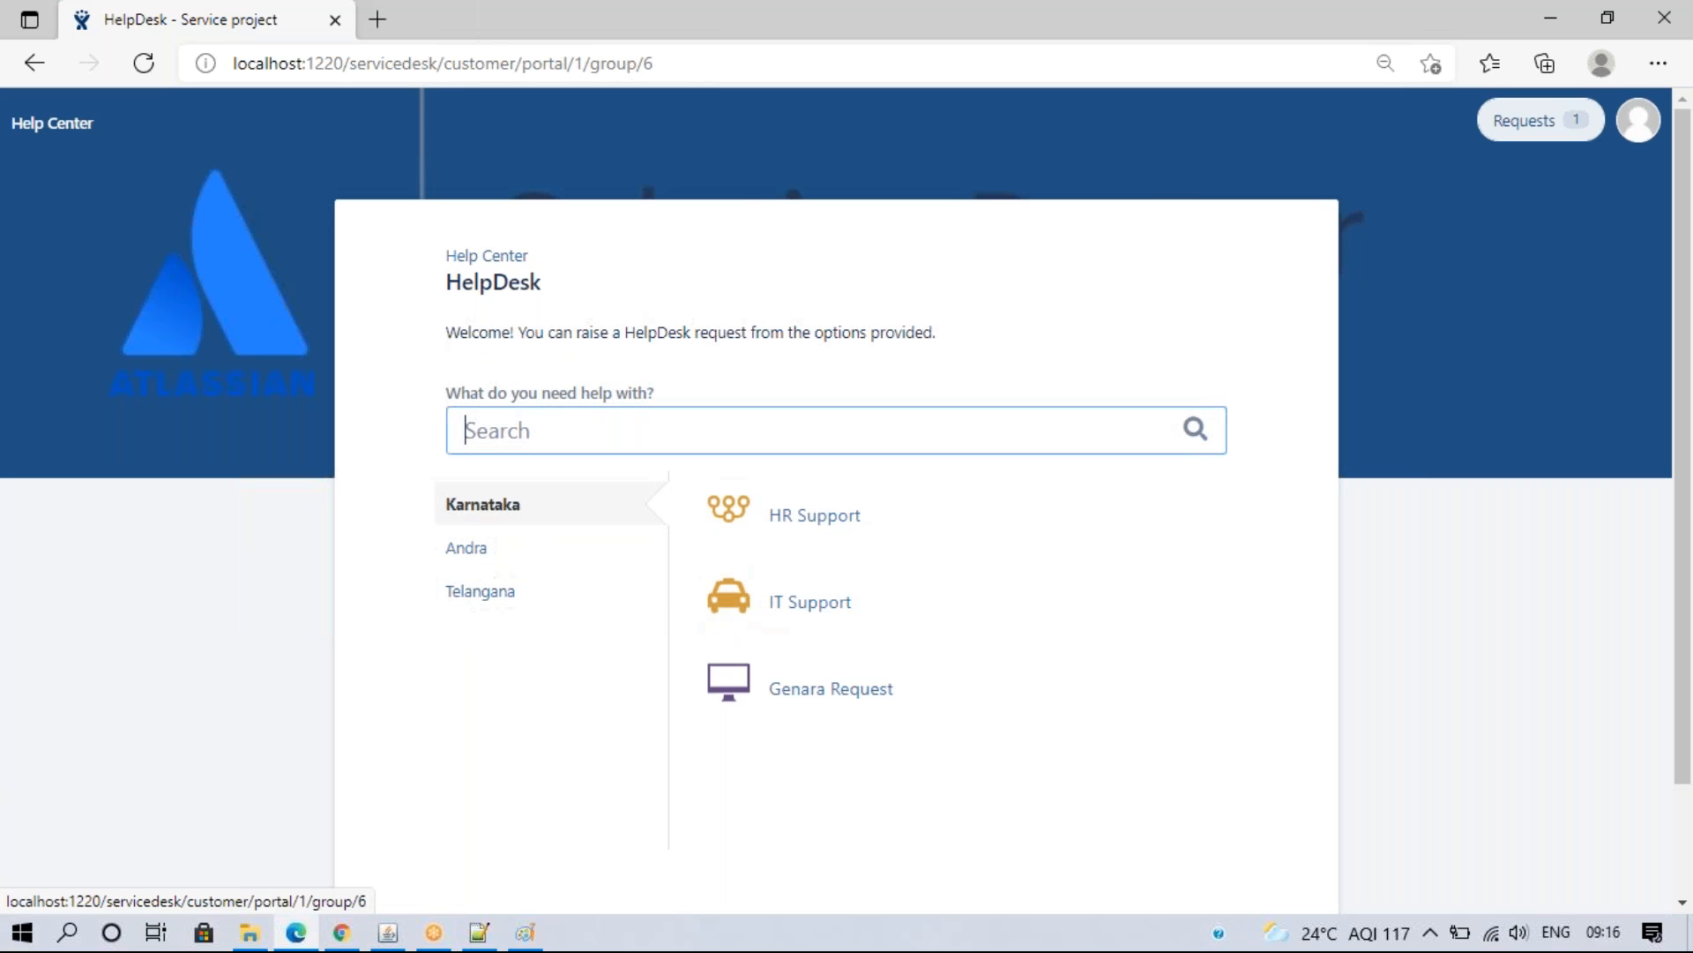
- Open Karnataka's IT Support create-request form in the customer portal
click(339, 937)
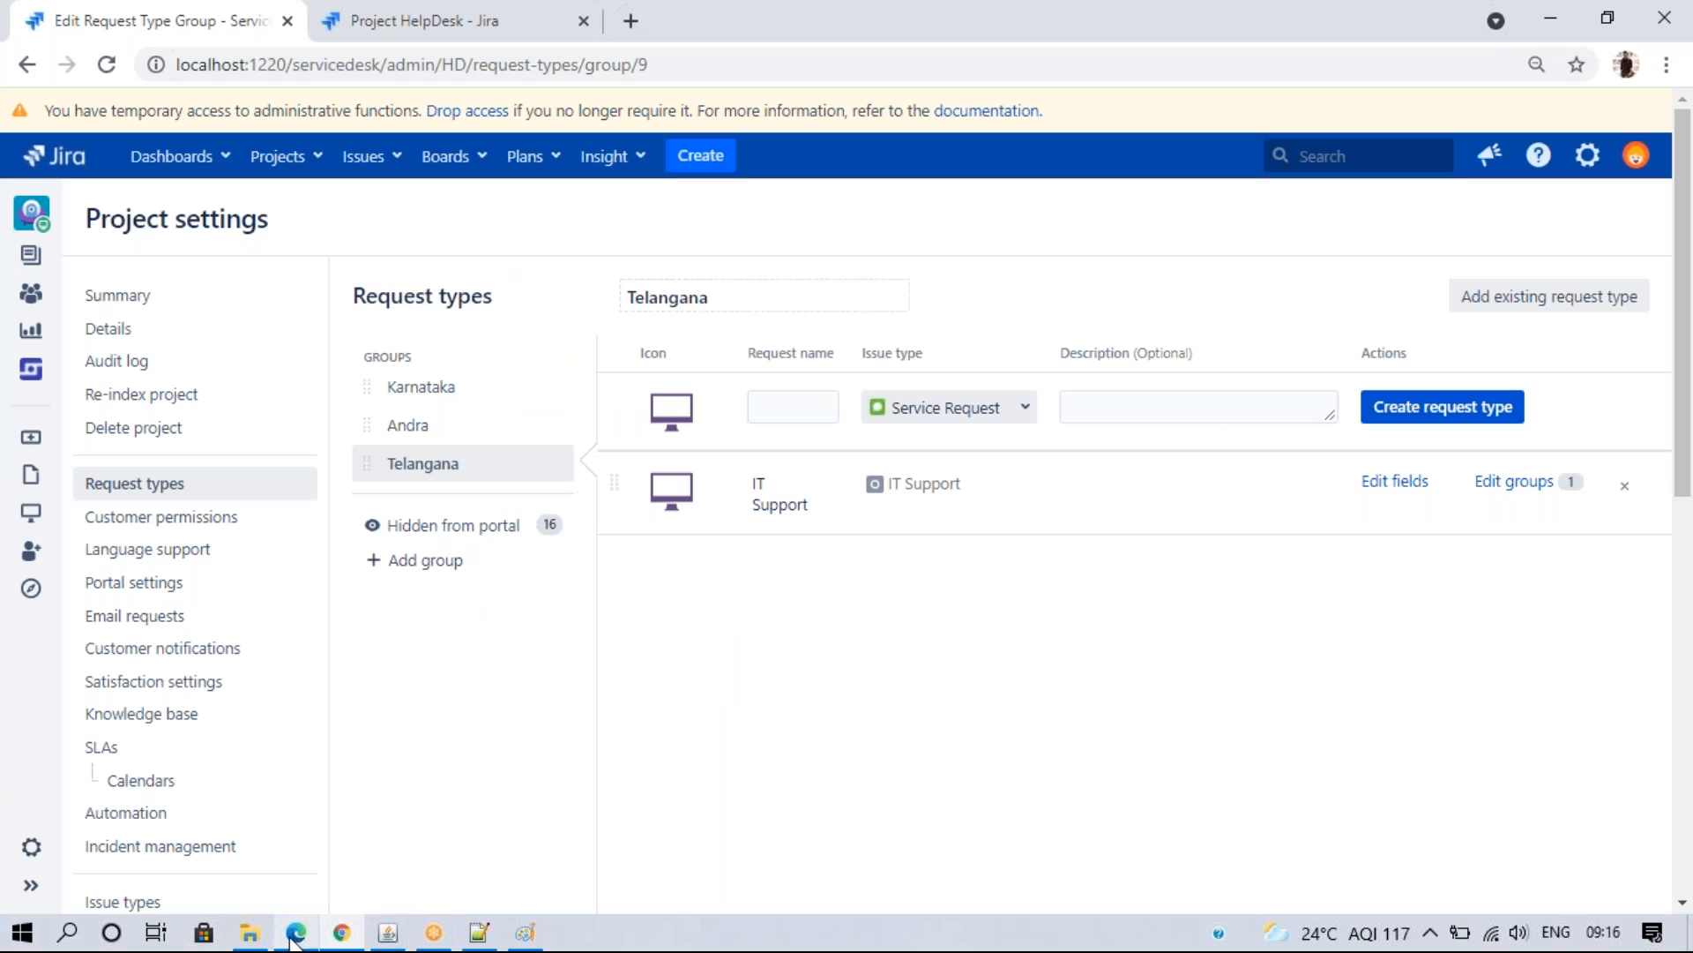
click(295, 933)
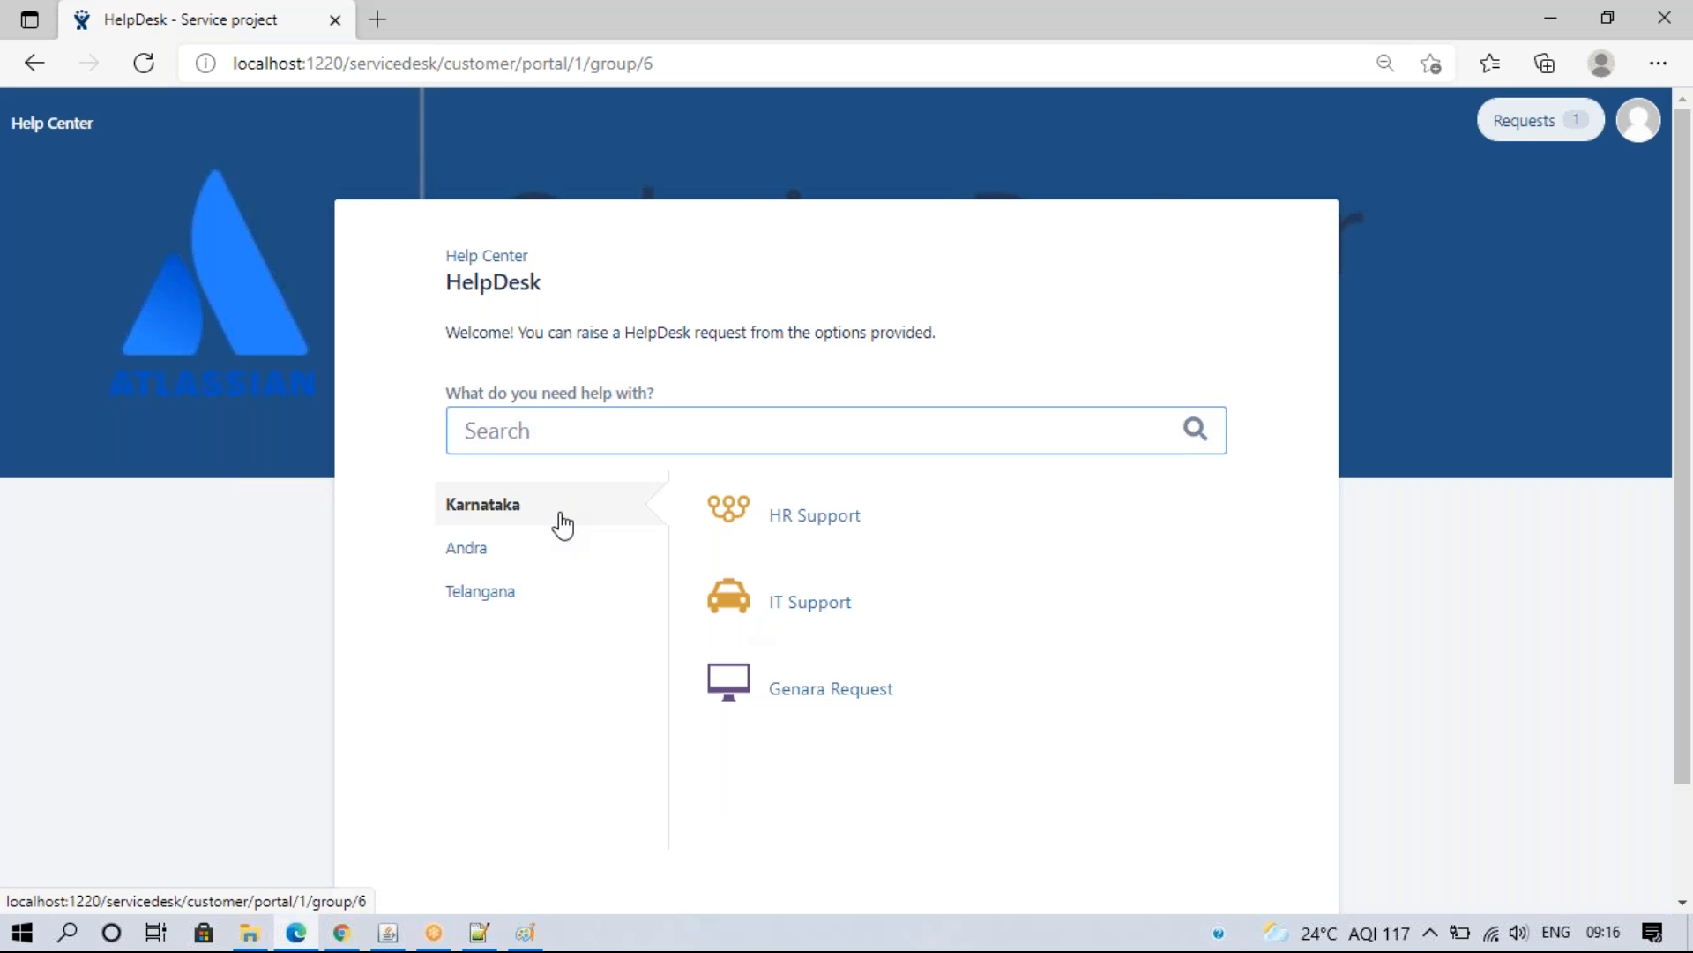
click(791, 609)
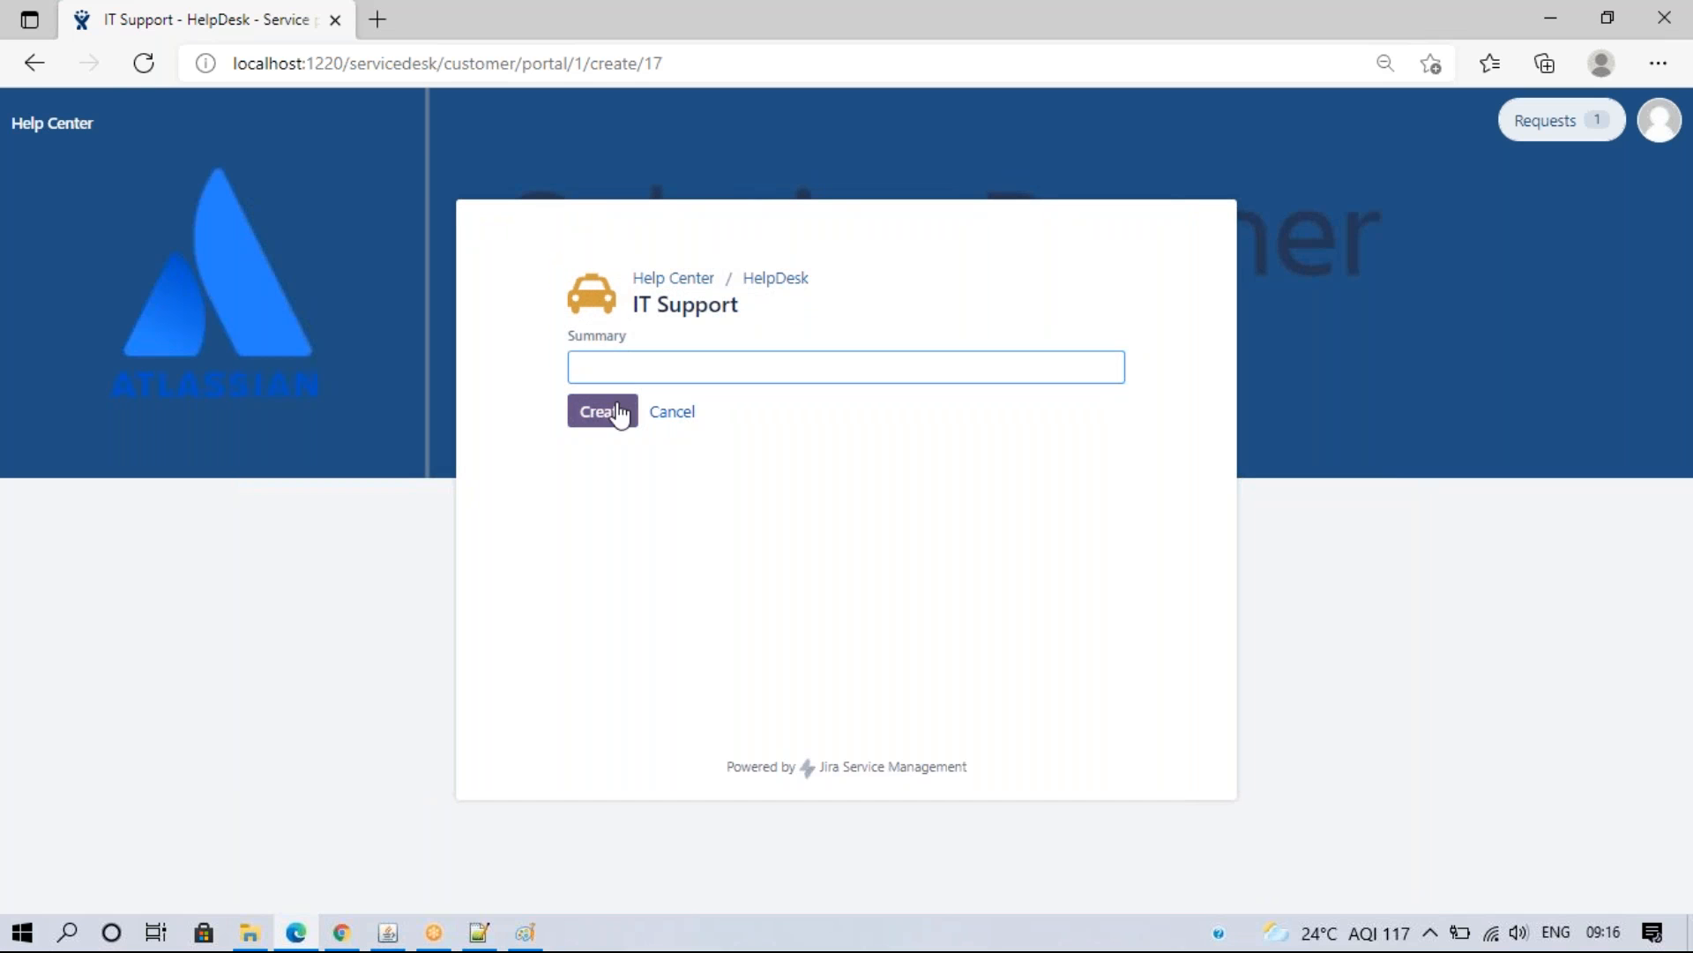
click(342, 933)
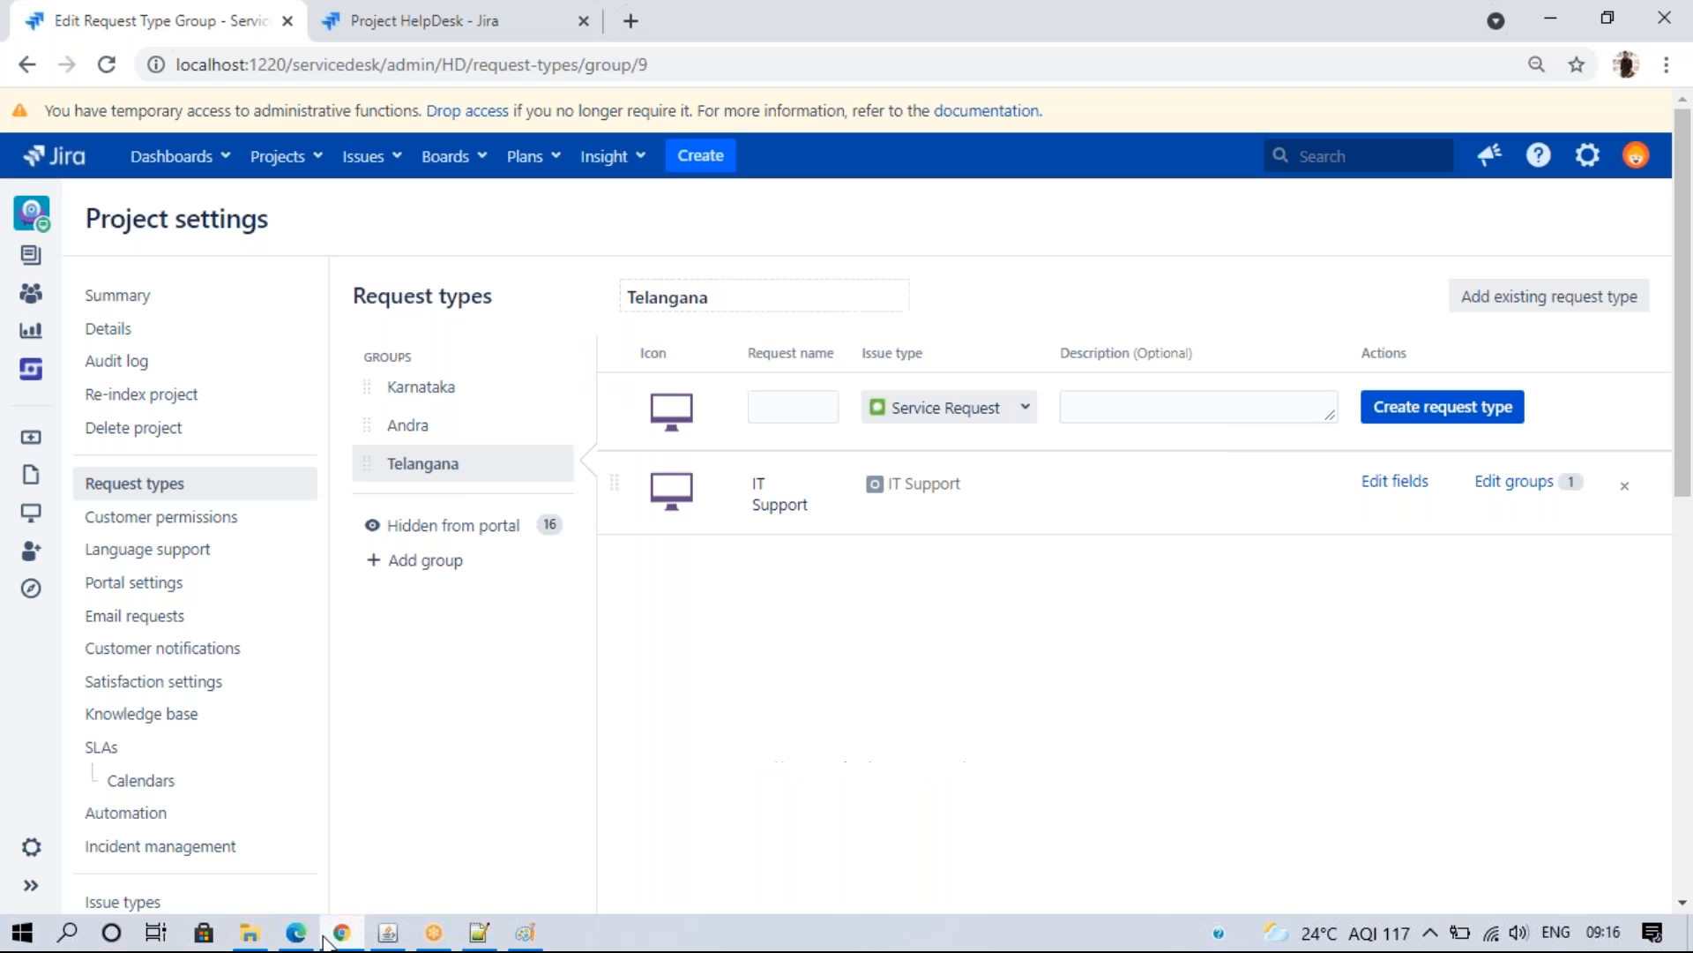
- Set Karnataka's IT Support description to 'Please raise here any IT relates issues'
click(439, 385)
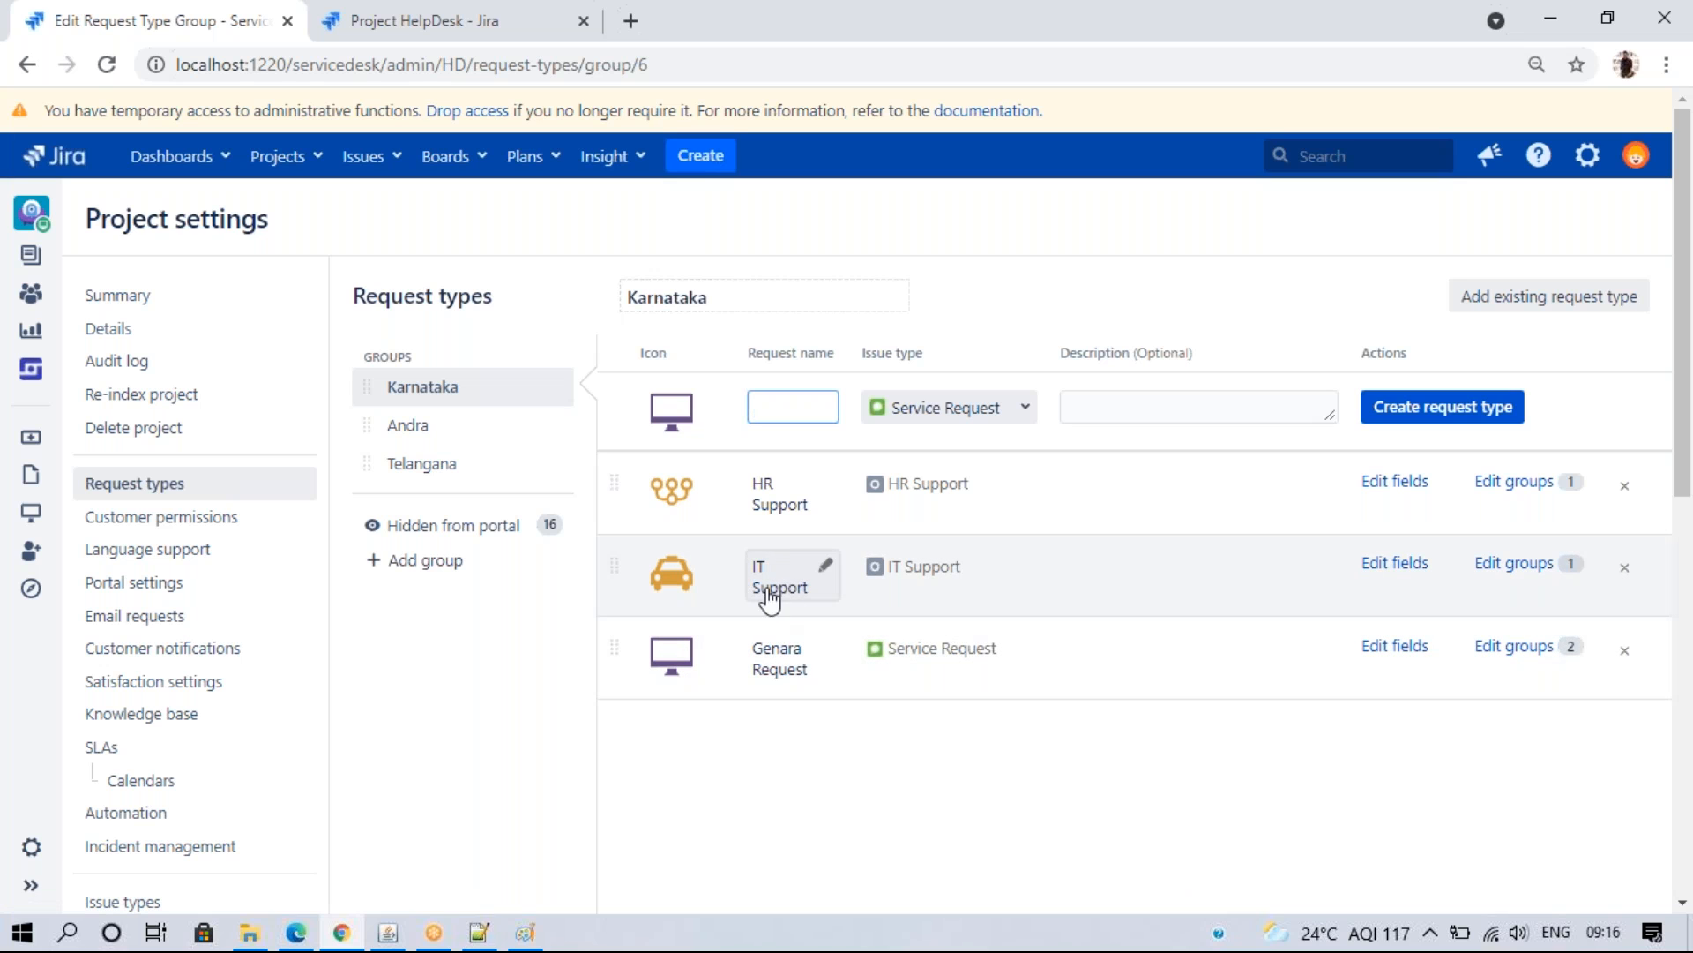
click(1109, 569)
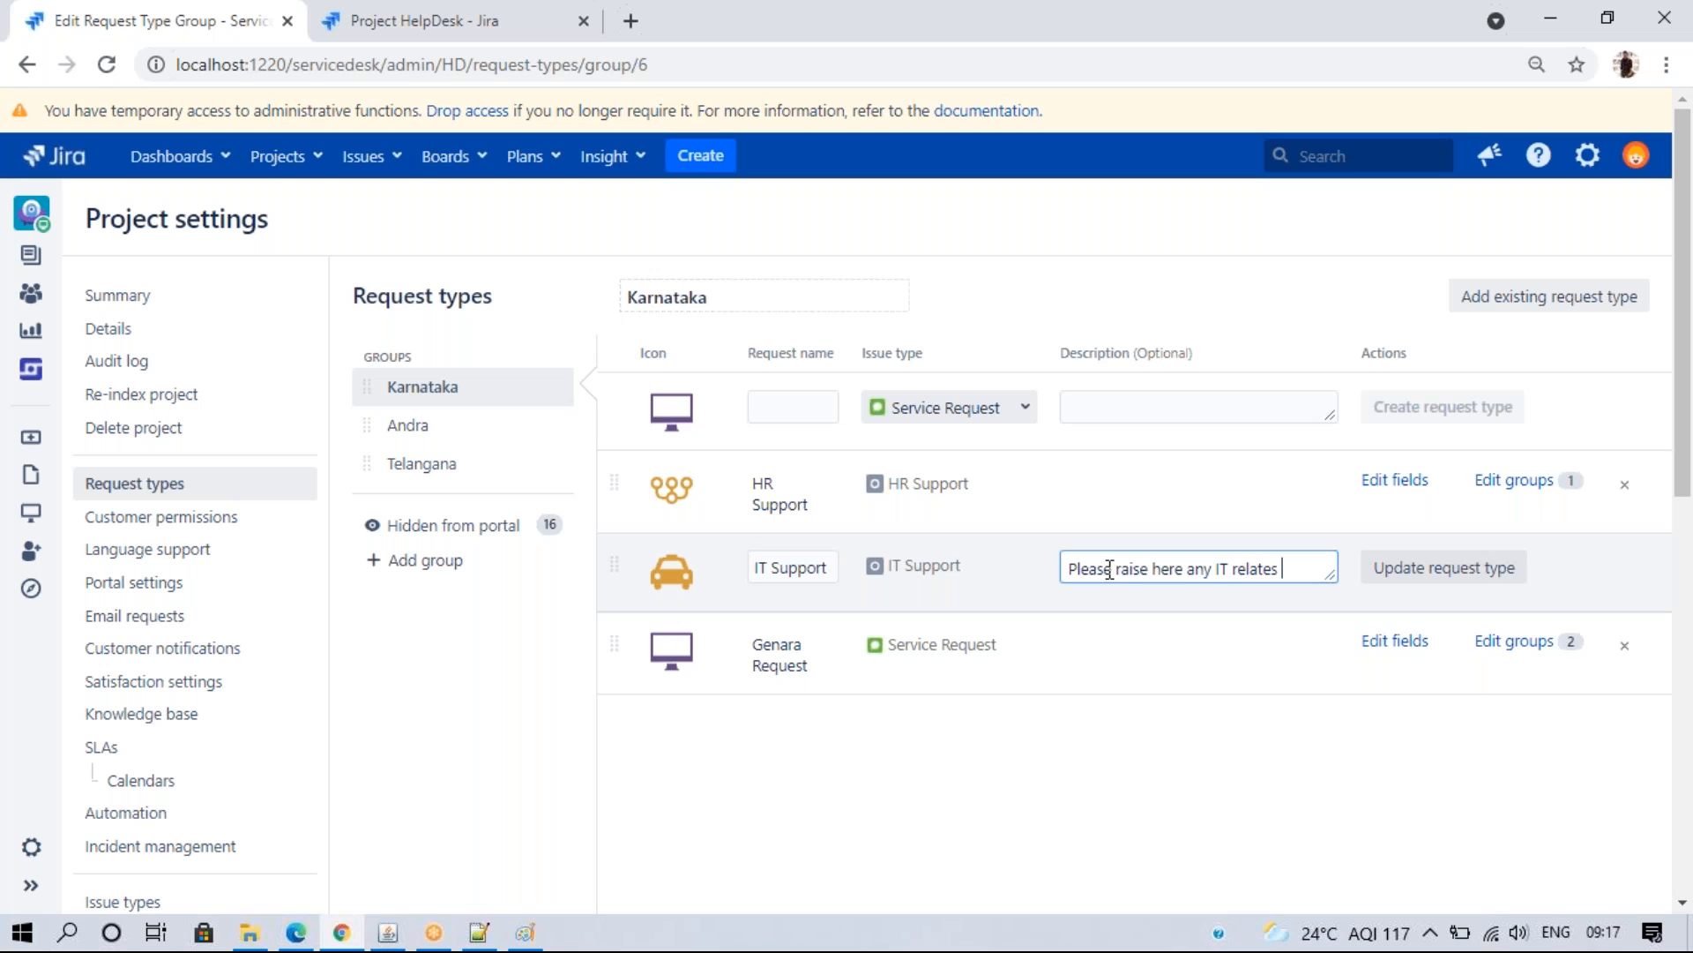
click(1430, 574)
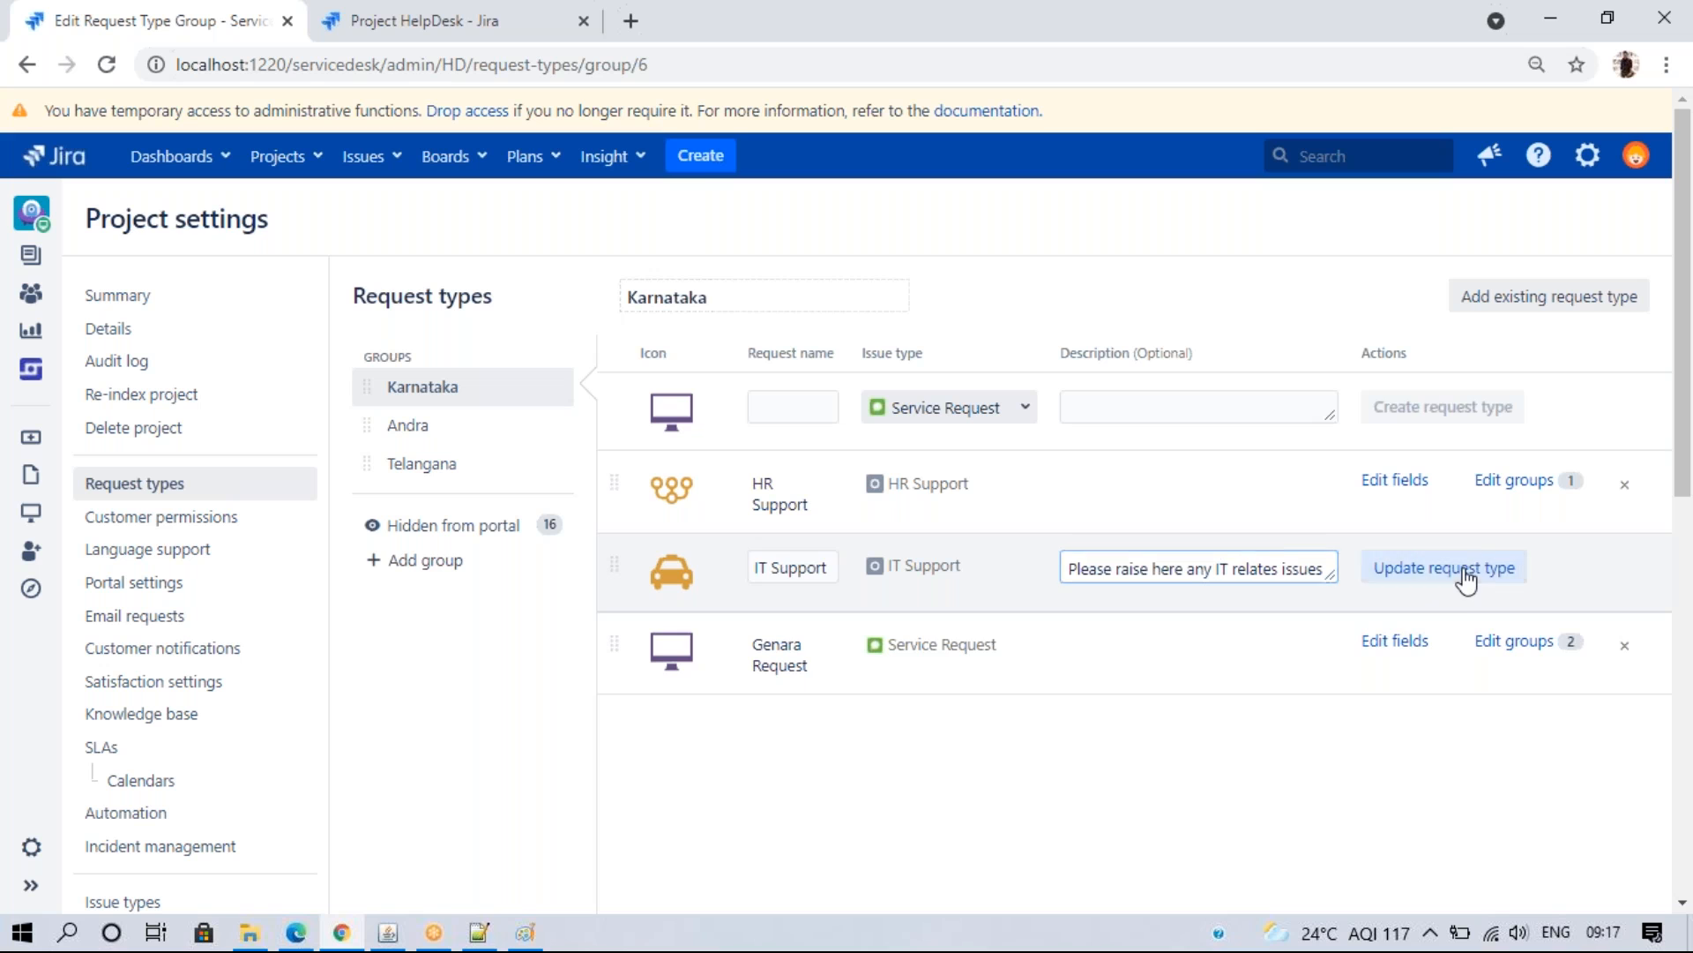
- Go from the portal's IT Support form back to the HelpDesk portal home
click(282, 935)
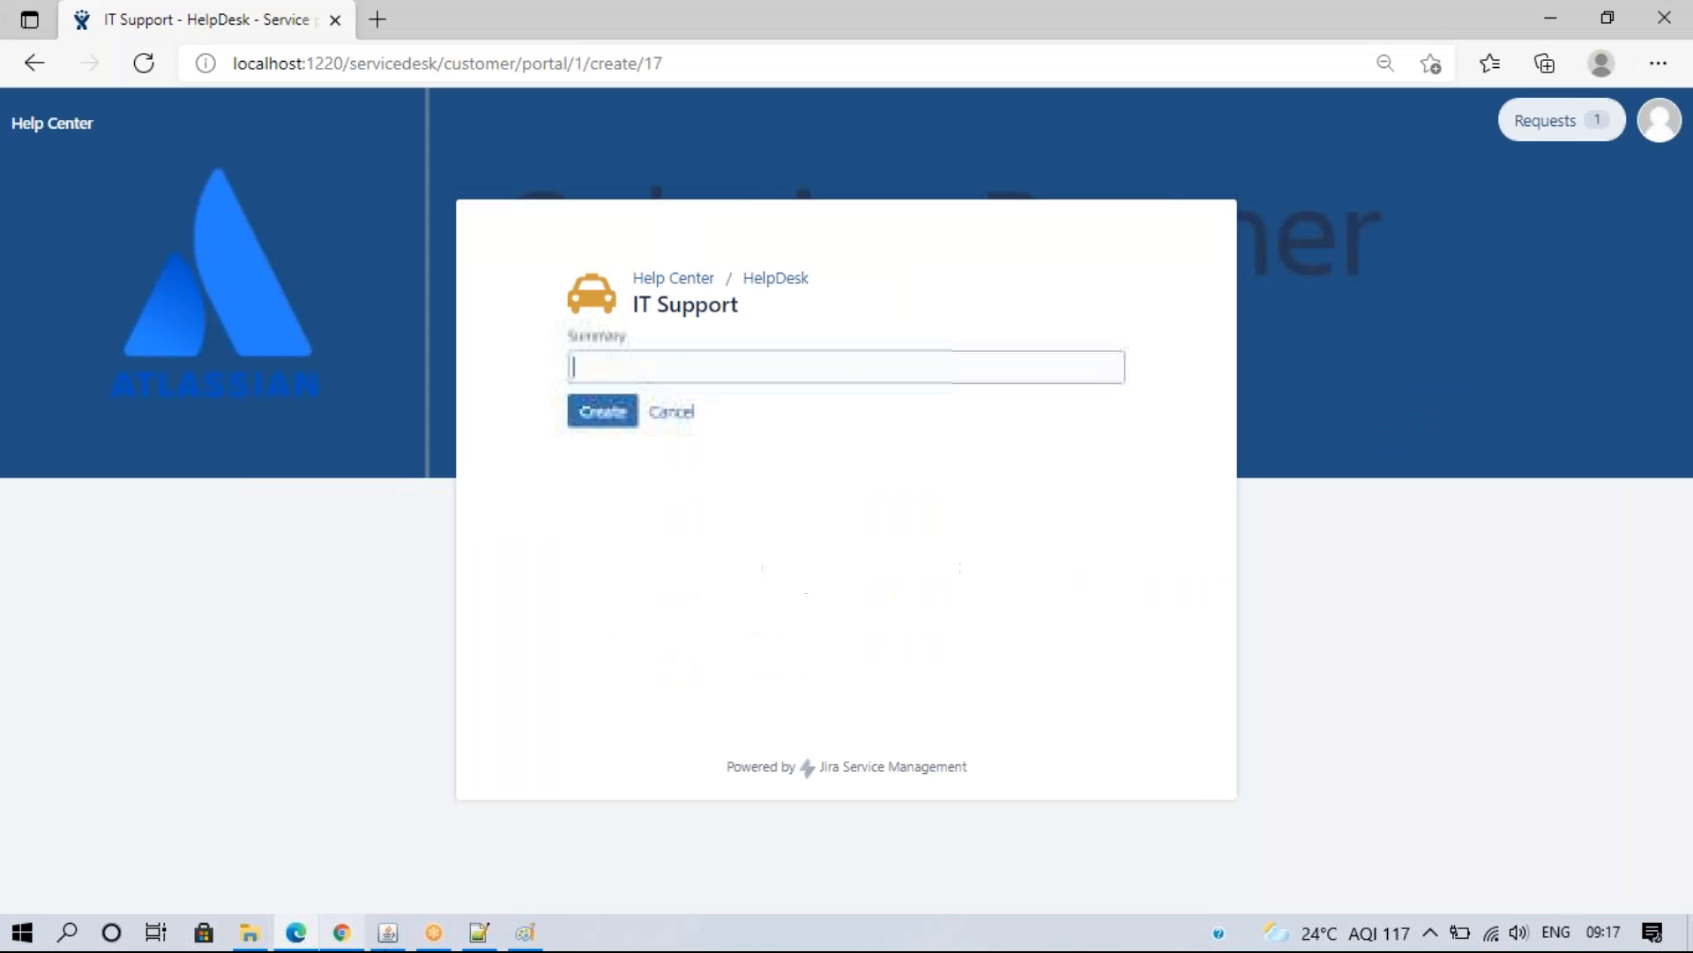
click(770, 278)
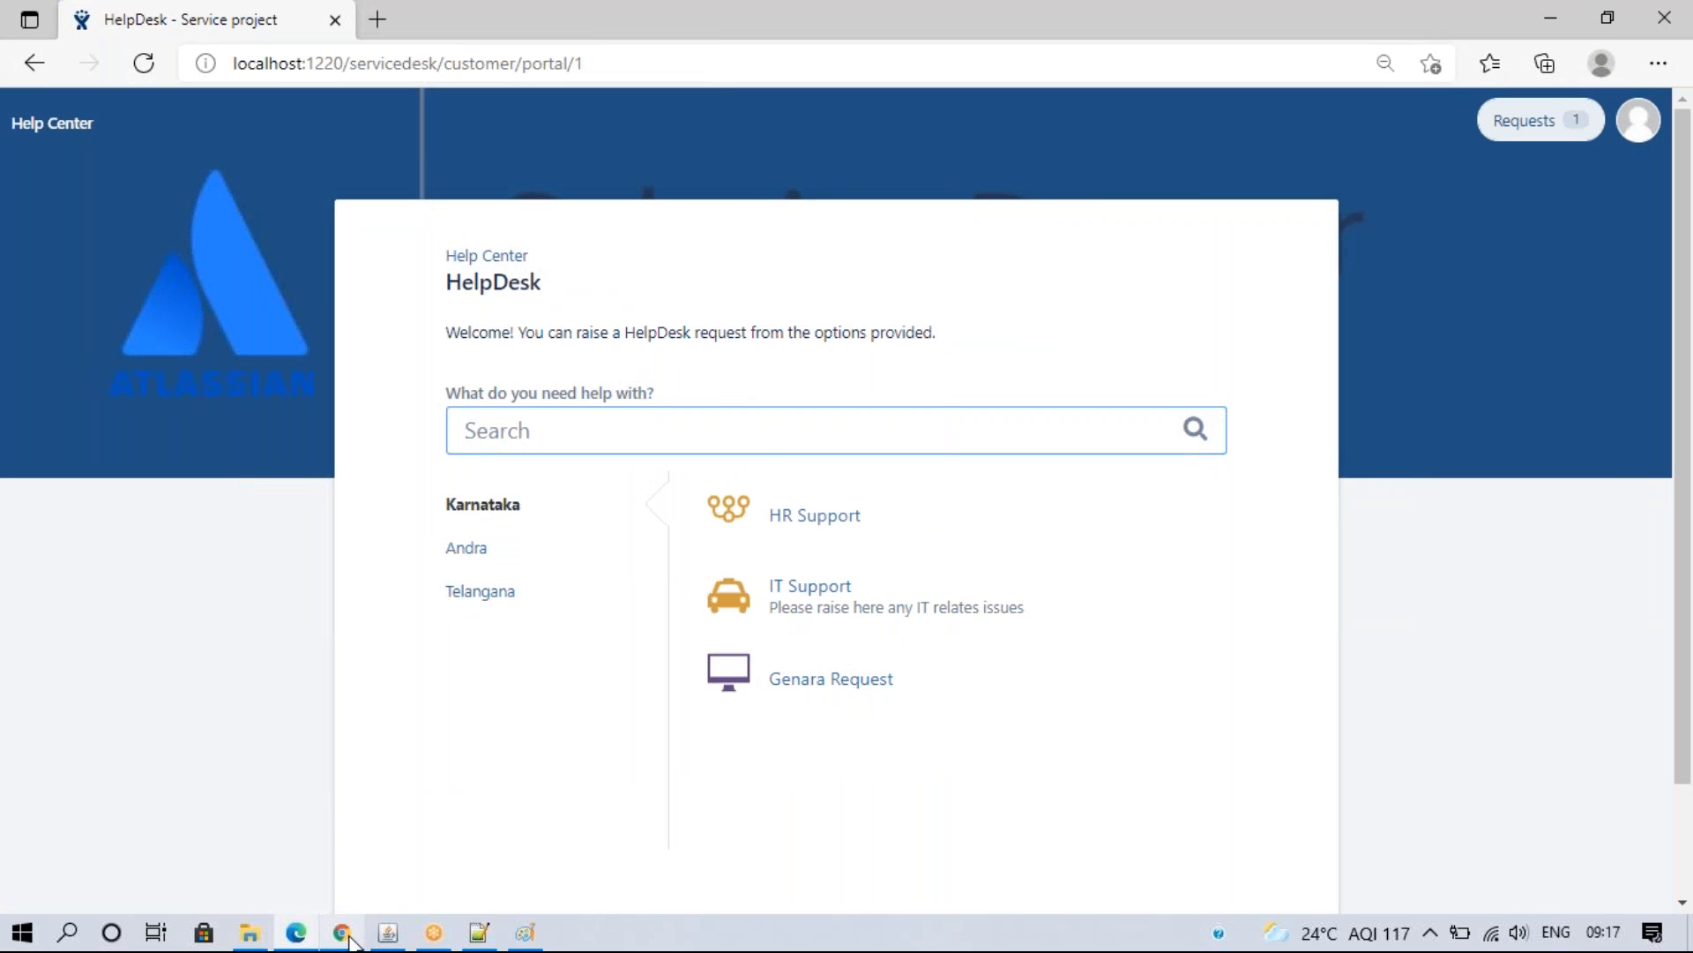
mouse_move(351, 941)
- Open IT Support's field settings and clear its help and instructions text
click(341, 932)
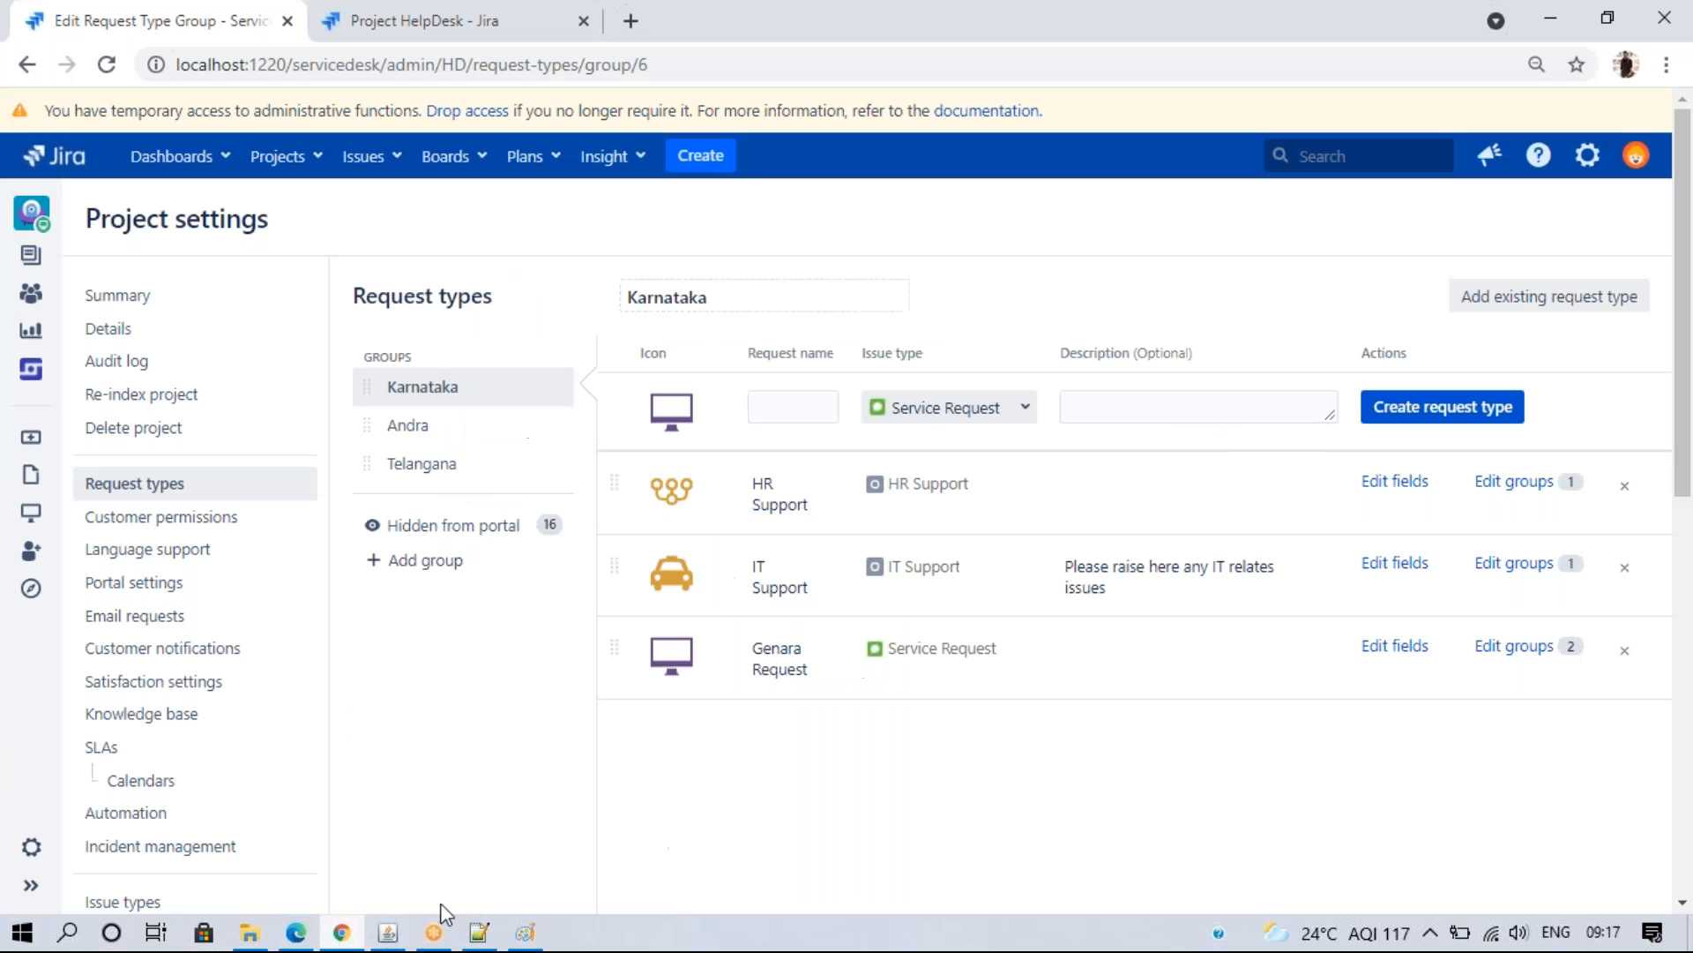
click(1380, 571)
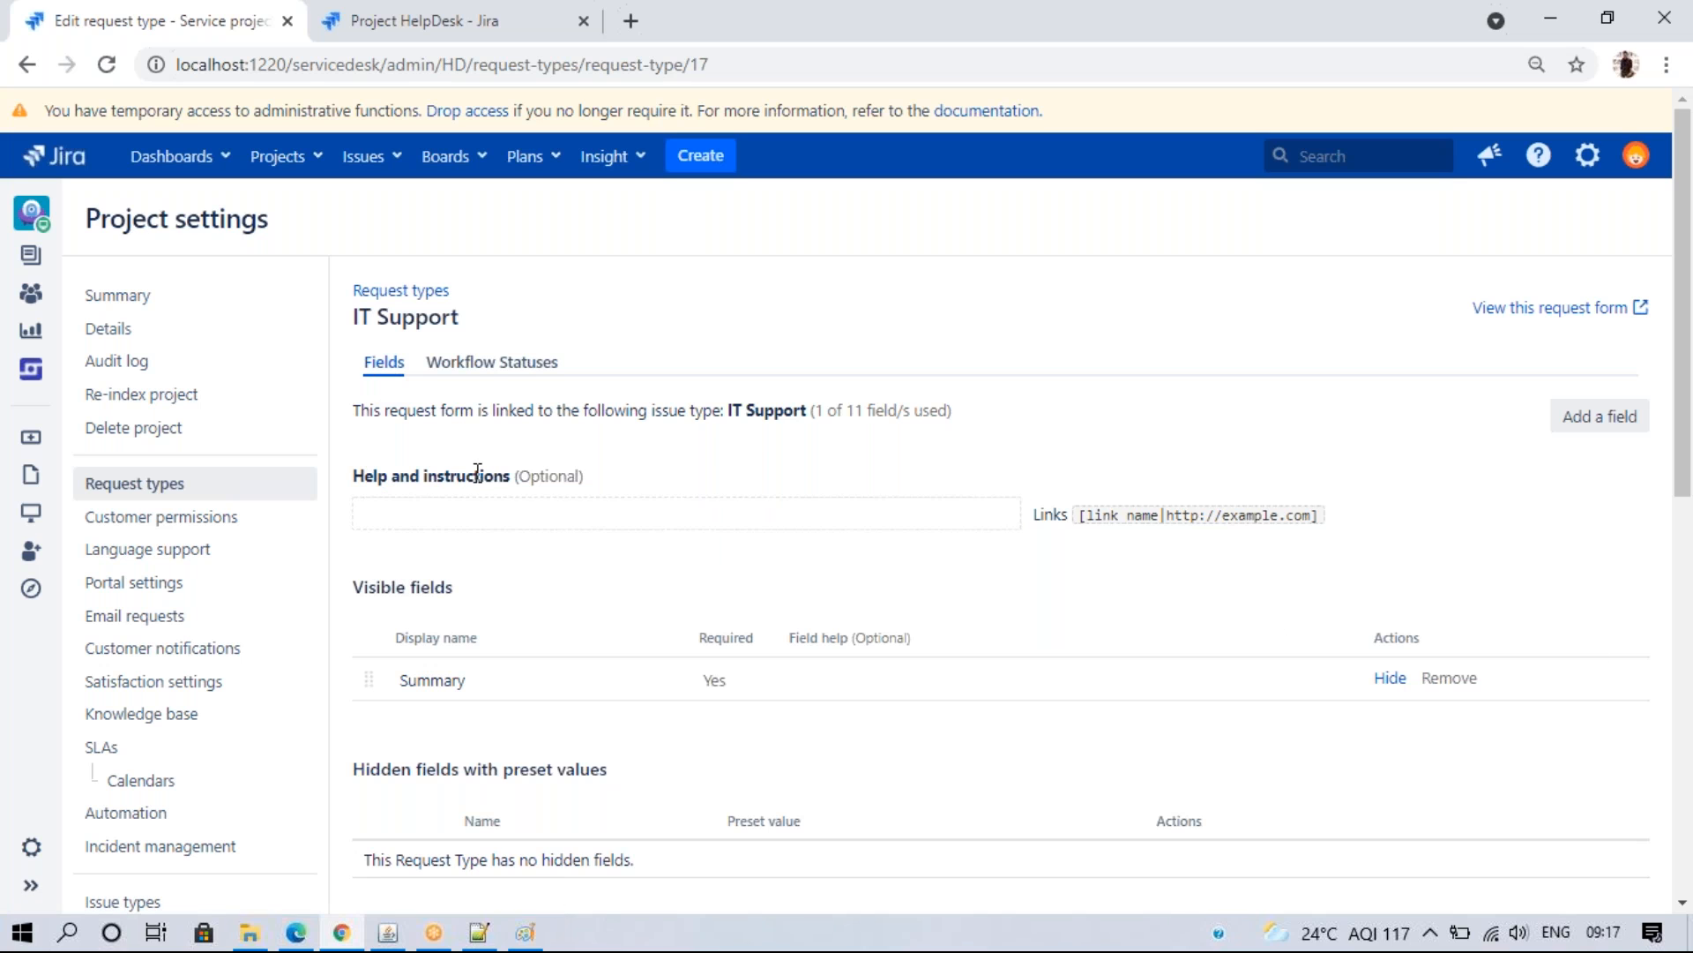
click(443, 519)
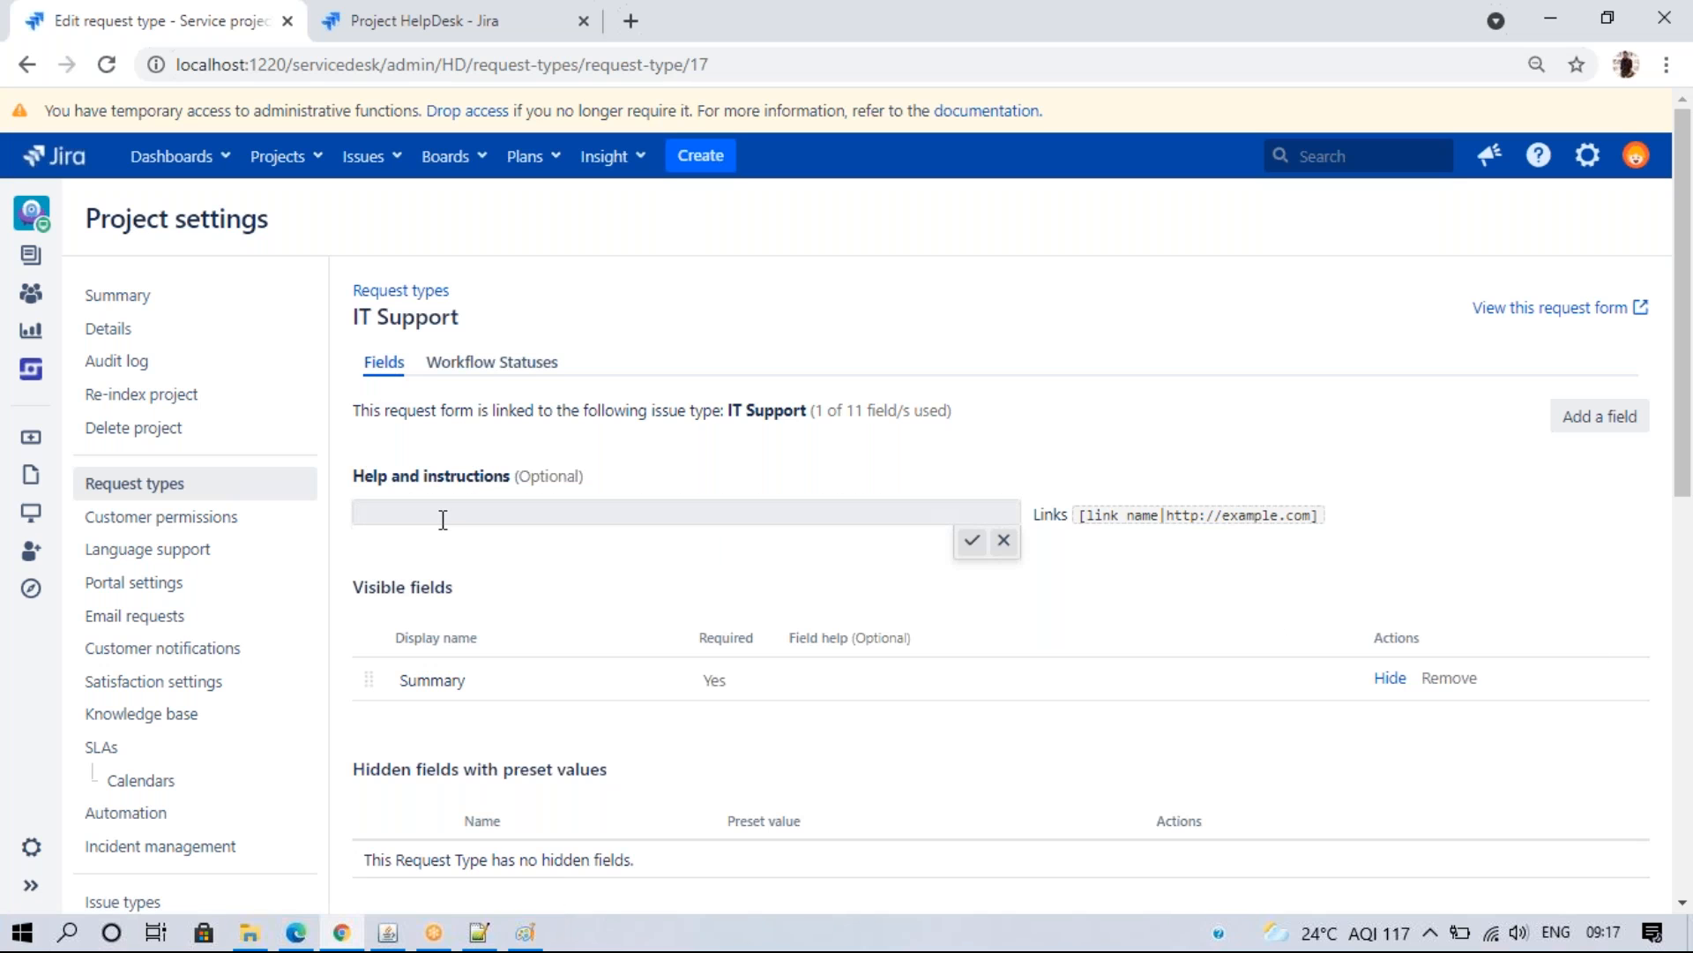
click(709, 512)
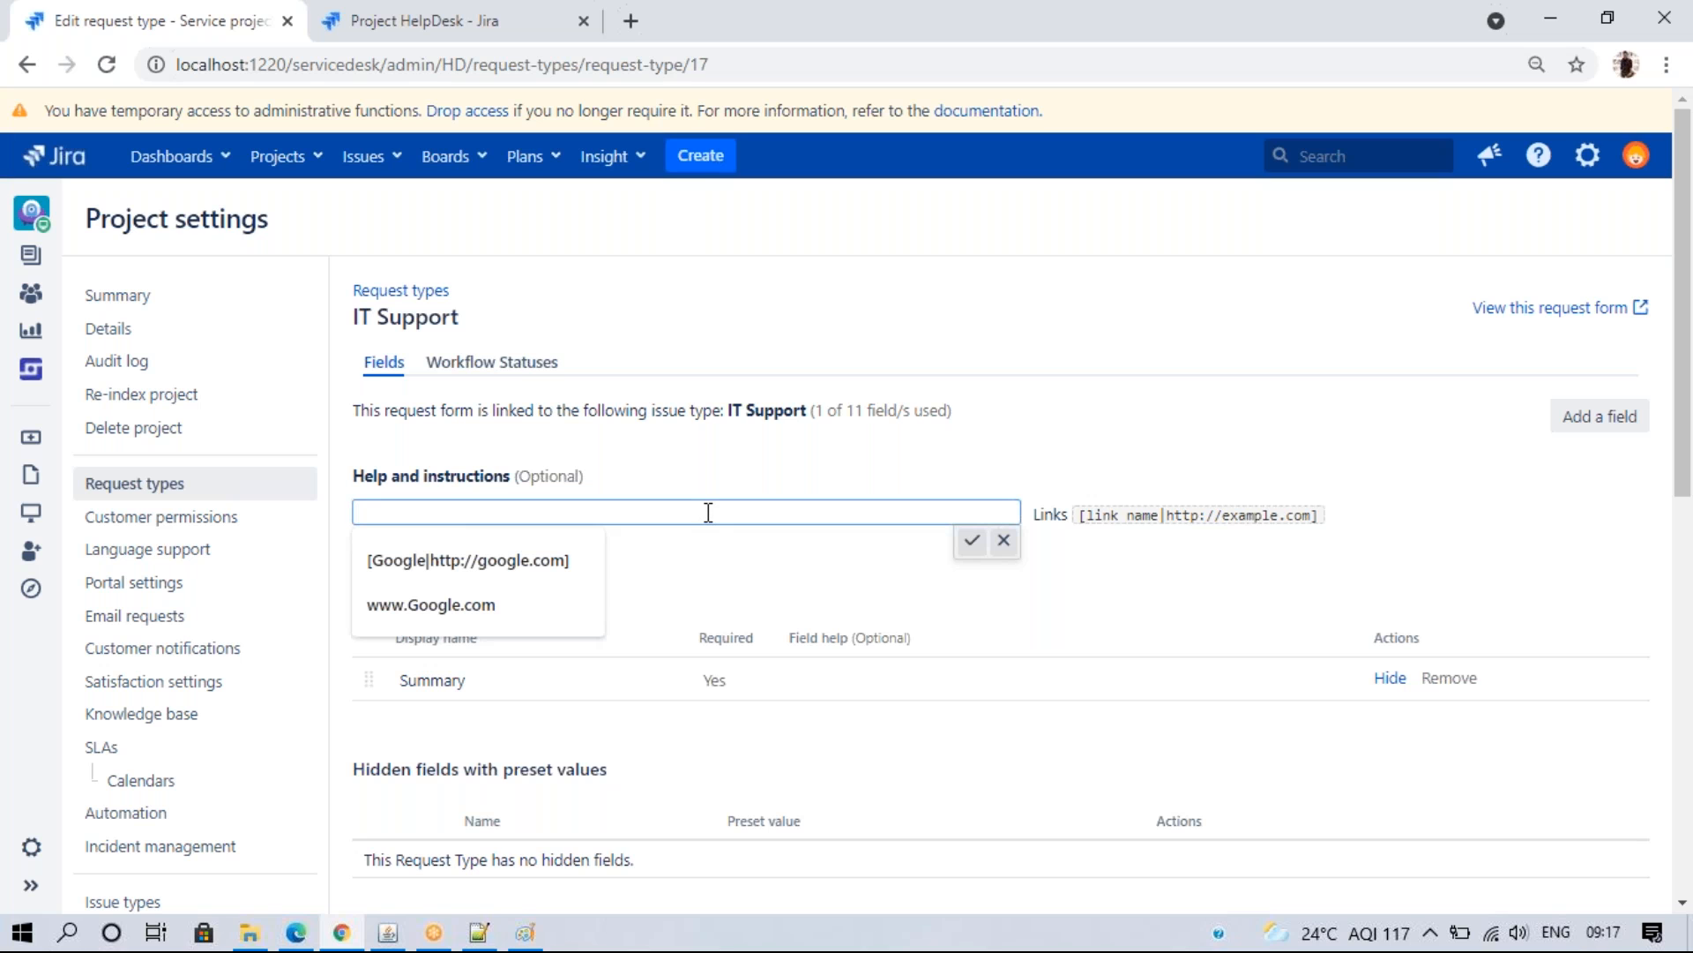
click(532, 552)
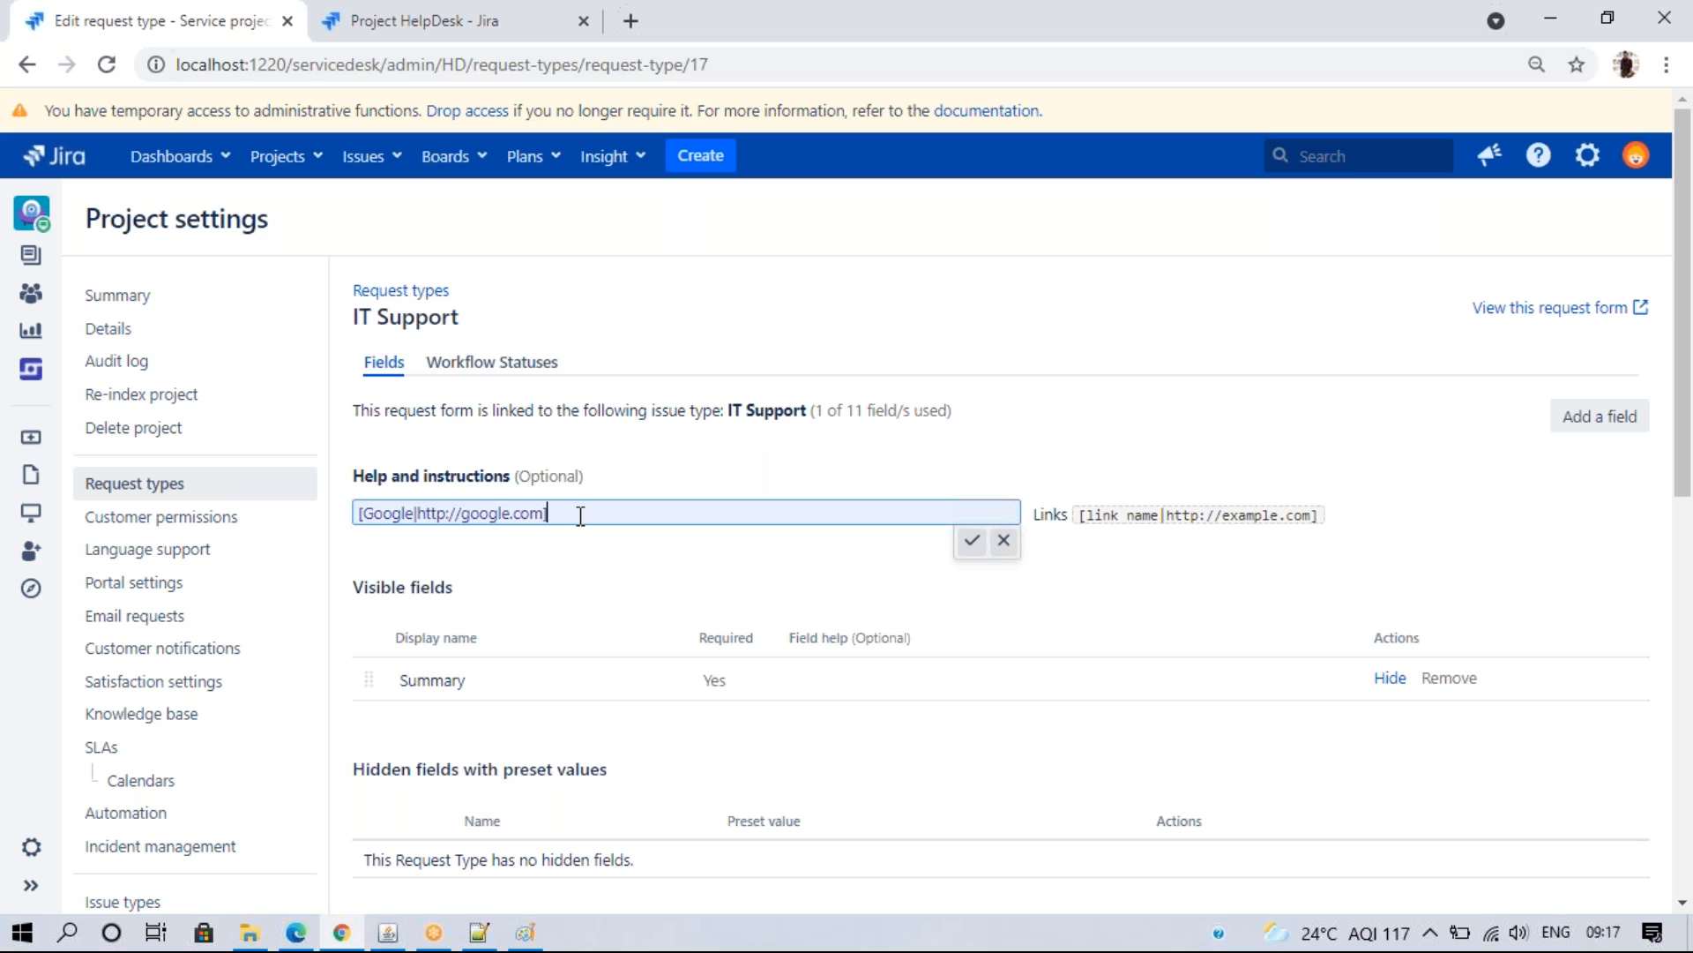
drag(578, 513, 174, 524)
key(BackSpace)
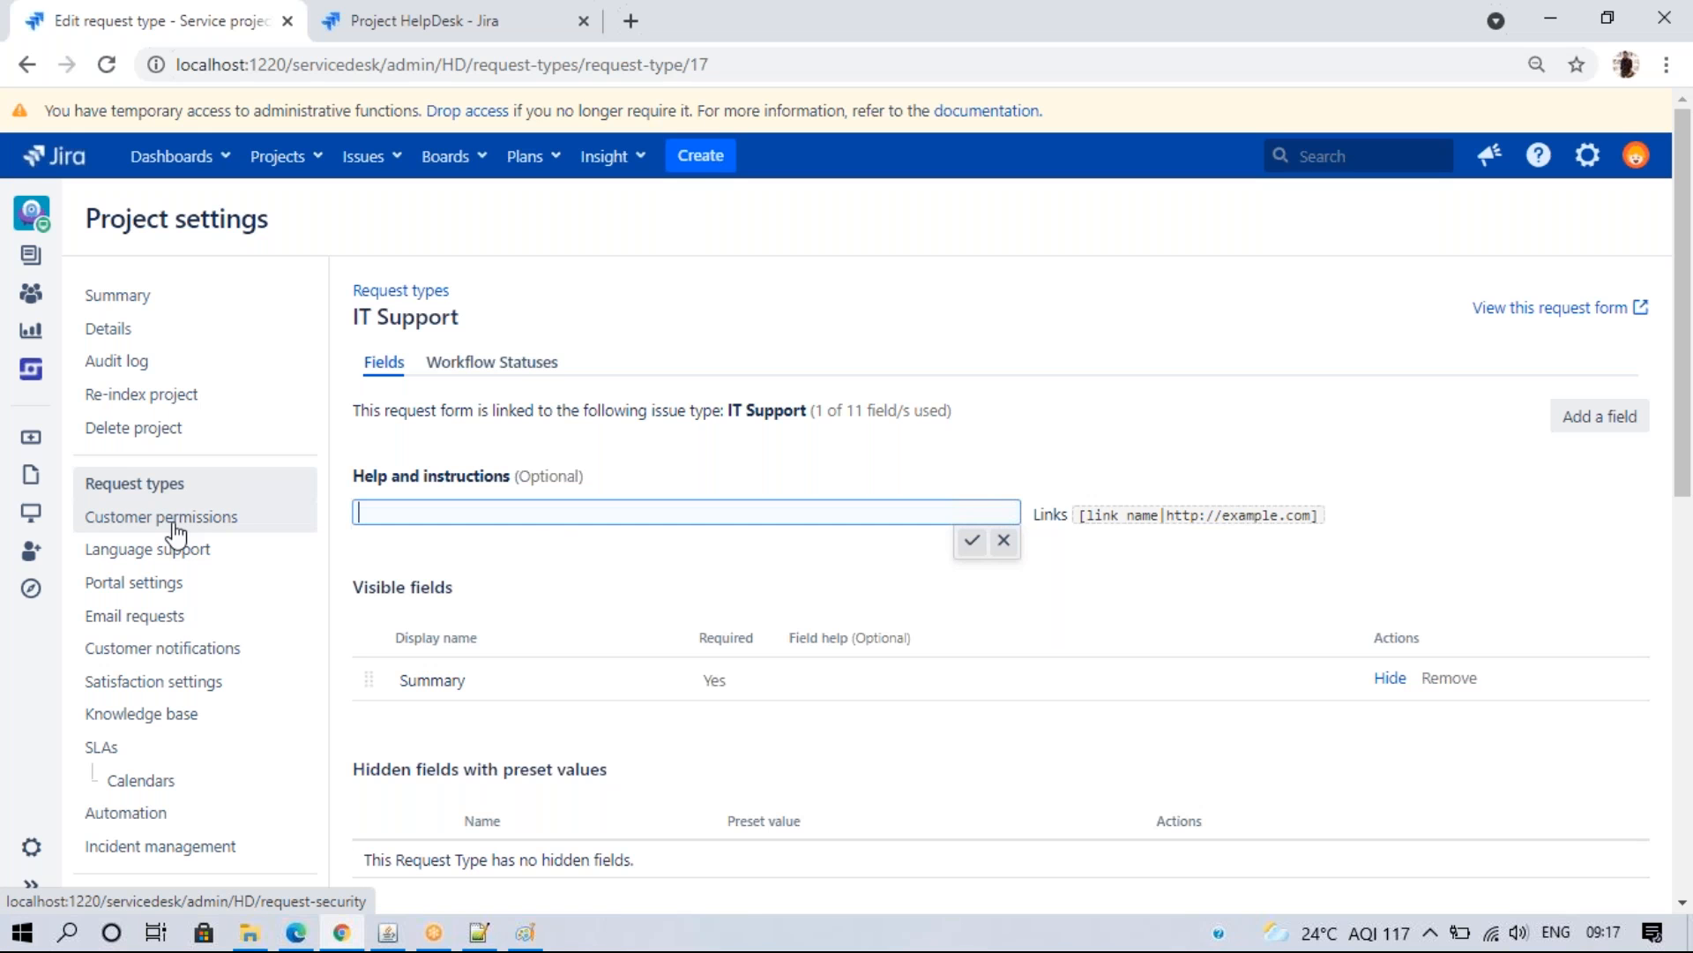
- Paste 'Scrum project = Project settings, Board settings' from the change.log notes as the help text
click(508, 944)
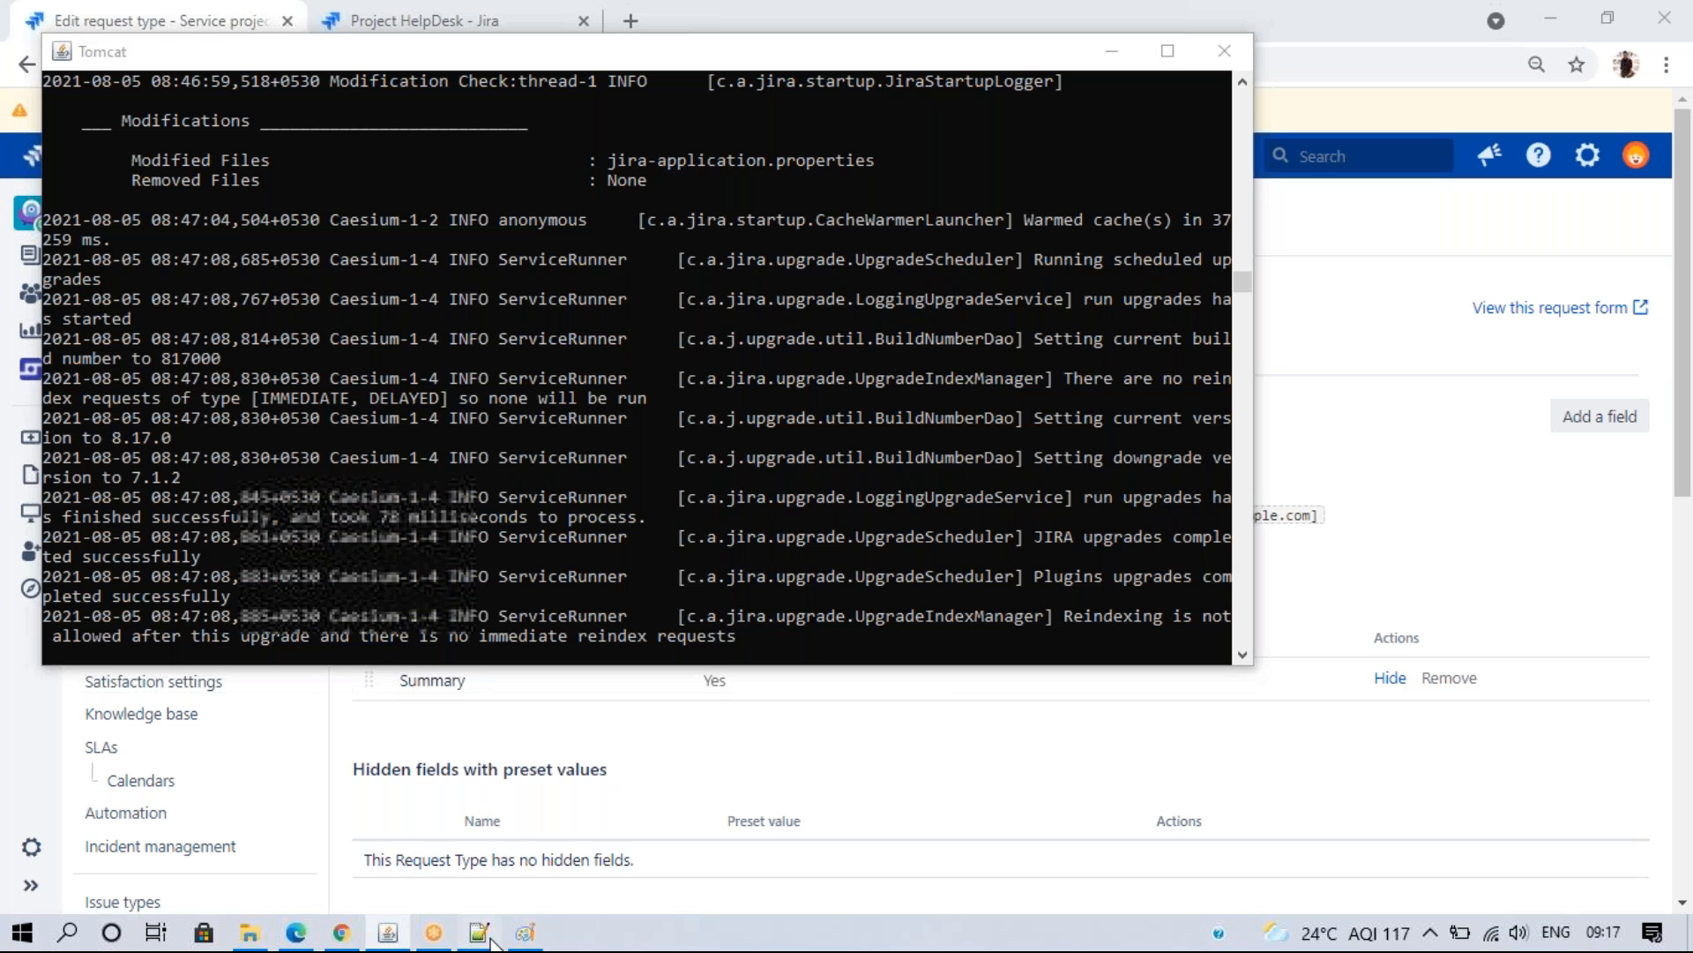
click(479, 933)
click(527, 248)
key(shift+Home)
key(ctrl+c)
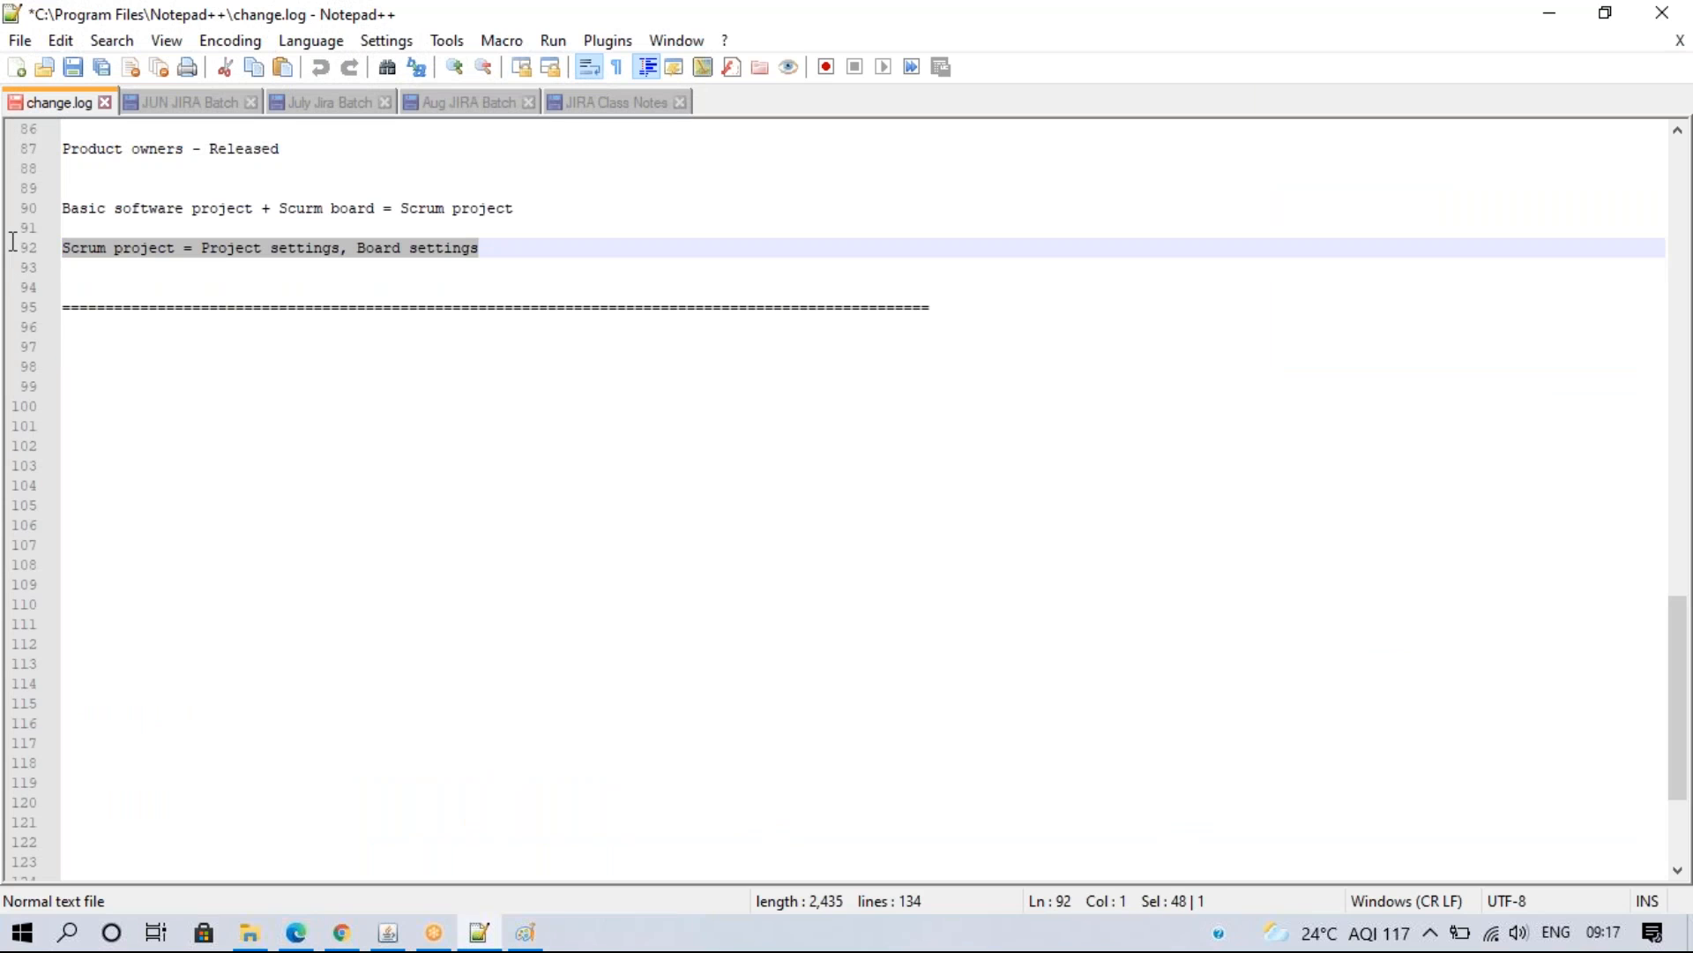
click(341, 933)
click(421, 509)
key(ctrl+v)
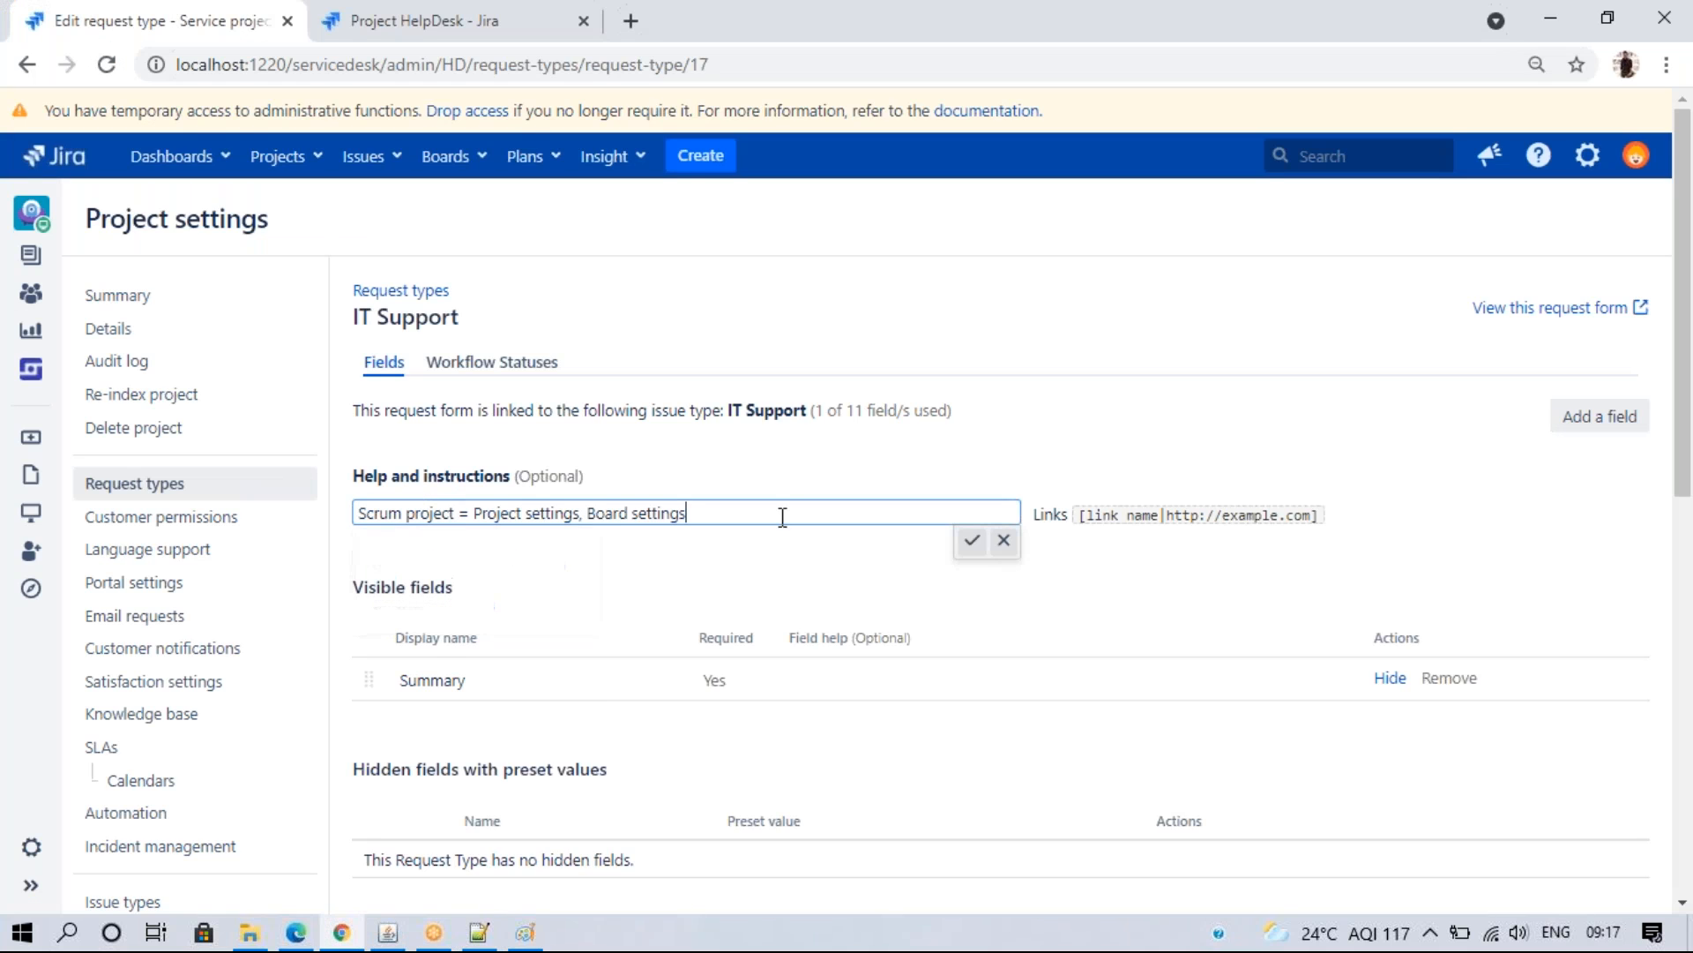
key(Return)
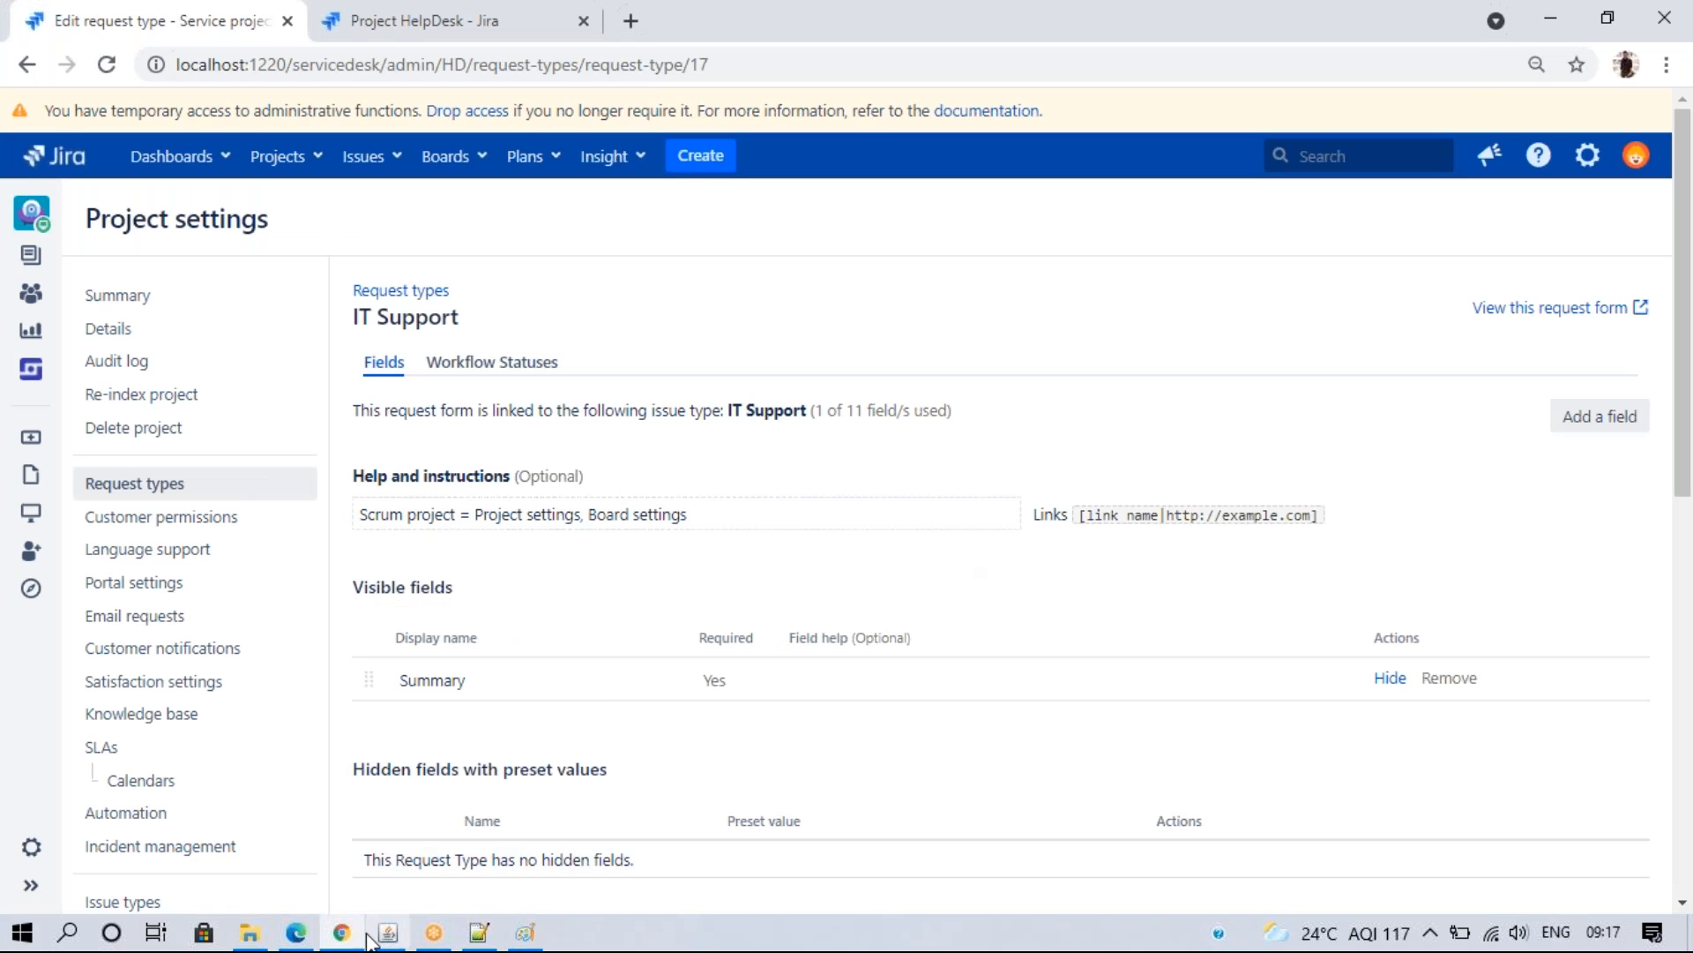
click(296, 932)
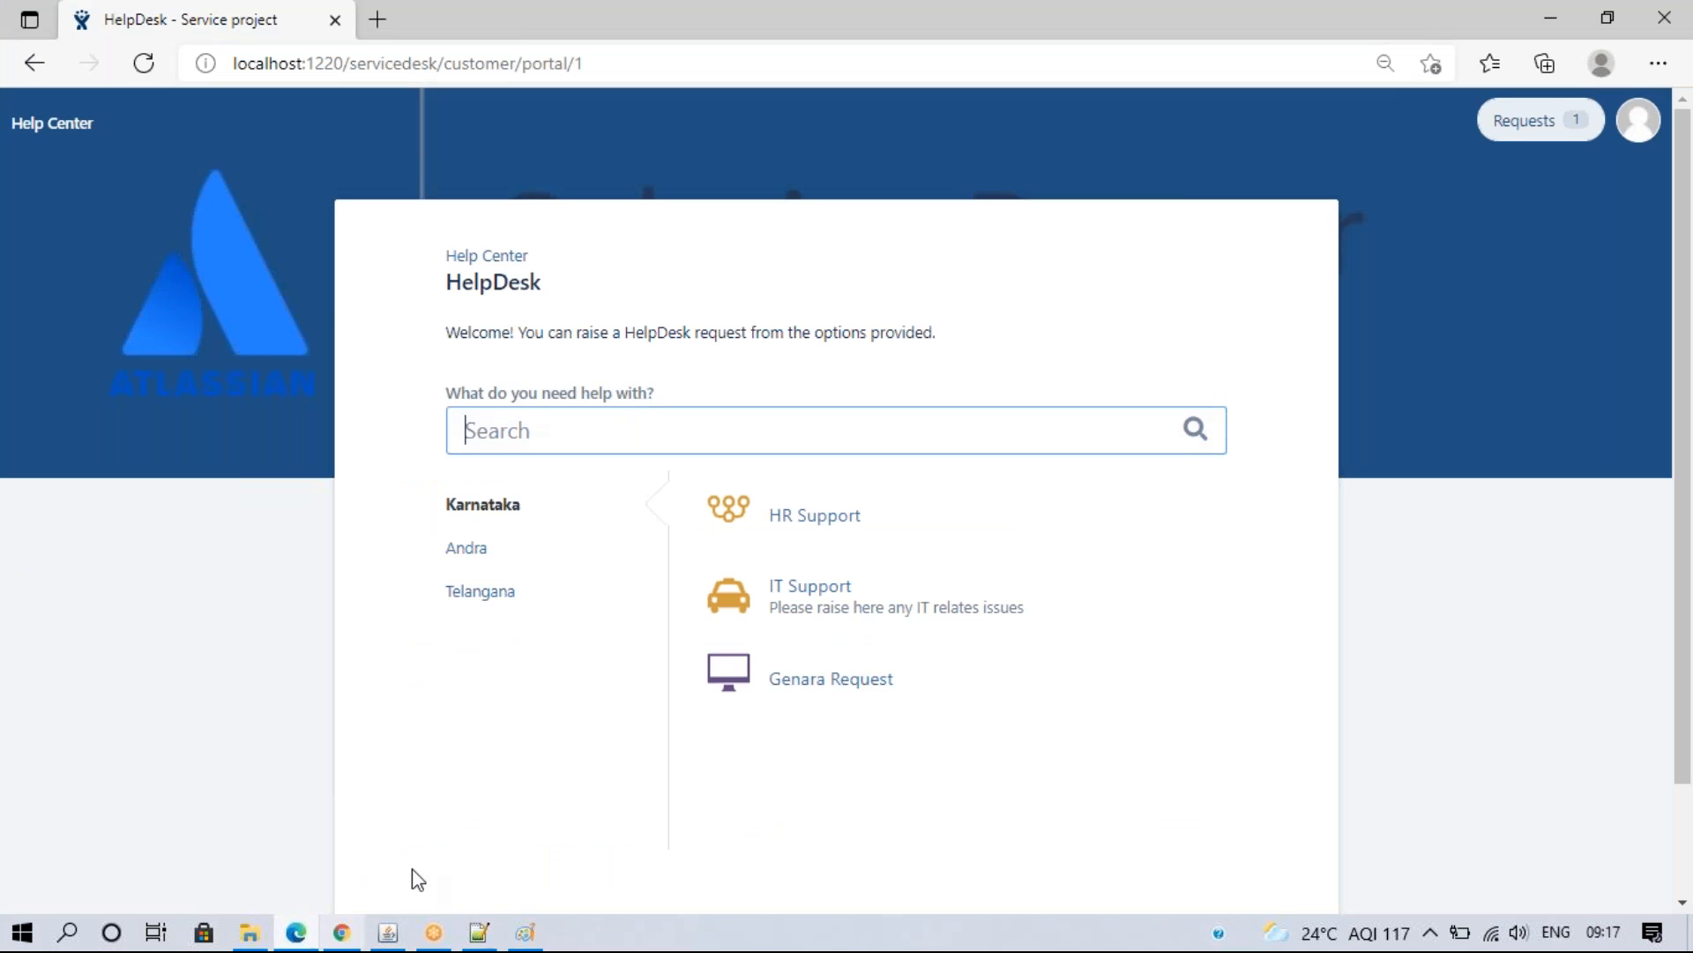
click(812, 591)
drag(566, 354, 904, 346)
click(694, 354)
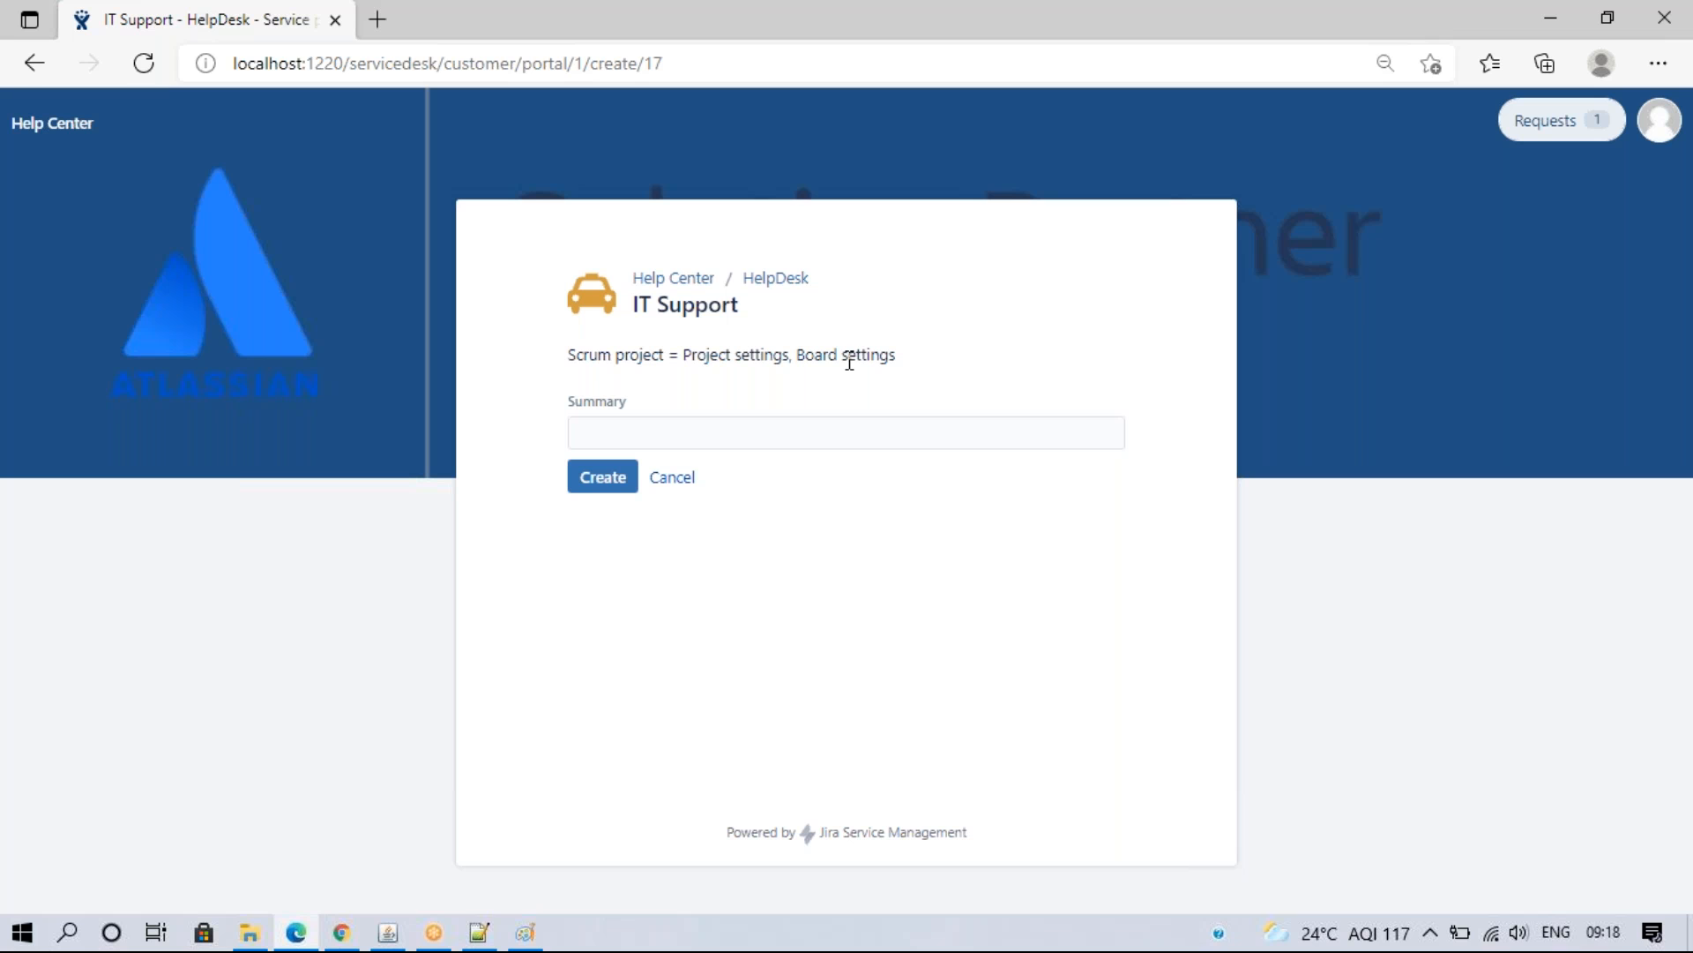
click(341, 932)
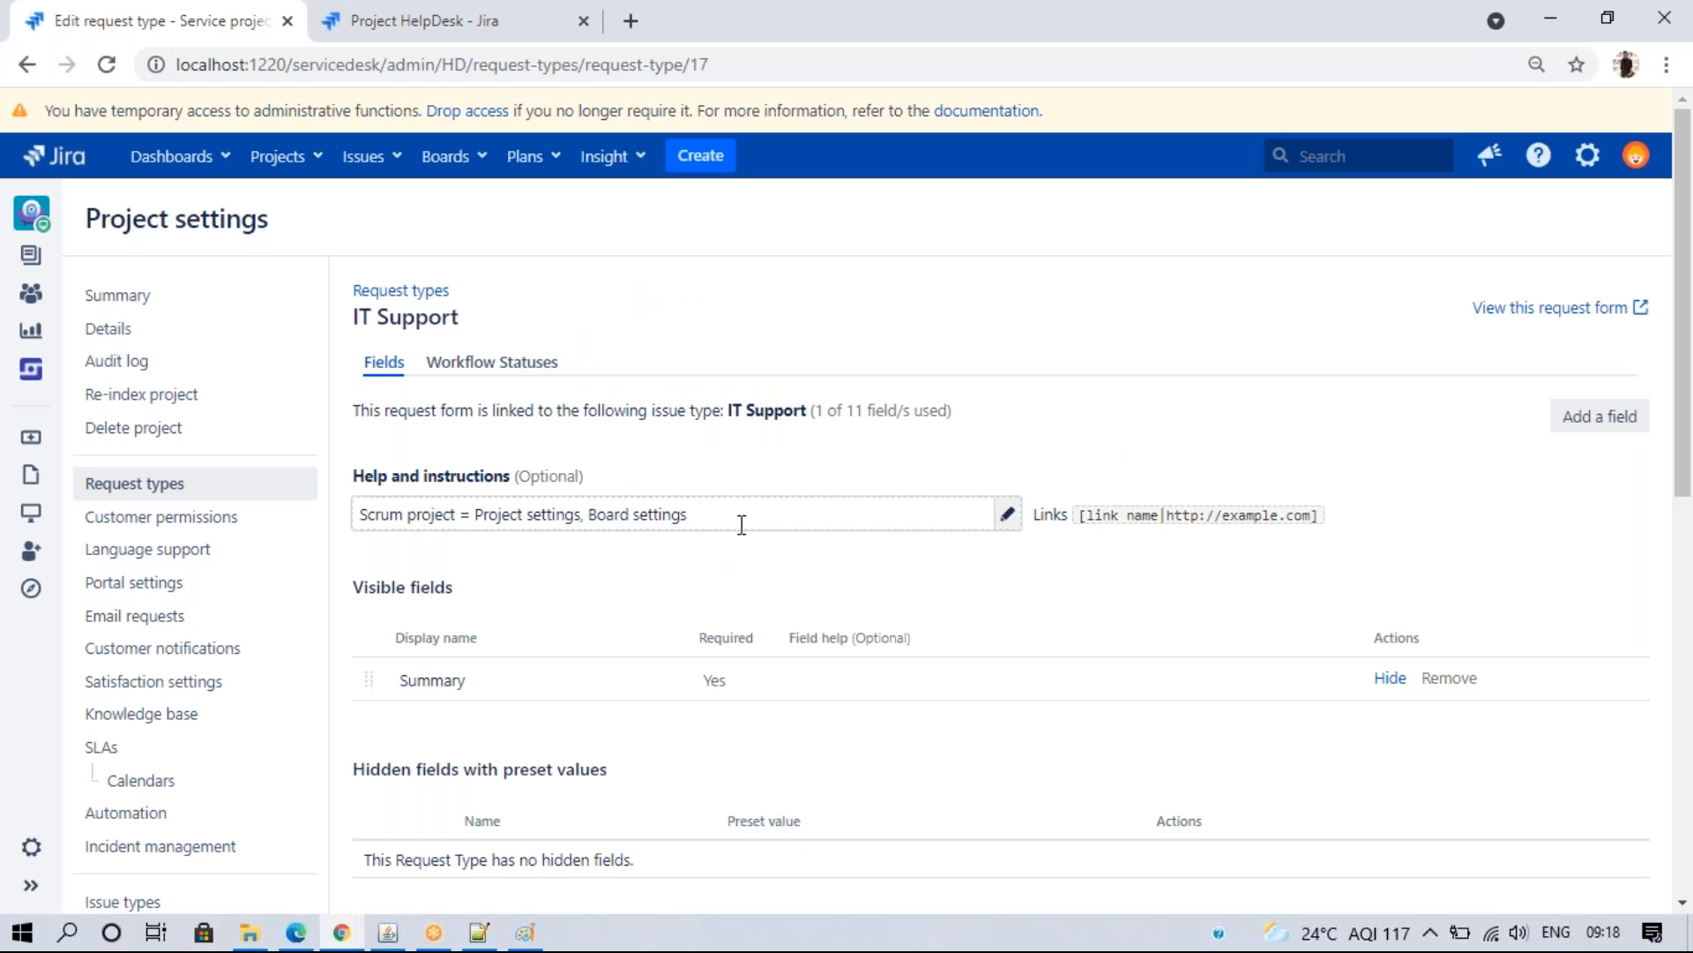
click(801, 525)
drag(855, 516, 291, 523)
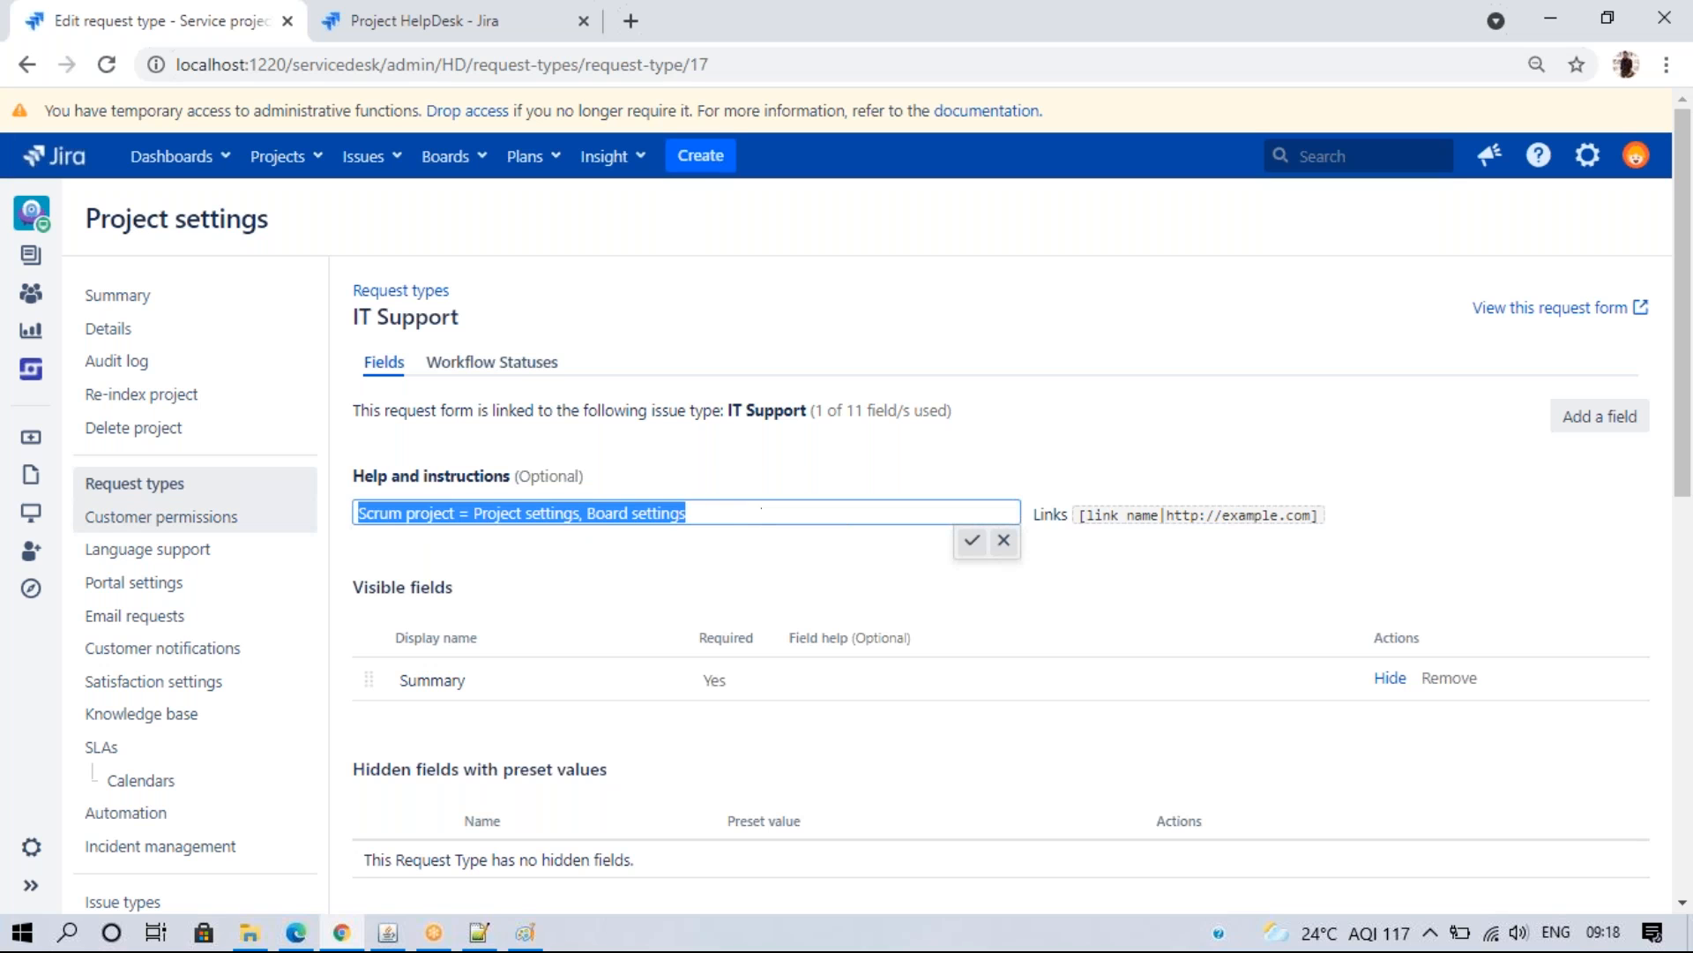
key(BackSpace)
click(415, 517)
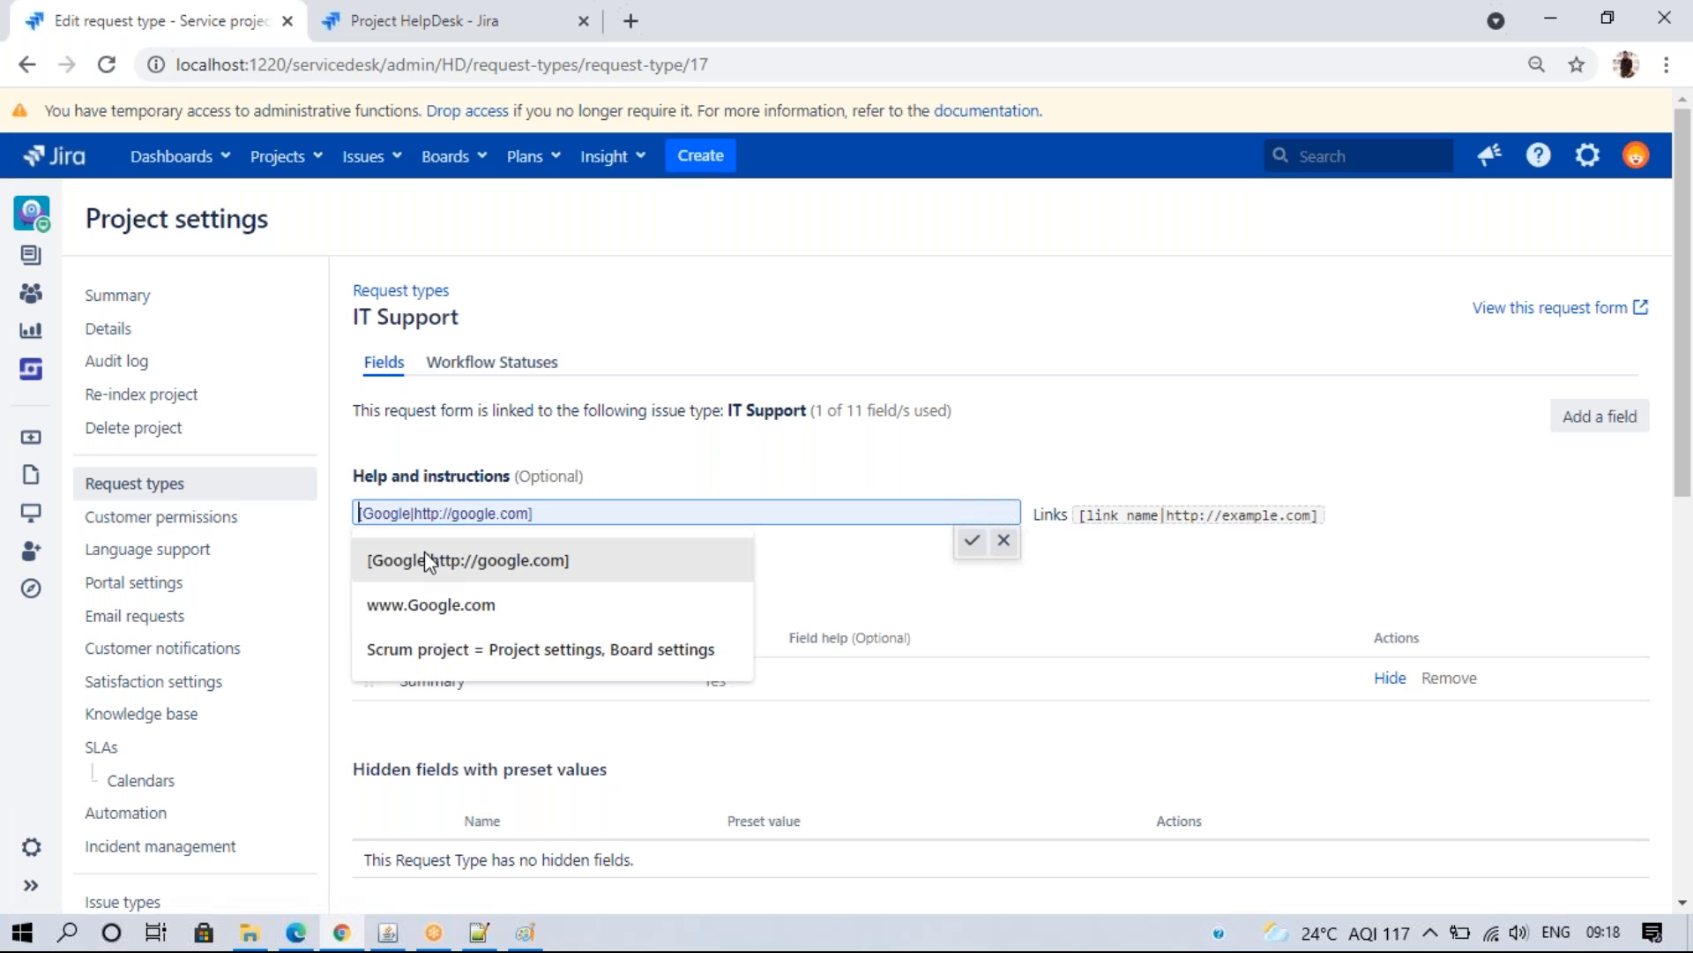
click(468, 560)
click(972, 540)
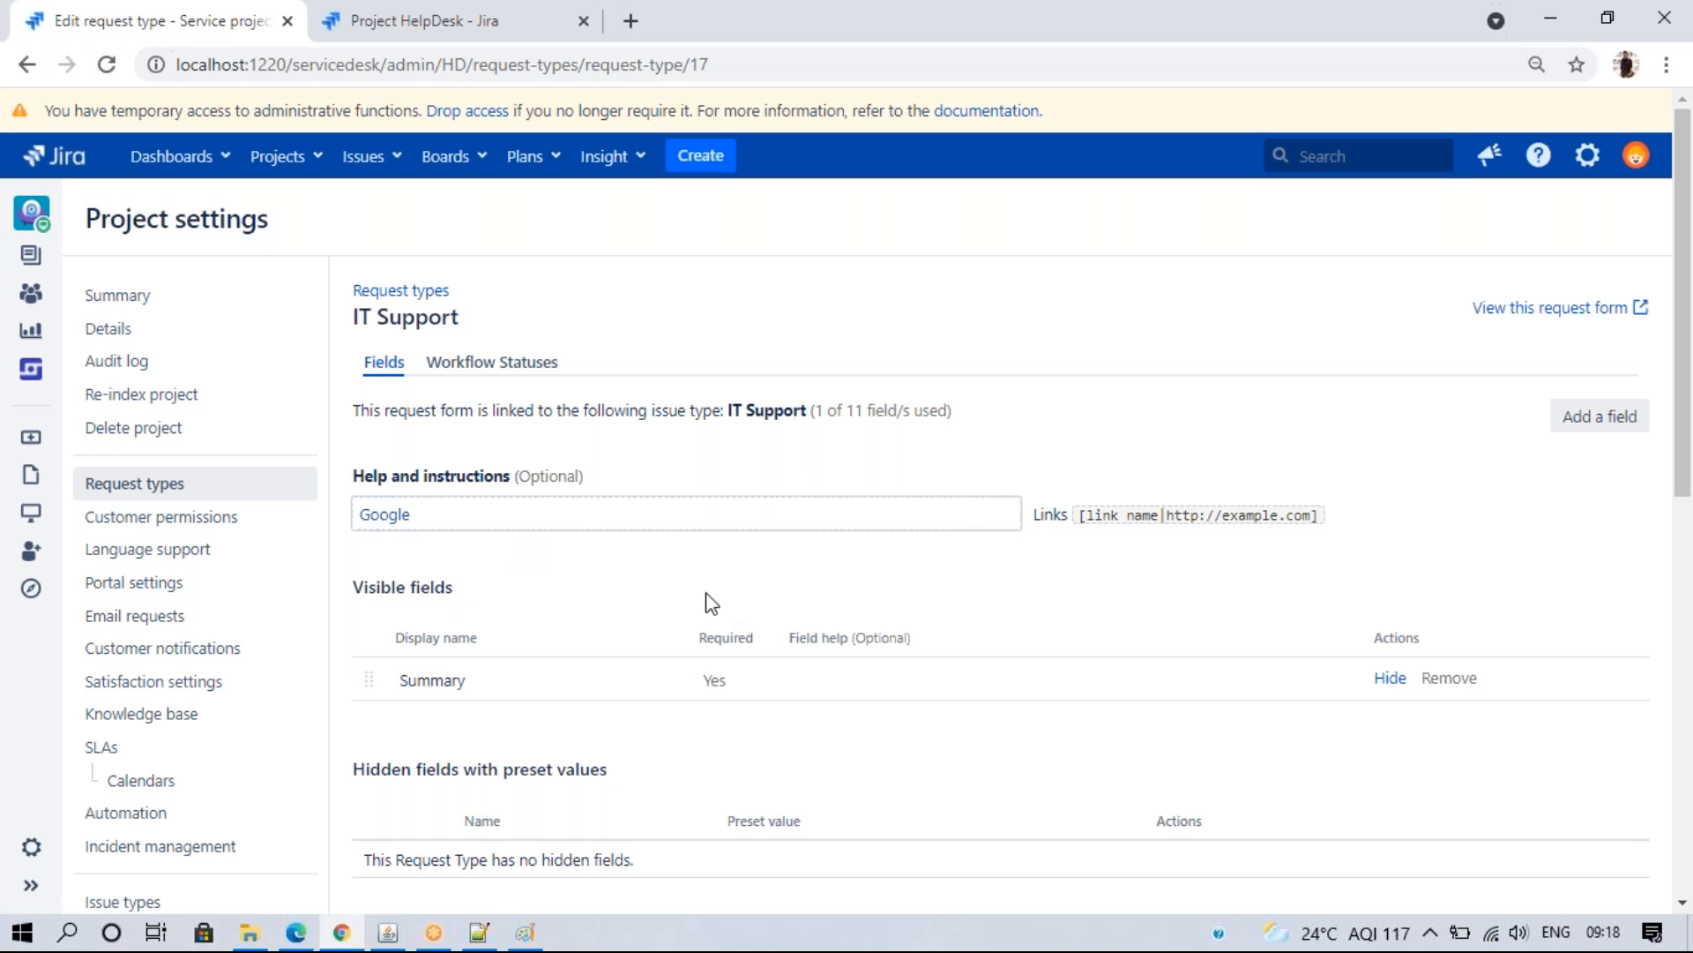
- Reload the portal's IT Support form and check the Google help link opens google.com
click(296, 932)
click(142, 63)
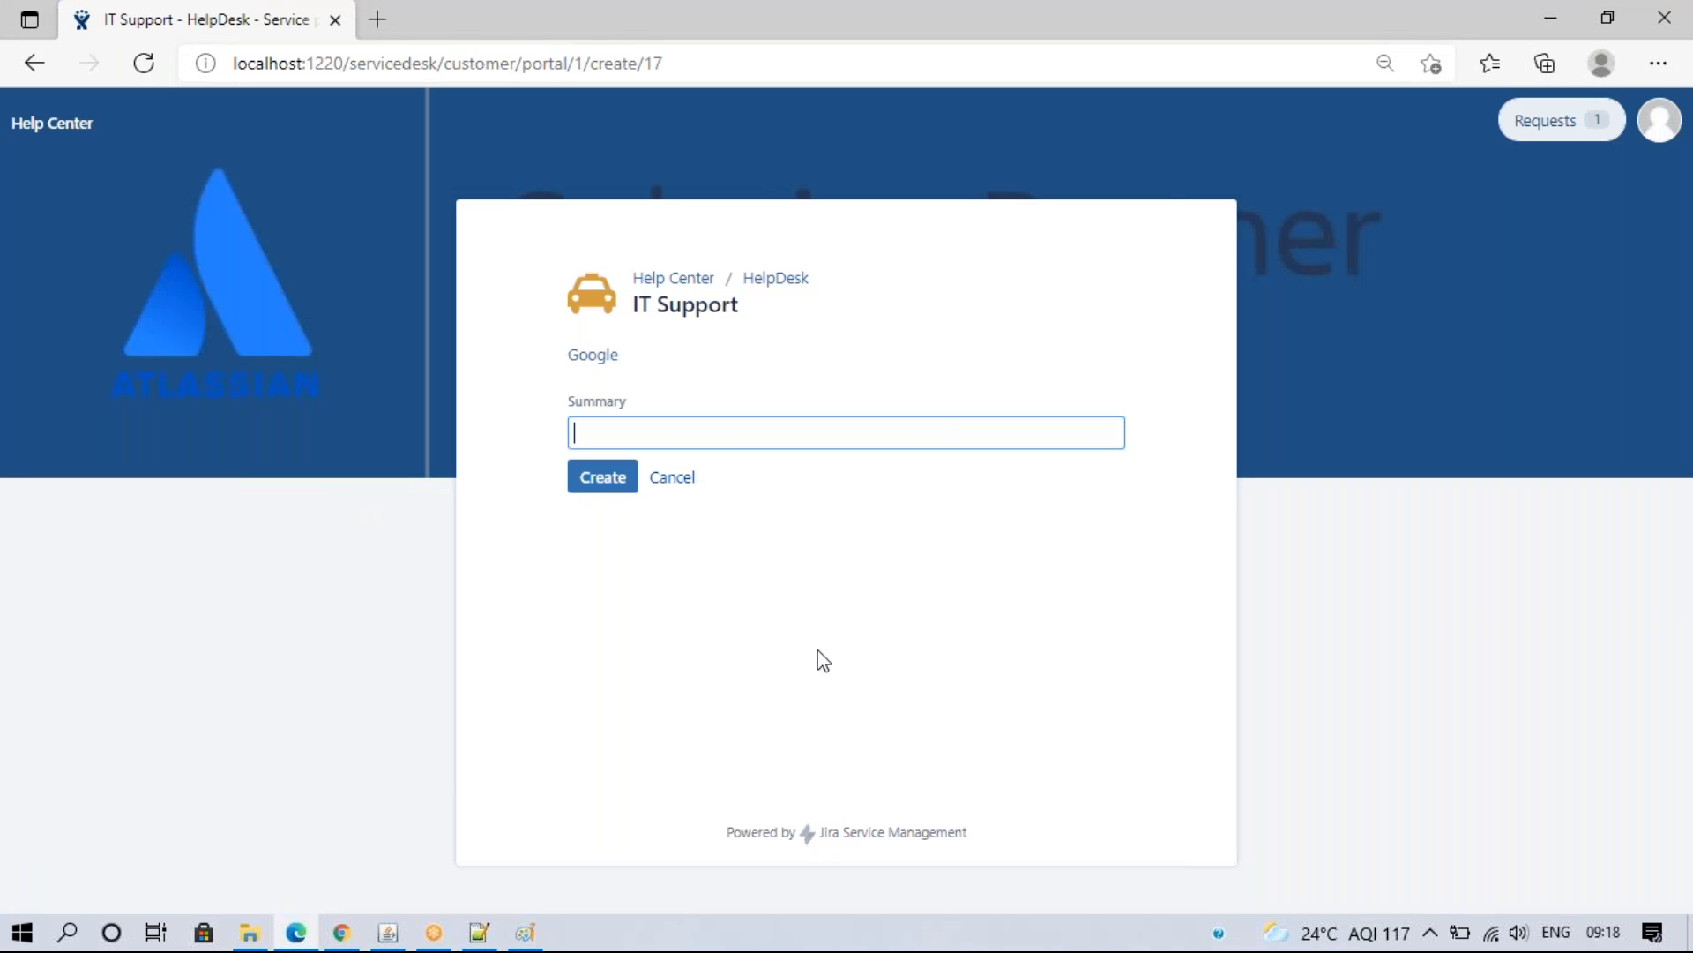
right_click(597, 363)
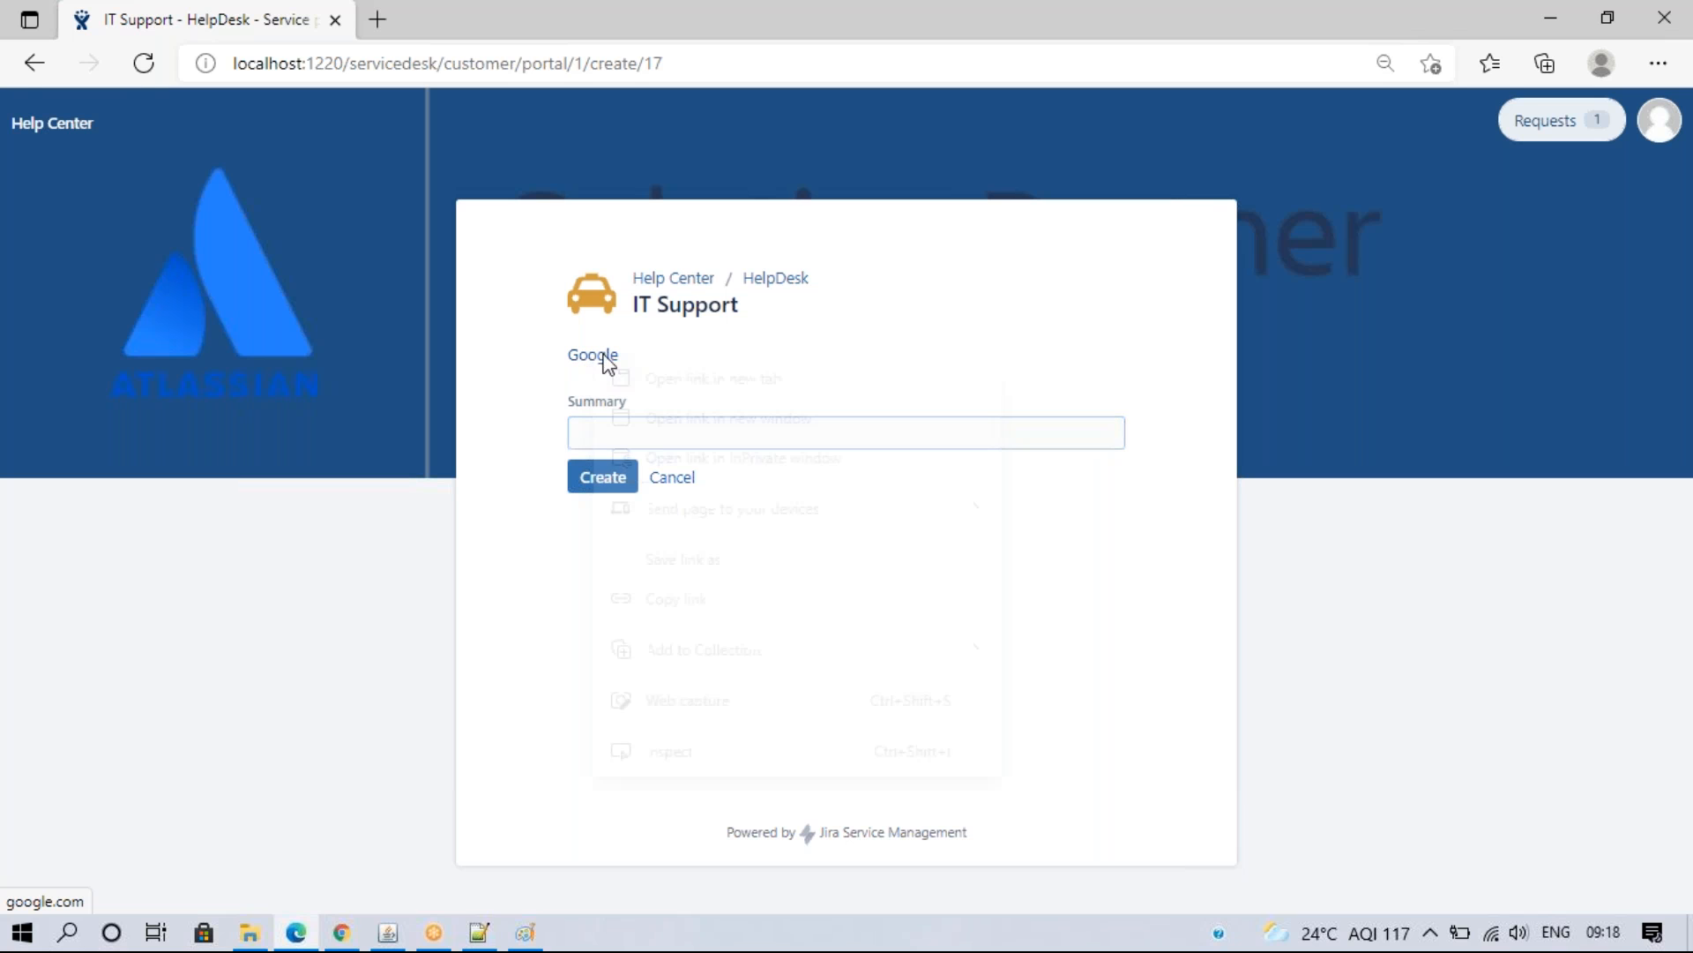
click(609, 377)
click(465, 13)
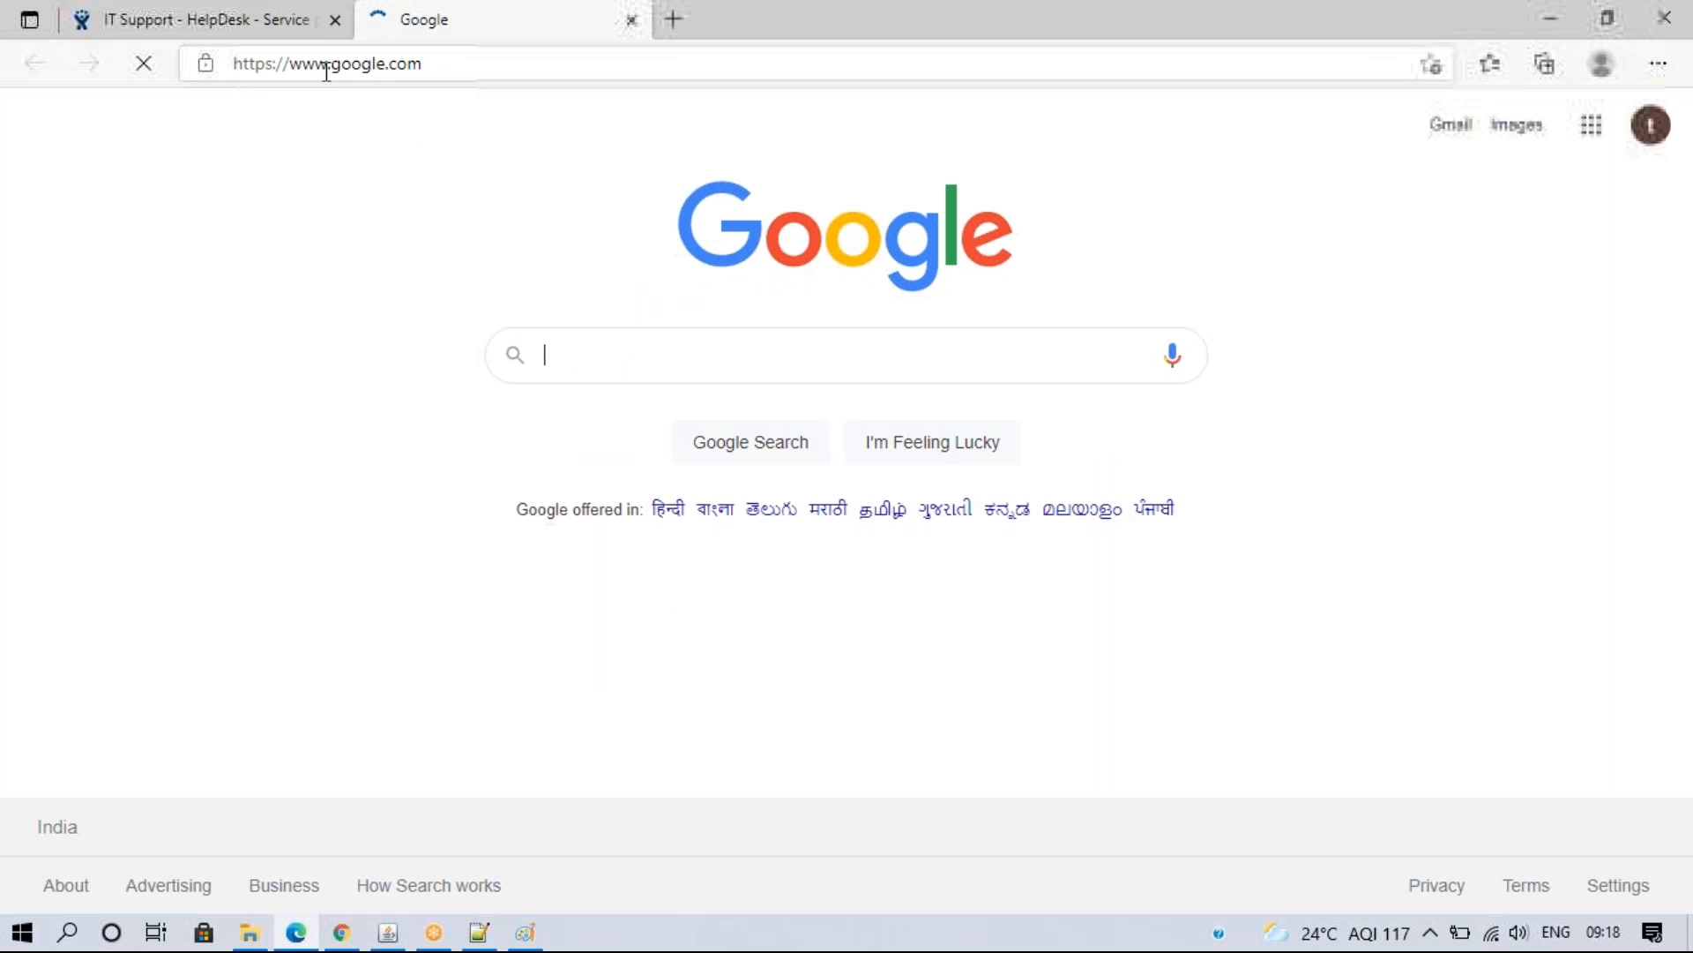
click(1608, 20)
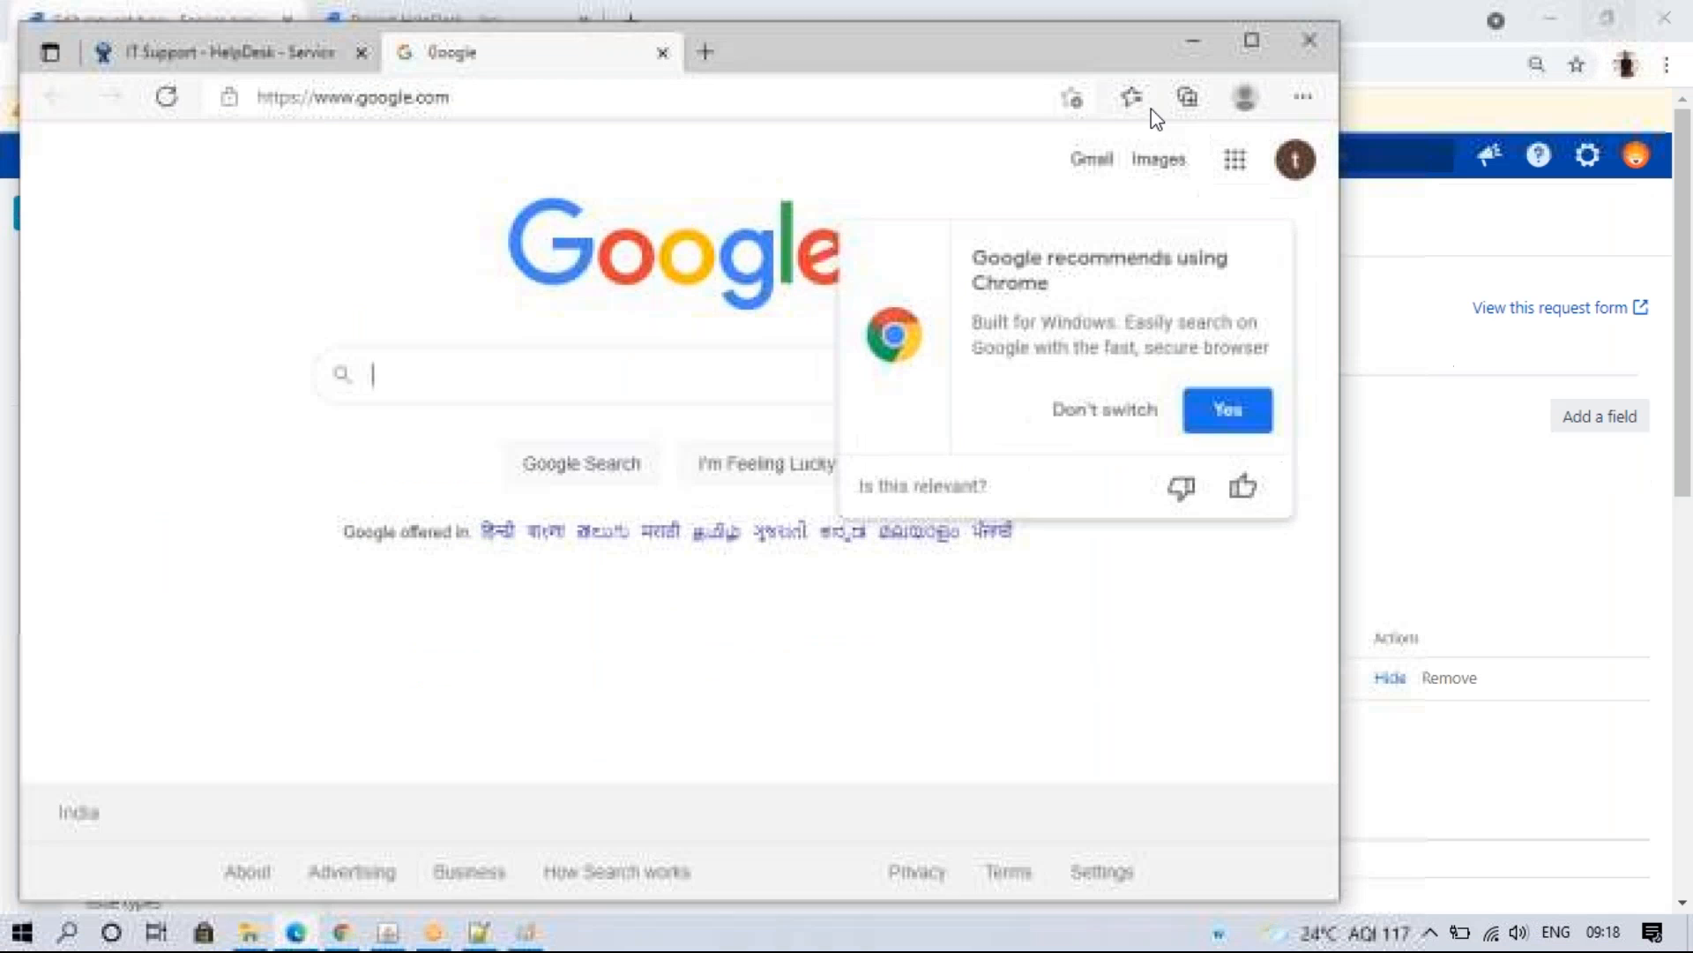
click(672, 63)
click(1241, 55)
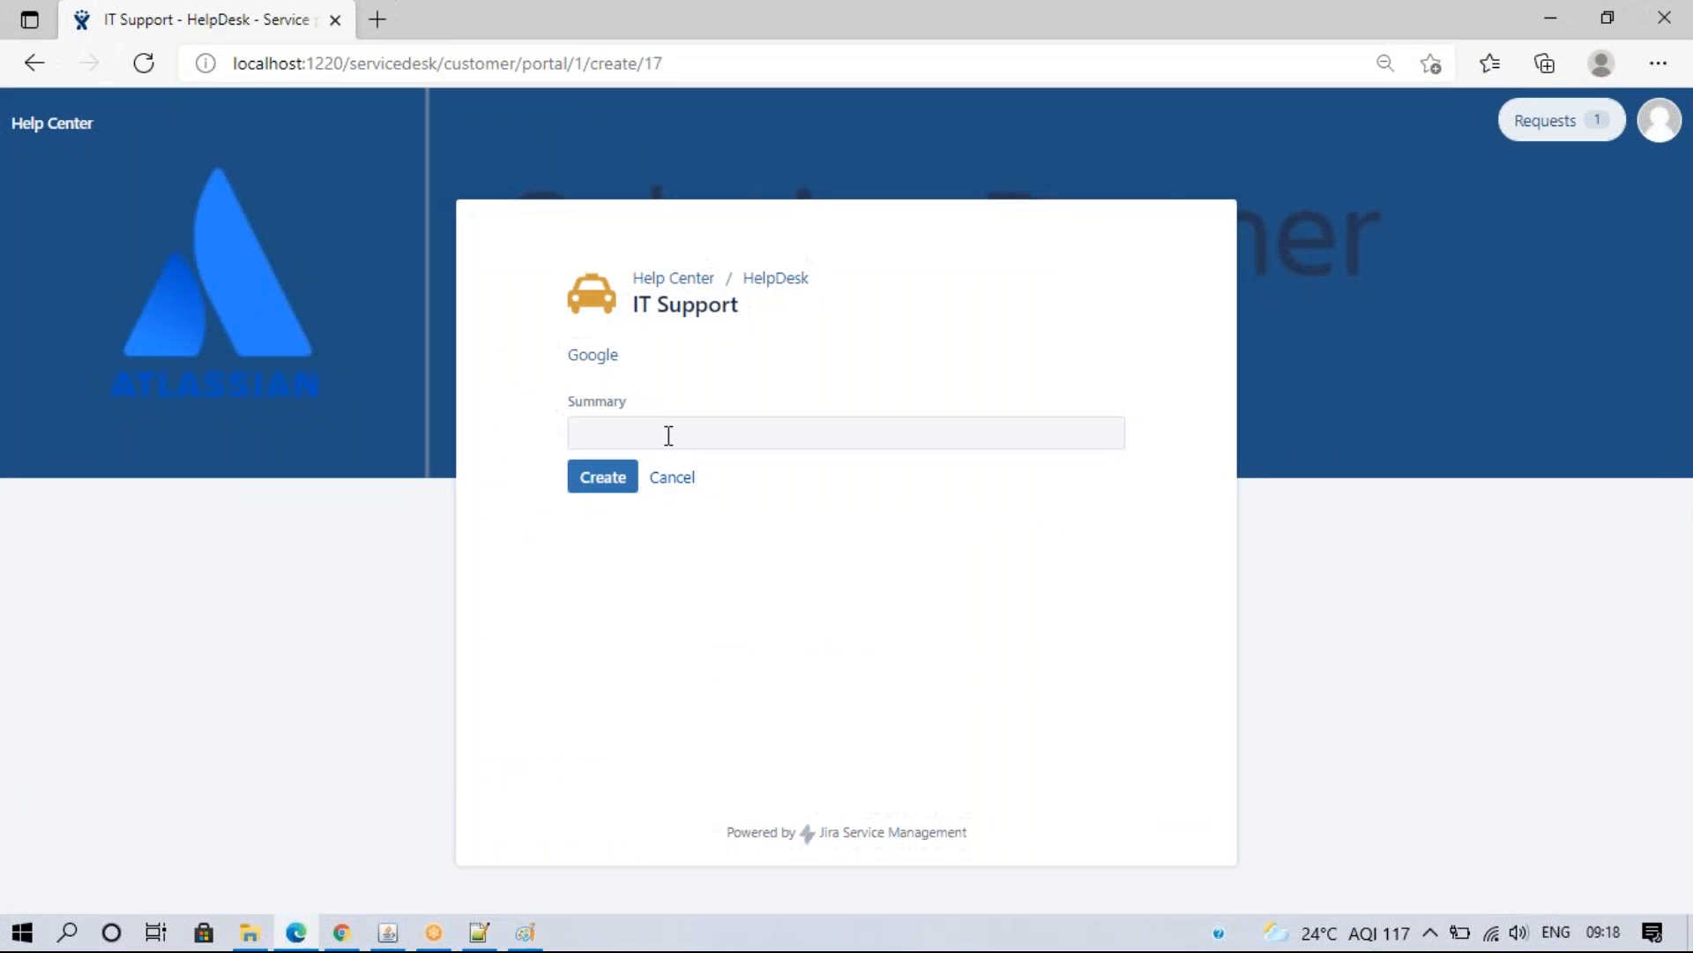
click(340, 935)
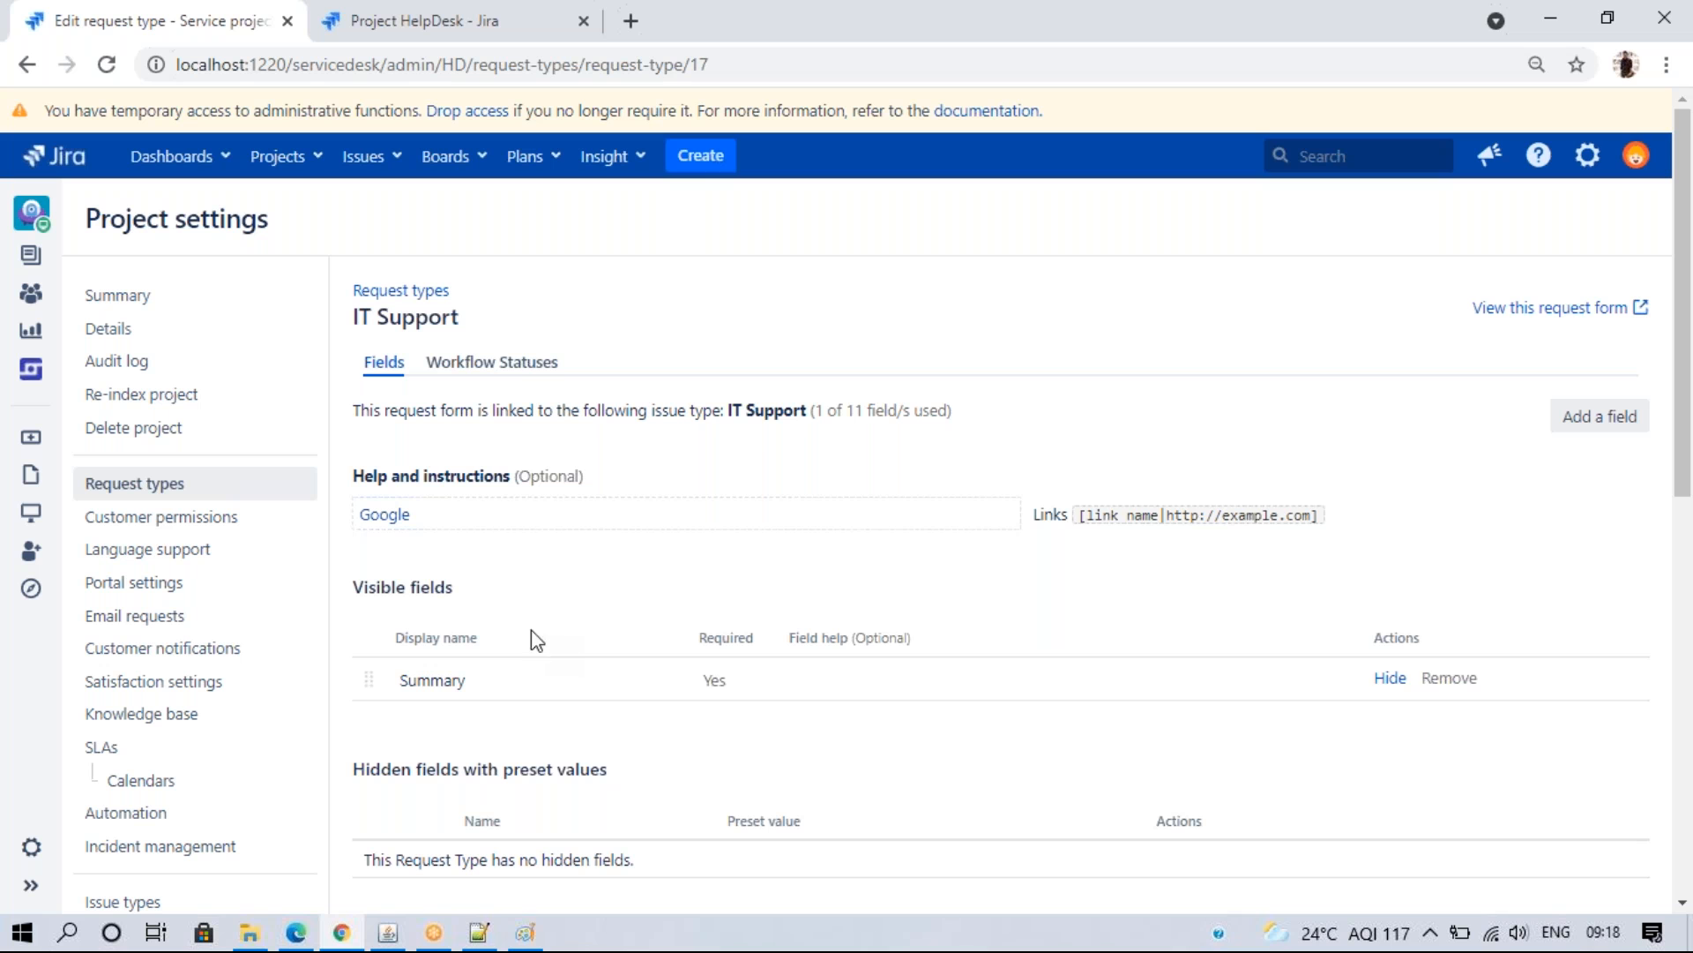
- Add the Attachment and Priority fields to the IT Support request form
click(294, 935)
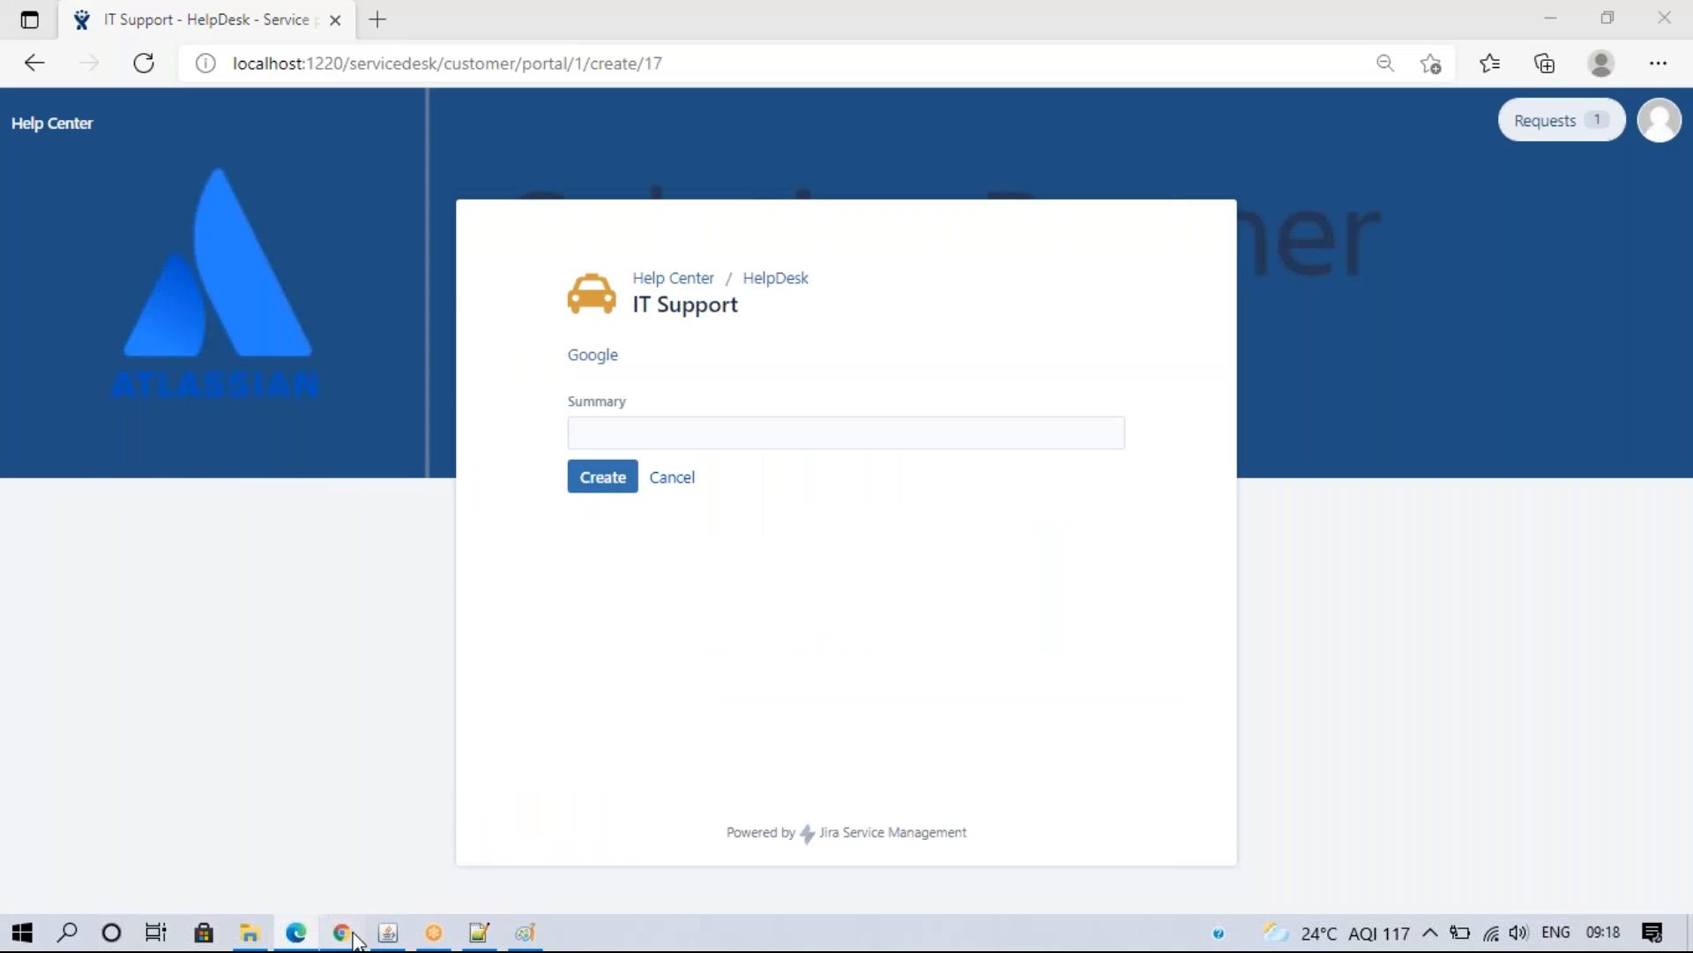
click(353, 937)
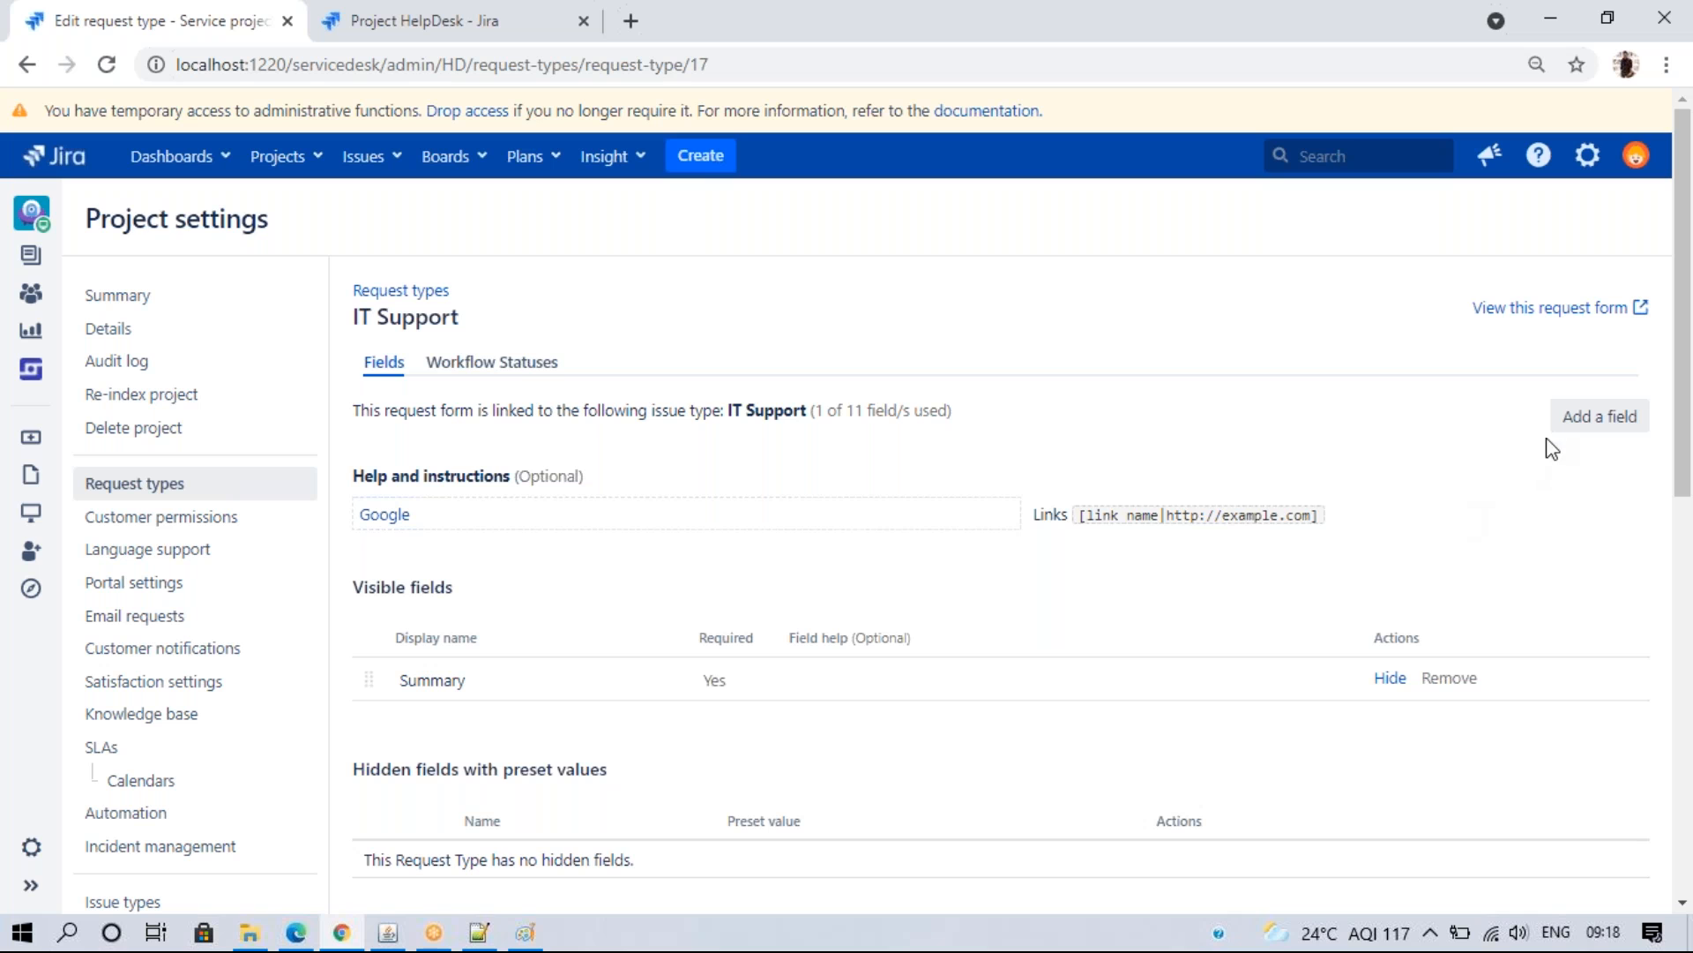
click(1574, 419)
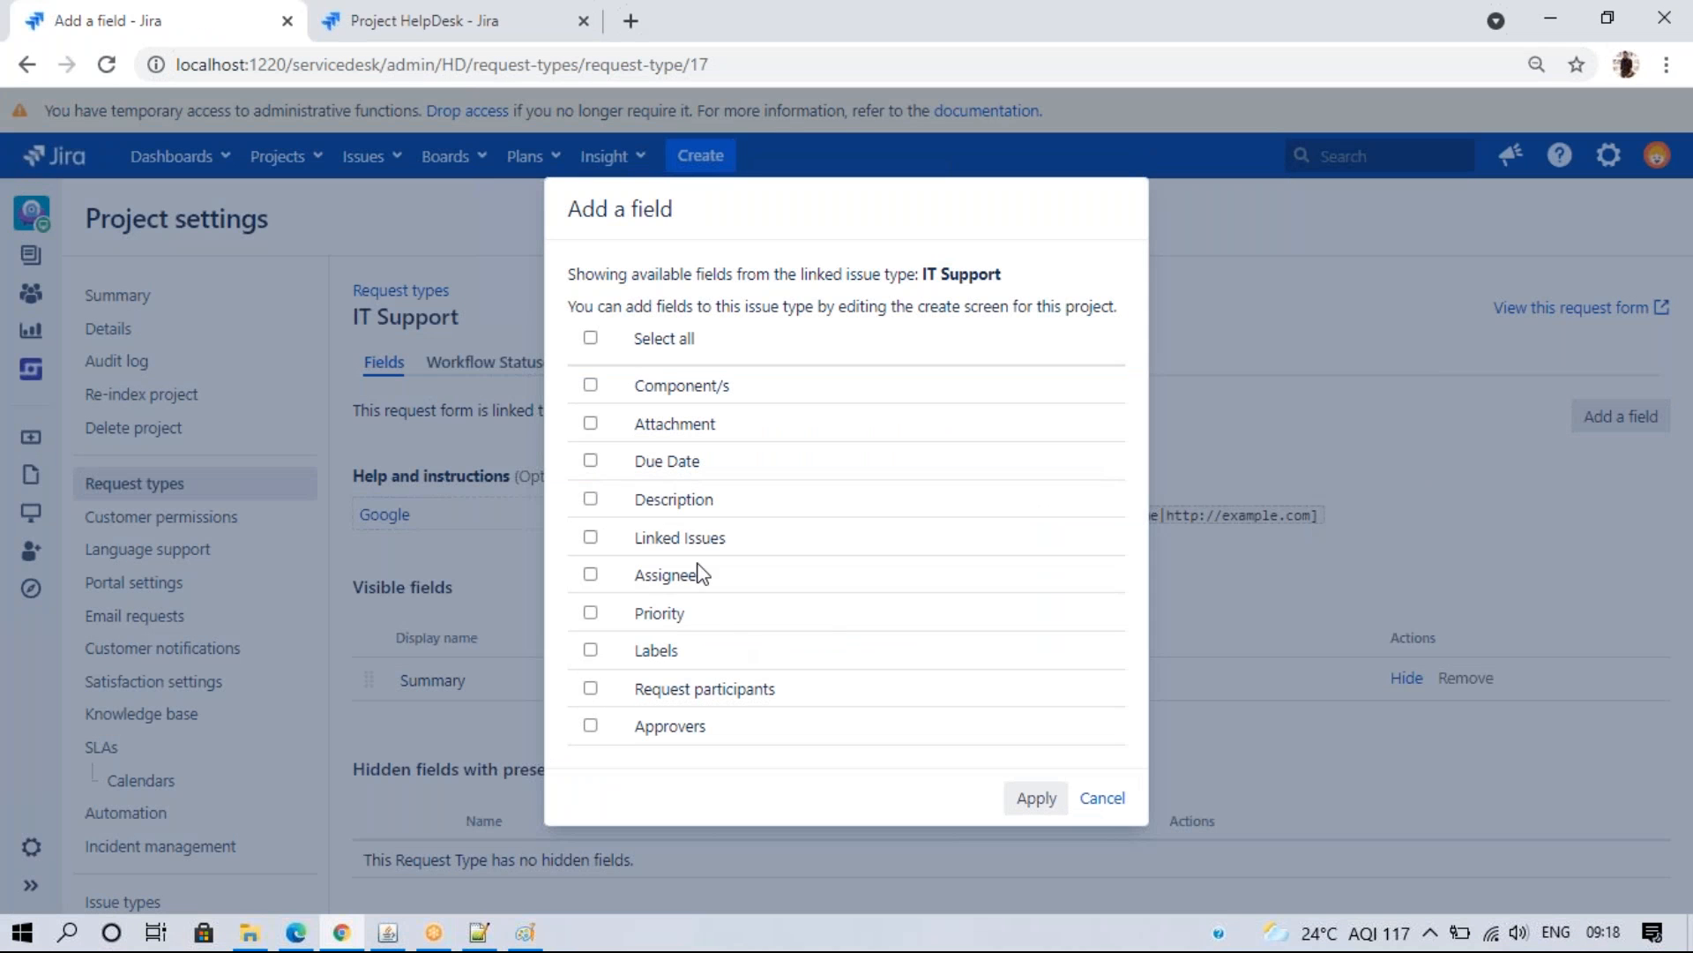
click(591, 424)
click(591, 613)
click(1032, 797)
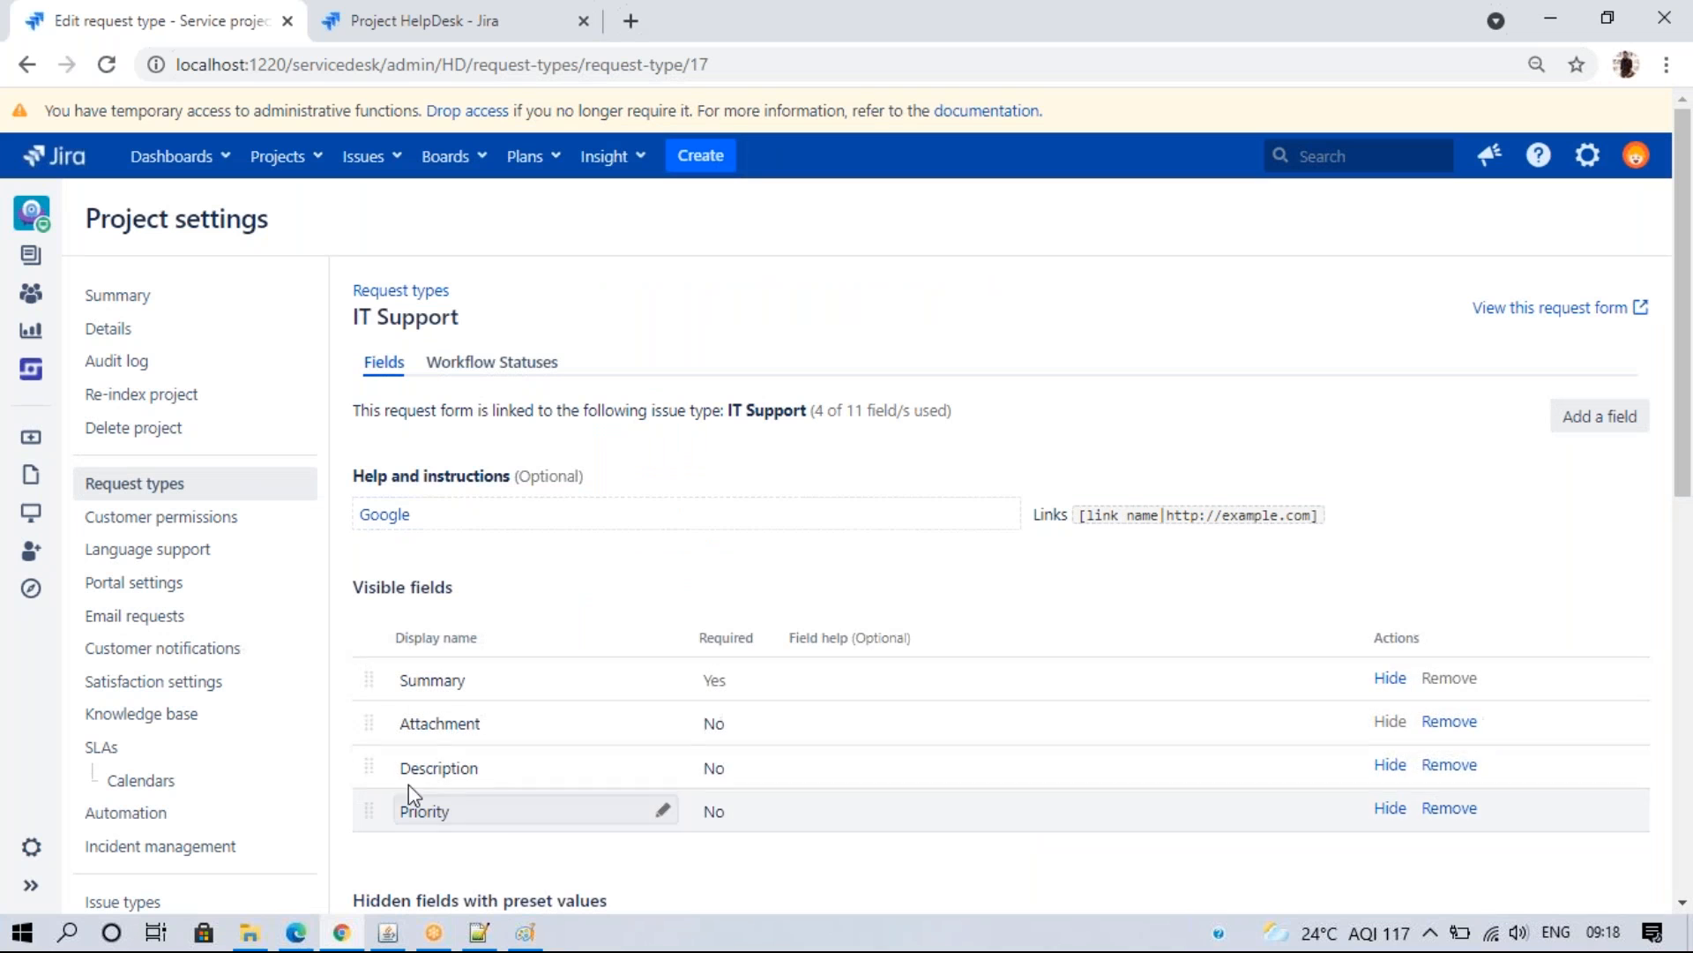
- Try moving Attachment below Priority and reload the portal form to check the new fields
drag(366, 721, 371, 856)
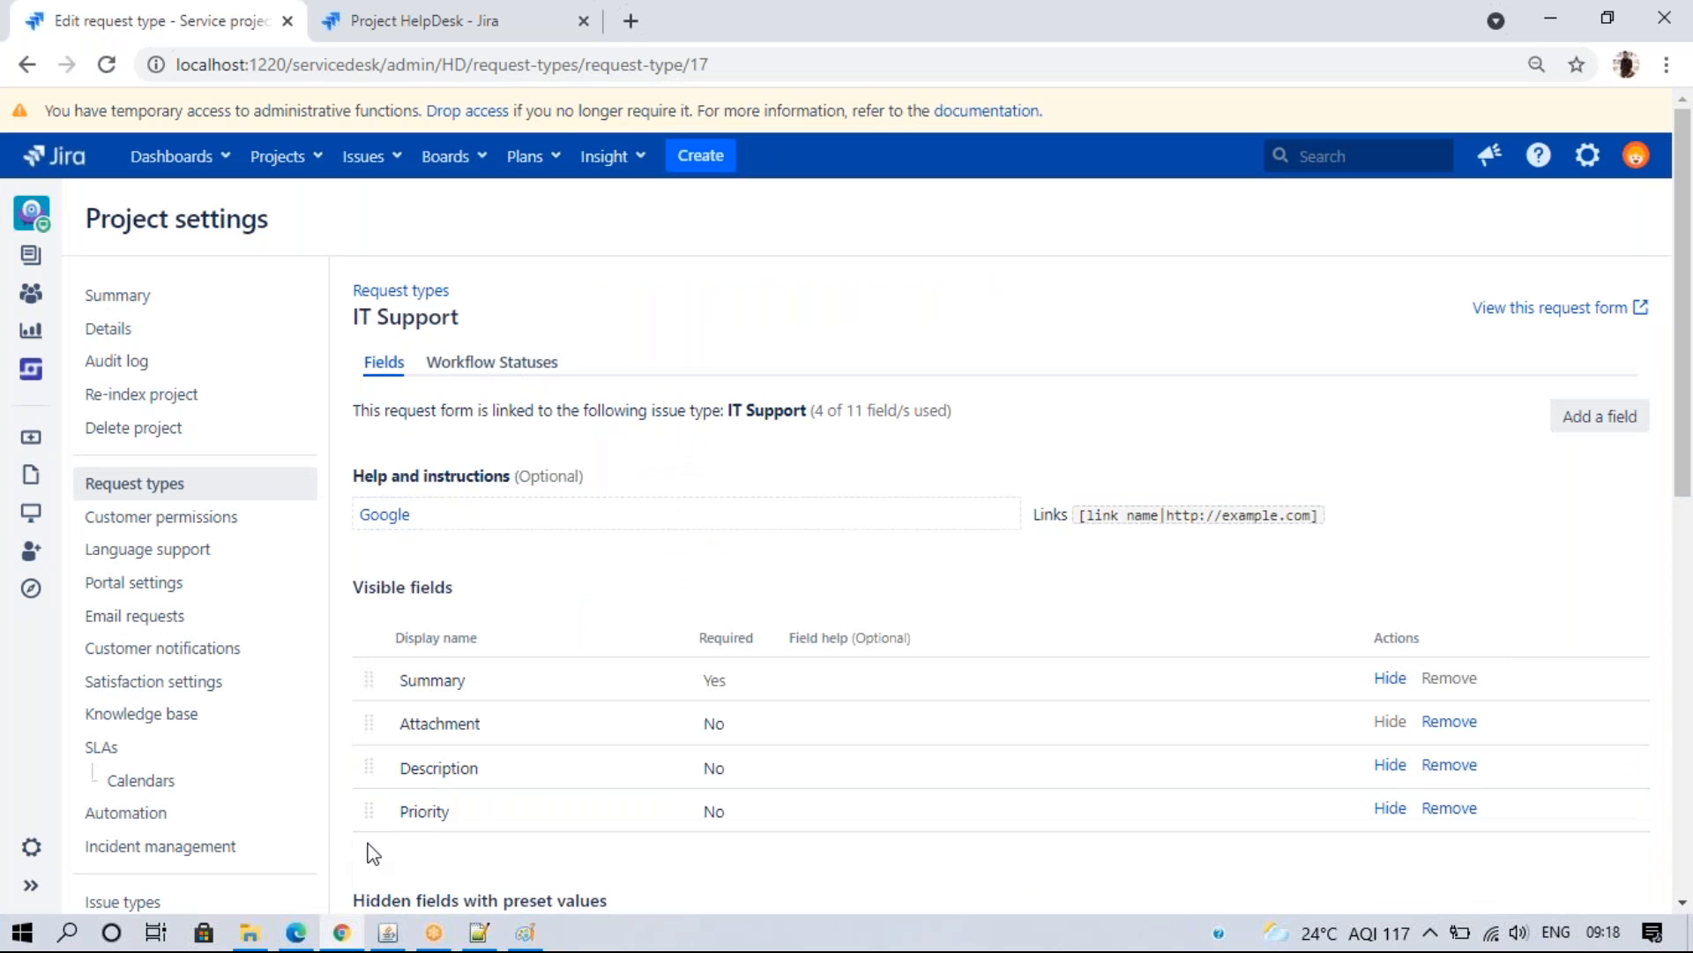
click(300, 939)
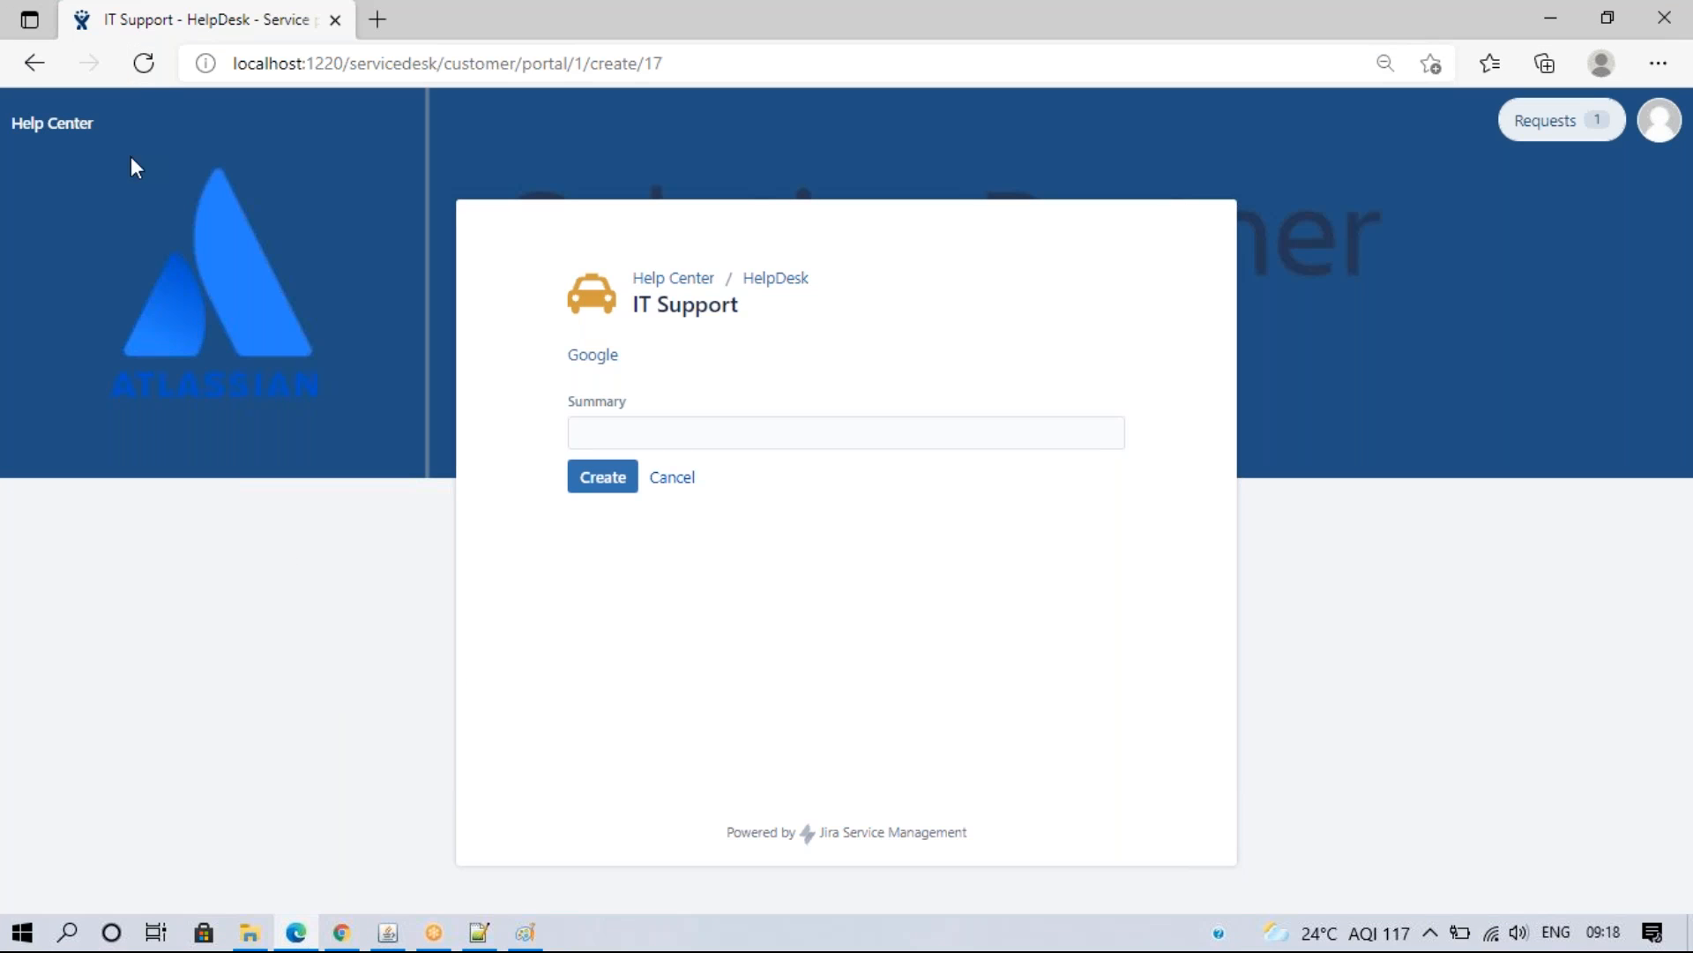
click(143, 64)
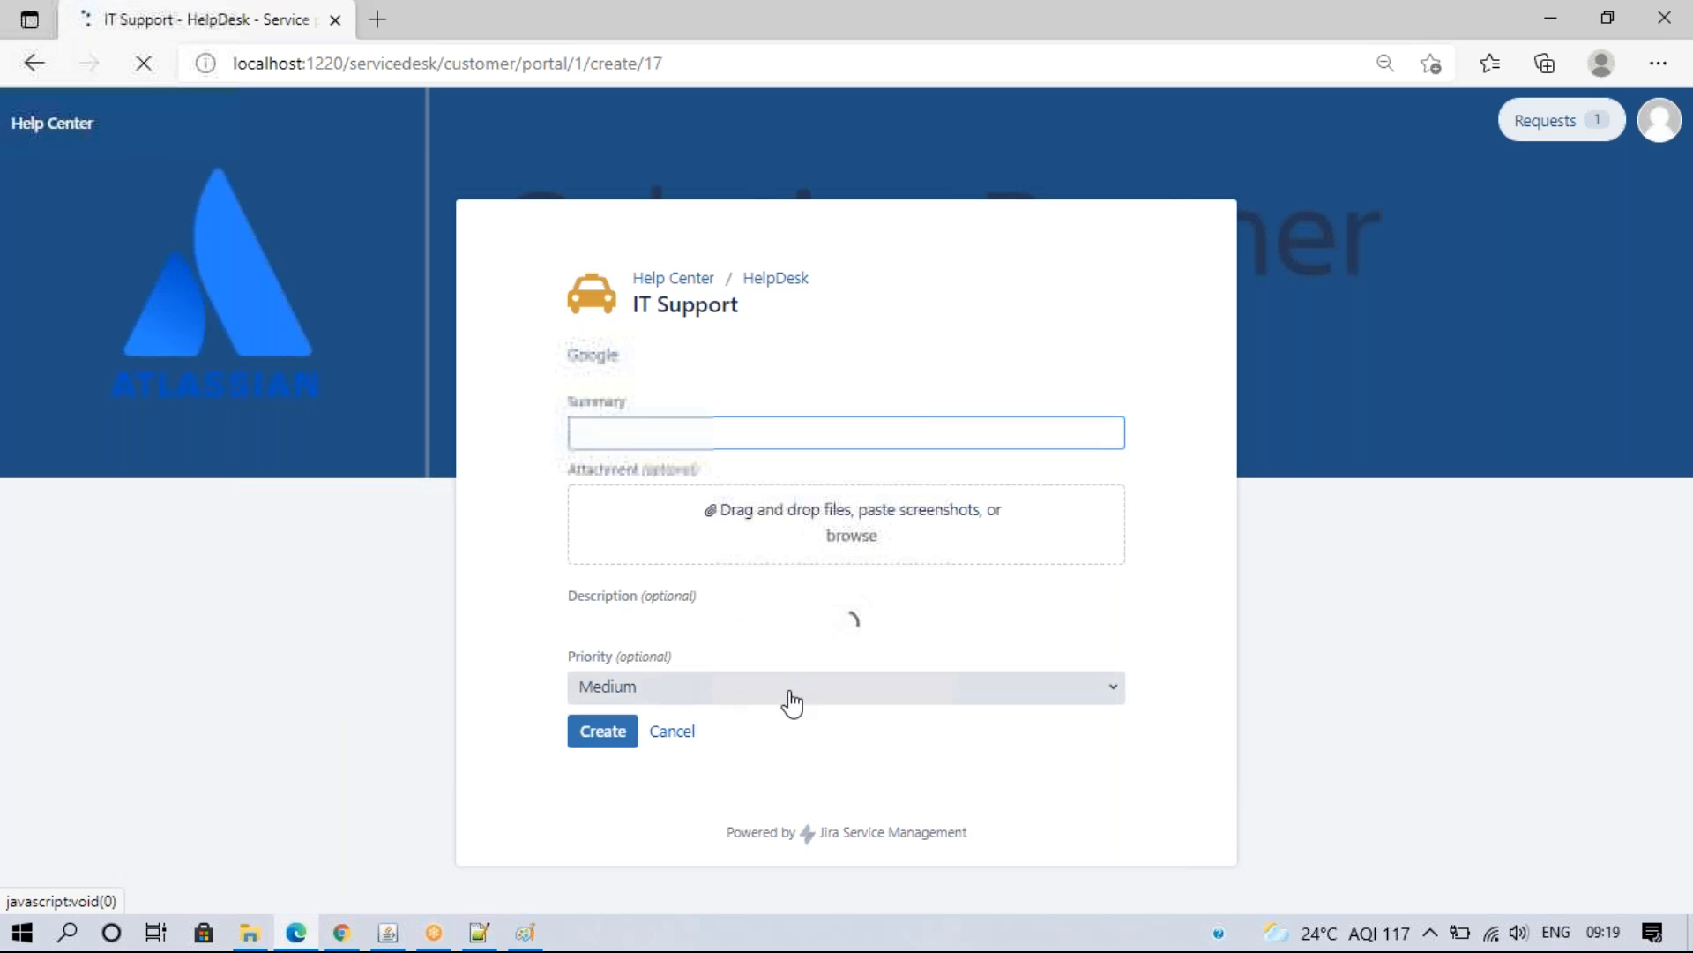
click(347, 936)
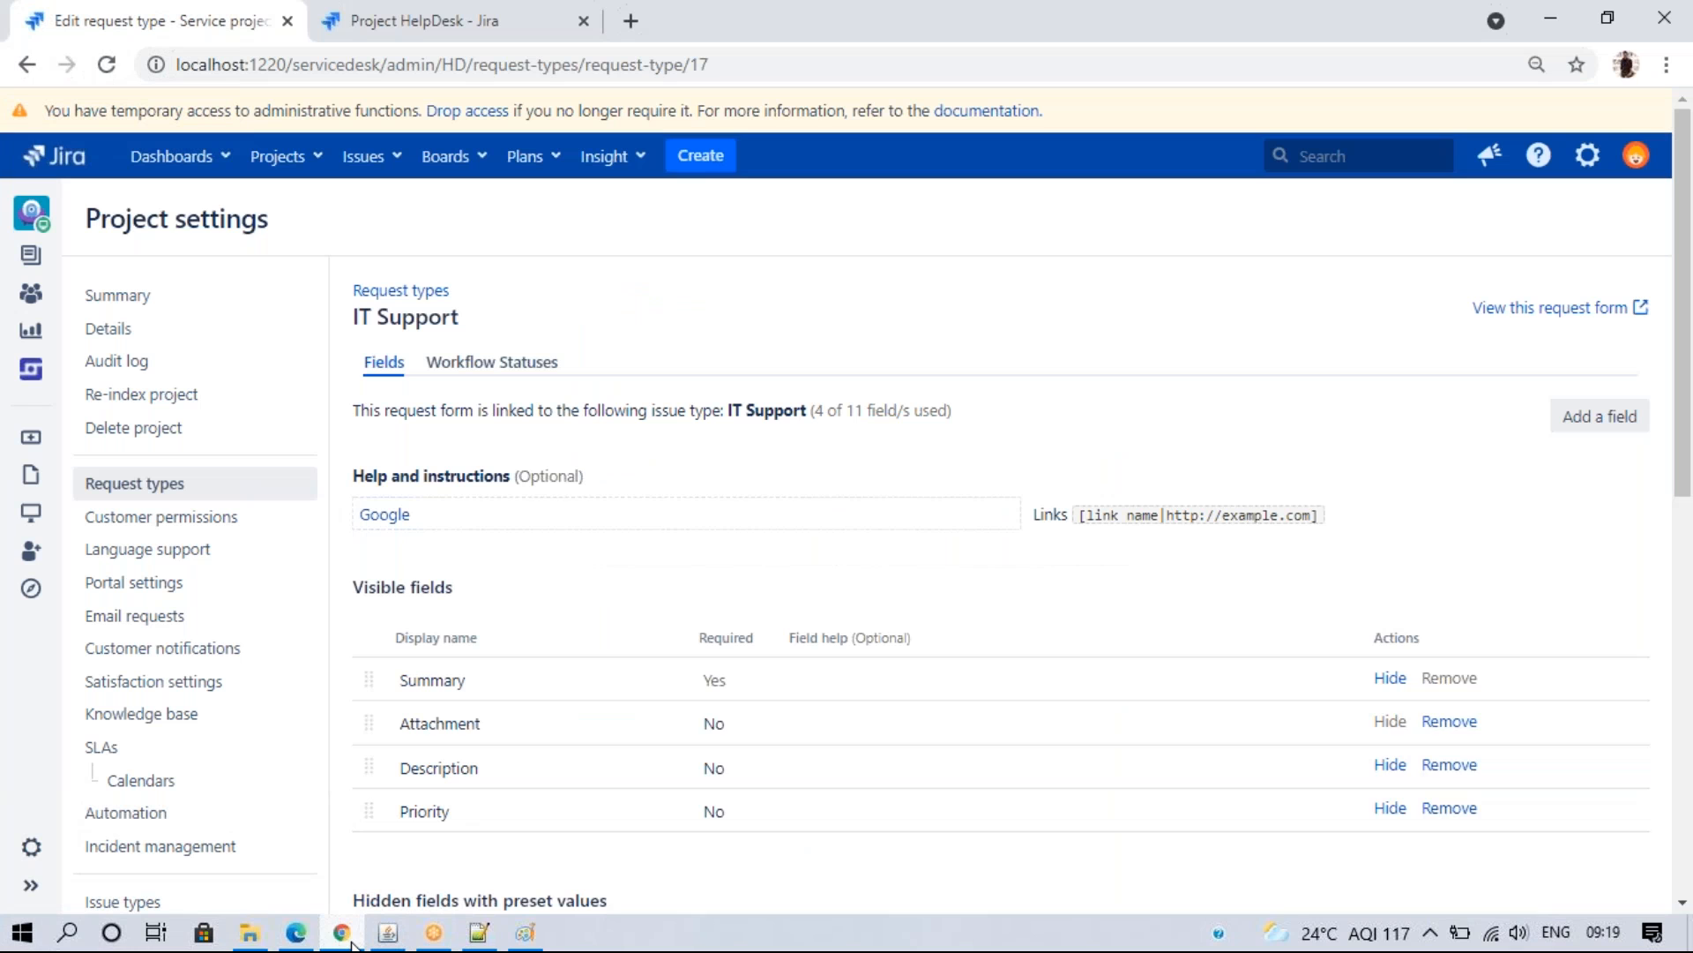
- Drag Attachment below Priority and reload the portal form to confirm the order
drag(369, 723, 369, 838)
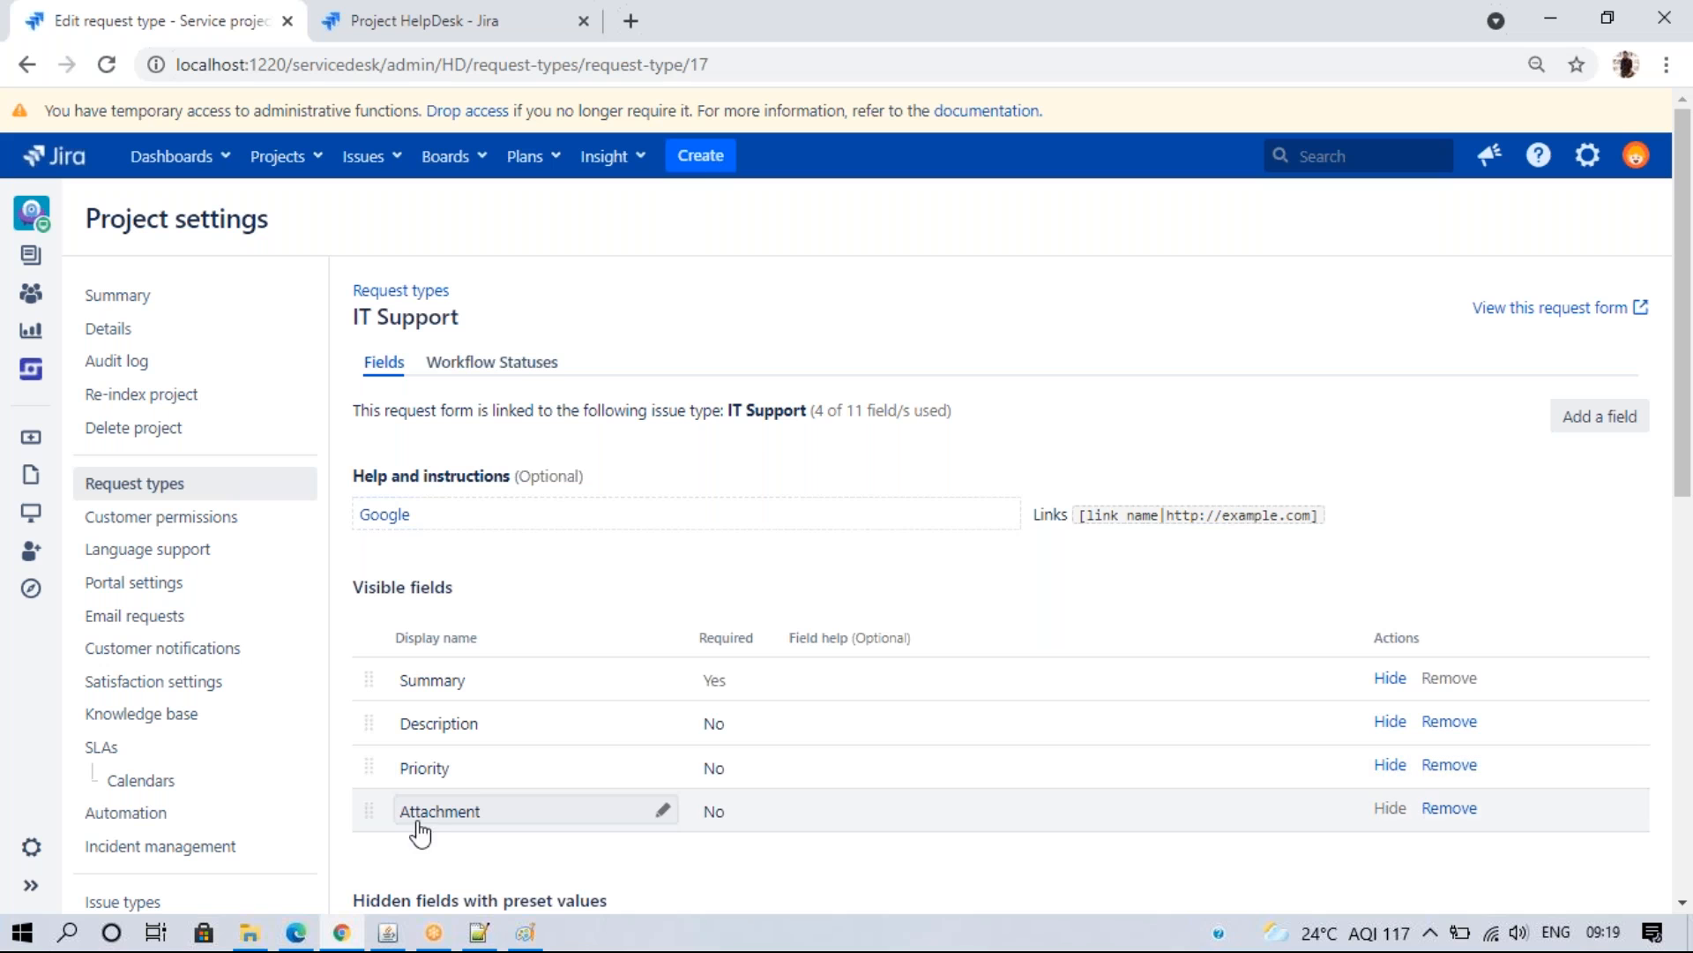
click(296, 932)
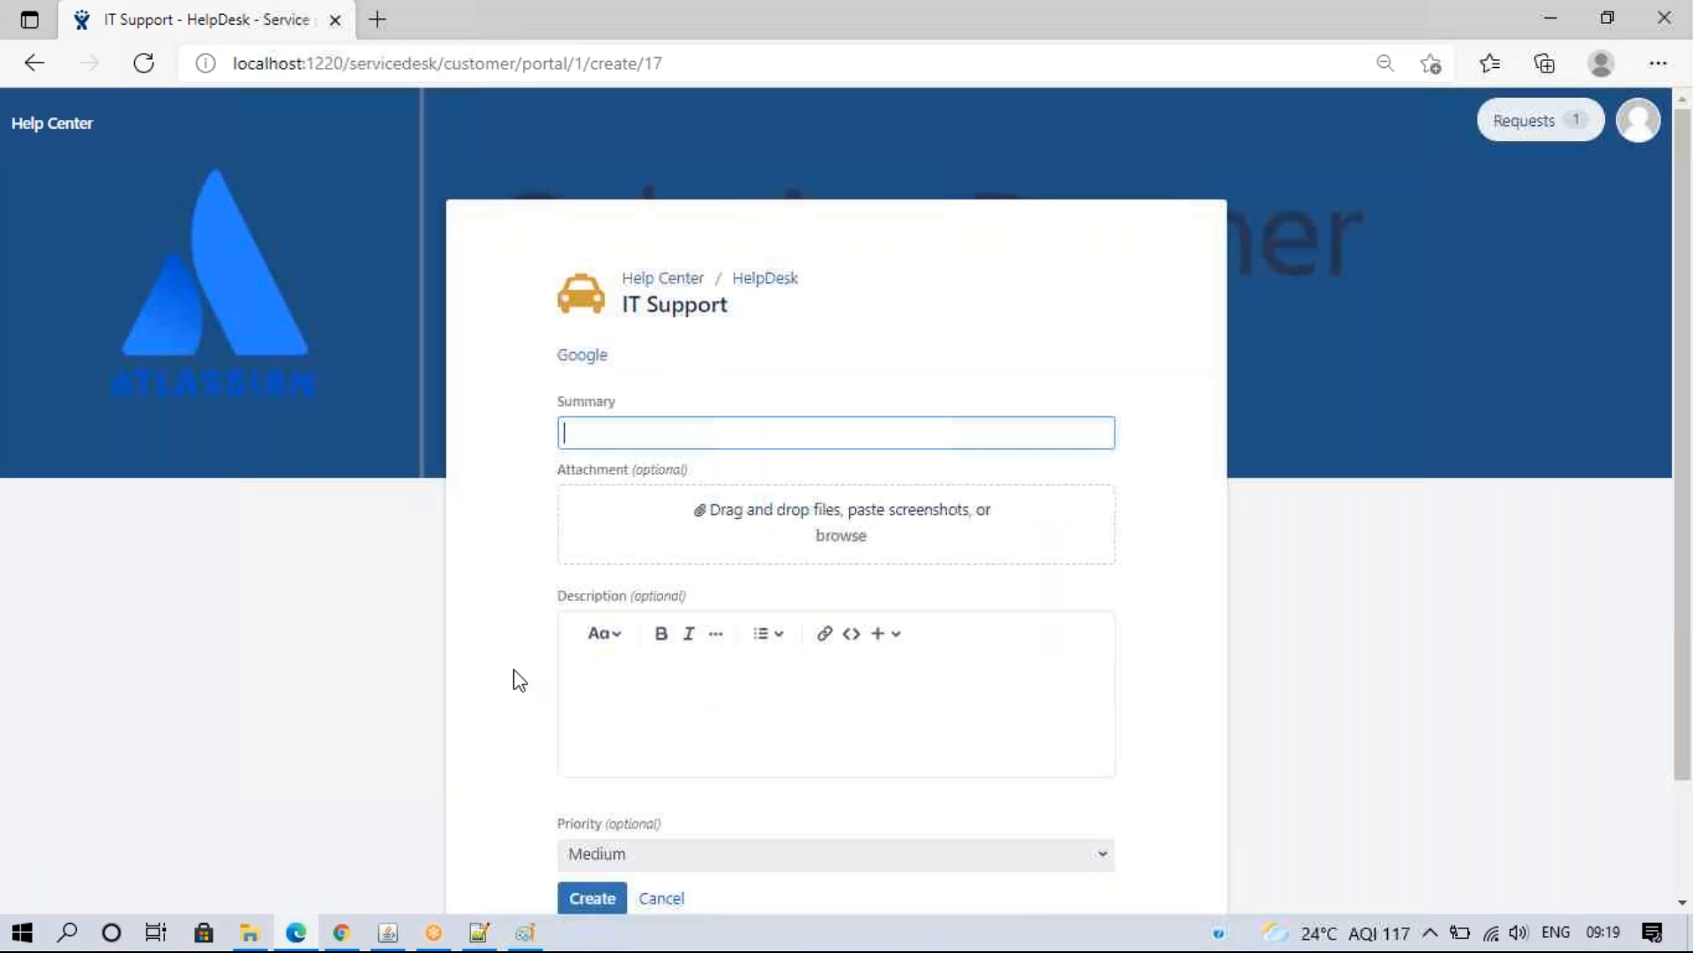
click(142, 63)
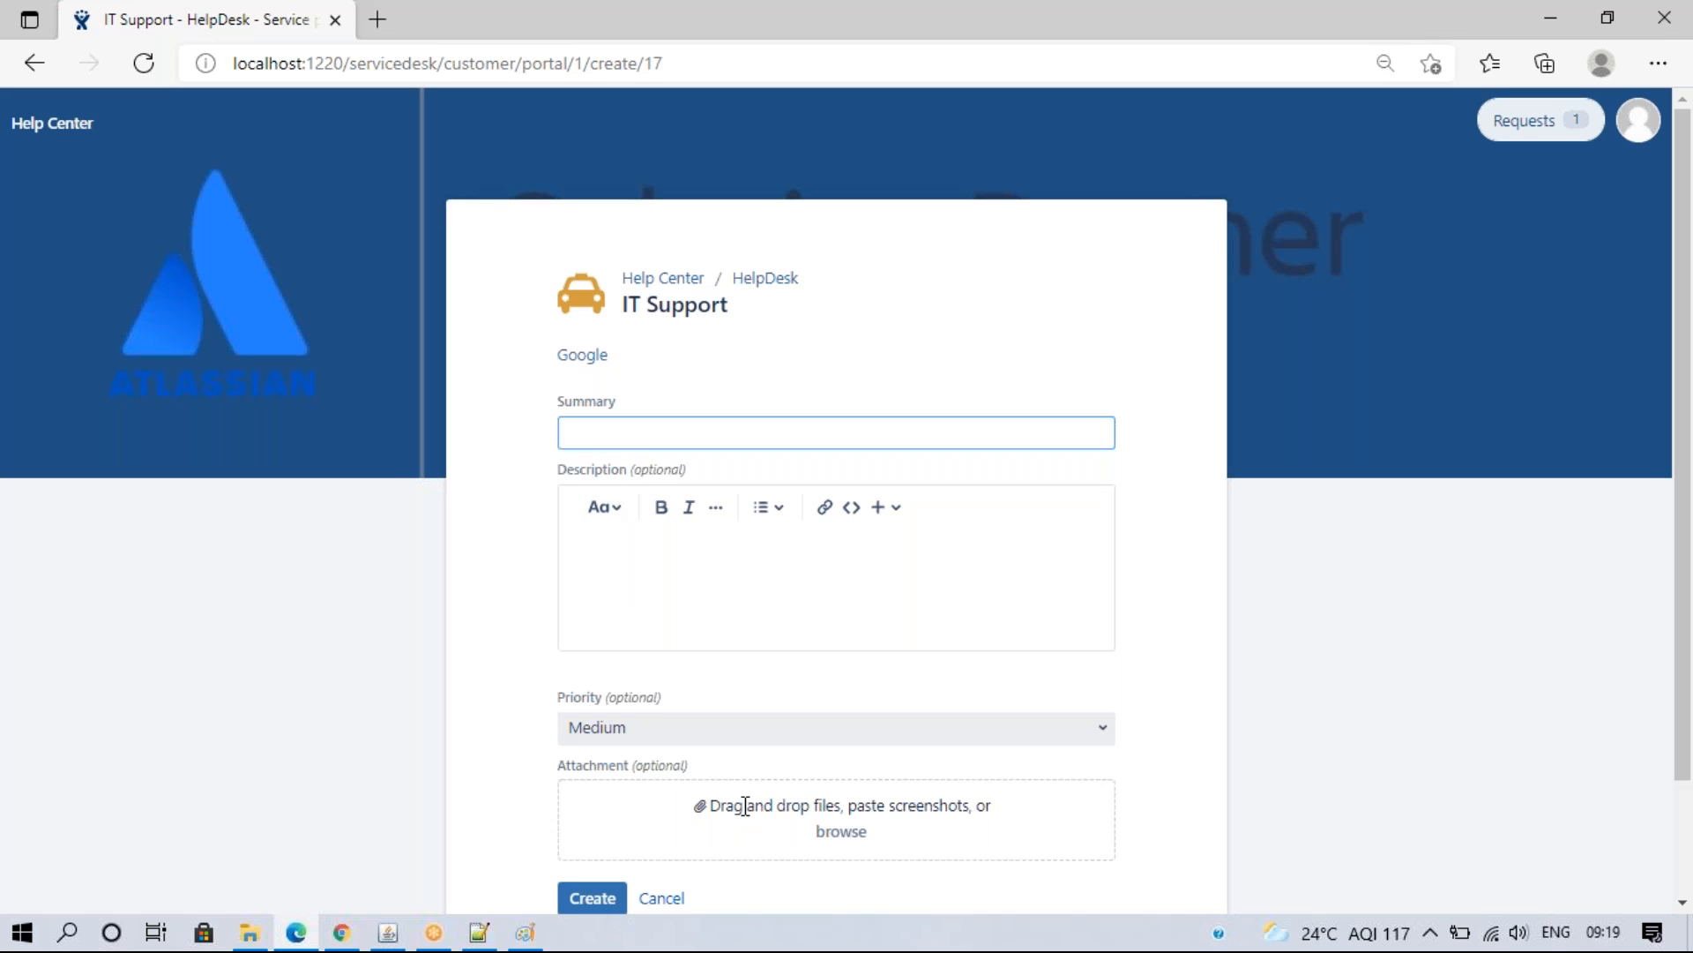
- Look at the HR Support portal form, then reopen the IT Support form
click(759, 280)
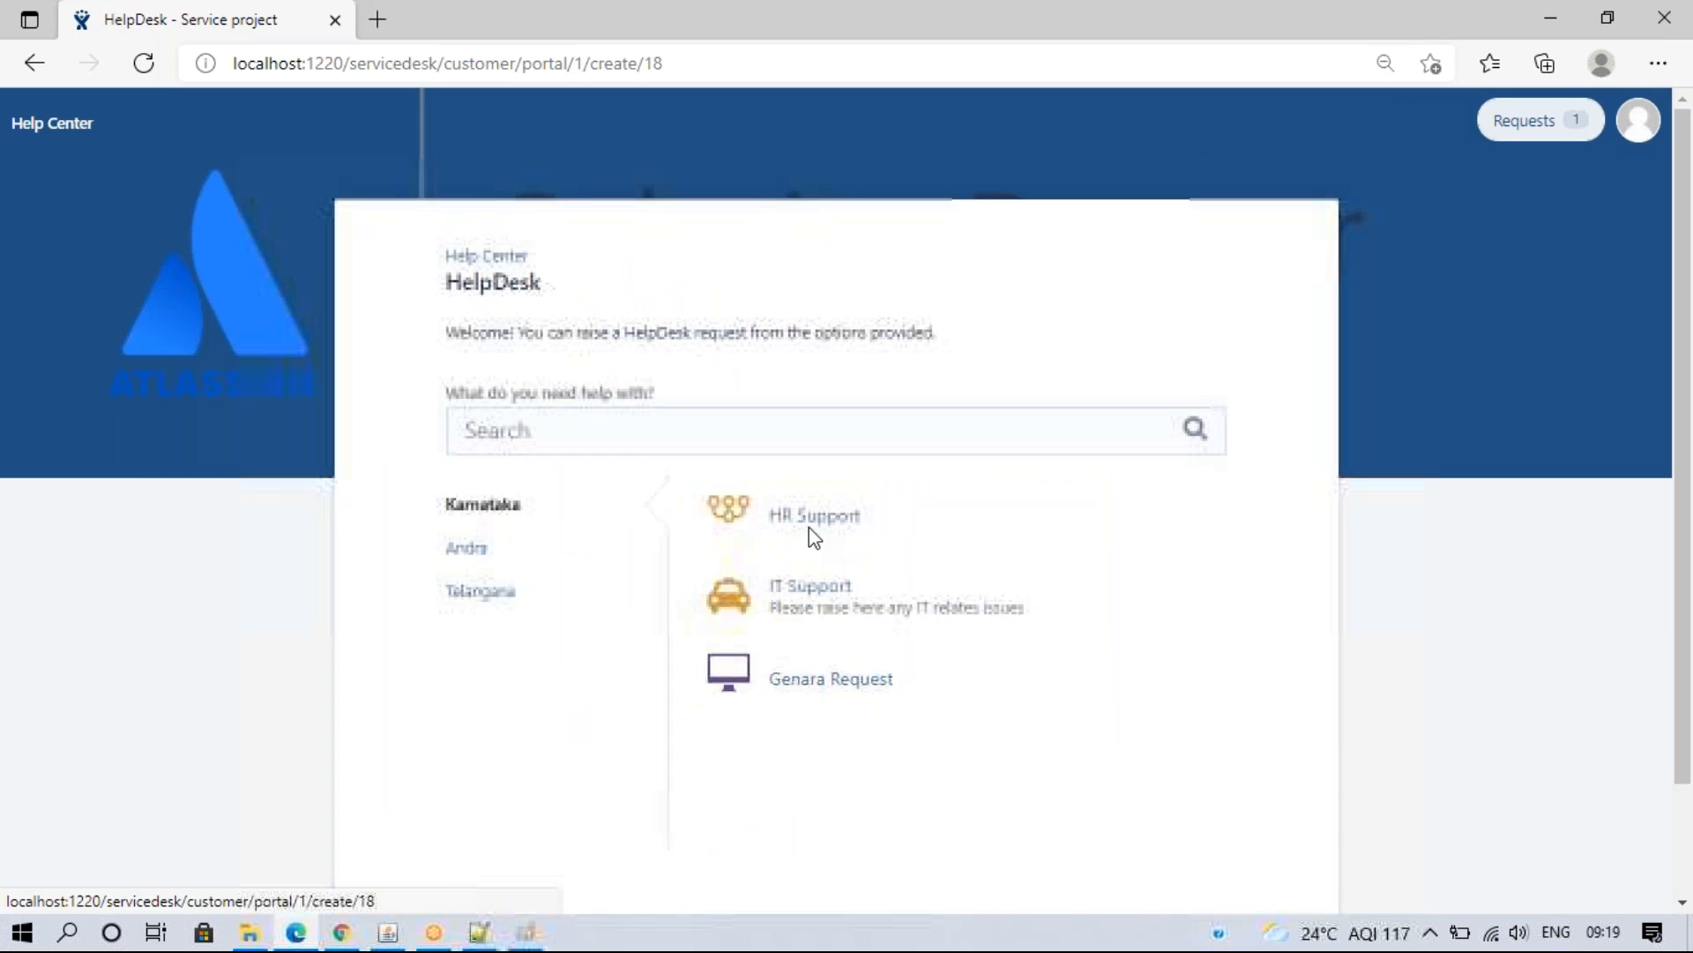
click(809, 528)
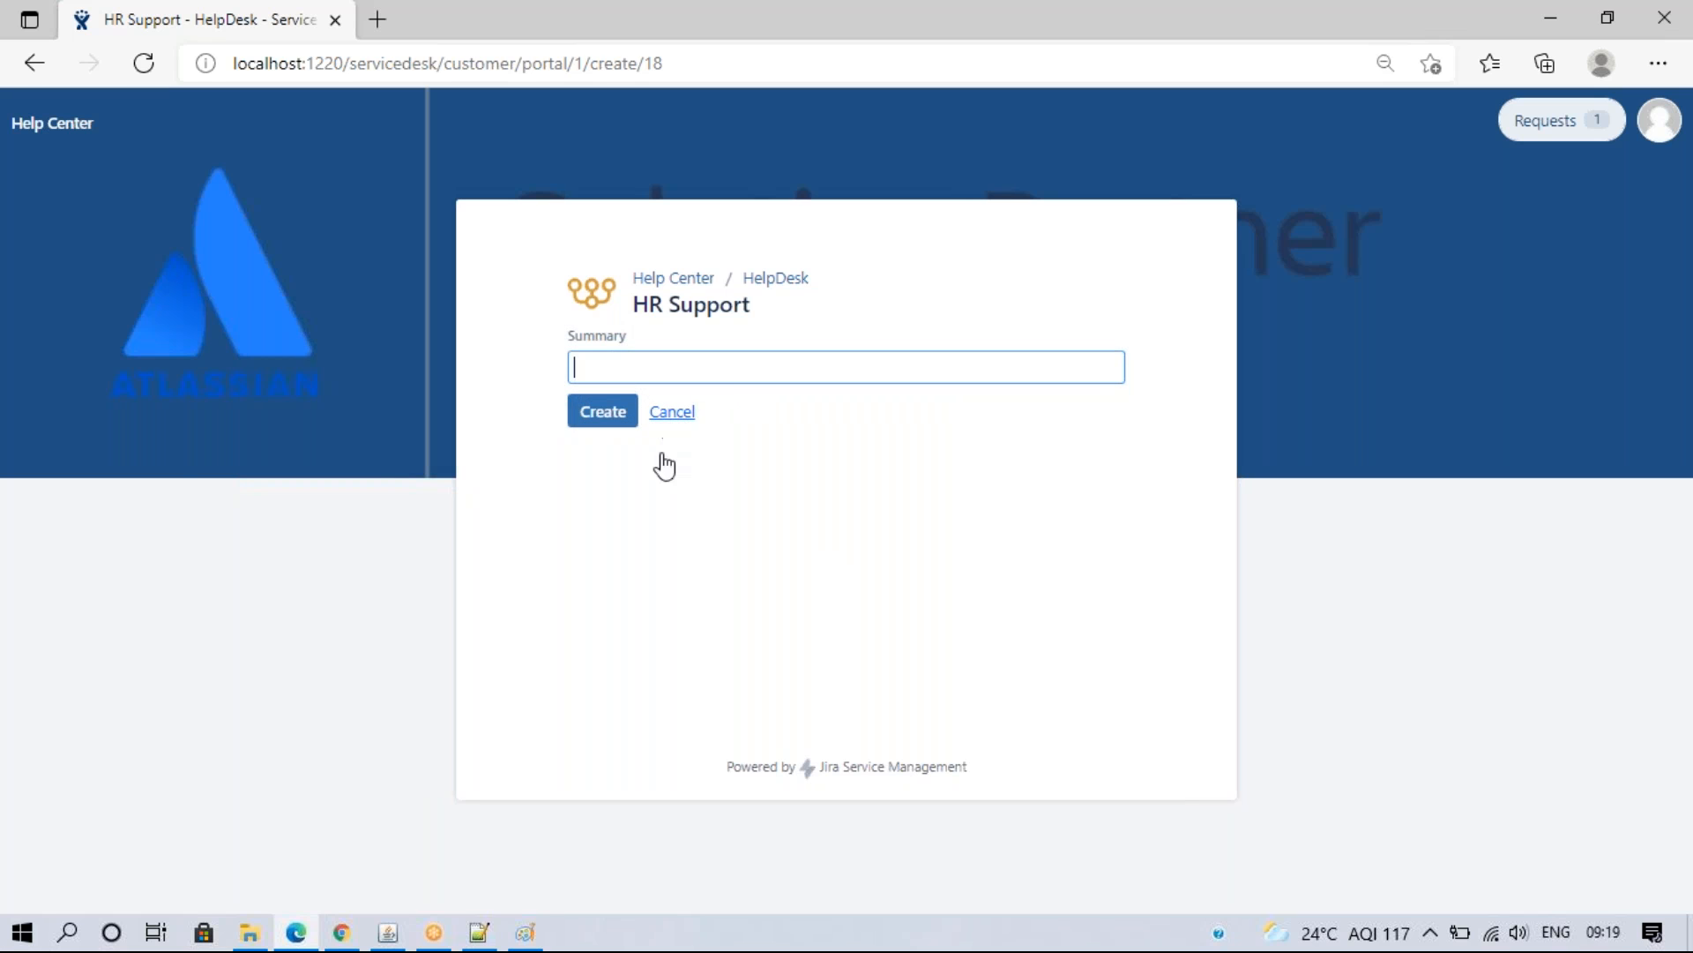
click(341, 933)
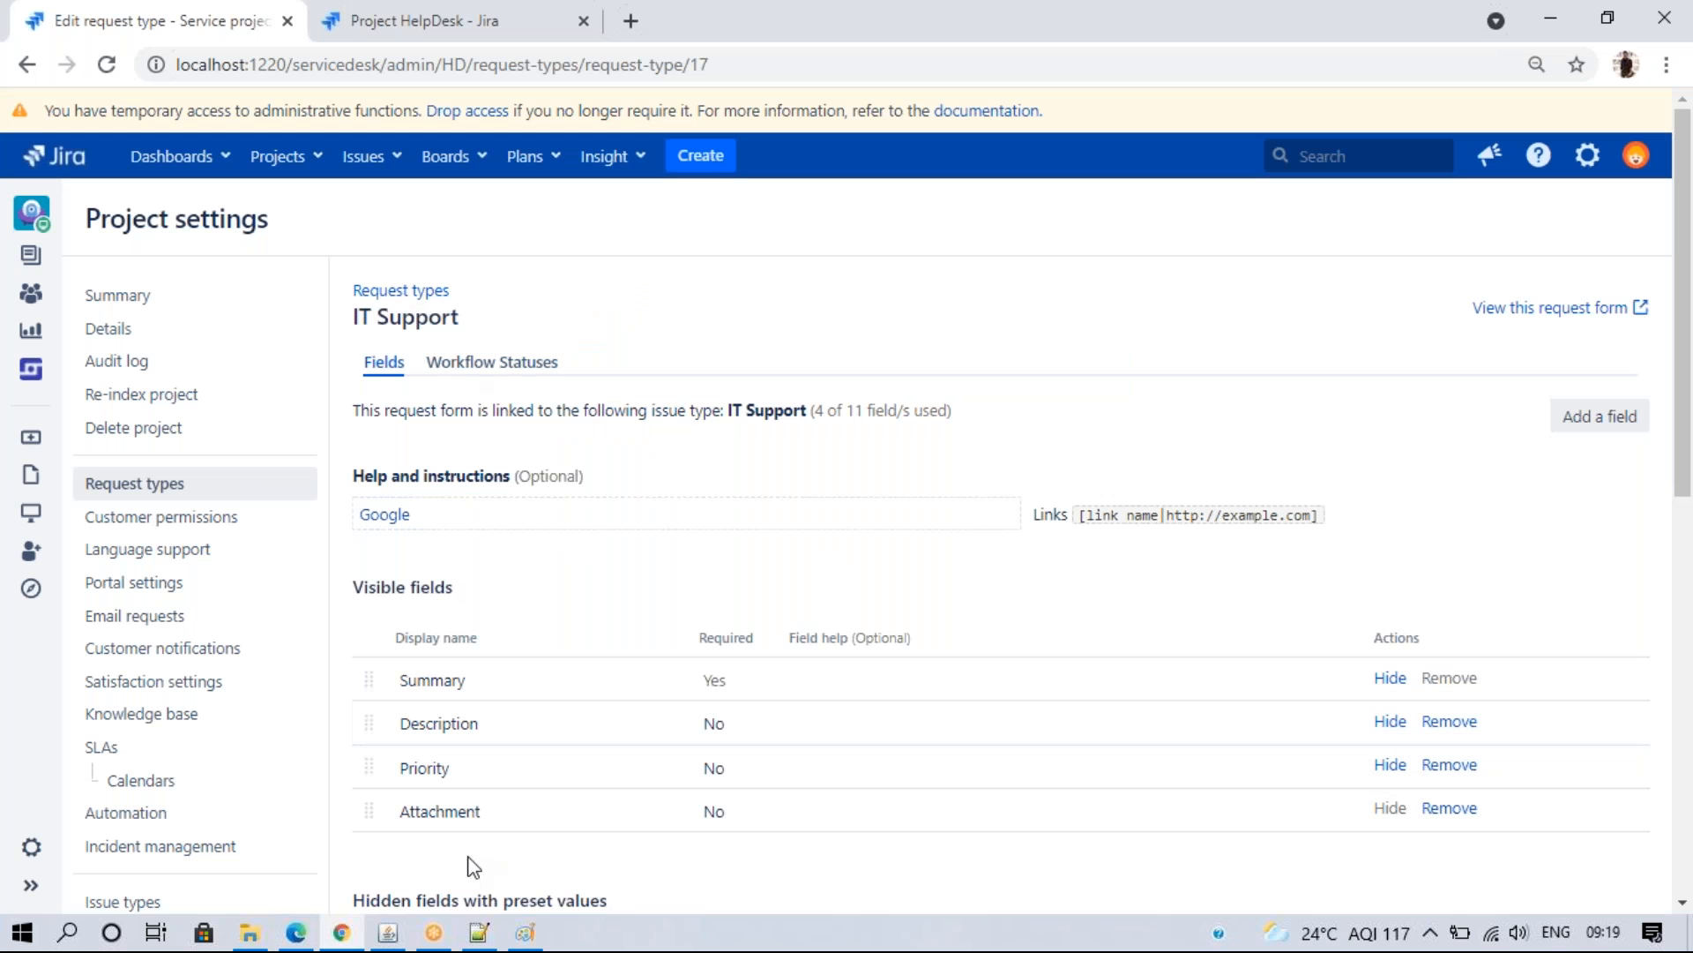
click(296, 933)
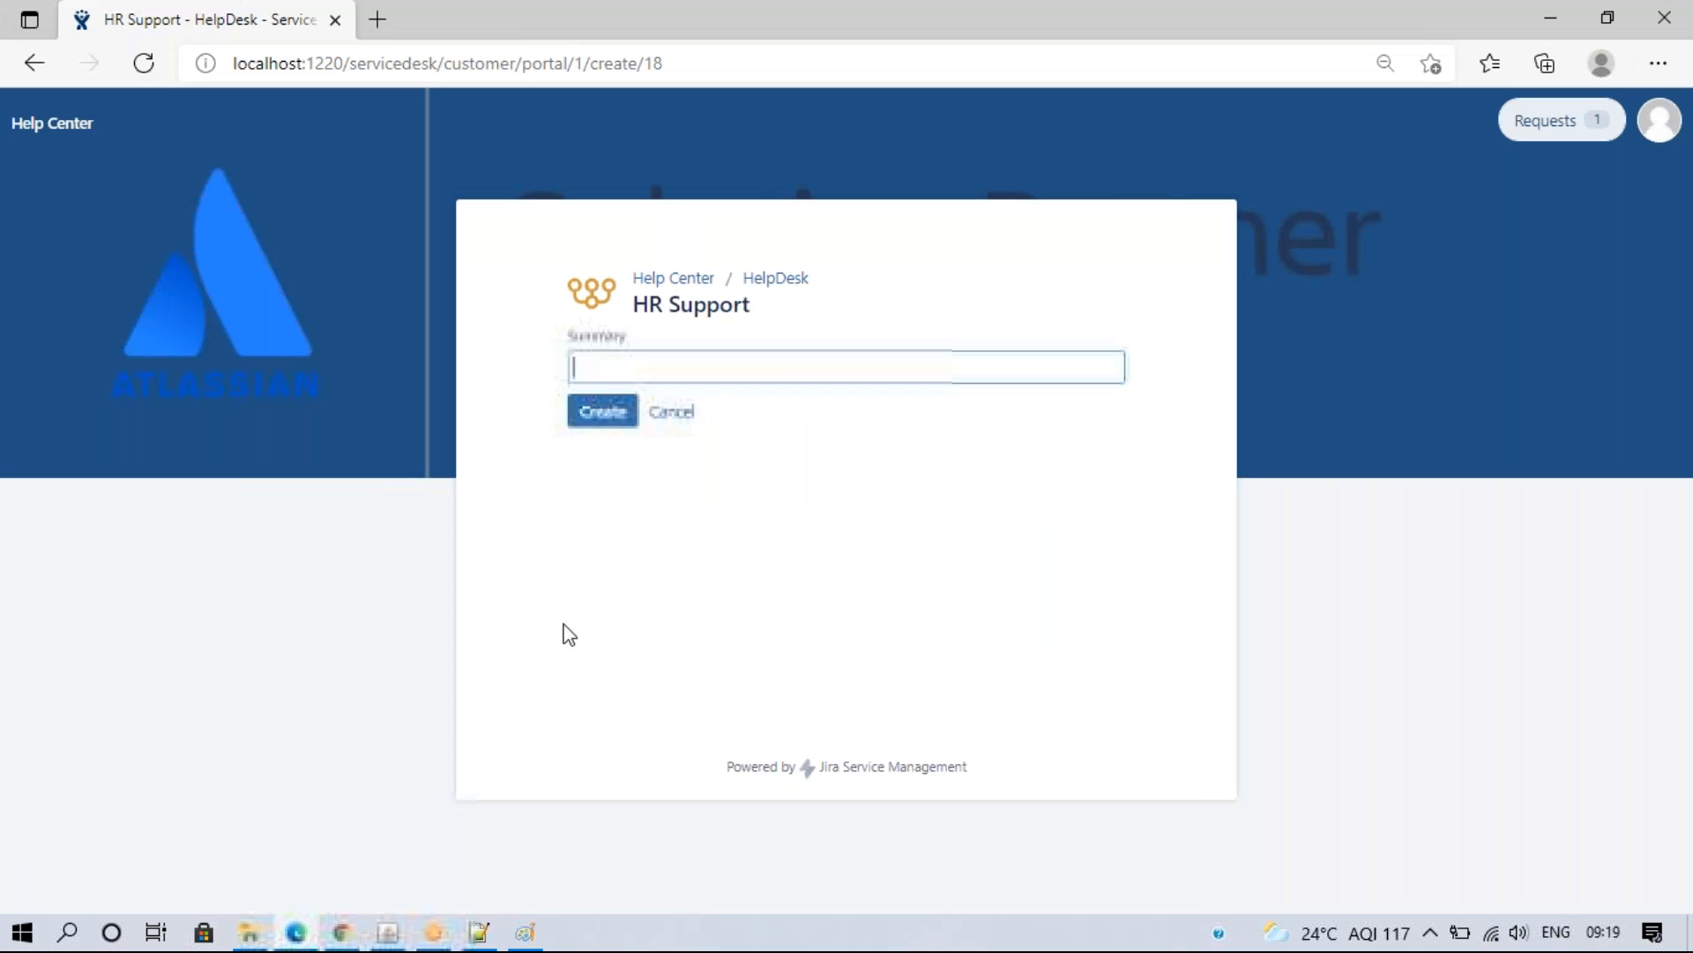
click(667, 418)
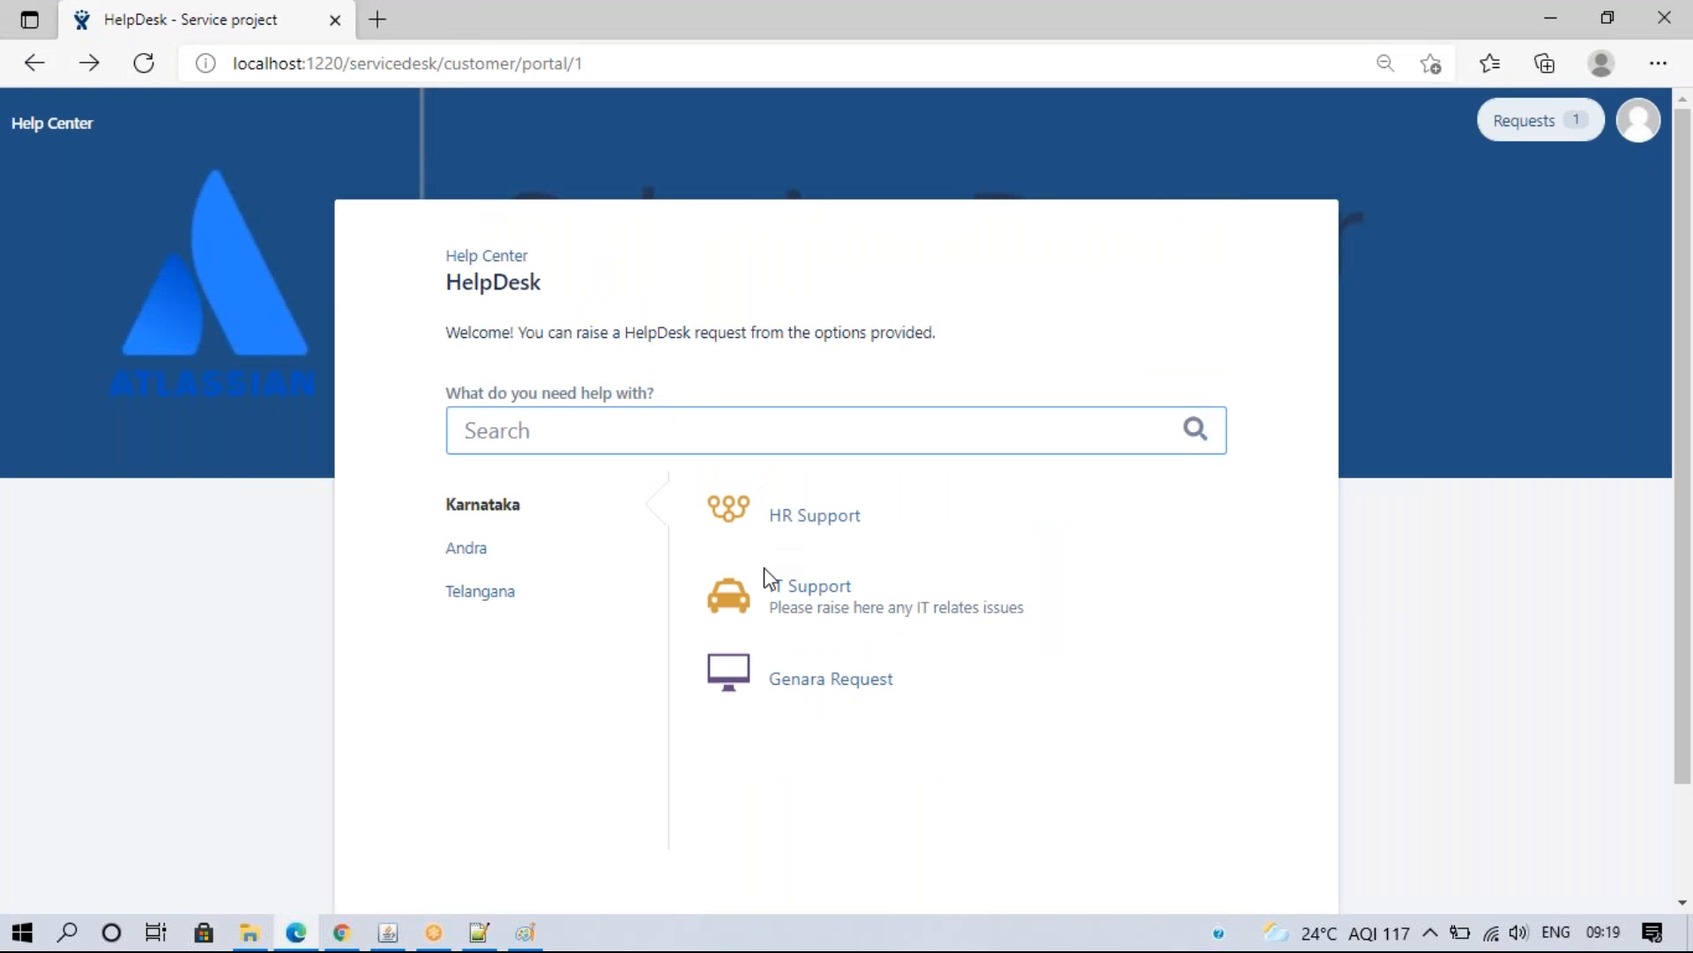
click(805, 587)
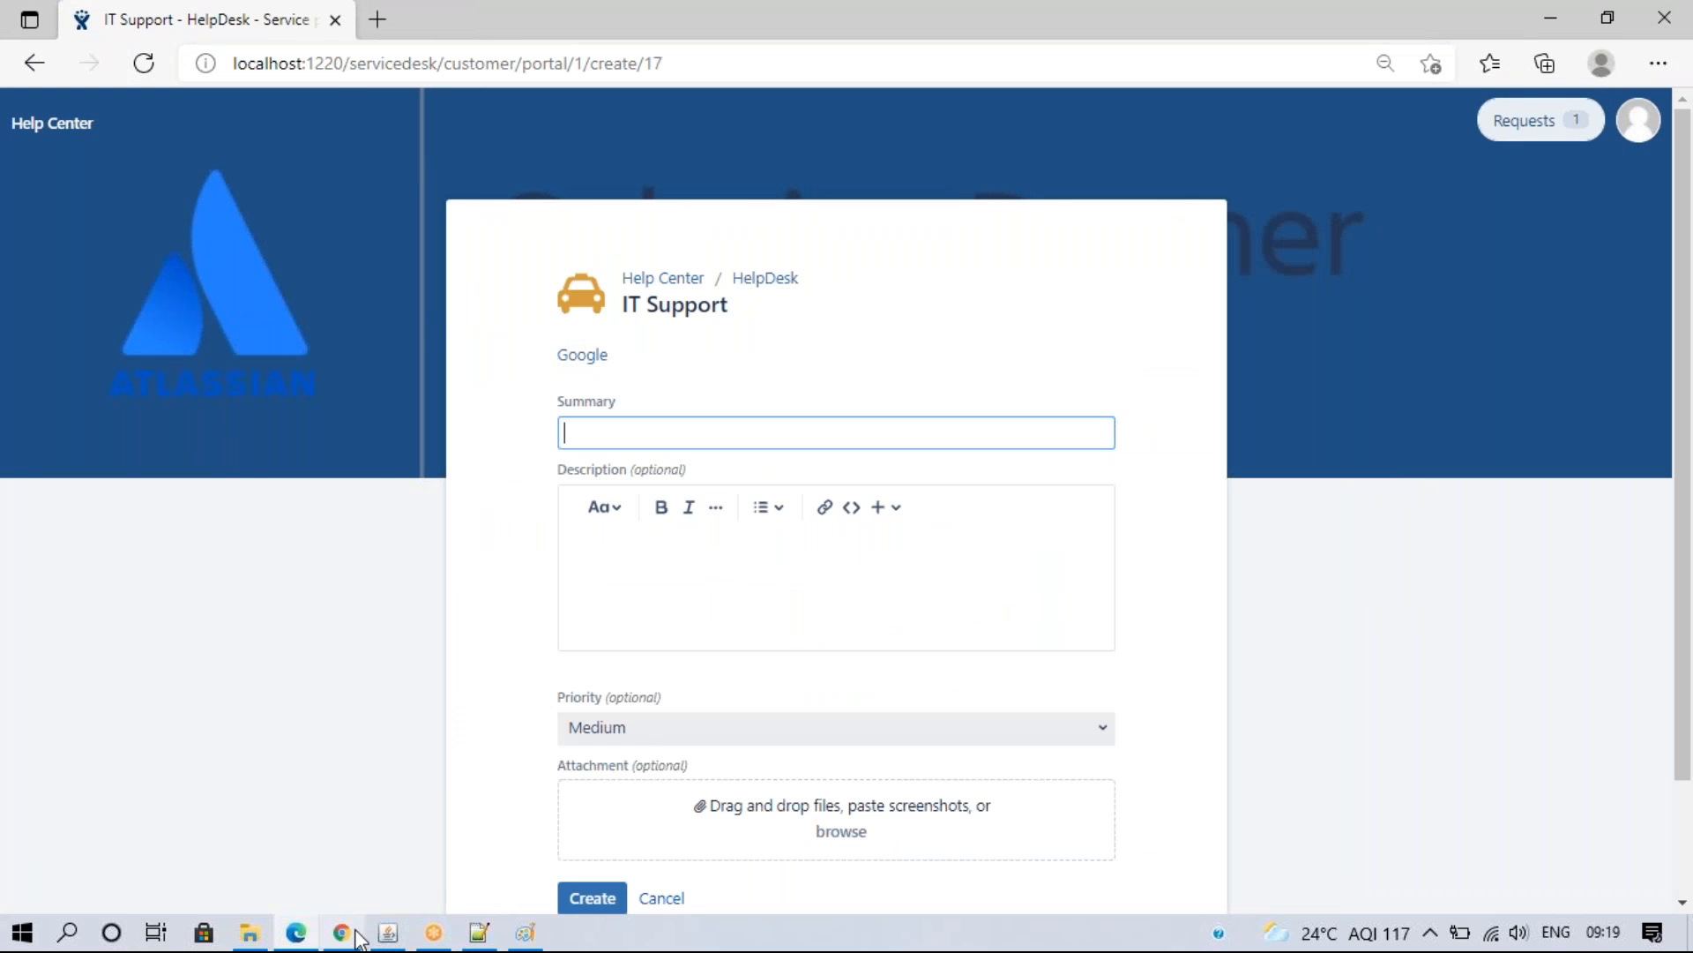
click(351, 935)
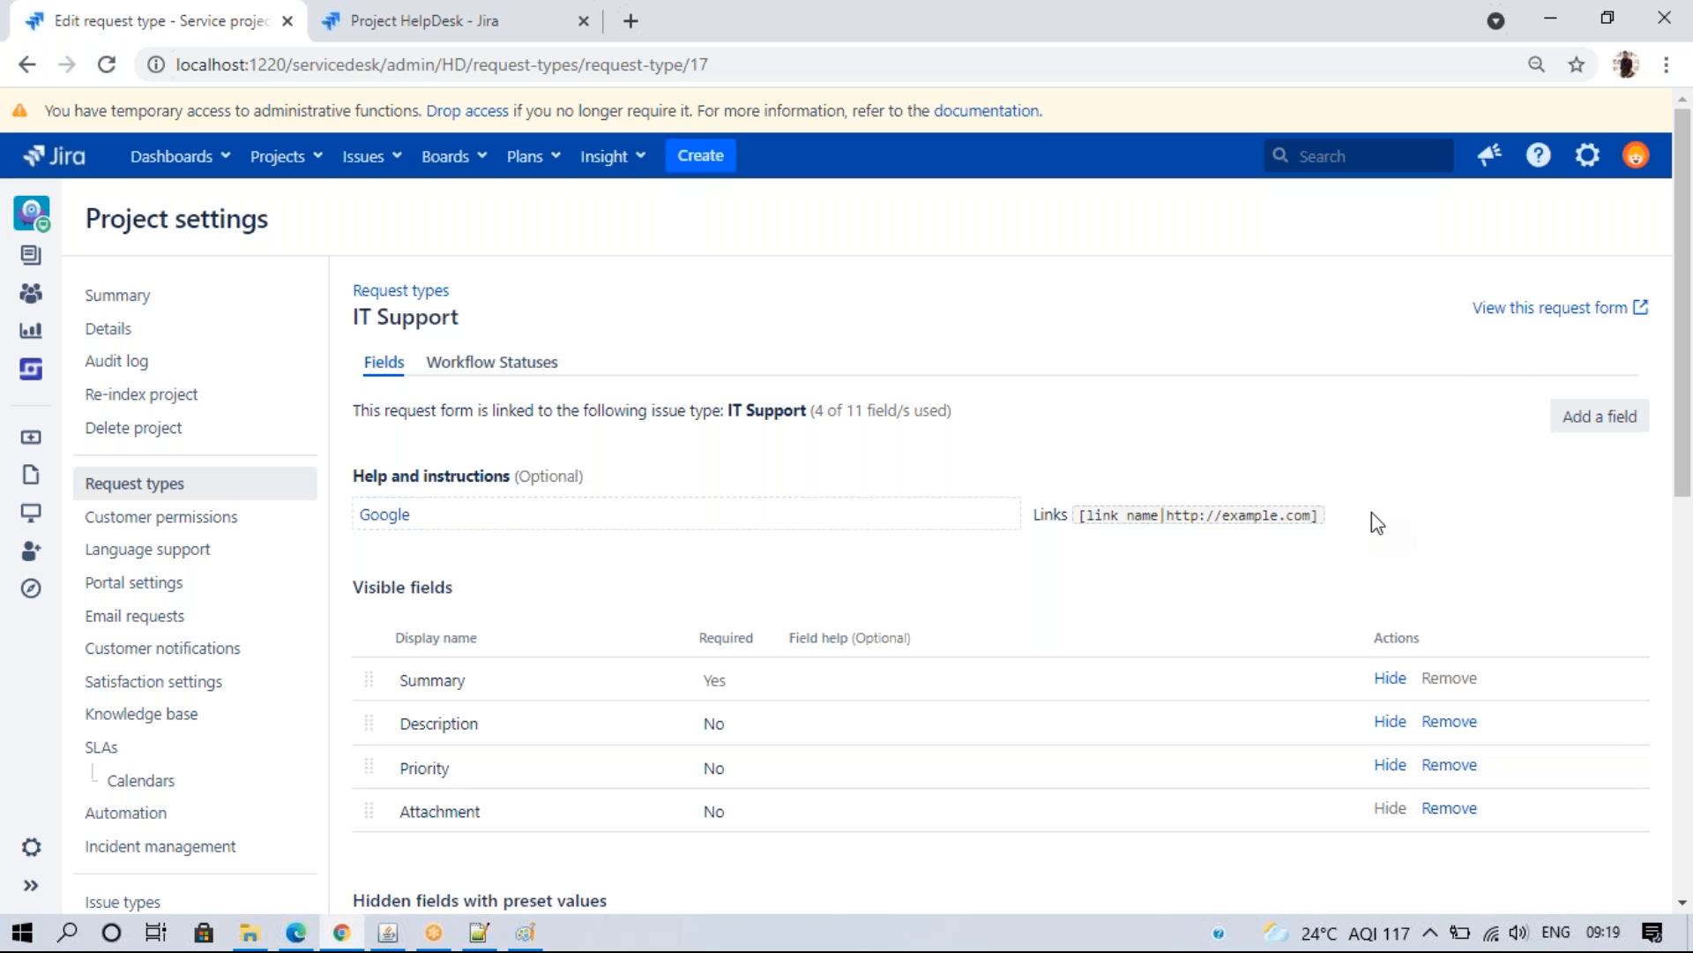
- From Issues administration in a new tab, start a Select List (single choice) custom field
click(1588, 155)
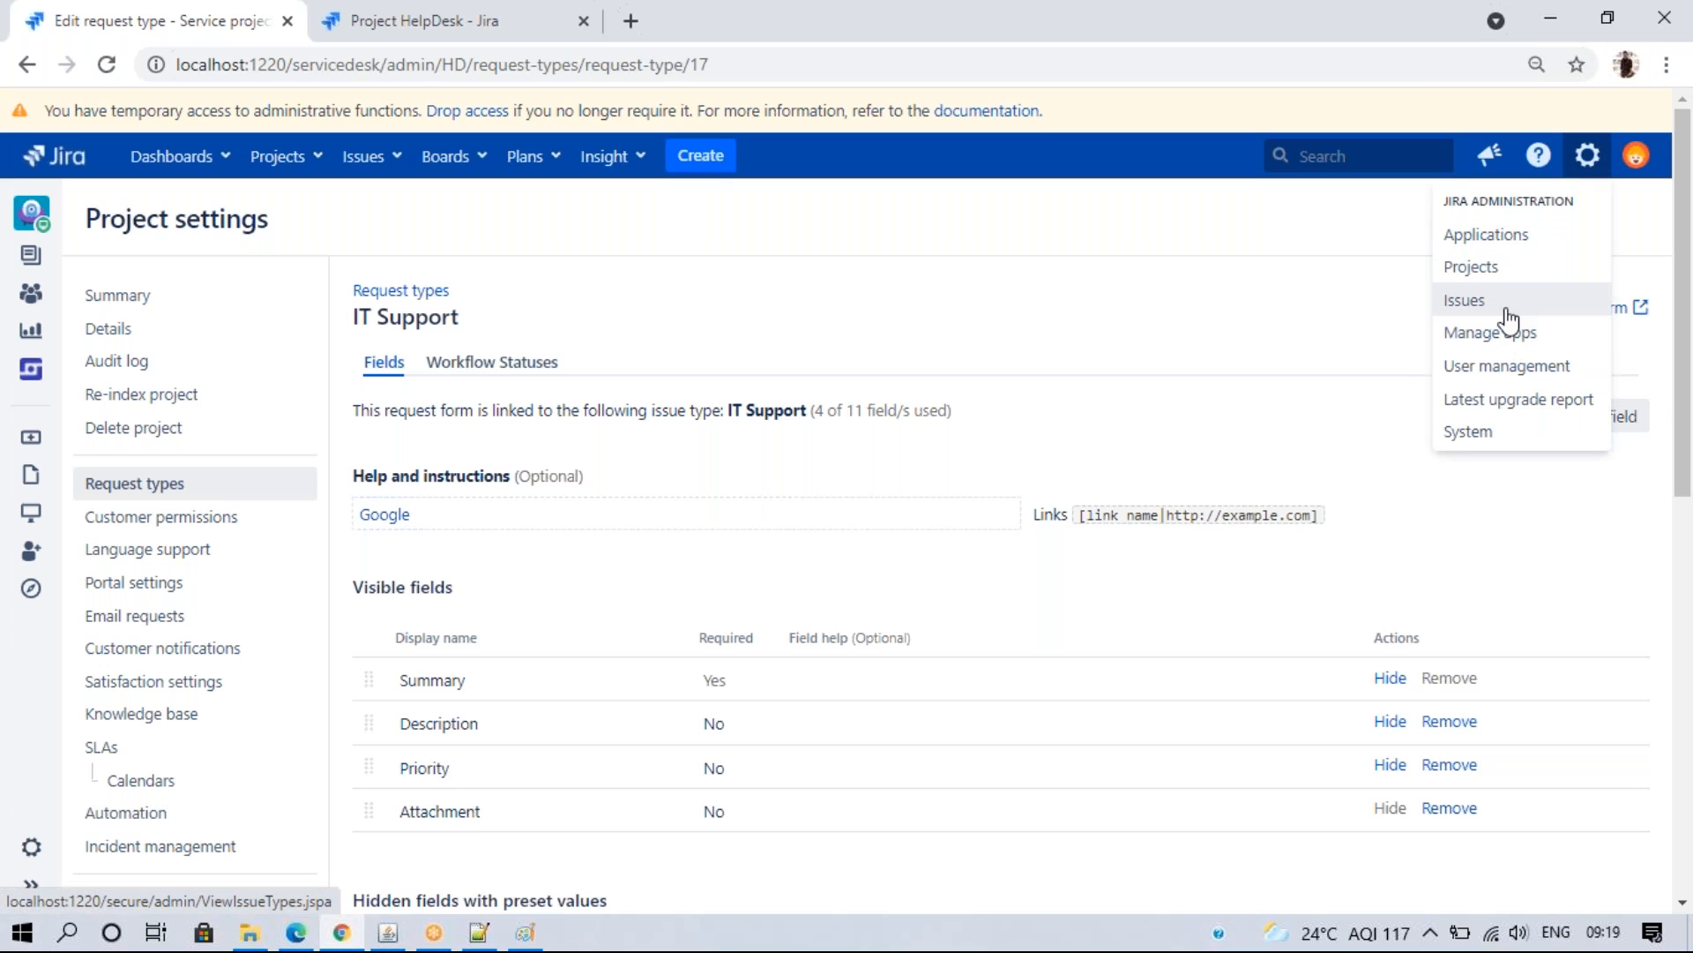
right_click(1513, 307)
click(1457, 326)
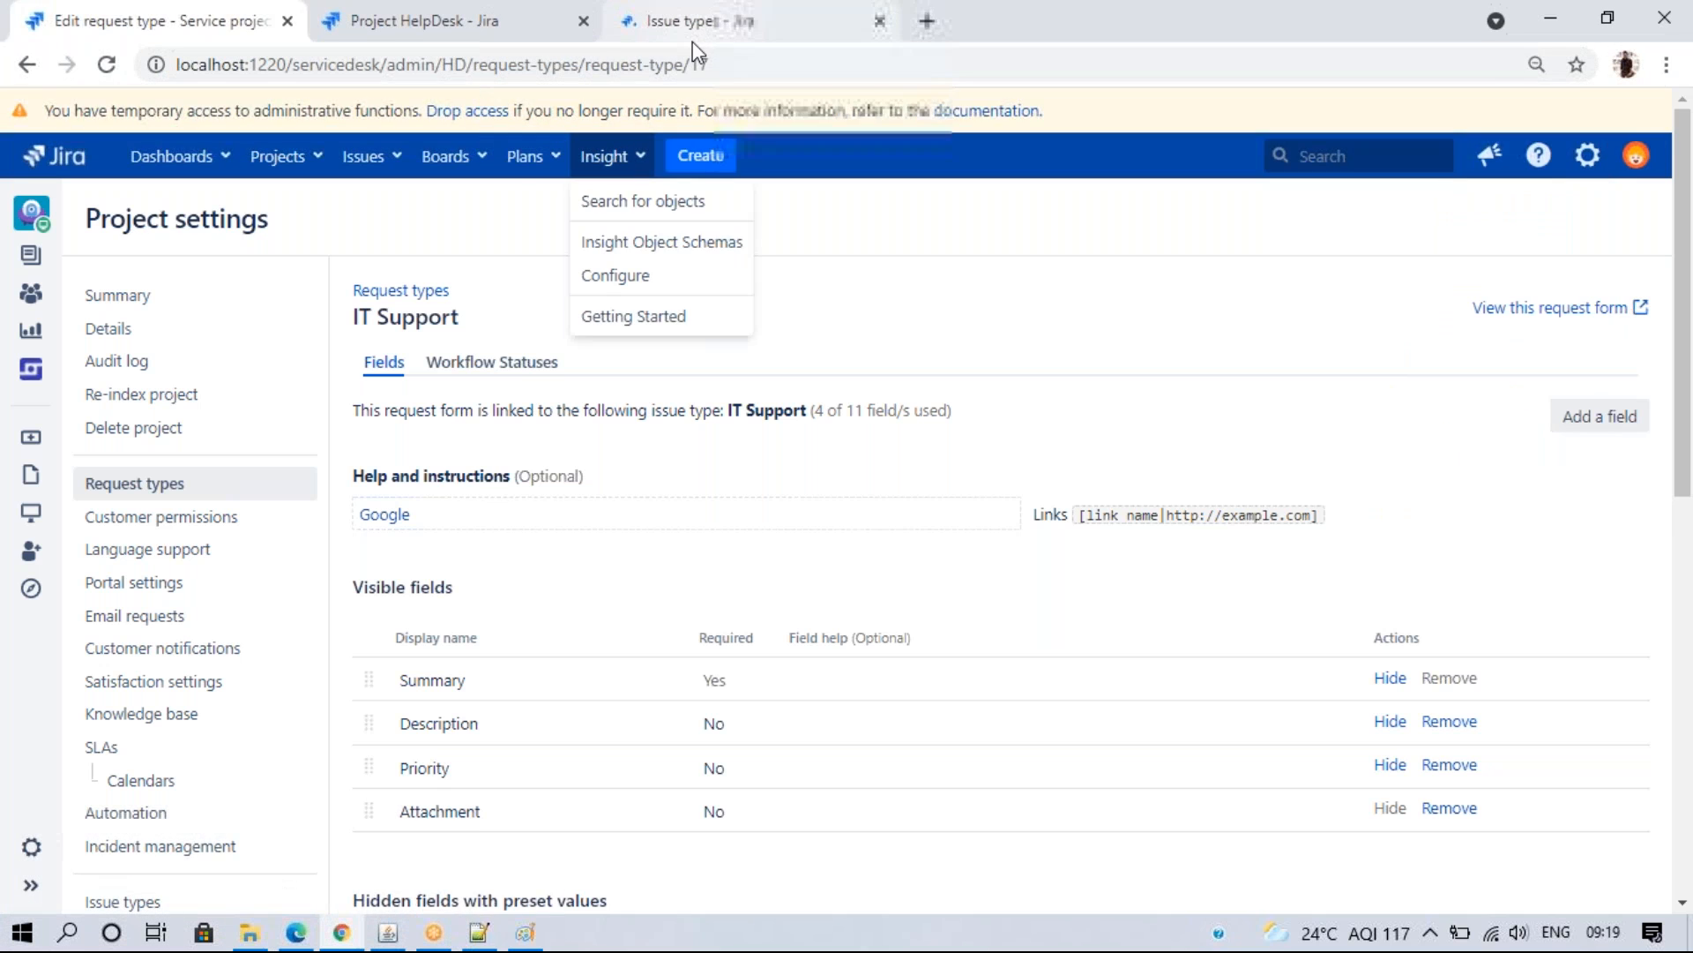
click(683, 21)
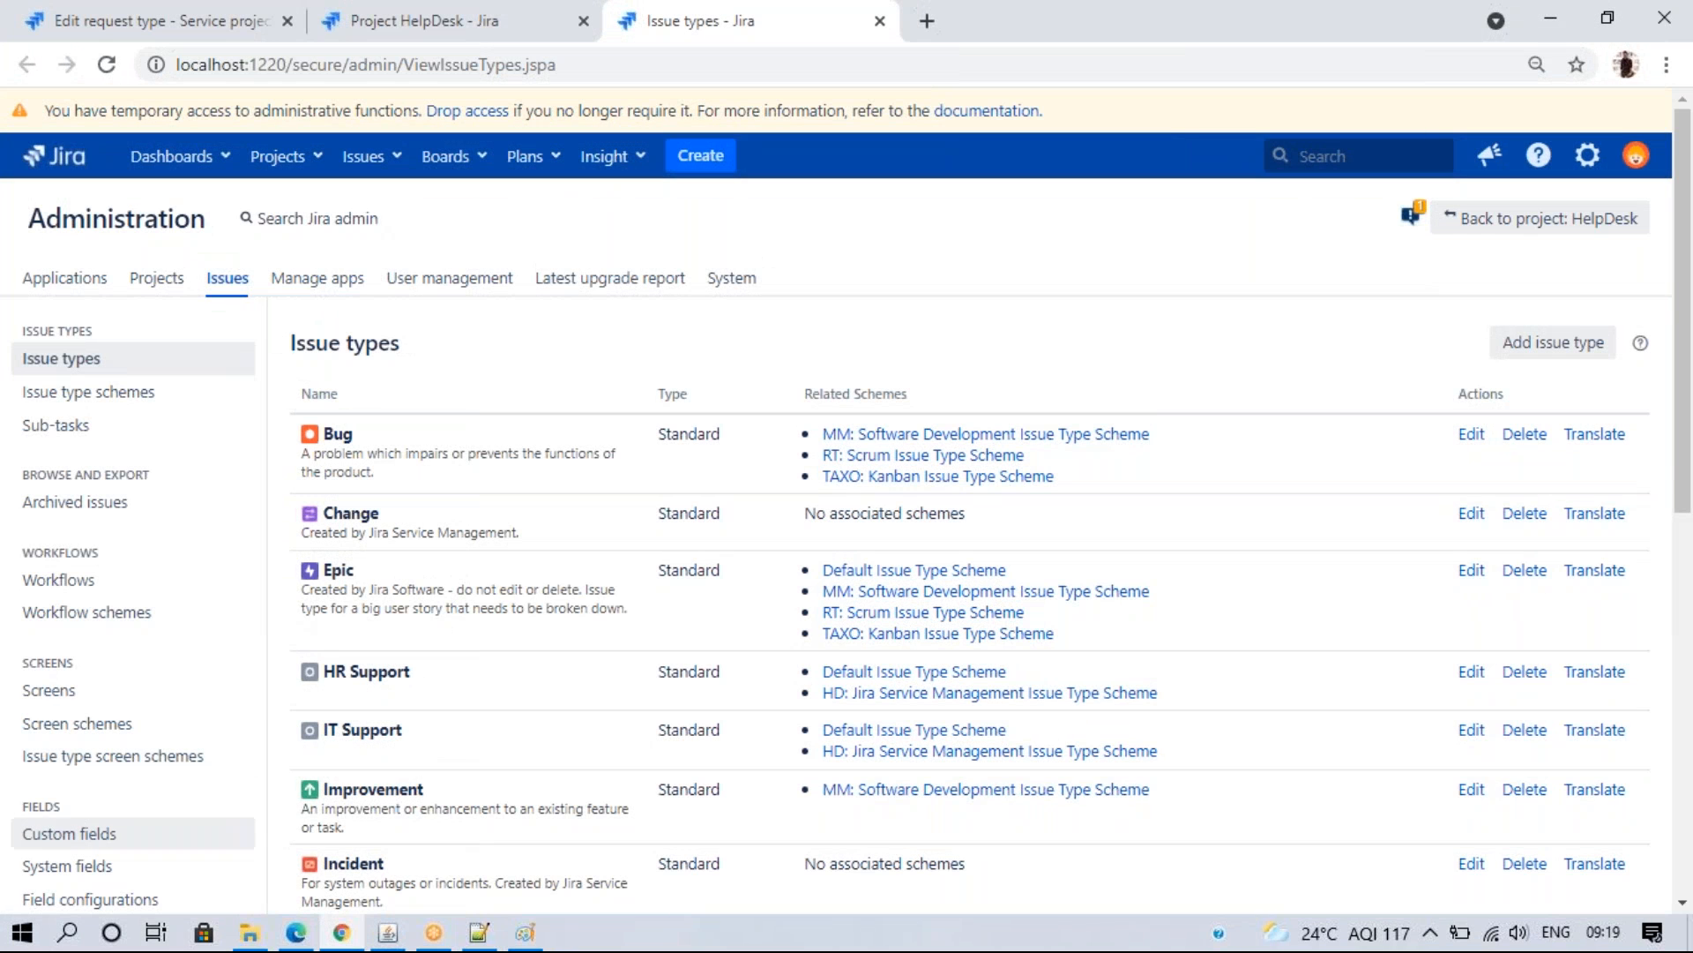
click(70, 837)
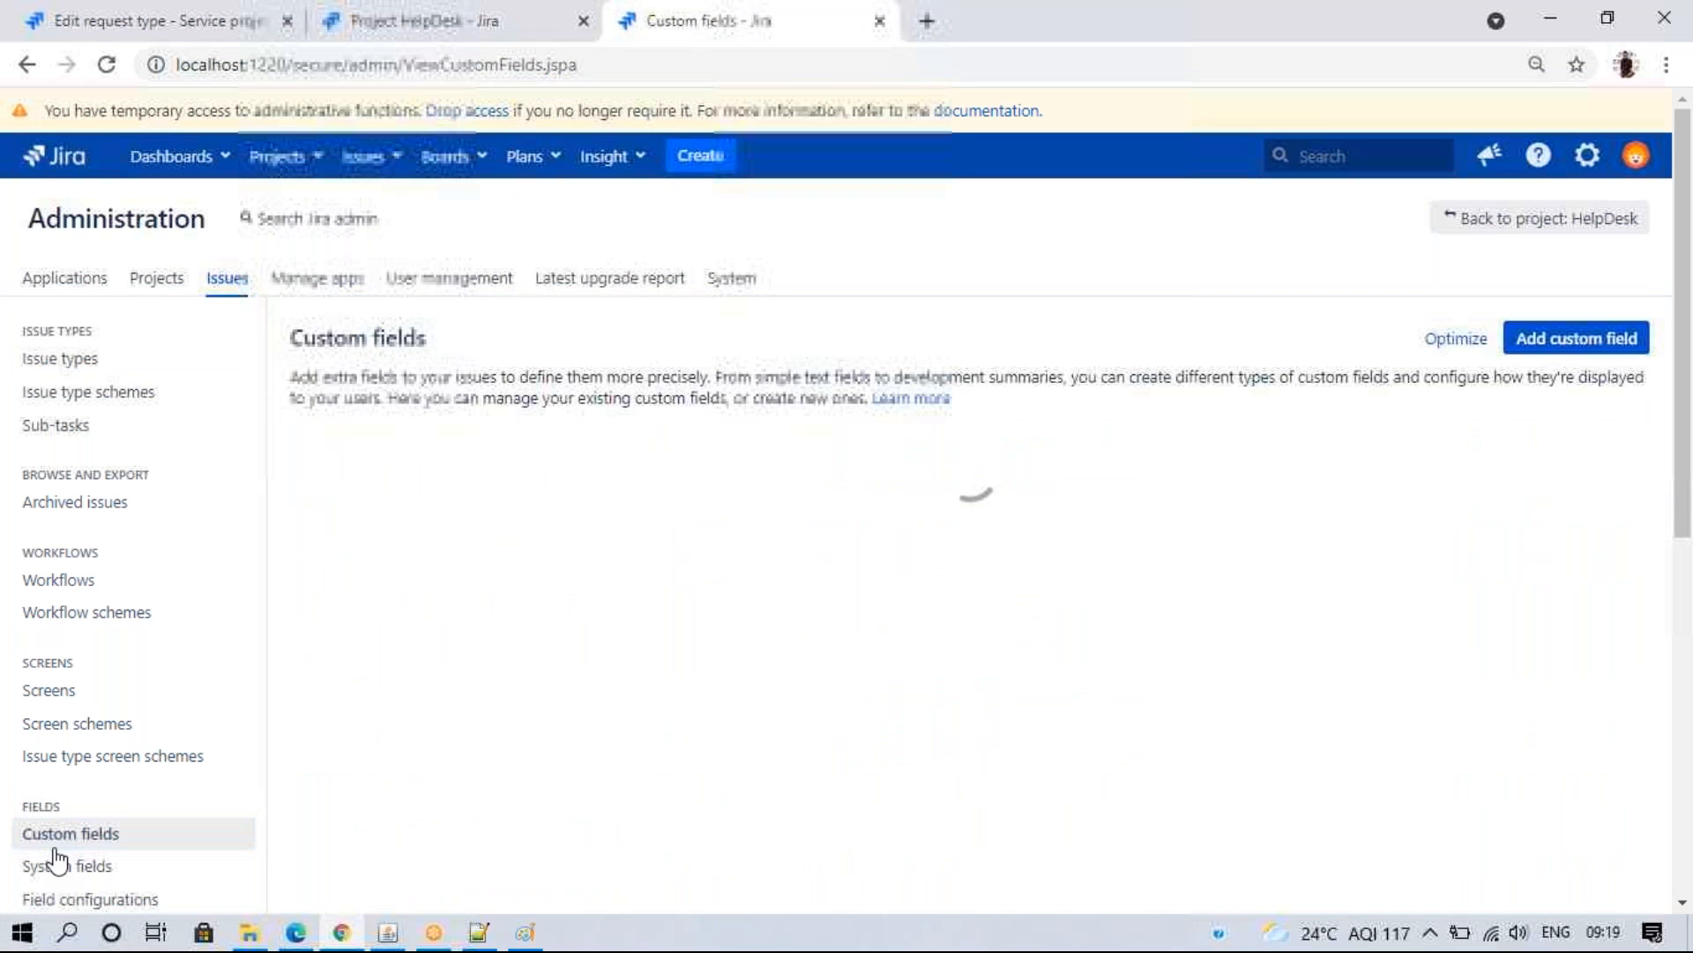
click(1563, 338)
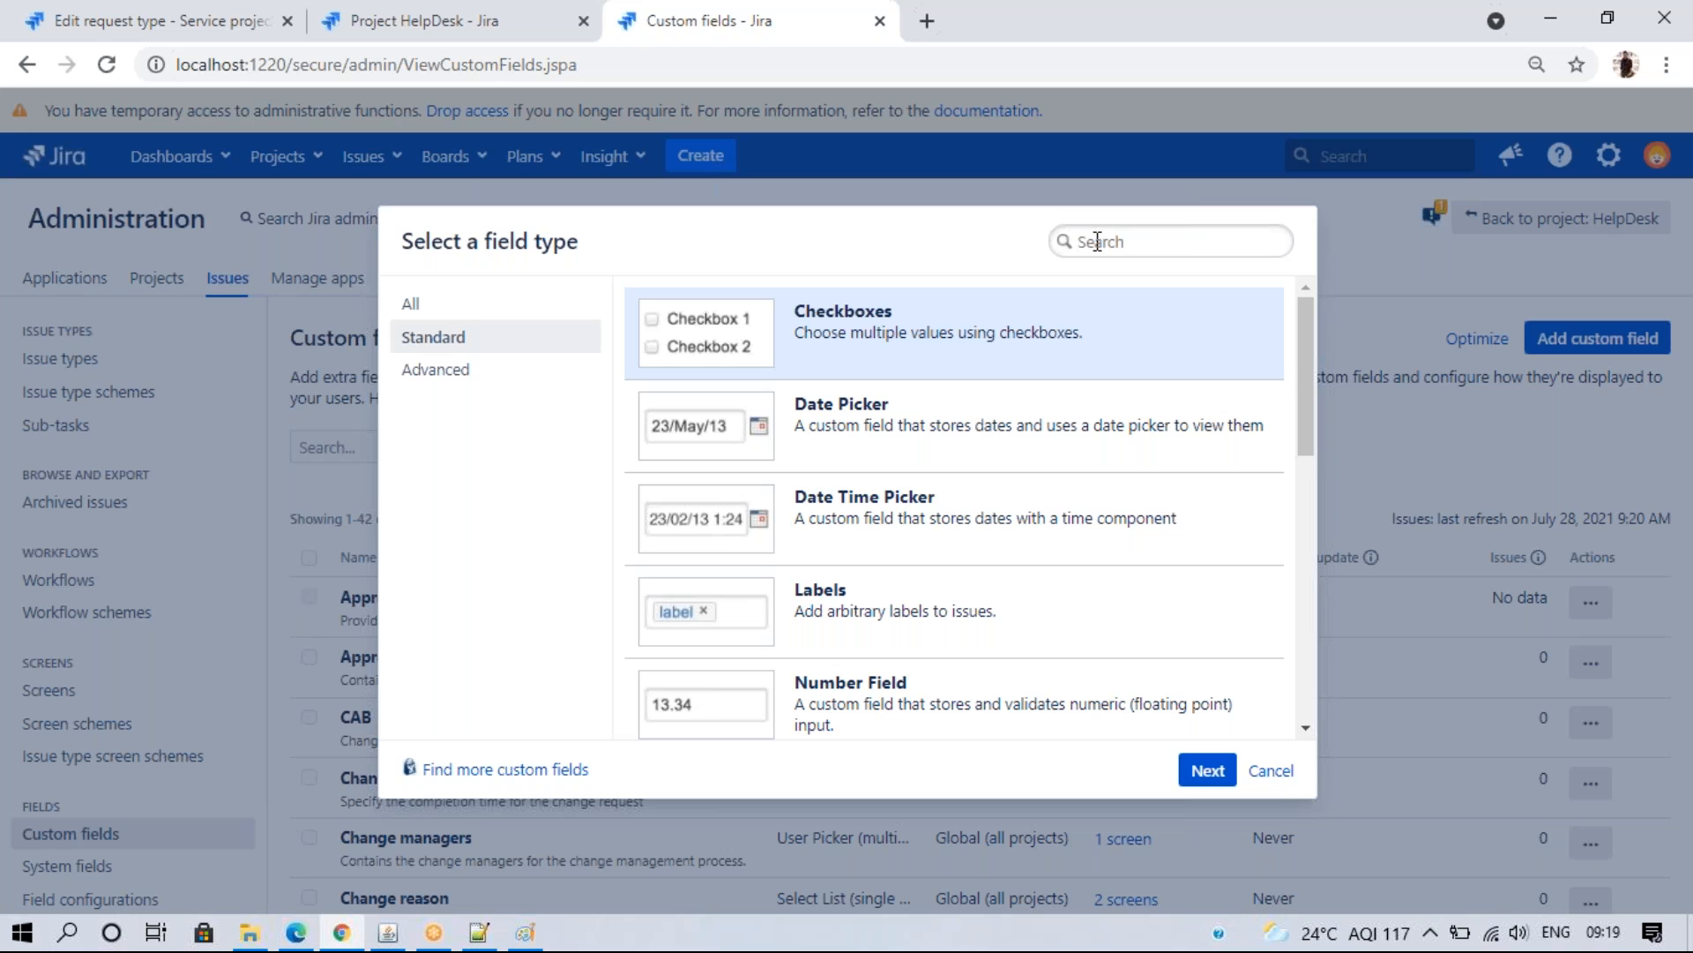
text(Single)
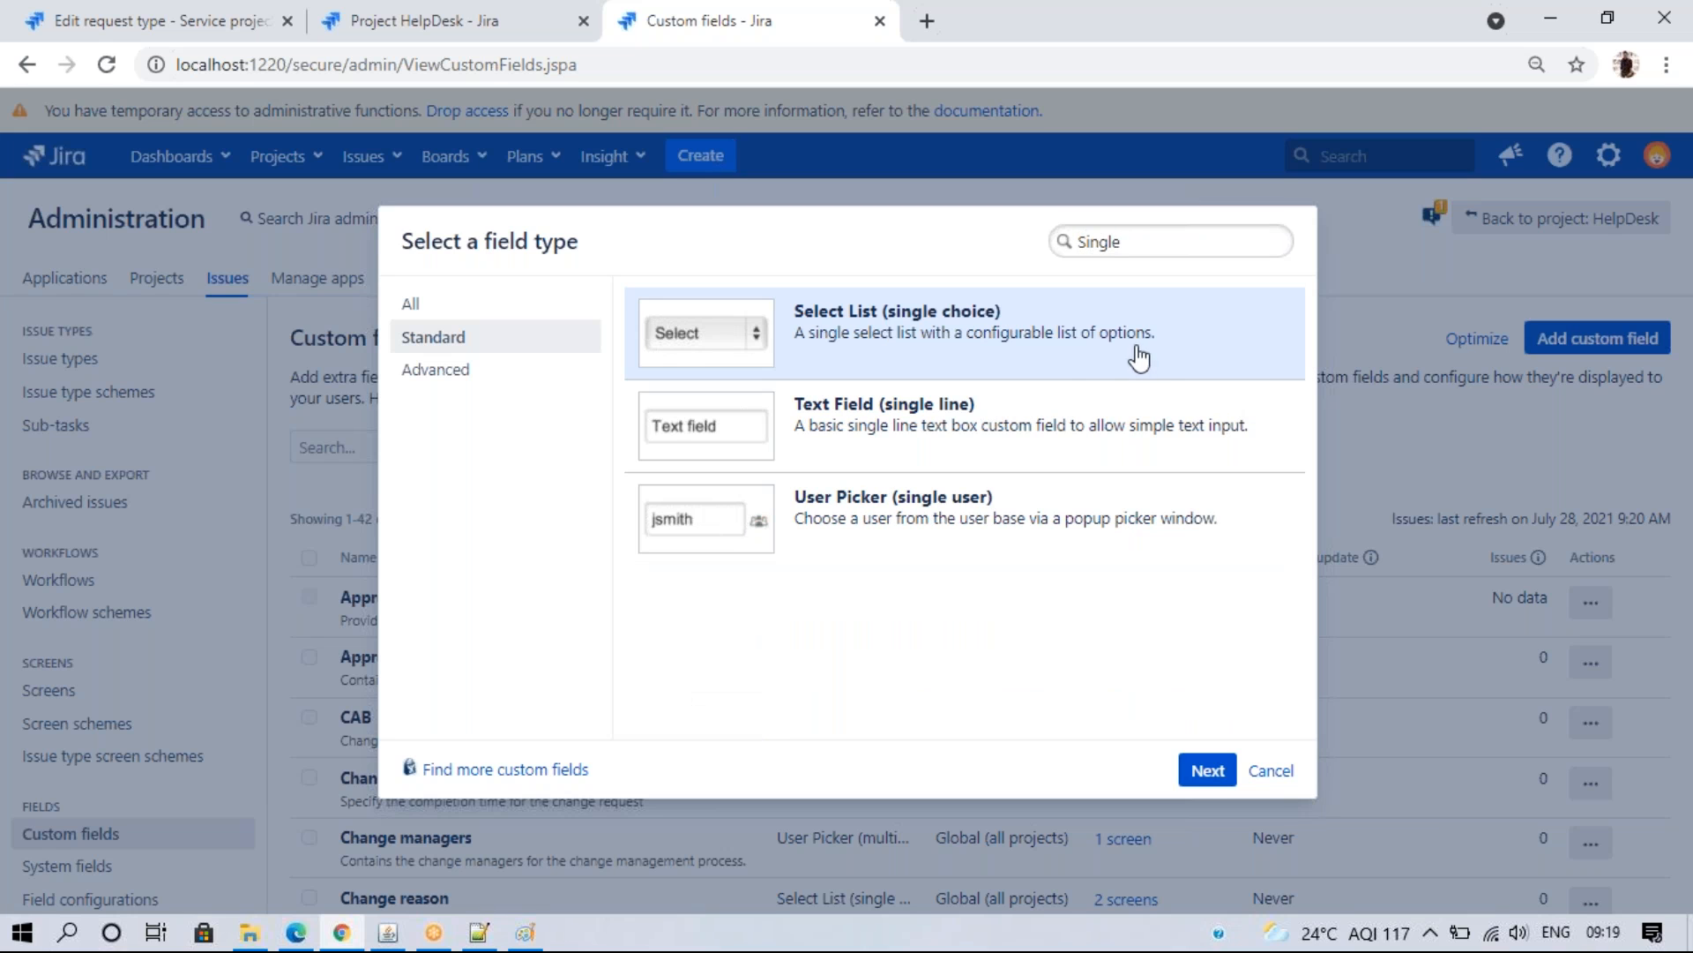
click(1207, 770)
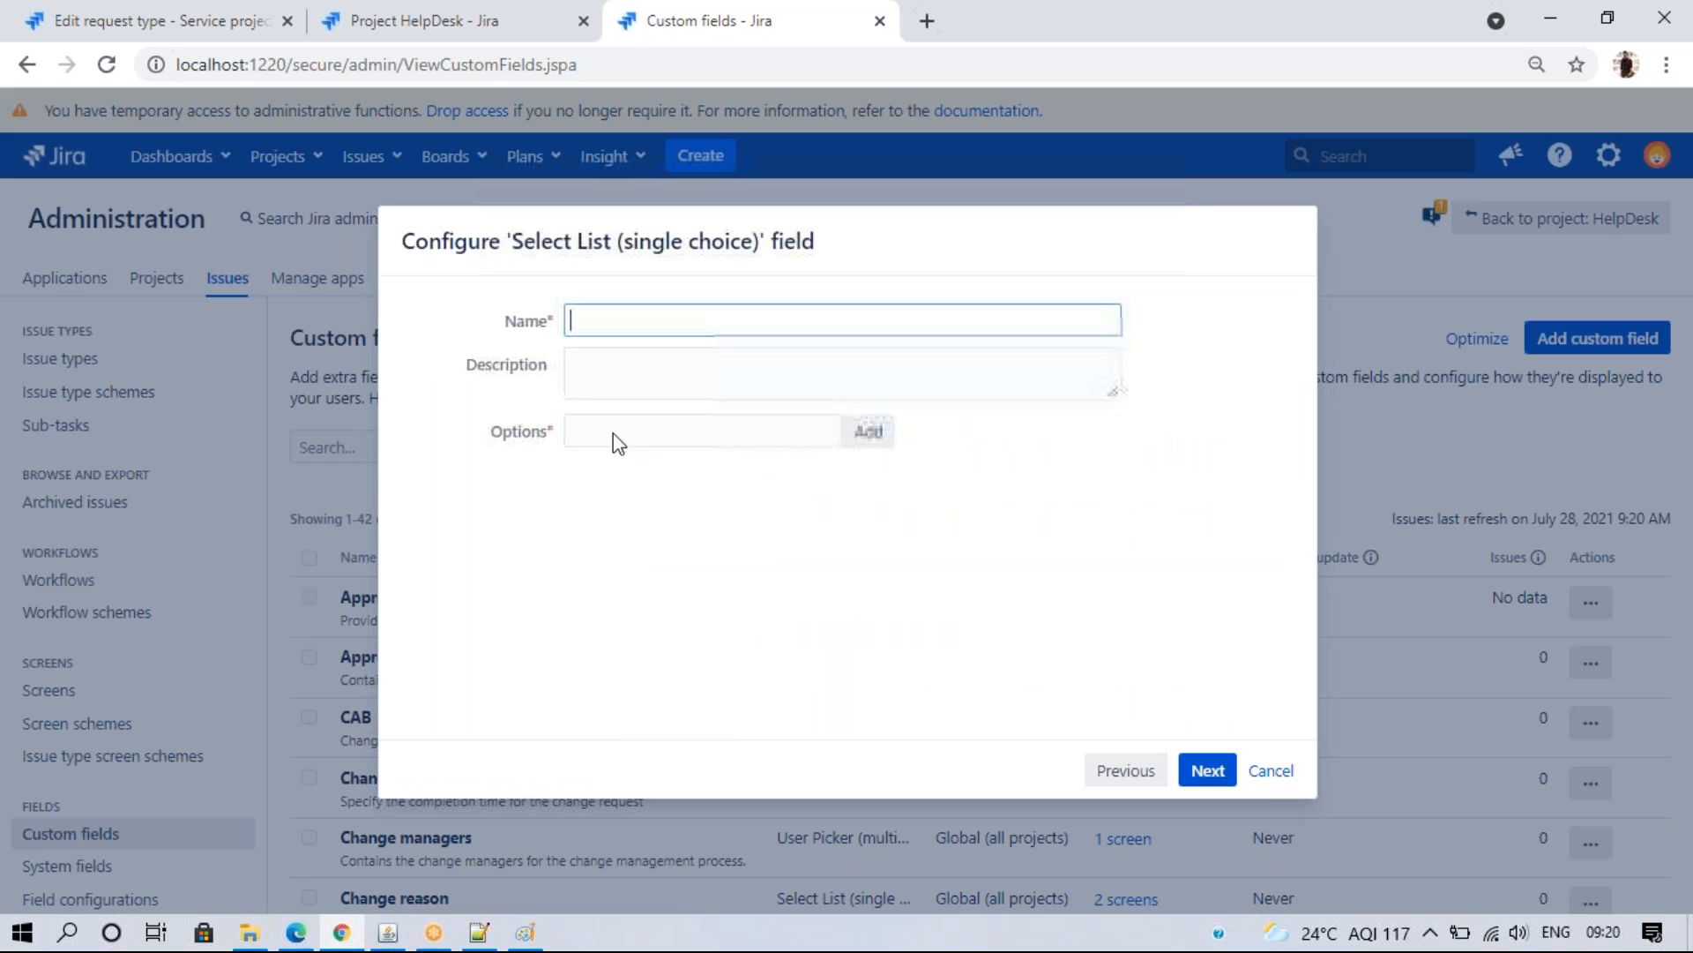
- Name the field 'Working from?' with options Workking from Home, Working from Office and Flexible
click(621, 327)
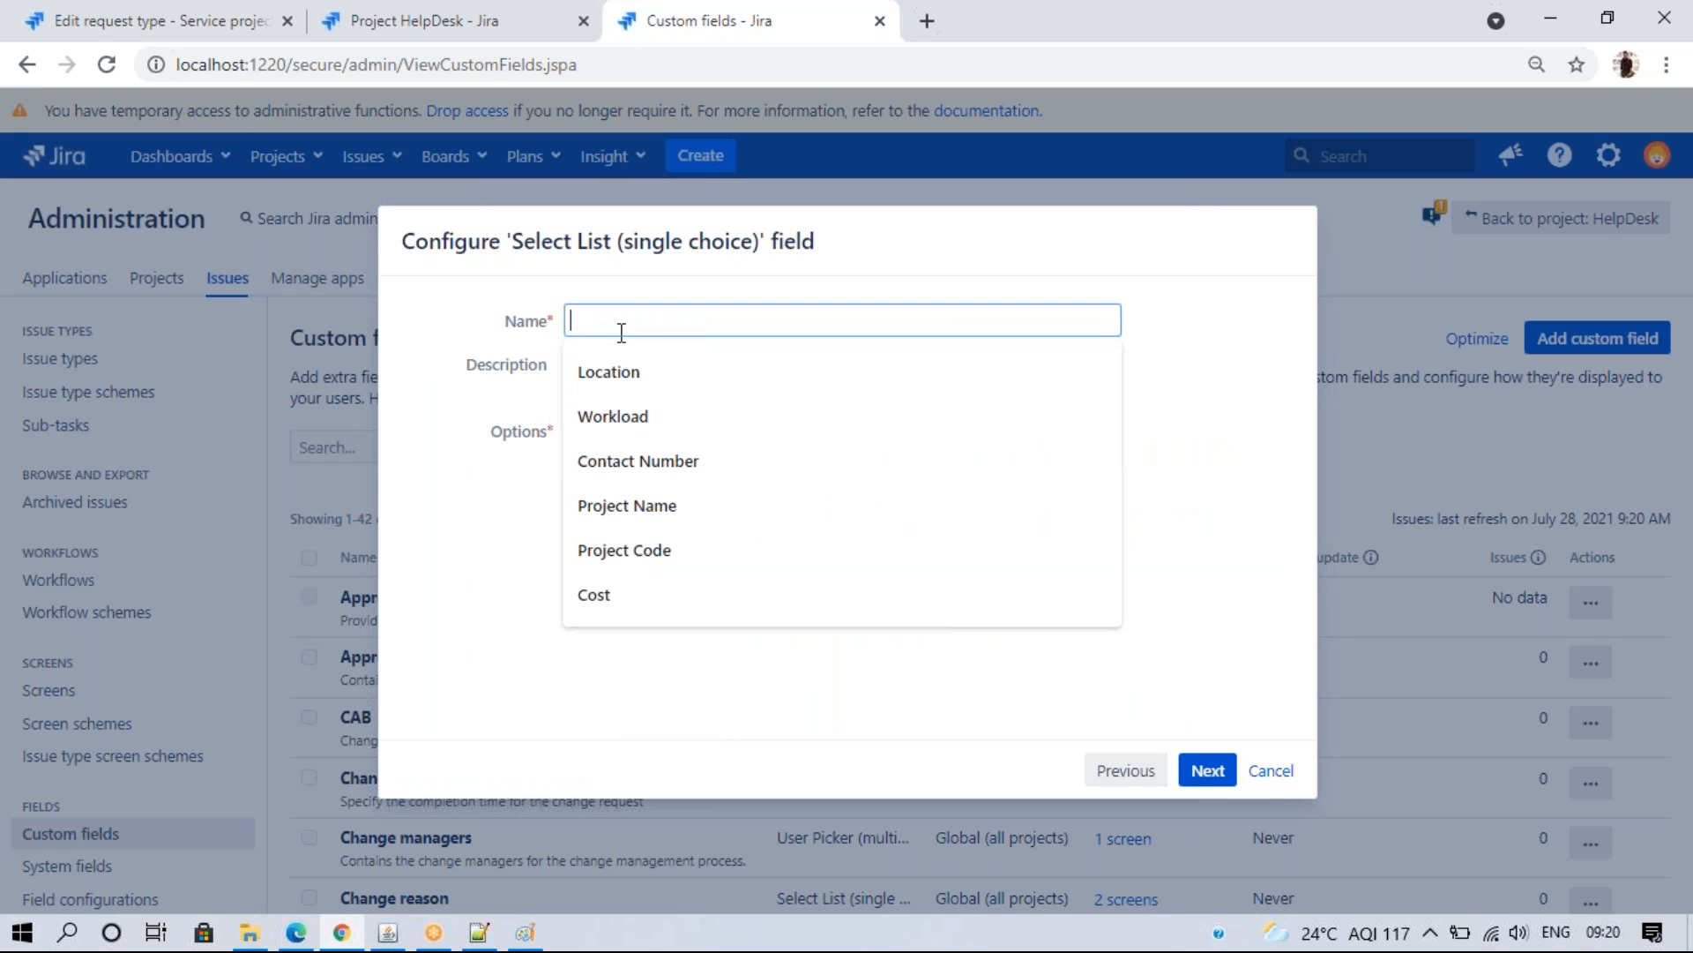
text(Working from?)
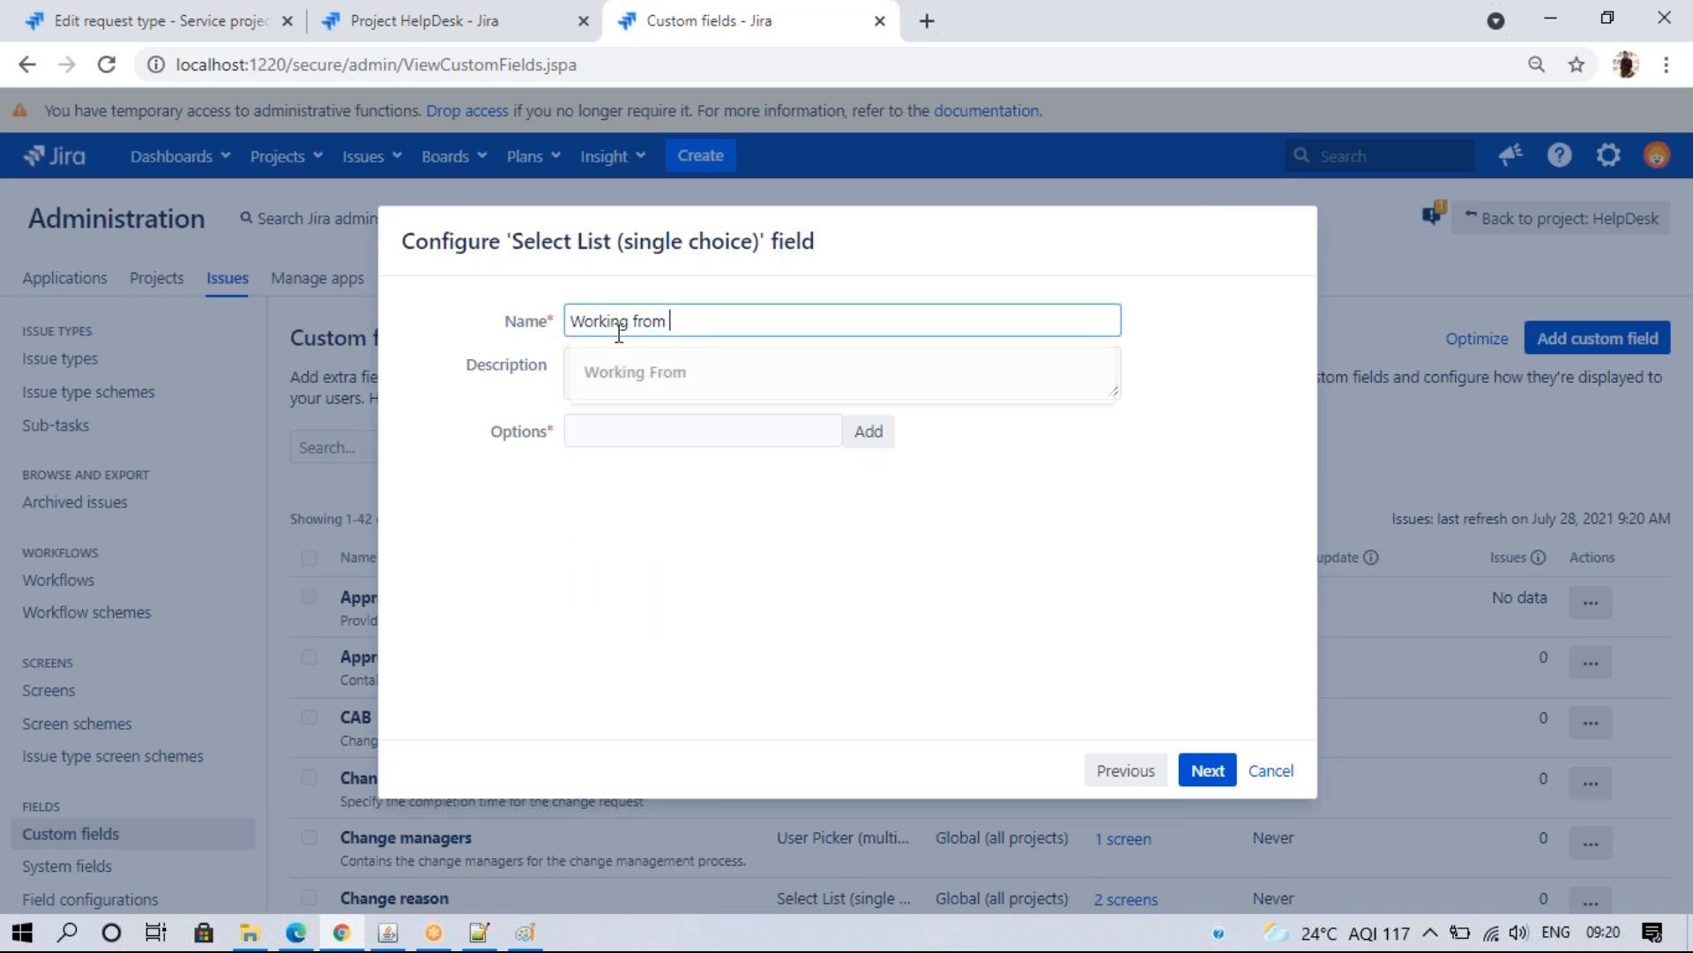
click(650, 437)
text(Workking from Home)
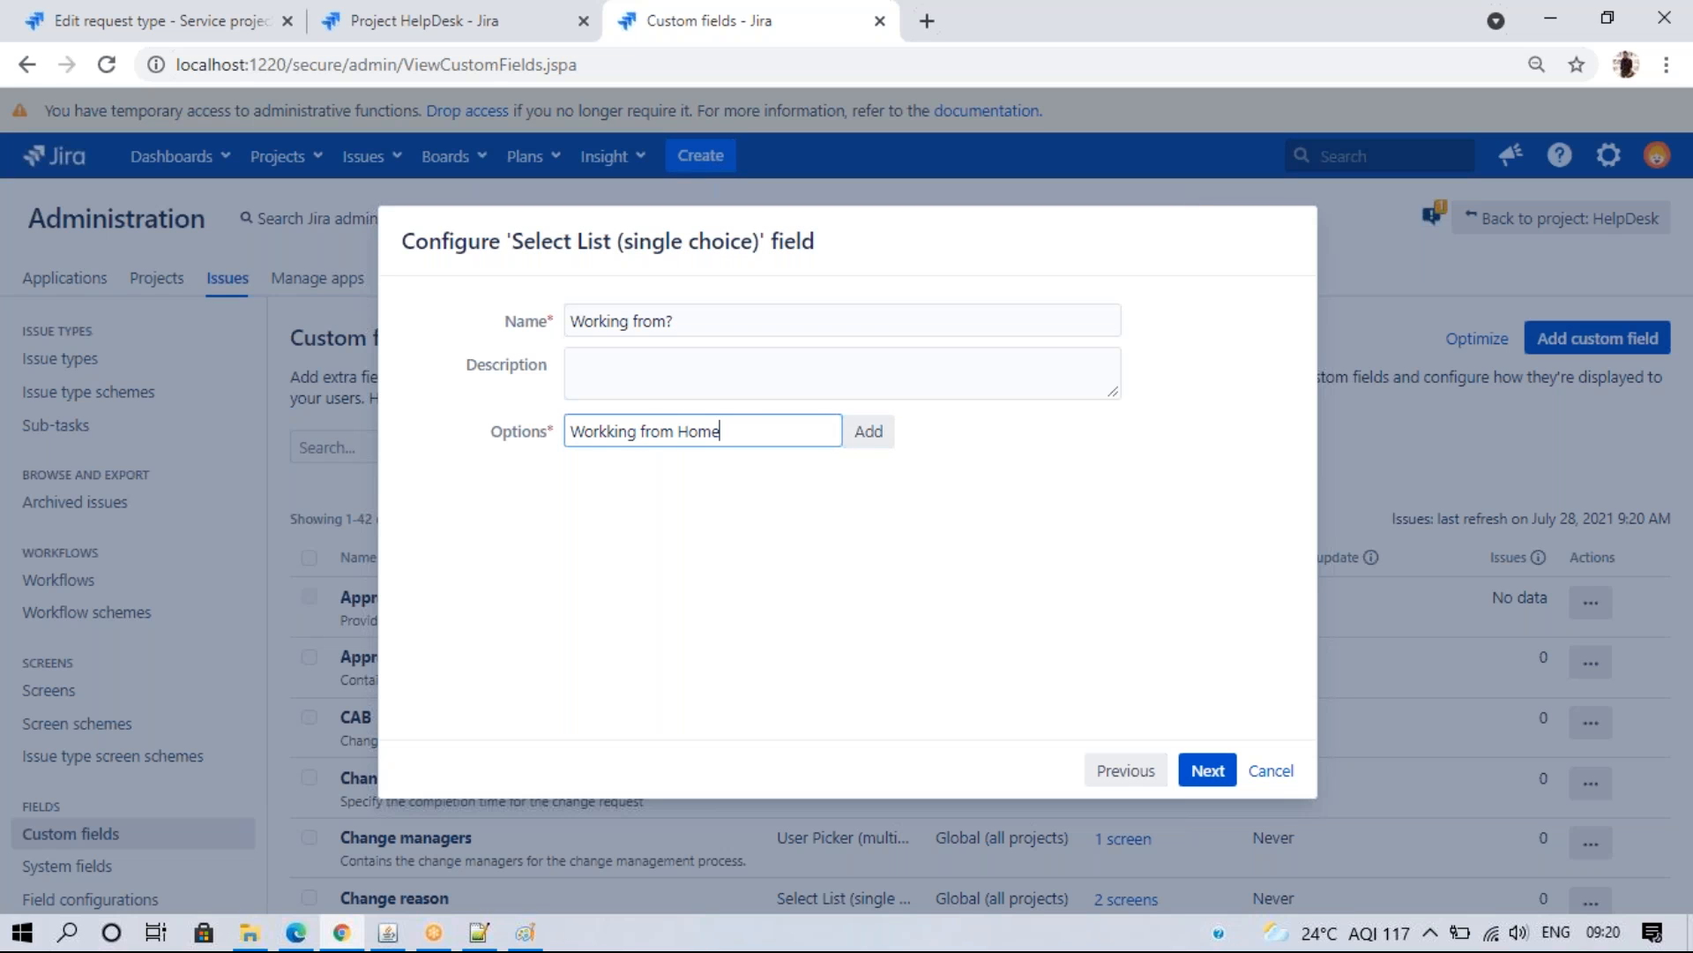
click(869, 430)
click(678, 434)
text(Working from Of)
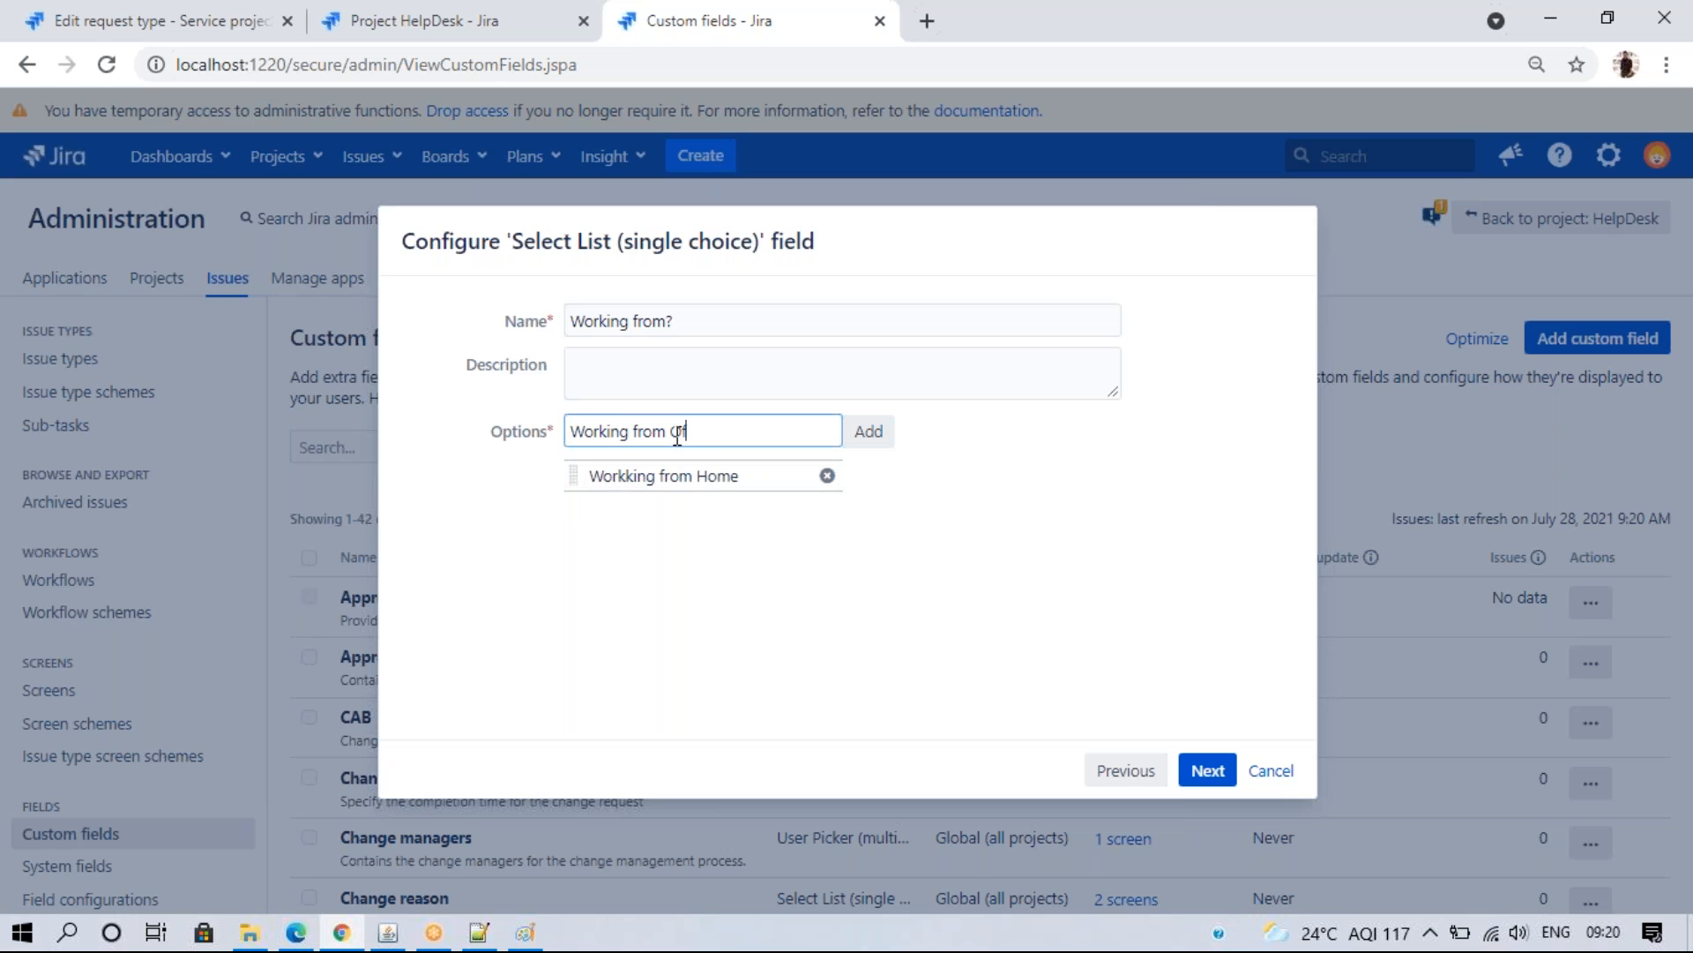
text(fice)
click(863, 436)
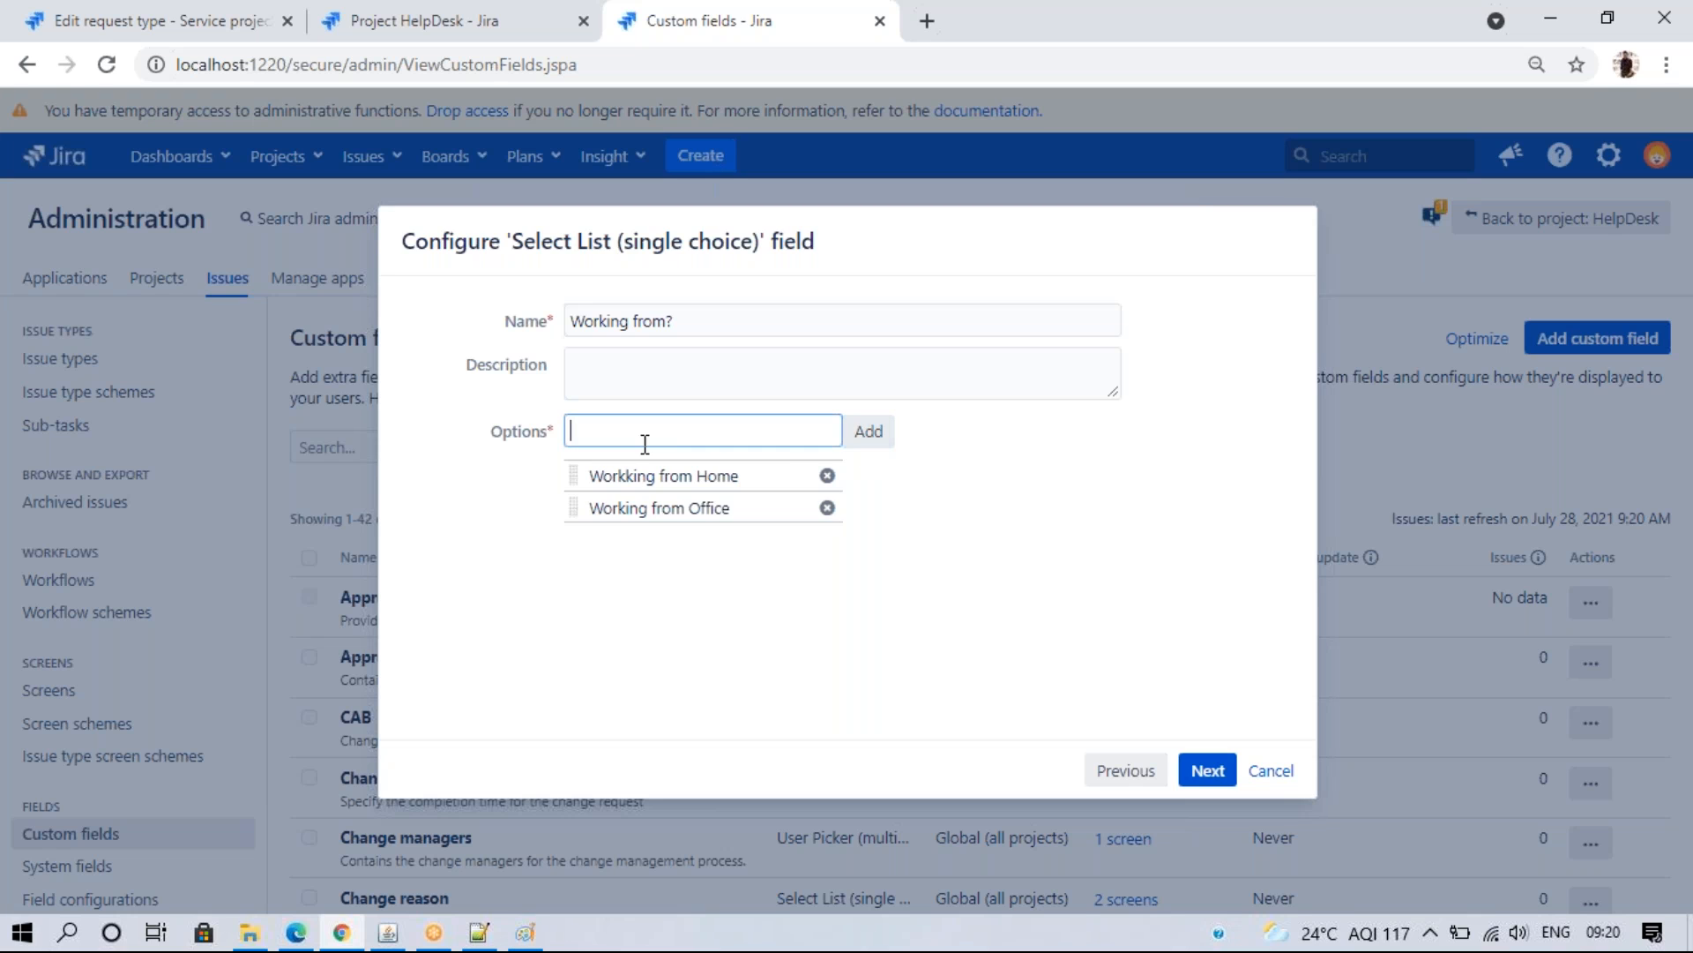
click(623, 437)
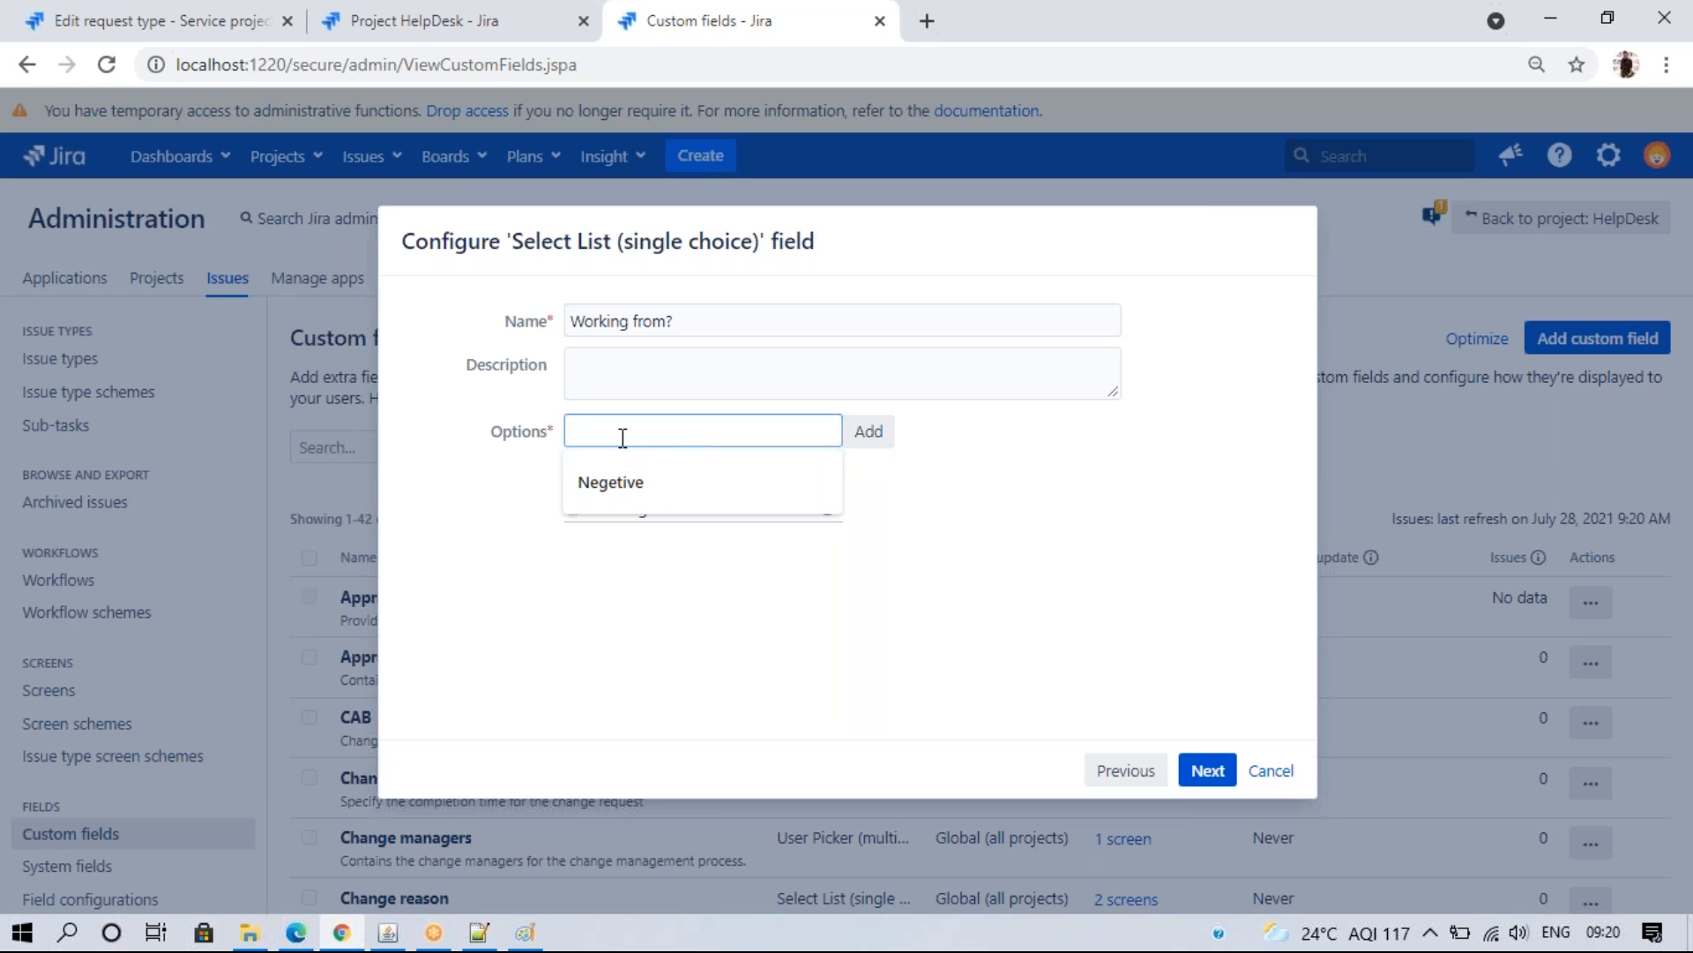
text(Flexible)
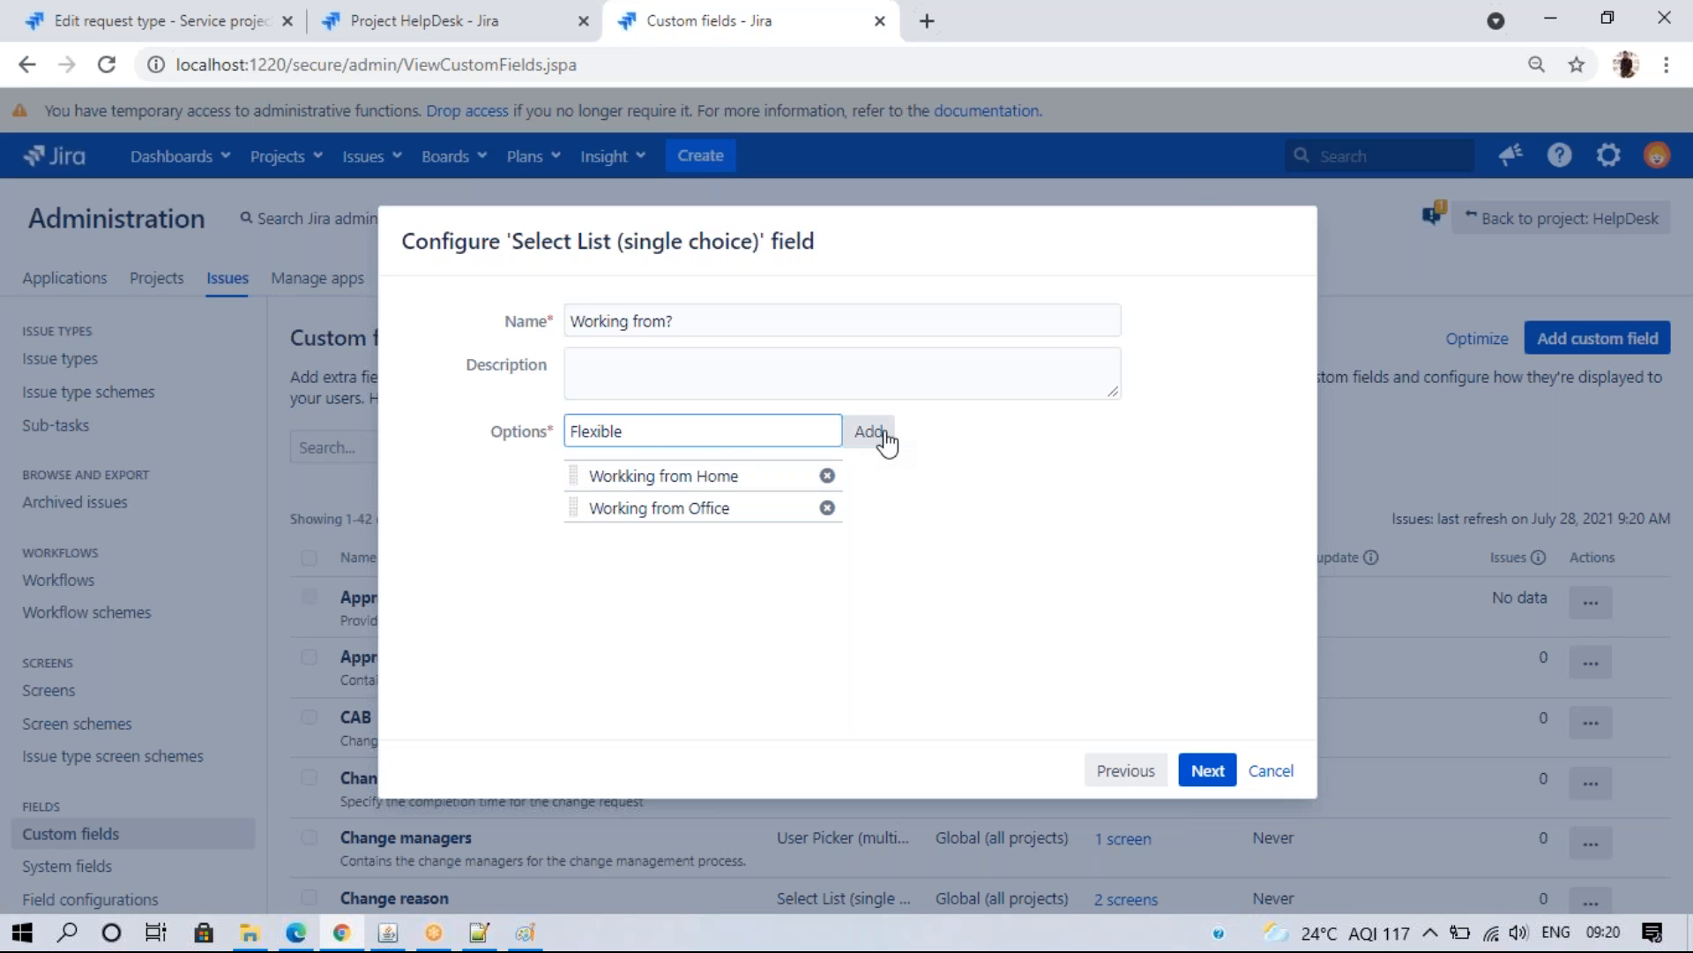
click(886, 434)
click(1205, 769)
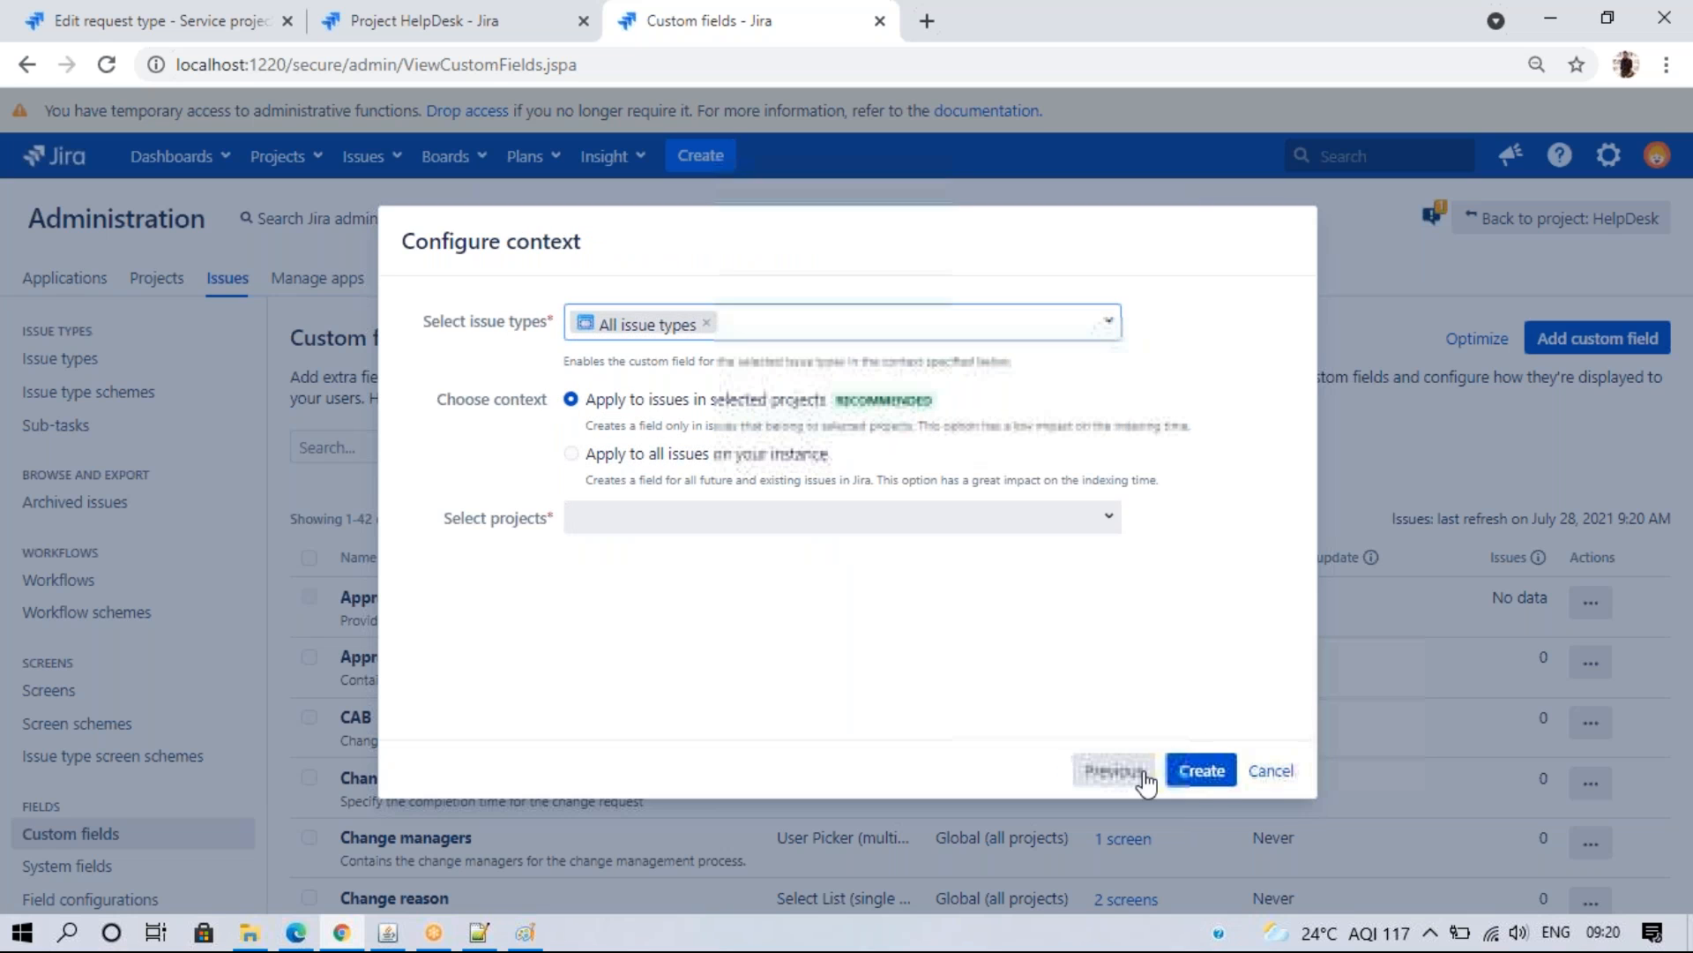
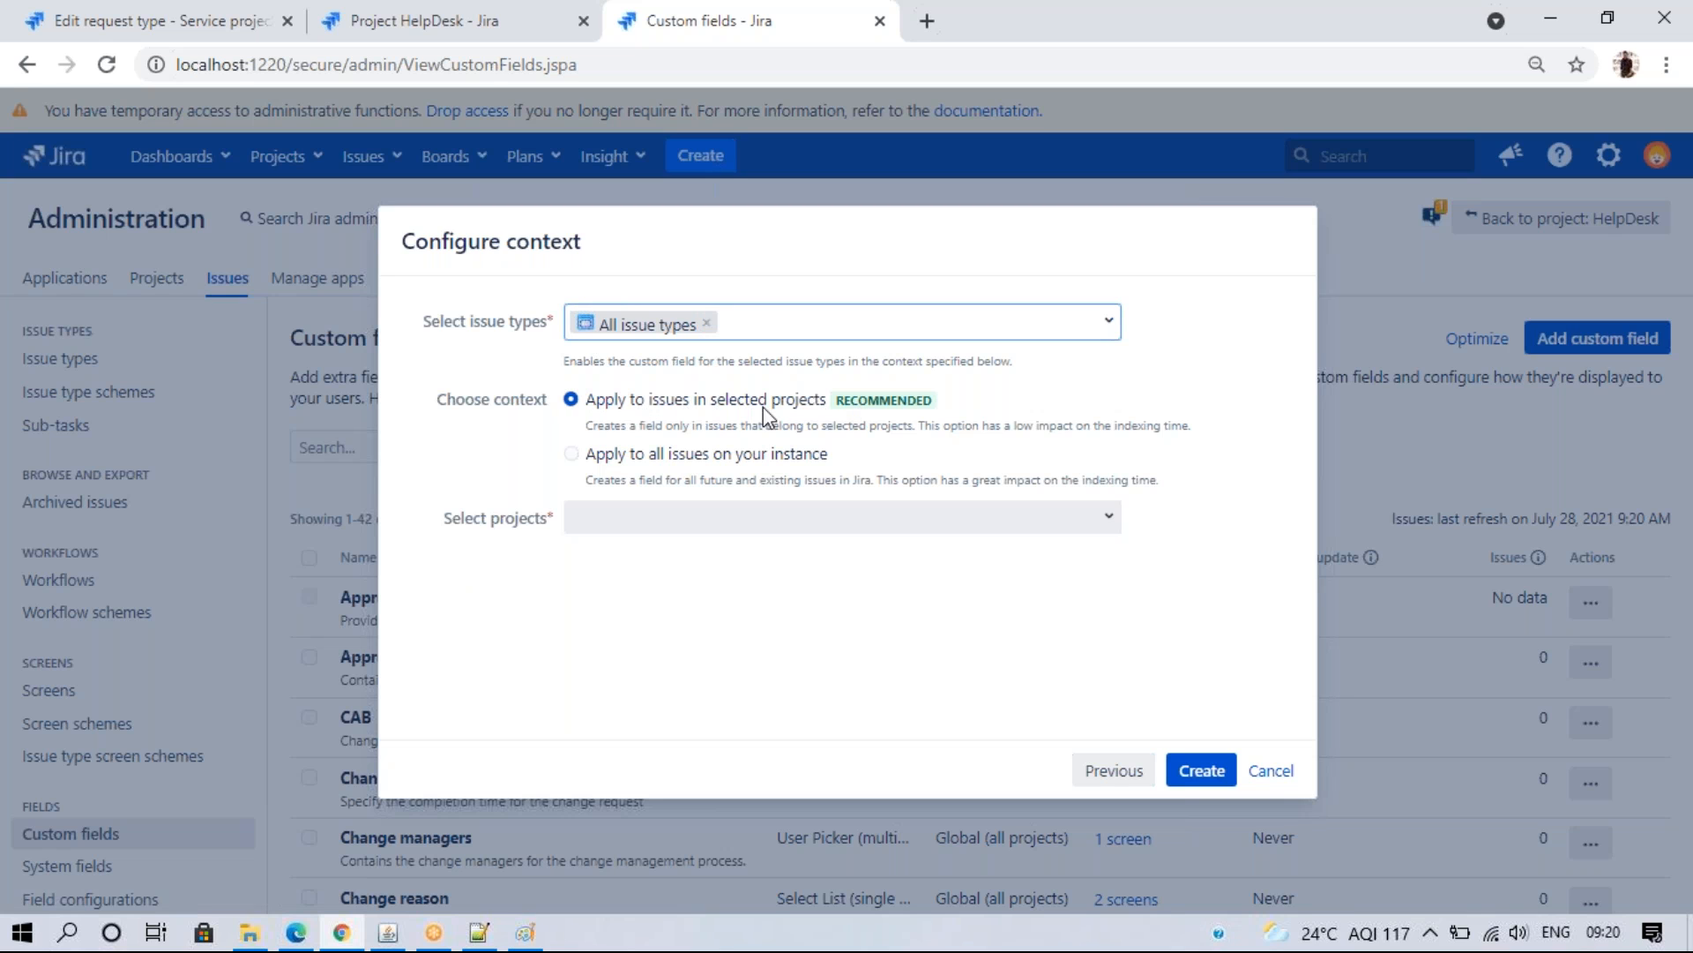
- Keep All issue types, apply Working from? to all issues on the instance, and create it
click(1103, 519)
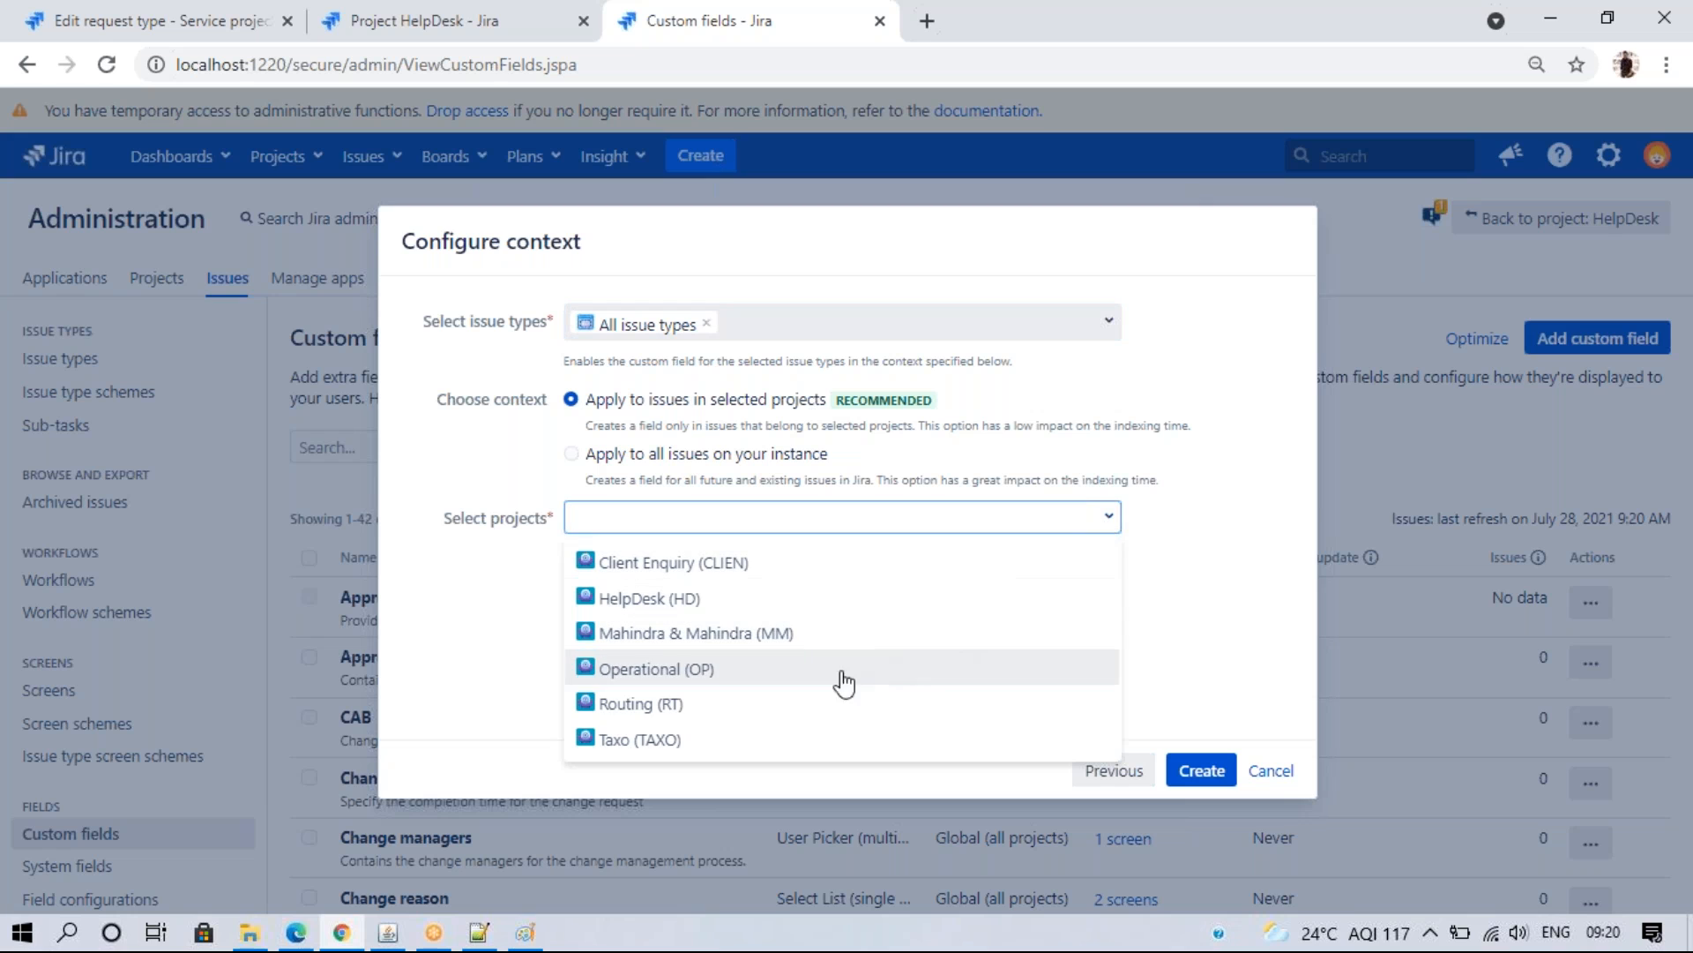
click(702, 601)
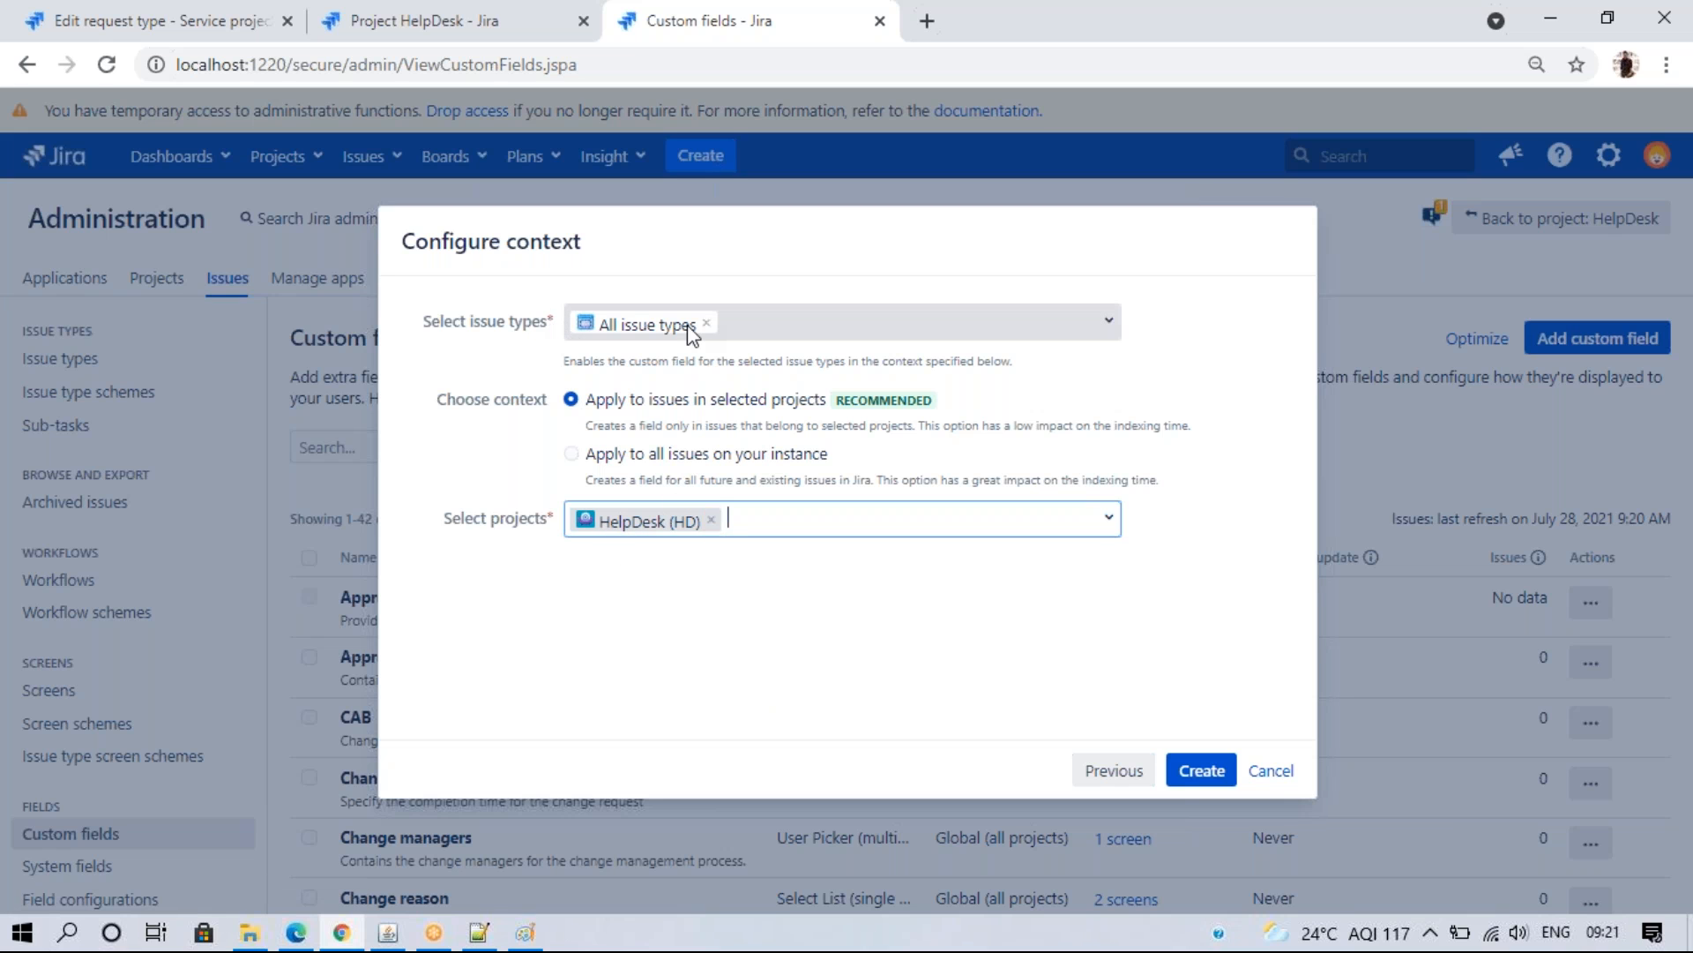
click(1104, 324)
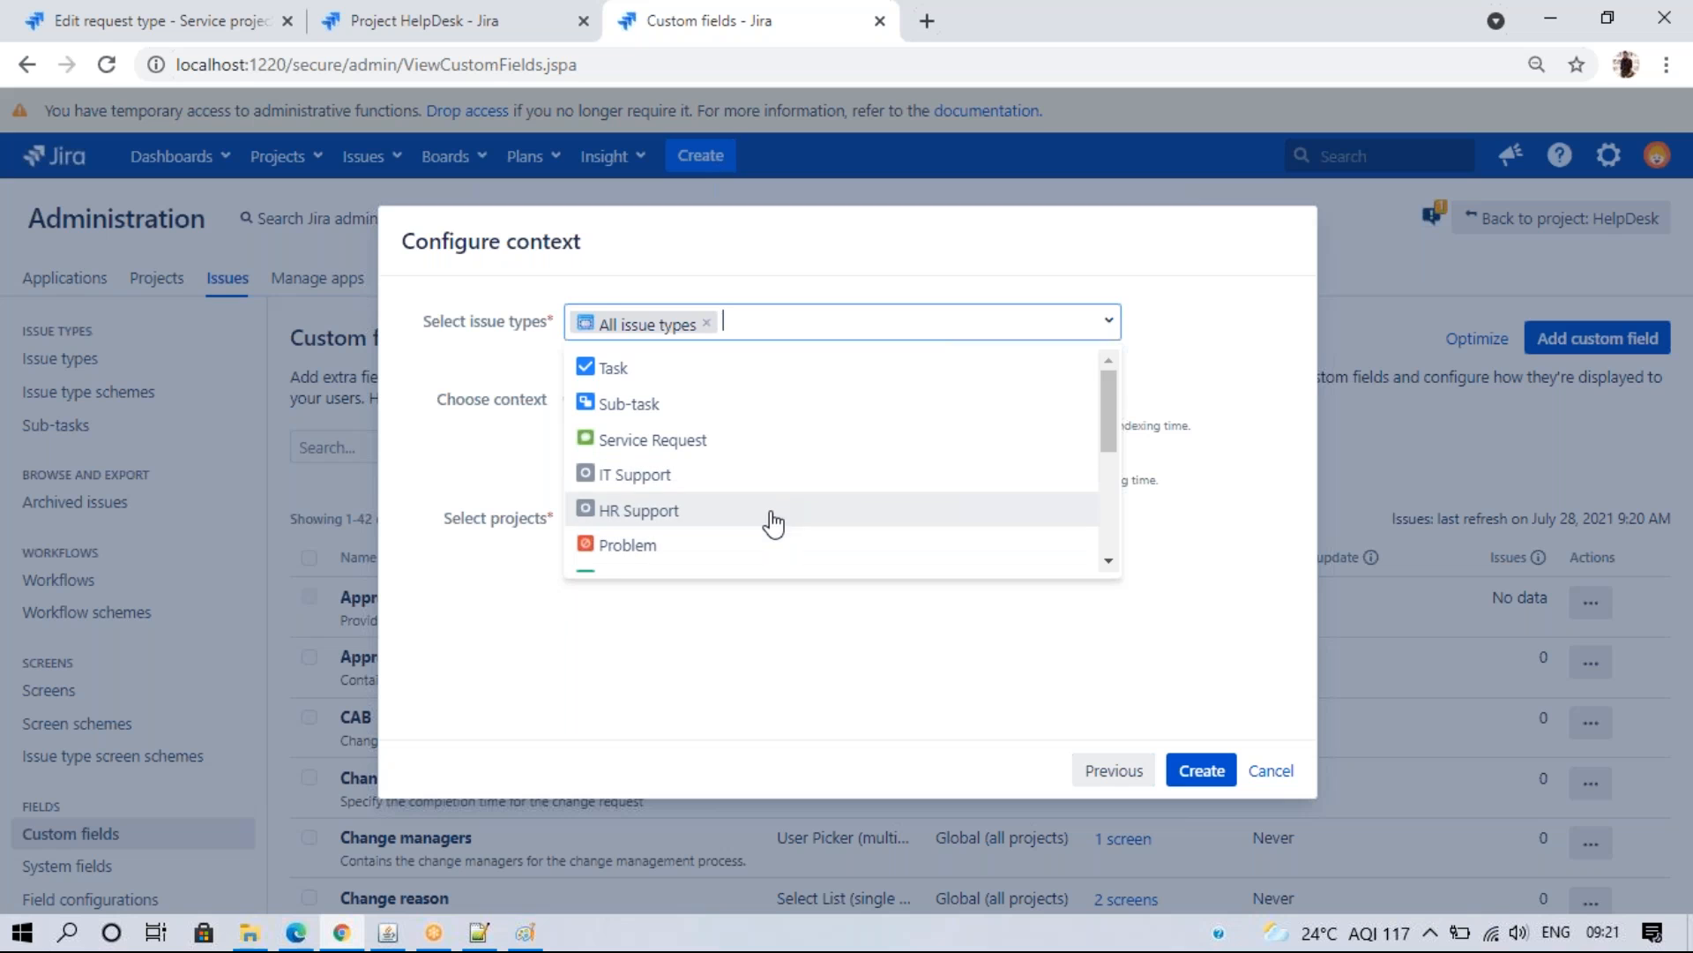
click(757, 663)
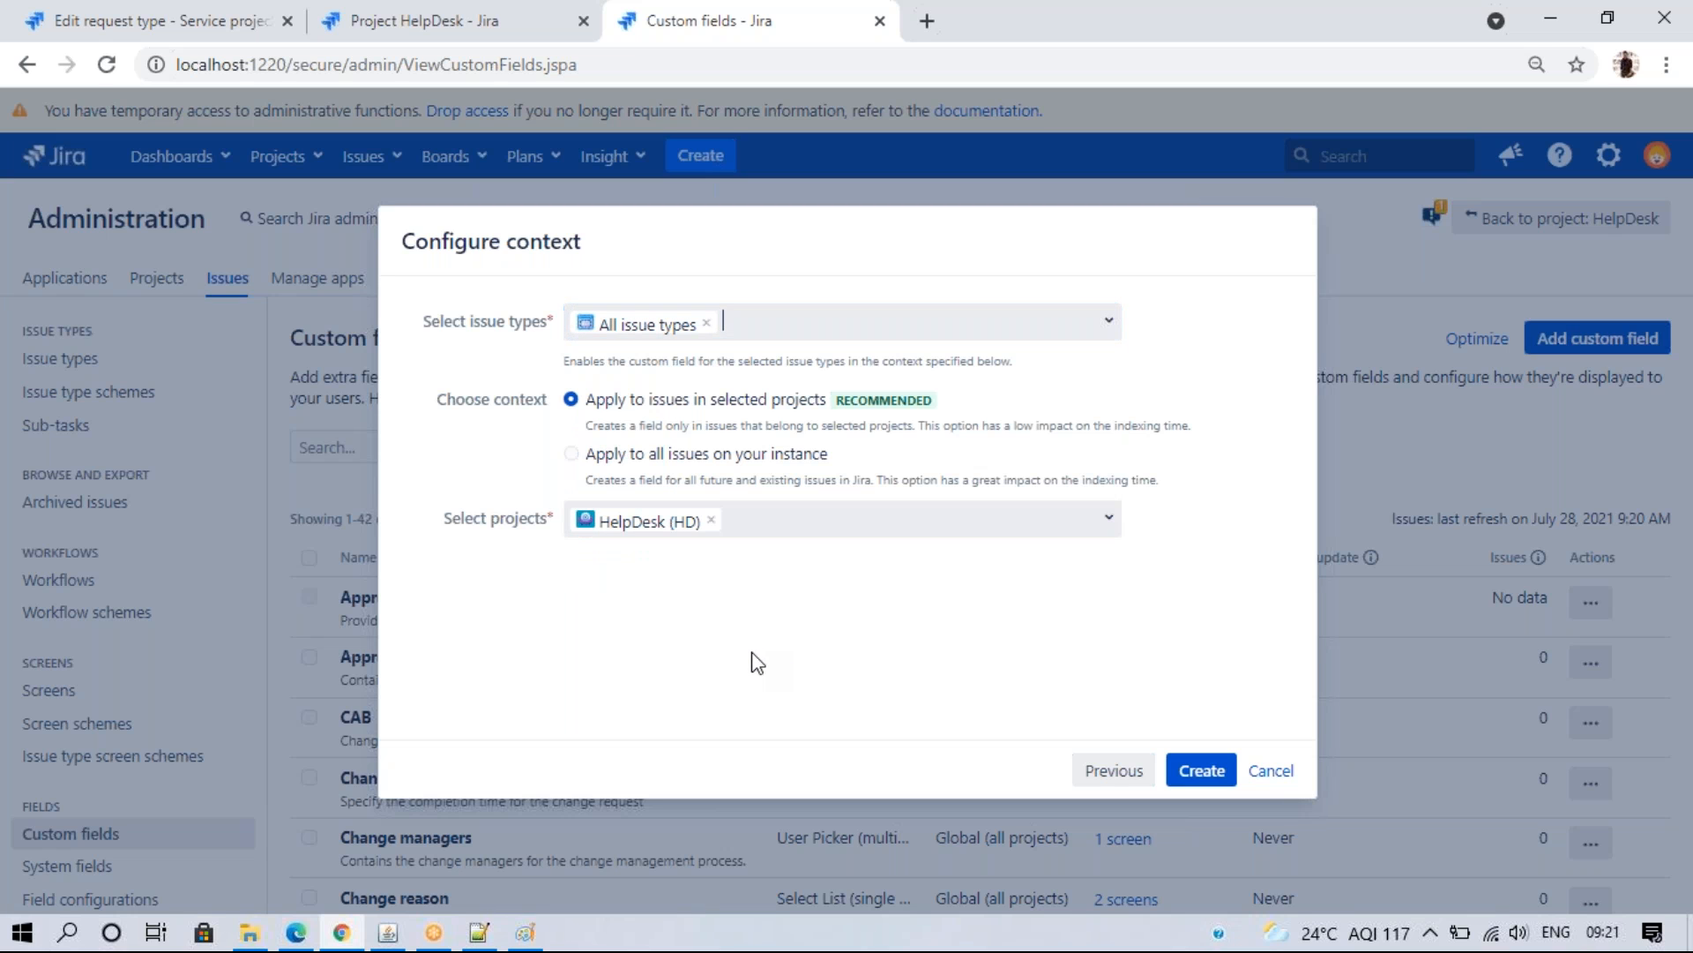
click(571, 454)
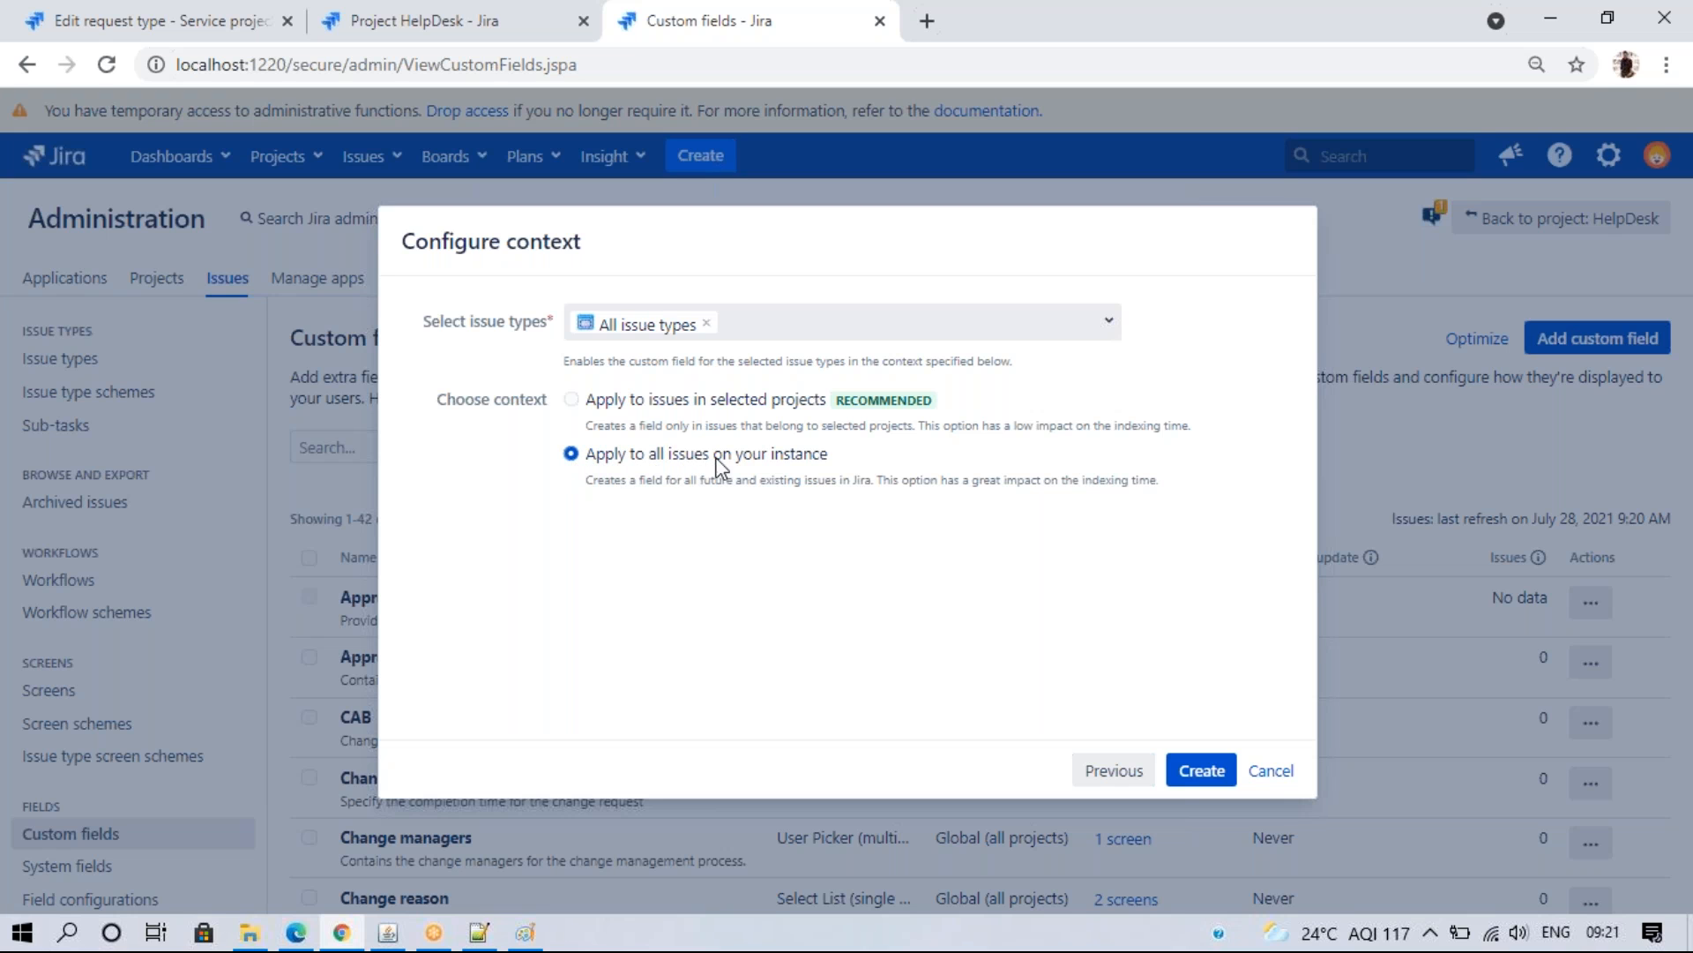
click(1201, 771)
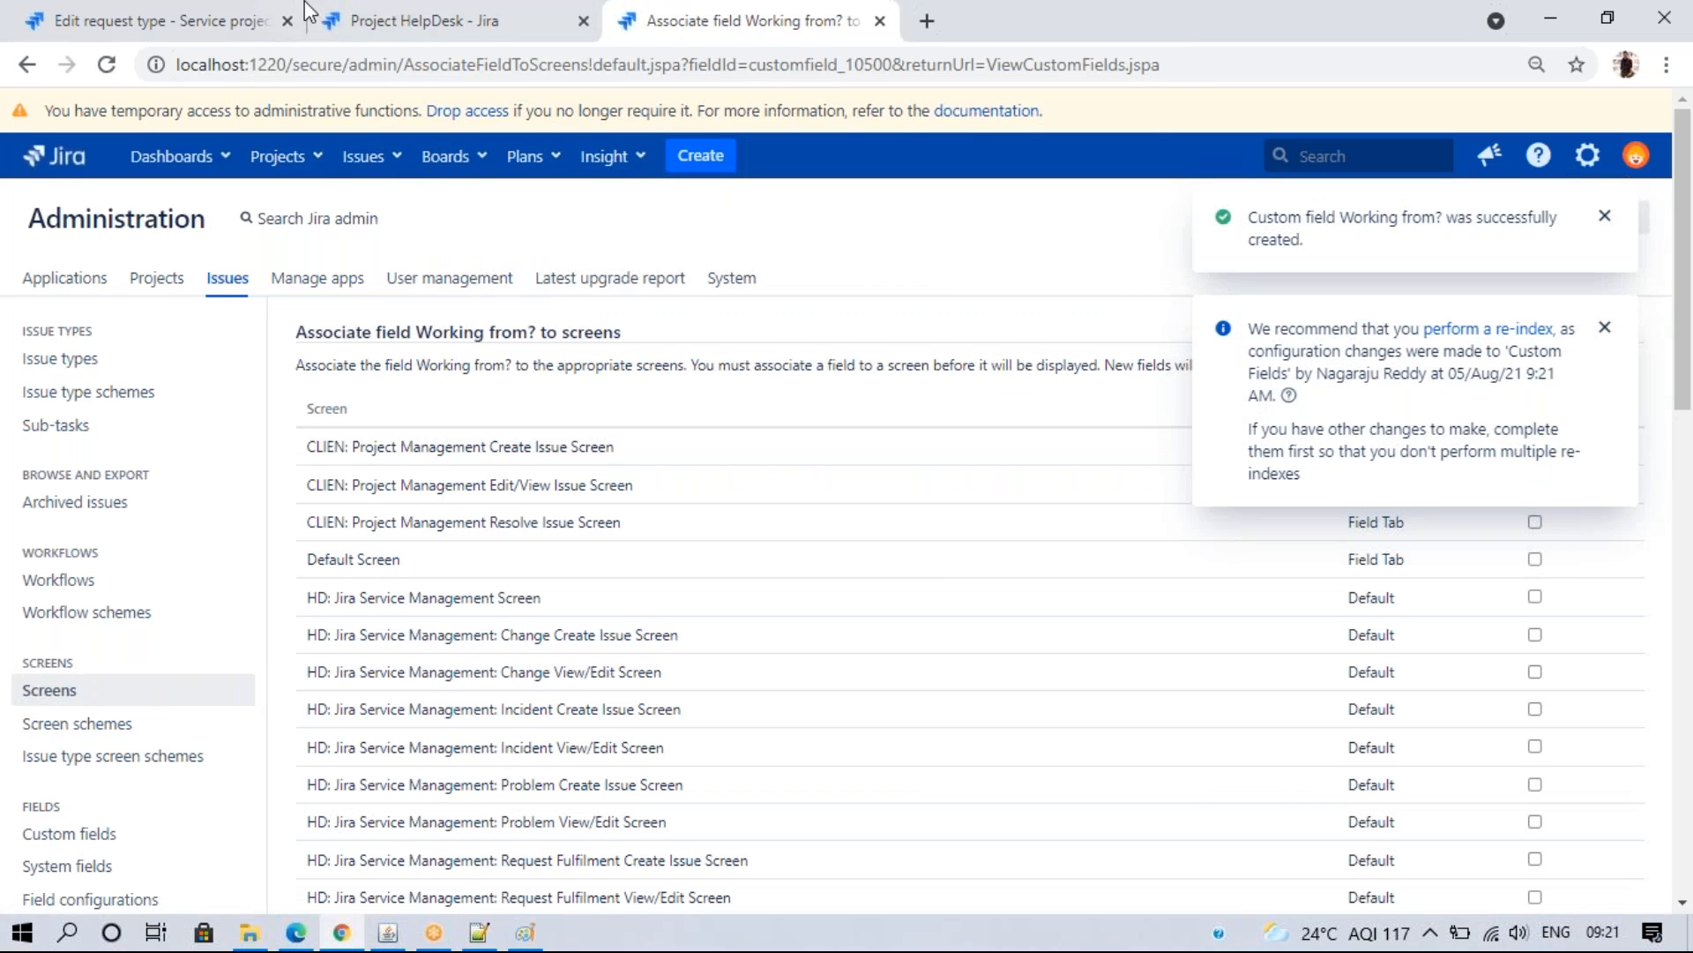
- Reload the IT Support request type and check its addable fields without adding any
click(375, 12)
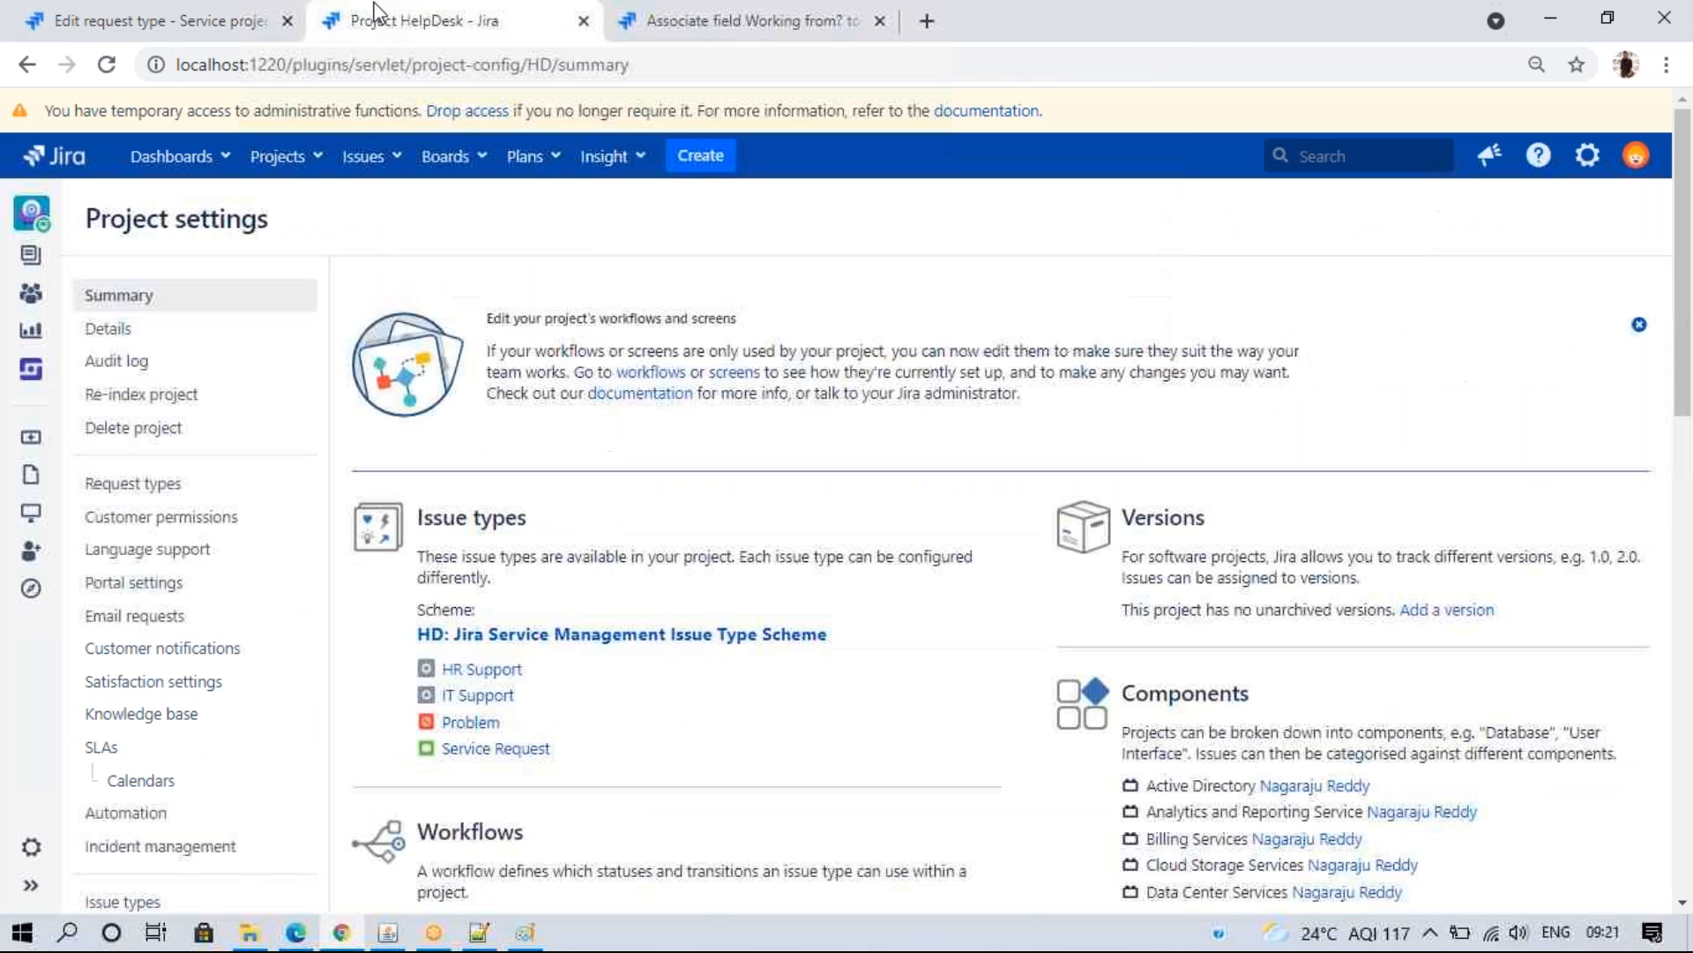
click(167, 20)
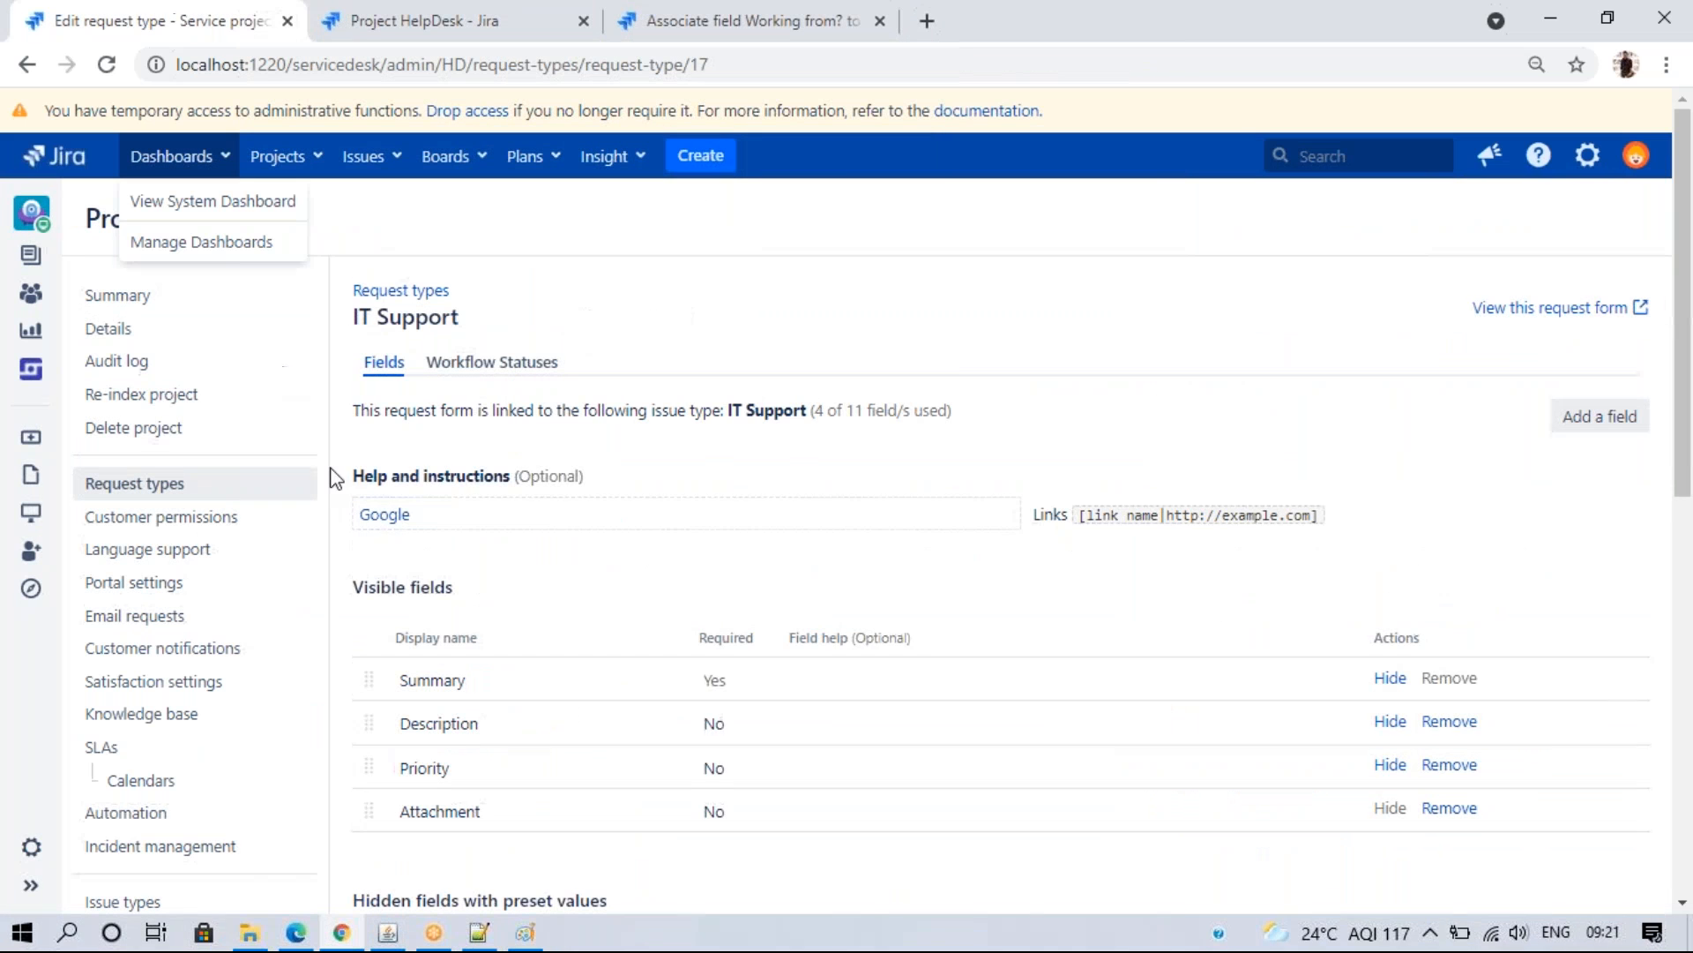
click(106, 65)
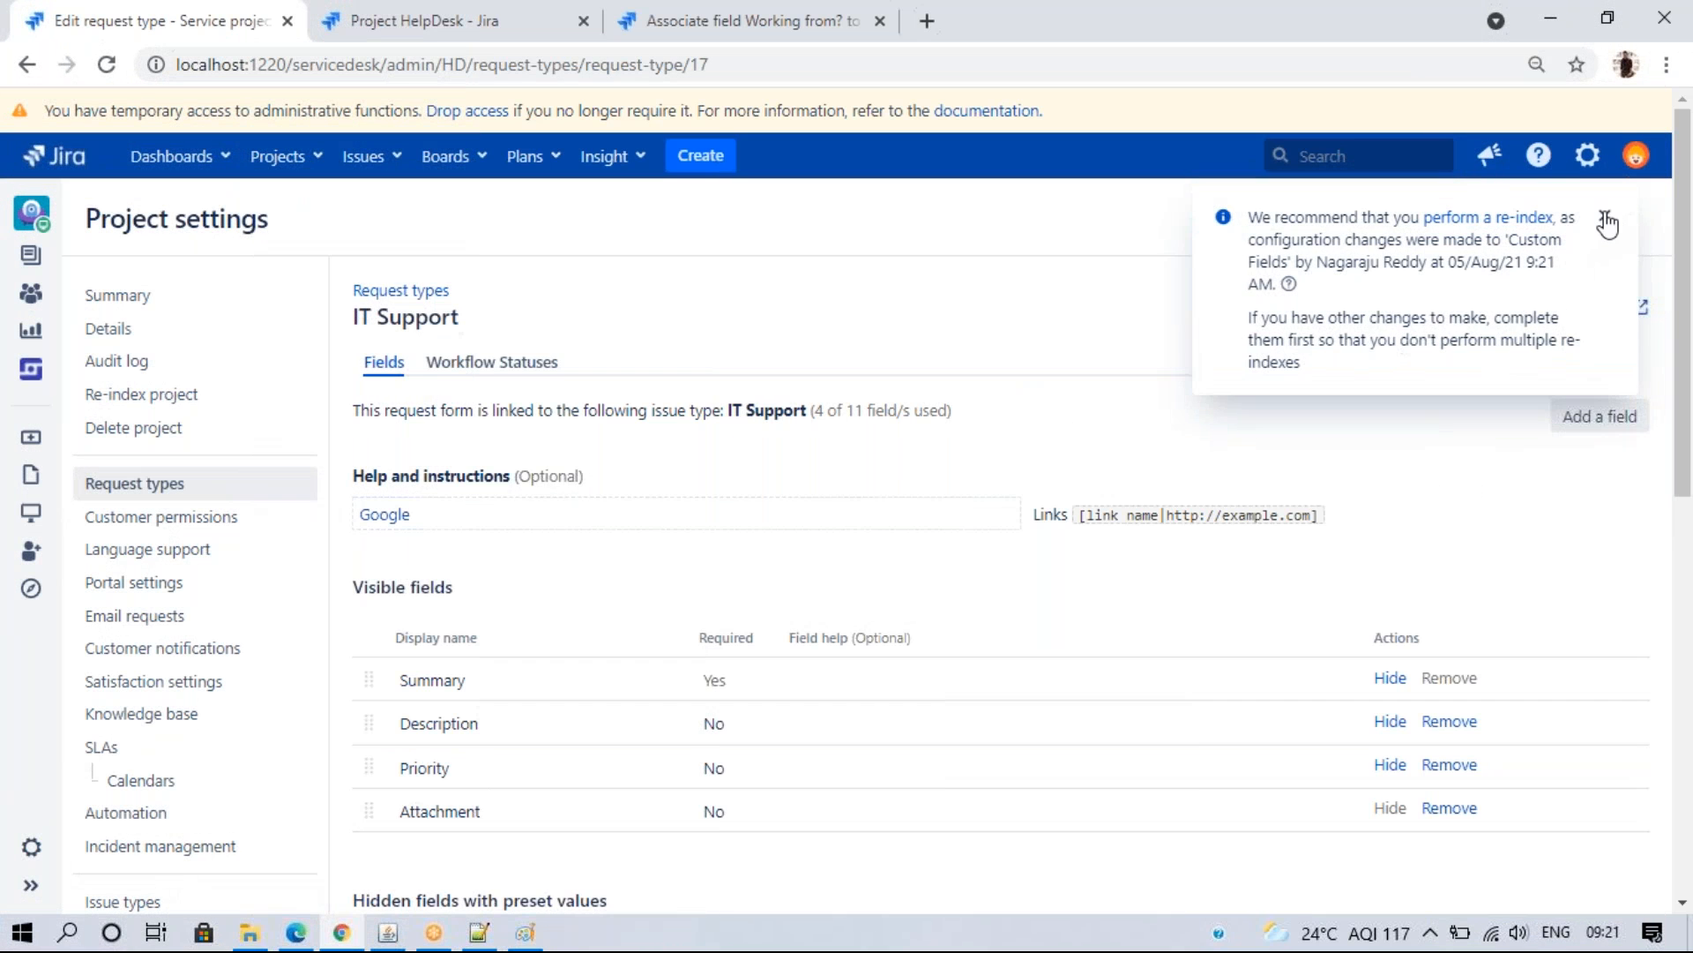
click(1604, 216)
click(1587, 421)
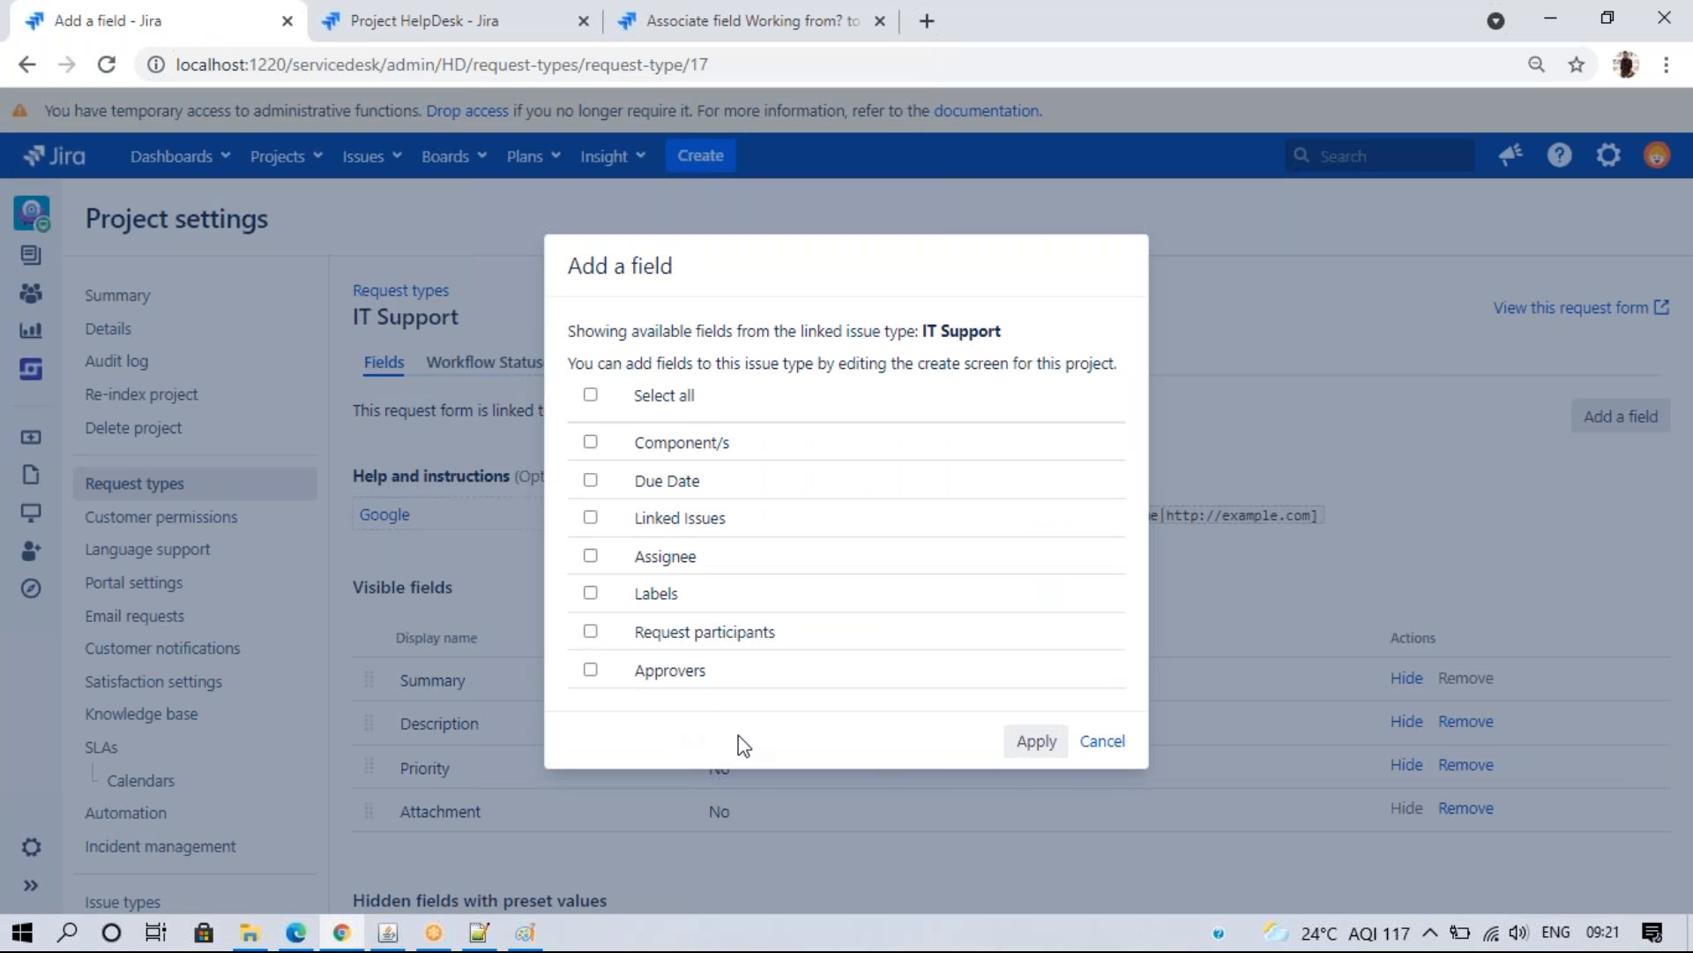
click(1102, 741)
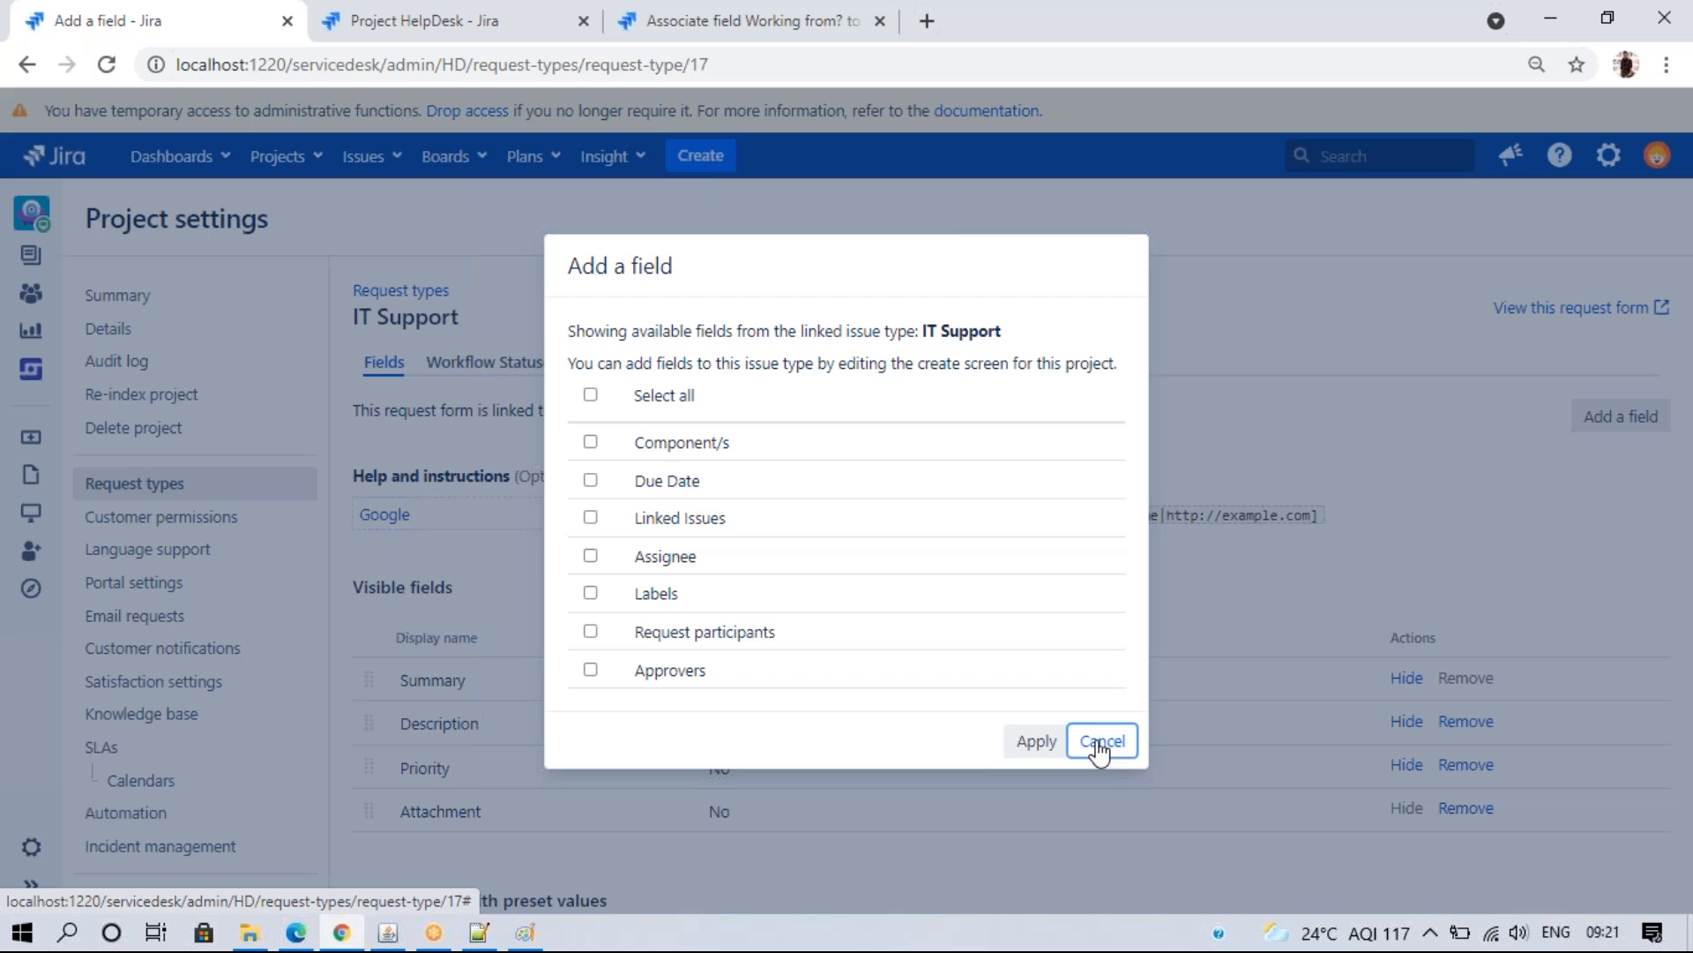
- Go to the HelpDesk project settings and open its Screens page
click(436, 19)
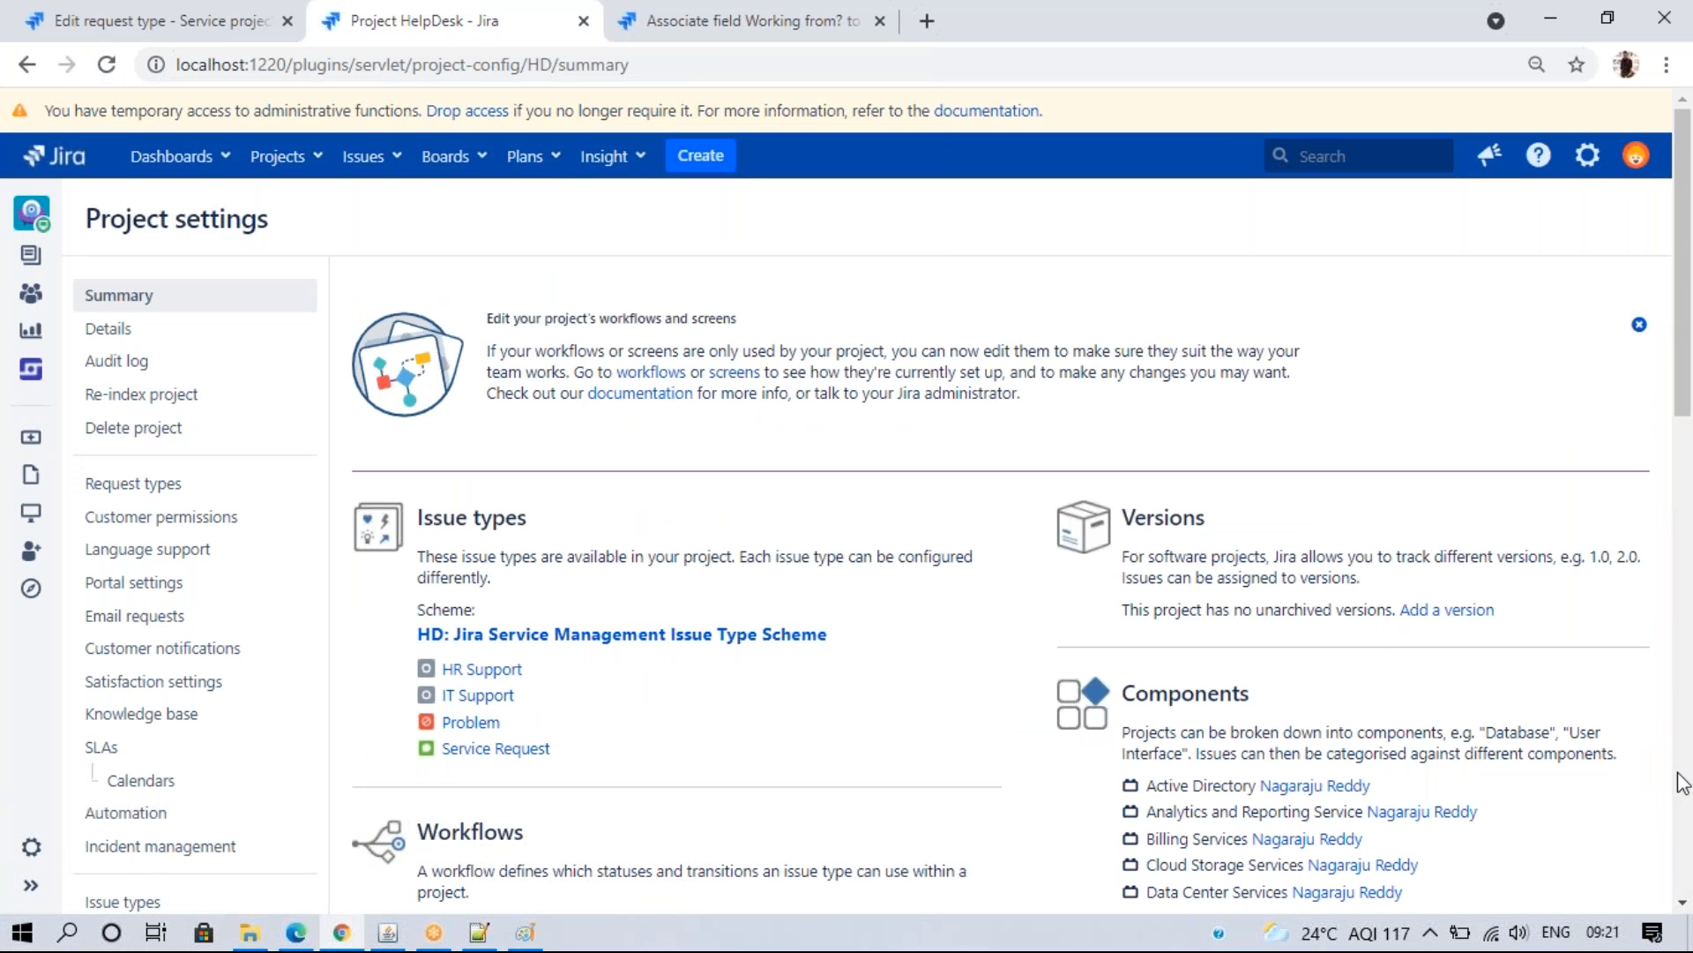
scroll(1683, 803, down, 8)
click(212, 20)
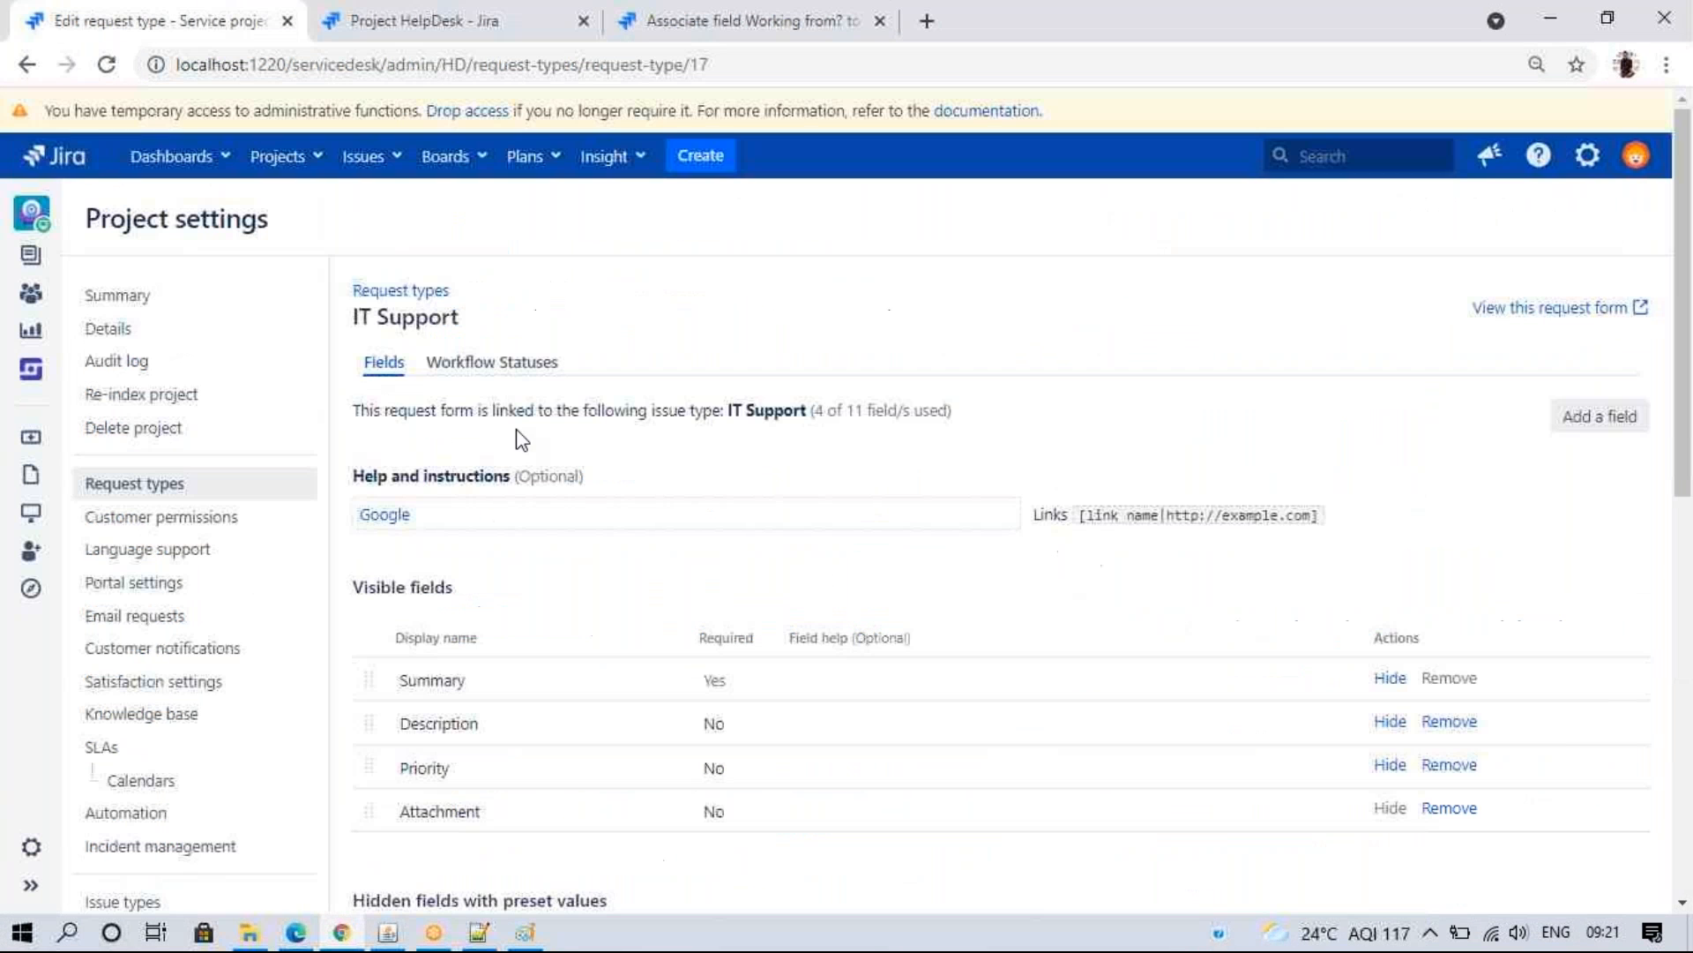
click(171, 484)
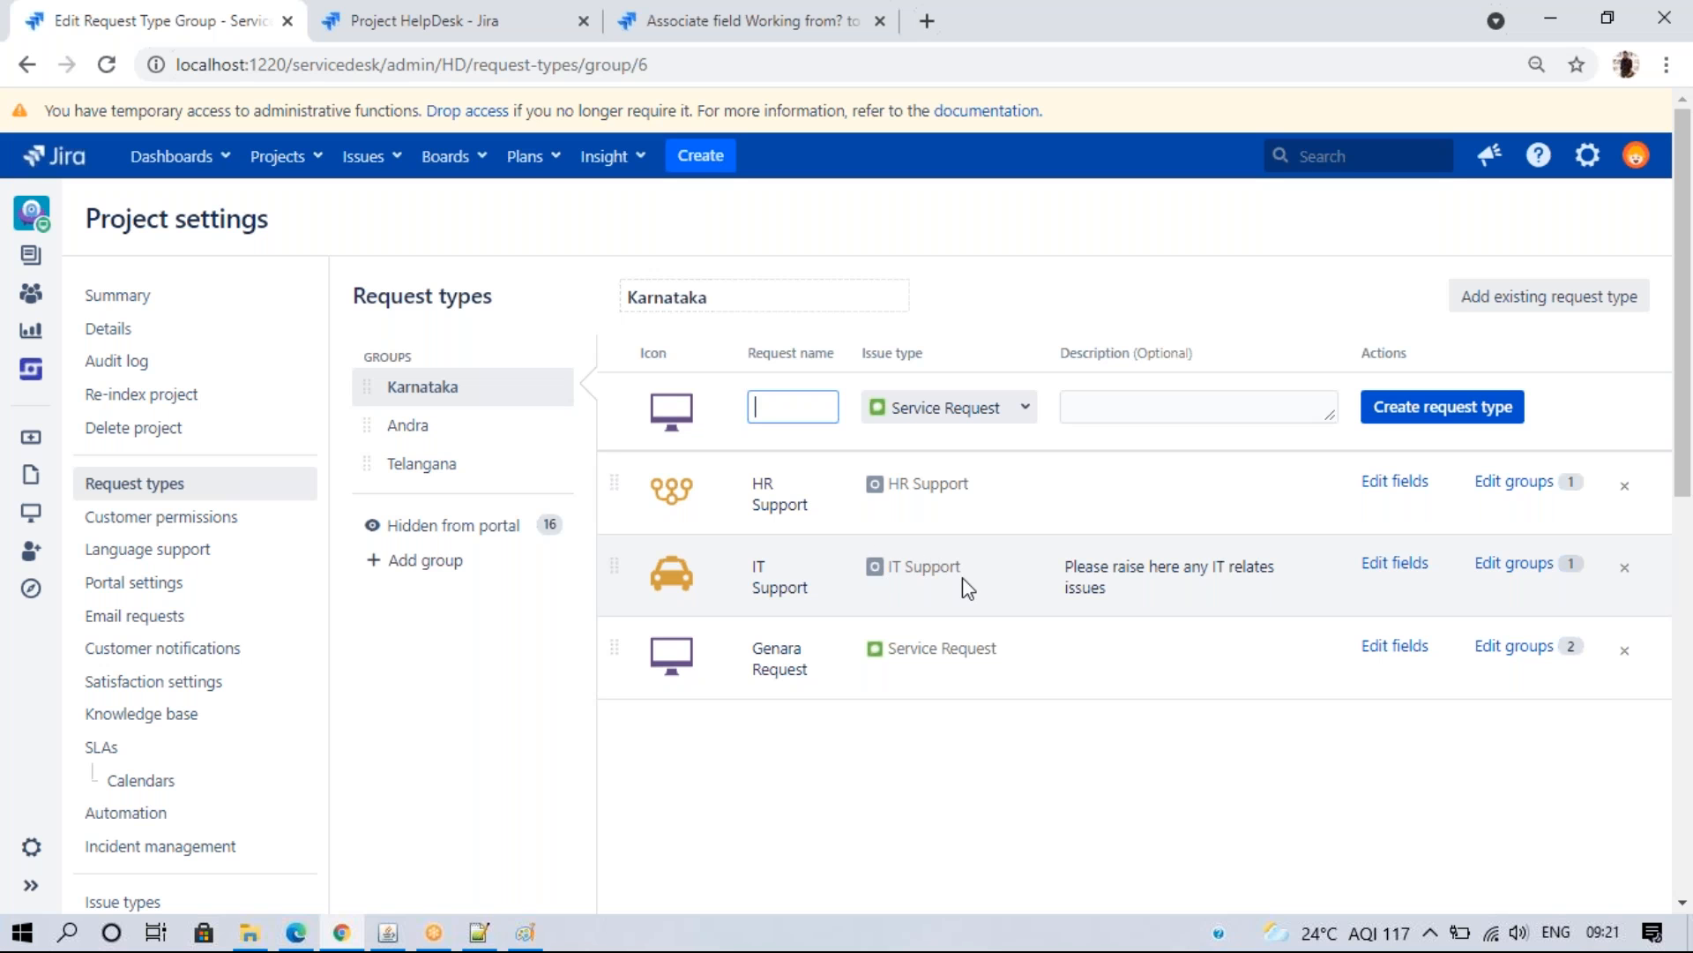
click(396, 20)
click(499, 542)
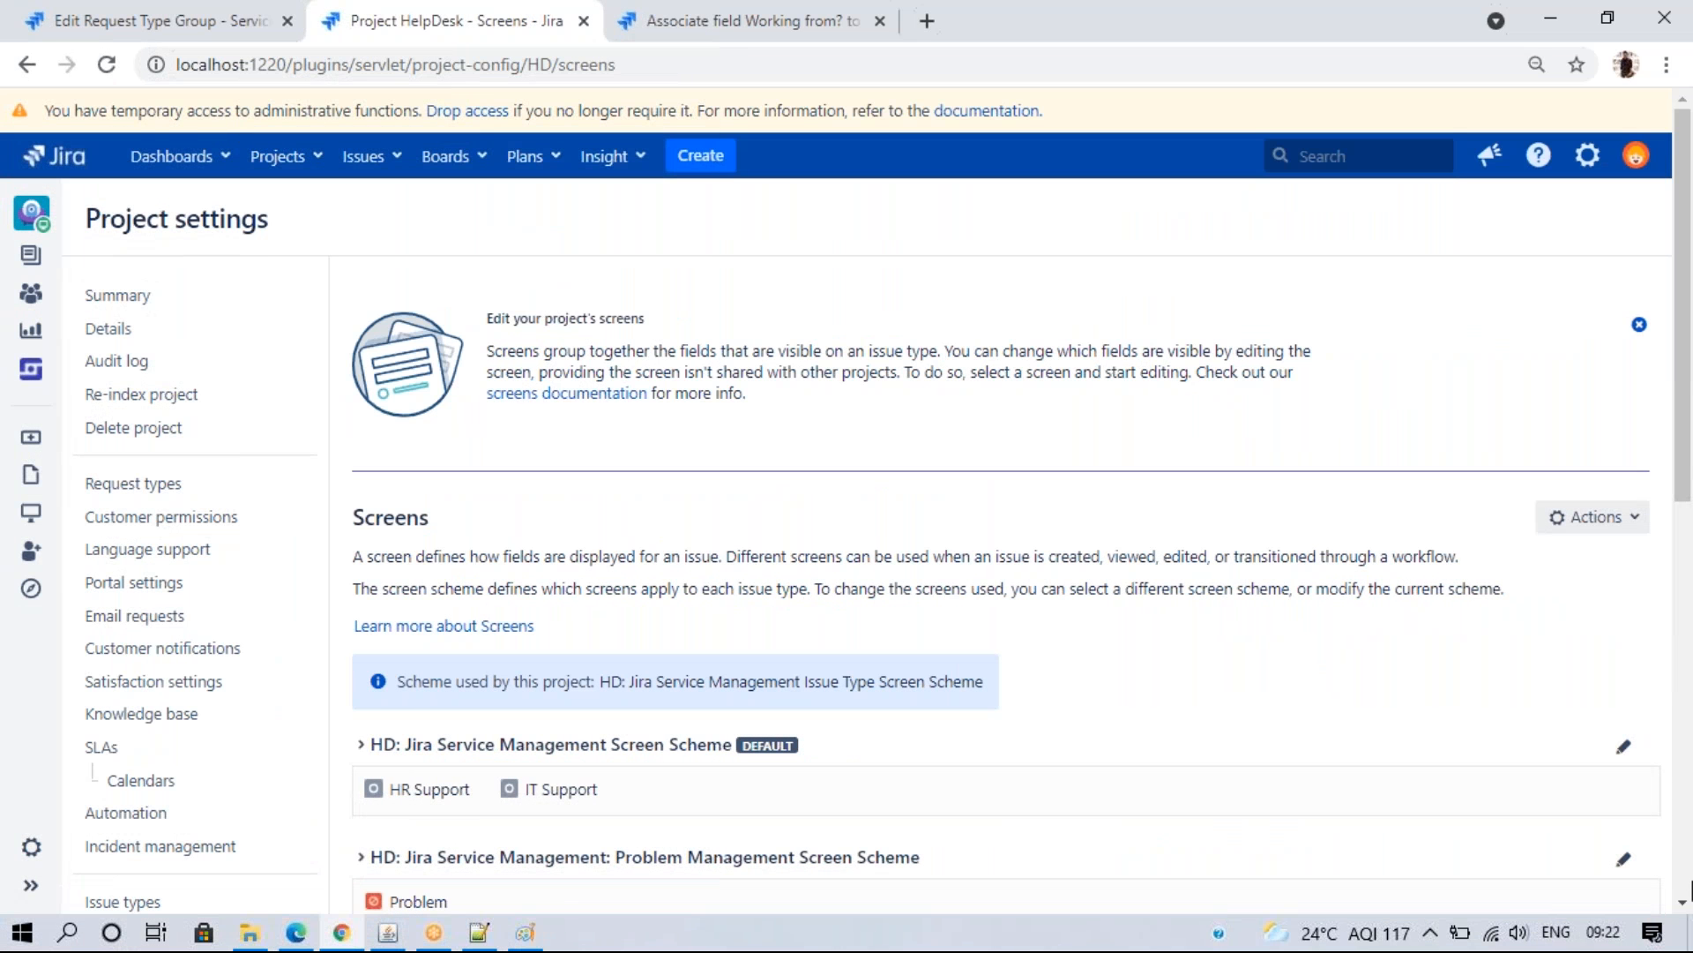
- Expand the default screen scheme and open the HD: Jira Service Management Screen's field list
scroll(1681, 913, down, 2)
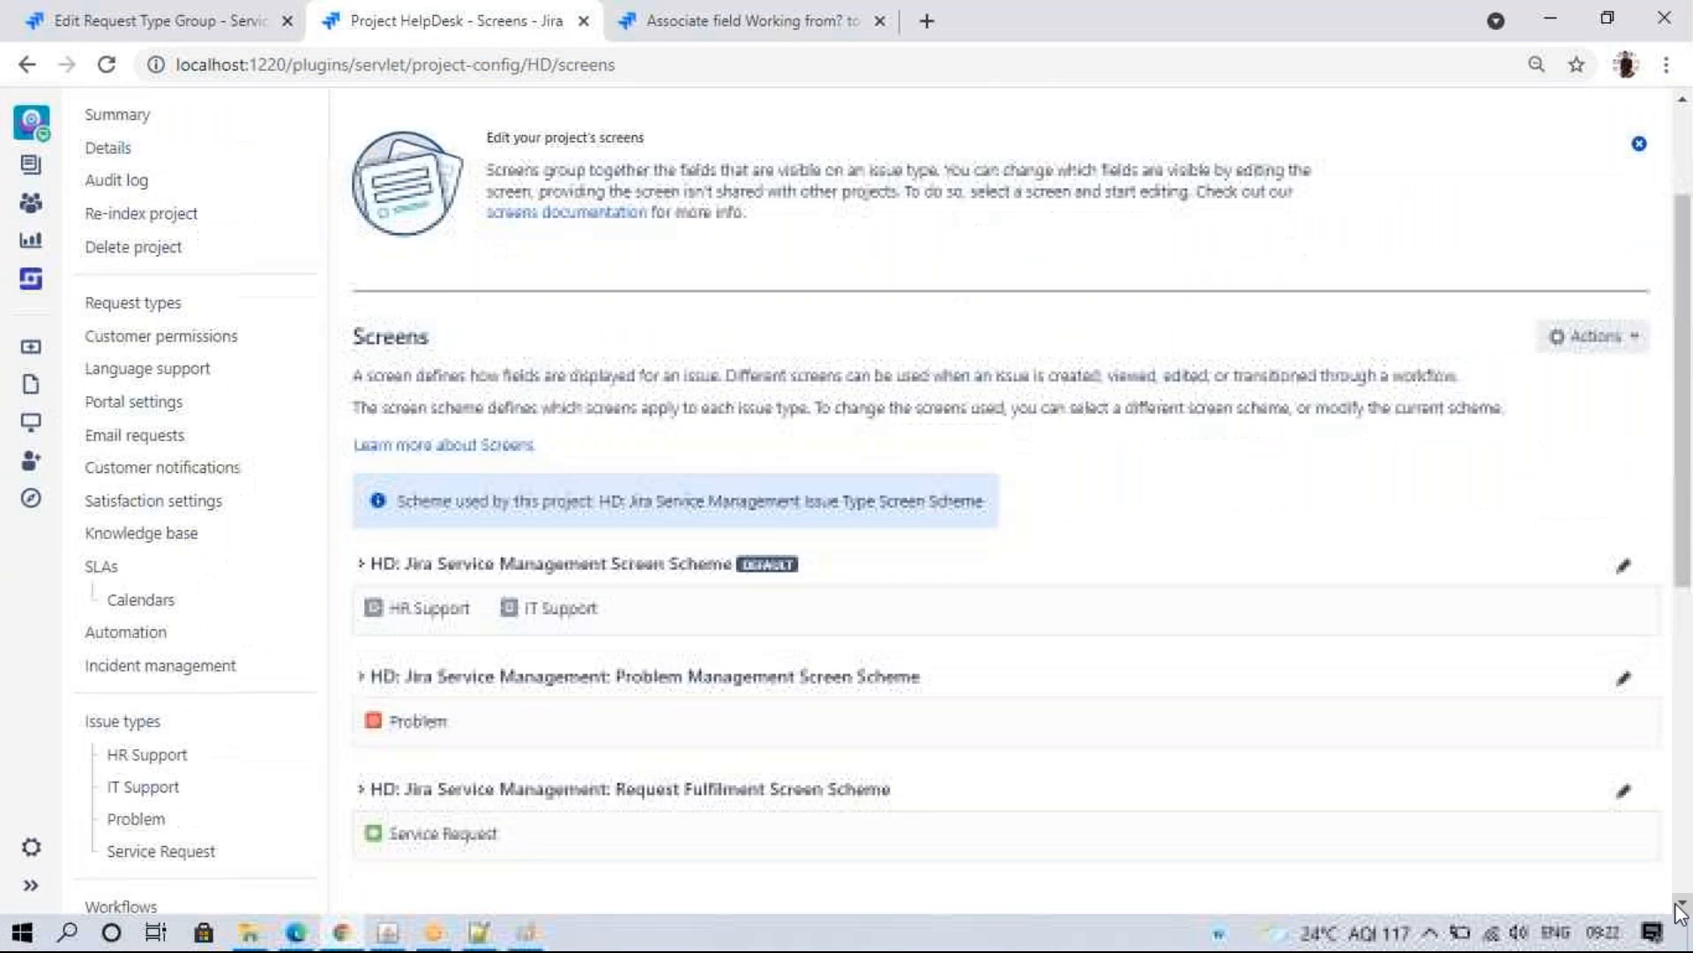
scroll(1681, 913, down, 3)
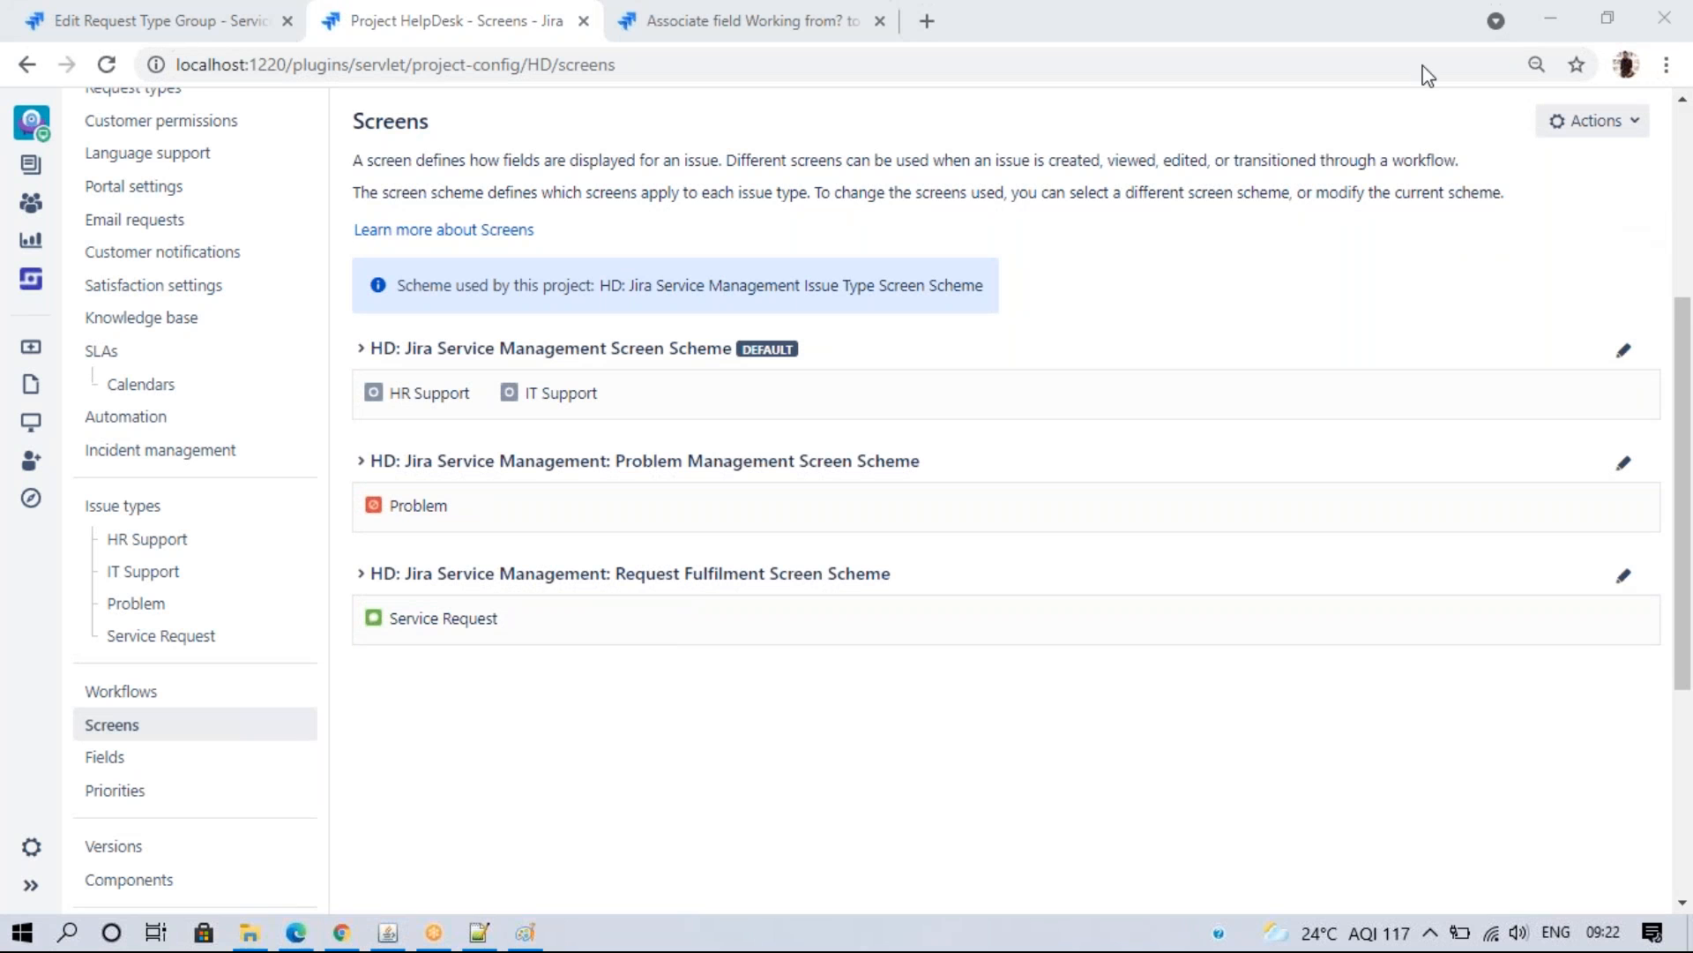
click(1625, 362)
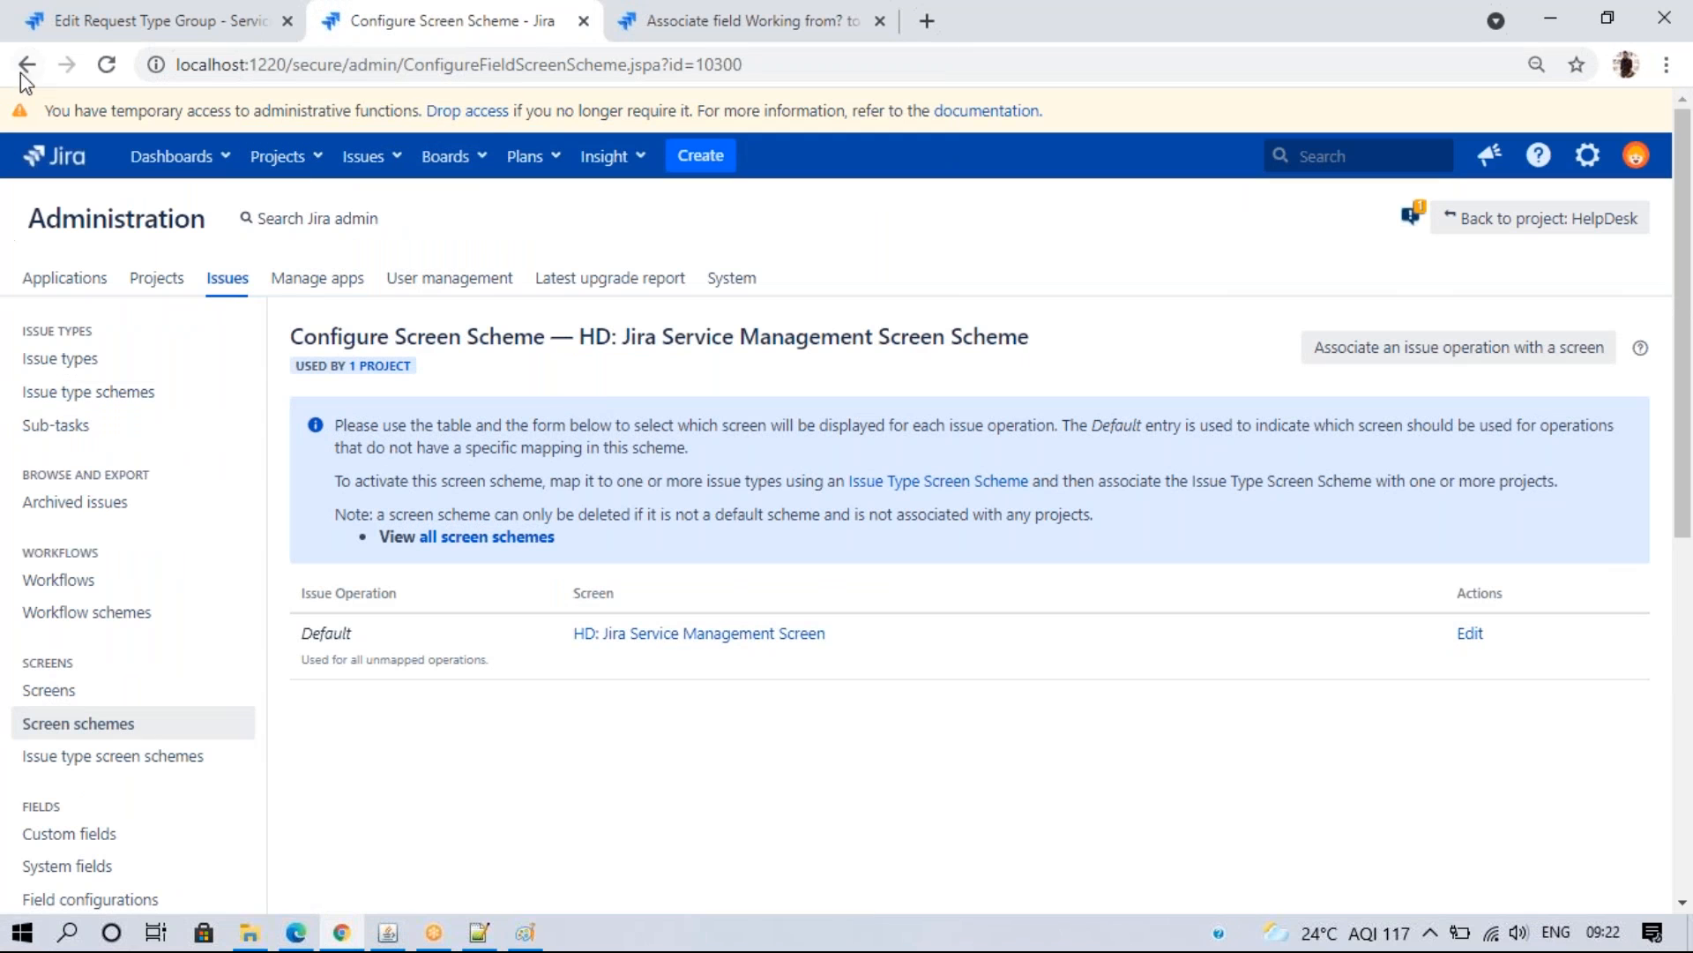
click(21, 69)
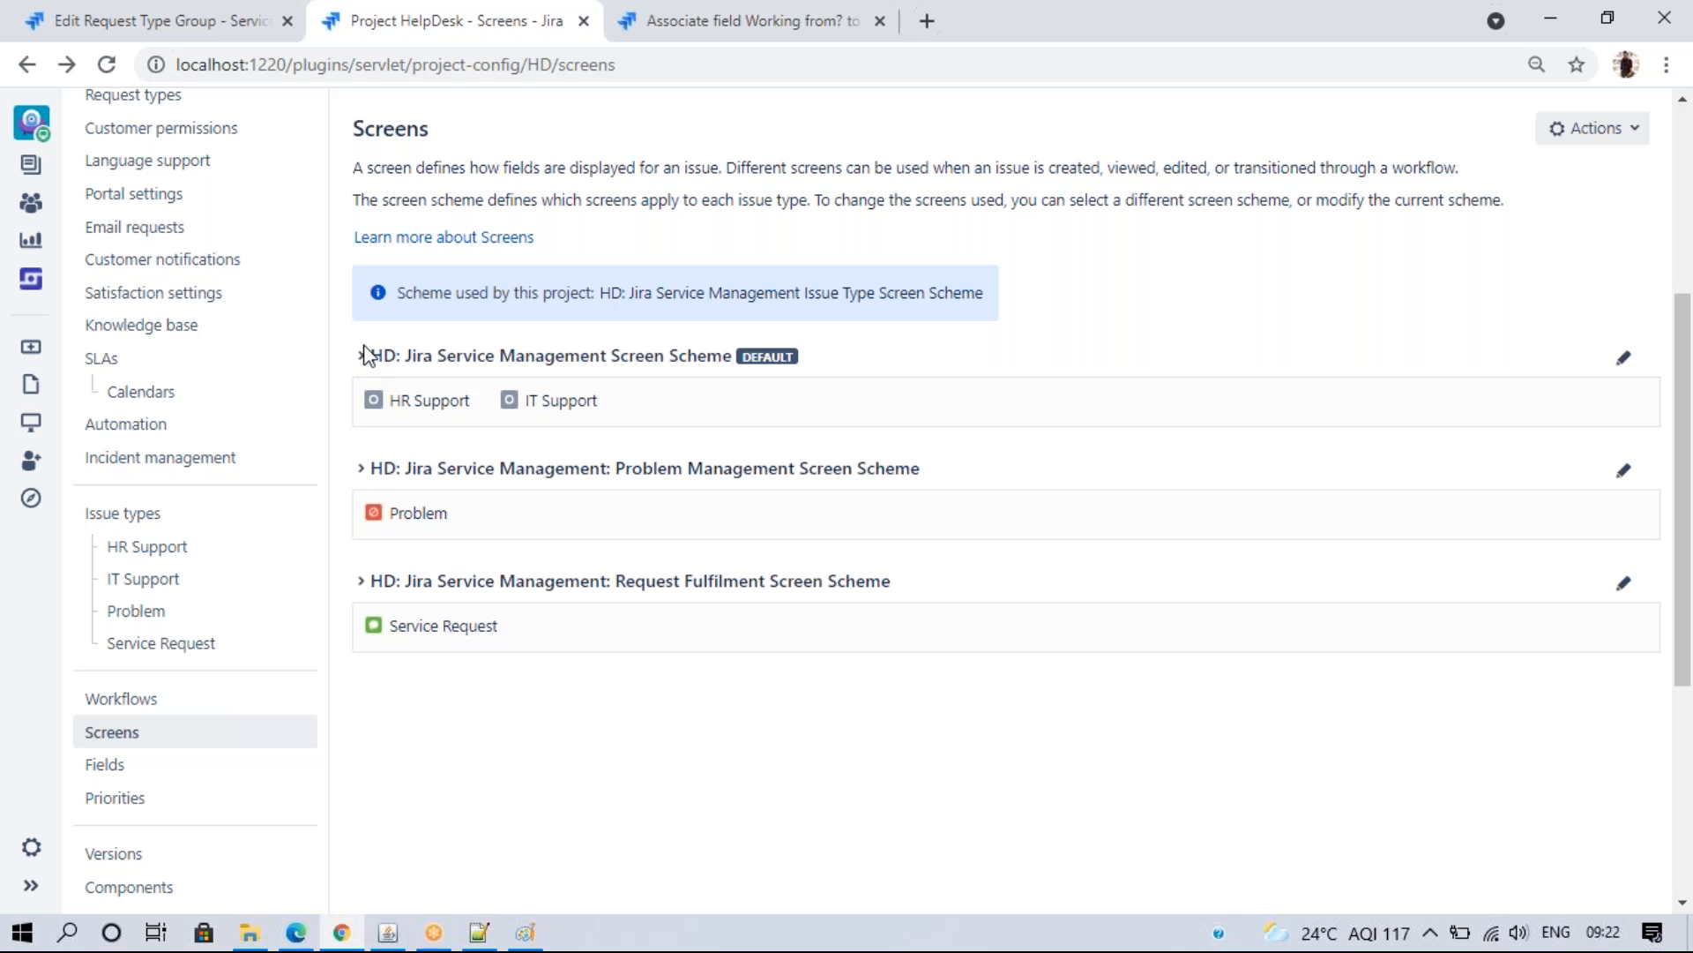
click(359, 357)
click(983, 483)
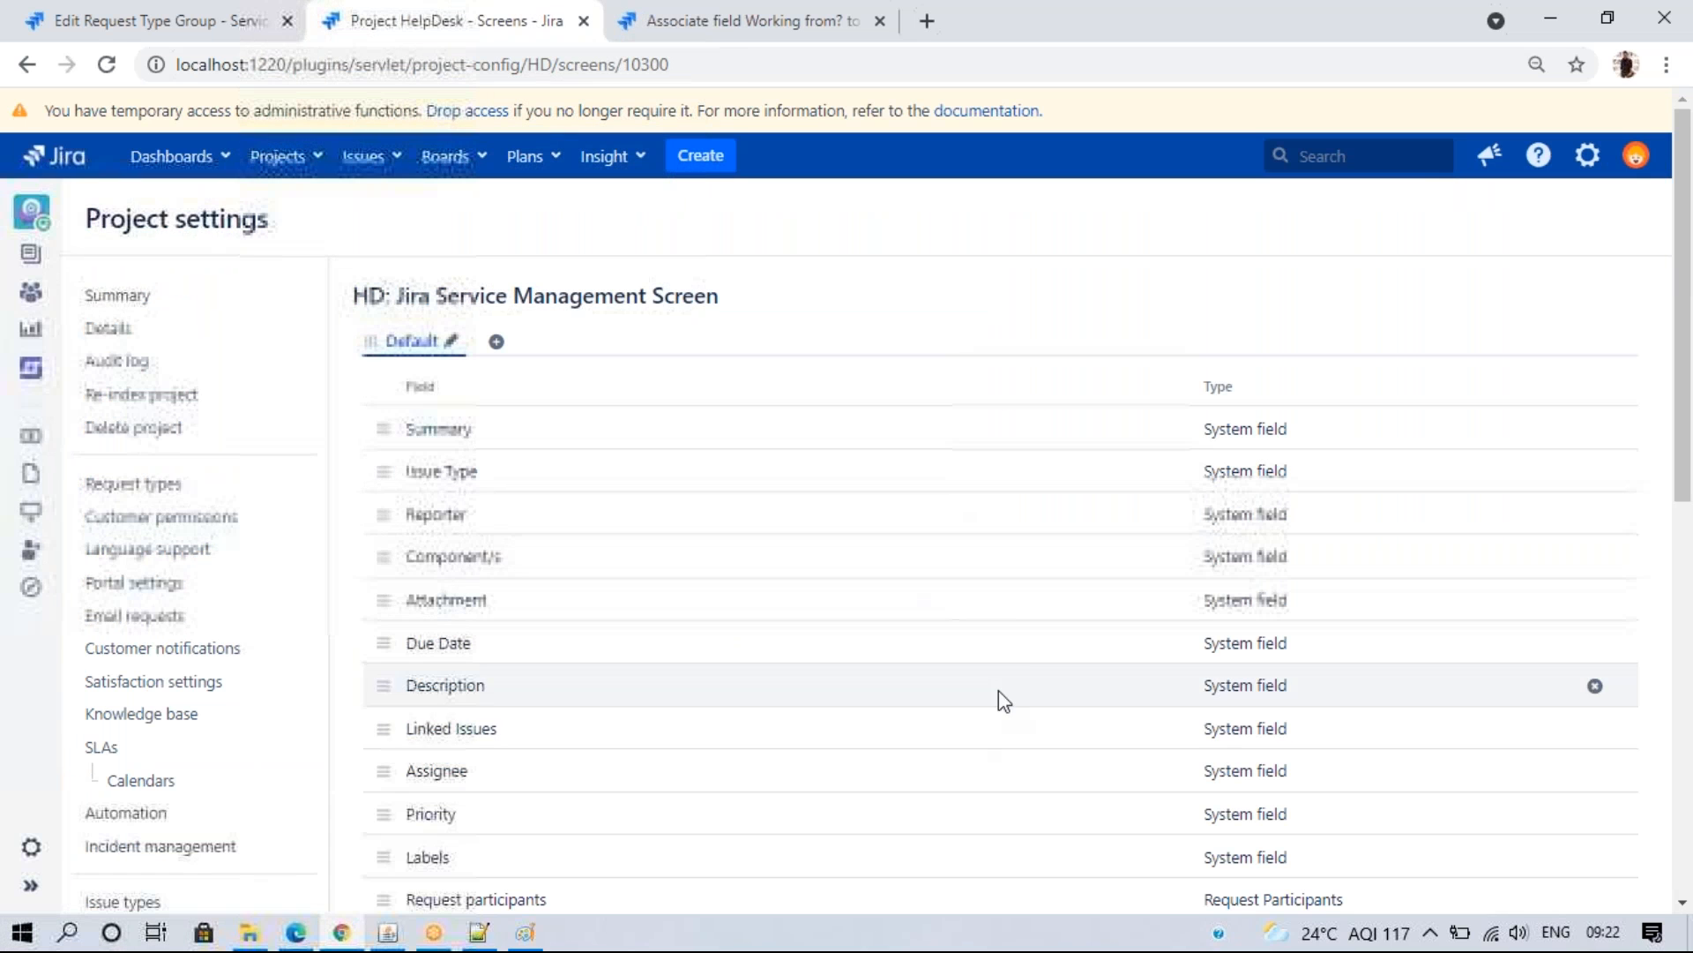
scroll(1586, 768, down, 3)
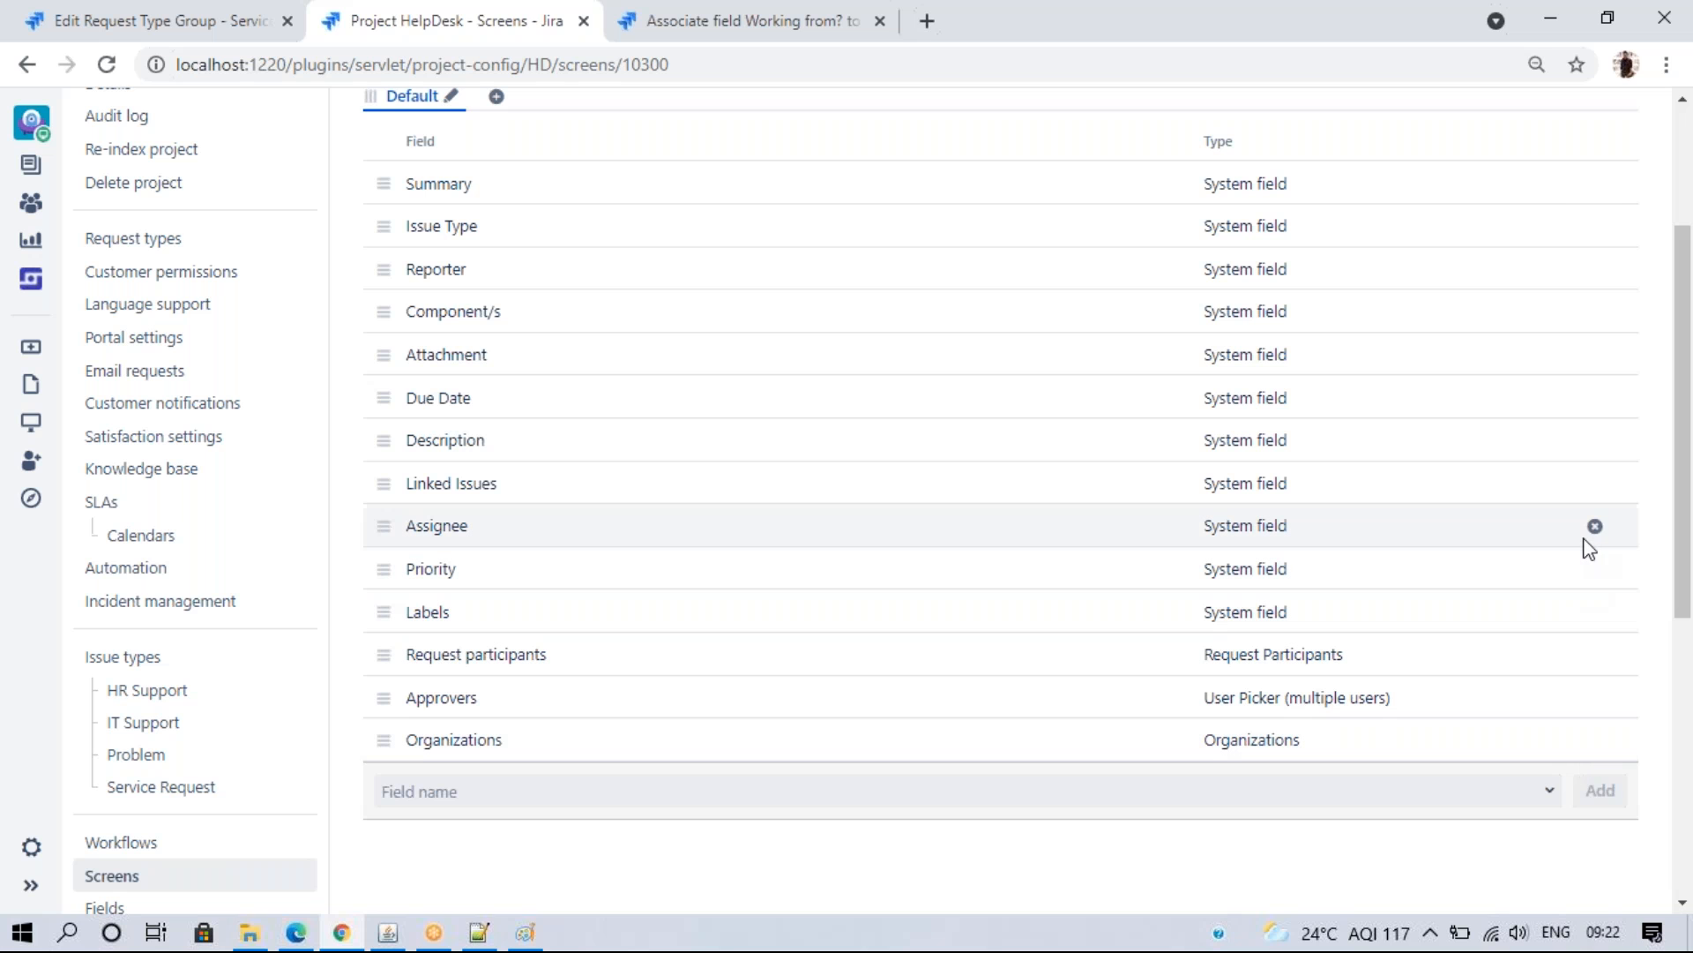
- Check IT Support's addable fields, then return to the screen's field list
key(ctrl+shift+Tab)
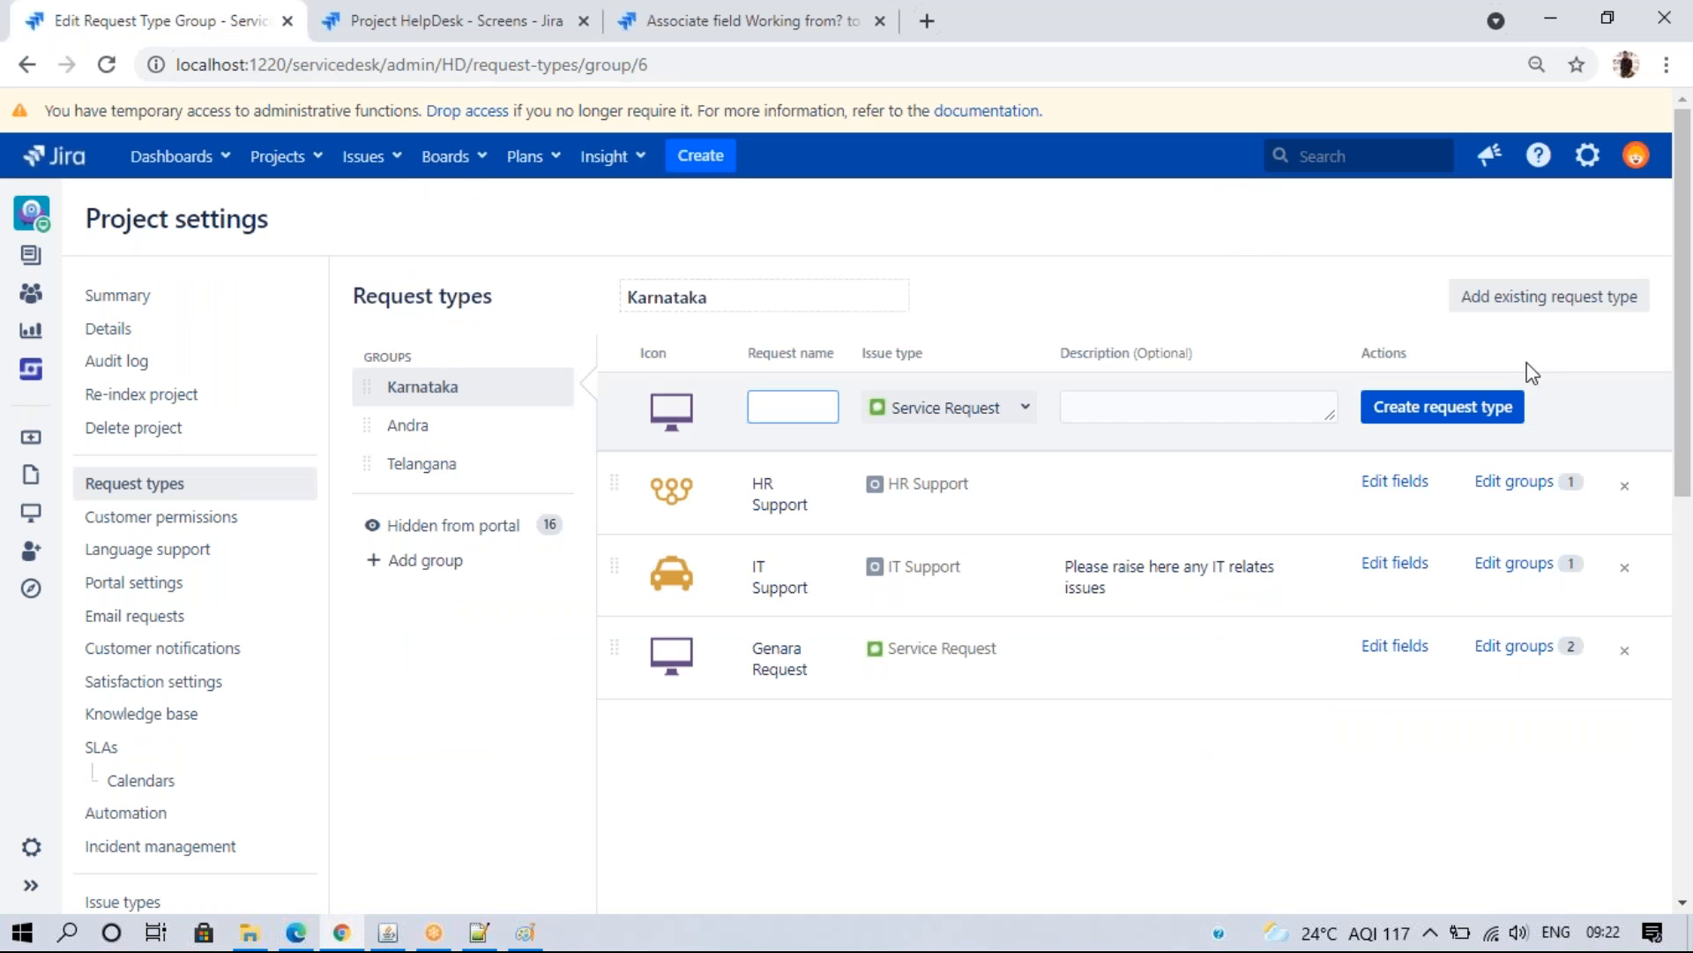
click(1378, 564)
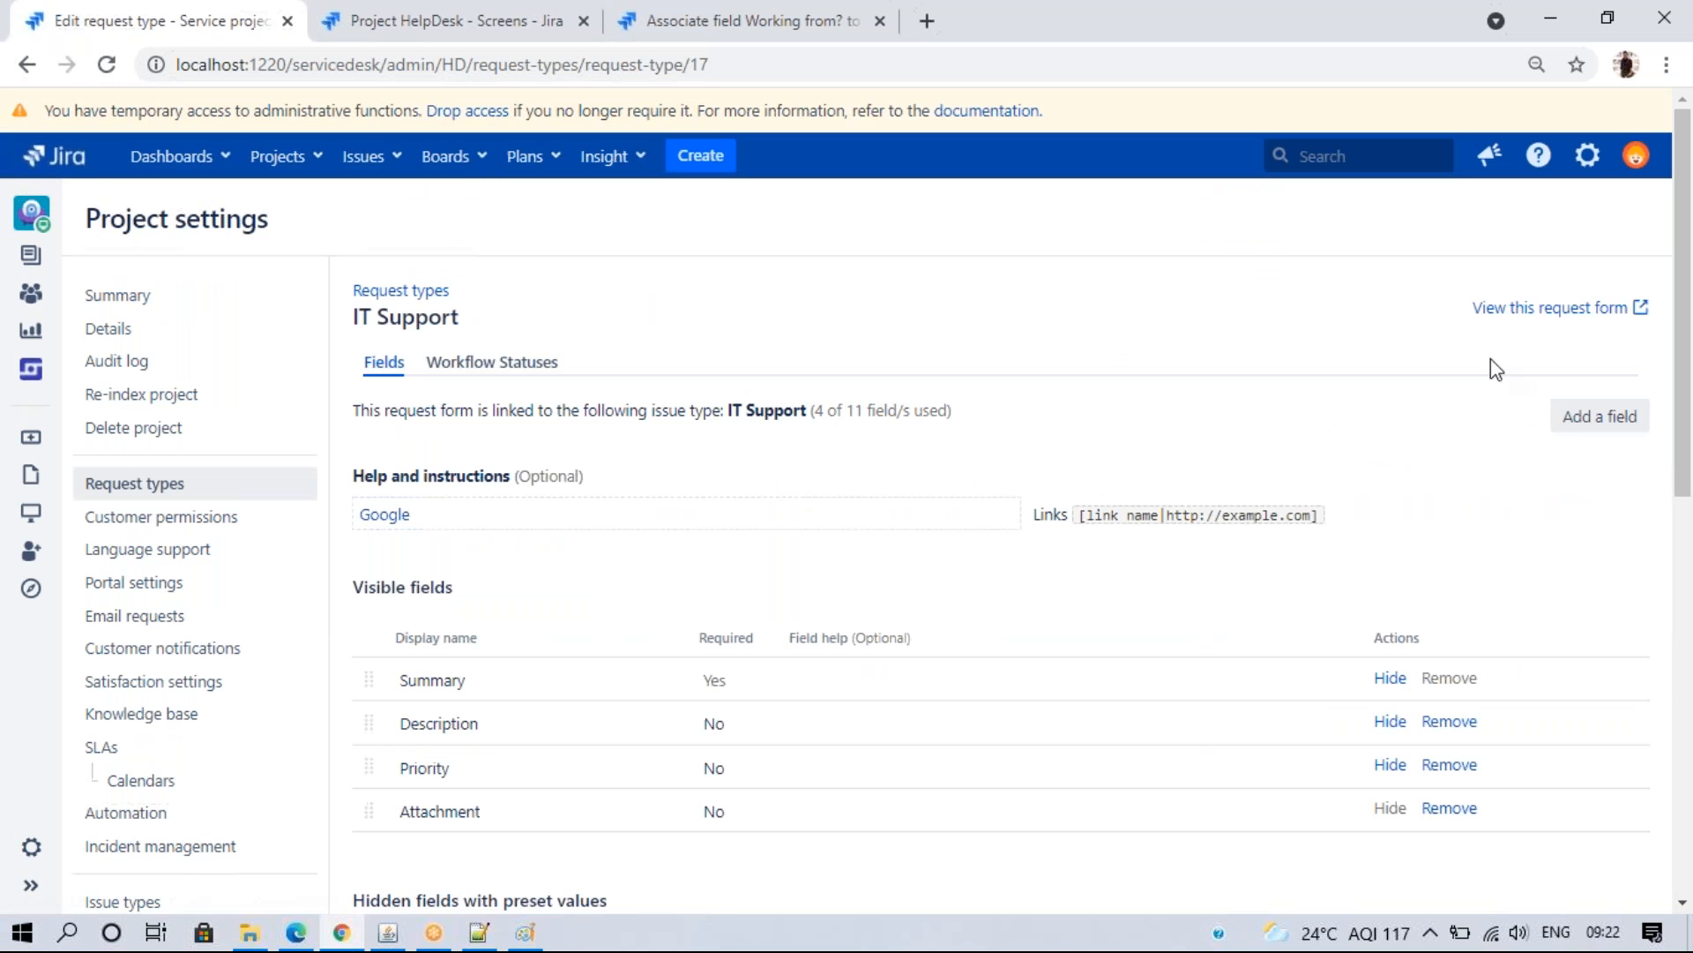
click(1583, 418)
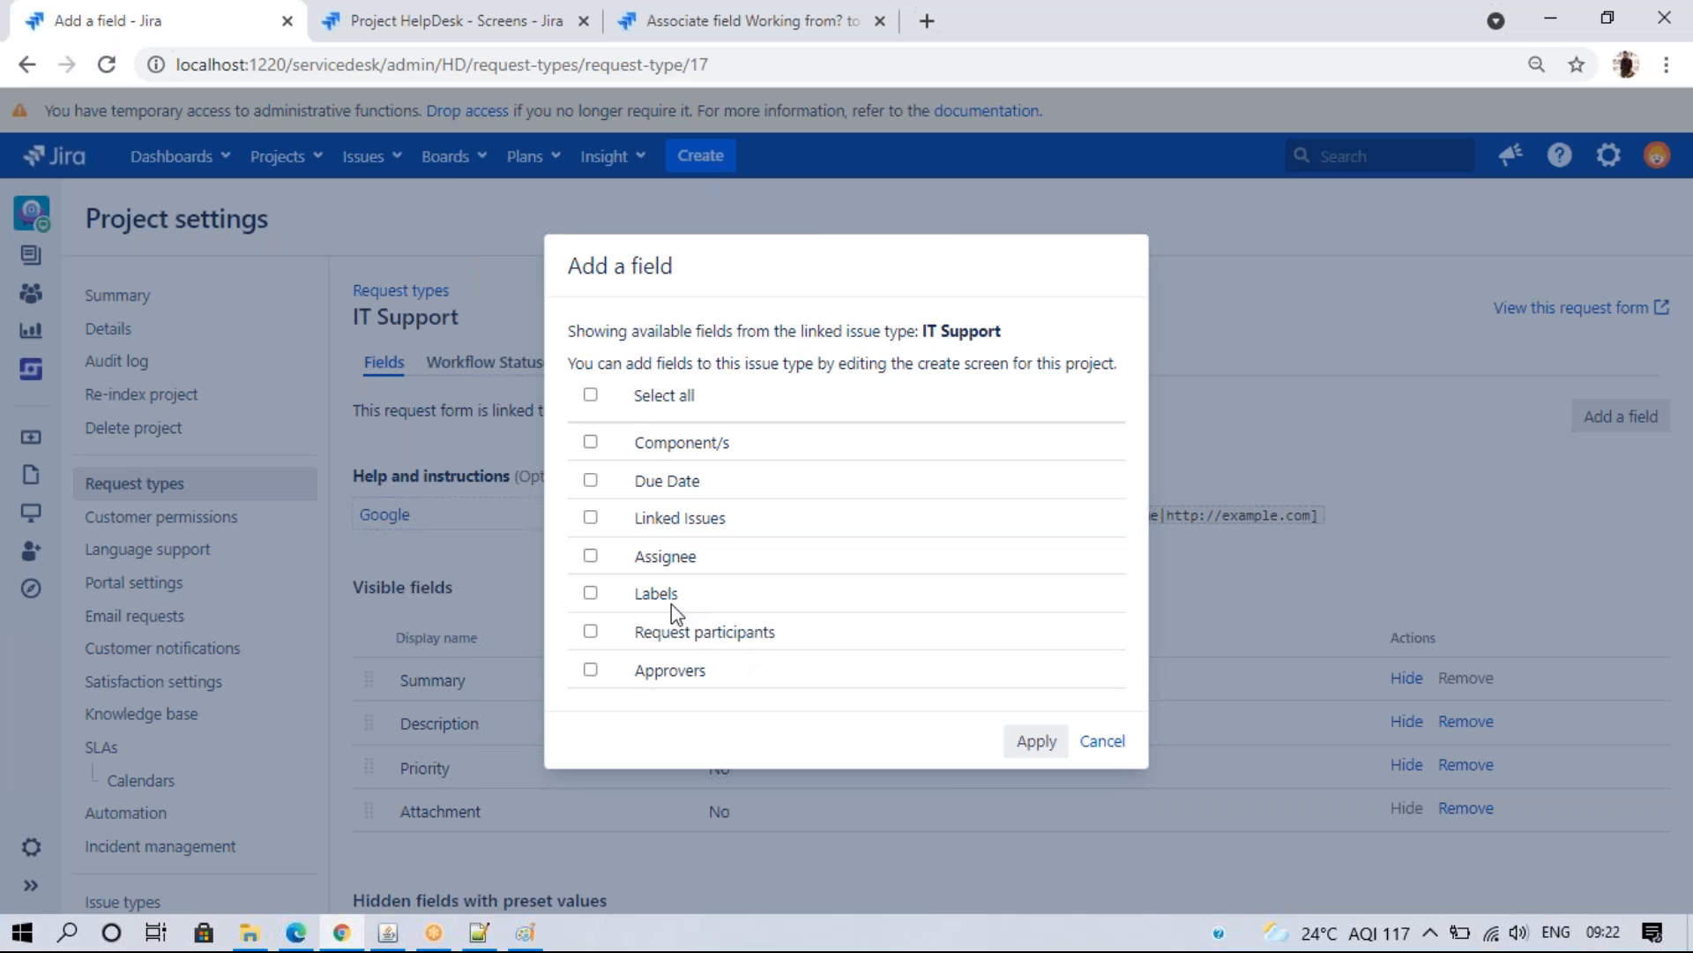
click(399, 19)
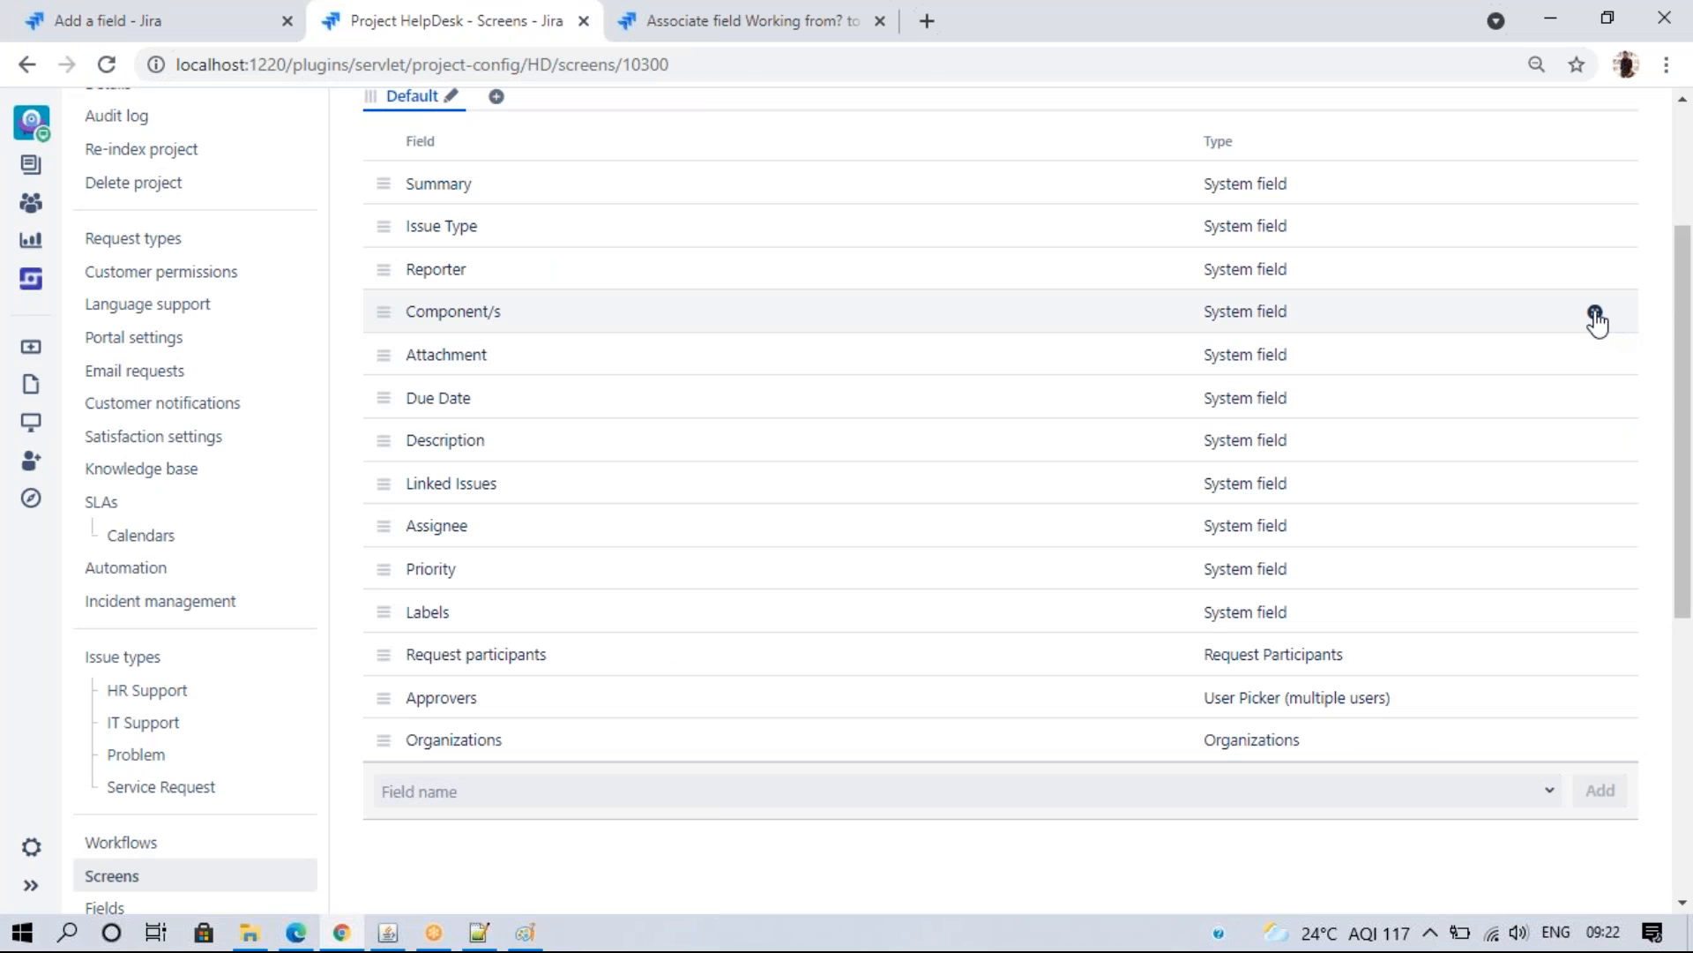
- Remove Component/s, Linked Issues, Labels, Request participants, Approvers, Organizations and Reporter from the HelpDesk screen
click(1595, 314)
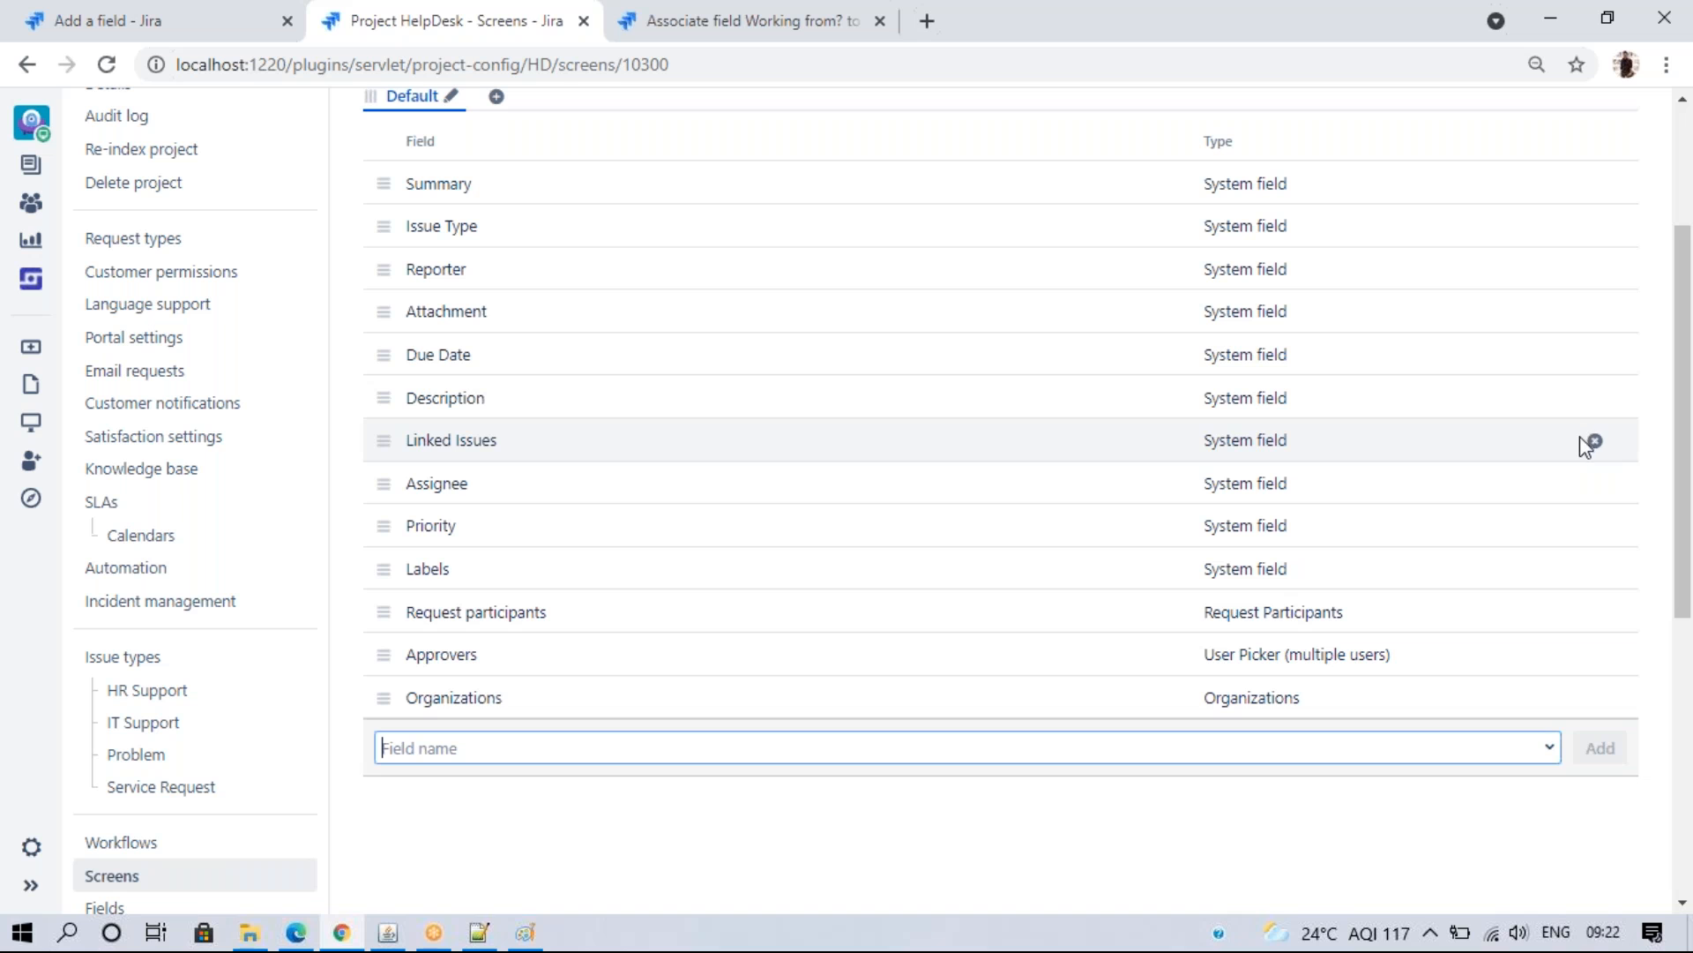
click(1596, 440)
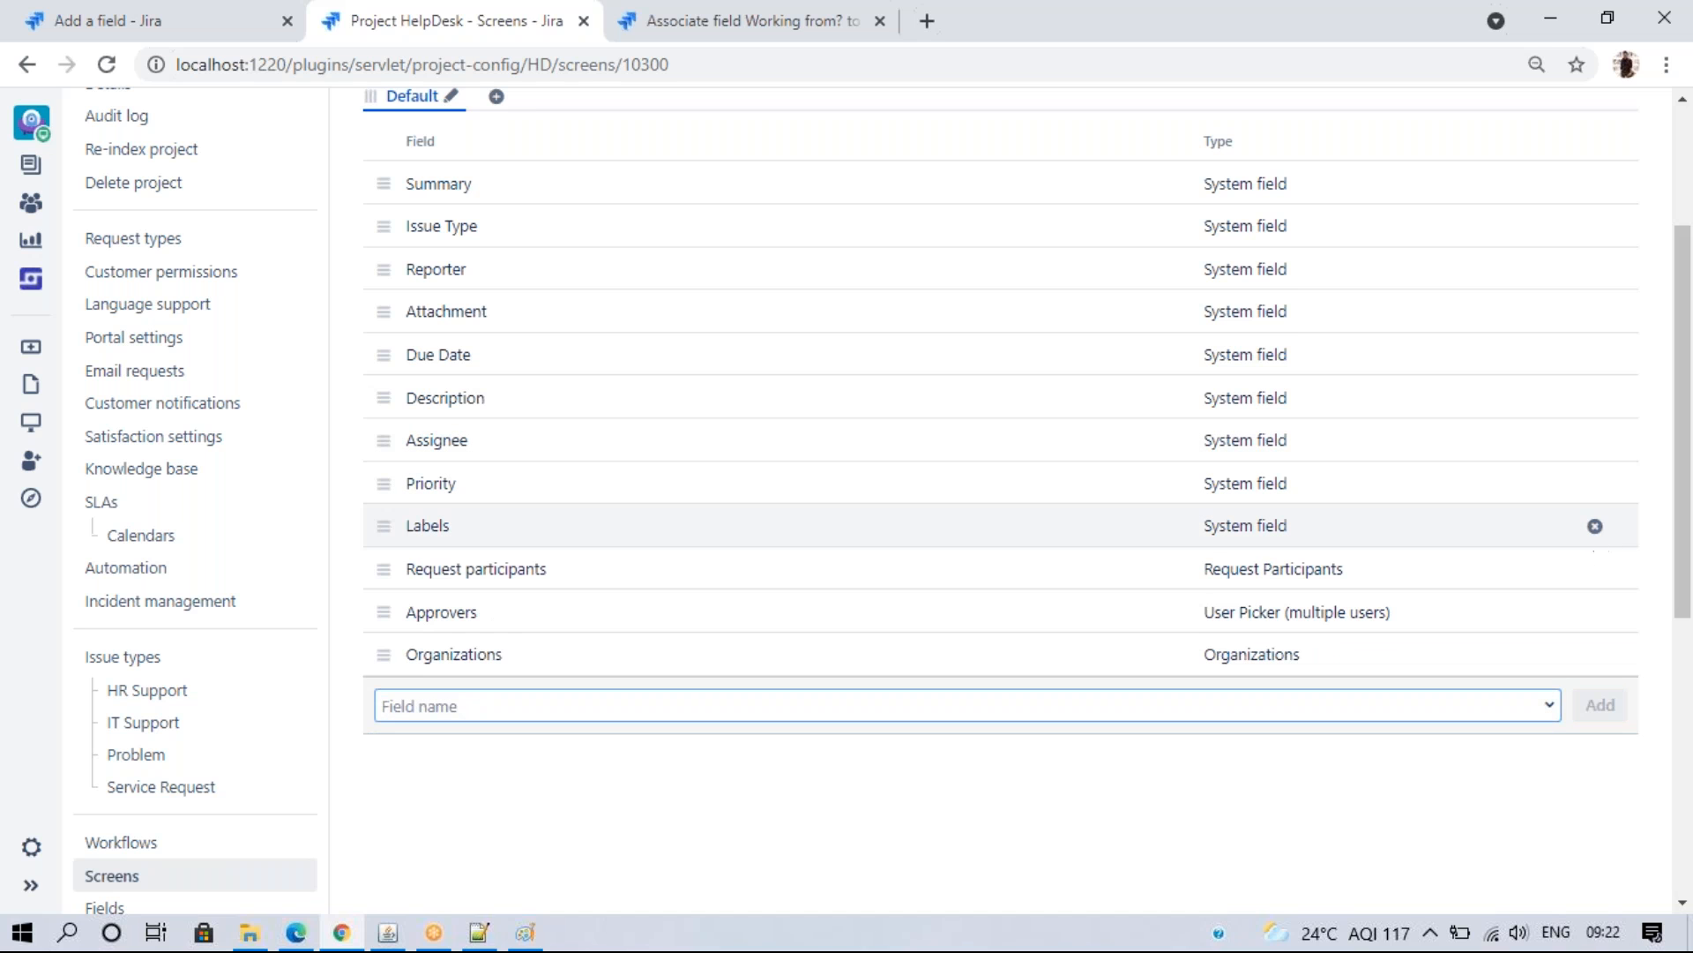
click(1595, 526)
click(1595, 526)
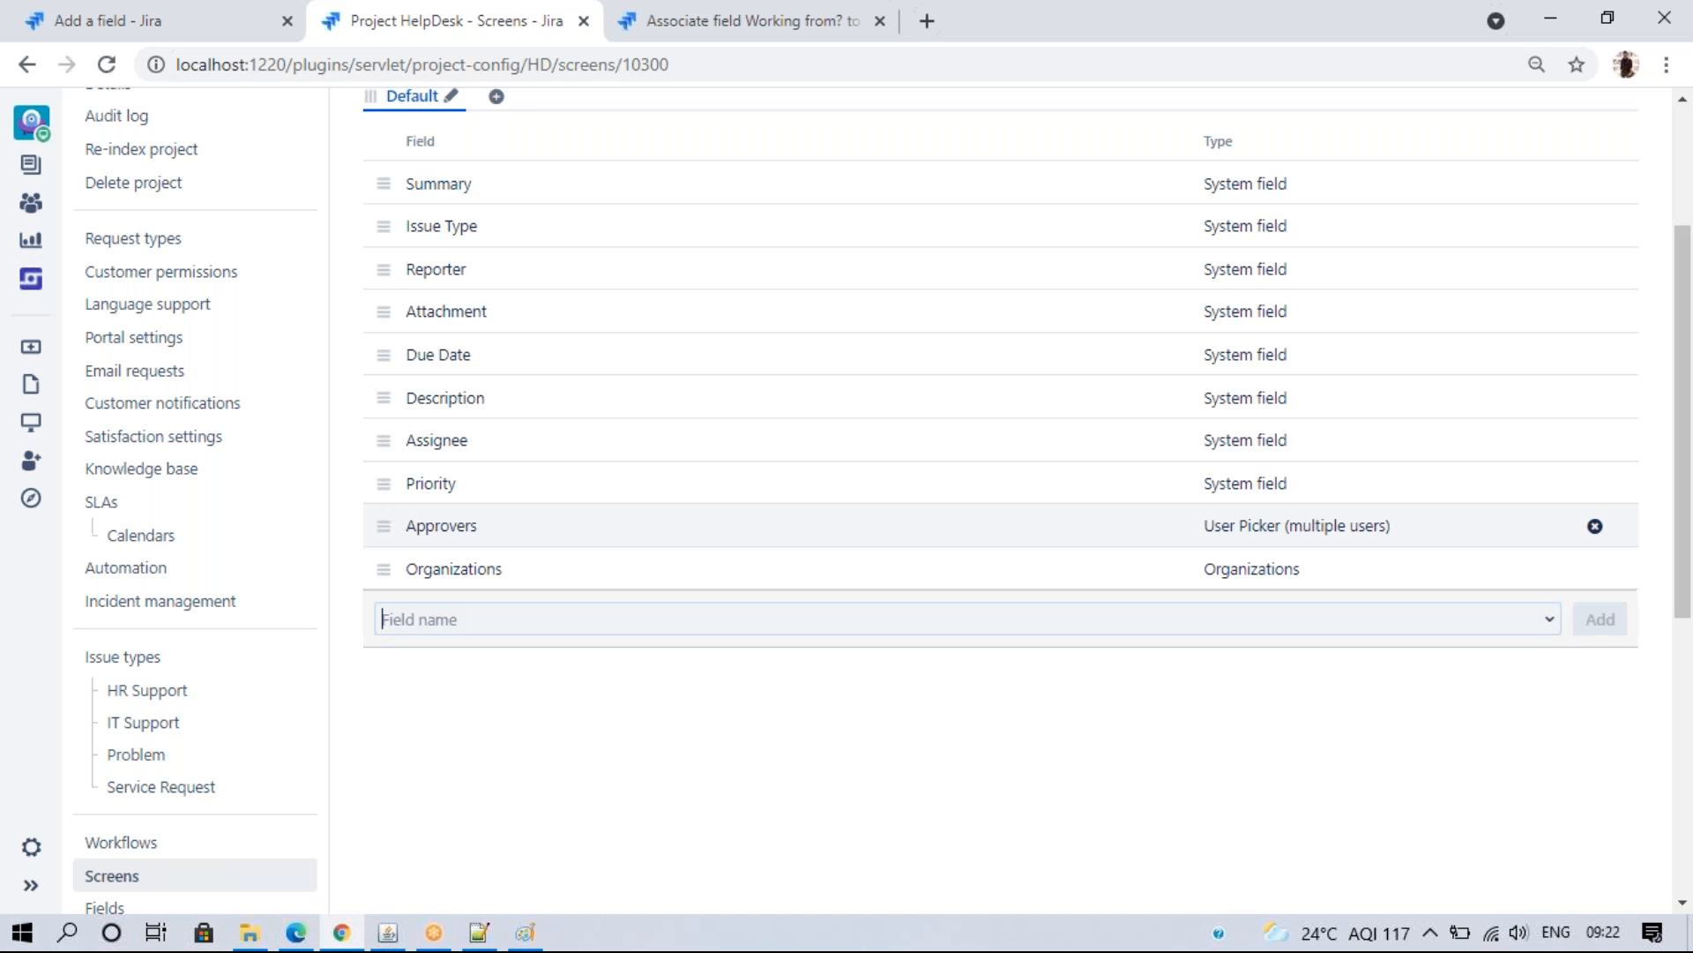
click(1596, 526)
click(1595, 526)
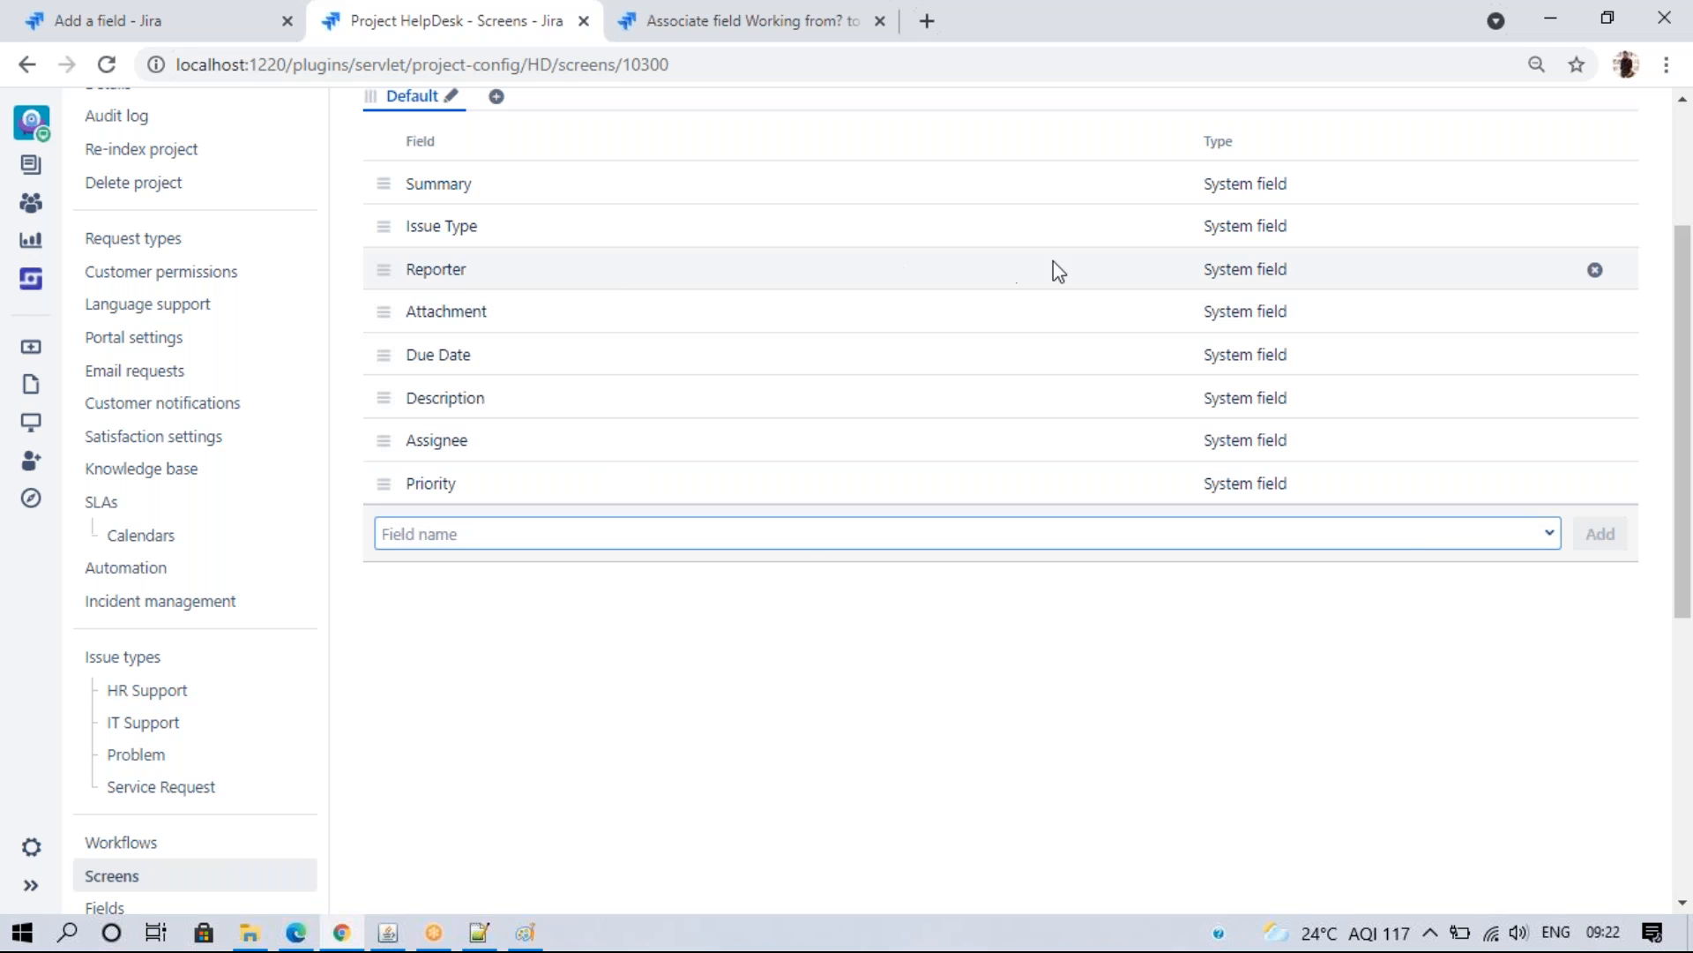
click(1596, 271)
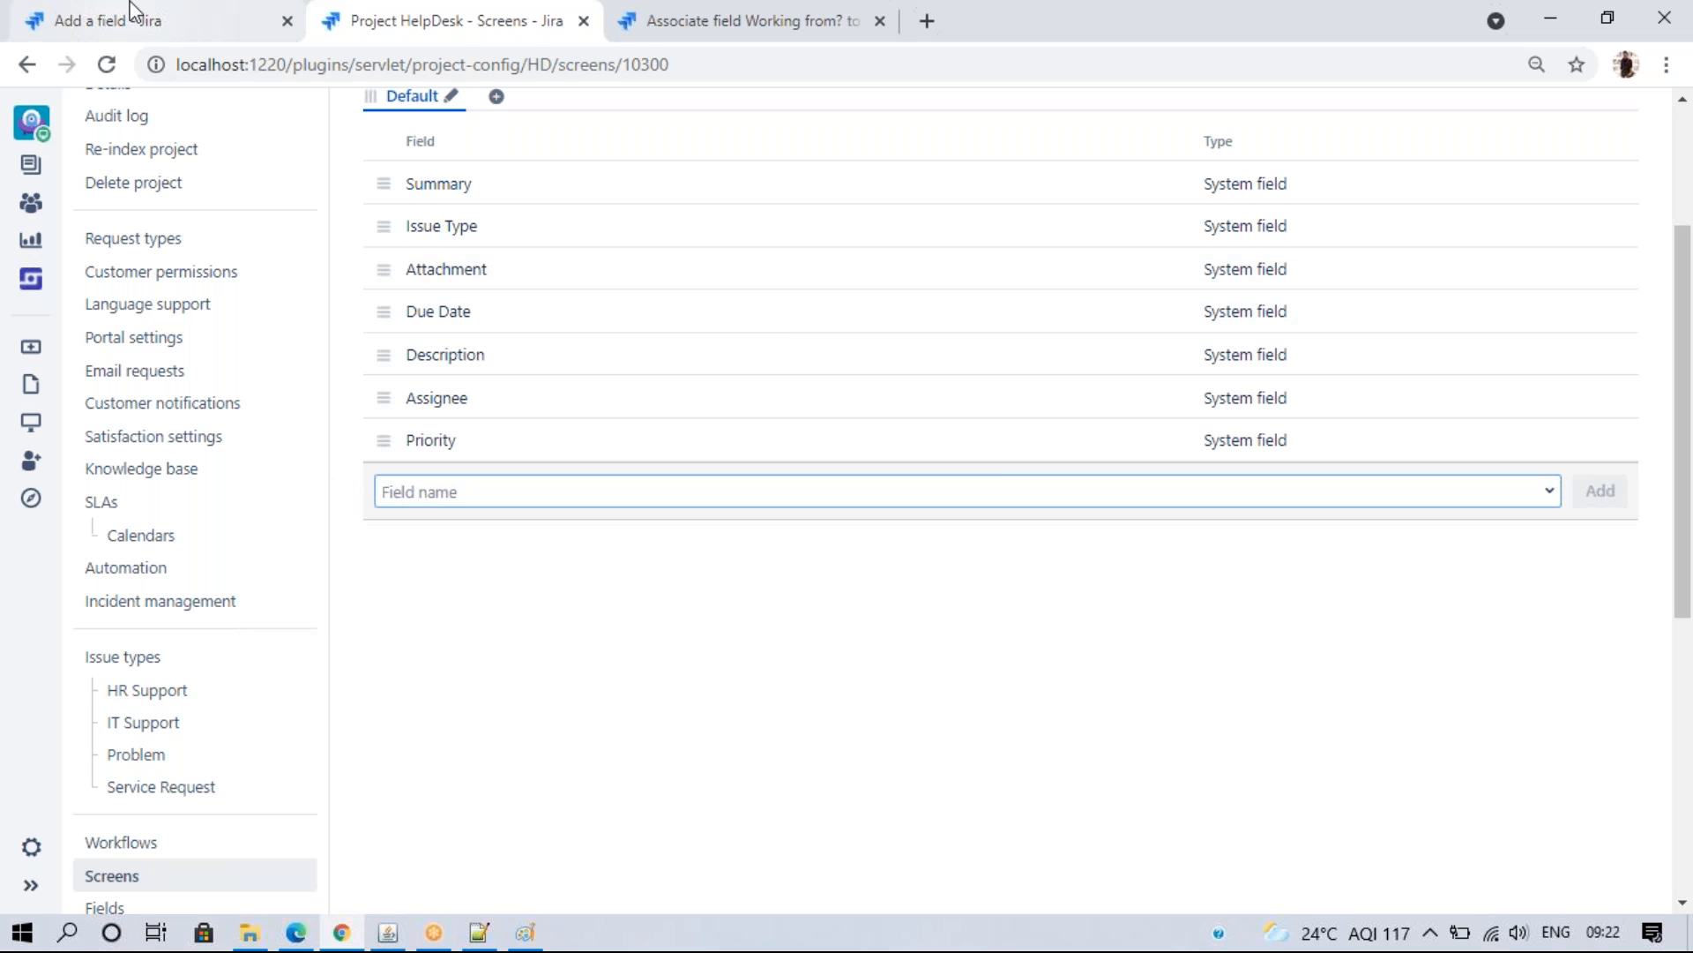
- Add the Working from? field to the HelpDesk screen
click(124, 19)
click(1098, 745)
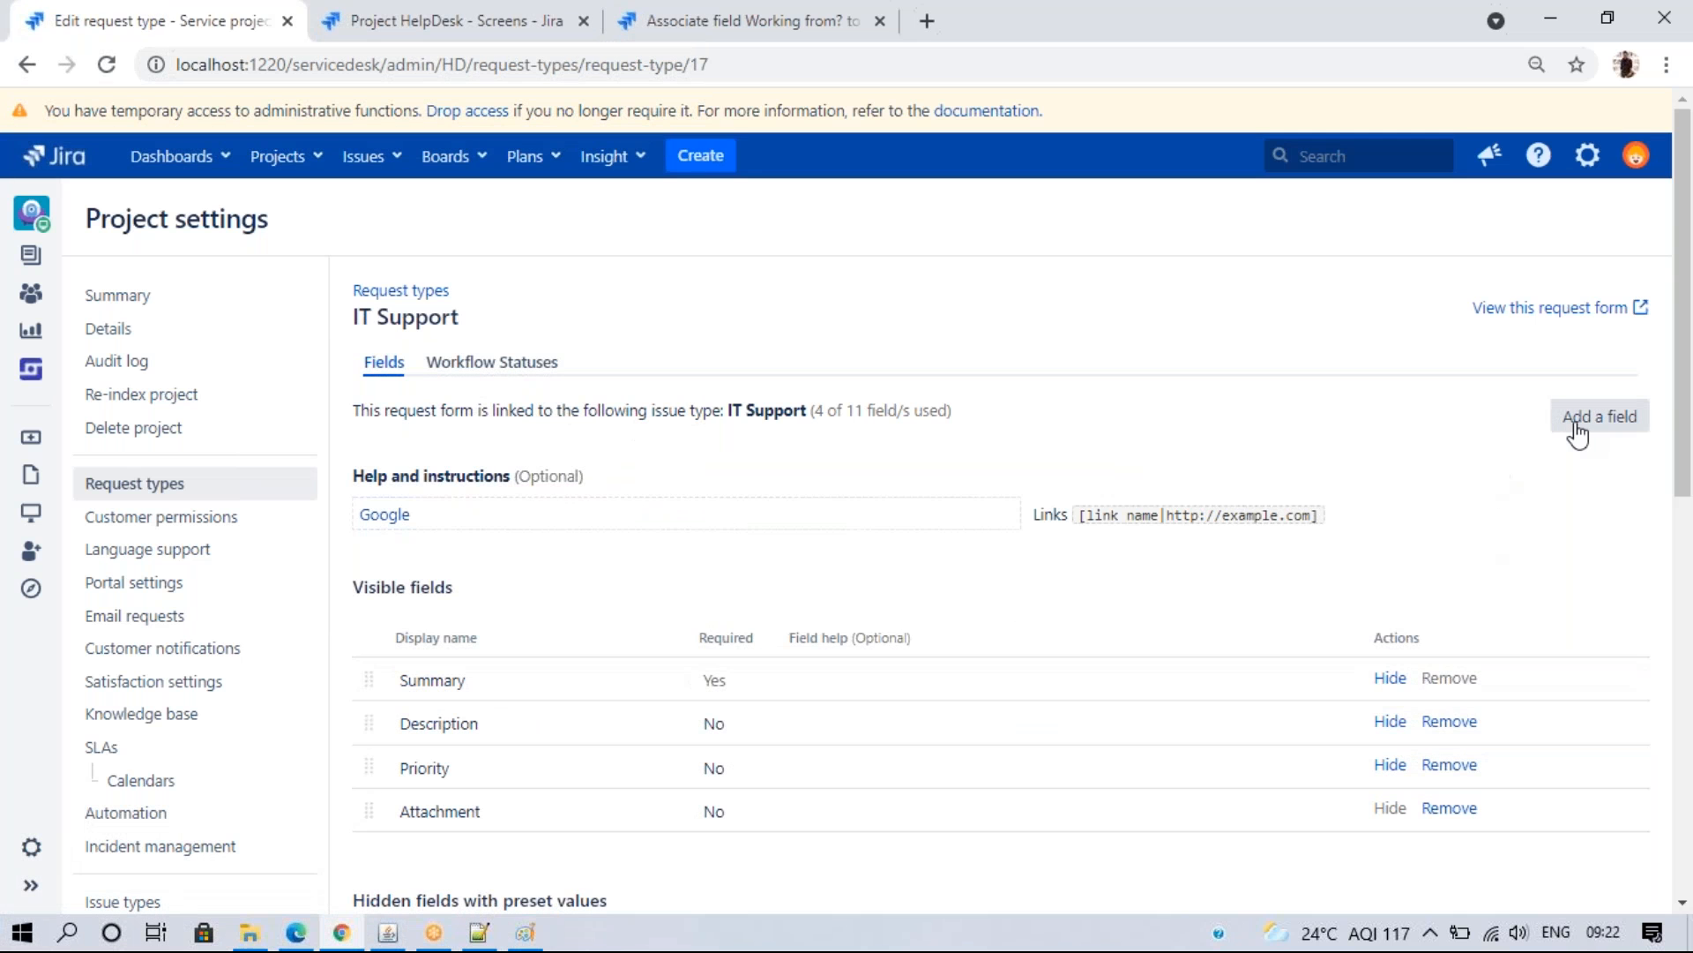
click(1576, 425)
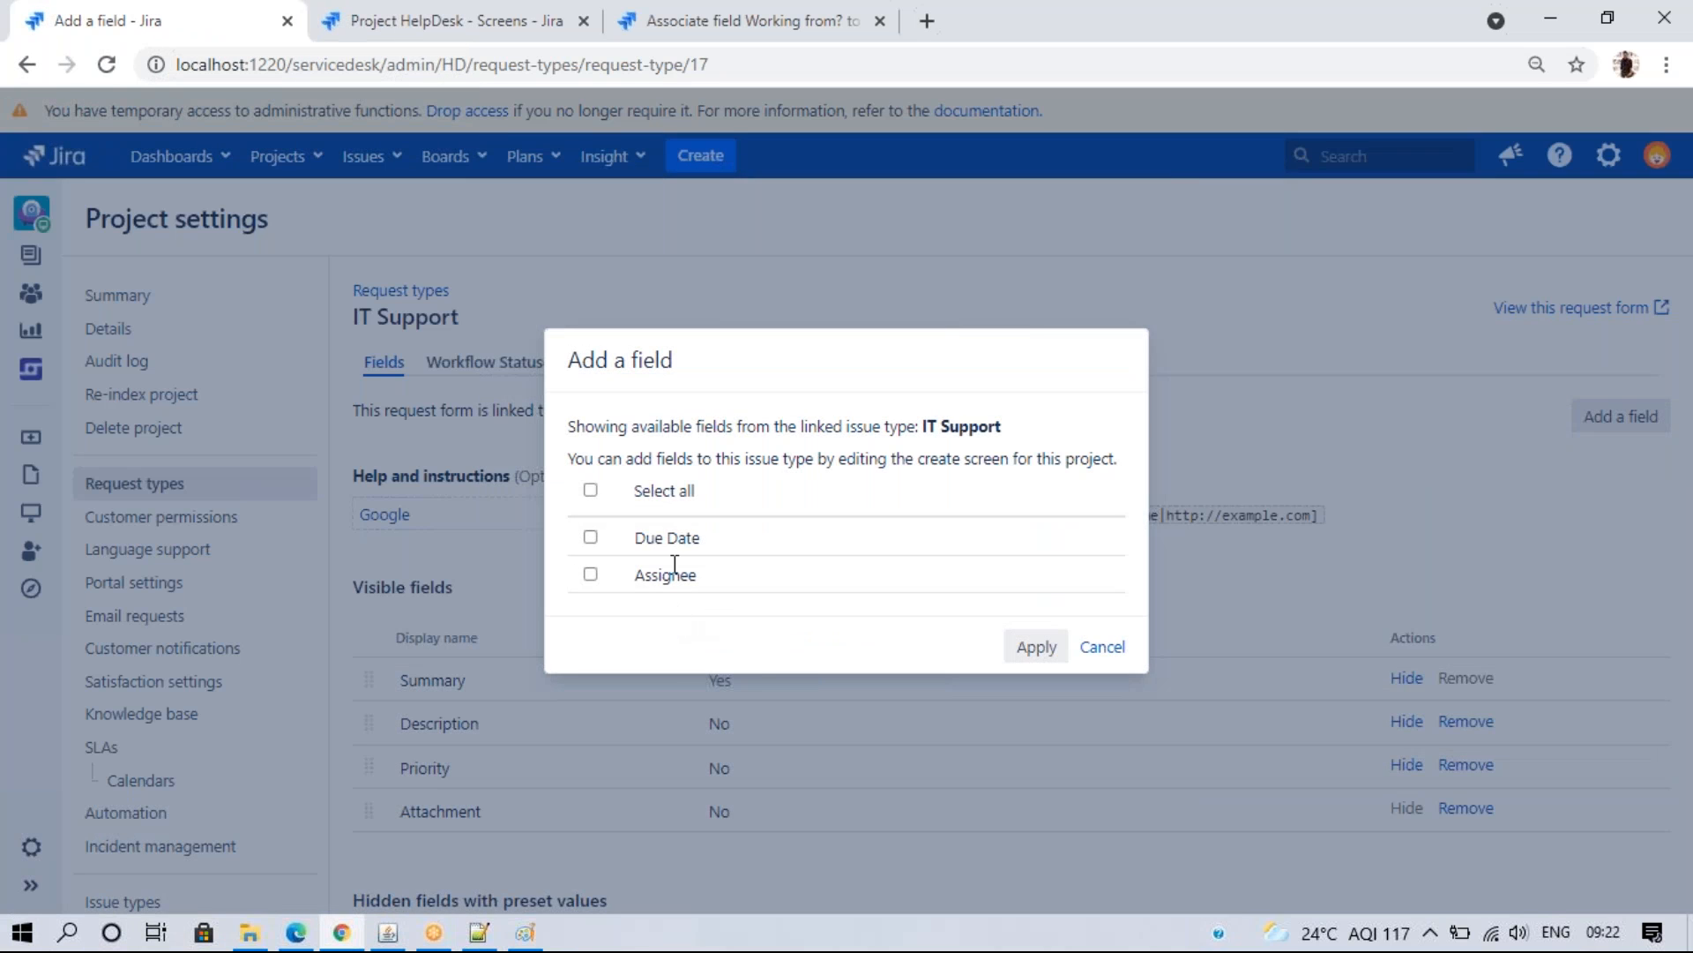
click(1102, 647)
click(454, 20)
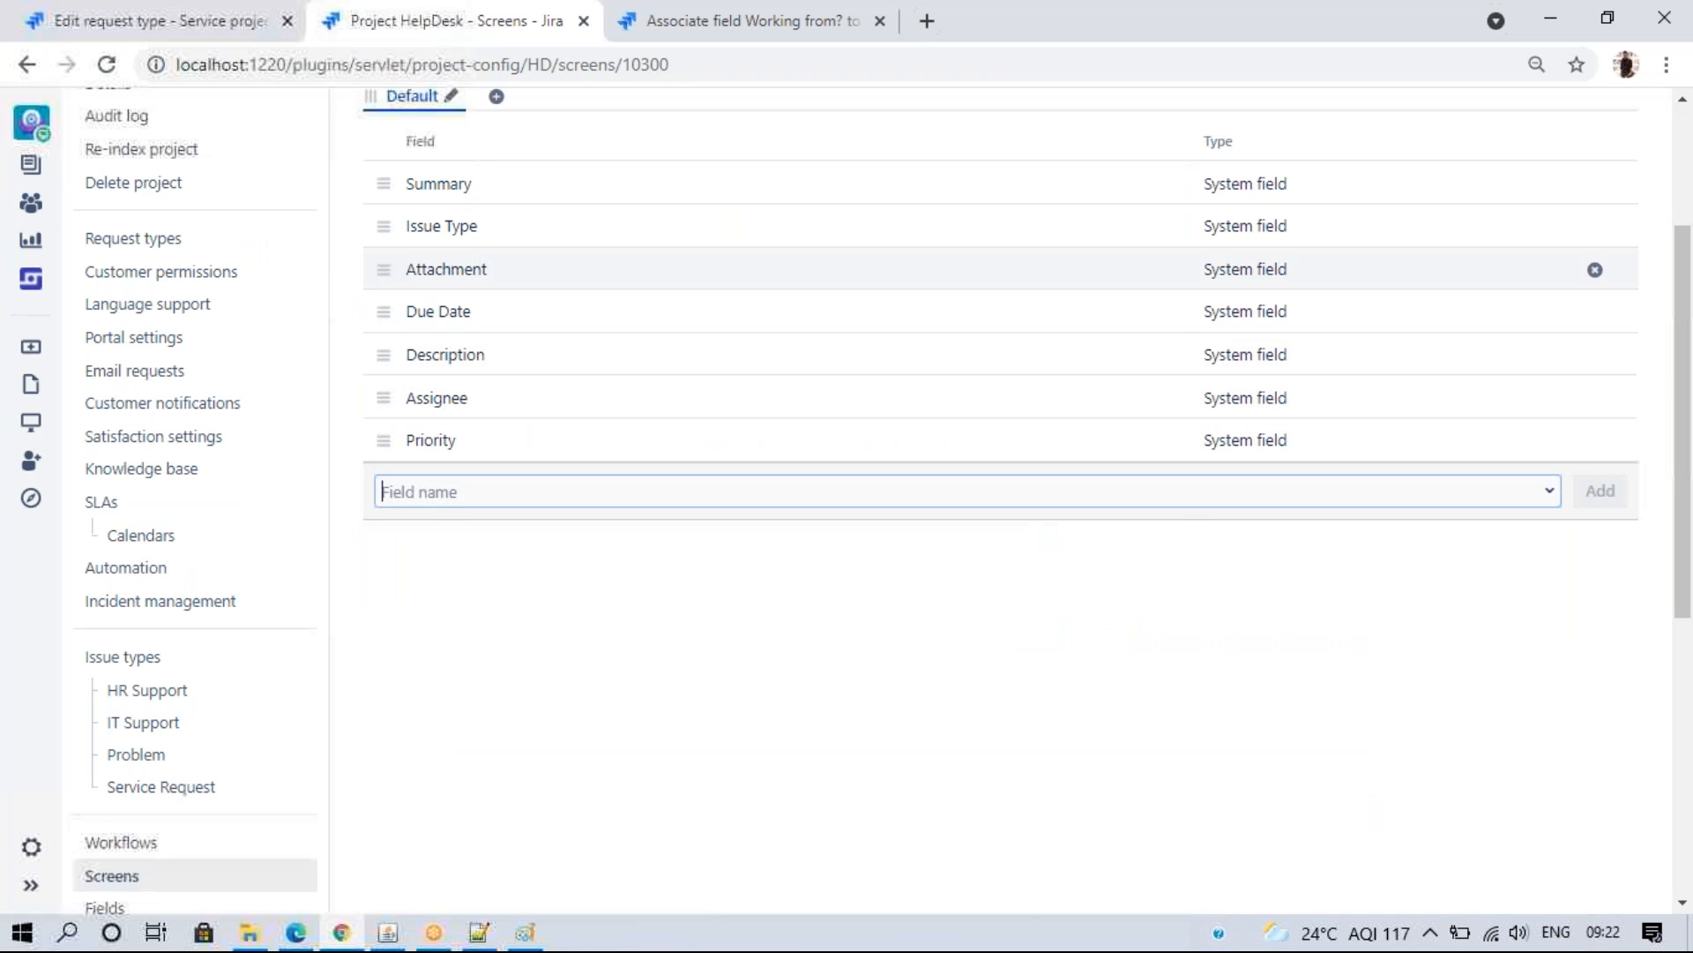
click(434, 503)
text(work)
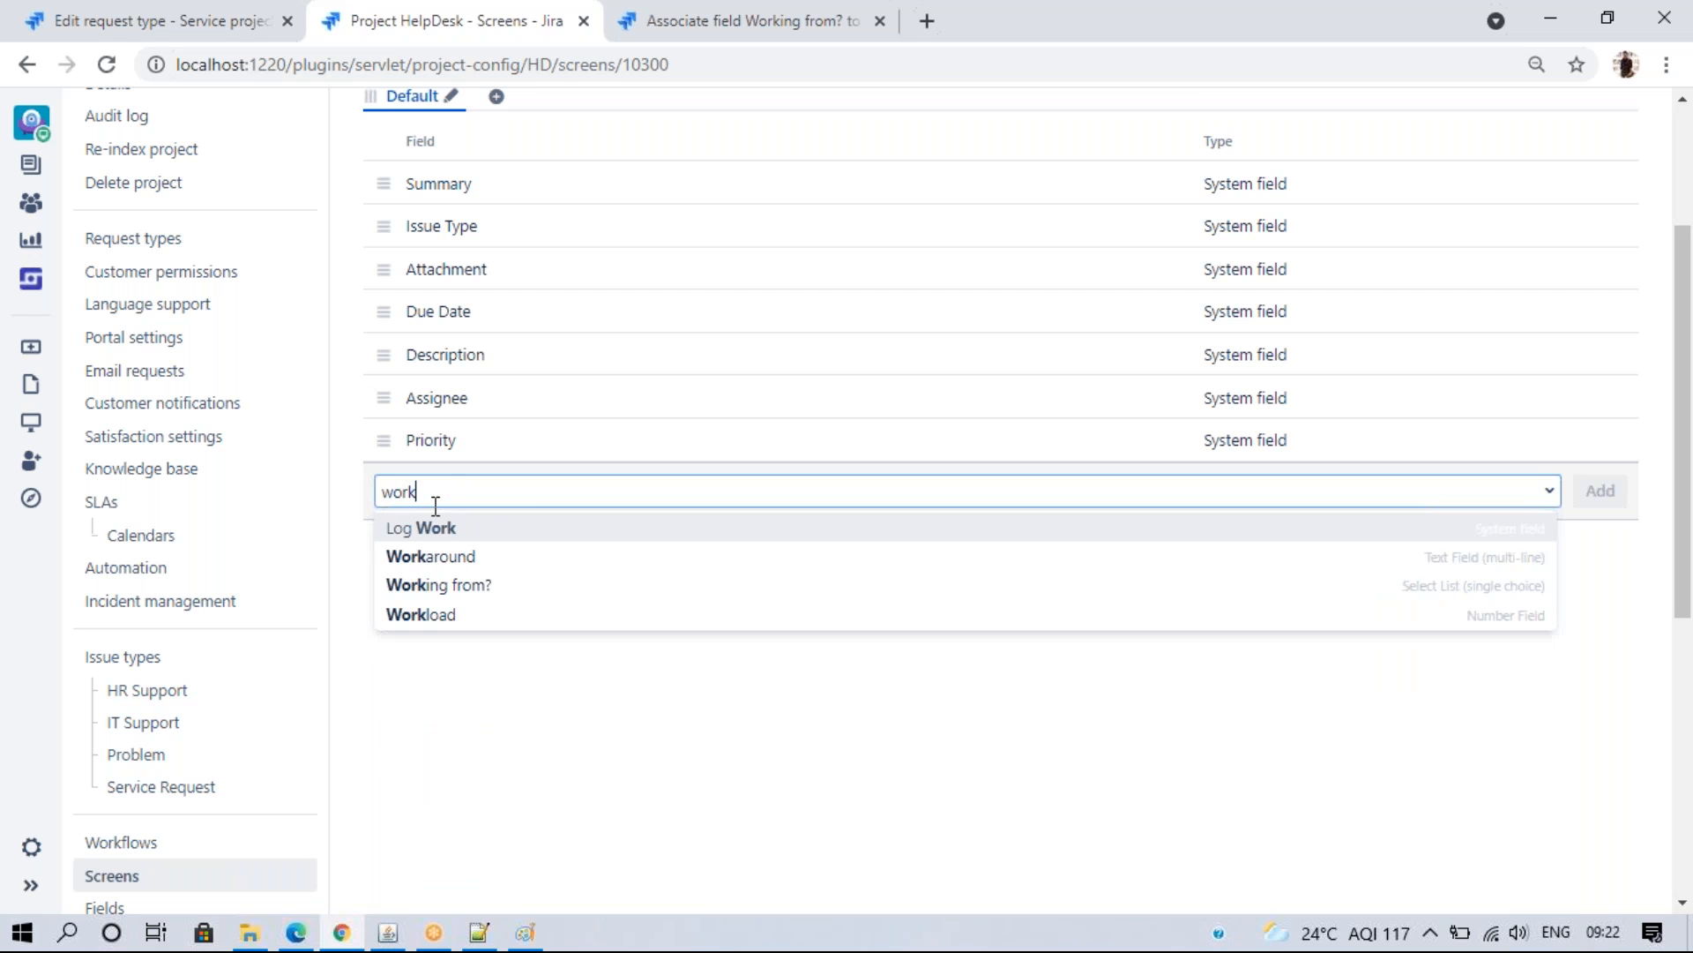
click(427, 585)
click(1600, 490)
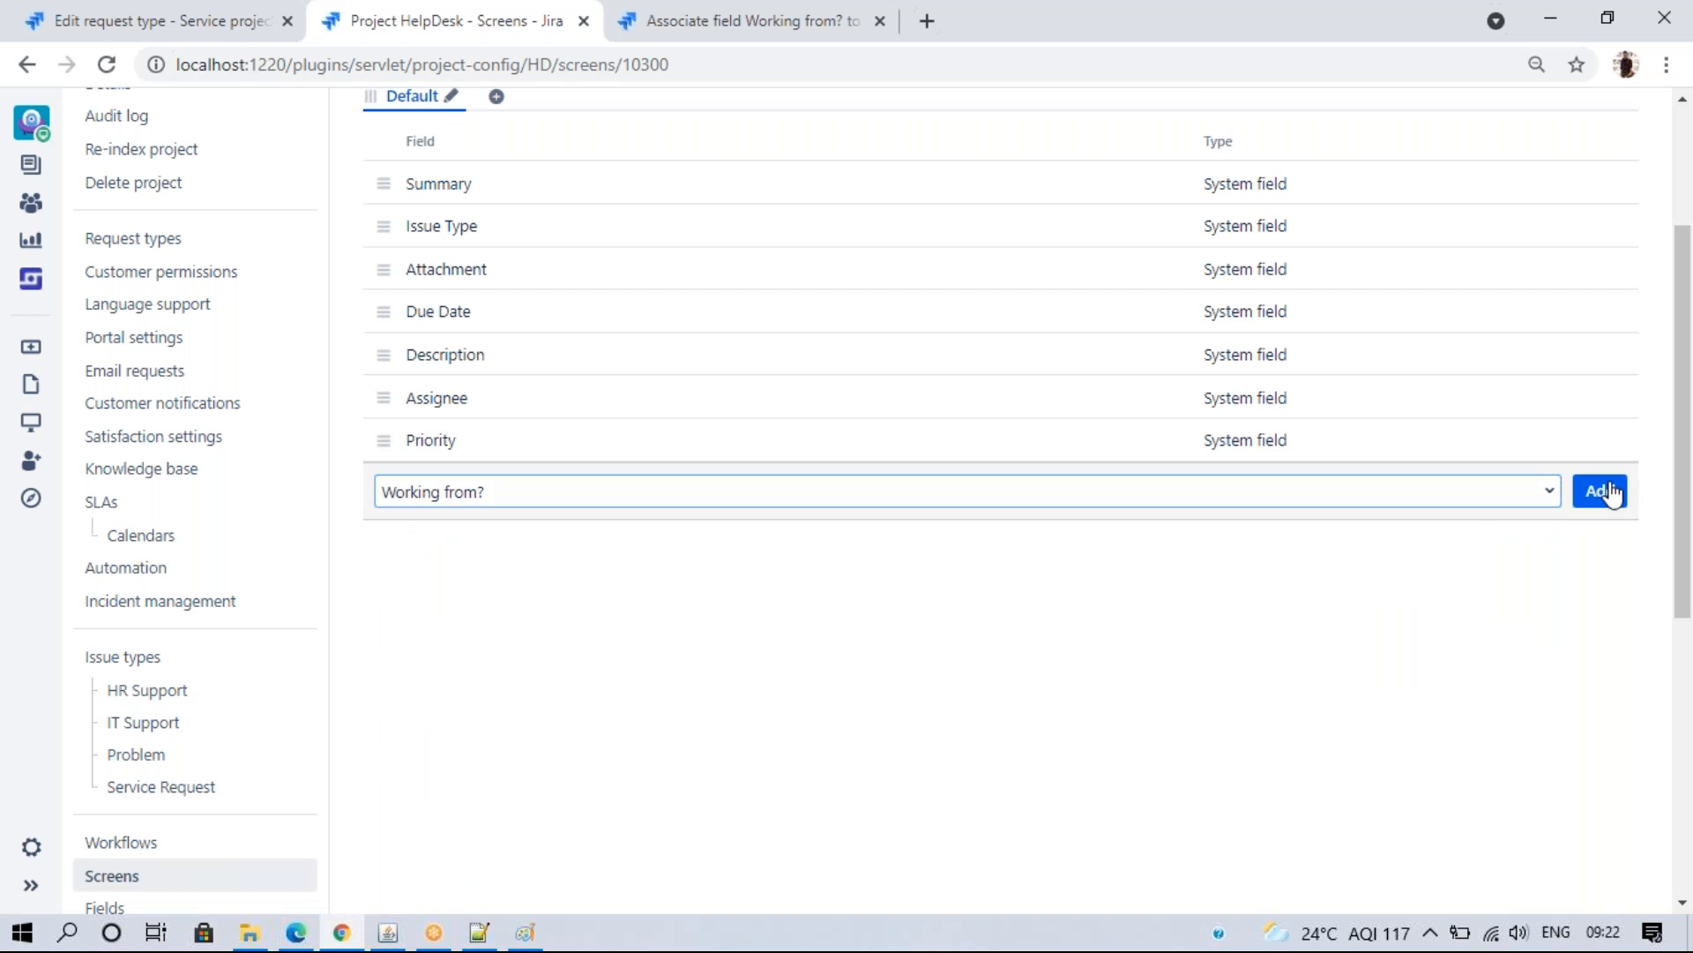
- Reload the IT Support request type and add Working from? to its form
click(134, 16)
click(106, 66)
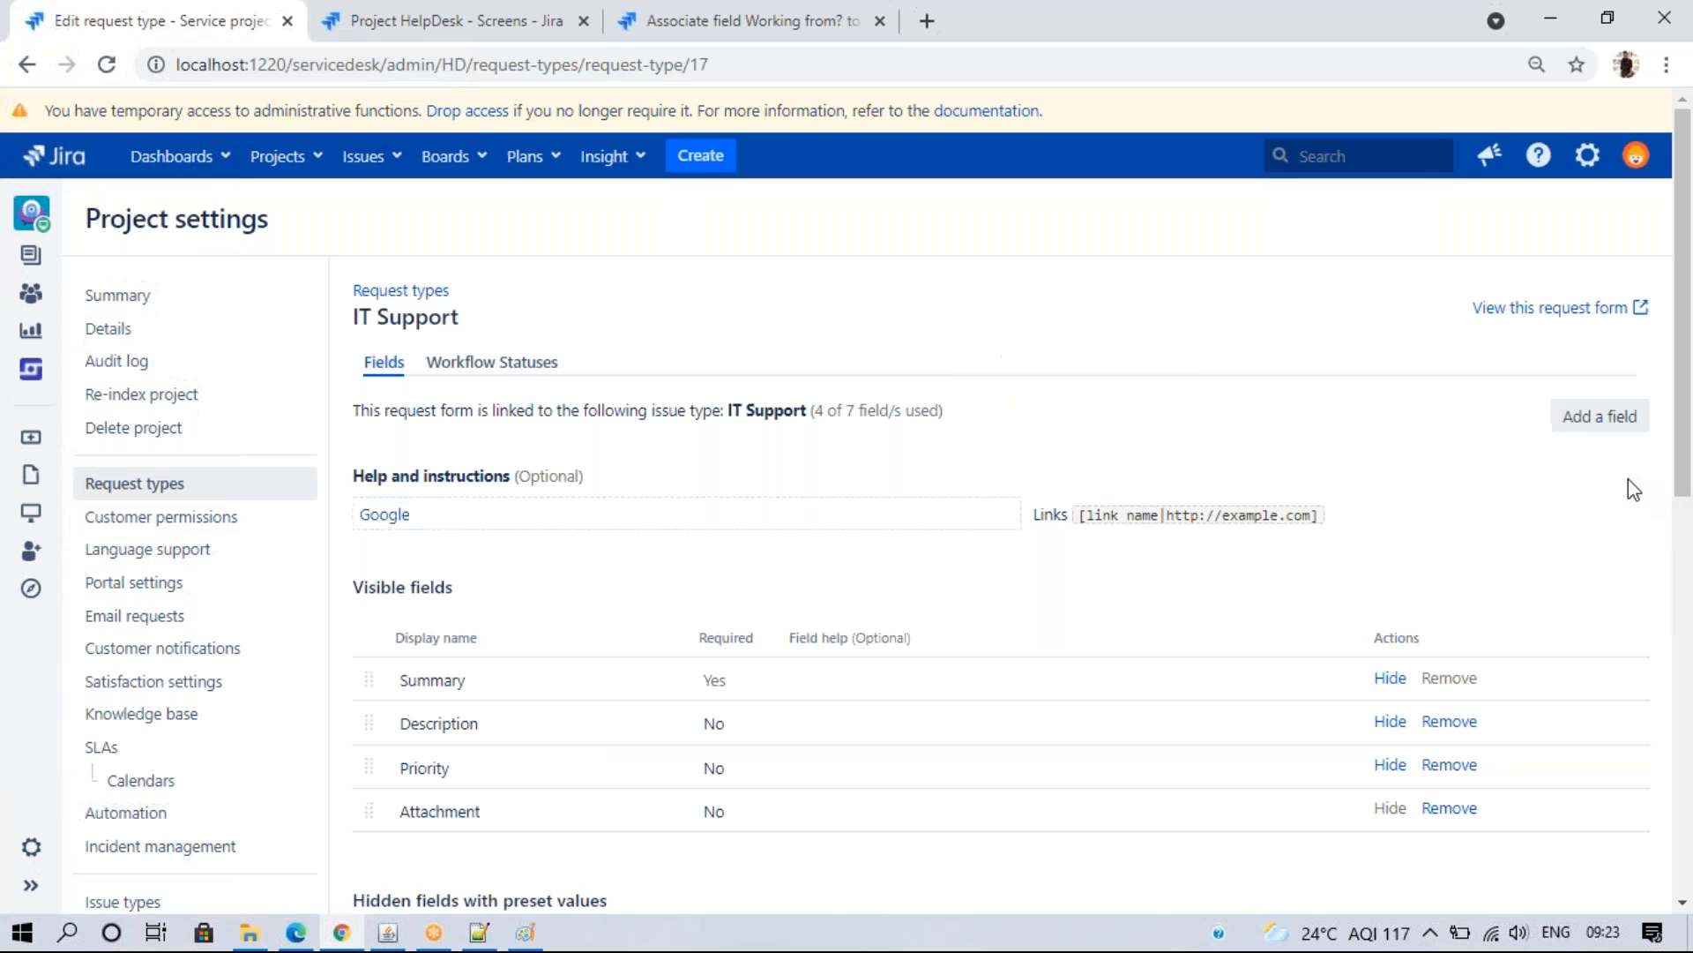
click(1598, 417)
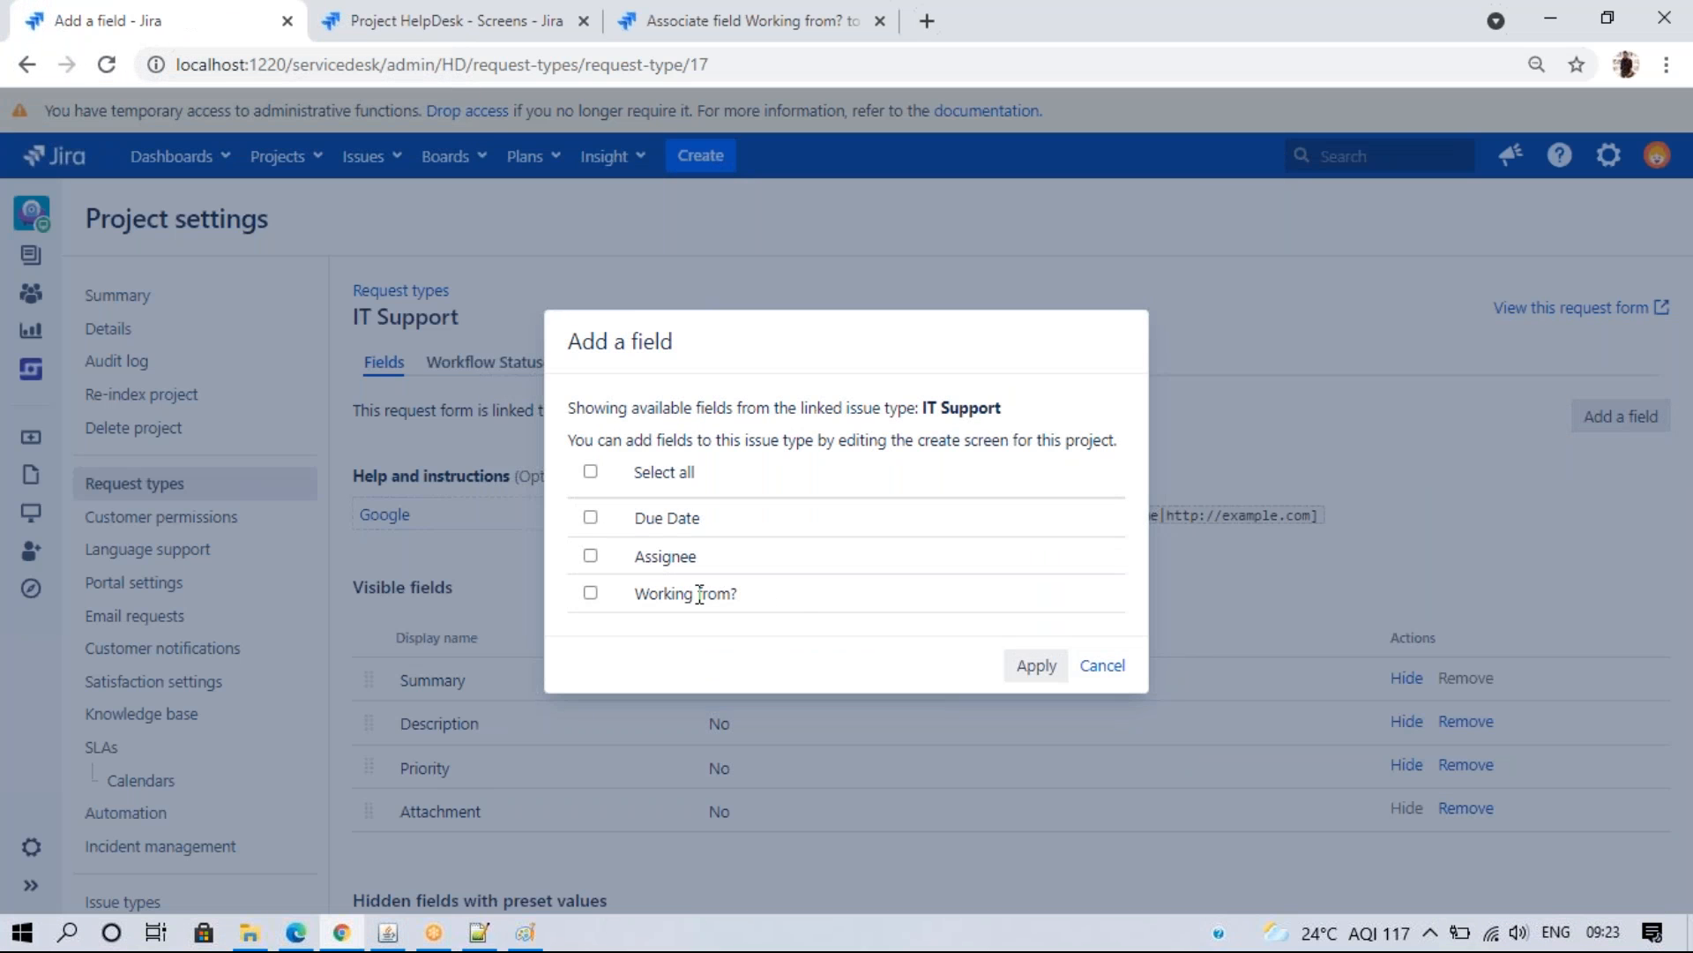
click(591, 592)
click(1037, 665)
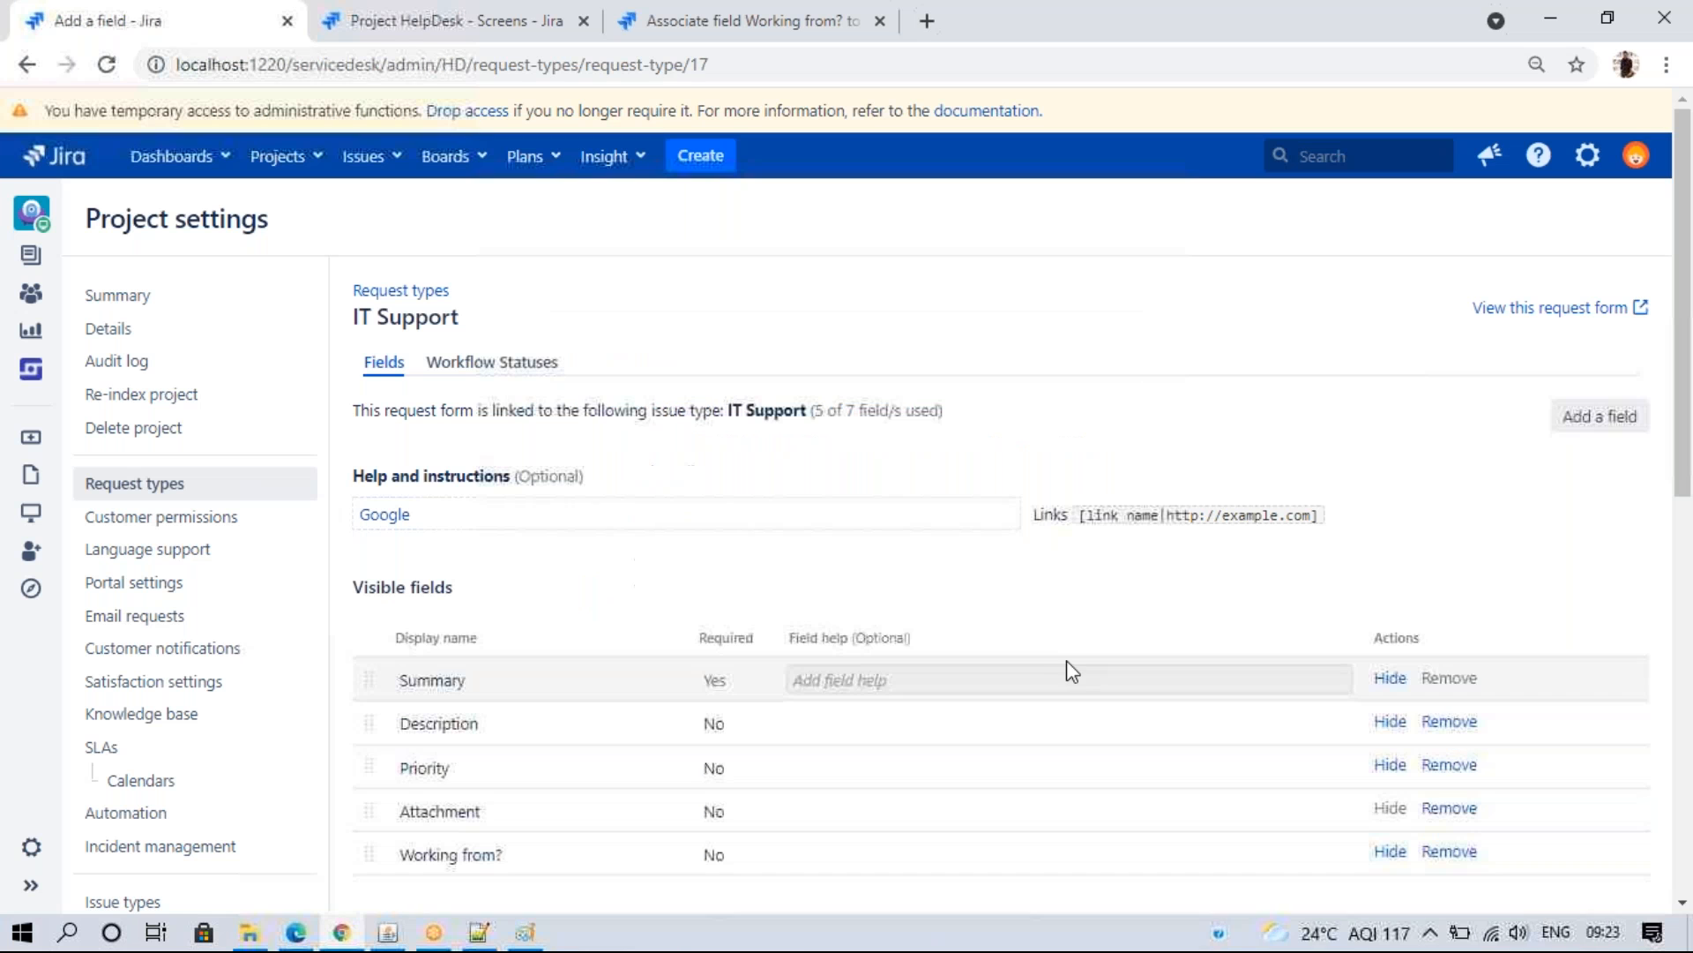
- Reload the portal's IT Support form and check the Working from? choices
click(298, 933)
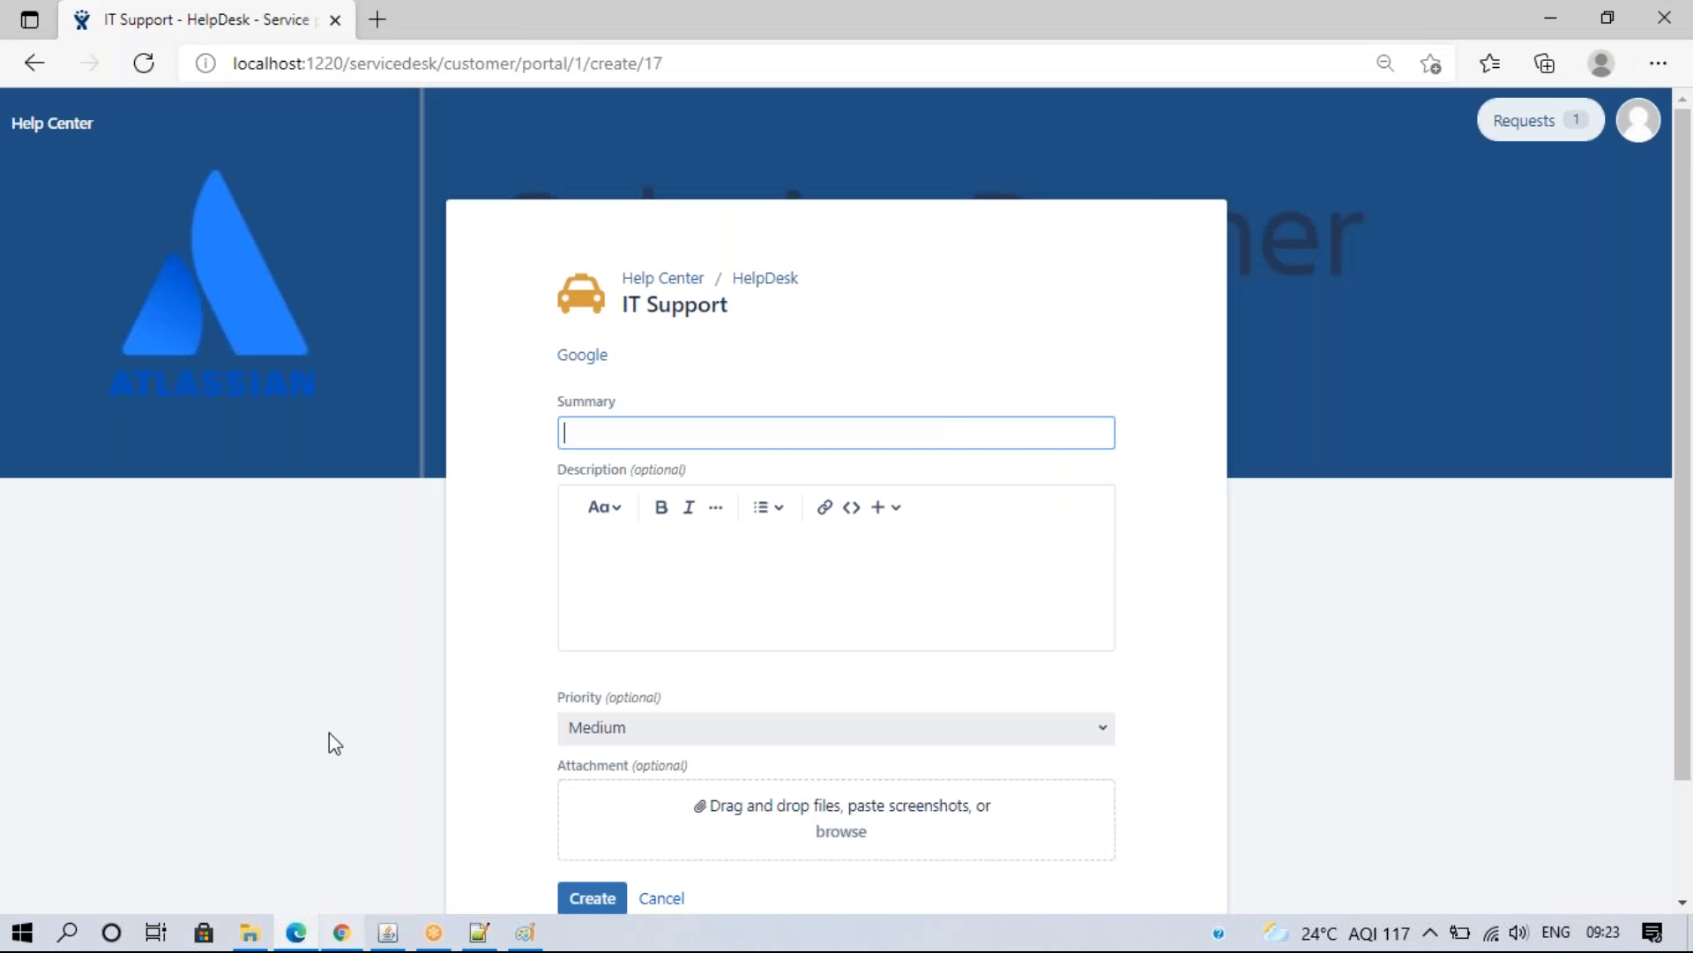
click(142, 64)
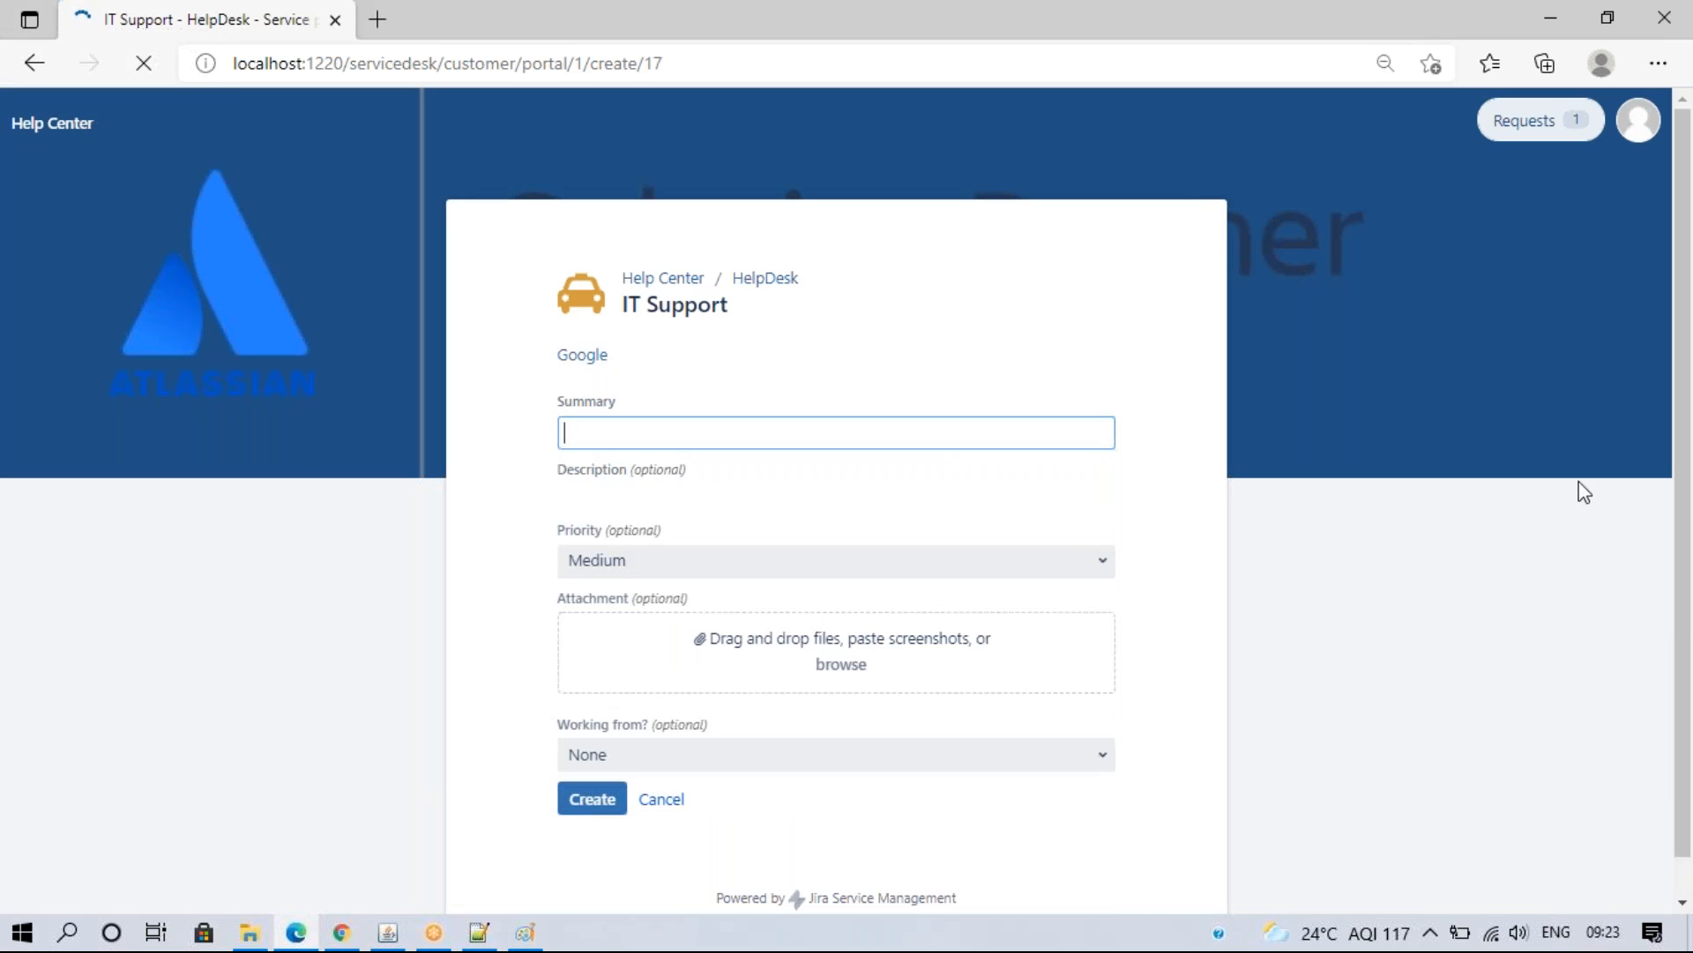
scroll(1676, 699, down, 1)
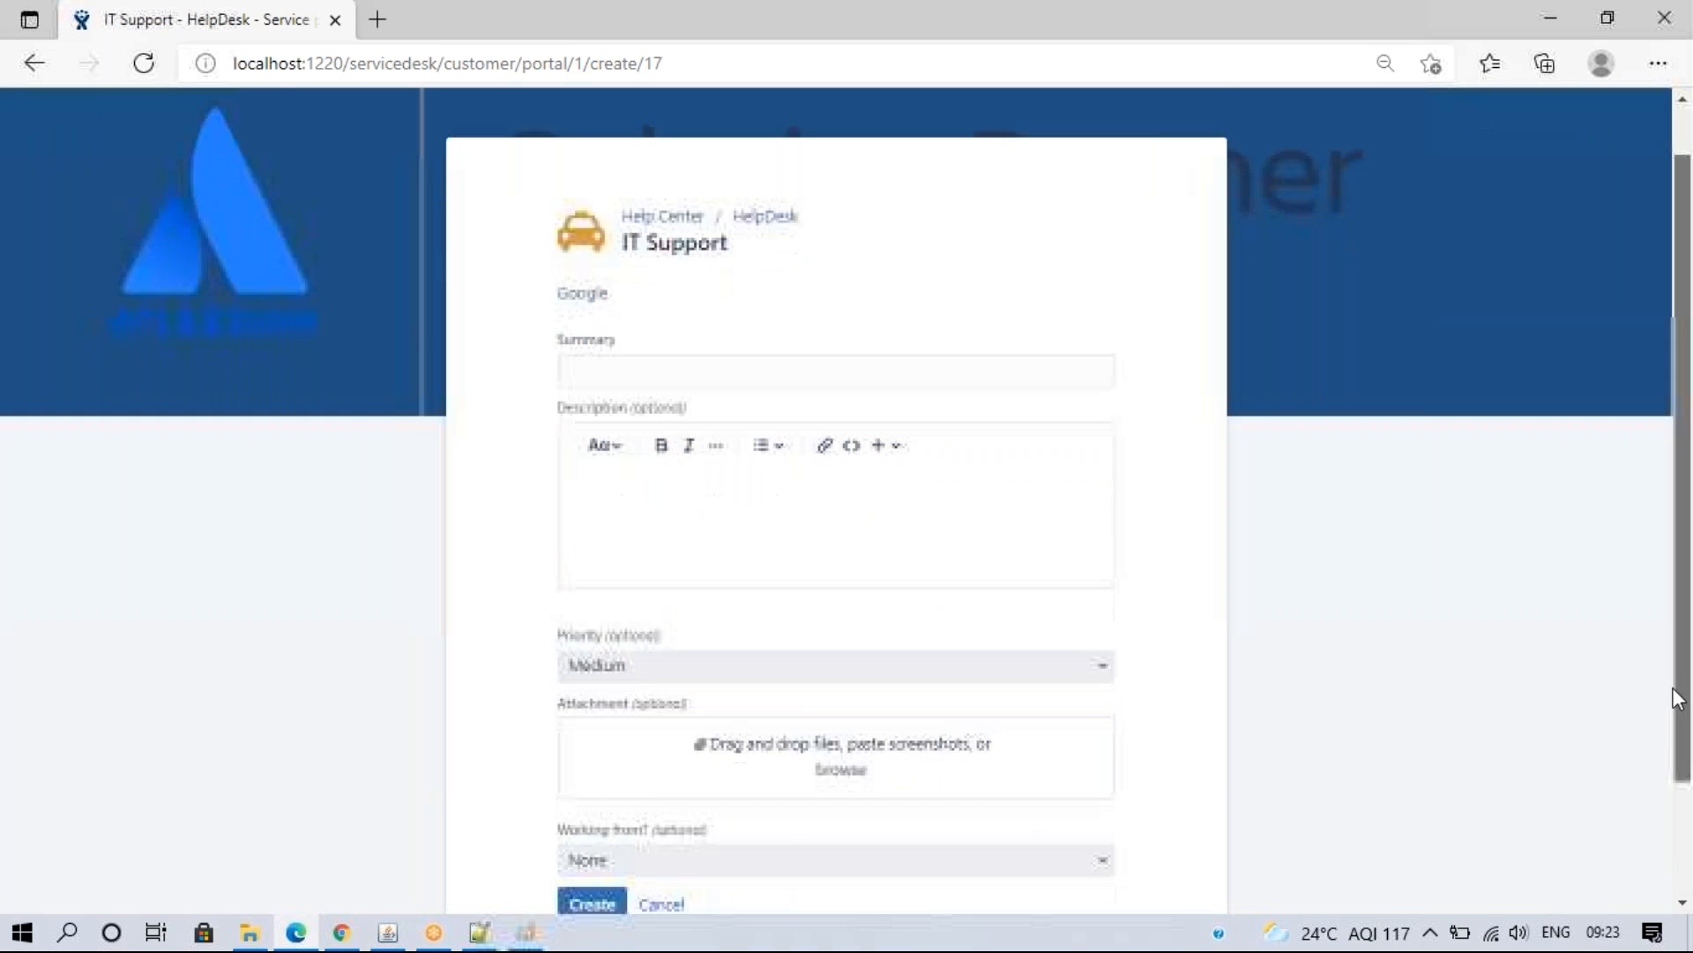
drag(1674, 690, 1674, 808)
click(1100, 716)
click(1322, 707)
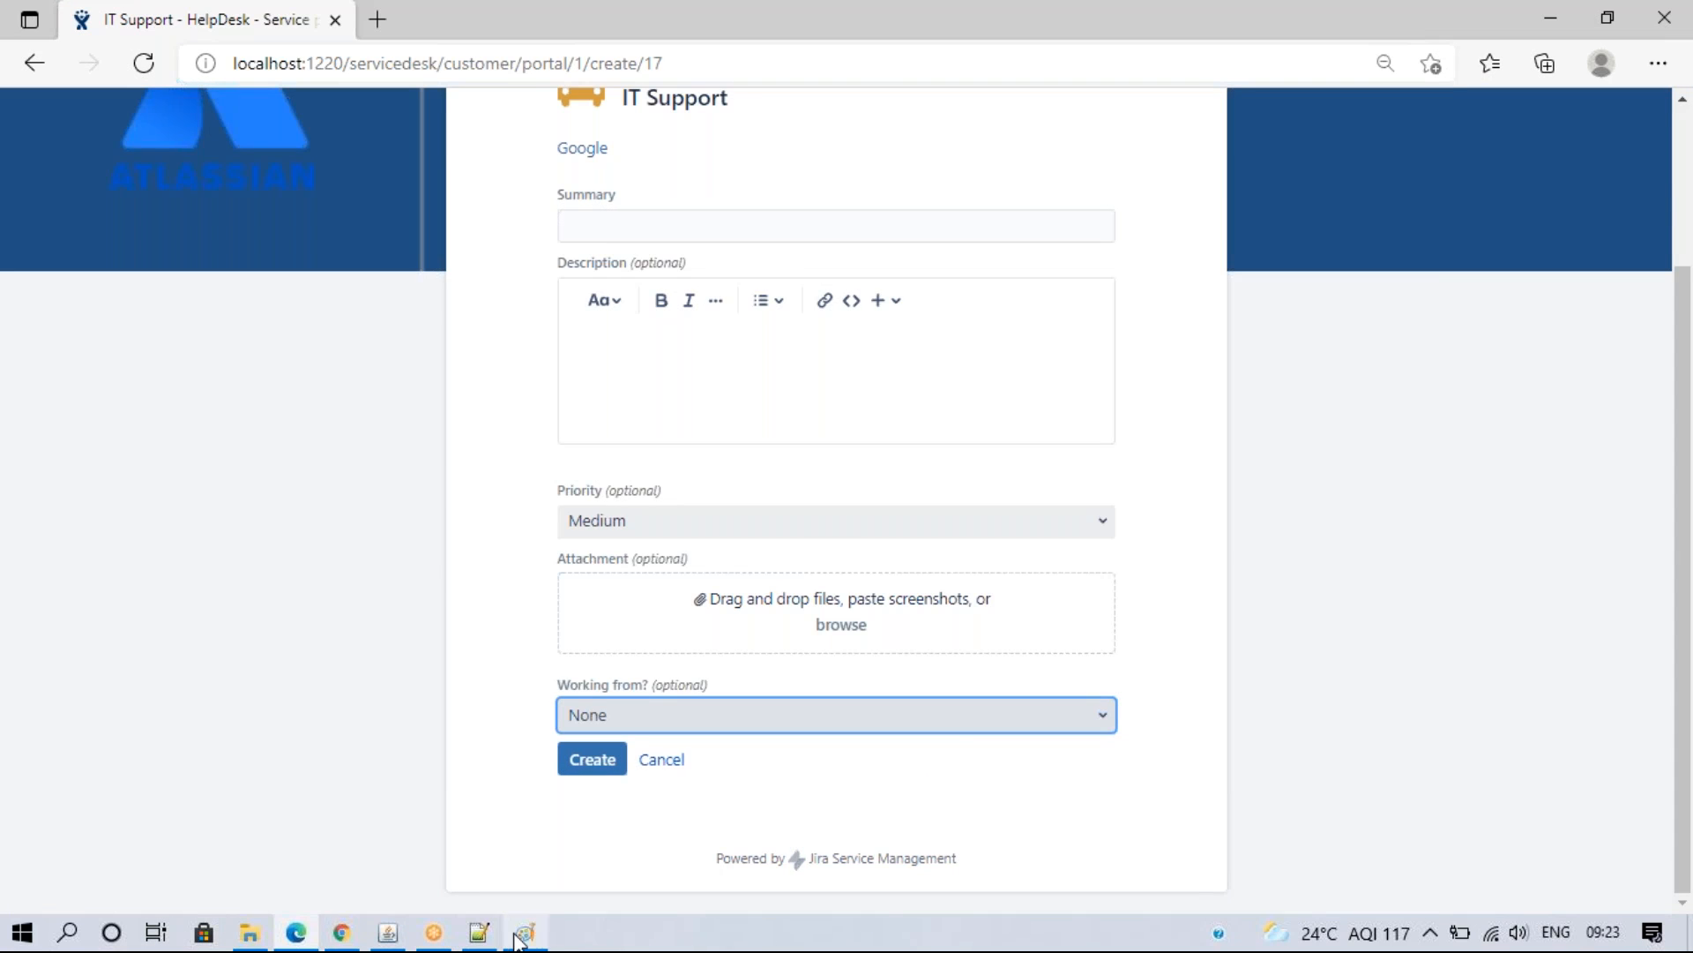
- Open HR Support's field settings and list its addable fields
click(525, 932)
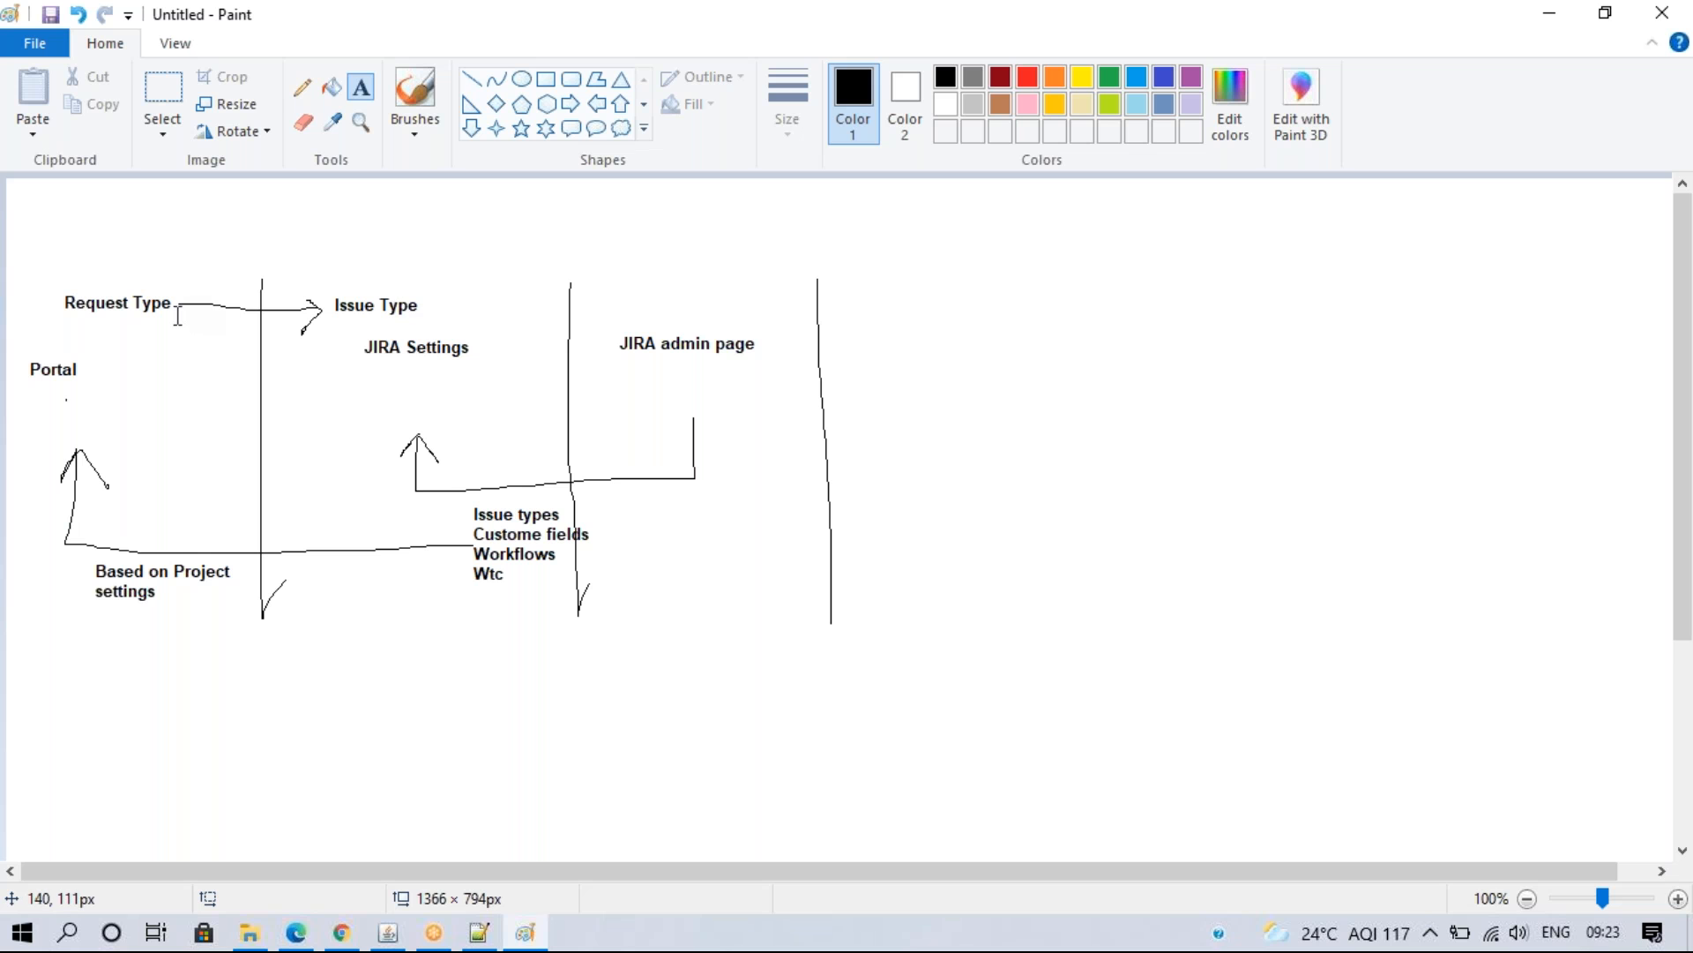
click(343, 933)
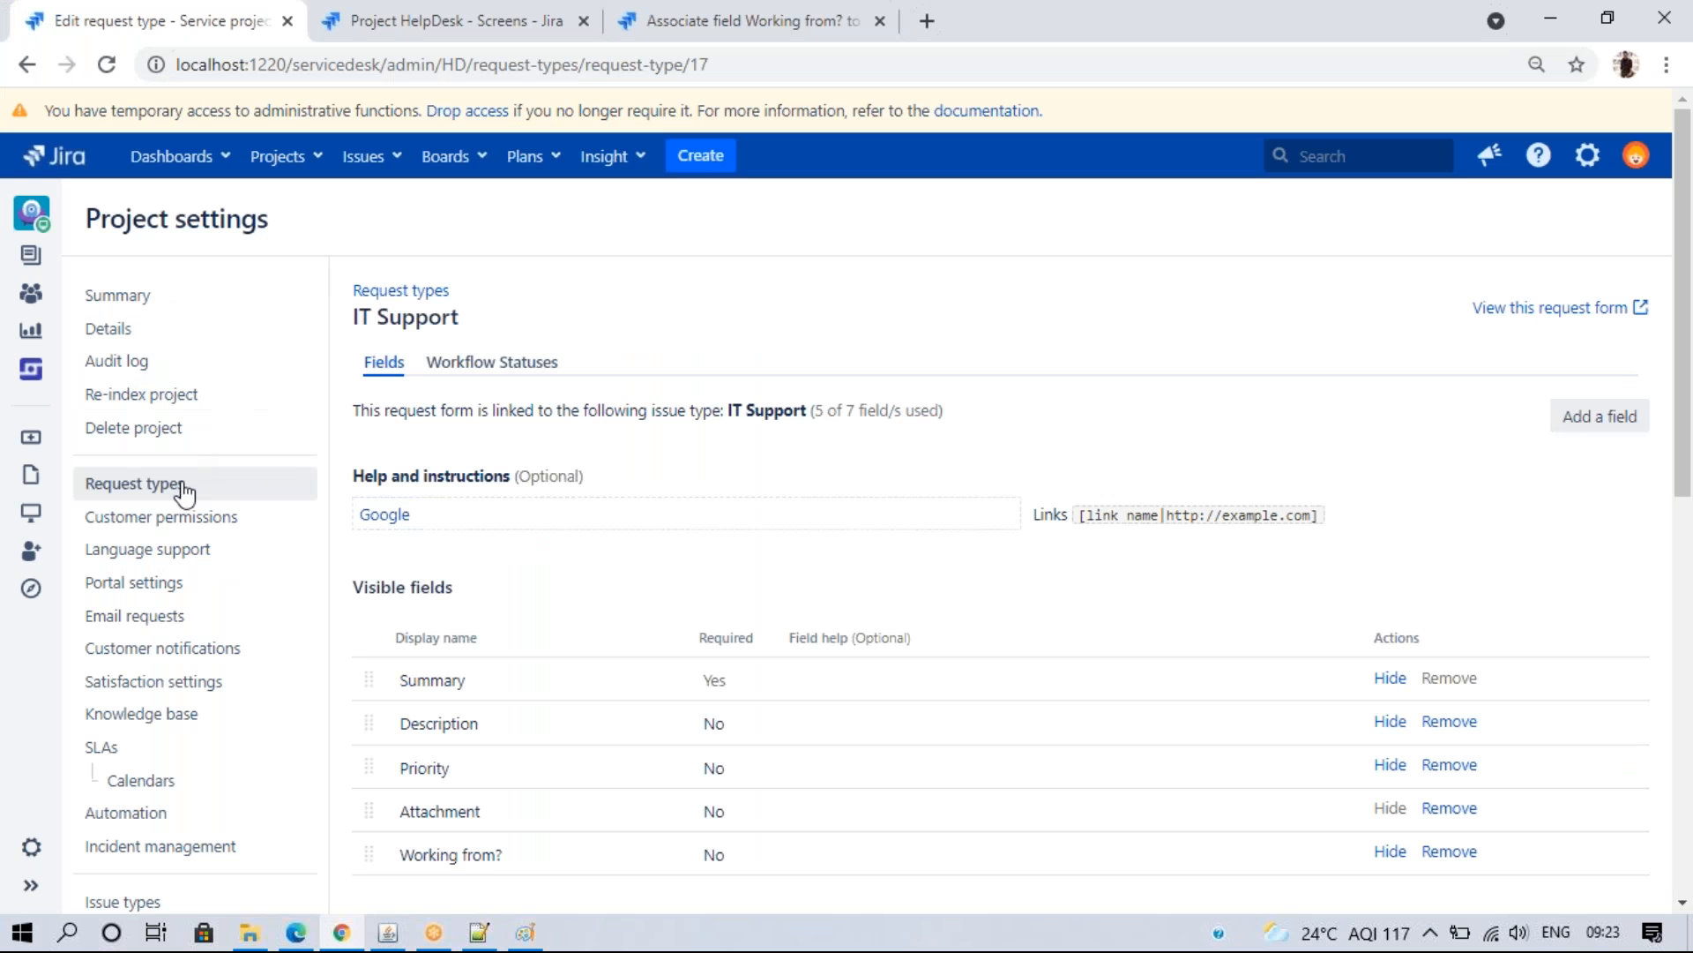
click(182, 485)
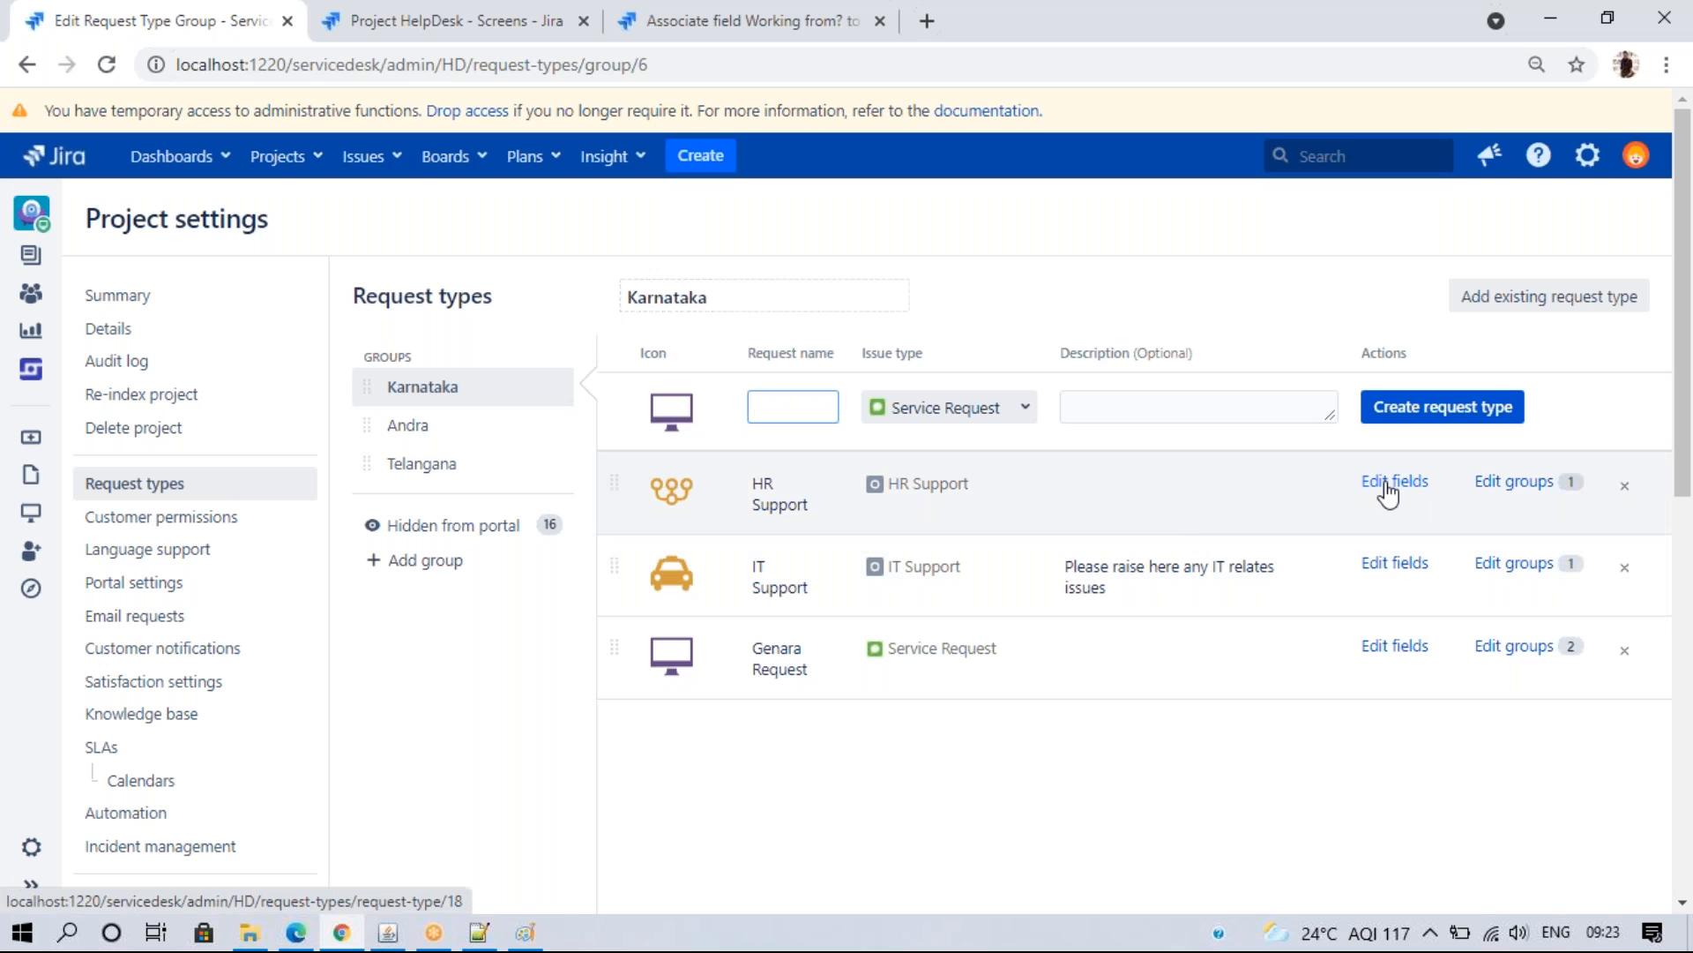
click(1392, 483)
click(1585, 423)
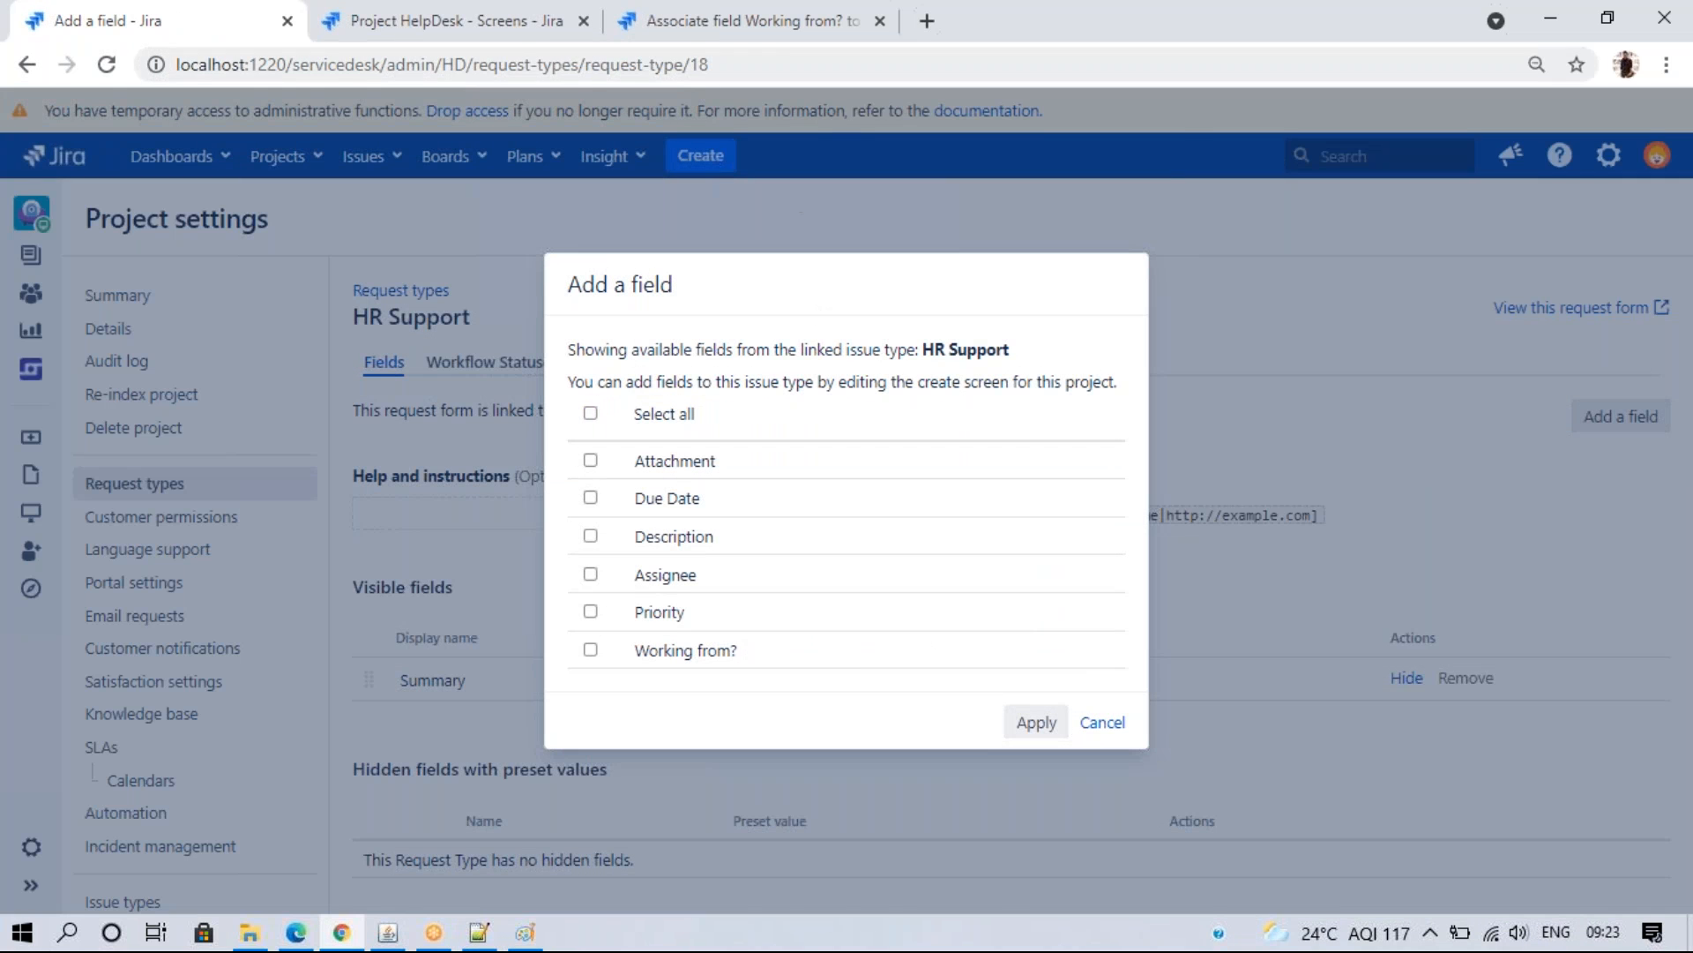
- Review Working from? screen associations, then close HR Support's field list and return to Request types
click(787, 33)
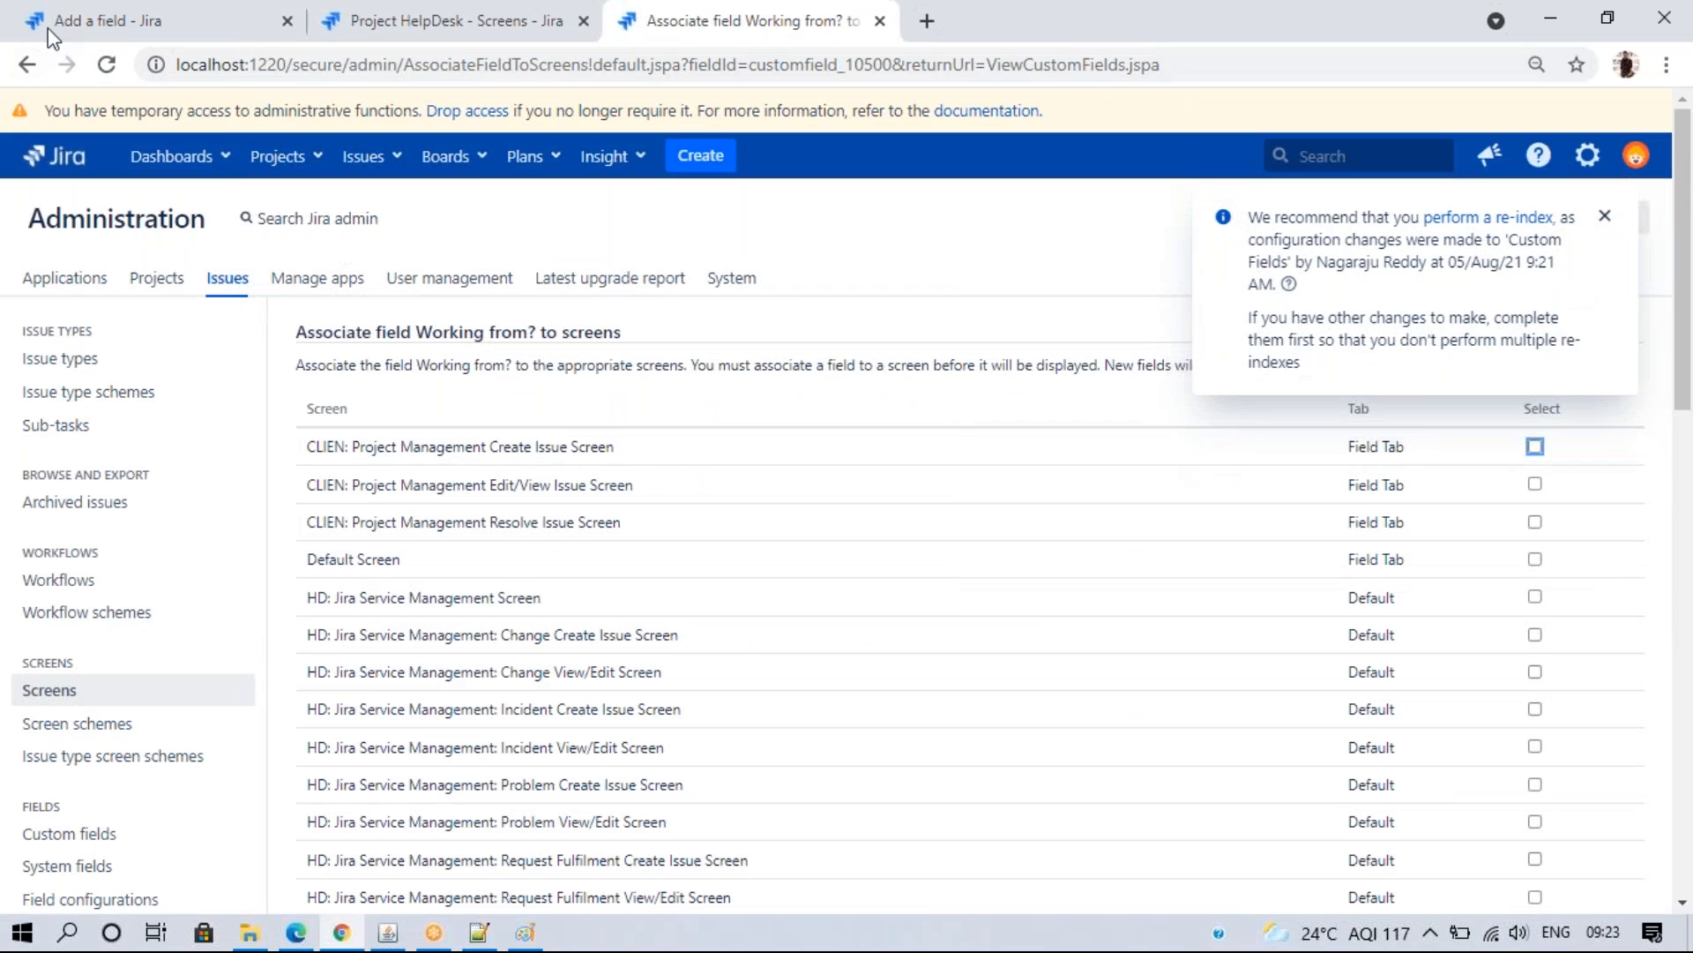
click(460, 25)
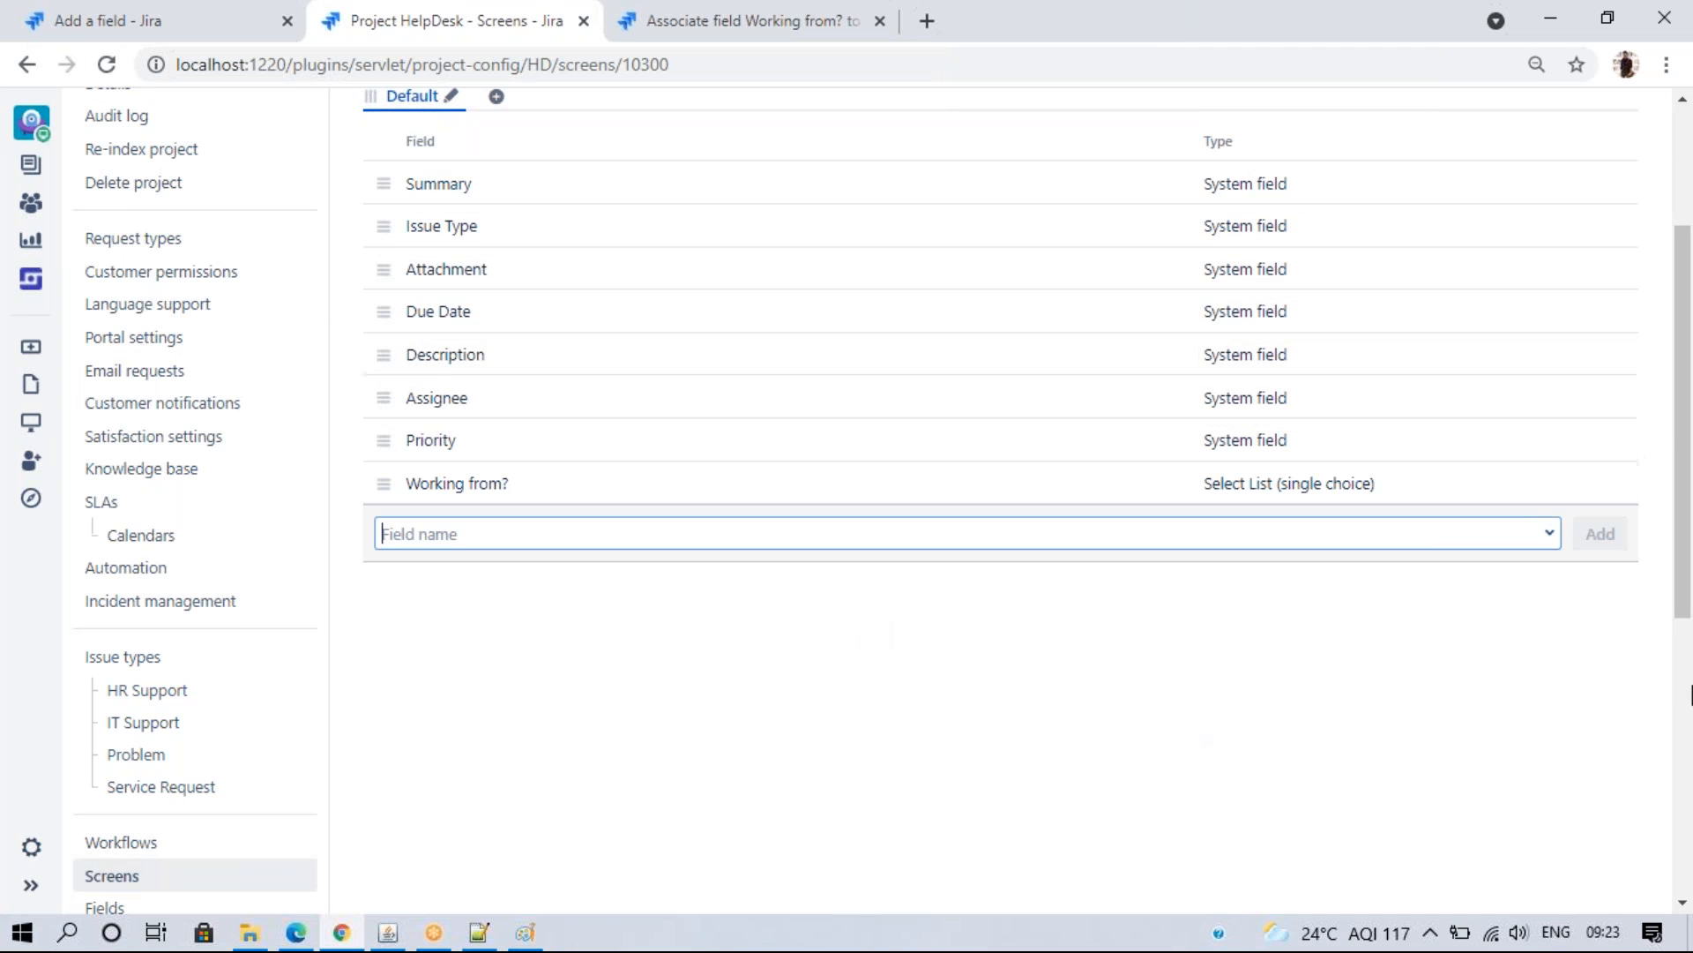
scroll(1676, 598, up, 3)
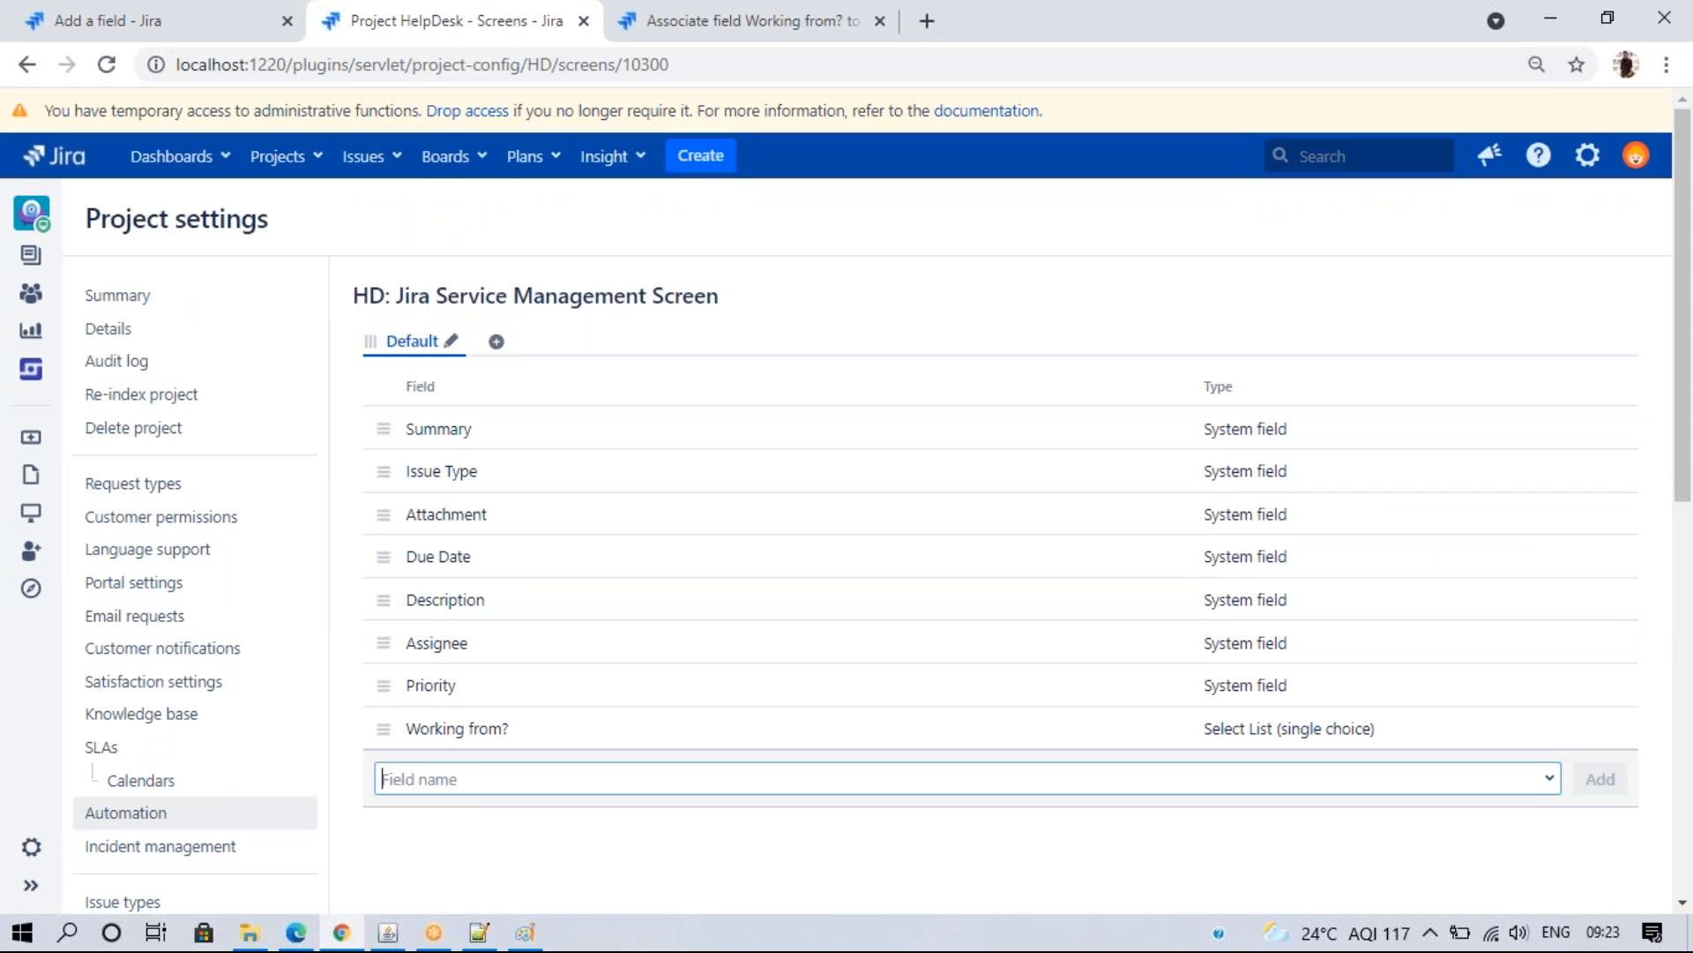
click(30, 59)
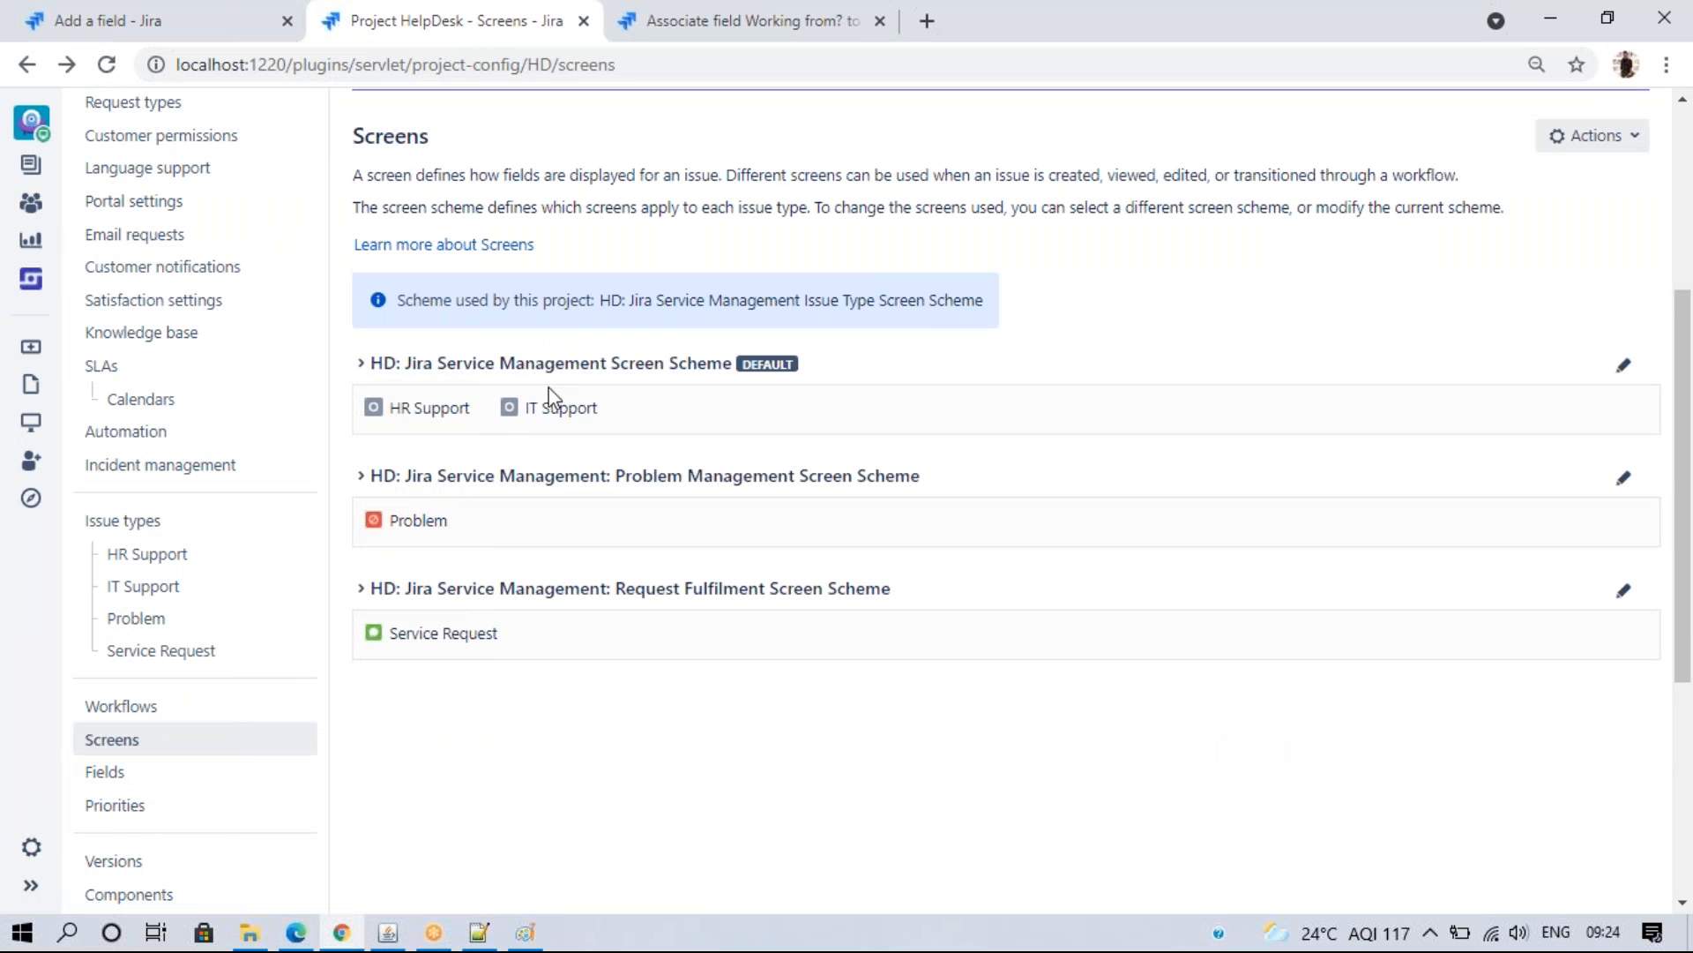
click(194, 6)
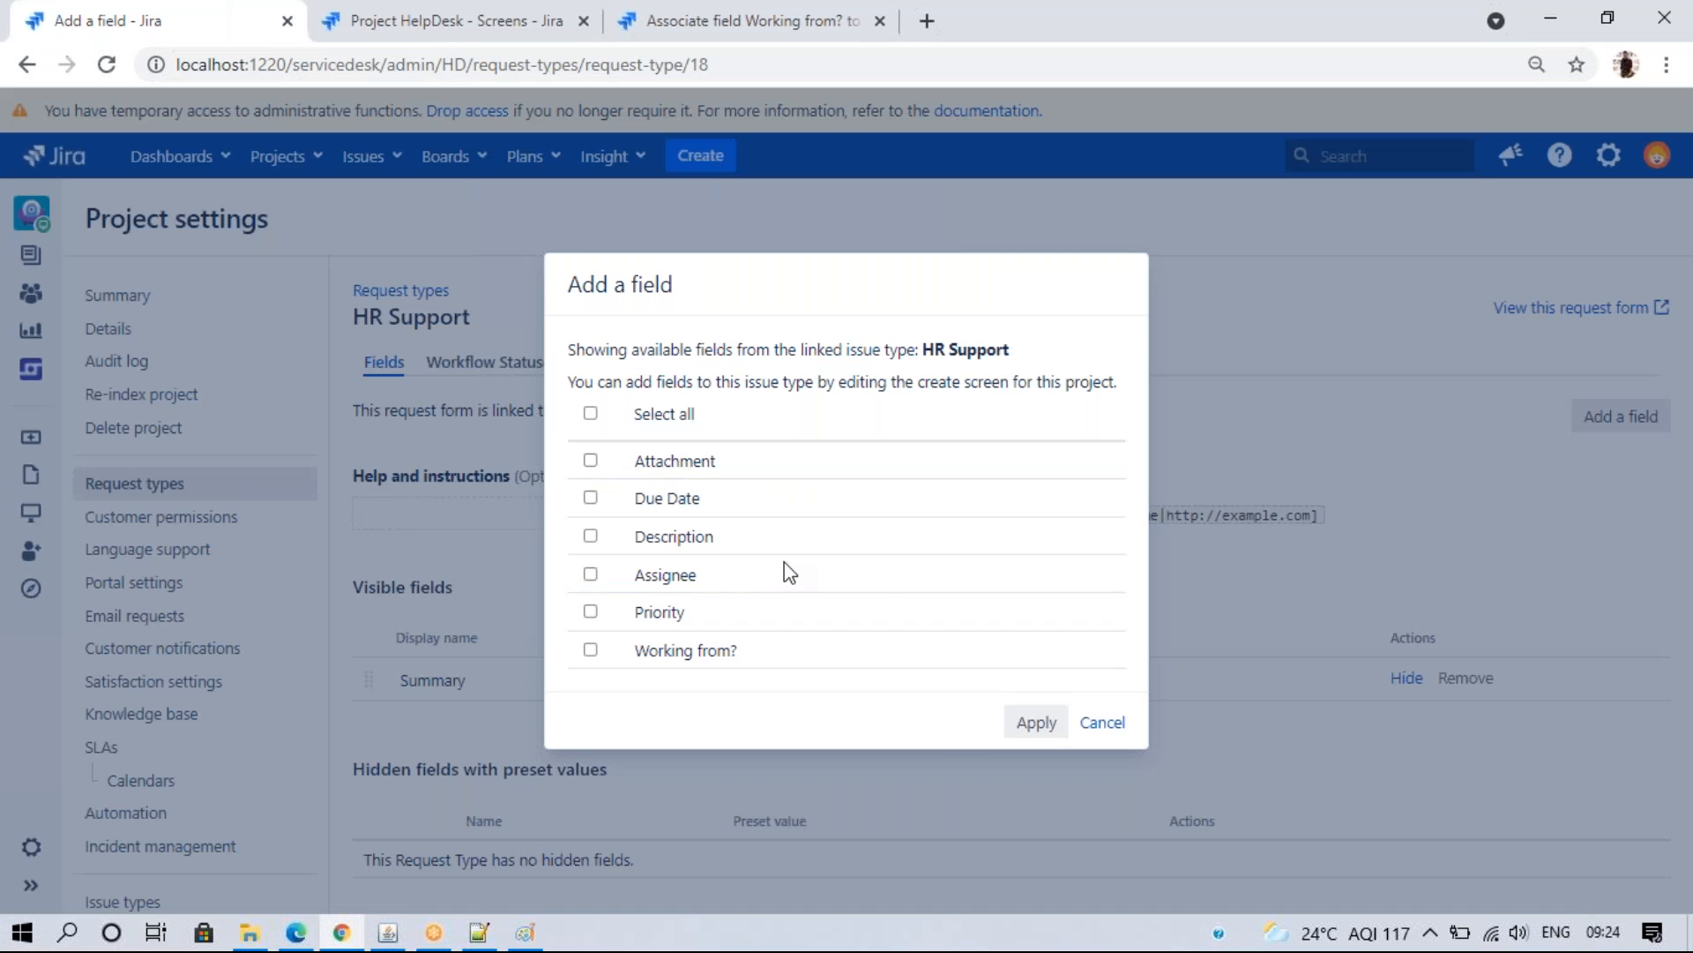
click(1103, 723)
click(196, 476)
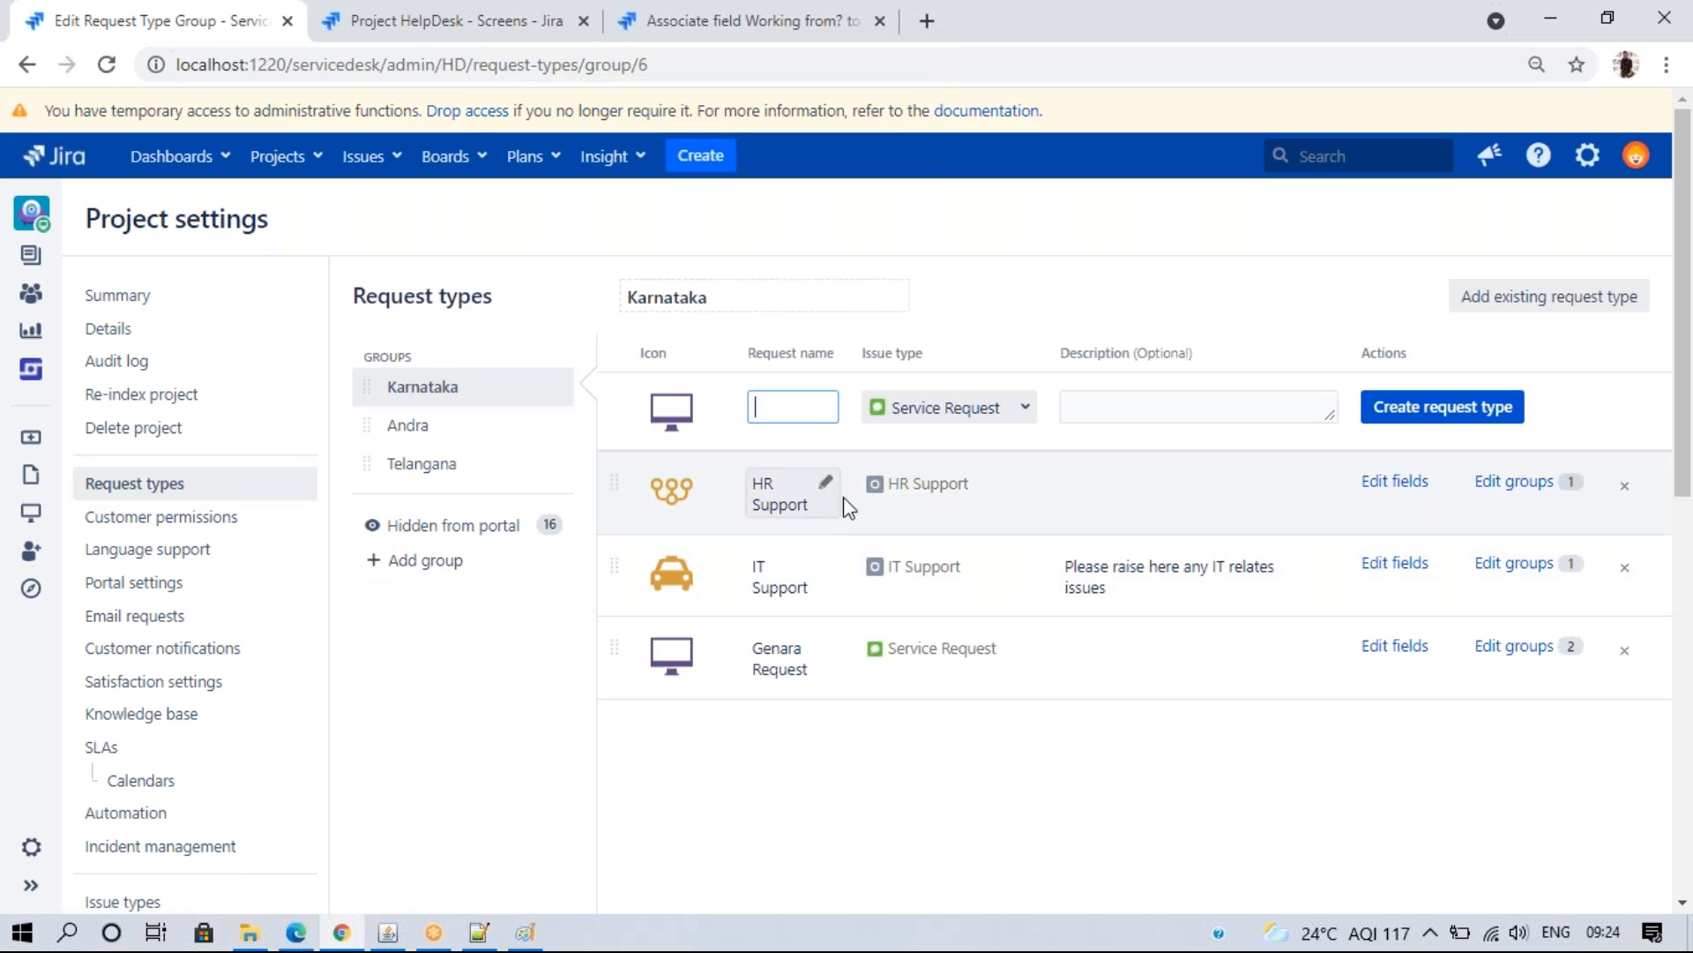
- Browse the Andra, Telangana and Karnataka groups and list Genara Request's addable fields
click(439, 427)
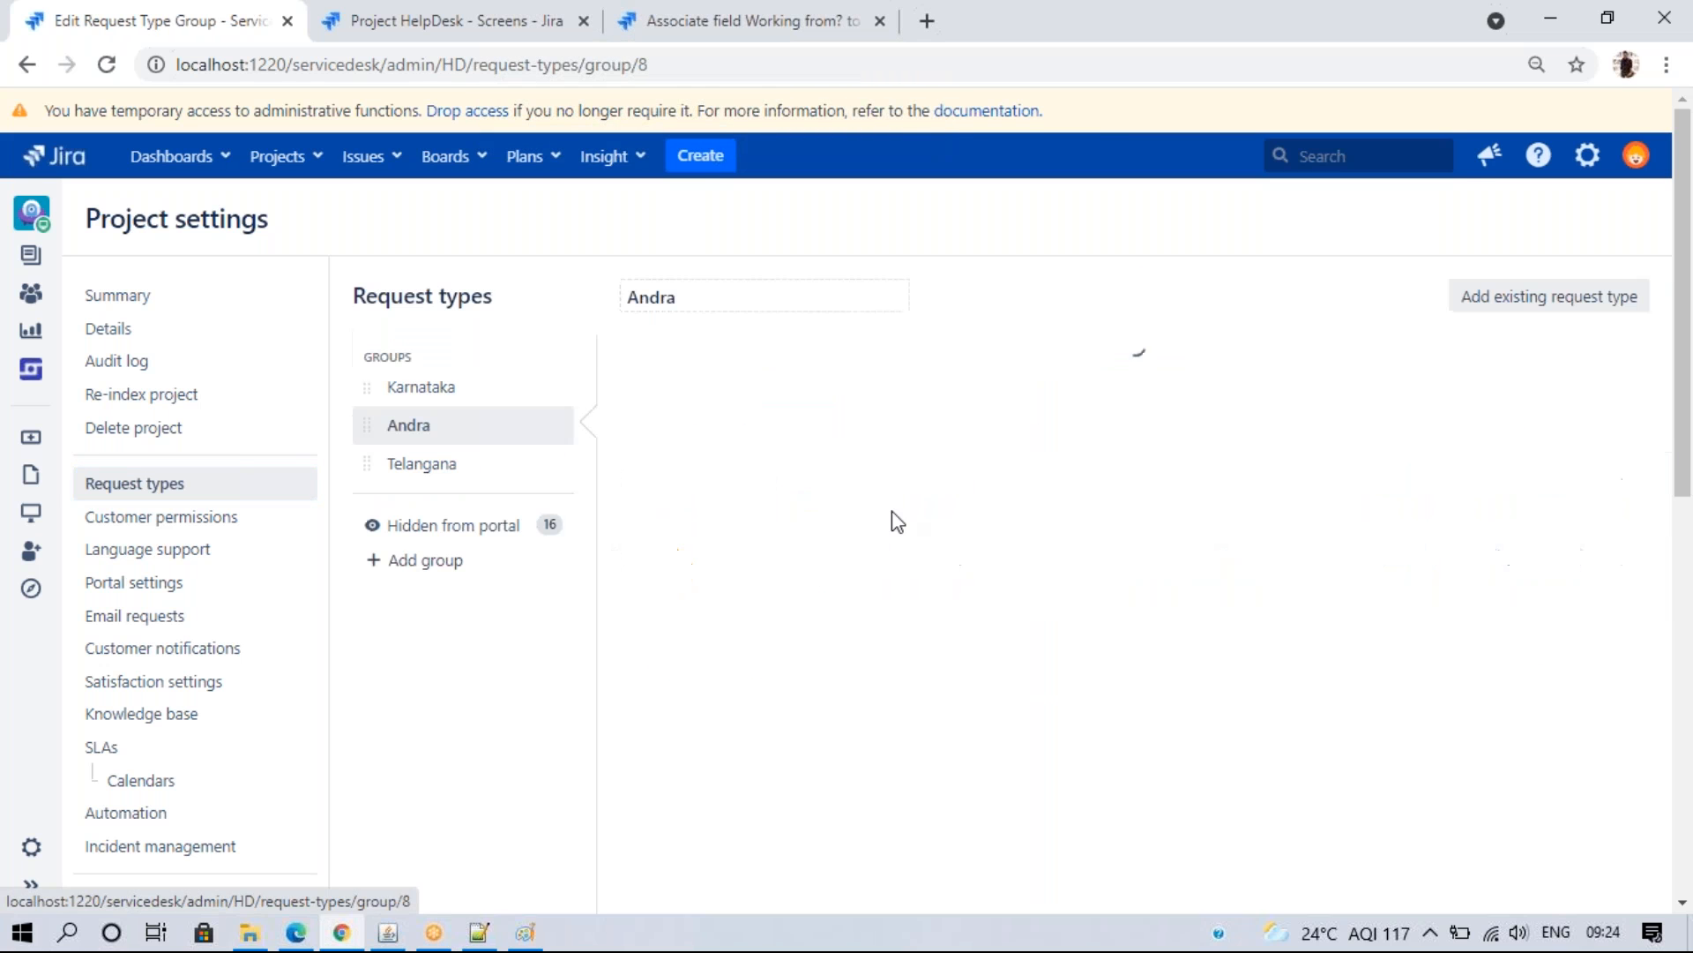
click(462, 470)
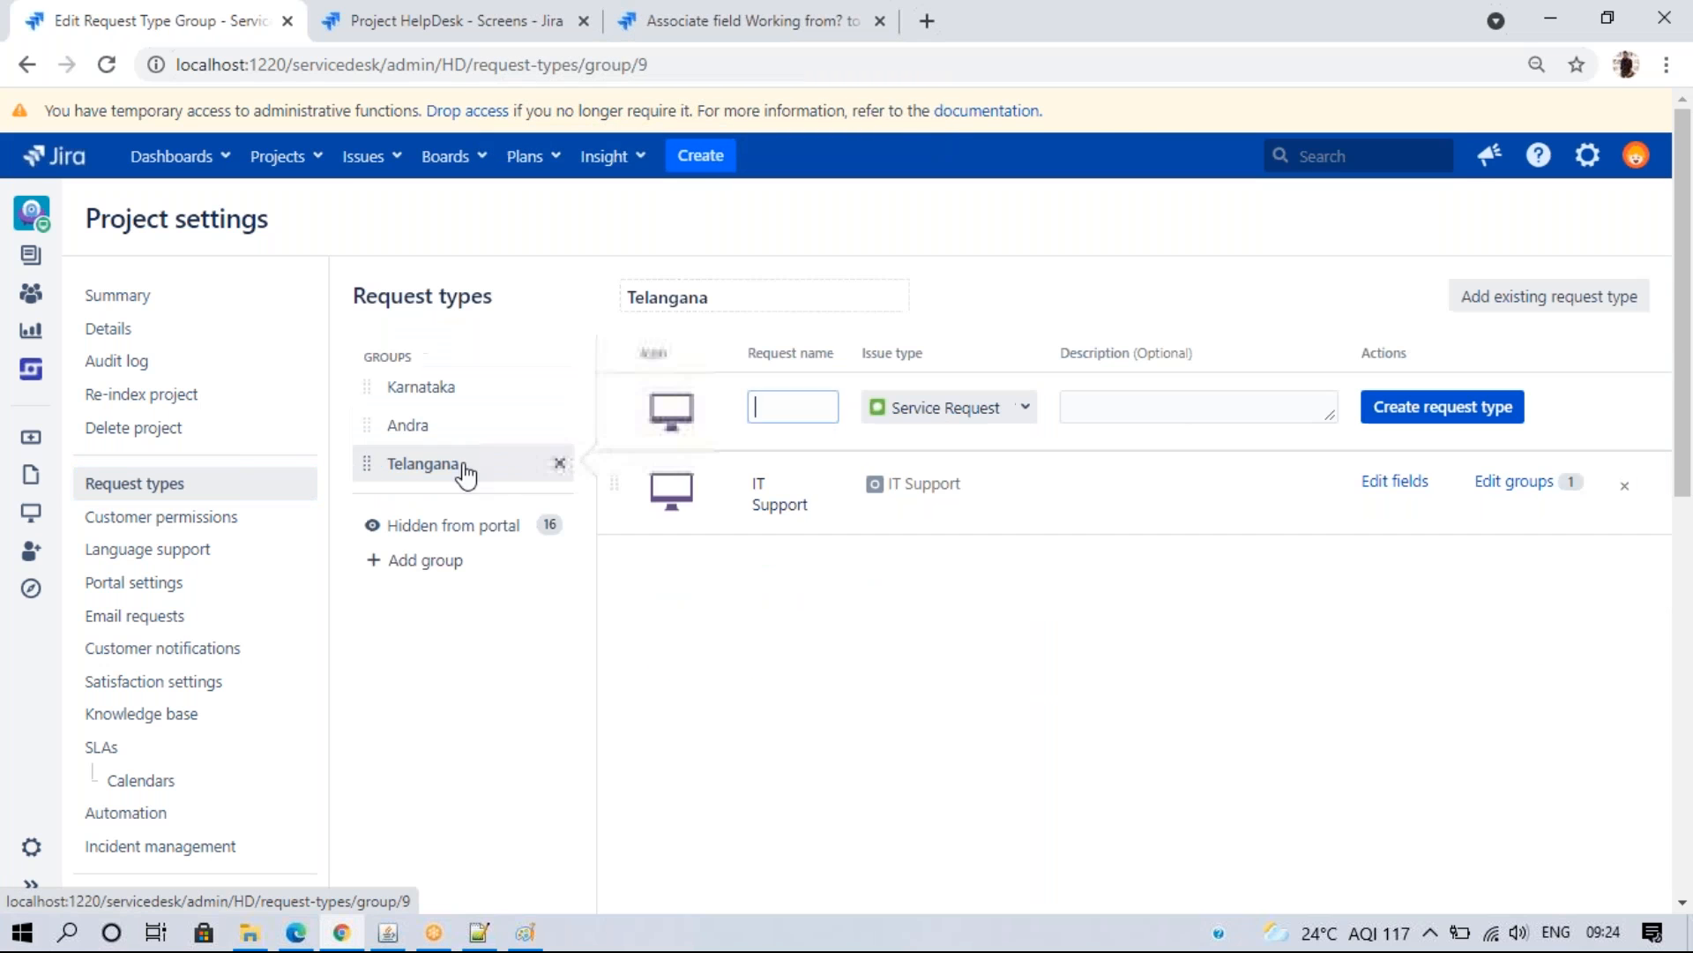
click(459, 398)
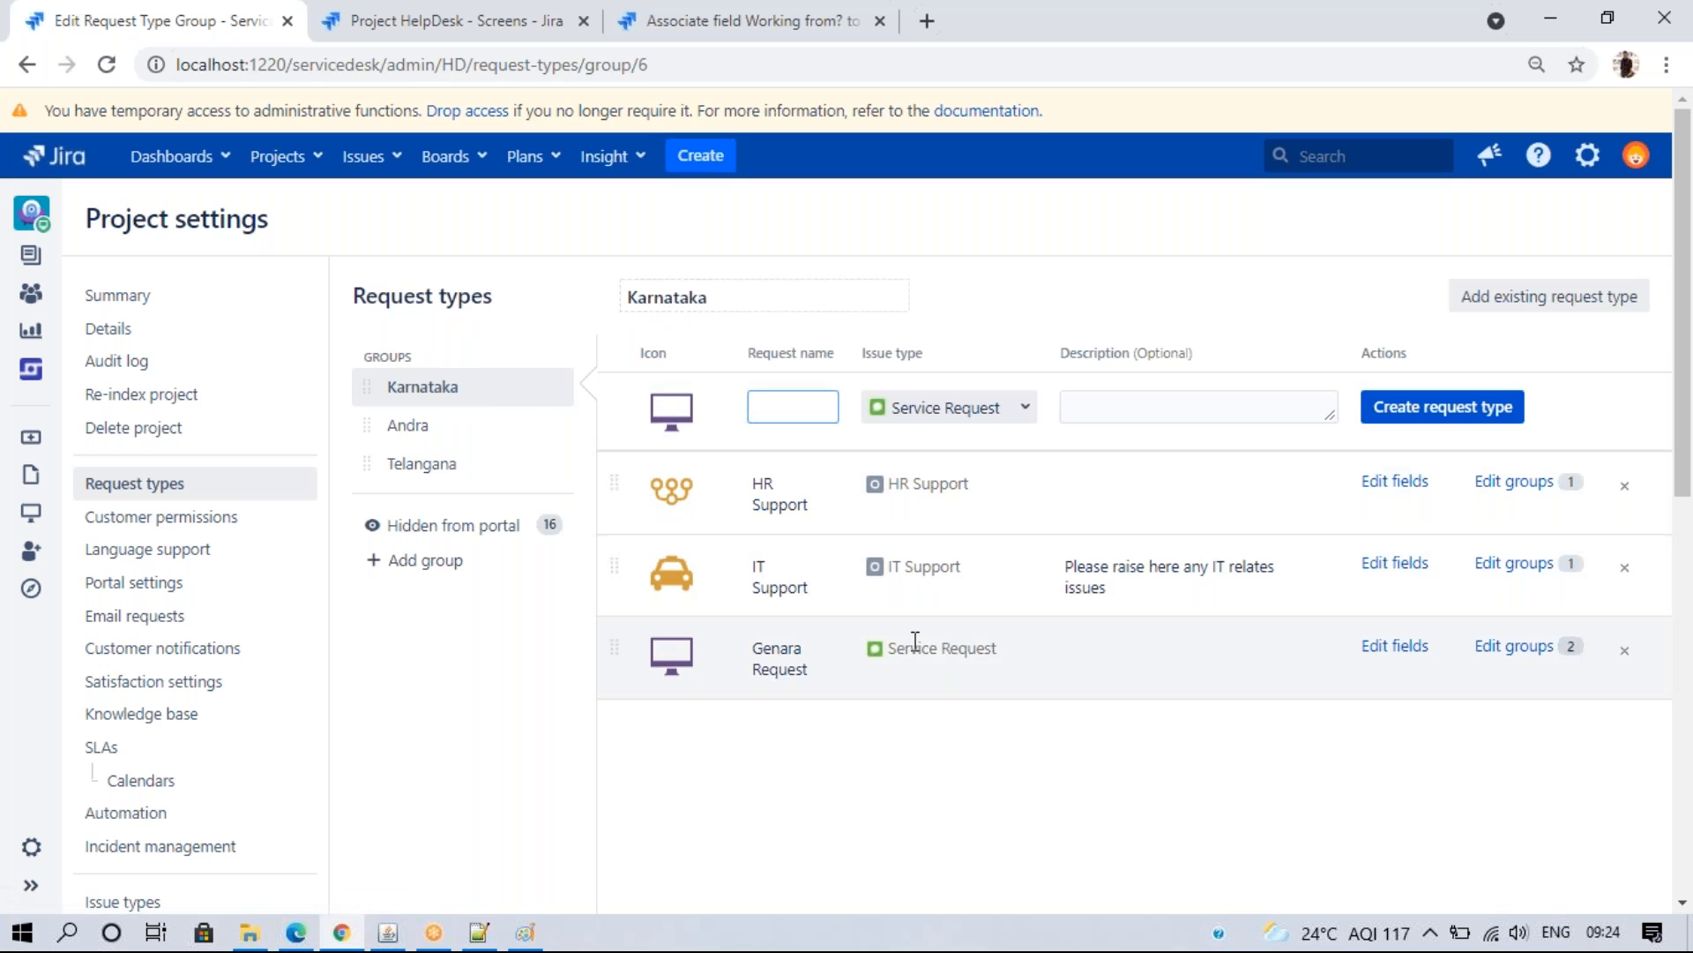
click(1397, 647)
click(1606, 415)
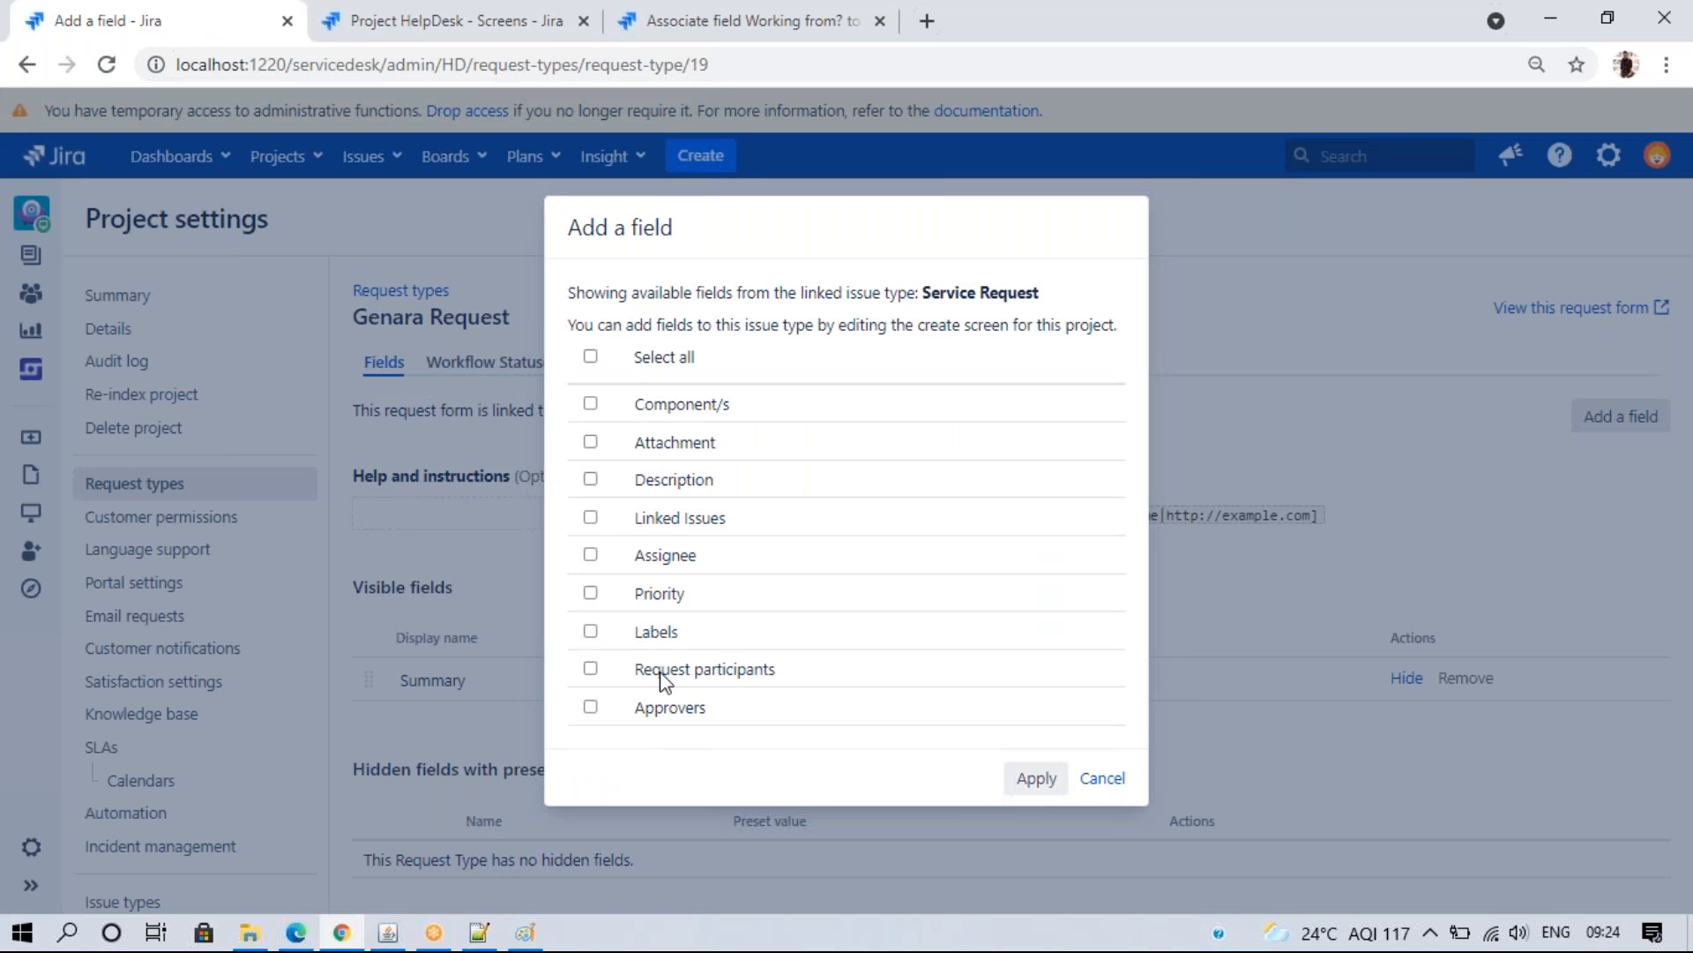
- Inspect the Request Fulfilment create issue screen, then close Genara Request's field list and return to Request types
click(377, 20)
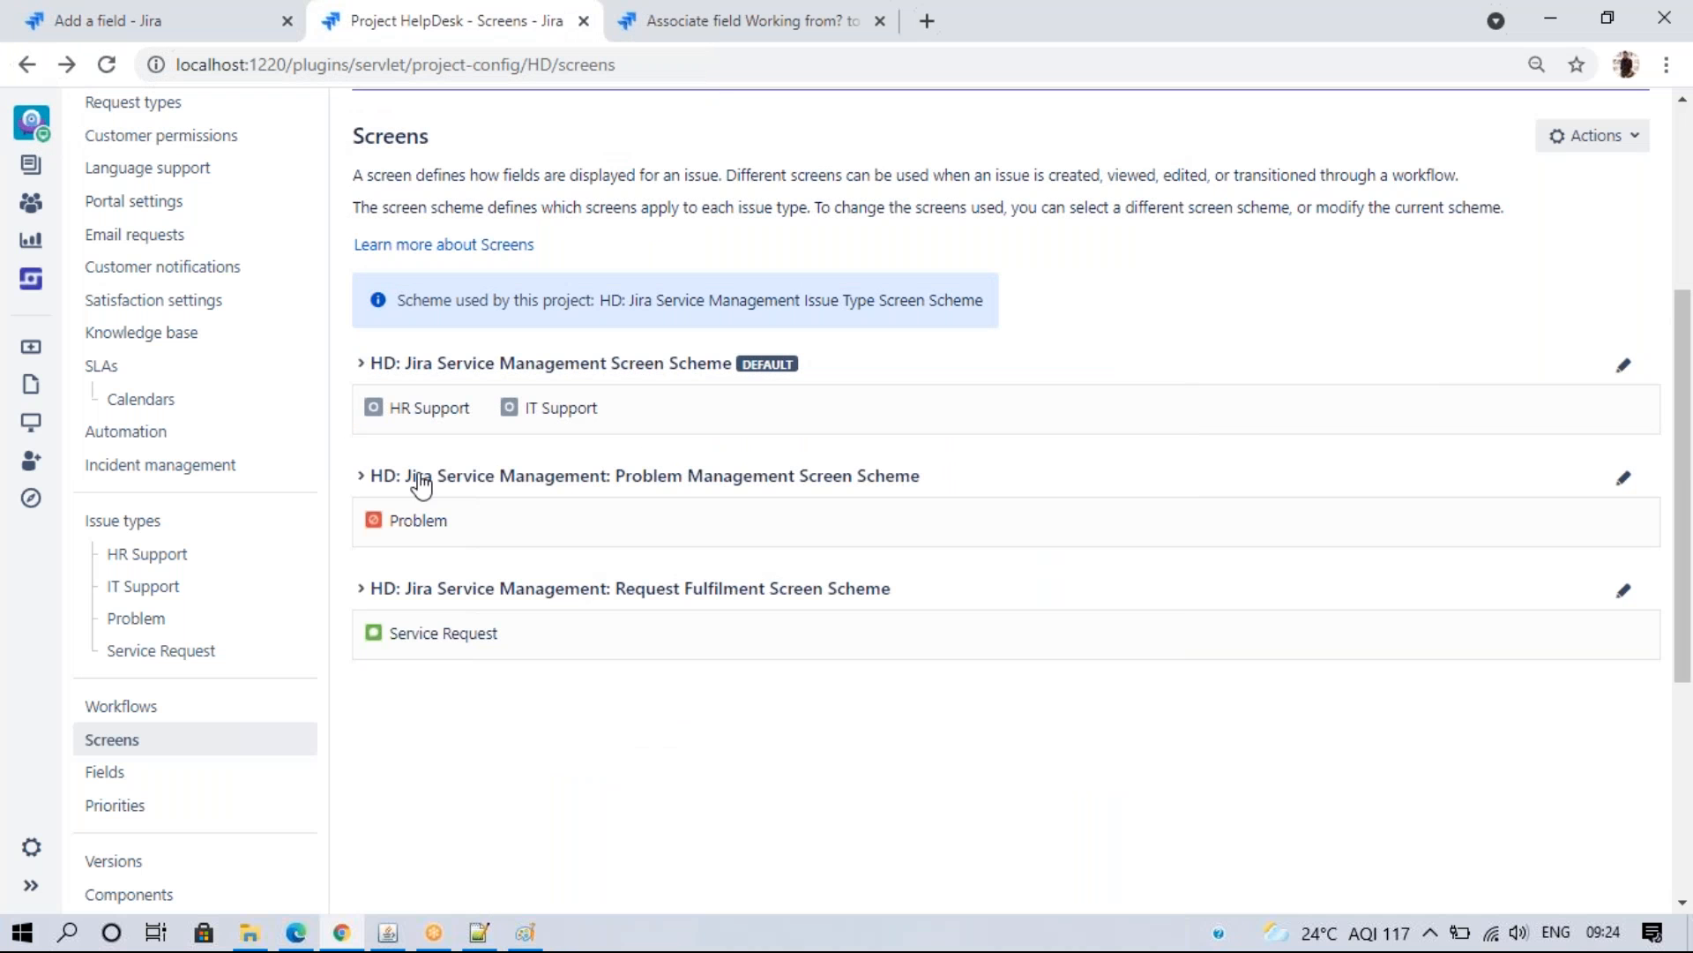
click(361, 590)
click(979, 713)
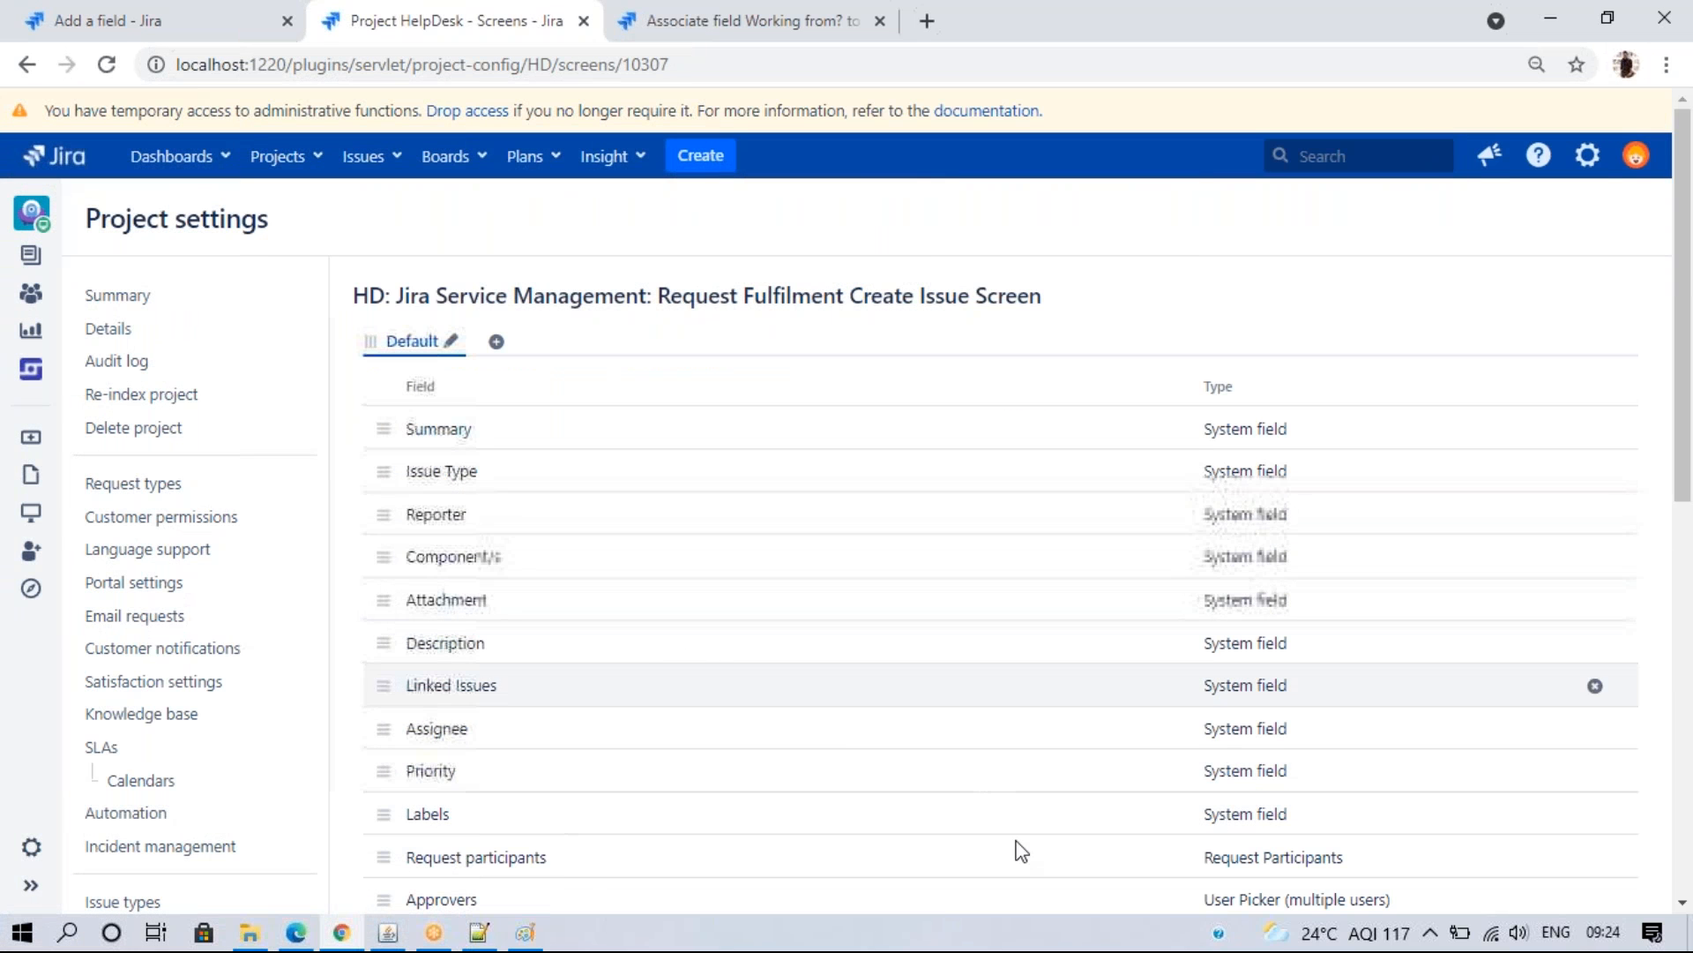
click(215, 15)
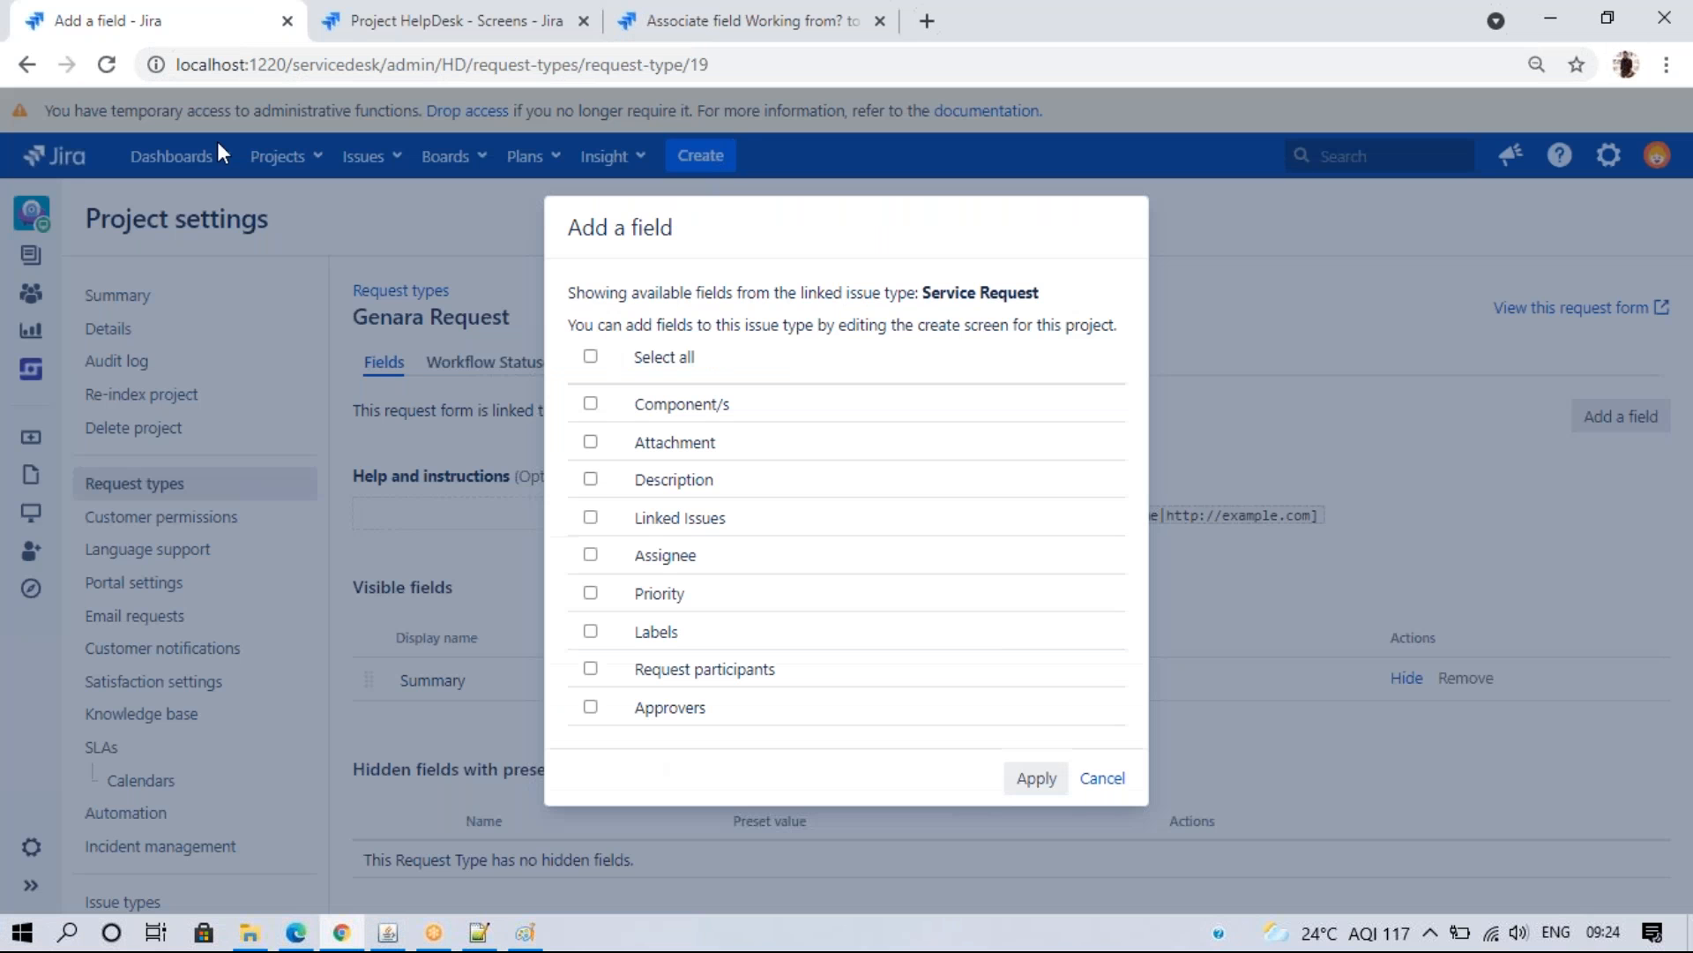
click(1115, 790)
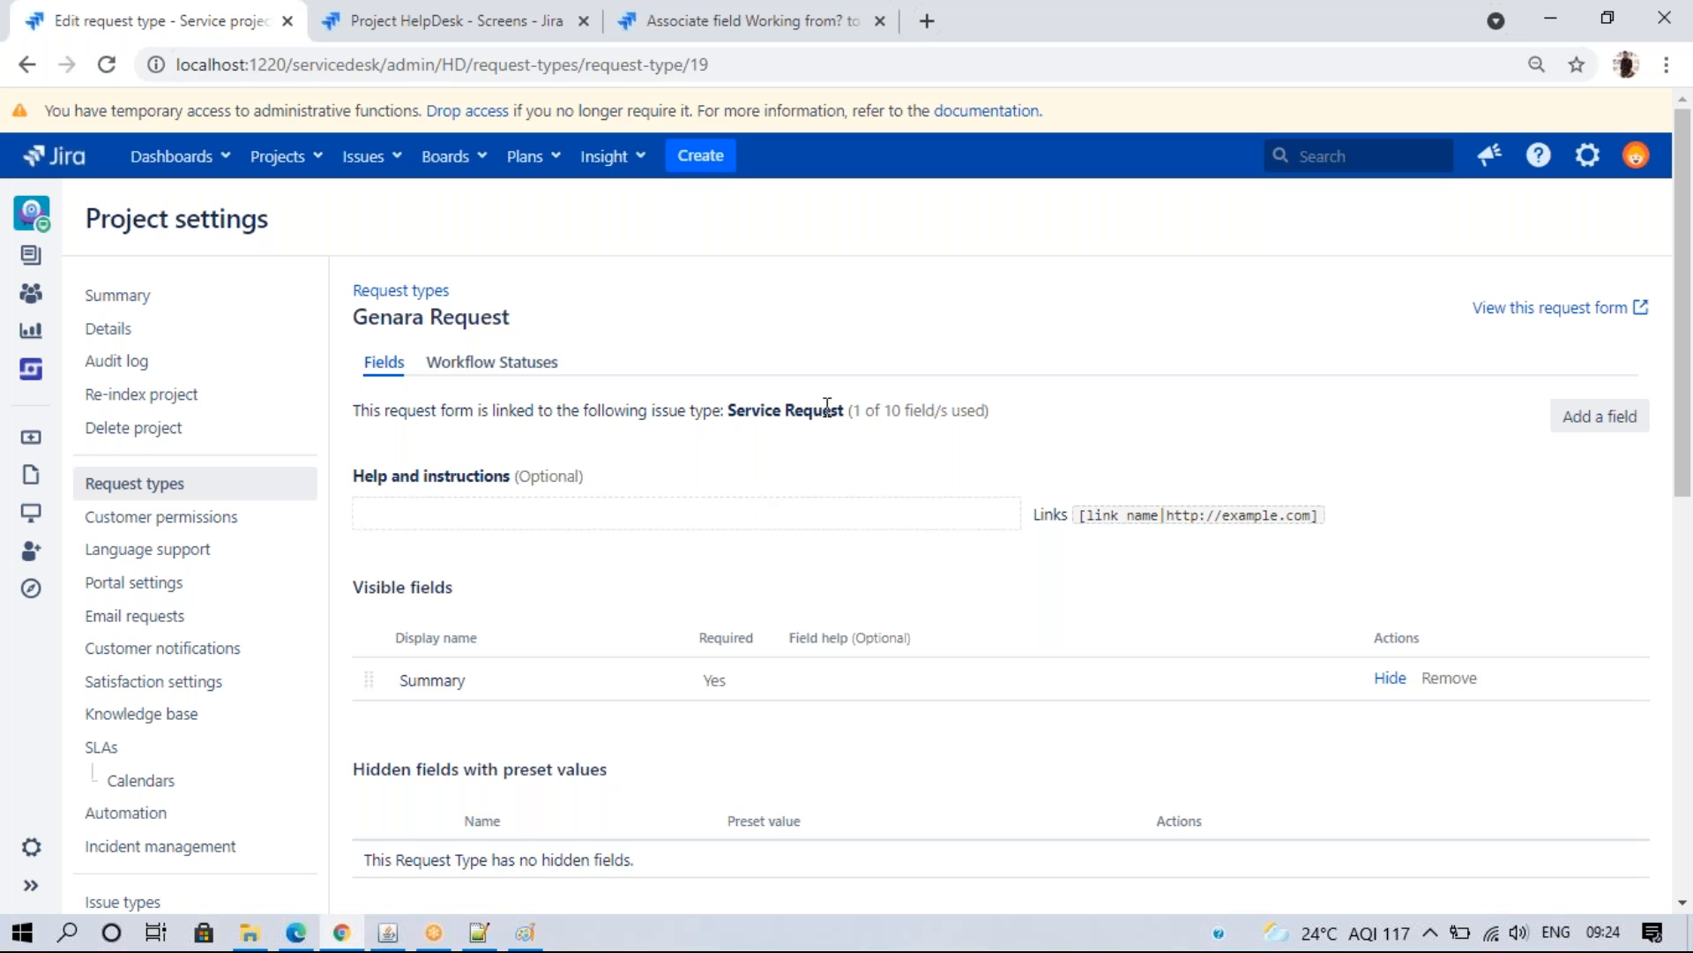
click(491, 10)
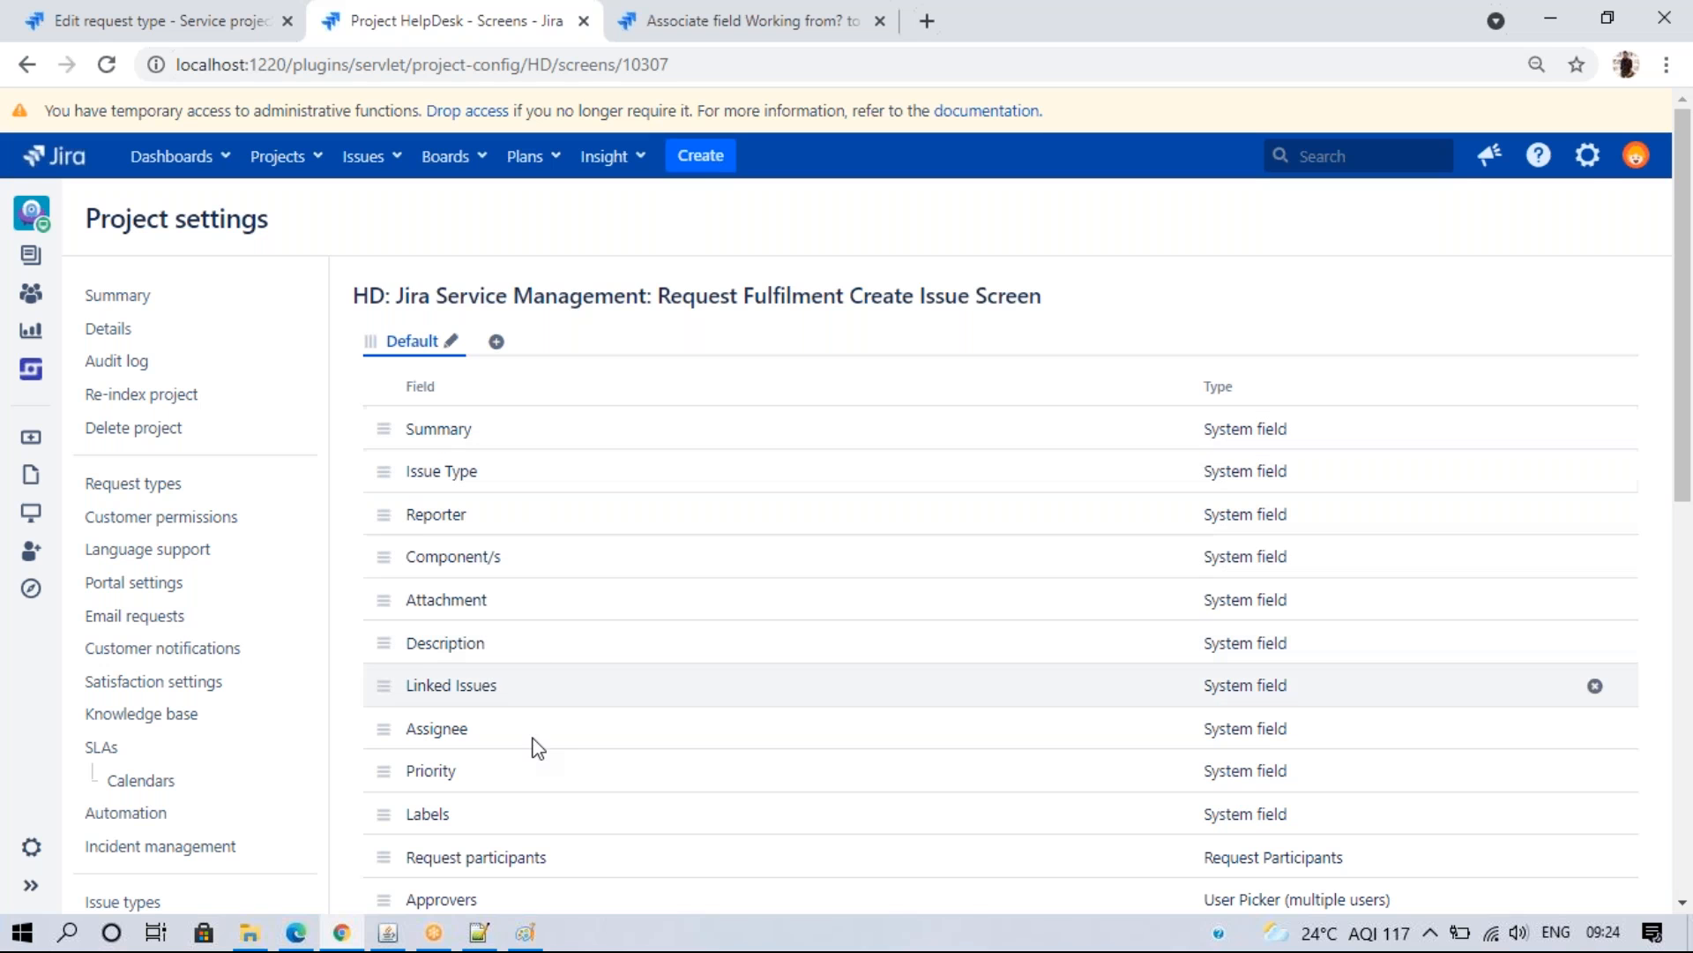
click(99, 13)
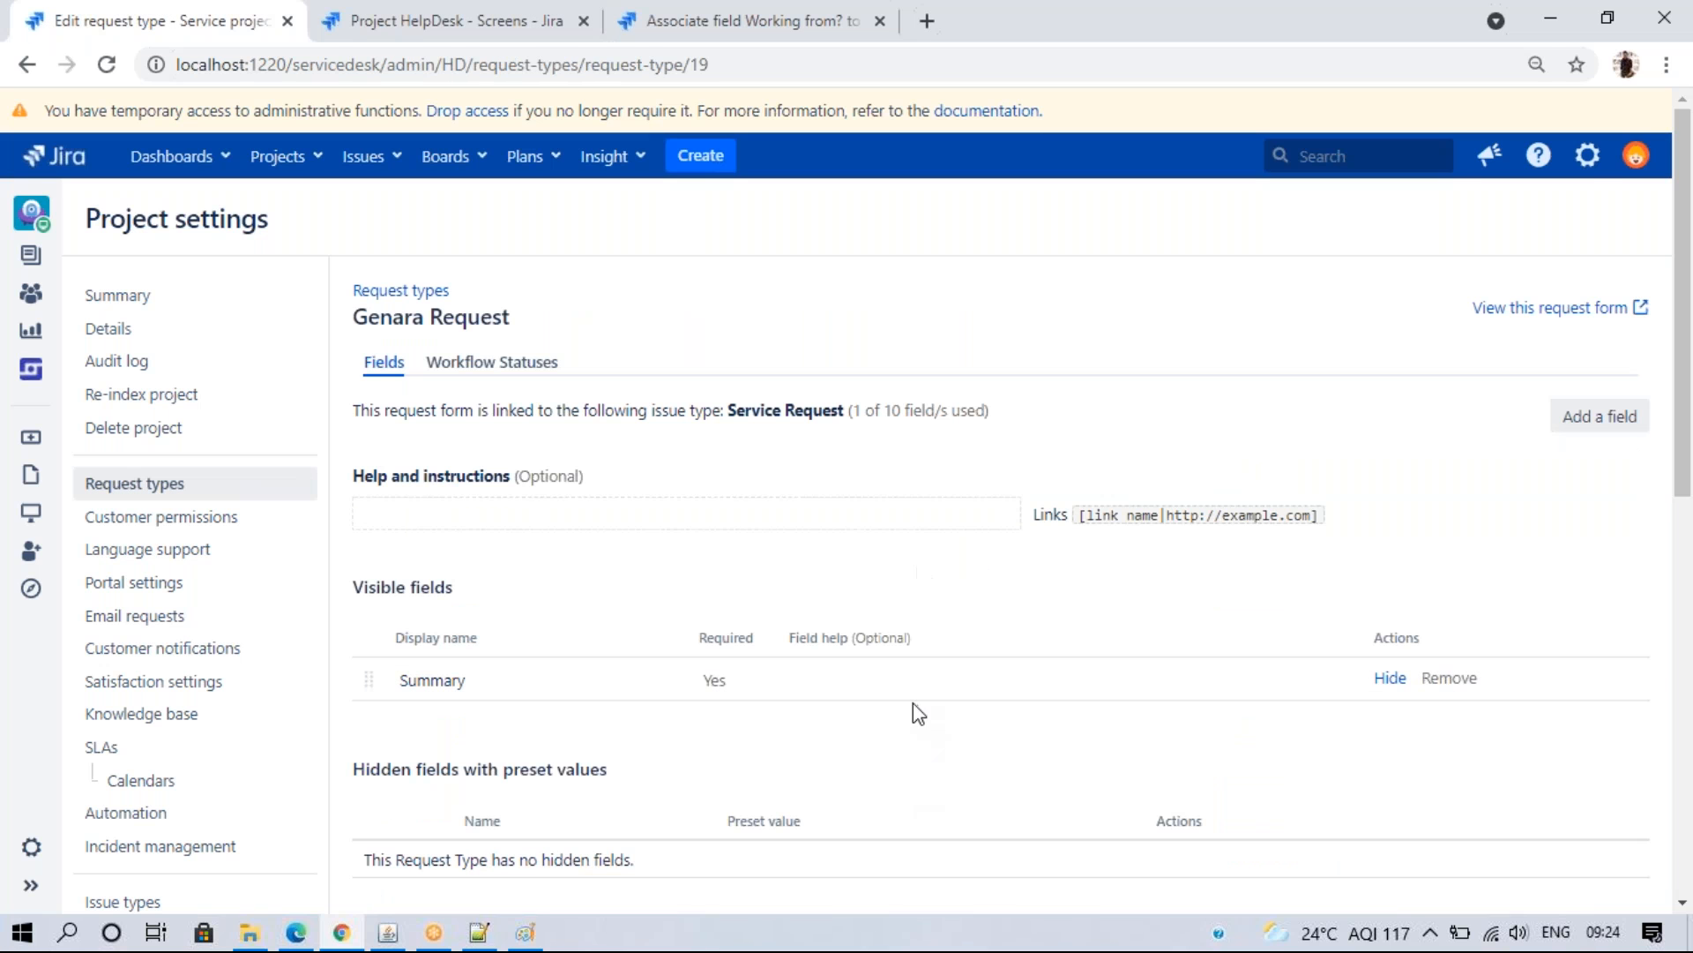
click(195, 483)
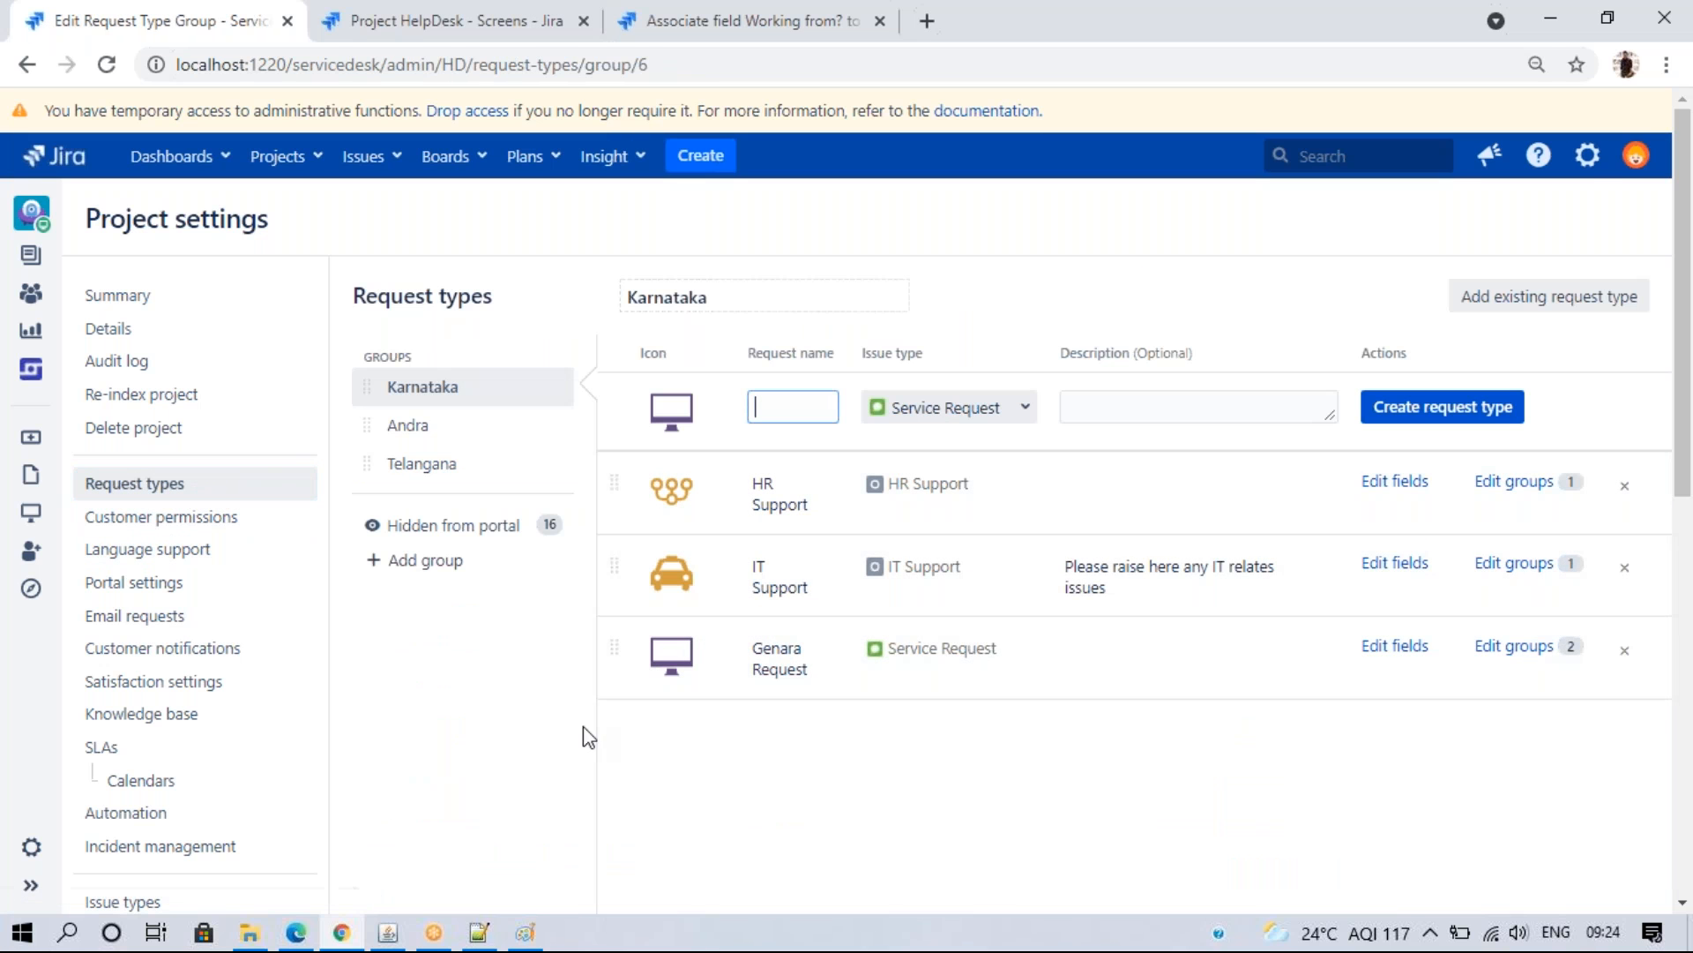
click(296, 932)
- Submit the 'Test resource' IT Support request with a description, Blocker priority and Working from Flexible
scroll(1689, 621, up, 3)
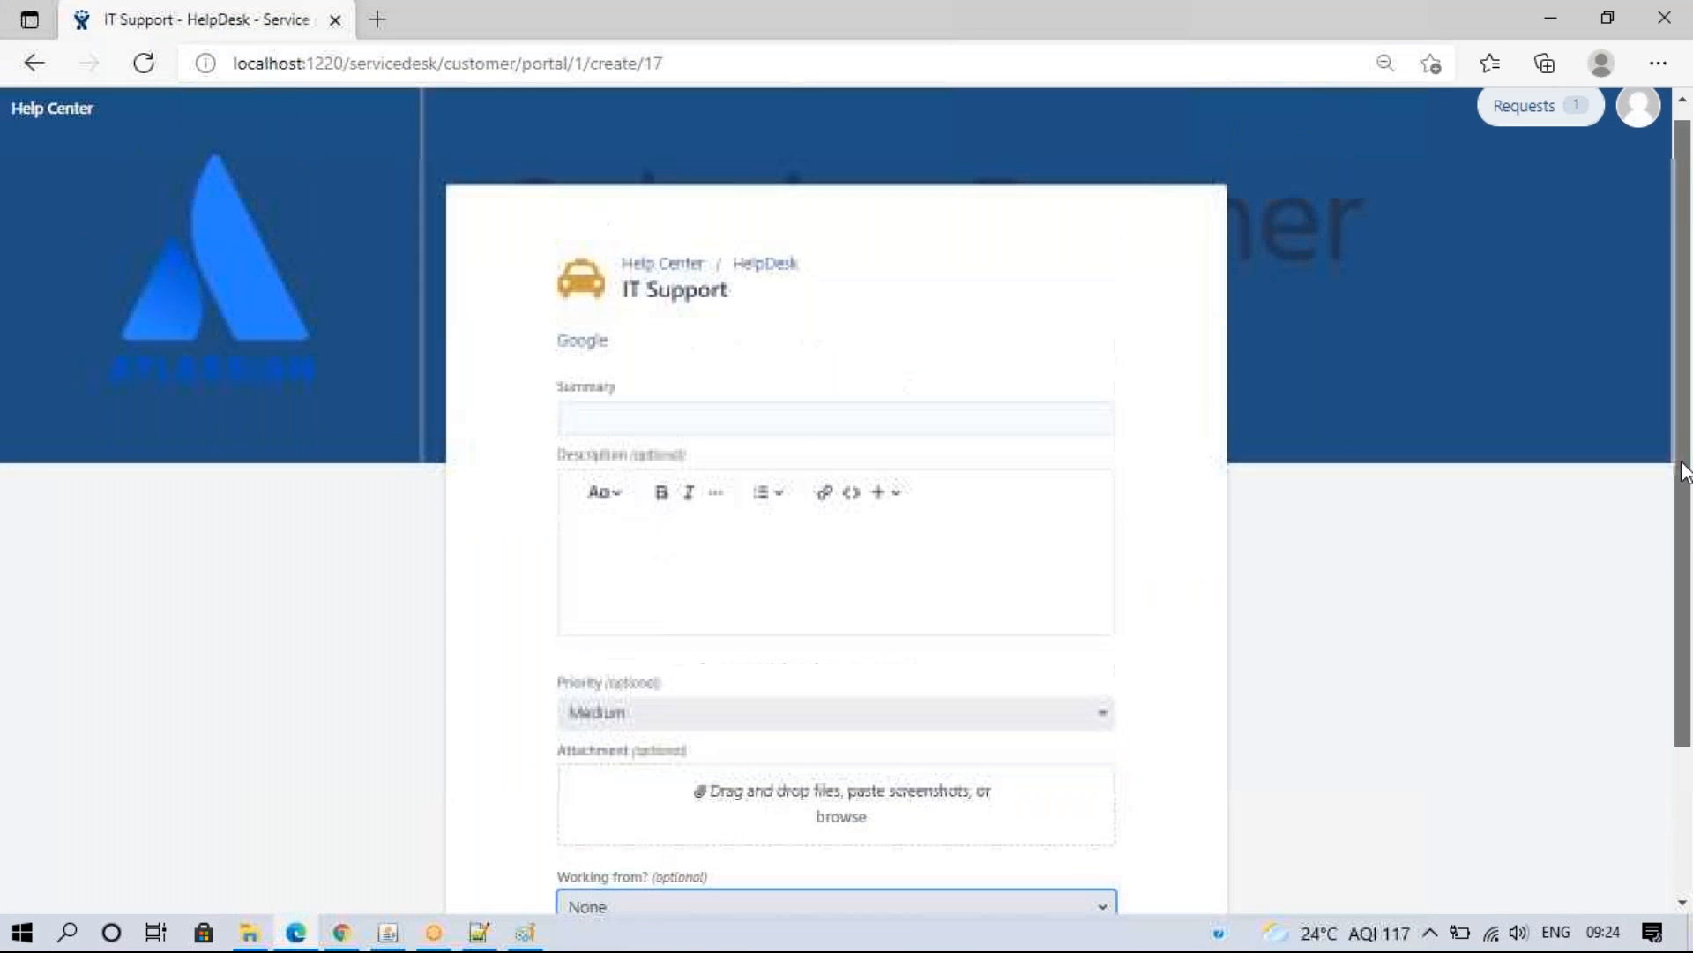
click(633, 419)
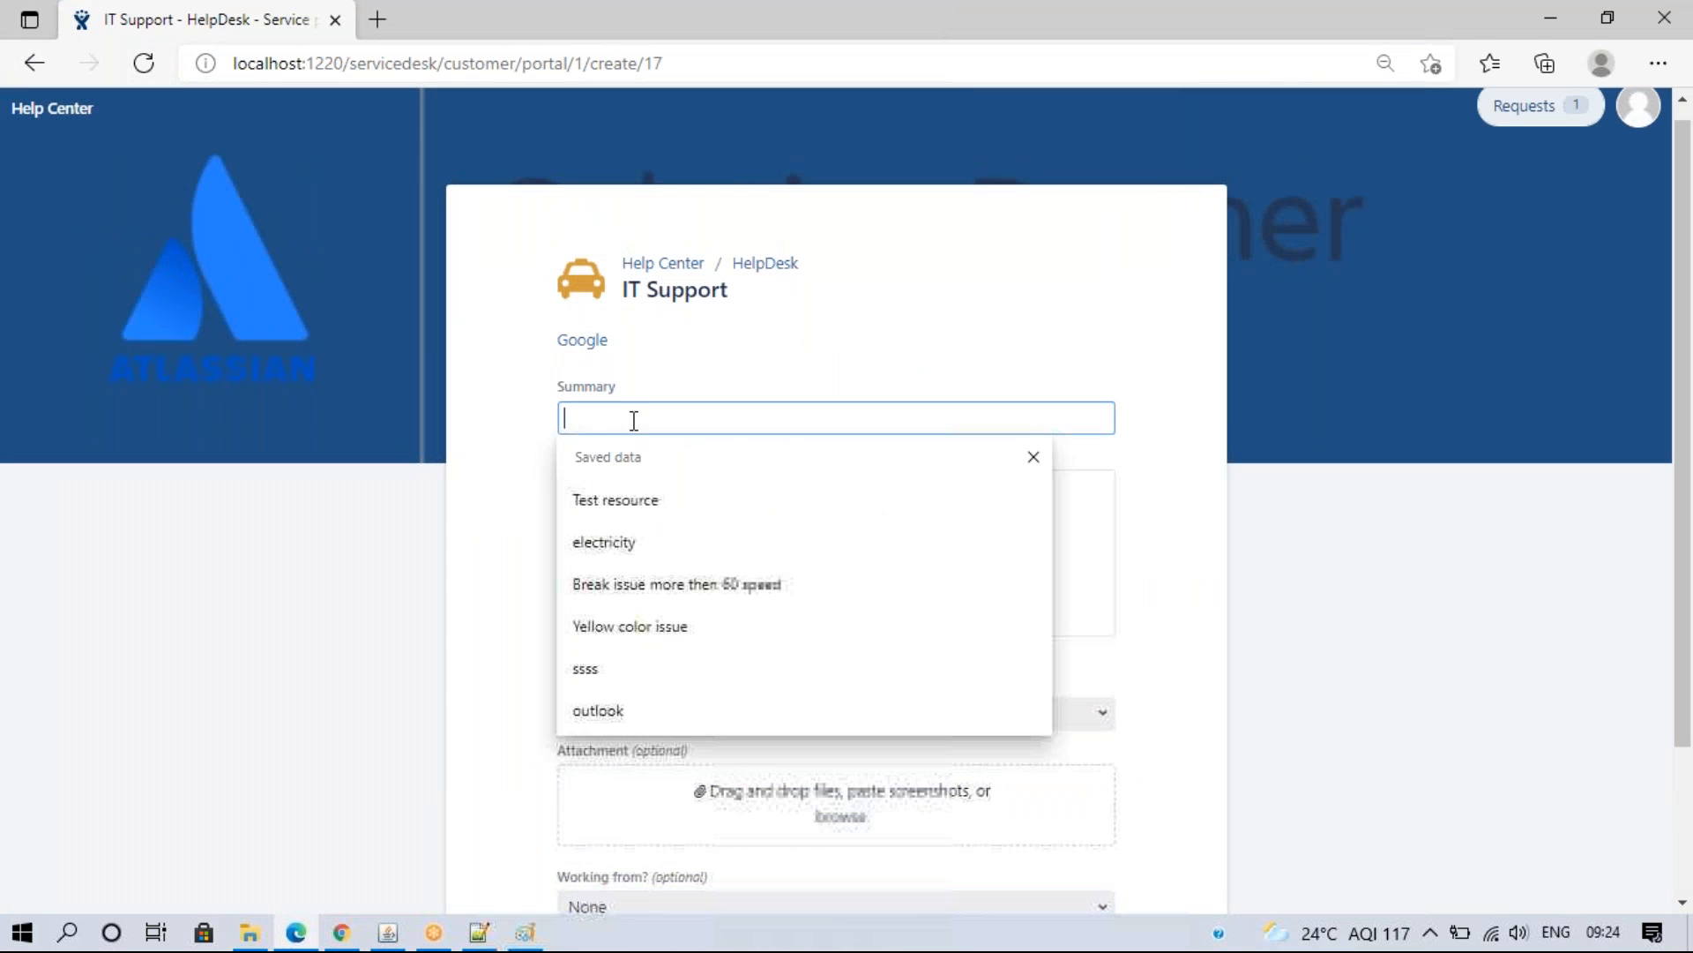
click(633, 501)
click(627, 545)
text(sfhdfhsdghg)
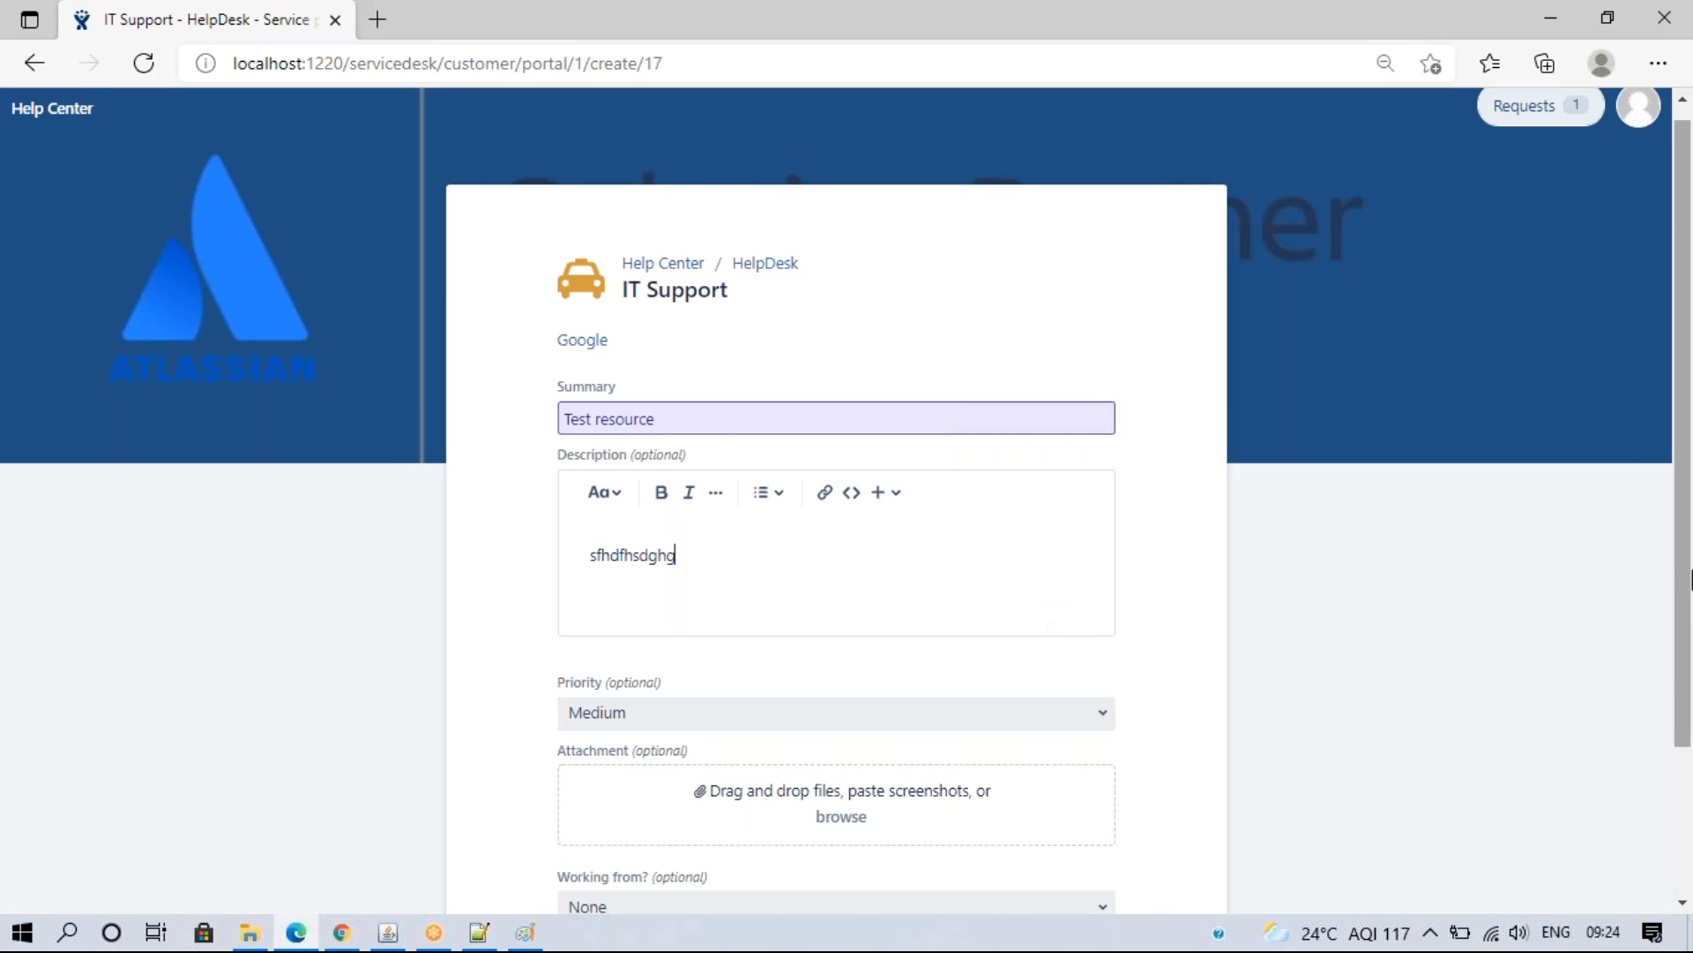
text(h)
scroll(1689, 580, down, 2)
click(767, 527)
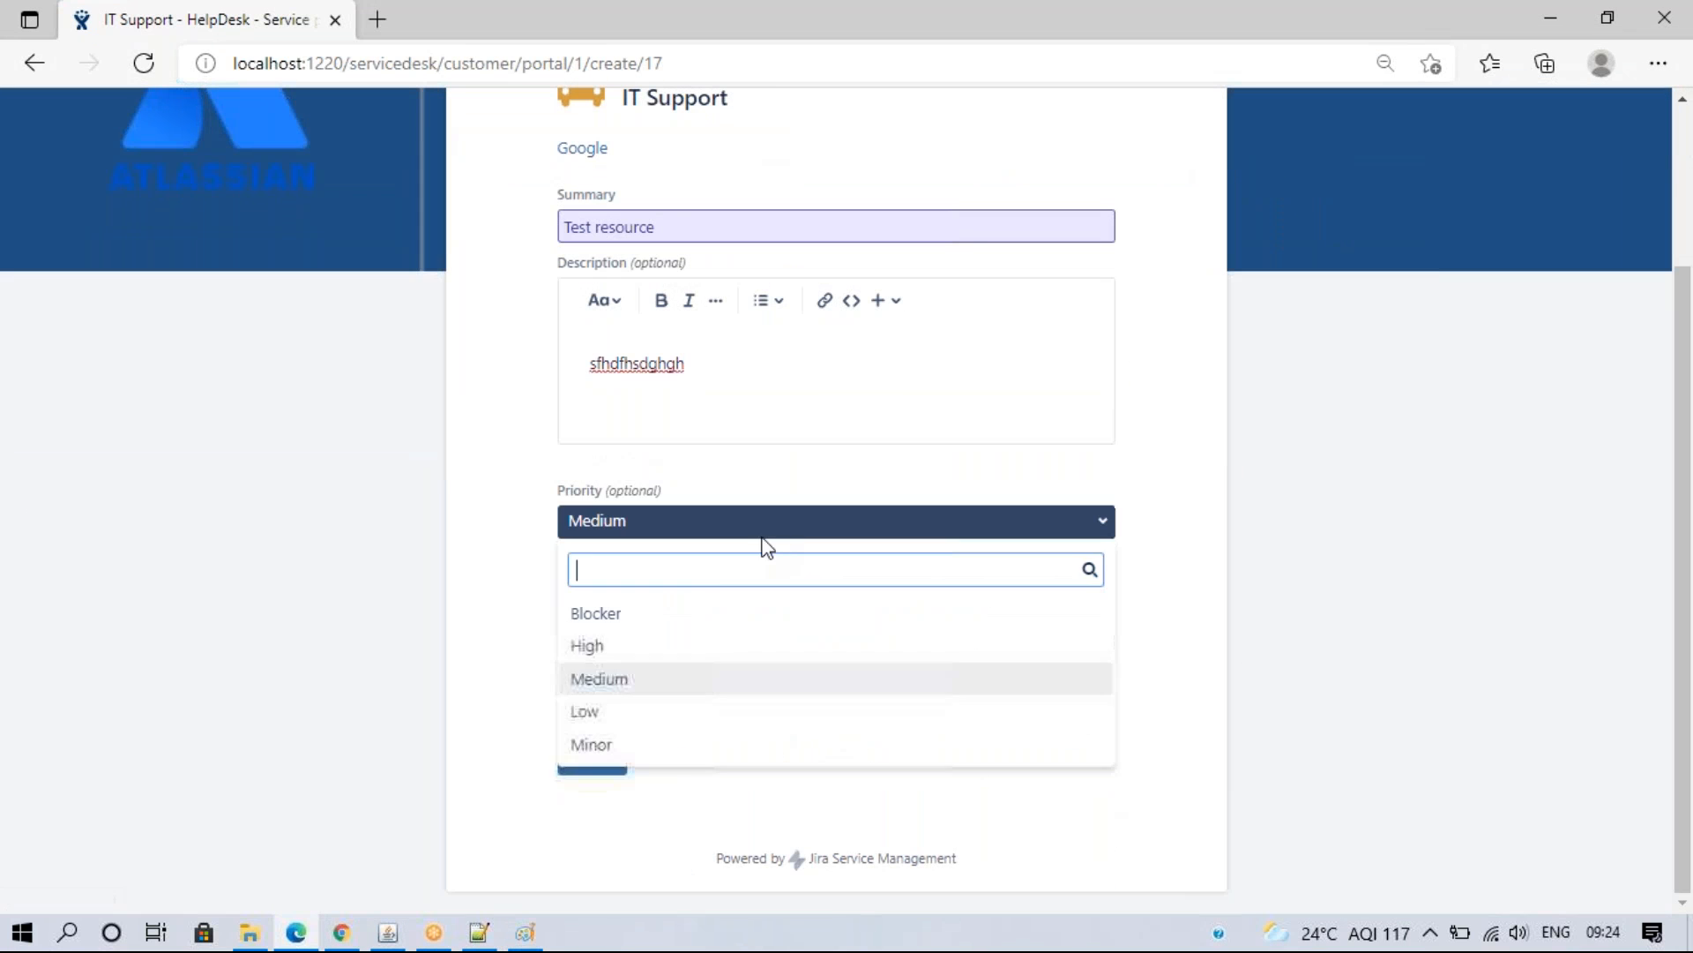
click(643, 631)
click(641, 715)
click(637, 679)
click(602, 759)
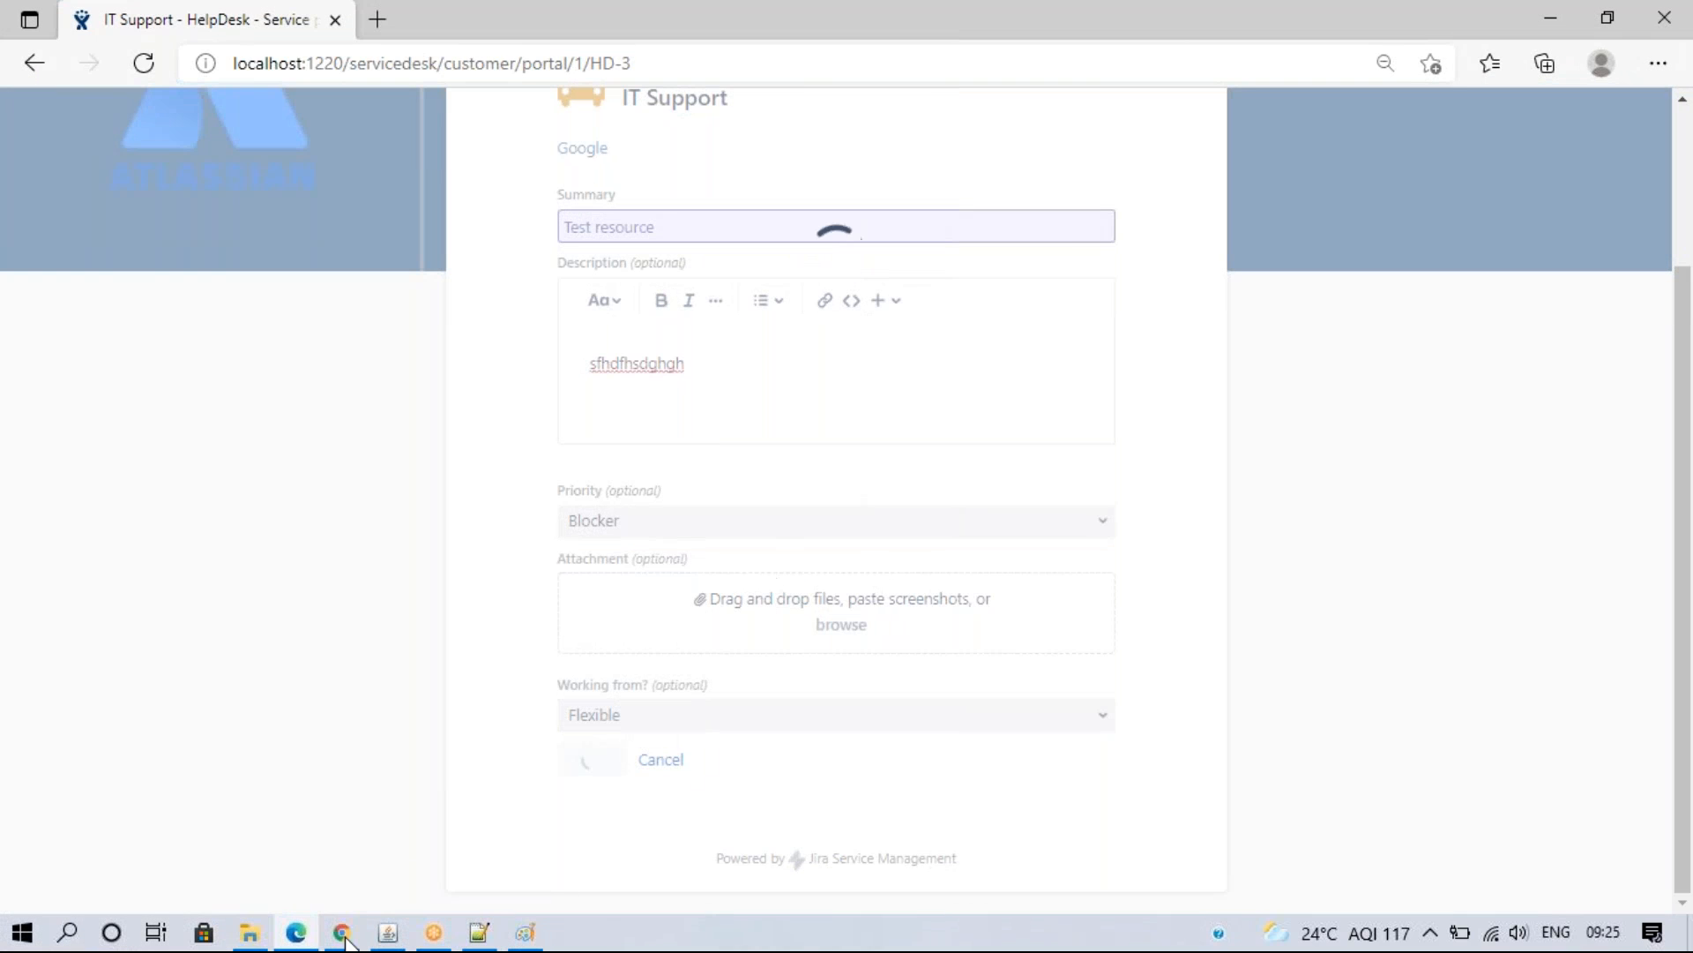
mouse_move(343, 937)
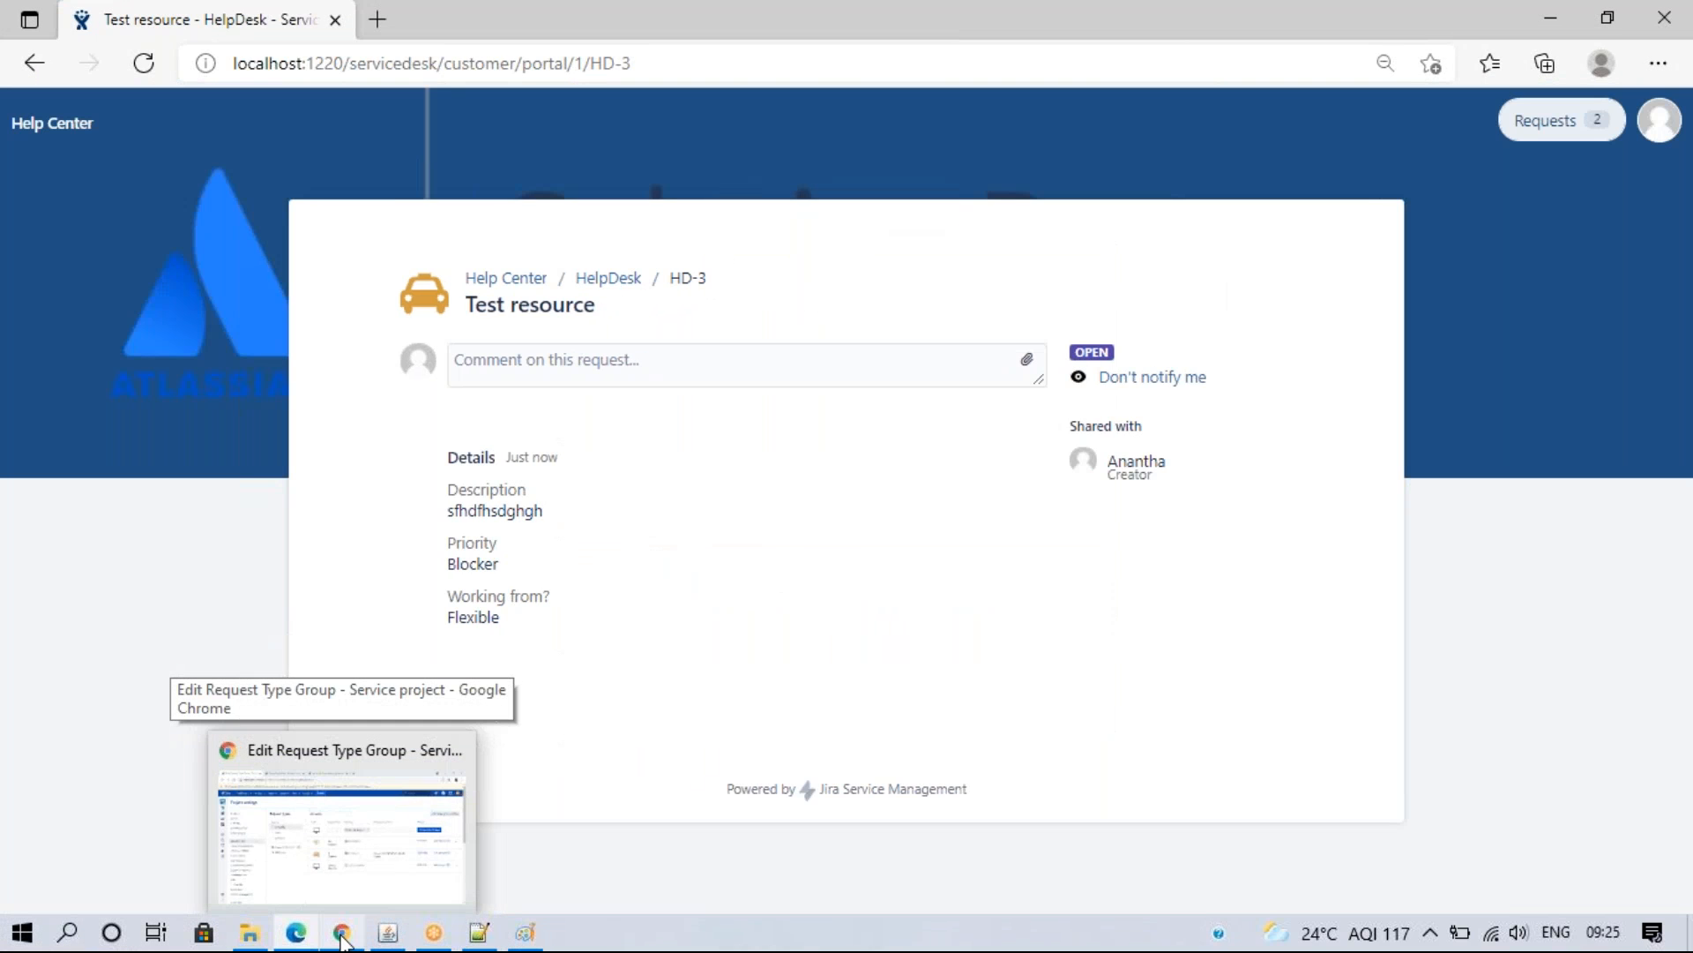
click(343, 937)
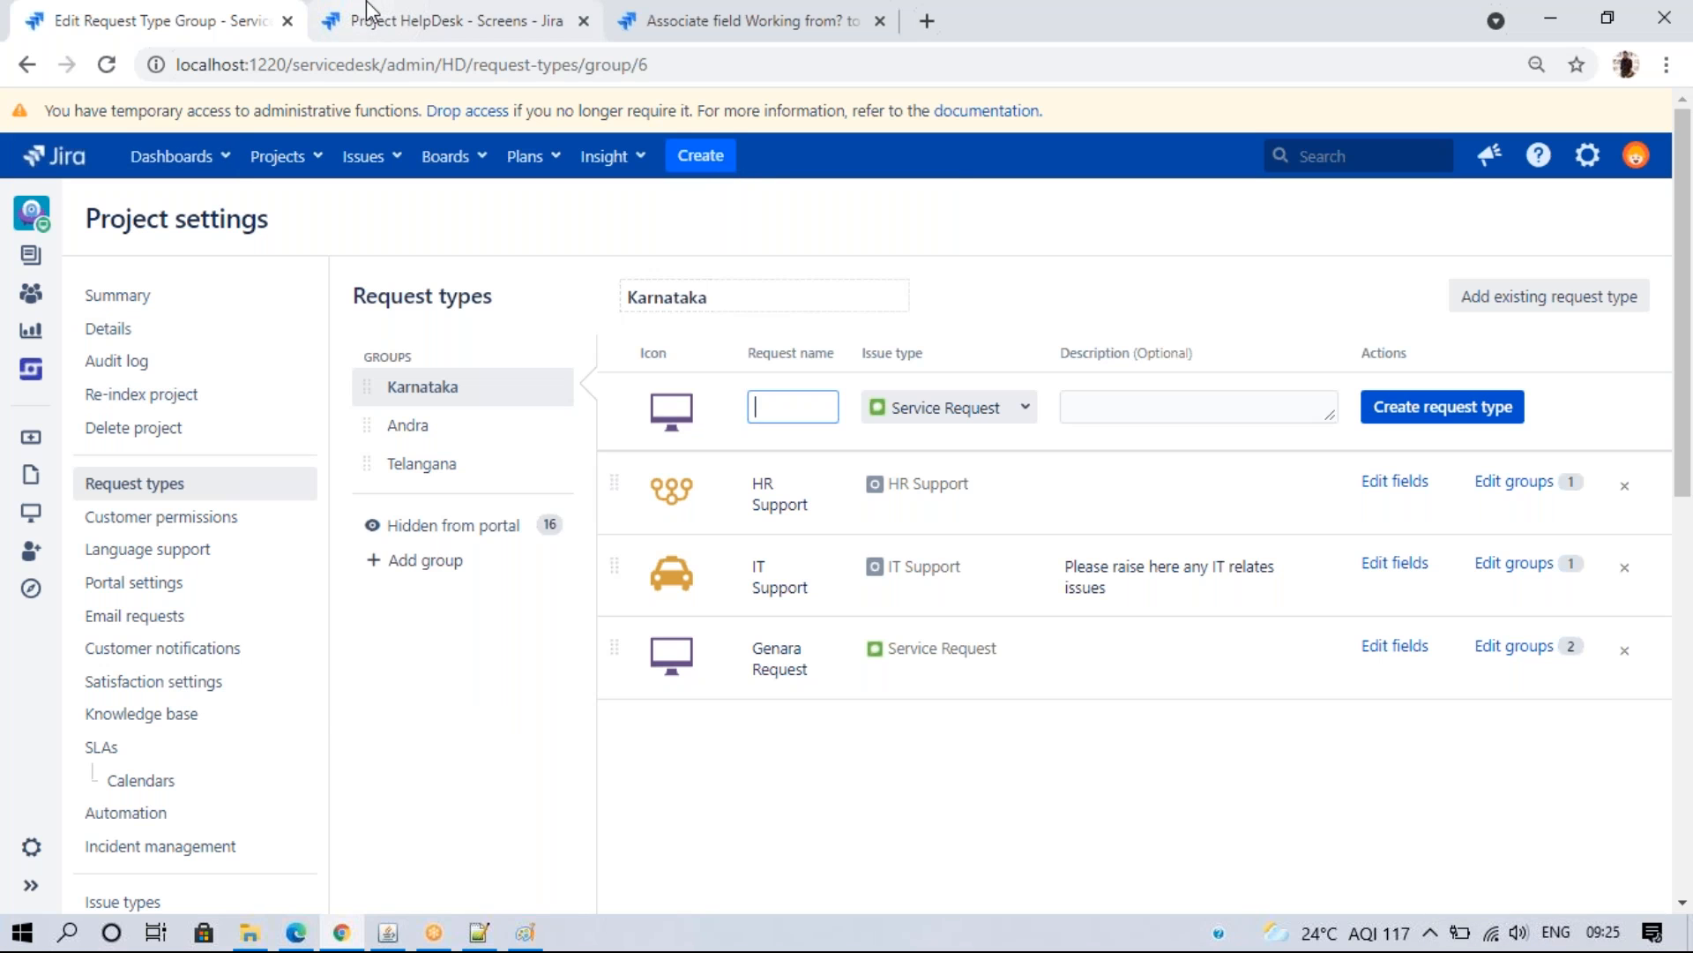
- Open the project queues in a new tab and view HD-3 Test resource from All open
right_click(30, 252)
click(58, 271)
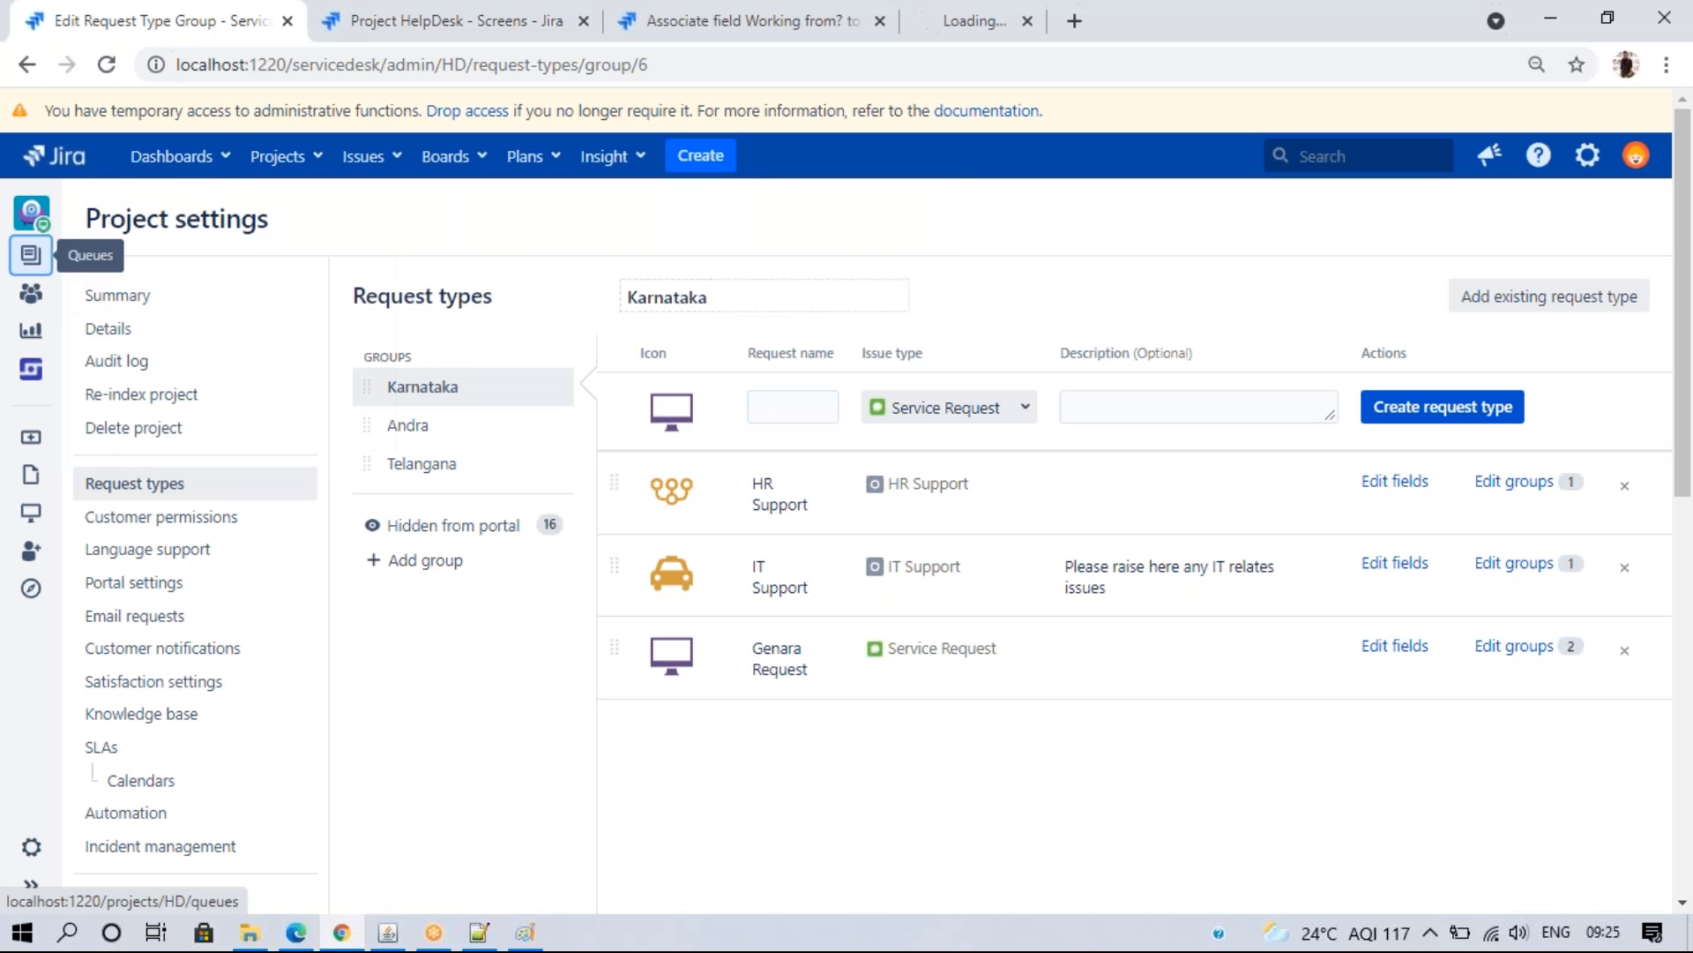
drag(935, 26, 81, 29)
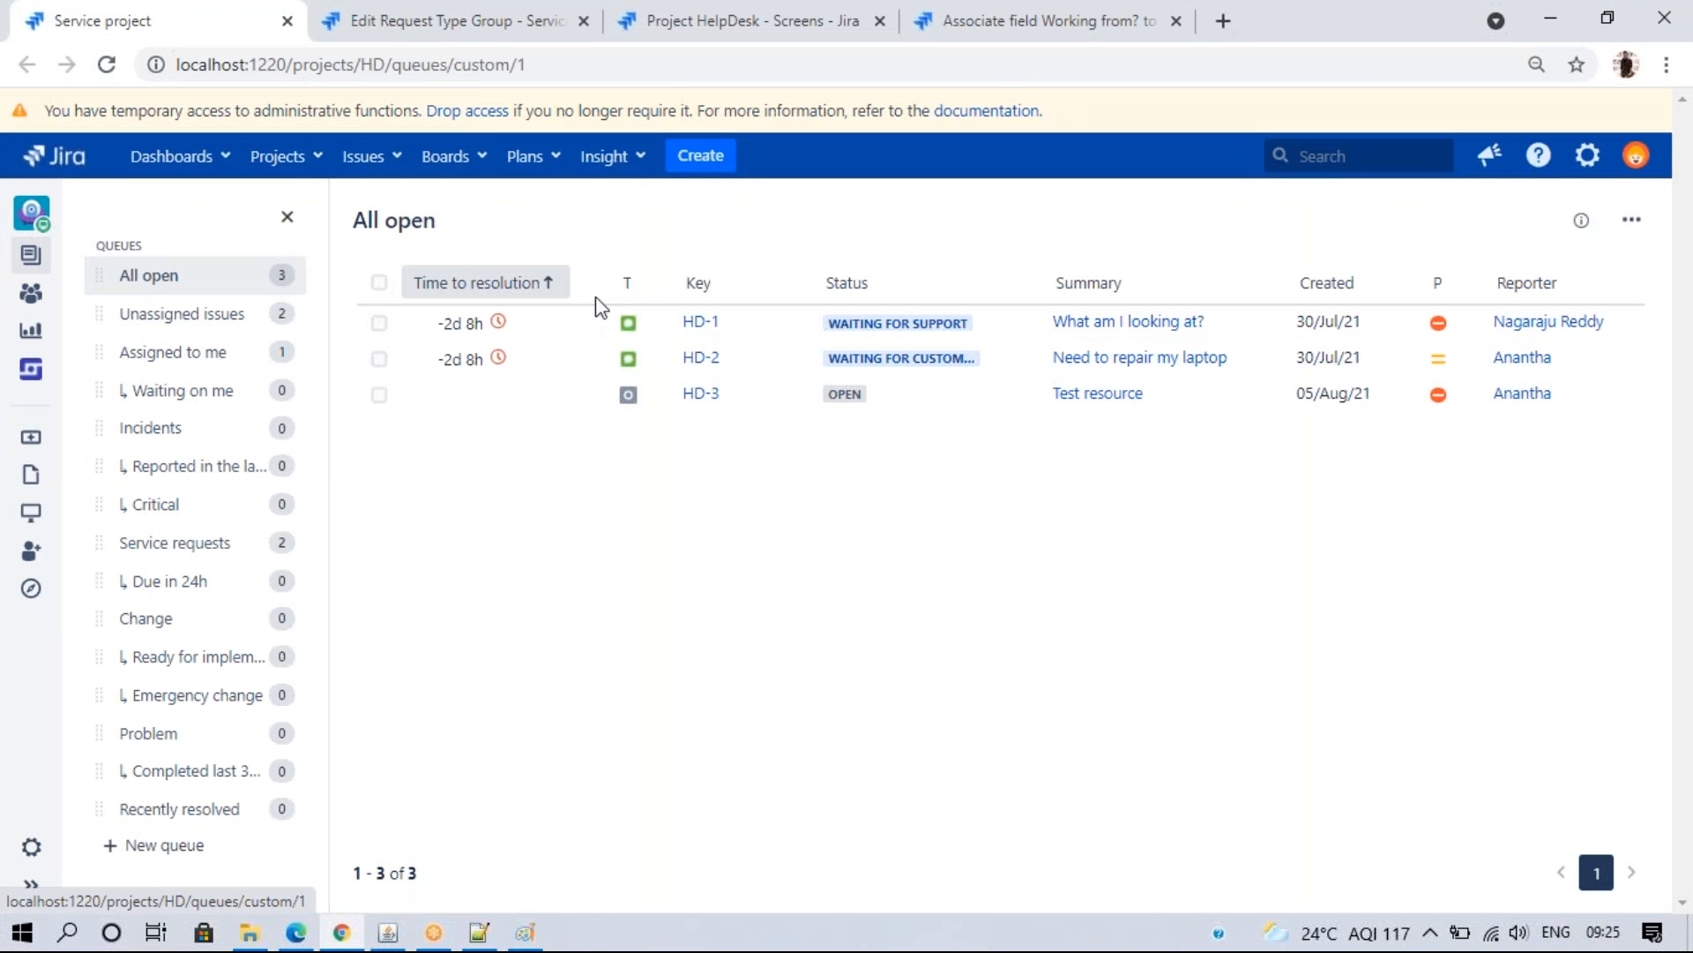
click(1074, 396)
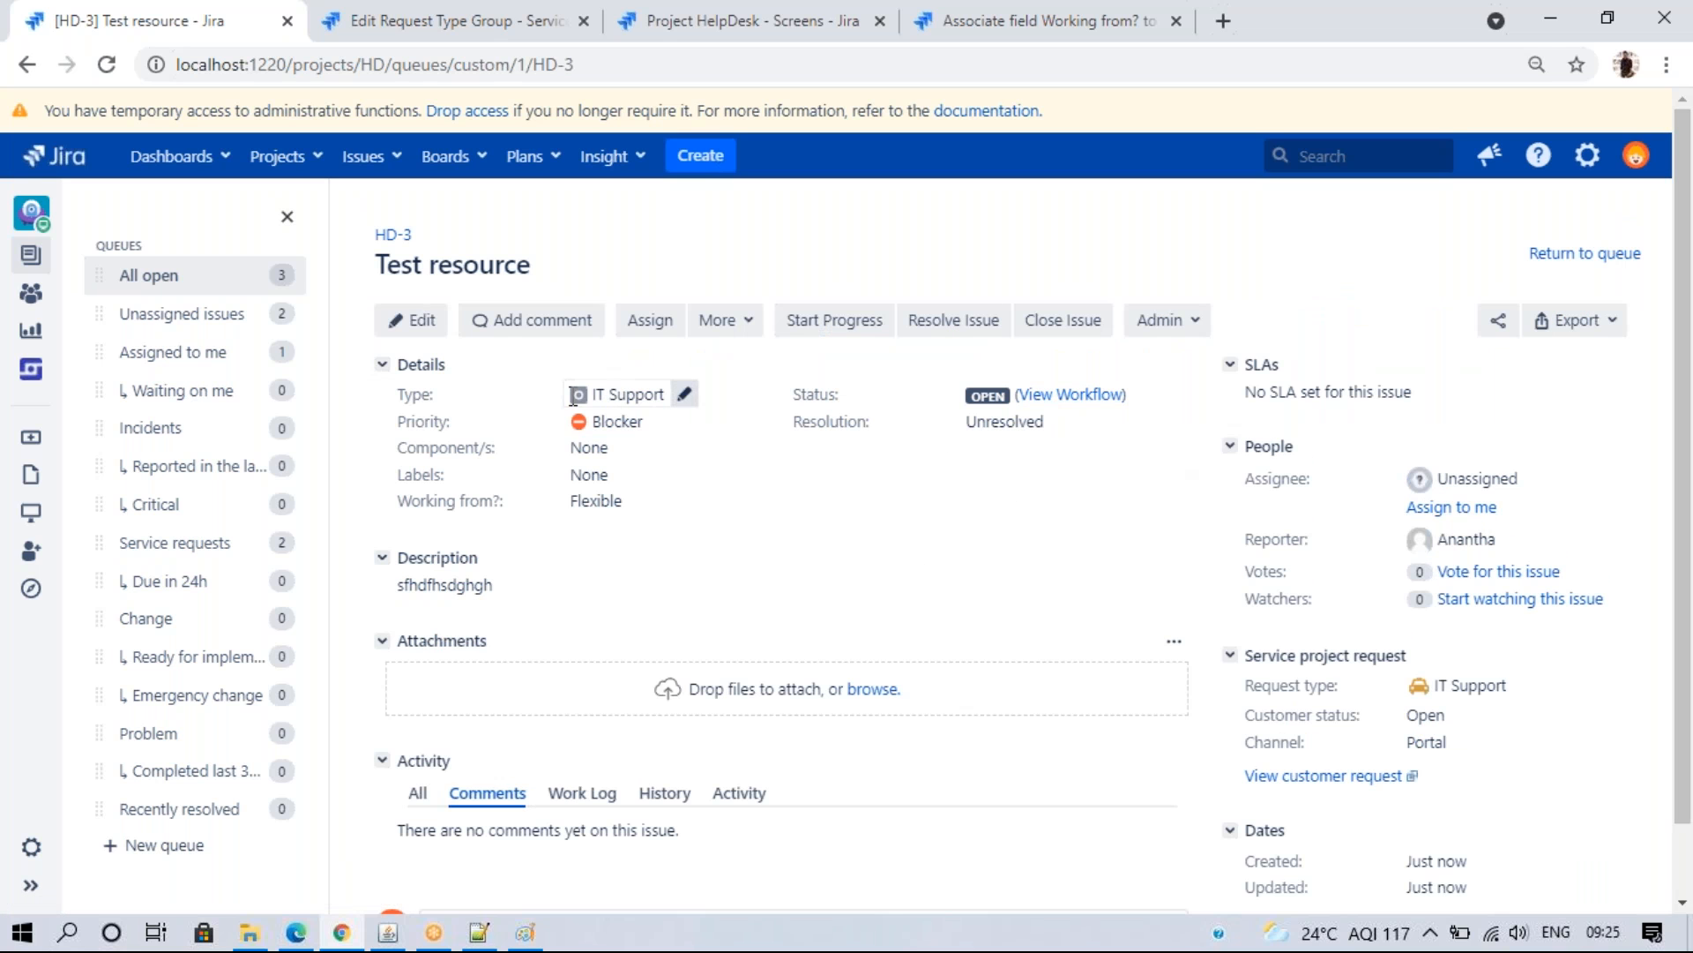
click(381, 7)
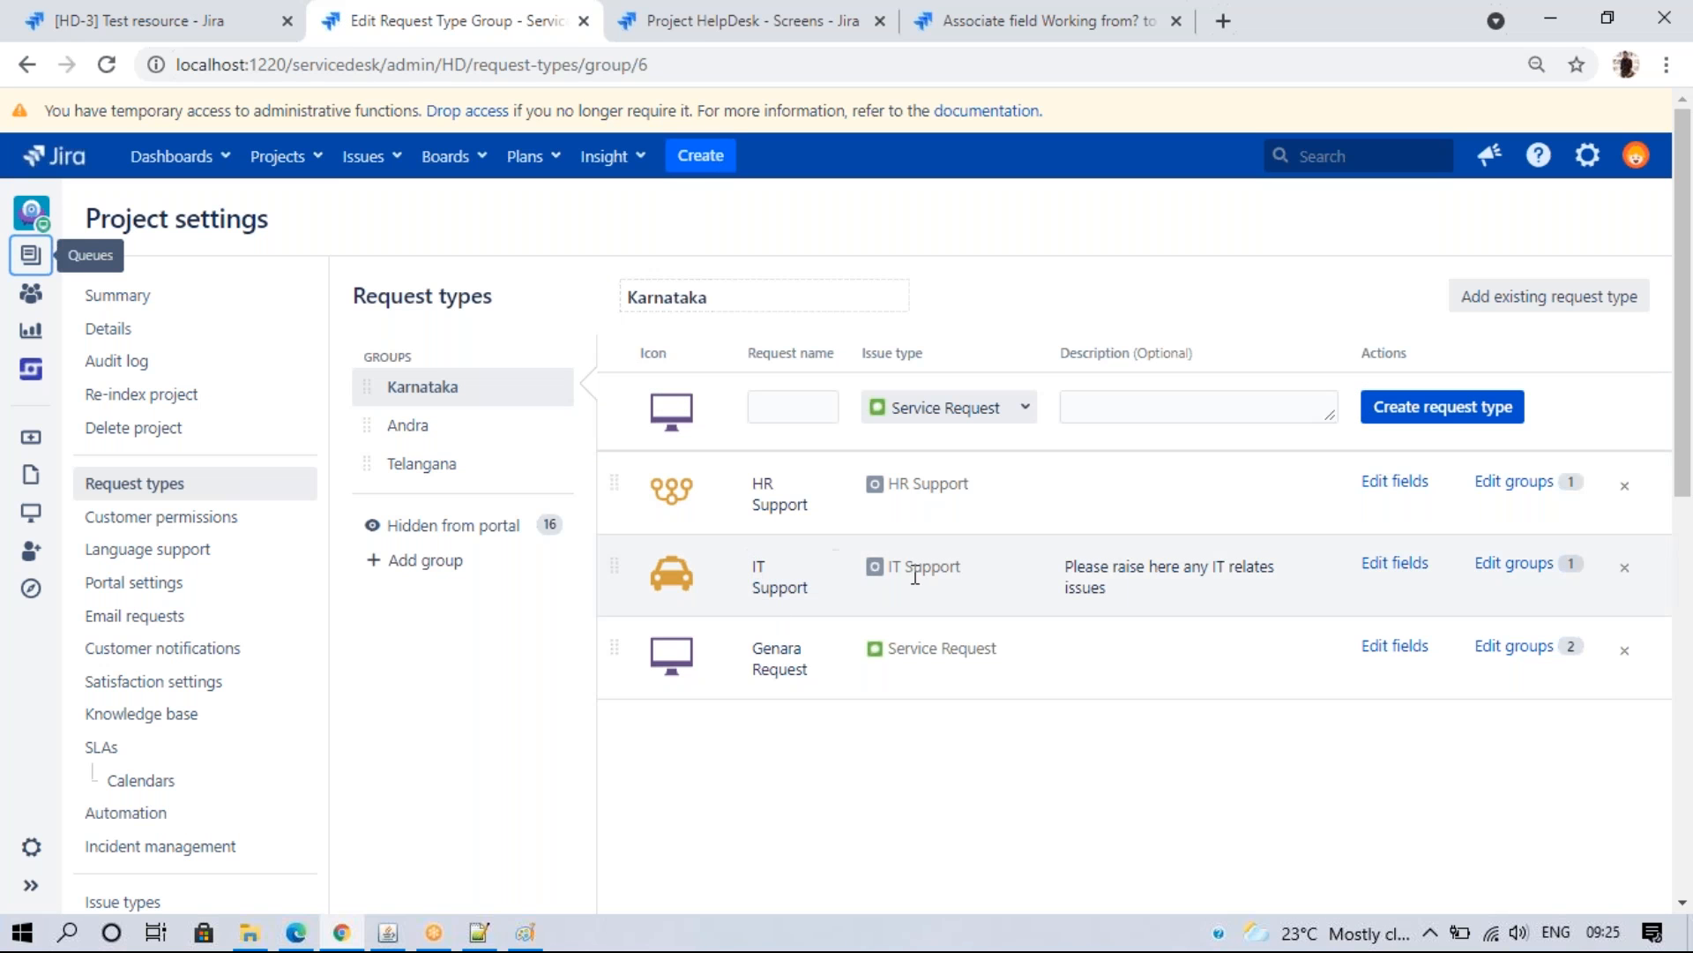
click(192, 14)
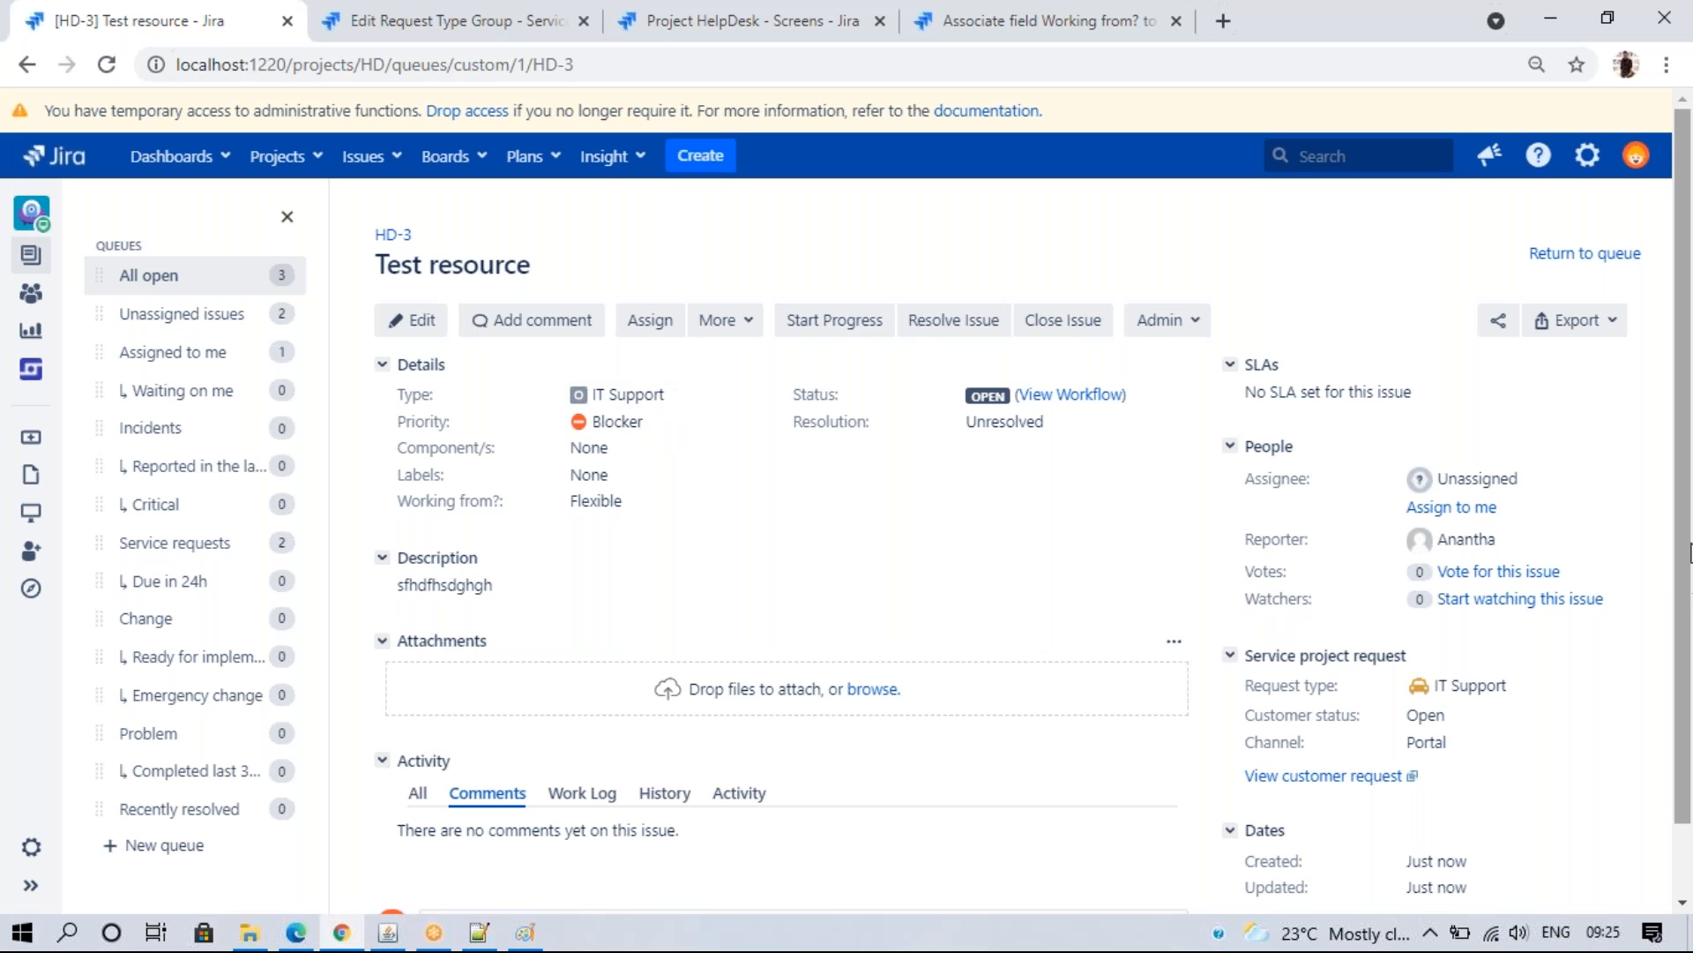
scroll(1687, 551, down, 1)
drag(1435, 582, 1246, 591)
click(1216, 618)
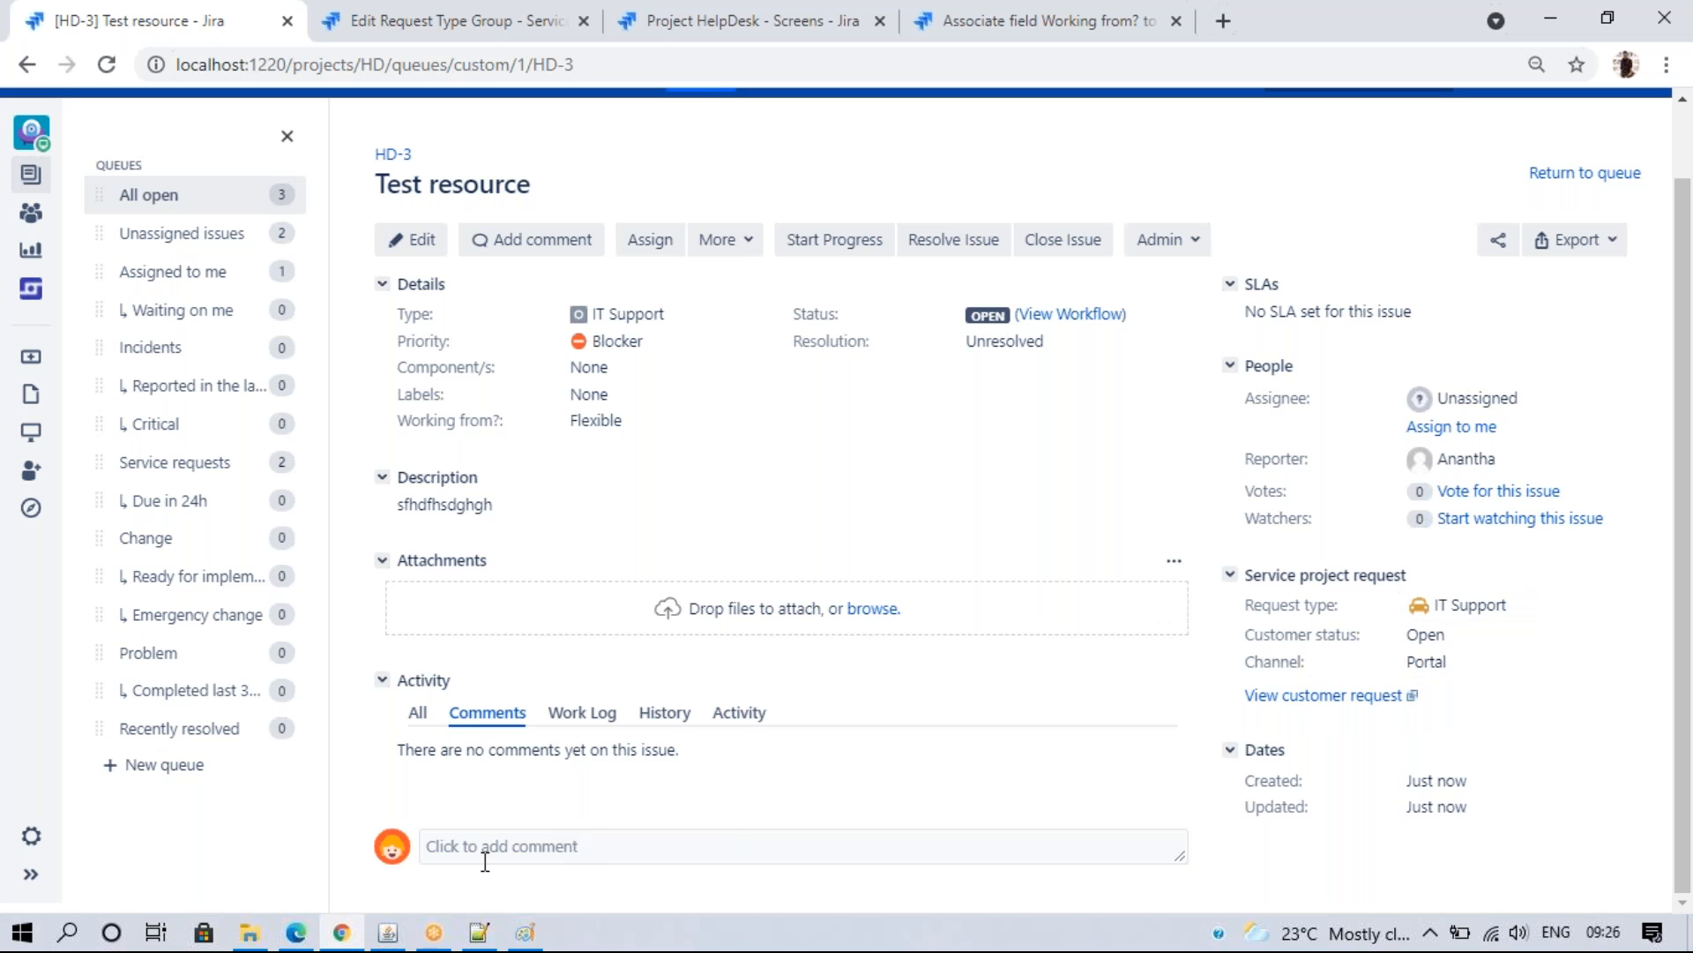
- Start progress on HD-3 and reload the portal request to confirm it shows In Progress
click(296, 932)
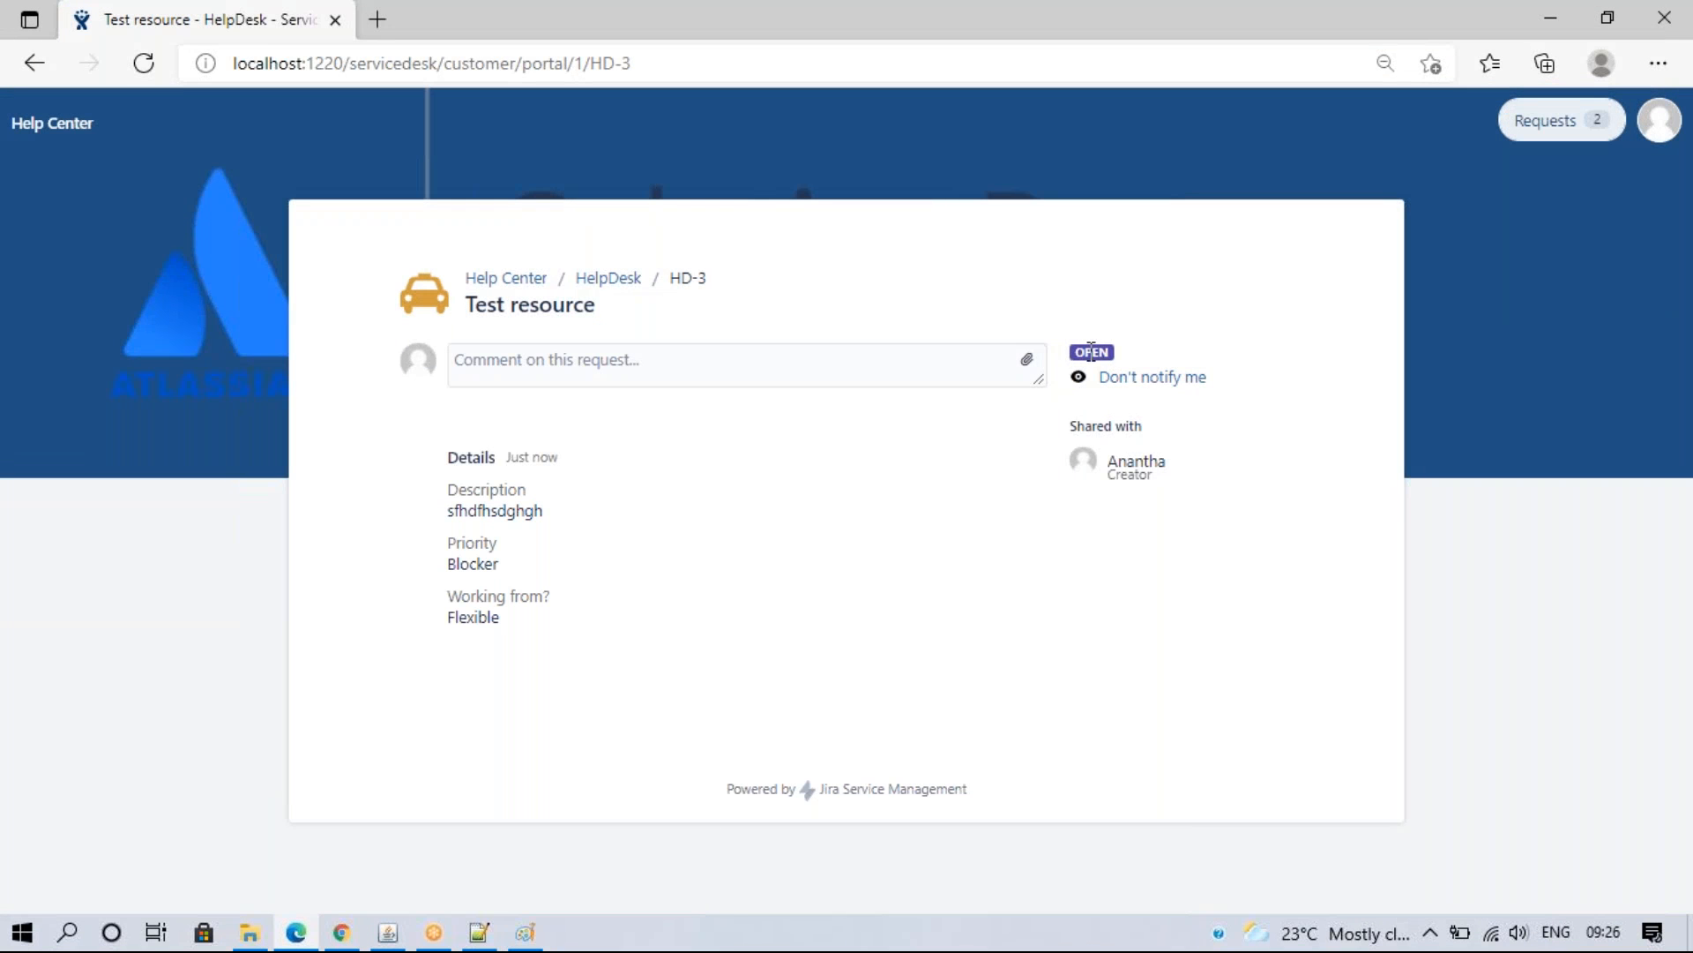
click(341, 932)
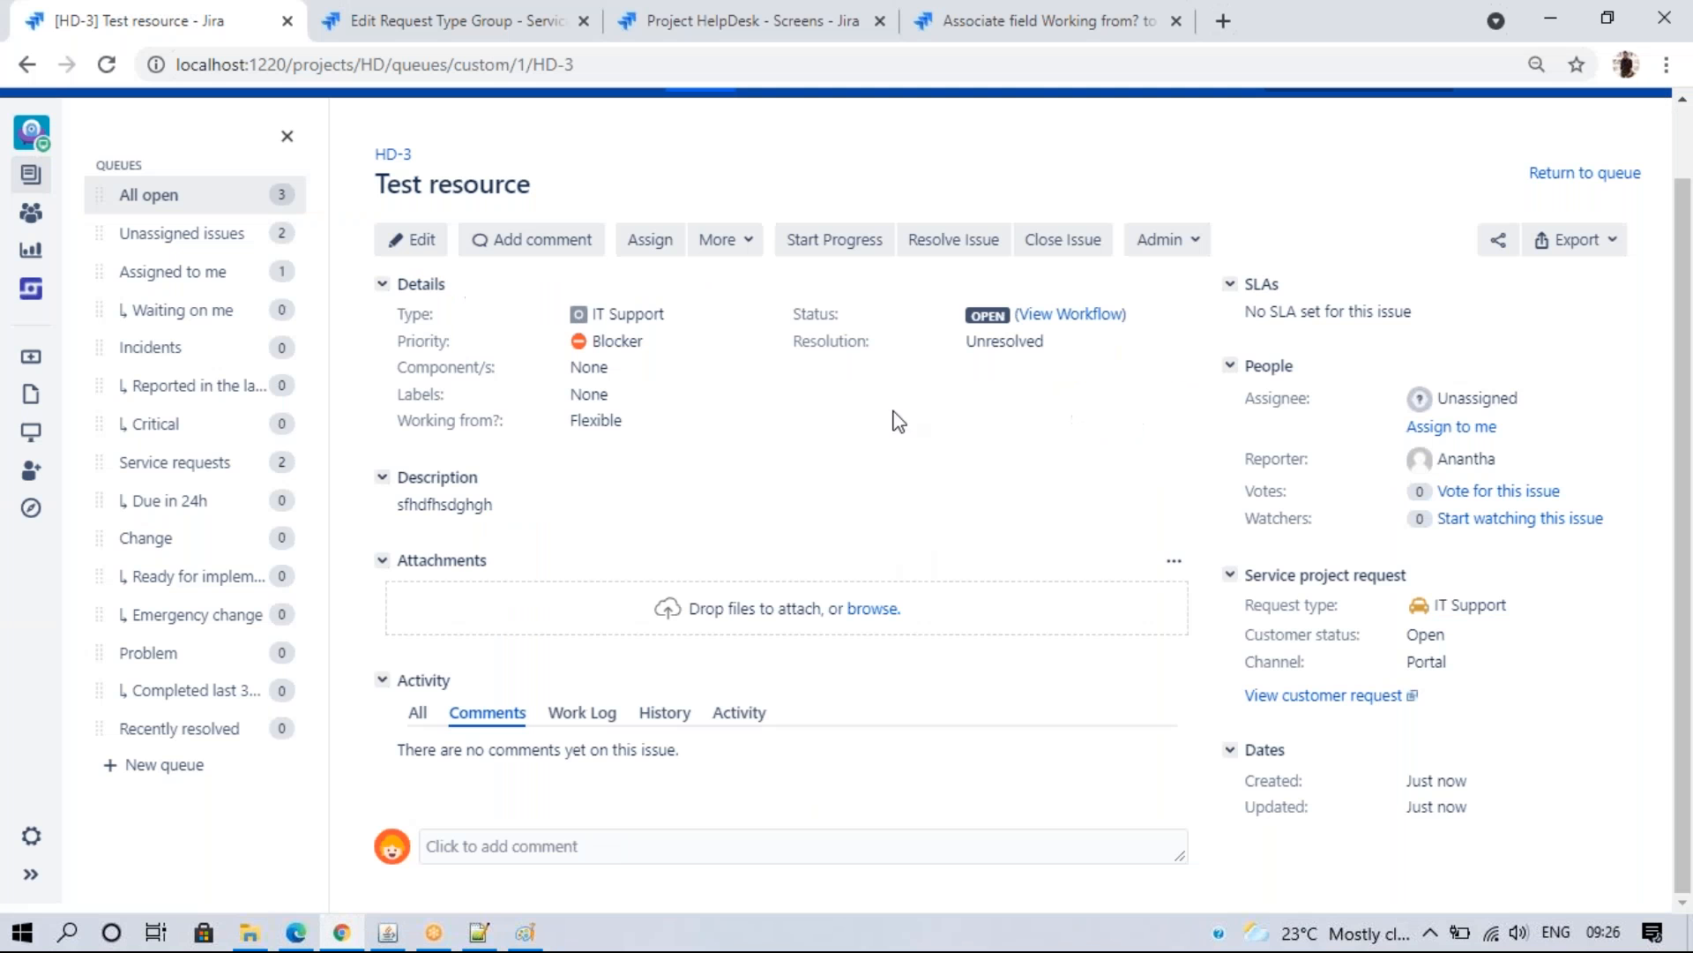
click(836, 247)
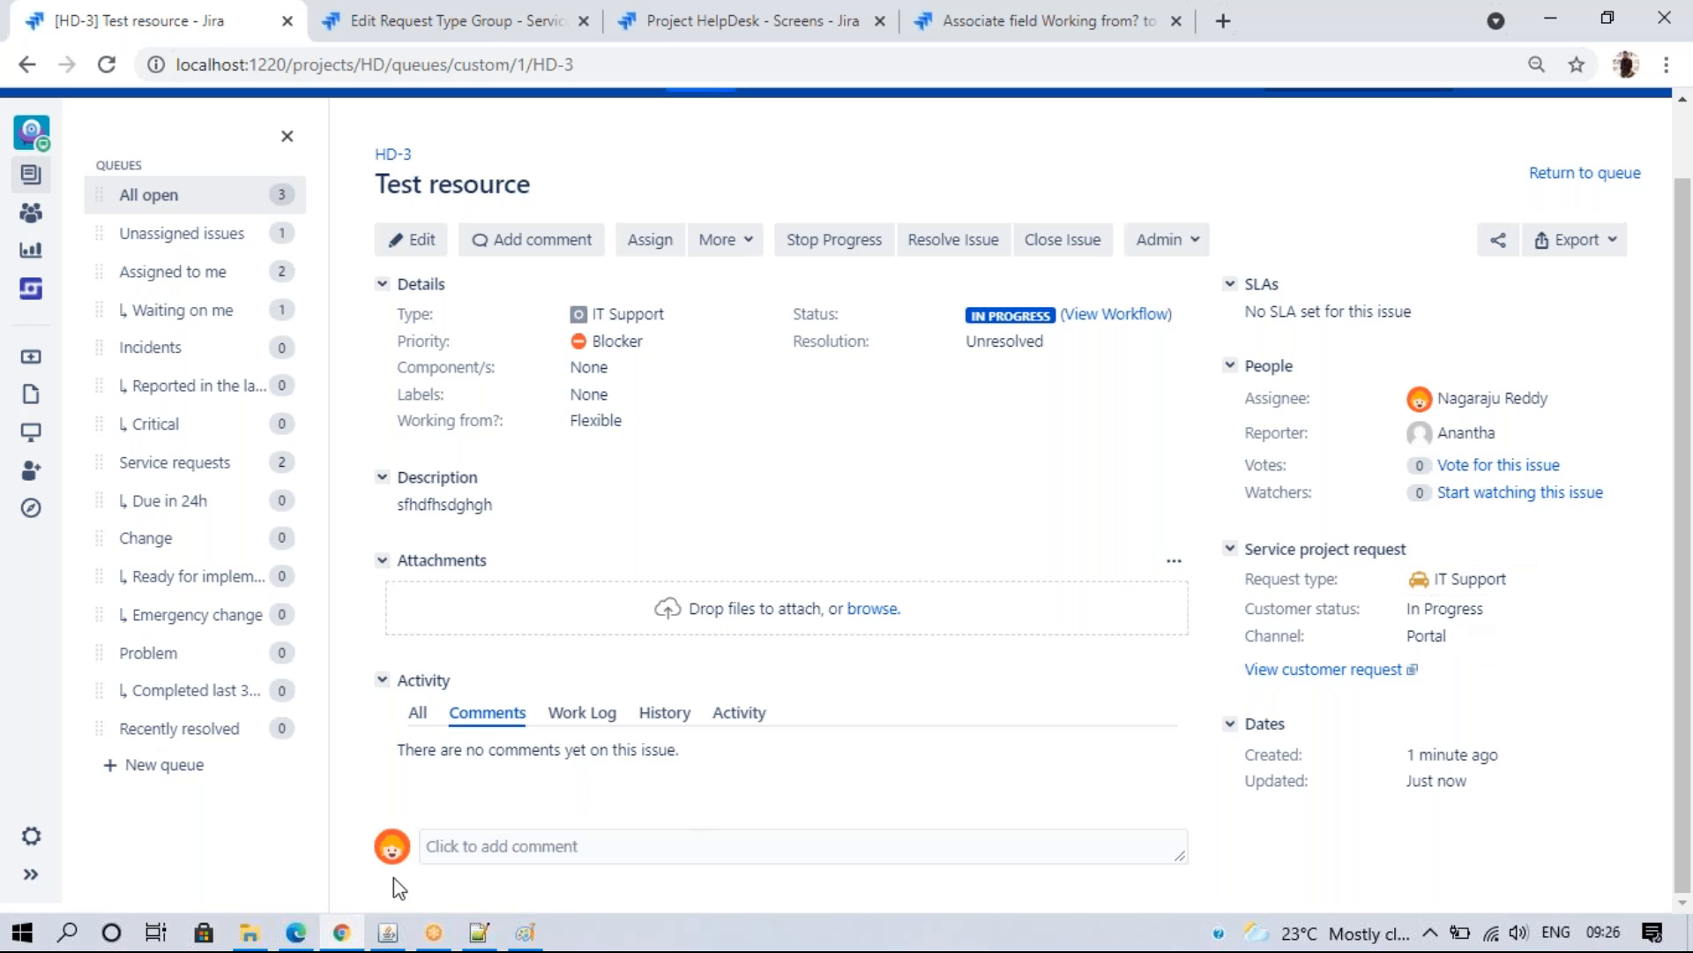
key(alt+Tab)
click(144, 62)
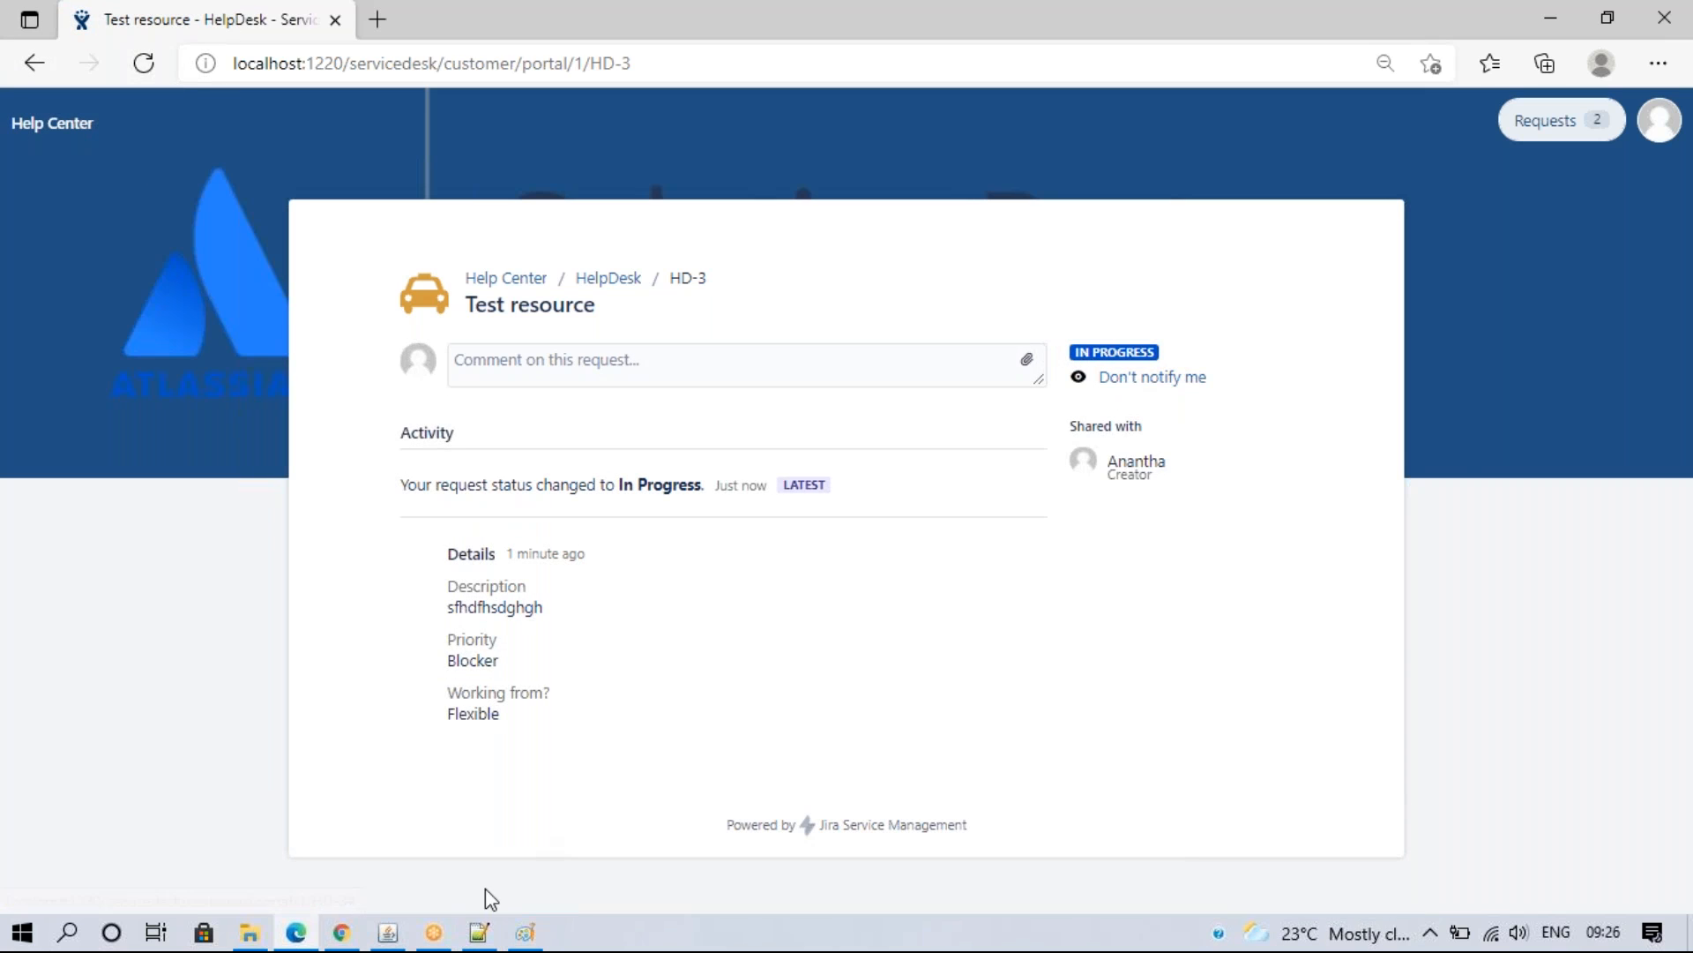
click(342, 933)
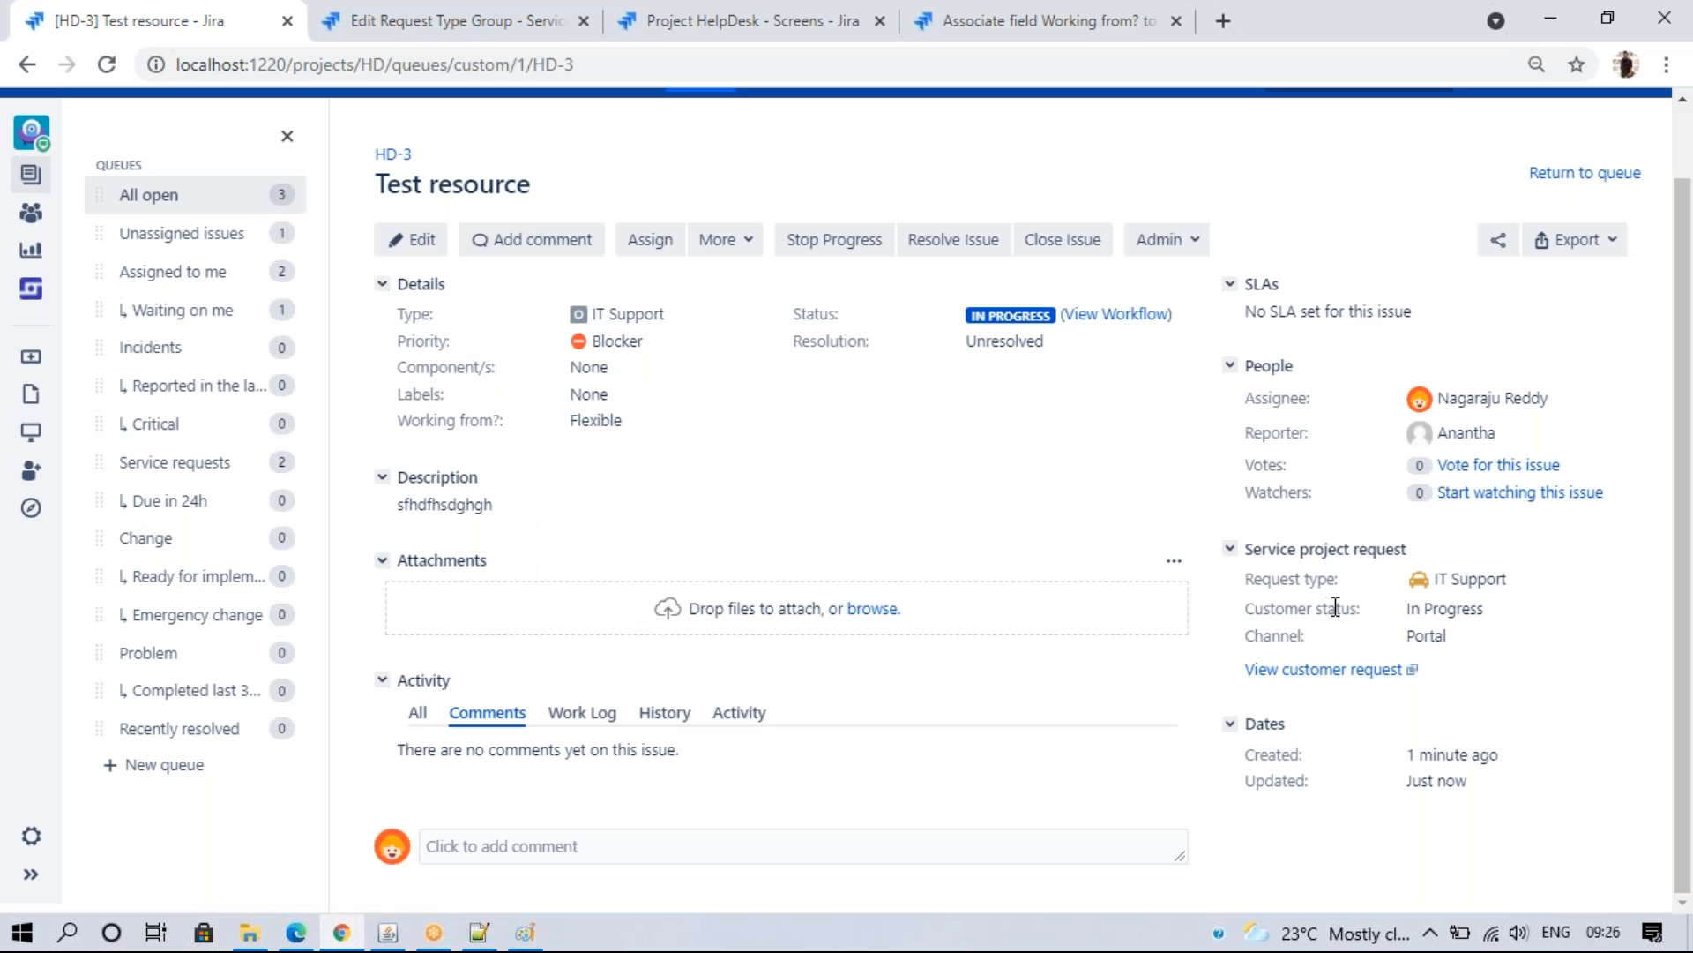
mouse_move(1011, 319)
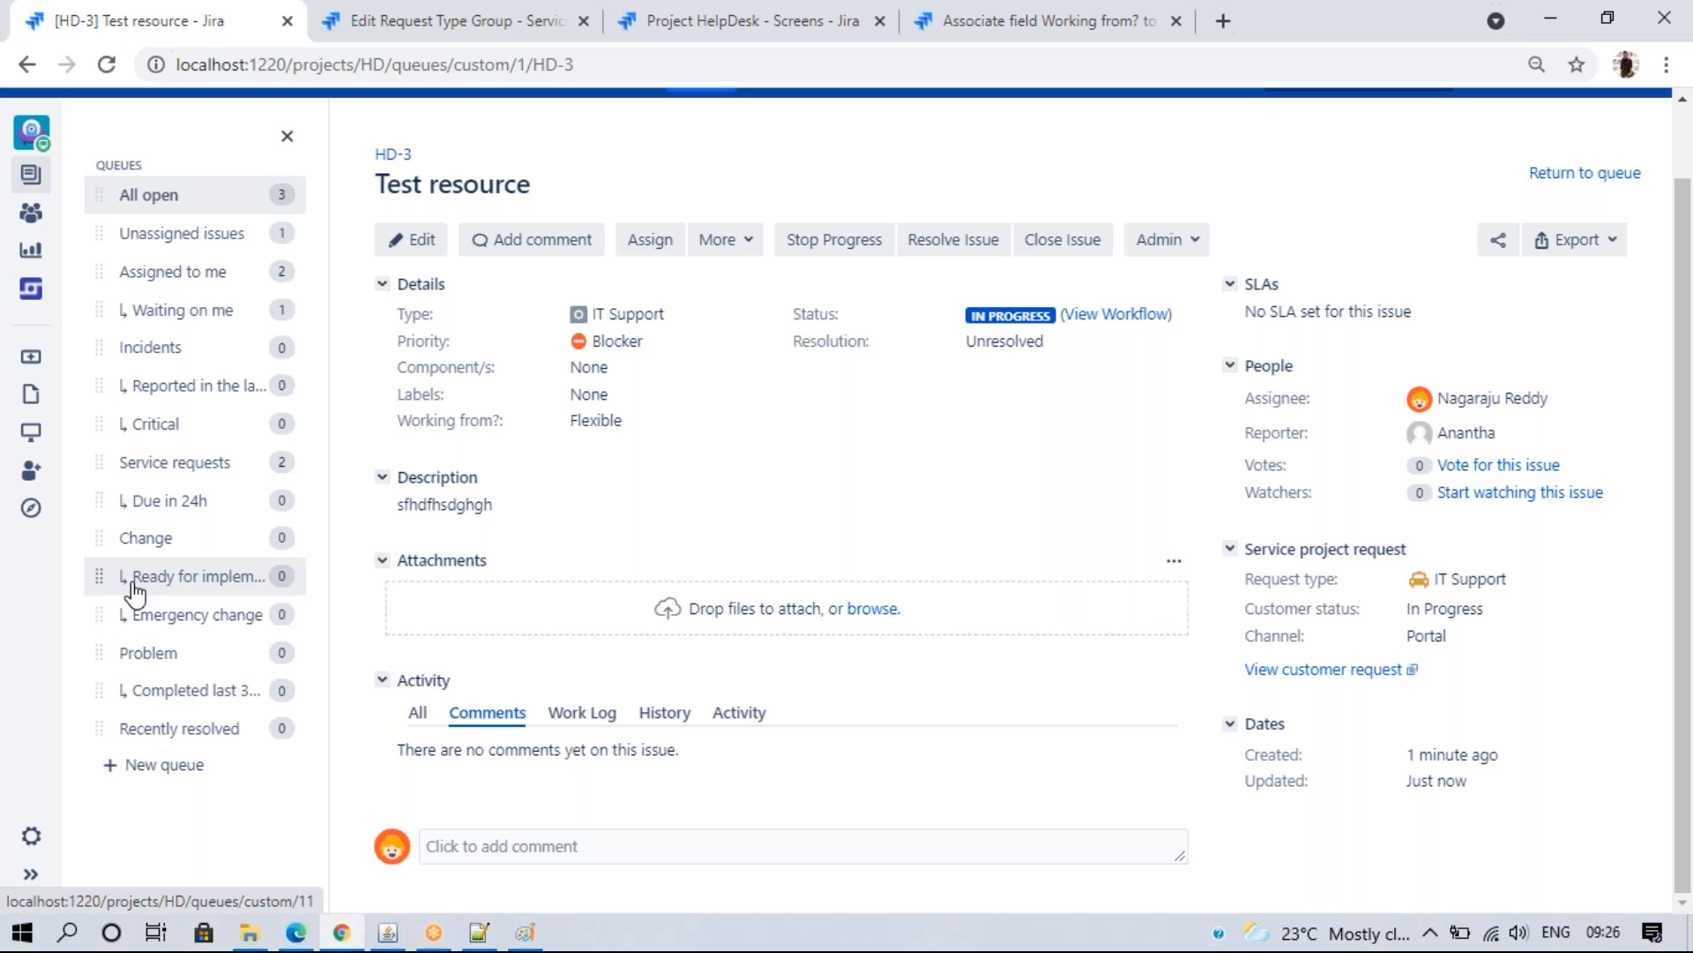
click(408, 21)
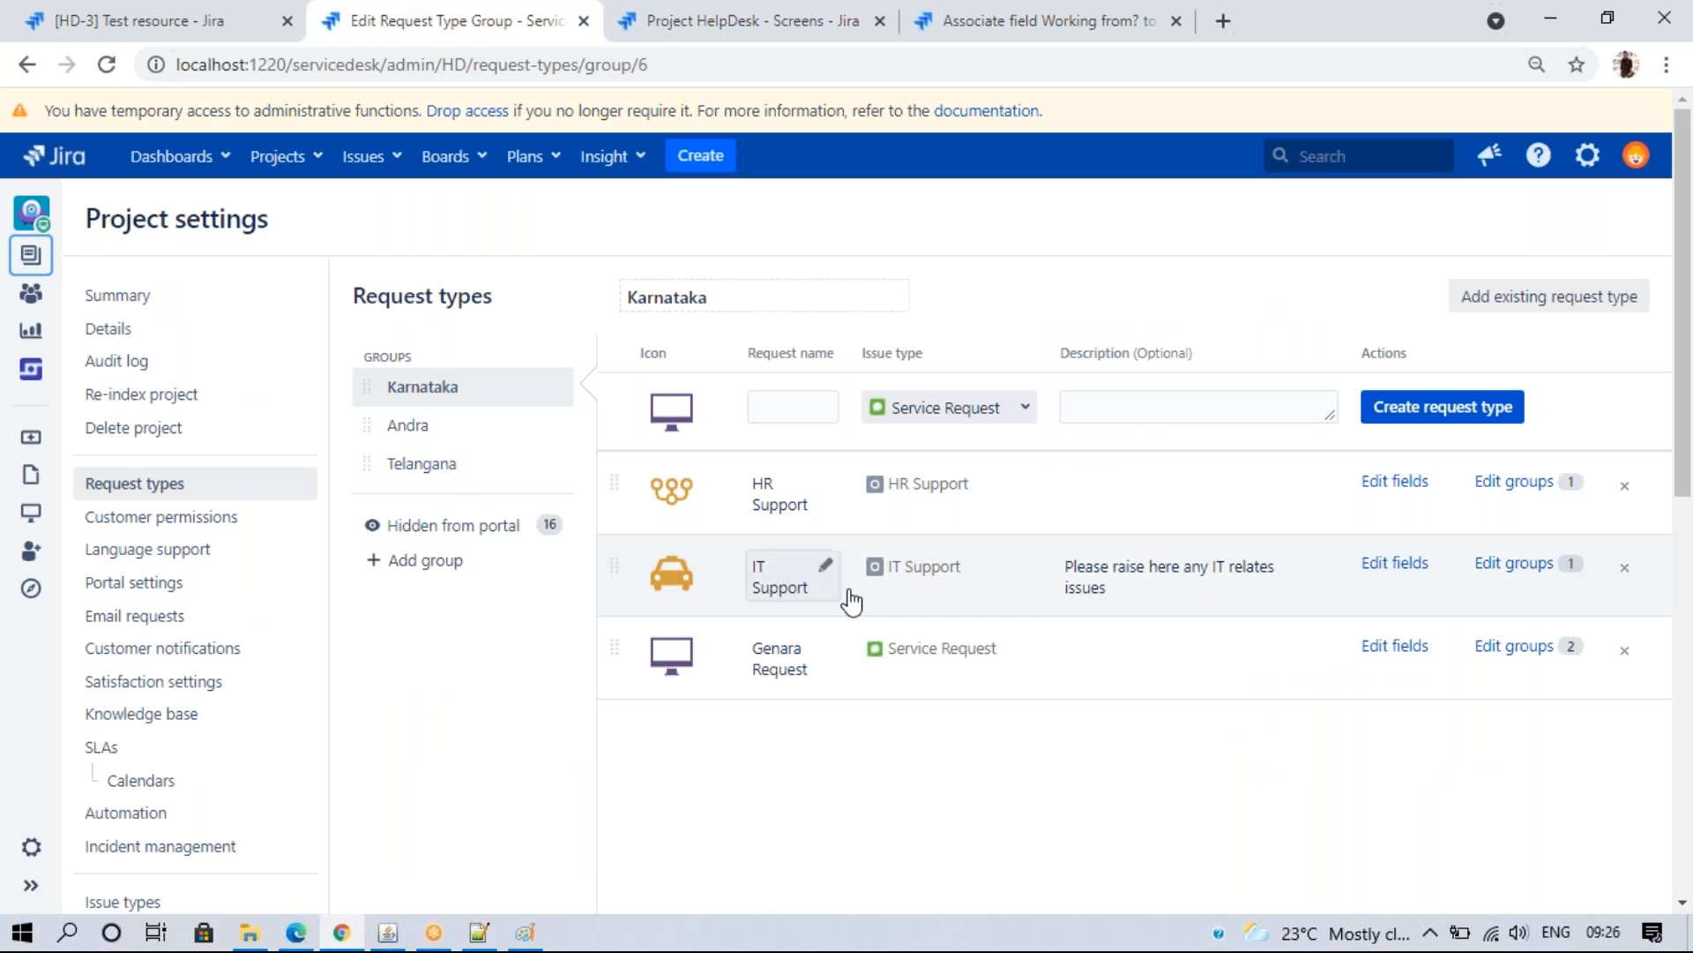
- Look through the IT Support request type's fields, then open the HelpDesk portal home page
click(1398, 565)
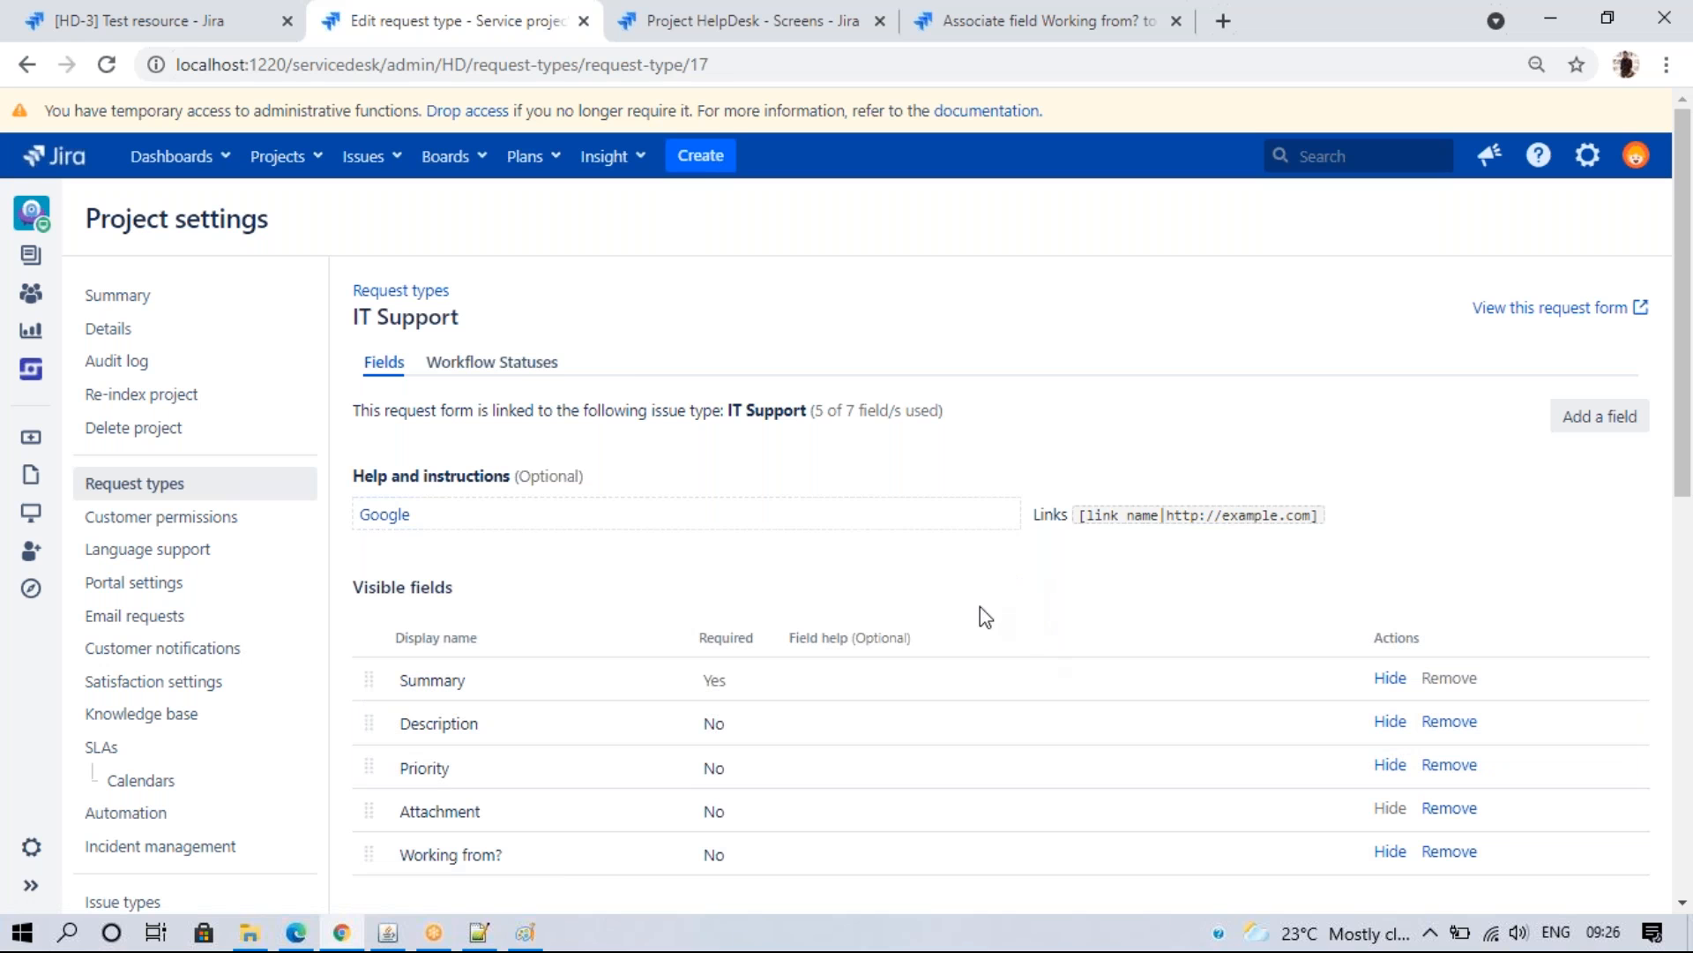
scroll(1195, 564, down, 3)
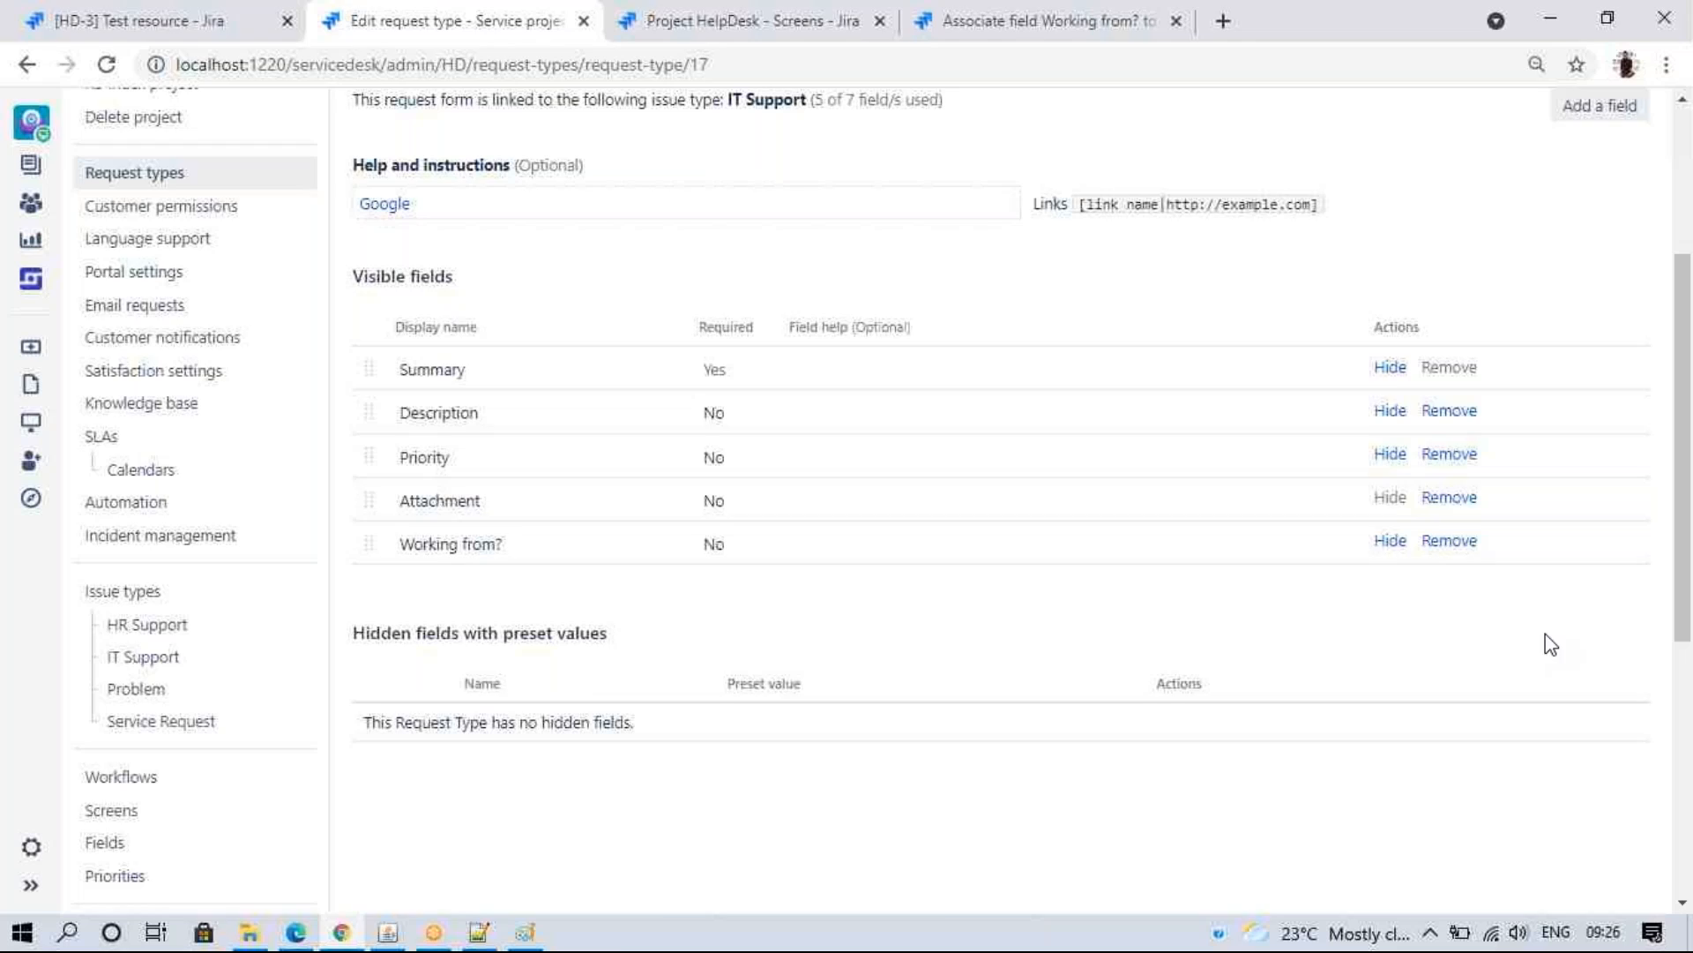
click(295, 932)
click(609, 278)
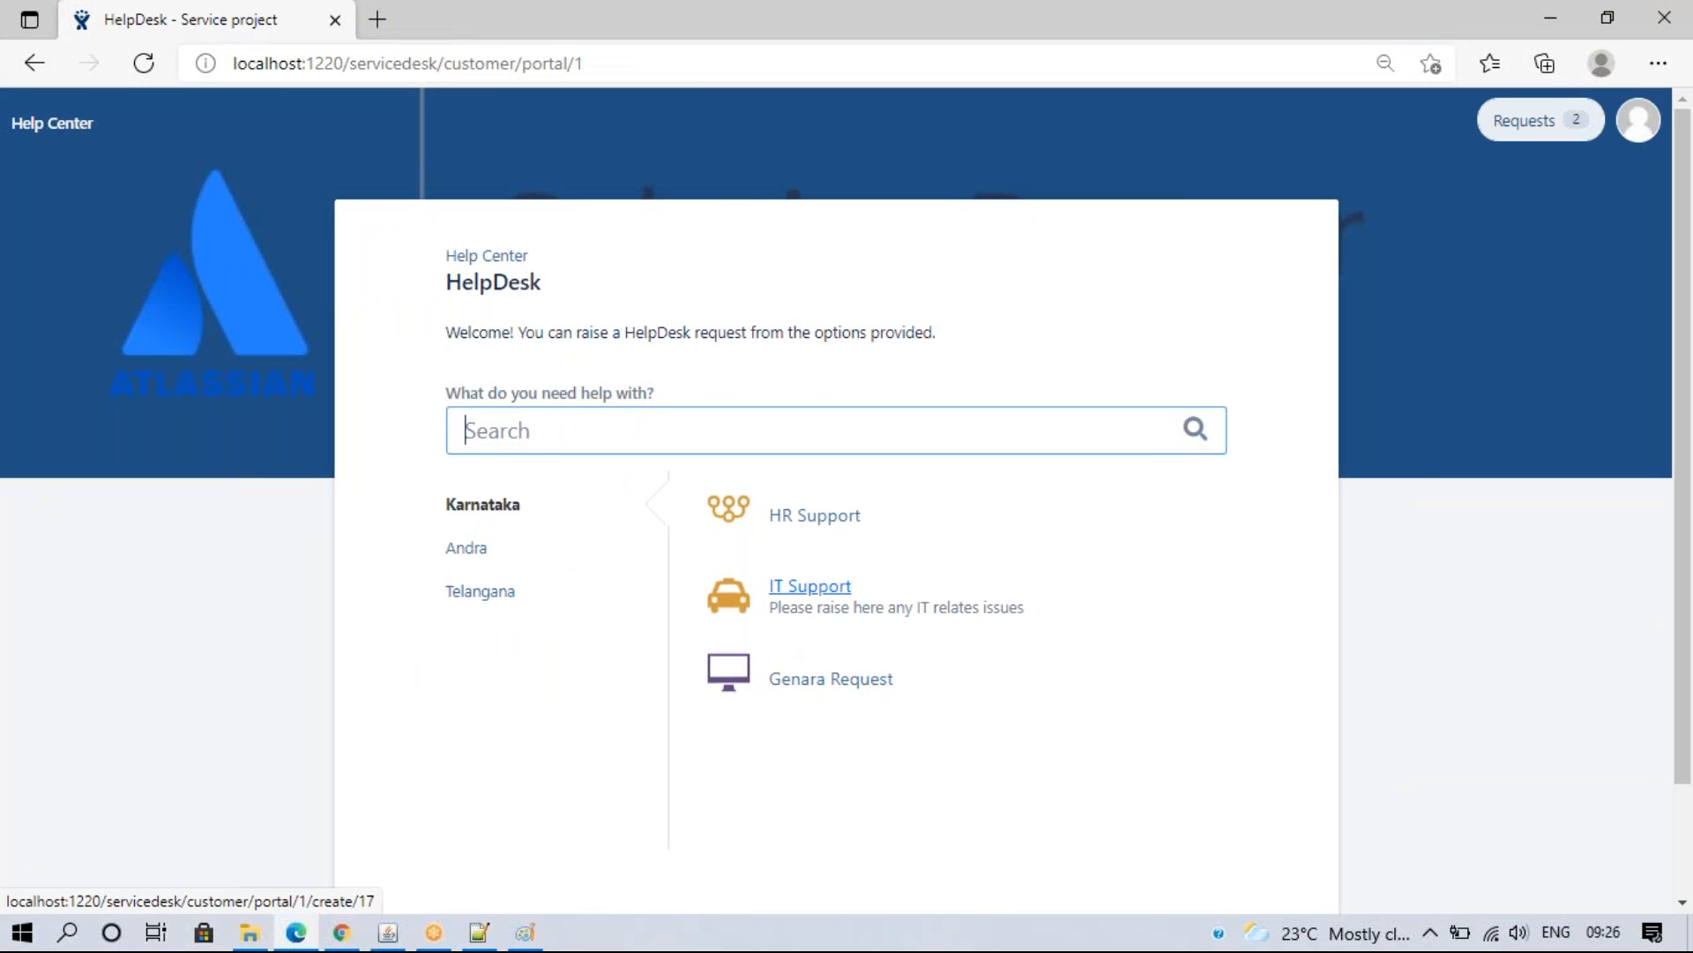
- Submit the IT Support portal form with Summary left empty to see the required-field error
click(767, 599)
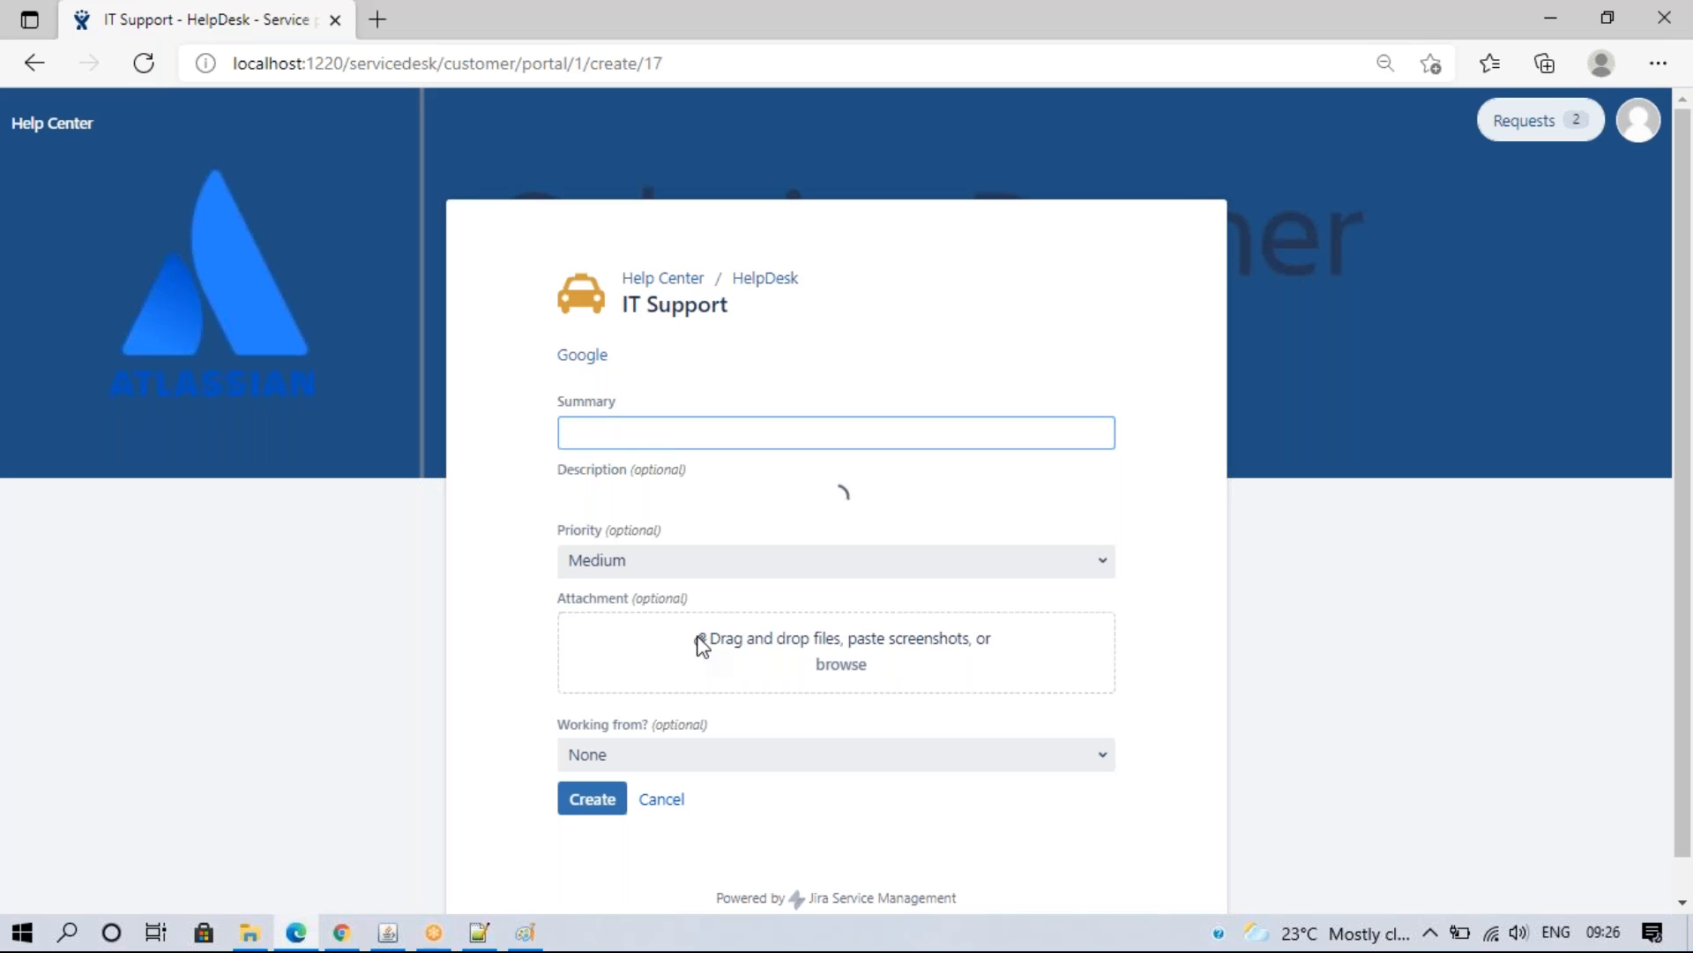
click(603, 430)
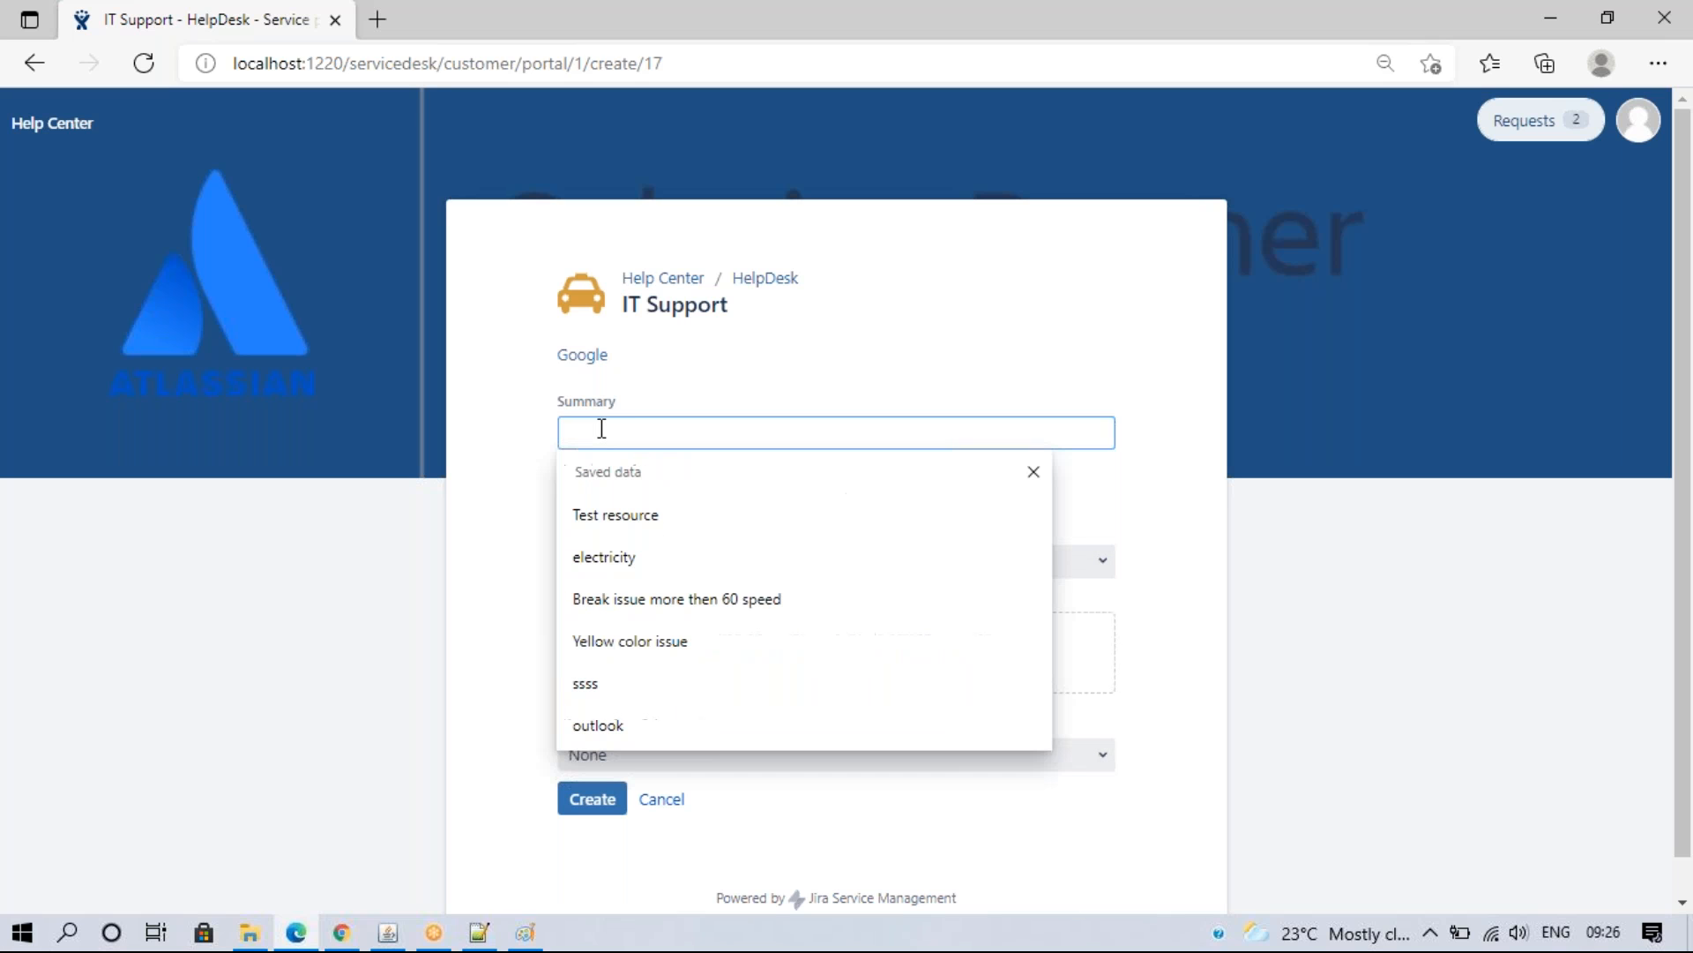
click(1201, 500)
scroll(1602, 782, down, 3)
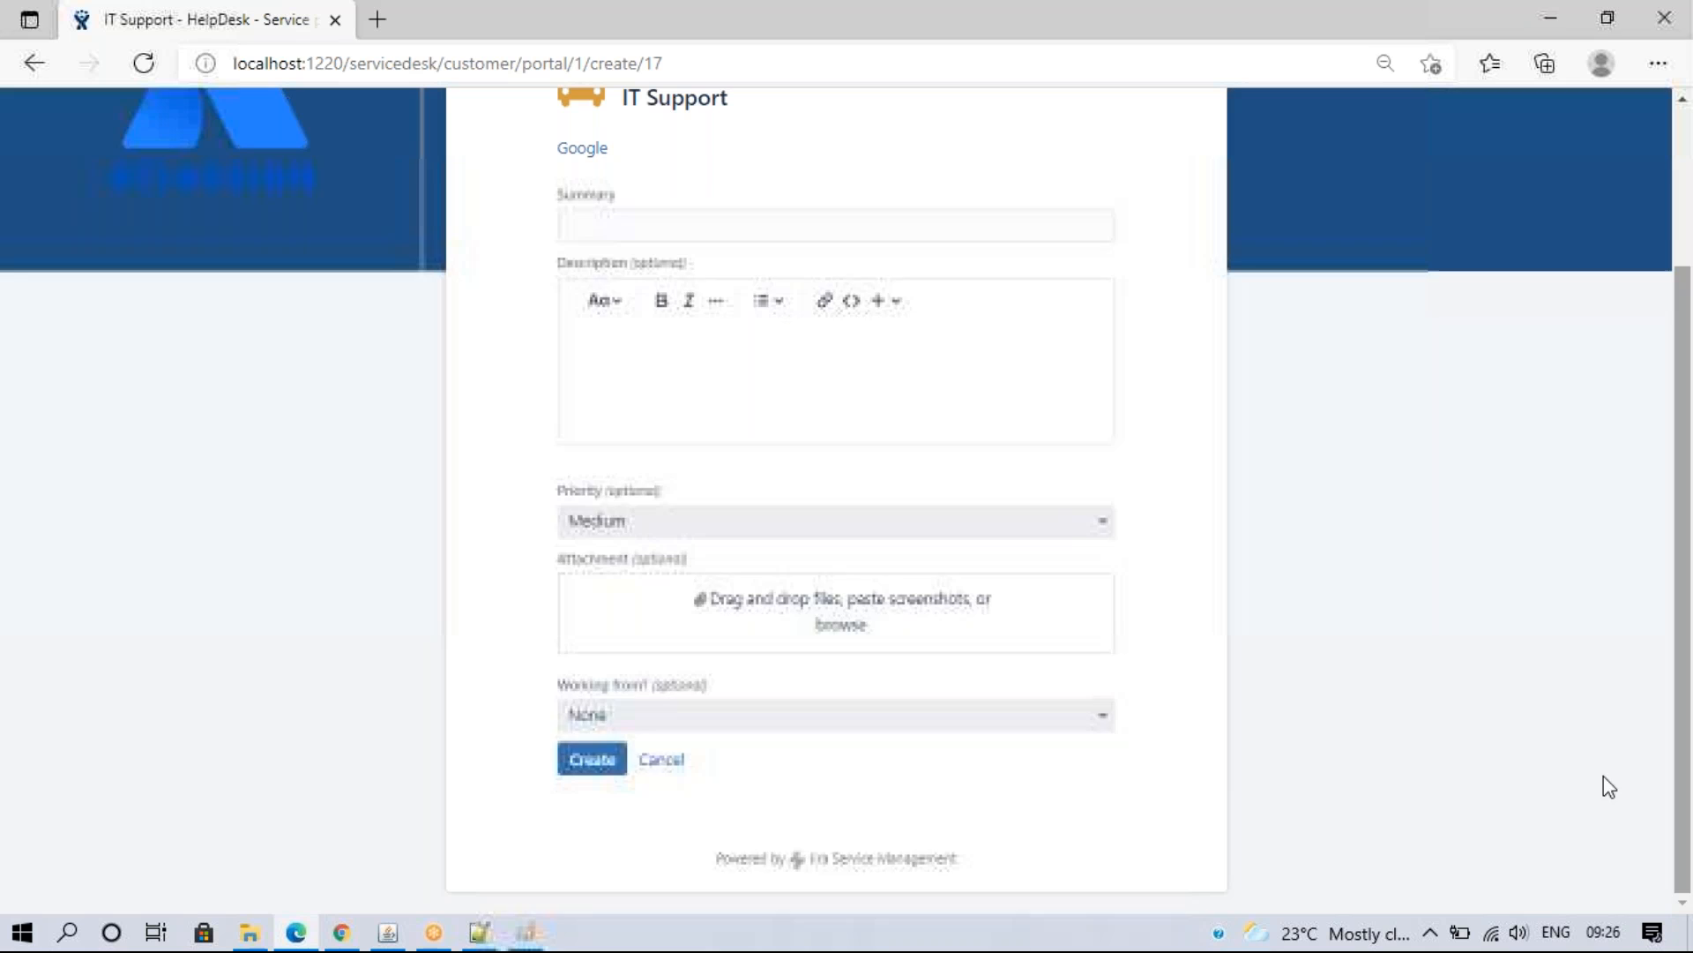
click(593, 760)
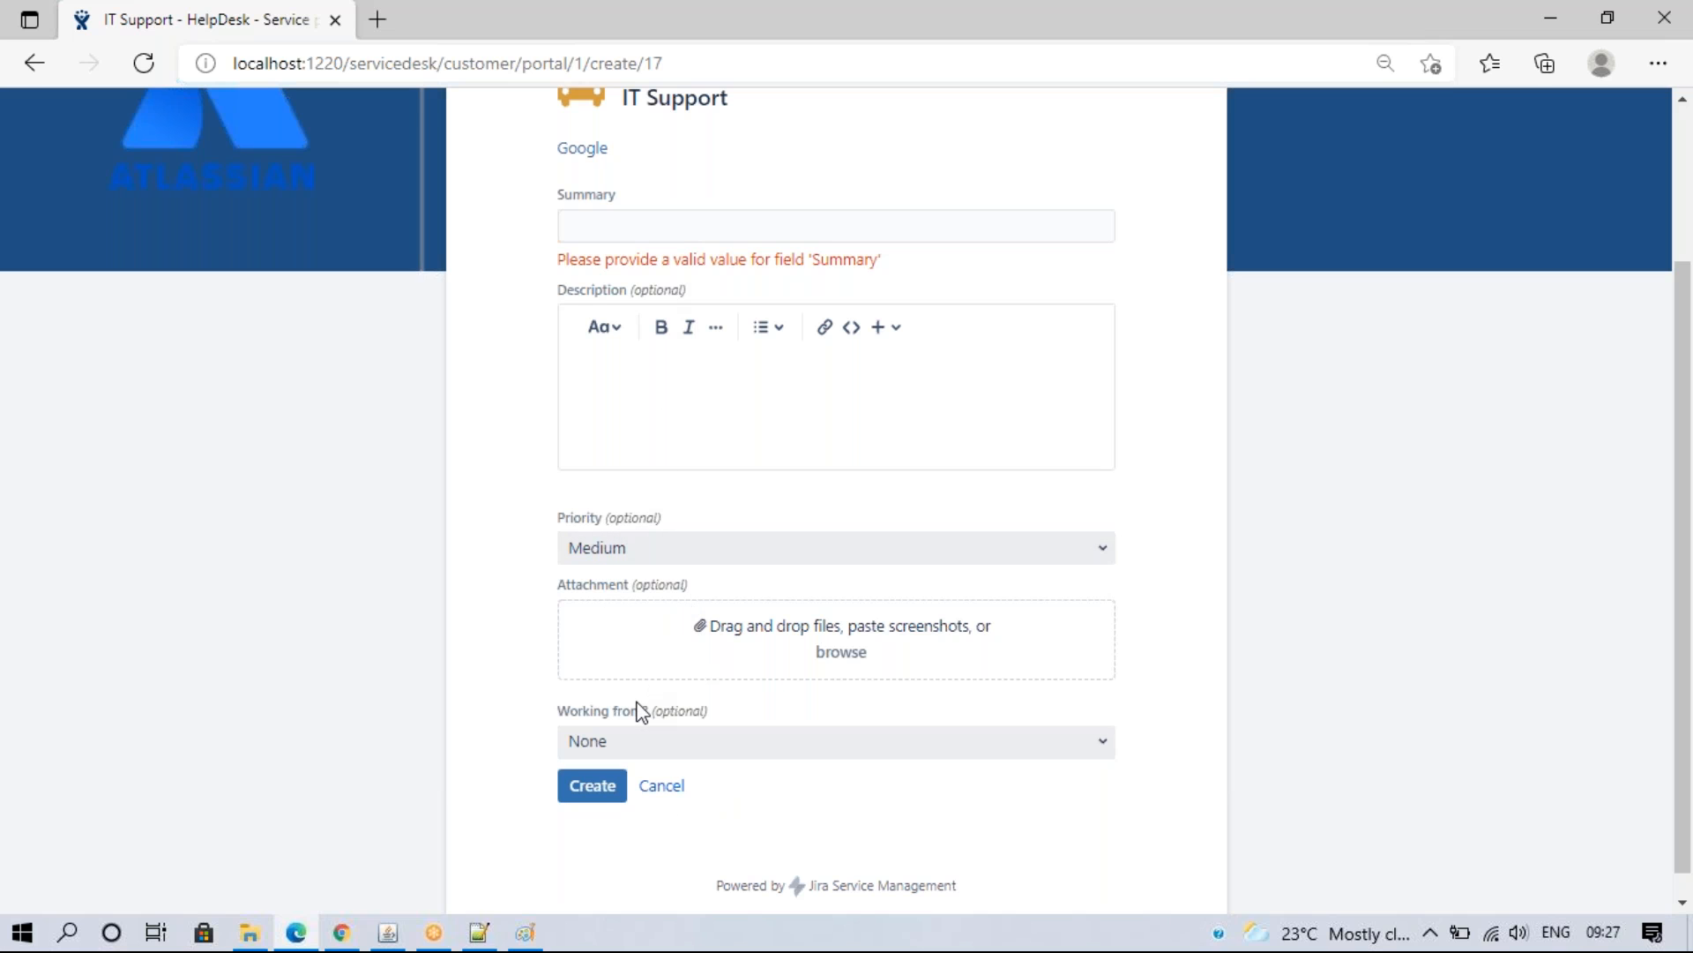
click(344, 926)
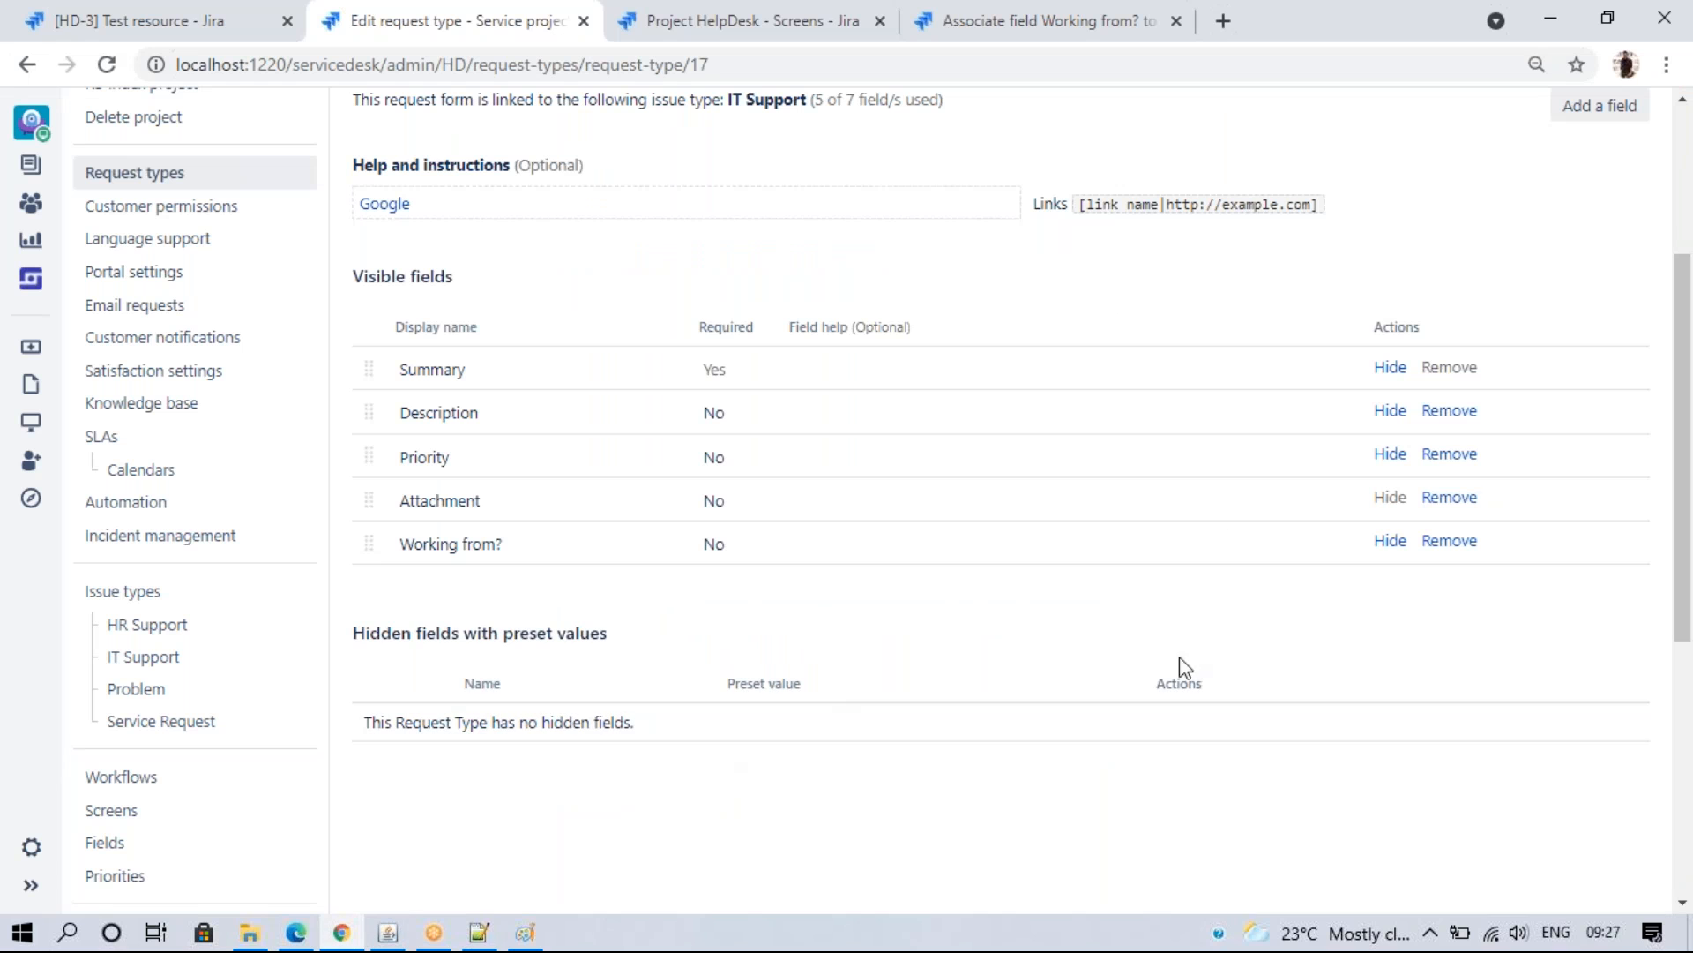
scroll(1676, 604, up, 1)
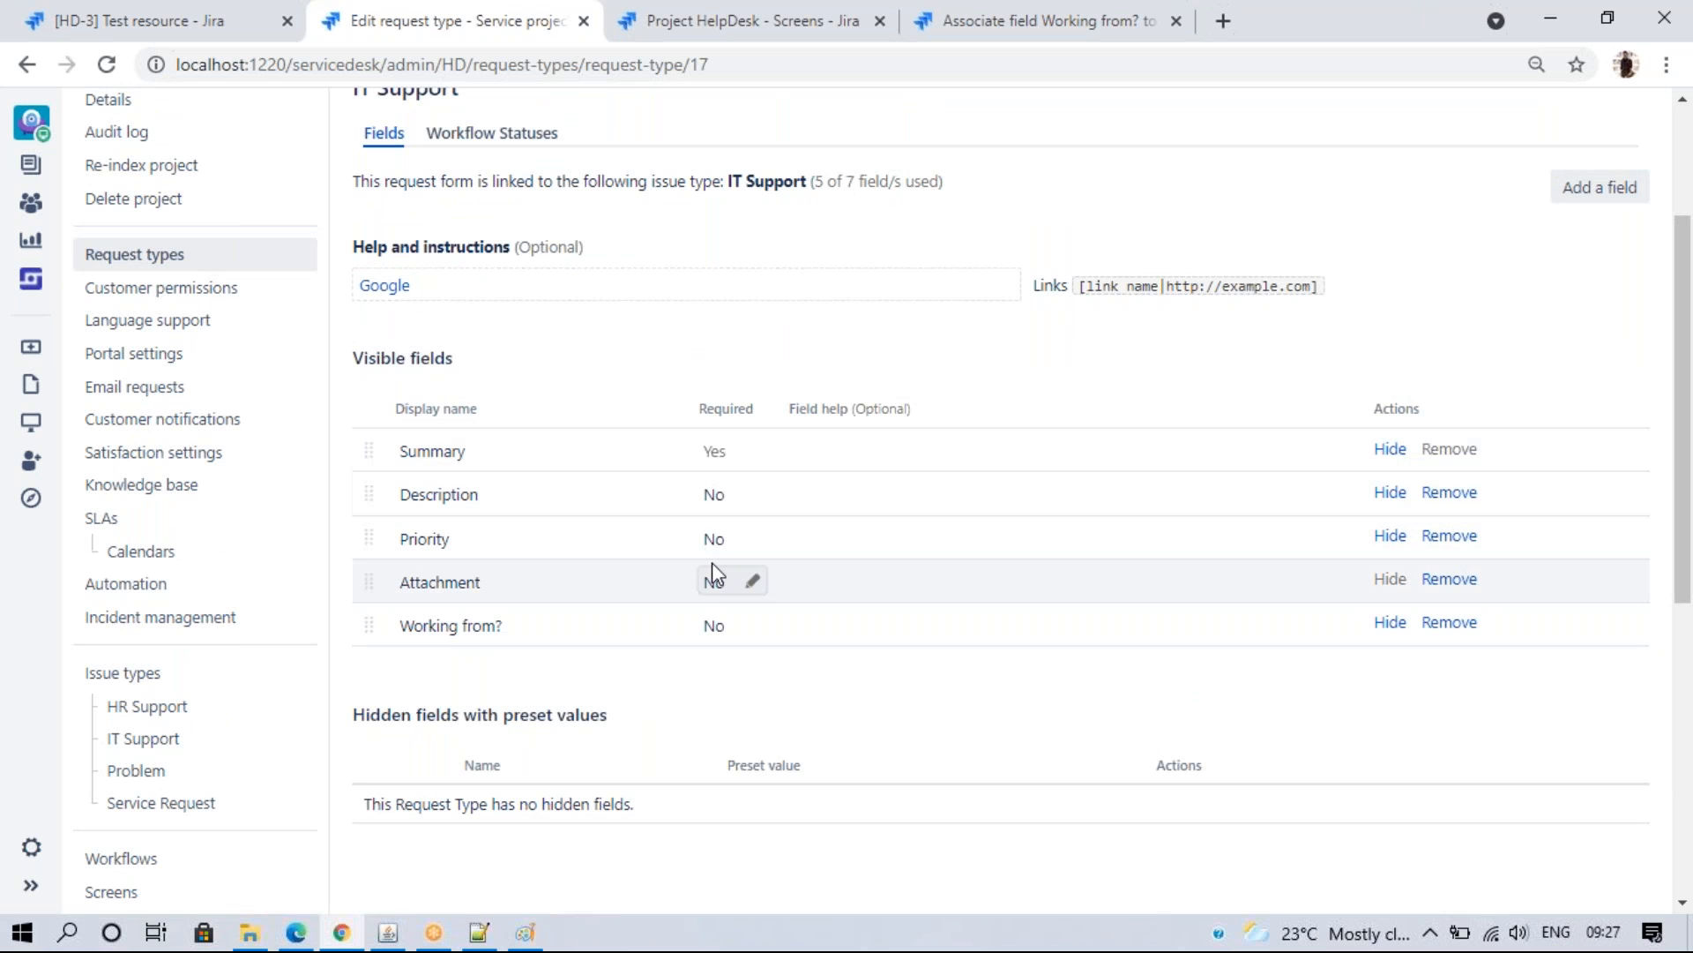
- Make Description and Priority required fields on the IT Support request type
click(723, 506)
click(716, 495)
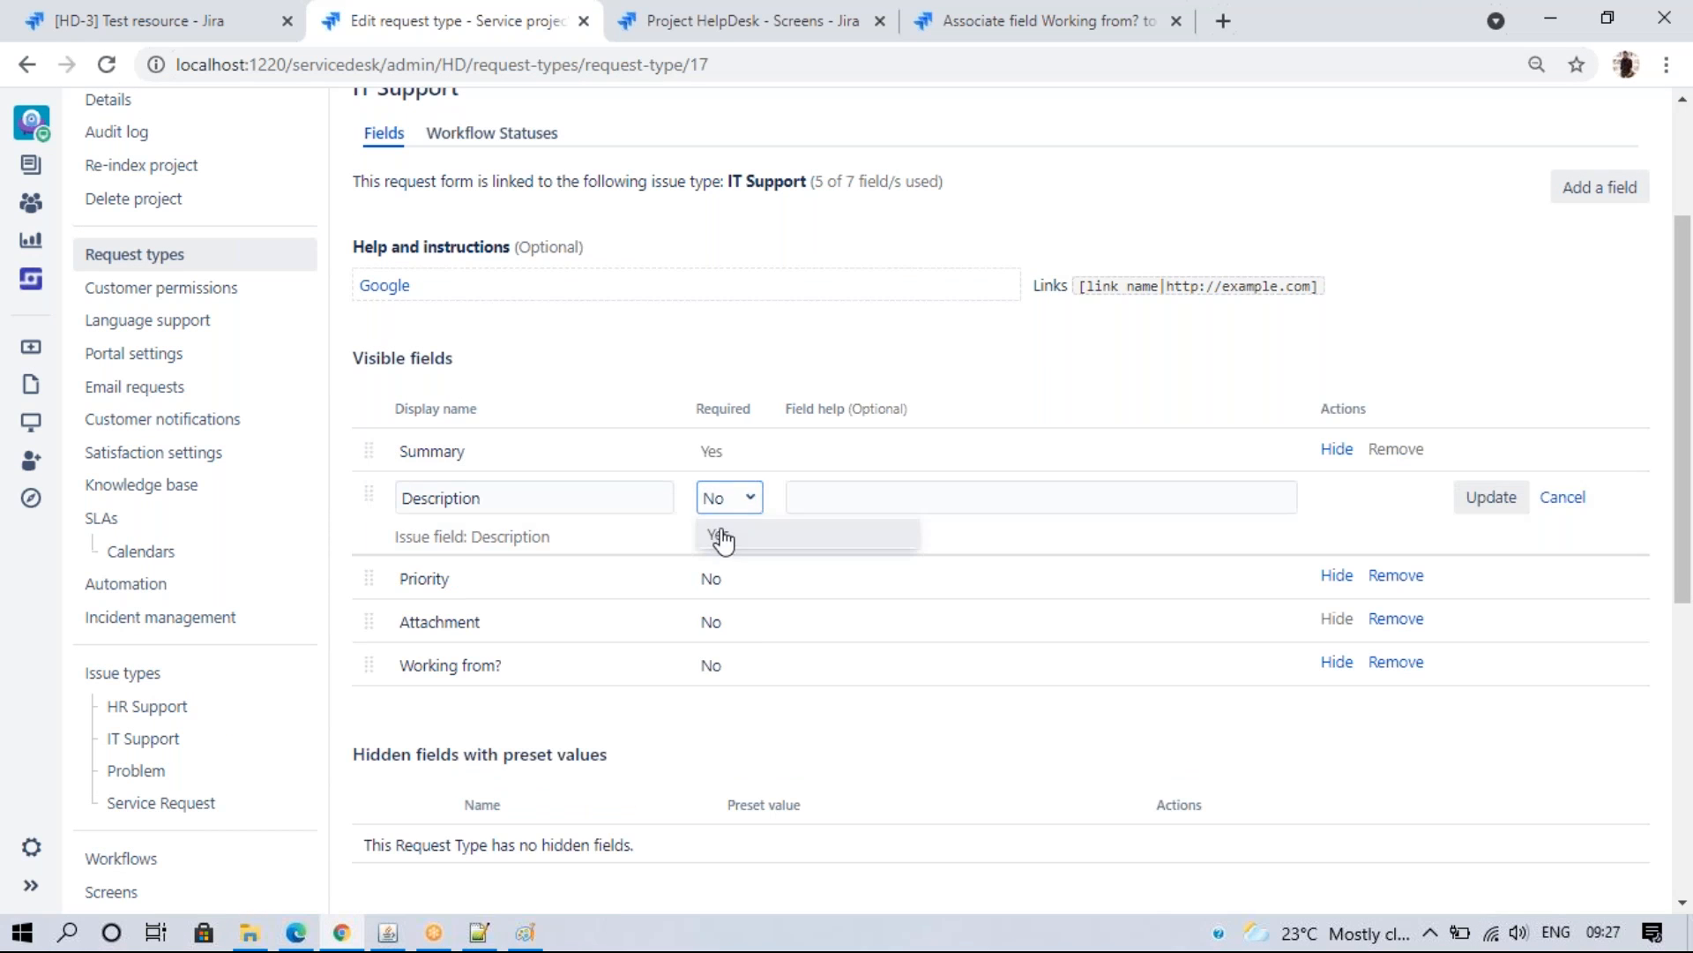
click(732, 534)
click(1464, 501)
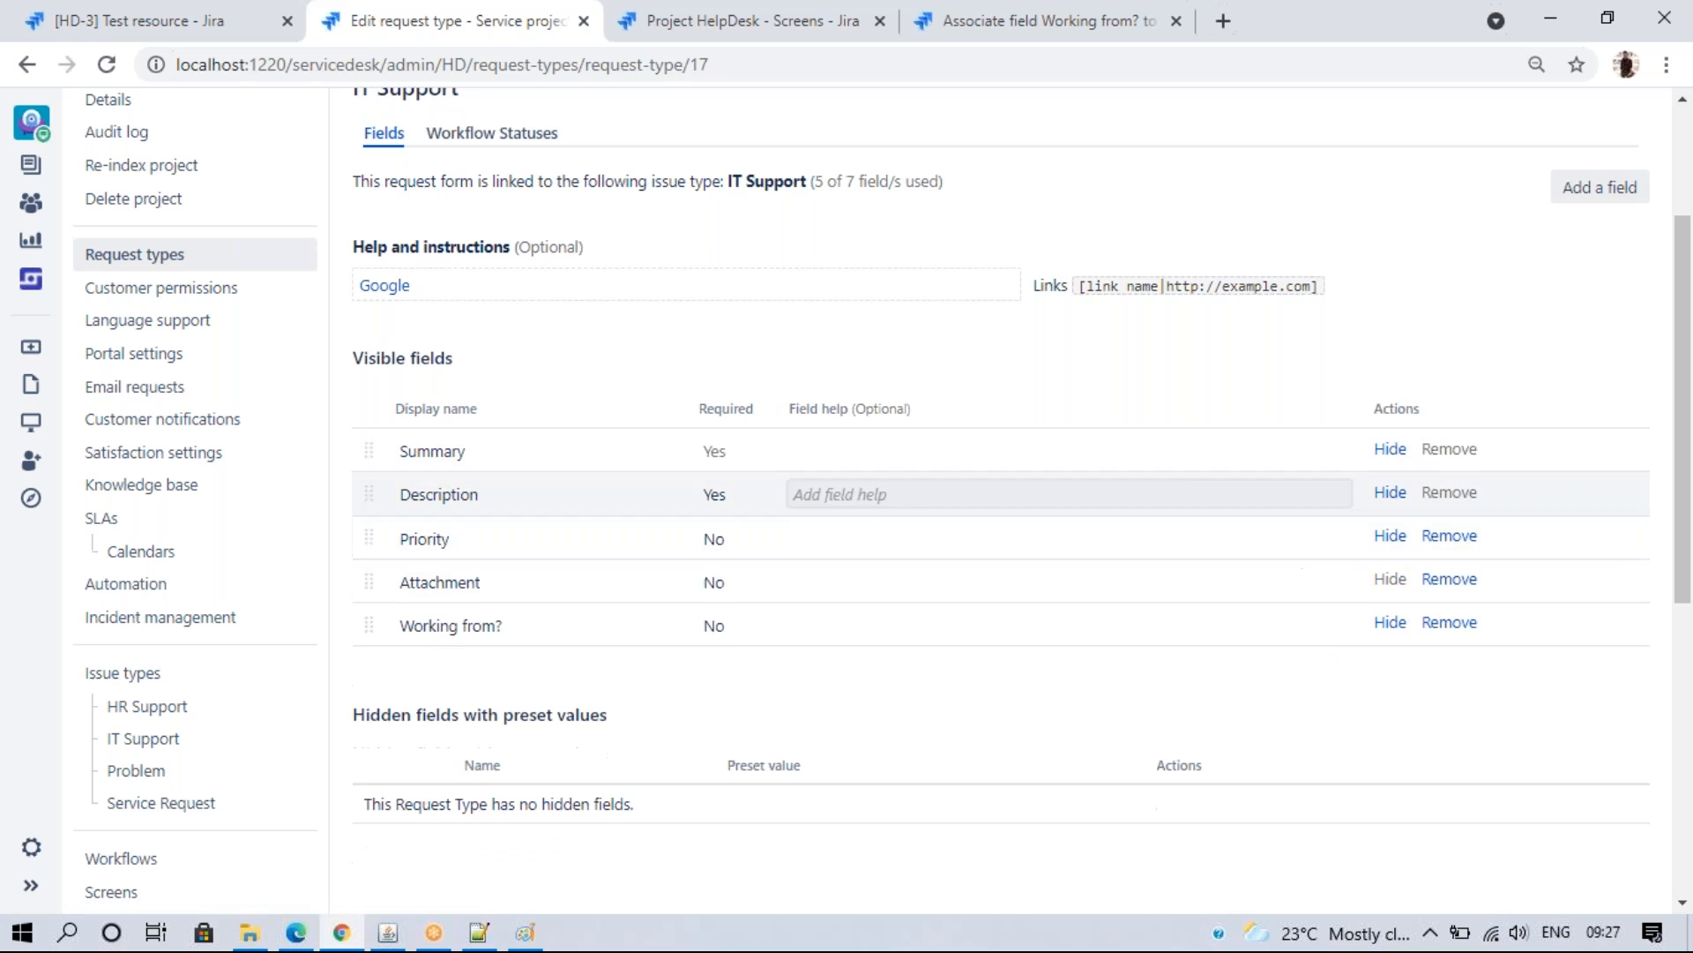
click(716, 540)
click(721, 540)
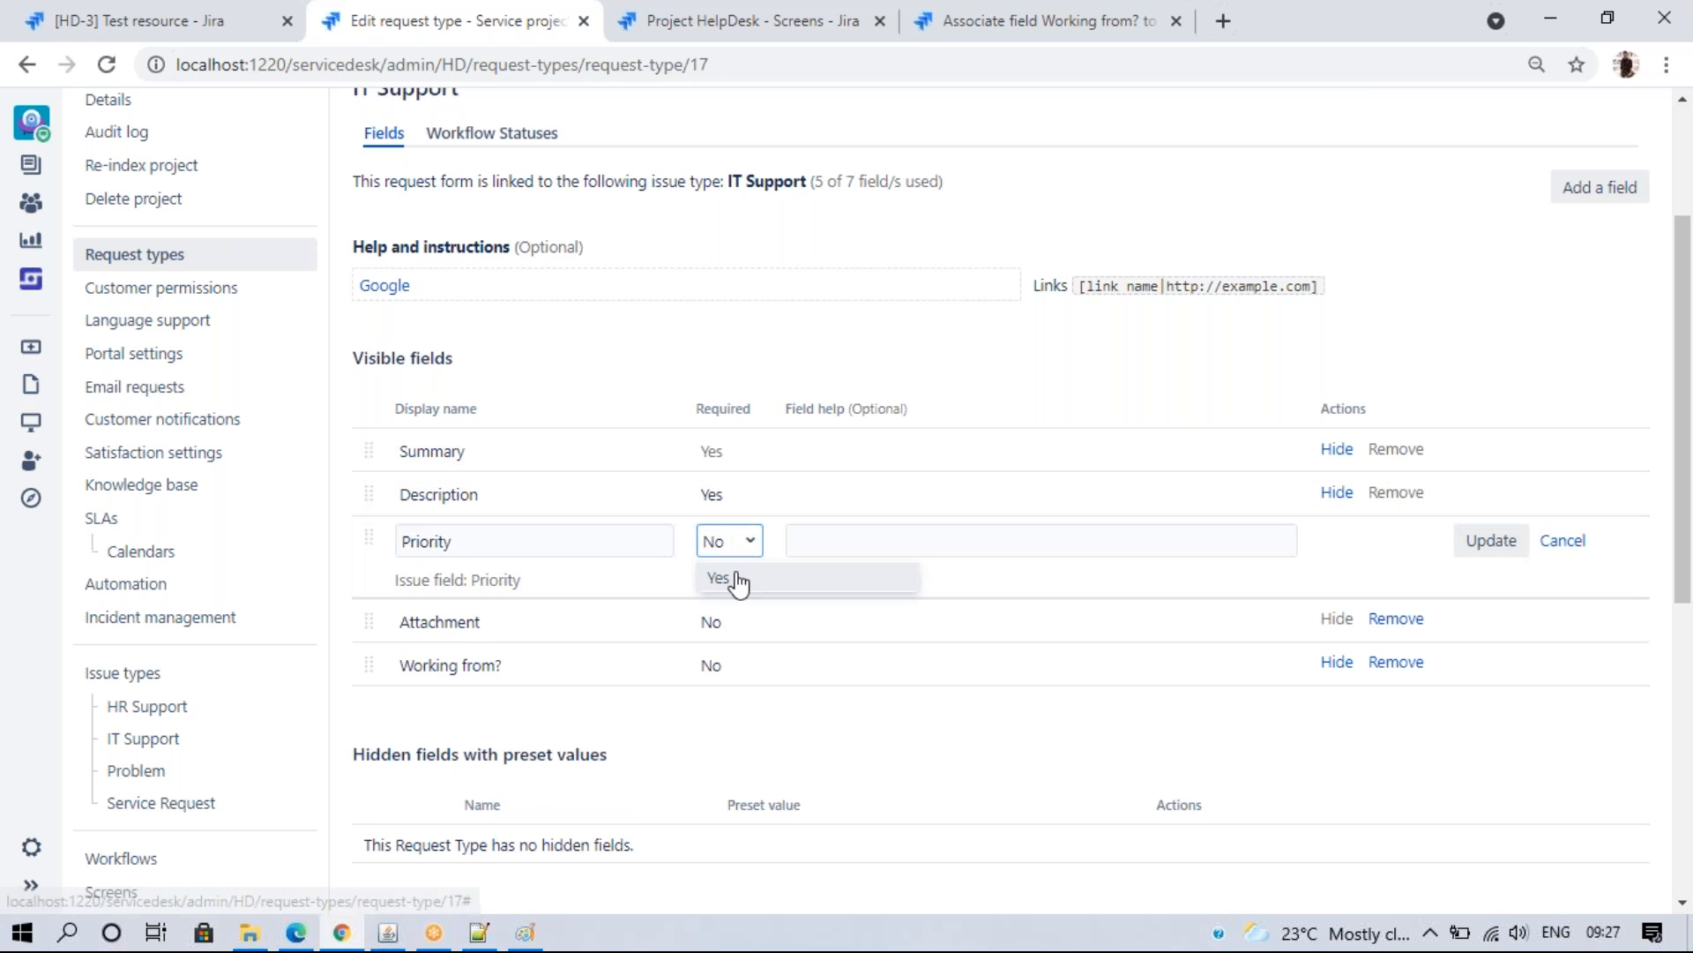
click(735, 578)
click(1524, 557)
- Make Attachment and Working from? required fields as well
click(713, 578)
click(718, 583)
click(732, 621)
click(1491, 590)
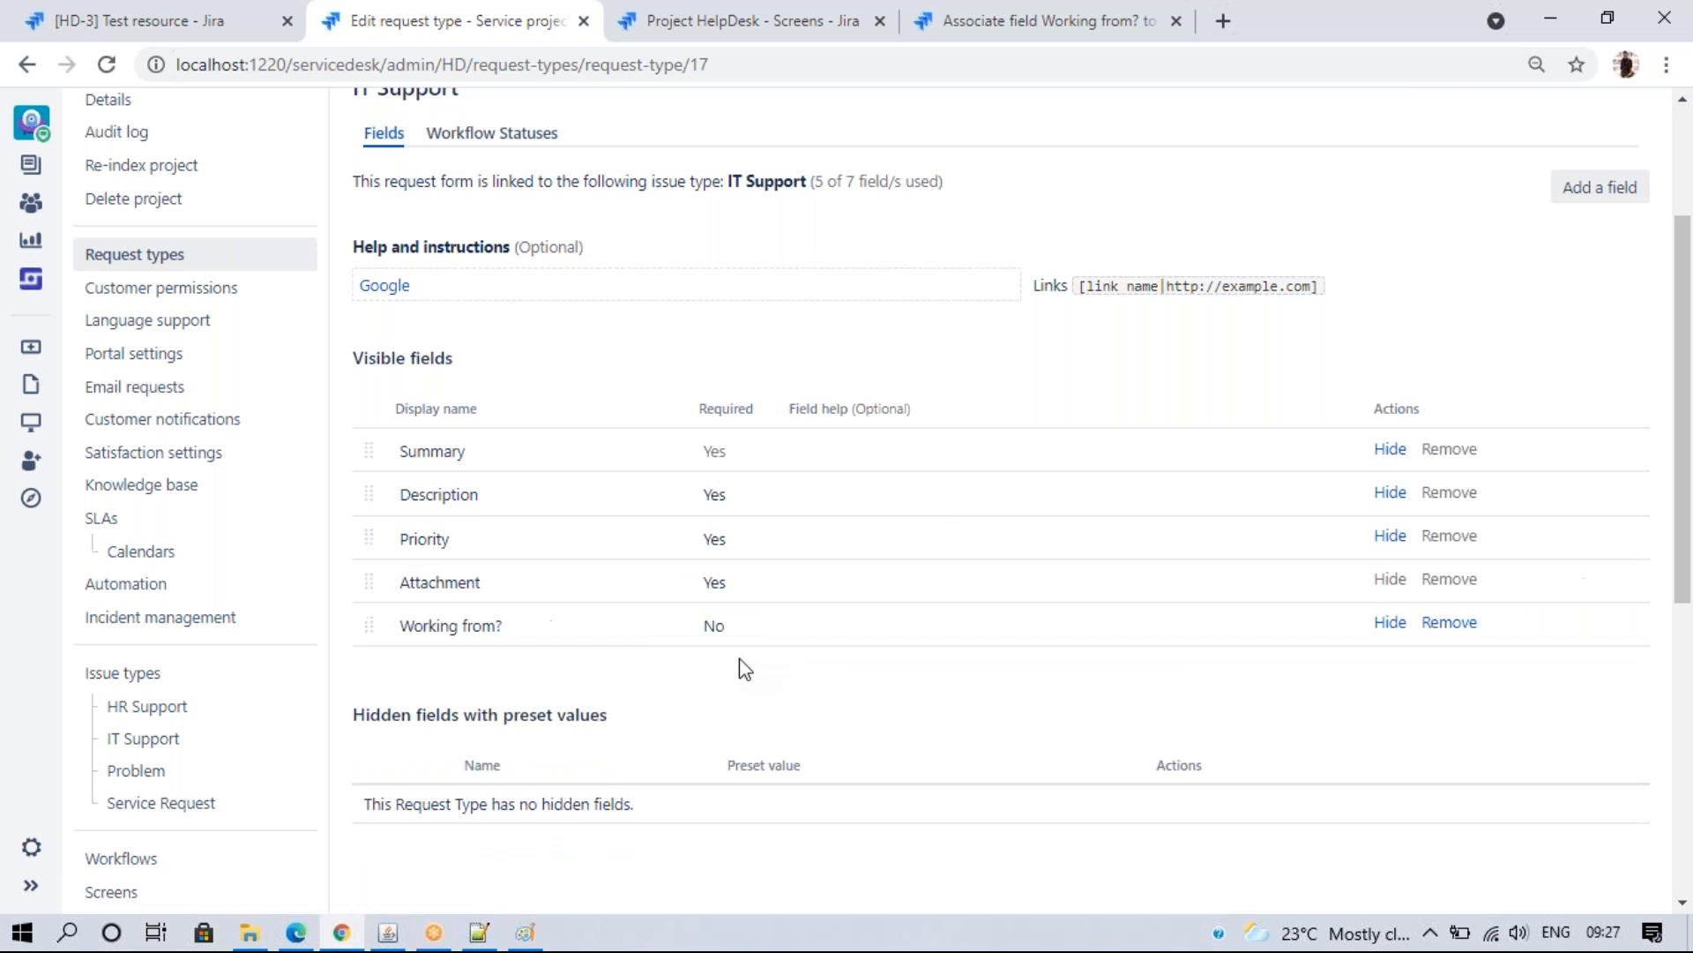
click(740, 667)
click(736, 635)
click(734, 667)
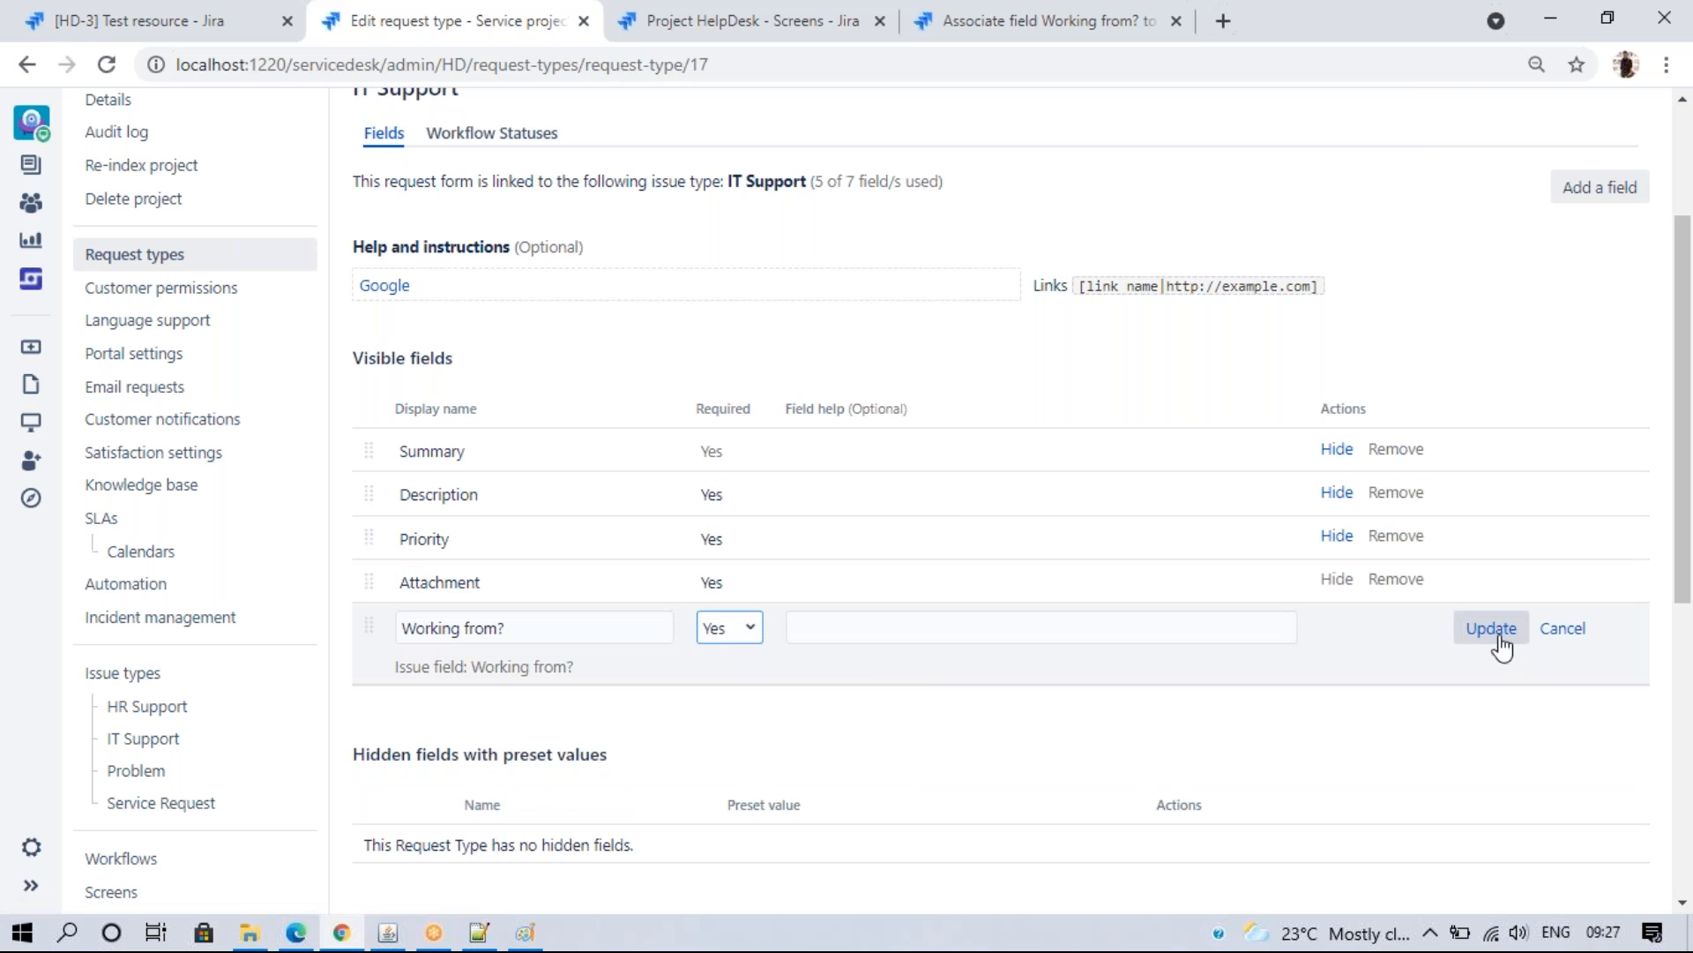
click(1498, 634)
- Submit and reload the portal form to check that all fields are now required
click(296, 932)
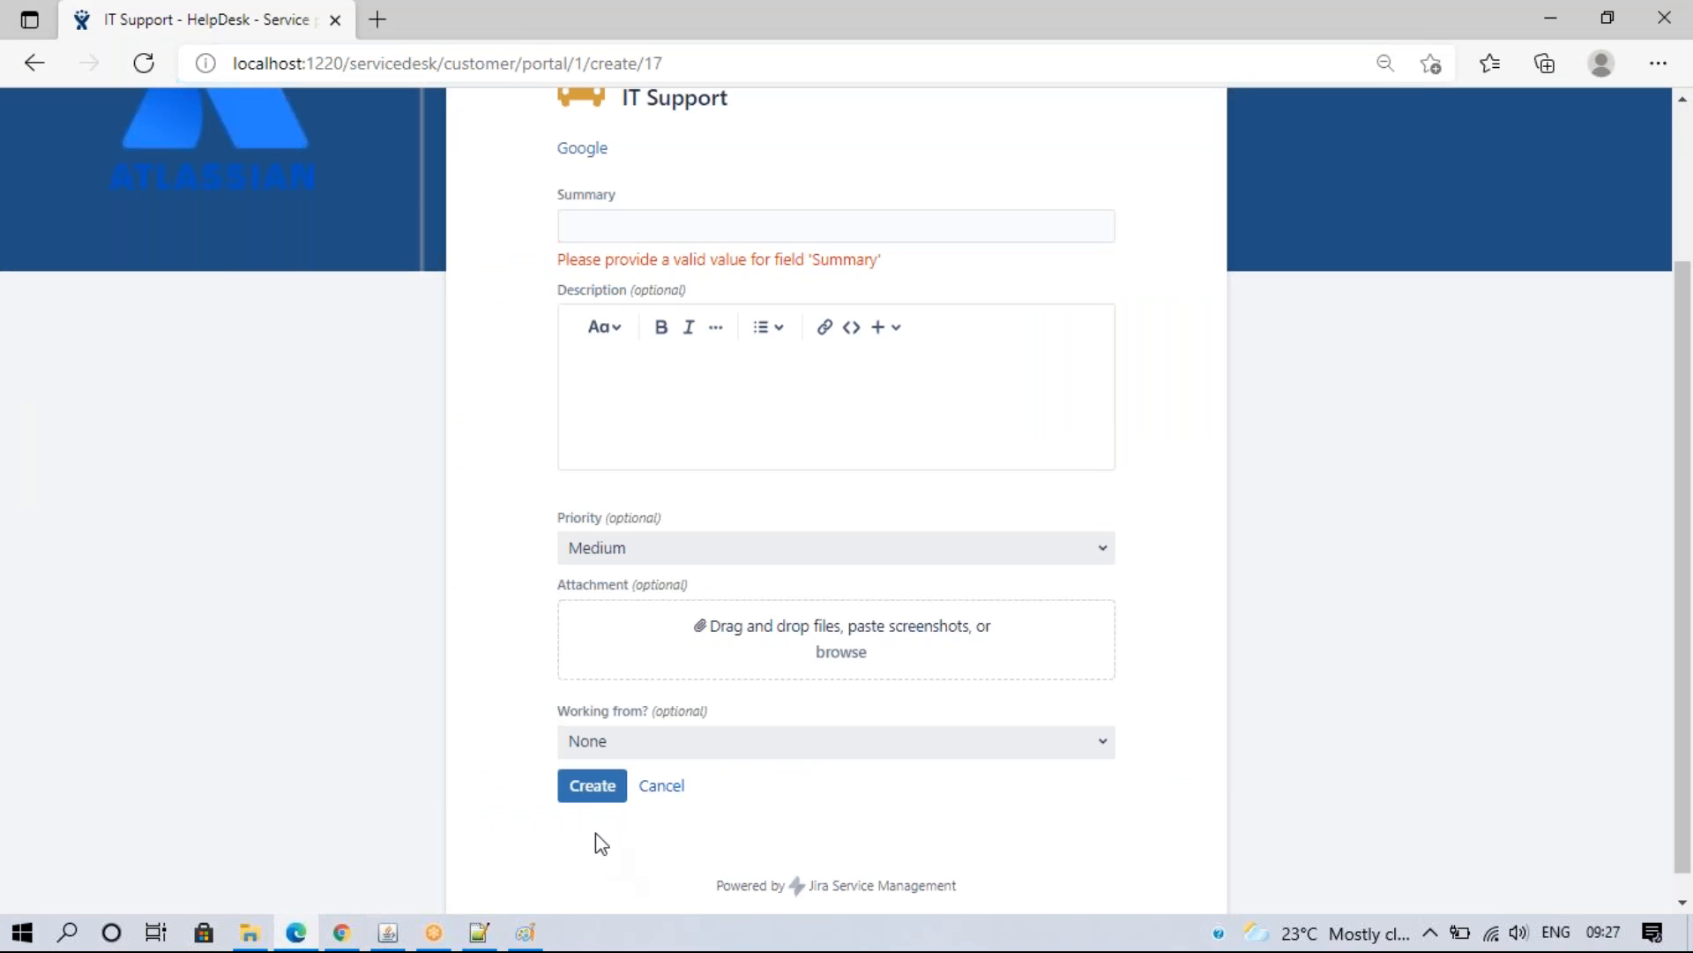
click(593, 788)
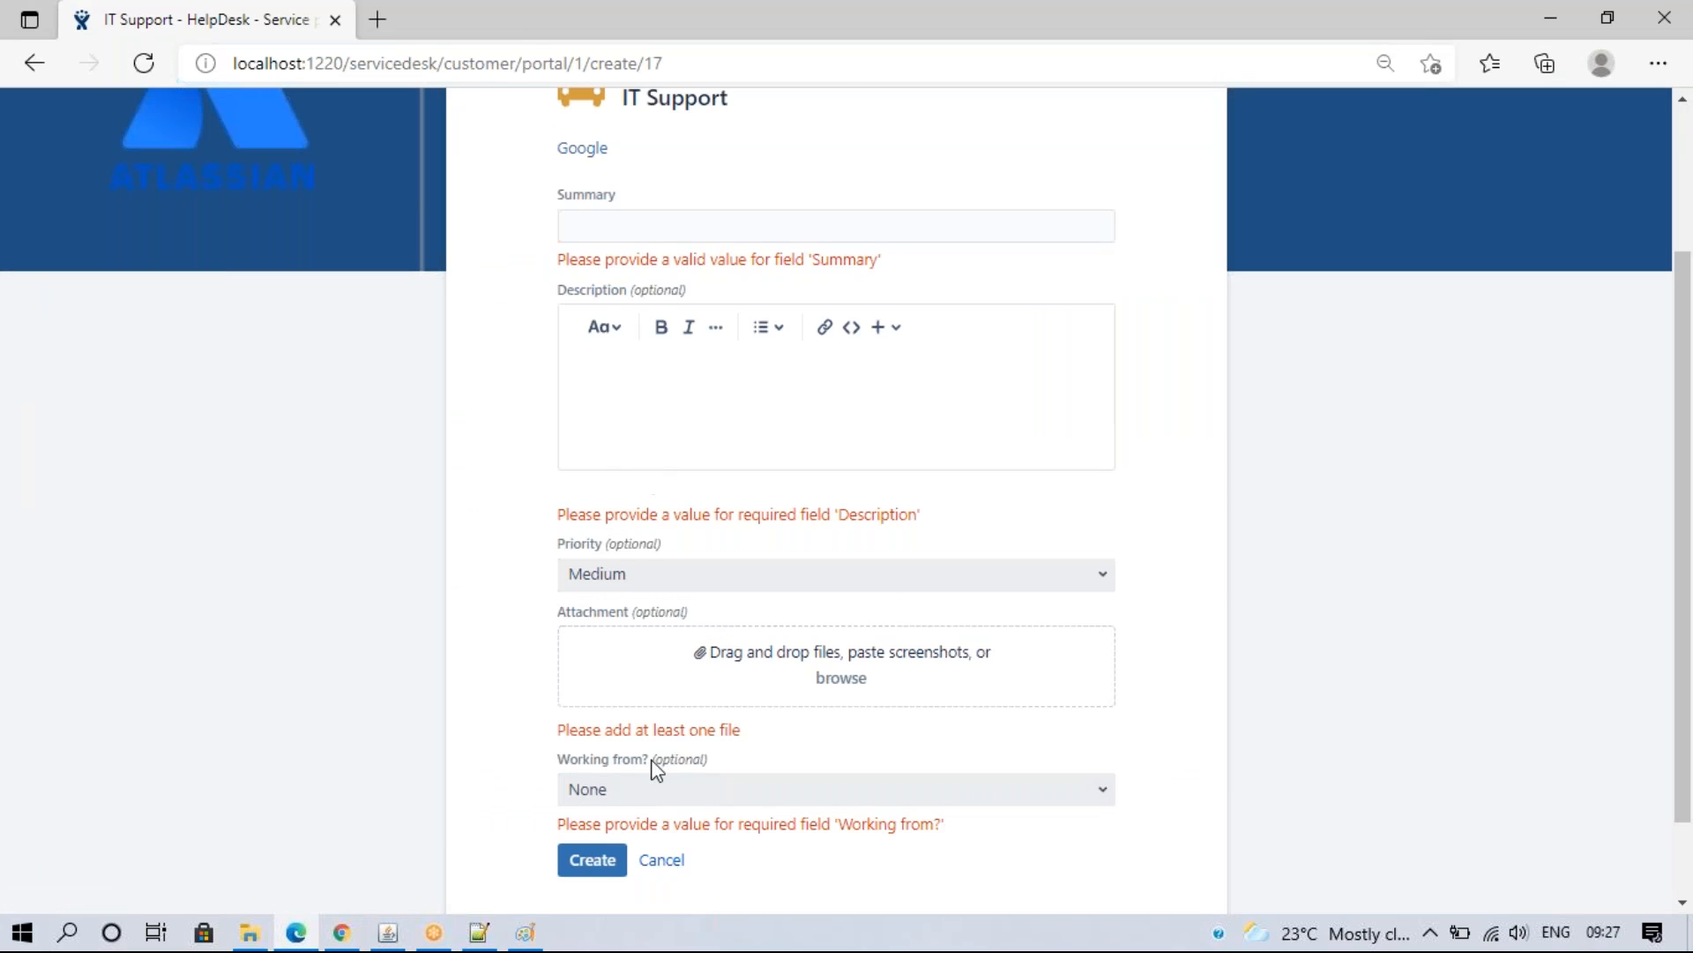
click(341, 932)
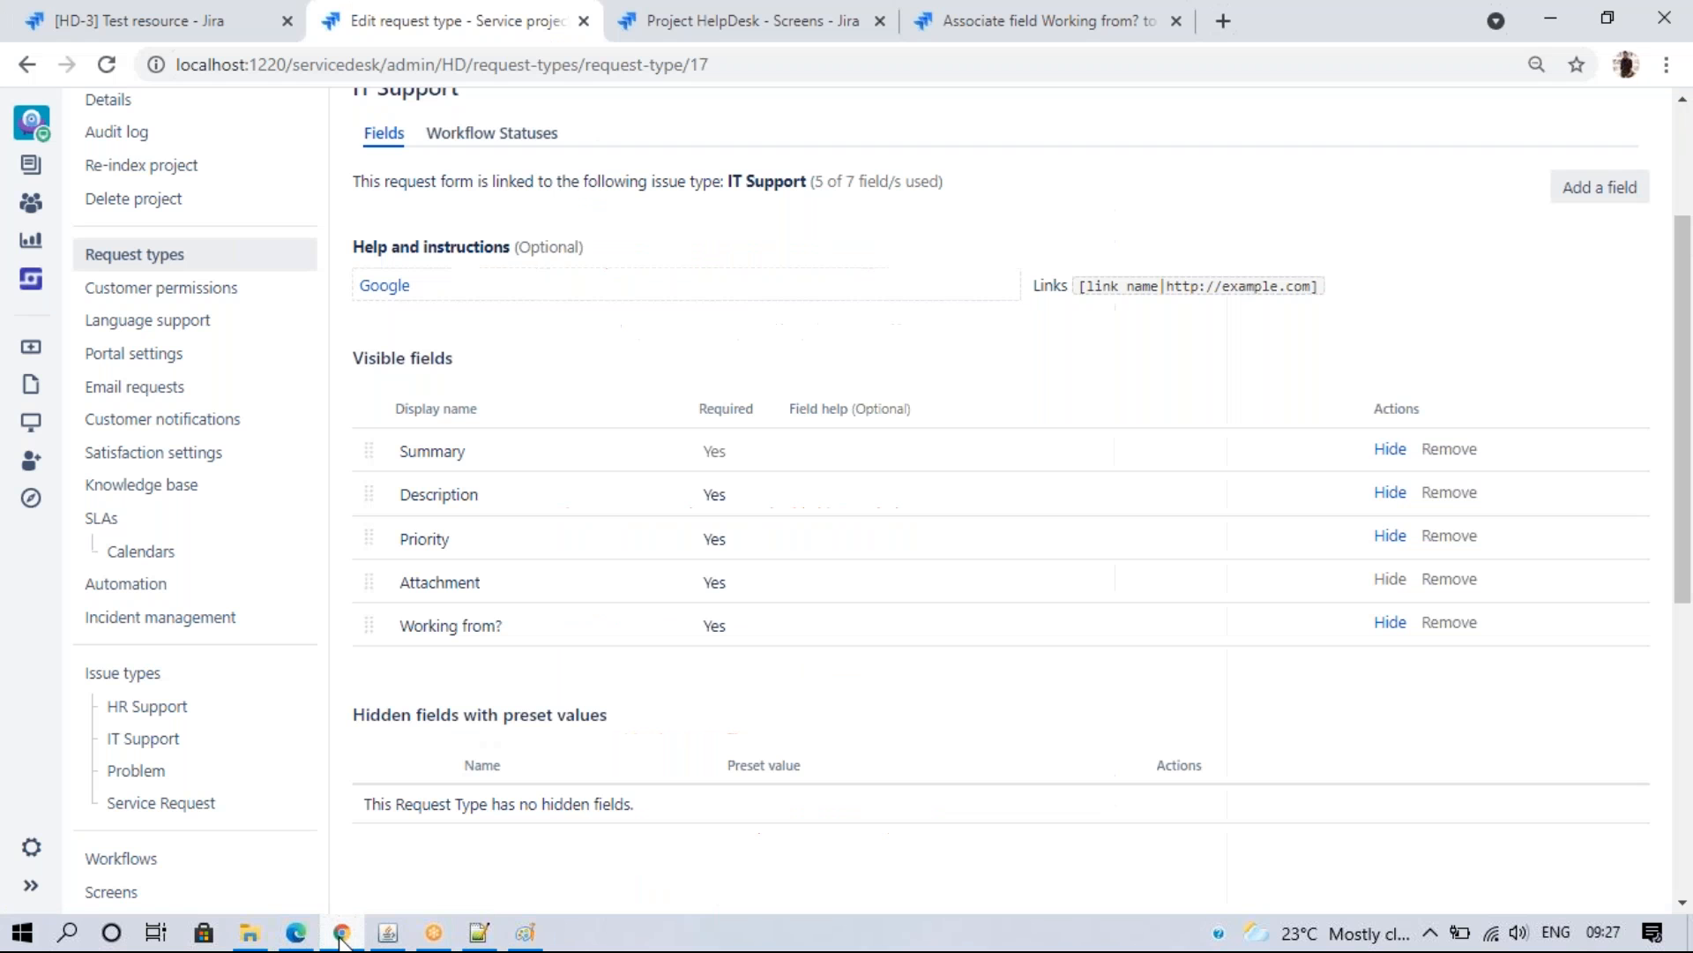
click(296, 932)
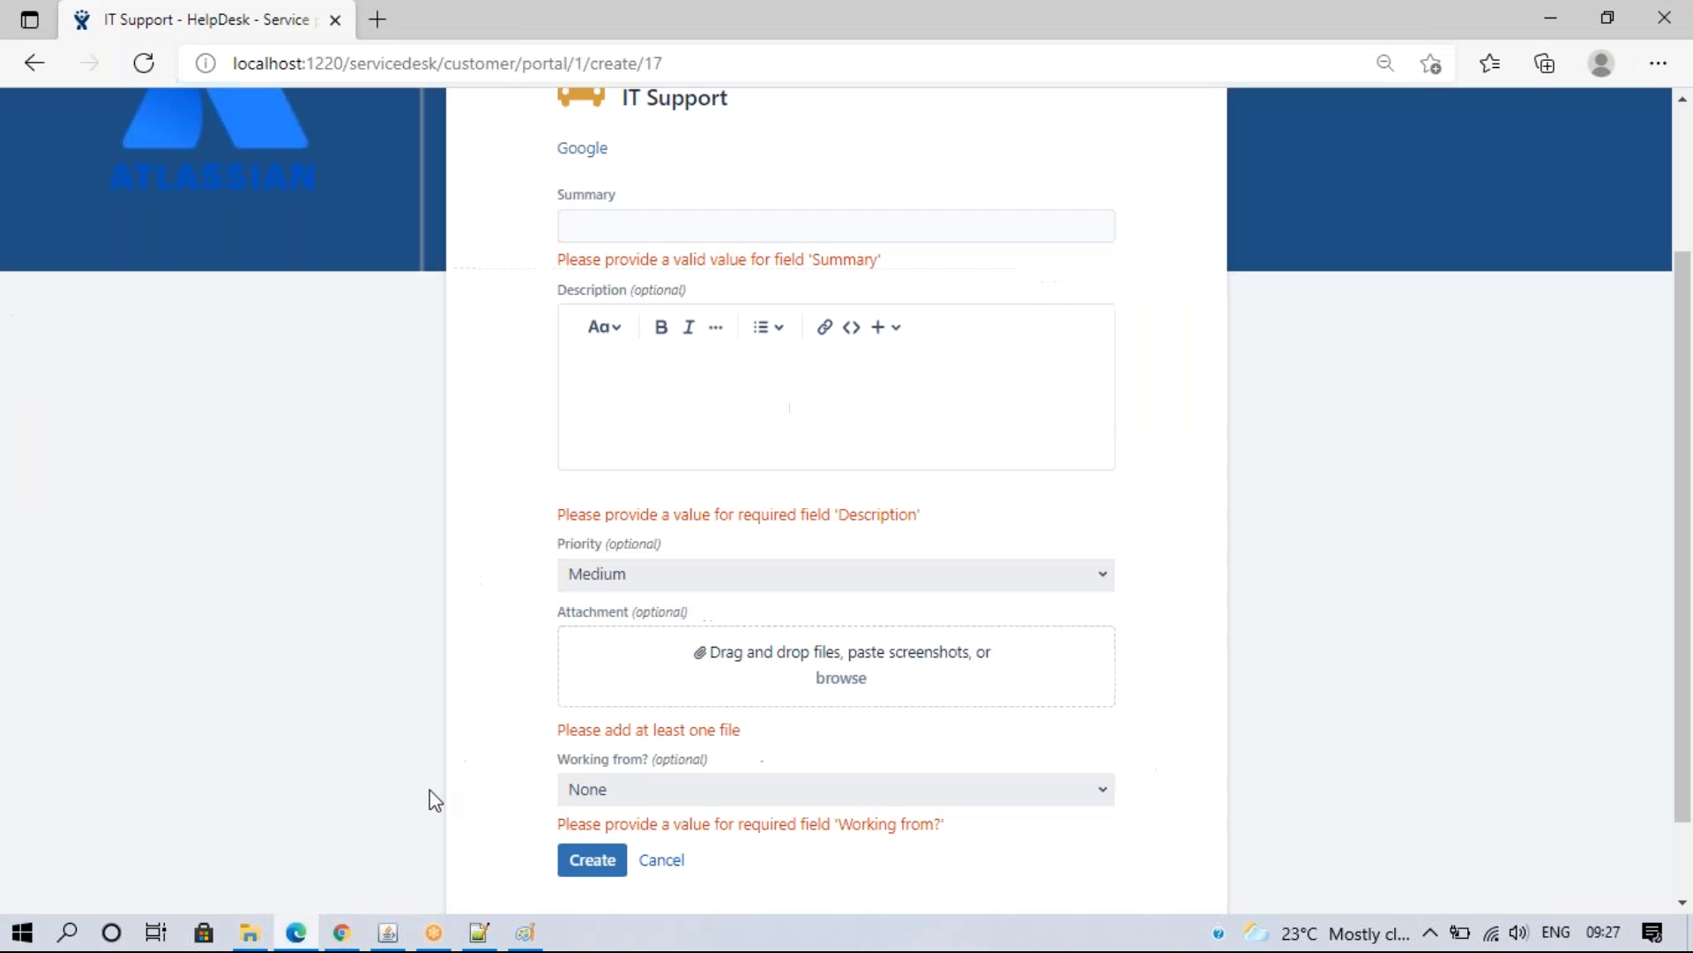
click(144, 62)
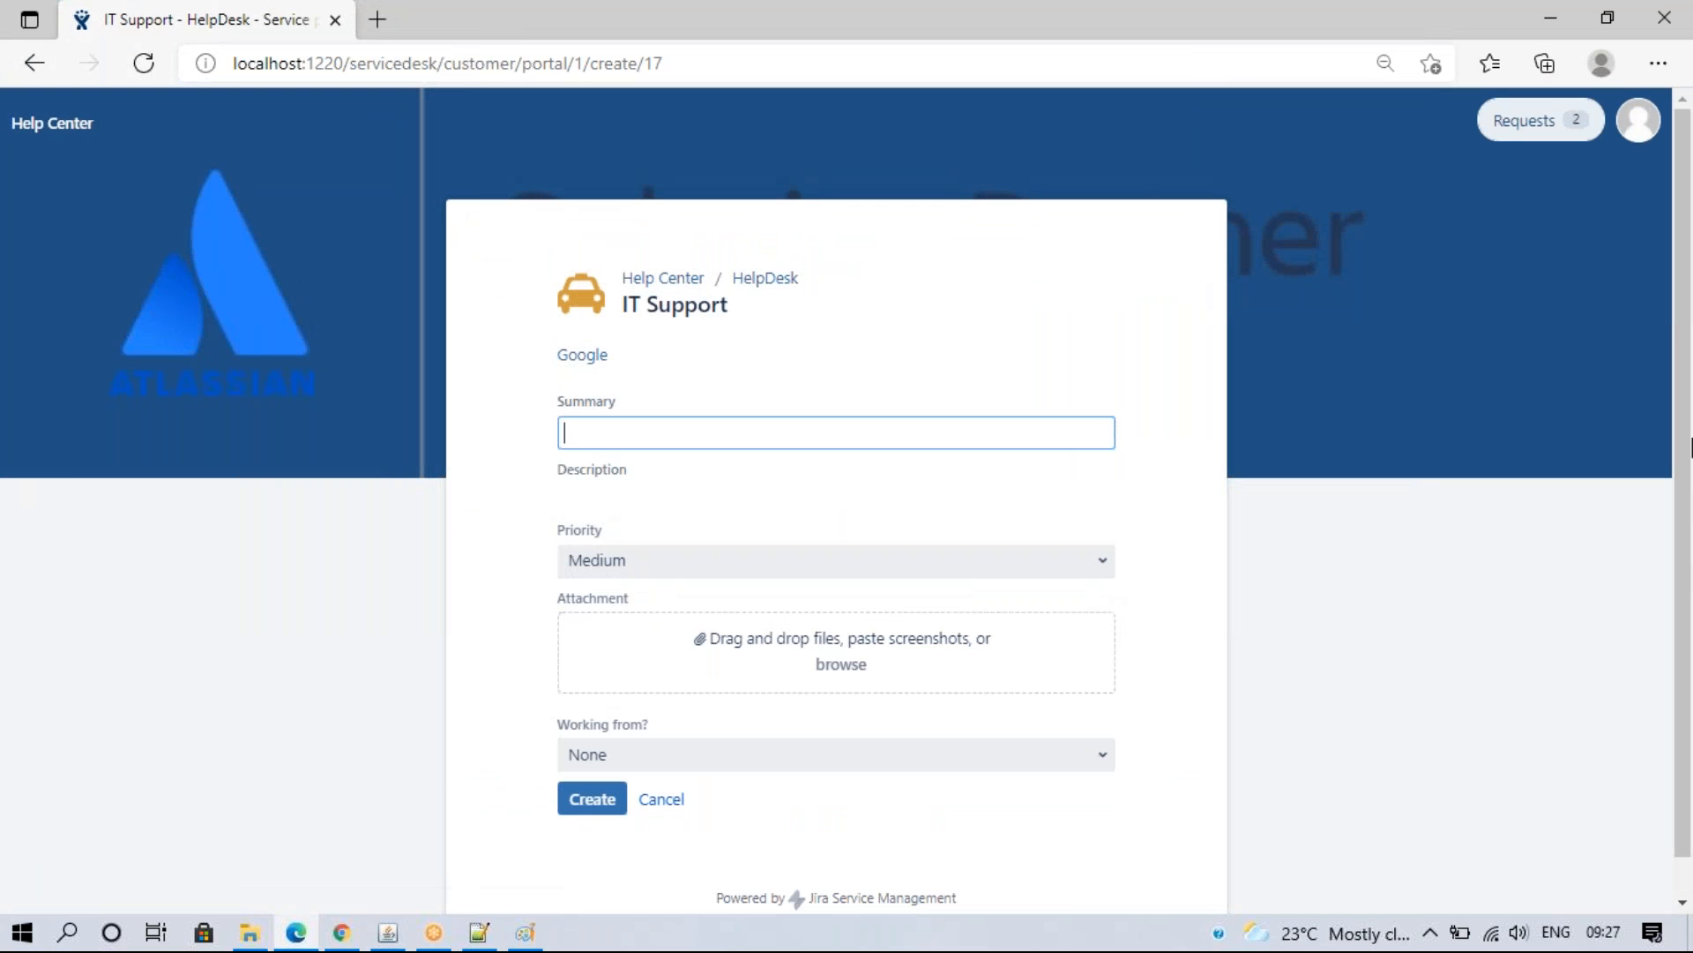
drag(1686, 396, 1683, 579)
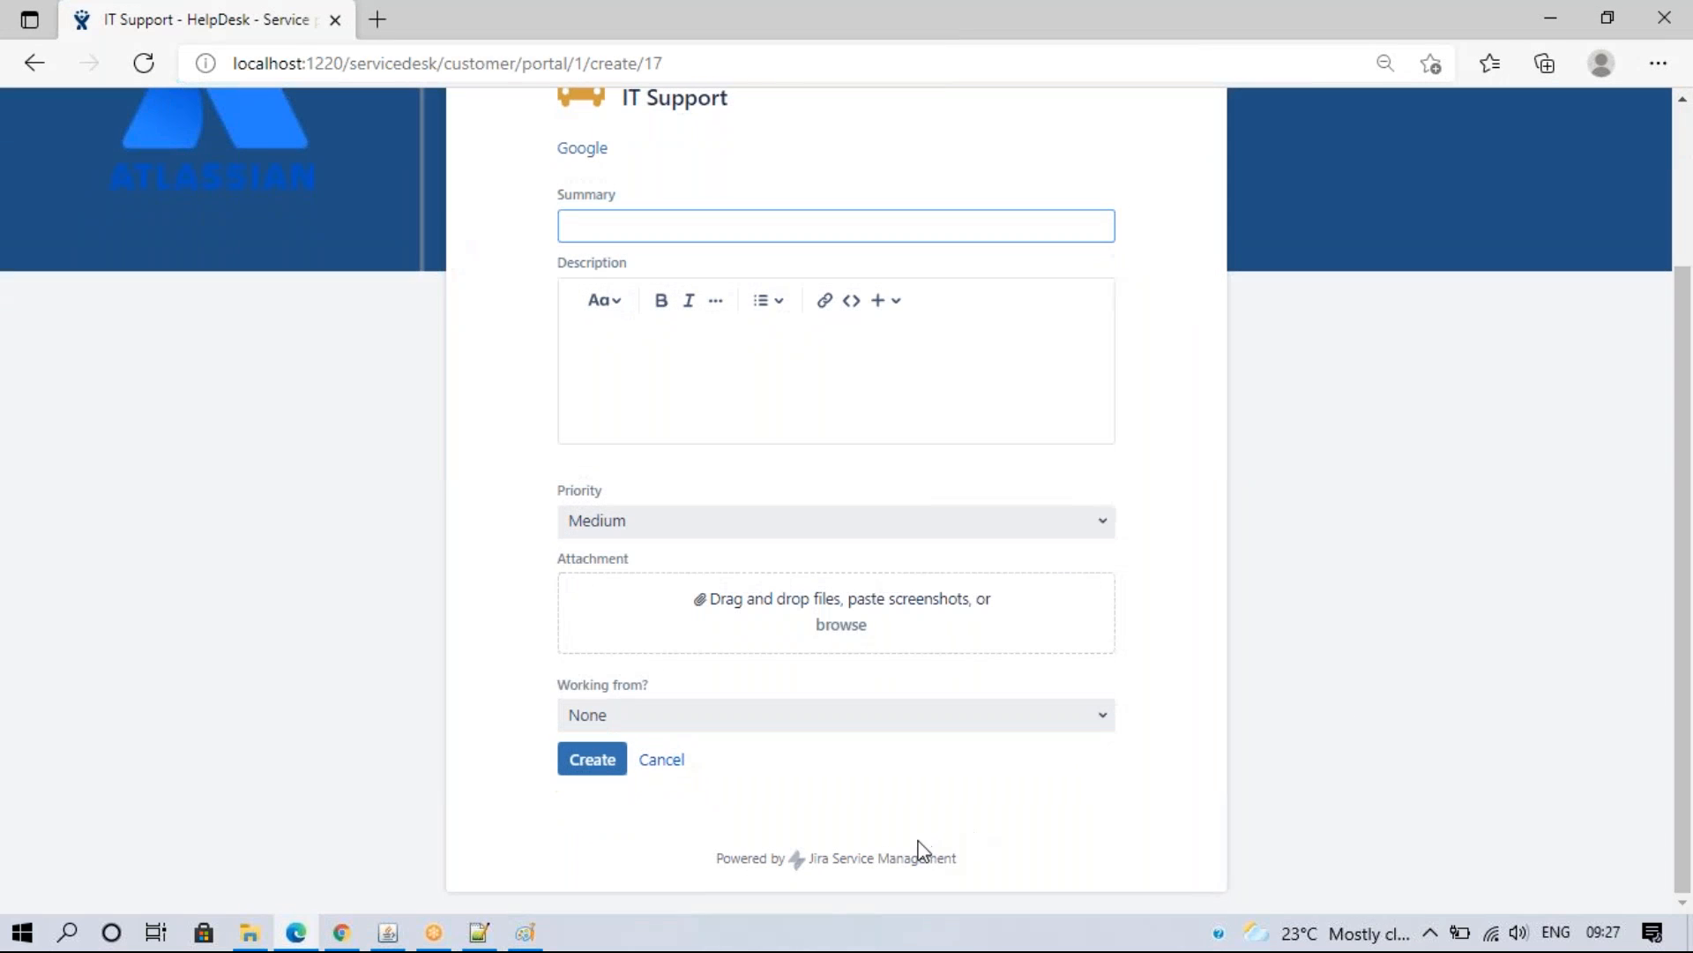
- Move Description and then Attachment to the bottom of the field list
click(341, 933)
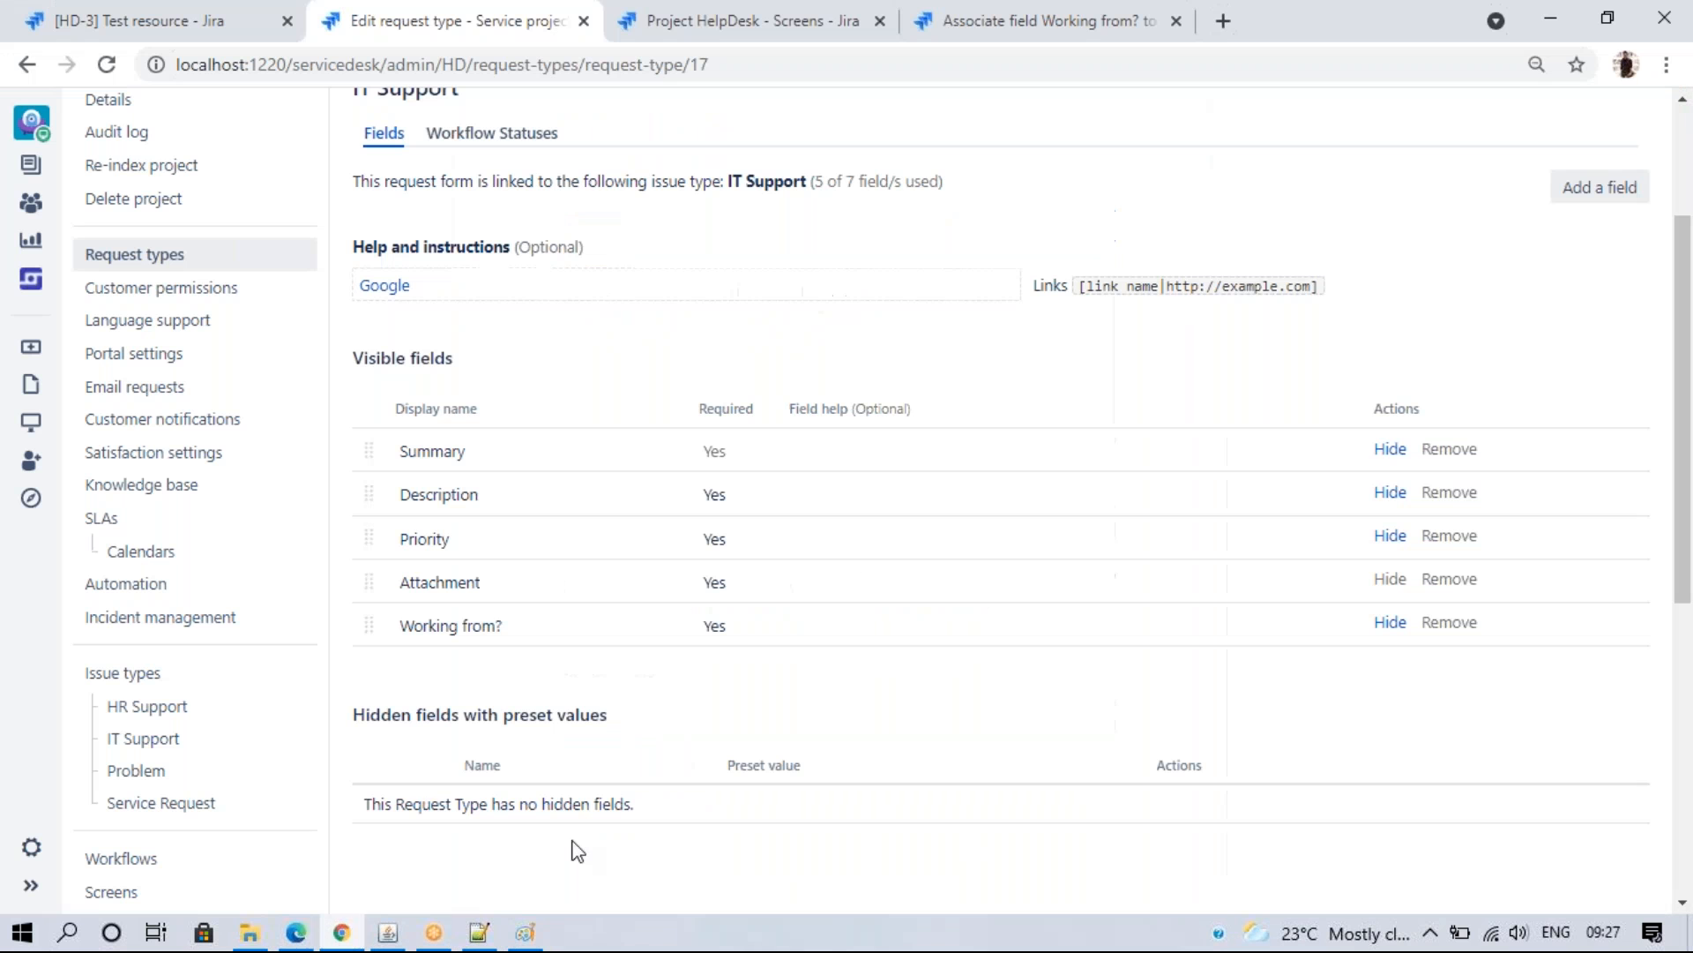
drag(367, 491, 370, 626)
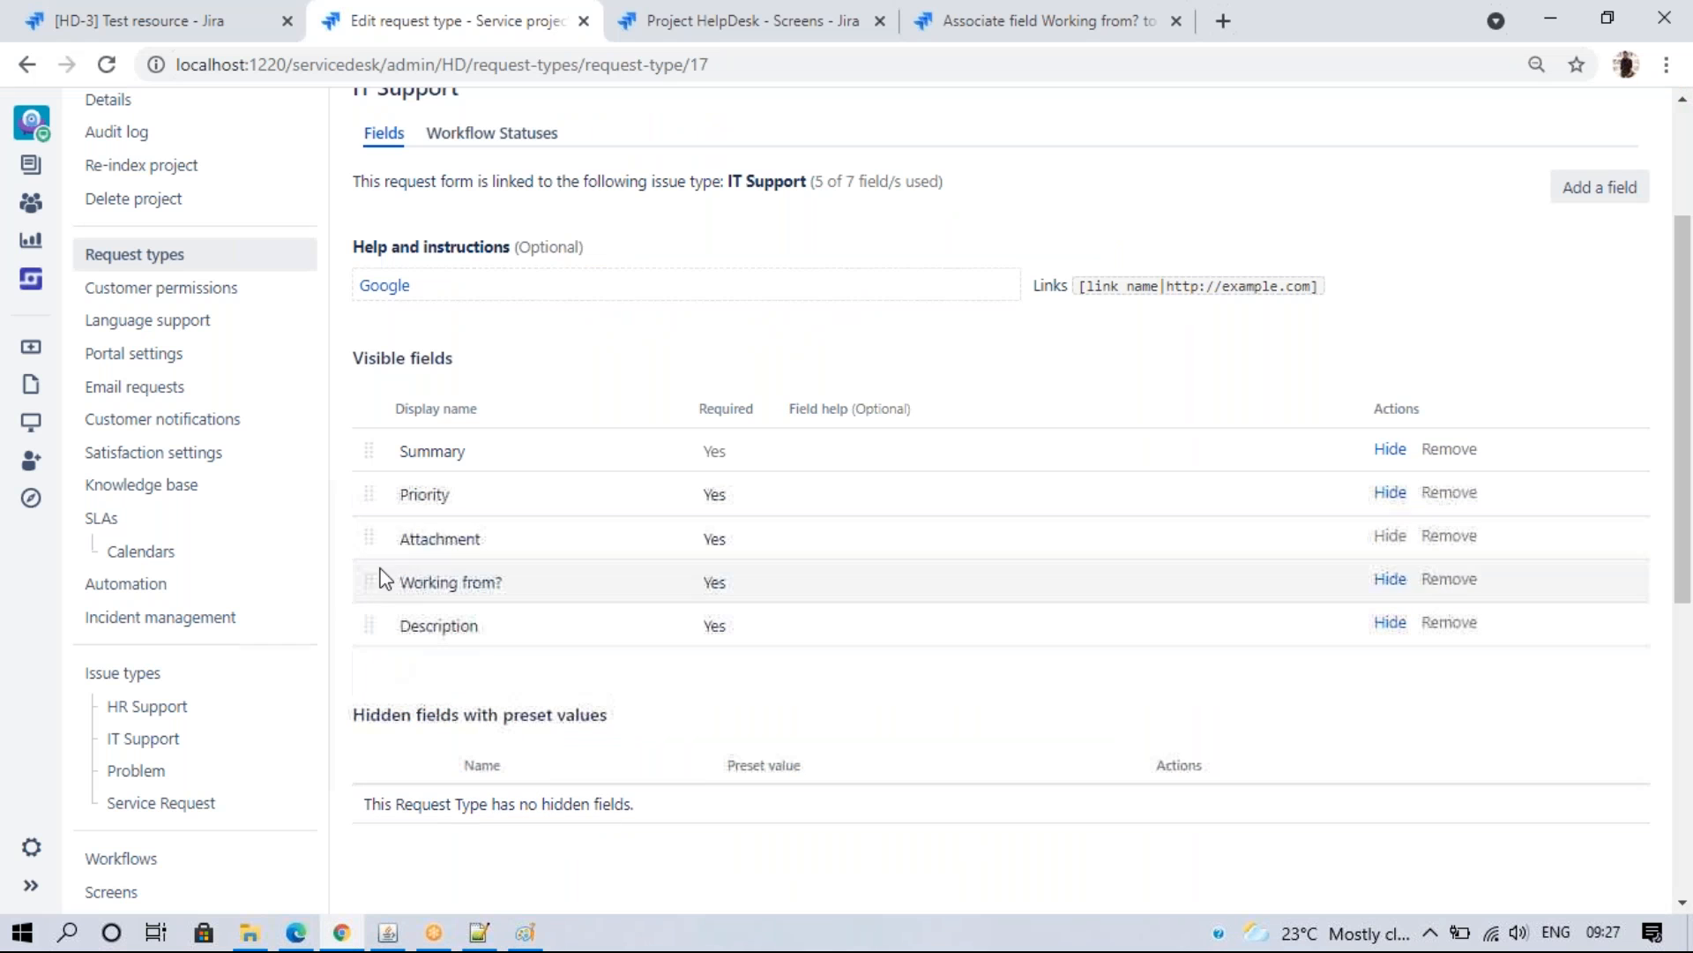
drag(364, 528, 373, 652)
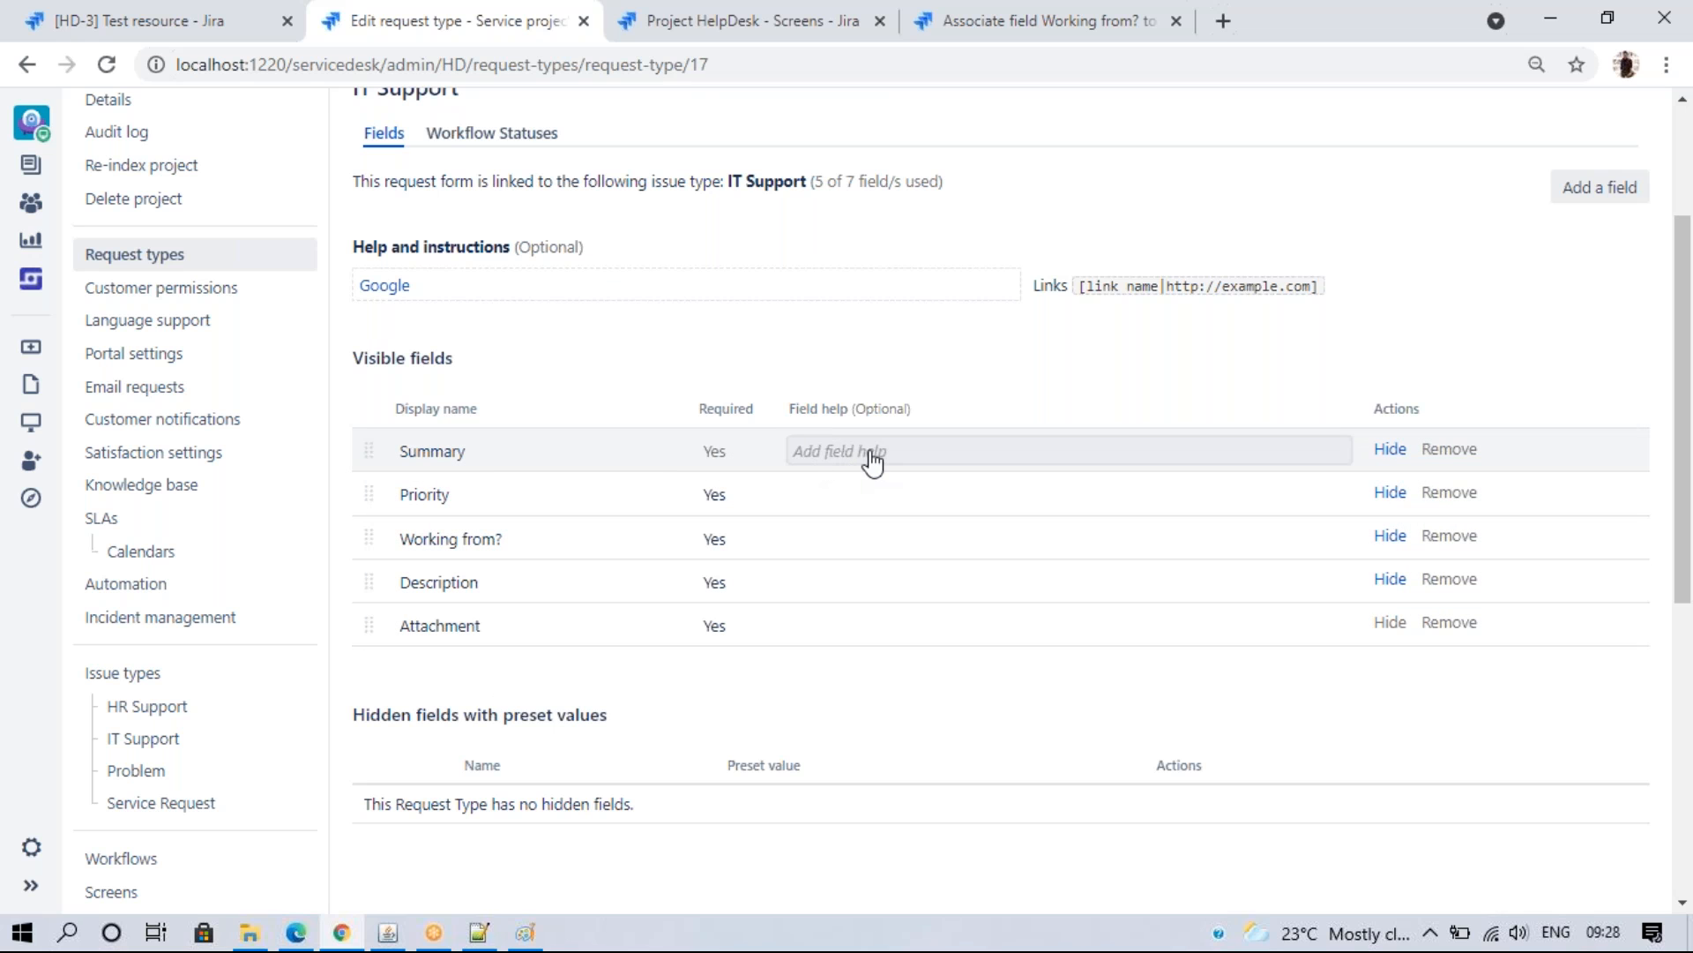
- Give Summary the help text 'Please summarise your rweuest'
click(872, 457)
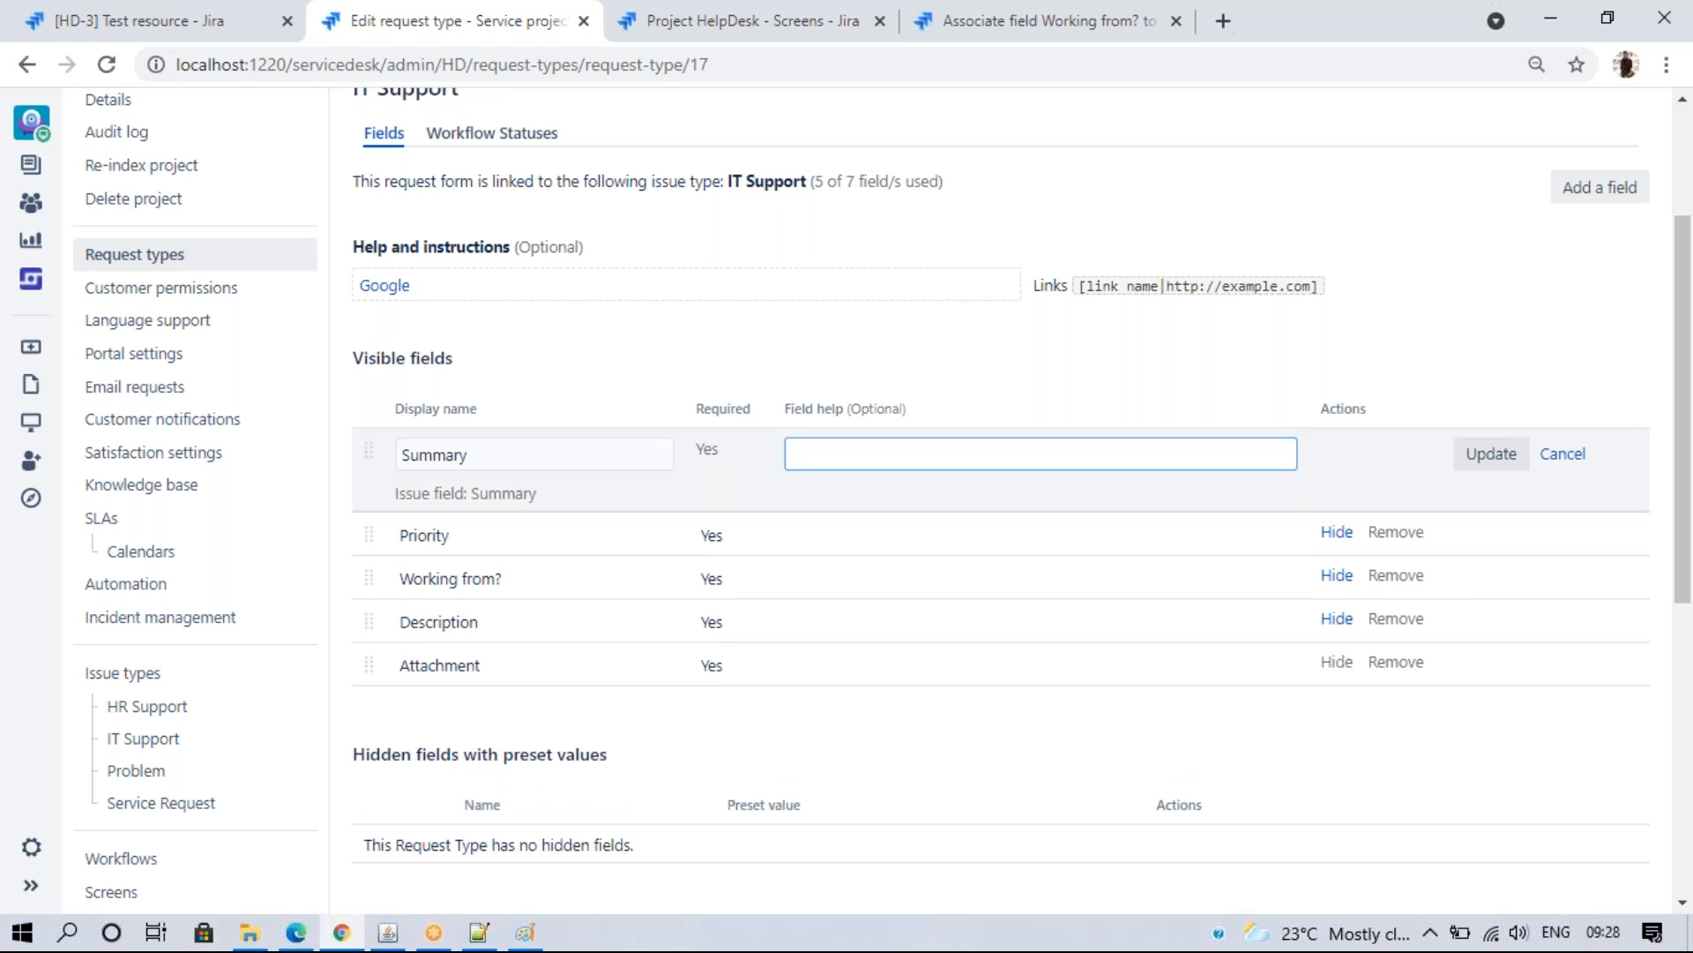
text(Please summarise you)
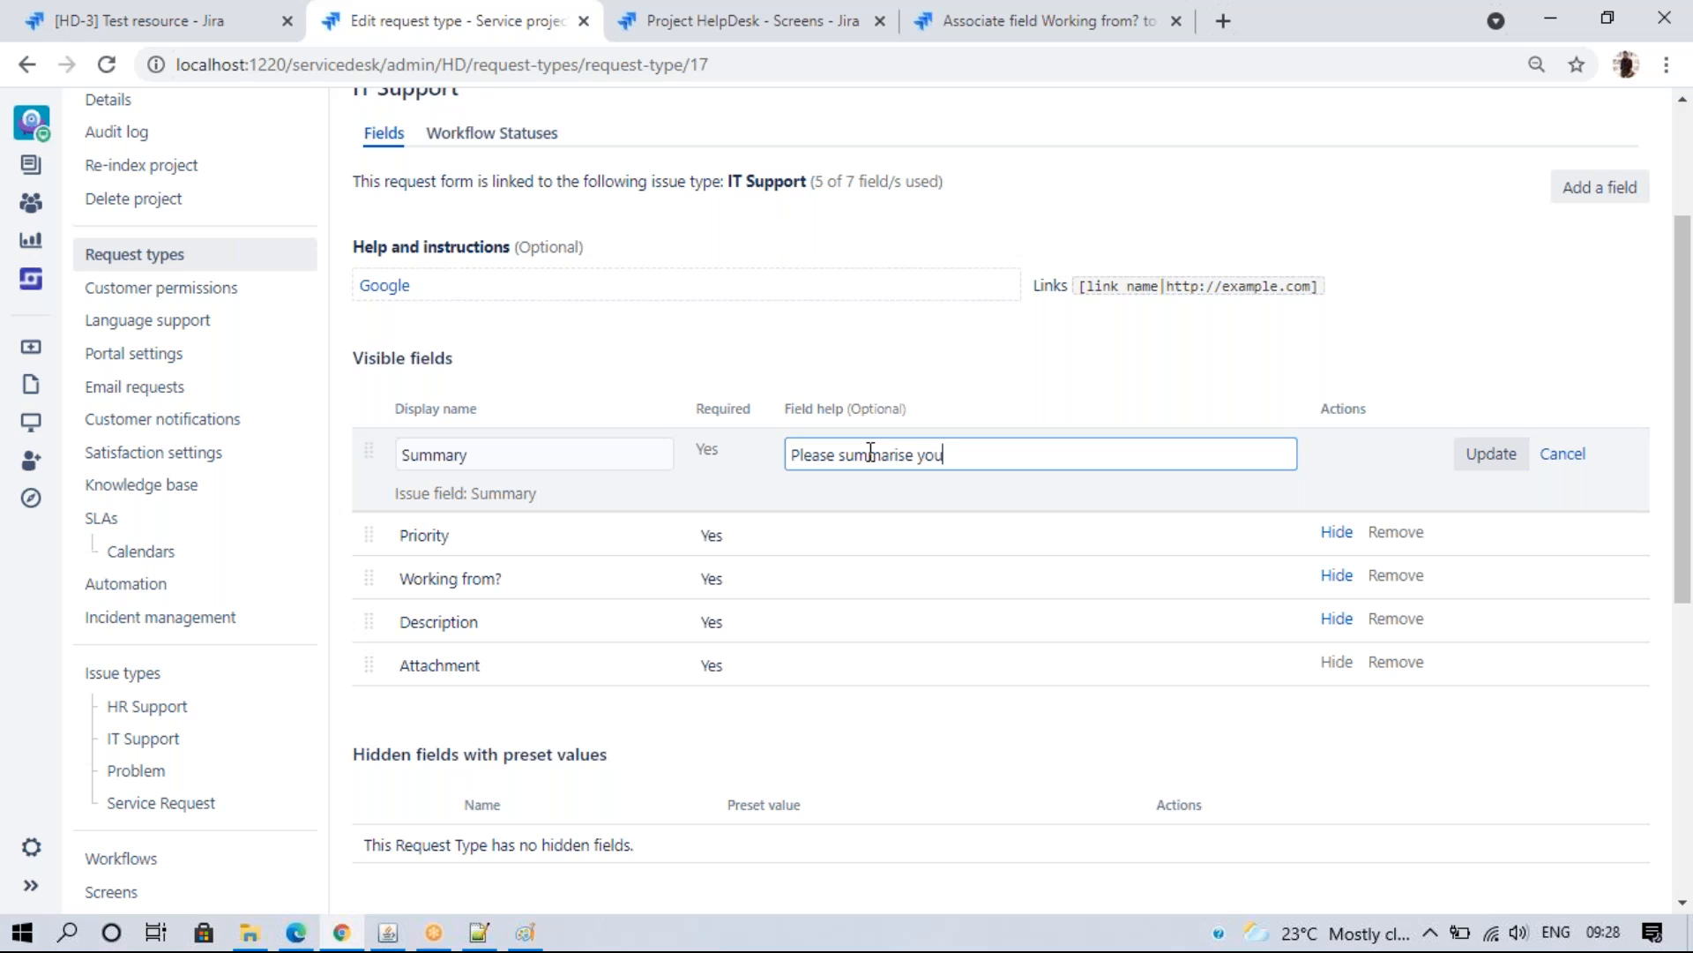
text(r rwe)
text(uest)
key(BackSpace)
click(1499, 455)
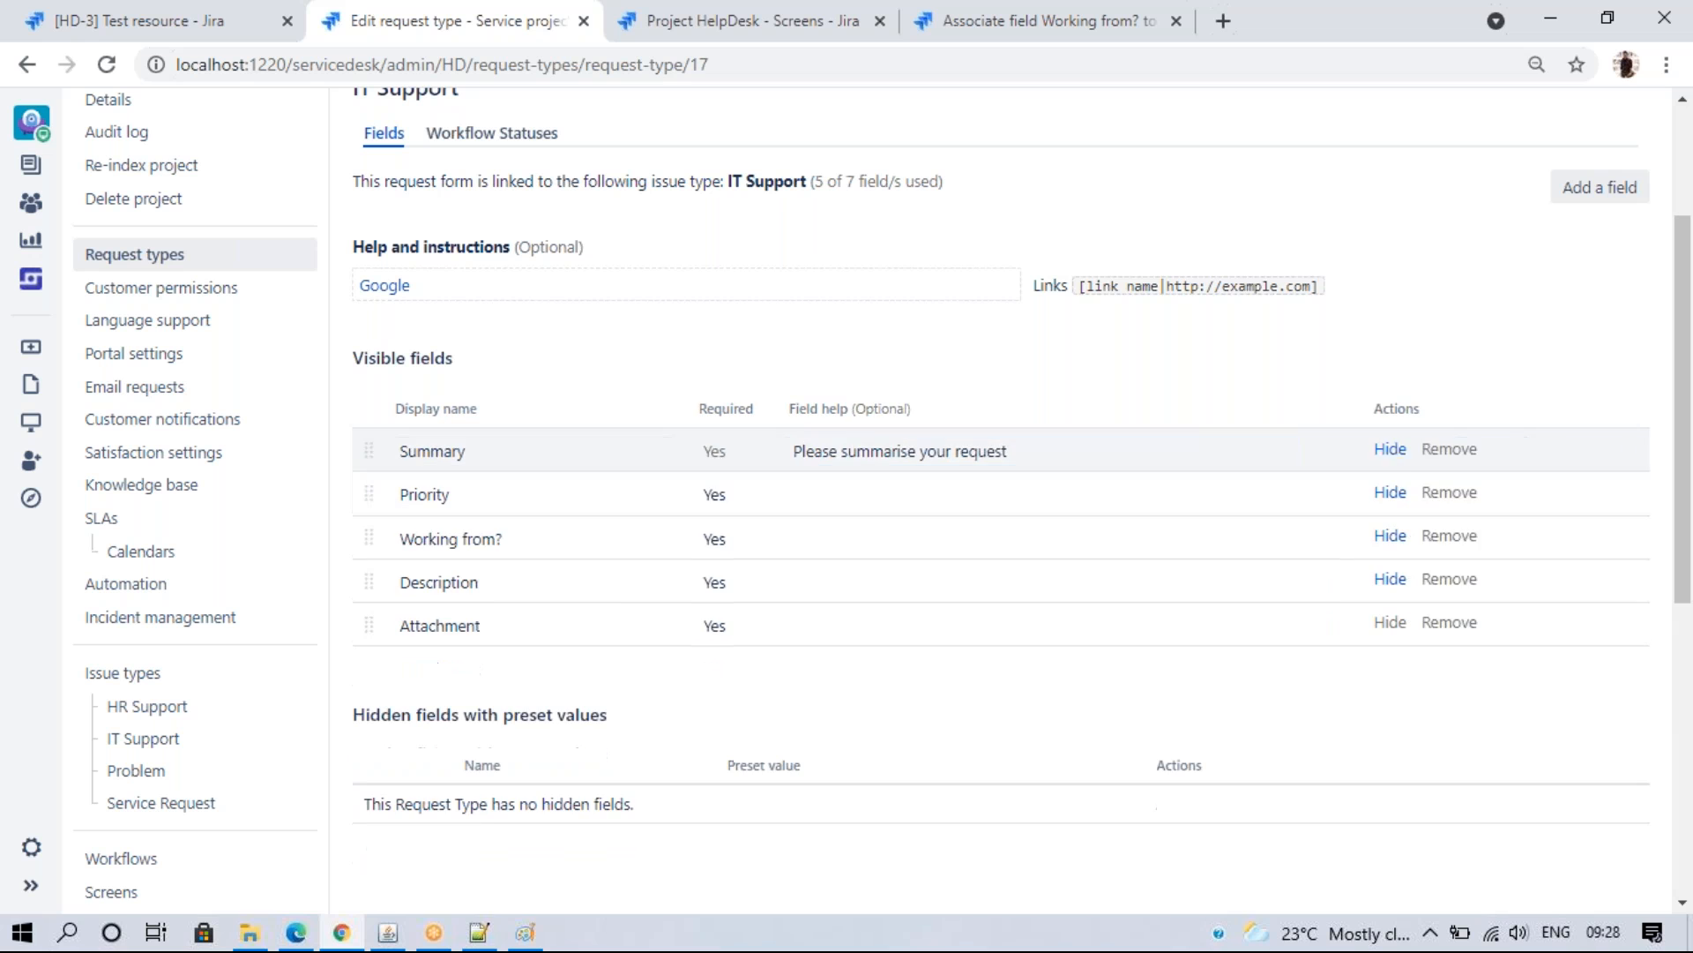
- Add help text 'Select priority level' to Priority and 'Select from where your working' to Working from?
click(895, 497)
text(S)
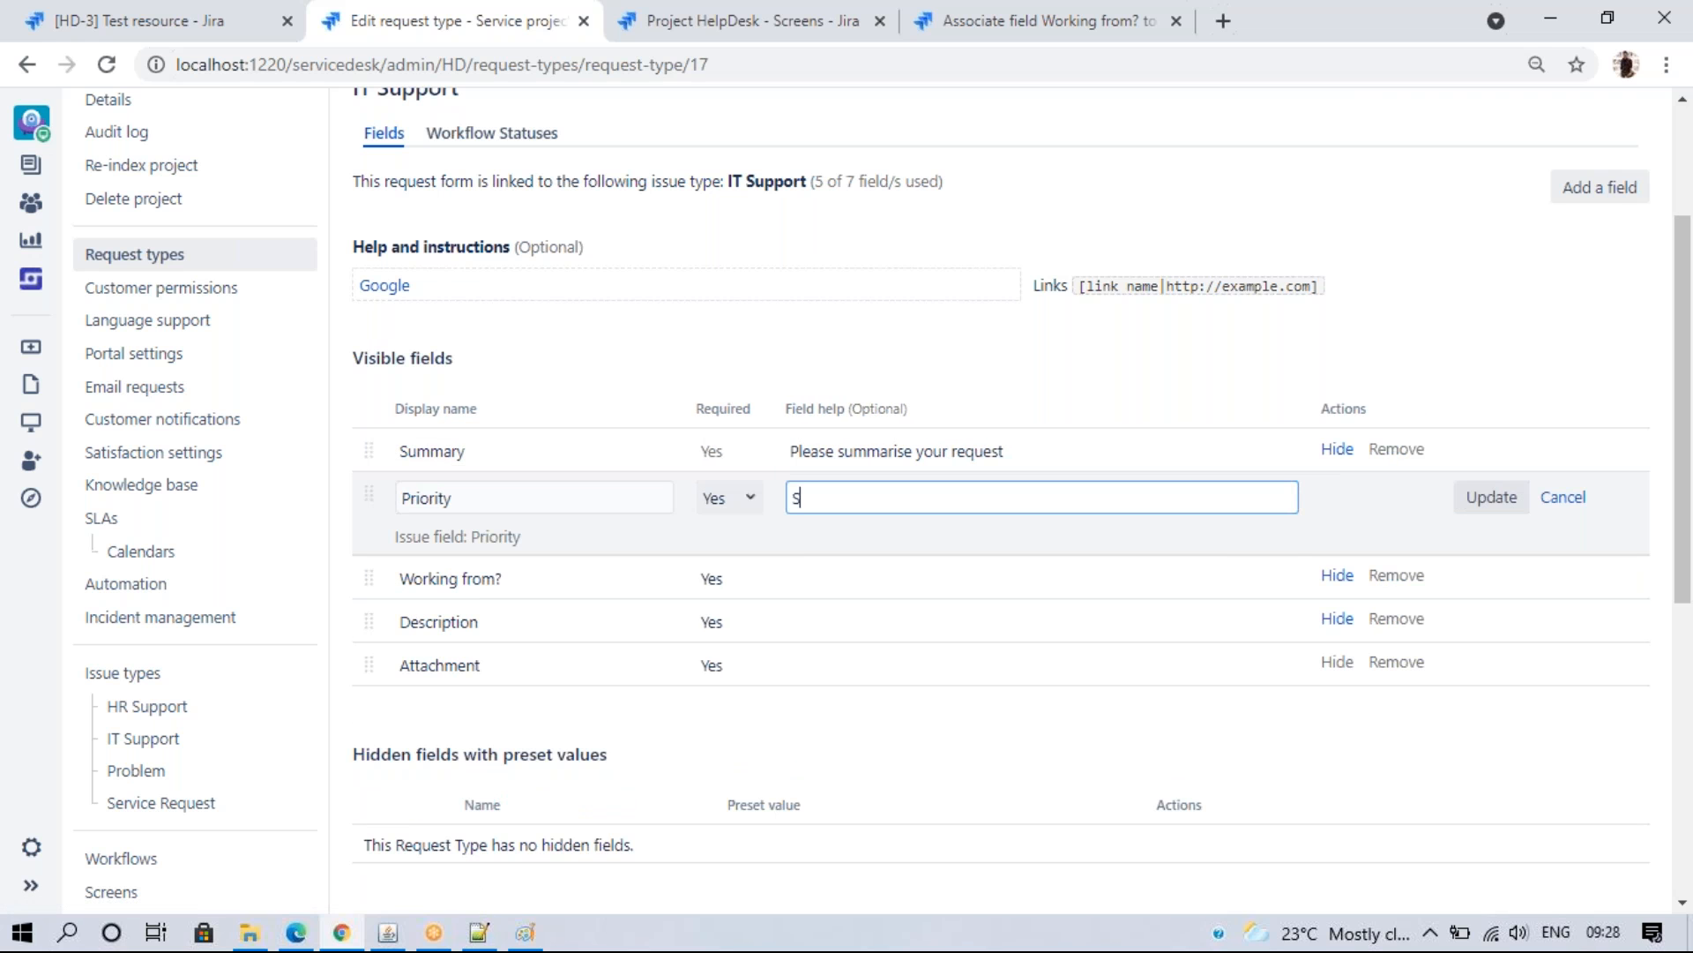
text(elect pri)
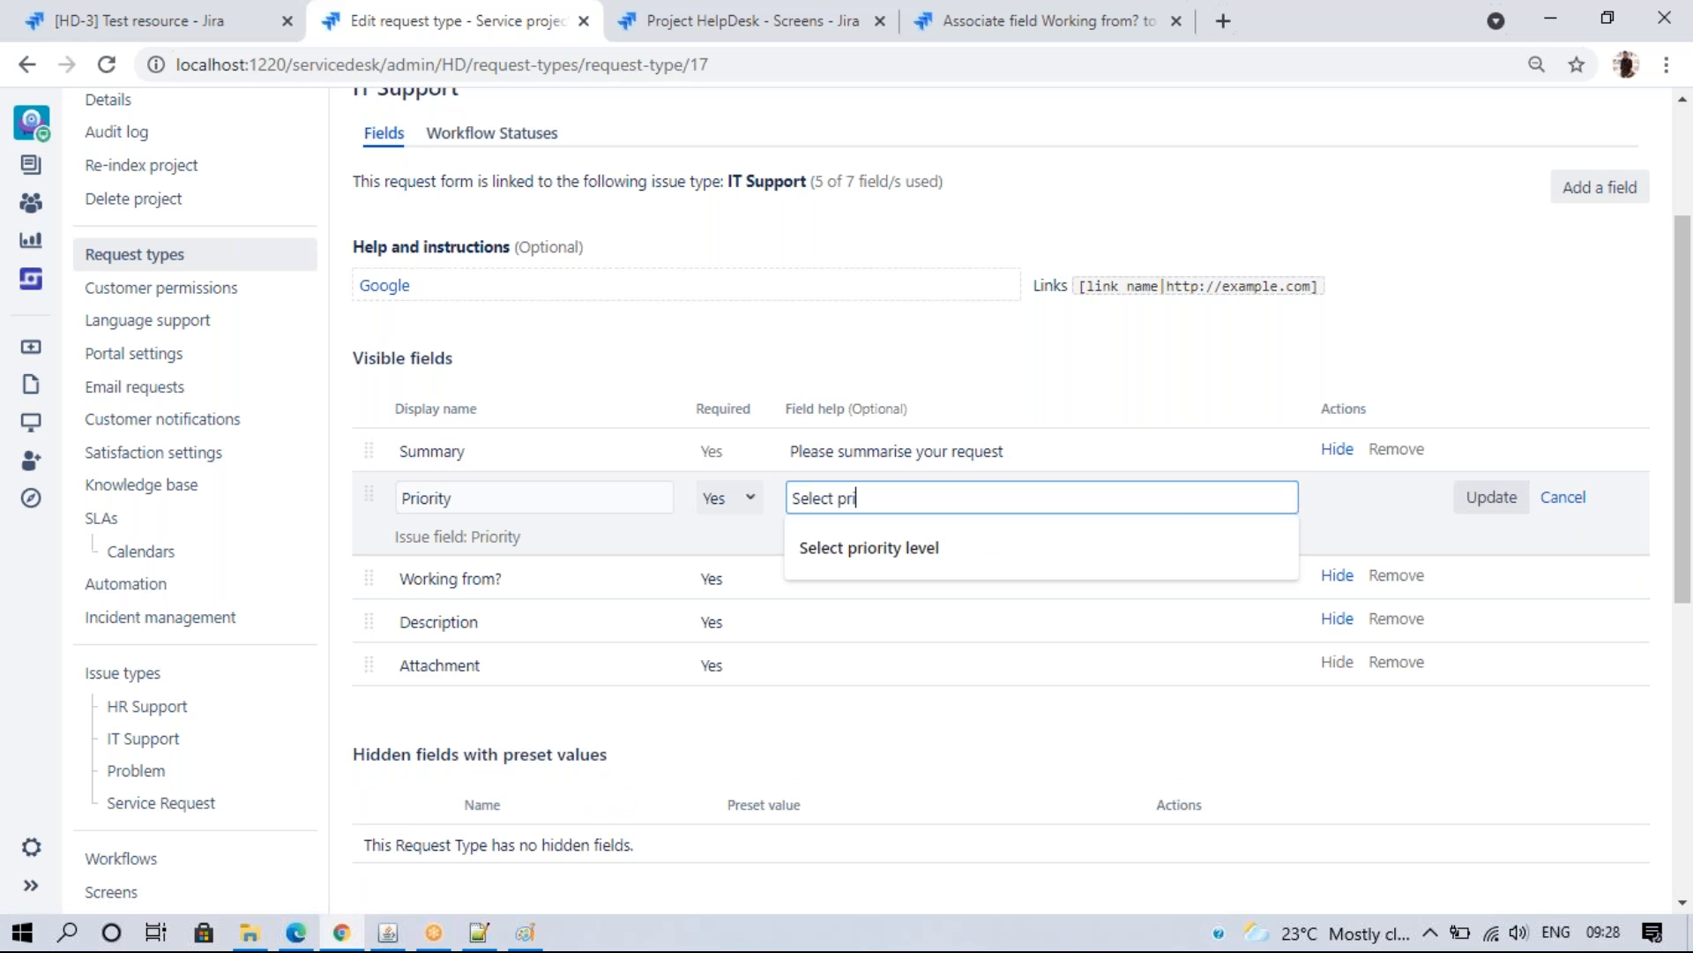
text(o)
click(909, 547)
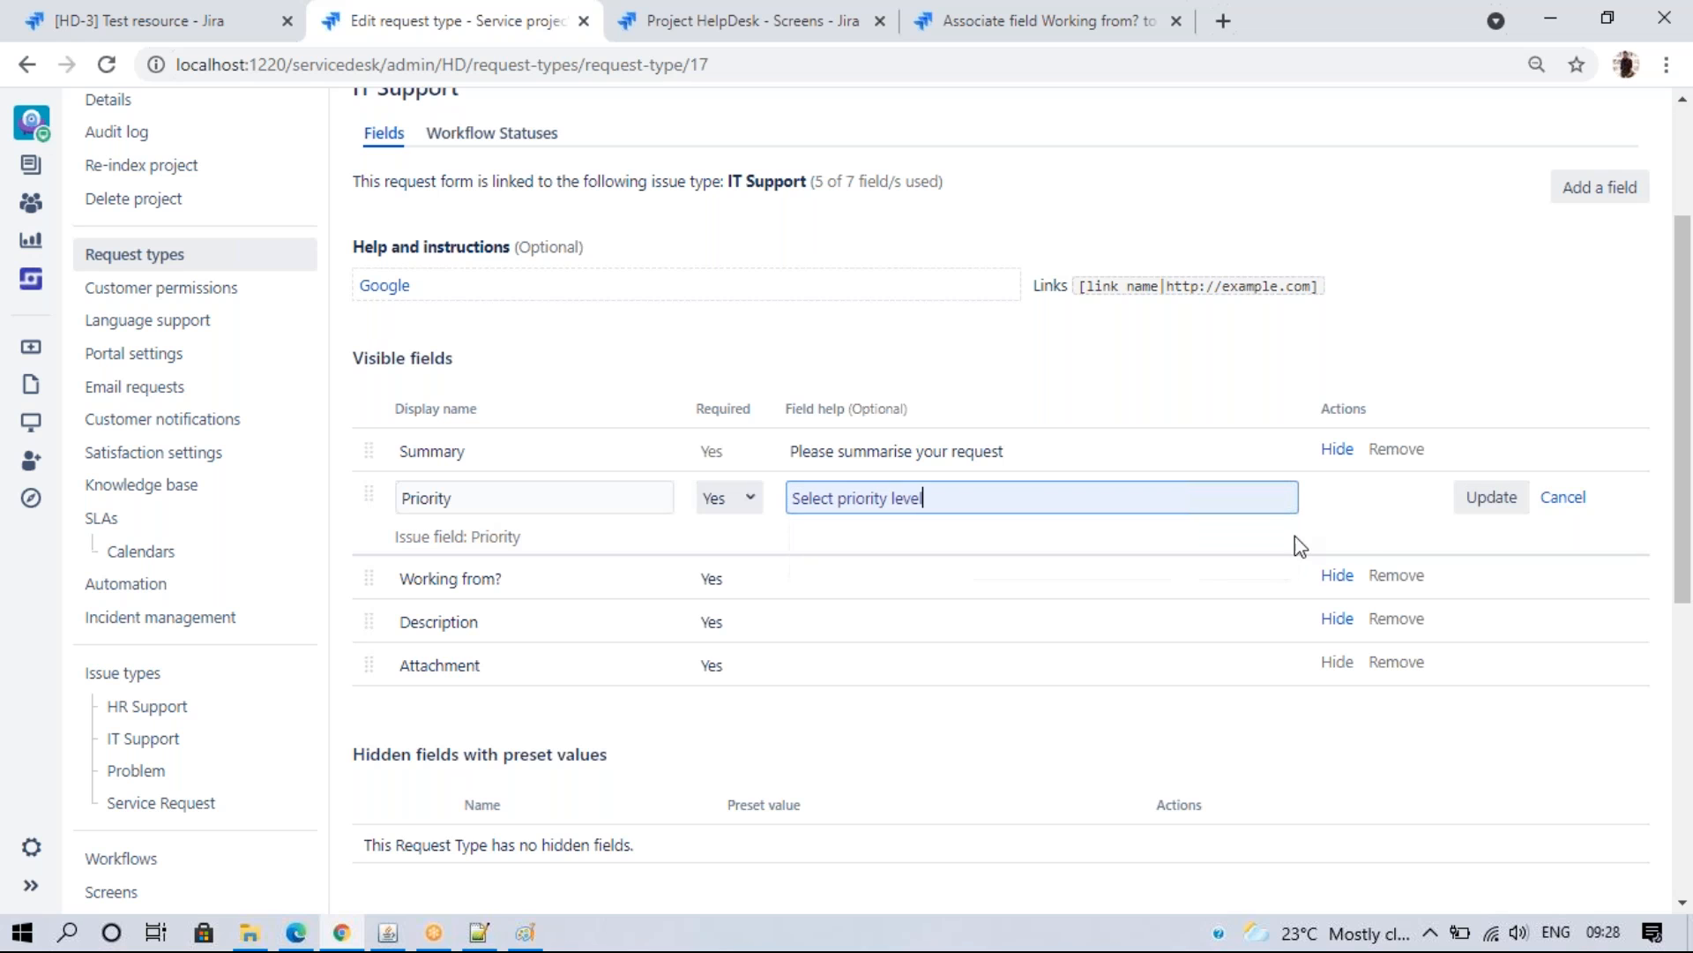
click(1491, 499)
click(839, 540)
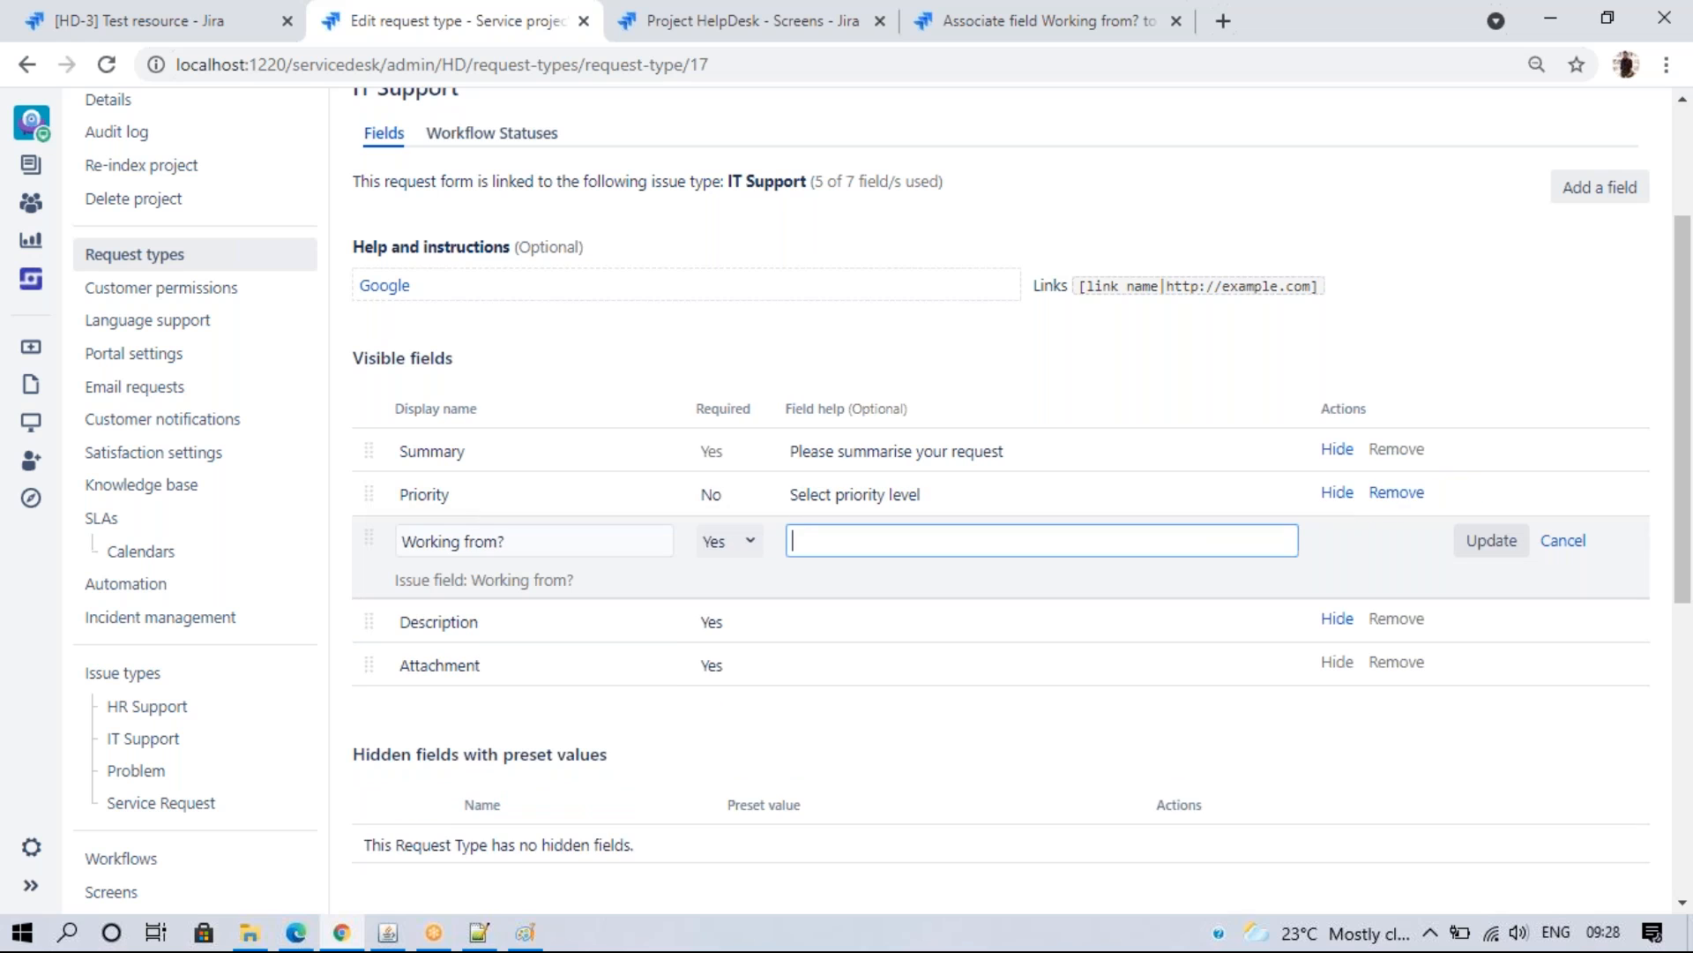
text(Select from where your wor)
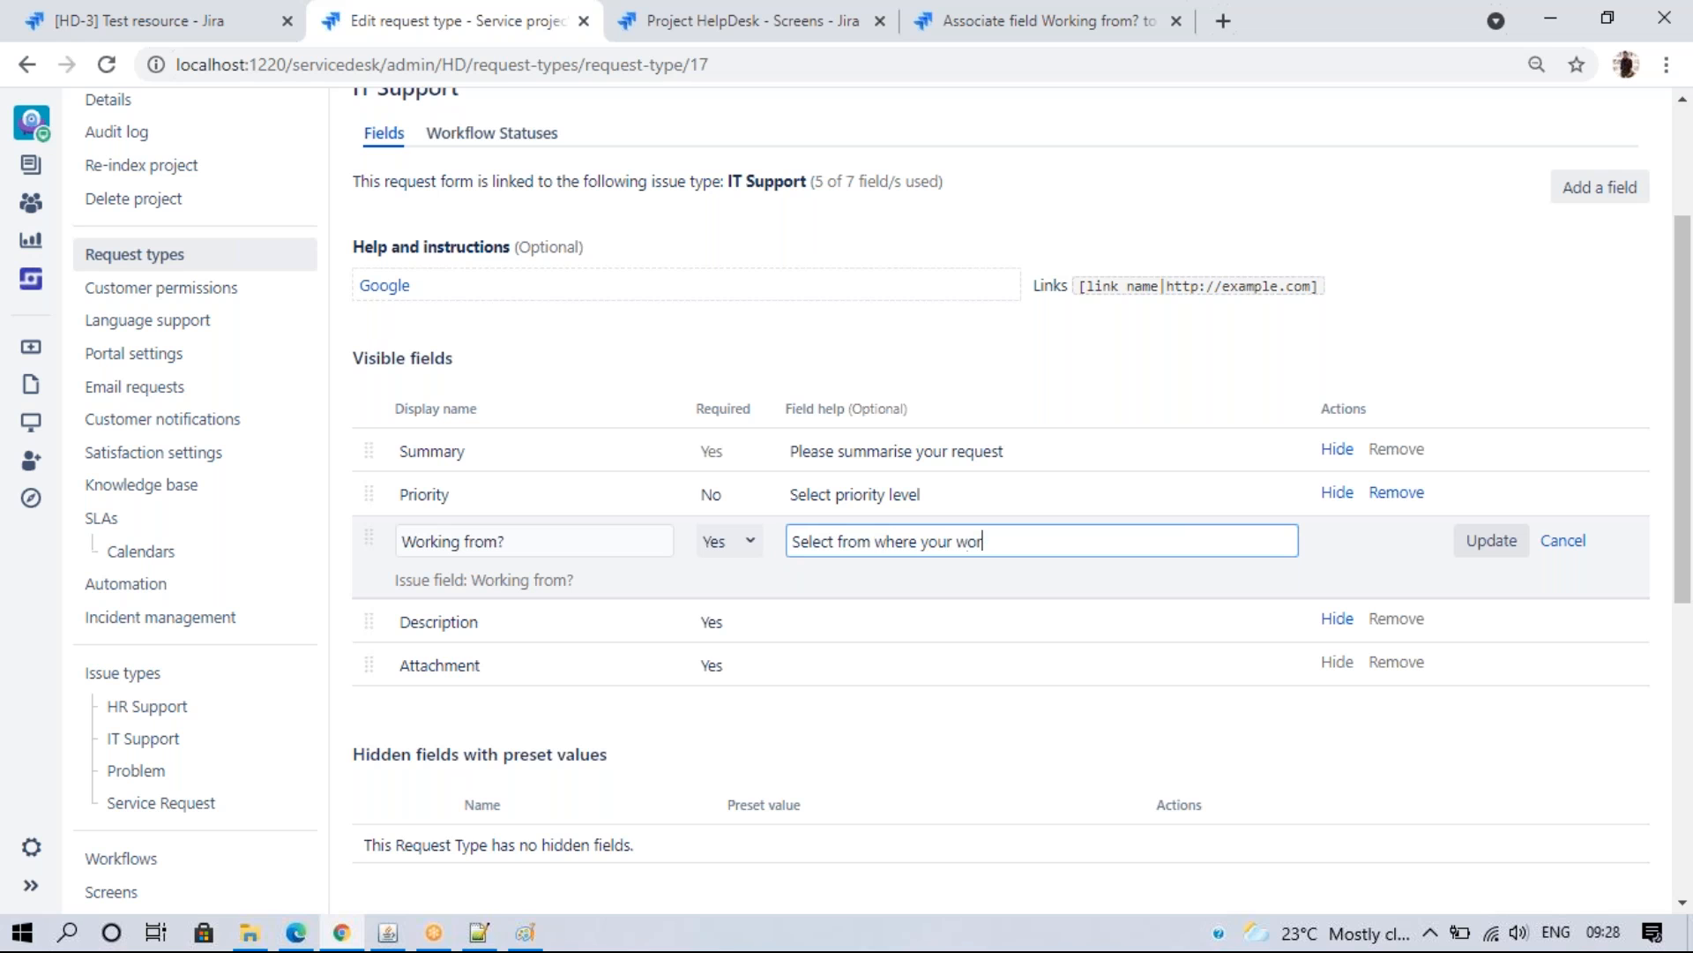
text(king)
click(1491, 541)
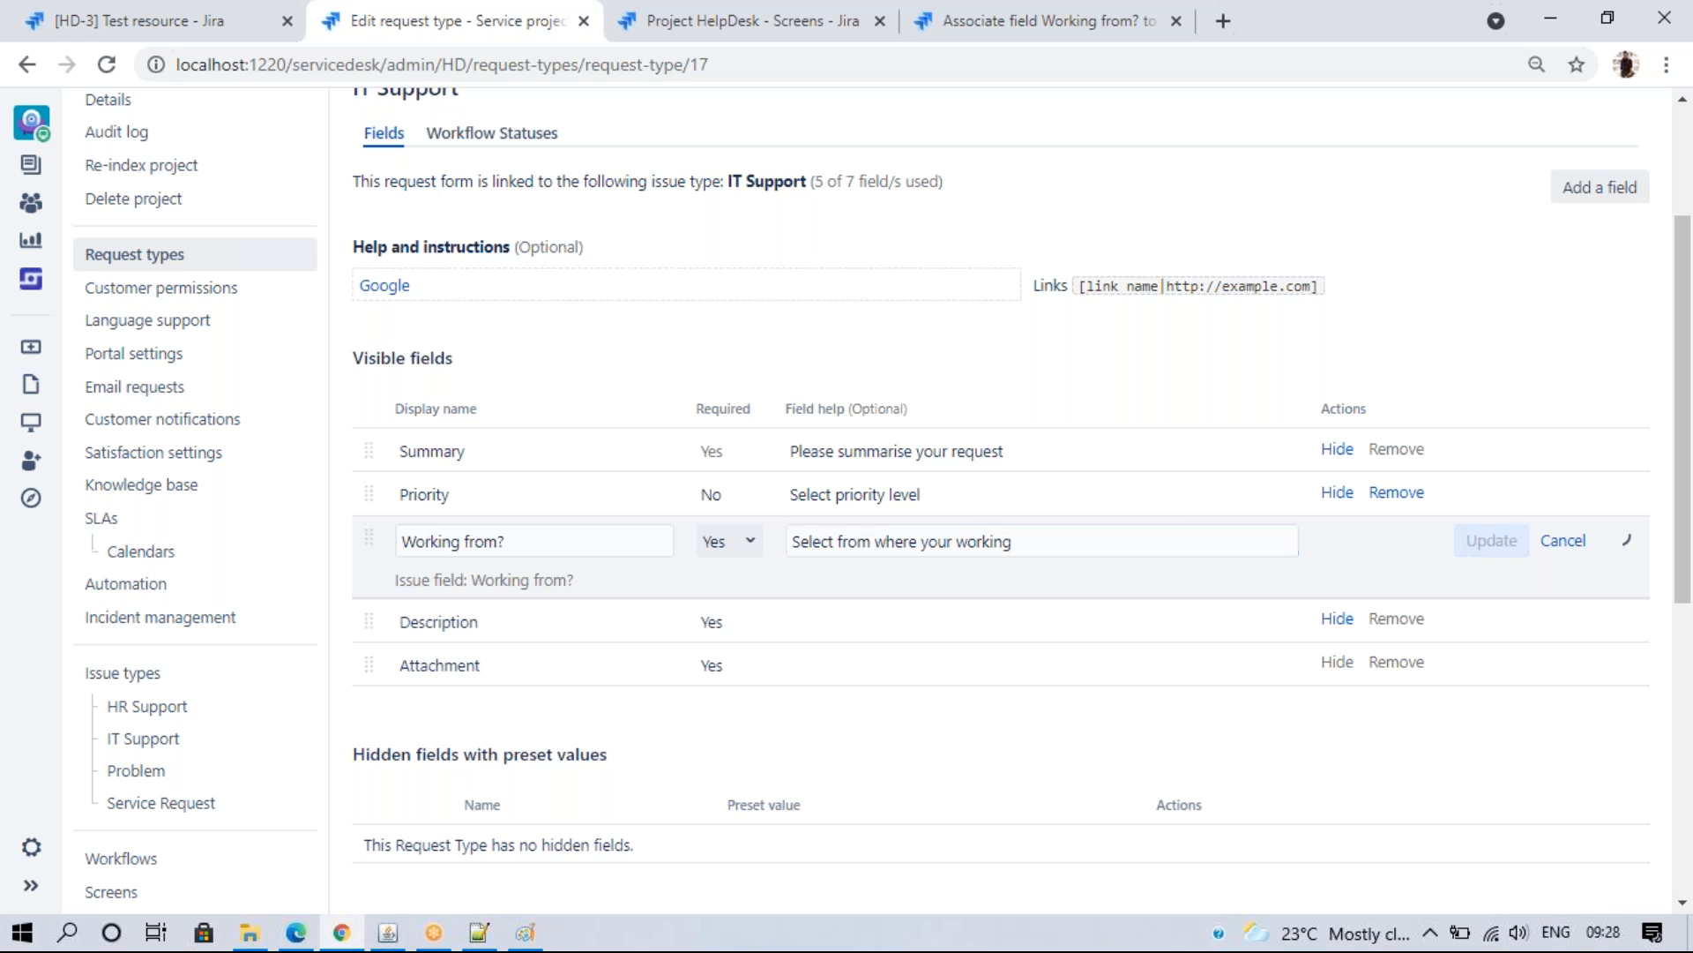
- Reload the portal create form and check the new field order and help texts
click(296, 930)
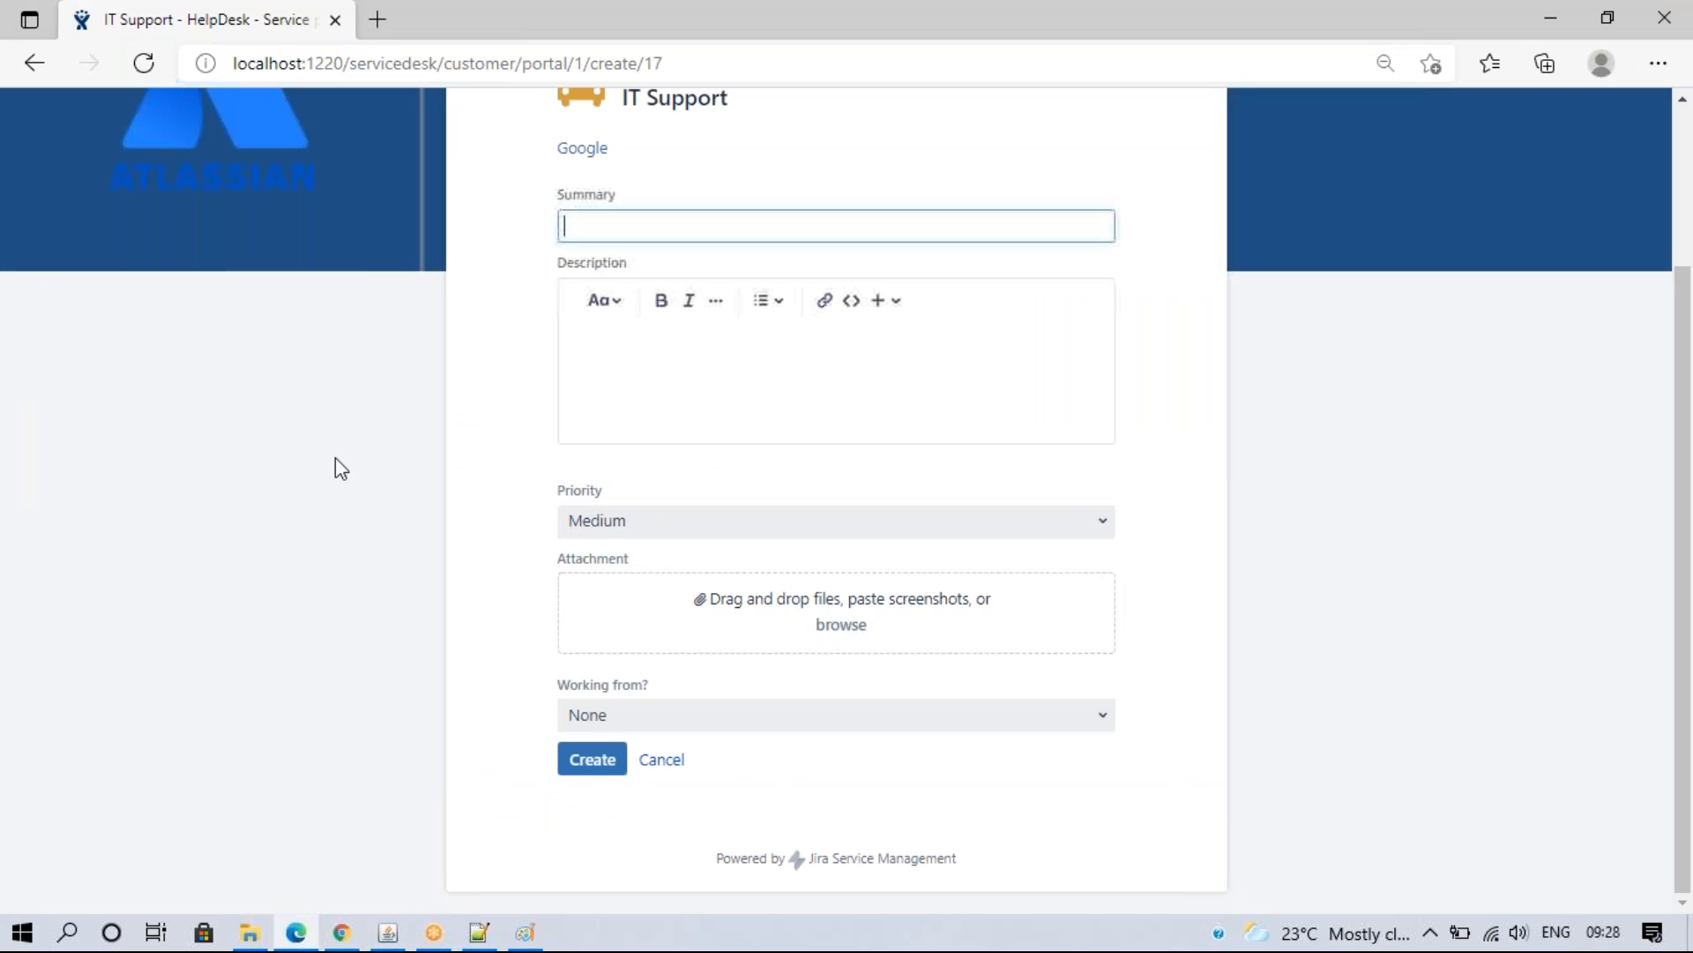
click(143, 63)
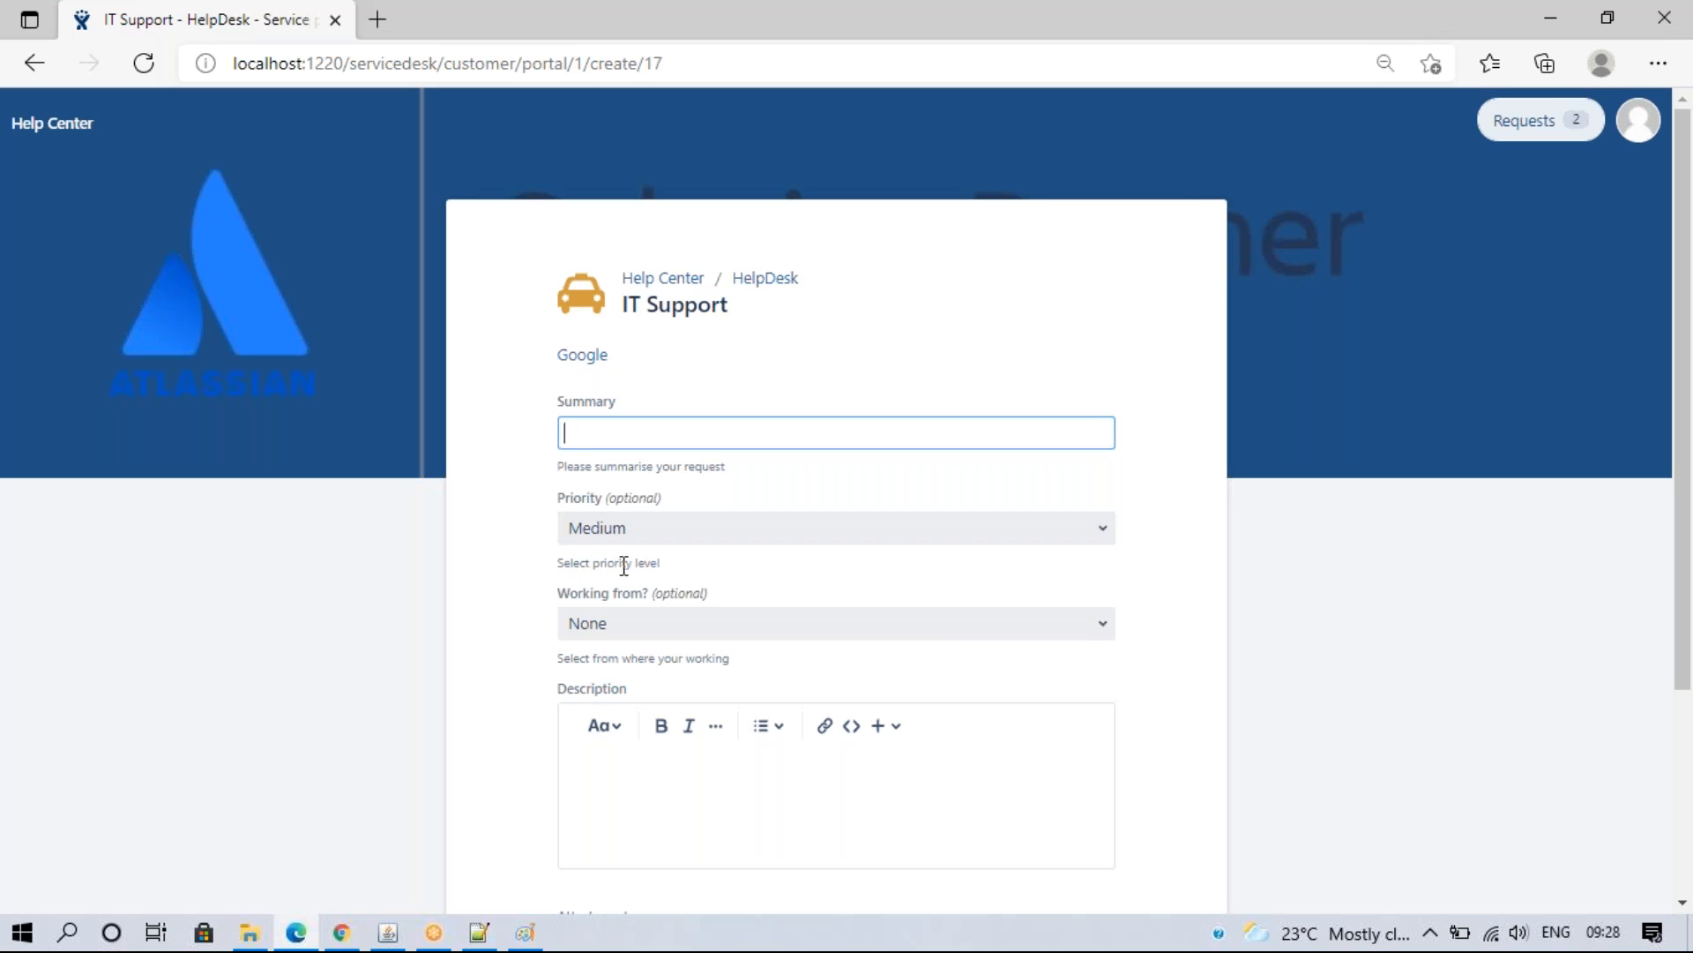
drag(554, 673, 726, 657)
click(726, 667)
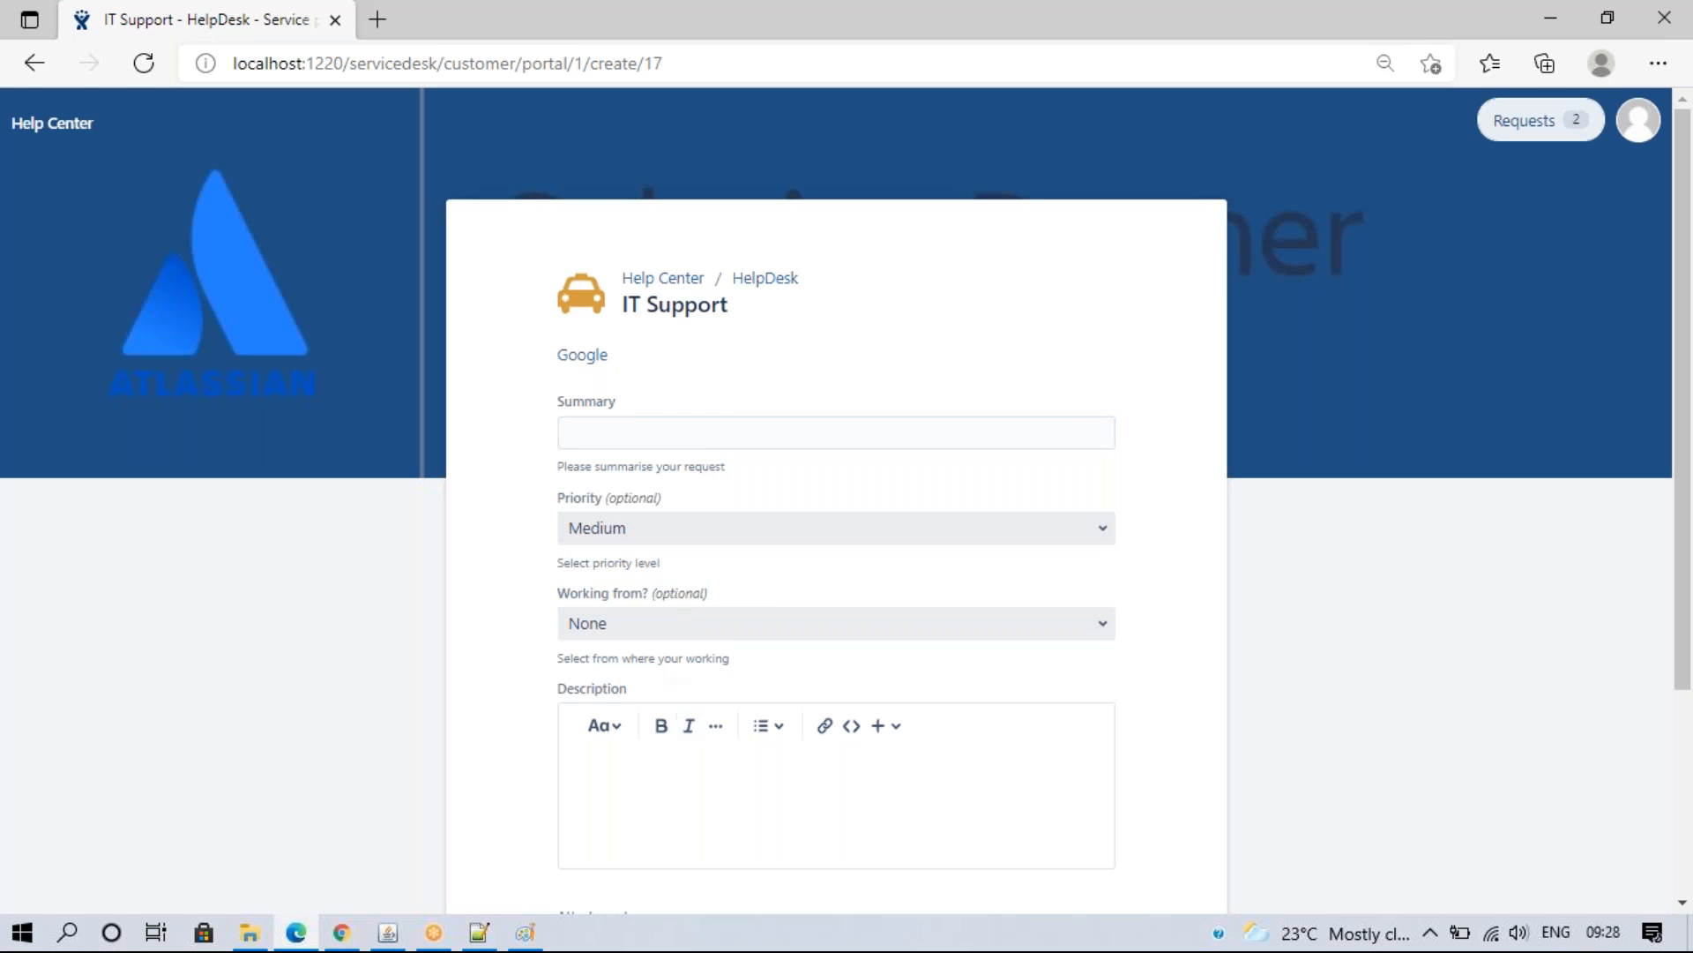
click(353, 933)
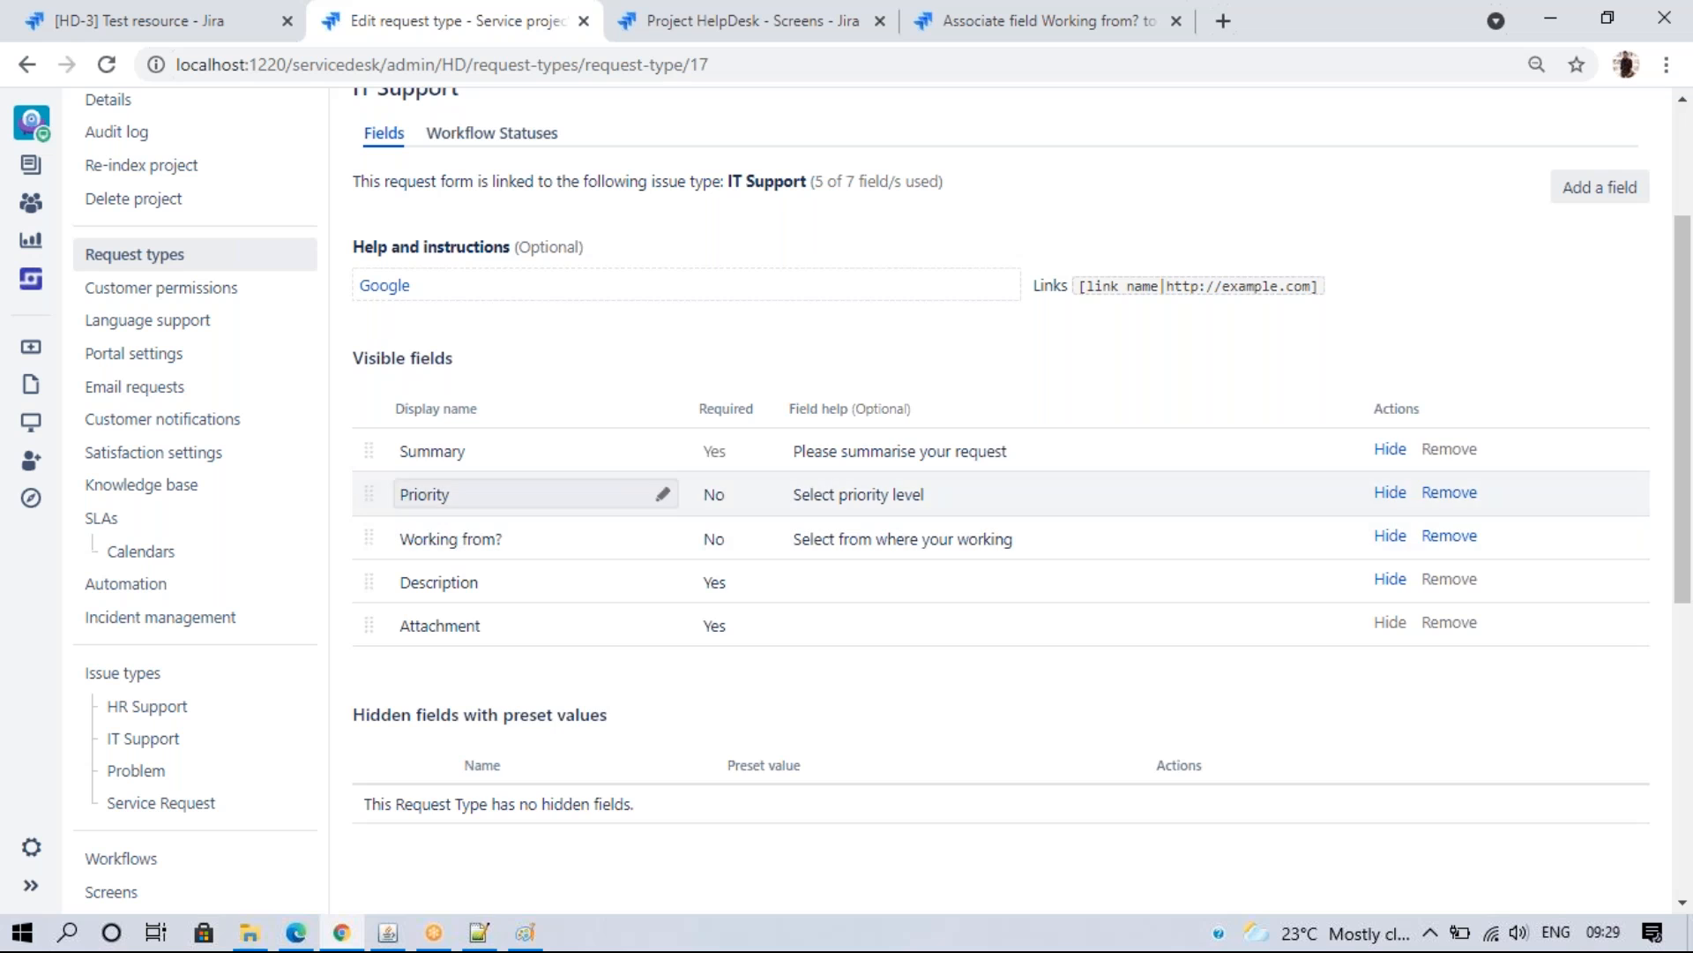
- Rename the Summary field to 'Project Name' and confirm the new label on the portal form
click(488, 450)
key(BackSpace)
text(Project Name)
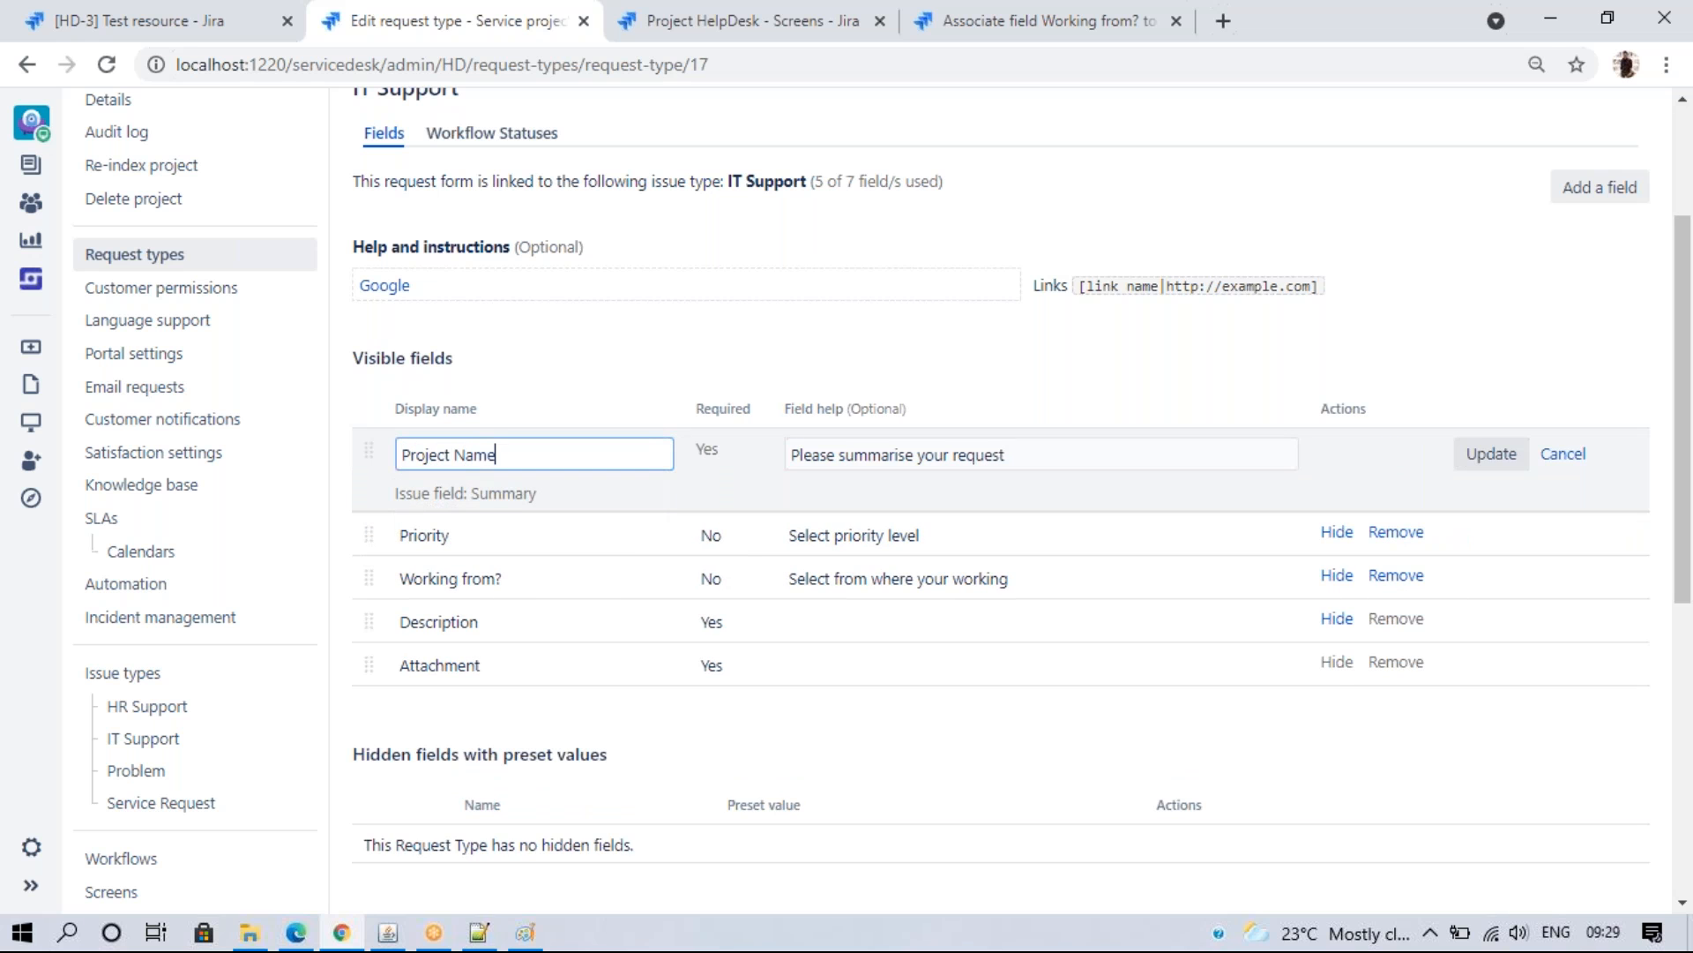
click(1487, 457)
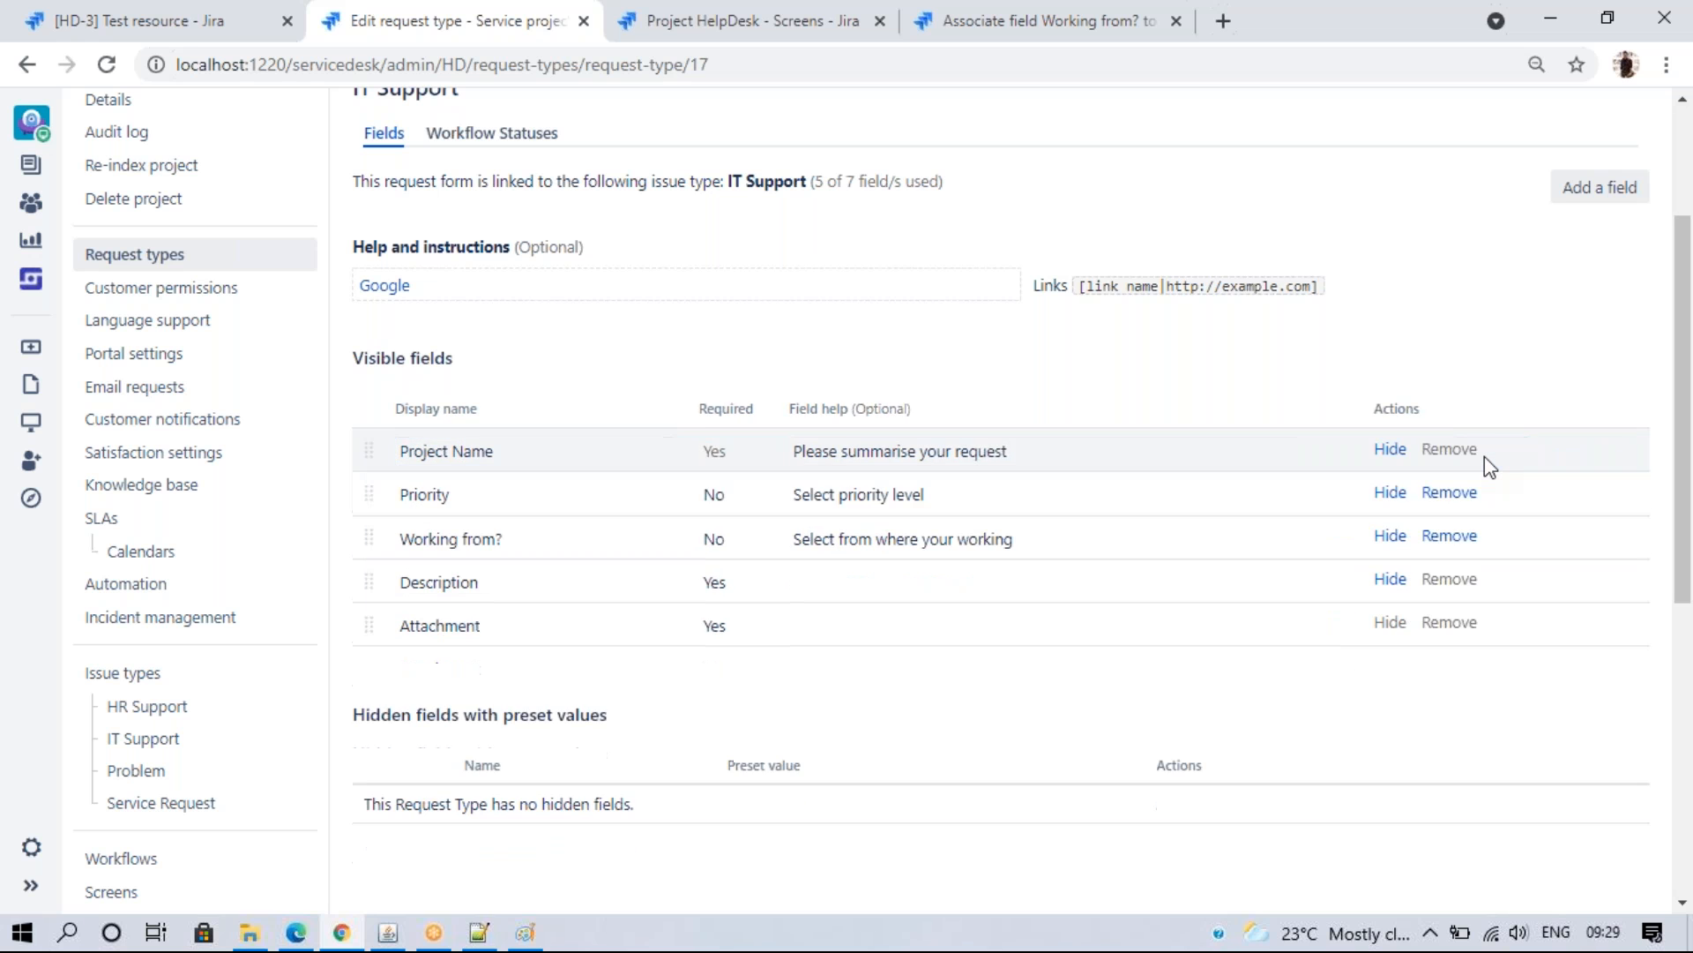
click(295, 933)
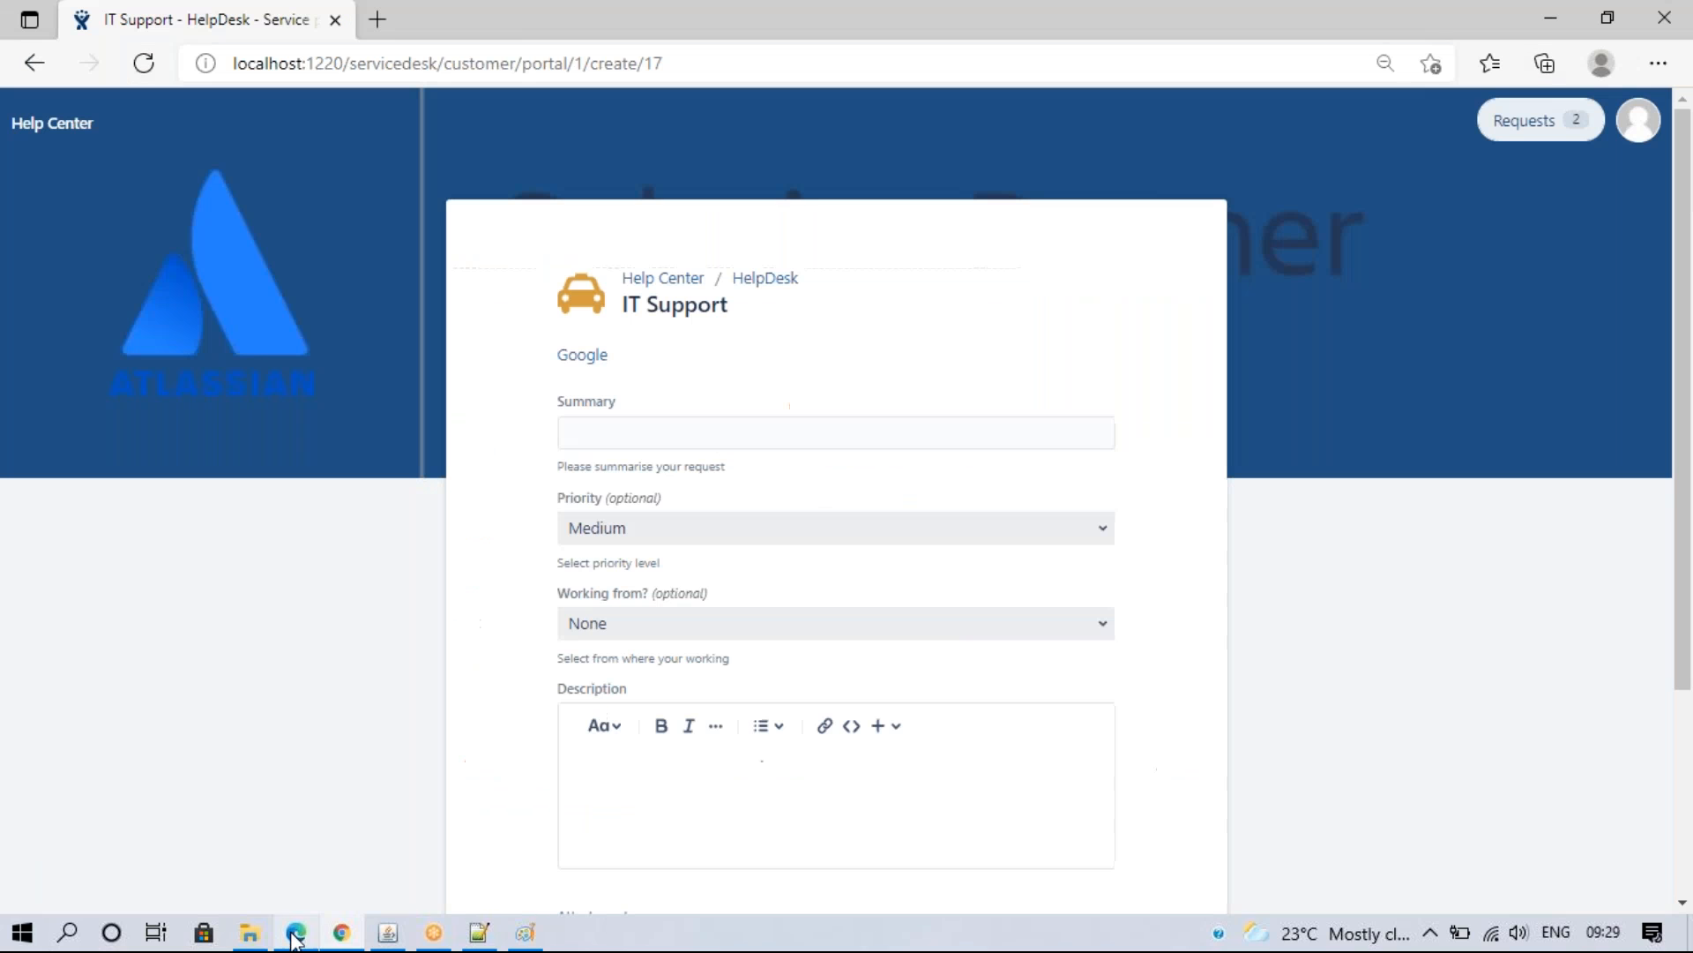
click(142, 64)
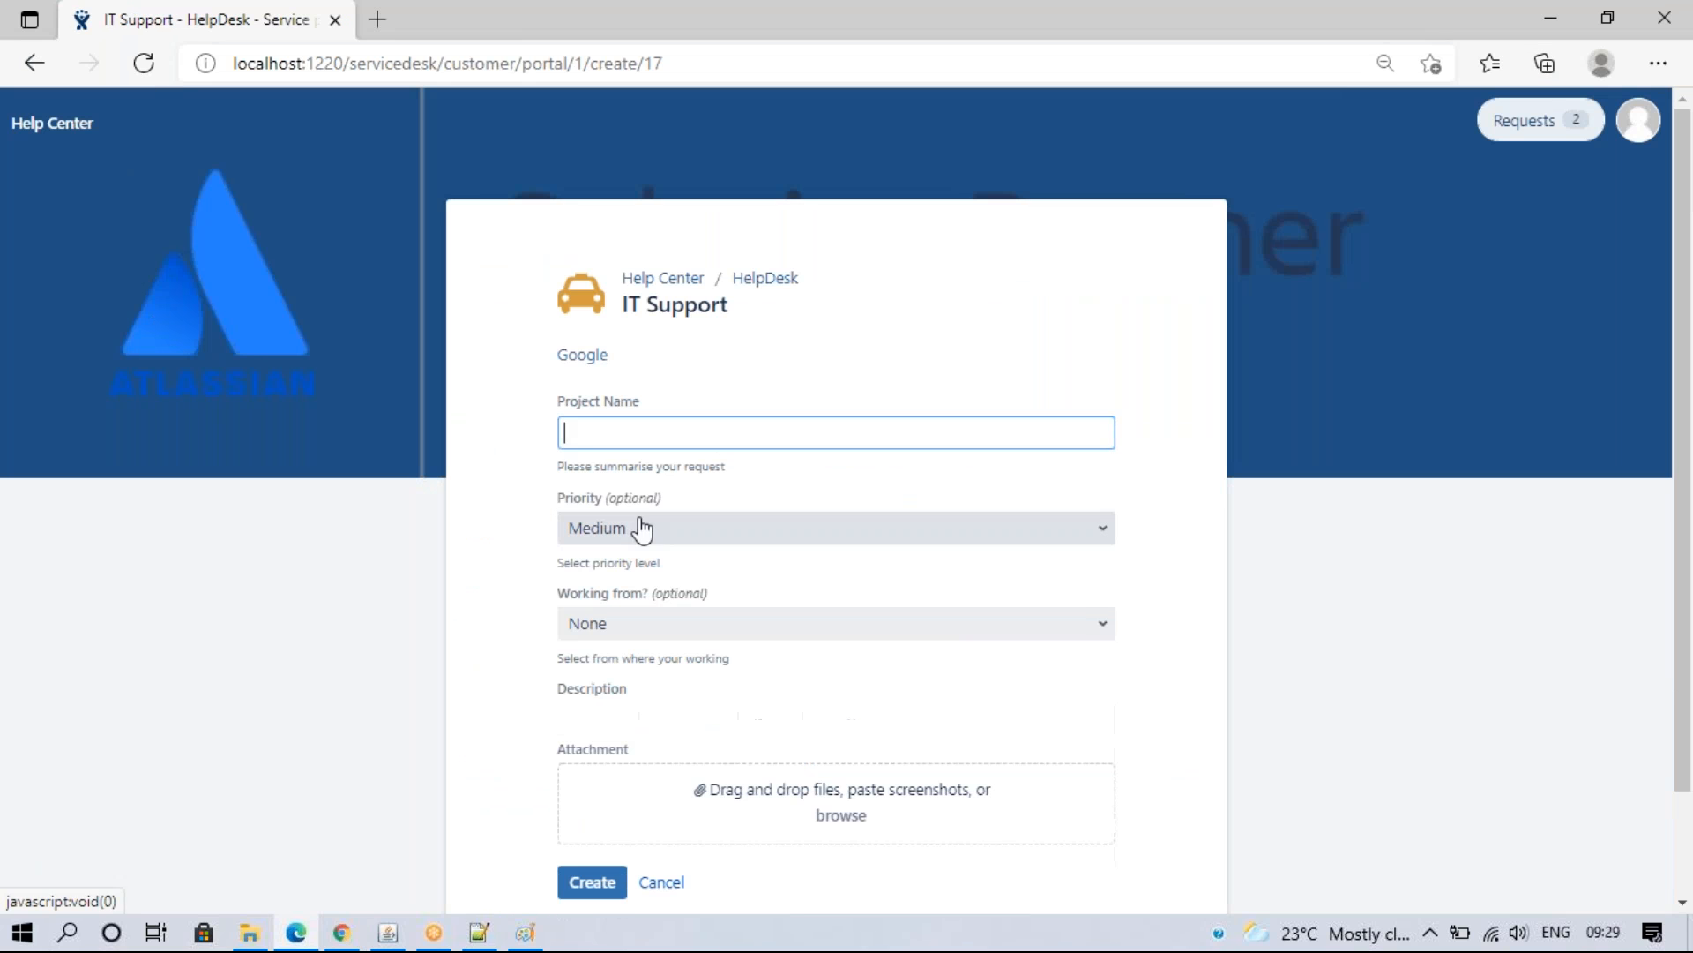
drag(538, 402, 668, 398)
click(620, 402)
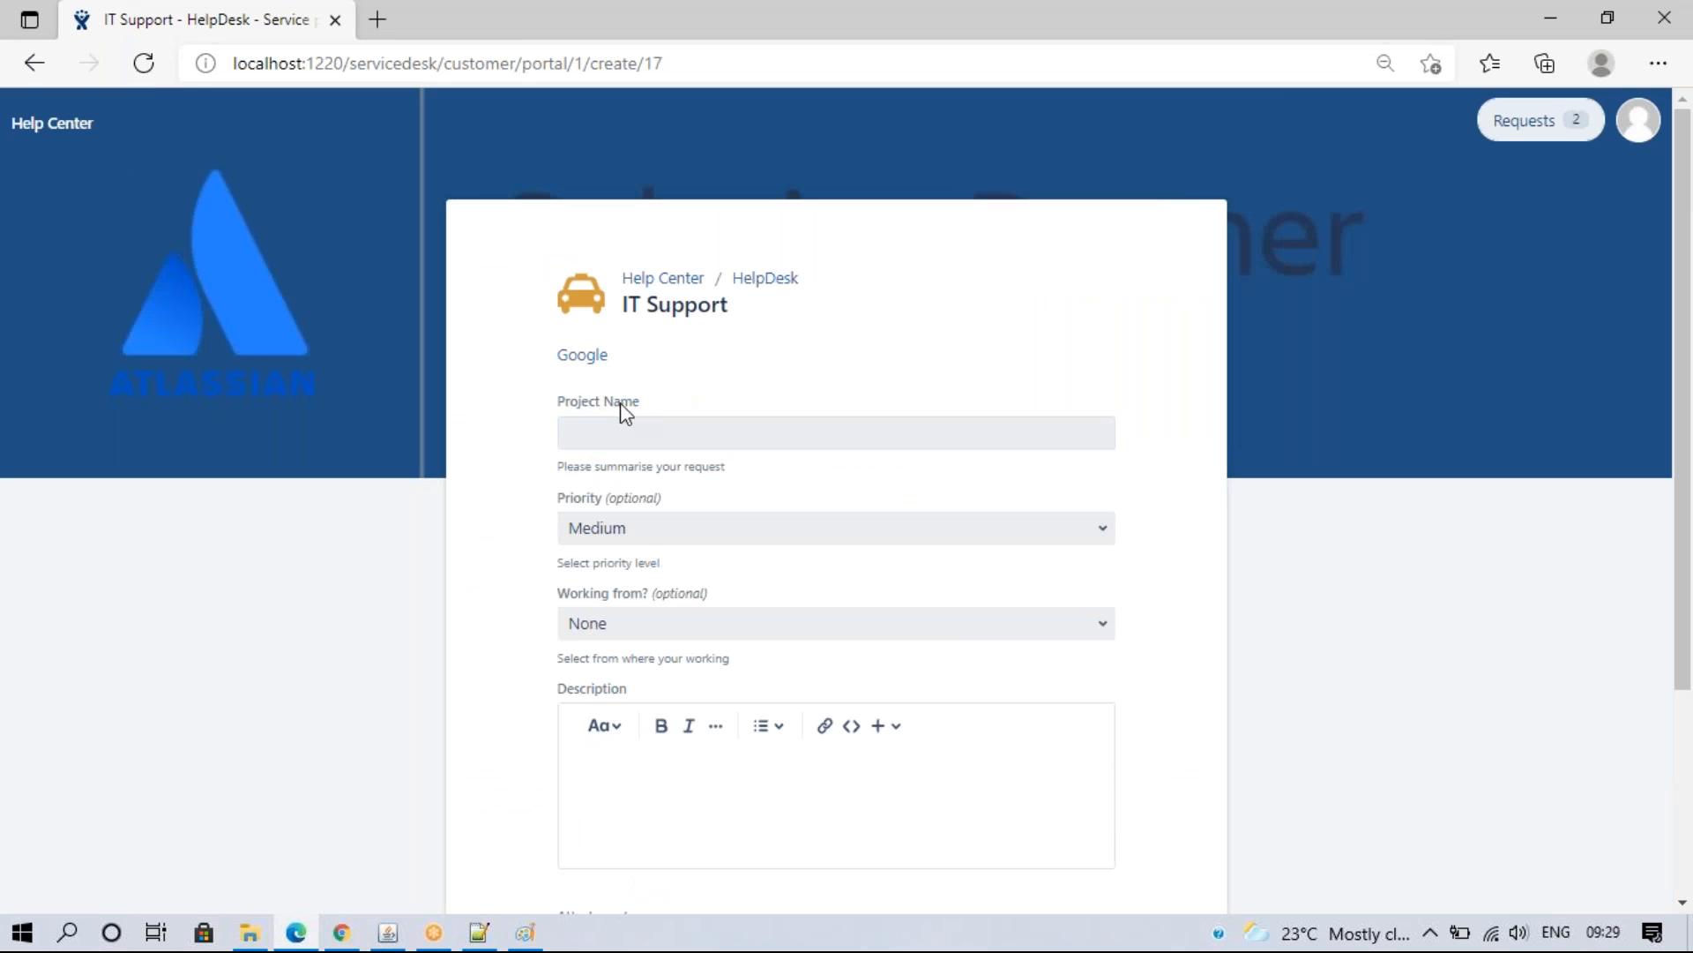
click(342, 933)
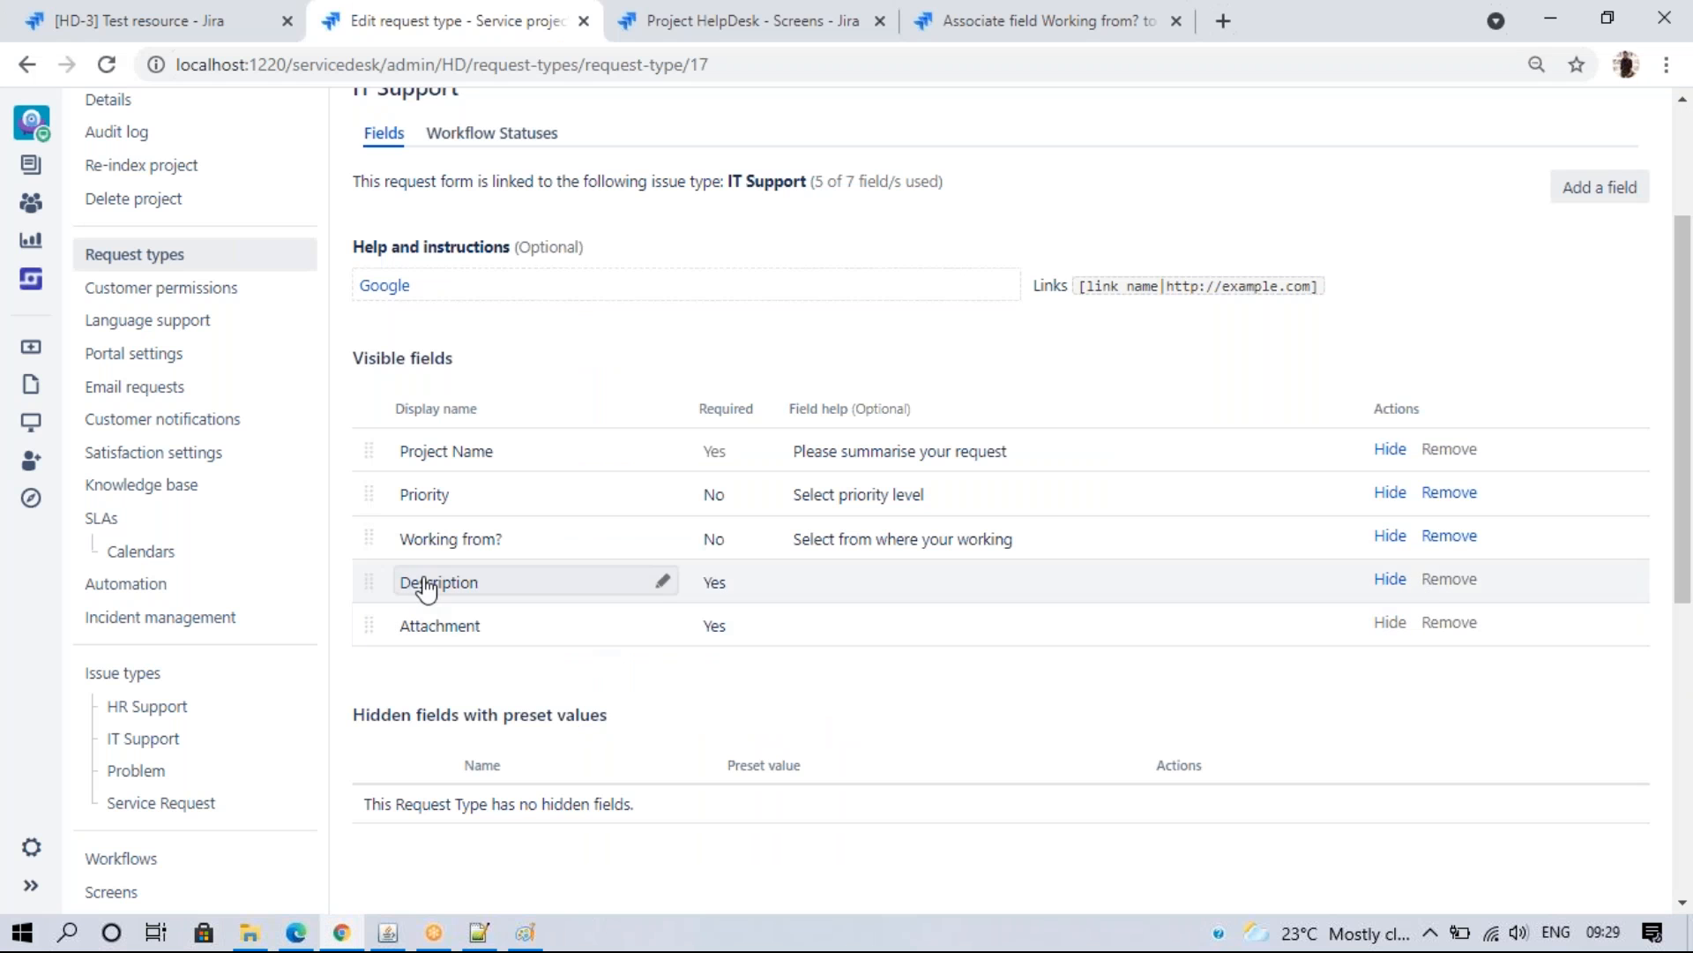
- Change the Working from? display name to 'Working?' and reload the portal form
click(519, 540)
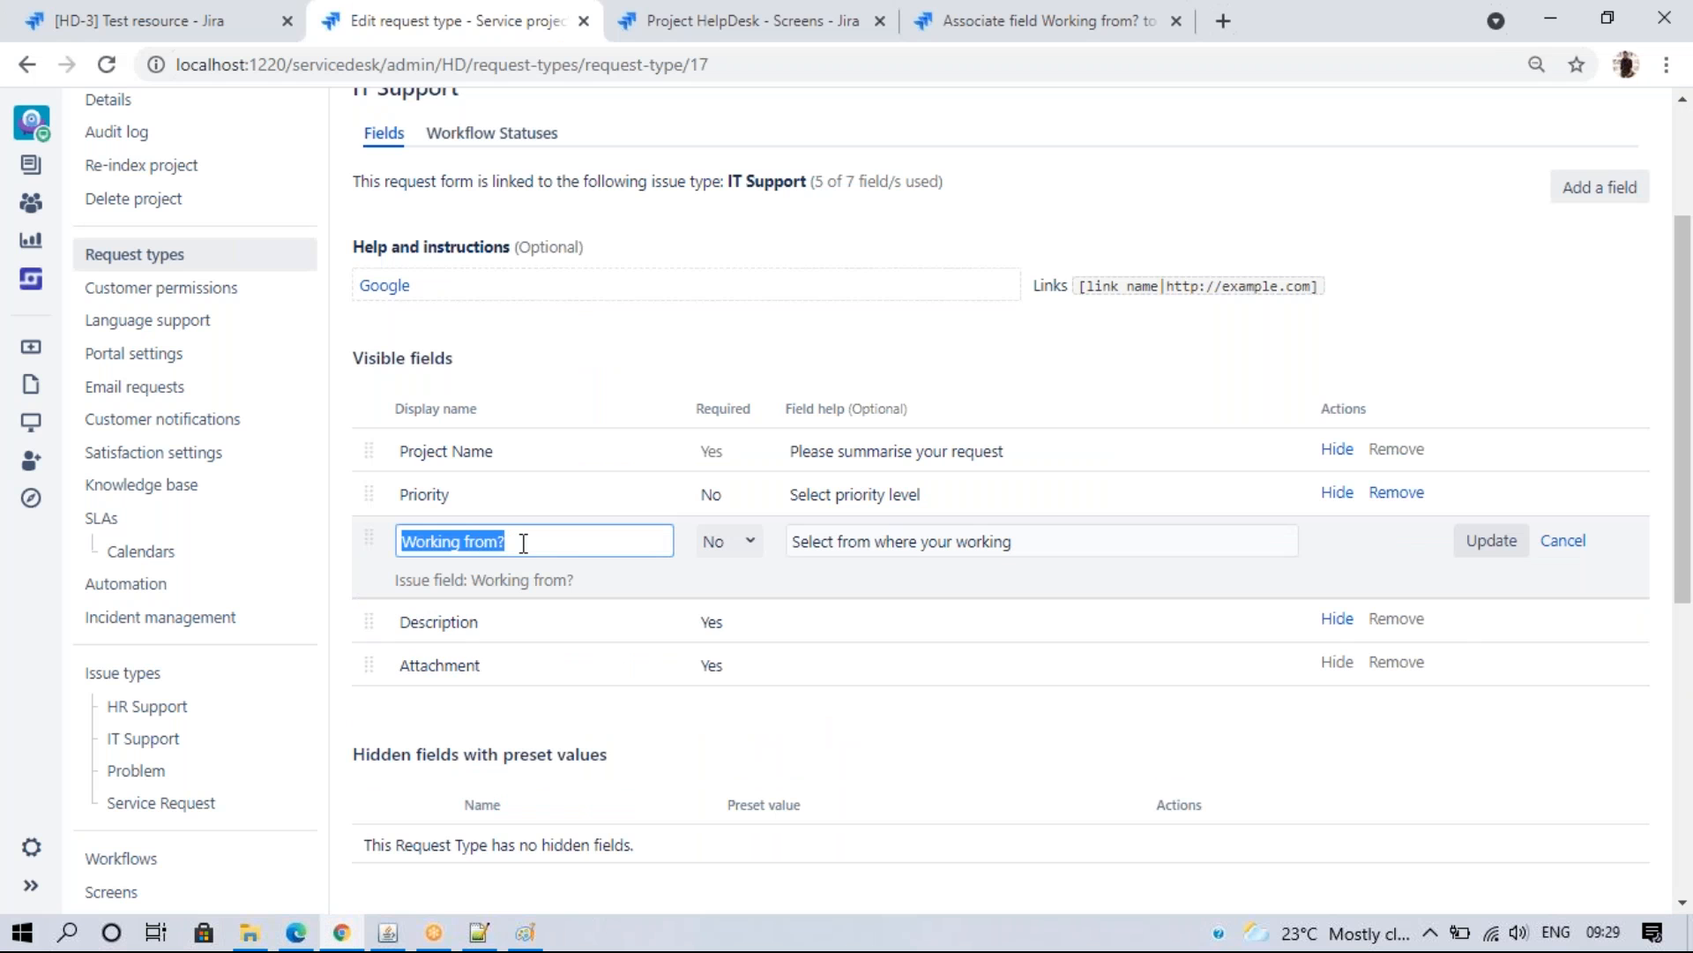
click(500, 700)
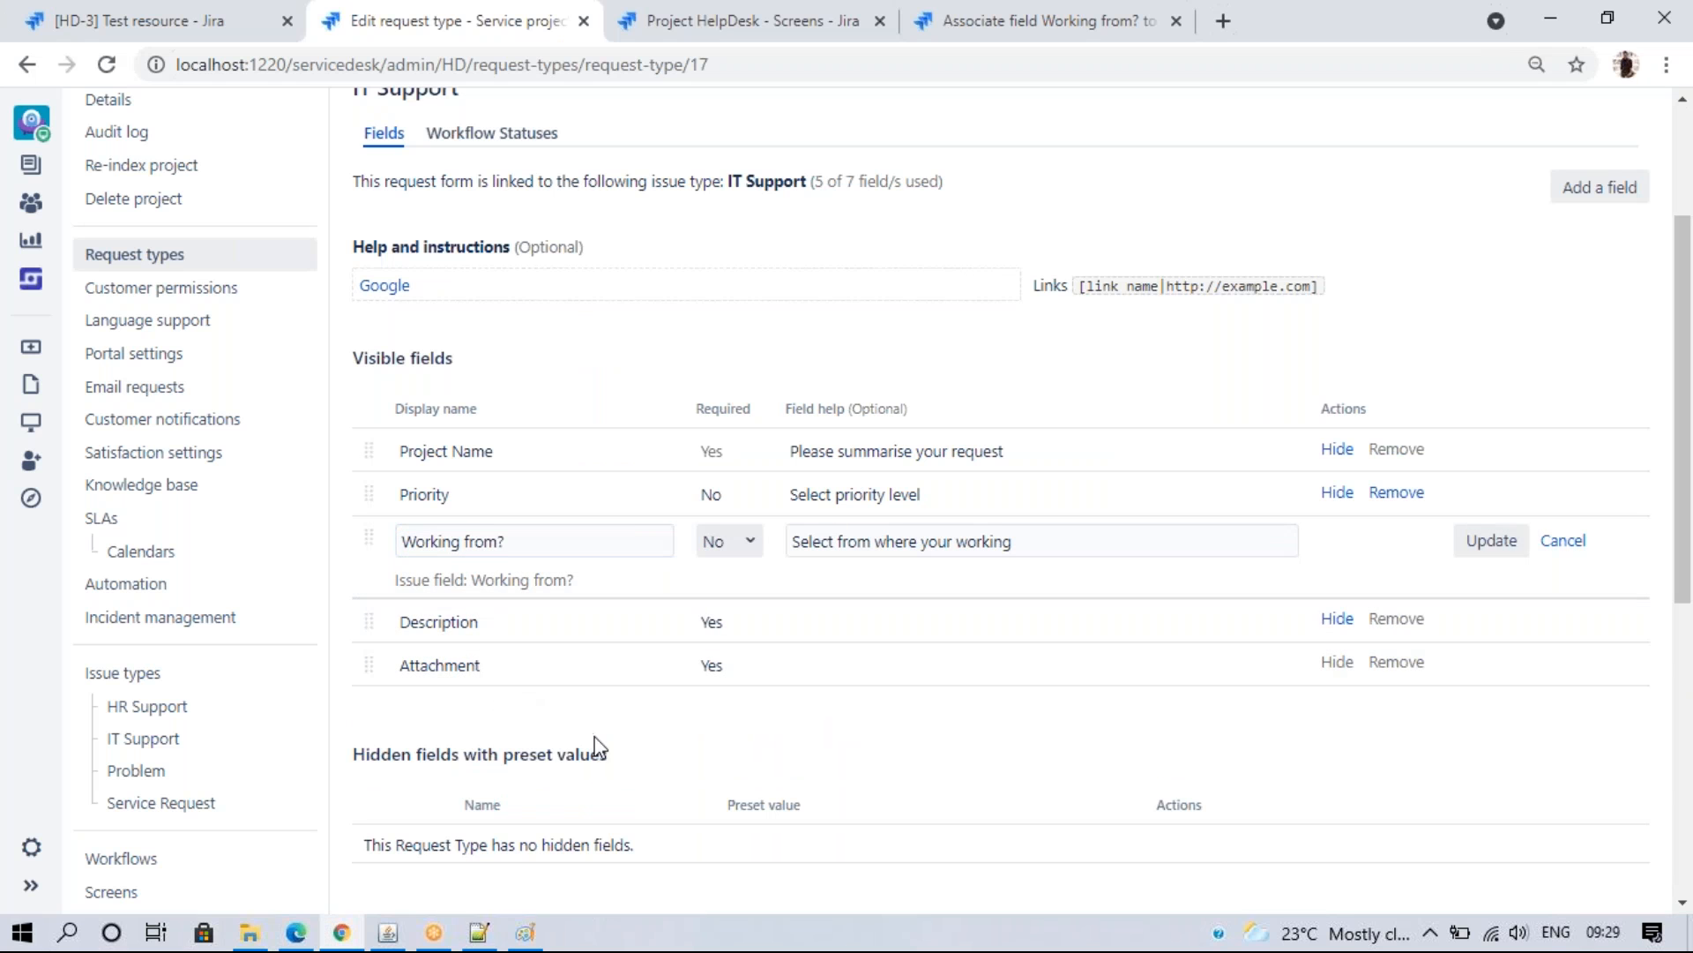
click(1490, 541)
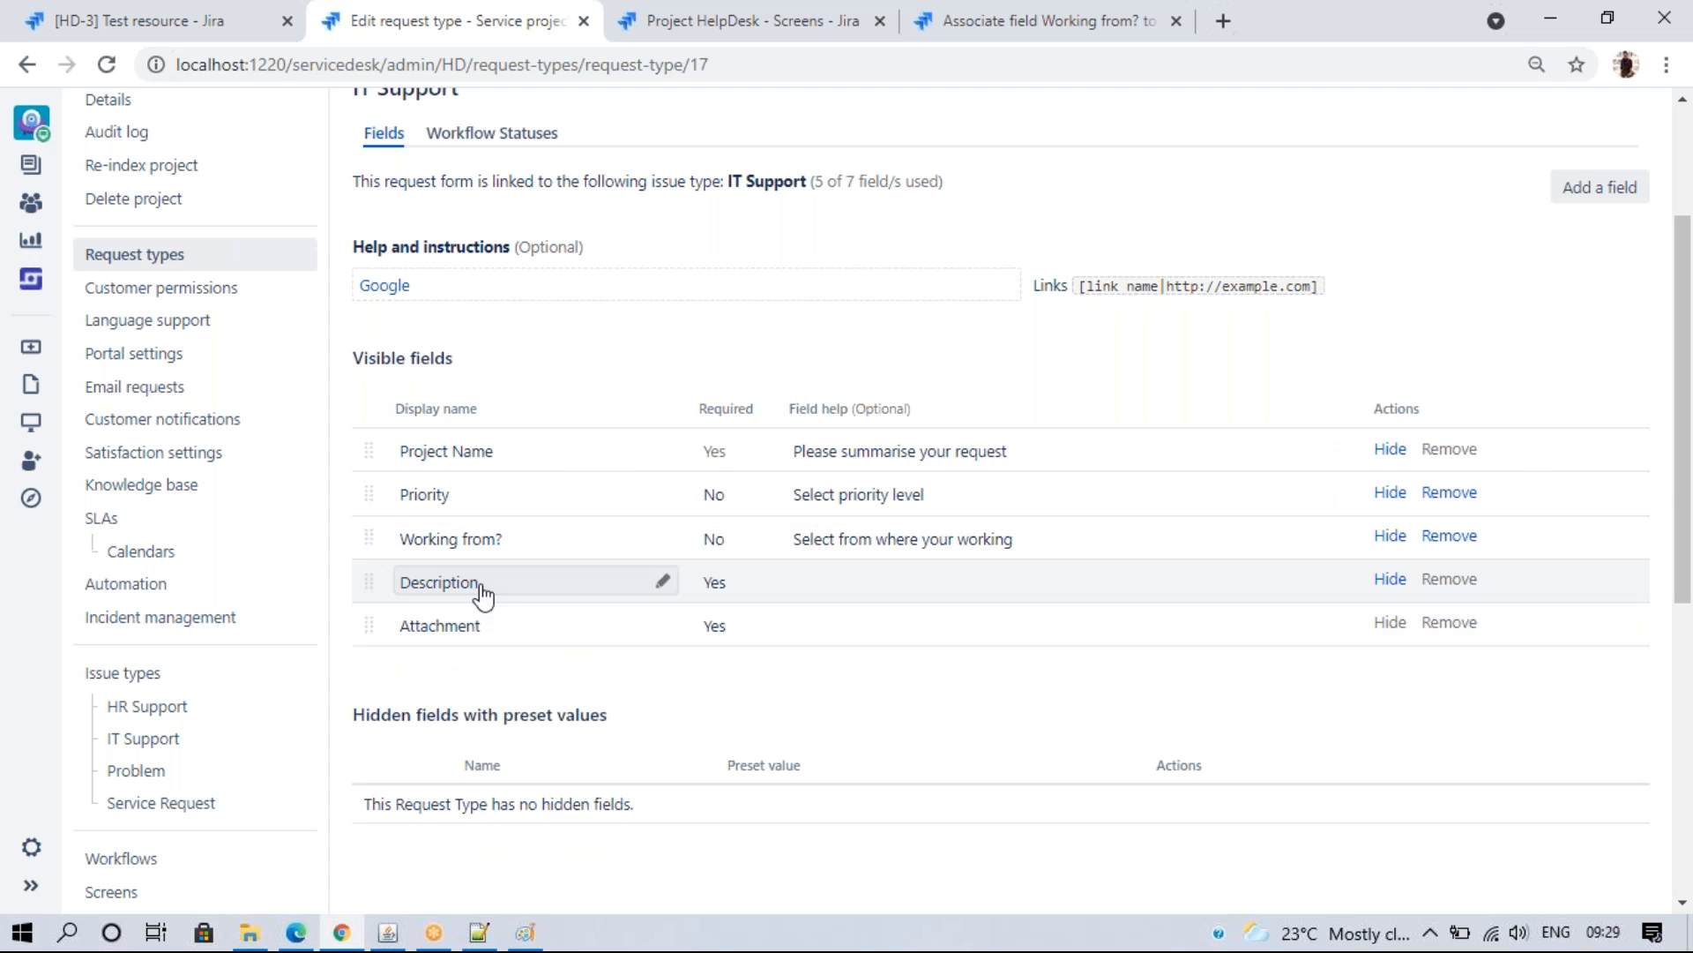
click(492, 549)
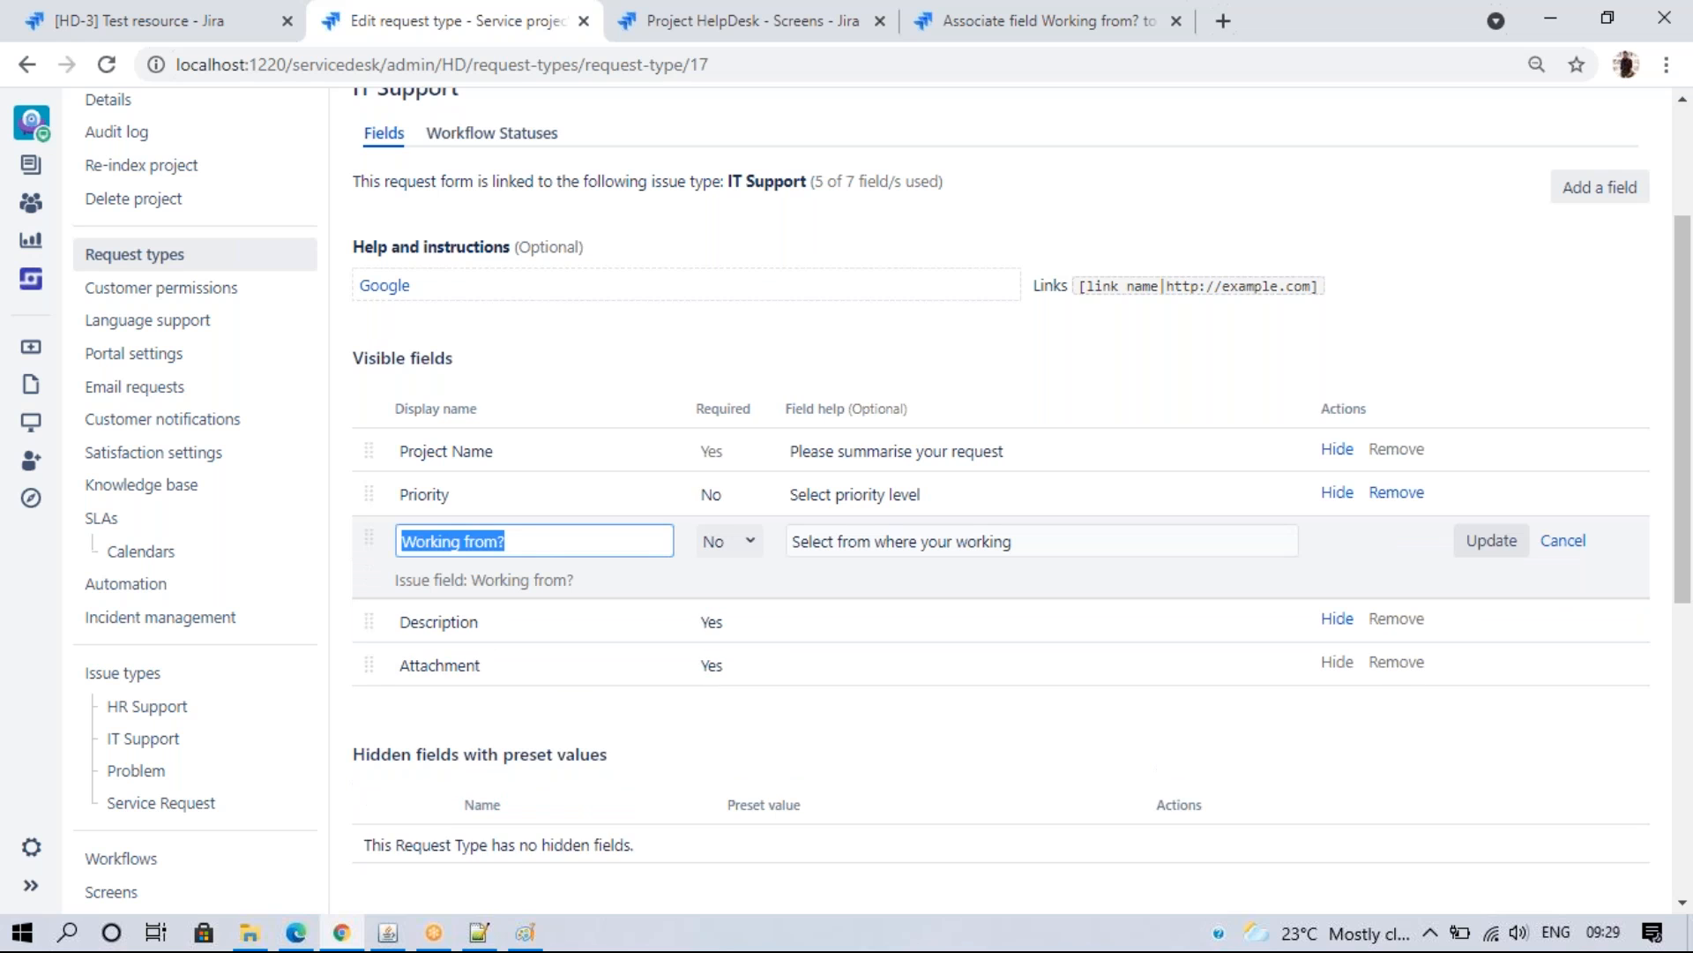
click(503, 541)
key(BackSpace)
key(BackSpace)
key(BackSpace)
key(BackSpace)
key(BackSpace)
key(BackSpace)
key(BackSpace)
key(BackSpace)
key(BackSpace)
key(BackSpace)
key(BackSpace)
key(BackSpace)
key(BackSpace)
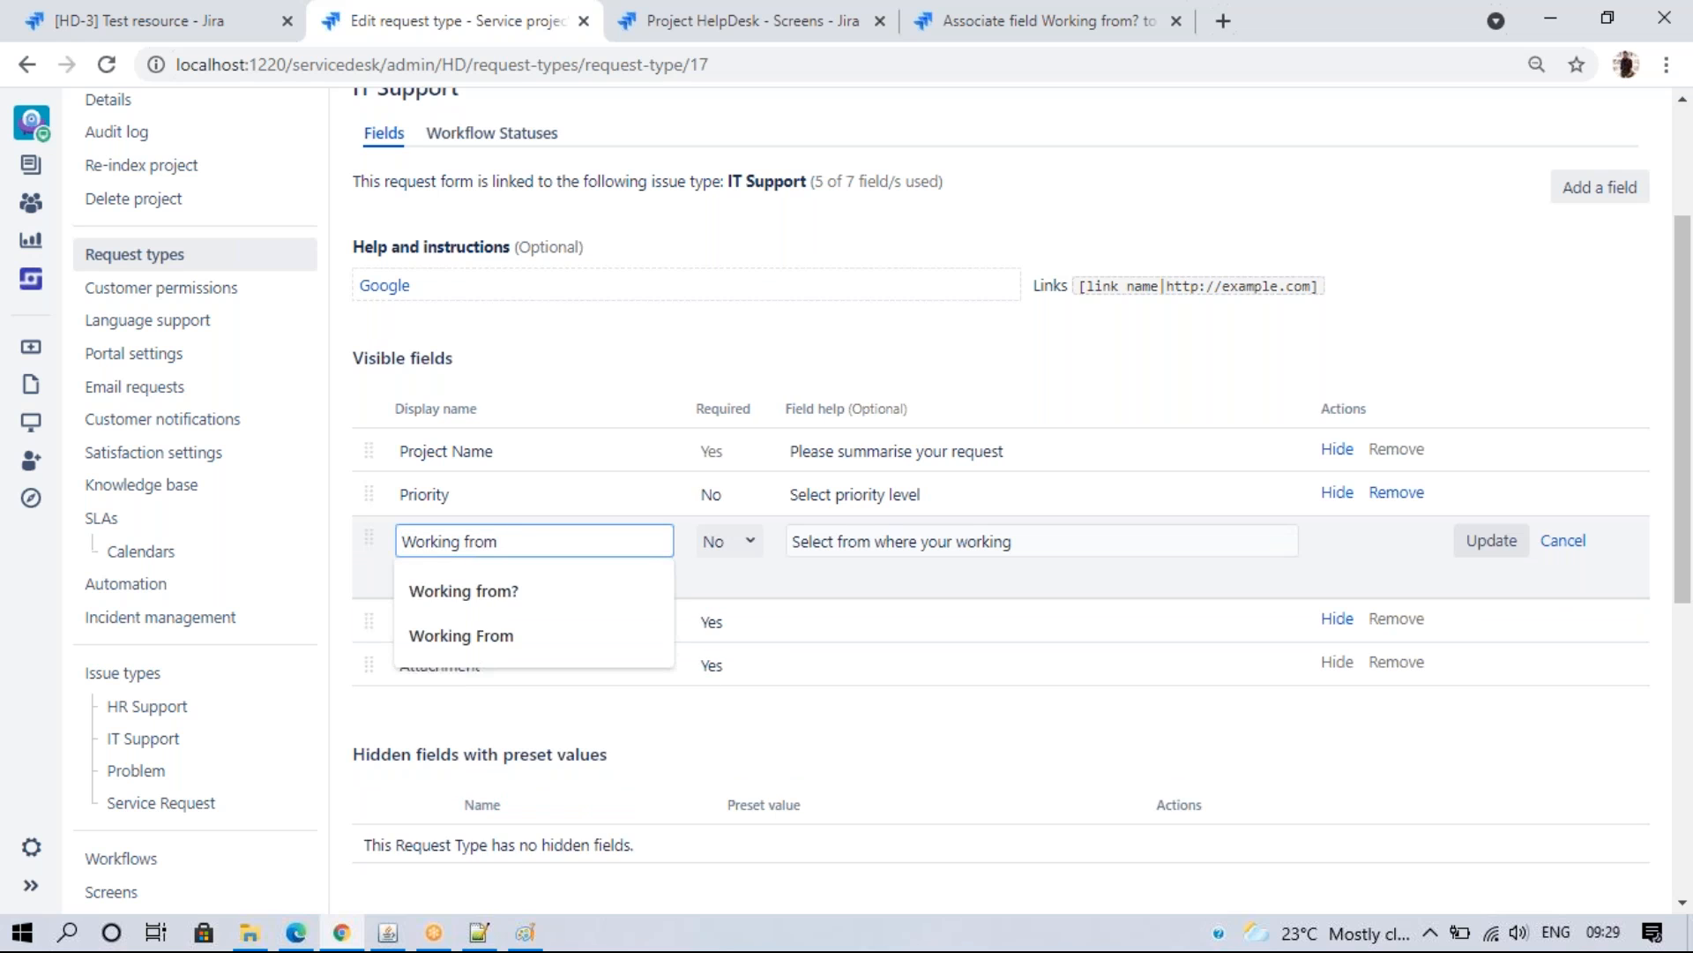
text(Working?)
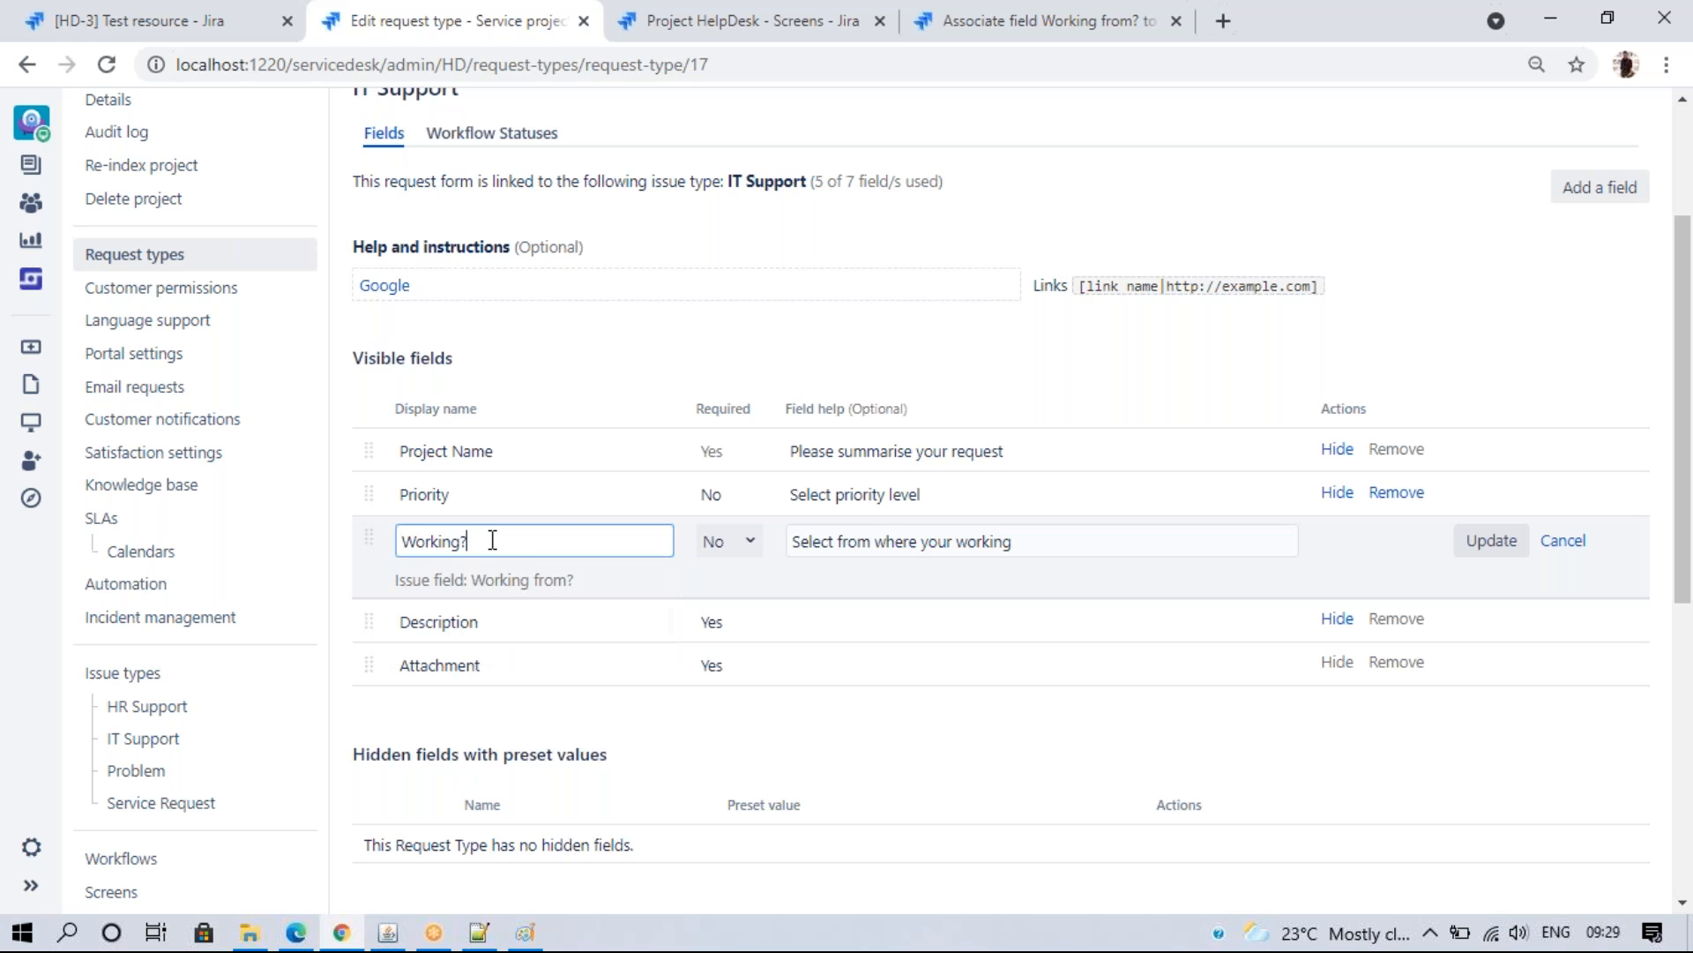
click(1486, 540)
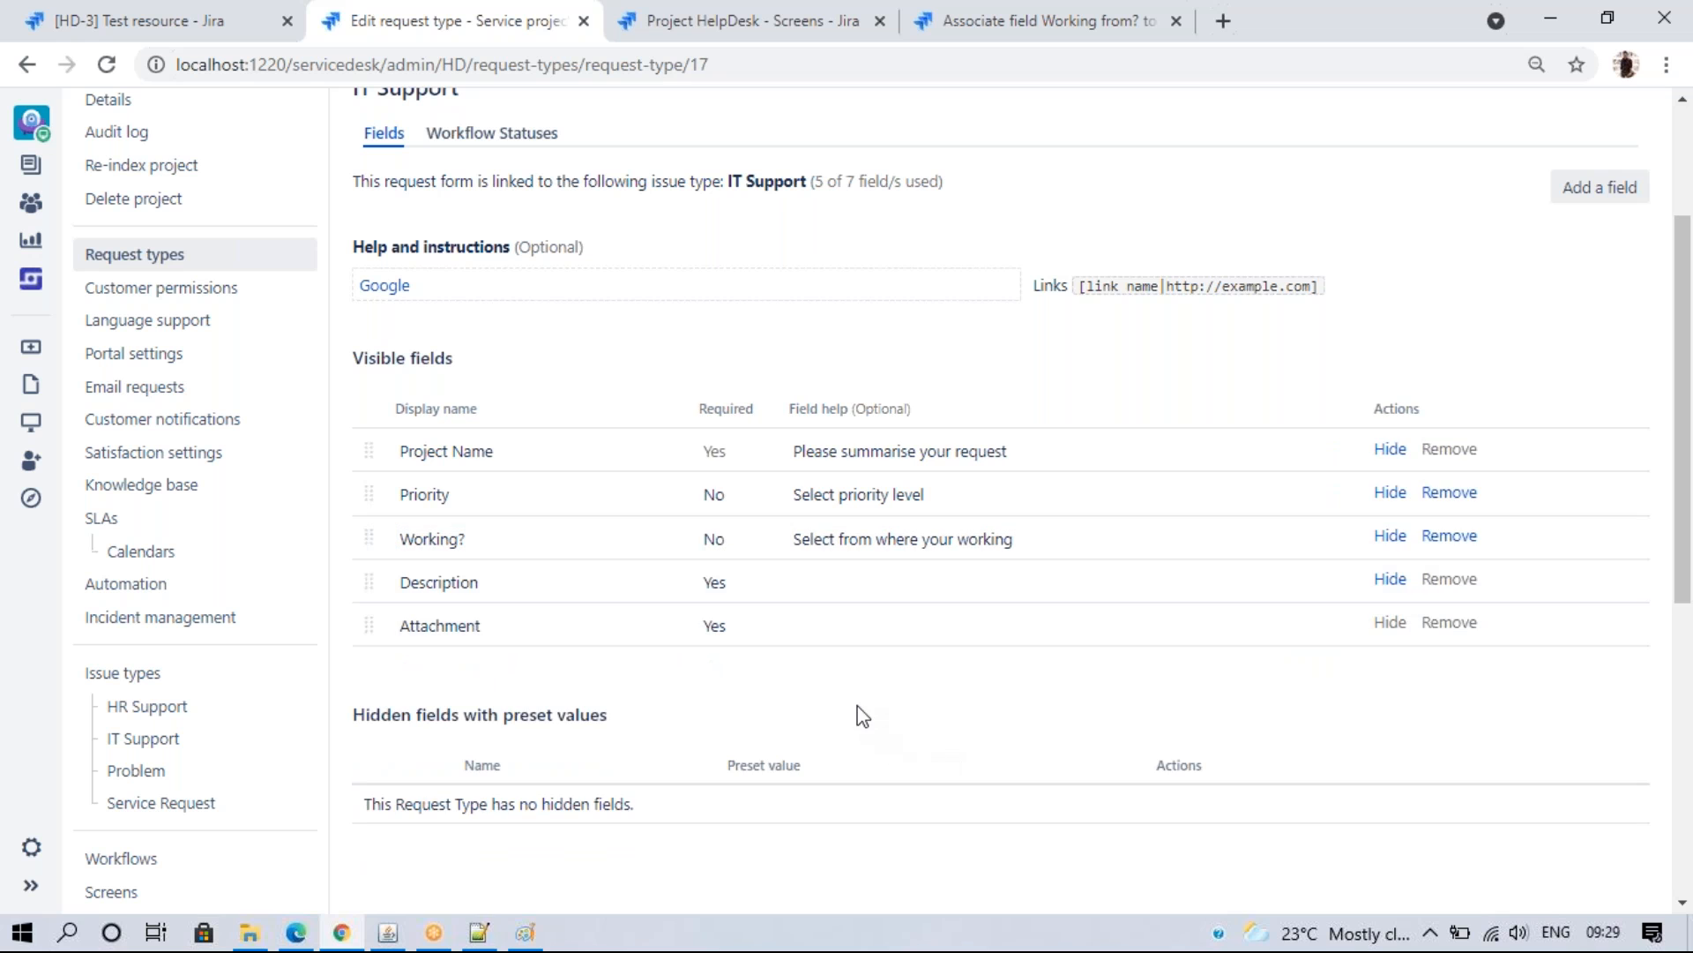
click(295, 932)
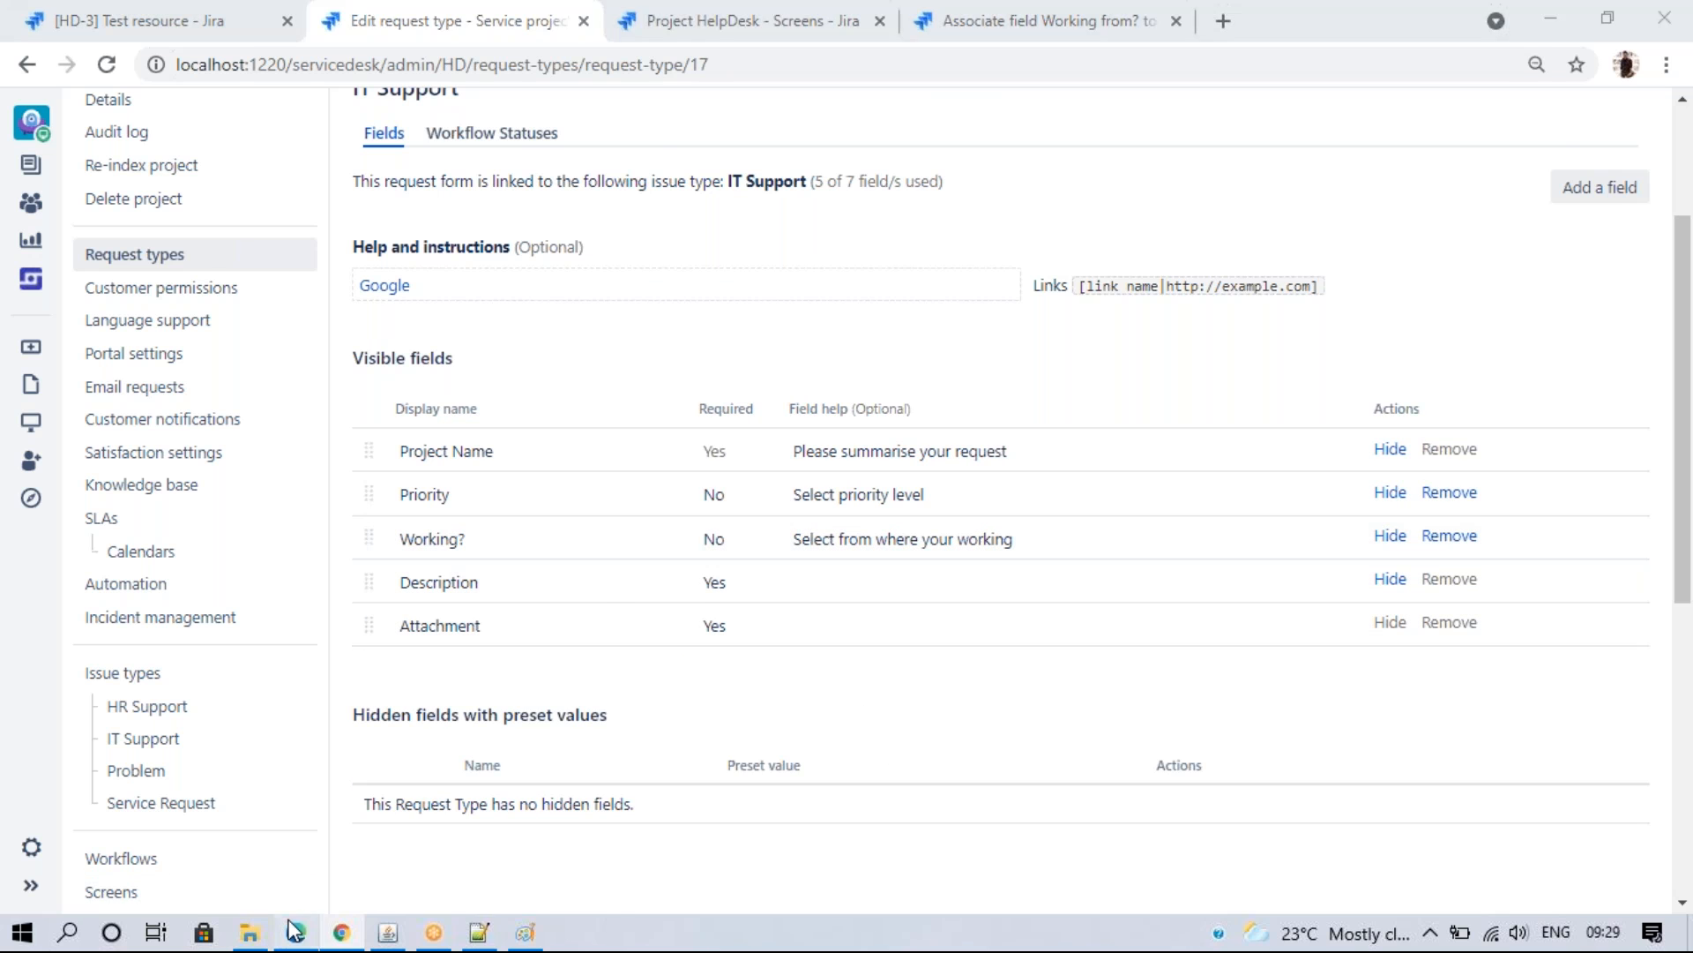
click(152, 76)
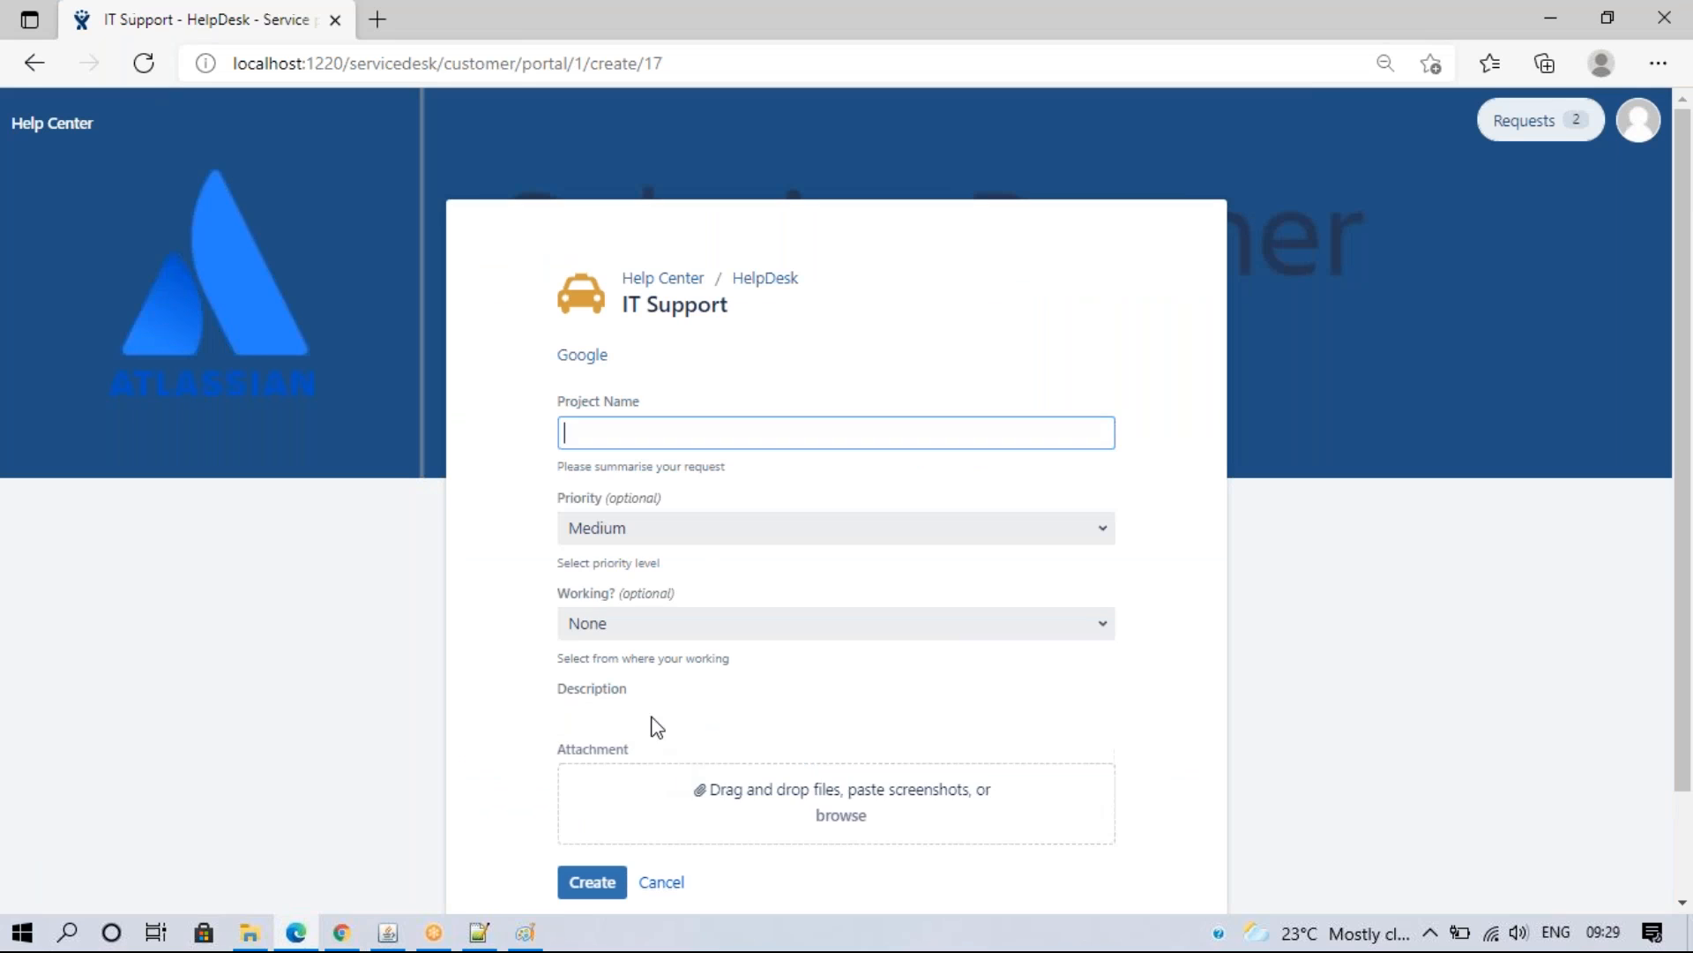
- Set Required to Yes for the Working? field and save it
drag(549, 594, 599, 593)
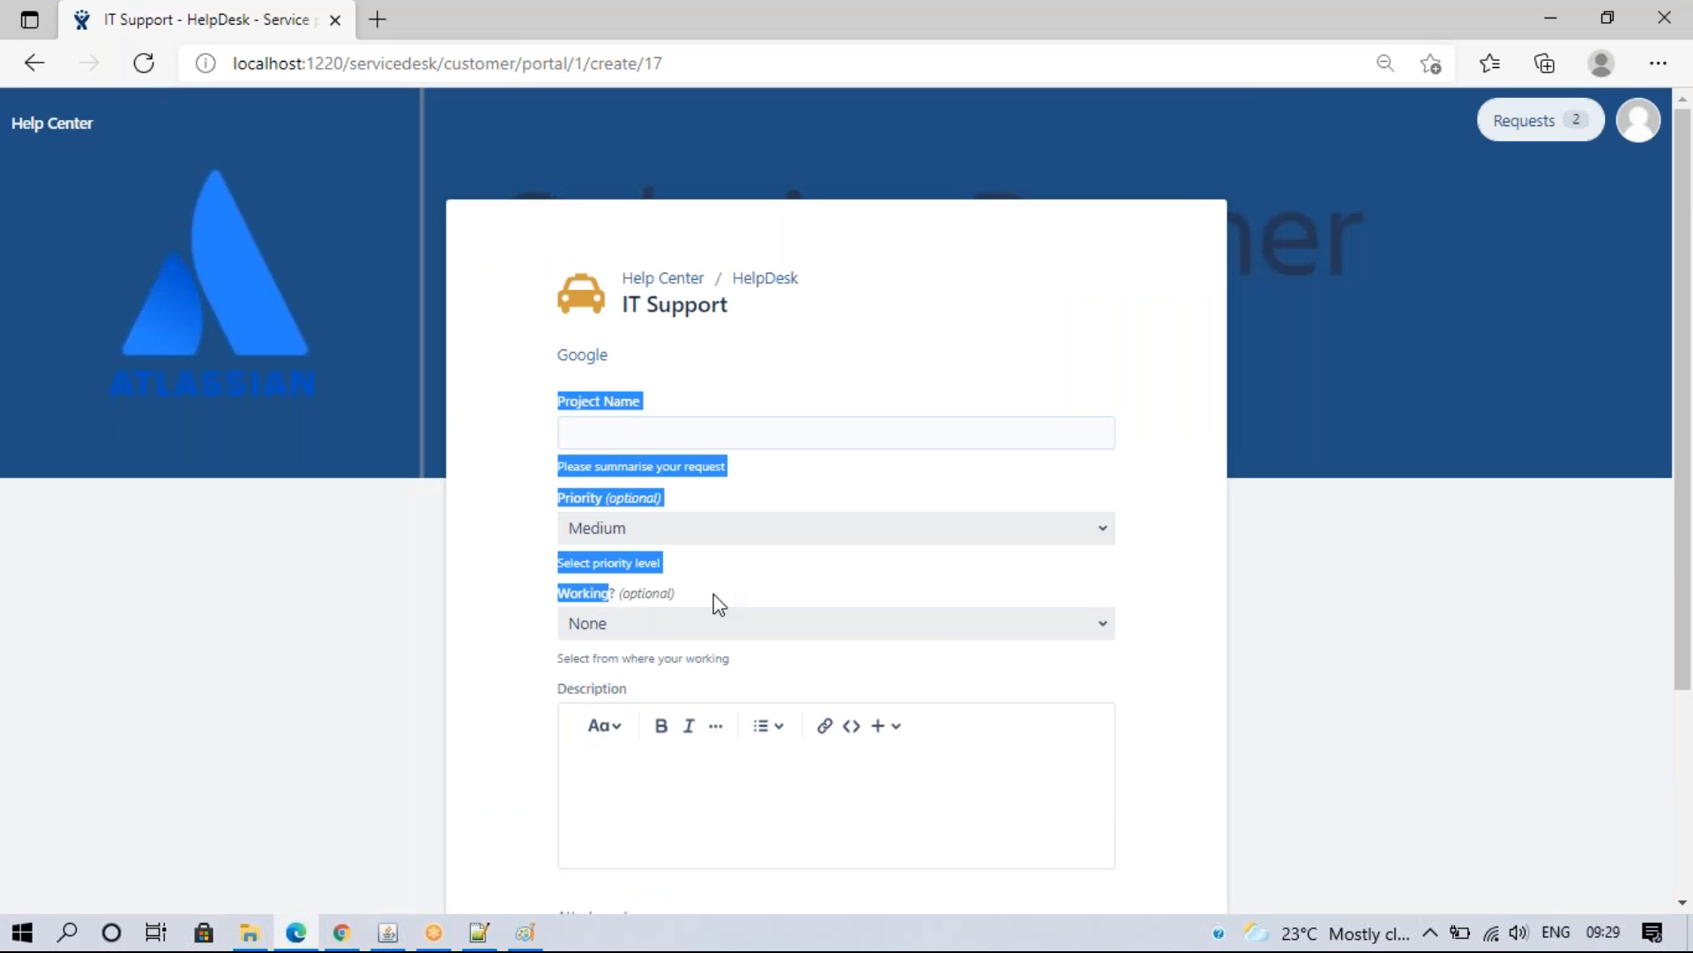
click(918, 599)
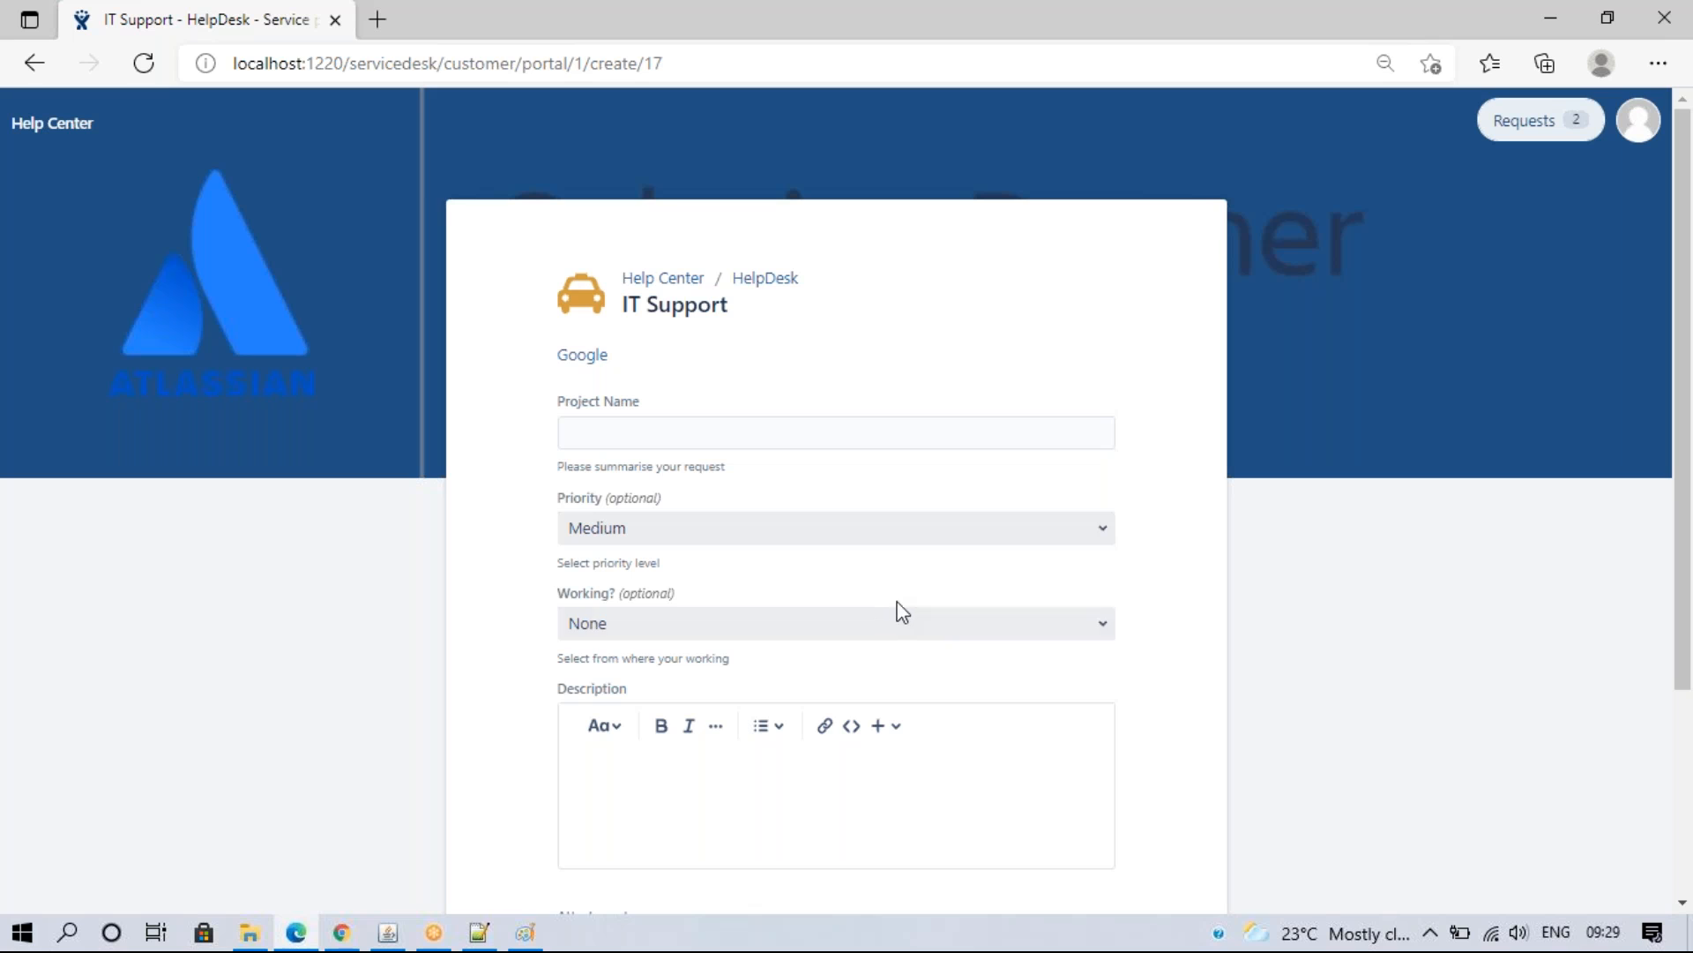
click(357, 939)
click(736, 544)
click(737, 544)
click(739, 581)
click(1478, 540)
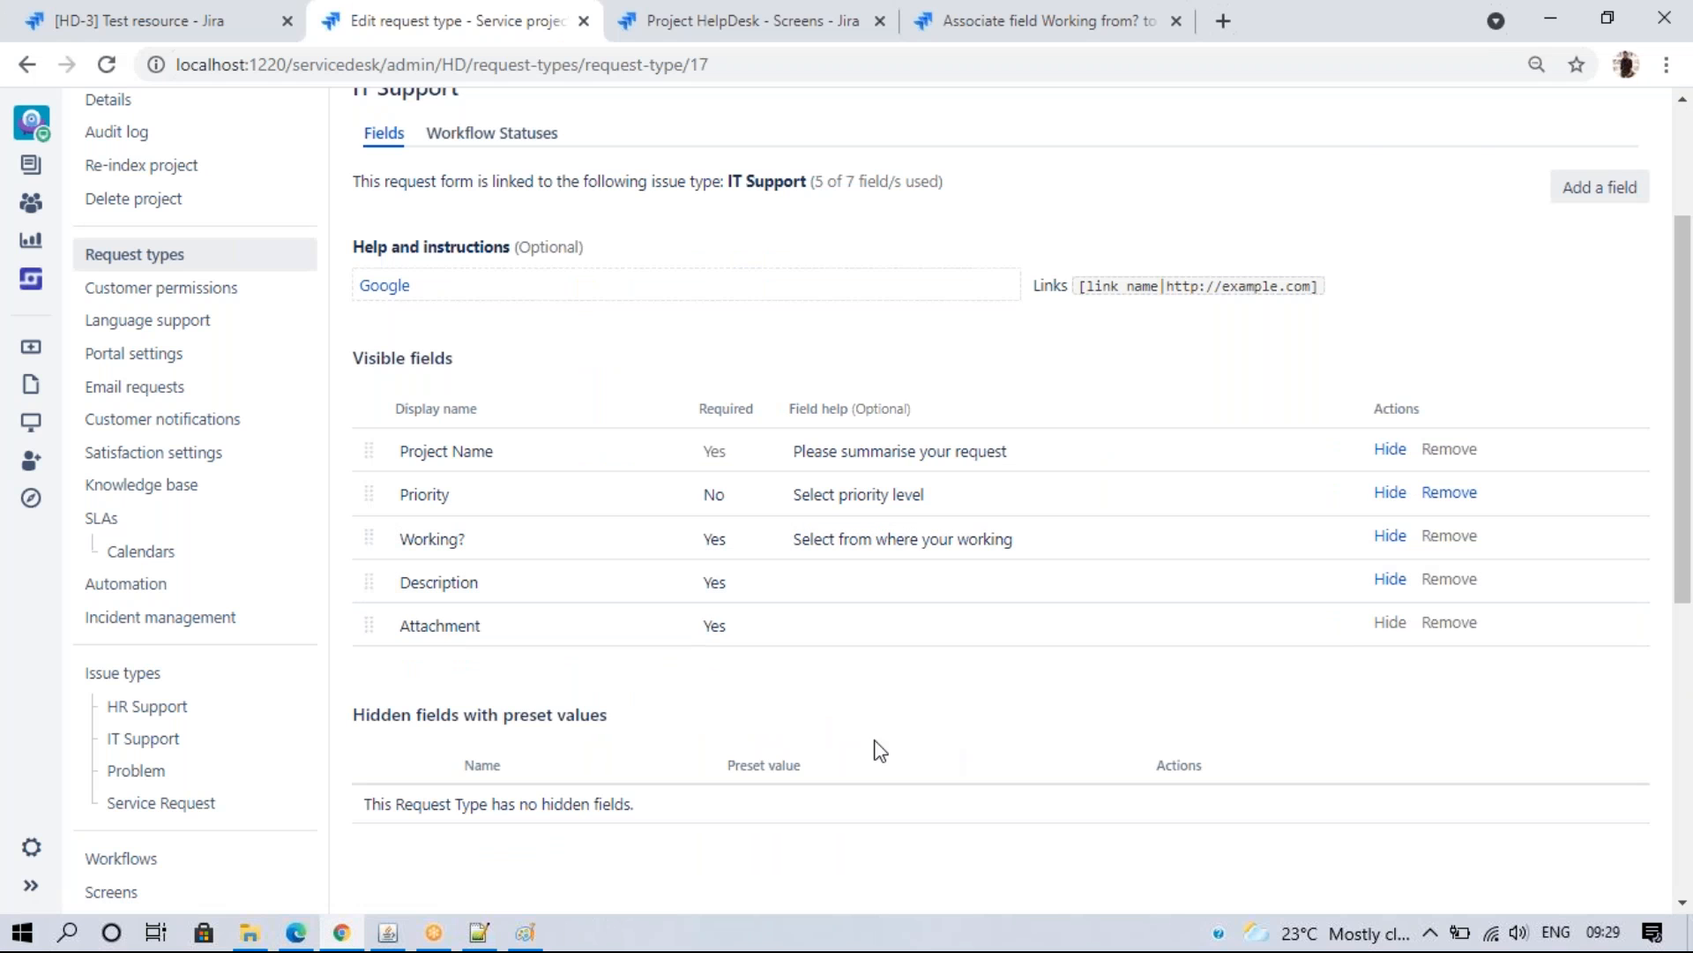
click(558, 546)
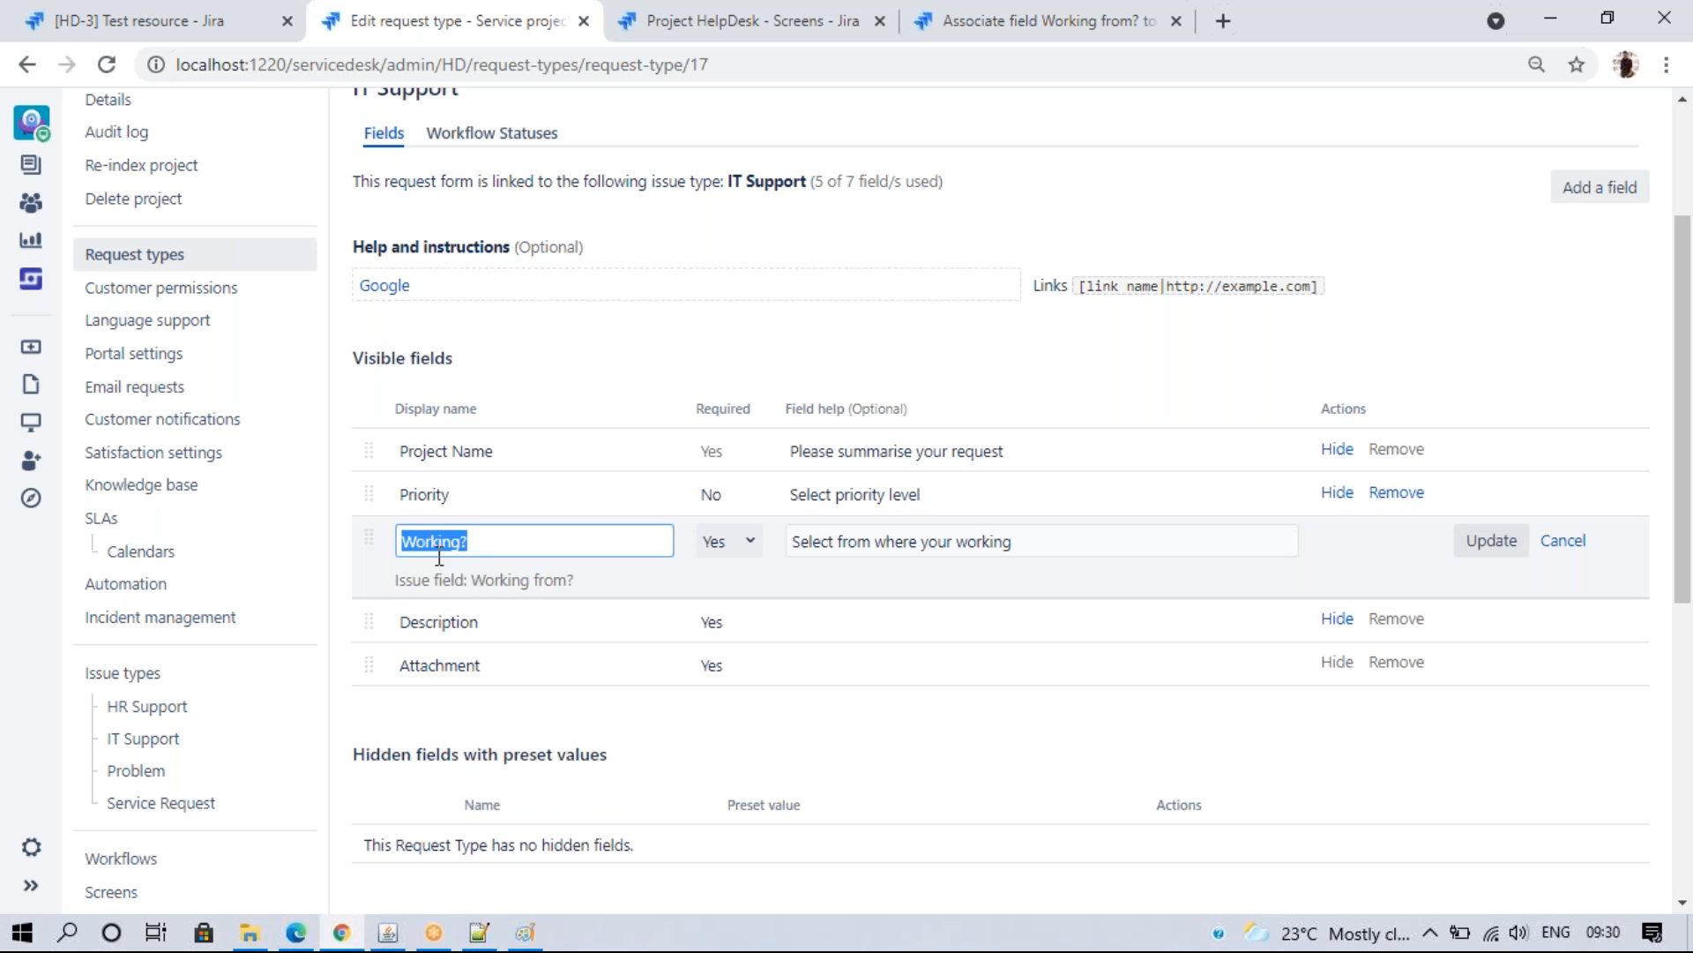
- Save the Working?, Priority and Description fields again without changing them
click(1489, 547)
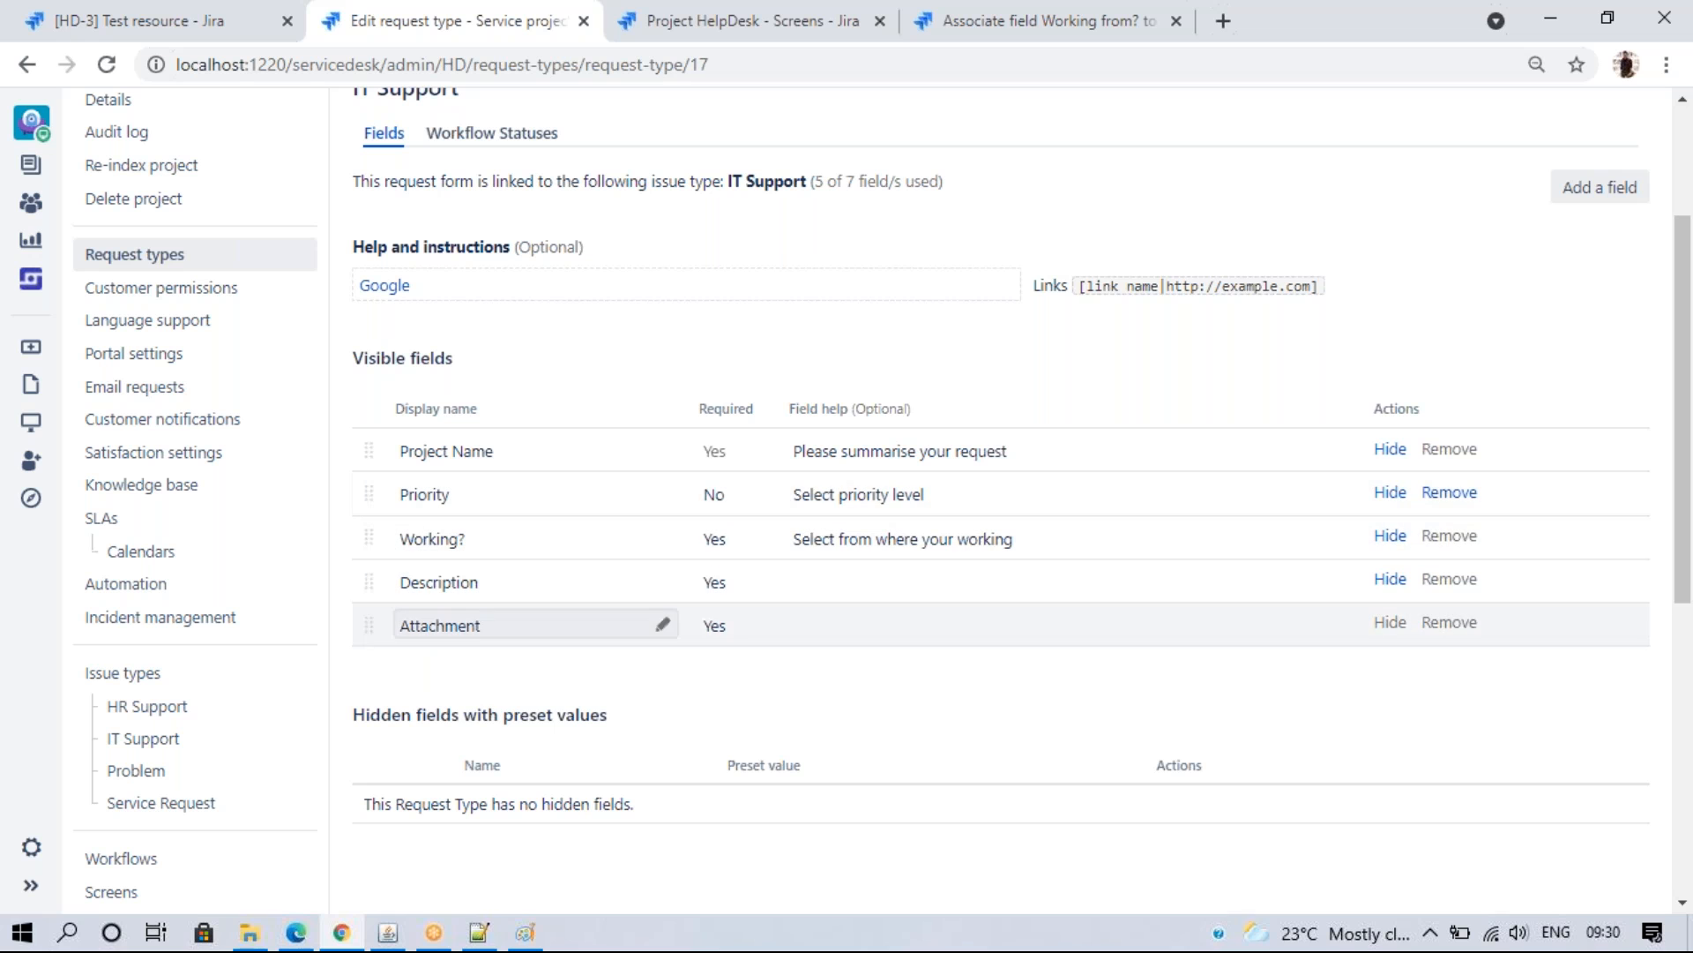
click(485, 540)
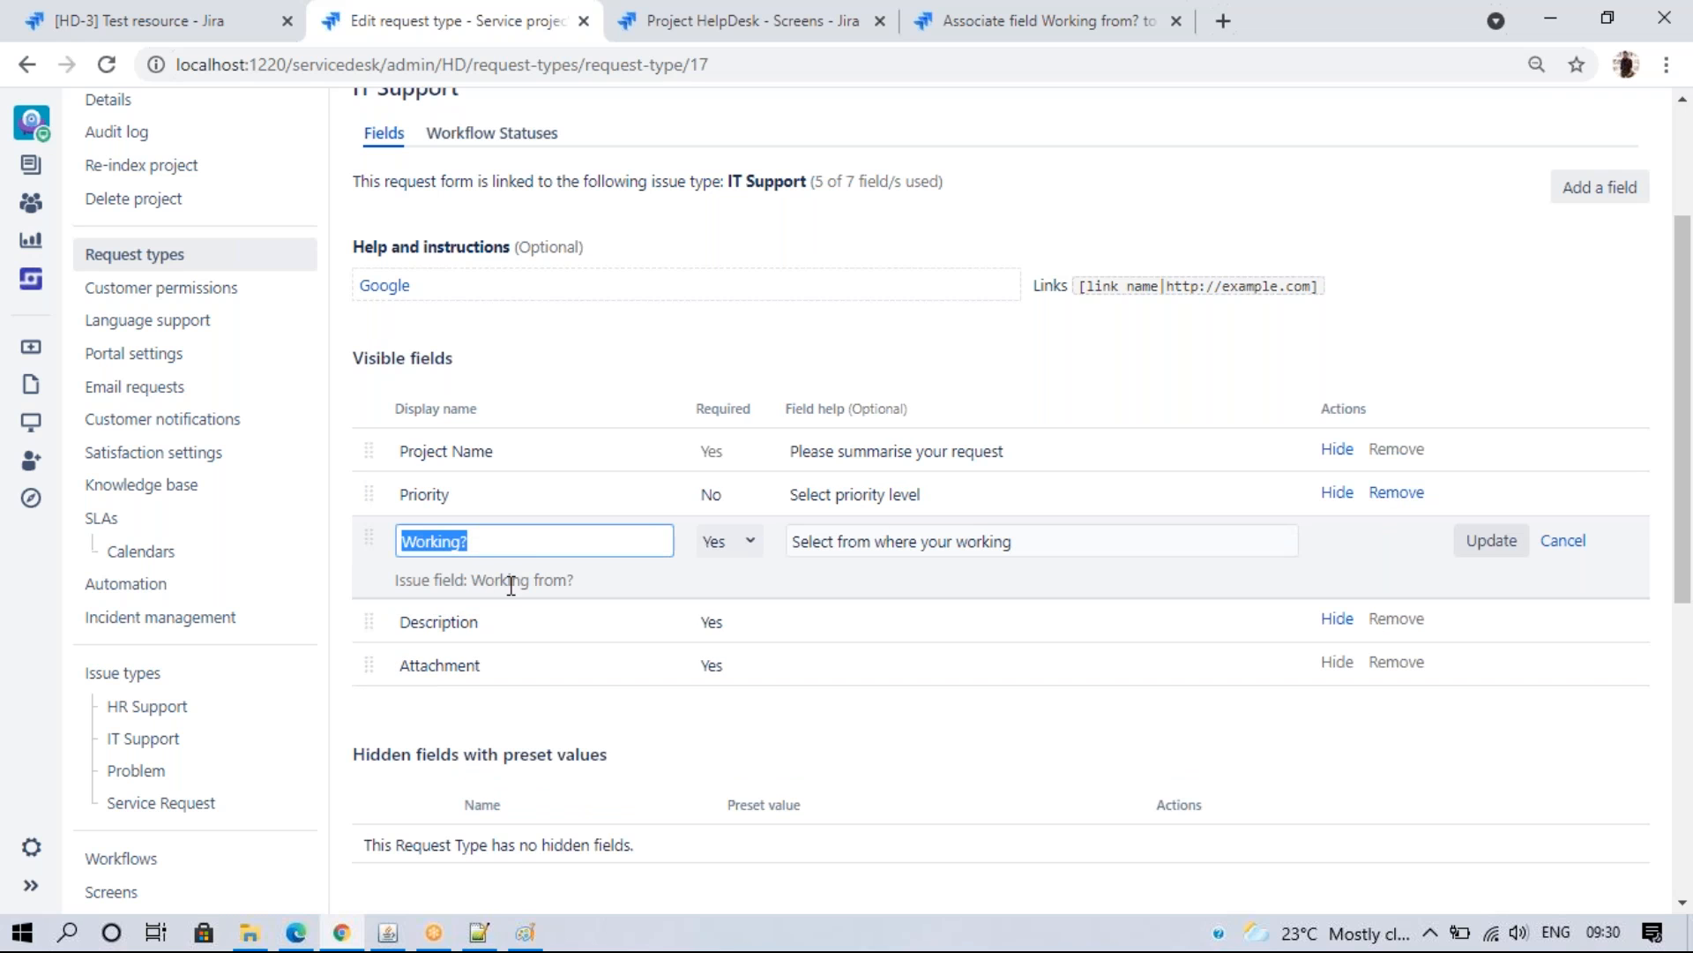
click(558, 711)
click(1519, 540)
click(516, 497)
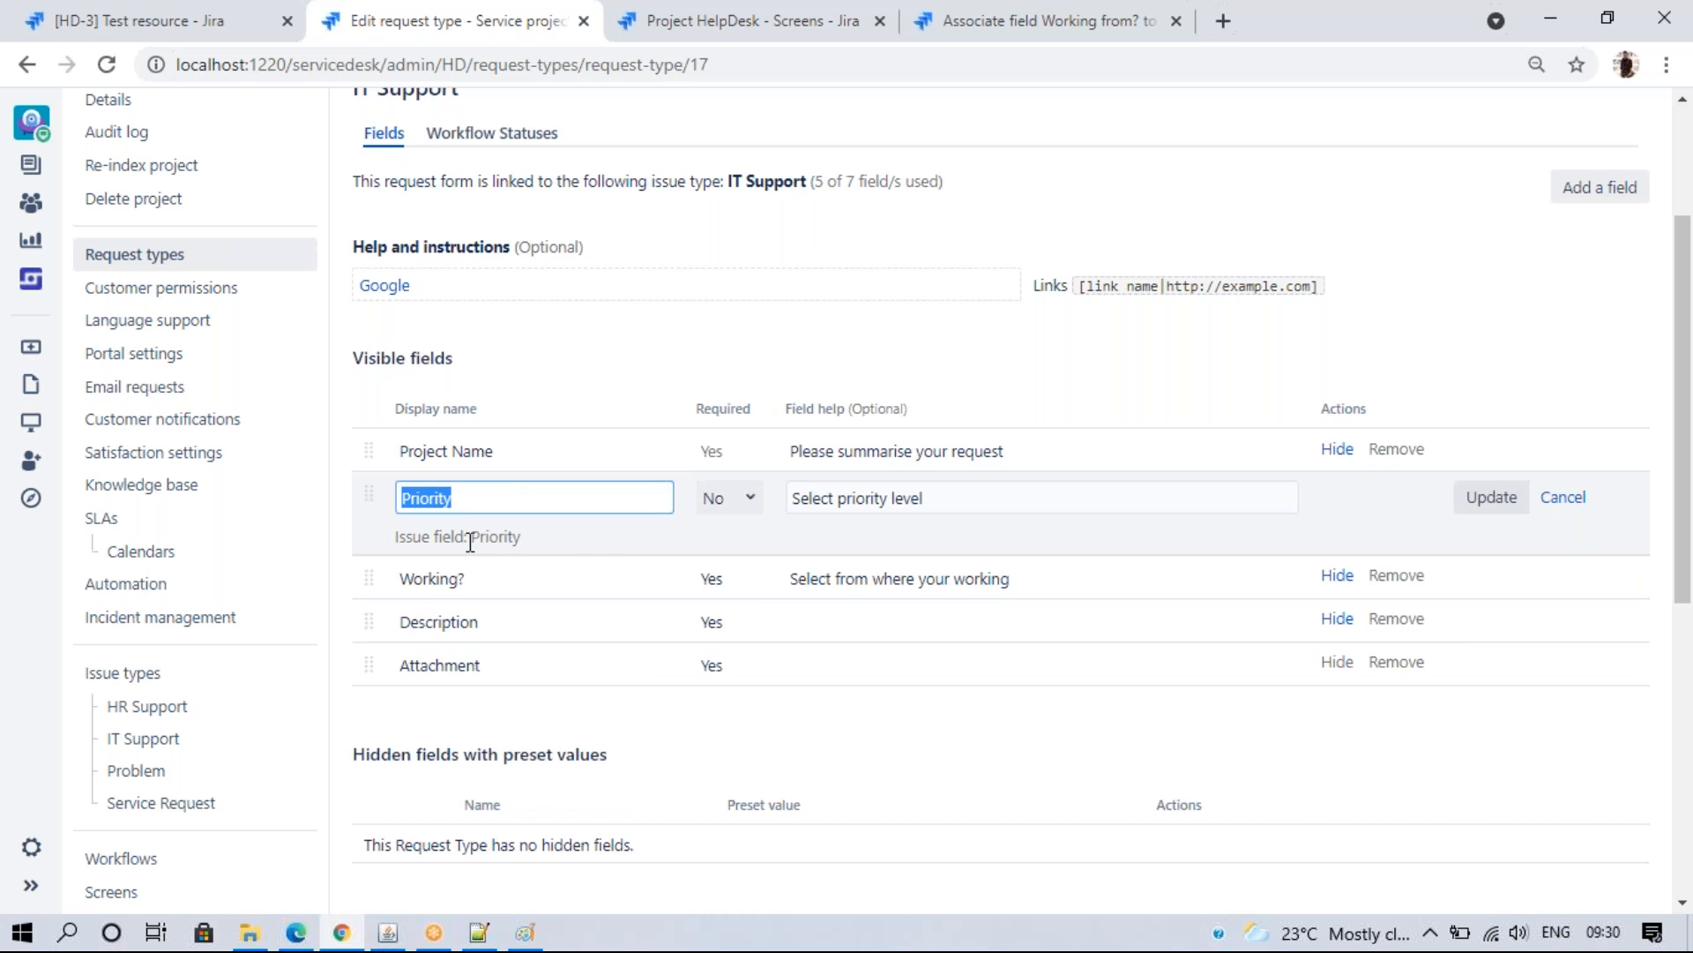
click(1483, 499)
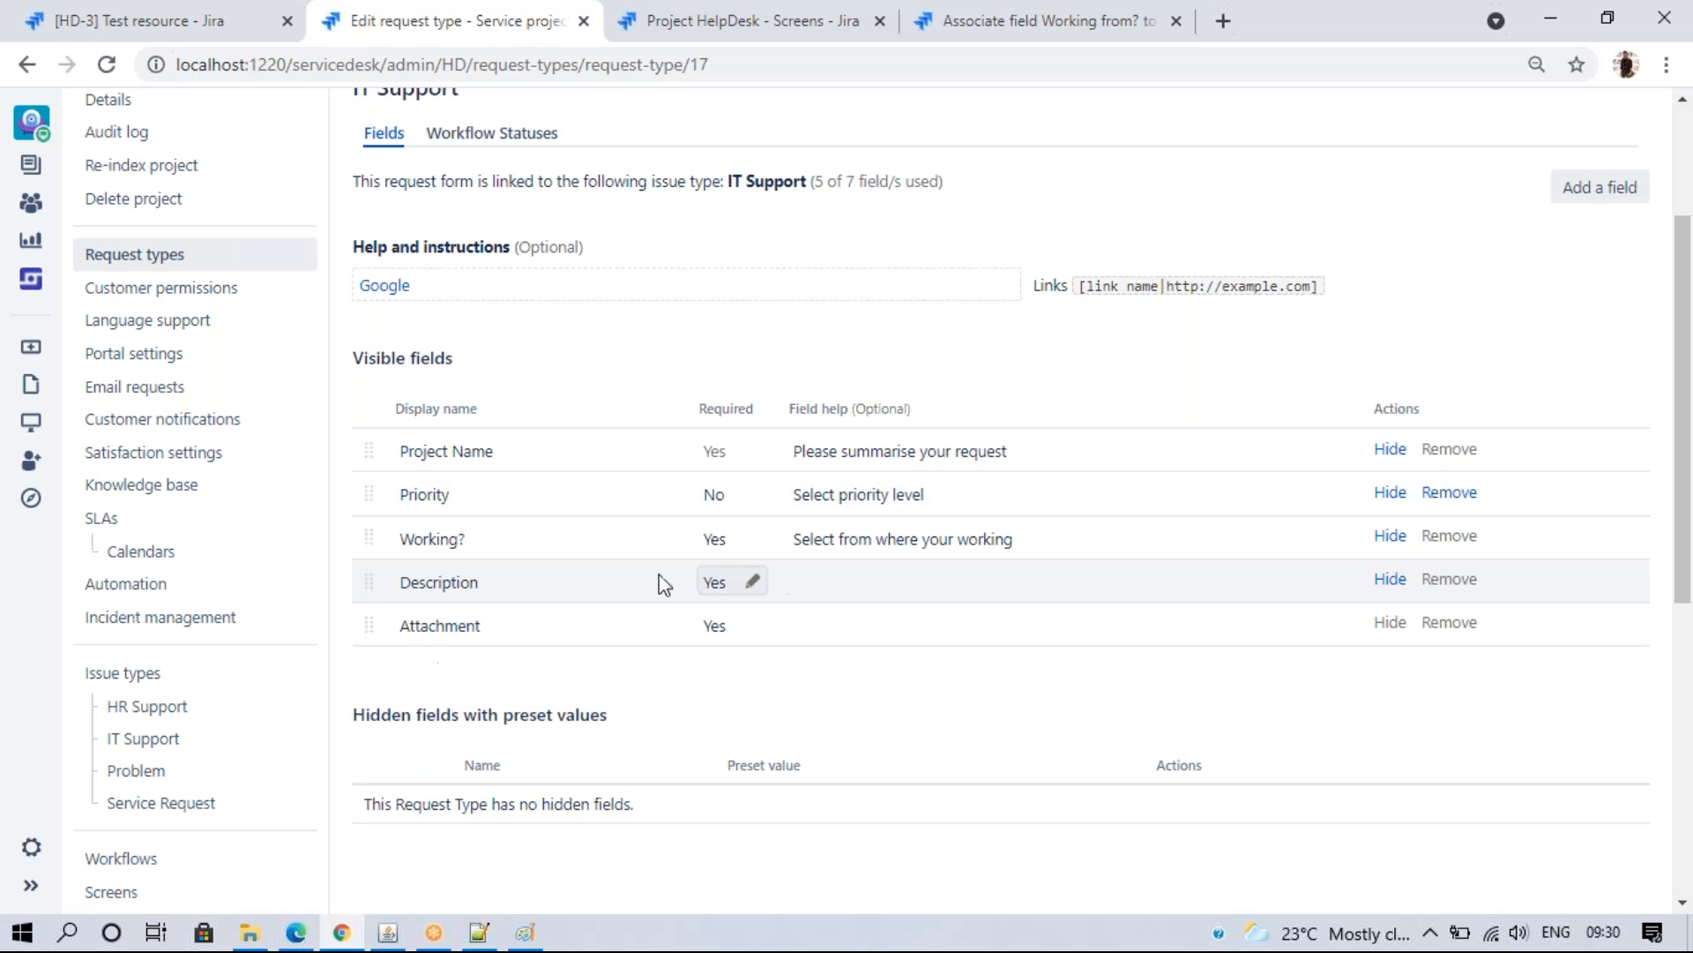
click(502, 595)
click(1495, 589)
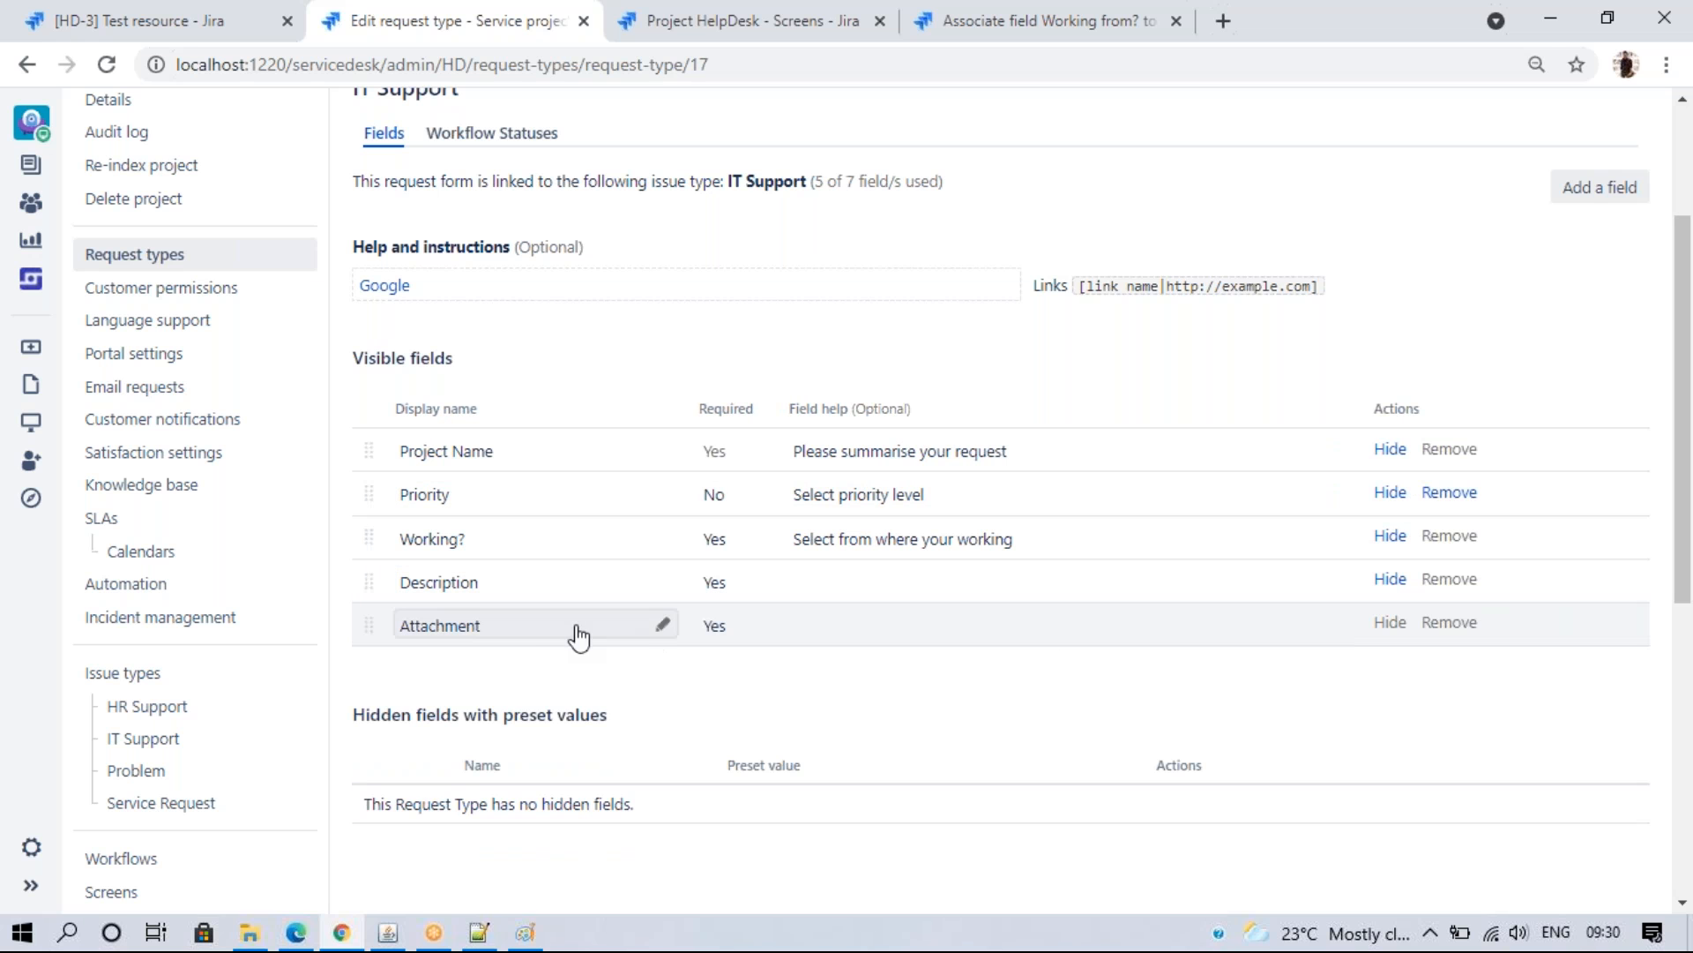
click(571, 628)
- Rename Attachment to 'Screen Shot' and reload the portal form
click(1493, 630)
click(489, 628)
key(BackSpace)
text(S)
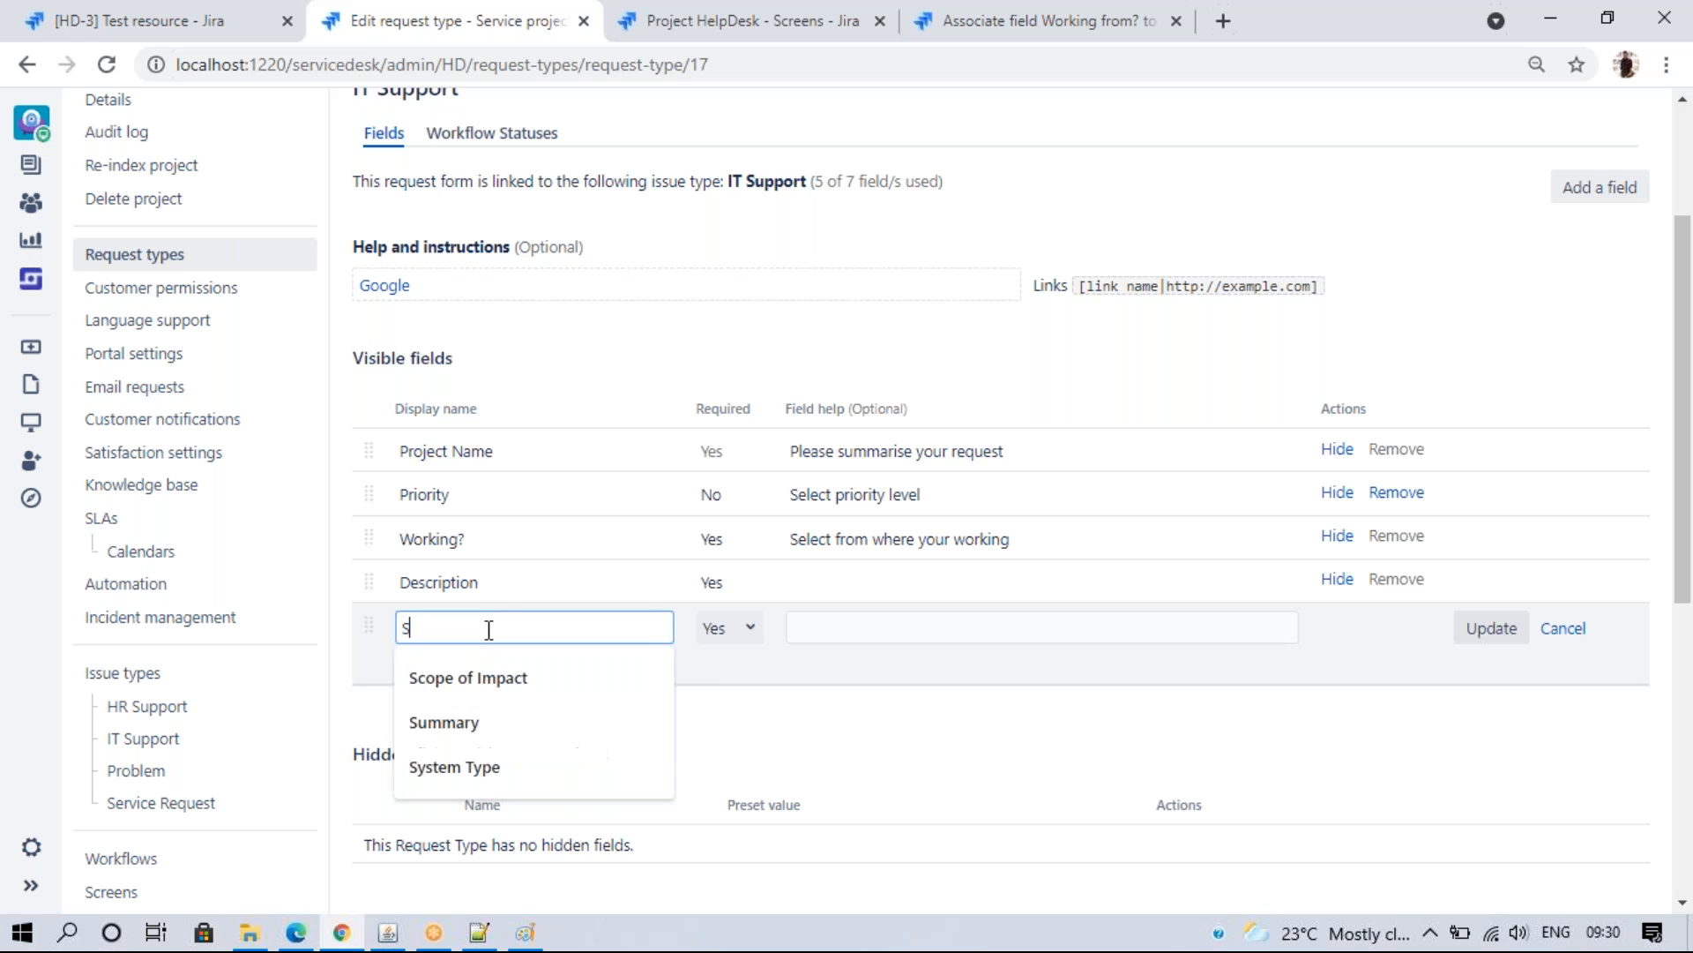
text(creen Shop)
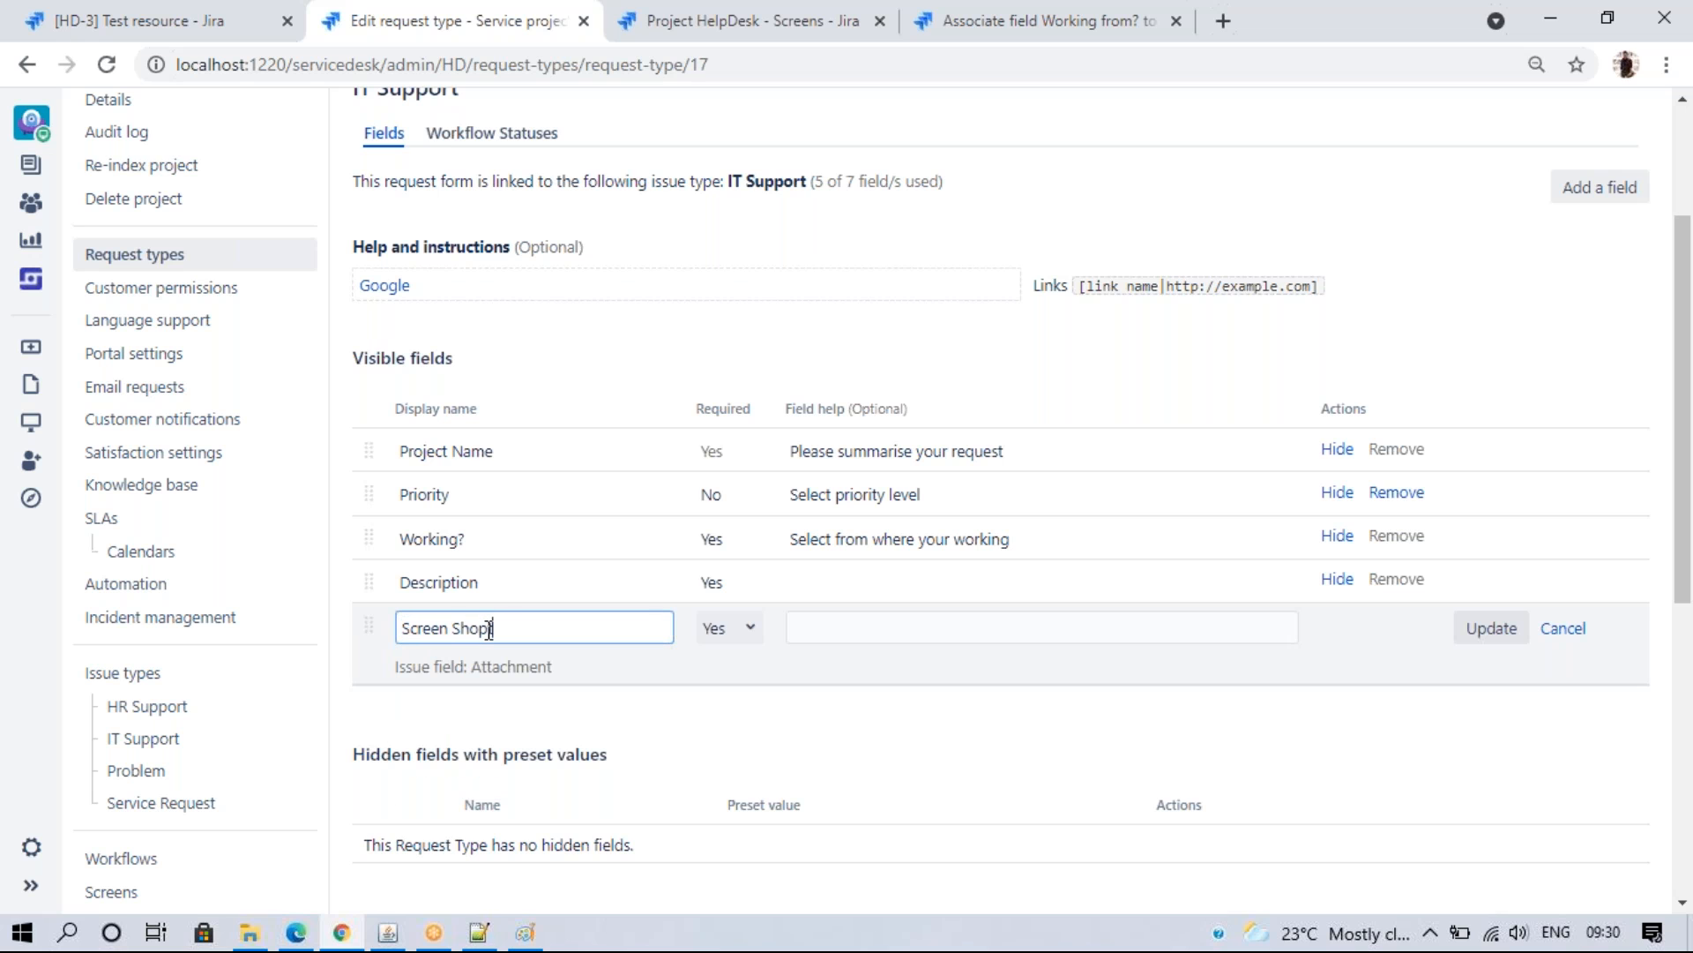
text(tt)
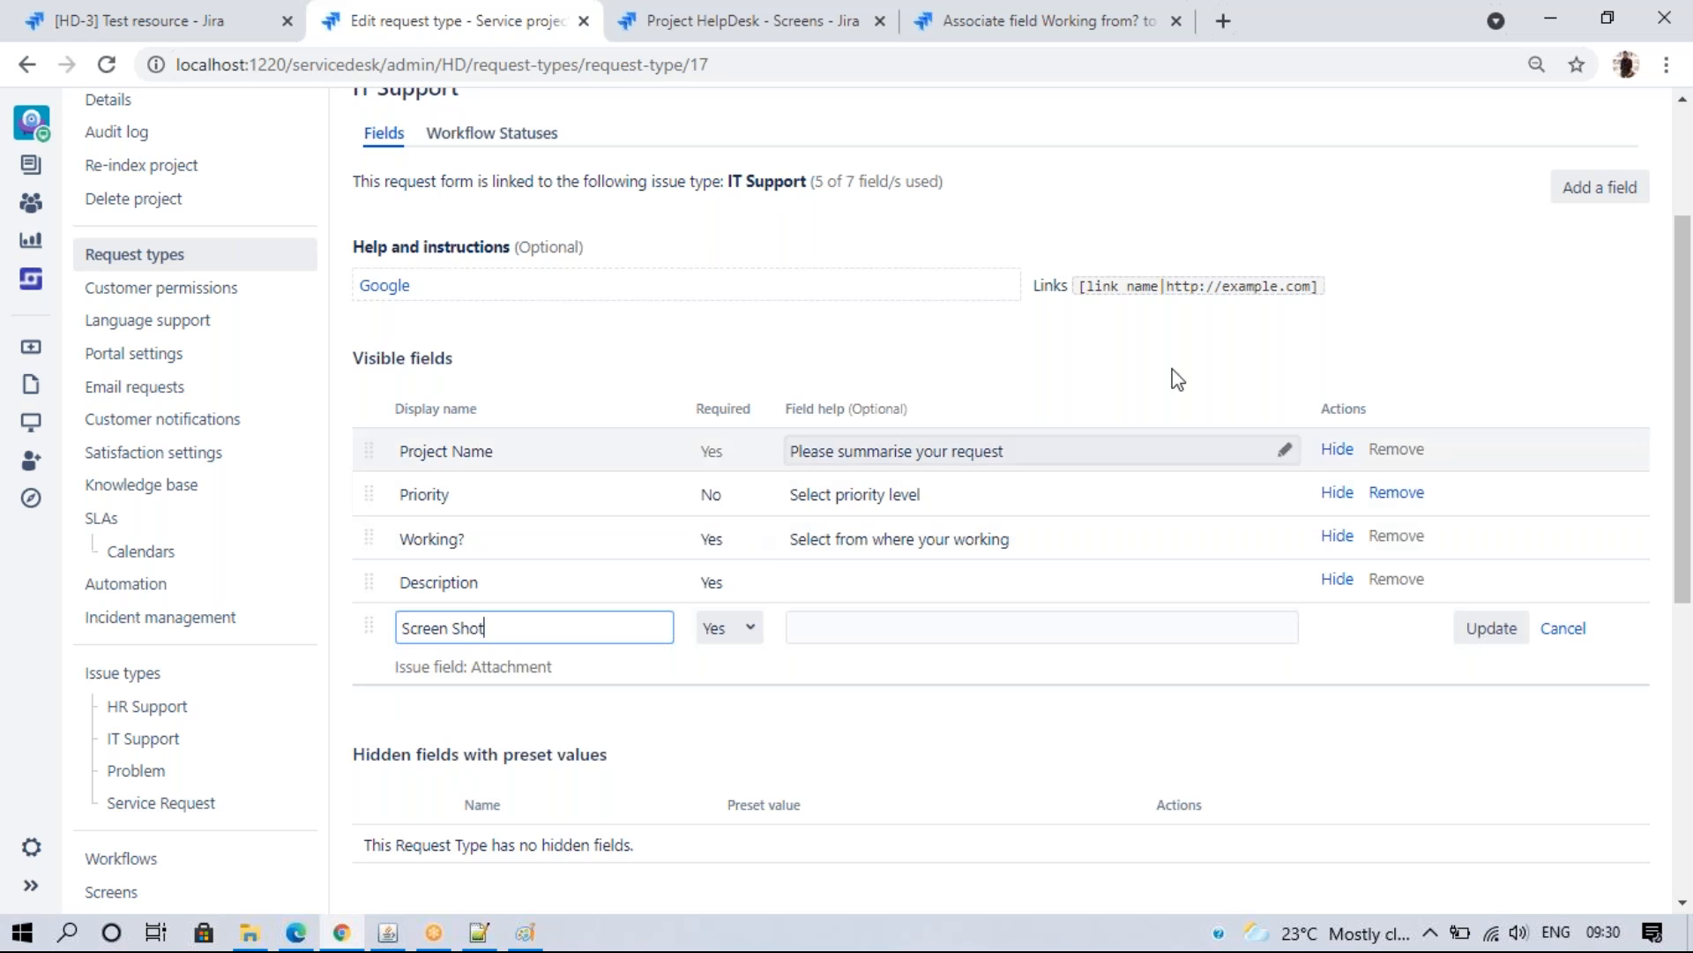
click(1491, 628)
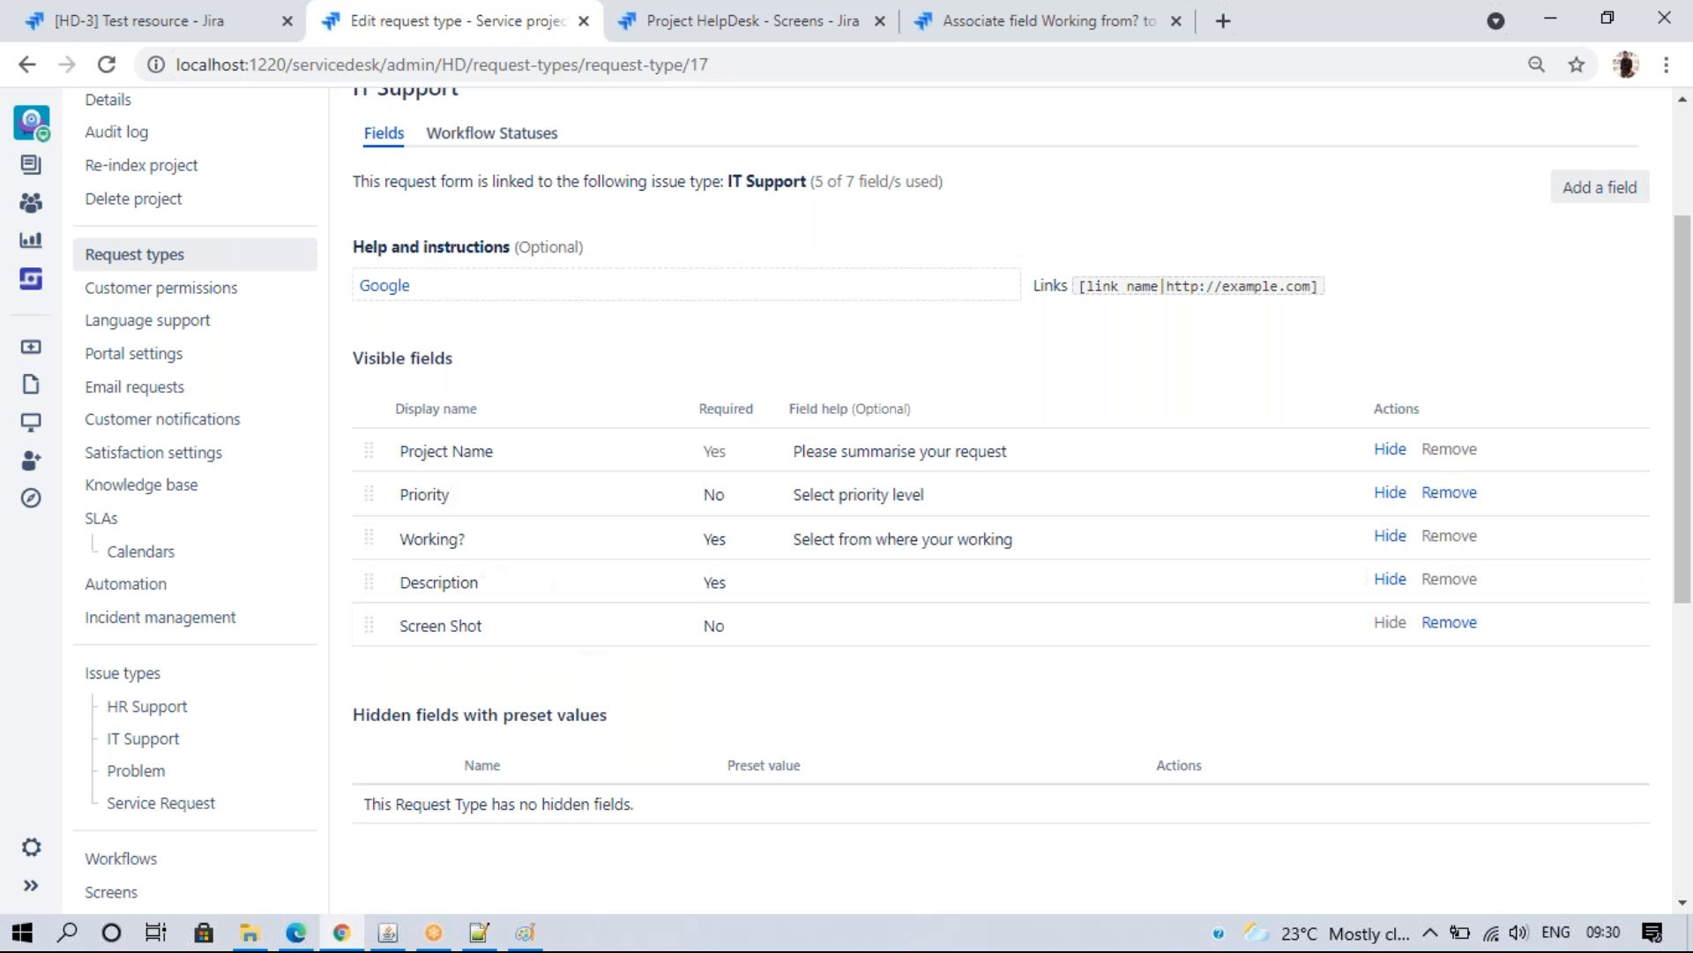
click(296, 932)
click(143, 62)
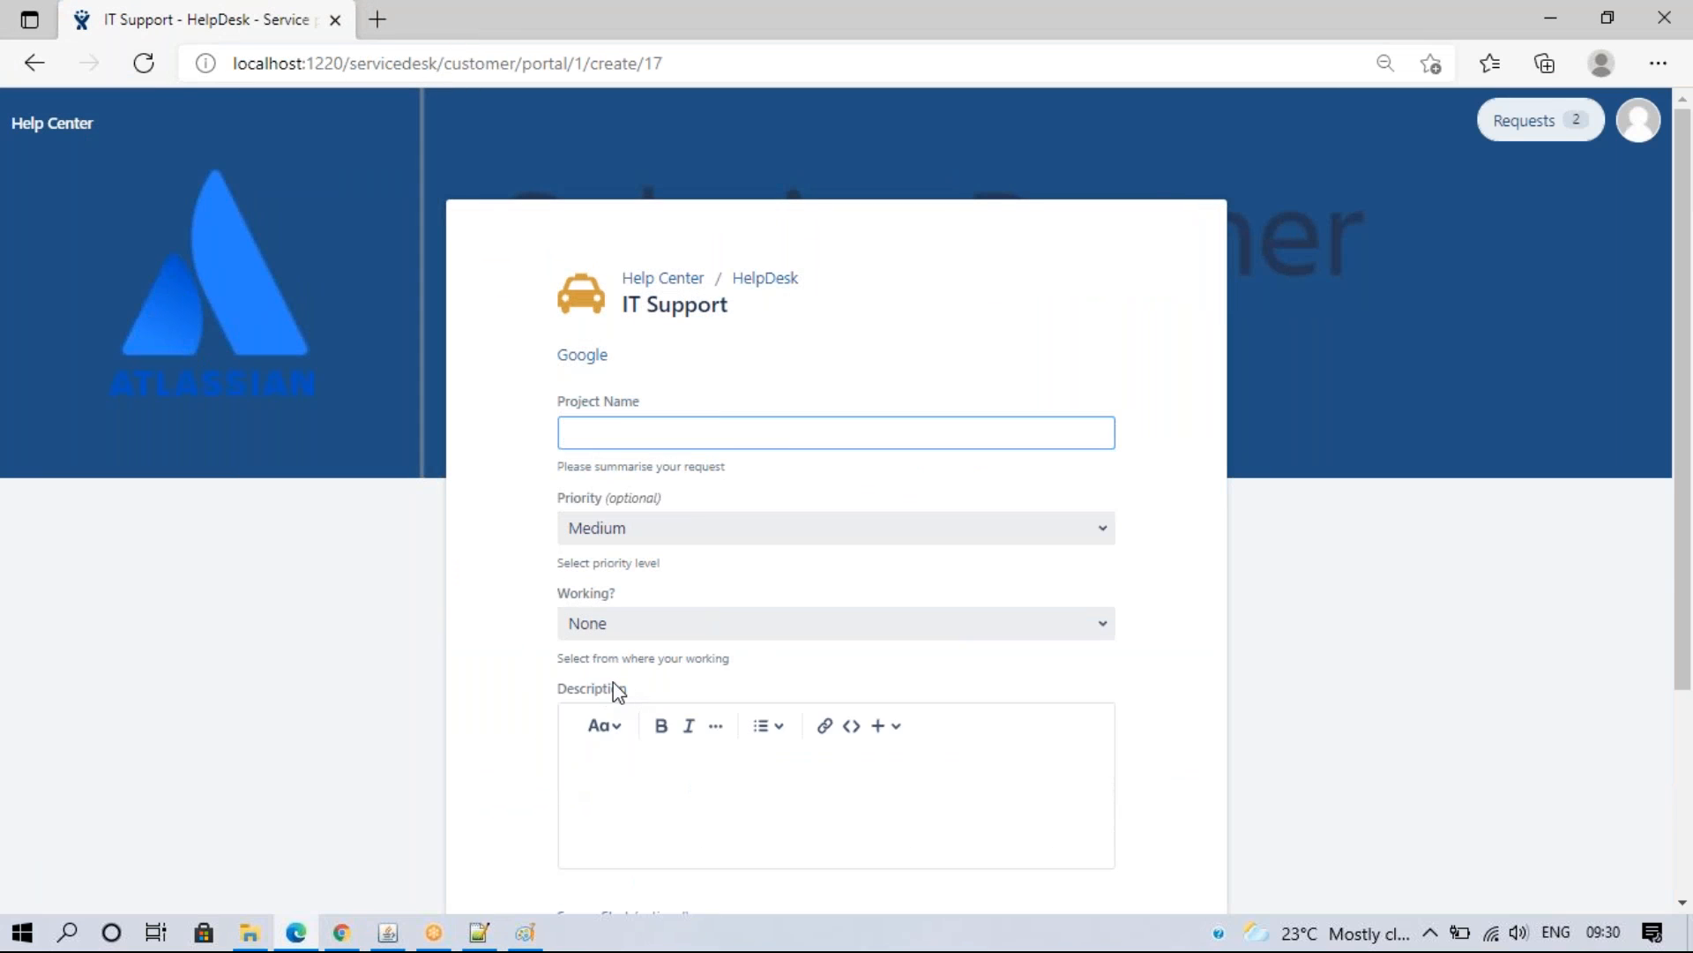
- Fill the portal form's Project Name with 'Test resource SLA'
scroll(1679, 579, down, 2)
click(609, 256)
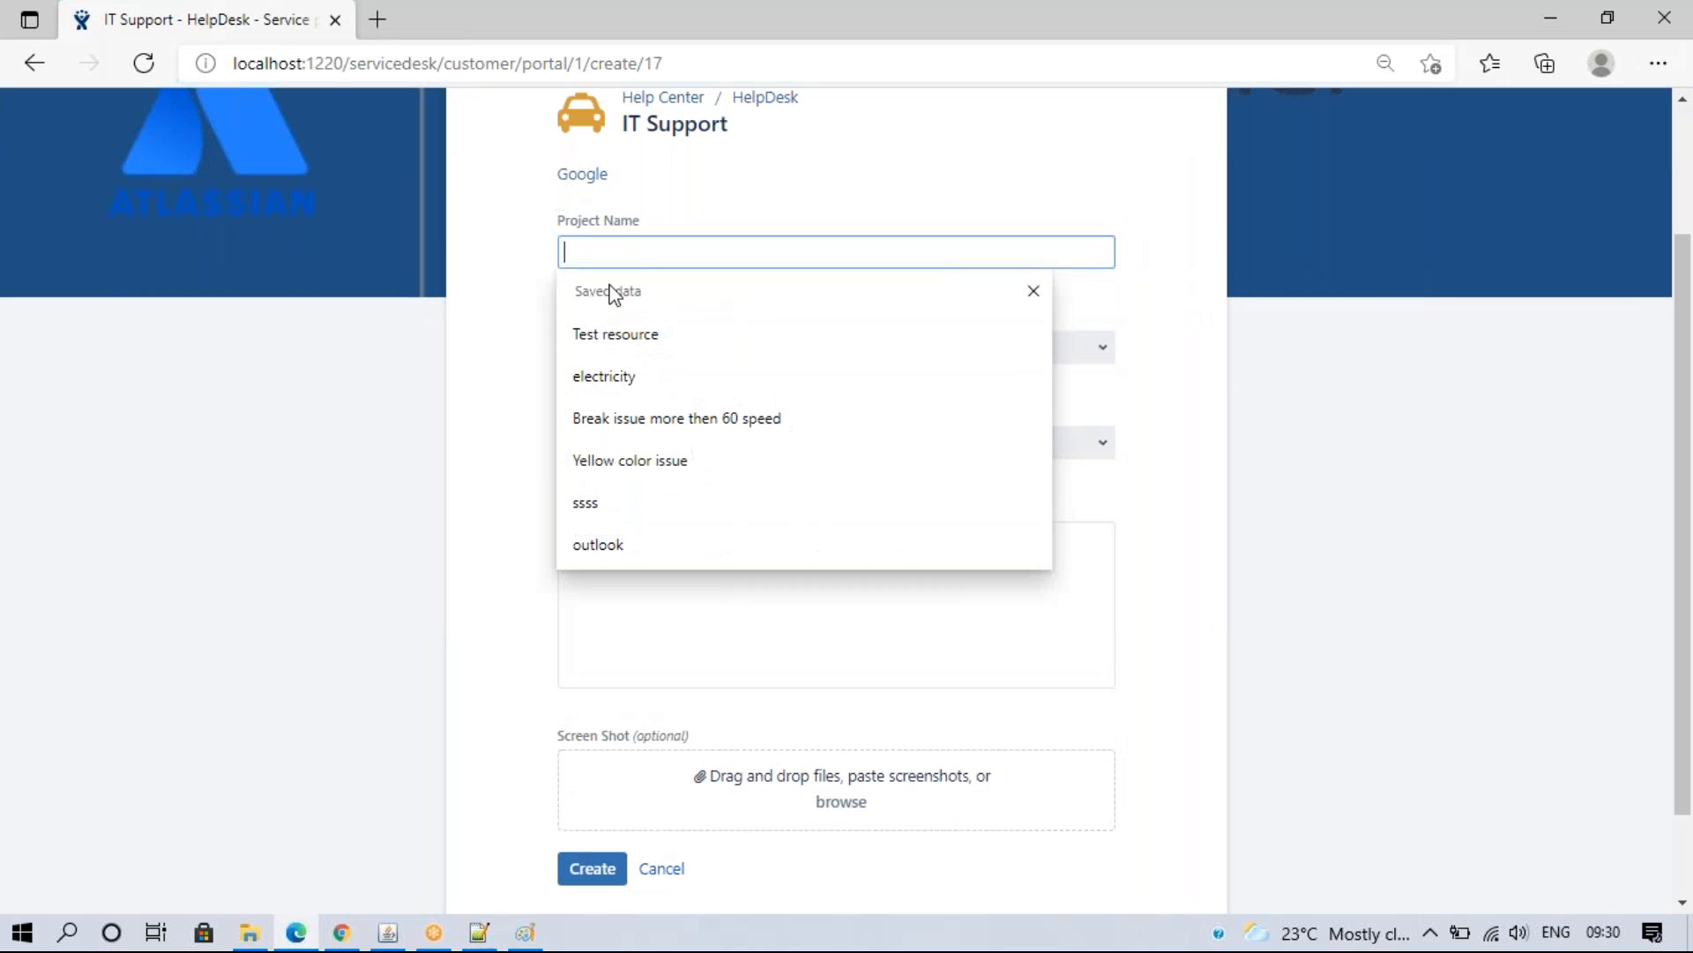
click(618, 329)
drag(662, 255, 500, 259)
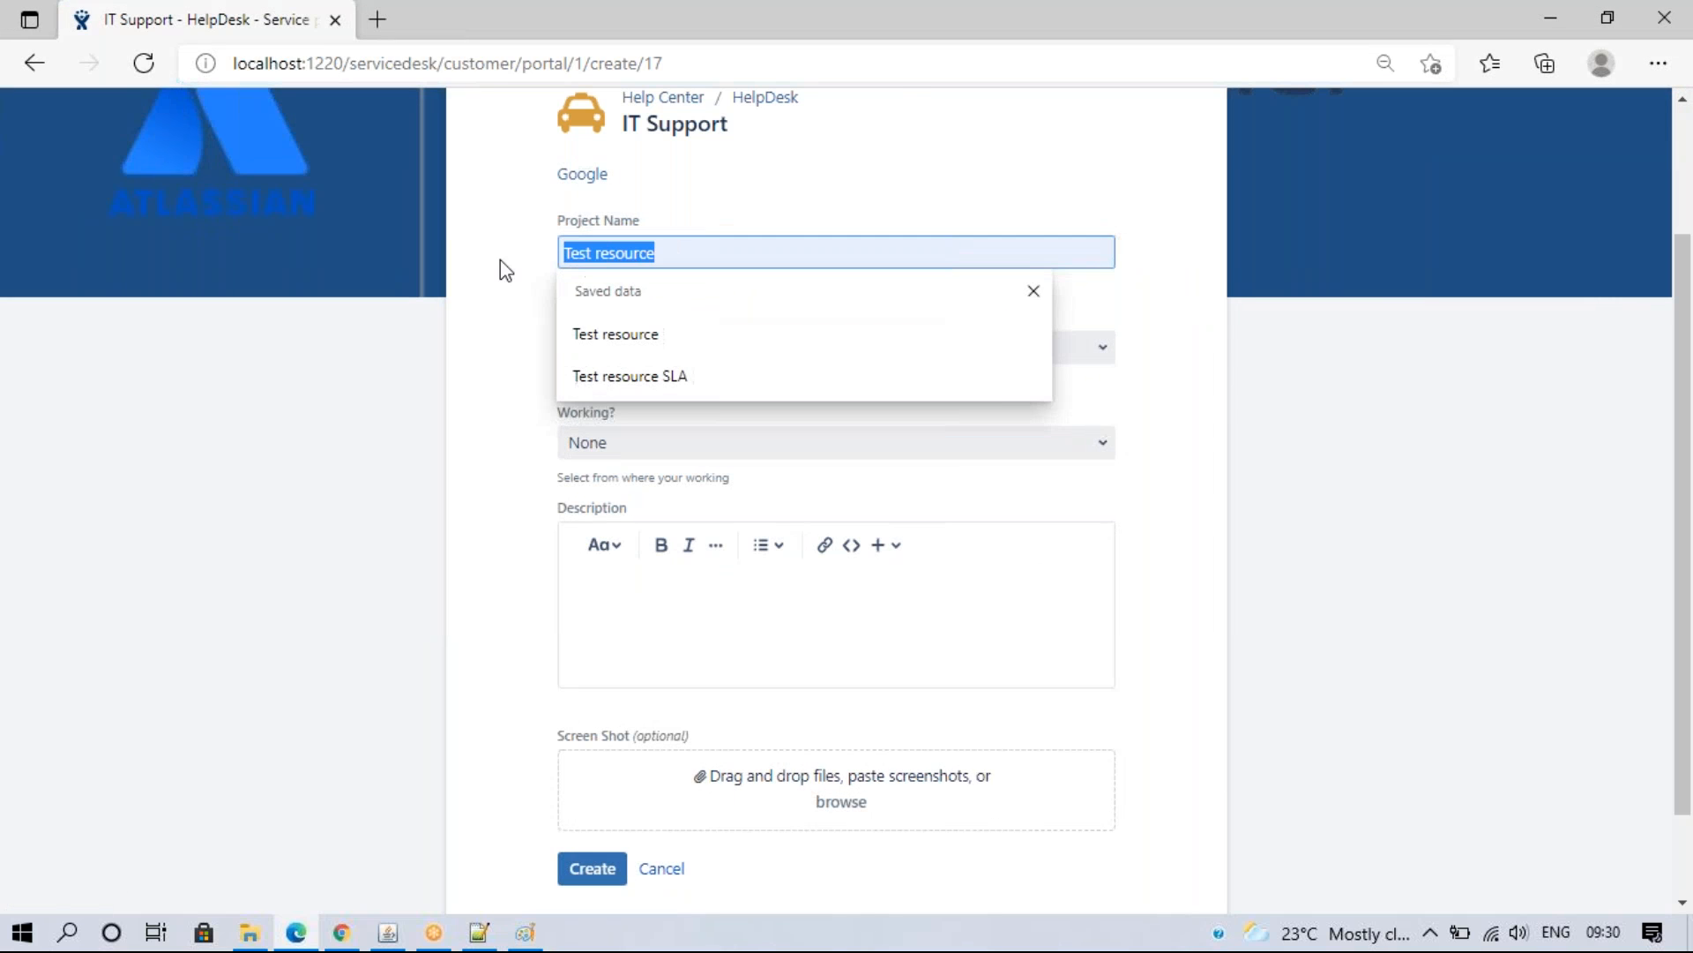
click(621, 380)
- Choose Blocker priority and Workking from Home, add a description, and create request HD-4
click(646, 347)
click(621, 435)
click(622, 442)
click(647, 569)
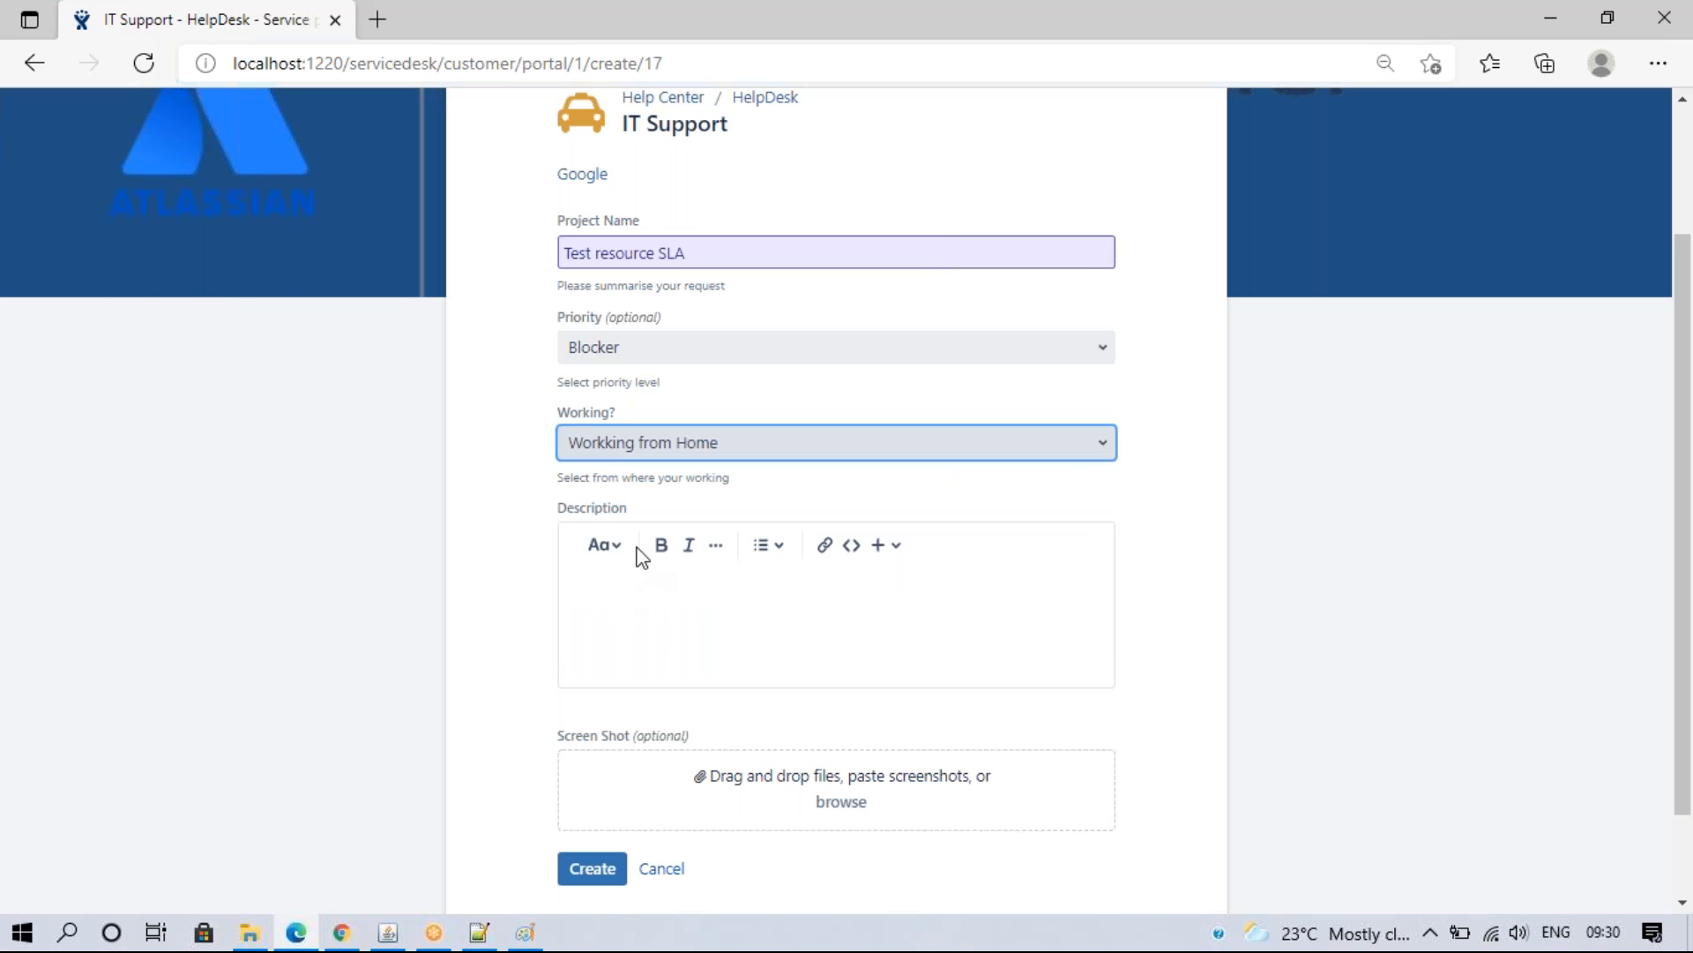
click(595, 871)
text(e)
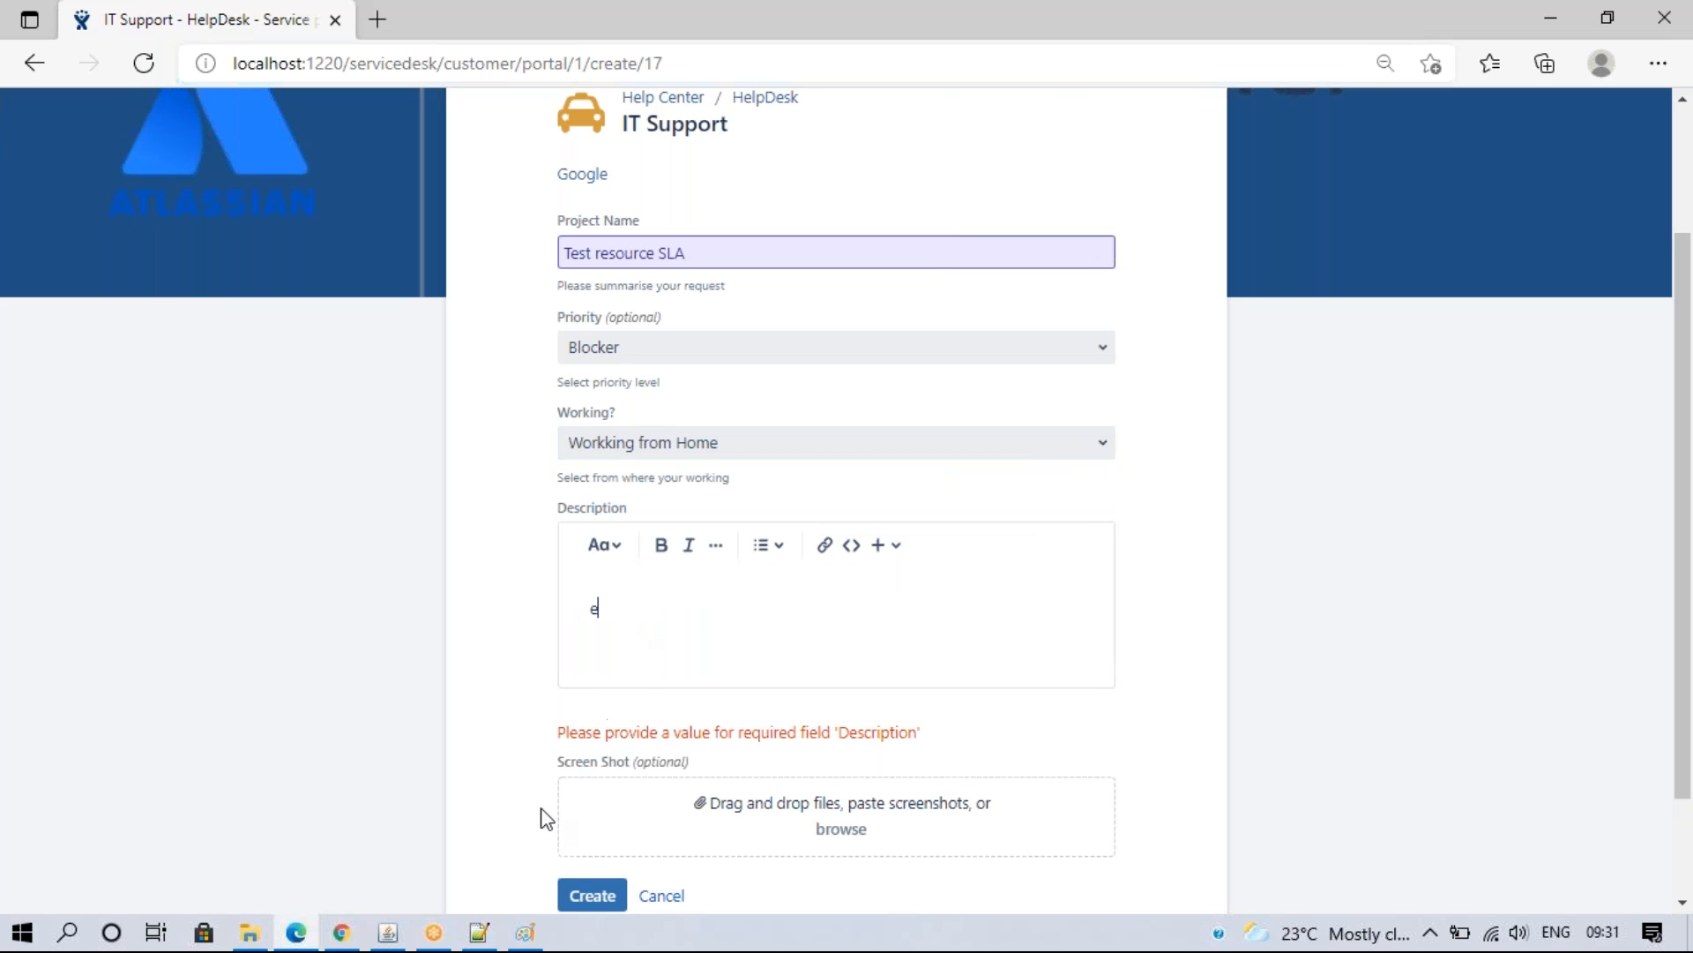
click(590, 895)
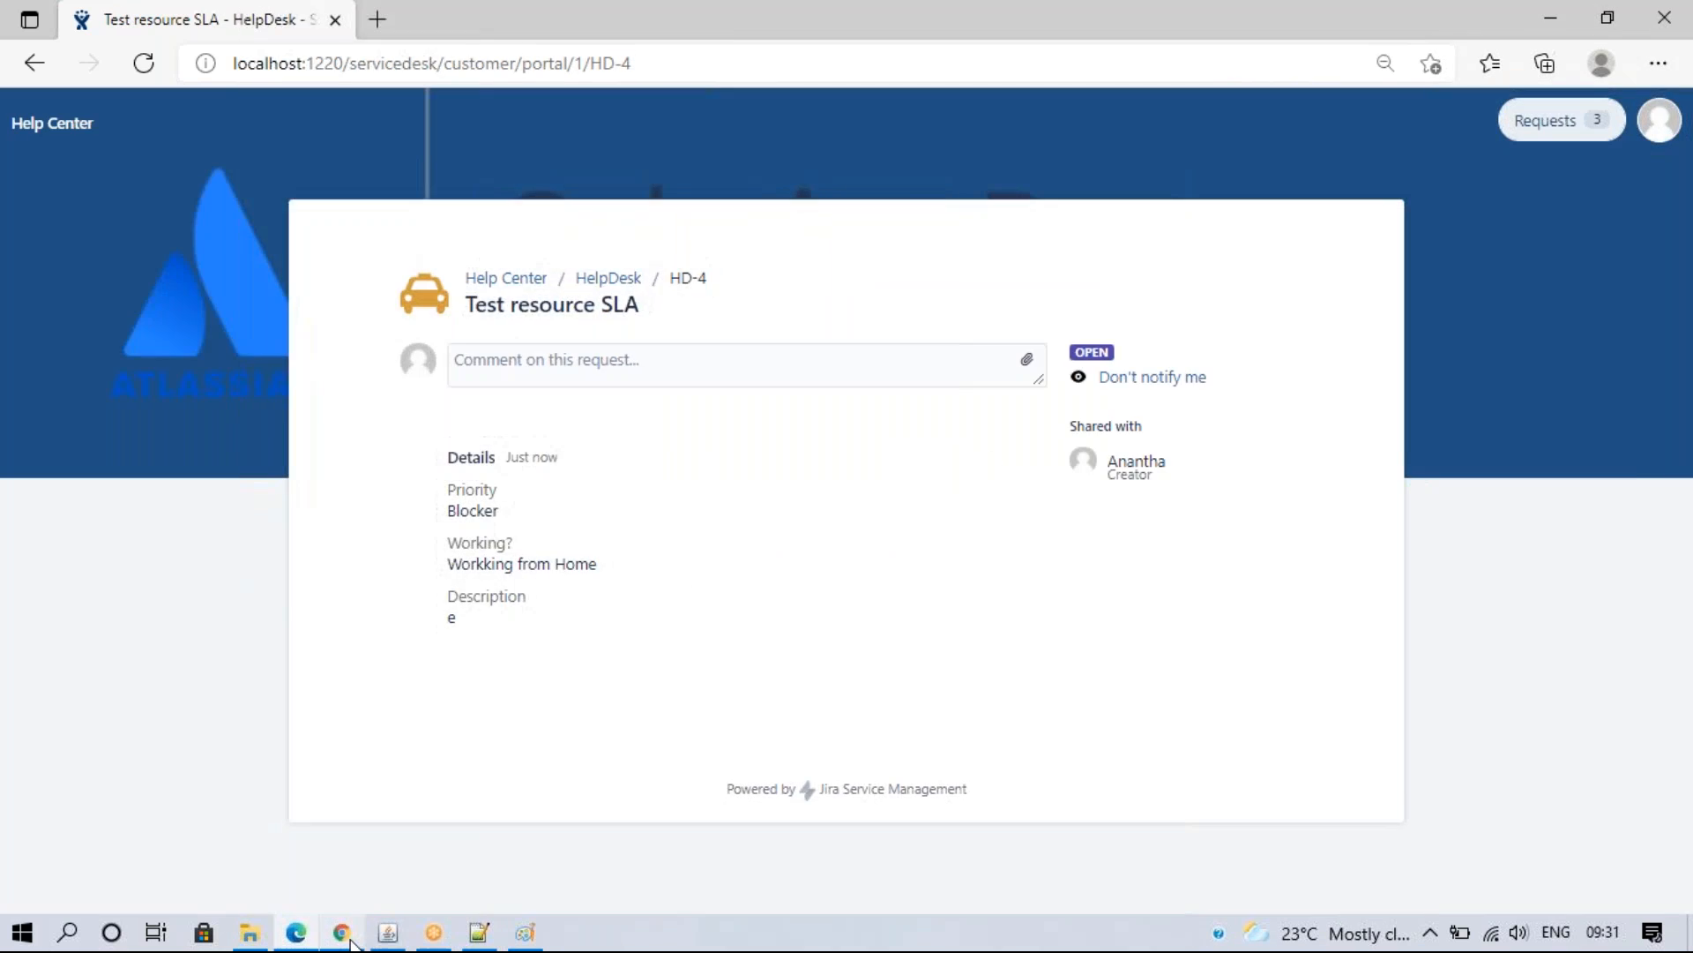
click(341, 932)
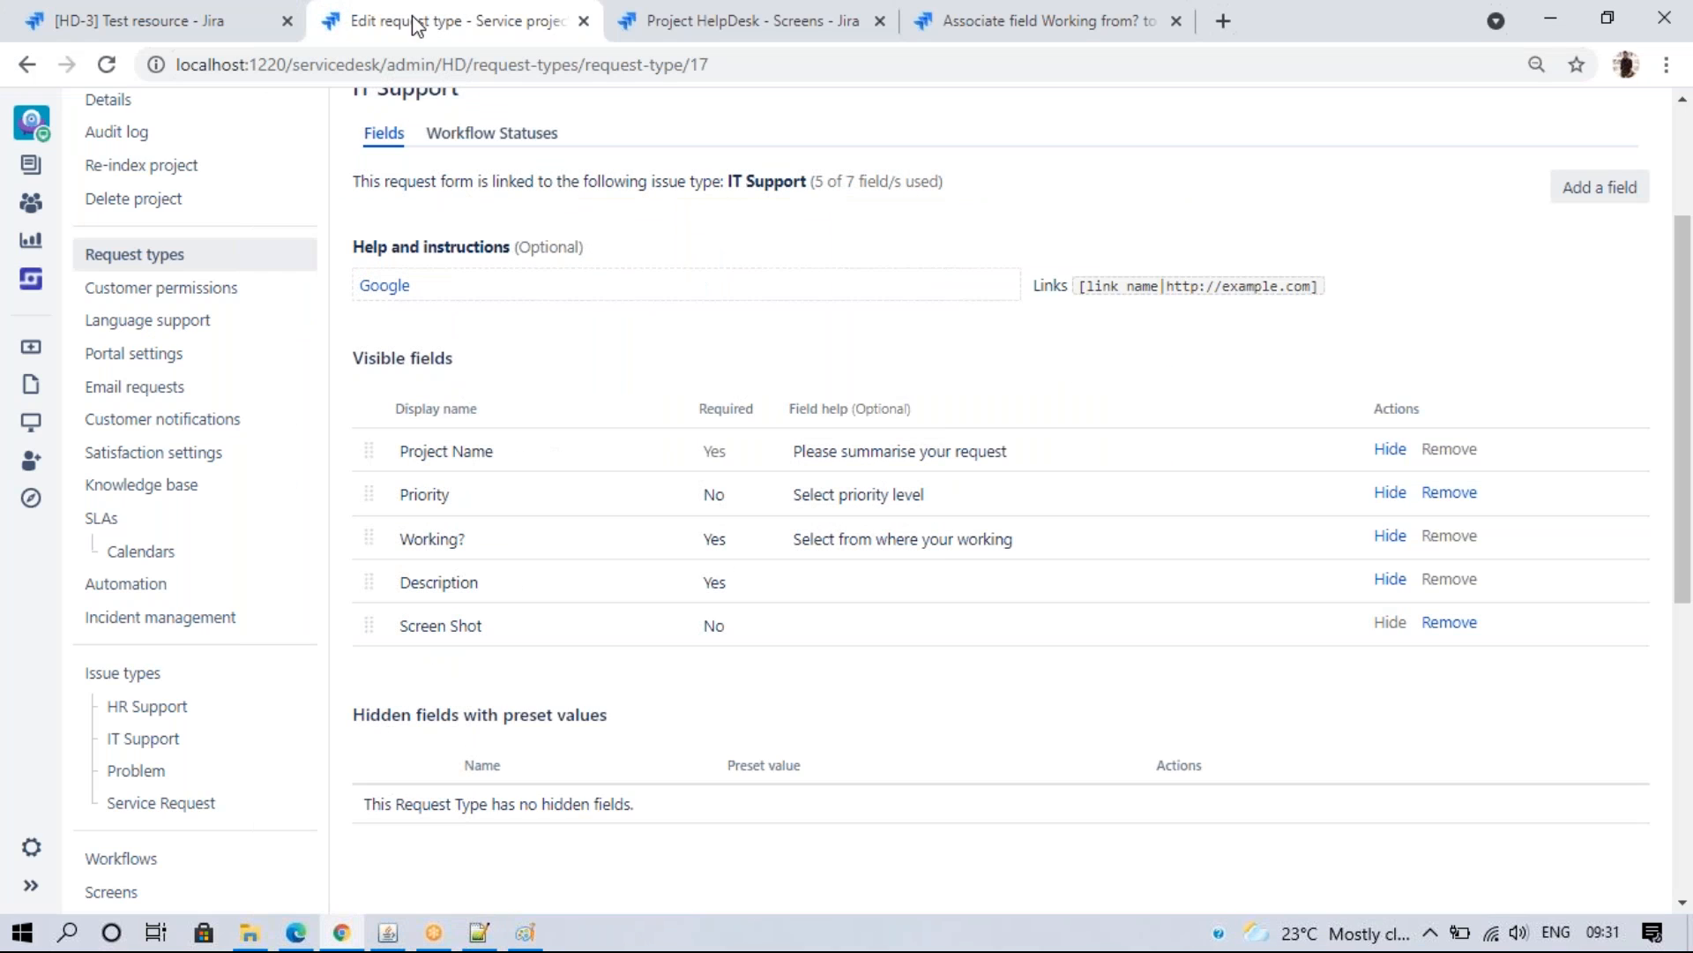
- Open issue HD-4 by changing the issue number in the page address
click(265, 19)
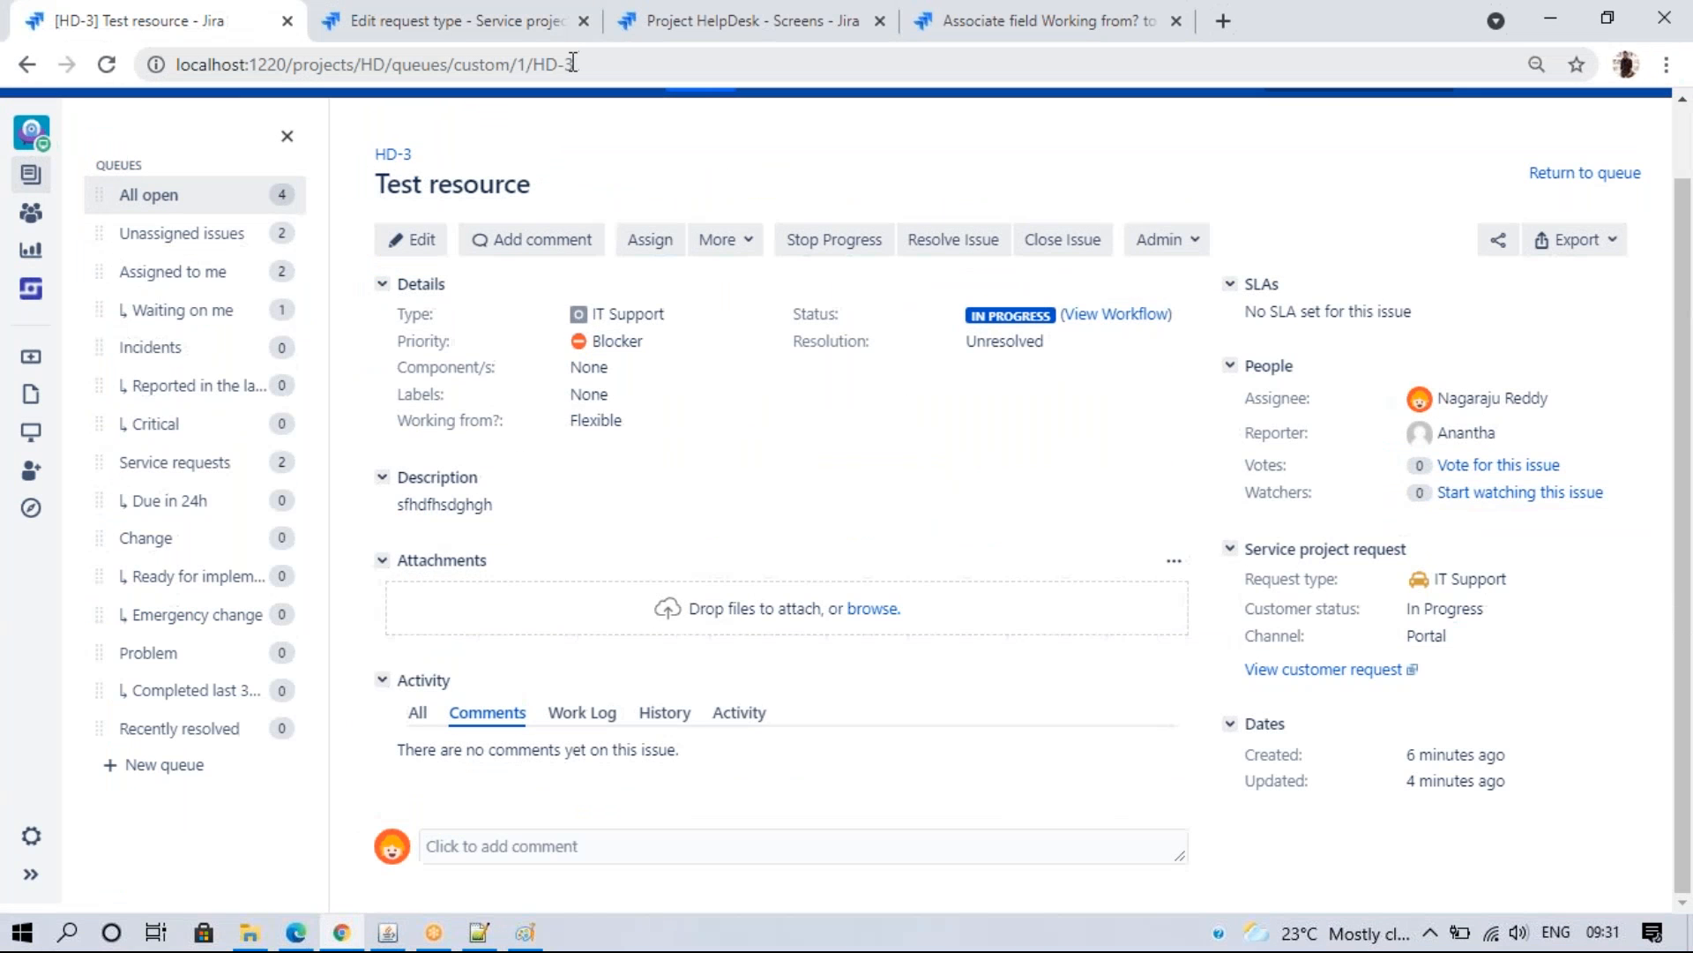
drag(568, 64, 813, 65)
text(4)
key(Return)
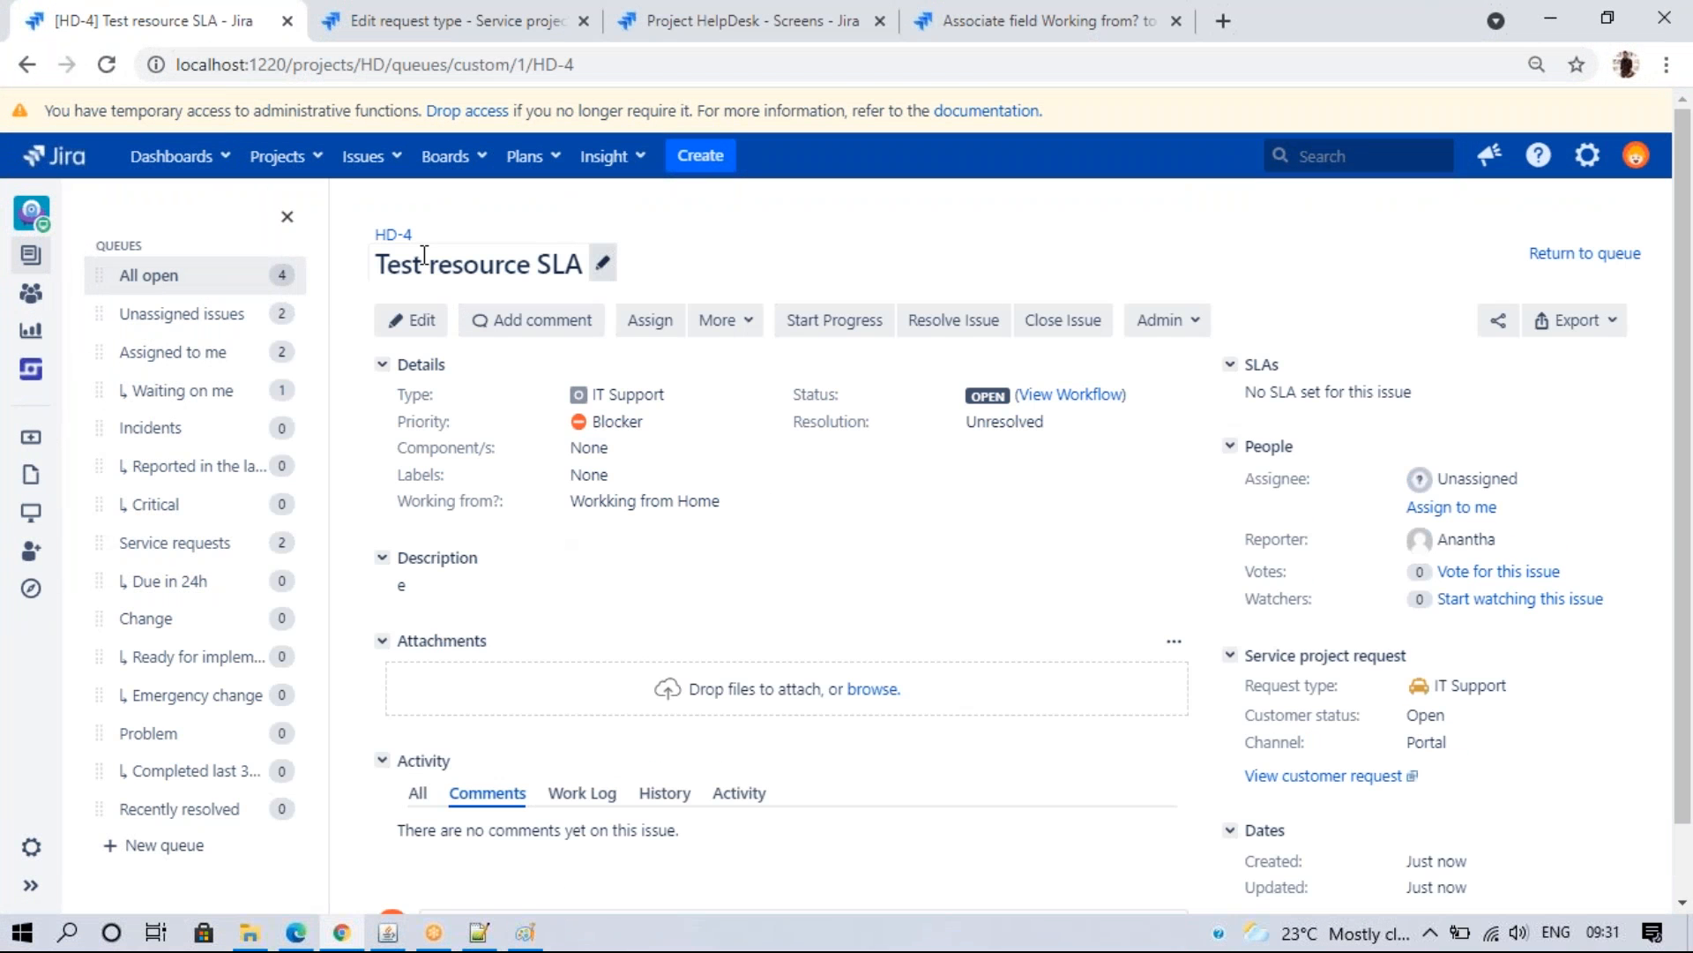
drag(399, 509, 501, 505)
click(533, 514)
- Open the IT Support form from the HelpDesk portal, then go back to its request type settings
click(295, 932)
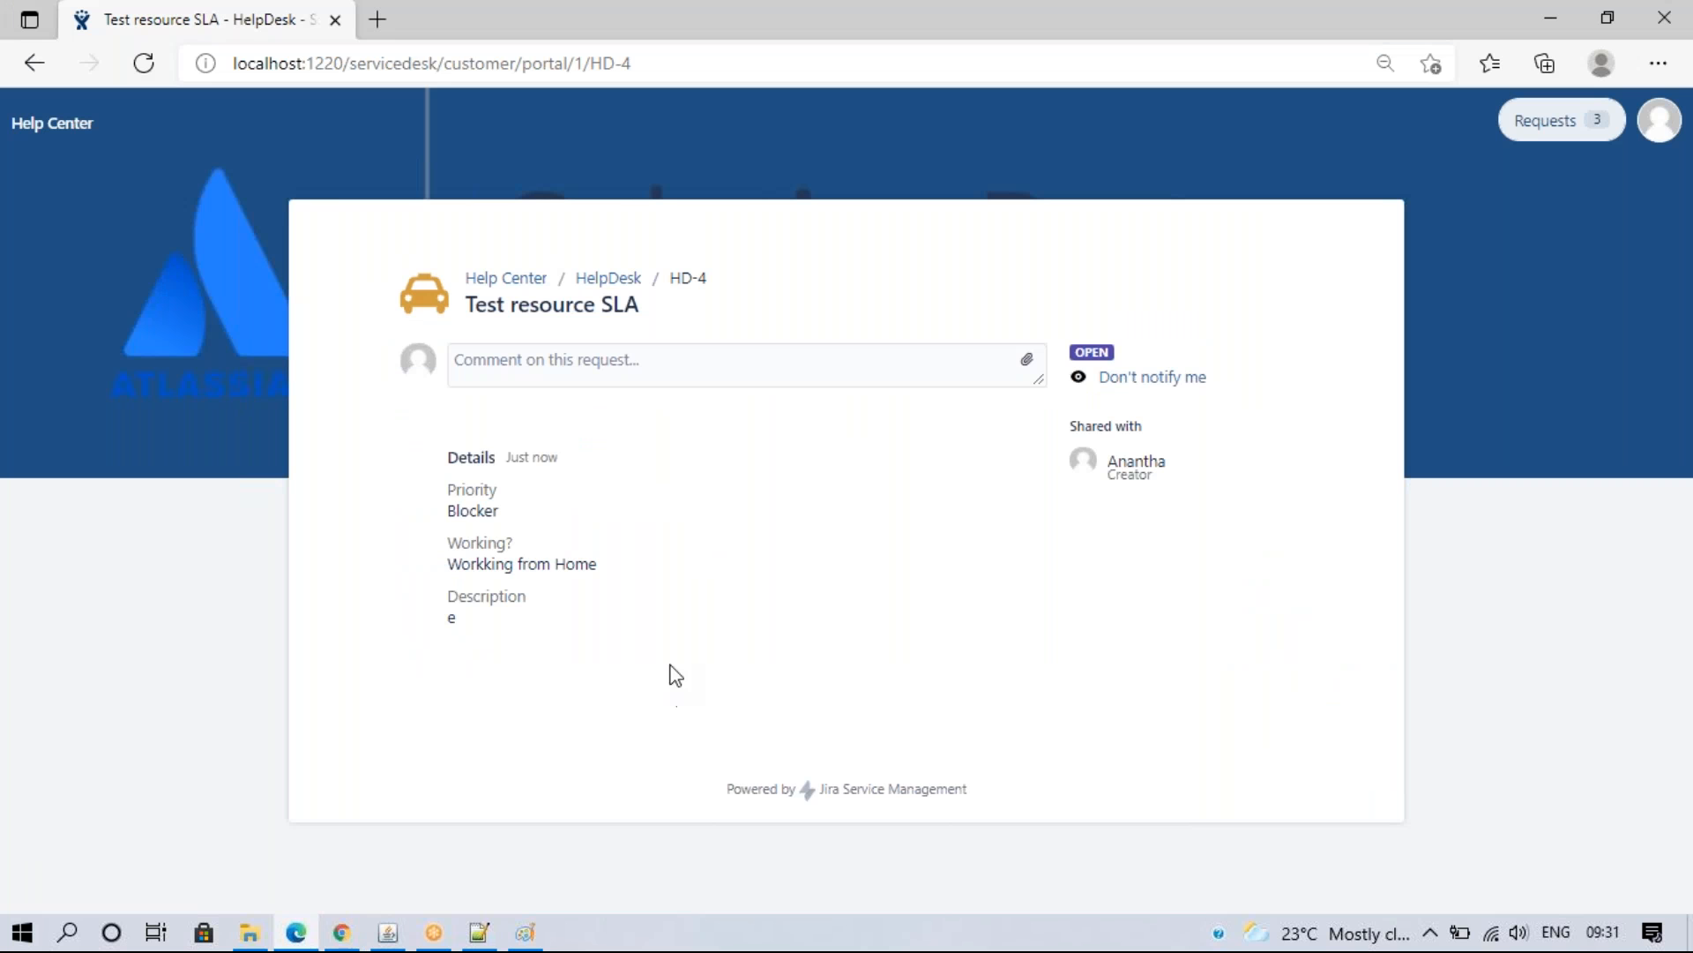
click(609, 278)
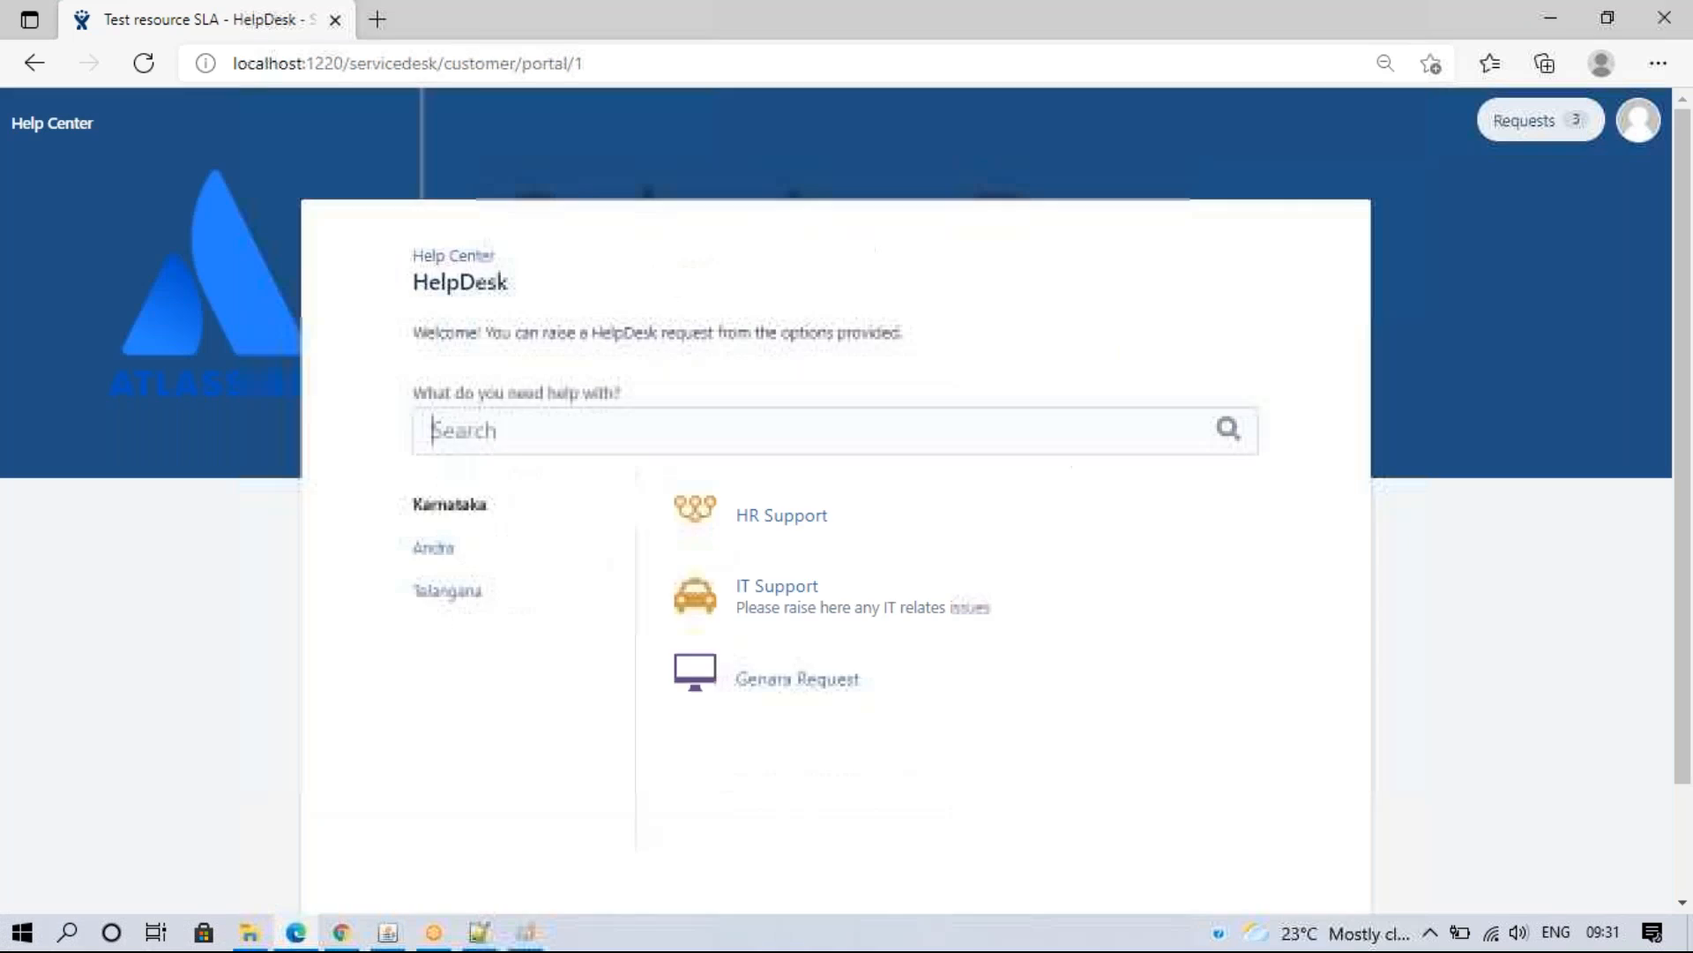
click(807, 597)
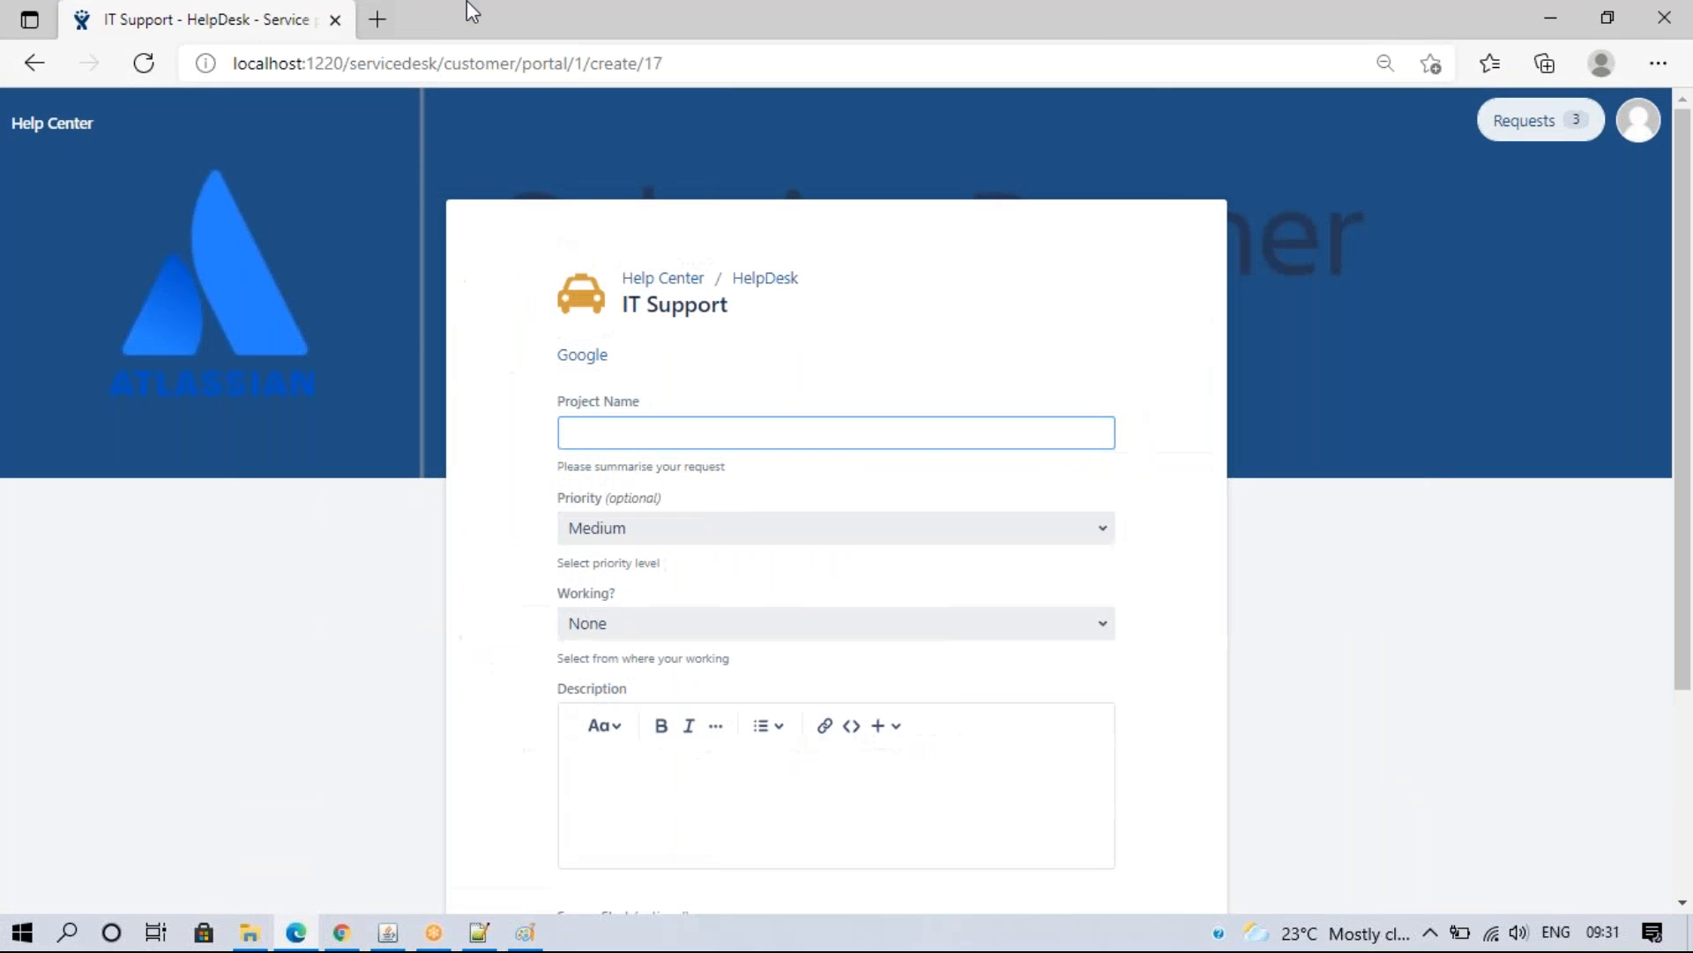
click(341, 932)
key(ctrl+Tab)
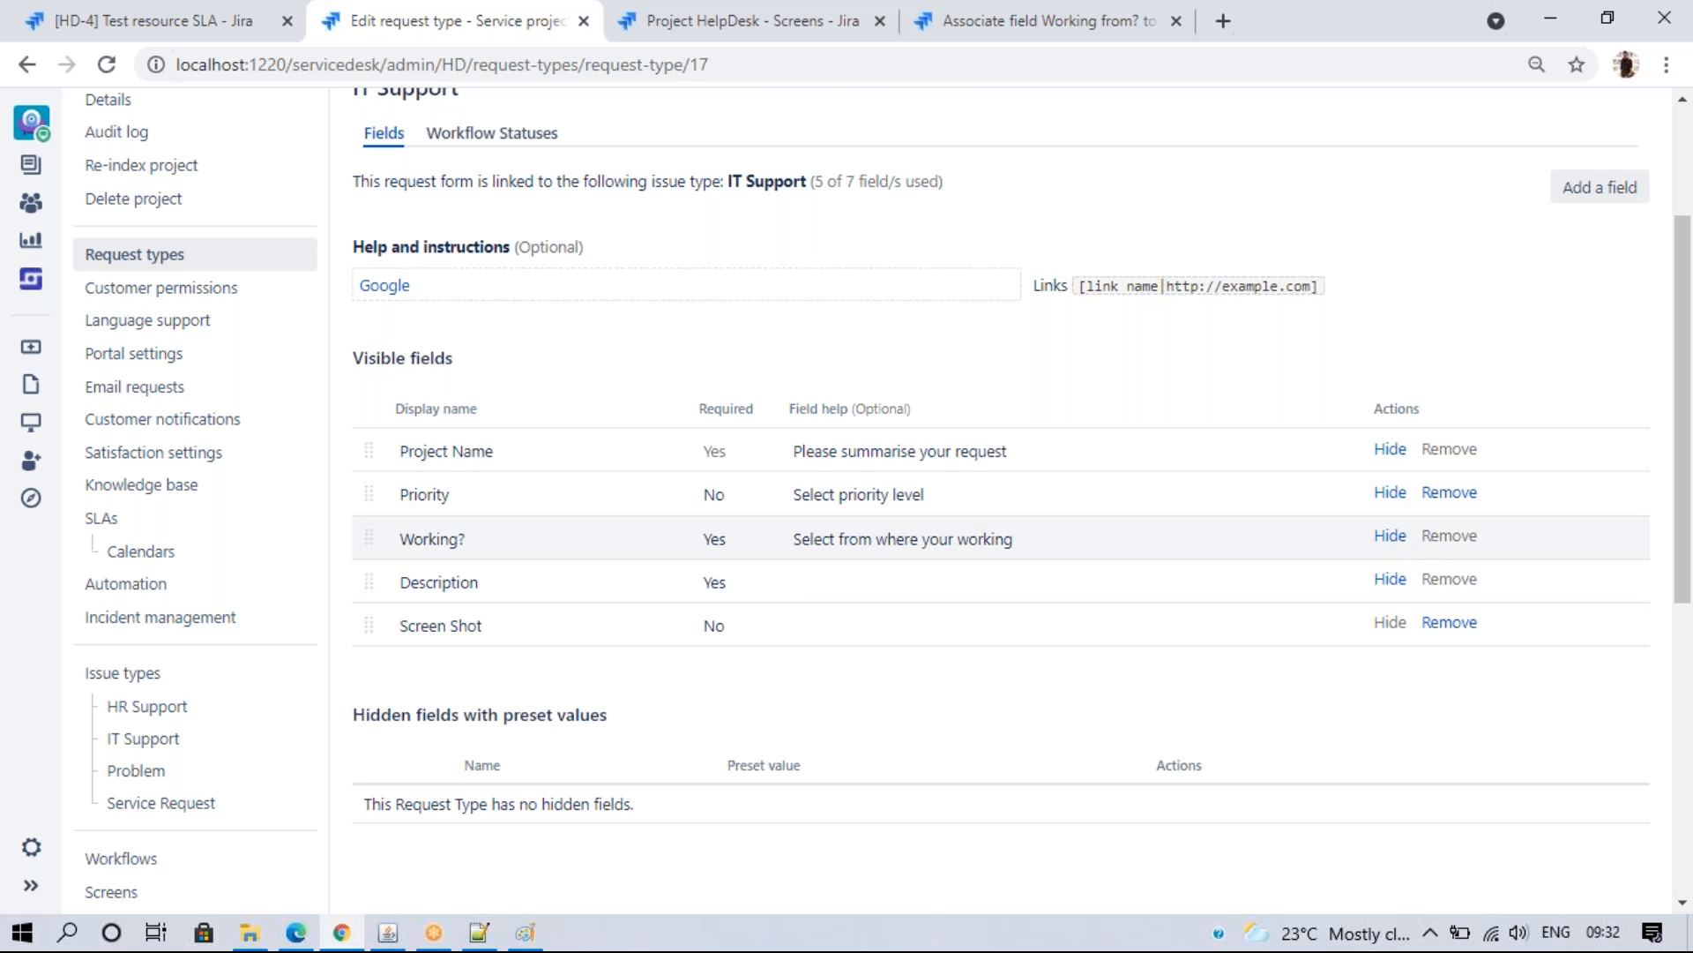
- Set Screen Shot's Required value to Yes on the IT Support request form and update it
click(715, 625)
click(727, 628)
click(727, 665)
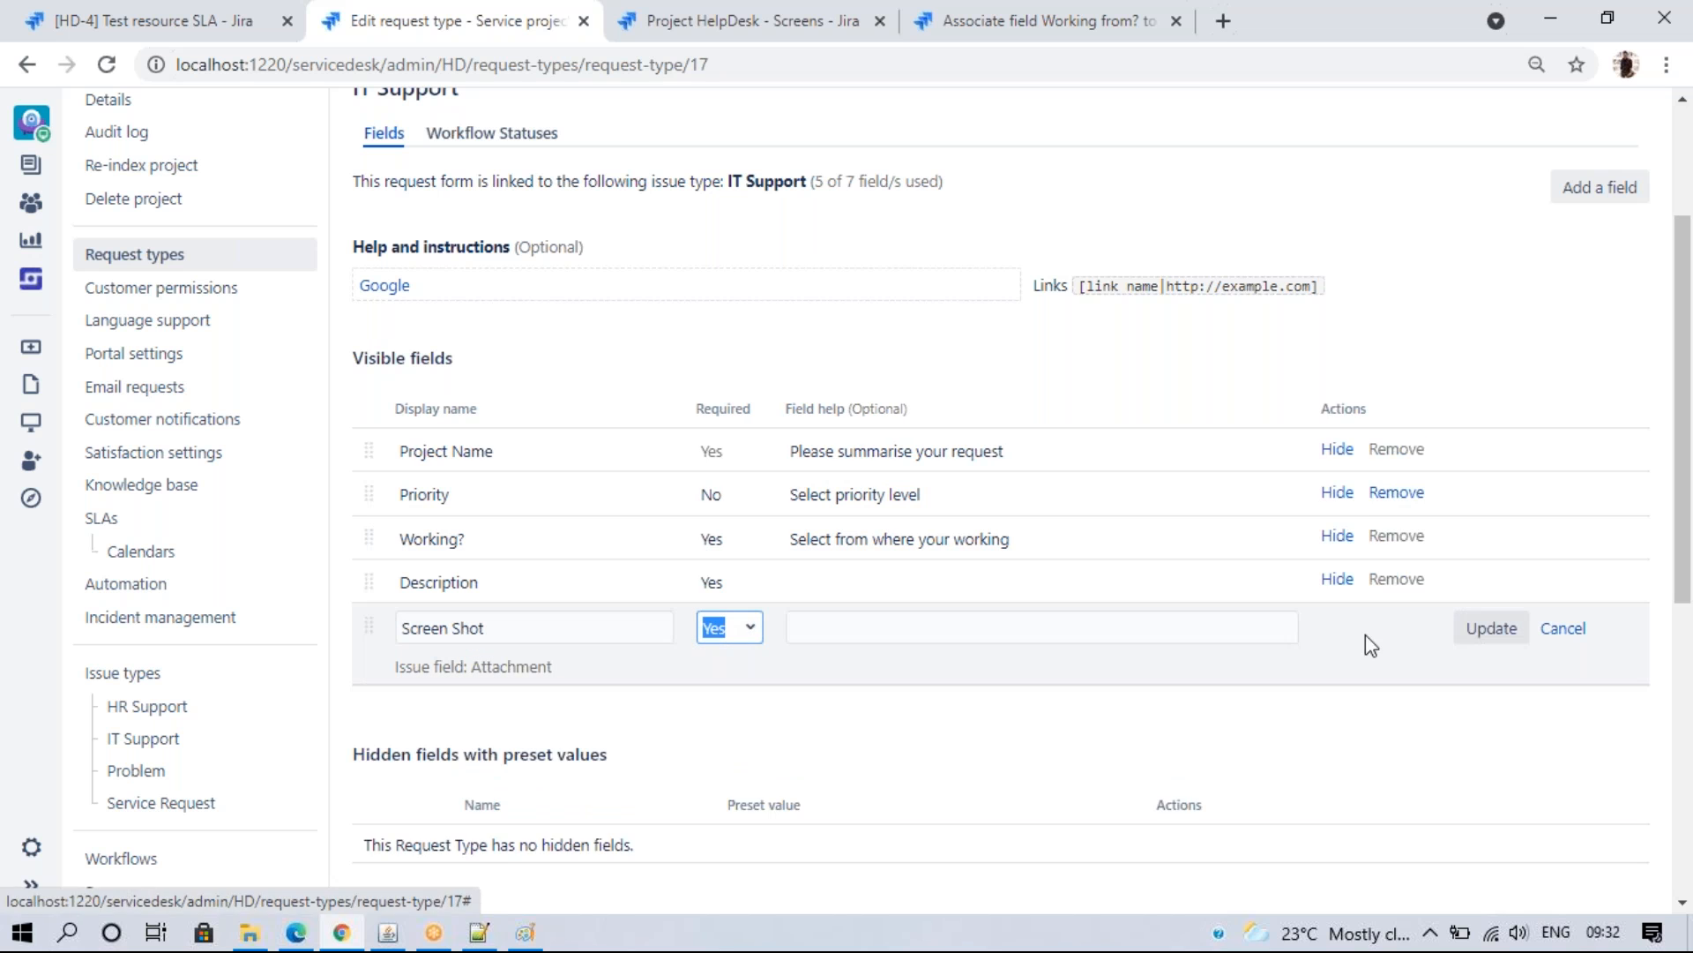
click(1489, 635)
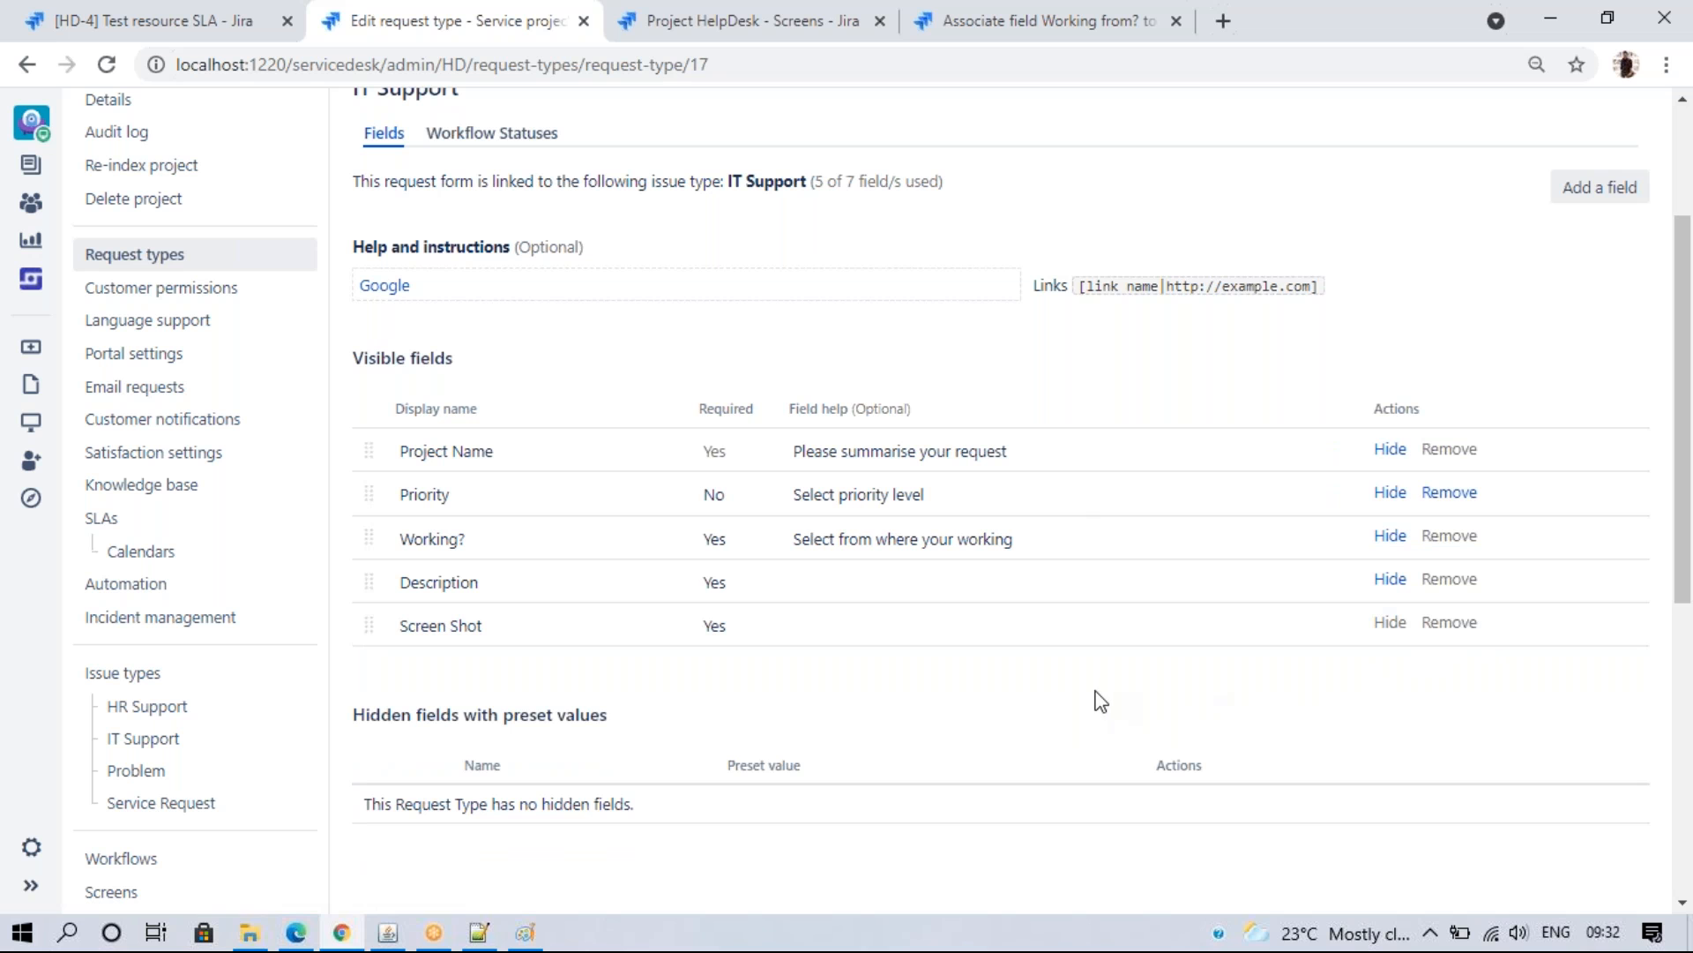
scroll(1687, 467, up, 1)
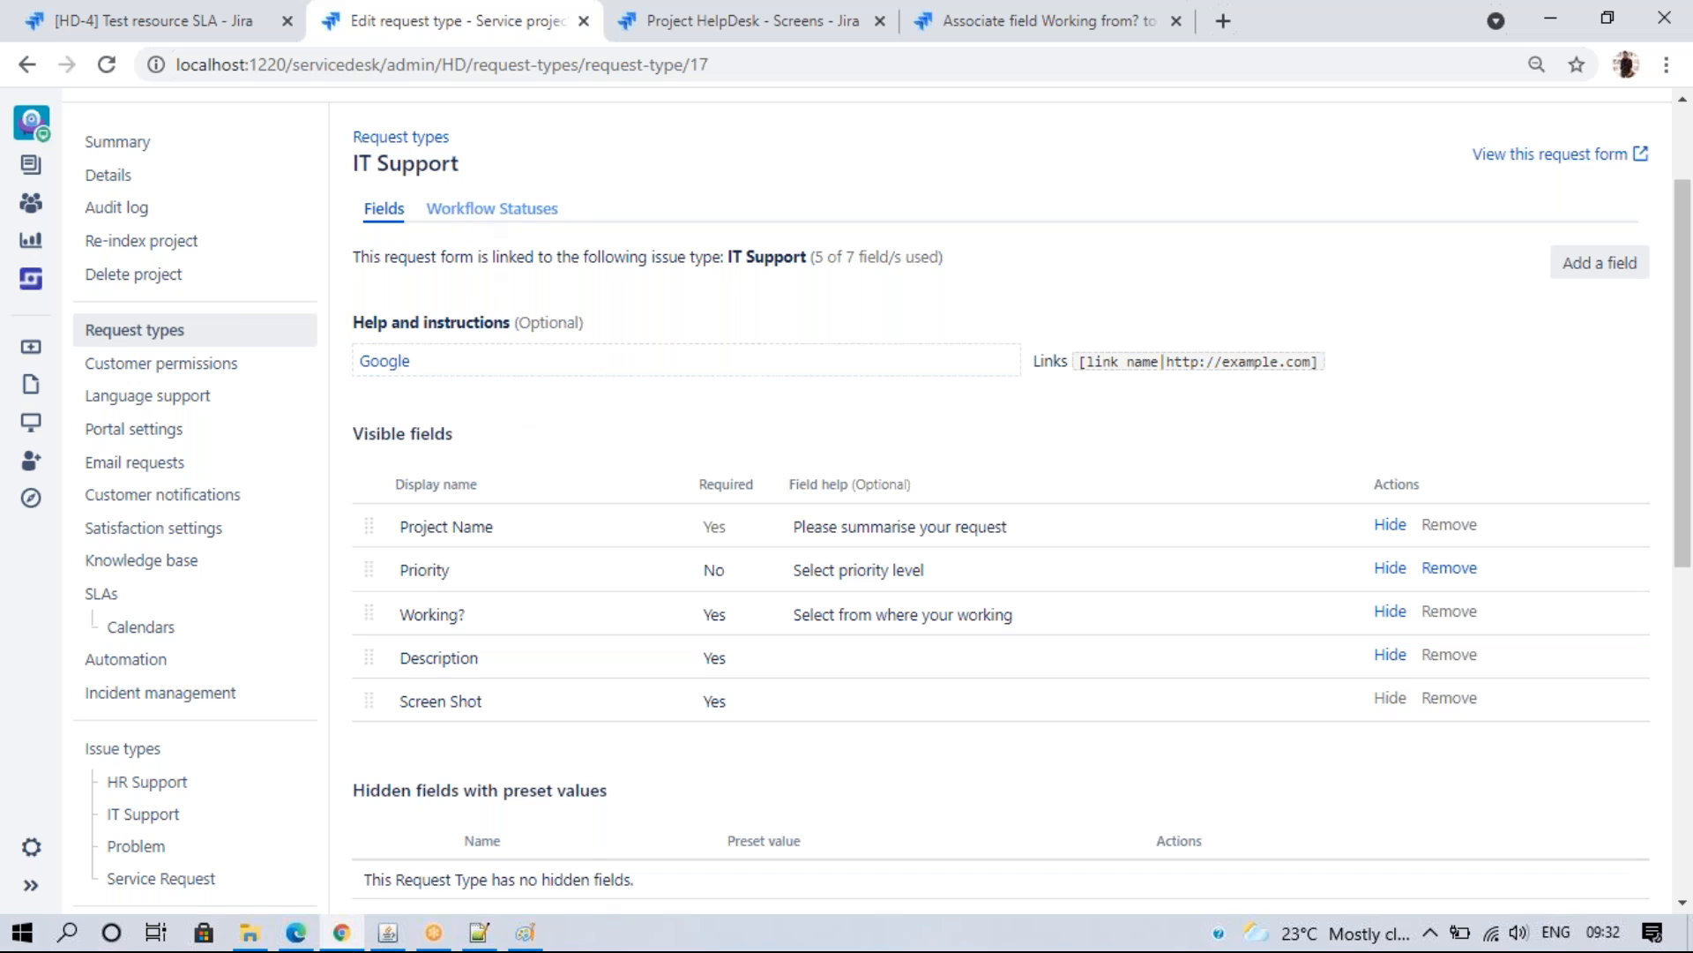
- Open the Workflow Statuses tab, then view and close HD-4's workflow diagram
click(472, 216)
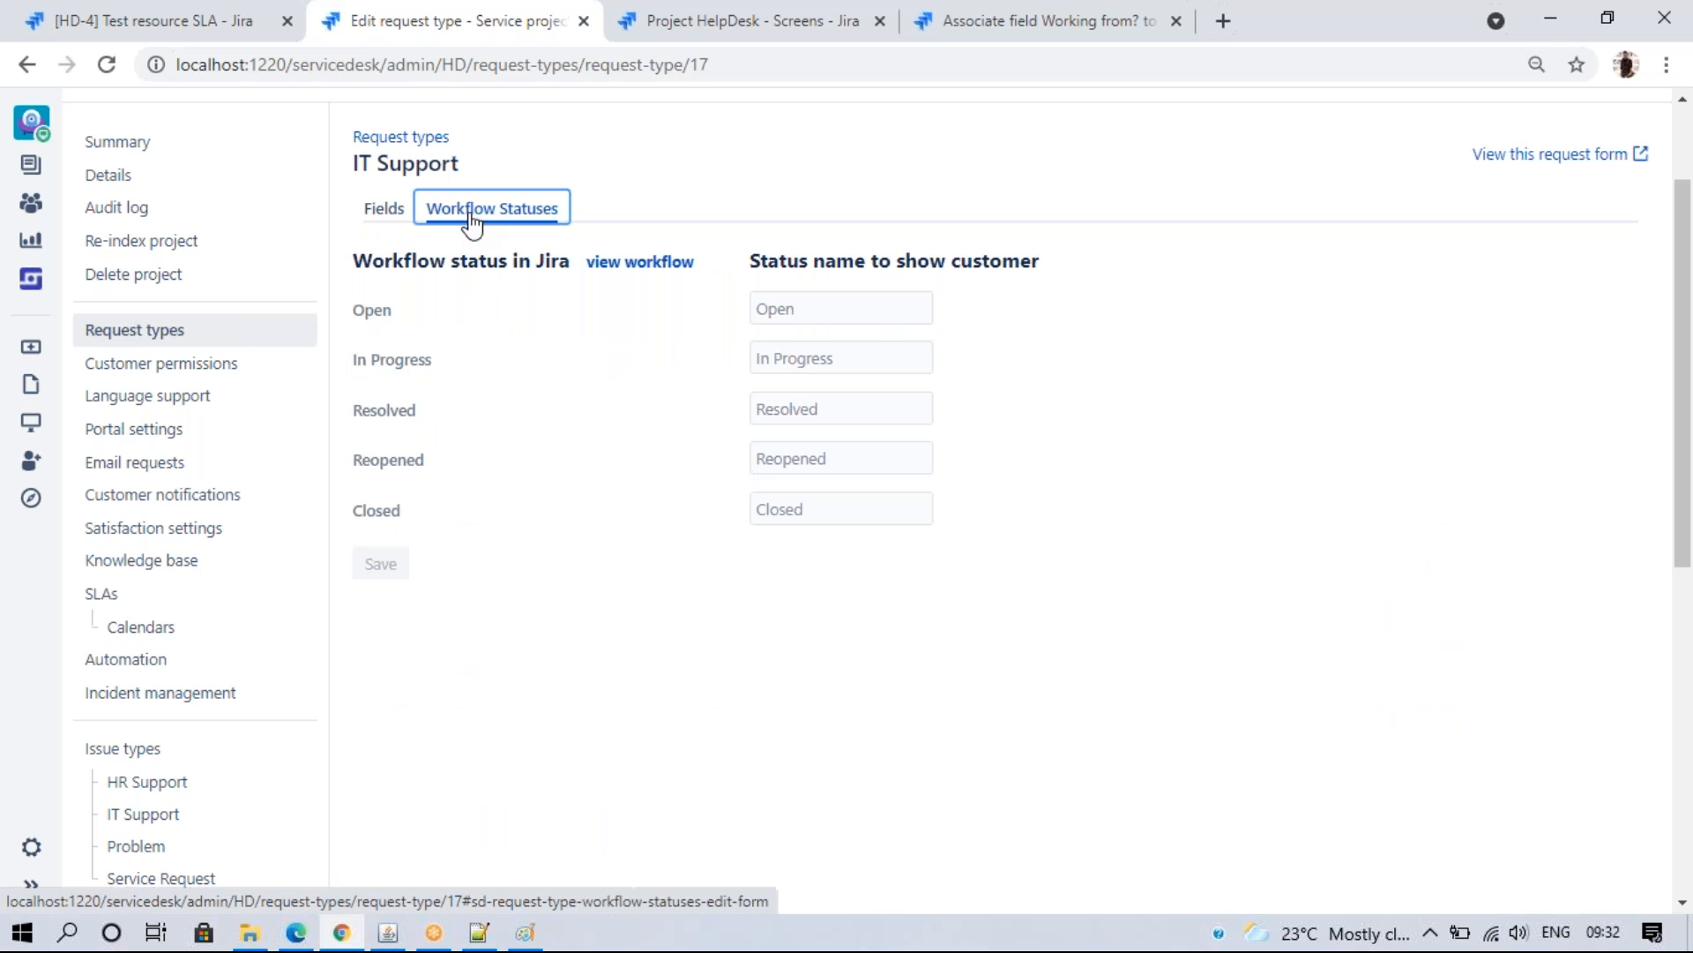
click(586, 688)
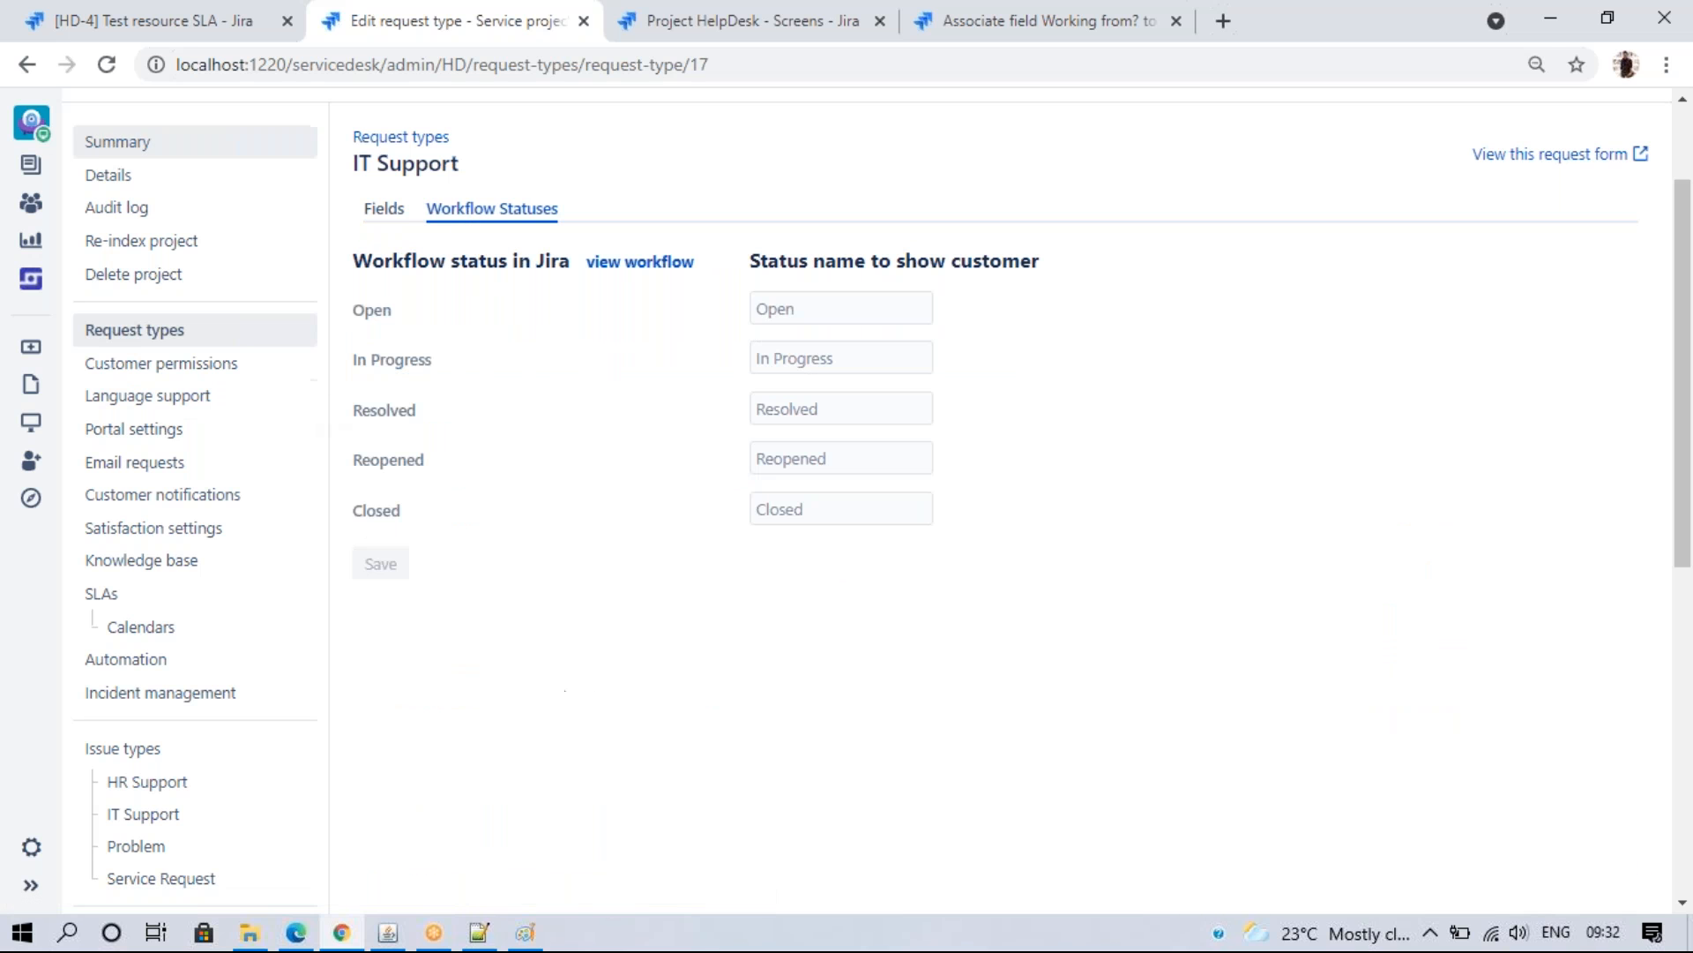
click(132, 20)
click(1049, 397)
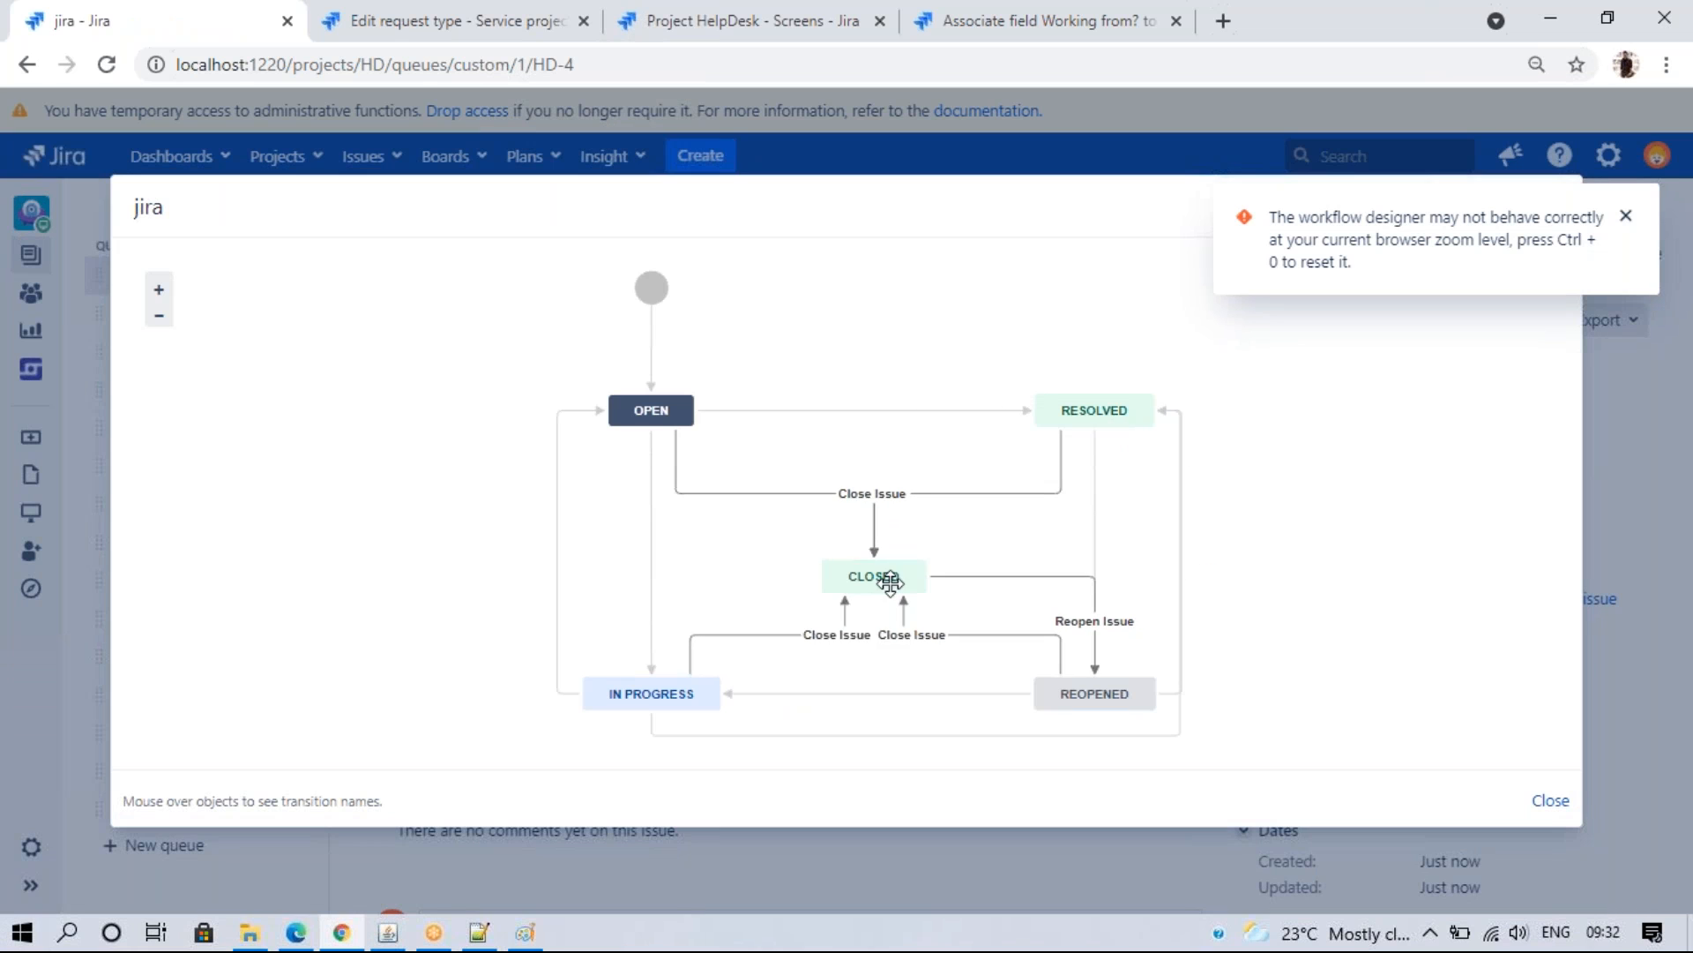
click(1539, 801)
- Review suggested customer-facing names for the Open status, comparing against HD-4
click(388, 12)
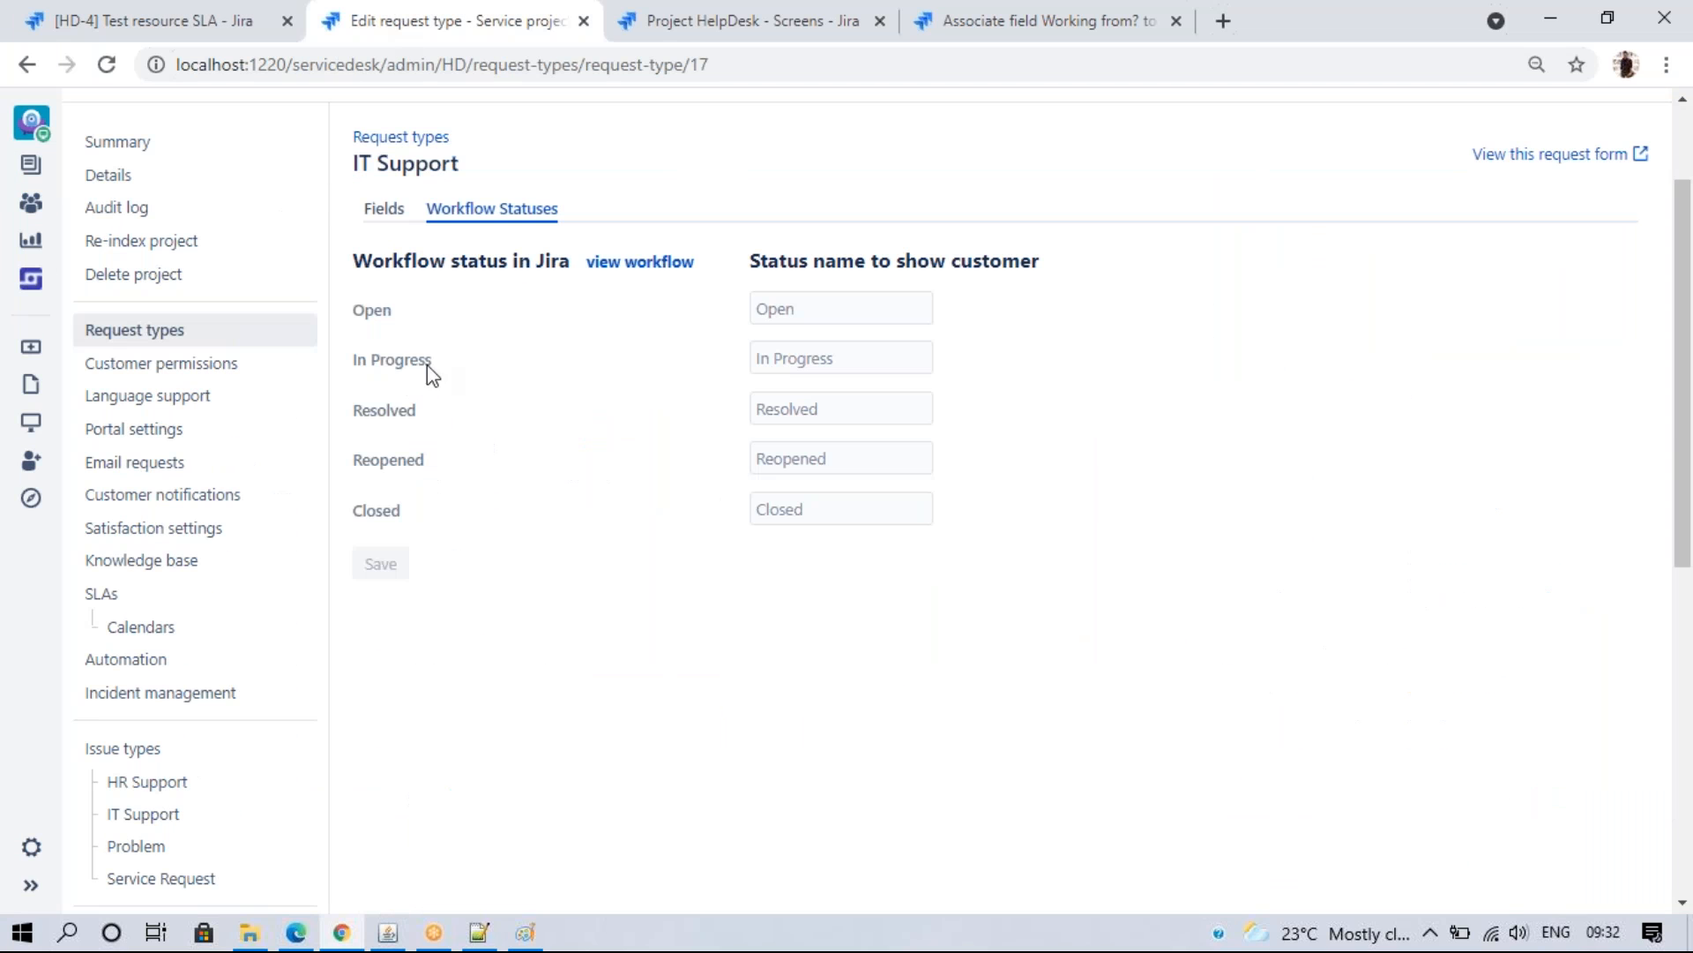
click(808, 301)
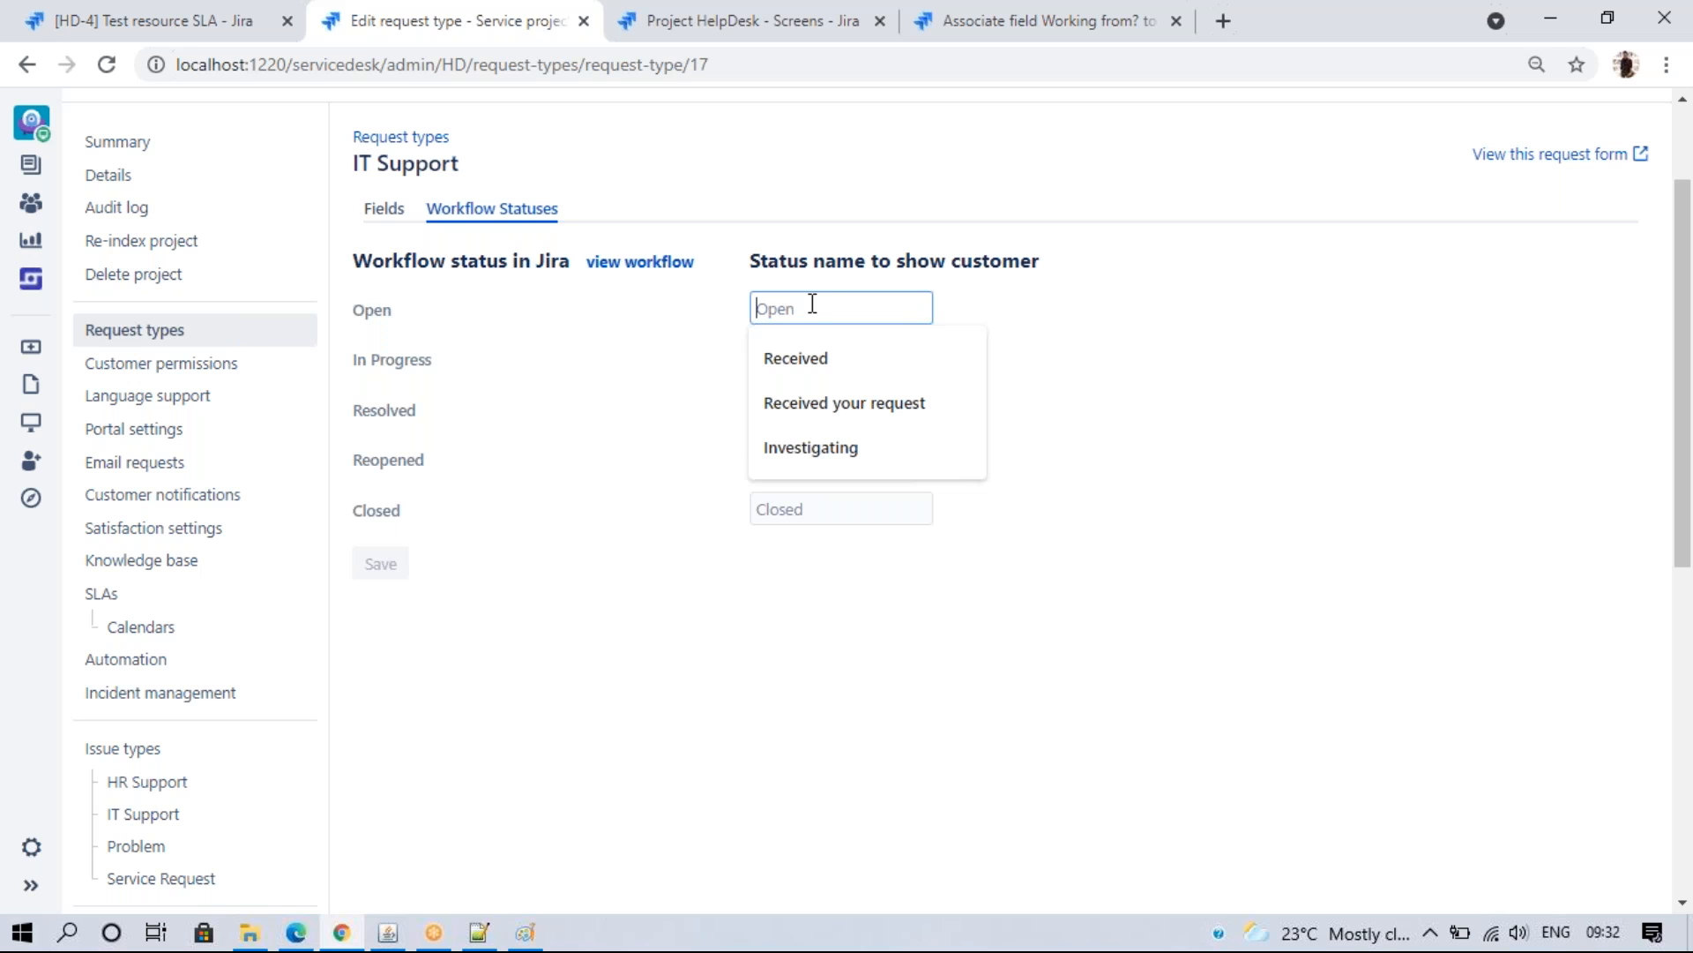
key(ctrl+shift+Tab)
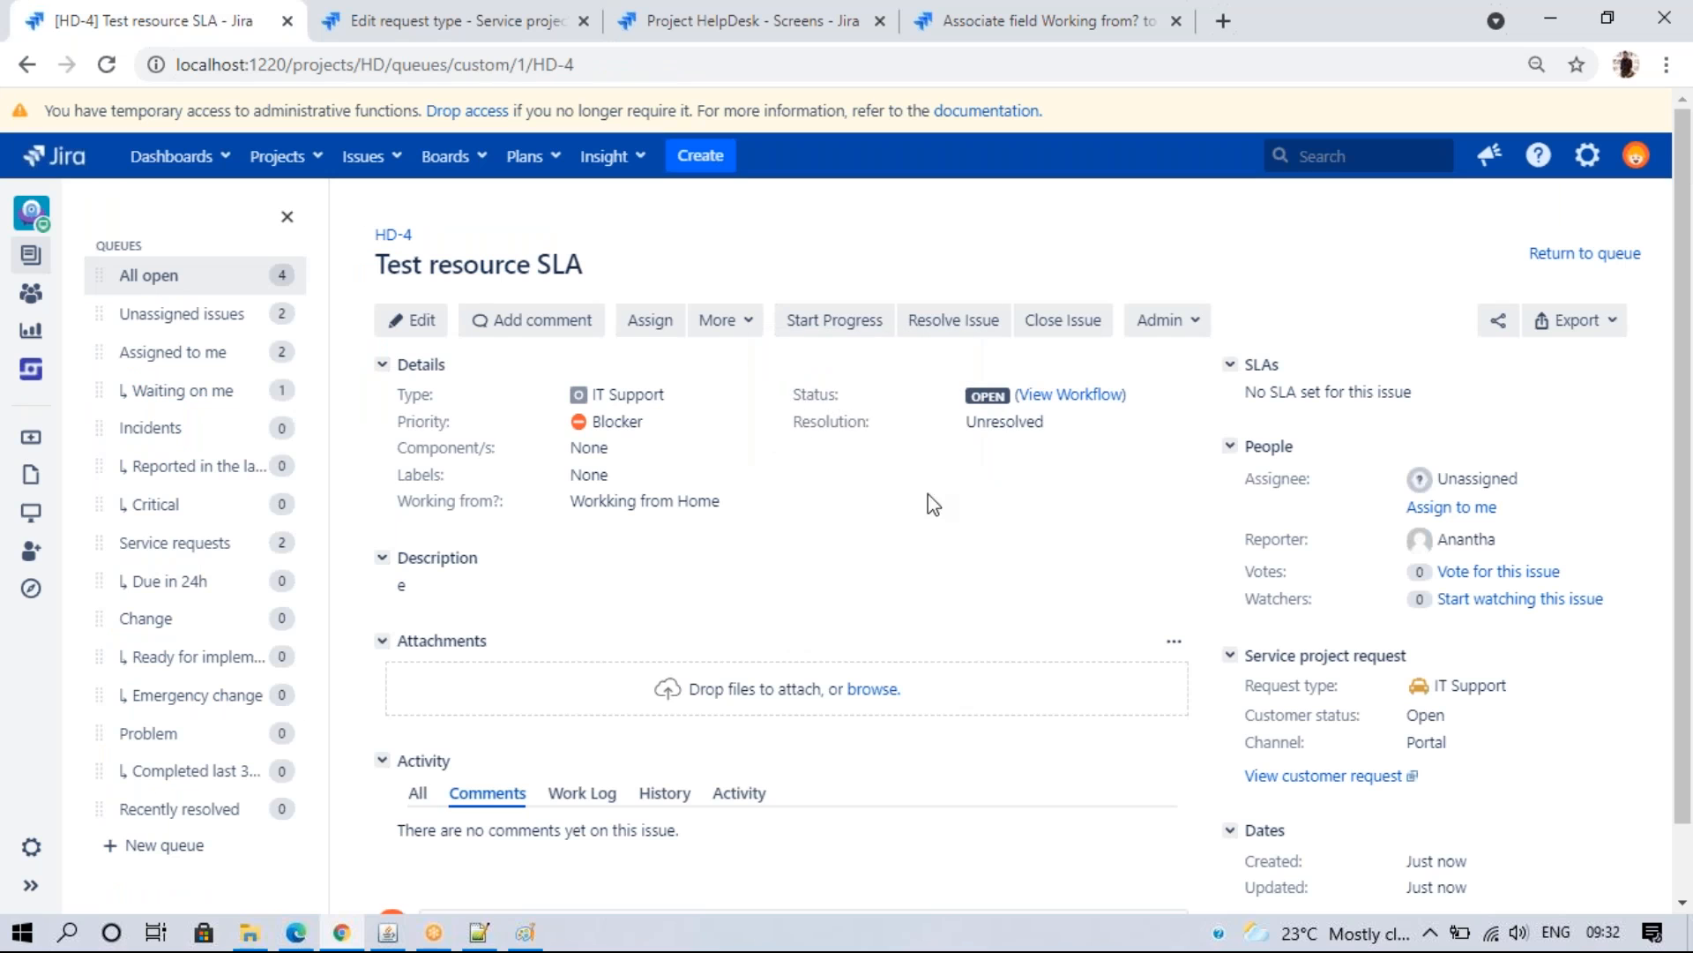
mouse_move(992, 395)
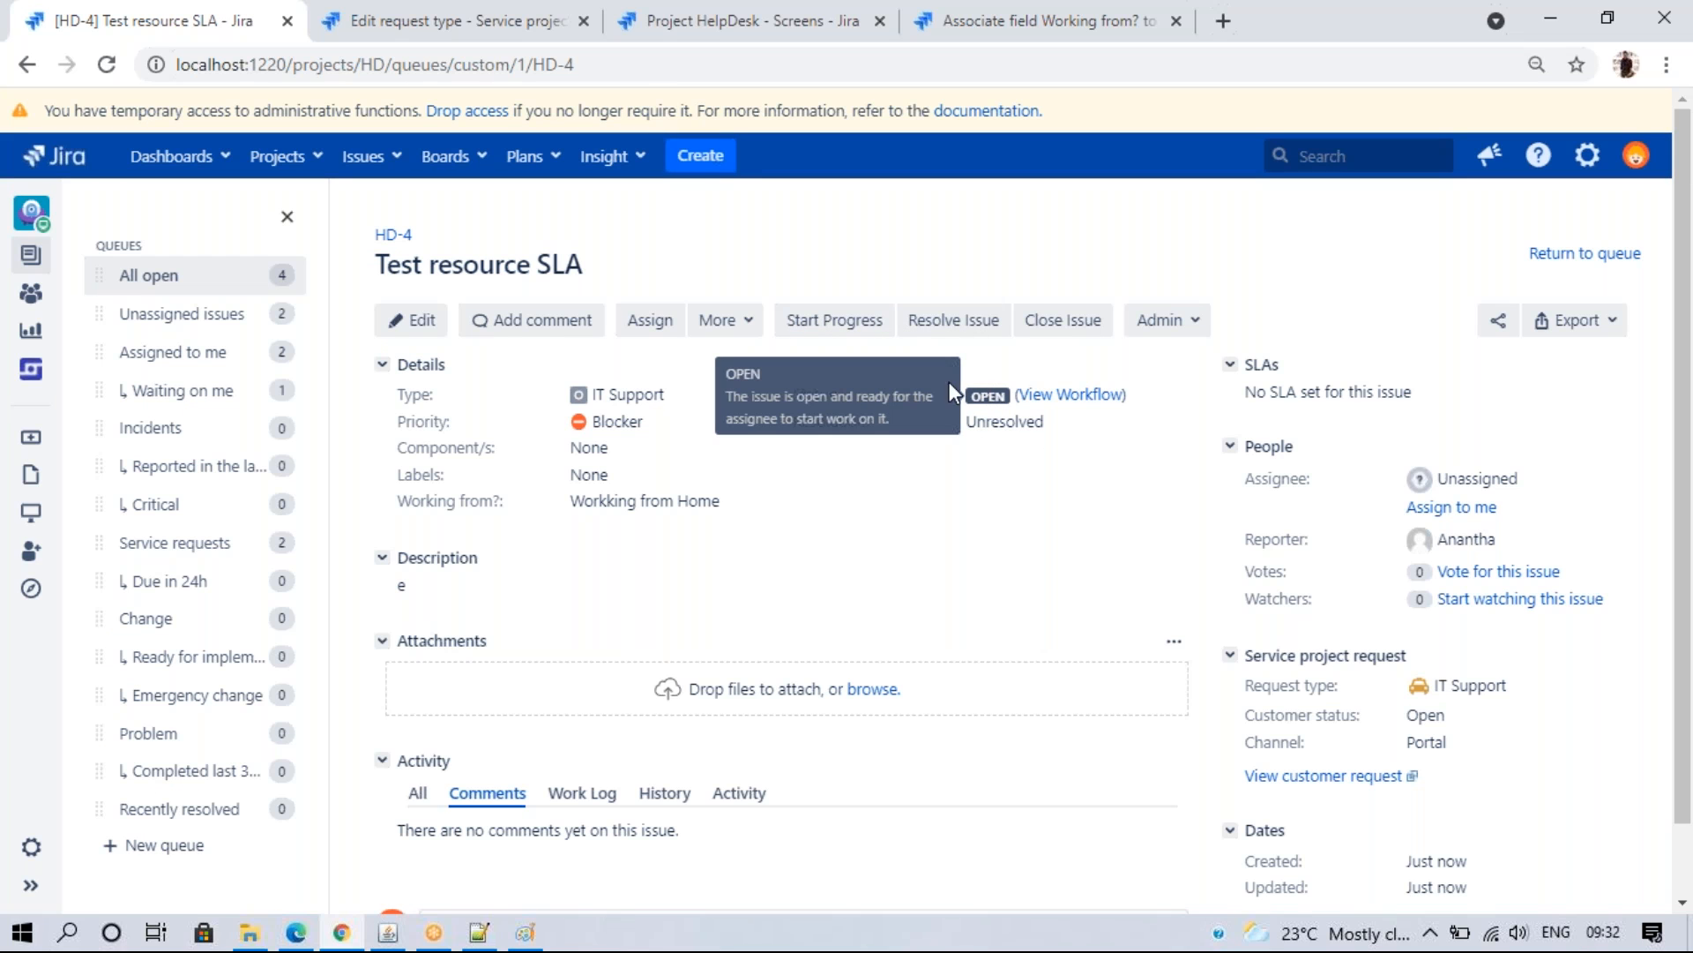
click(398, 17)
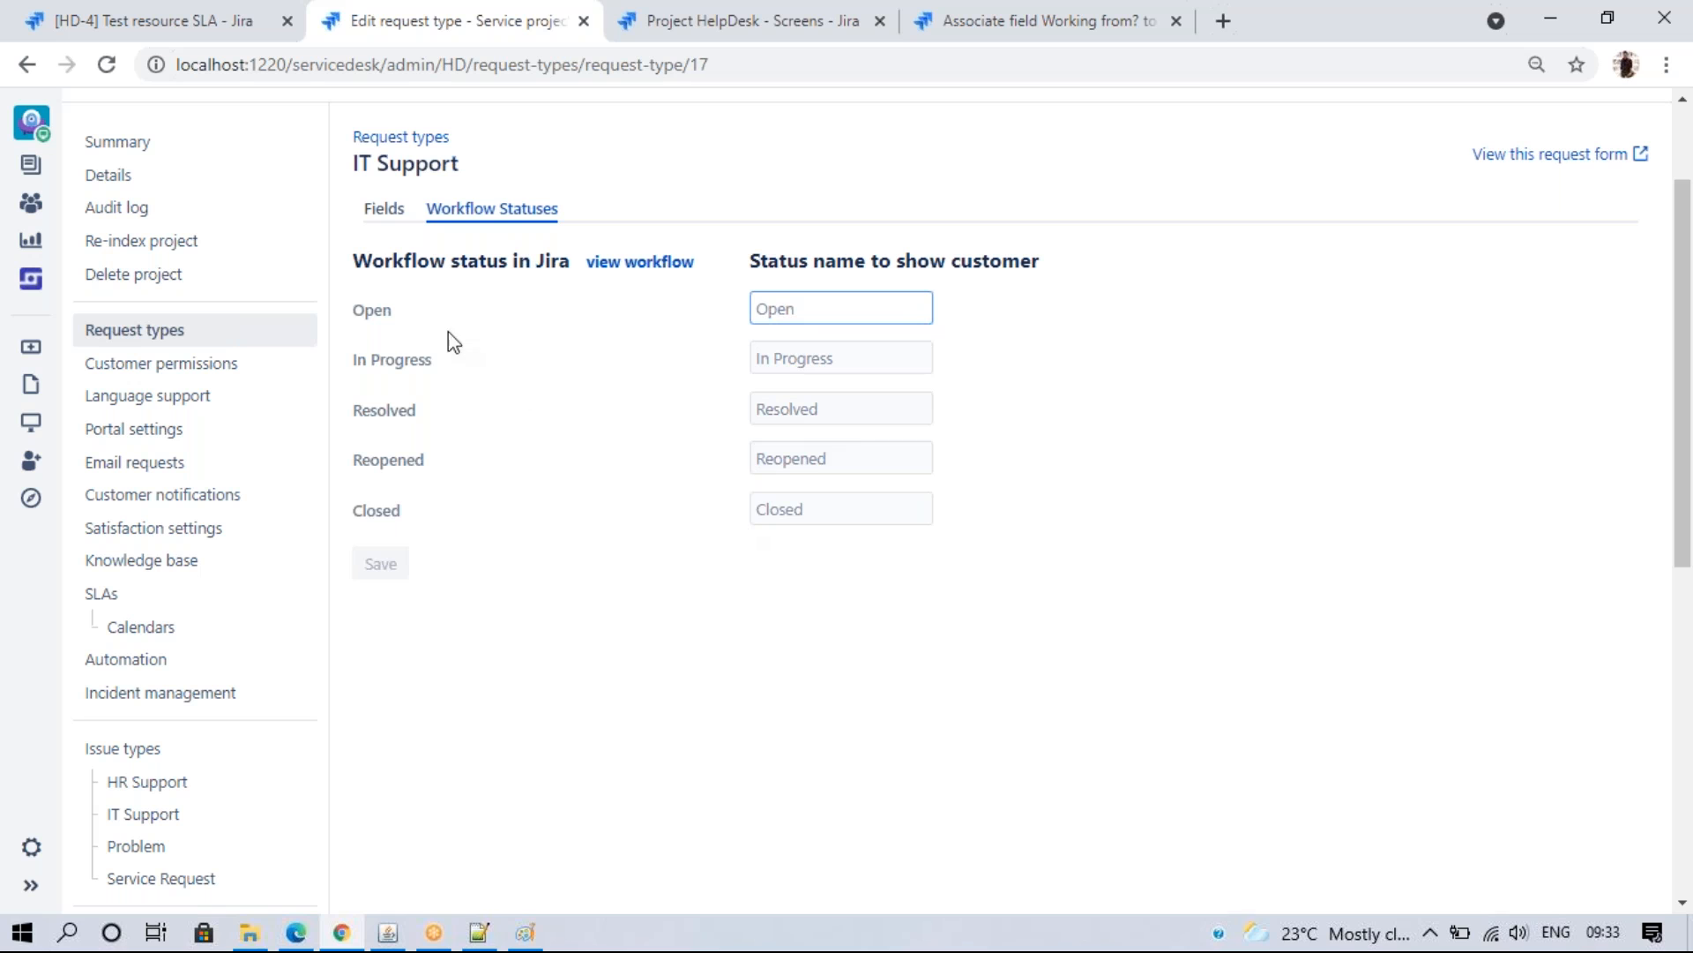
click(770, 317)
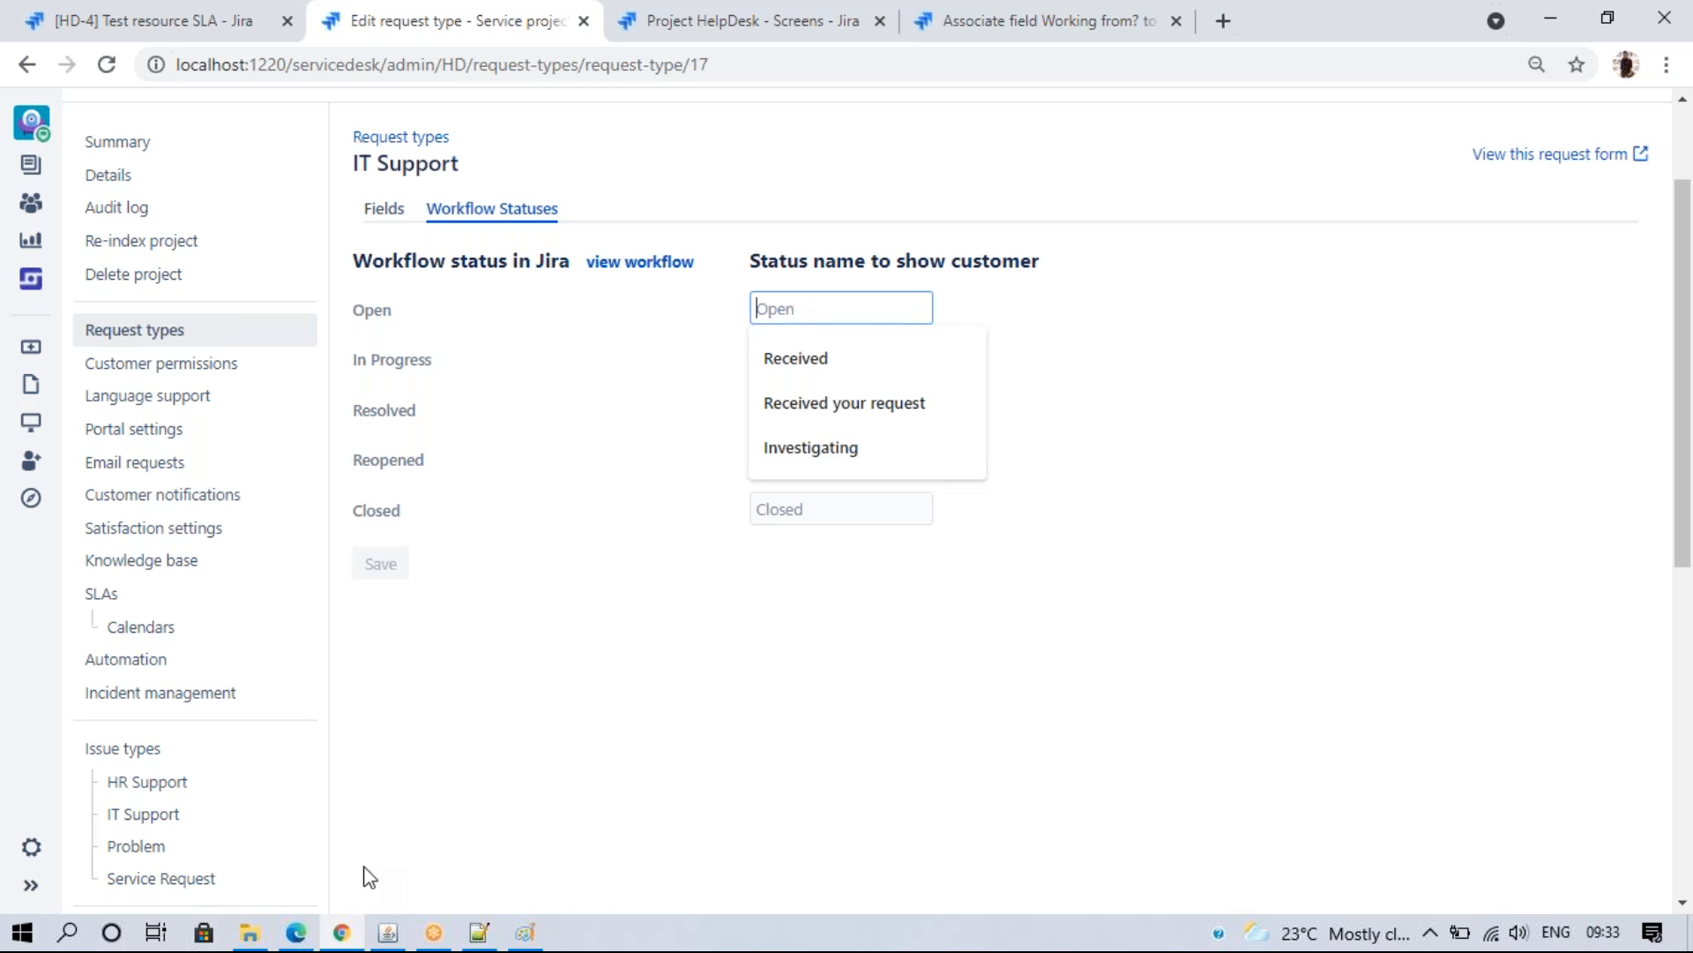
click(295, 932)
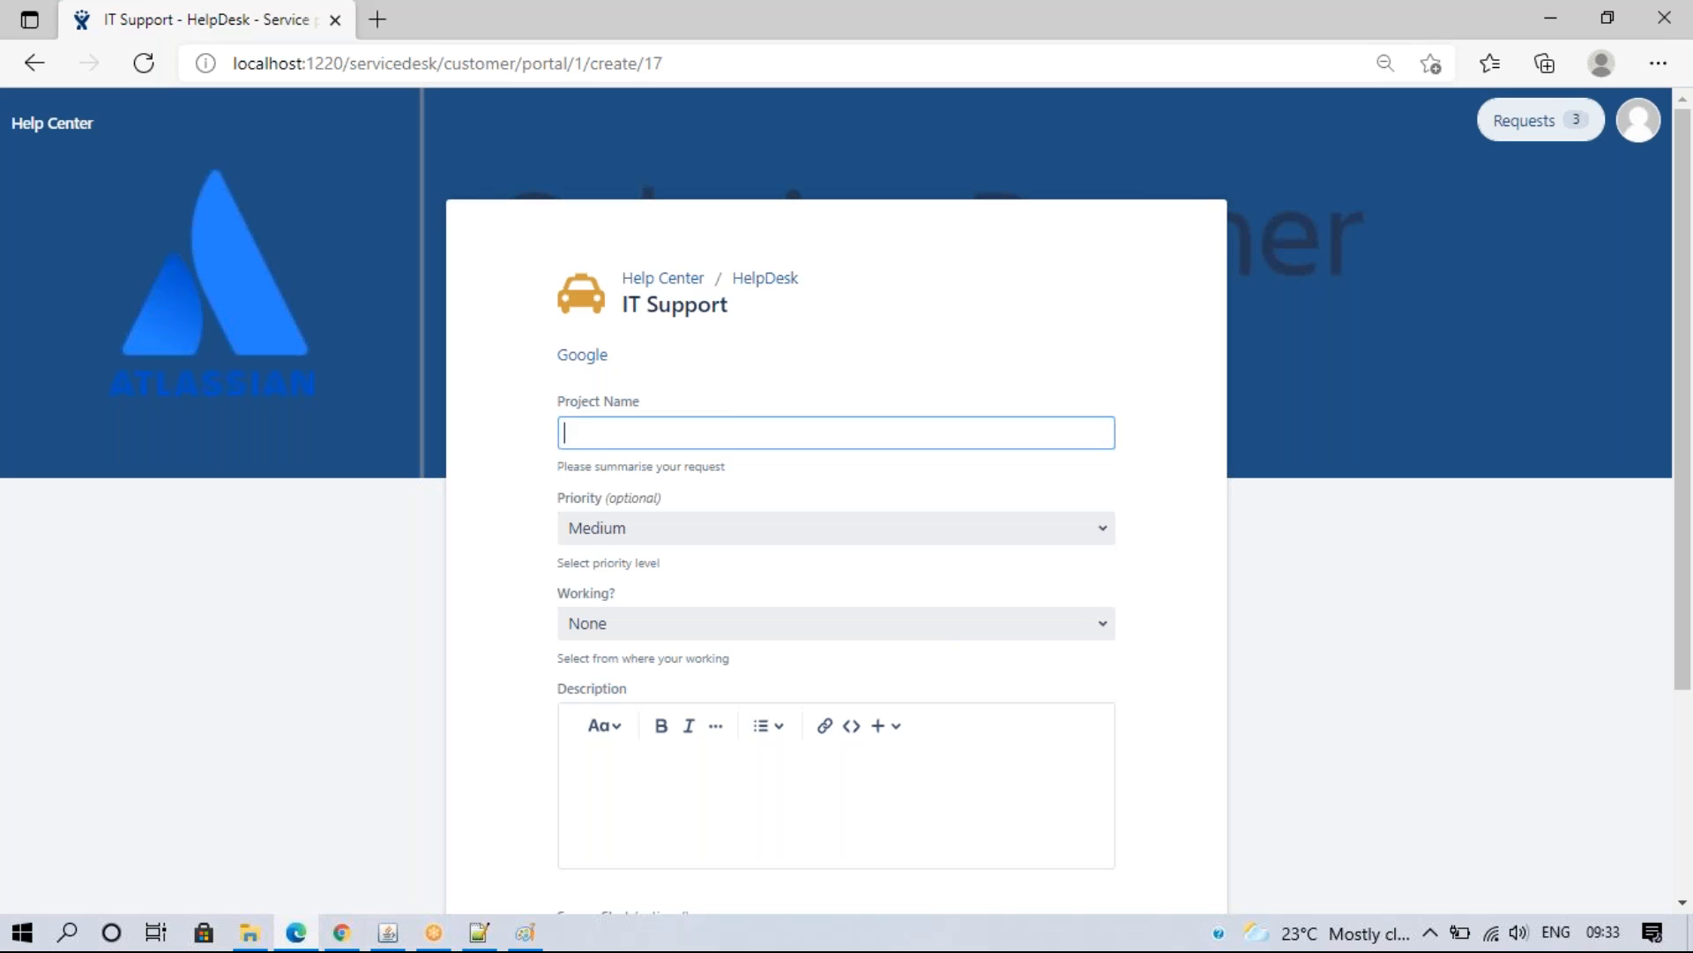
click(745, 280)
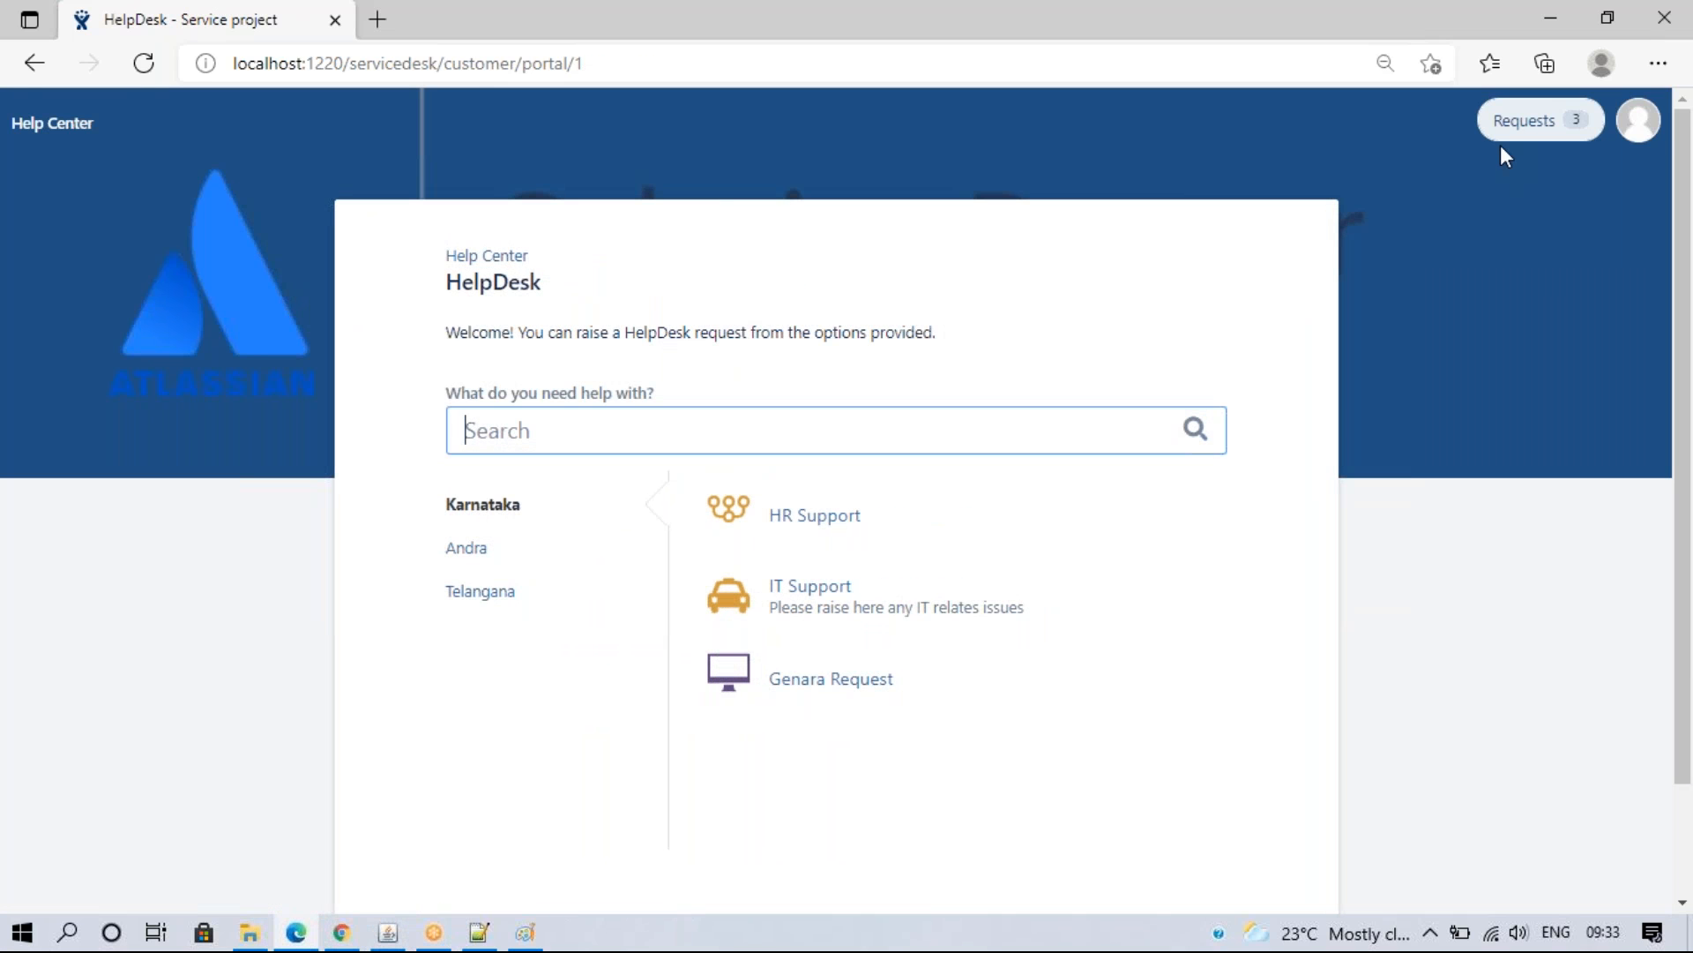
click(1511, 128)
click(1443, 167)
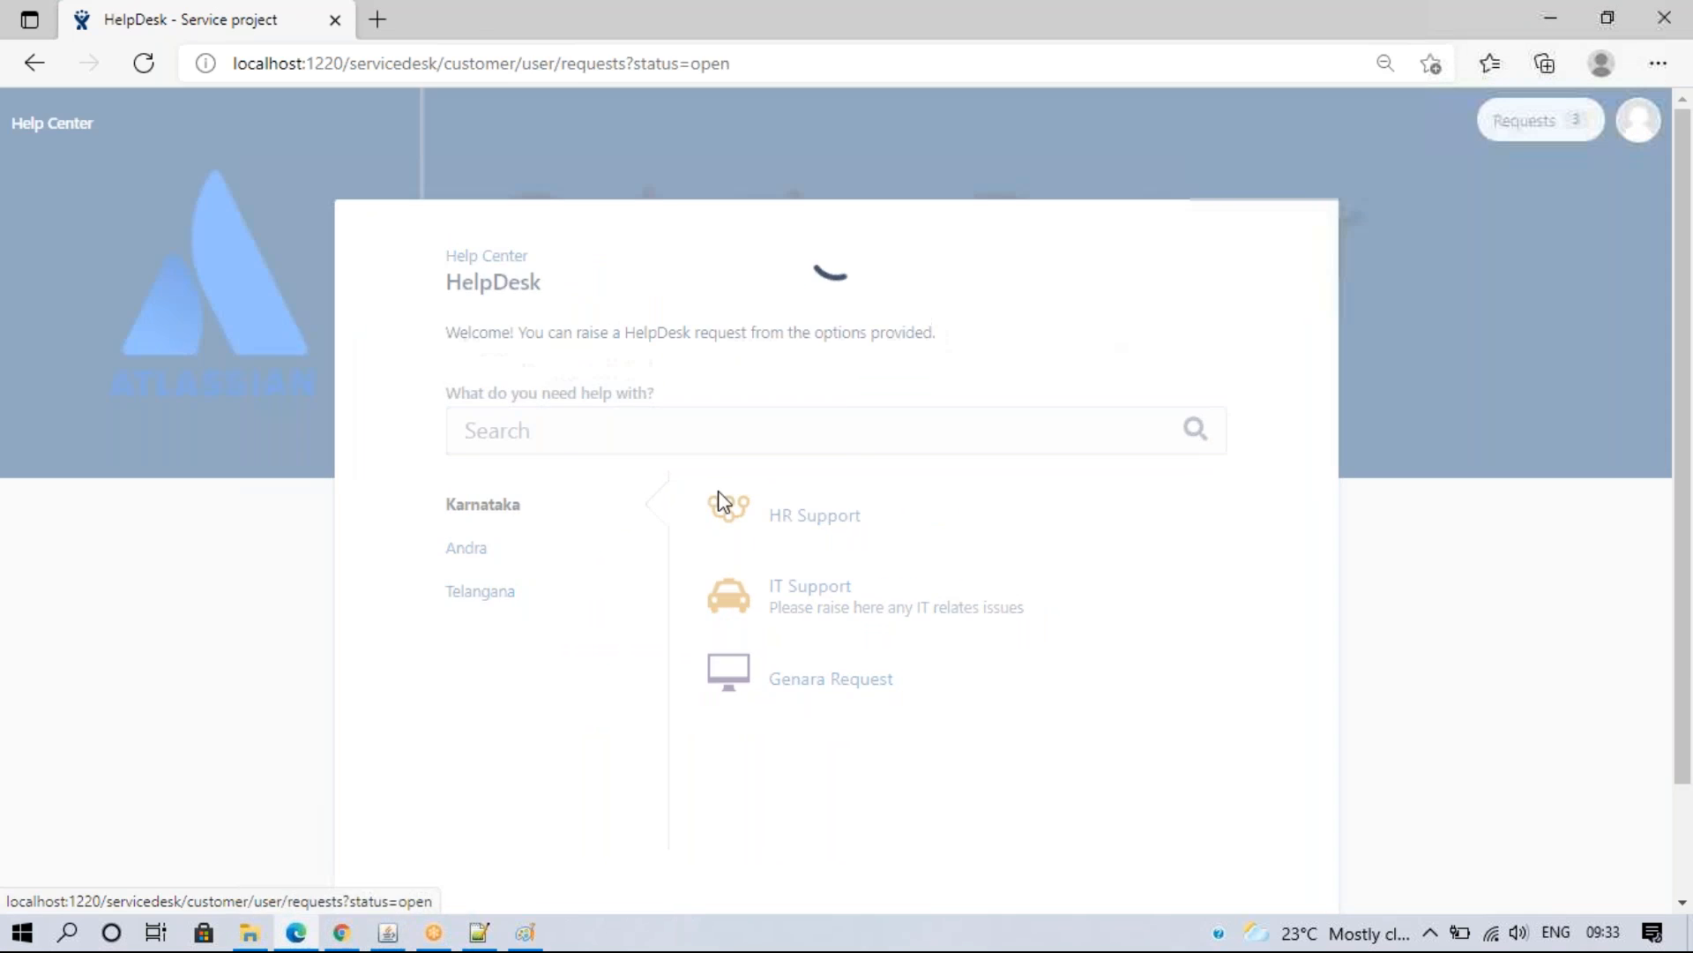
click(367, 464)
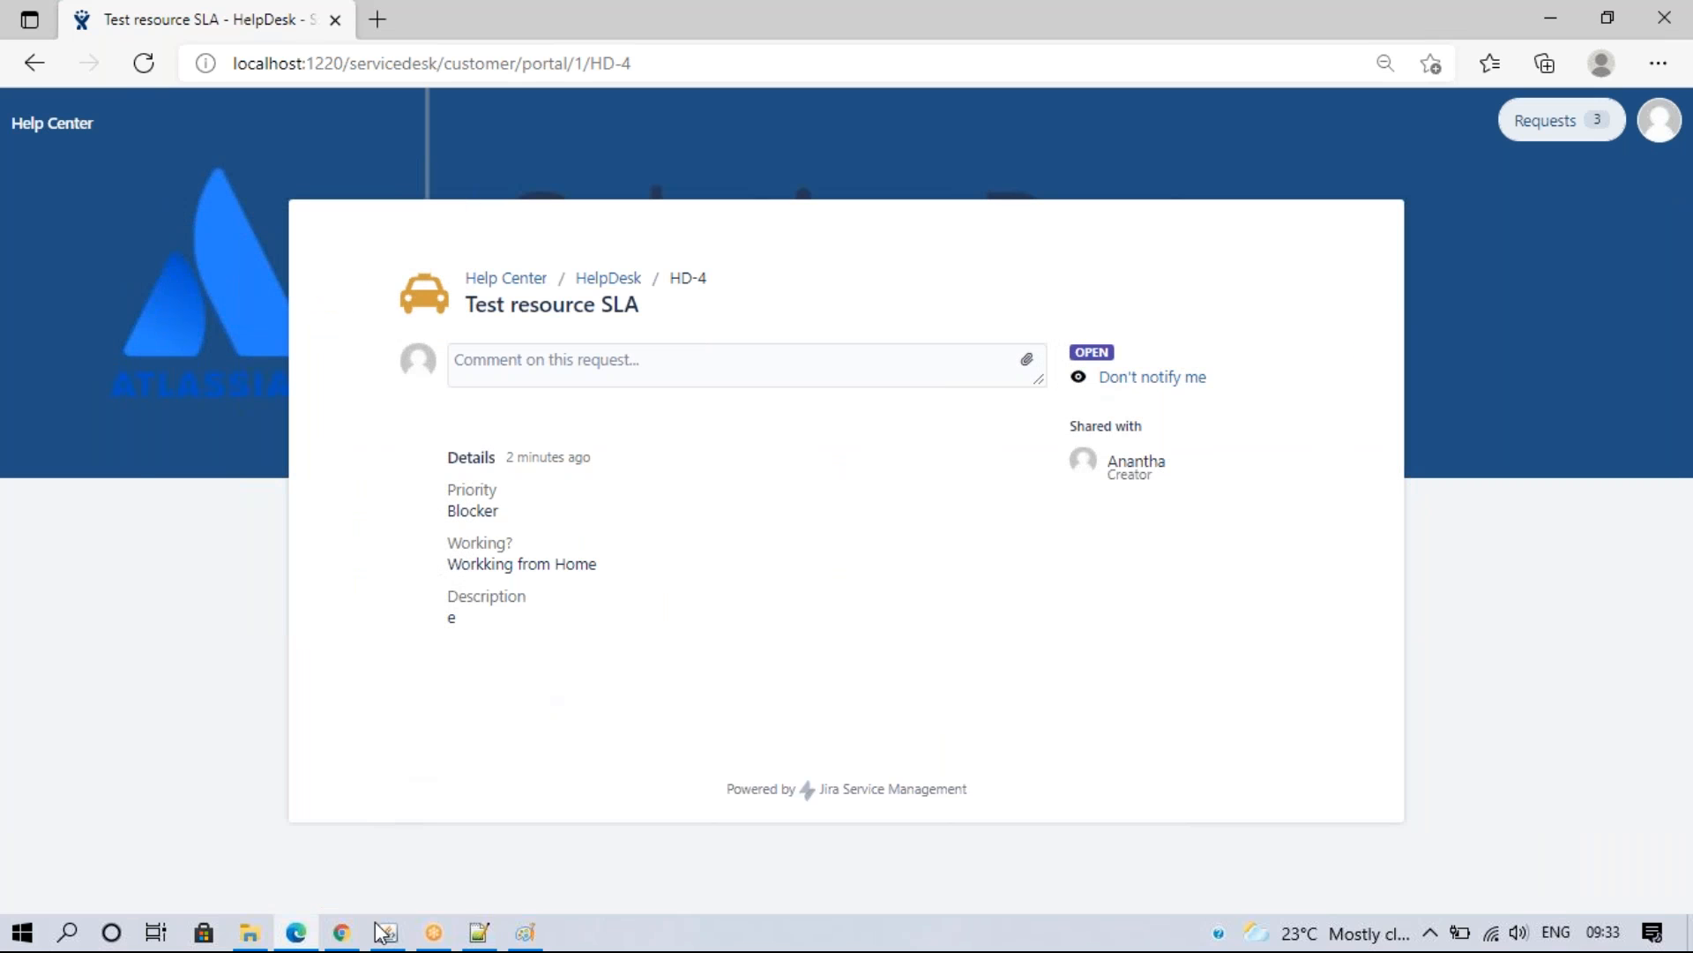
click(342, 932)
click(112, 11)
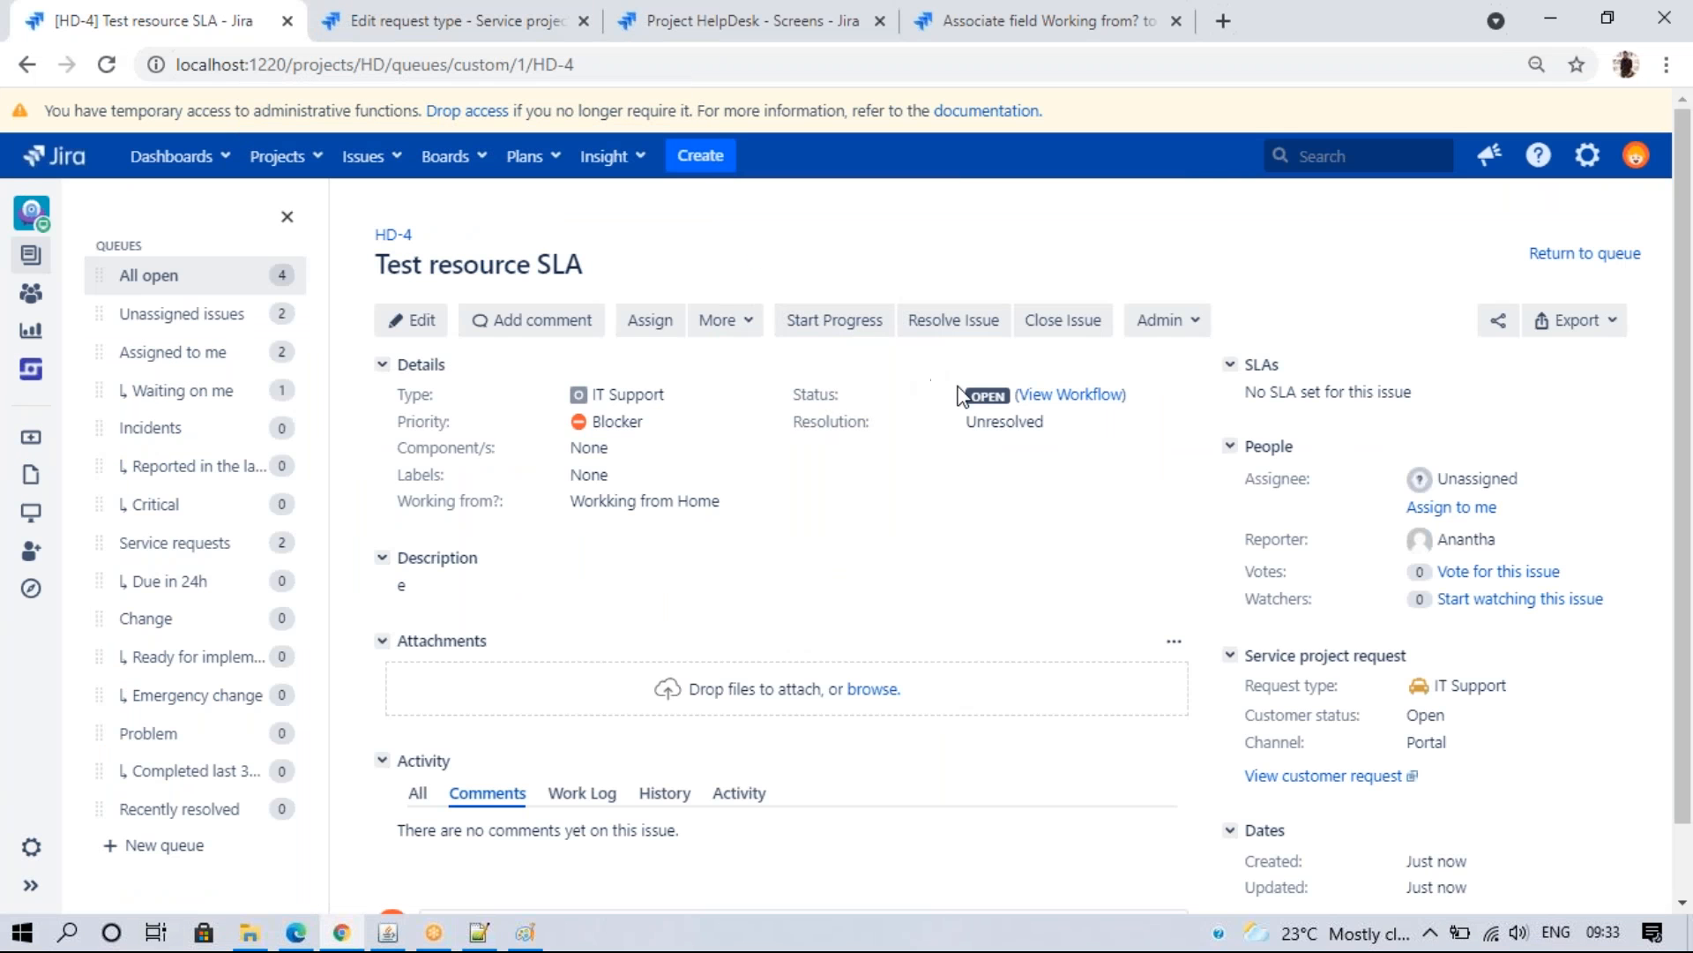
click(454, 18)
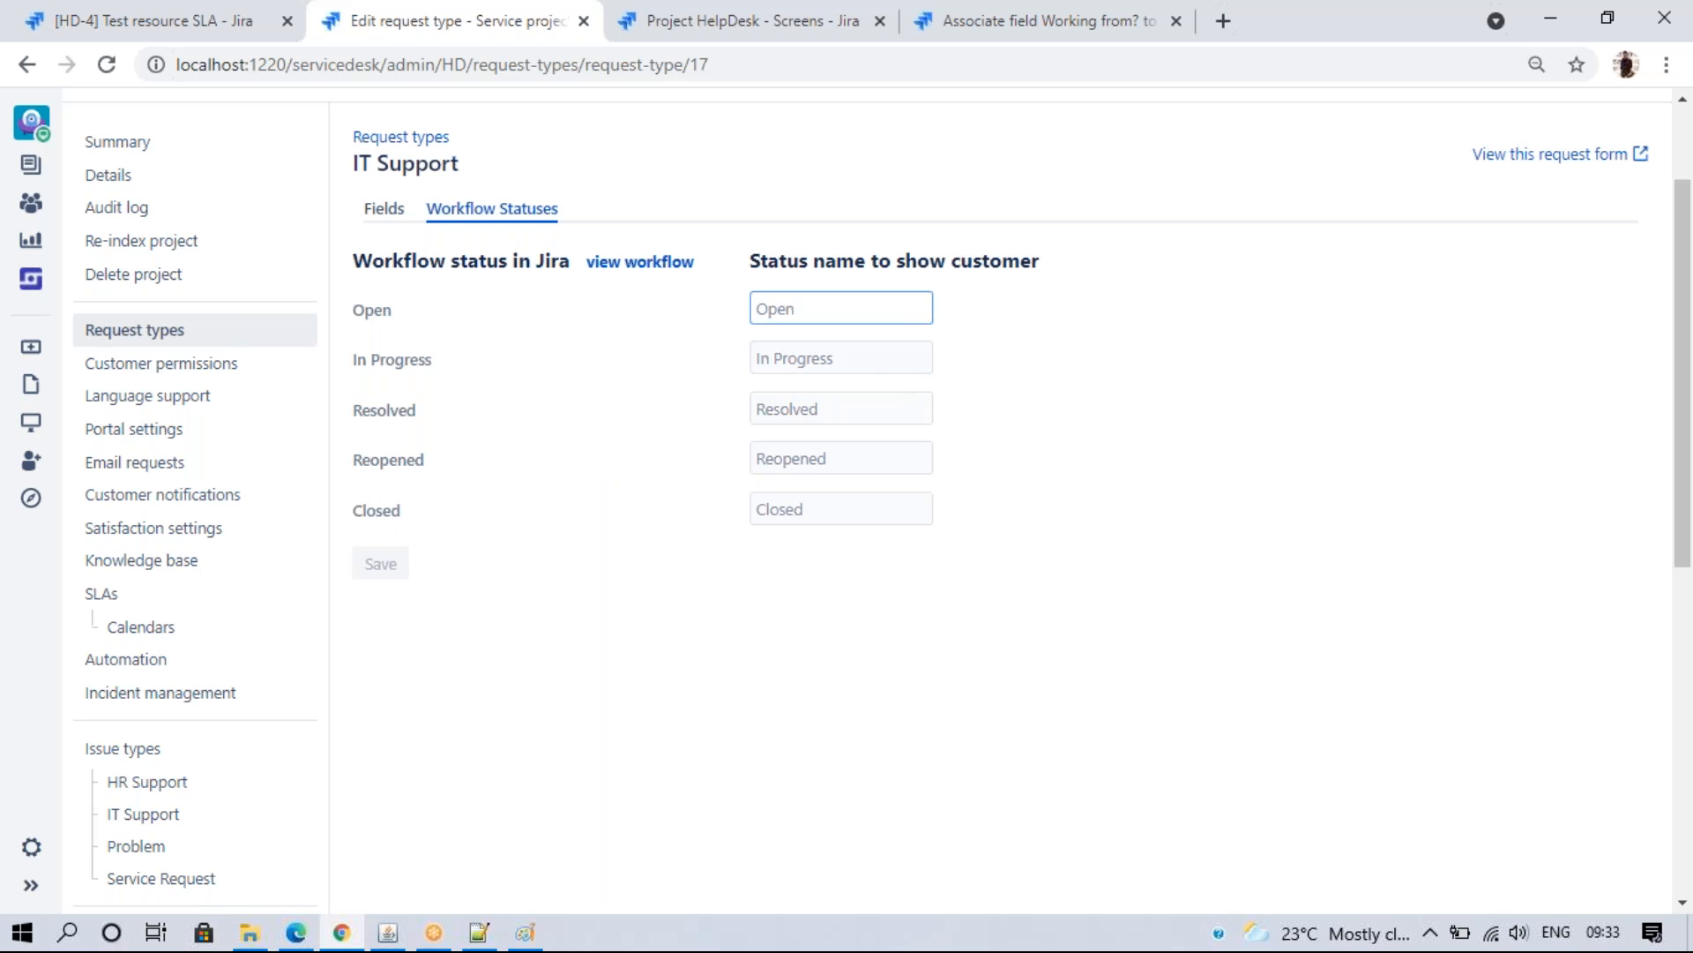
click(805, 312)
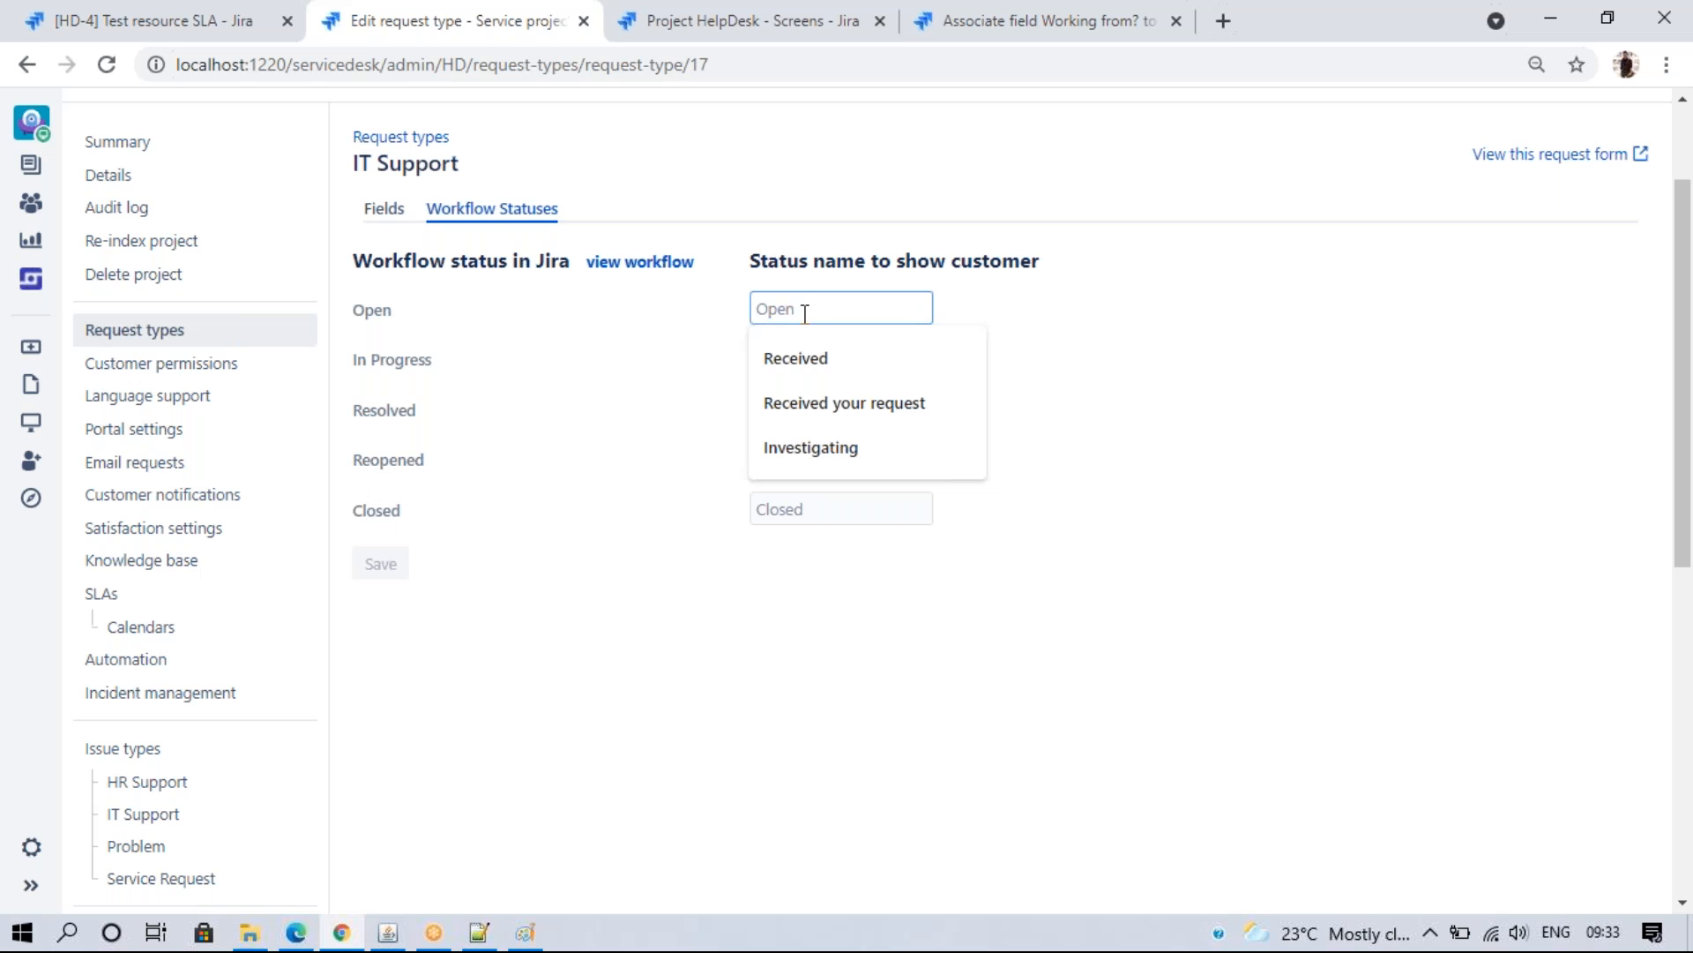
- Show the Open status to customers as Received, save, and reload HD-4 in Jira
click(815, 353)
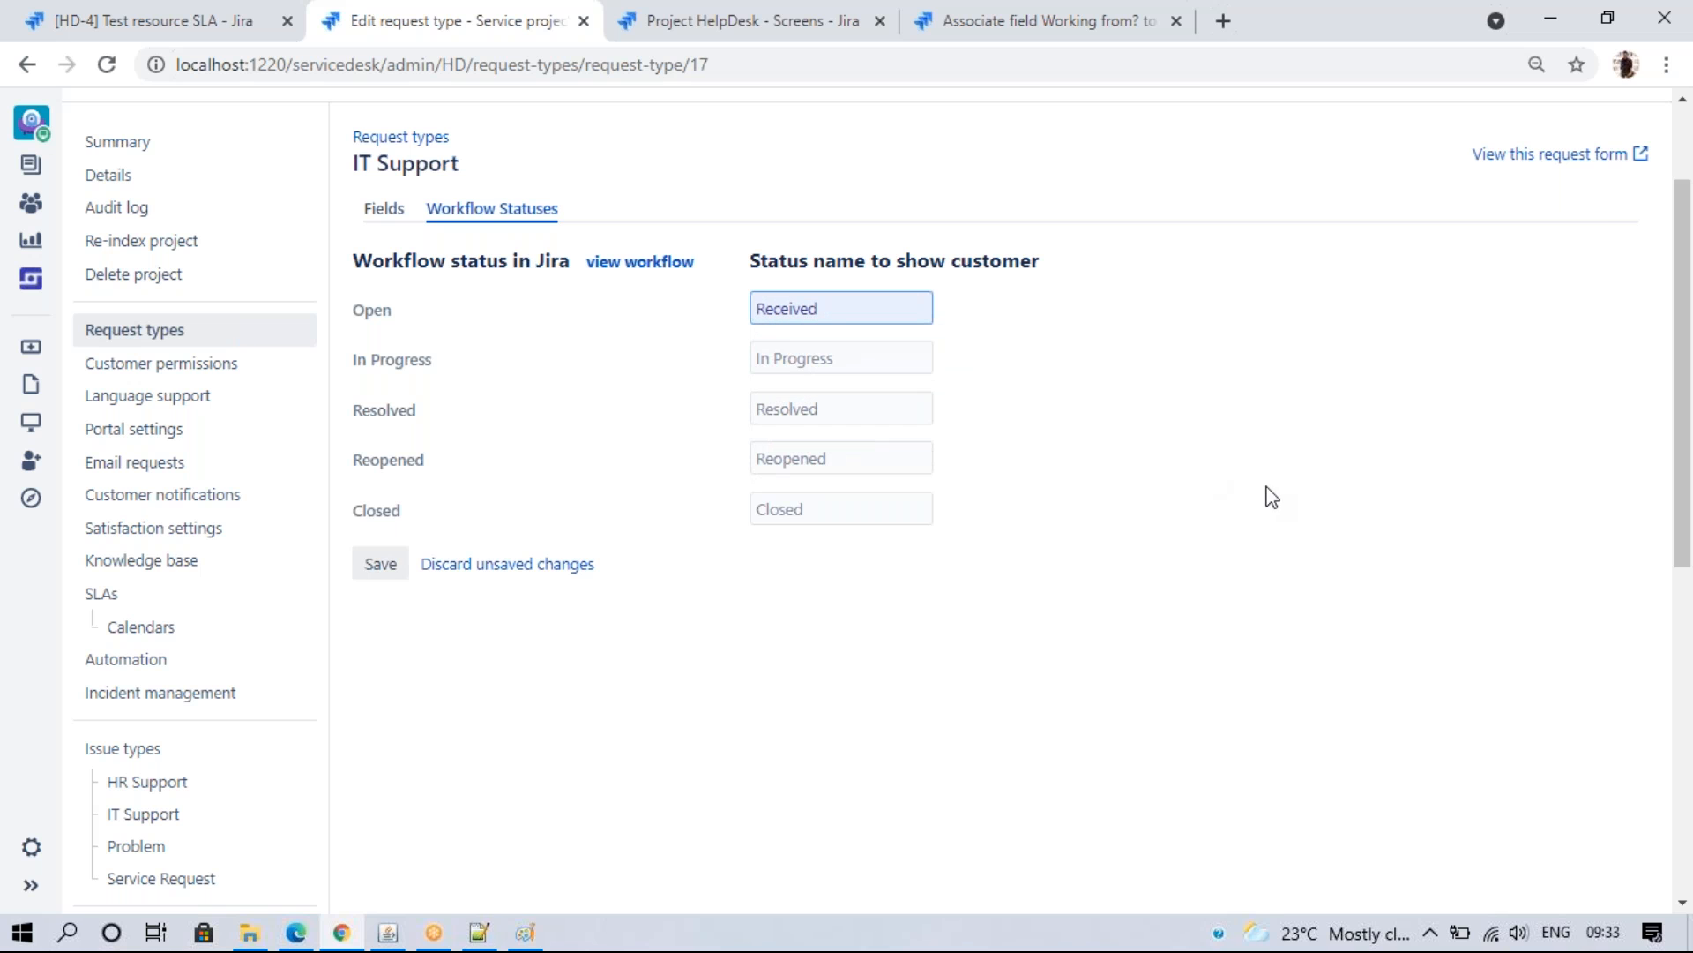
click(396, 578)
click(88, 21)
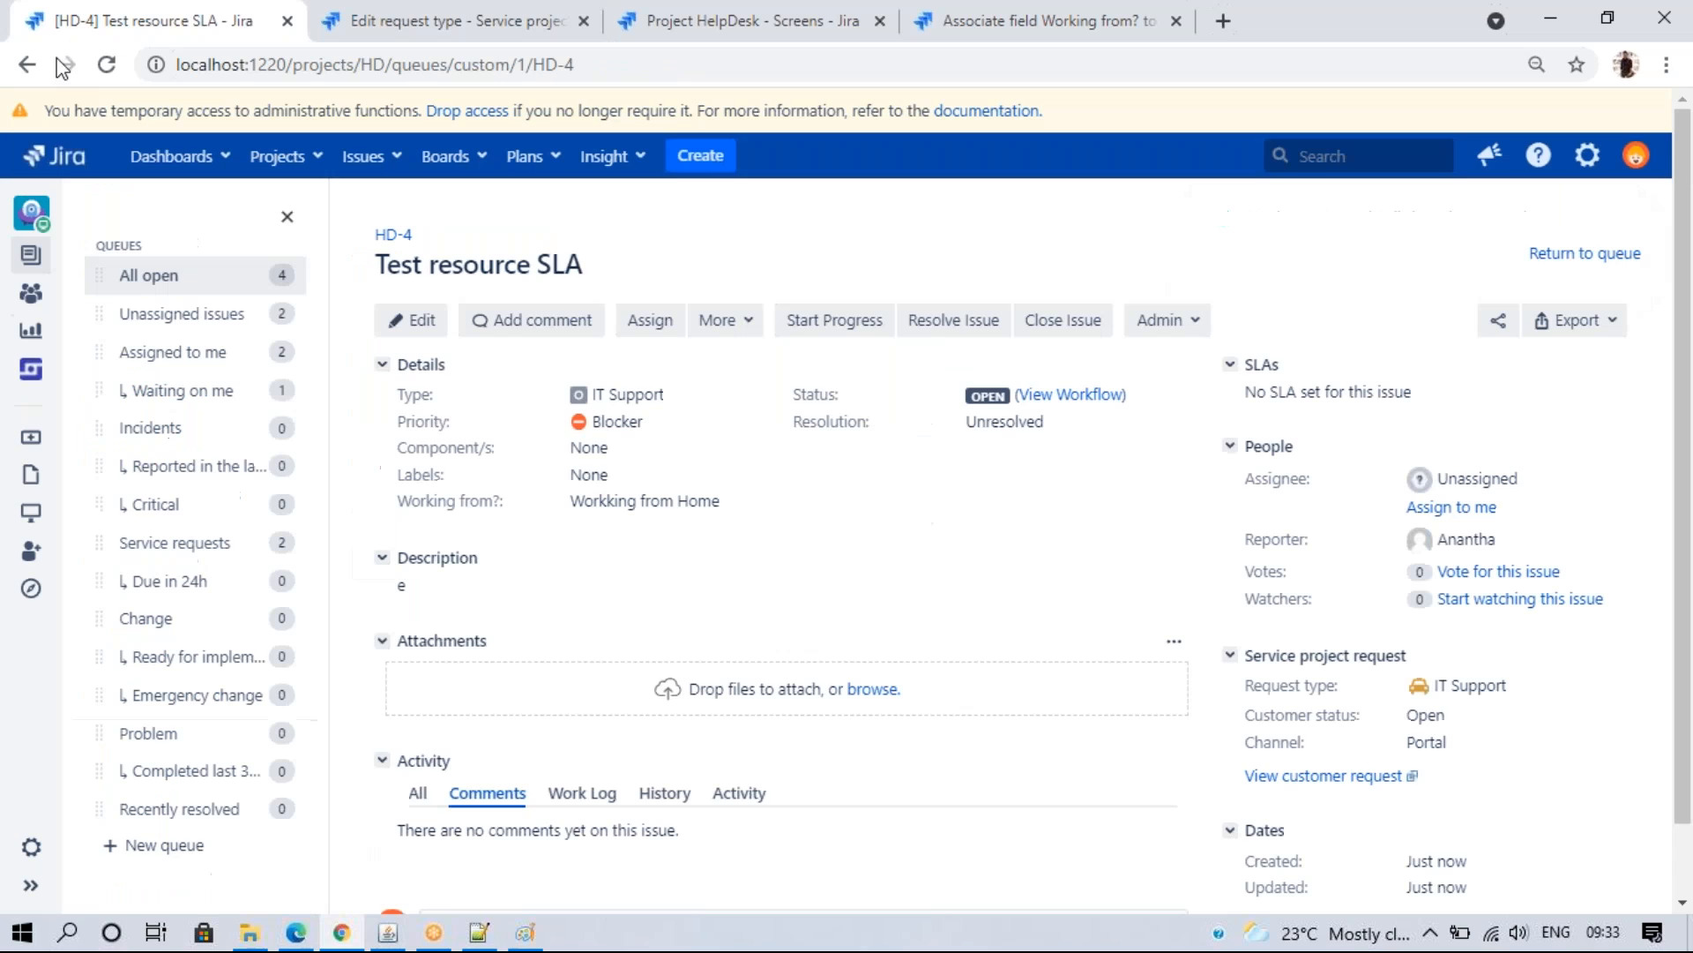
click(100, 71)
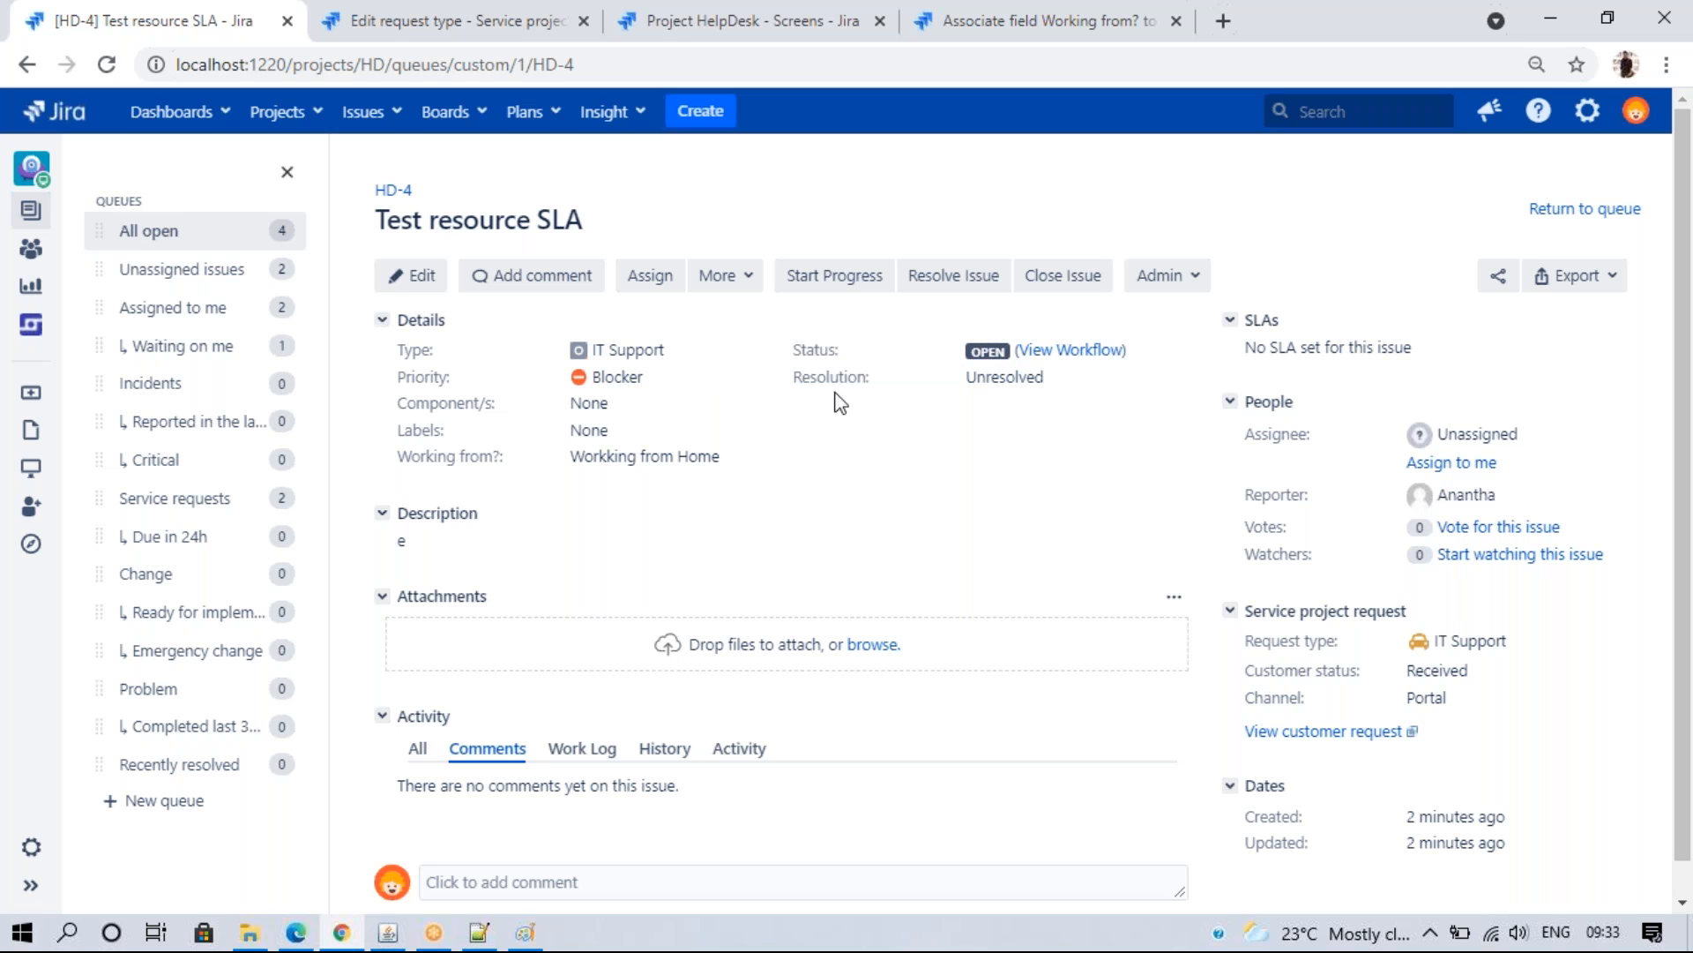
- Reload HD-4 in the customer portal to confirm it reads Received
click(353, 19)
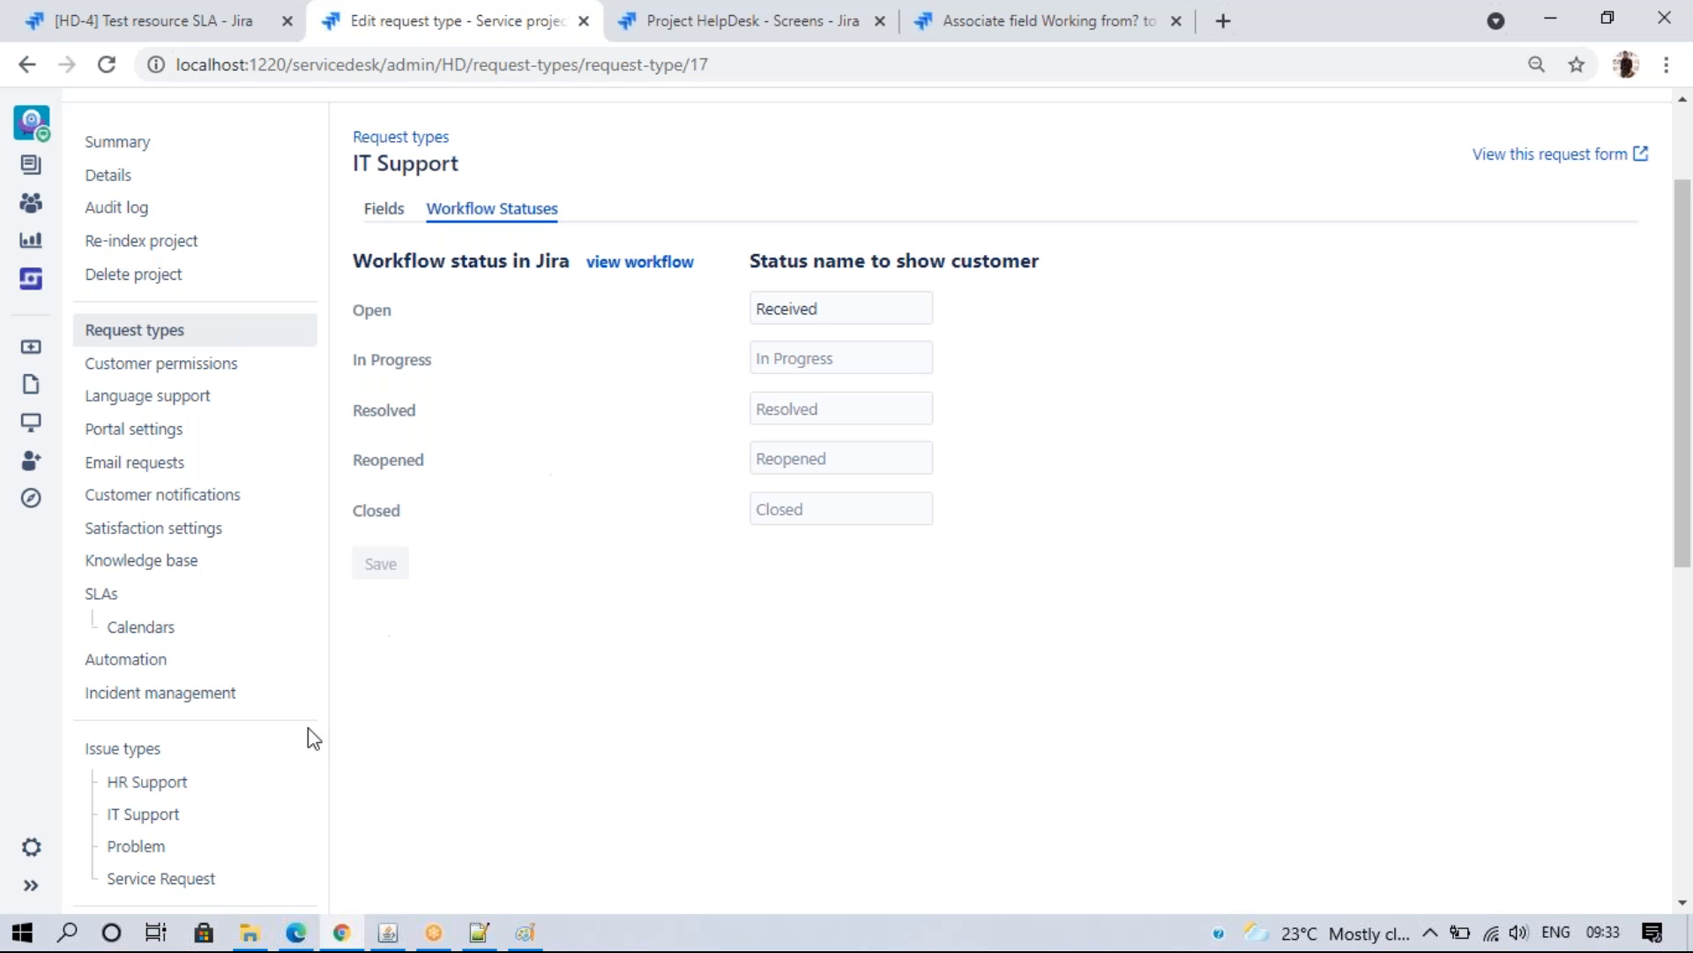
click(296, 932)
click(141, 64)
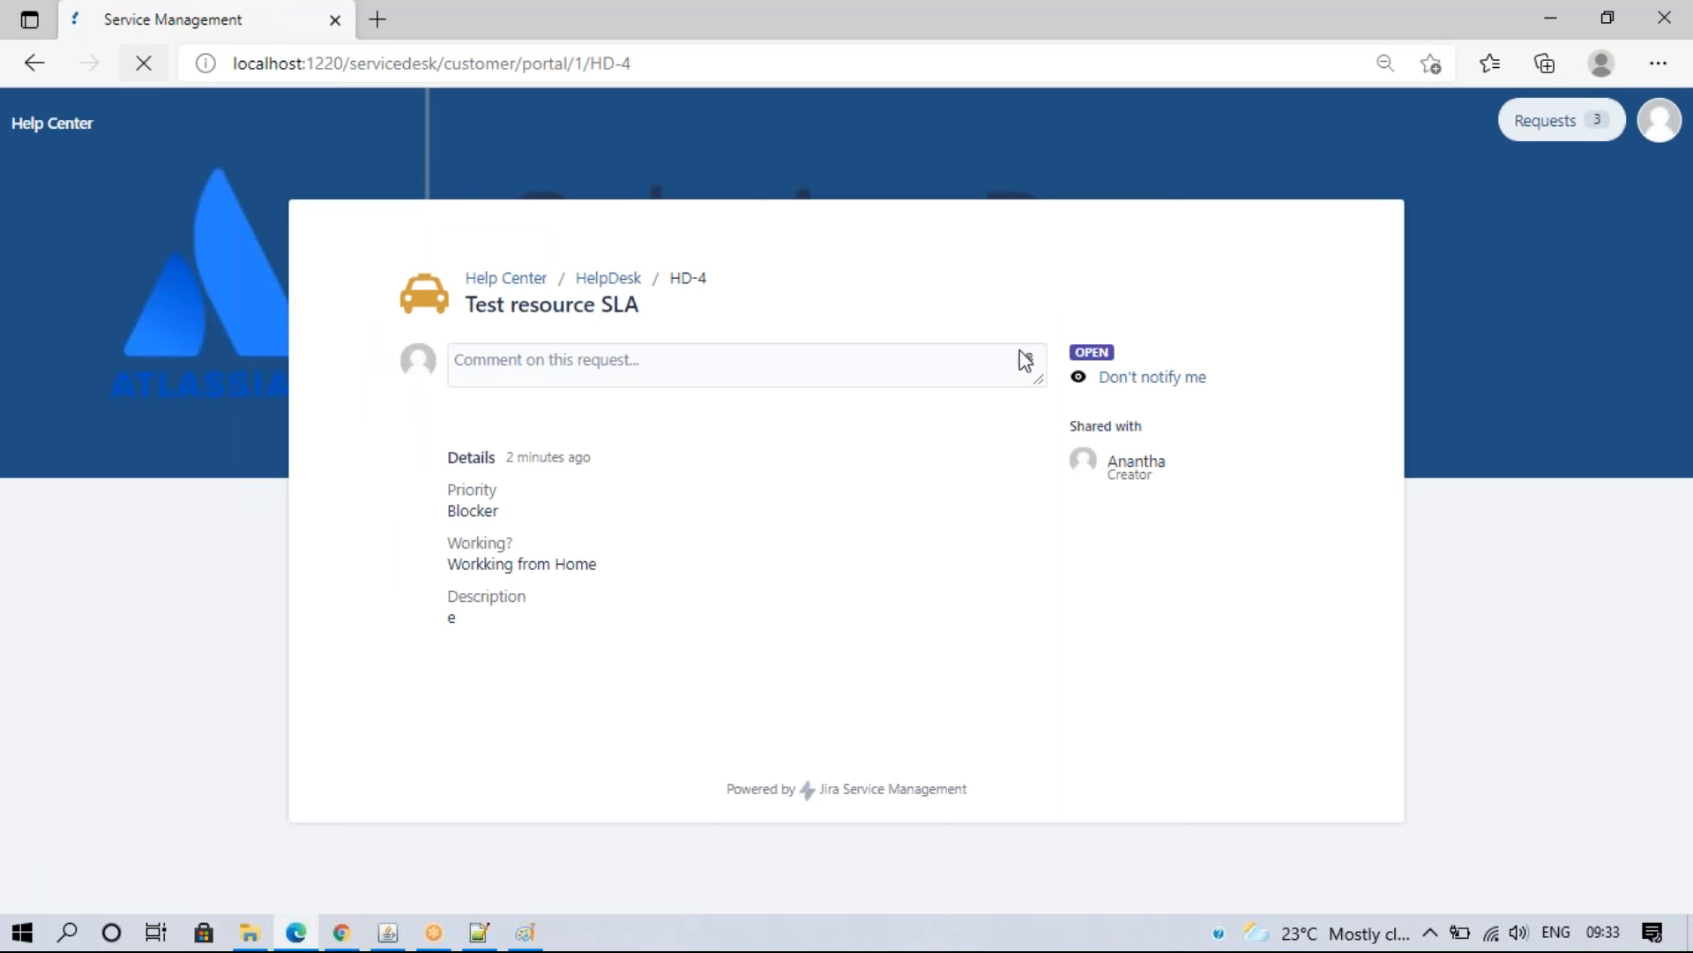
click(343, 933)
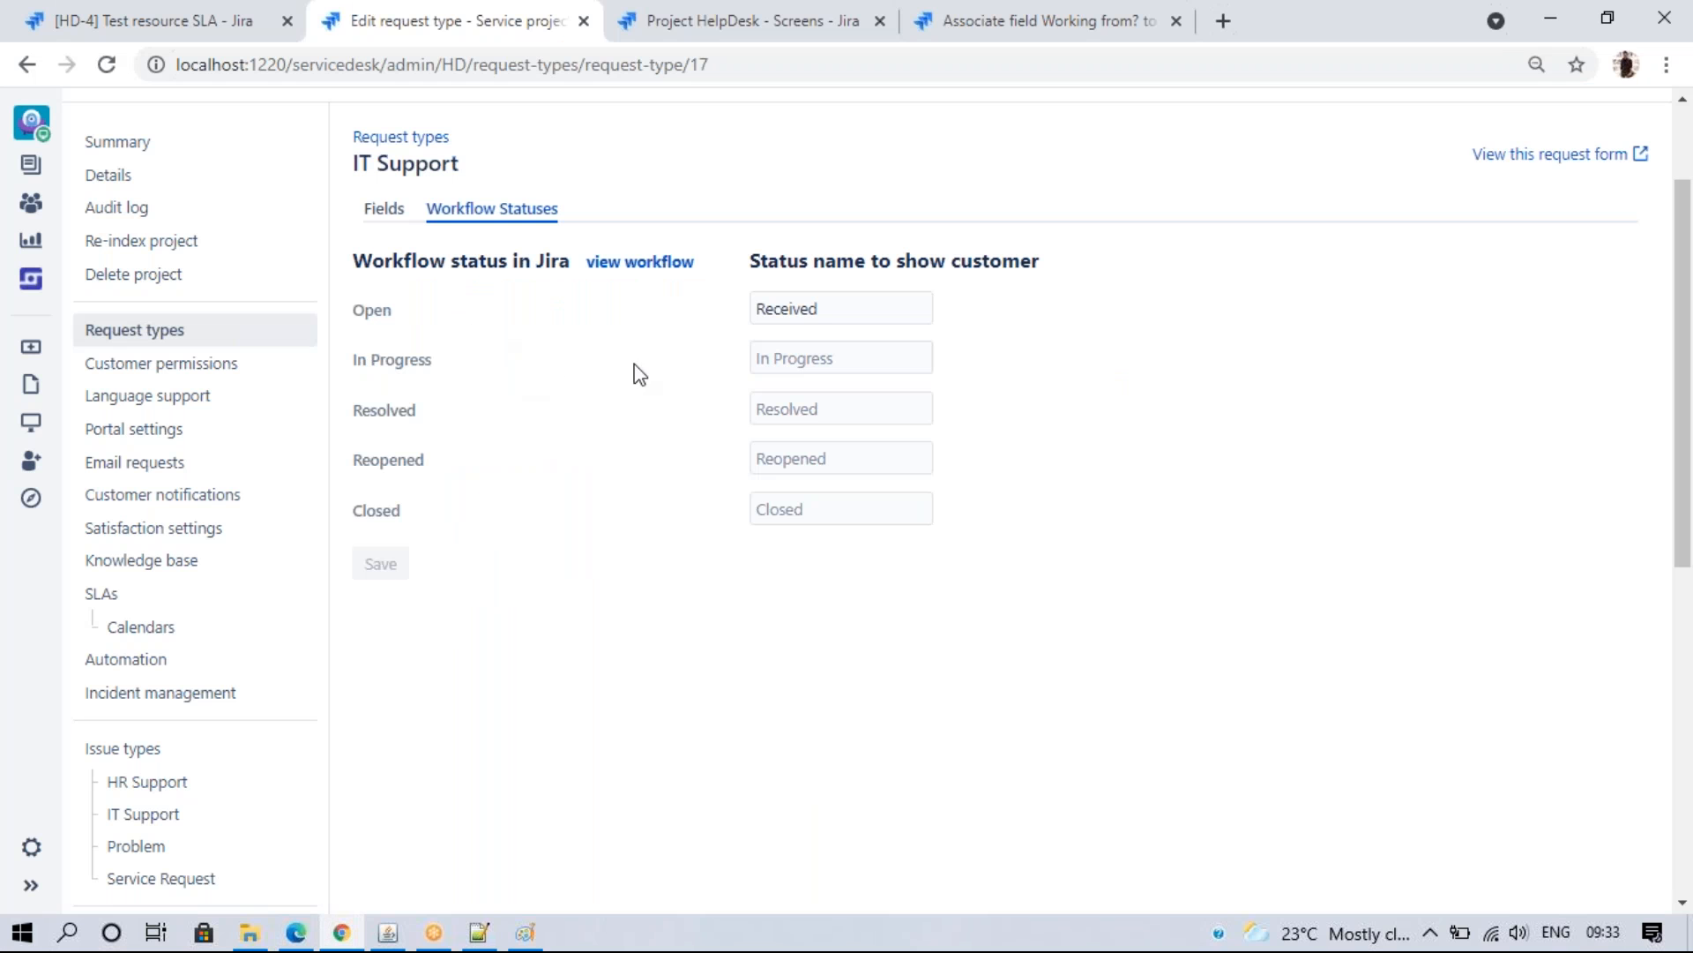
- Show In Progress to customers as 'Working on your request' and save
click(803, 361)
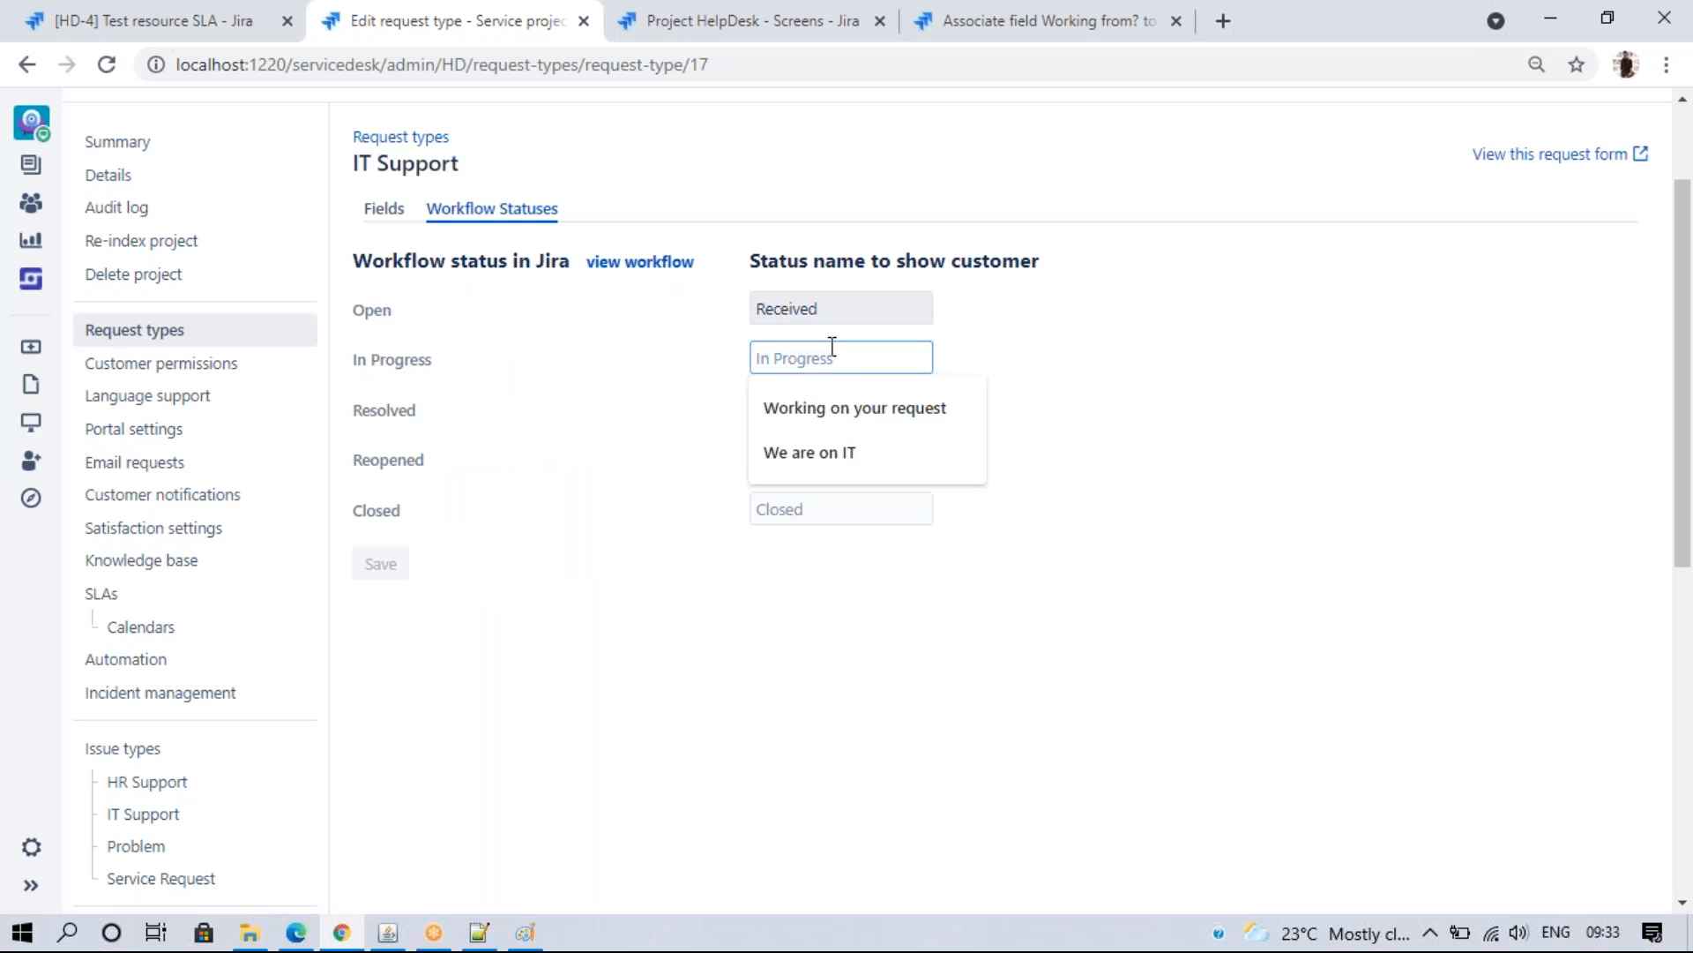
click(859, 417)
click(381, 566)
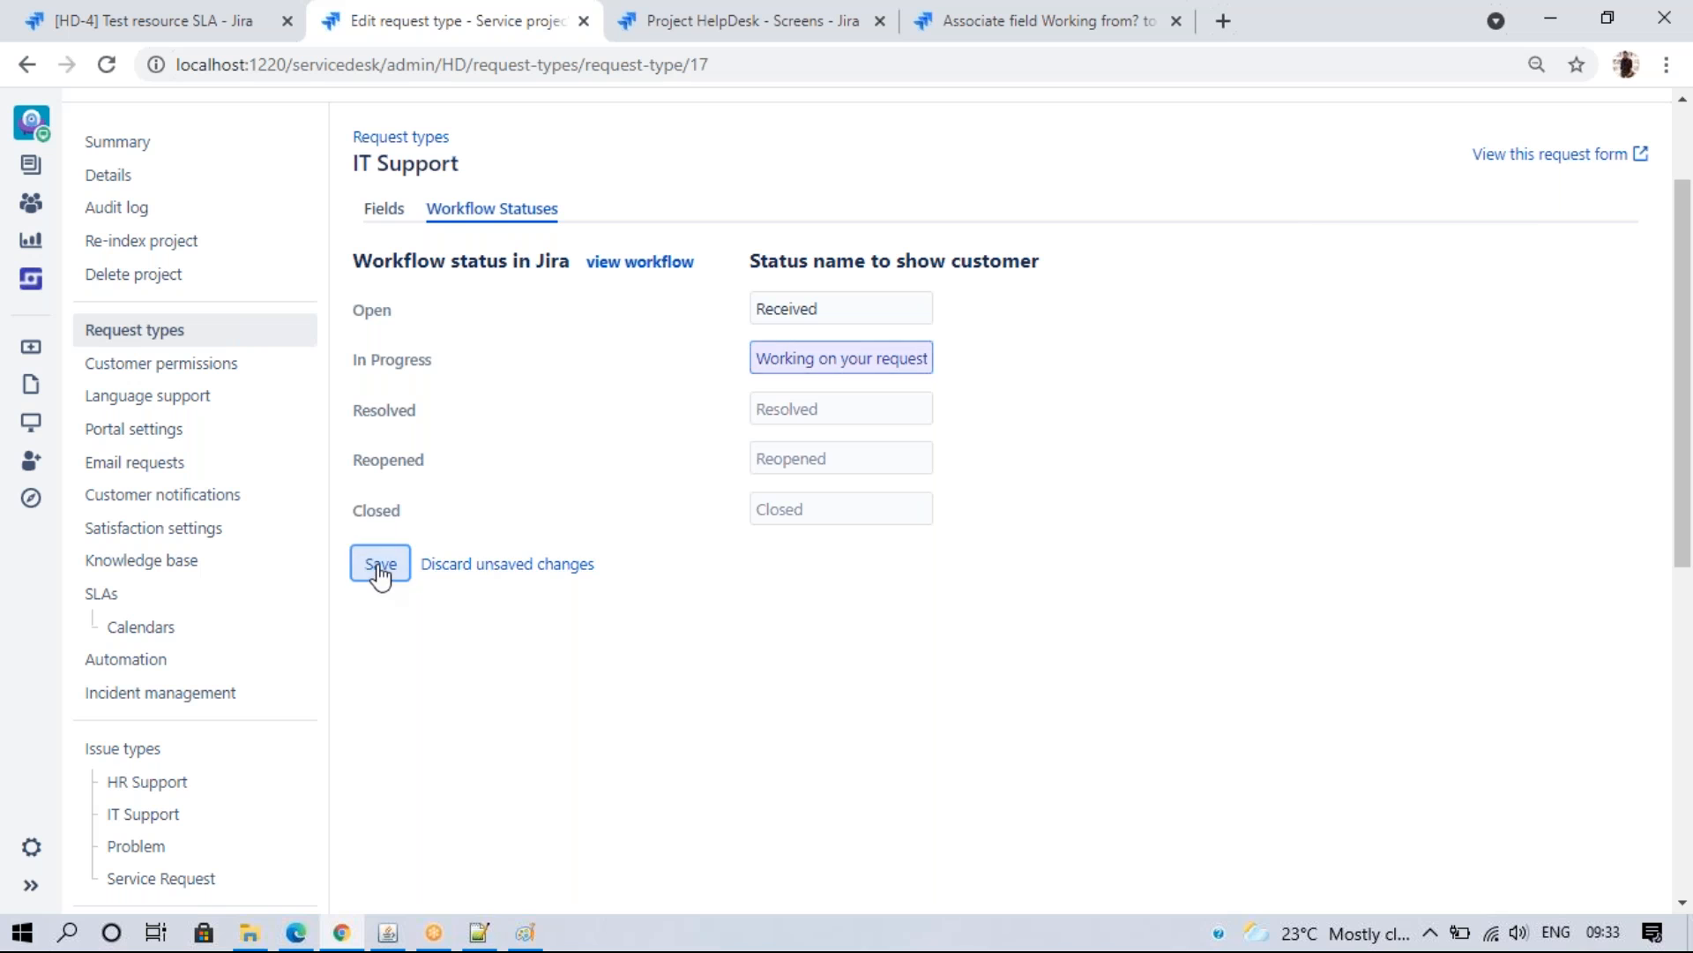
- Start progress on HD-4 and refresh its customer portal page to see the new status
click(256, 20)
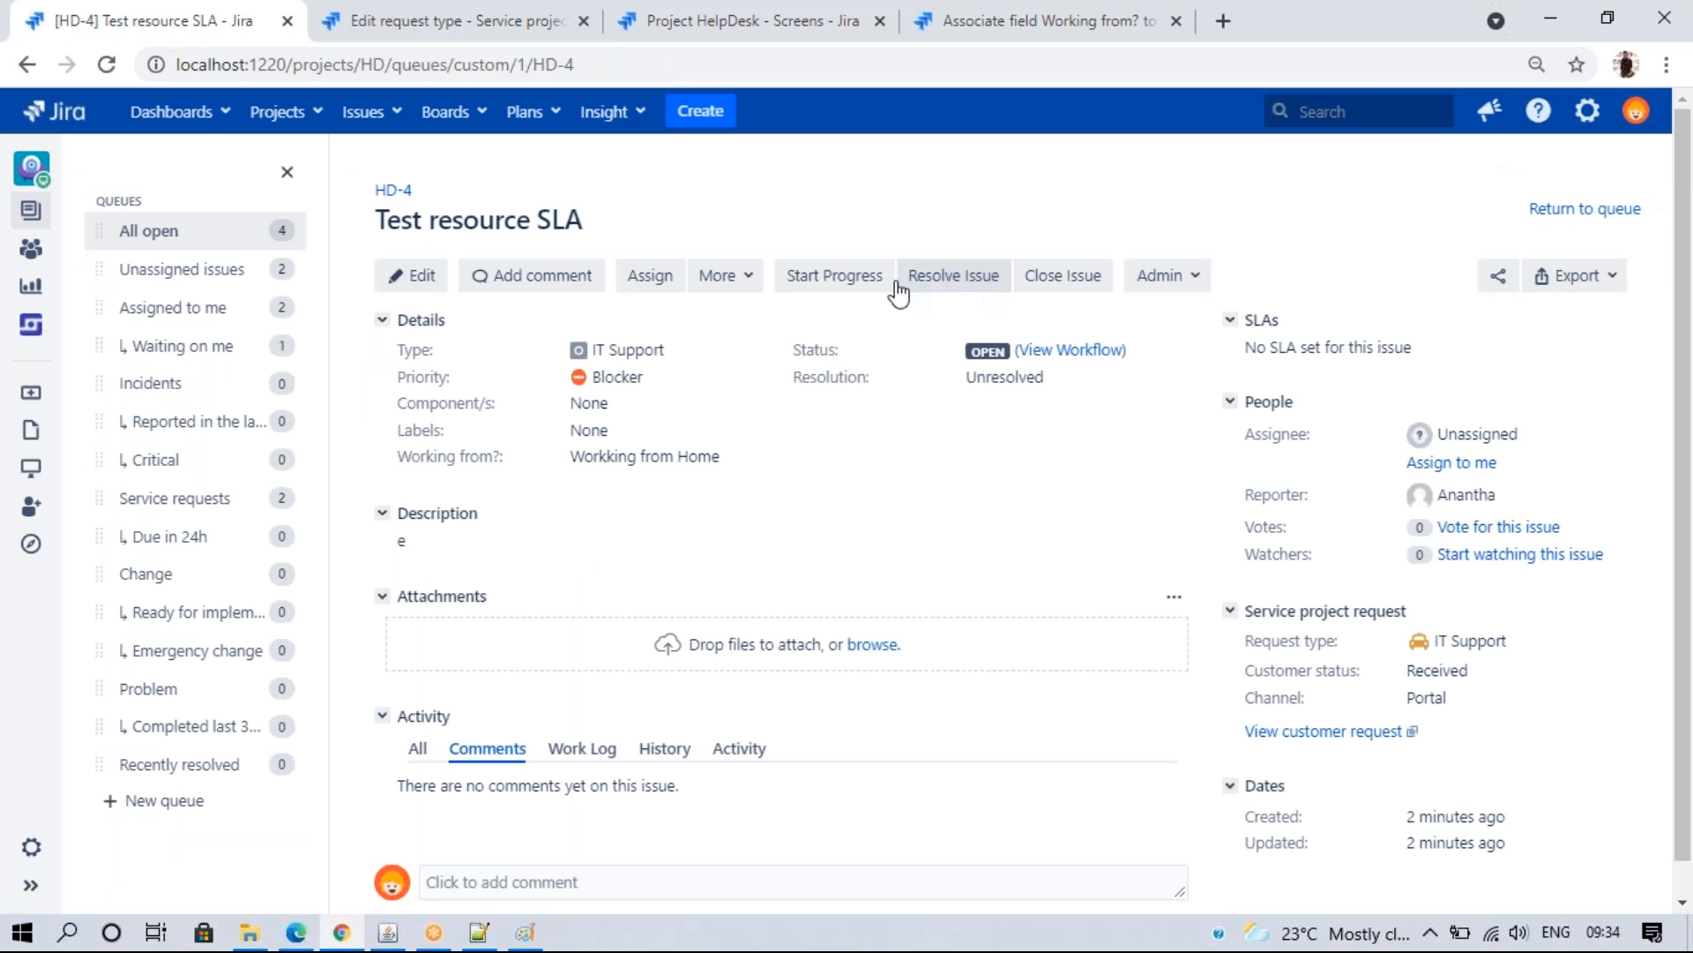
click(851, 286)
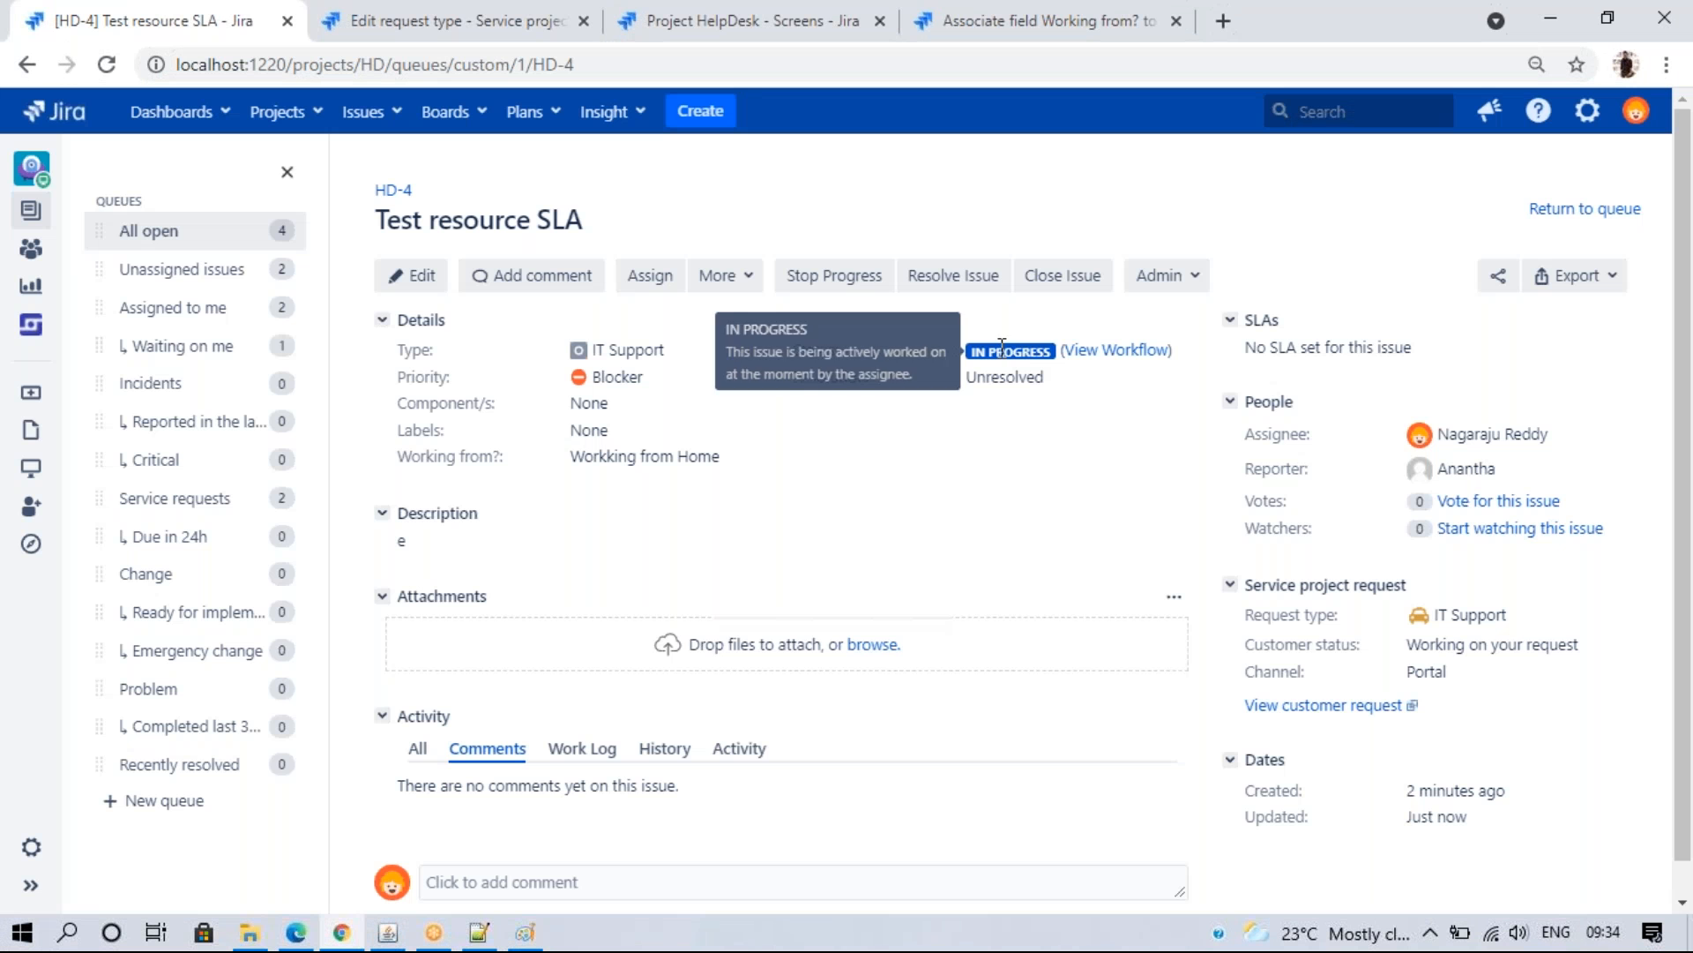
click(296, 933)
click(144, 63)
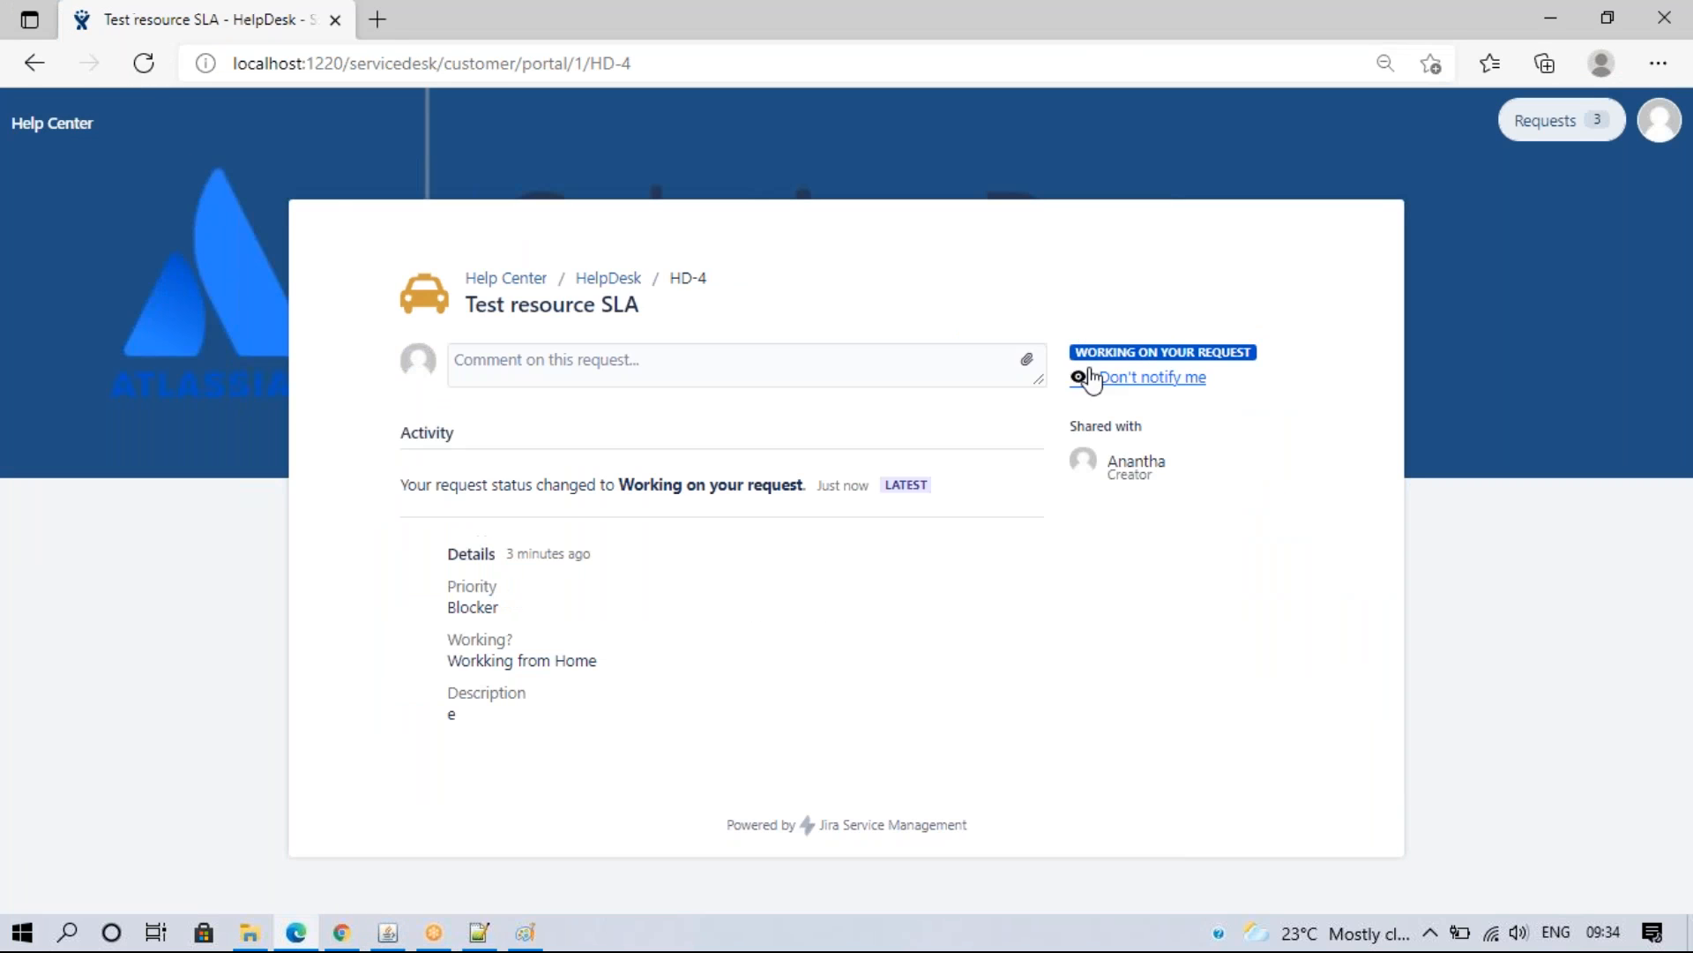
click(344, 928)
click(433, 19)
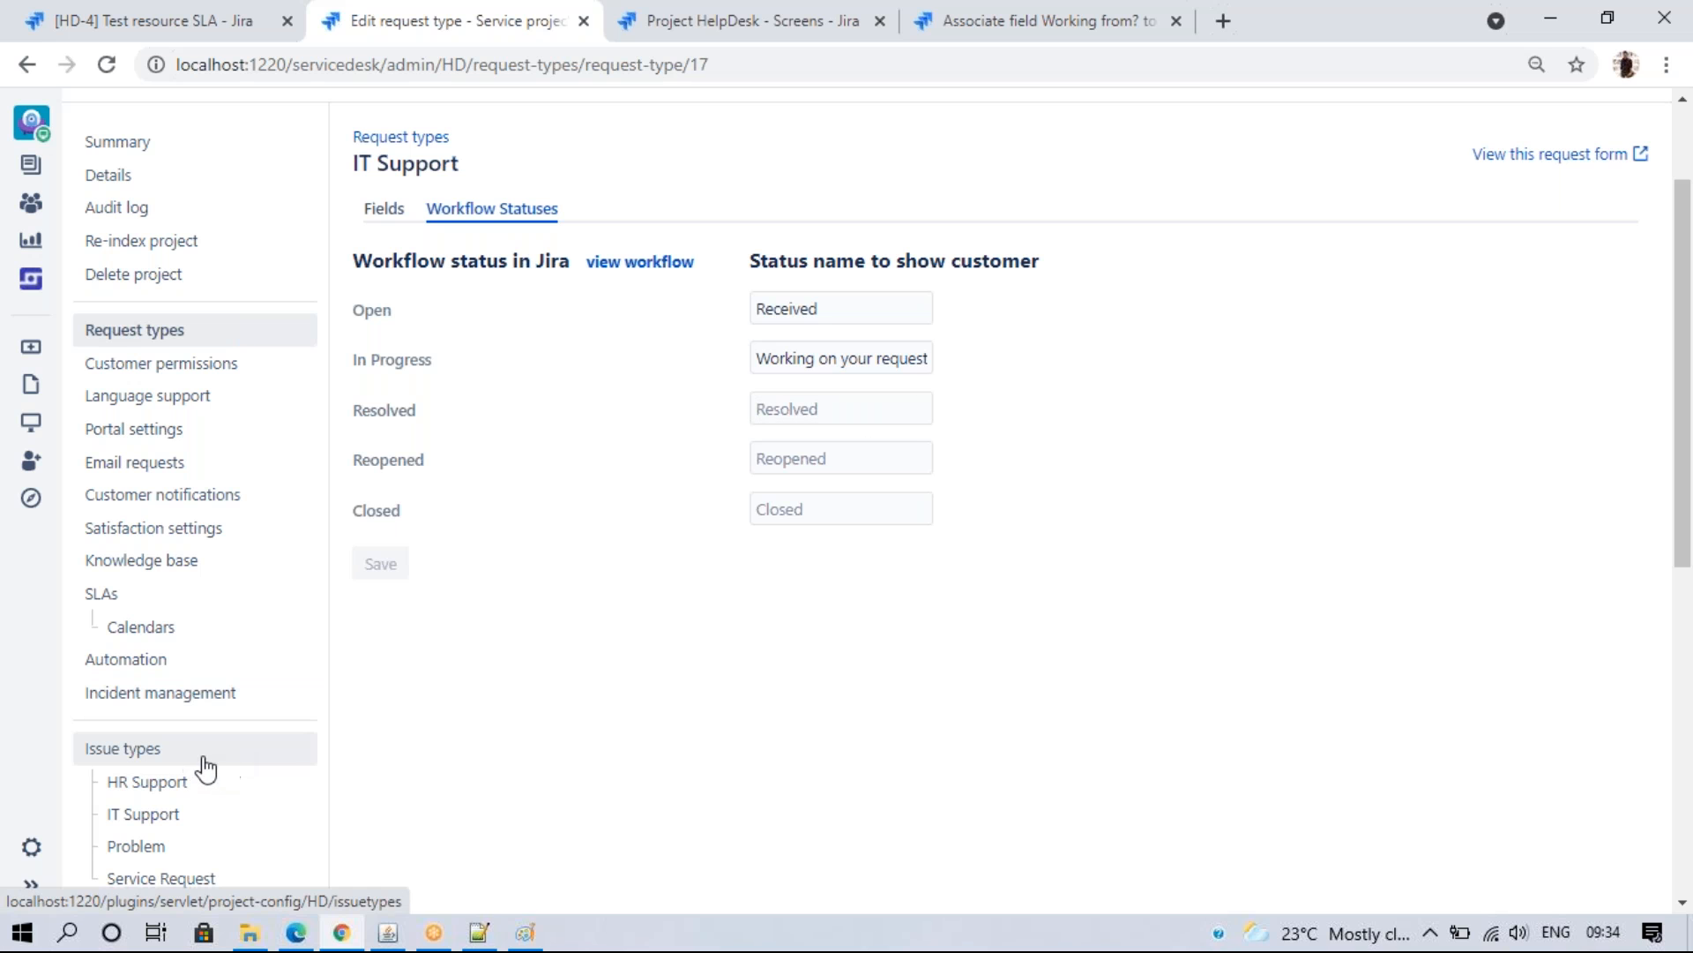
- Edit the Service Request Fulfilment workflow from Project settings > Workflows, confirming with the administrator password
scroll(359, 631, down, 4)
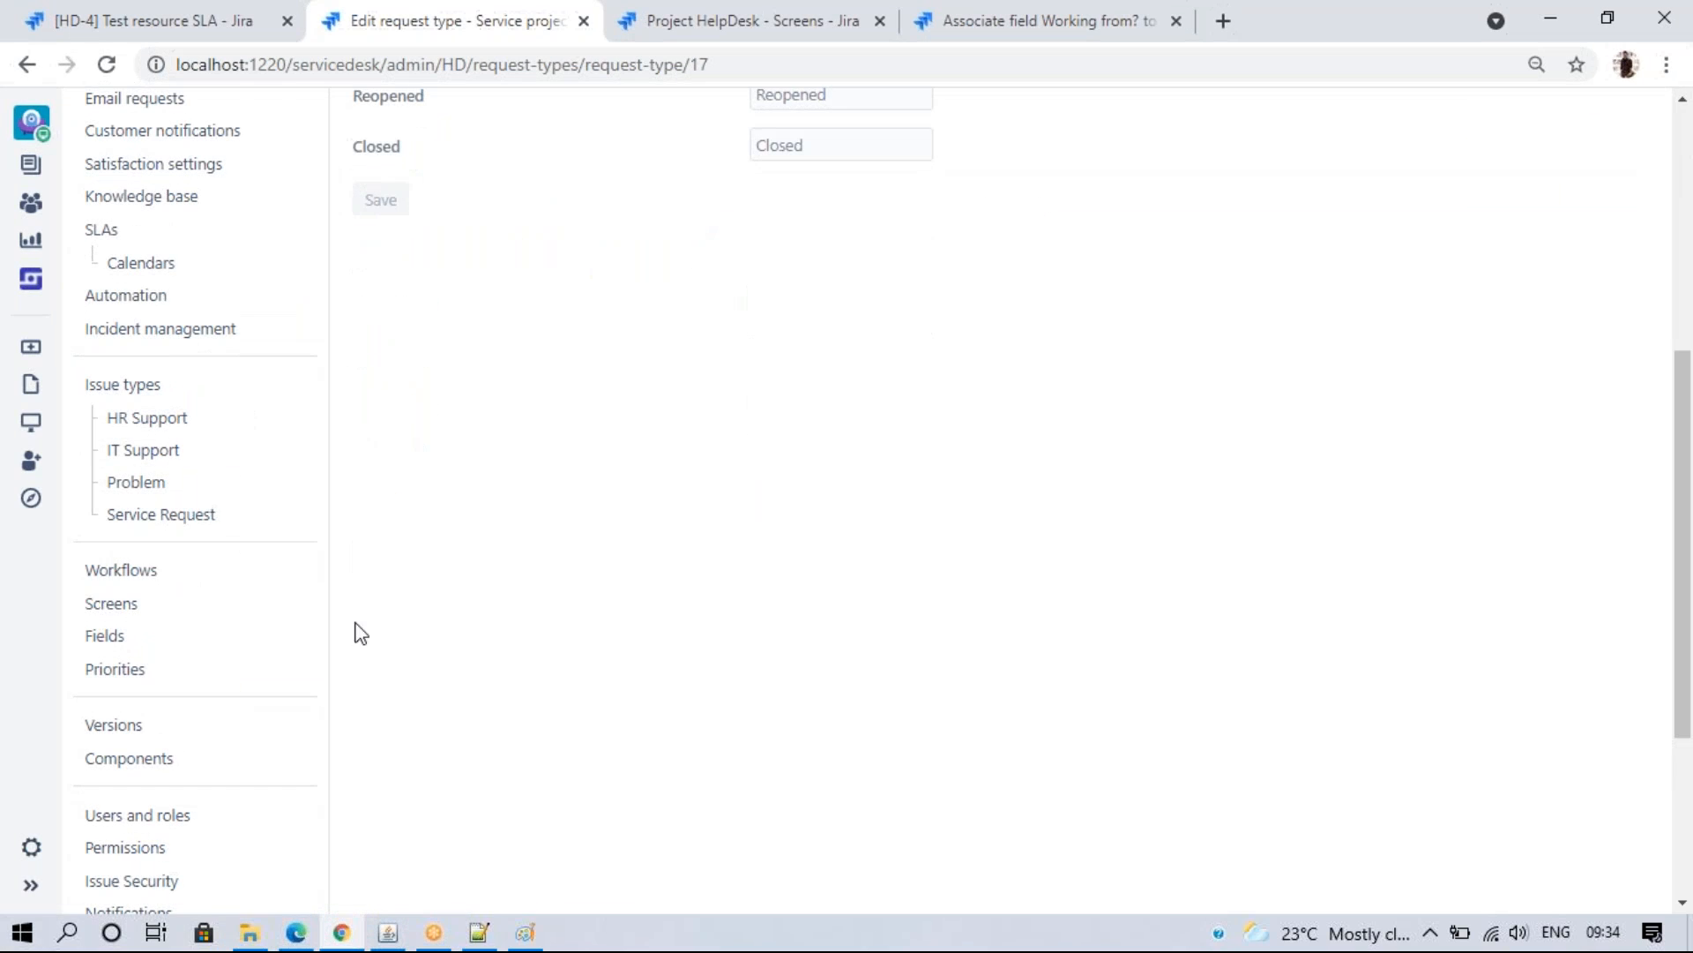
click(193, 570)
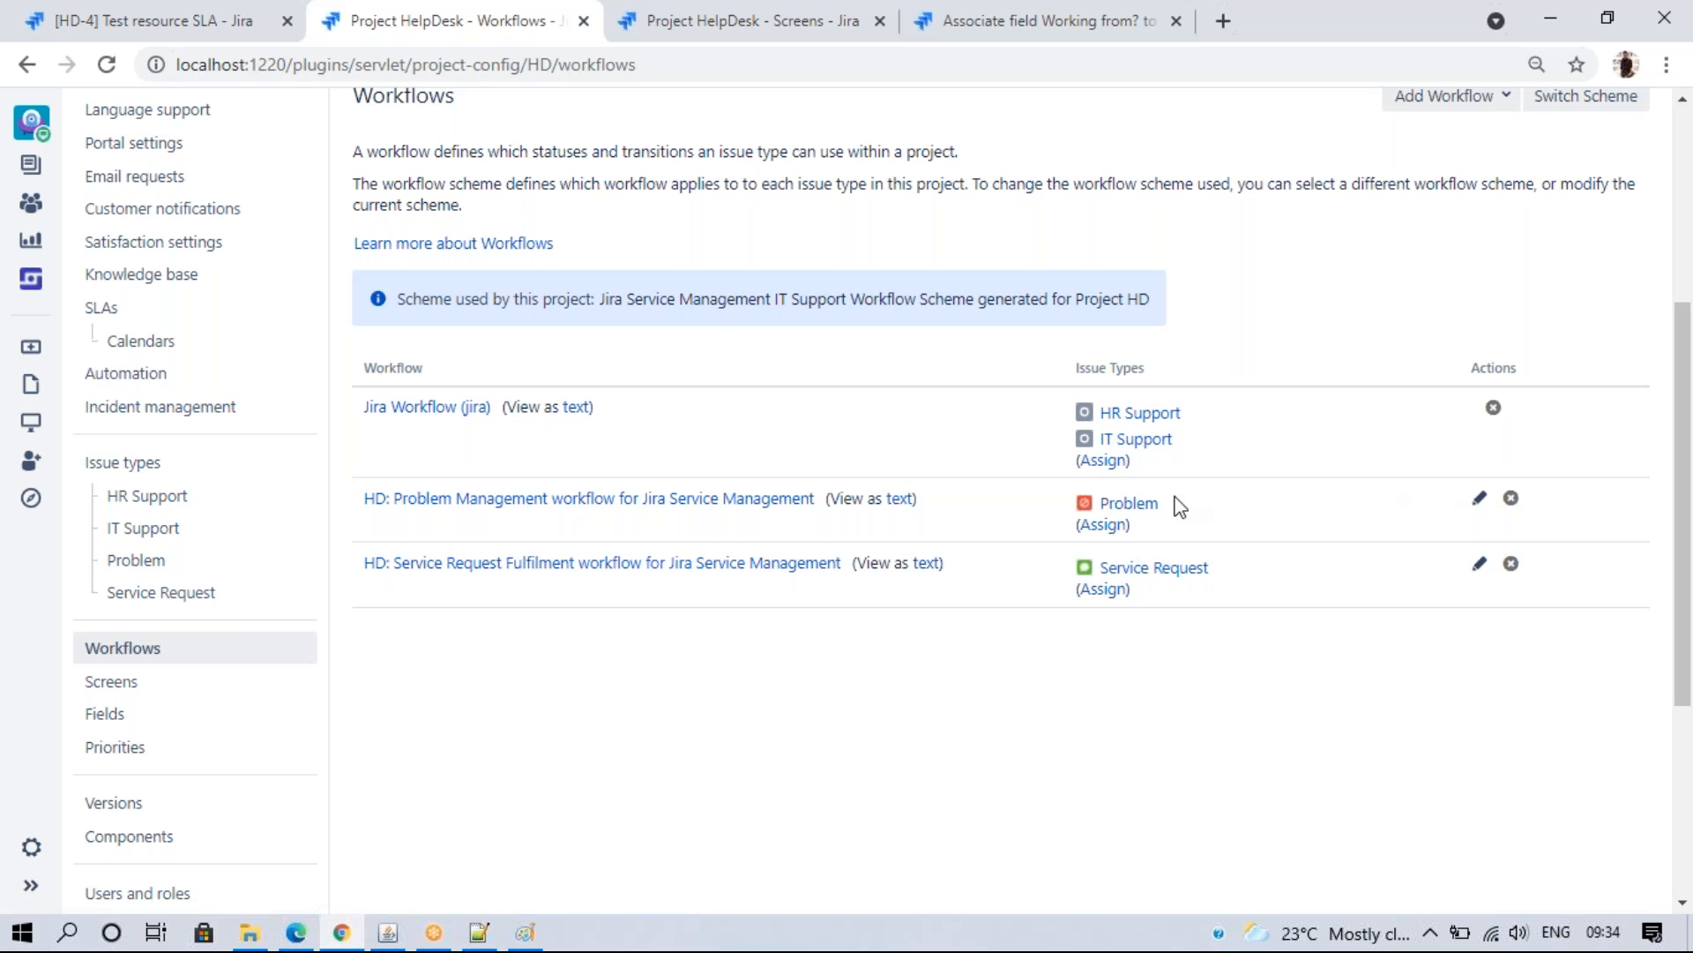
click(1479, 564)
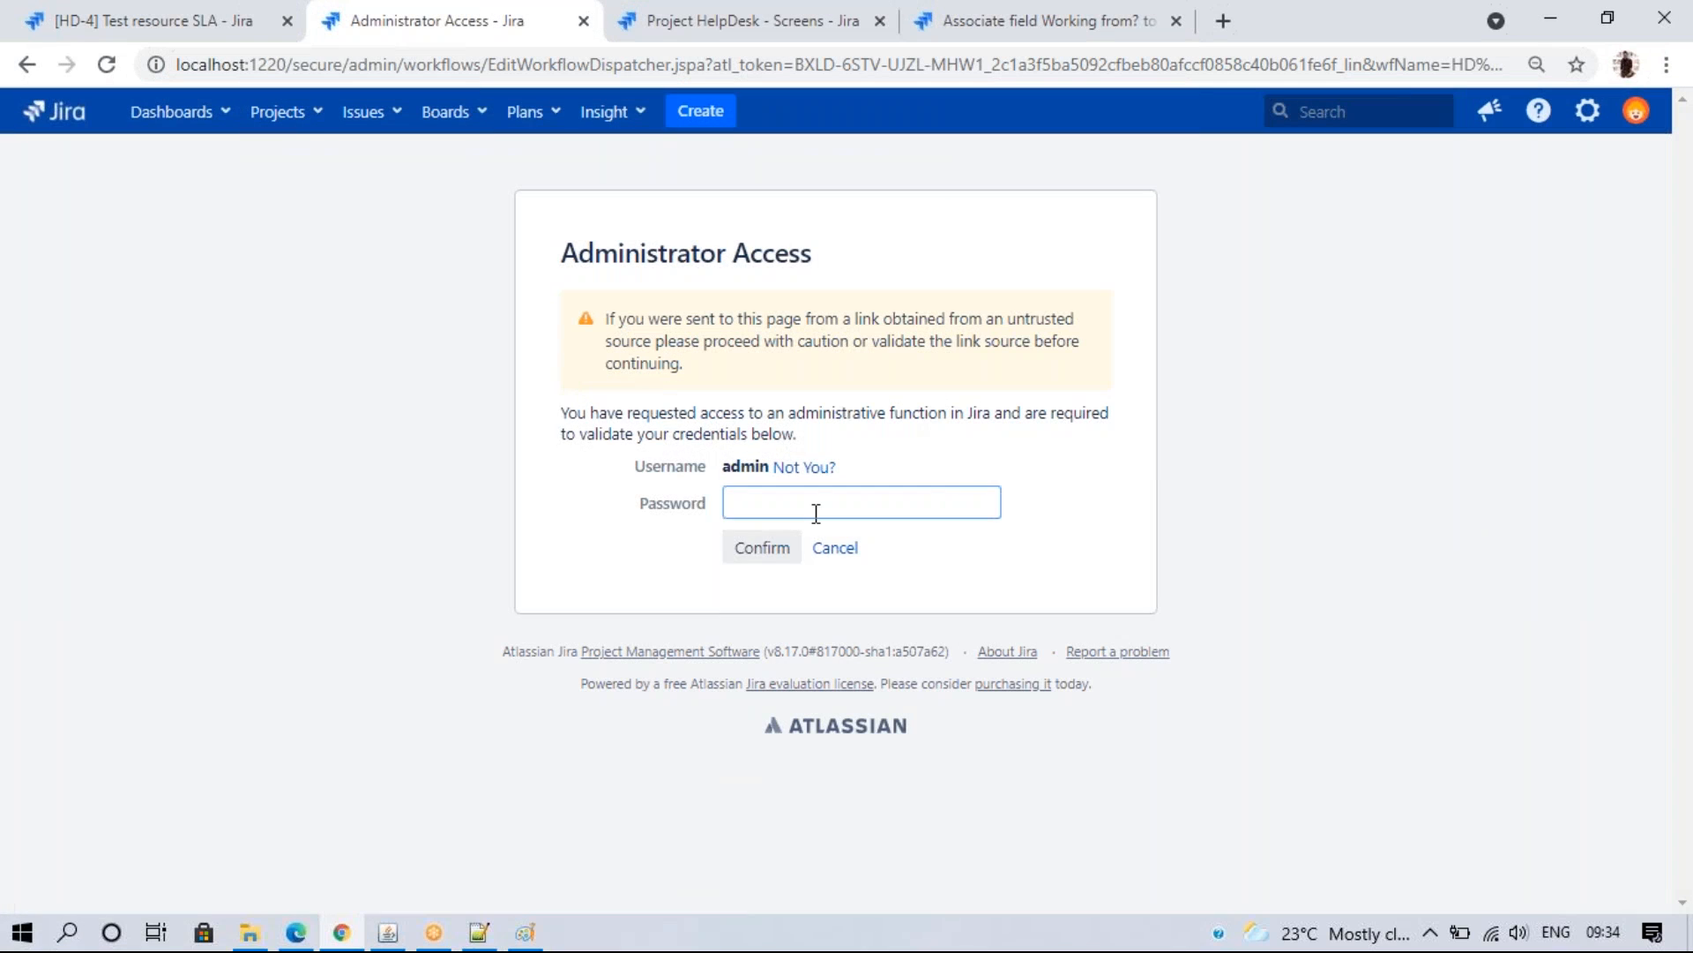
click(816, 512)
text(admin)
key(Return)
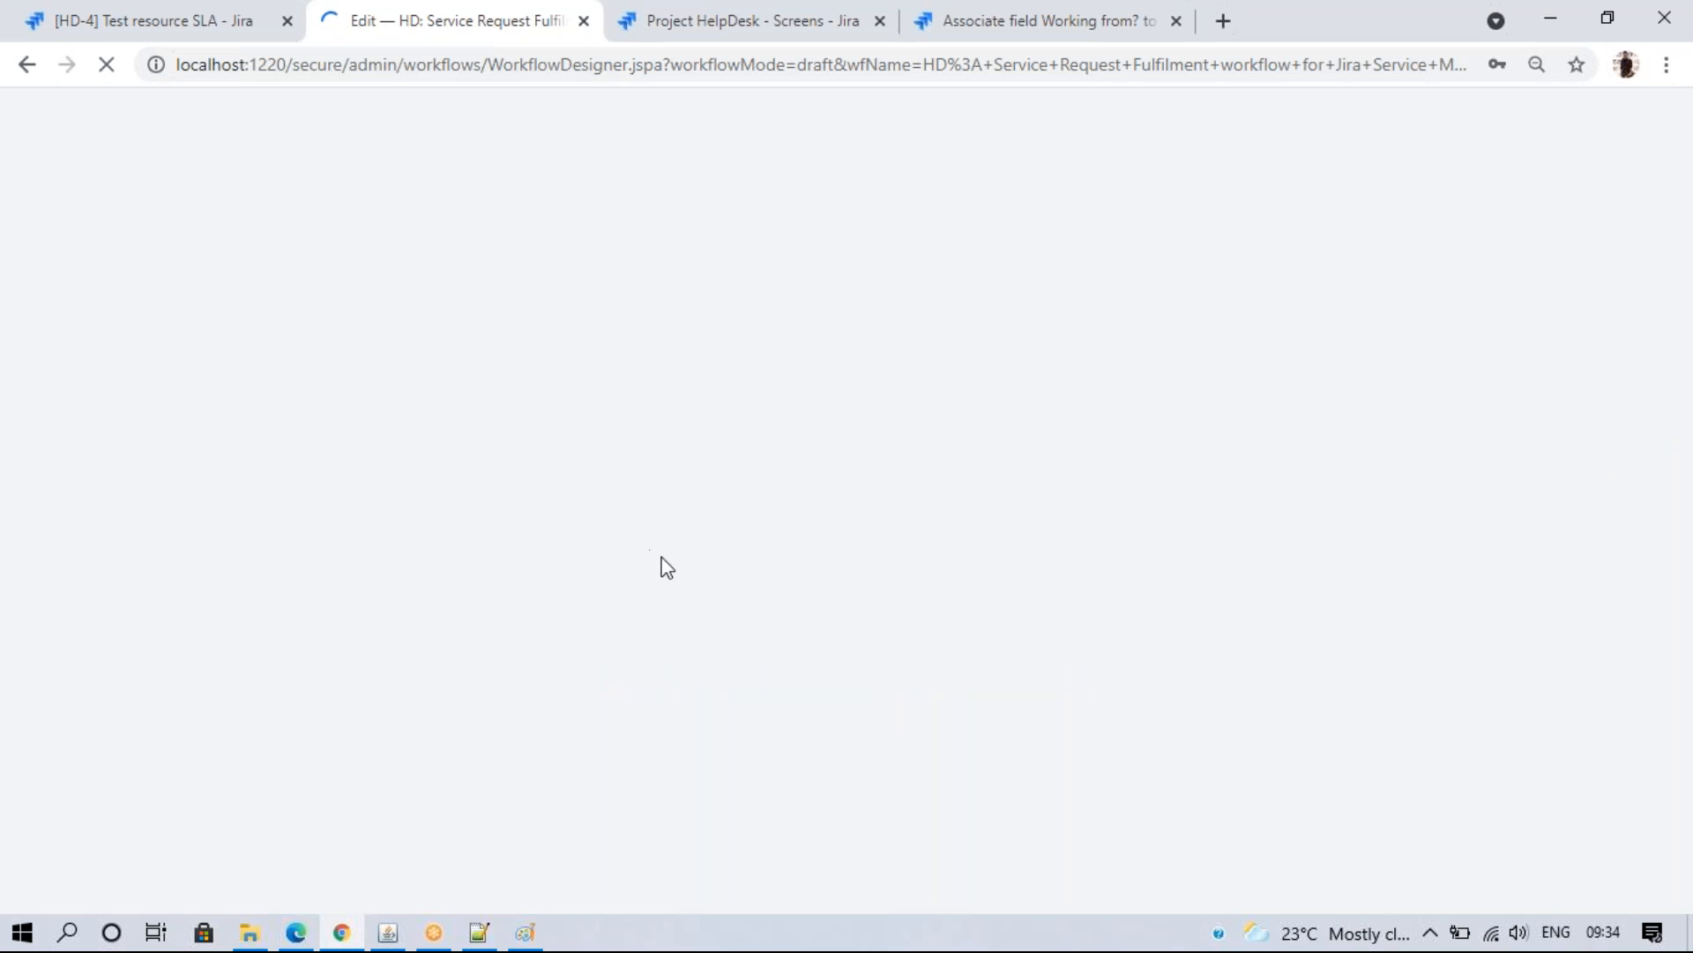
- Create a HelpDesk Genara Request with summary 'outlook' on the customer portal
click(93, 12)
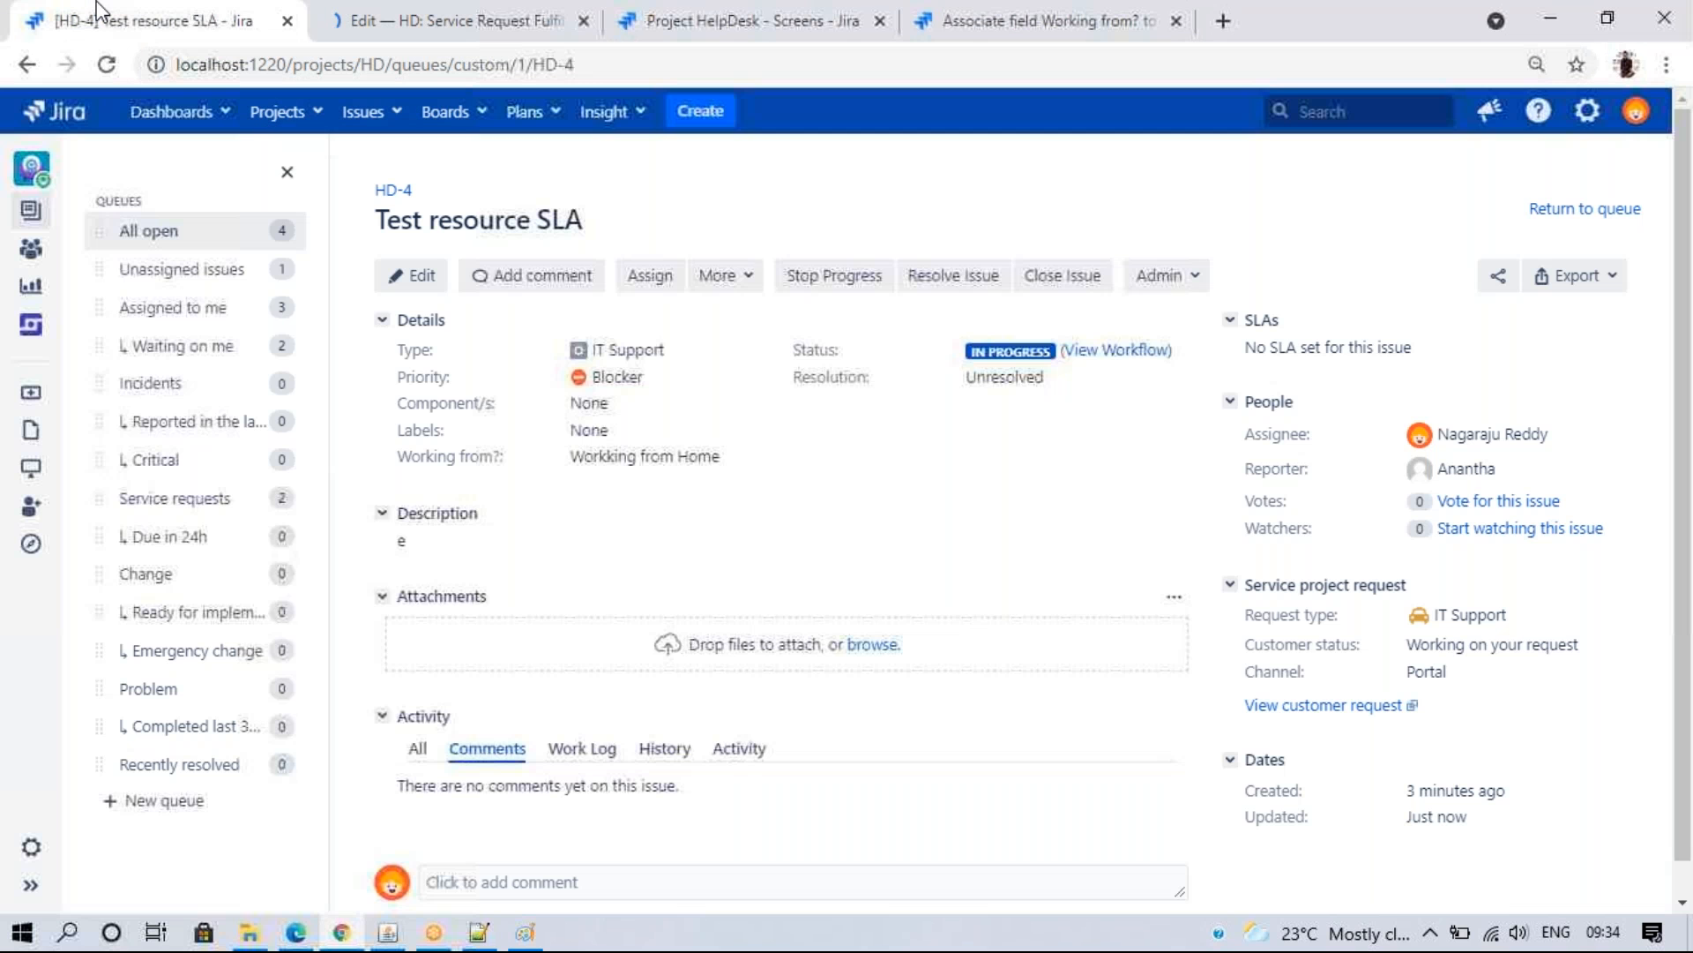
click(294, 932)
click(618, 279)
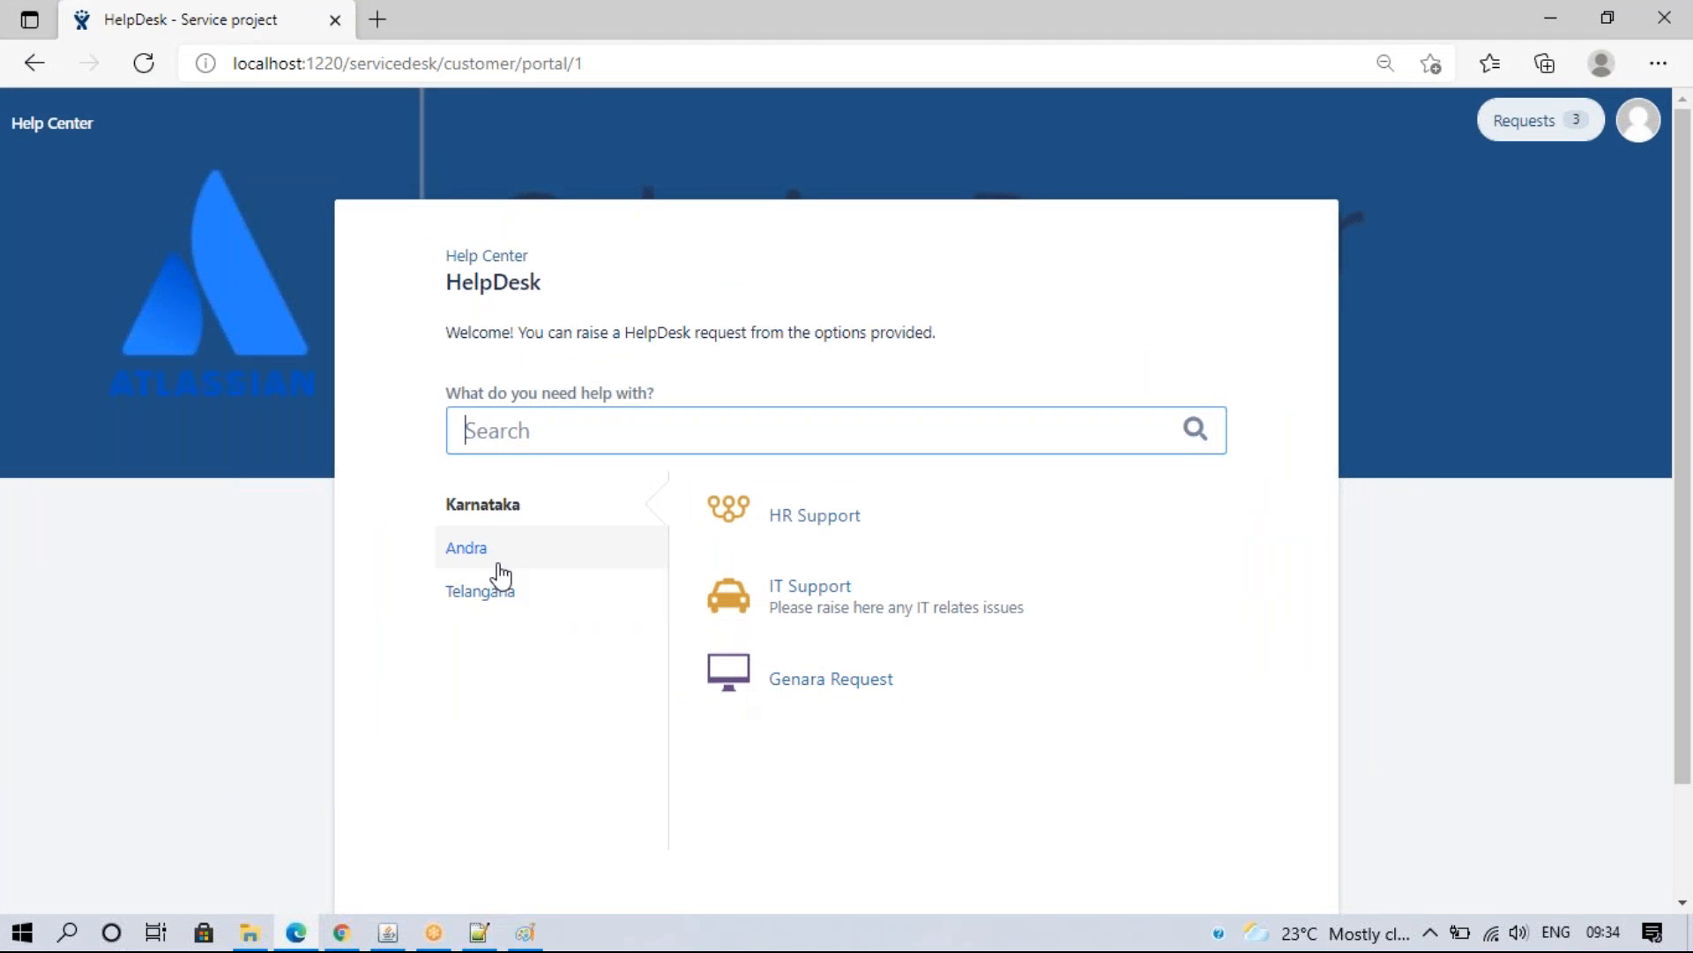
click(816, 684)
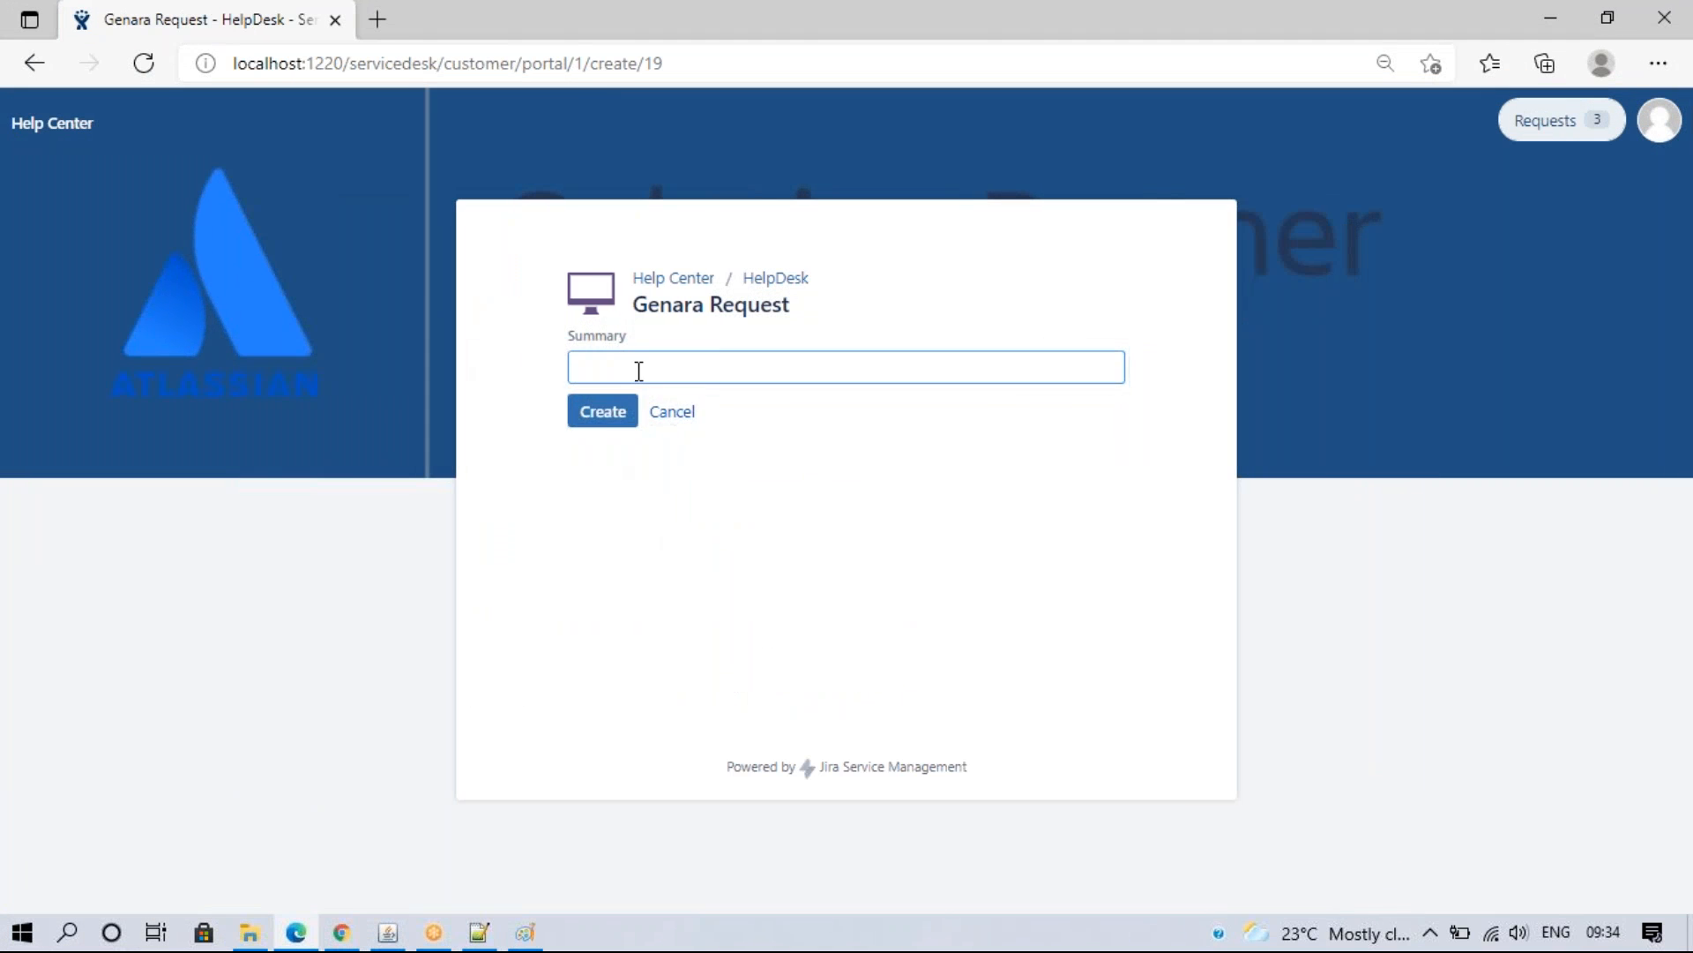
click(638, 373)
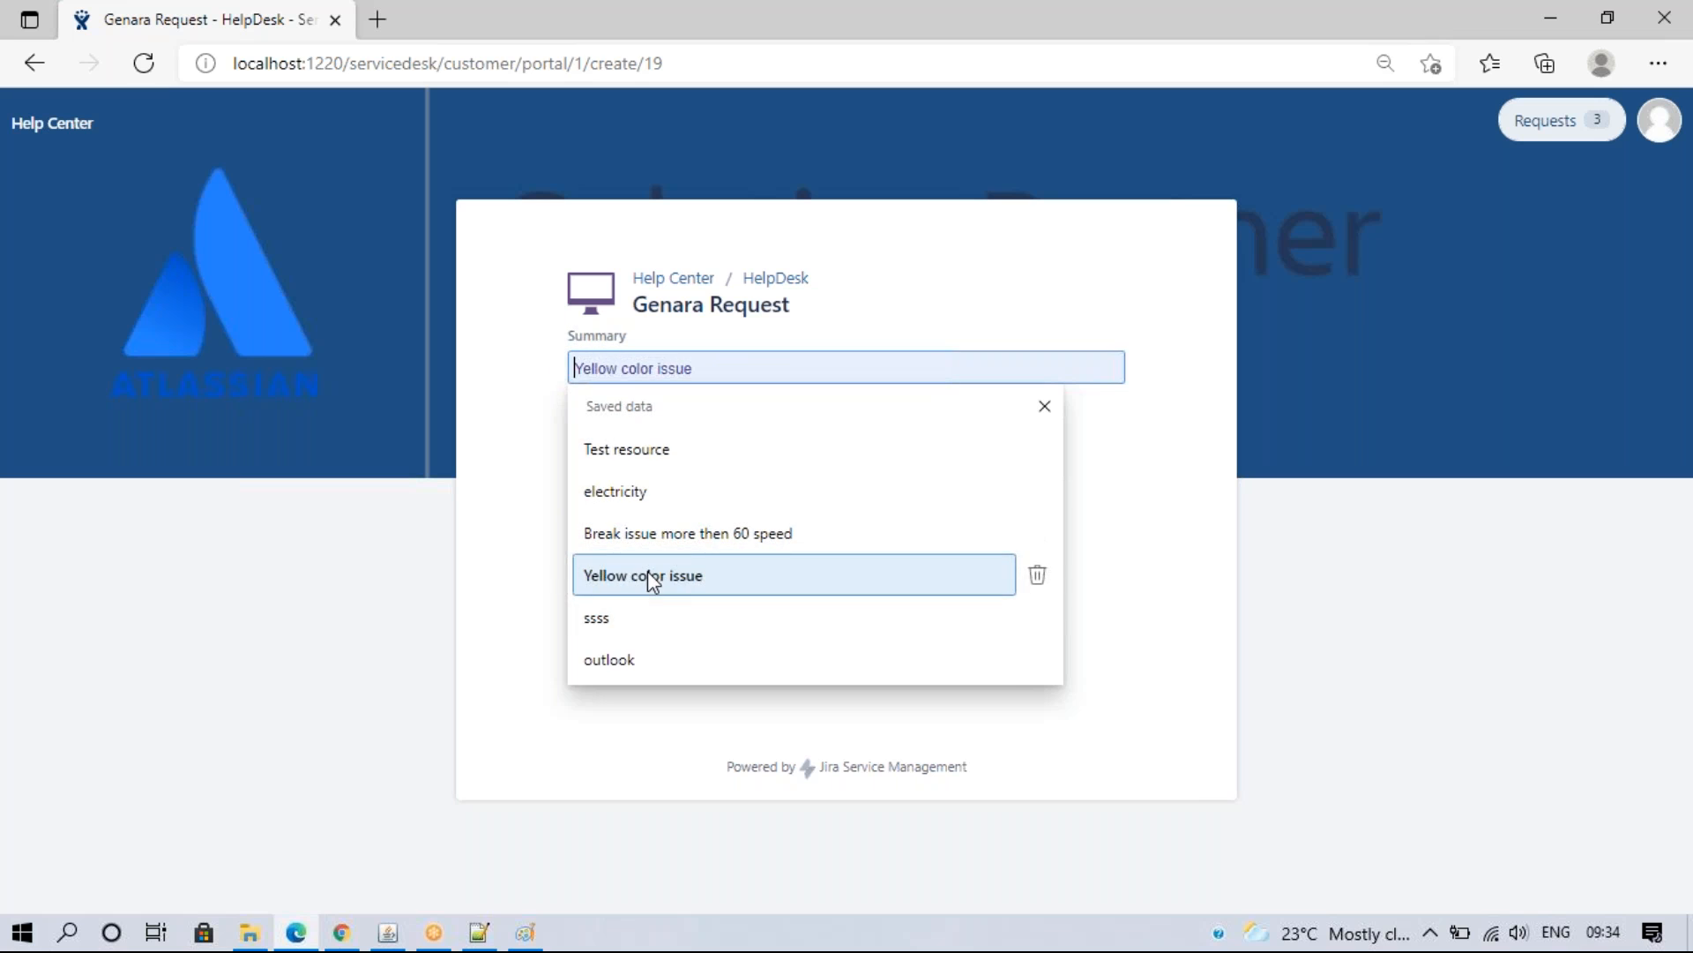
click(643, 657)
click(596, 412)
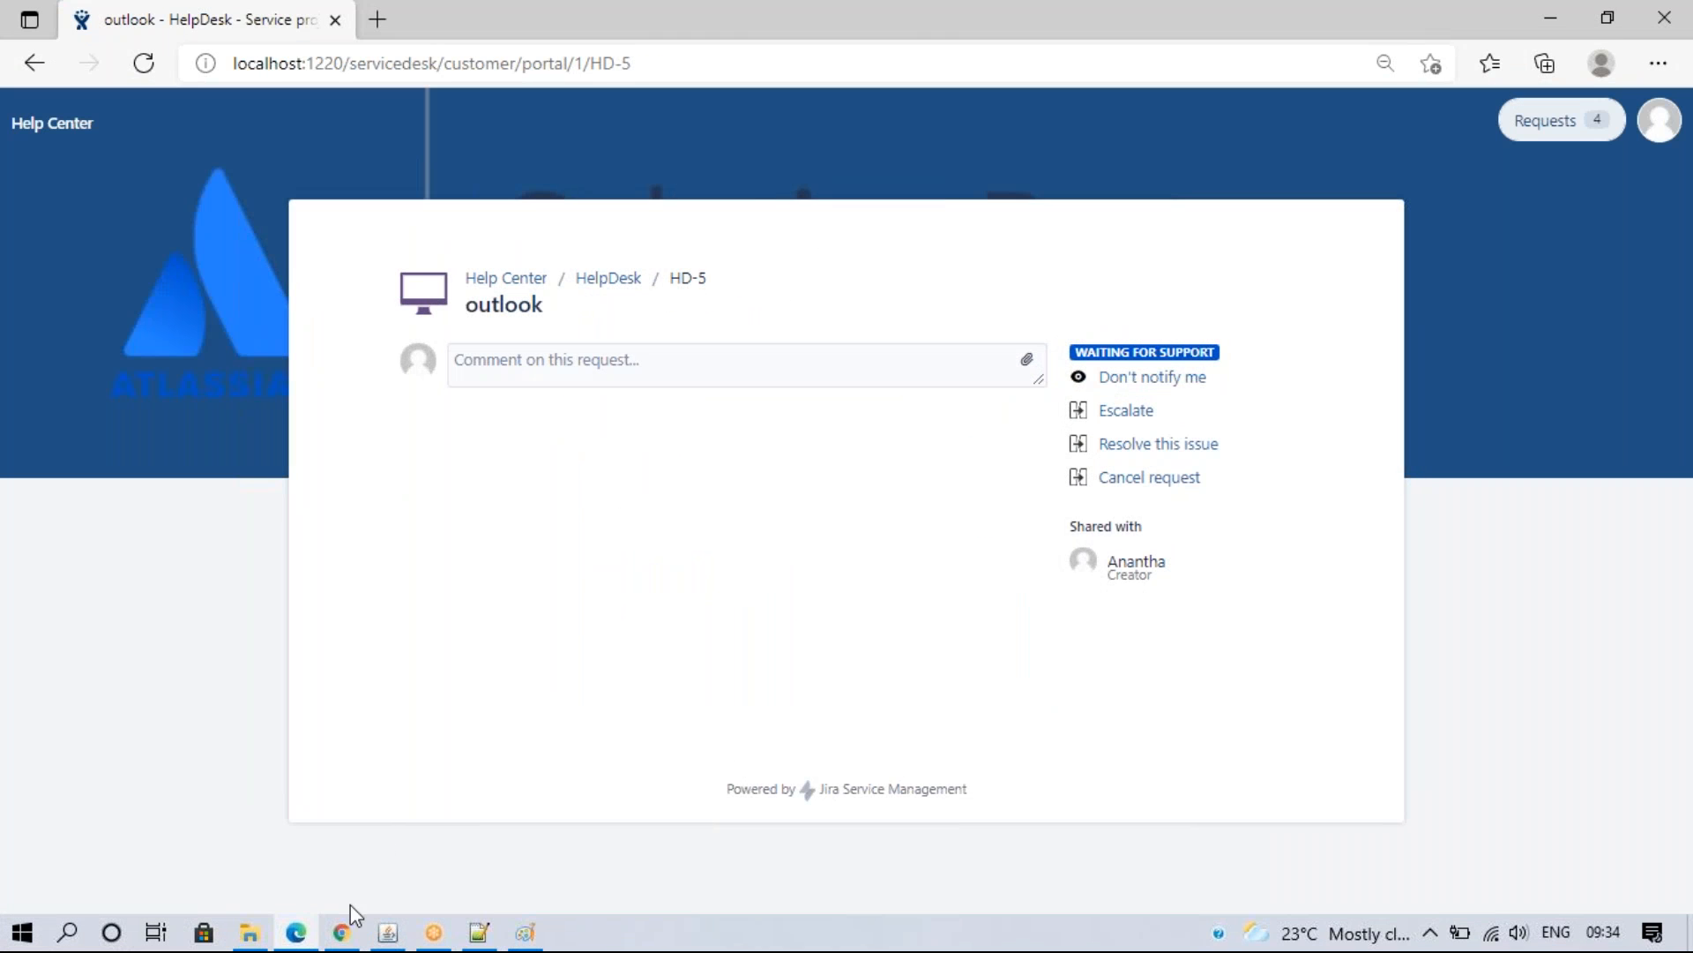
- Open the new request HD-5 from the All open queue
click(344, 927)
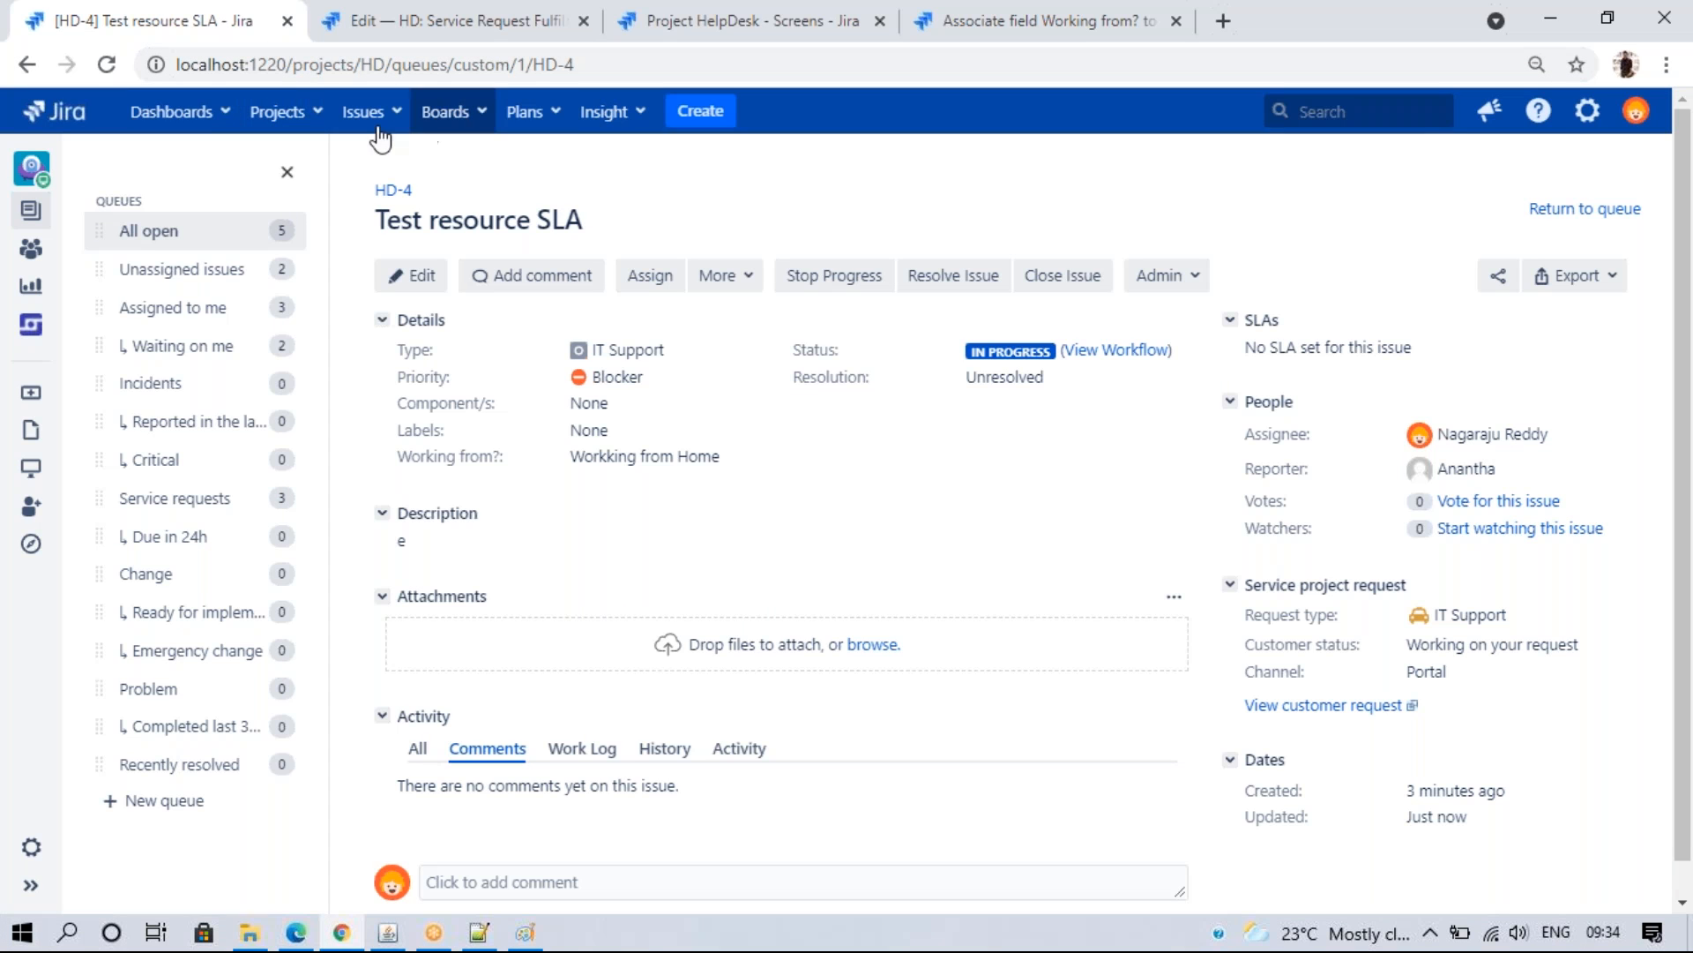
click(205, 236)
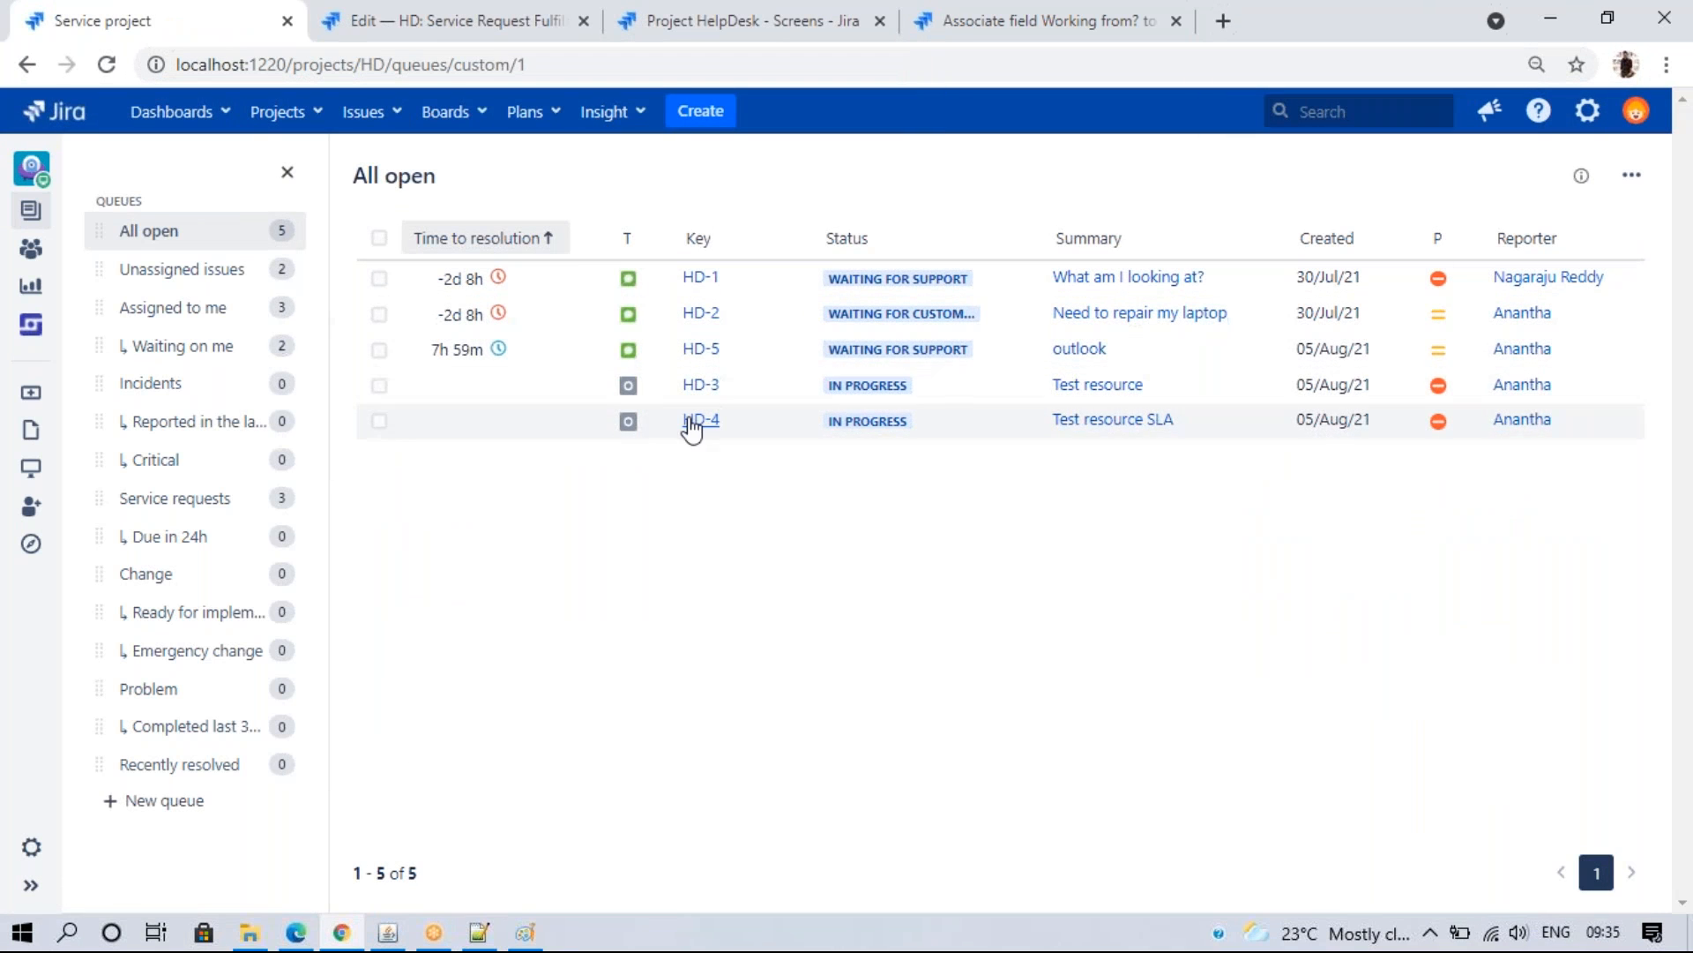
click(700, 349)
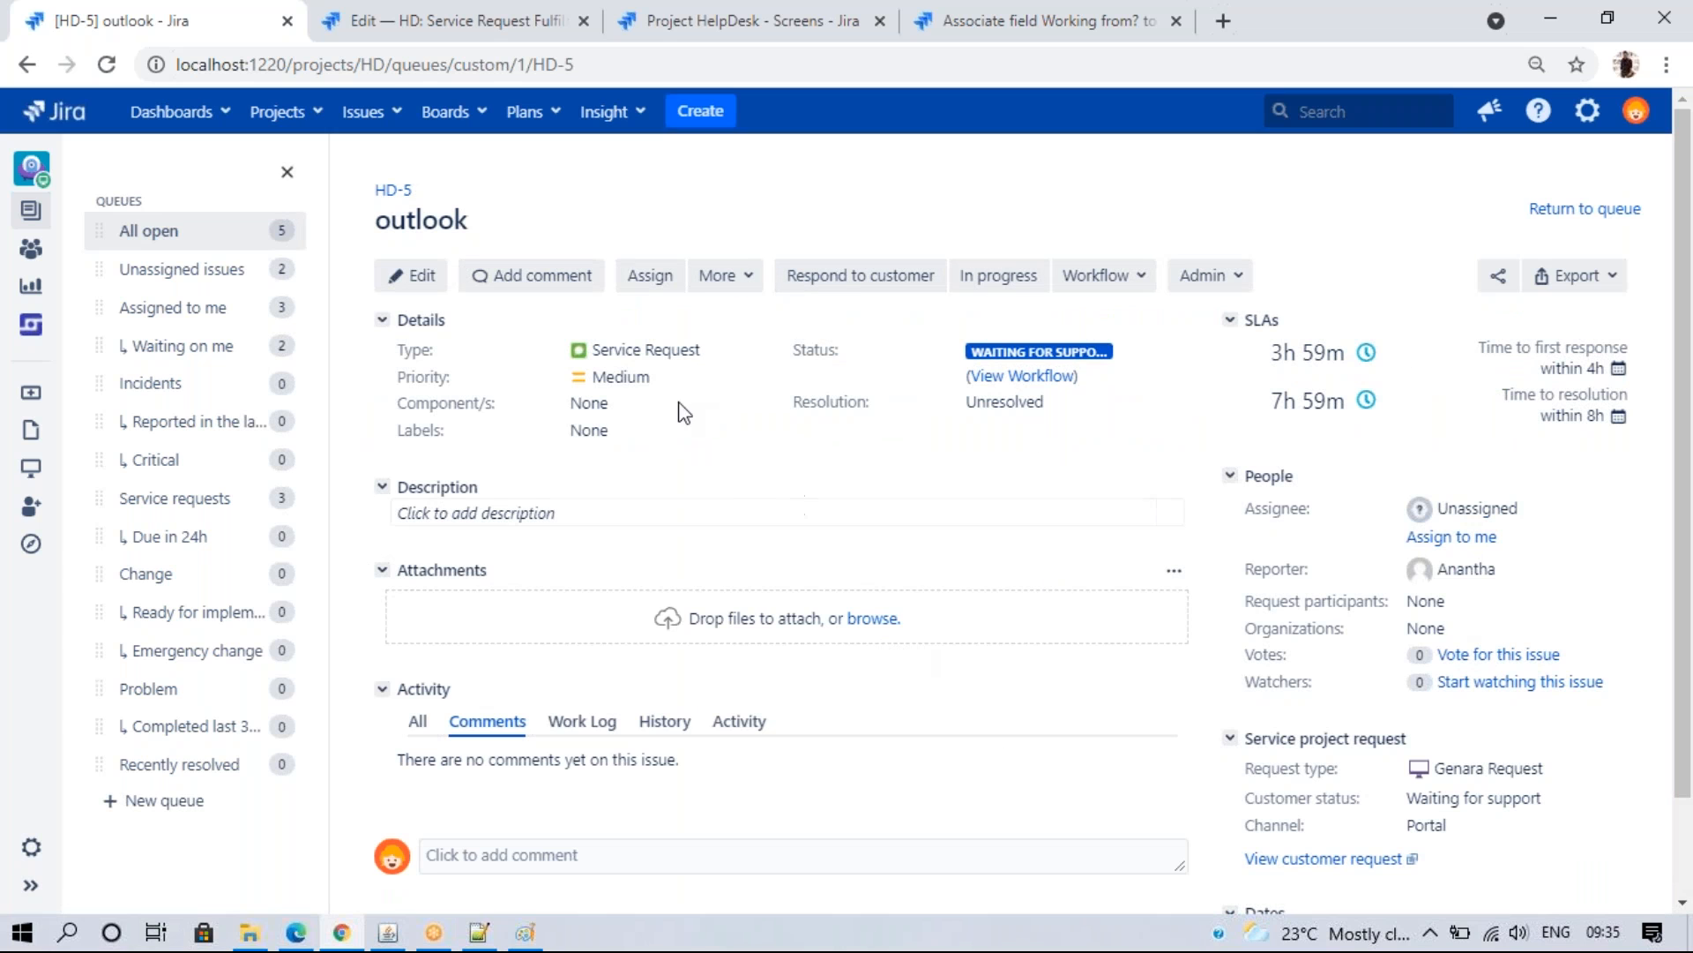
- Compare the draft workflow designer against the actions HD-5 offers on the customer portal
click(441, 12)
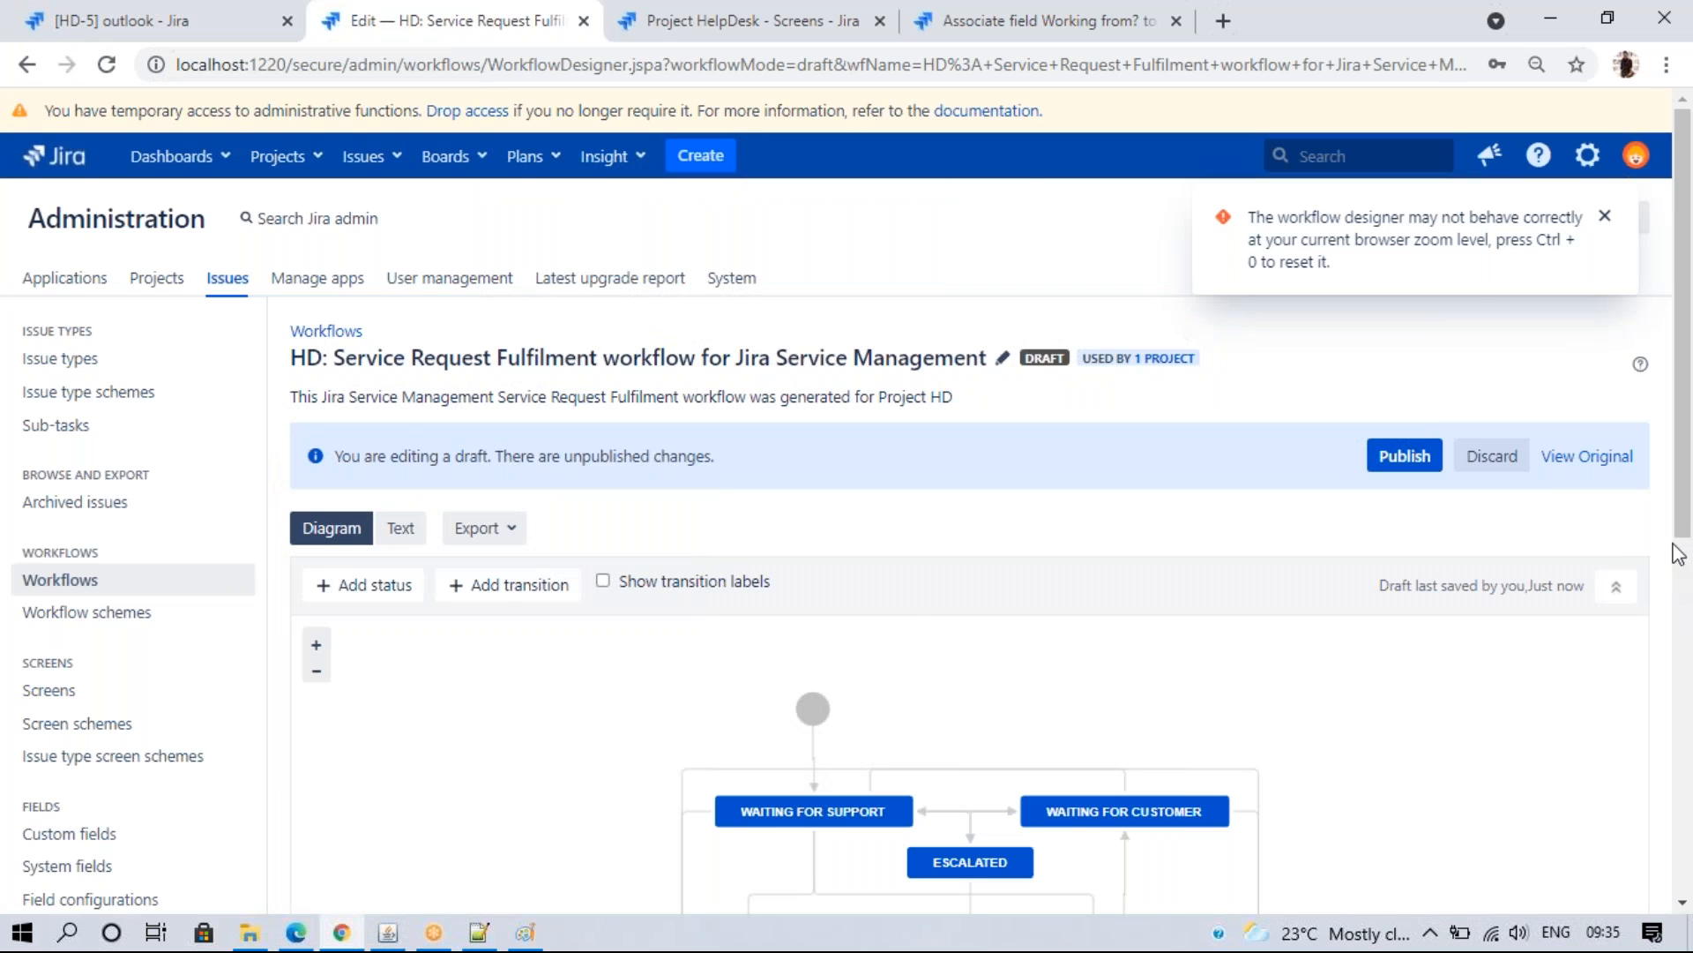
scroll(1658, 617, down, 3)
click(298, 933)
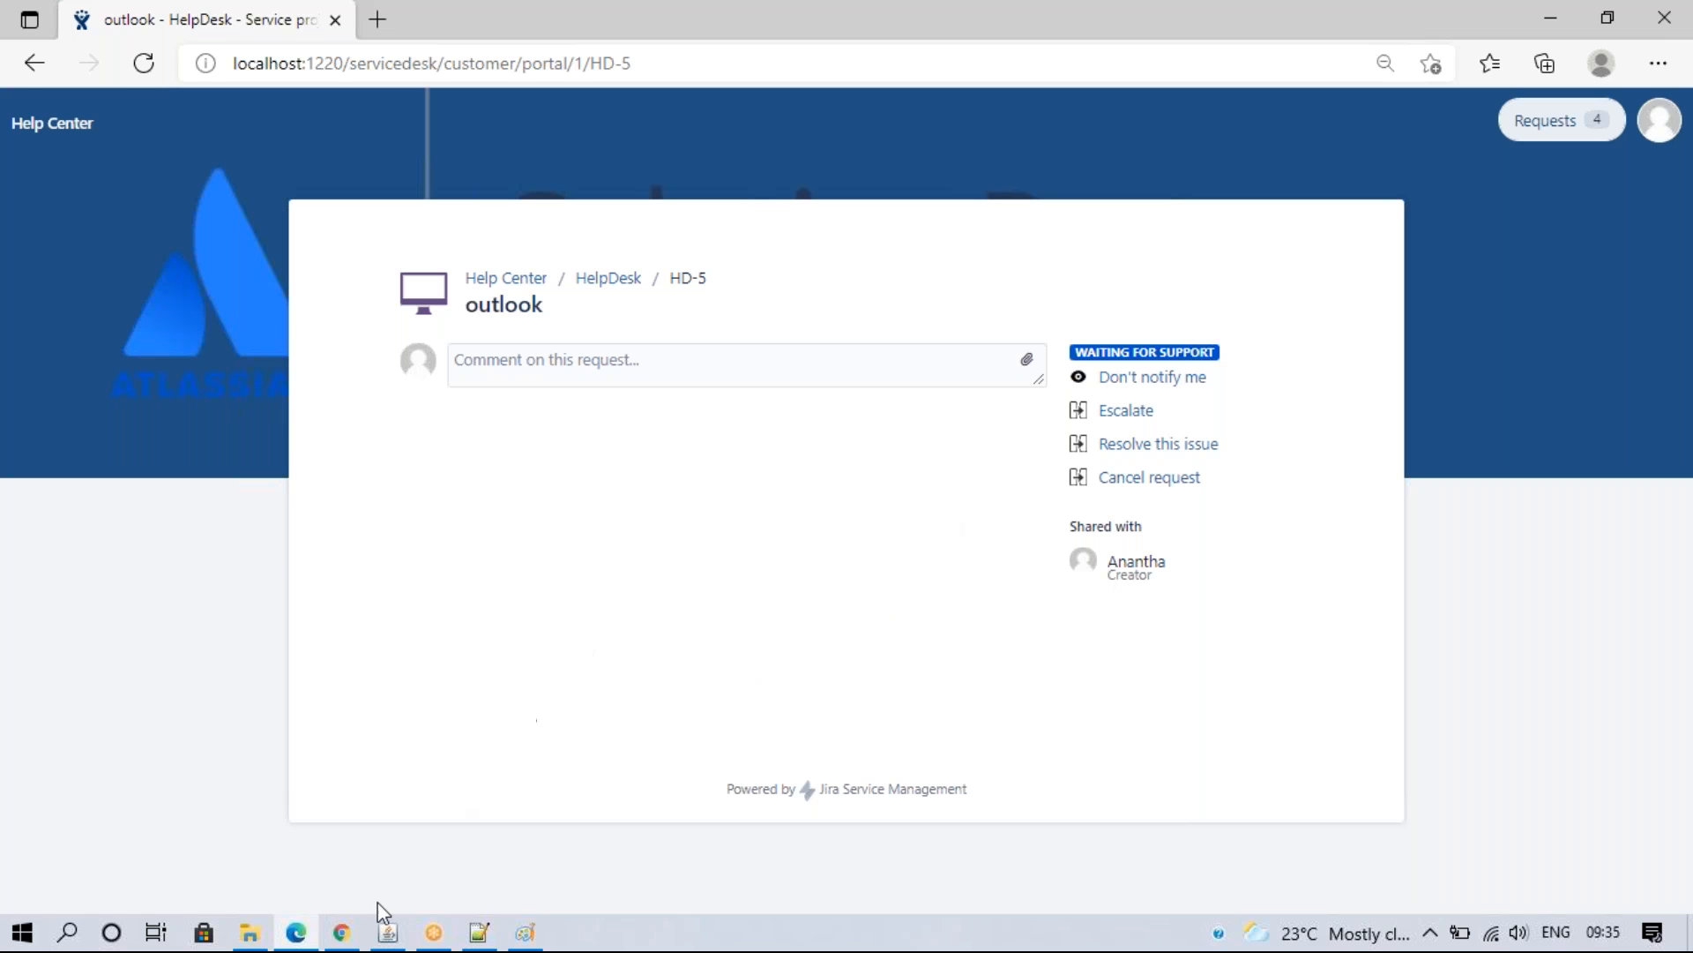
click(342, 932)
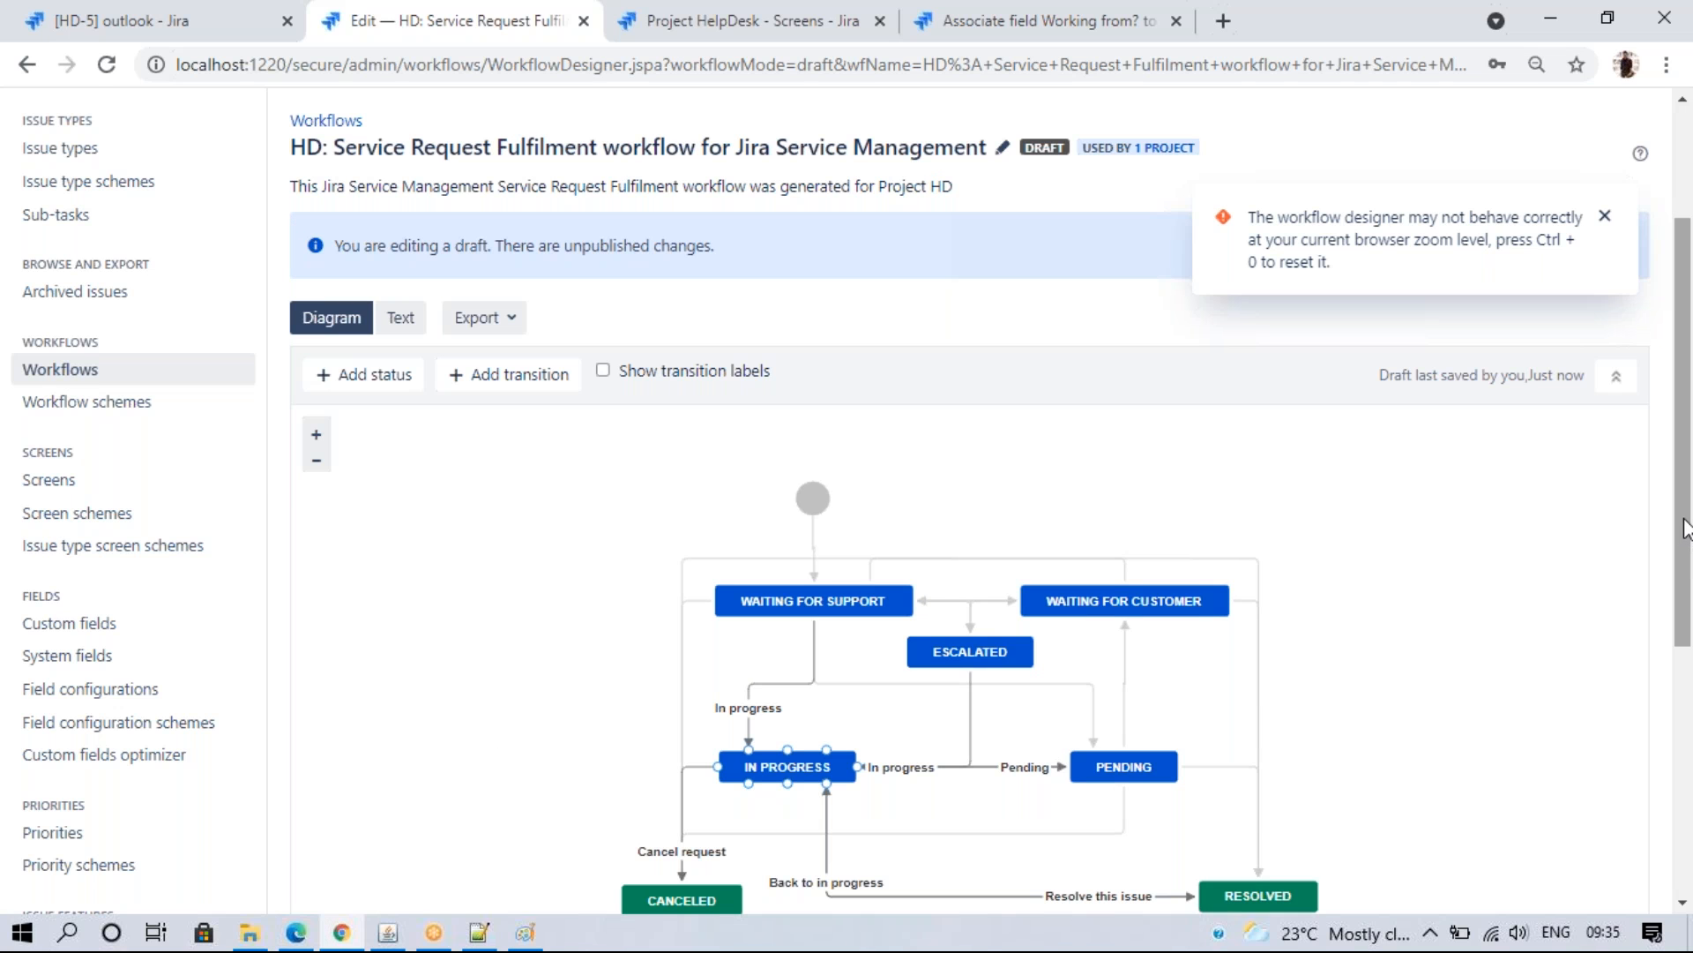
scroll(1685, 527, down, 1)
click(1604, 217)
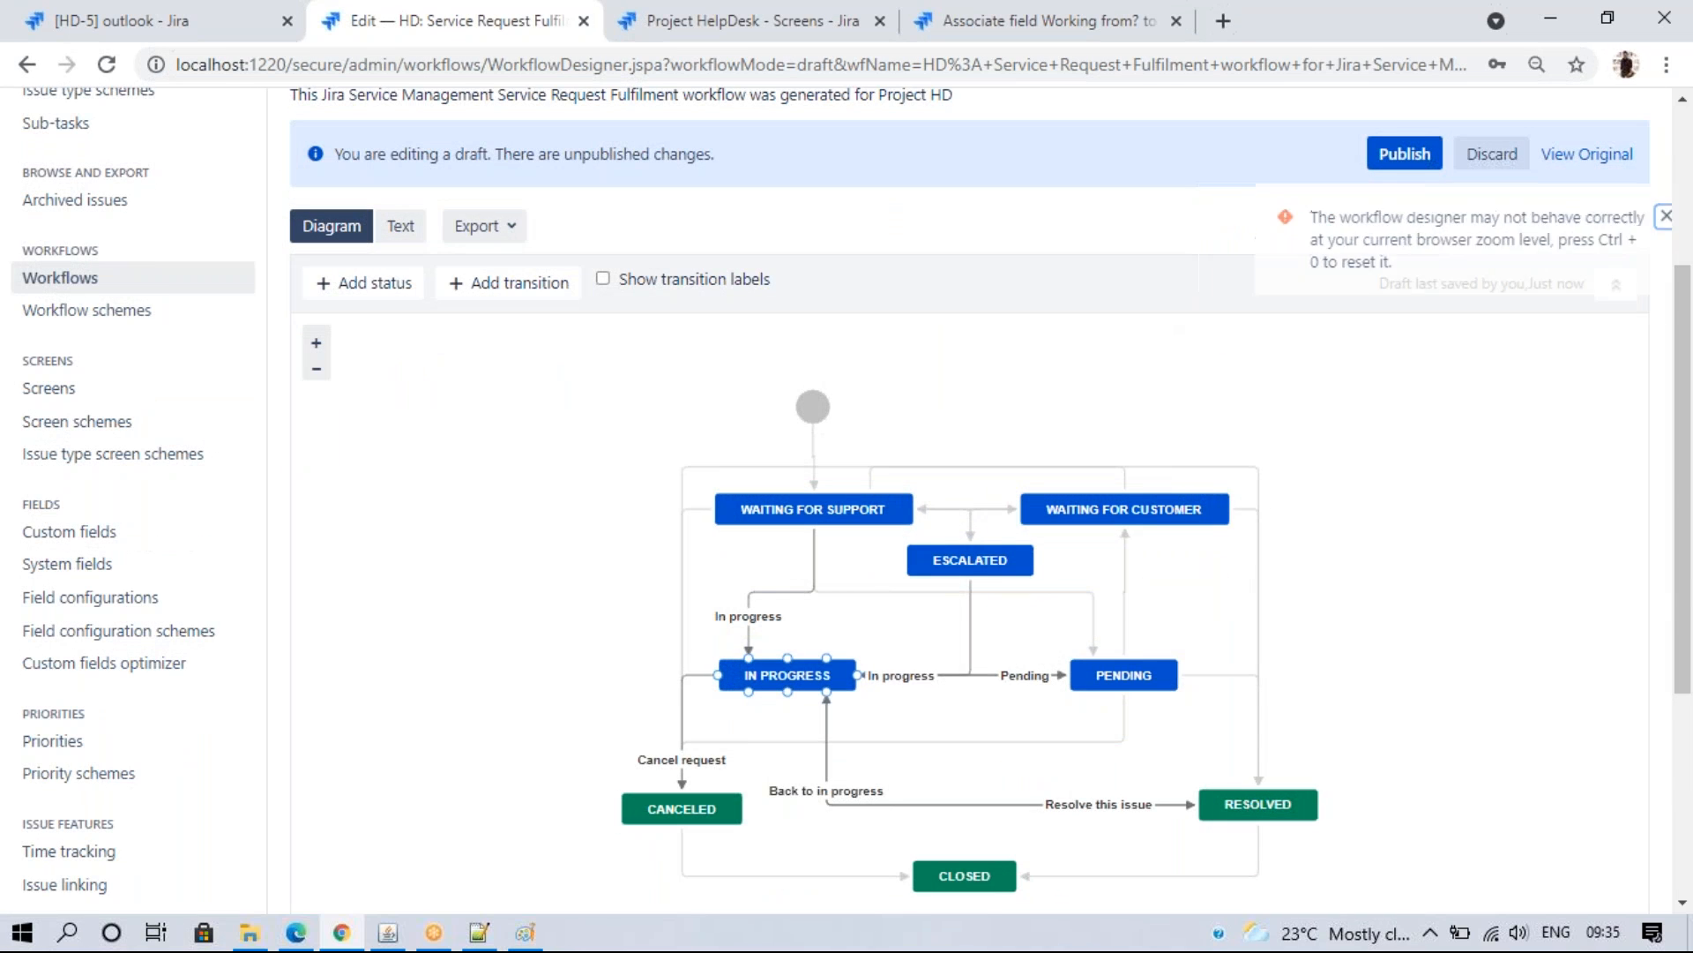
scroll(1680, 573, down, 1)
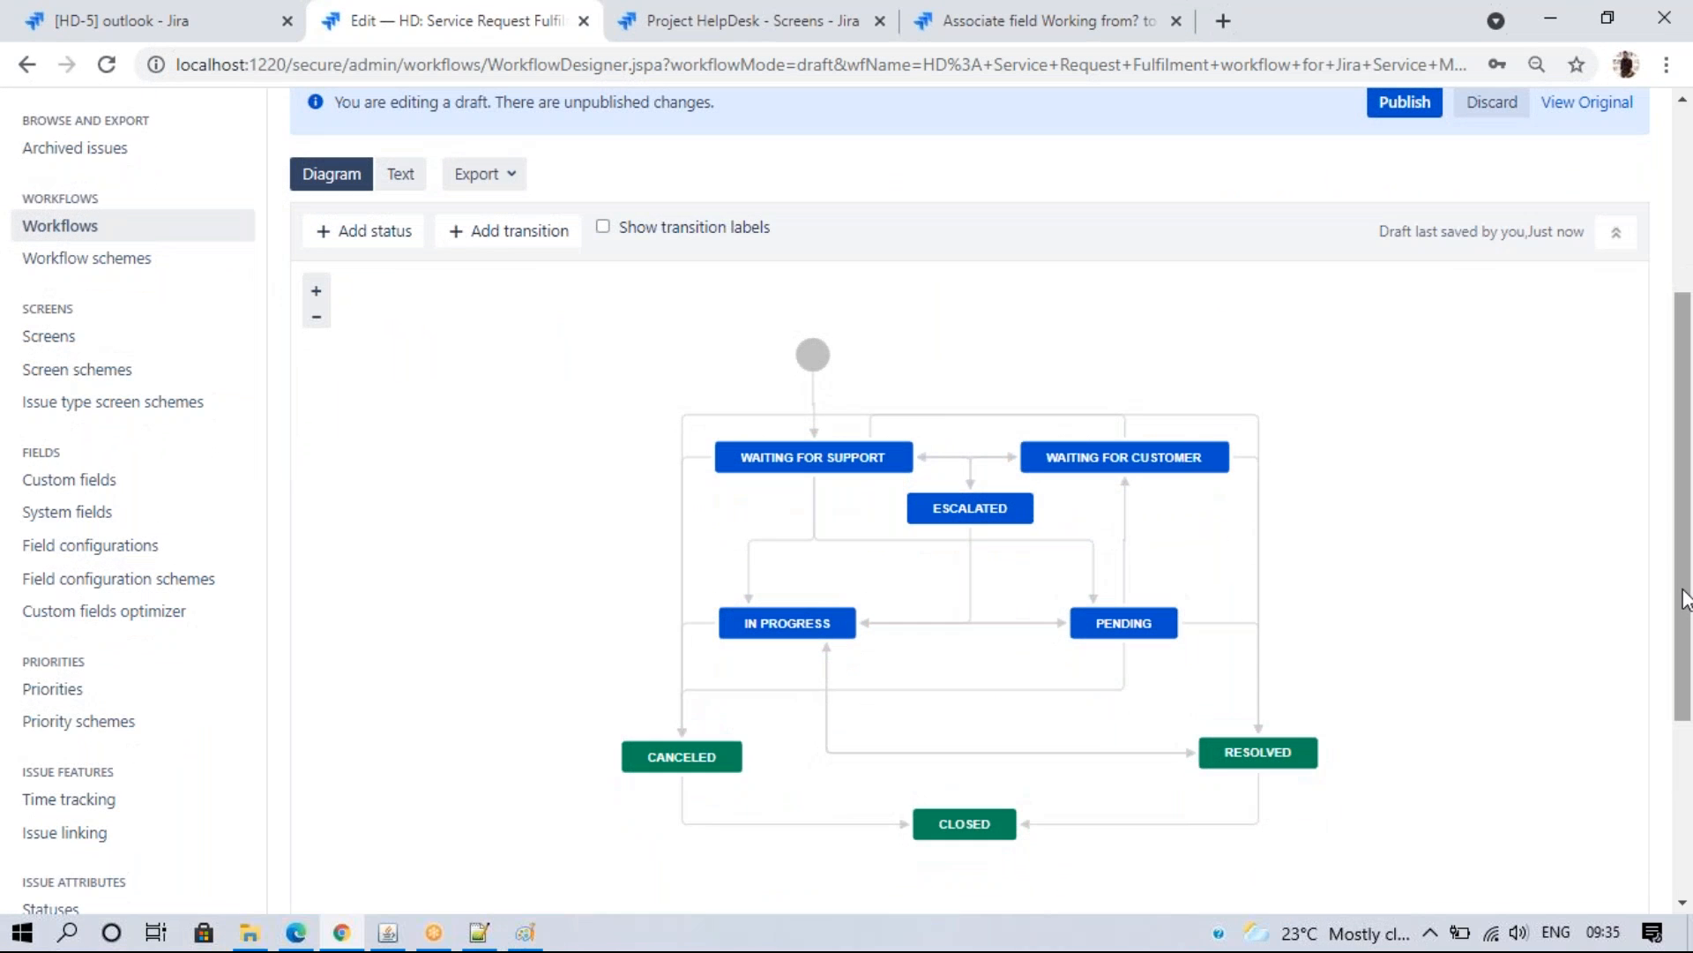
click(296, 932)
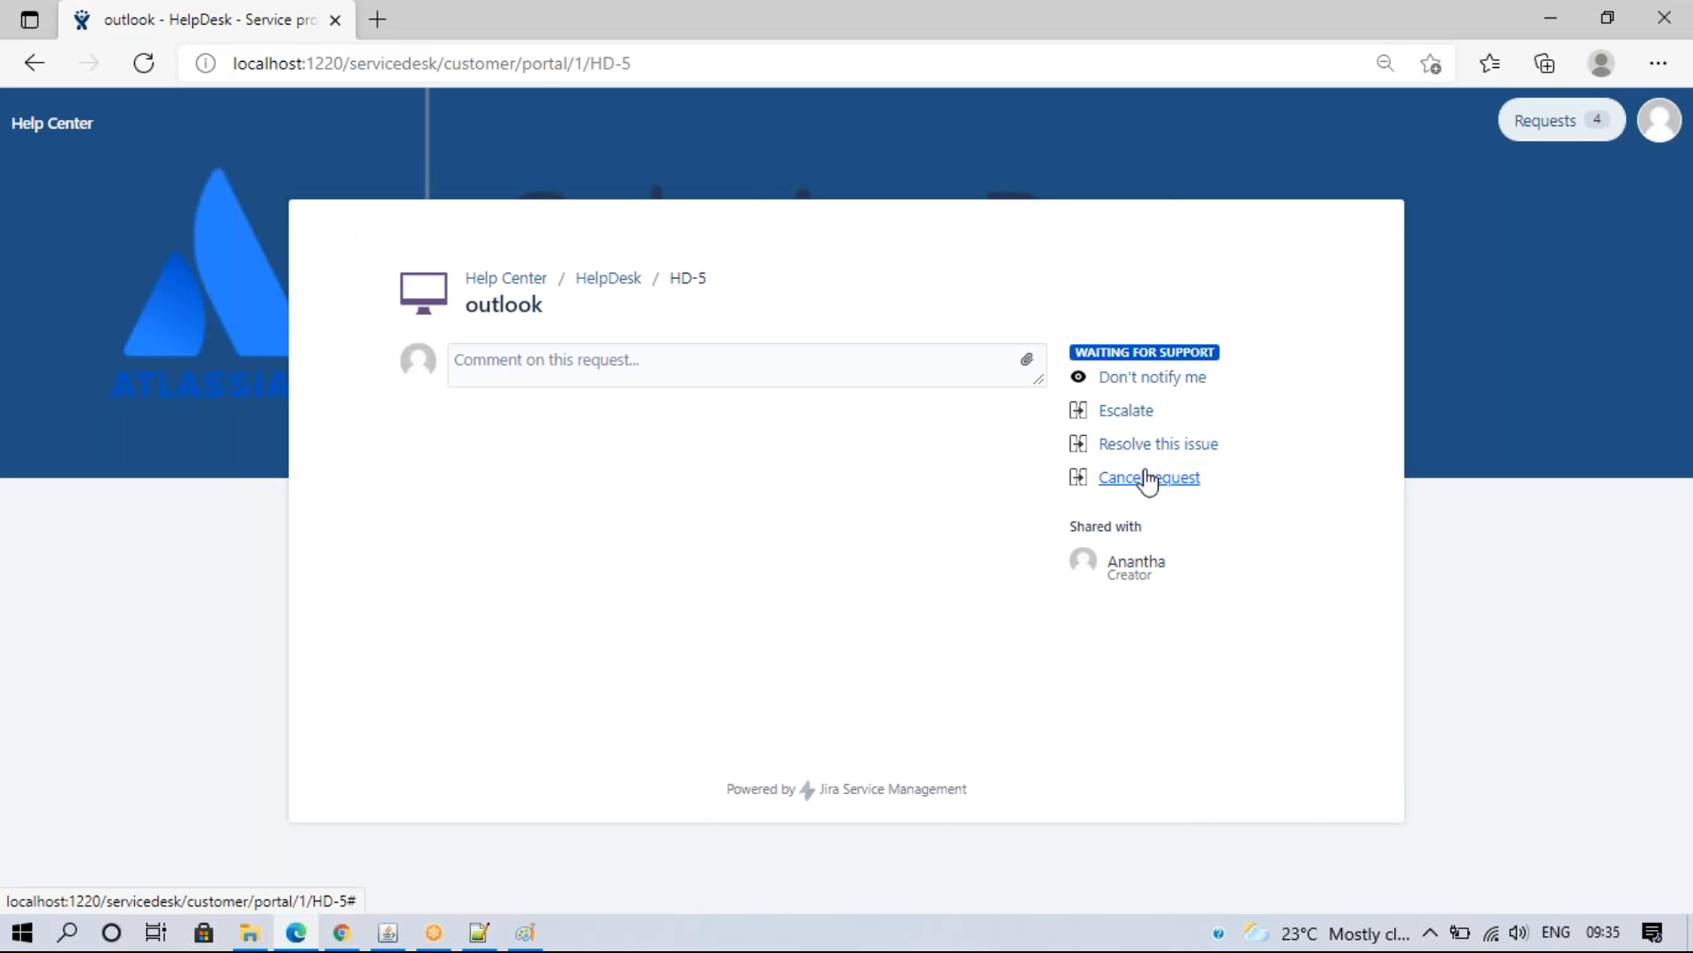
click(341, 933)
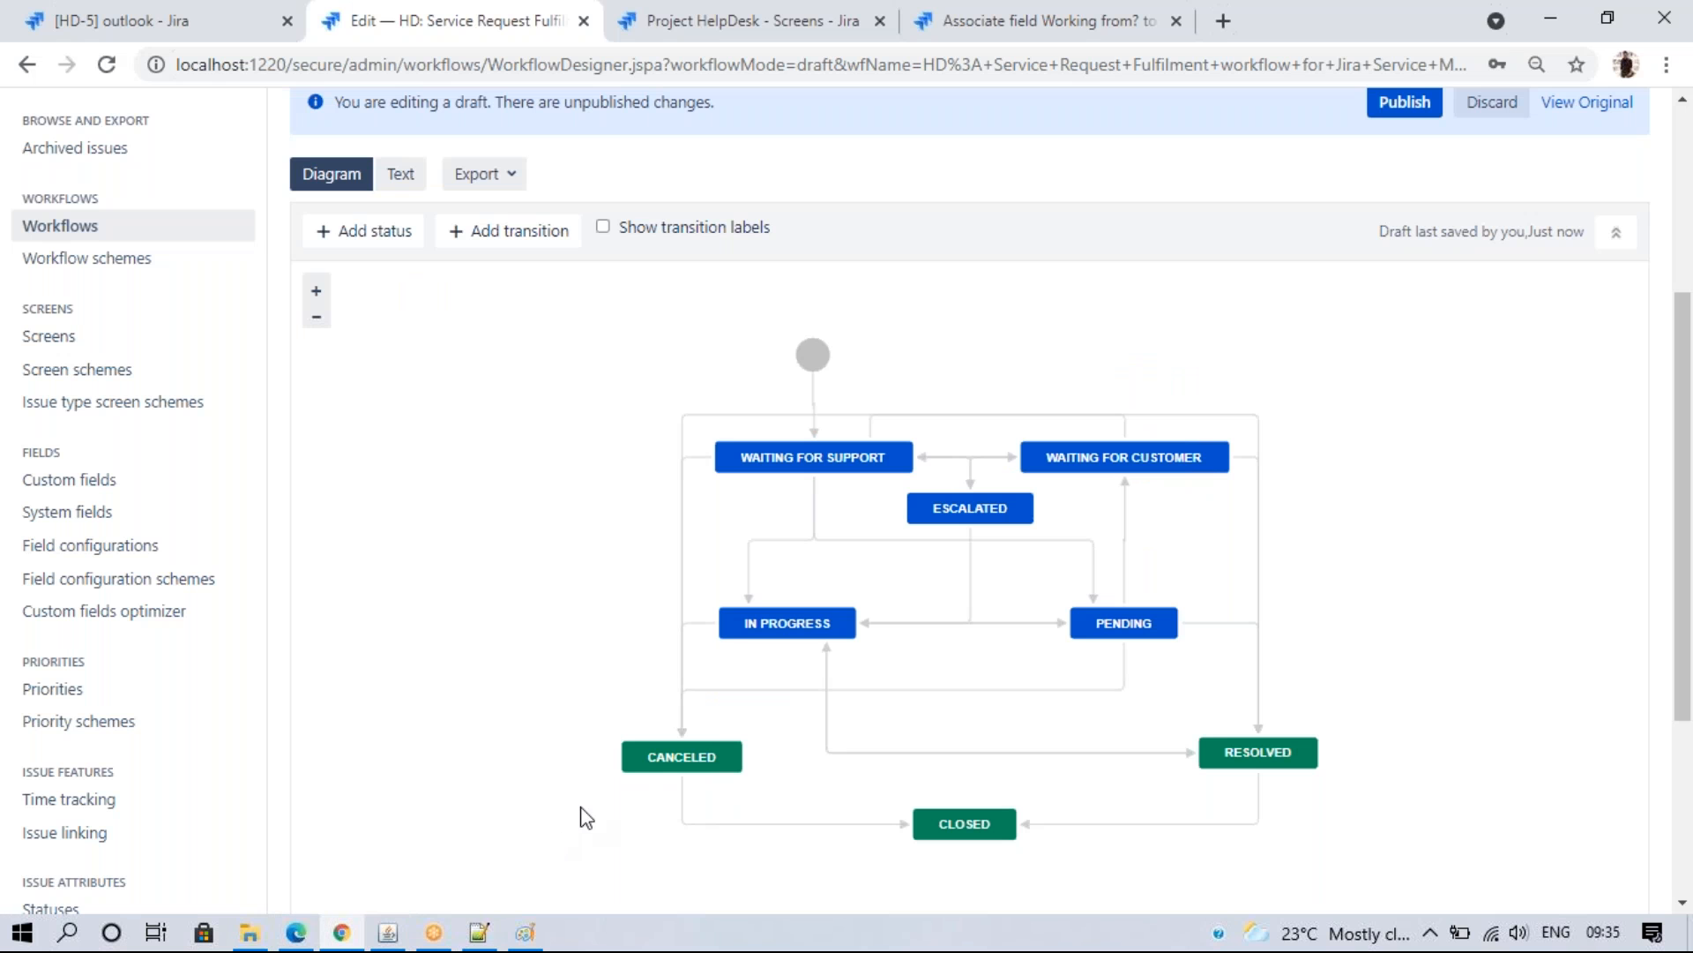
- Inspect the Cancel request, Resolve this issue and Escalate transitions, toggling Escalate's portal visibility
click(689, 711)
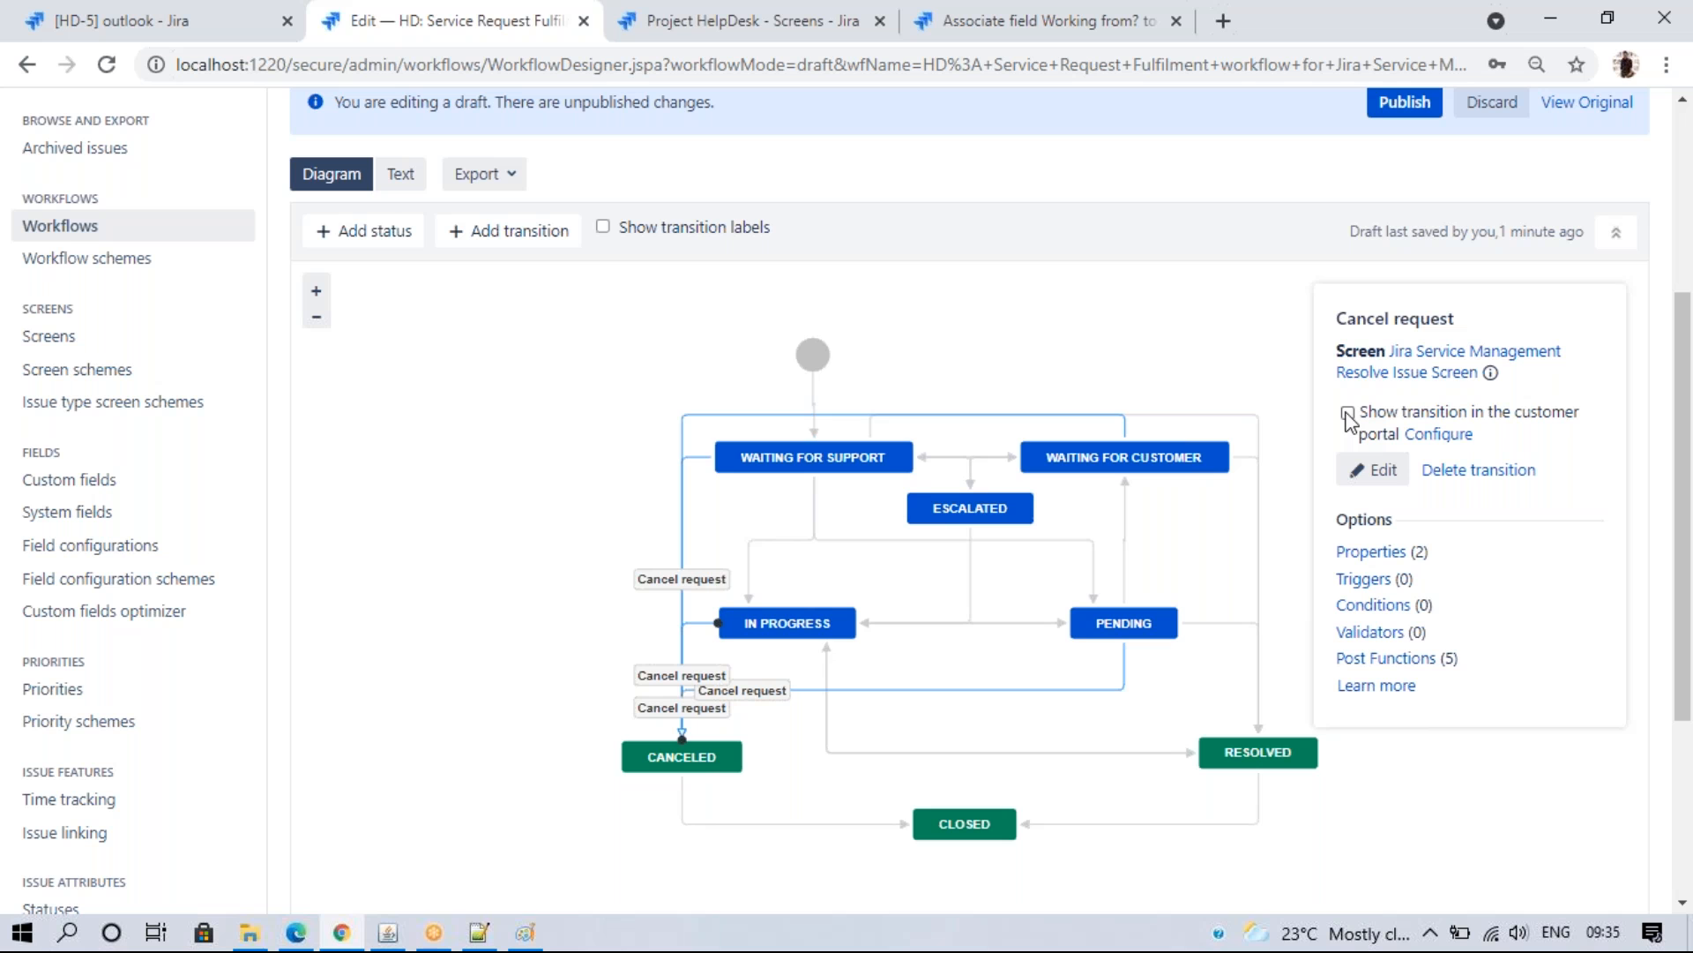
click(296, 933)
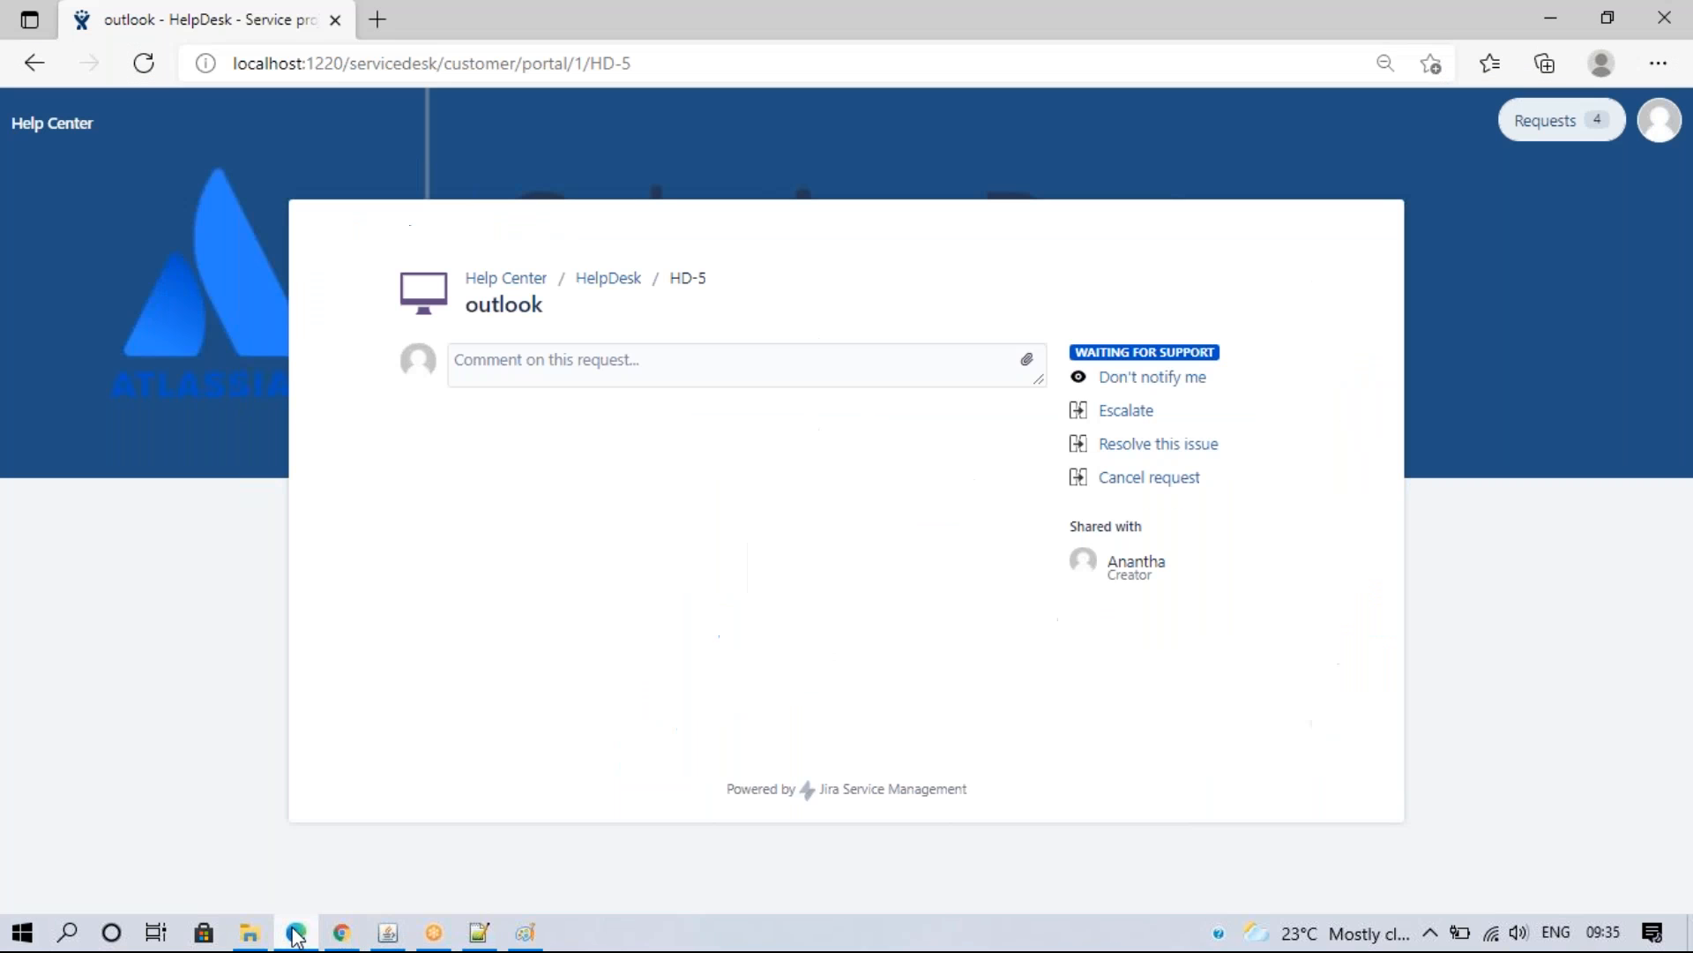
click(341, 932)
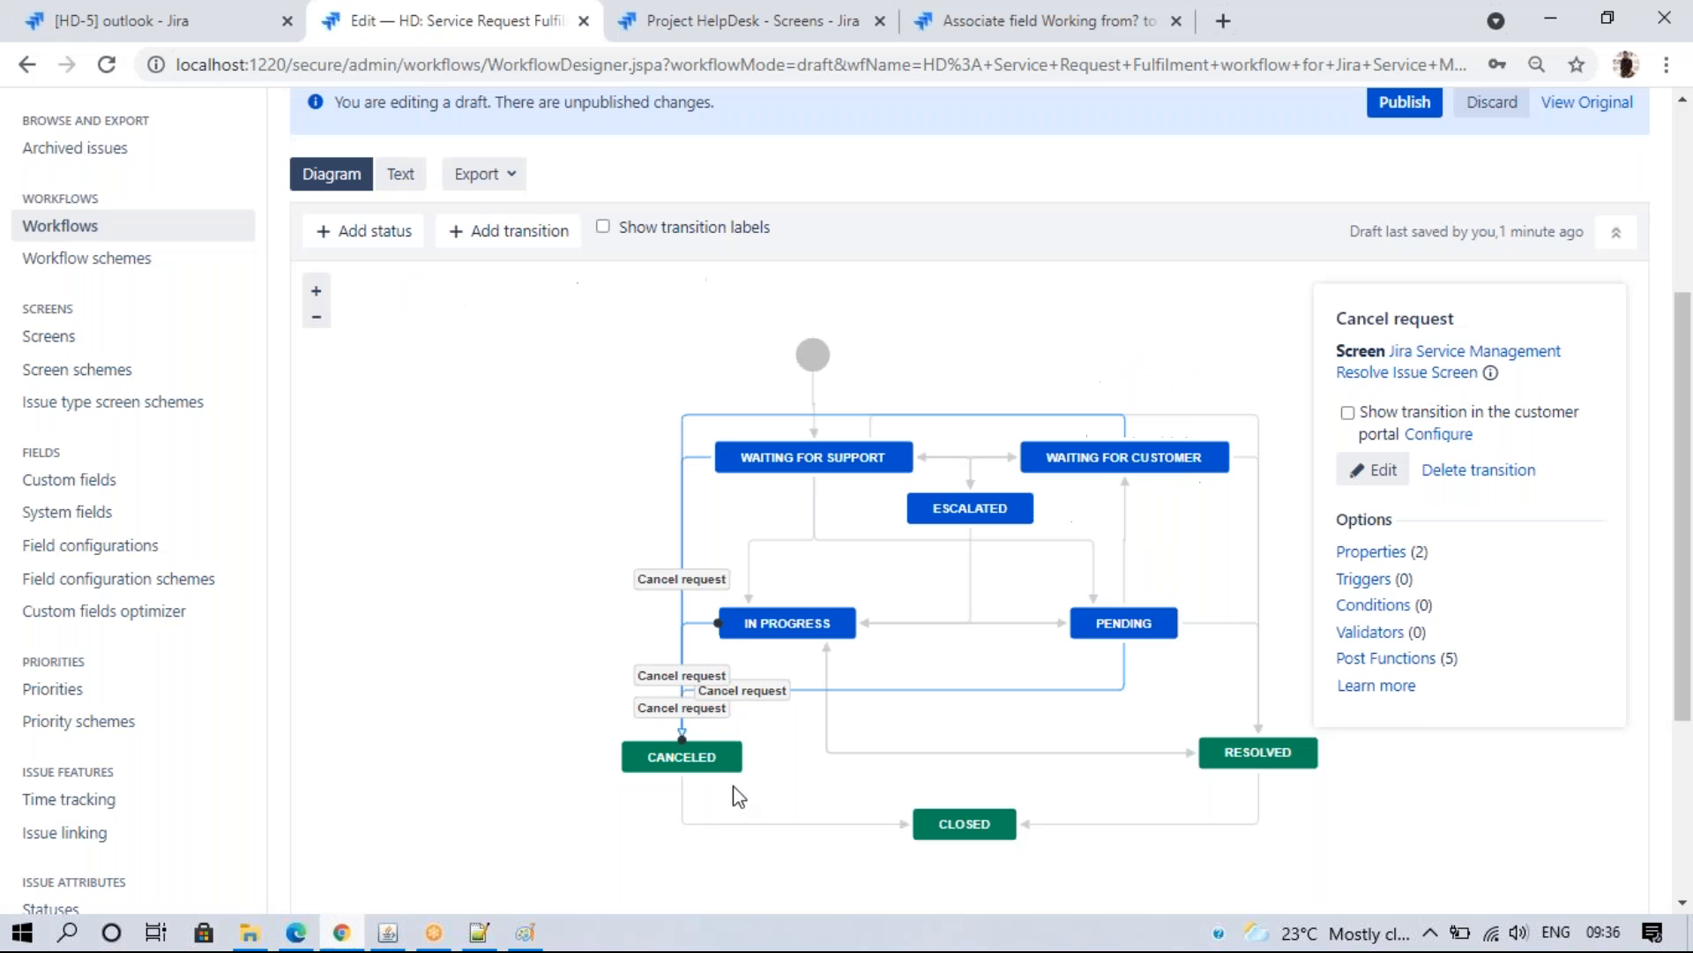
click(1068, 750)
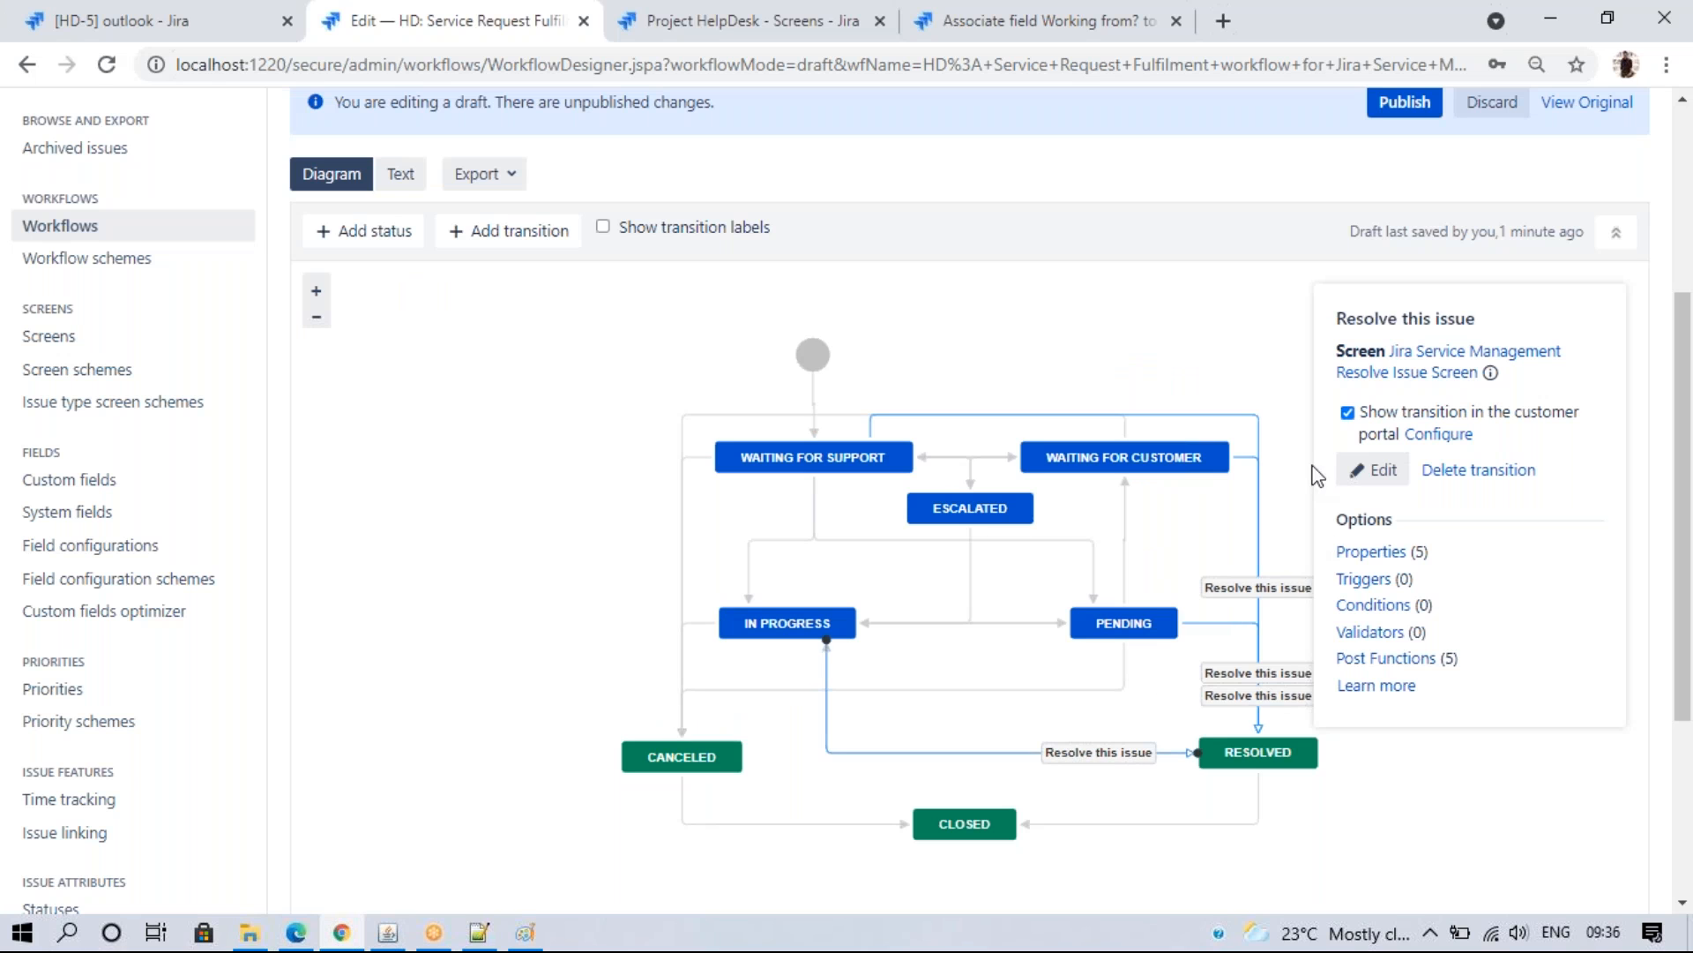
click(976, 477)
click(1348, 393)
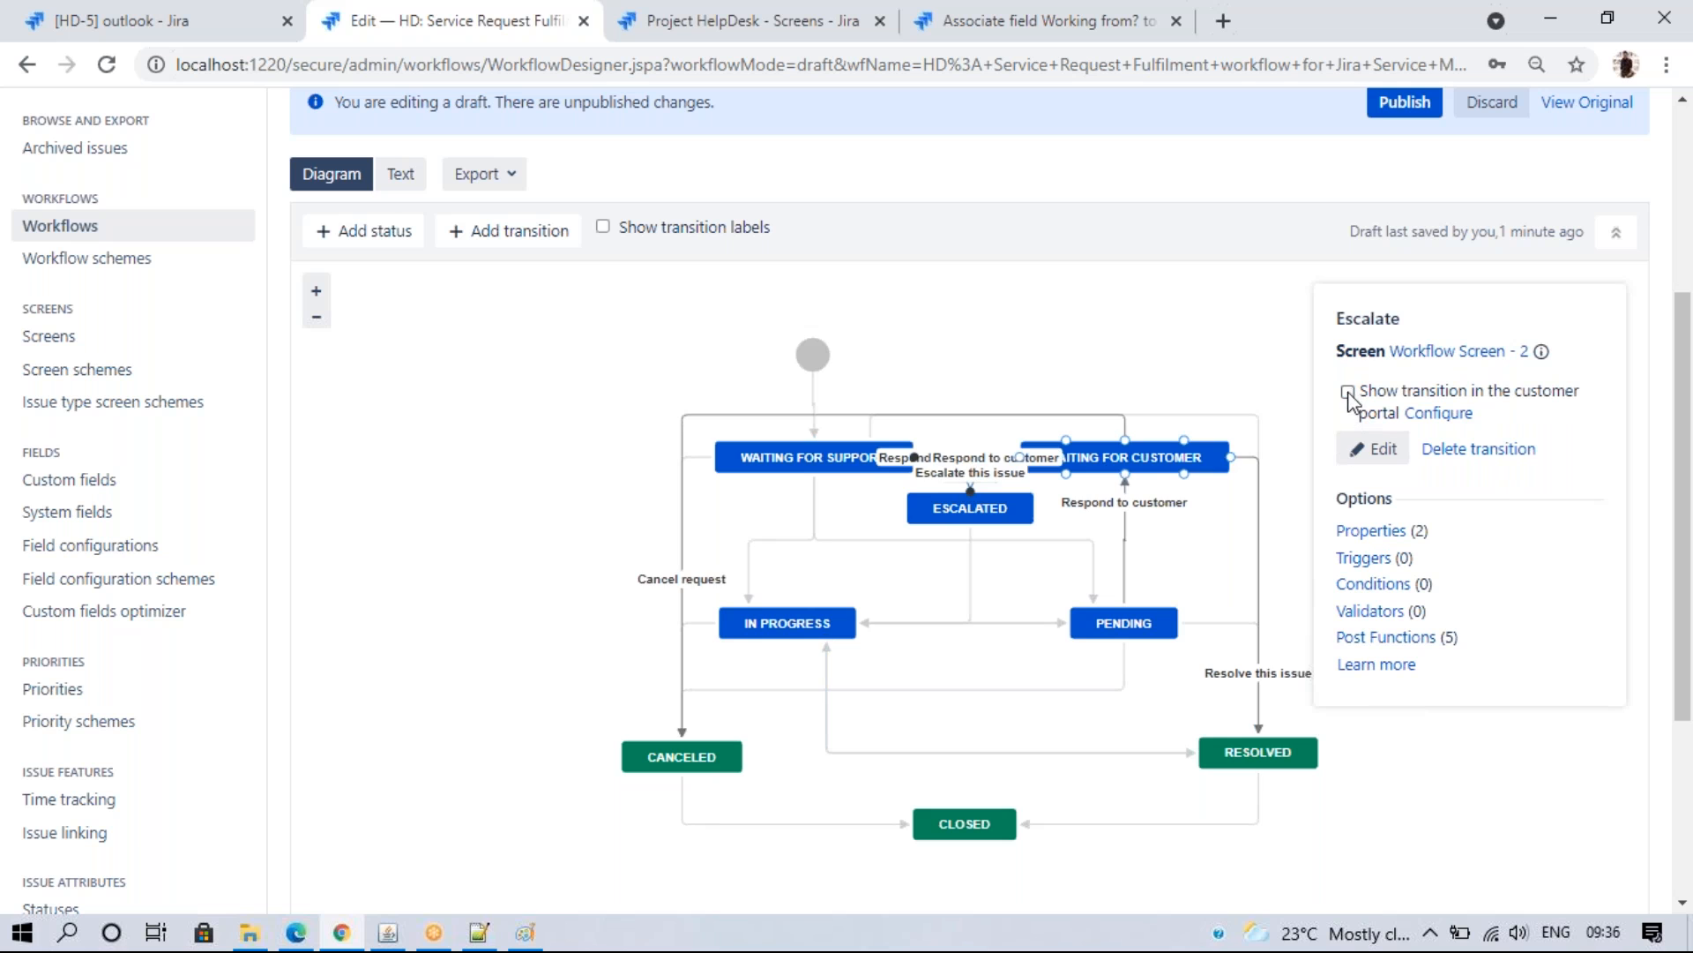
- Publish the draft workflow without a backup and reload HD-5 on the customer portal
click(1407, 102)
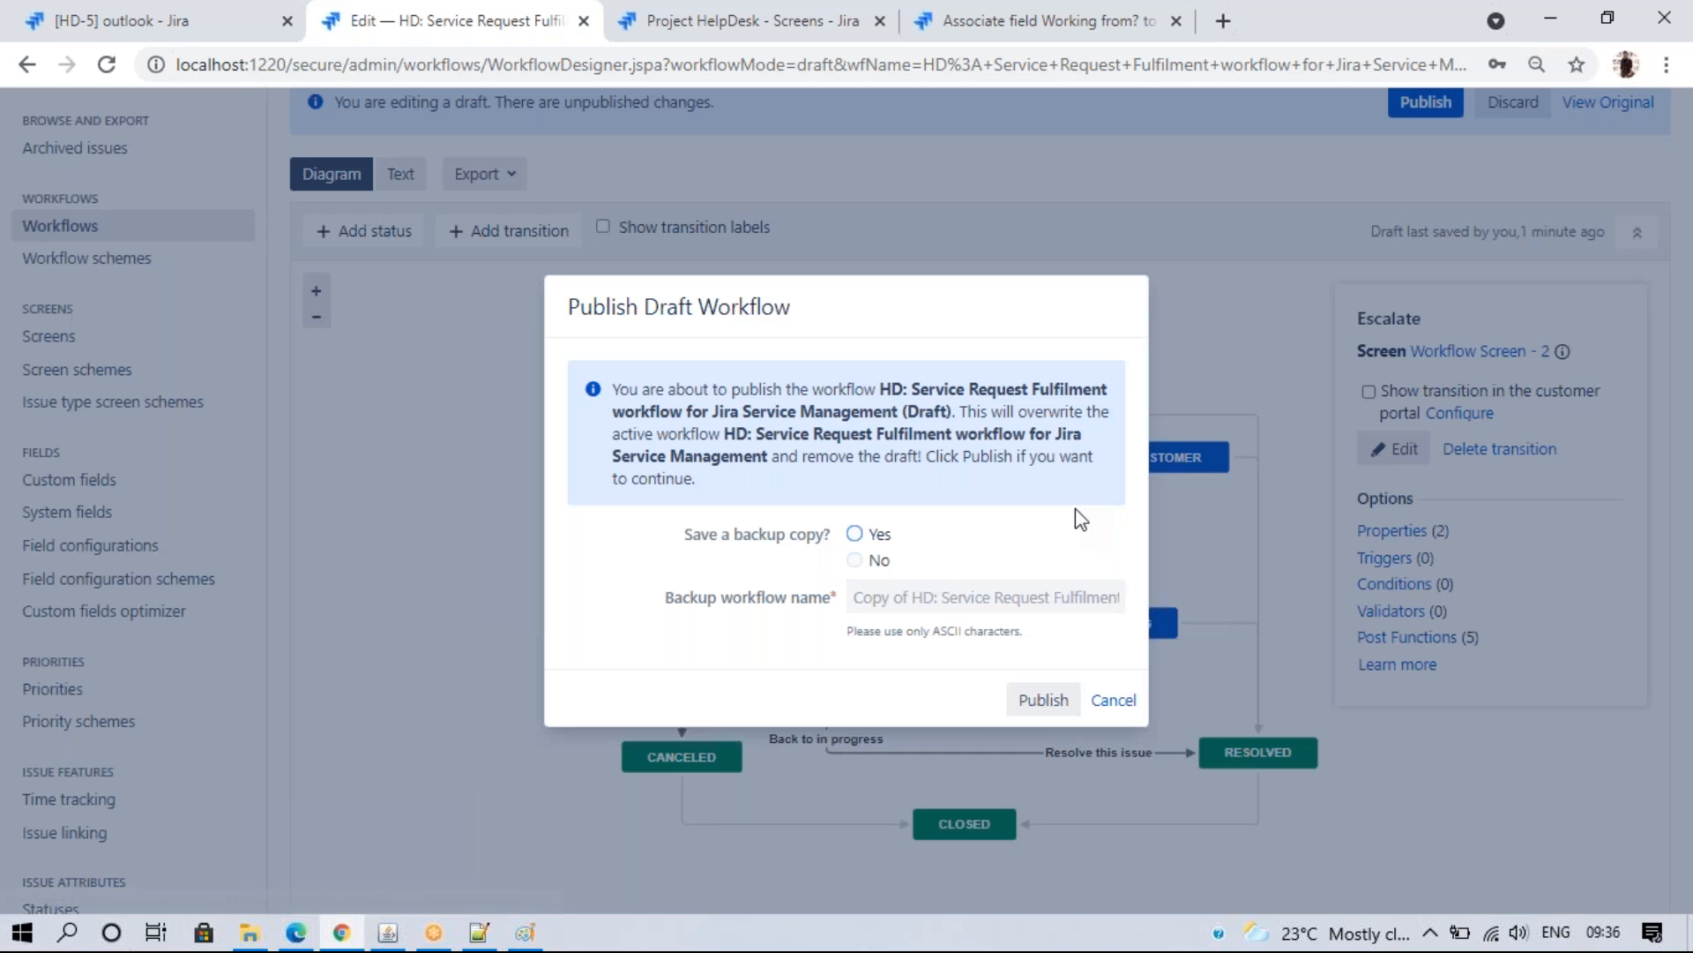
click(855, 560)
click(1024, 699)
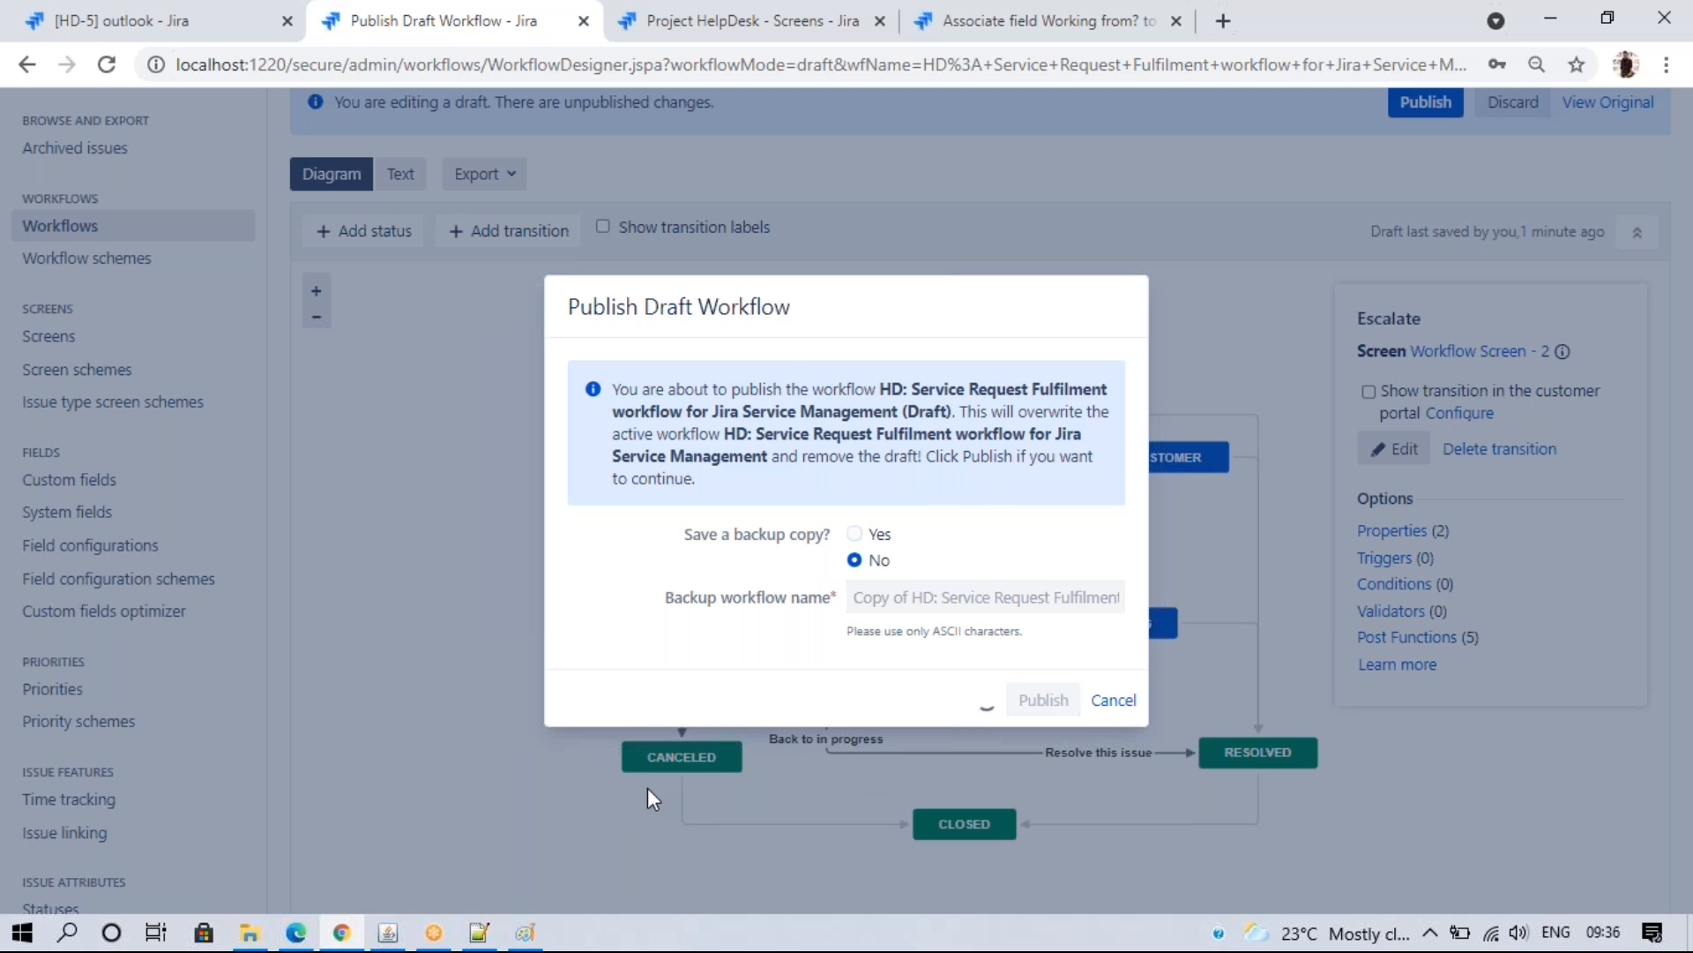
click(297, 935)
click(142, 65)
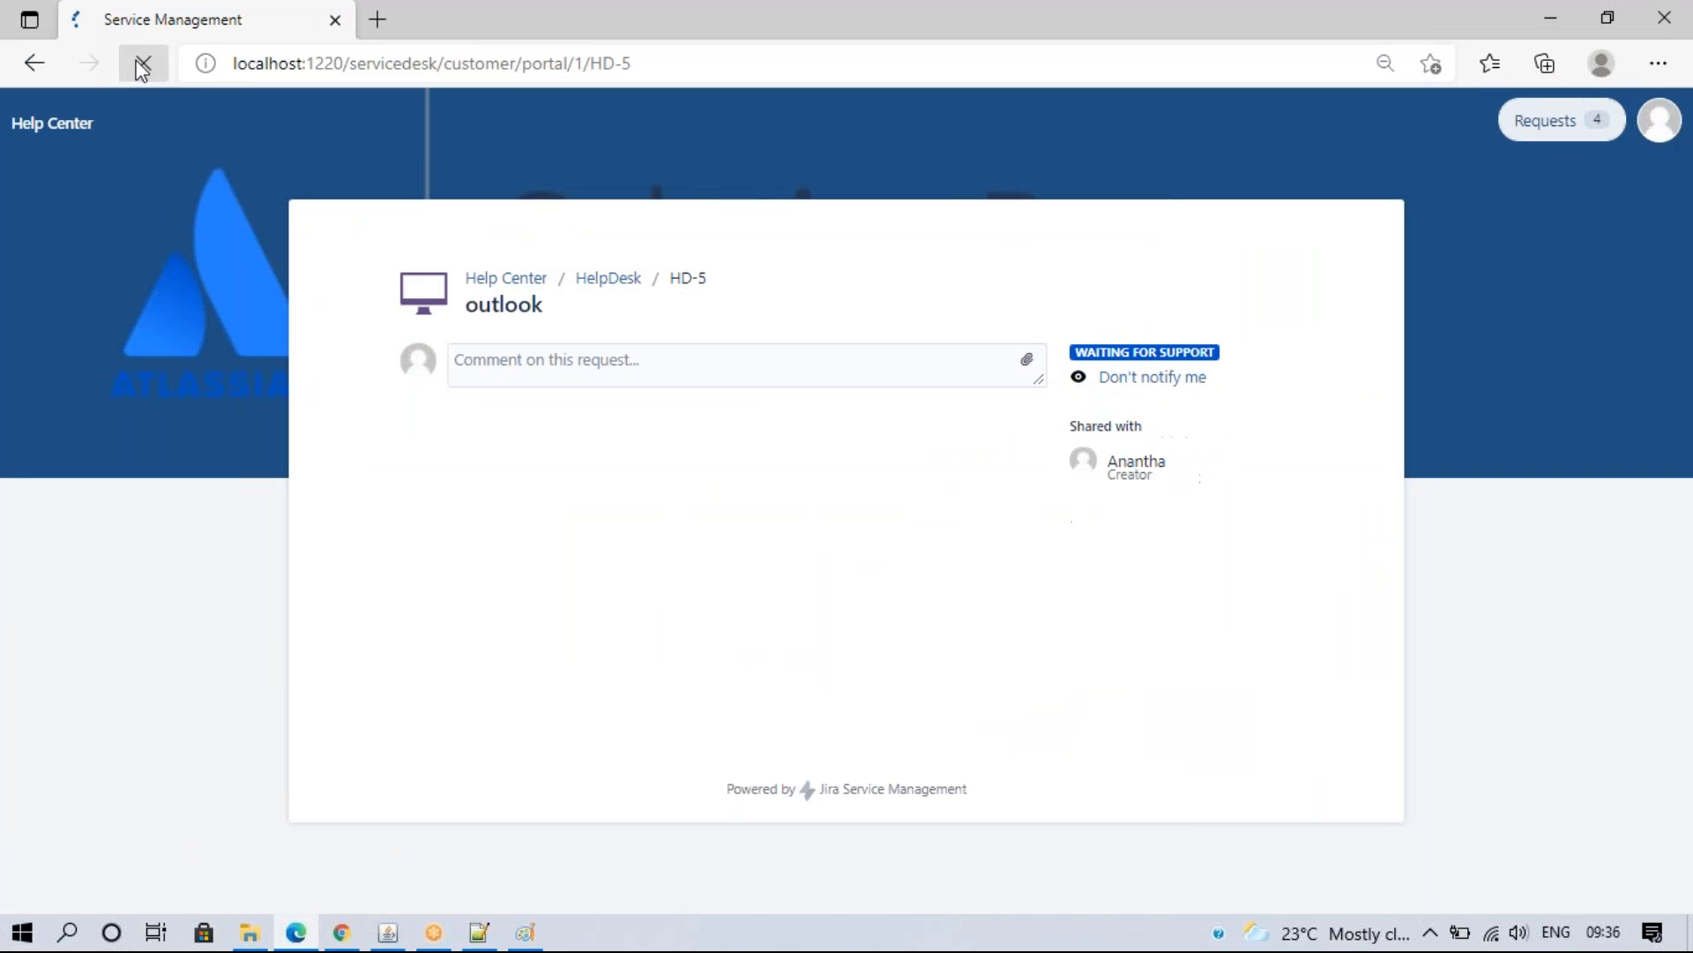
- Reopen the Service Request Fulfilment workflow for editing from Project settings > Workflows
key(alt+Tab)
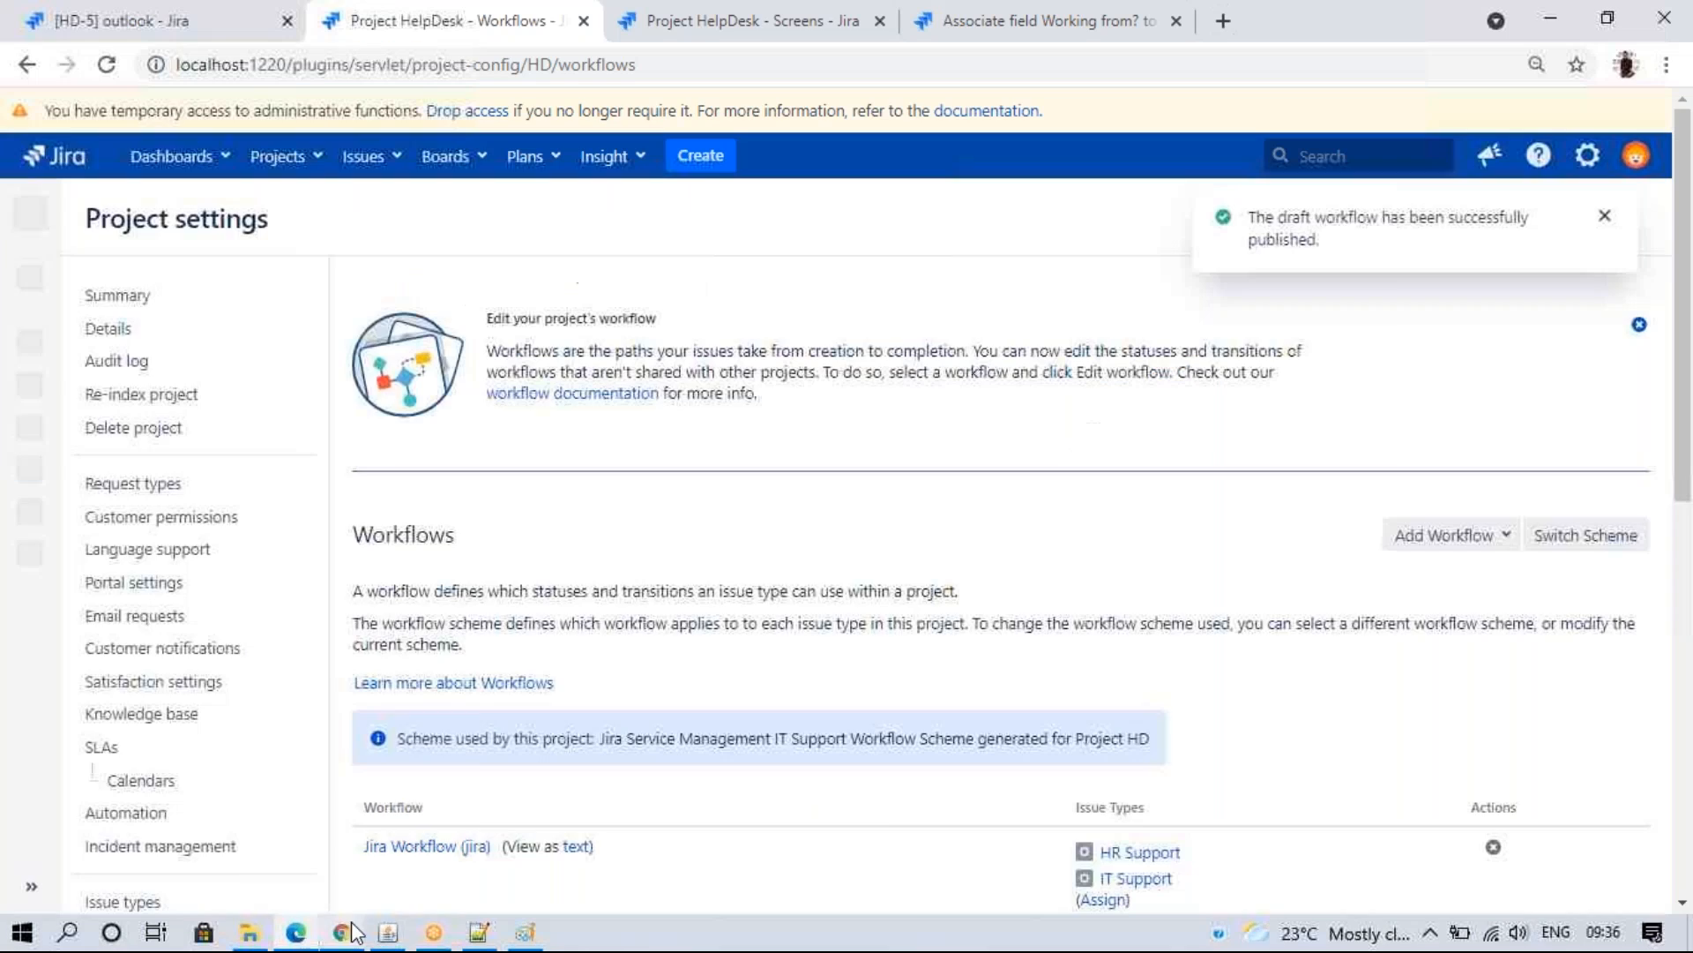
scroll(1684, 422, down, 5)
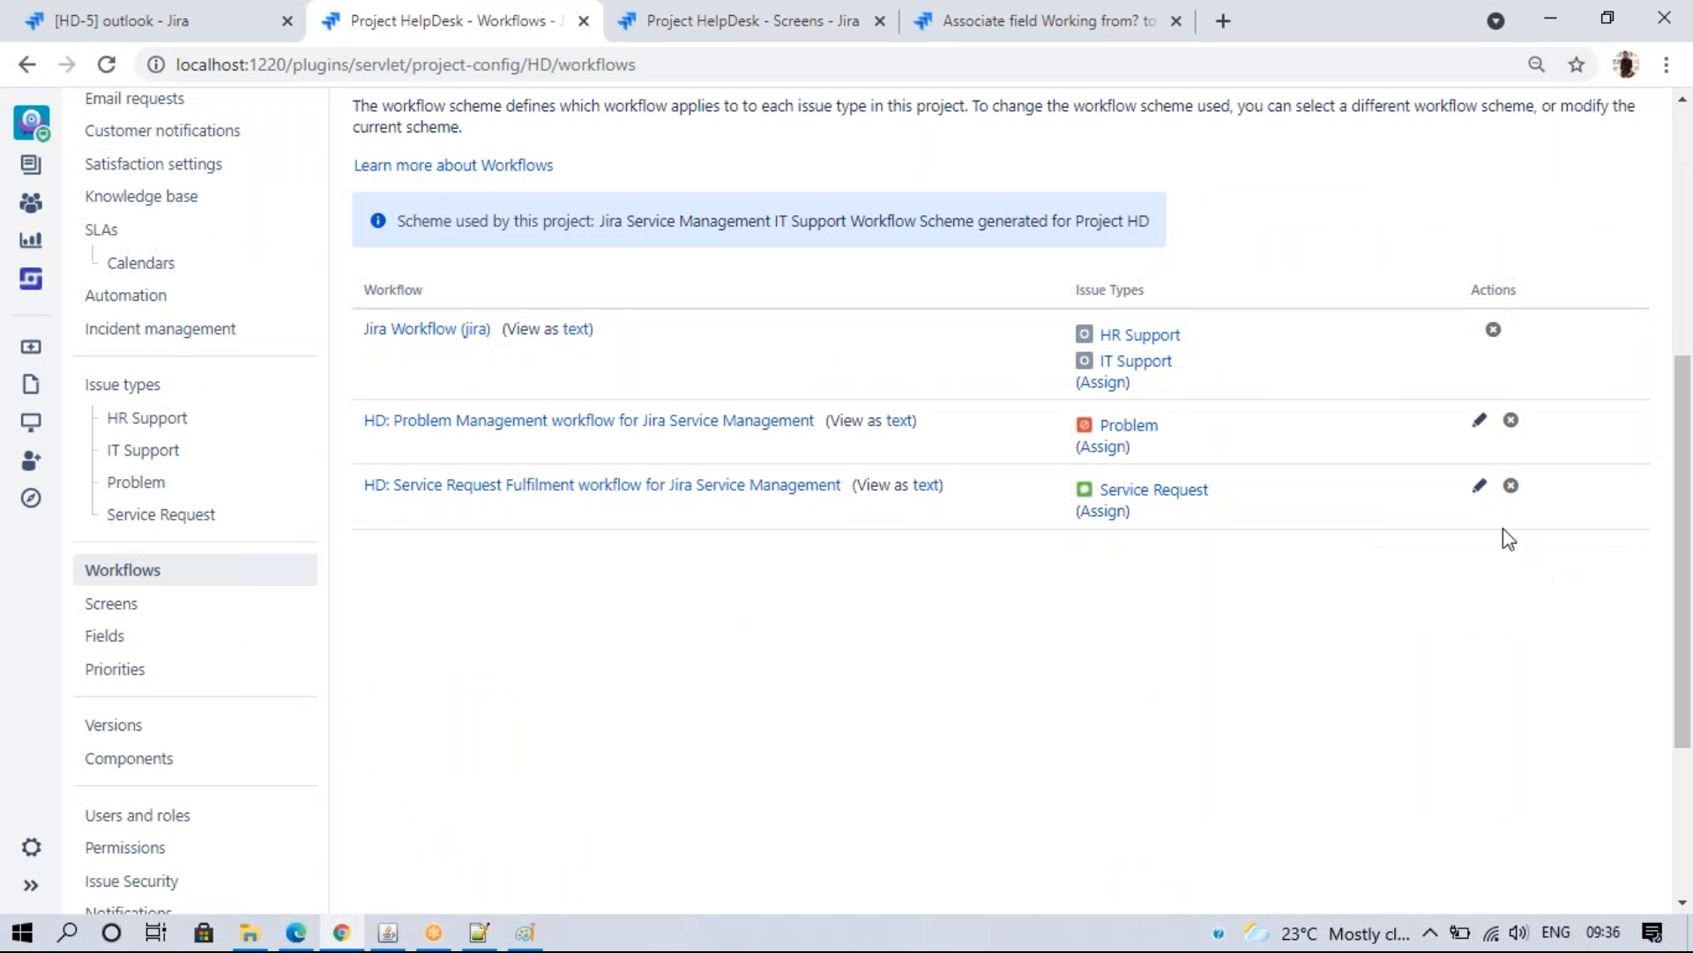
click(1476, 492)
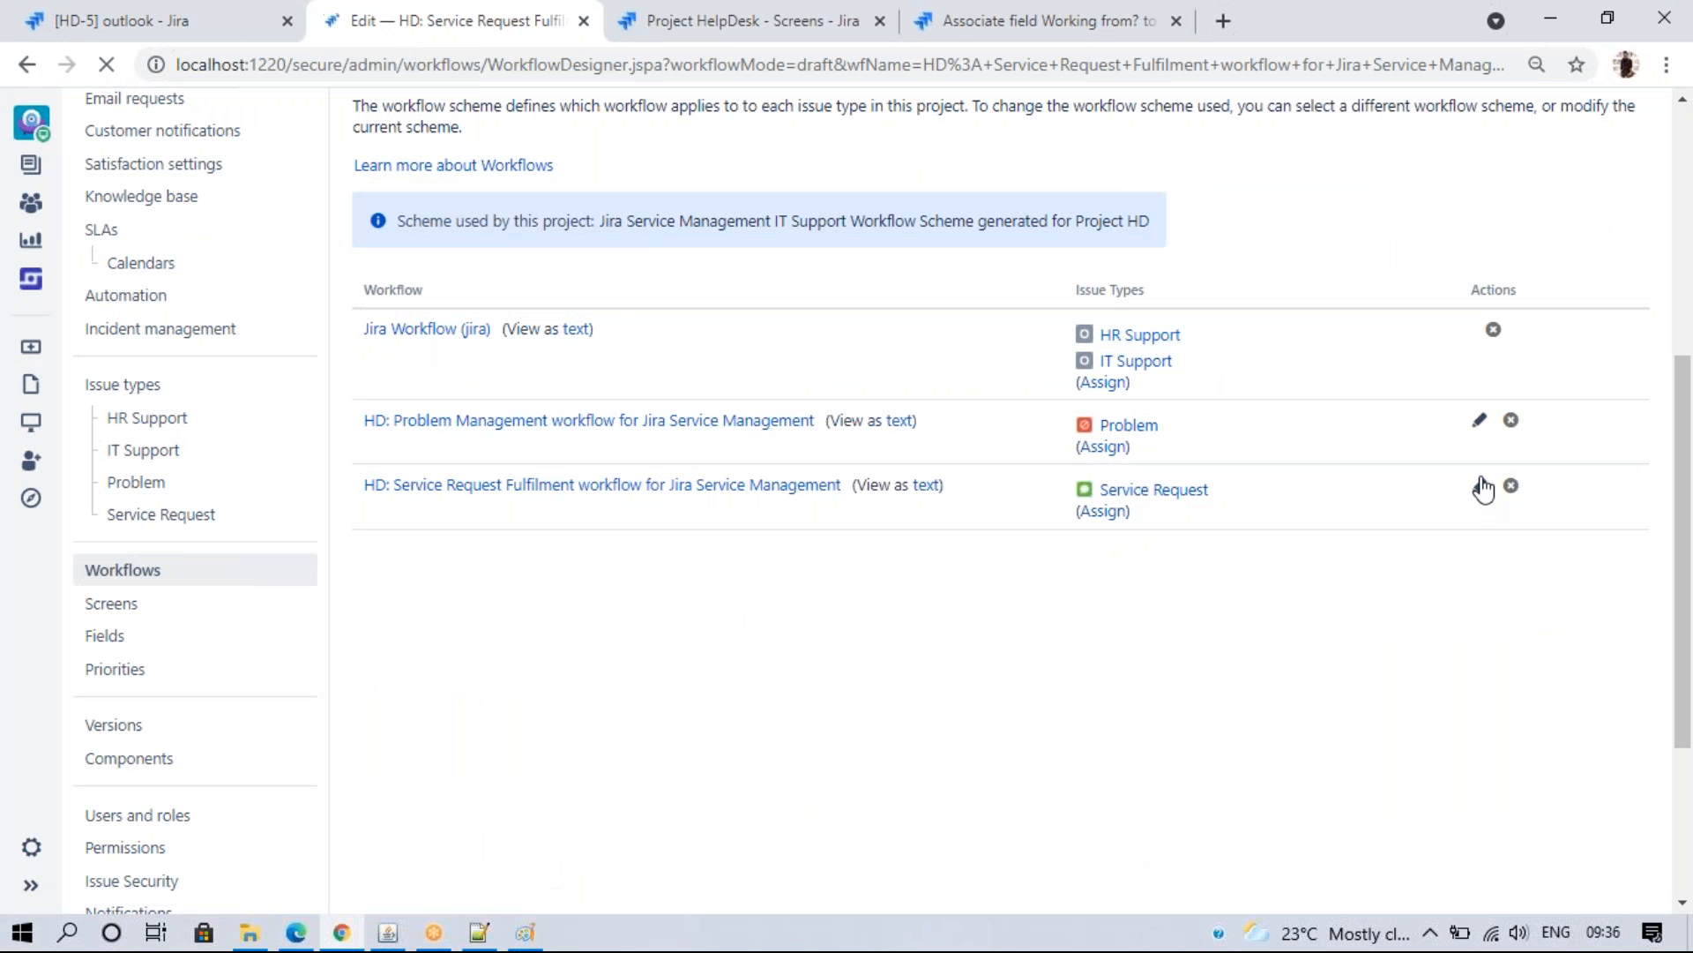
click(737, 20)
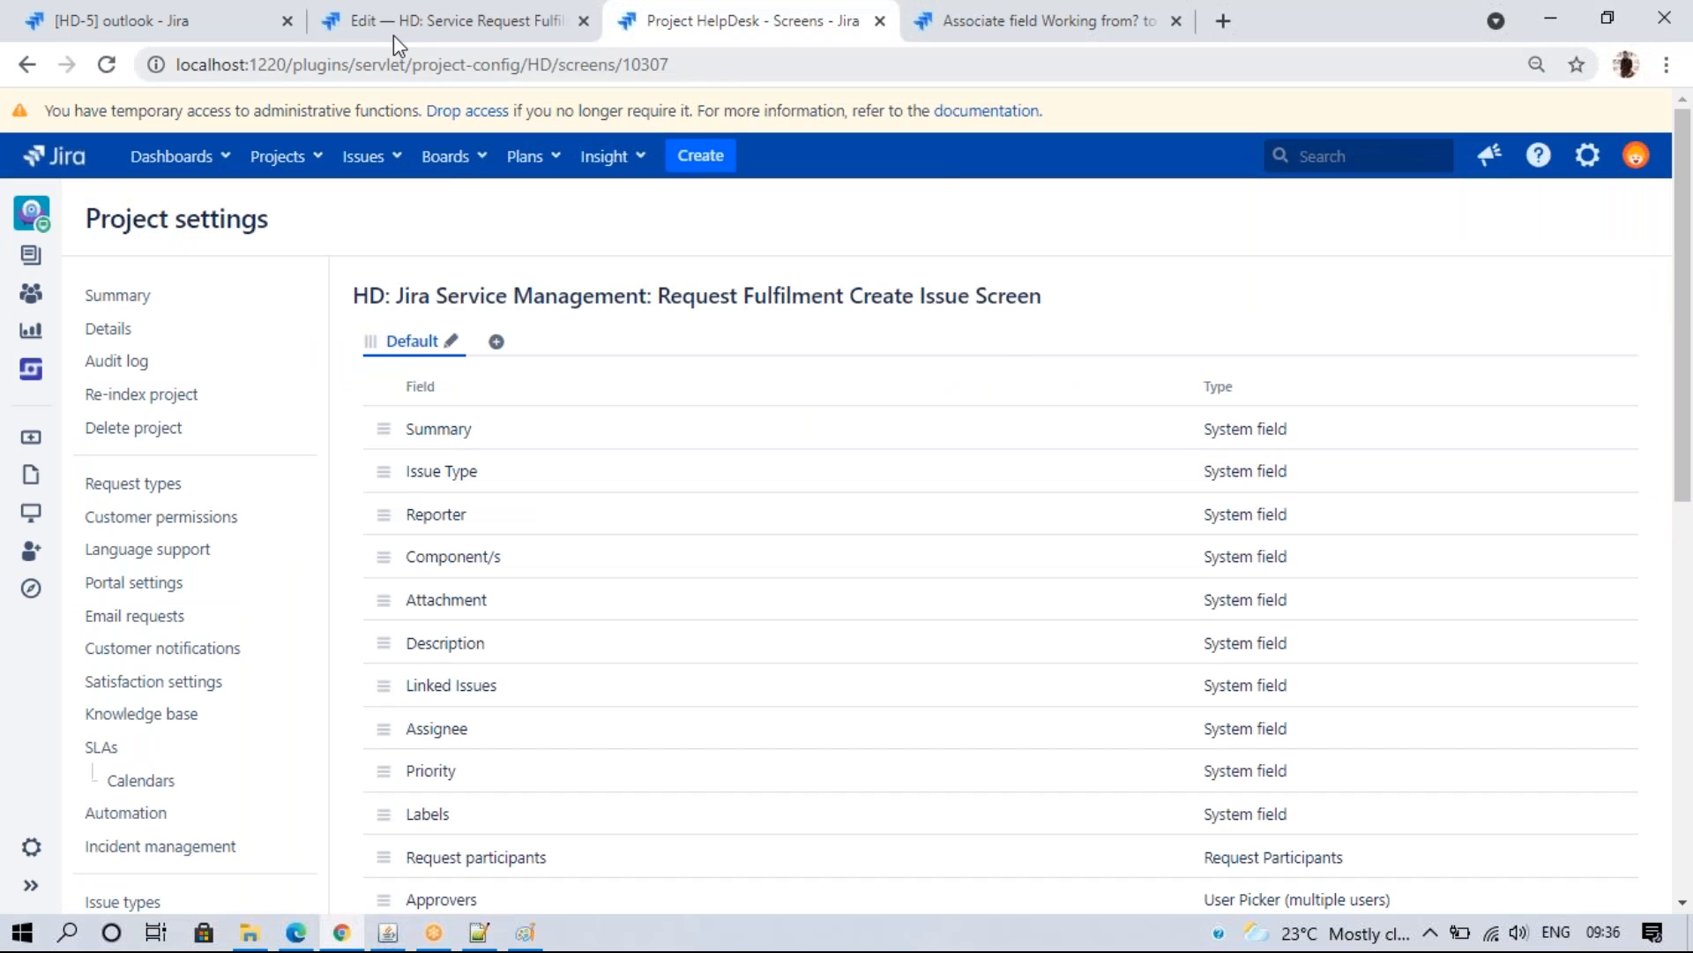
- Show Resolve this issue on the customer portal with resolution Done
click(450, 21)
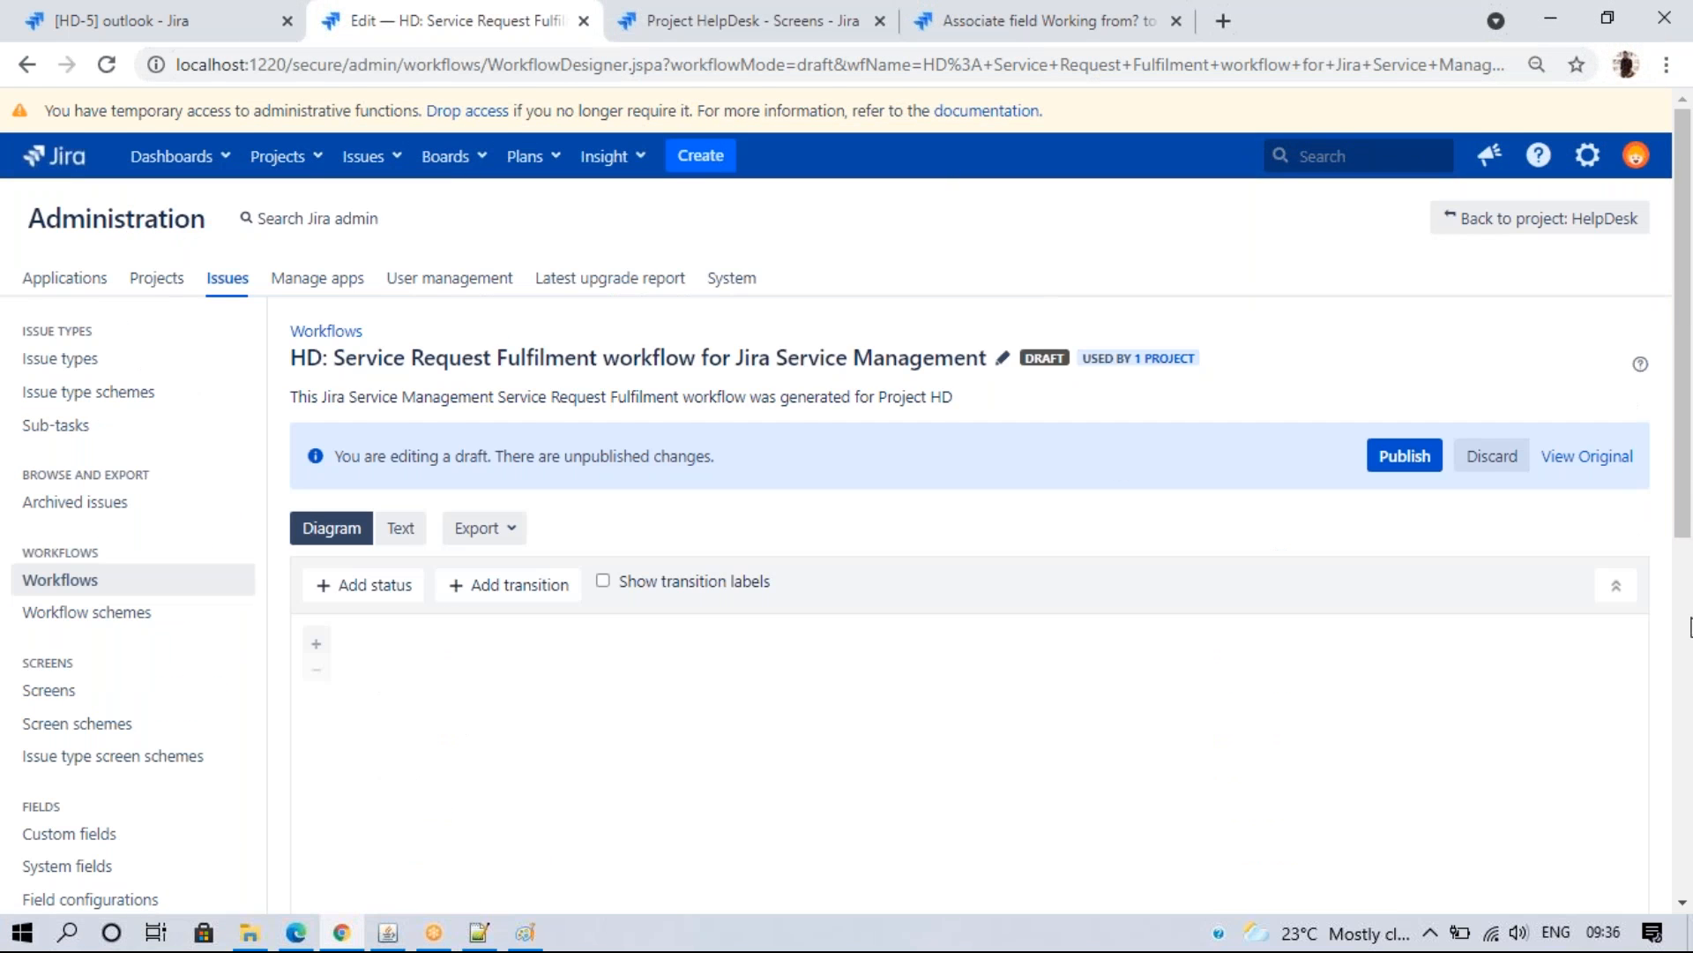
scroll(1151, 712, down, 5)
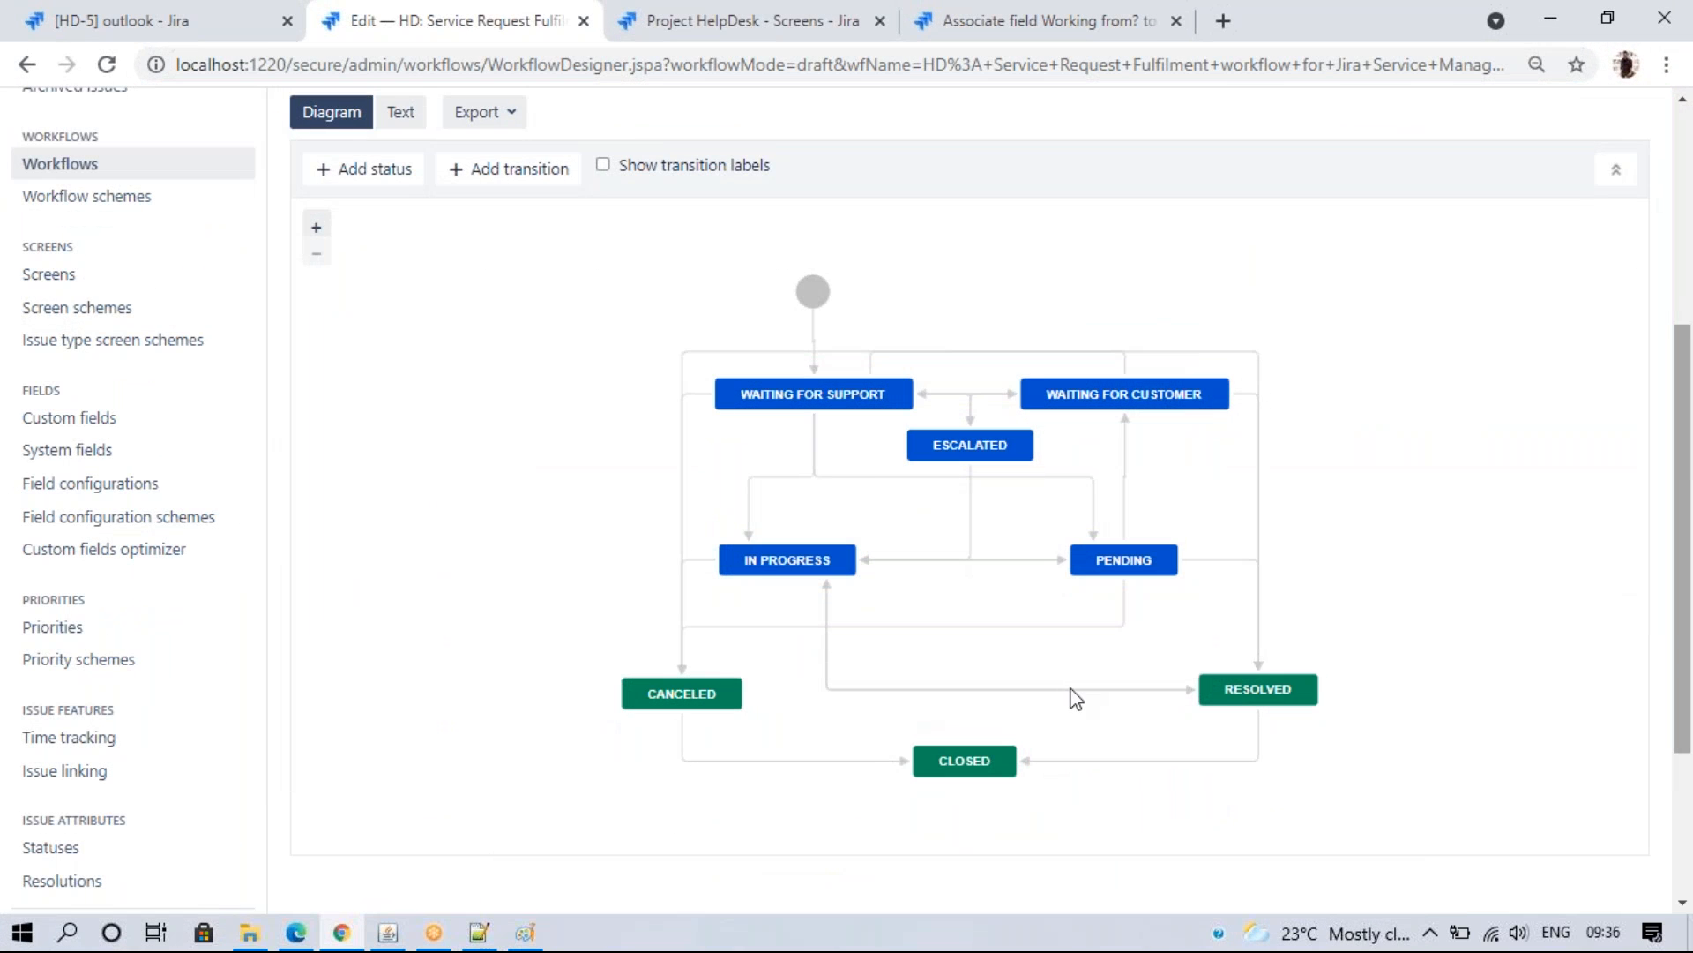
click(924, 446)
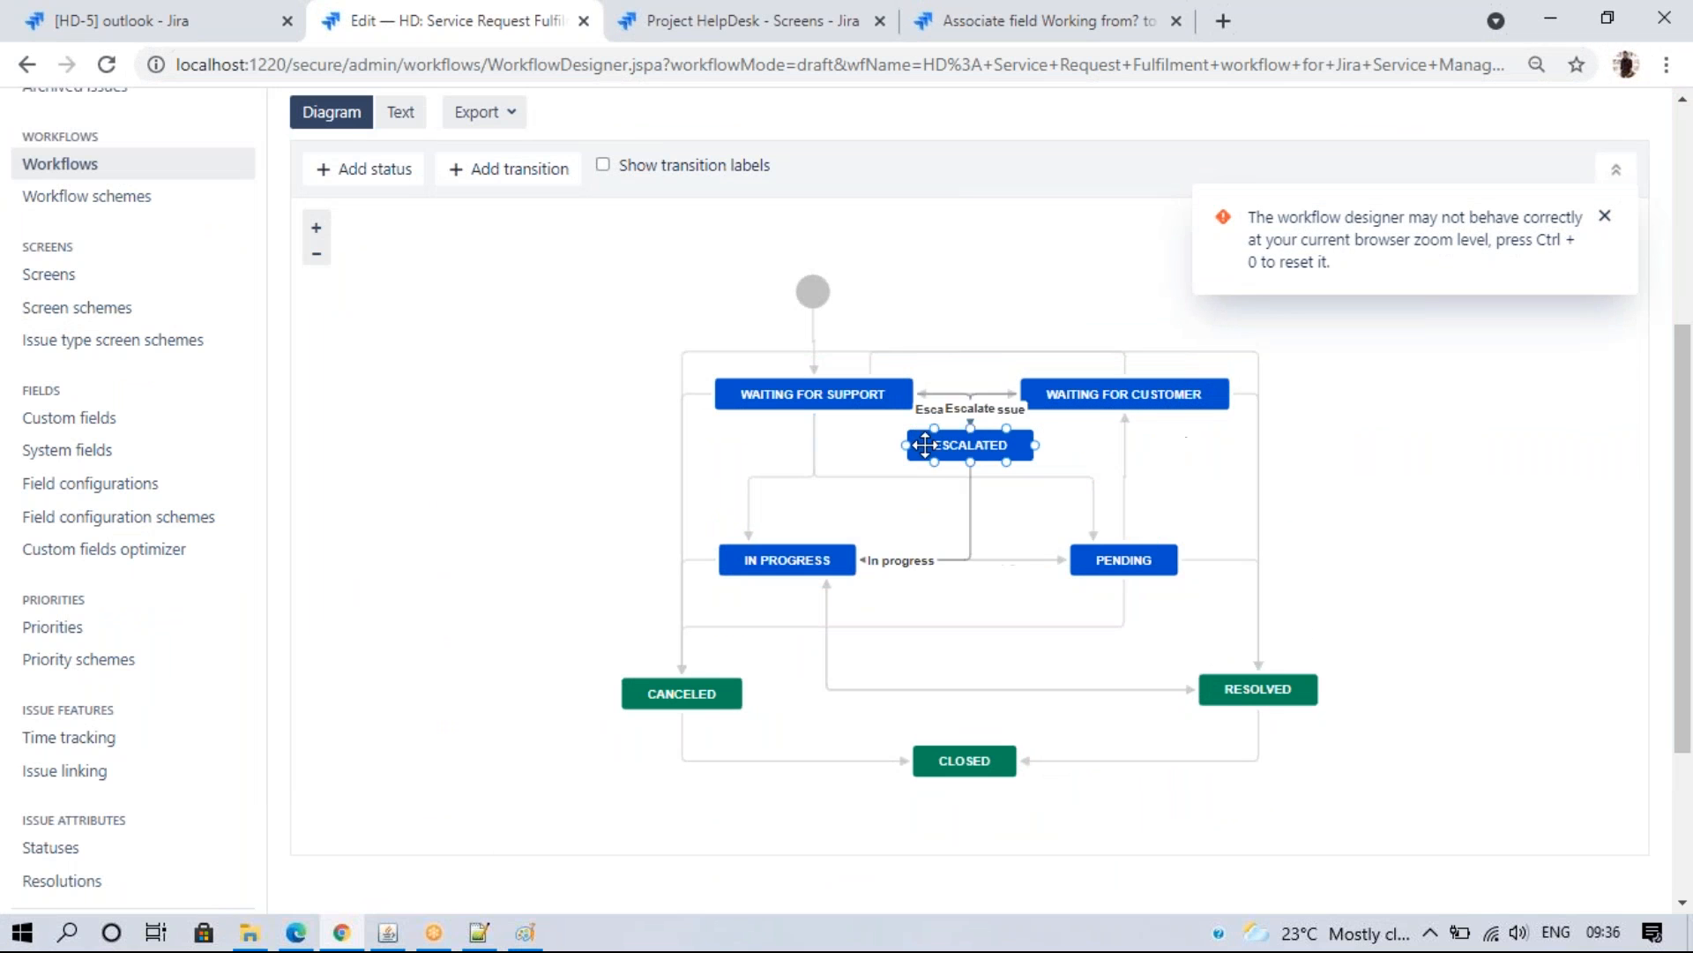
click(1260, 613)
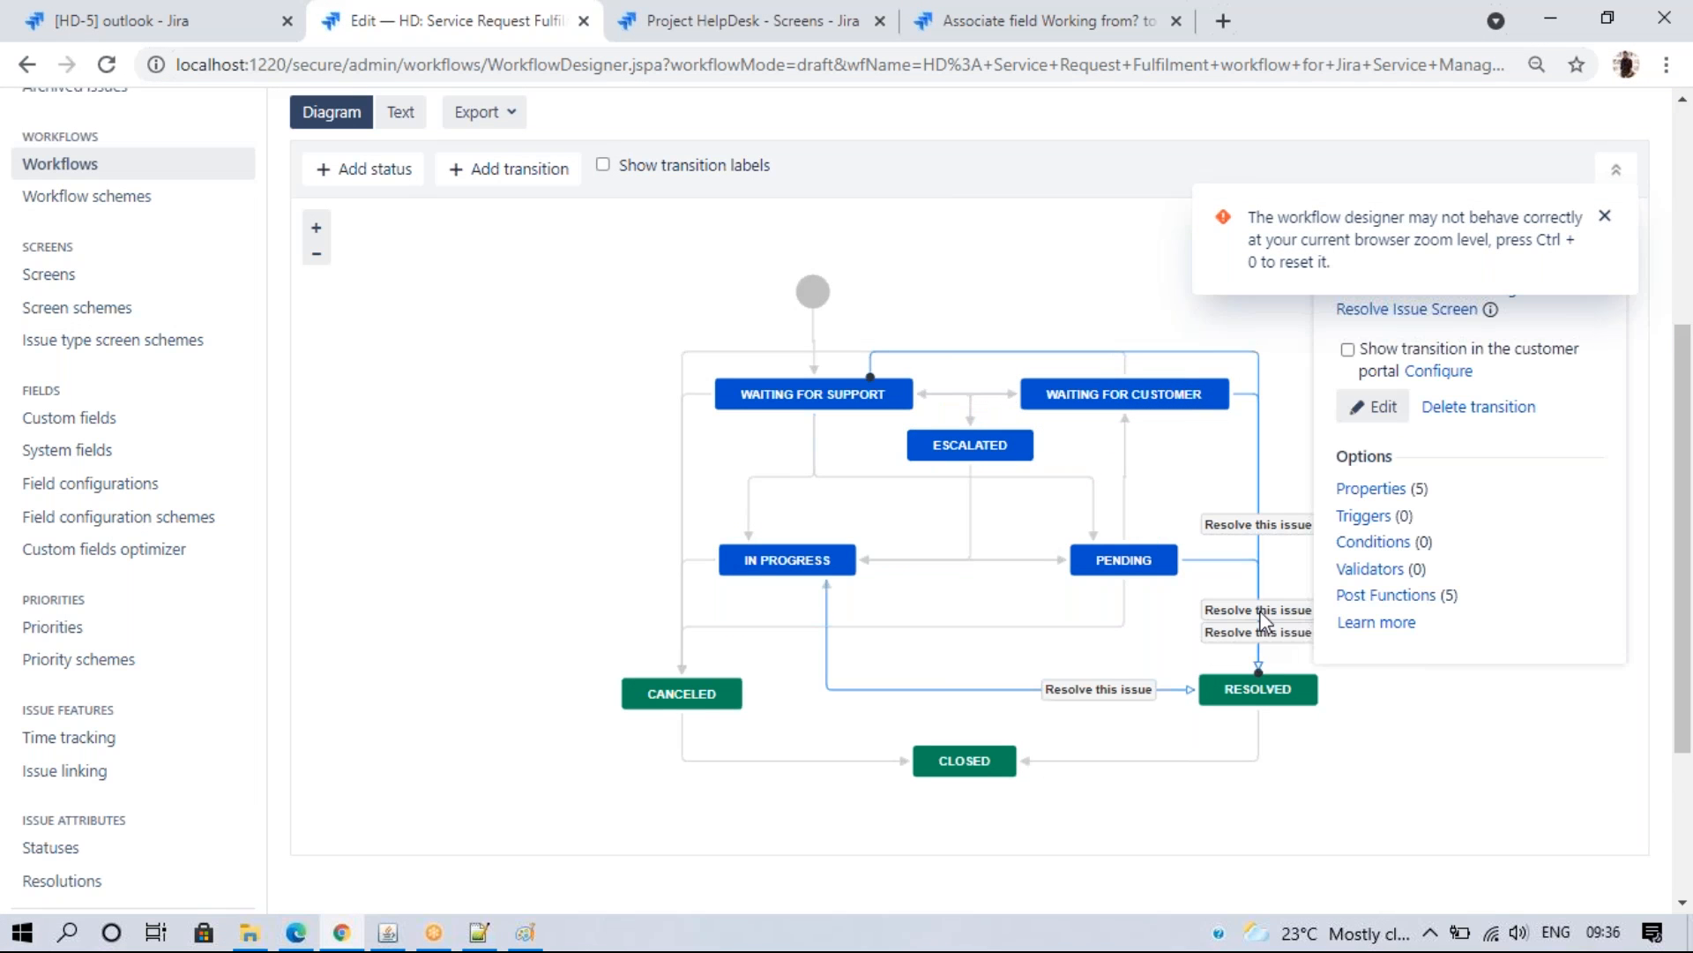
click(1348, 350)
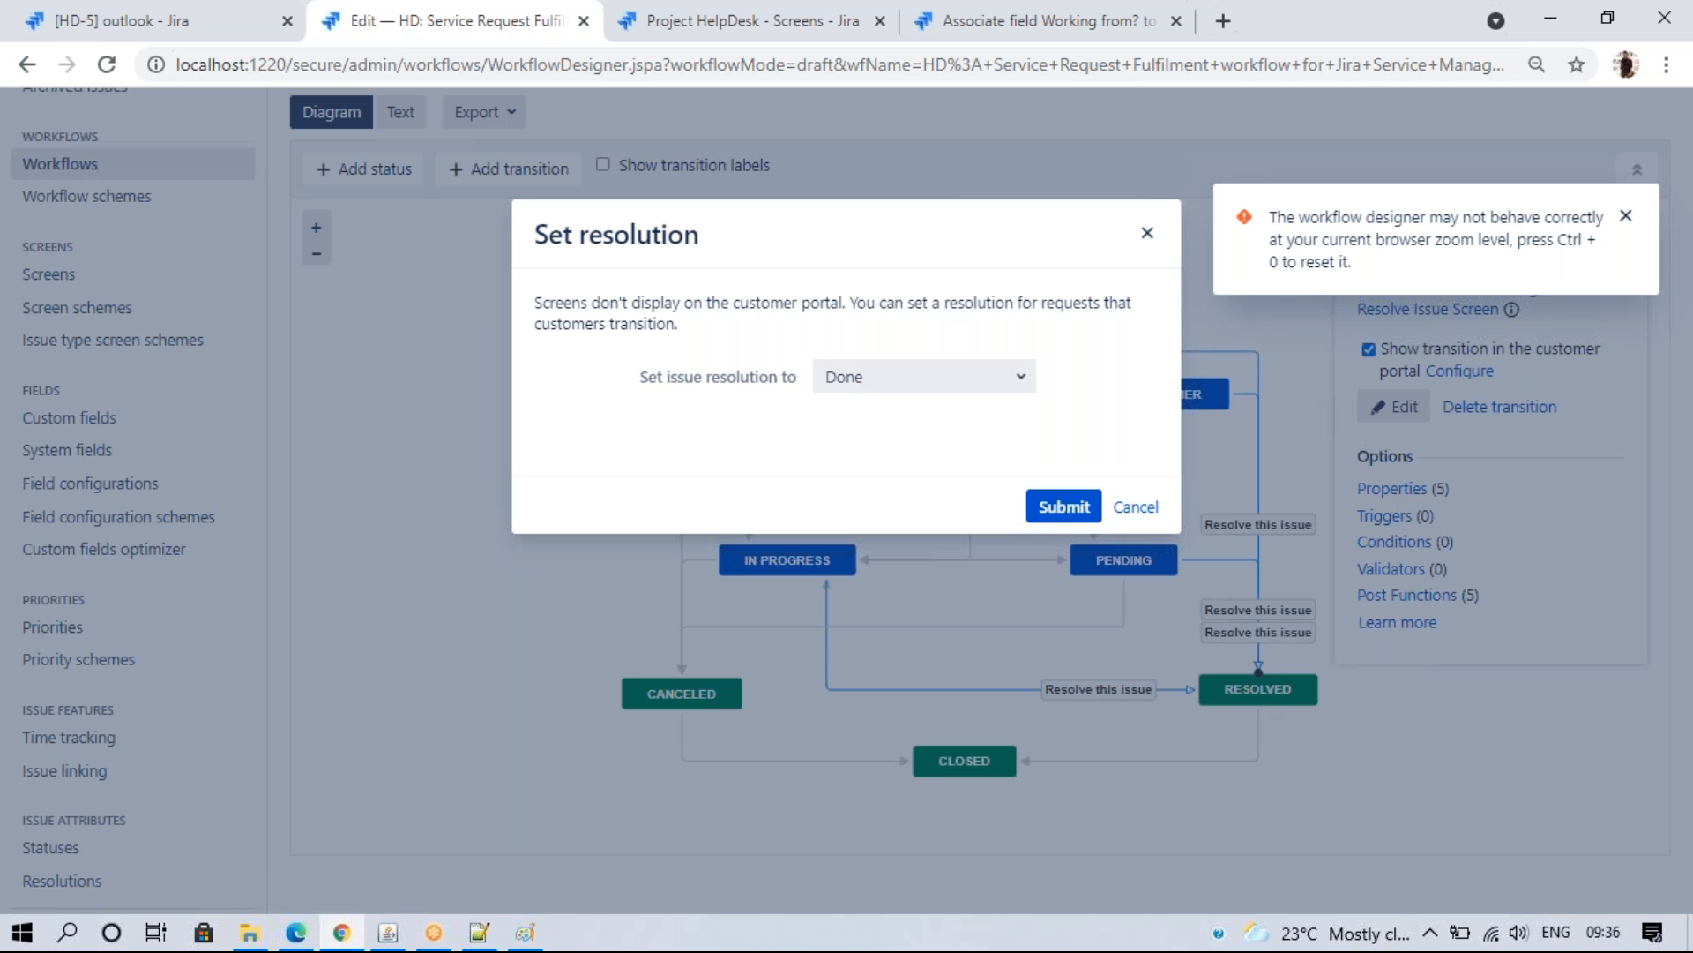
click(901, 386)
click(902, 385)
click(1081, 513)
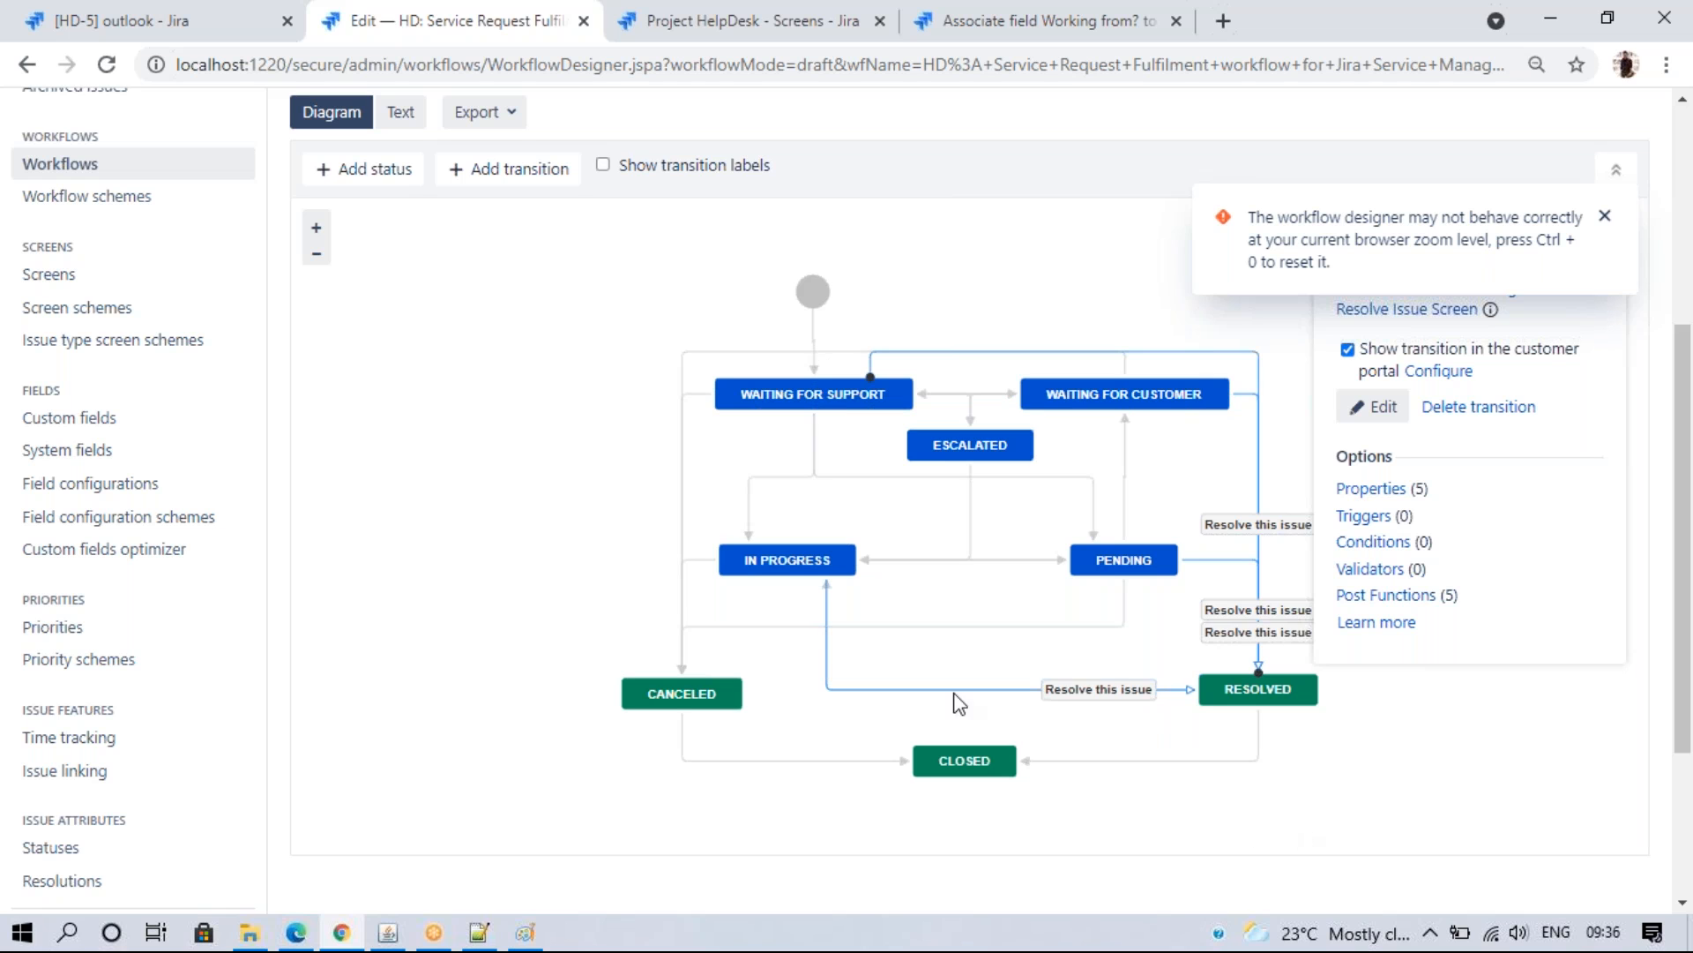
- Show Cancel request on the customer portal with resolution Won't Do
click(686, 630)
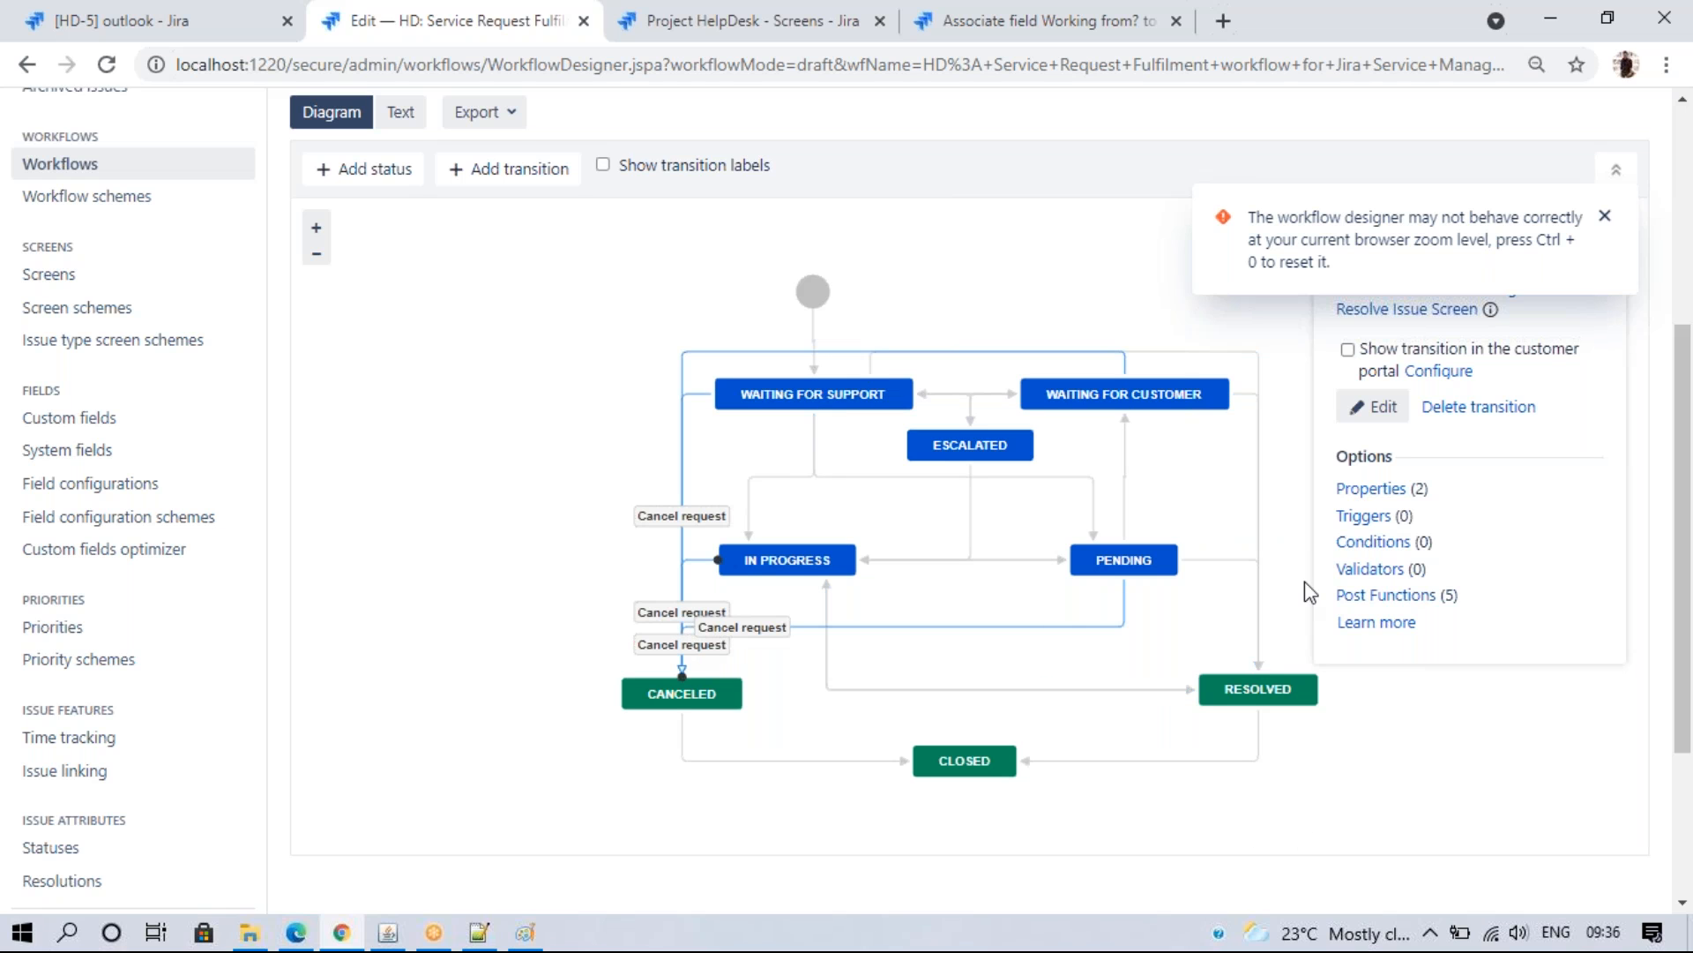
click(1347, 350)
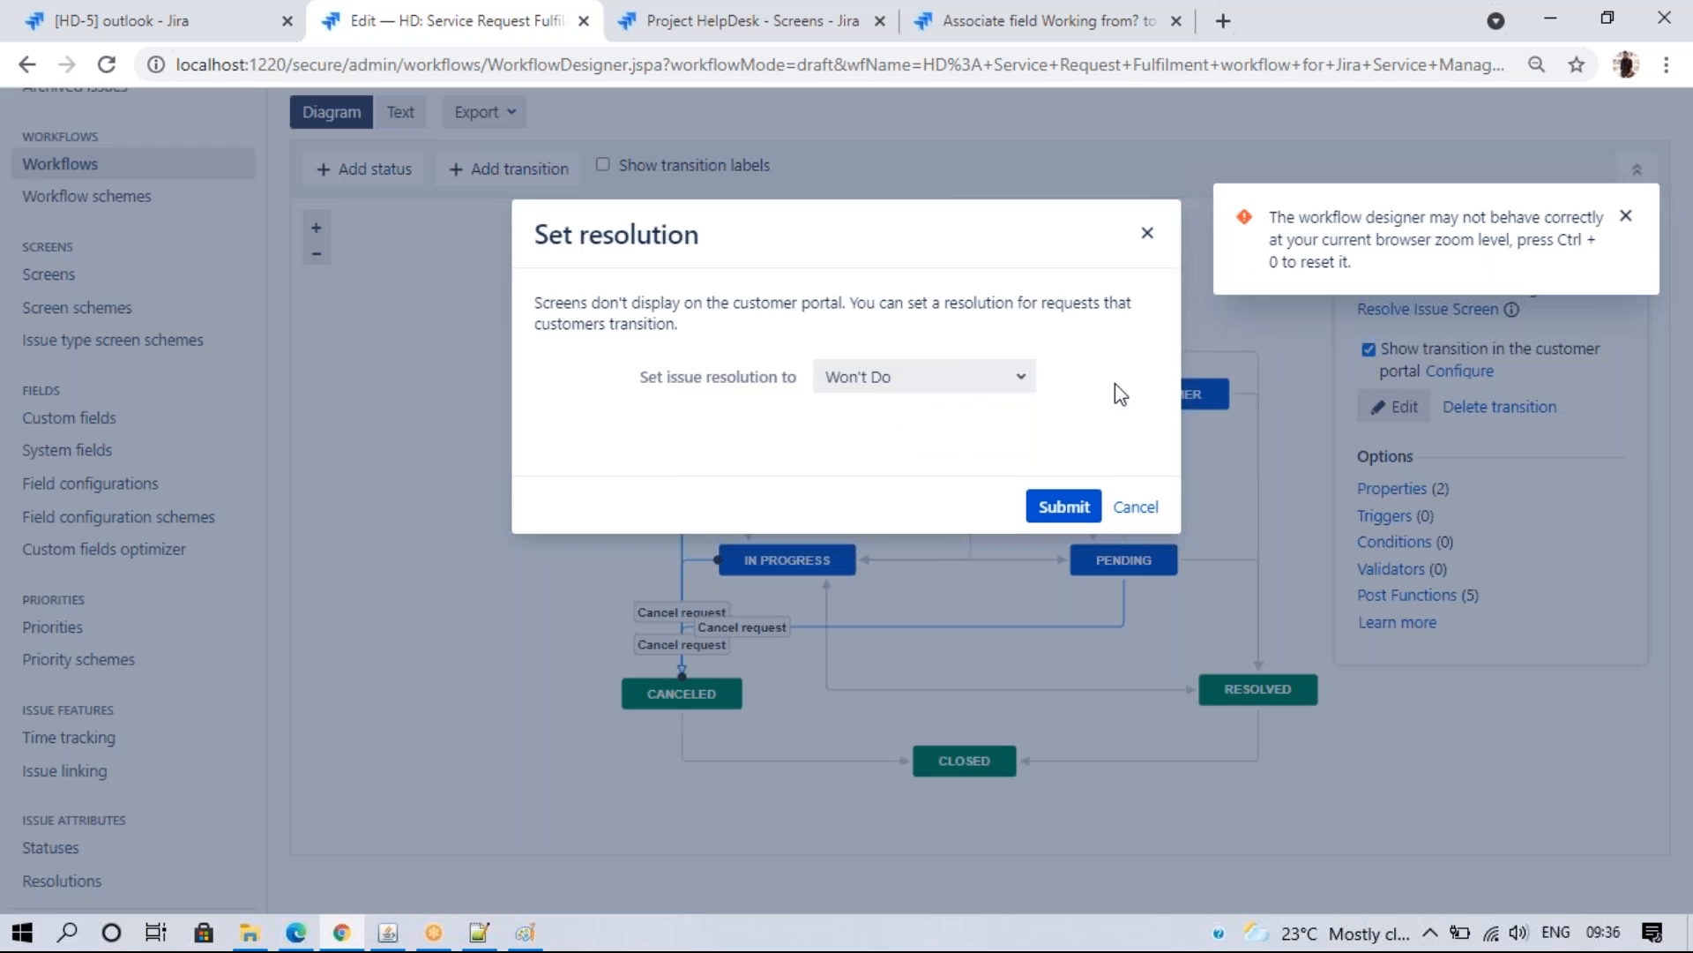
click(920, 384)
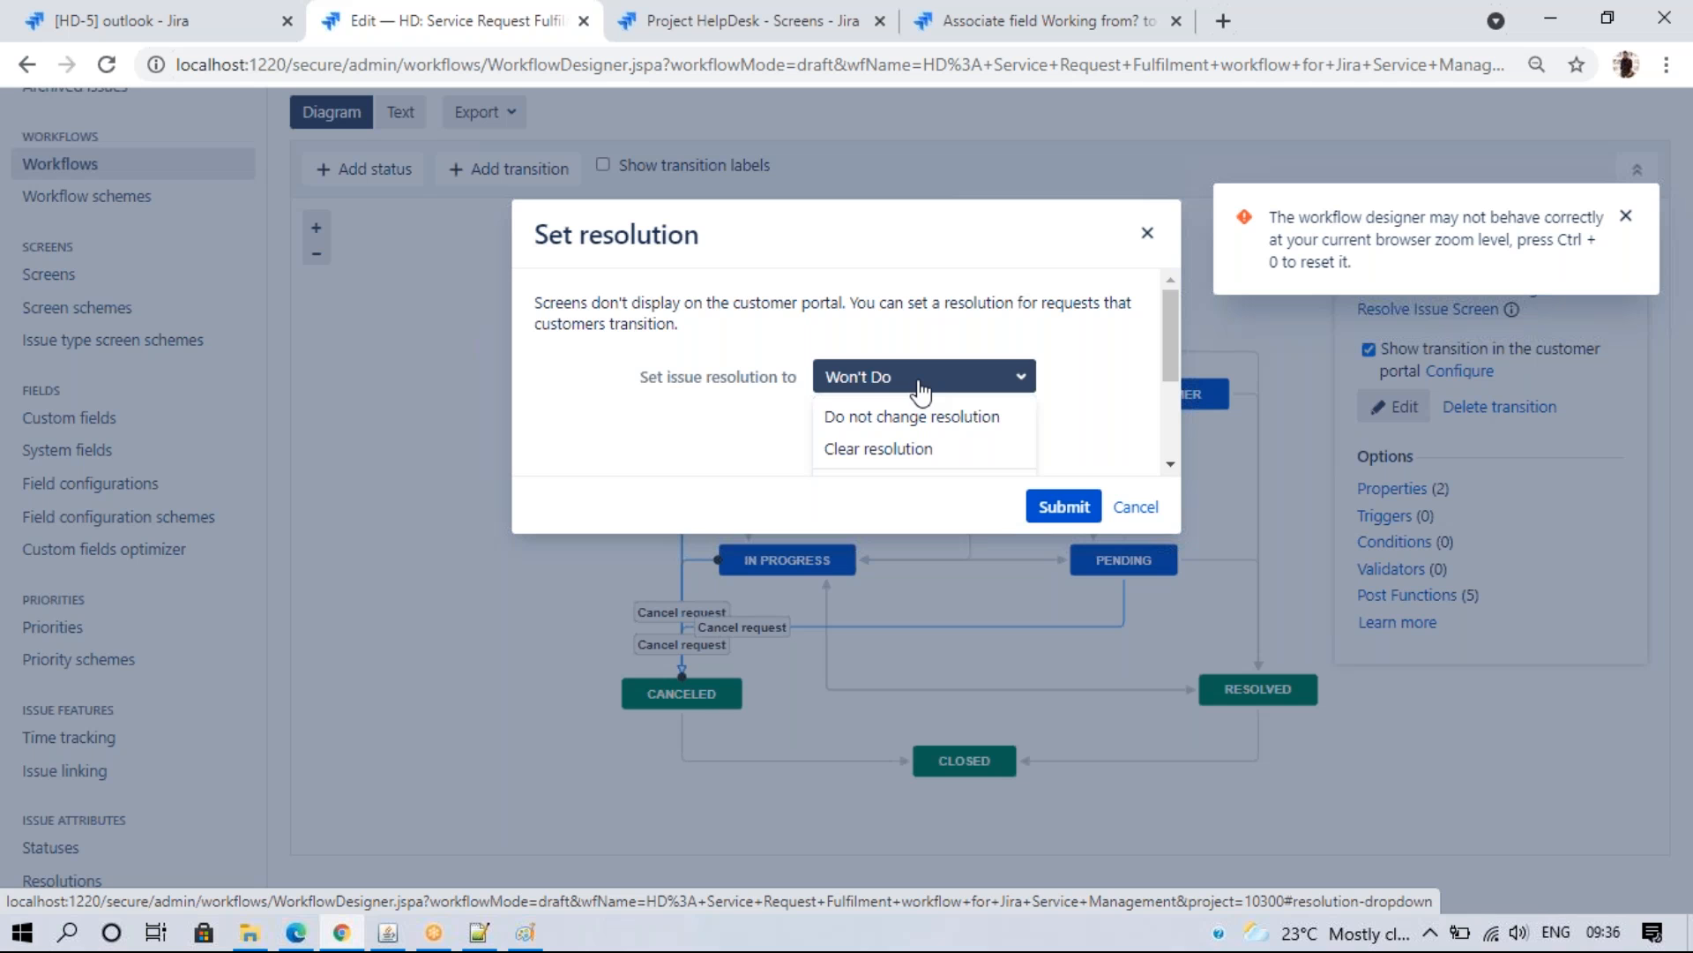
click(920, 389)
click(1069, 508)
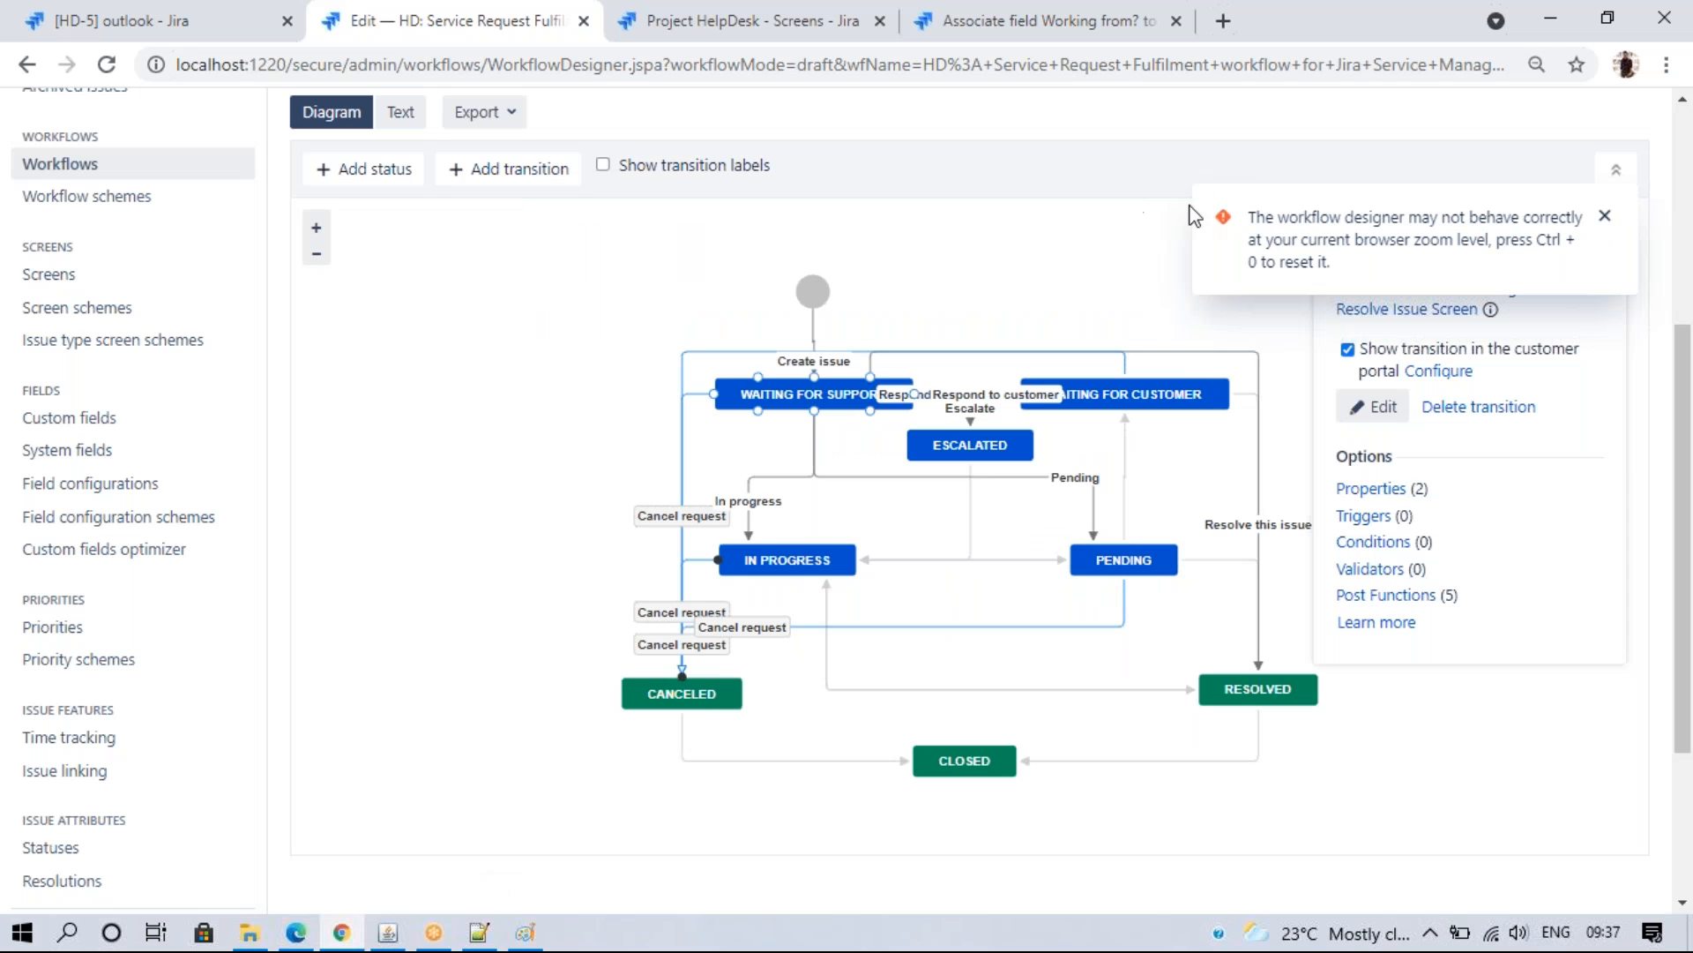
- Publish the updated workflow without keeping a backup copy
click(1604, 216)
scroll(1604, 221, up, 3)
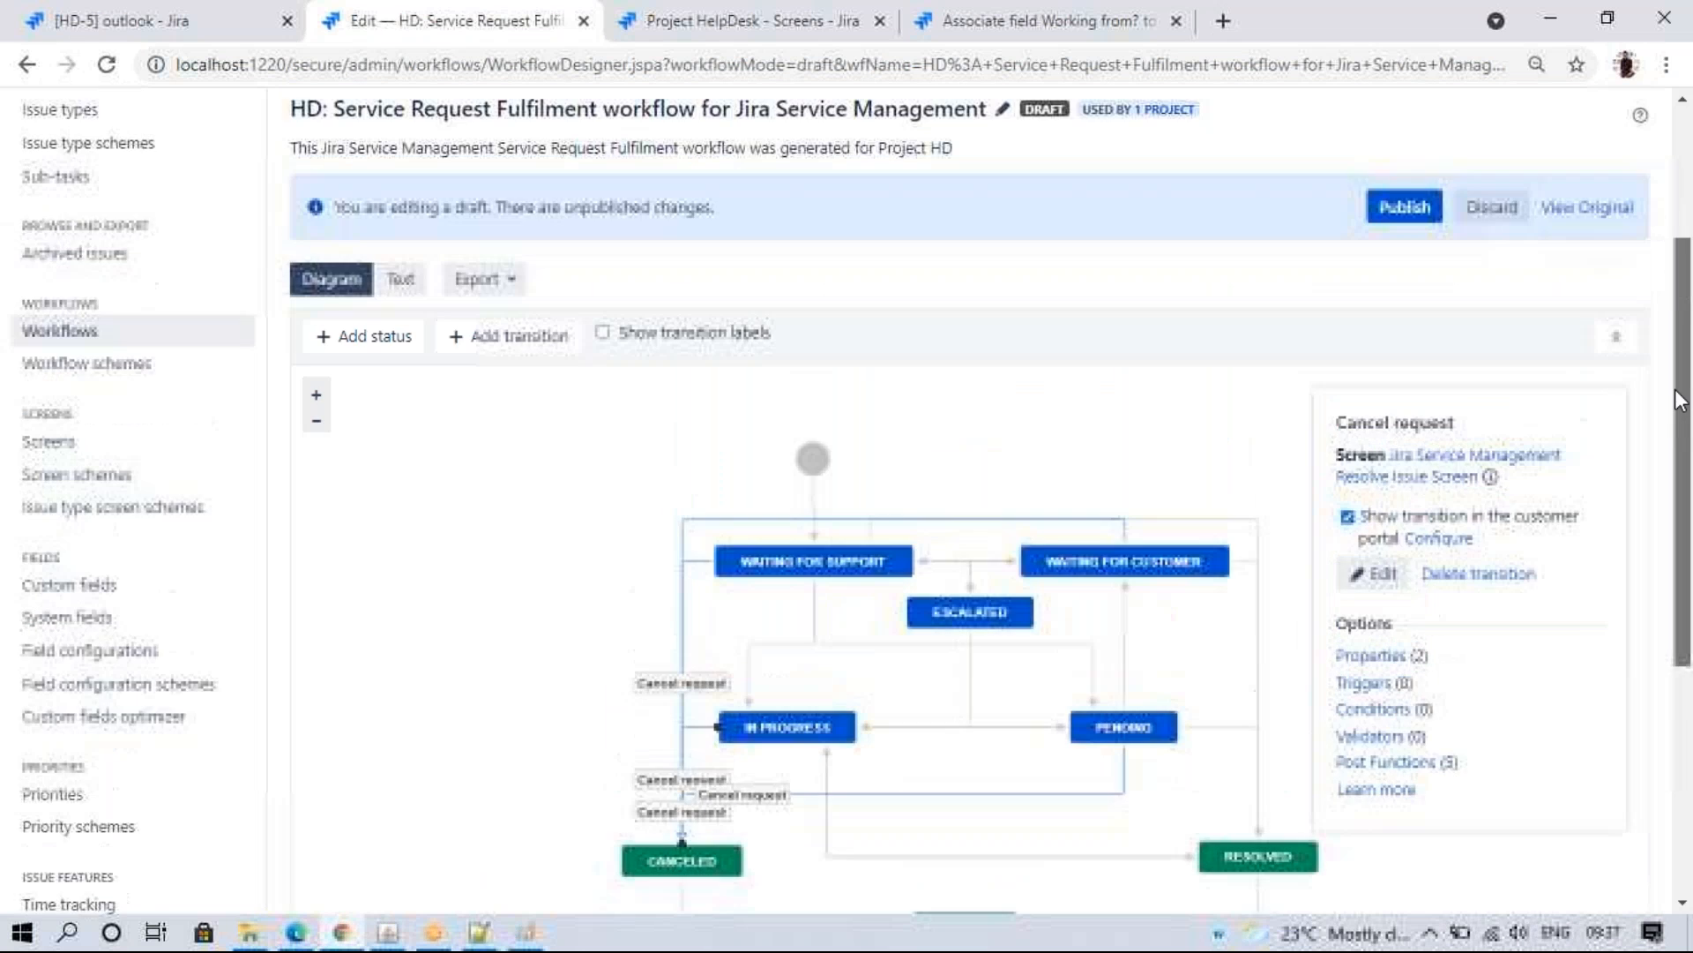
click(1405, 266)
click(855, 559)
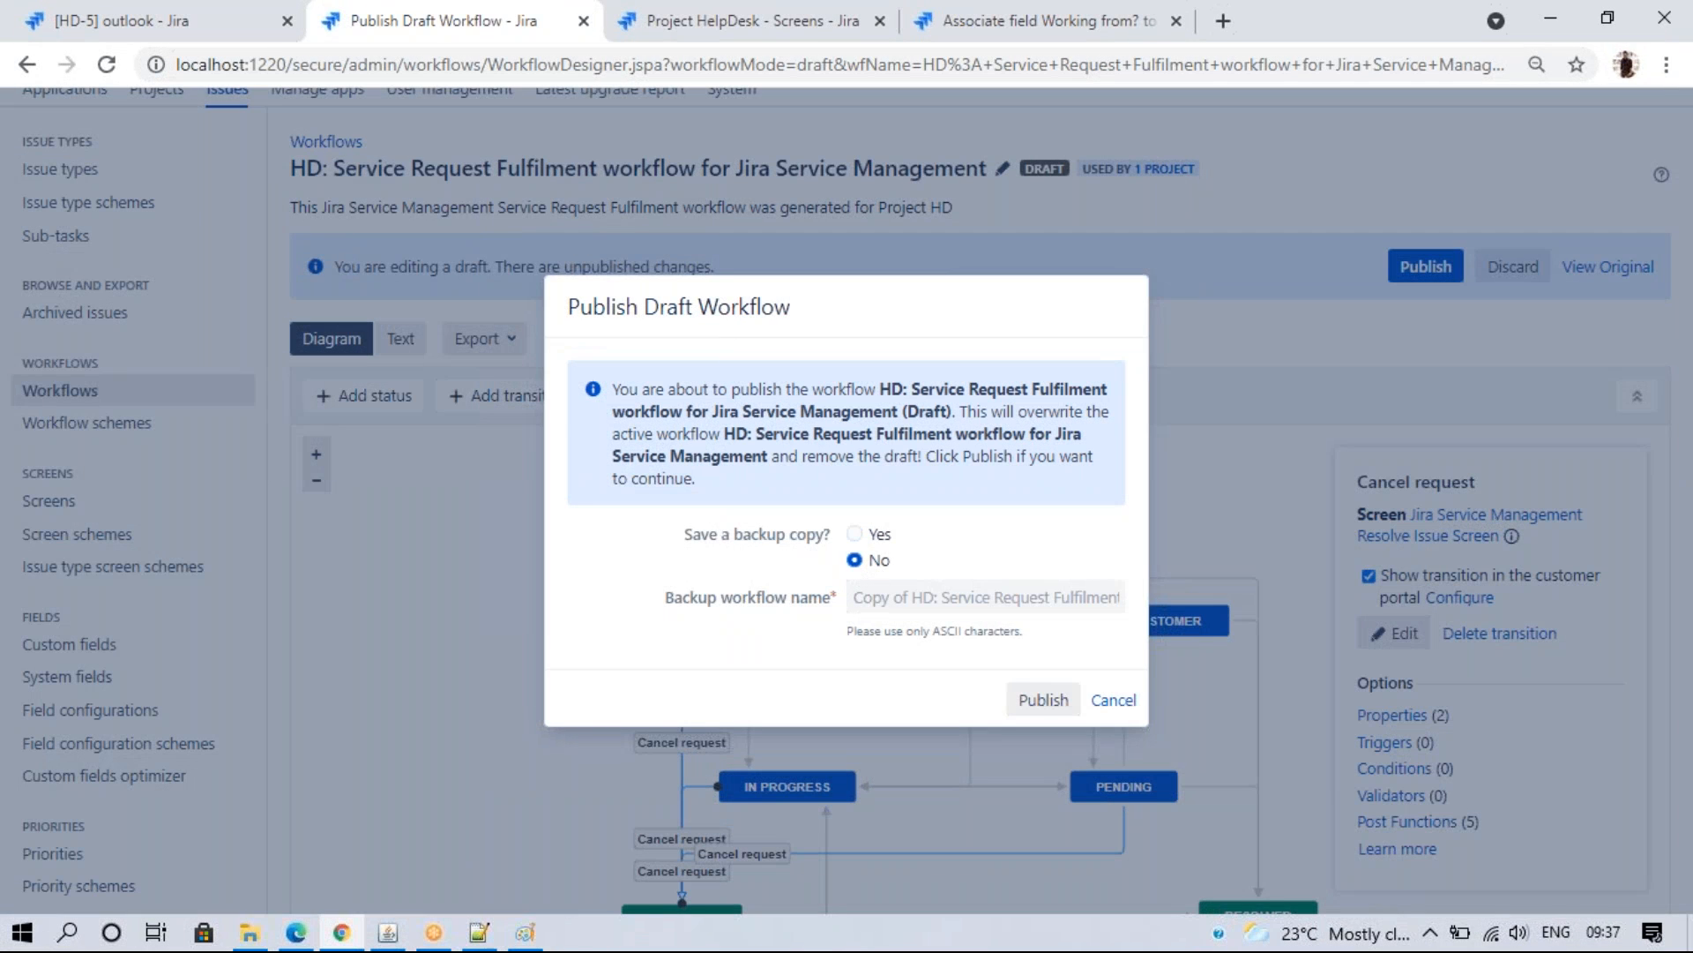
click(1032, 700)
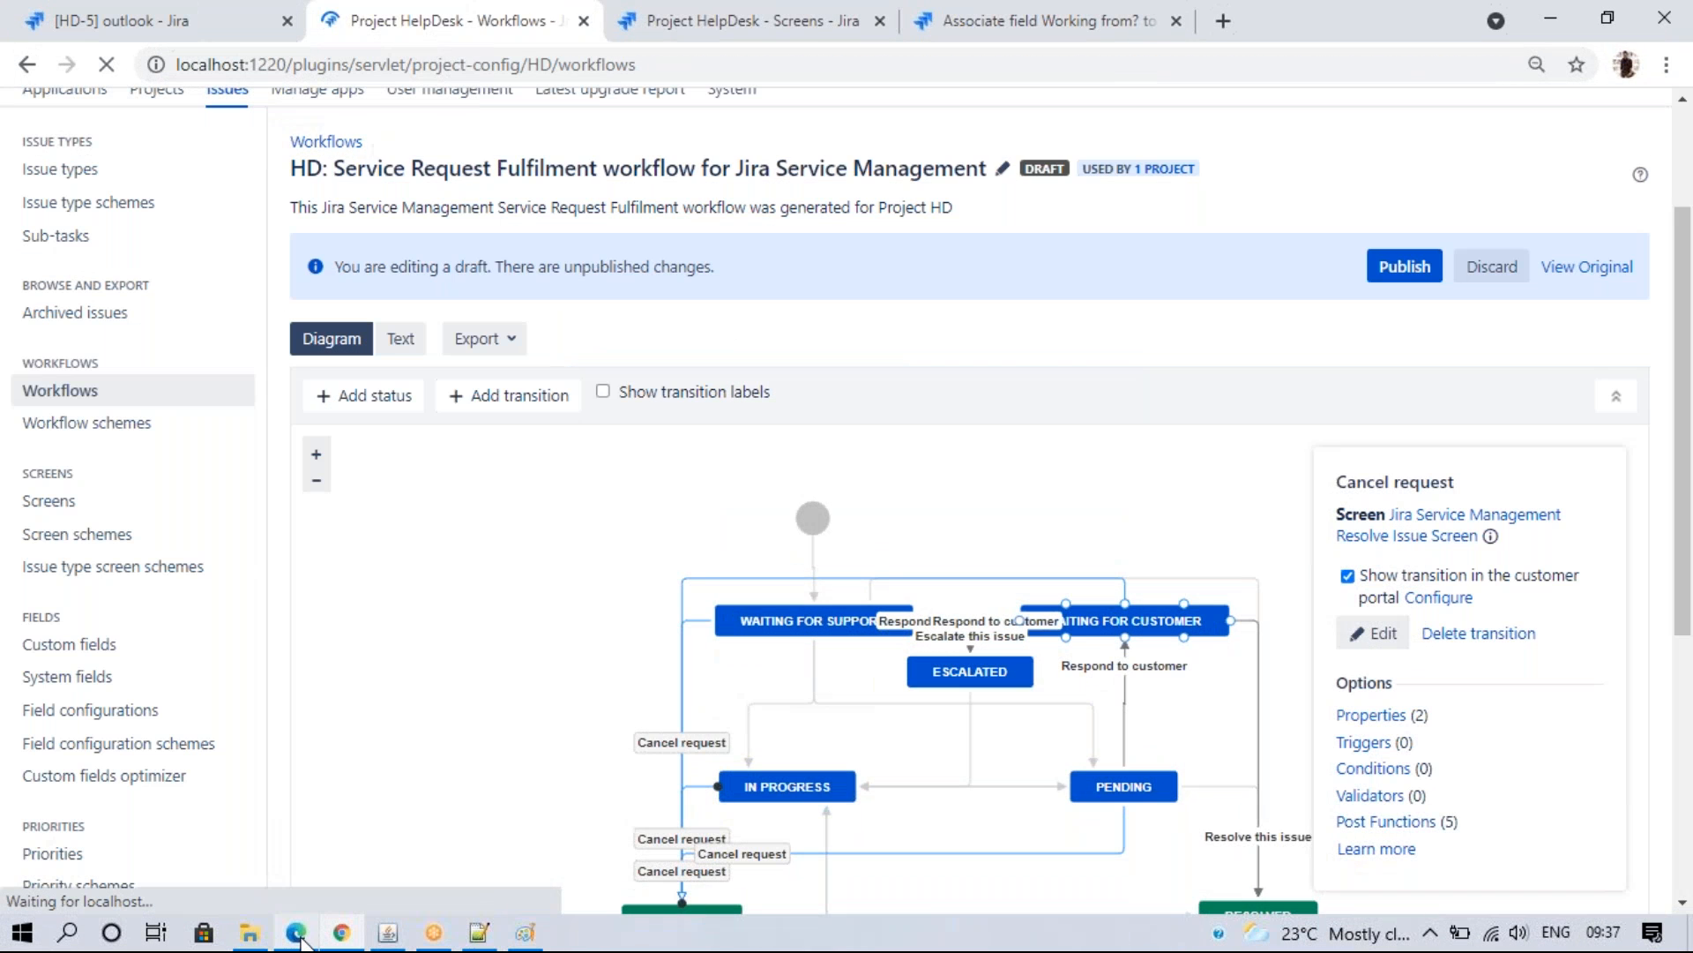
click(367, 771)
- Cancel HD-5 from the refreshed portal page with a short comment, resolving it as Won't Do
click(141, 64)
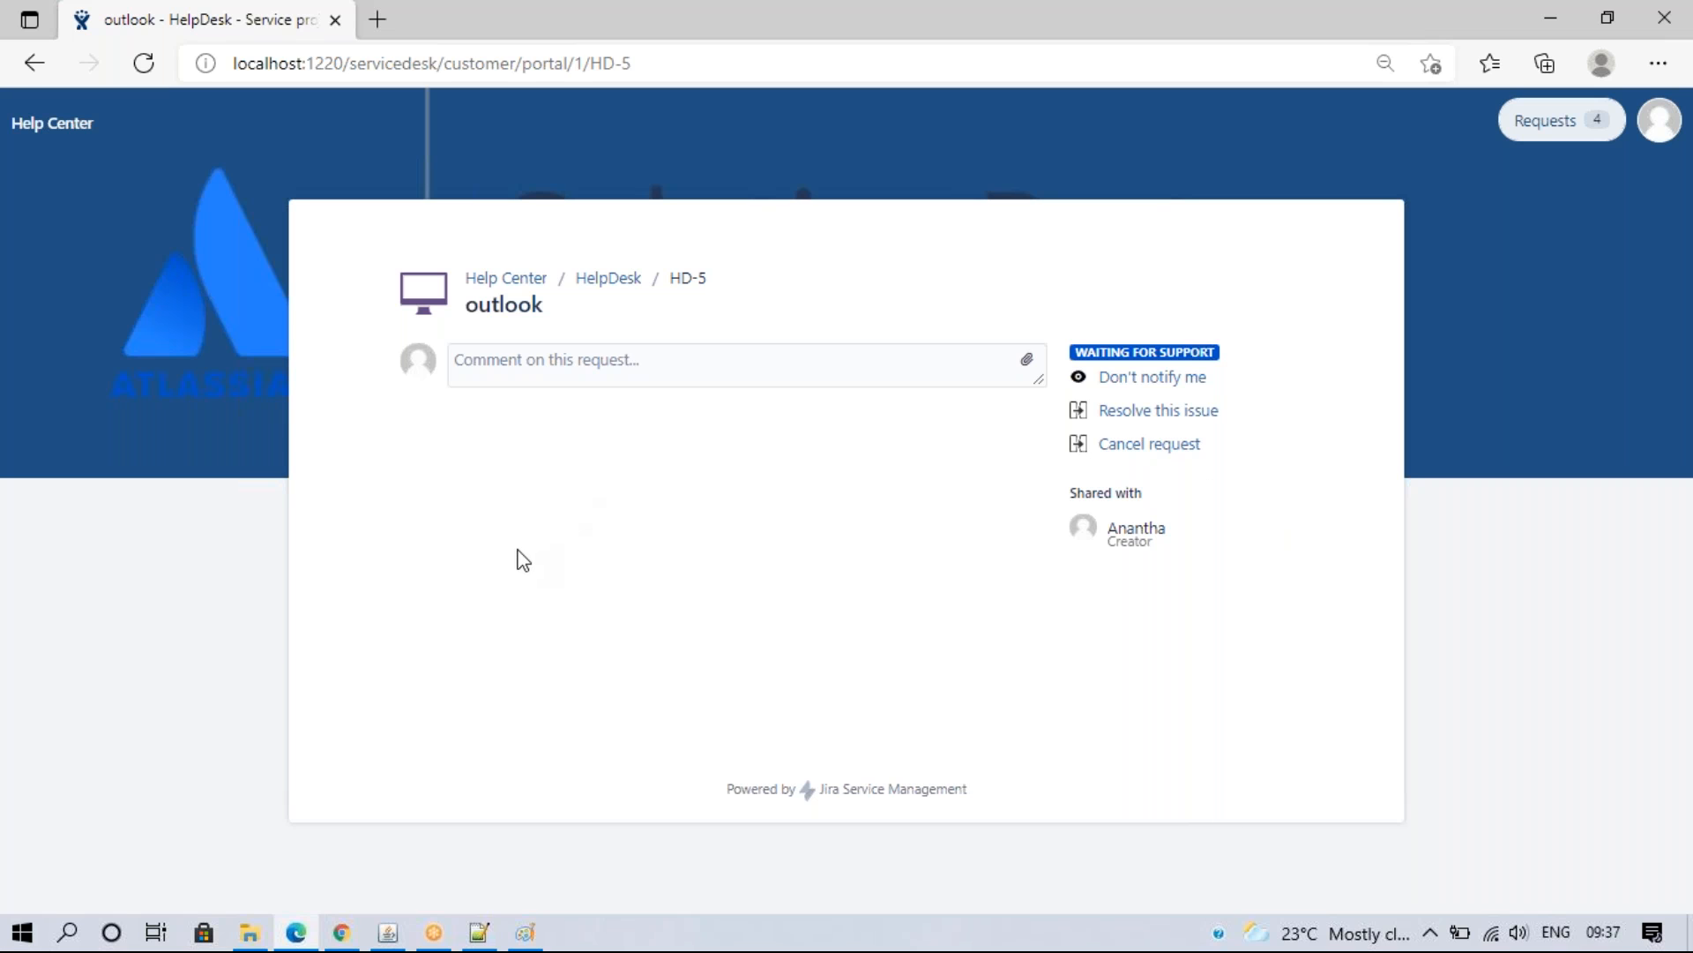
click(1125, 445)
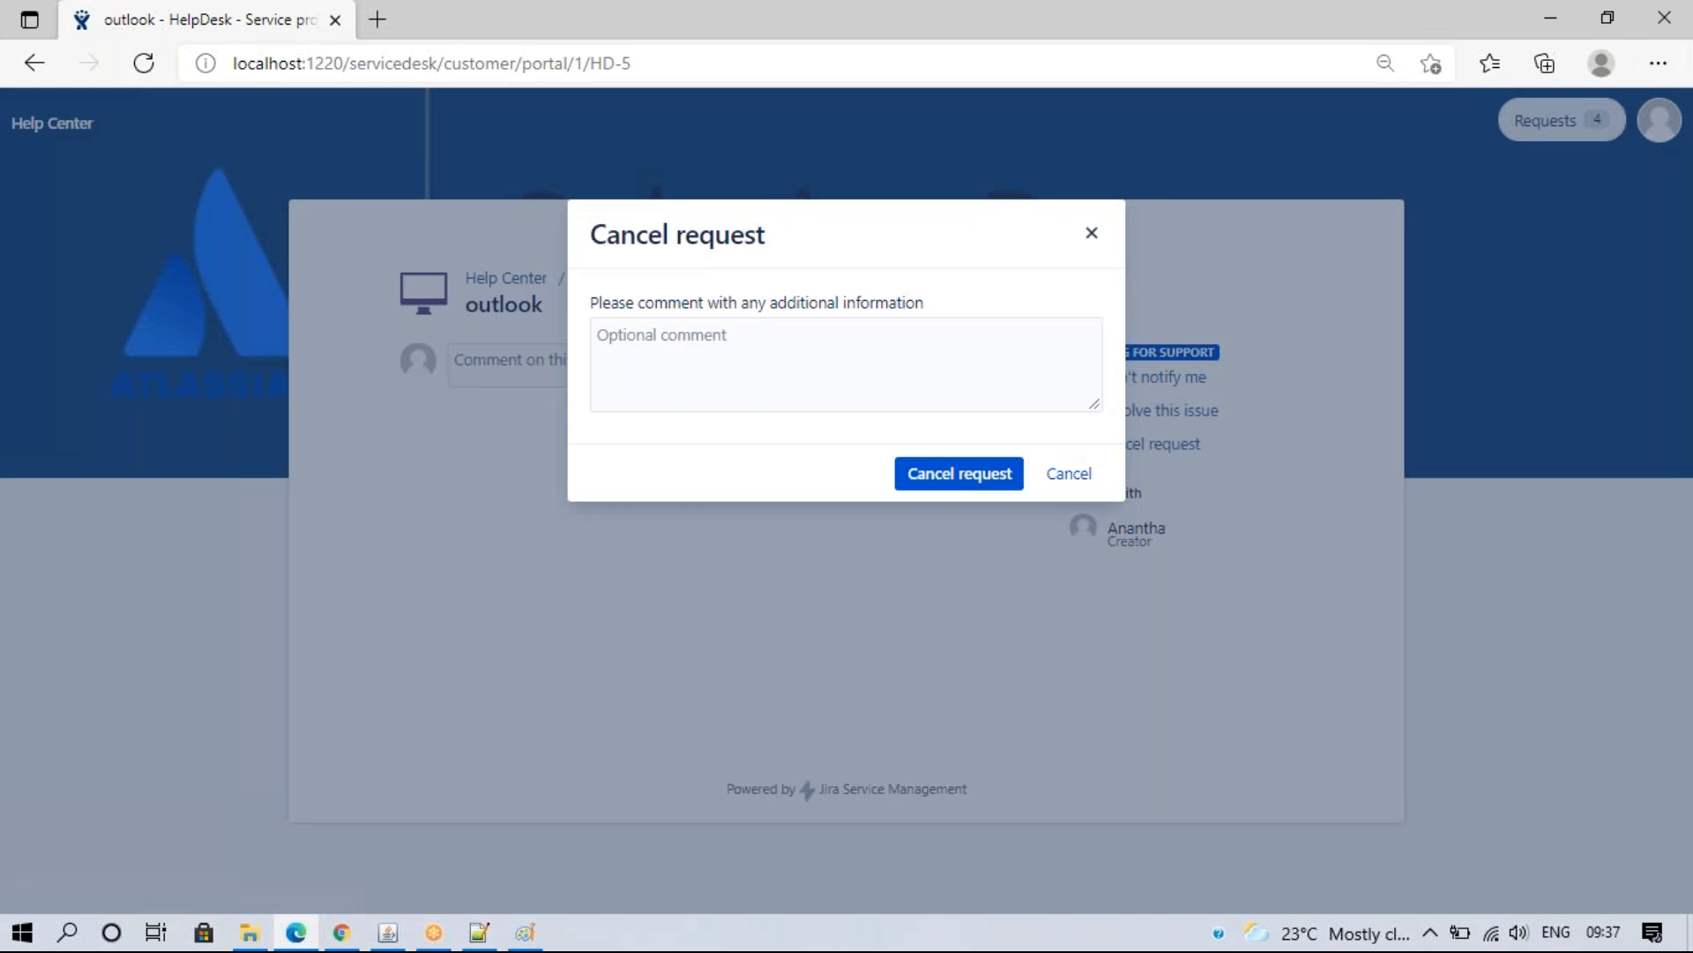
click(761, 354)
text(5uyrtjhjhjhj)
click(961, 476)
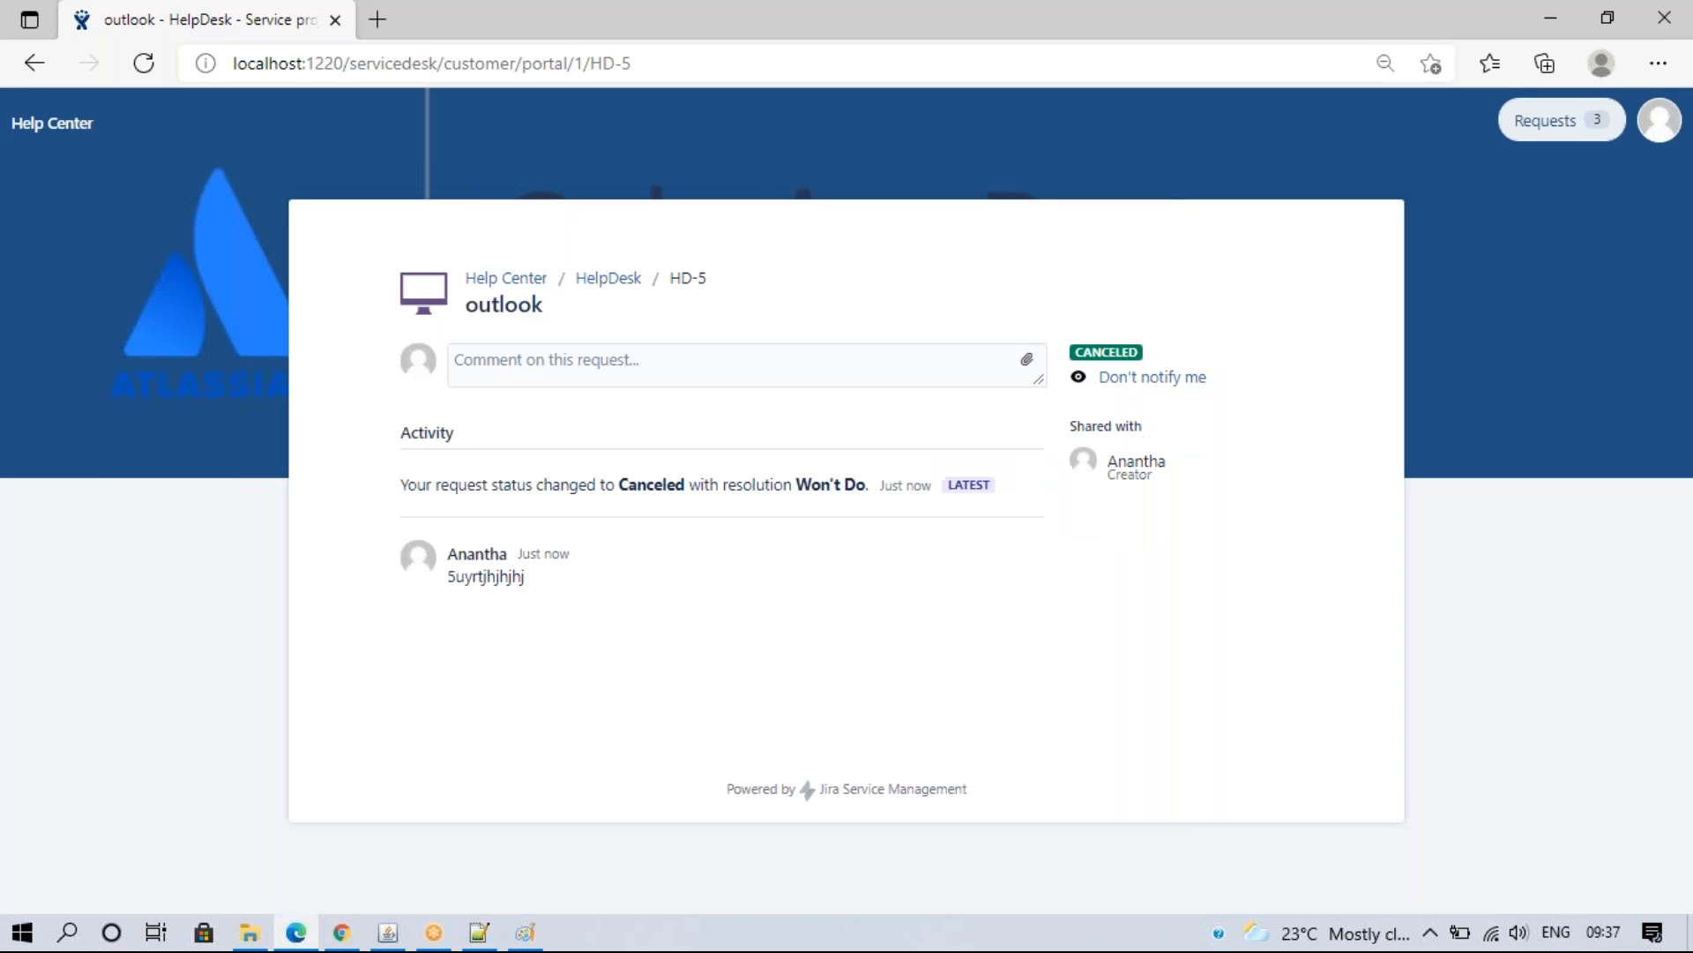
click(342, 934)
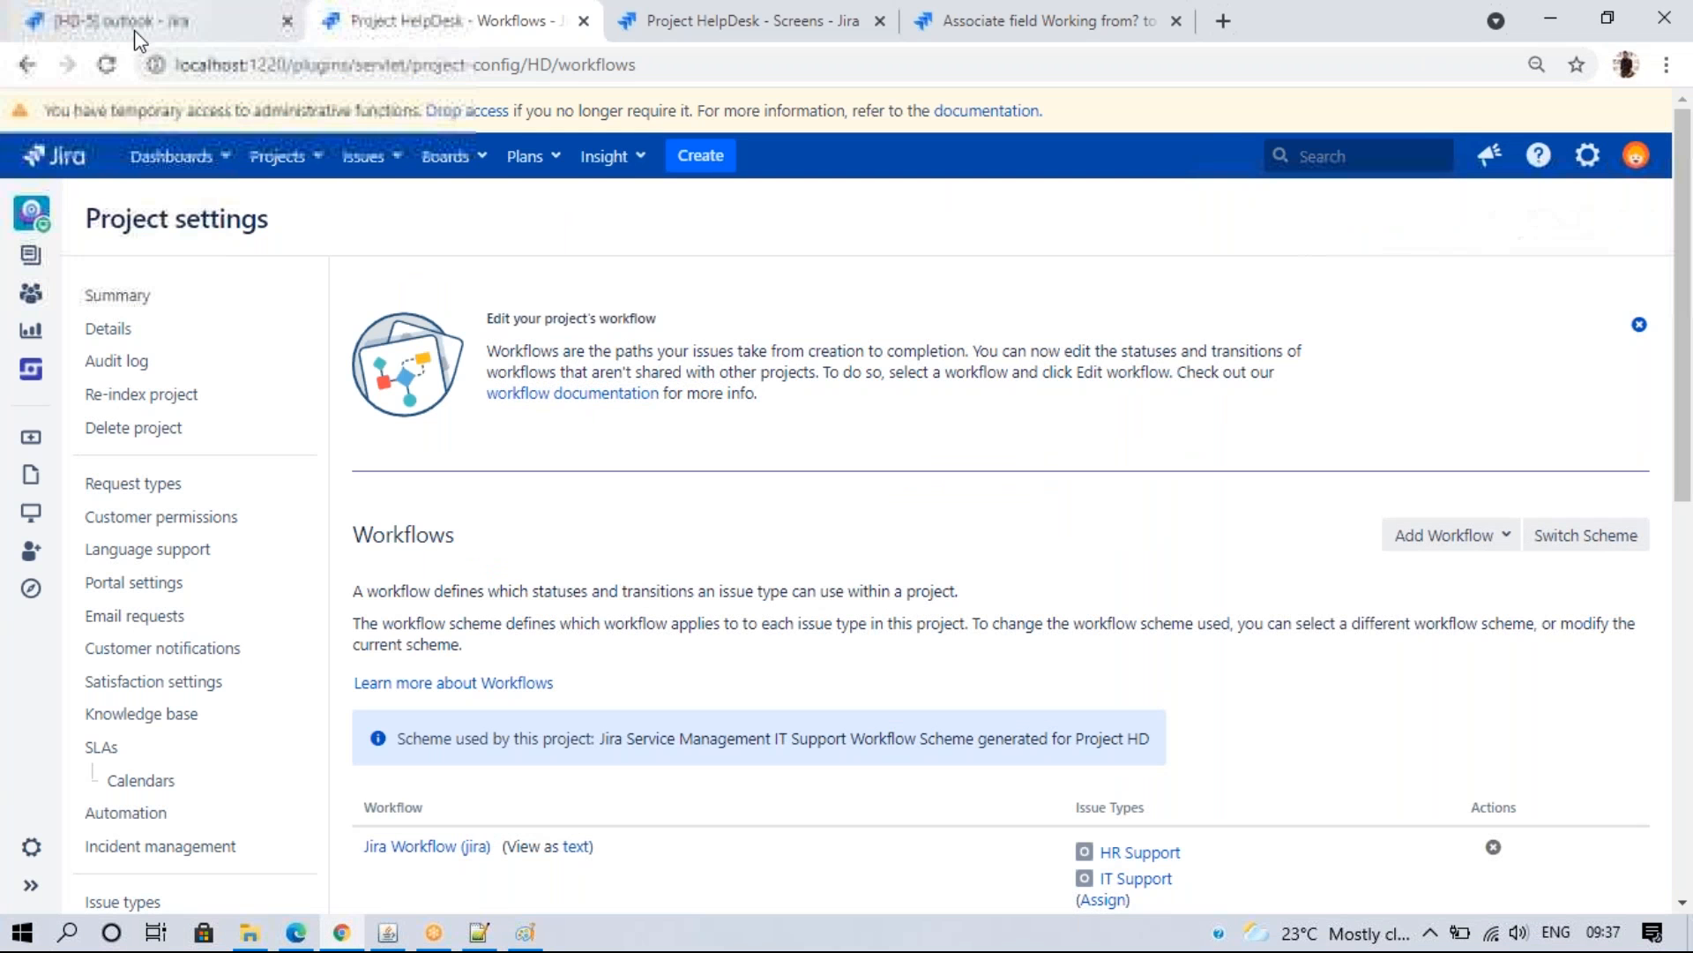
- Check that HD-5 shows status Canceled with resolution Won't Do in the agent view
click(150, 20)
click(208, 235)
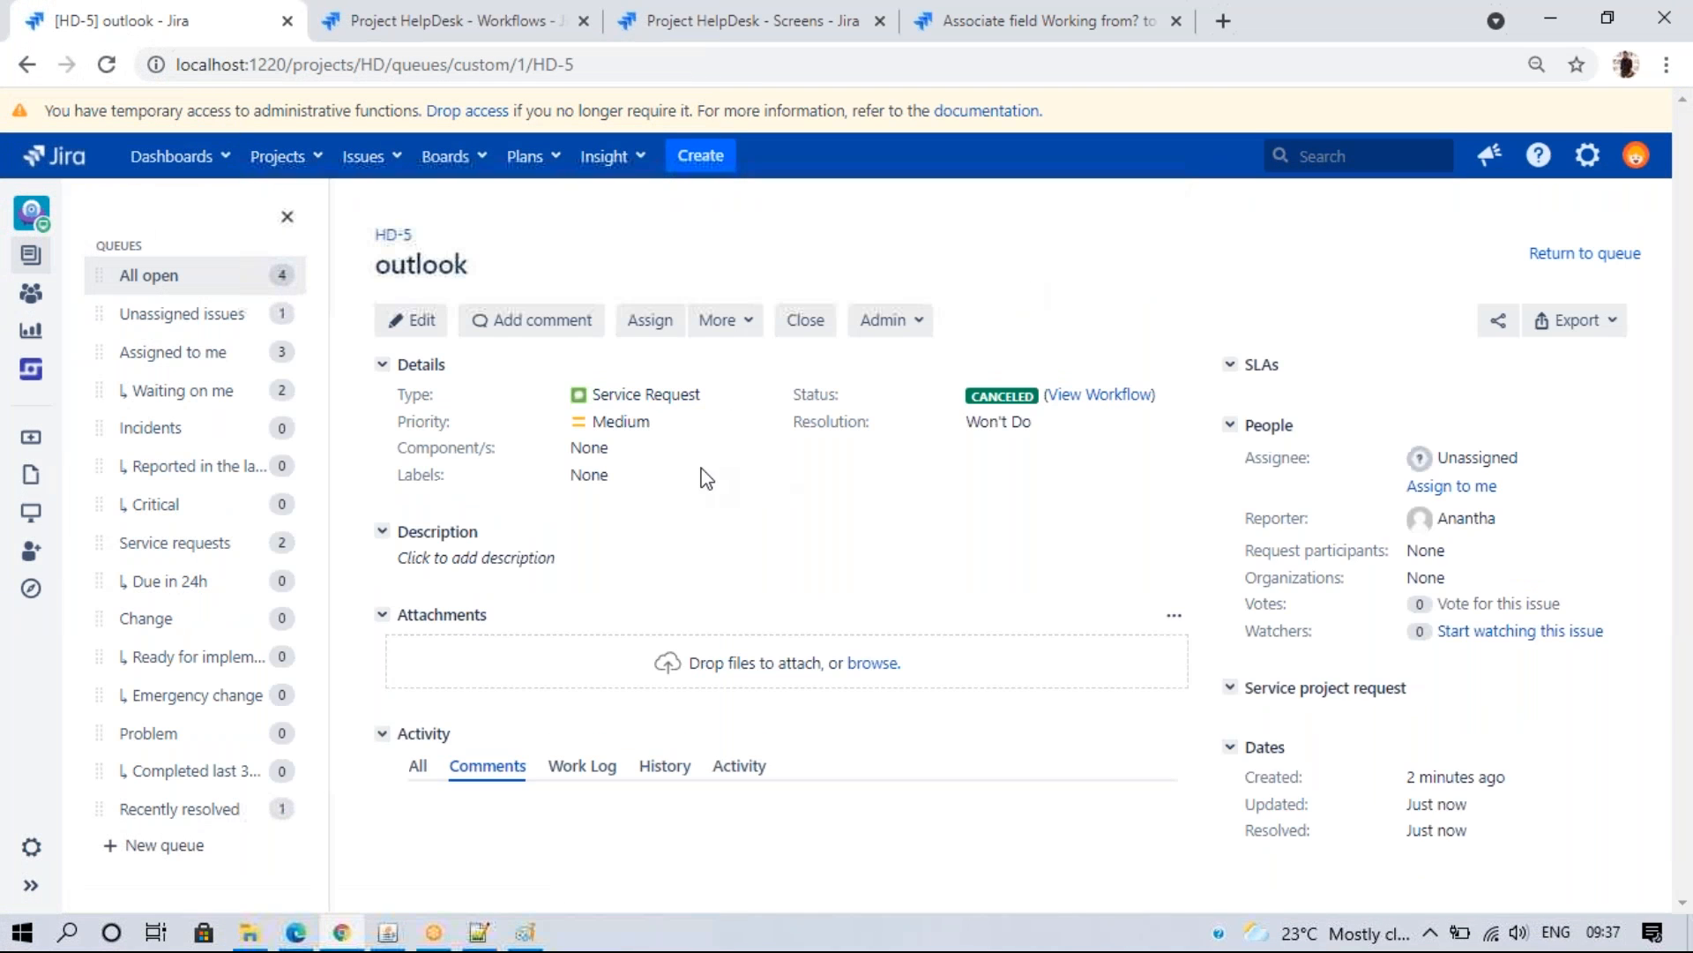
scroll(465, 634, down, 3)
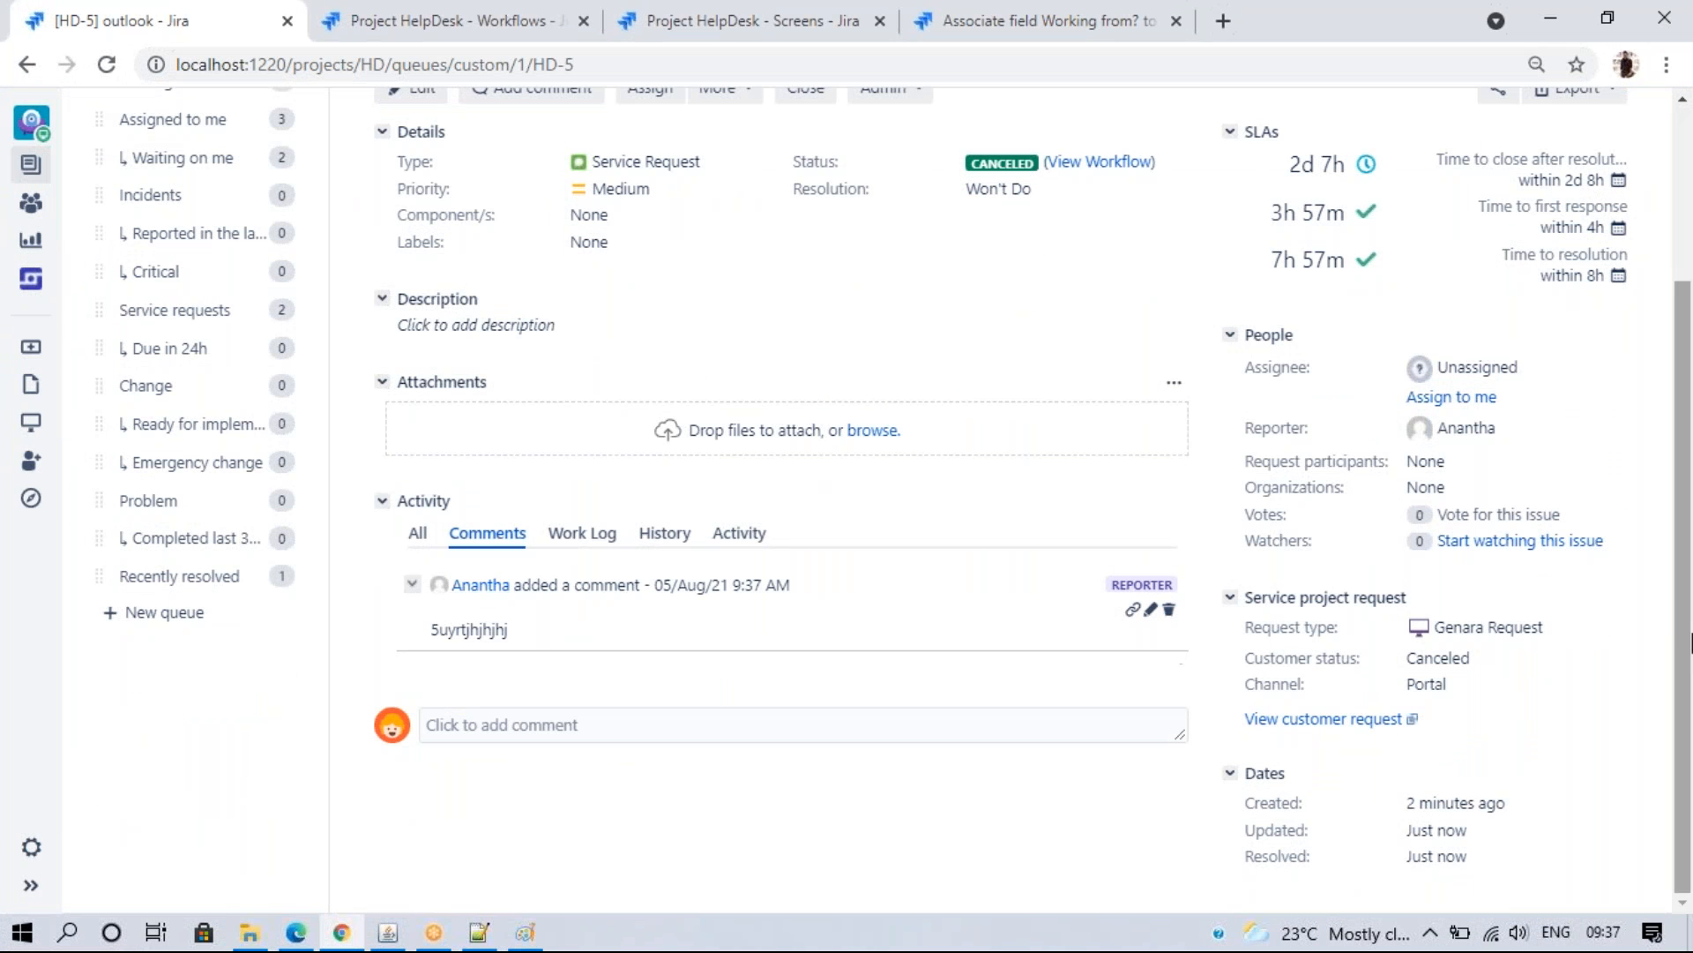
scroll(877, 611, up, 3)
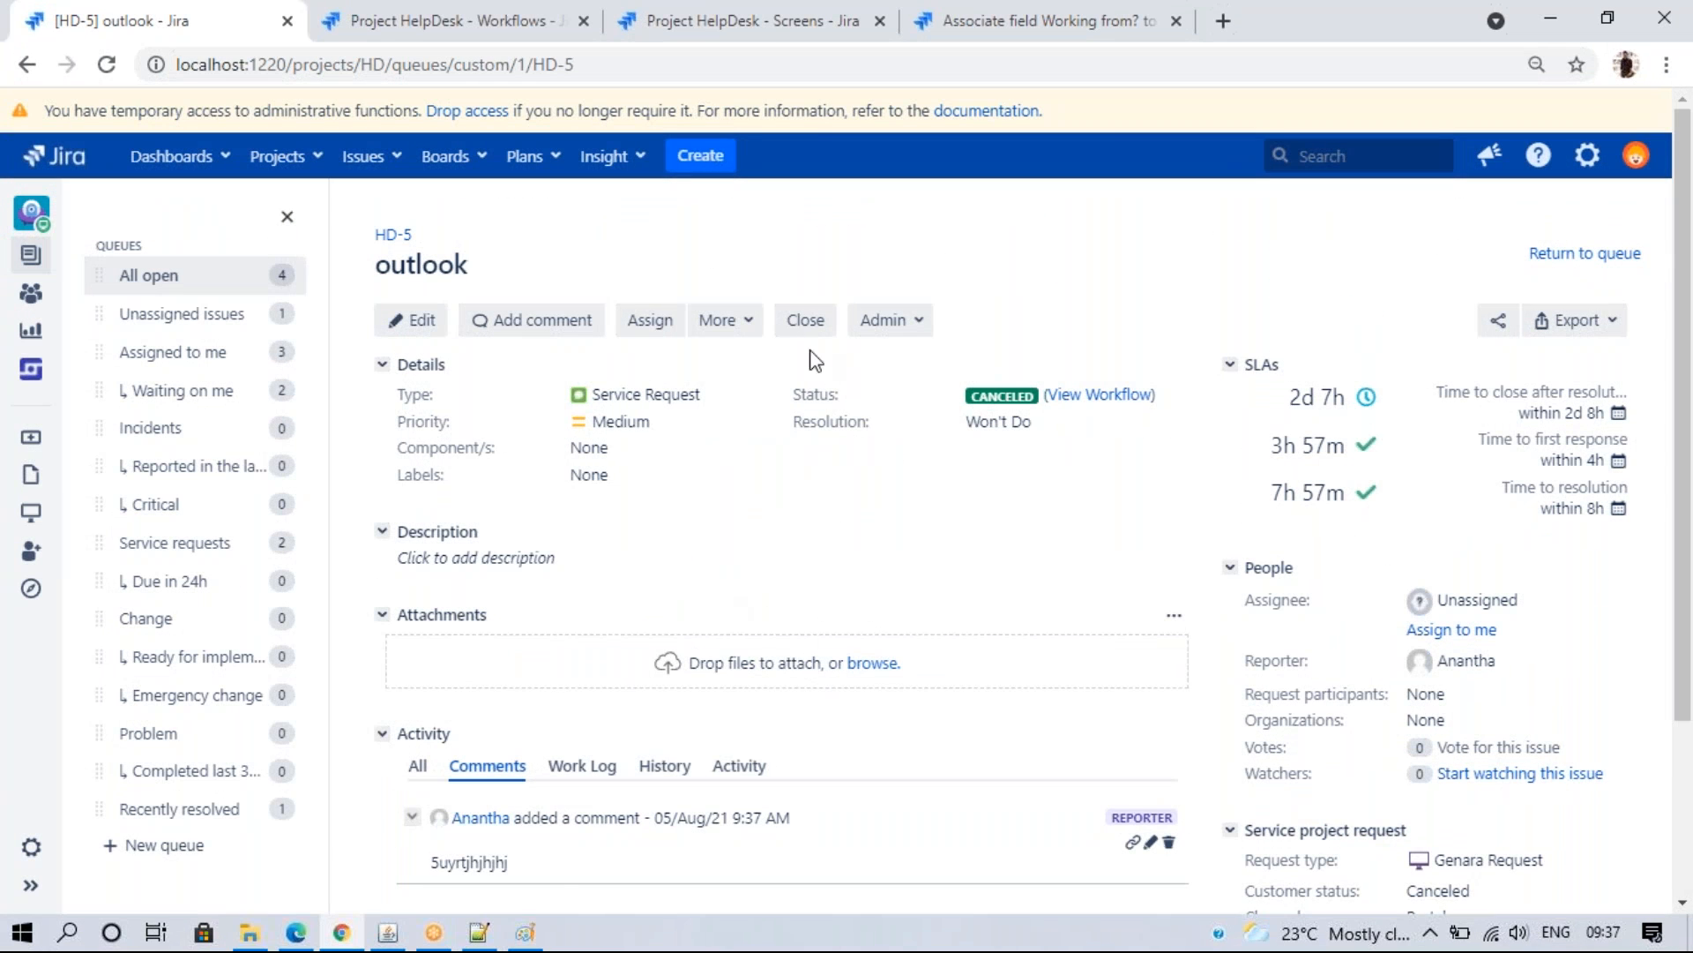
- Compare HD-5's agent view with the customer portal, then start a new issue
click(296, 932)
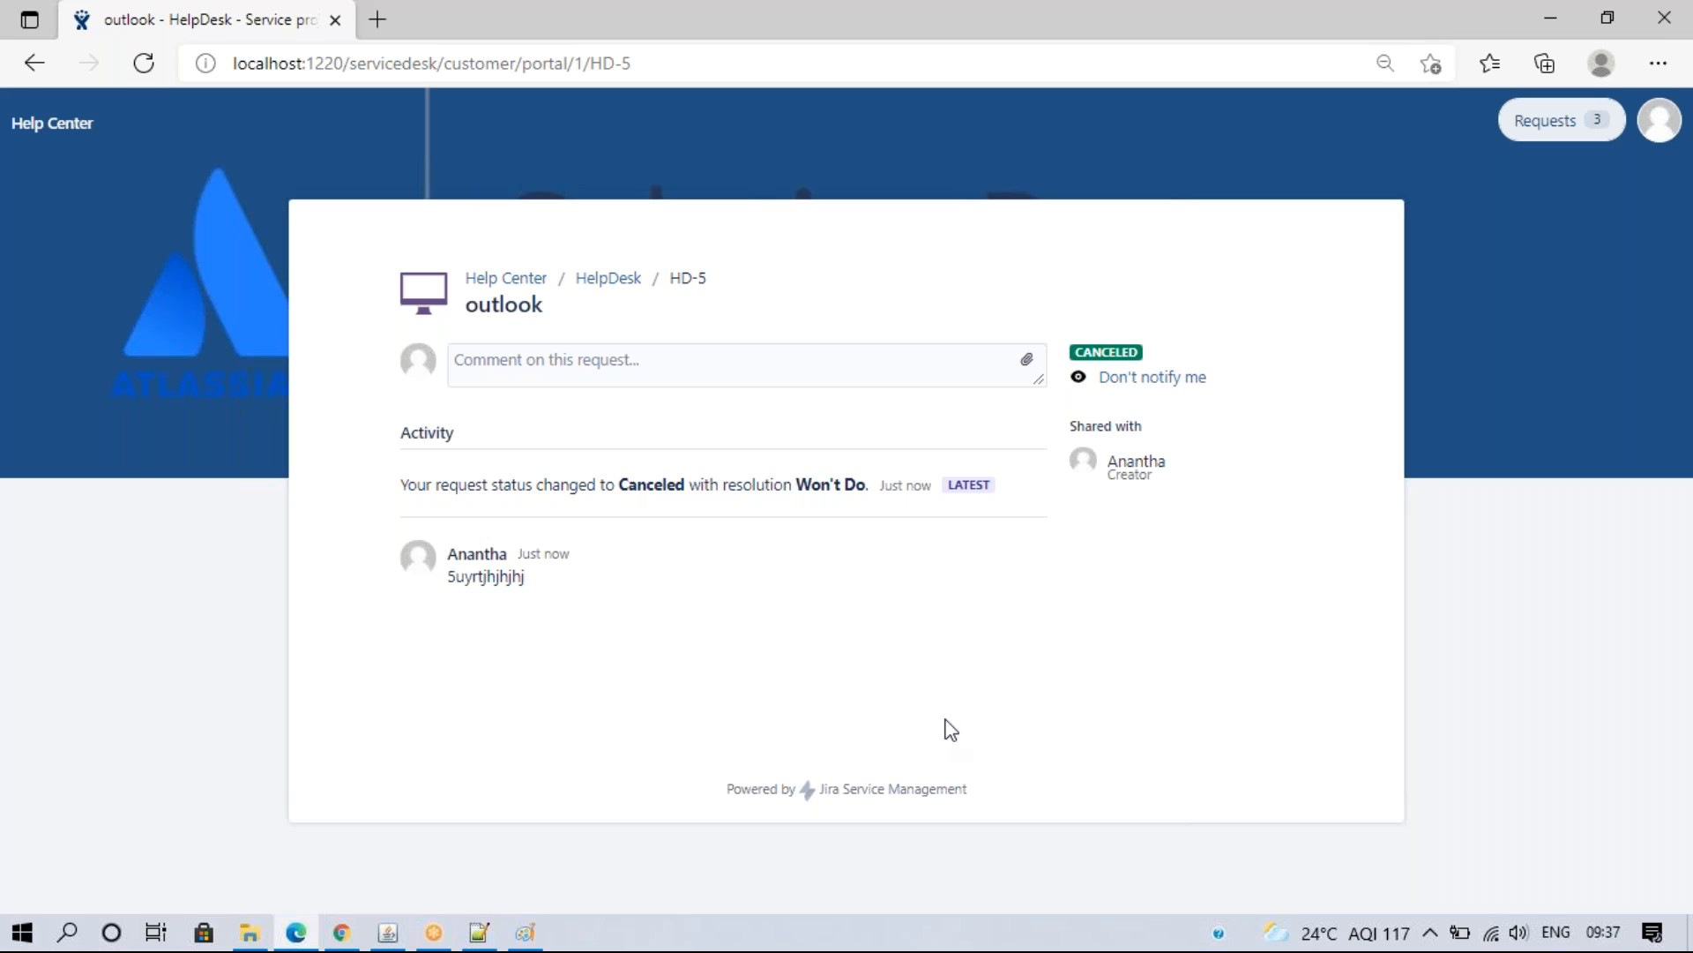
click(342, 932)
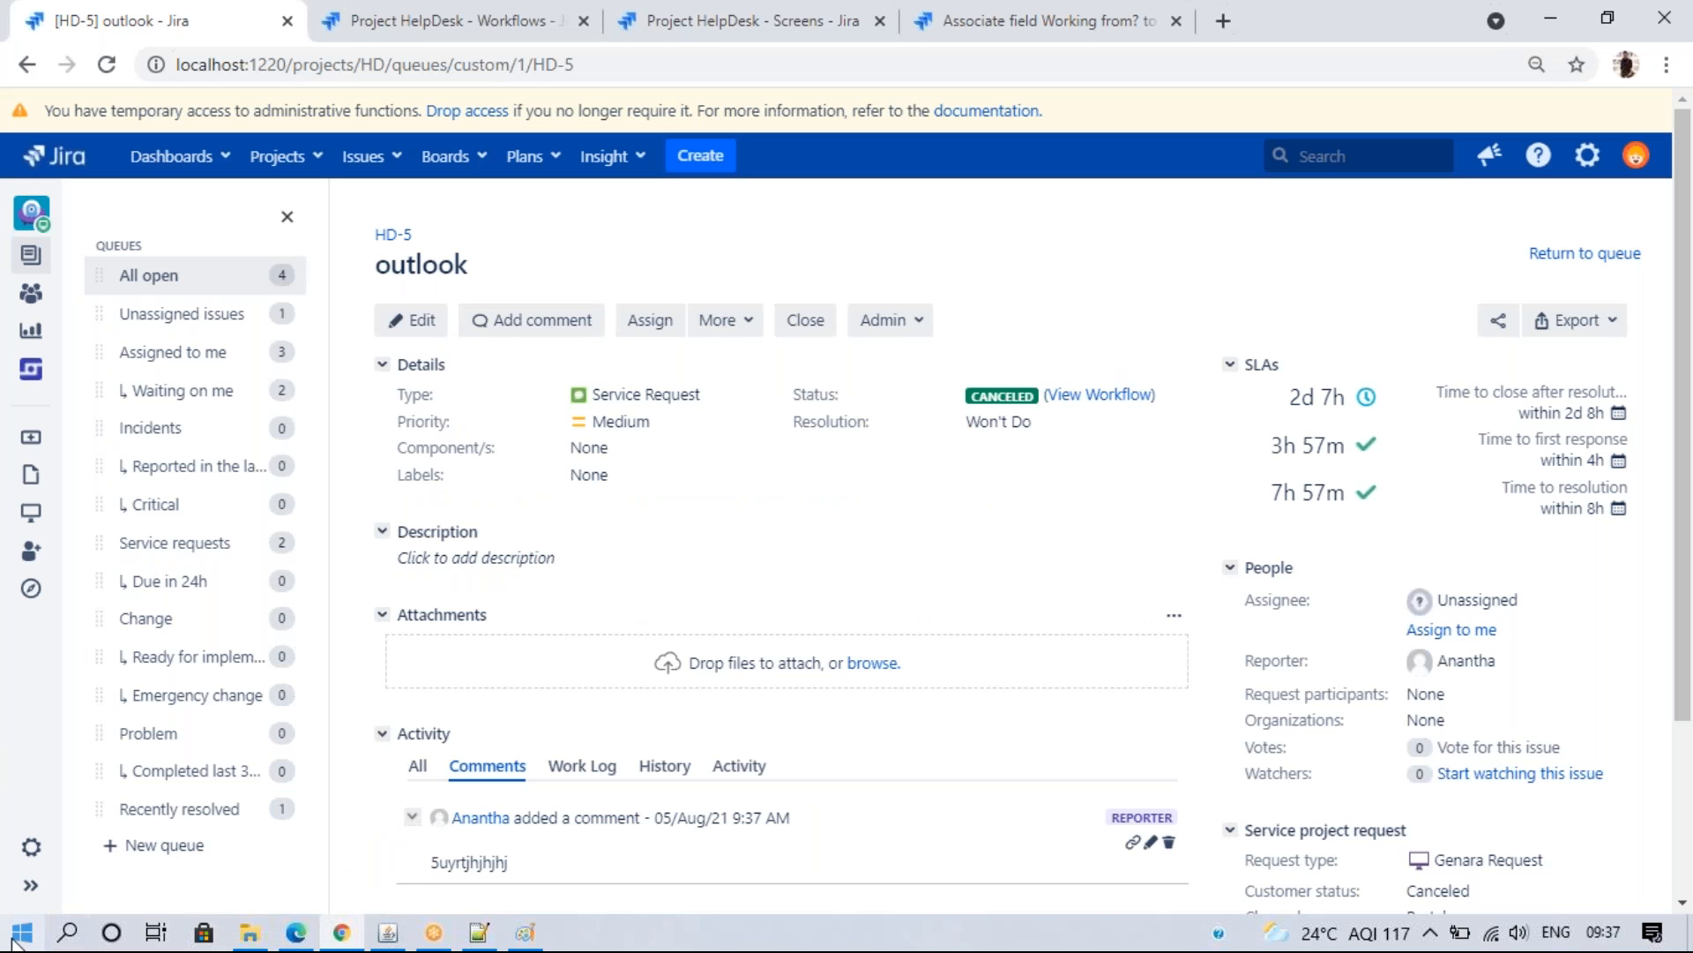
click(298, 935)
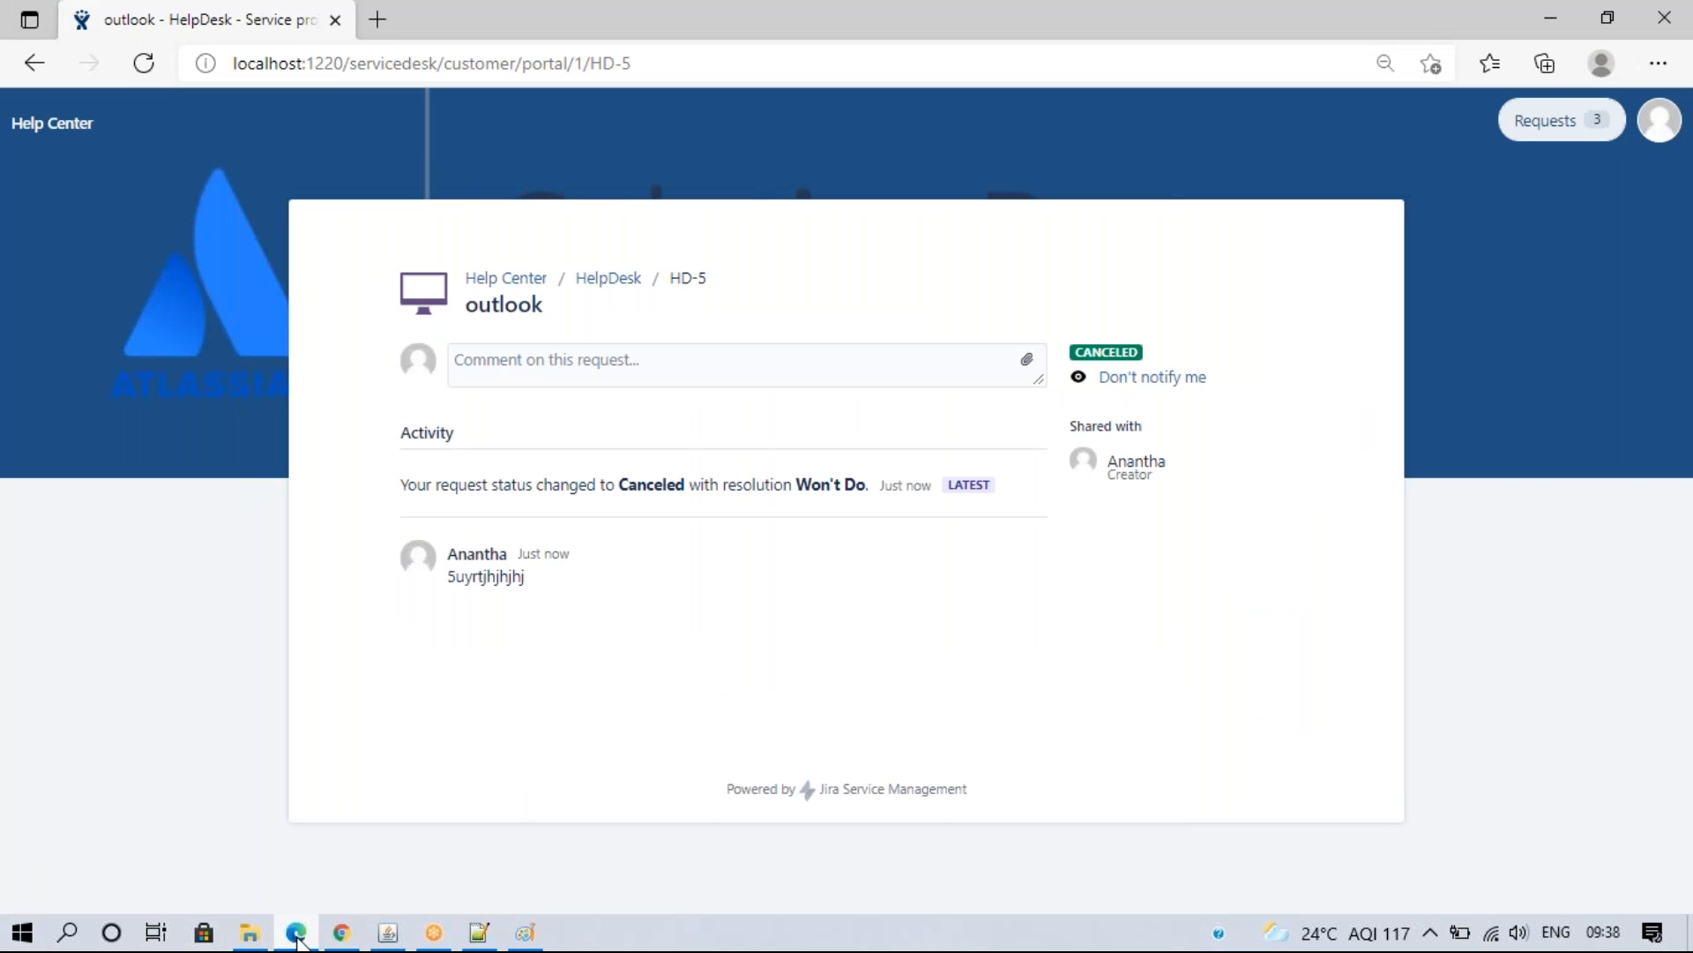
click(342, 934)
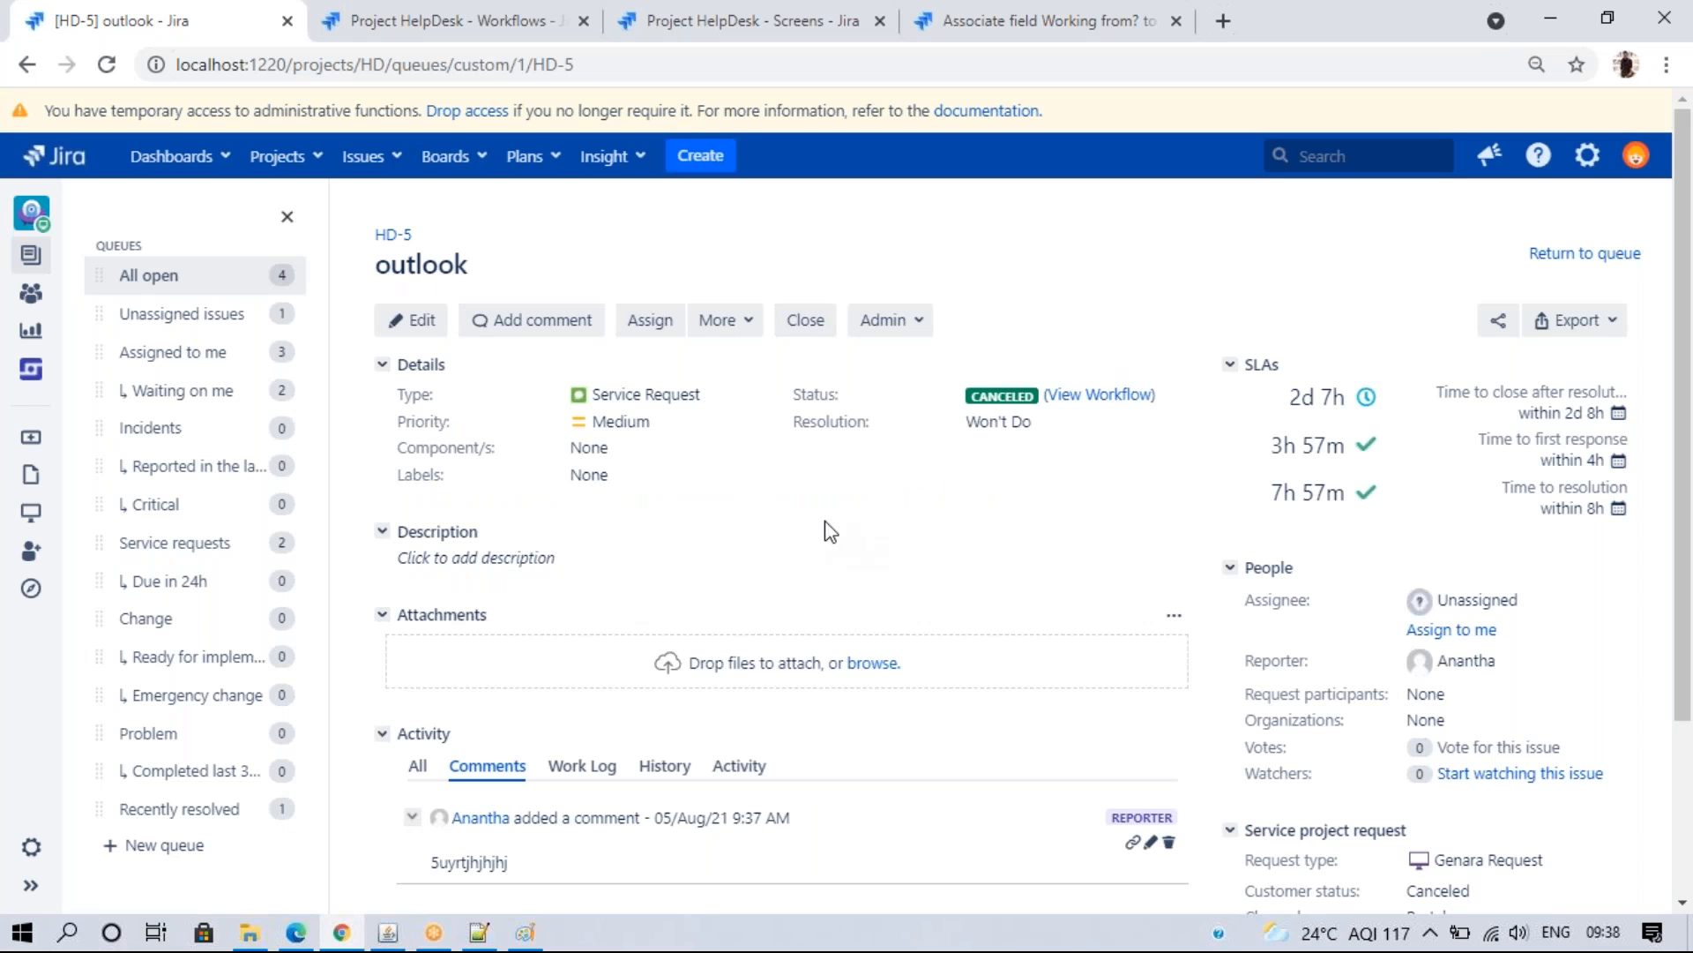
click(701, 157)
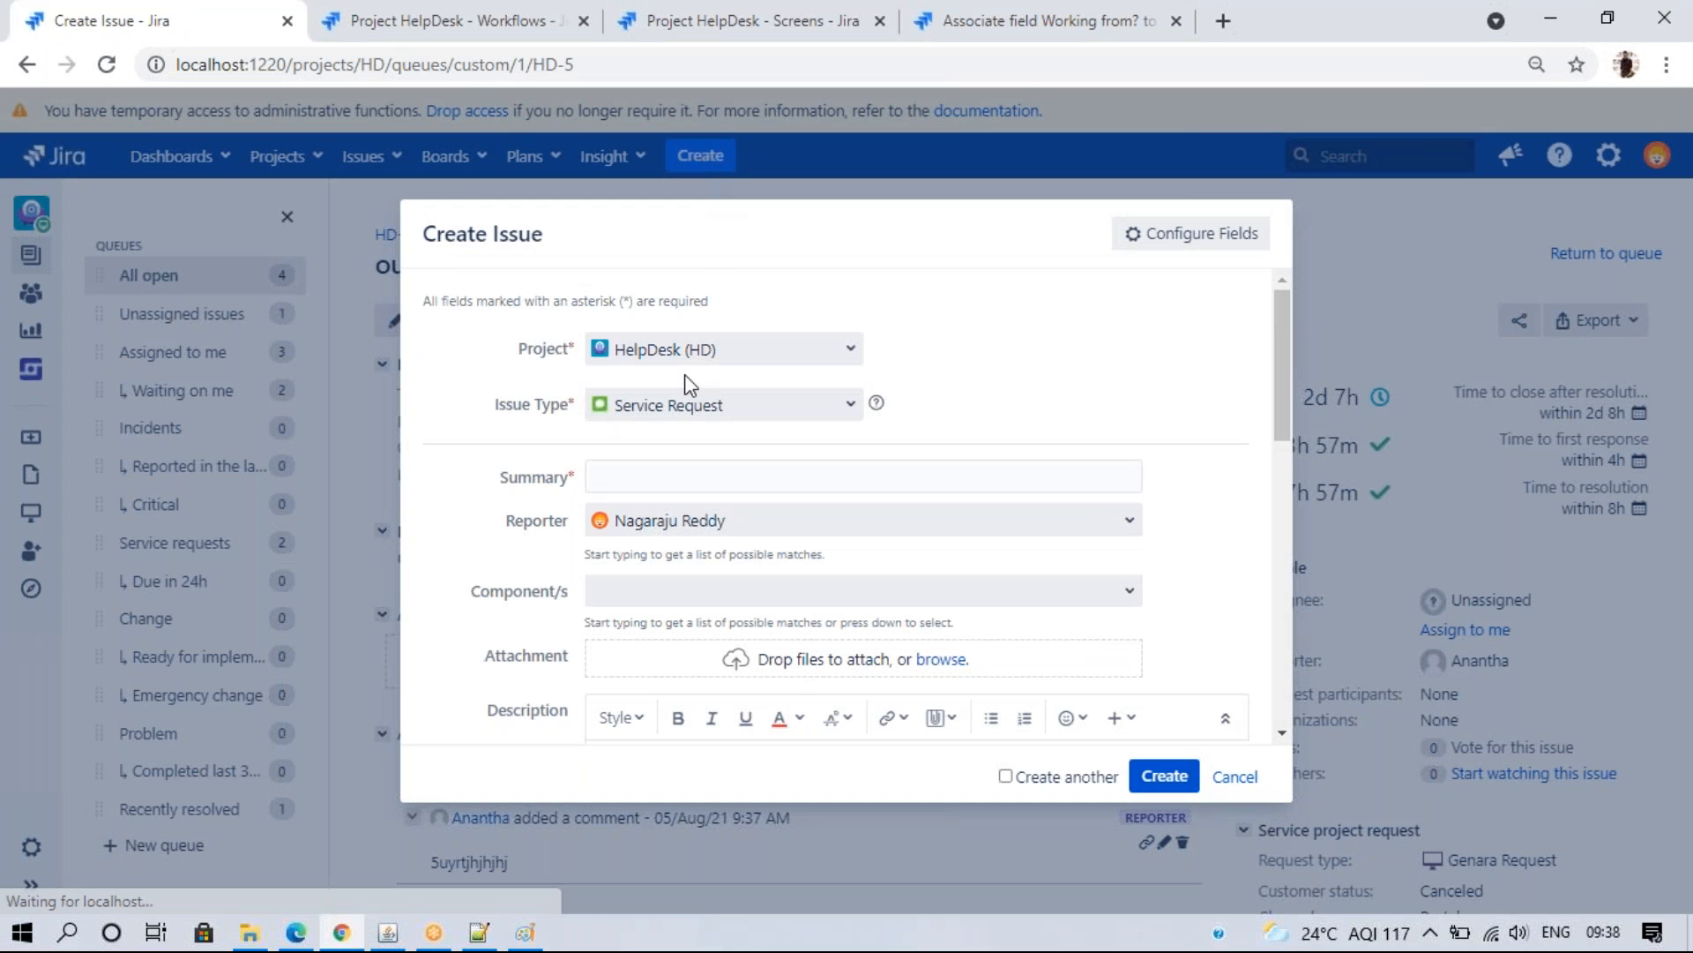
- Choose IT Support with summary 'Break issue more then 60 speed' and due date 9/Aug/21
click(692, 405)
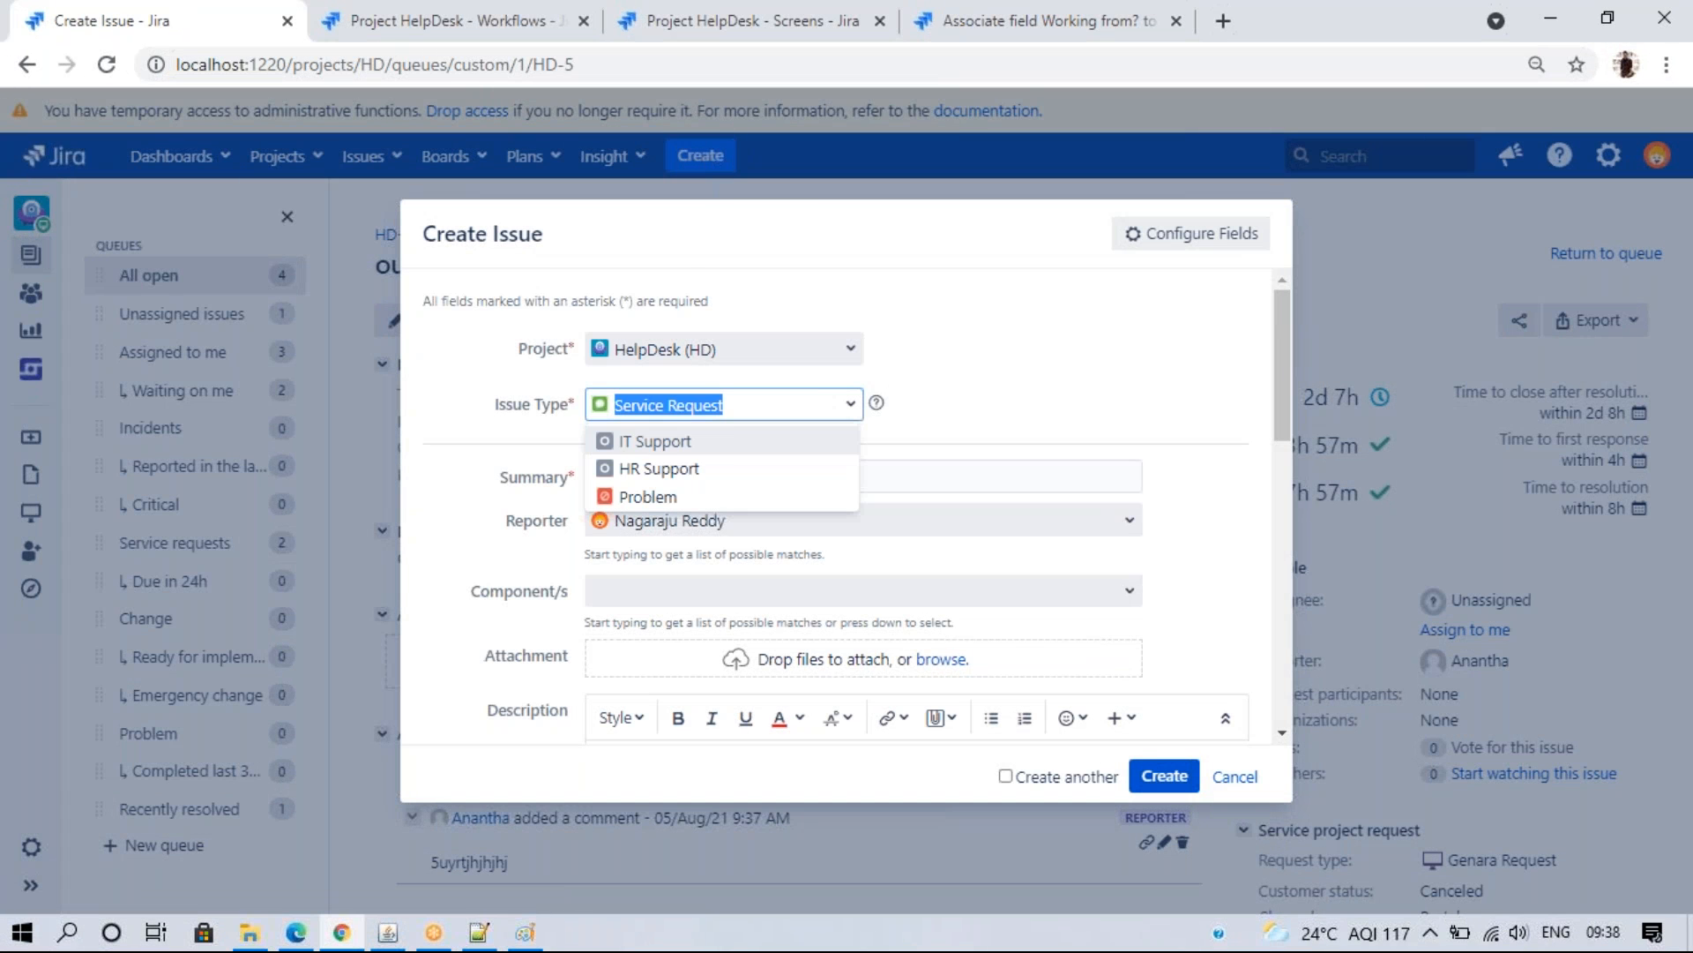
click(688, 441)
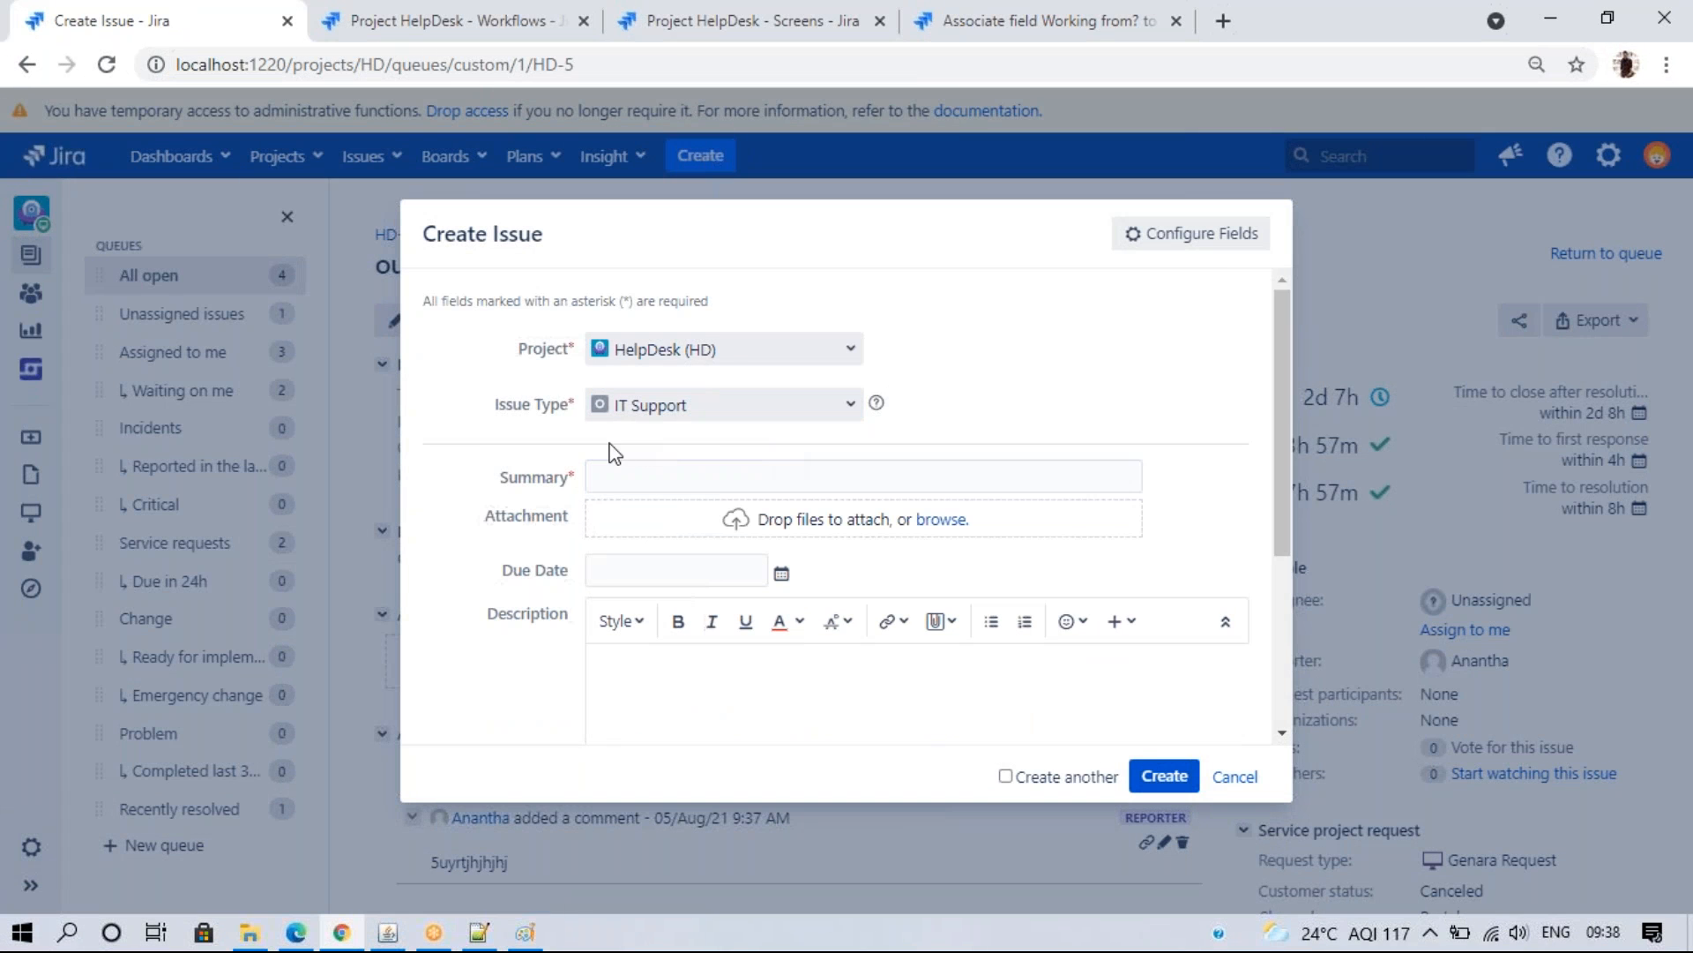
click(623, 476)
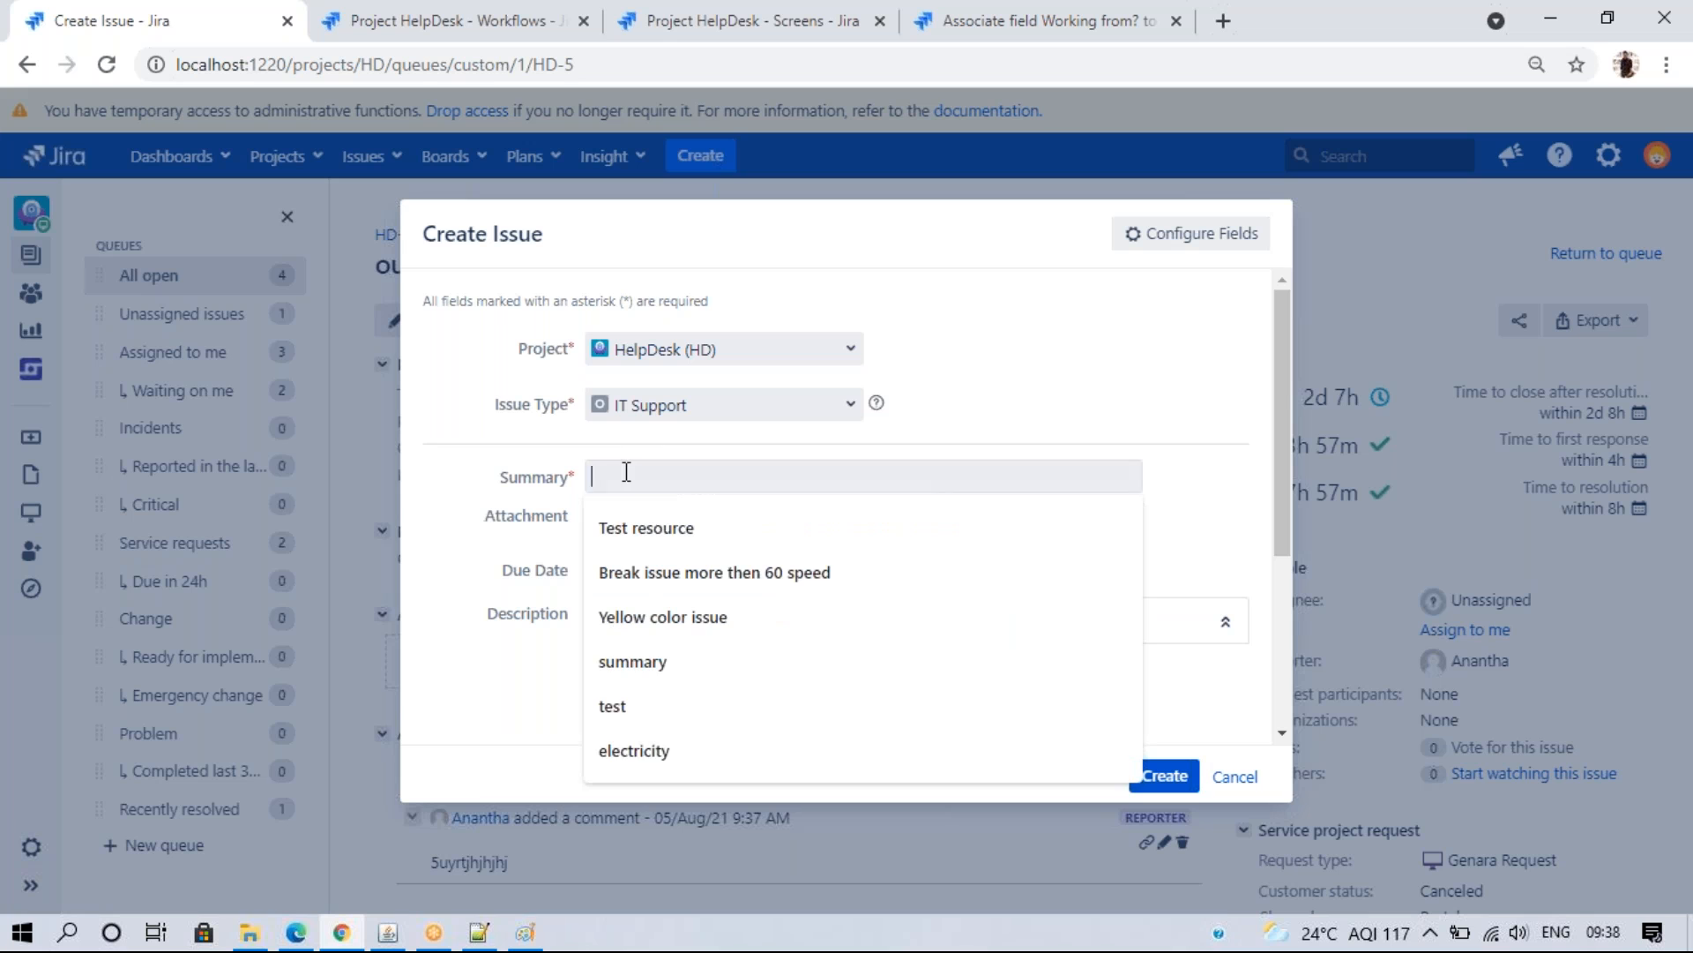
click(648, 574)
drag(1283, 484, 1289, 585)
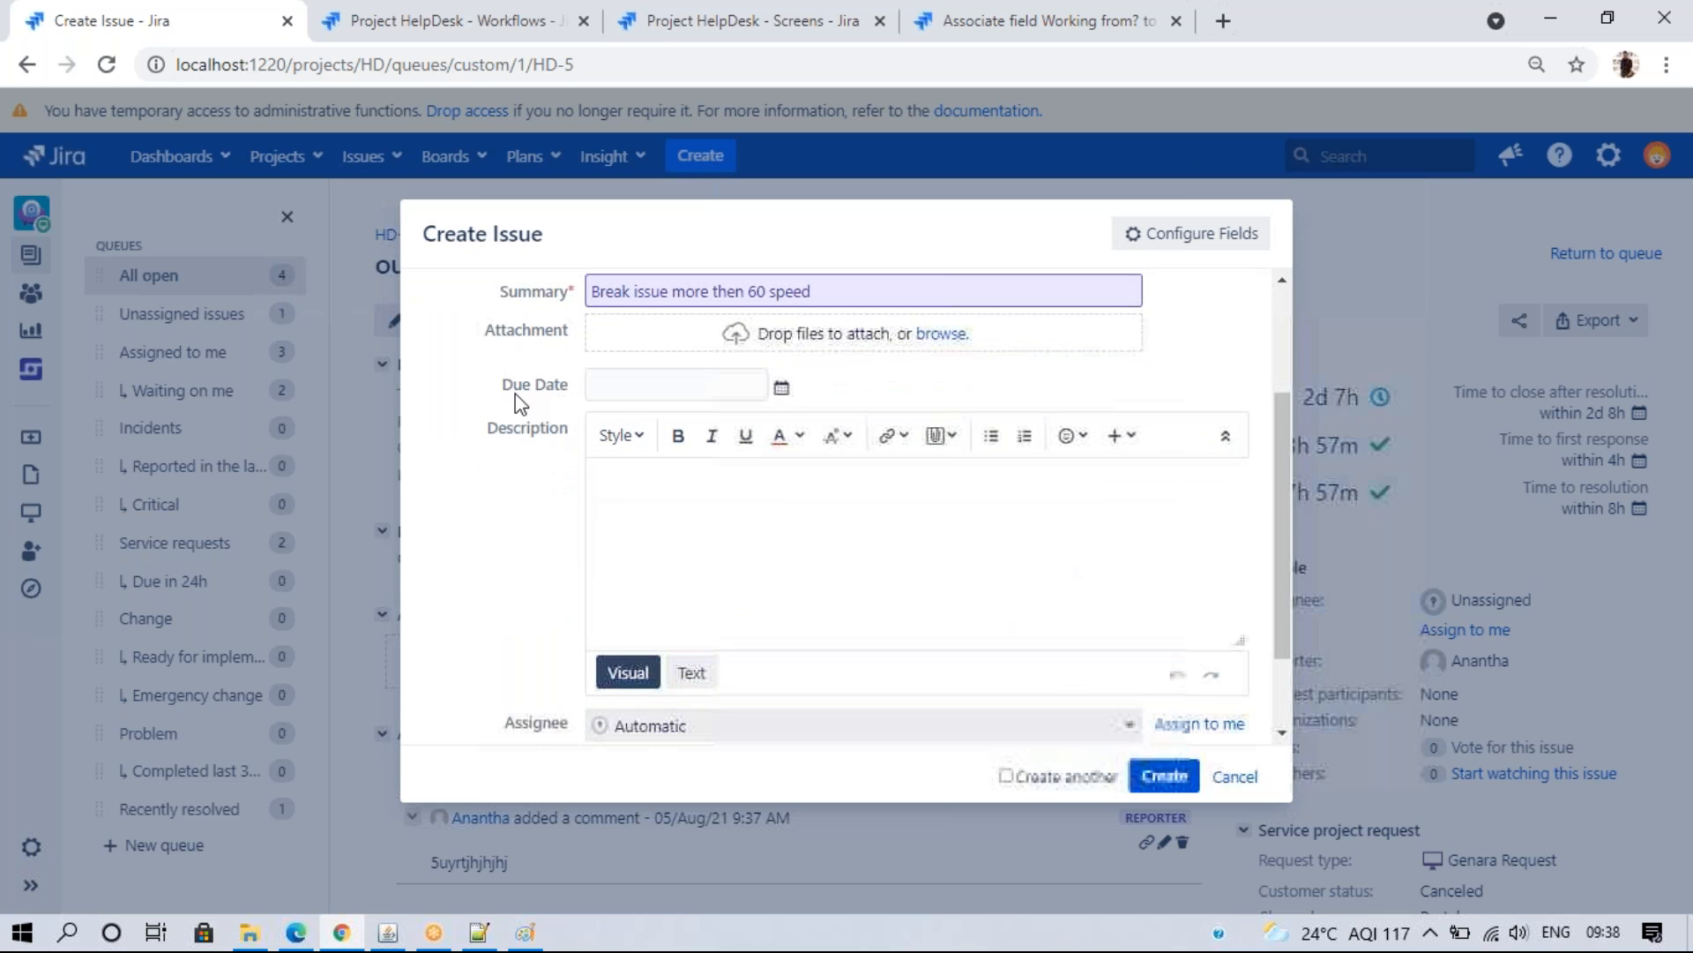
click(781, 387)
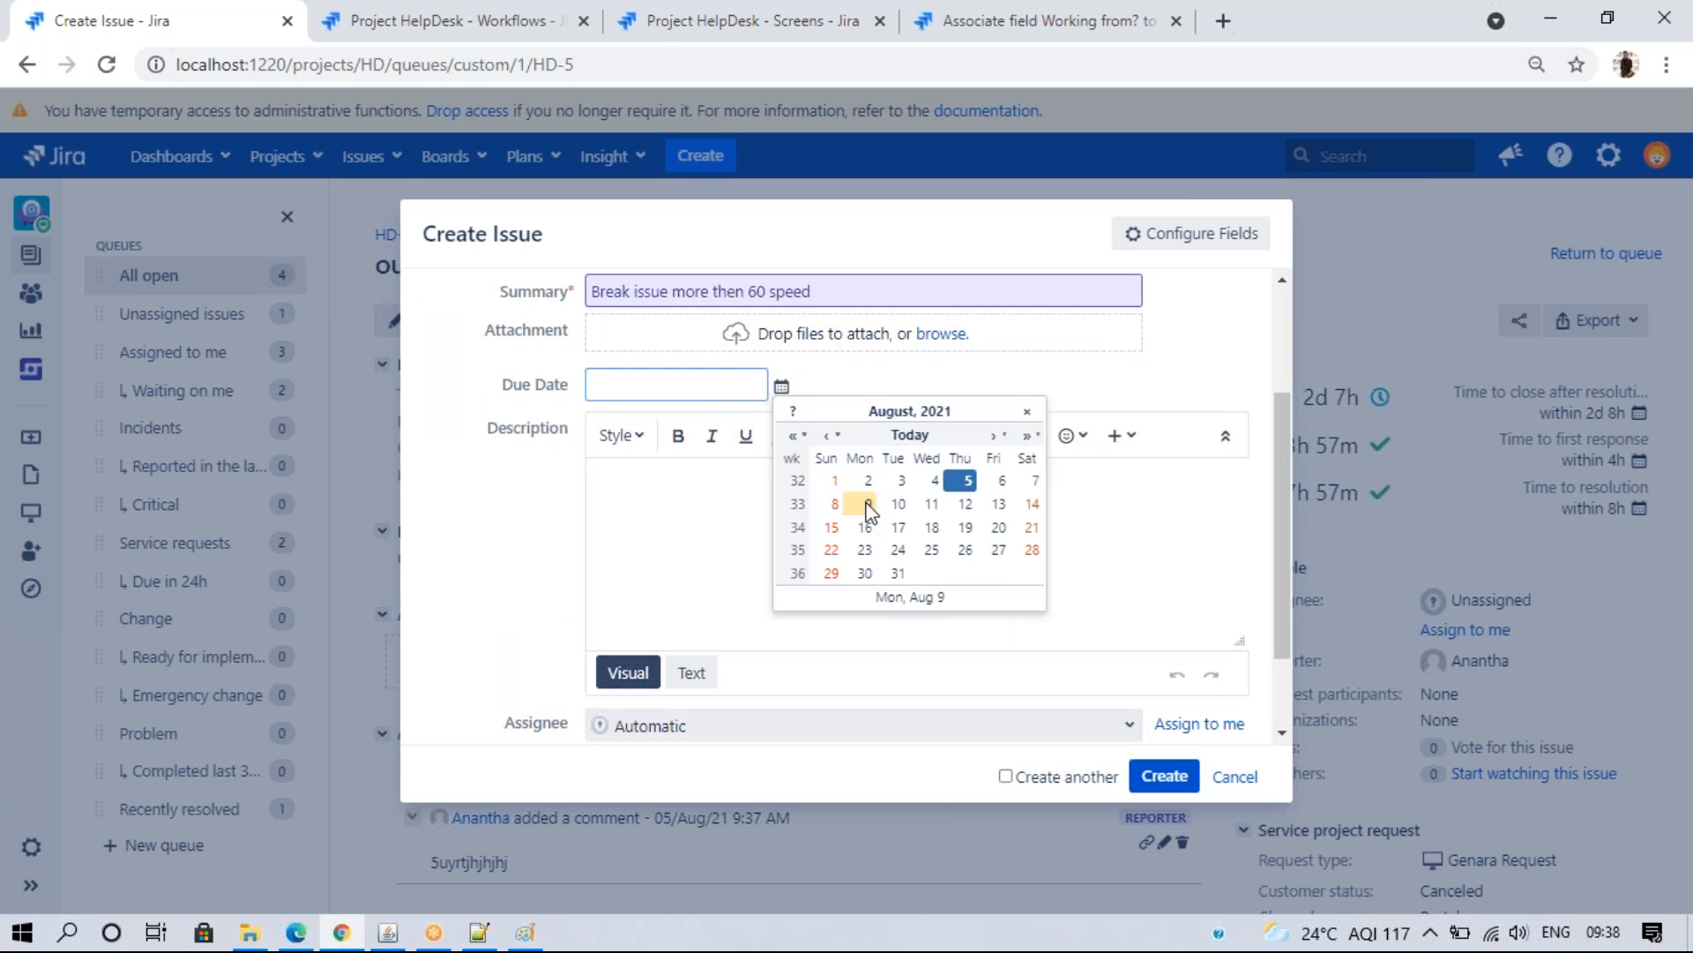
click(868, 504)
- Add description 'ggdfgfg', set Blocker priority and Working from Office, and create HD-6
click(739, 529)
text(ggdfgfg)
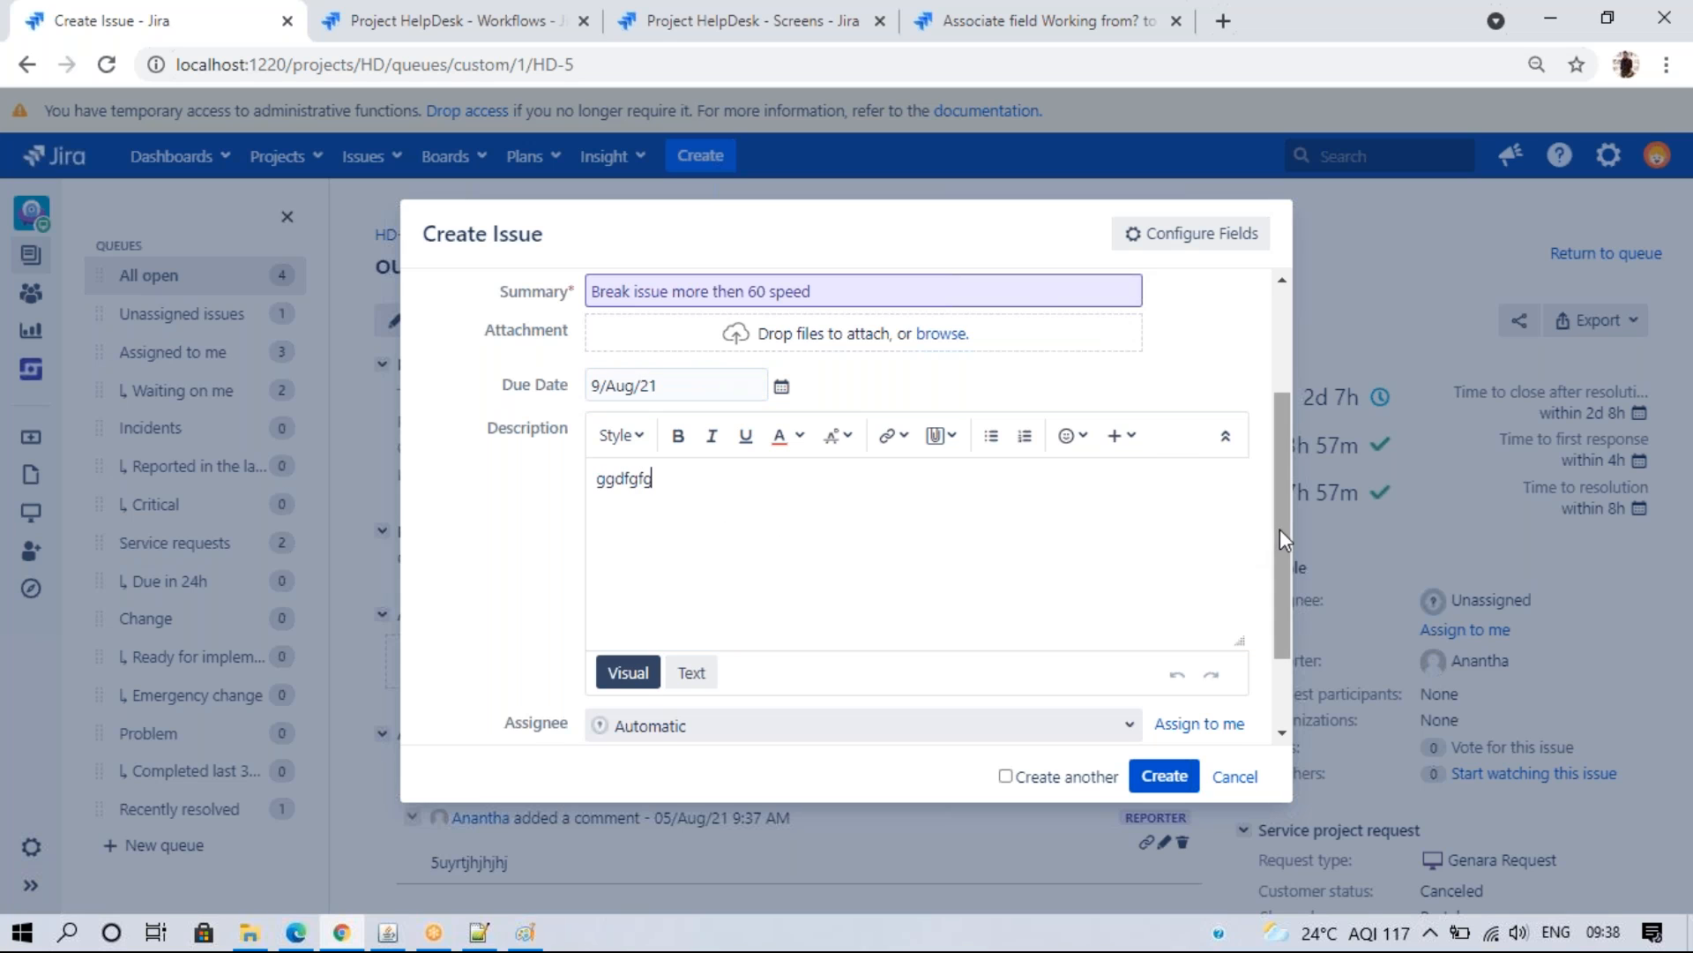
scroll(1277, 527, down, 1)
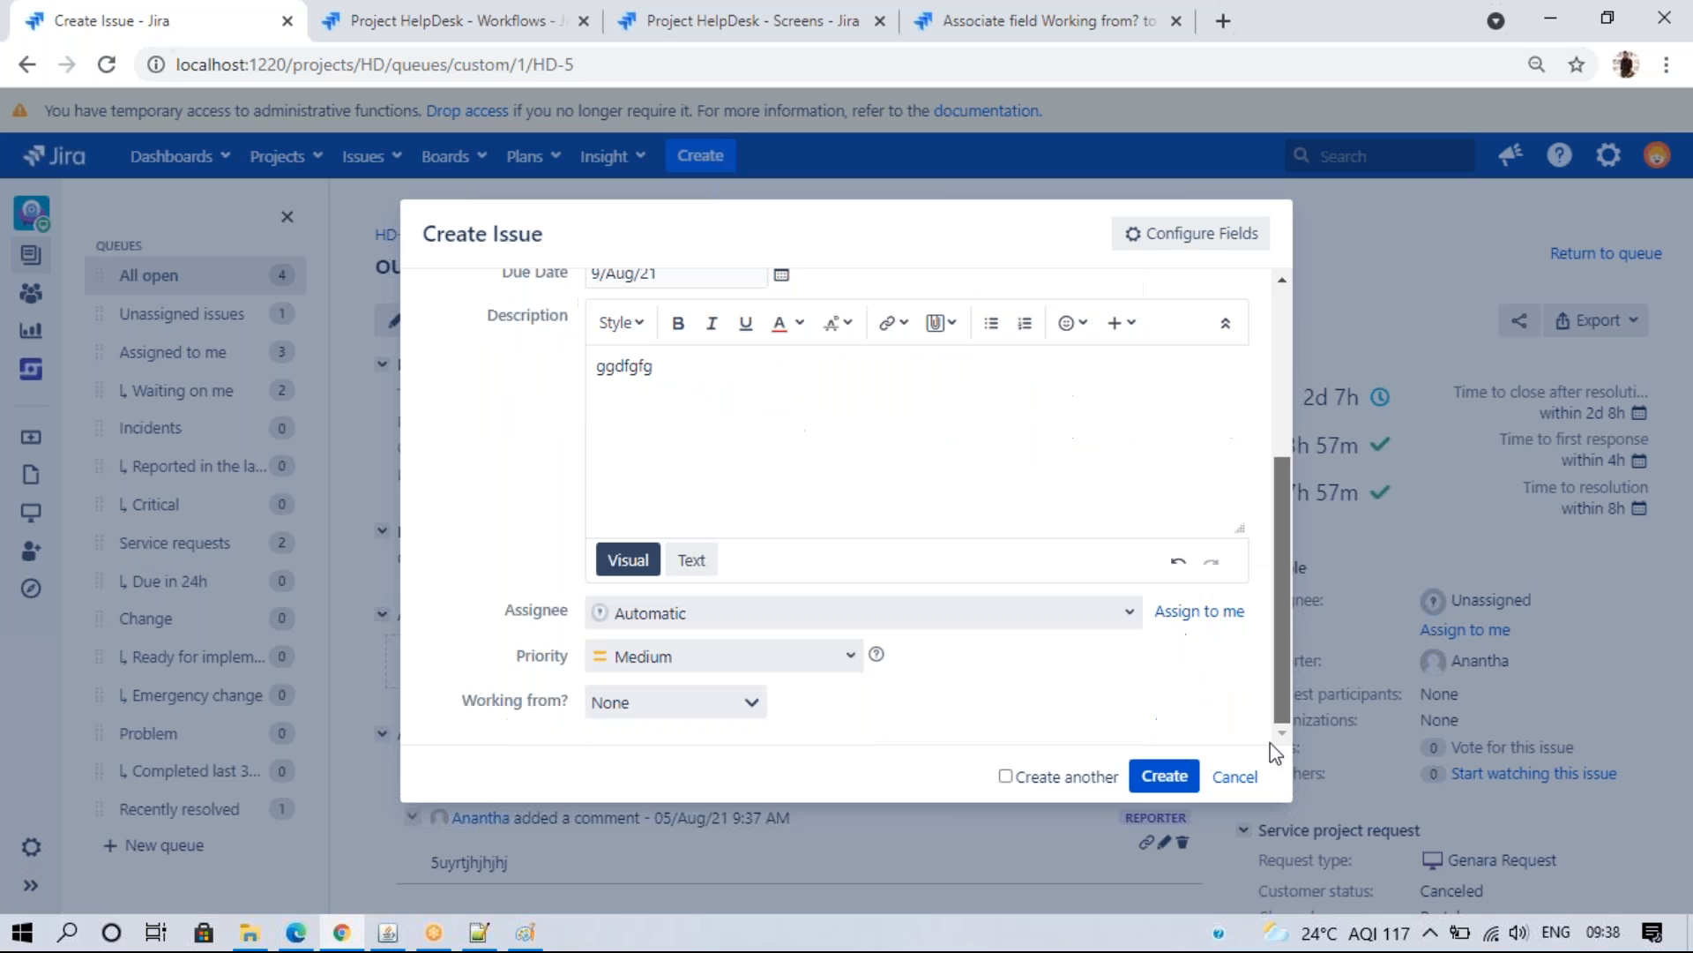
click(746, 656)
click(697, 693)
click(690, 699)
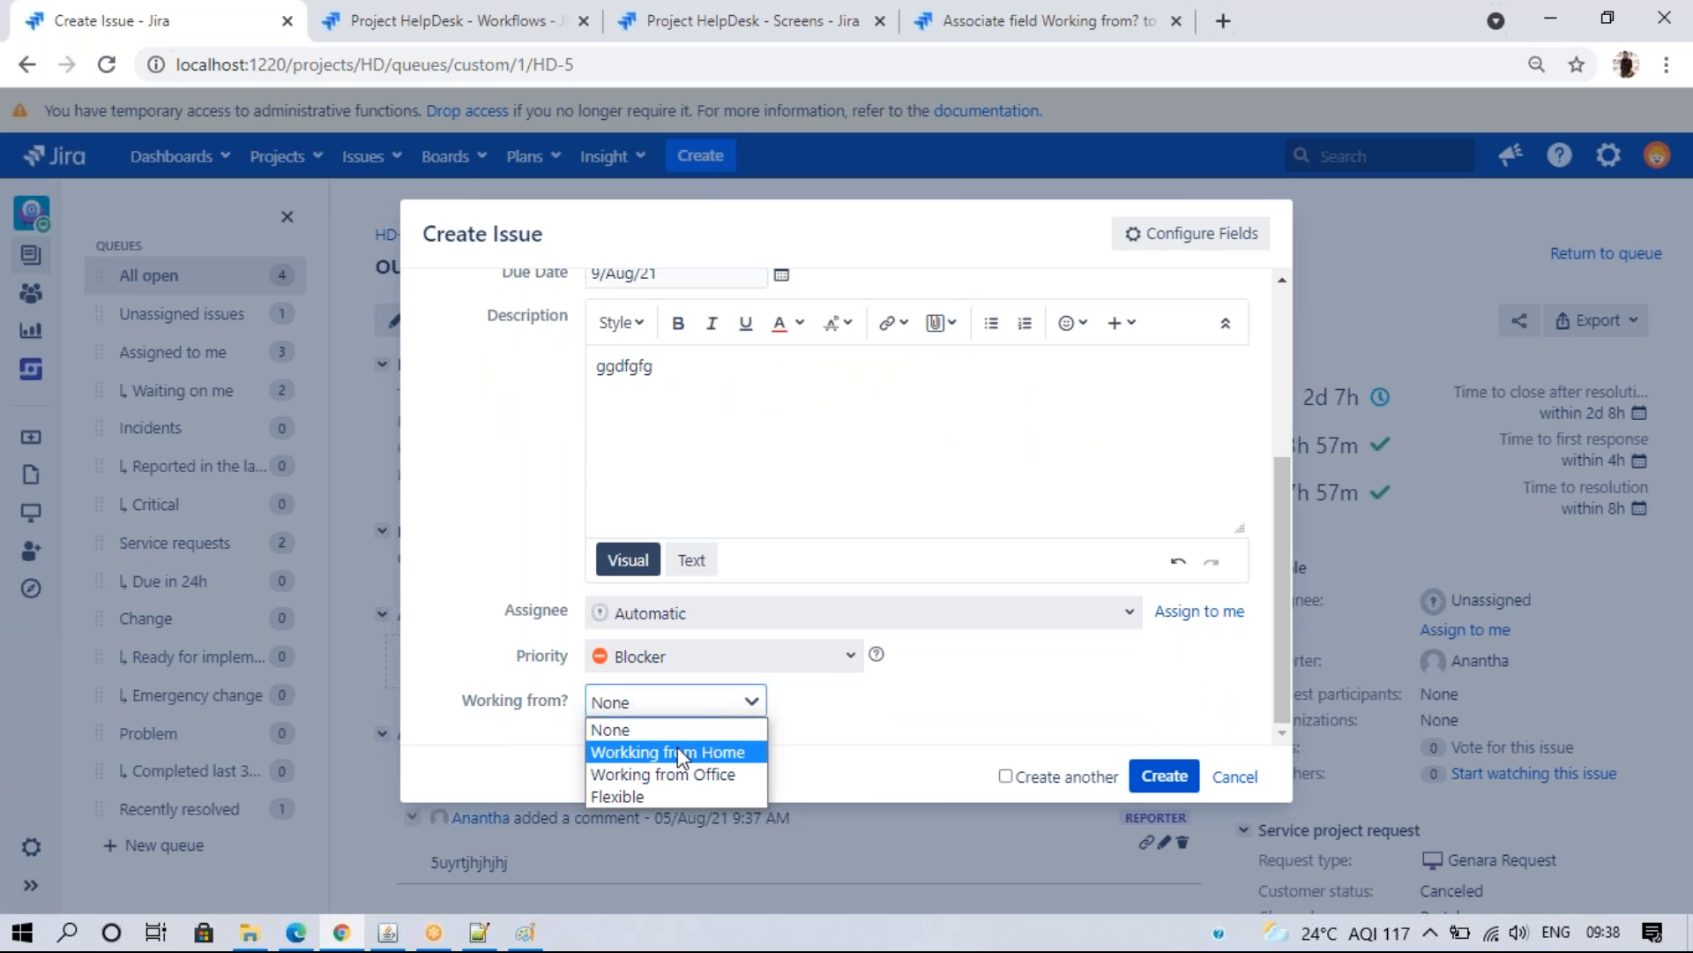
click(695, 773)
click(1164, 776)
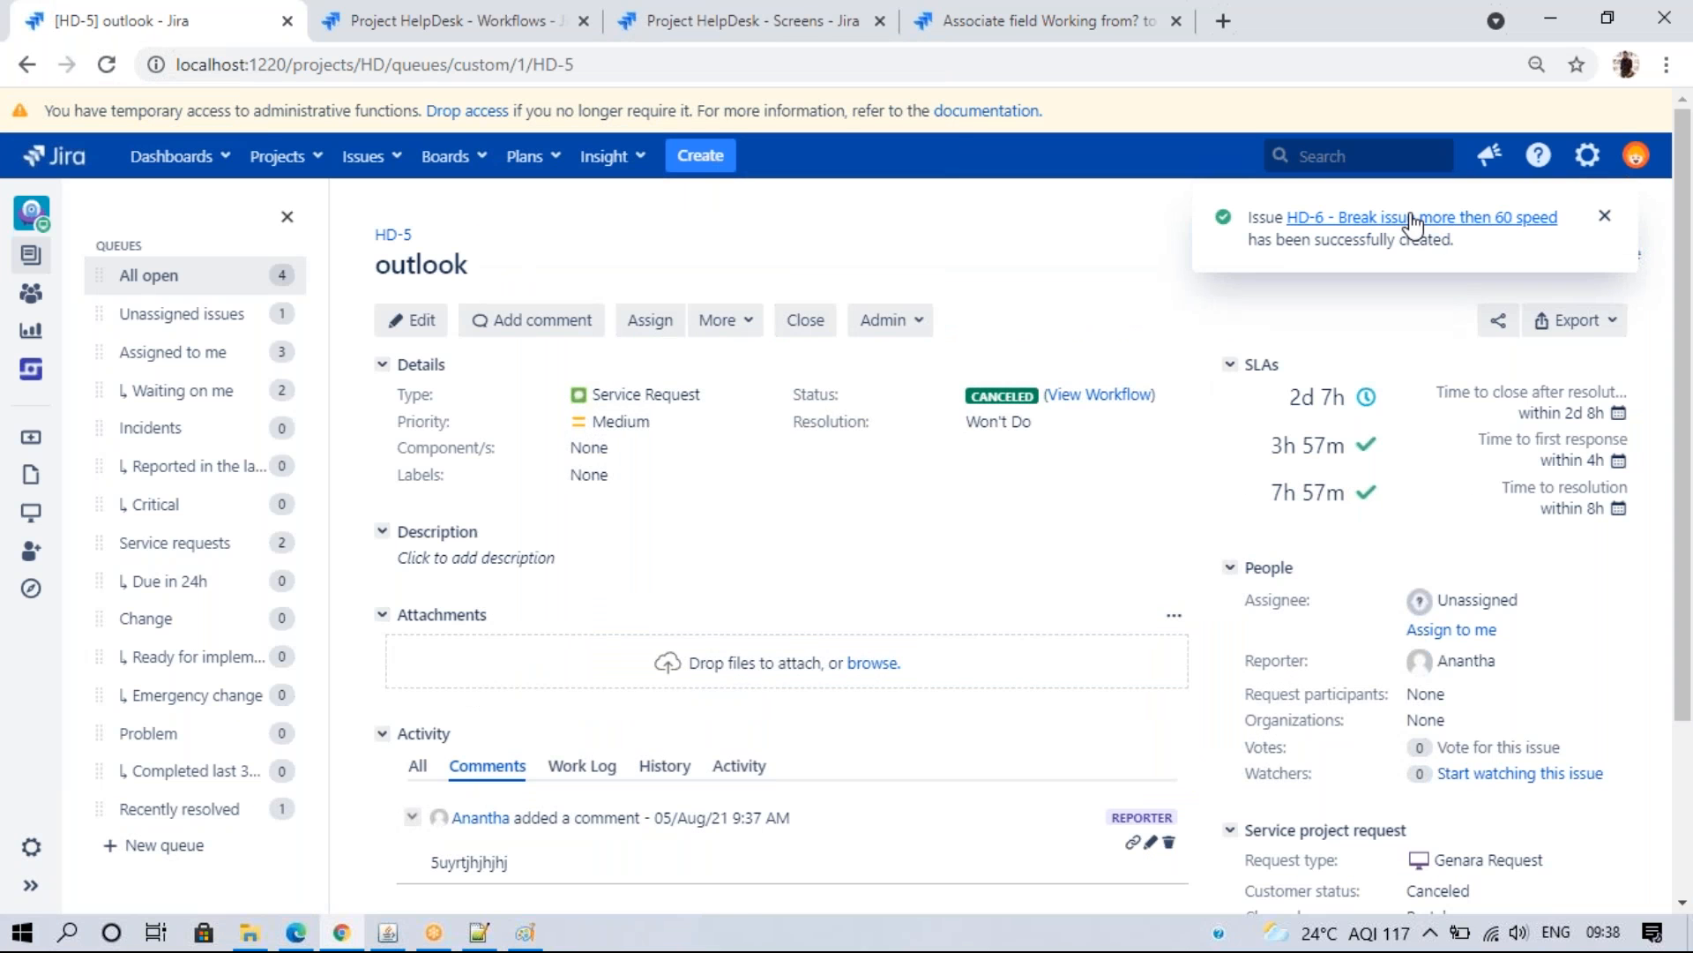
right_click(1407, 222)
key(Escape)
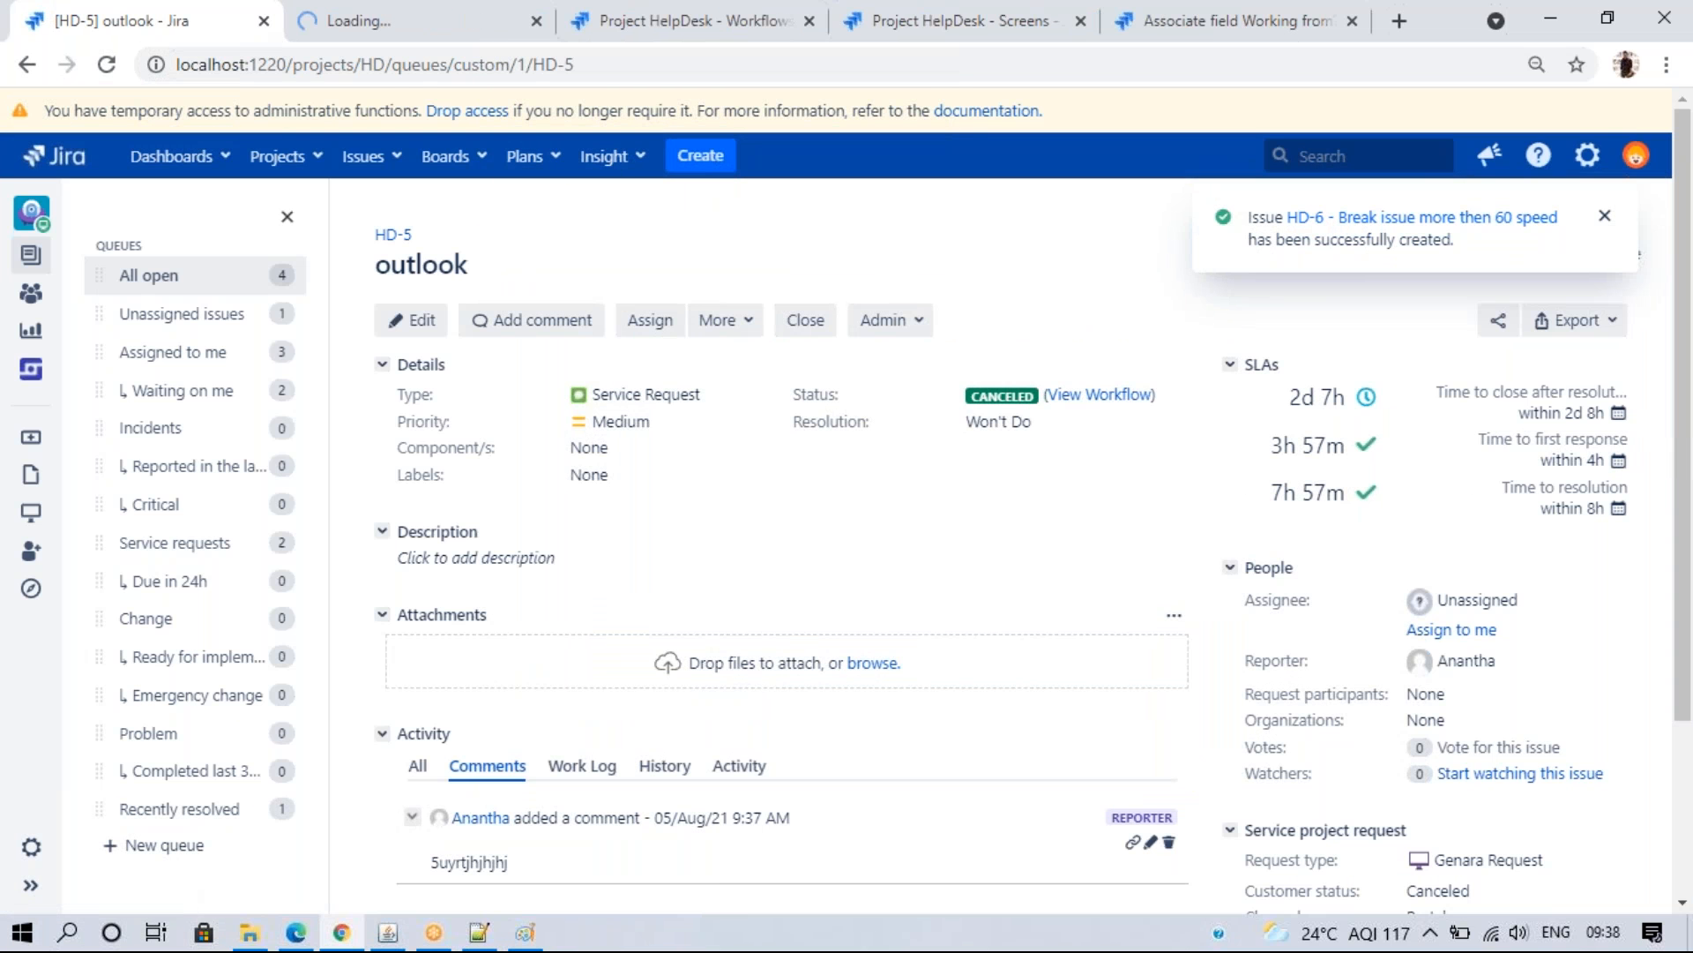
- Load the HD-4 issue page by changing the issue number in the URL to 4
click(999, 550)
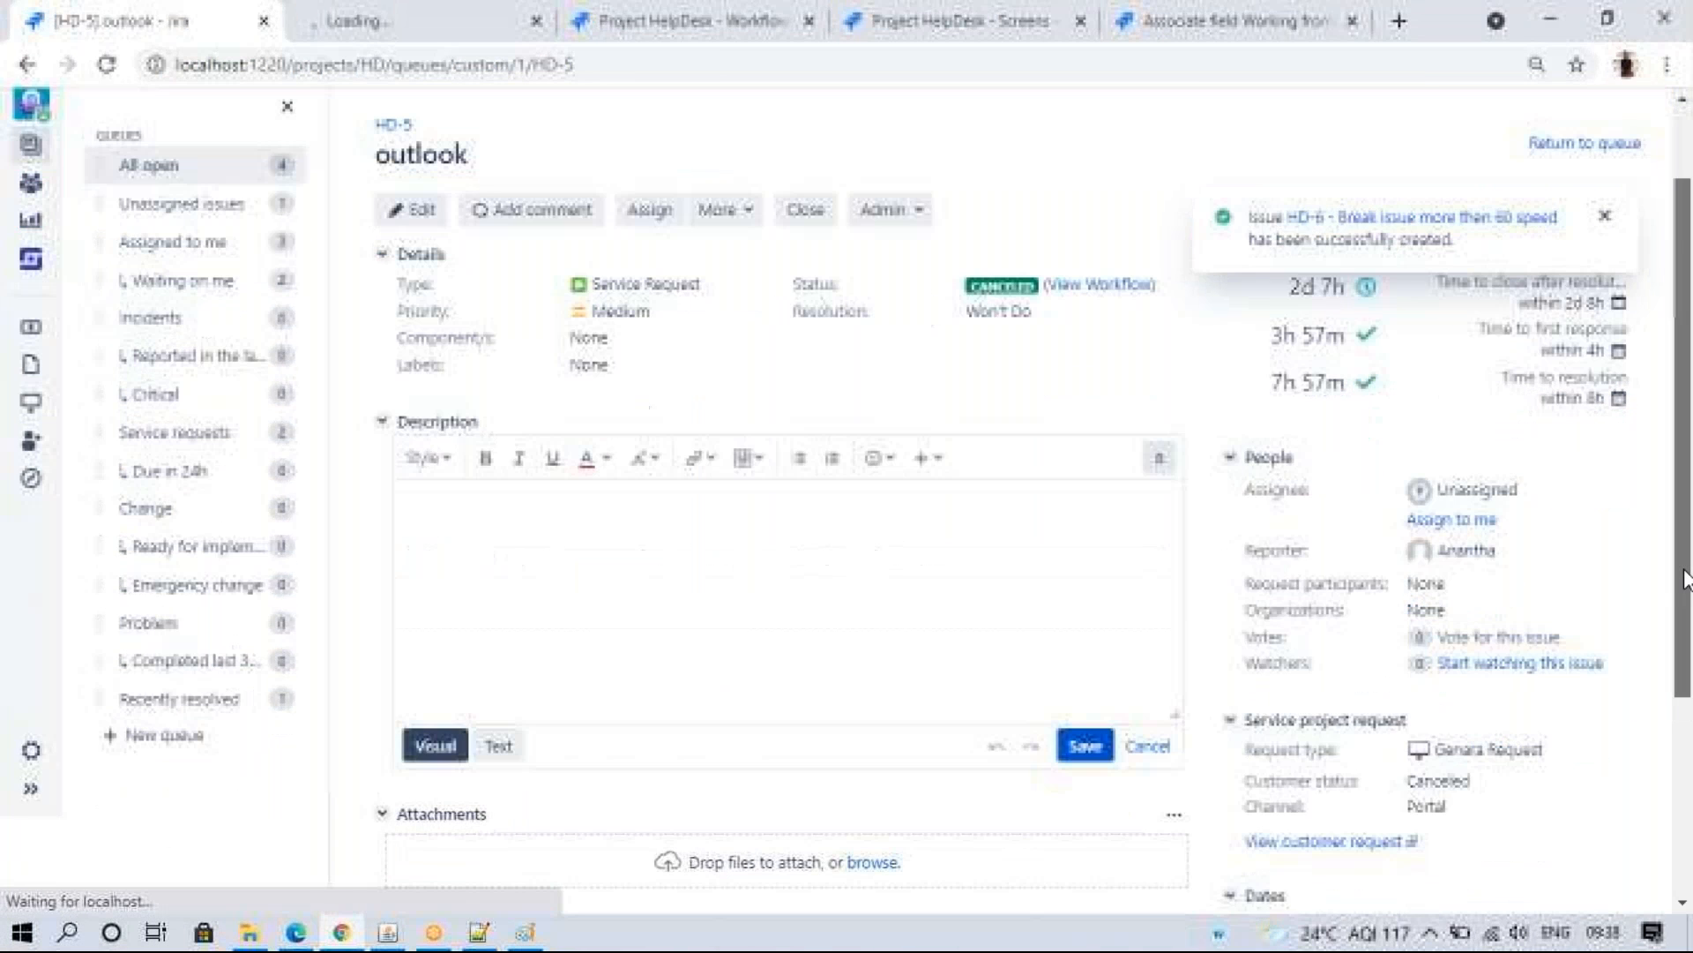
click(354, 156)
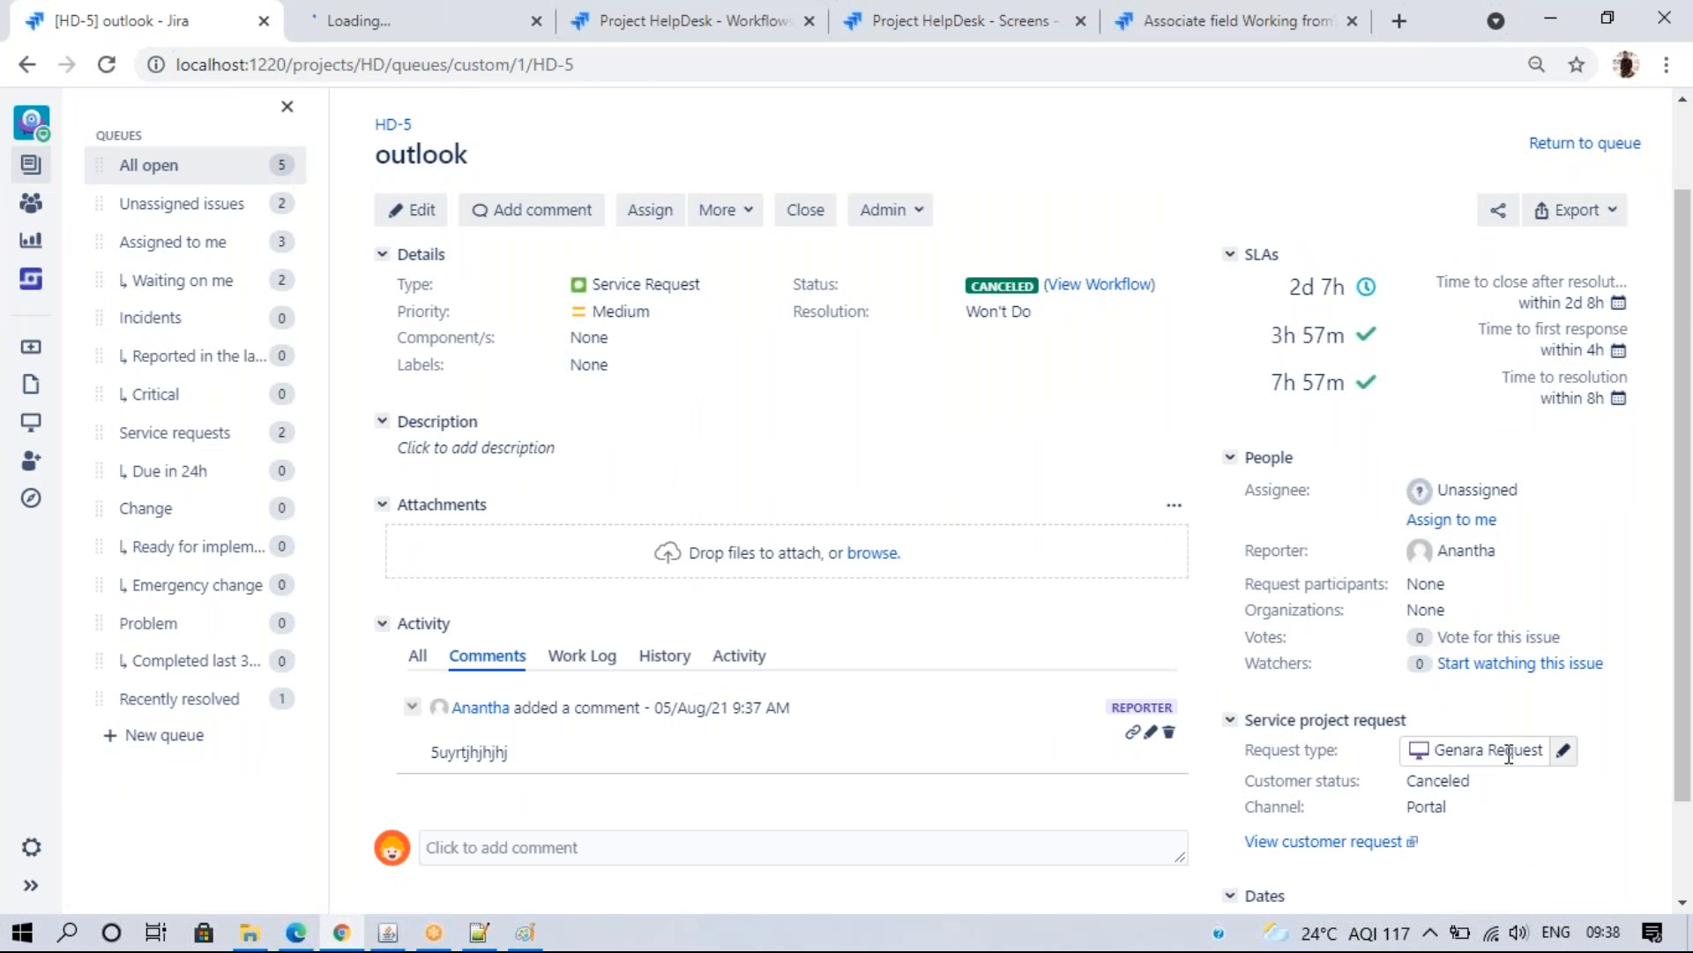
double_click(567, 64)
text(4)
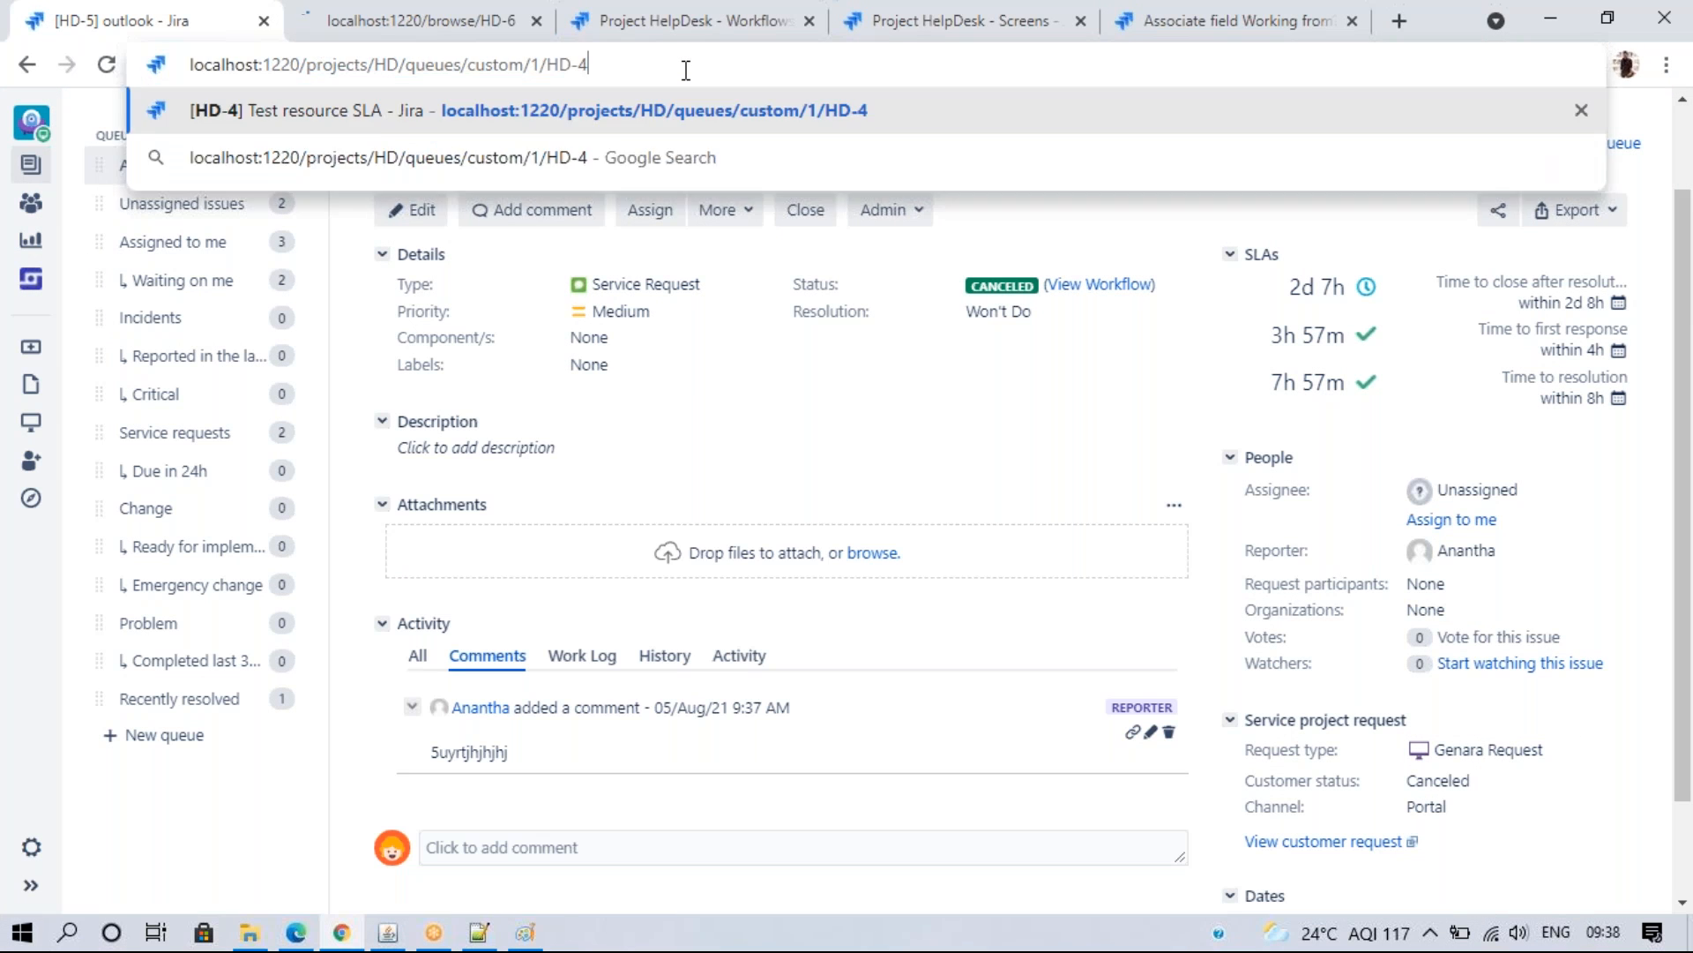
key(Return)
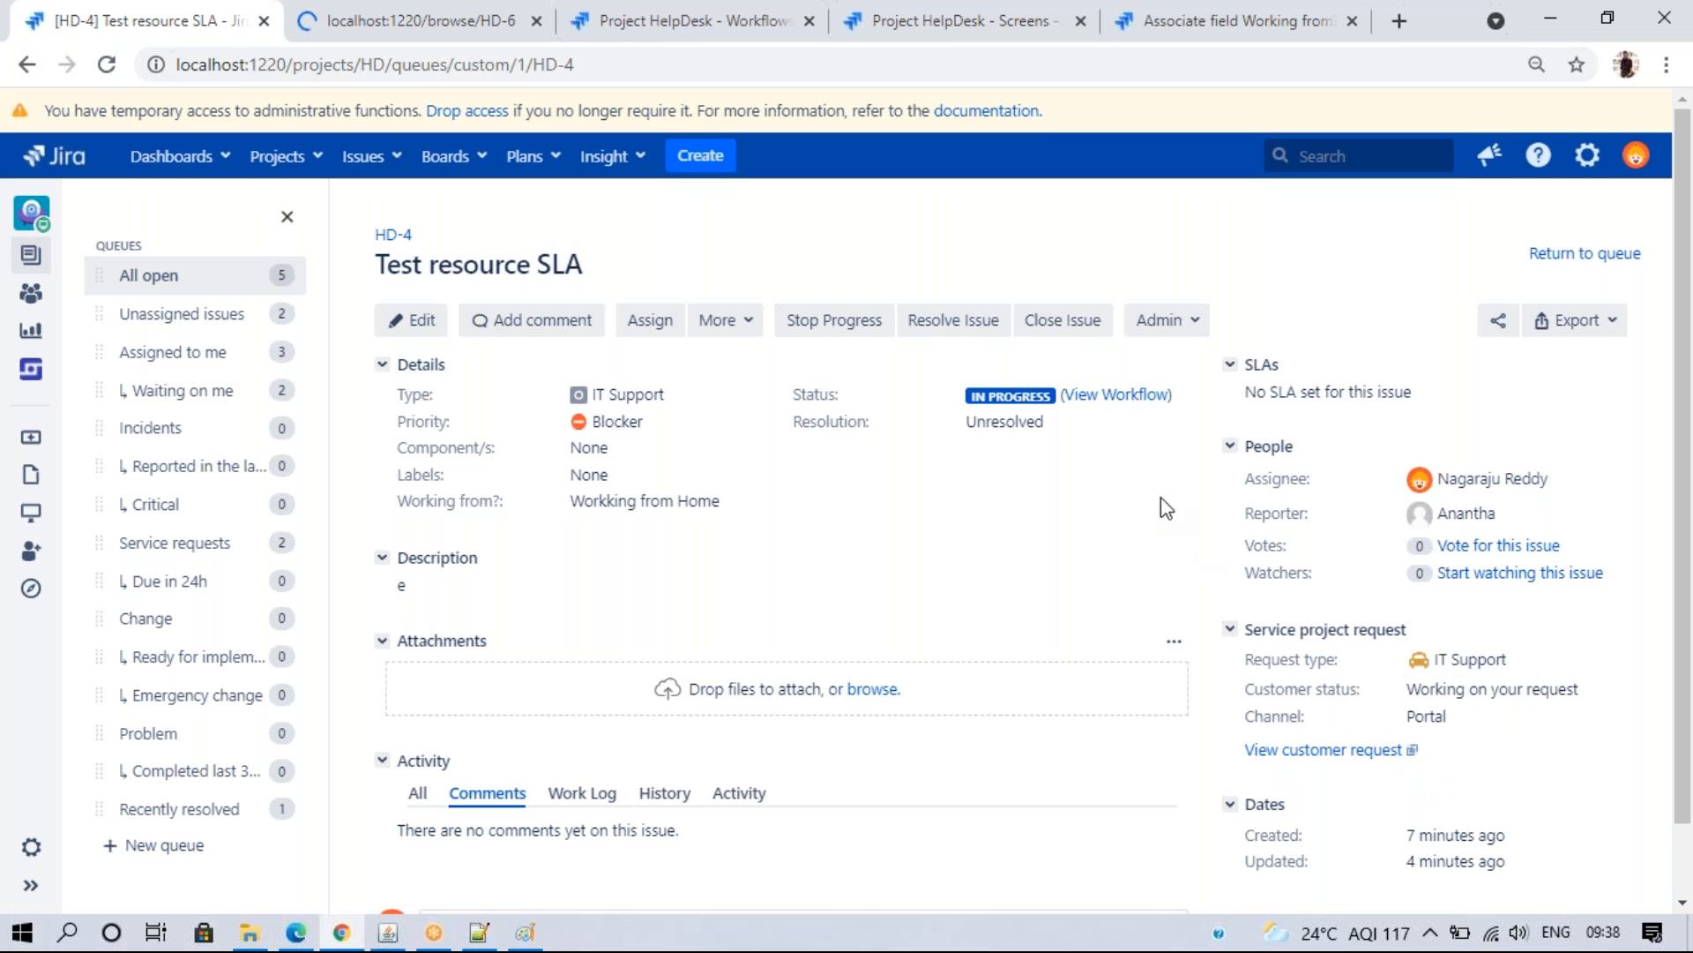
- Review HD-6's issue page, which shows request type No match and channel Jira
mouse_move(976, 401)
click(407, 11)
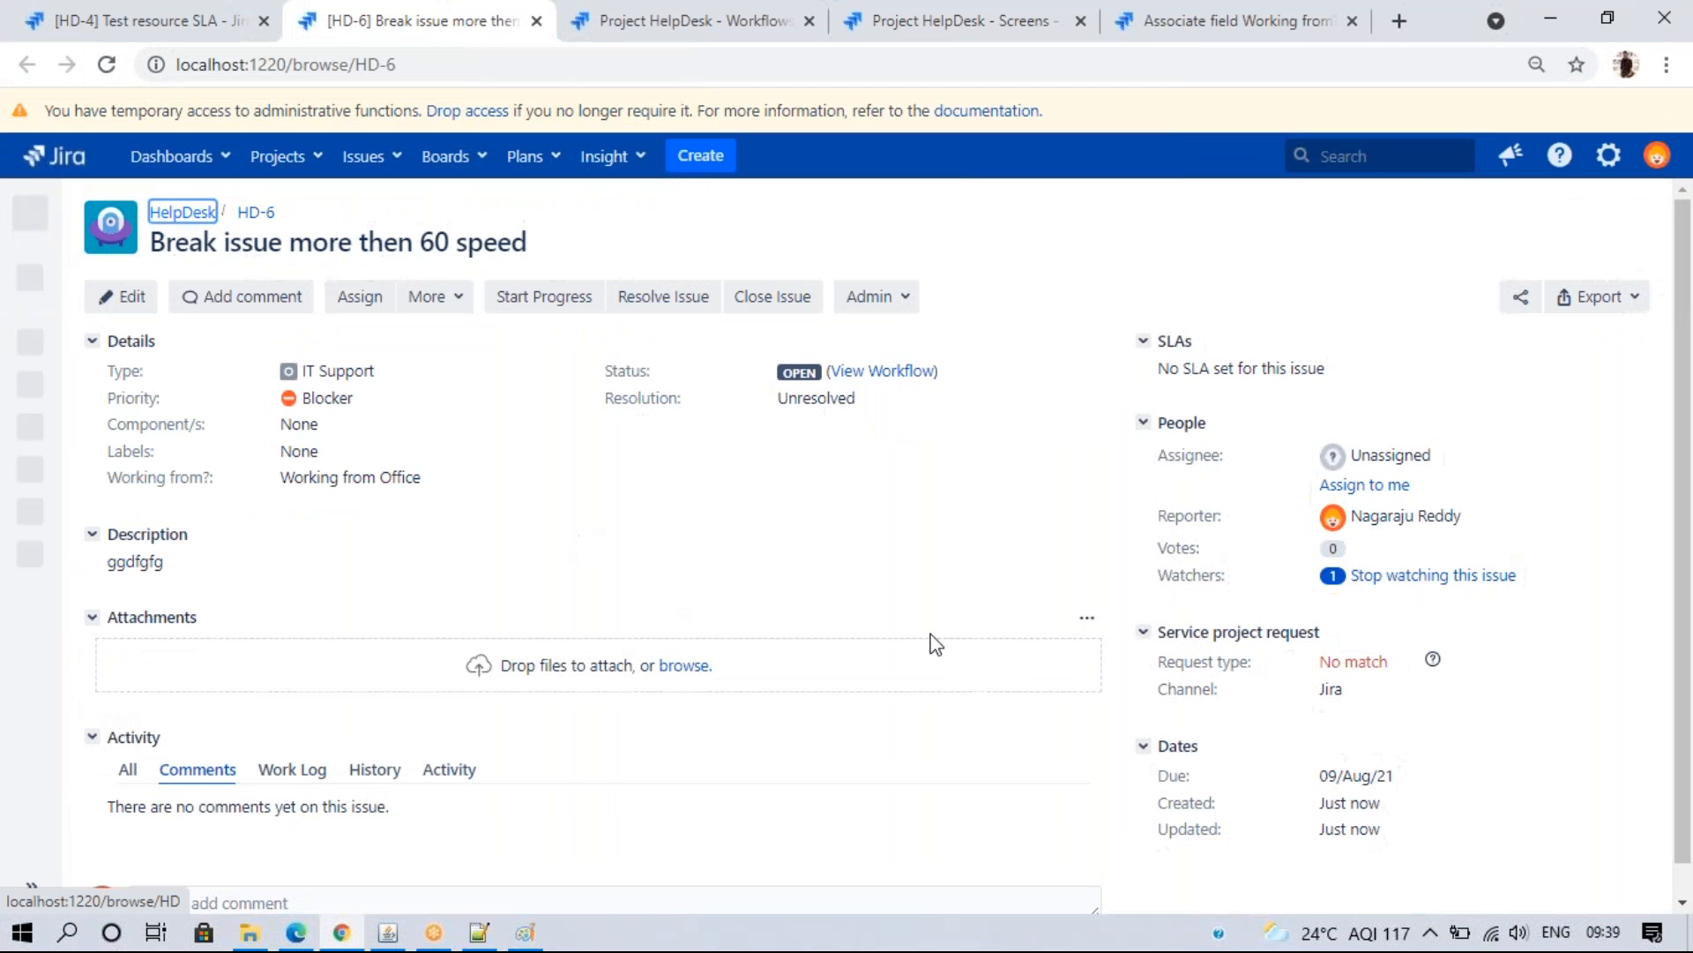
drag(1690, 472, 1690, 604)
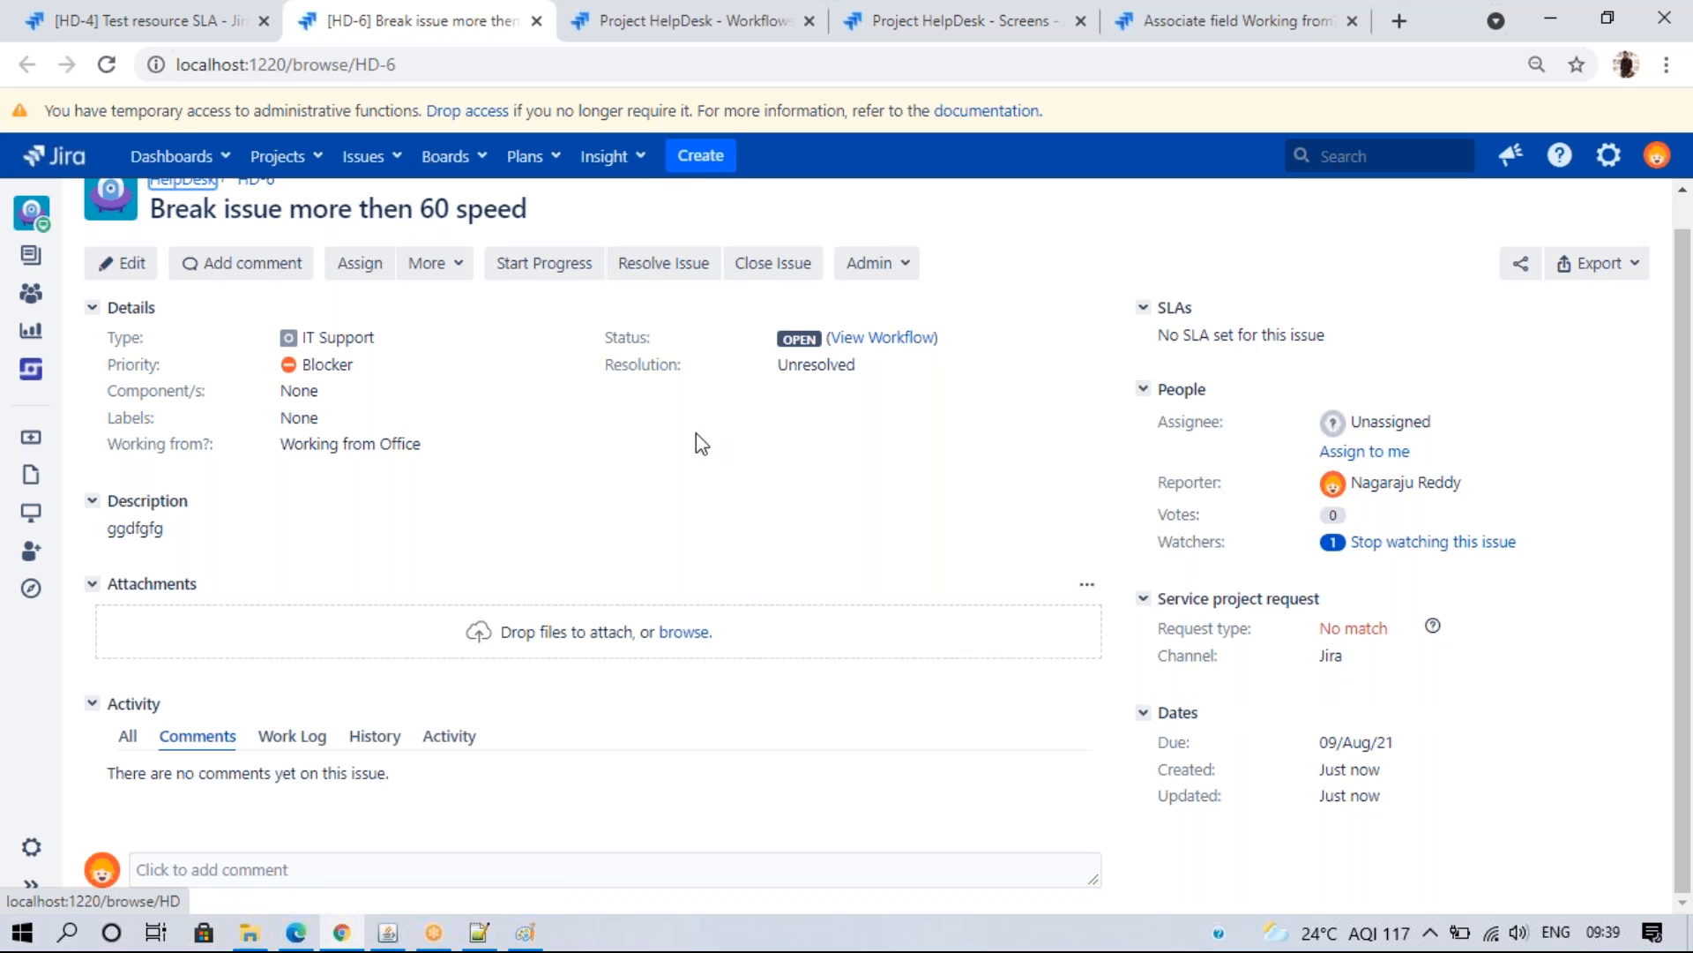
click(696, 166)
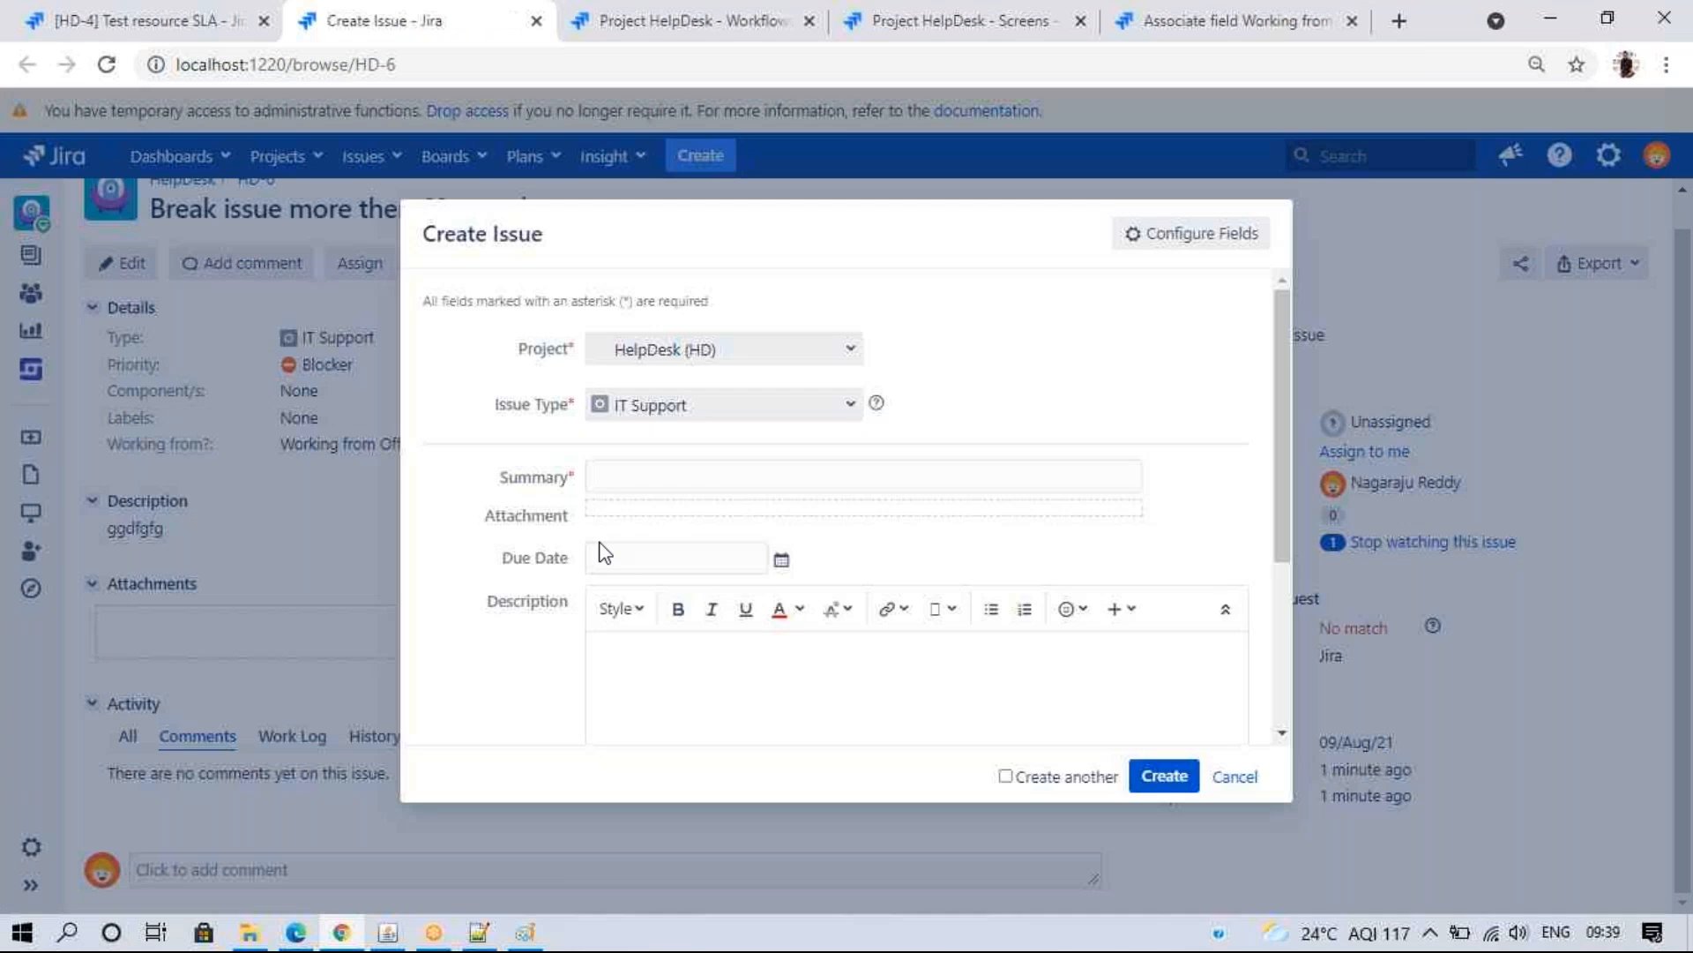
click(1233, 780)
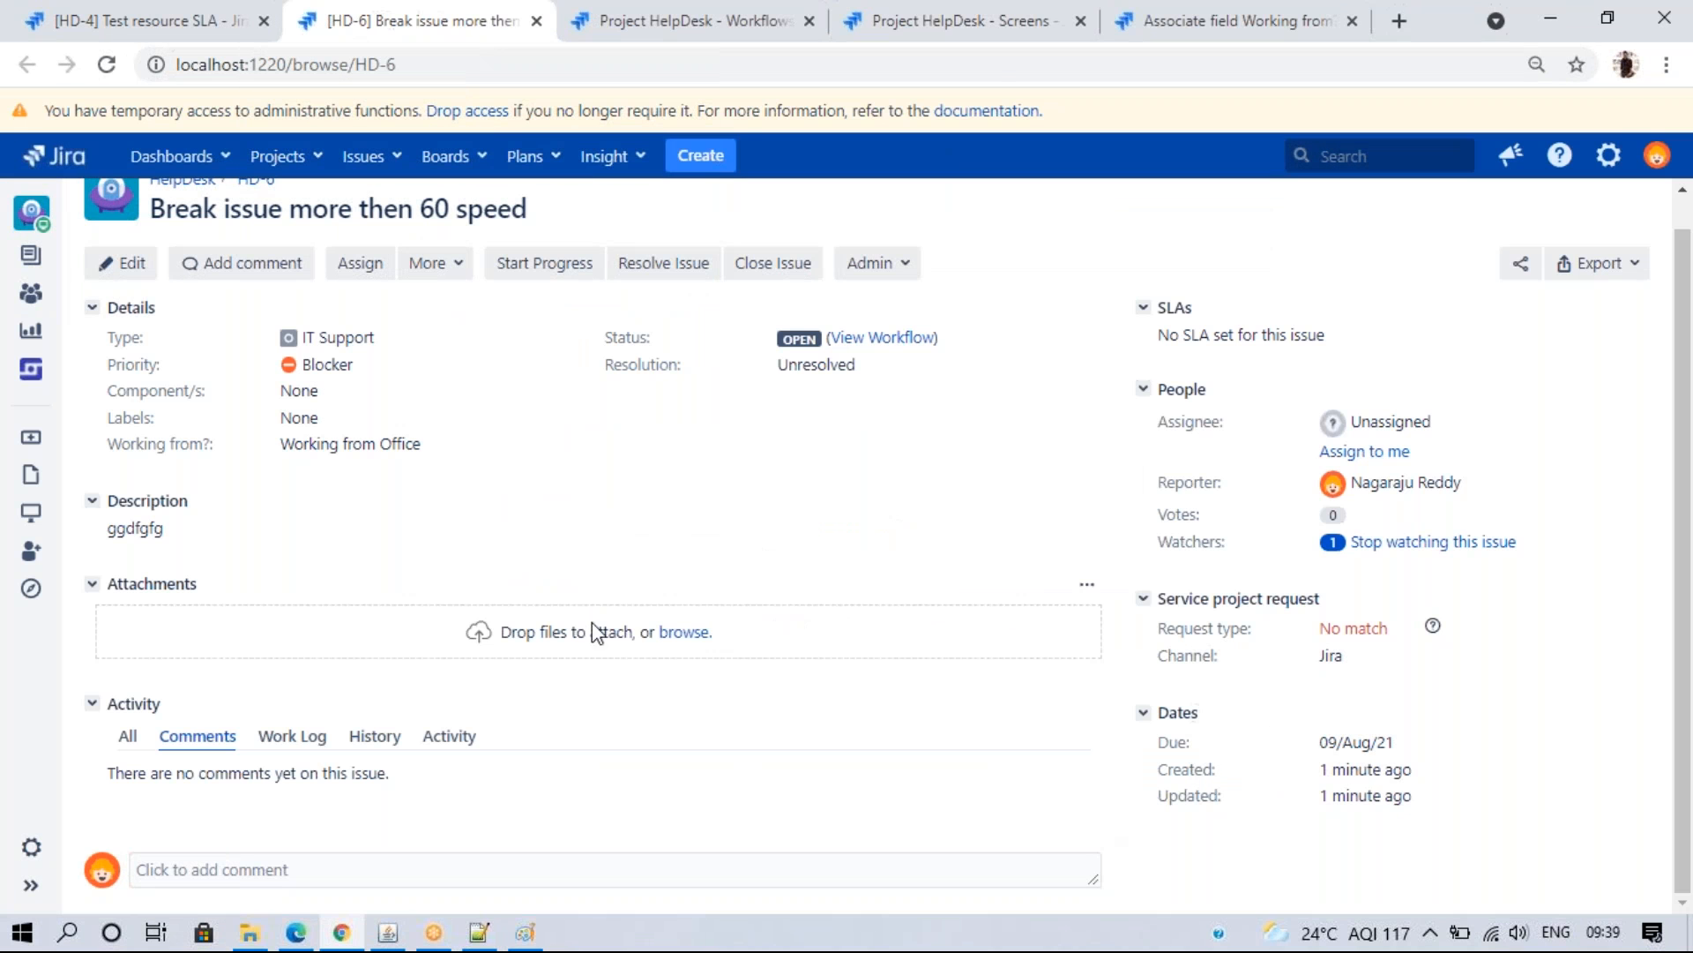
click(176, 21)
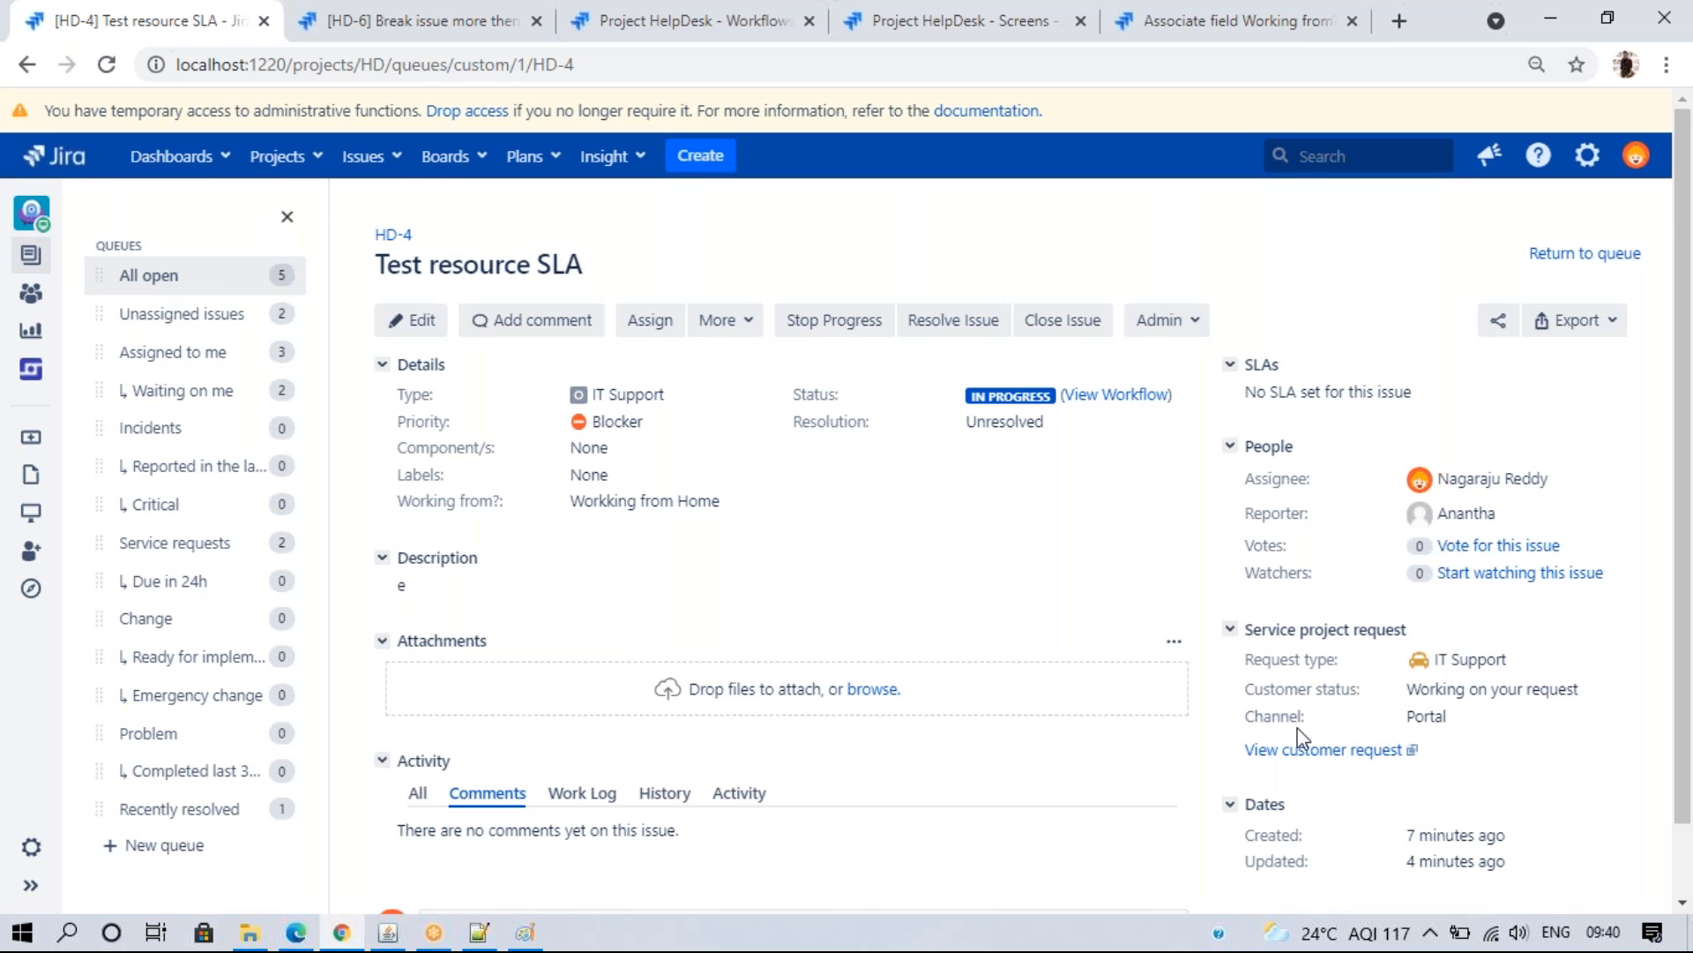
click(396, 4)
click(186, 4)
click(370, 11)
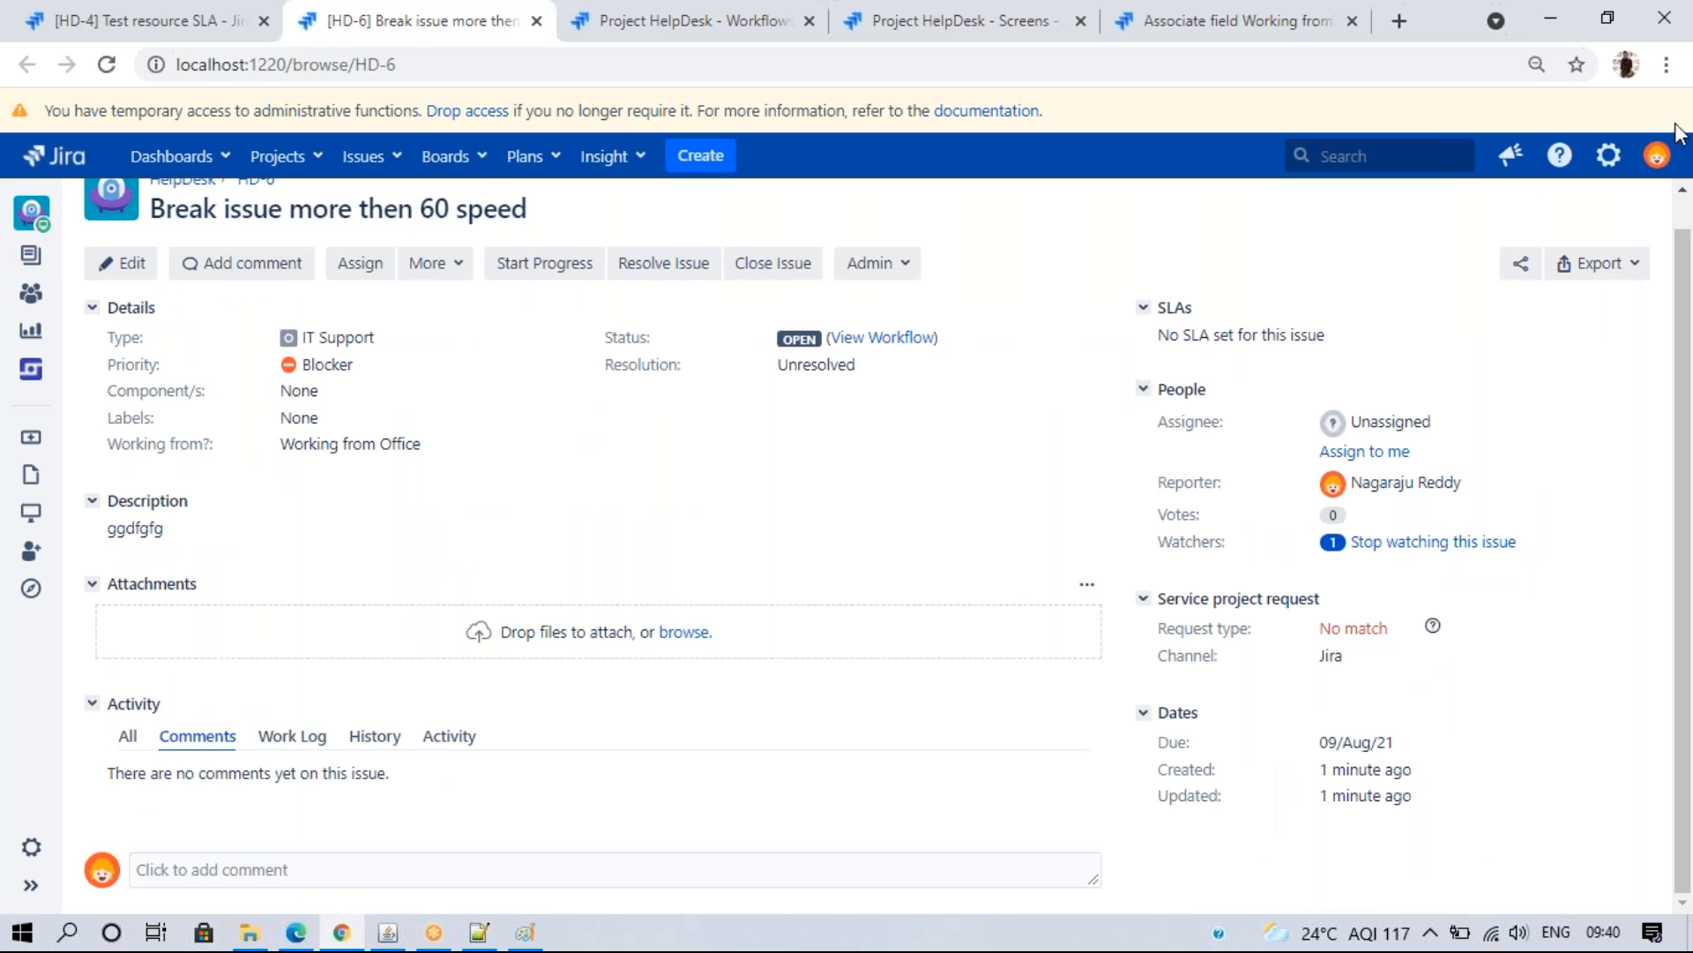
click(1151, 69)
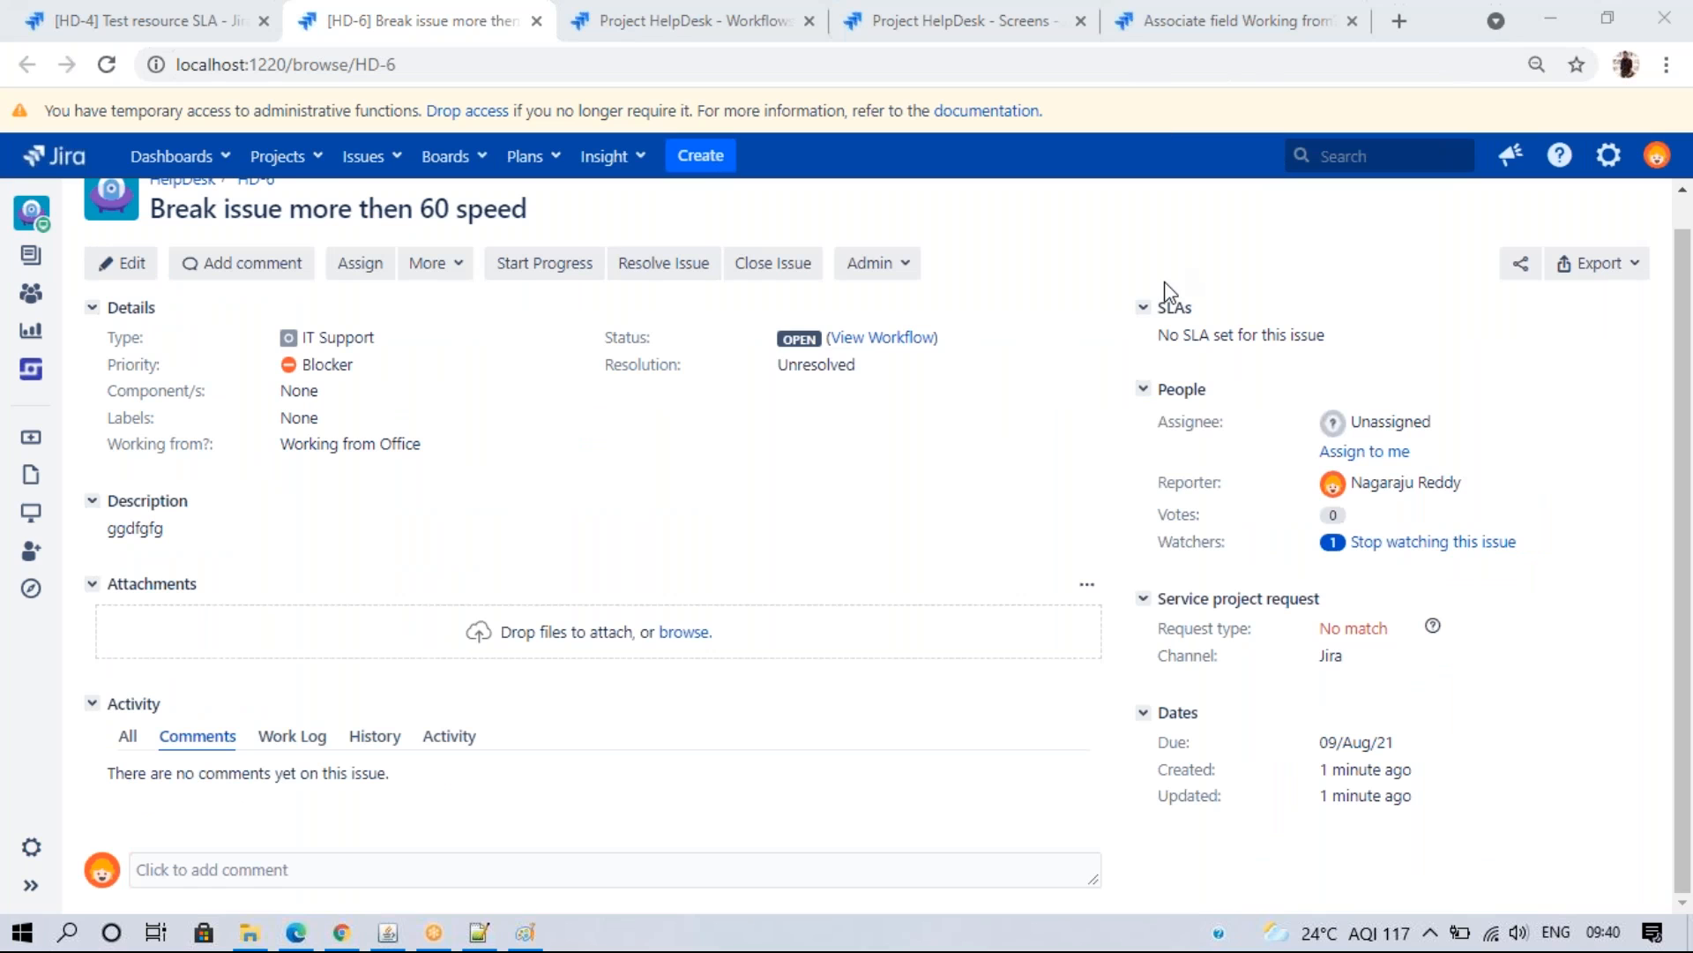
- Close the HD-6 and Workflows tabs and open HelpDesk Request types settings, maximized
click(1607, 18)
click(559, 76)
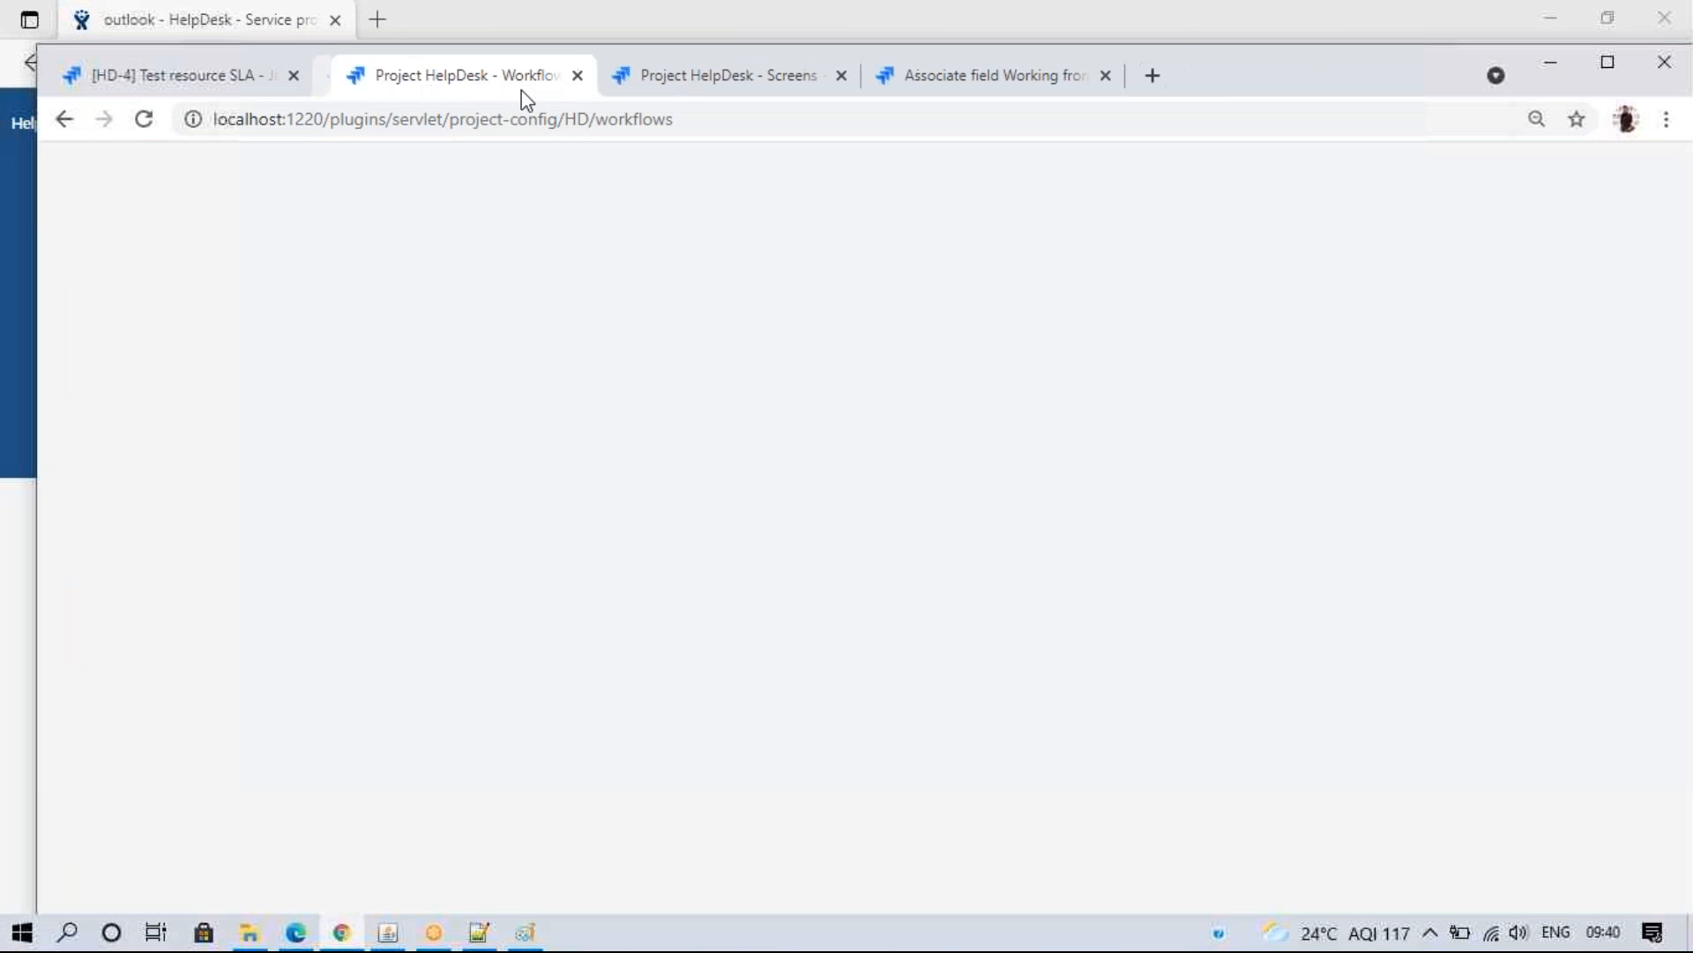
click(559, 76)
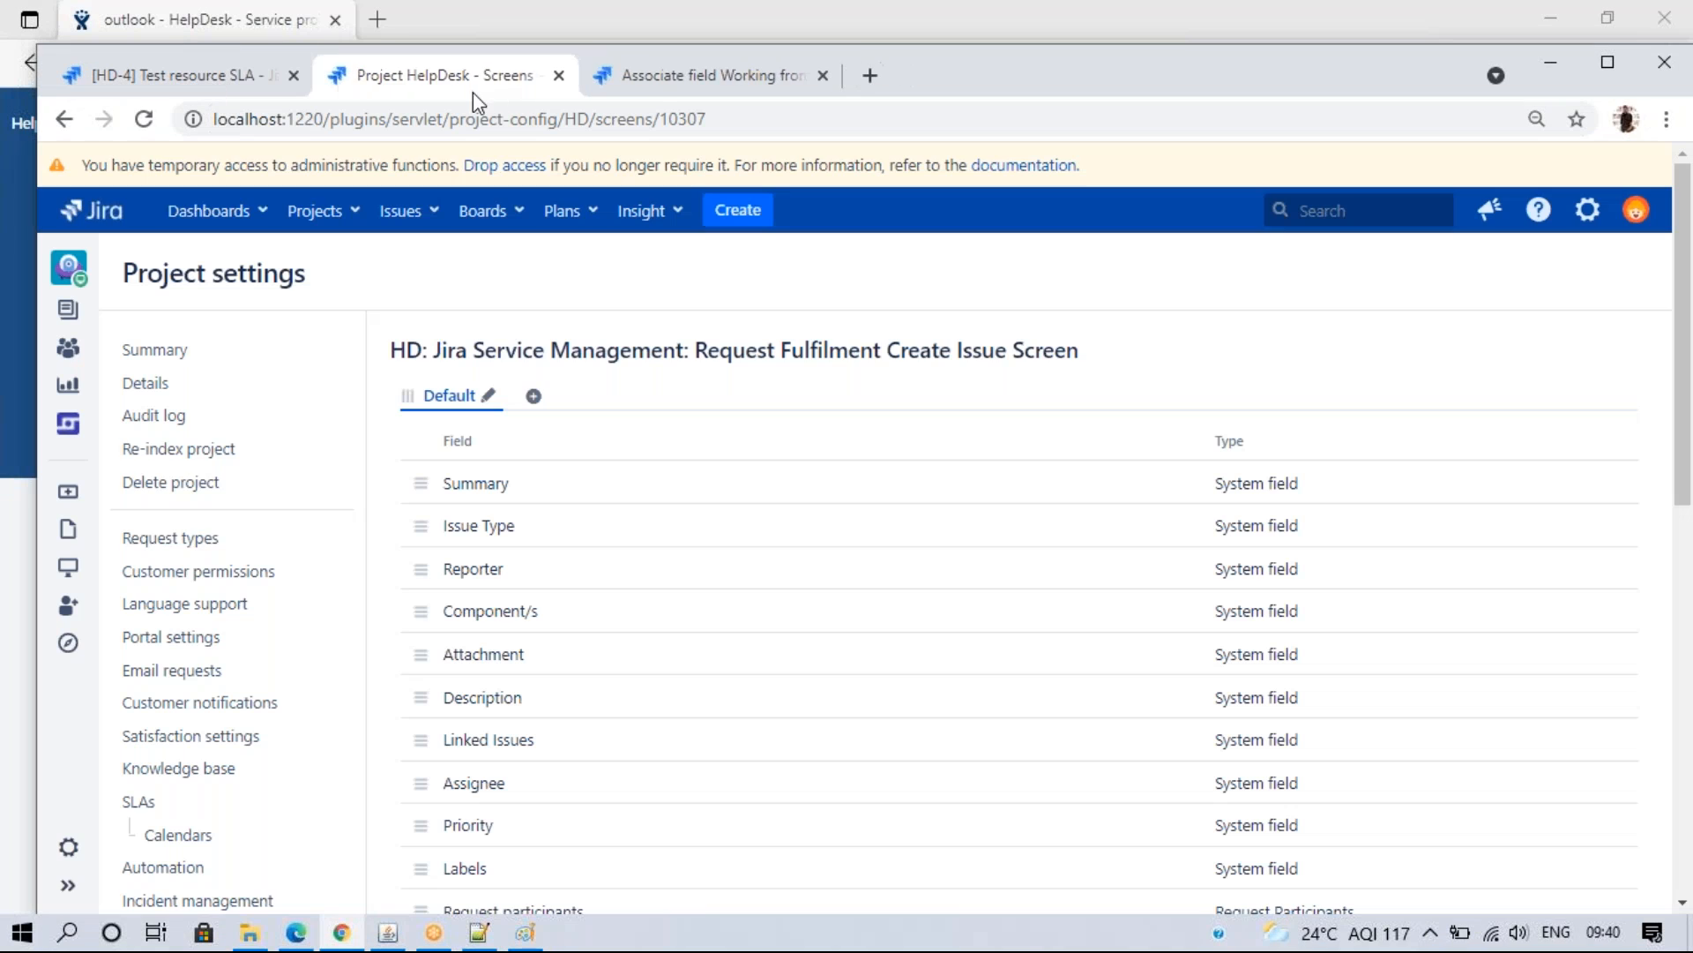
click(188, 546)
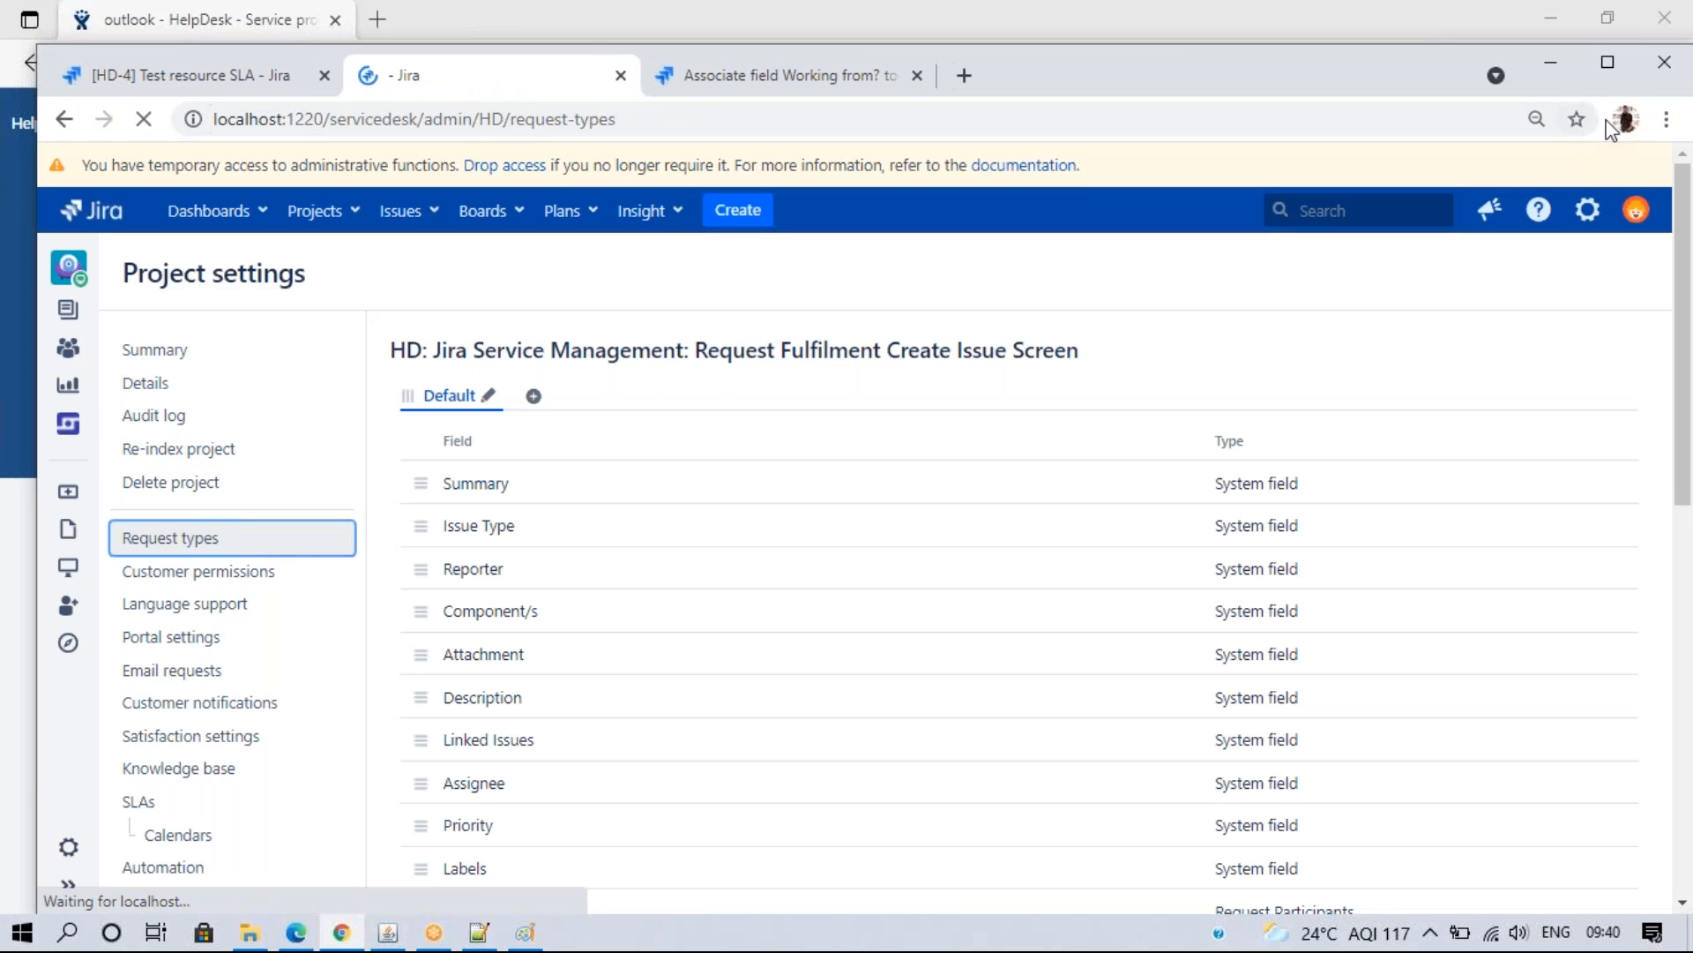
click(1607, 61)
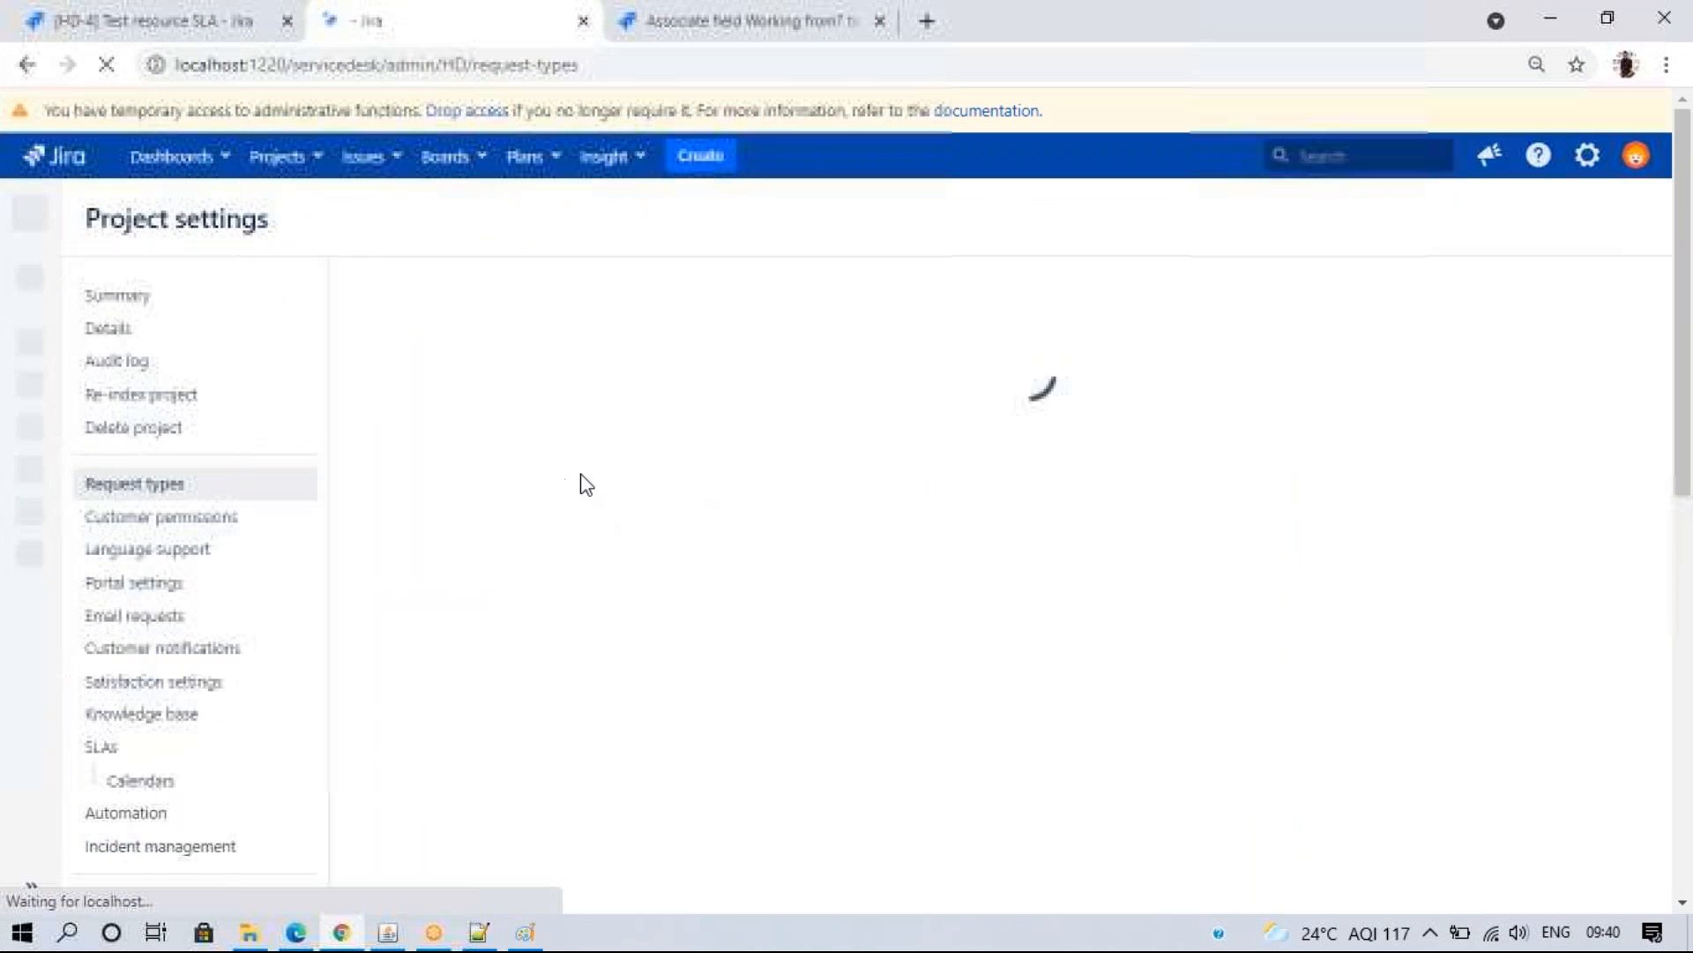
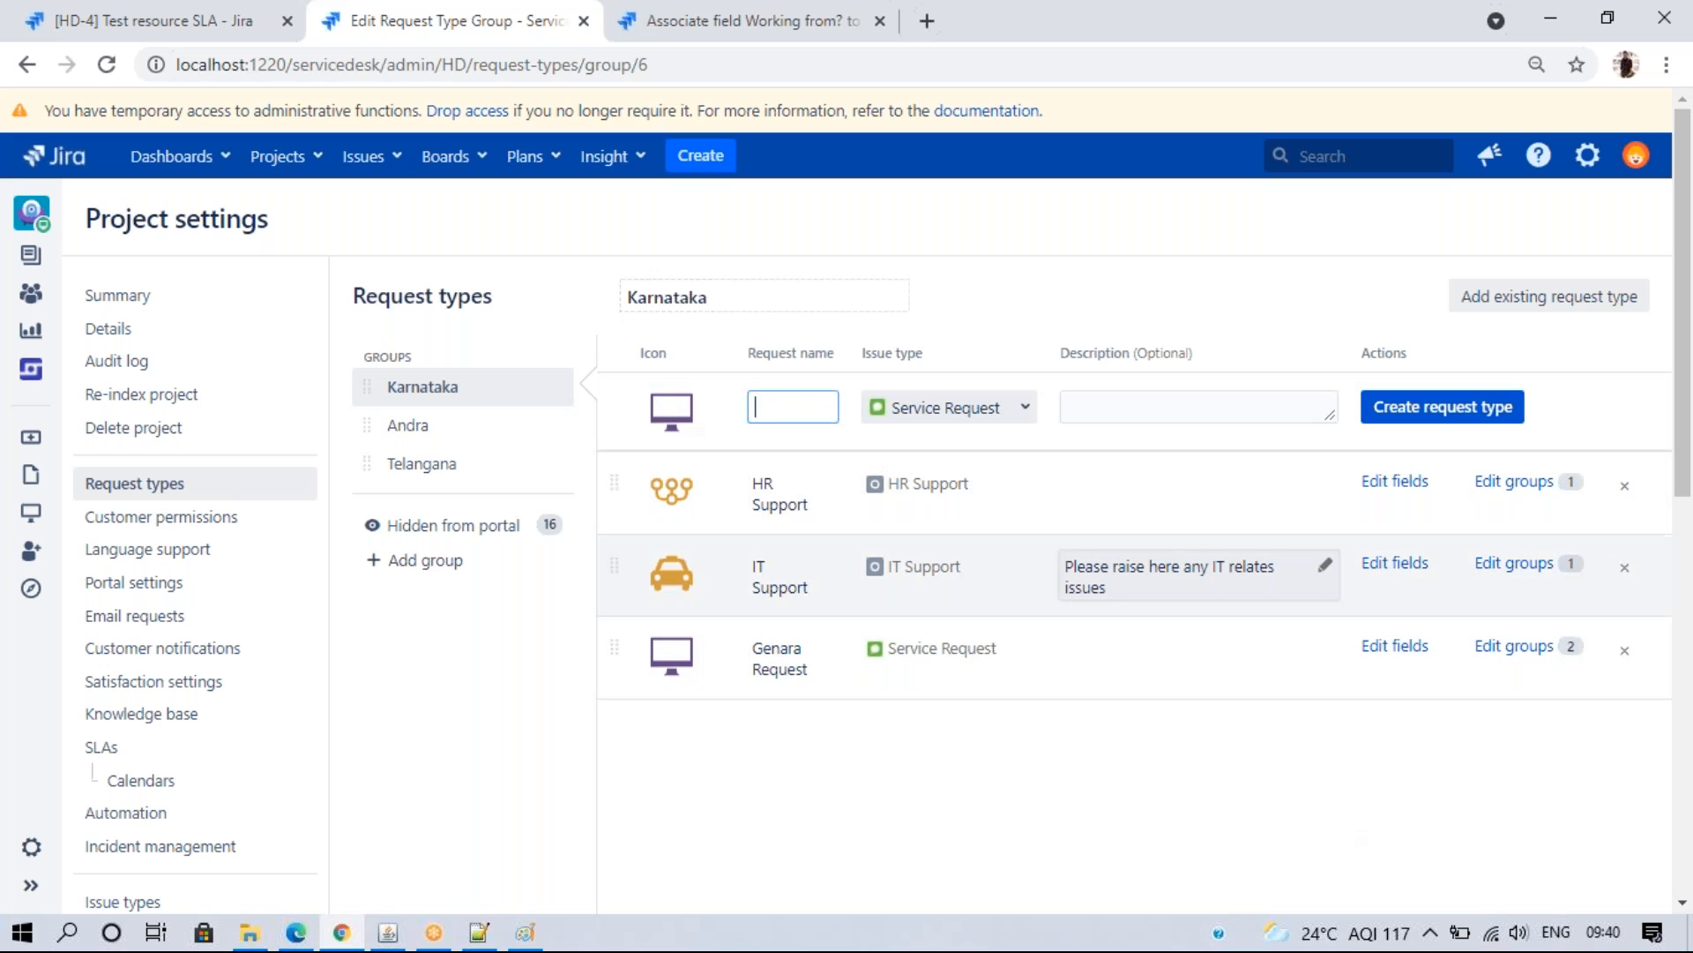
- Dismiss the new request type form and go to Customer permissions in Project settings
click(1145, 759)
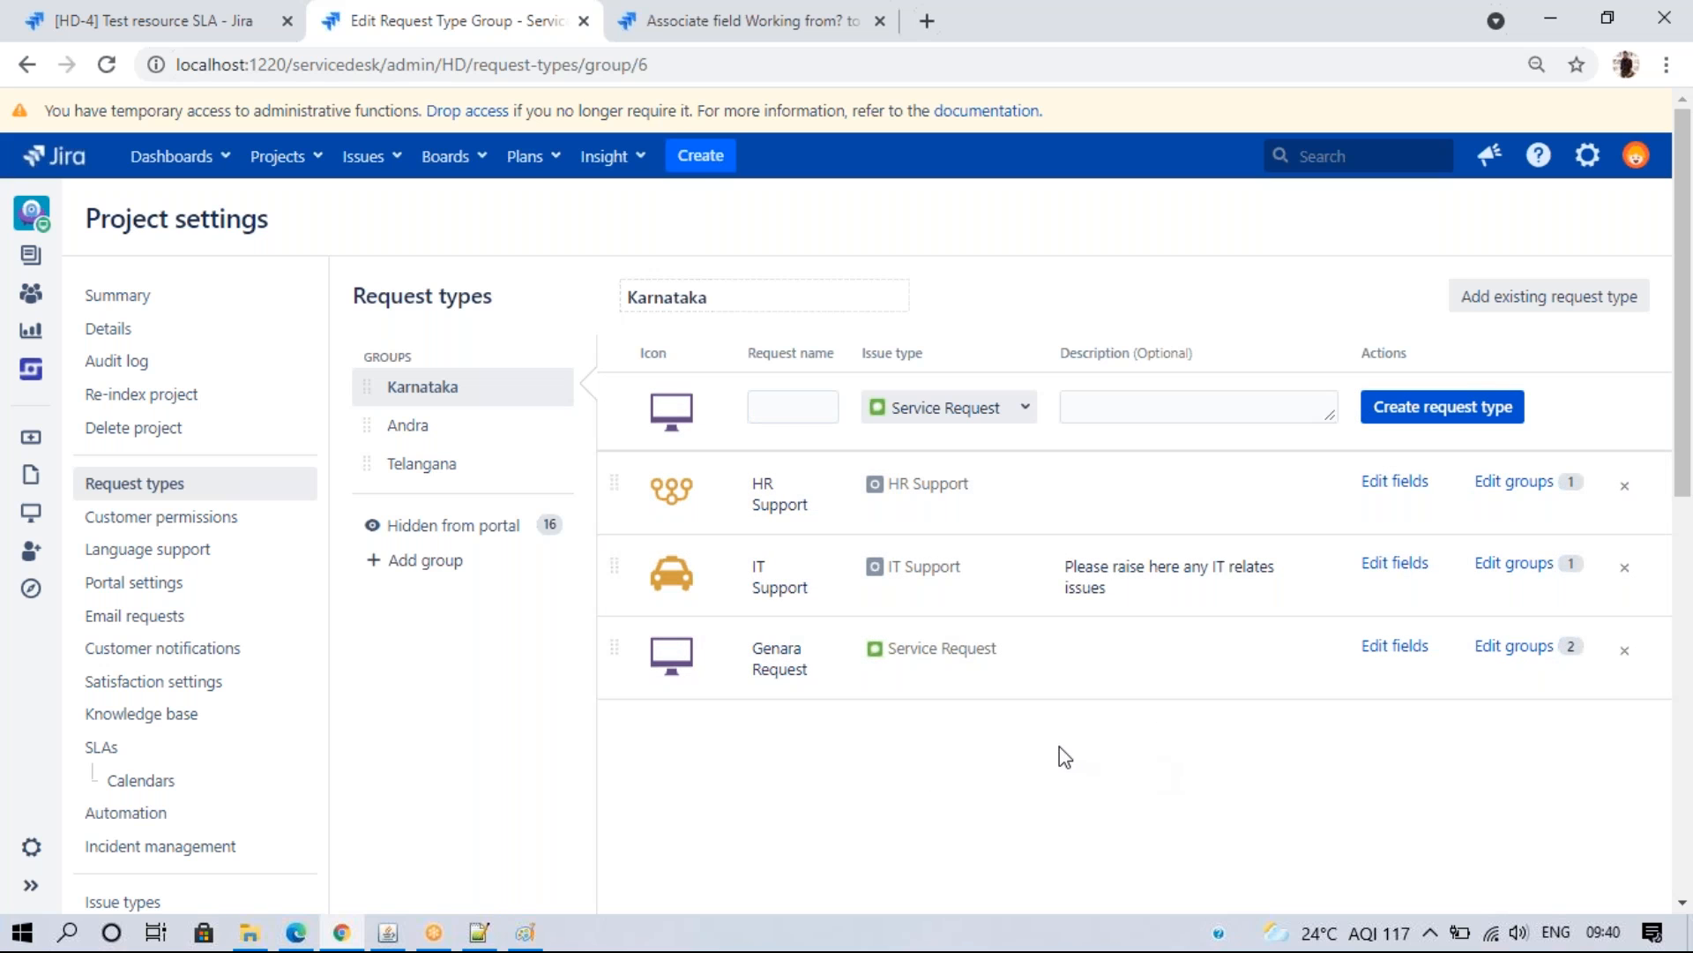
click(170, 526)
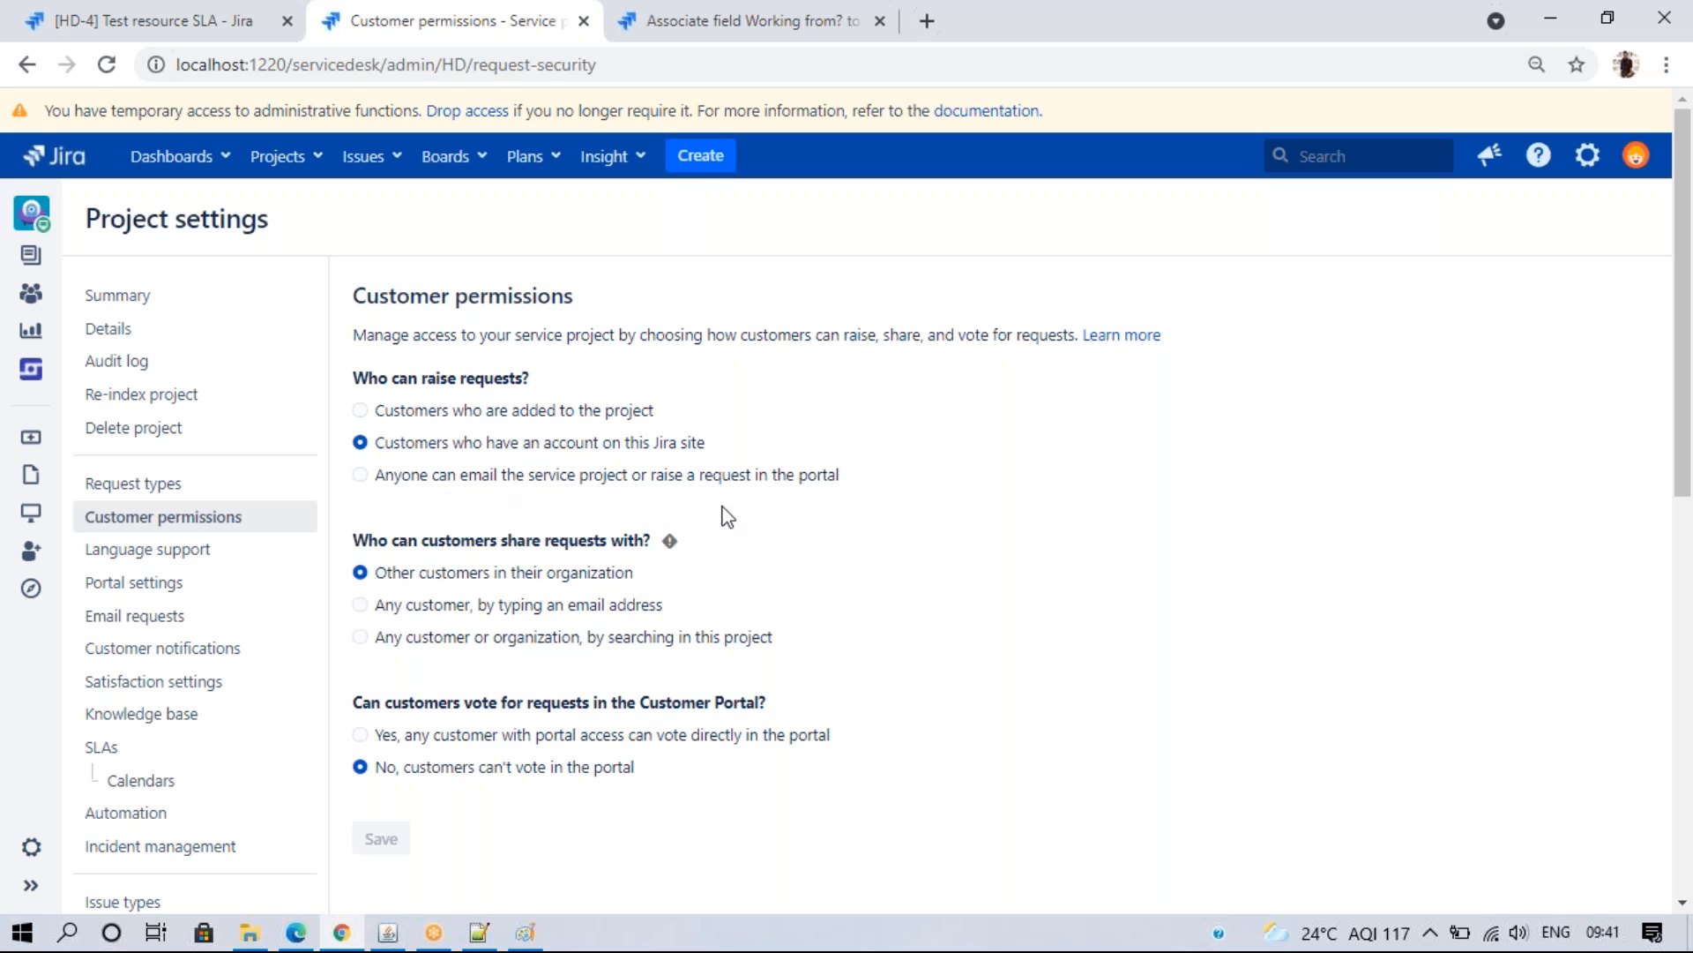
- Preview the HelpDesk portal home as the customer before changing permissions
click(295, 933)
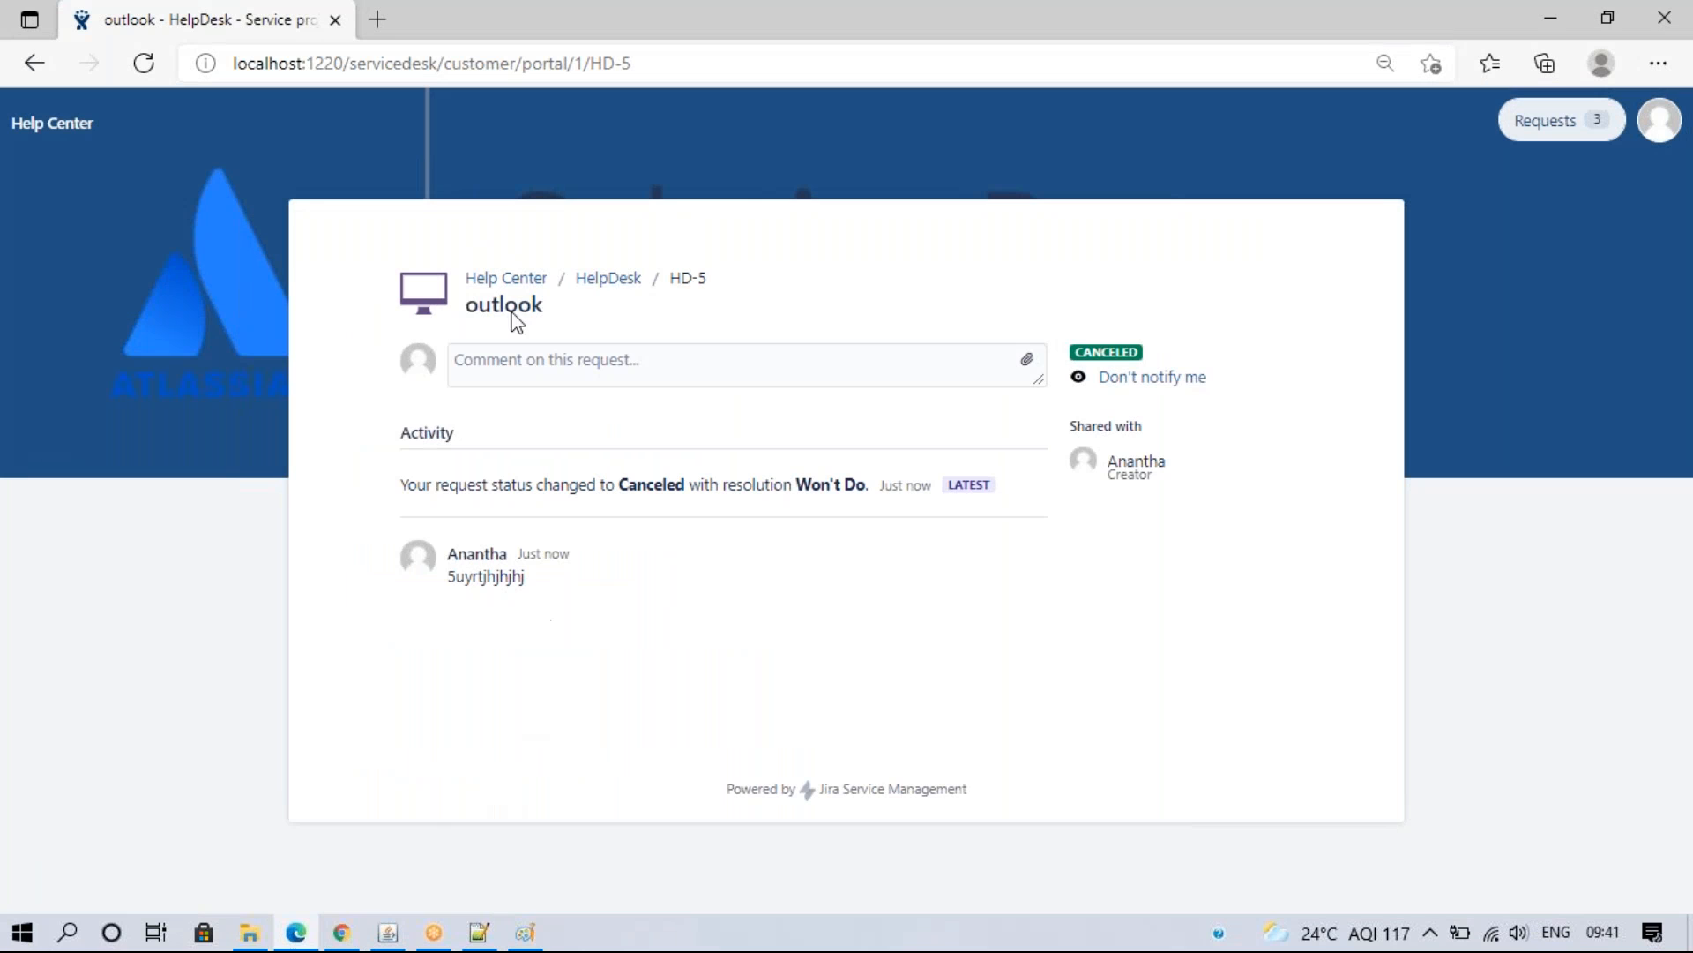
click(603, 280)
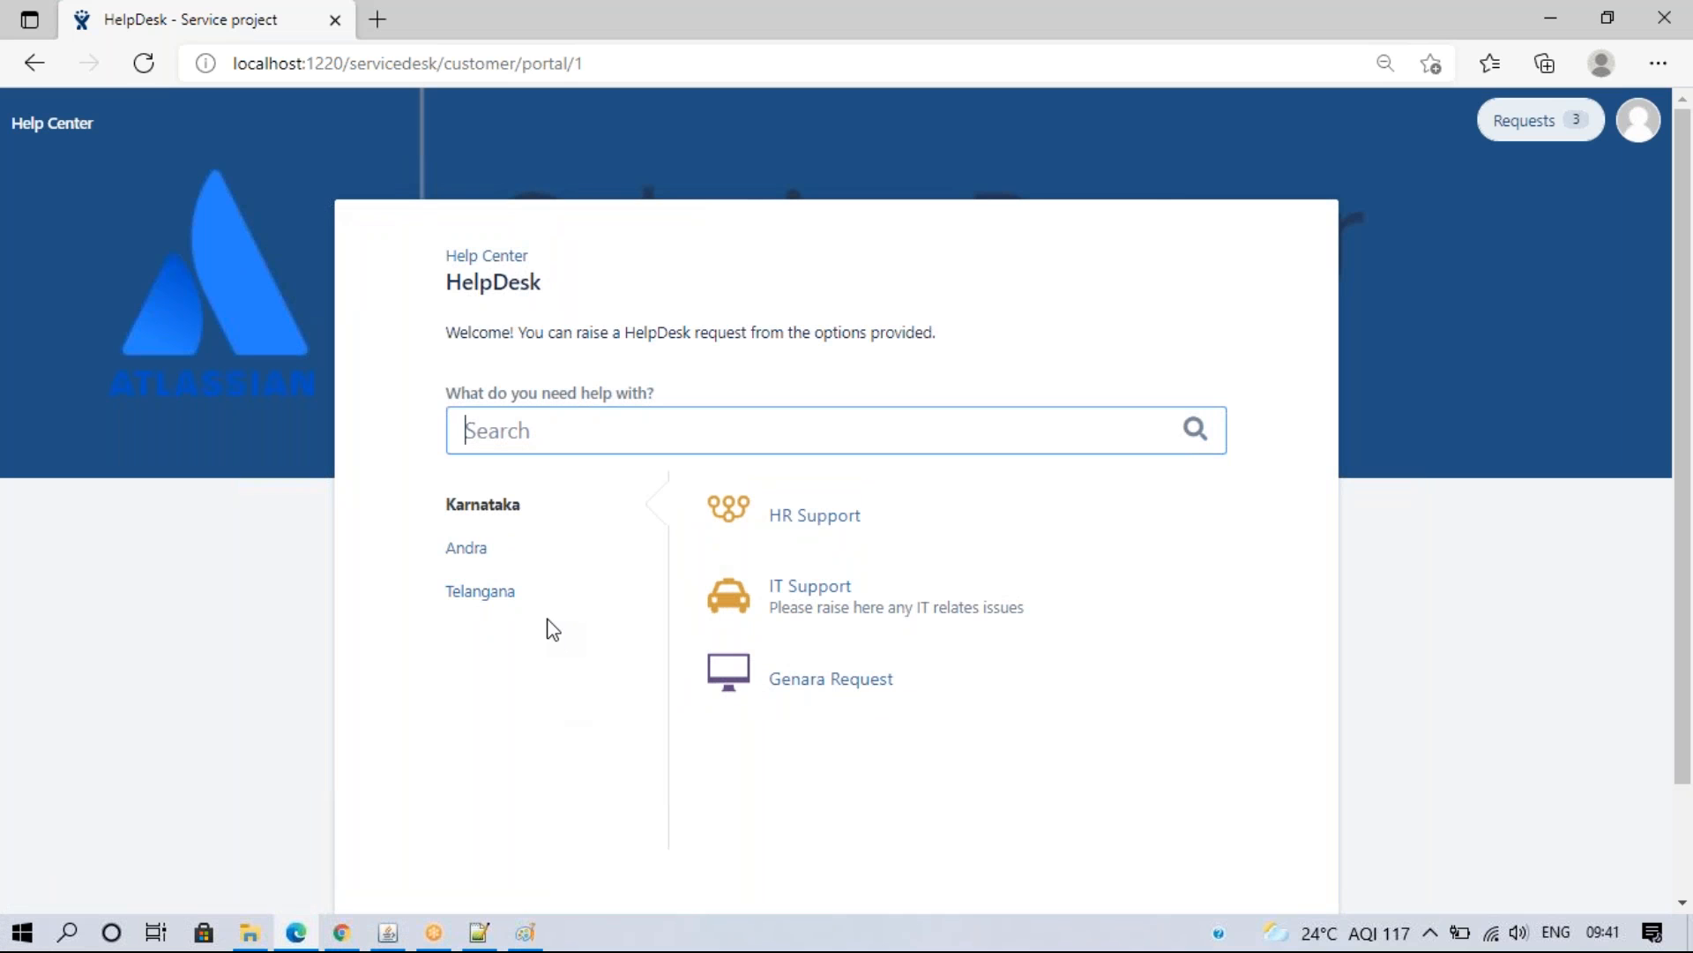
click(341, 933)
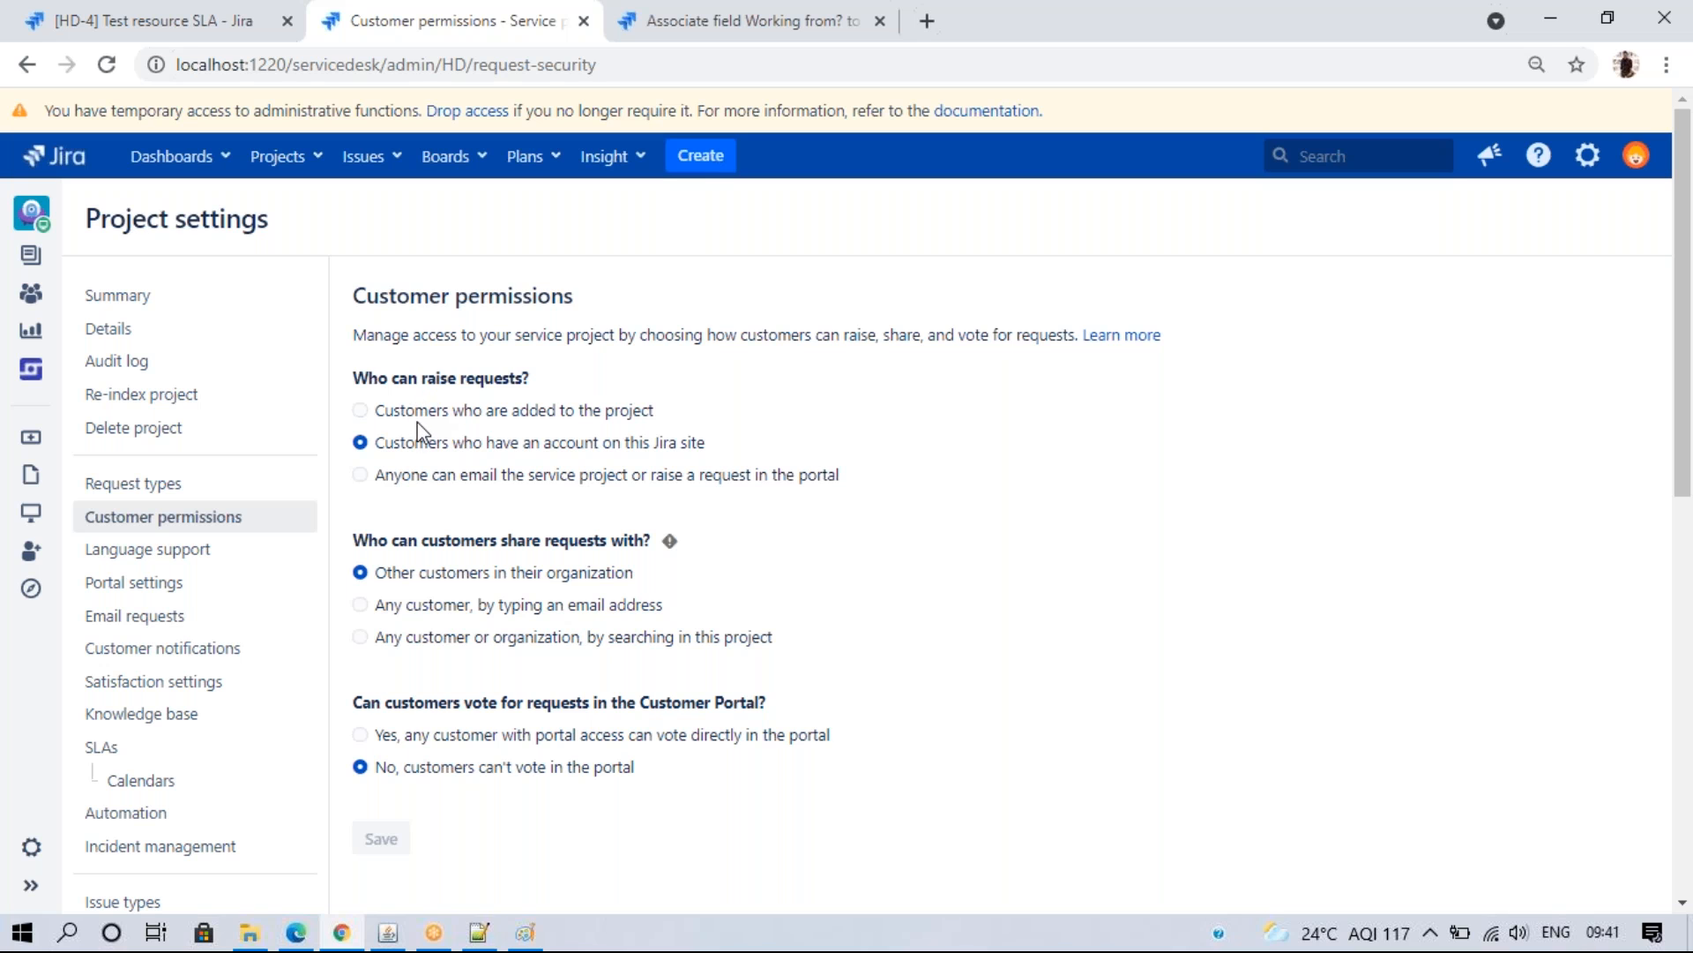
- Select 'Customers who are added to the project', save, and confirm the portal now denies access
click(418, 412)
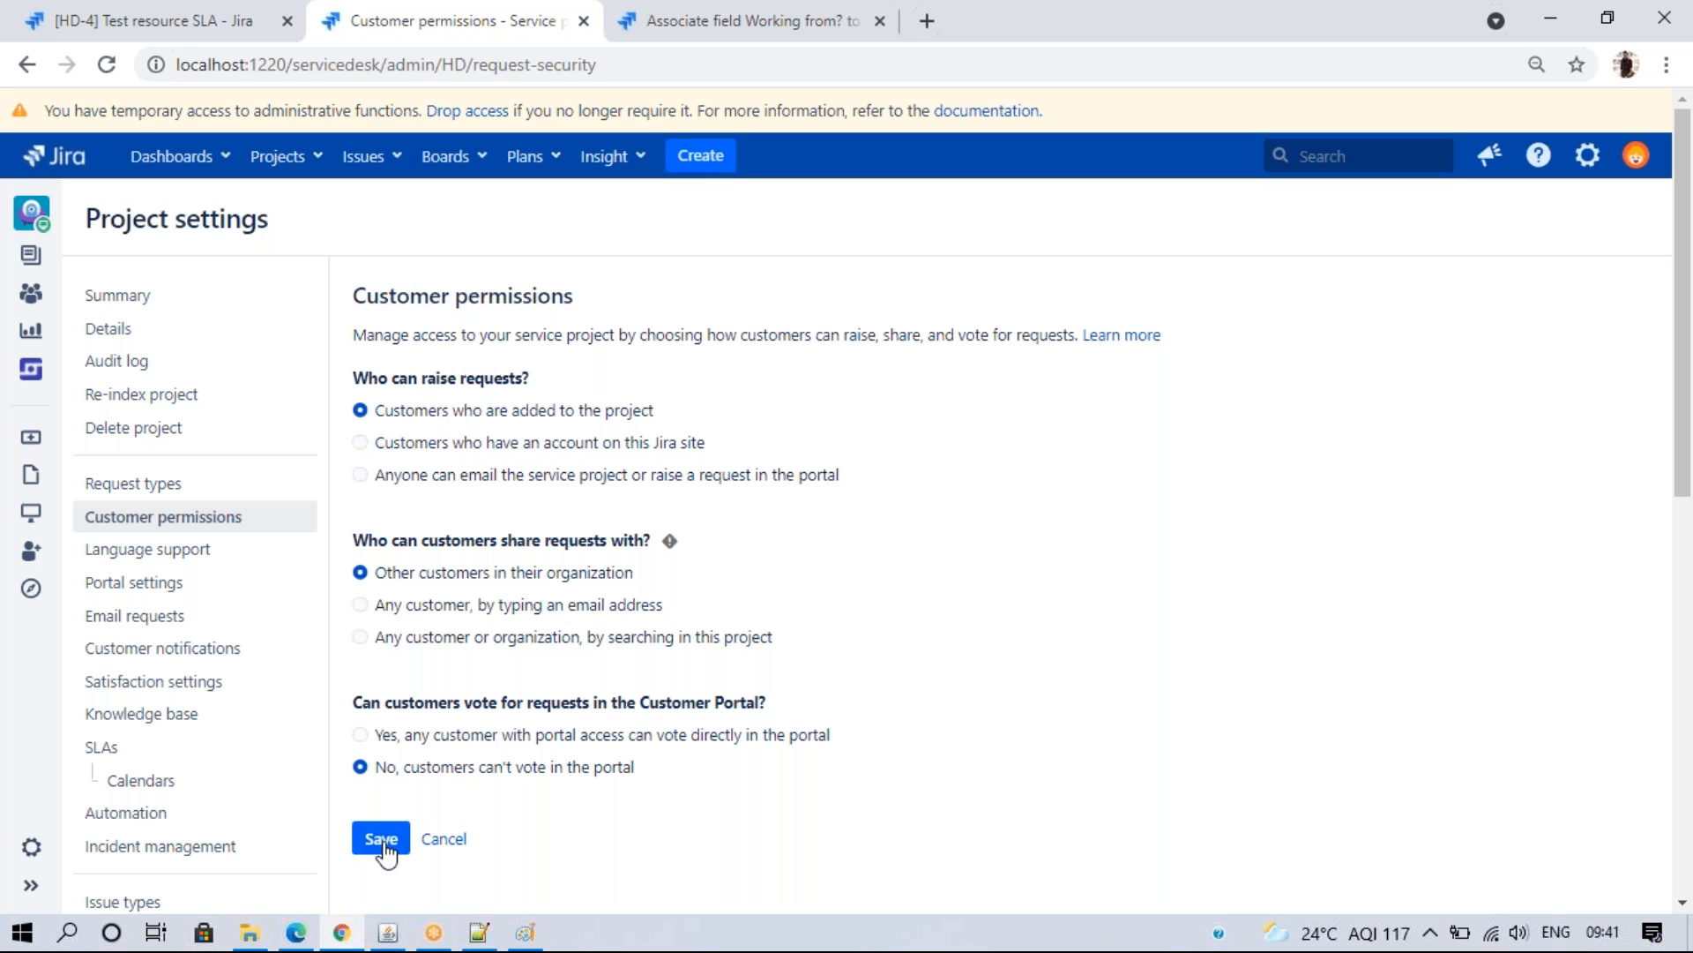
click(381, 840)
click(295, 932)
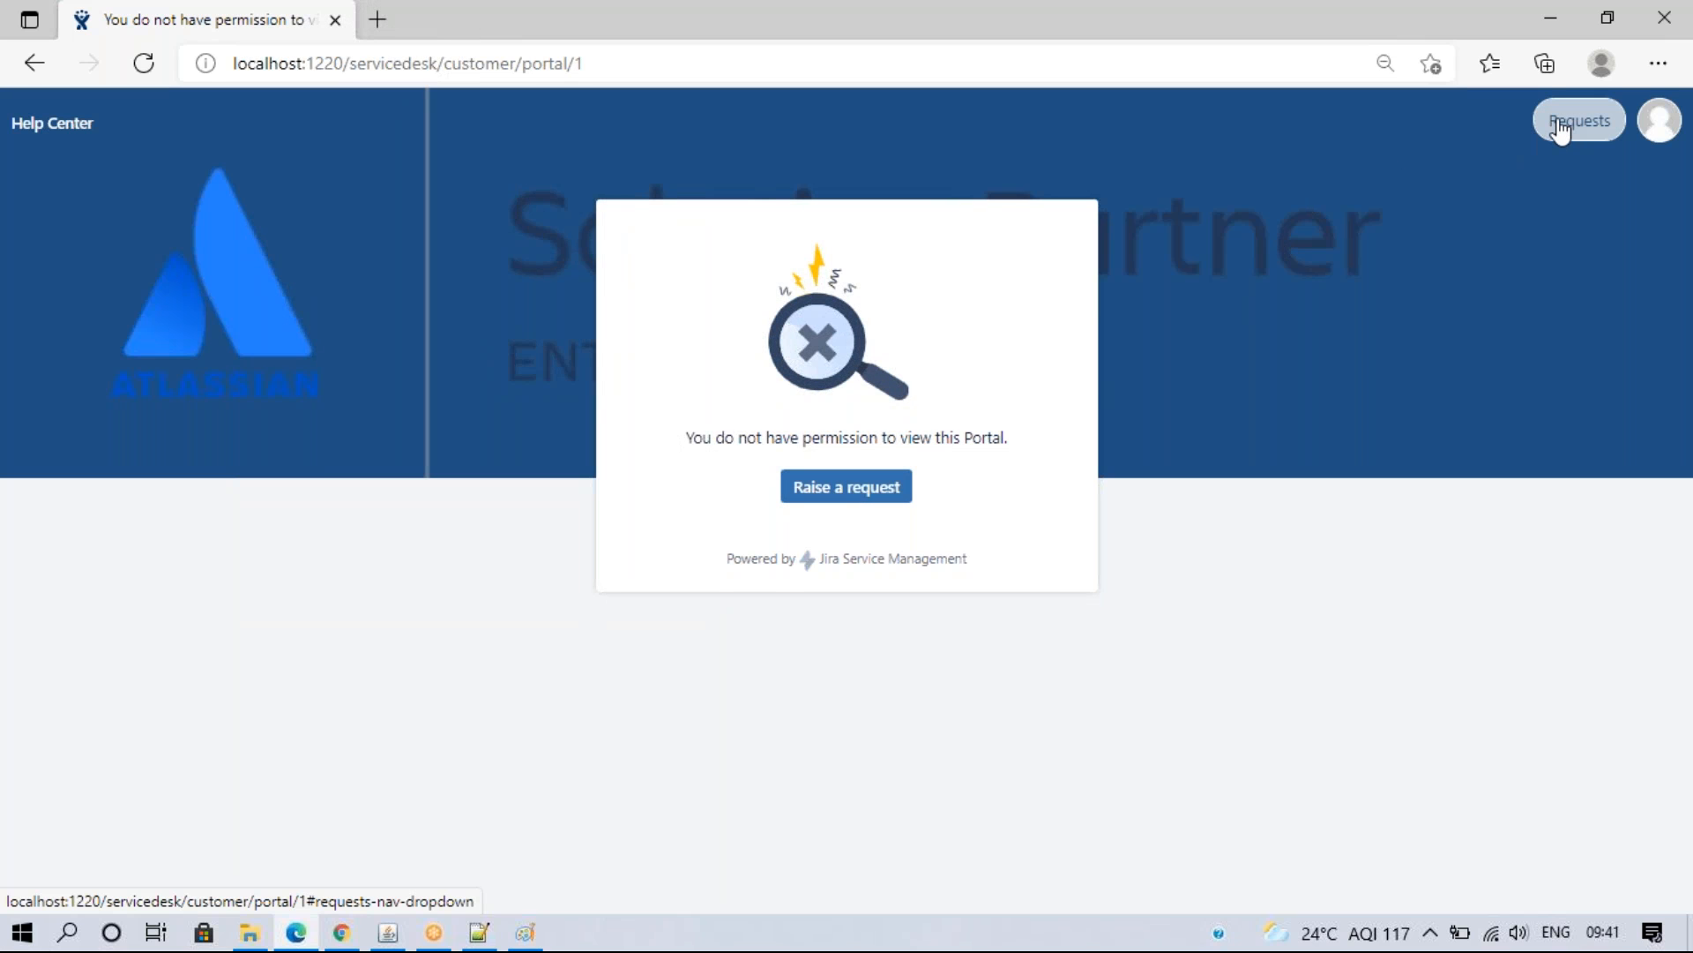
click(341, 932)
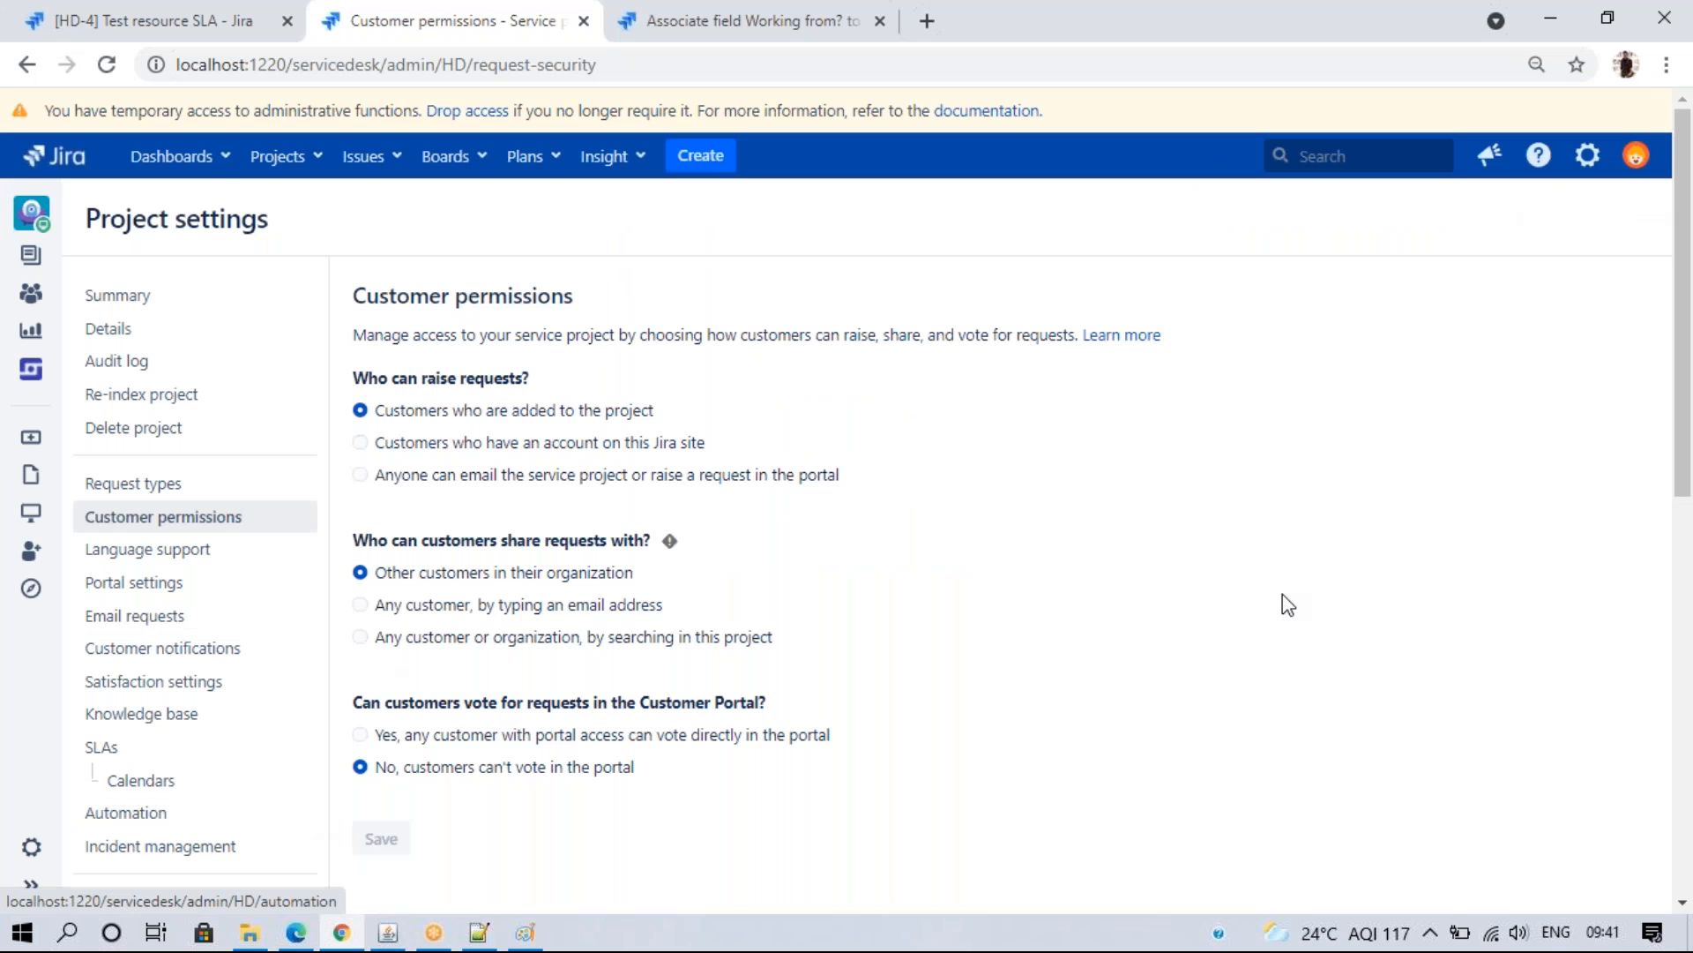
- Open the project's Users and roles page in a new tab and review it
scroll(1679, 909, down, 6)
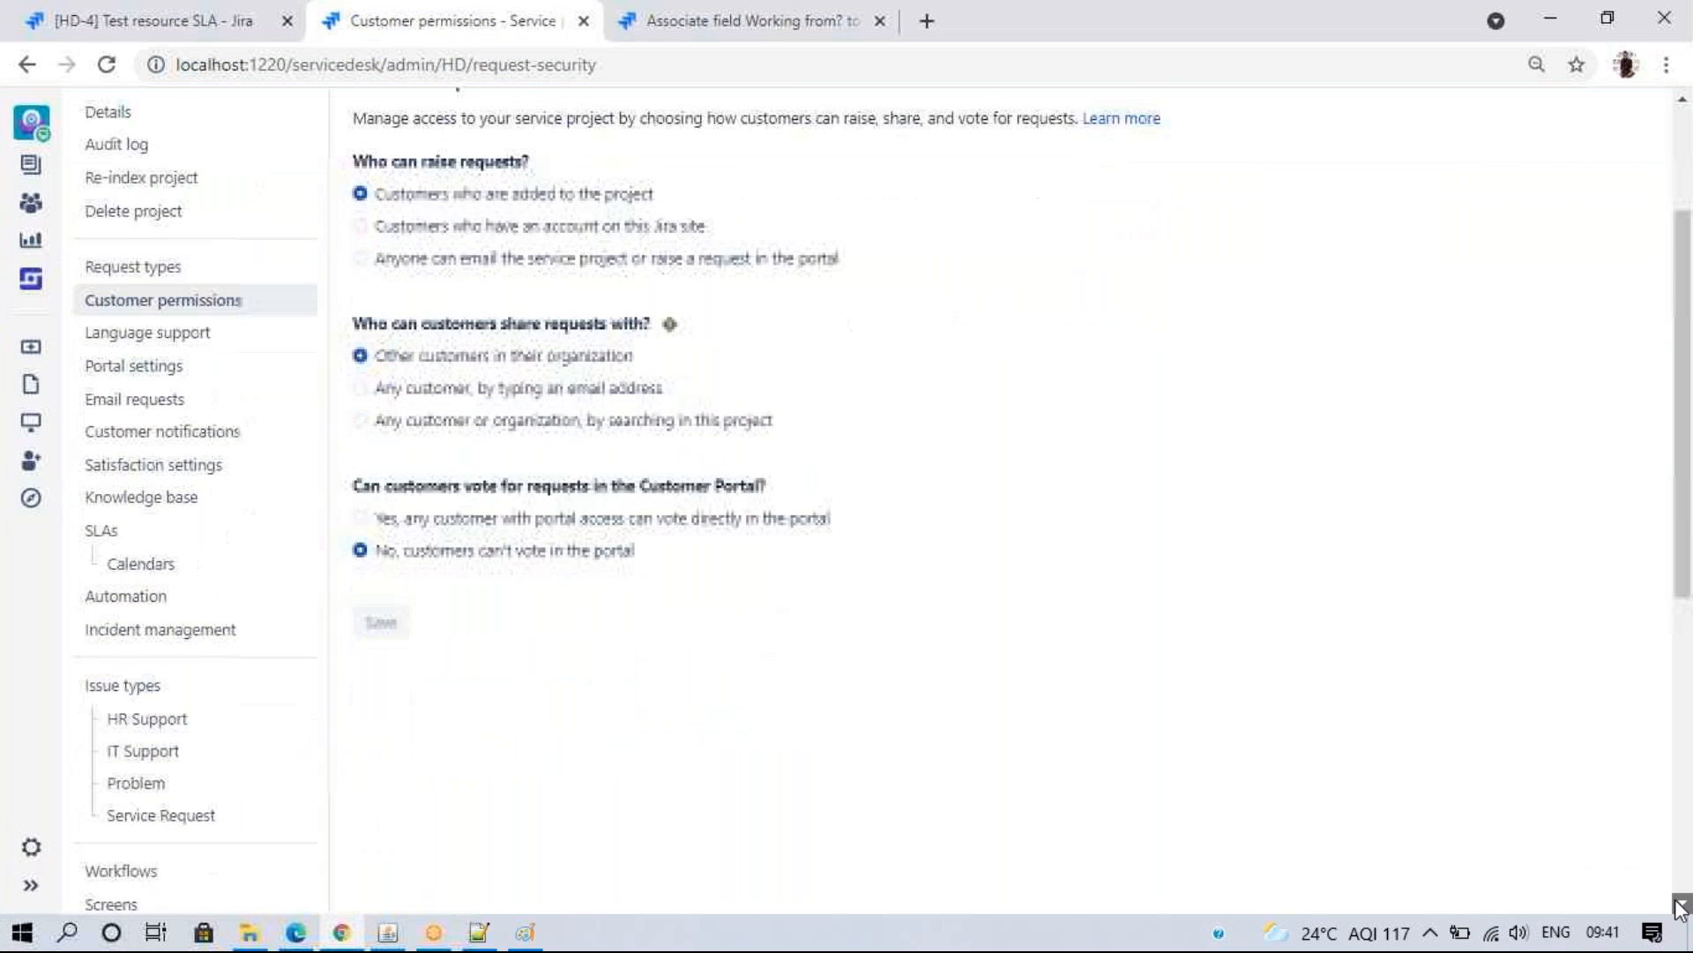
scroll(1172, 823, down, 3)
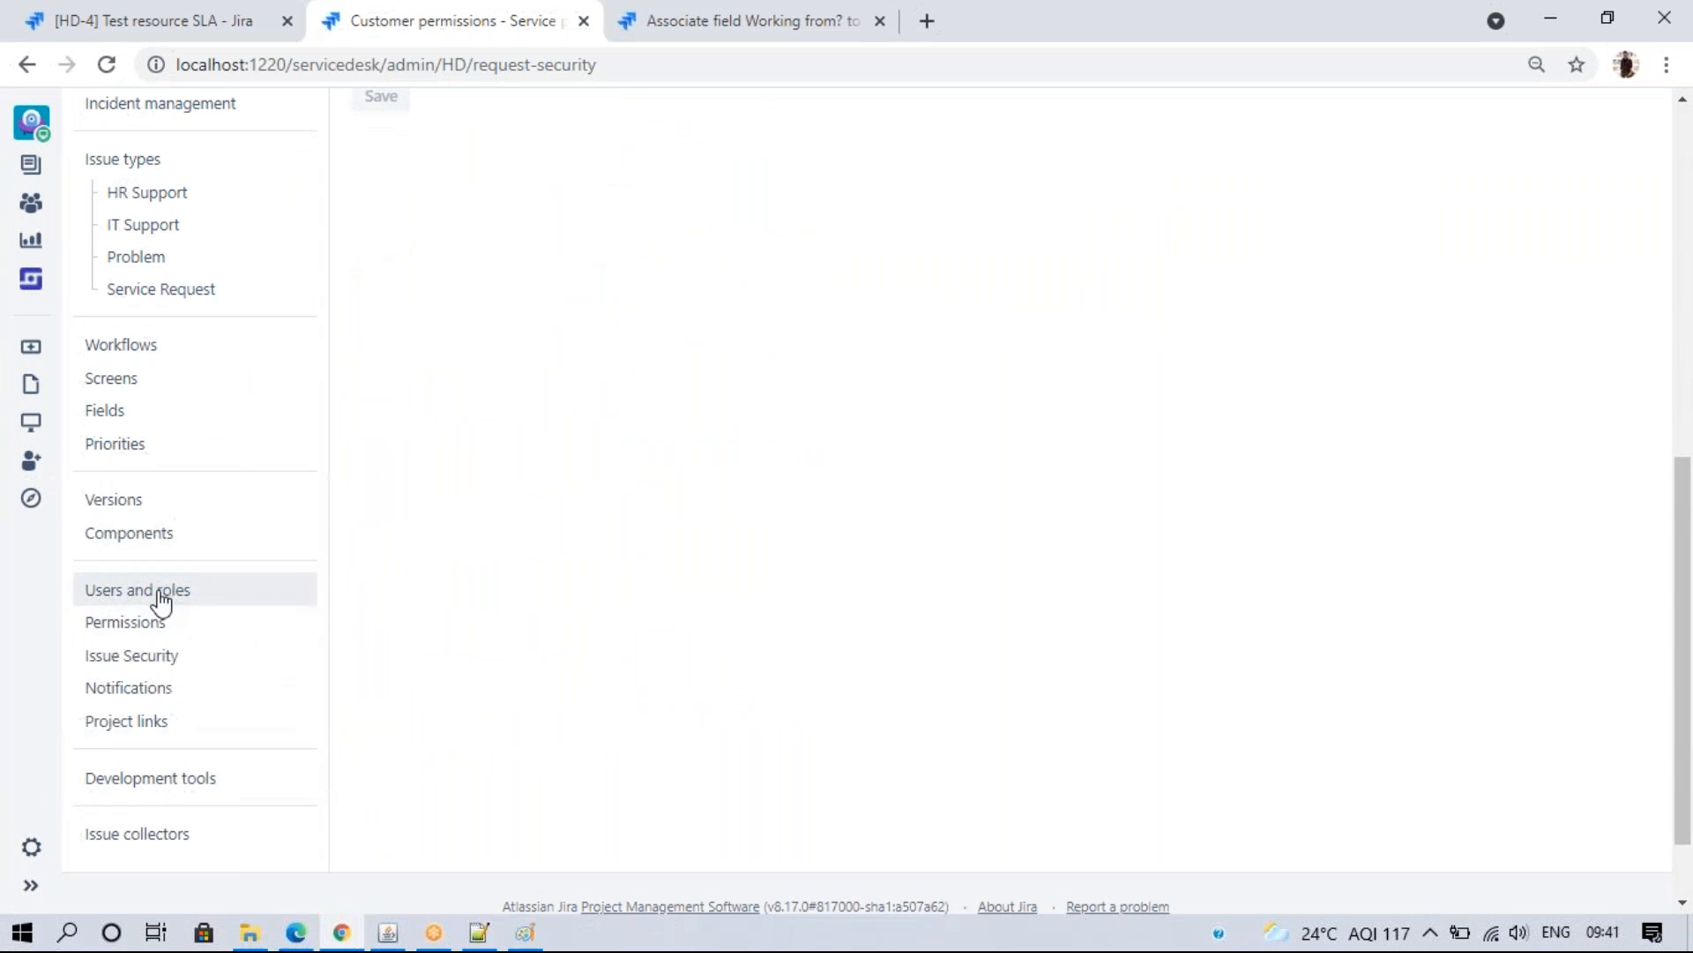
right_click(159, 594)
click(231, 606)
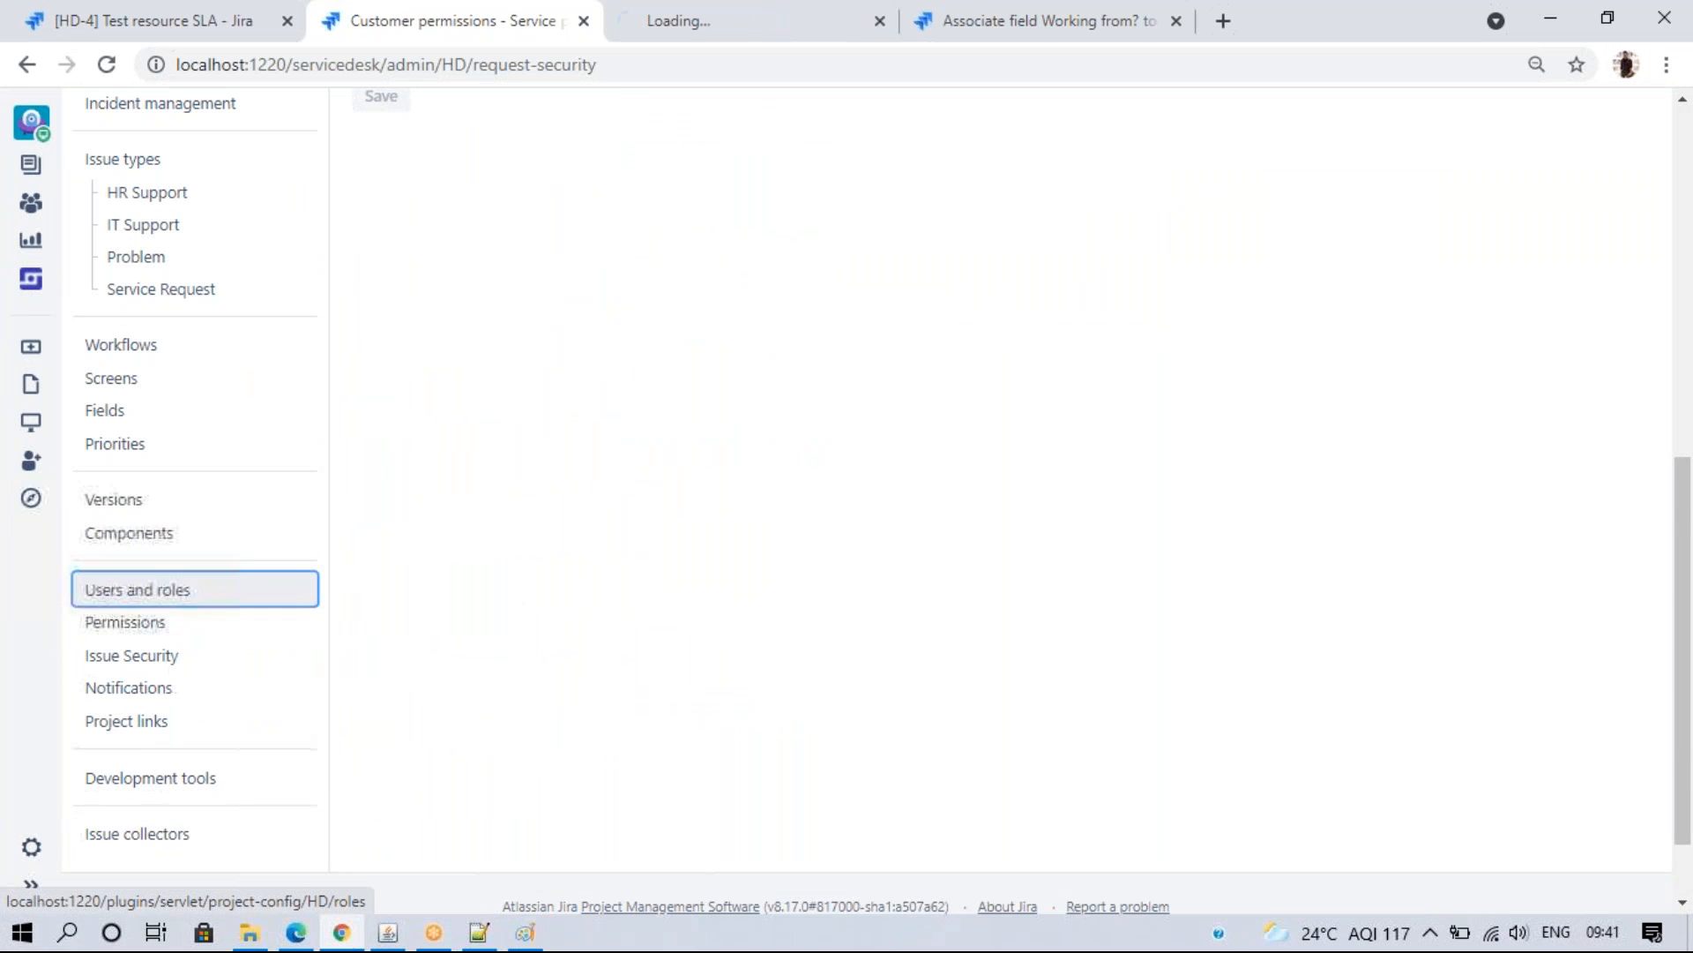
click(1039, 35)
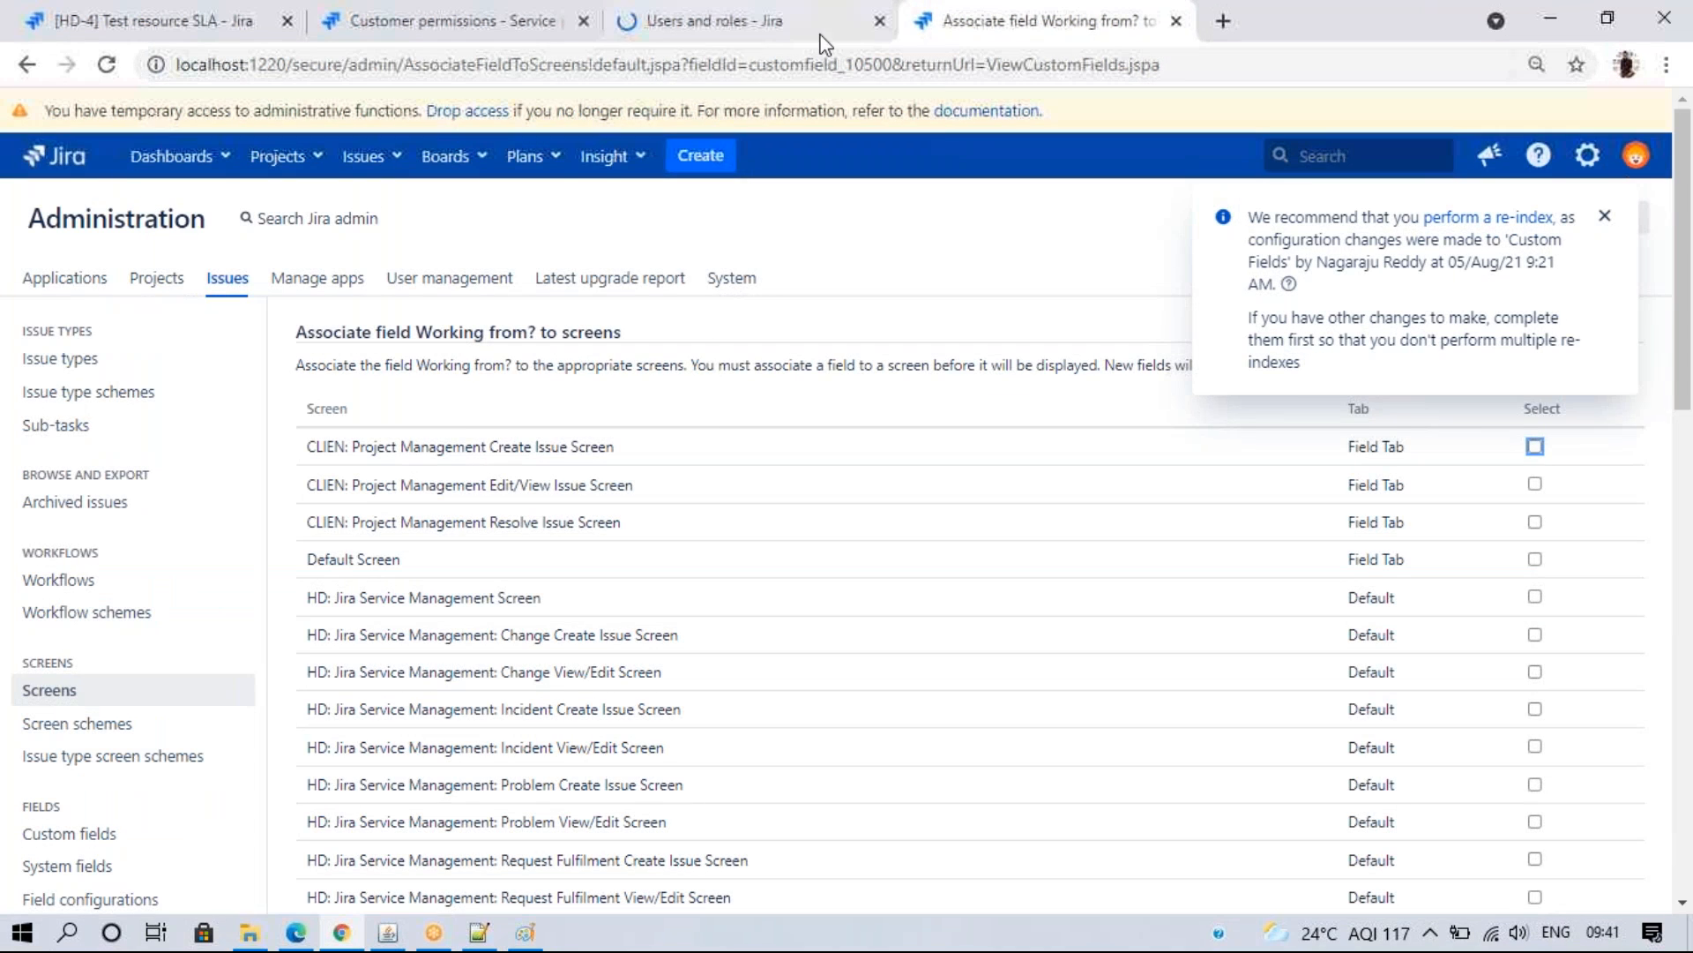
click(784, 36)
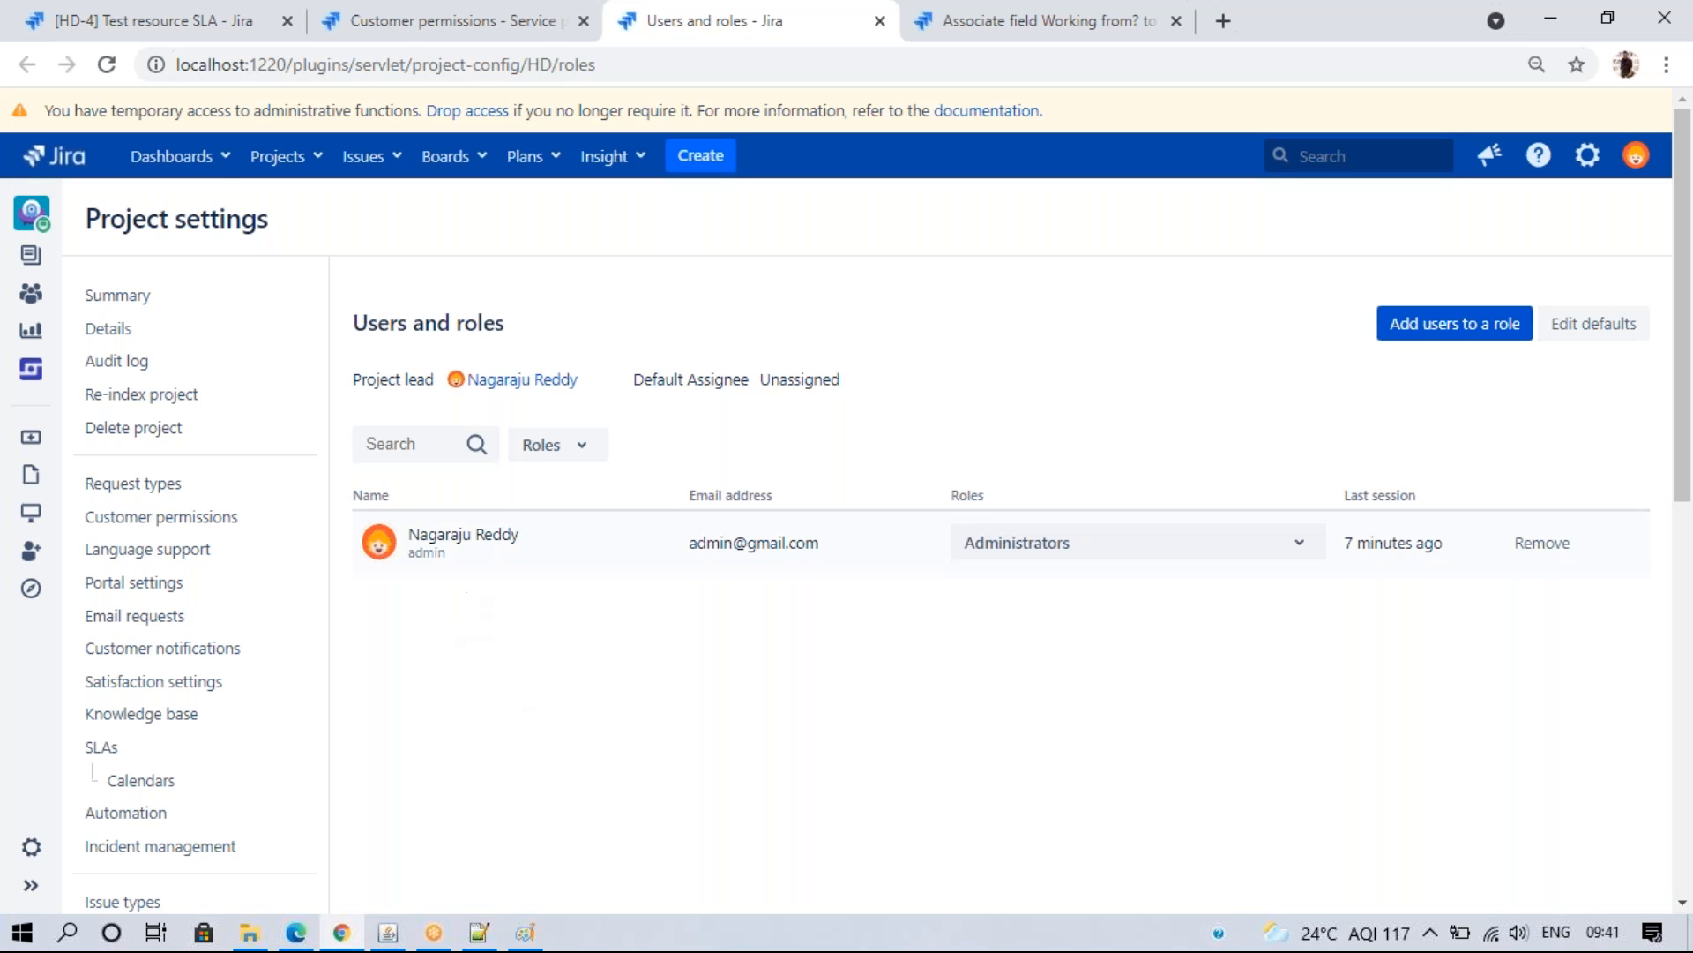
- Open the customer portal from HD-4, then close that portal tab and restore the window
click(170, 10)
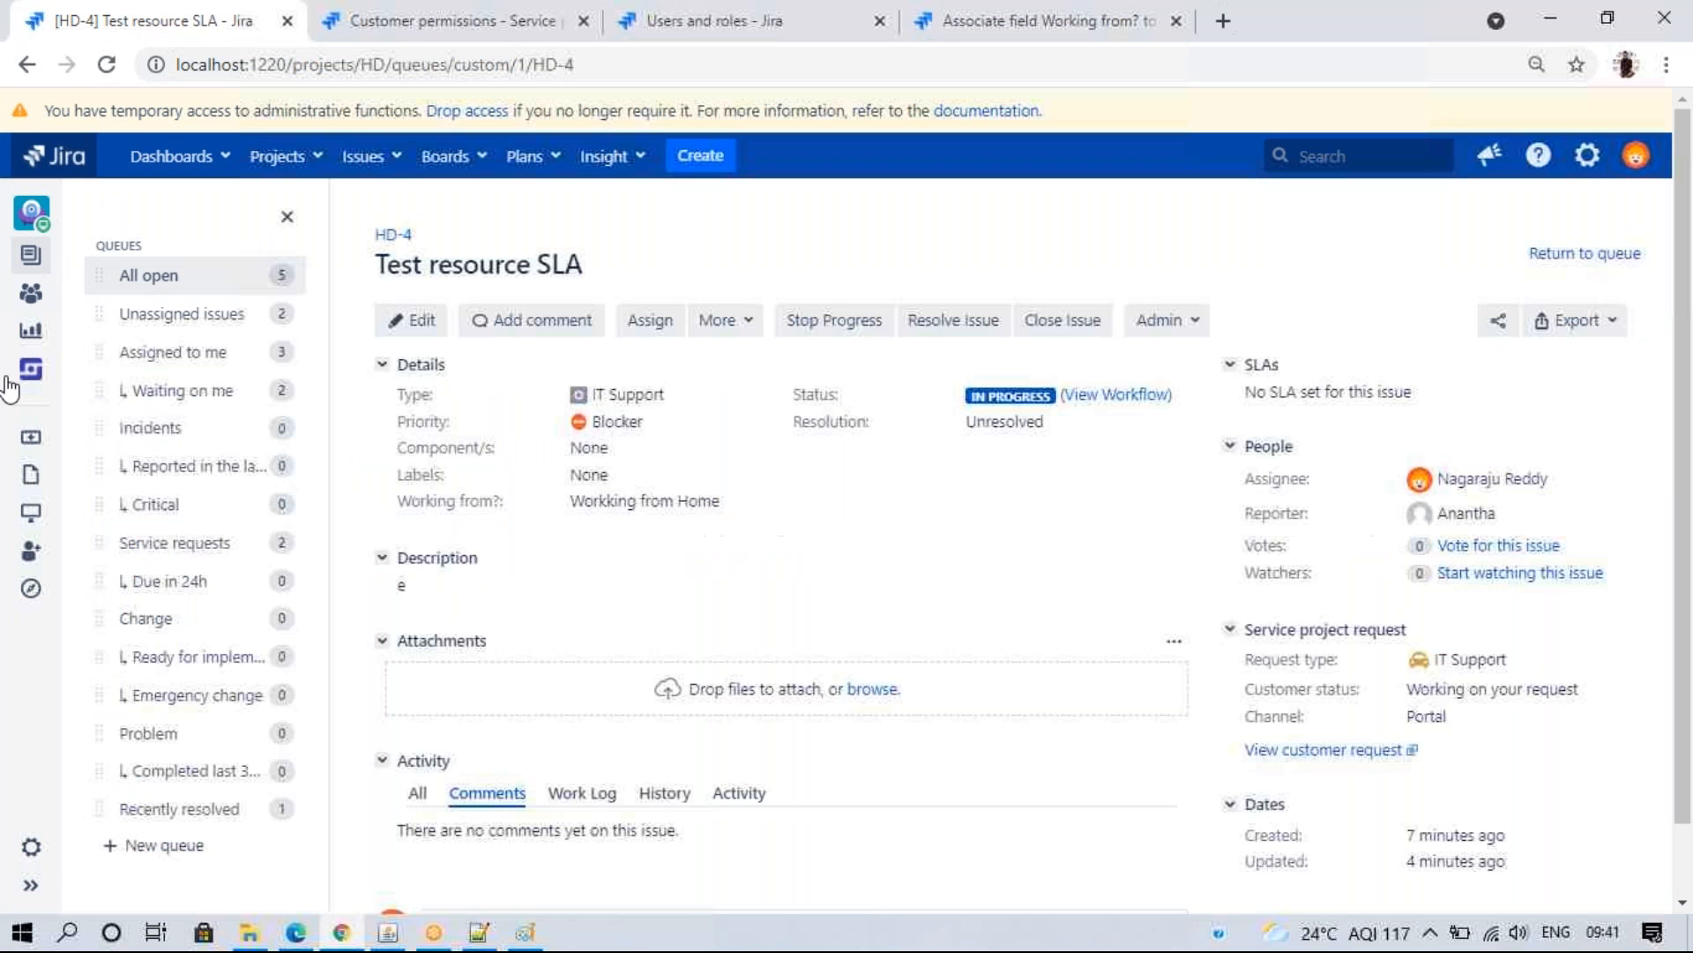
click(31, 432)
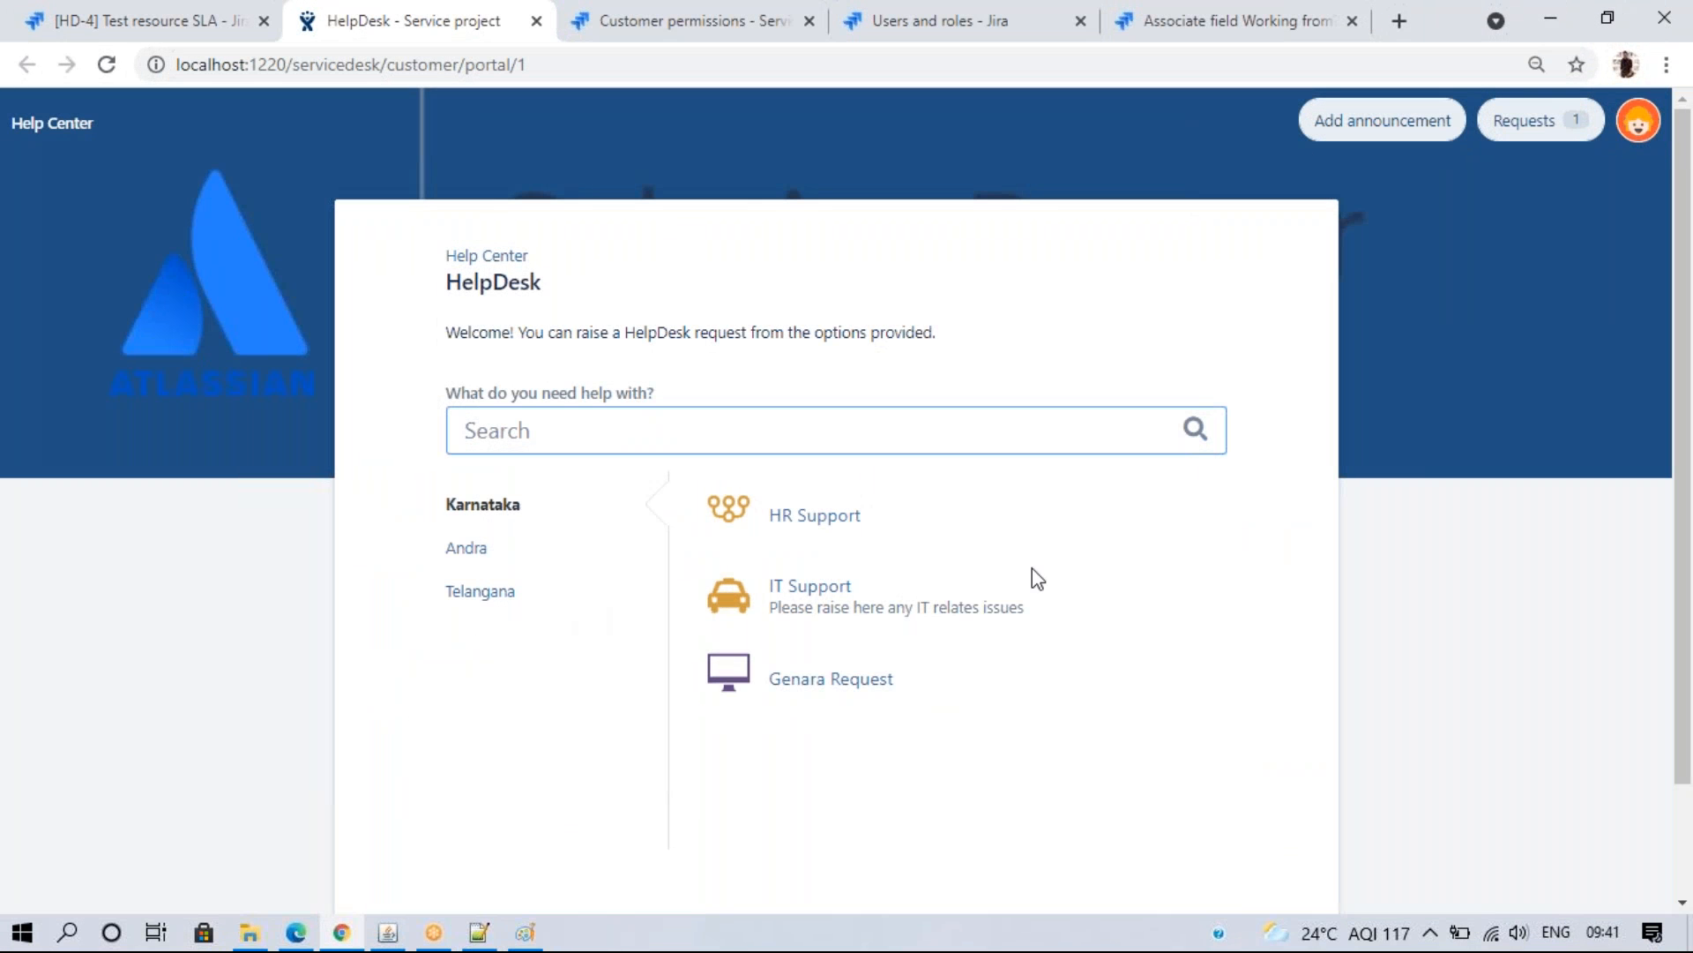
click(1604, 21)
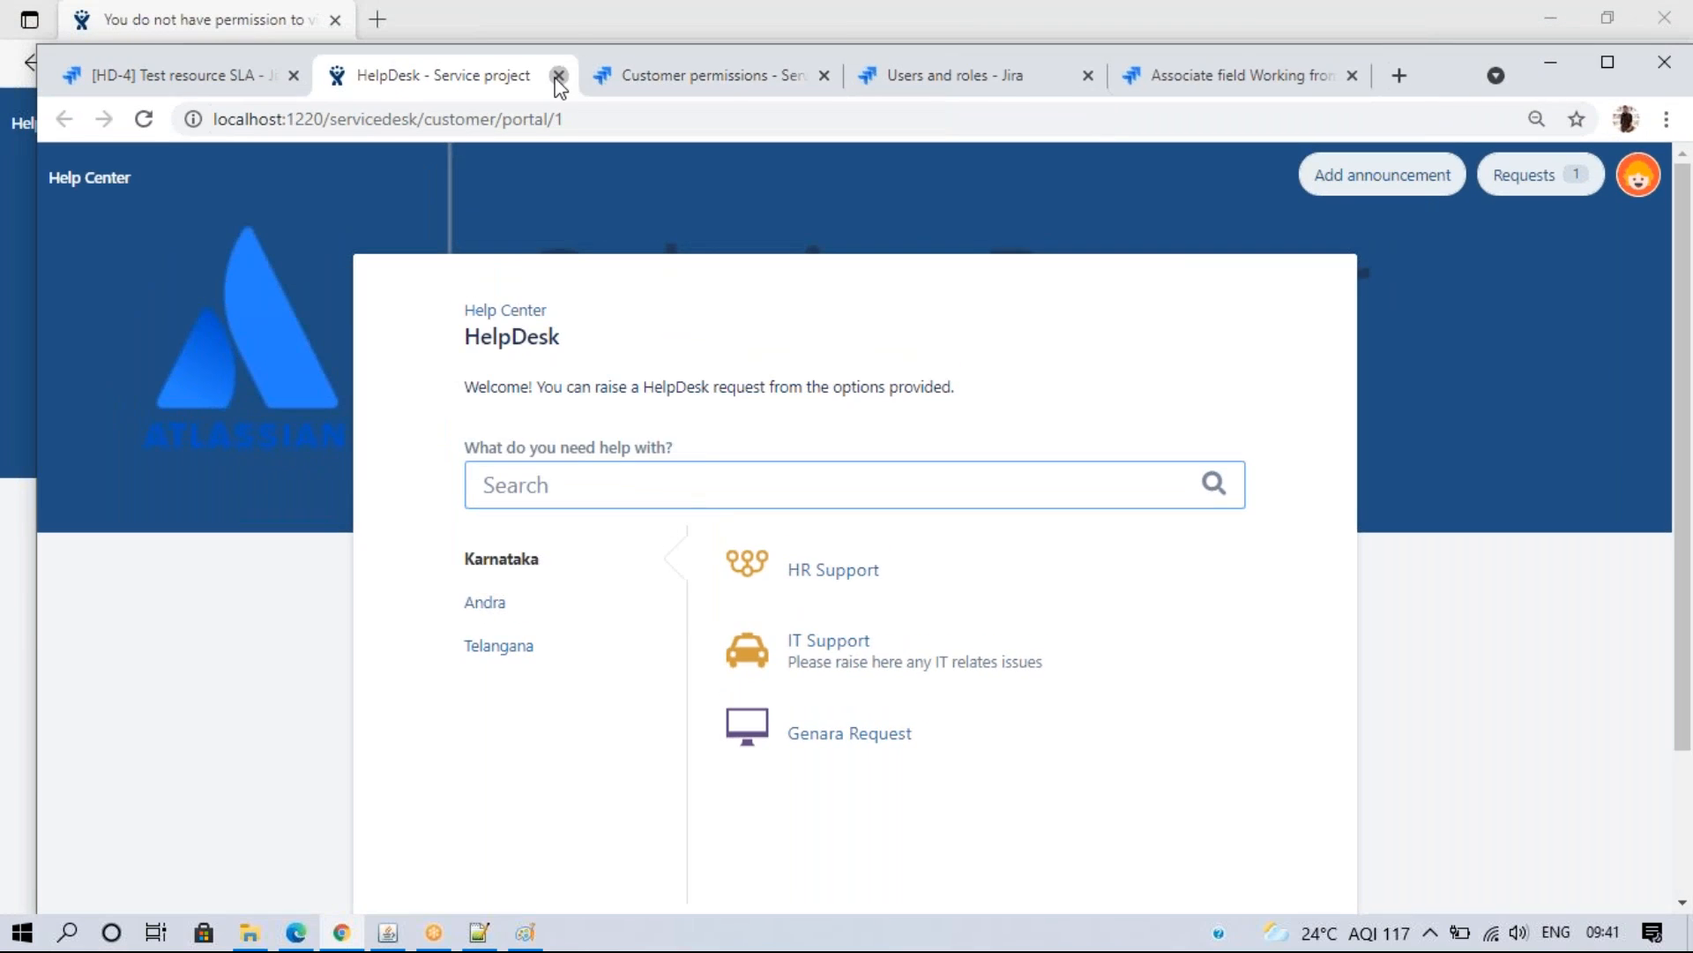
click(559, 72)
click(1609, 64)
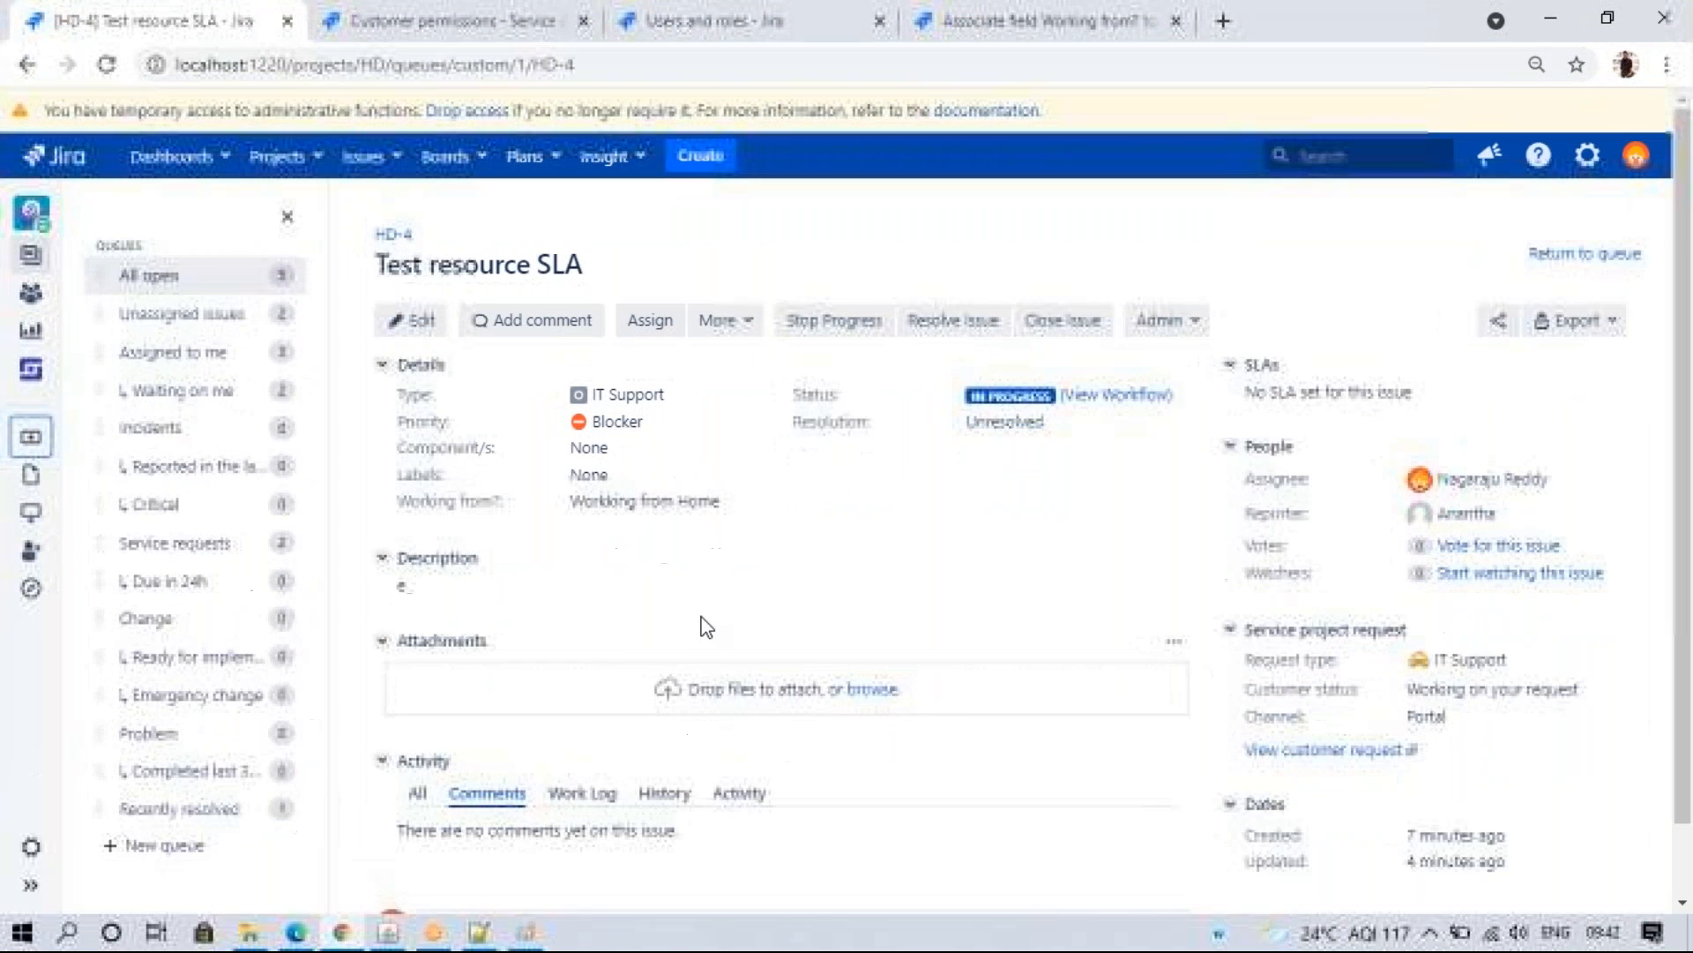
- Select 'Customers who have an account on this Jira site', save, and reload the customer portal
click(381, 12)
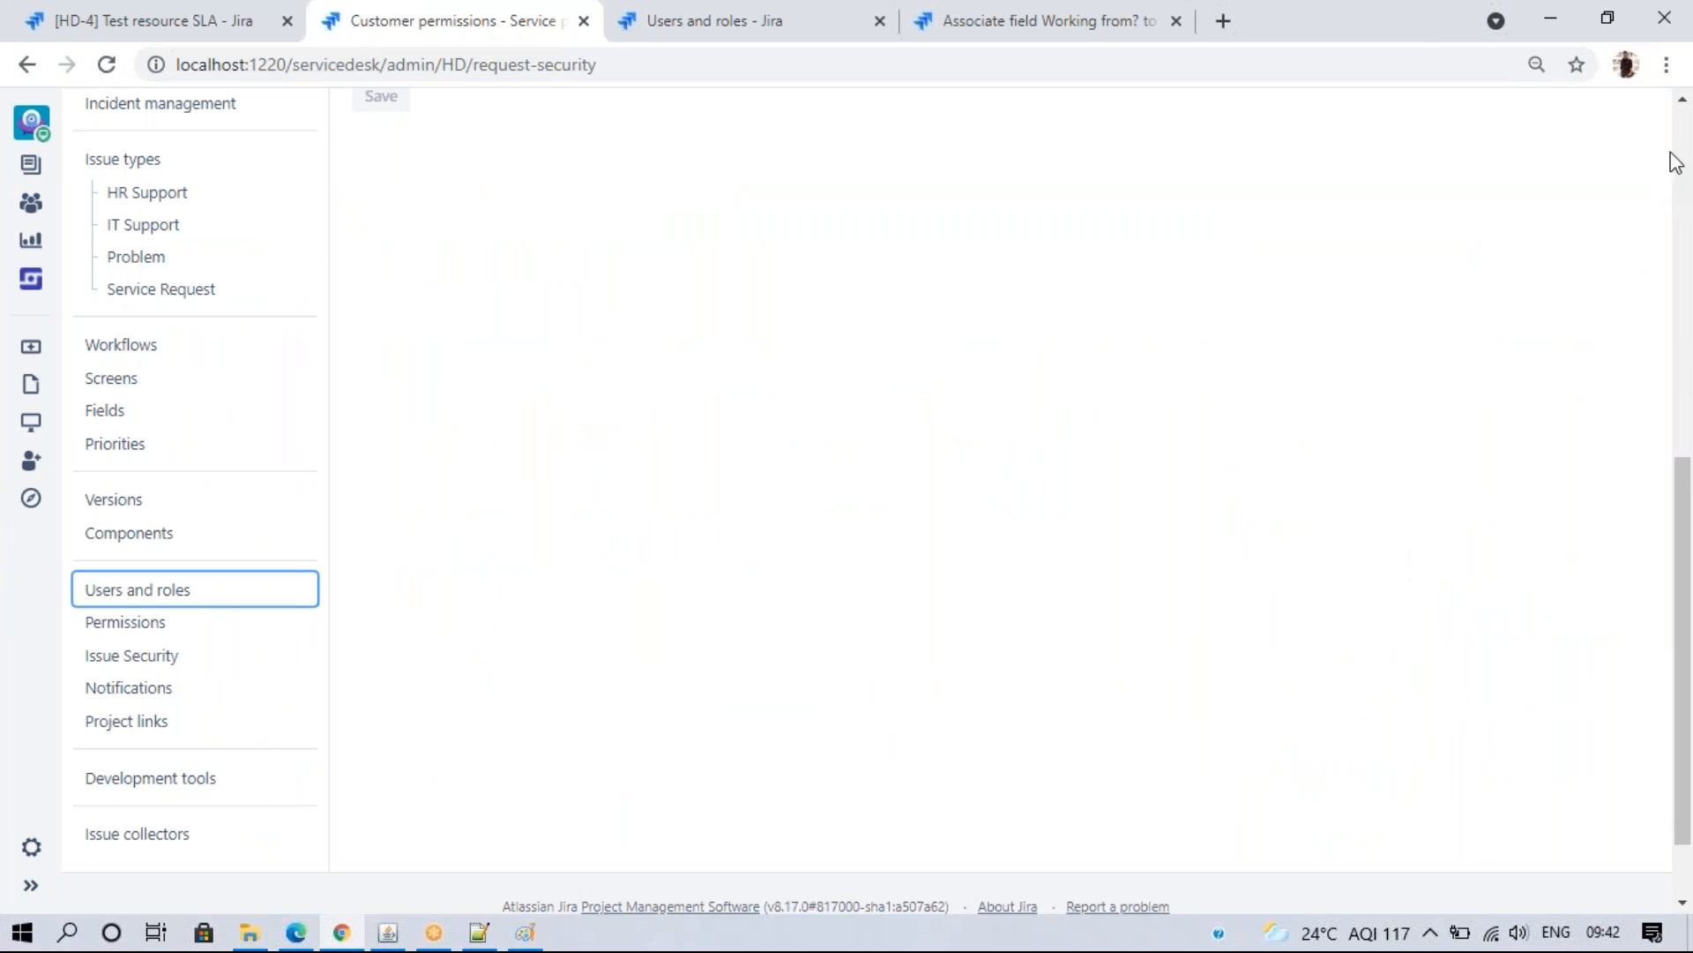
scroll(1663, 170, up, 7)
click(424, 425)
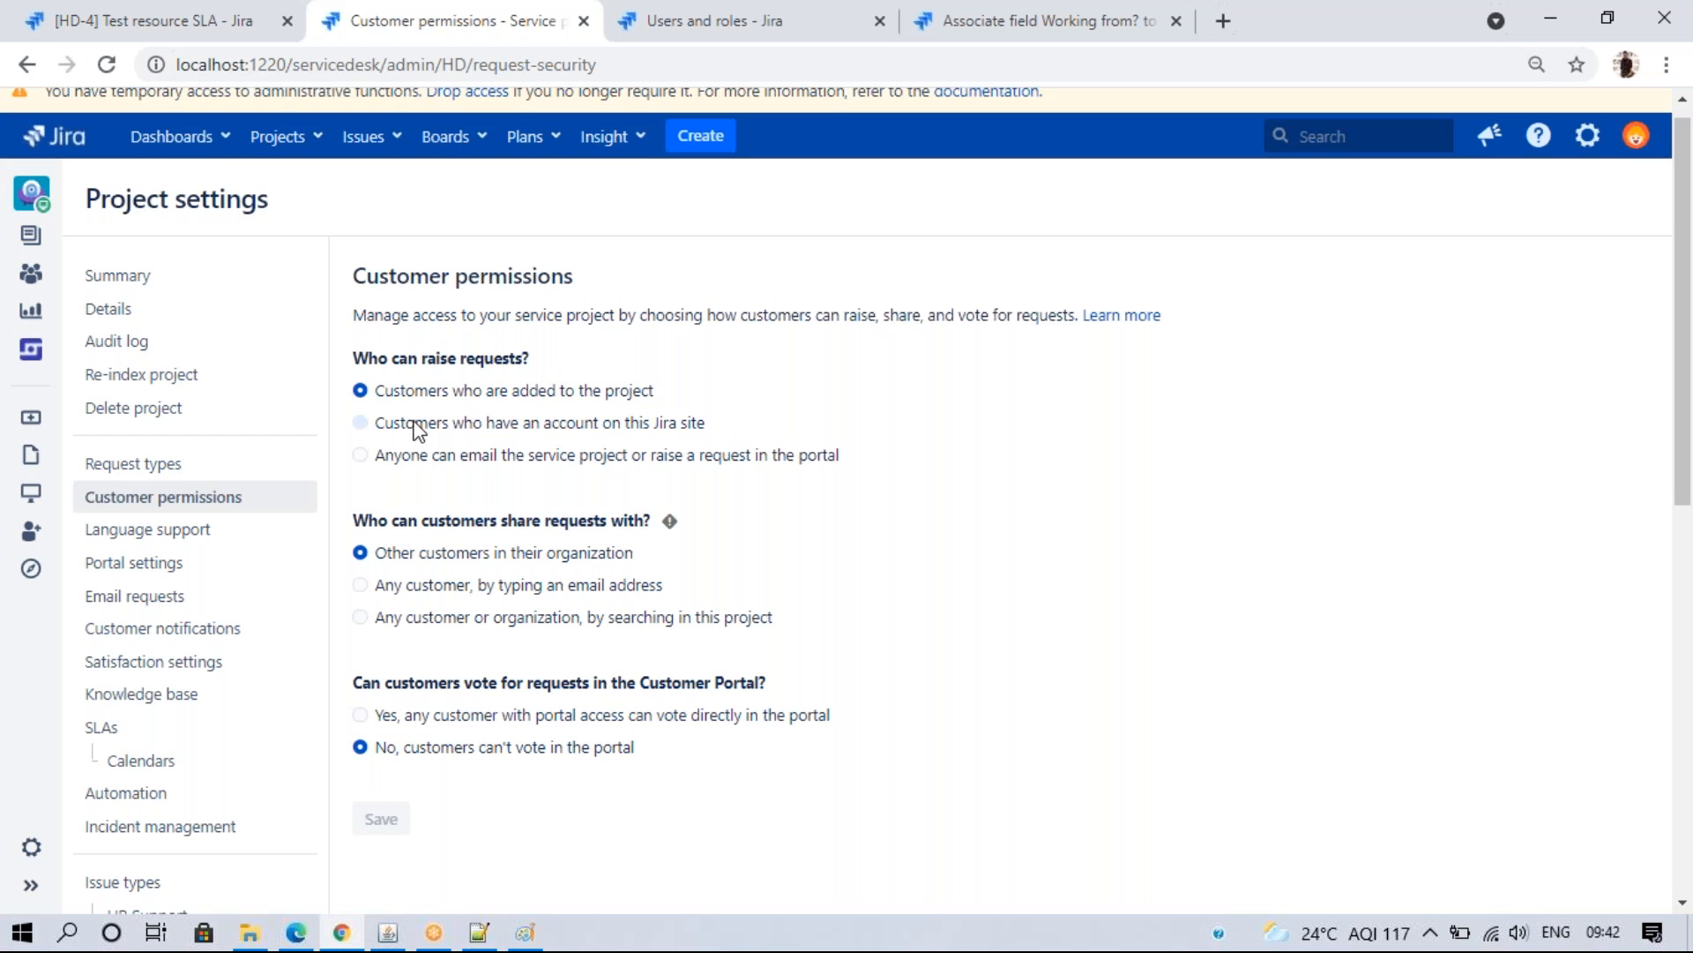
click(378, 819)
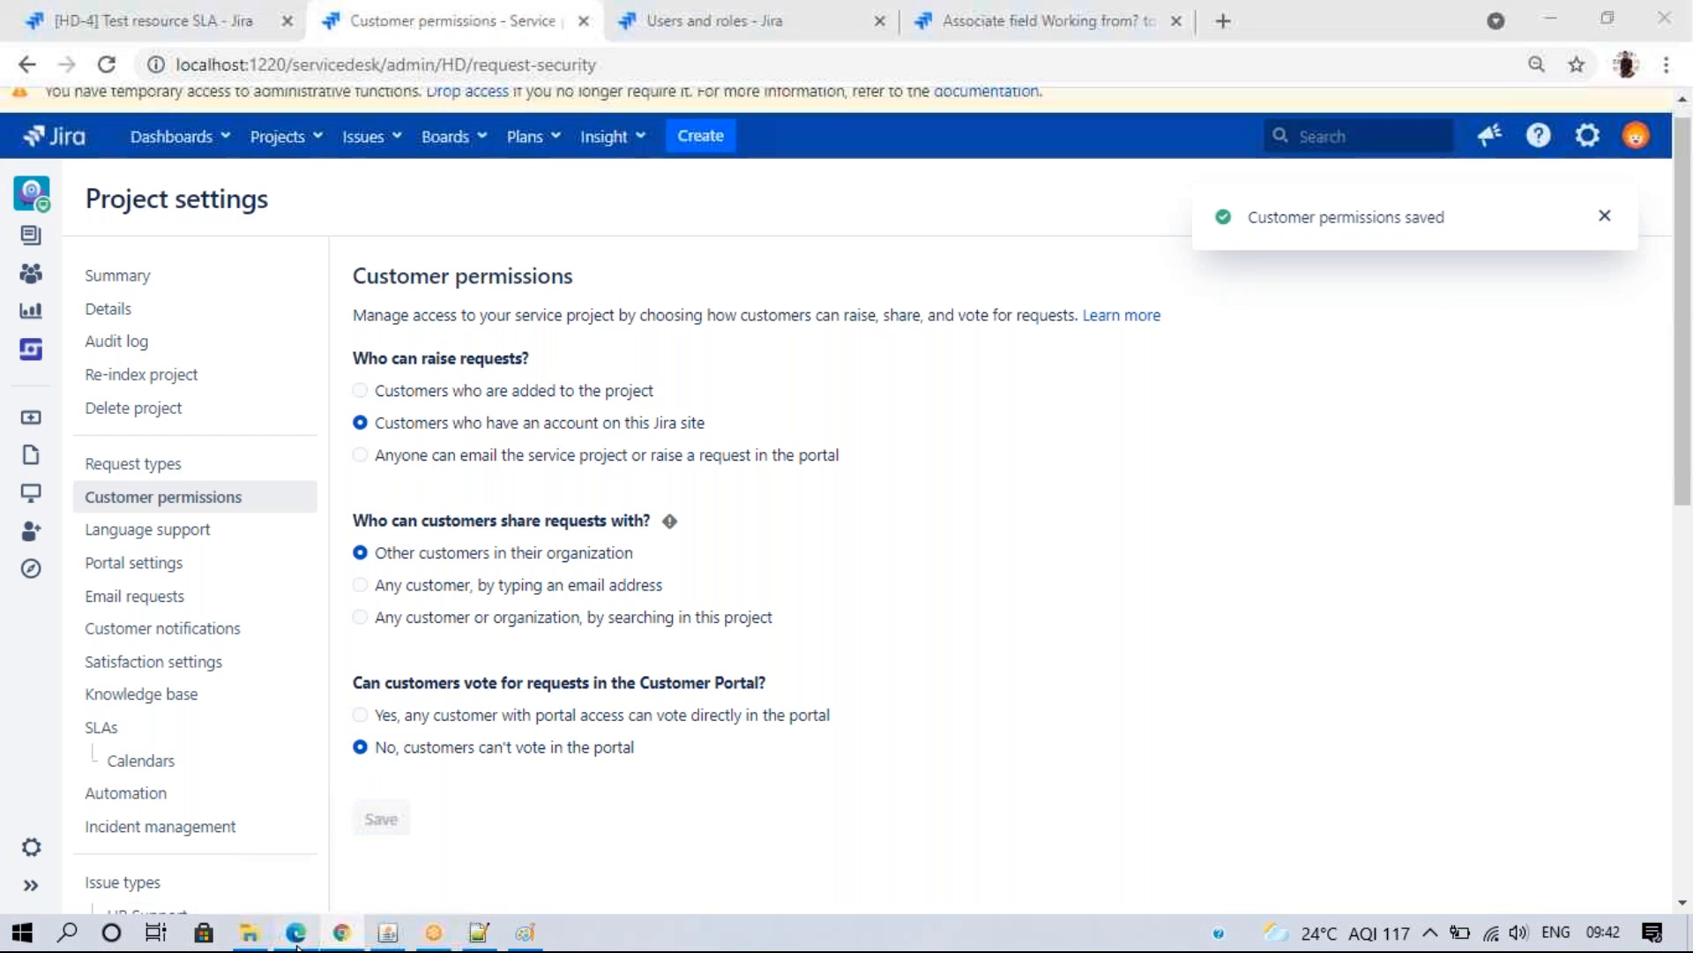
click(307, 929)
click(144, 66)
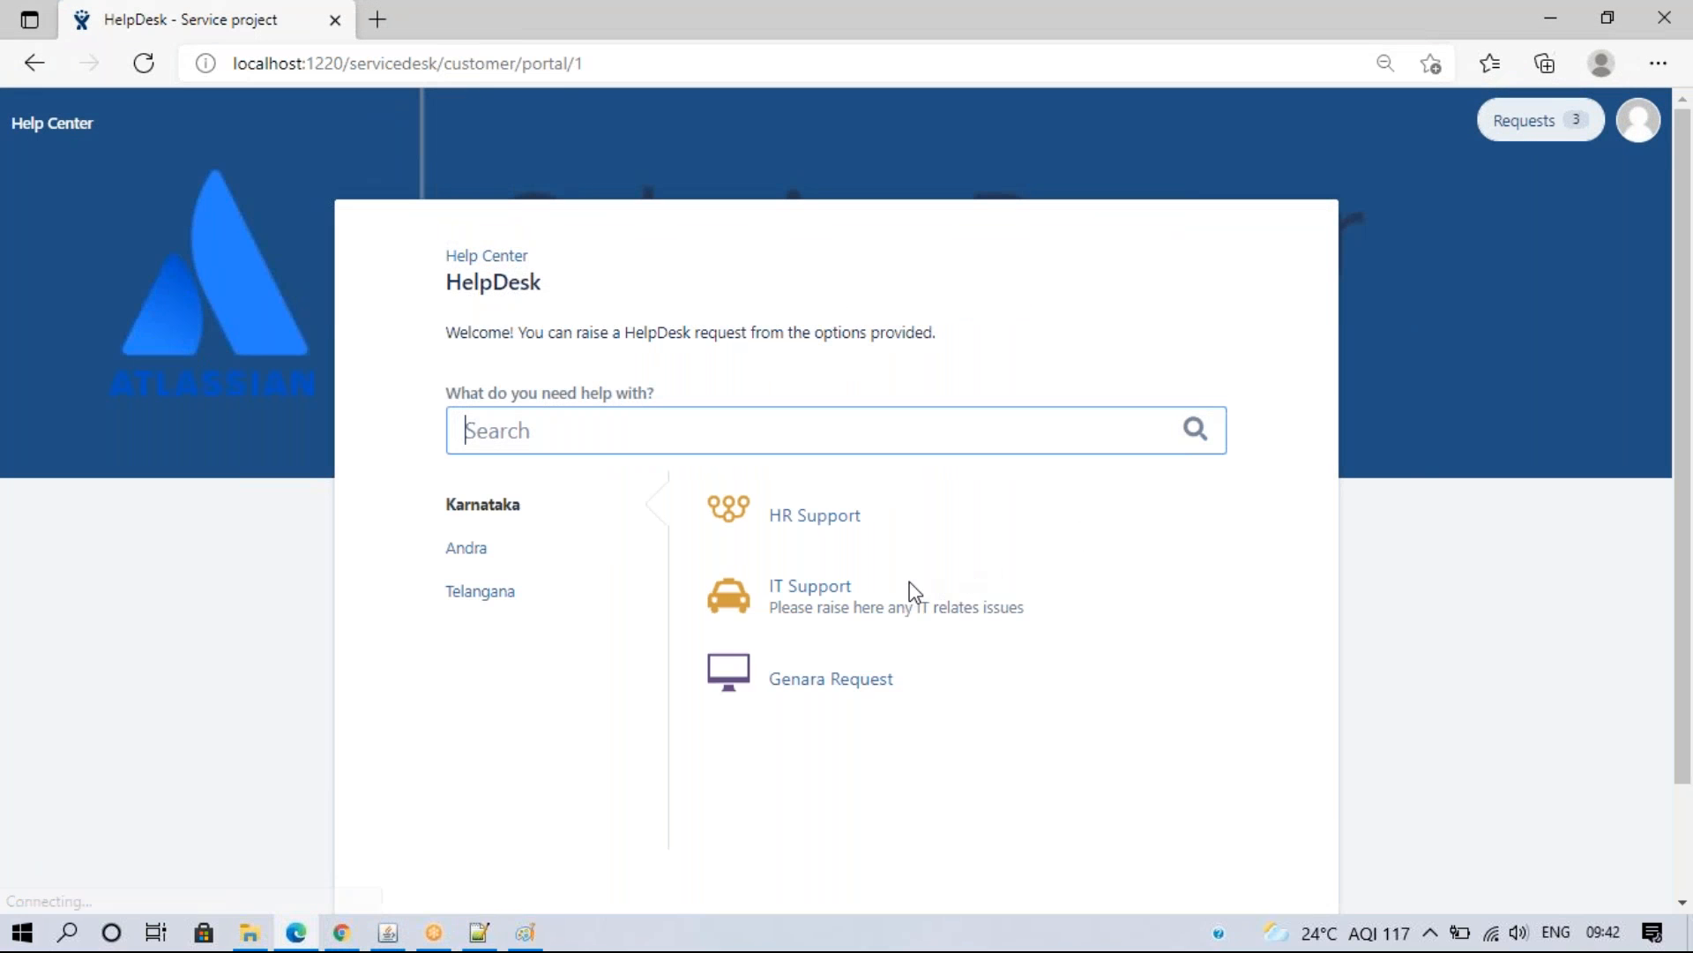
click(1640, 121)
- Log the customer out, then let anyone email or raise portal requests with customer signup enabled
click(1545, 198)
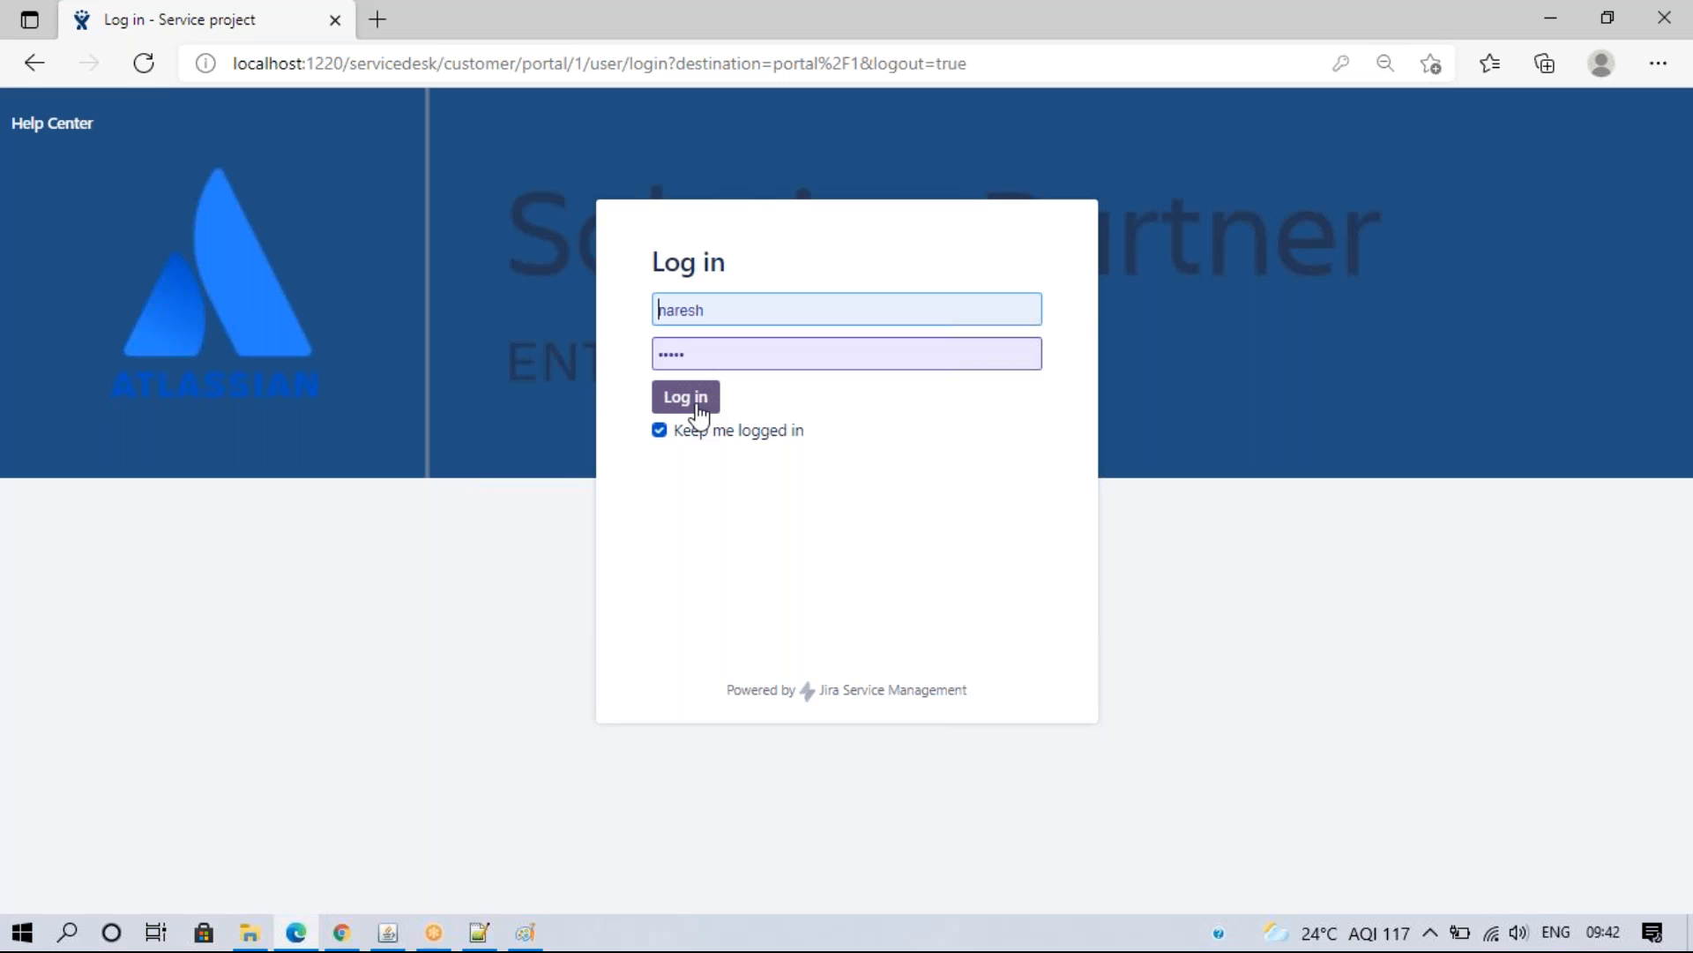
click(342, 932)
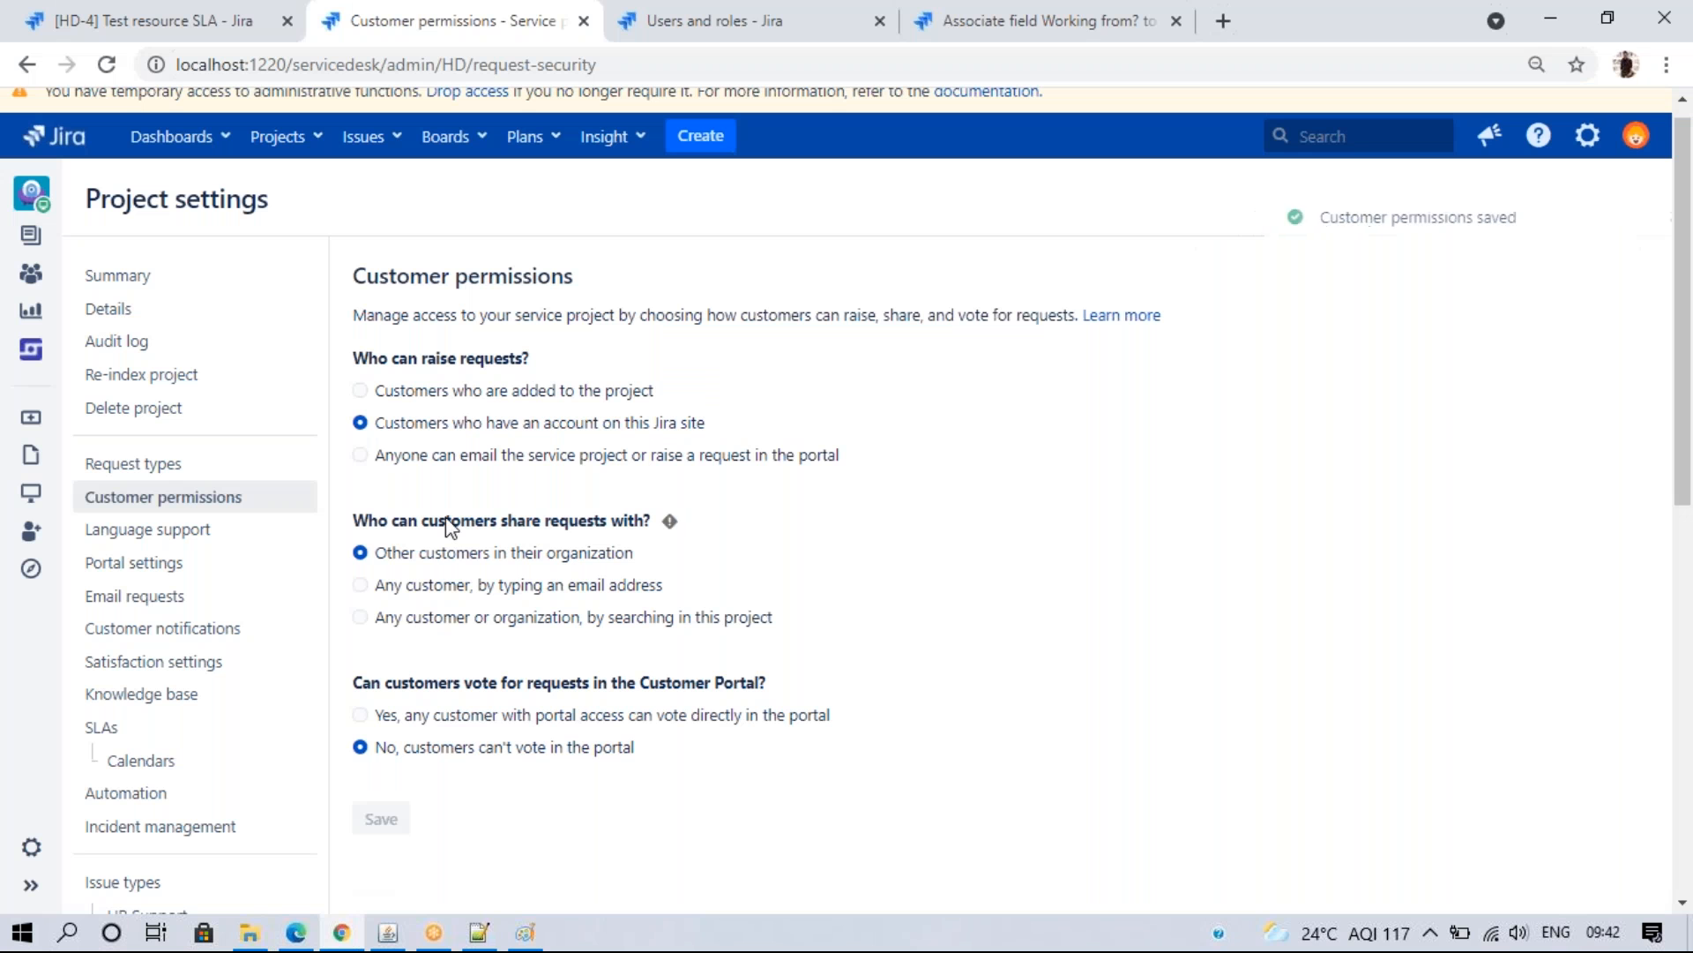
click(359, 455)
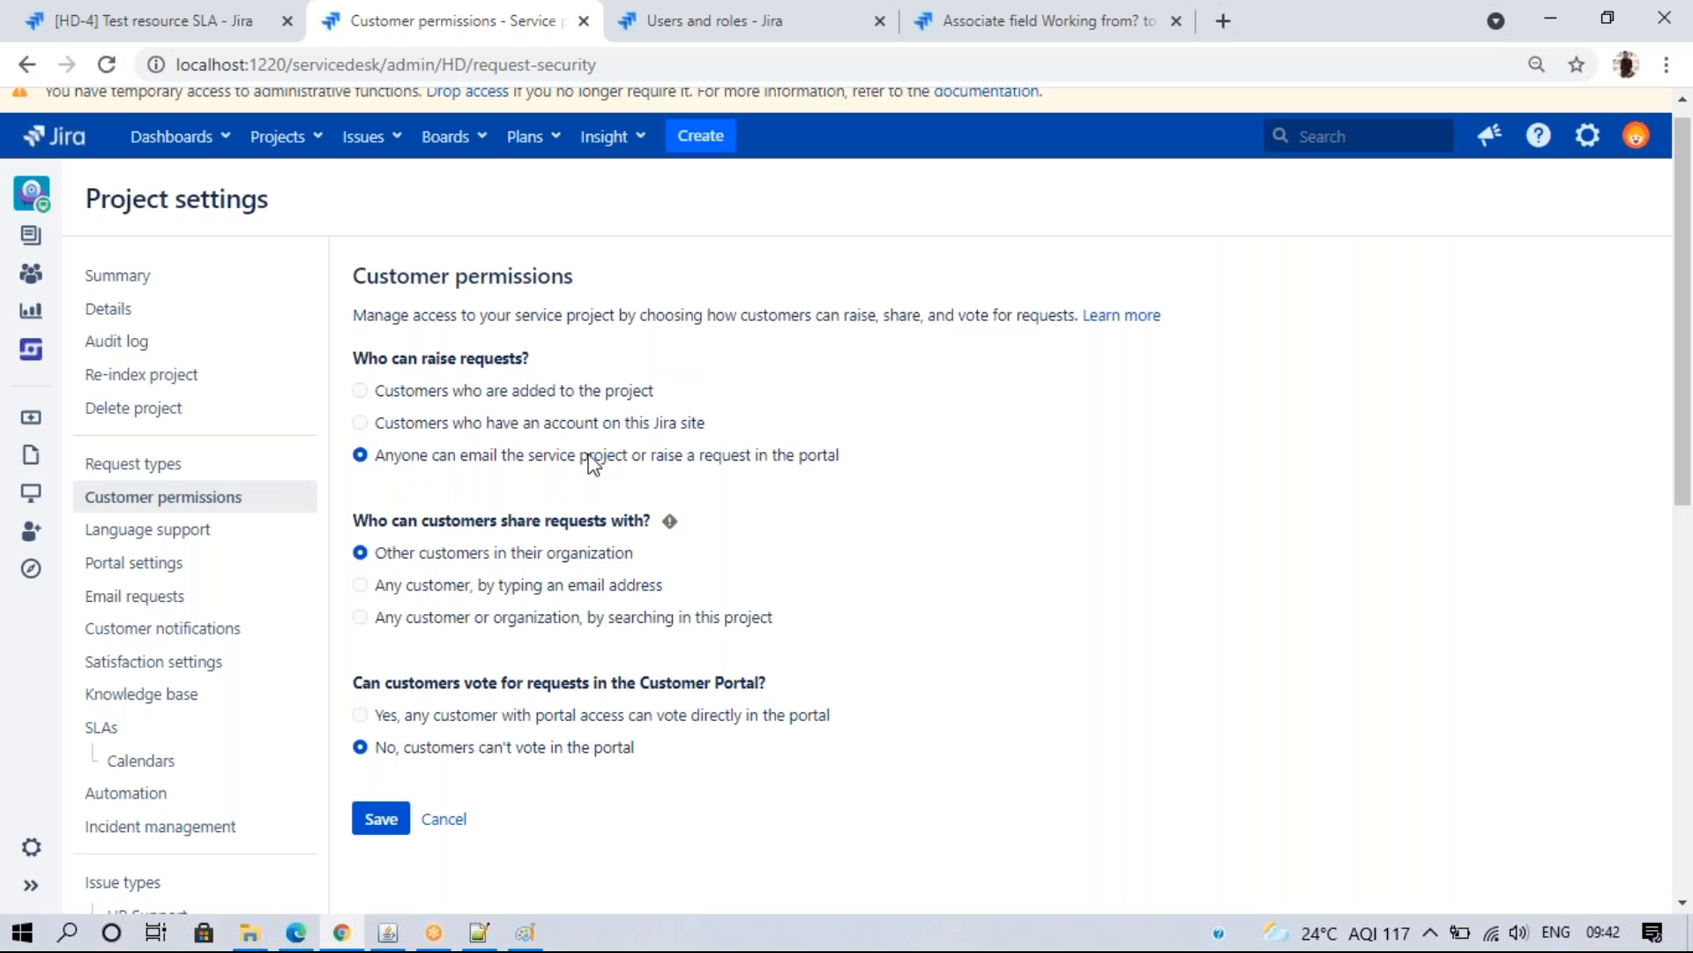
click(388, 822)
click(1078, 599)
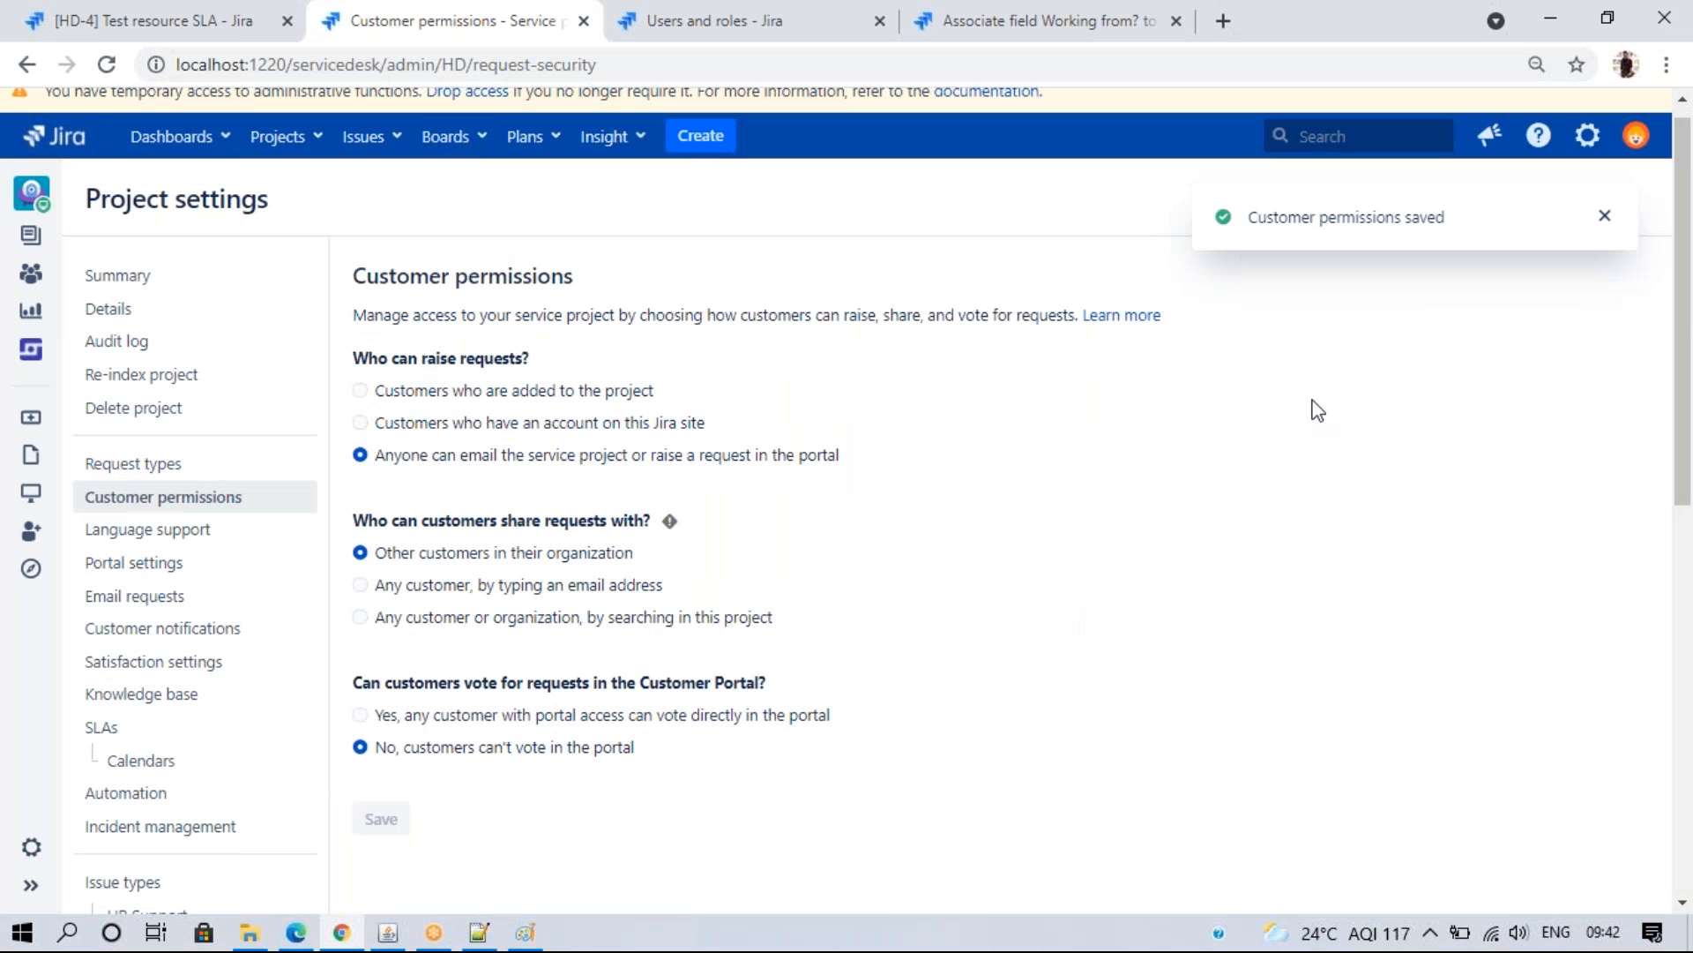
- Reload the portal login page to confirm the signup option appears
click(295, 932)
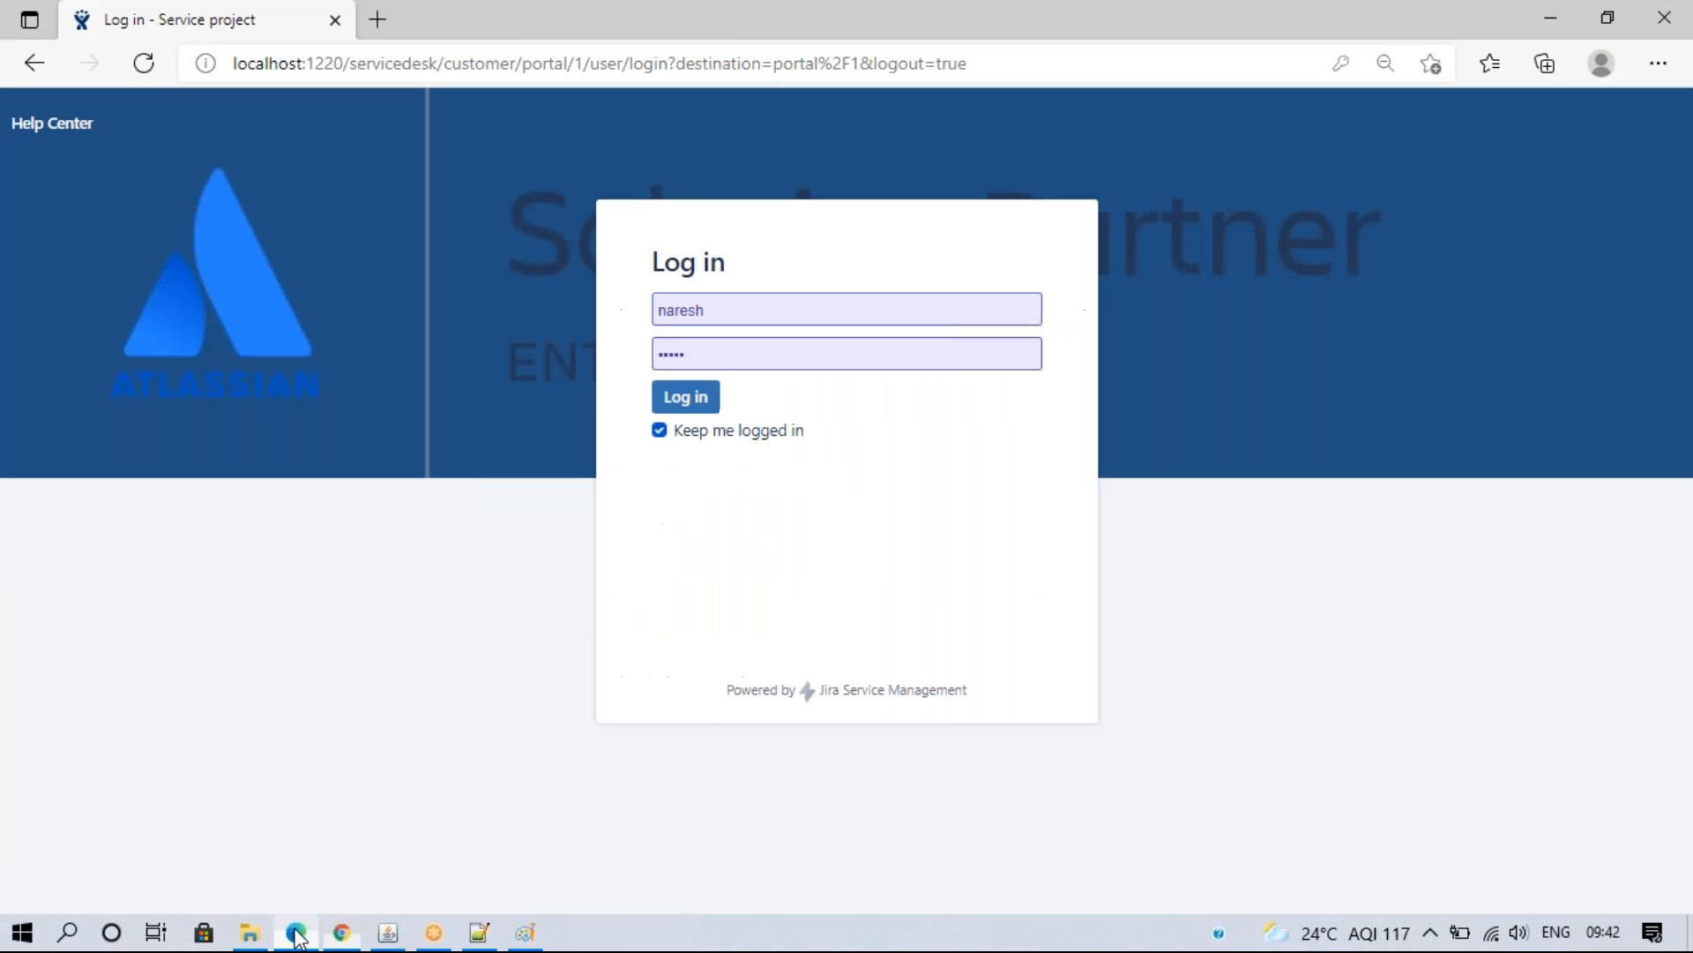
click(138, 71)
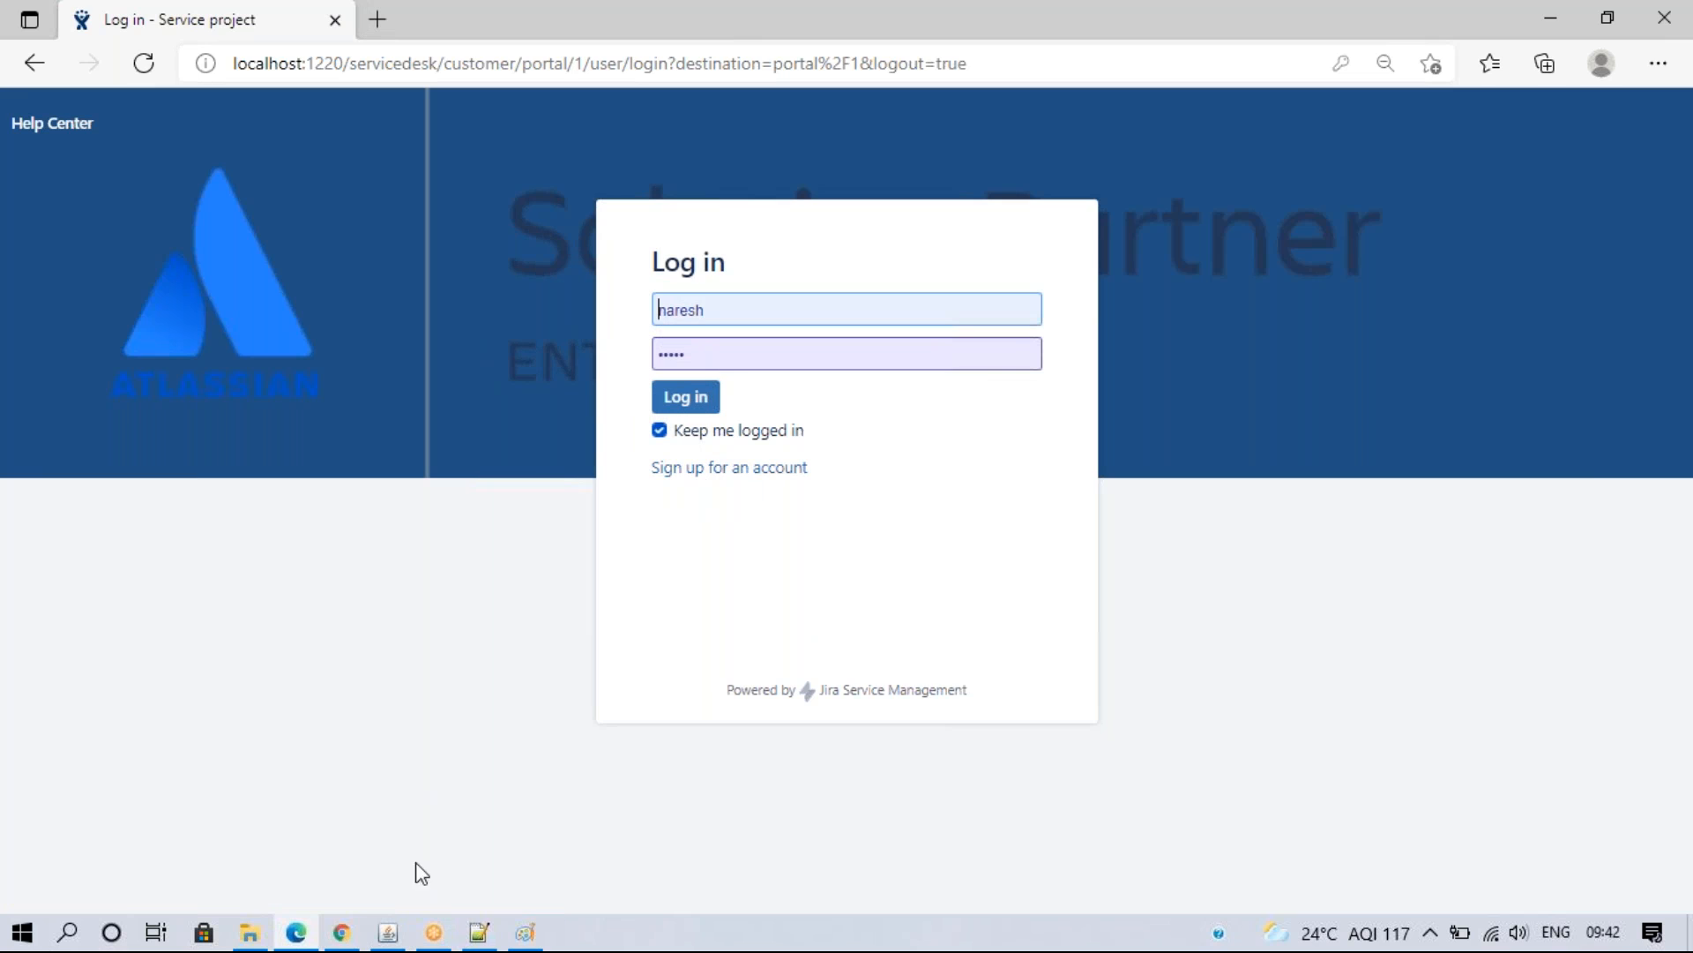
click(343, 933)
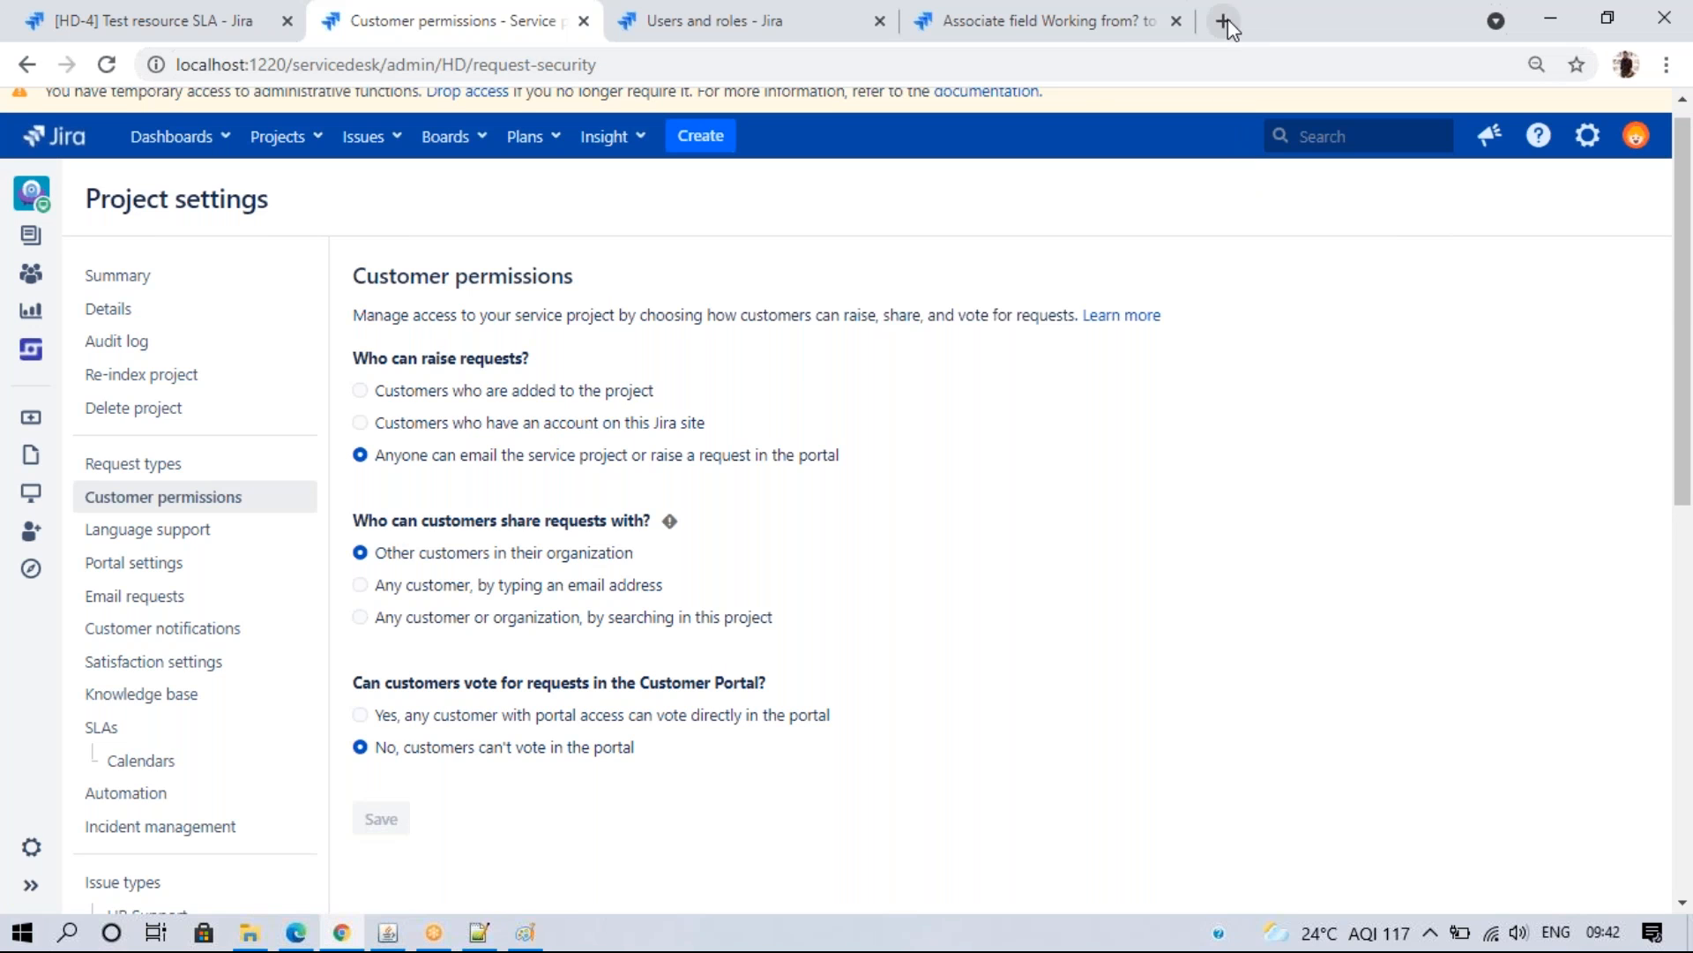
- Search Google for 'email this issue jira' in a new Chrome tab
click(1222, 20)
text(jus)
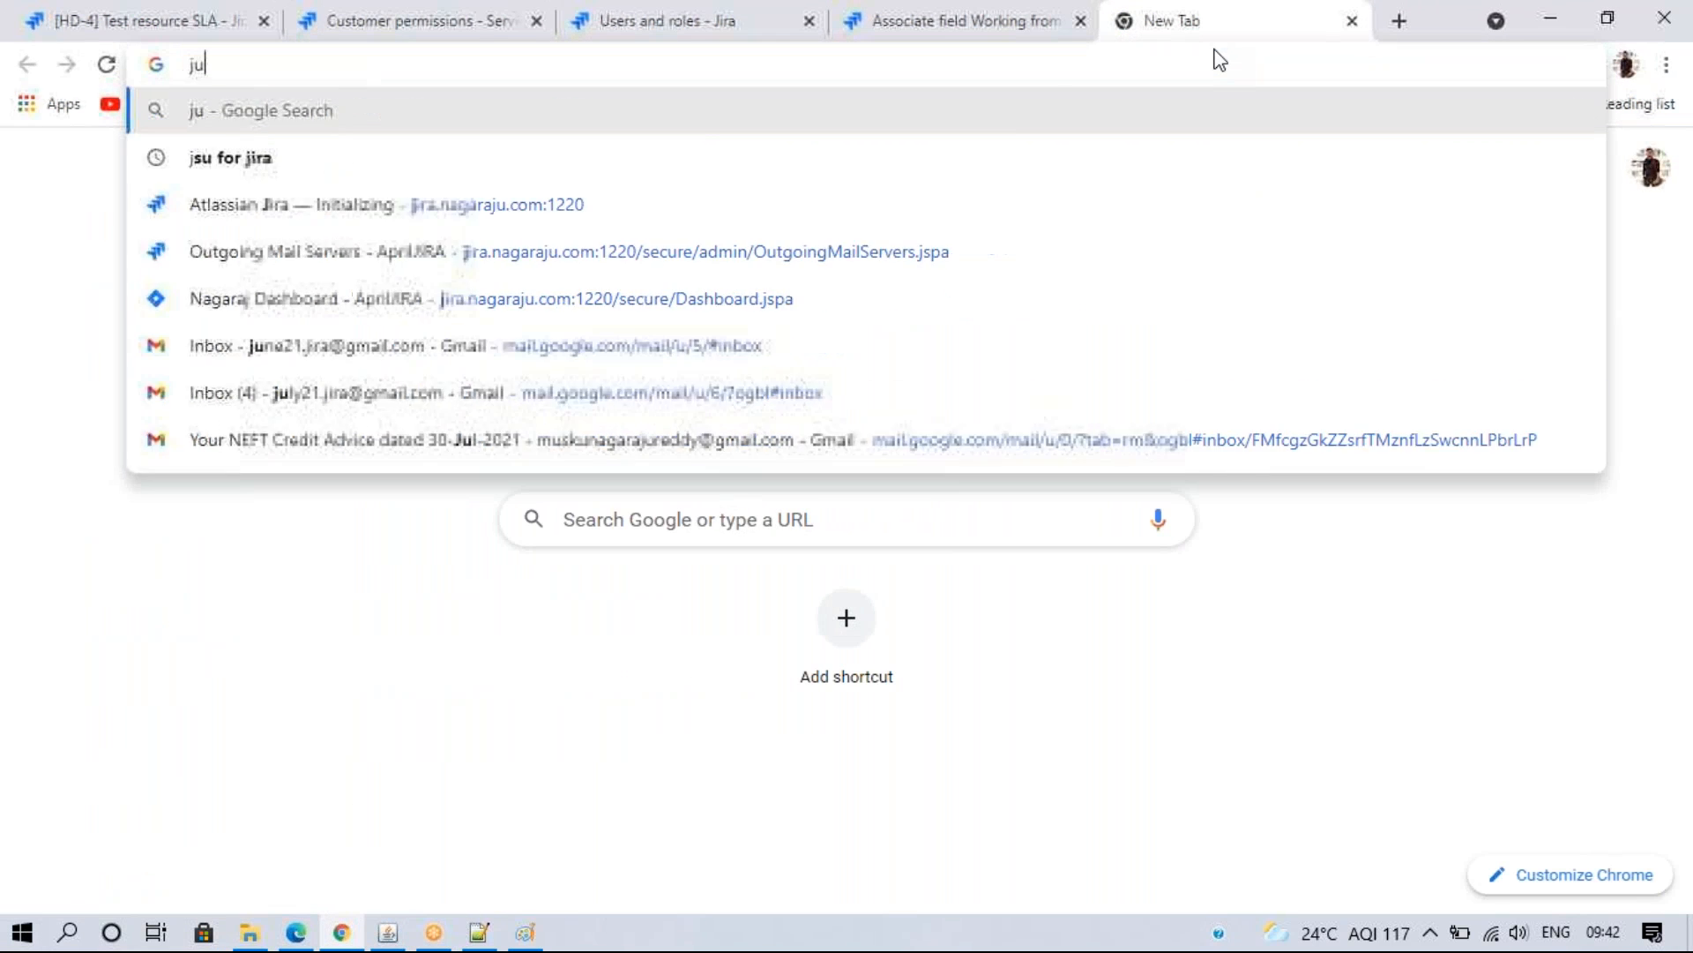
key(BackSpace)
key(BackSpace)
key(BackSpace)
text(email this)
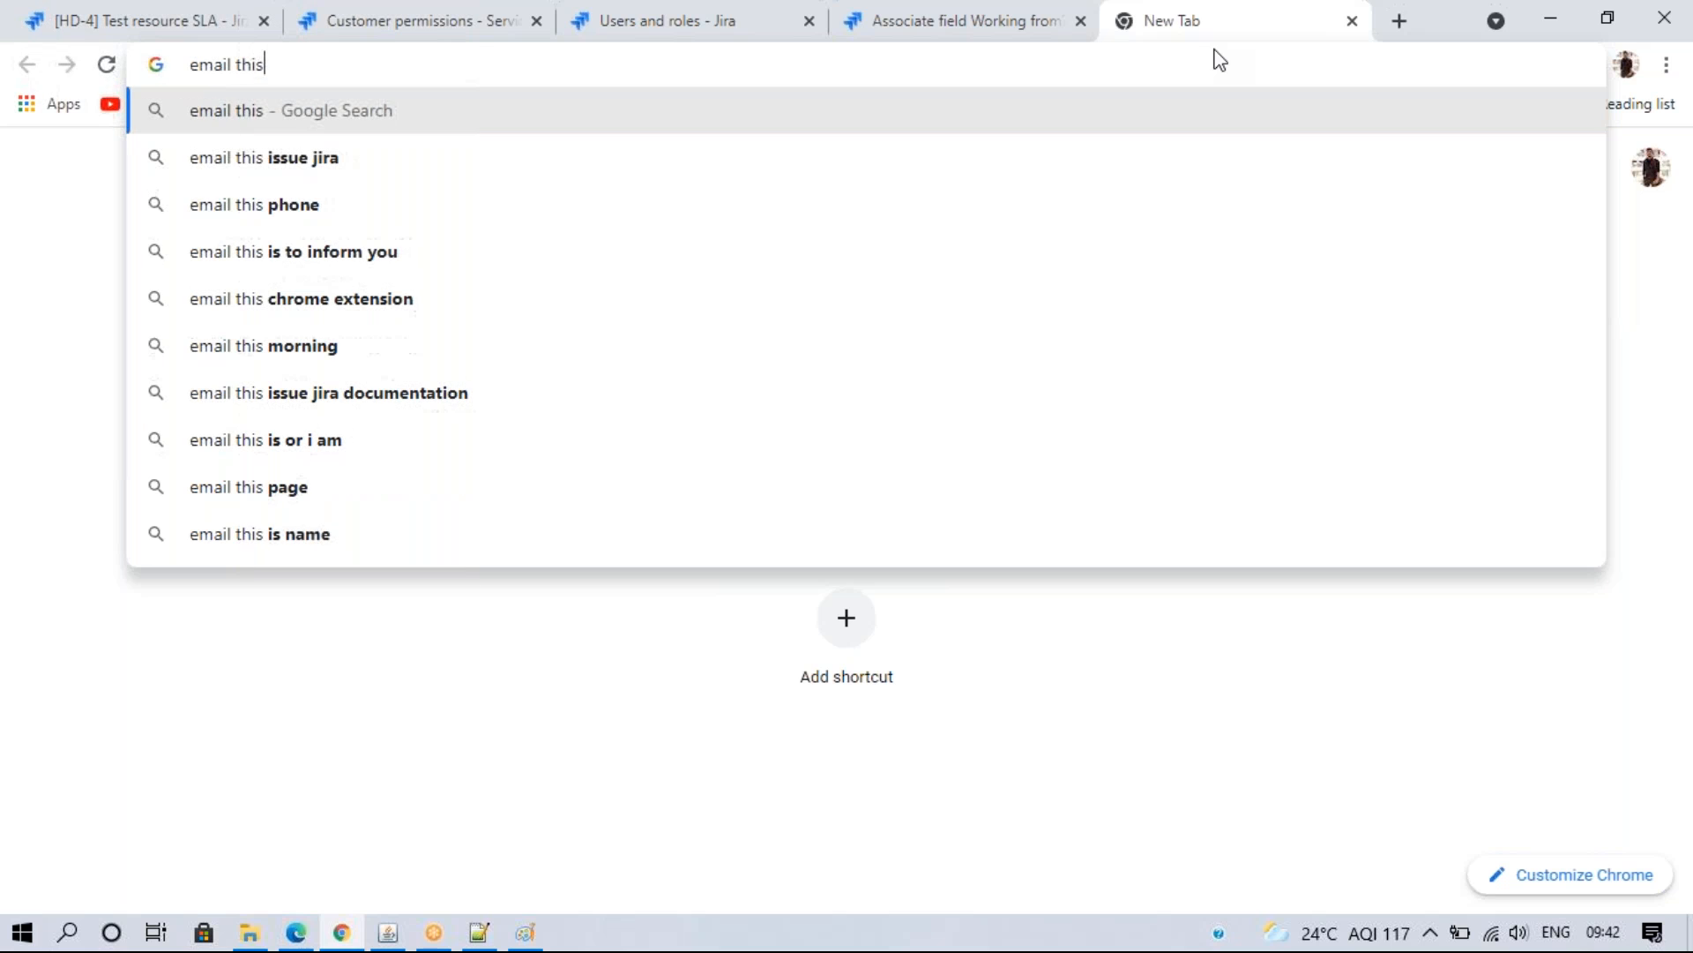
click(802, 172)
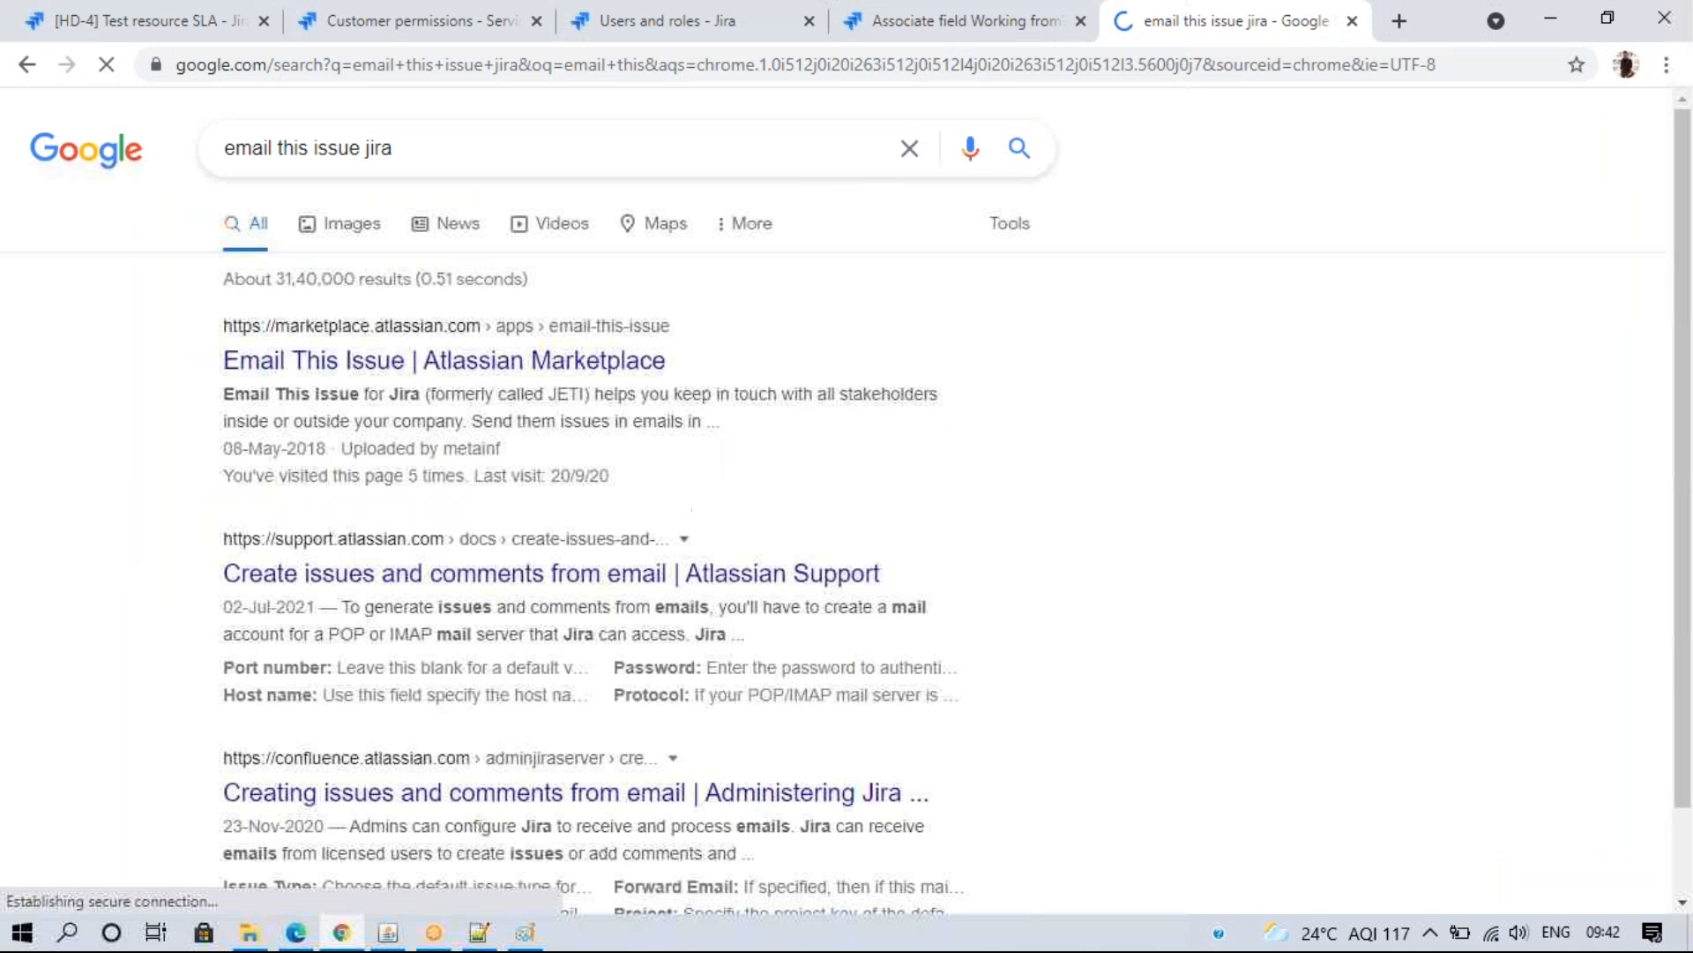
- Open the Email This Issue Marketplace listing and its vendor support request and sign-up pages
click(352, 377)
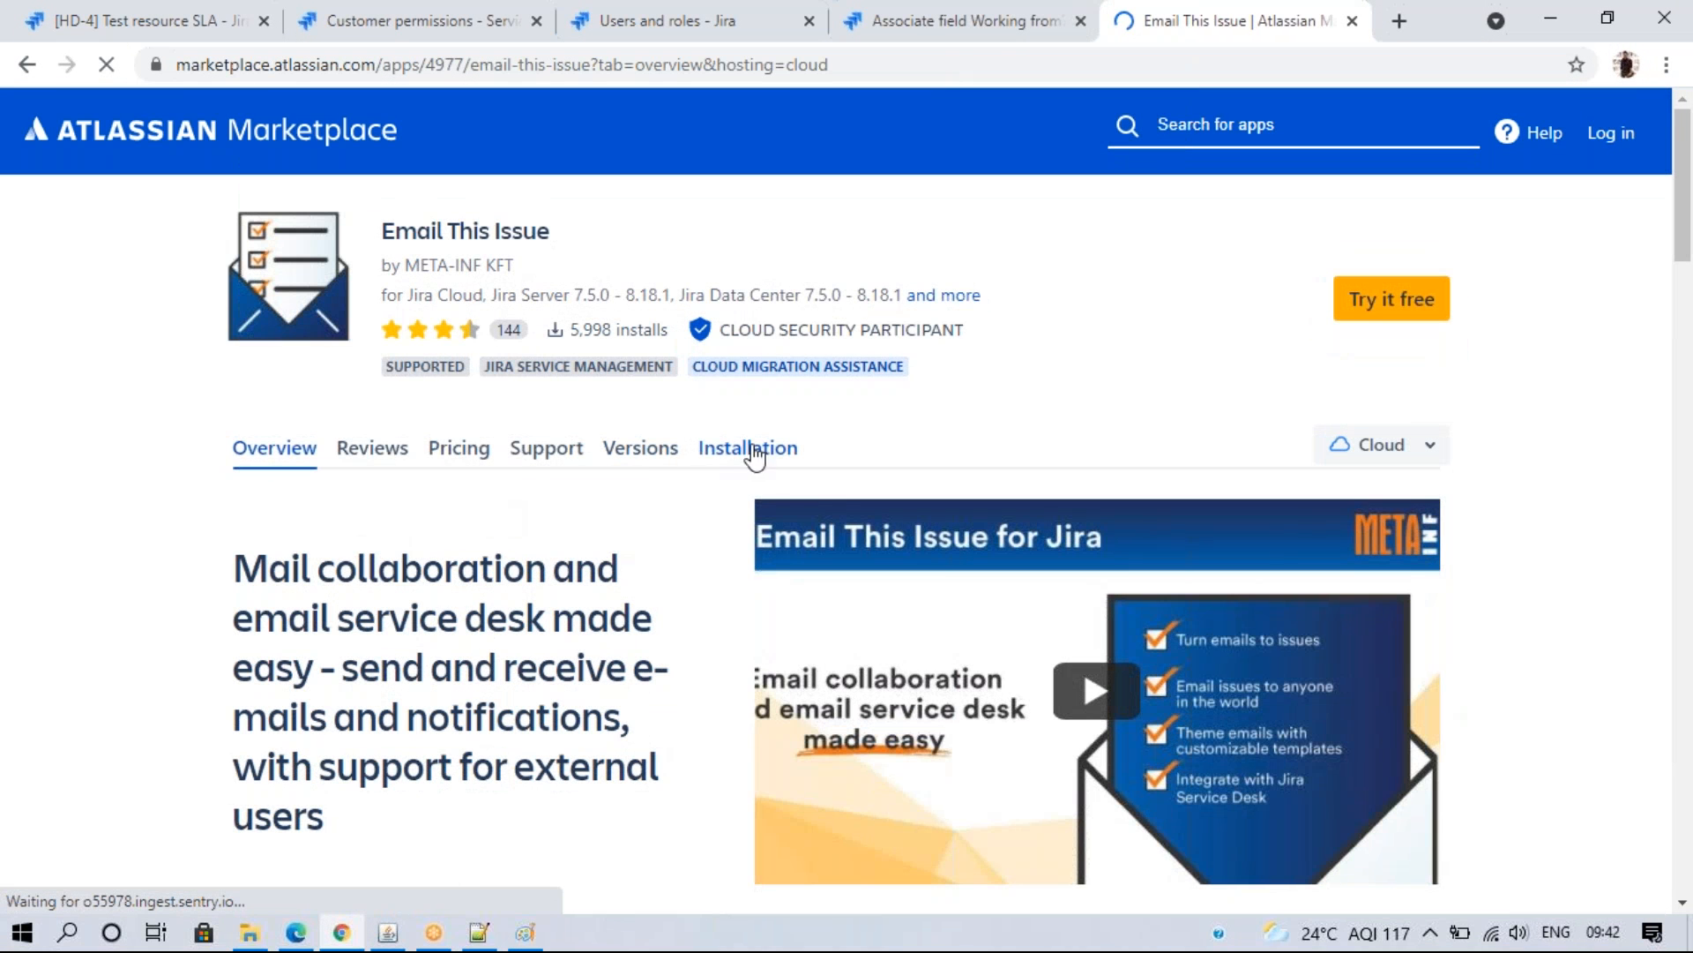
click(523, 455)
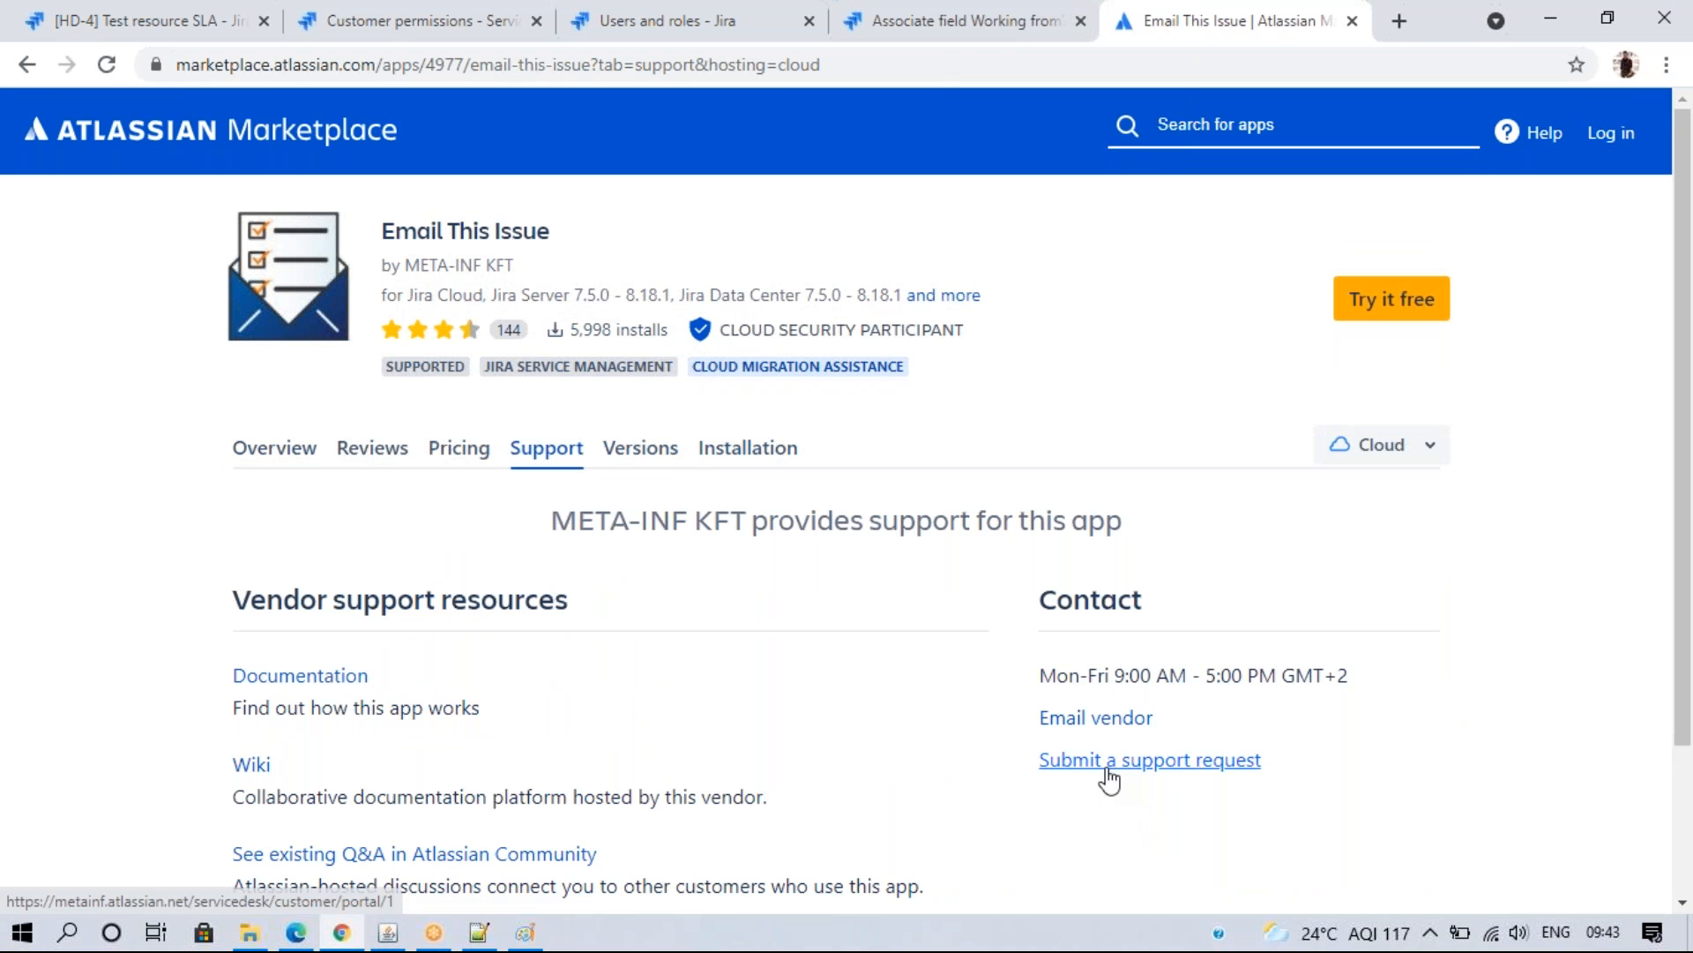
click(1102, 766)
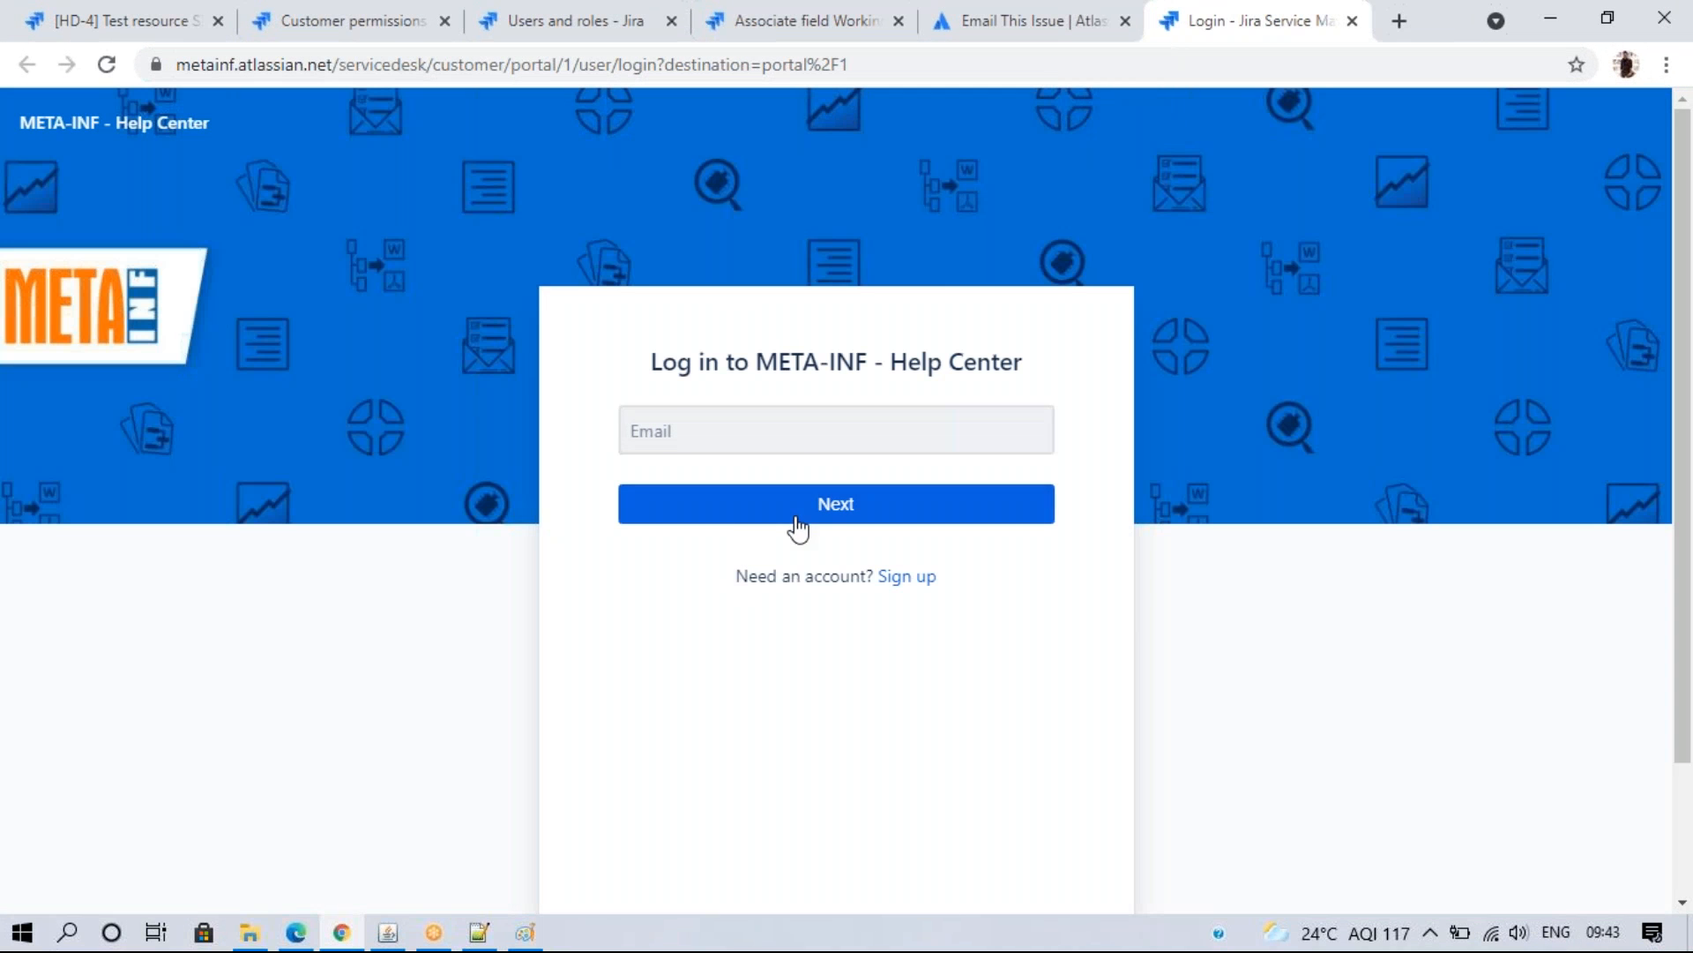
click(898, 585)
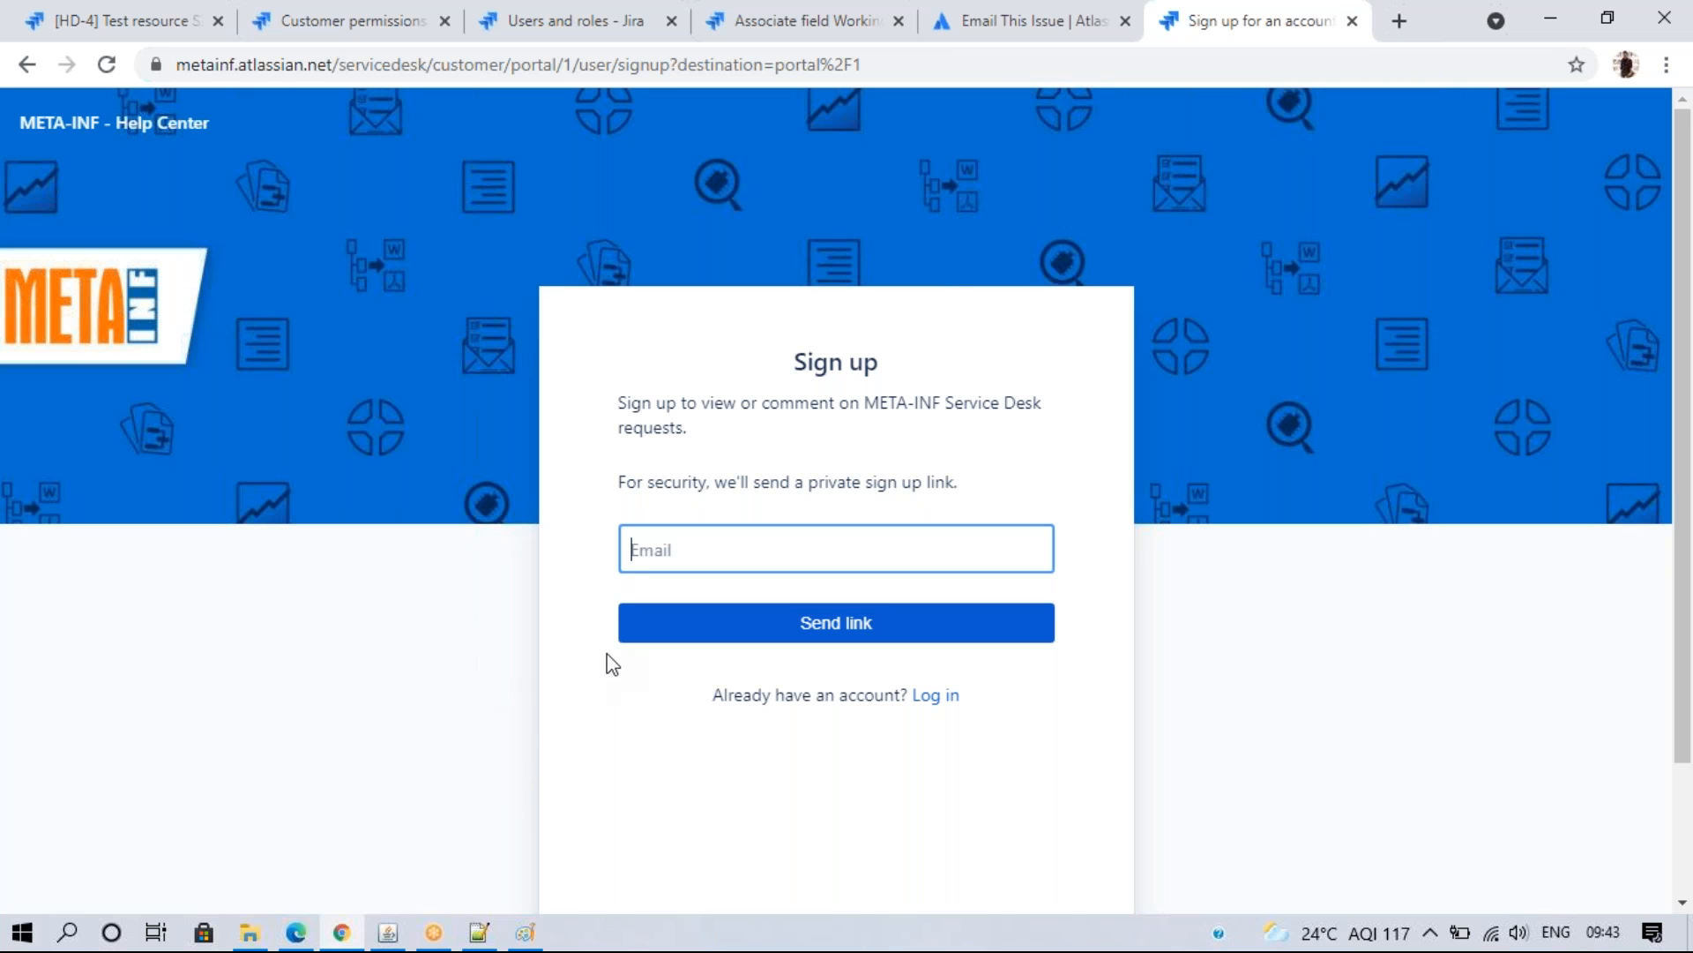
- Close the vendor and listing tabs and return to Jira's Working from? field screens page
click(1349, 21)
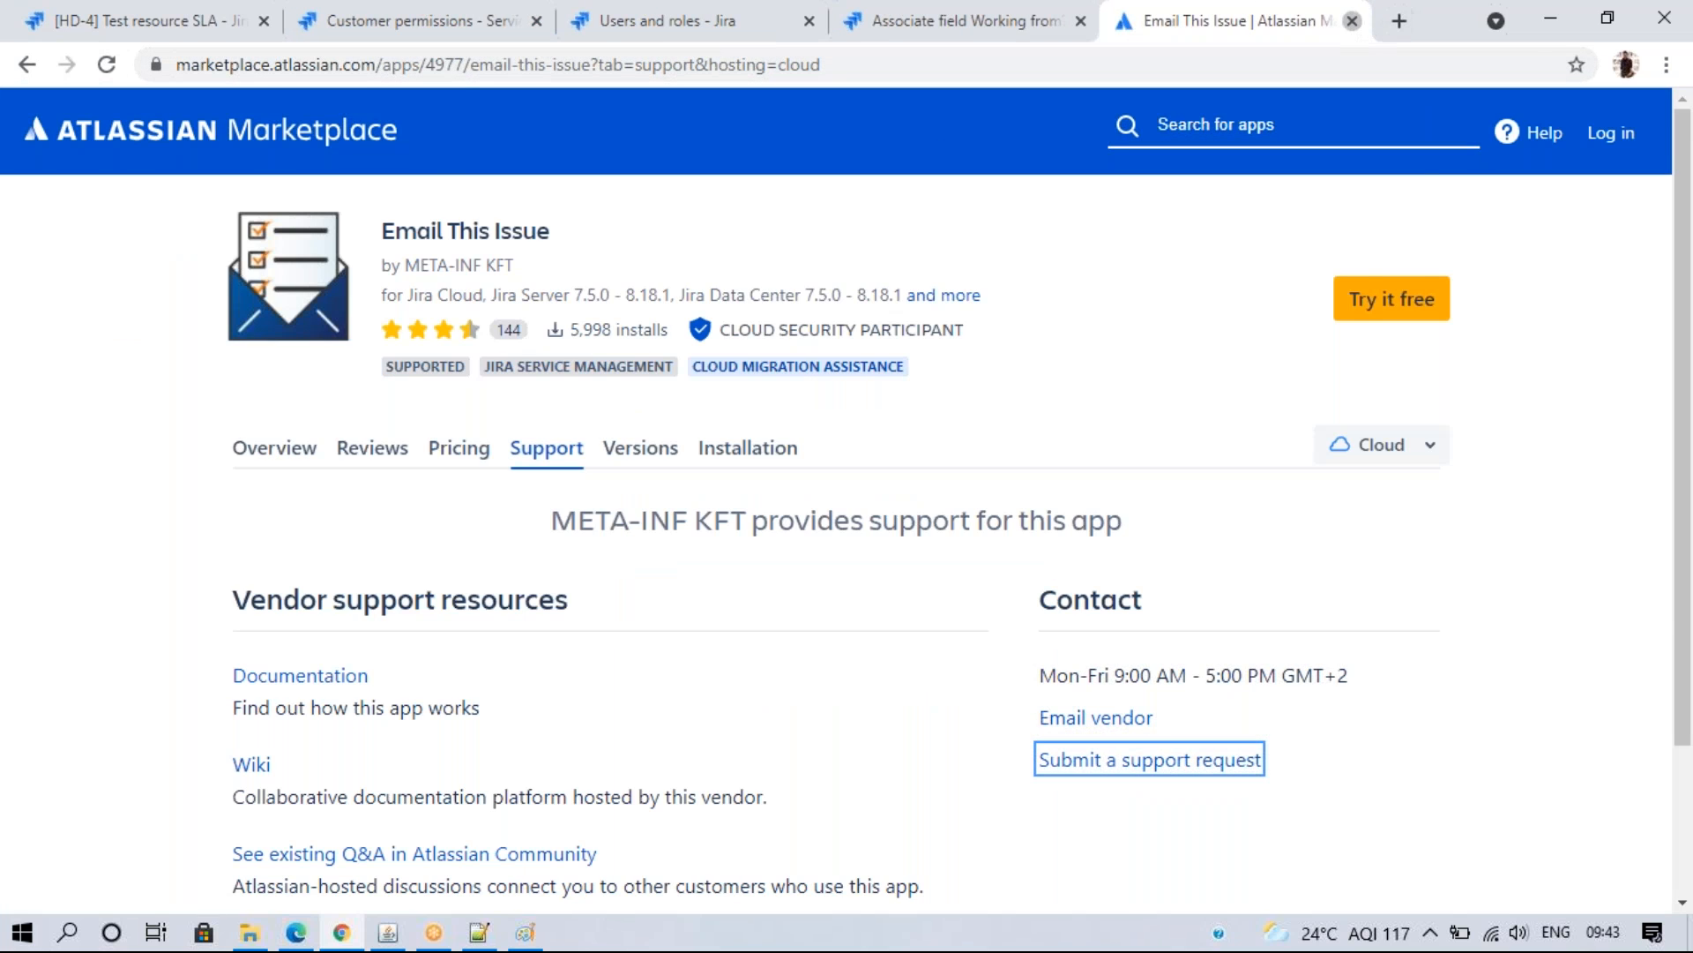
click(1352, 21)
click(296, 933)
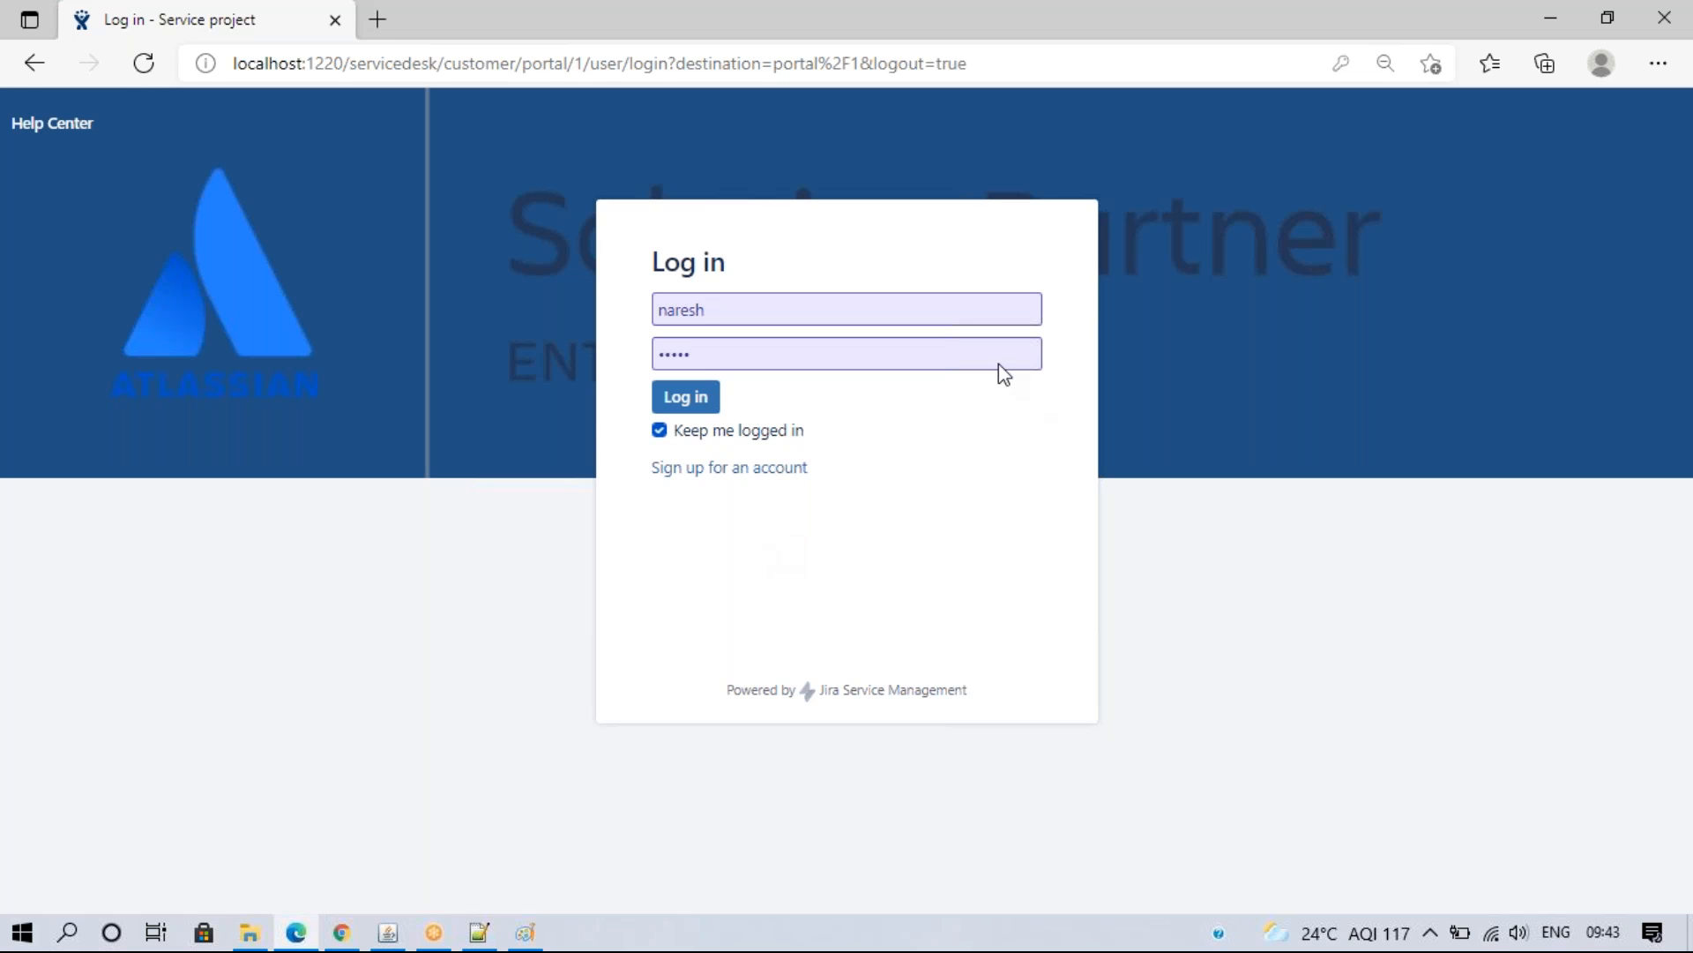
click(341, 931)
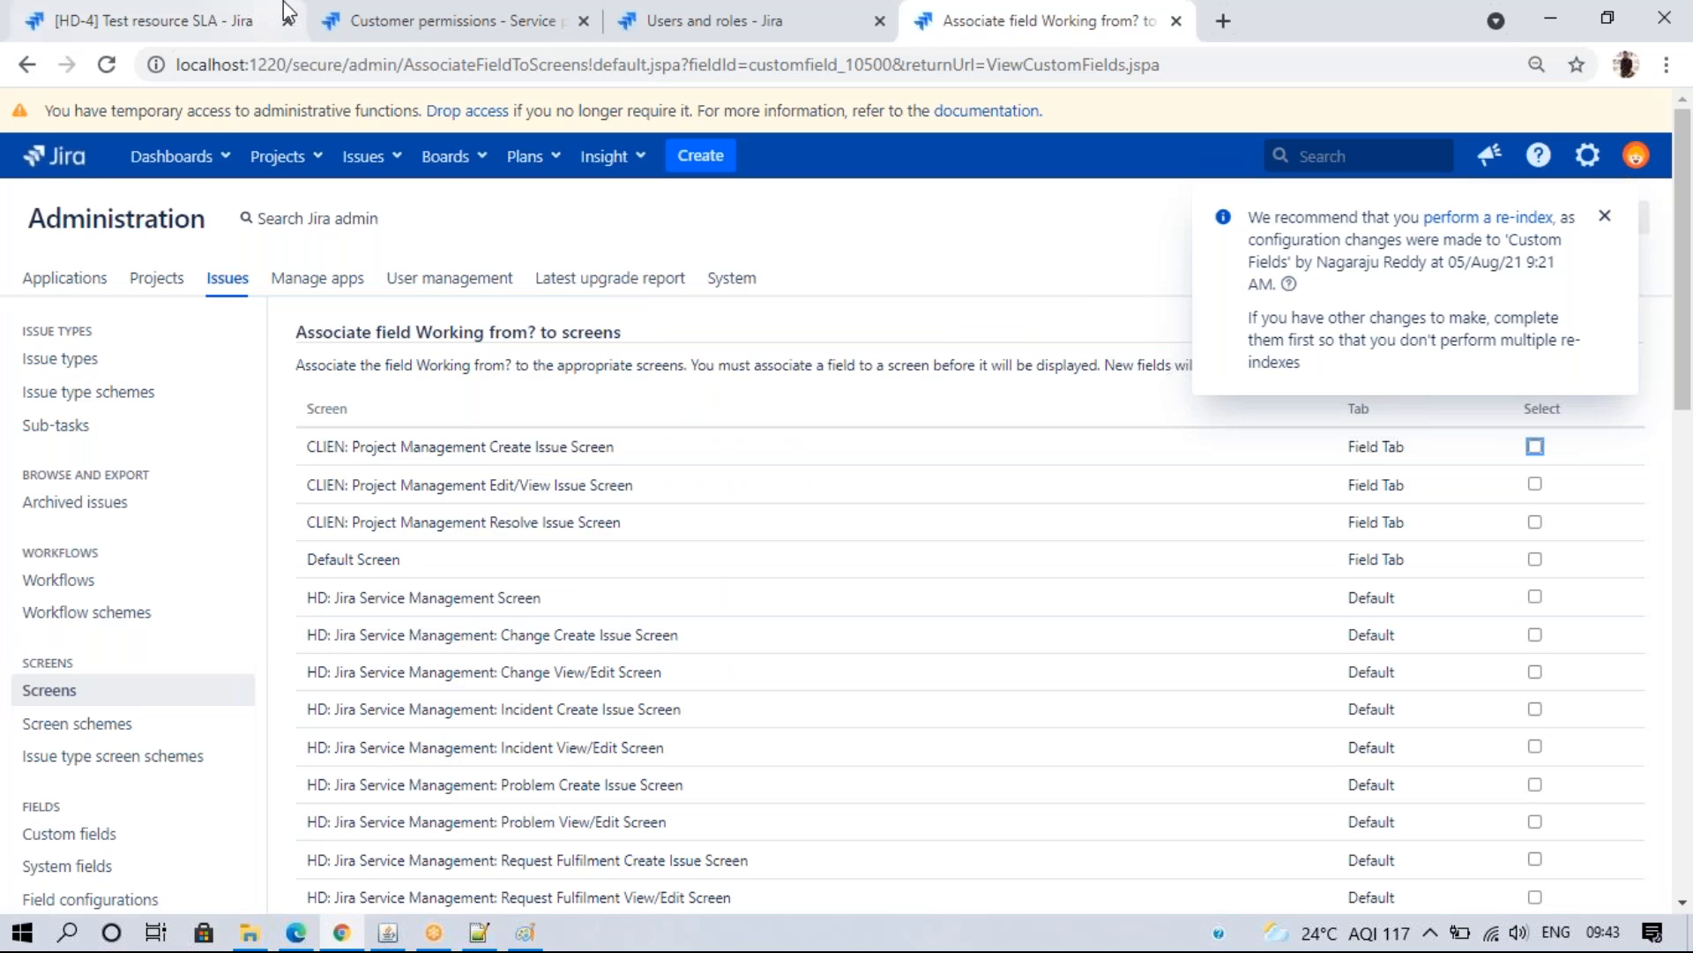
- Log into the customer portal with a different customer's username and password
click(406, 22)
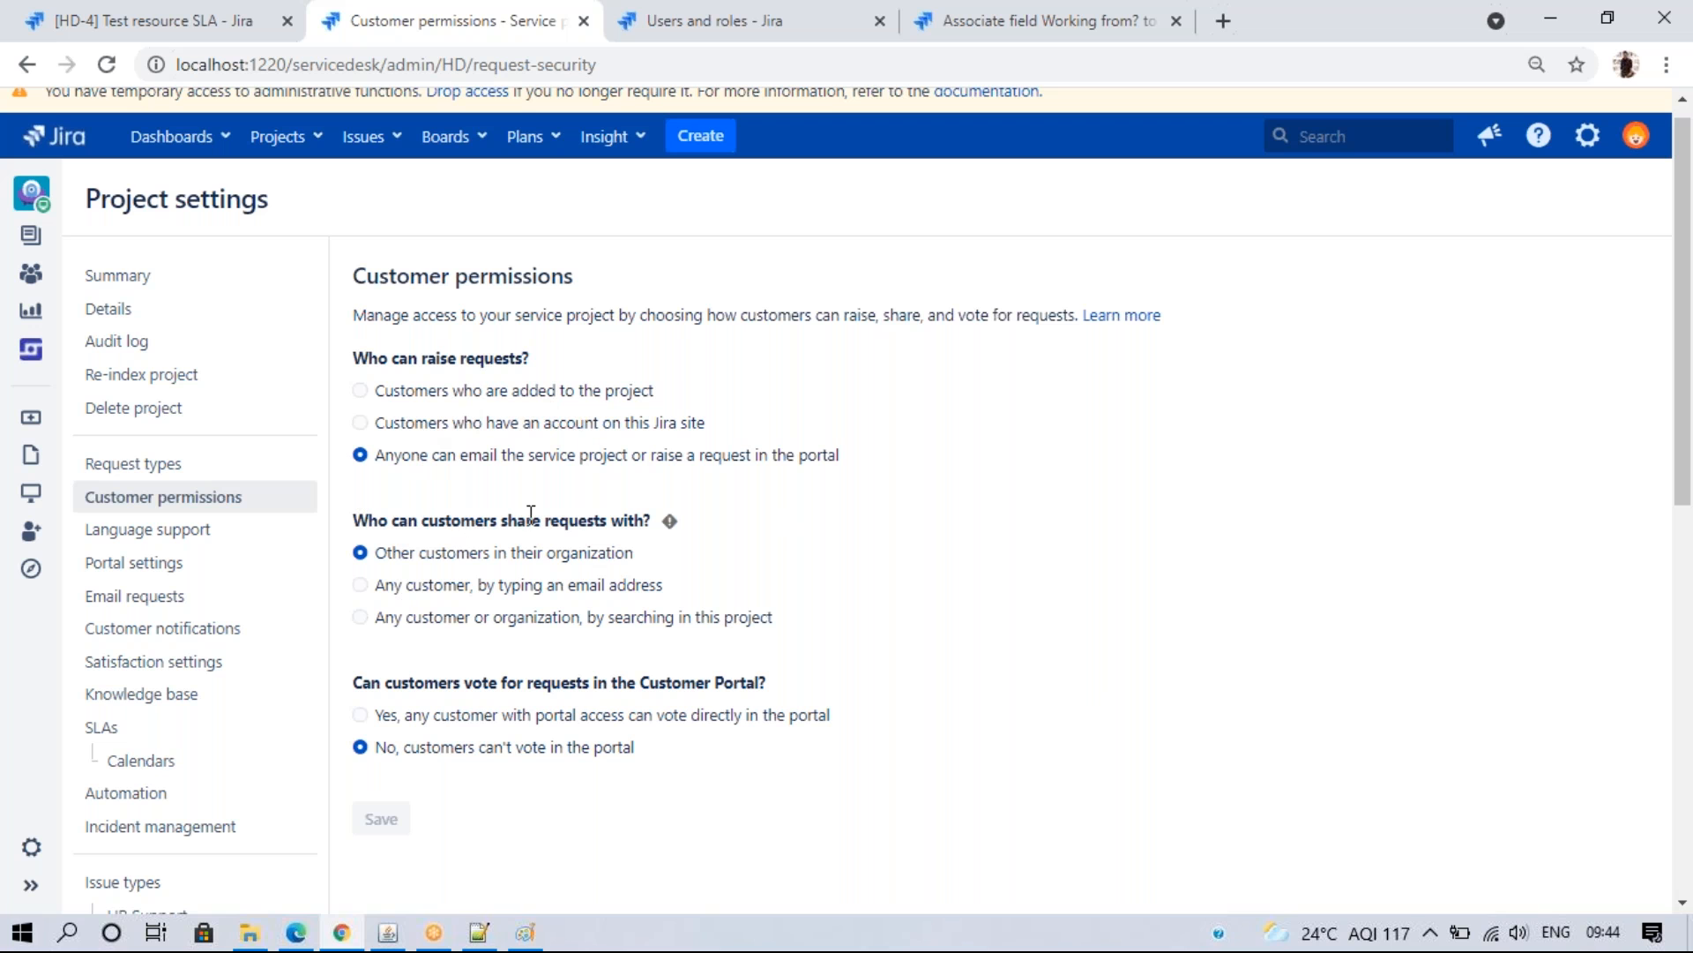
click(88, 13)
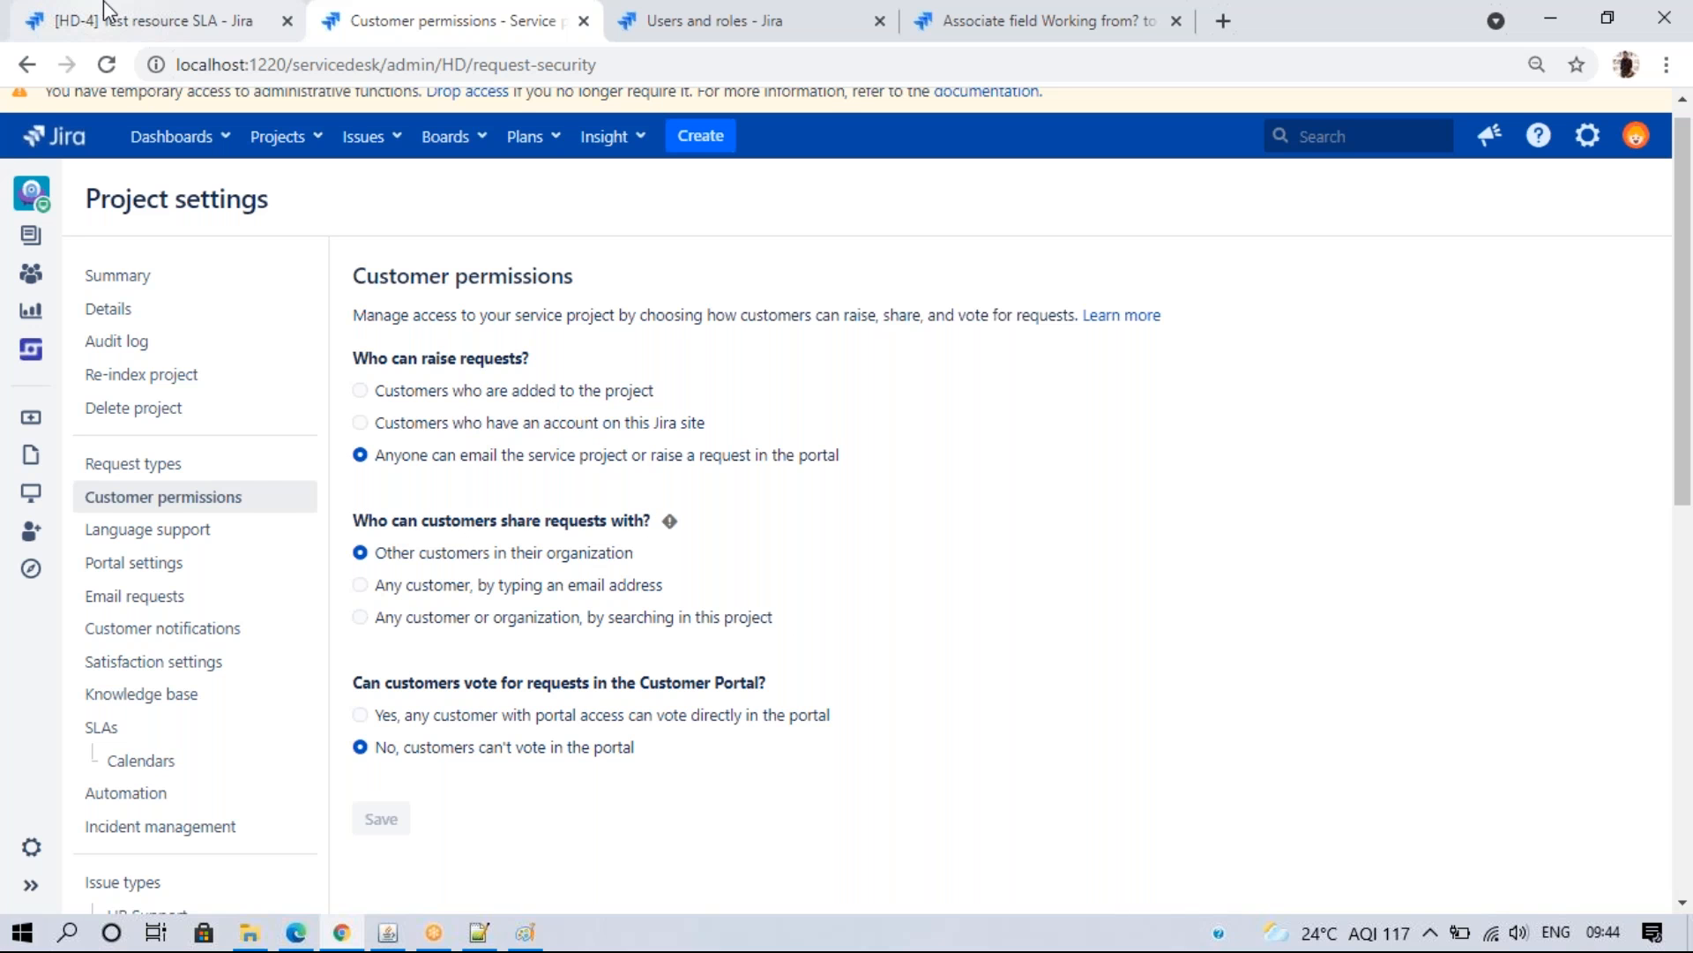
click(295, 933)
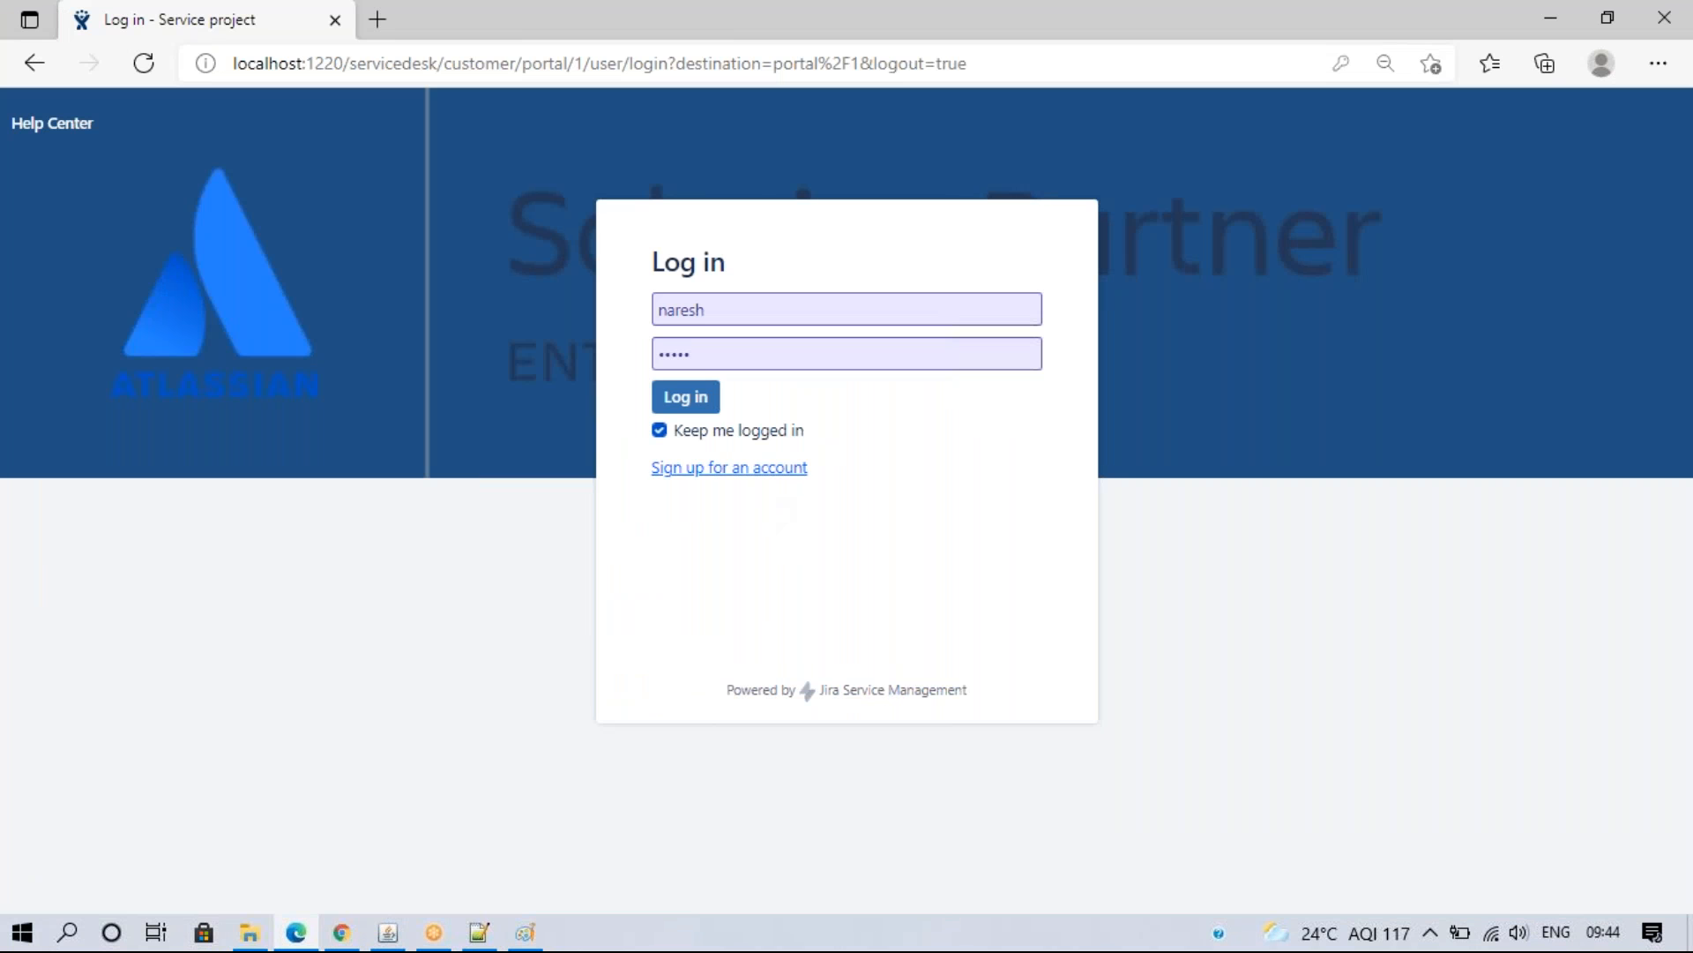
drag(730, 312, 457, 303)
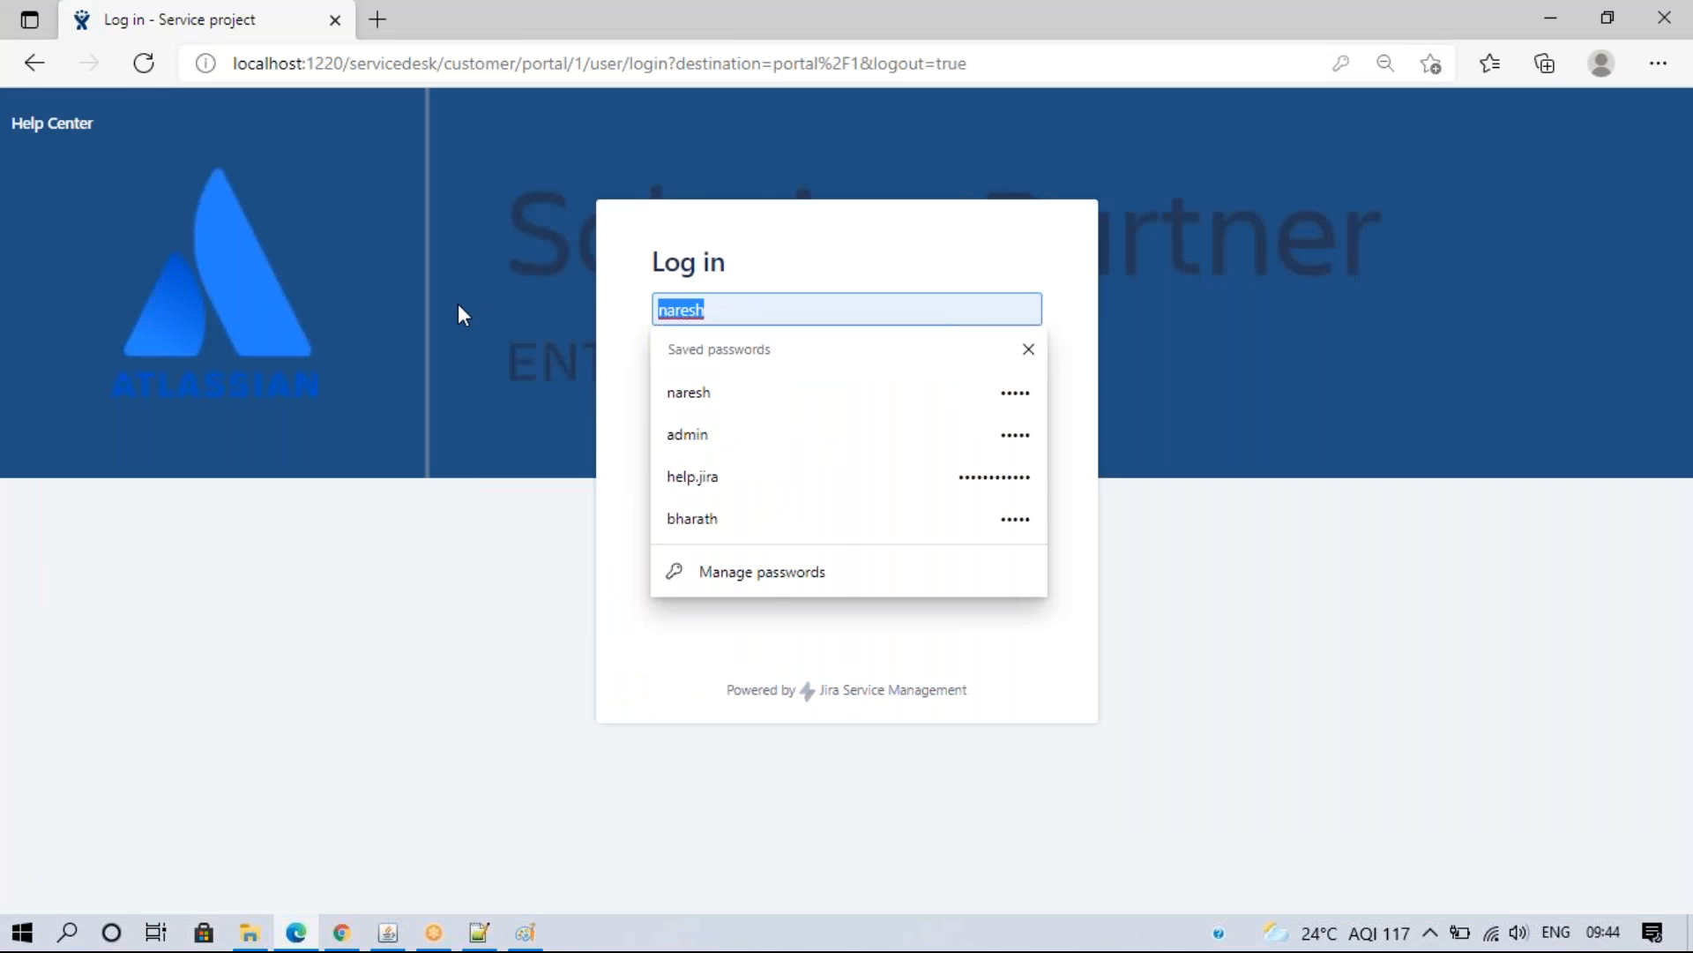
text(anu)
key(Tab)
text(*****)
key(Return)
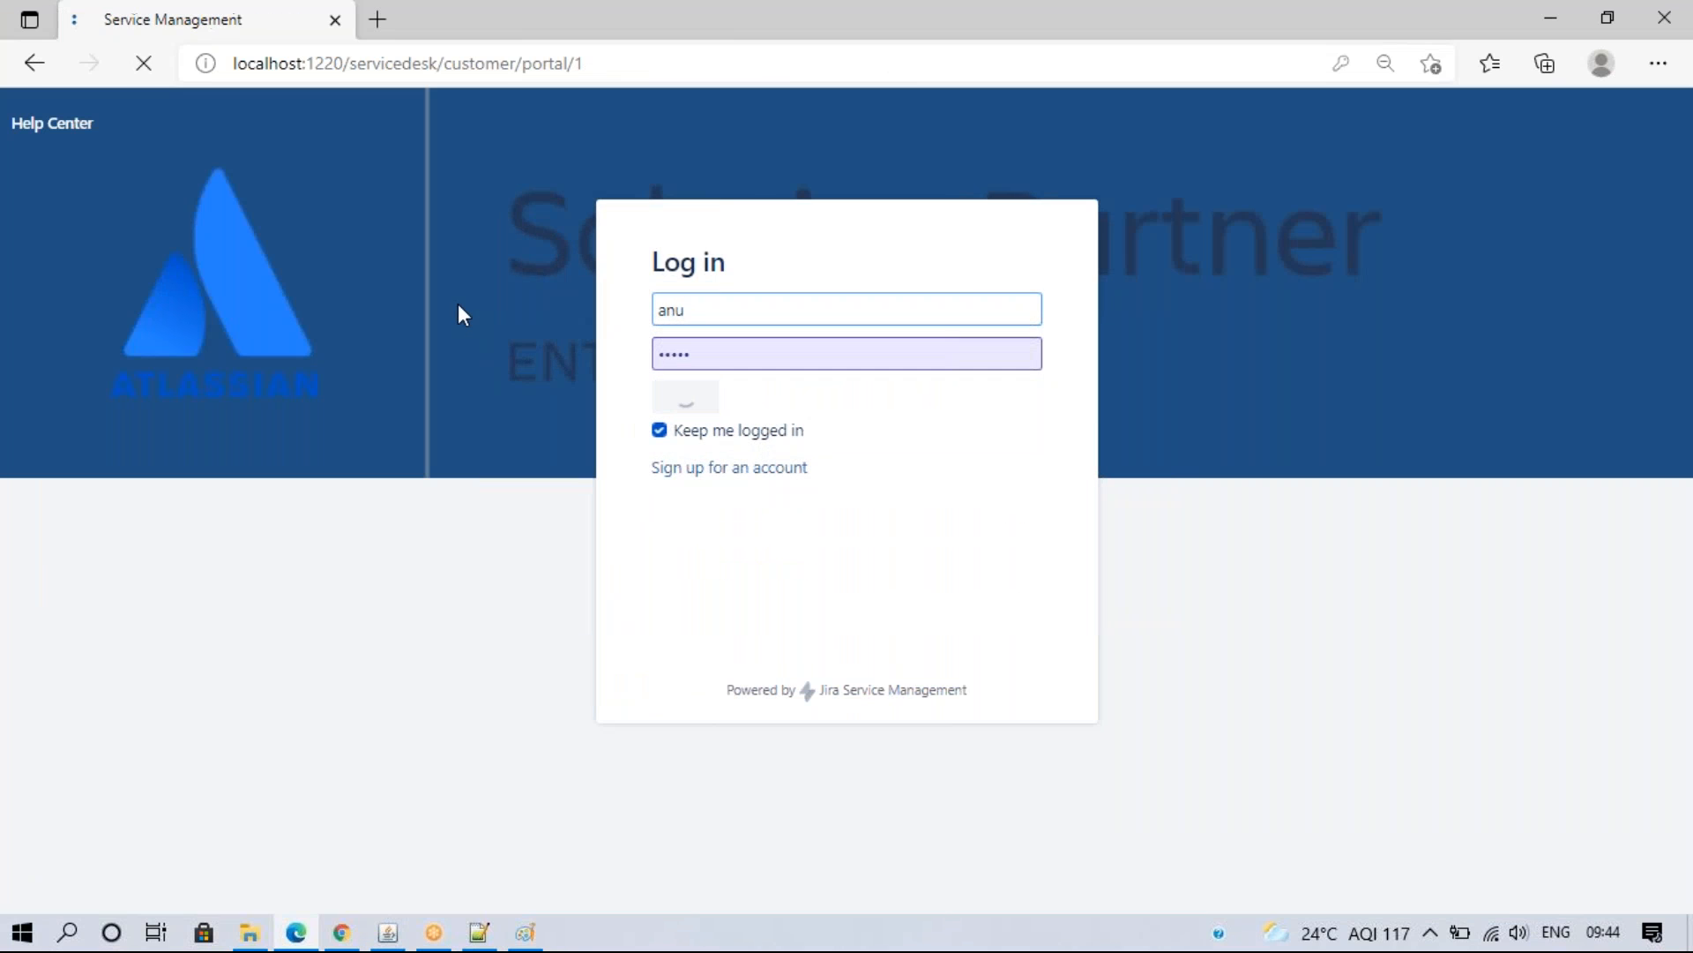
- Open request HD-4 'Test resource SLA' from My requests
click(1539, 133)
click(1464, 165)
click(380, 467)
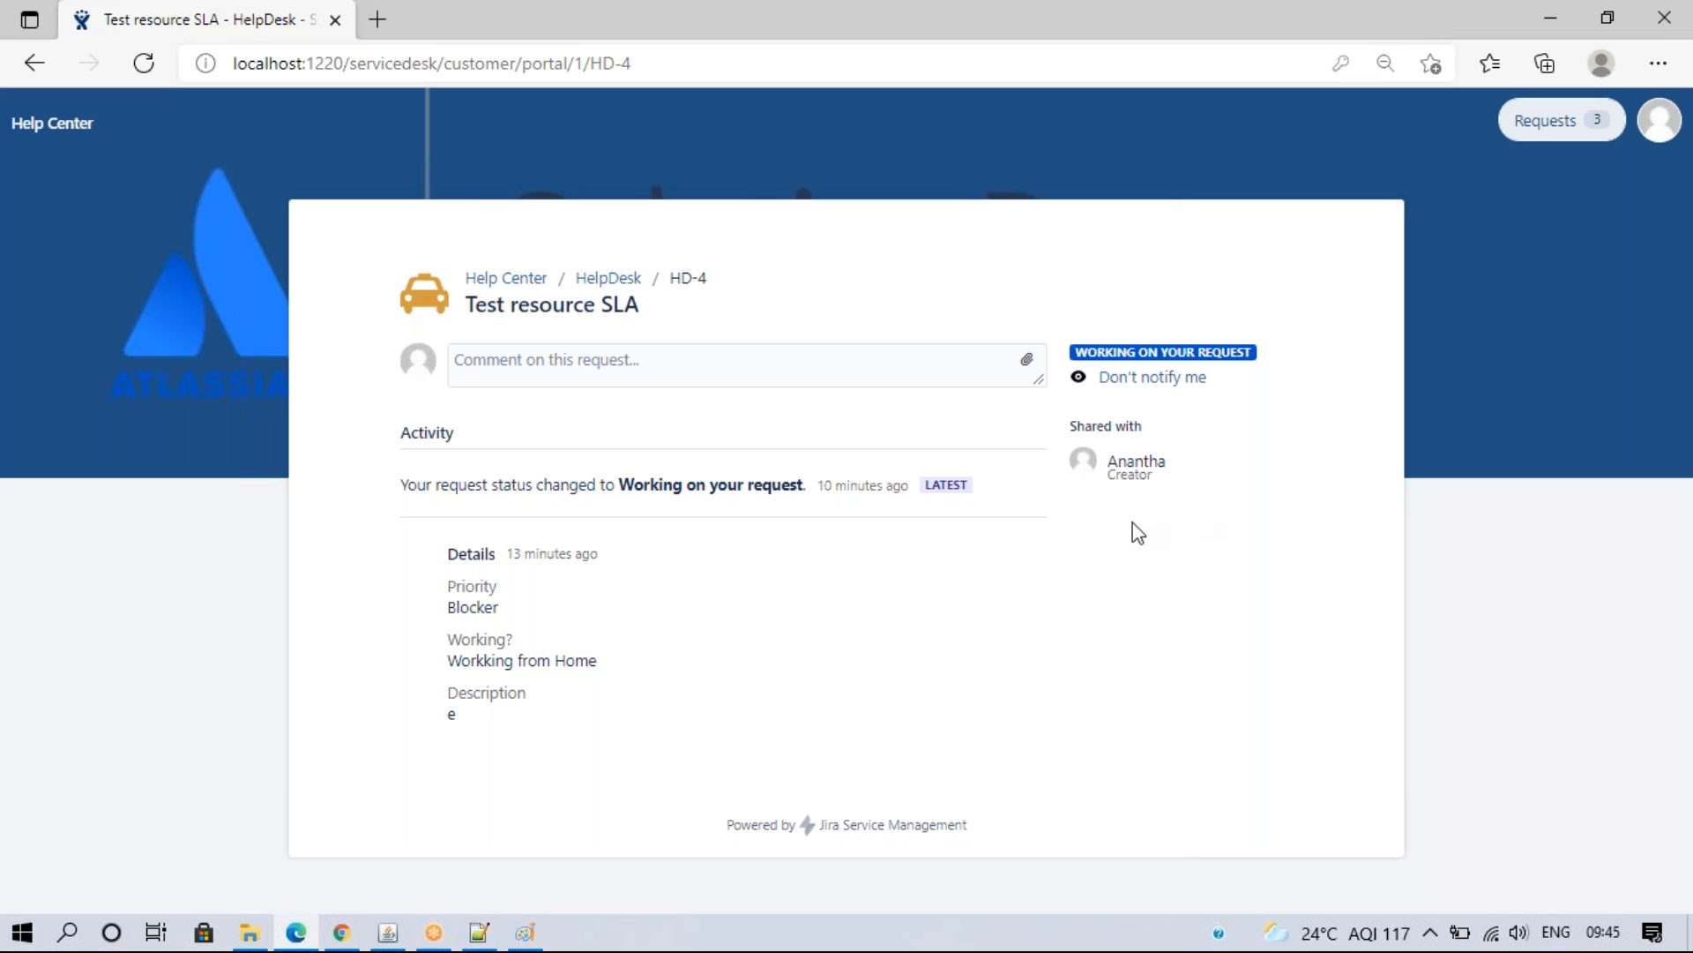
- Allow sharing with any customer by email address, save, and refresh HD-4 in the portal
click(341, 933)
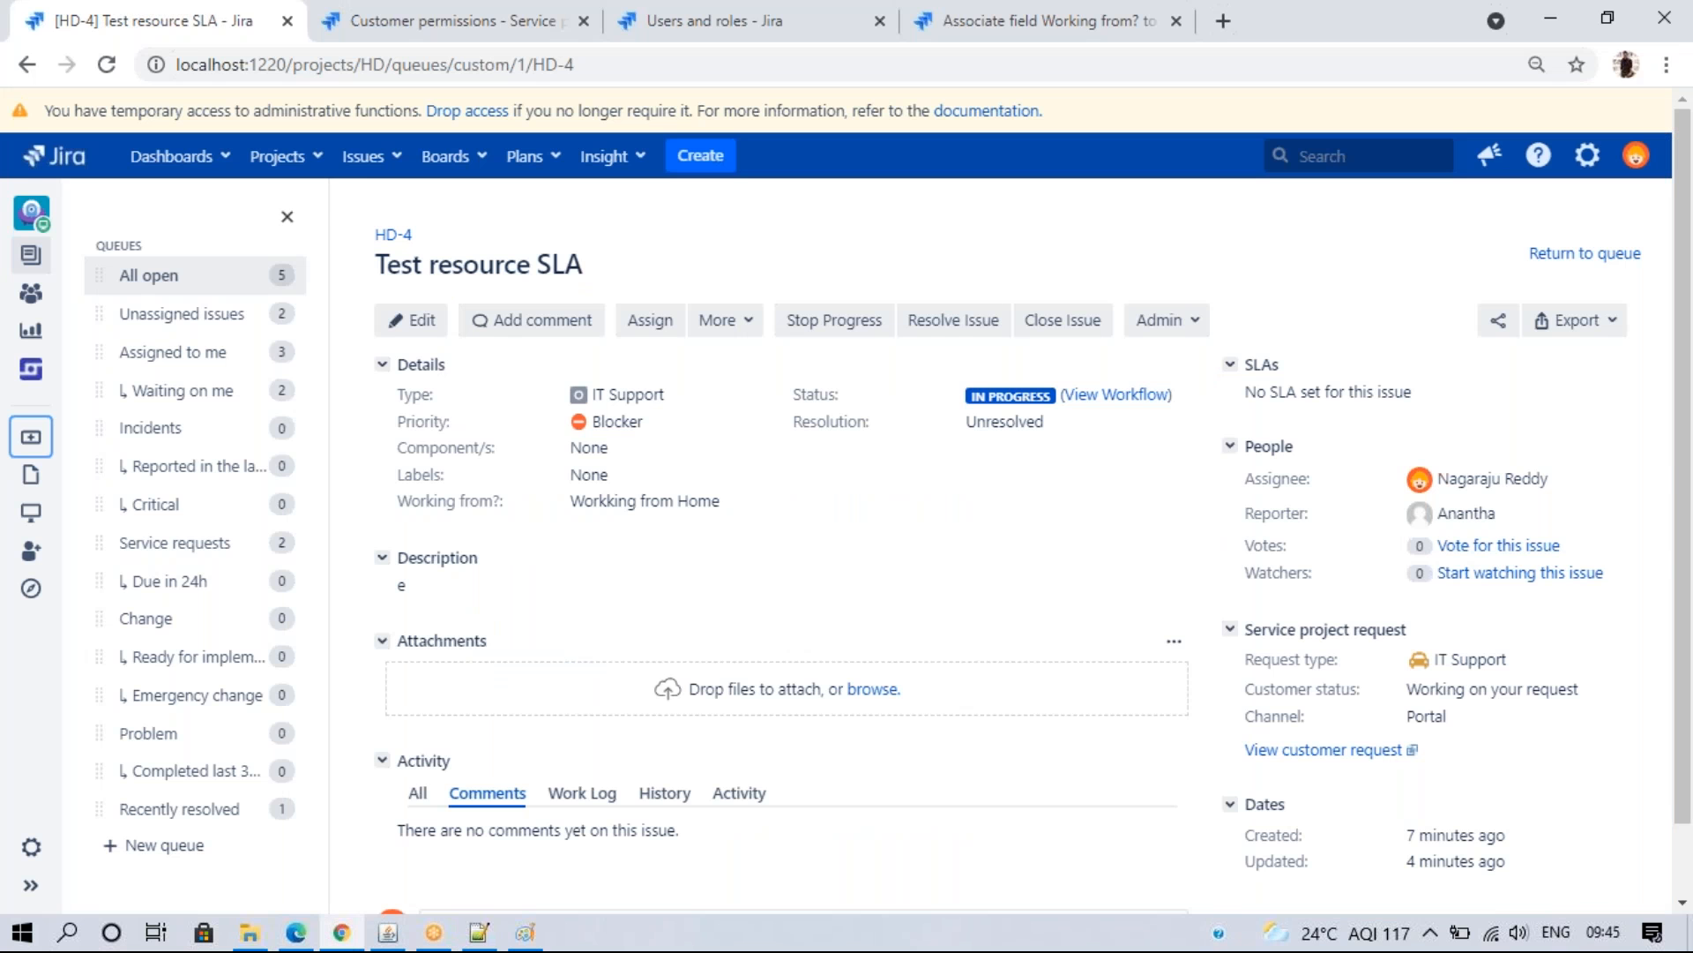
click(378, 20)
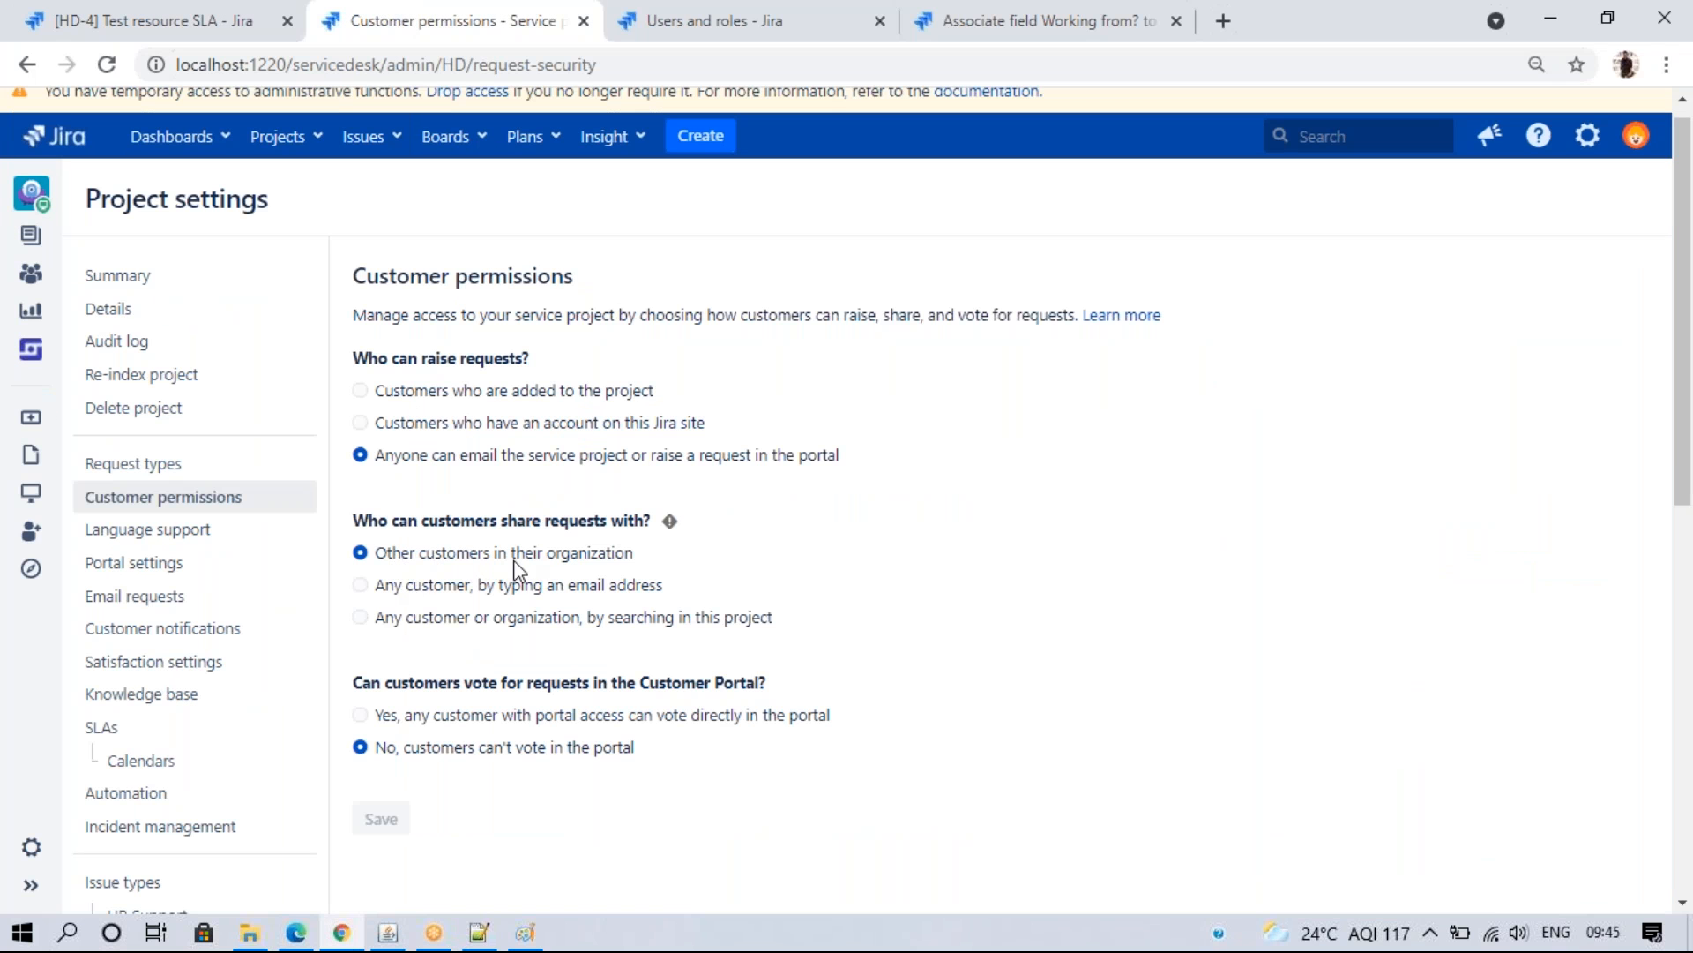
click(441, 585)
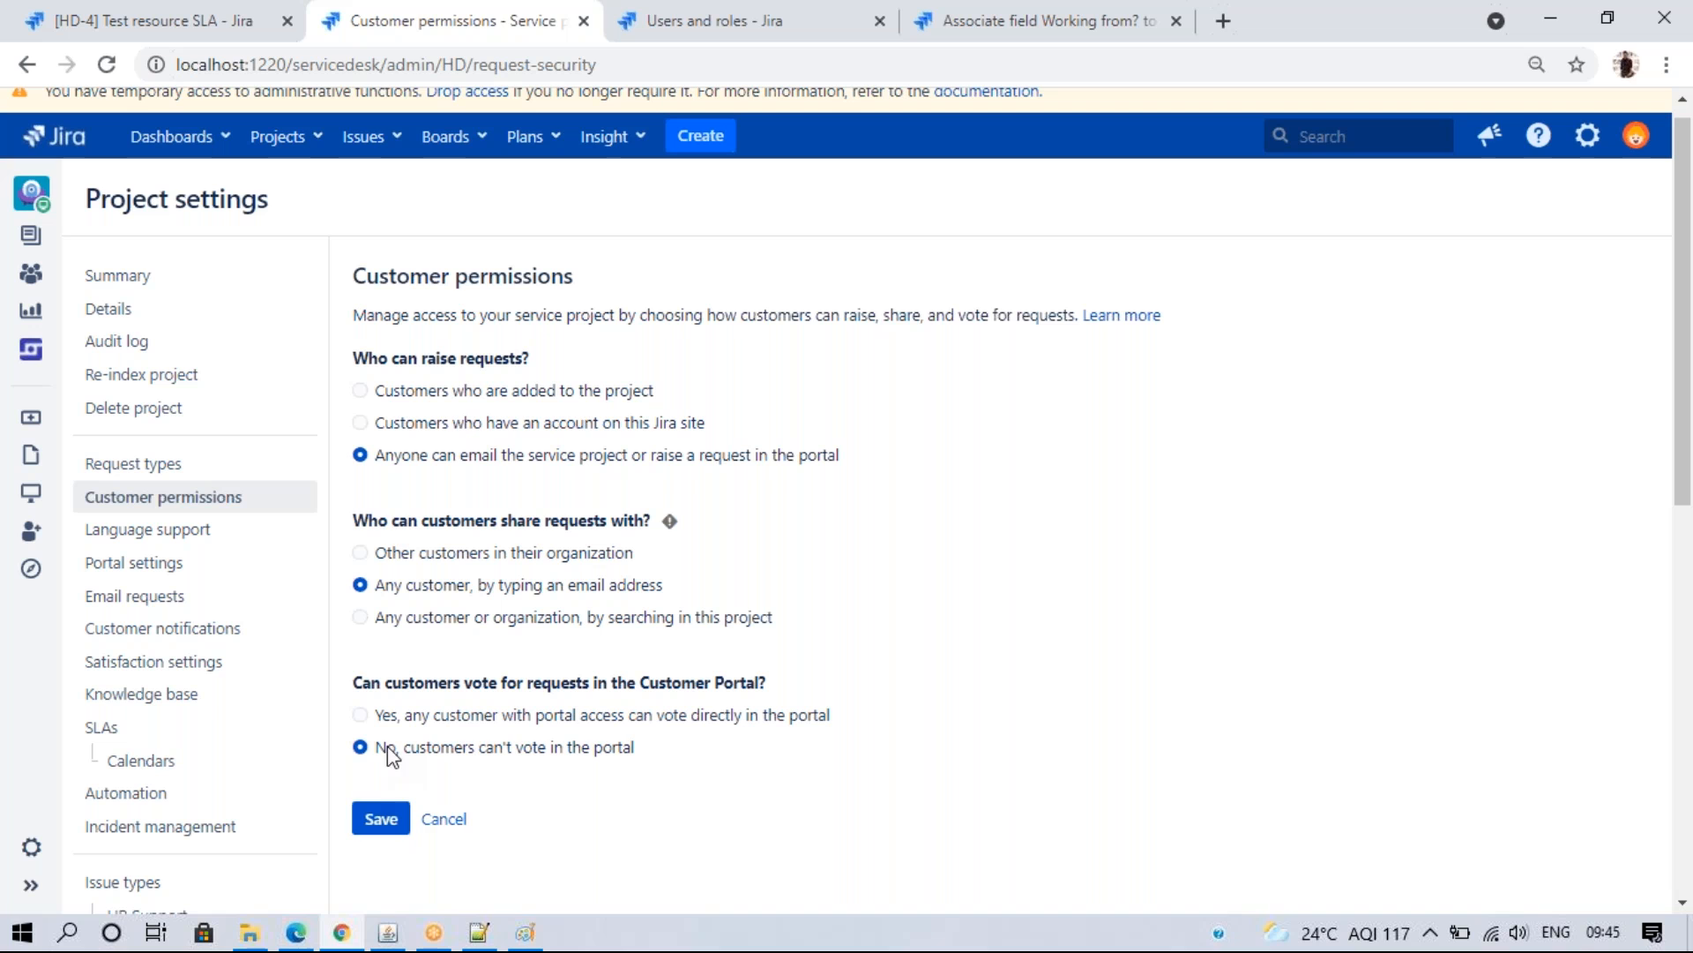
click(380, 820)
click(297, 932)
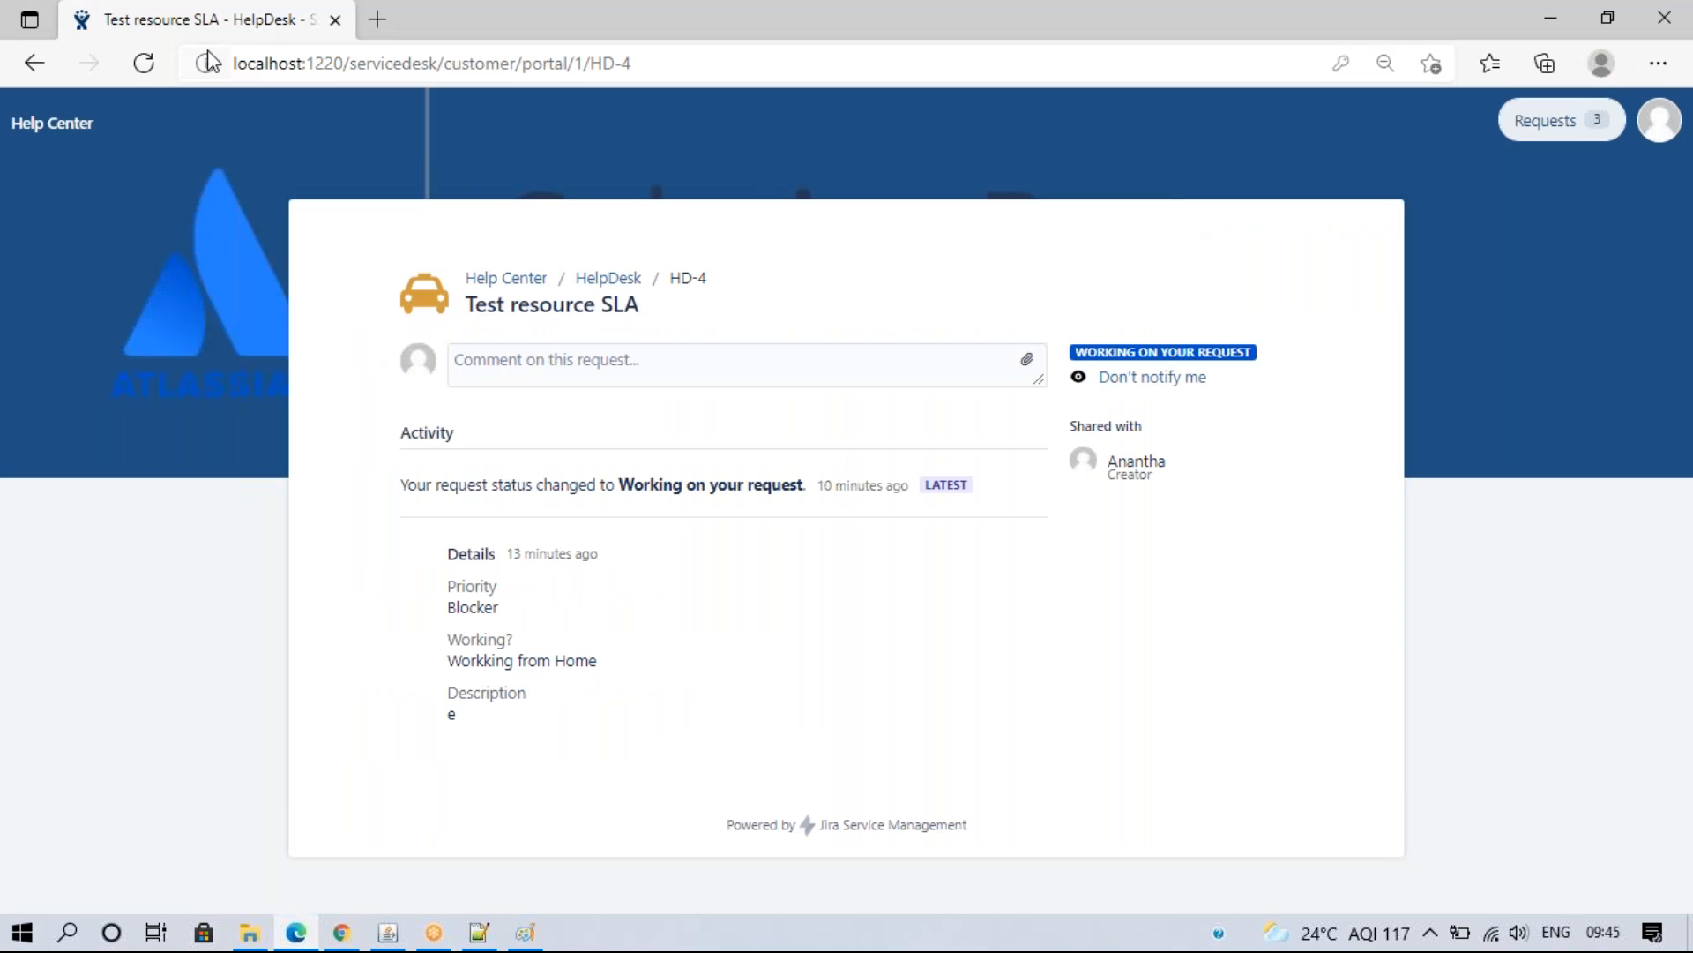
click(161, 69)
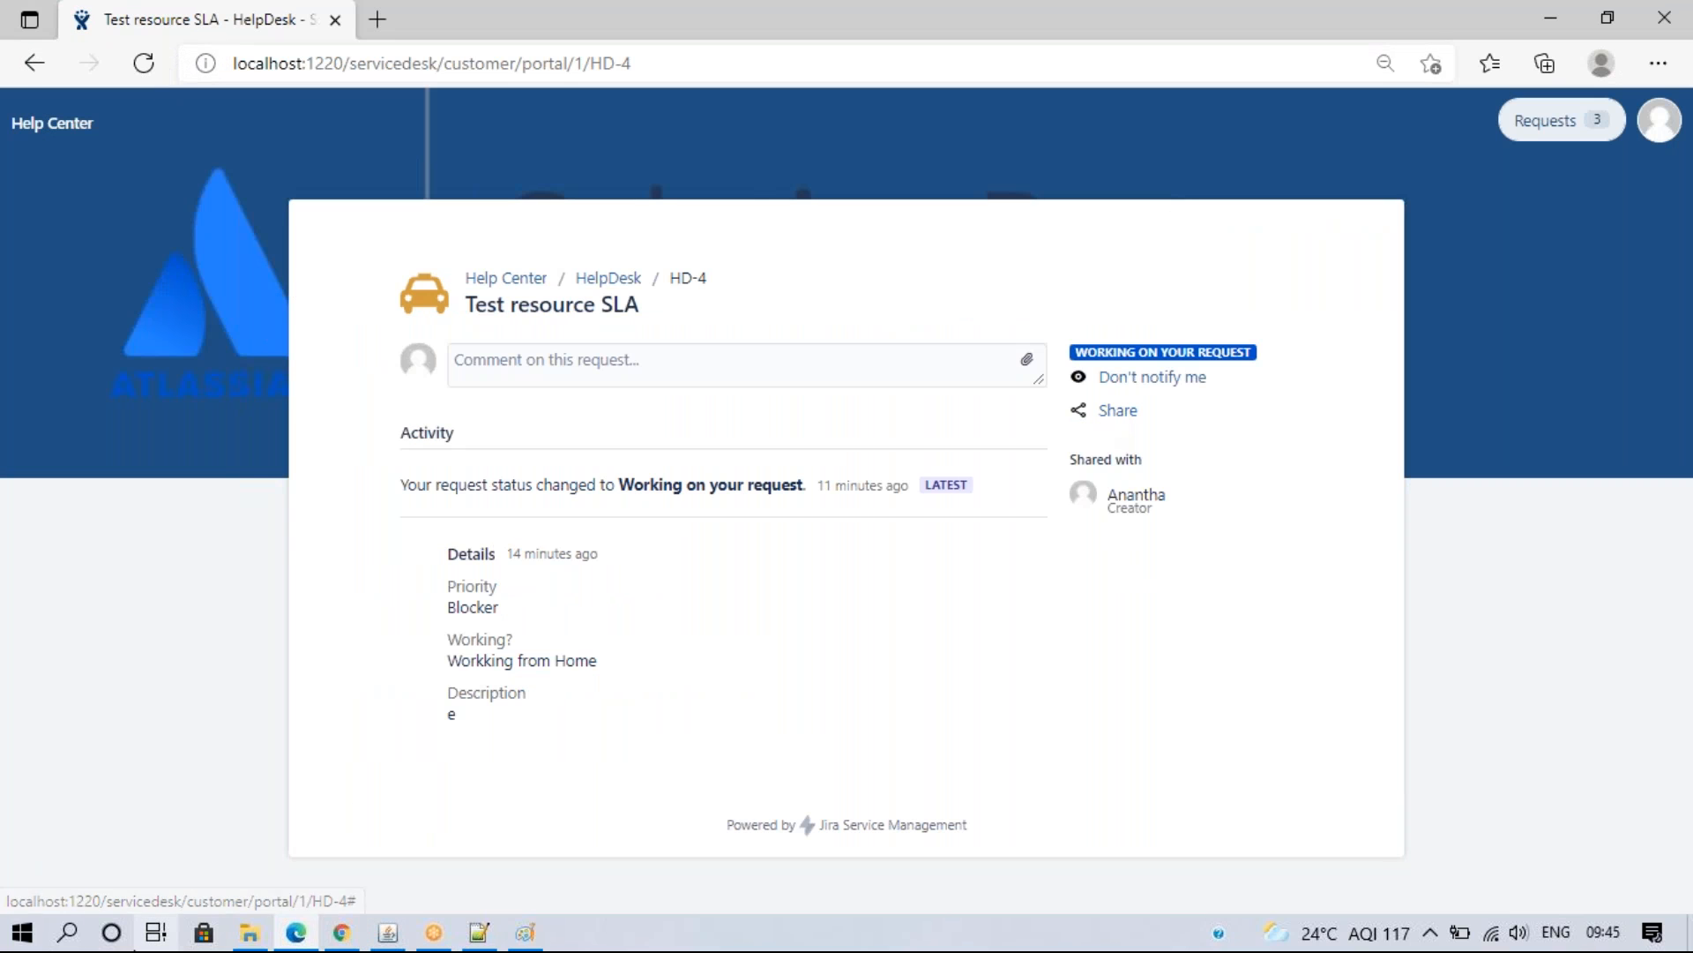
- Switch sharing to any customer or organization in the project, save, and refresh HD-4
click(360, 932)
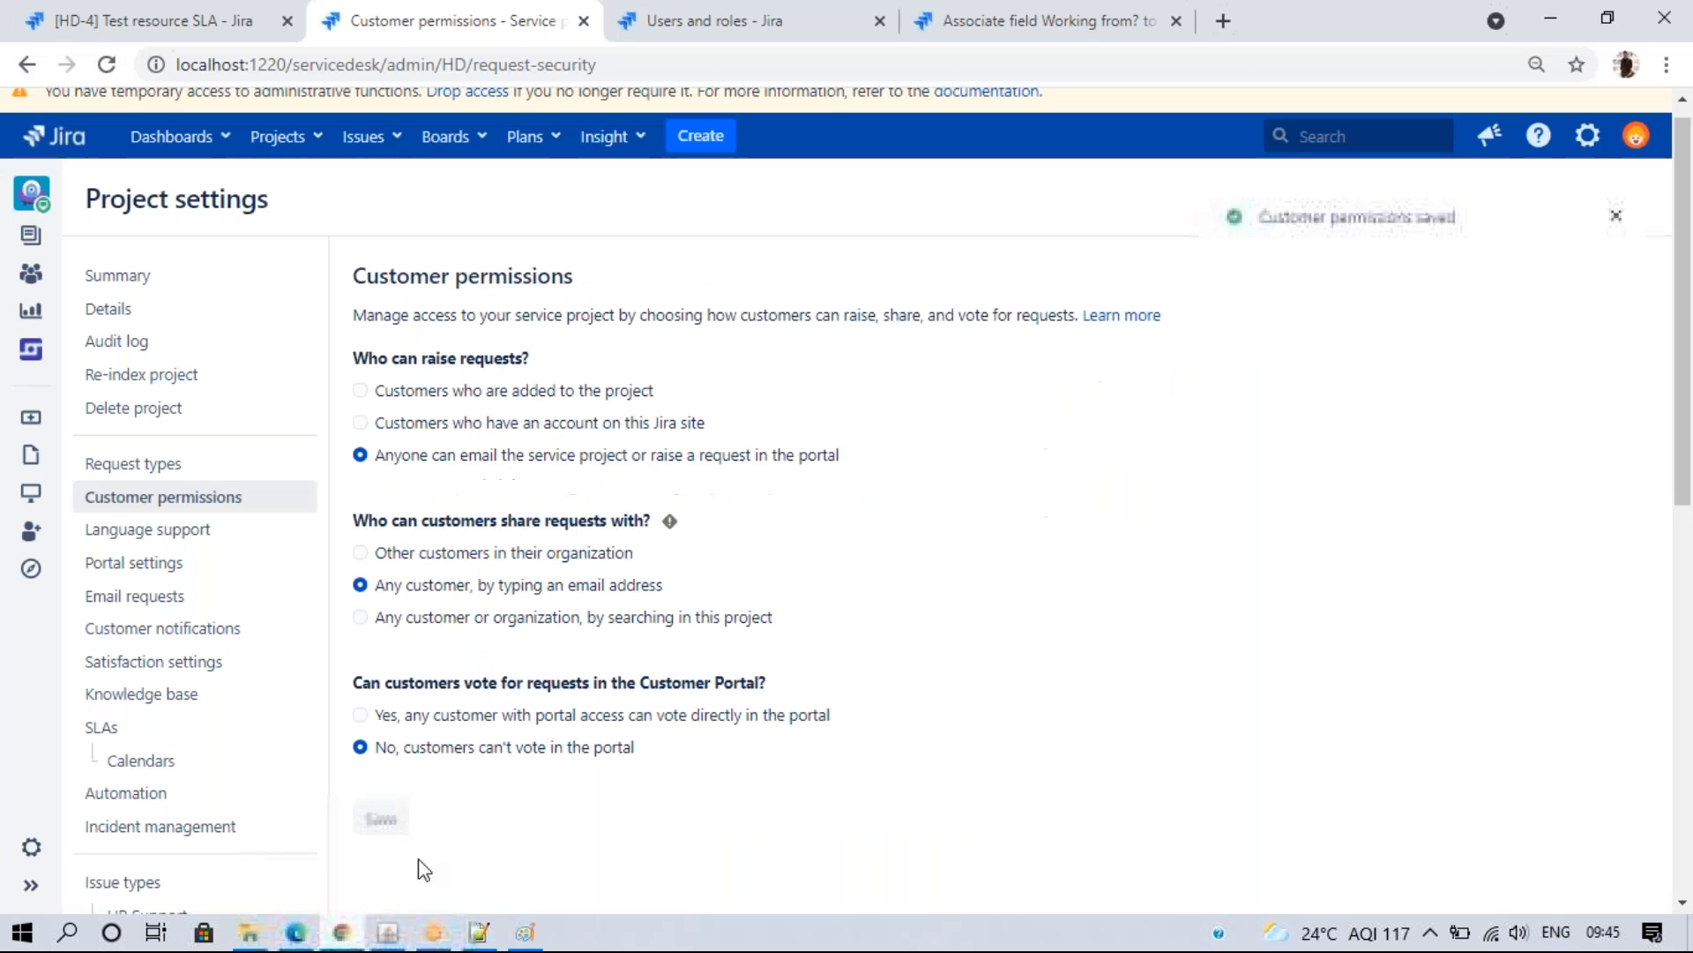
click(402, 620)
click(381, 820)
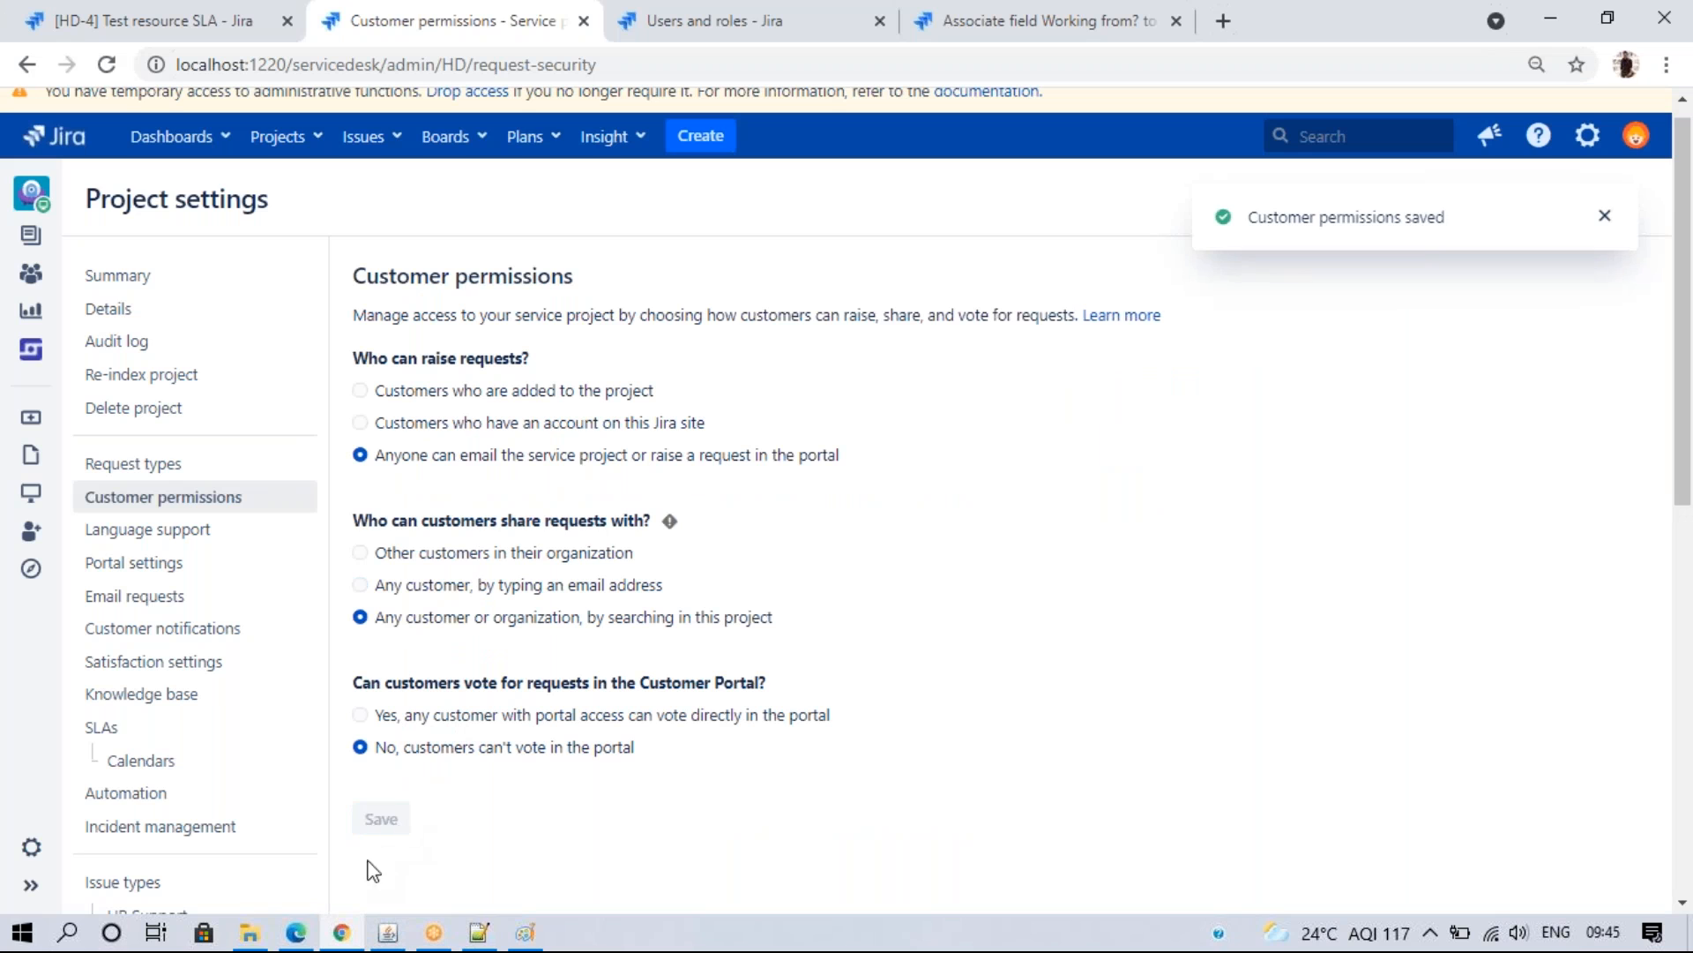
click(296, 932)
click(146, 64)
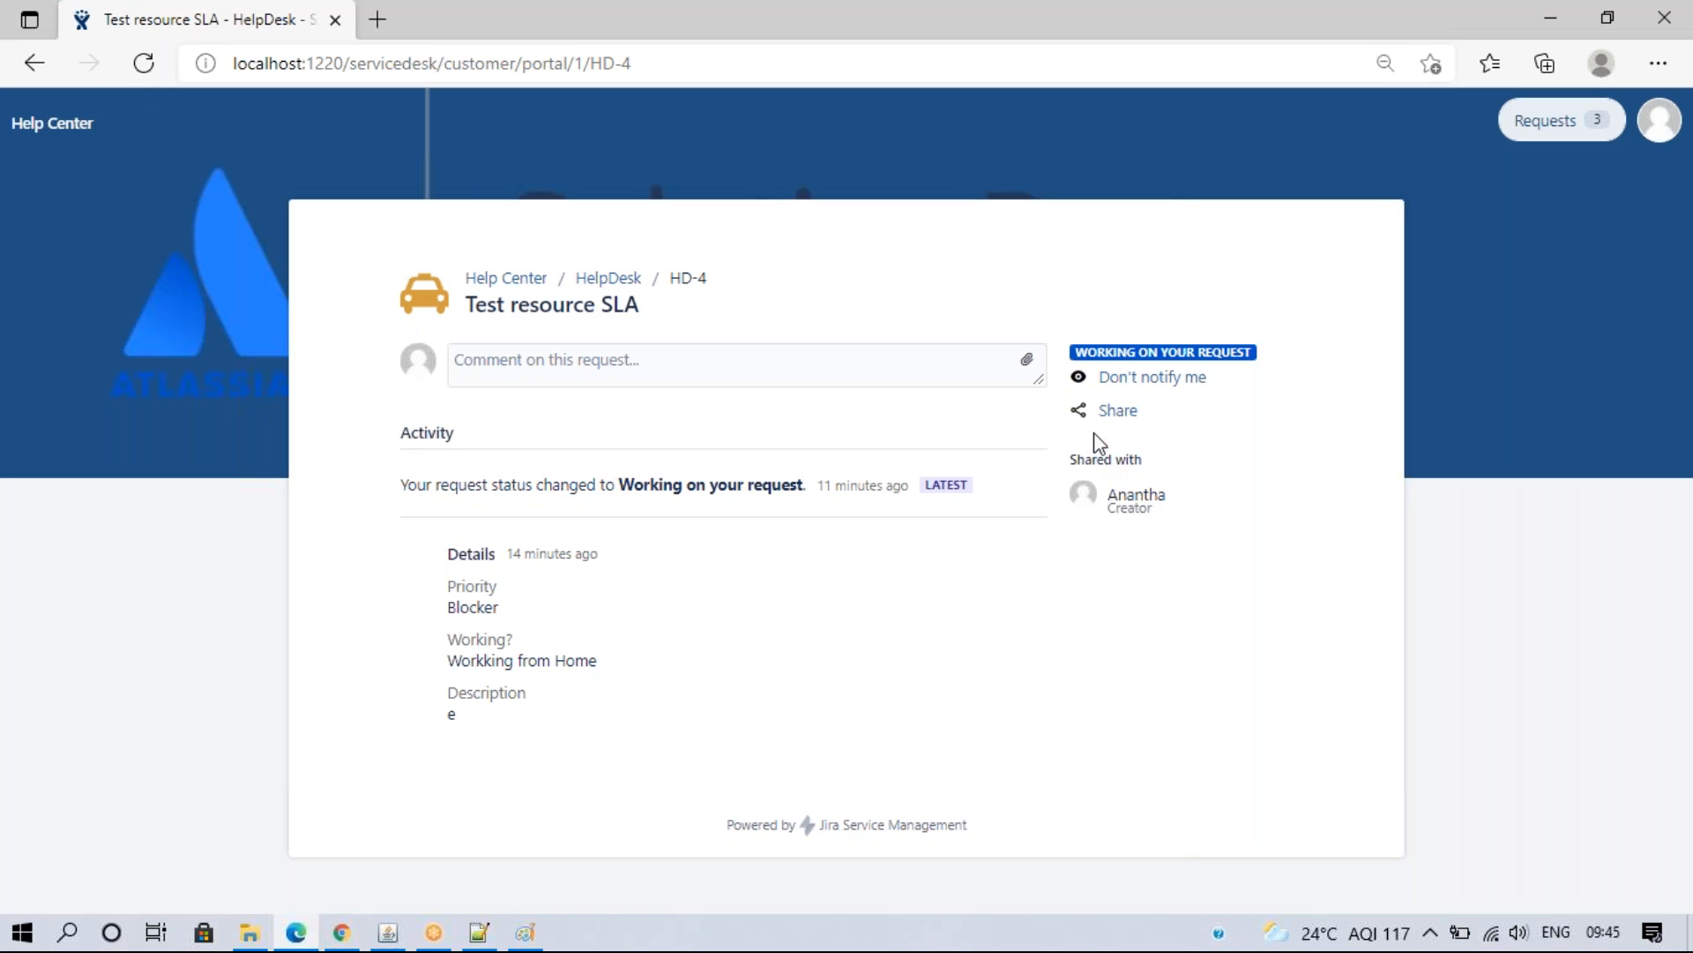
- Try sharing HD-4 with a suggested contact, then clear the field and cancel
click(1116, 410)
click(1149, 529)
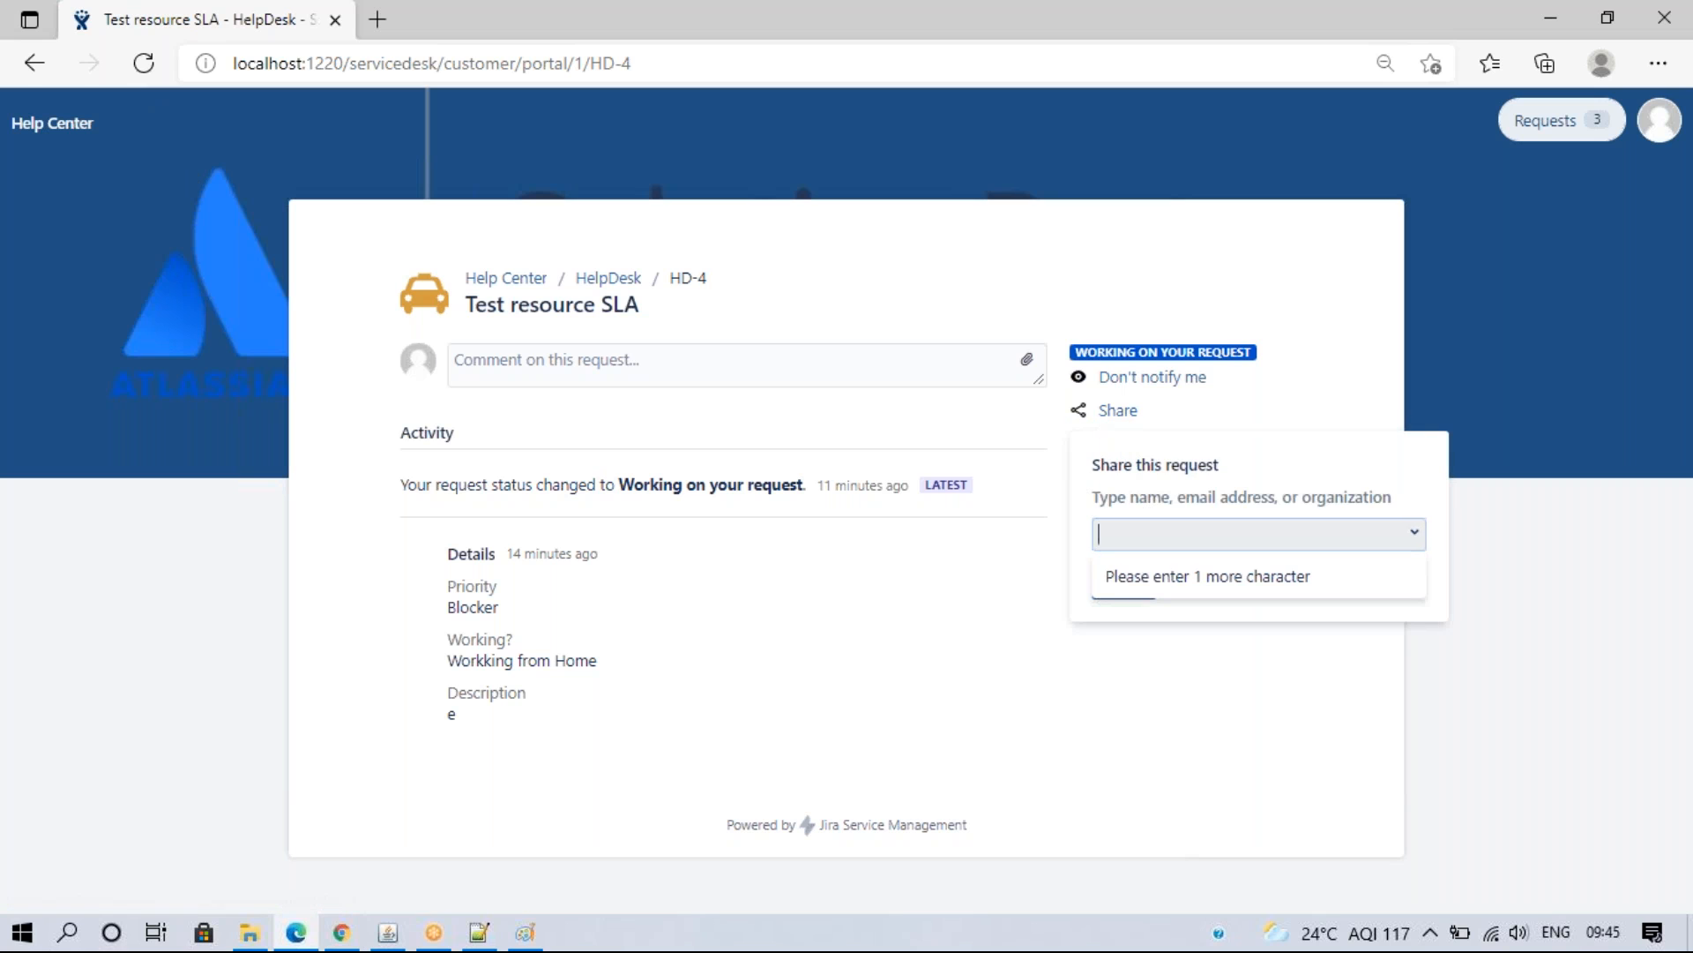
text(anu)
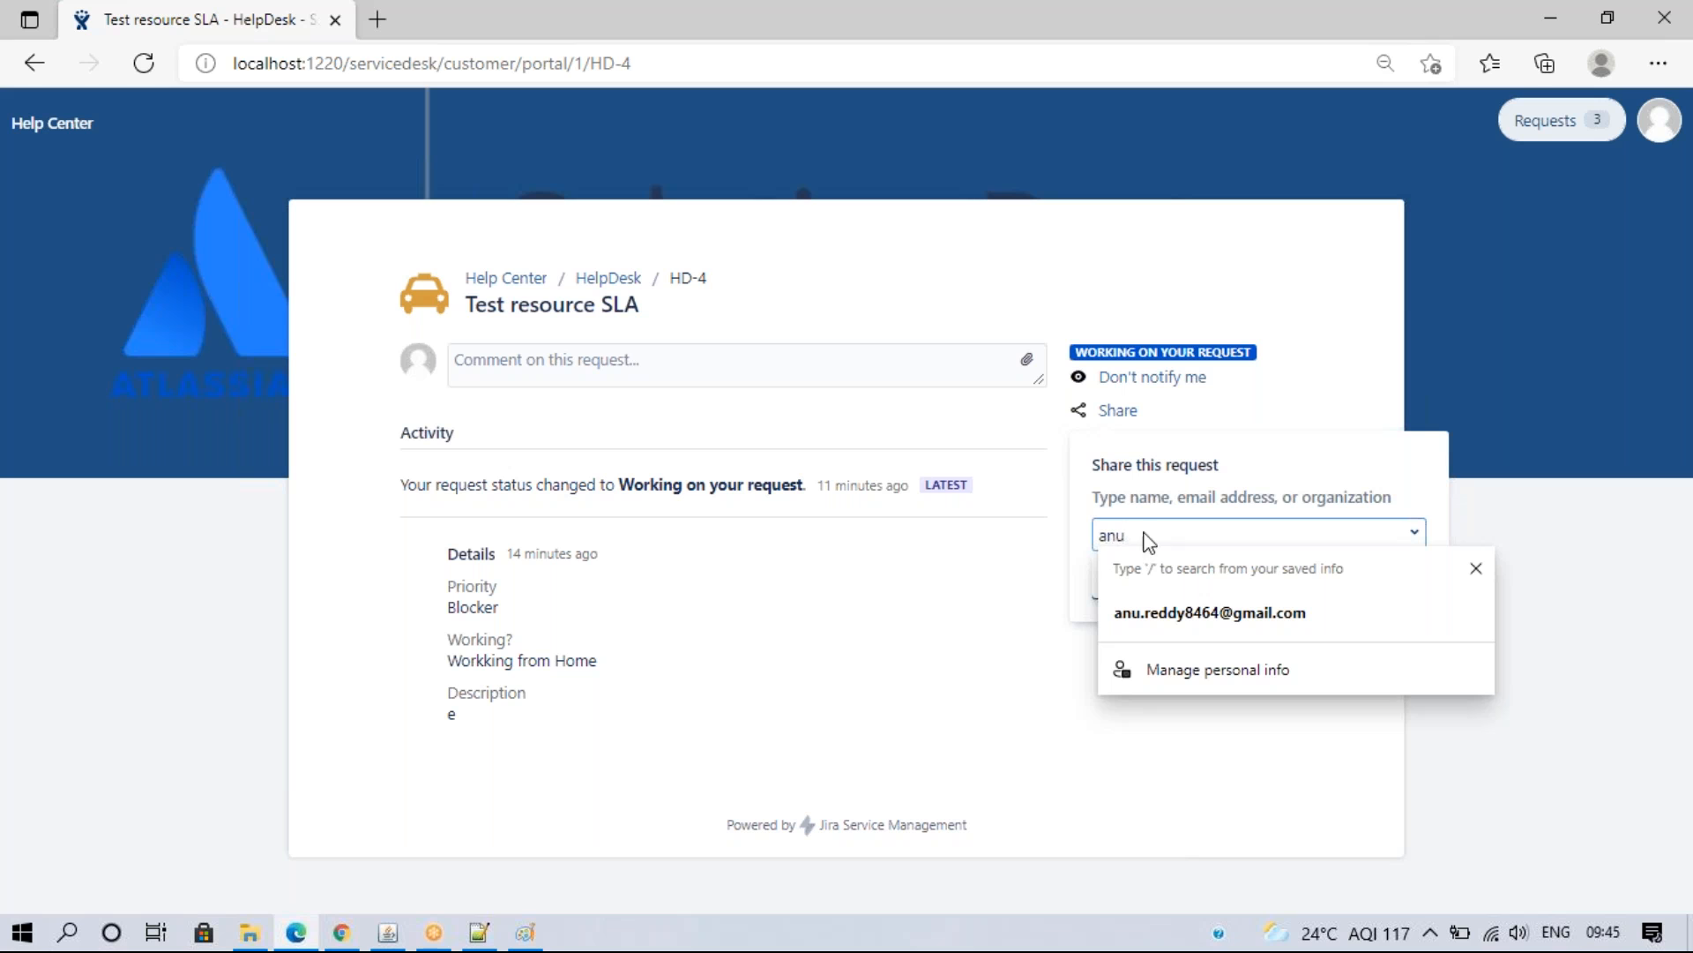
key(BackSpace)
key(BackSpace)
key(BackSpace)
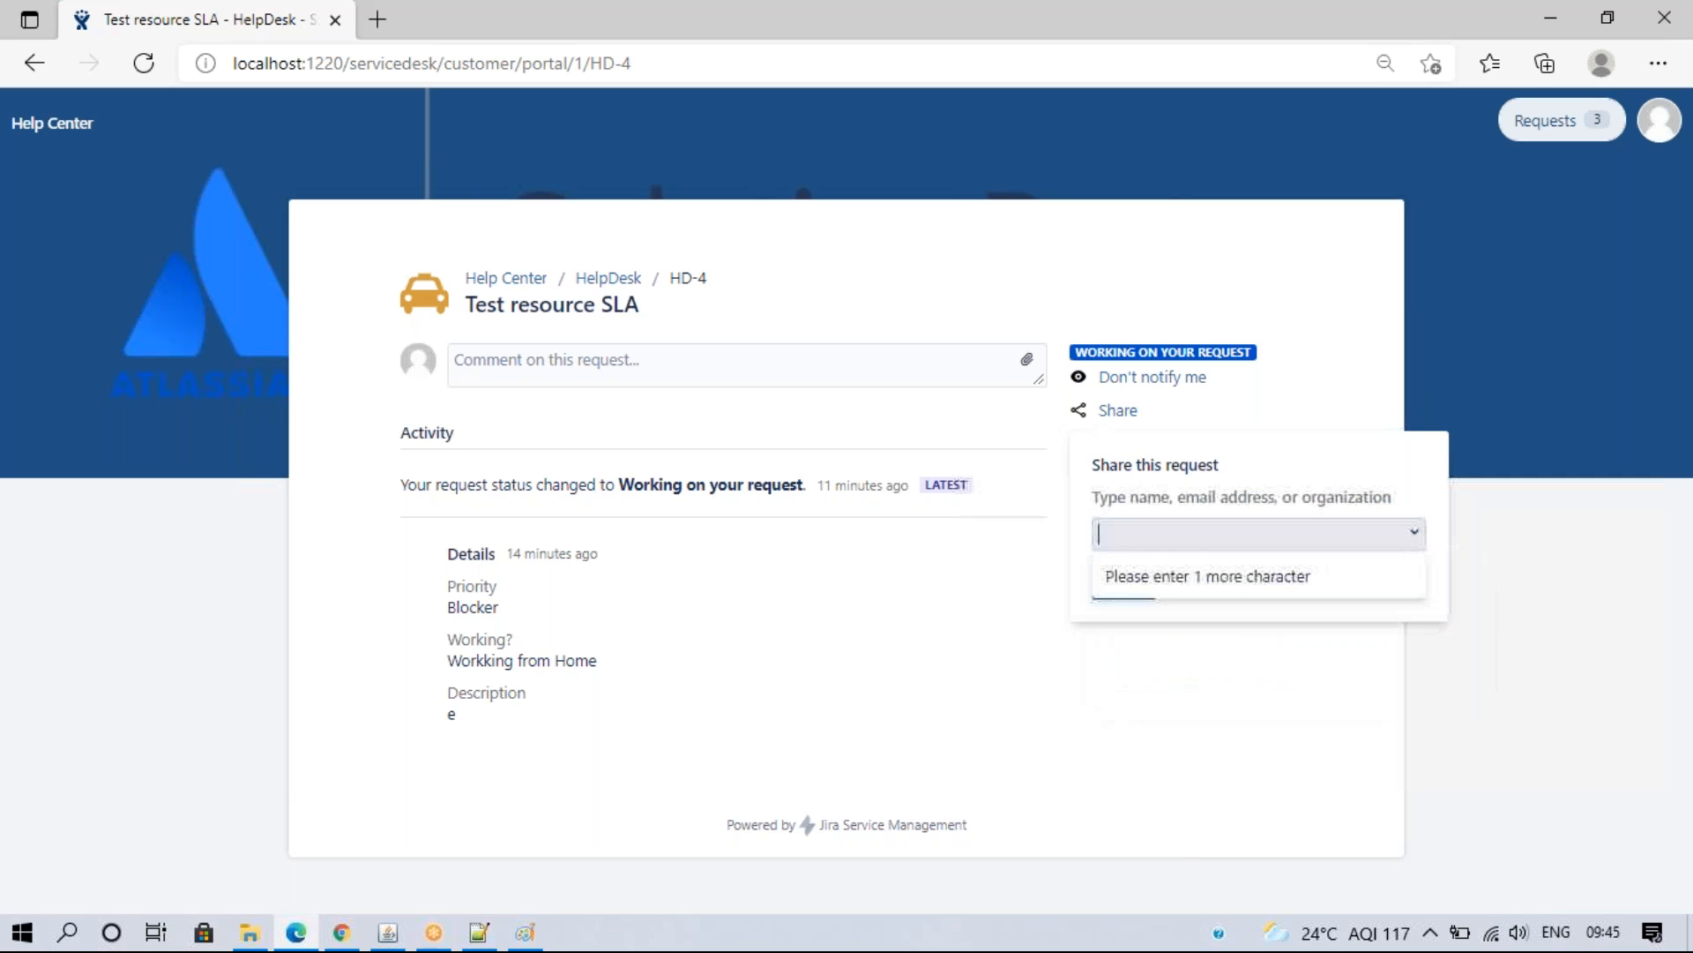
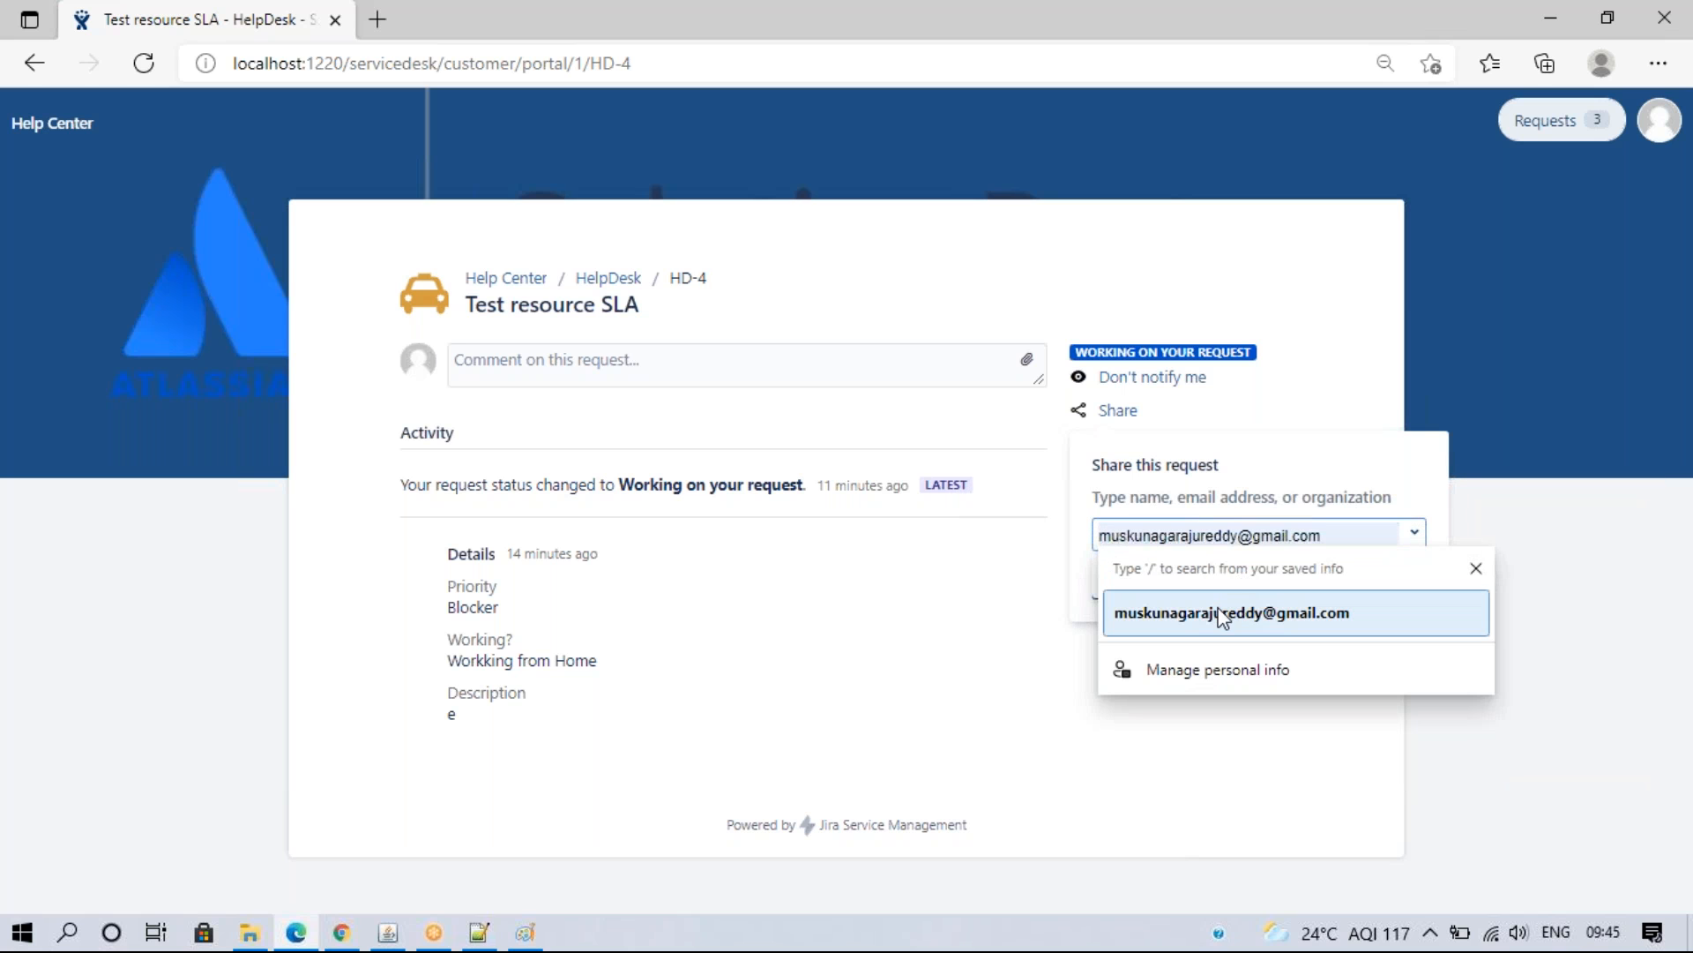
click(1226, 613)
click(1208, 680)
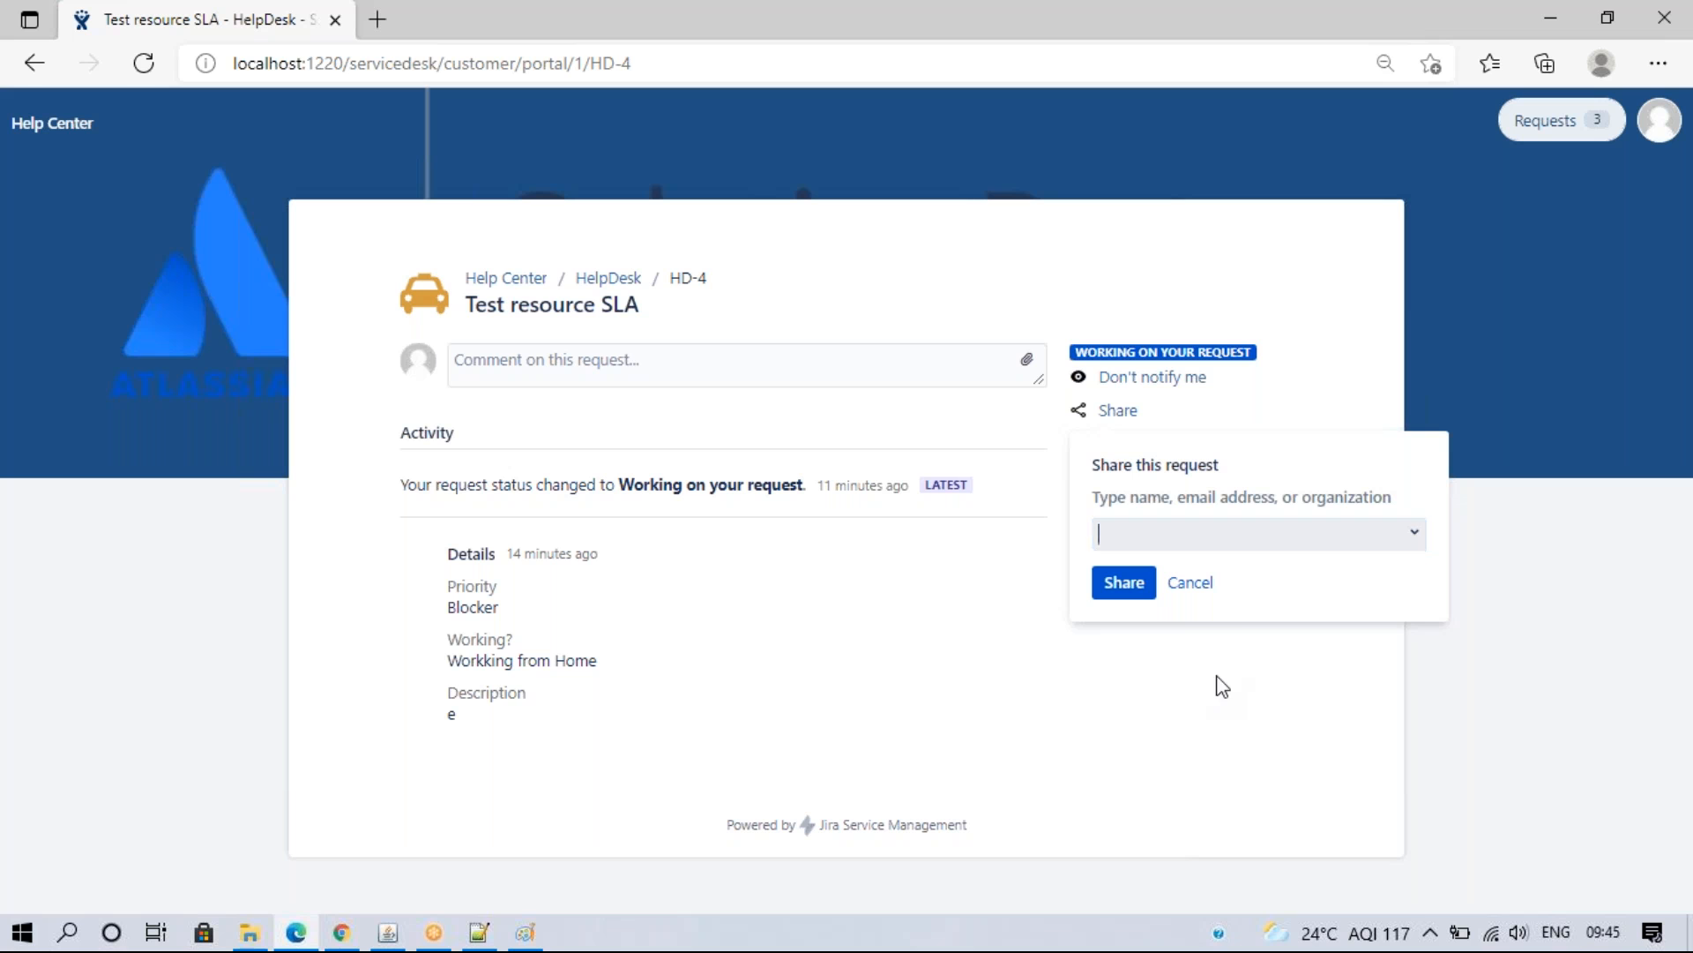
click(1192, 584)
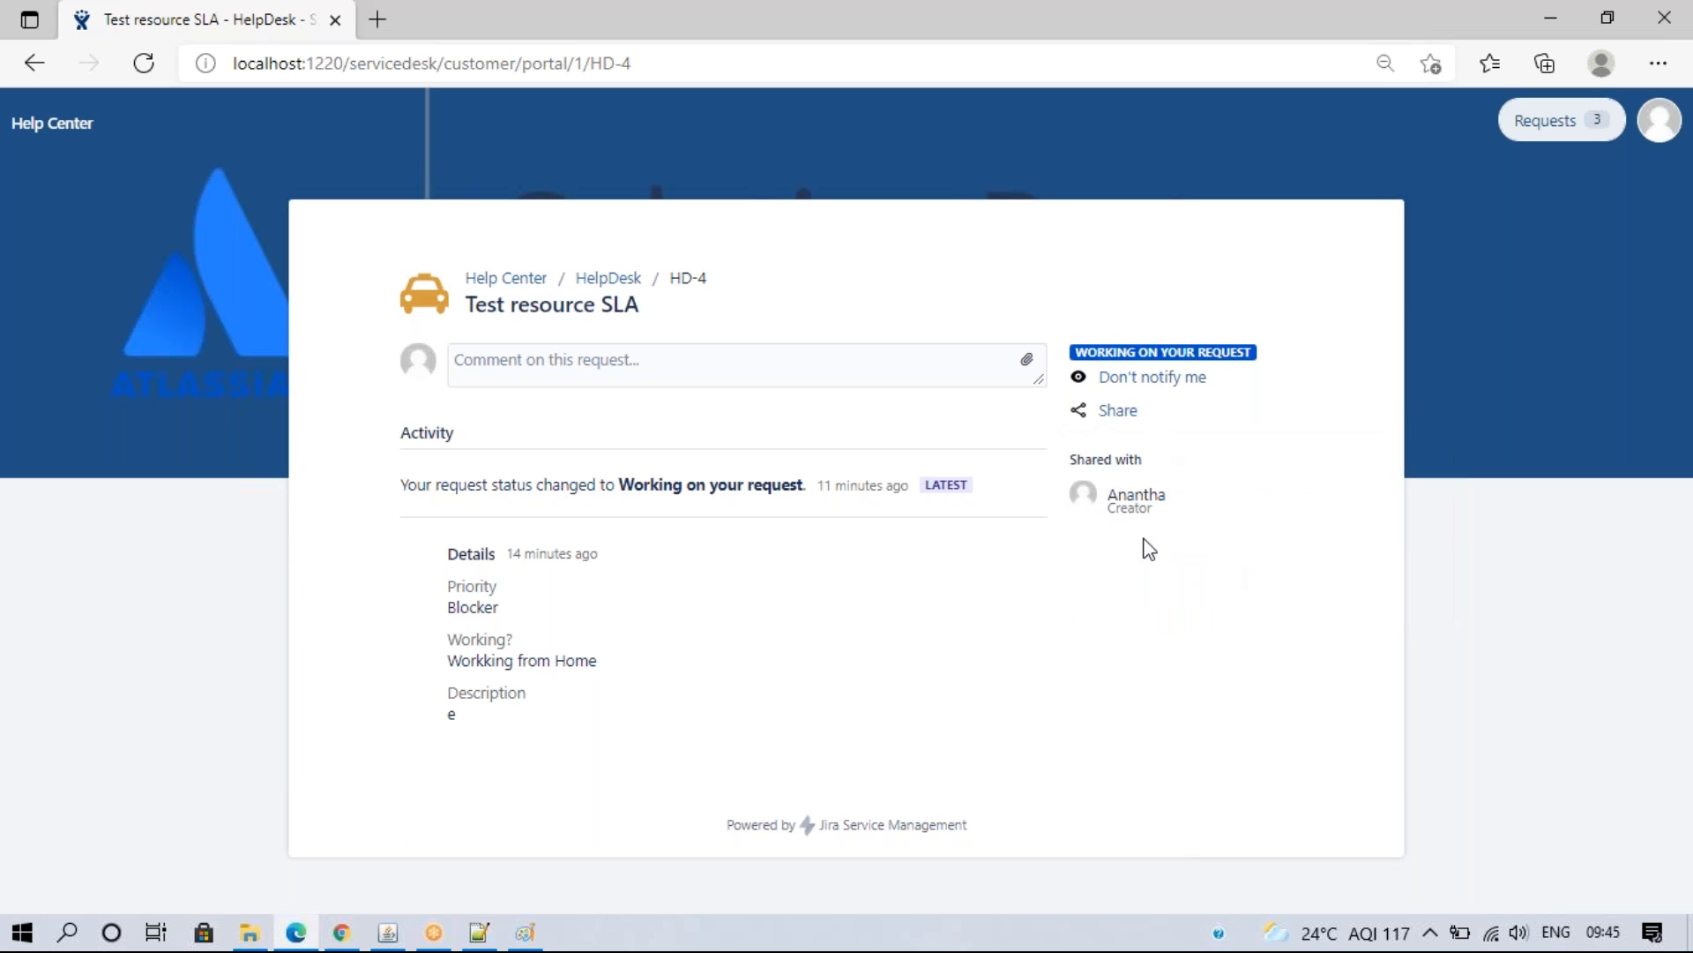
click(347, 932)
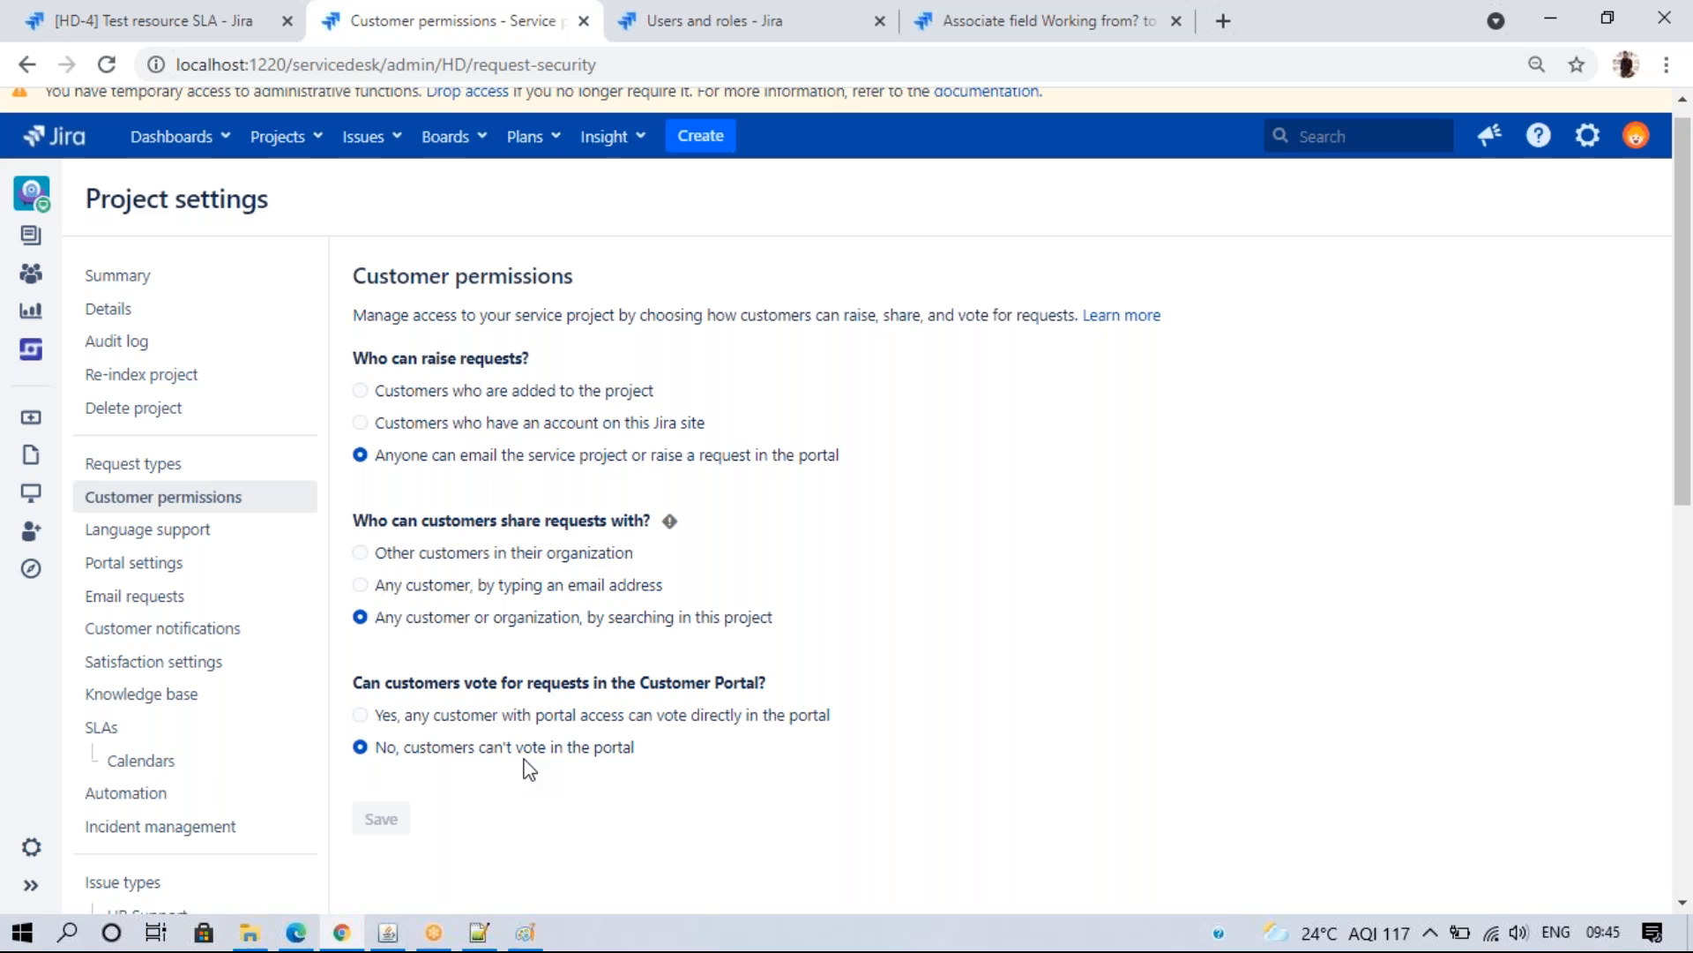
- Restore sharing by email address, allow portal voting, save, and reload the request to see voting
click(360, 584)
click(379, 818)
click(361, 716)
click(380, 820)
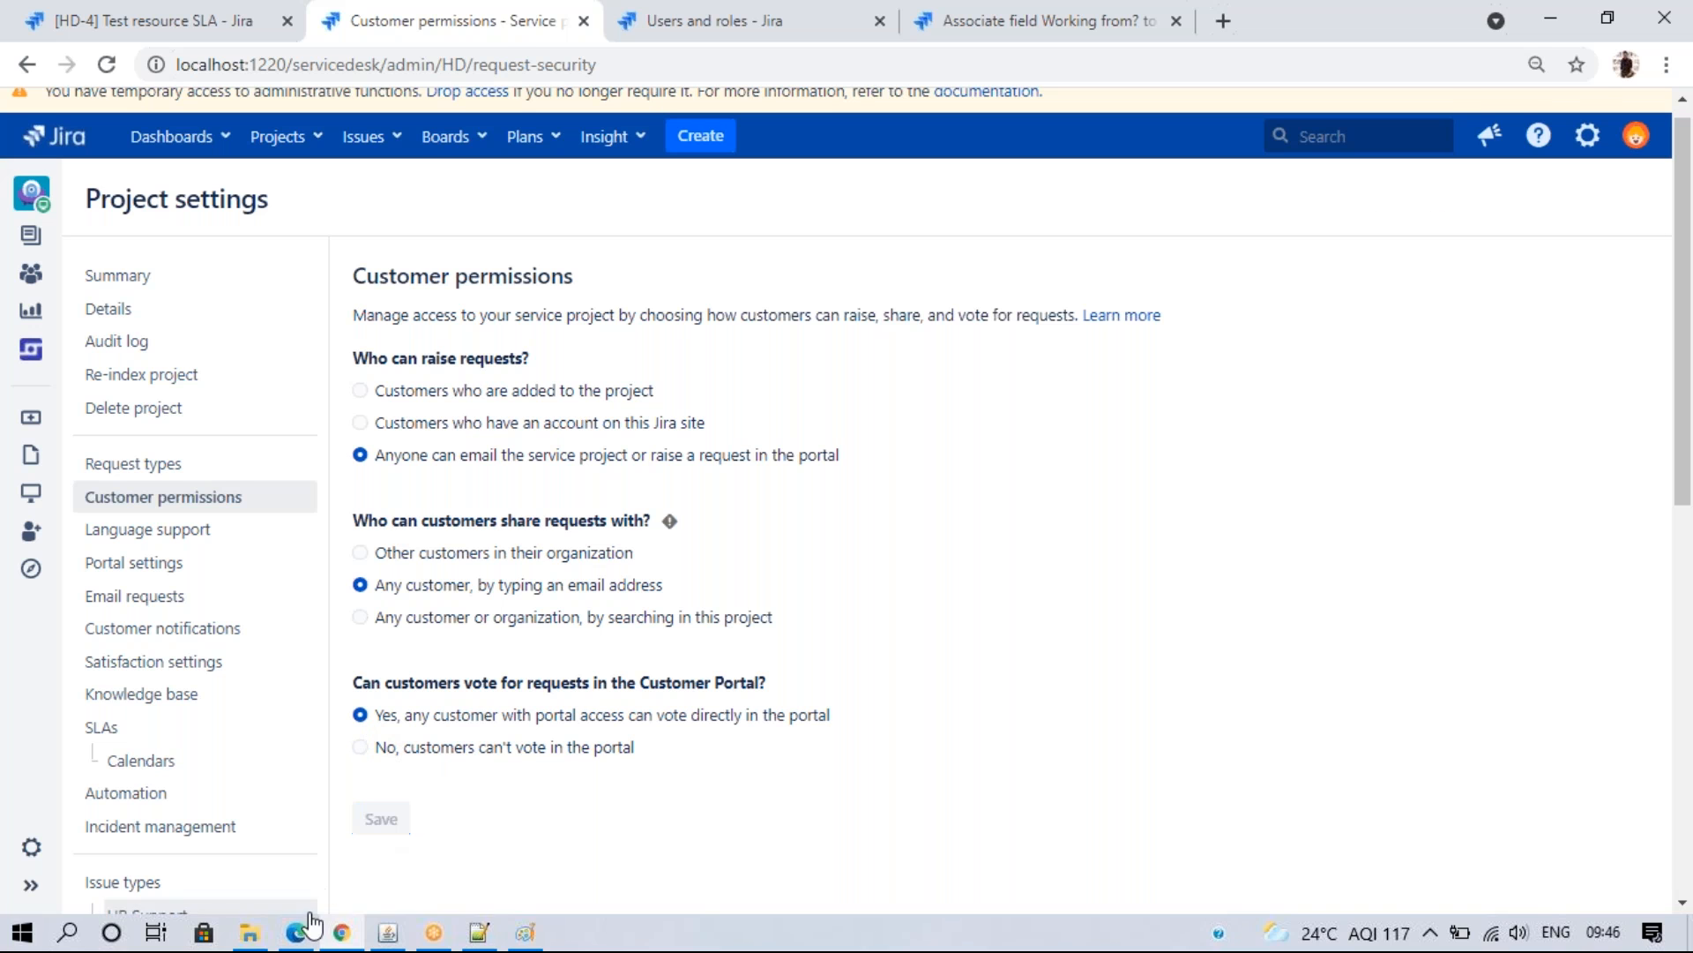
key(alt+Tab)
click(155, 74)
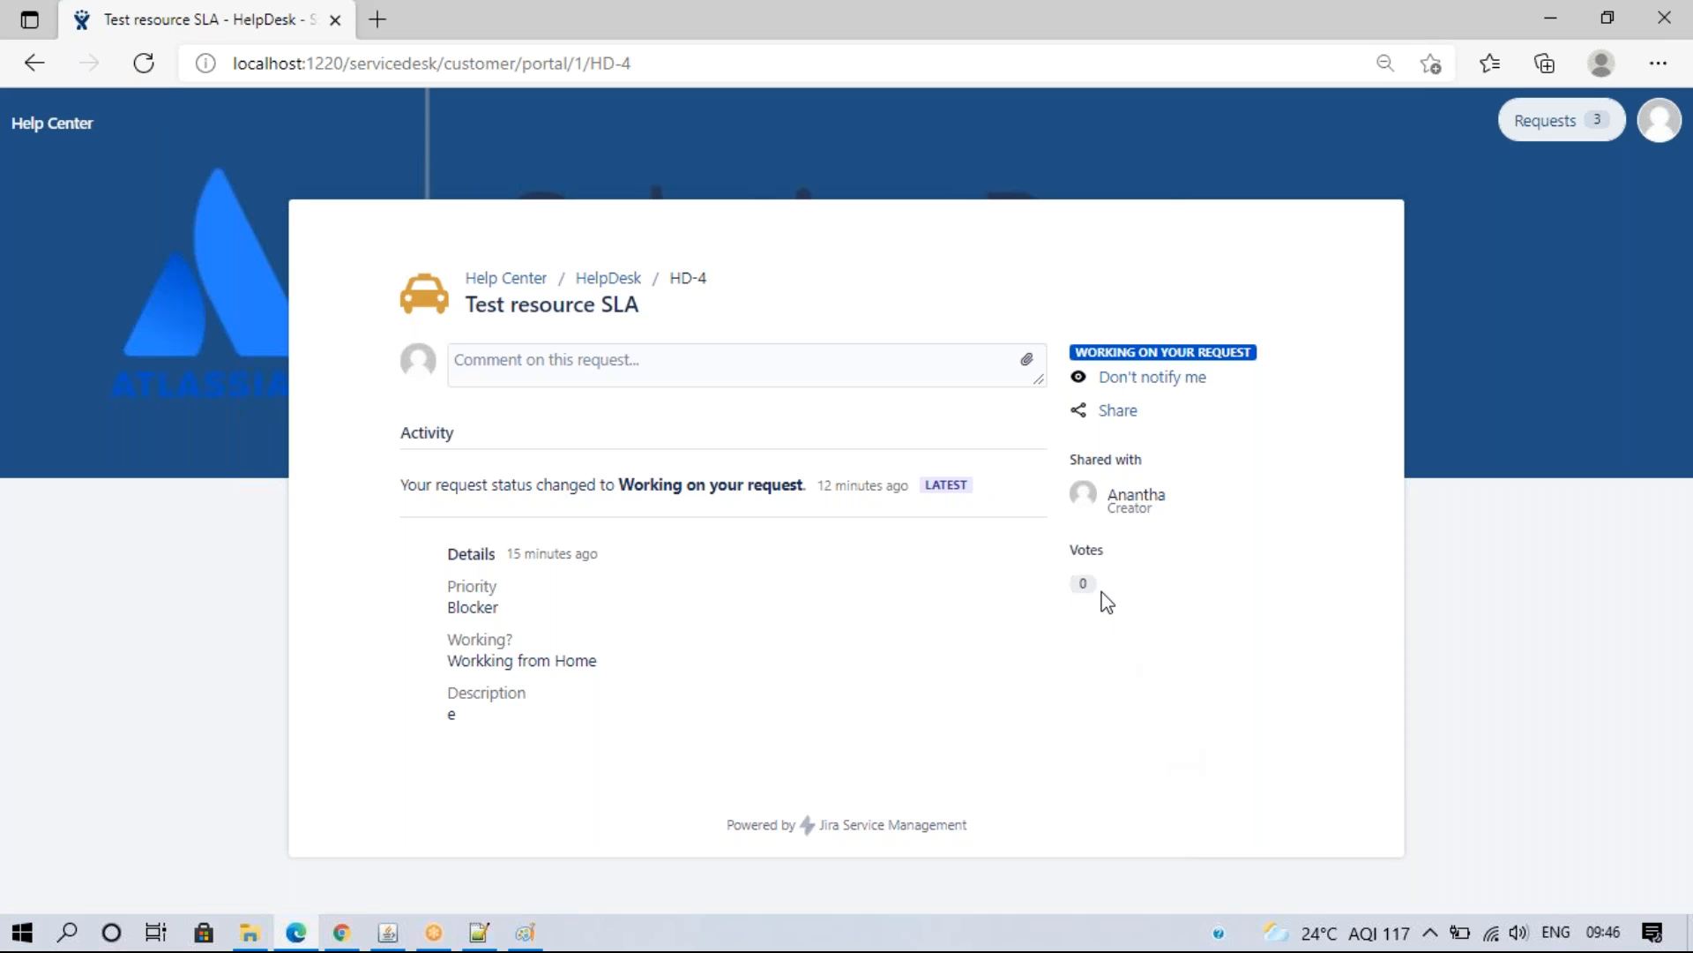
- Select 'No, customers can't vote in the portal' and save
click(341, 932)
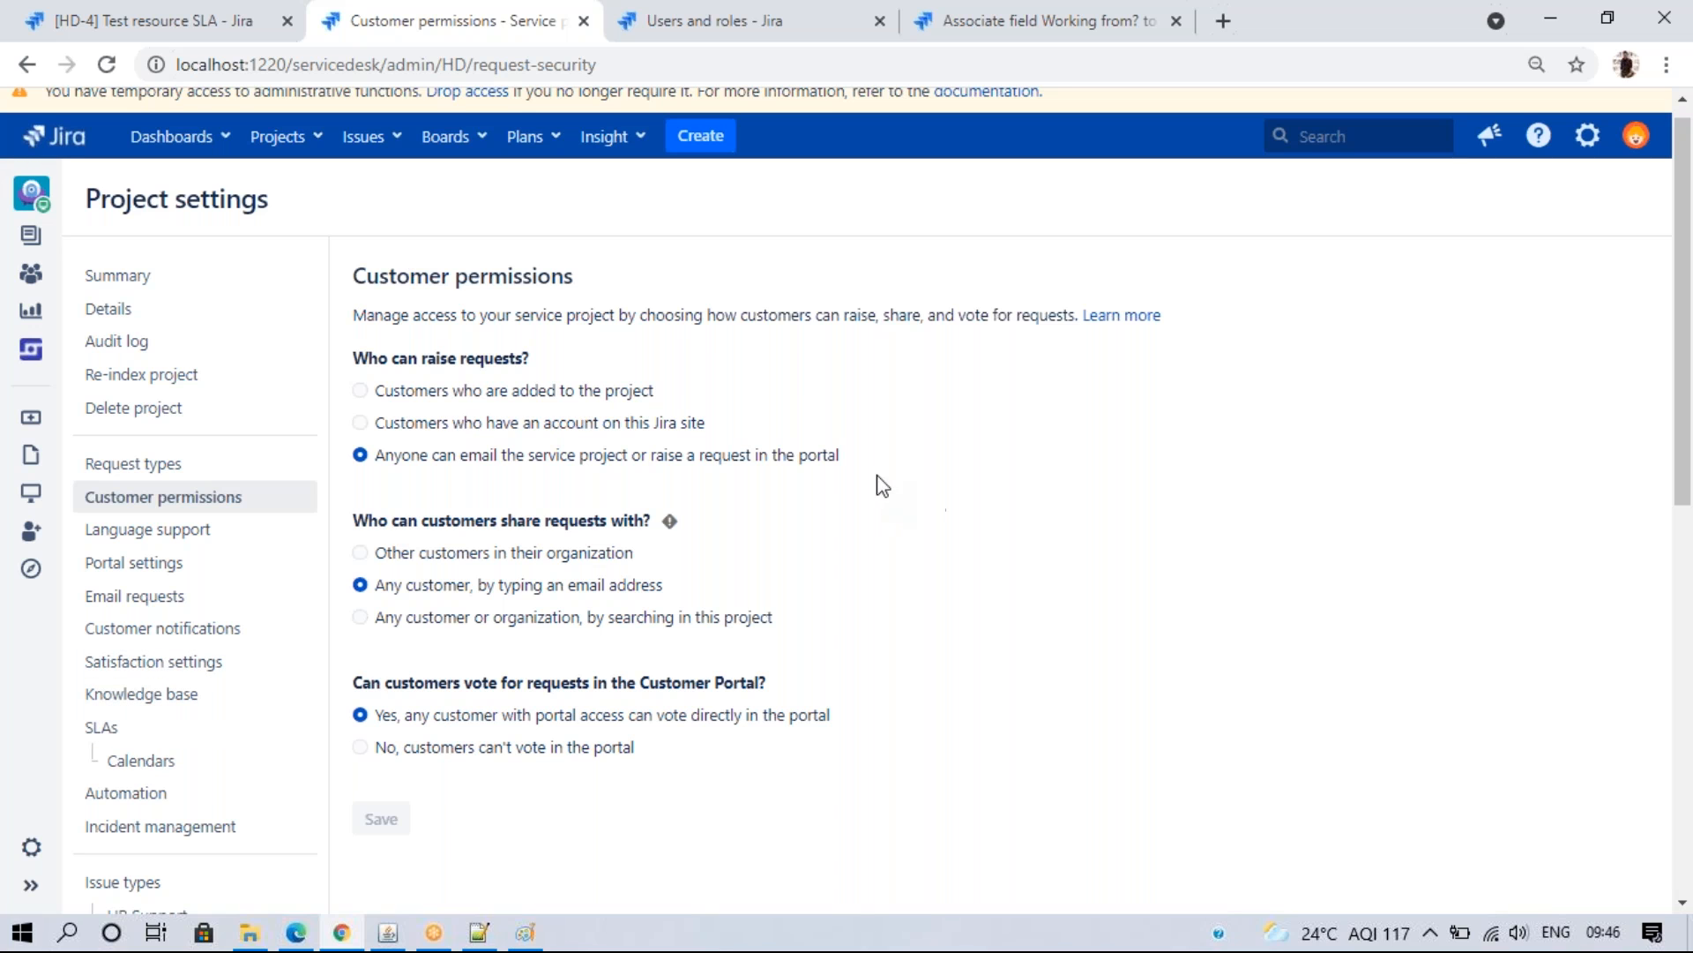
click(438, 749)
click(388, 818)
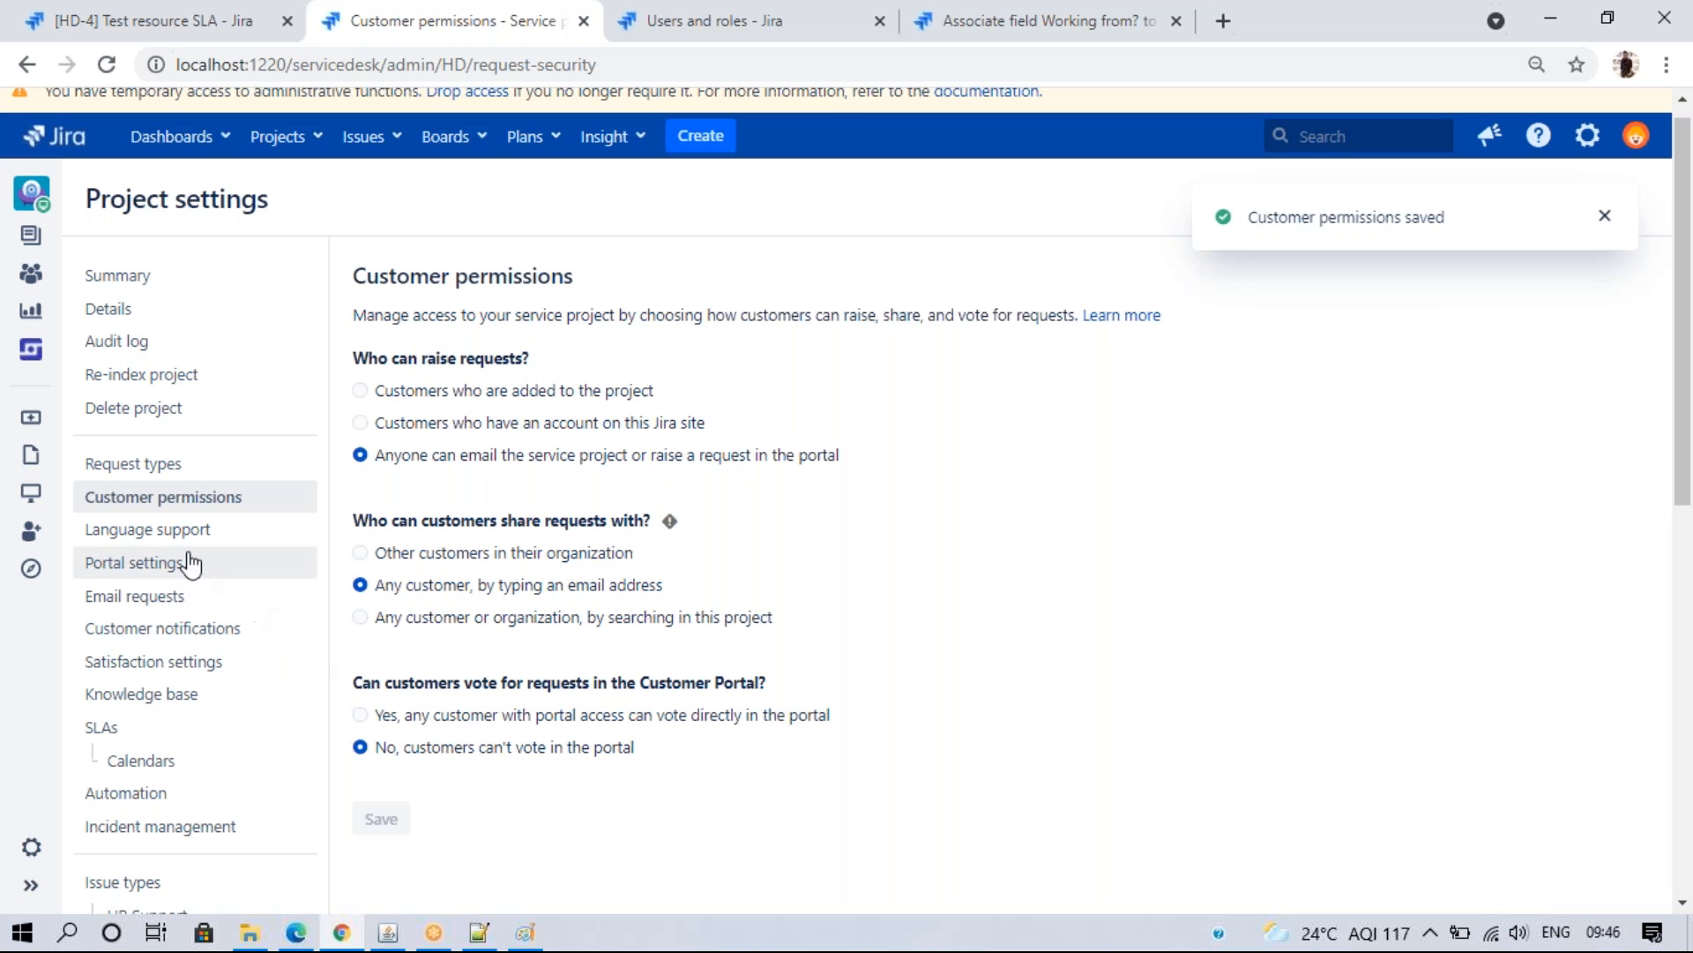
- In Language support, add Dansk (Danmark) and switch on Available to customers
click(187, 540)
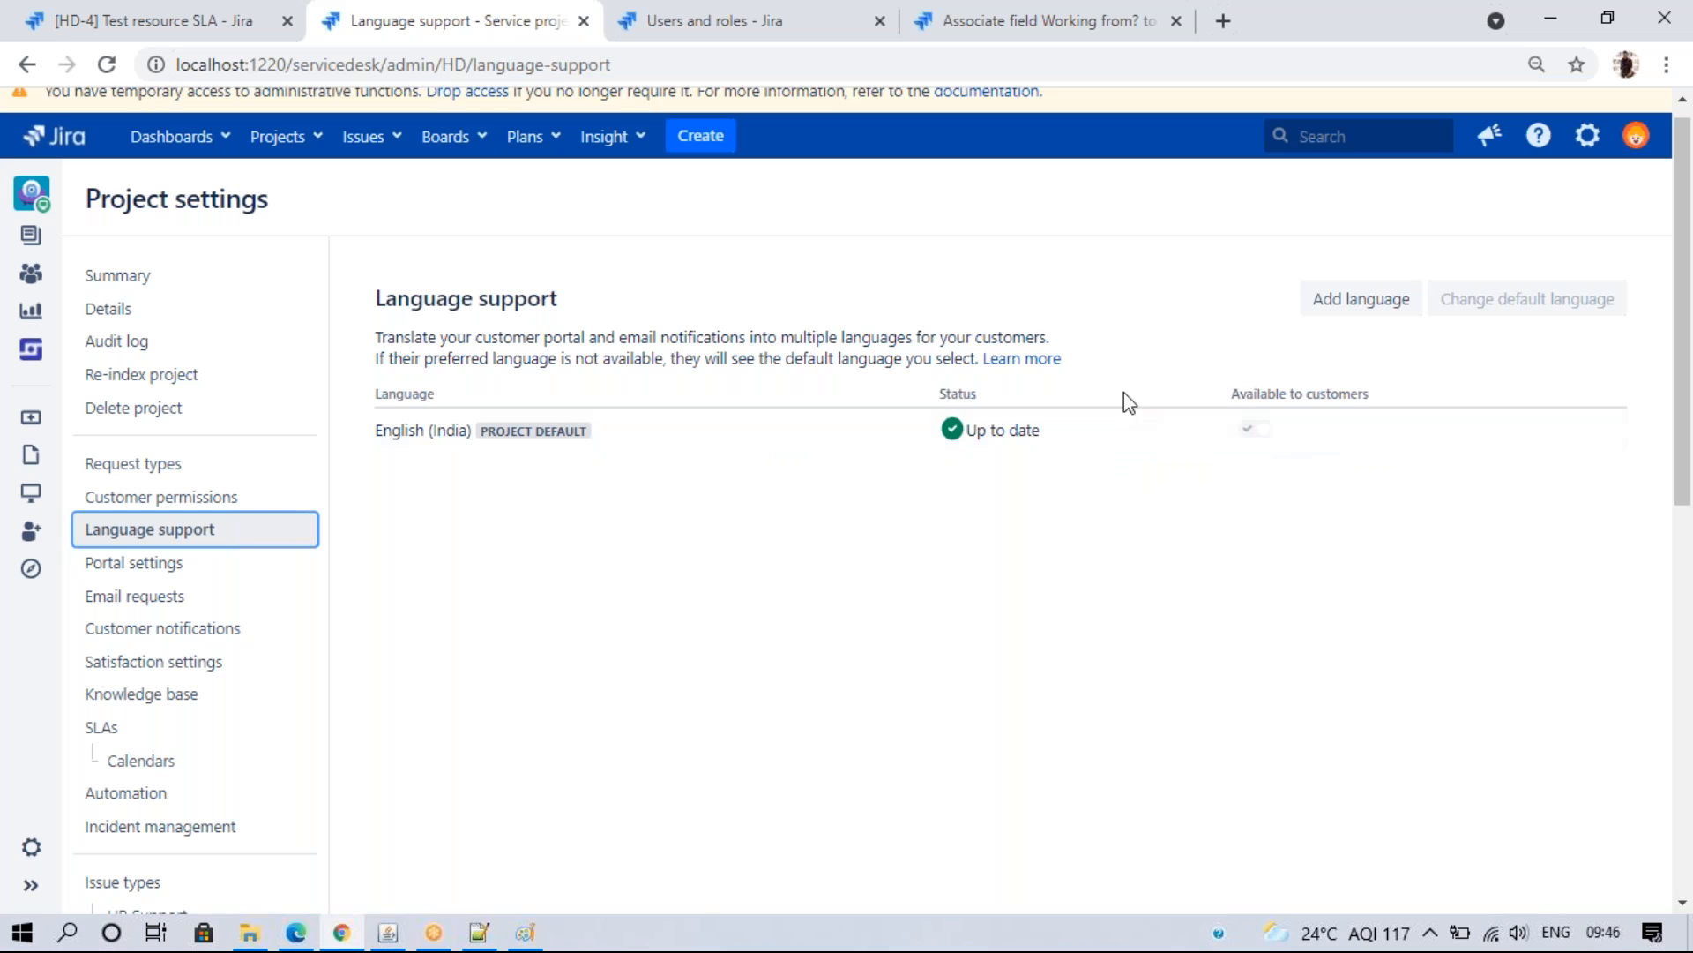
click(1338, 305)
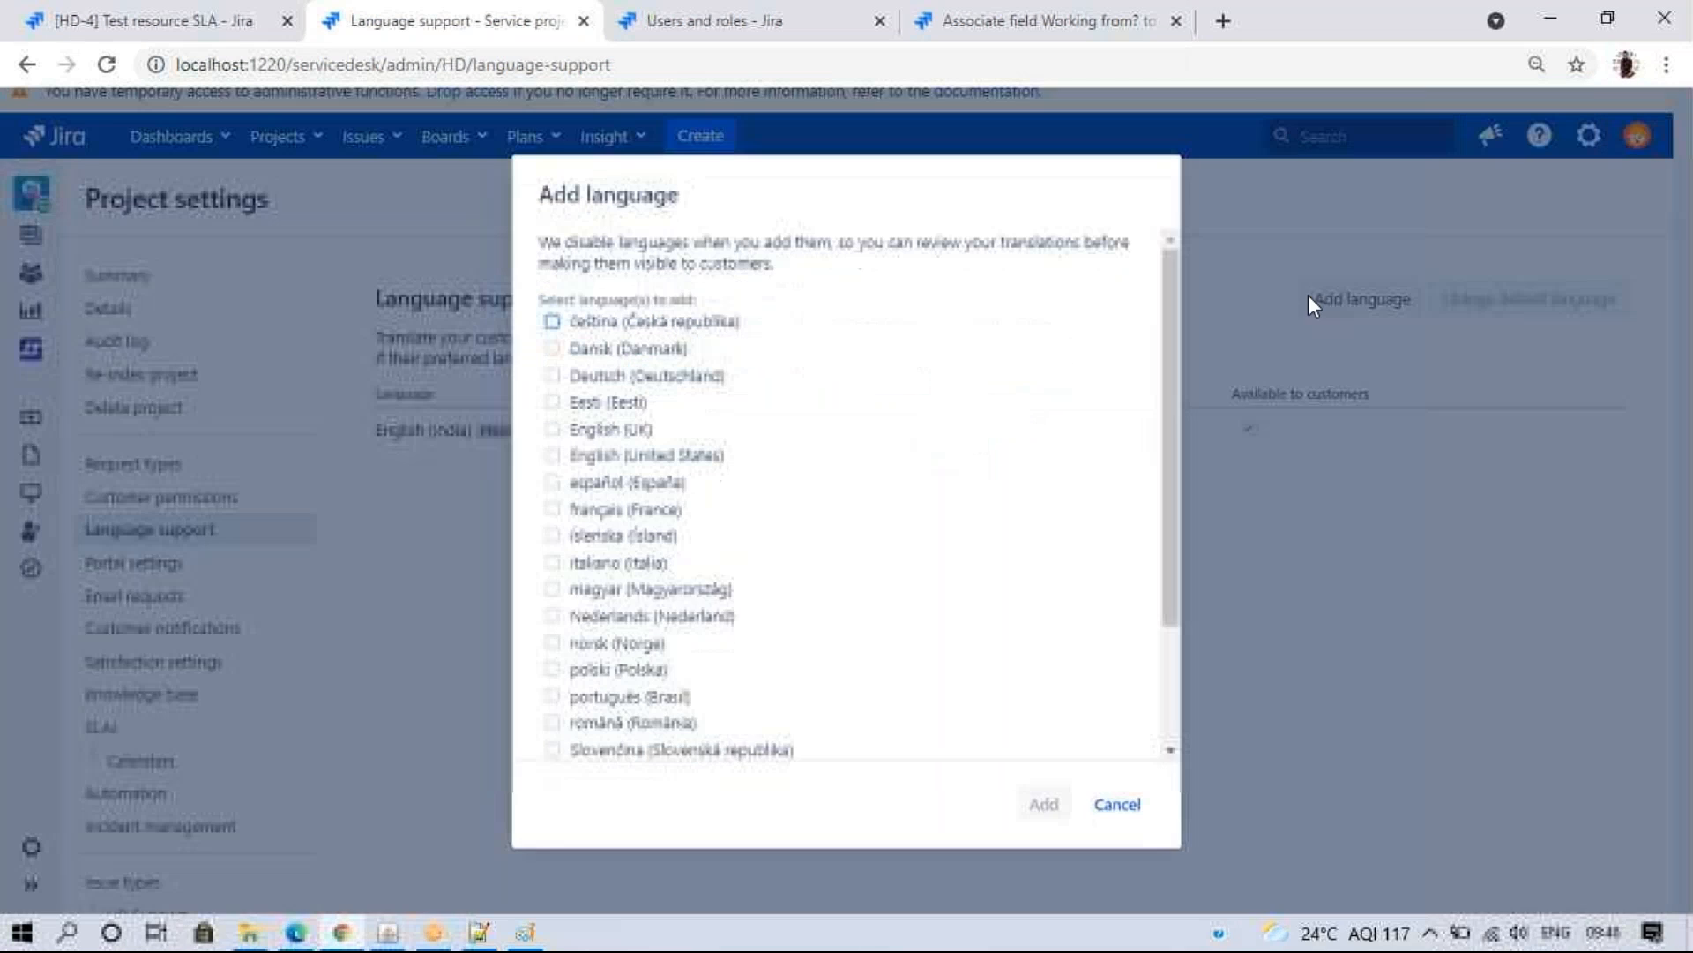
click(590, 353)
click(1043, 805)
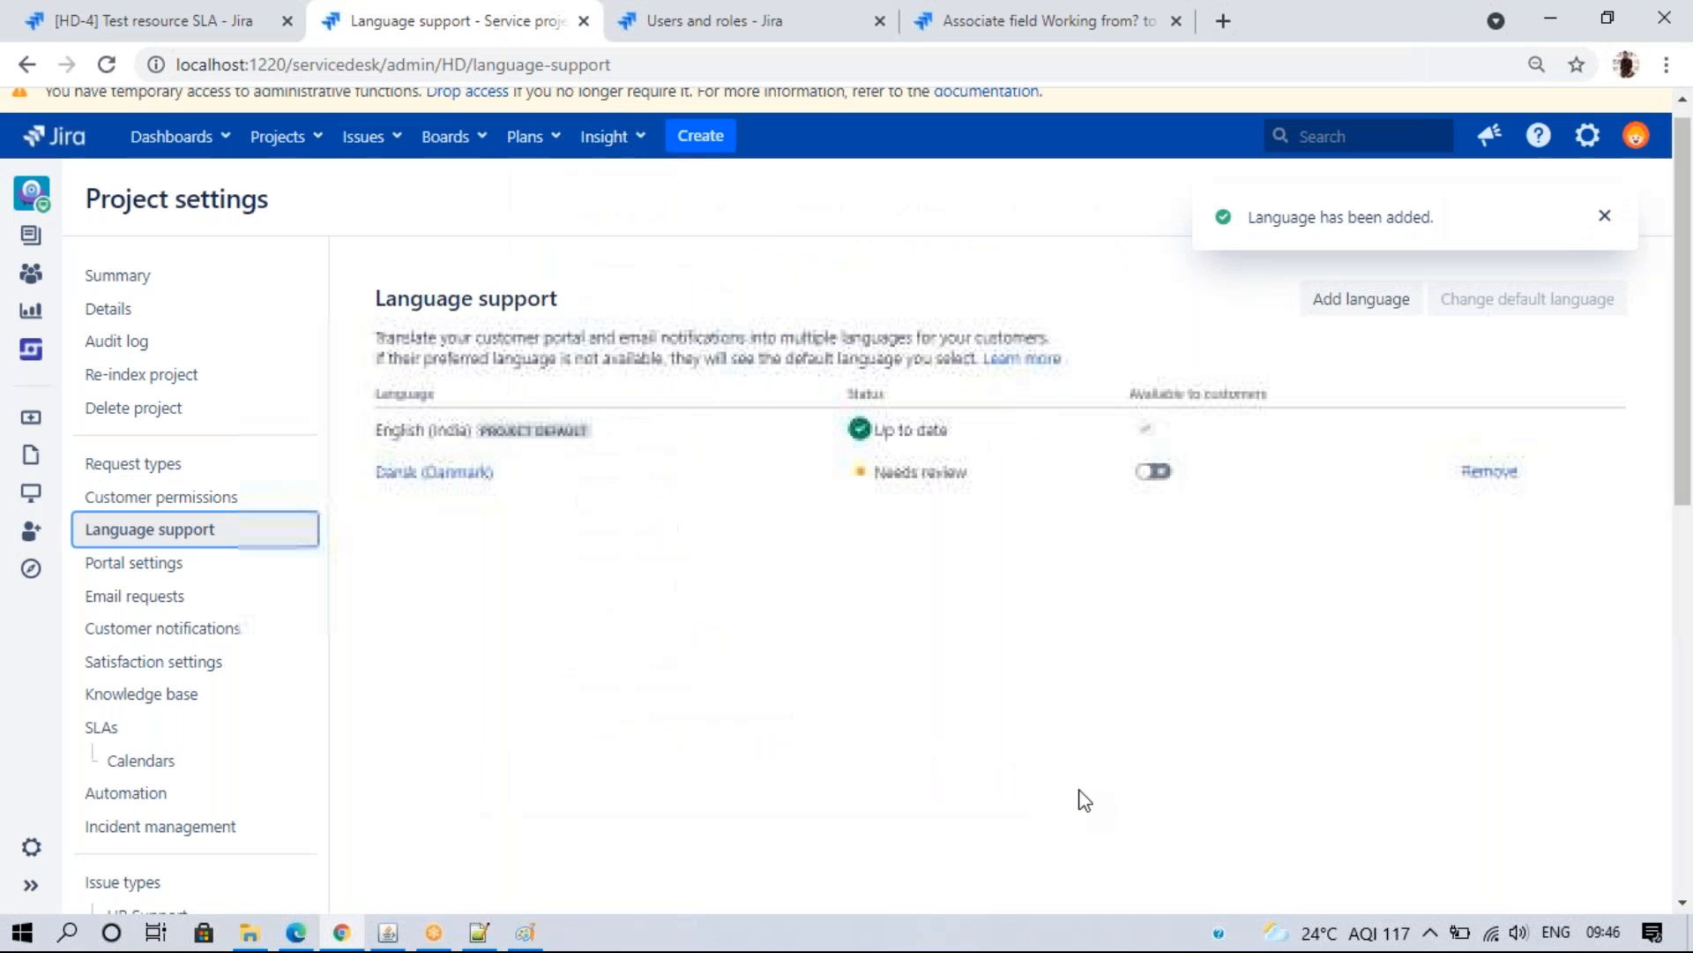
click(1146, 472)
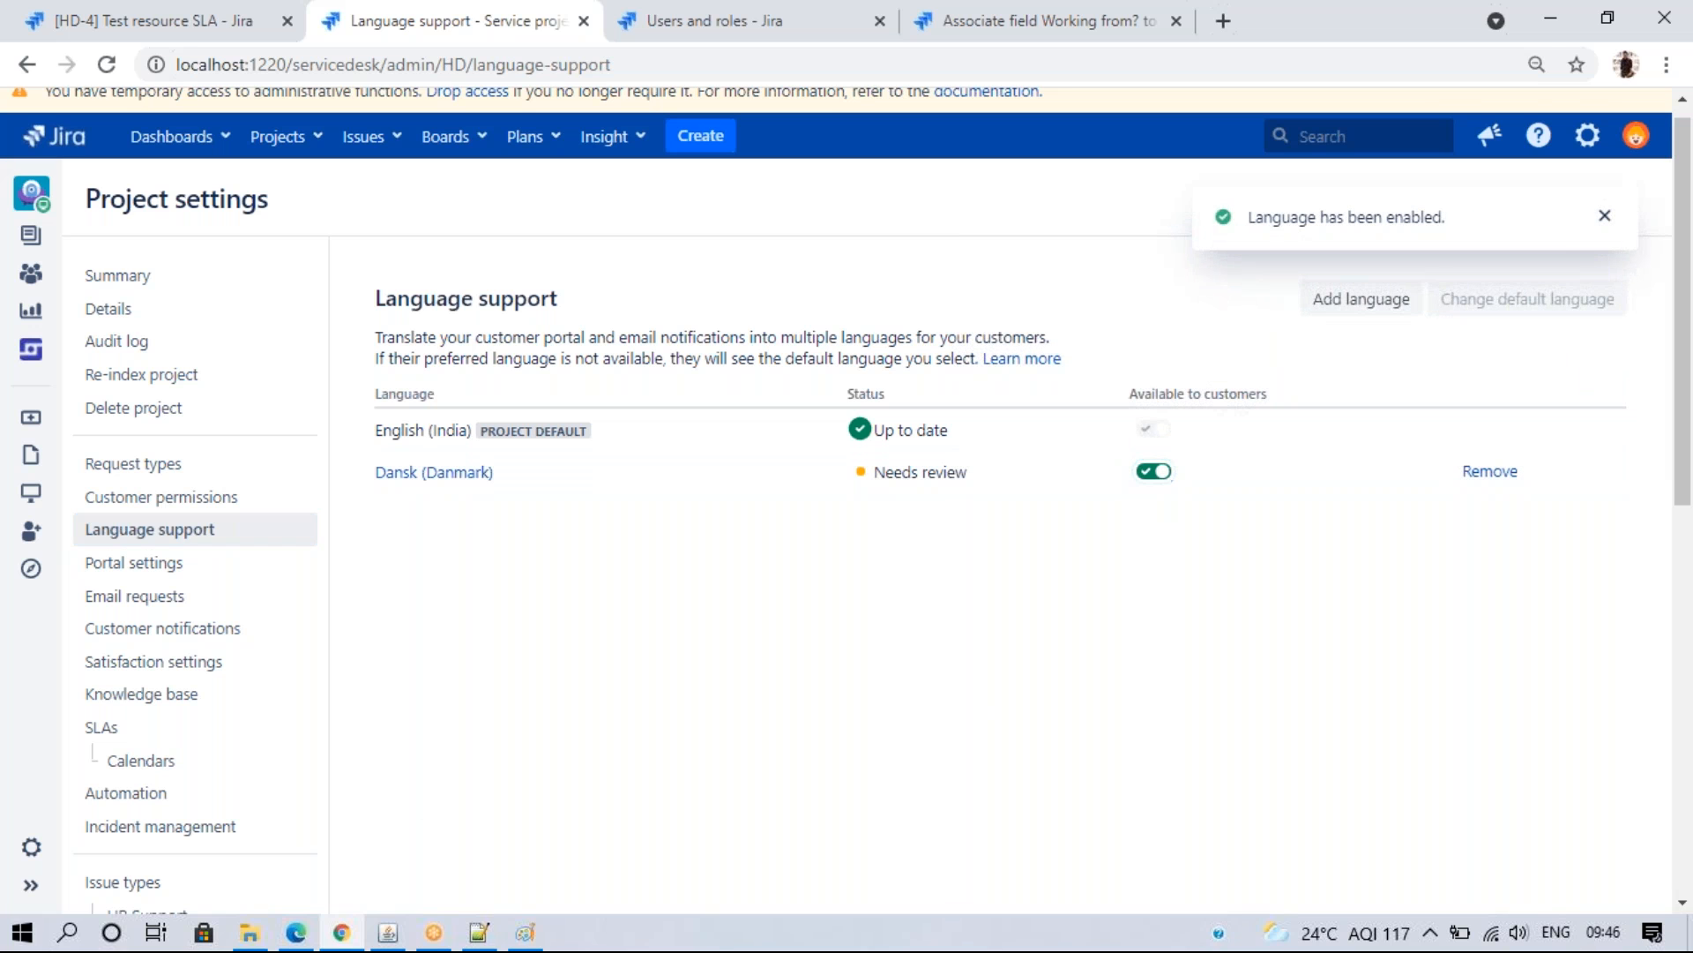
- Check the HelpDesk portal and Help Center home, then return to Language support
key(alt+Tab)
click(607, 278)
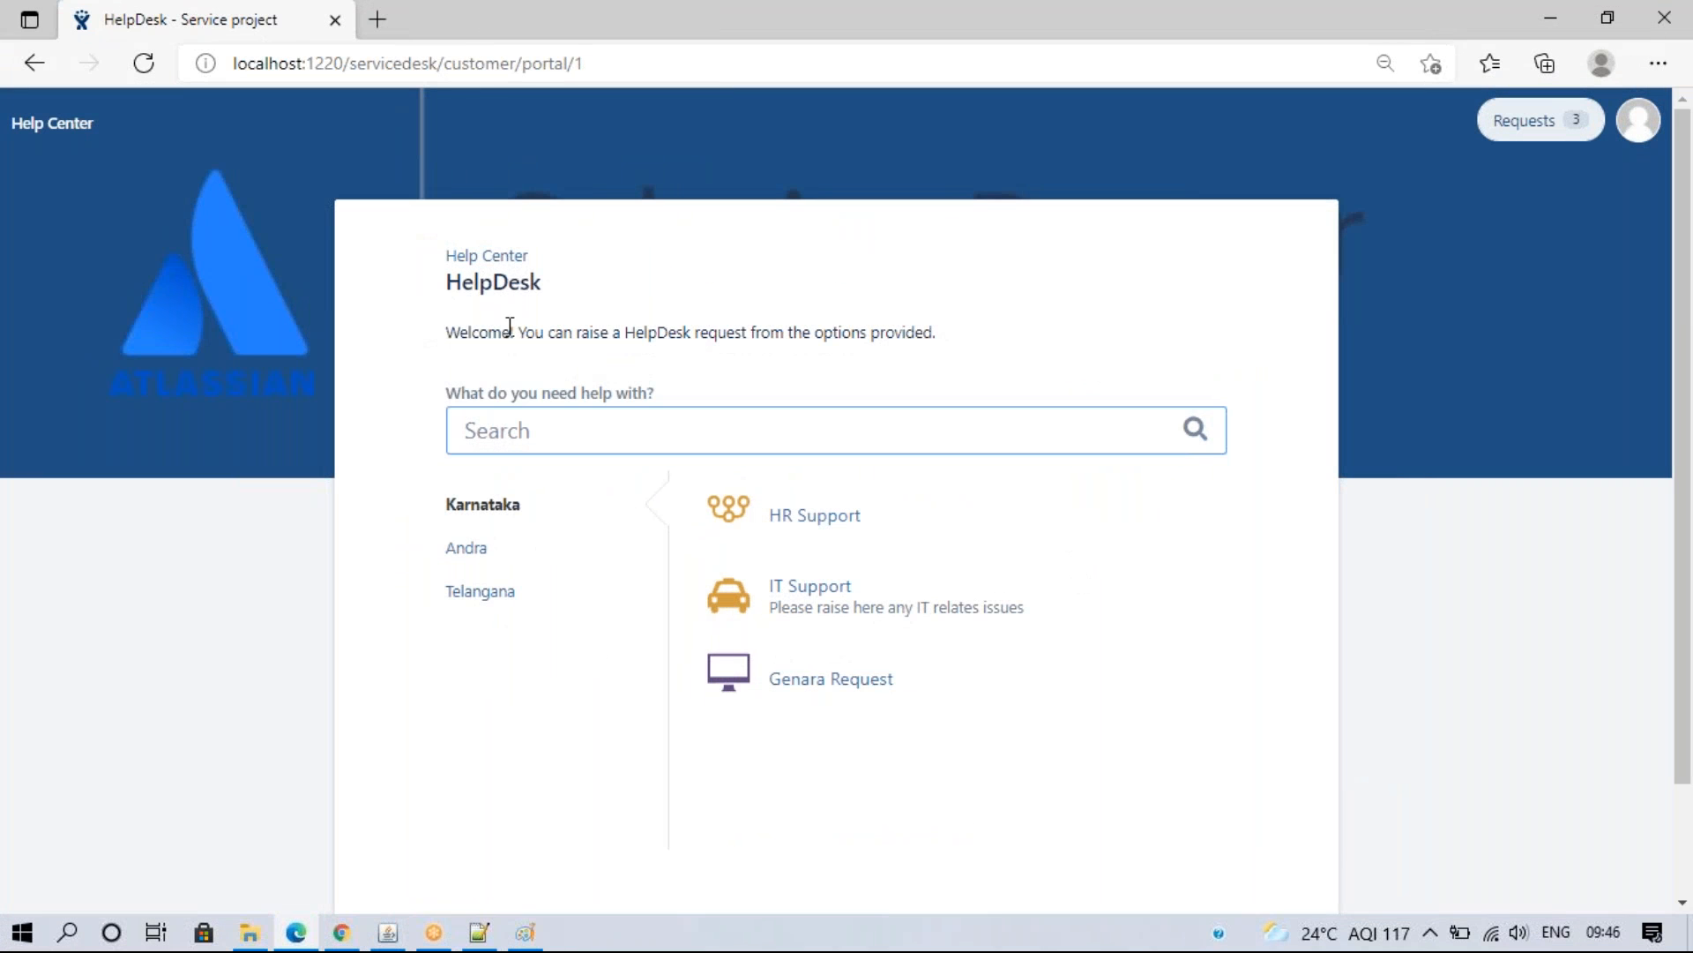
click(476, 256)
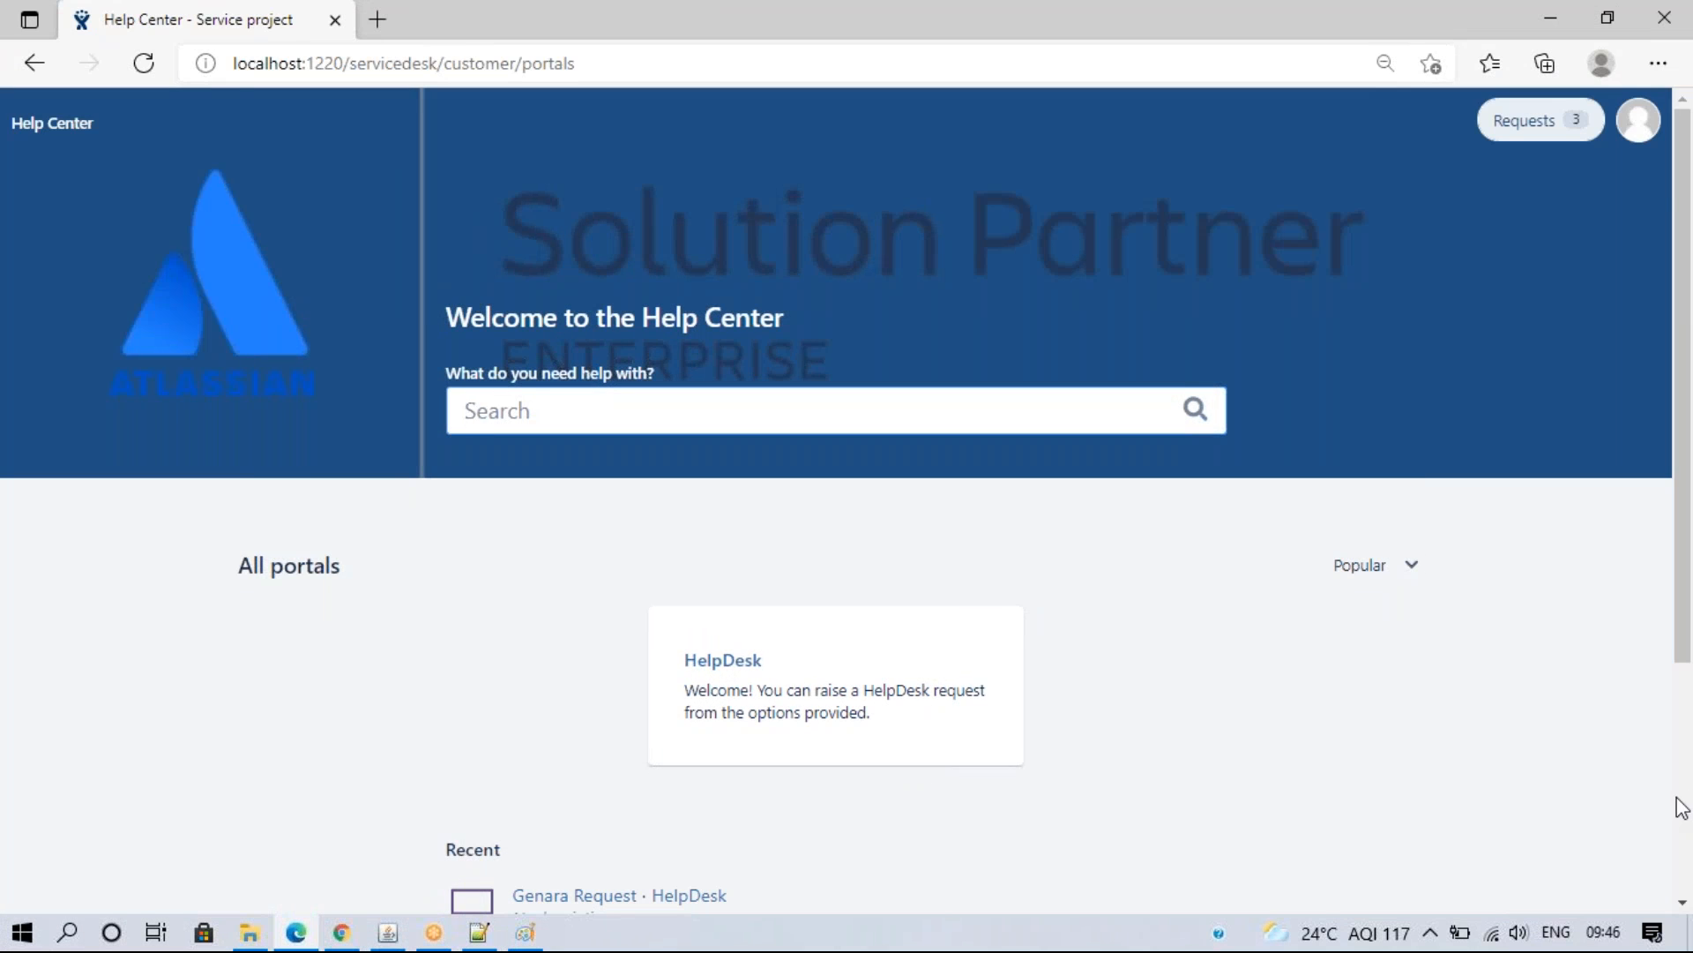
scroll(1682, 807, down, 3)
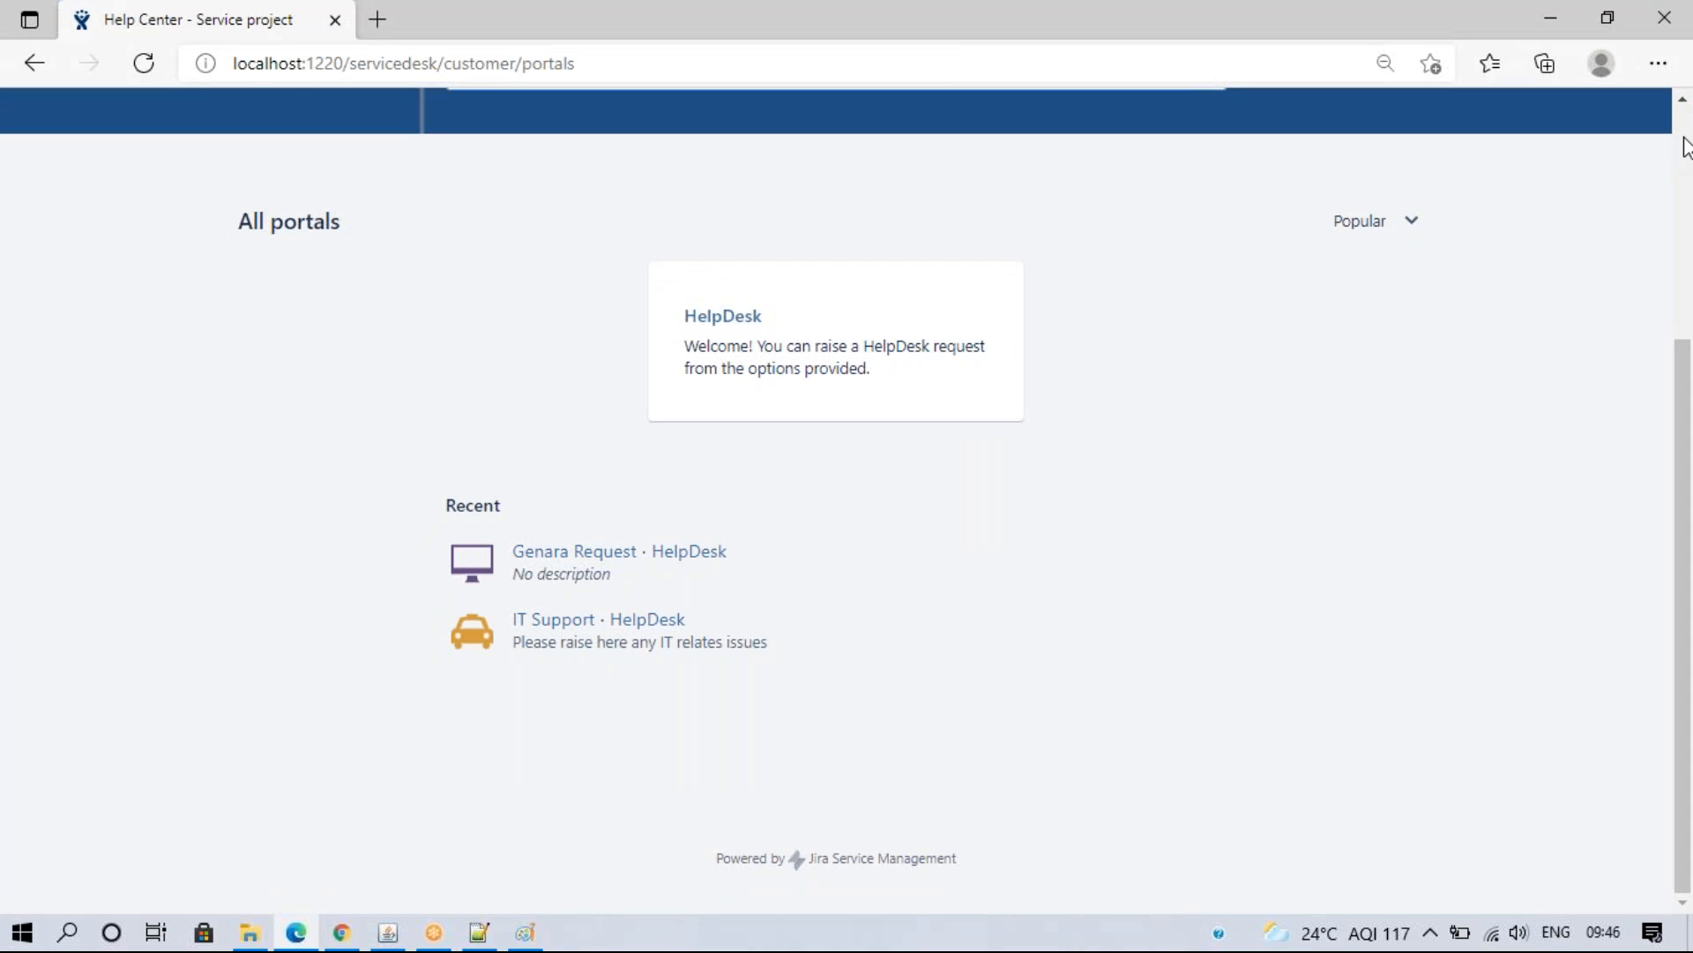
scroll(1684, 145, up, 3)
click(341, 933)
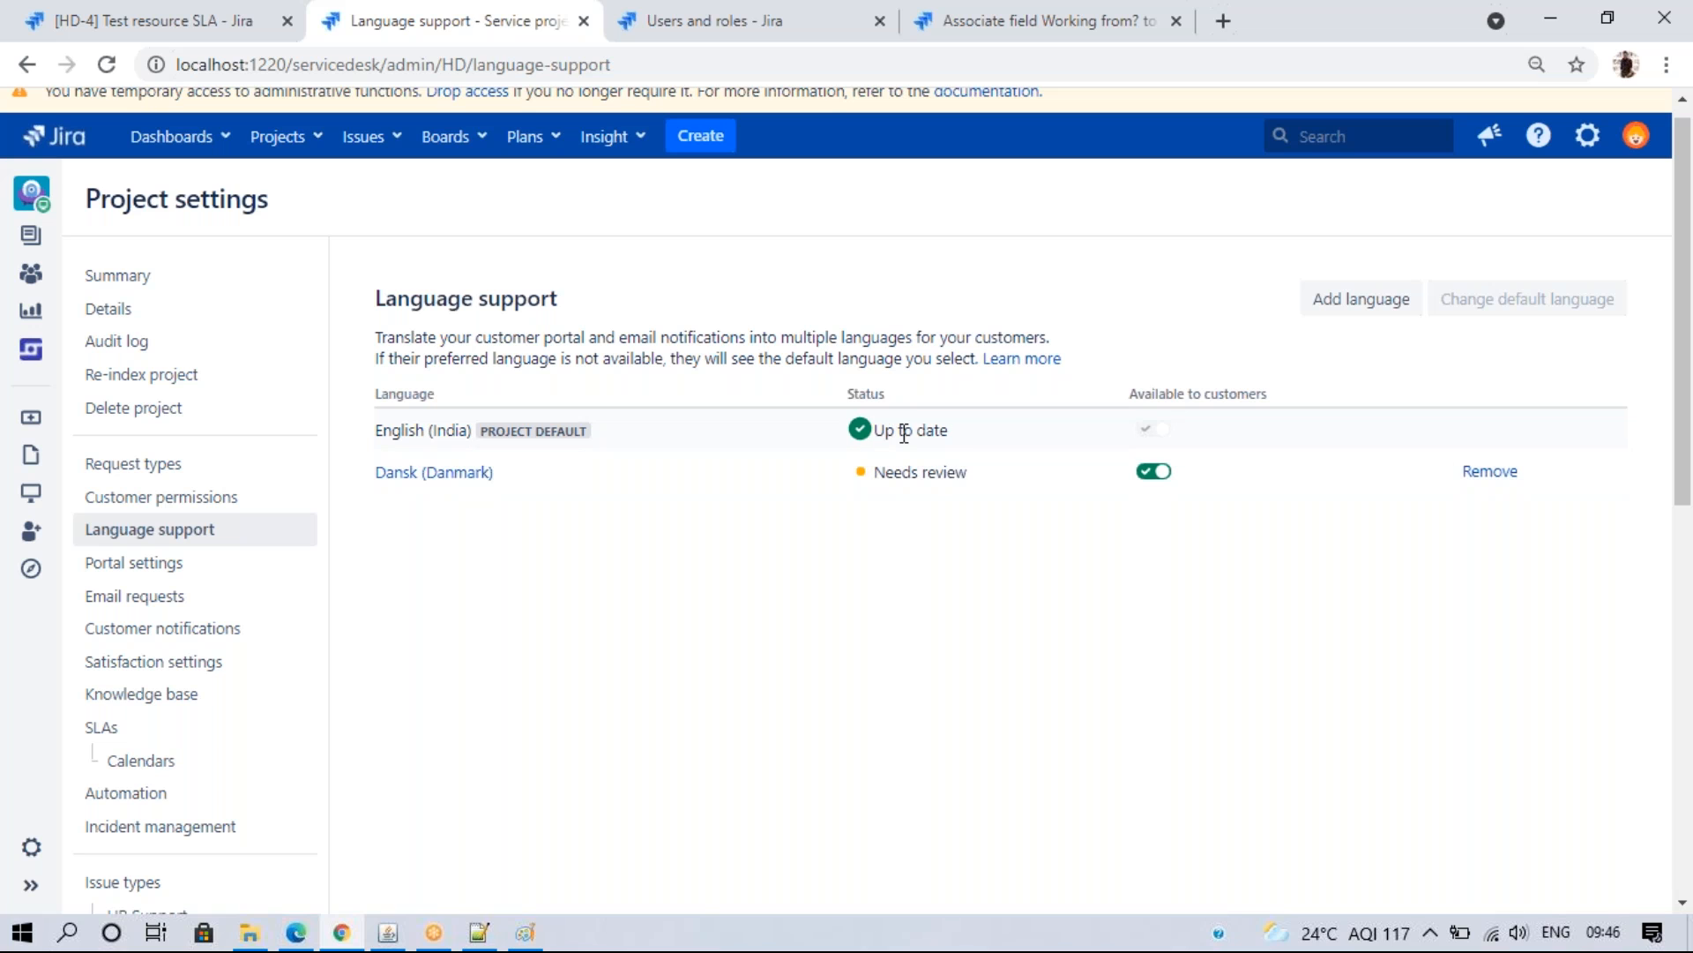
- Dismiss the Add language list without adding anything, then open the Dansk (Danmark) translation page
drag(911, 482, 983, 590)
click(975, 594)
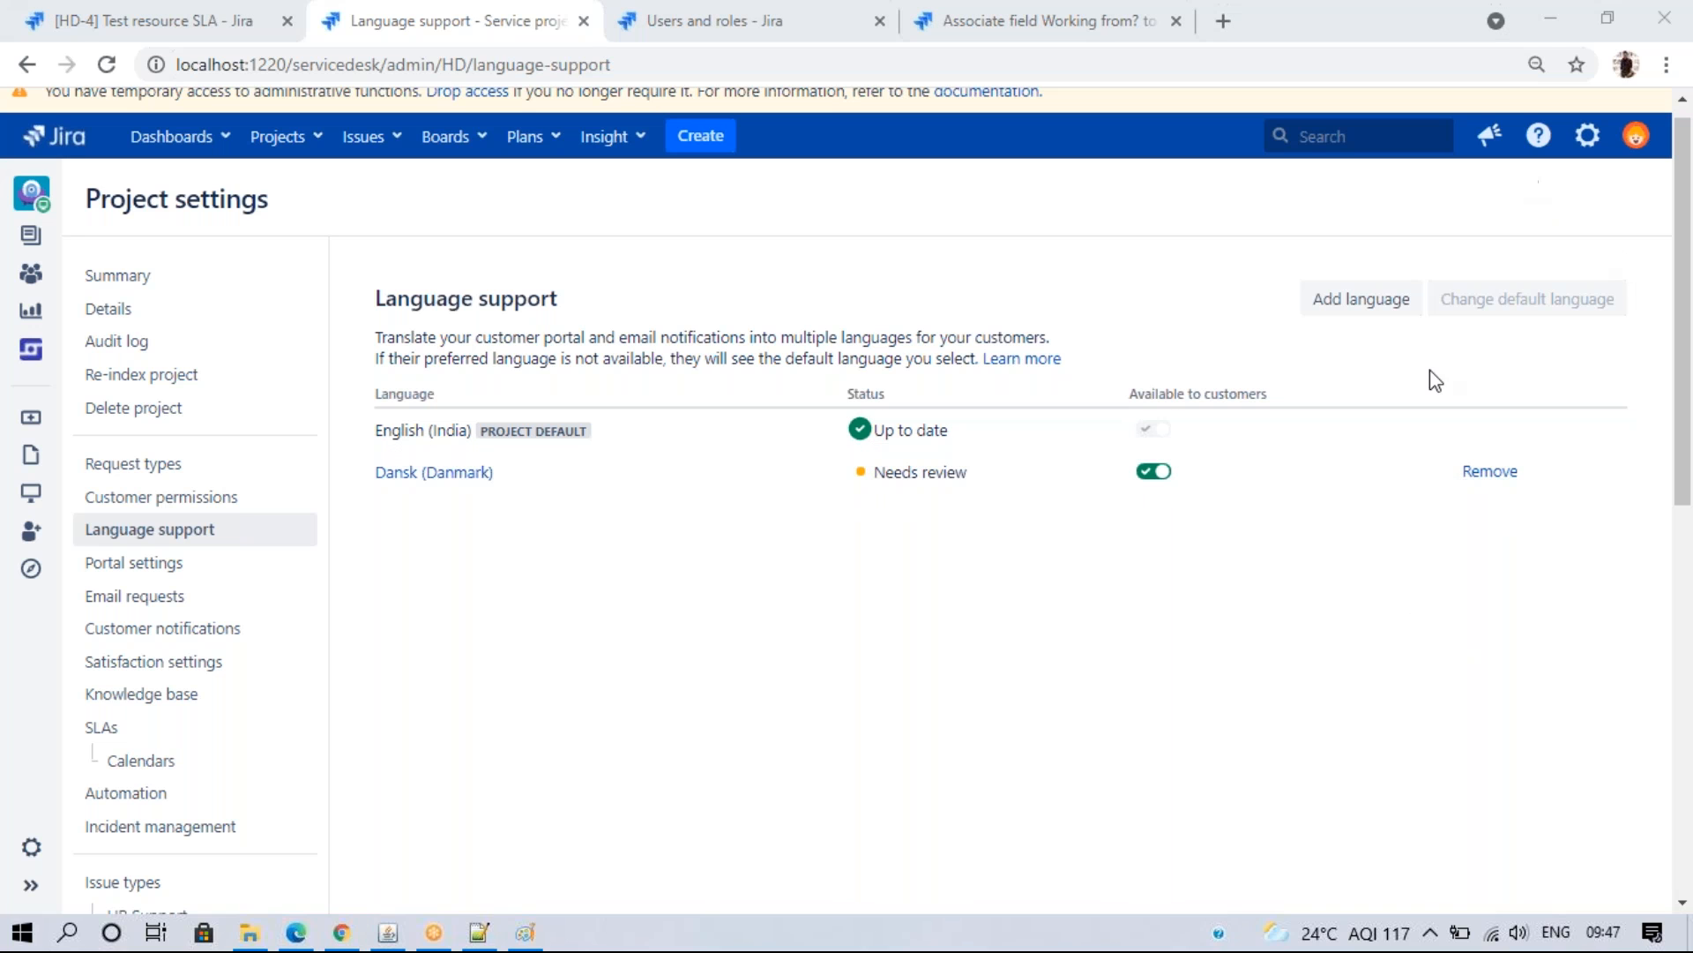
click(1336, 308)
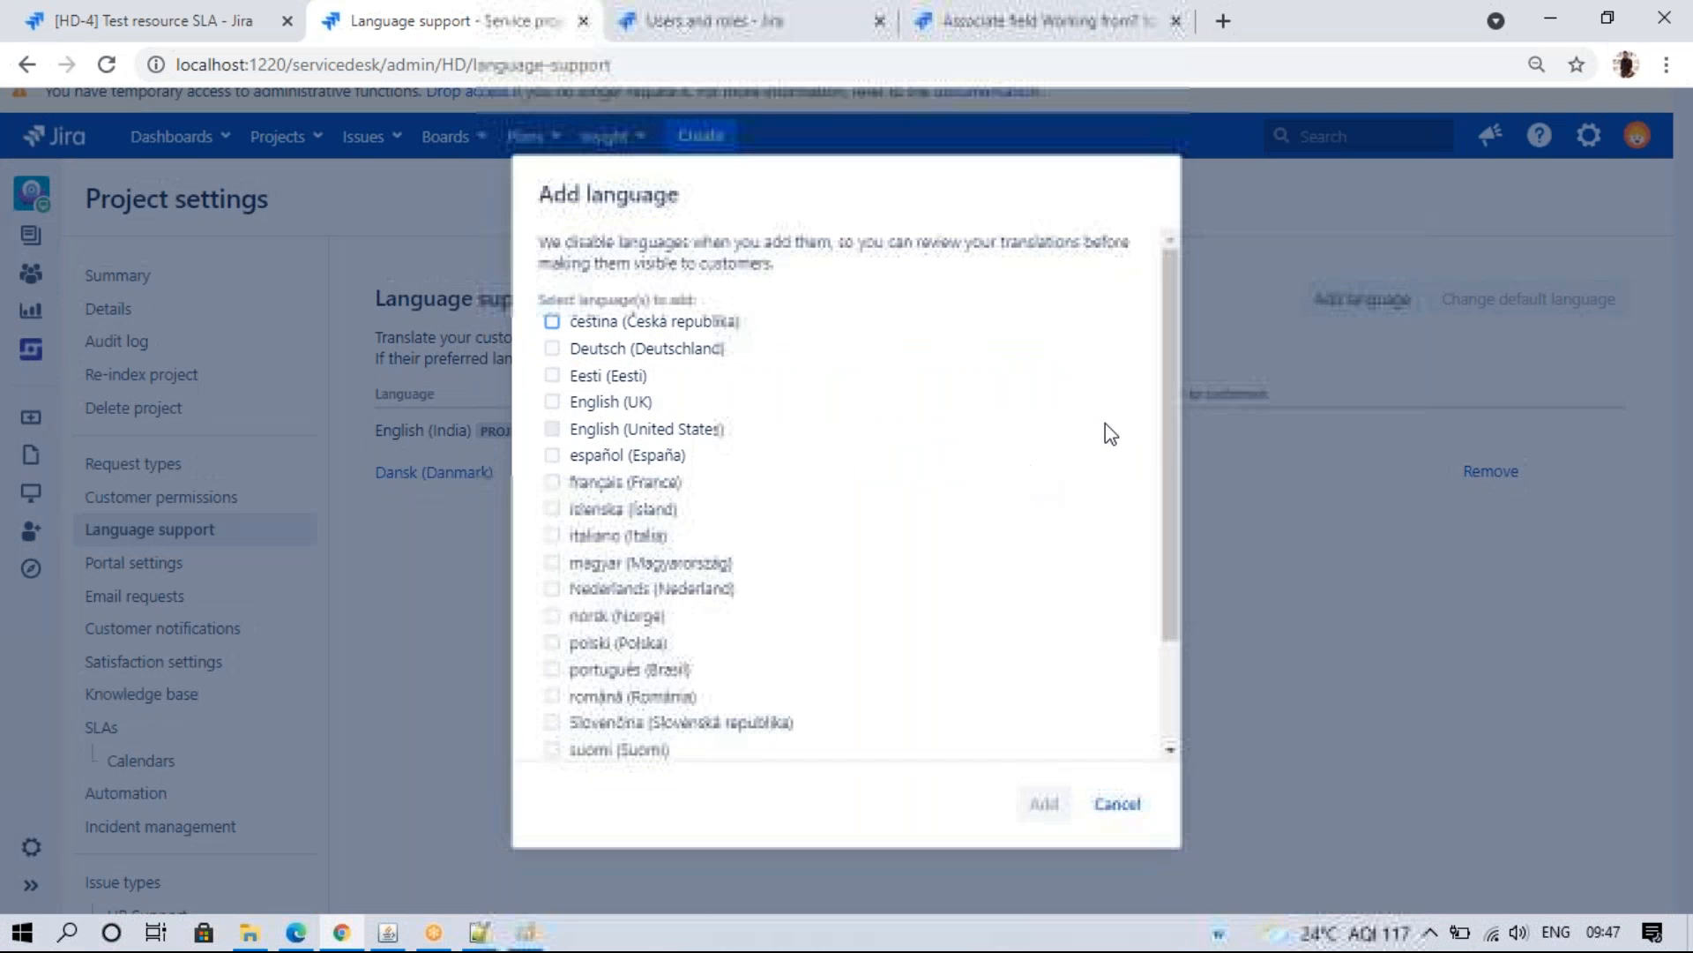
drag(1161, 459, 1148, 757)
click(1117, 805)
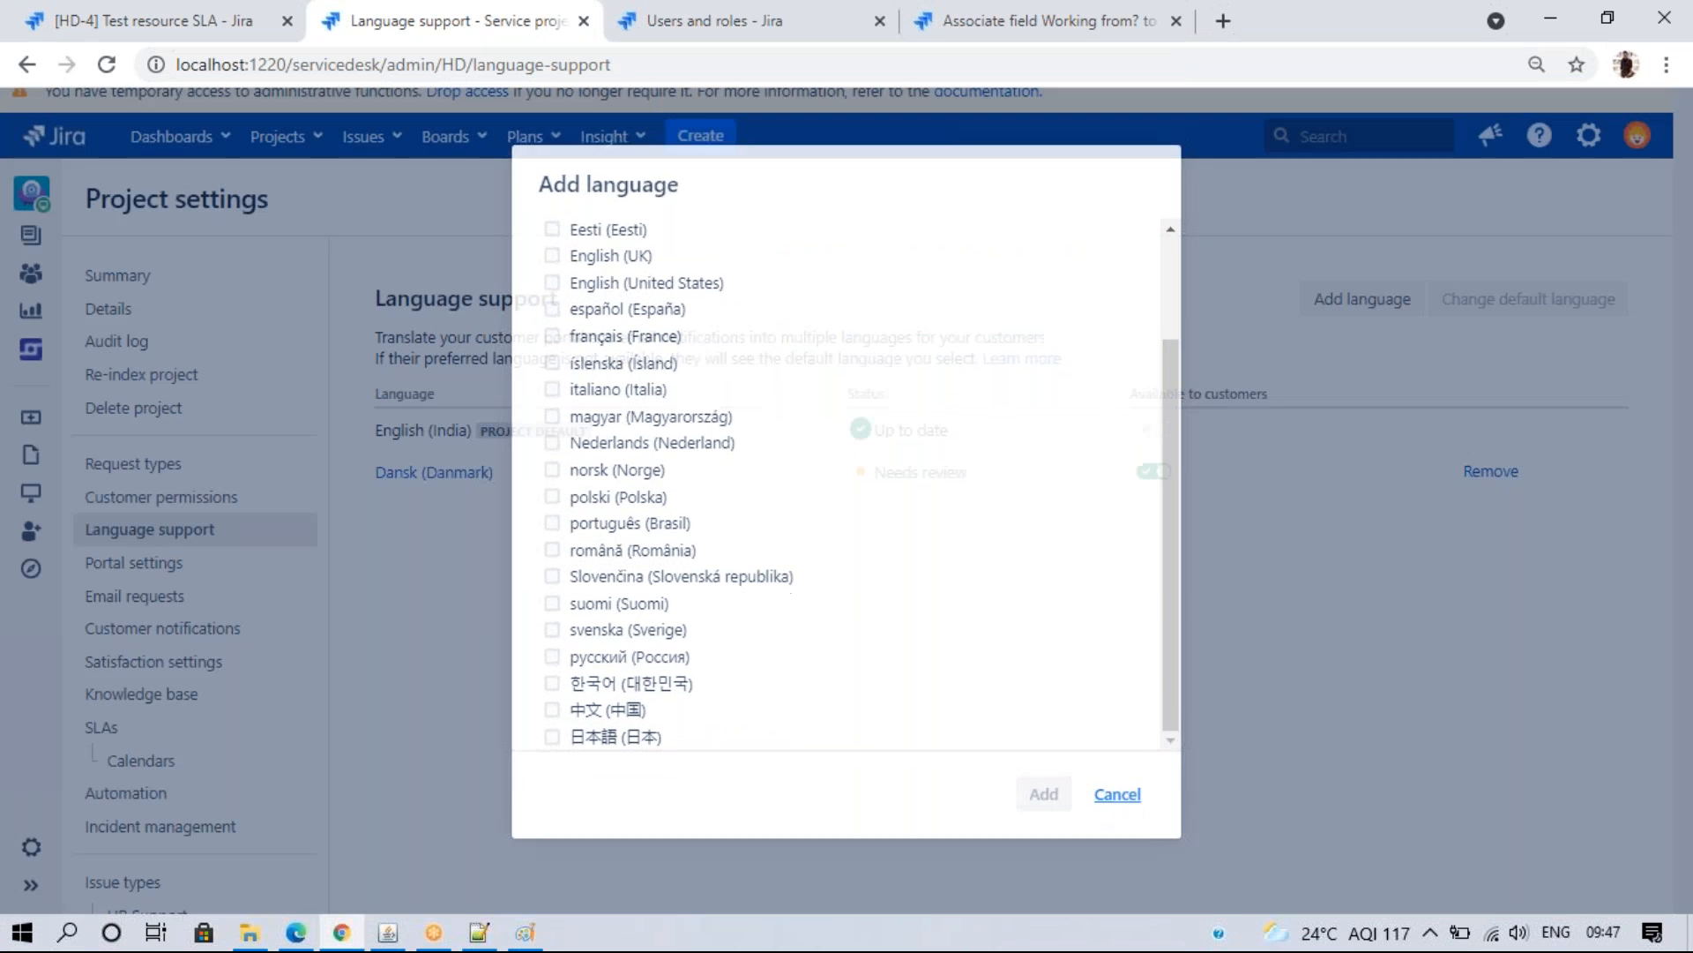
triple_click(924, 475)
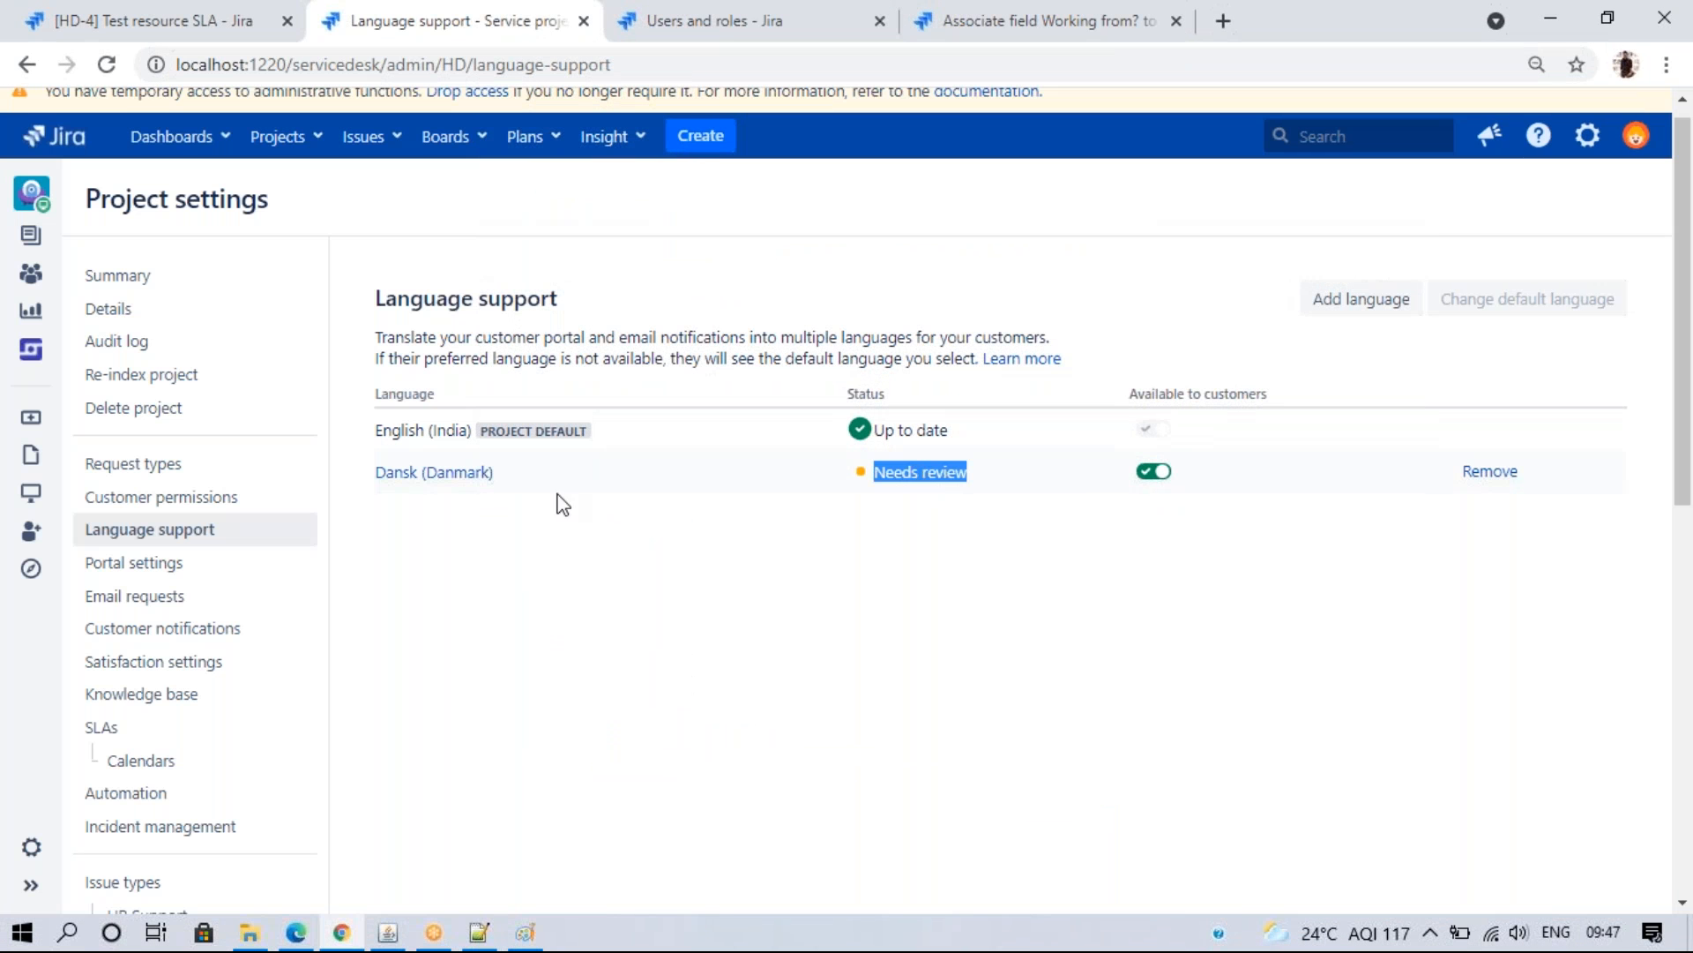
click(404, 474)
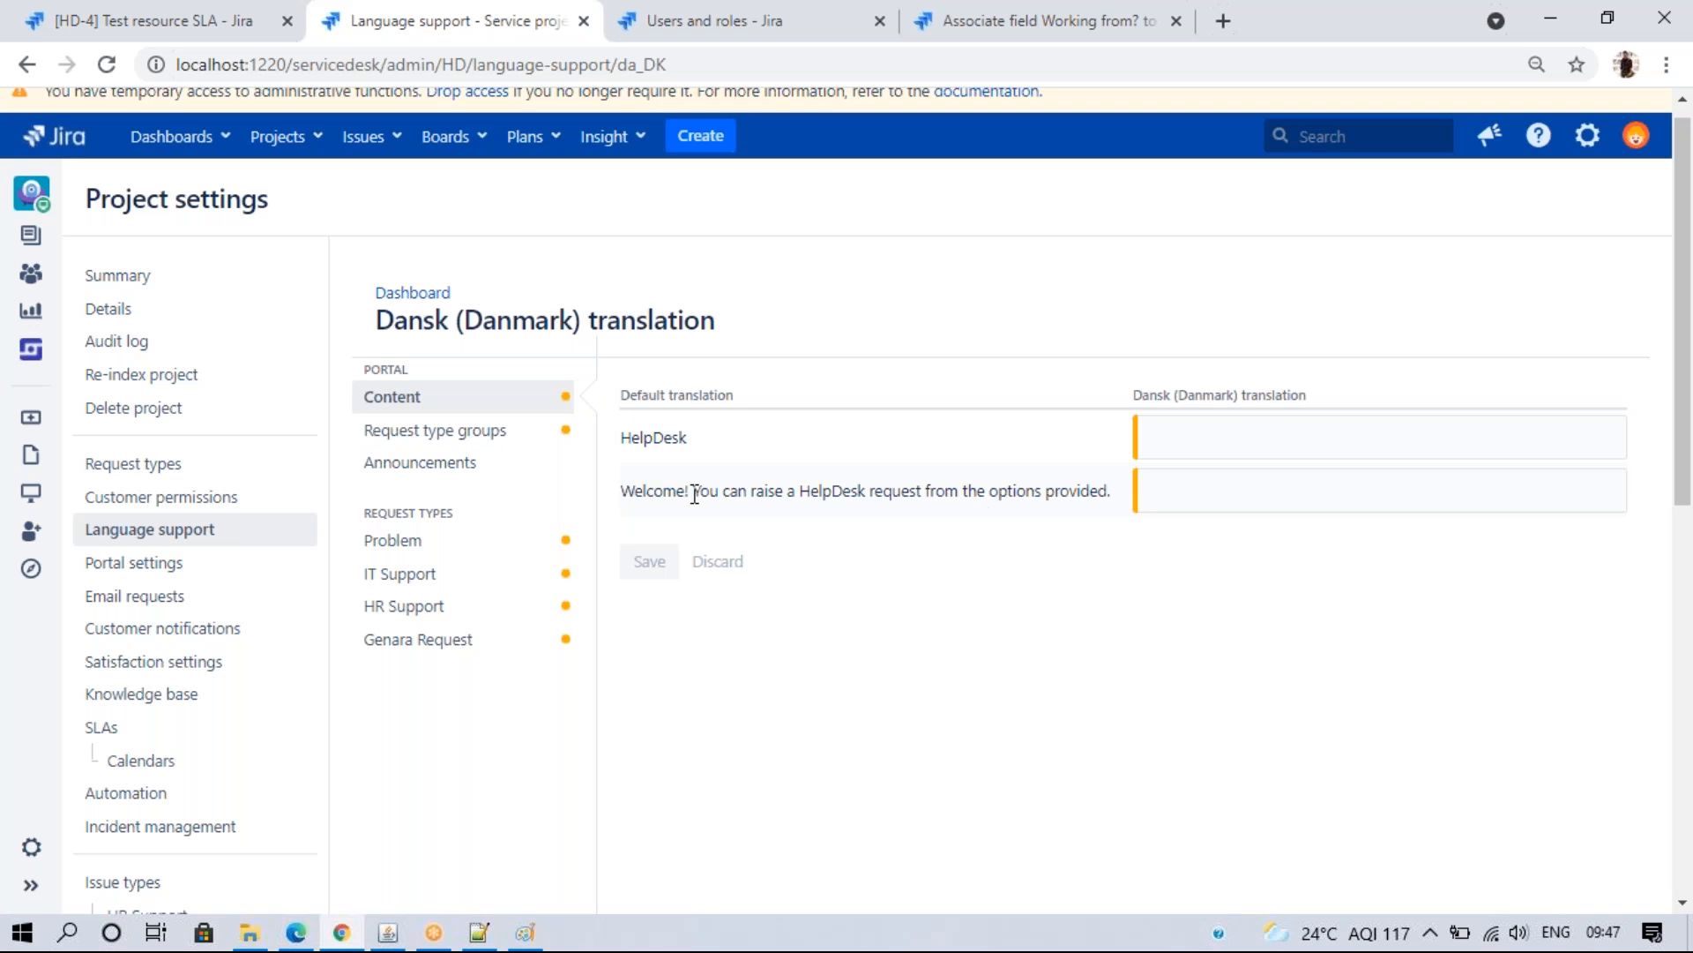
click(392, 428)
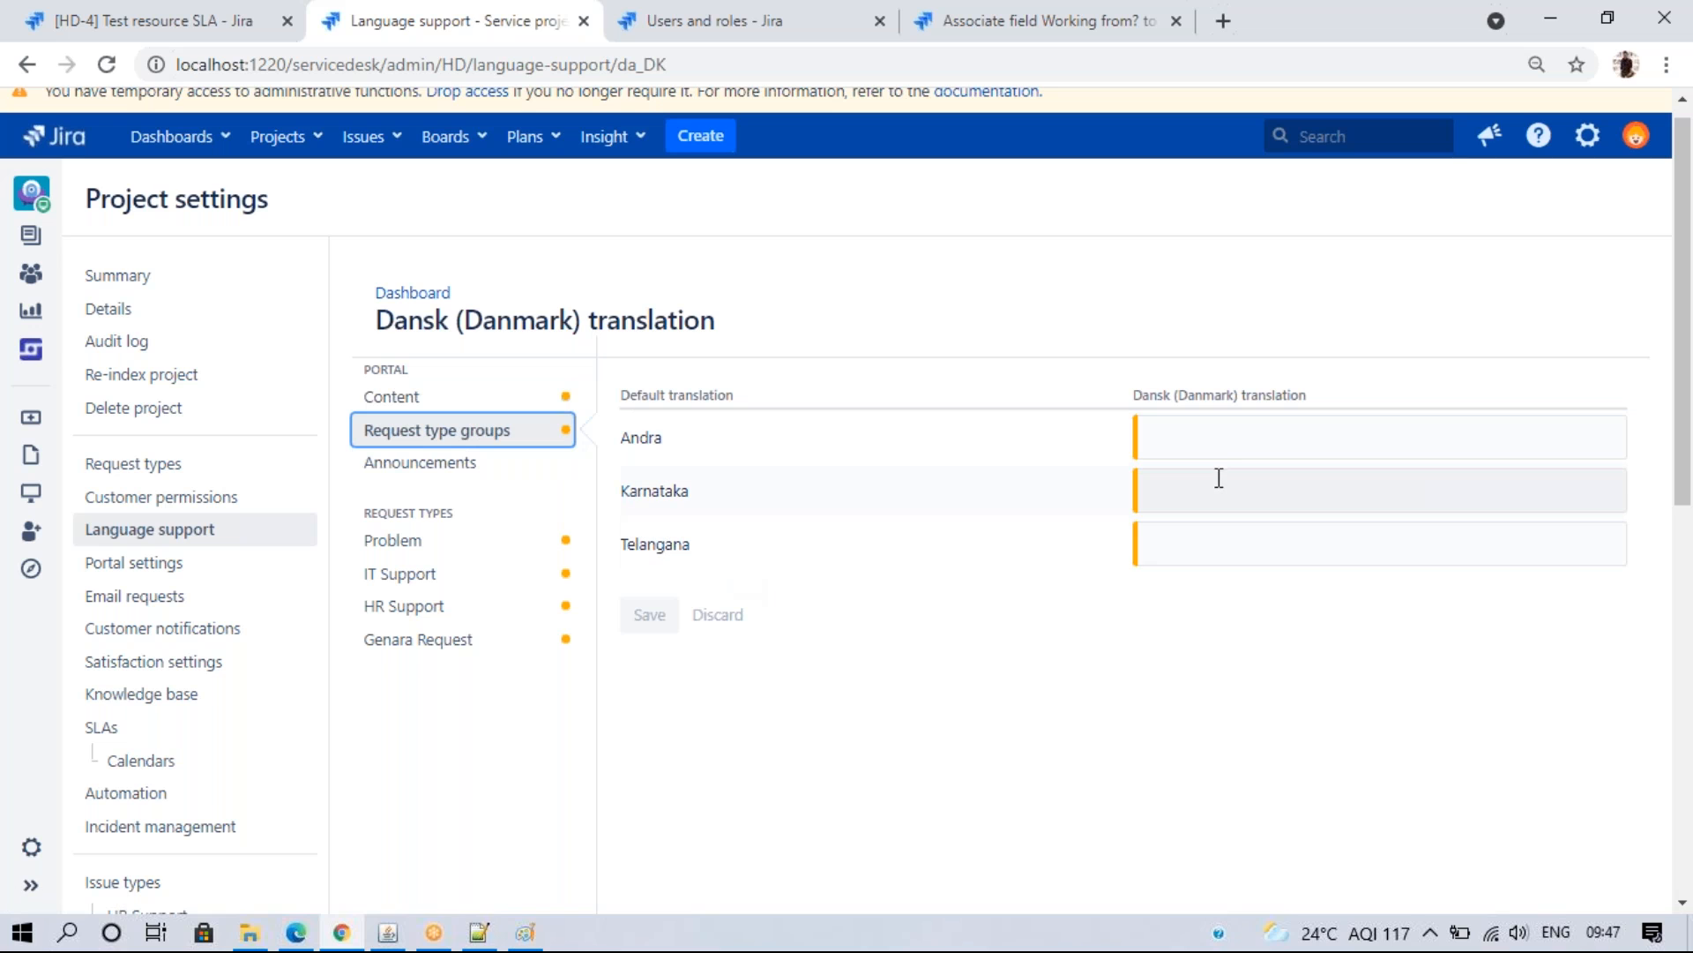
click(410, 463)
click(391, 540)
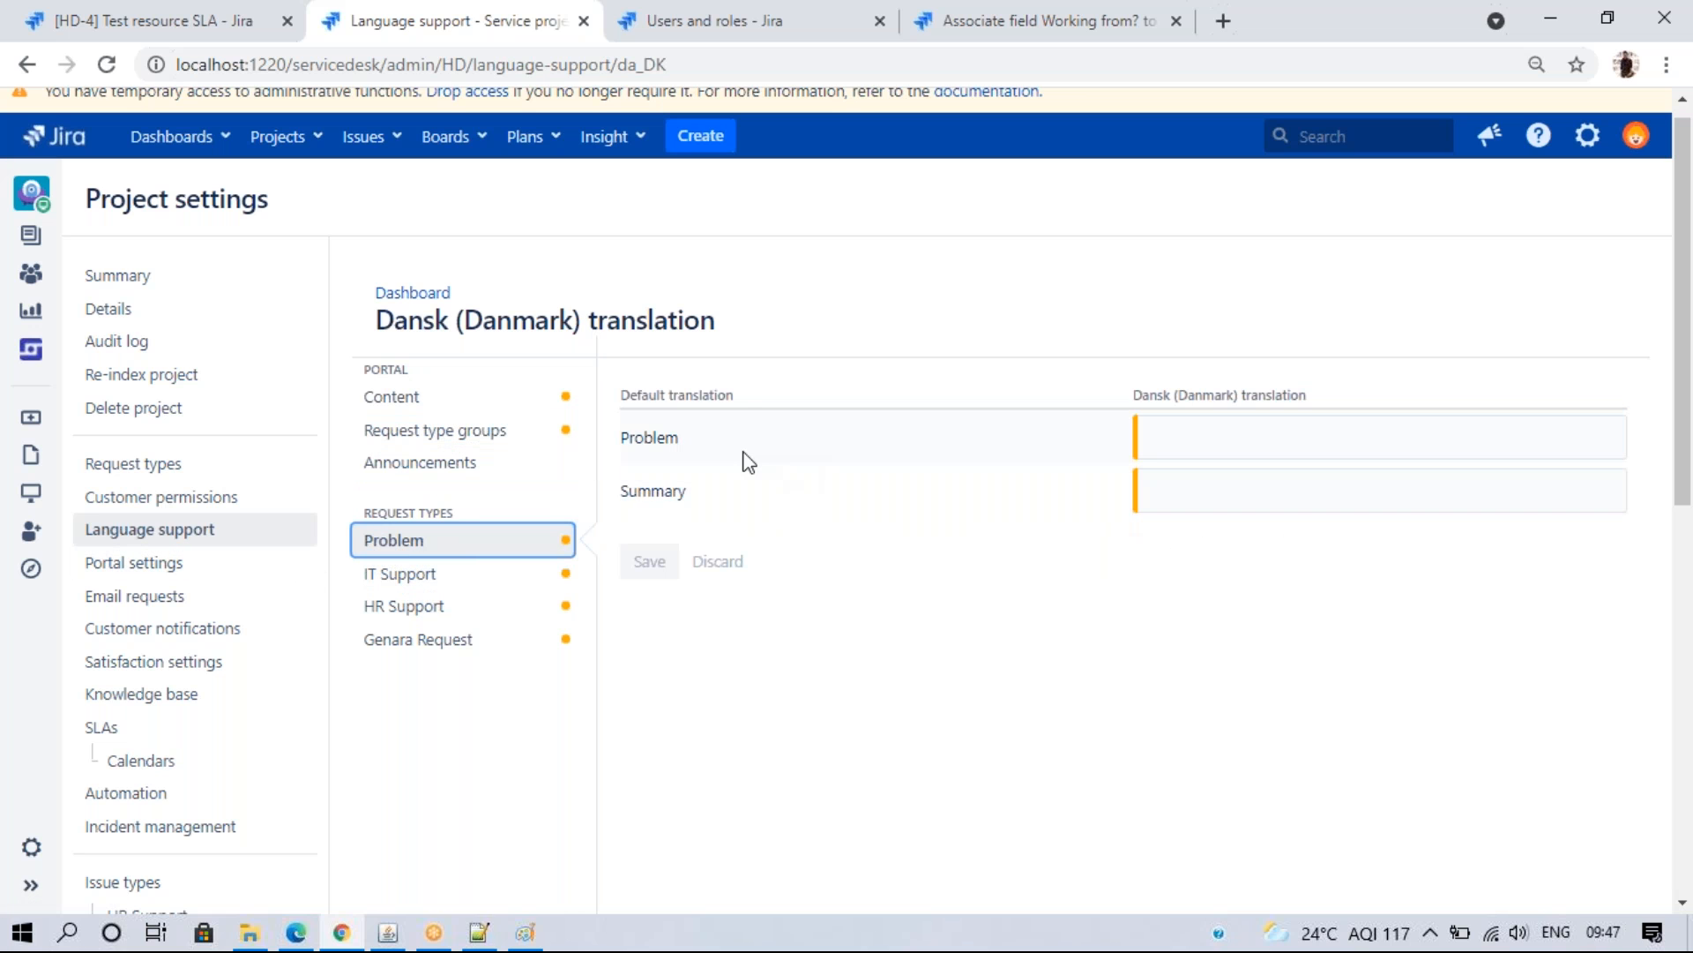
click(442, 583)
click(424, 579)
drag(1682, 462, 1682, 584)
scroll(1682, 584, up, 2)
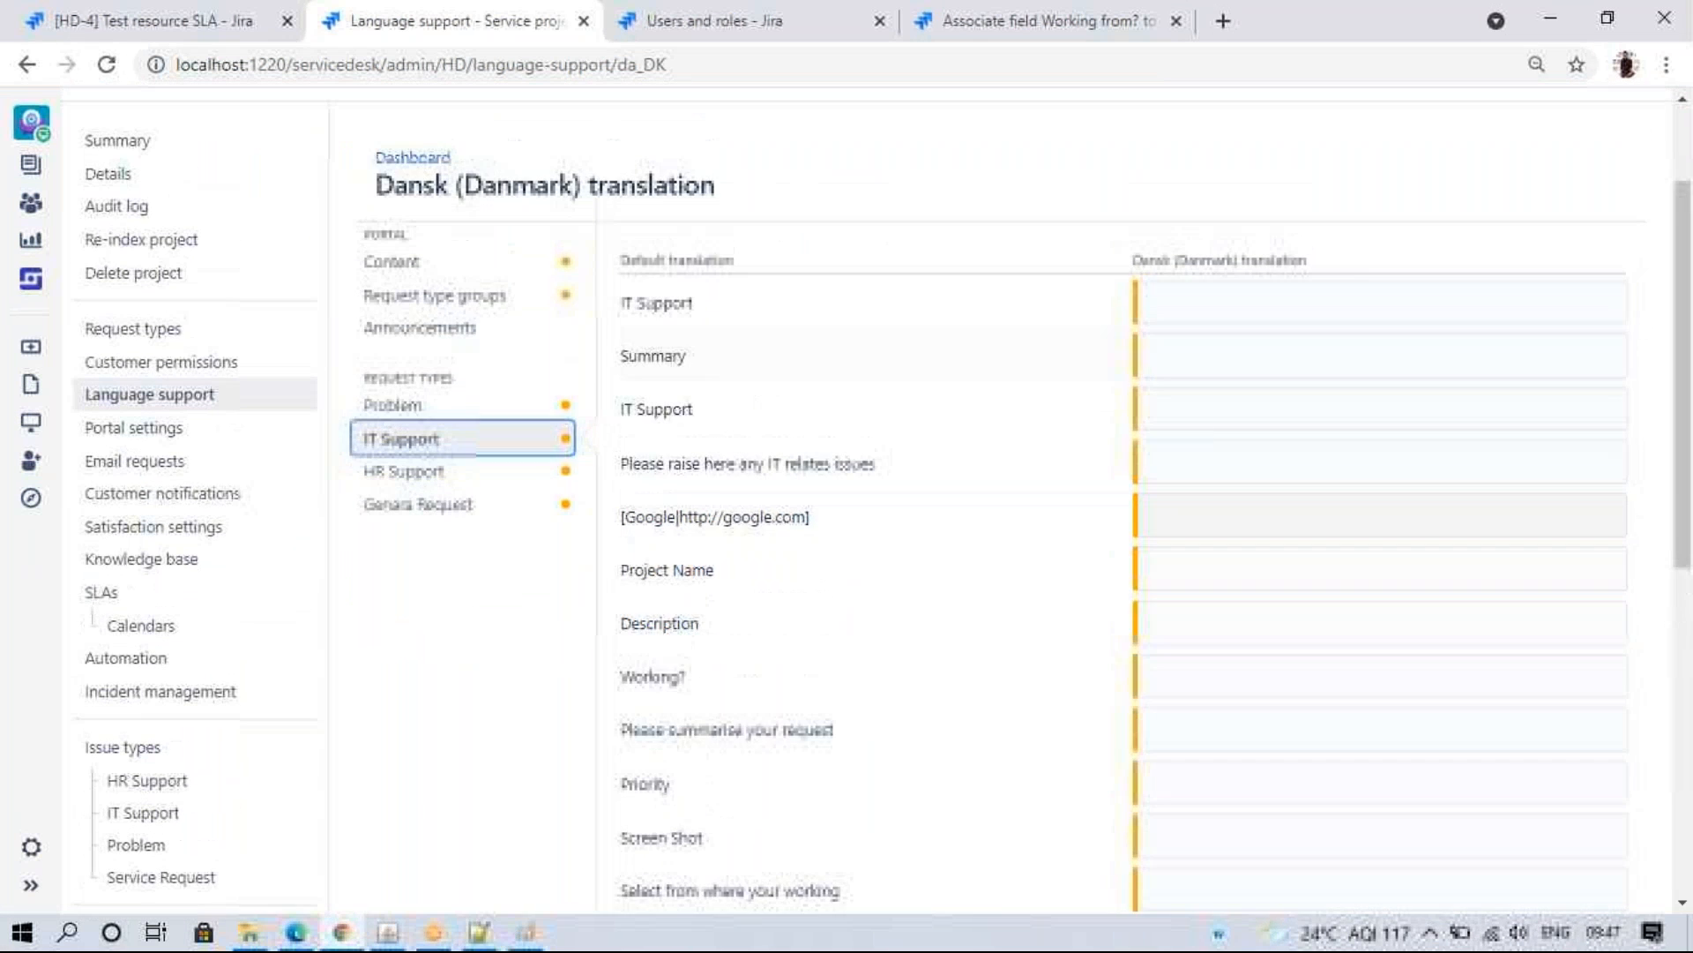
click(382, 471)
click(392, 504)
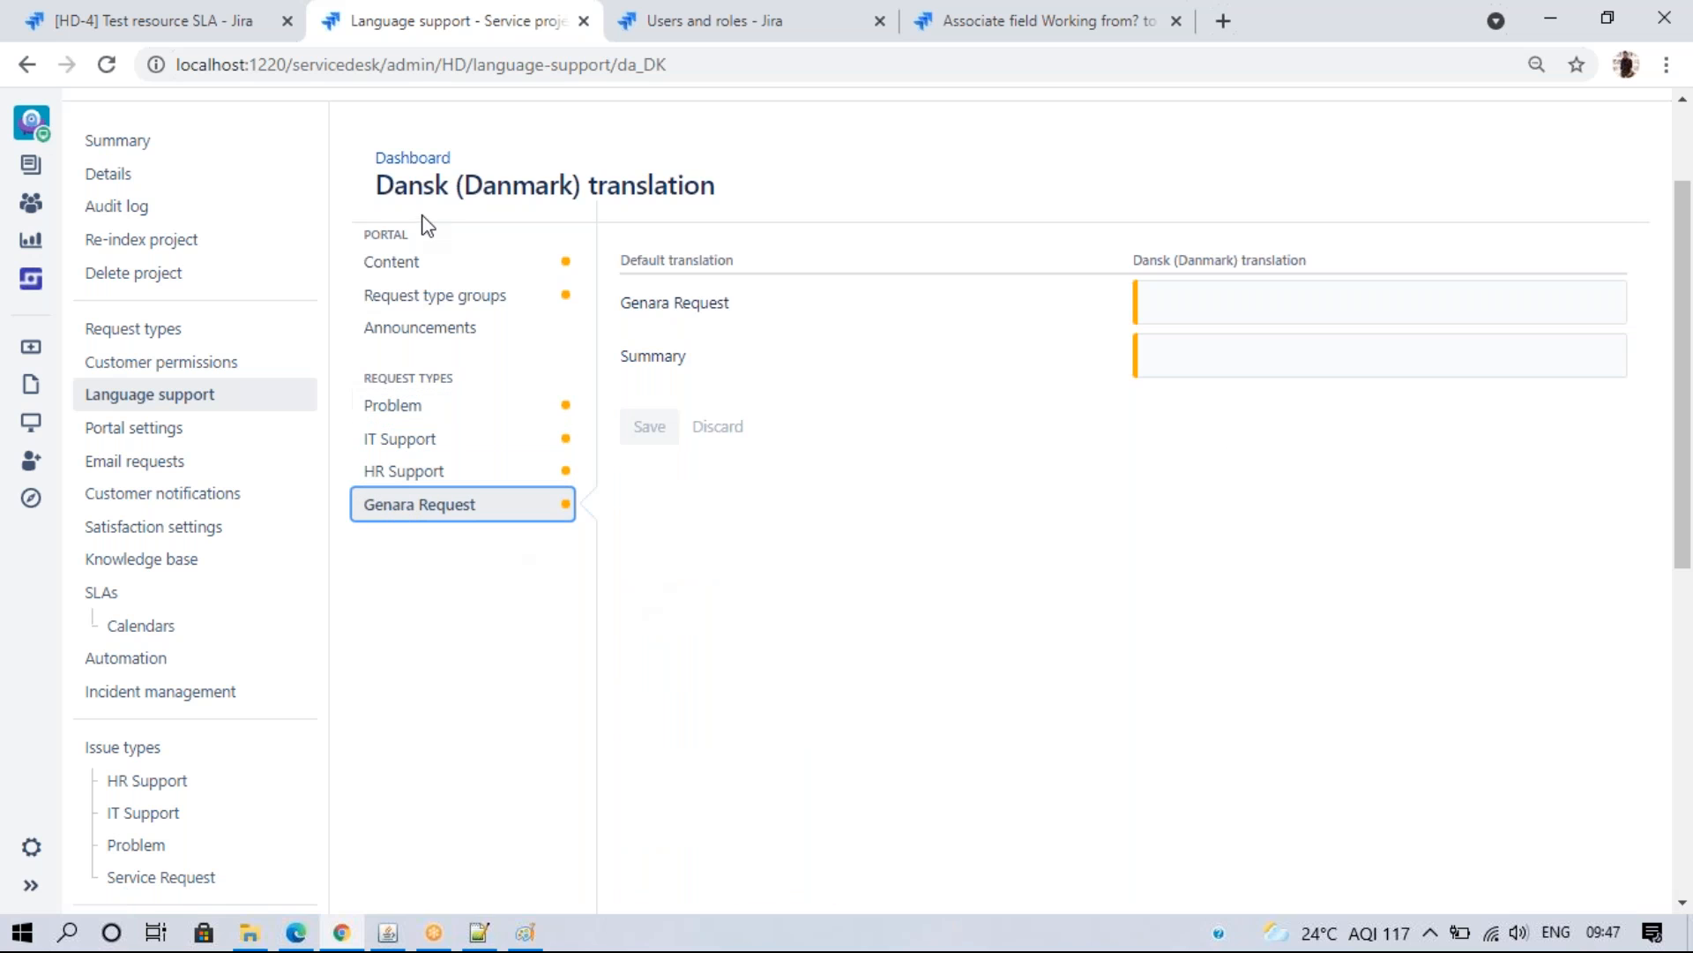
click(411, 259)
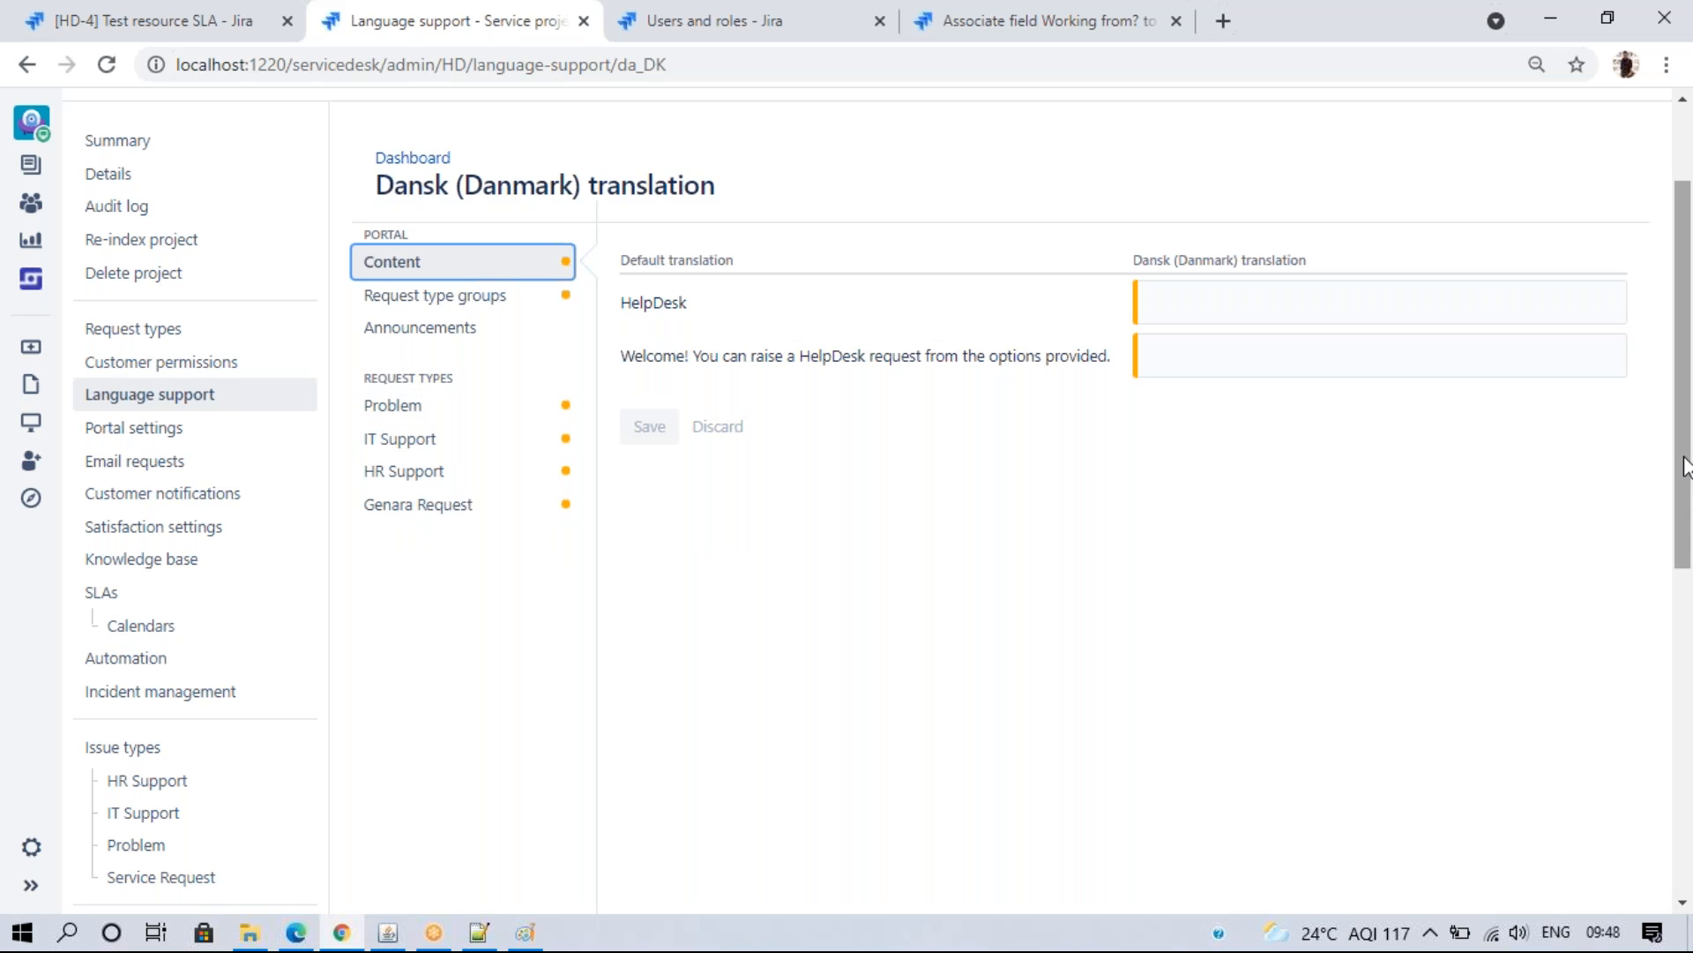
scroll(1673, 464, up, 2)
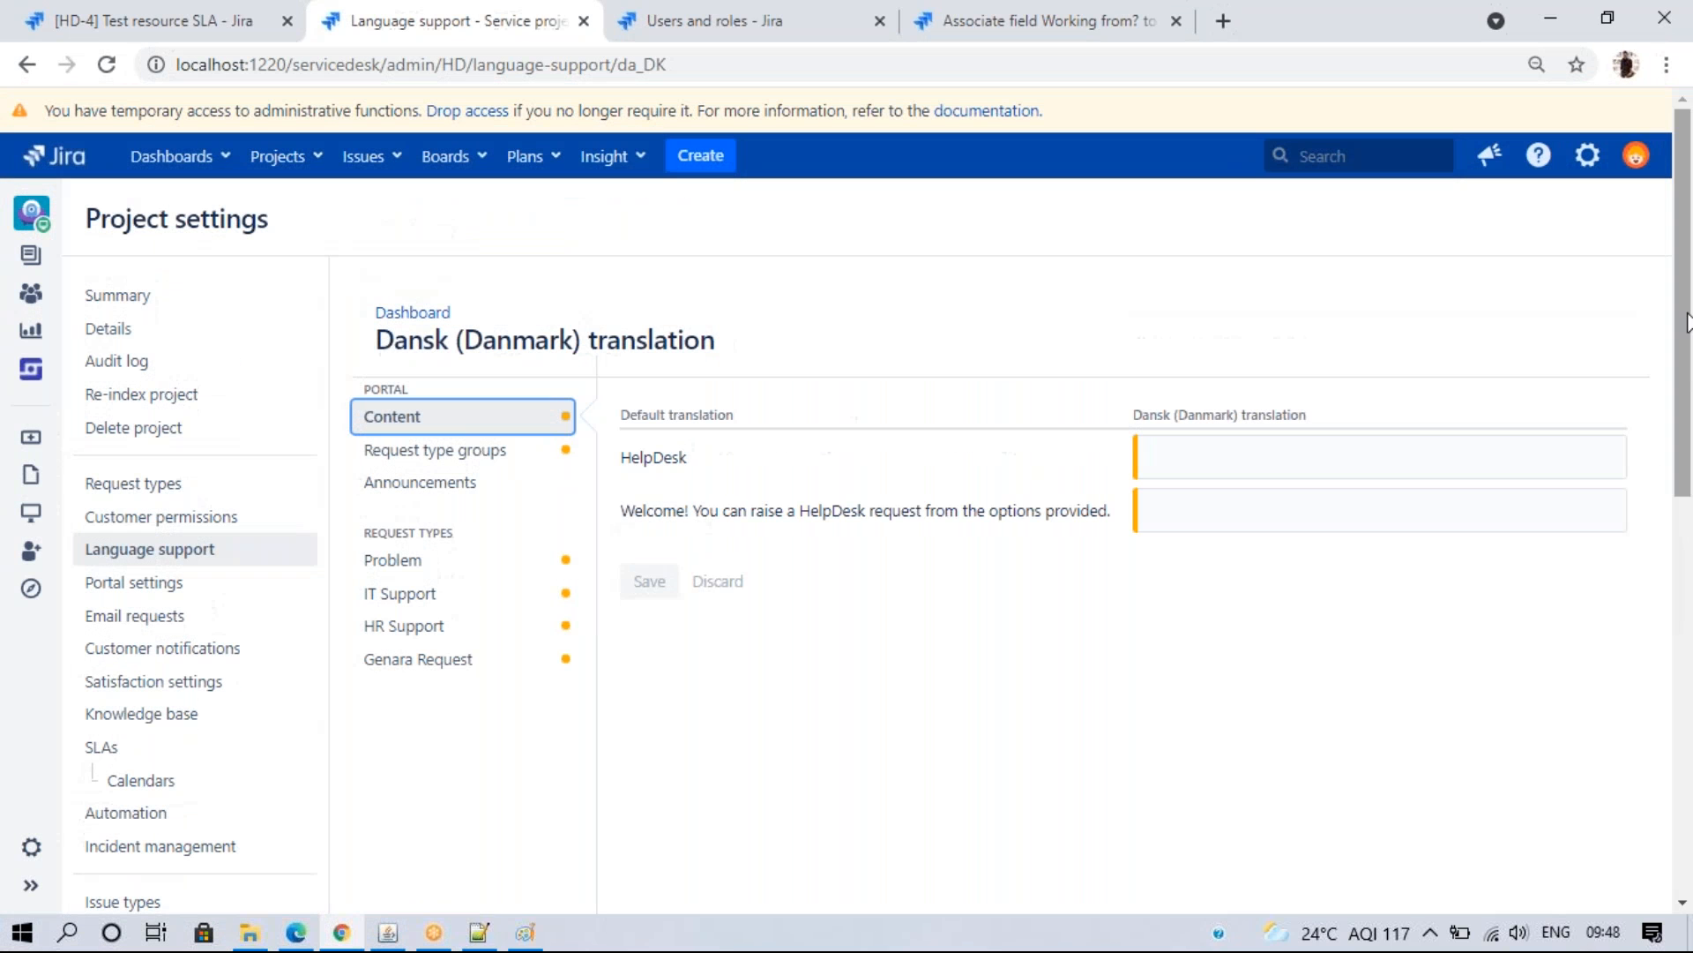
- Open the admin's profile from the account menu in a new browser tab
click(1633, 159)
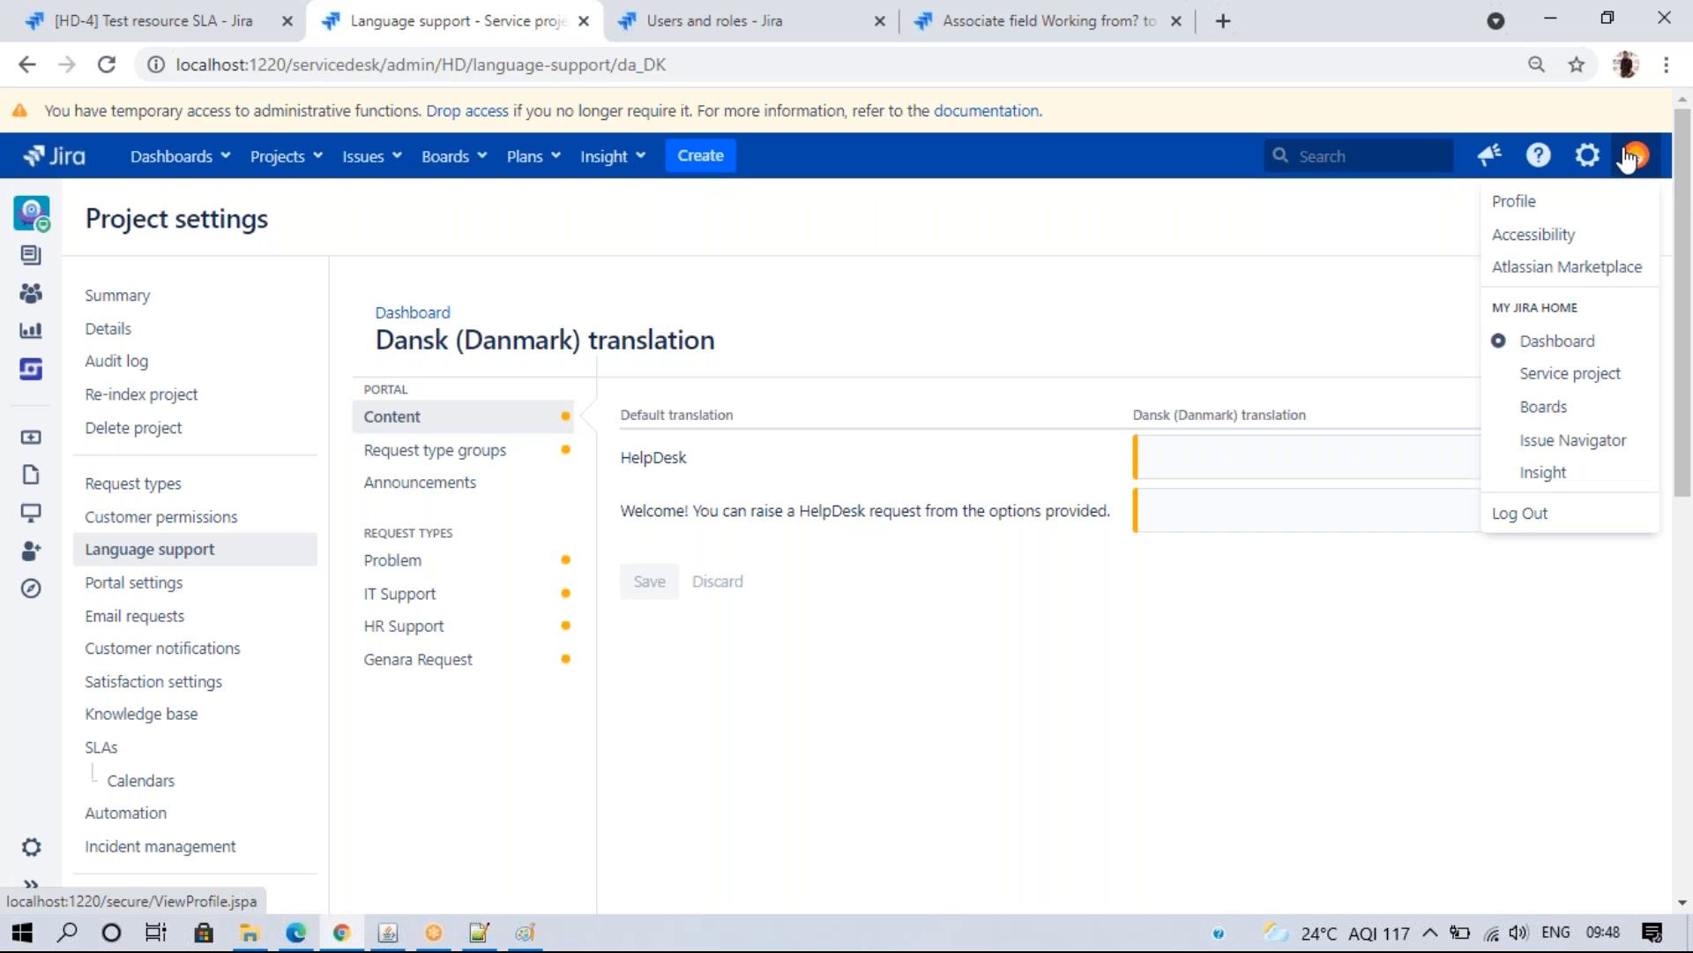
right_click(1505, 203)
click(1505, 218)
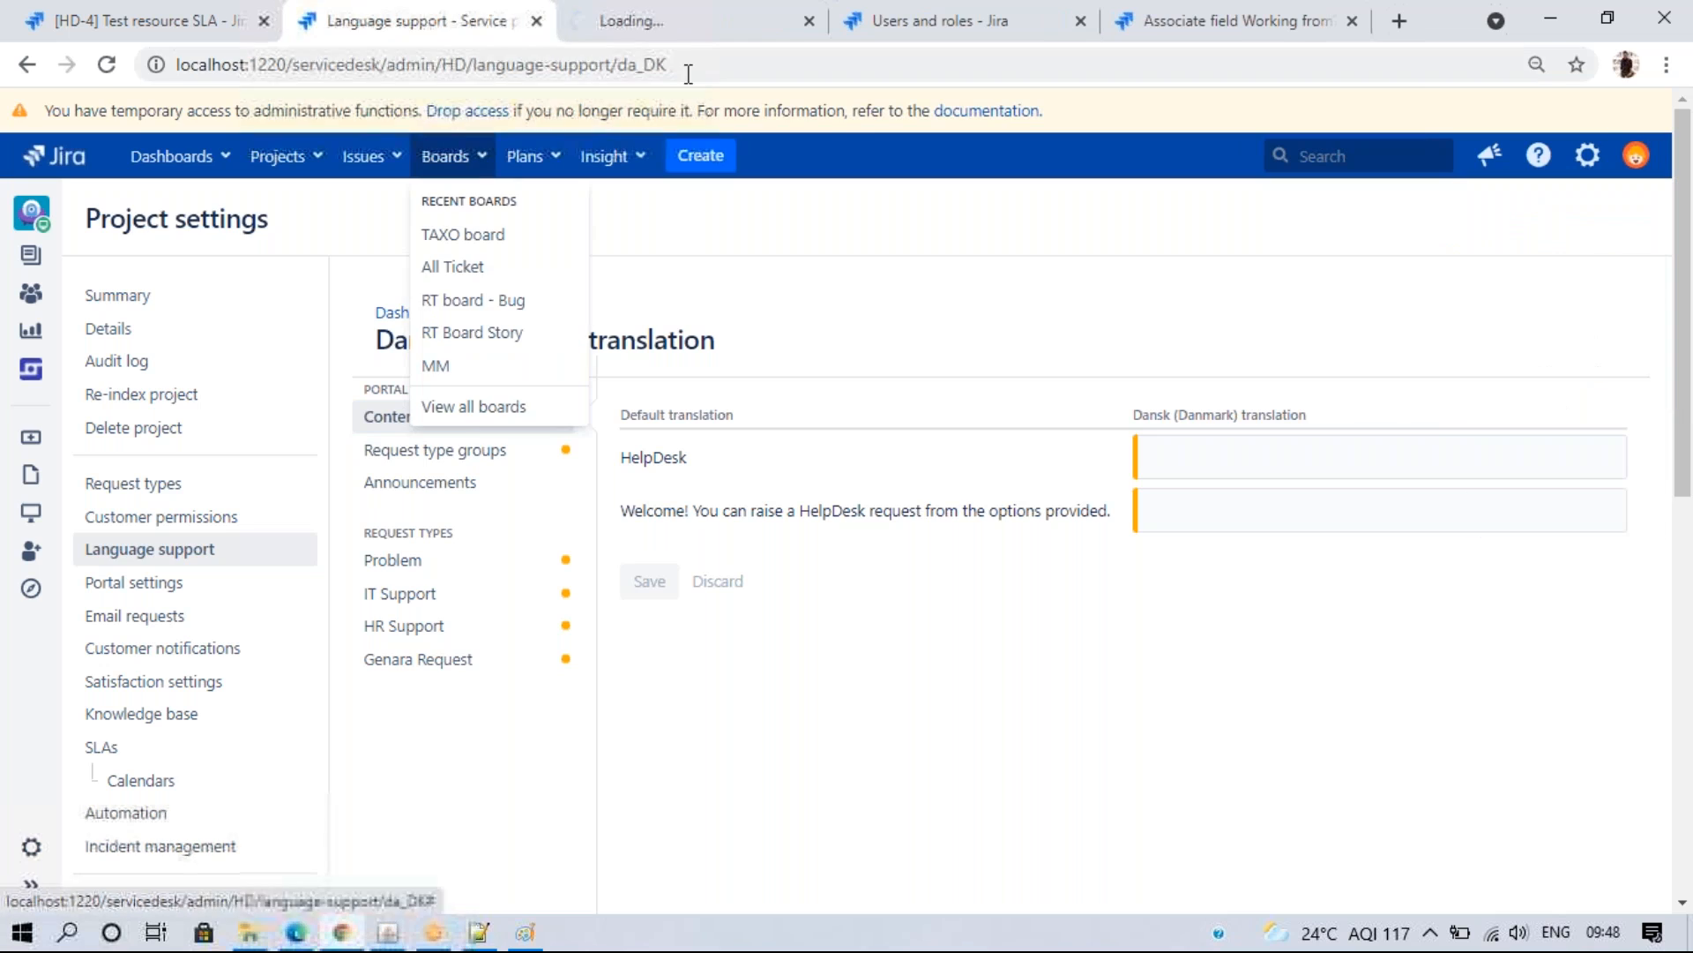
click(689, 31)
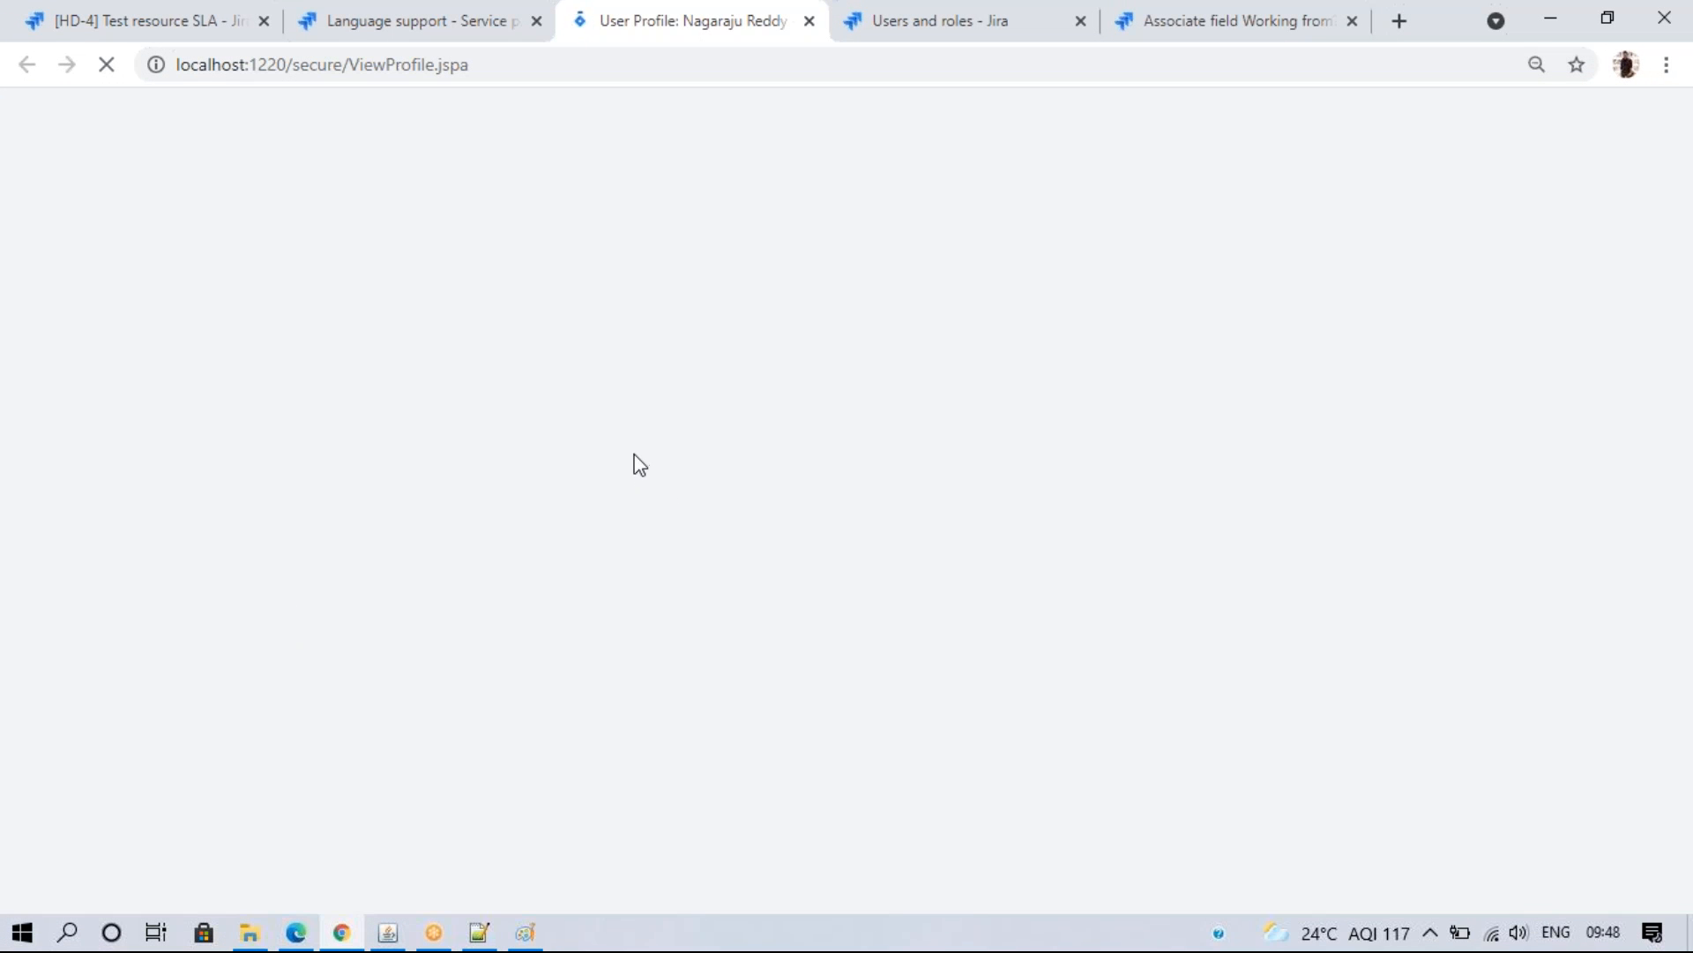
key(ctrl+shift+Tab)
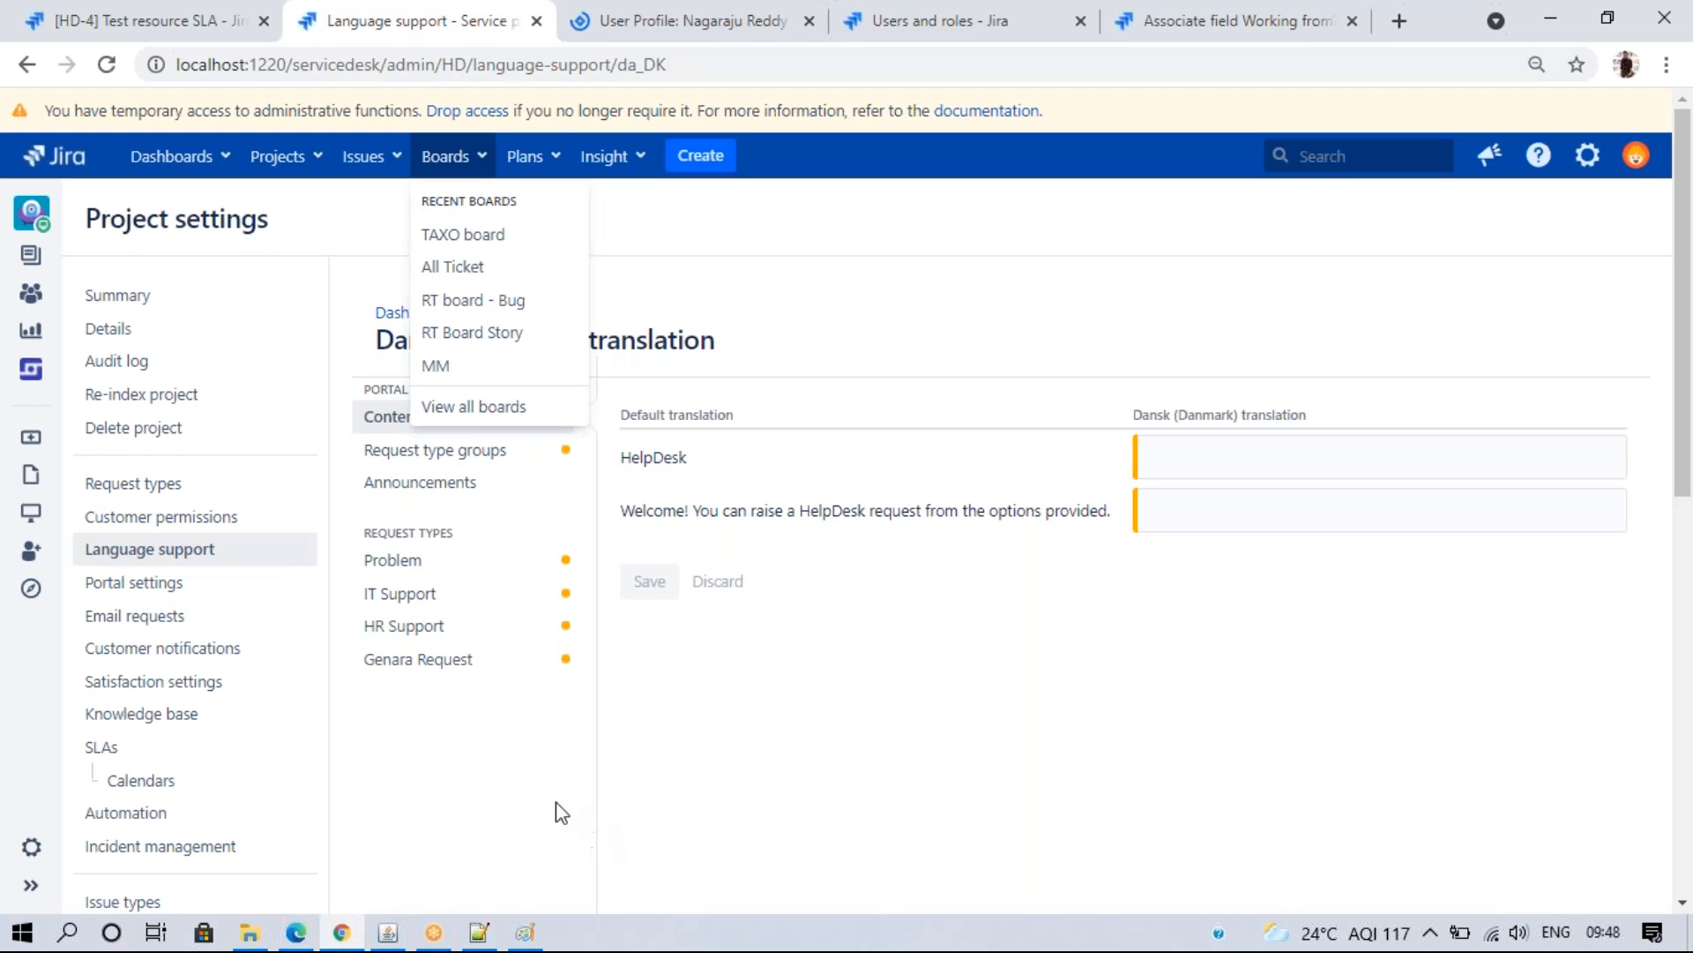
click(554, 801)
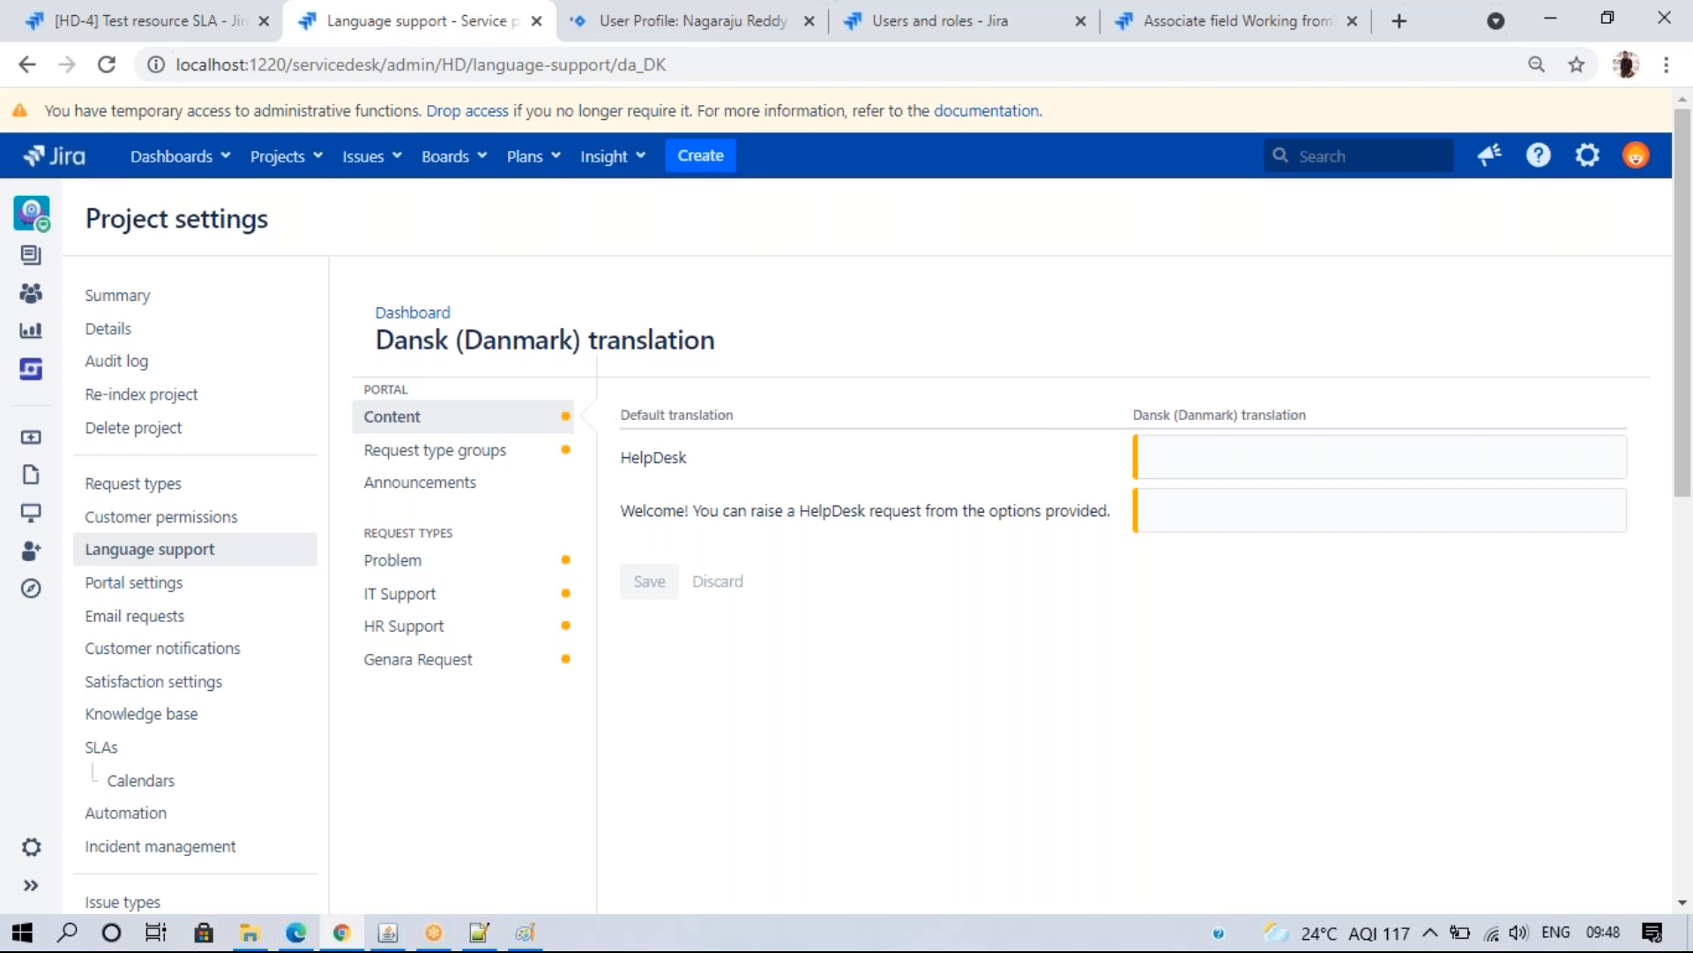
- Check the profile's English (India) language preference, then return to the Dansk translation tab
click(607, 26)
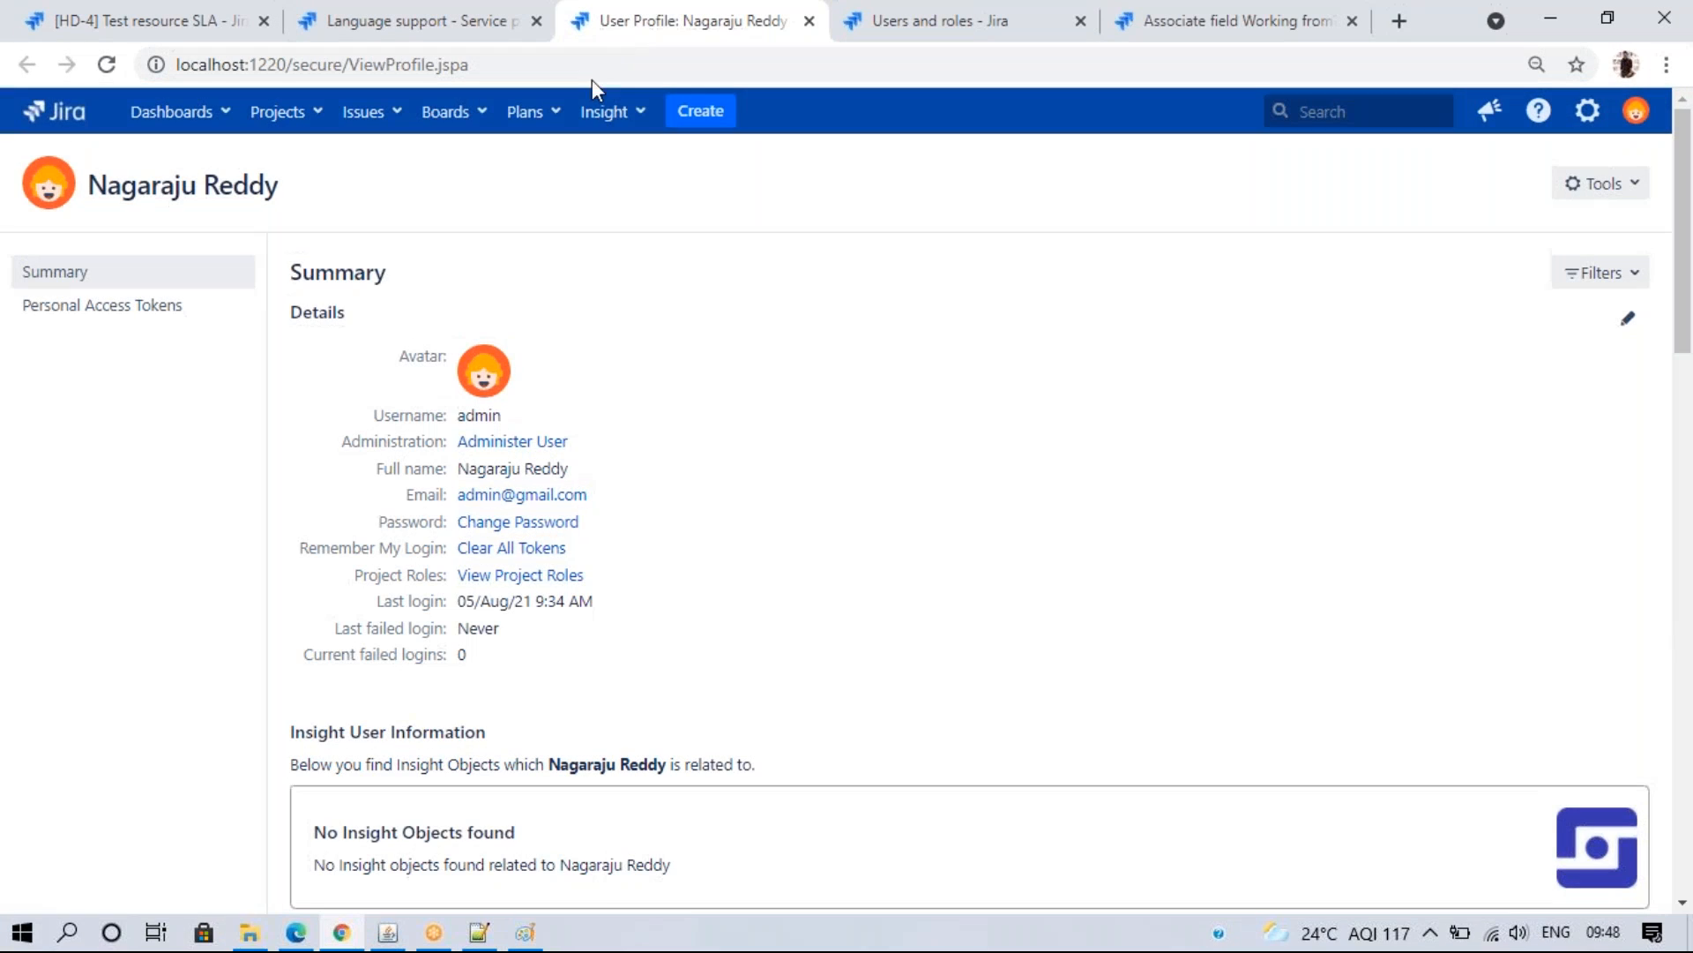
drag(1684, 334, 1680, 518)
drag(348, 362, 643, 363)
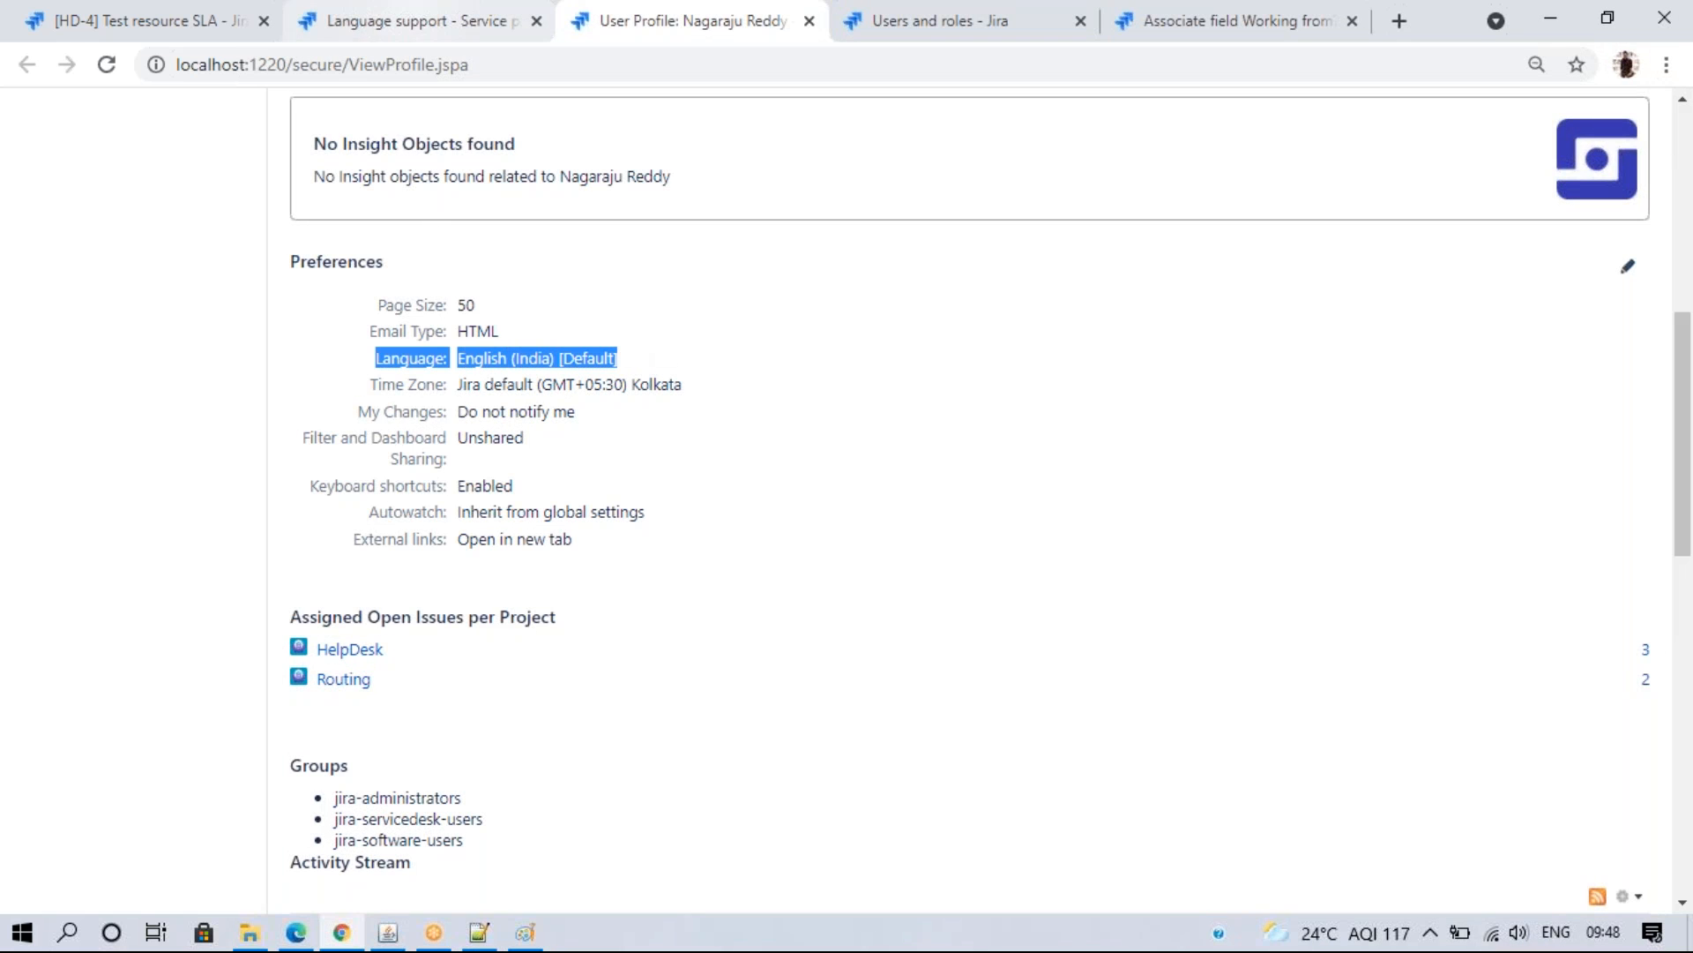
click(350, 22)
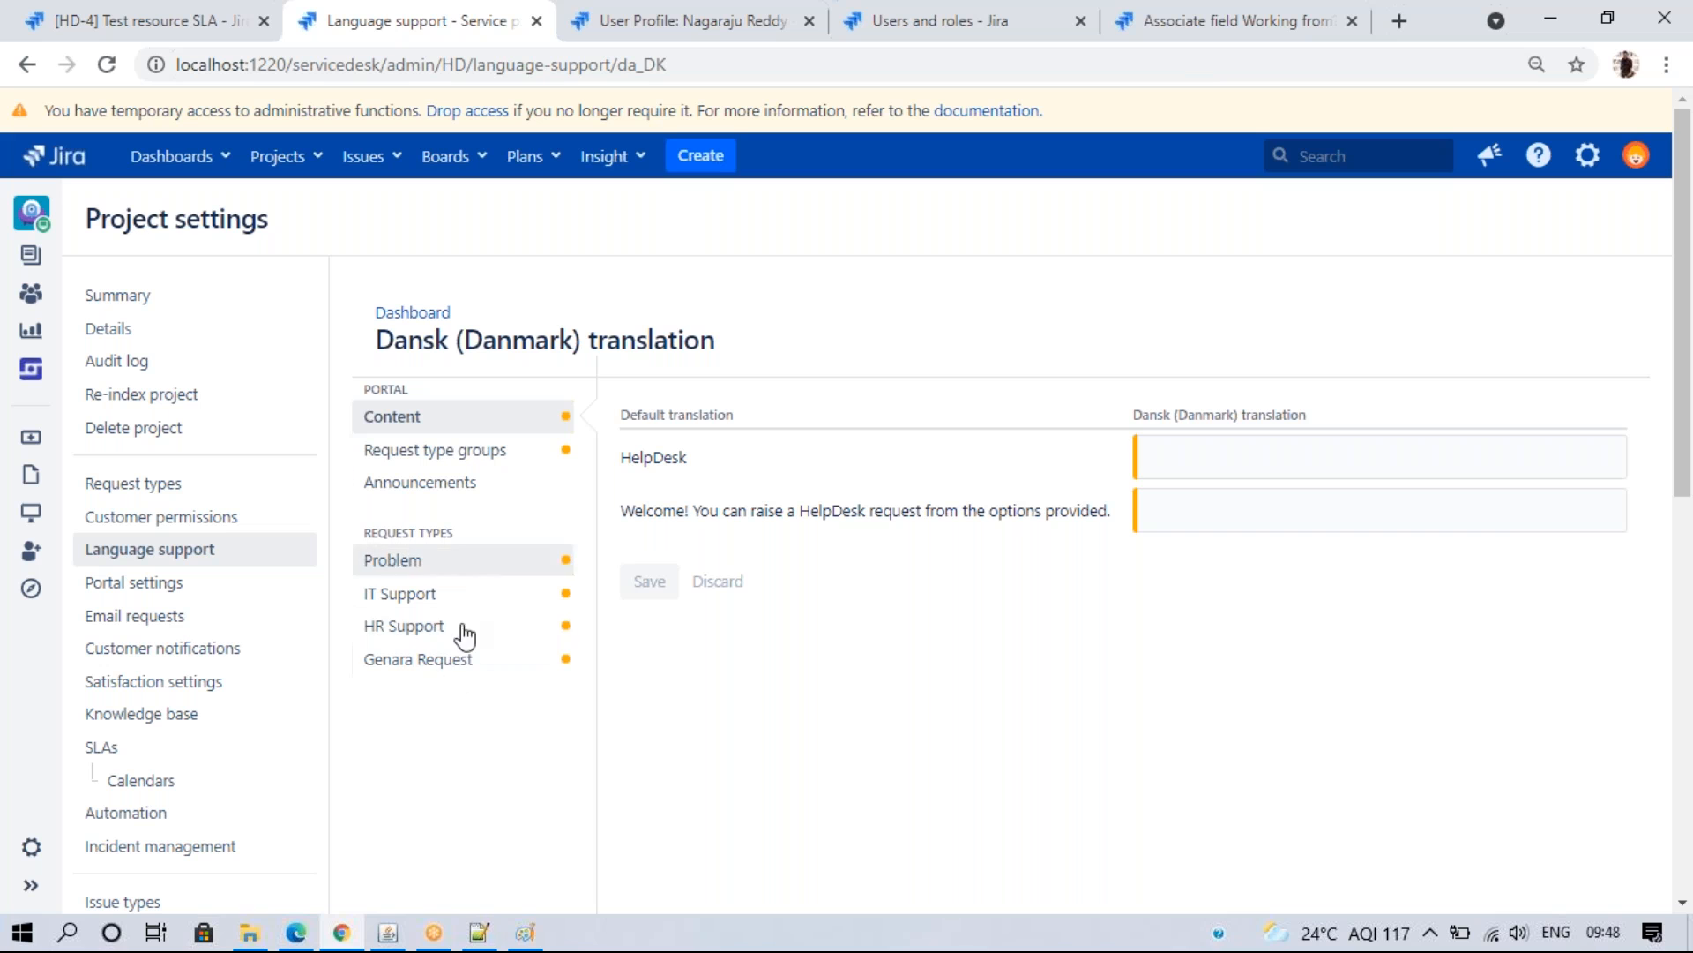
- Go back through Language support and Dansk (Danmark), then open the HelpDesk Portal settings
click(223, 550)
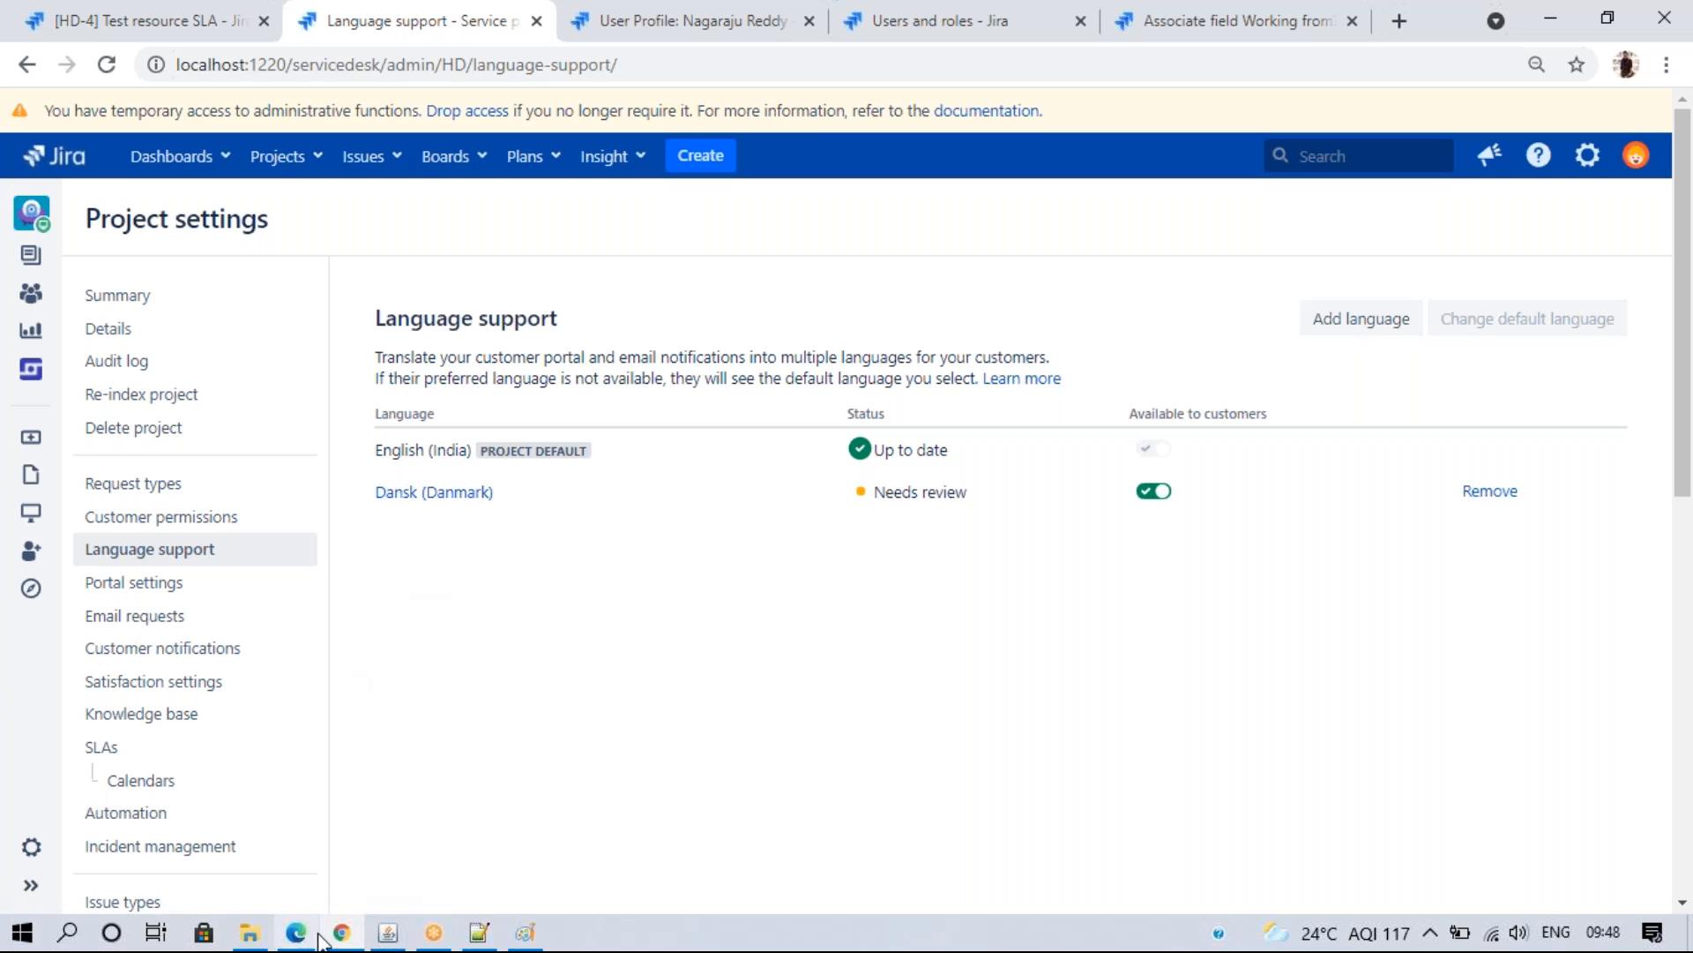
click(415, 492)
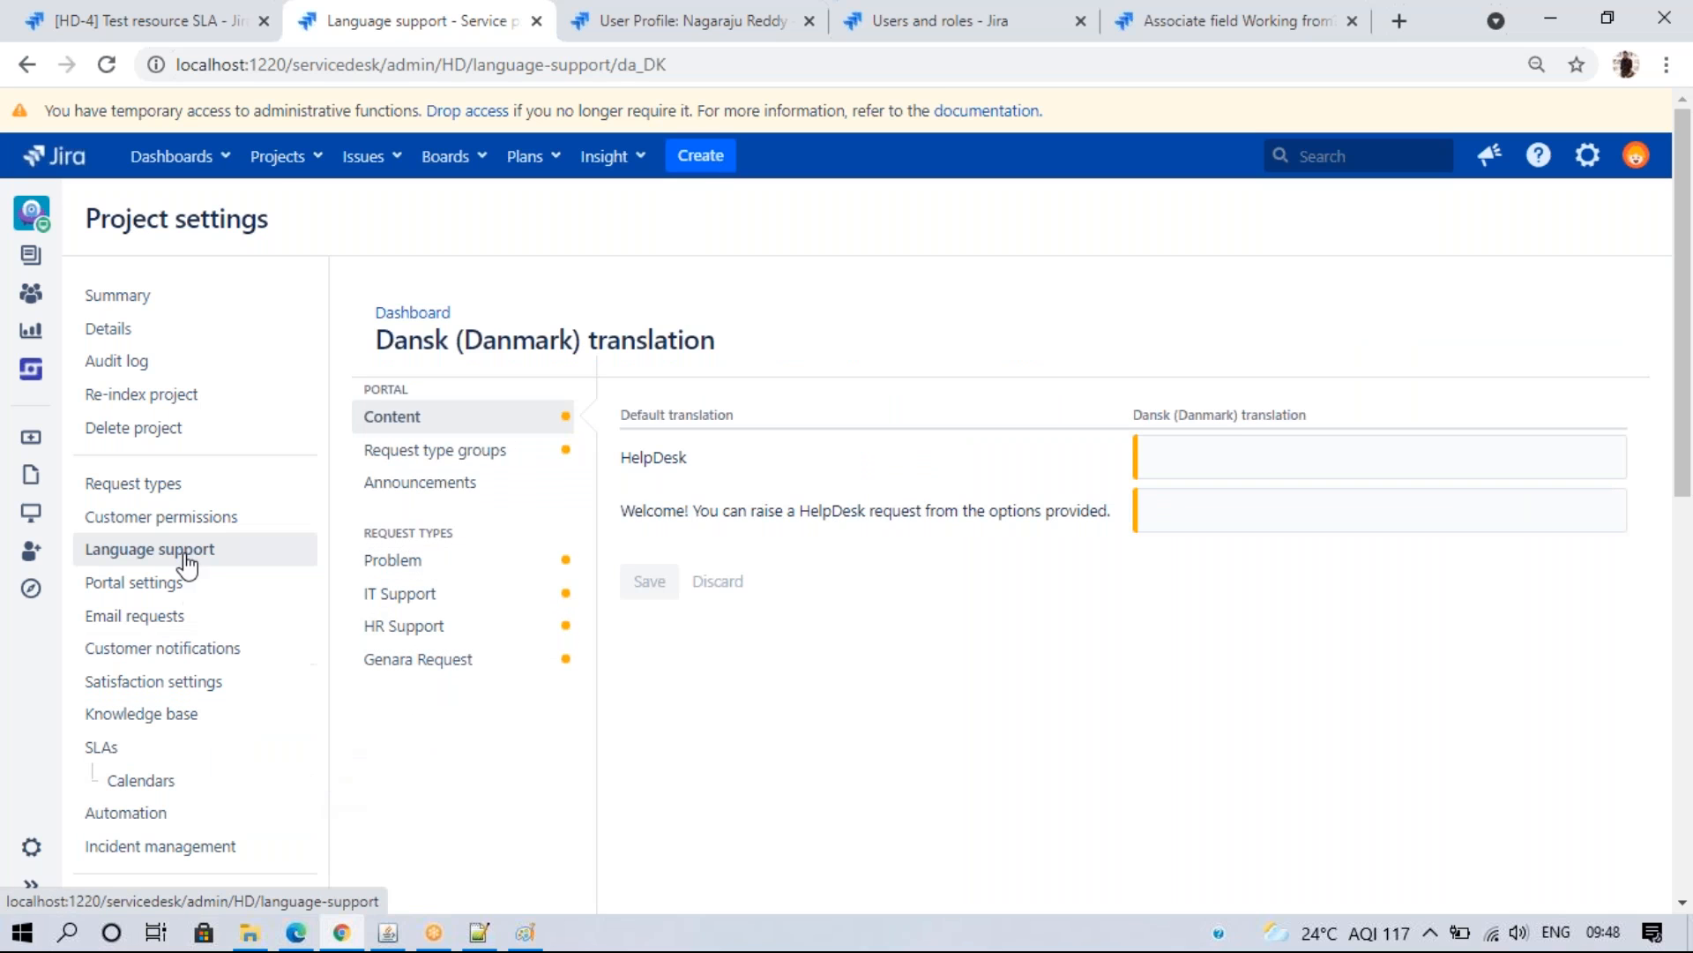
click(163, 585)
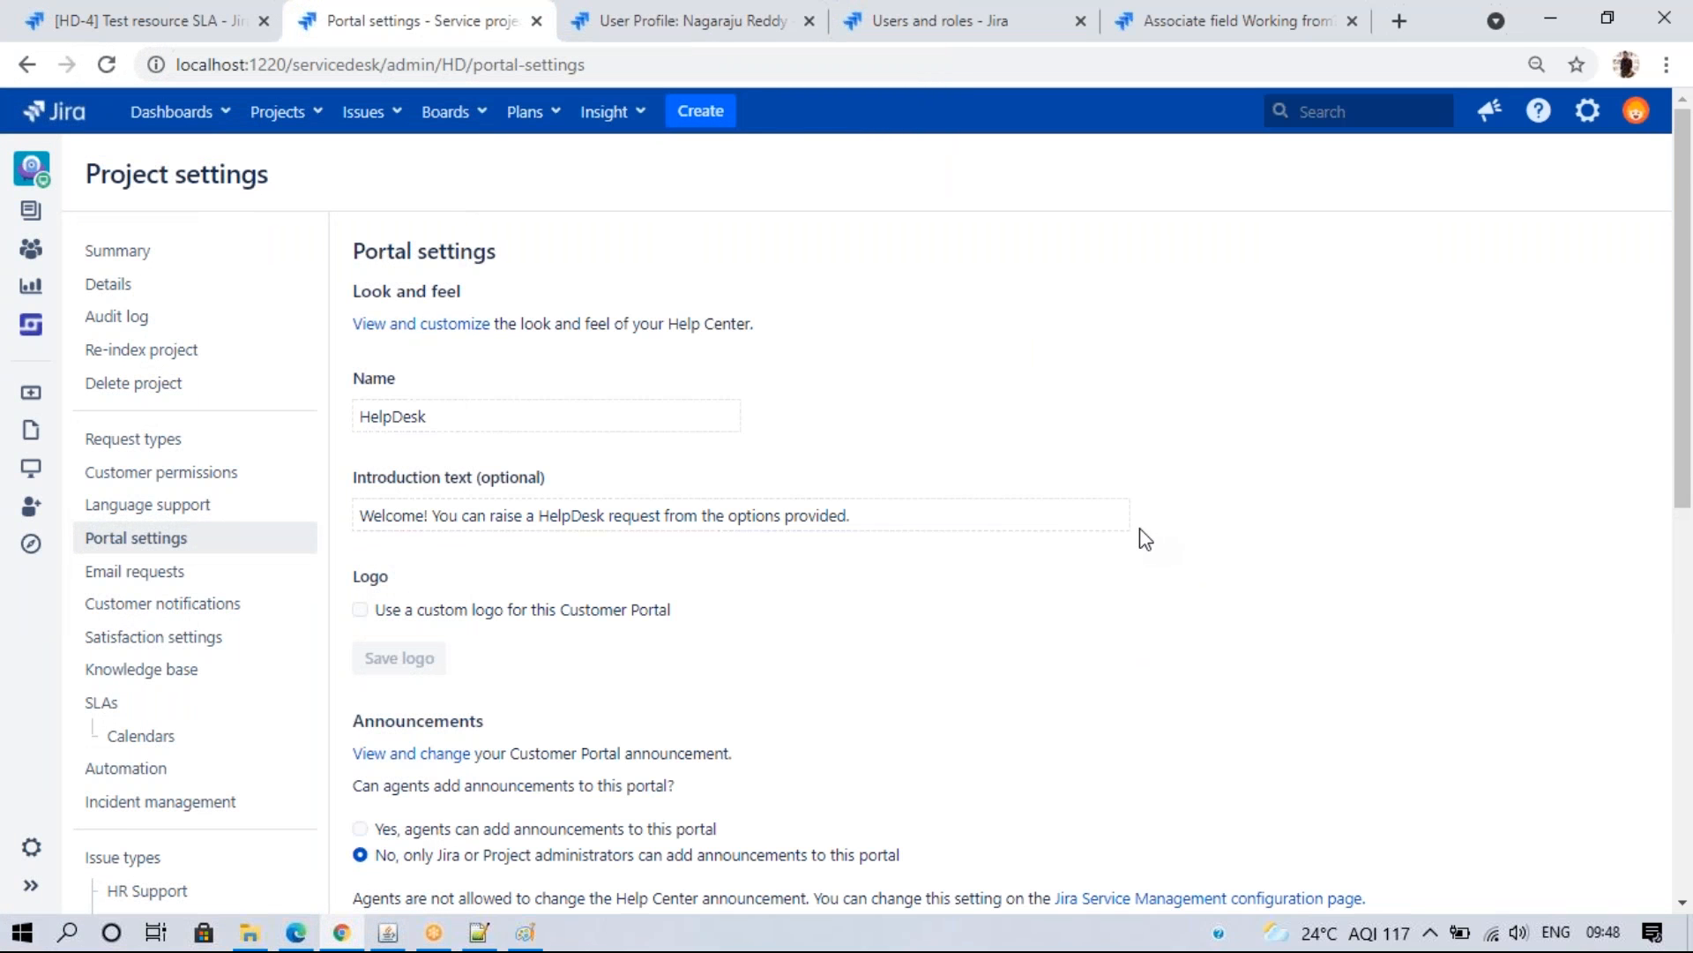
- Reload the customer Help Center in Edge to confirm only HelpDesk is listed, then open the Projects list
click(296, 933)
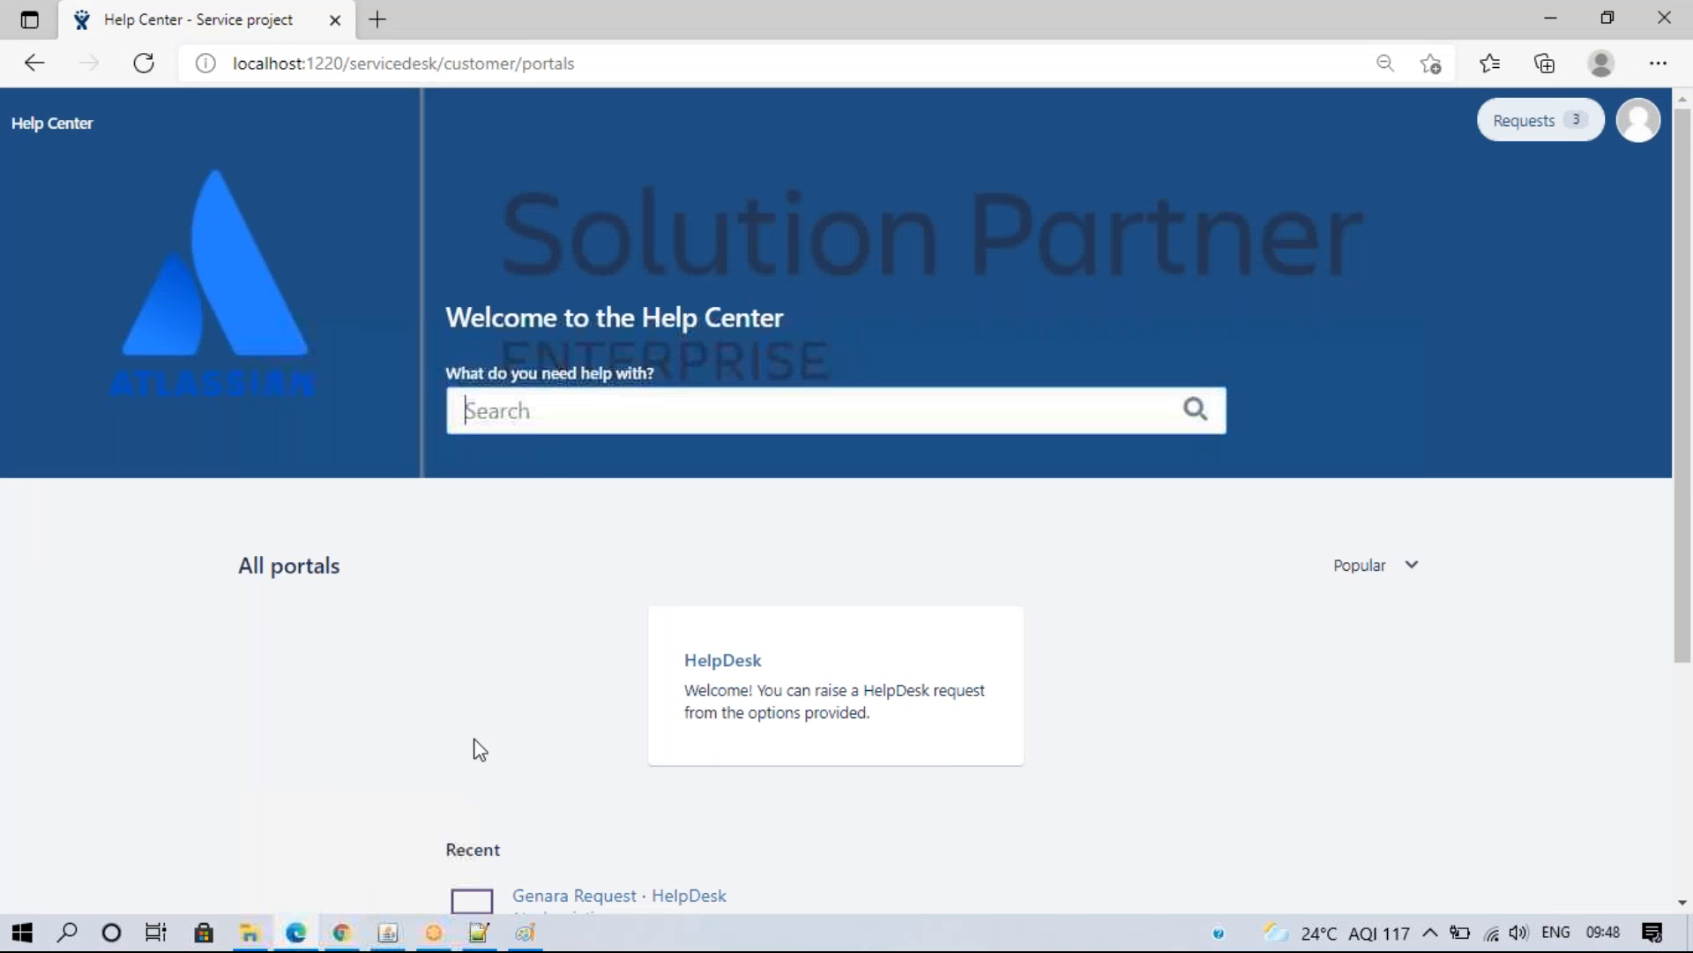
click(138, 54)
click(487, 255)
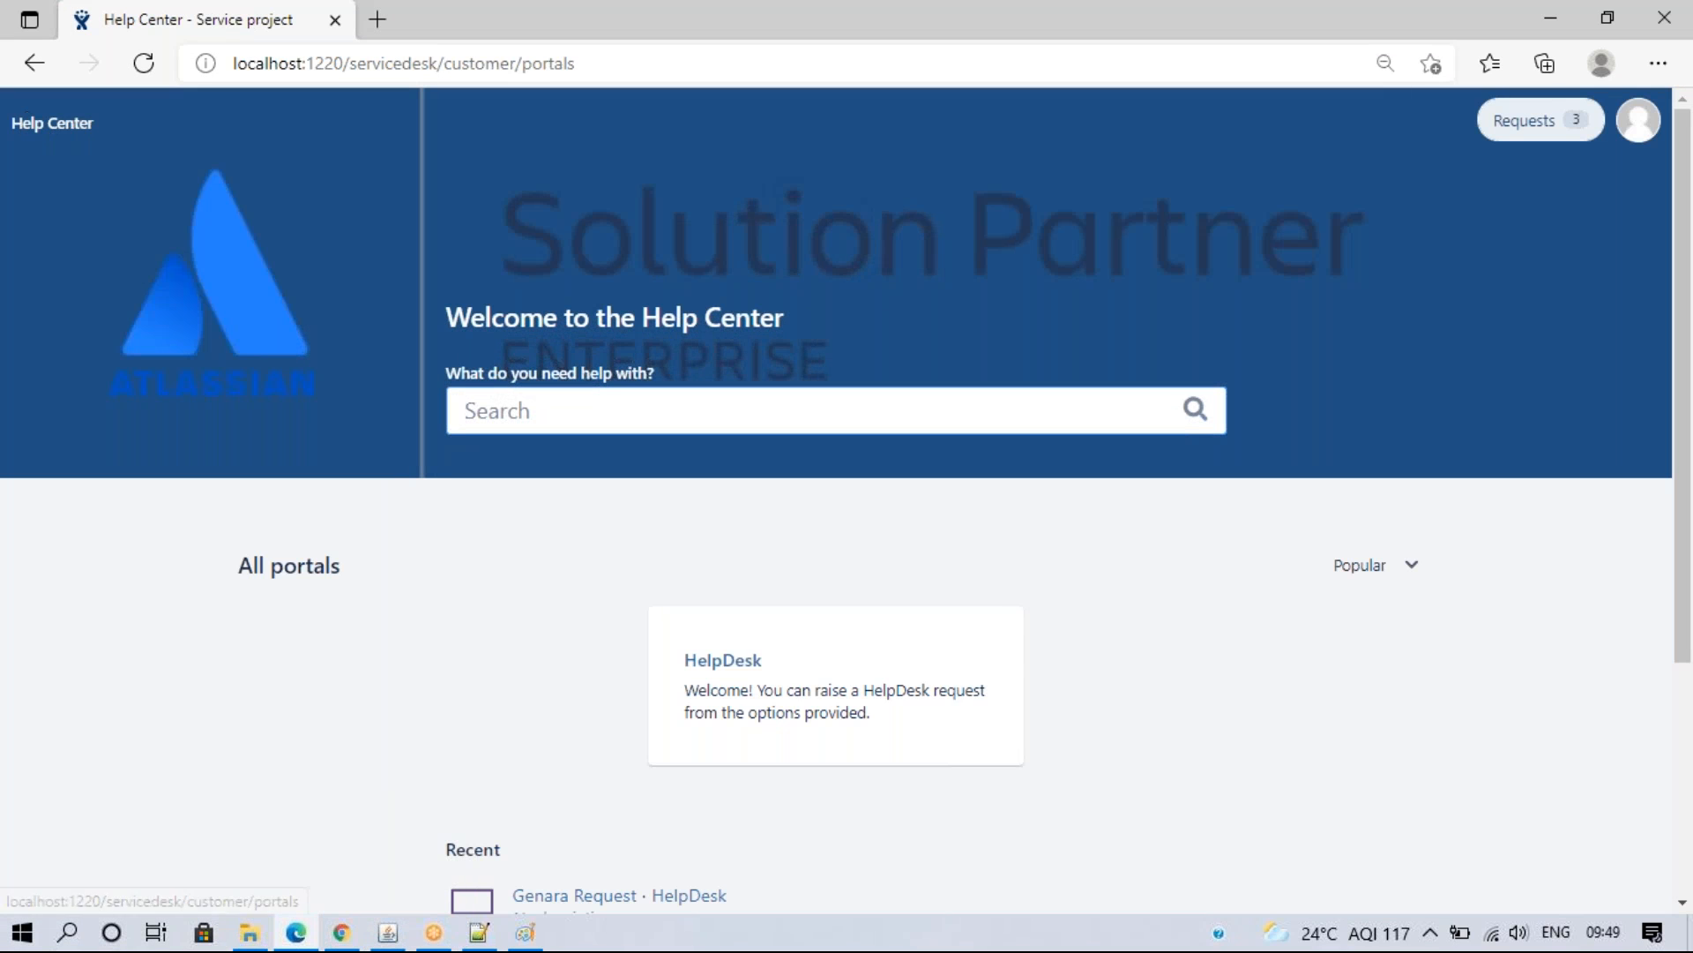
drag(1680, 595, 1681, 604)
click(341, 932)
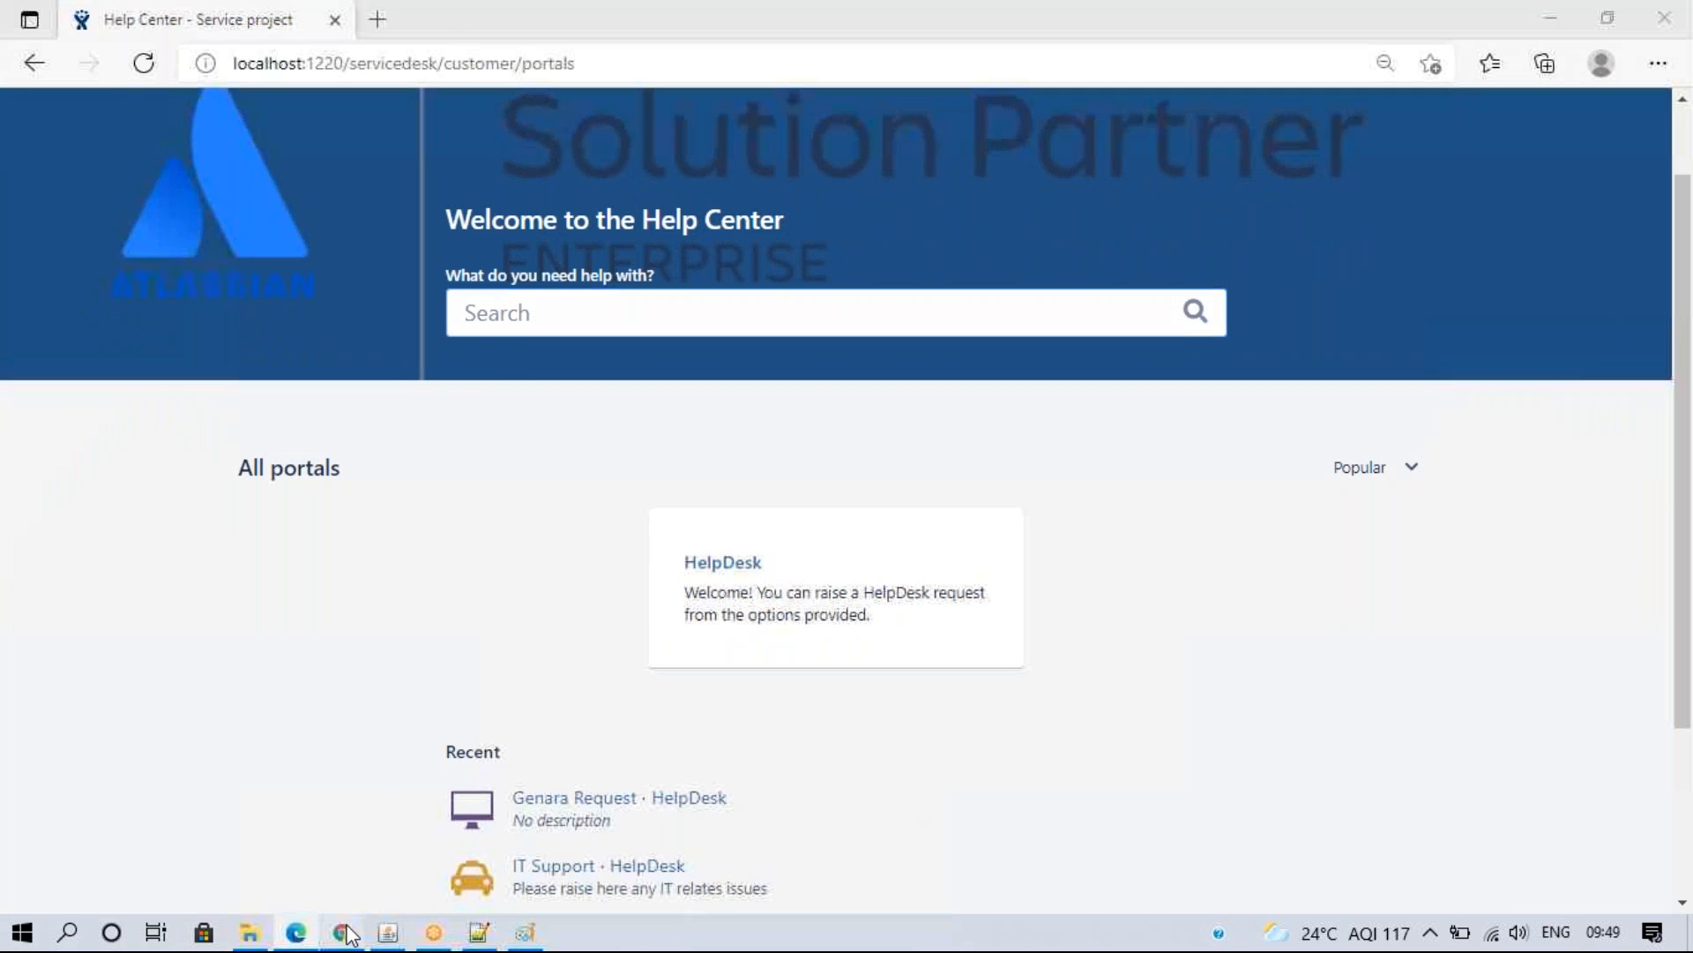
click(311, 114)
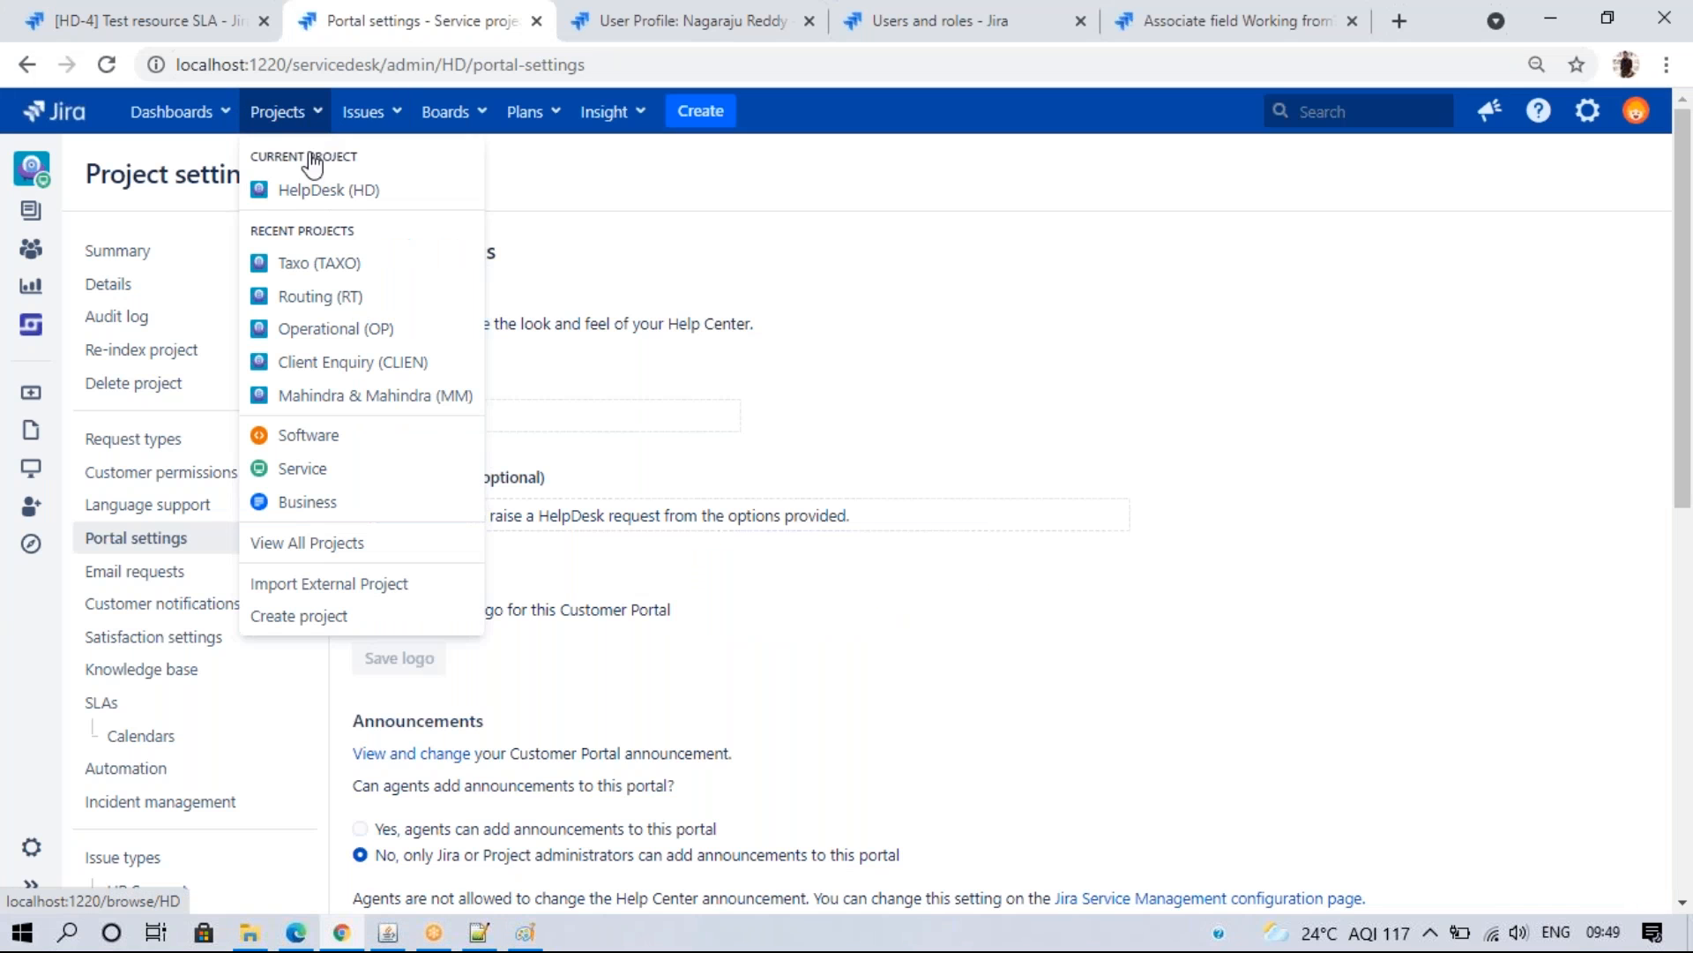
- Start a project from the IT service management template, name it Airbnb (key AIR) and submit
click(333, 615)
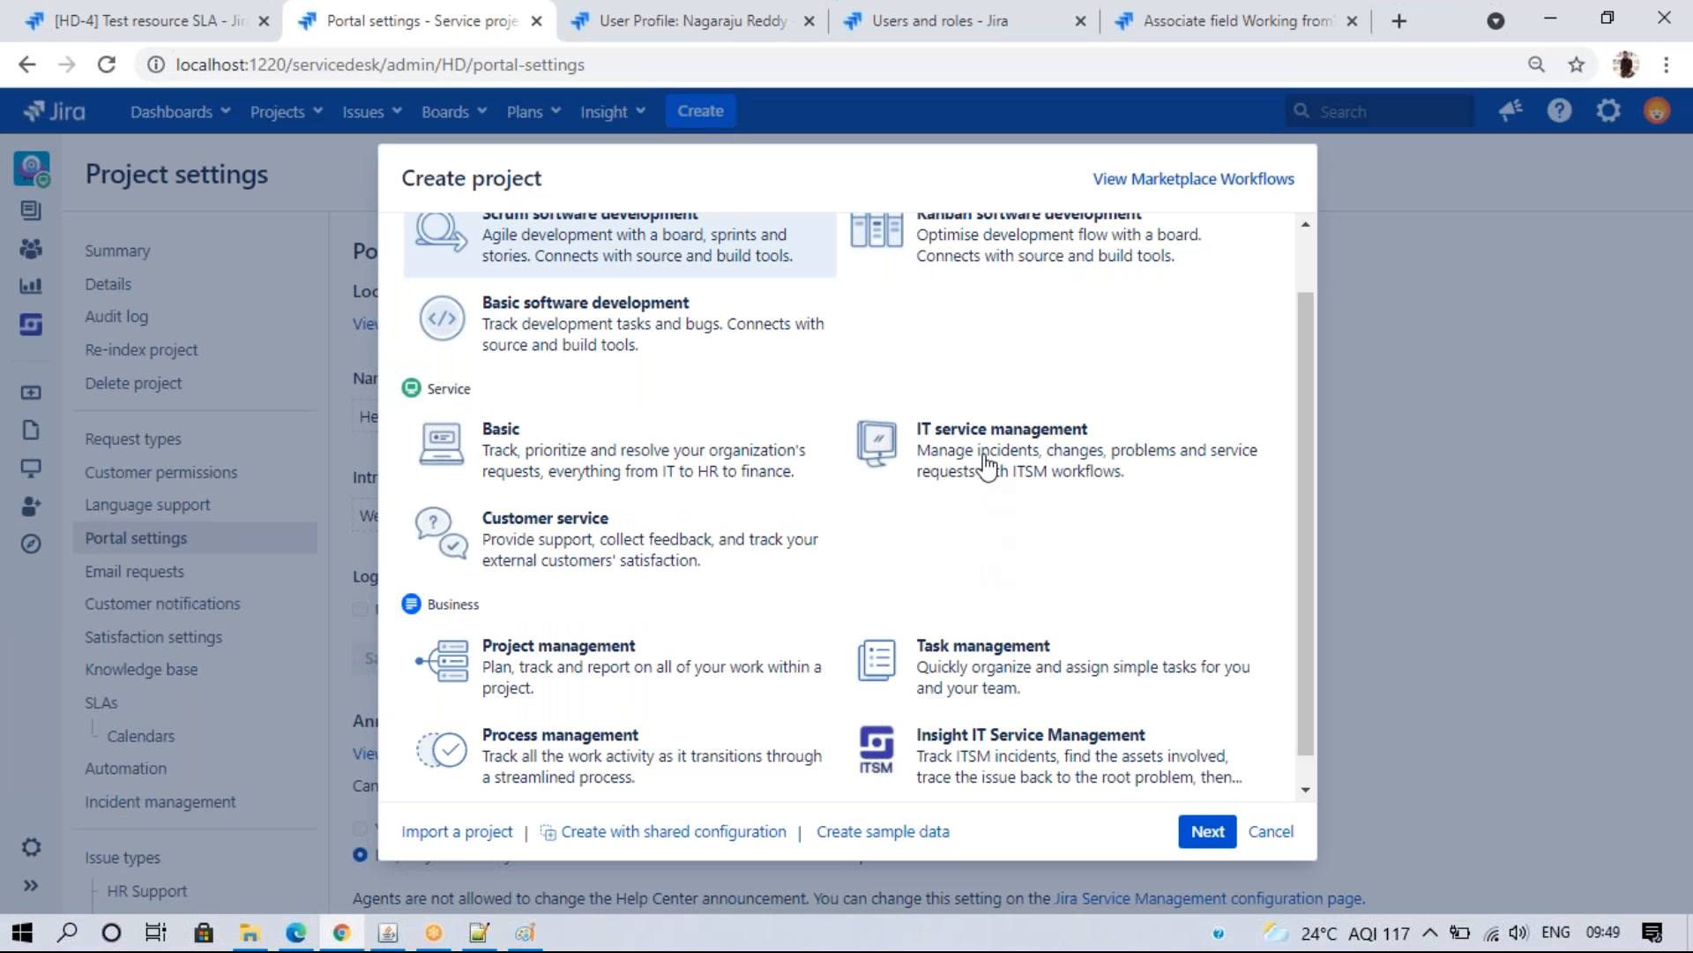
click(1208, 831)
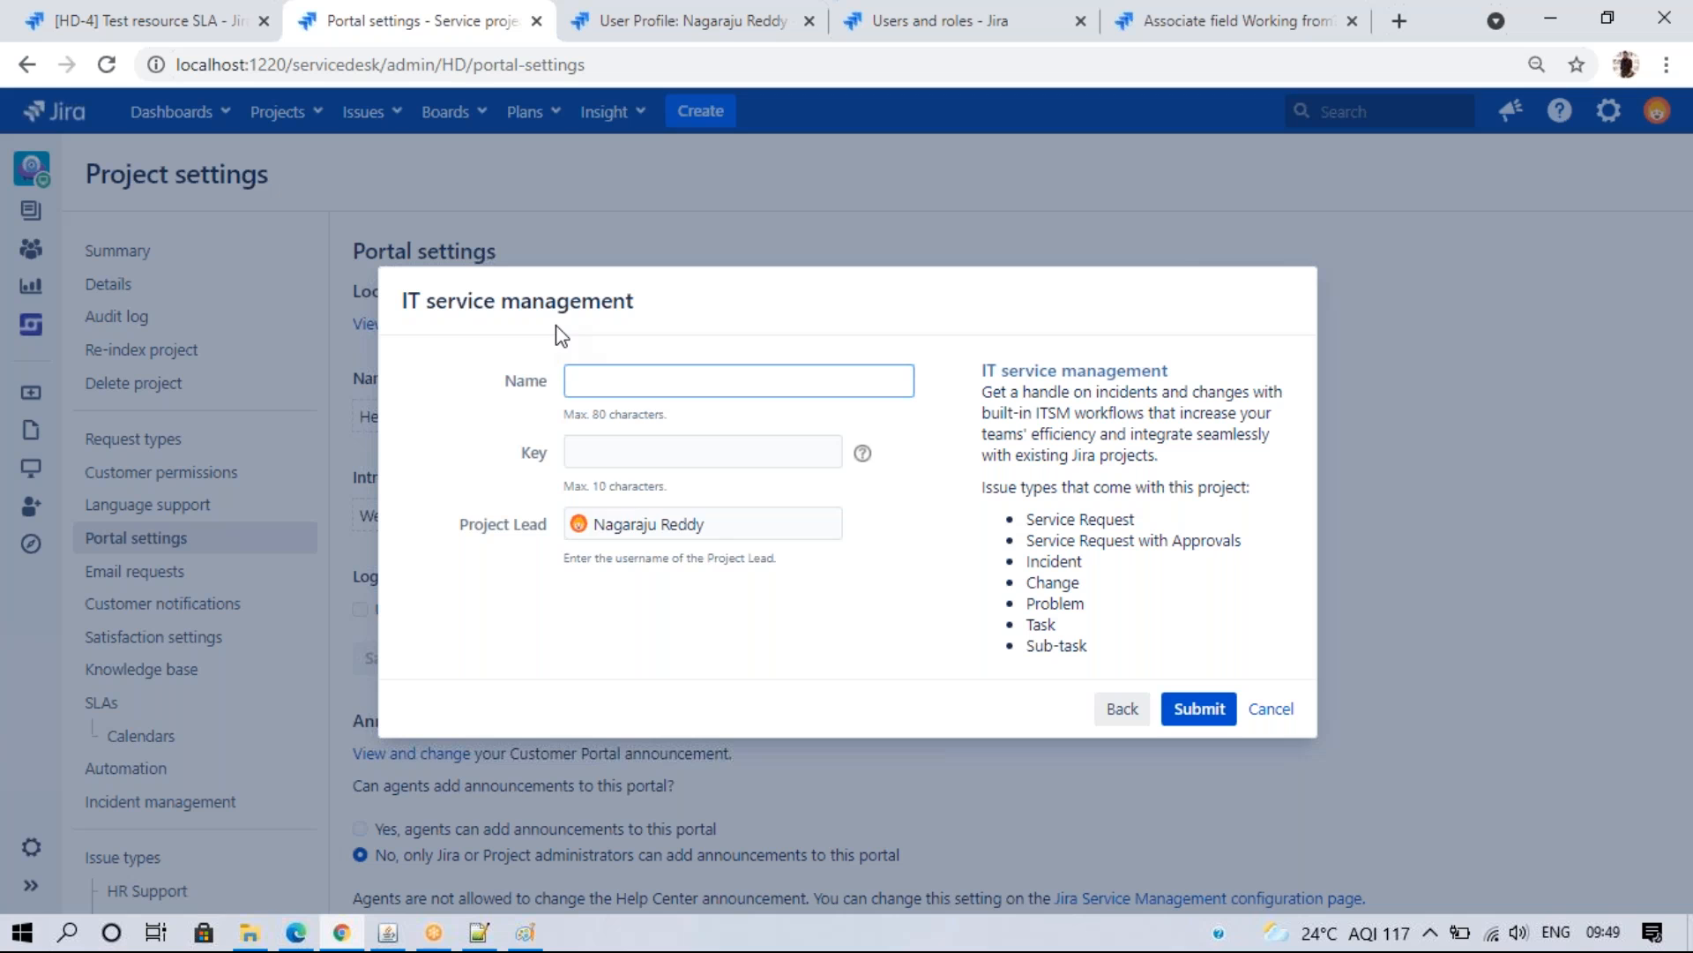
click(573, 379)
text(Airbnb)
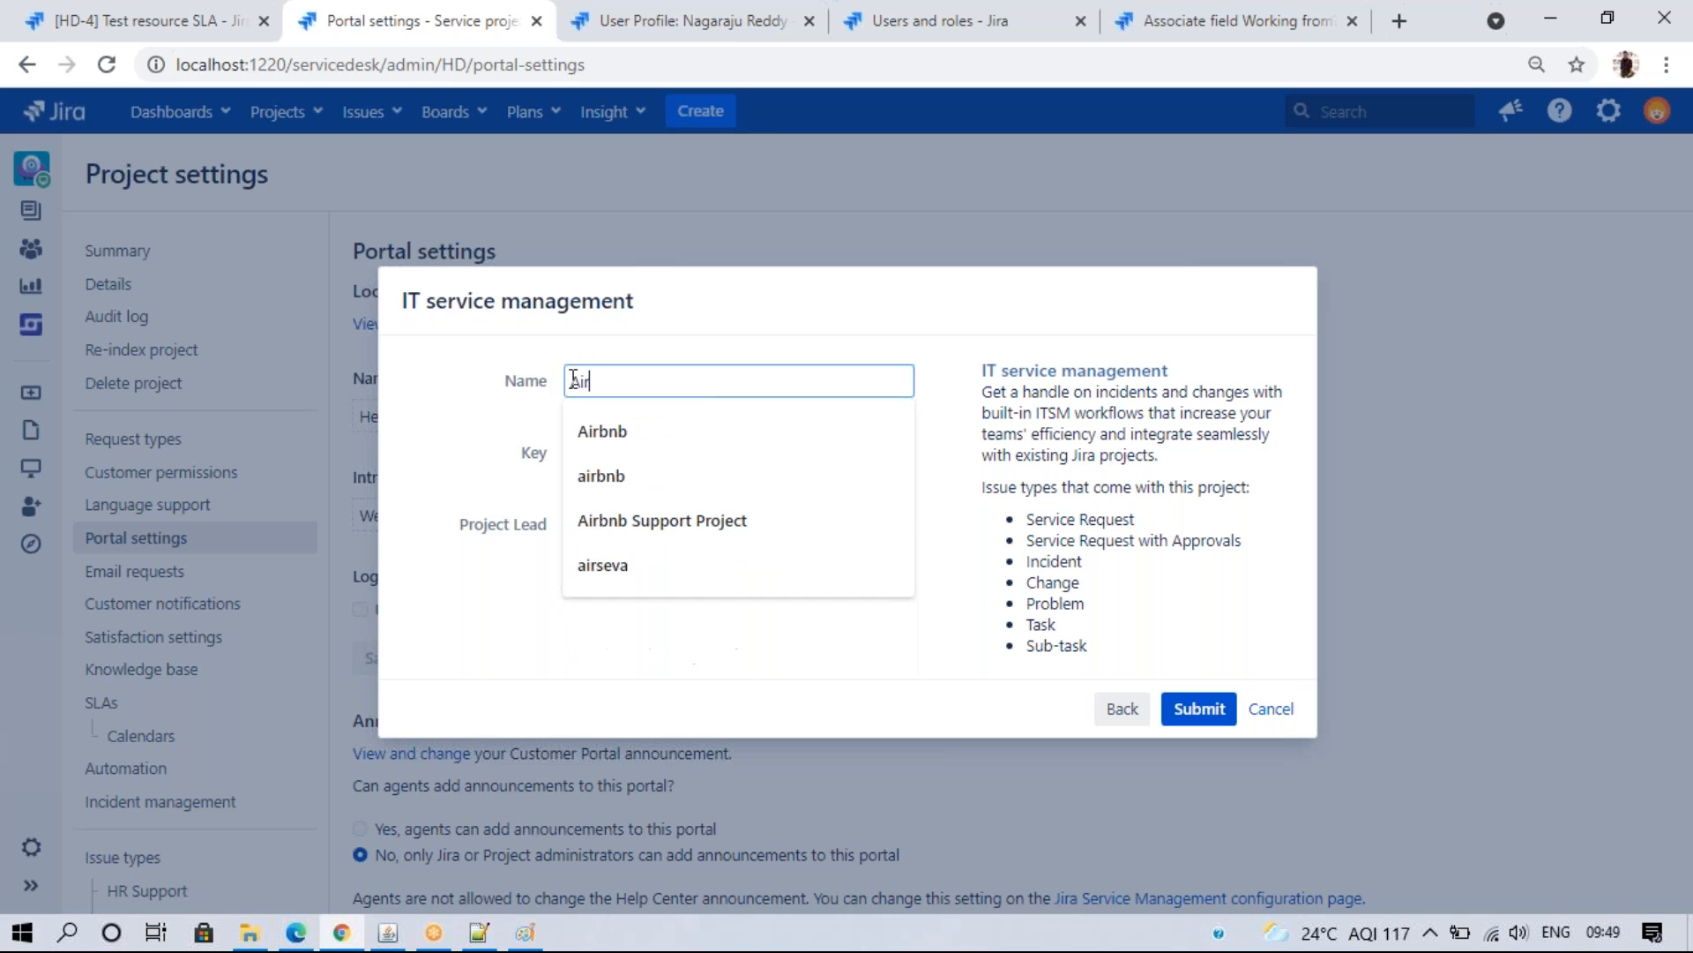
click(680, 441)
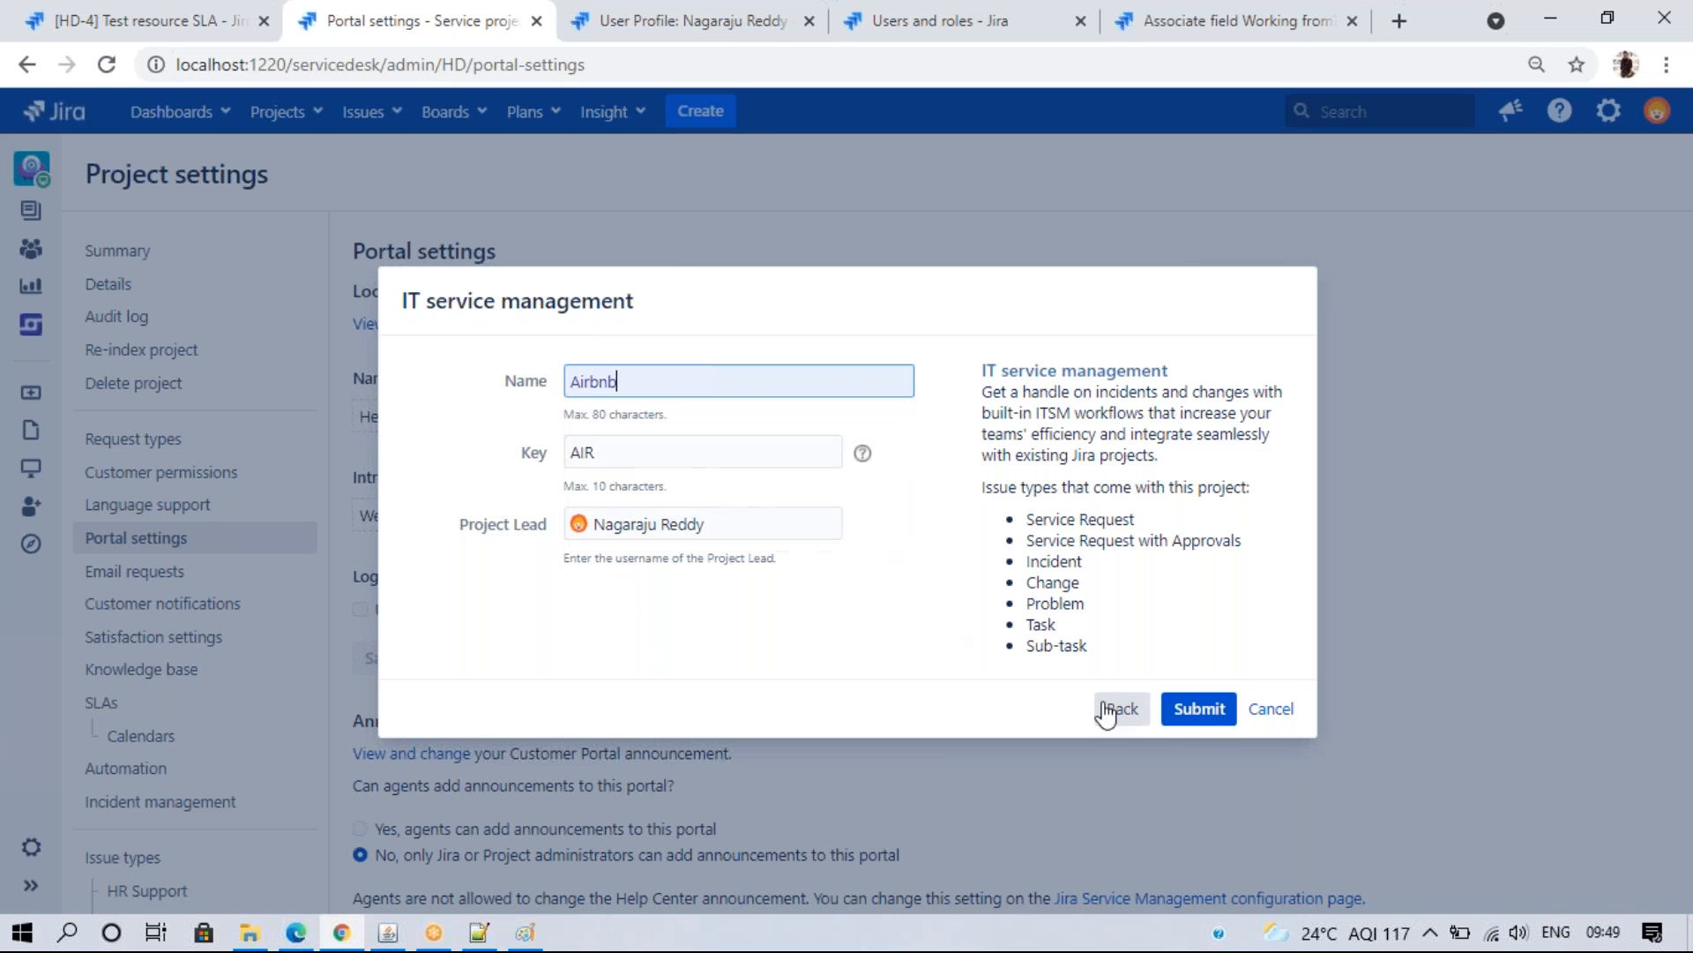
click(1196, 710)
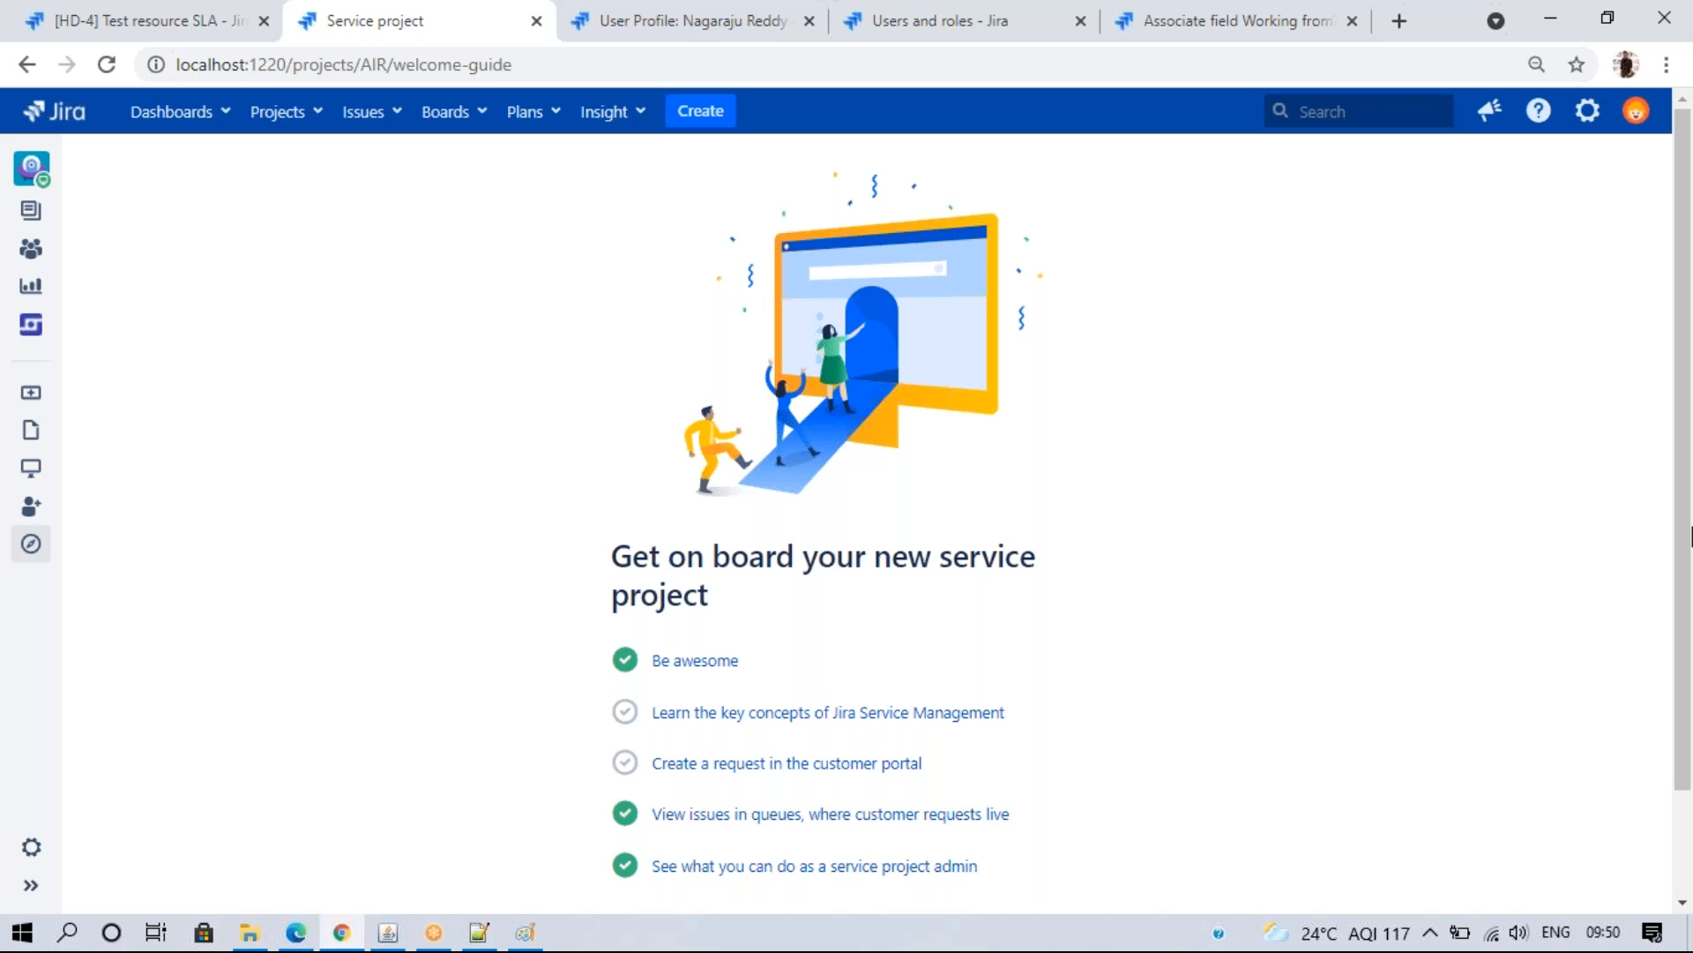
click(296, 932)
click(142, 74)
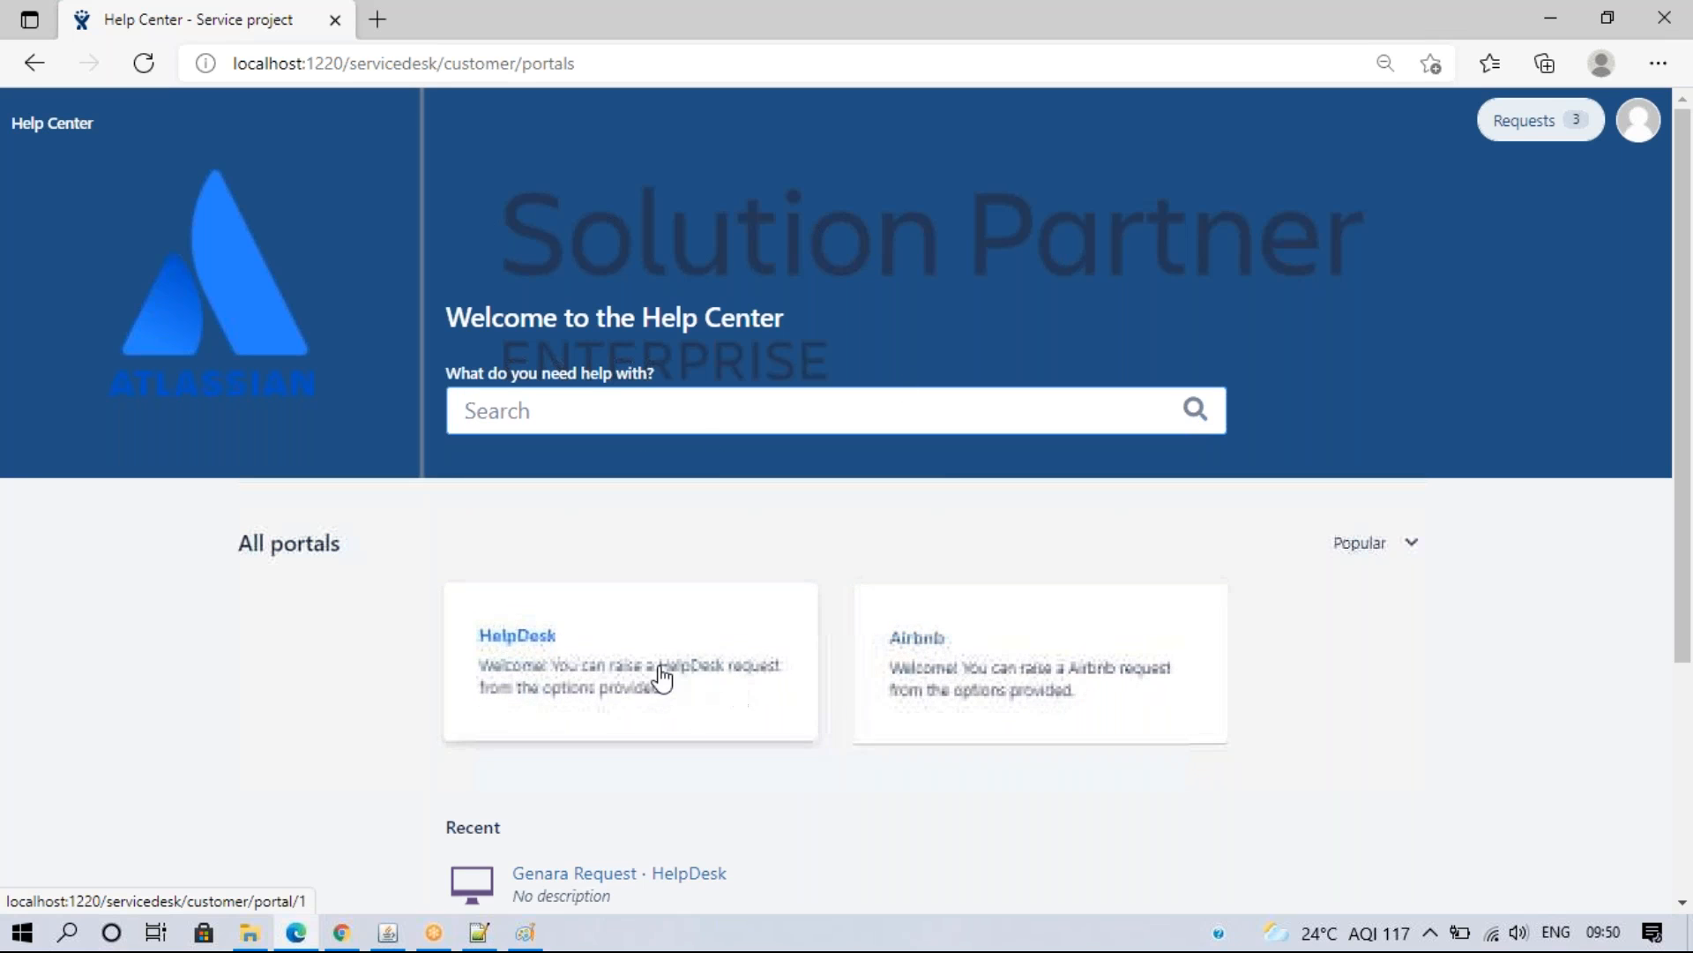
click(605, 676)
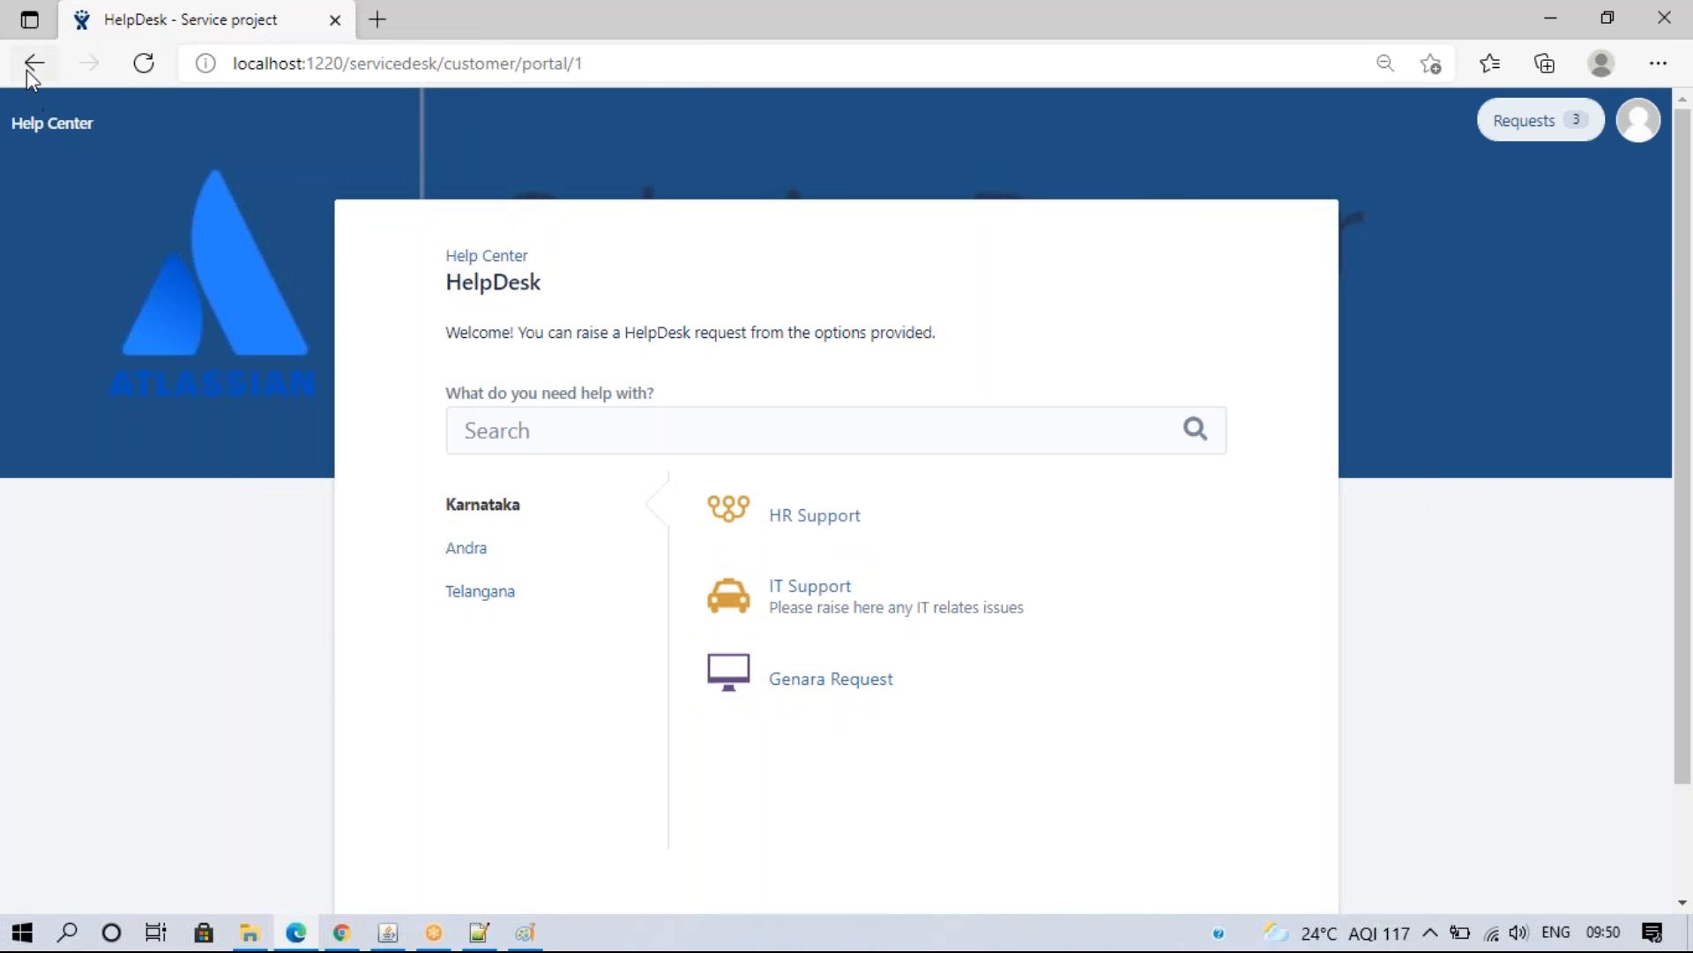
click(49, 123)
click(930, 635)
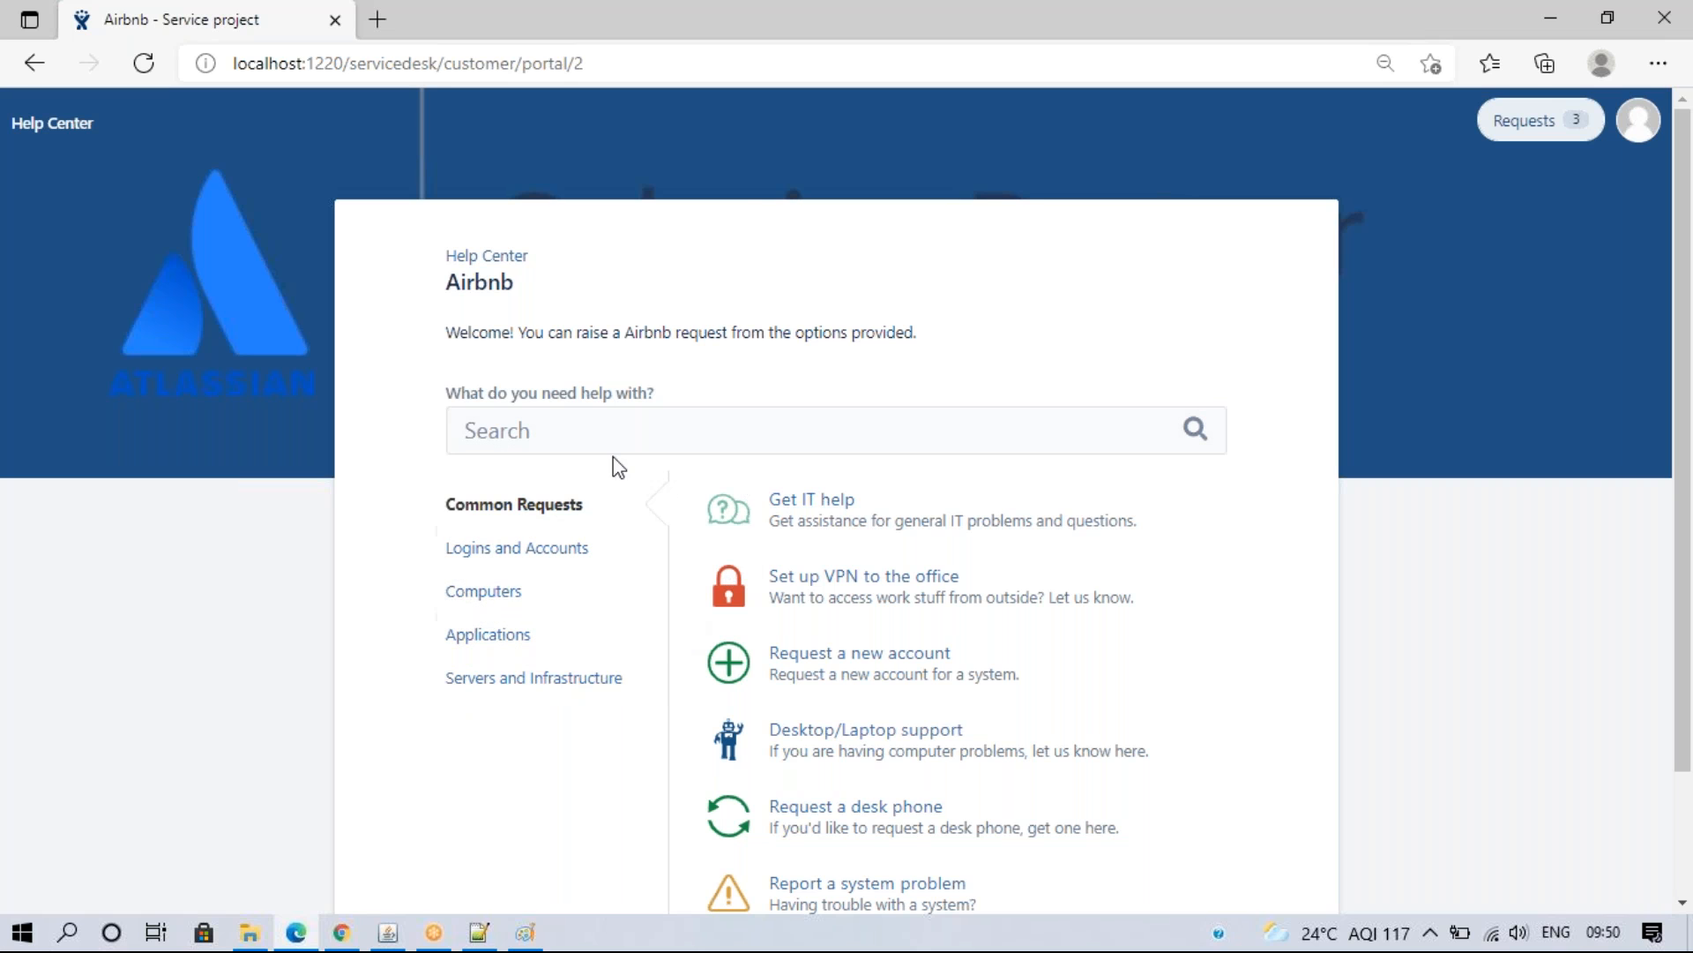
click(486, 256)
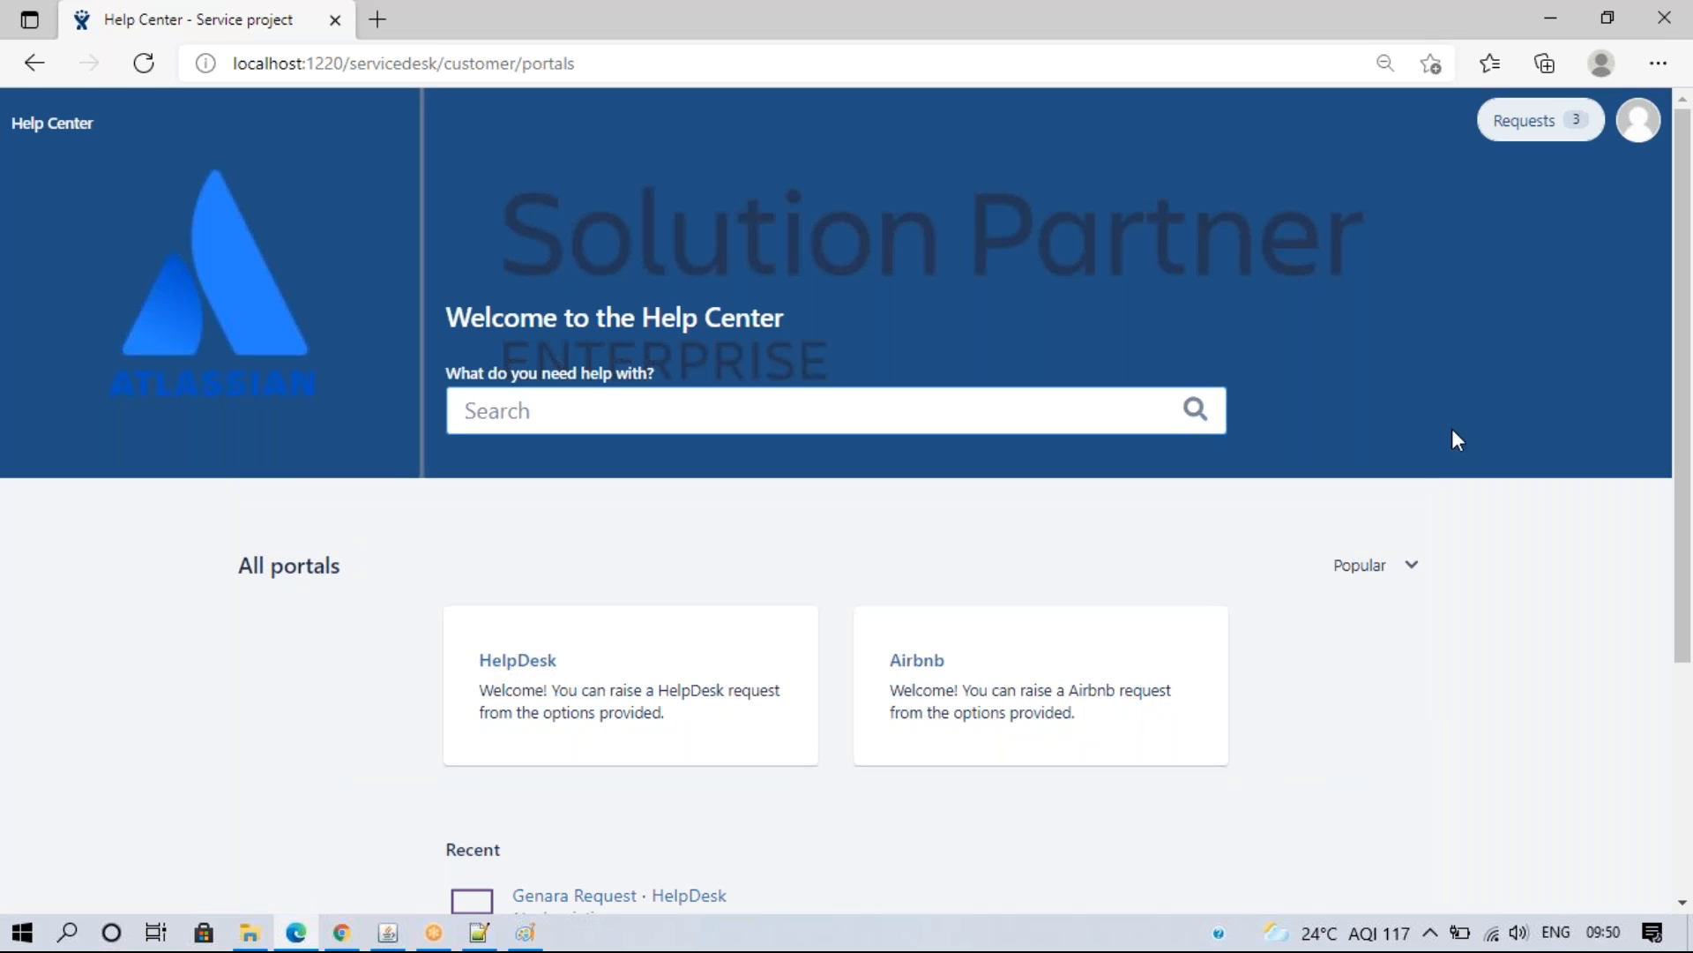
click(911, 700)
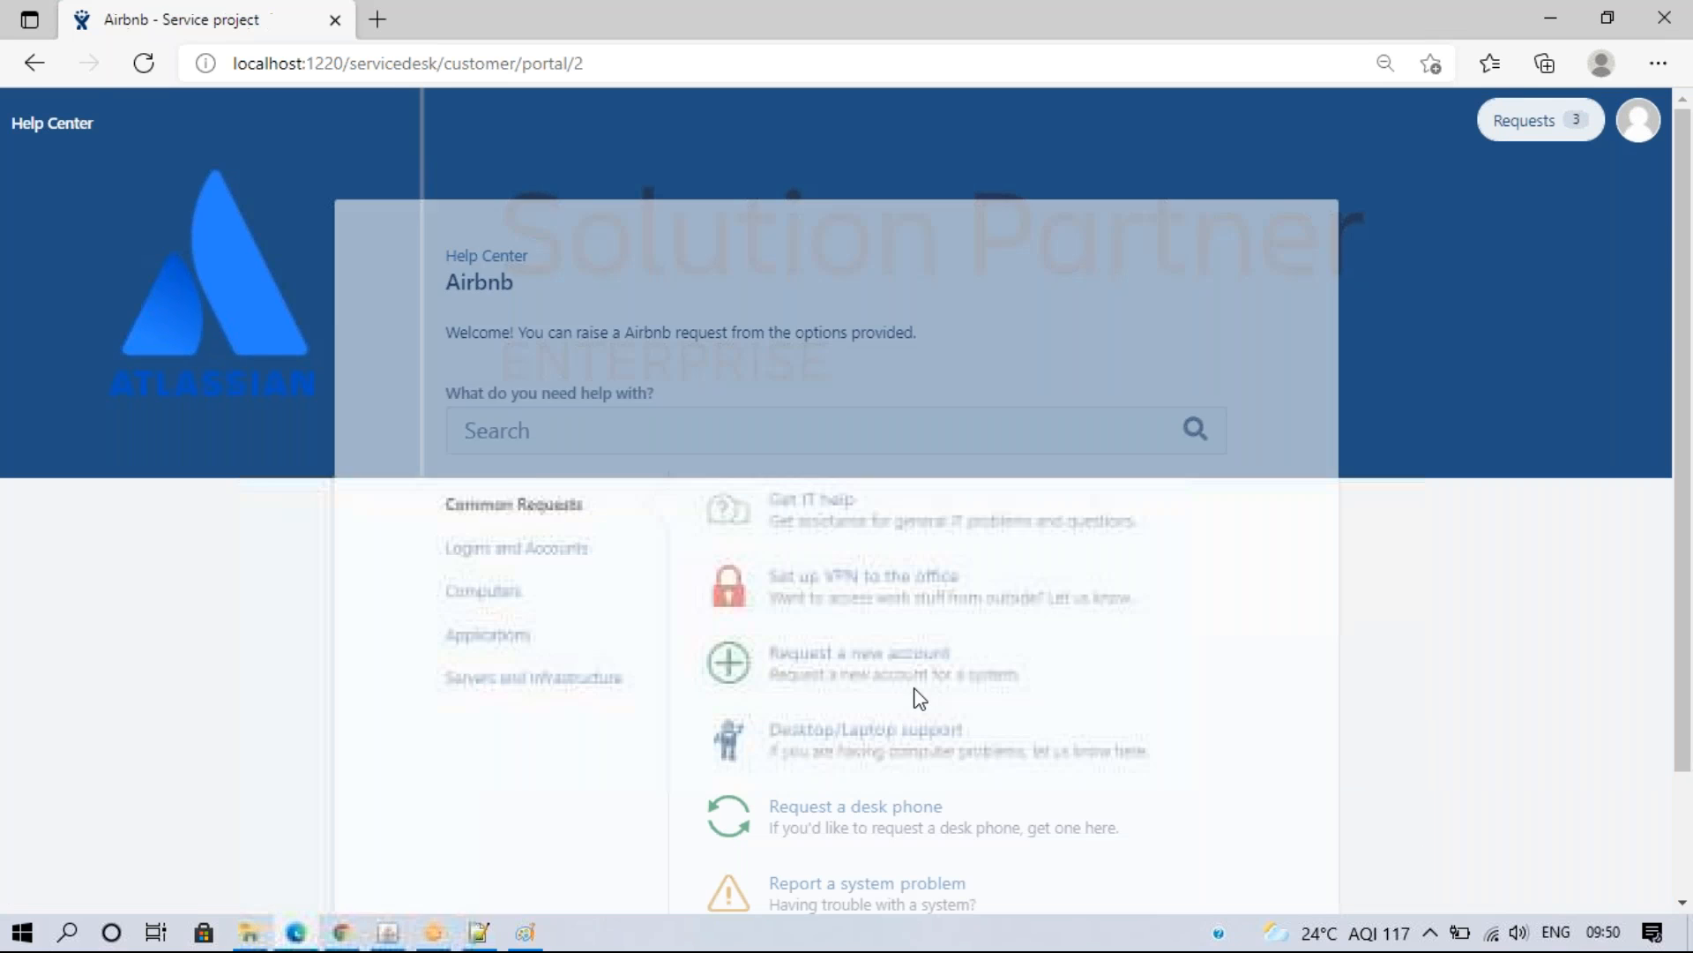
click(463, 257)
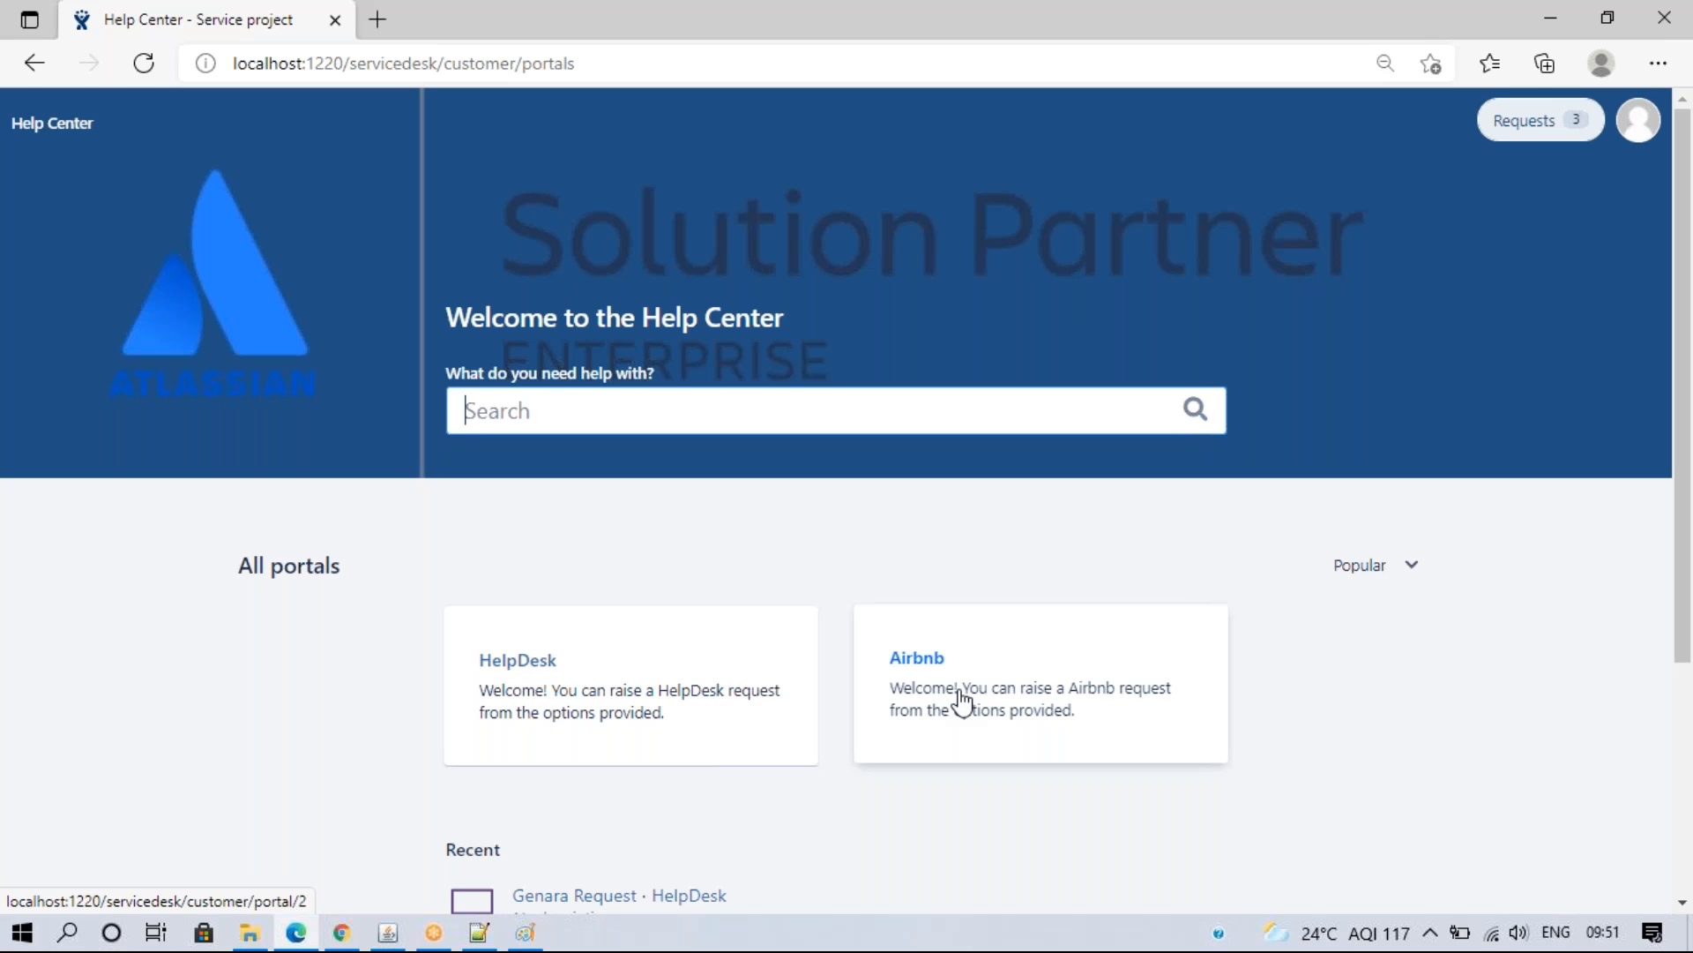
click(341, 932)
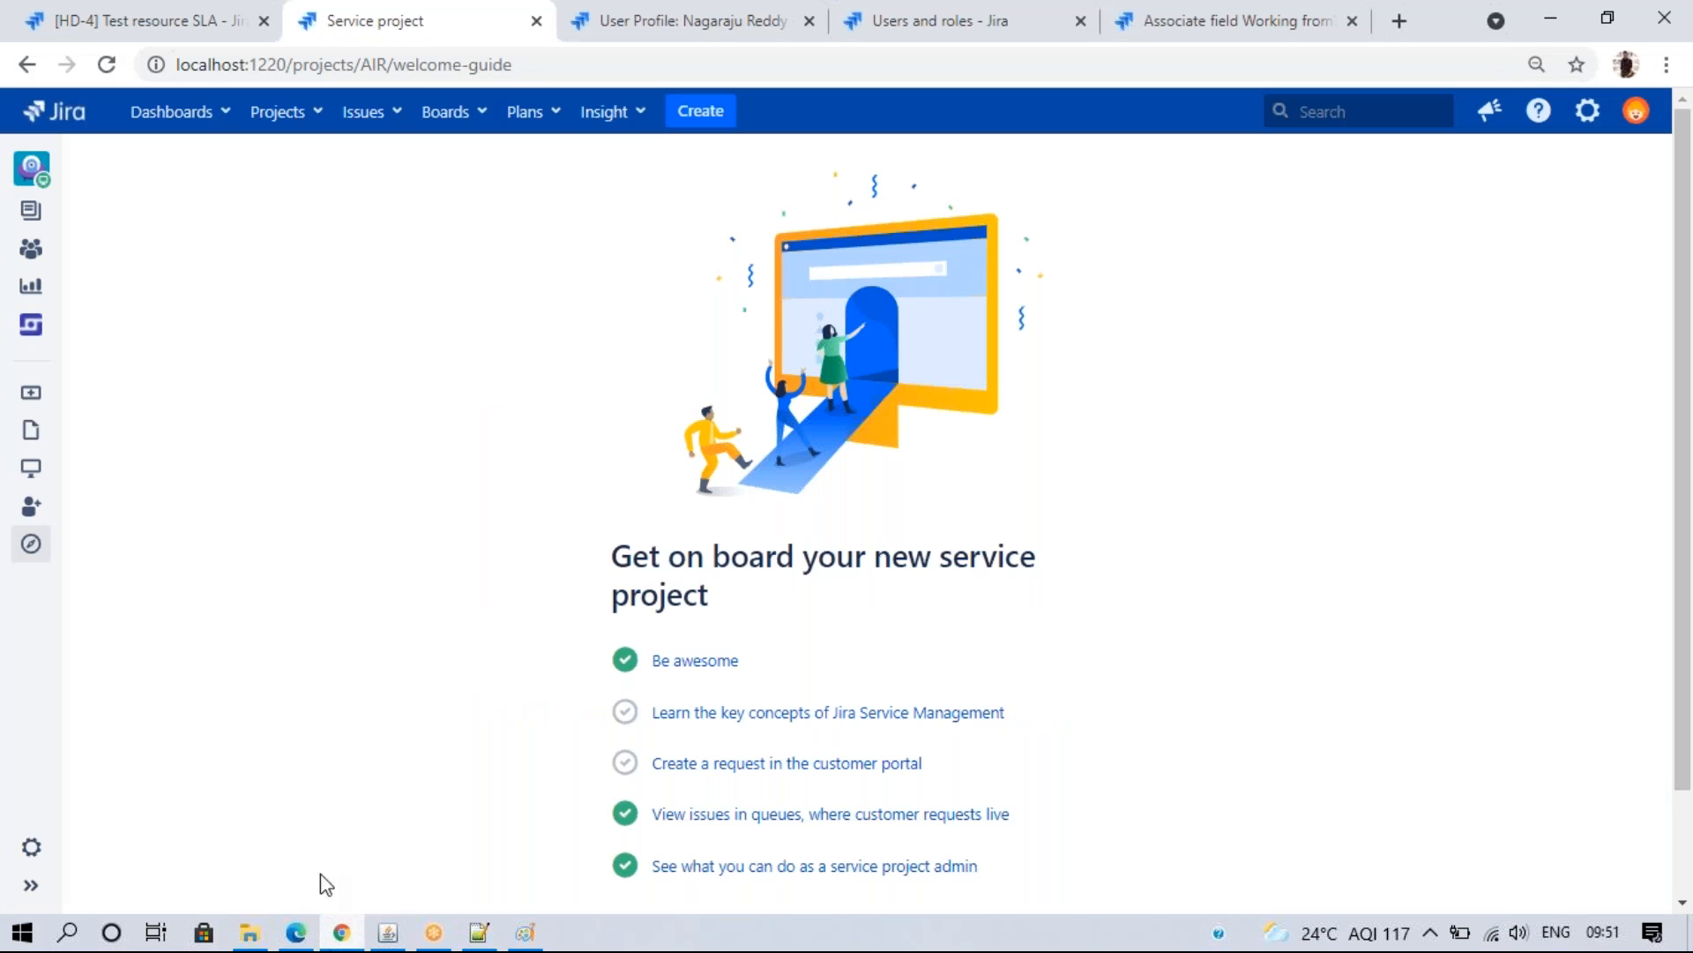
- Close the User Profile, Users and roles and Associate field tabs, then reopen HelpDesk Portal settings
click(155, 25)
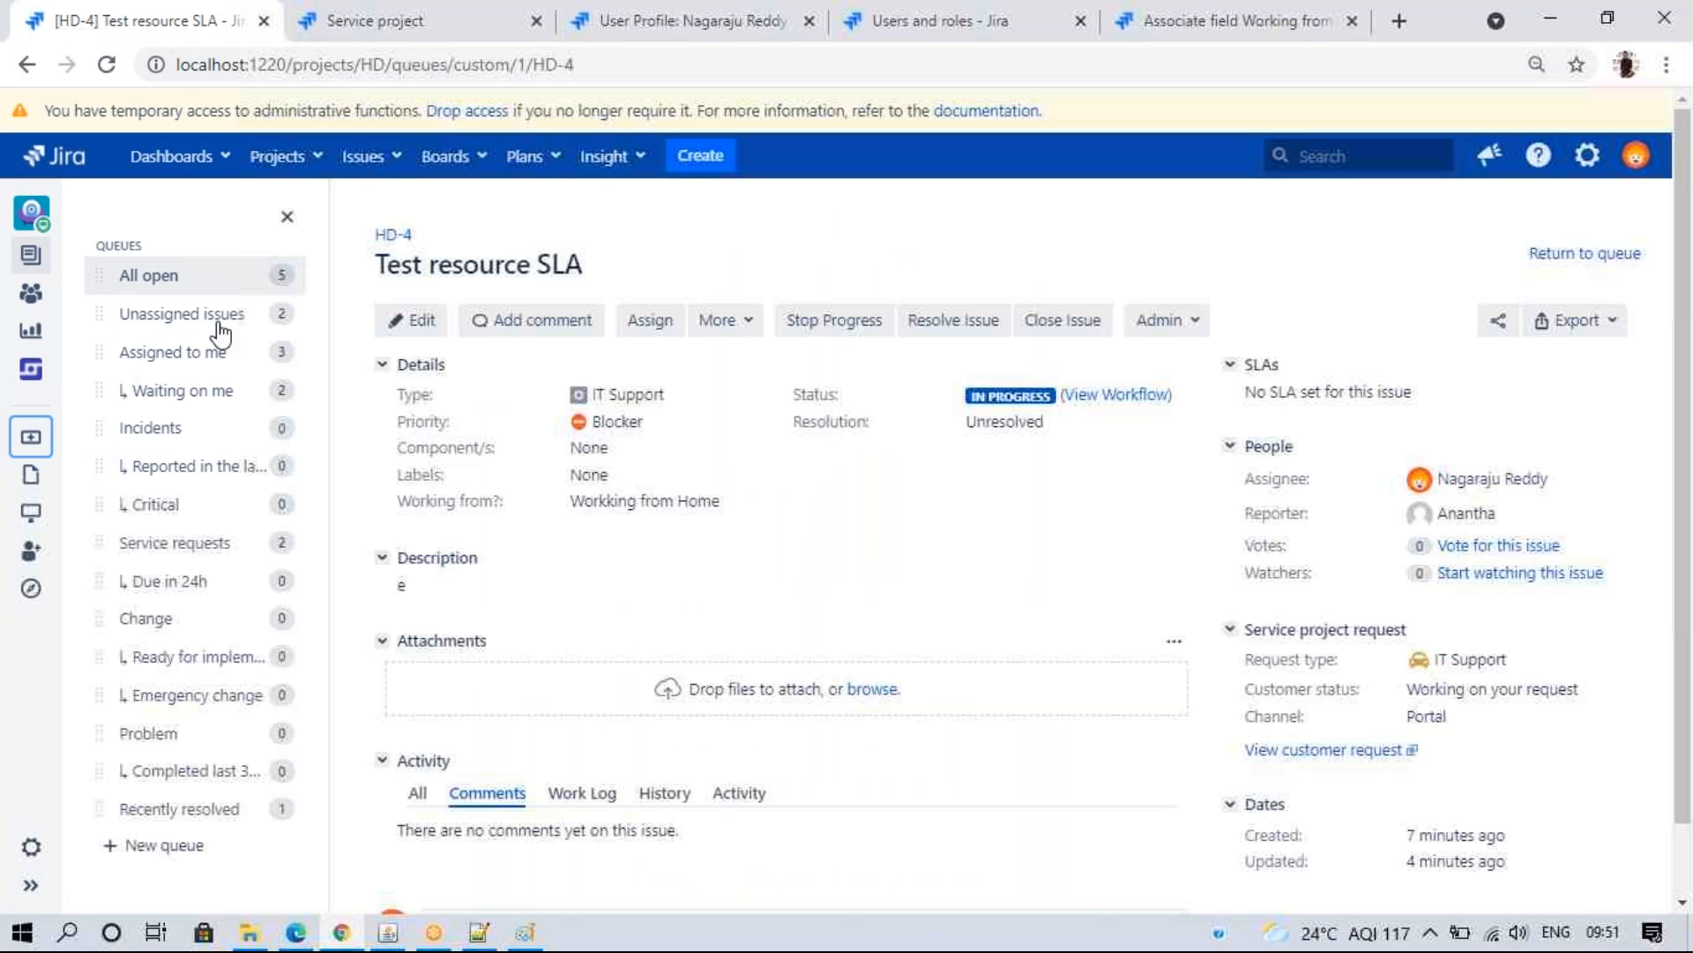
click(31, 847)
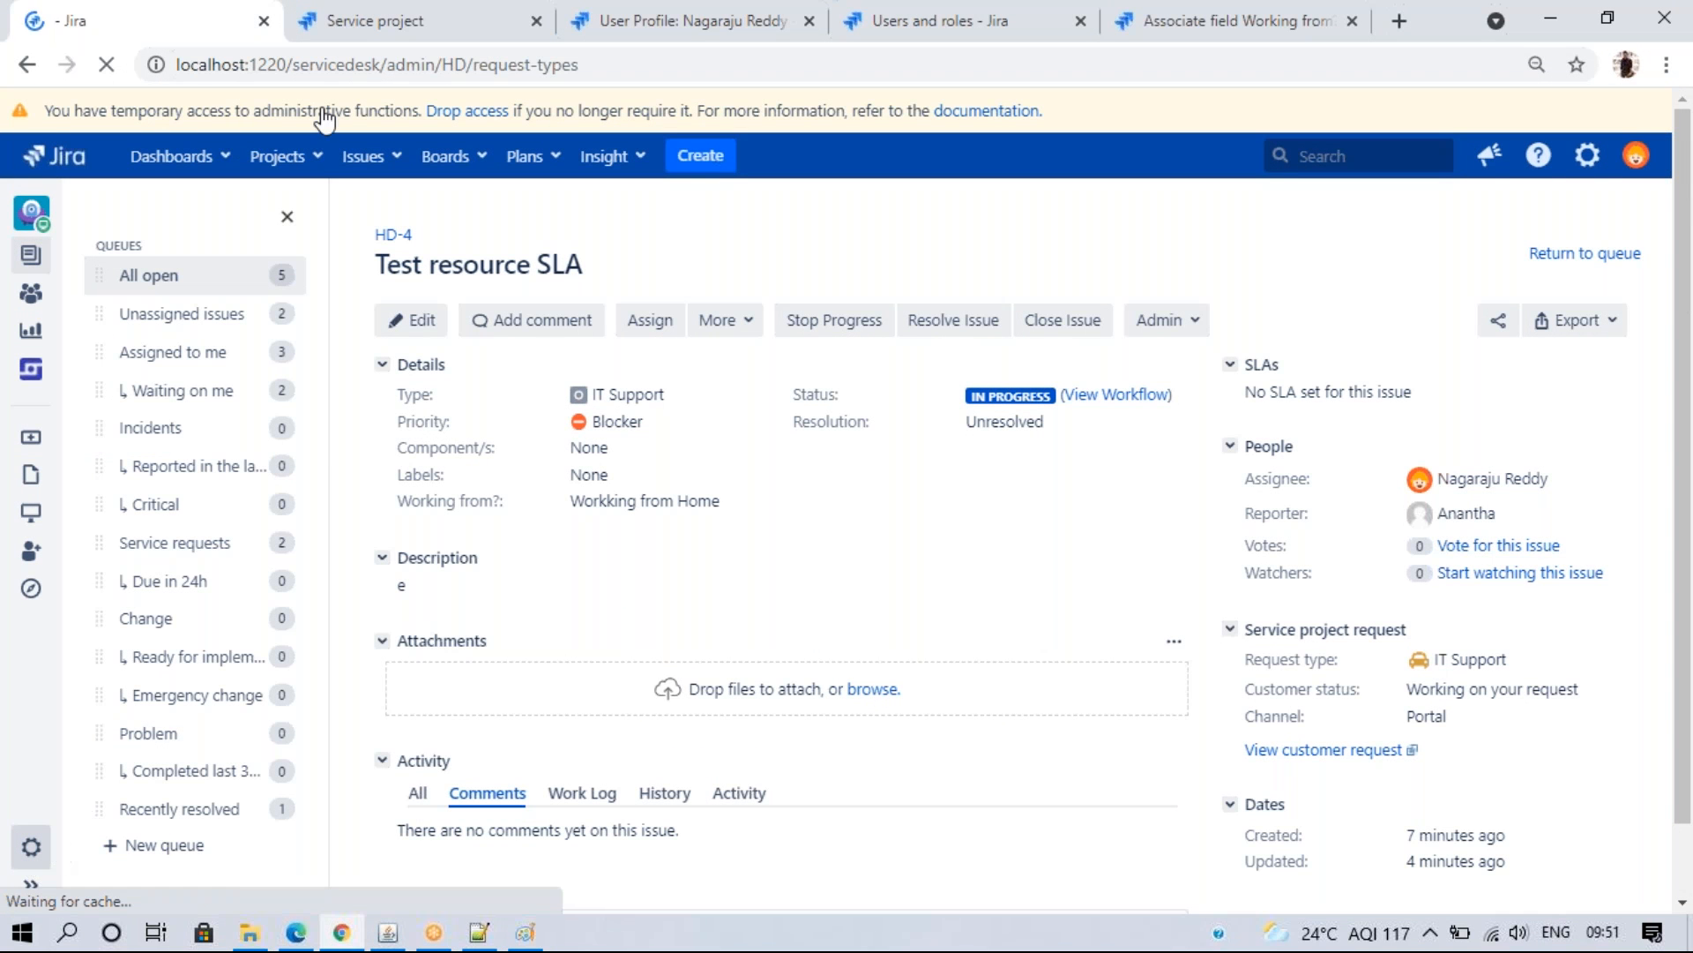
click(688, 21)
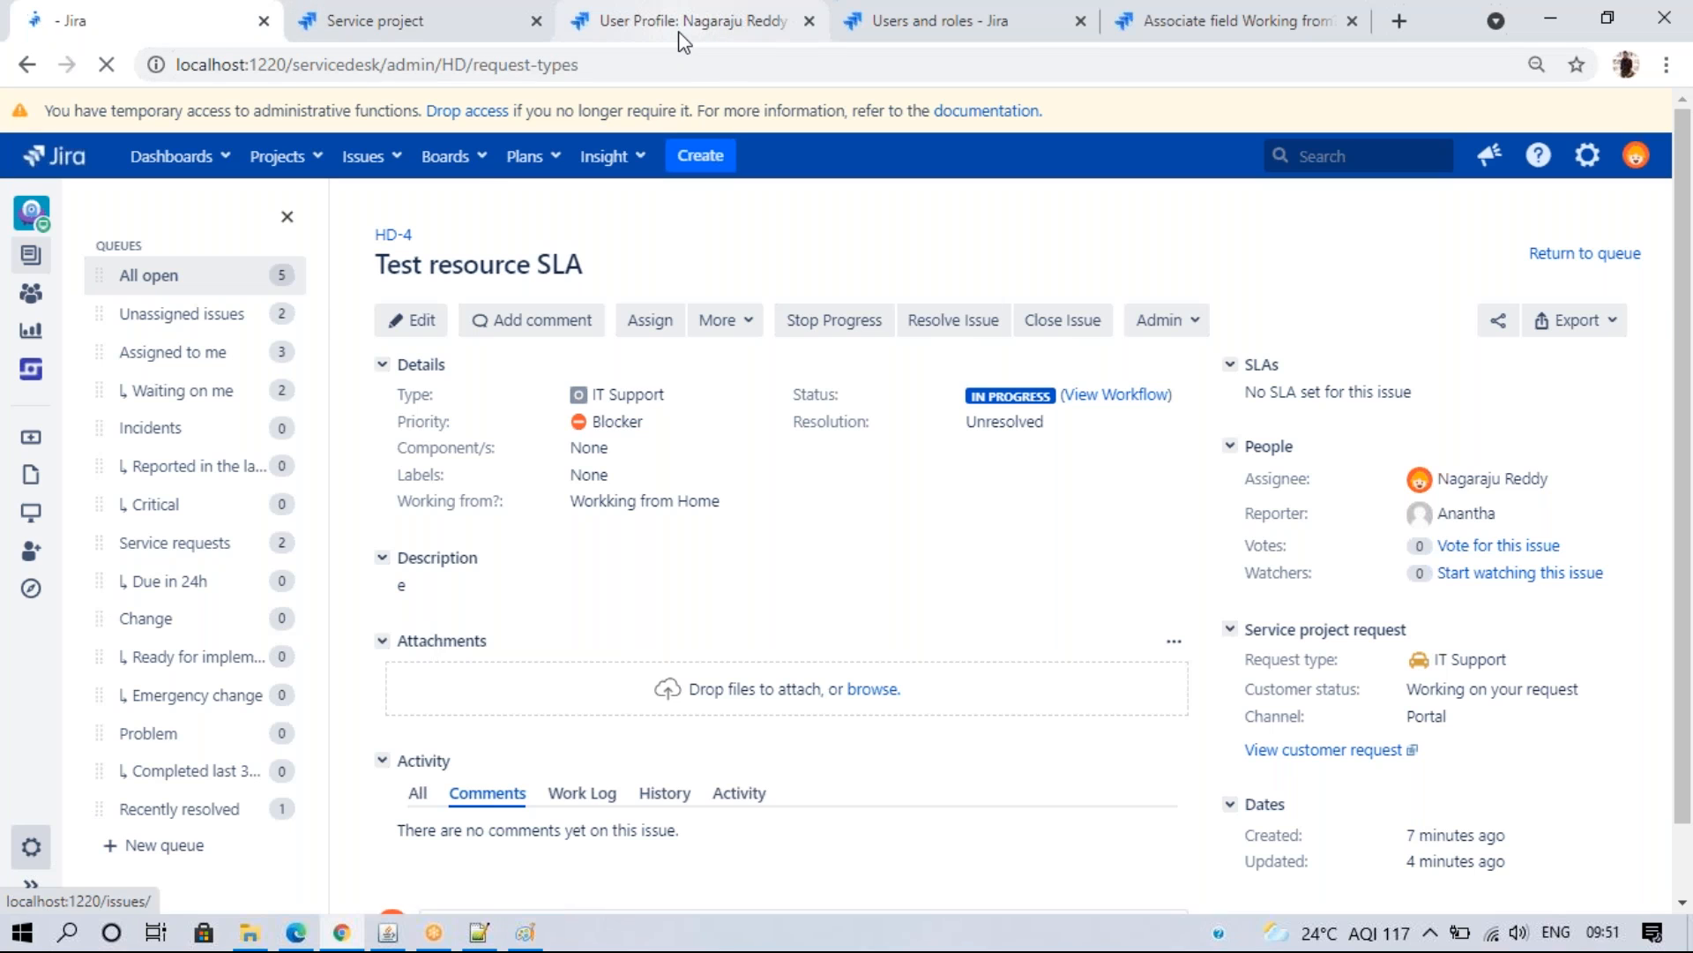
click(880, 403)
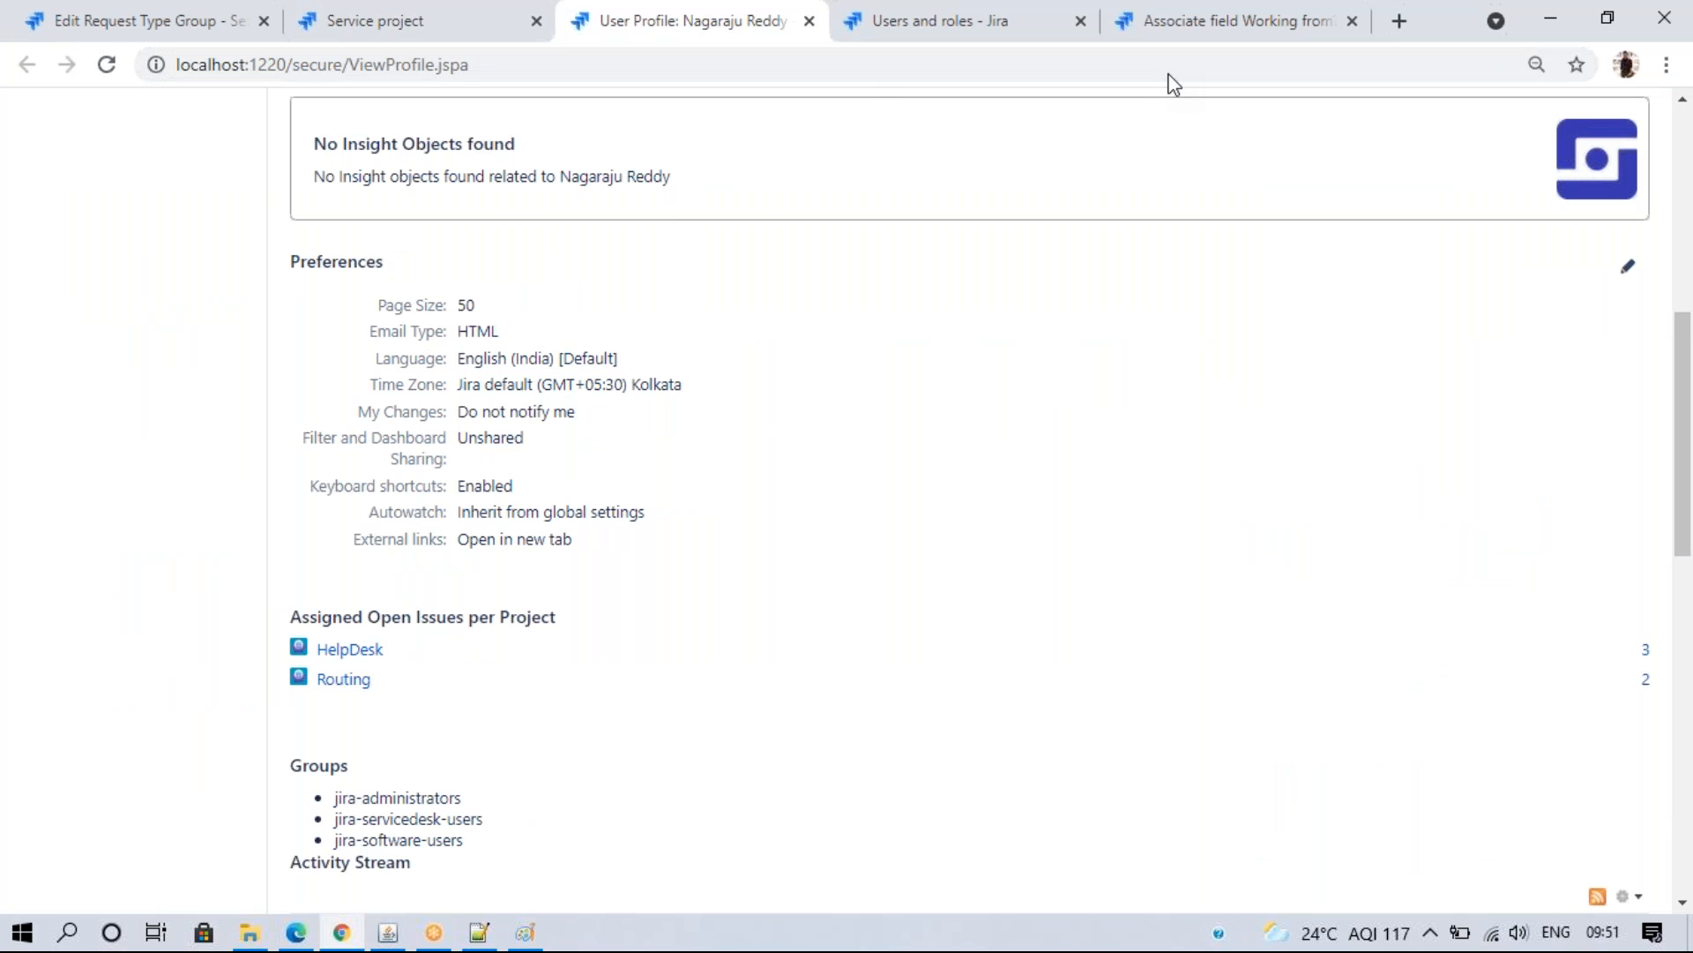
click(1607, 18)
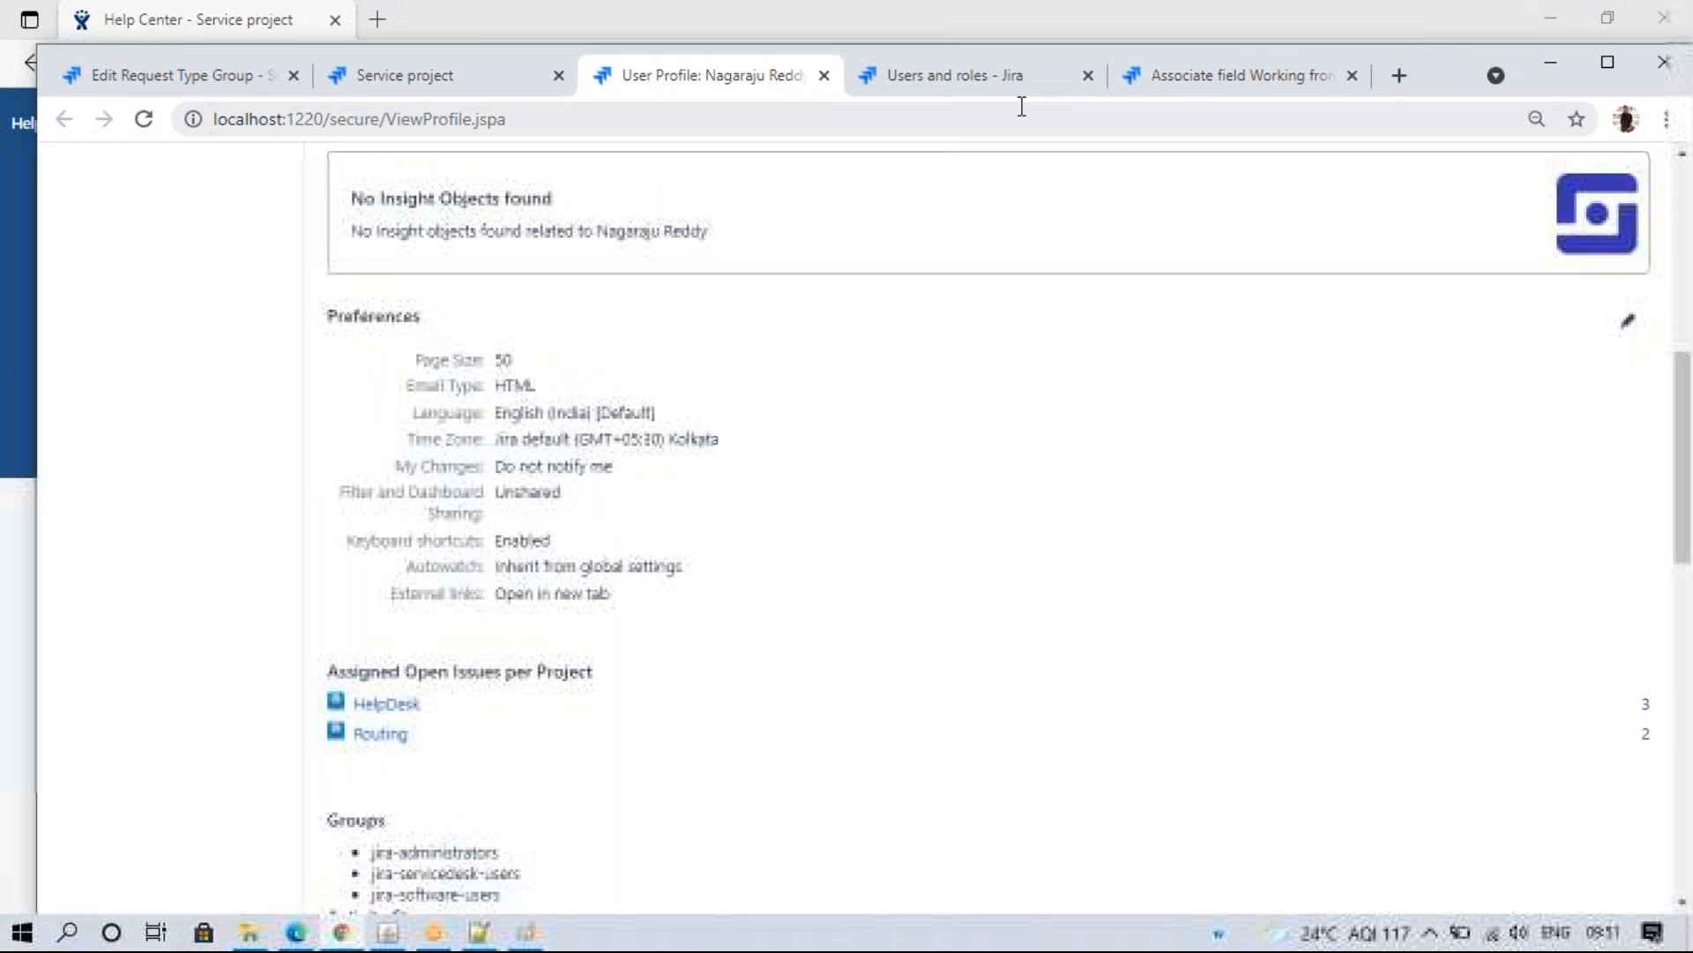
click(824, 78)
click(823, 76)
click(823, 76)
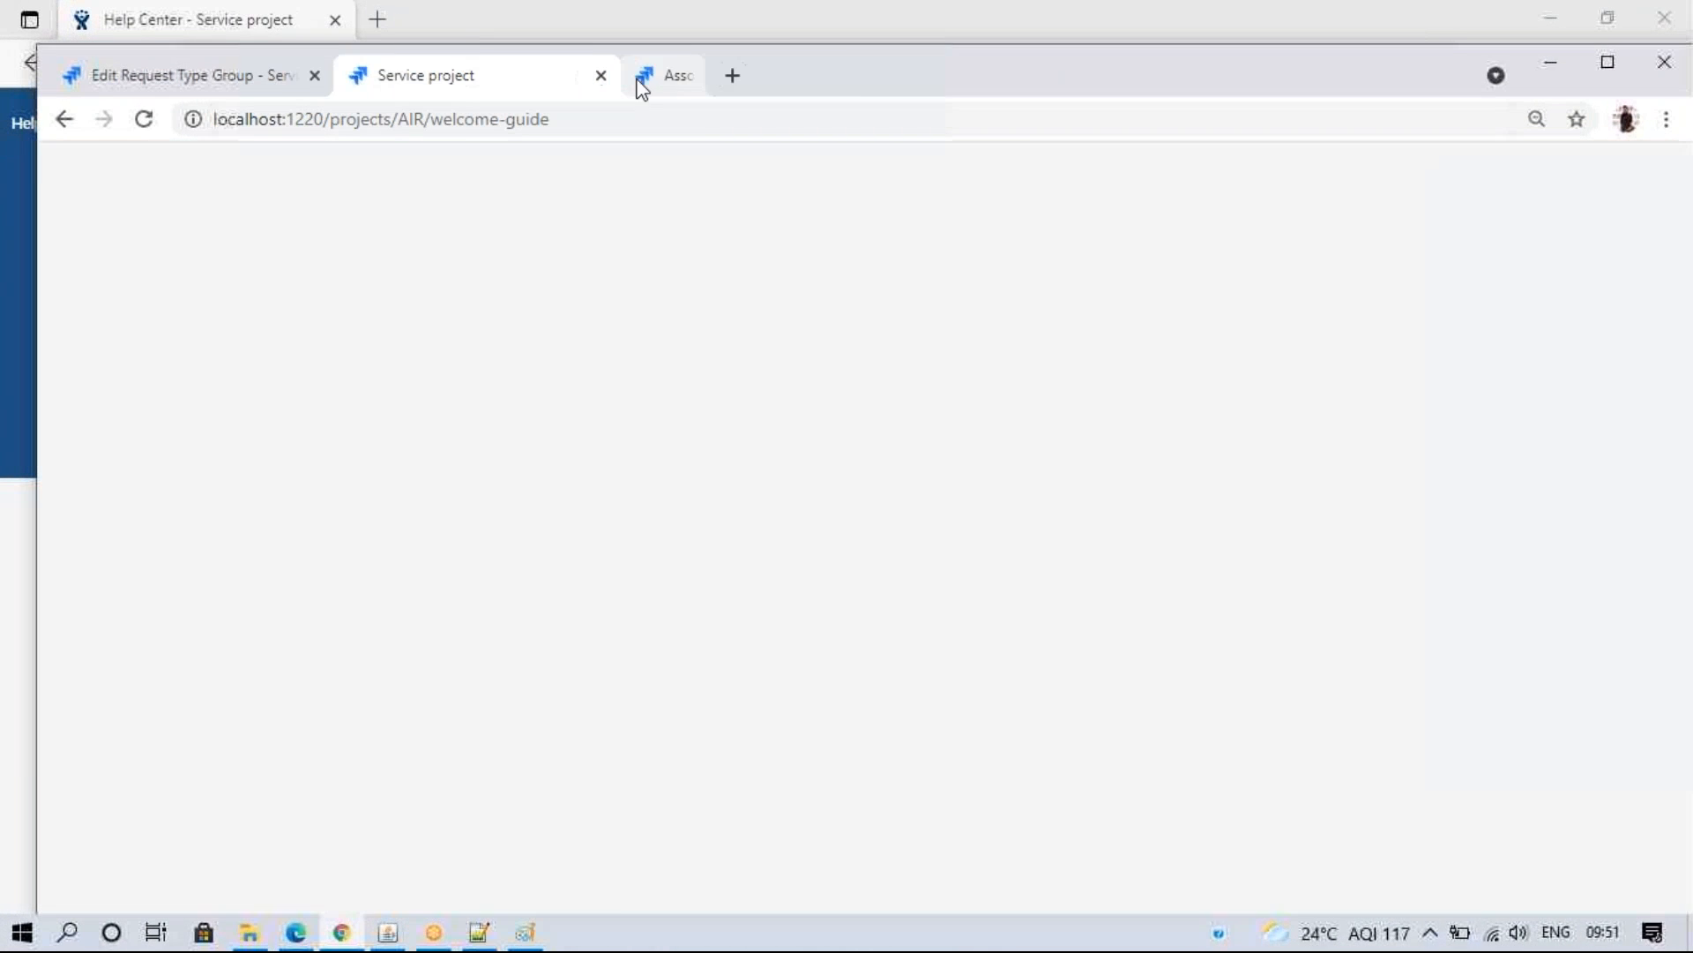
click(196, 78)
click(1607, 62)
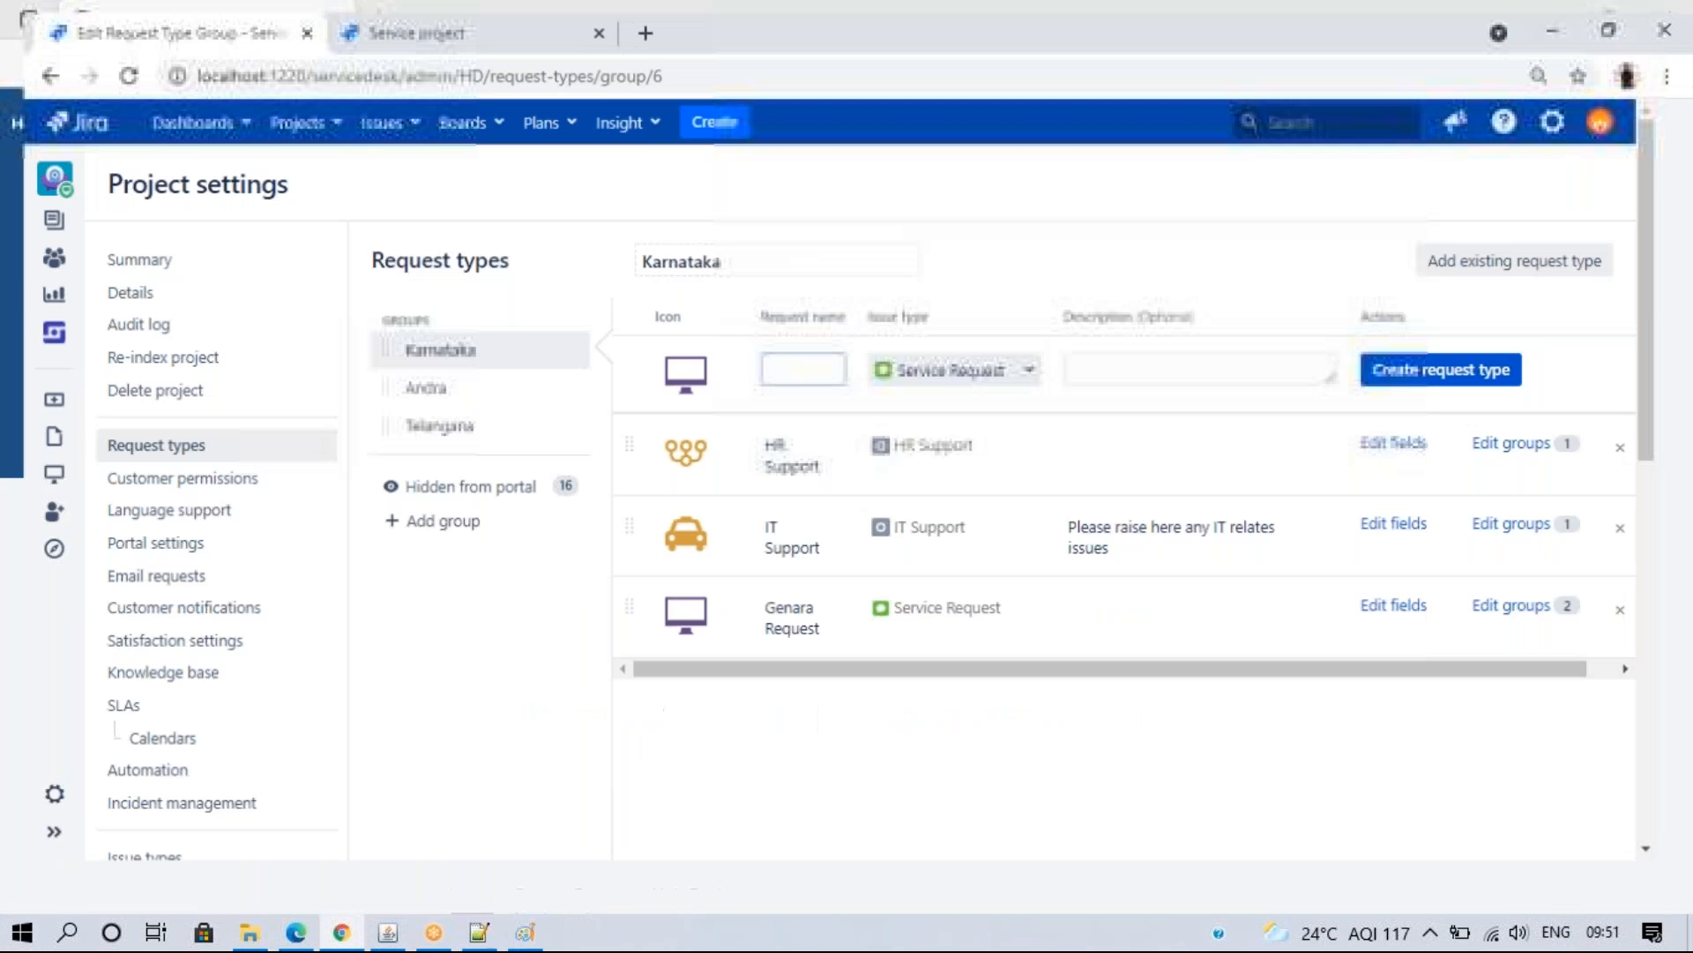
click(161, 540)
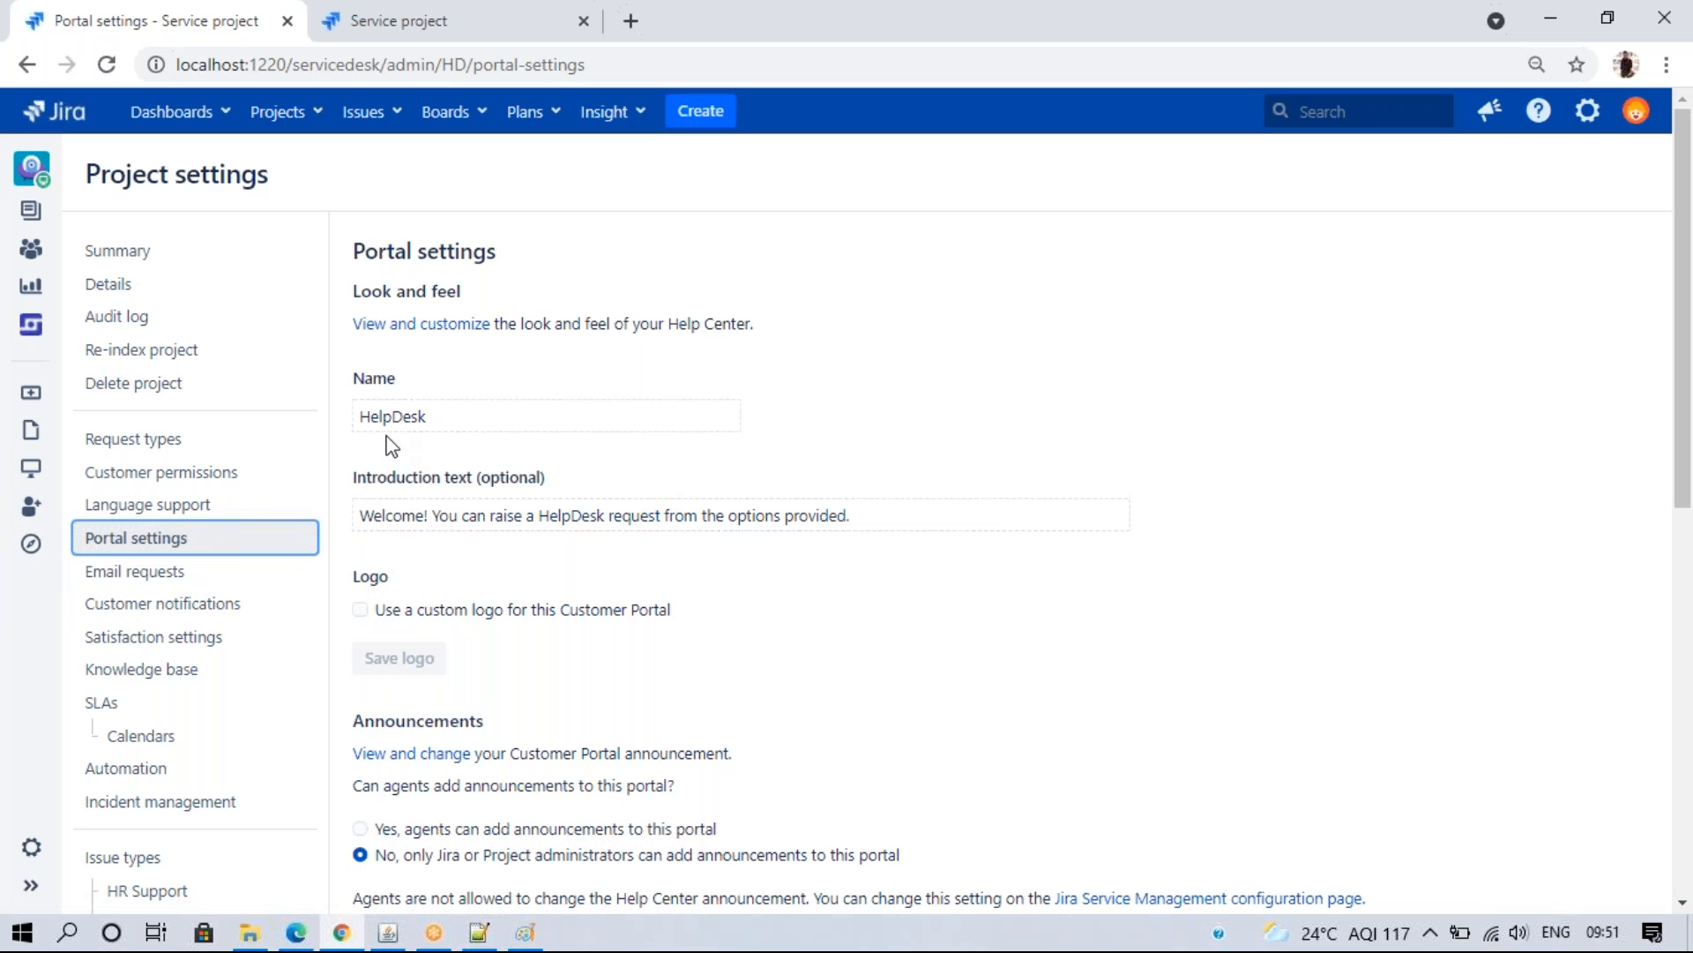
- Prefix the portal name with 'Support' so it reads Support Help Desk, and save it
click(729, 417)
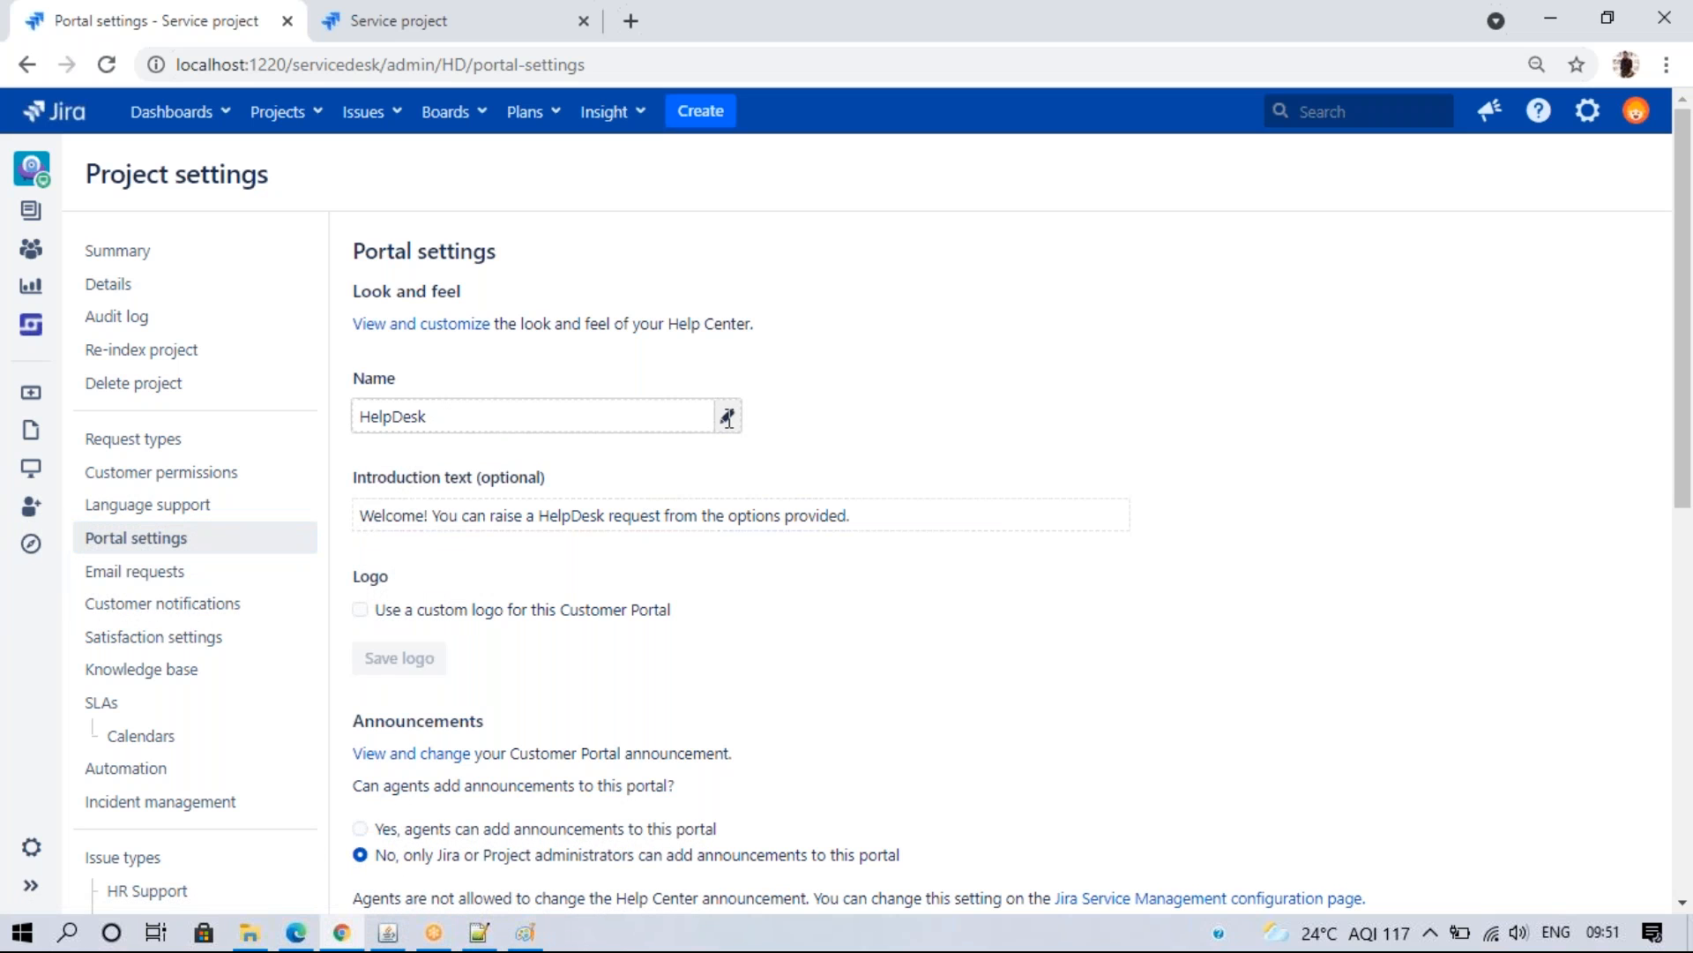
click(472, 417)
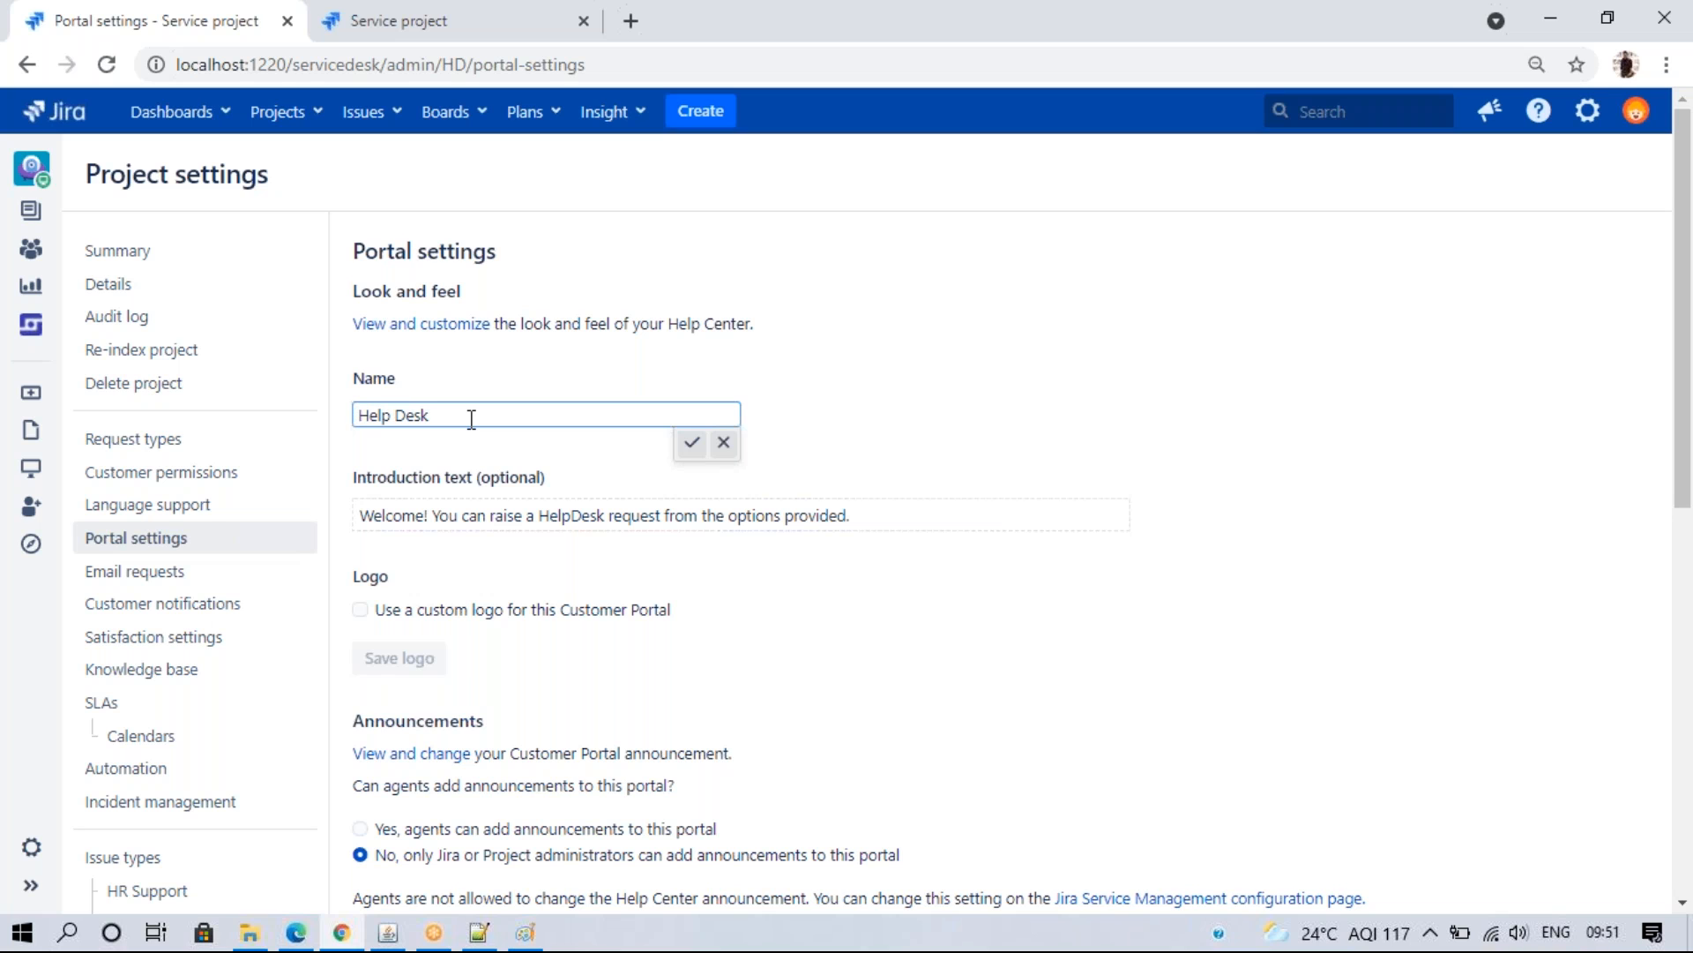
text(Support)
click(693, 442)
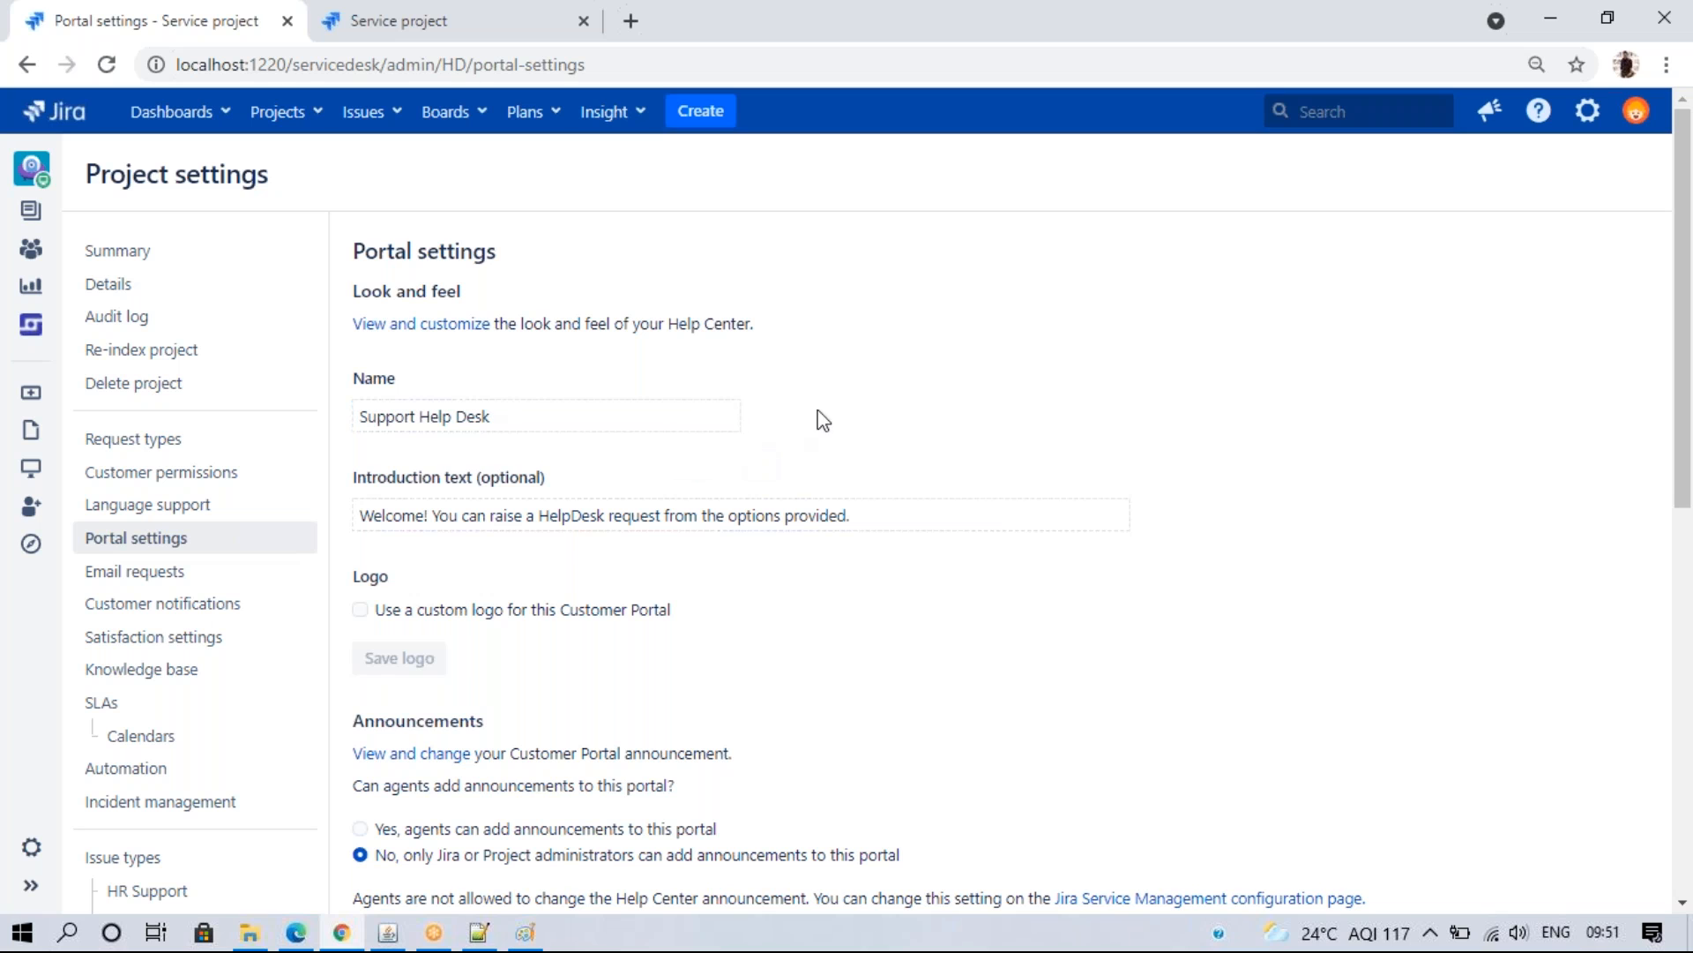
click(296, 932)
- Reload the Help Center to verify the Support Help Desk name, then edit the introduction text
click(141, 60)
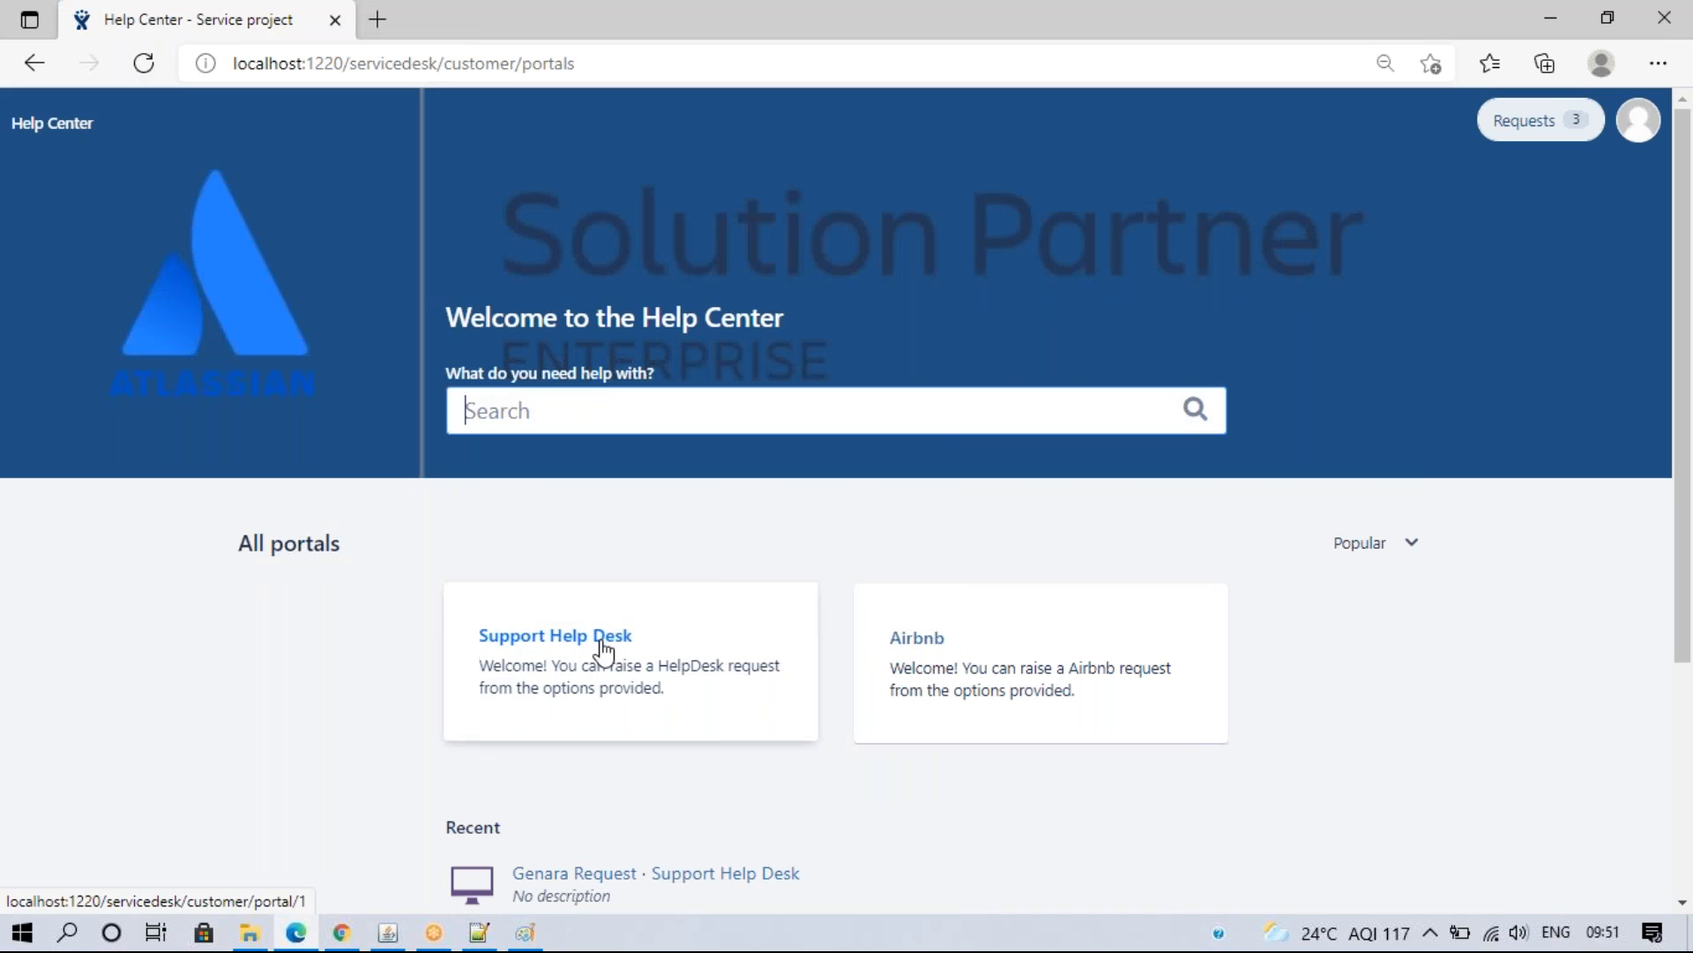
click(341, 932)
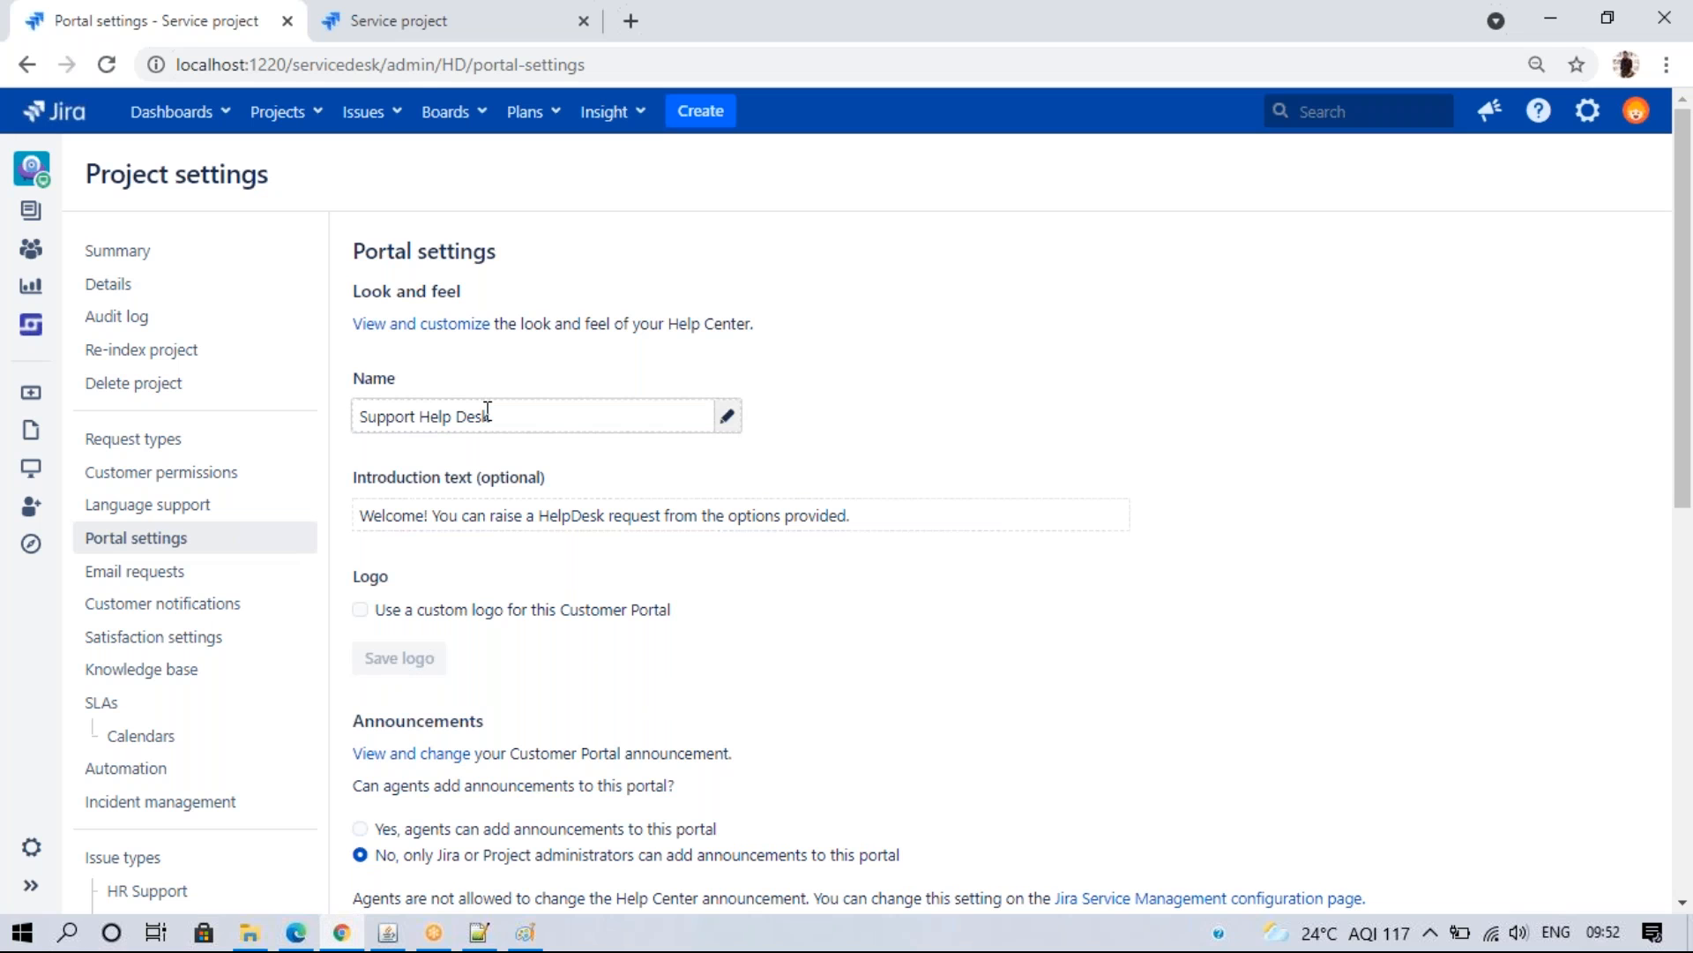
click(295, 933)
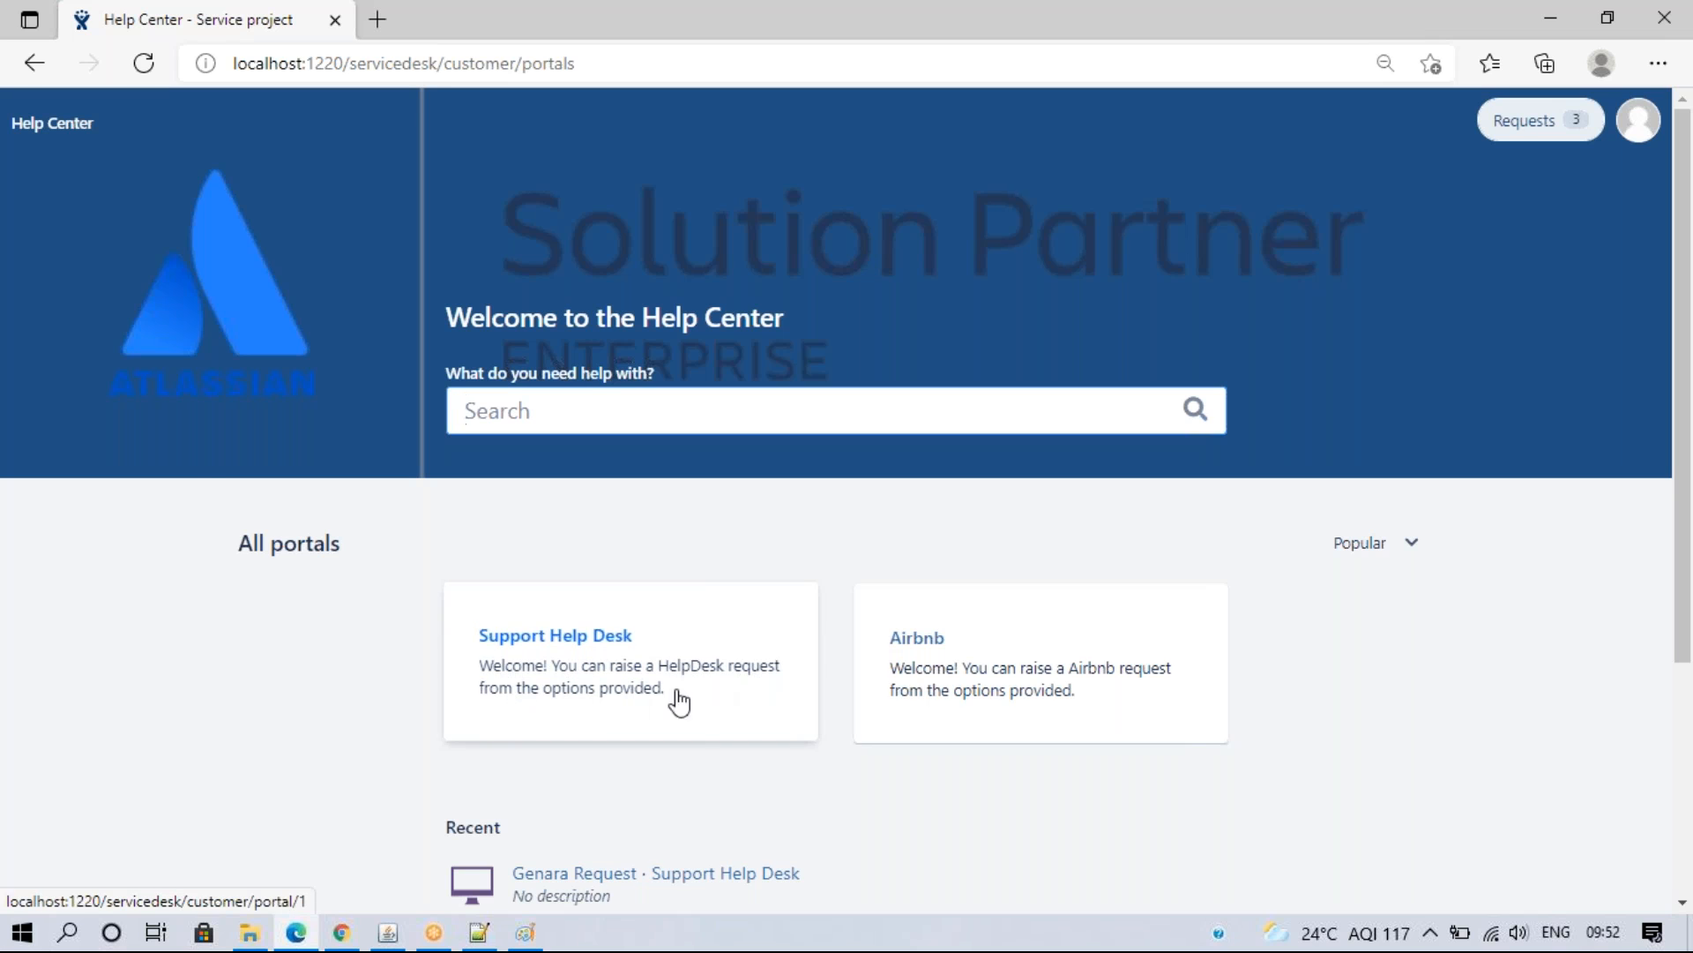
click(340, 935)
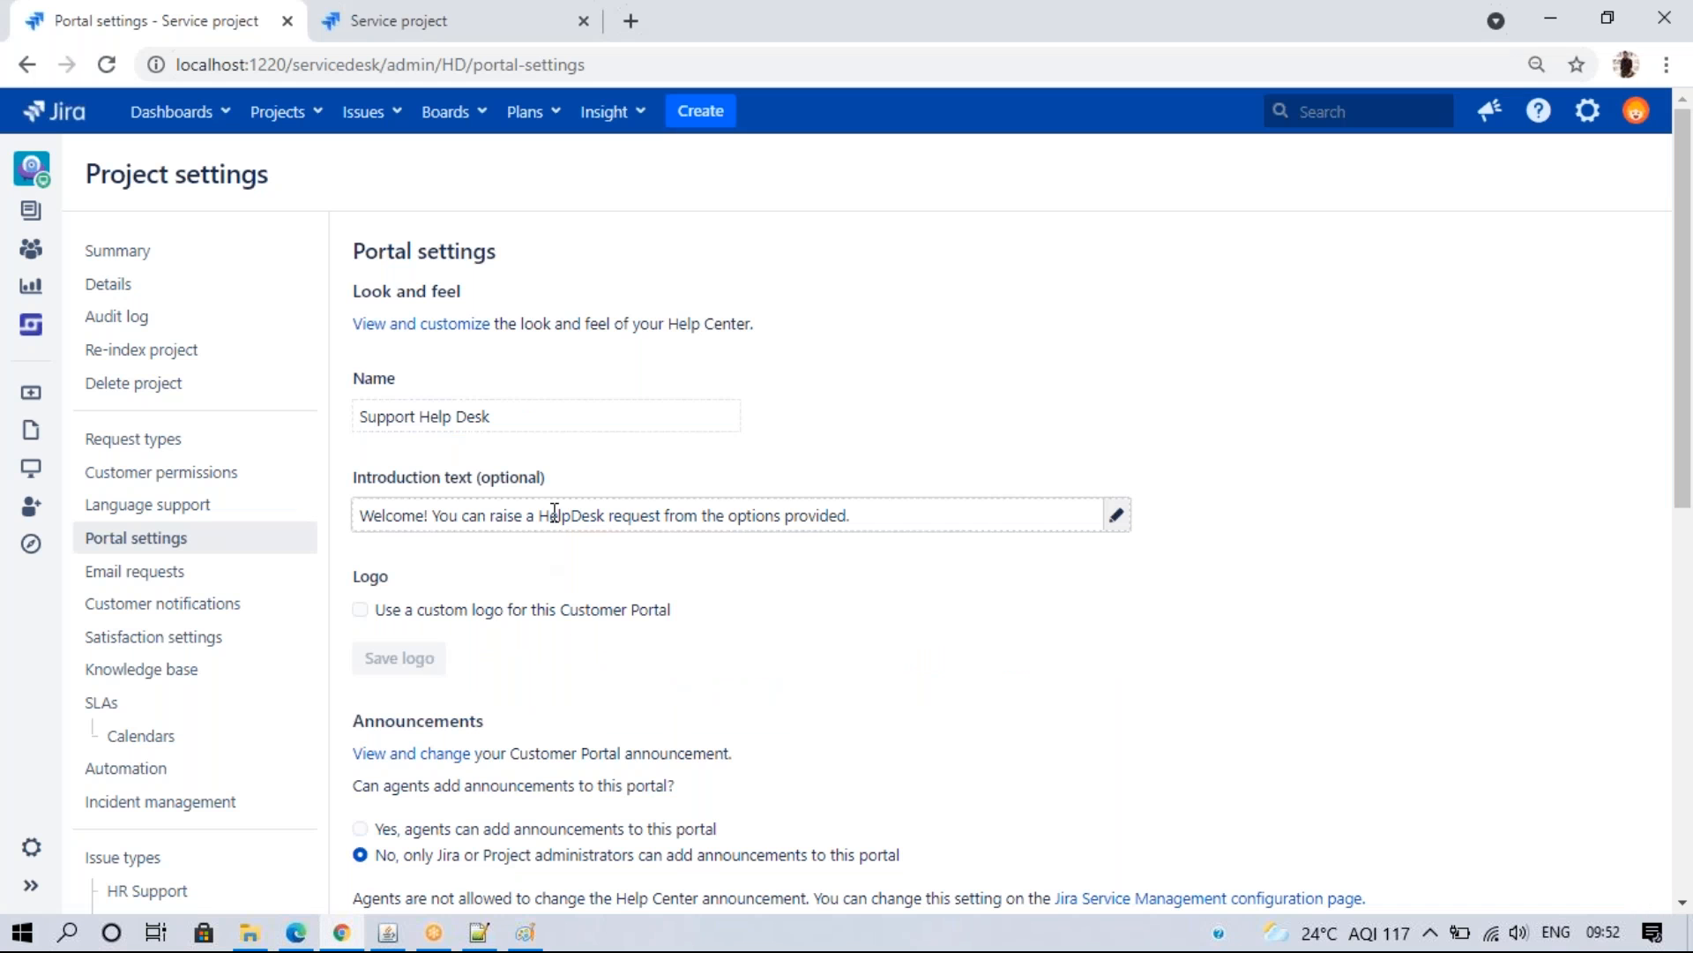
click(1118, 513)
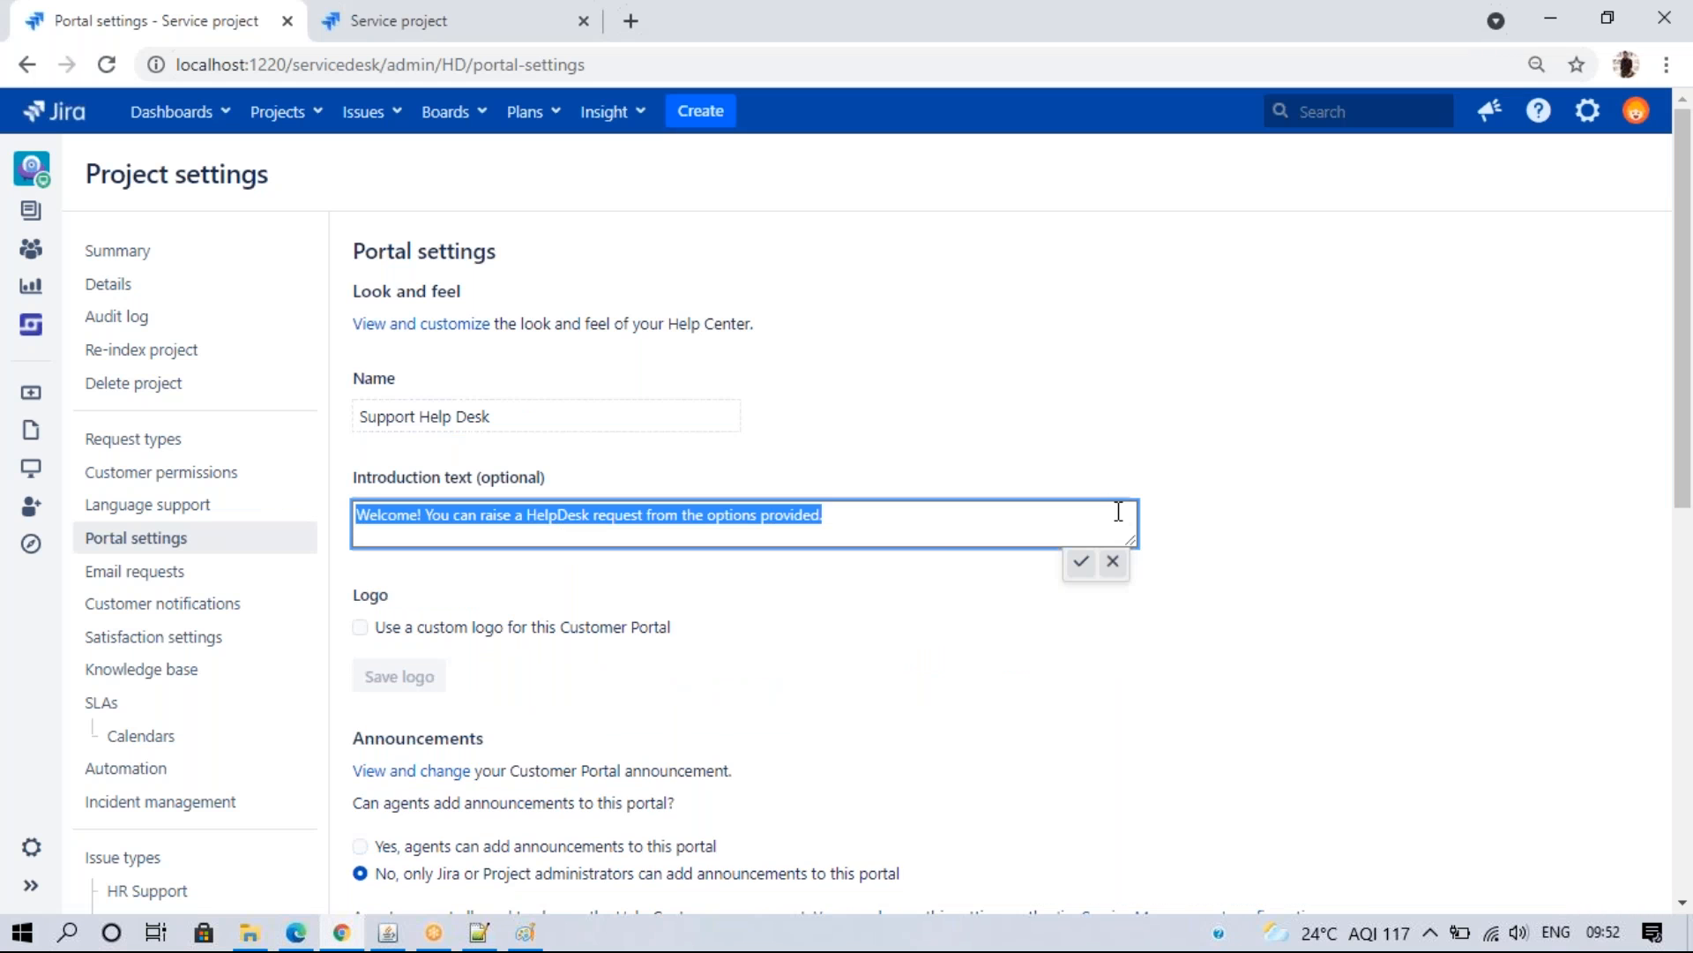
- Scroll change.log to the top and select line 2, the JIRA - Atlassian description
click(524, 935)
click(299, 367)
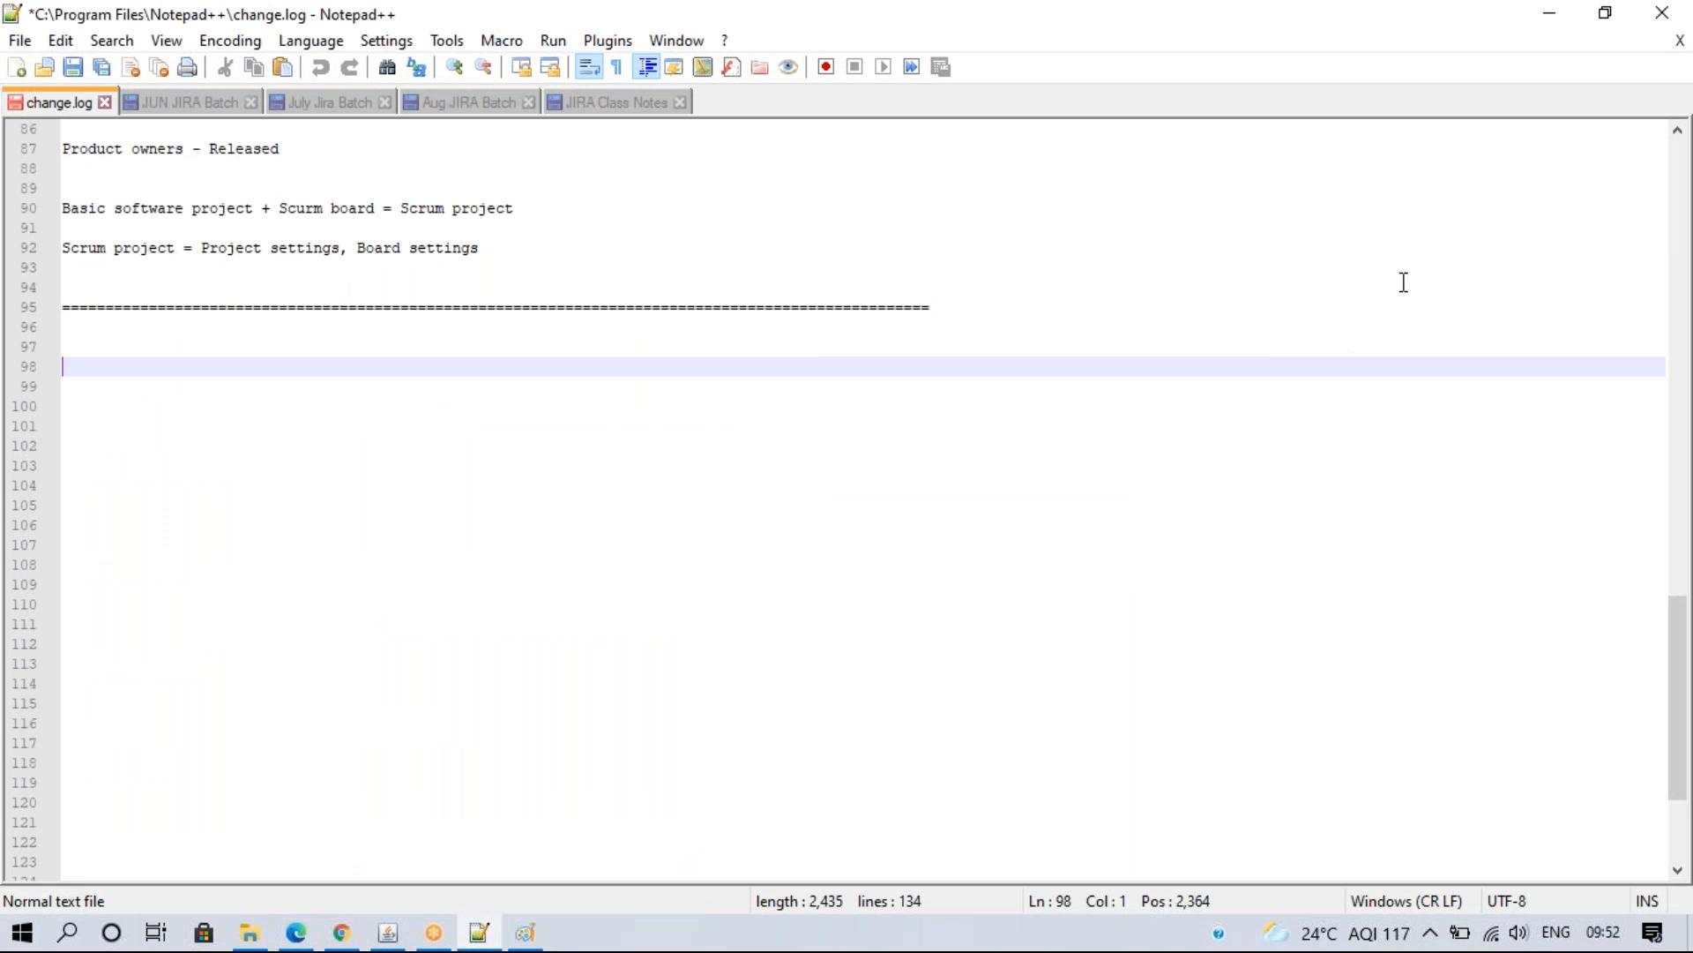
click(1686, 172)
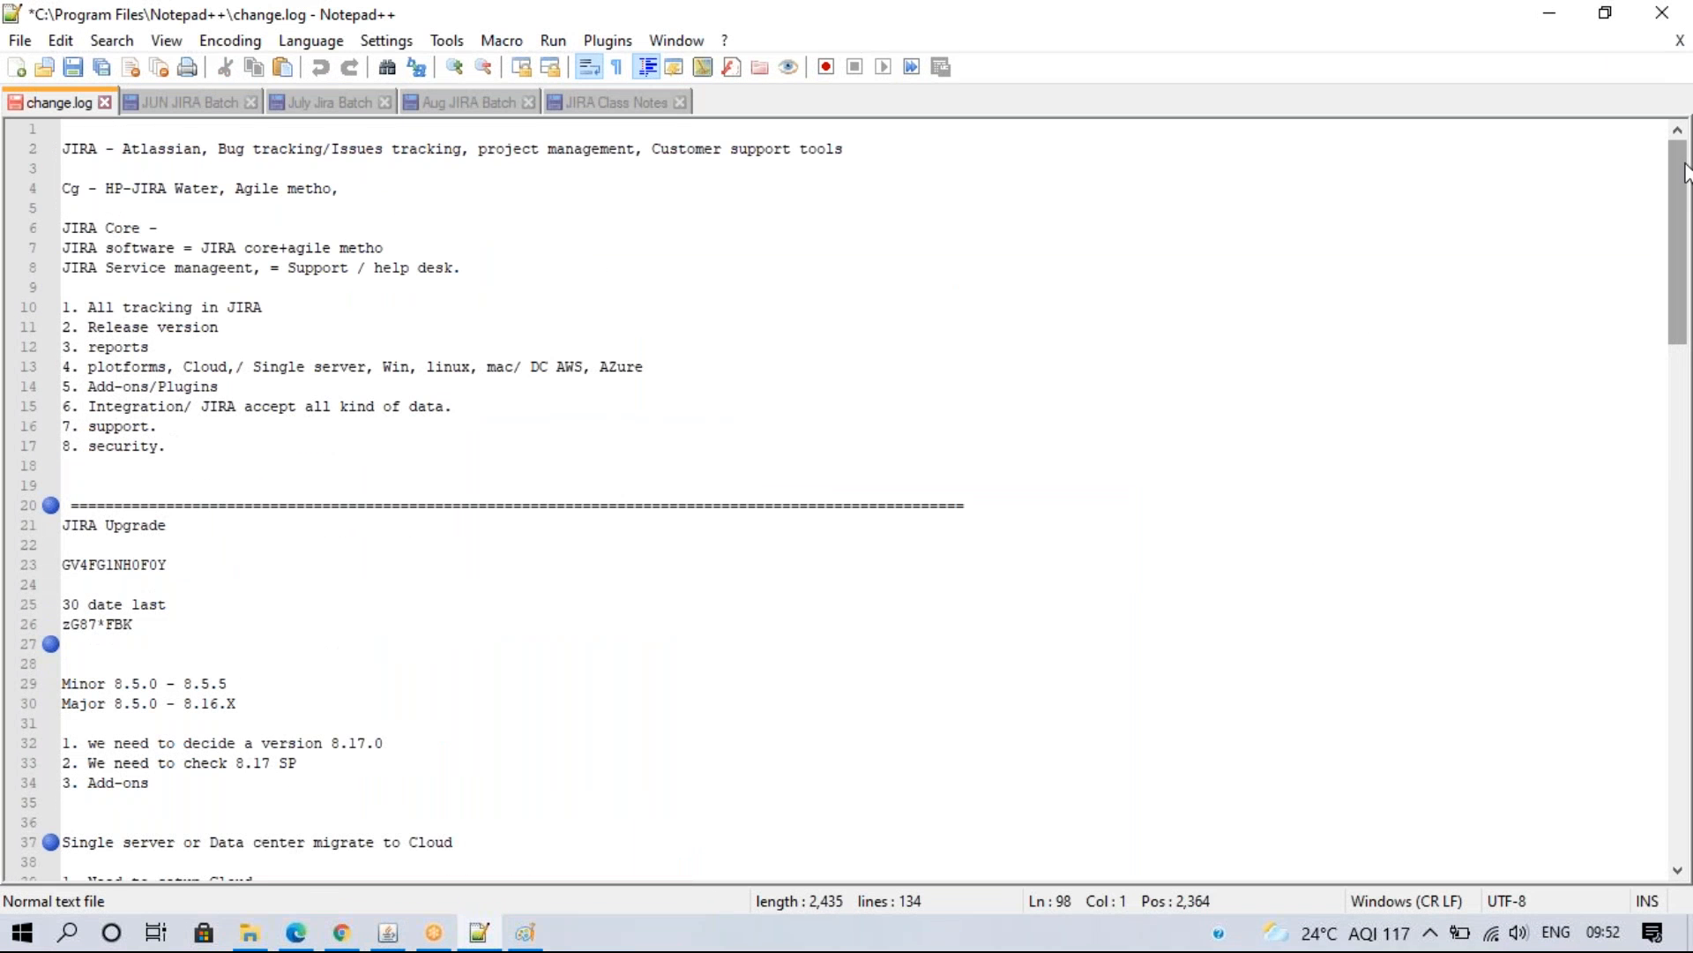
drag(896, 156, 7, 160)
key(ctrl+c)
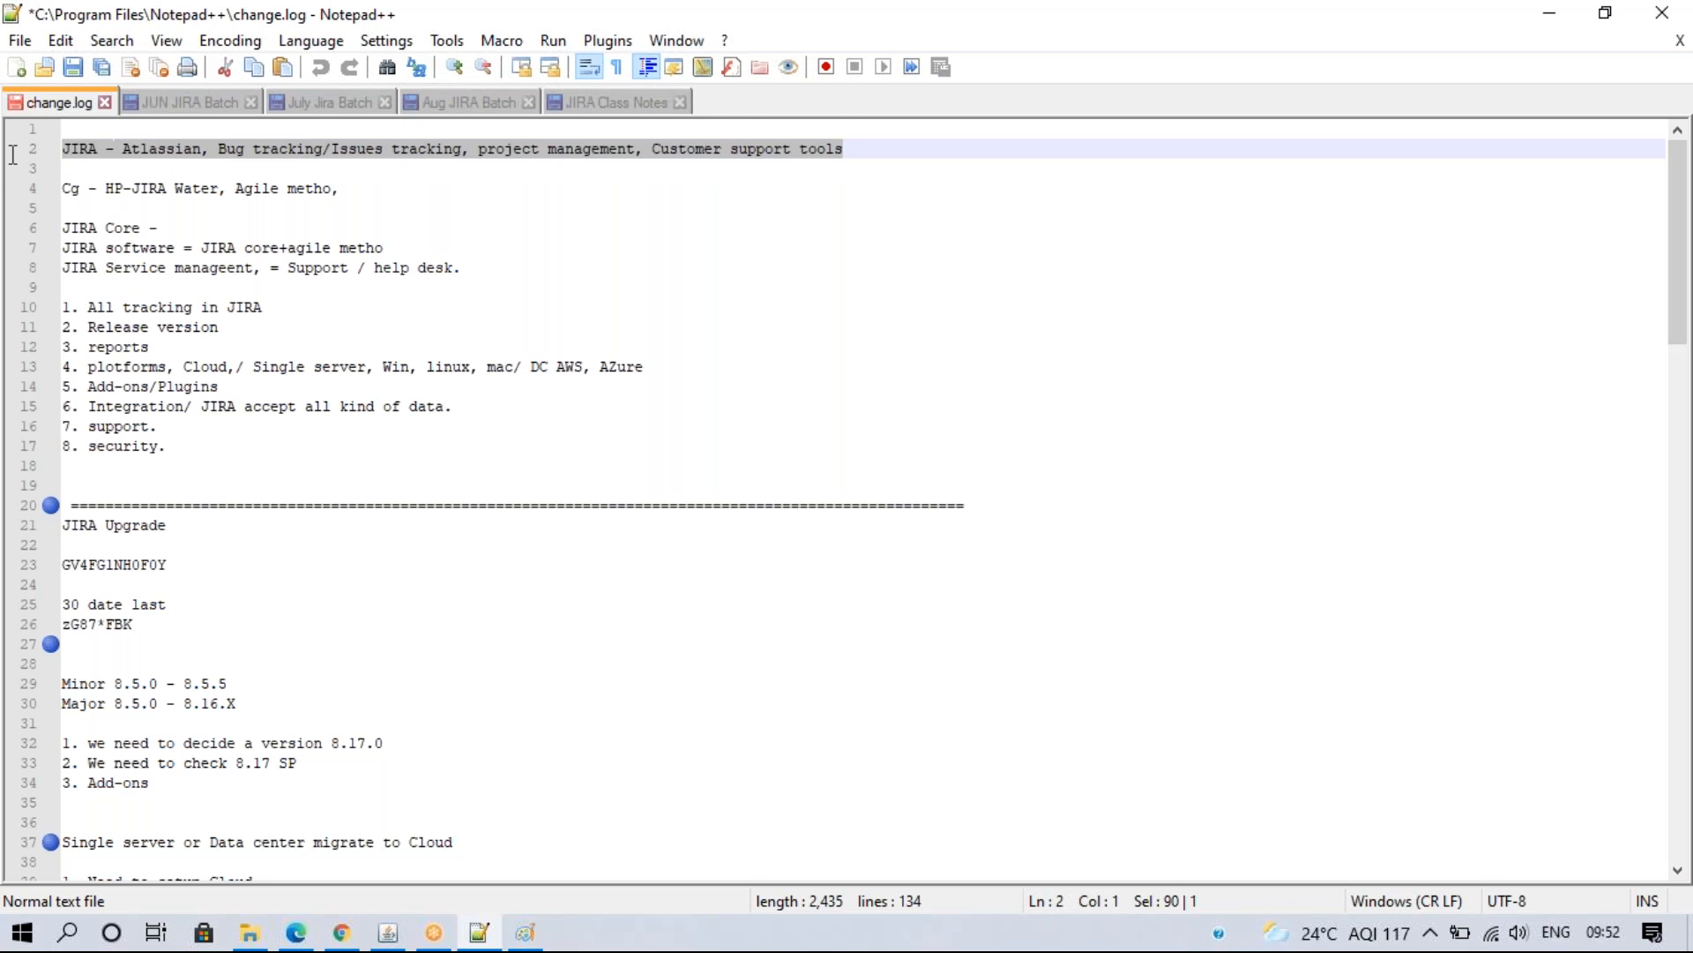
click(342, 932)
- Replace the introduction with the JIRA - Atlassian description, check it in the Help Center, and enable a custom logo
key(BackSpace)
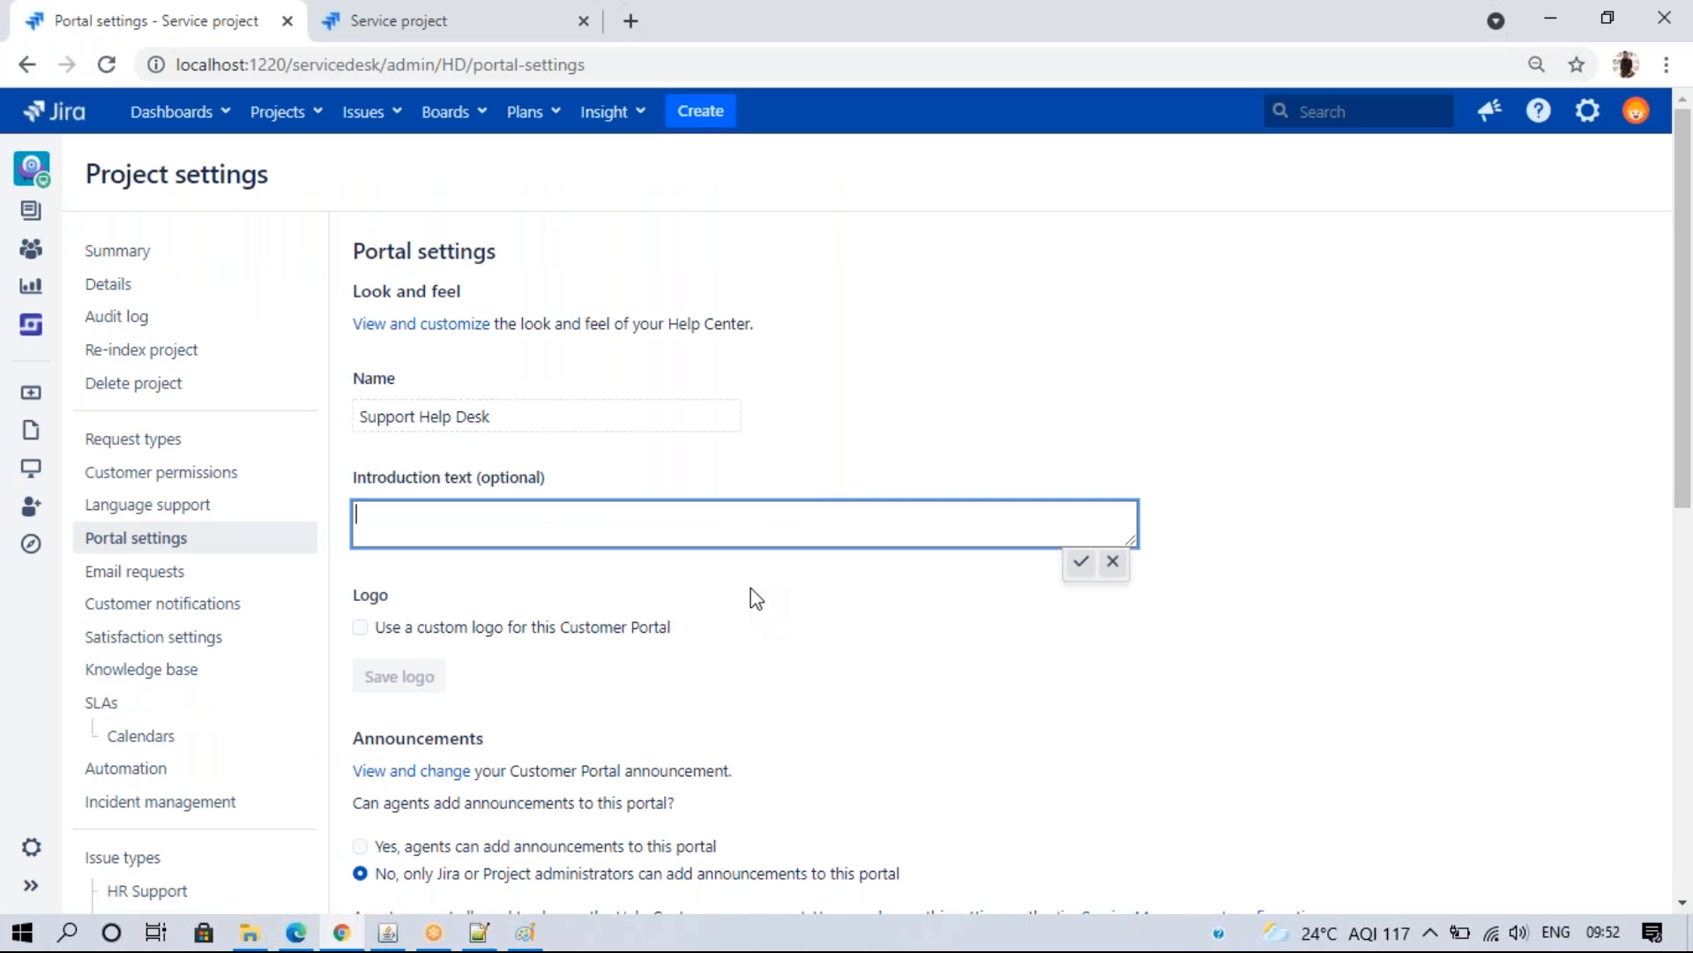
key(ctrl+v)
click(1080, 562)
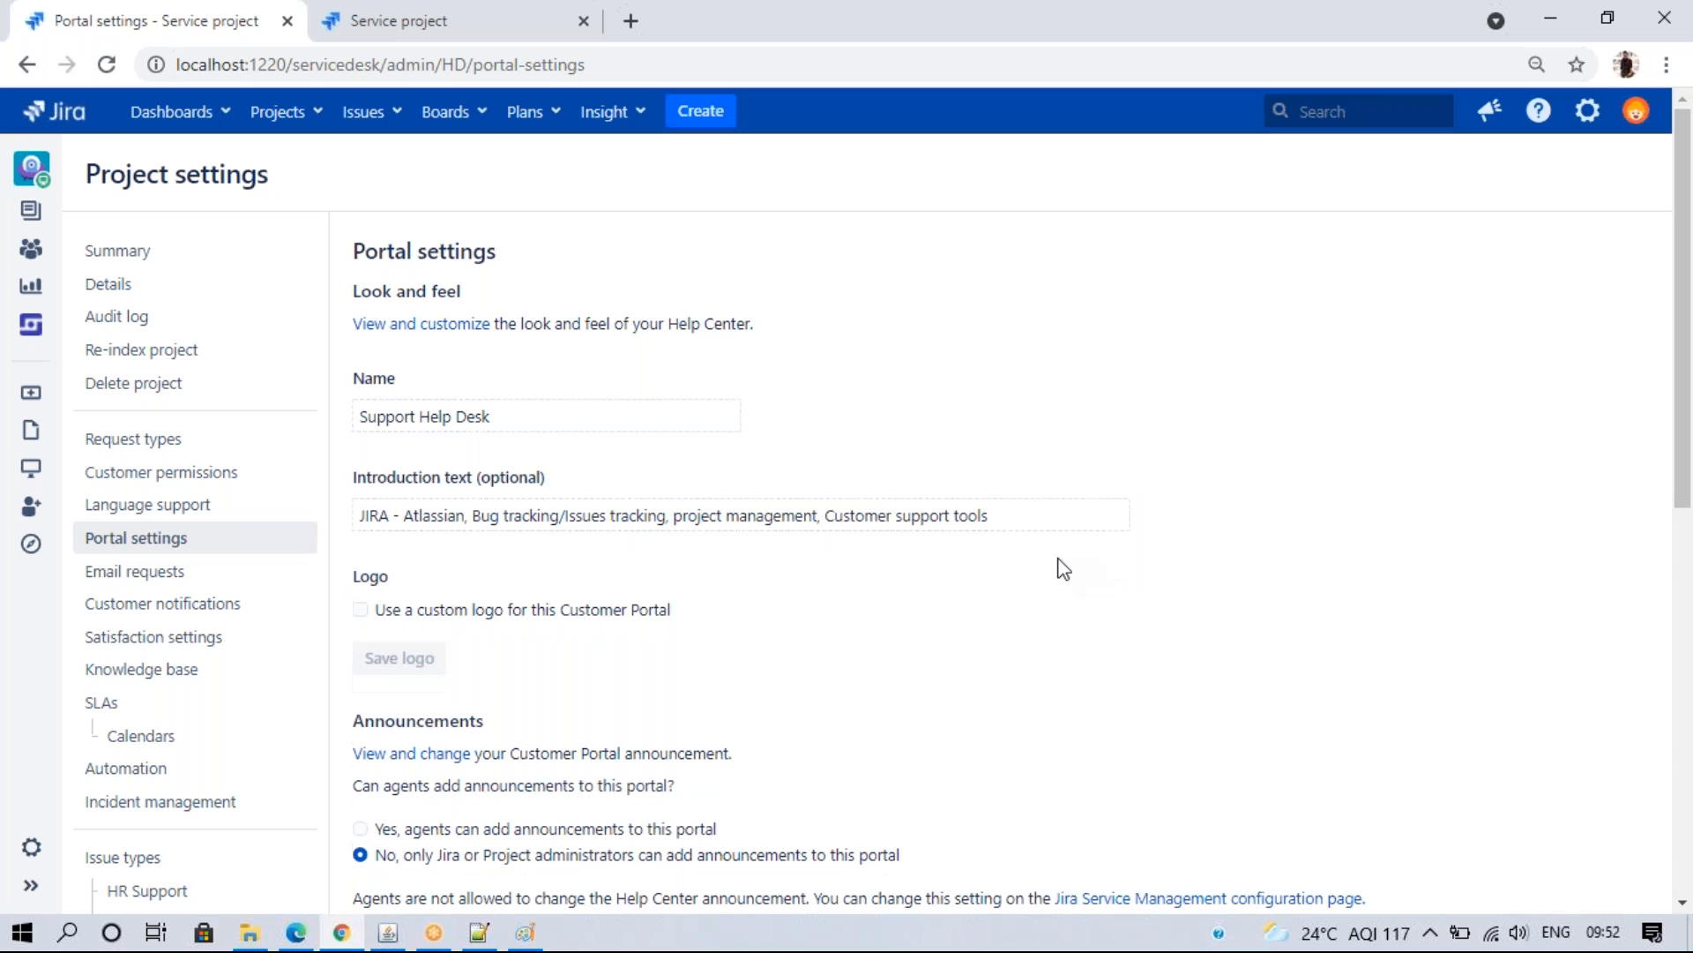
click(295, 932)
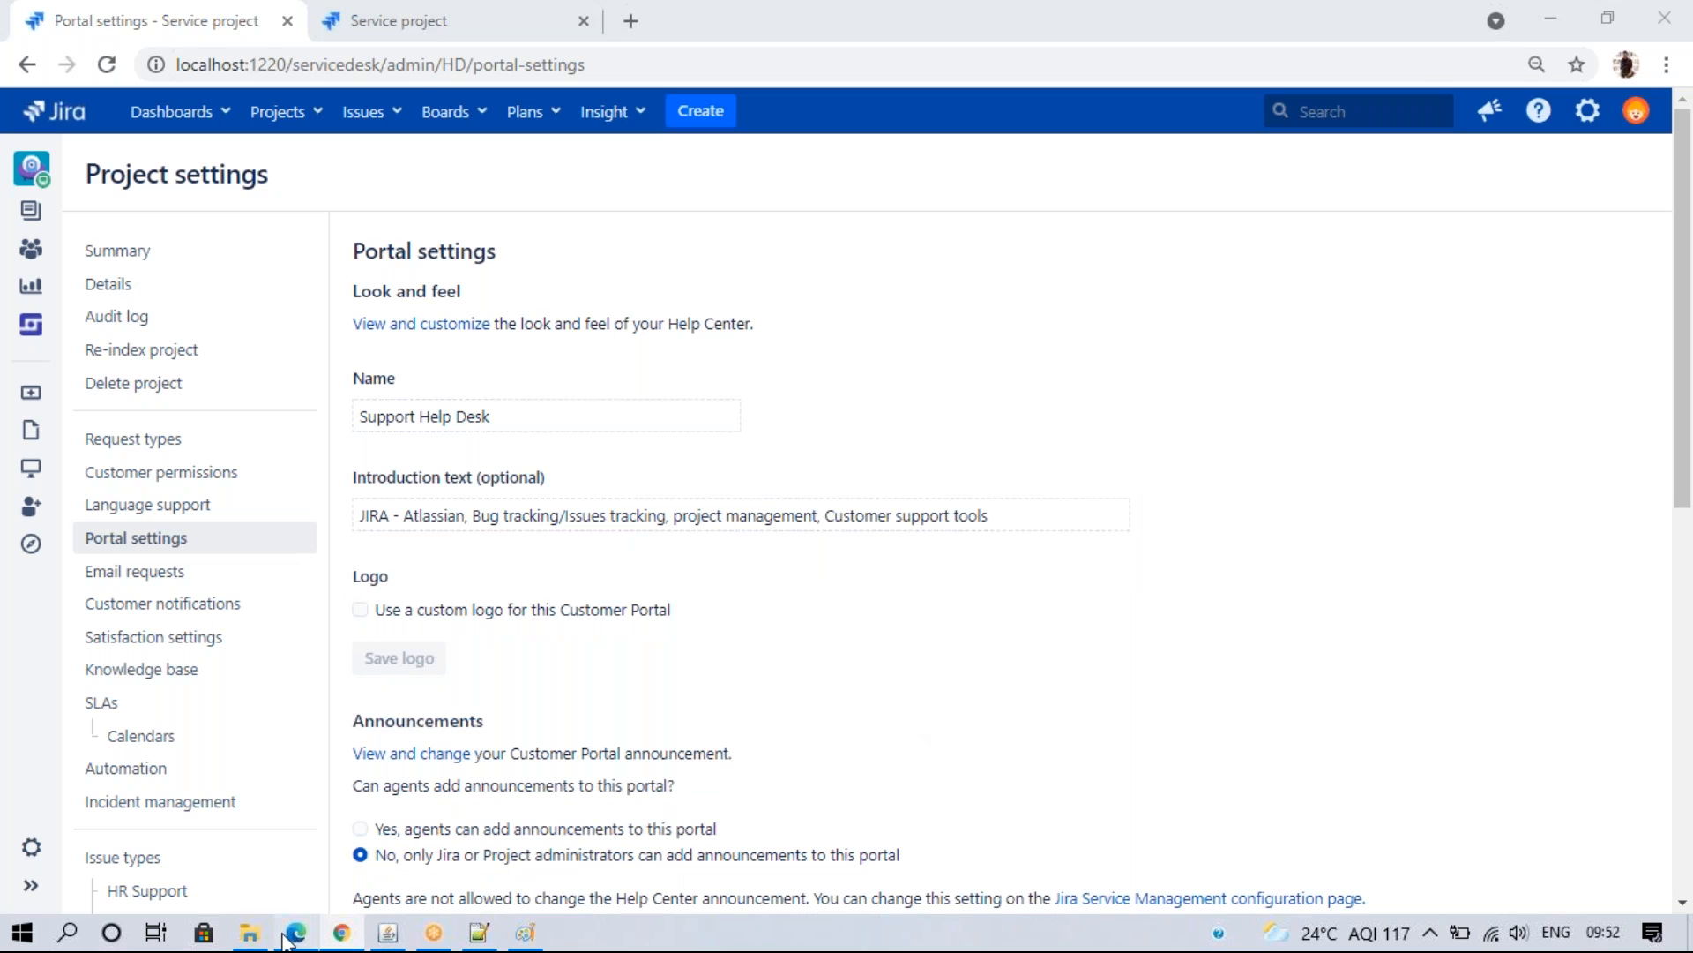
click(146, 64)
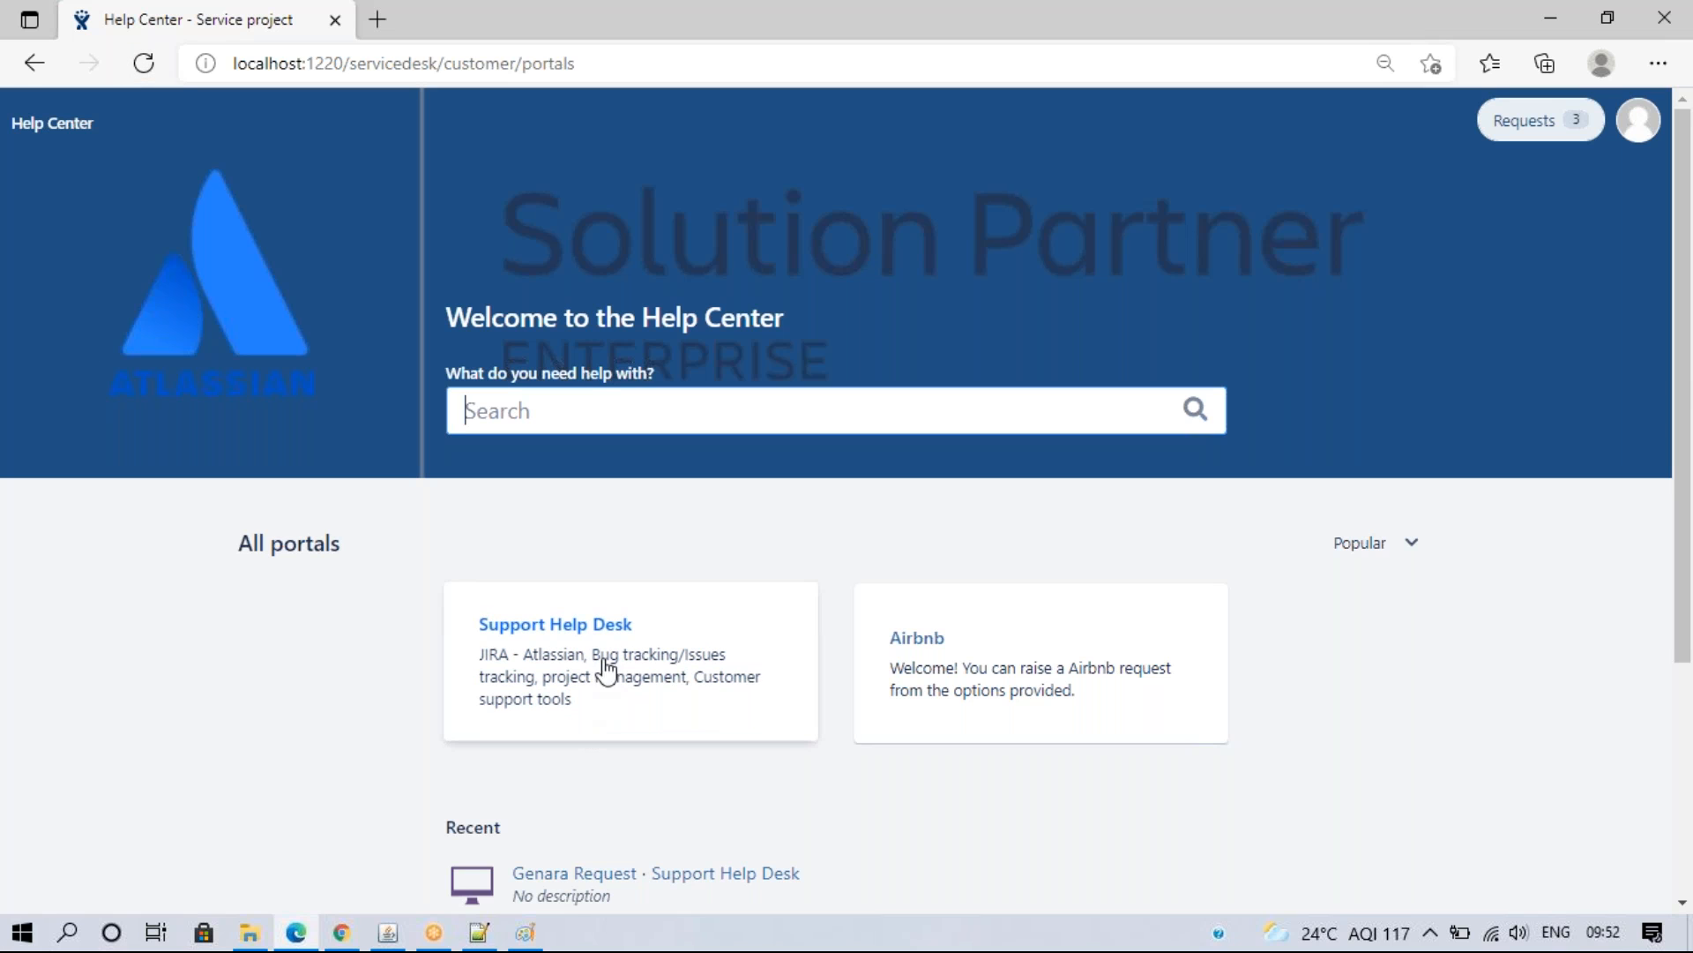
click(568, 636)
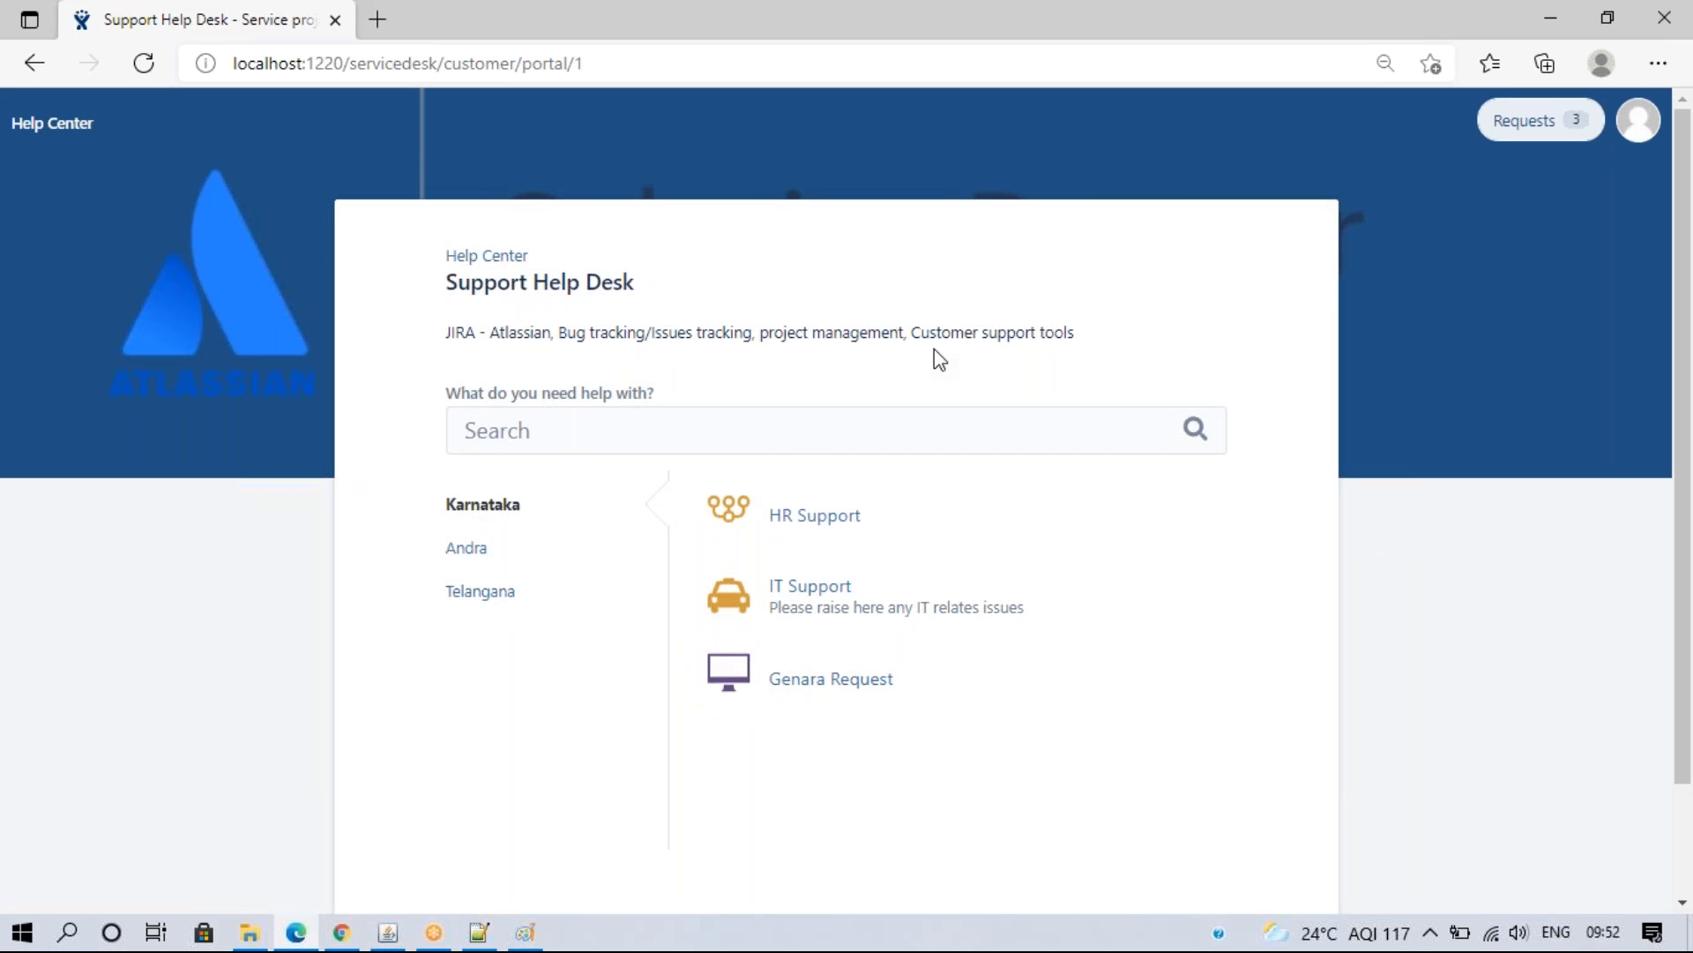
click(354, 942)
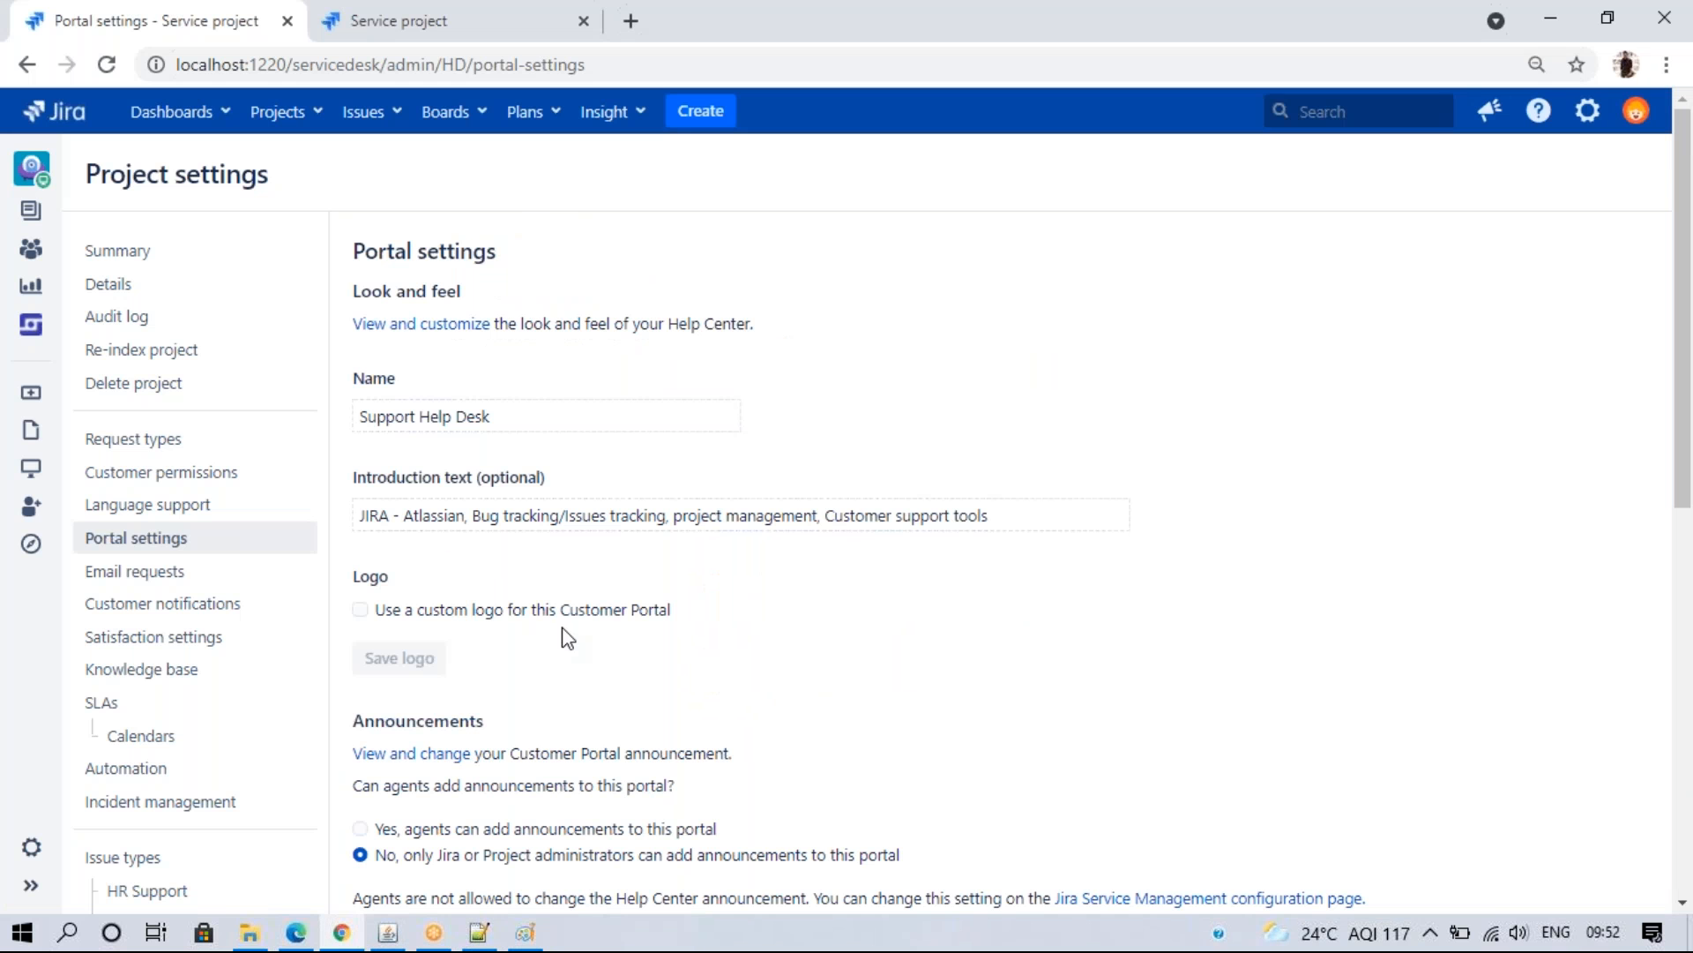
click(363, 611)
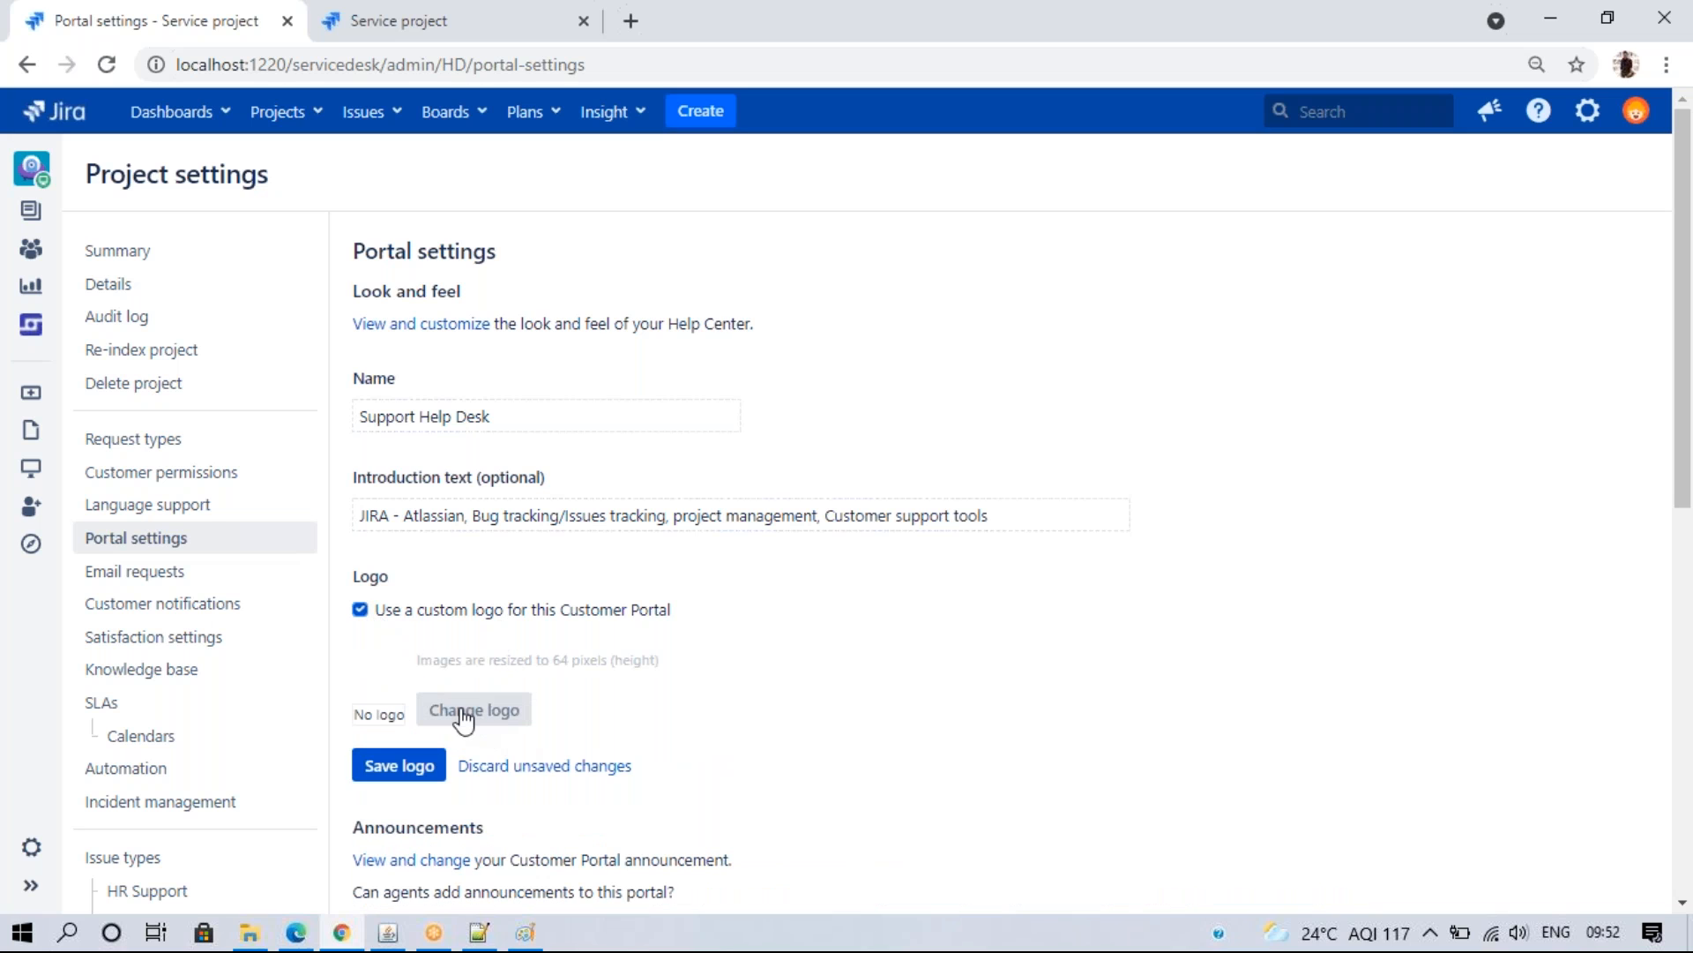
- Upload jira-100038423-large from Pictures as the Support Help Desk portal logo and save it
click(462, 710)
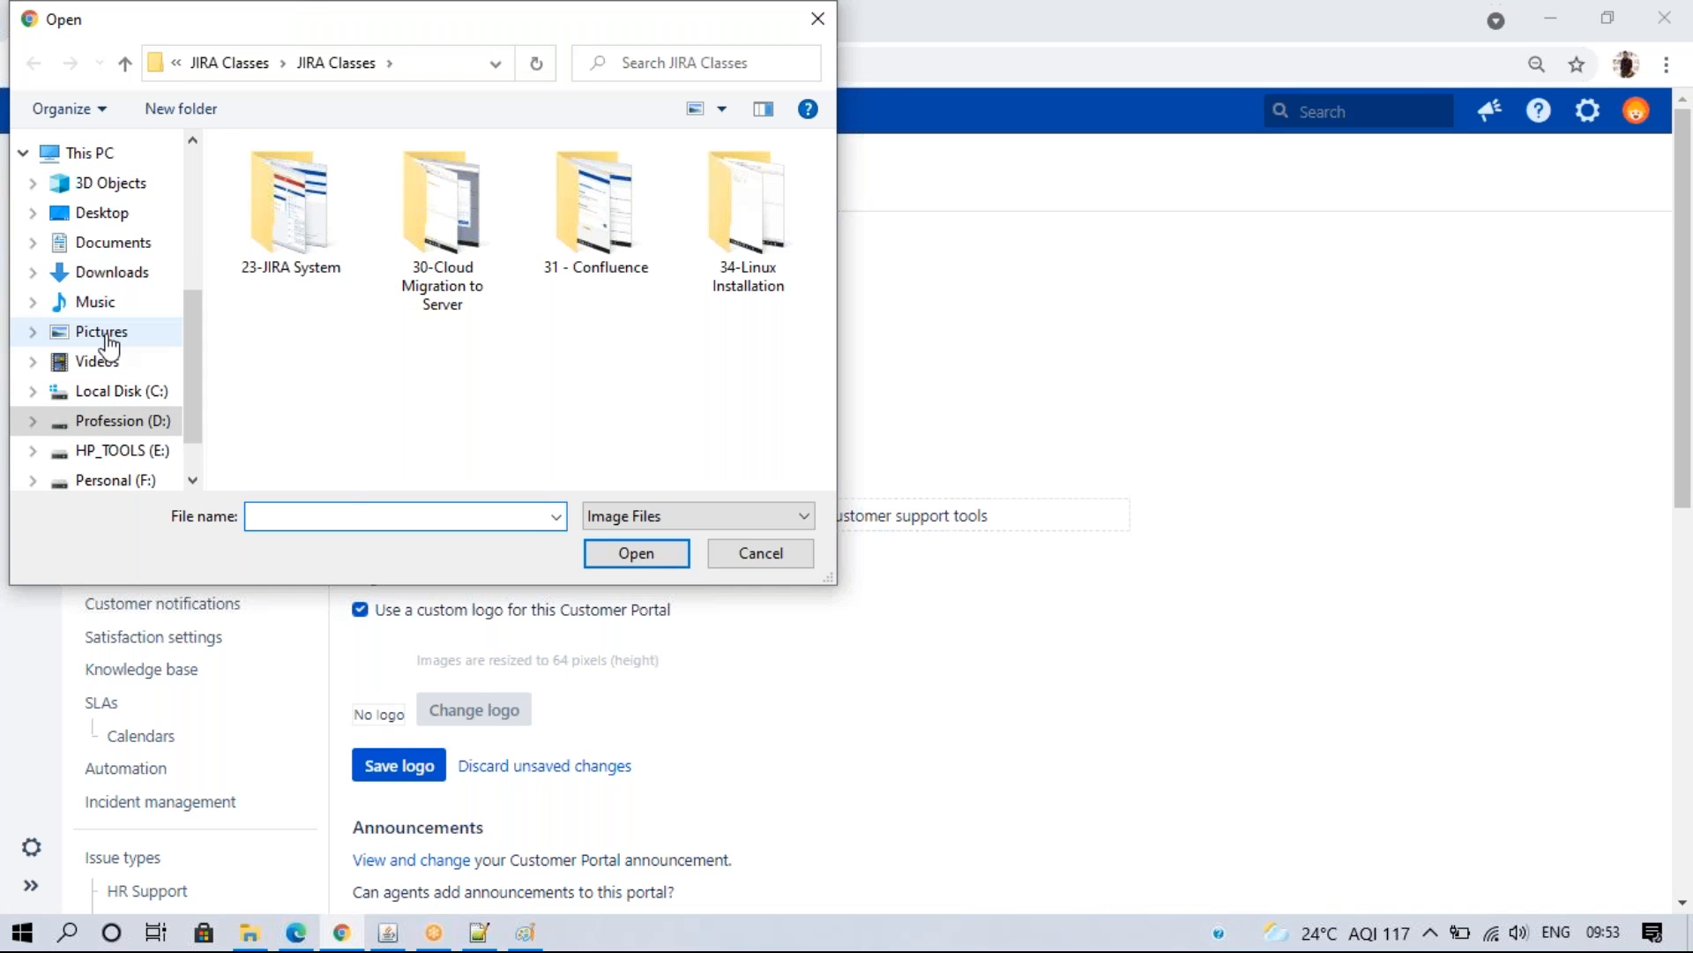
click(101, 334)
drag(822, 273, 818, 337)
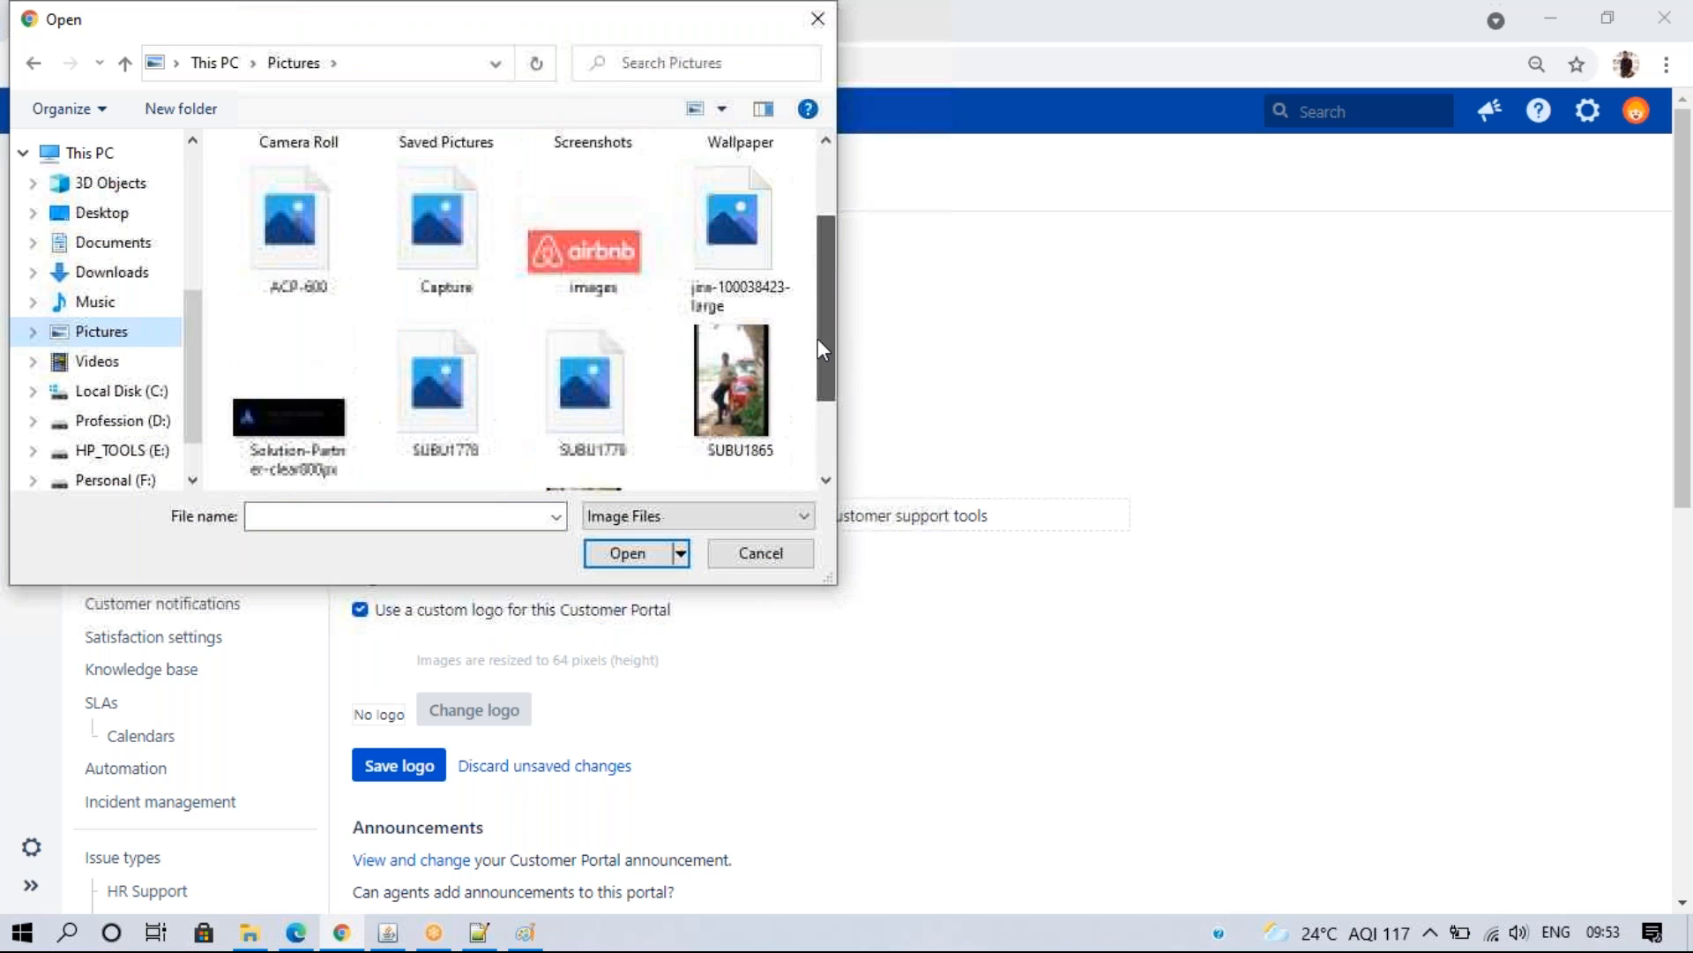
click(595, 383)
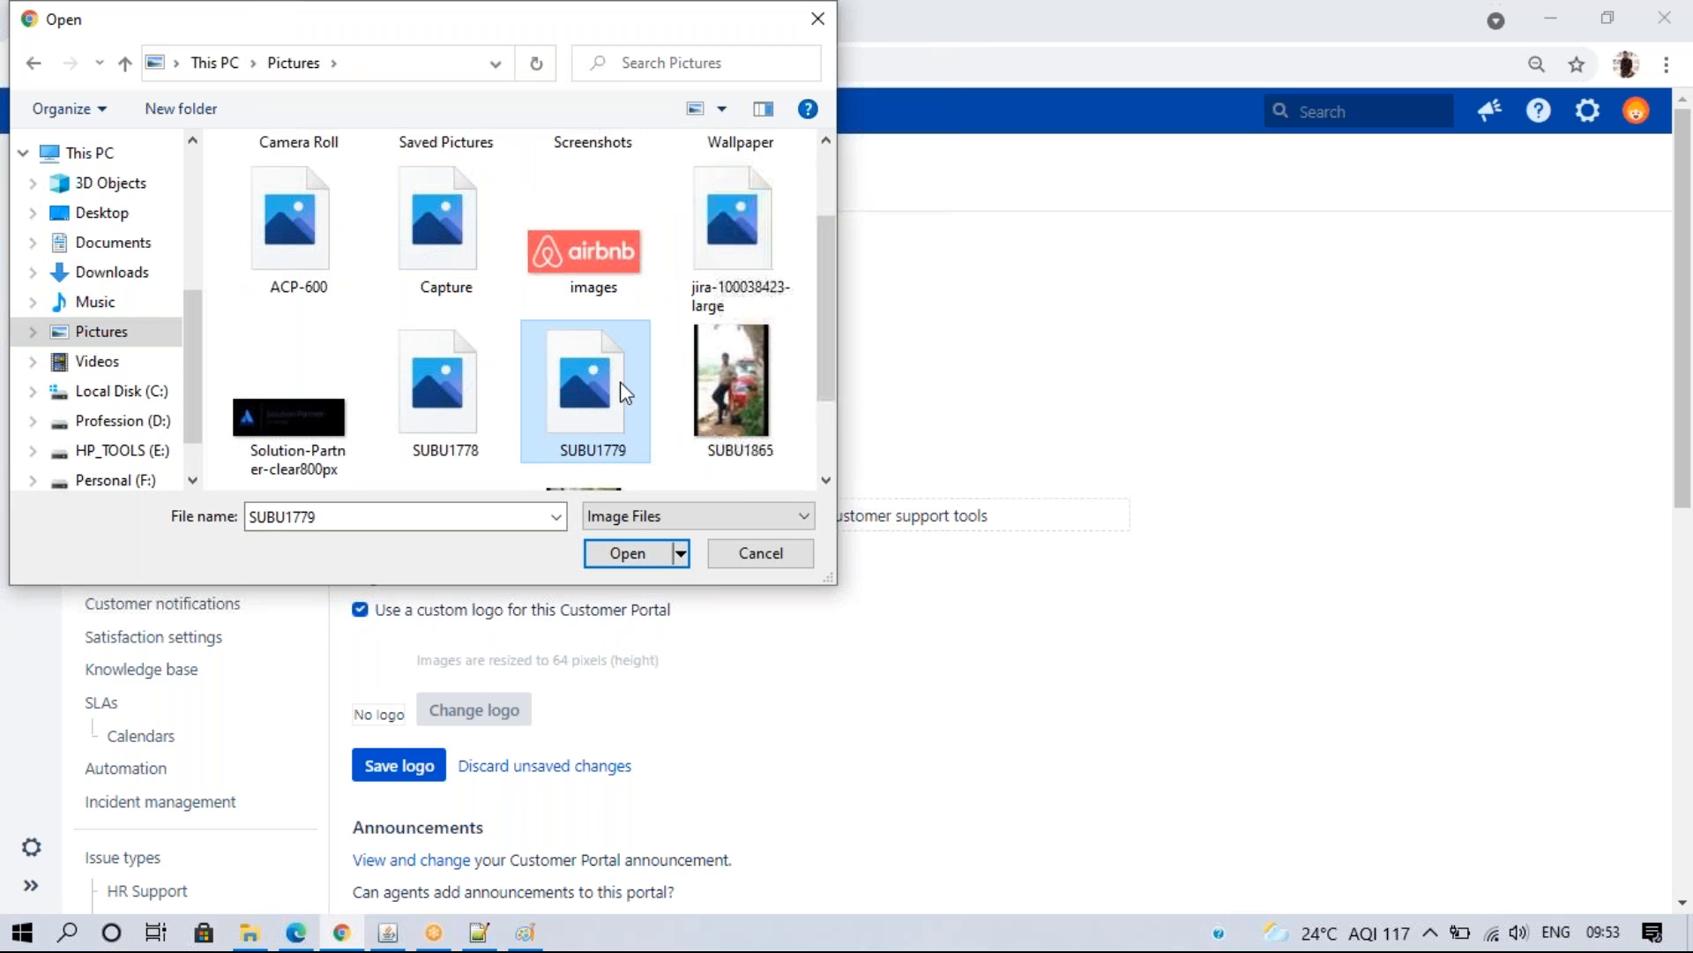
click(459, 383)
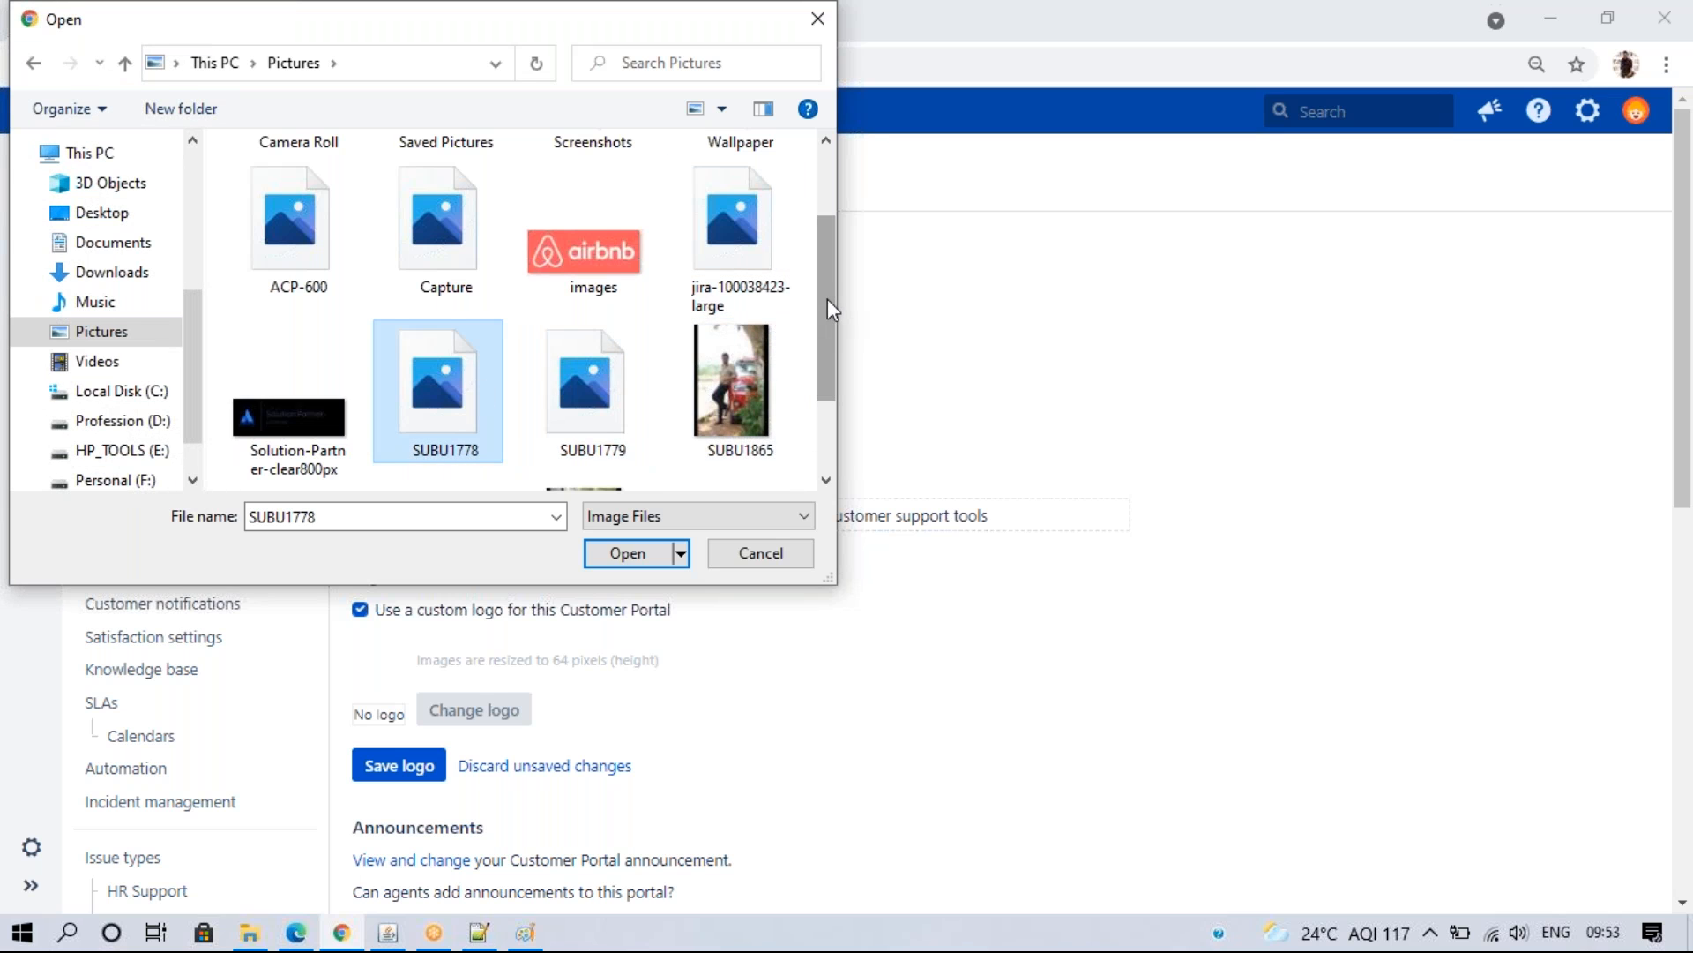
scroll(827, 300, up, 2)
click(775, 303)
click(627, 555)
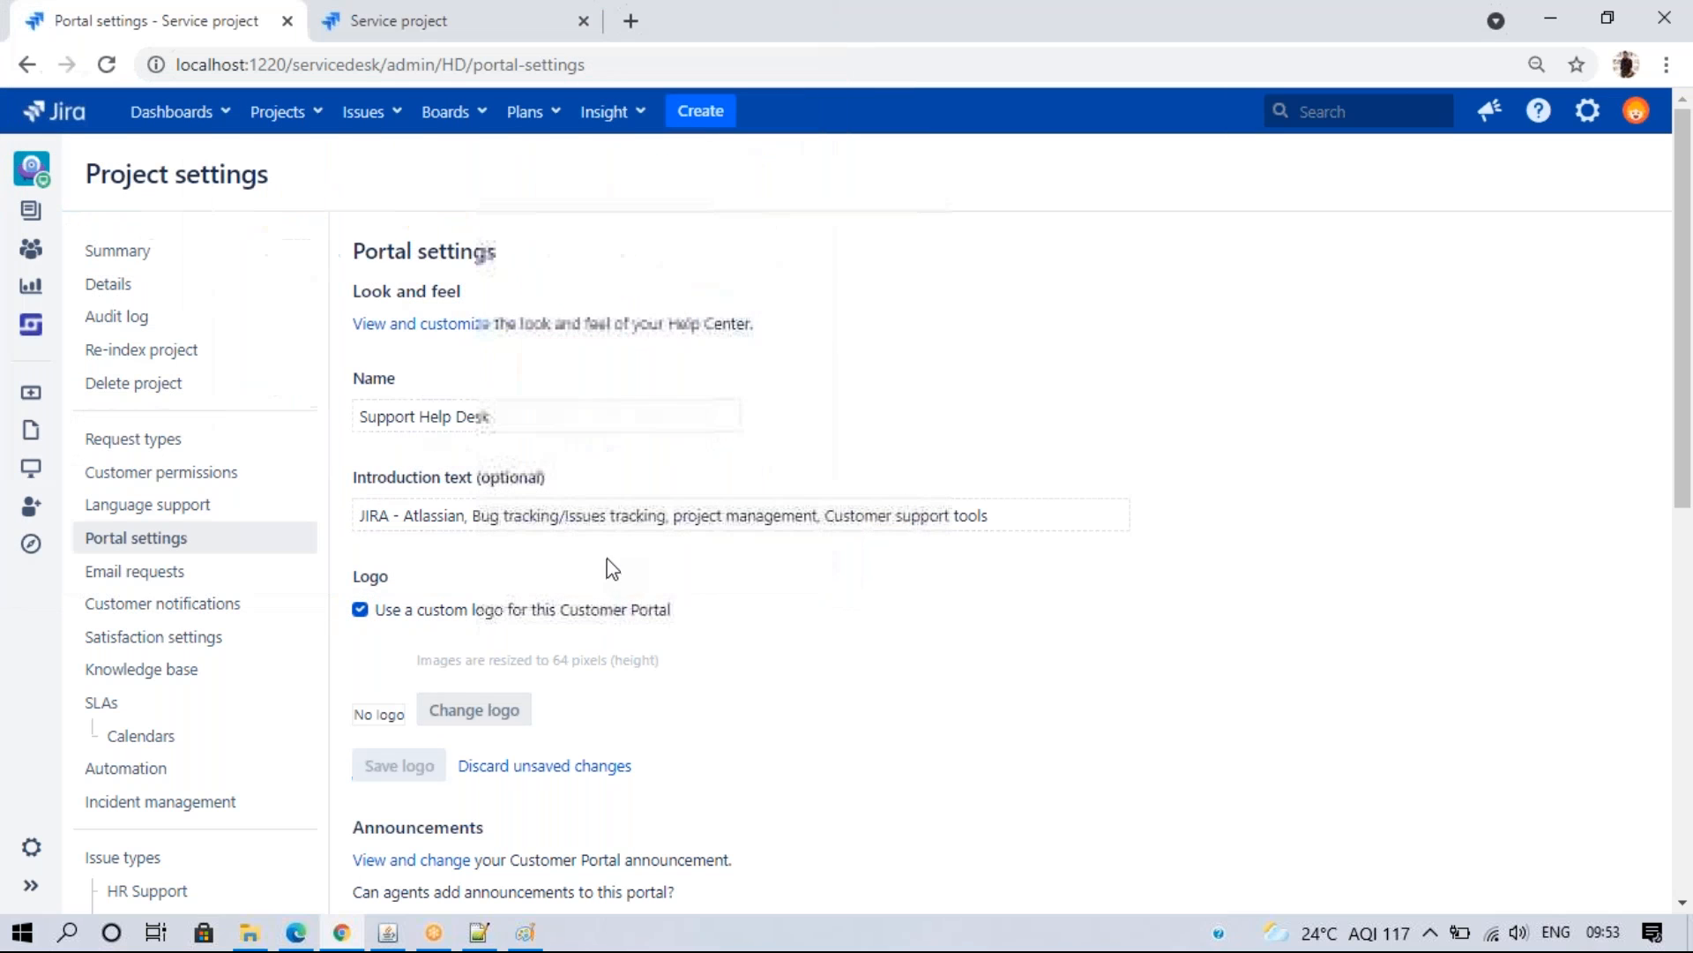
click(416, 768)
- Reload the customer portal in Edge to confirm the new logo appears
click(295, 932)
click(145, 65)
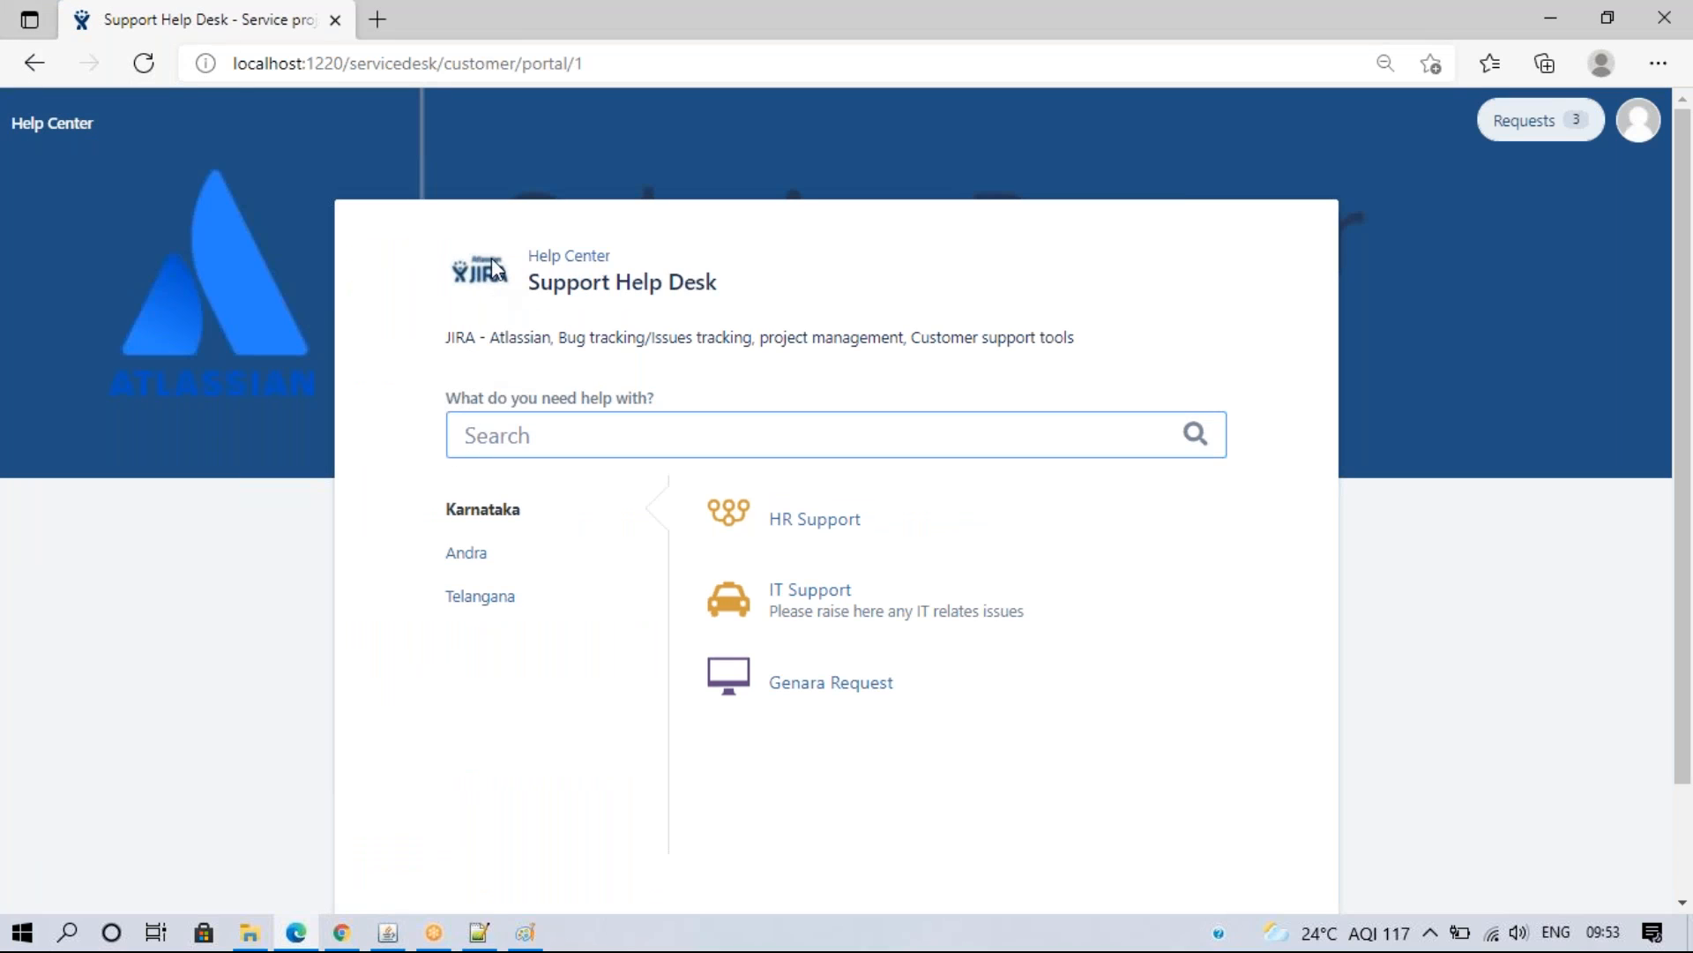
click(343, 935)
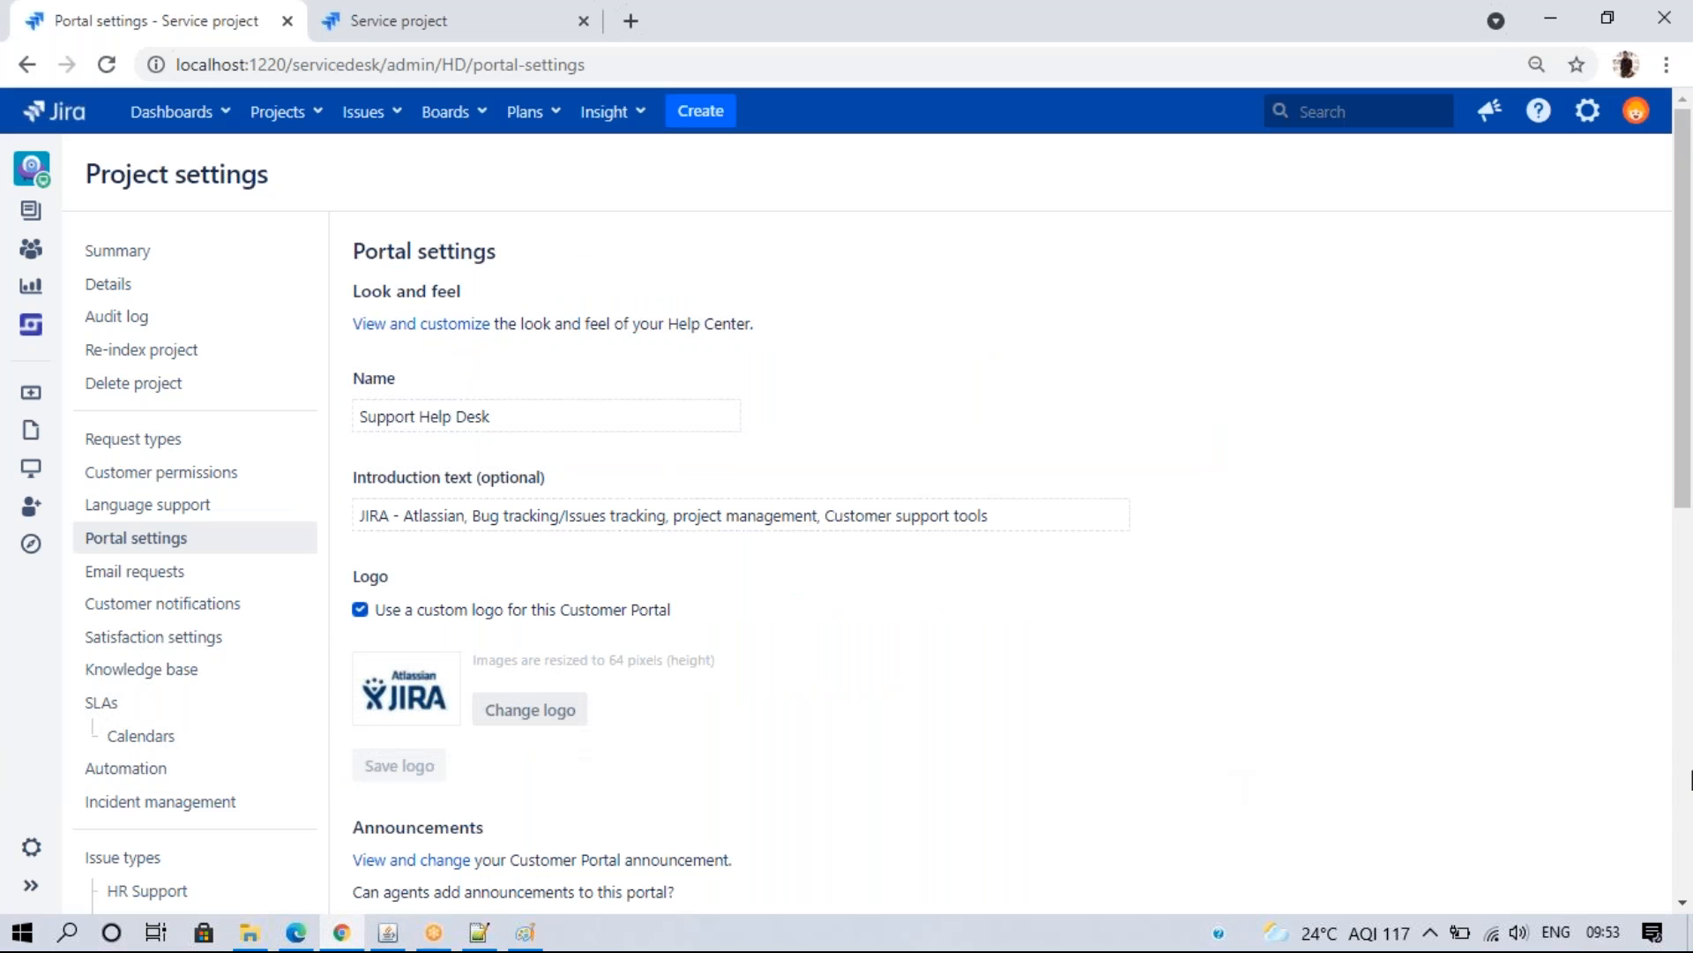
scroll(1685, 223, down, 5)
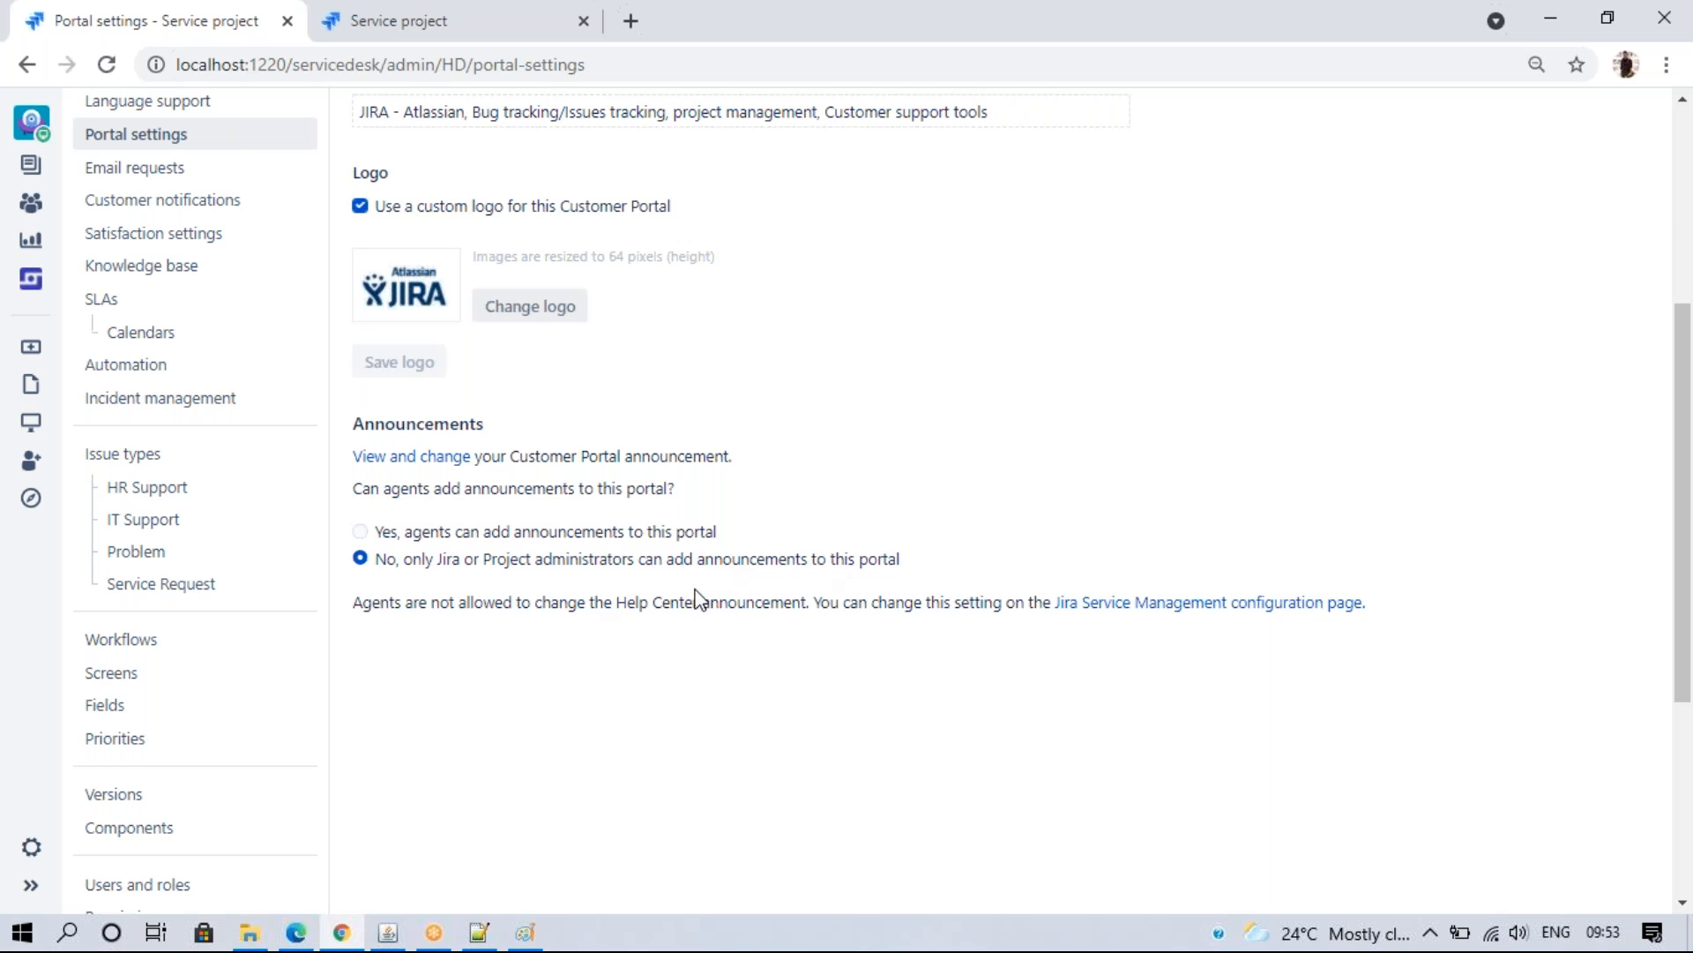
click(361, 532)
click(361, 561)
- Save a 'Project release' announcement reading 'Help Desk not available monday 12PM to 1PM' and return to All portals
click(397, 459)
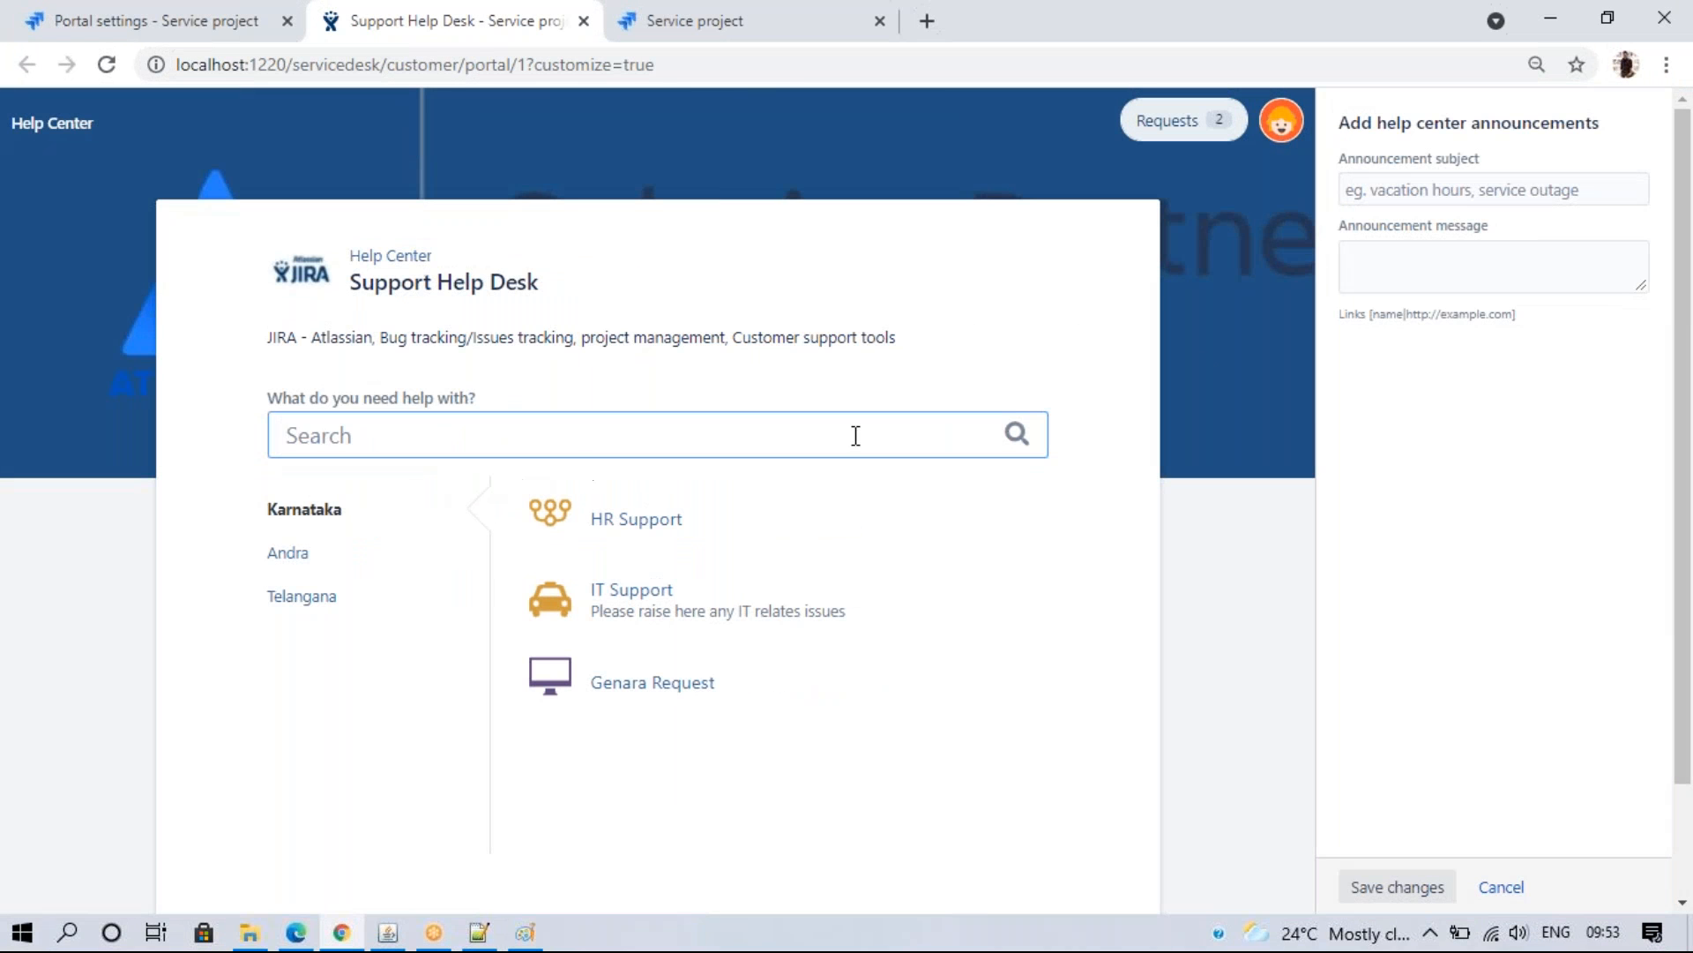
click(1392, 190)
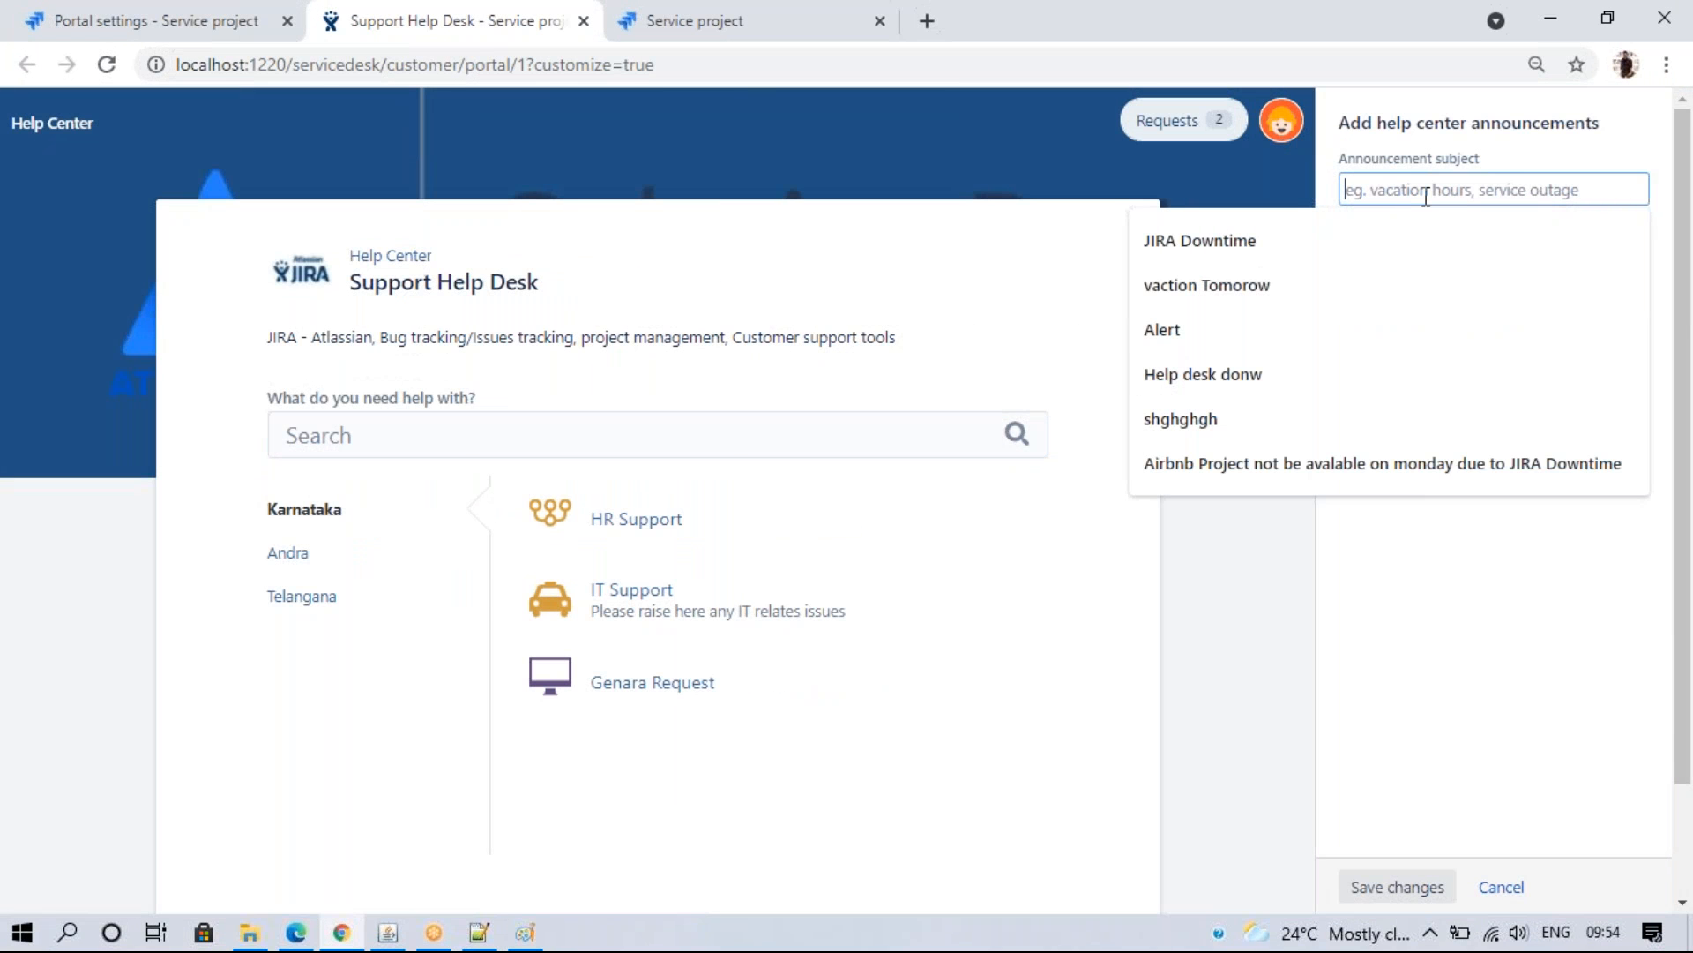
text(Project release)
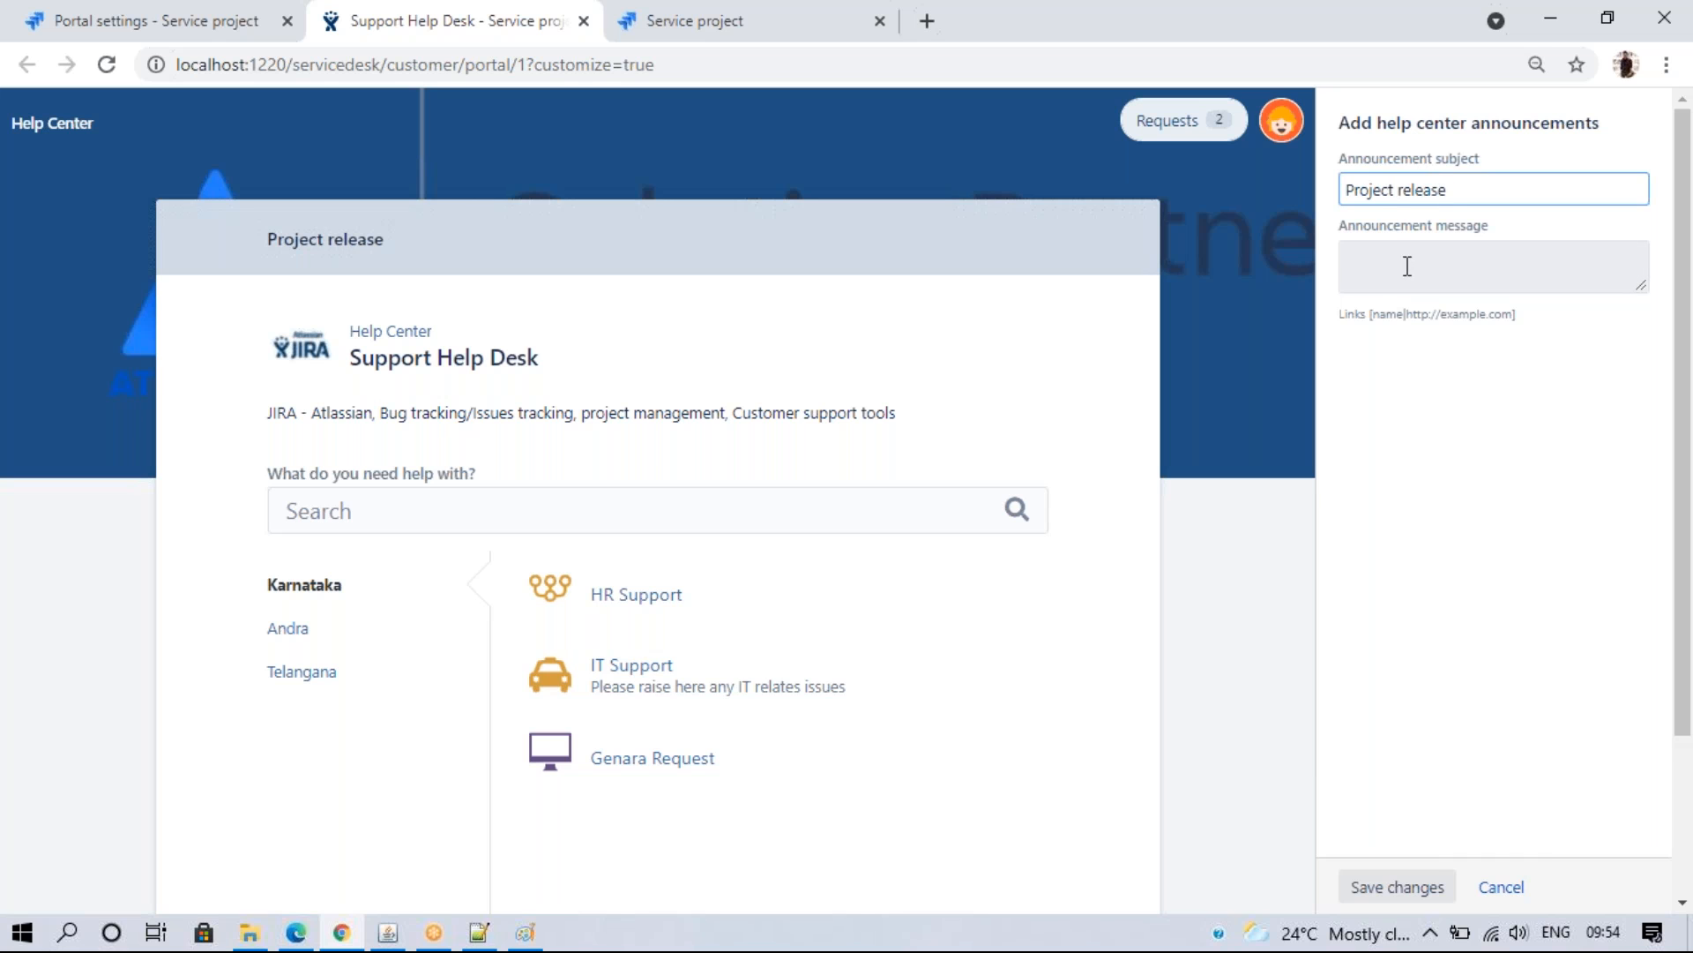
click(1405, 262)
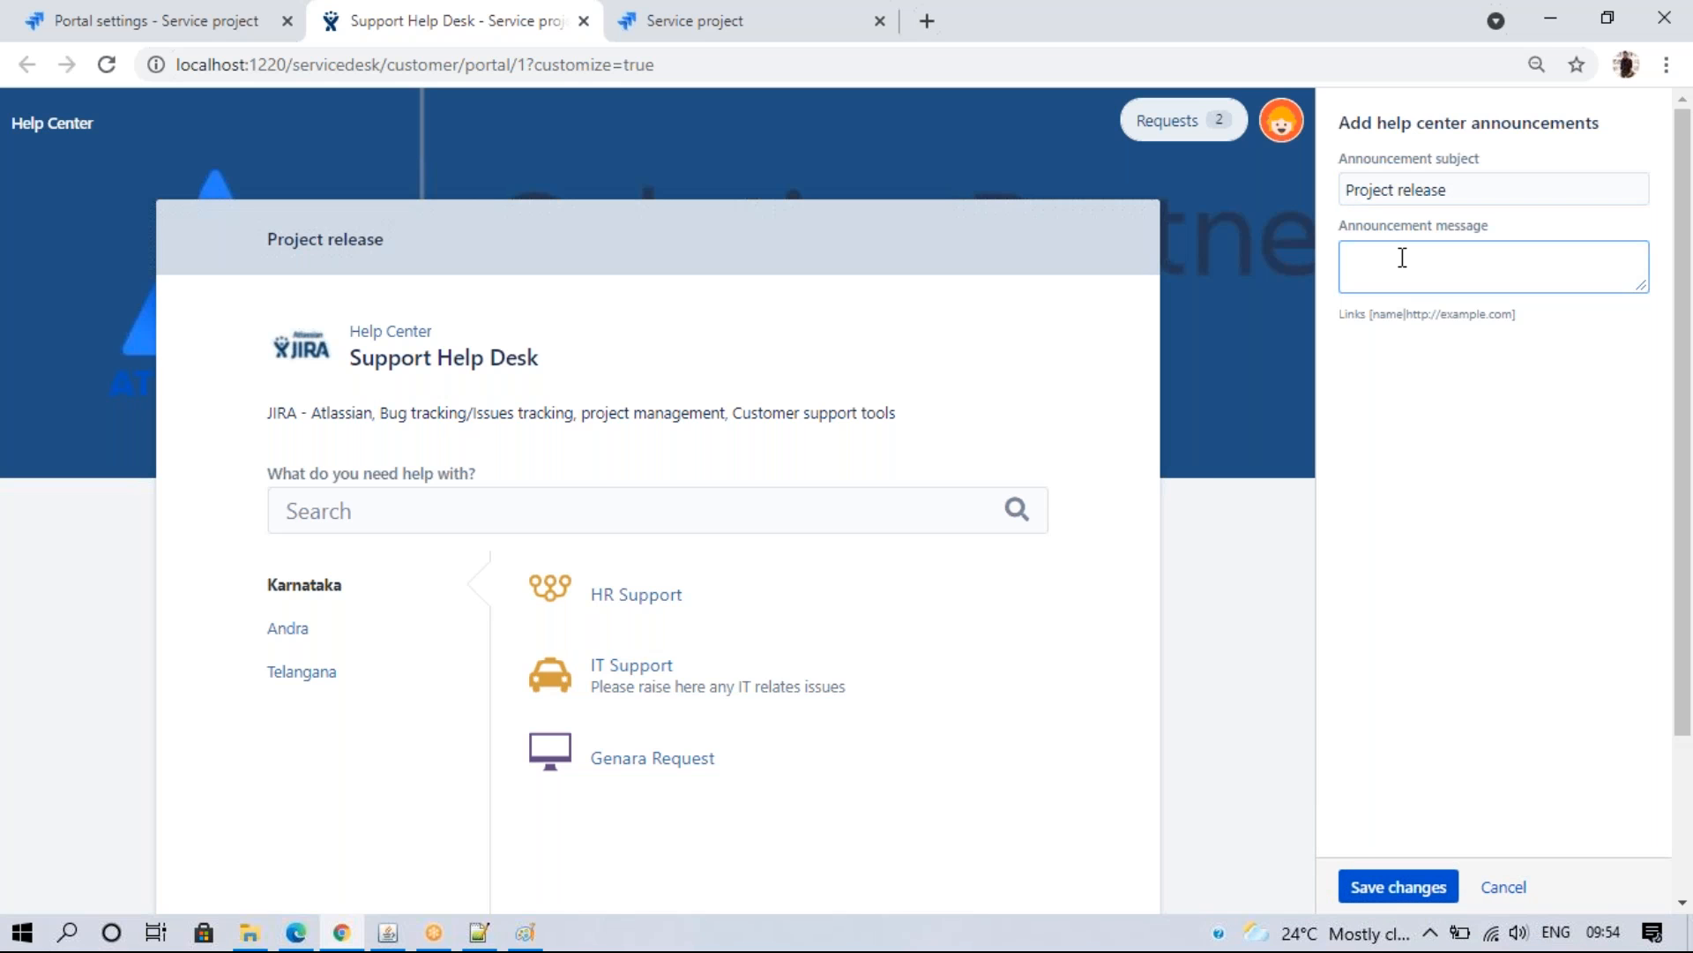
text(Portal)
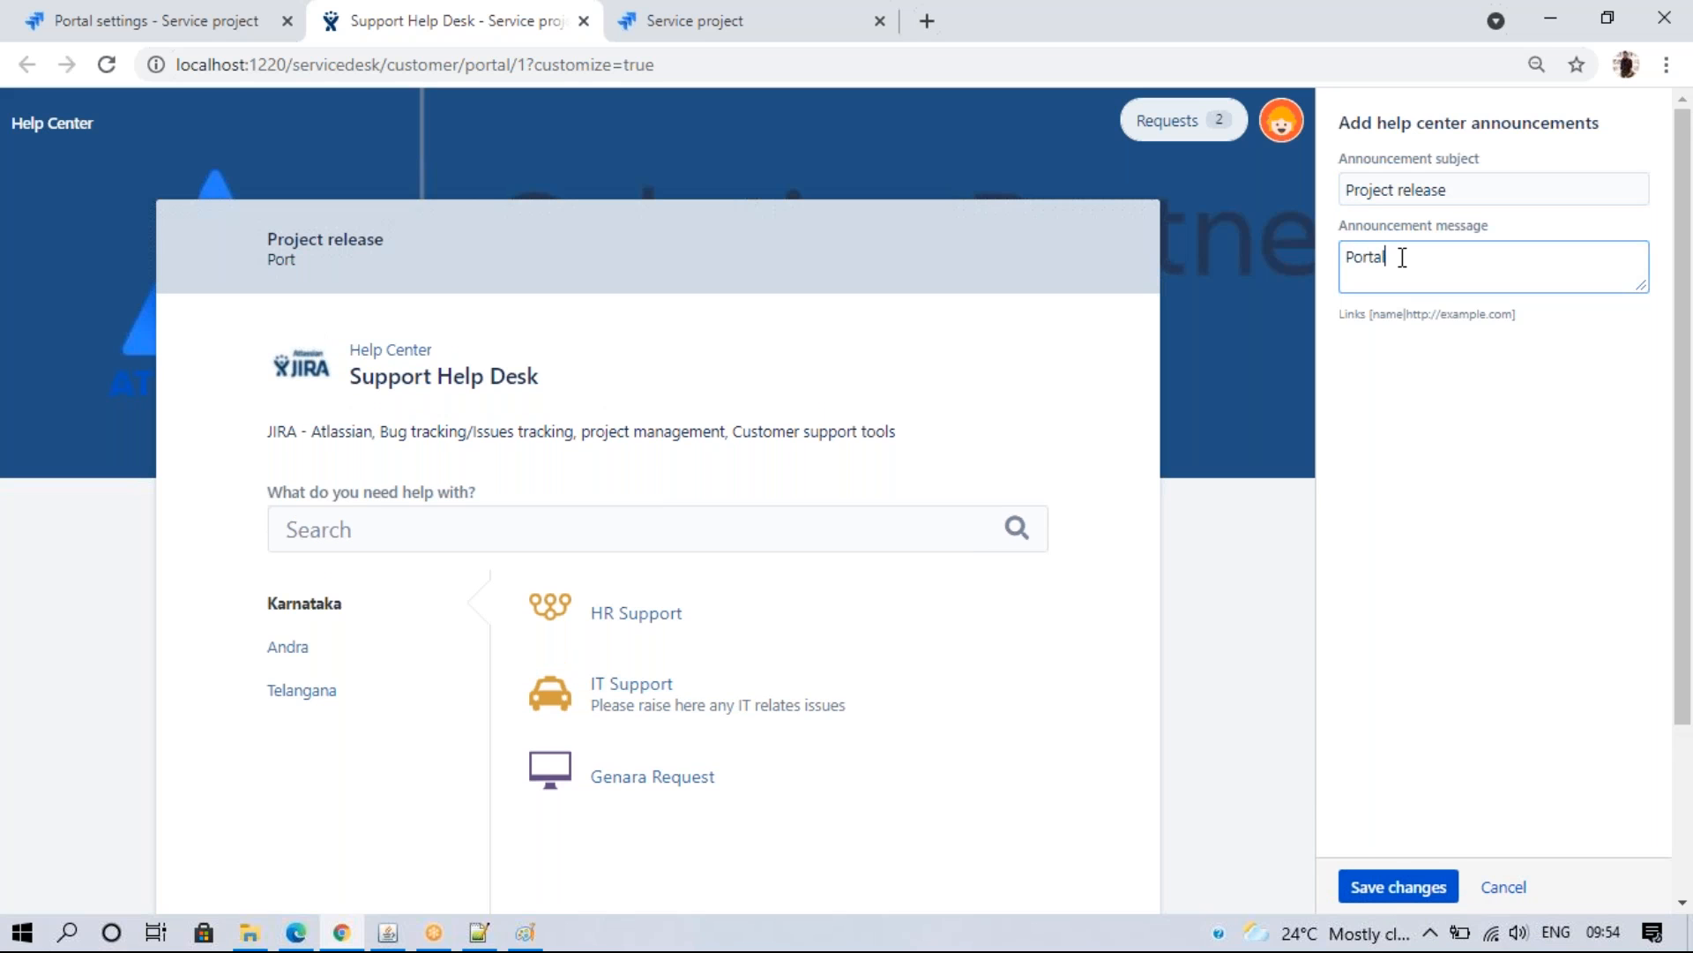
key(BackSpace)
key(BackSpace)
key(BackSpace)
key(BackSpace)
key(BackSpace)
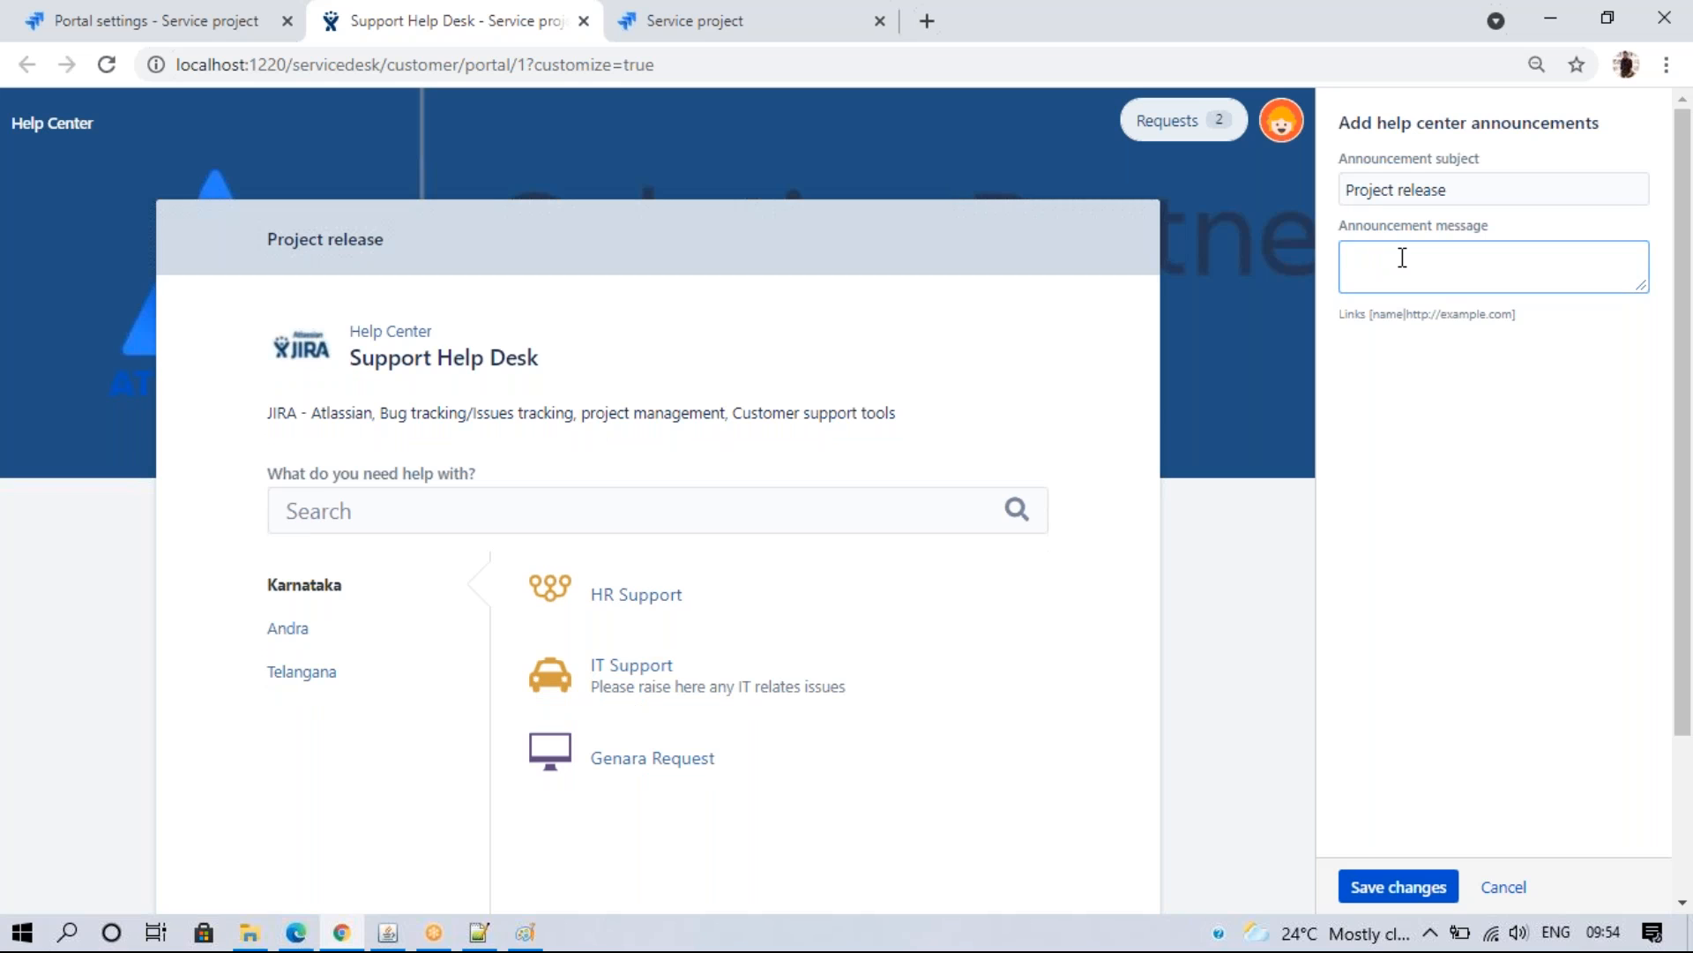
text(Help)
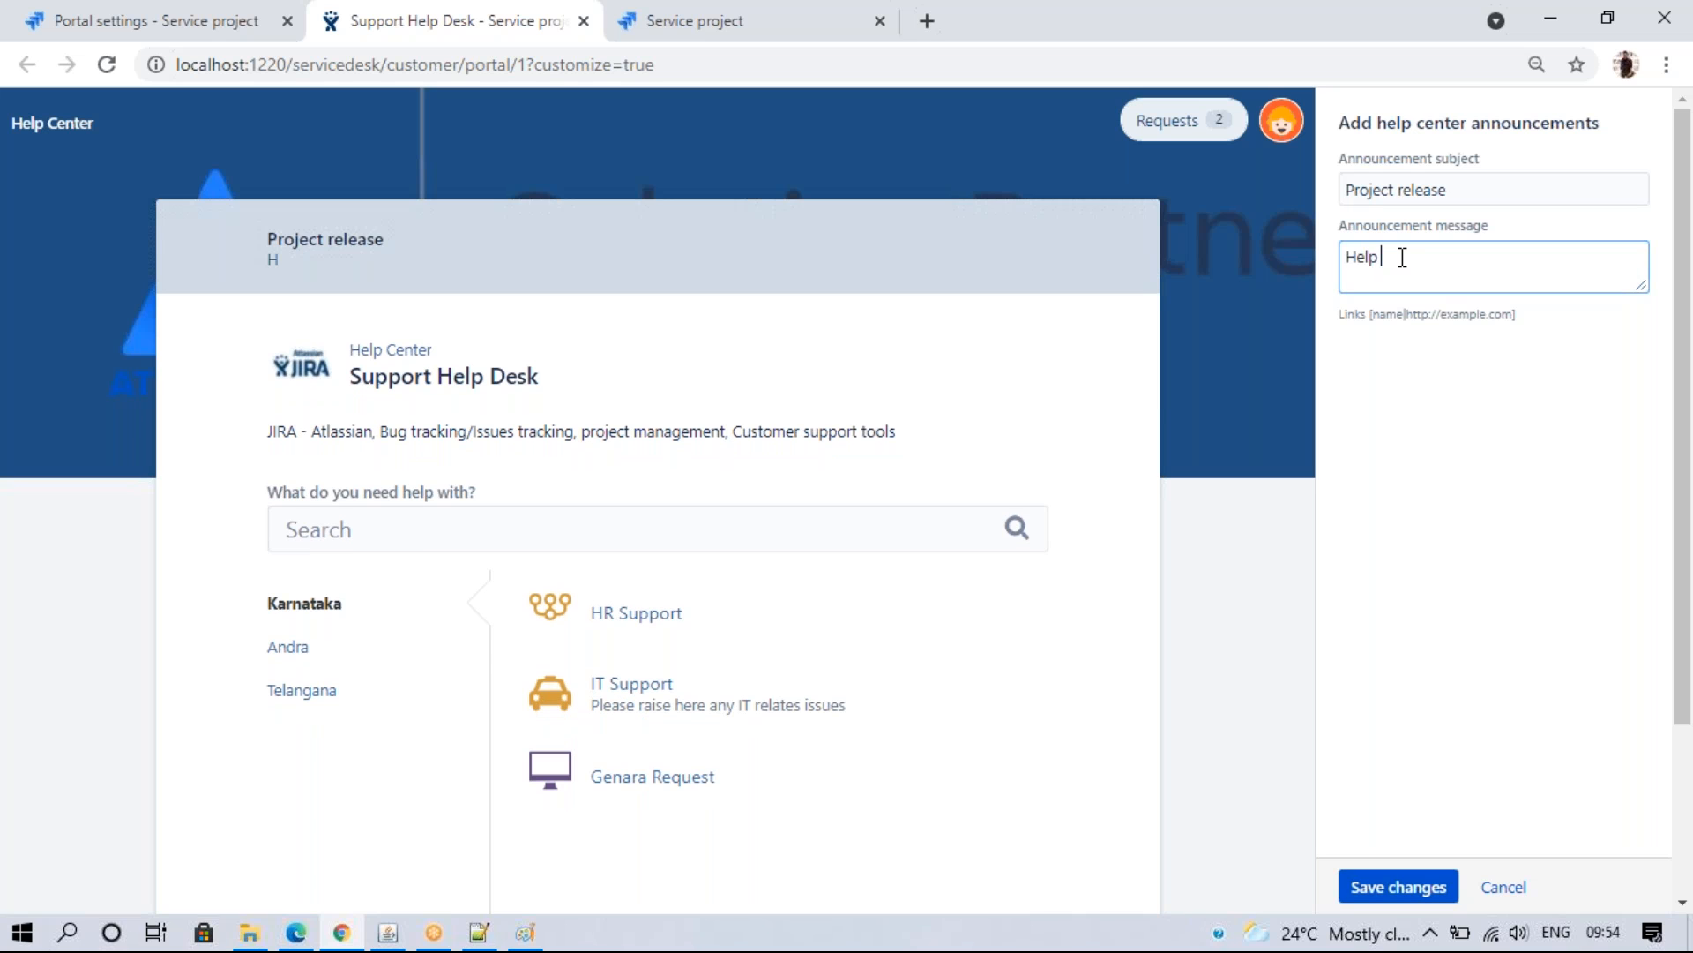
text( Desk not ava)
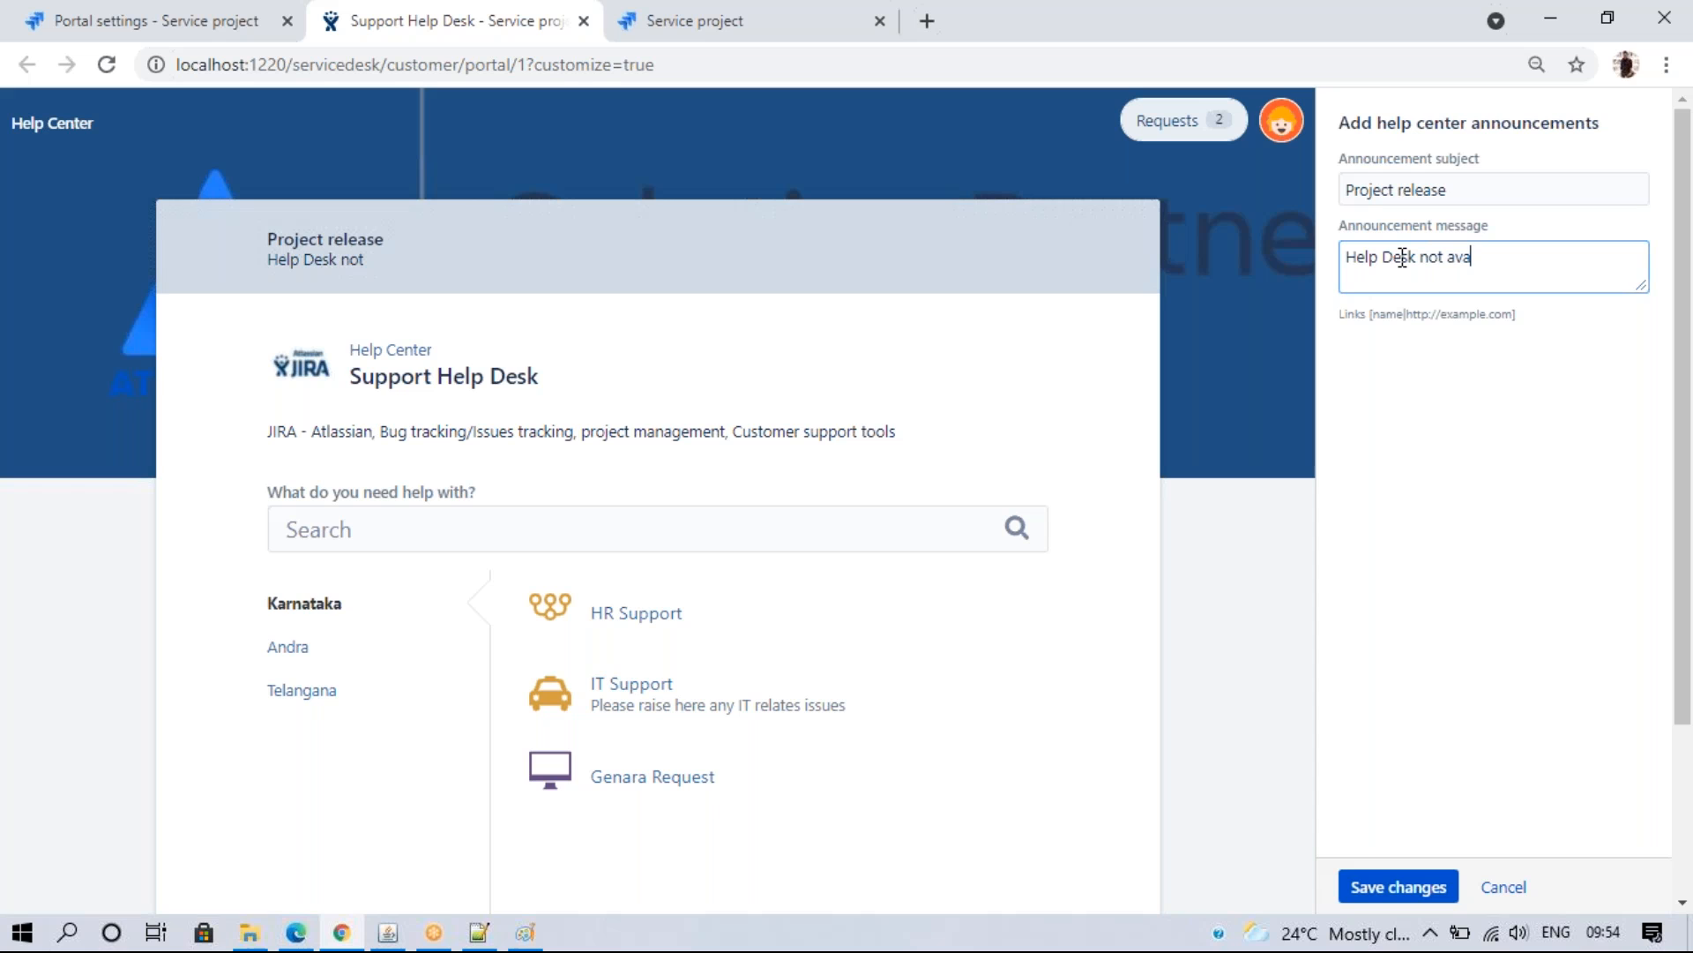
text(ilable mon)
text(day 12PM to 1PM)
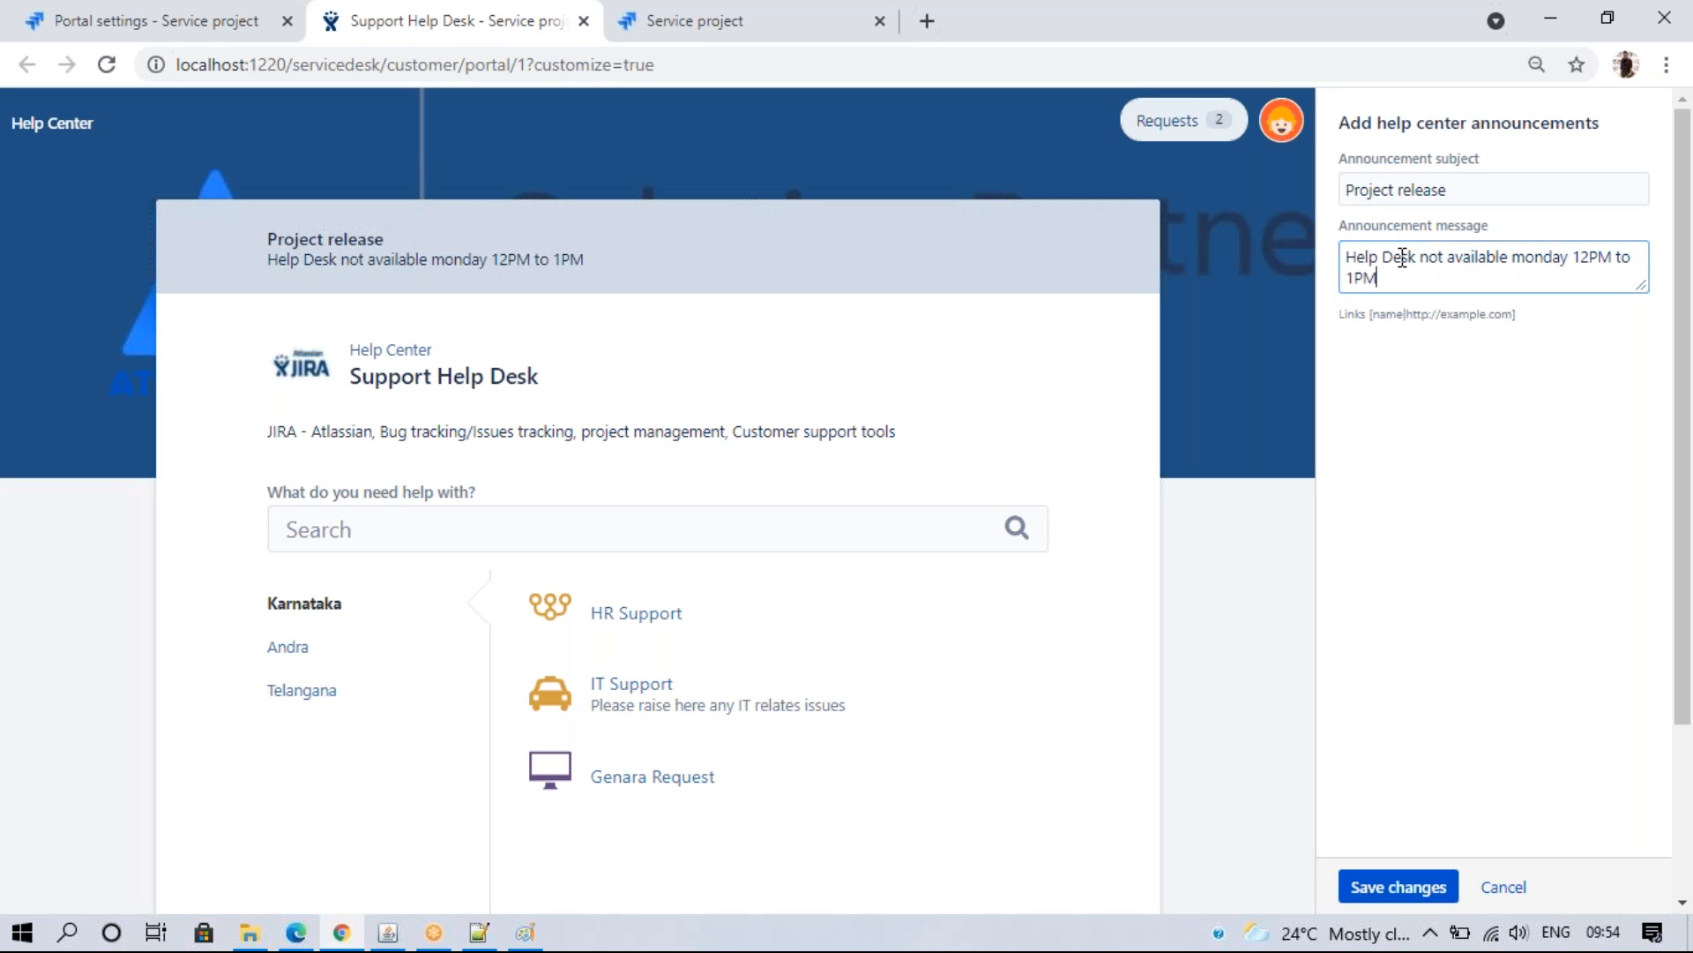
click(1449, 884)
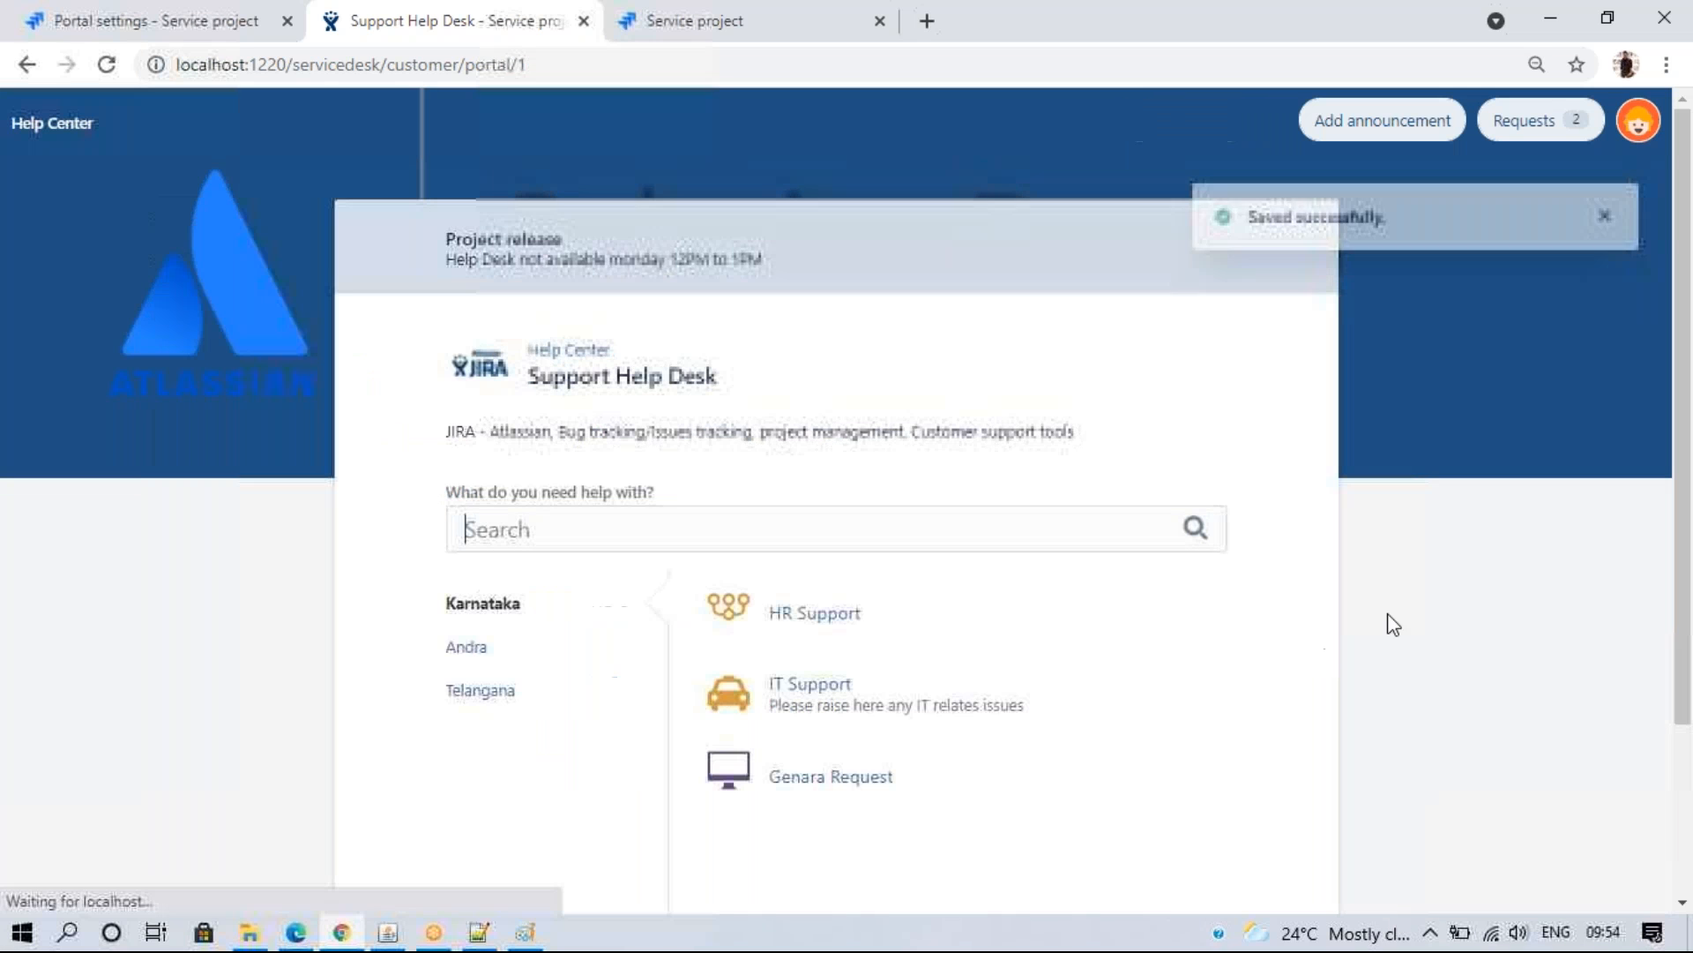
click(567, 351)
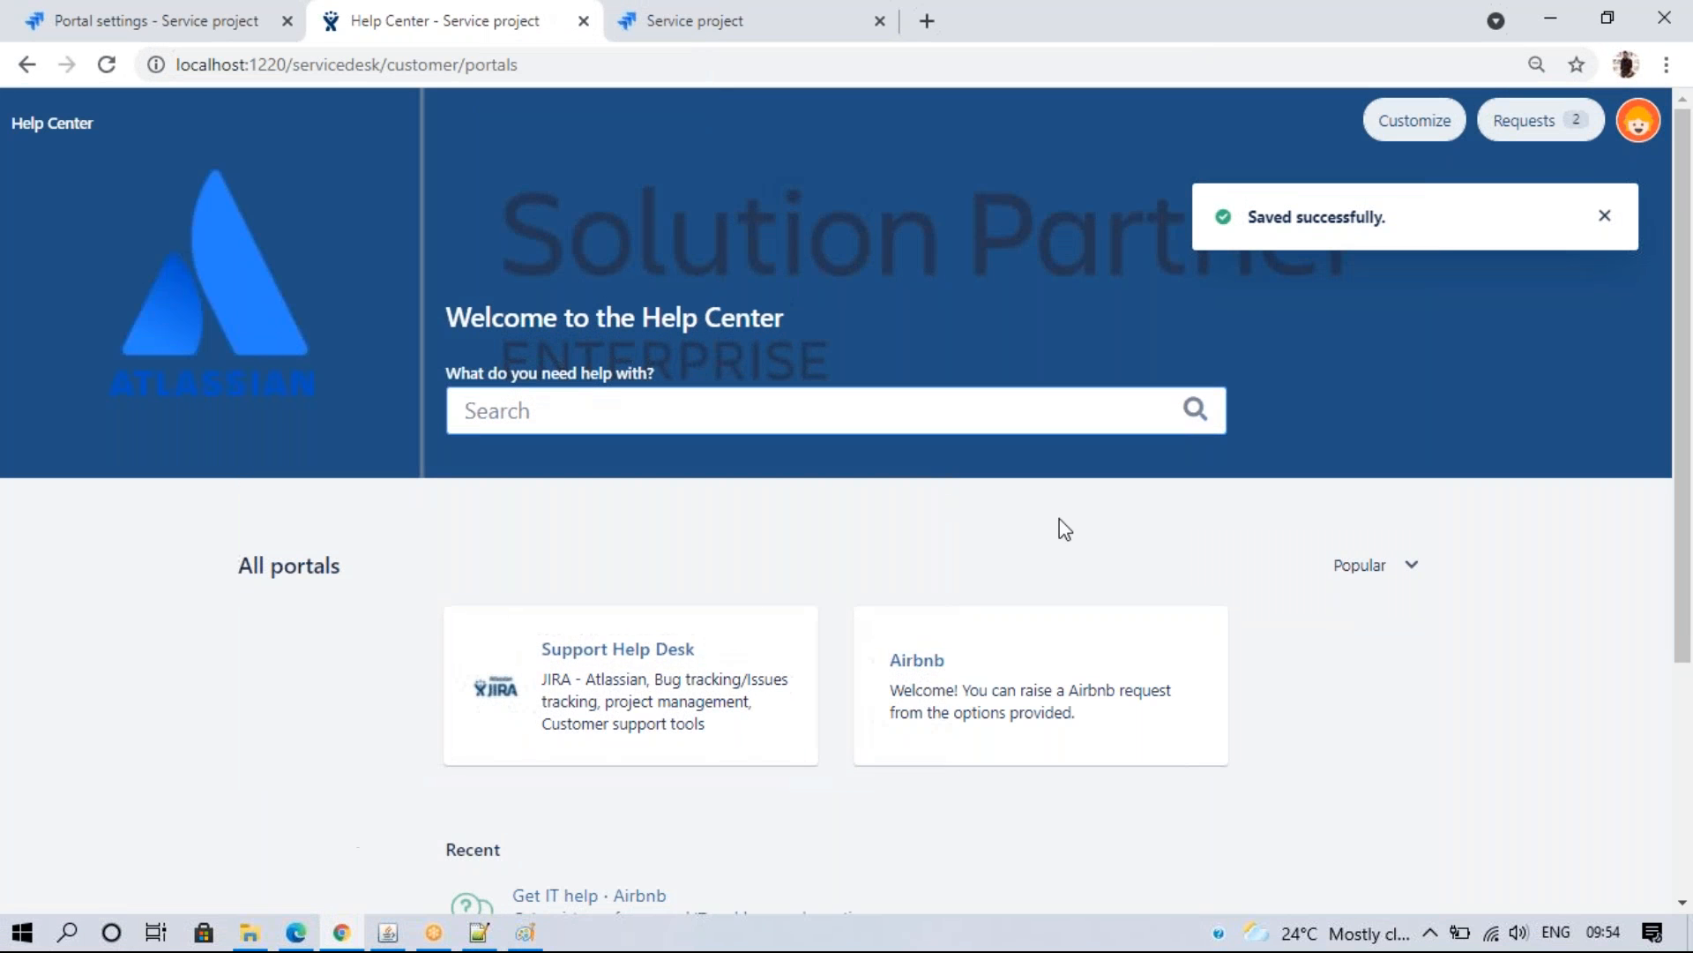
- Open the Support Help Desk portal and view it in the Edge window
click(607, 662)
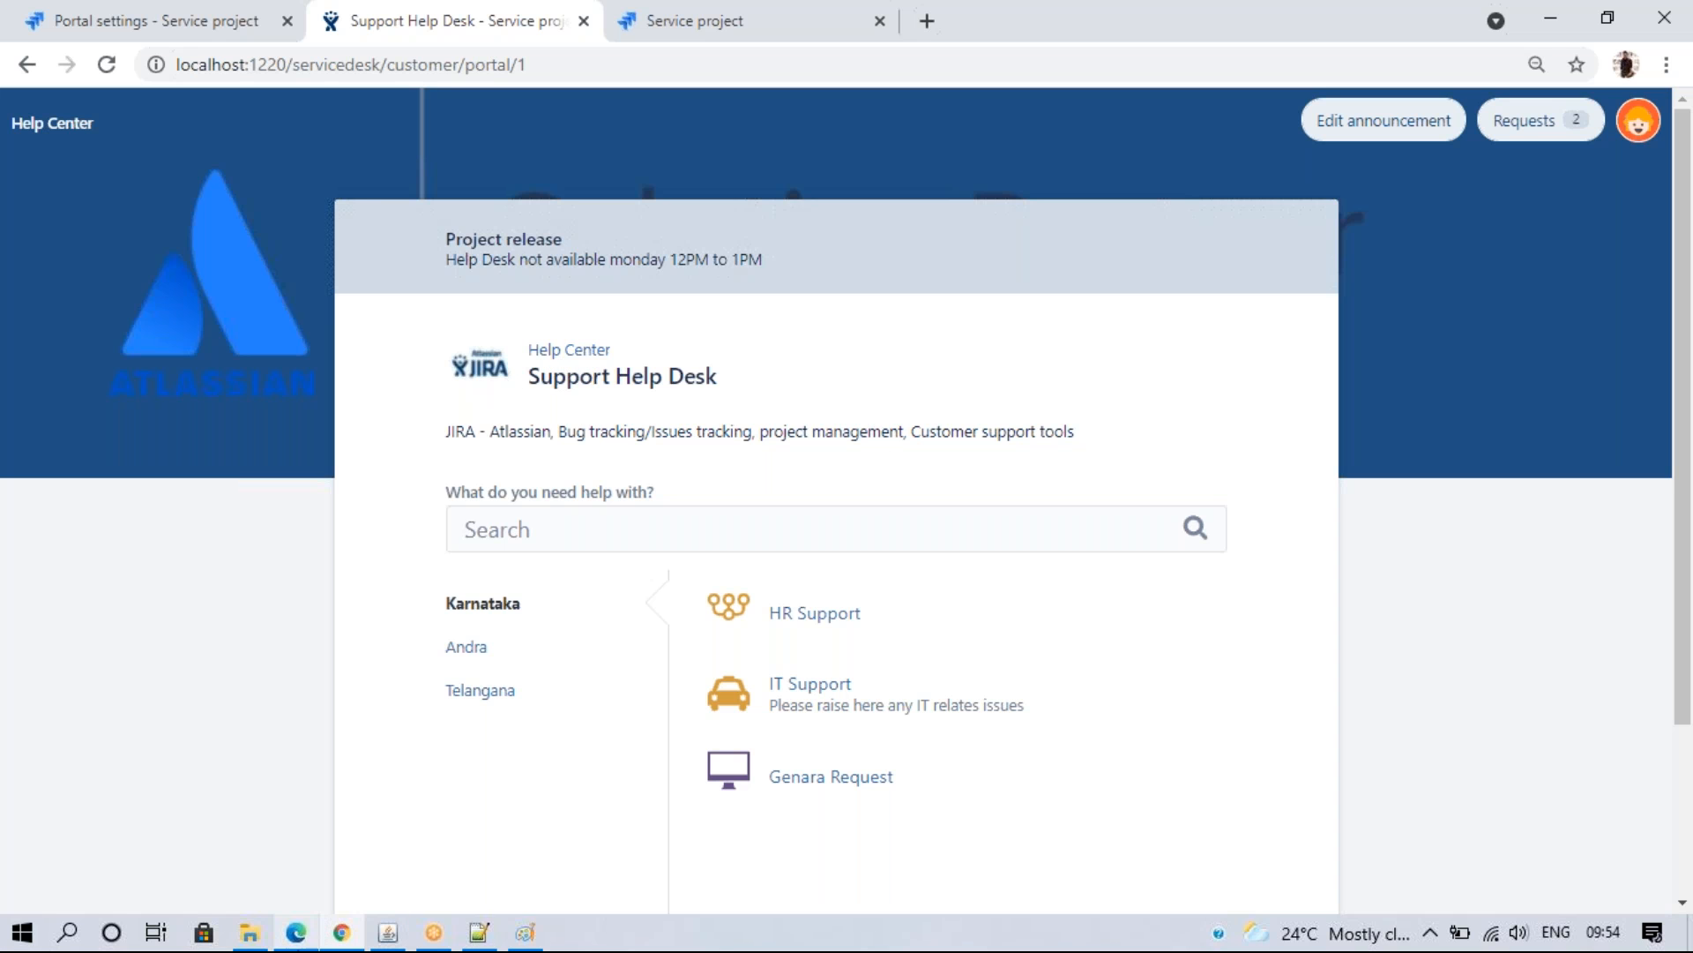
click(216, 23)
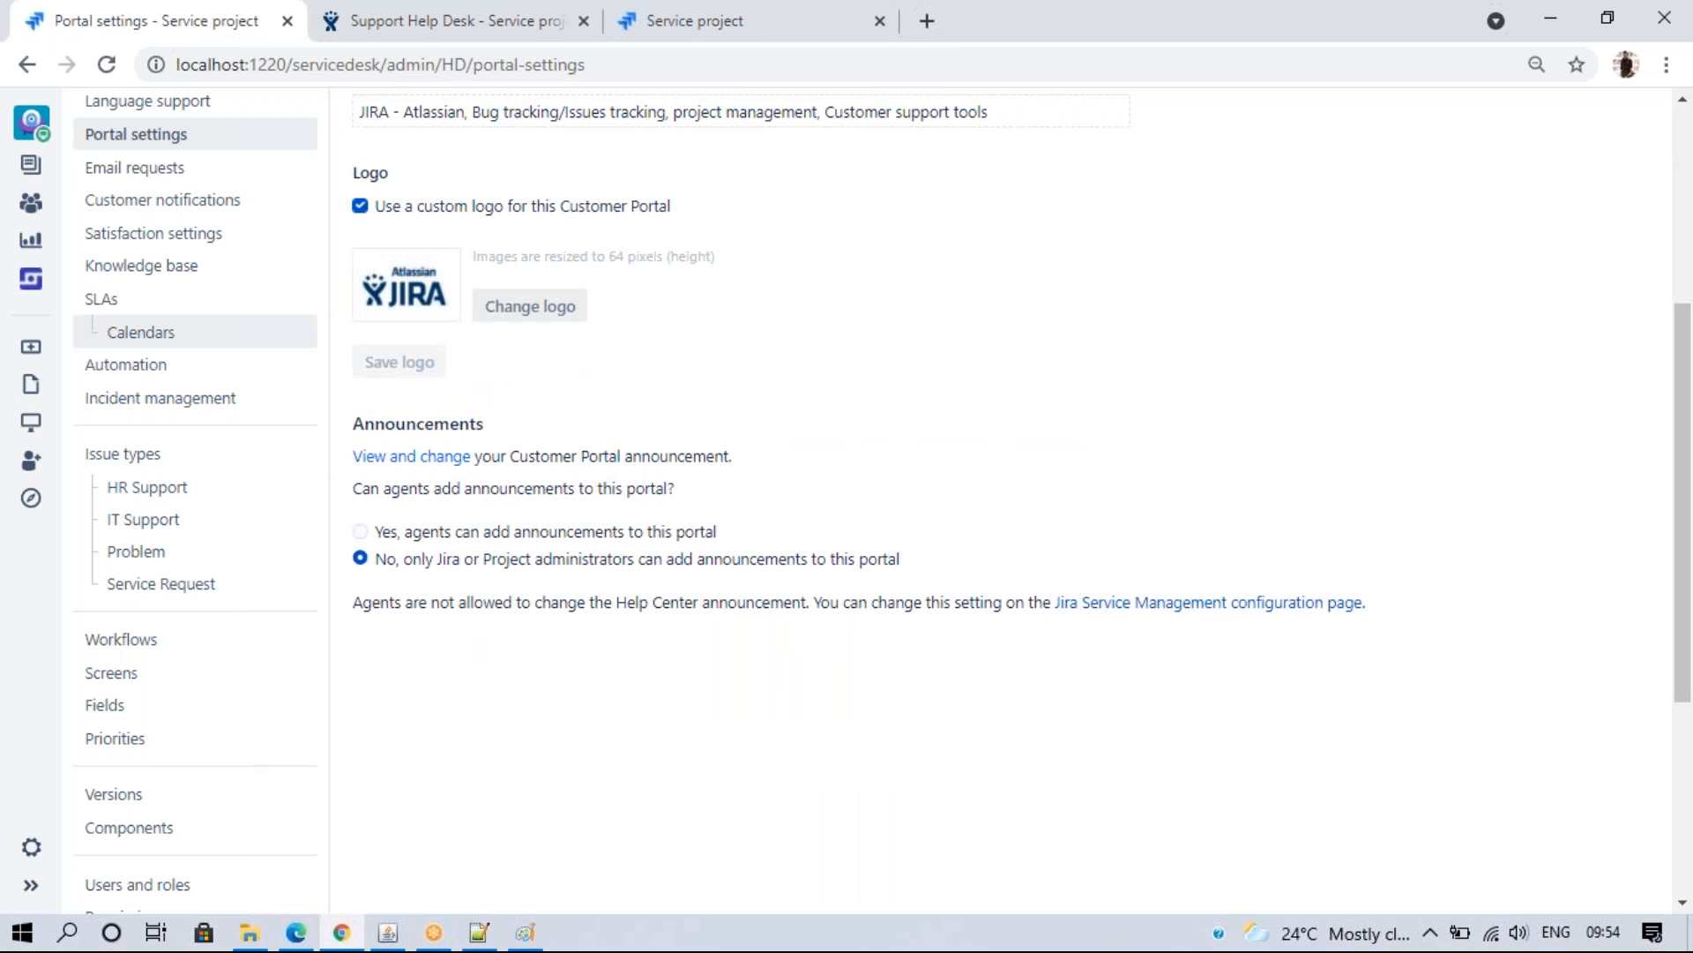
click(1685, 196)
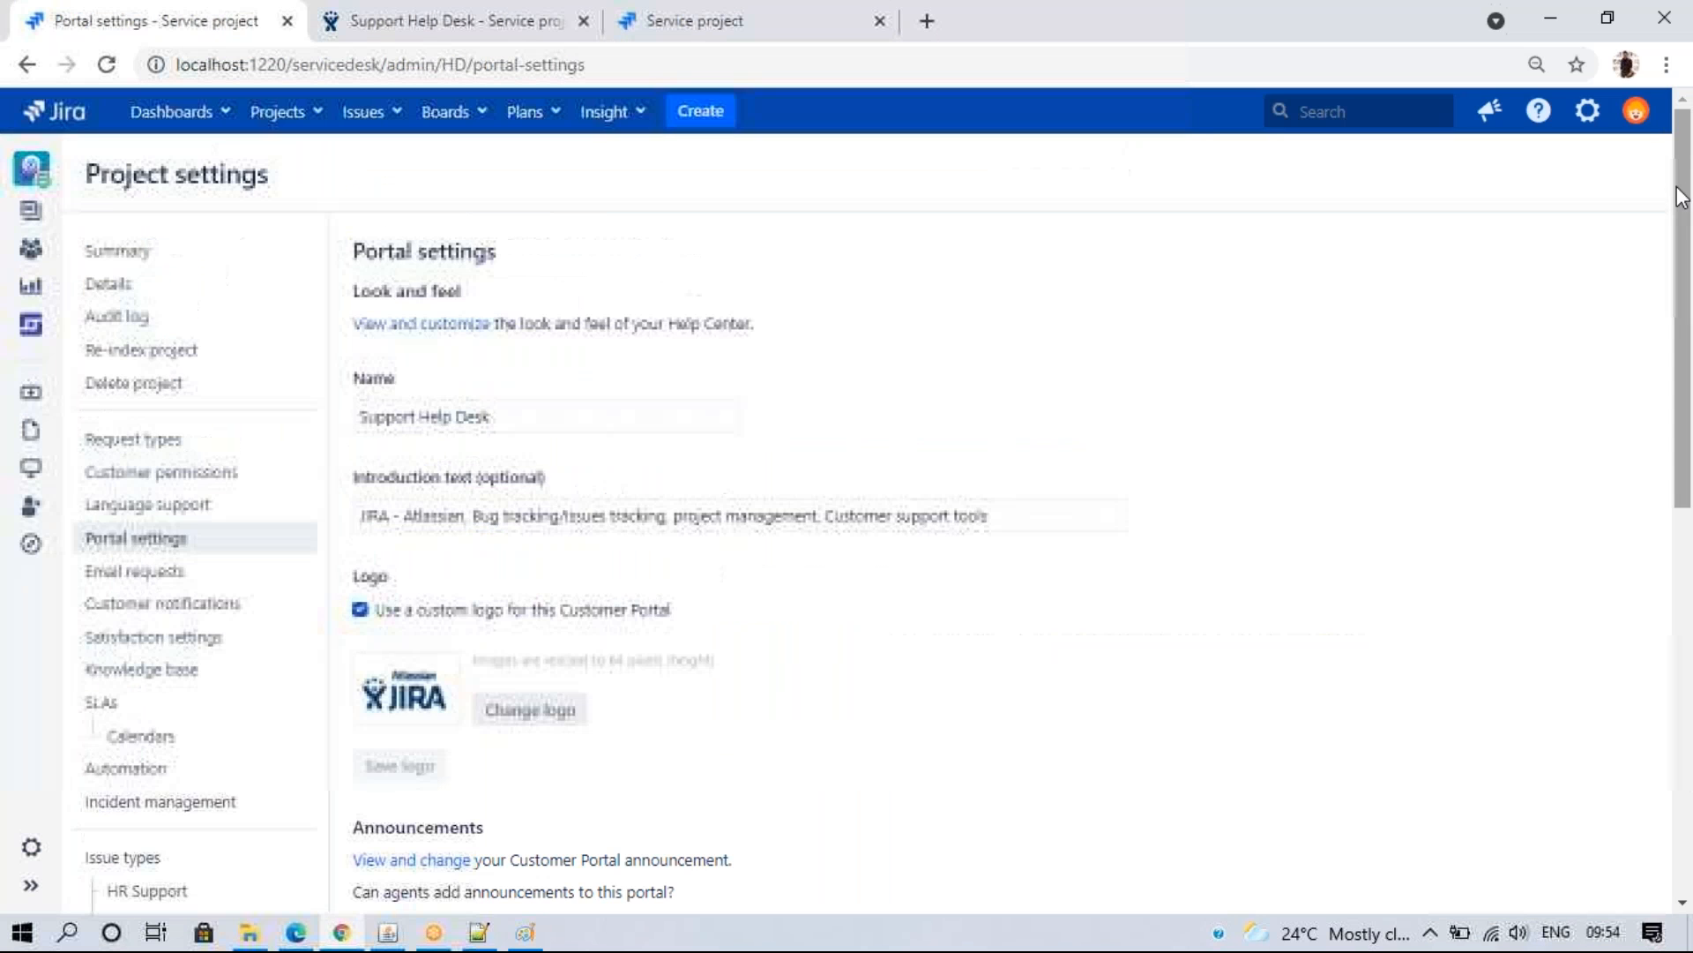
click(295, 937)
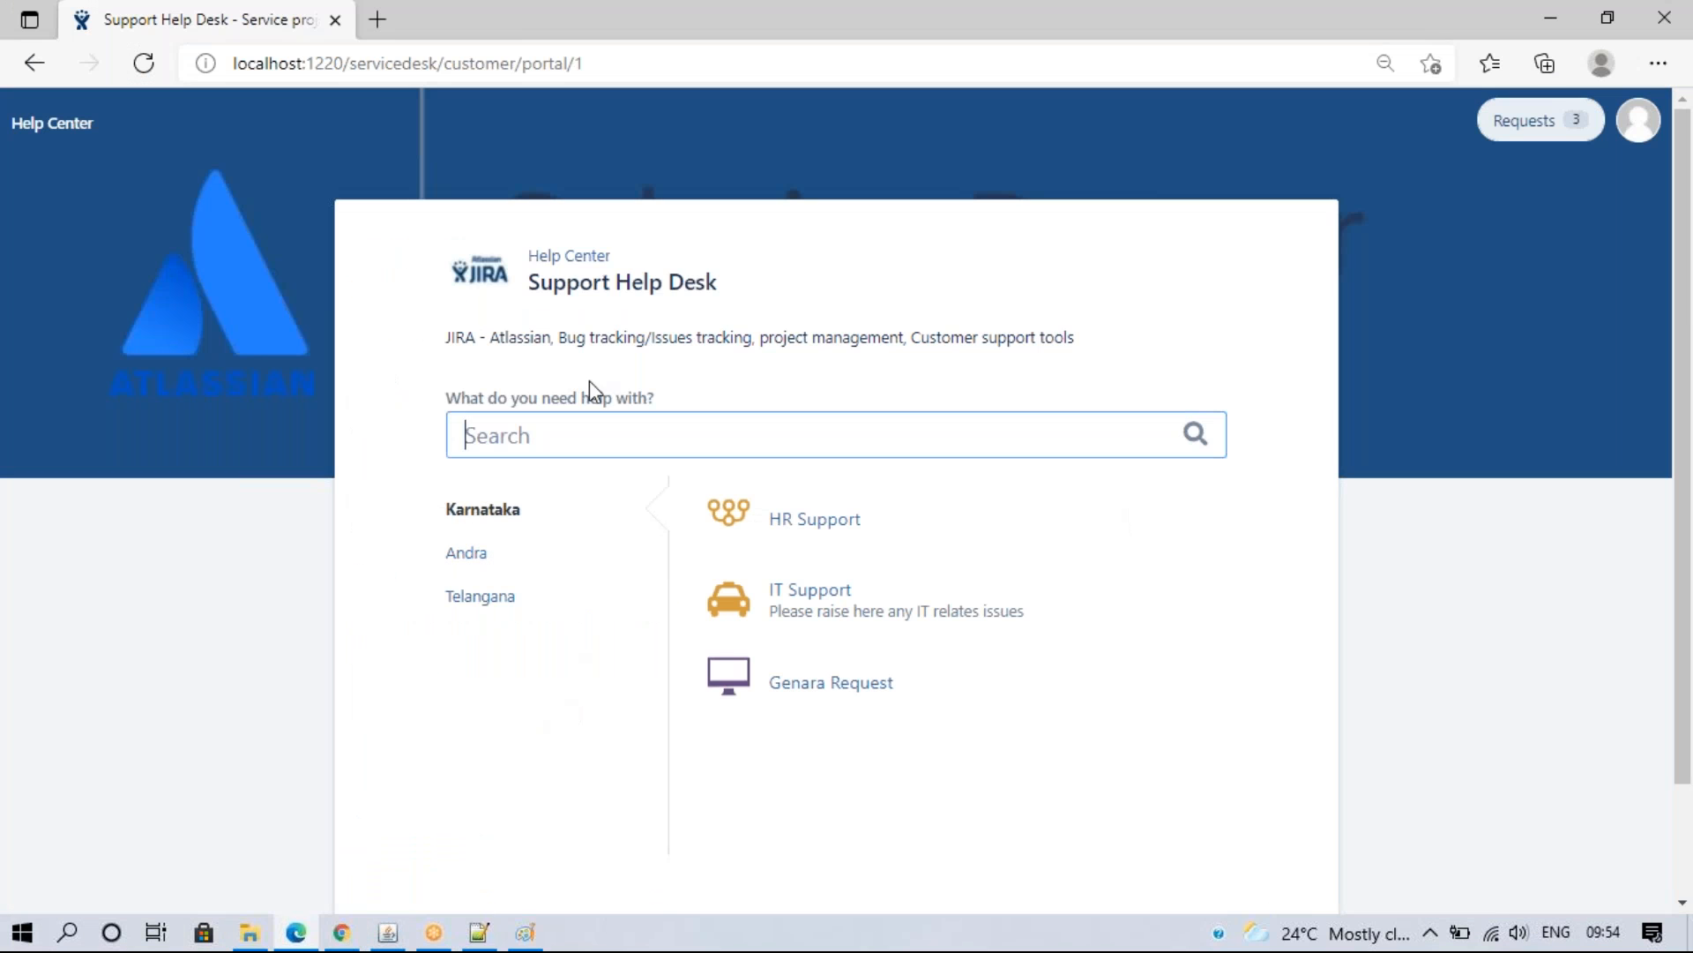
- Open the Airbnb portal from the Help Center list, then return to the AIR Service project
click(584, 256)
click(950, 686)
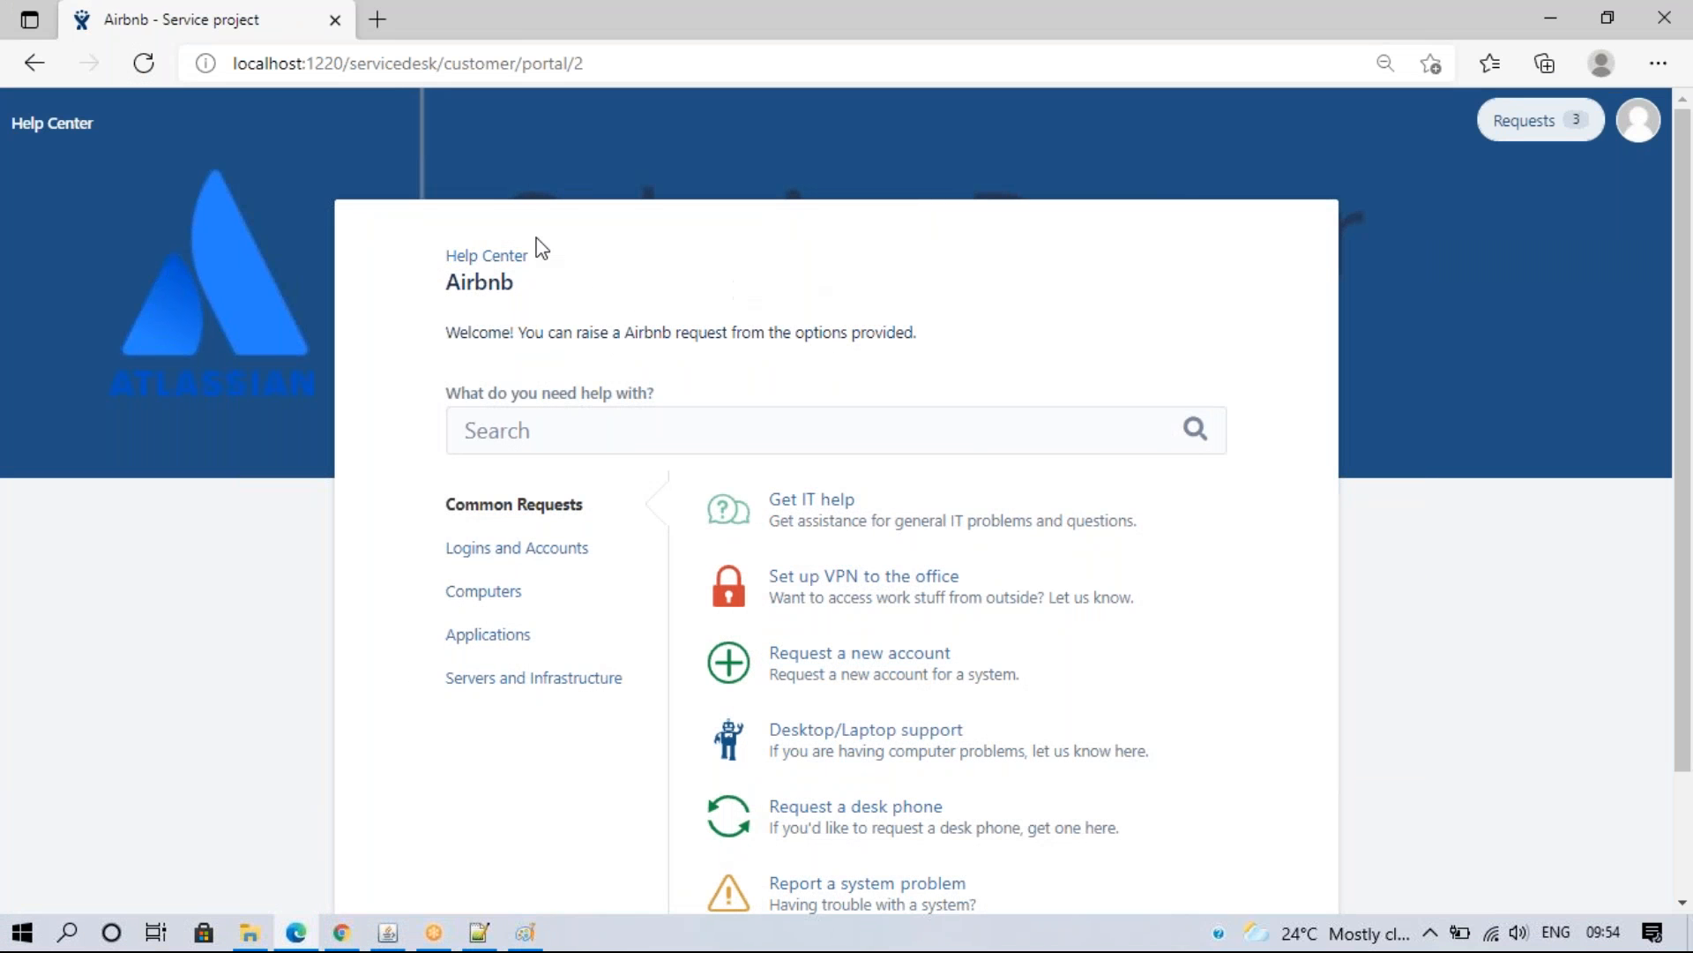
click(341, 935)
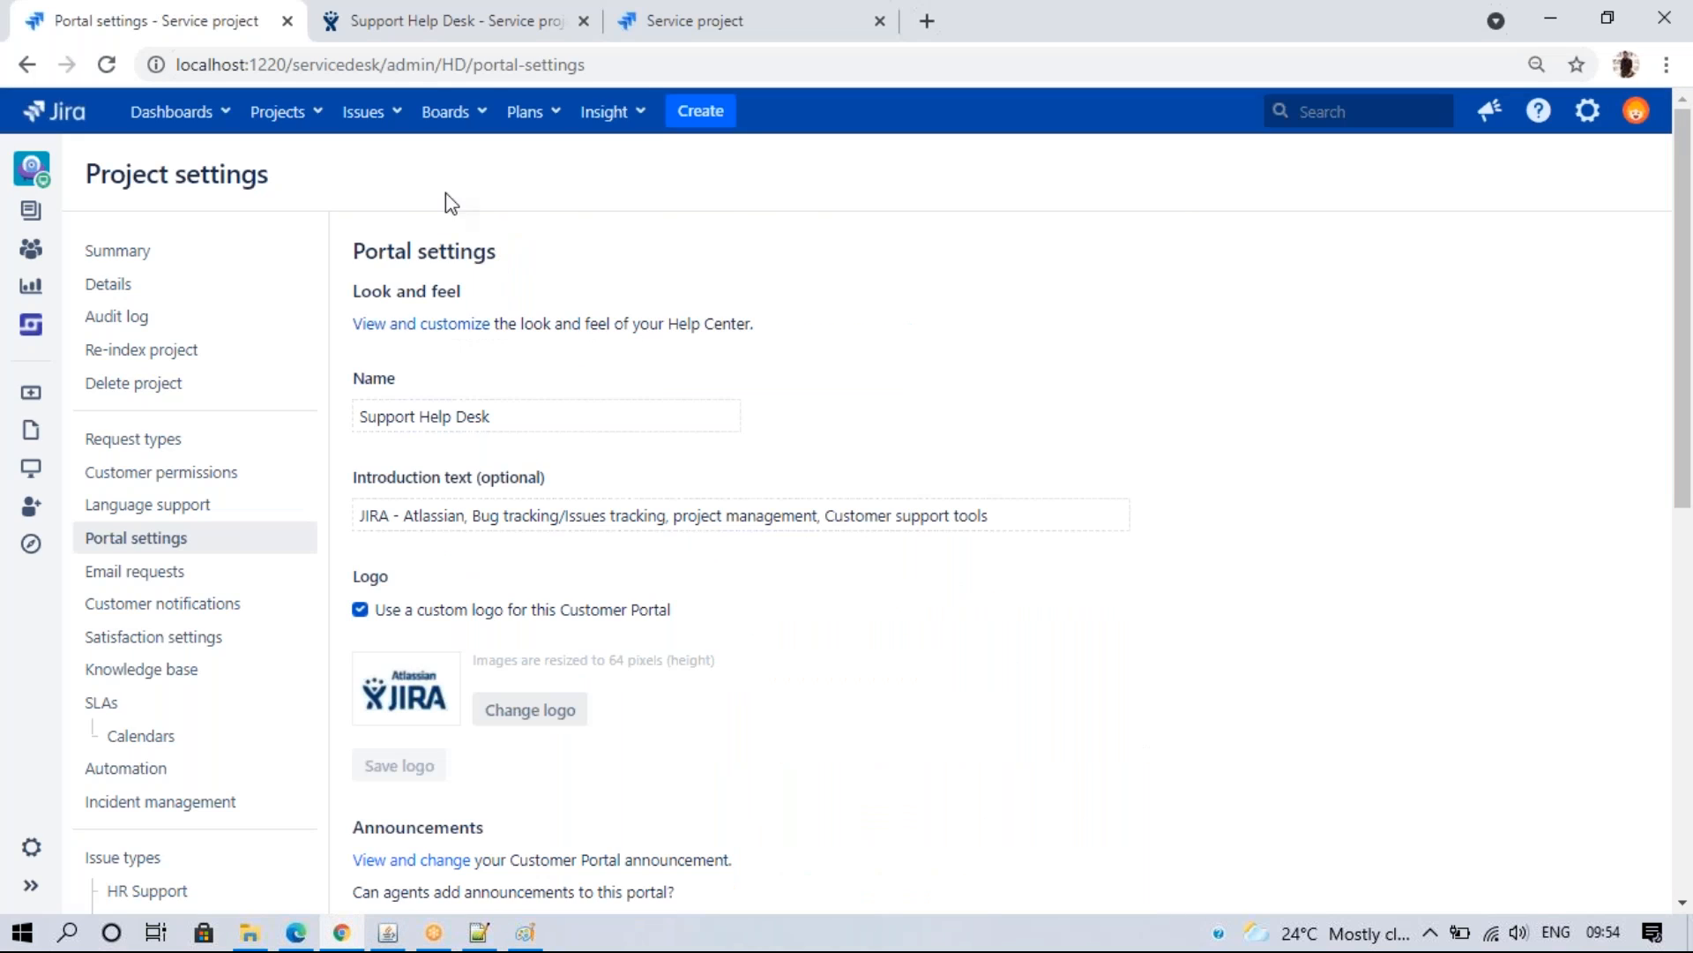
click(711, 35)
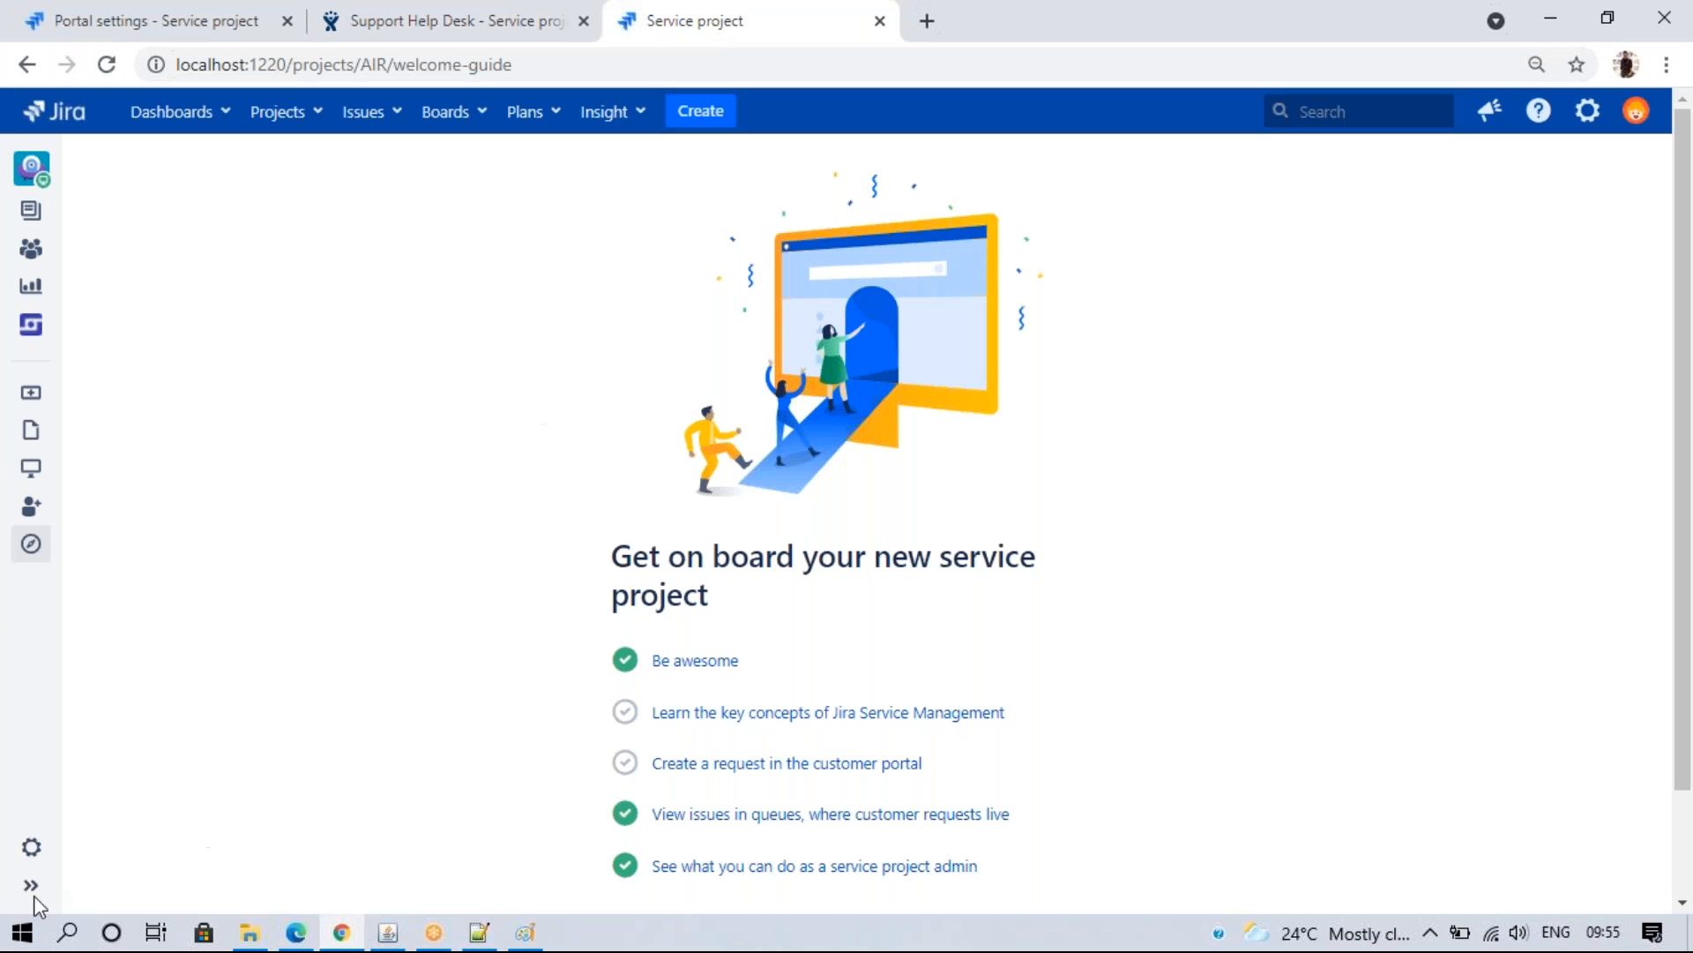
- Open the AIR project's Portal settings from Project settings
click(32, 846)
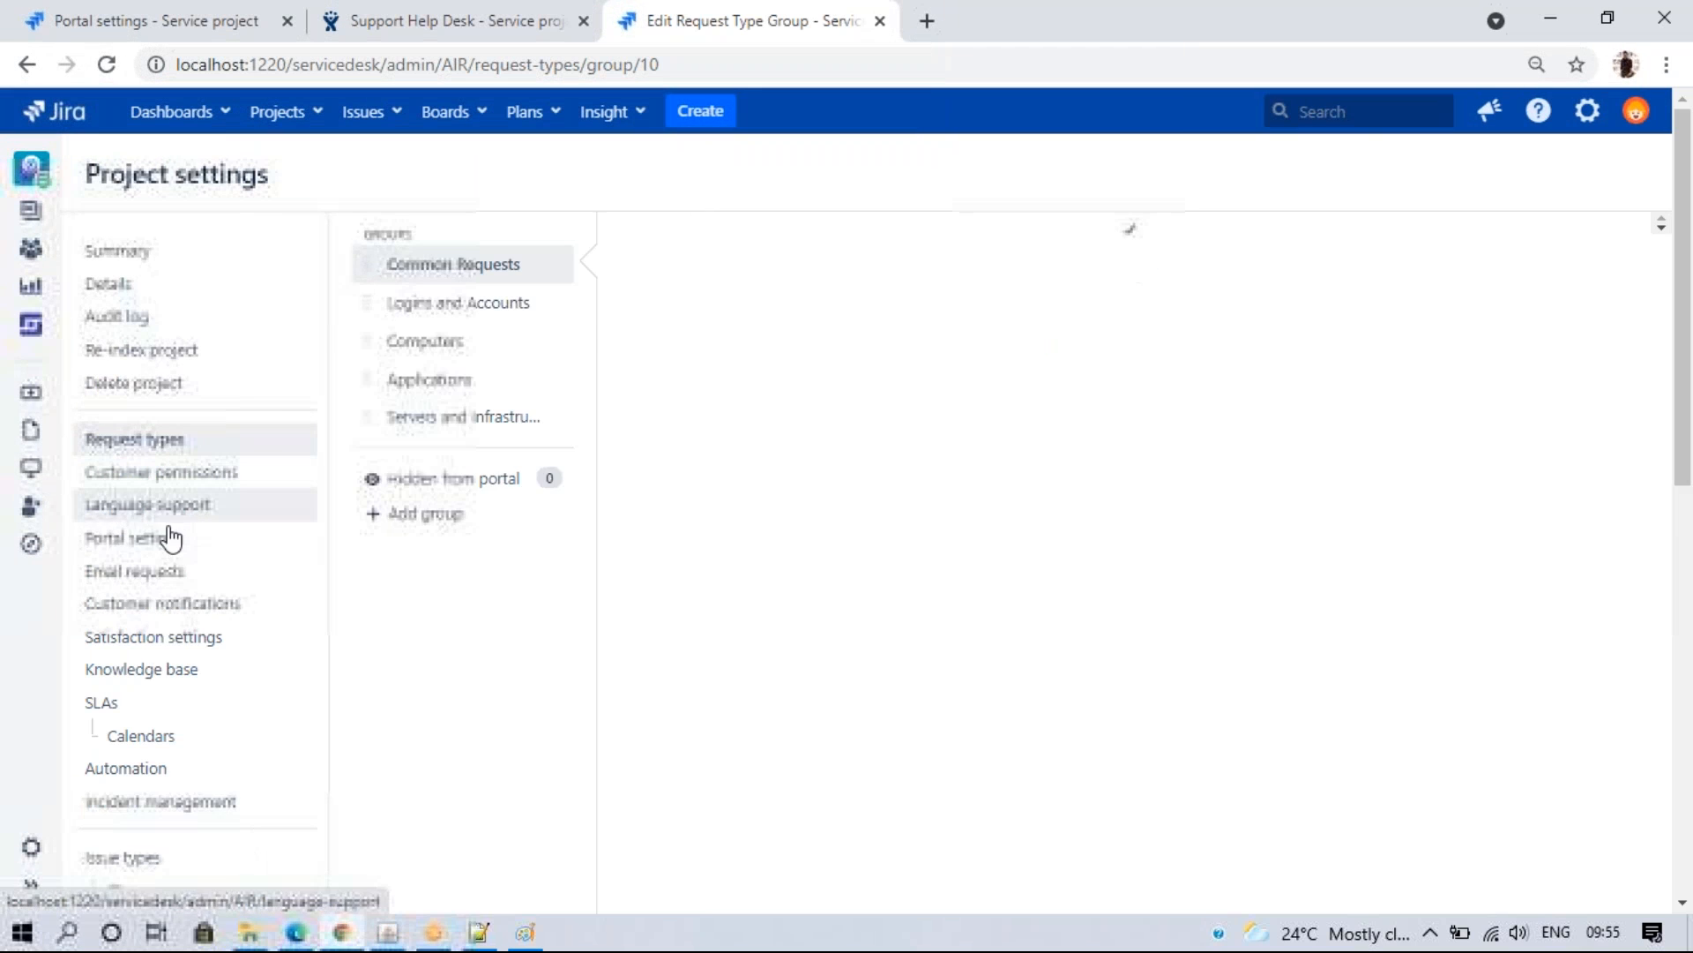
click(161, 538)
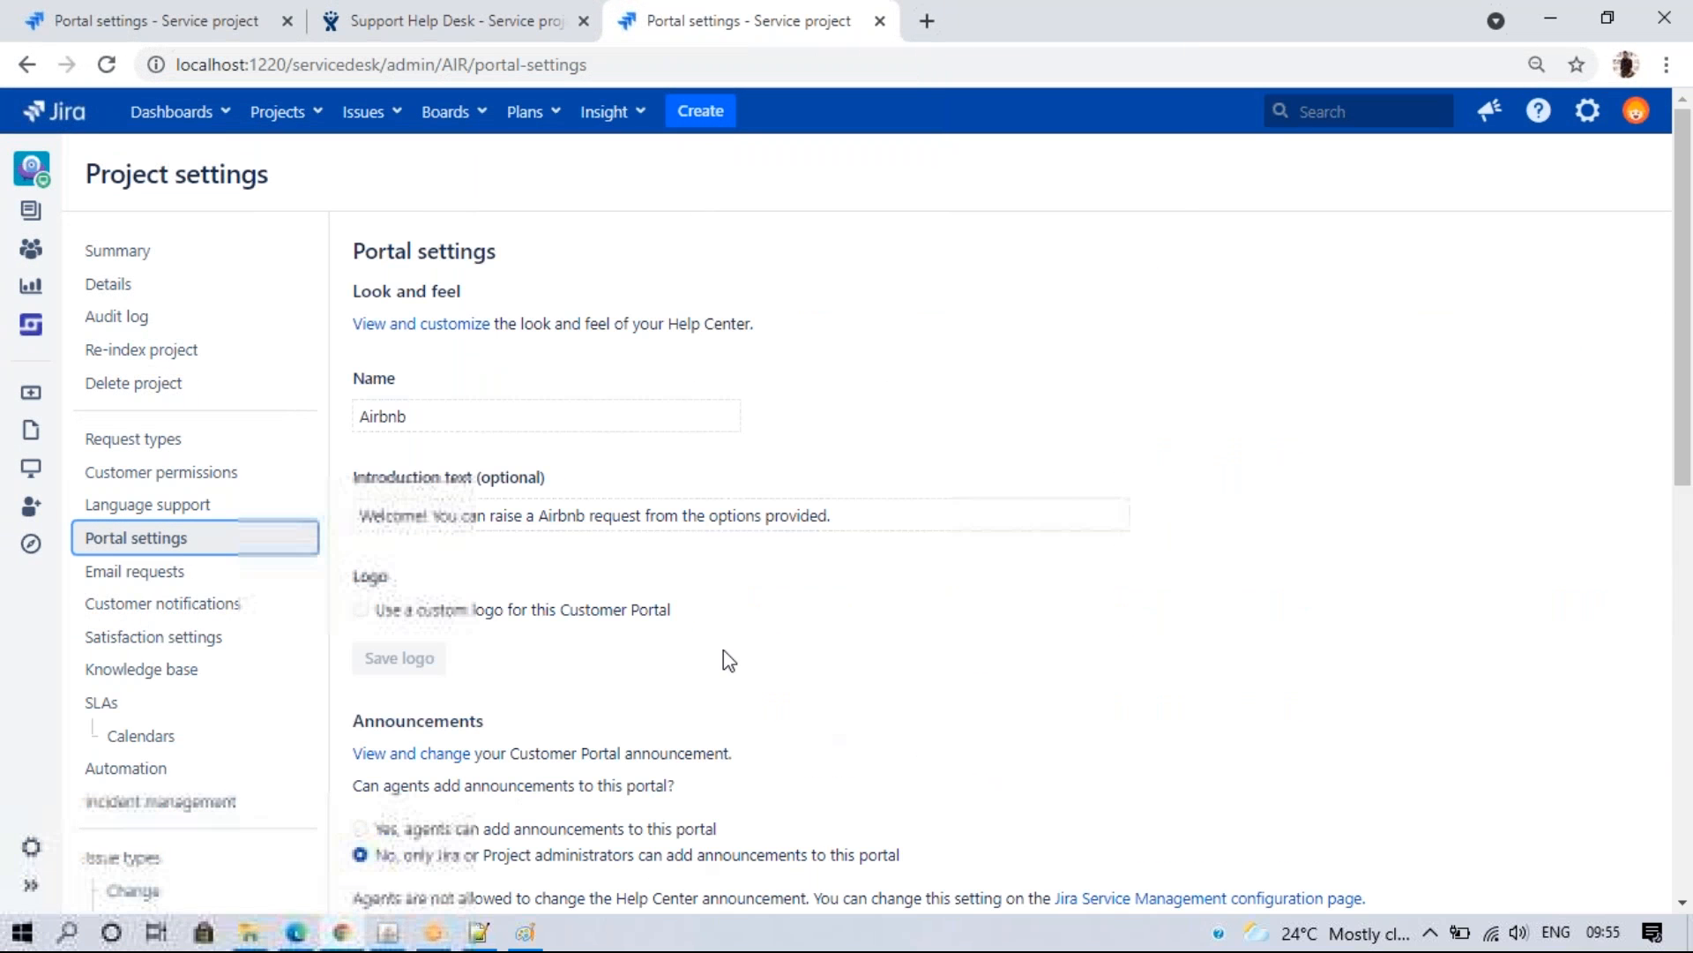
mouse_move(1682, 231)
mouse_down()
mouse_move(1685, 388)
mouse_move(1684, 212)
mouse_up()
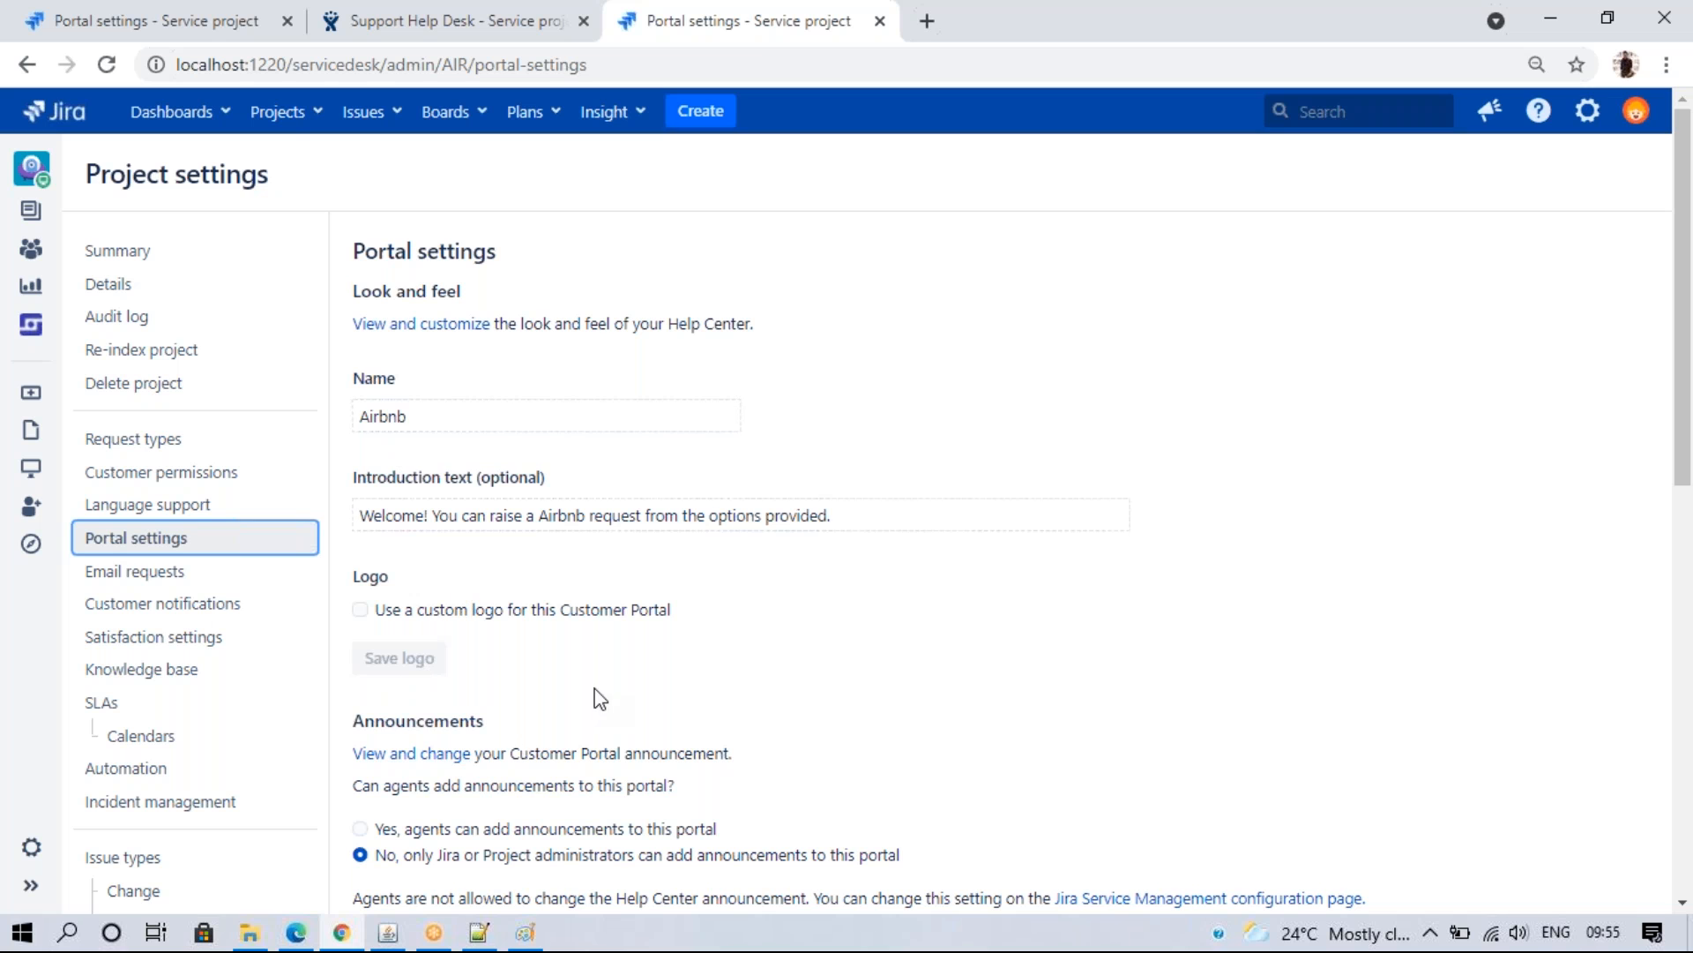
- Compare the Airbnb and Support Help Desk portal tabs, then close the Support Help Desk portal tab
click(296, 932)
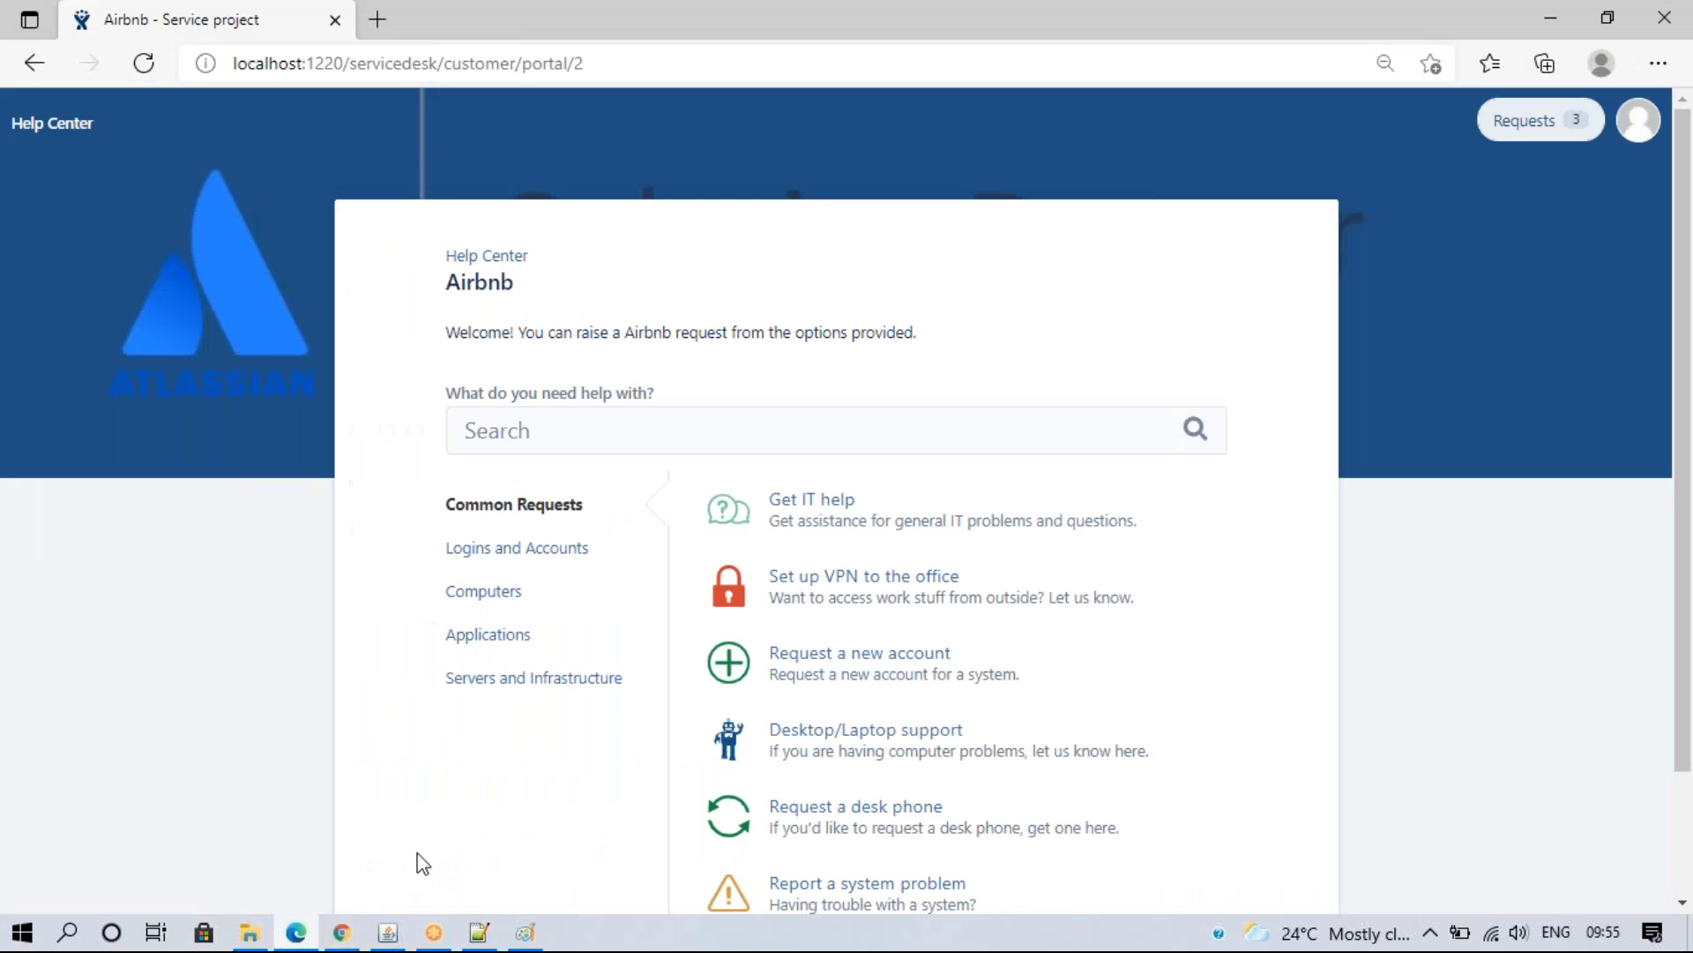
click(486, 258)
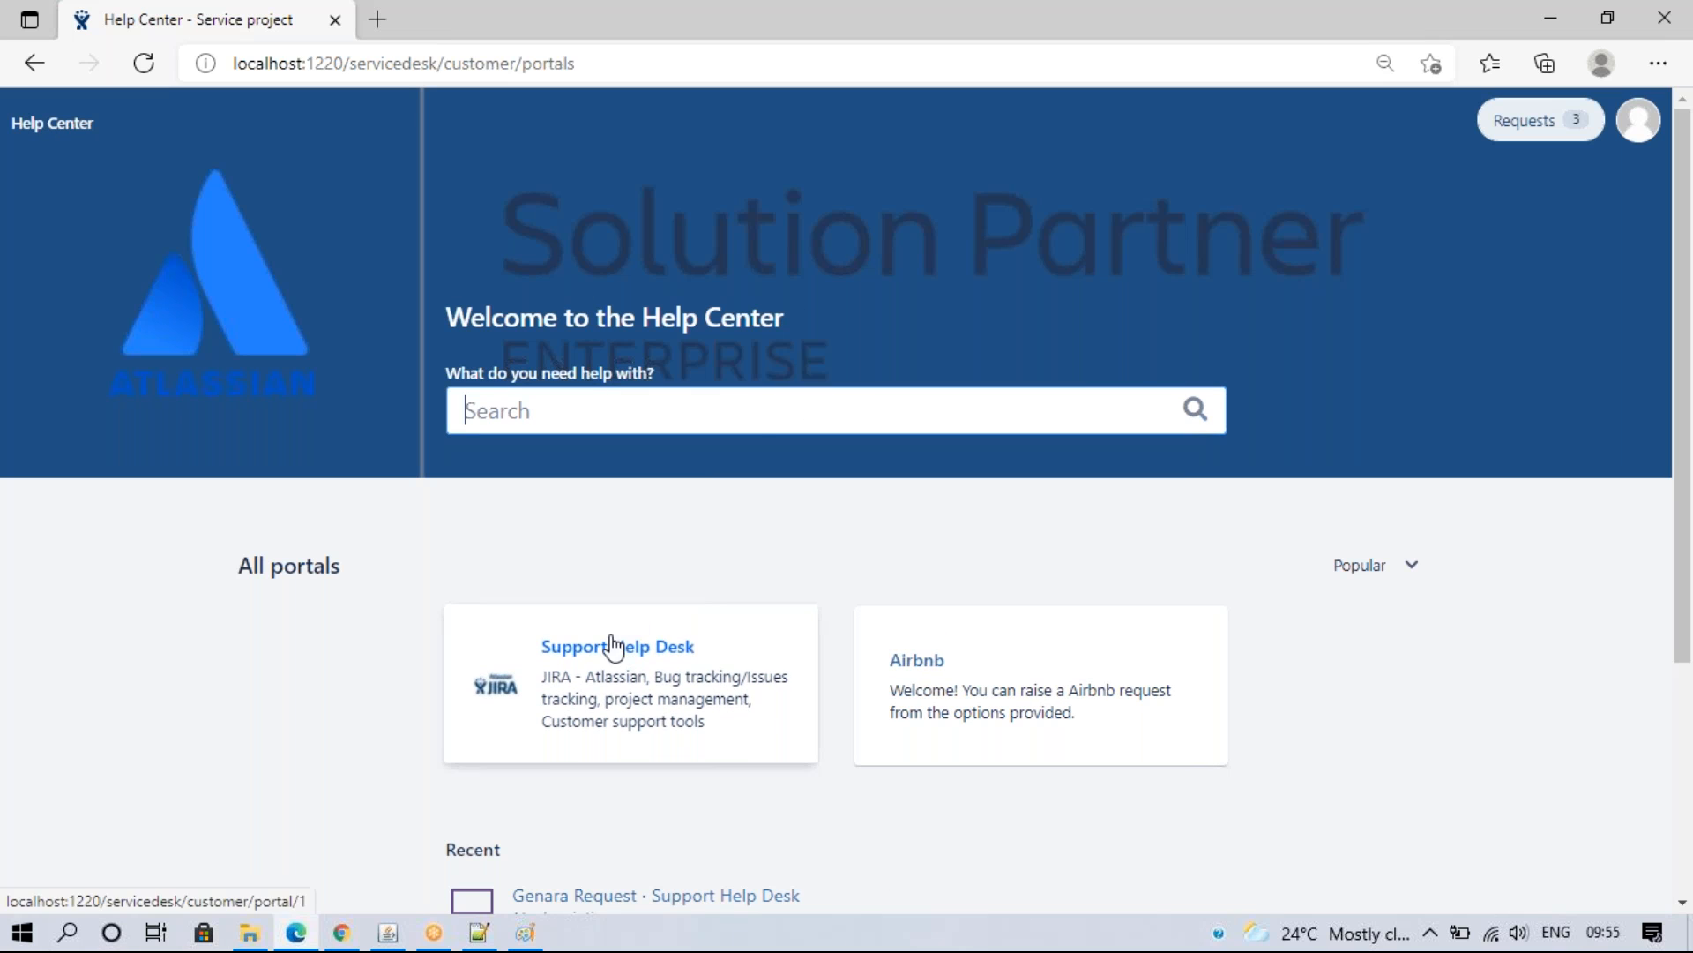
click(341, 932)
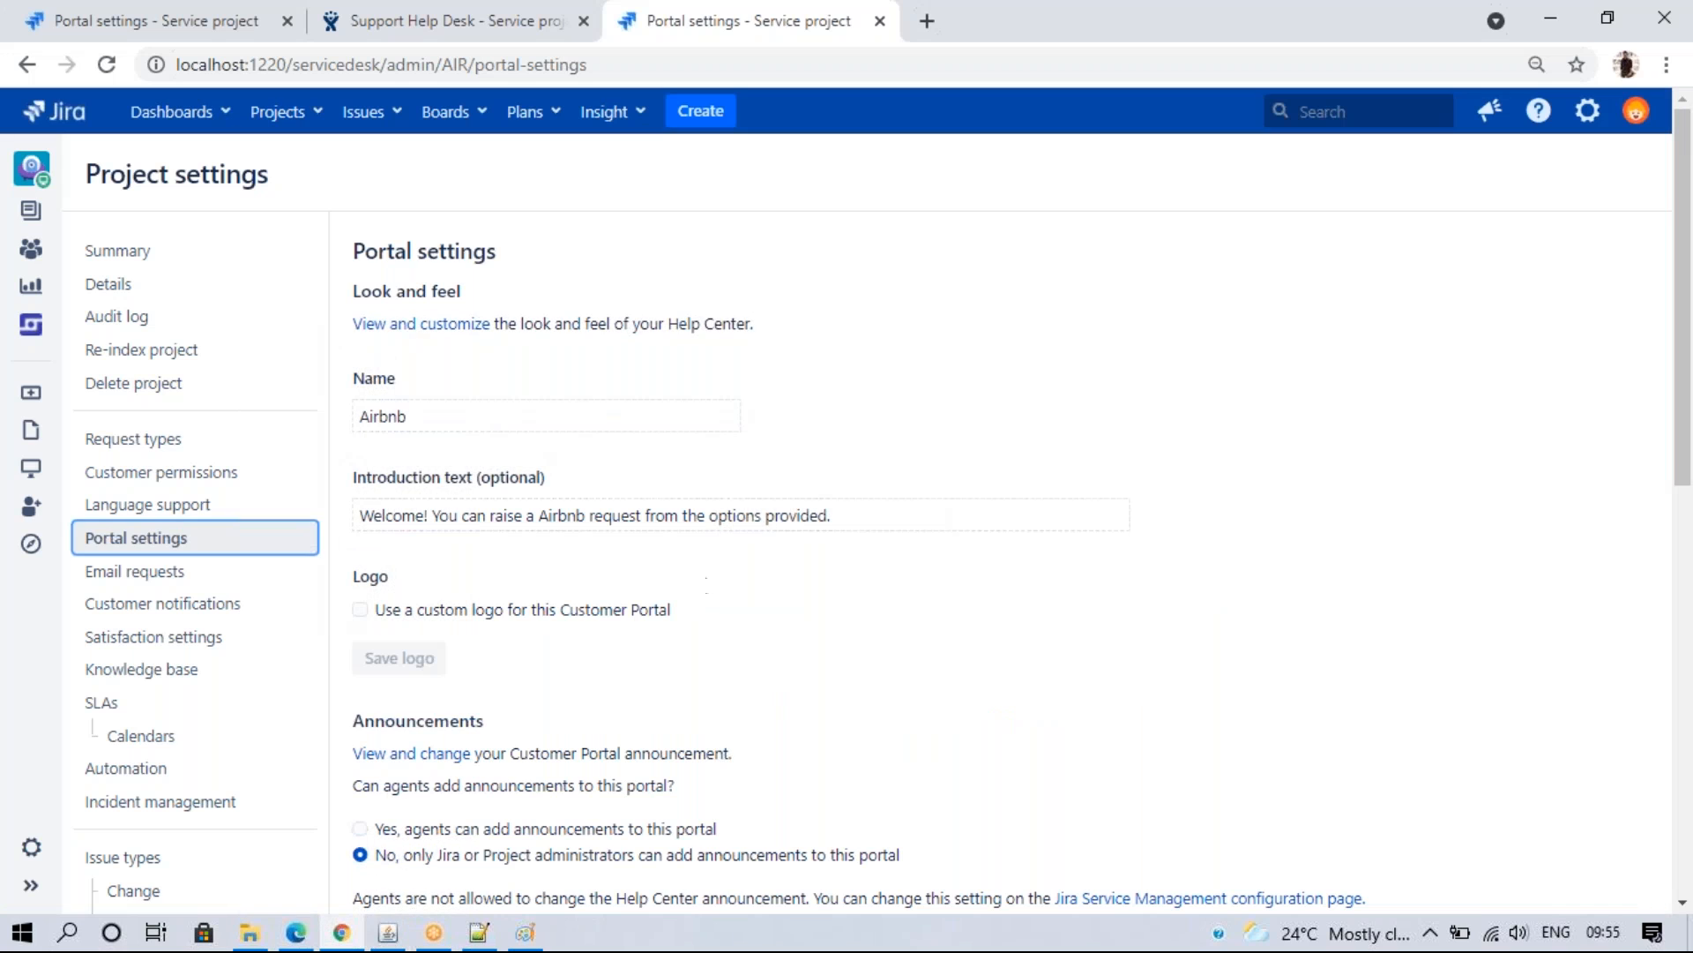
click(120, 12)
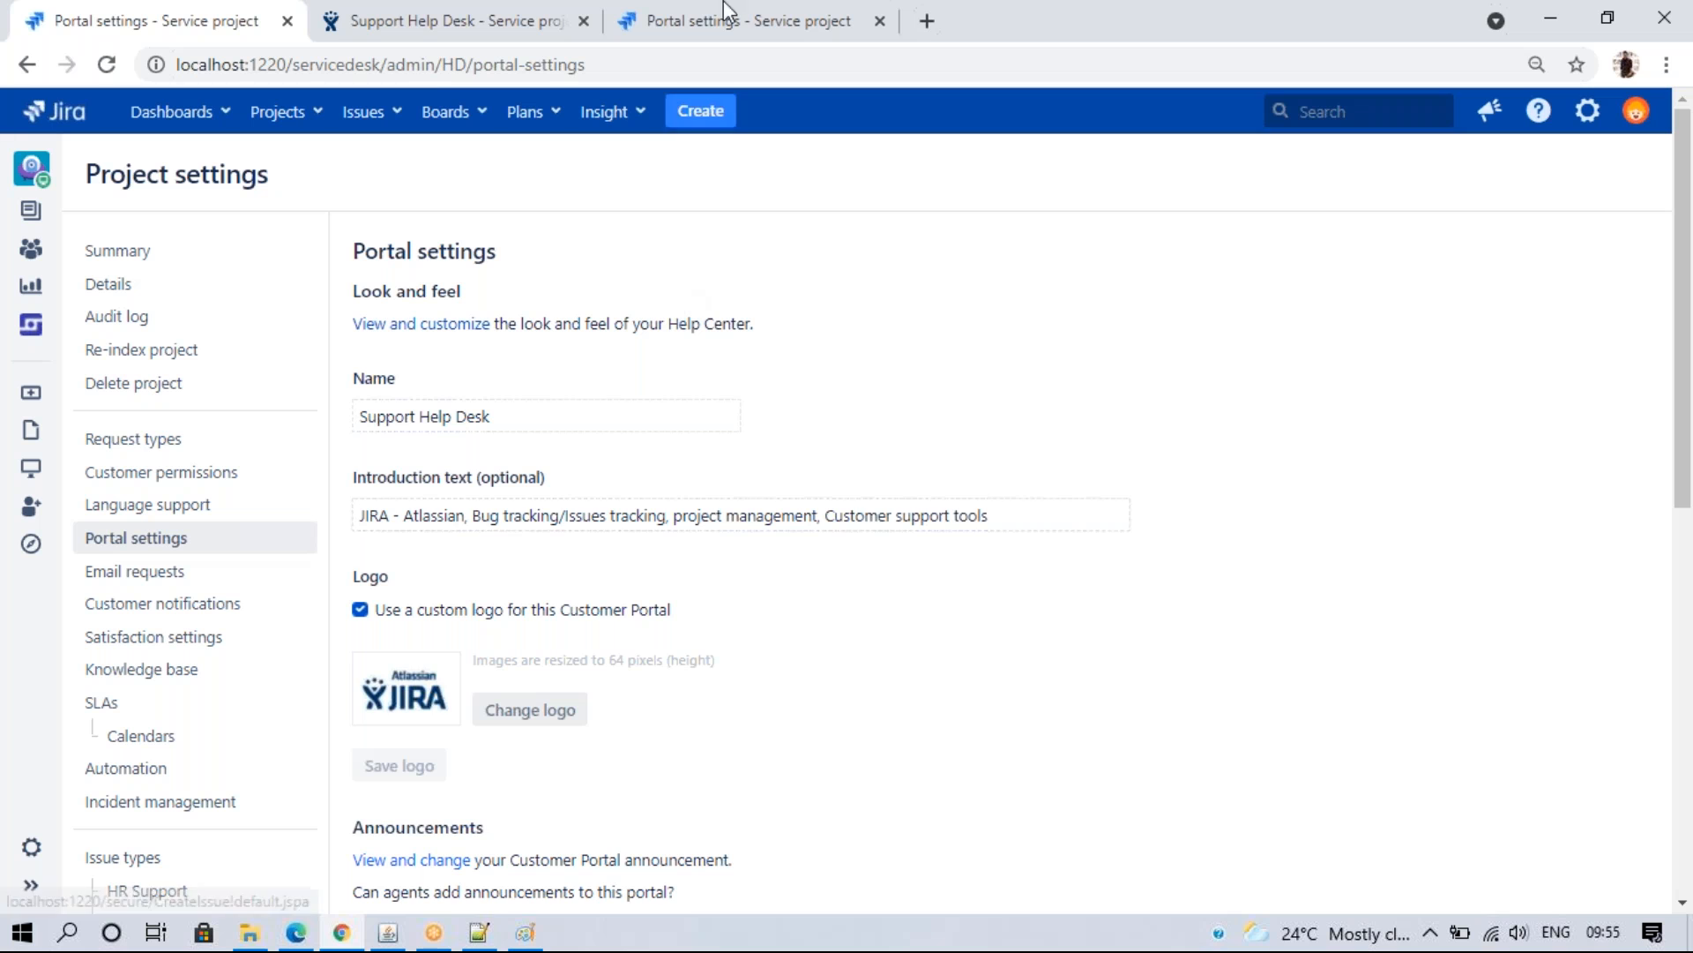
click(743, 34)
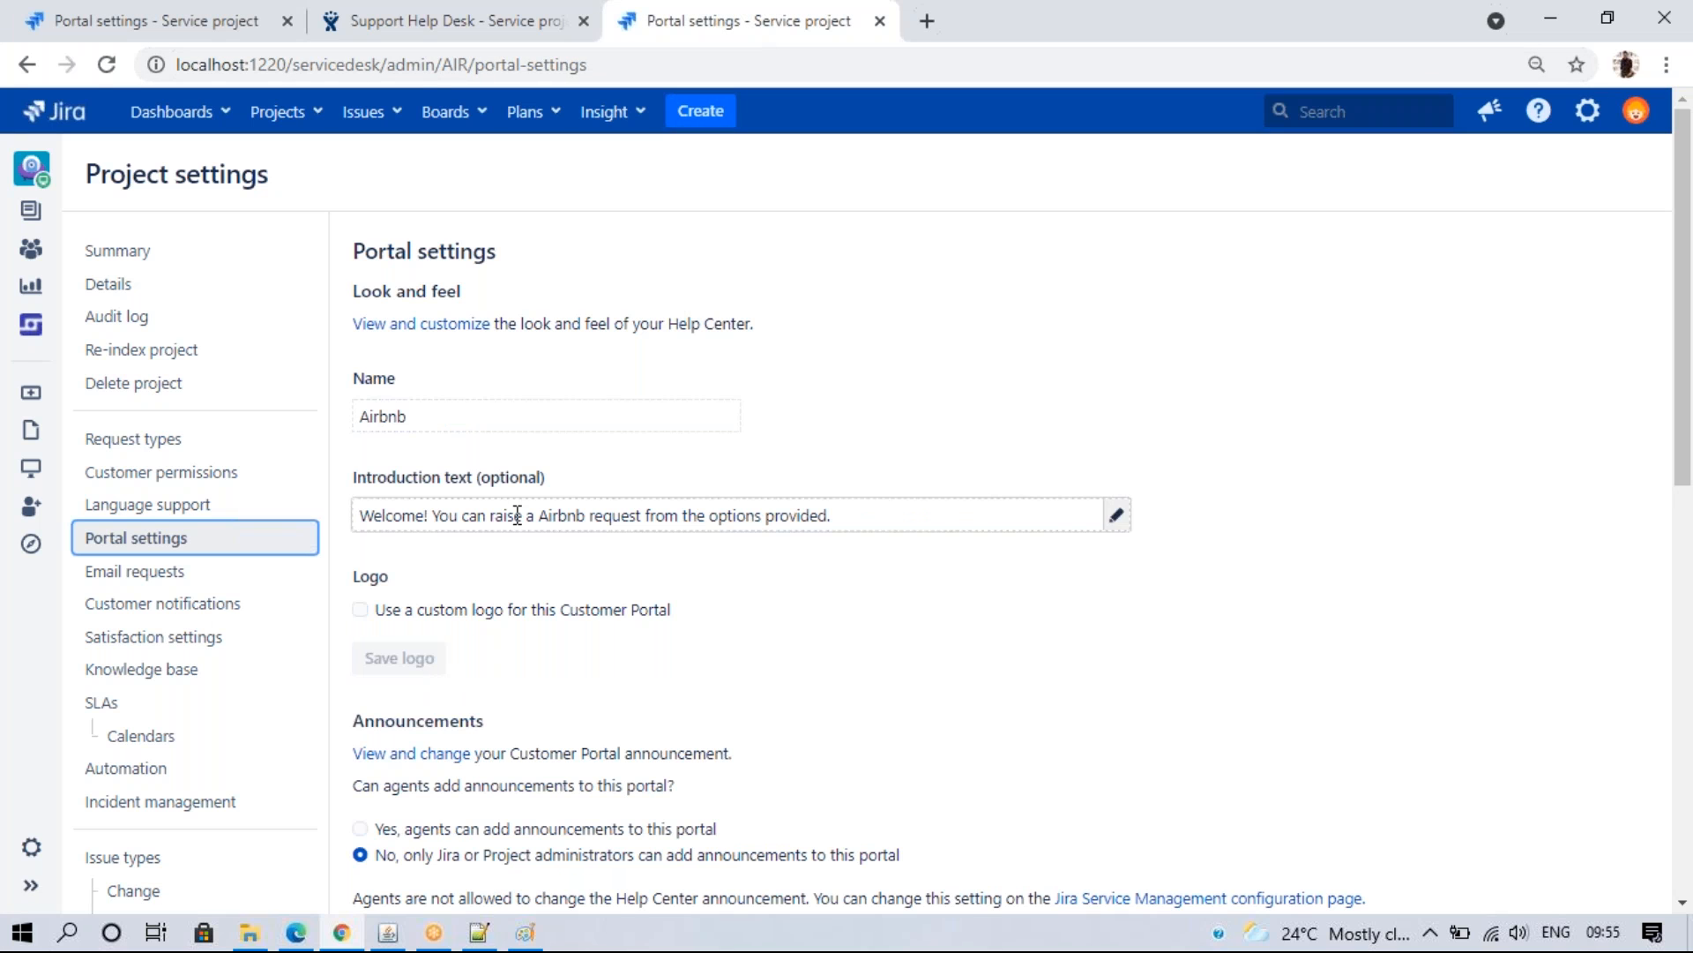
click(402, 19)
click(1607, 17)
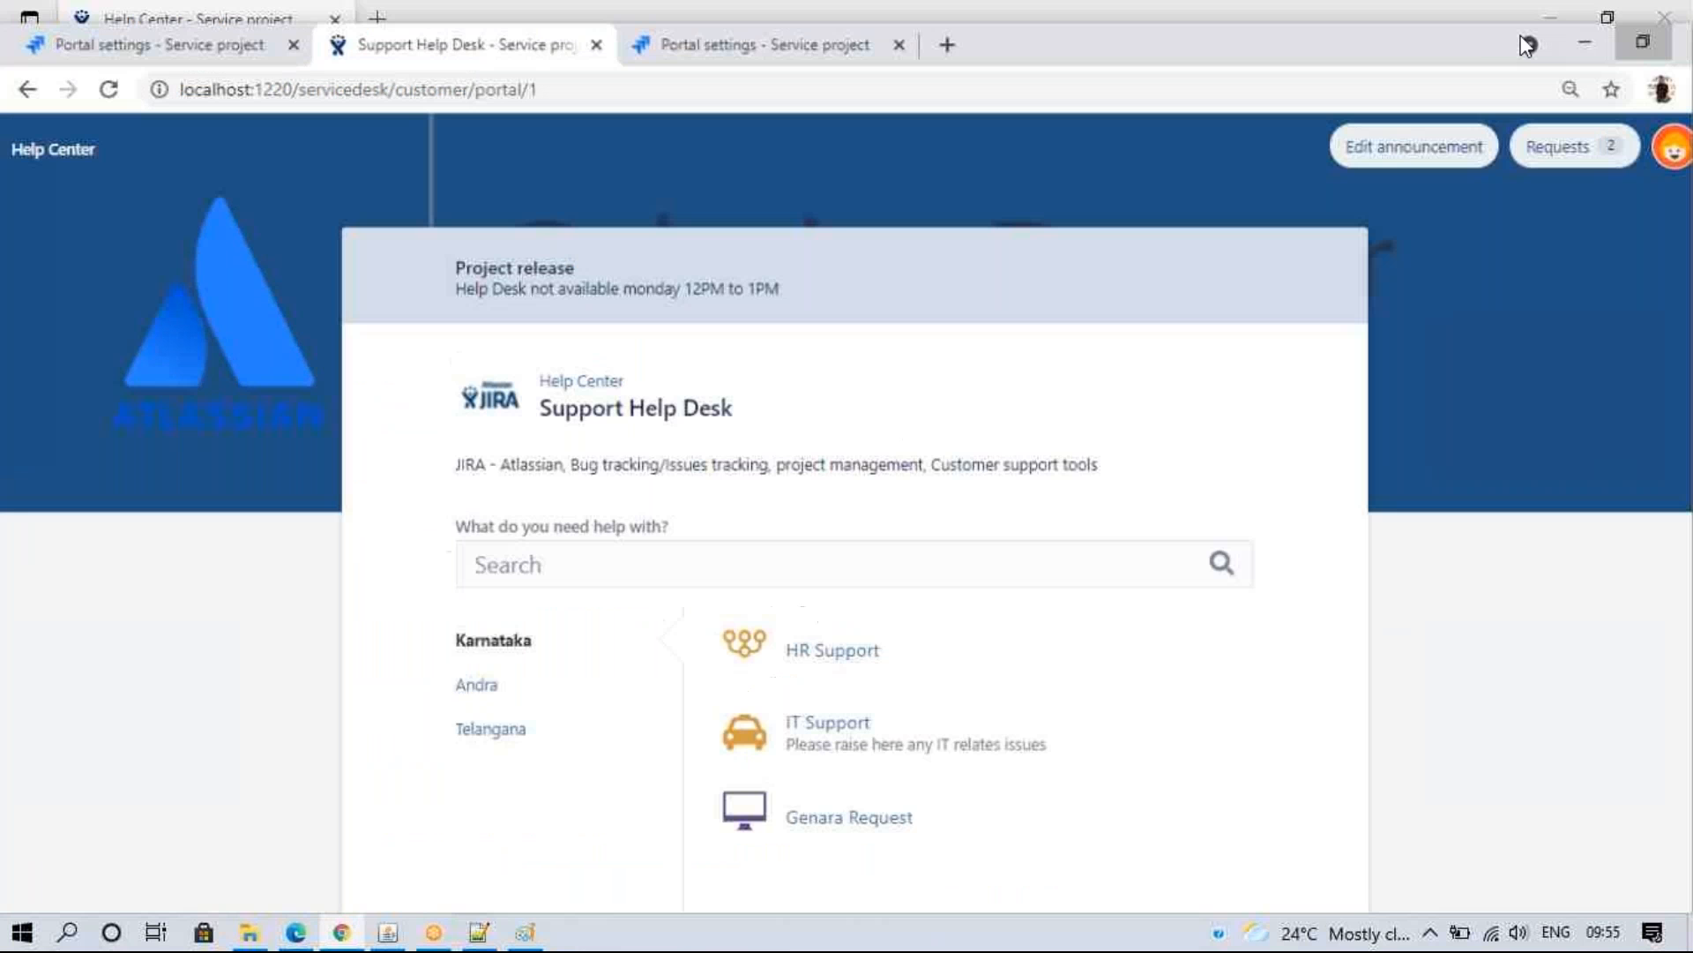
click(622, 75)
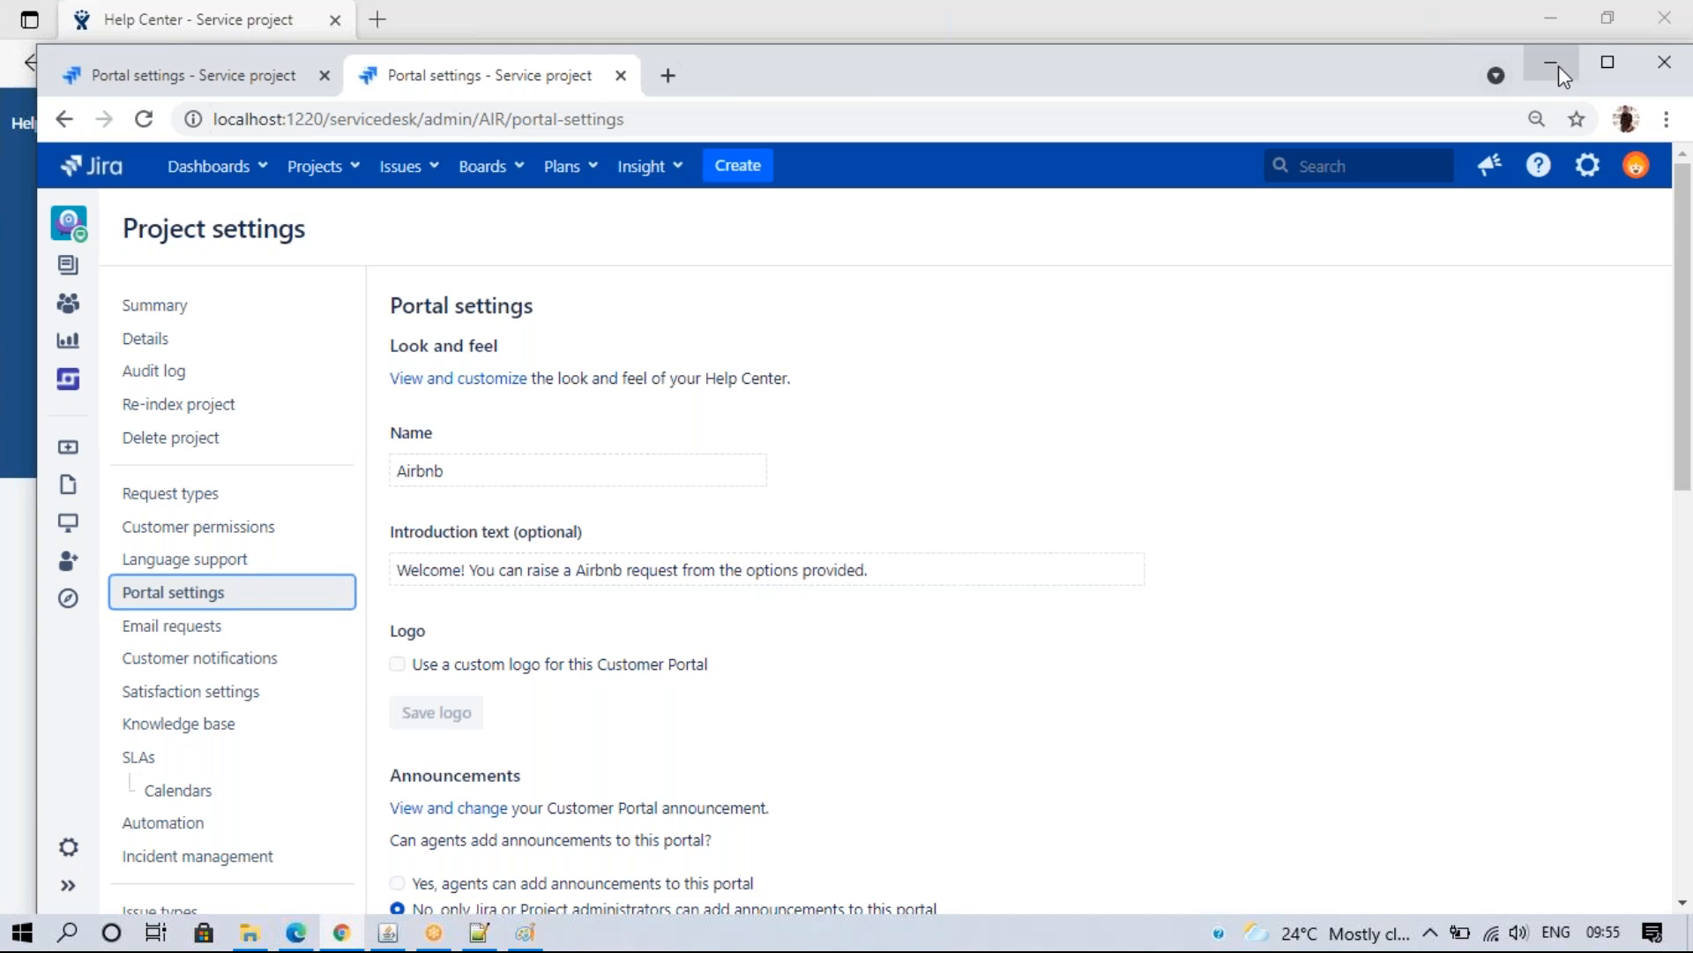
- Compare the Name-to-Announcements settings of the HD and AIR portals side by side
click(1607, 62)
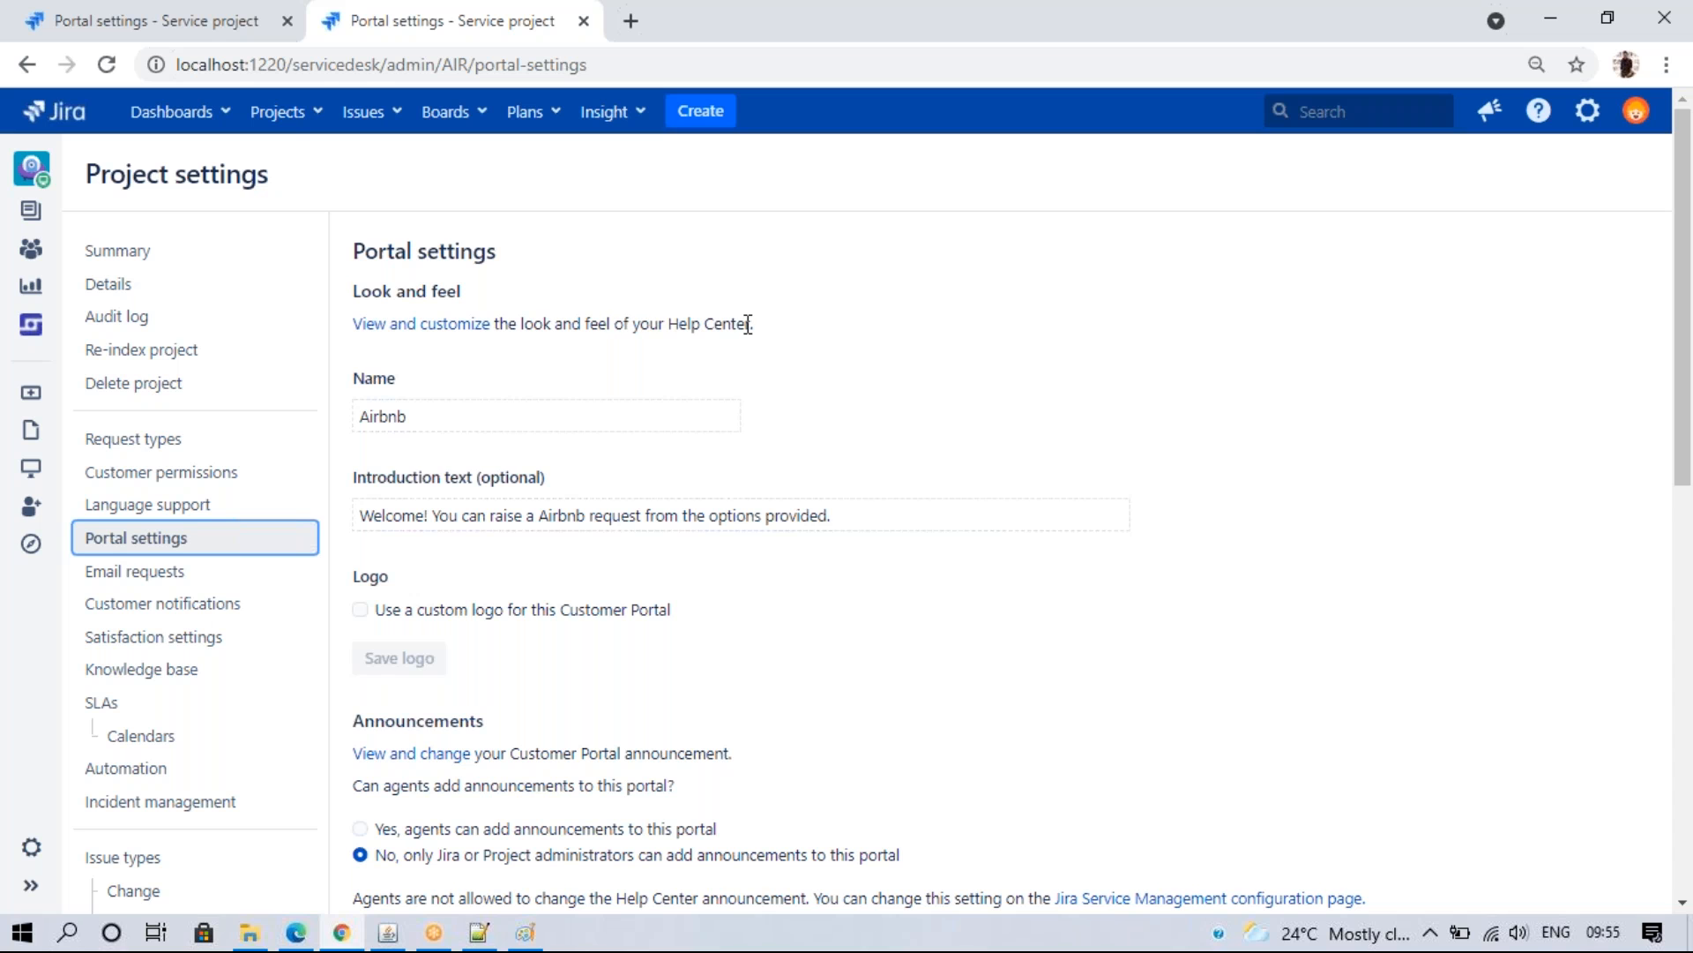
click(189, 11)
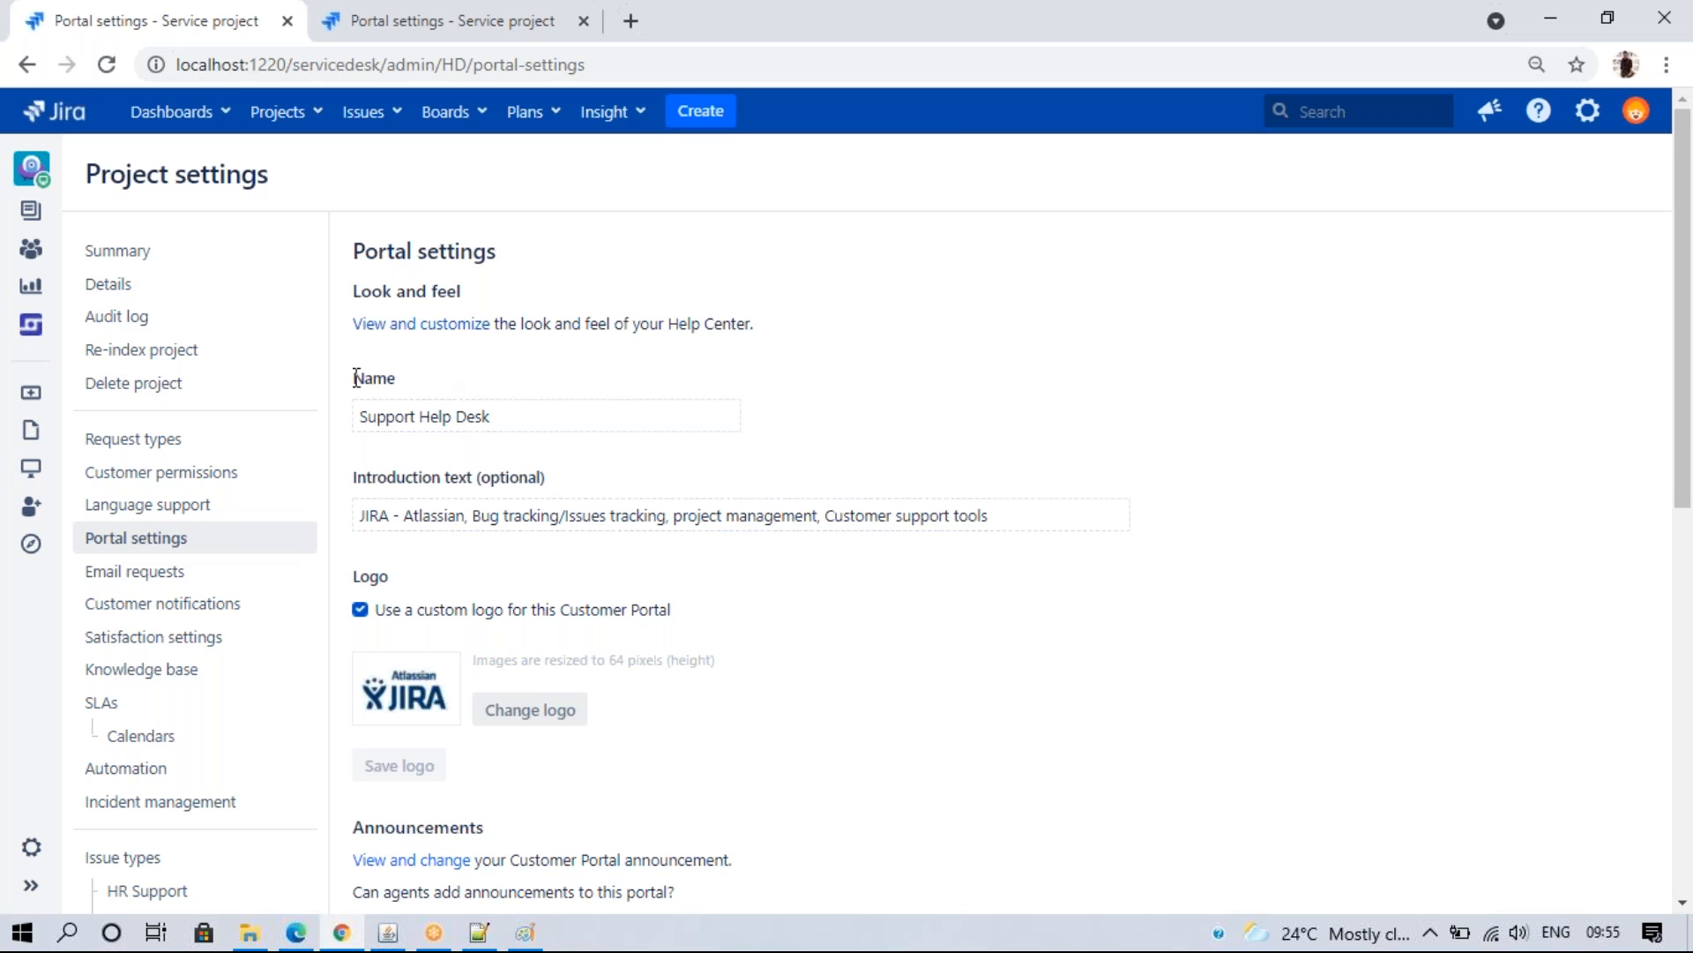
drag(354, 374, 826, 871)
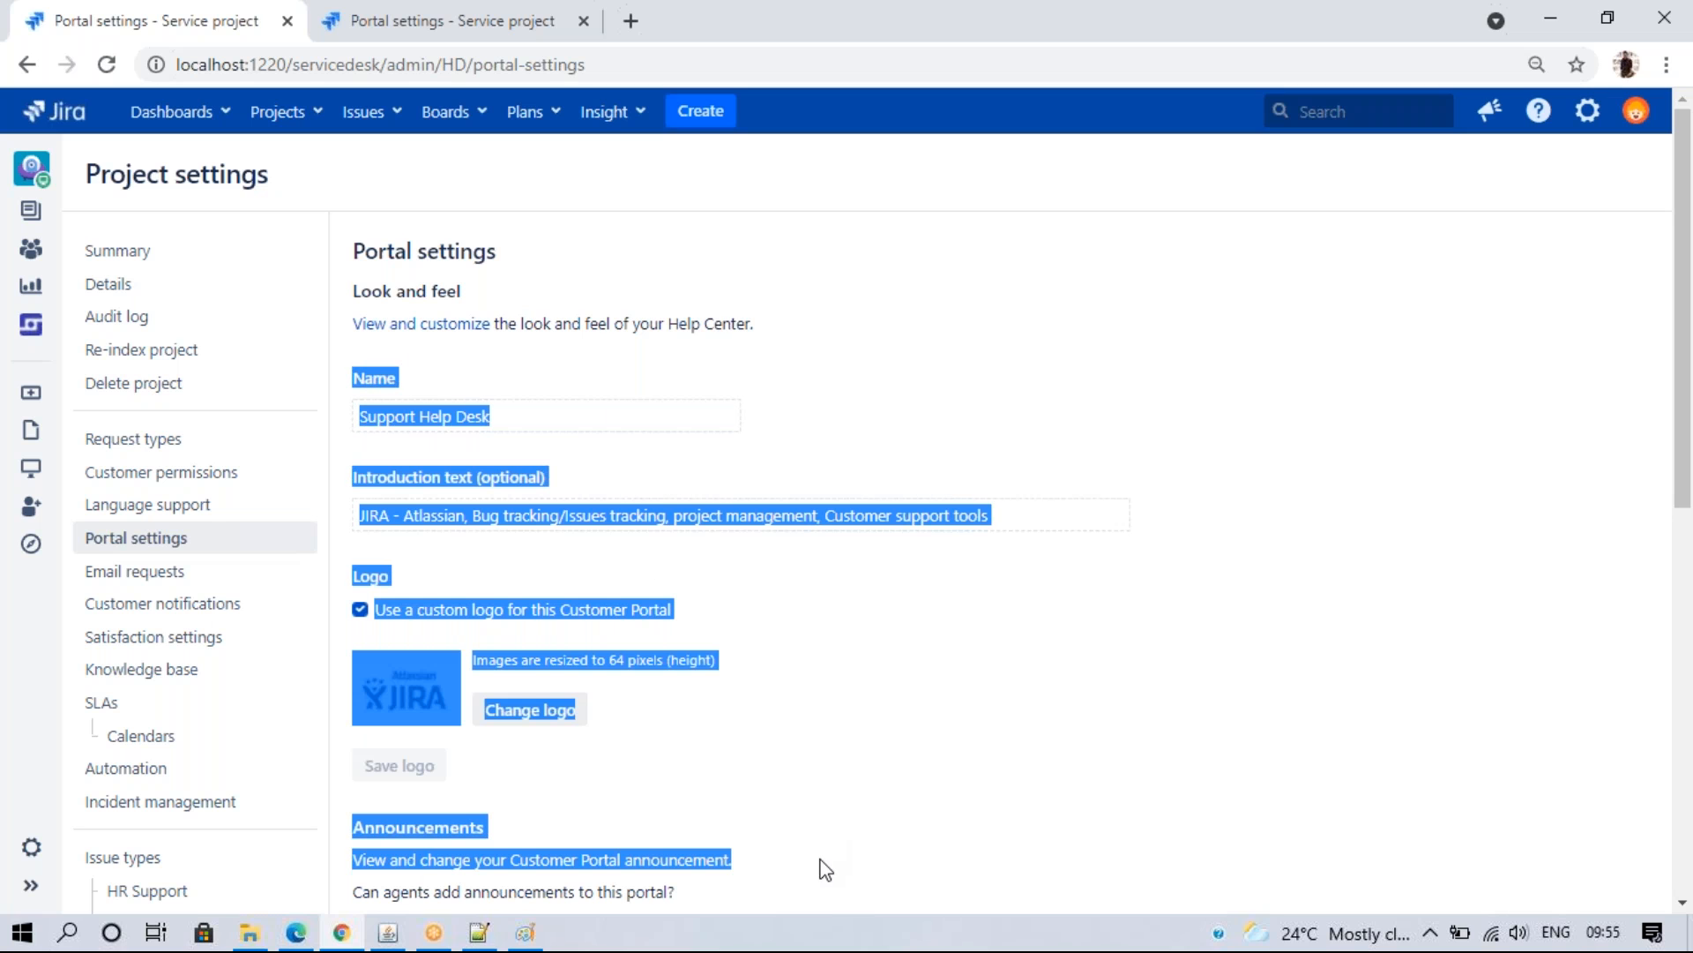
click(457, 27)
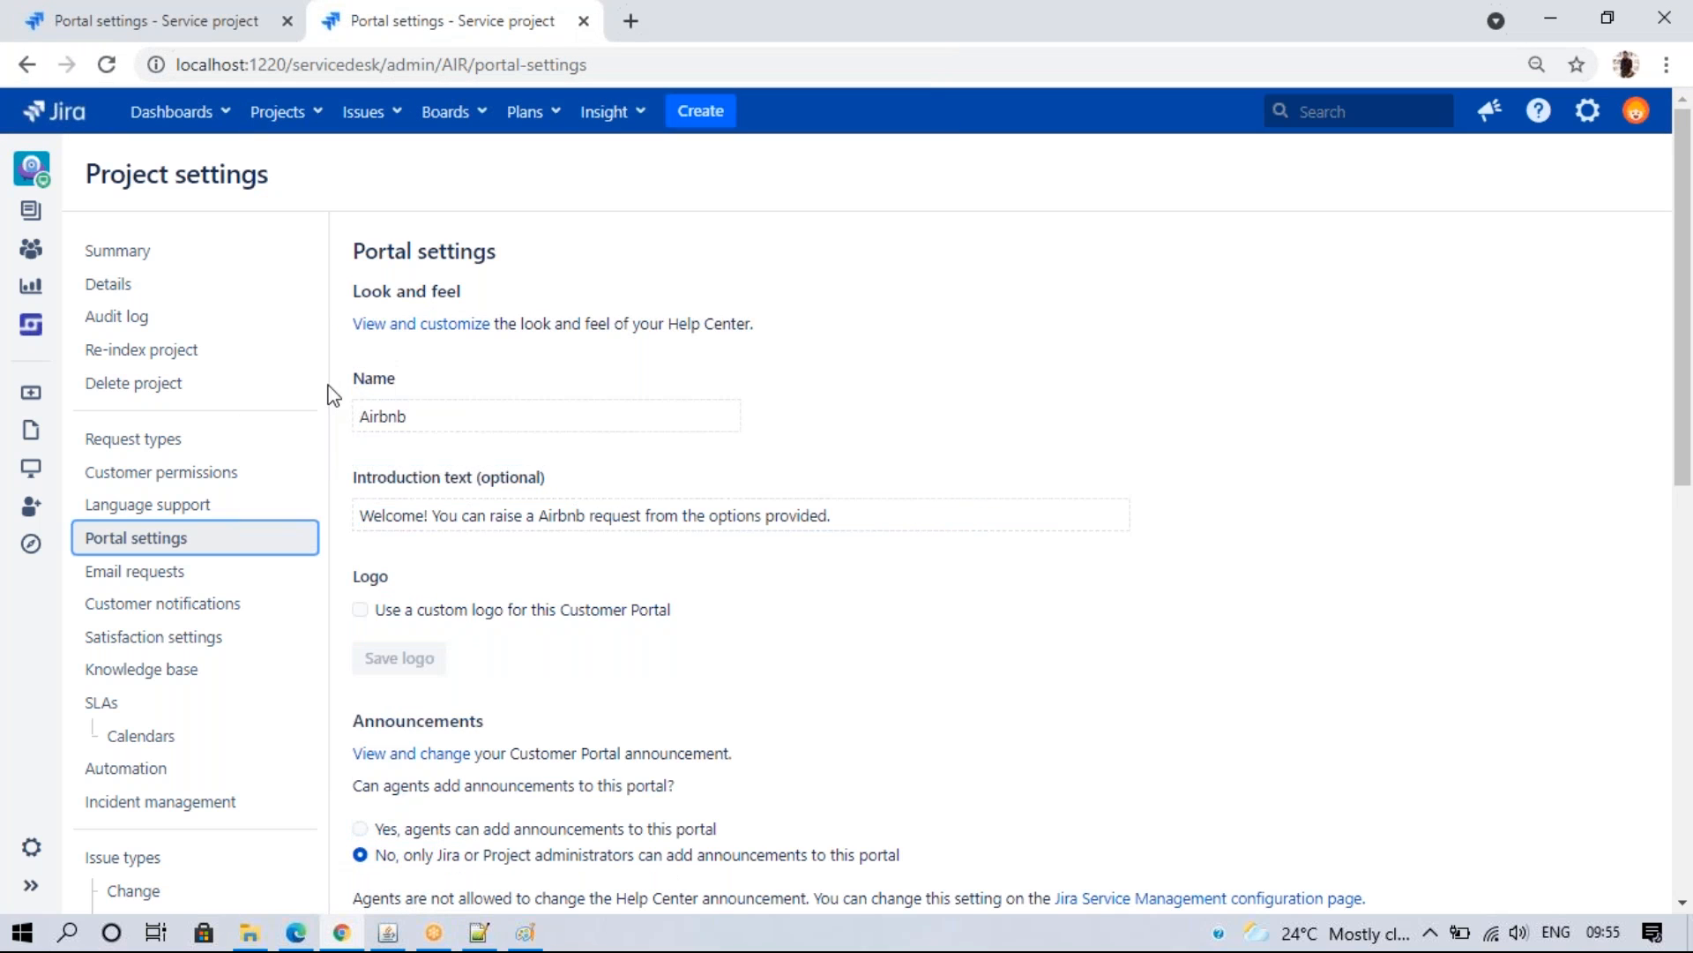
drag(352, 379, 798, 732)
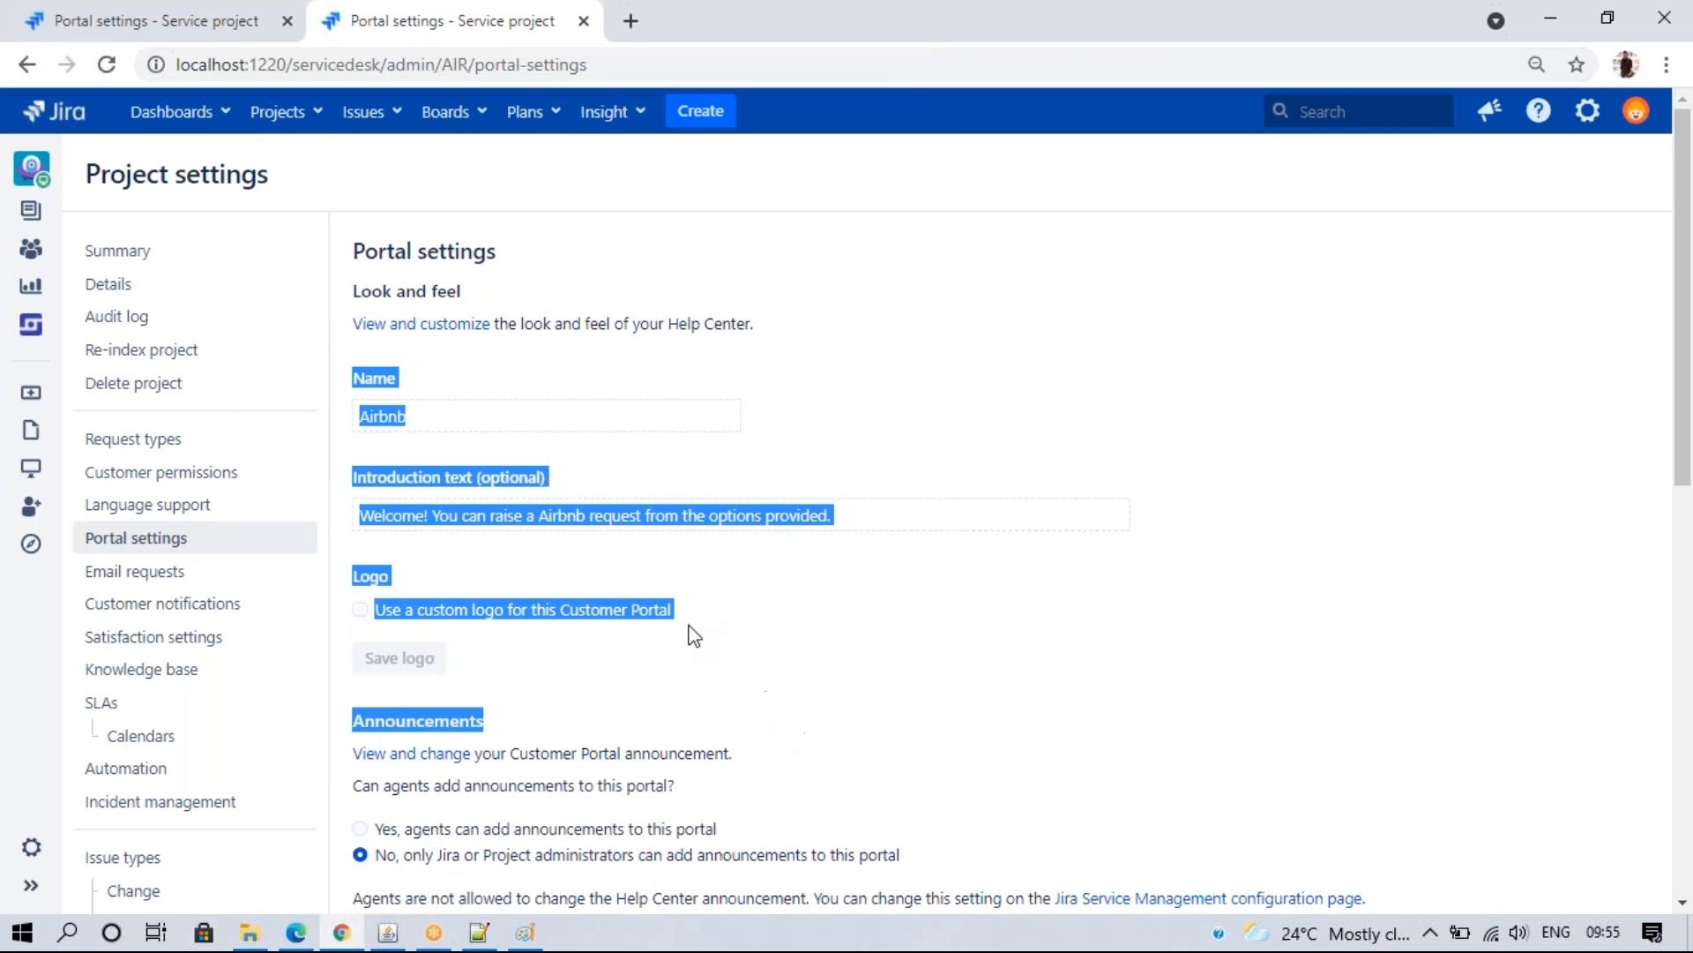
click(492, 298)
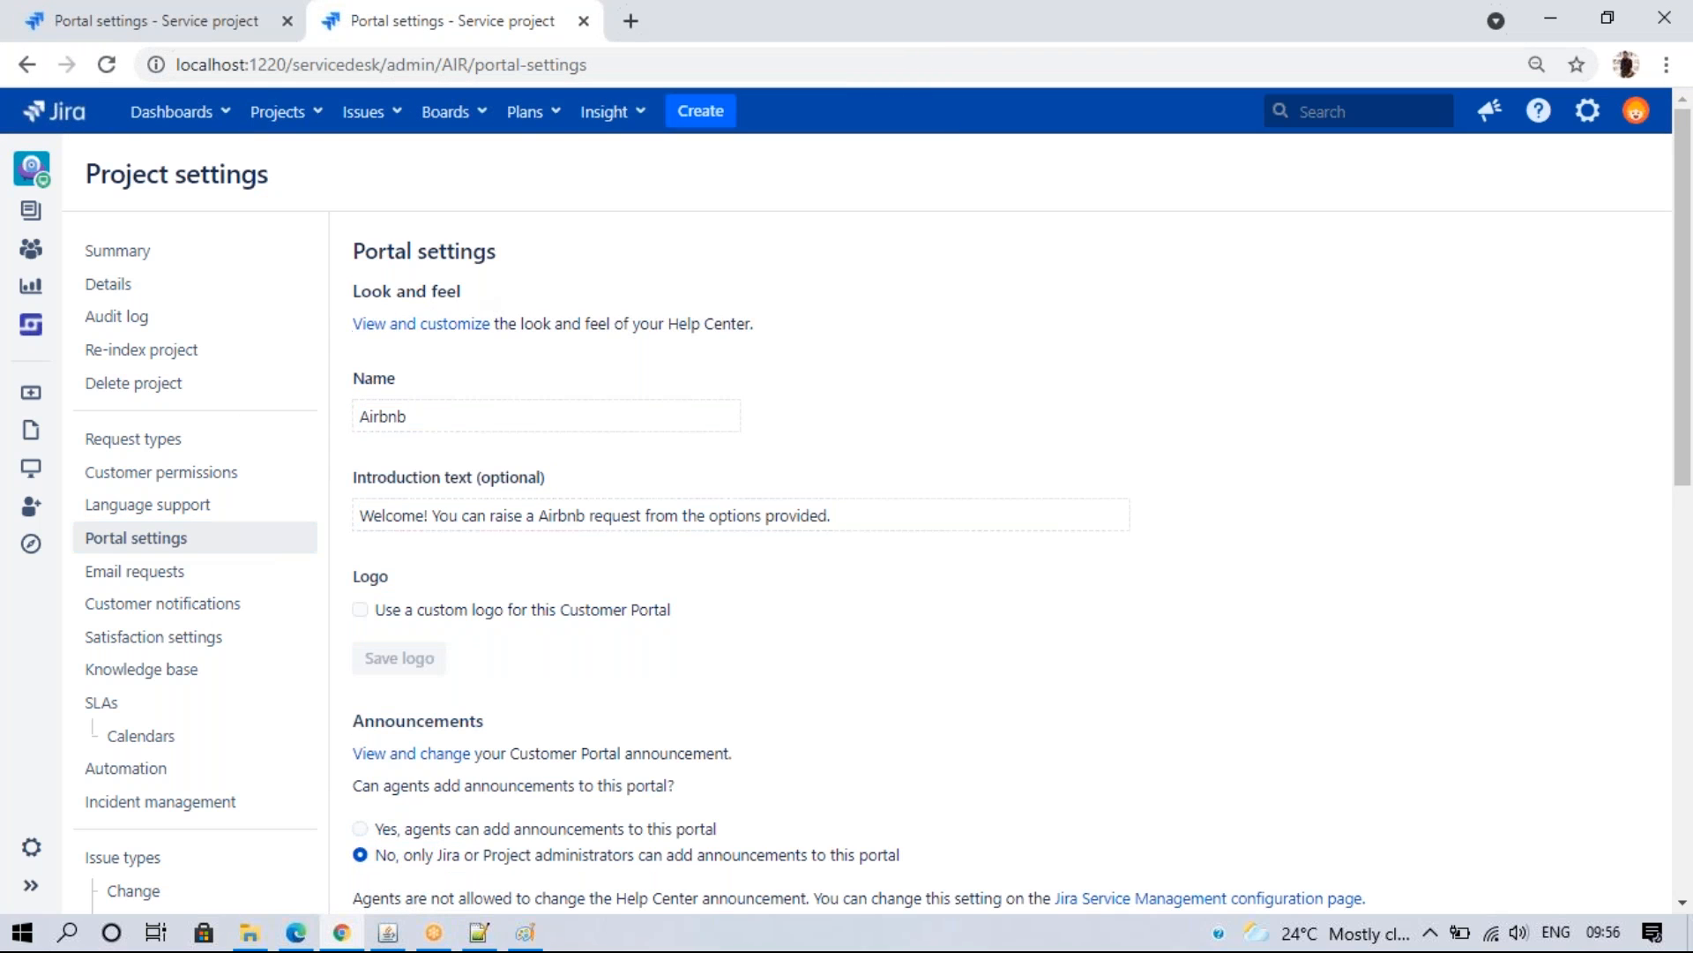
- From the Support Help Desk portal settings, open the Help Center in customization mode
click(141, 11)
click(605, 266)
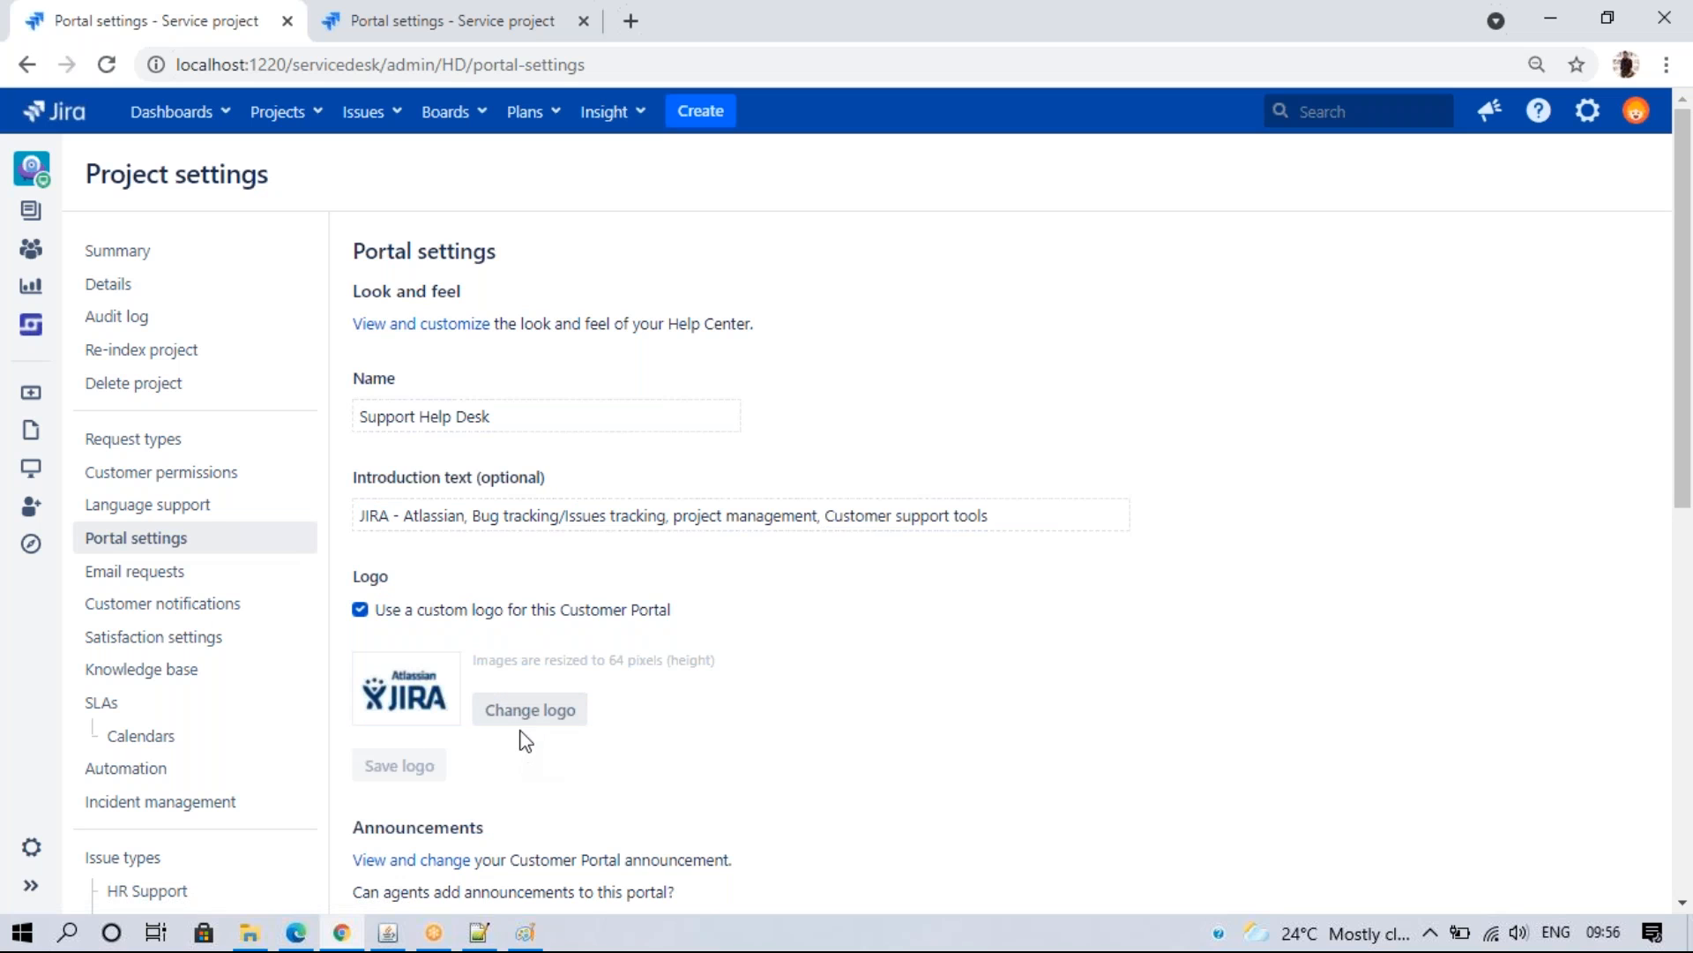
click(521, 704)
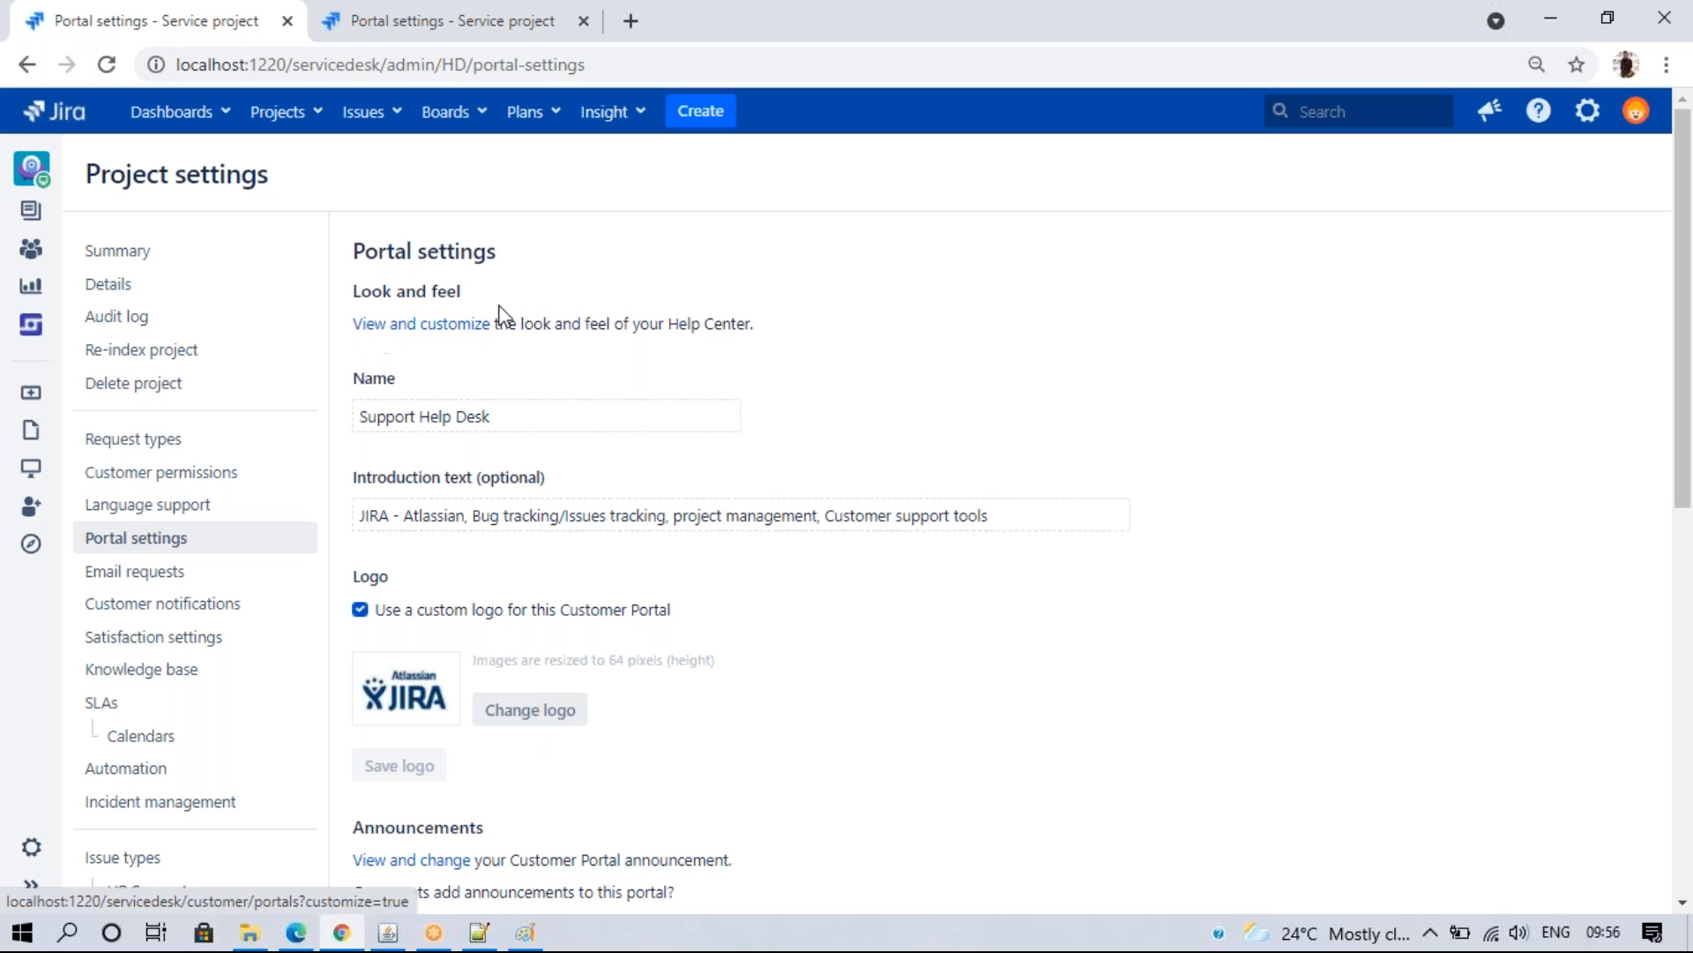
click(456, 325)
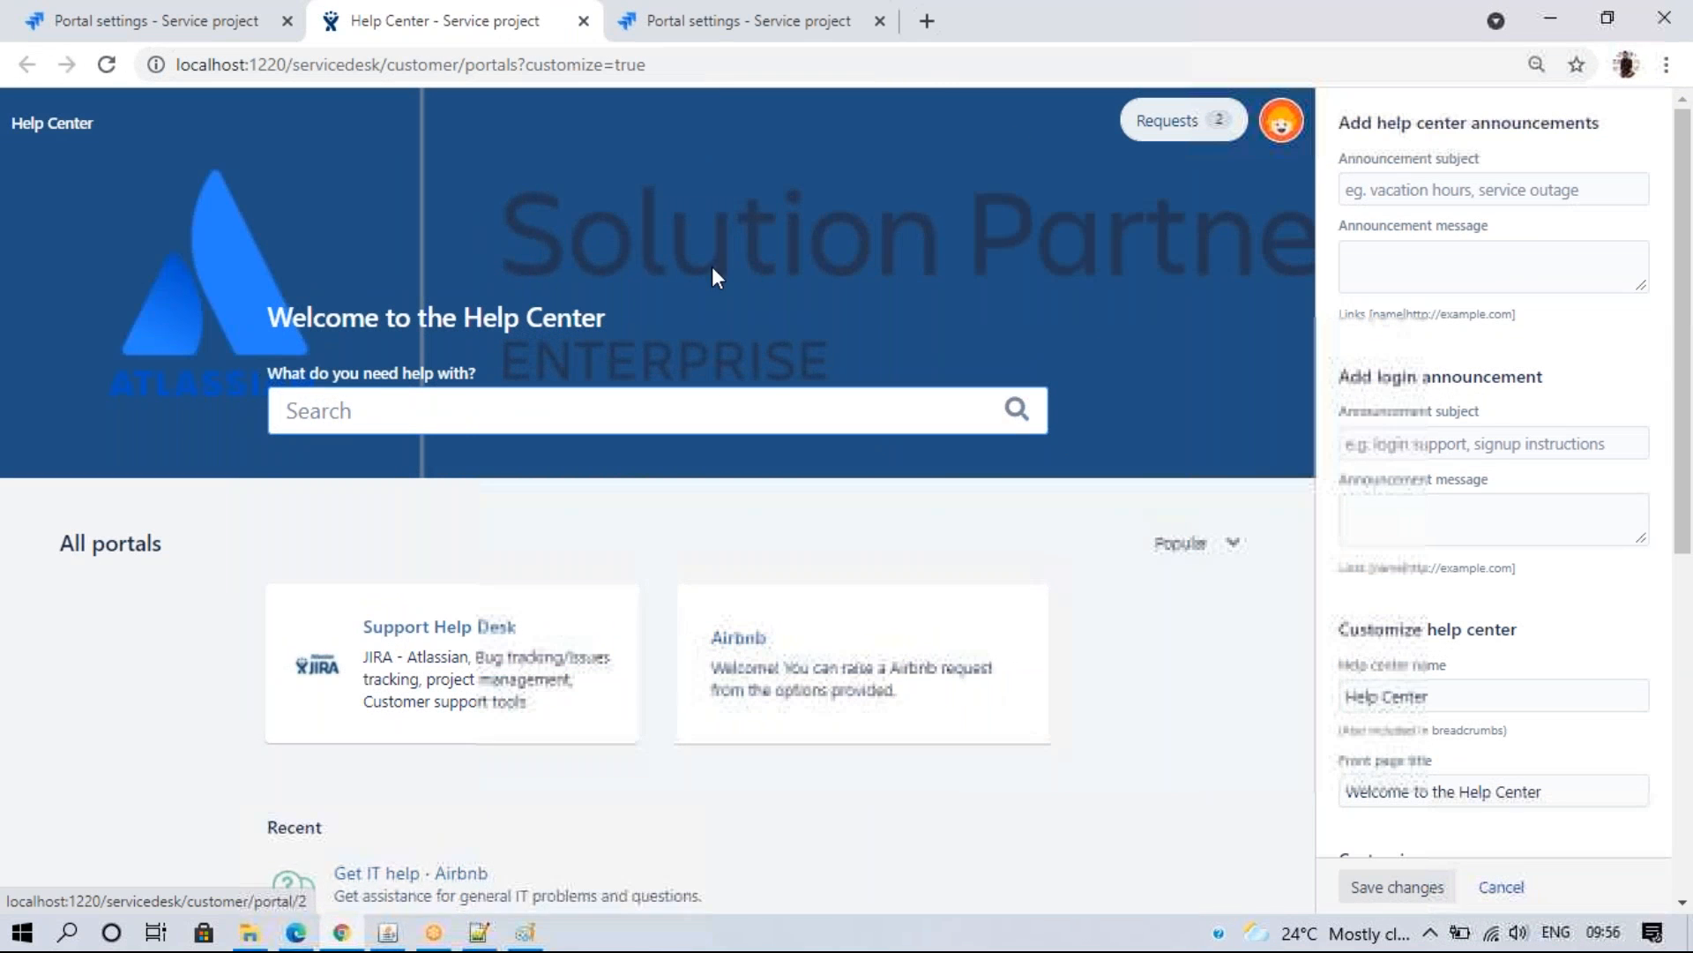
- Enter subject 'JIRA Downtime' and message 'Monday 12Pm to 1PM', checking the preview above the portals
click(1406, 191)
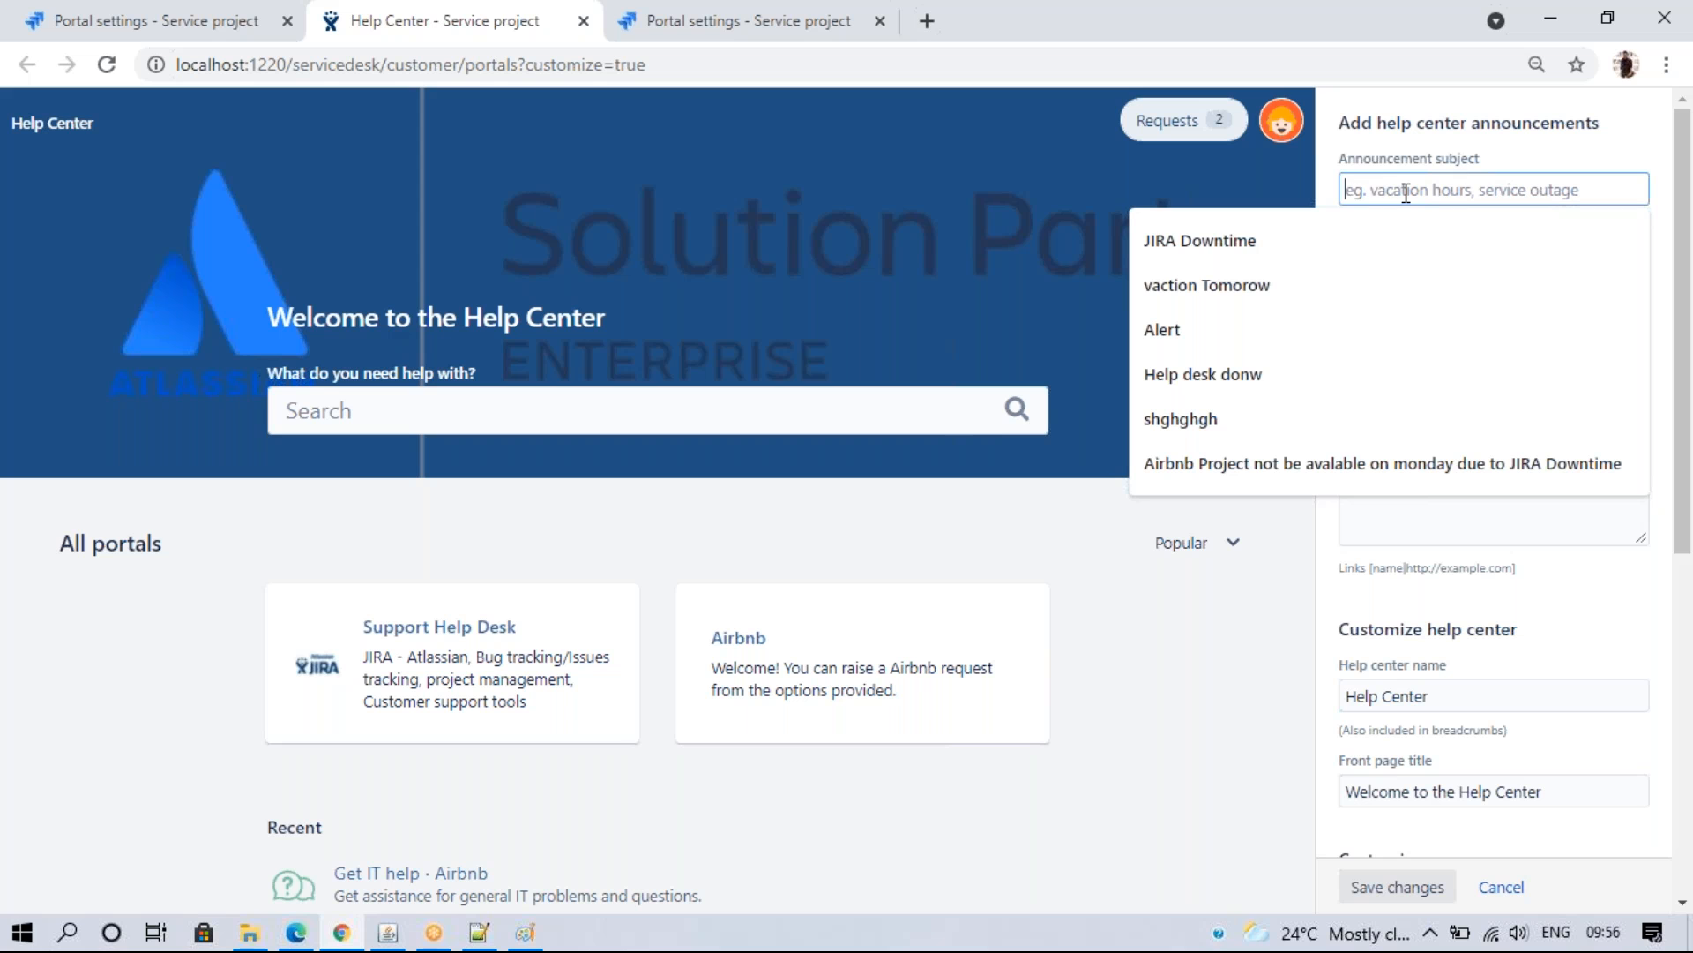
click(1342, 238)
click(1408, 258)
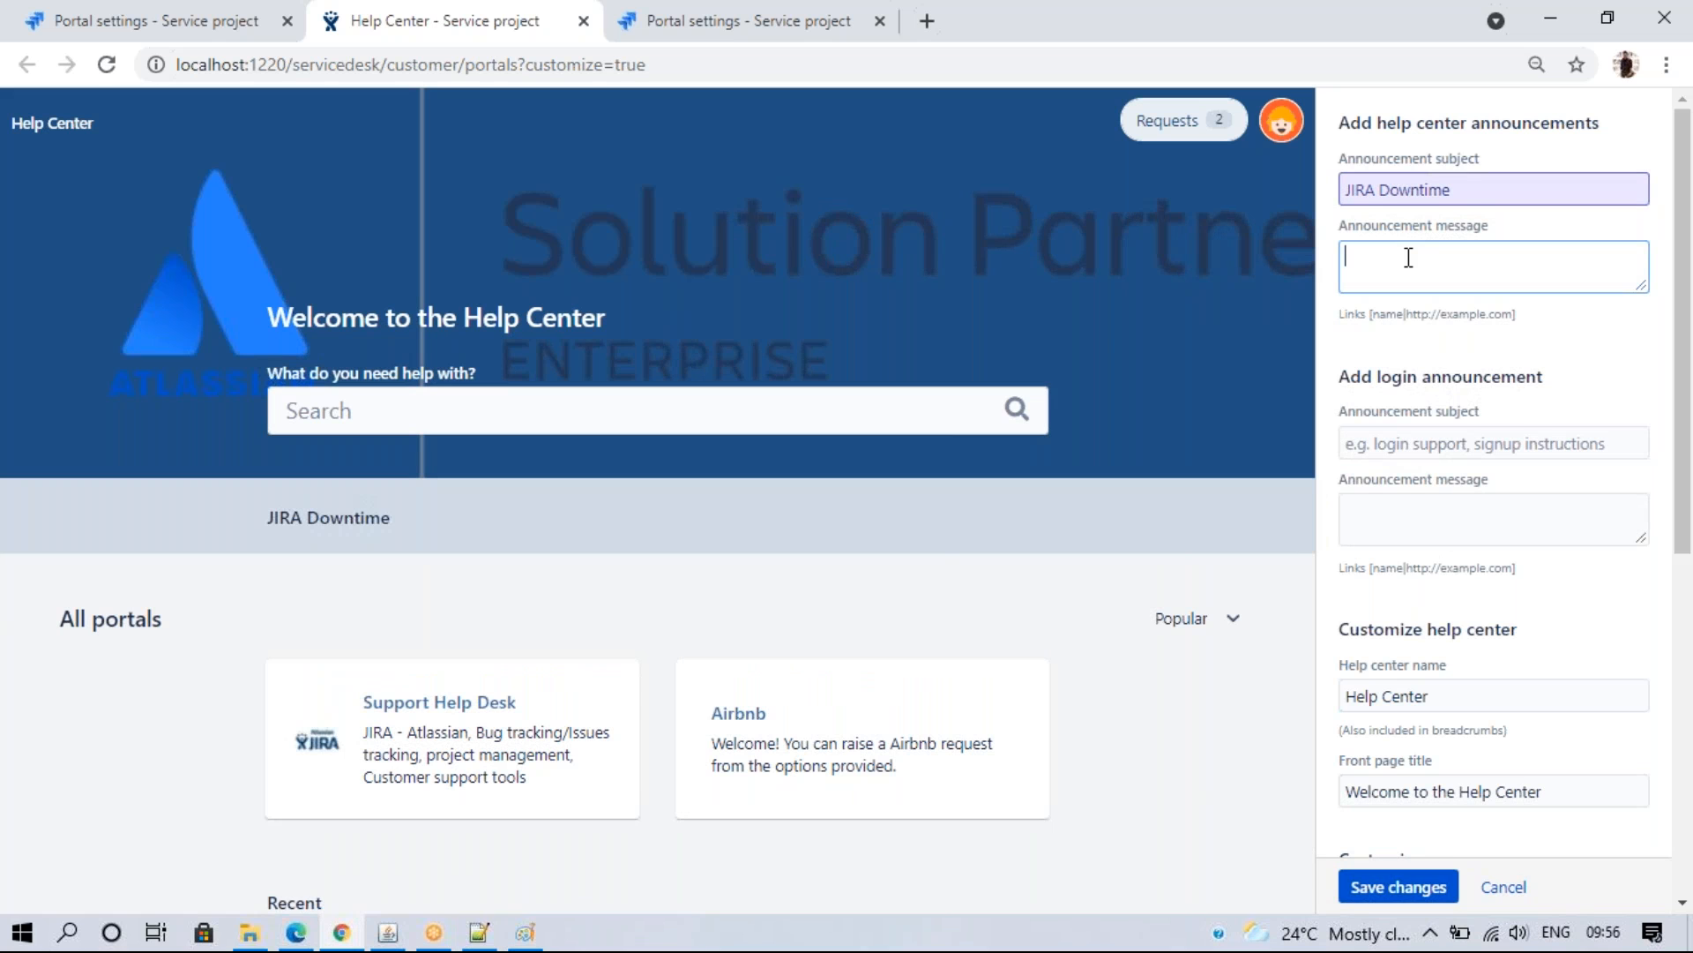
text(Monday 12Pm to 1PM)
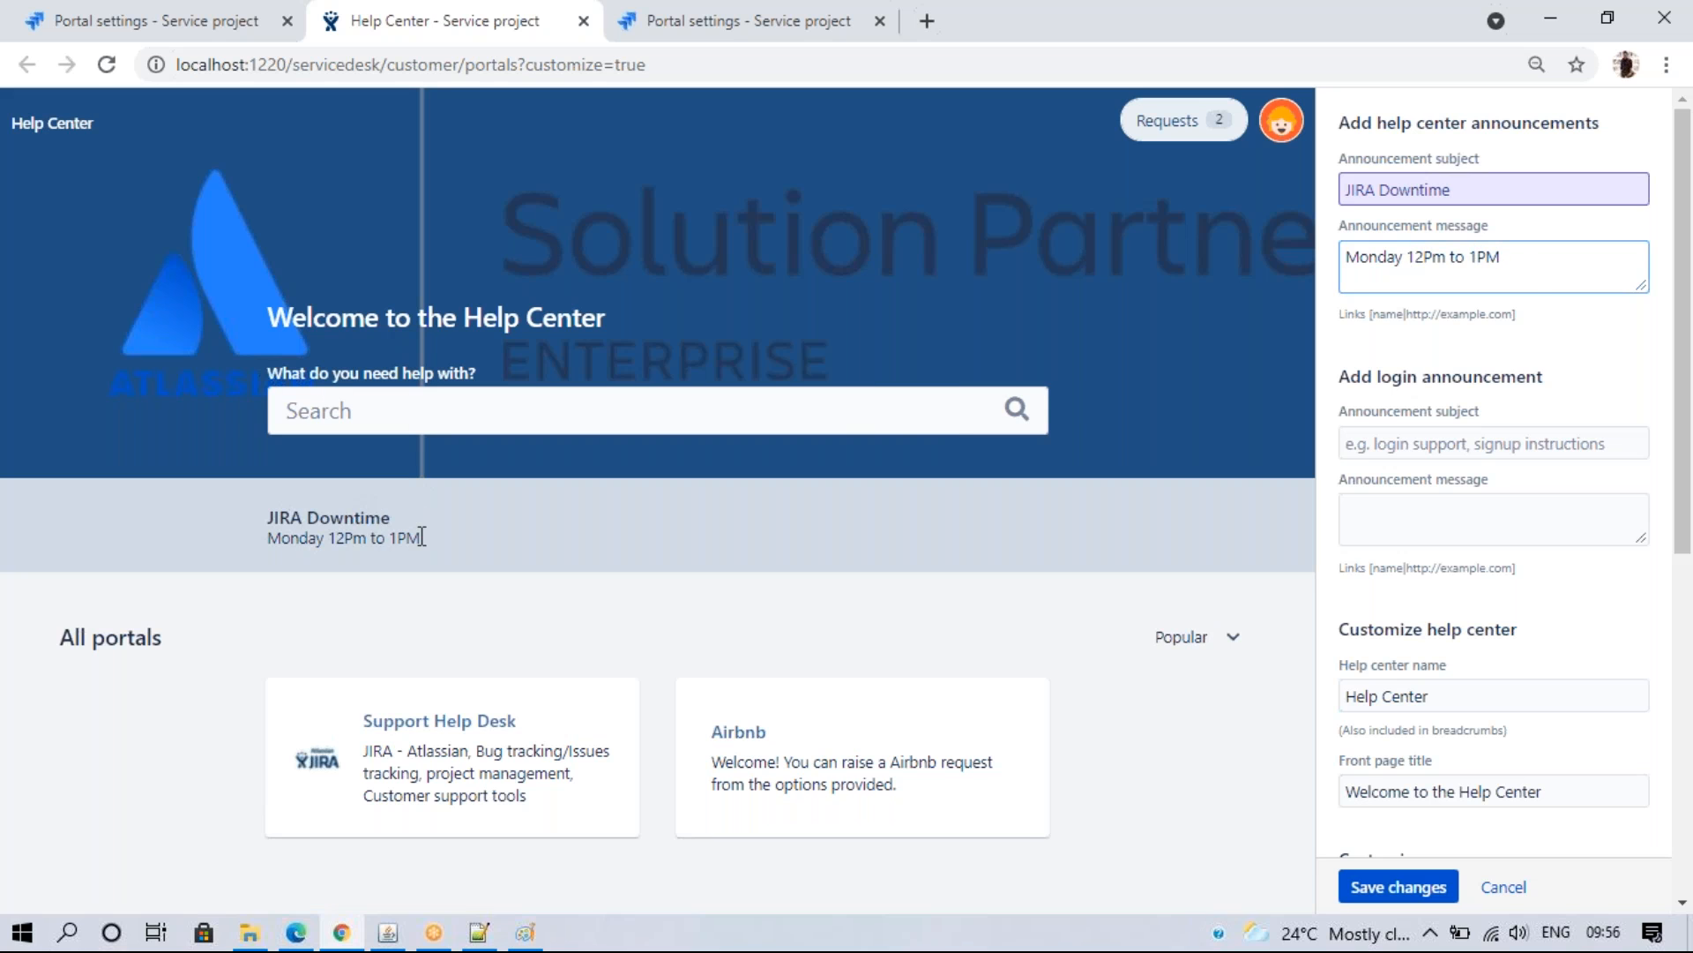
drag(433, 536, 296, 485)
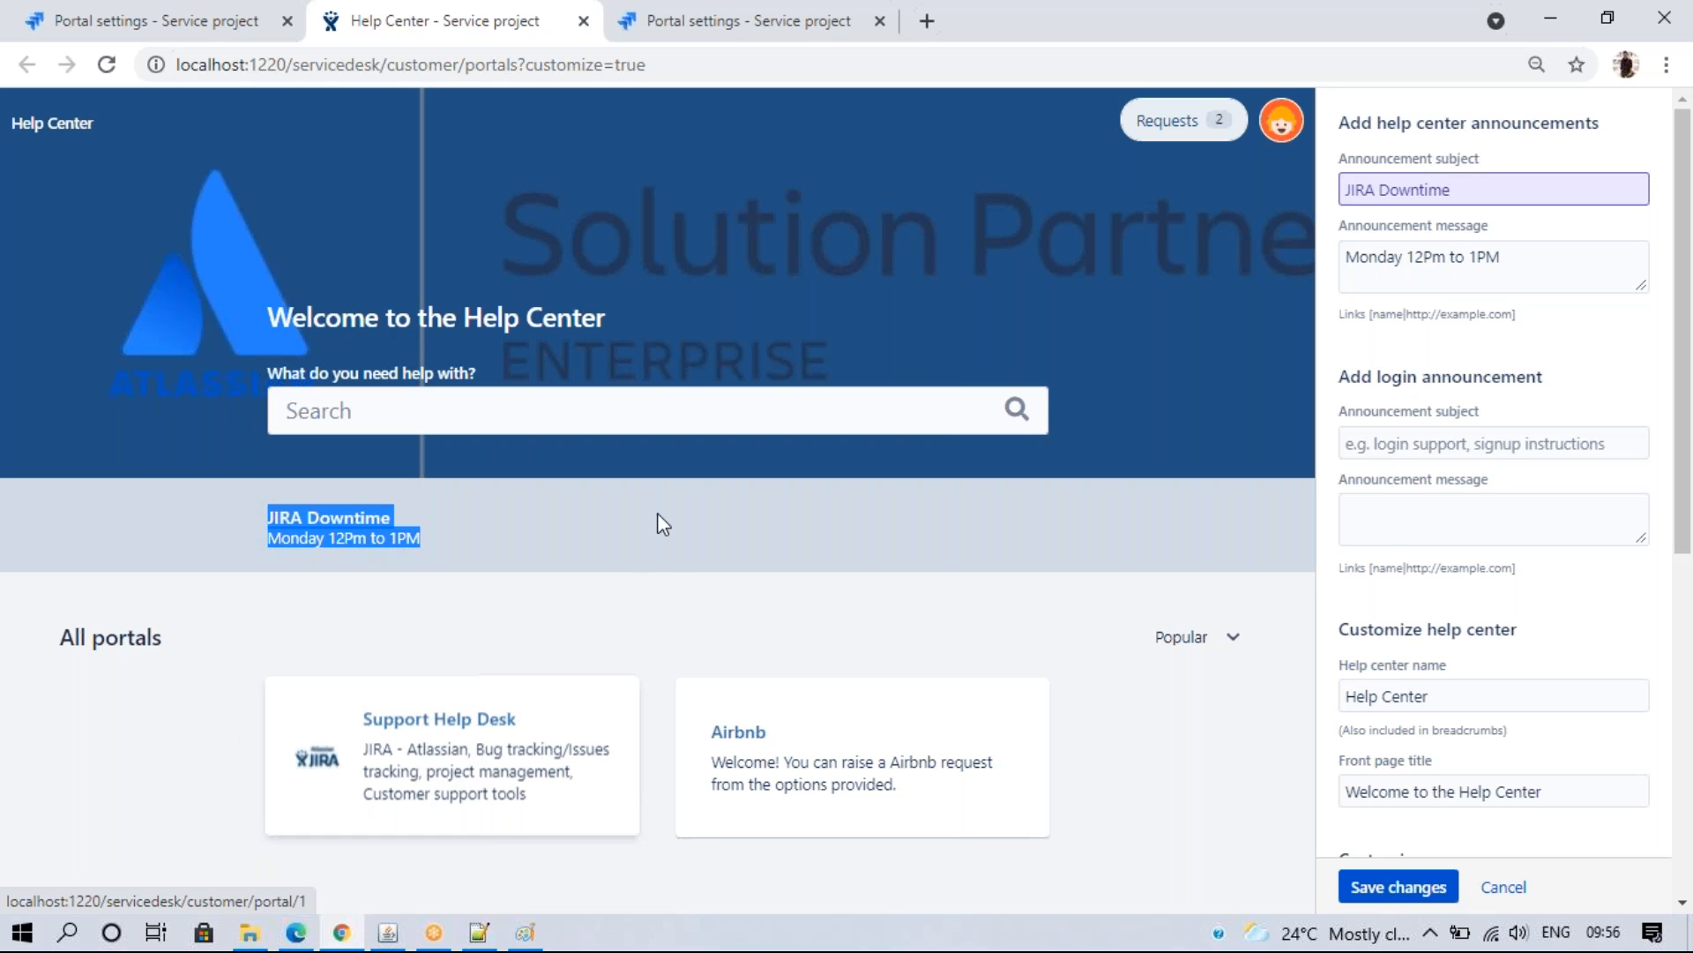
click(602, 618)
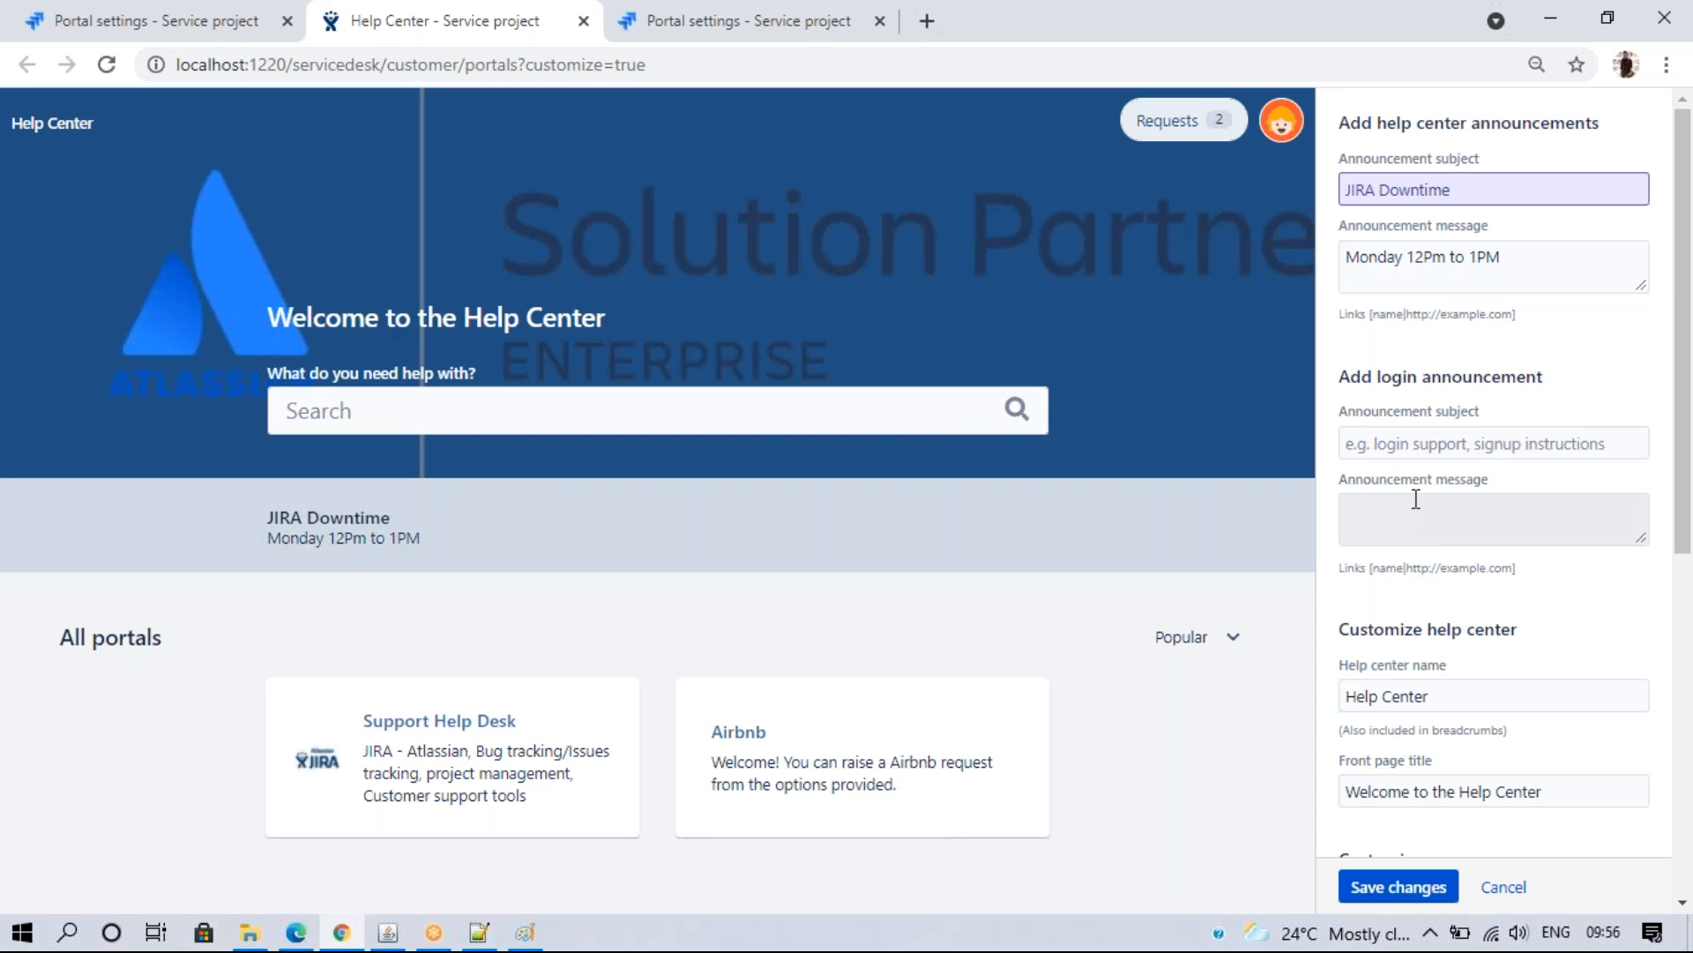
- Leave the login announcement empty and rename the help center to 'CG - Help center'
drag(1687, 271, 1686, 348)
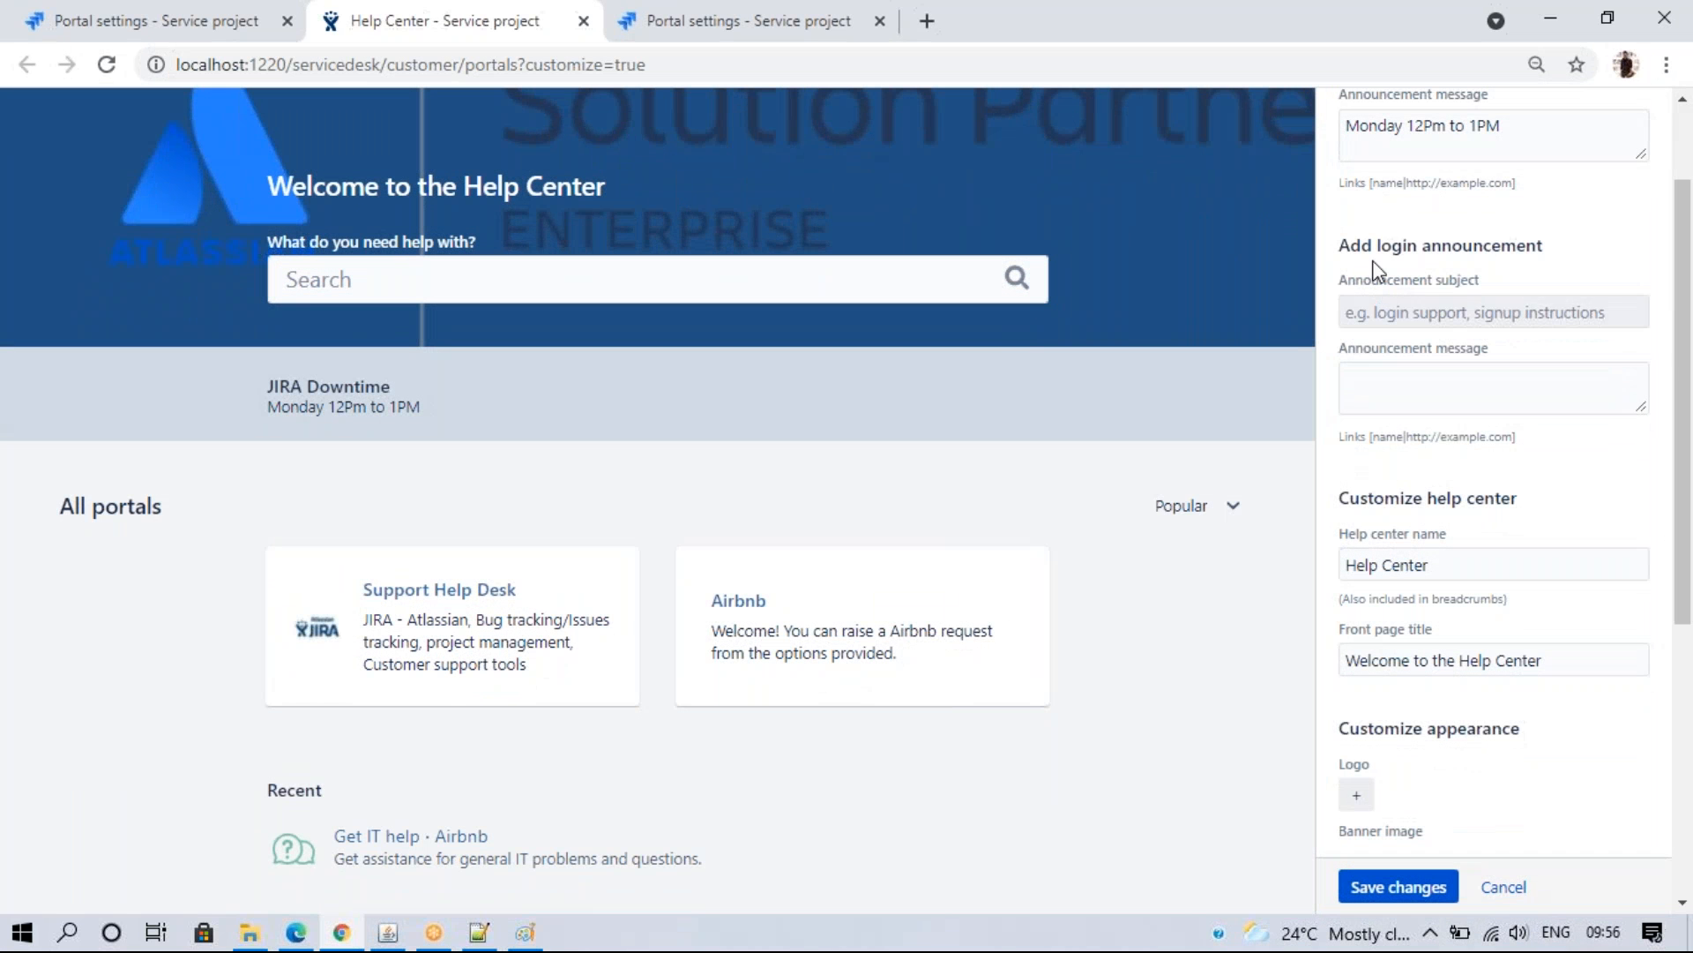
click(1458, 321)
click(1321, 481)
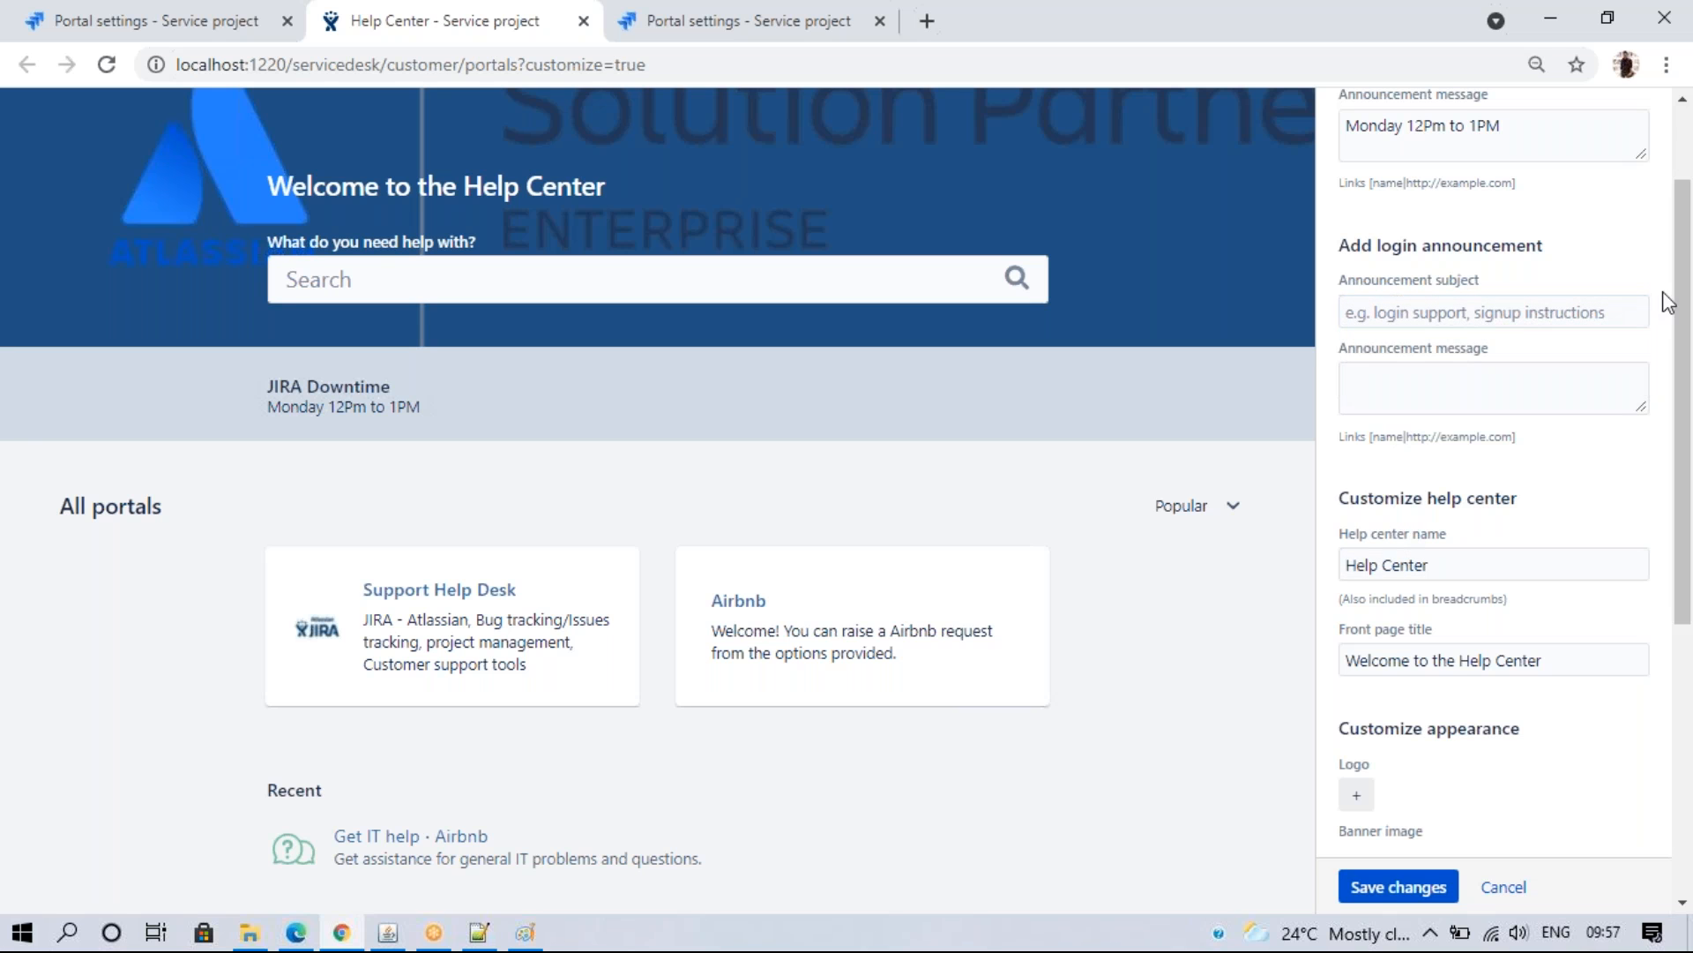
drag(1676, 282, 1670, 199)
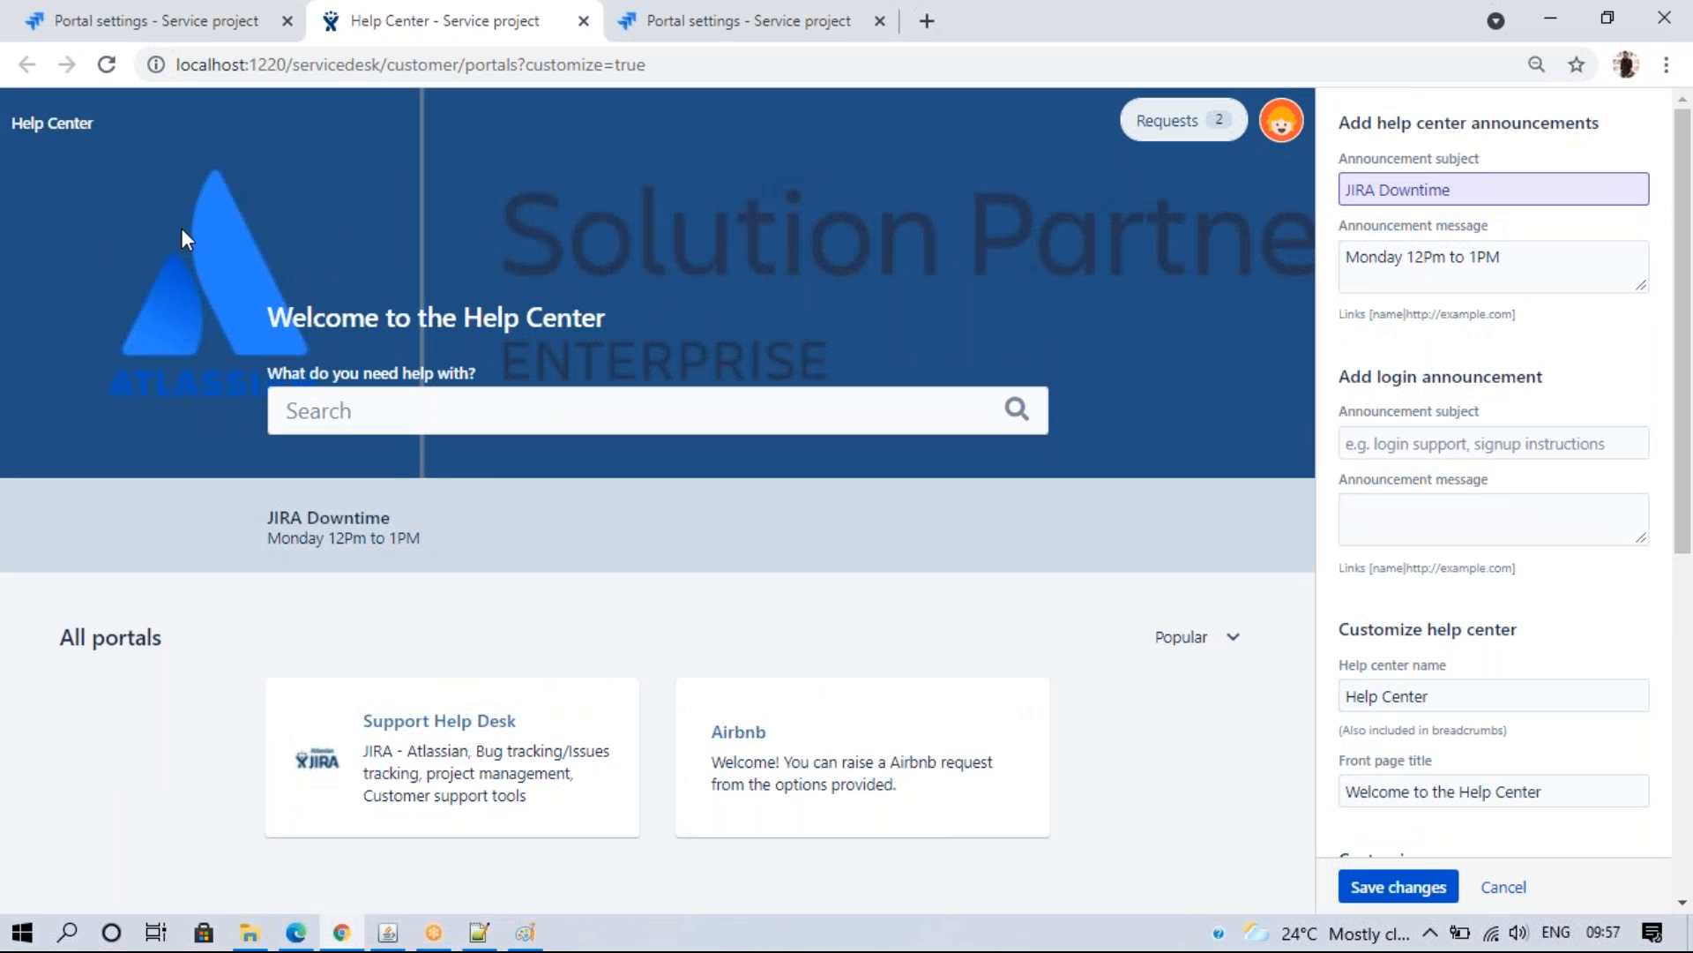
drag(1454, 710, 1213, 703)
key(BackSpace)
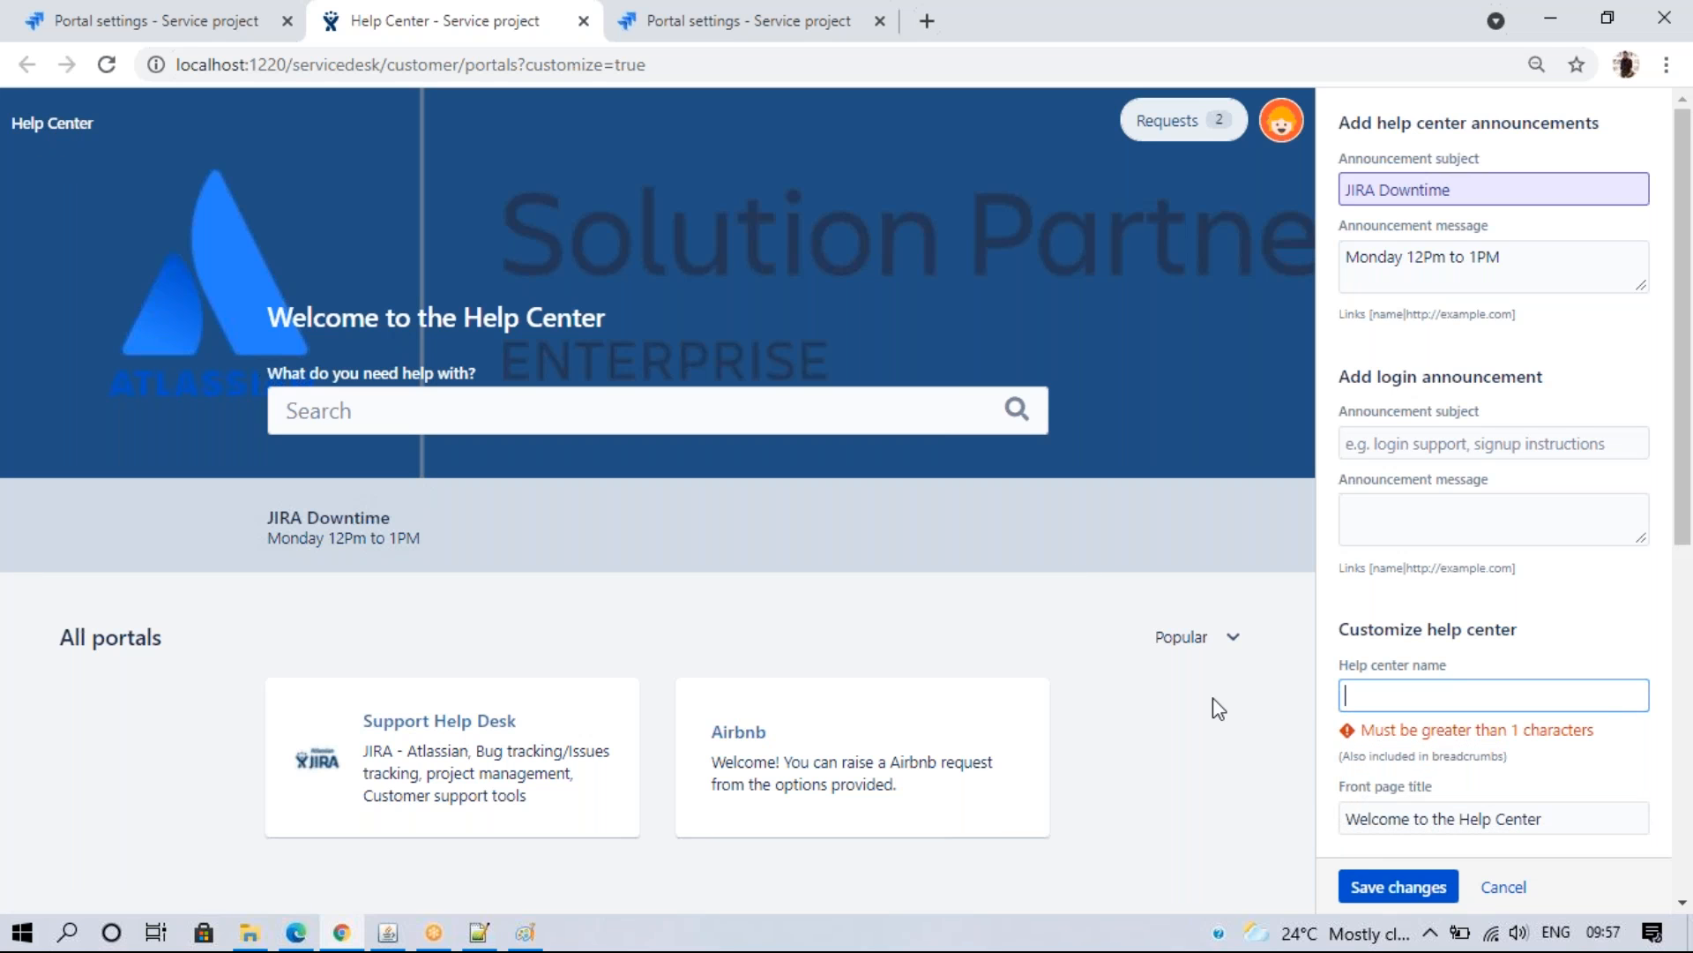
text(CG - )
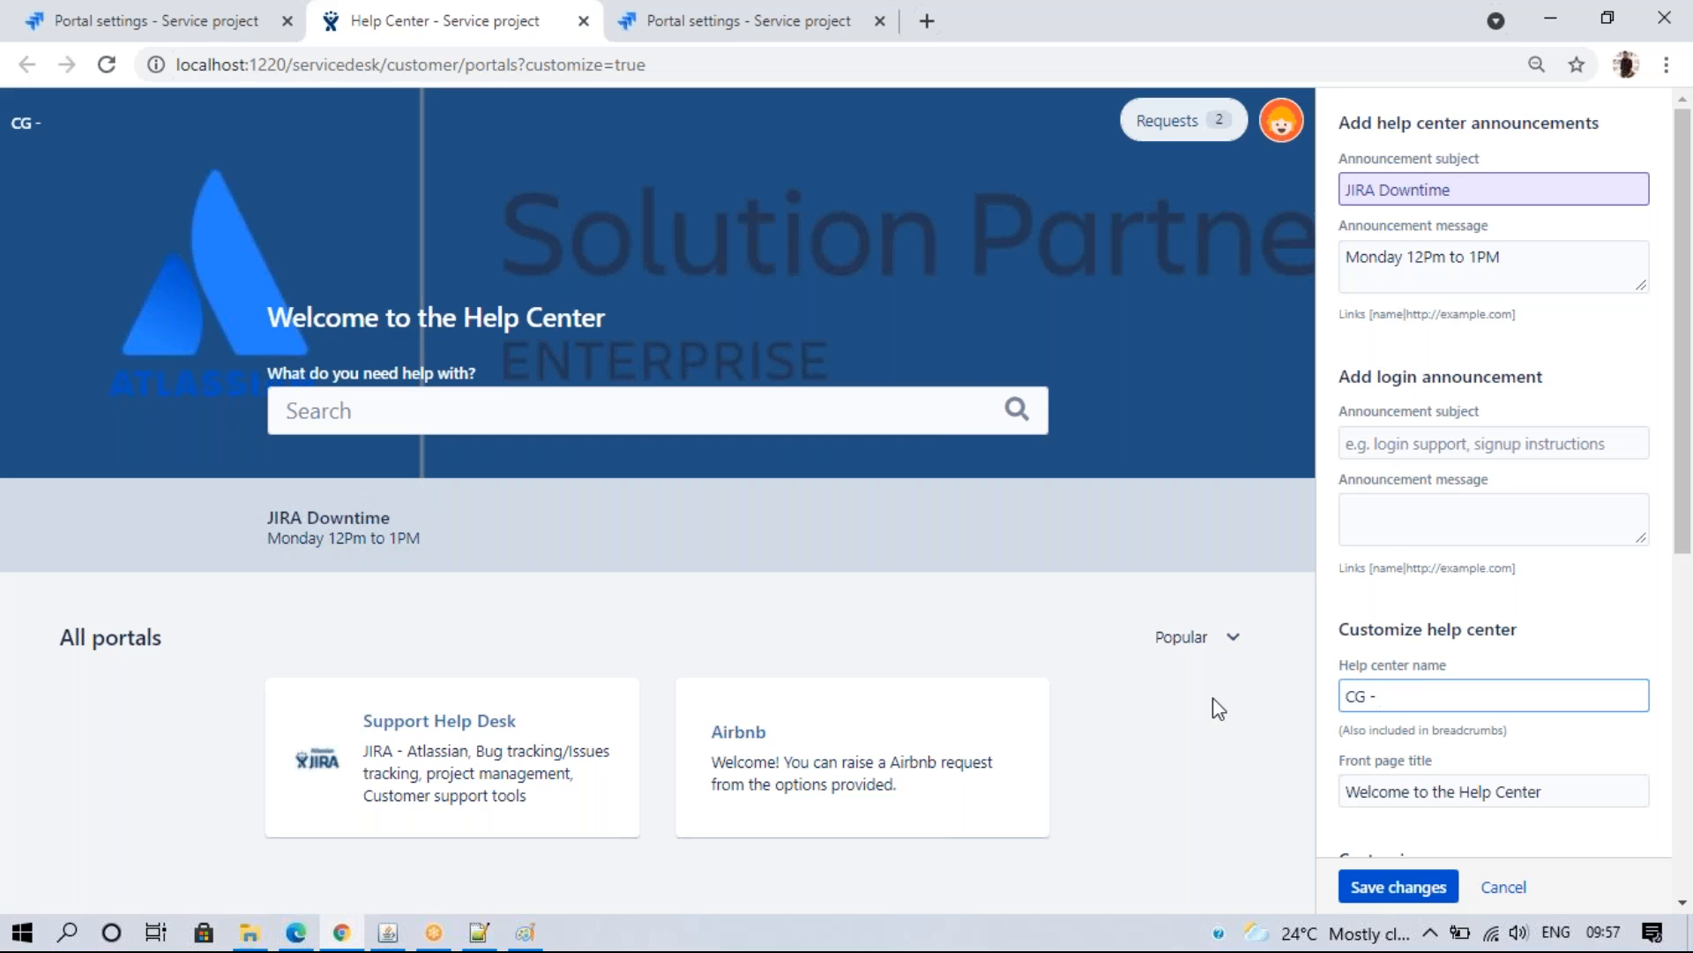
text(Help center)
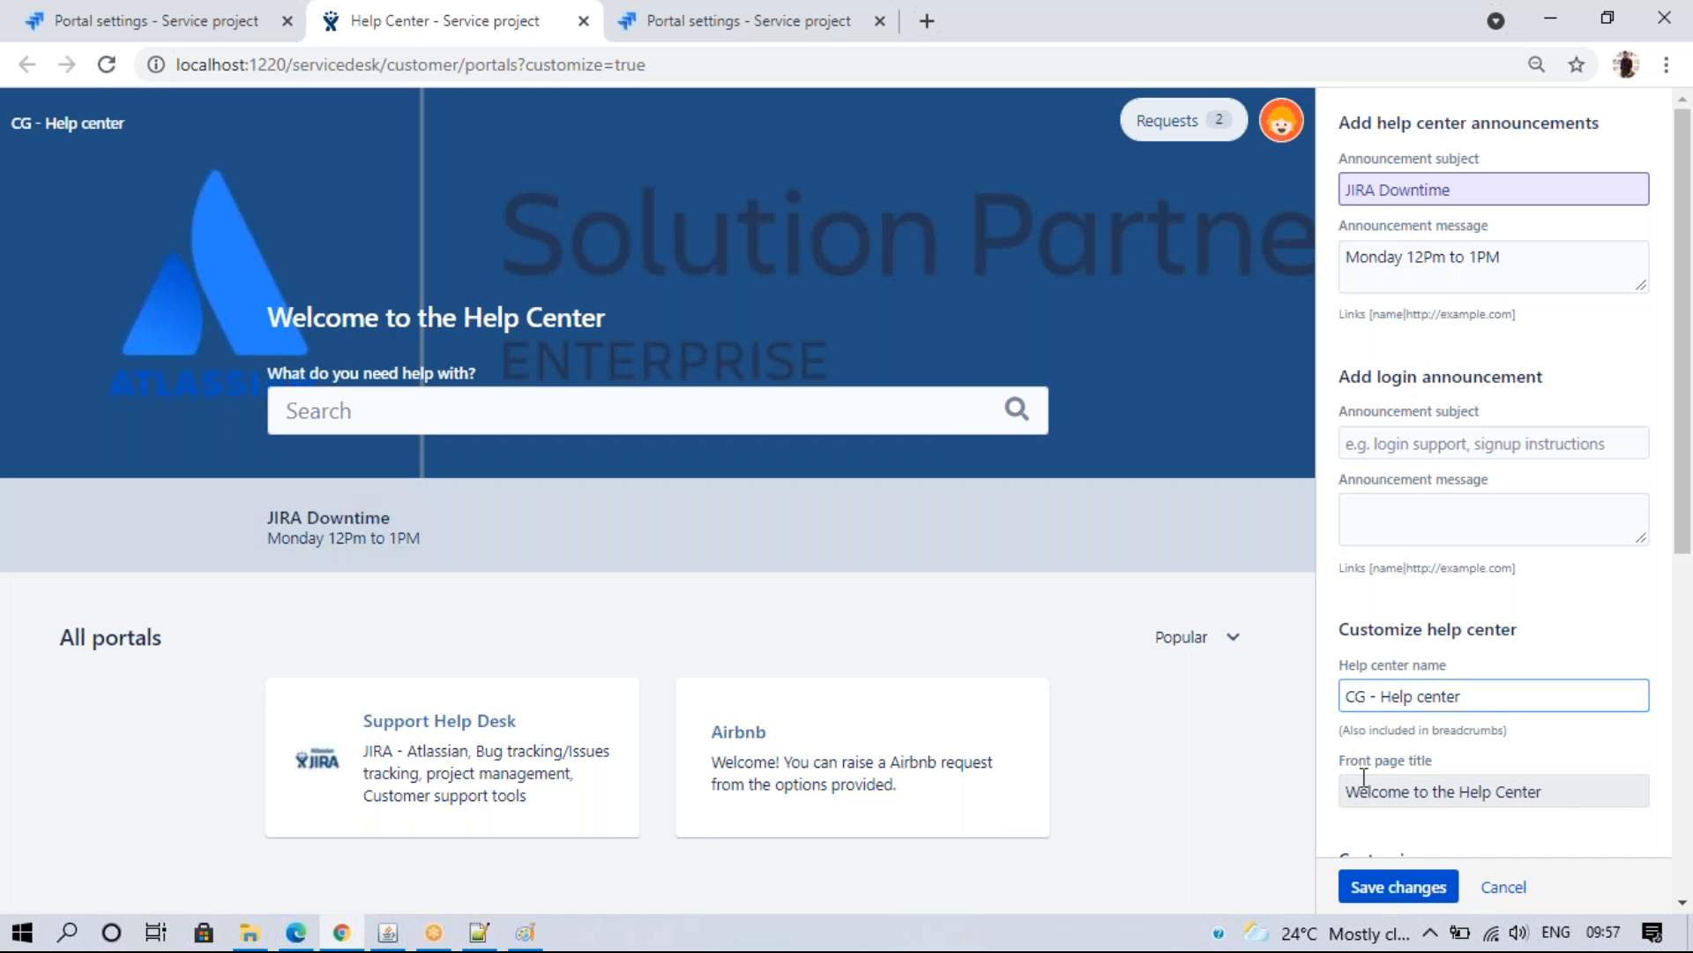
- Shorten the front page title to 'Welcome' and save the customization
drag(270, 316, 628, 325)
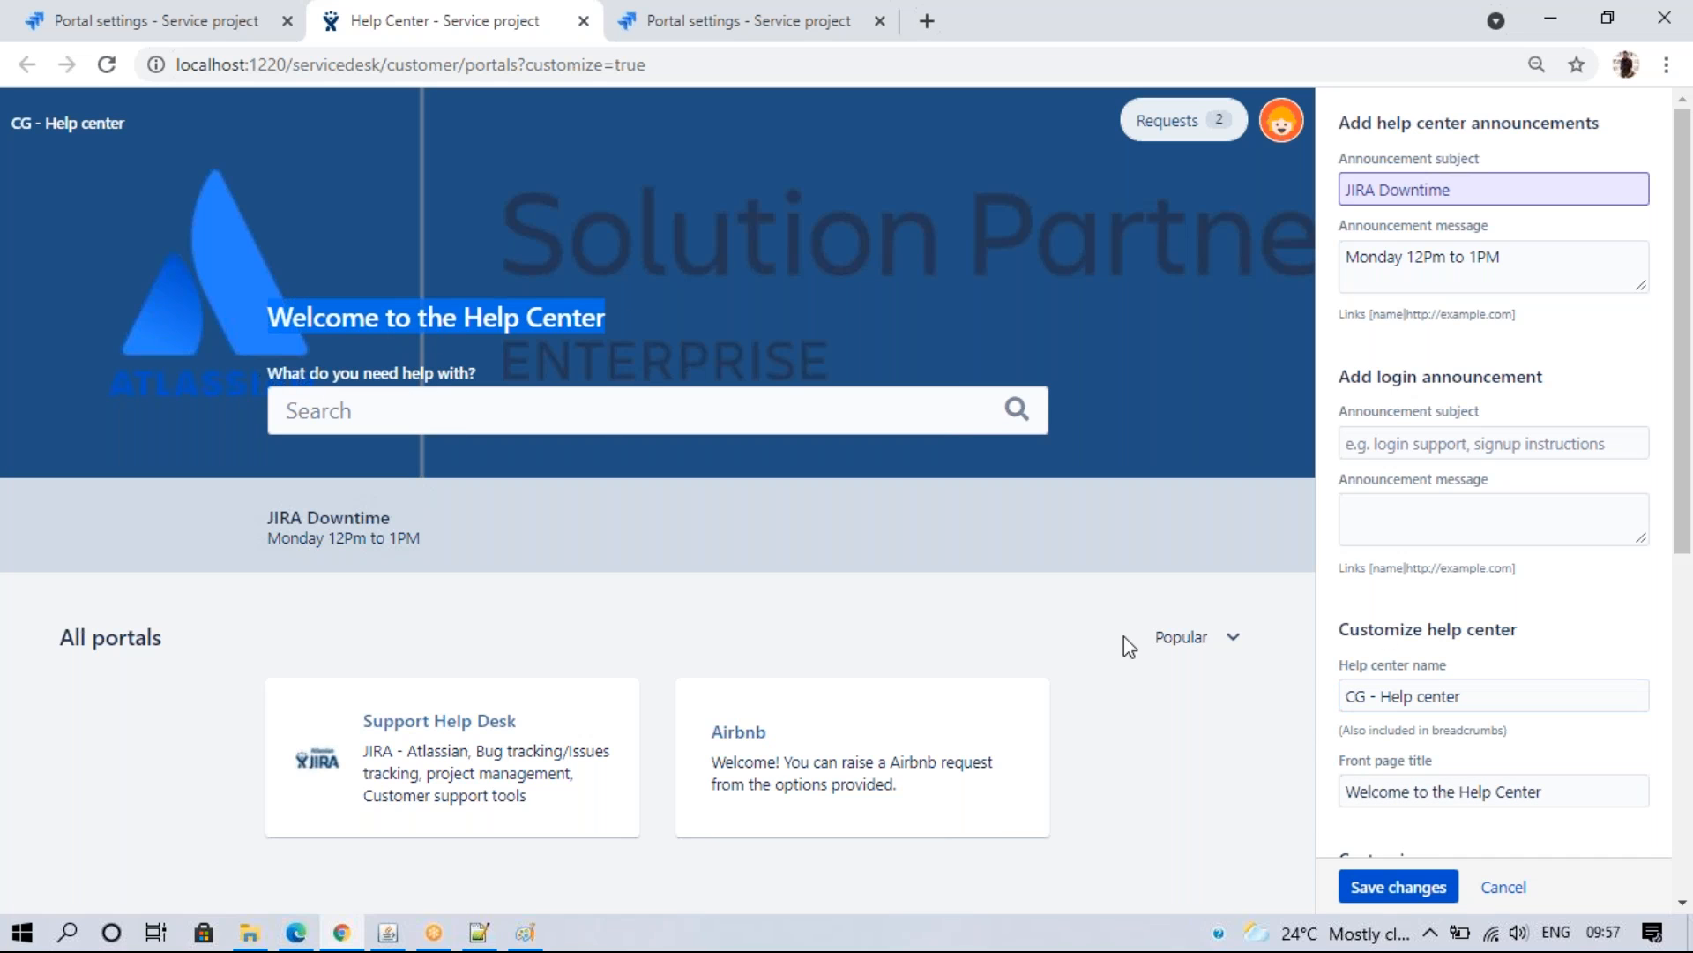
click(1552, 792)
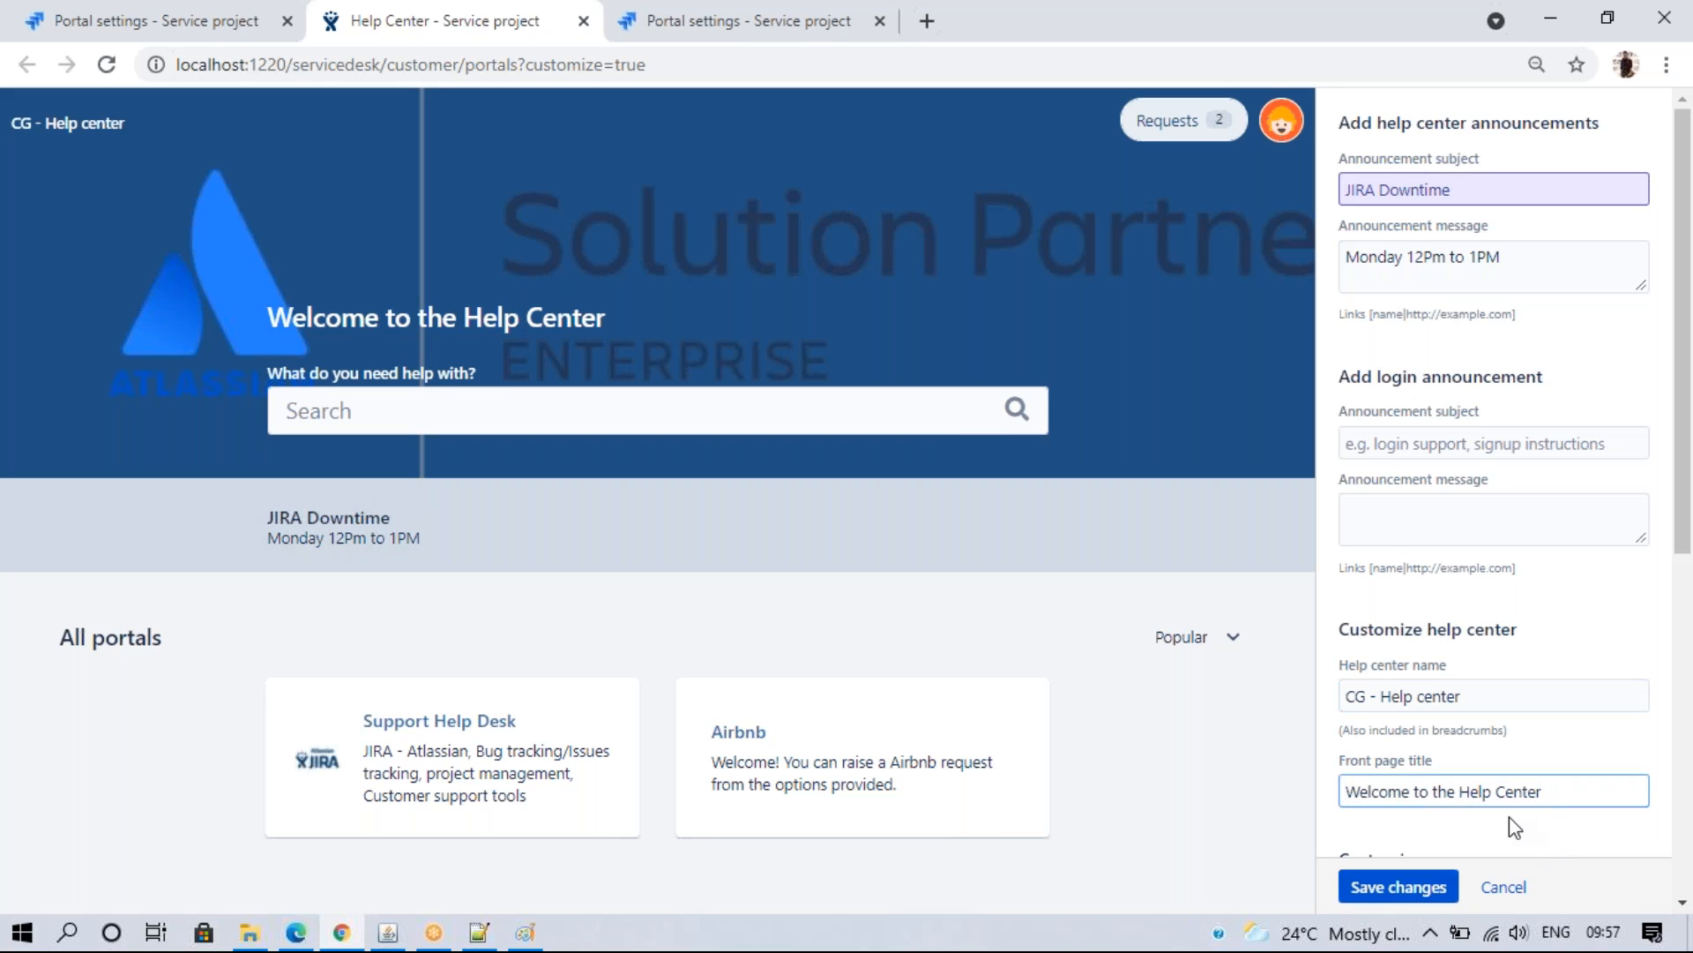
key(BackSpace)
key(BackSpace)
key(BackSpace)
key(BackSpace)
key(BackSpace)
key(BackSpace)
key(BackSpace)
key(BackSpace)
key(BackSpace)
key(BackSpace)
key(BackSpace)
key(BackSpace)
key(BackSpace)
key(BackSpace)
key(BackSpace)
key(BackSpace)
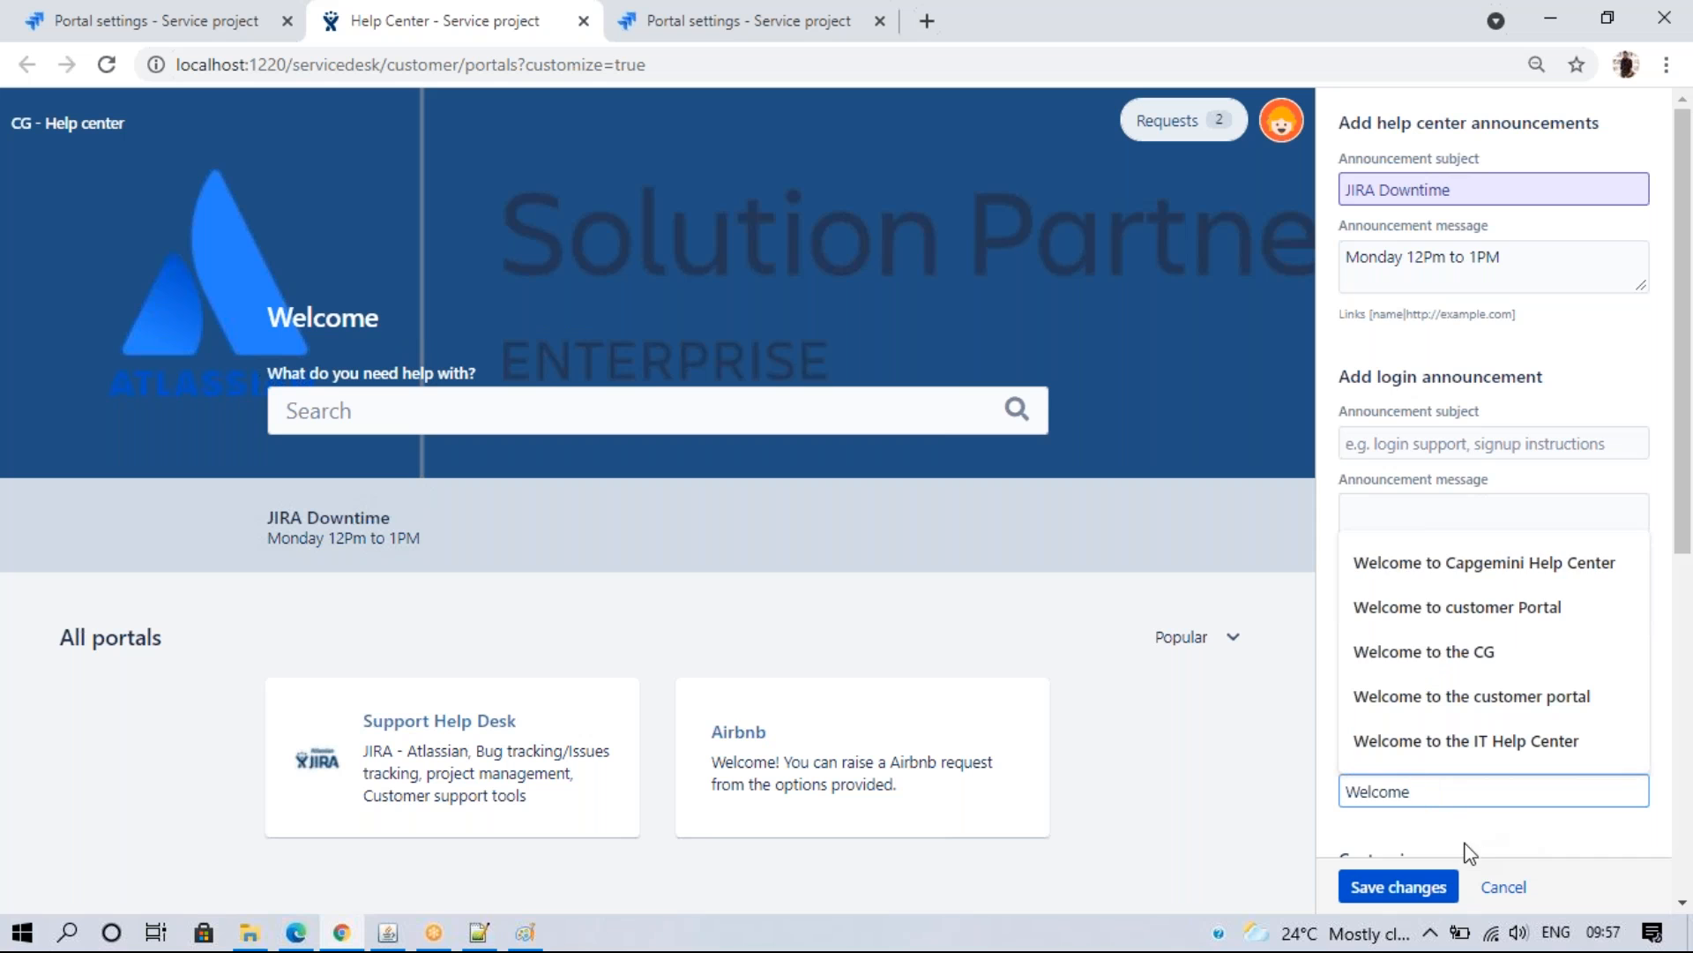
click(1422, 886)
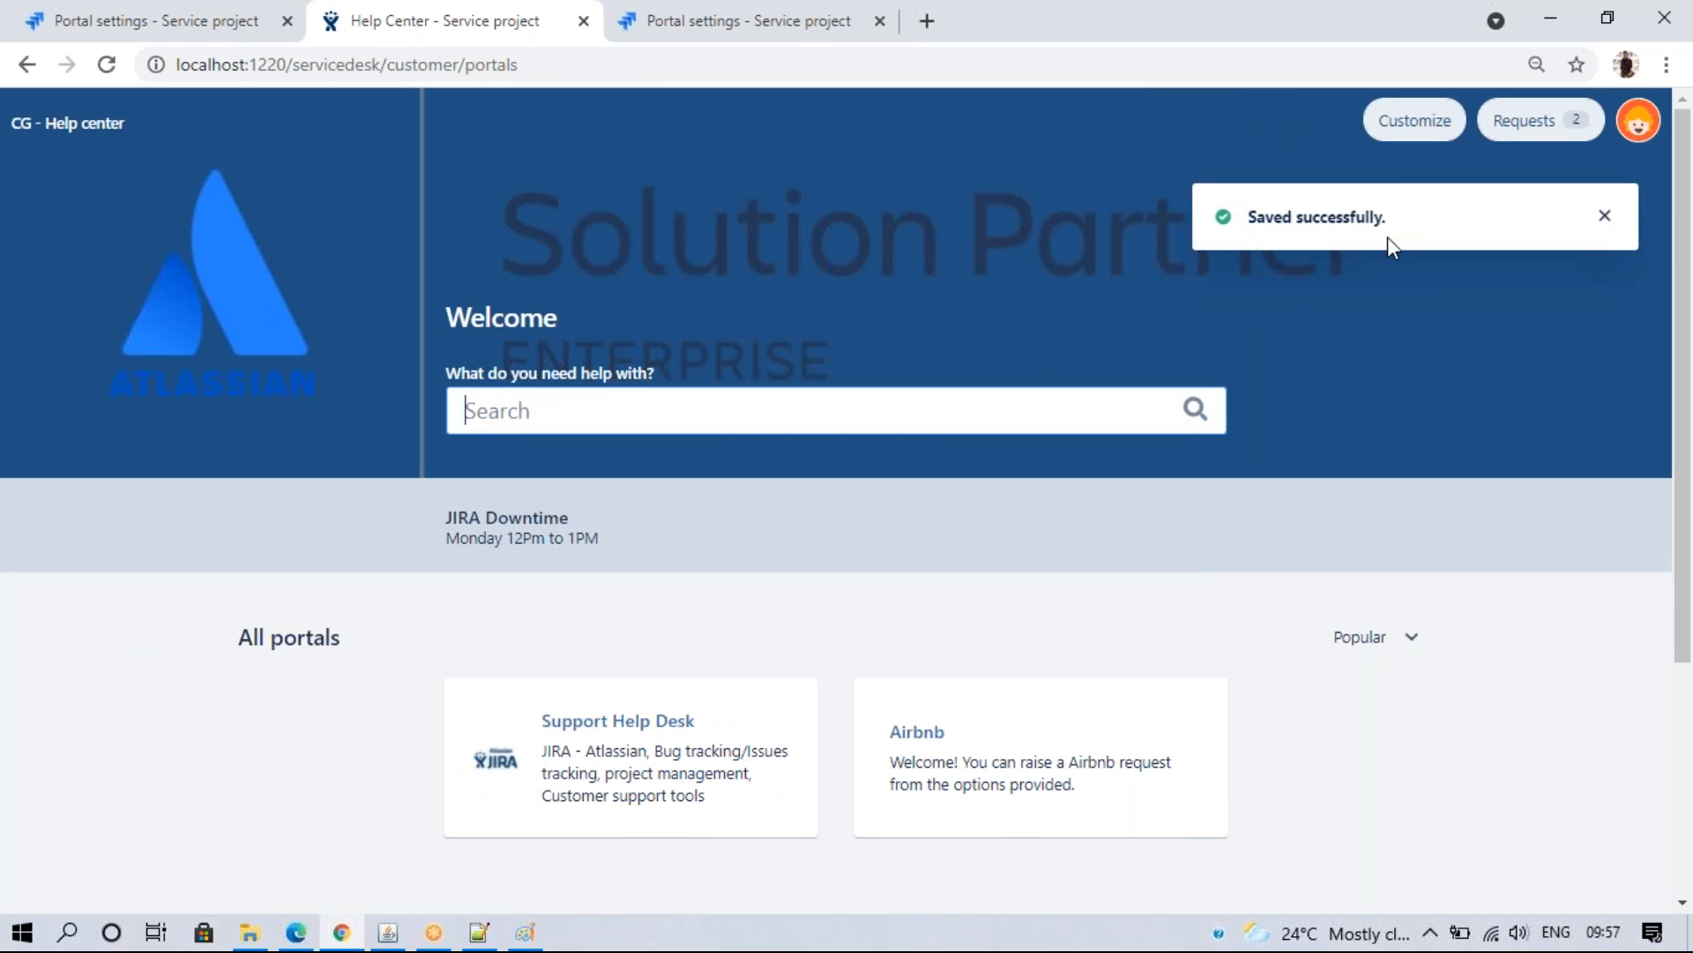
click(1424, 119)
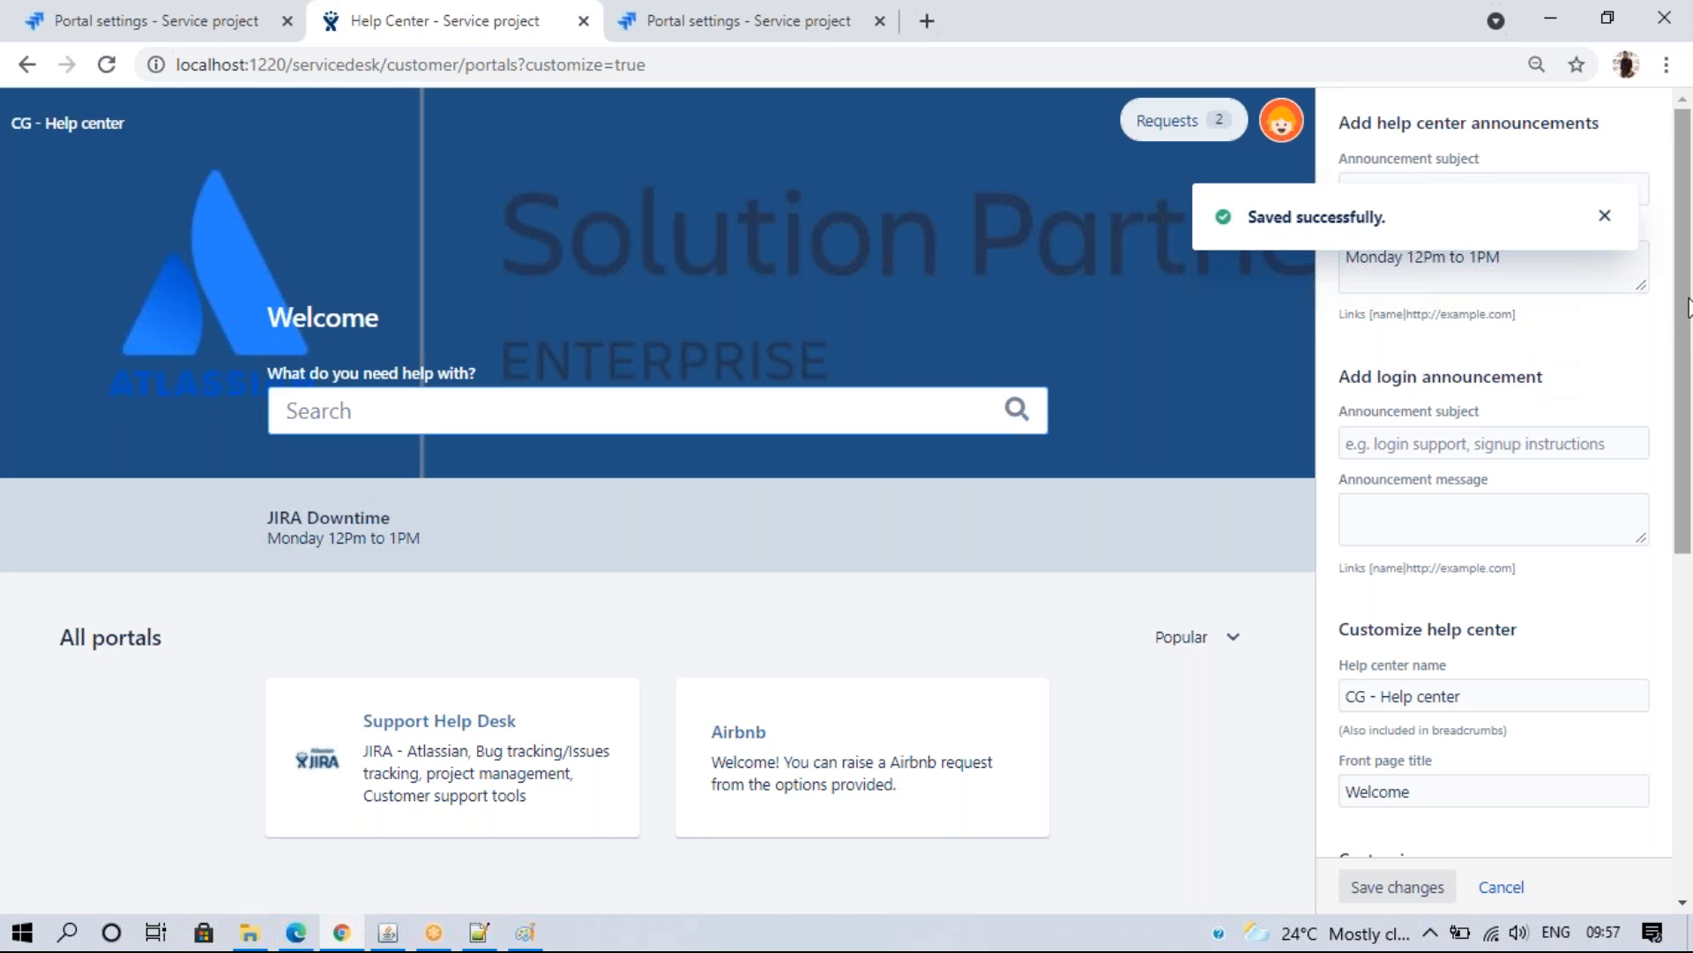
- Try the Capture image as the help center logo, then discard it
scroll(1689, 353, down, 3)
scroll(1686, 389, down, 2)
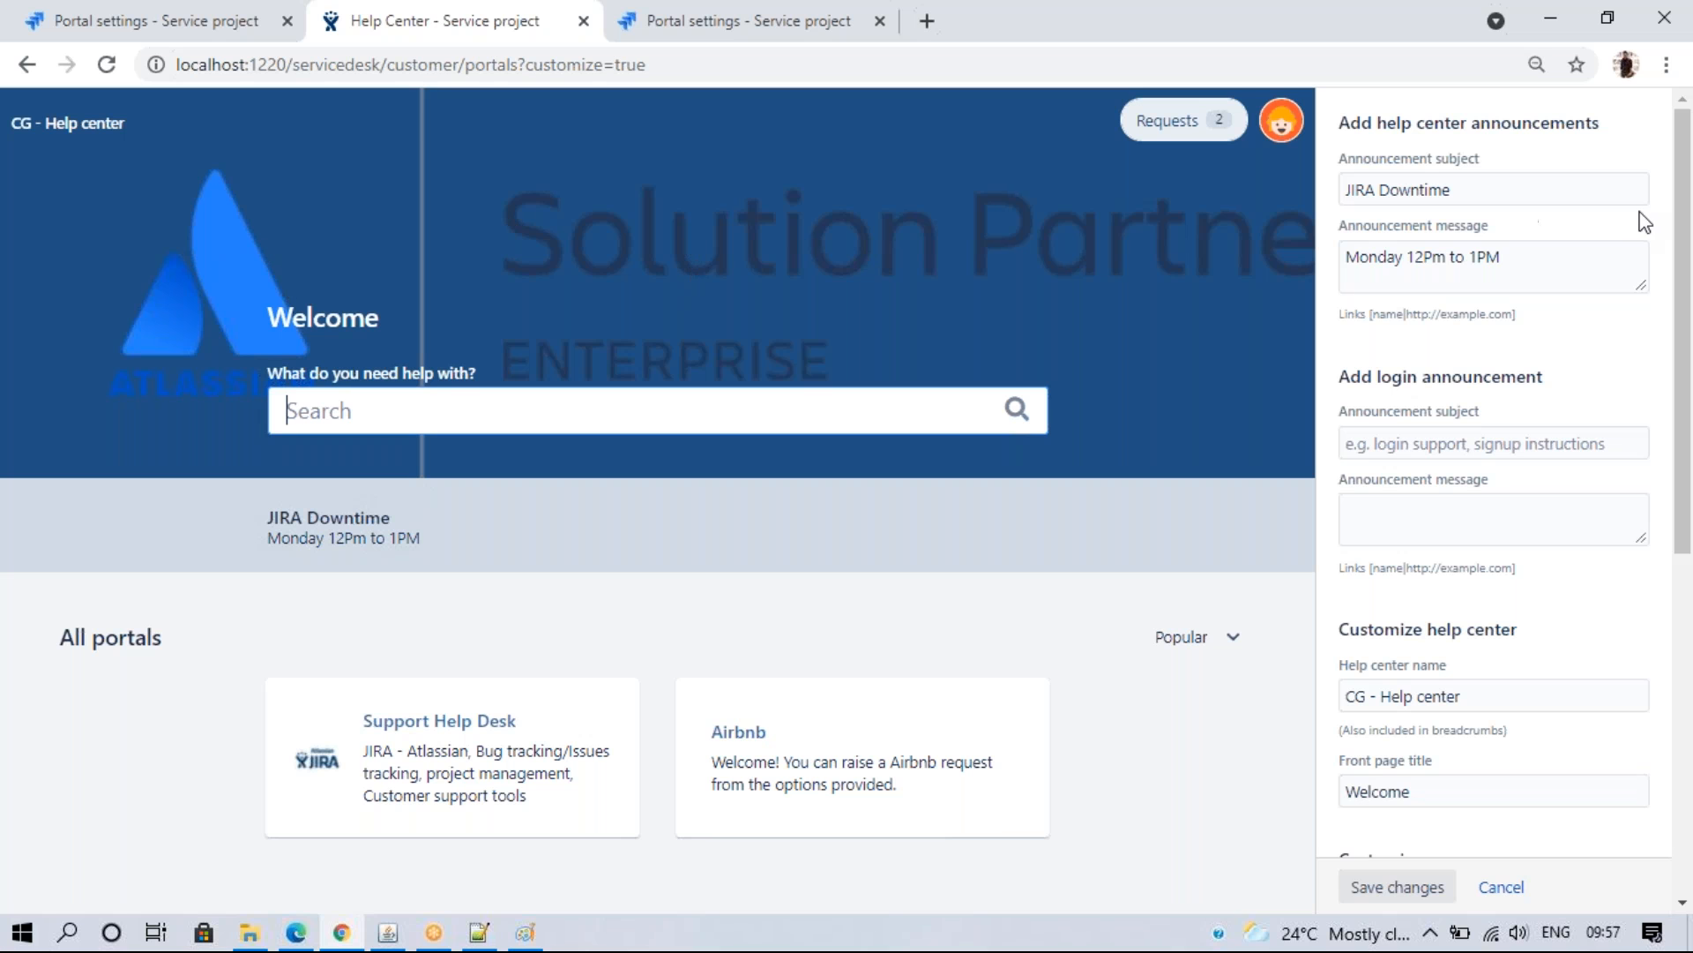
drag(1681, 226, 1680, 501)
click(1356, 413)
click(849, 653)
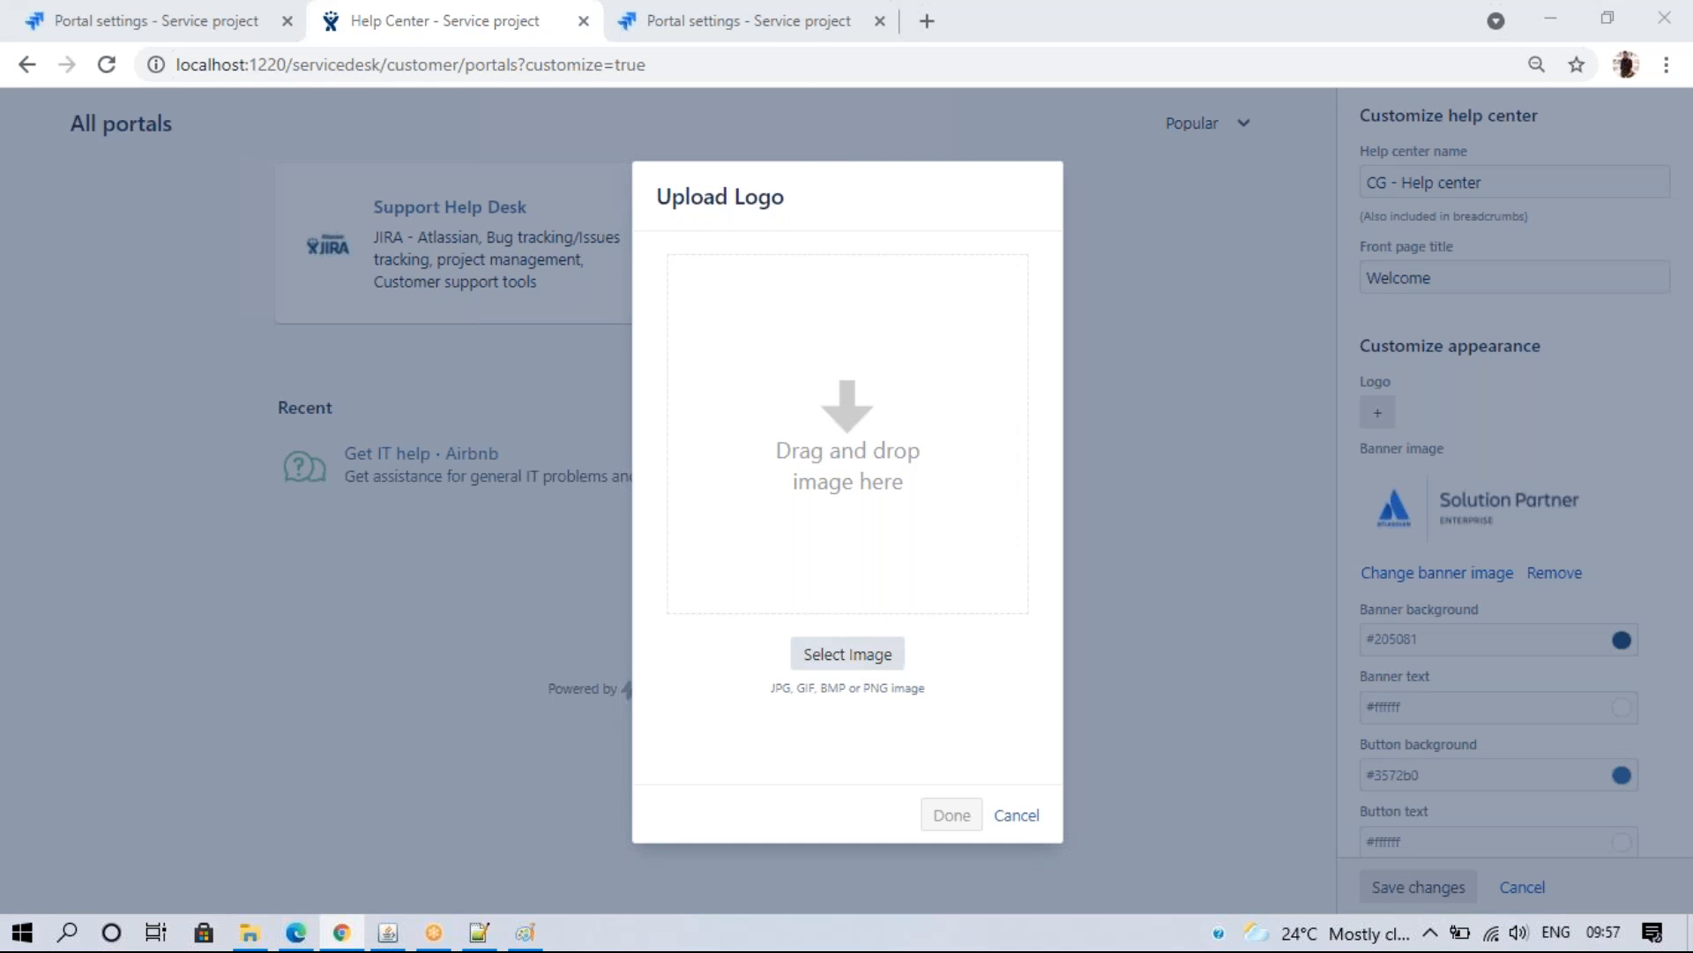
click(574, 383)
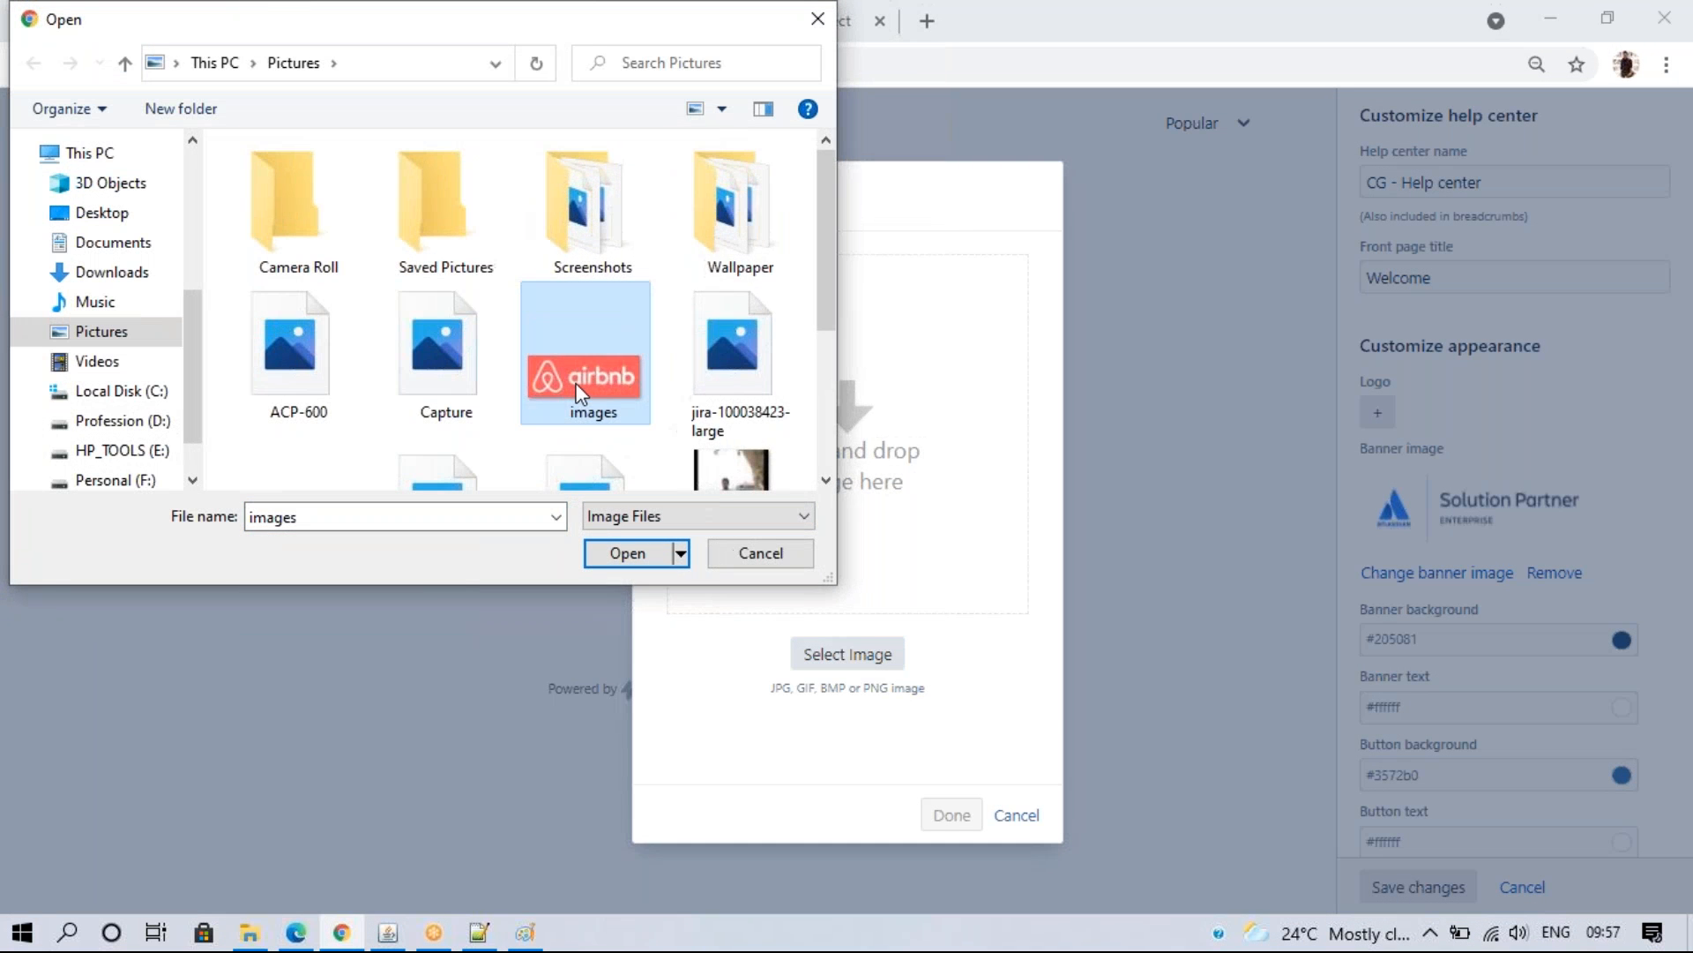
click(740, 388)
click(454, 361)
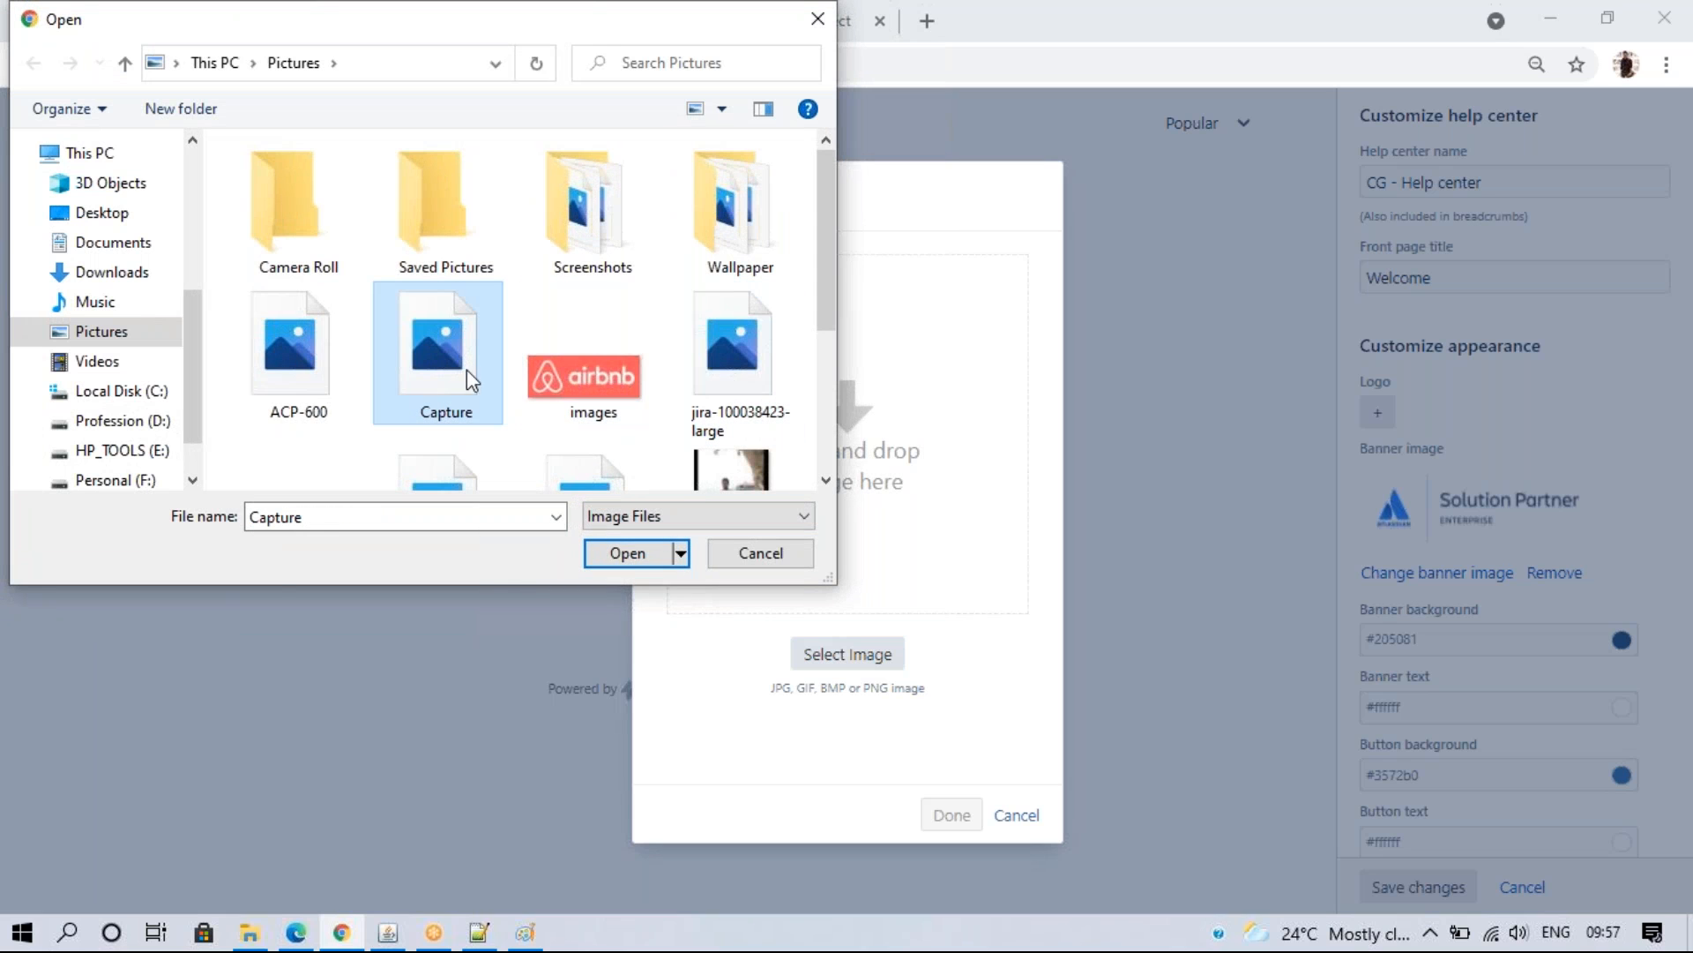
click(635, 555)
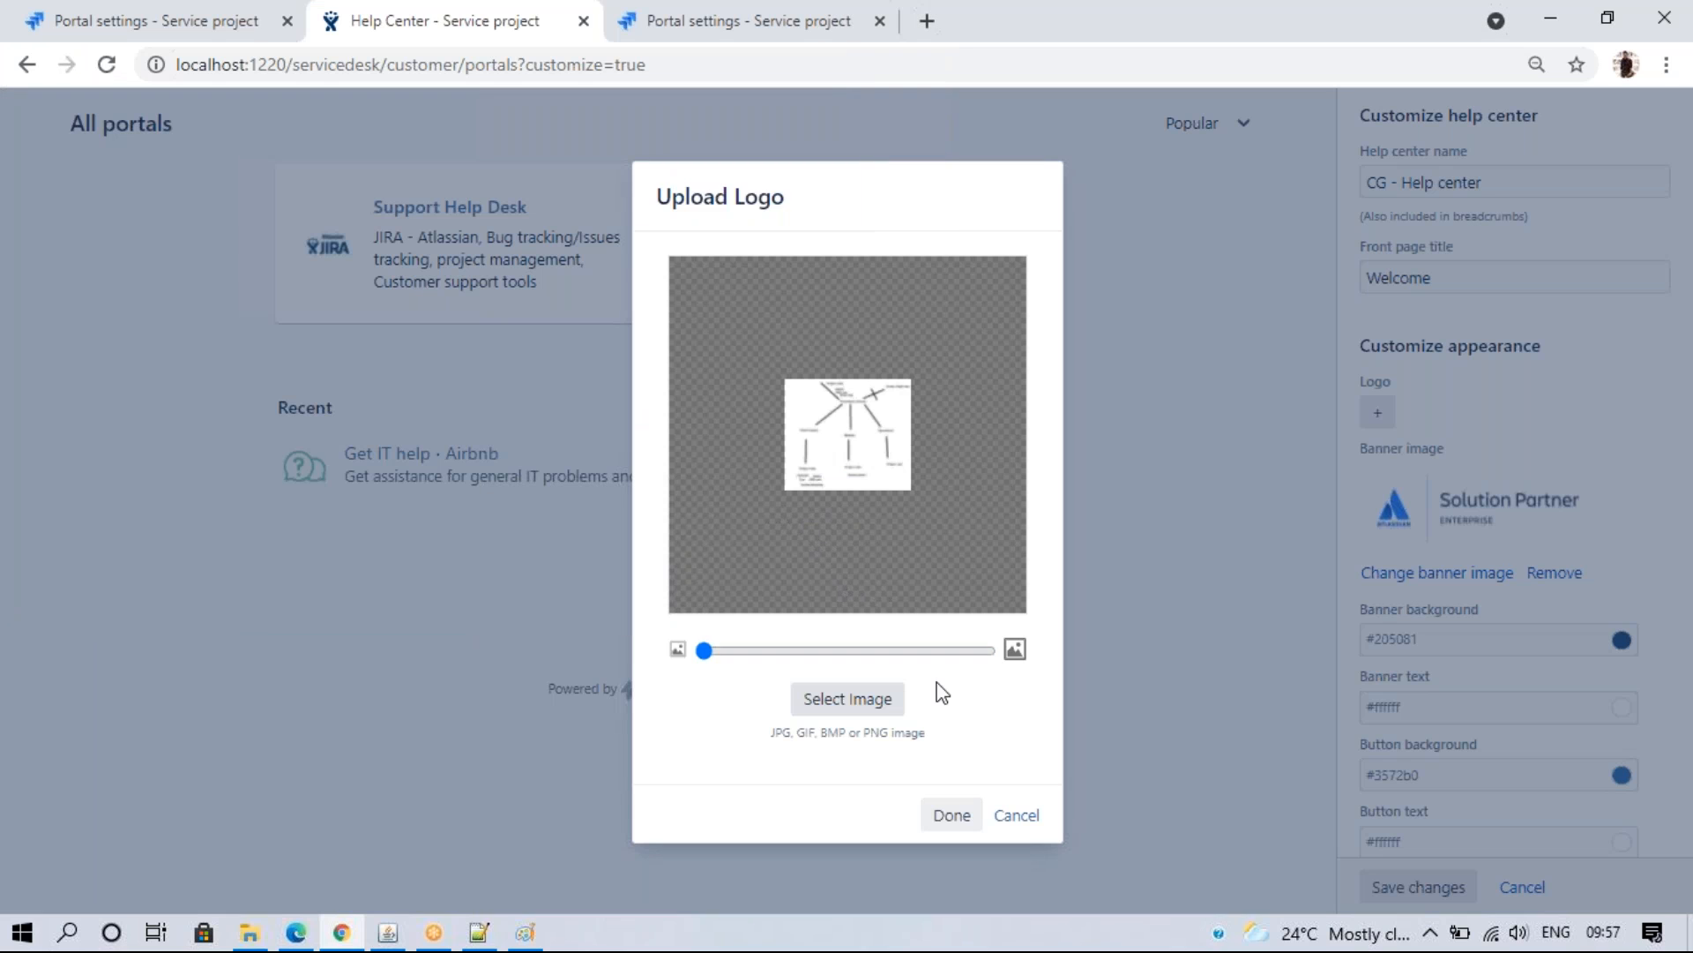
click(1013, 815)
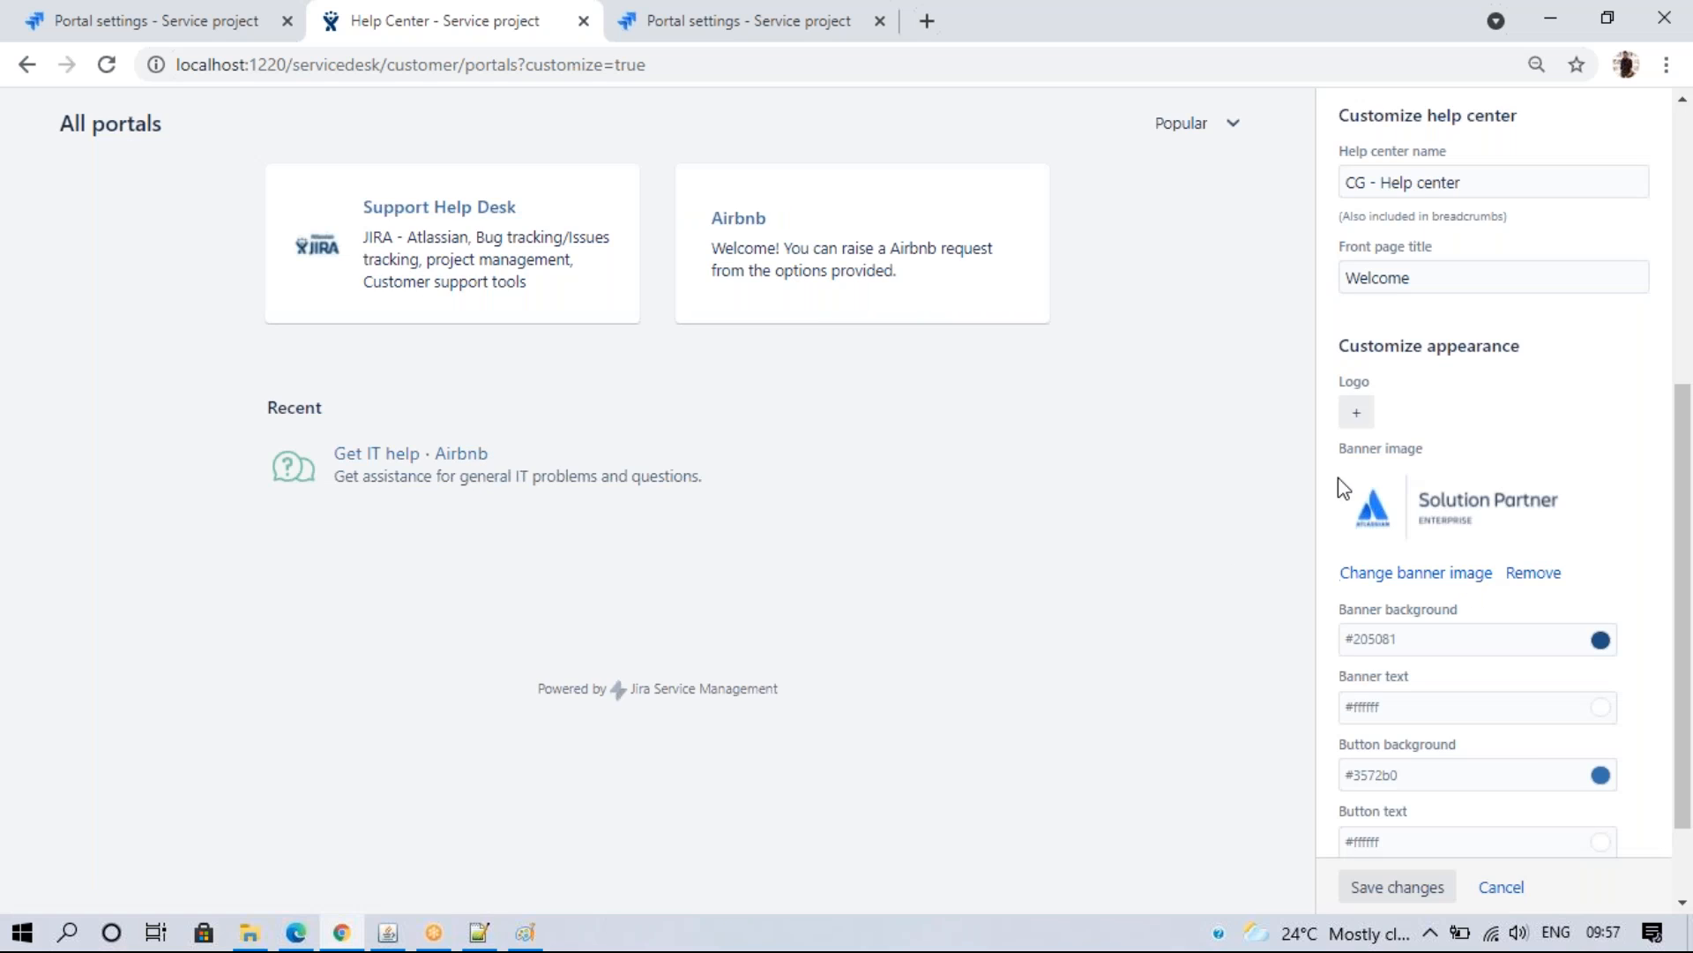
- Upload the ACP-600 AC-JPA certification badge as the help center logo
click(1351, 413)
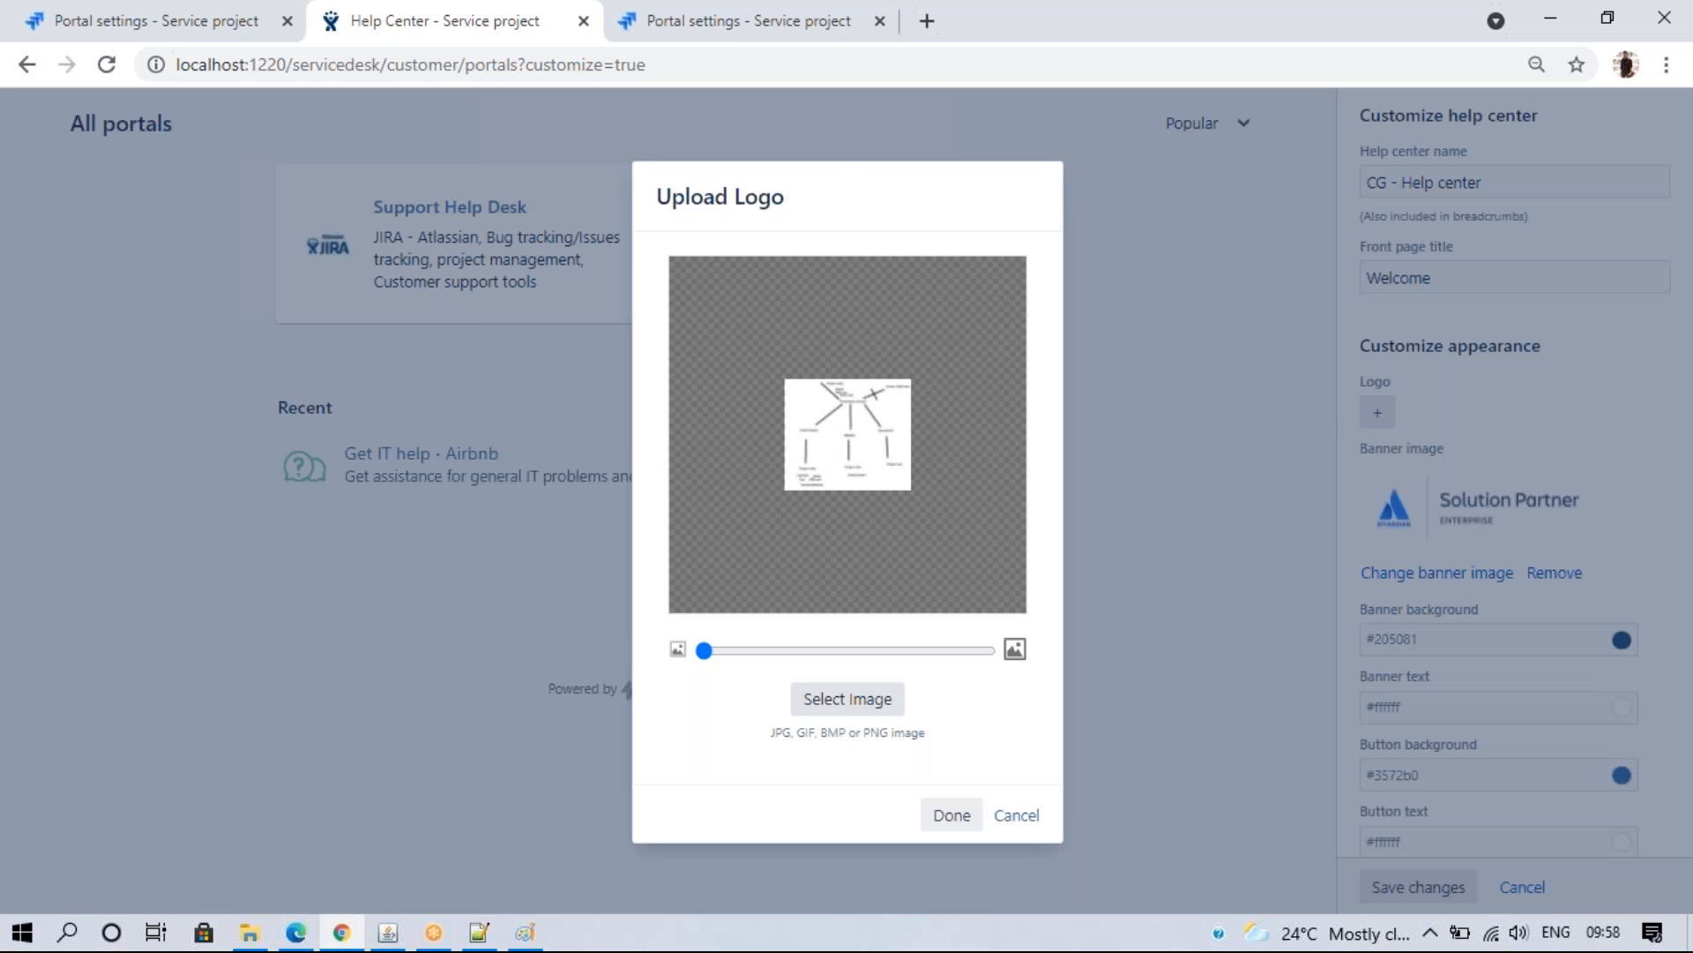
click(845, 700)
click(332, 389)
click(648, 554)
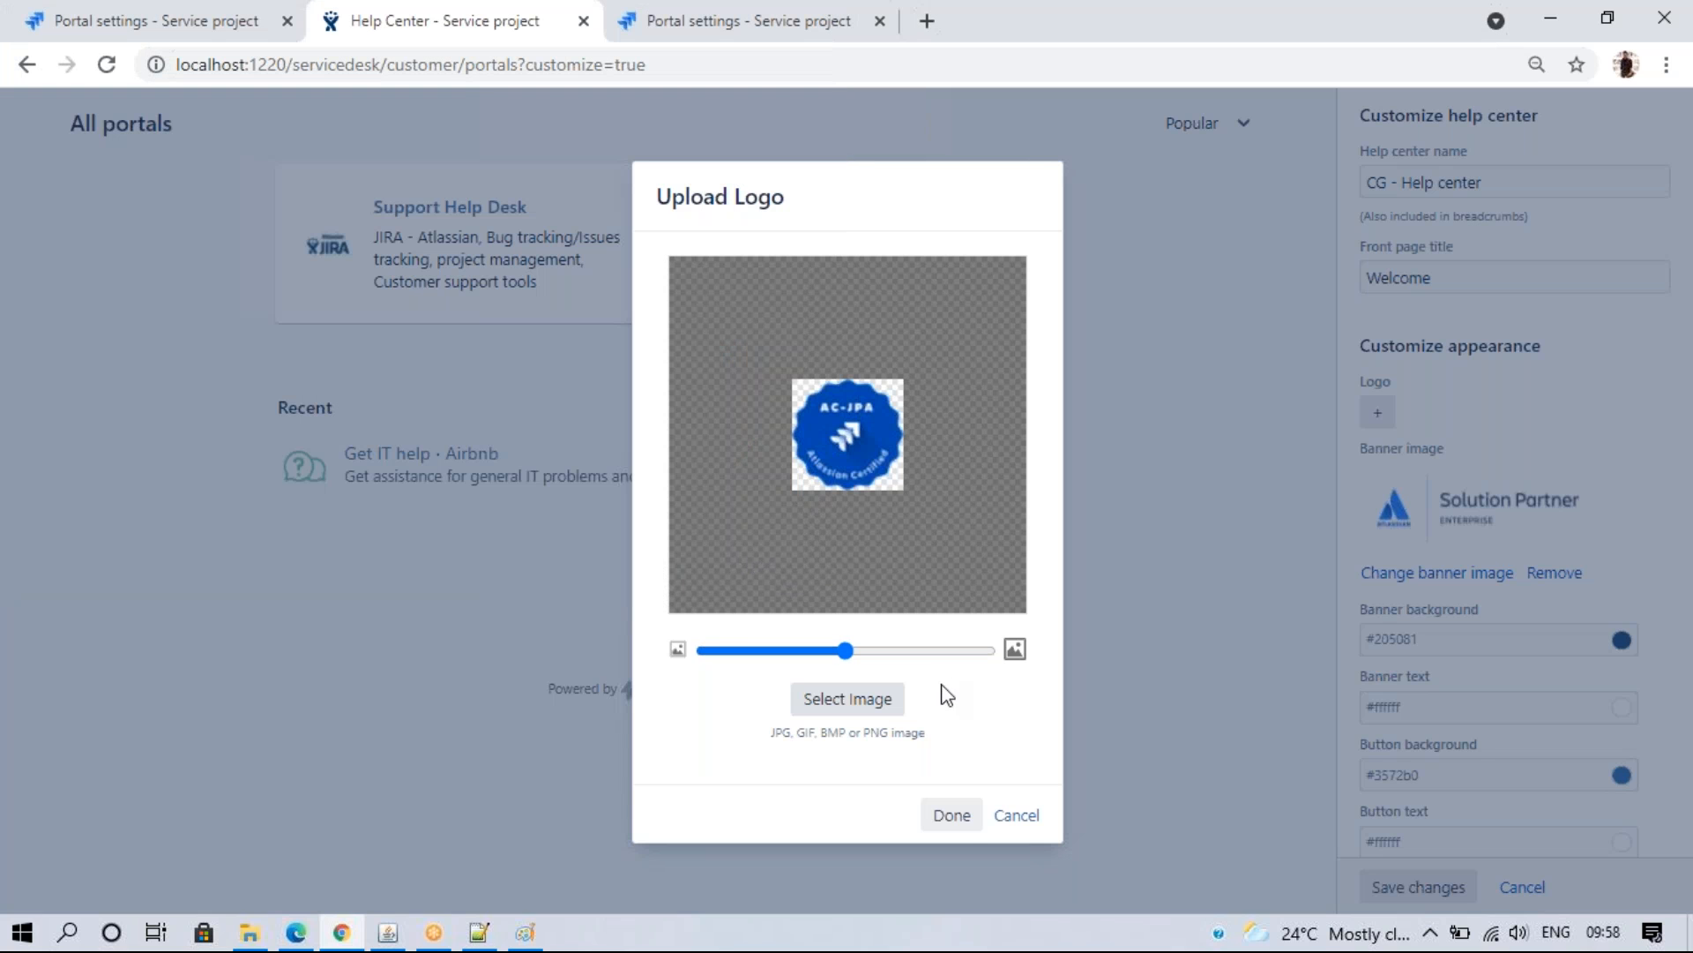
click(960, 822)
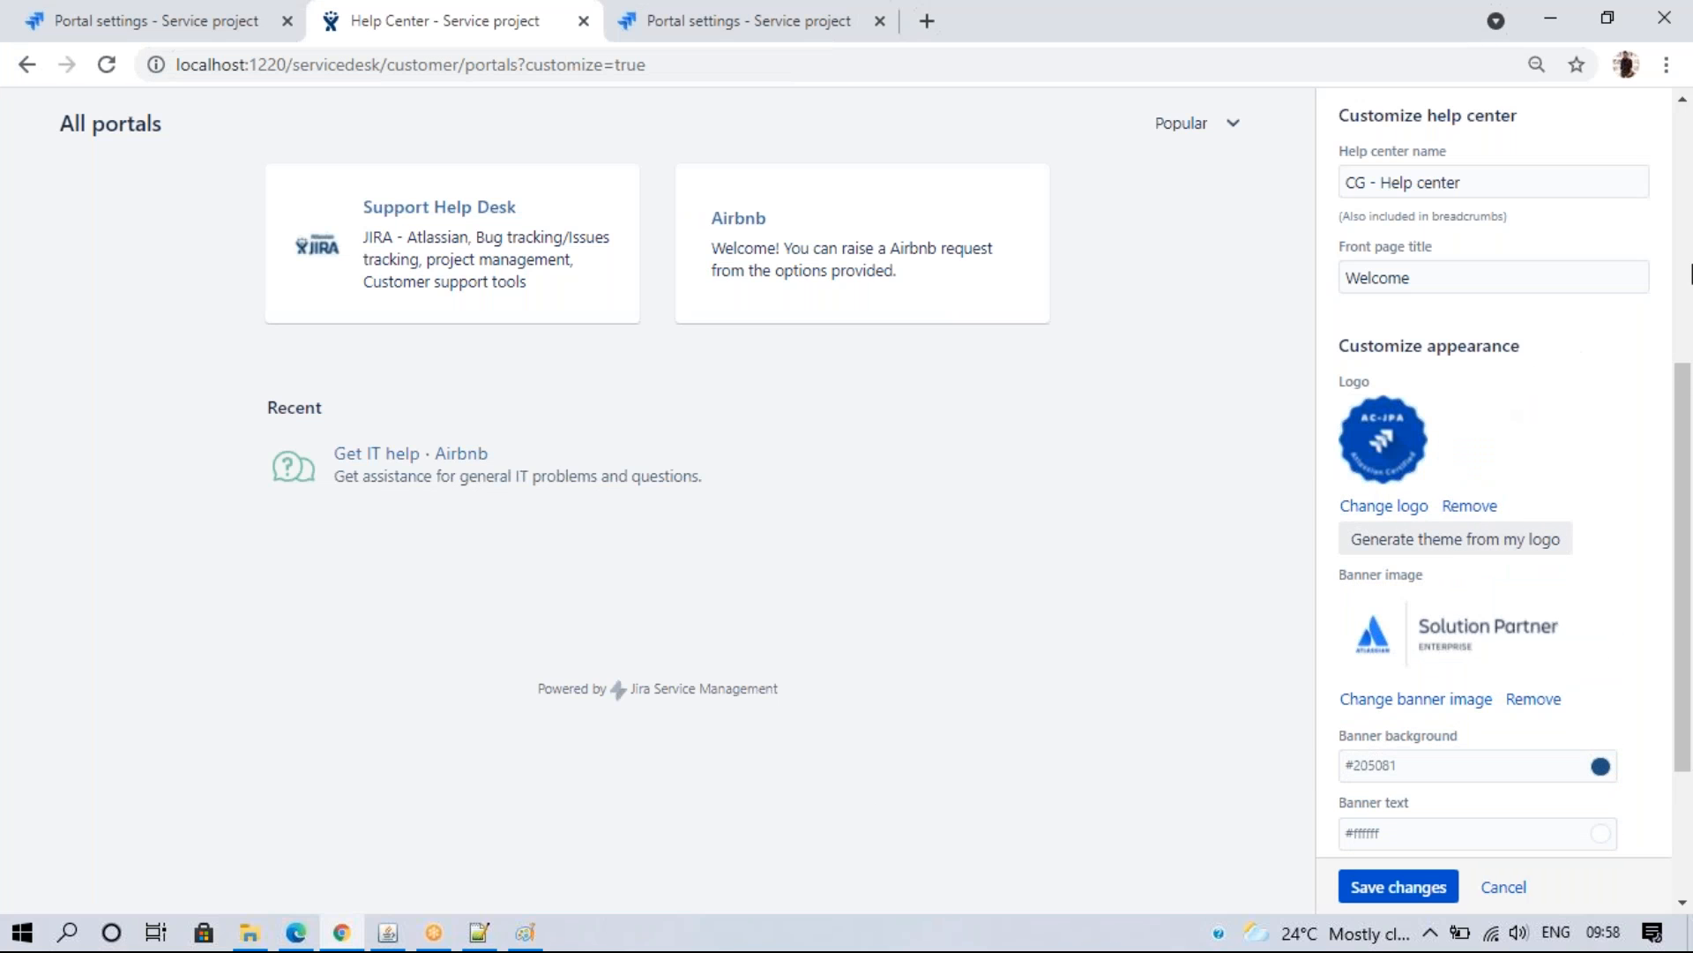
scroll(201, 136, up, 6)
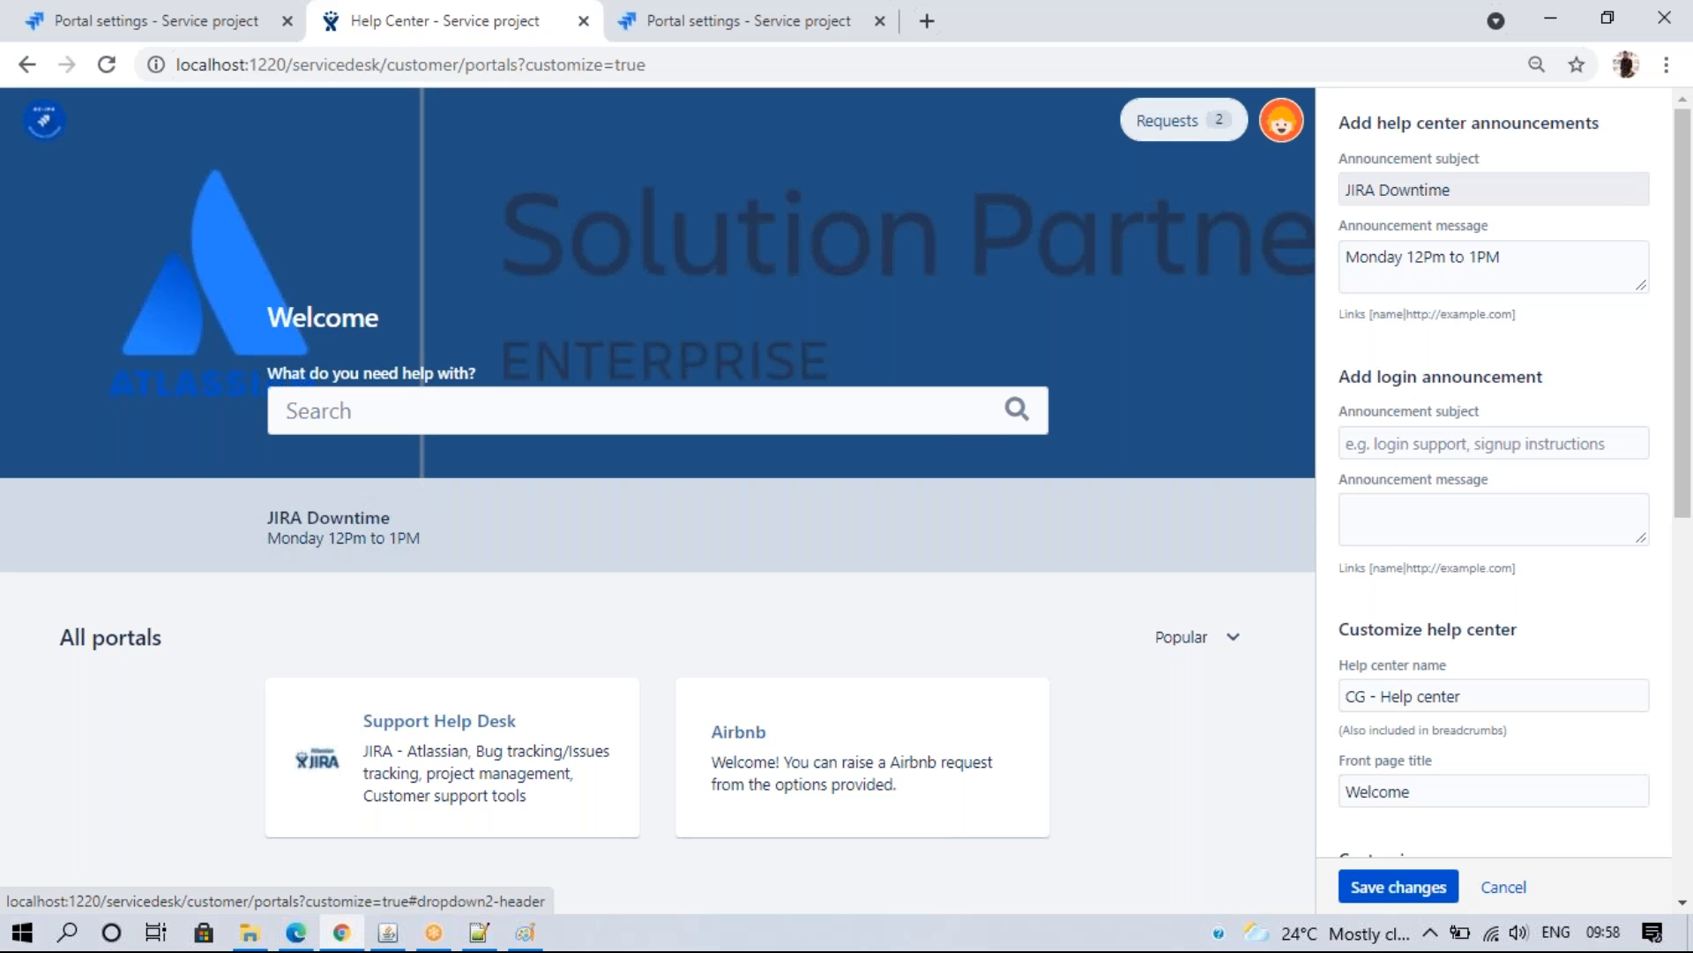
- Remove the uploaded ACP-600 badge logo from the help center
drag(1678, 247, 1675, 298)
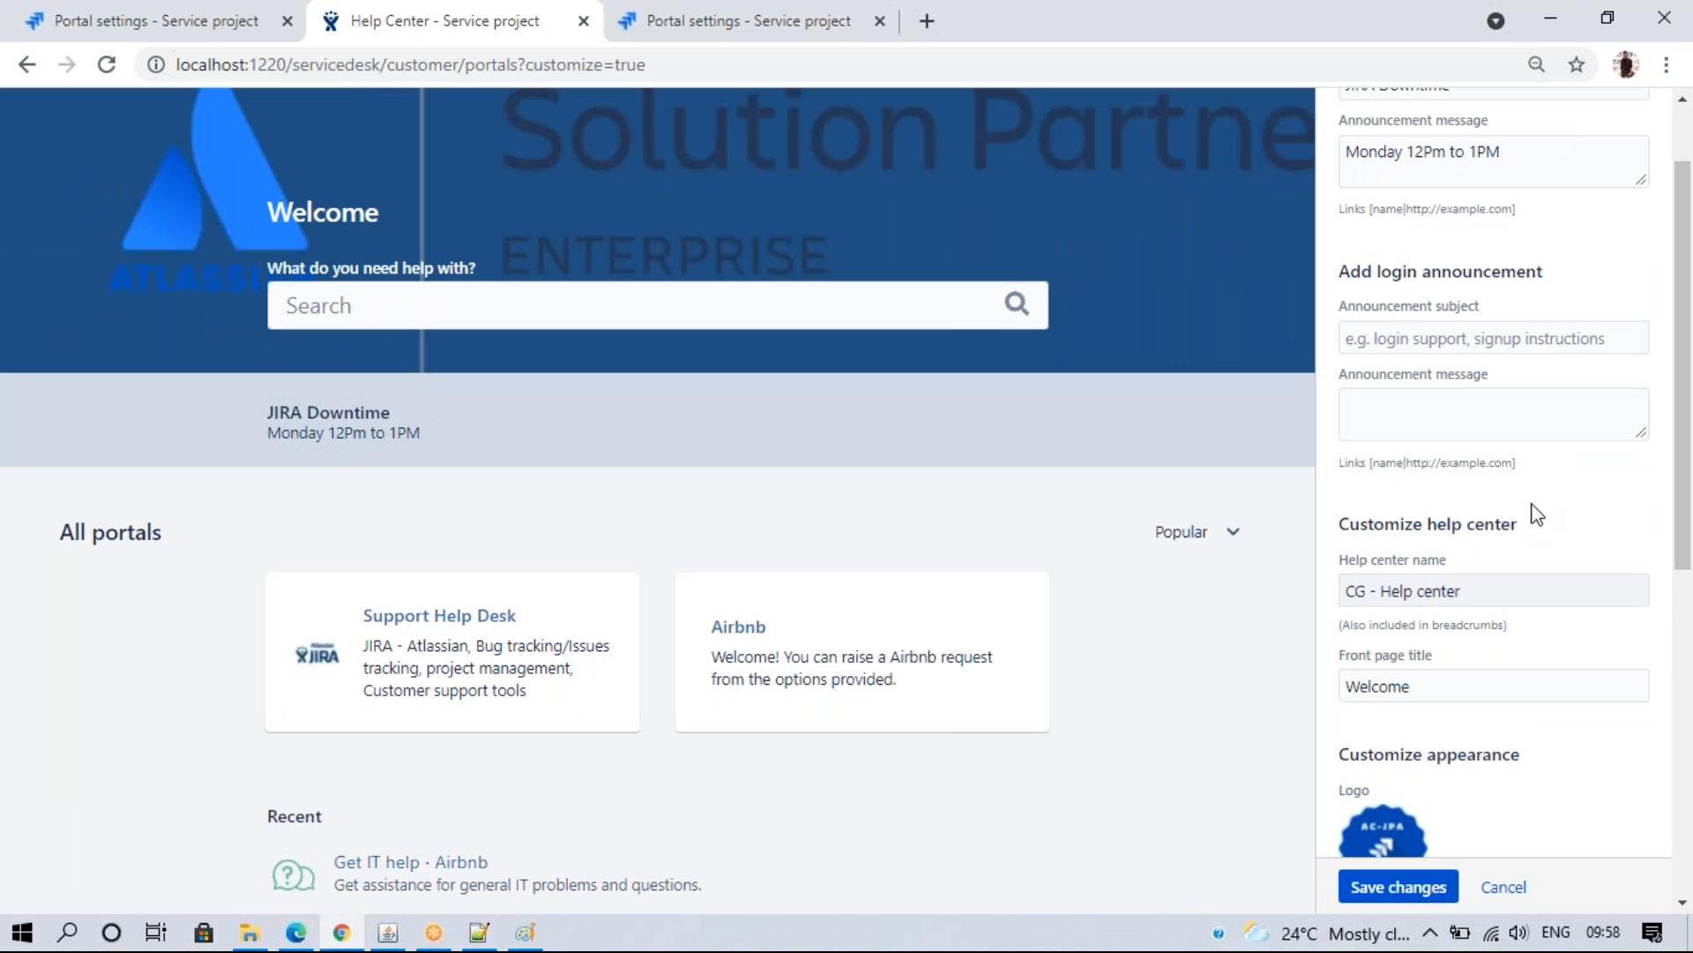
drag(1685, 263, 1681, 383)
click(1468, 667)
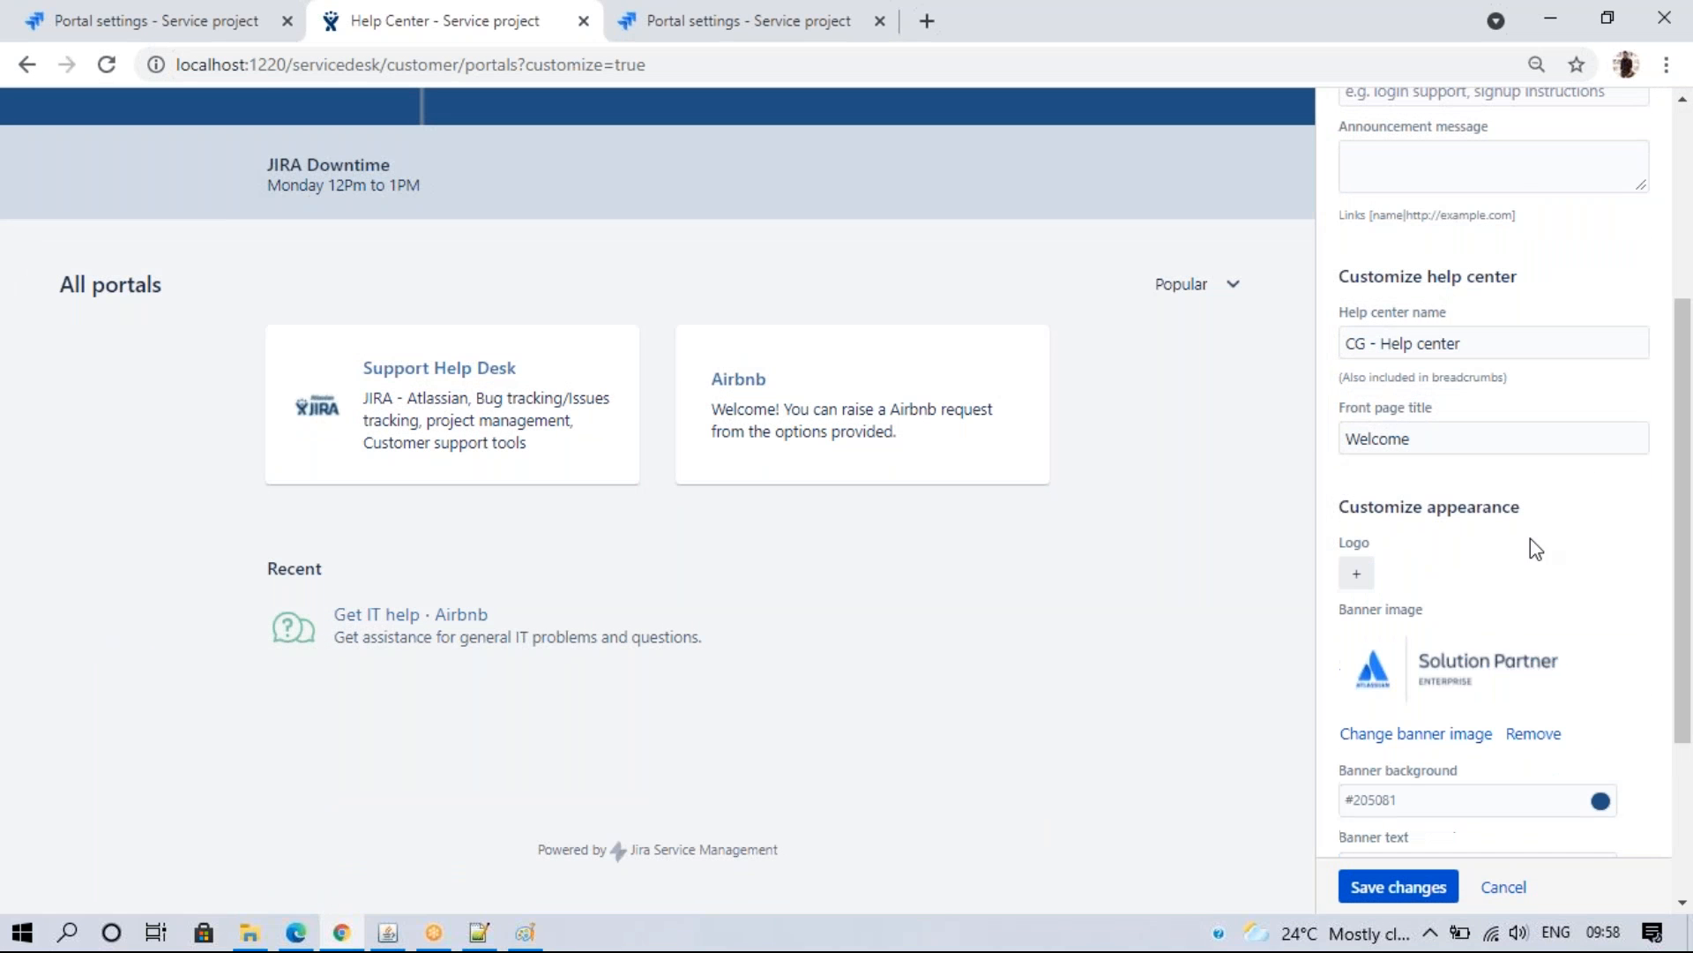
drag(1681, 335, 1664, 70)
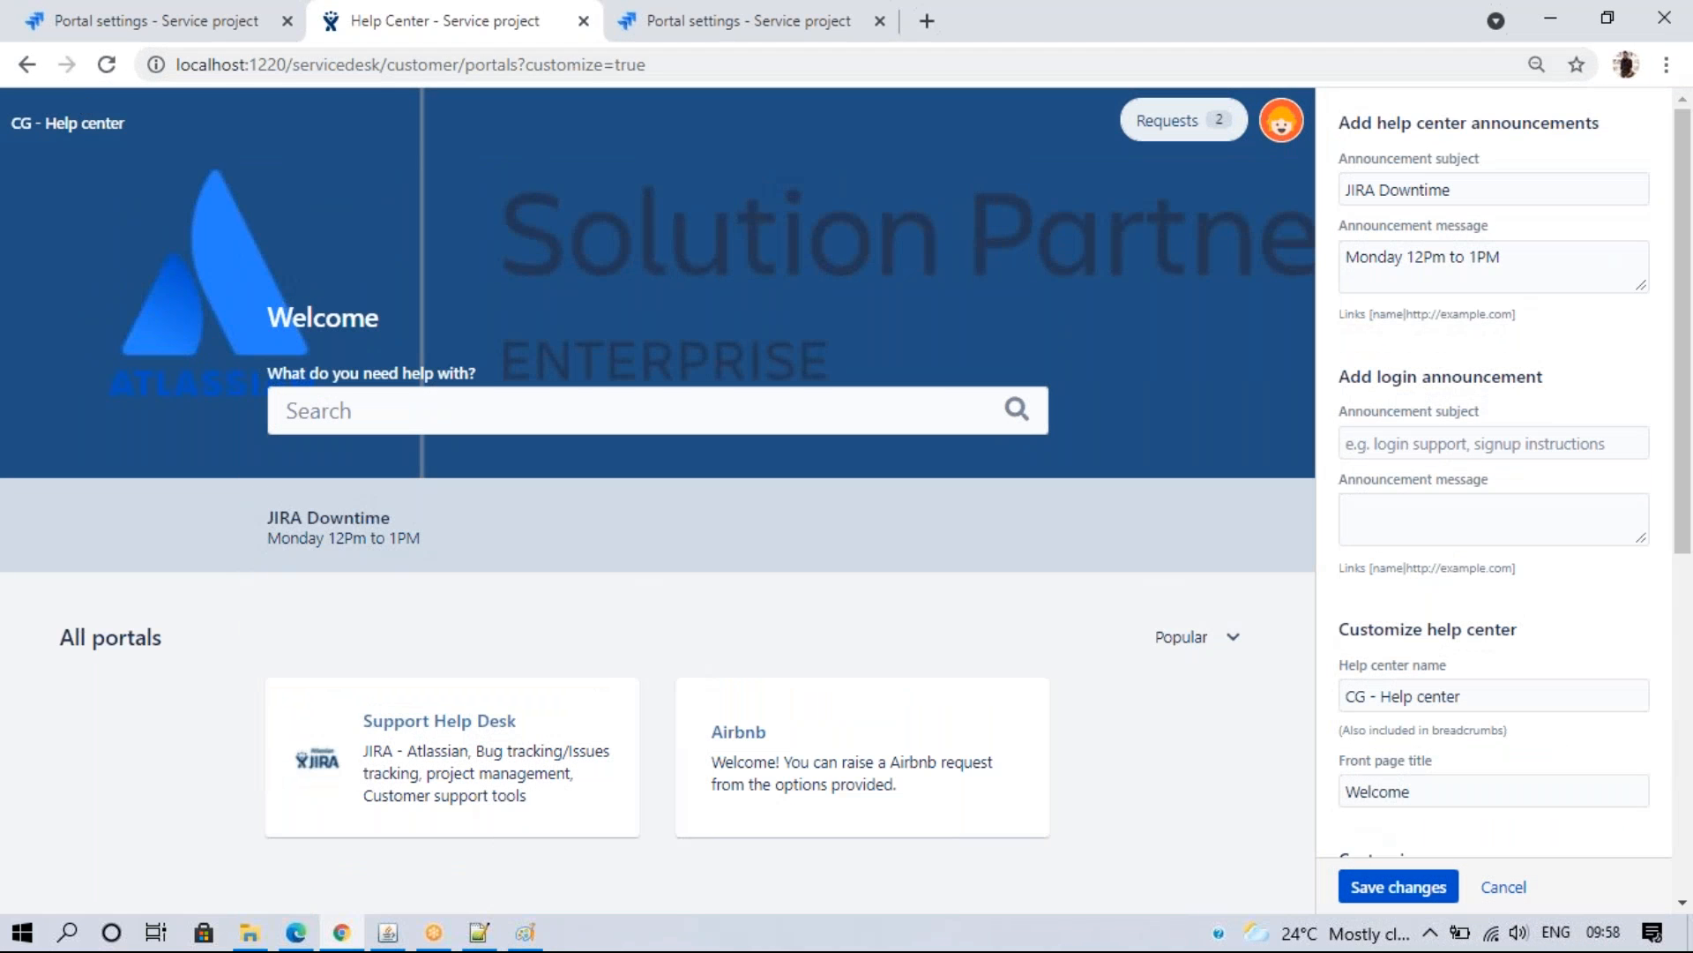
drag(1686, 241, 1684, 545)
- Set the airbnb 'images' file as the Help Center banner and save the customization
click(1402, 584)
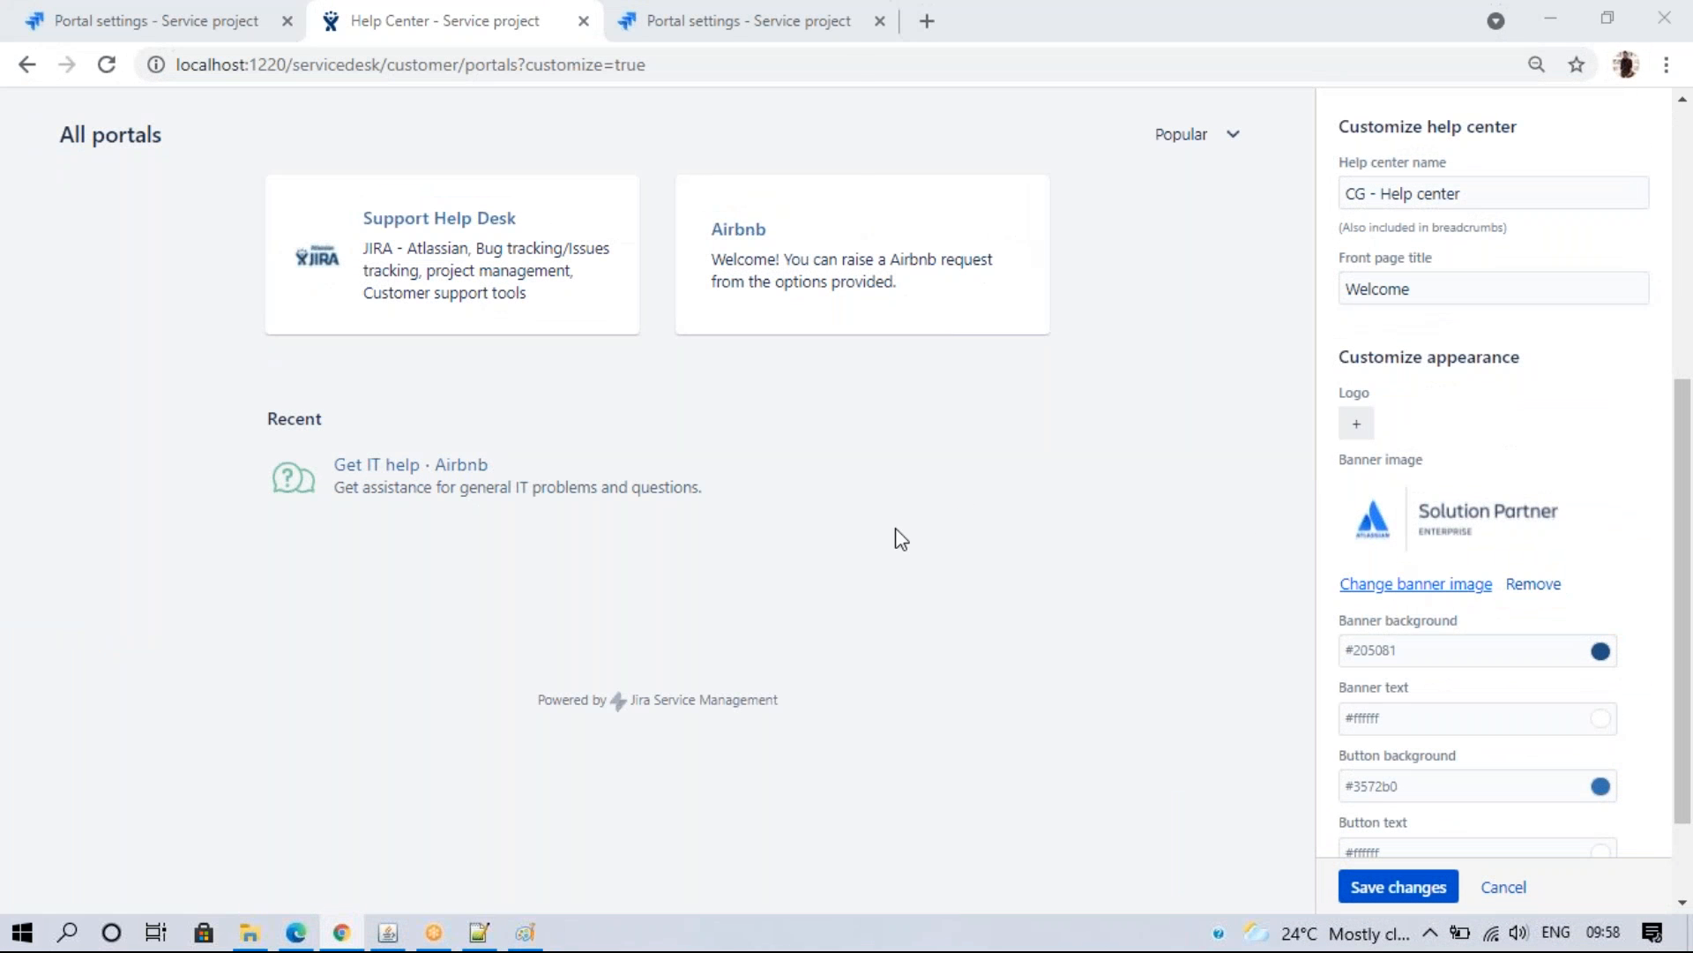
click(590, 351)
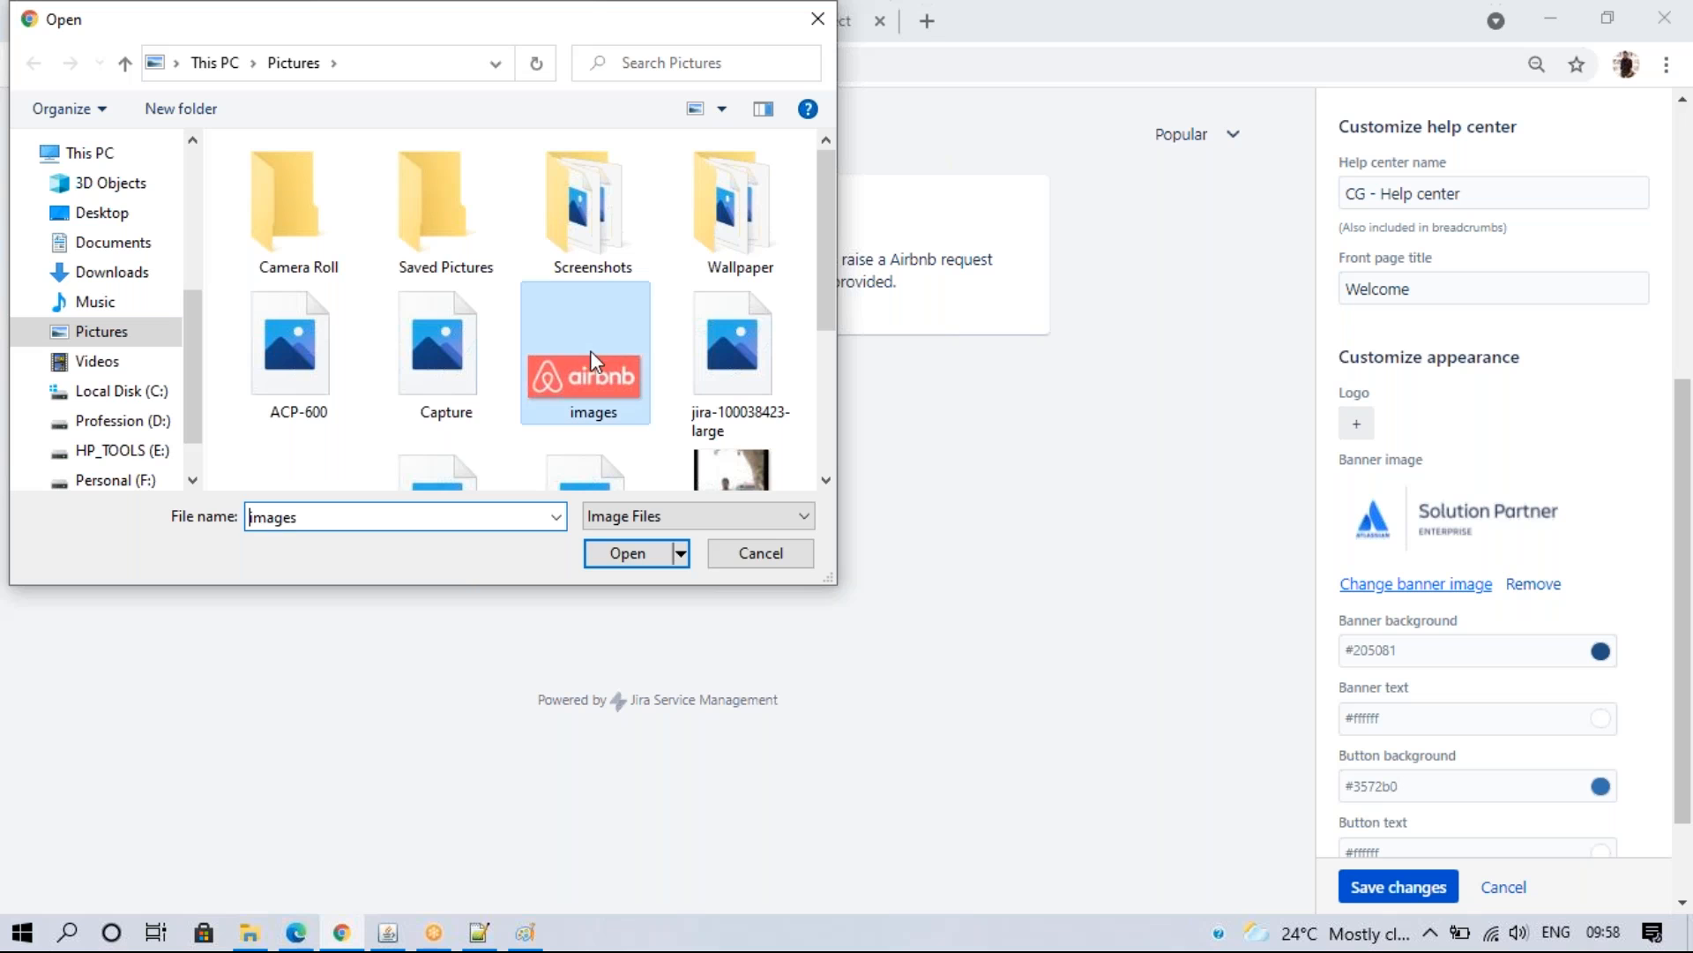
click(626, 553)
scroll(1681, 220, up, 6)
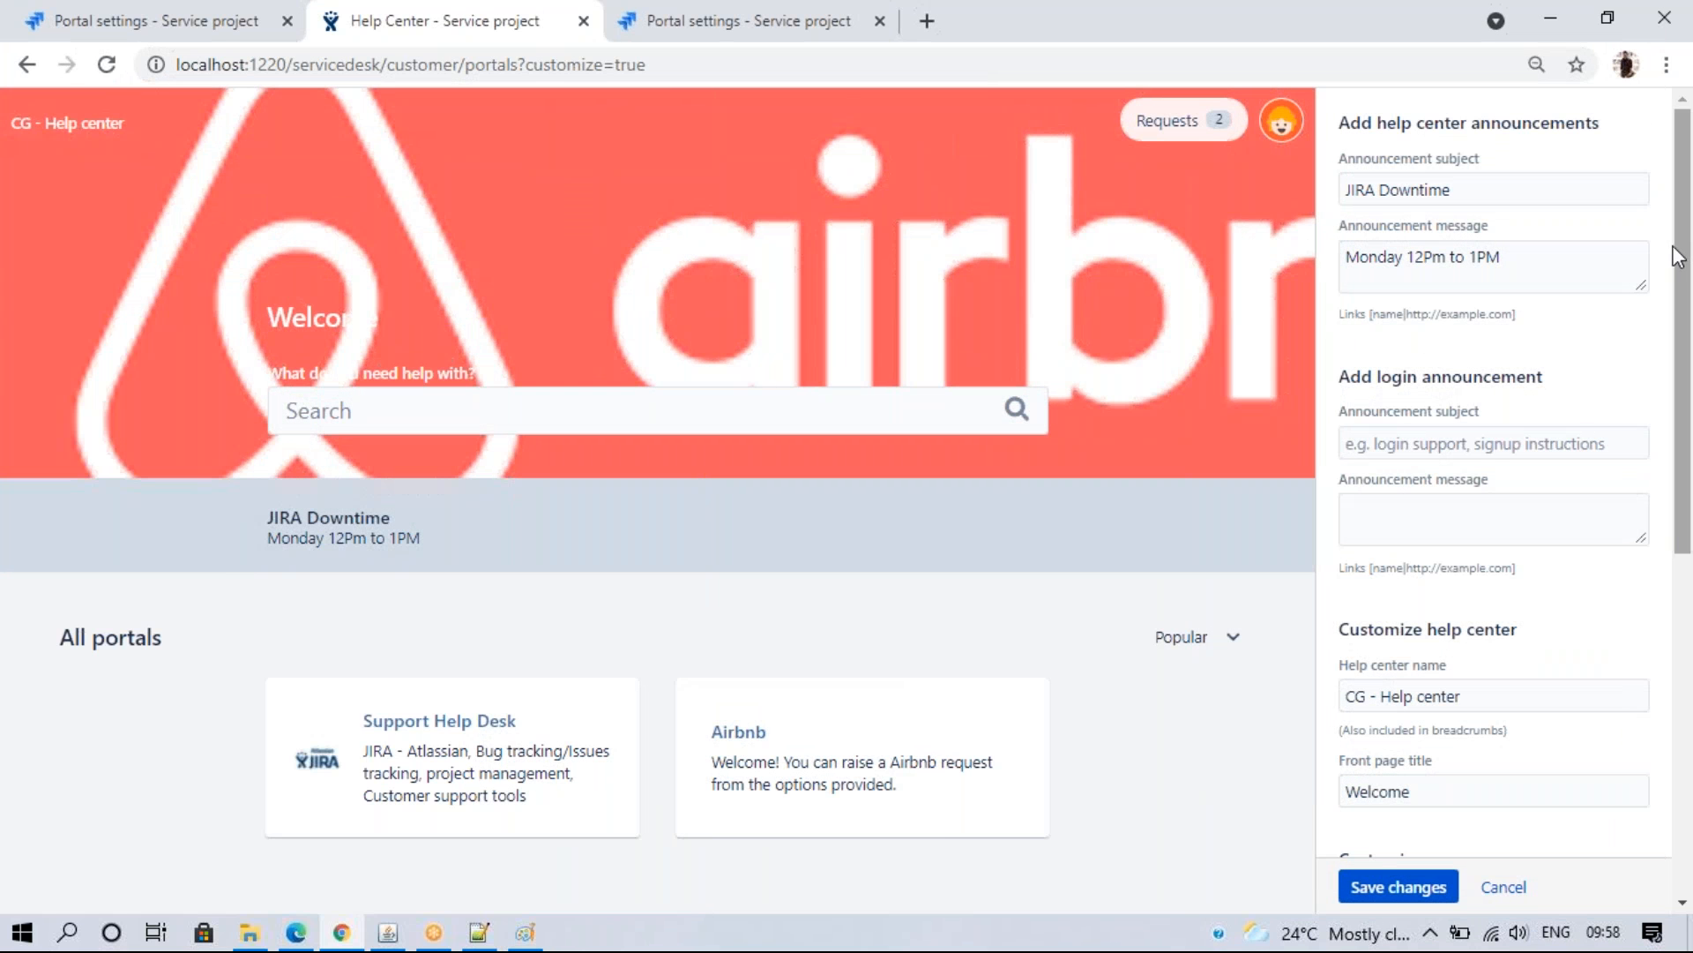
drag(1684, 250, 1683, 604)
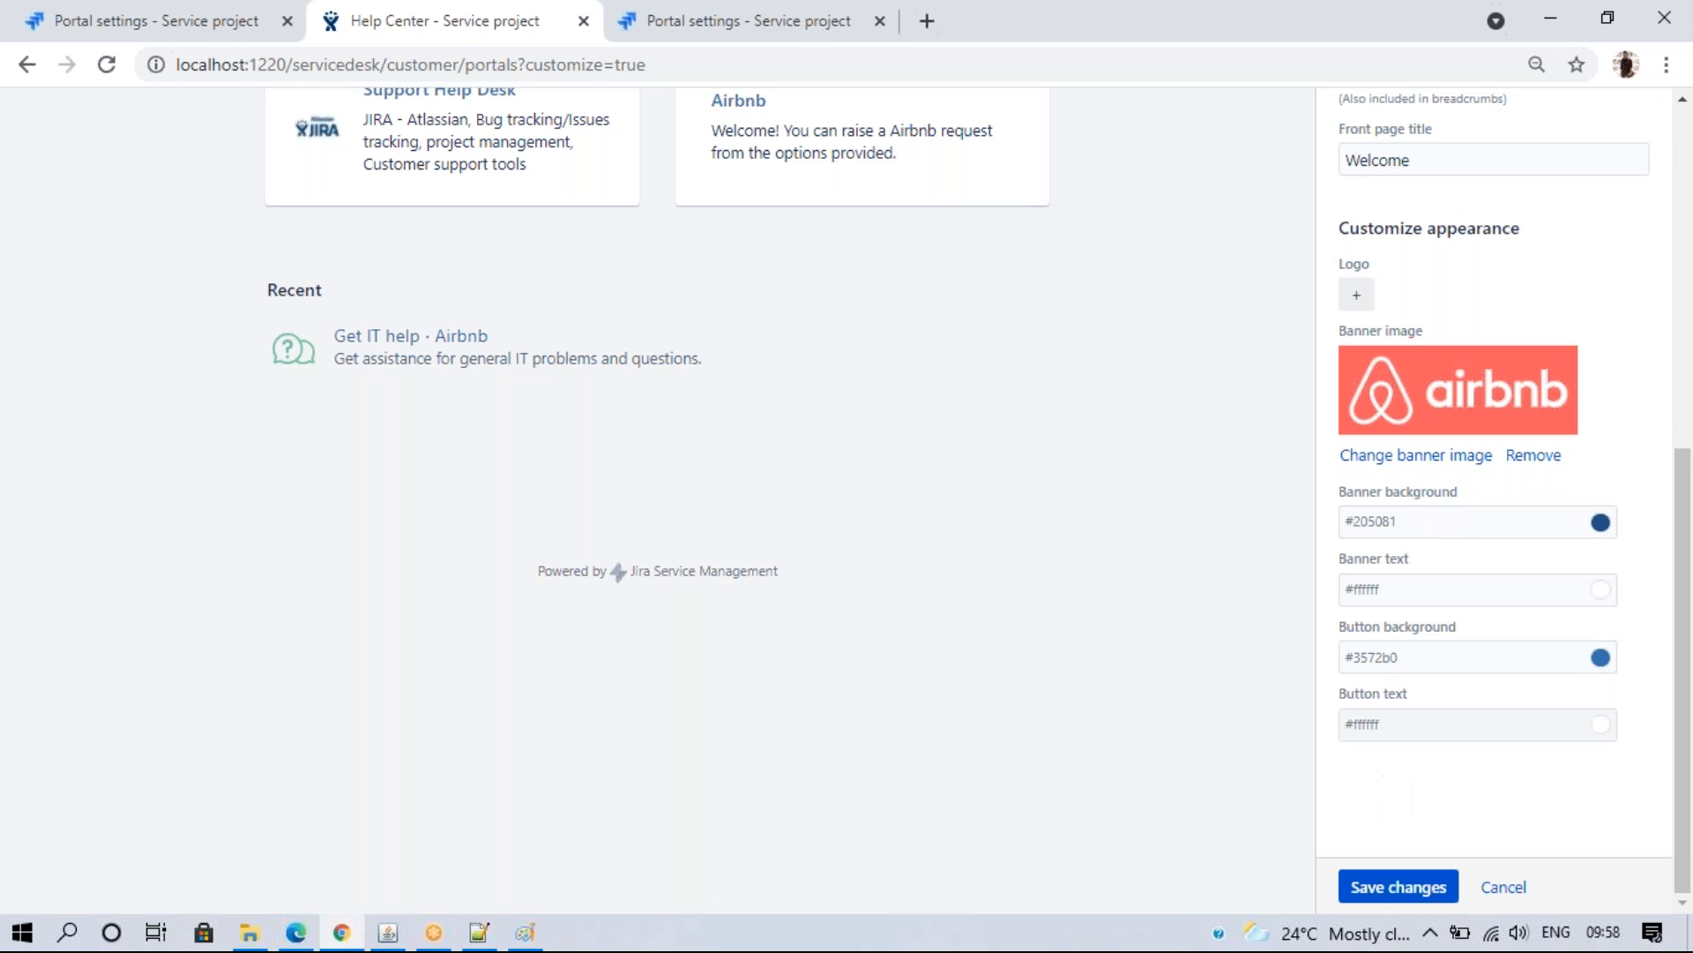
scroll(1667, 154, up, 7)
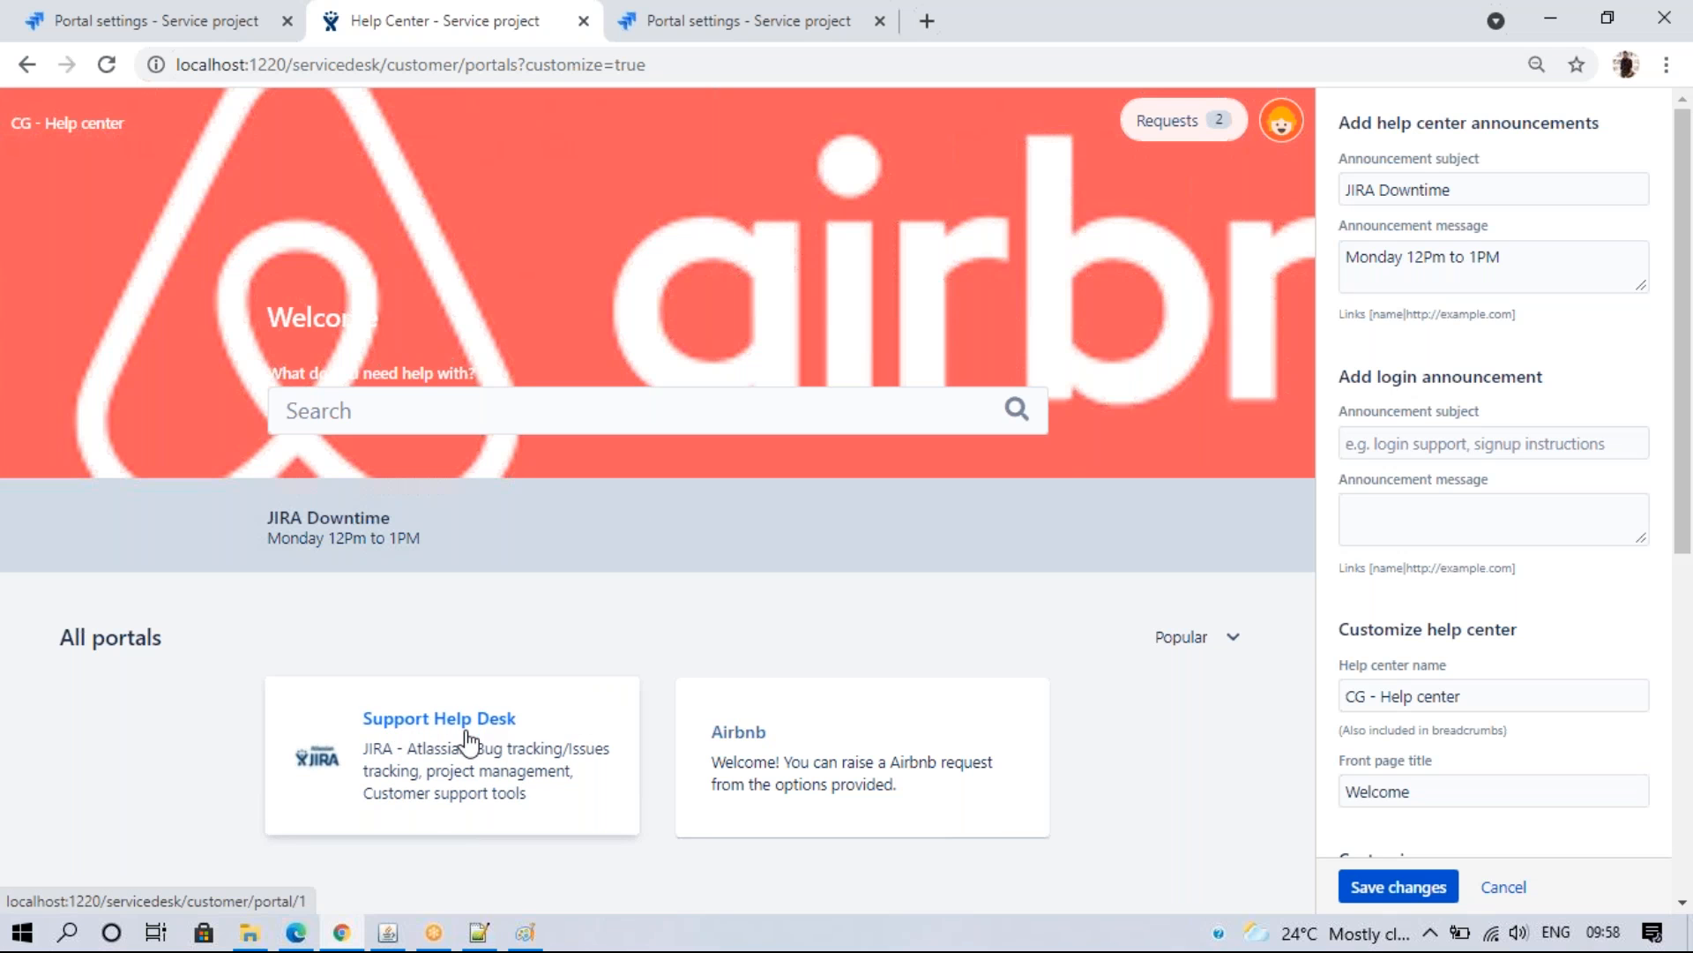
drag(1678, 211, 1679, 538)
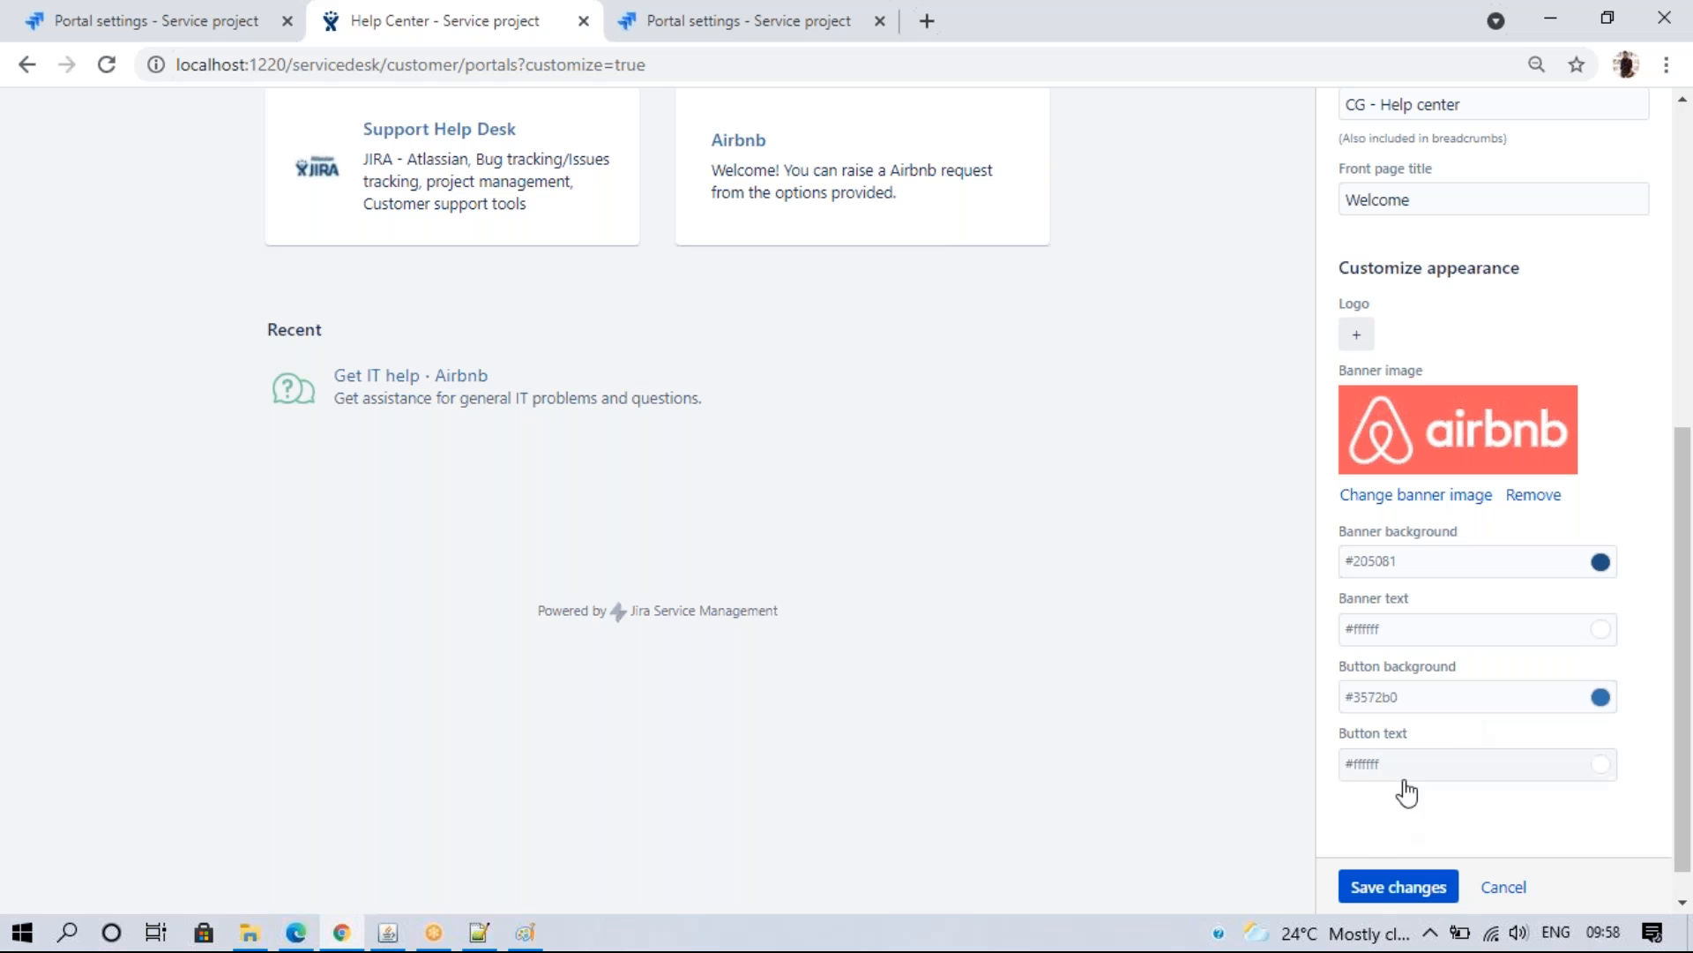
click(1381, 888)
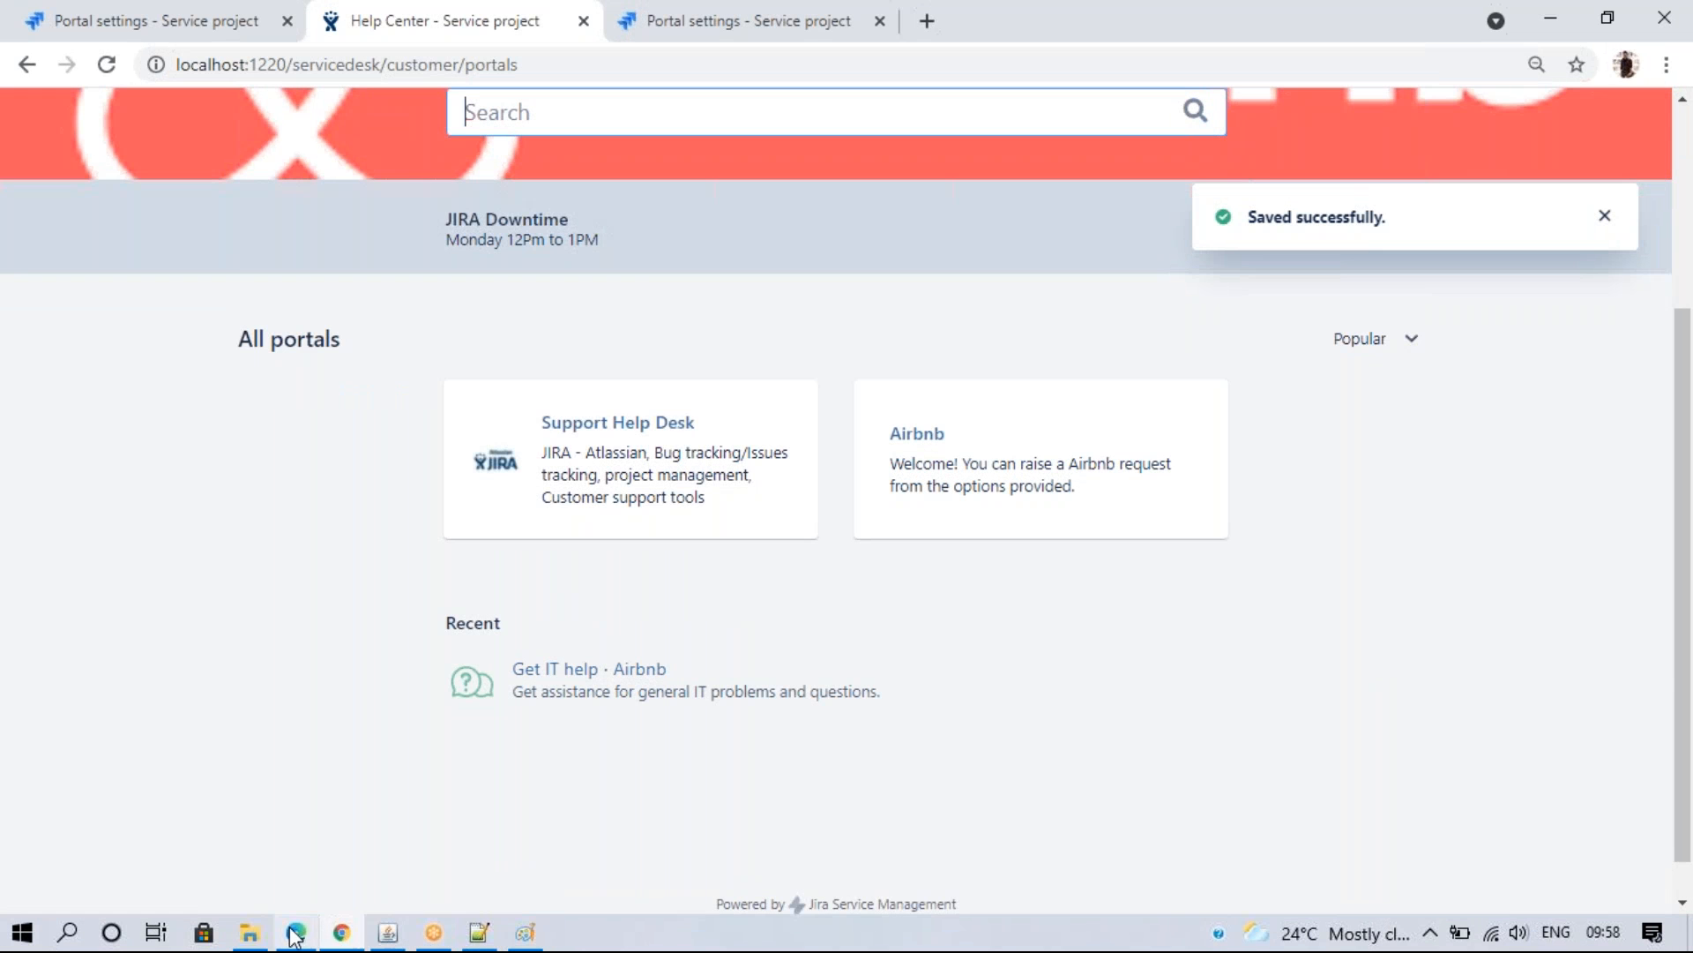
click(296, 932)
- Reload the customer Help Center in Edge to see the Airbnb banner, then close Chrome's Help Center tab
click(136, 62)
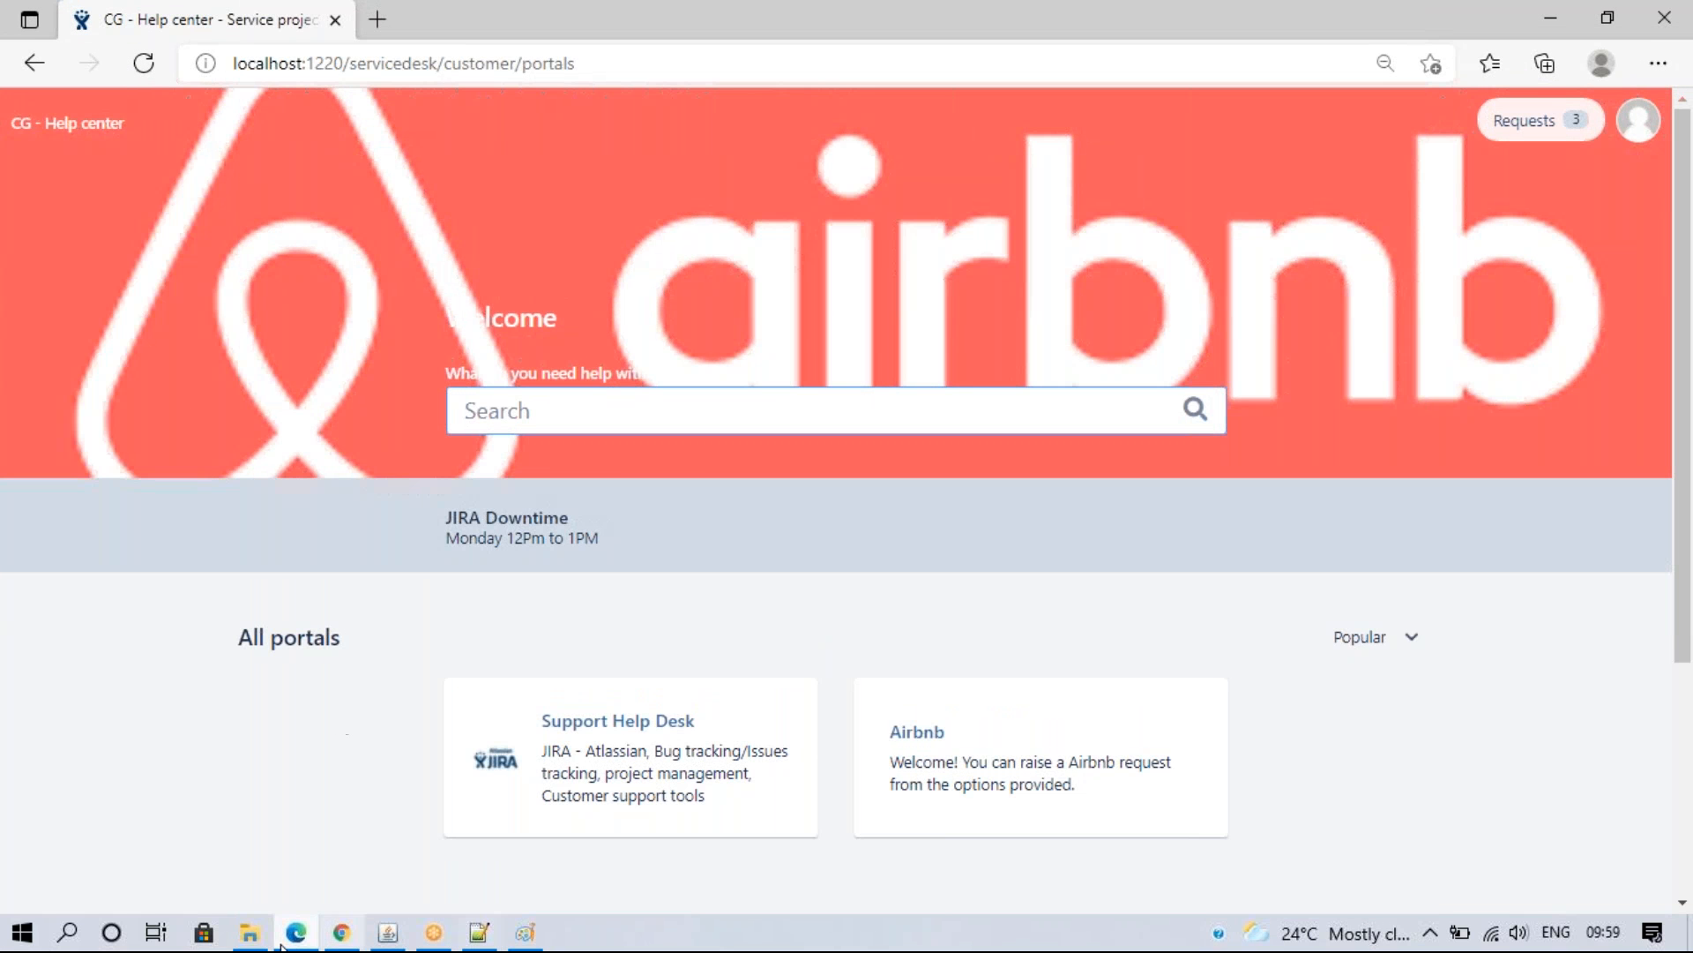
click(341, 933)
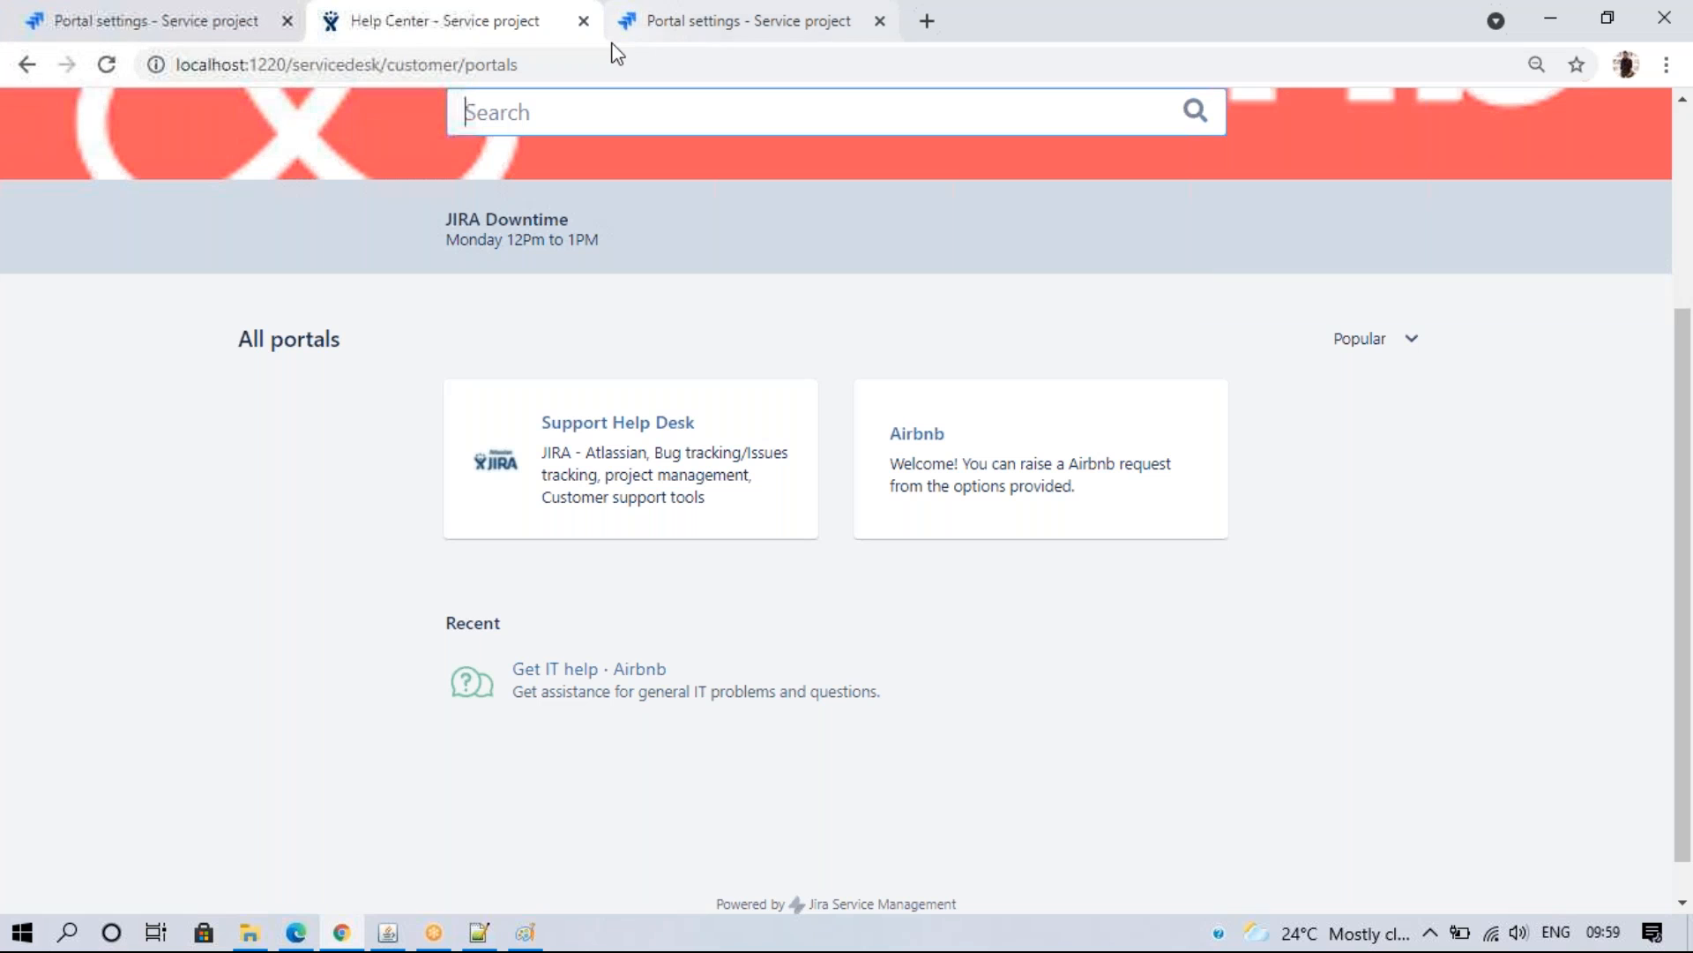
scroll(1670, 145, up, 4)
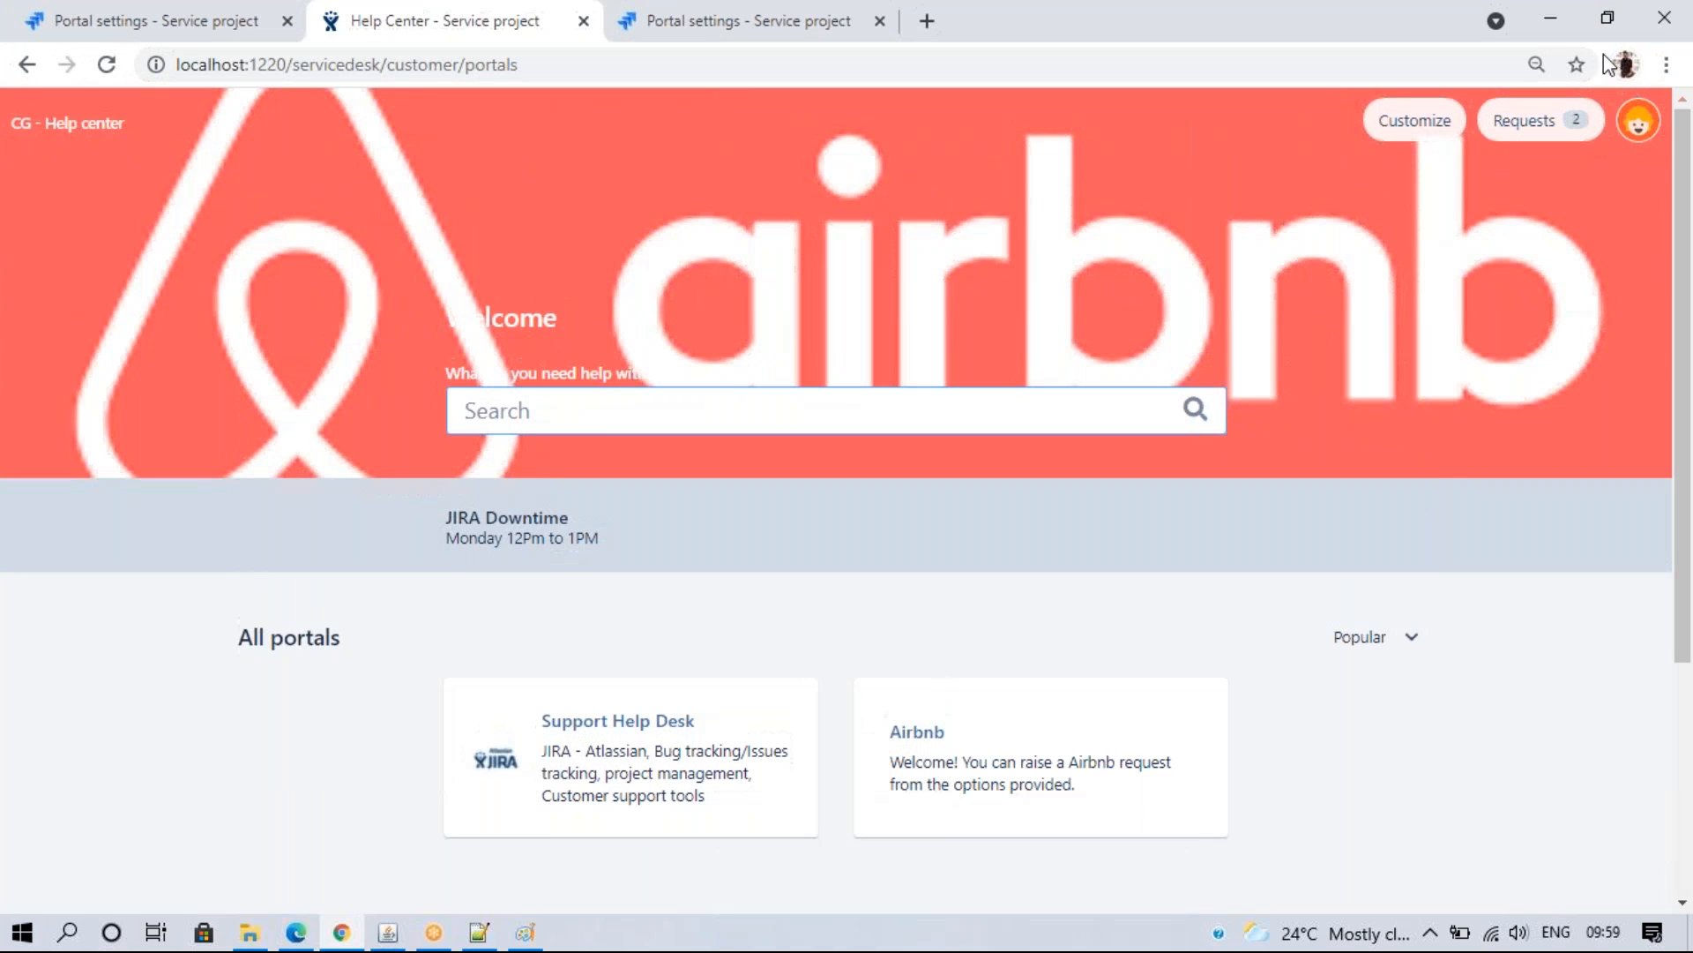
click(1607, 18)
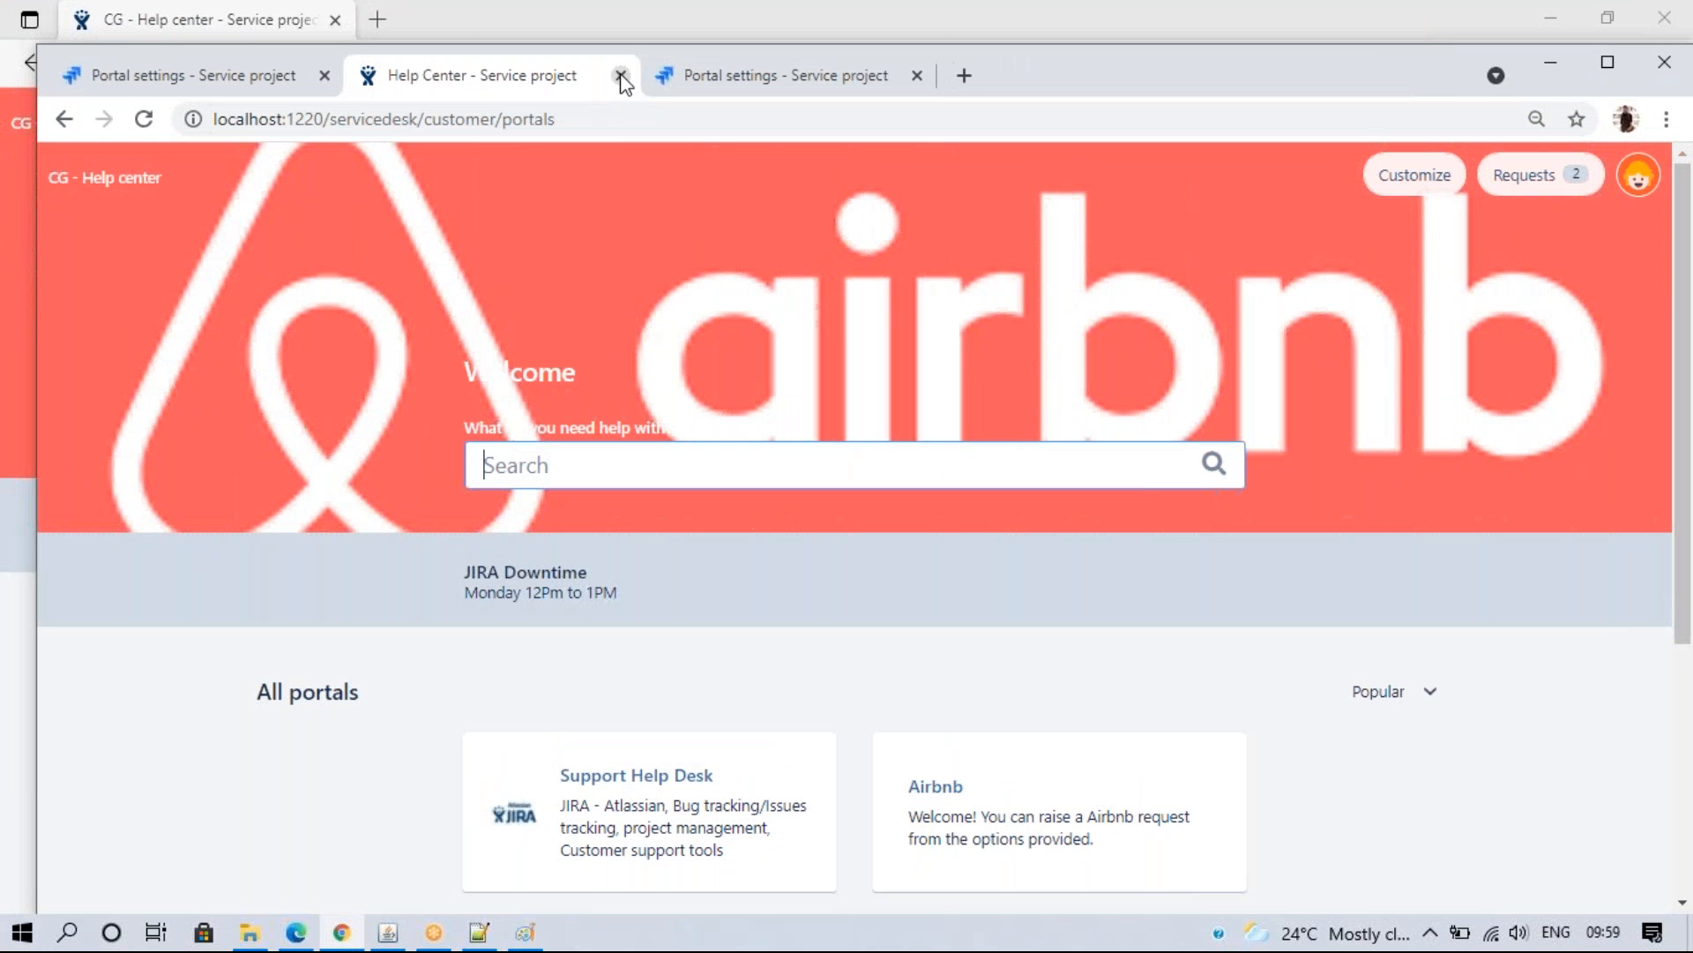
click(618, 75)
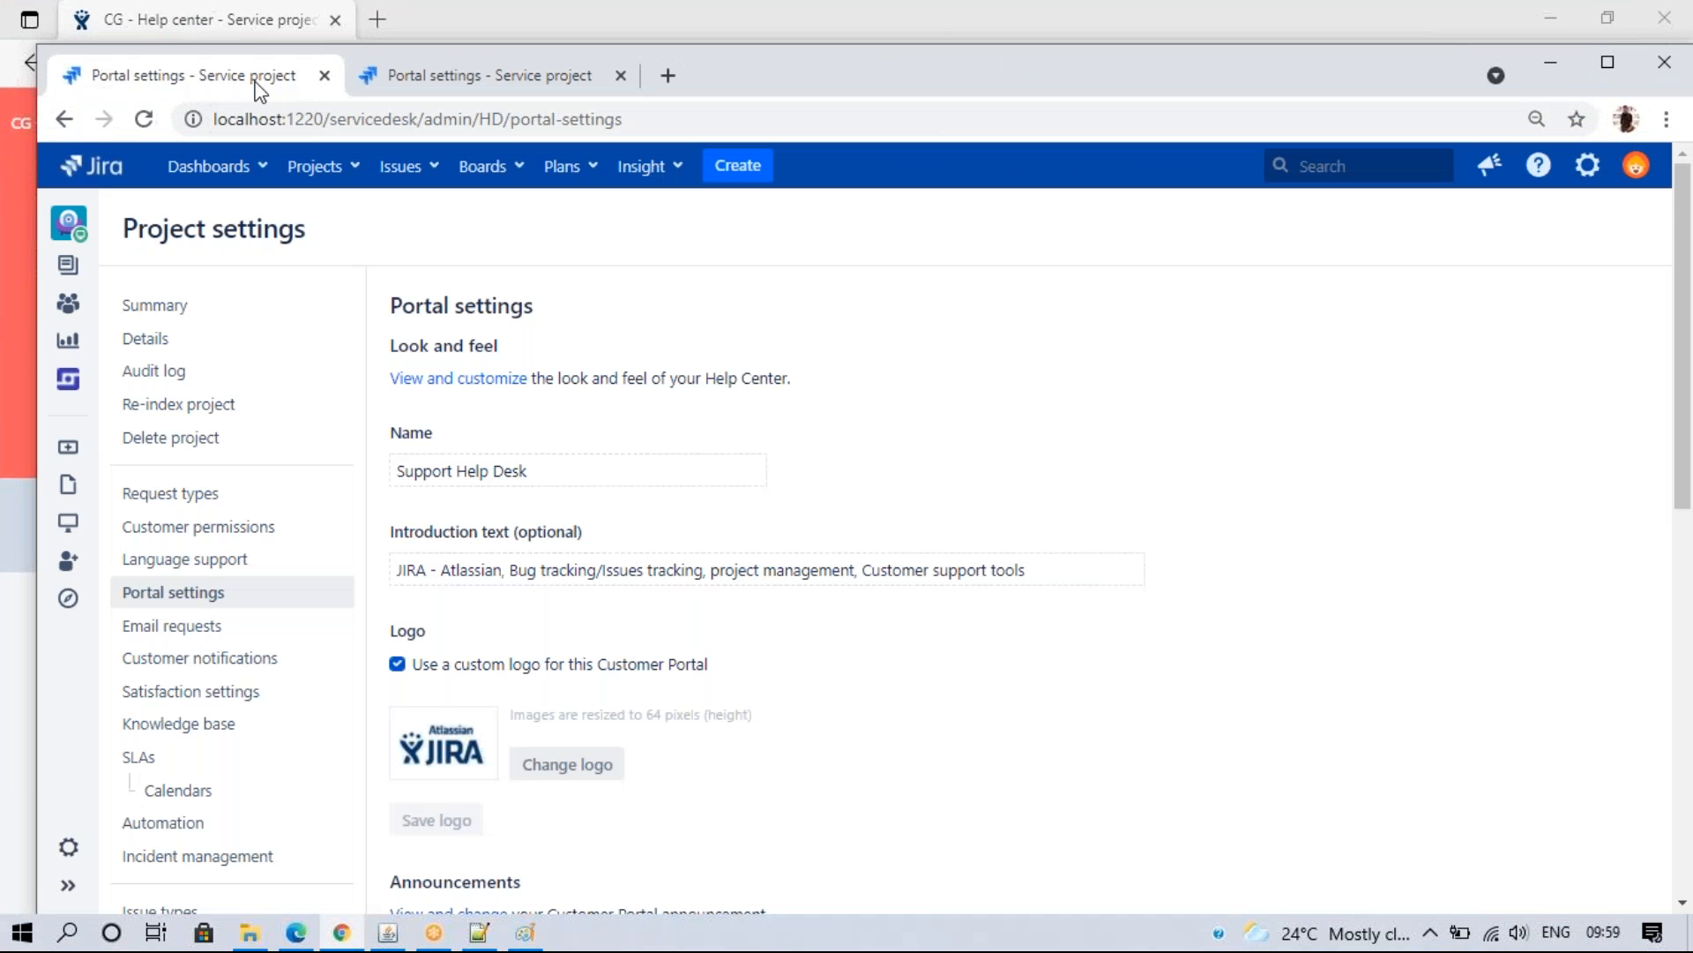
- Maximize Chrome and edit the Request created rule under Email requests > Customer notifications
click(1607, 62)
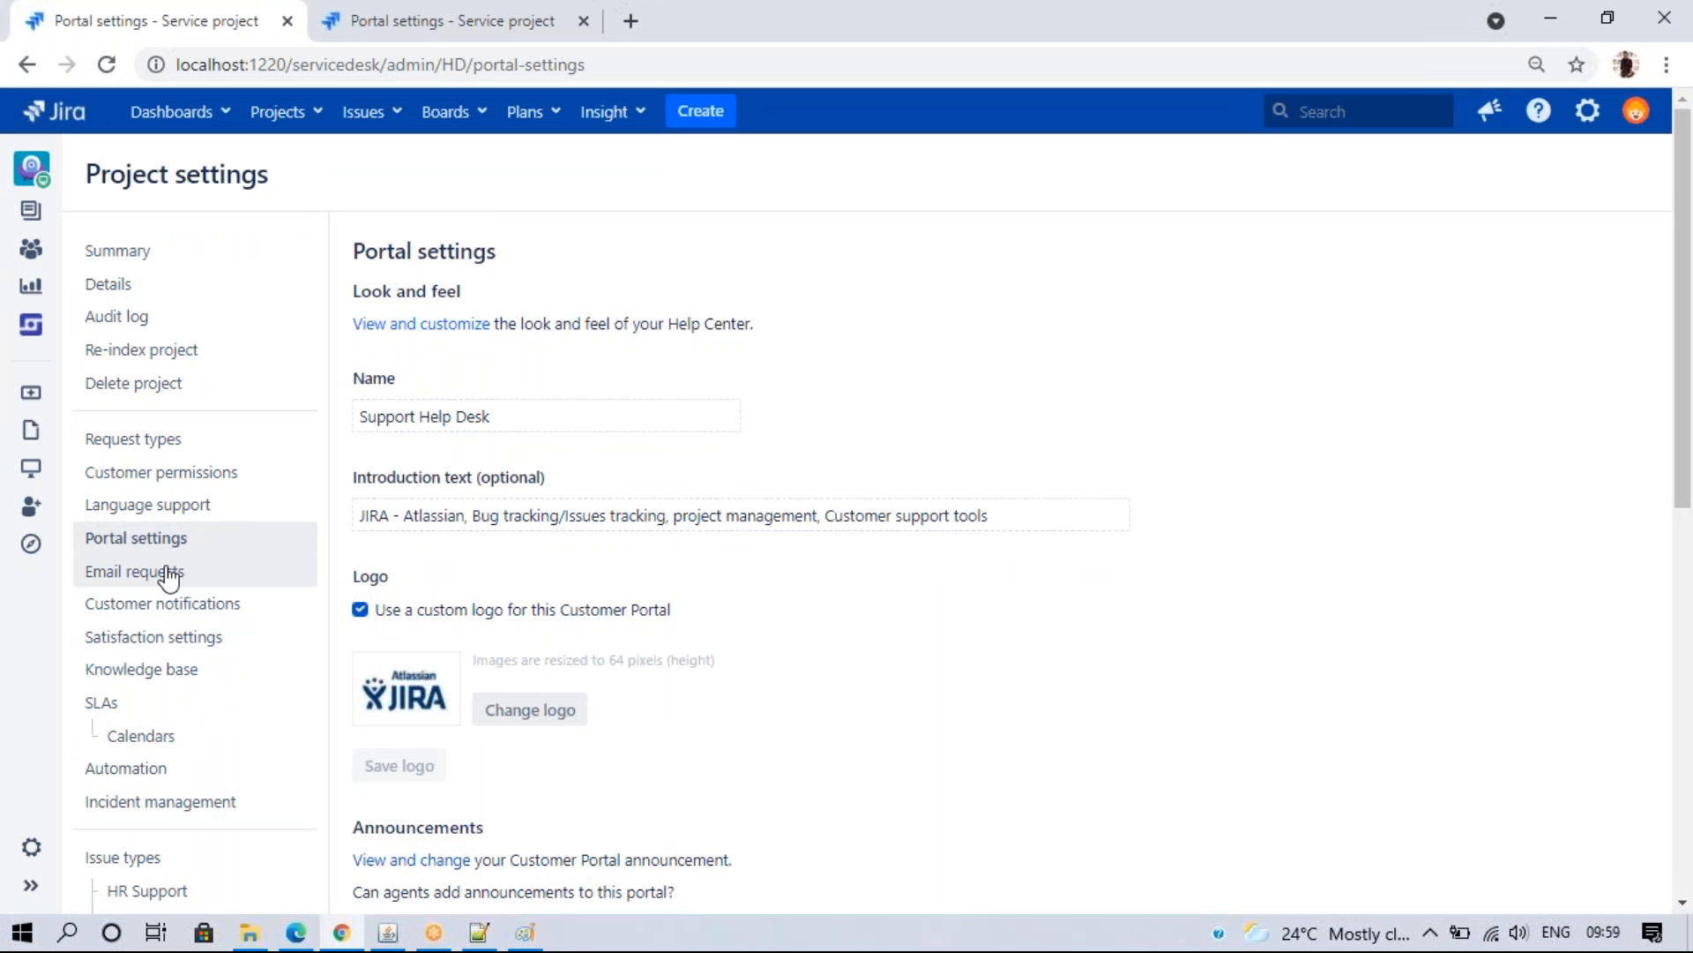
click(270, 570)
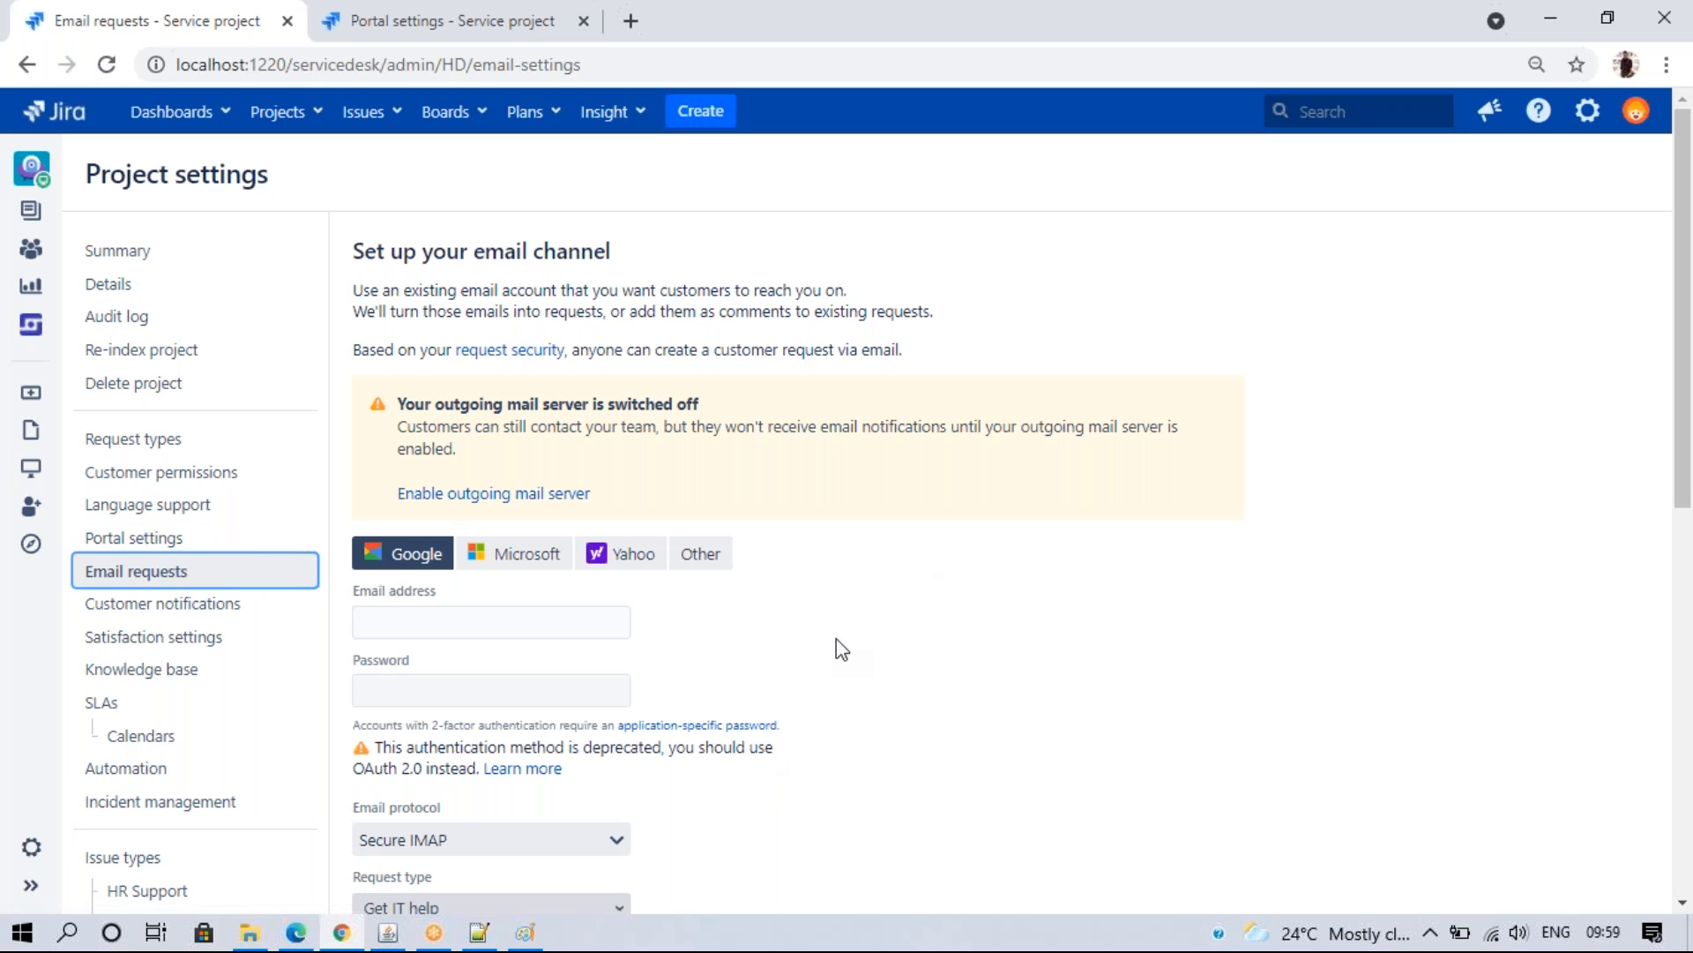
click(256, 603)
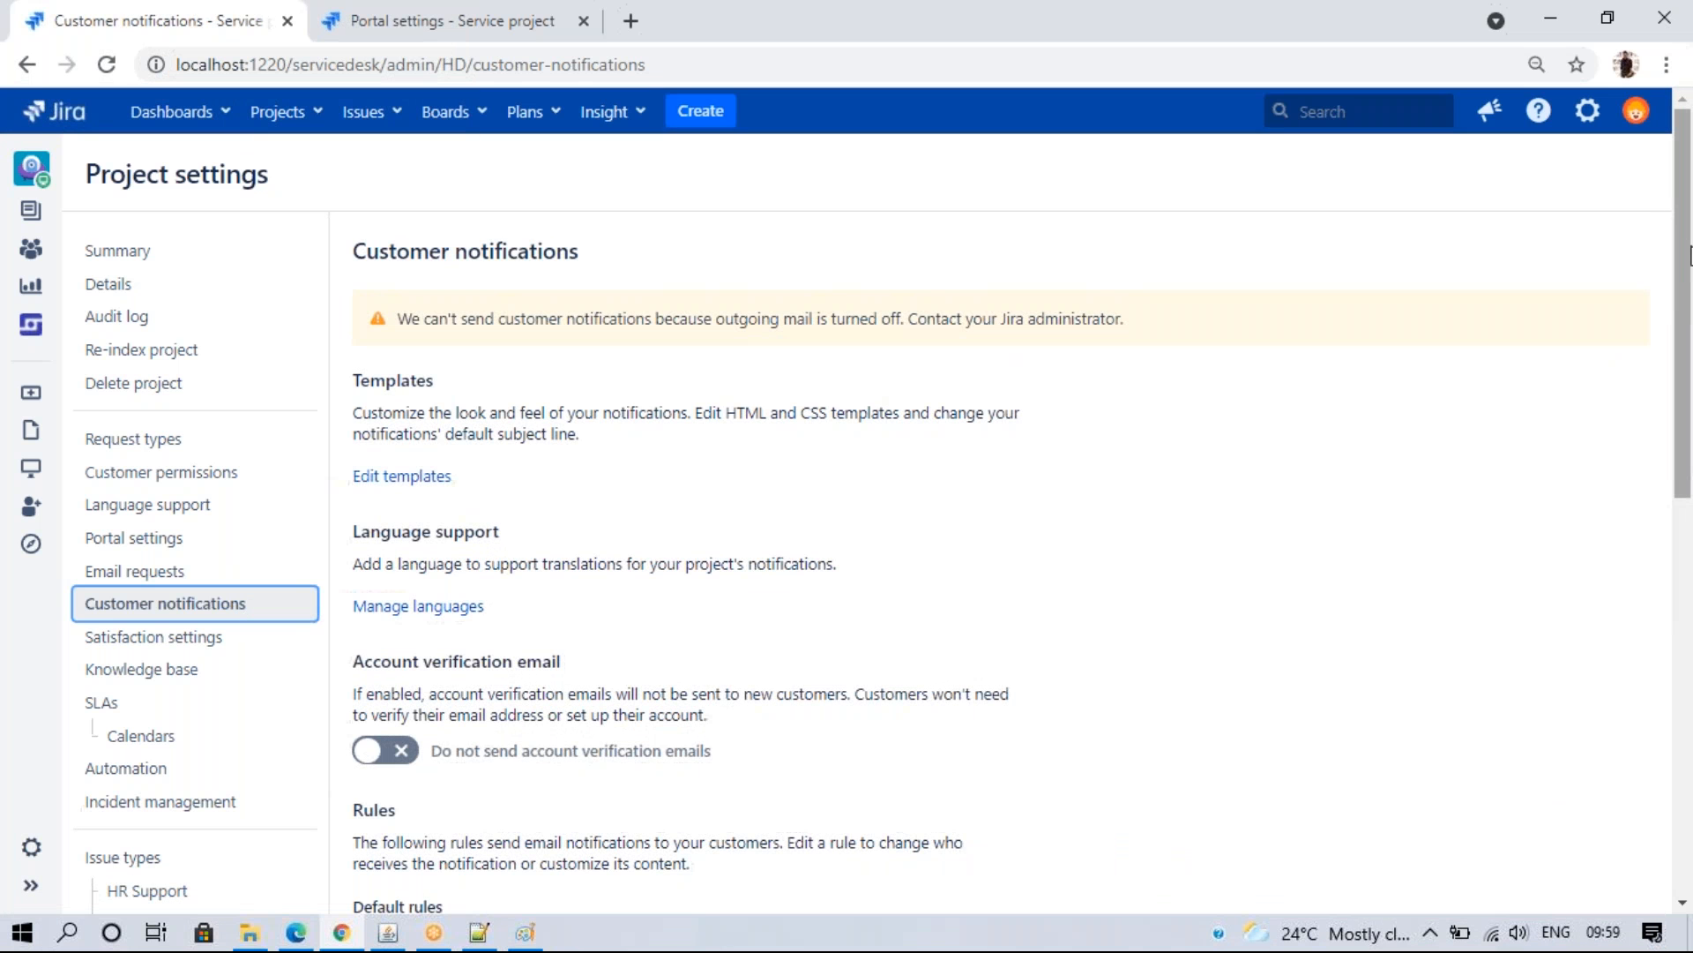
drag(1685, 256, 1685, 588)
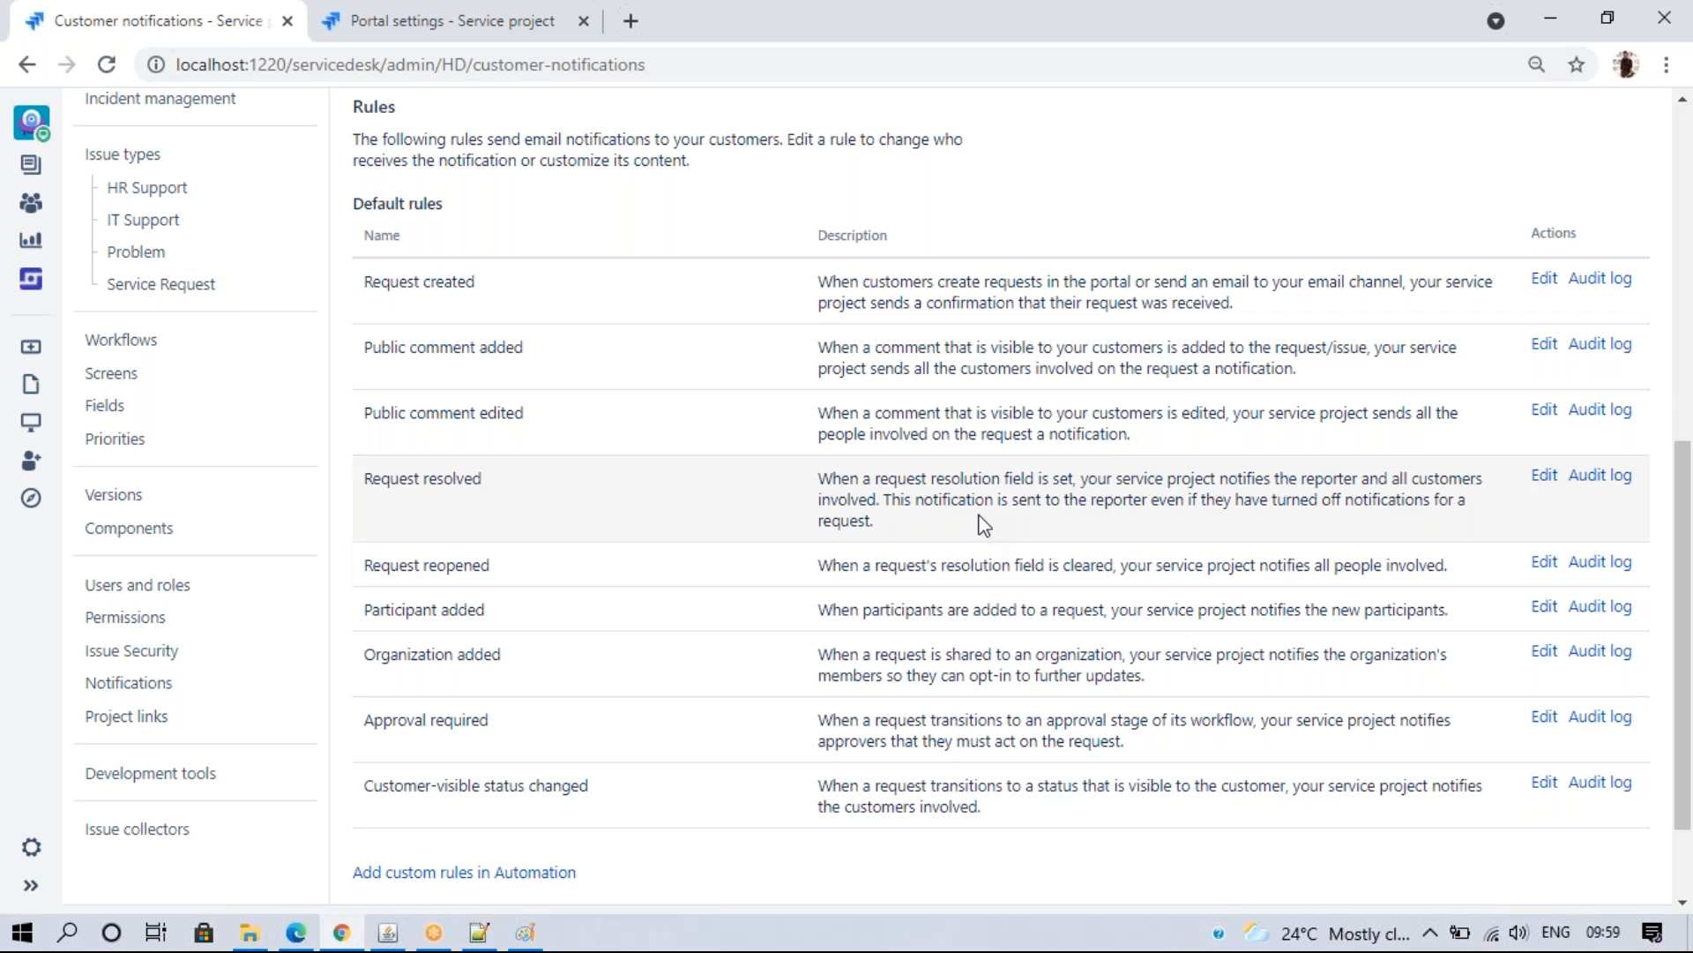
click(1544, 278)
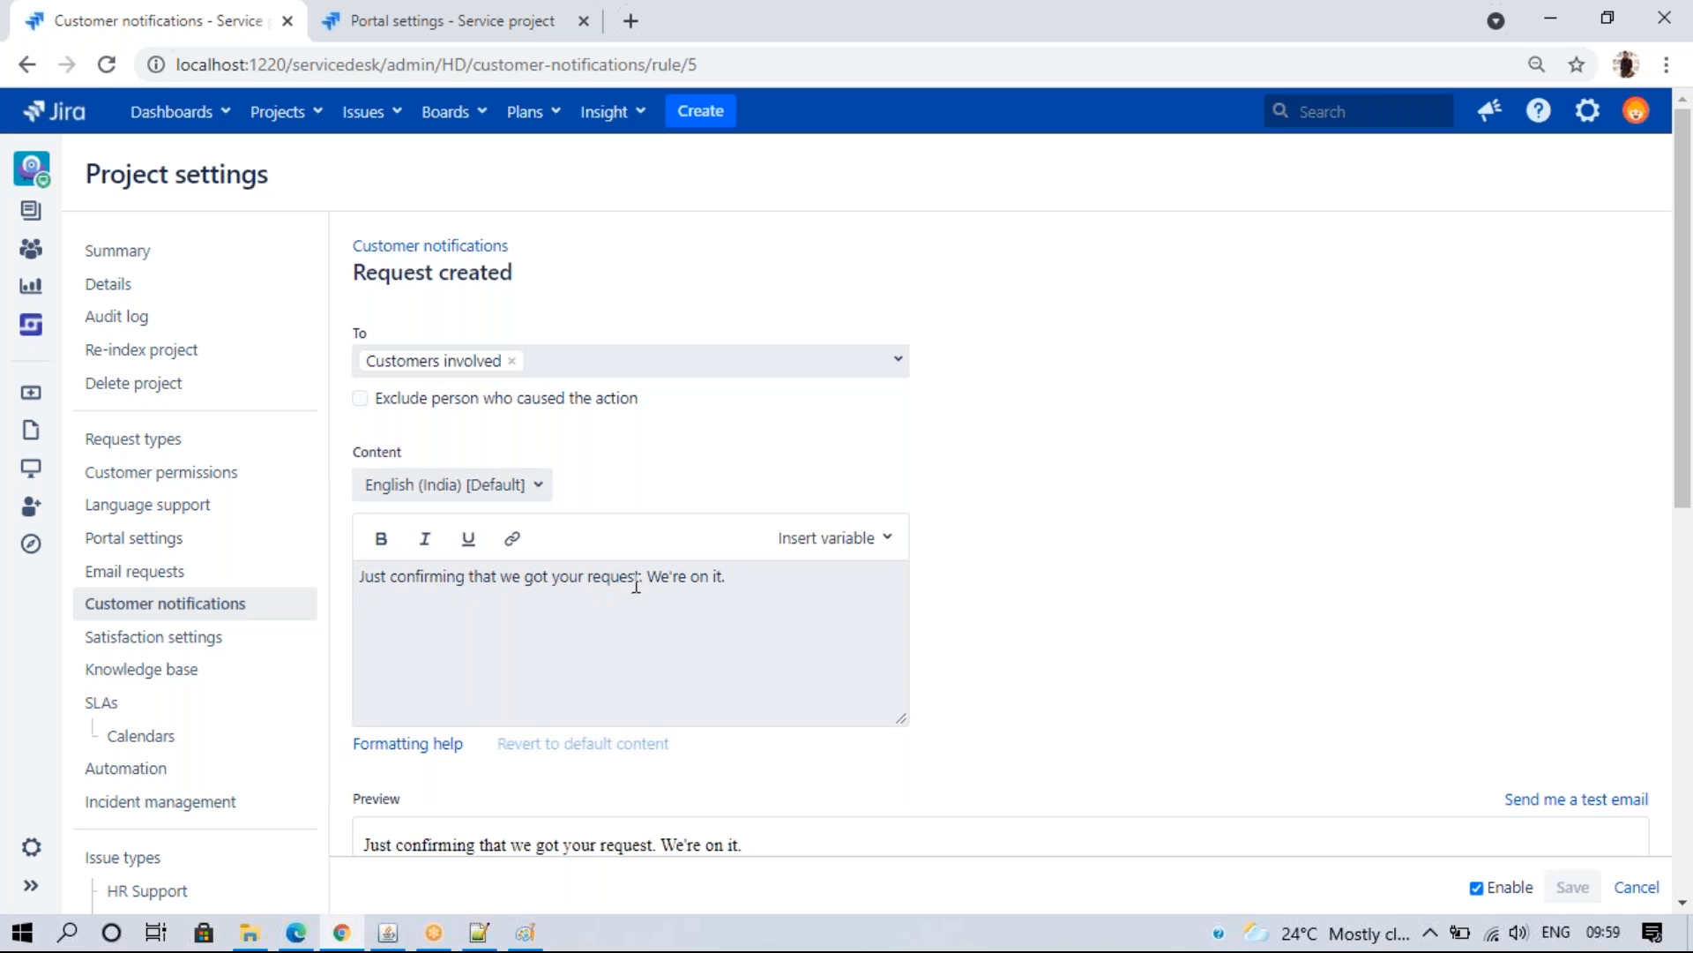
- Edit the Request created message, accidentally adding stray text, and save it
drag(1686, 216, 1666, 402)
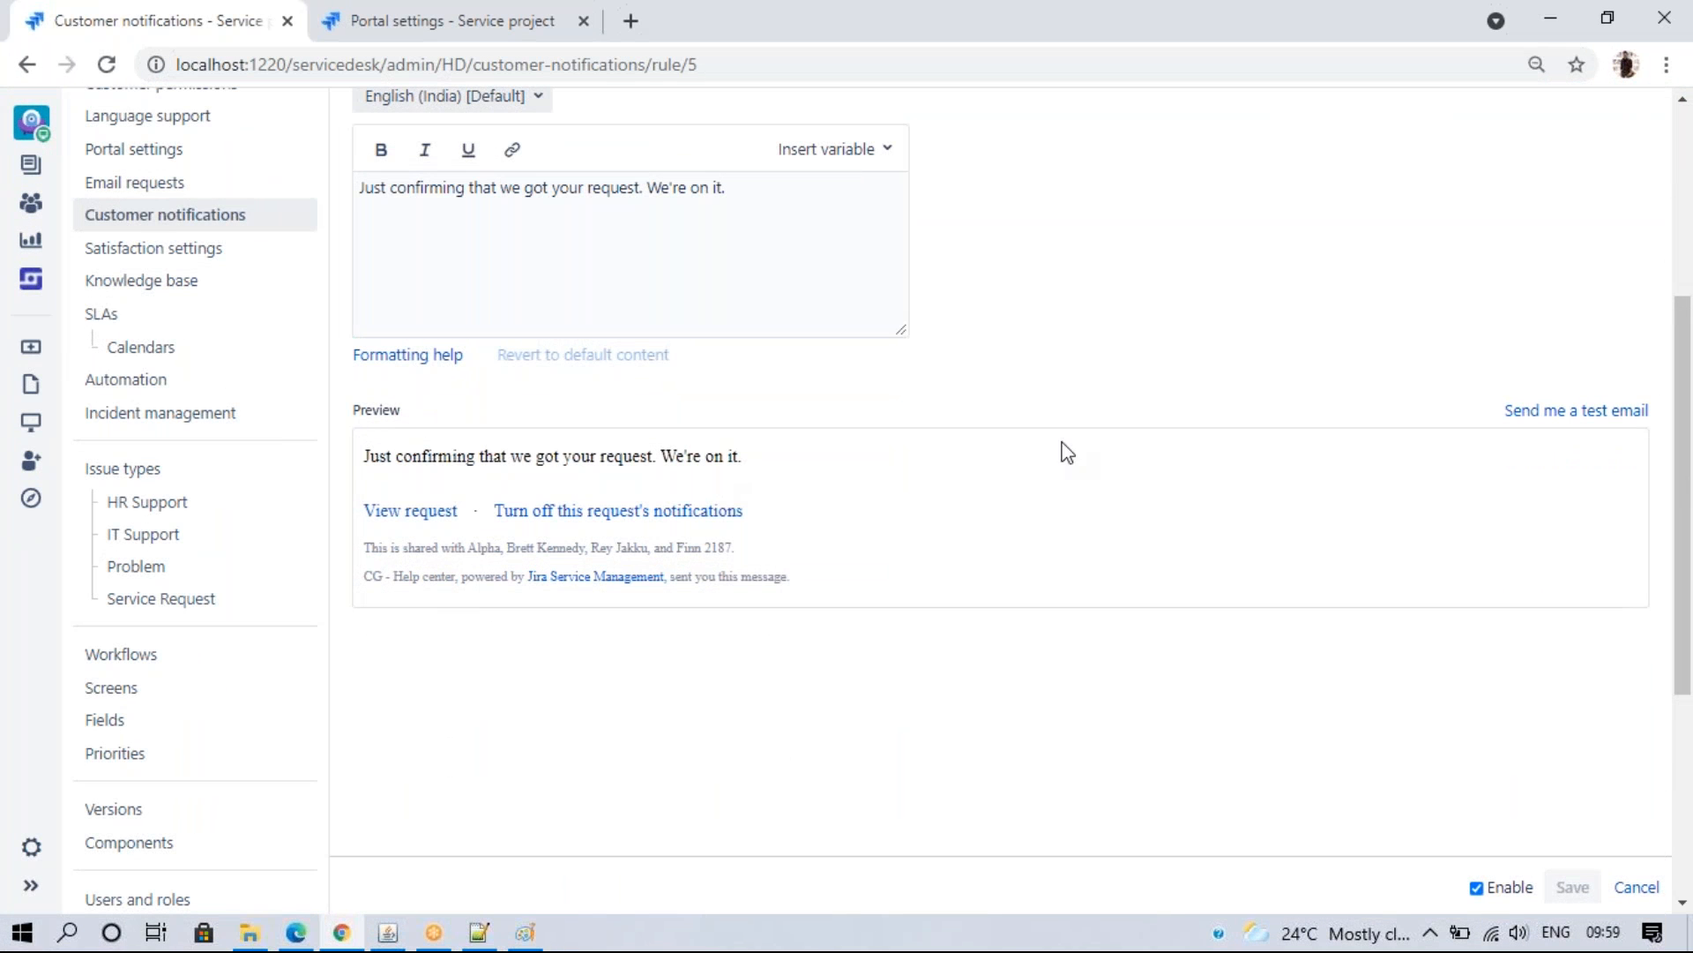
click(295, 932)
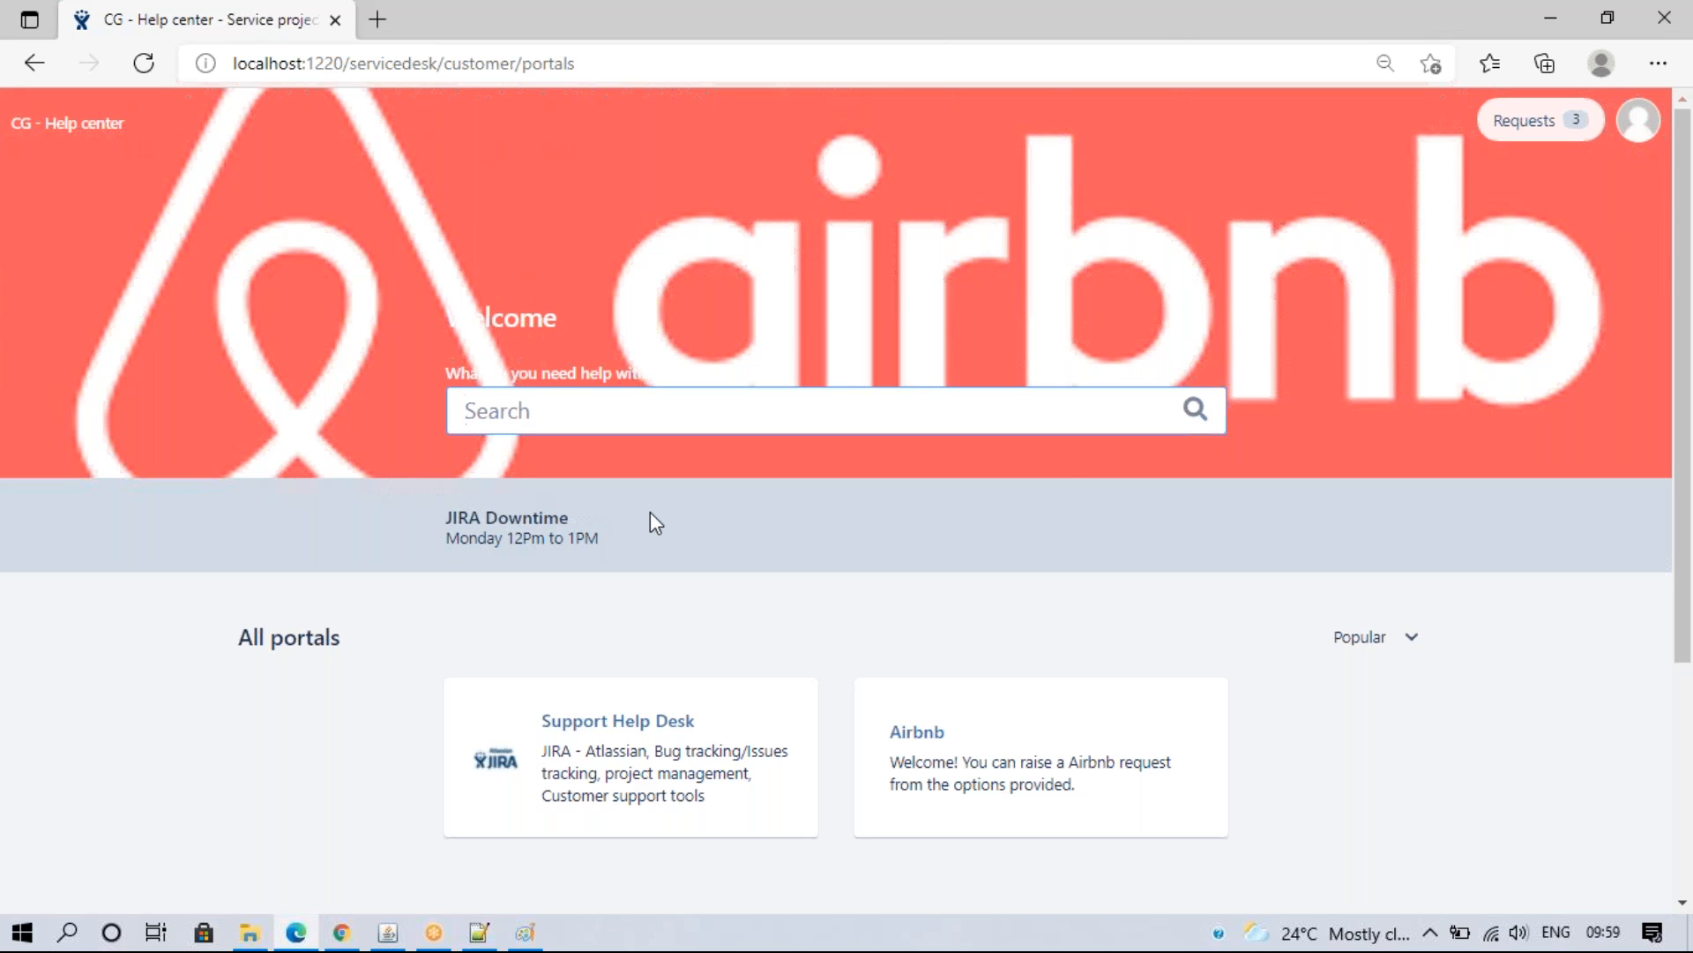
click(346, 933)
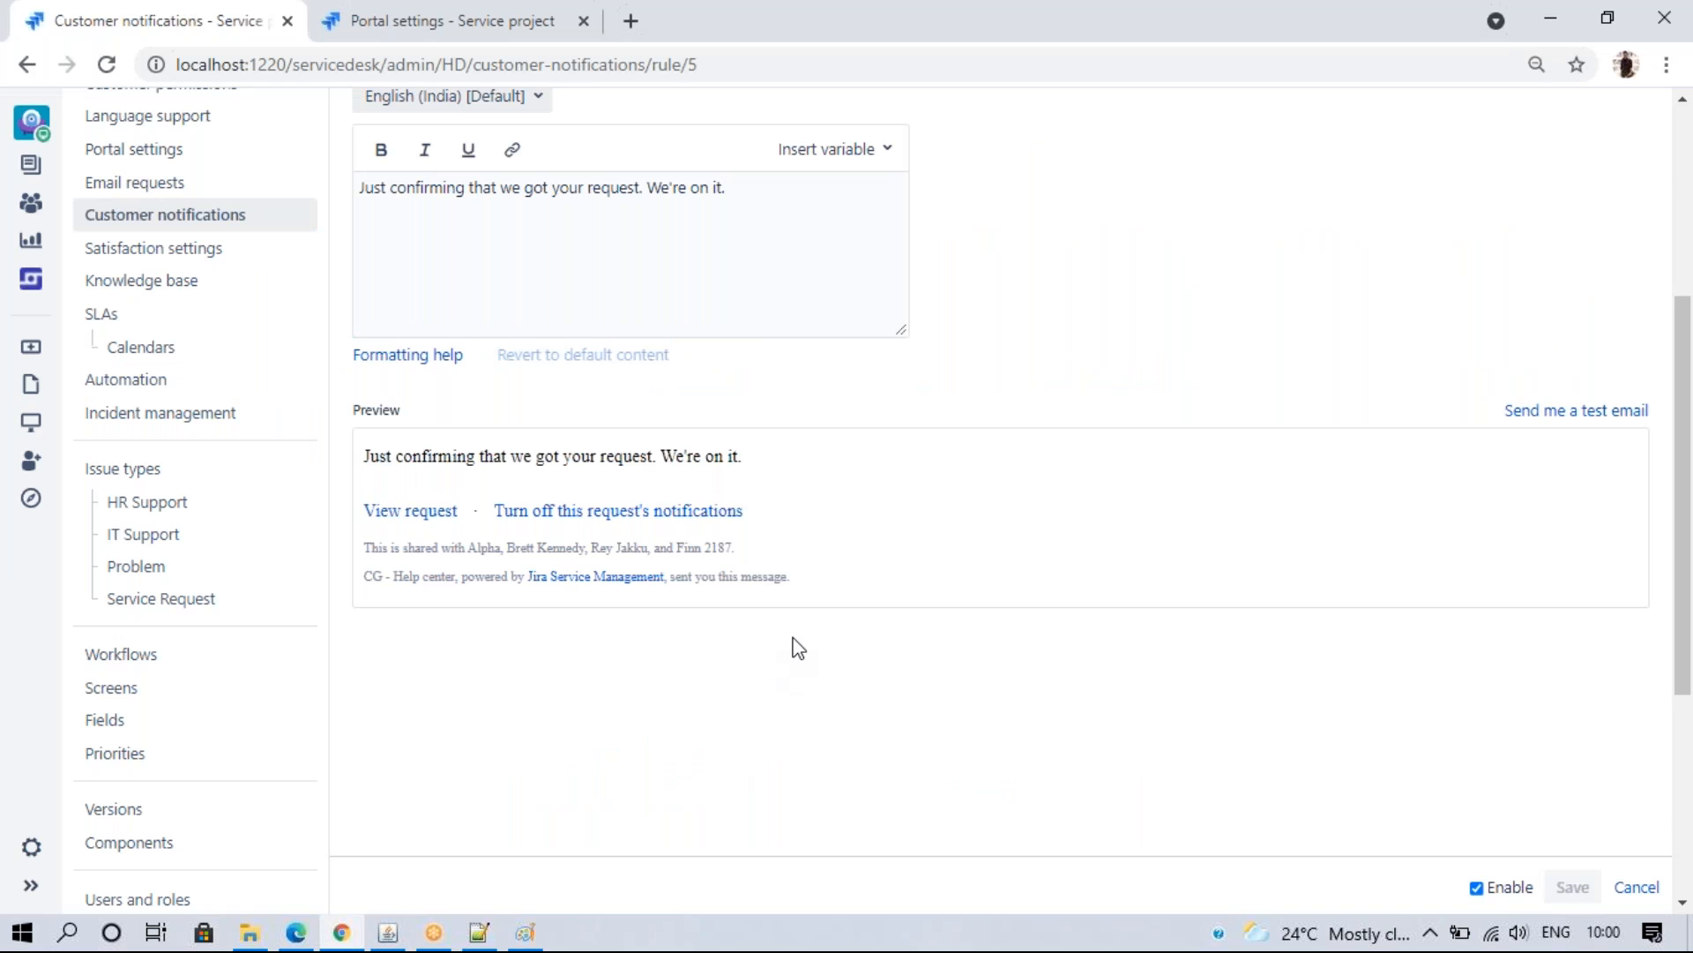
click(724, 183)
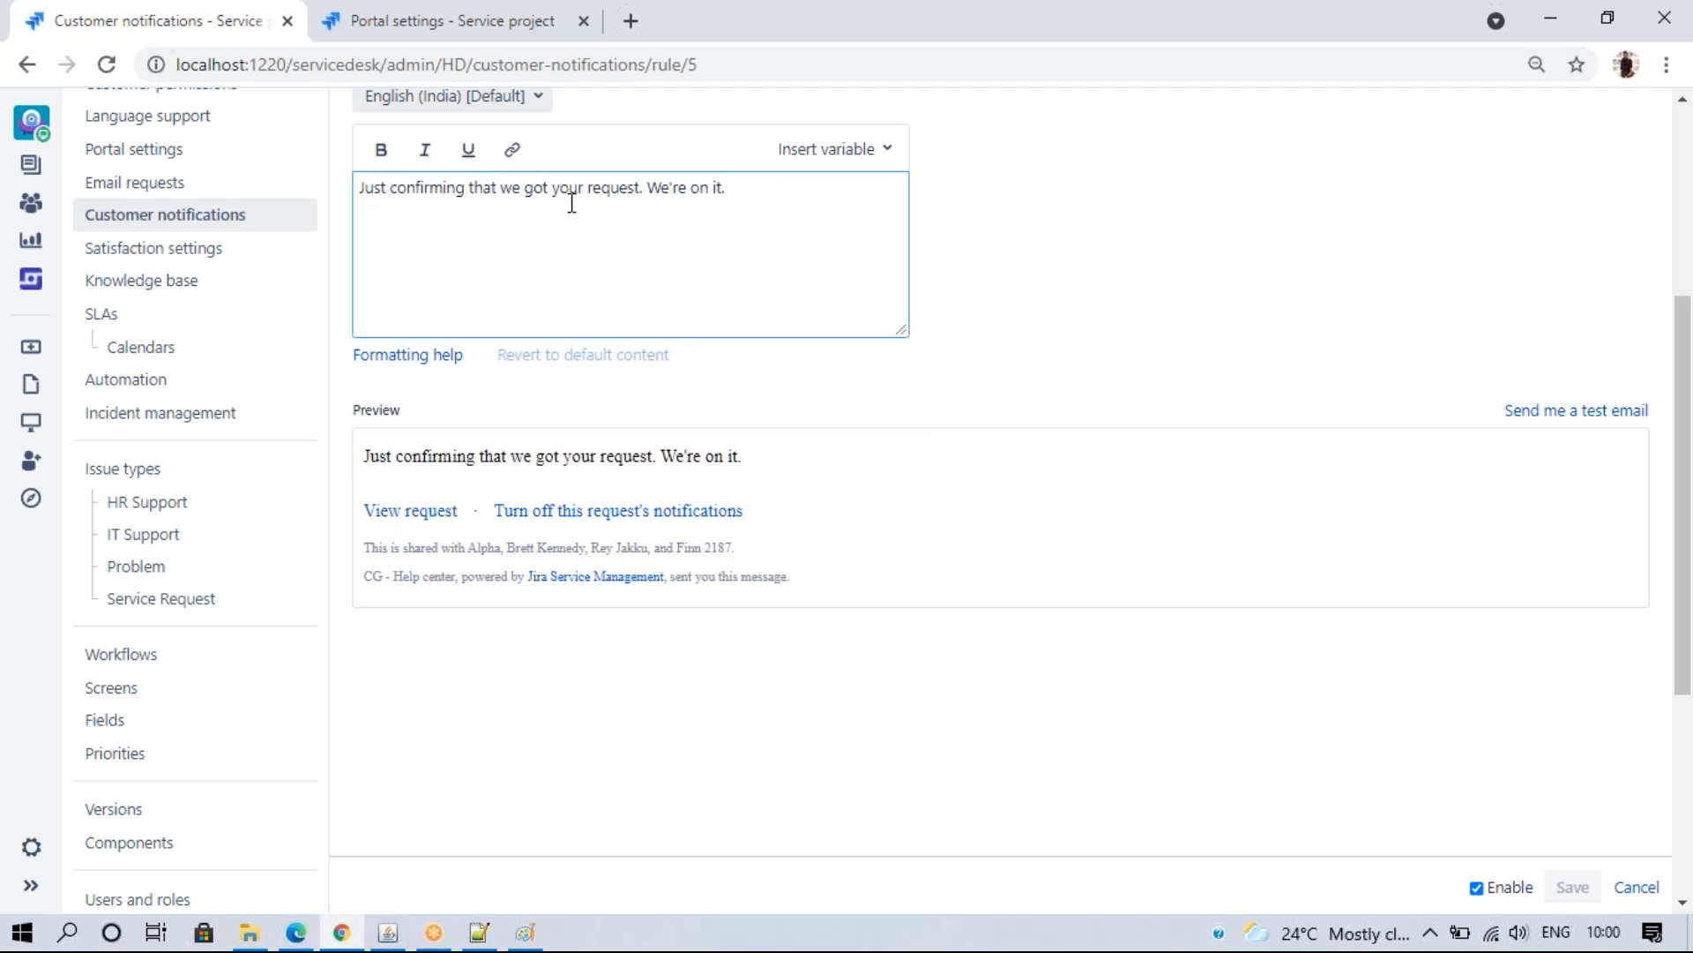
text(ghghfgmmmmjmjnmhmjhm)
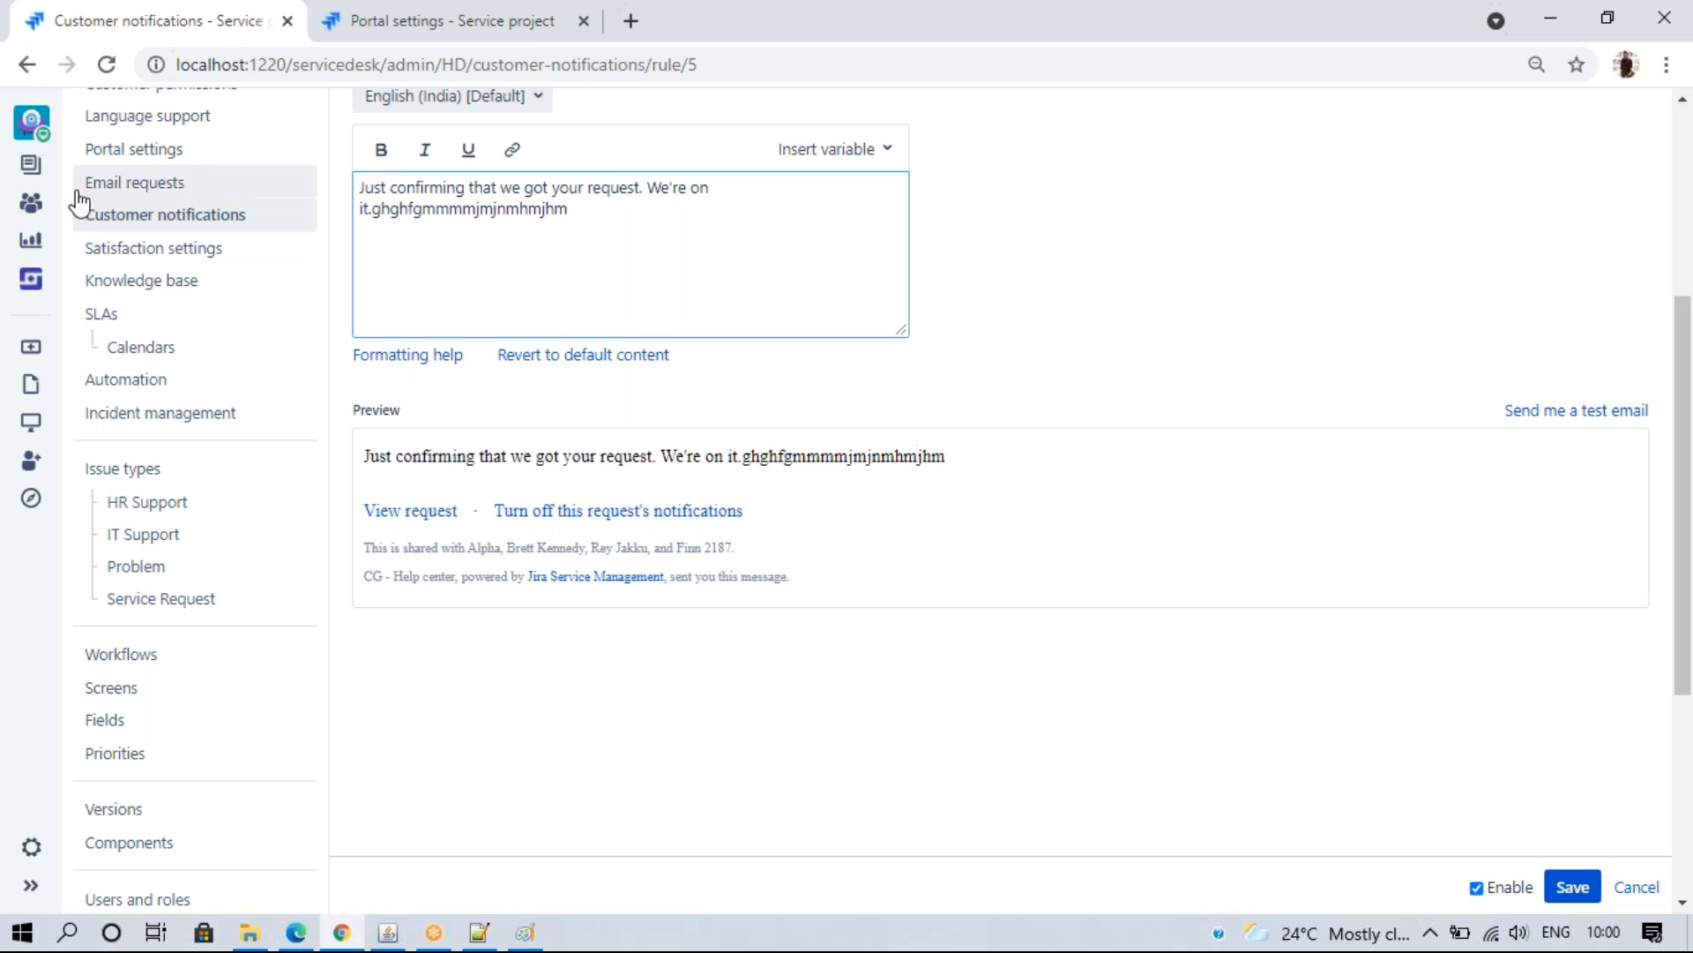
click(106, 217)
click(865, 600)
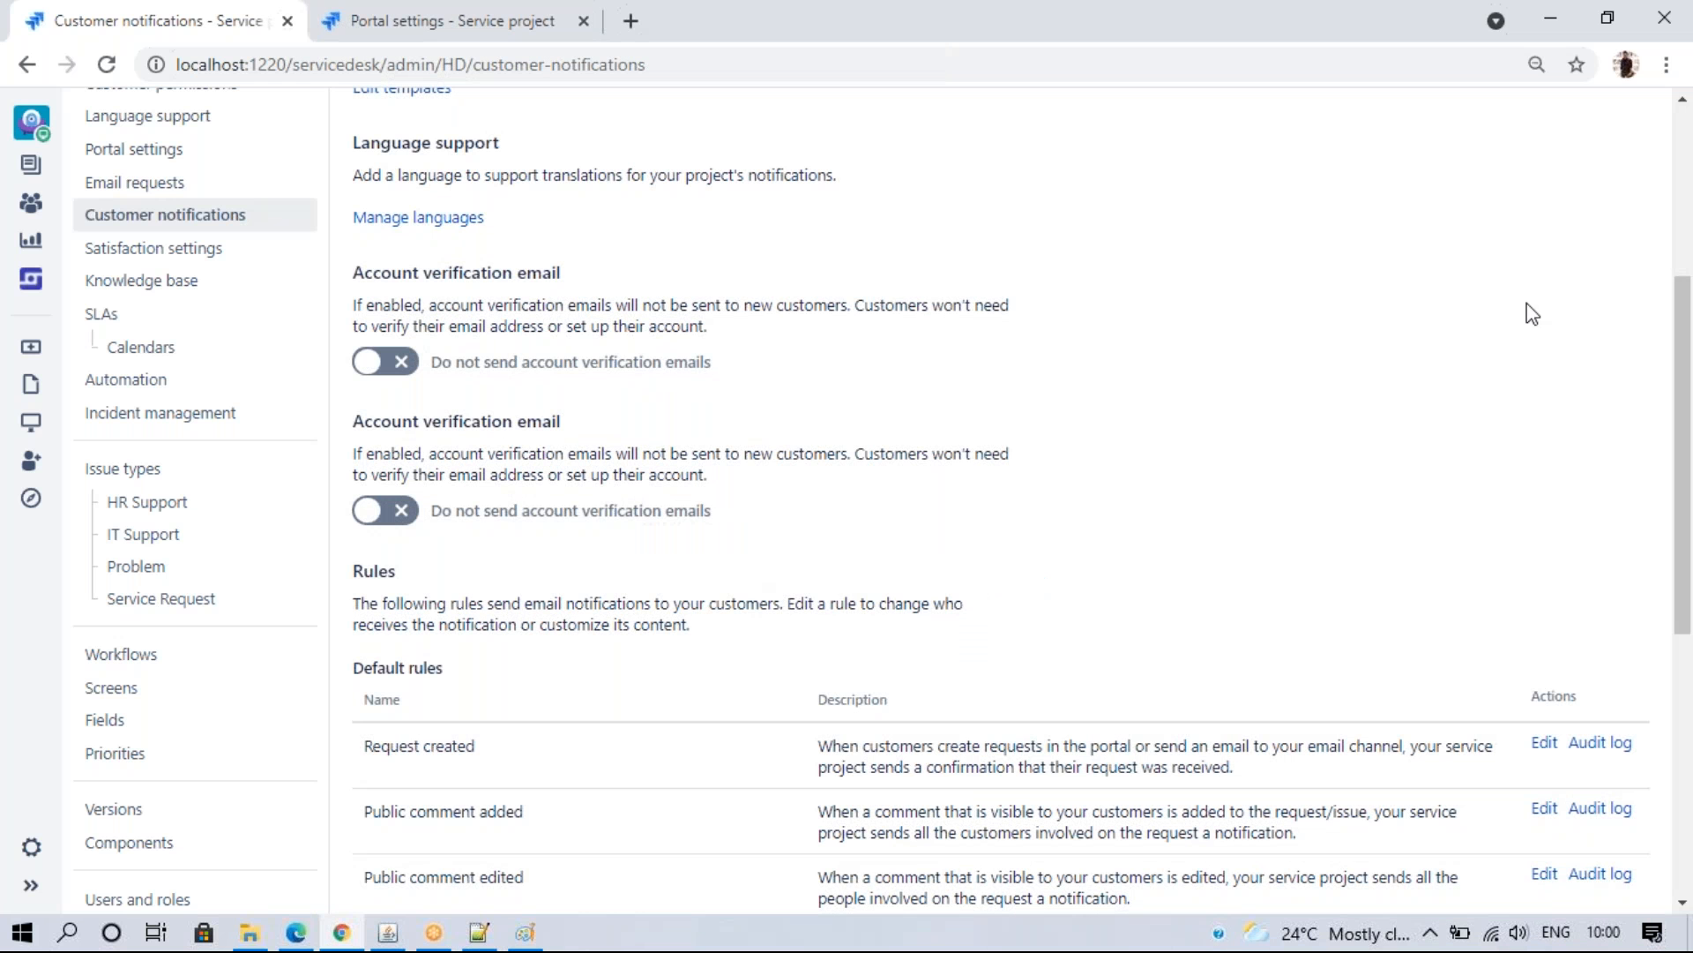
- Reopen the Request created rule, delete the stray text so it ends at "We're on", save, and open Satisfaction settings
drag(1680, 357, 1678, 617)
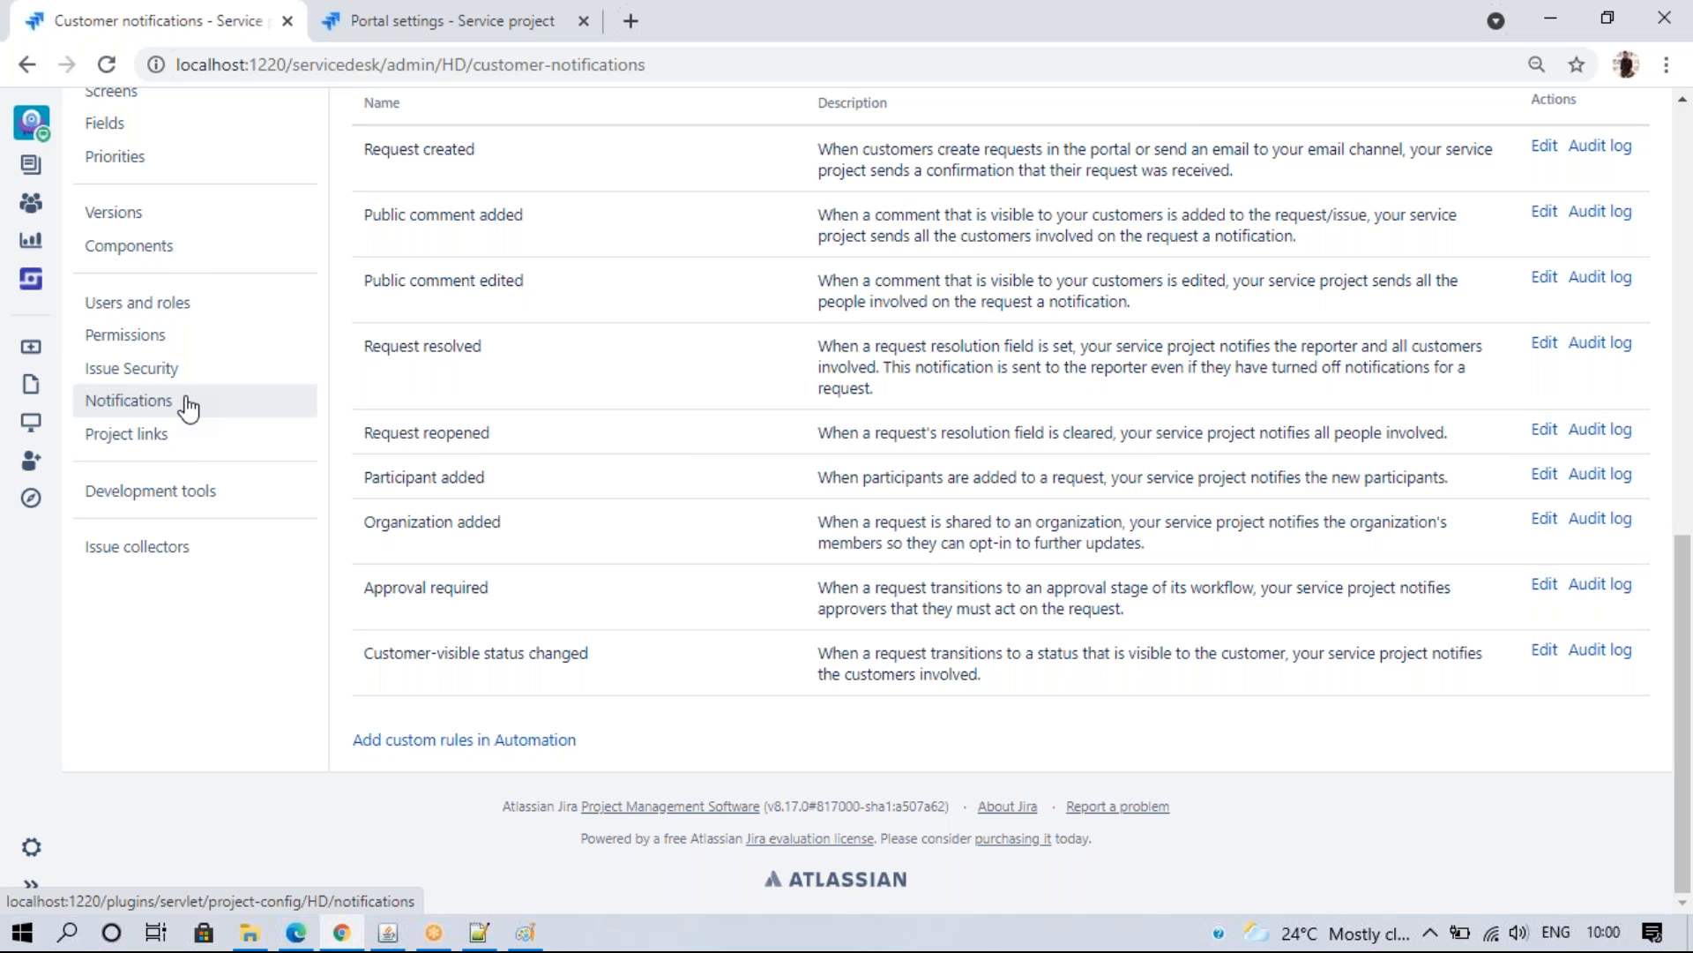
click(1678, 223)
click(210, 342)
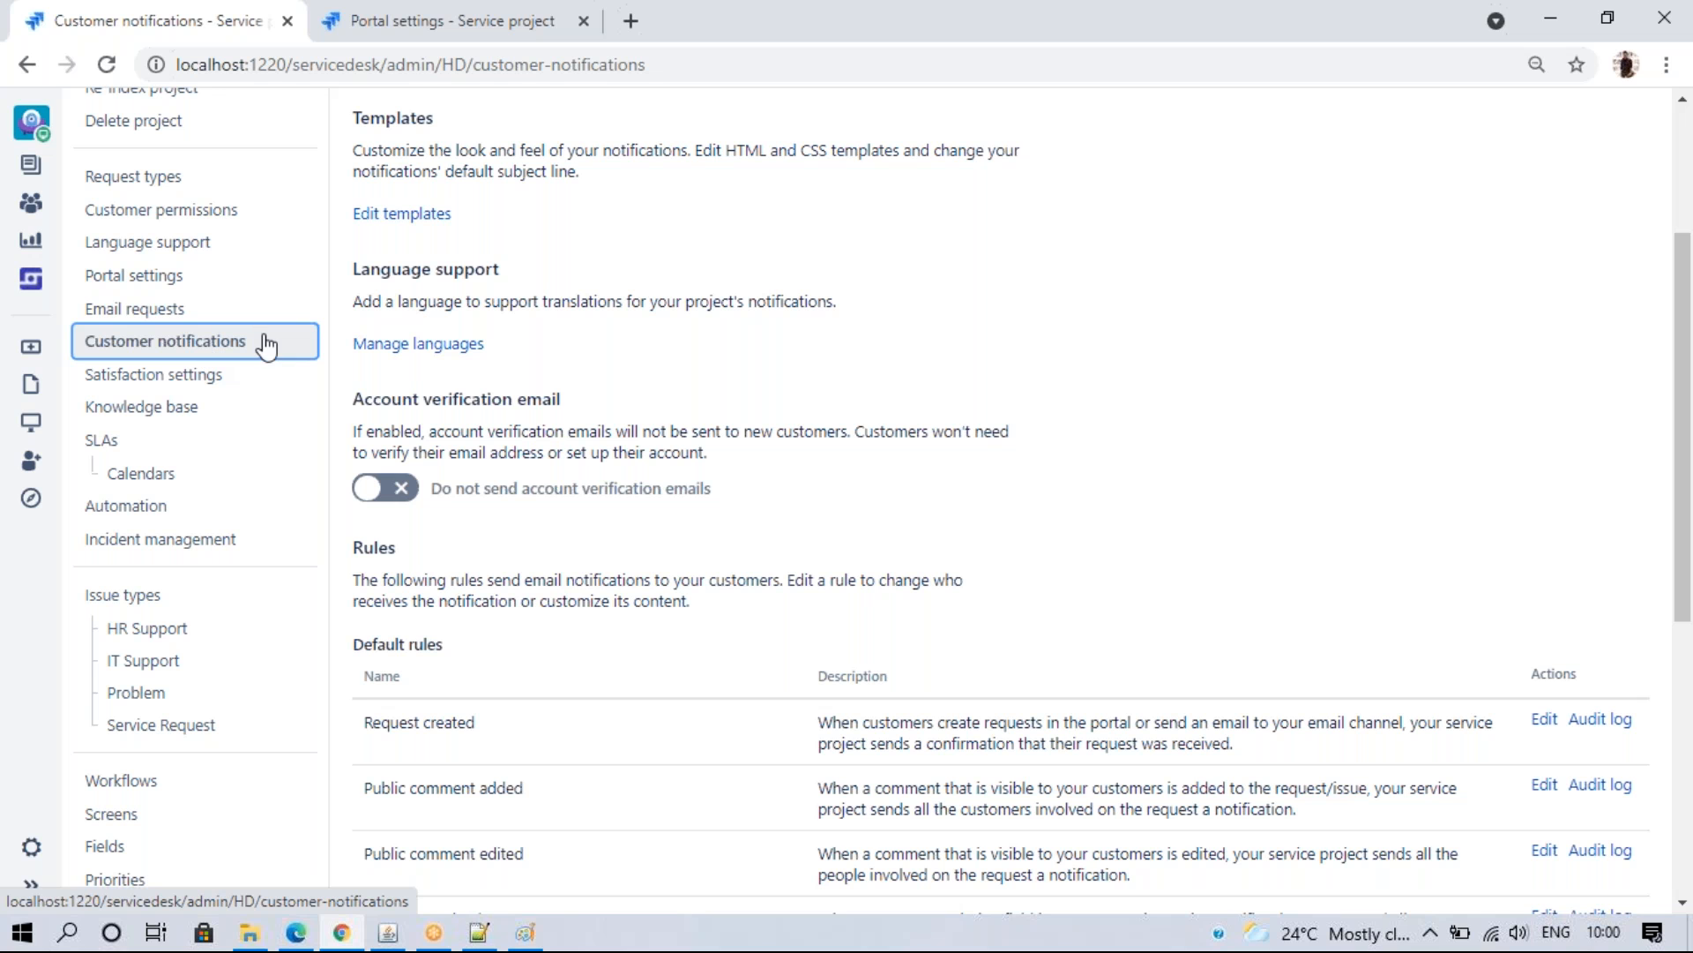
click(1544, 719)
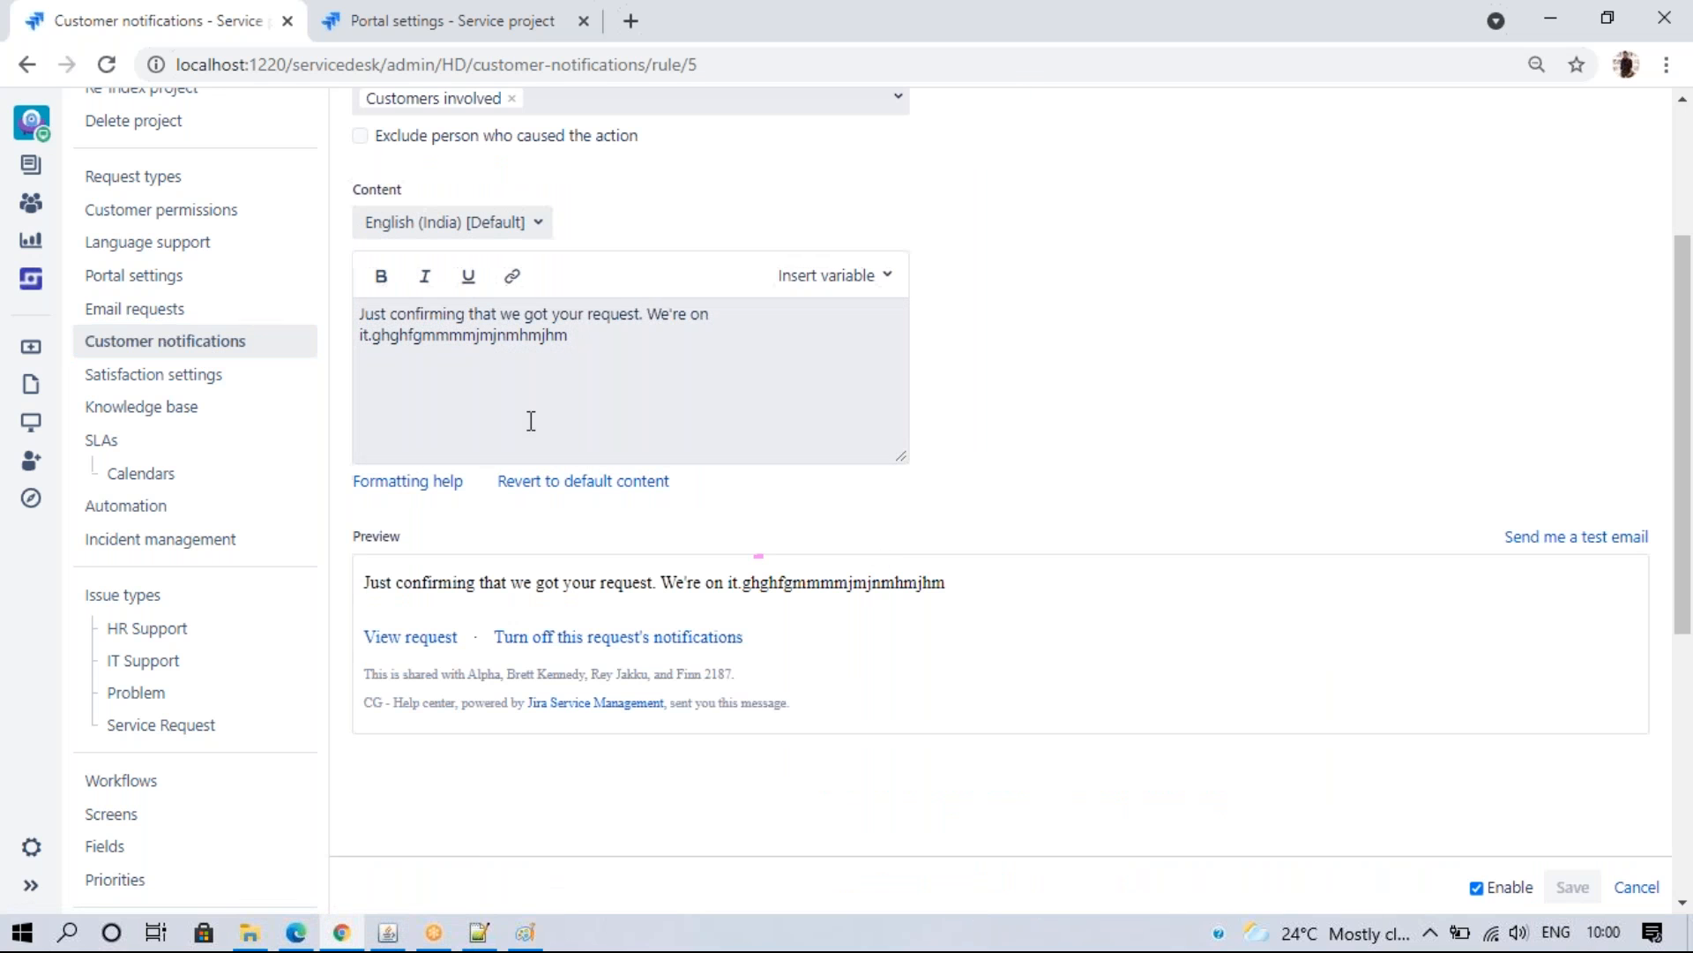
drag(585, 341, 252, 351)
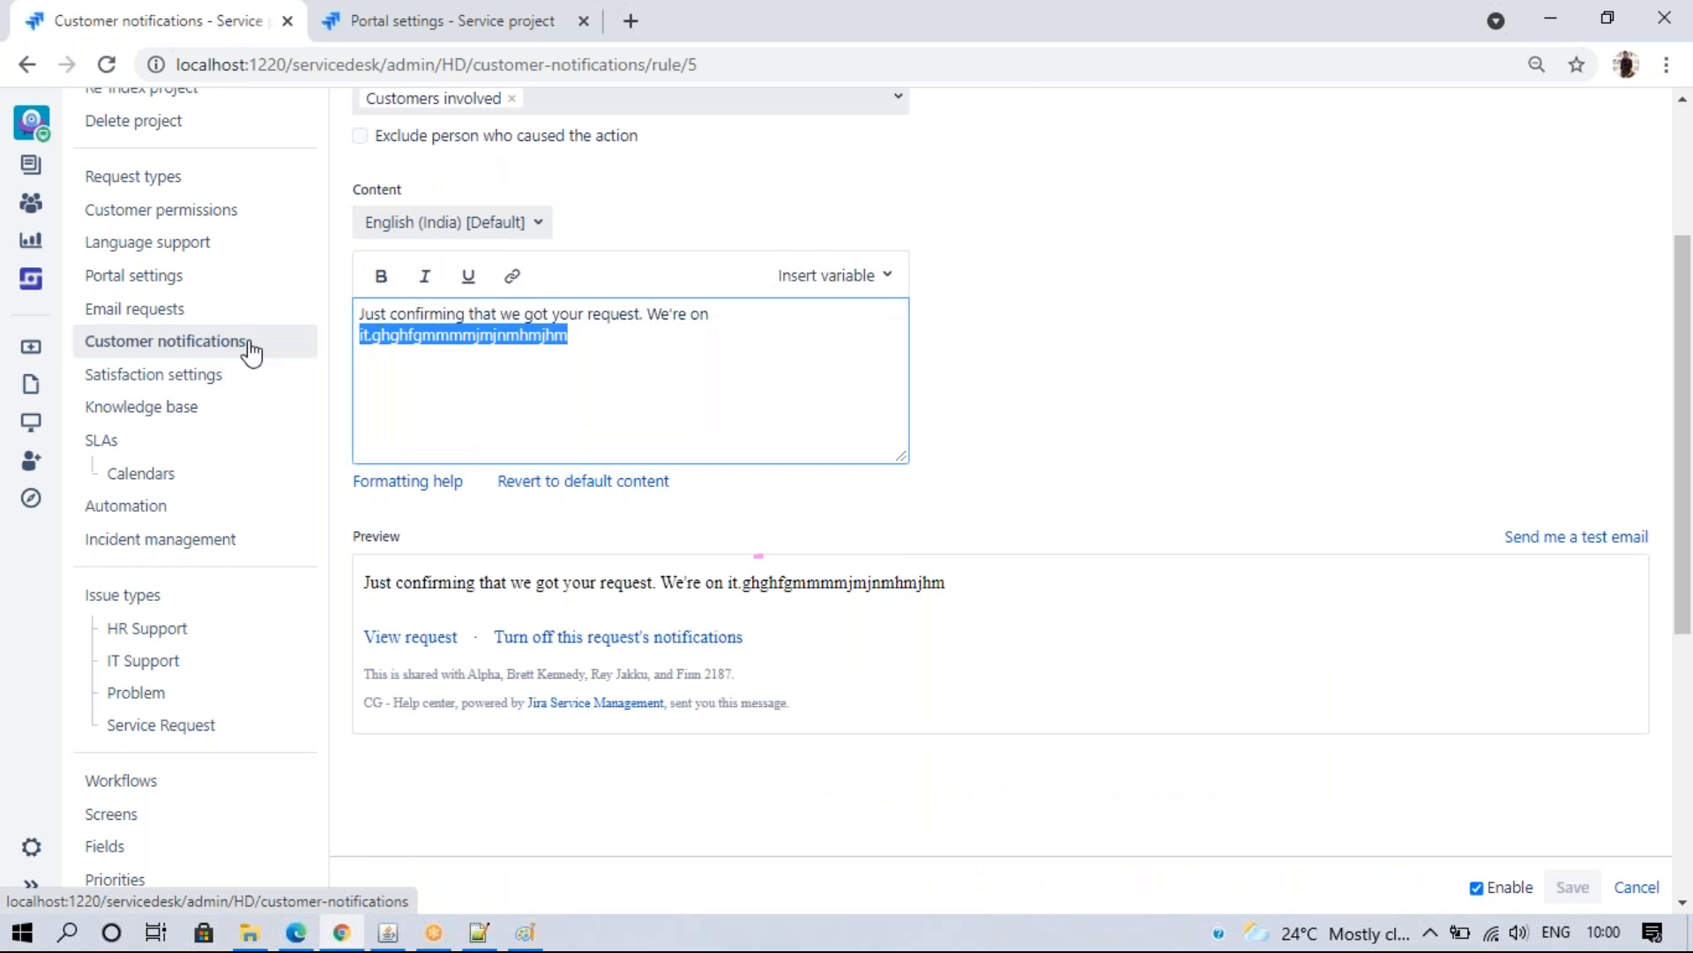
key(BackSpace)
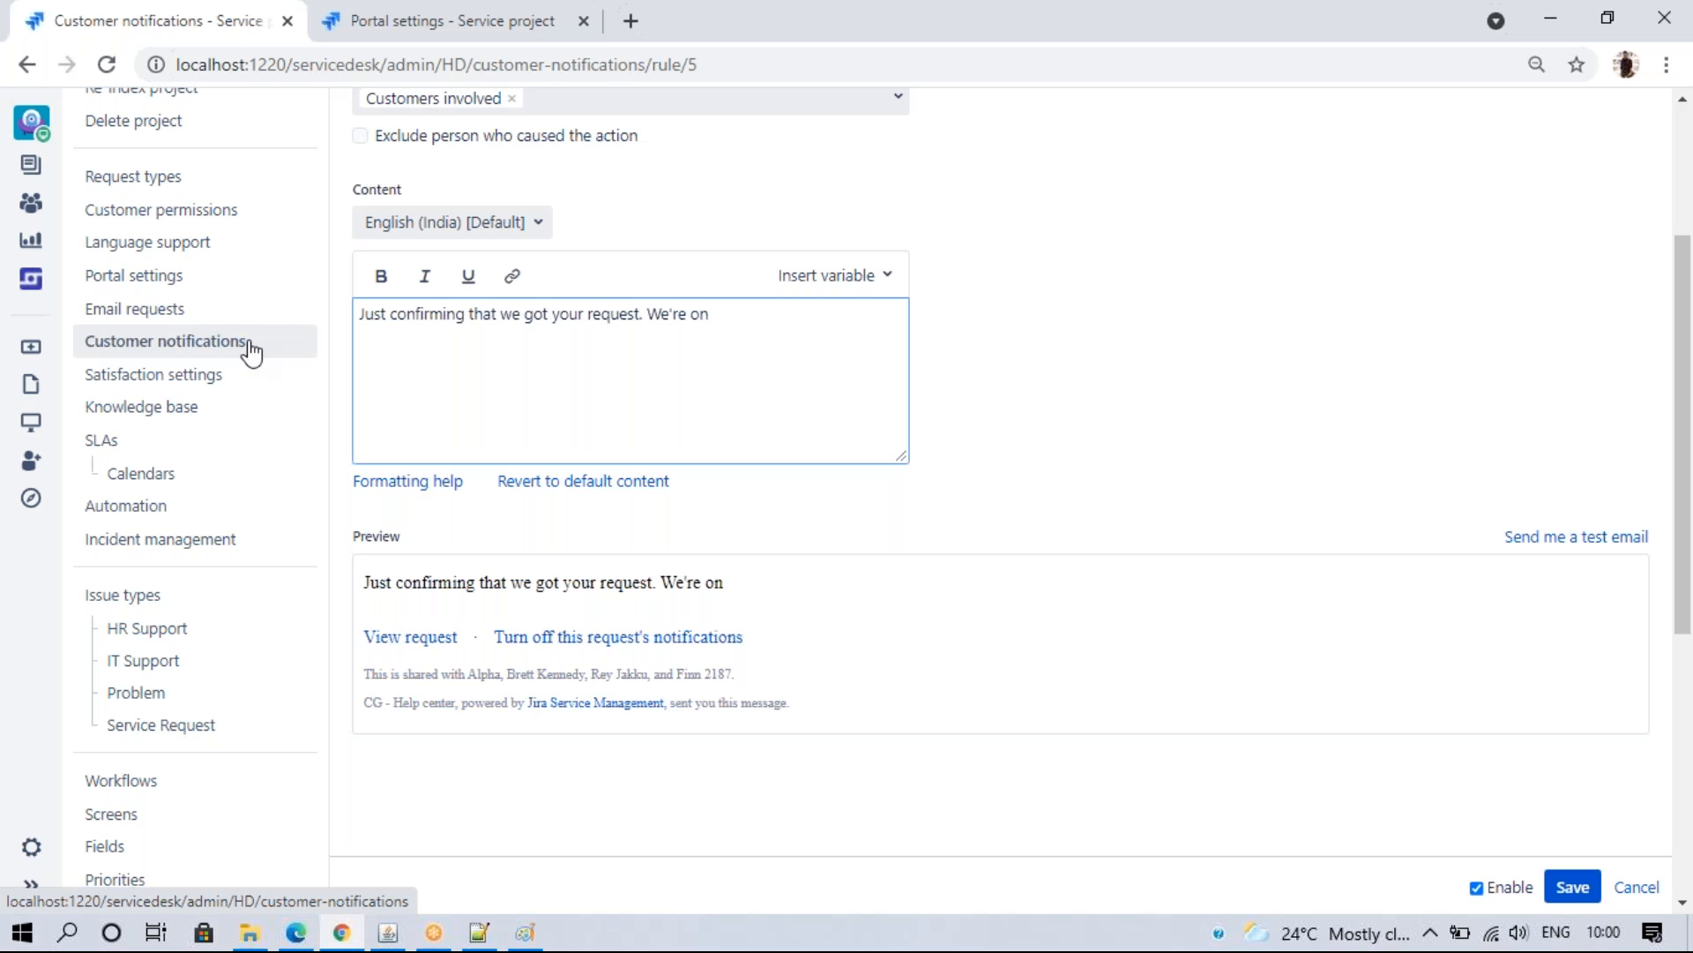
click(1572, 887)
click(129, 377)
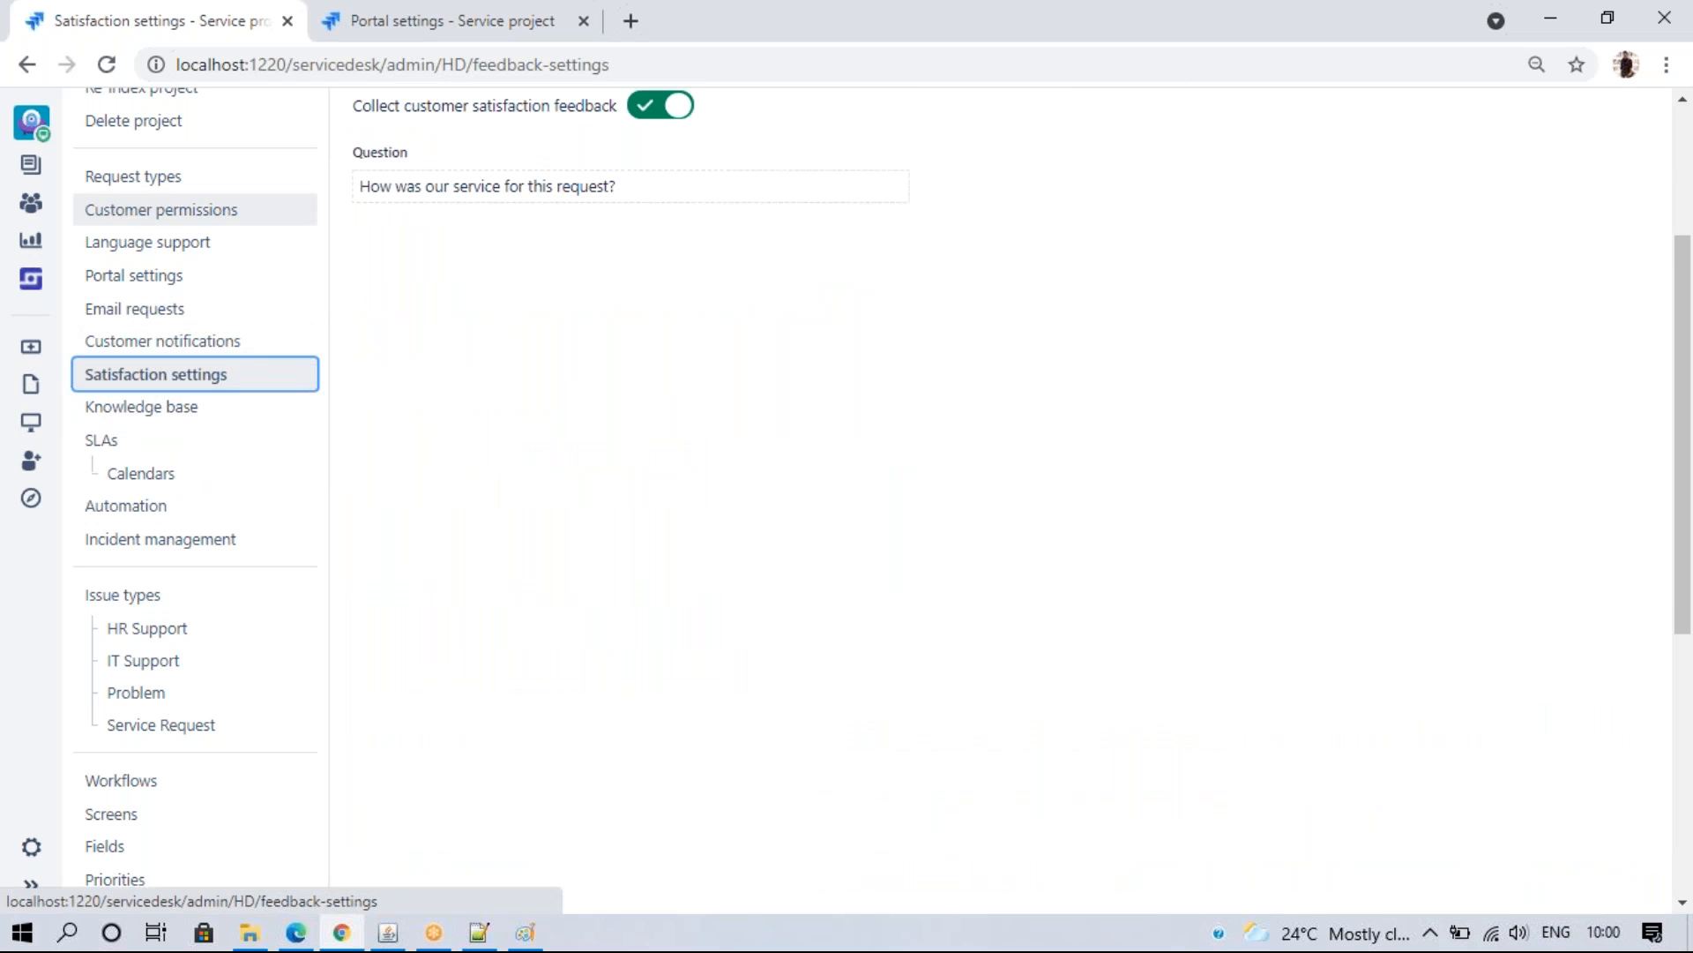
- Go back to Email requests > Customer notifications and scroll to the default rules, including Request resolved
click(1682, 146)
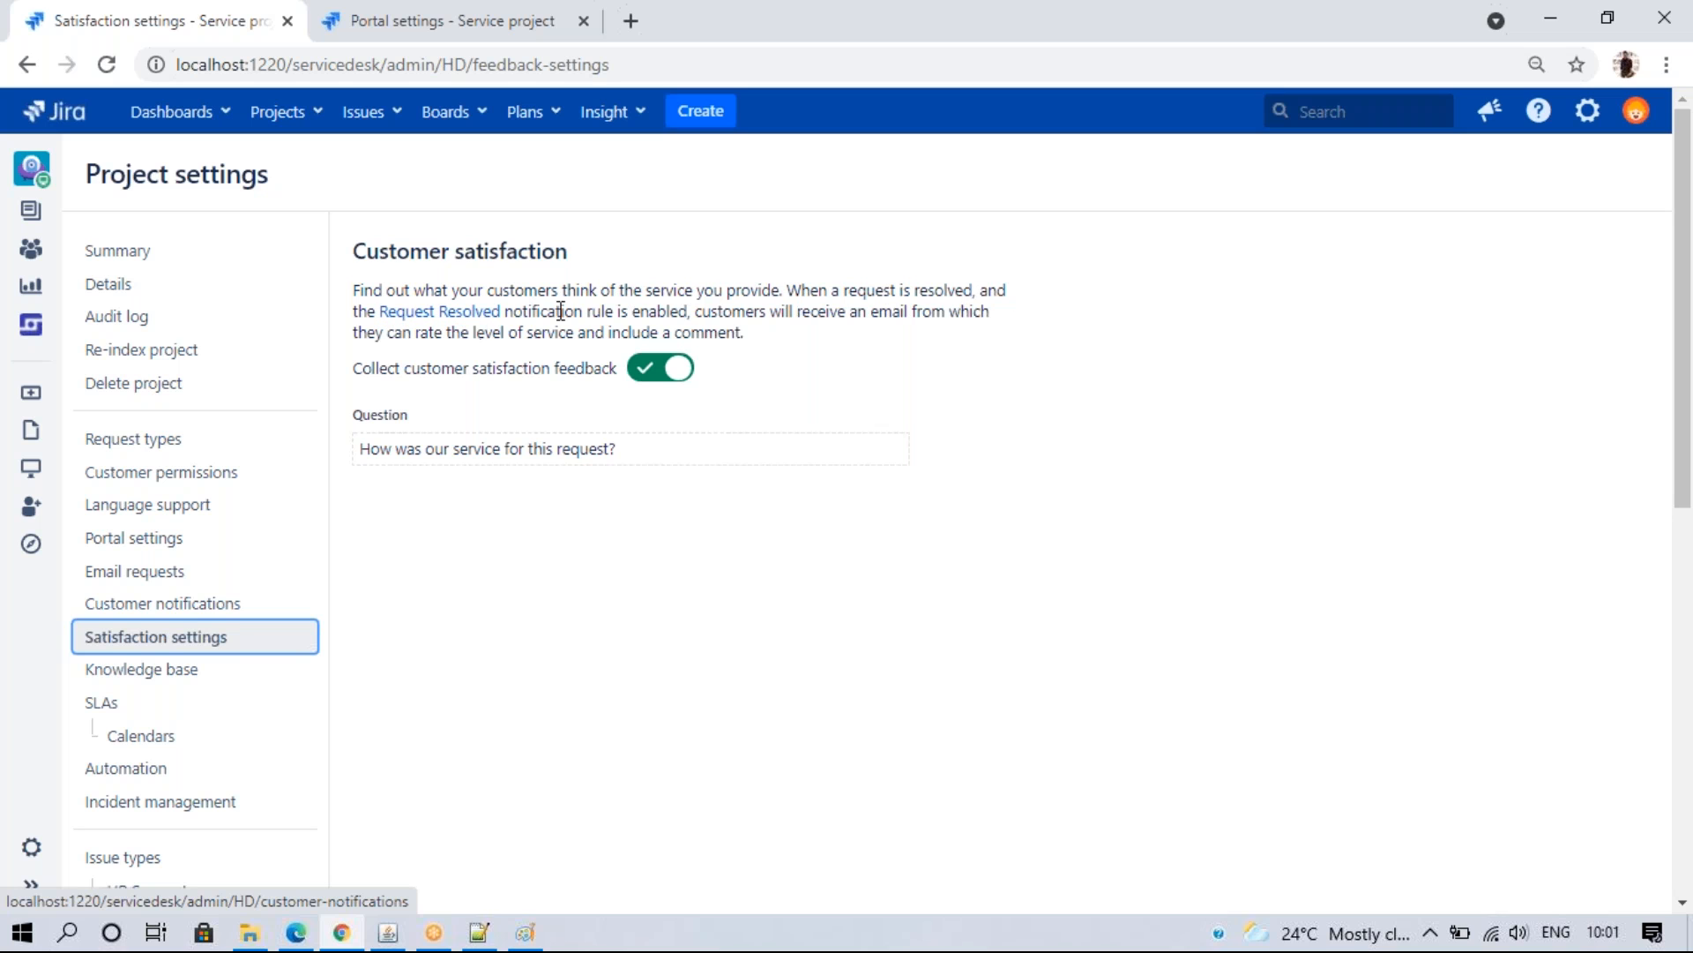
click(155, 570)
click(151, 604)
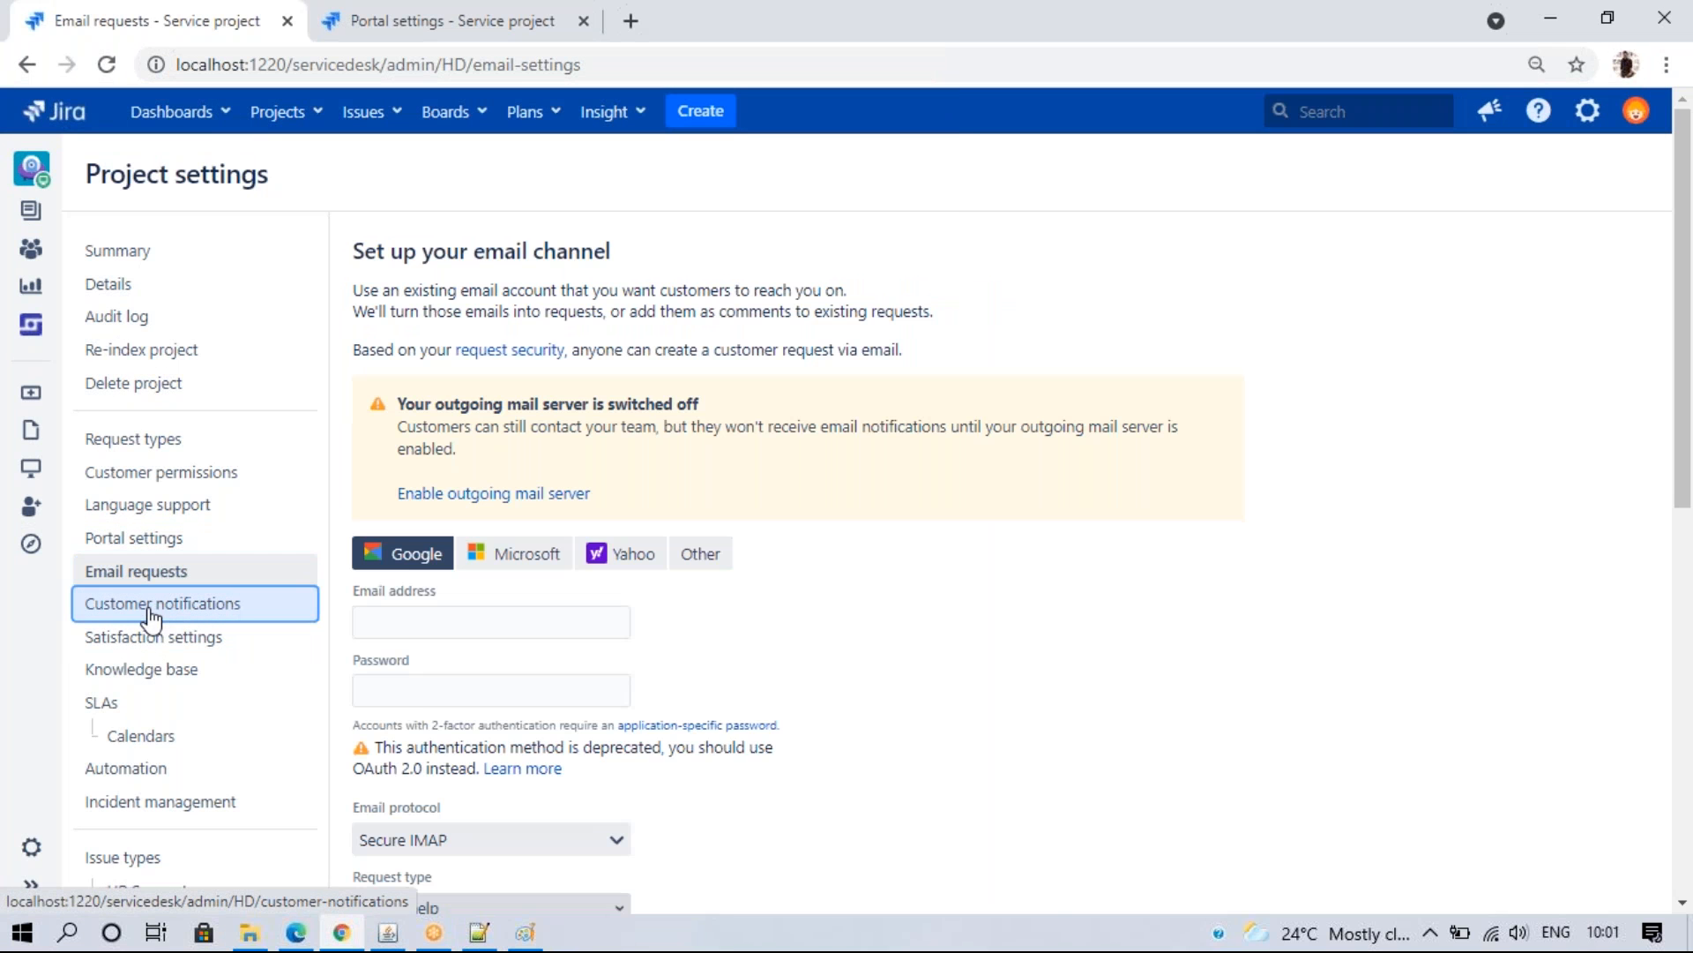
drag(1686, 360, 1663, 697)
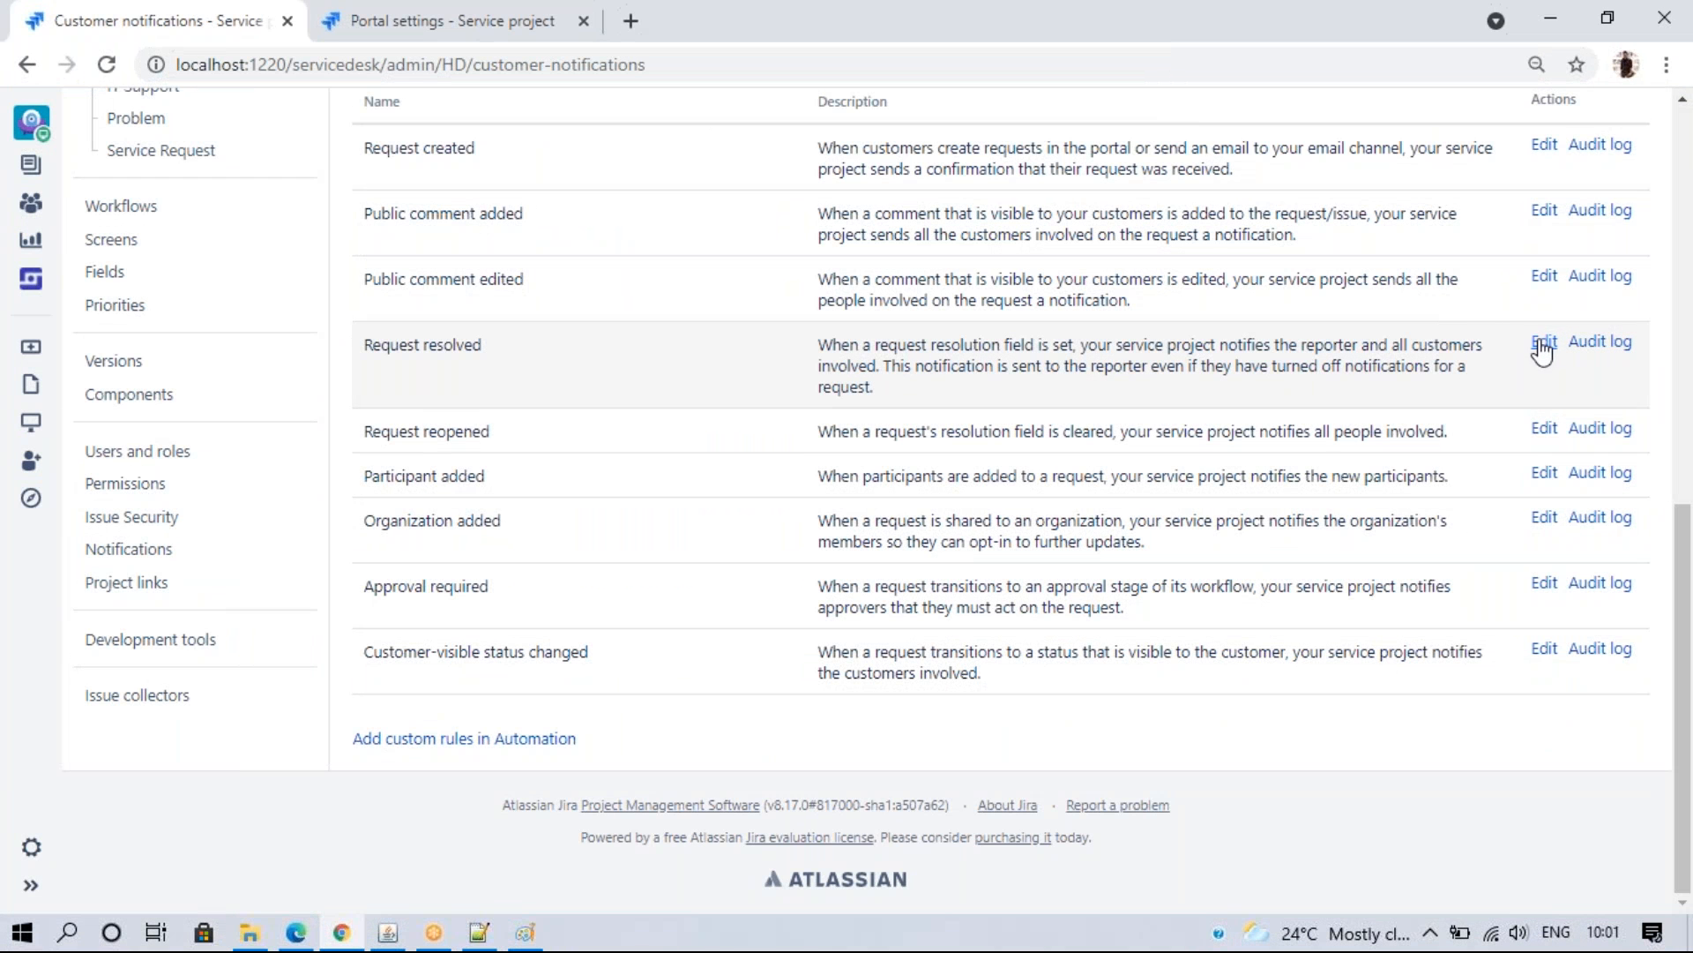
- Open the Request resolved rule, toggle Enable off and back on, then go to Satisfaction settings
click(1544, 343)
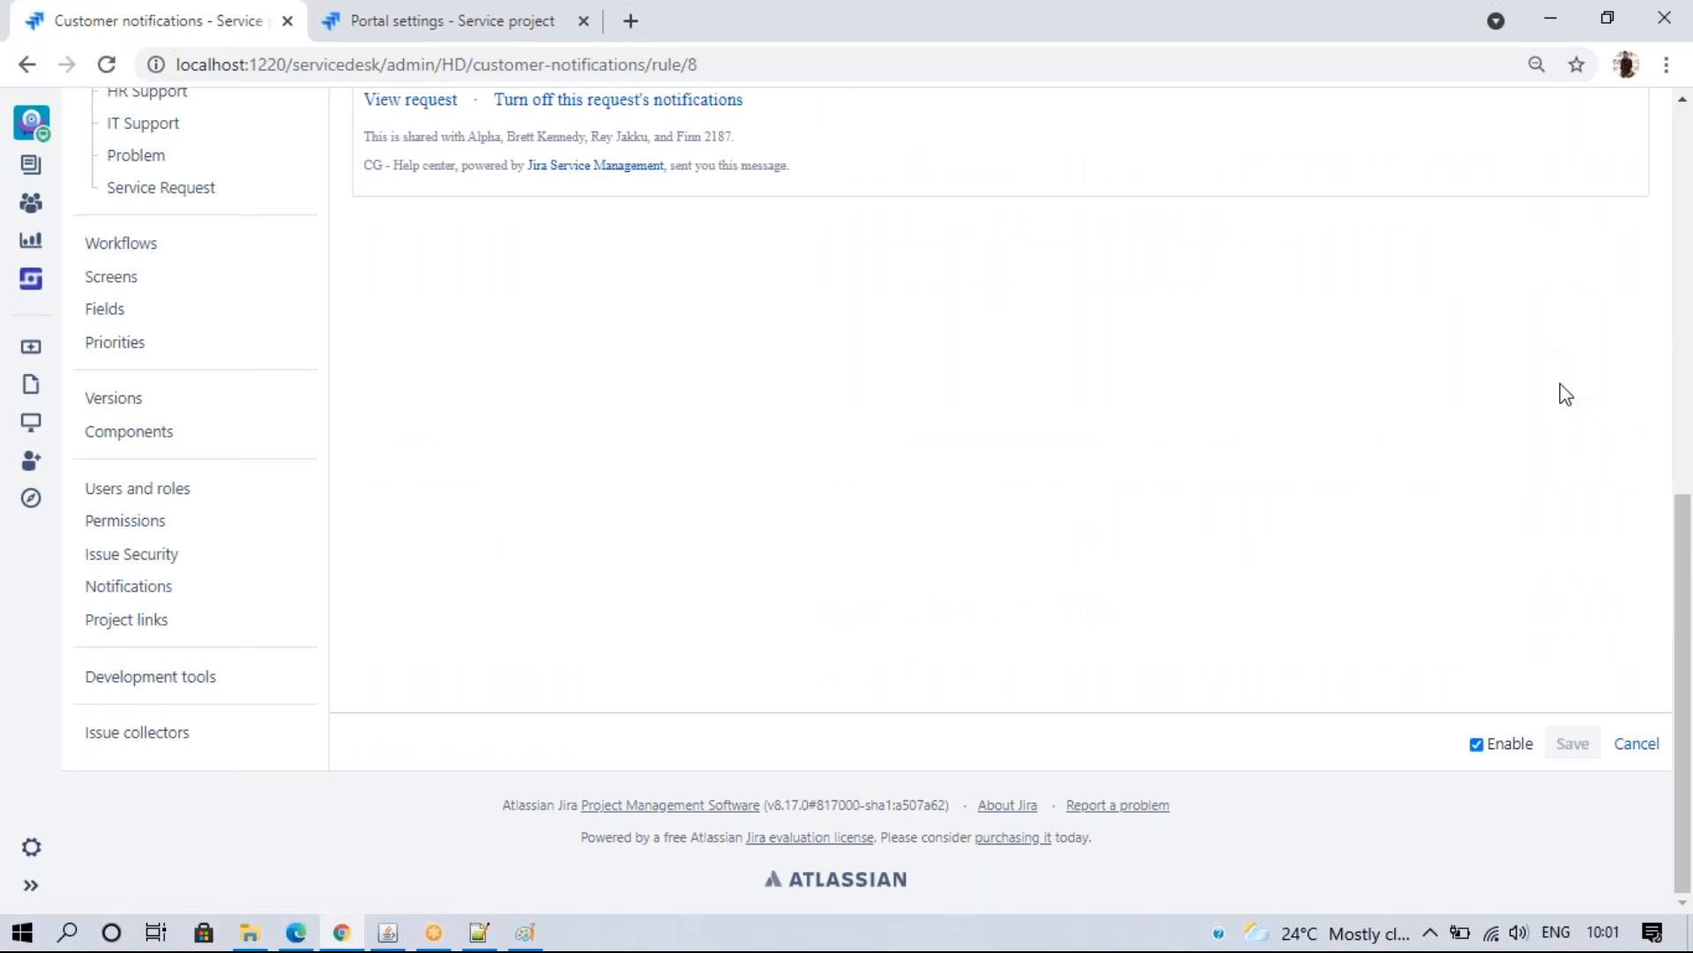
click(1477, 745)
click(1479, 746)
click(1686, 150)
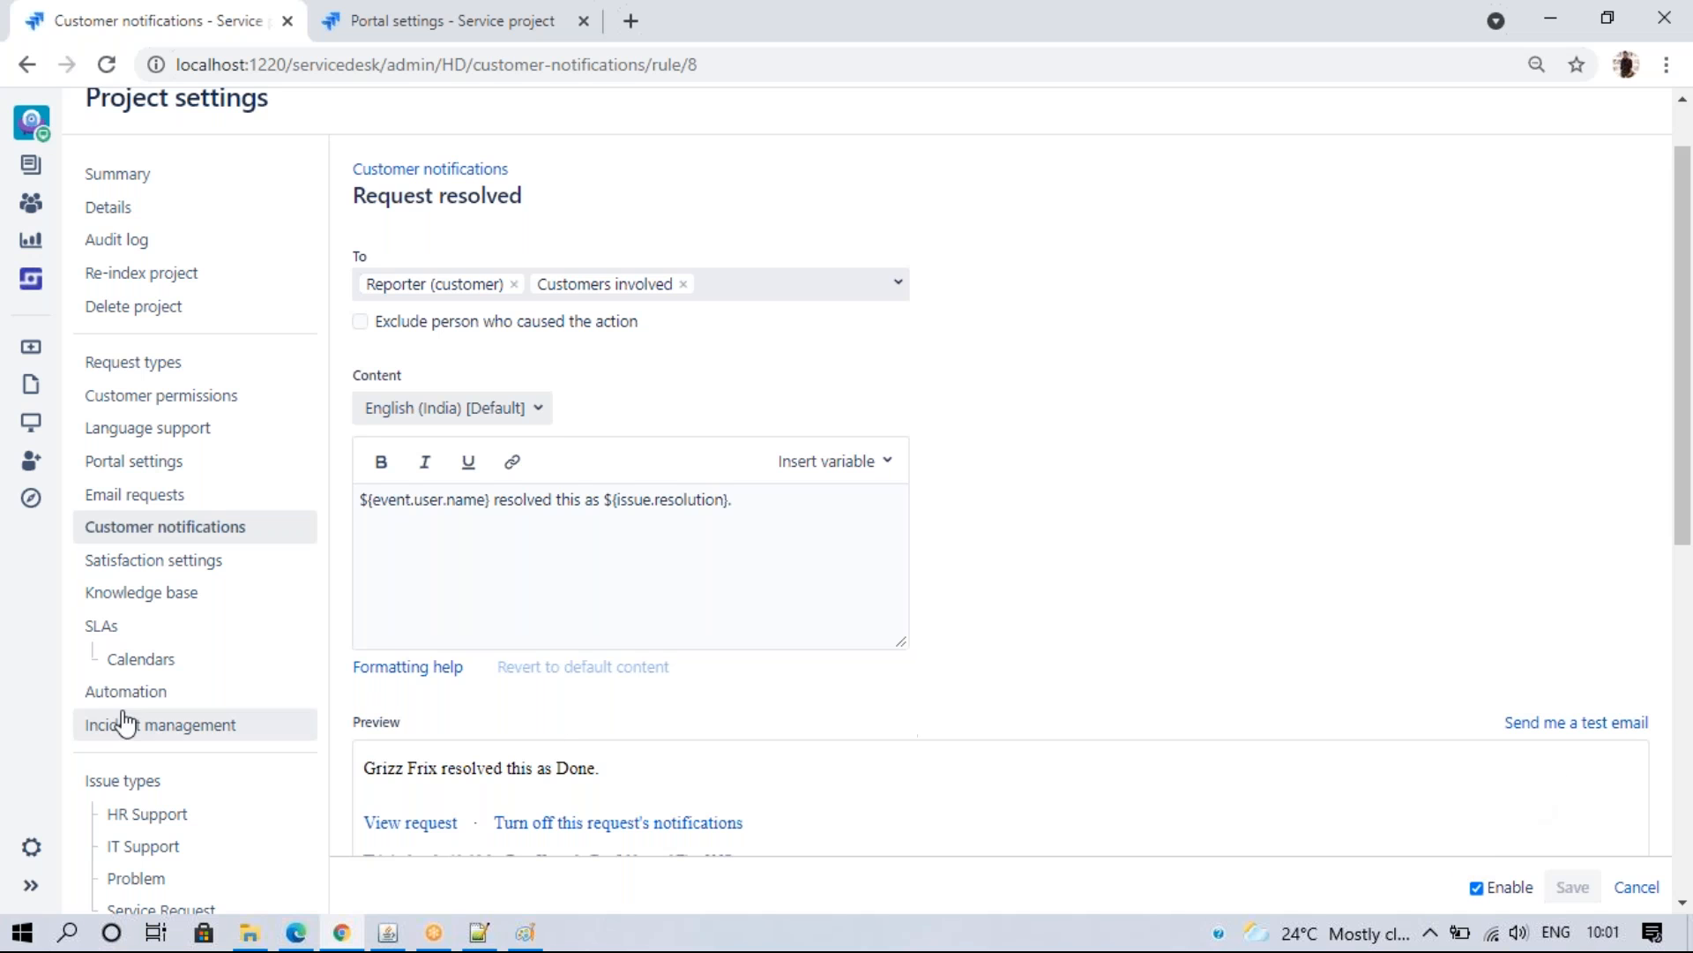
click(146, 563)
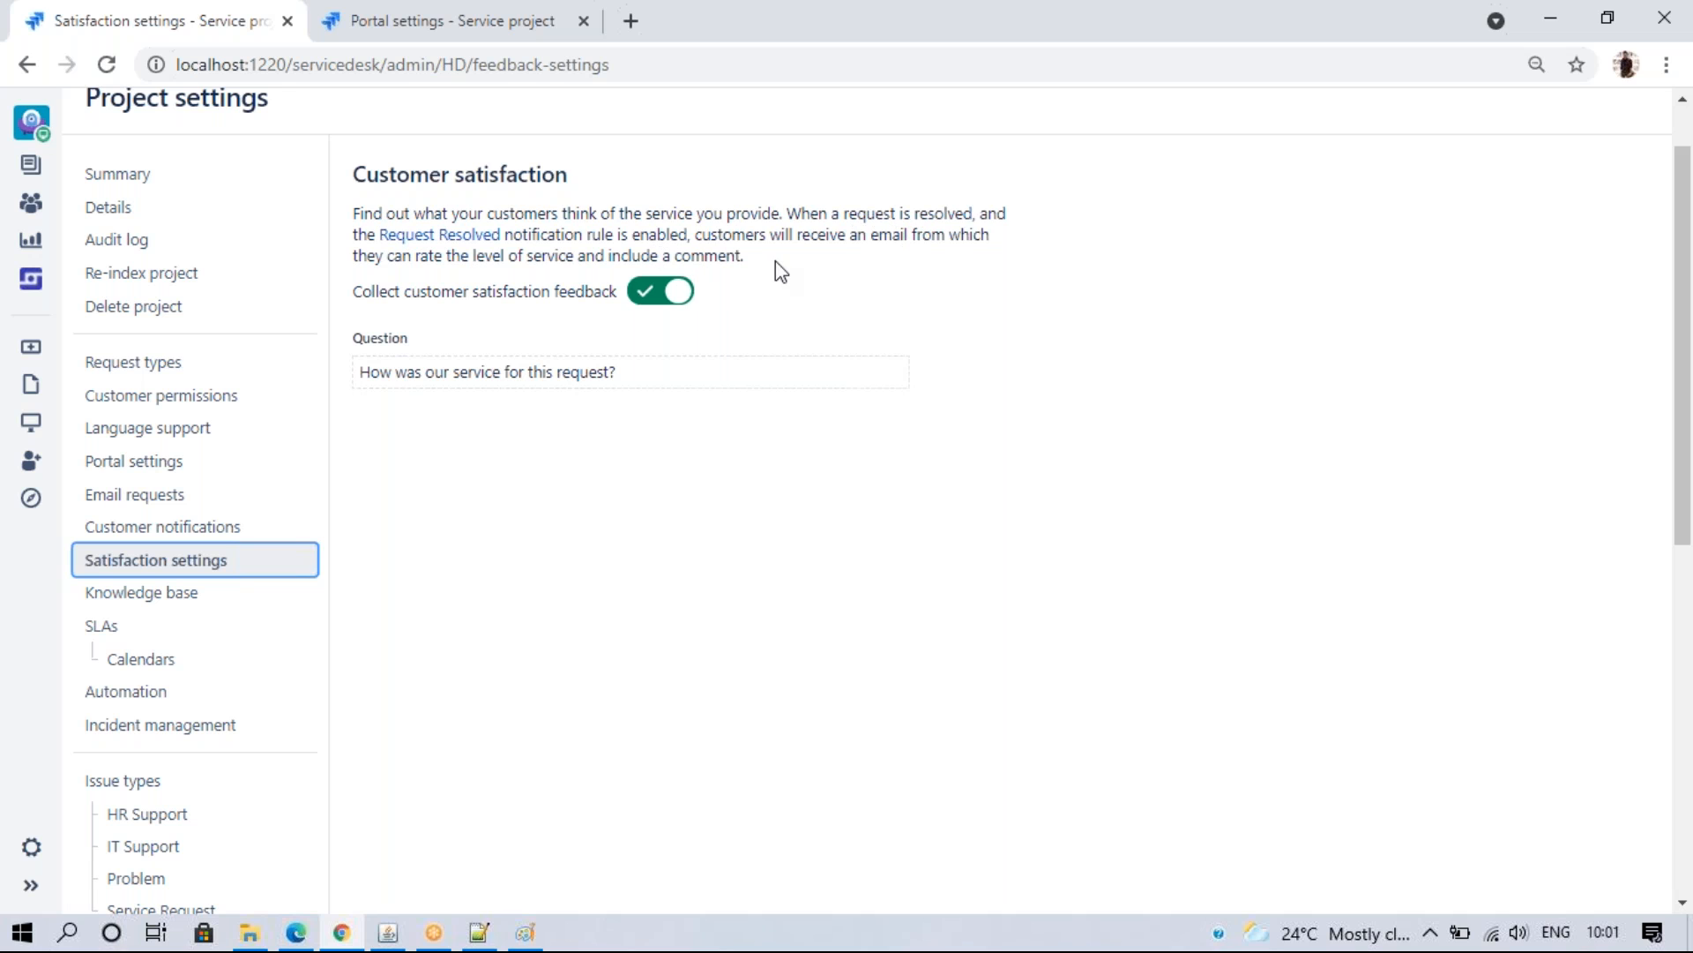
- Toggle Collect customer satisfaction feedback off and on again, then open the Knowledge base settings
click(643, 298)
click(643, 300)
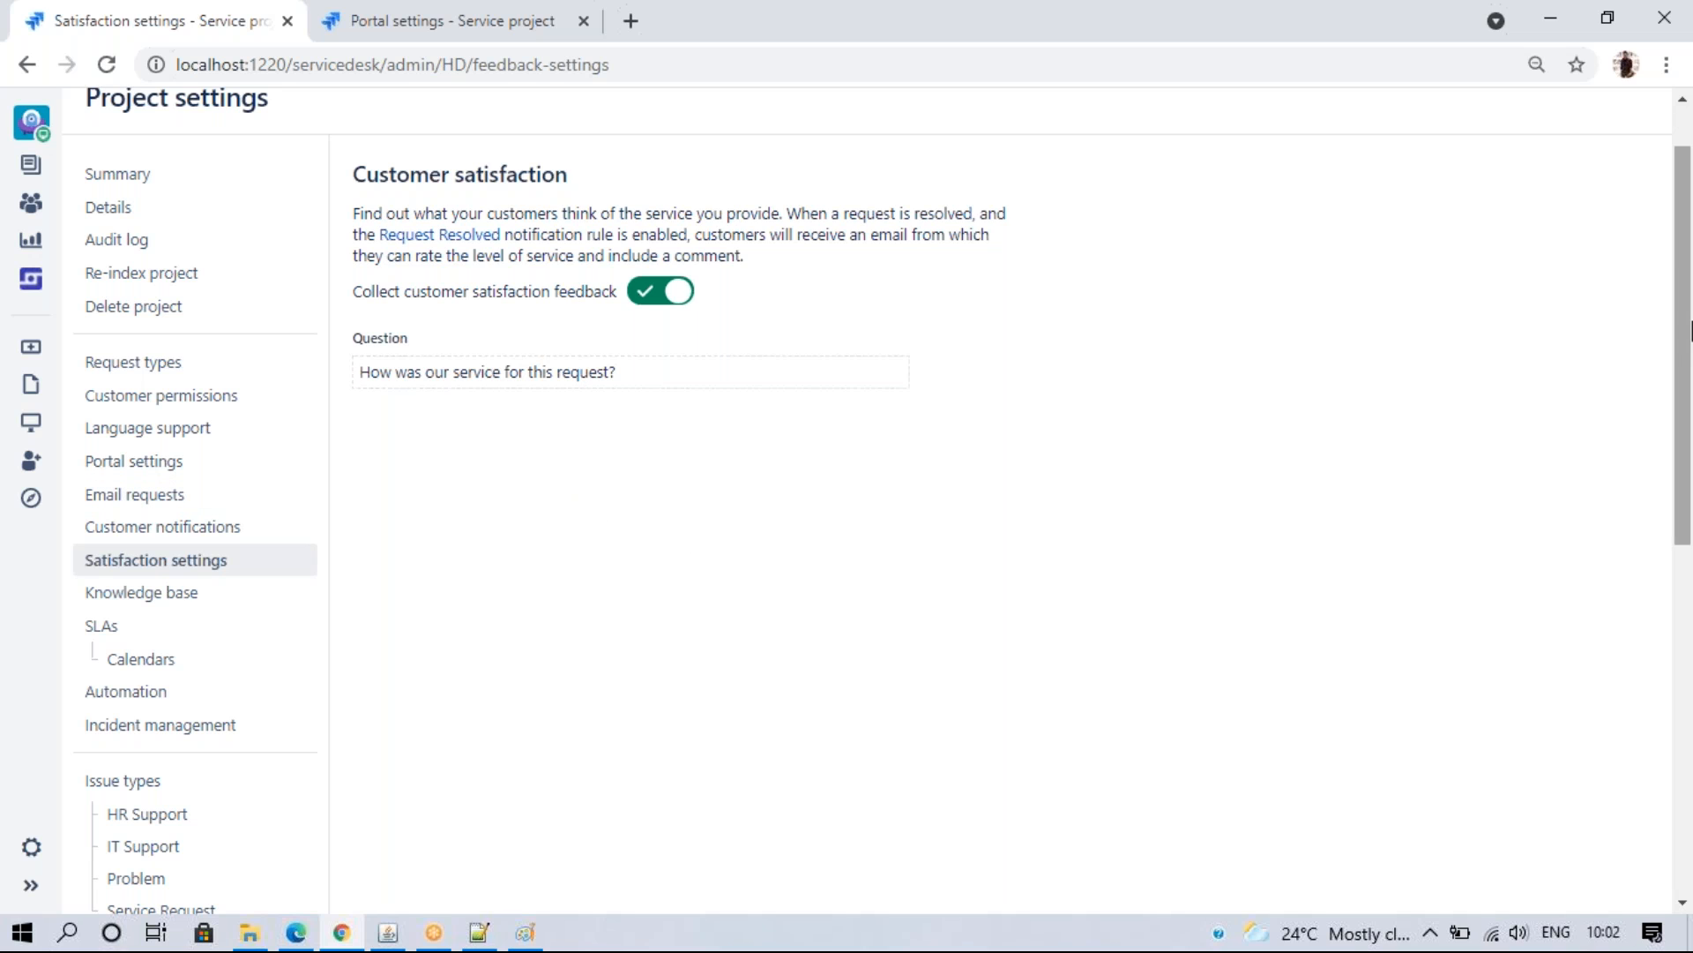
drag(1683, 231, 1683, 320)
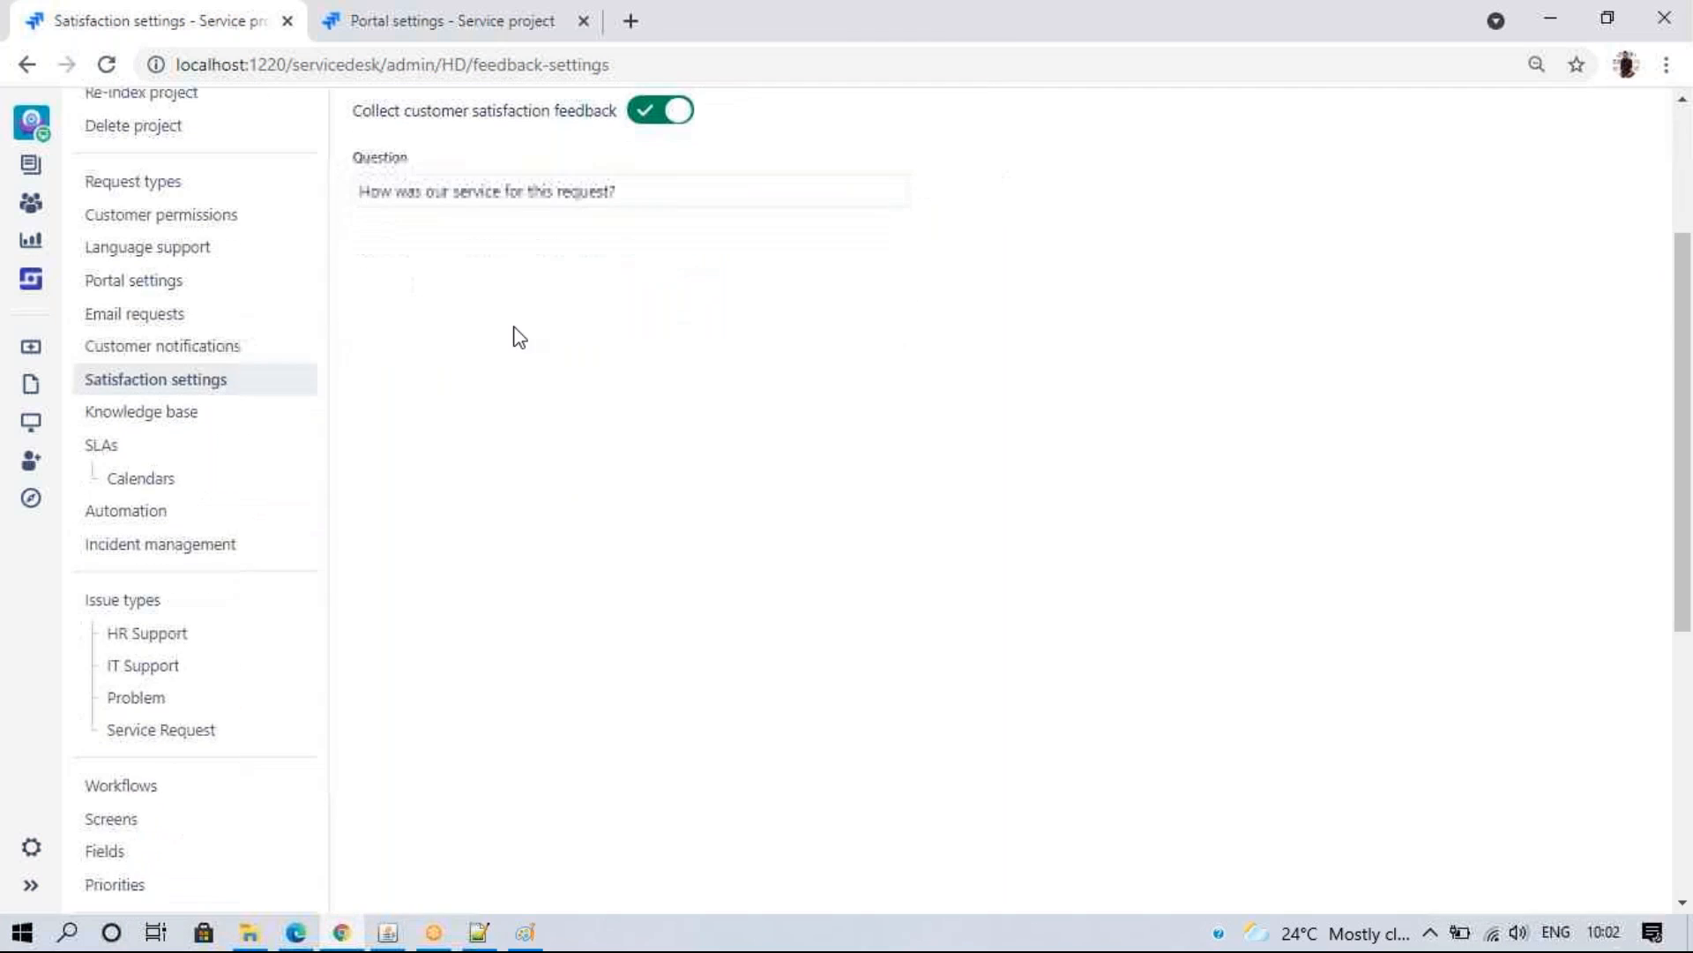
click(139, 413)
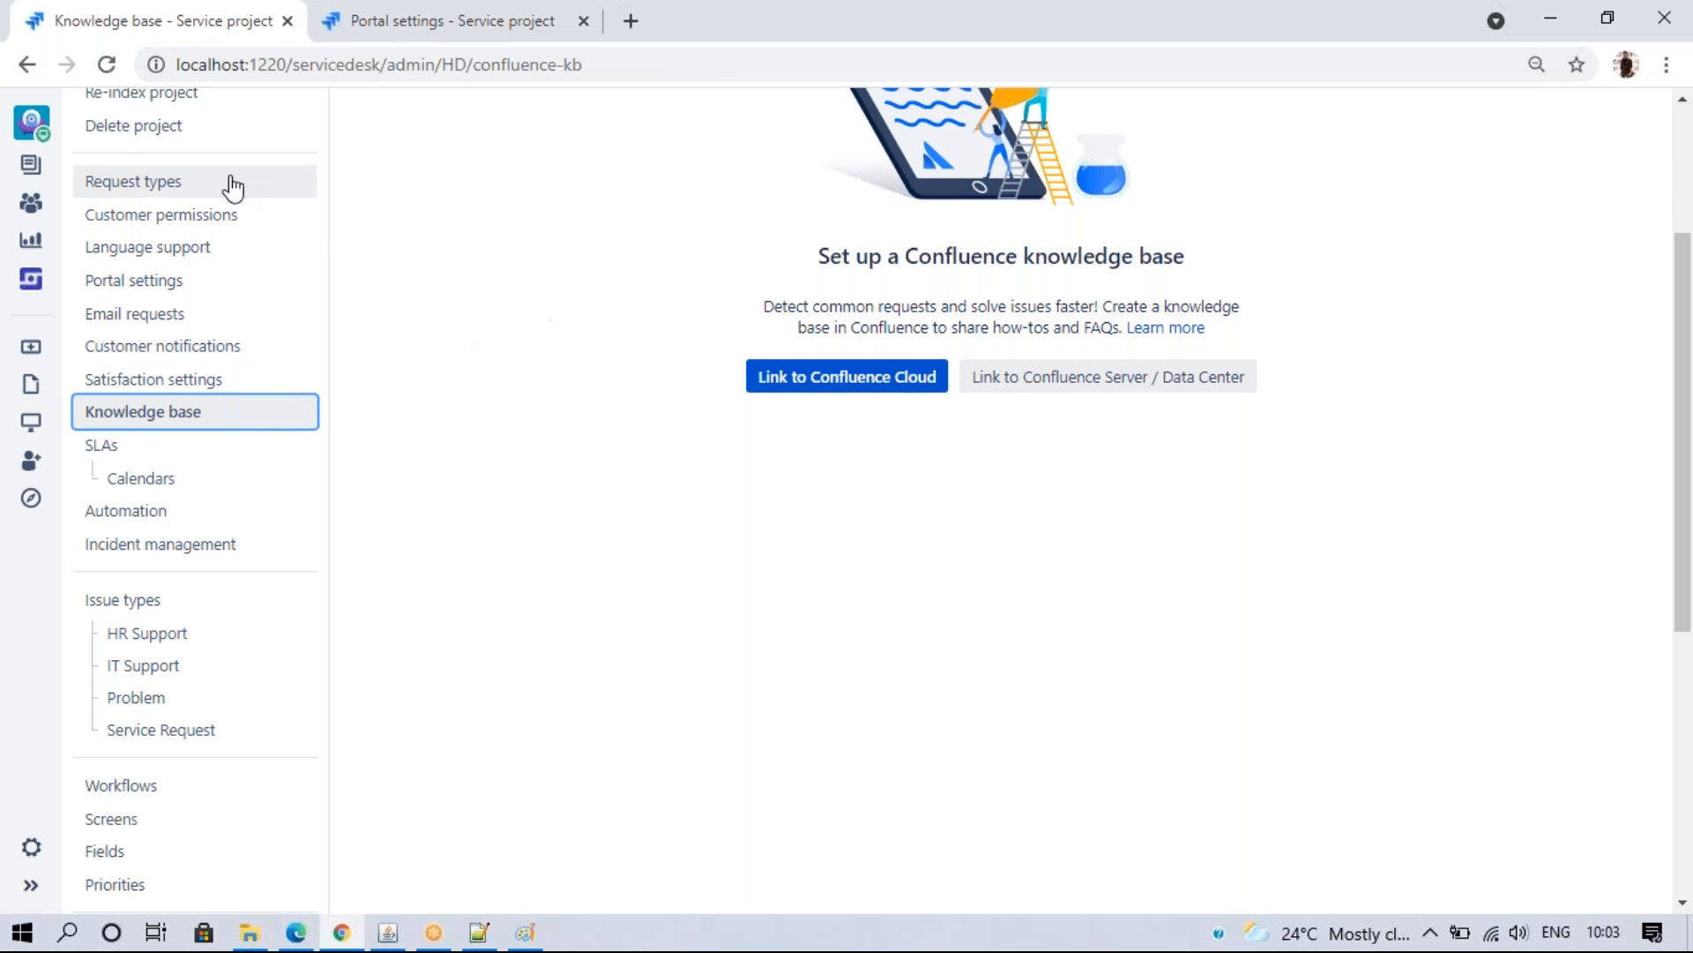
- Go to the HelpDesk queues and open issue HD-4 "Test resource SLA"
click(30, 164)
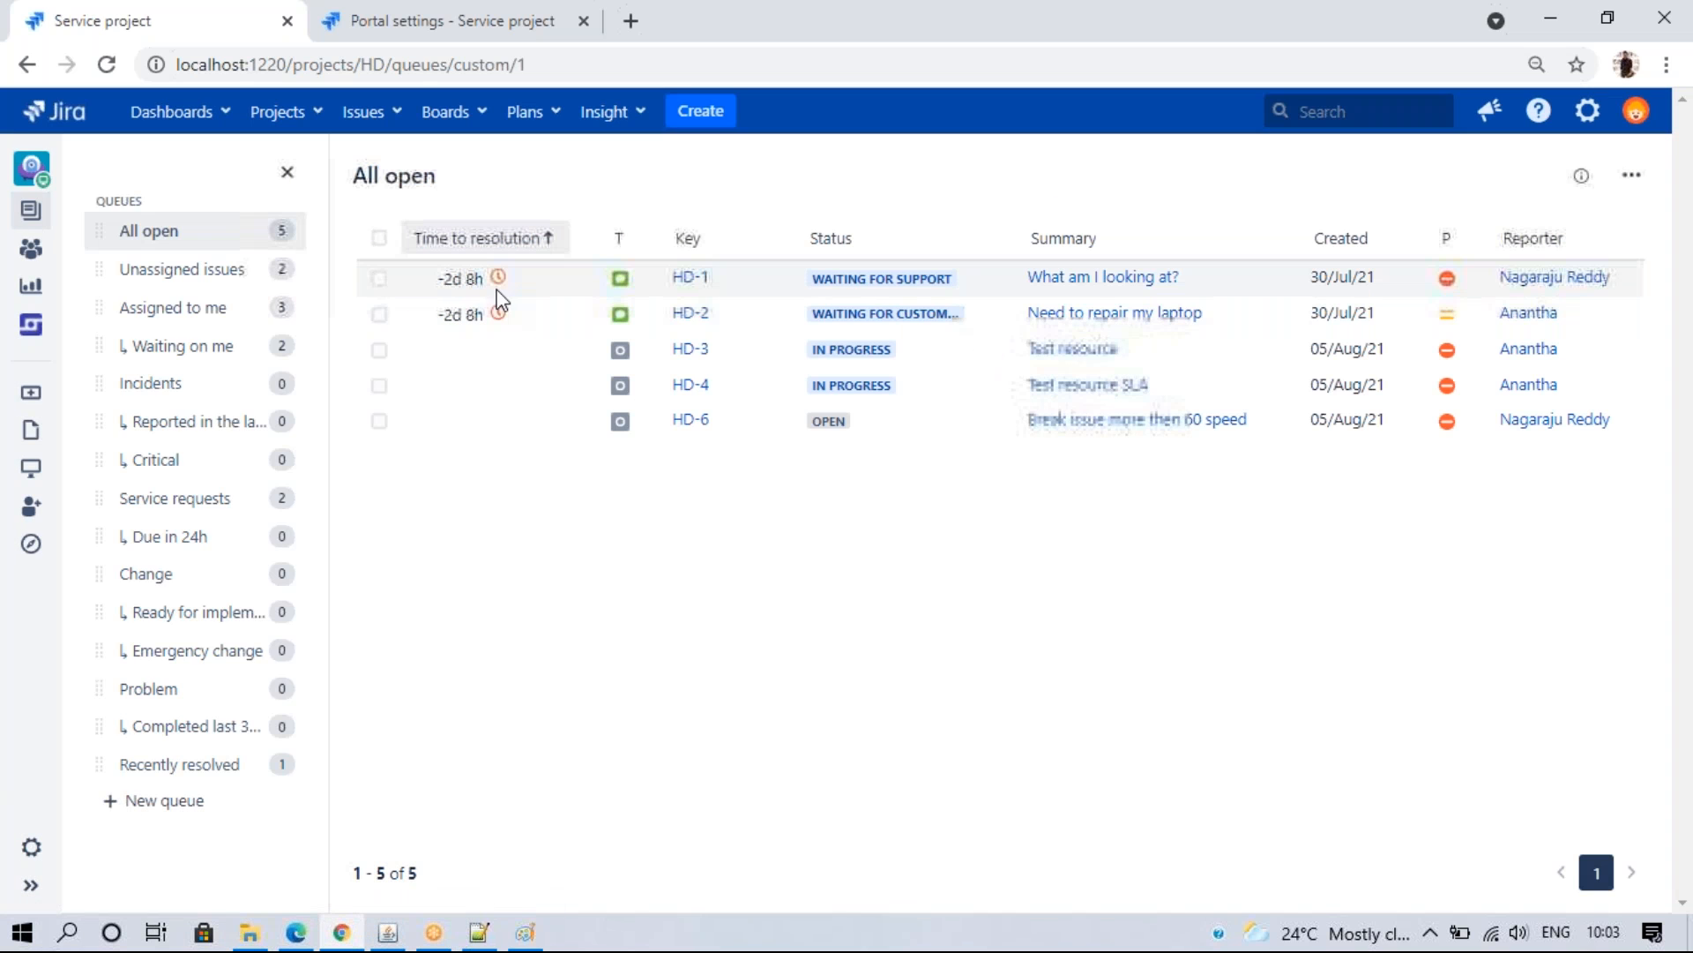
click(692, 386)
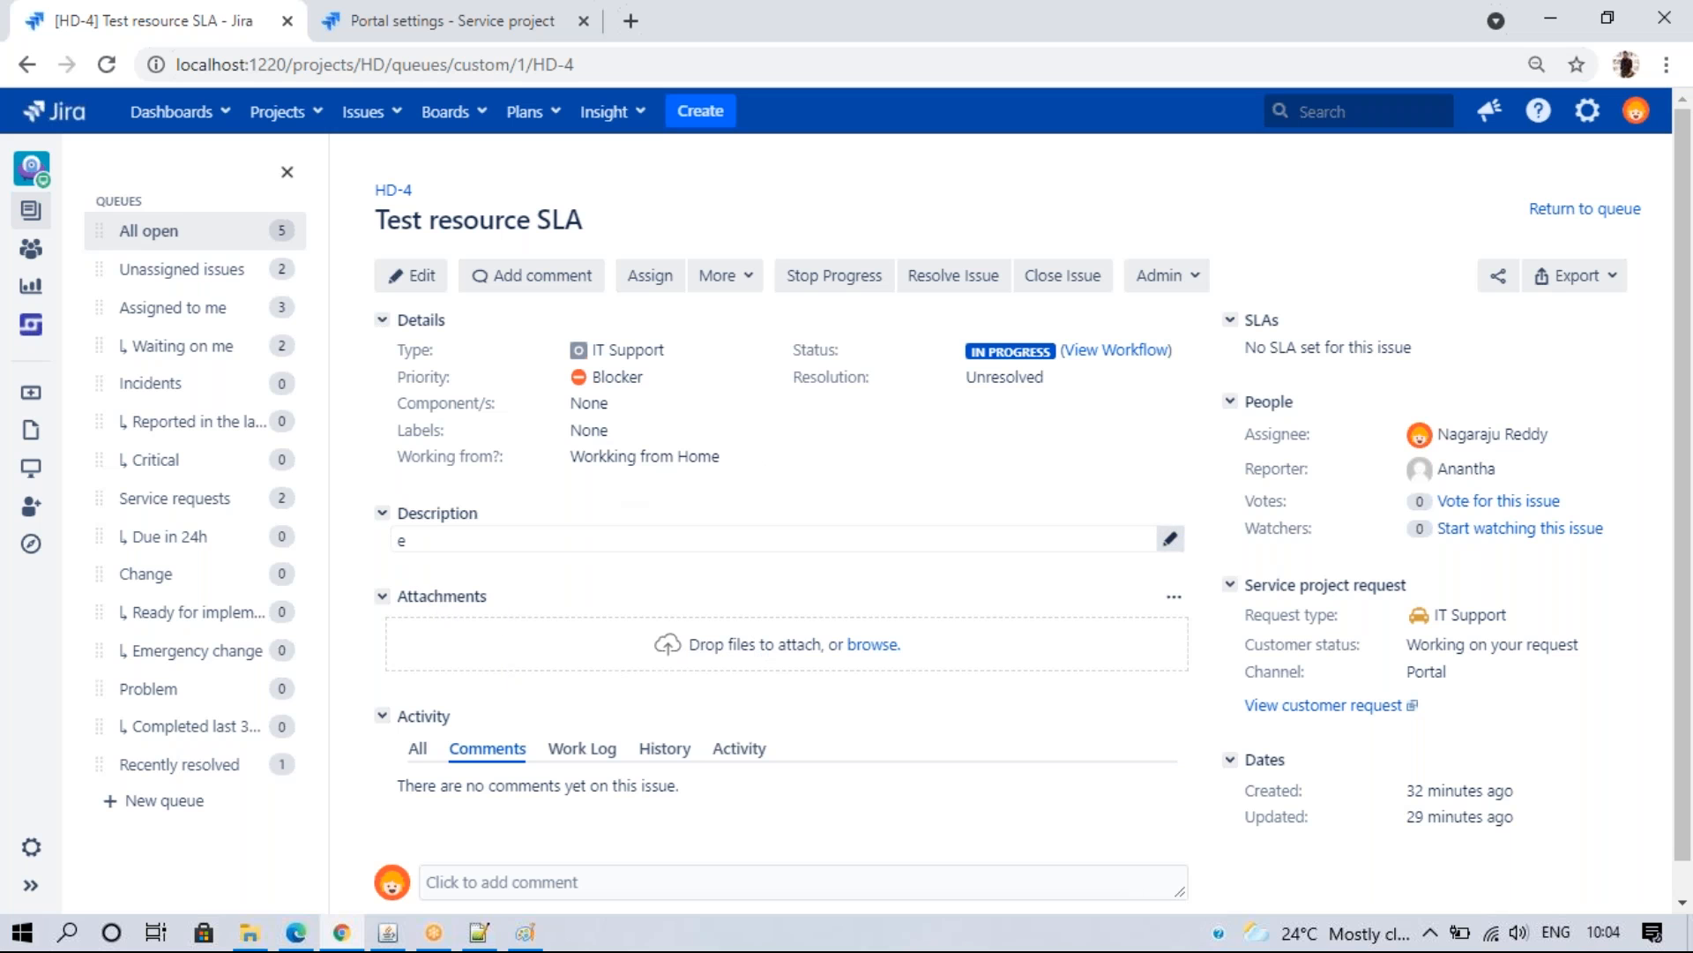
- Expand the sidebar and go through Project settings and Knowledge base to the SLAs page
click(31, 885)
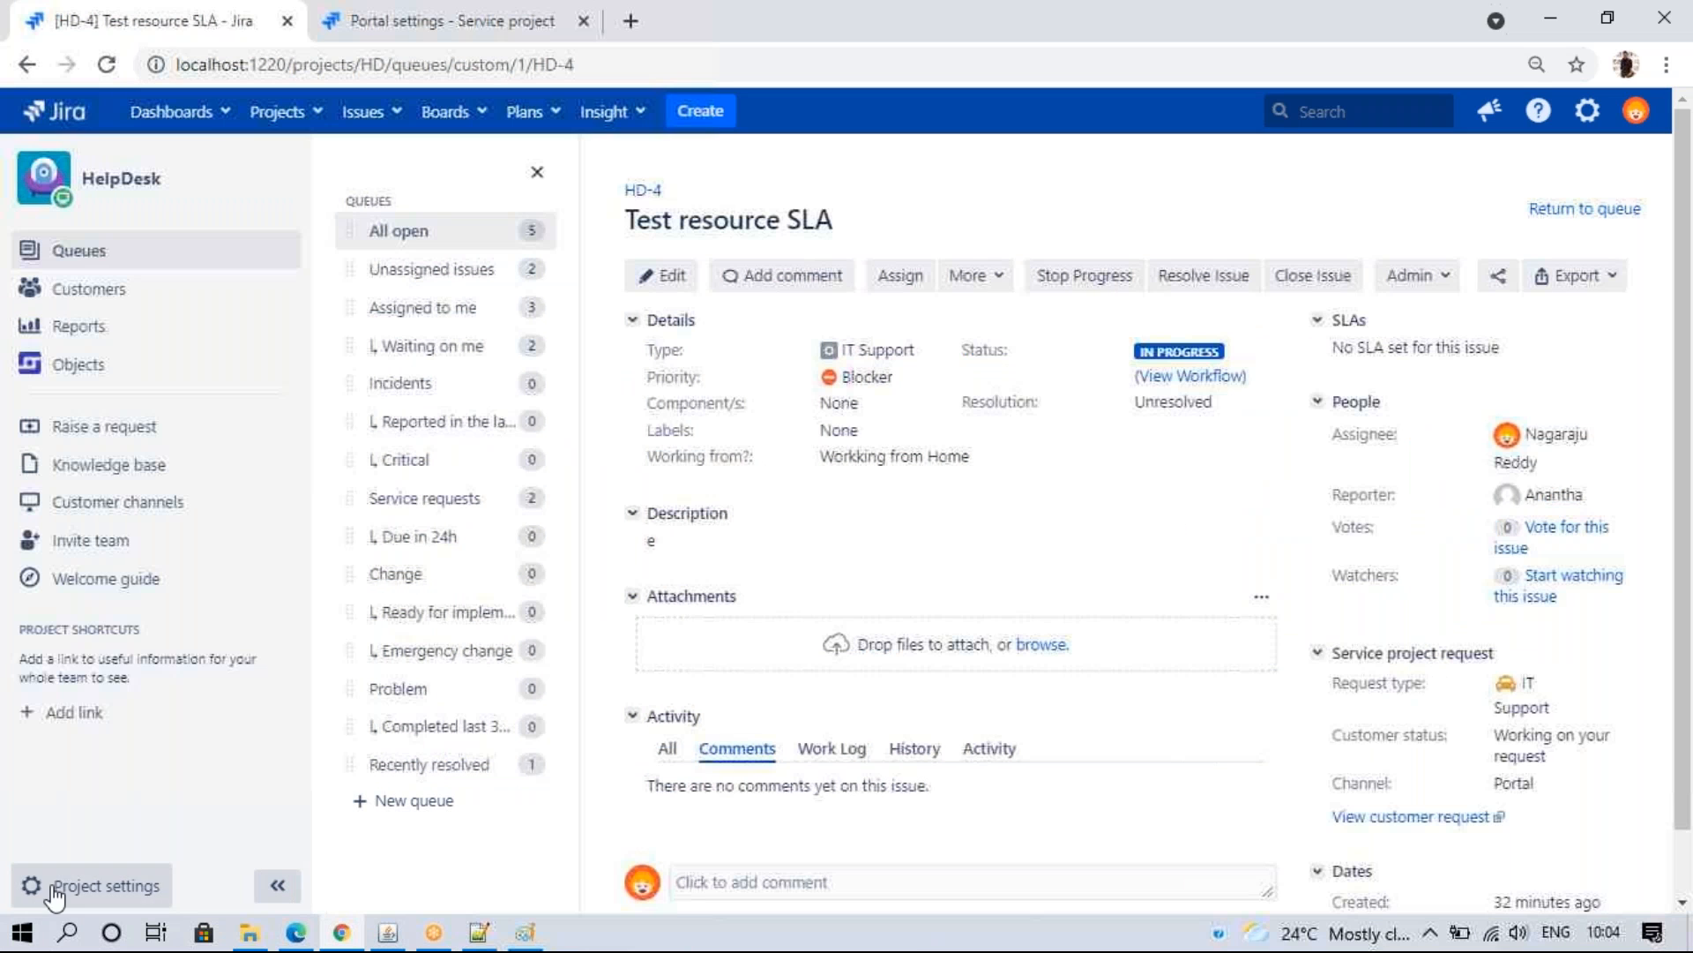
click(55, 885)
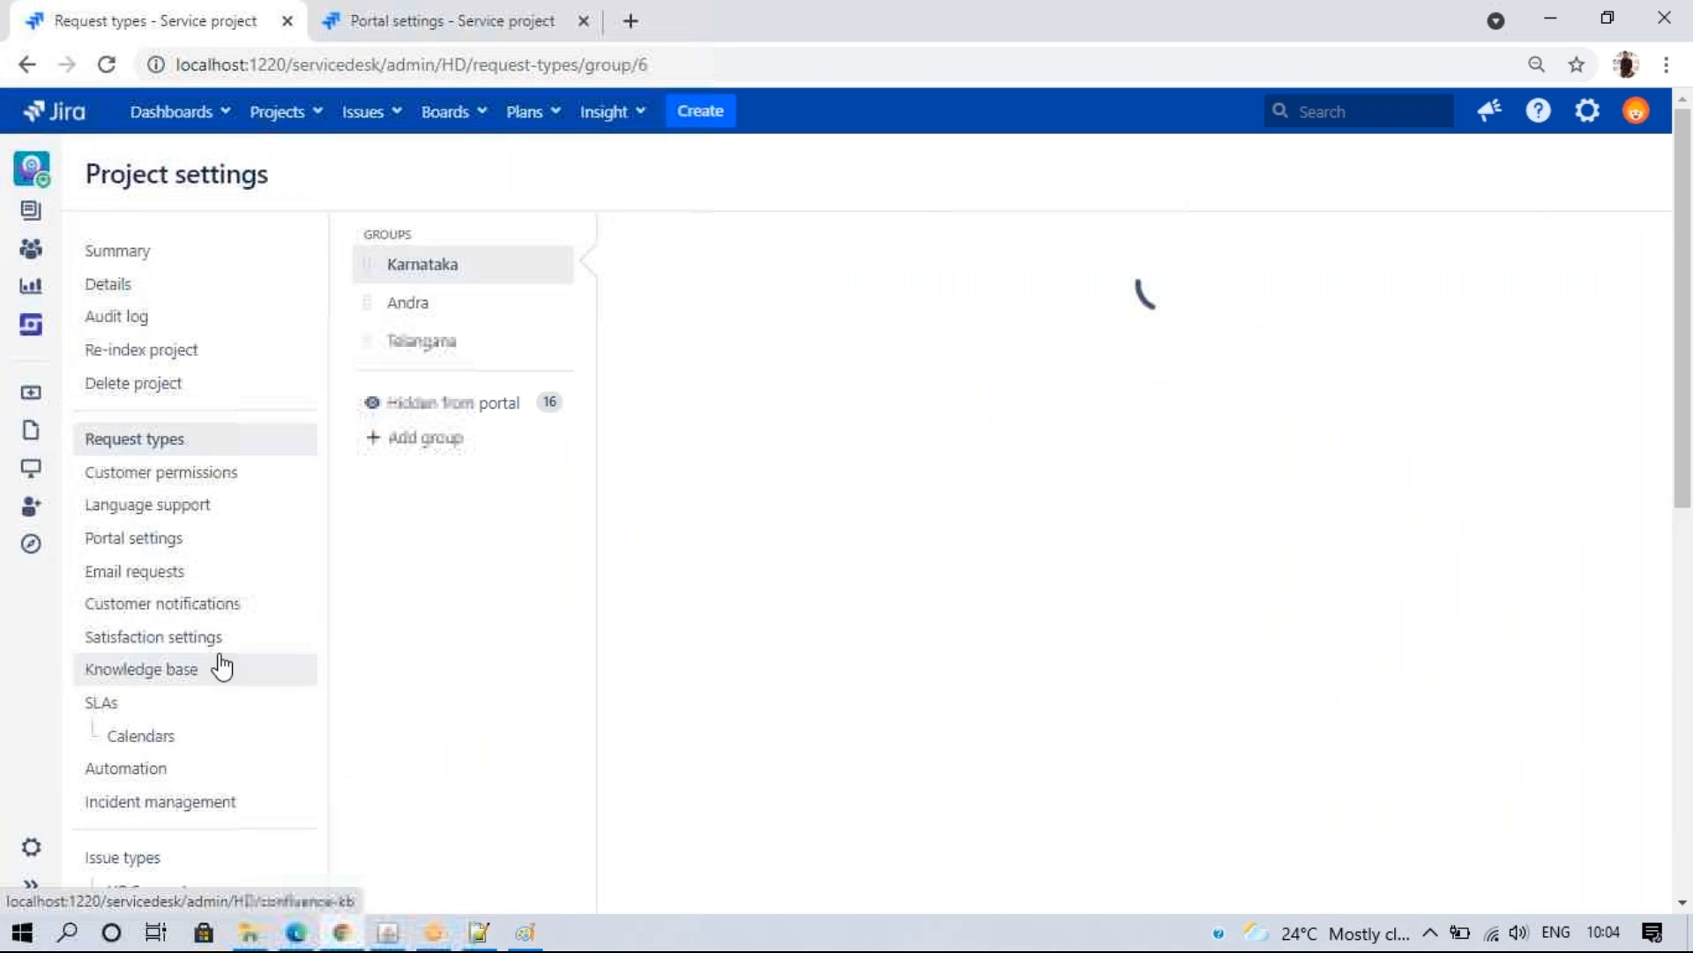
click(192, 672)
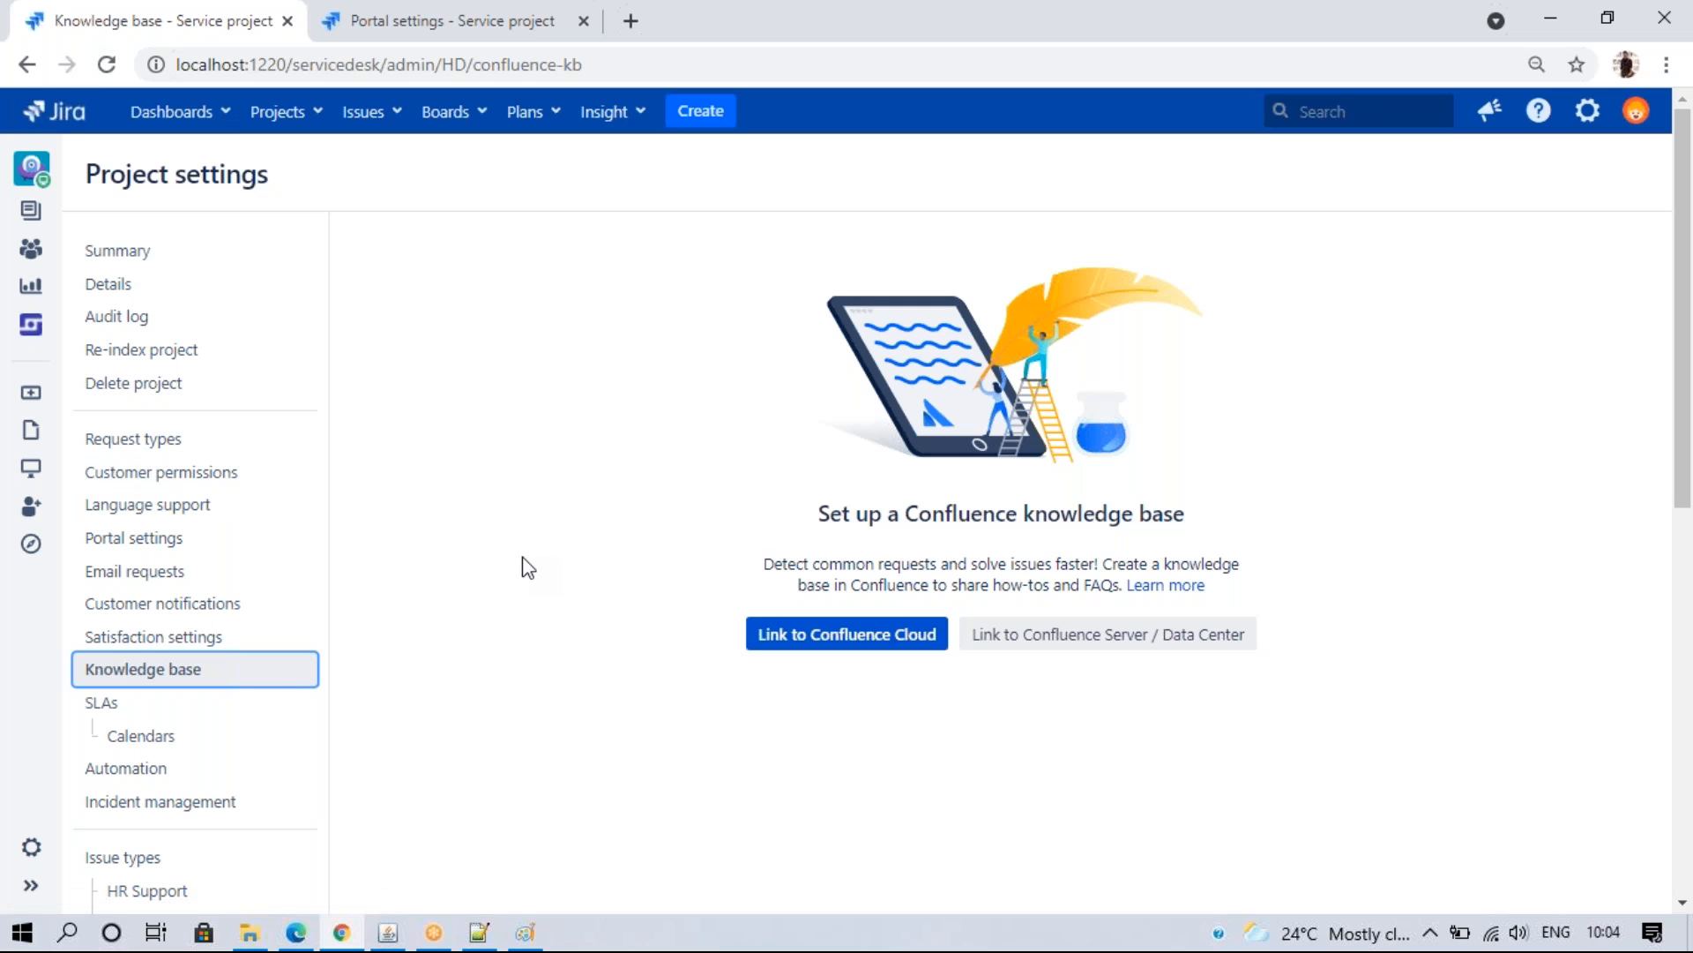
click(136, 707)
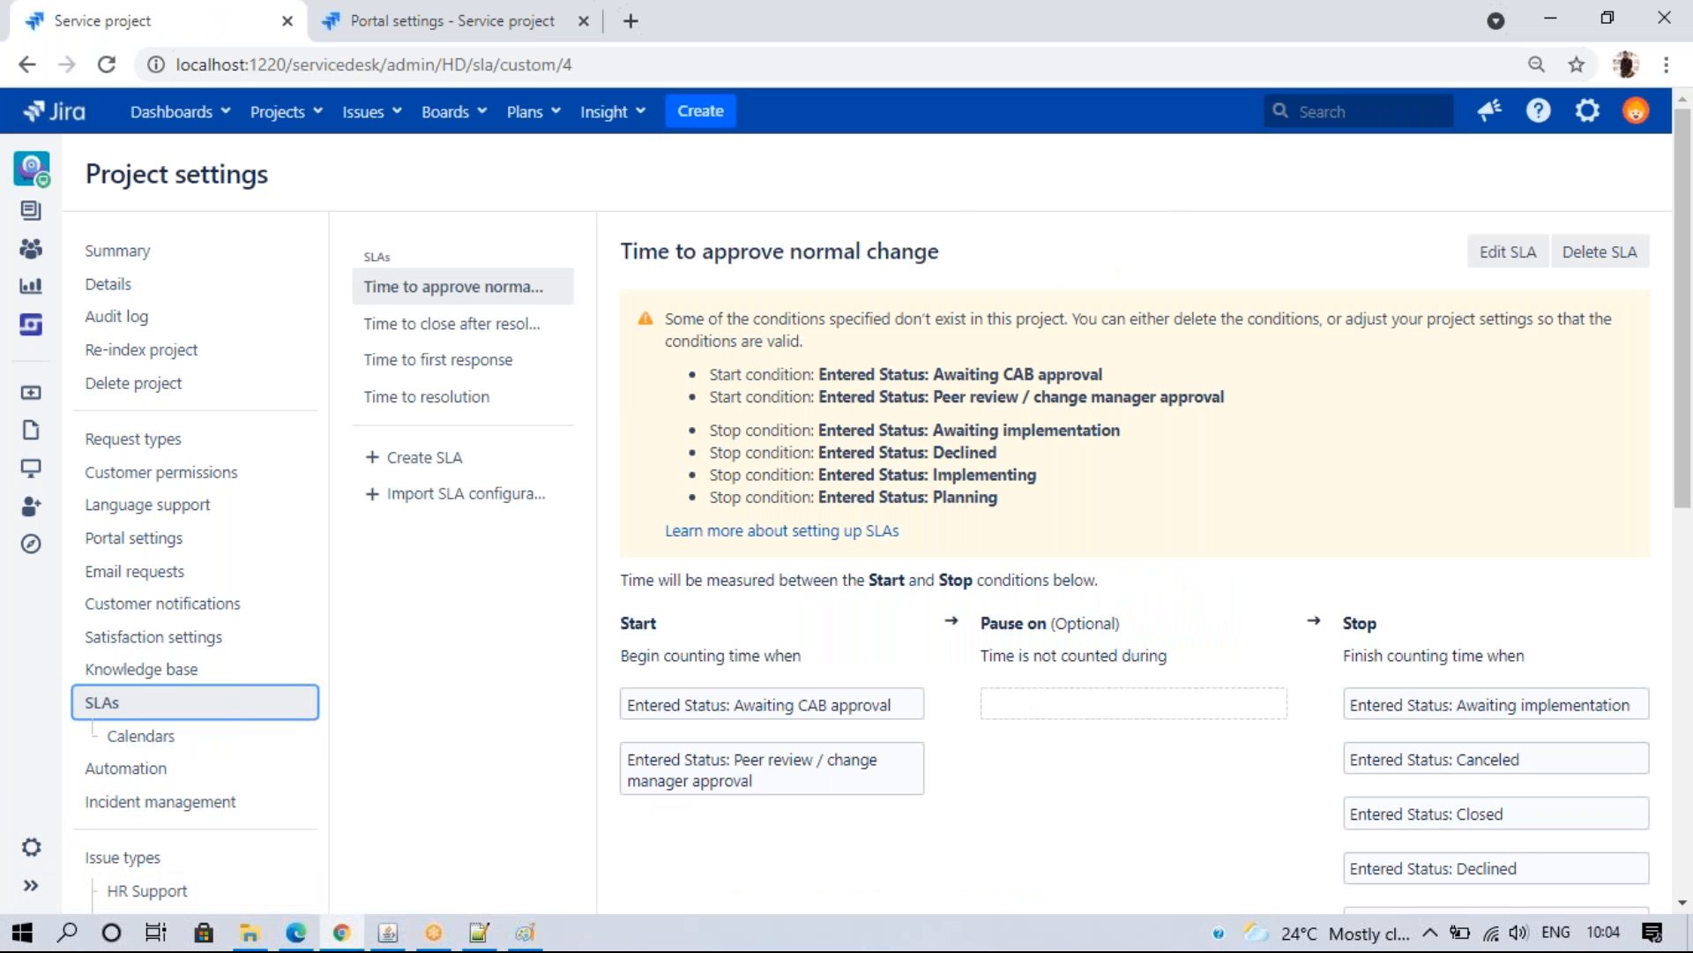
- Keep only the Portal settings tab and open the Airbnb portal's request types in the help center
click(403, 4)
click(286, 21)
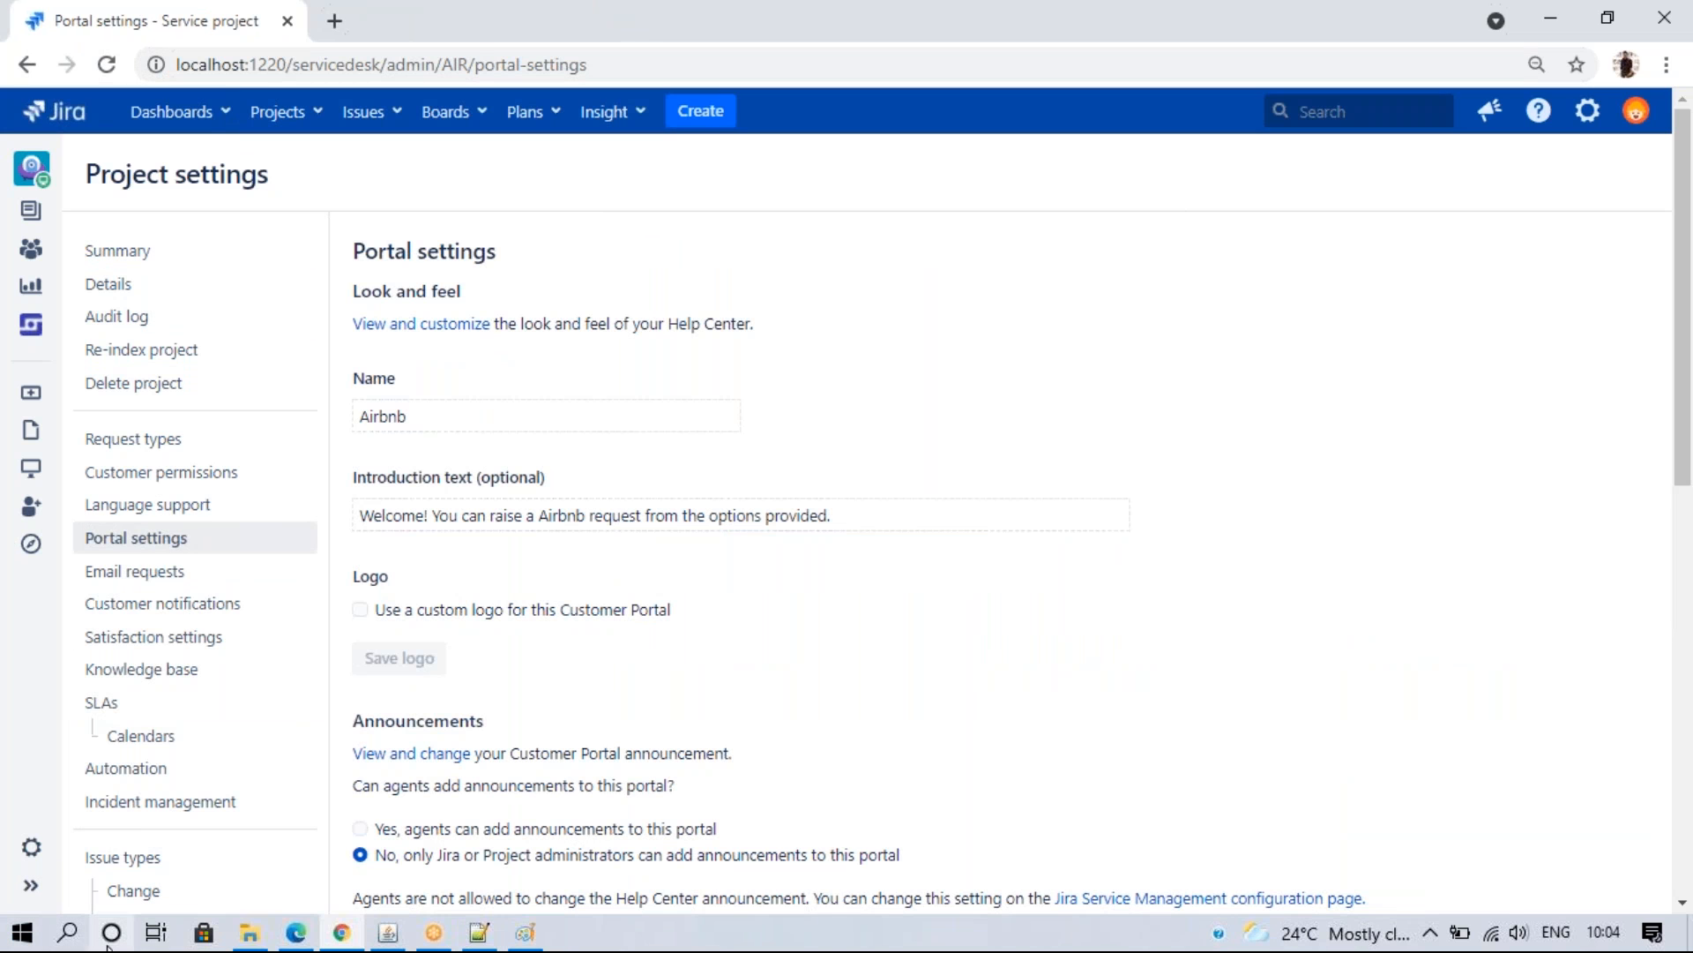
click(296, 937)
click(921, 745)
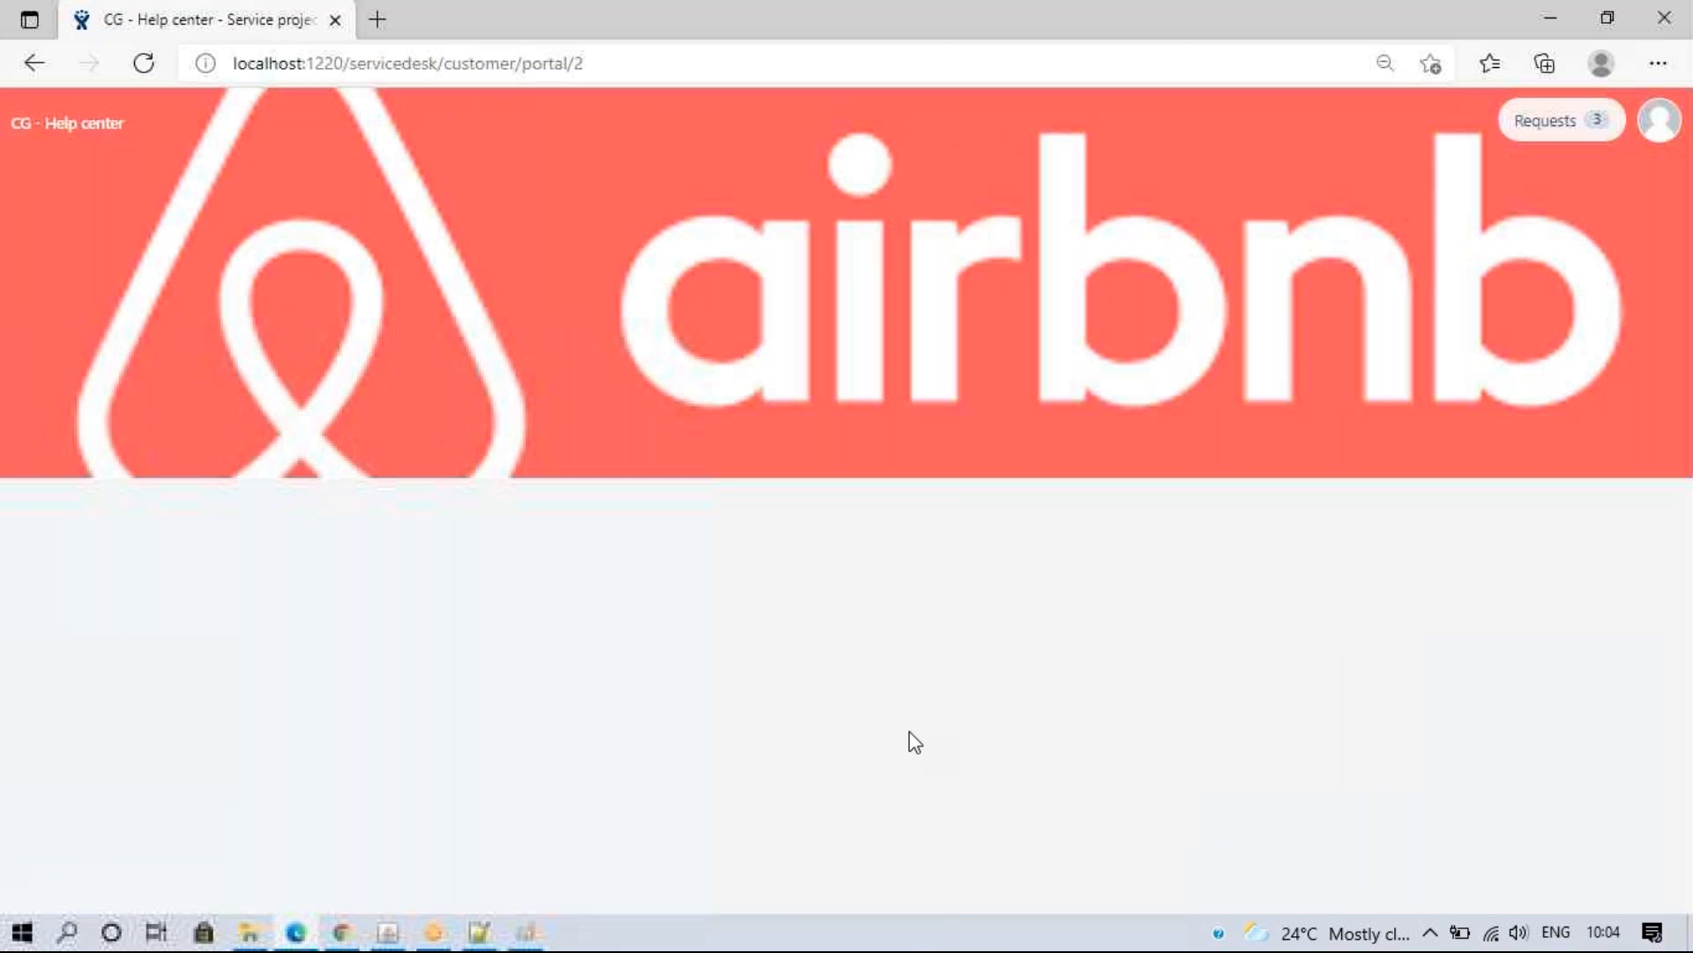
- Submit a Get IT help request with Summary "Test resource", creating AIR-2
click(791, 501)
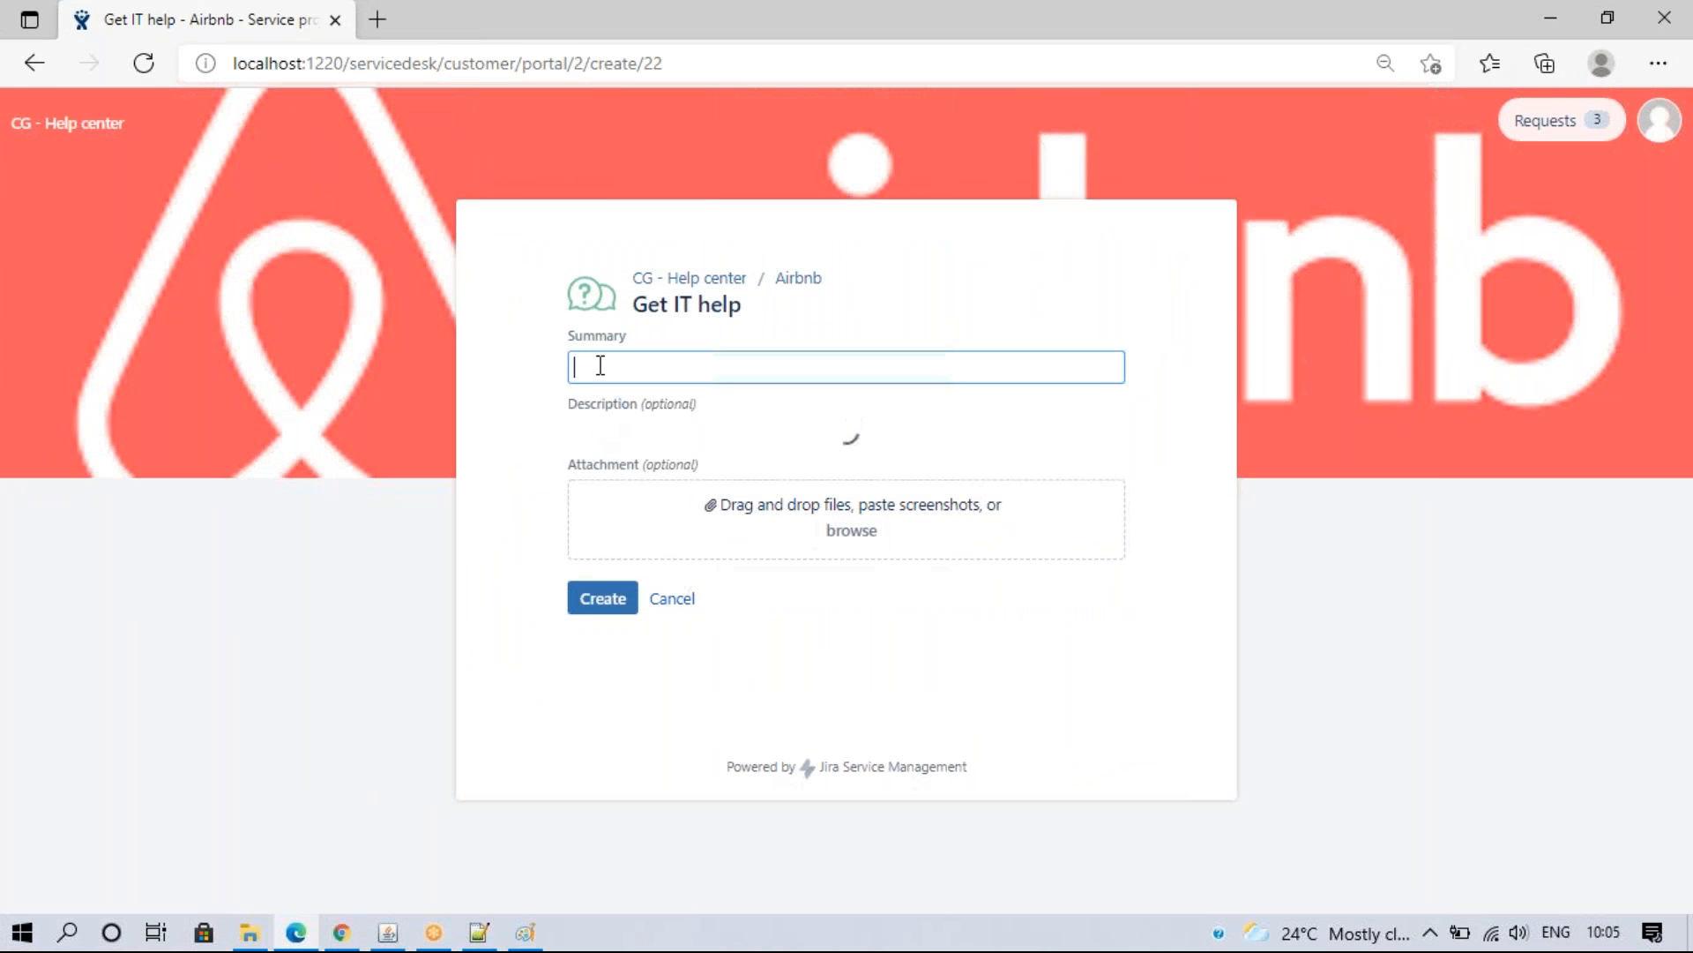
click(602, 361)
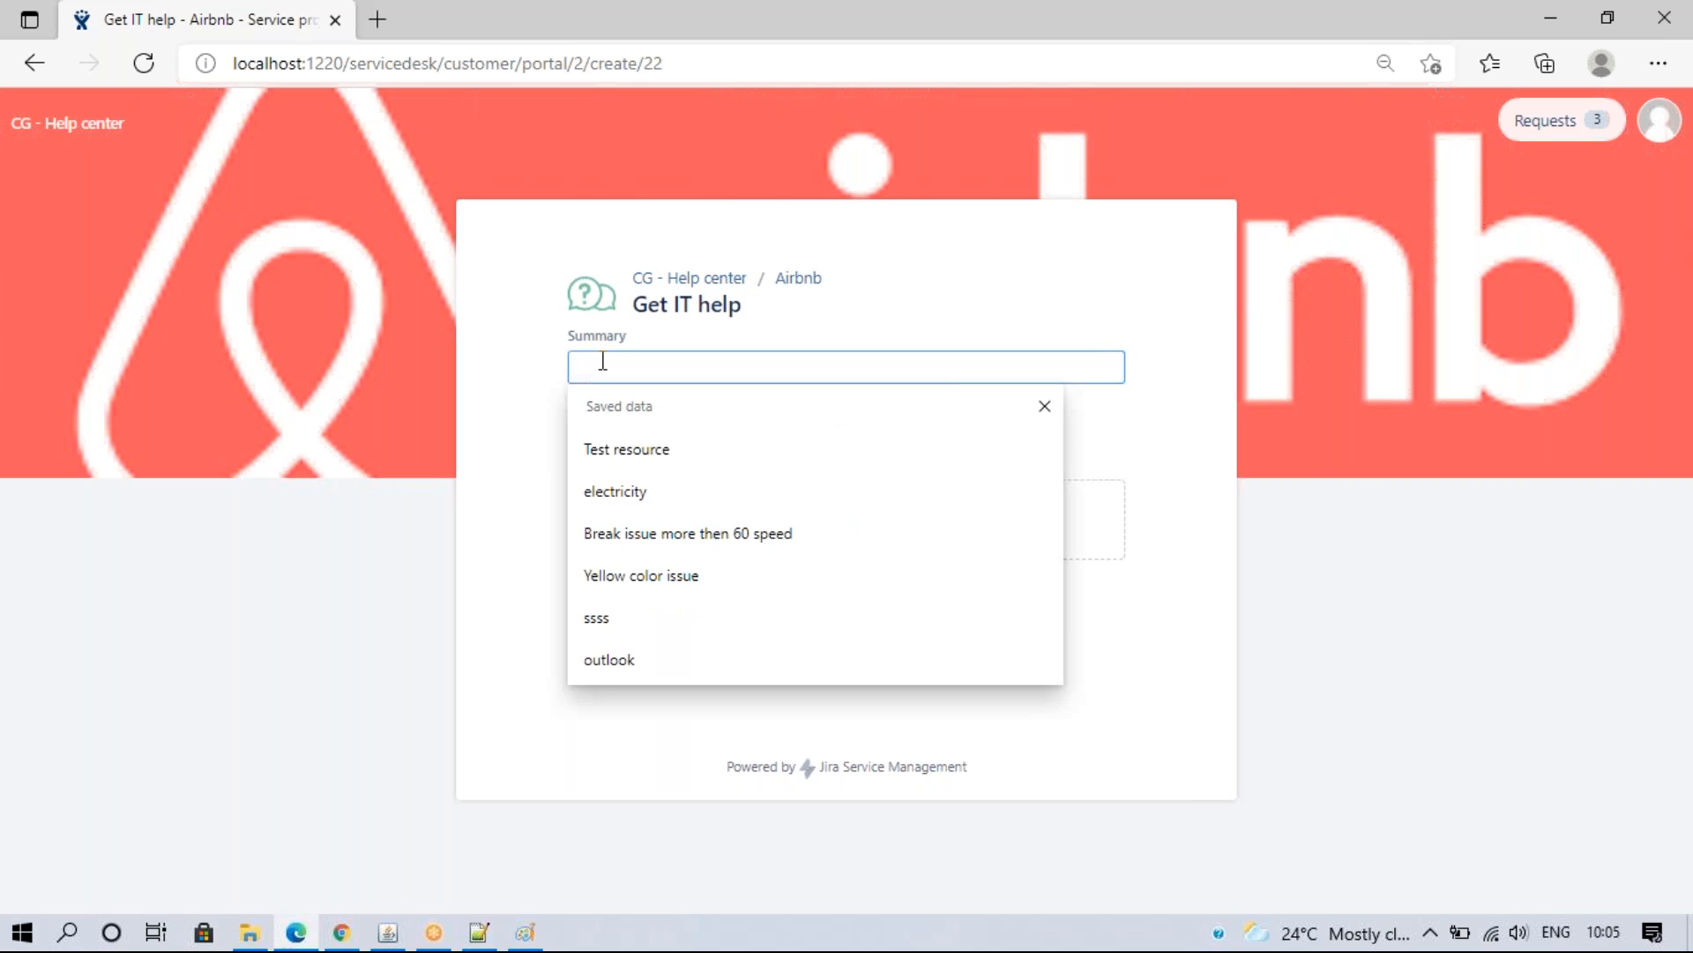
click(643, 452)
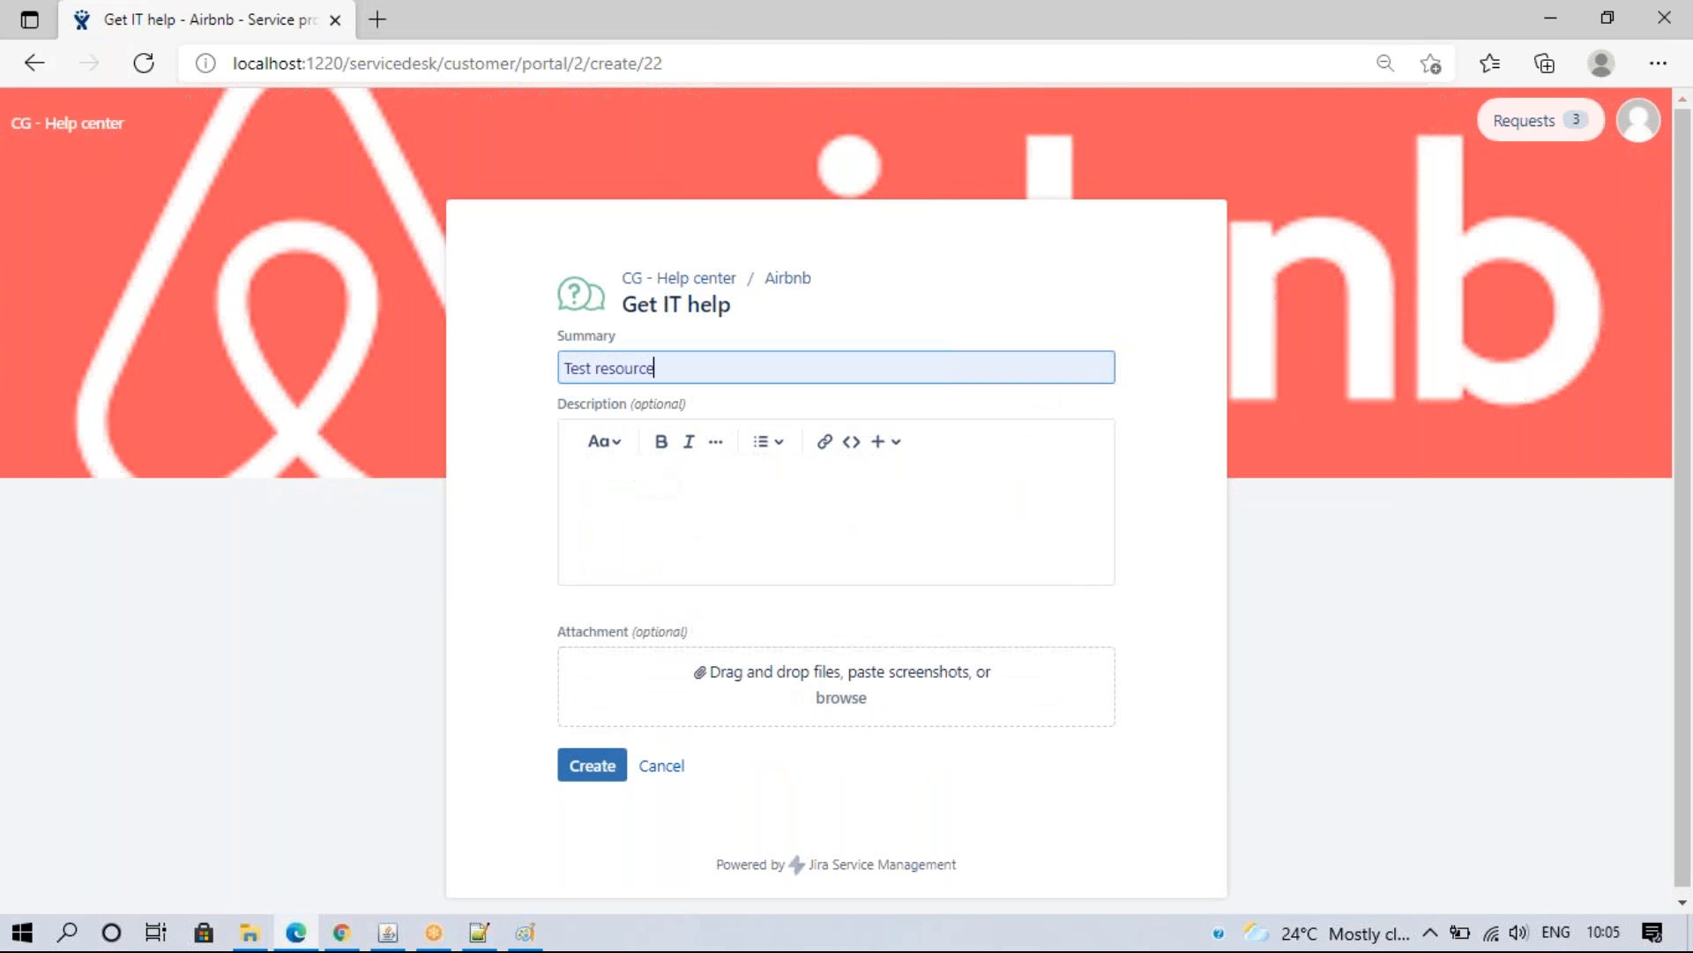
click(596, 766)
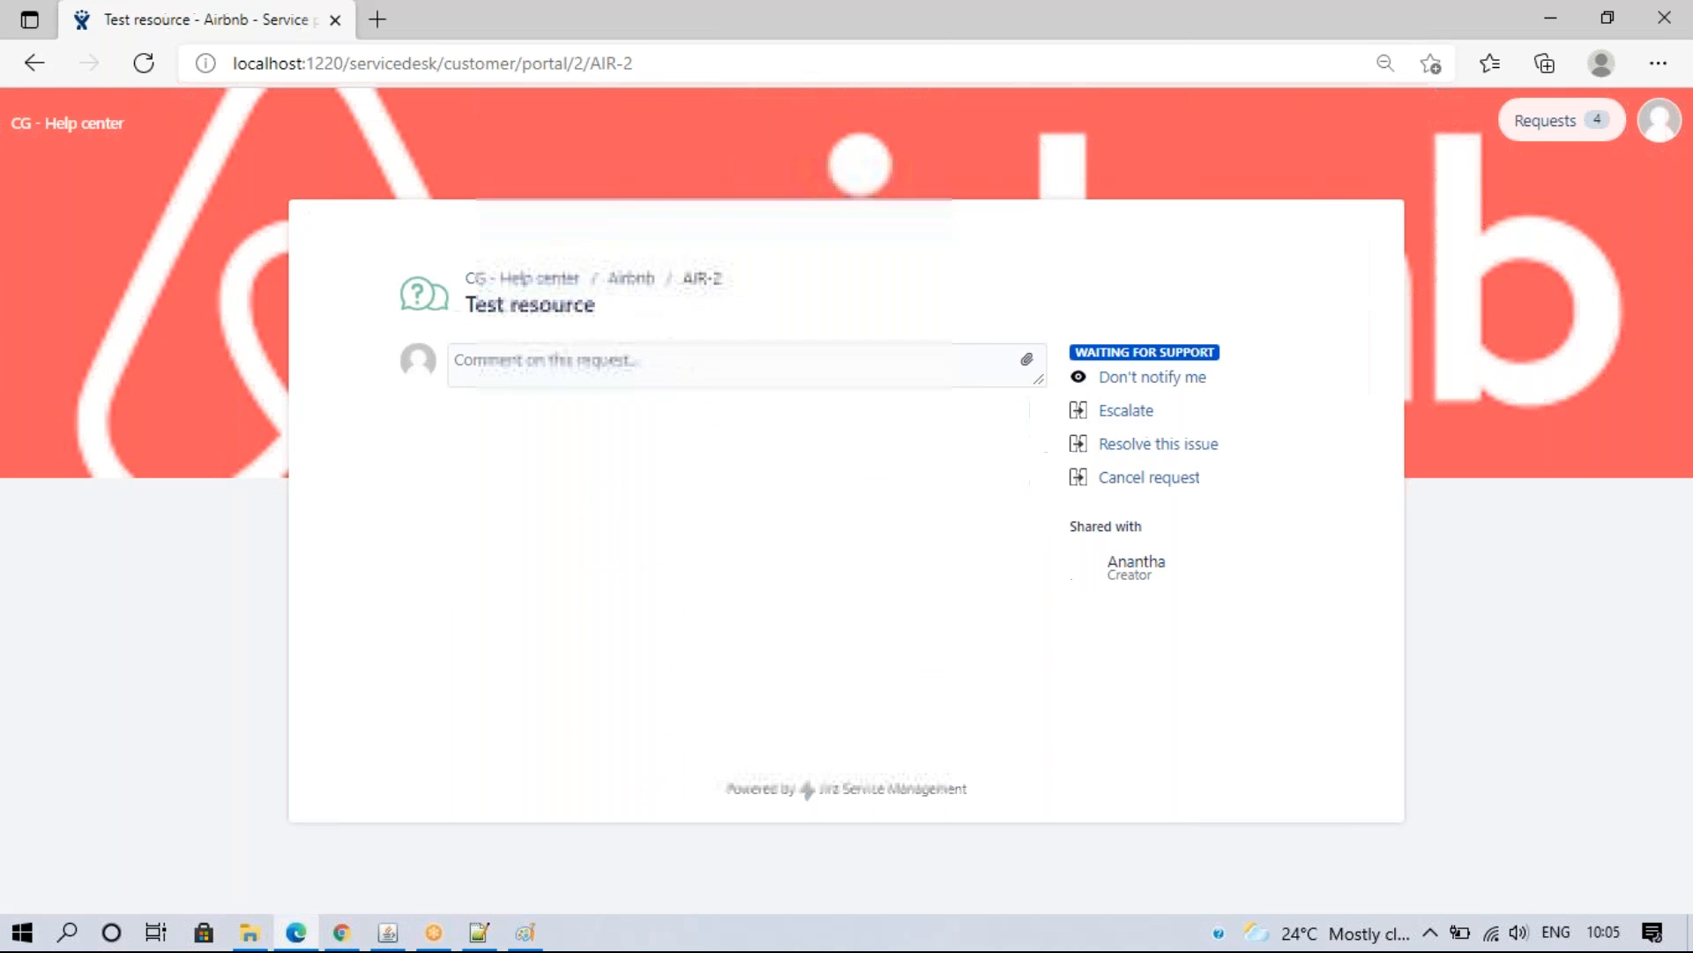
click(341, 932)
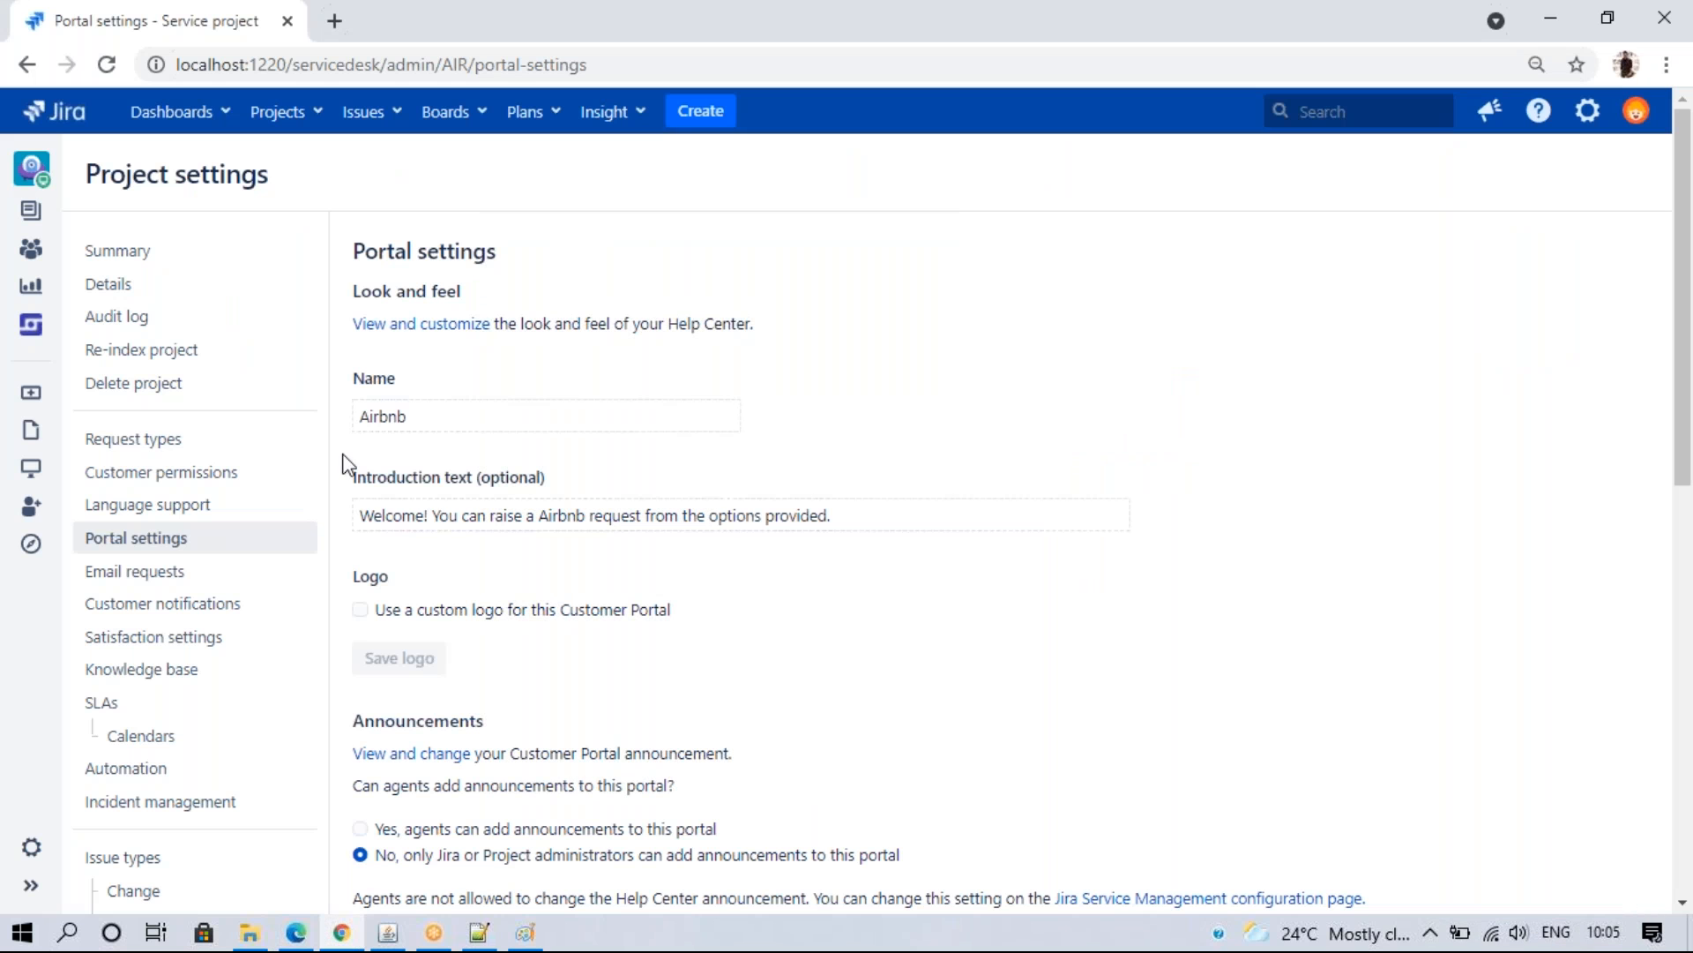
- Open the Airbnb queues in a new first tab and open request AIR-2 "Test resource"
click(31, 885)
right_click(61, 251)
click(94, 257)
drag(379, 21, 138, 11)
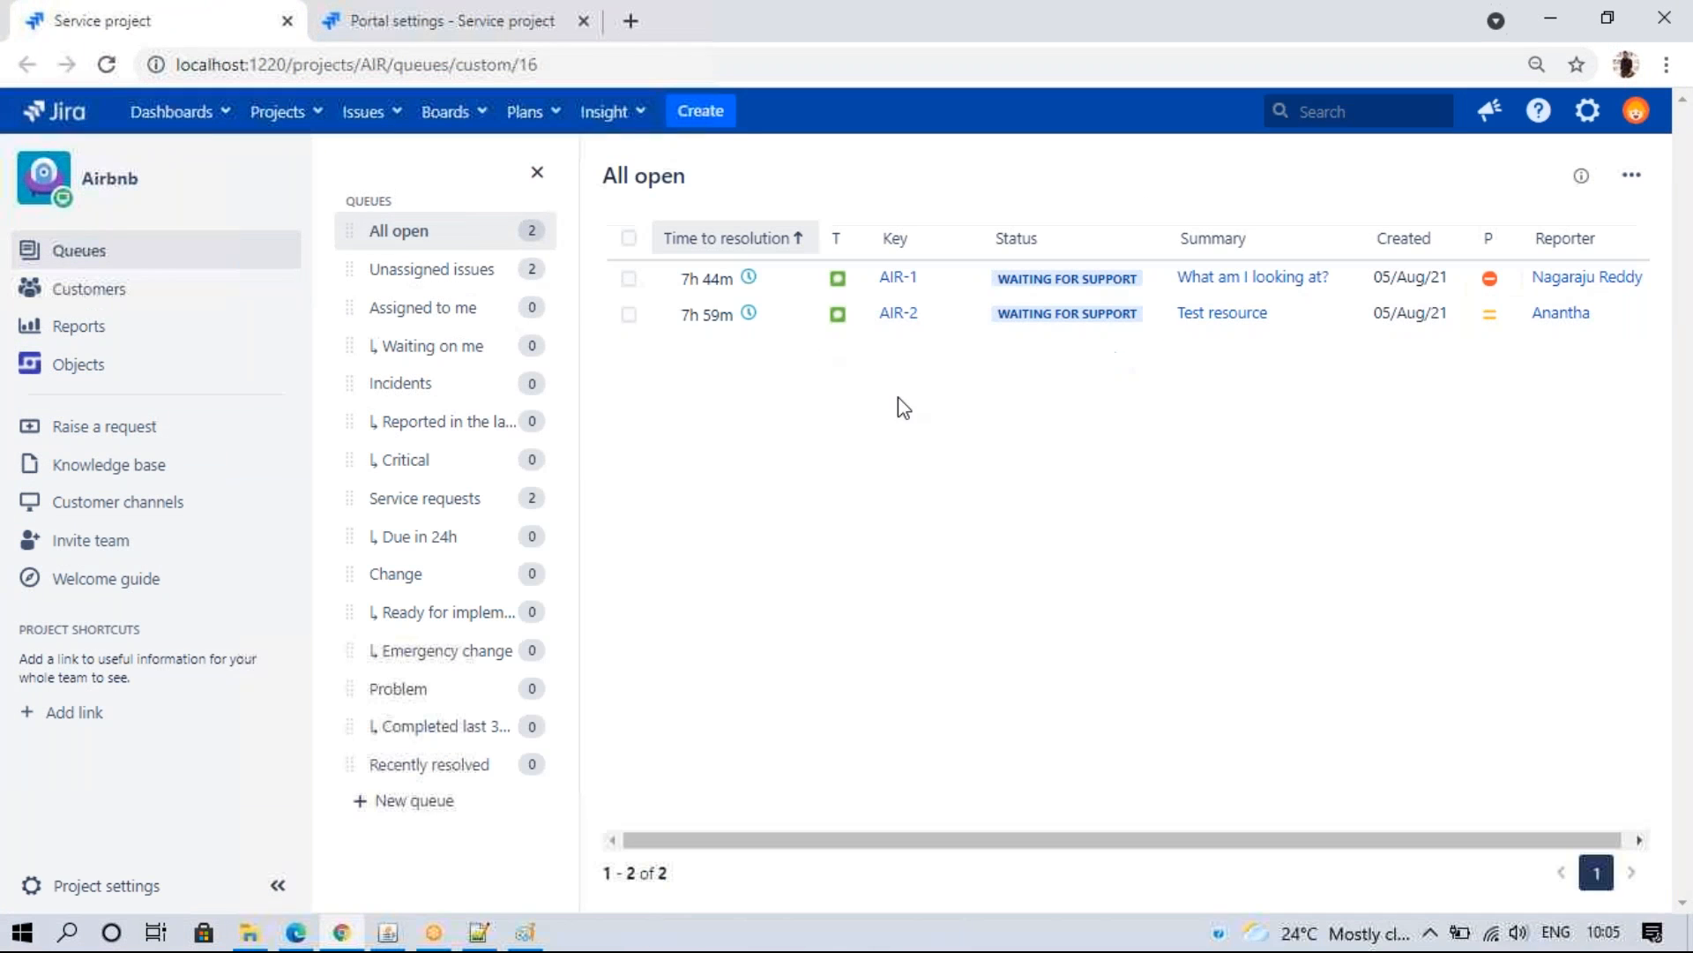
click(886, 319)
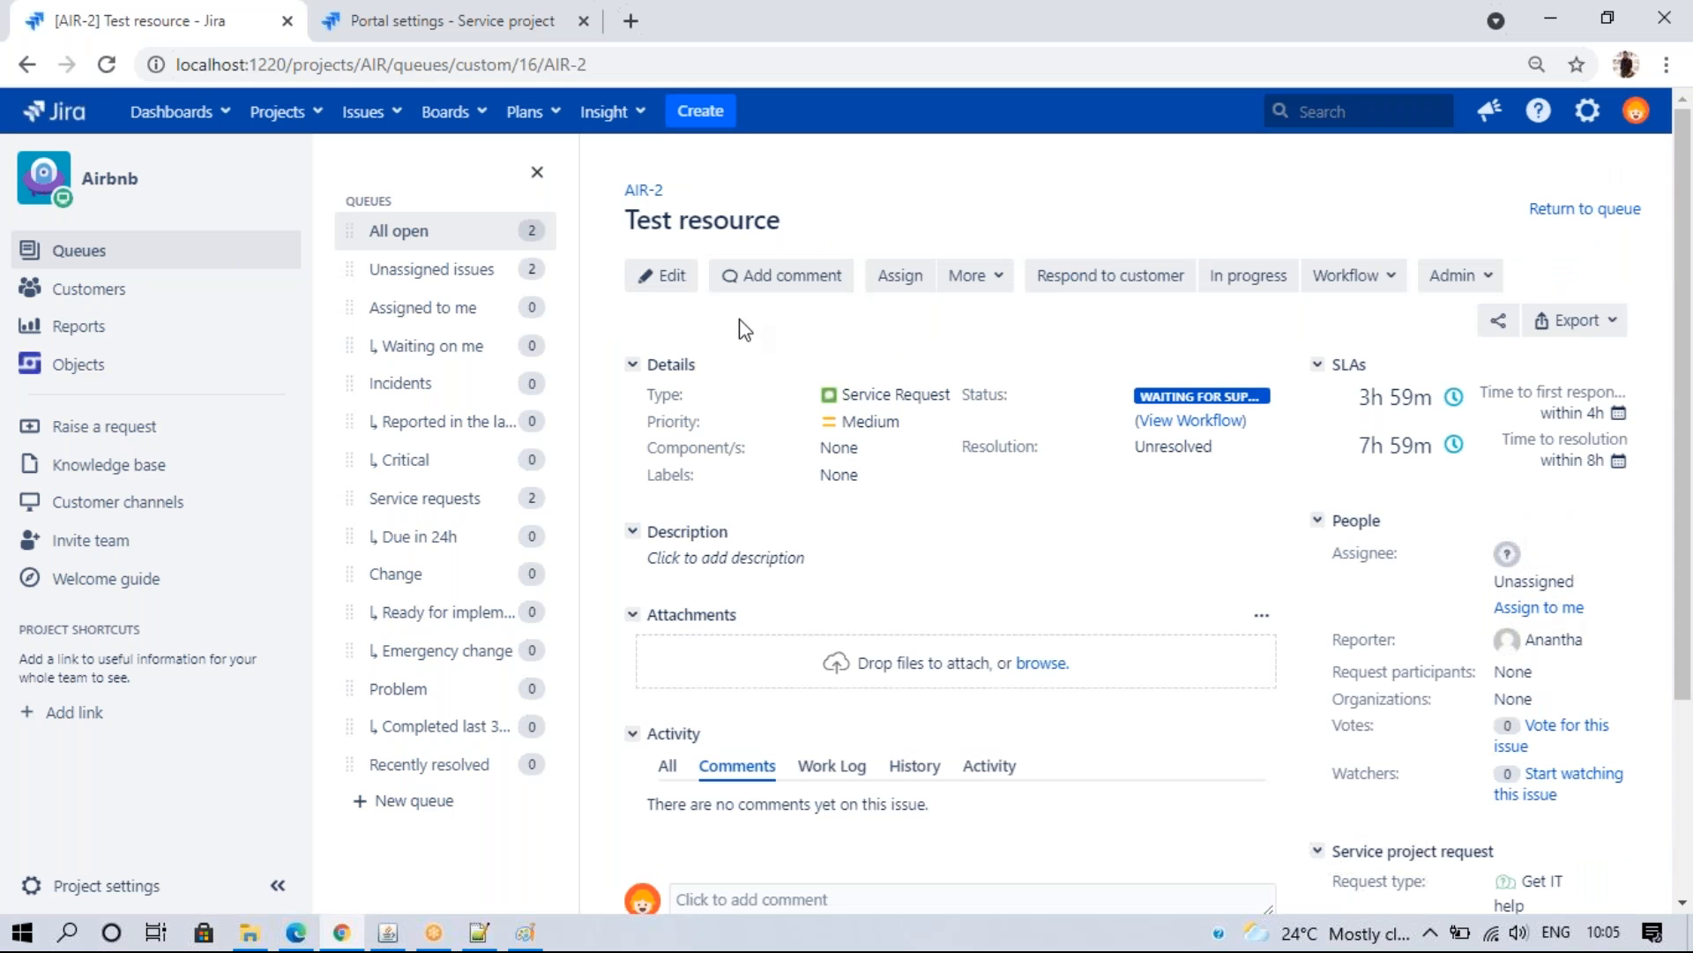
click(275, 886)
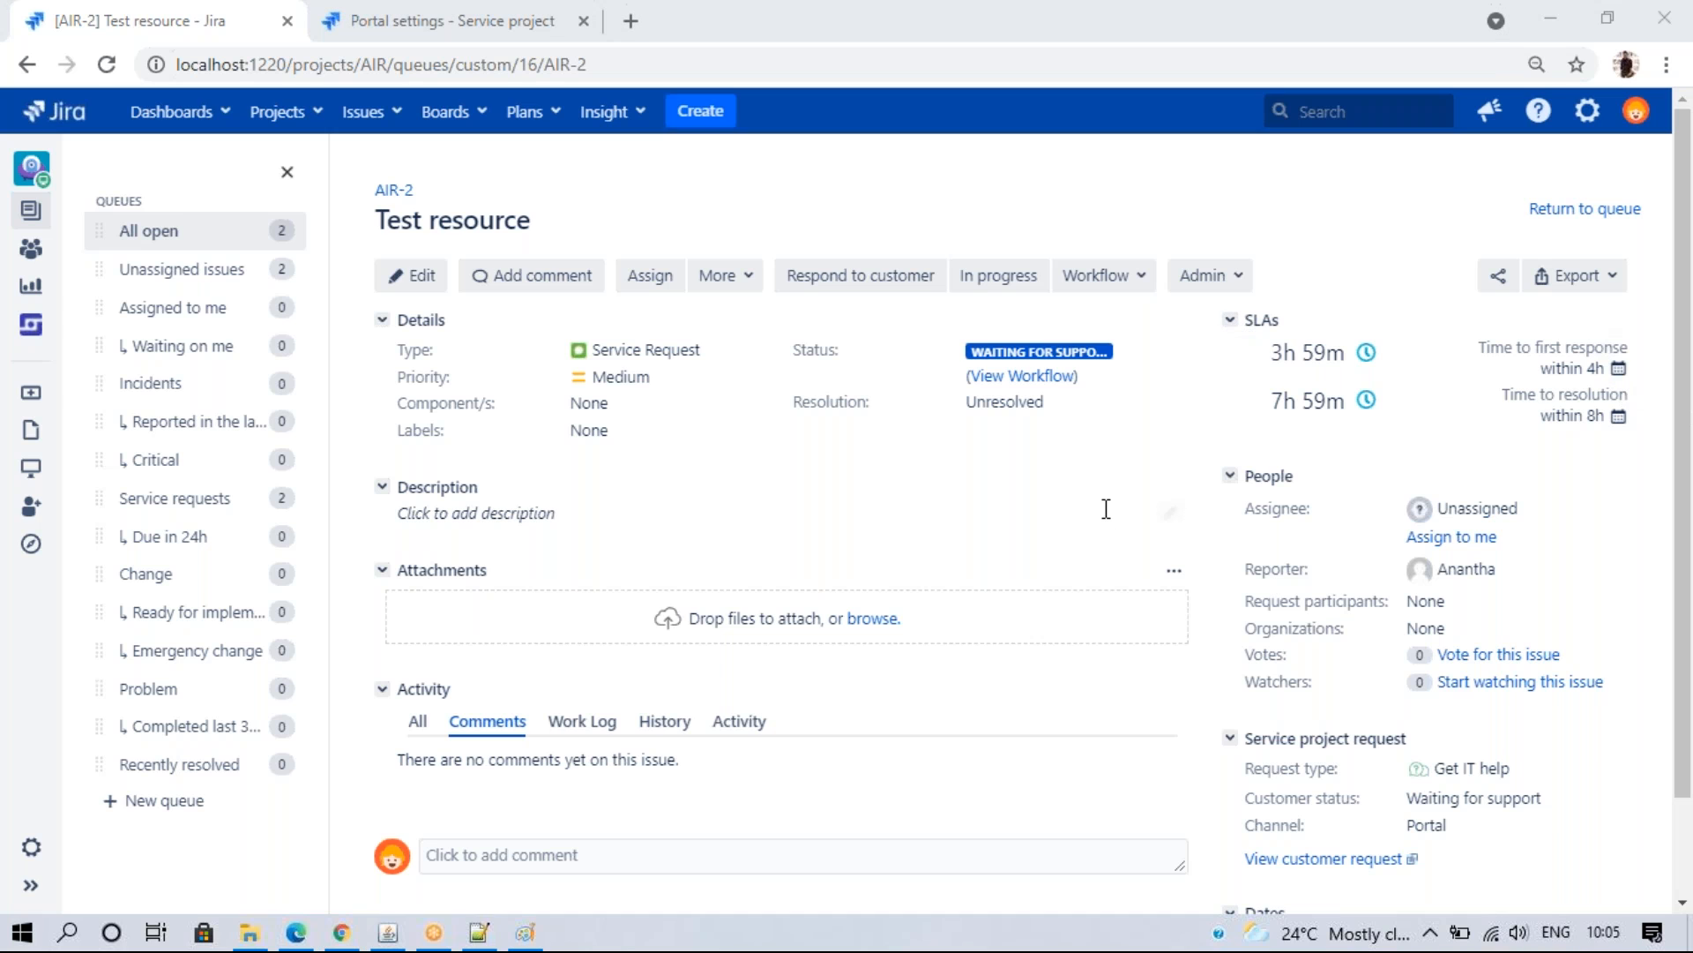
- Glance at the change.log notes in Notepad++, then return to AIR-2 in Jira
click(479, 932)
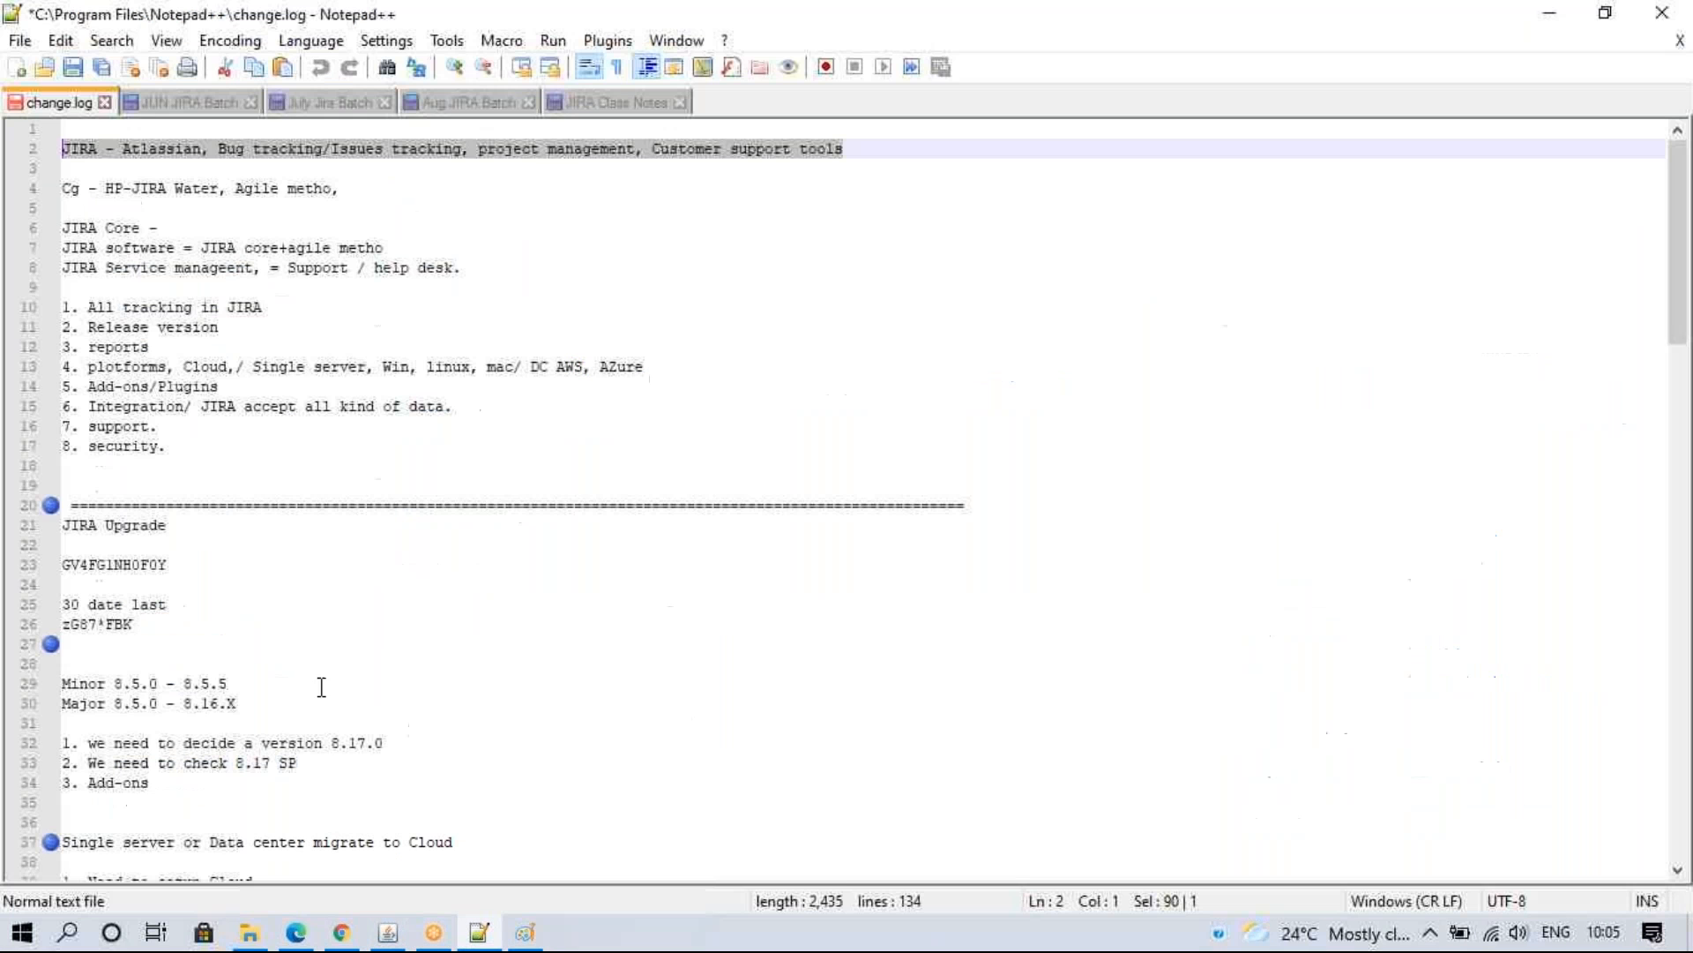
drag(1680, 314, 700, 933)
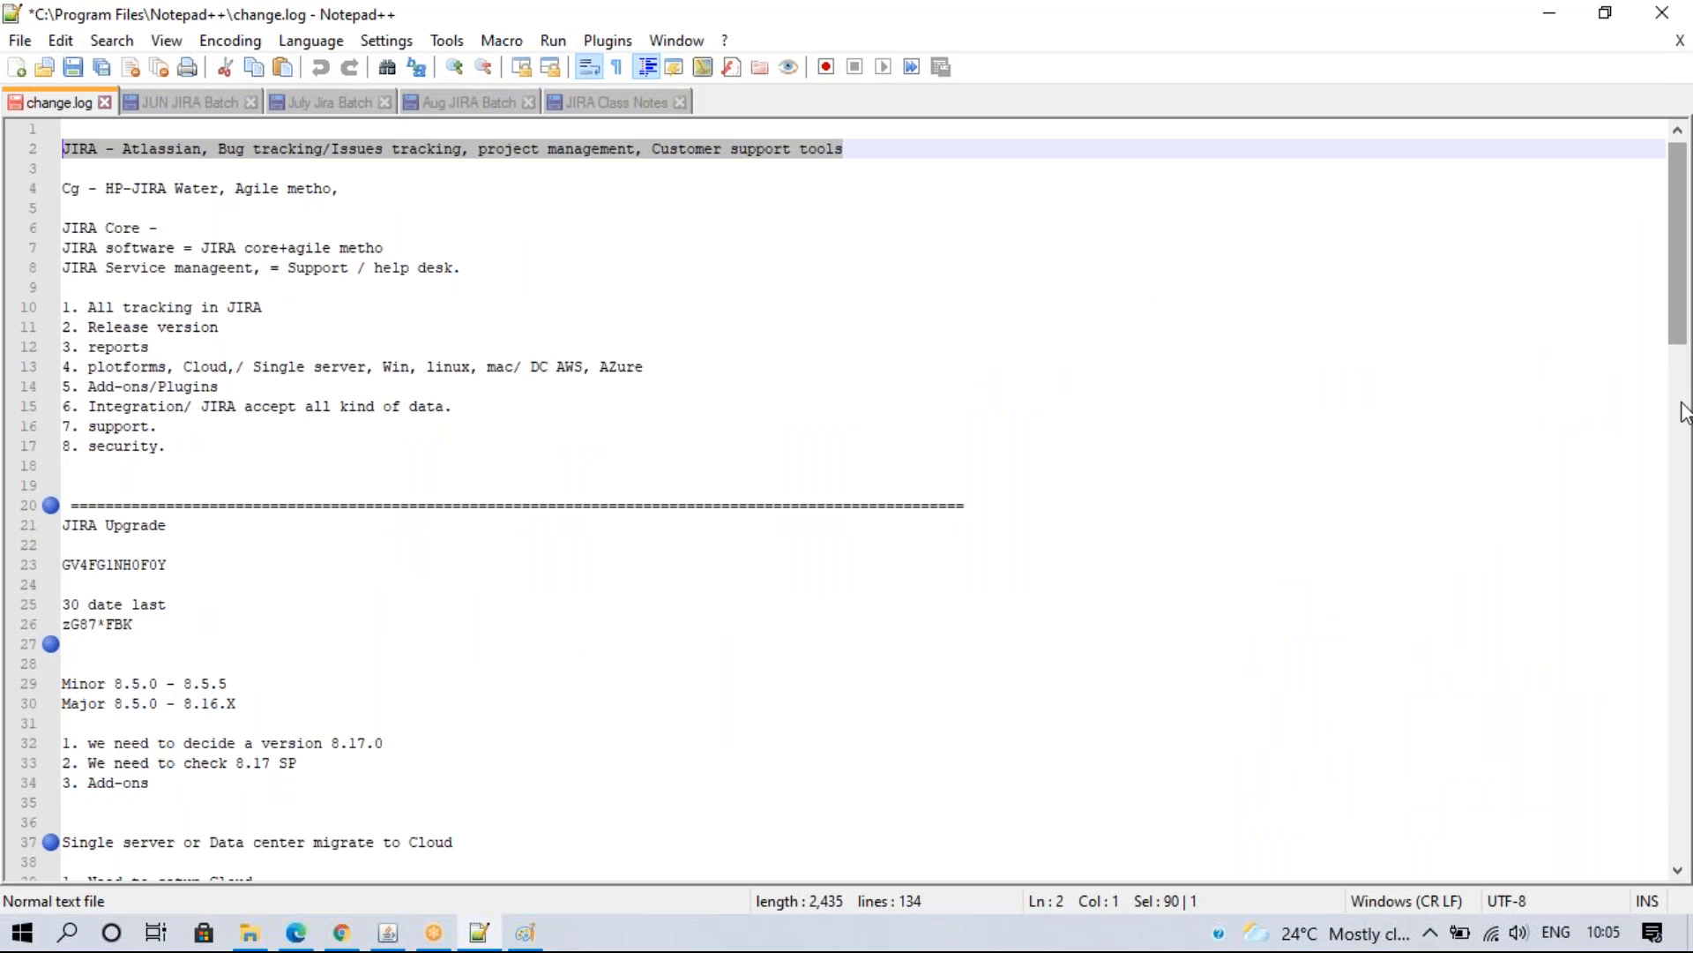
drag(1679, 242, 1679, 757)
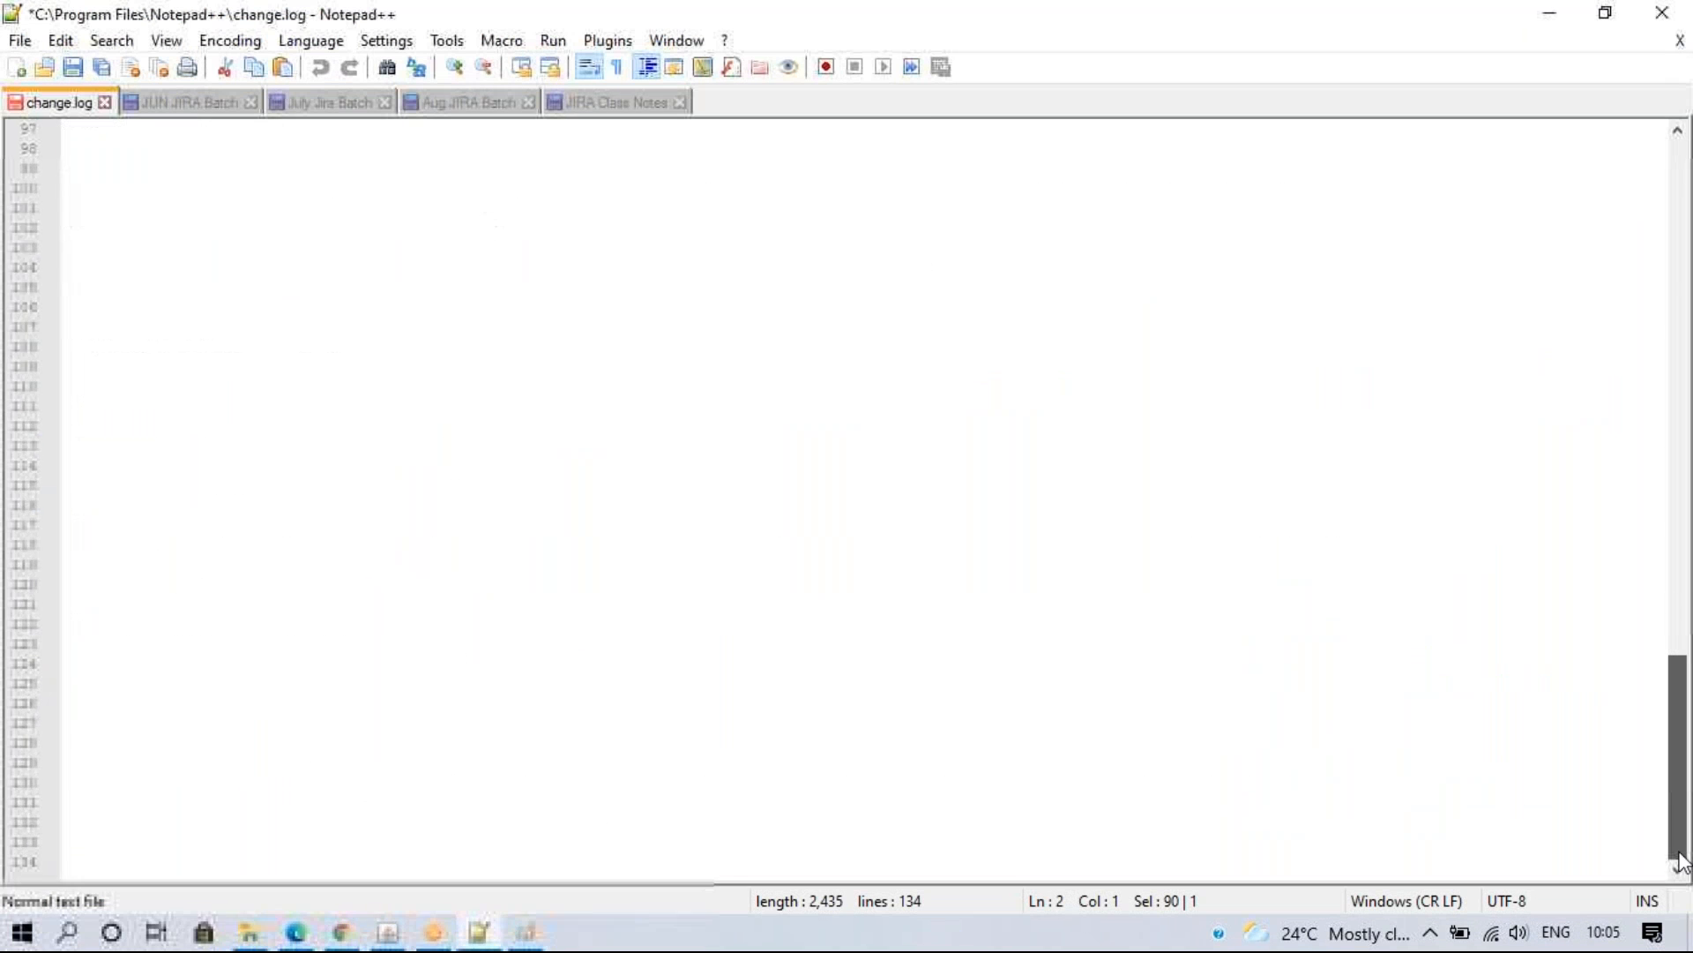
click(342, 932)
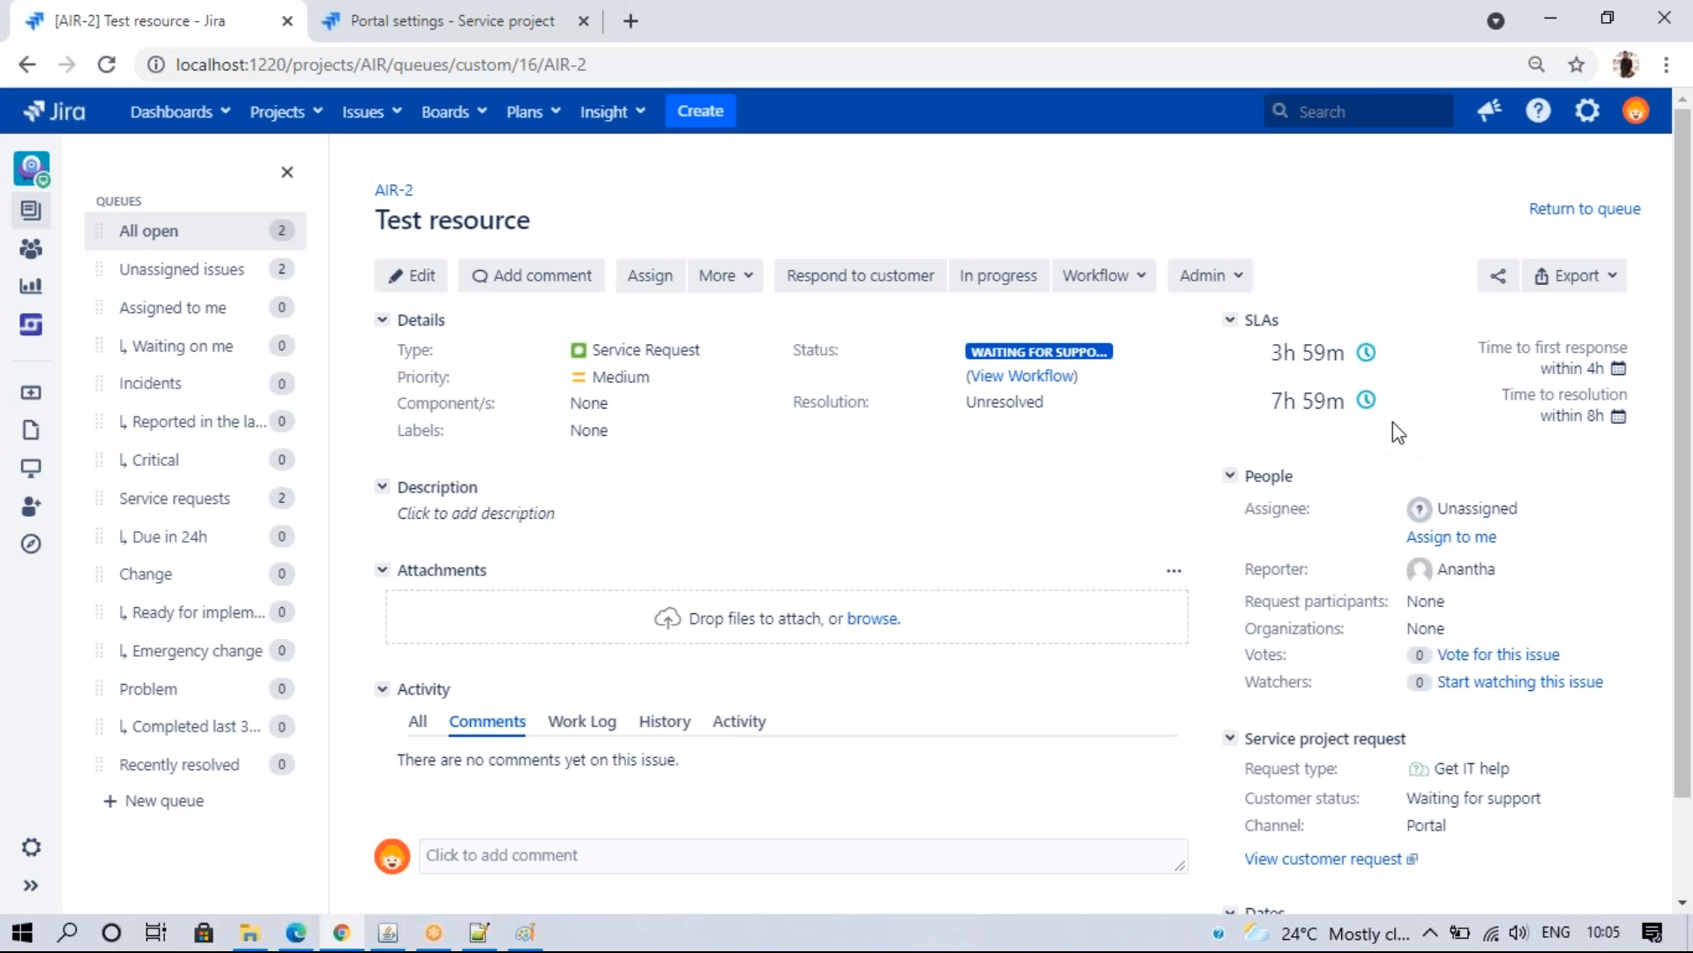
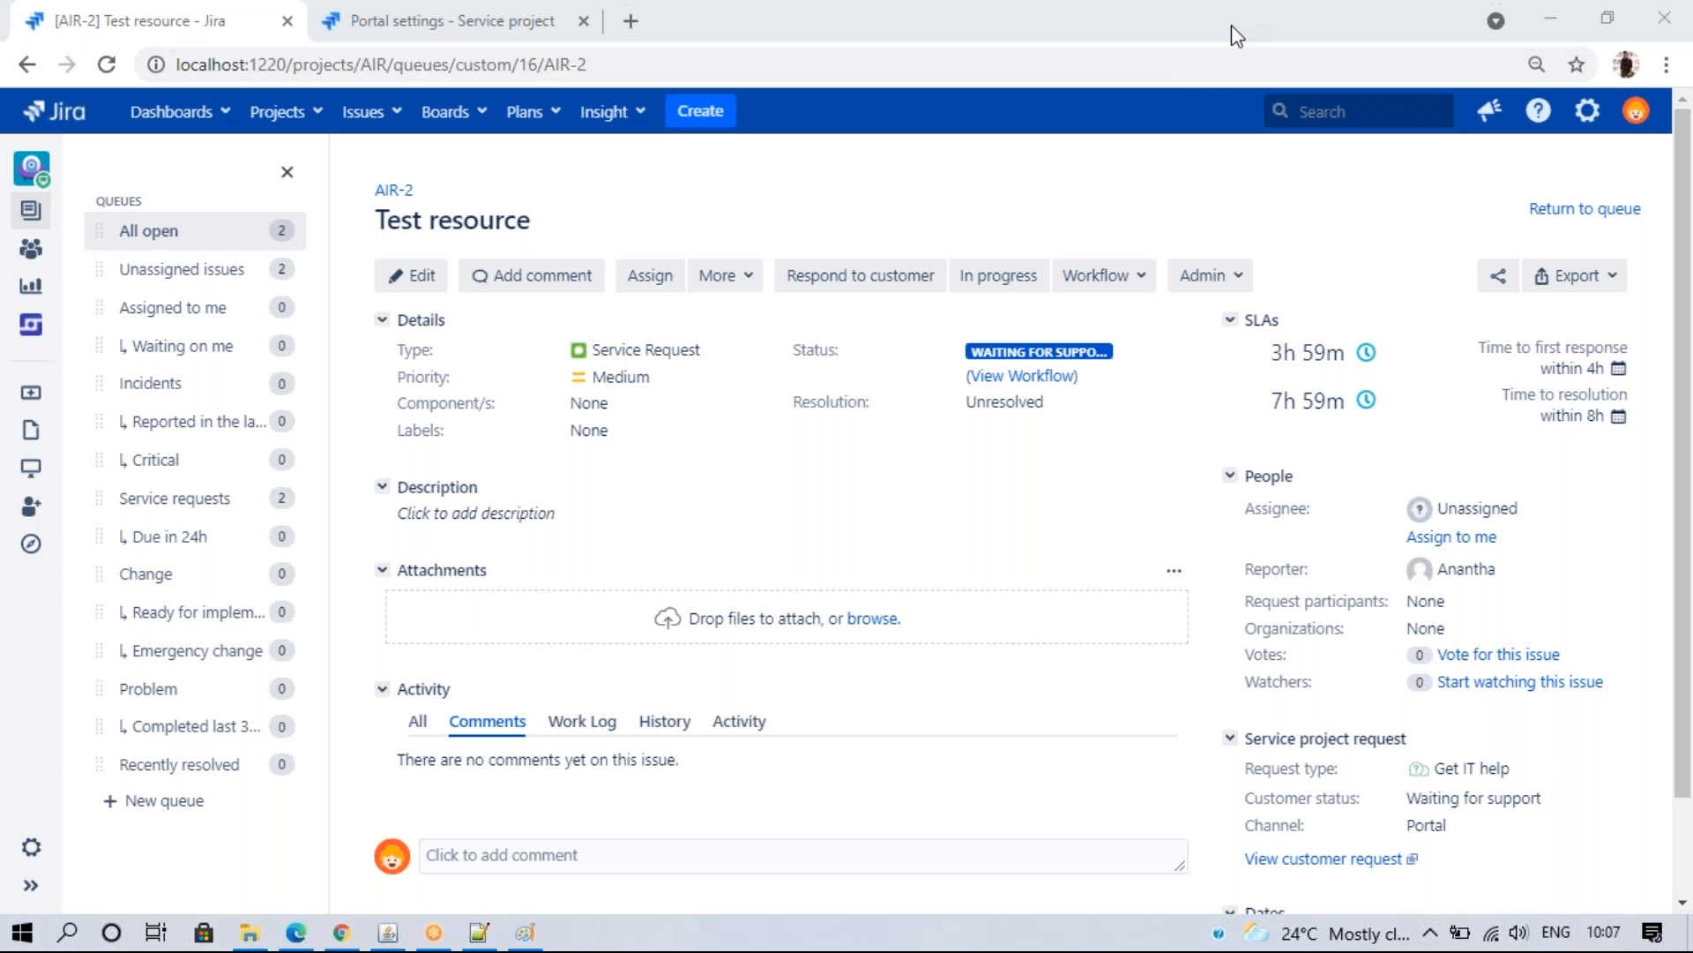
- Read the first-response and resolution SLA timer details on AIR-2, then return to the All open queue
click(1357, 206)
click(1090, 463)
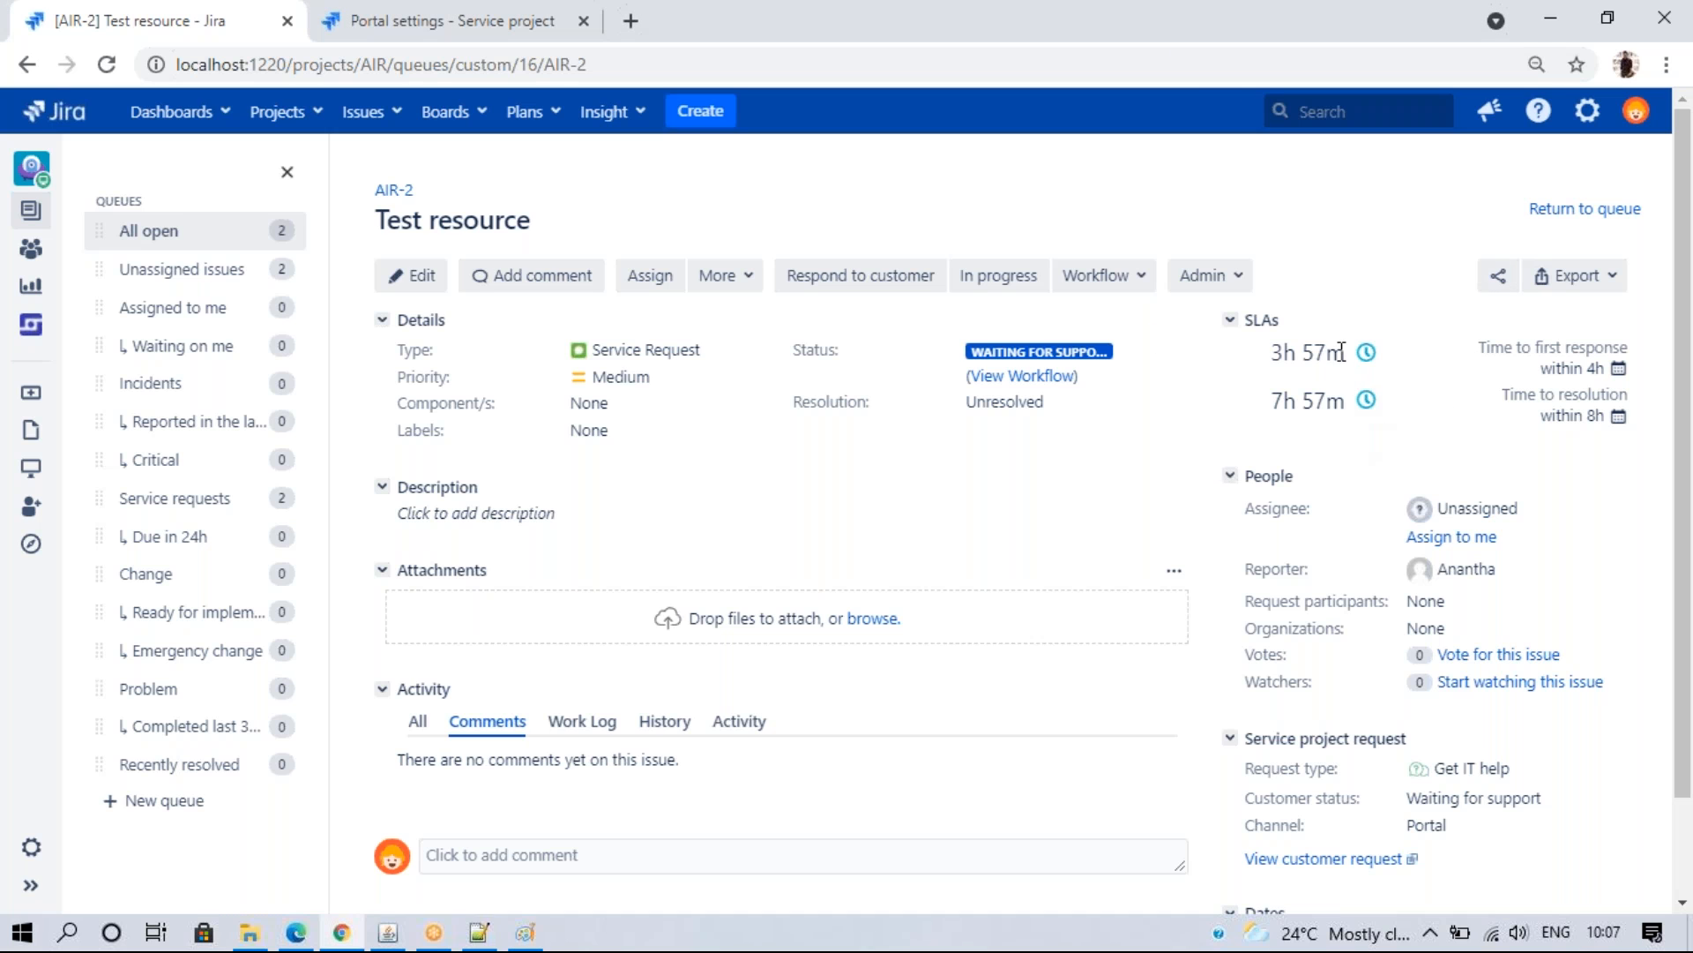
mouse_move(1366, 353)
mouse_move(1281, 363)
click(220, 240)
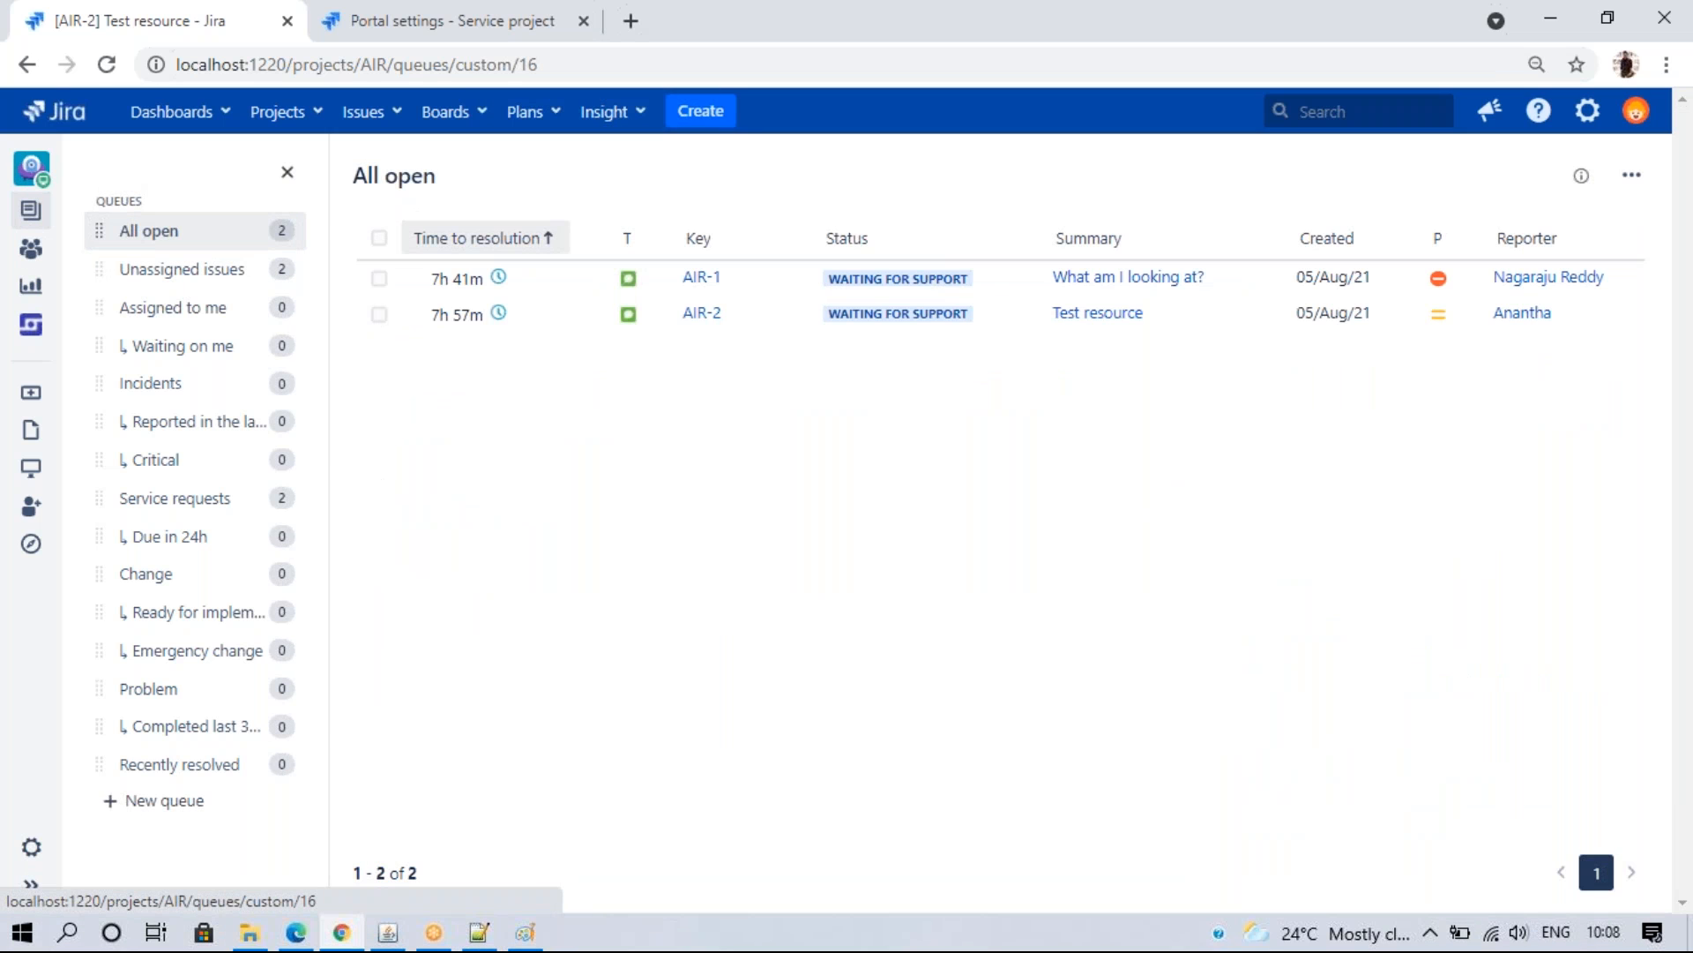
- Open the Airbnb project's SLA settings with the project sidebar collapsed
click(402, 7)
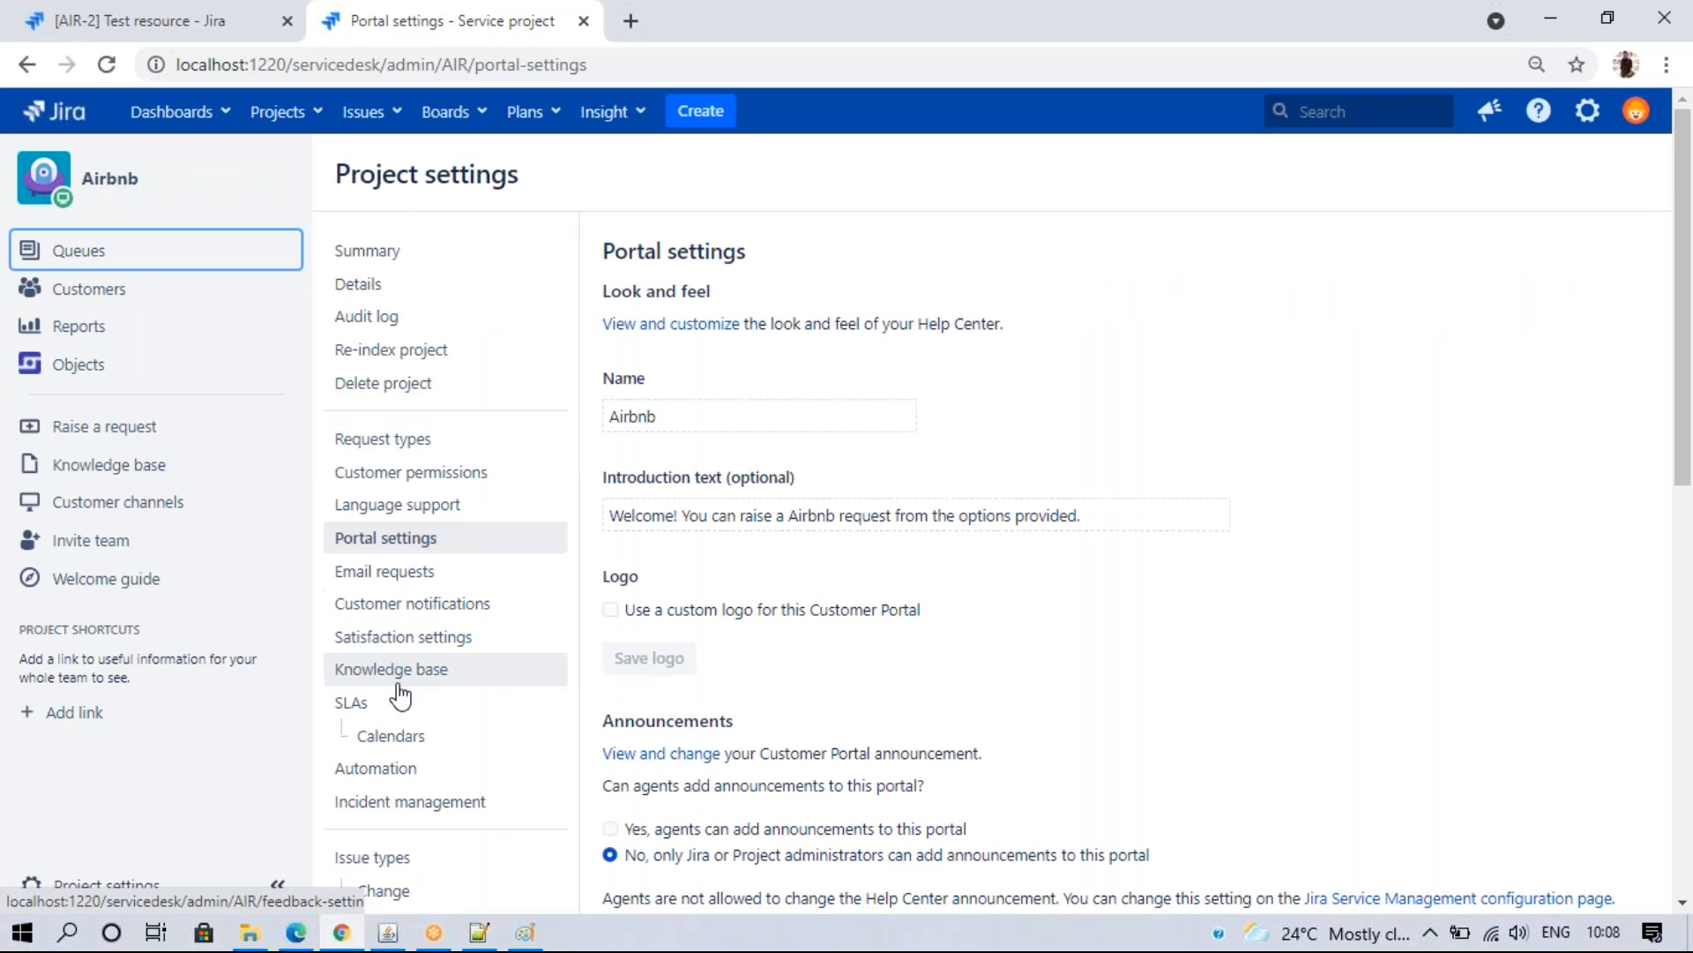
click(369, 706)
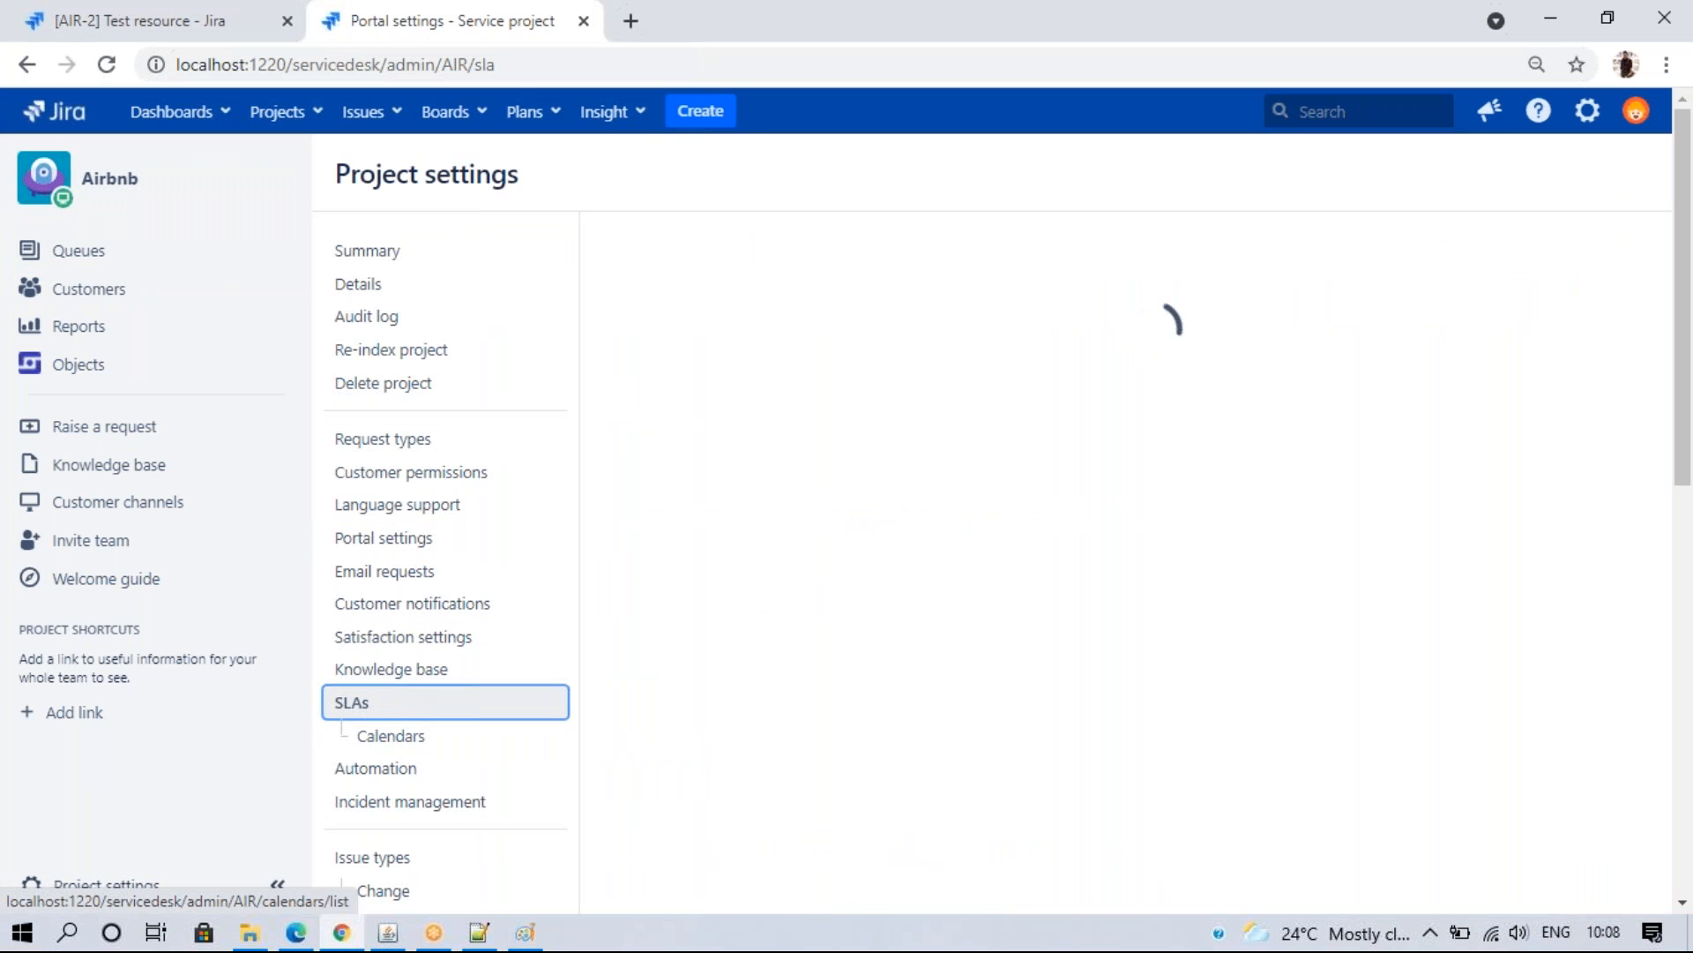
click(276, 885)
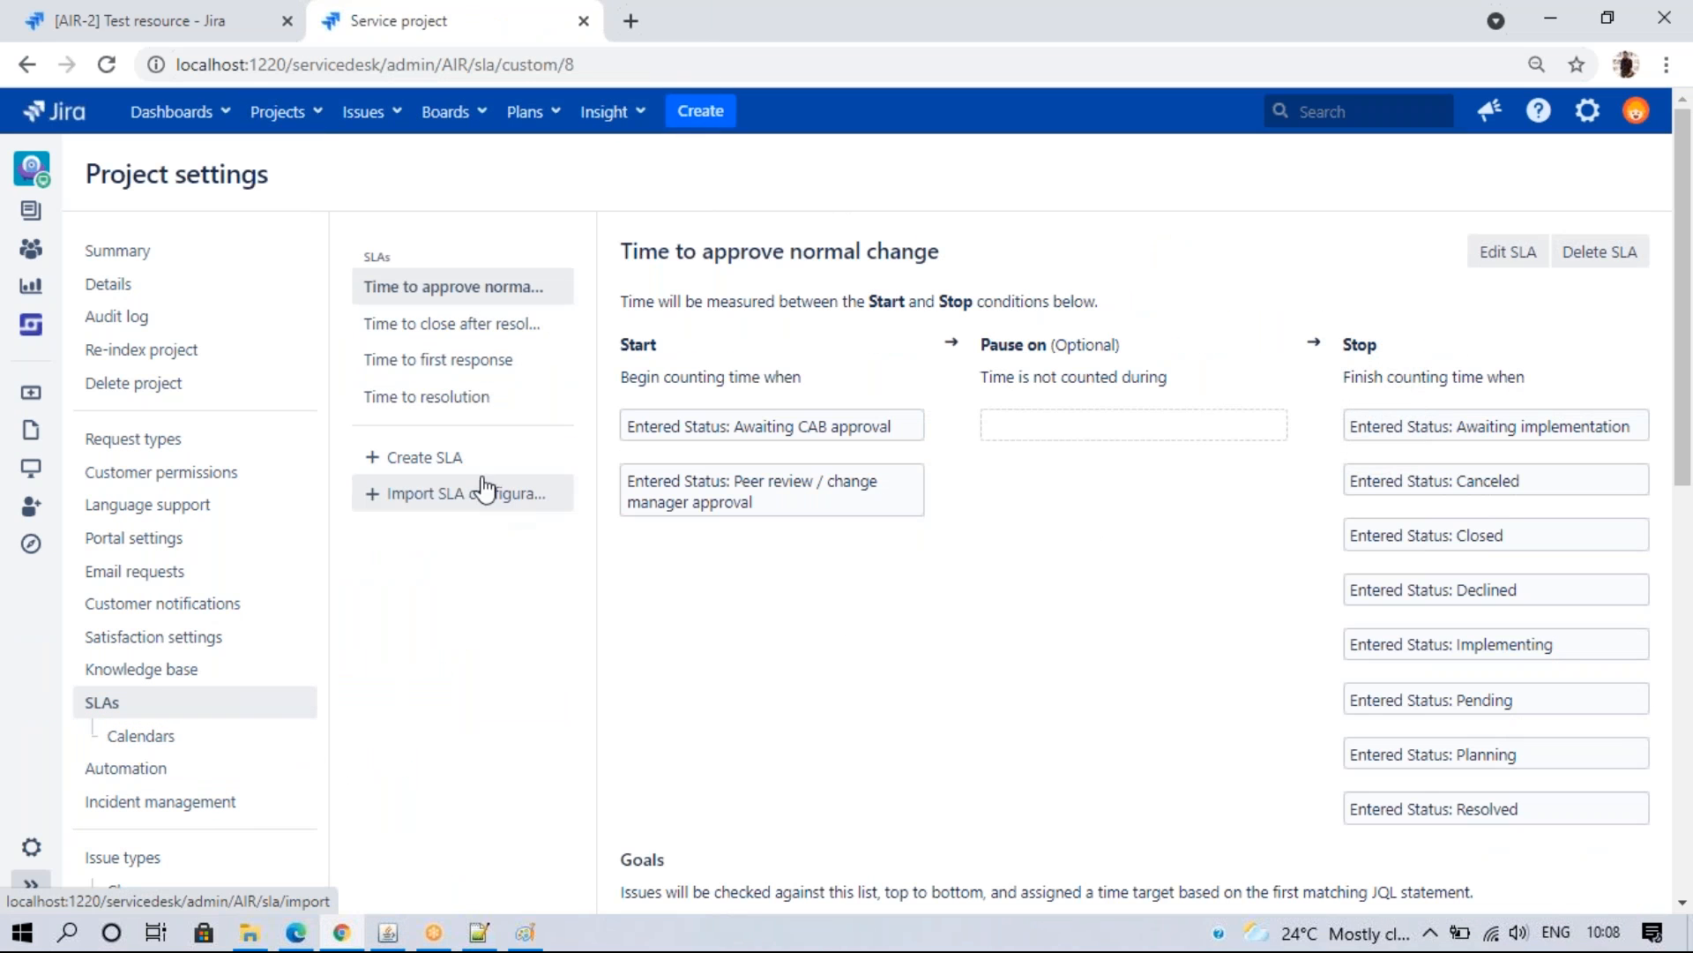
- Delete the normal change approval, close after resolution, first response and resolution SLAs
click(1599, 252)
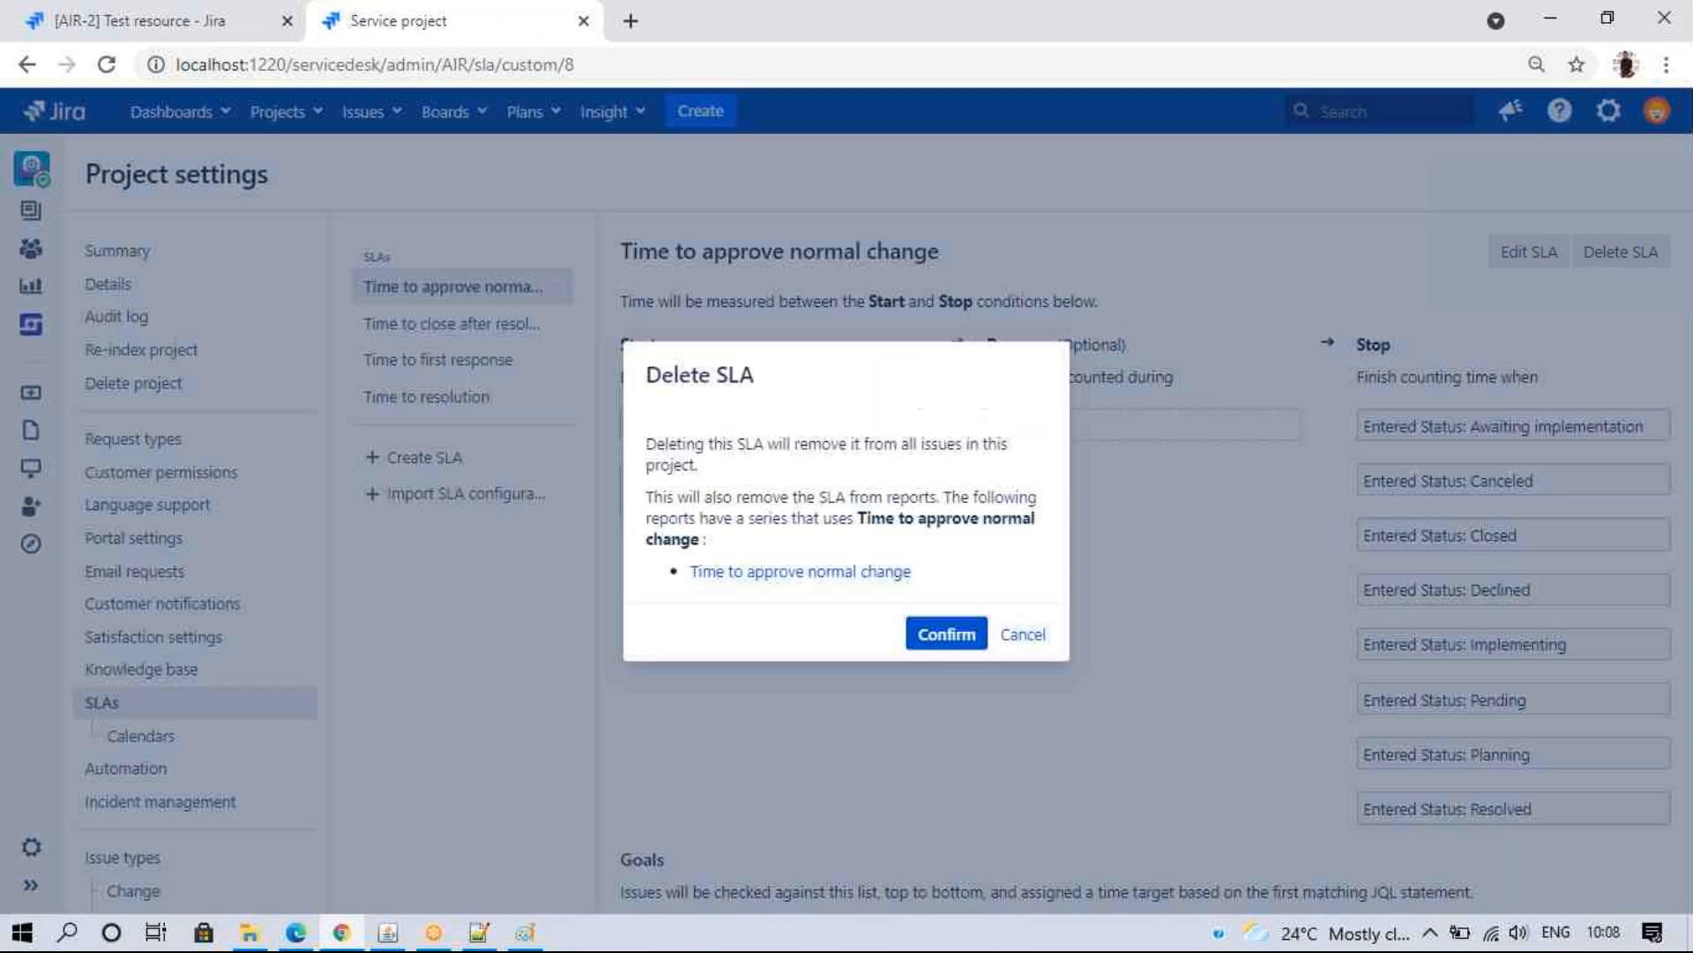
click(947, 633)
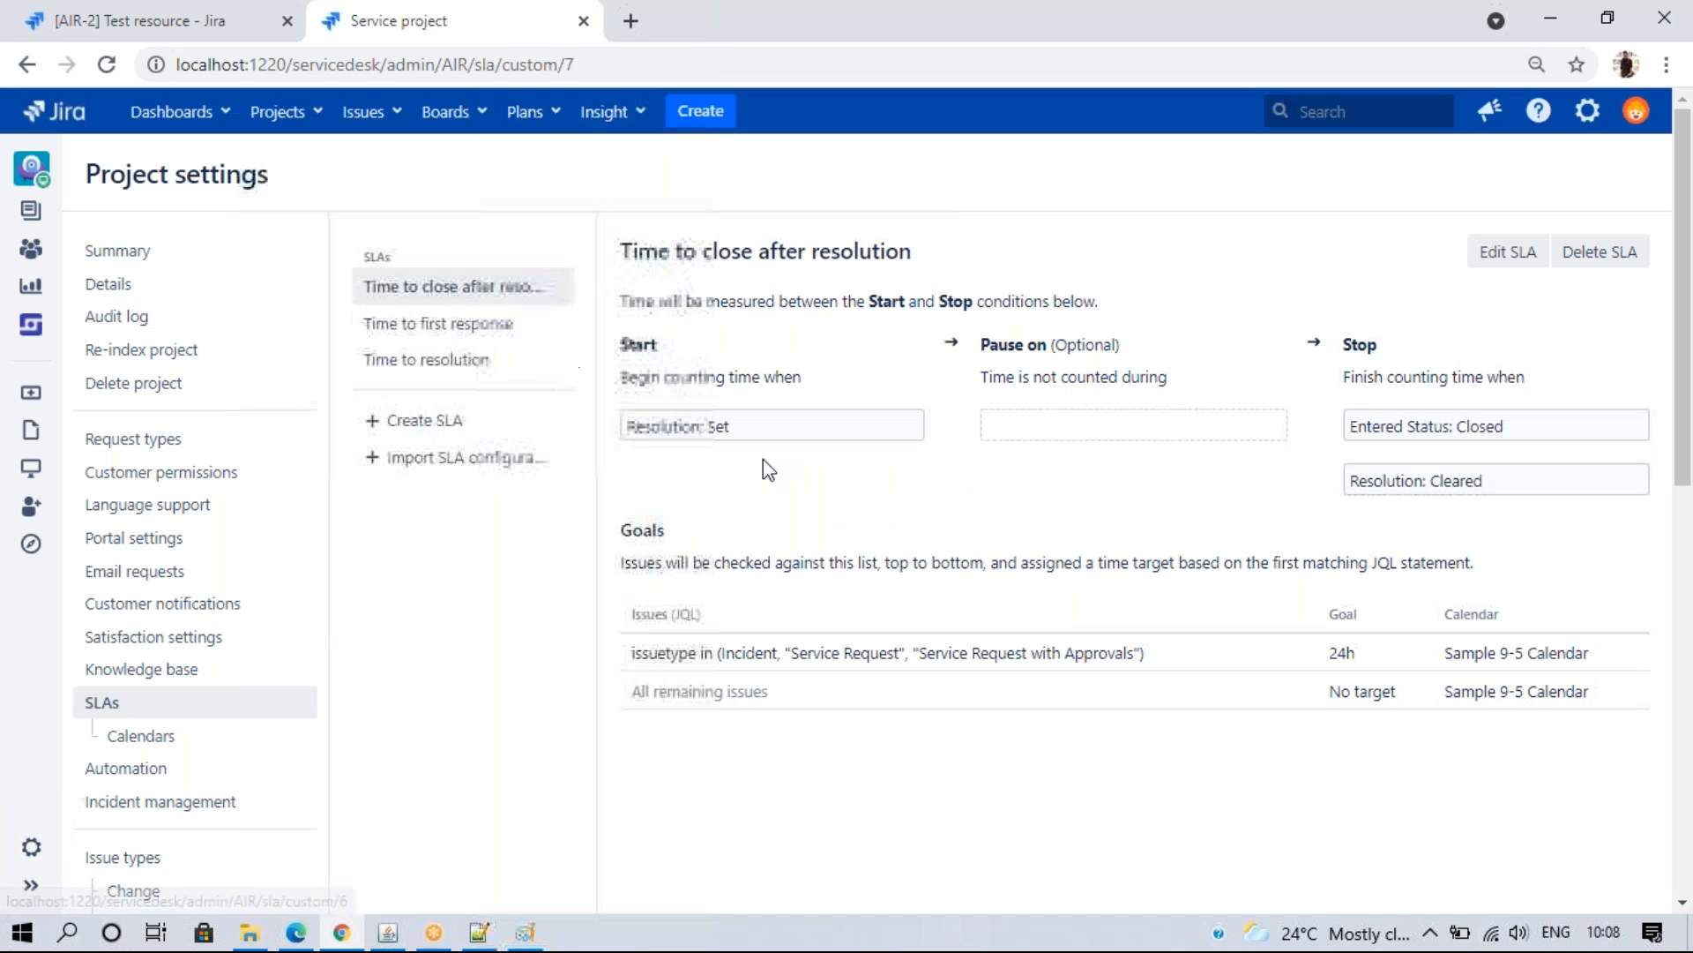
click(1605, 252)
click(985, 586)
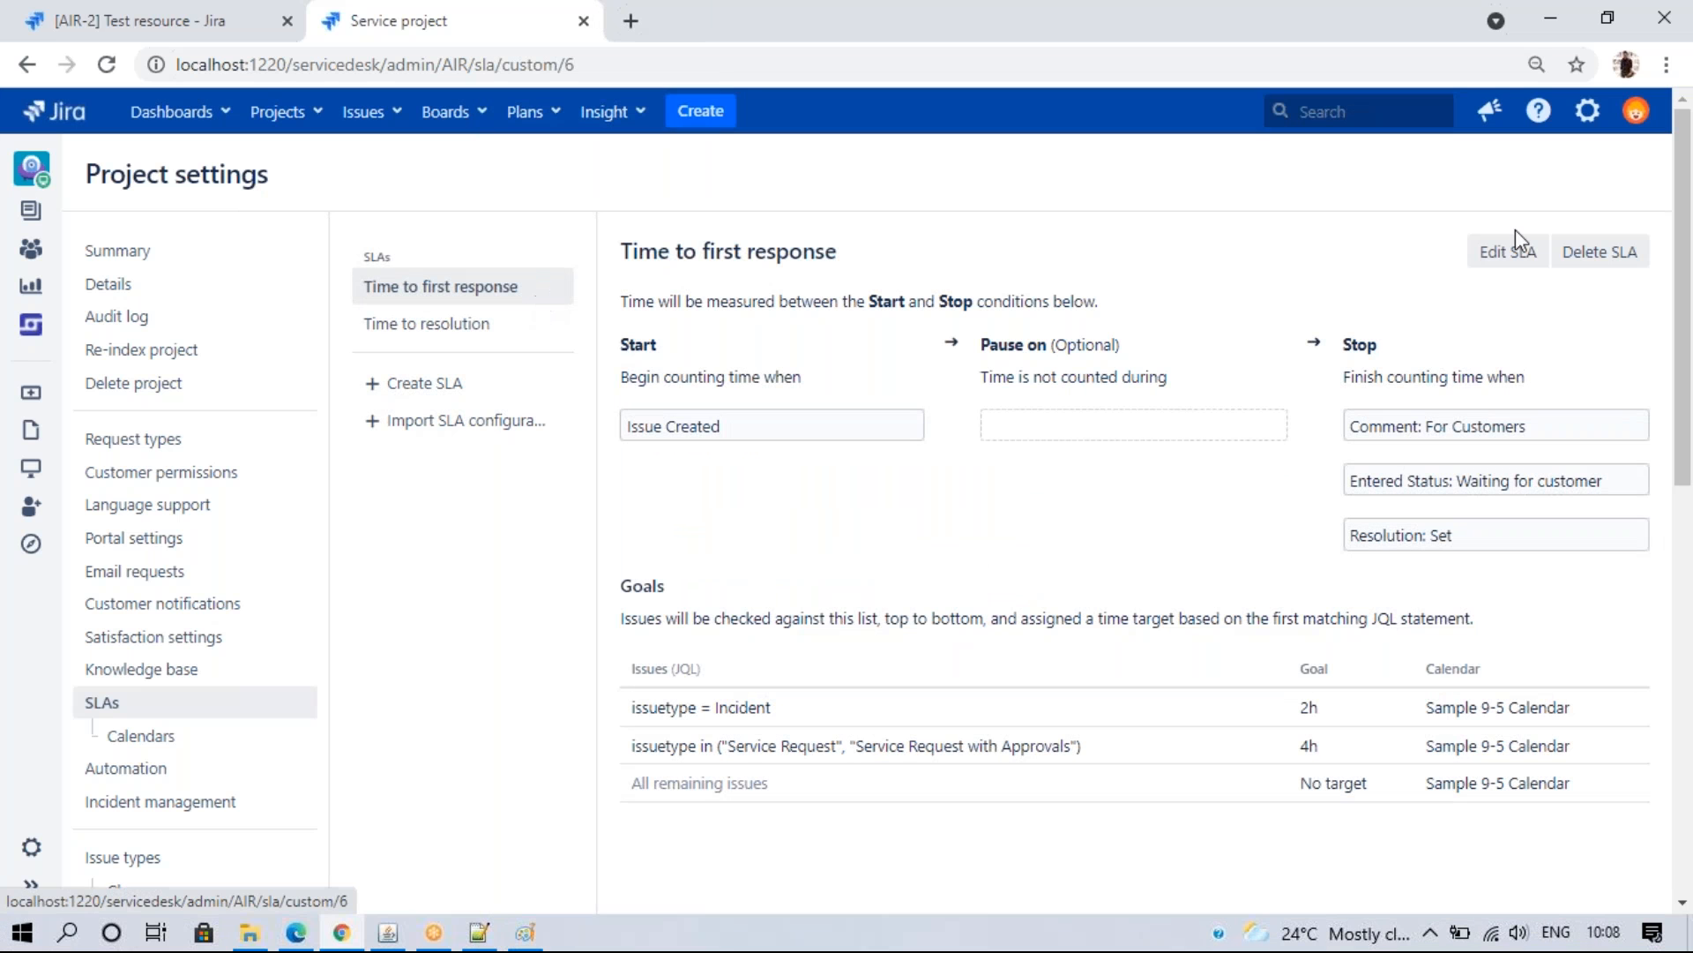
click(1601, 256)
click(970, 624)
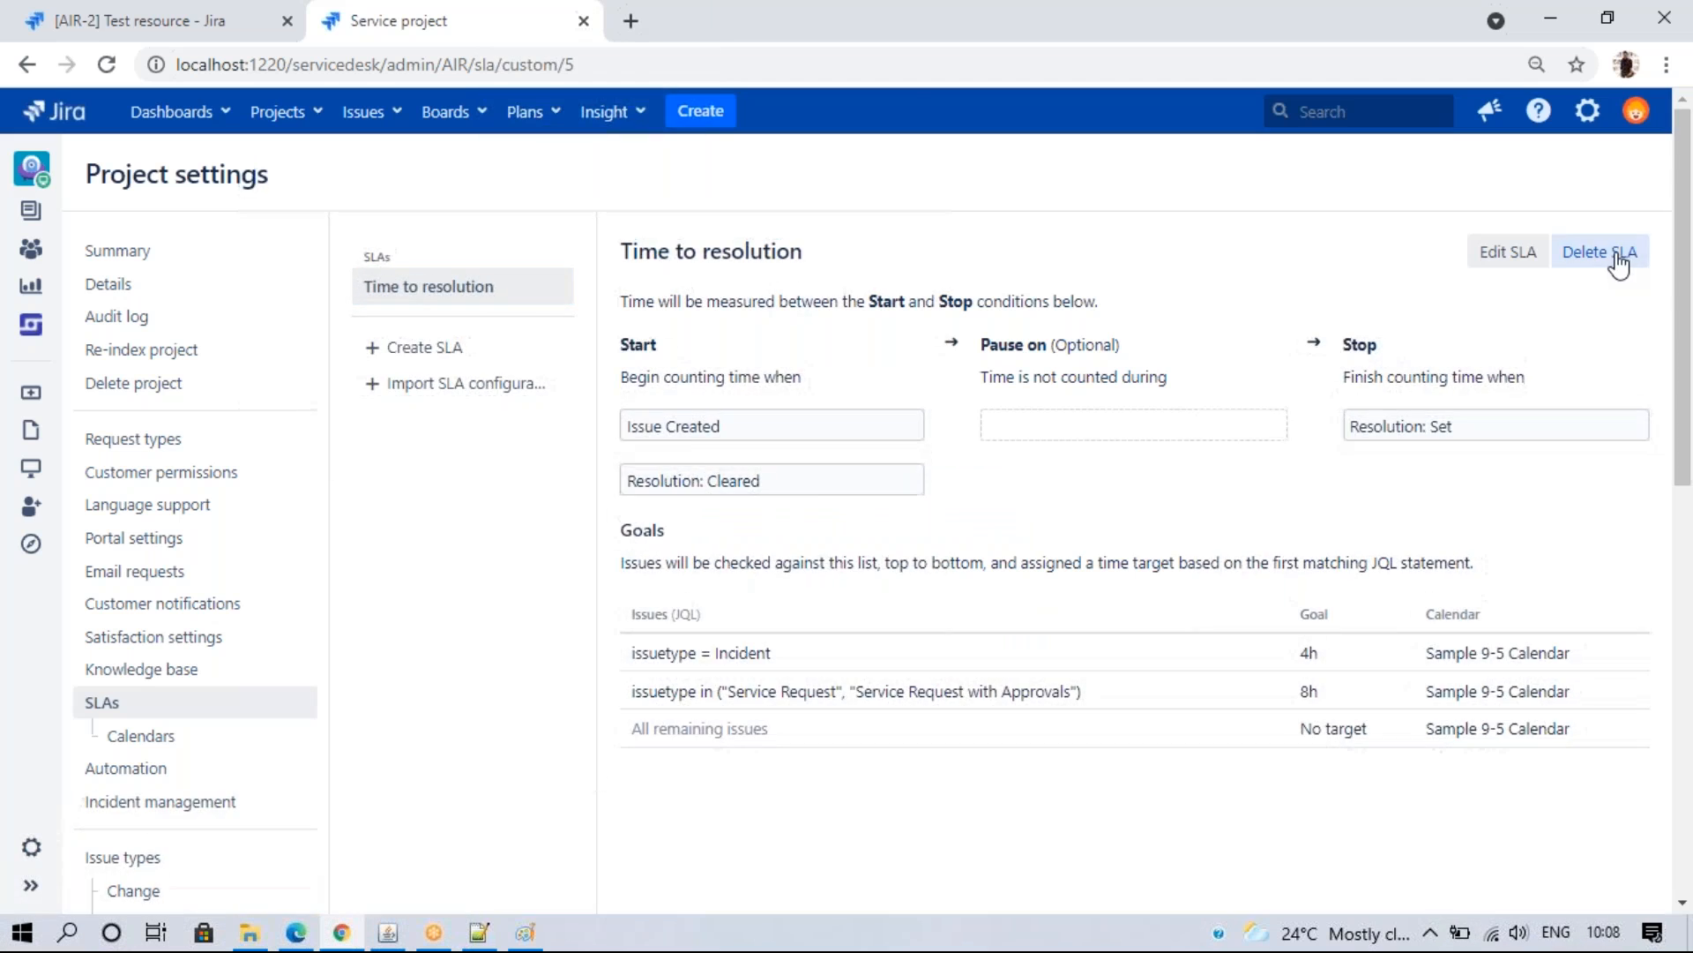
click(1619, 263)
click(942, 643)
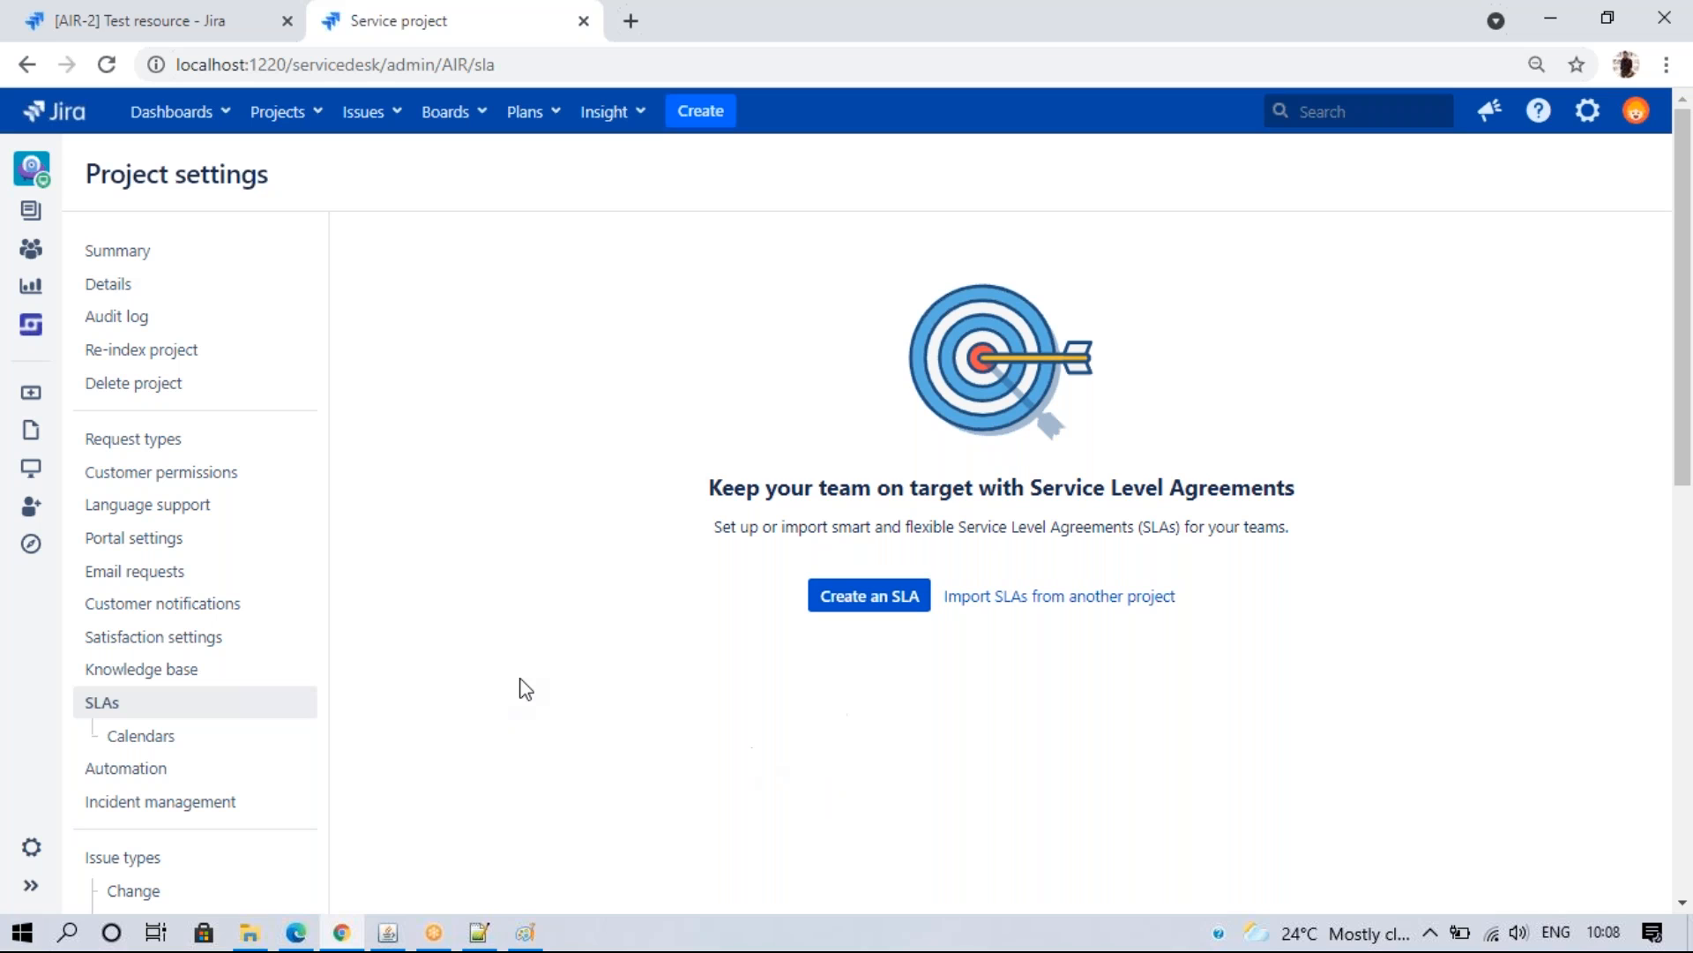
click(162, 748)
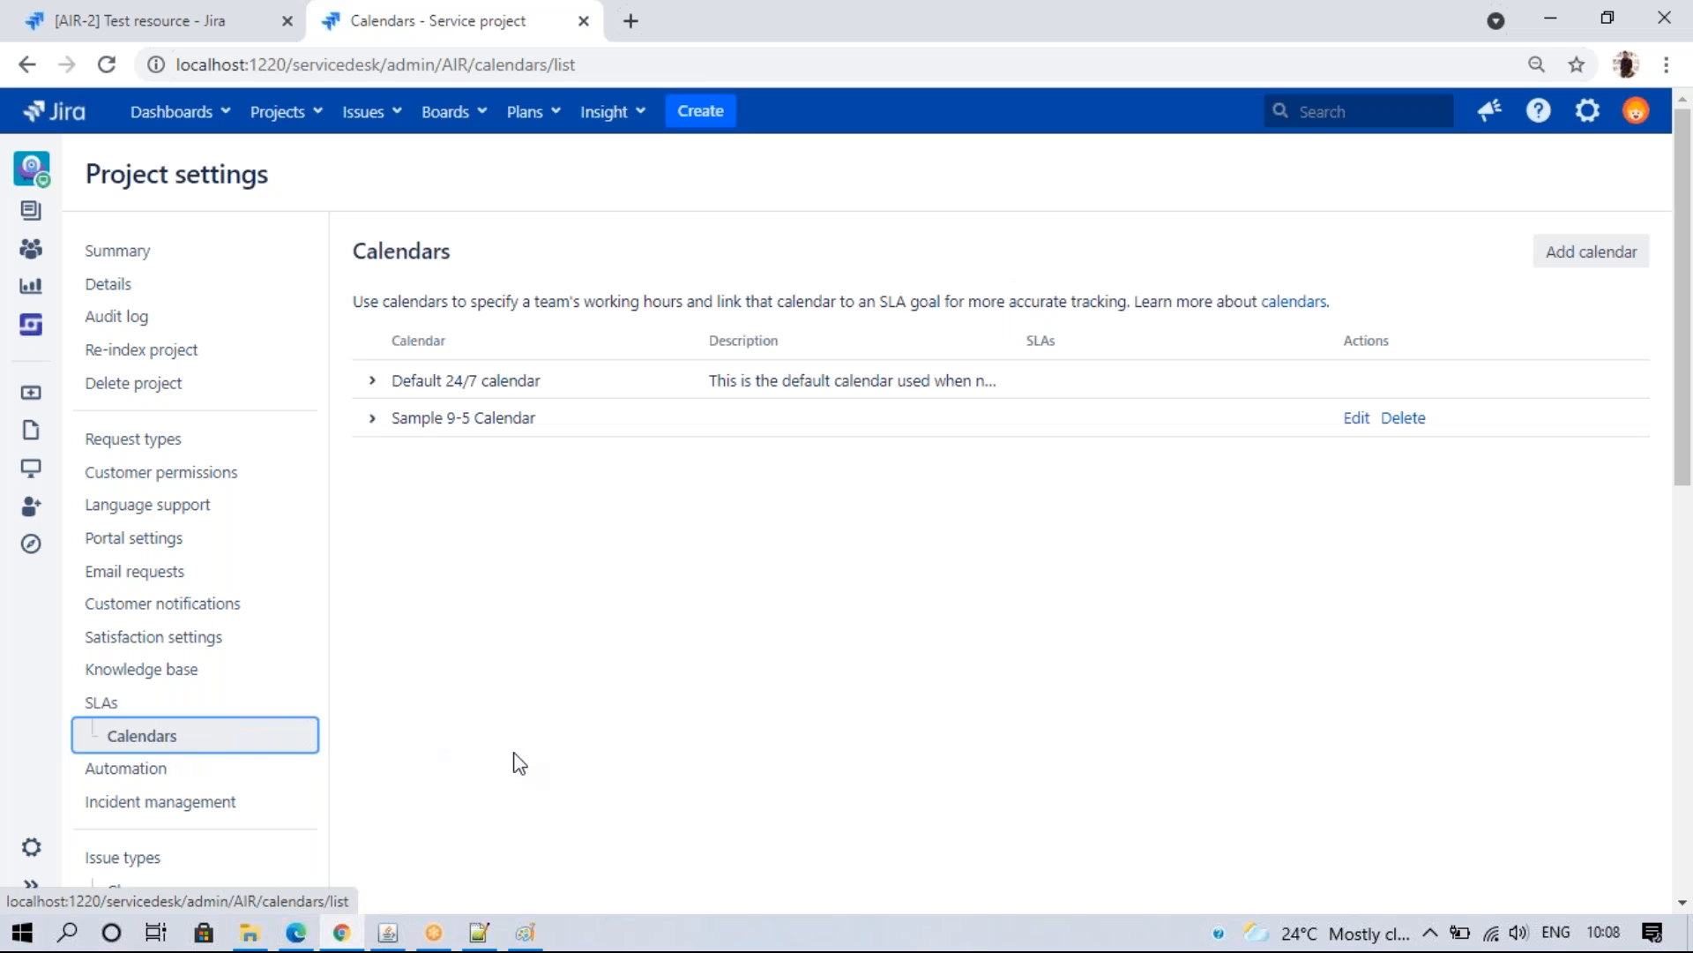
- Expand and collapse the Default 24/7 calendar's details to review its description
click(370, 380)
click(371, 384)
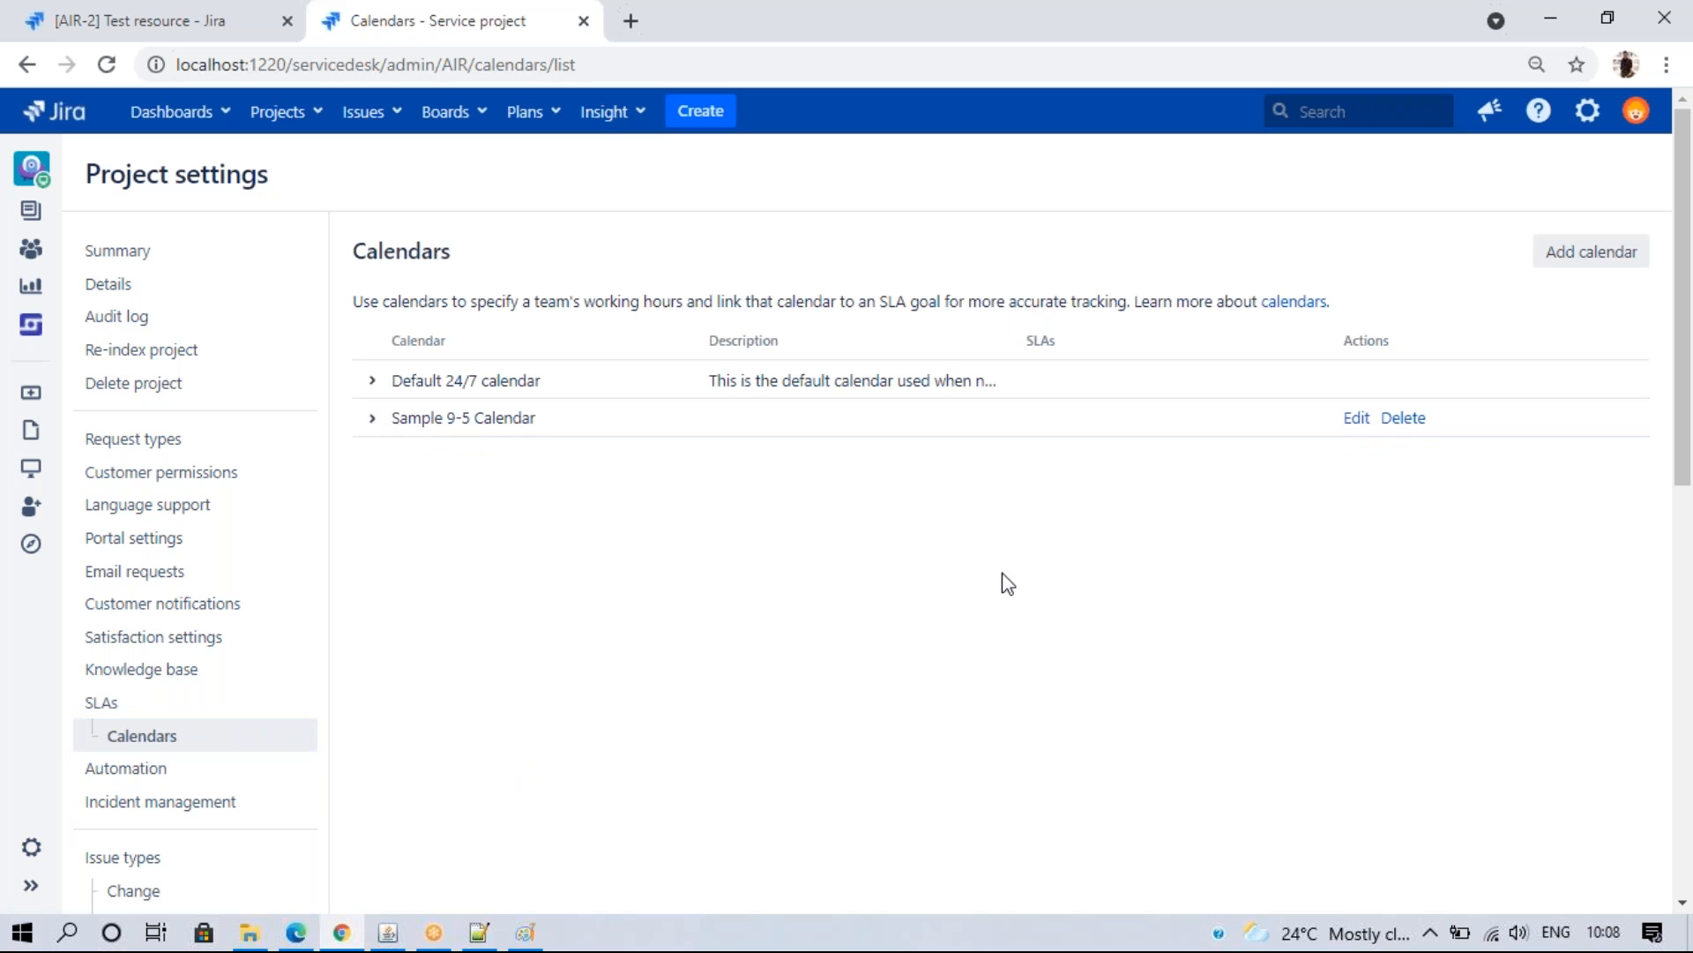
click(375, 382)
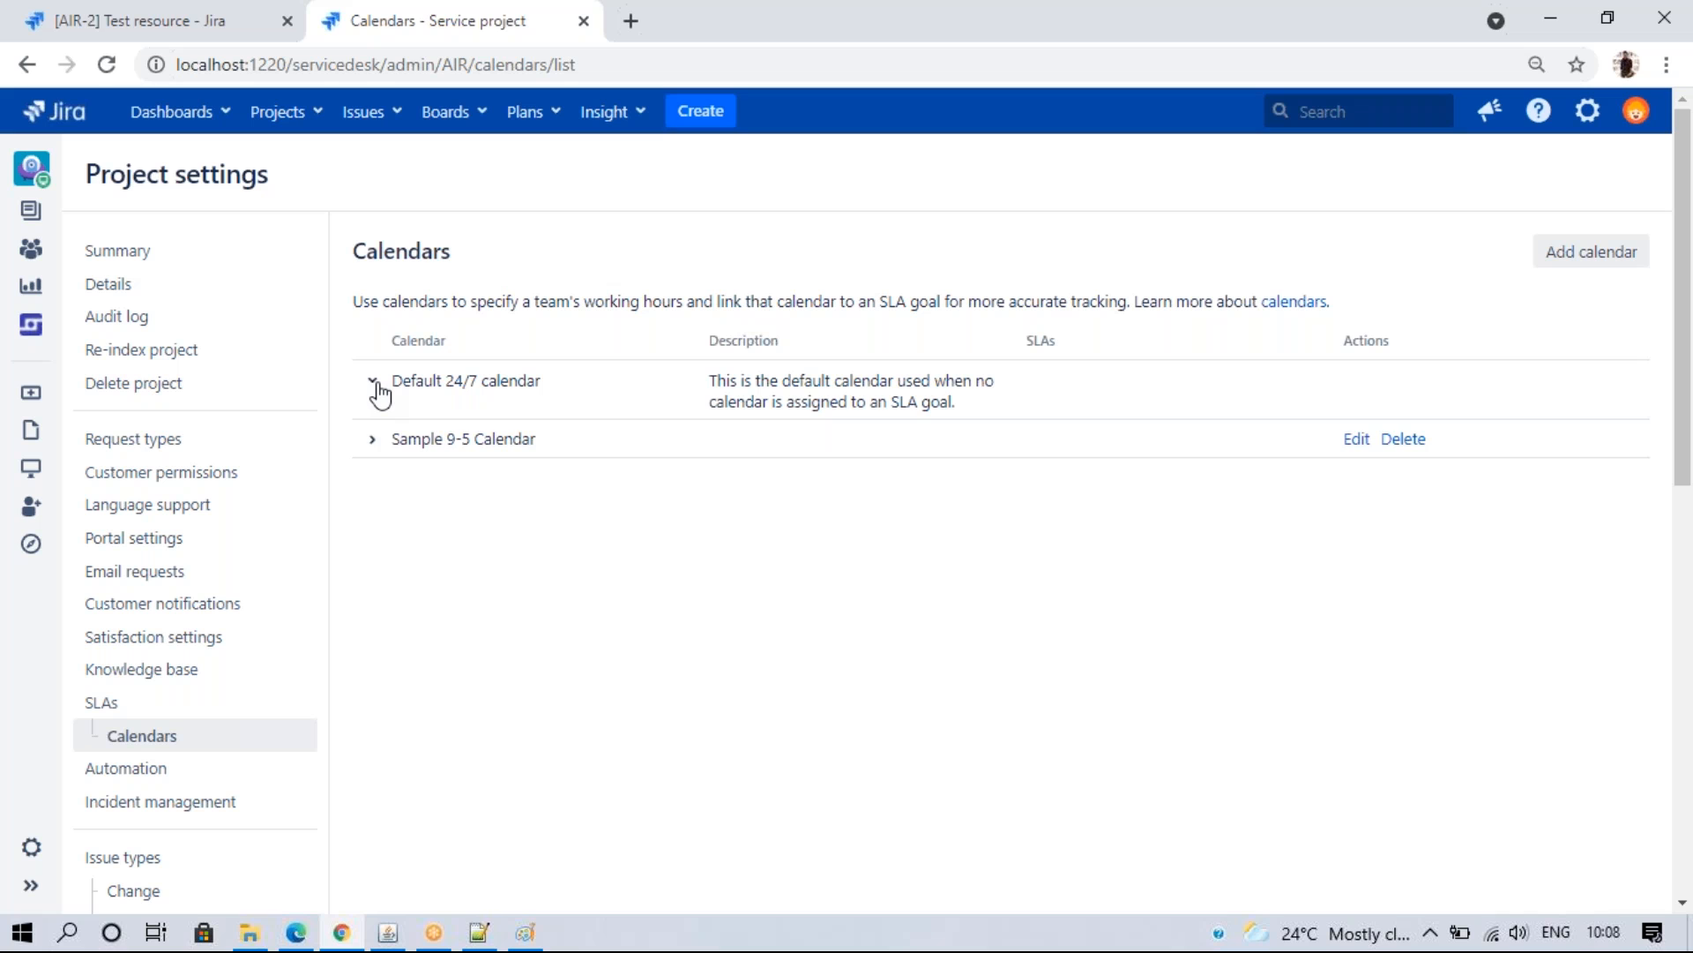
click(374, 385)
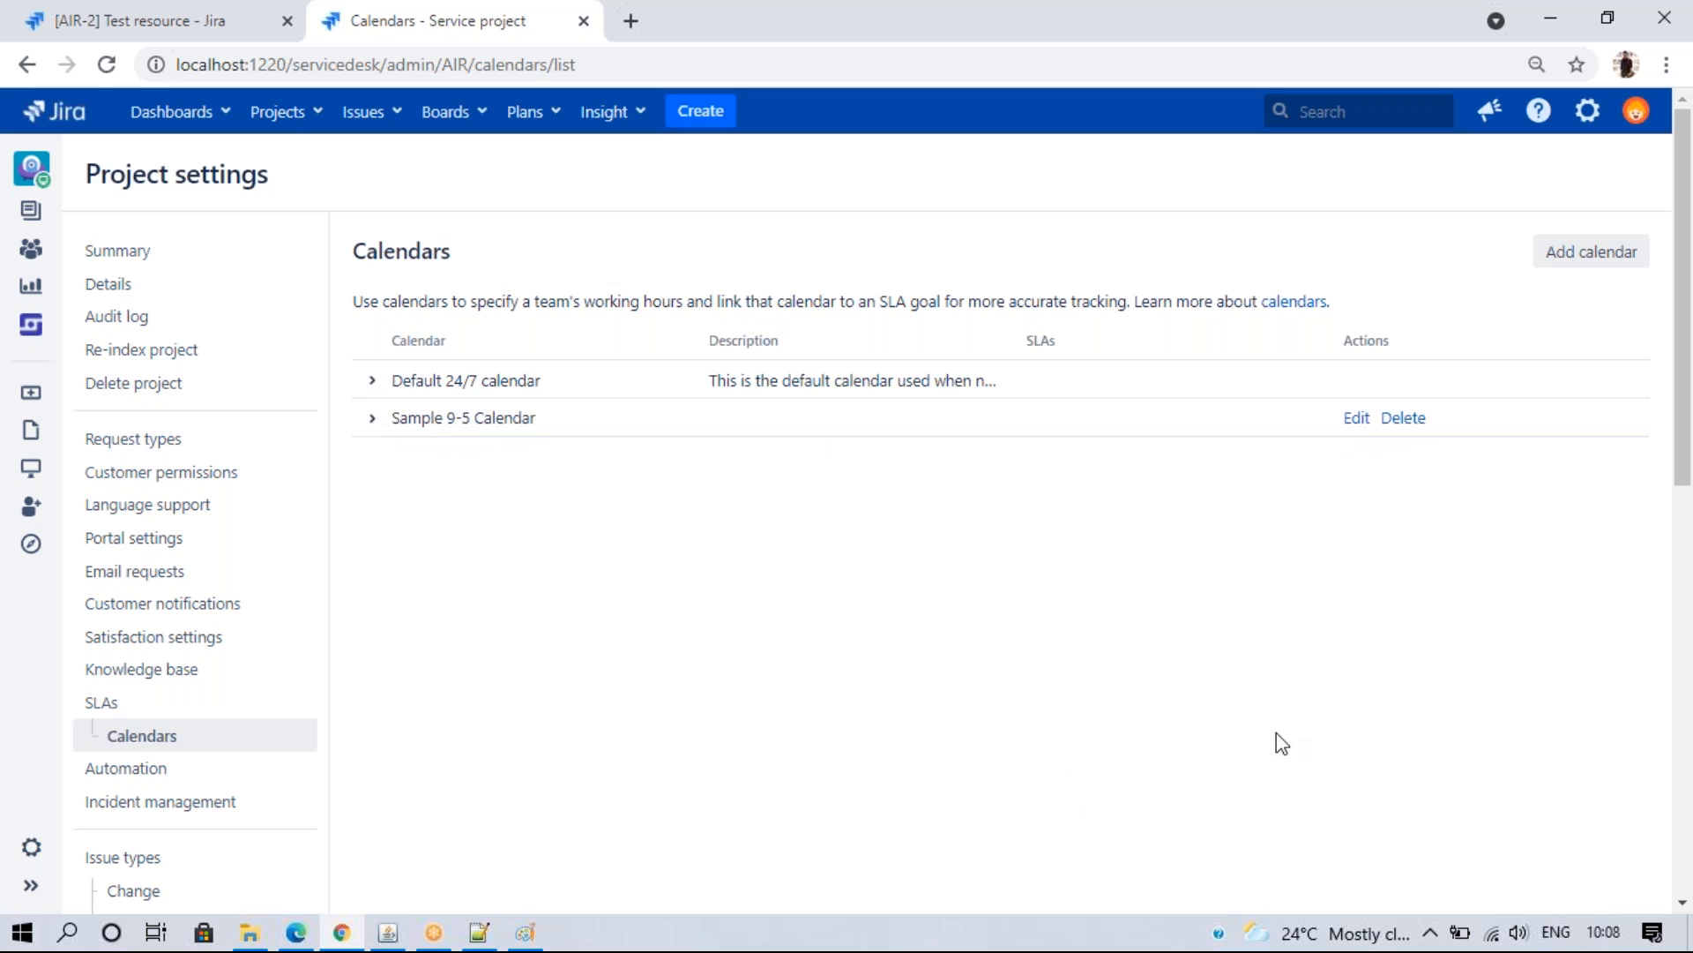
- Start a new calendar, fill its name from a saved suggestion, and keep the Kolkata time zone
click(1568, 257)
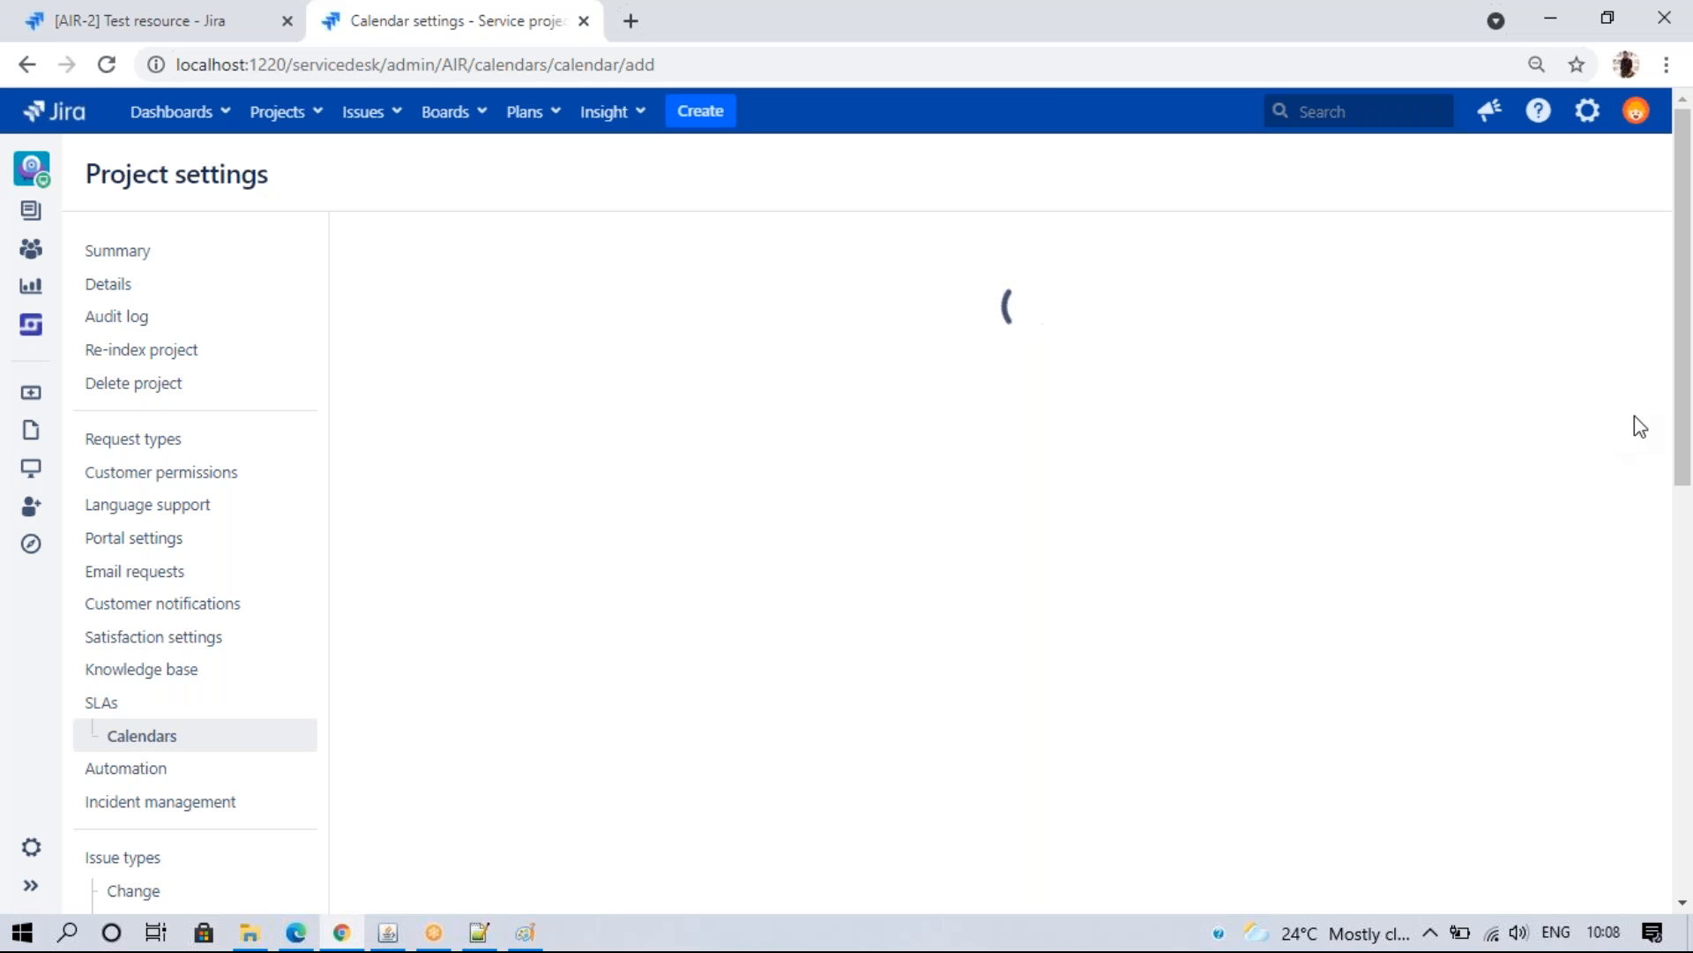
click(481, 339)
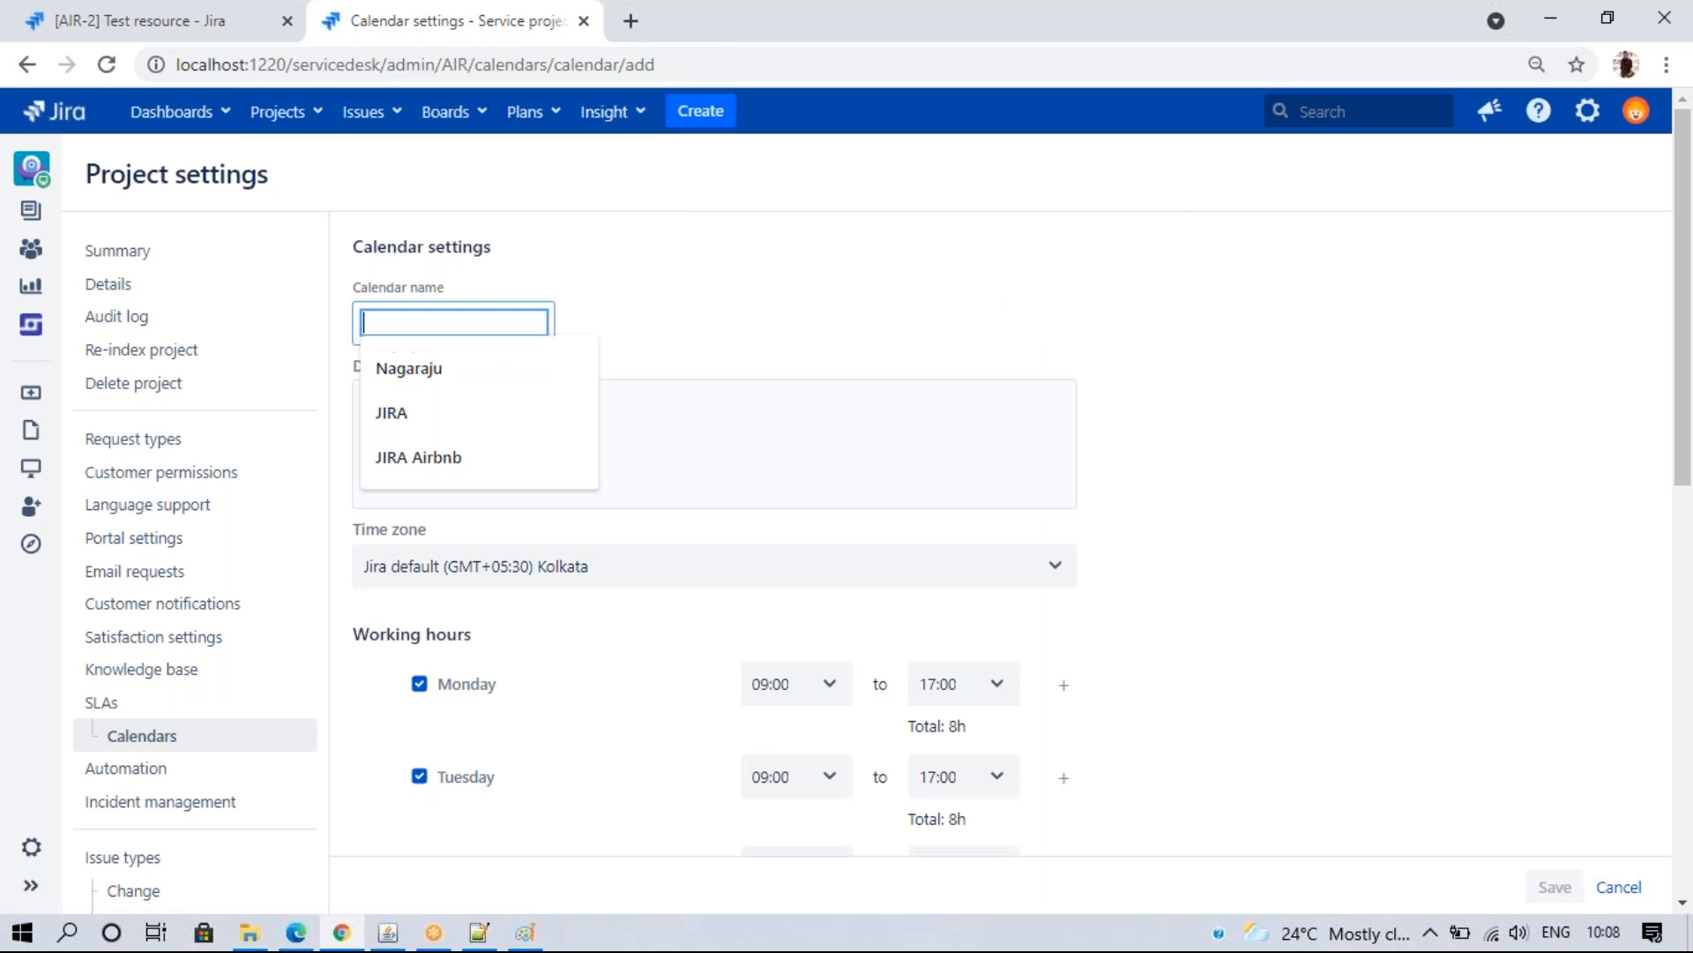
click(410, 367)
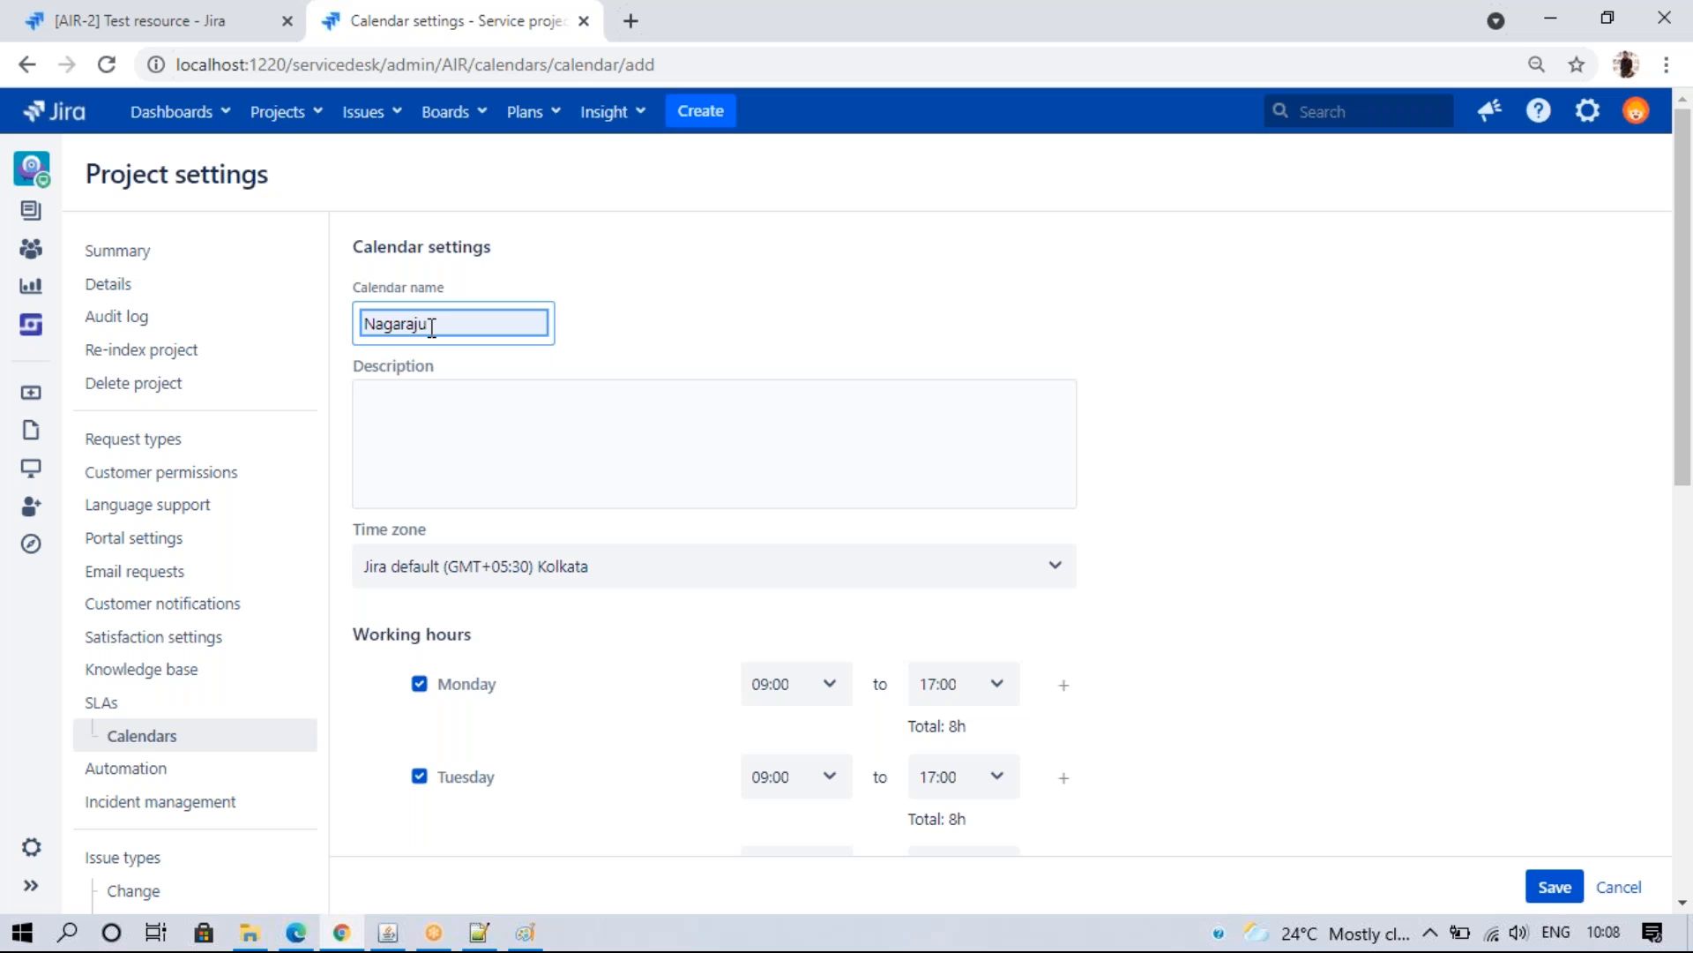
click(1657, 503)
scroll(1686, 441, down, 2)
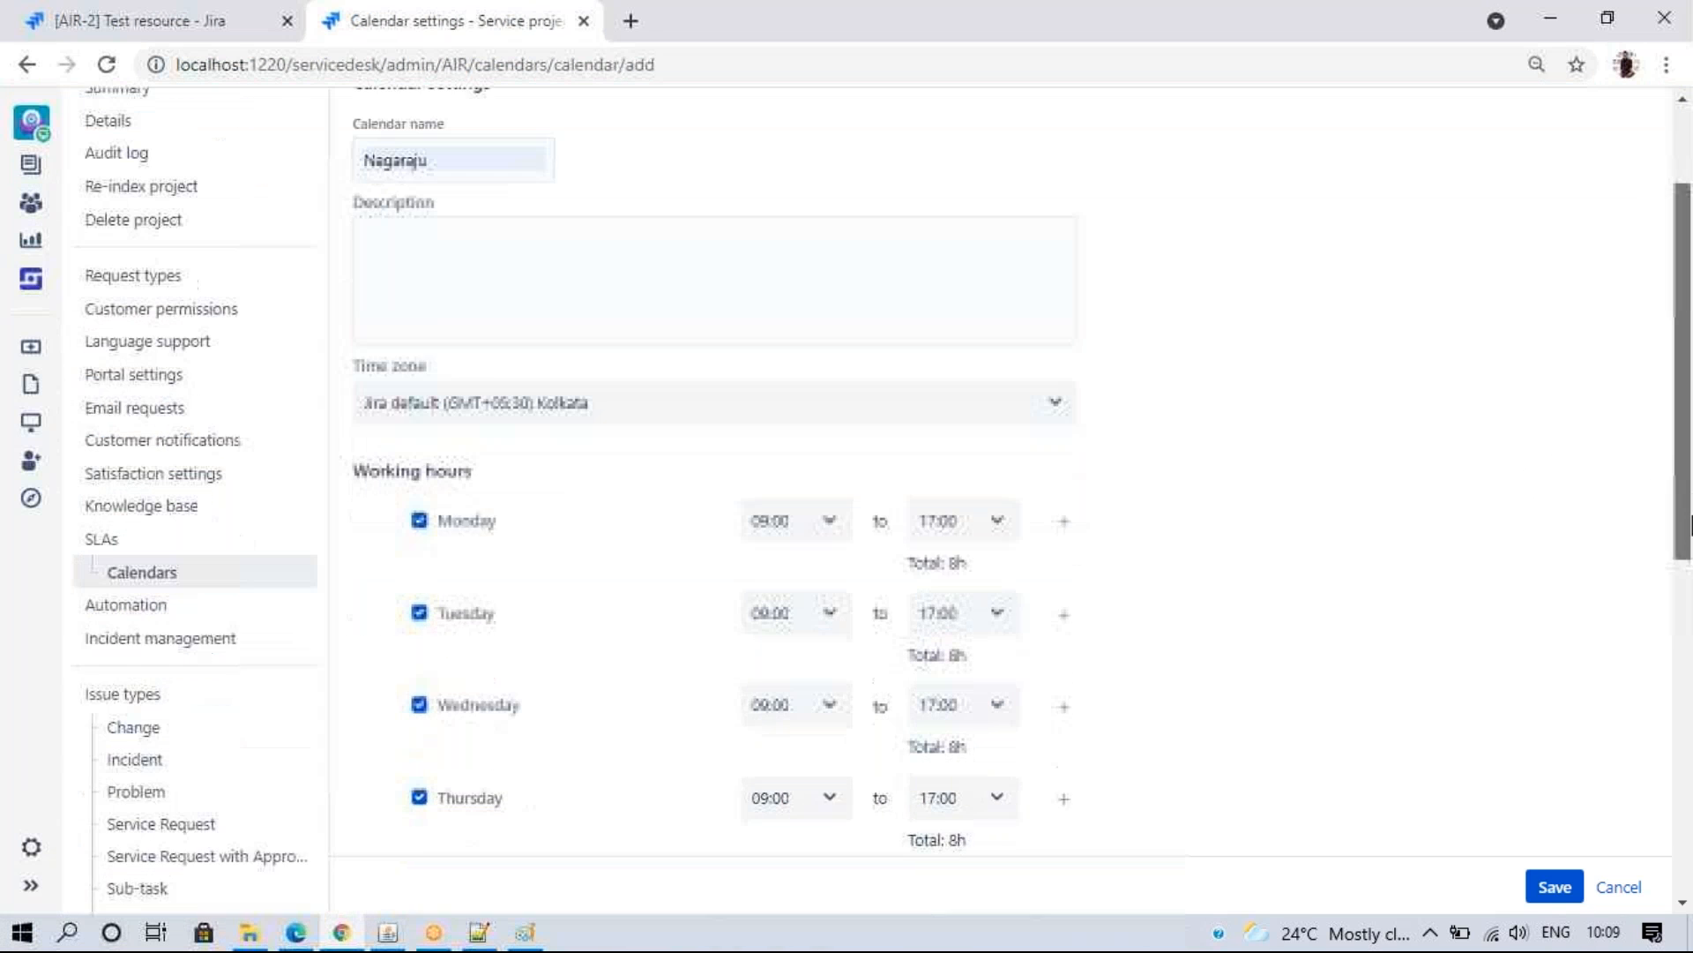
click(692, 393)
click(690, 390)
scroll(1678, 485, down, 1)
scroll(1678, 485, down, 2)
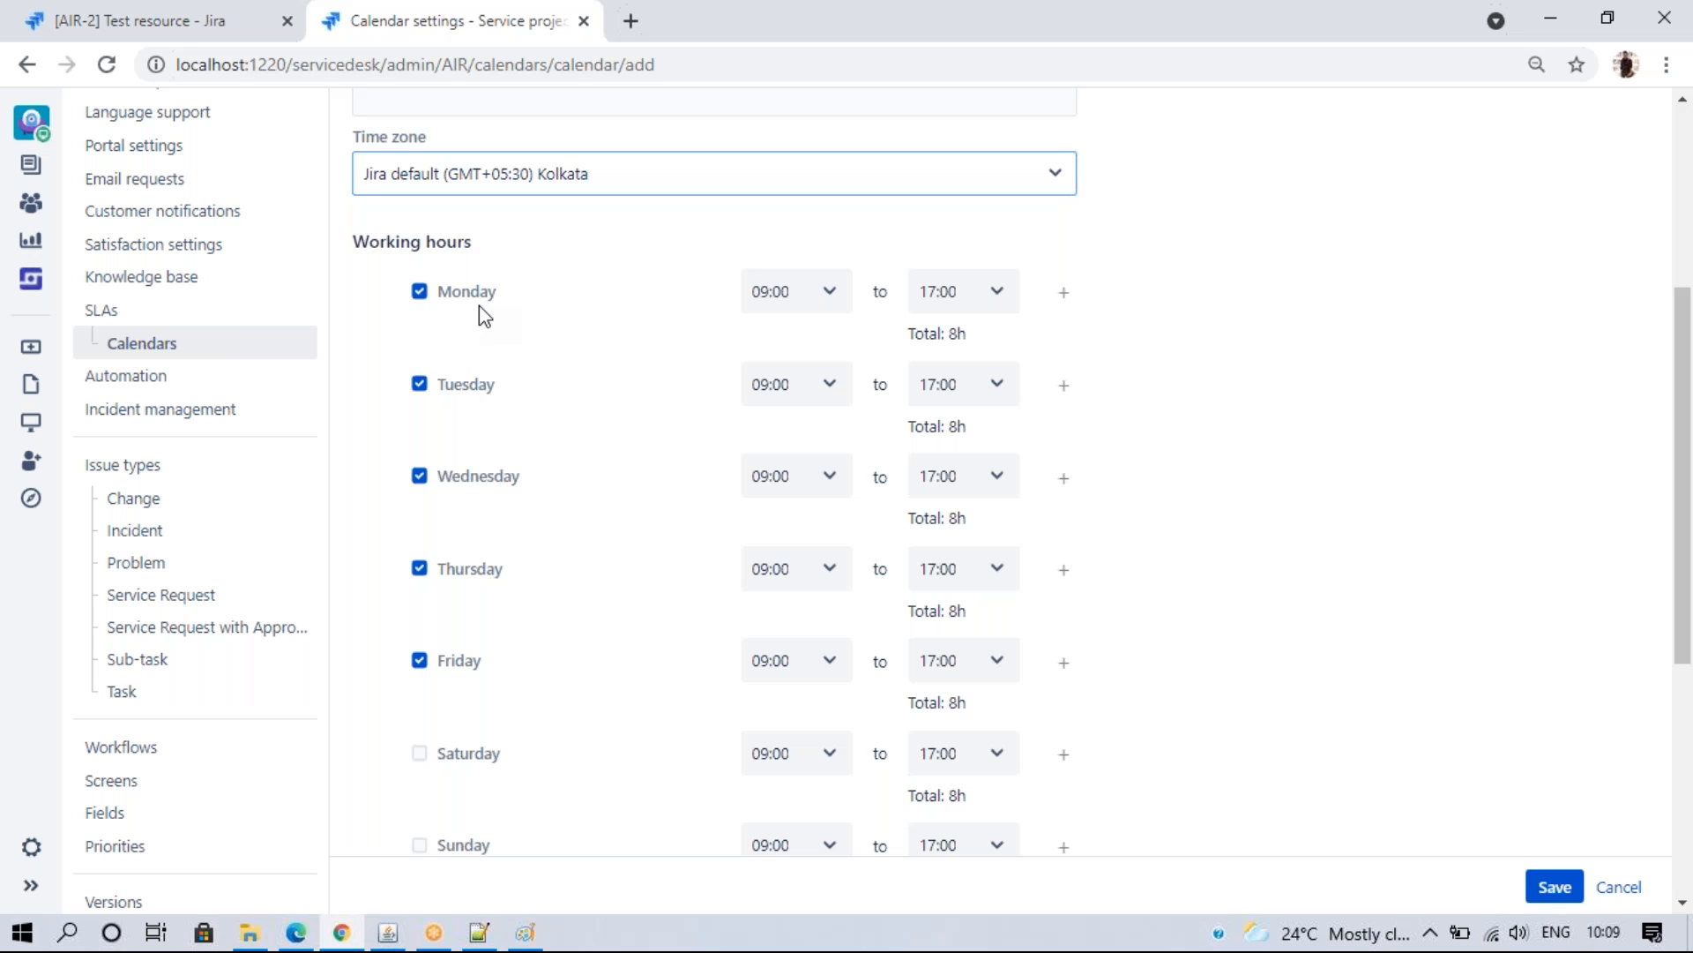
click(822, 297)
drag(843, 378, 861, 425)
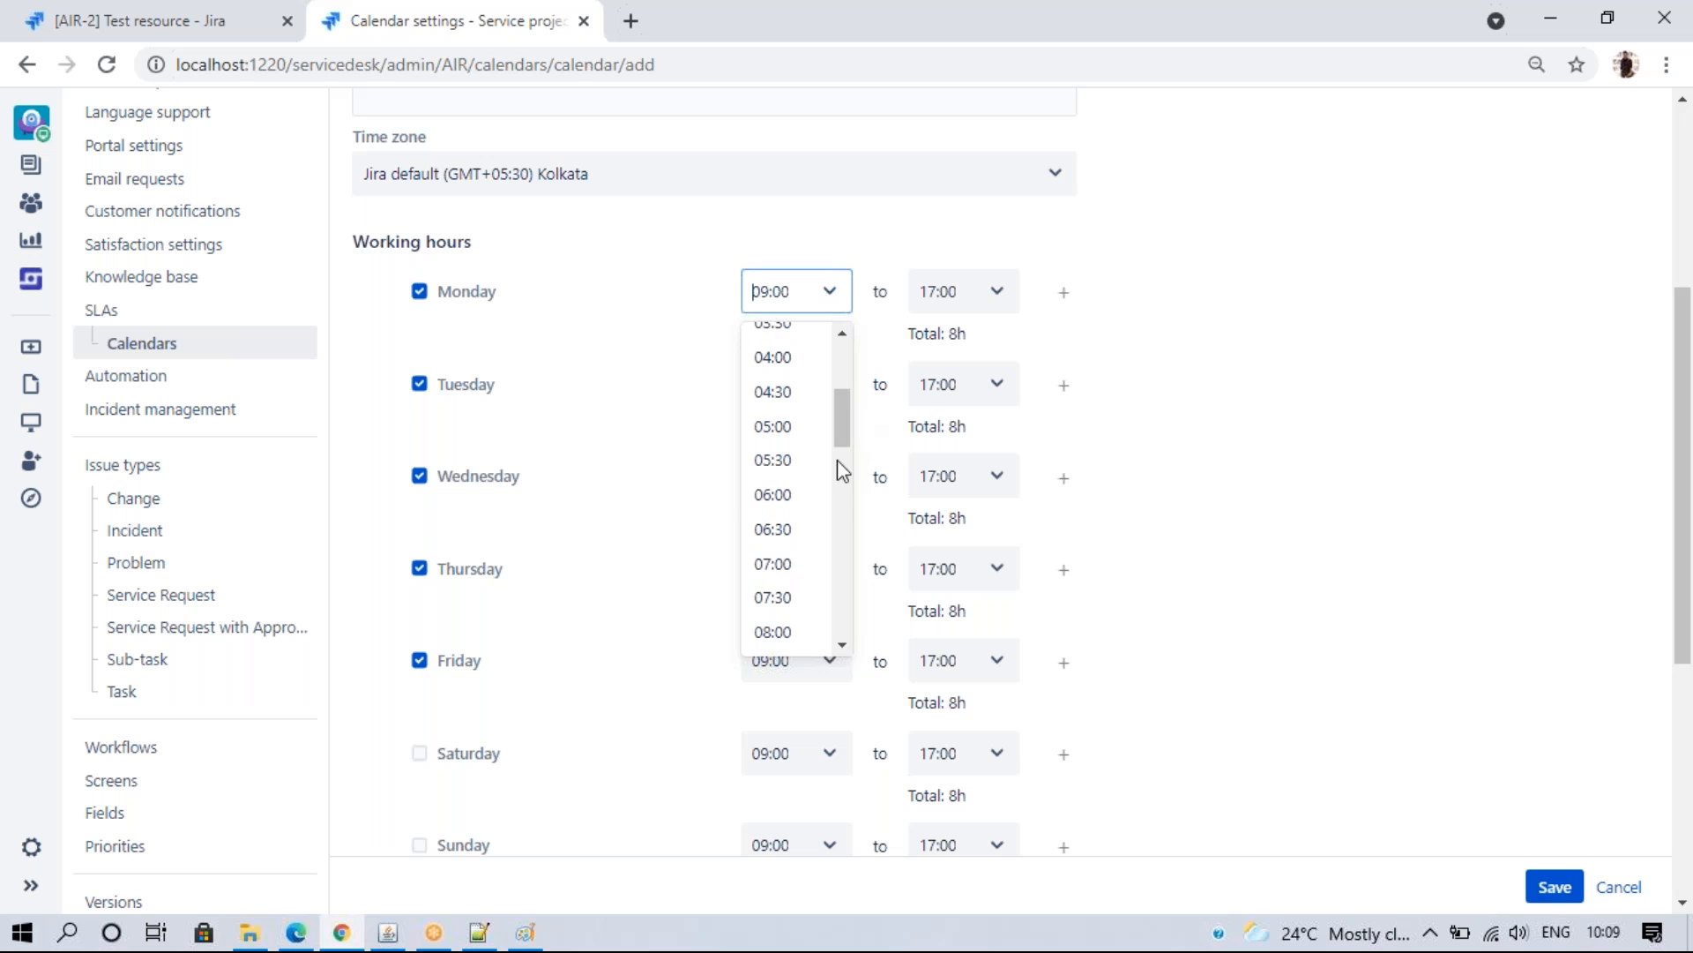
- Set Monday's hours to 06:00–15:00 and add a second 15:00–24:00 span
click(802, 495)
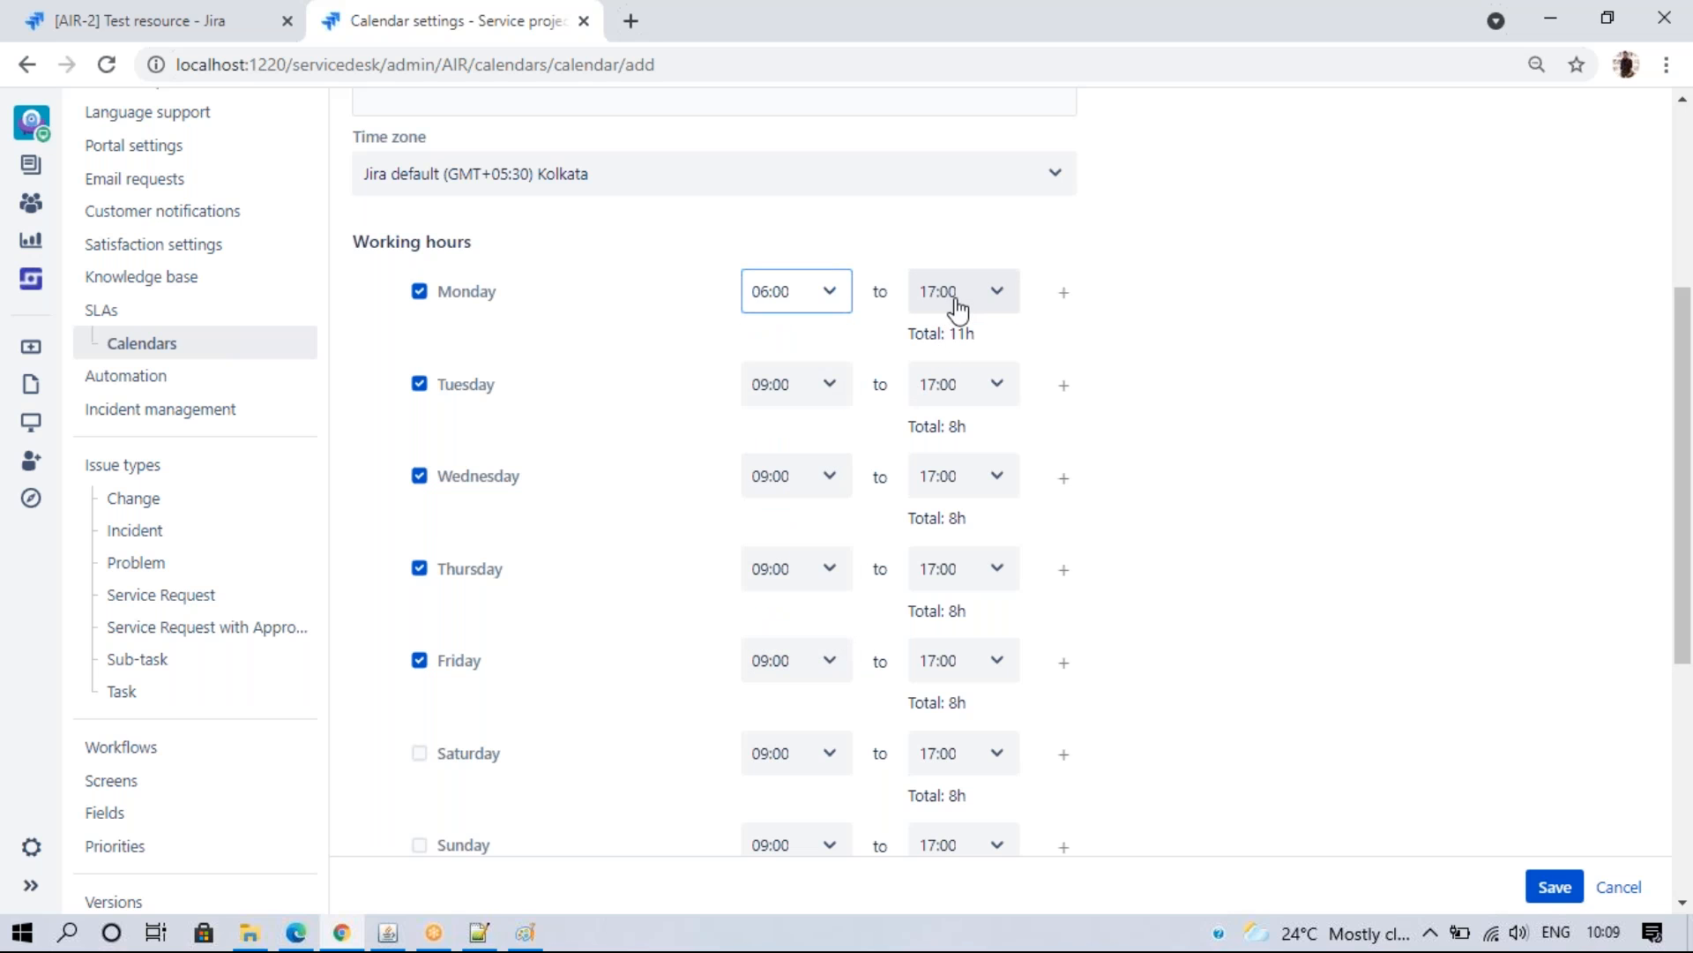
click(993, 297)
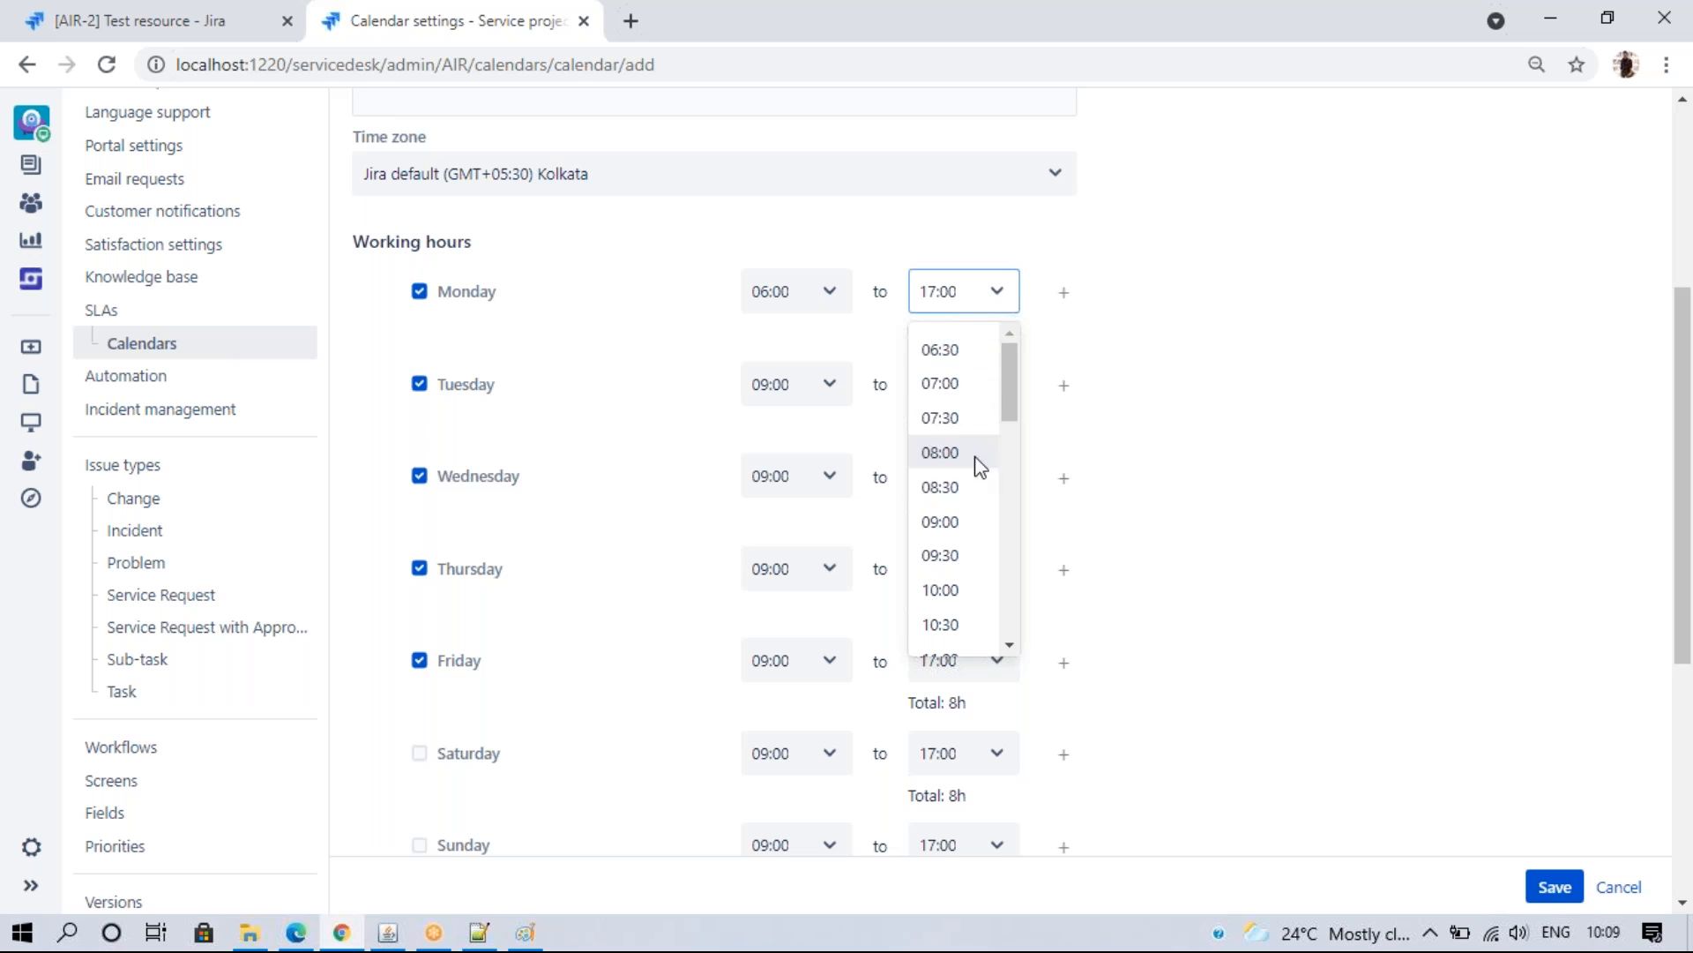
drag(1002, 400, 1008, 487)
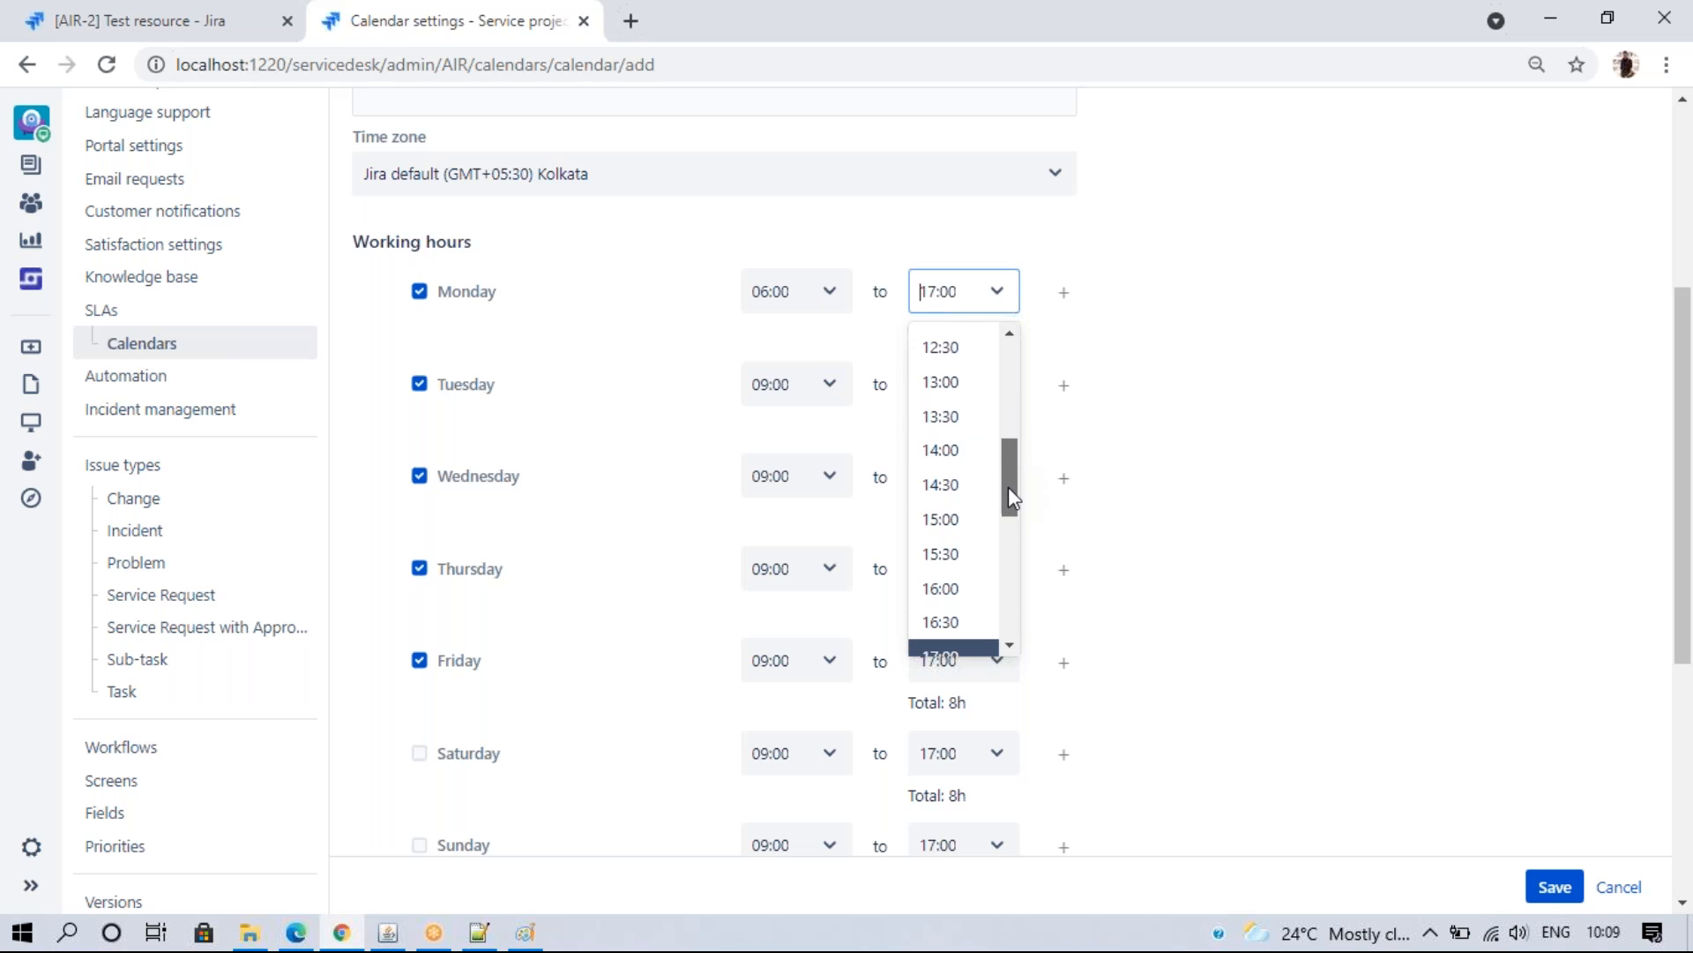
click(972, 522)
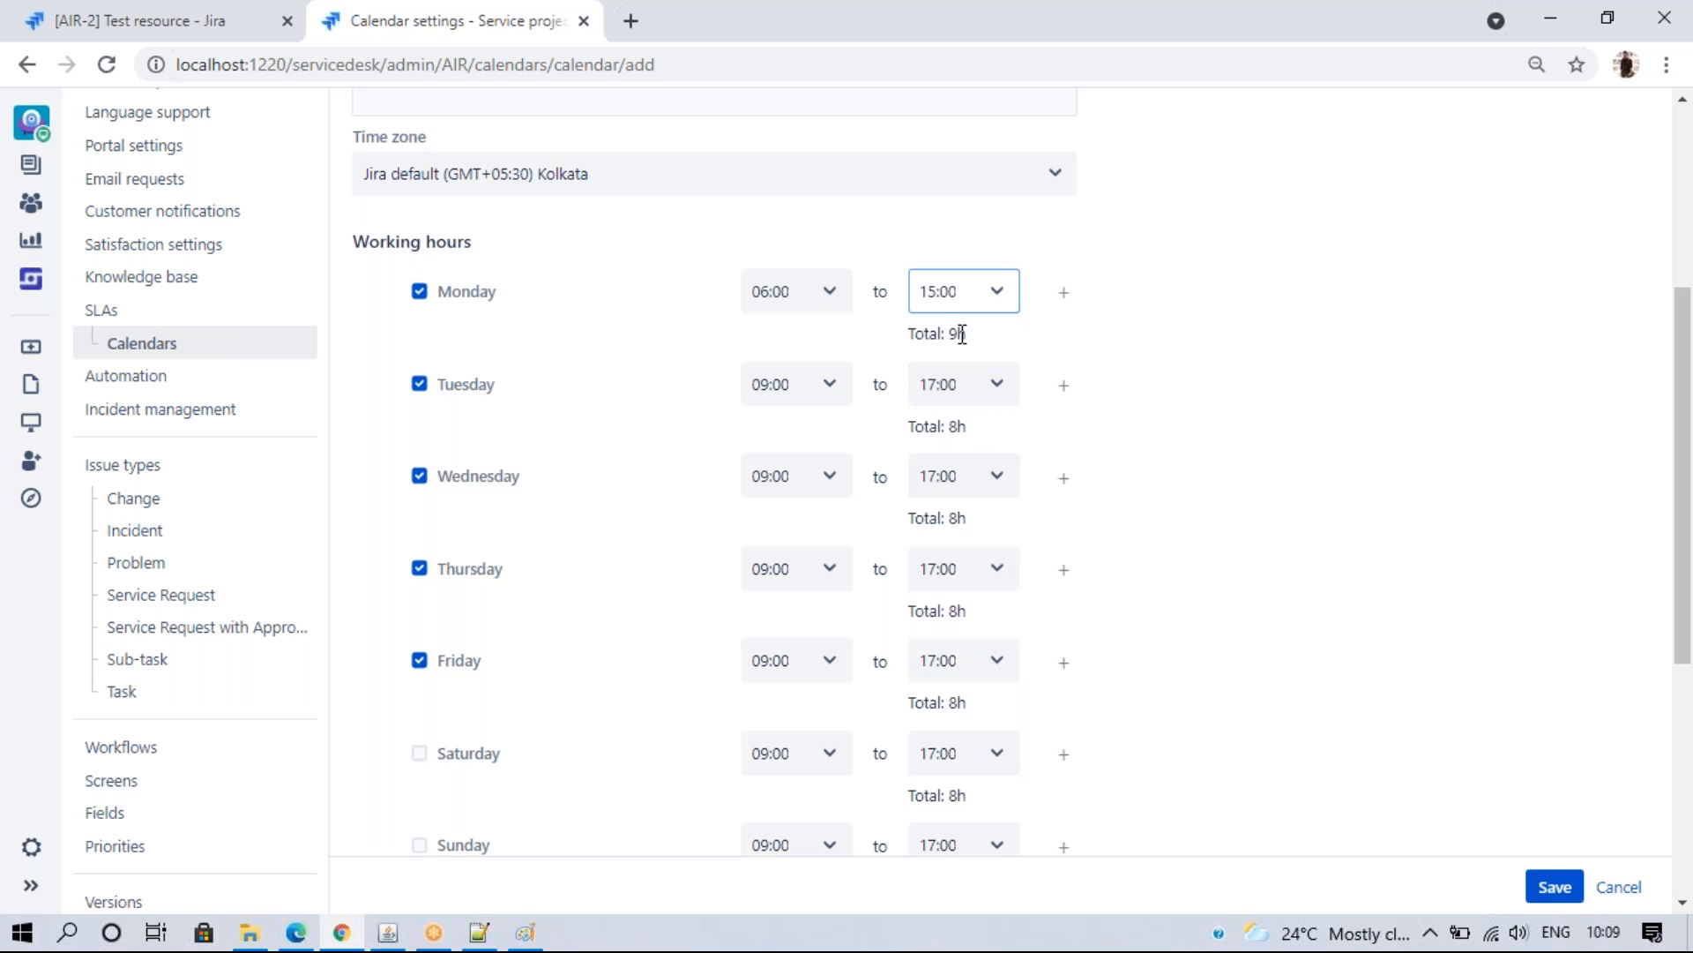
click(1064, 298)
click(822, 345)
drag(840, 441, 841, 538)
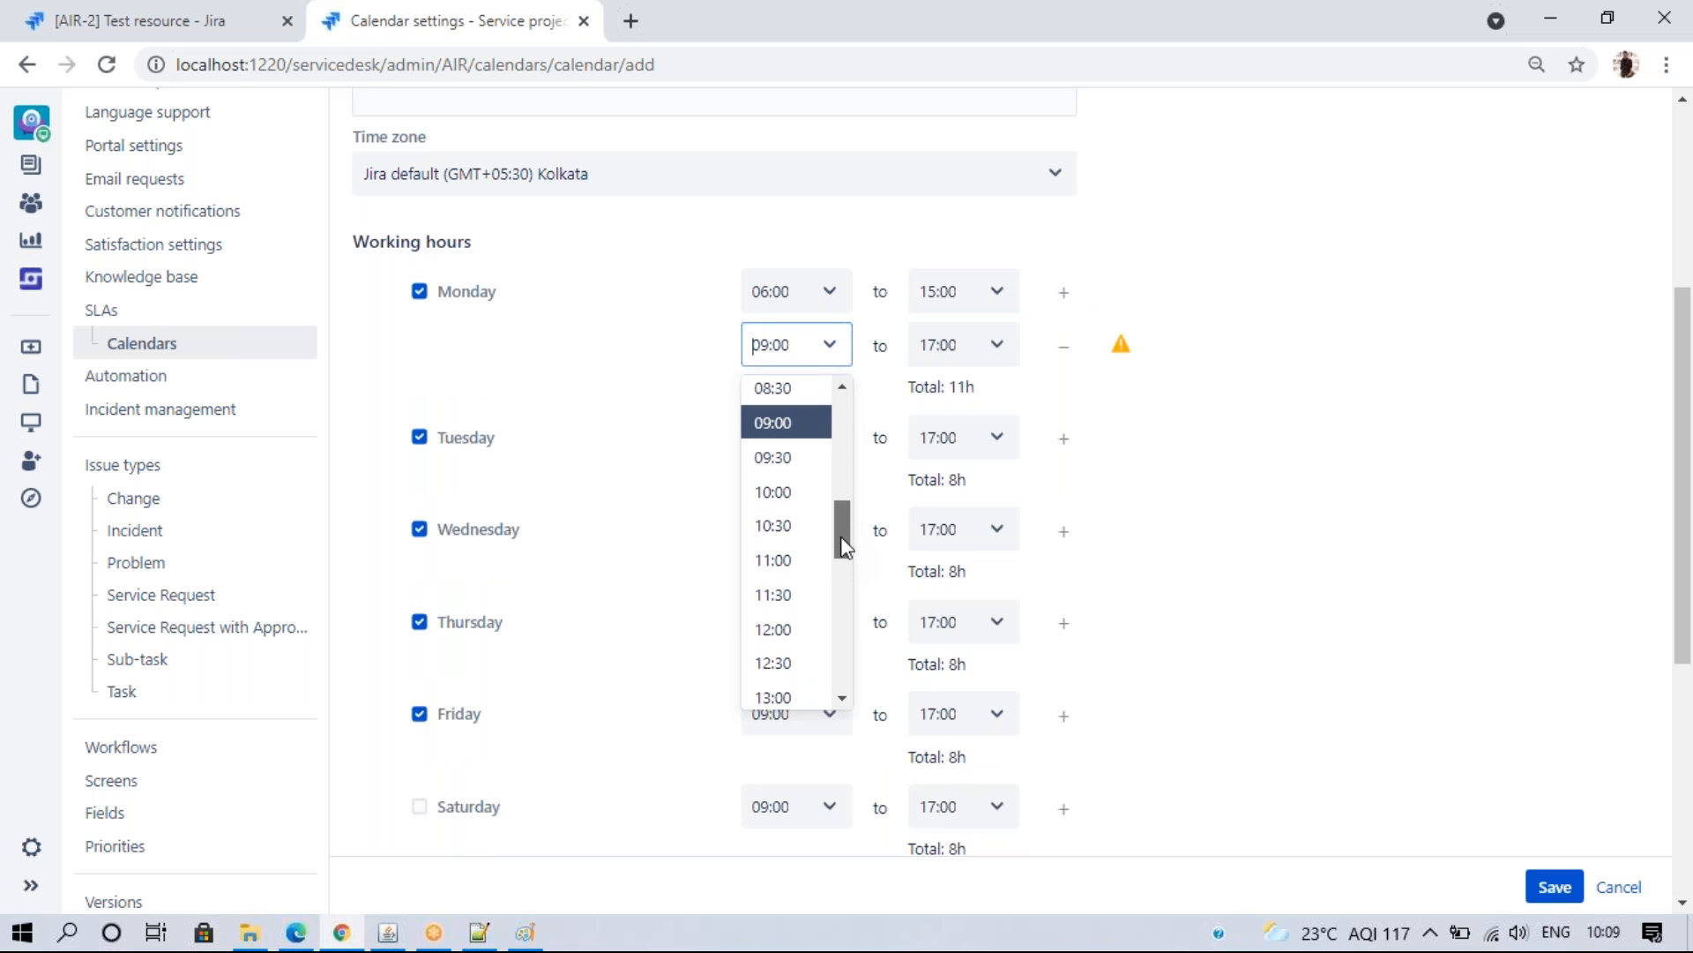
drag(842, 547, 840, 590)
click(780, 561)
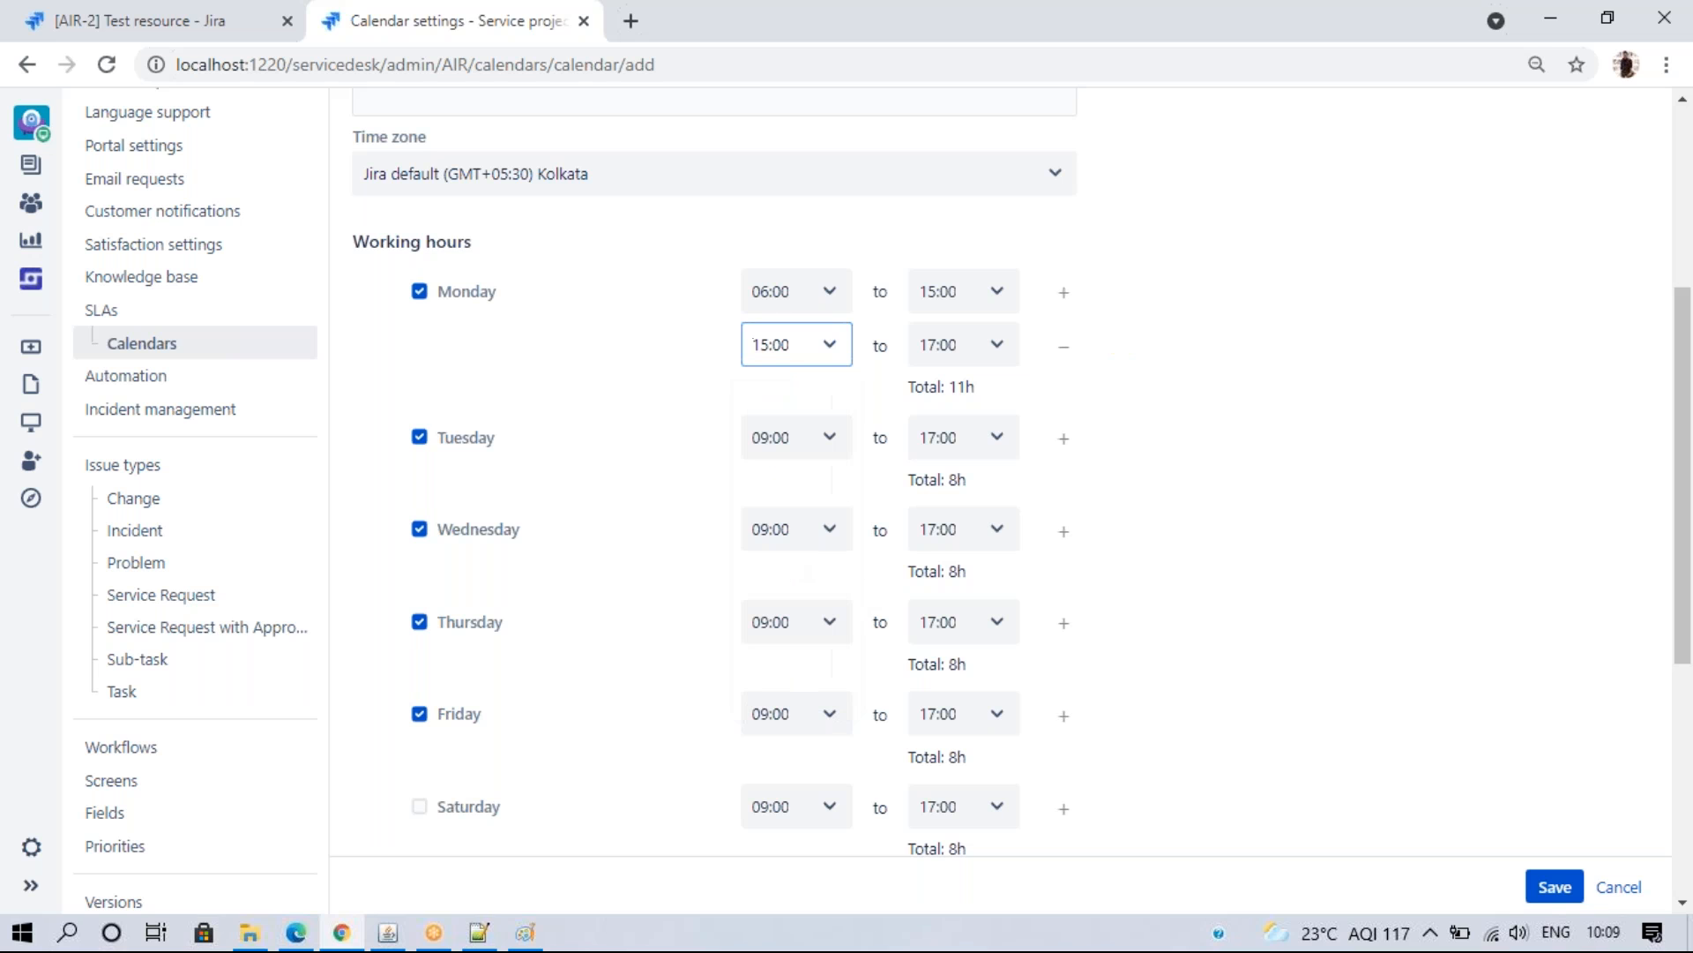
click(990, 356)
drag(1009, 463, 1014, 702)
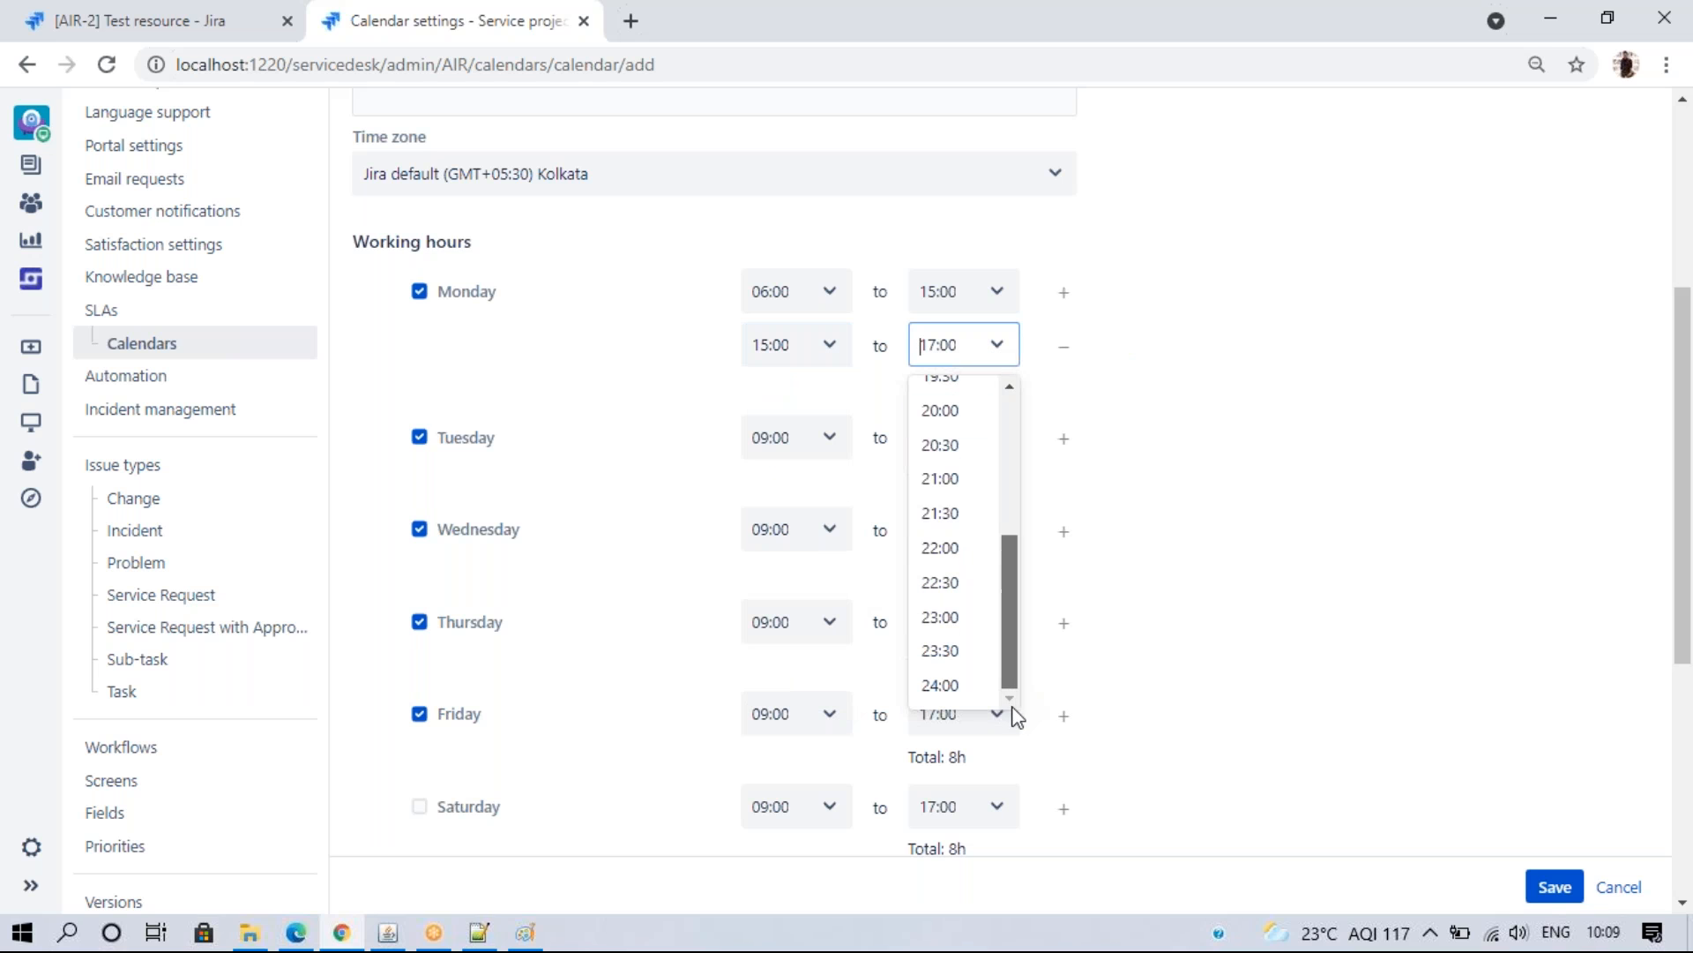
click(956, 683)
click(1182, 403)
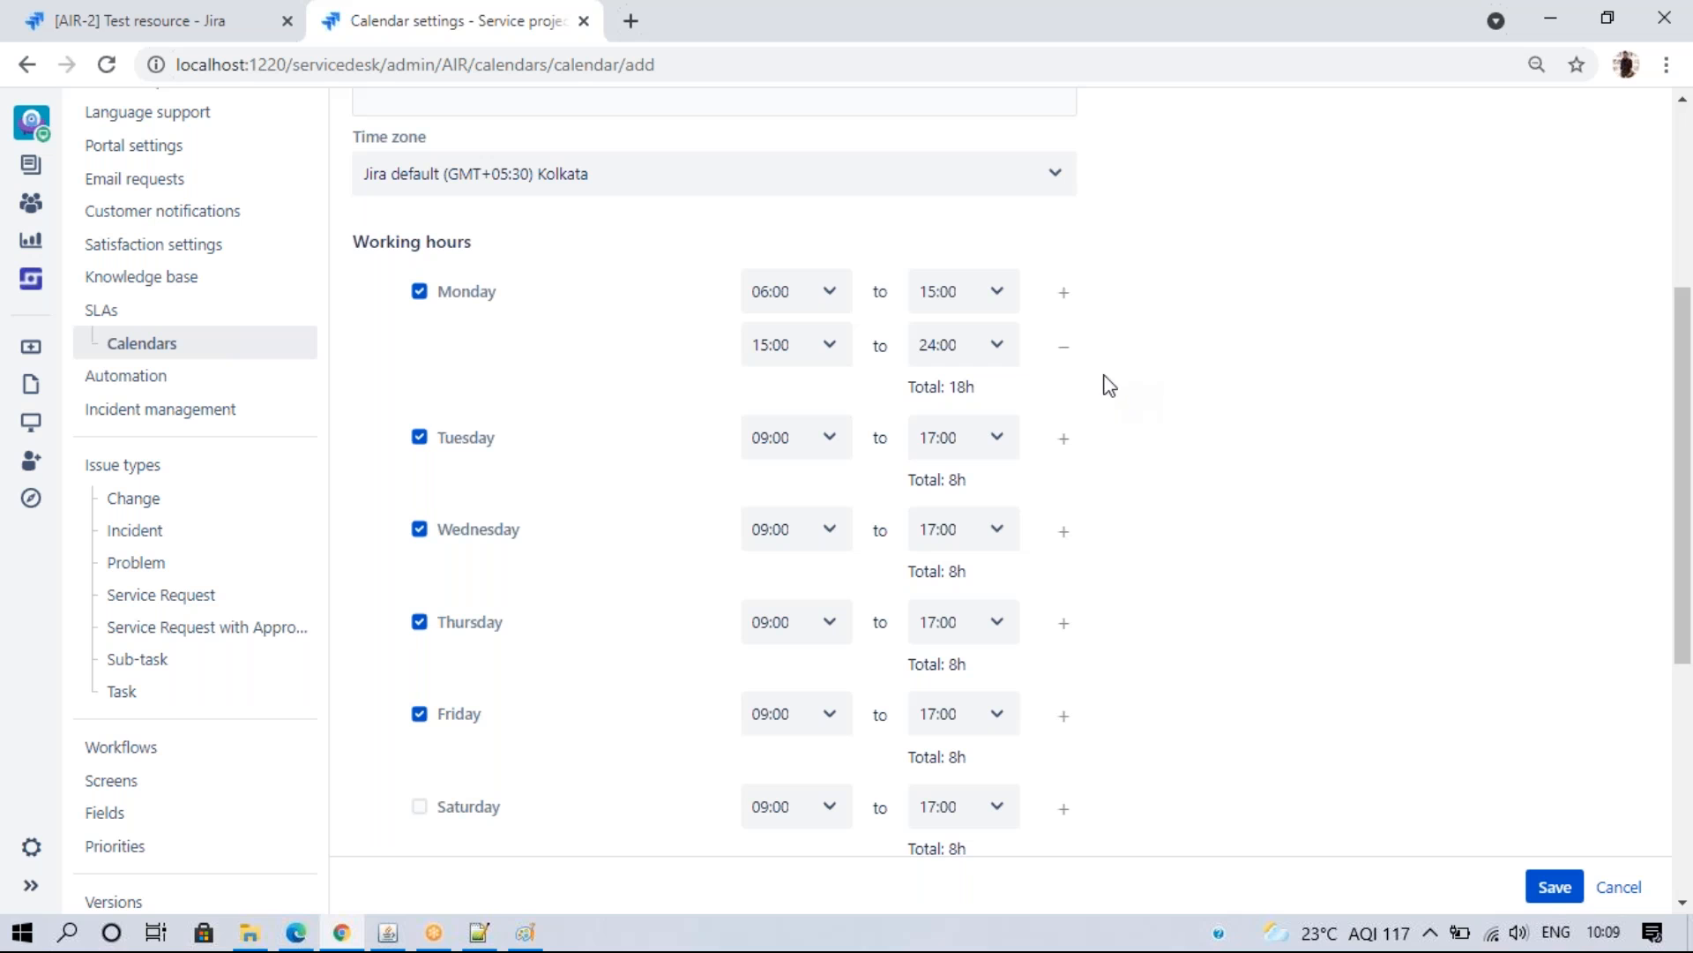
- Add a third Monday range from 00:00 to 06:00, bringing Monday to 24h
click(1065, 296)
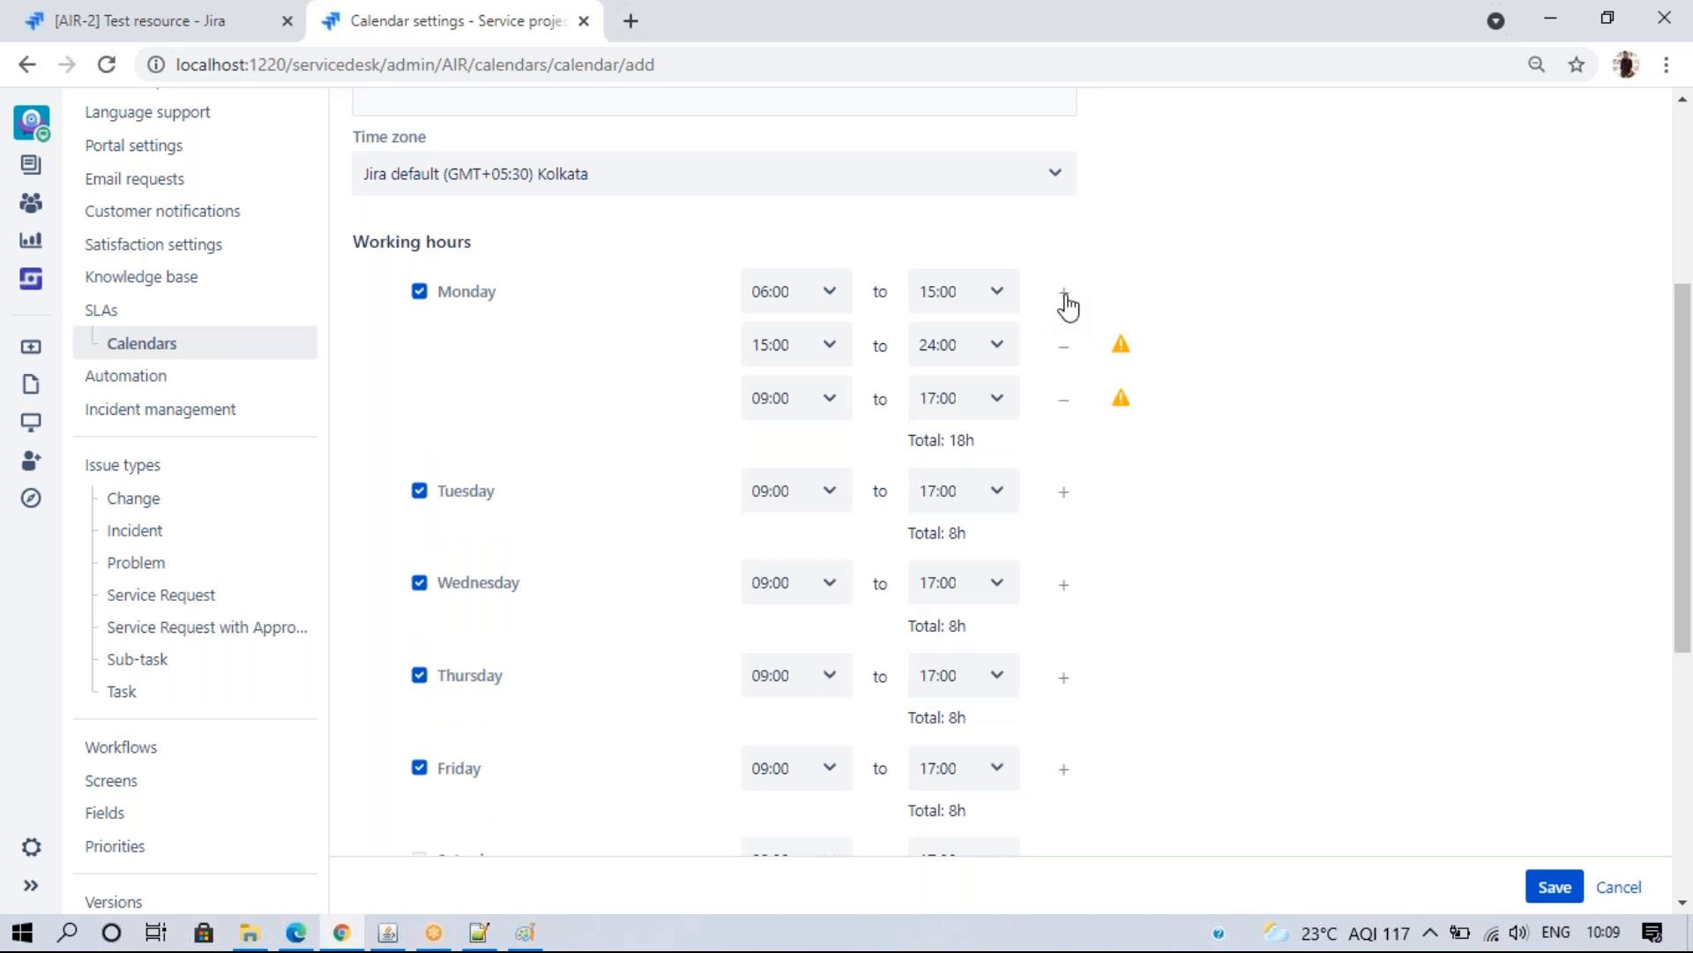
click(830, 405)
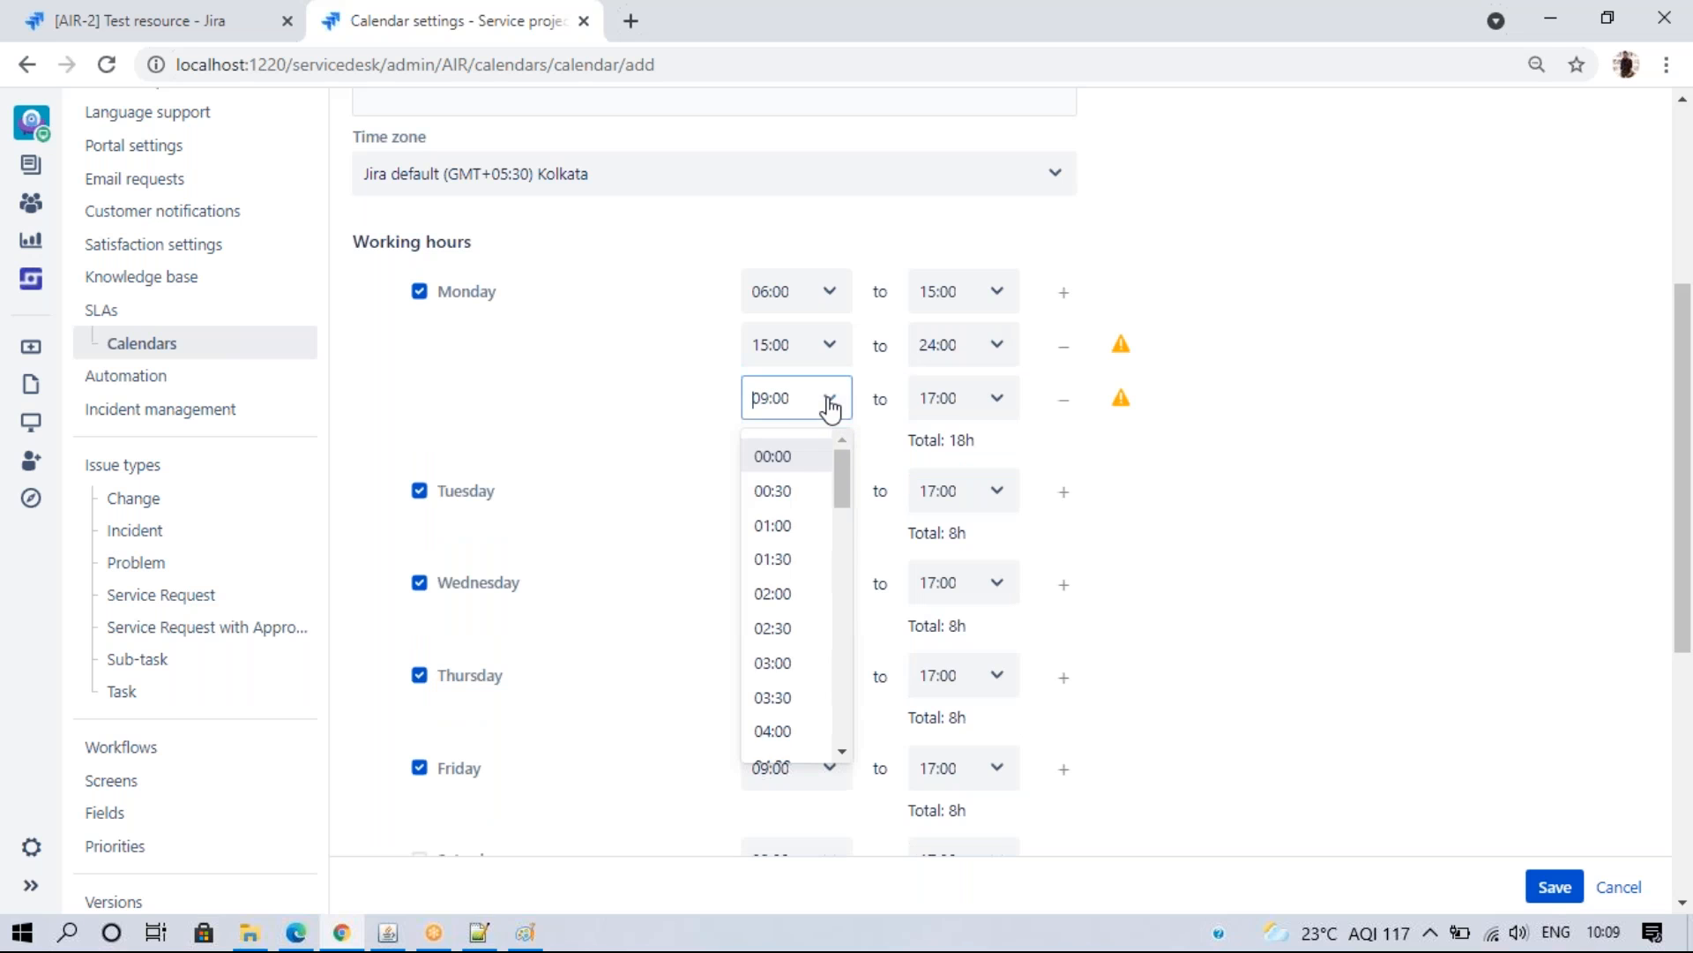
click(808, 456)
click(997, 398)
drag(1010, 470, 1036, 522)
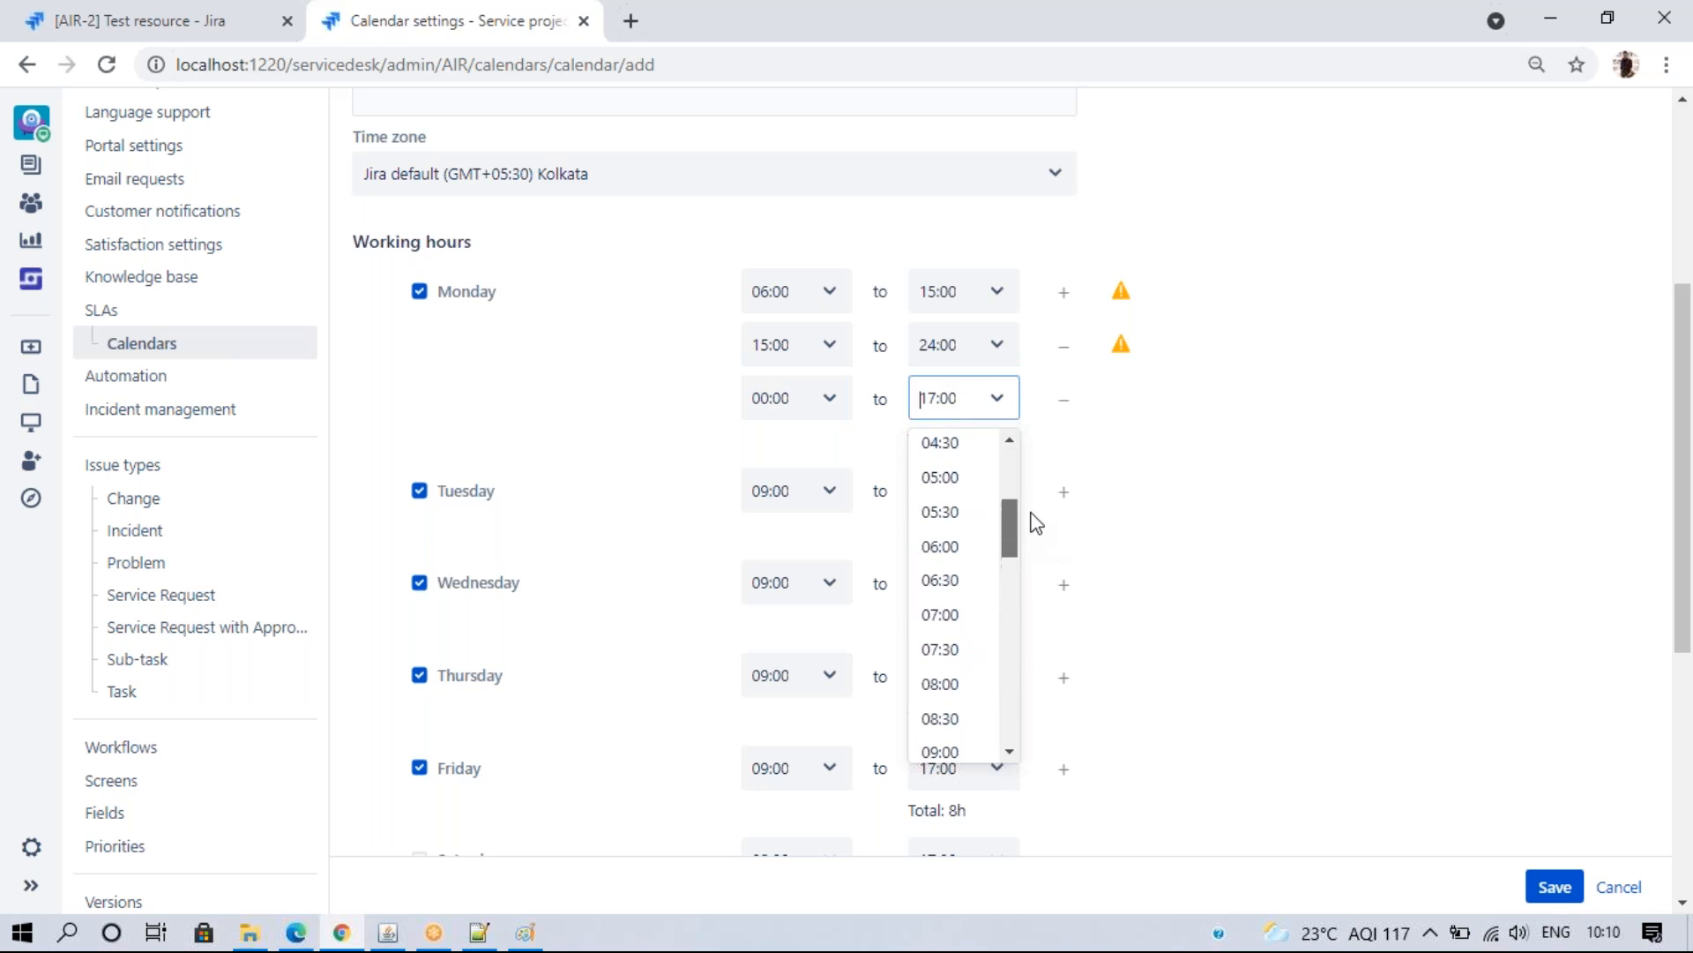
click(974, 547)
click(1101, 454)
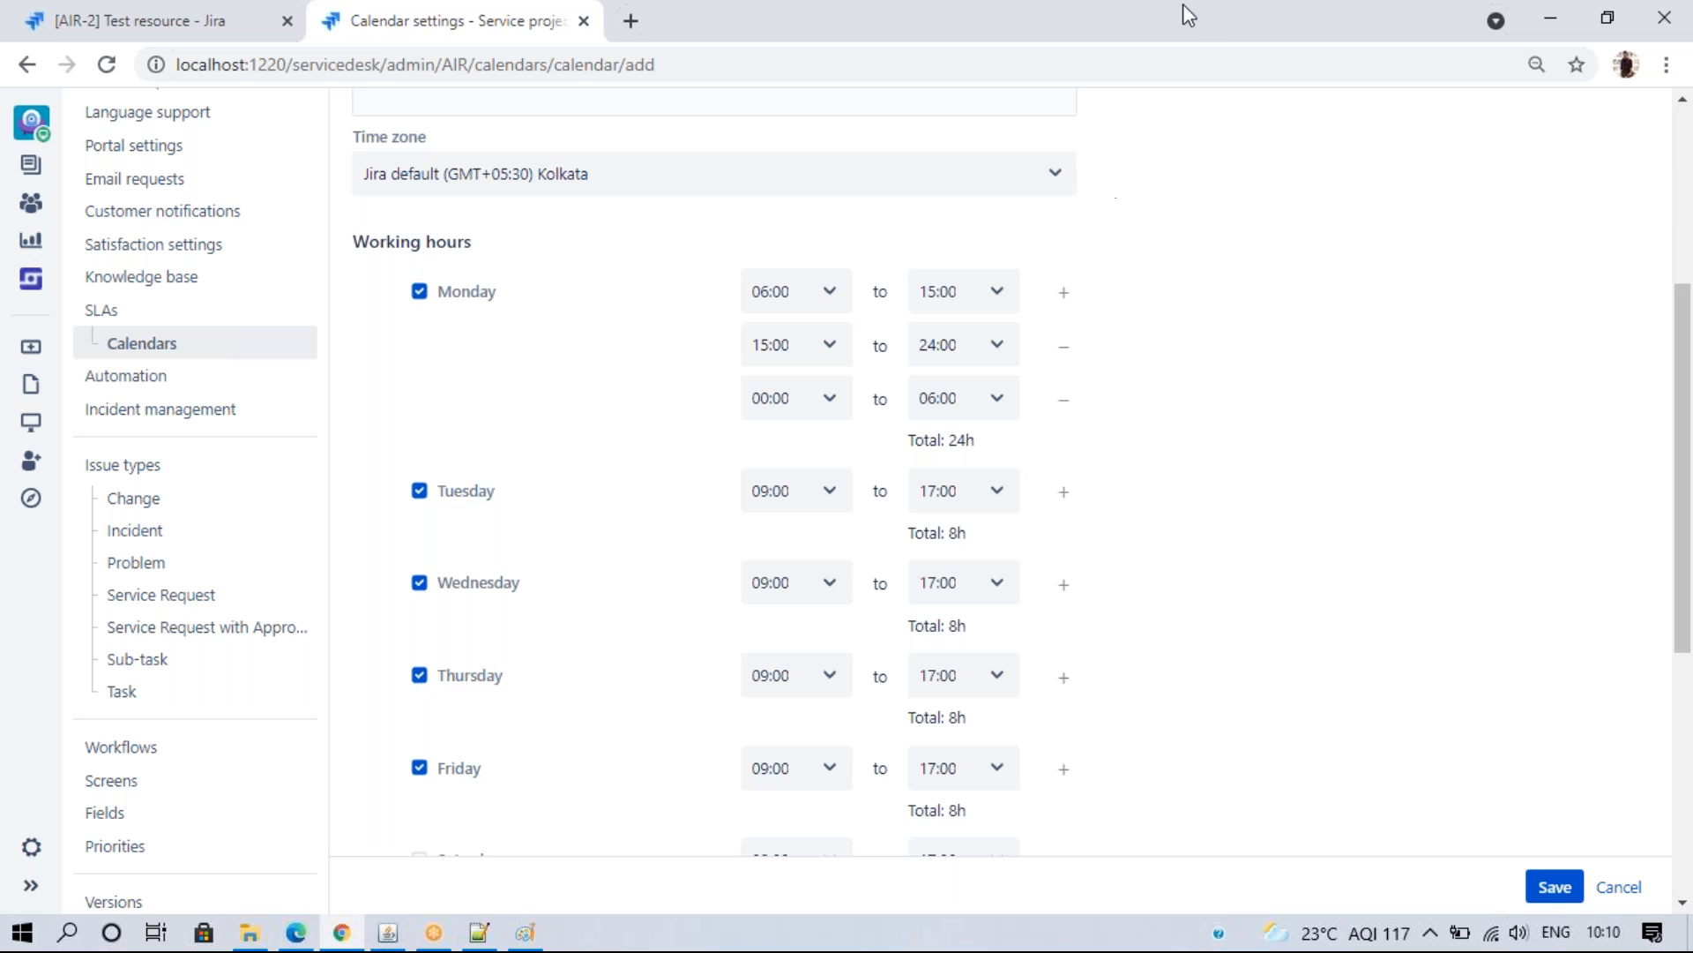
- Remove Monday's two extra ranges and make its single range 06:00–24:00 (18h)
click(1209, 23)
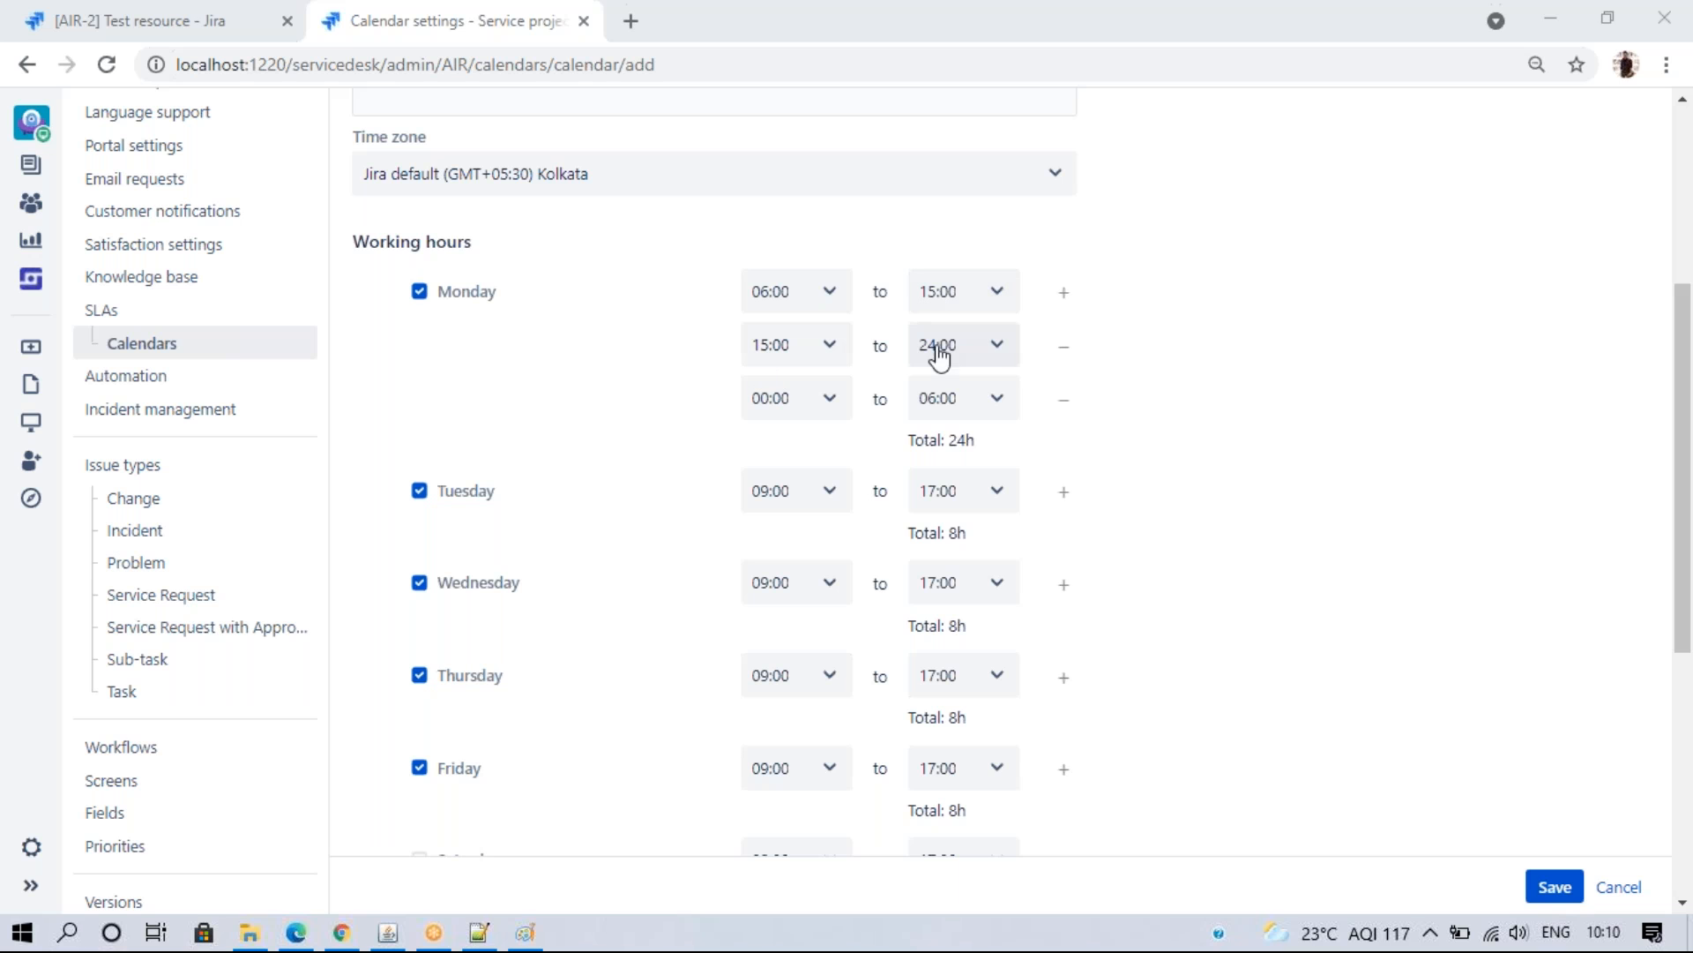
click(1065, 407)
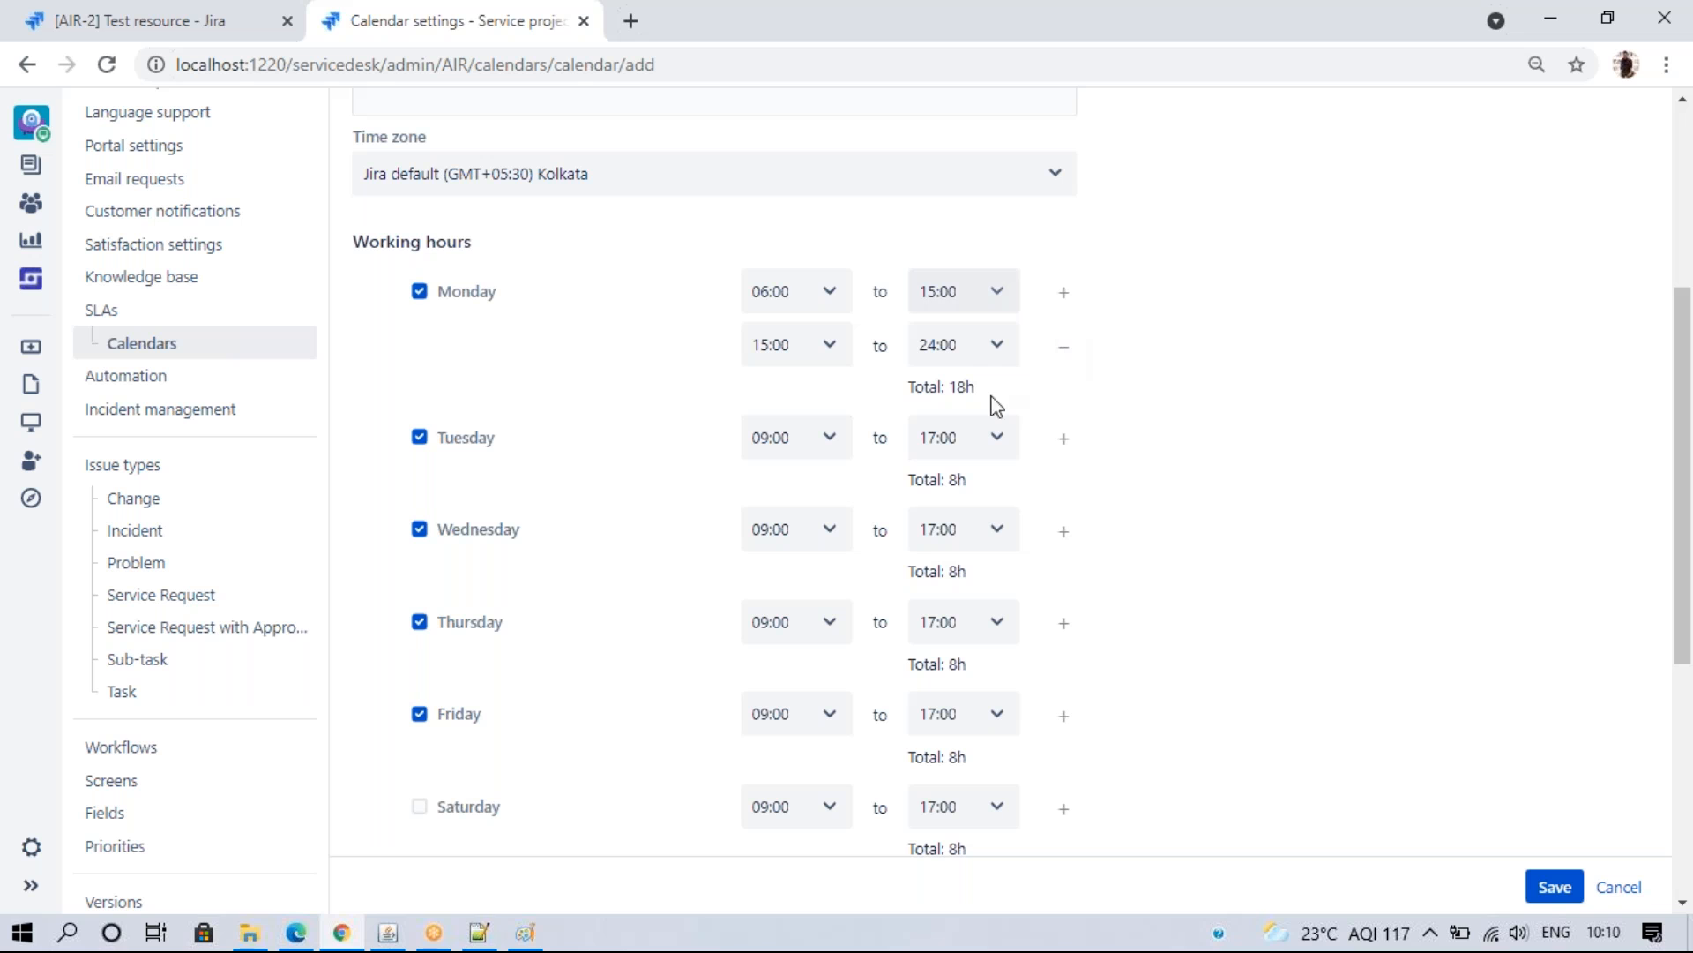
click(1063, 347)
click(1002, 300)
drag(1010, 411, 1010, 617)
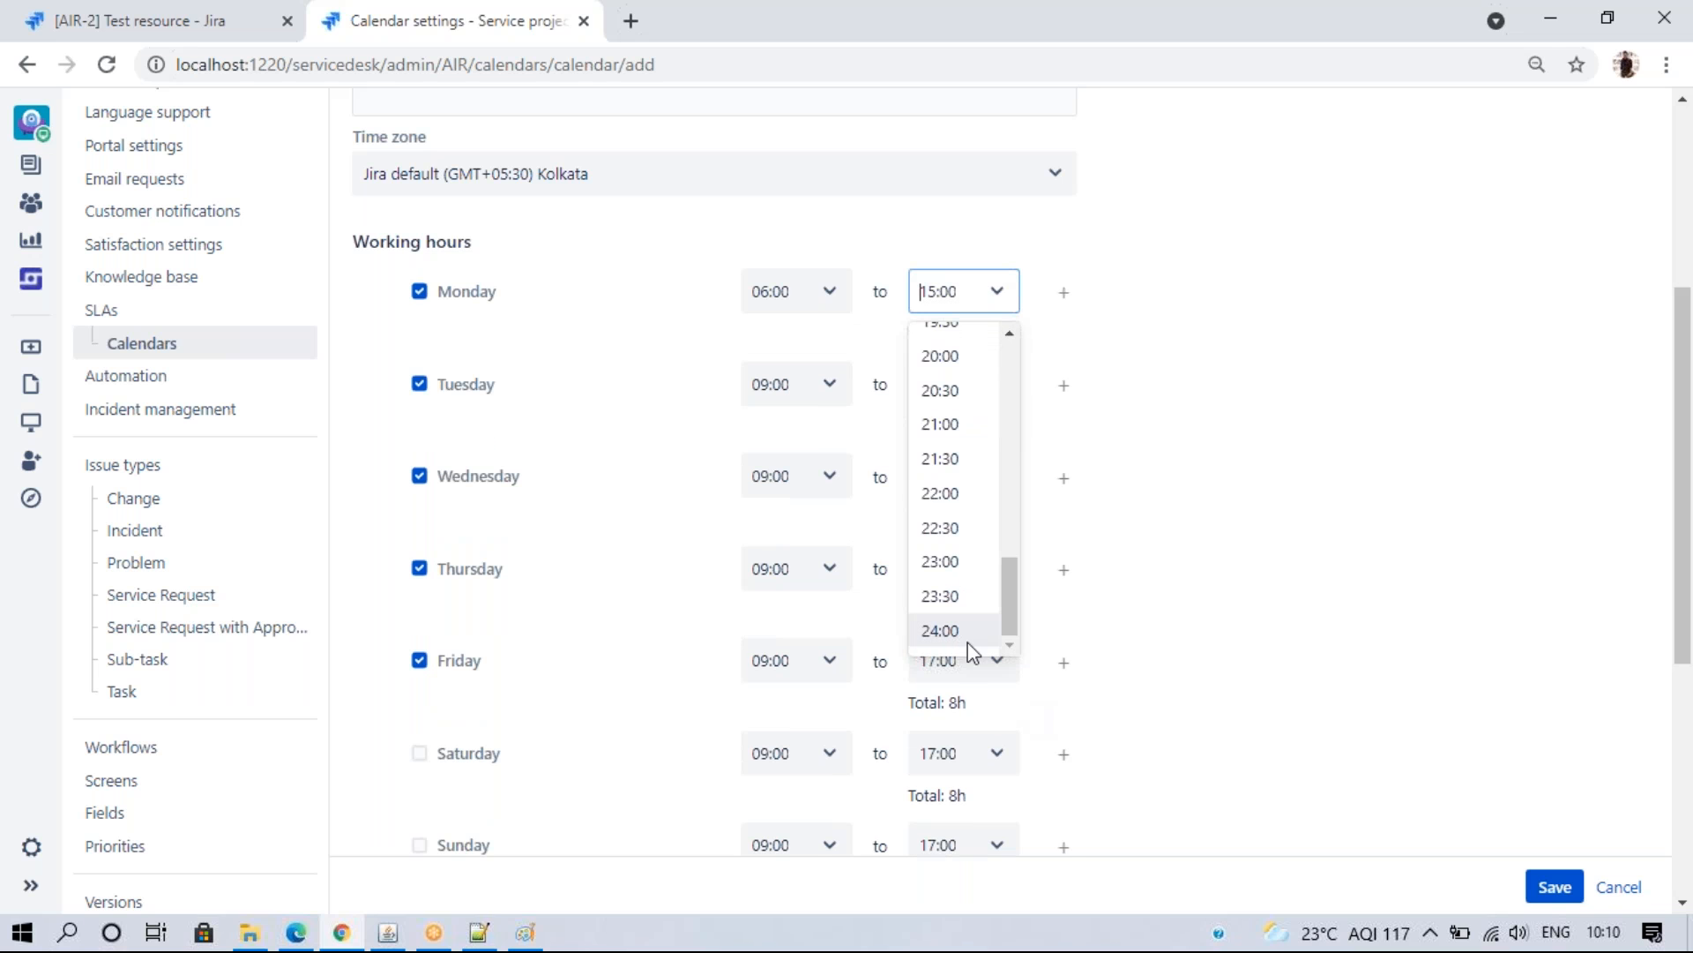
click(990, 624)
click(1209, 488)
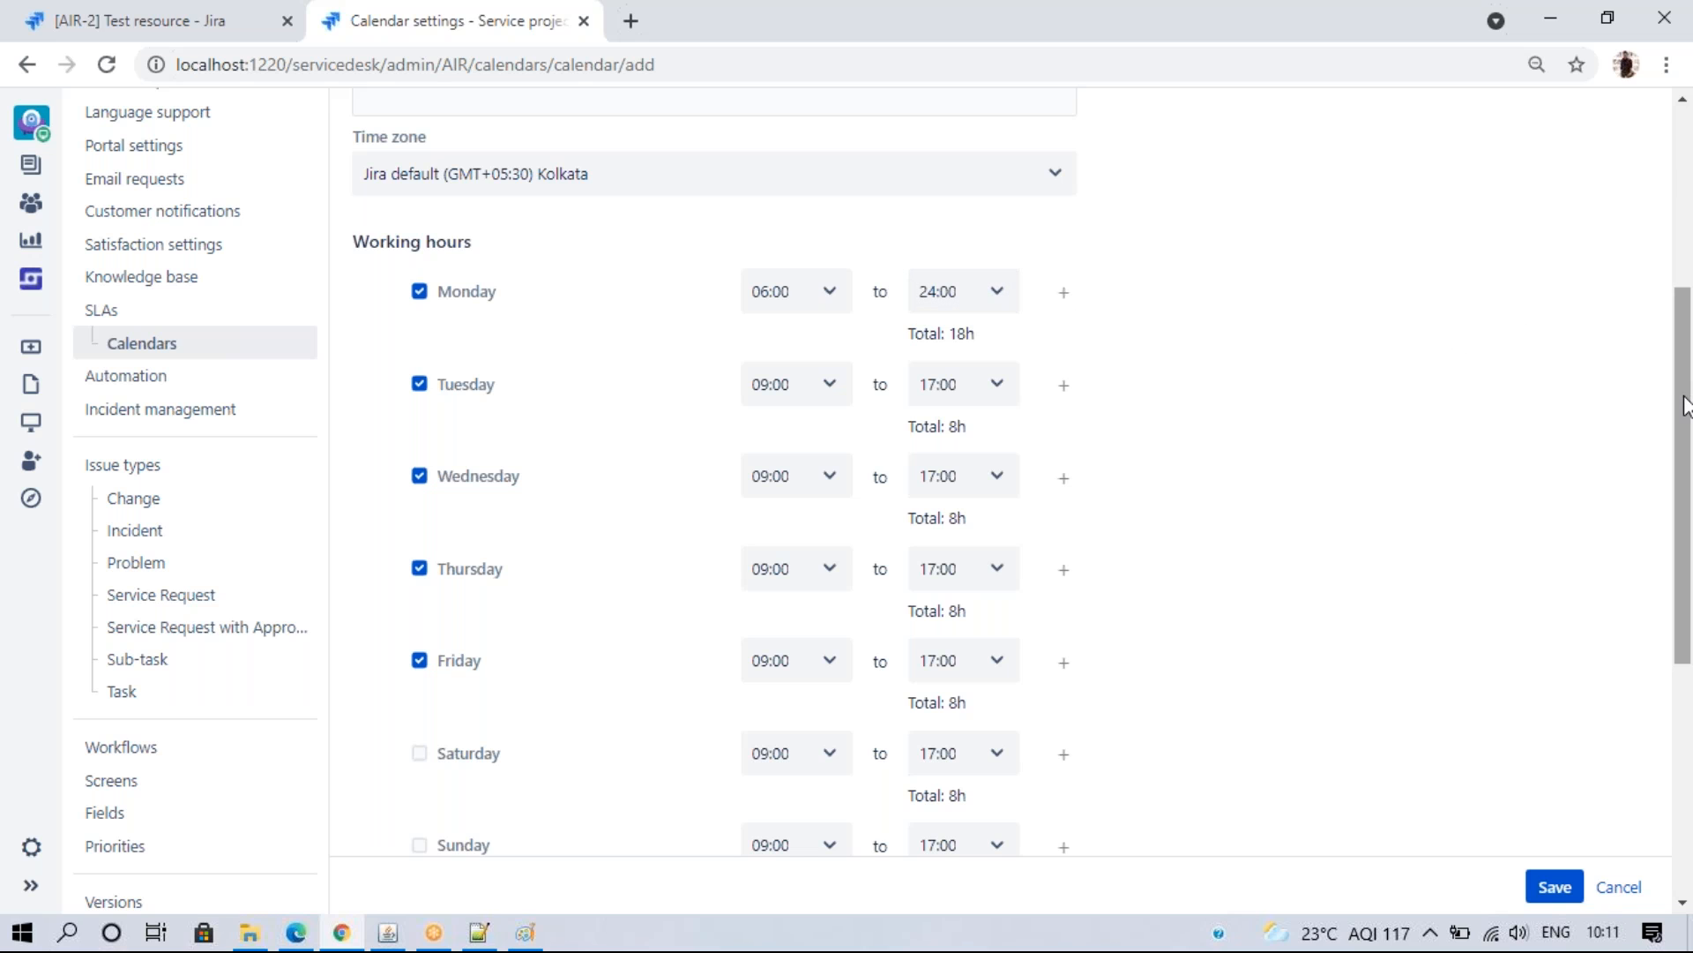
- Save the calendar, leaving Tuesday–Friday at 09:00–17:00
drag(1687, 406, 1687, 501)
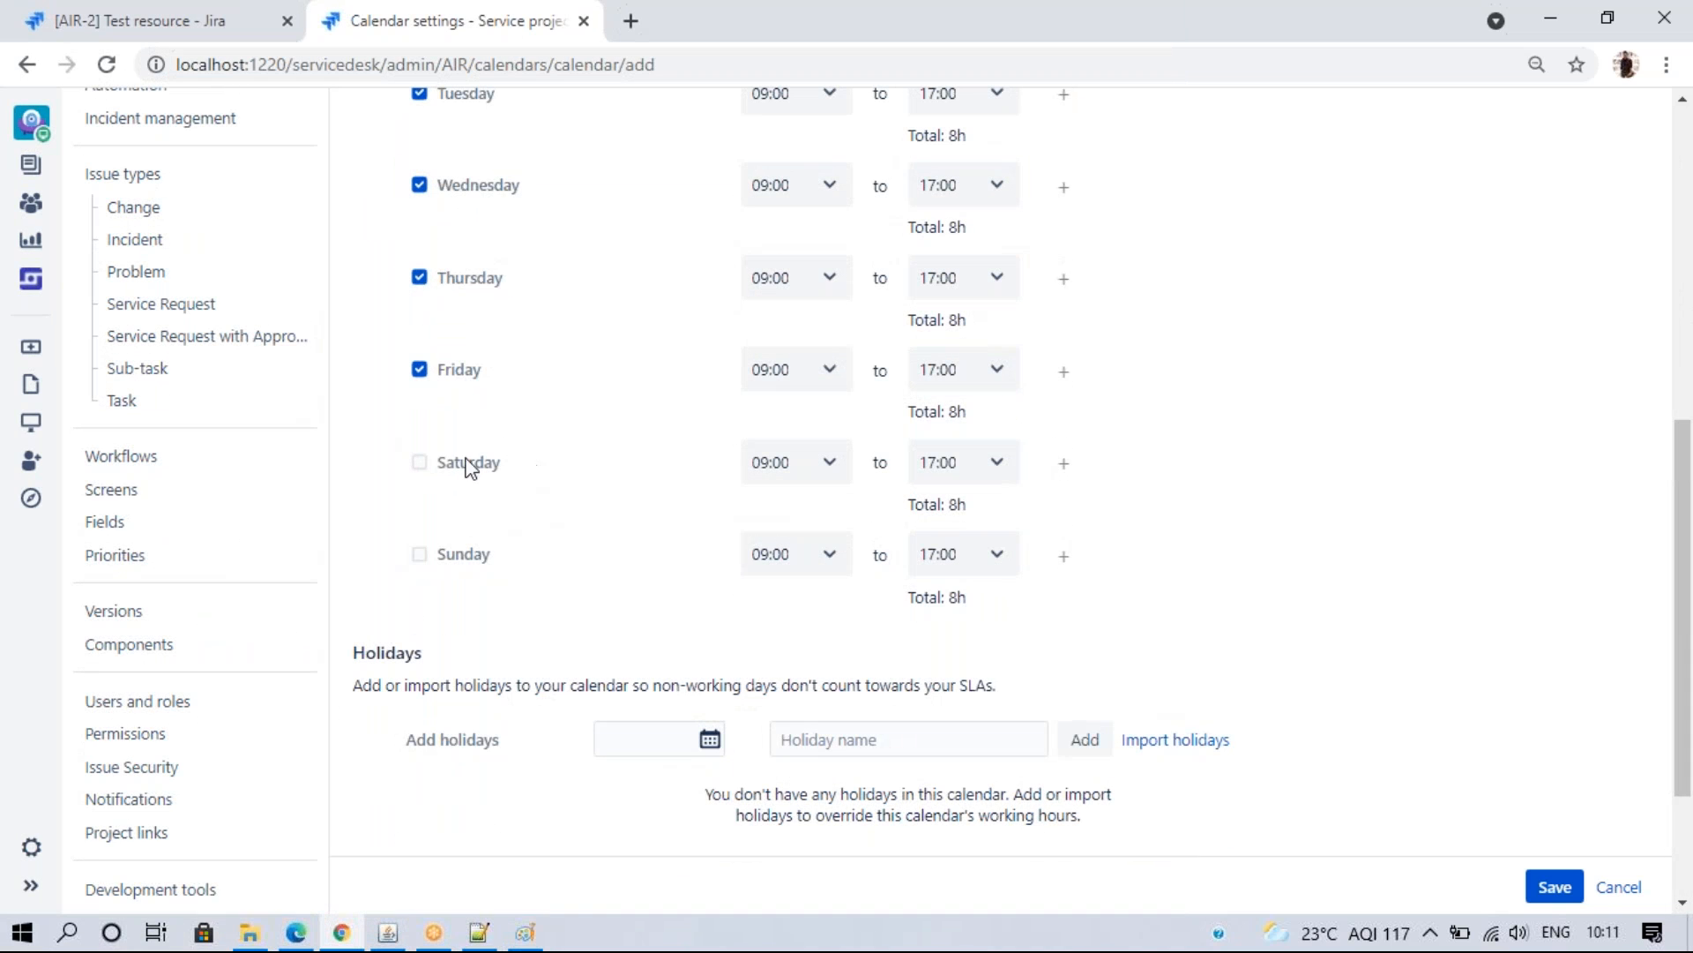
scroll(1691, 561, down, 3)
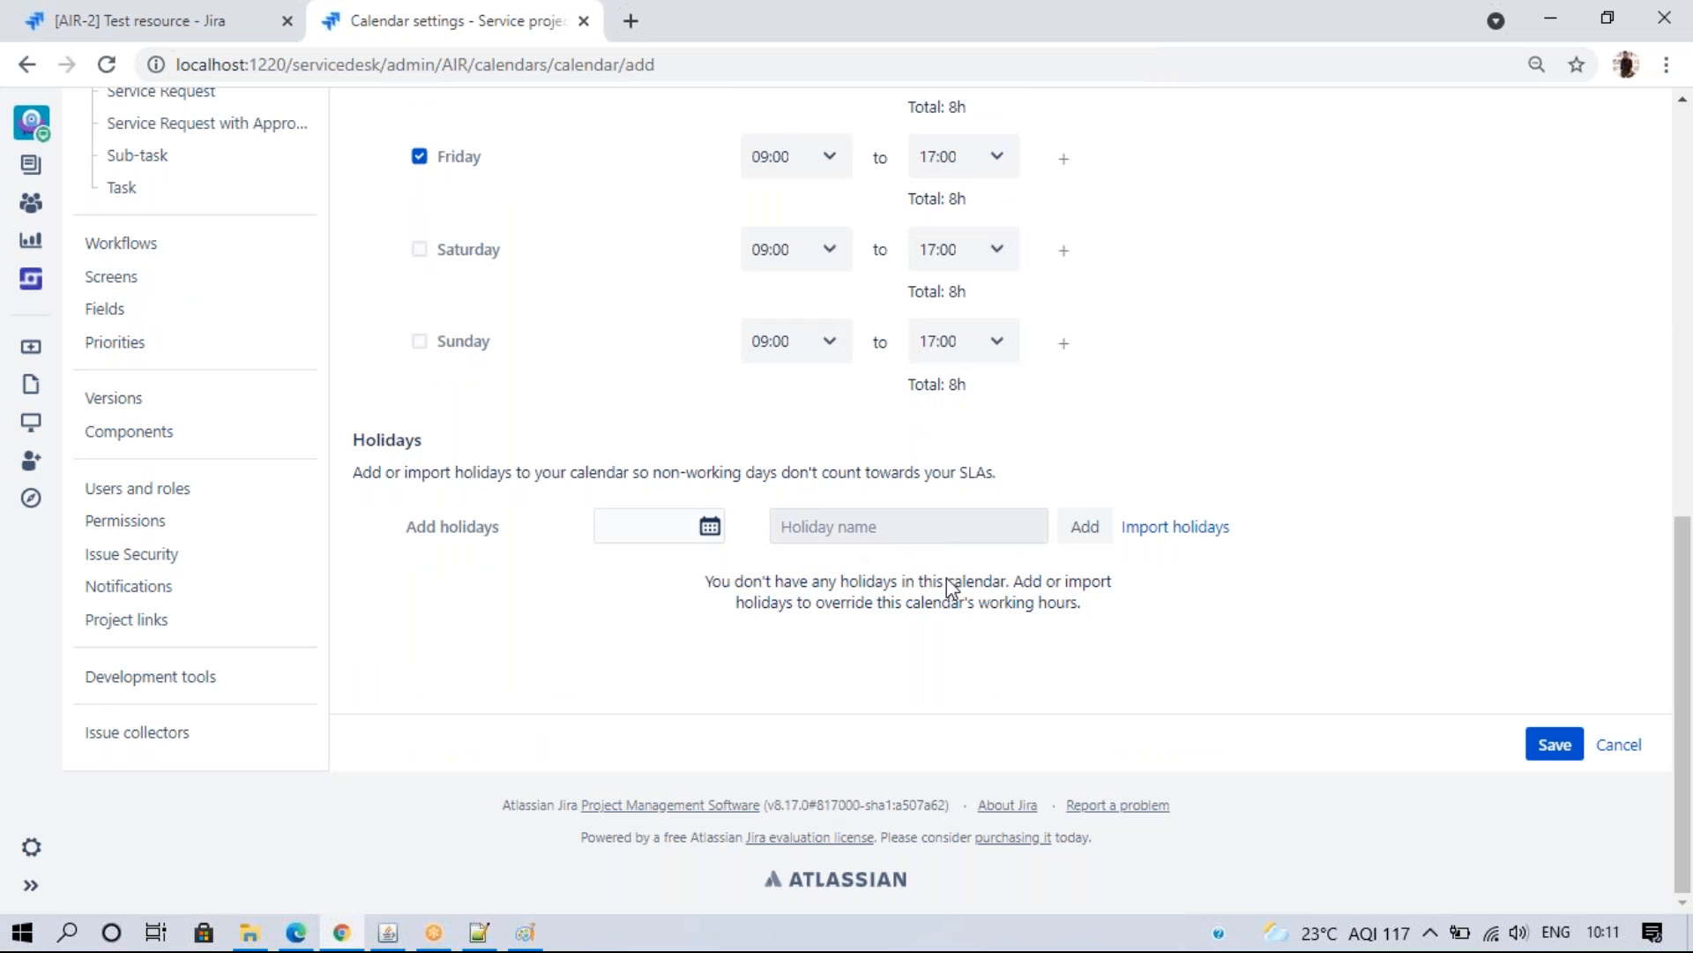
mouse_move(1688, 660)
mouse_down()
mouse_move(1689, 319)
mouse_move(1686, 692)
mouse_up()
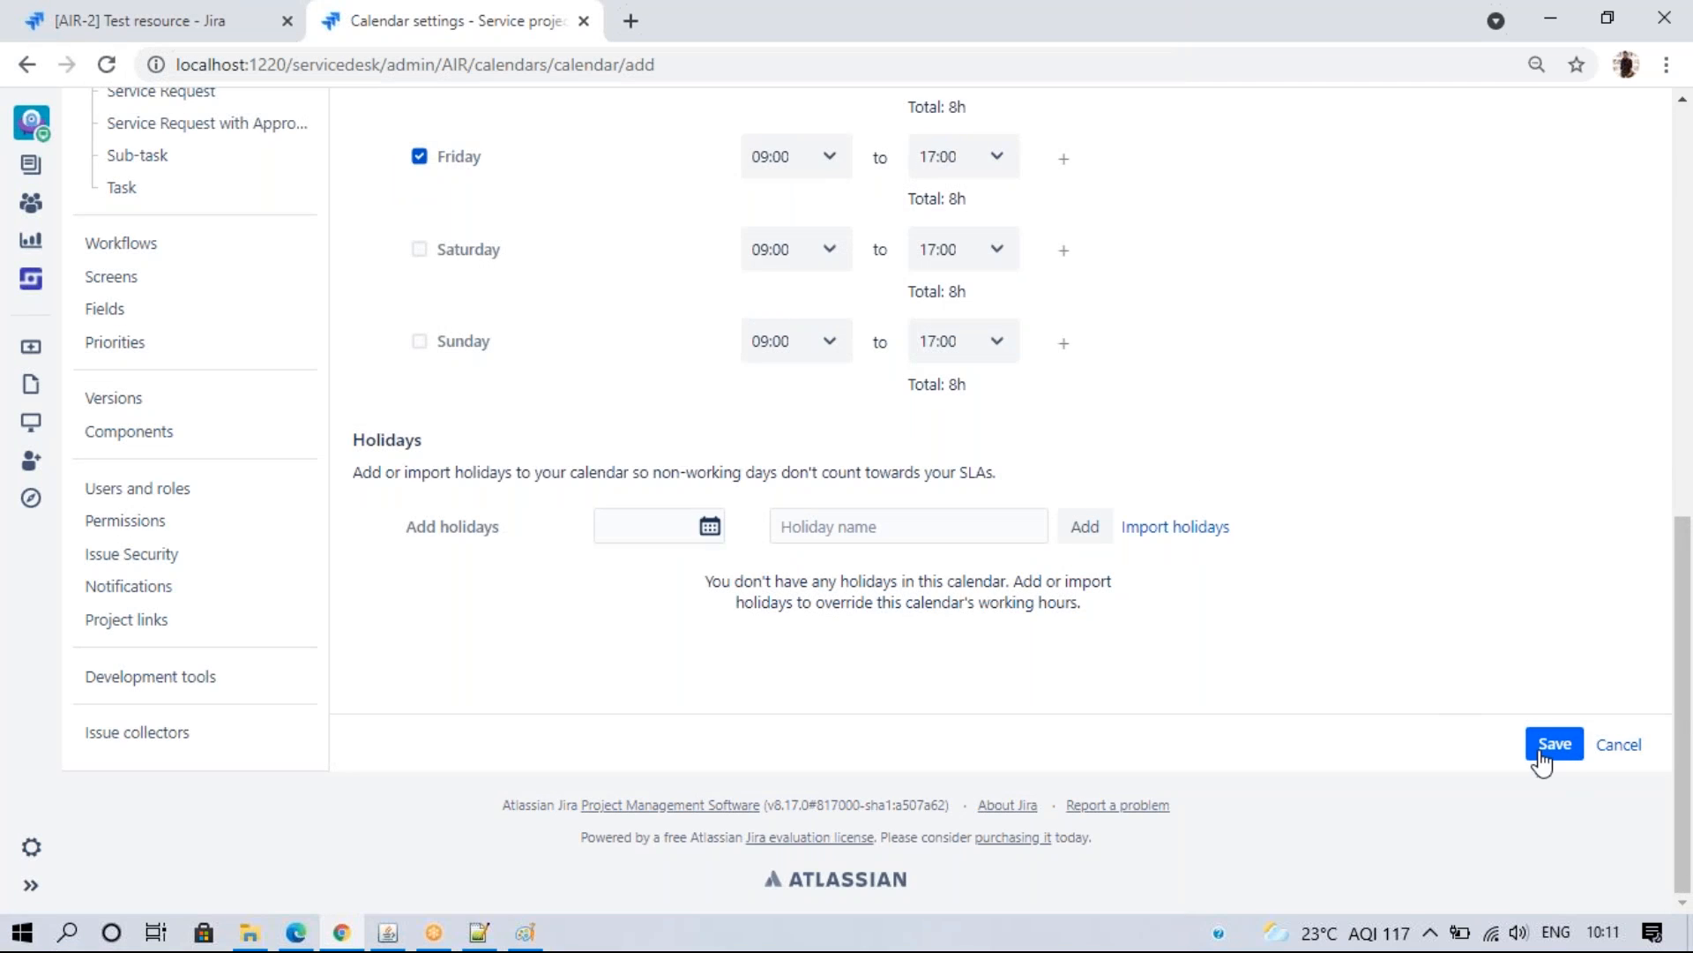
click(1548, 747)
- Confirm the save, then reopen the new calendar to verify Monday's 06:00–24:00 hours without changes
click(802, 396)
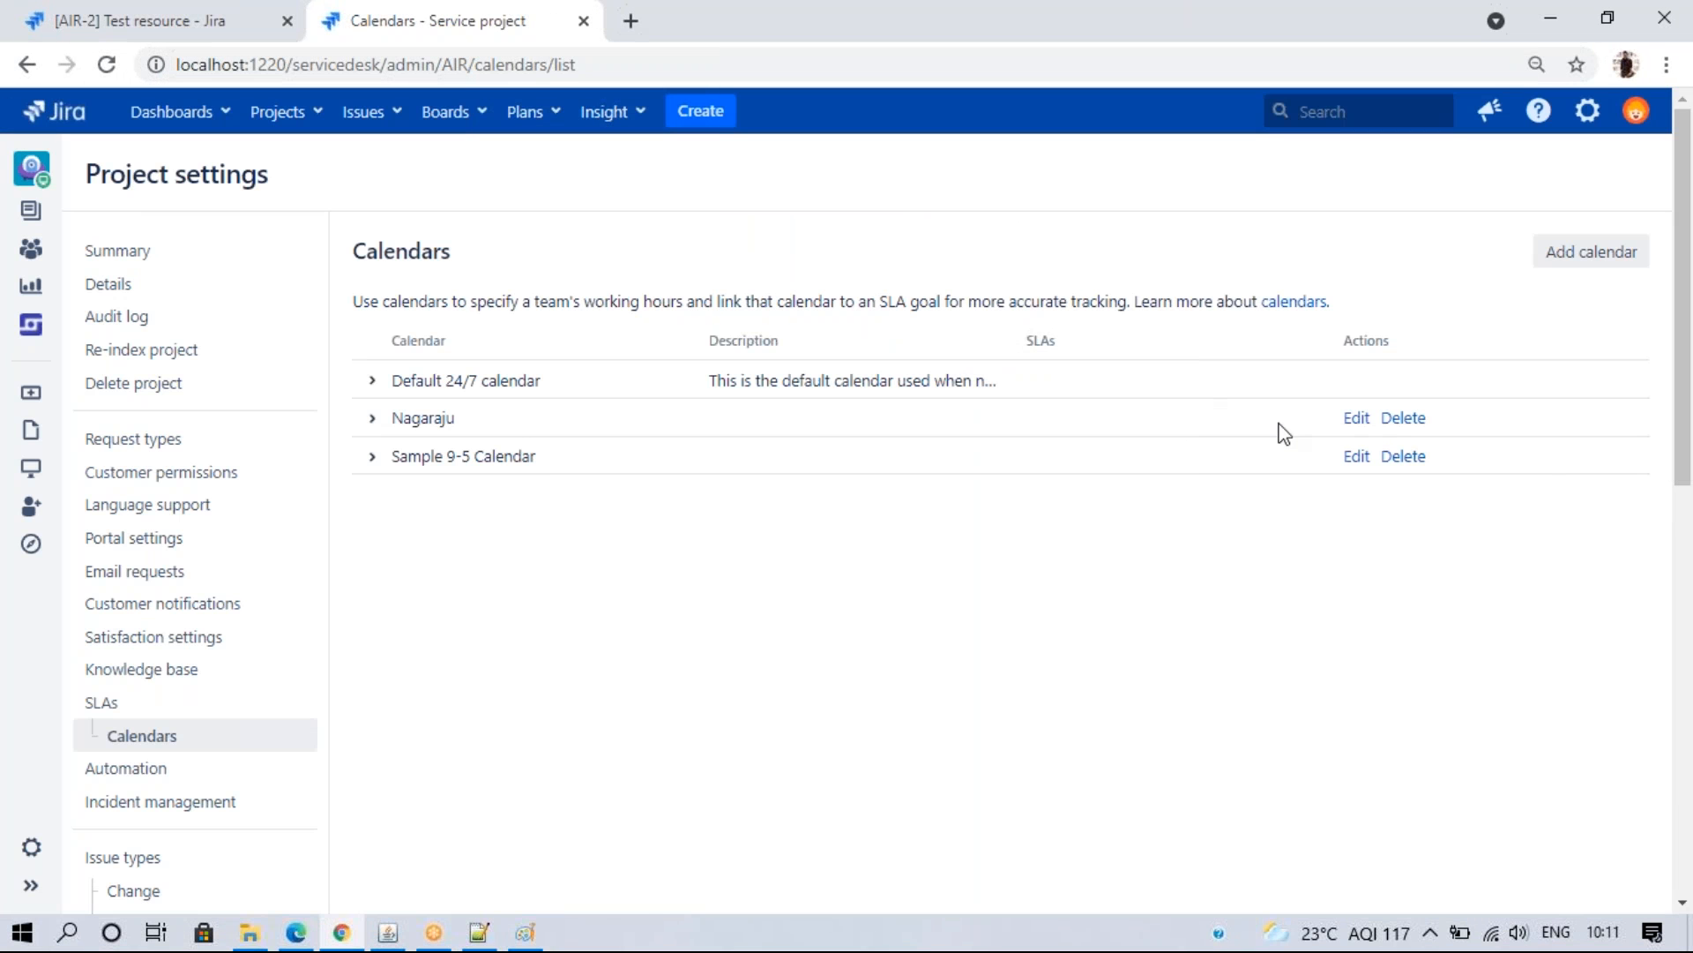
click(1357, 417)
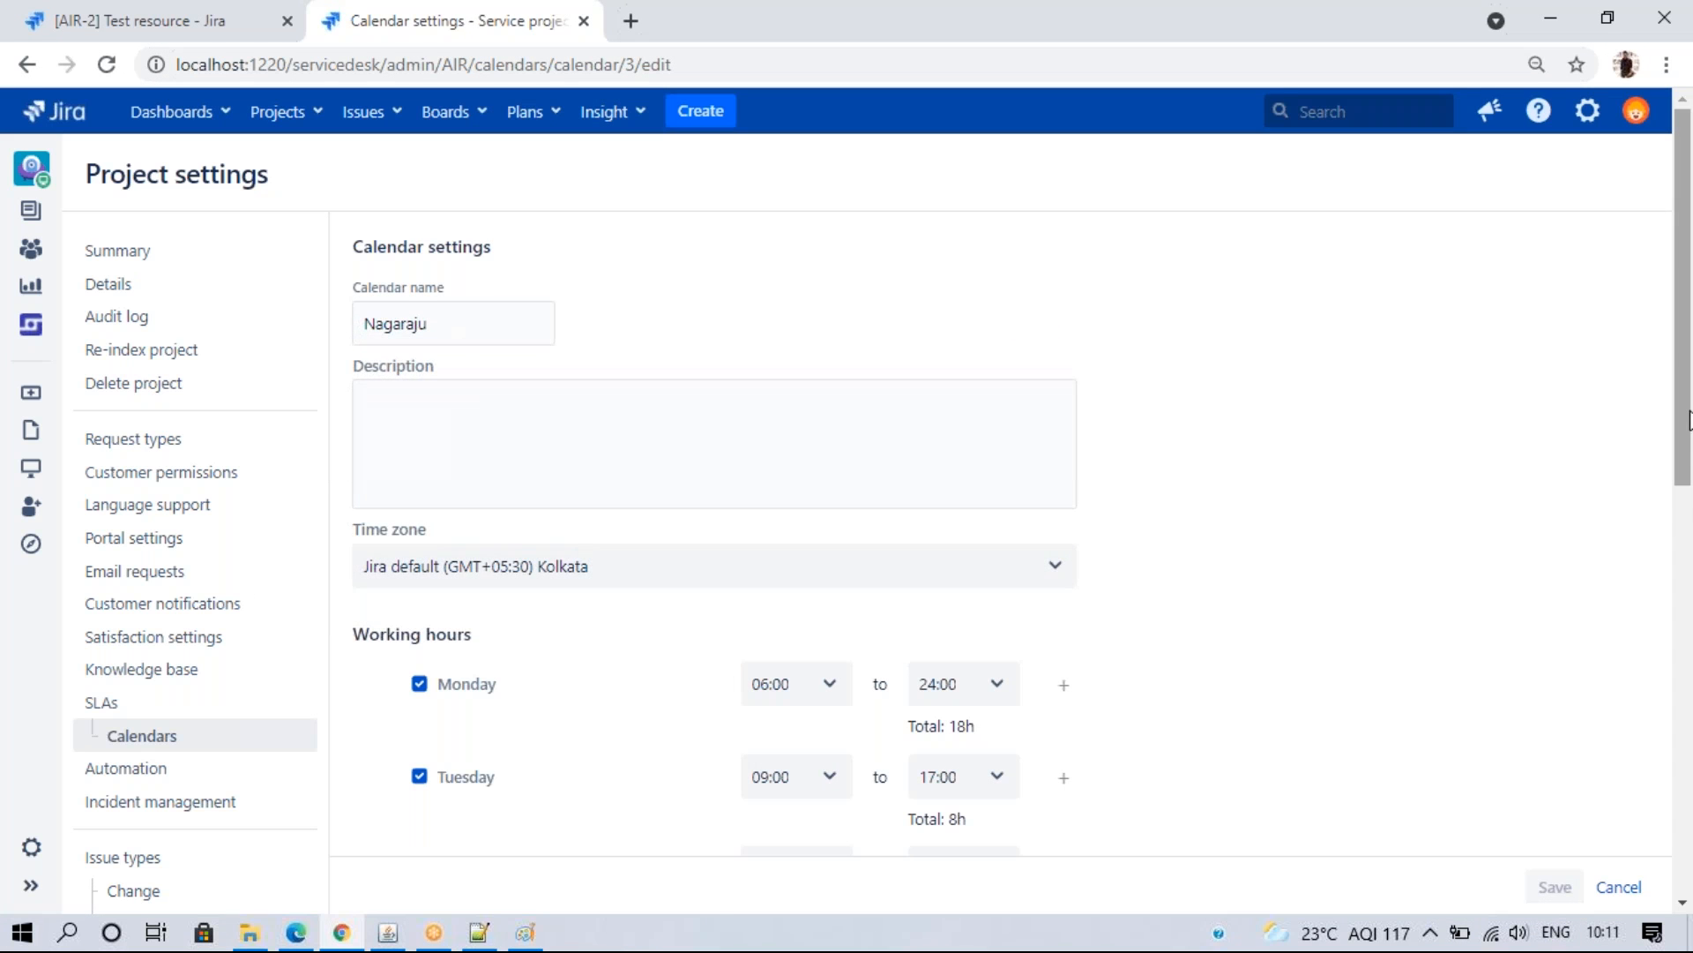
scroll(1689, 419, down, 5)
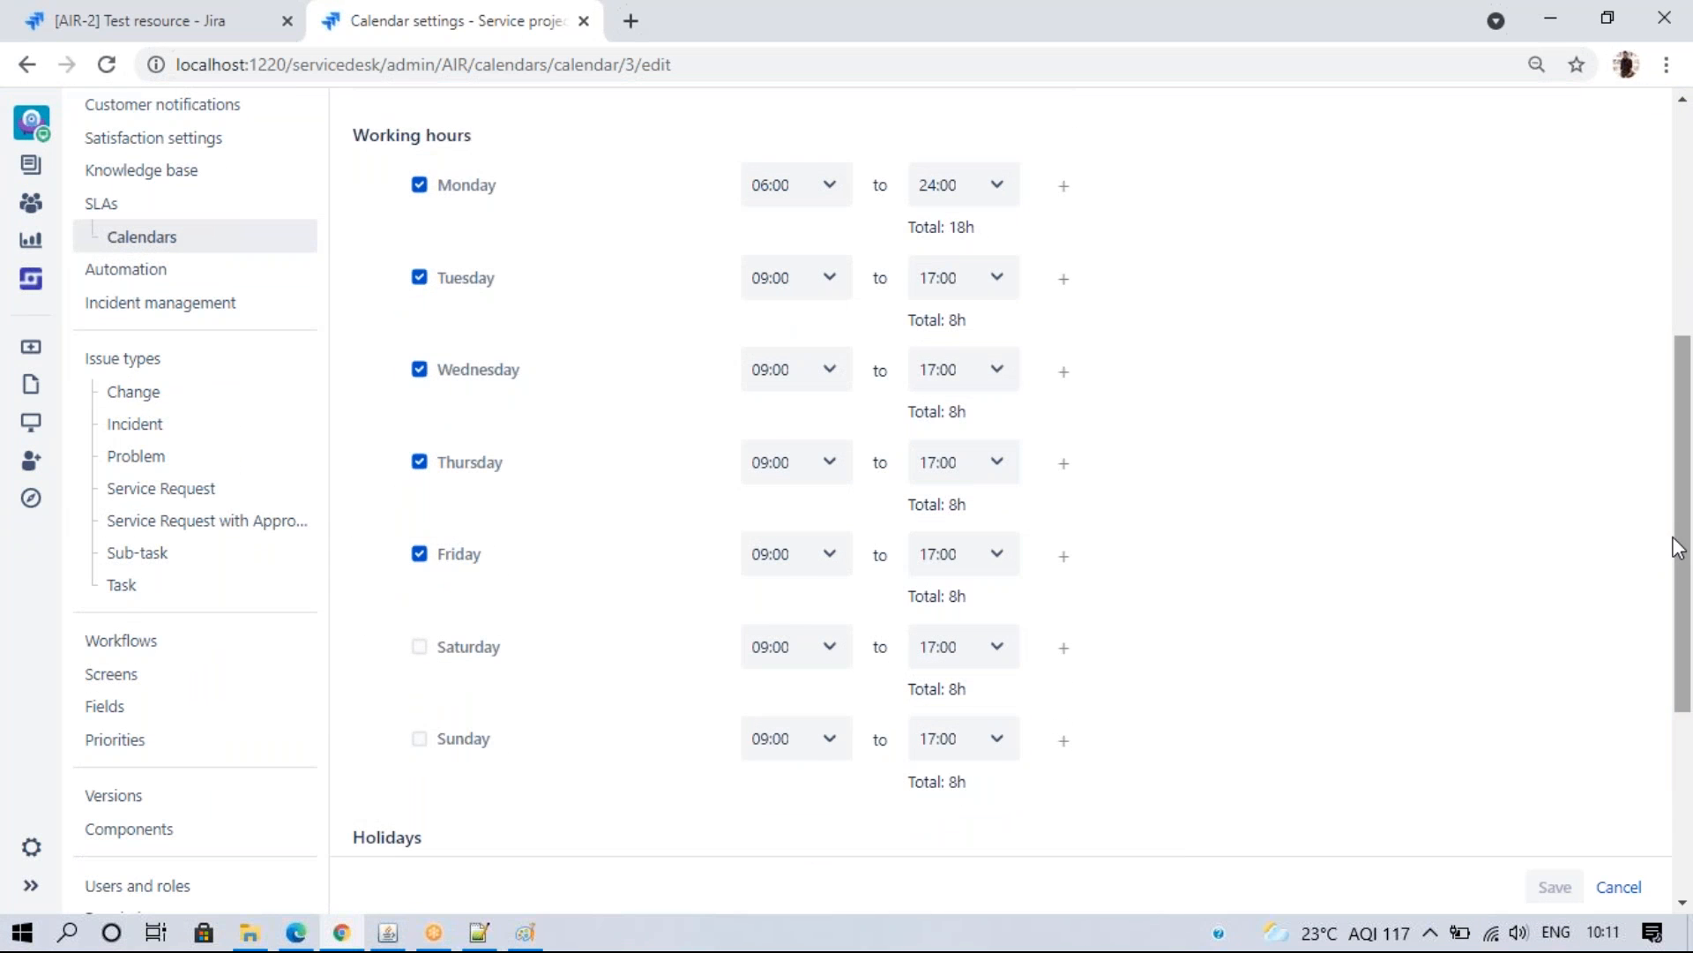
scroll(1676, 545, down, 4)
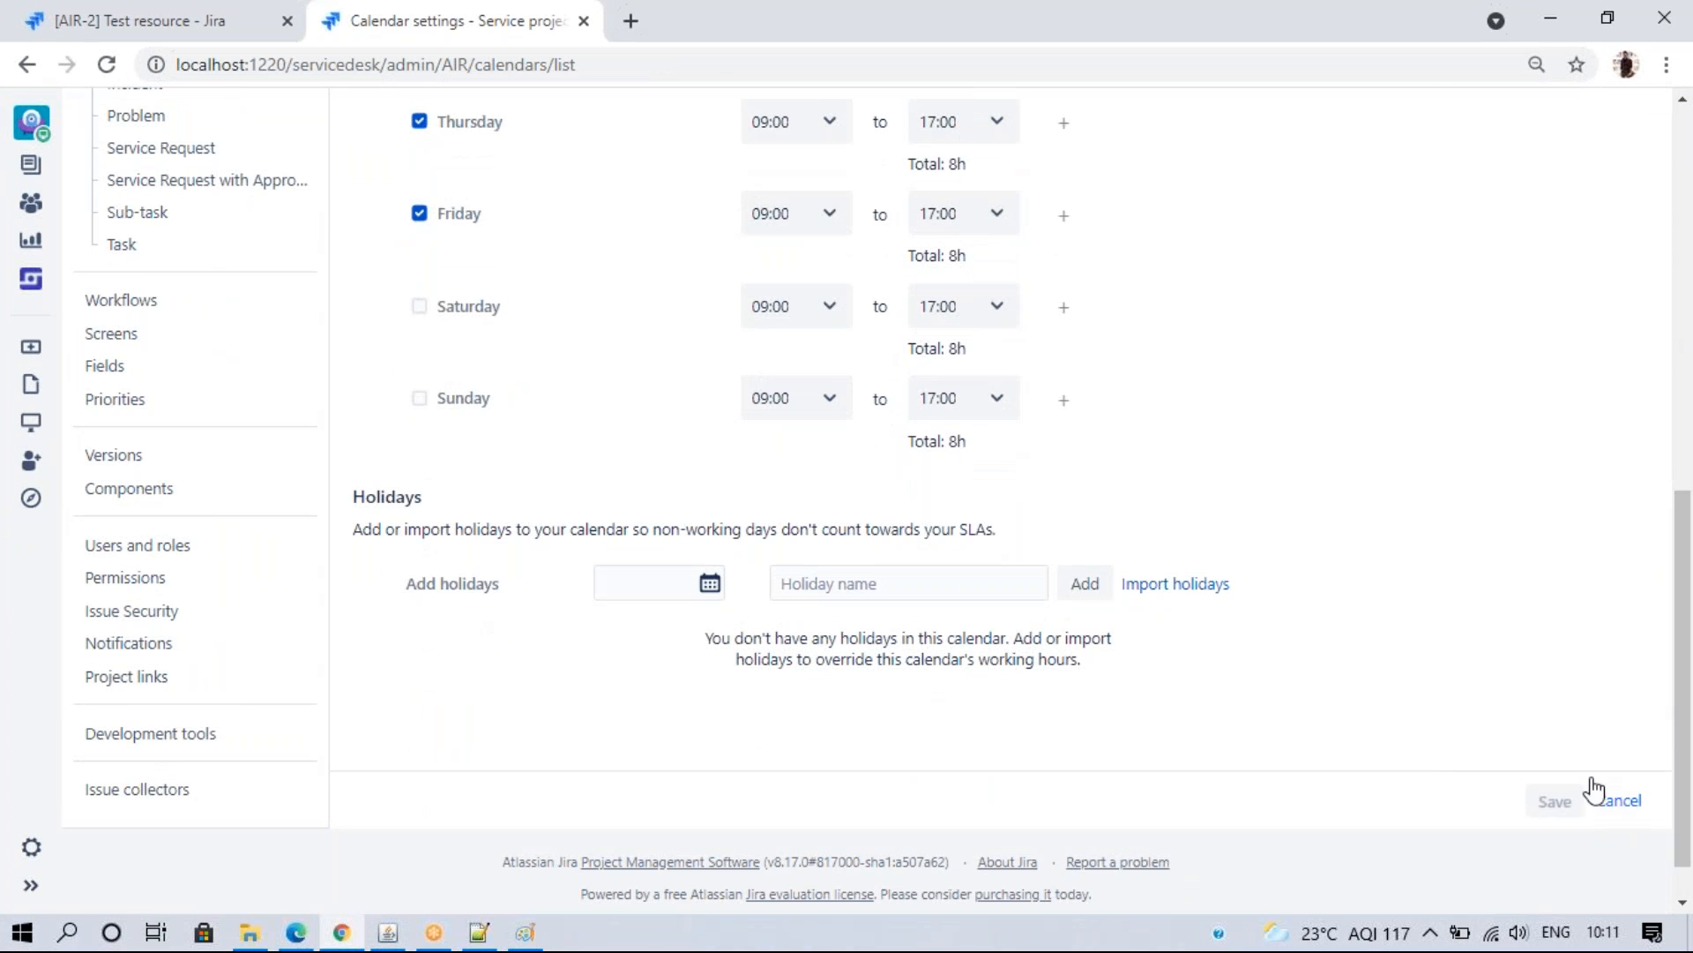
click(1623, 802)
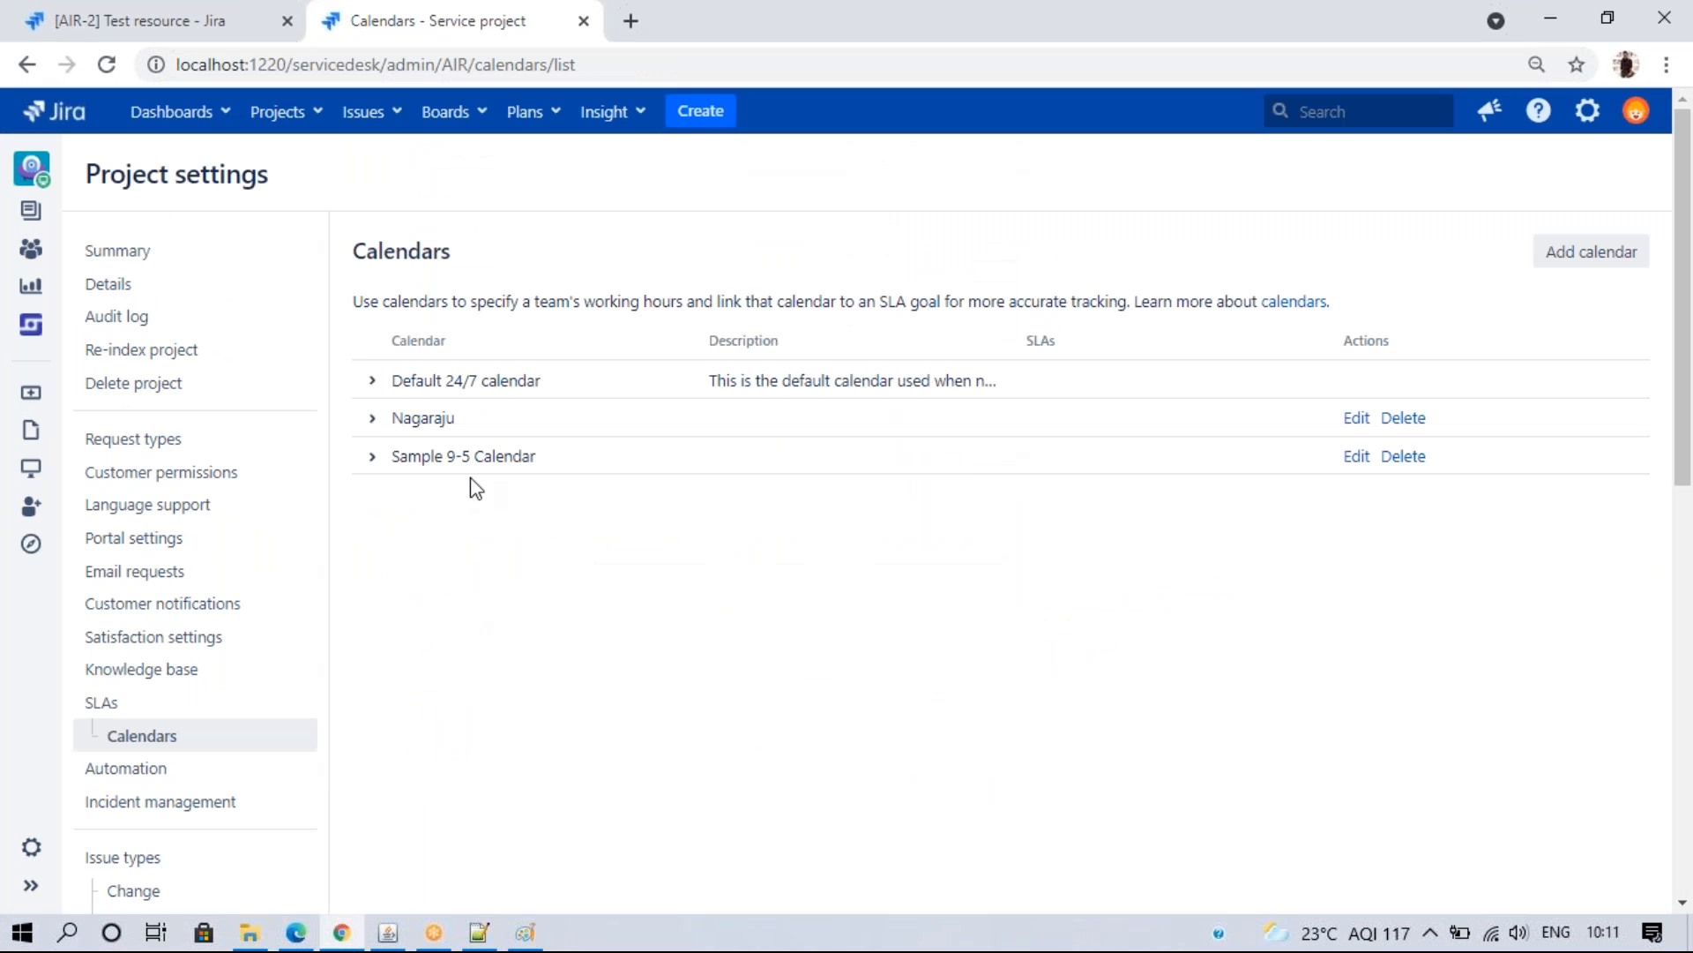
click(110, 703)
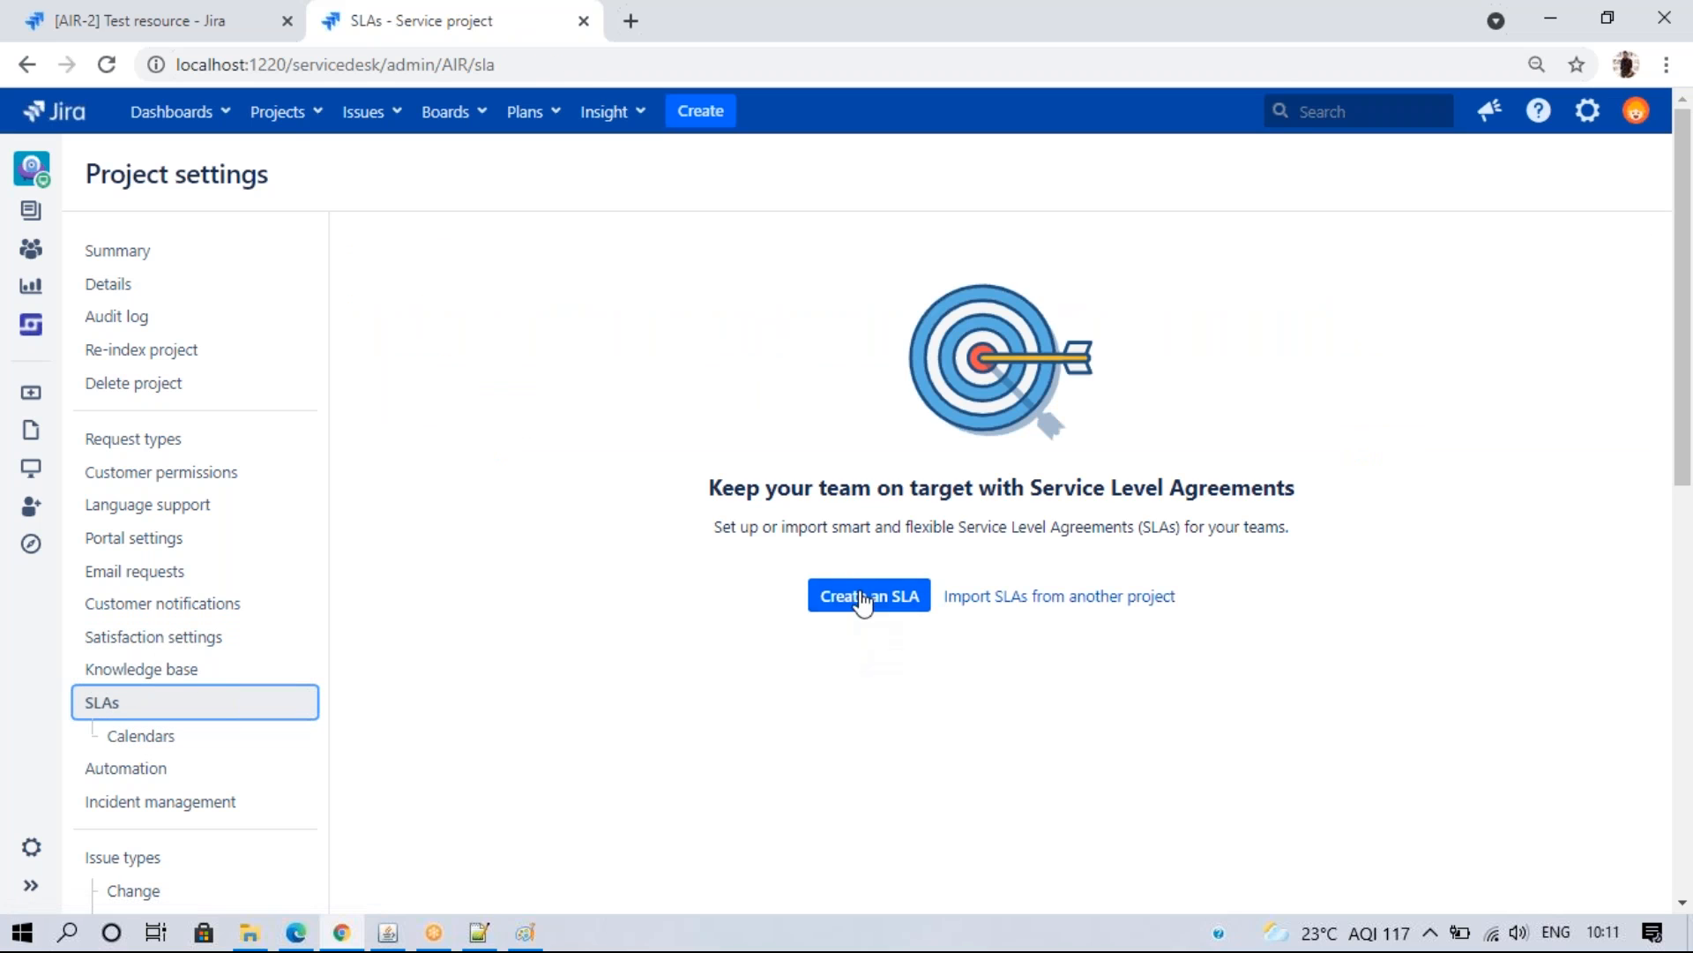
- Preview importing SLAs from HelpDesk, cancel it, and start a blank new SLA instead
click(1011, 599)
click(1154, 338)
click(900, 378)
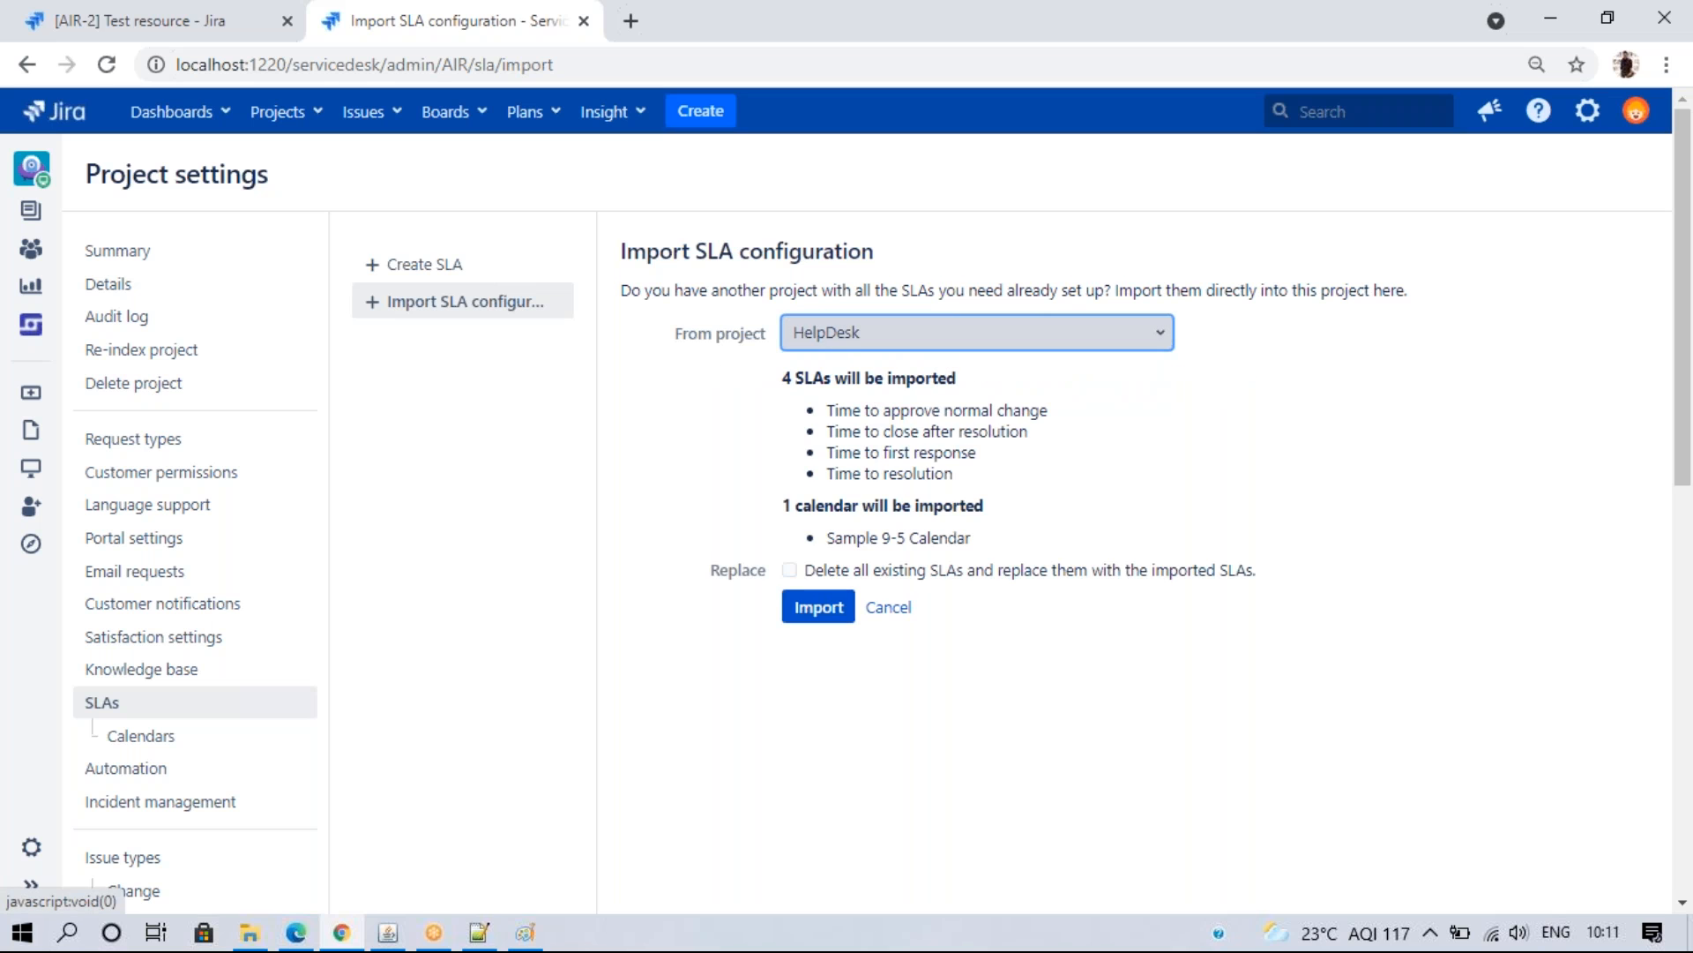
click(888, 607)
click(836, 600)
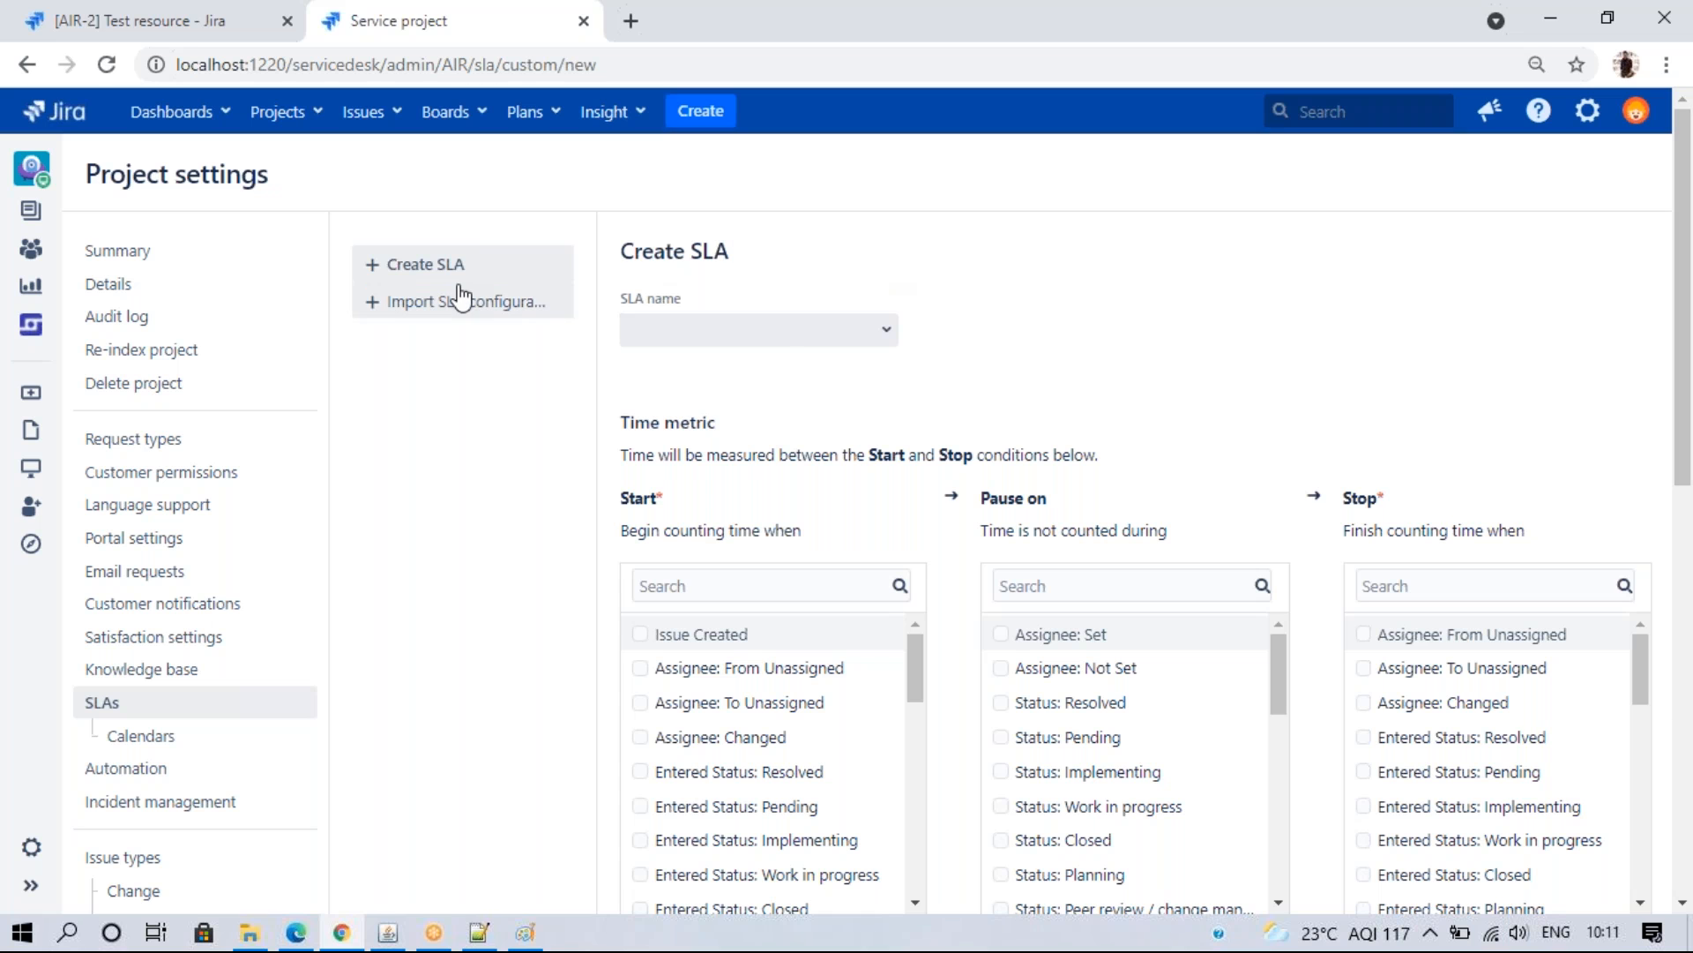
- Name the SLA 'Customer' briefly, then replace it with the suggested 'Time to first response'
click(894, 339)
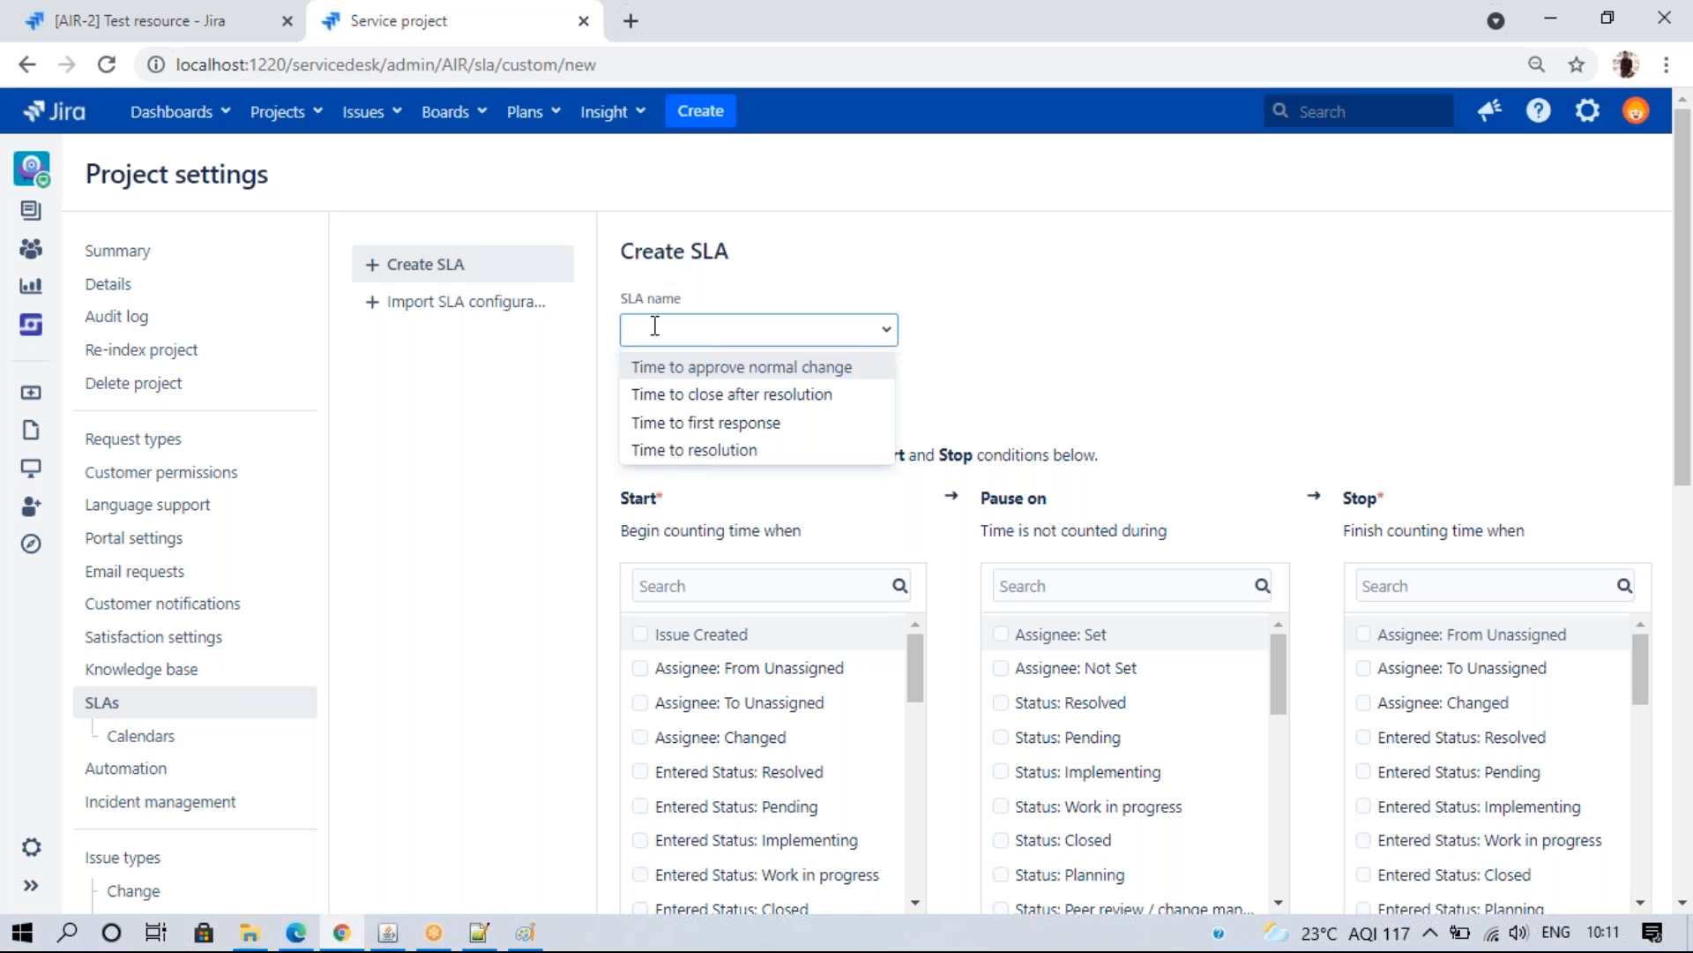
text(c)
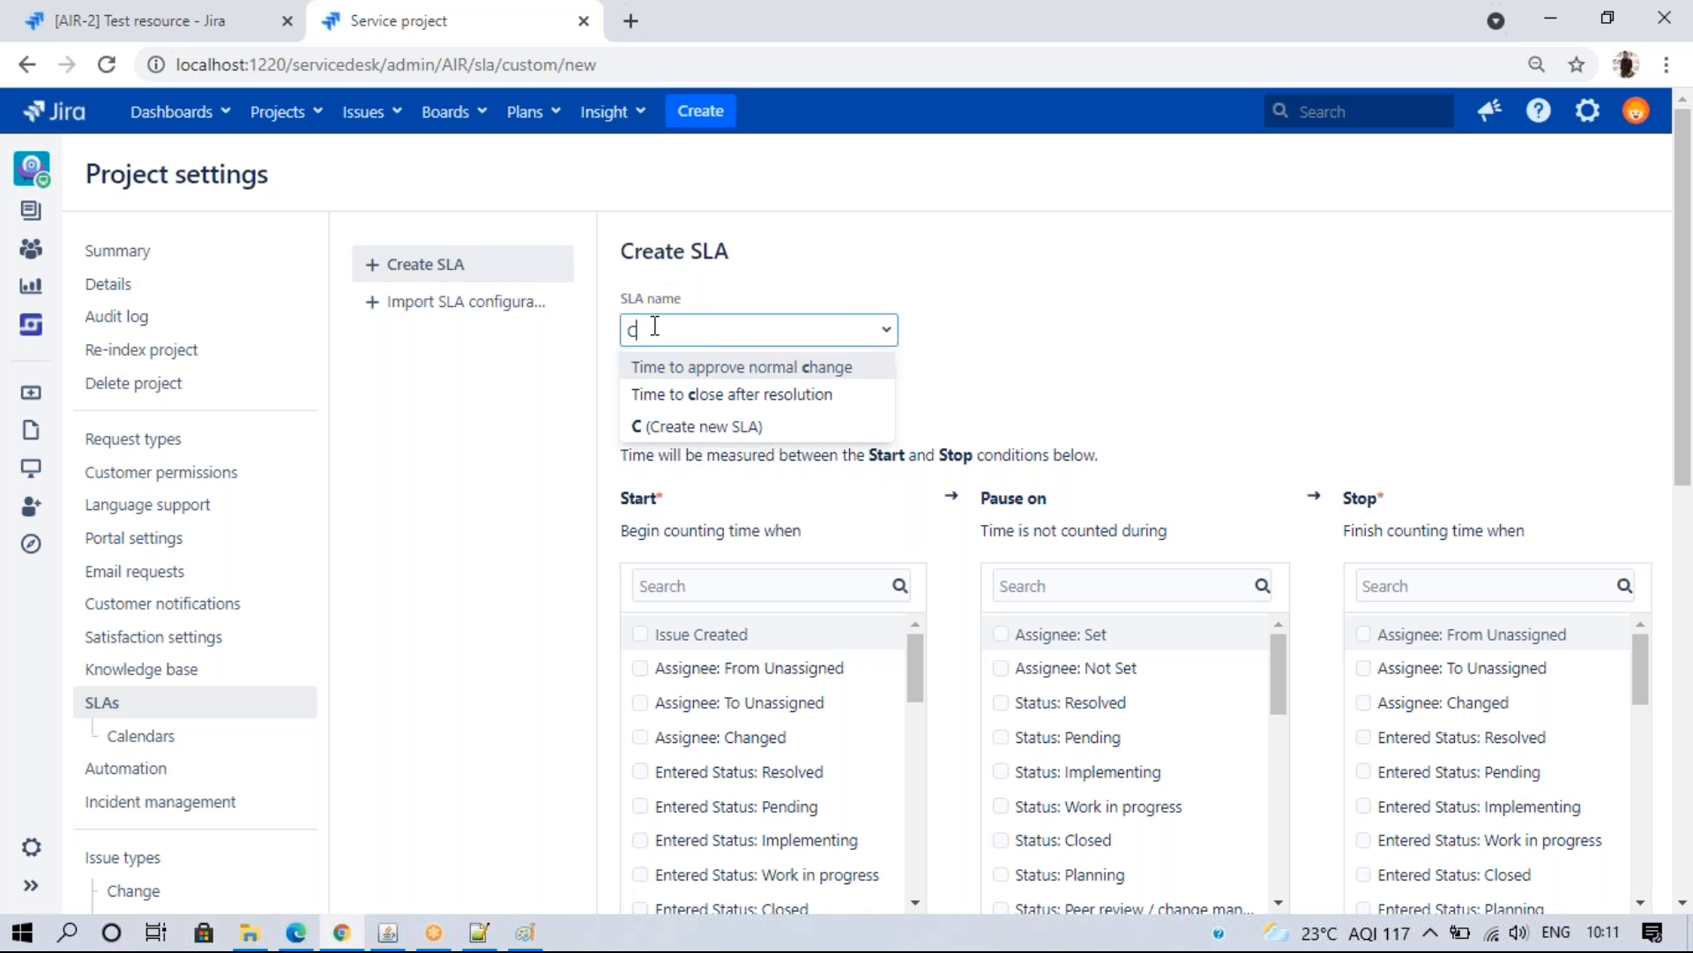
text(ustomer)
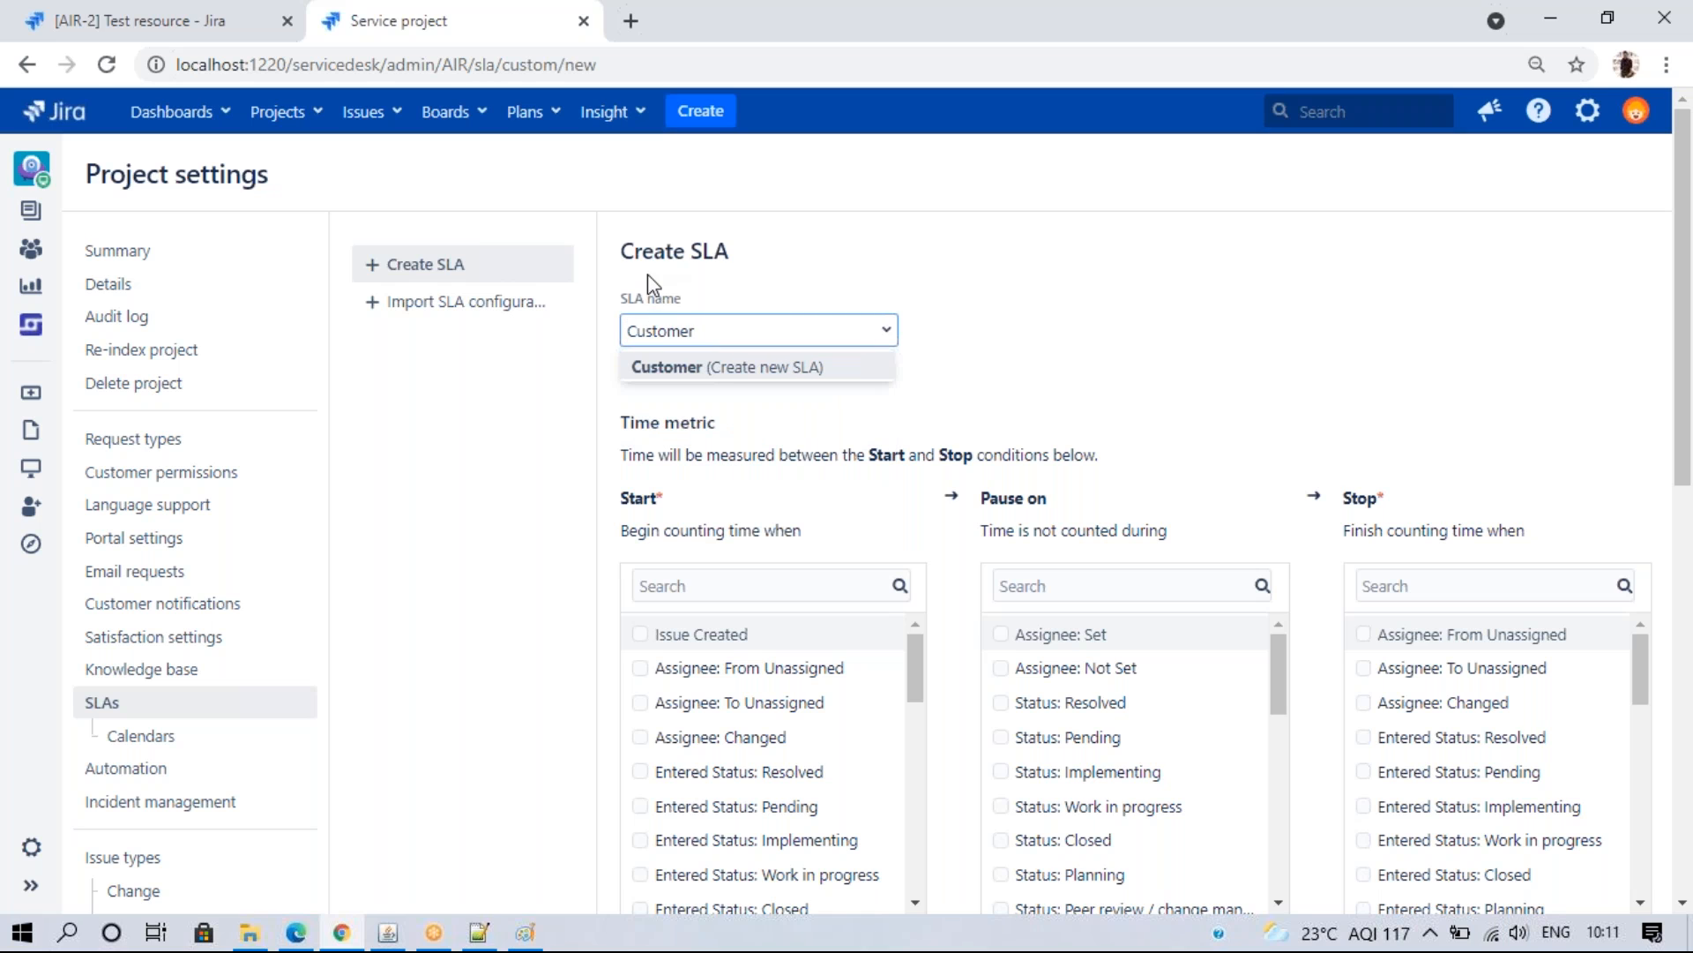
click(712, 366)
click(739, 357)
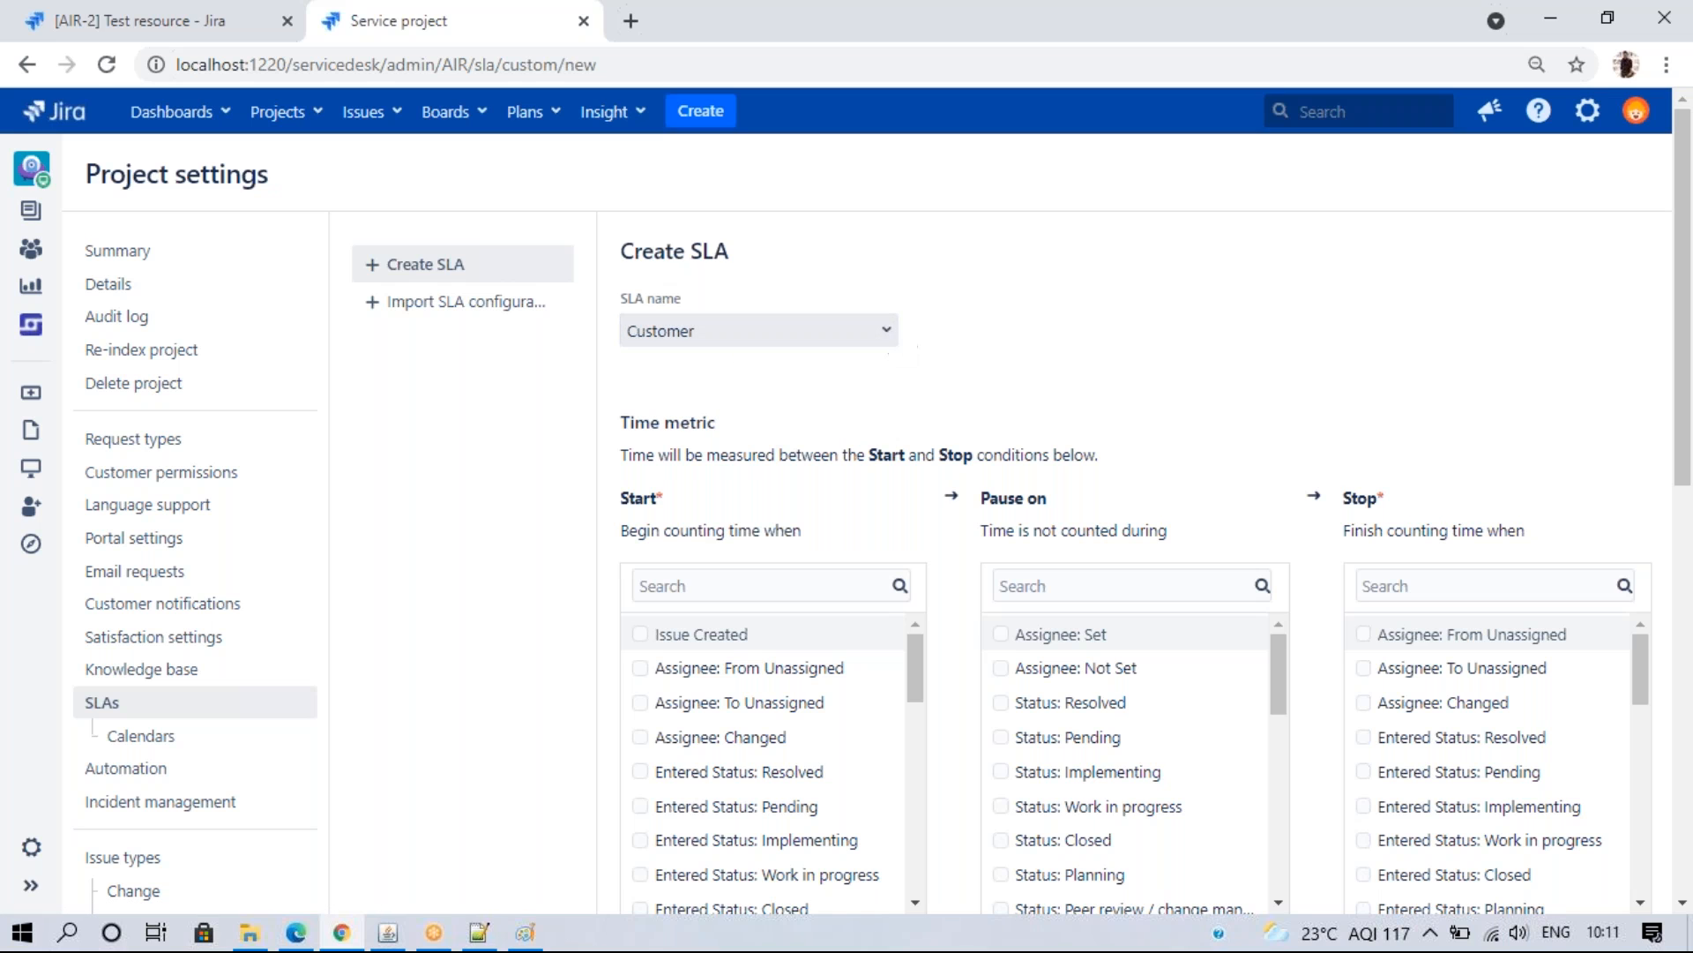
click(886, 330)
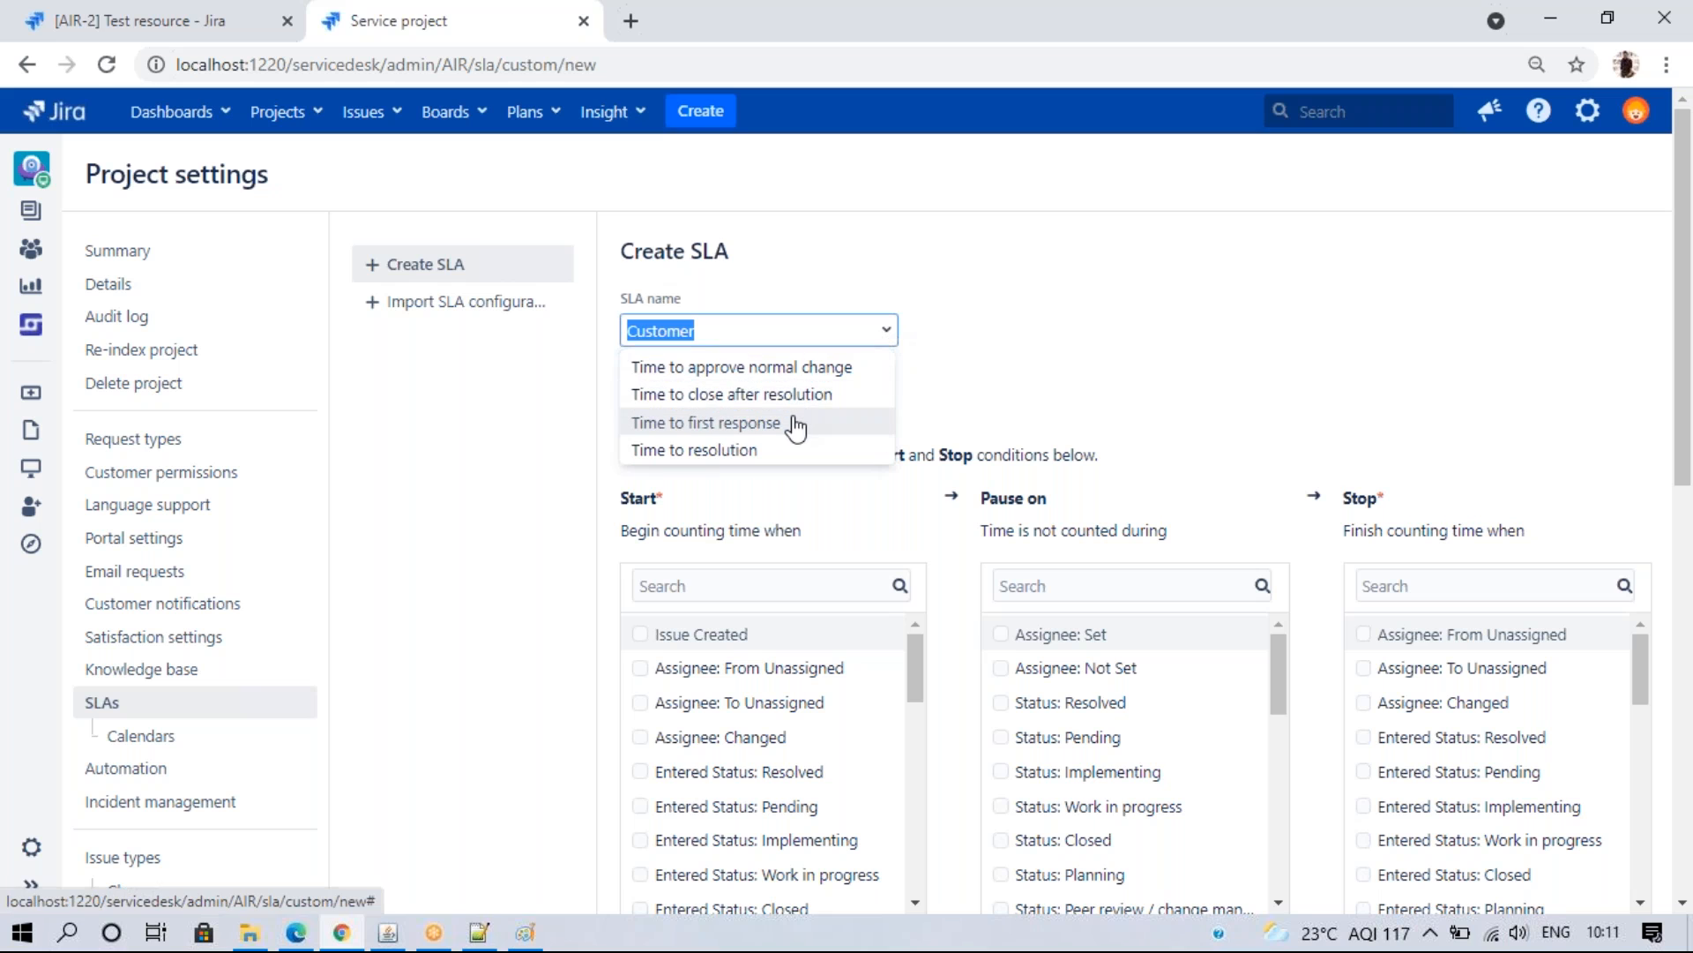
click(705, 423)
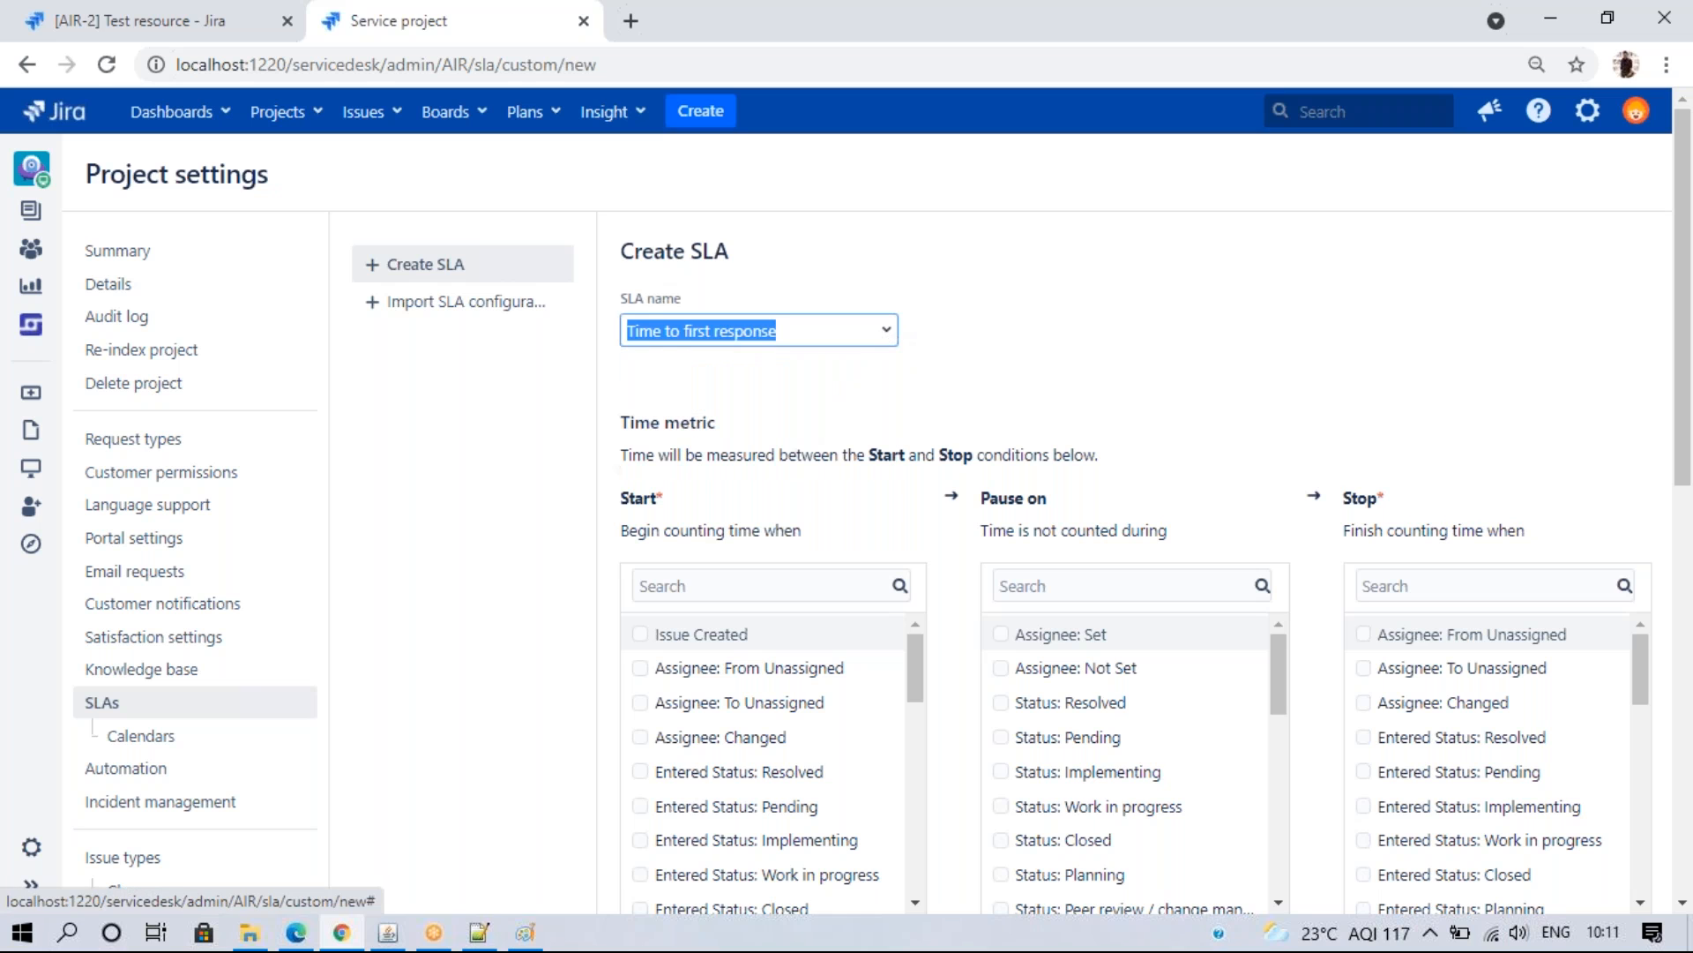
click(1050, 362)
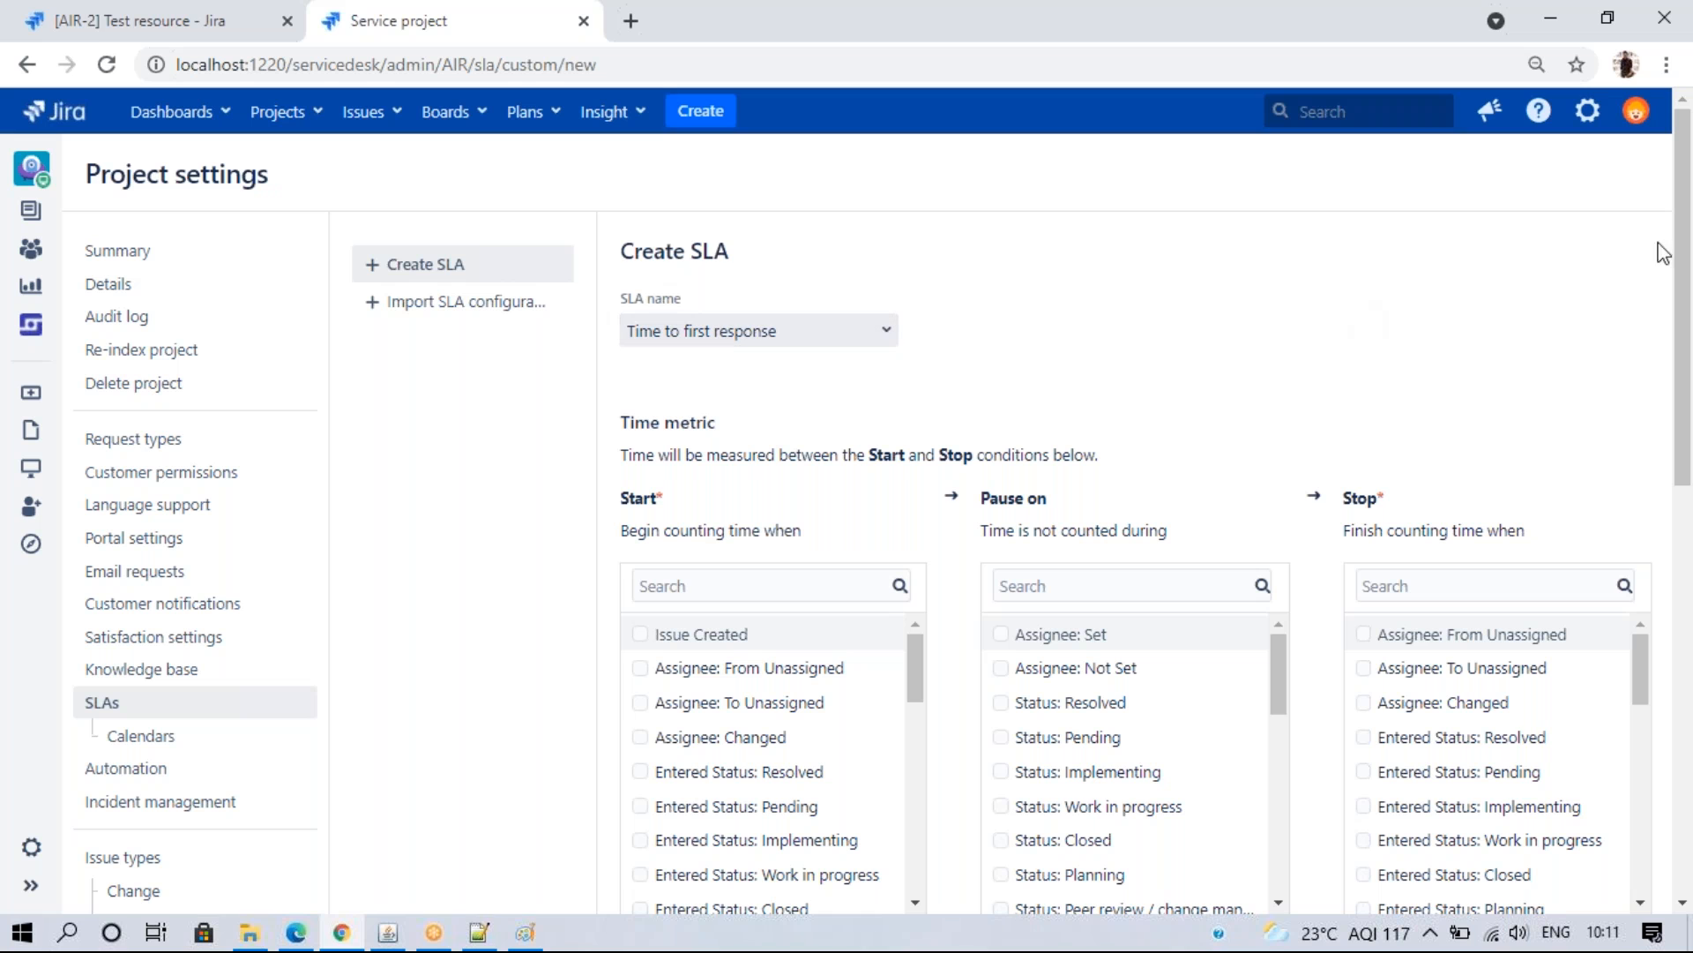
- Make the SLA start counting on Issue Created and stop on Comment: By Customer
drag(1687, 265, 1686, 339)
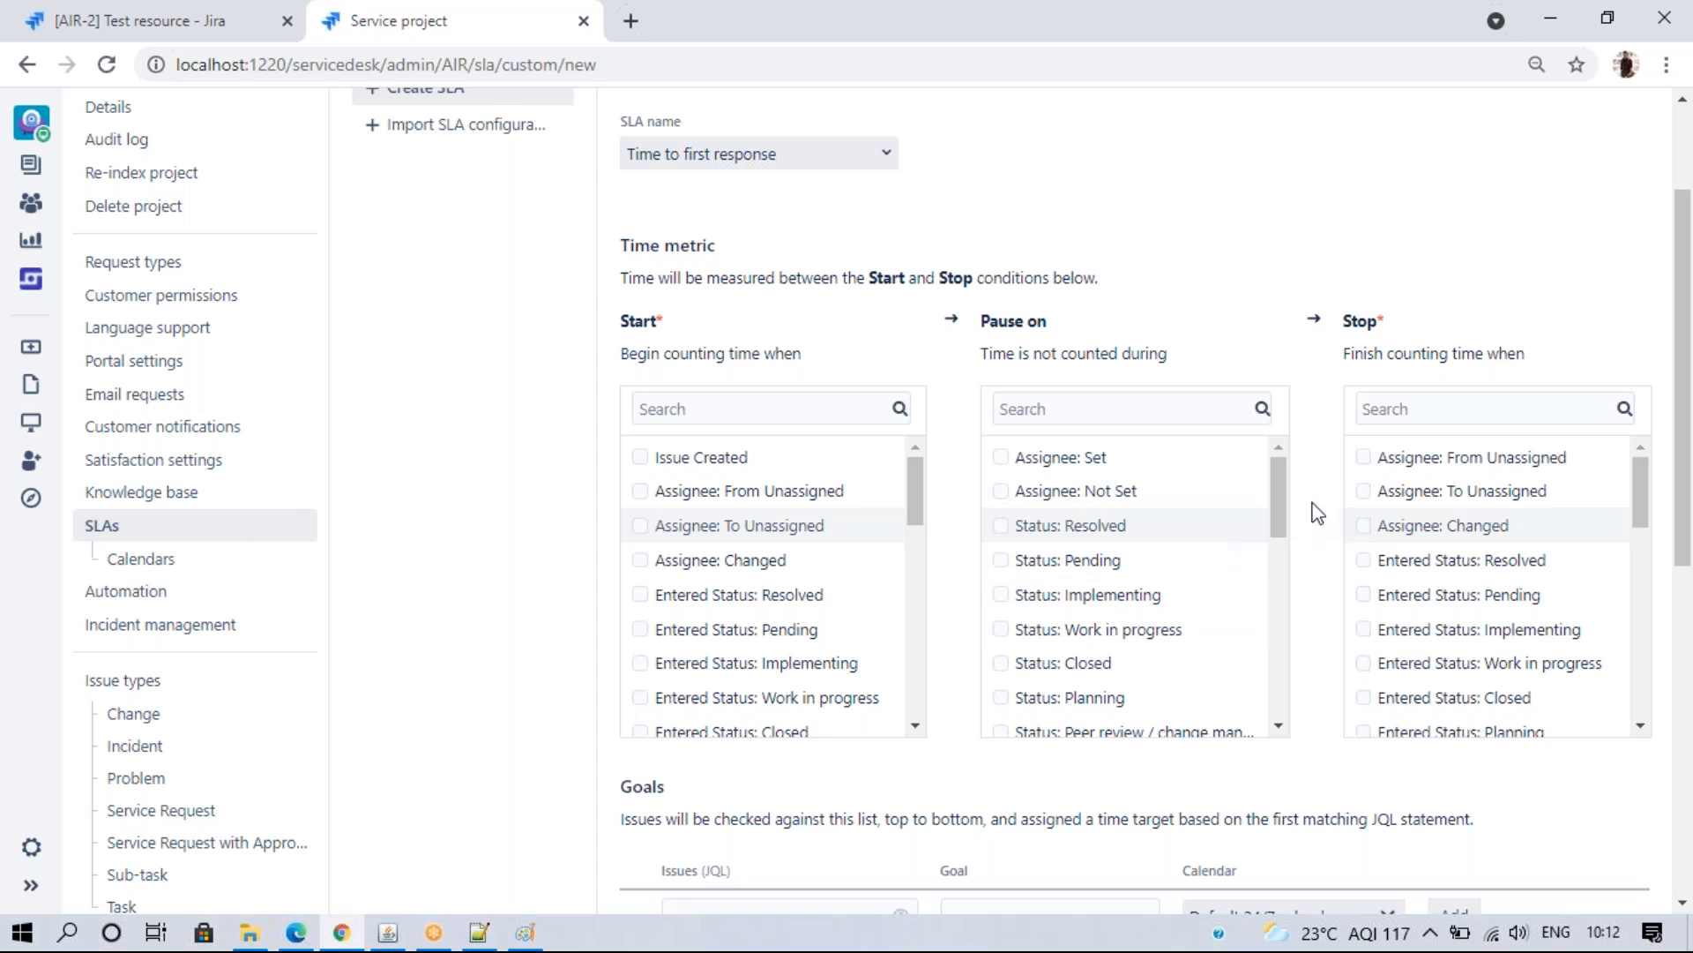
click(639, 458)
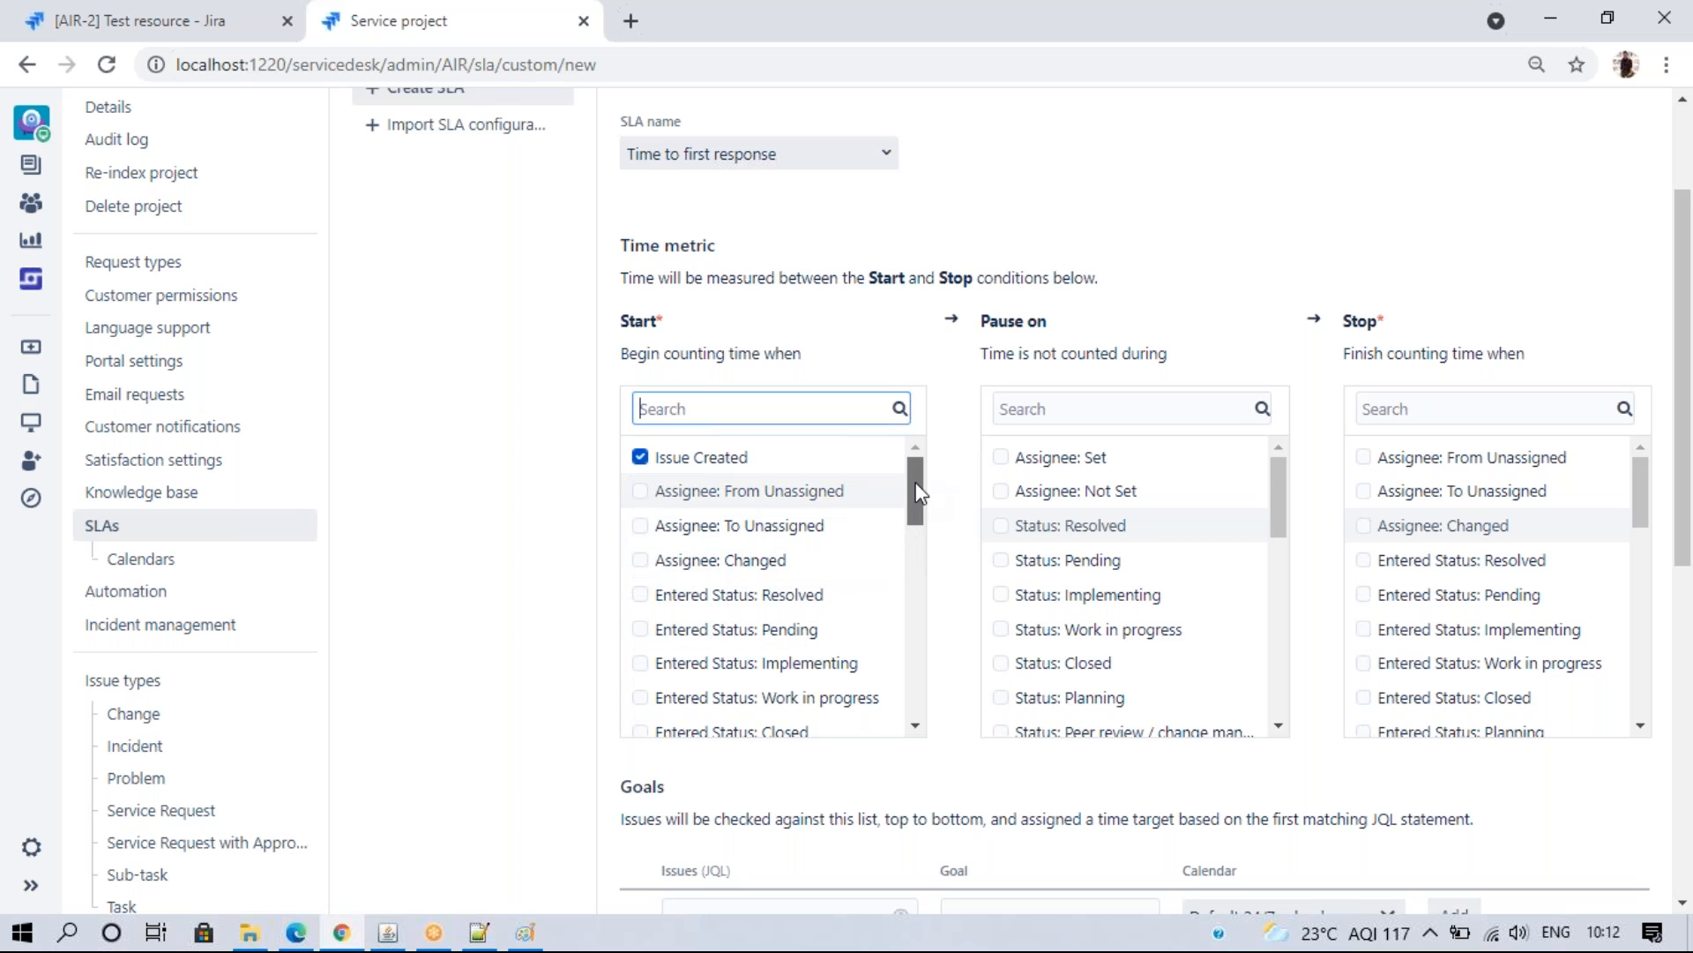
scroll(881, 538, down, 1)
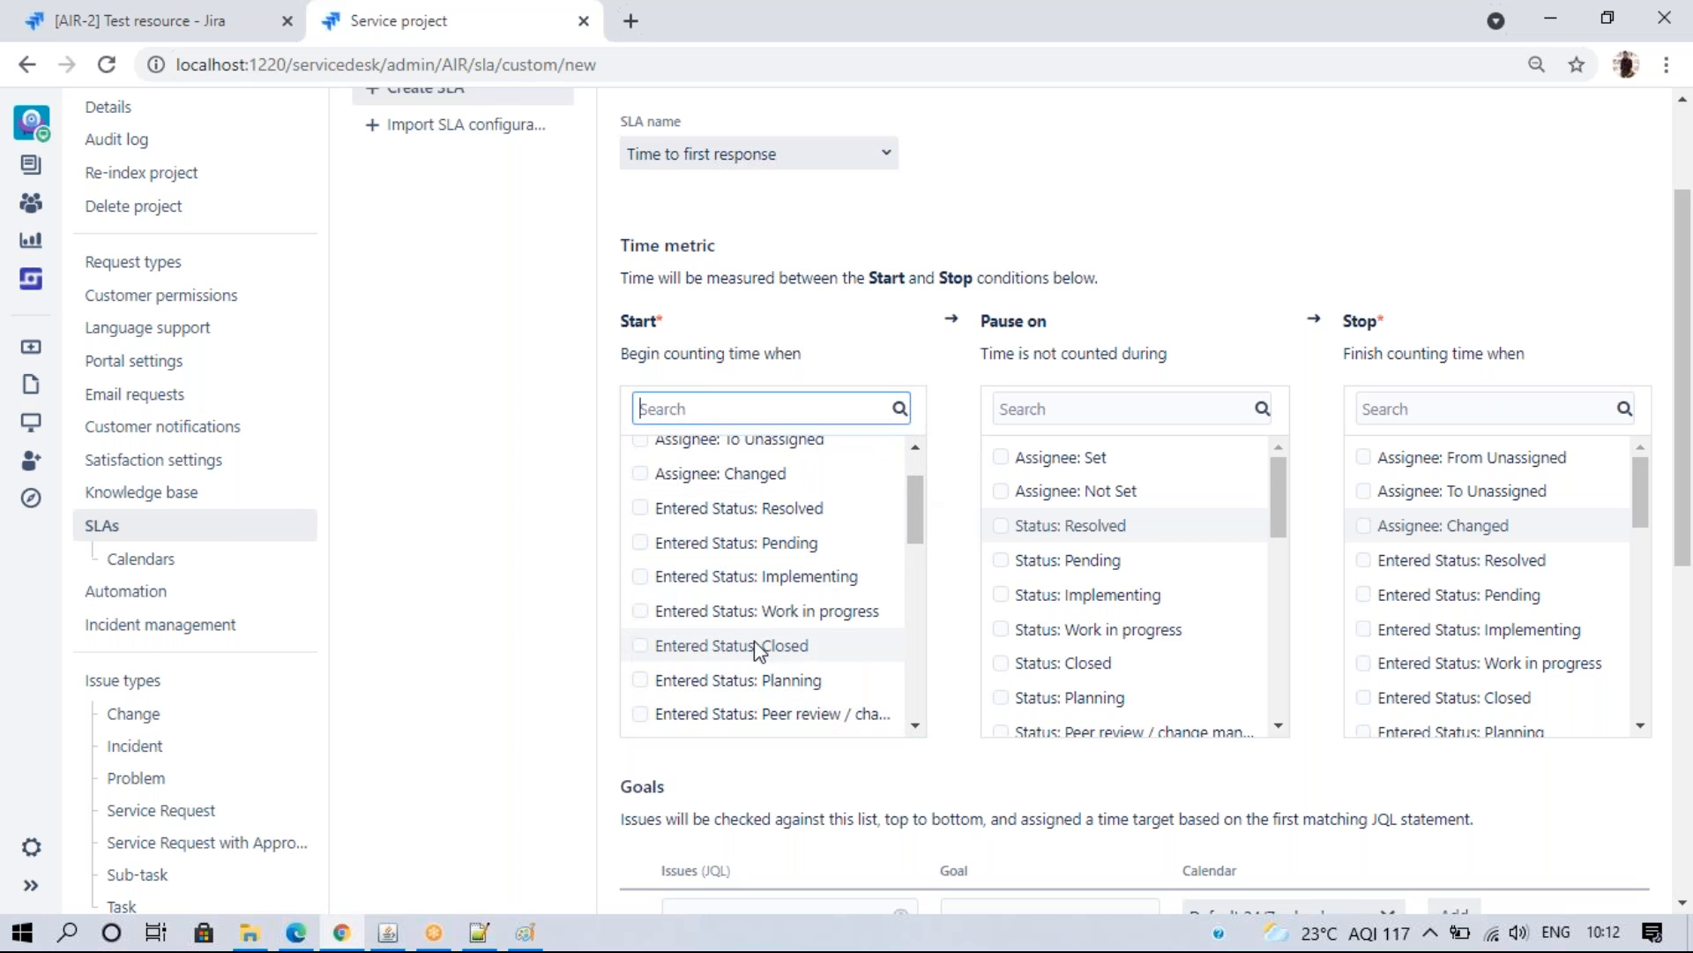
drag(912, 518, 911, 708)
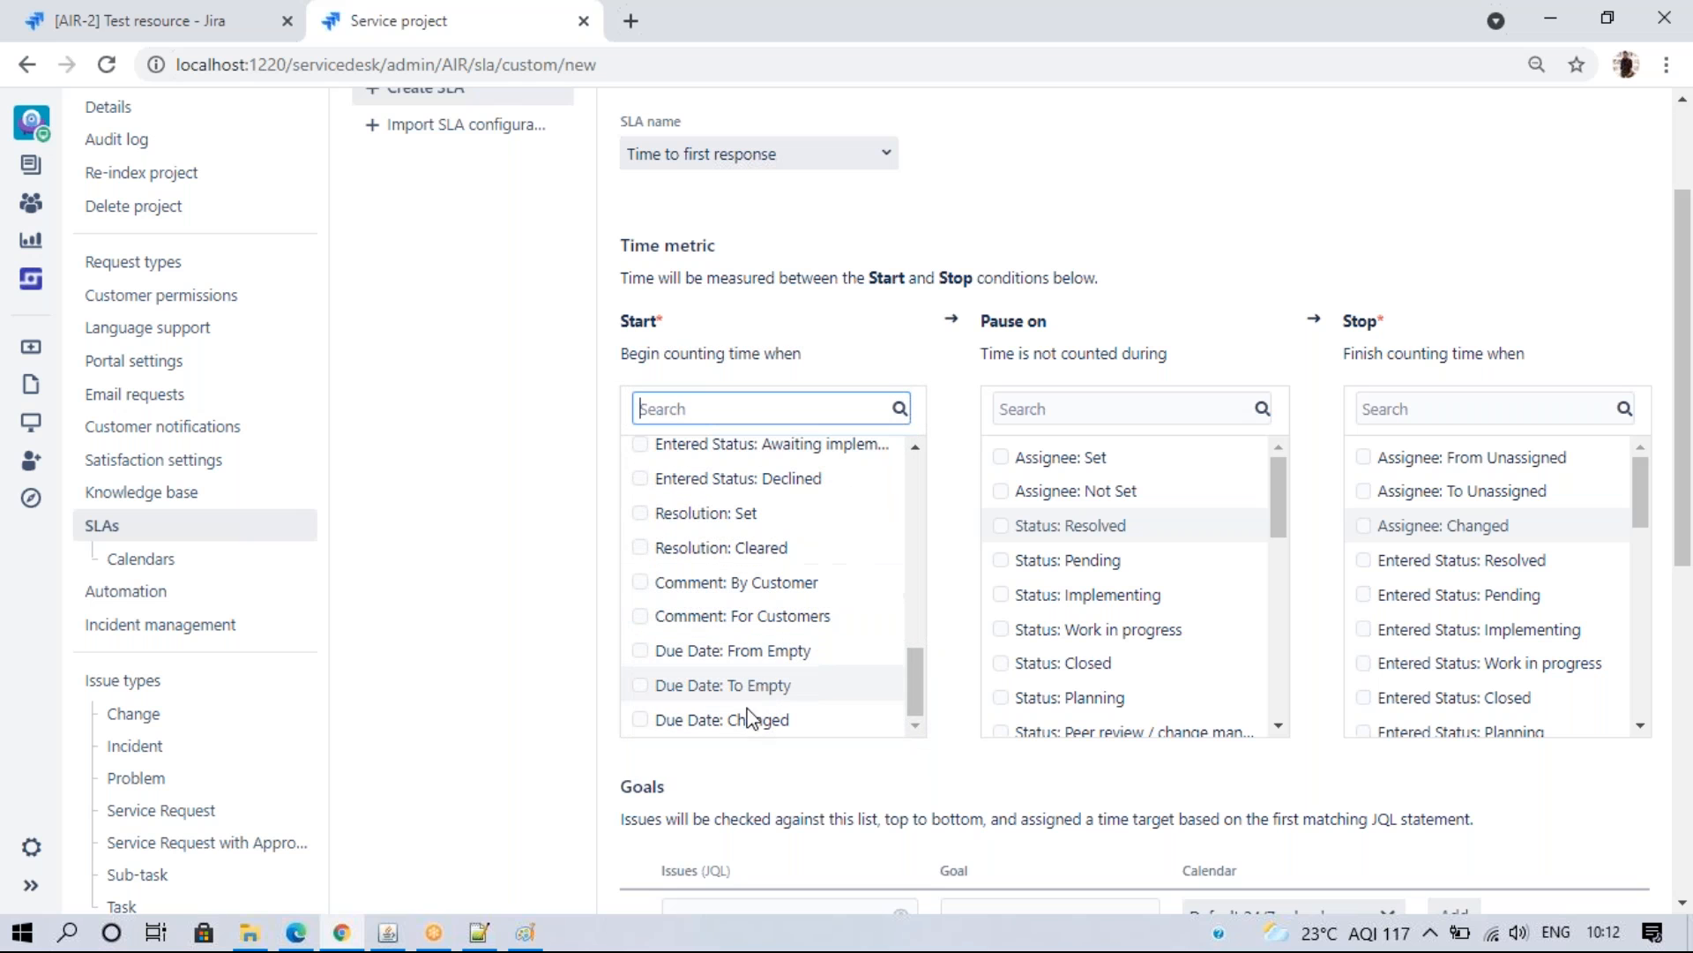
drag(917, 697, 917, 487)
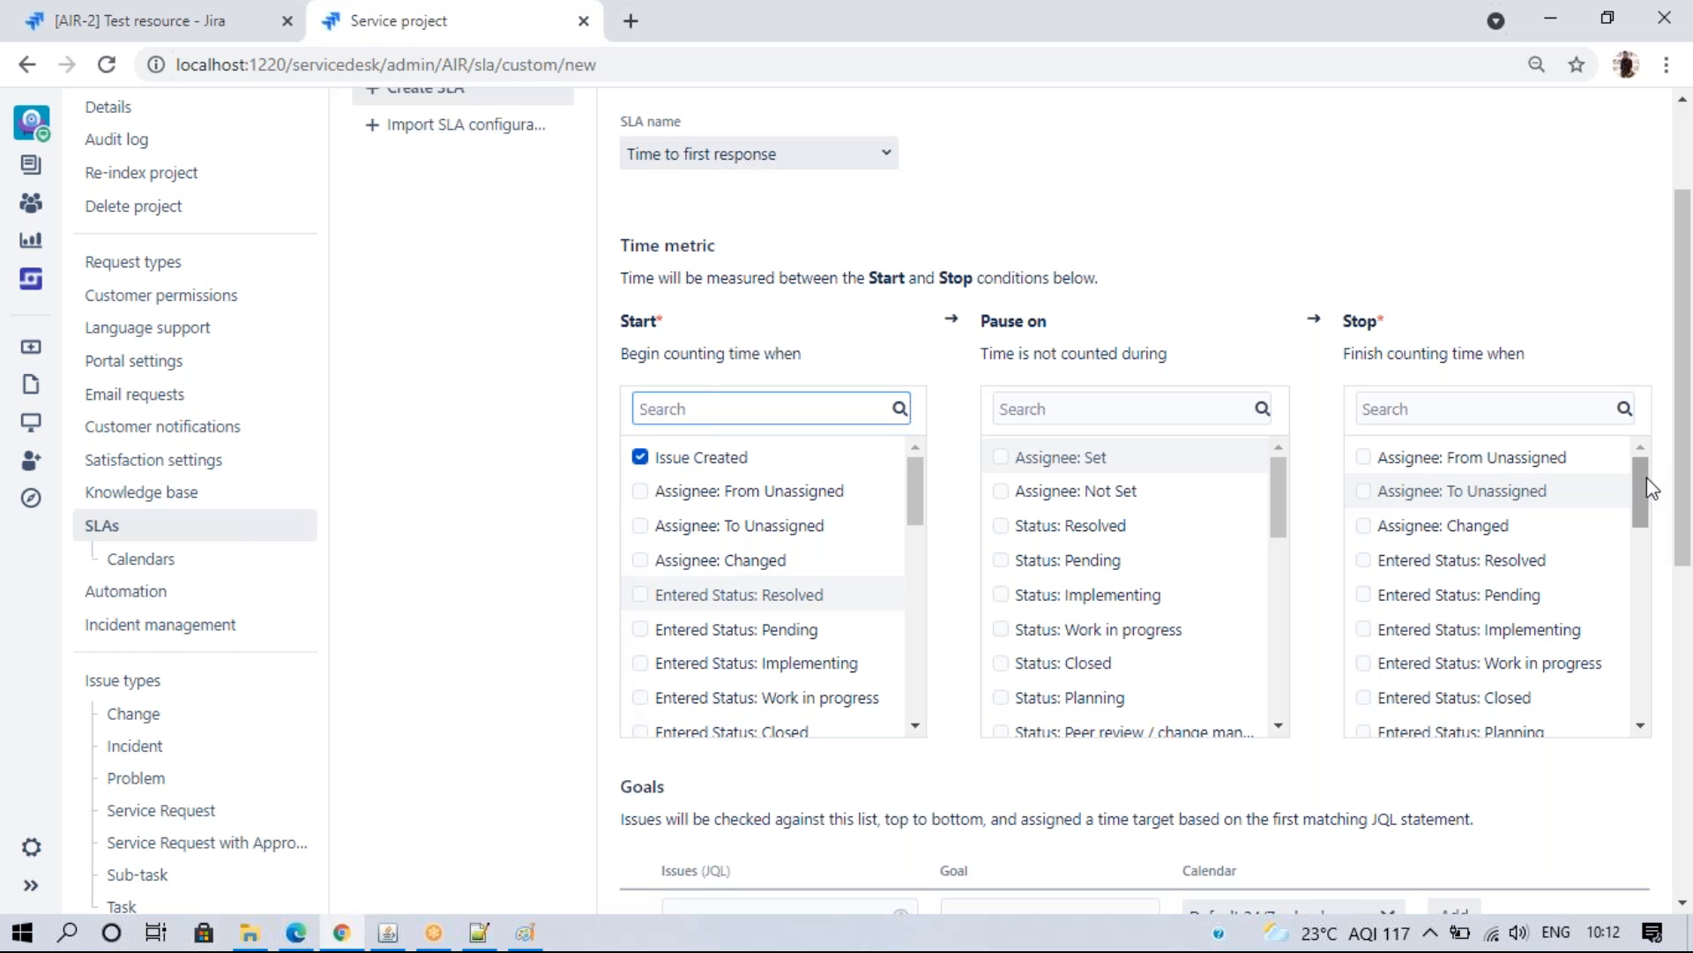
drag(1643, 487, 1644, 737)
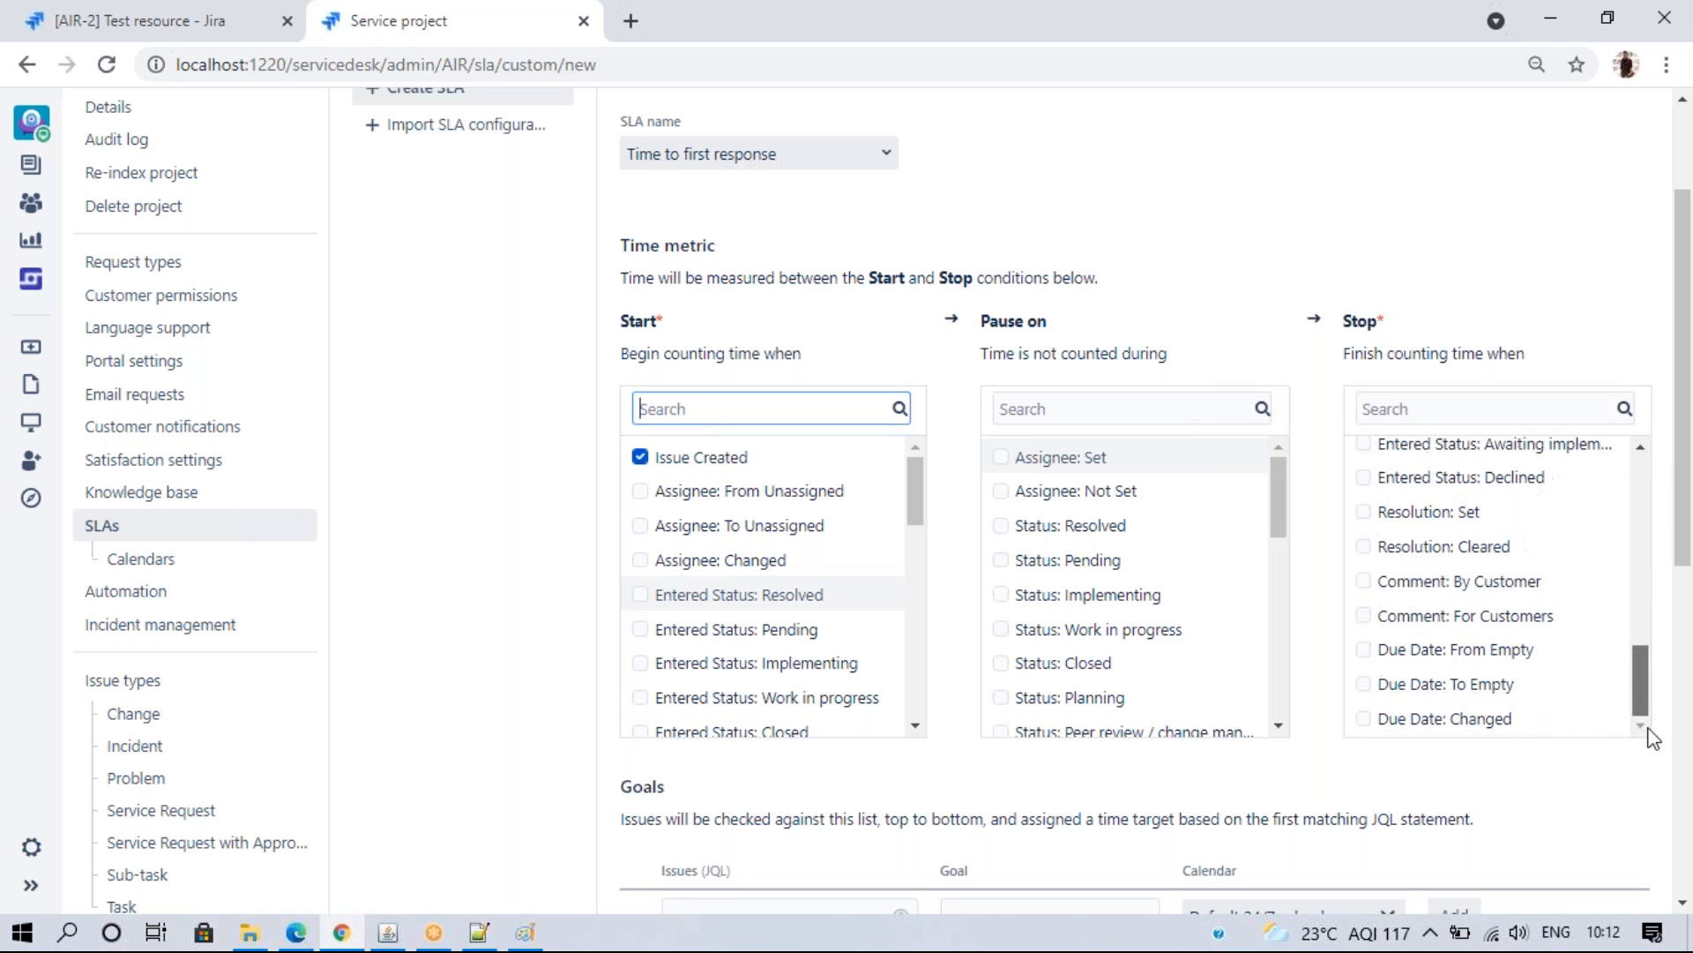
click(1436, 582)
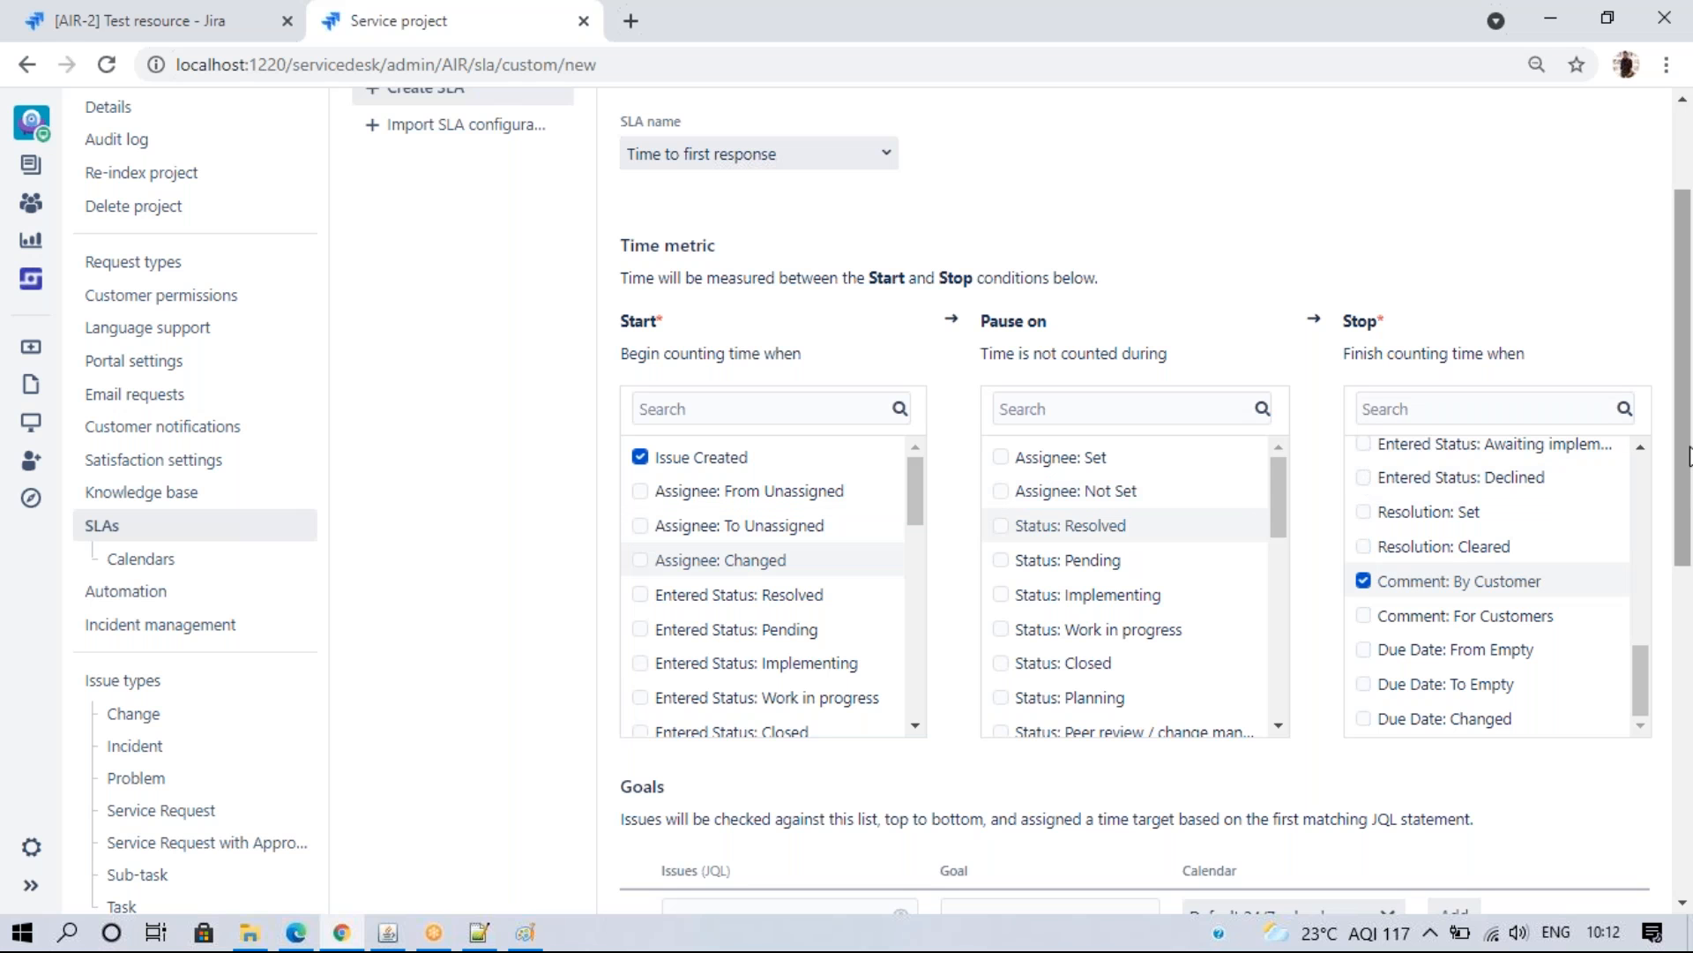
- Begin the goal's JQL filter and open the Request types settings in a new tab
scroll(1680, 459, down, 5)
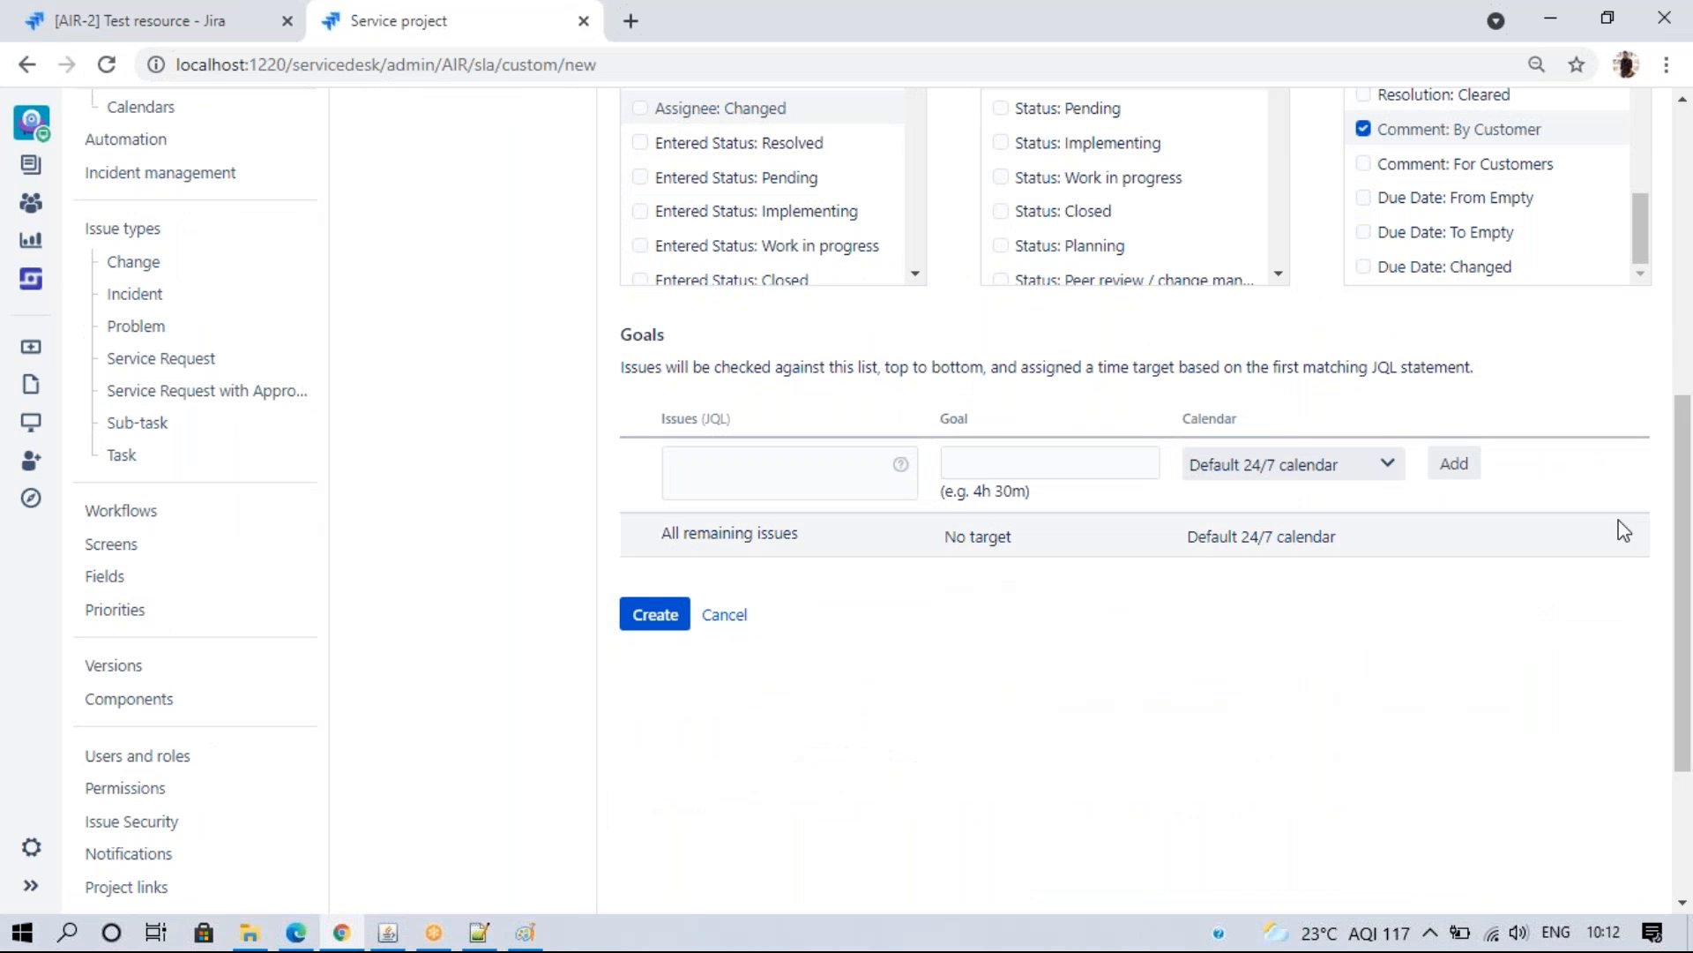
scroll(1679, 344, up, 4)
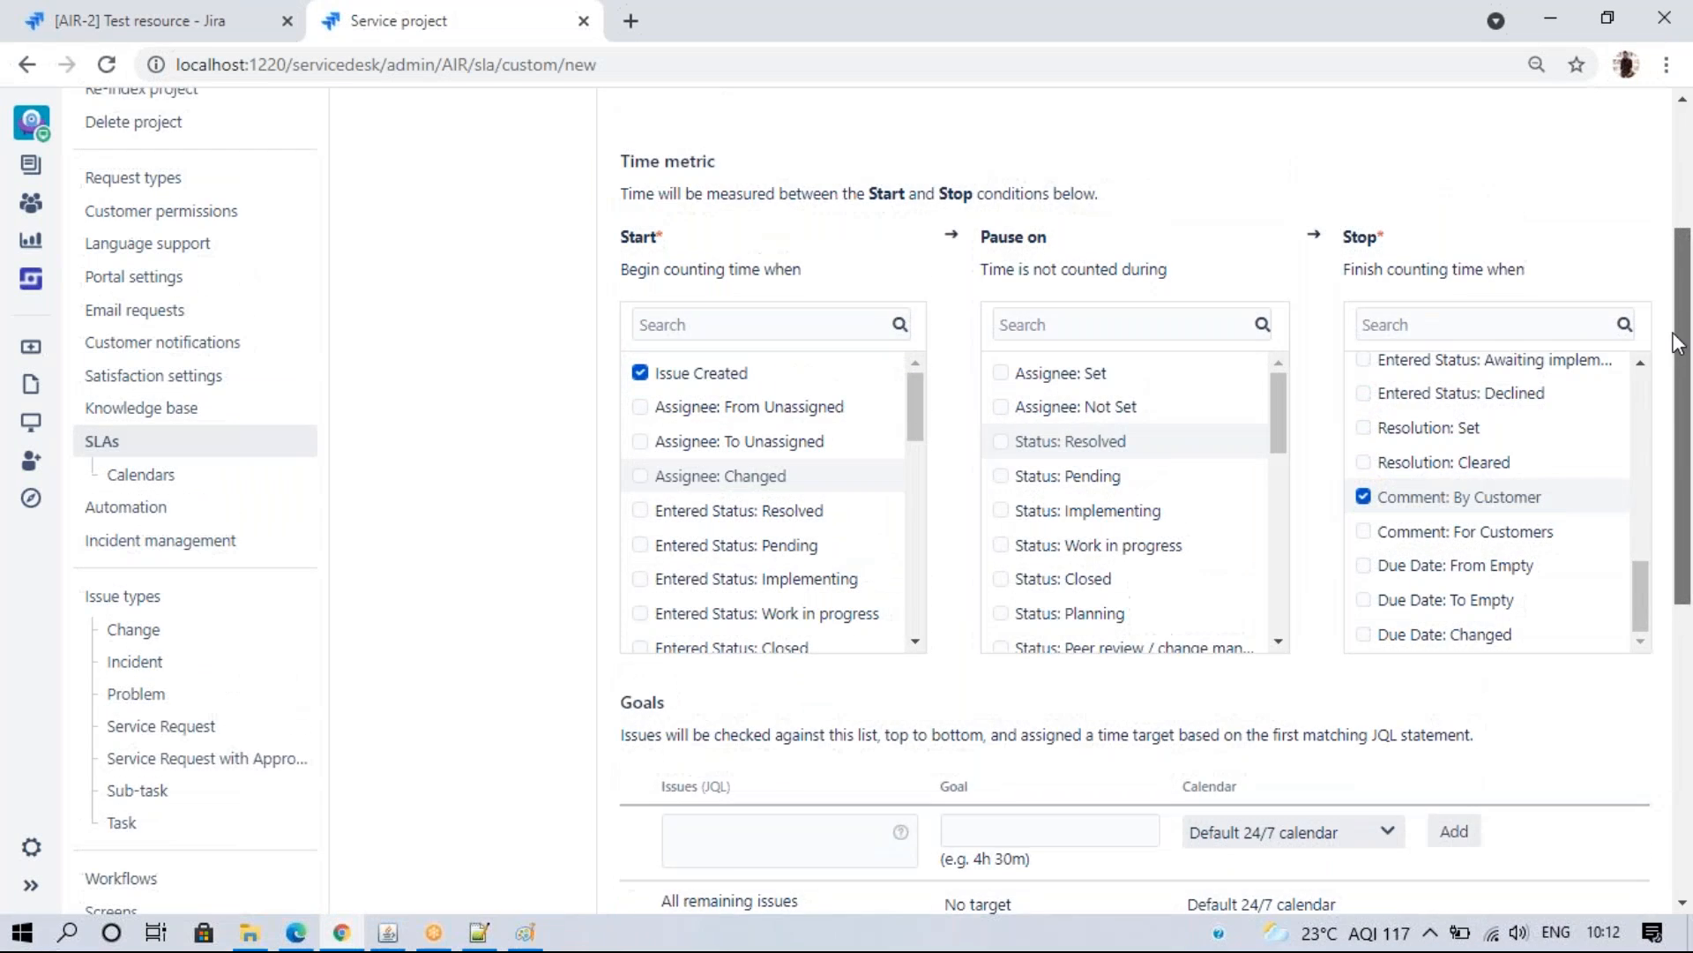
scroll(1678, 344, down, 5)
scroll(688, 503, up, 1)
click(715, 500)
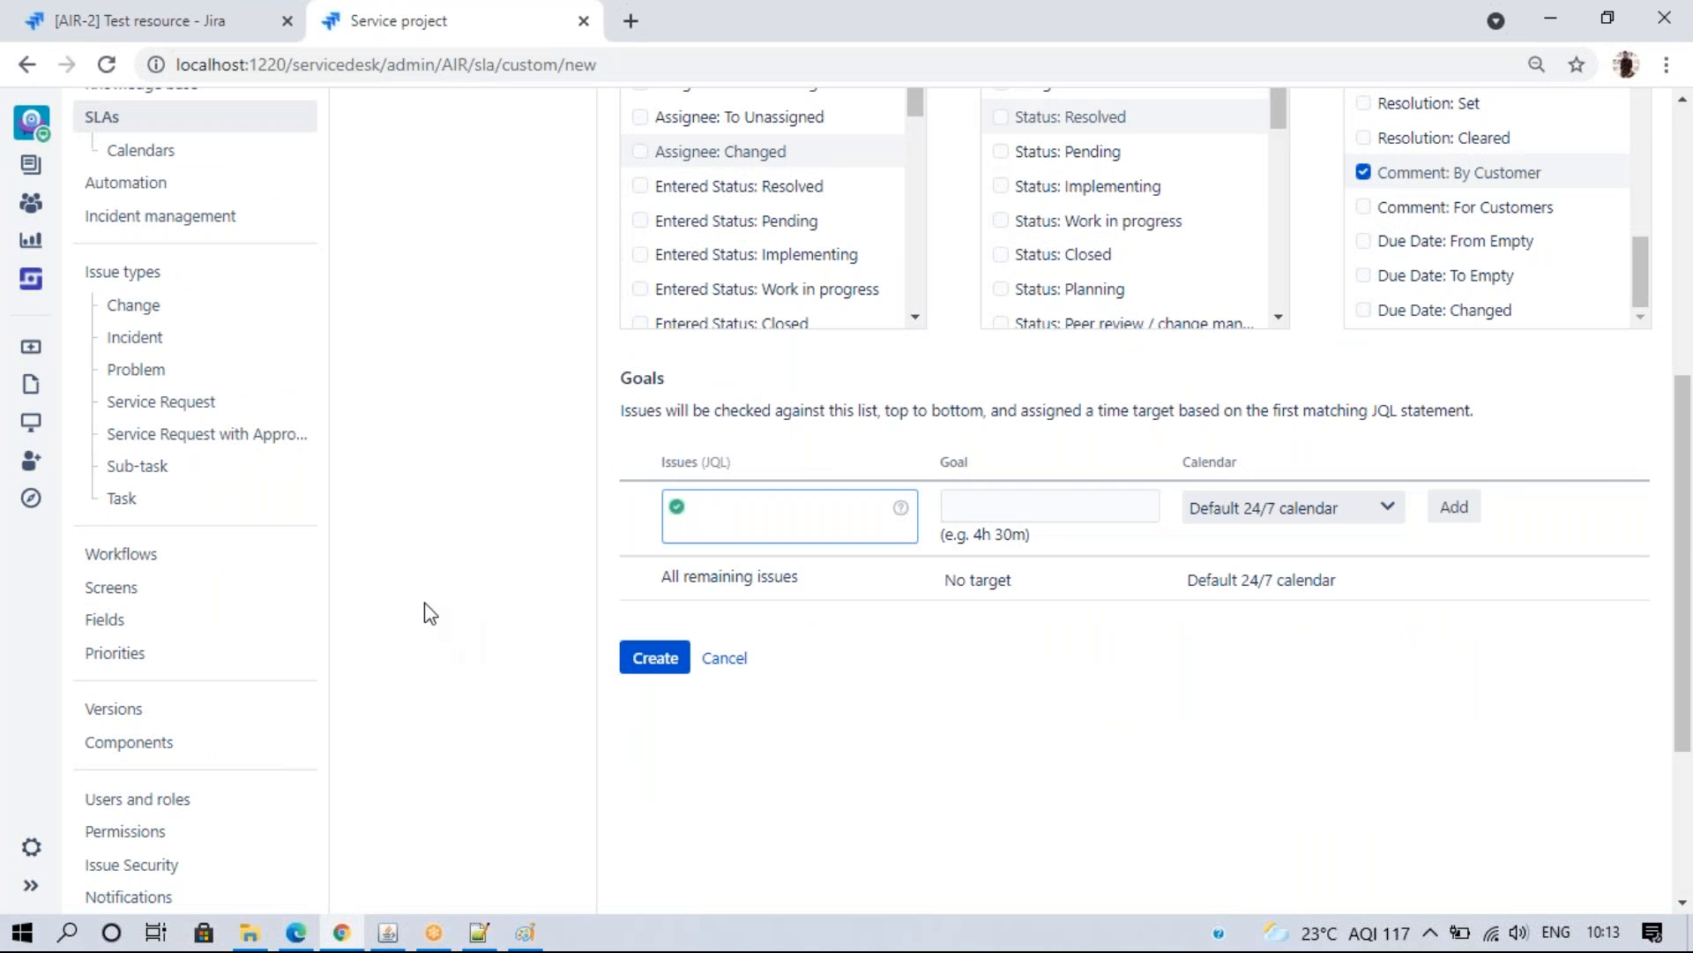
drag(1687, 535, 1686, 315)
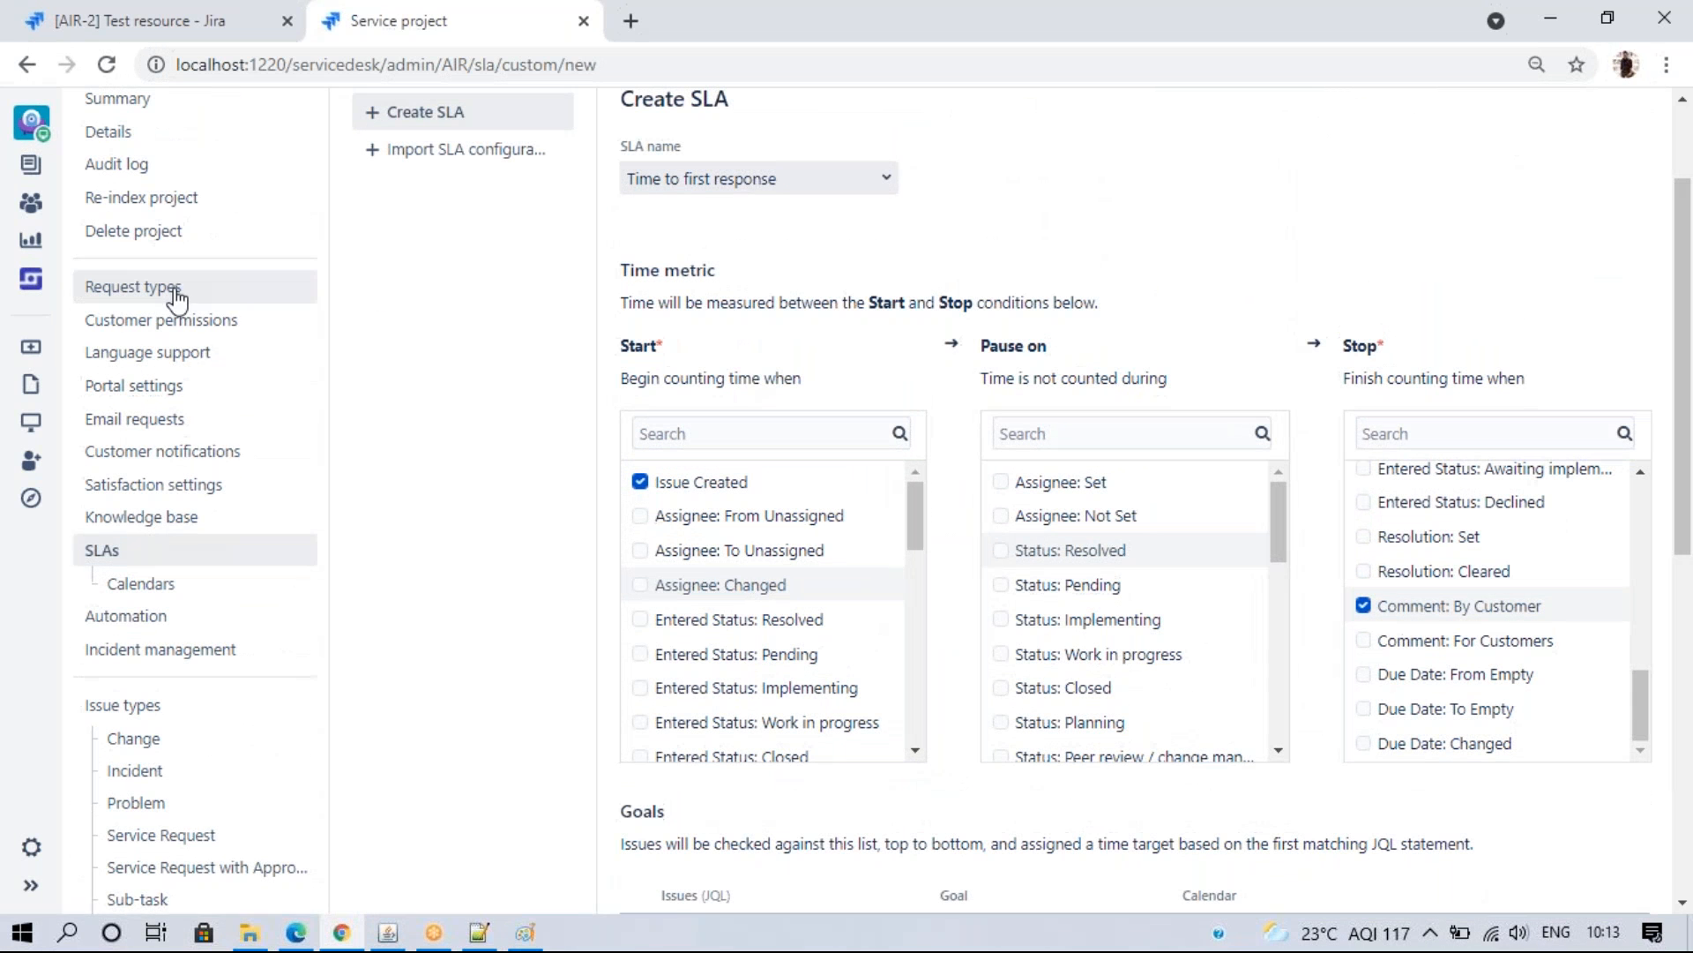
right_click(177, 299)
click(231, 307)
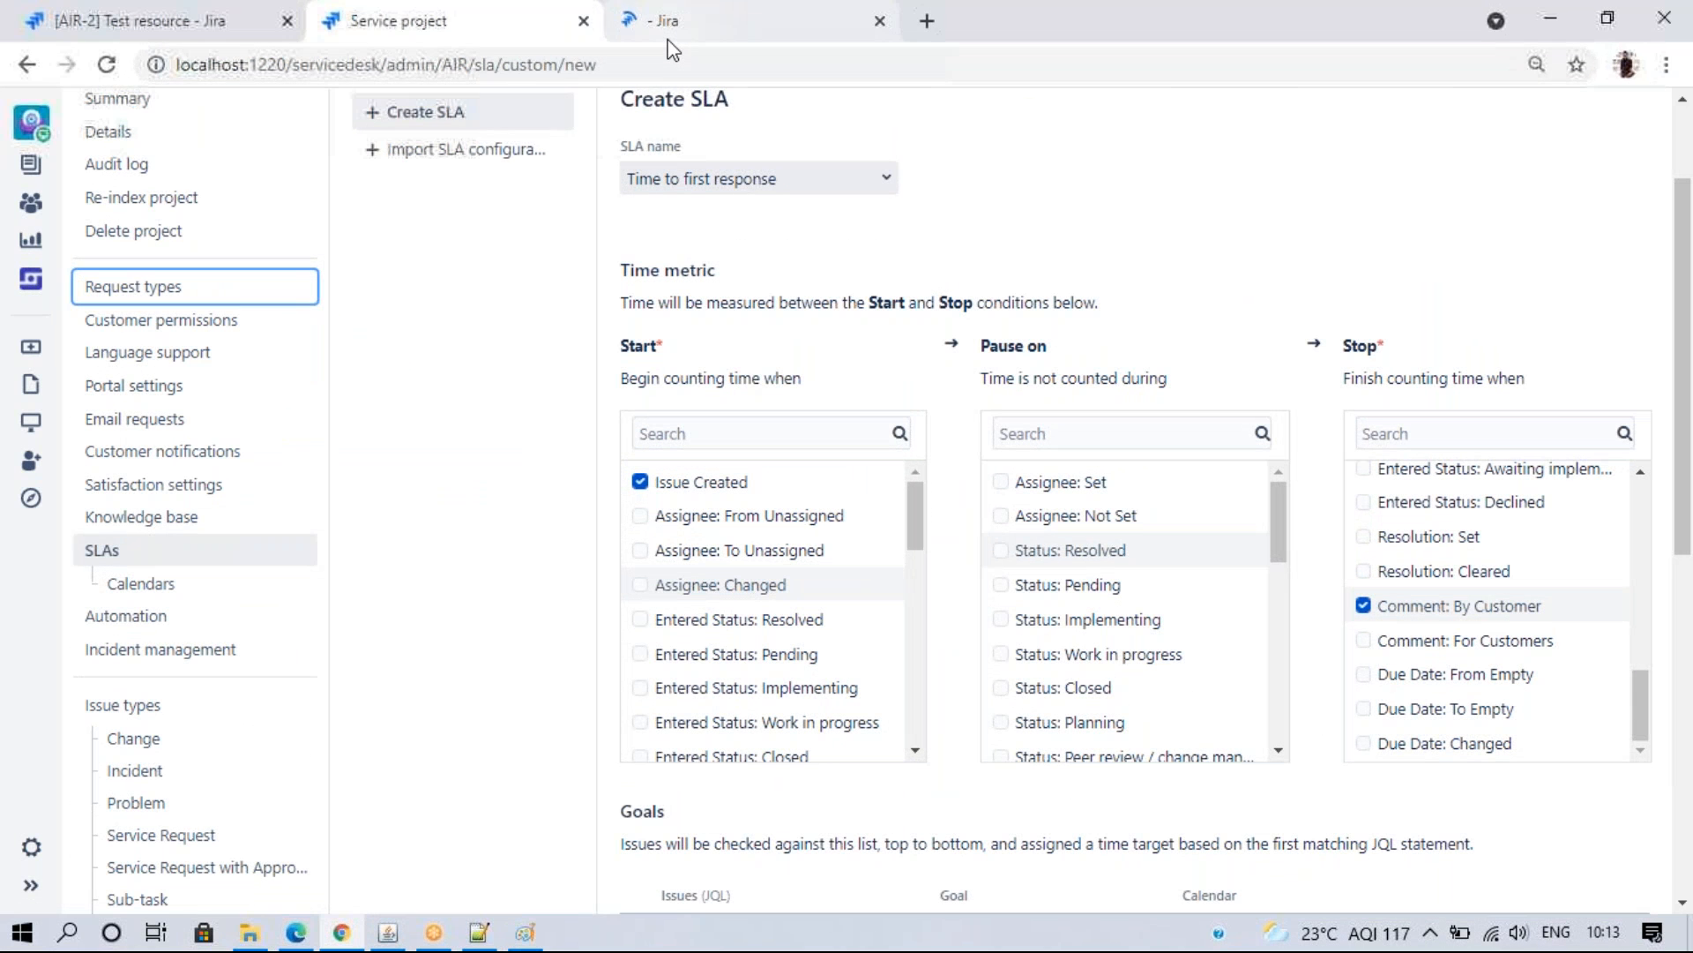
- Add a Priority field to the Get IT help form right below Summary, then return to the Create SLA form
click(669, 35)
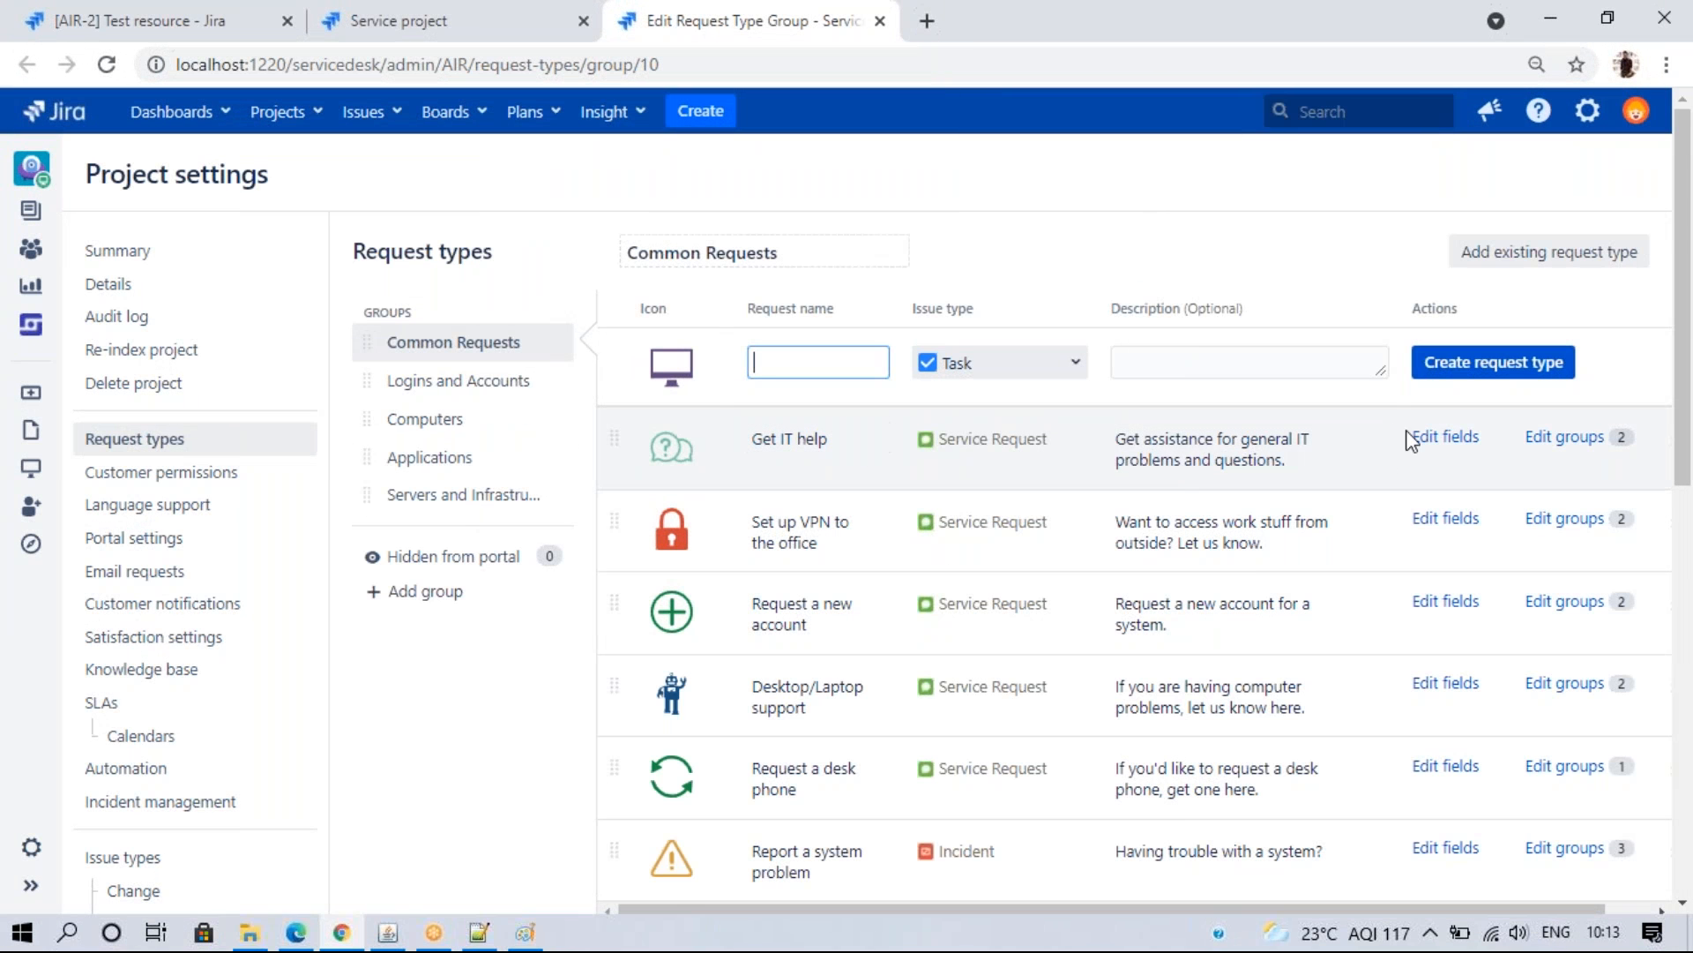
click(1416, 438)
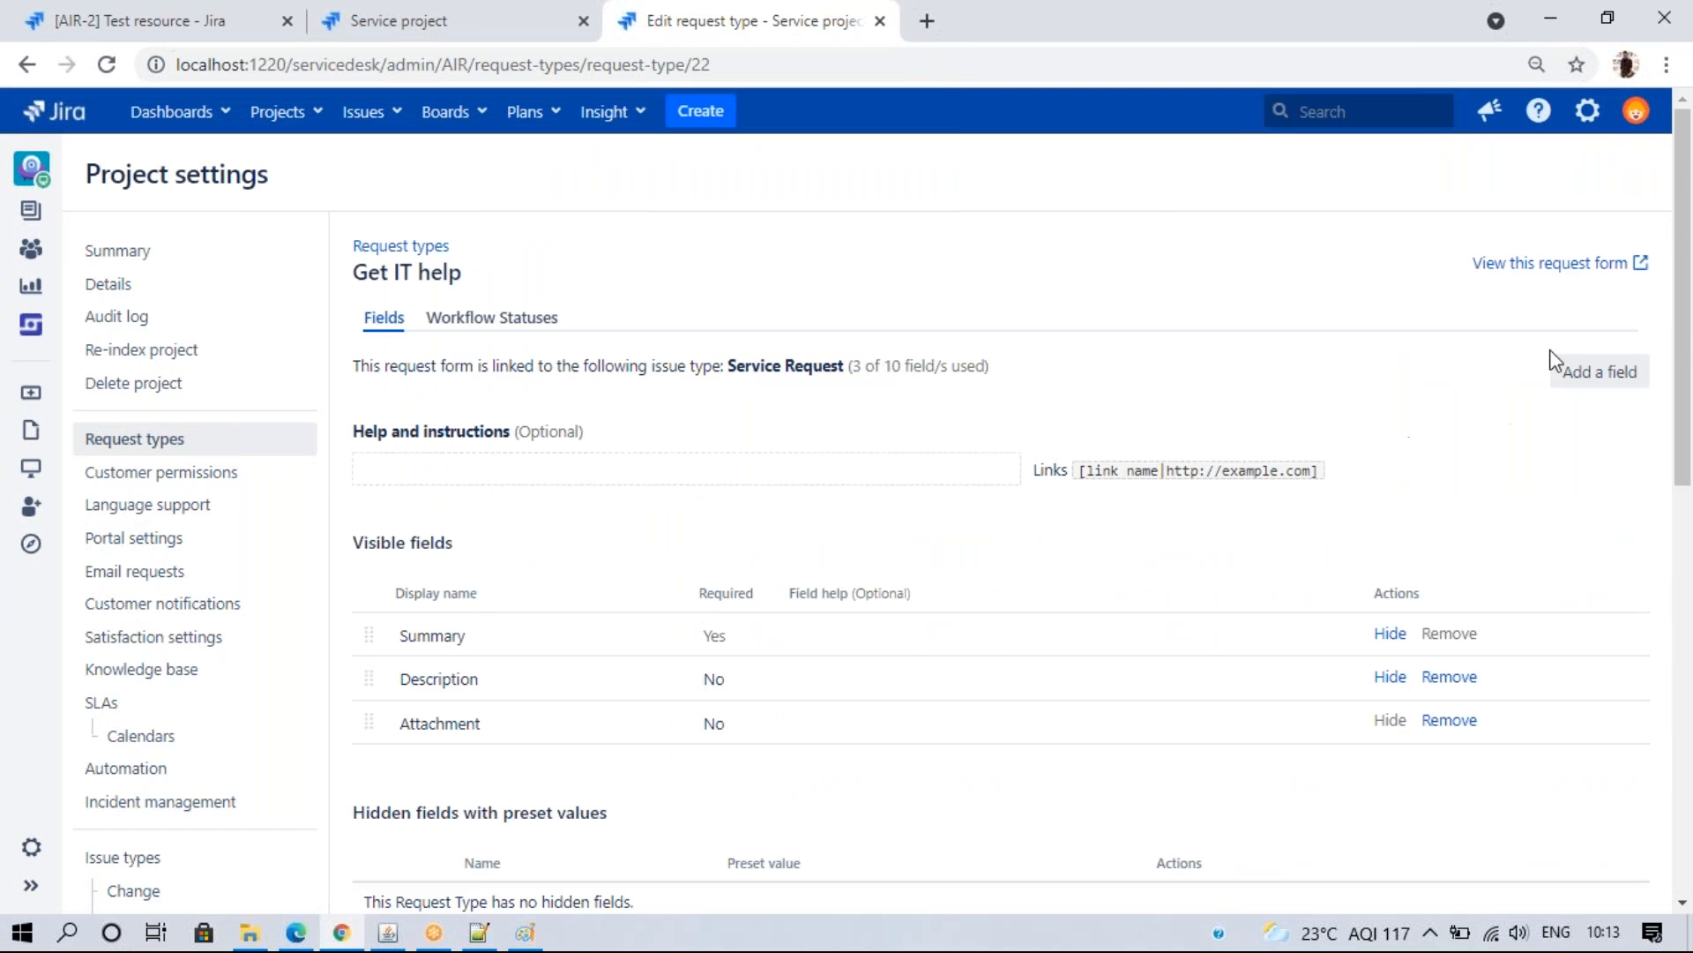
click(1573, 376)
click(593, 557)
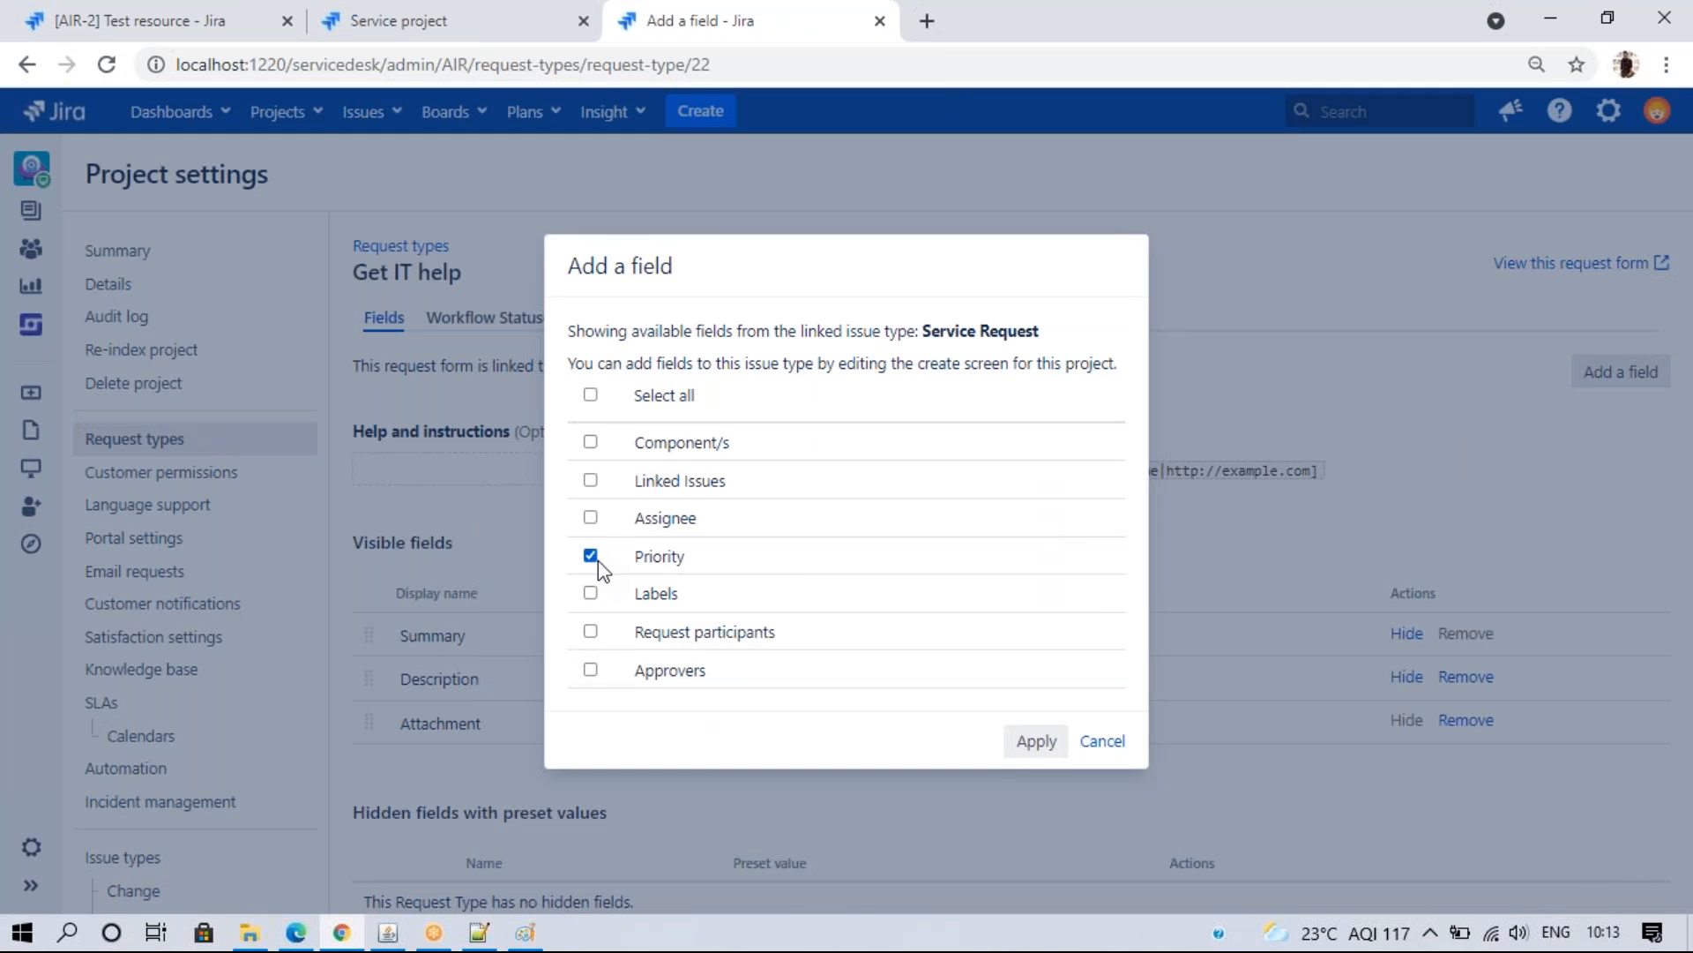
click(1030, 741)
drag(360, 773, 410, 696)
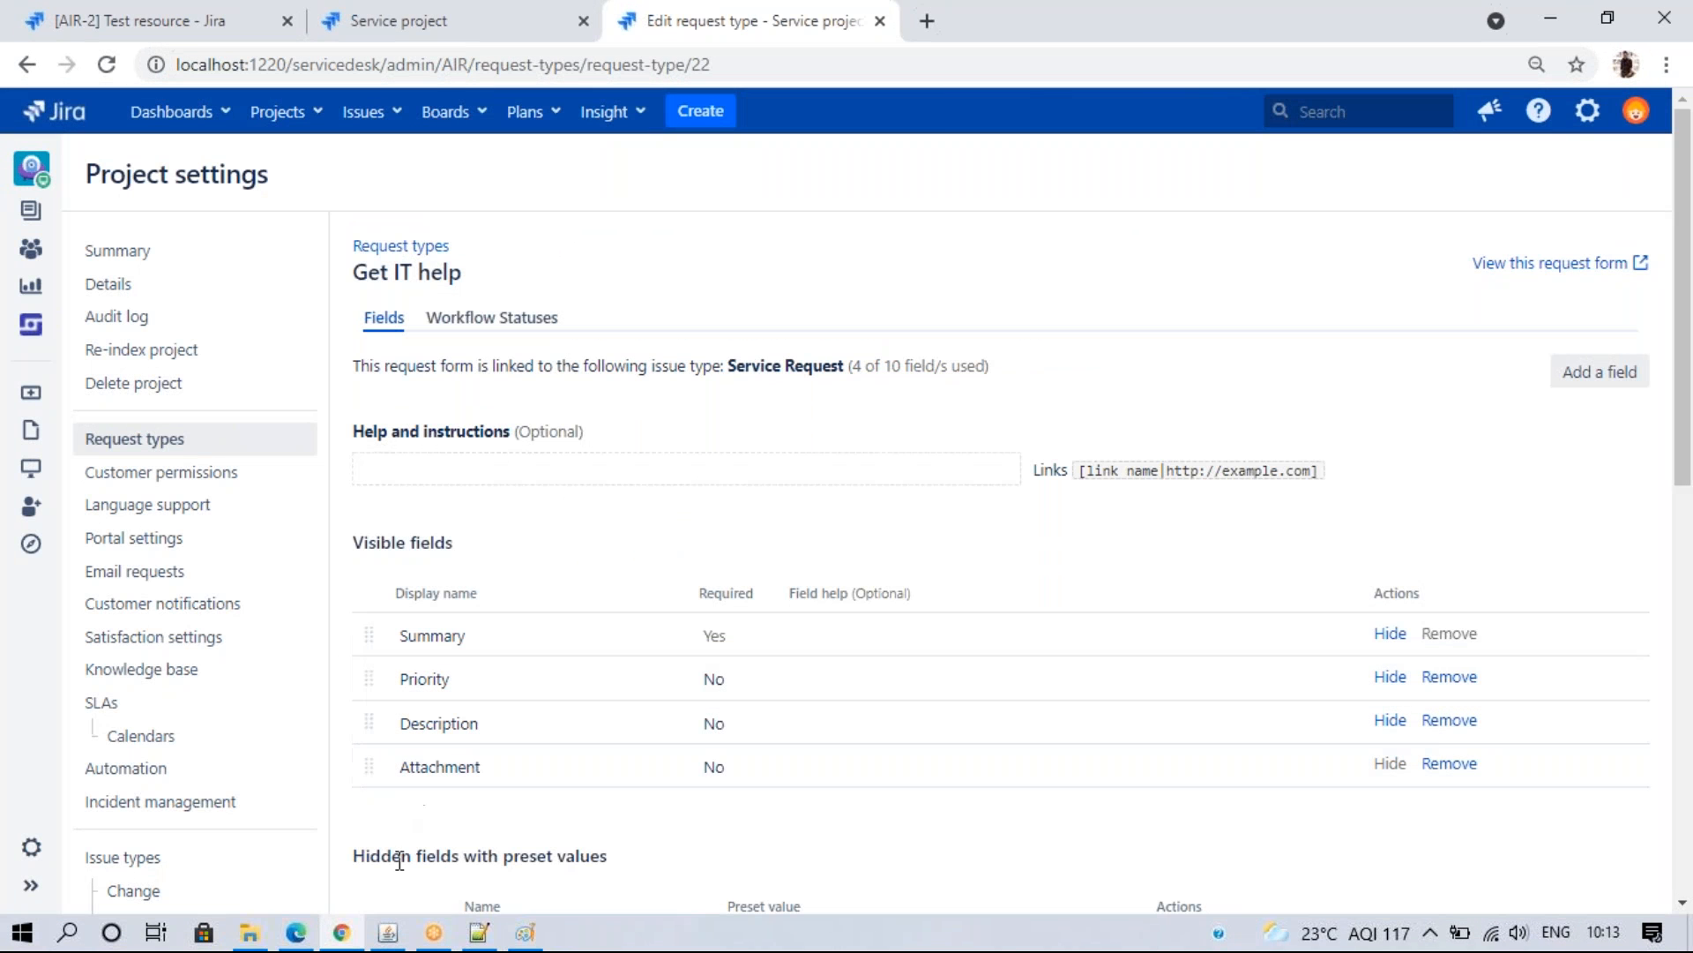
click(379, 20)
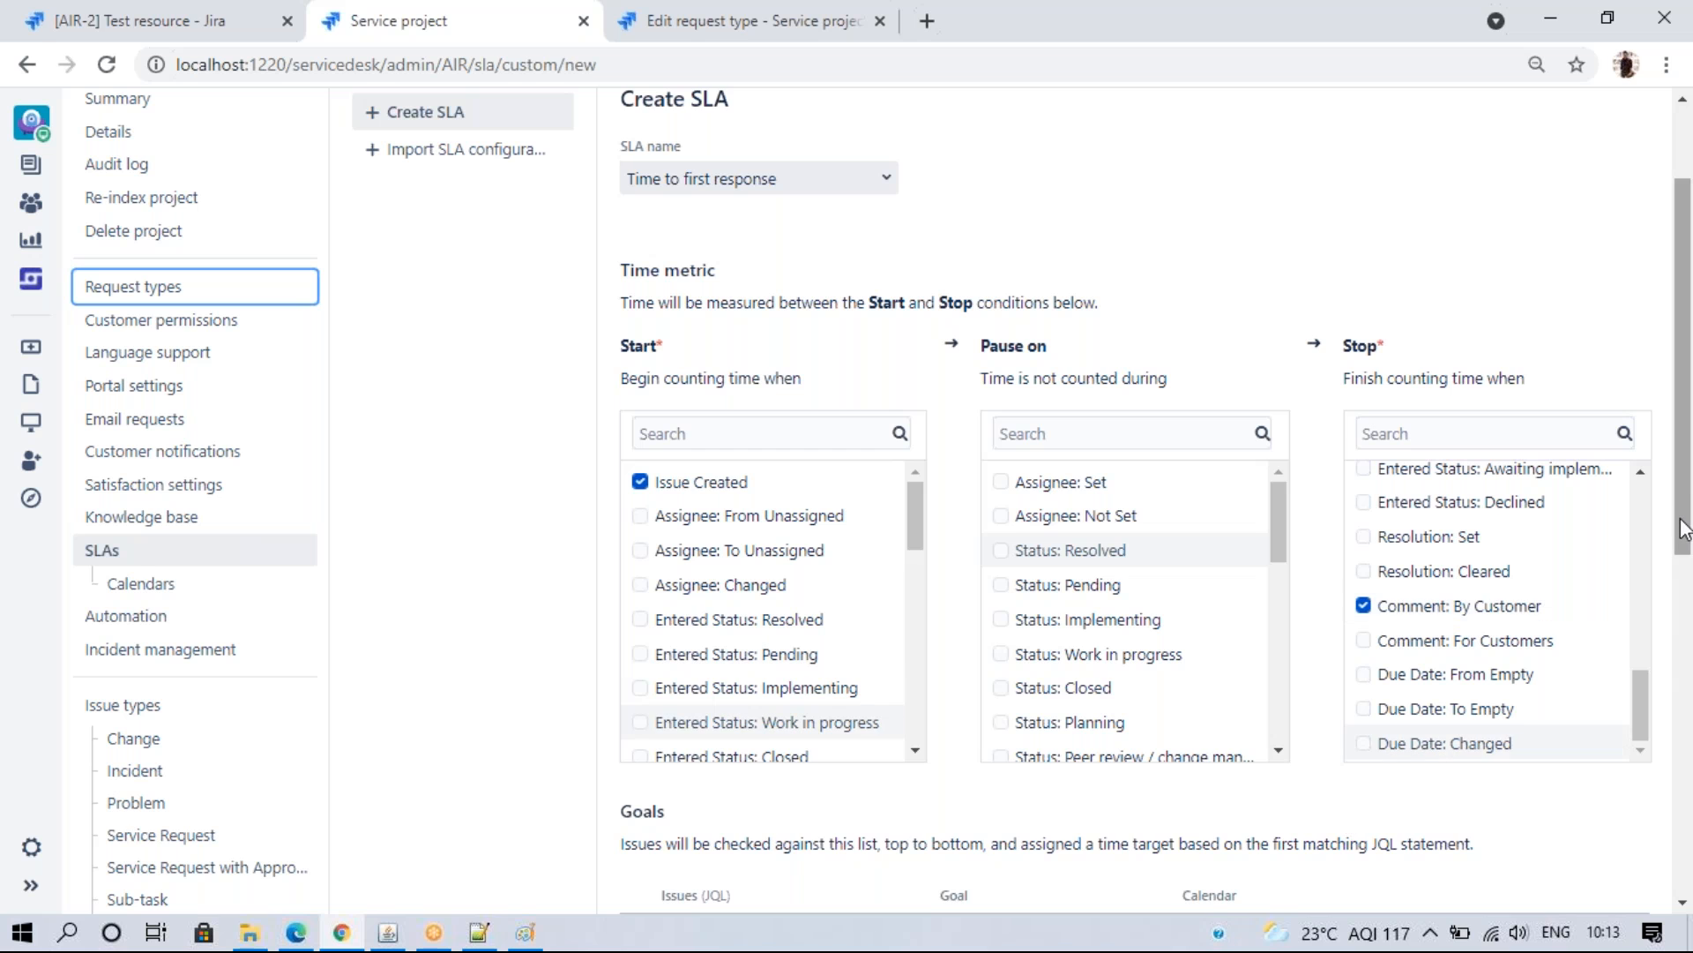
scroll(1685, 529, down, 4)
- Build the goal's JQL filter 'priority = Blocker' from the autocomplete suggestions
click(725, 553)
scroll(725, 554, down, 2)
text(Prio)
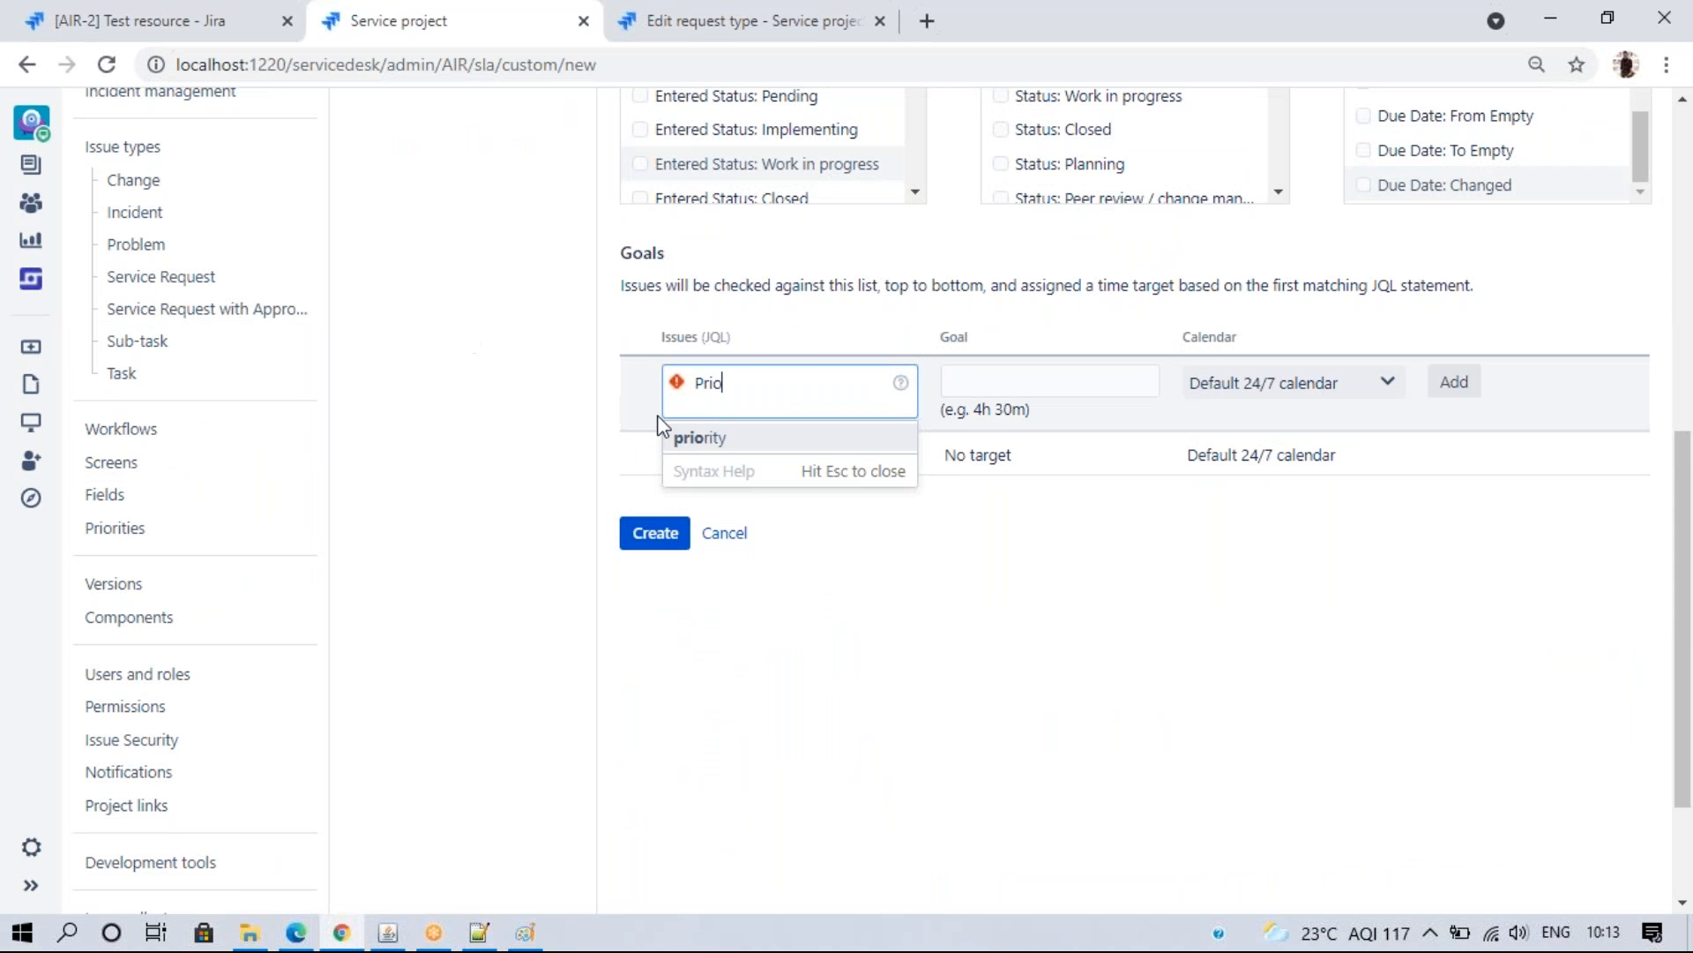
click(717, 439)
click(739, 439)
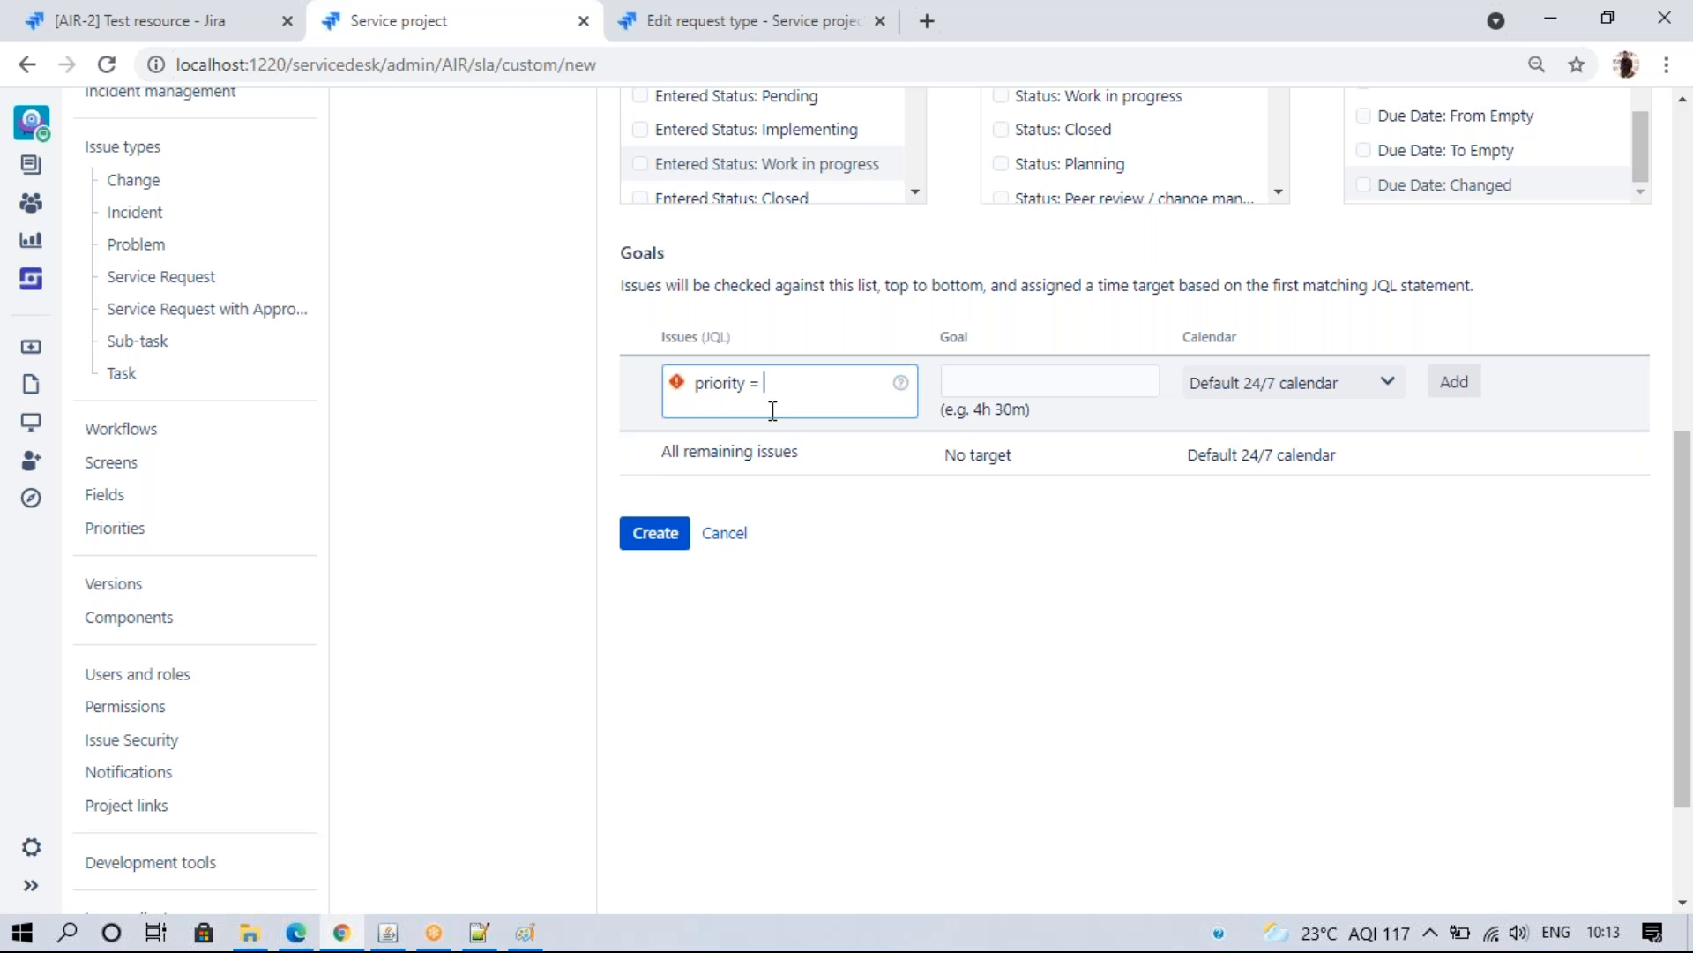
click(791, 438)
click(988, 375)
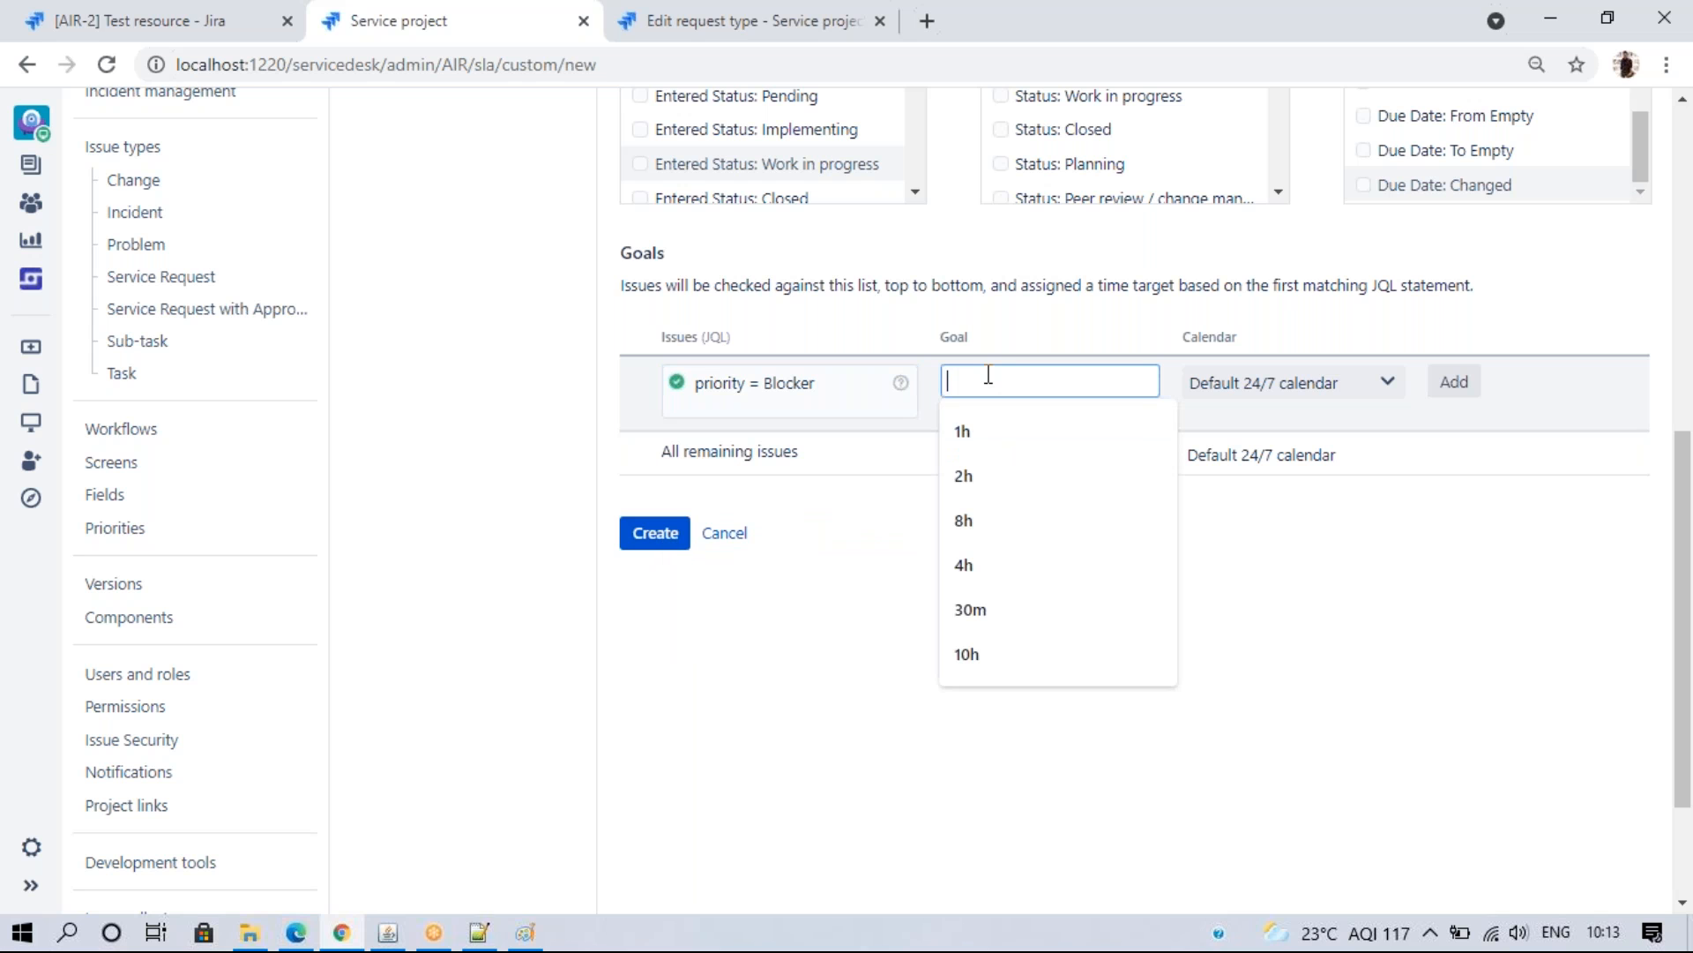
click(476, 930)
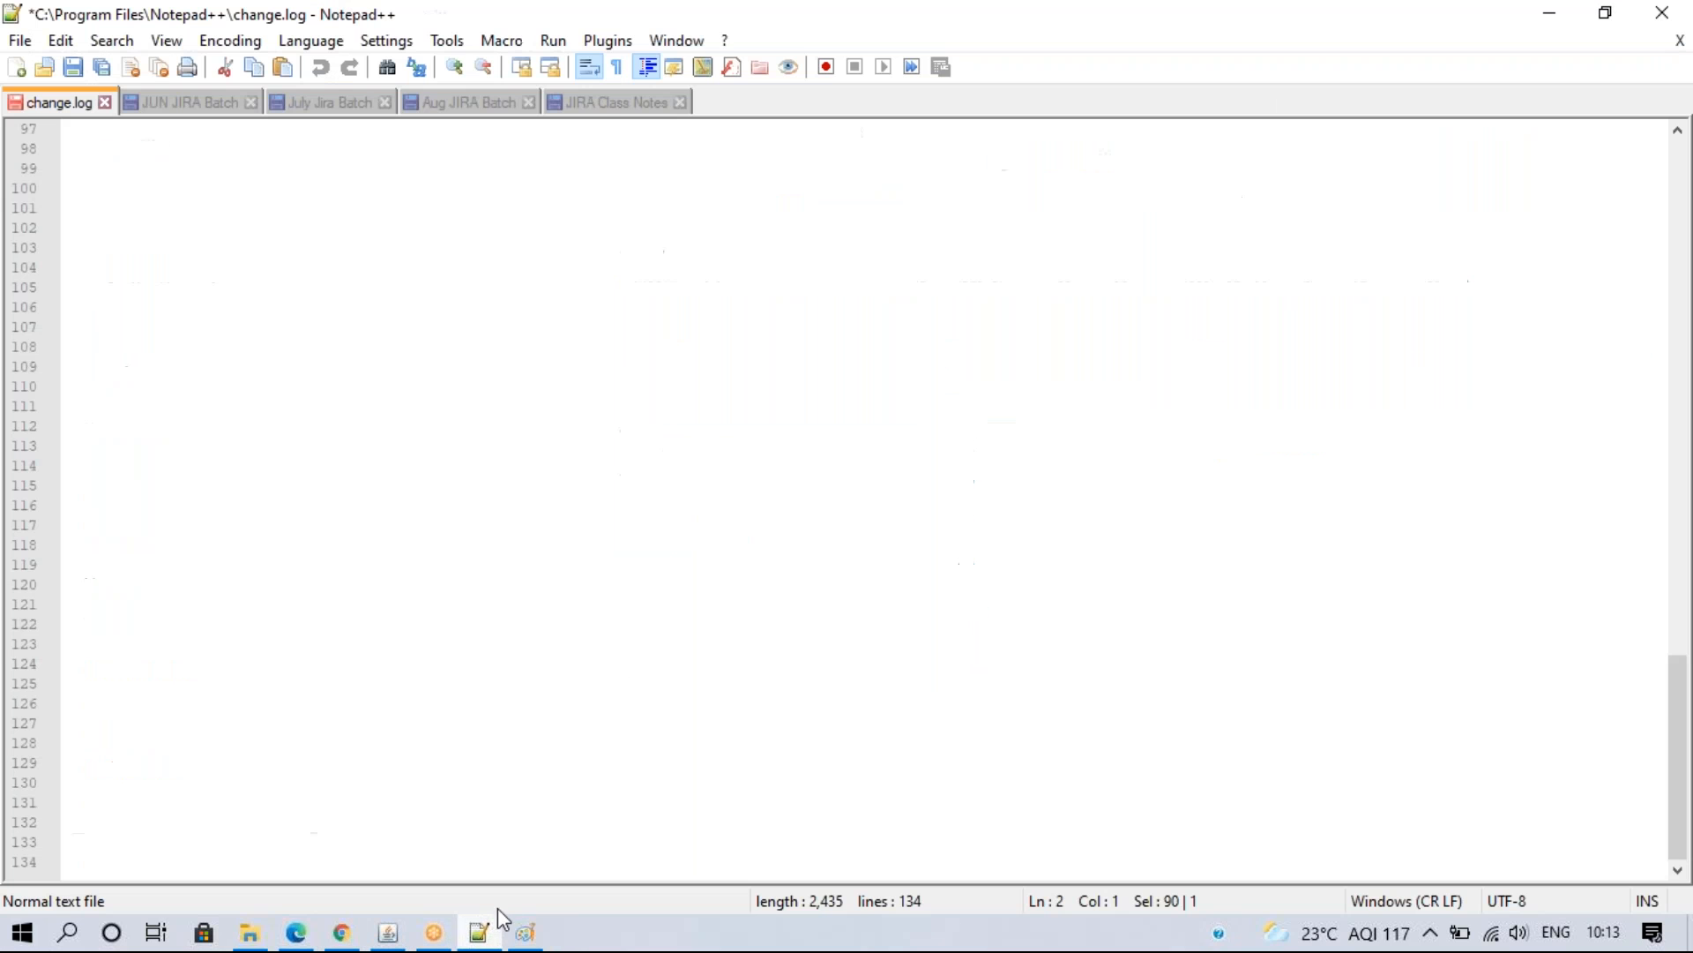
- Find the JIRA Class Notes priority table showing Blocker at 1h respond, 2h resolved
click(598, 109)
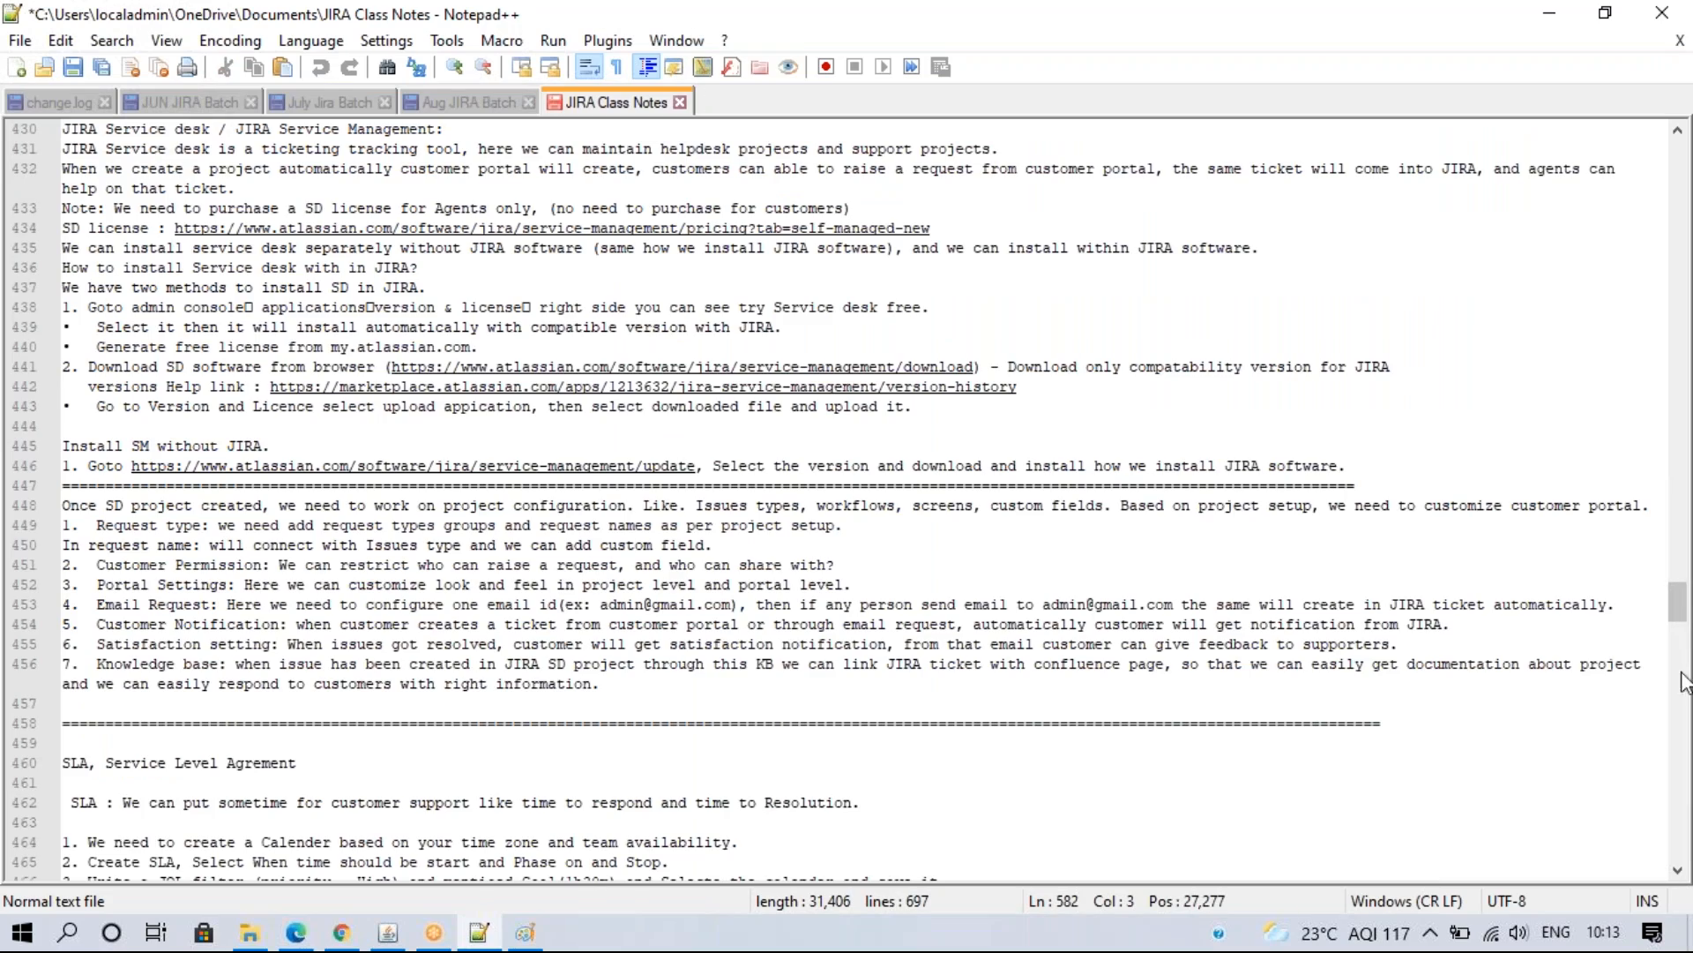
mouse_move(1678, 613)
mouse_down()
mouse_move(1682, 679)
mouse_move(1683, 624)
mouse_move(1681, 643)
mouse_up()
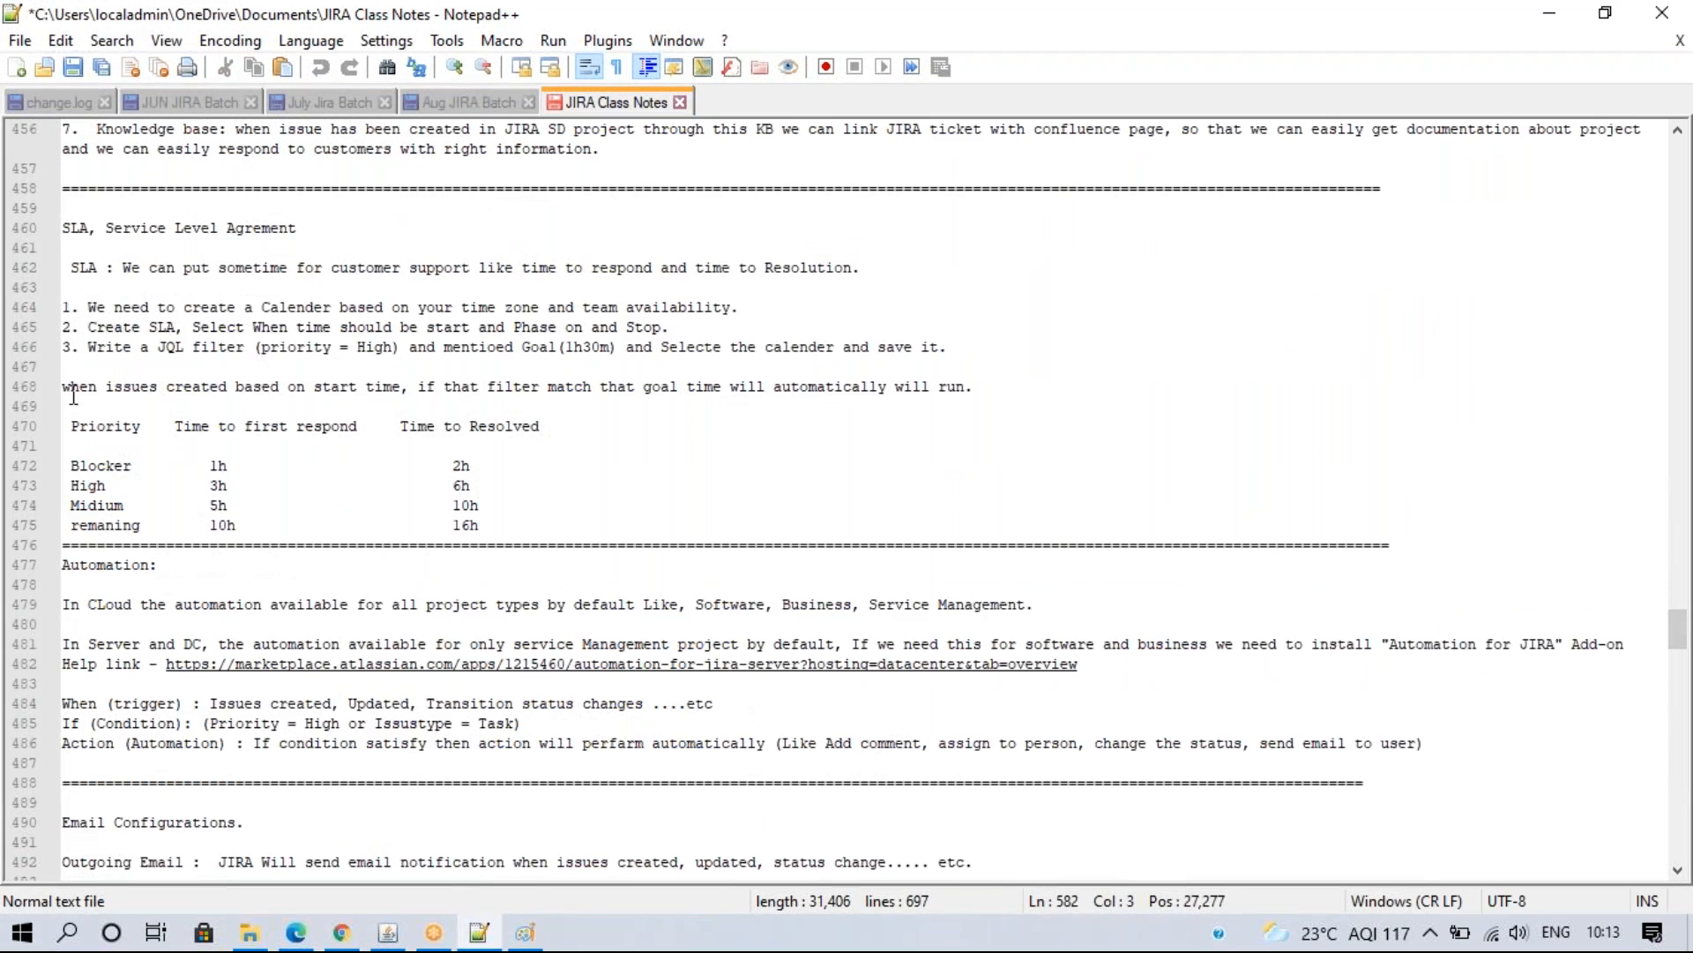
drag(519, 527, 51, 426)
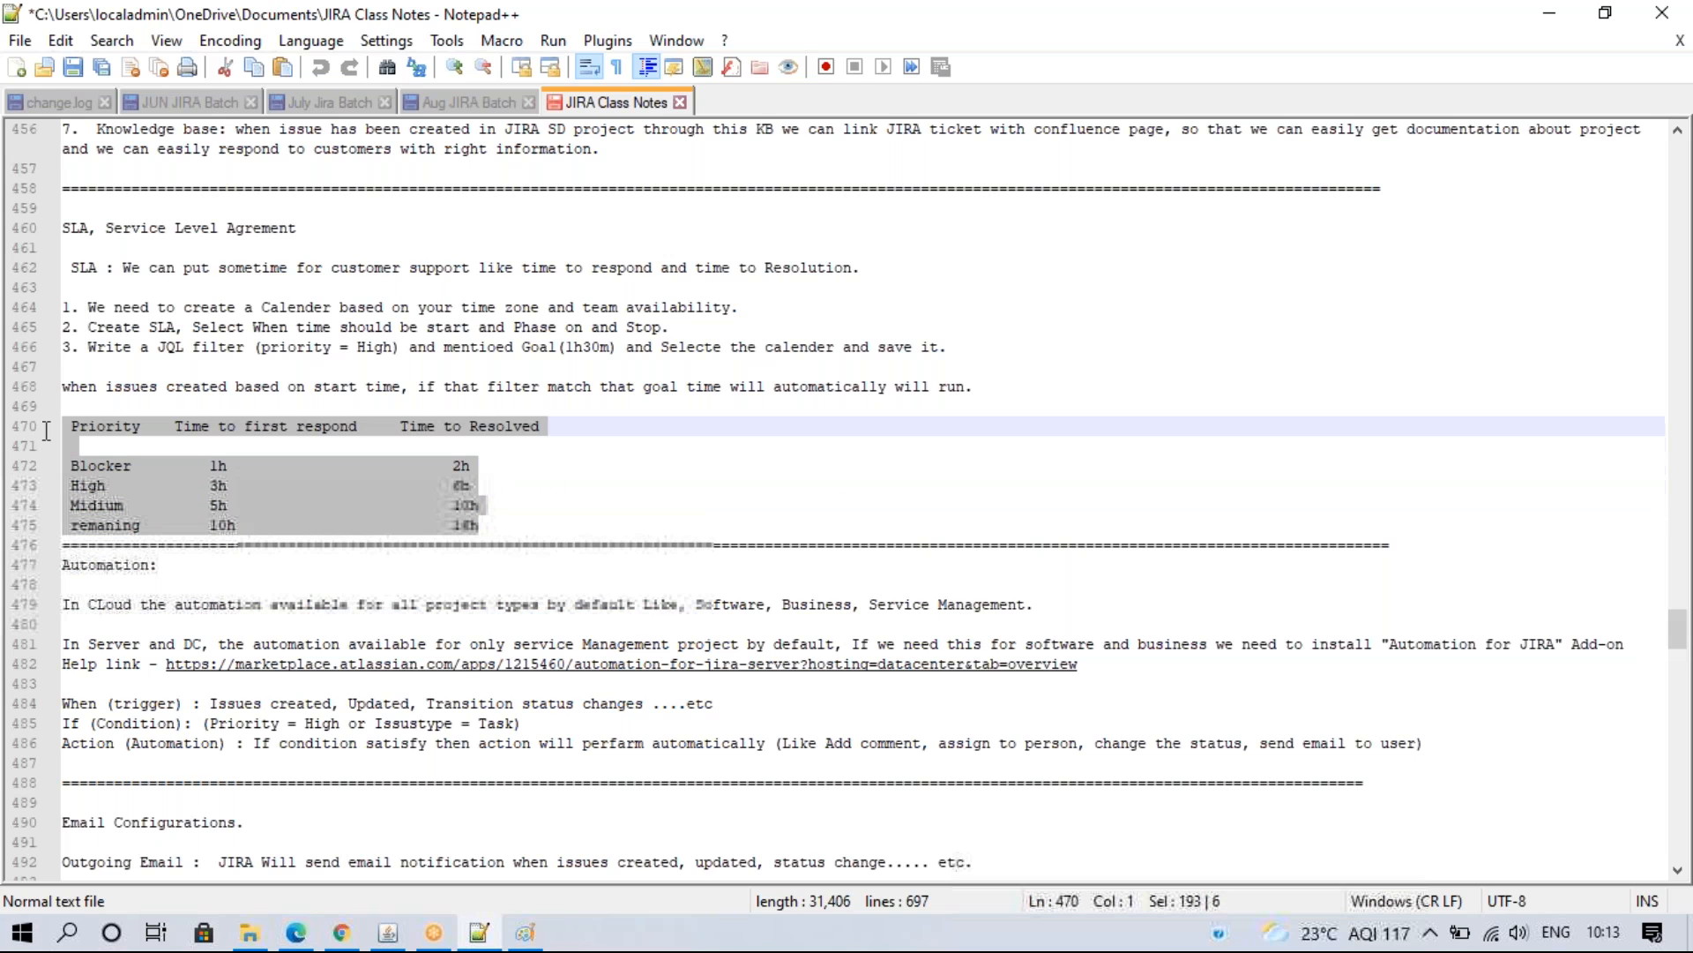
click(650, 431)
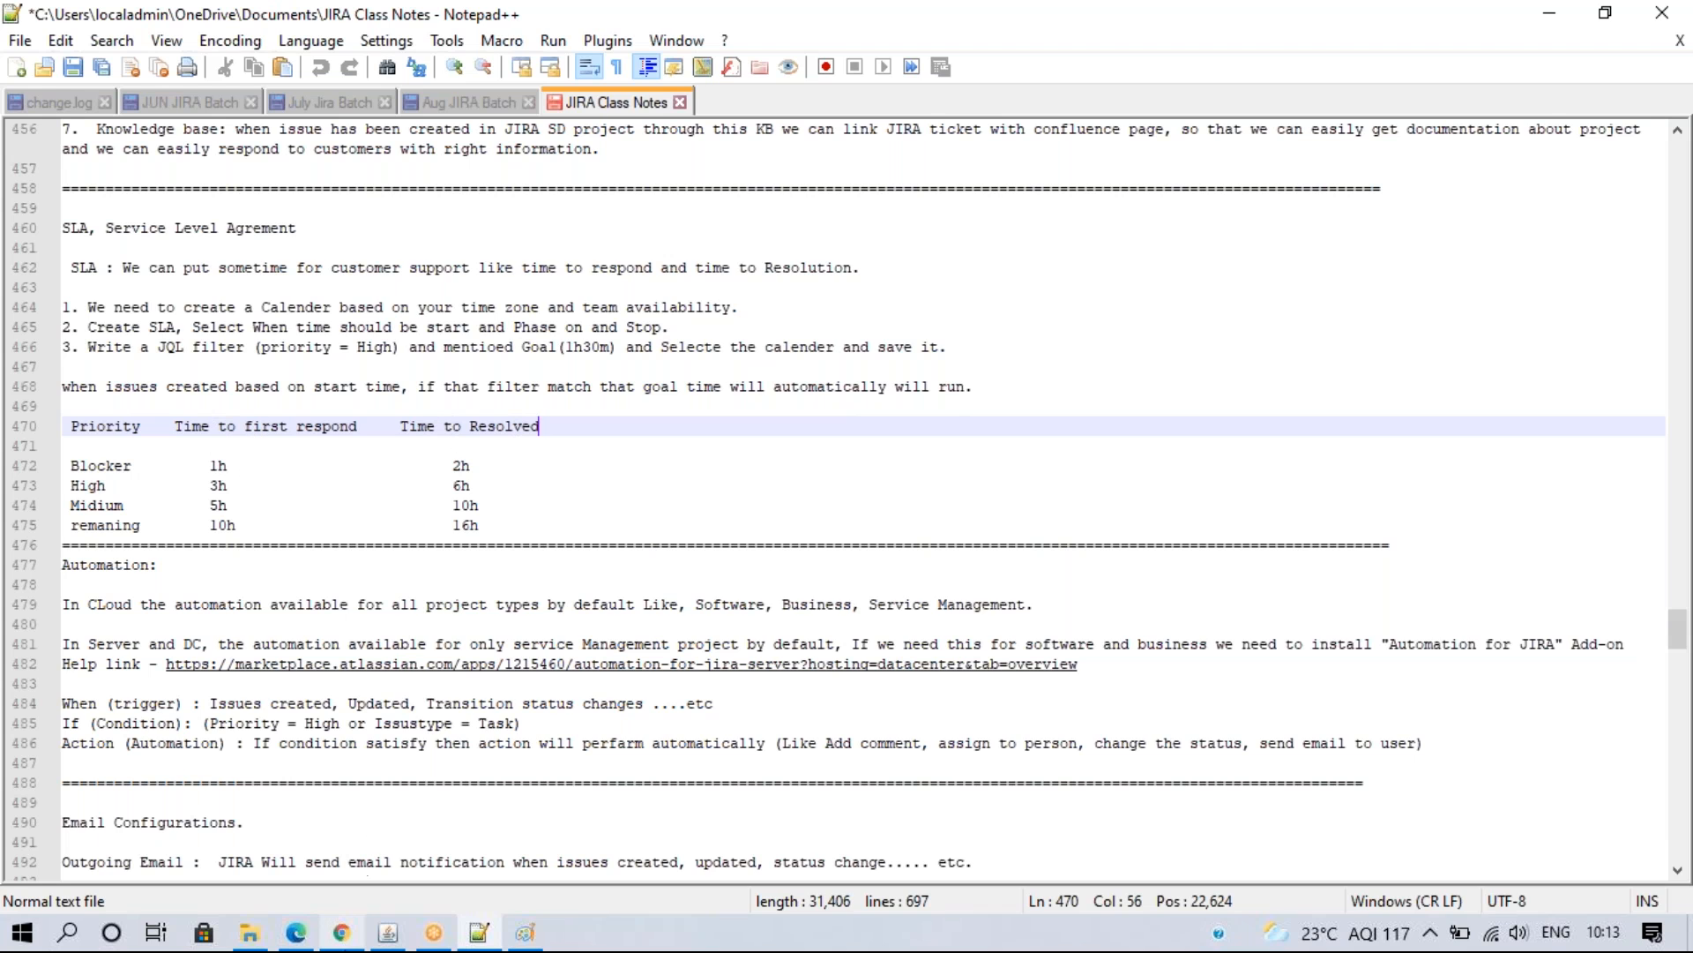
click(343, 932)
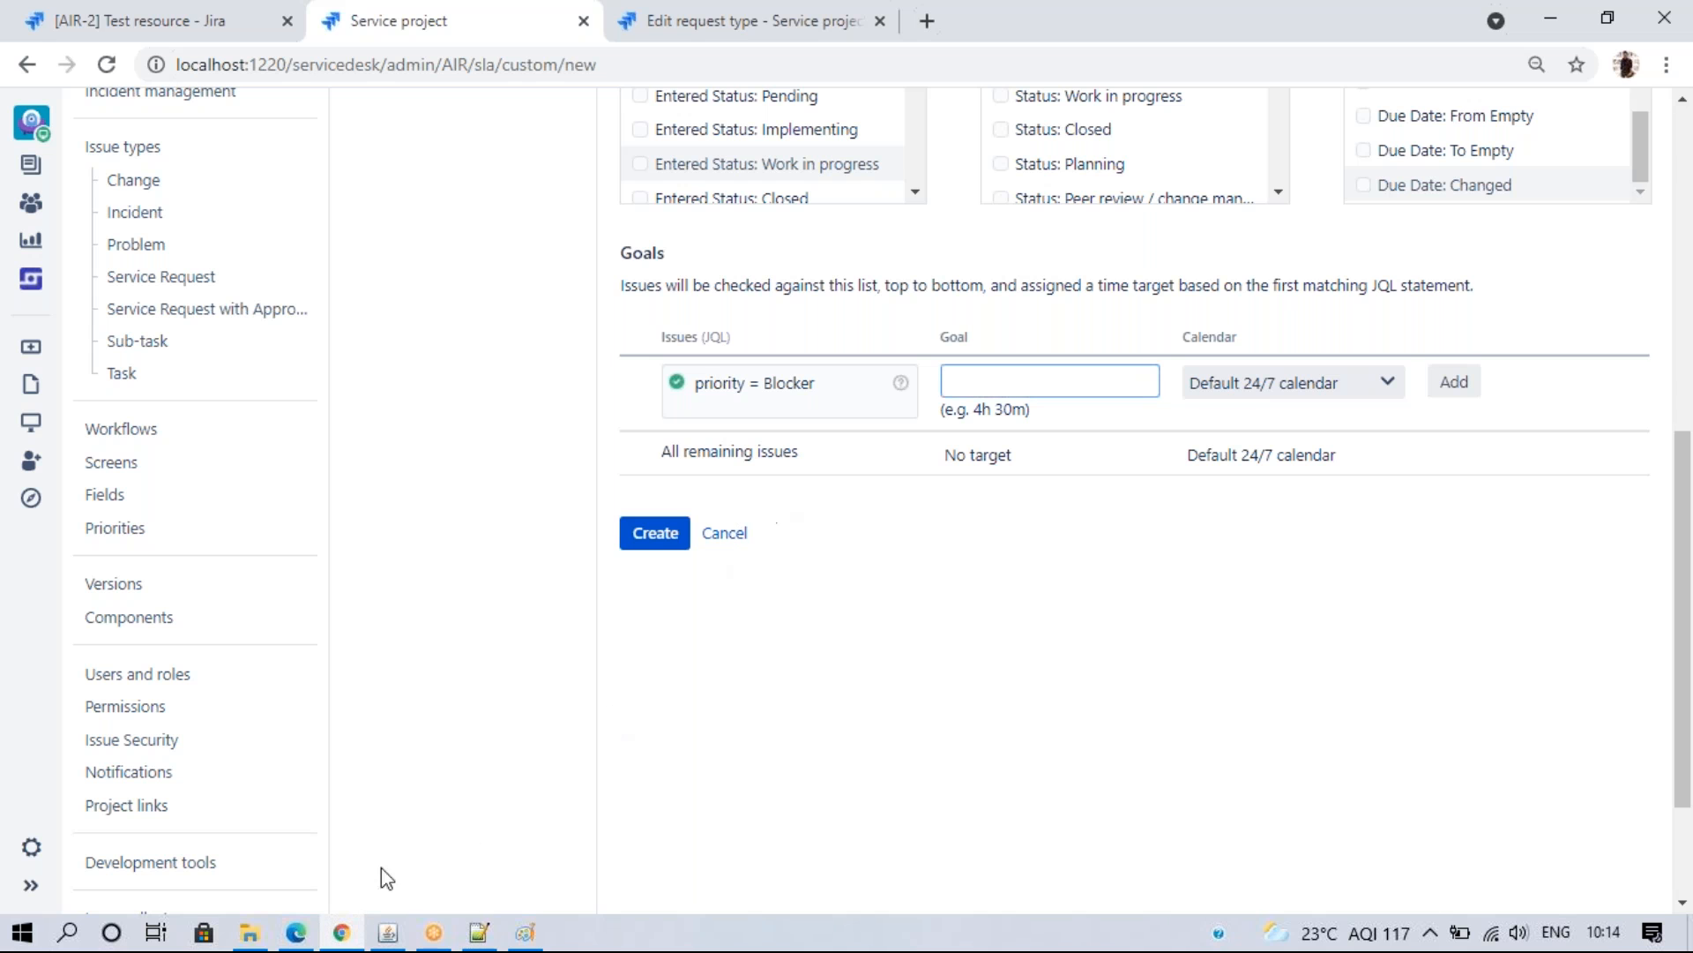
- Give the Blocker goal a 1h target on the custom calendar and add it
click(344, 933)
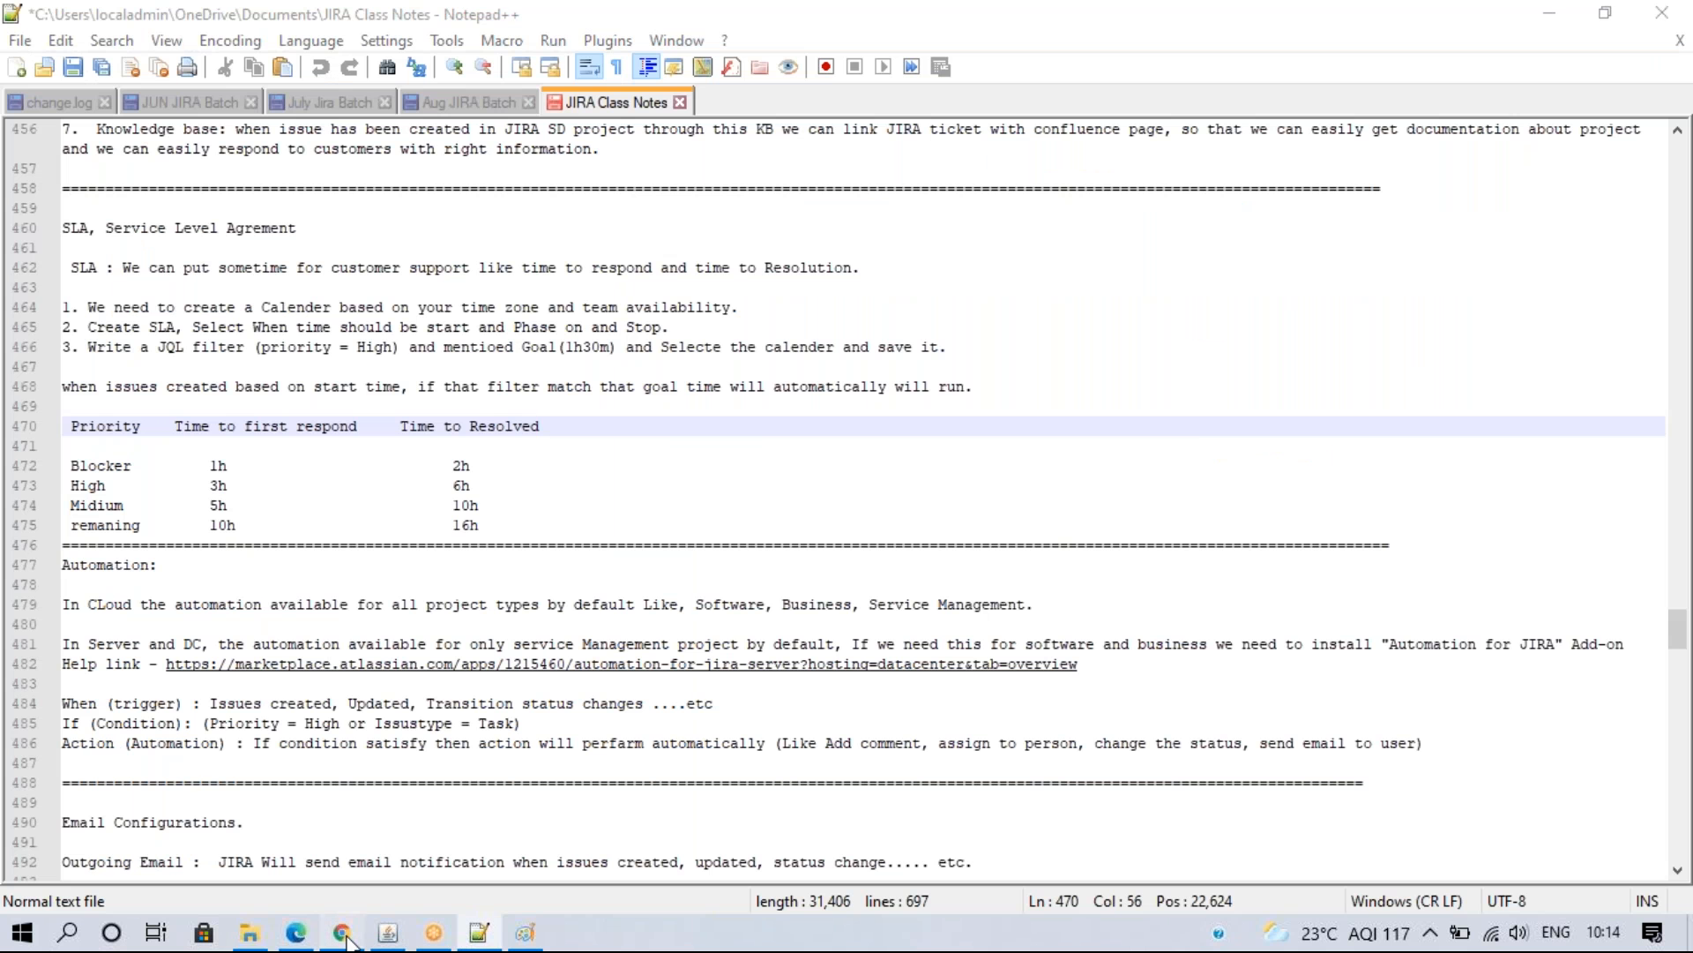
click(342, 932)
text(1h)
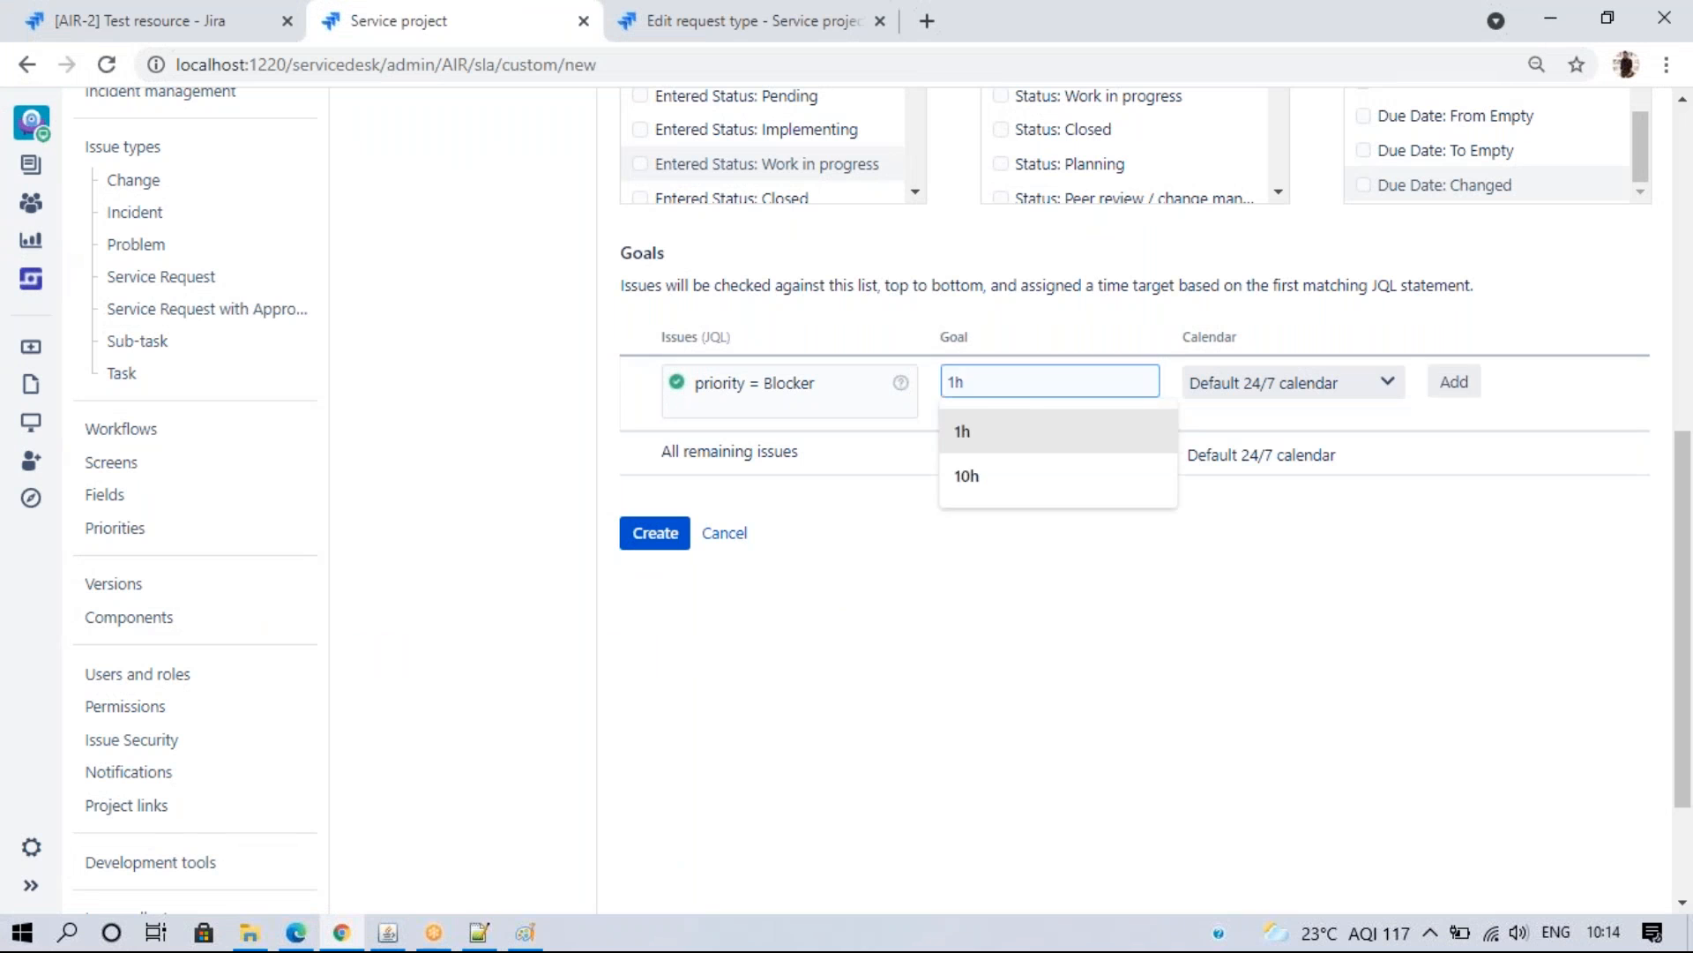
click(1310, 383)
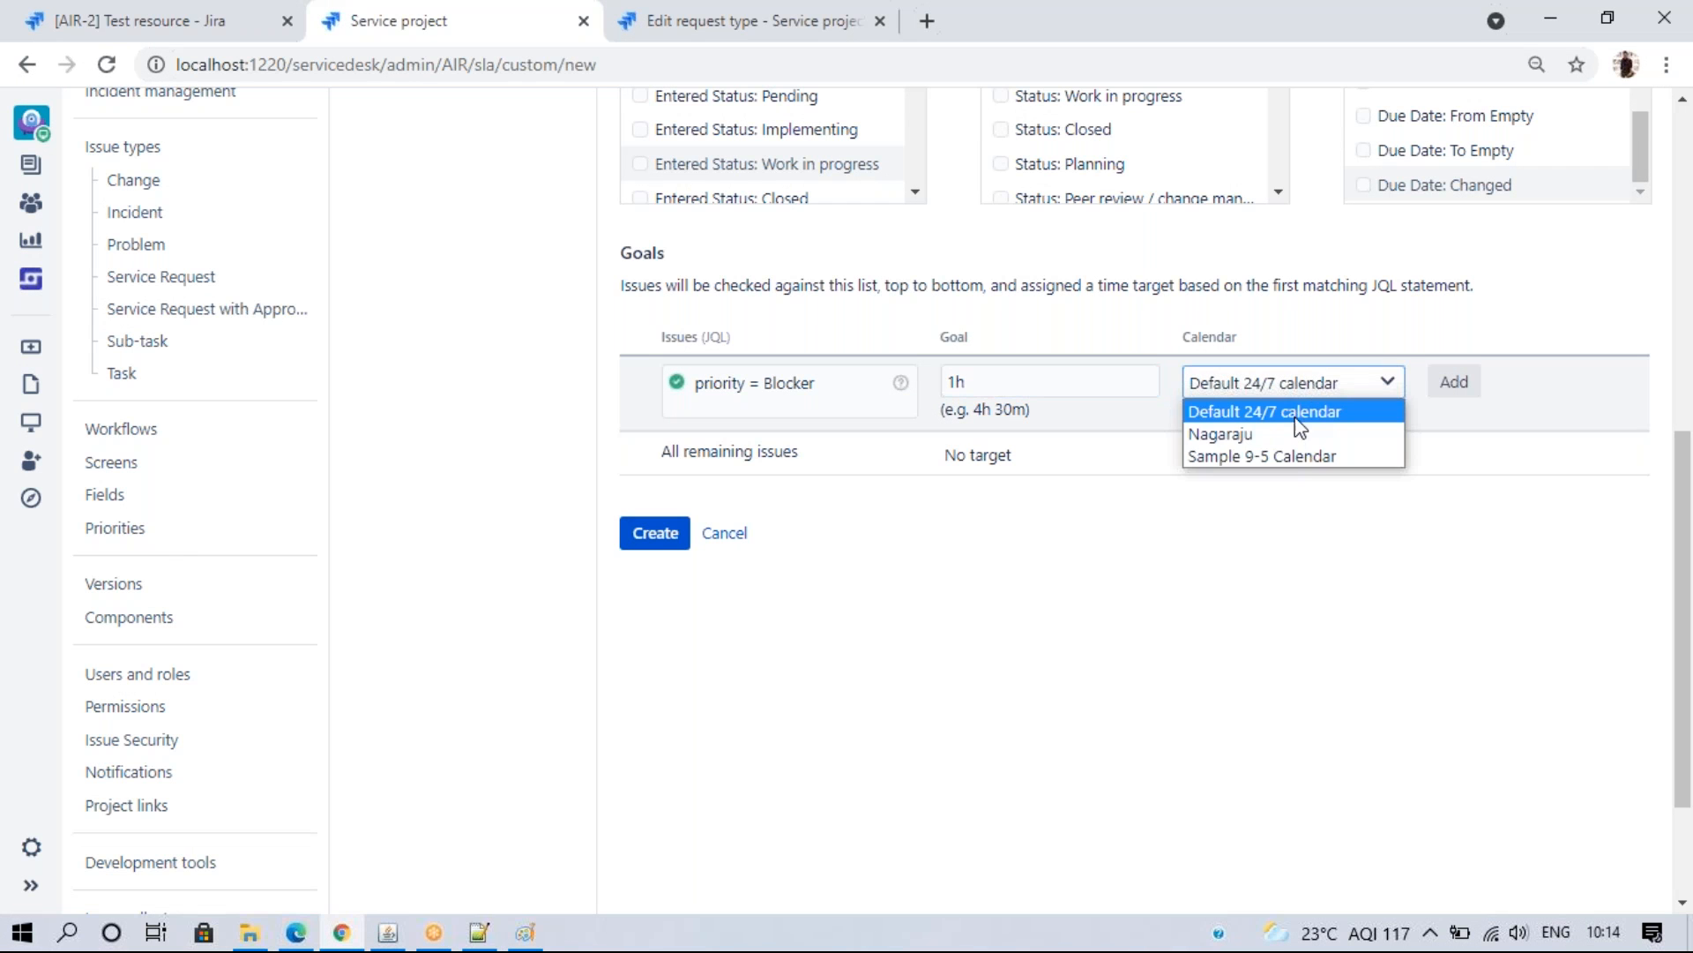
click(1288, 434)
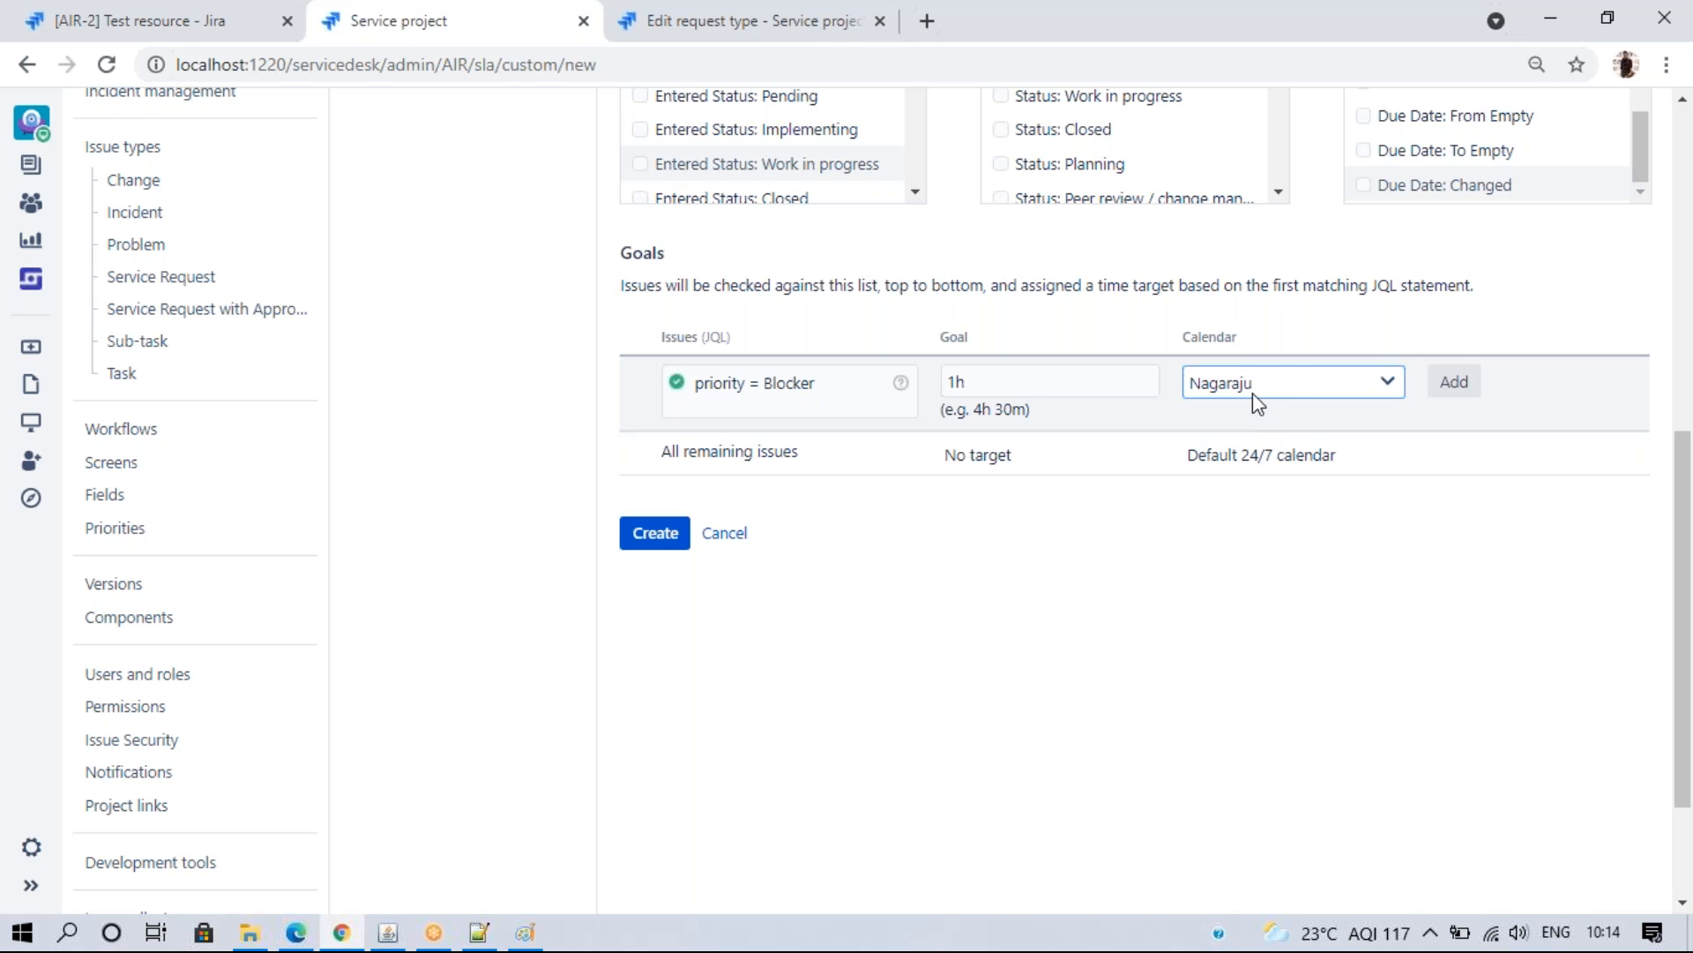
click(1453, 388)
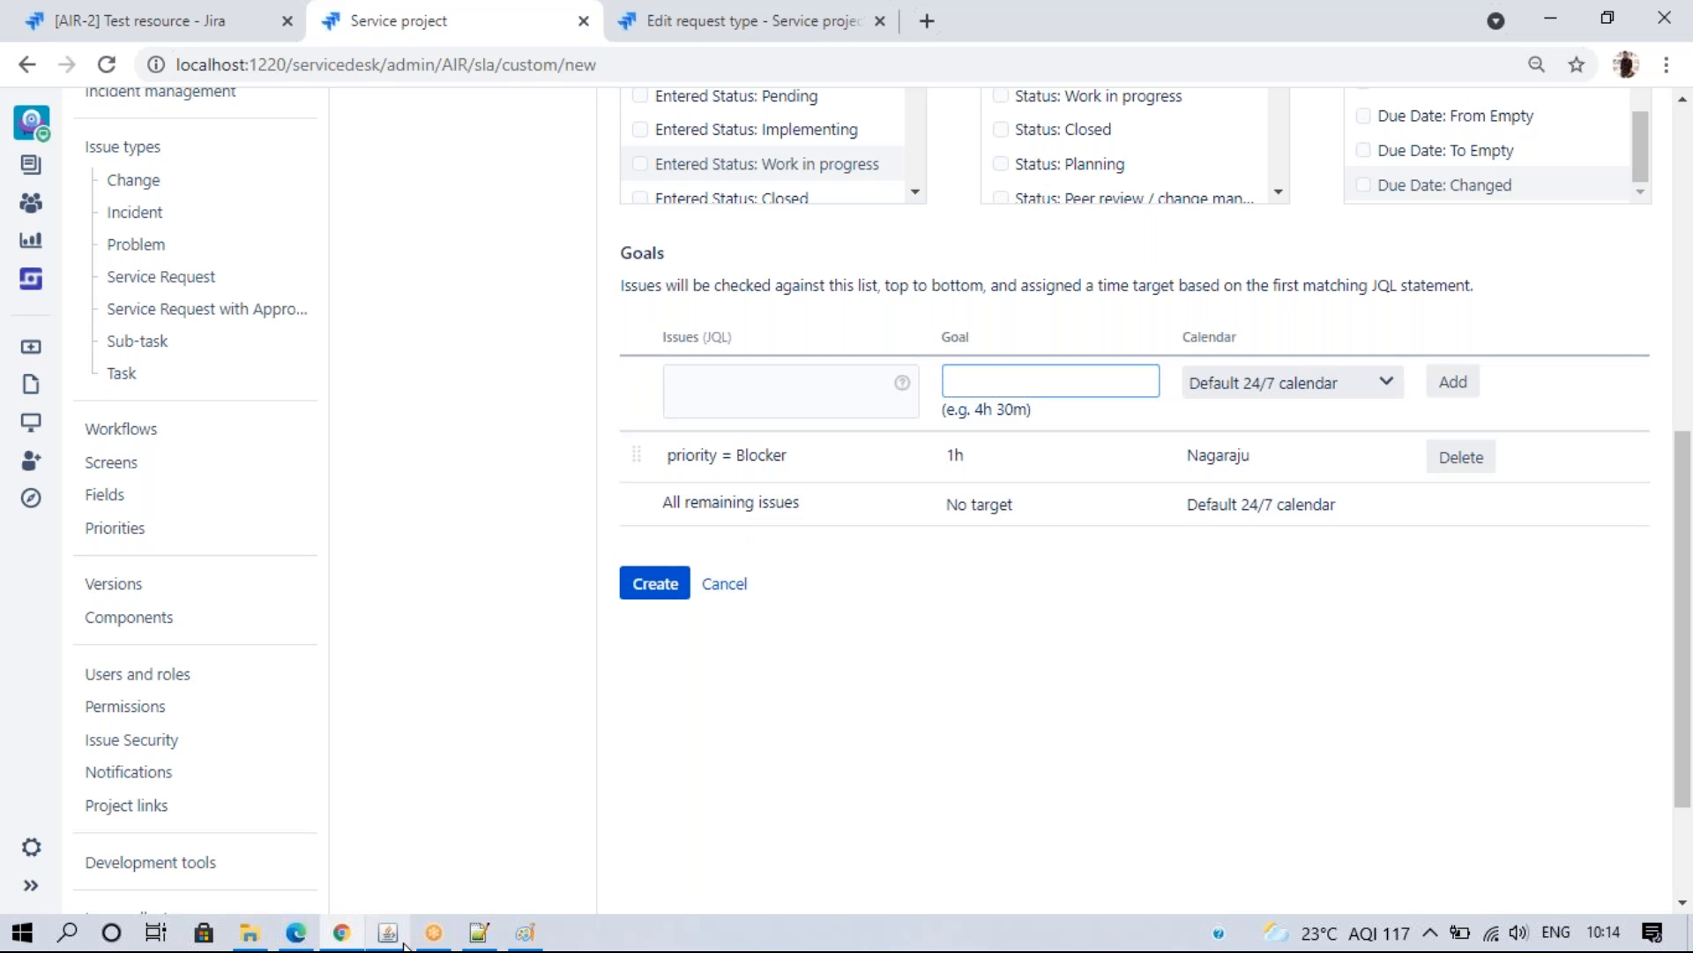
click(478, 934)
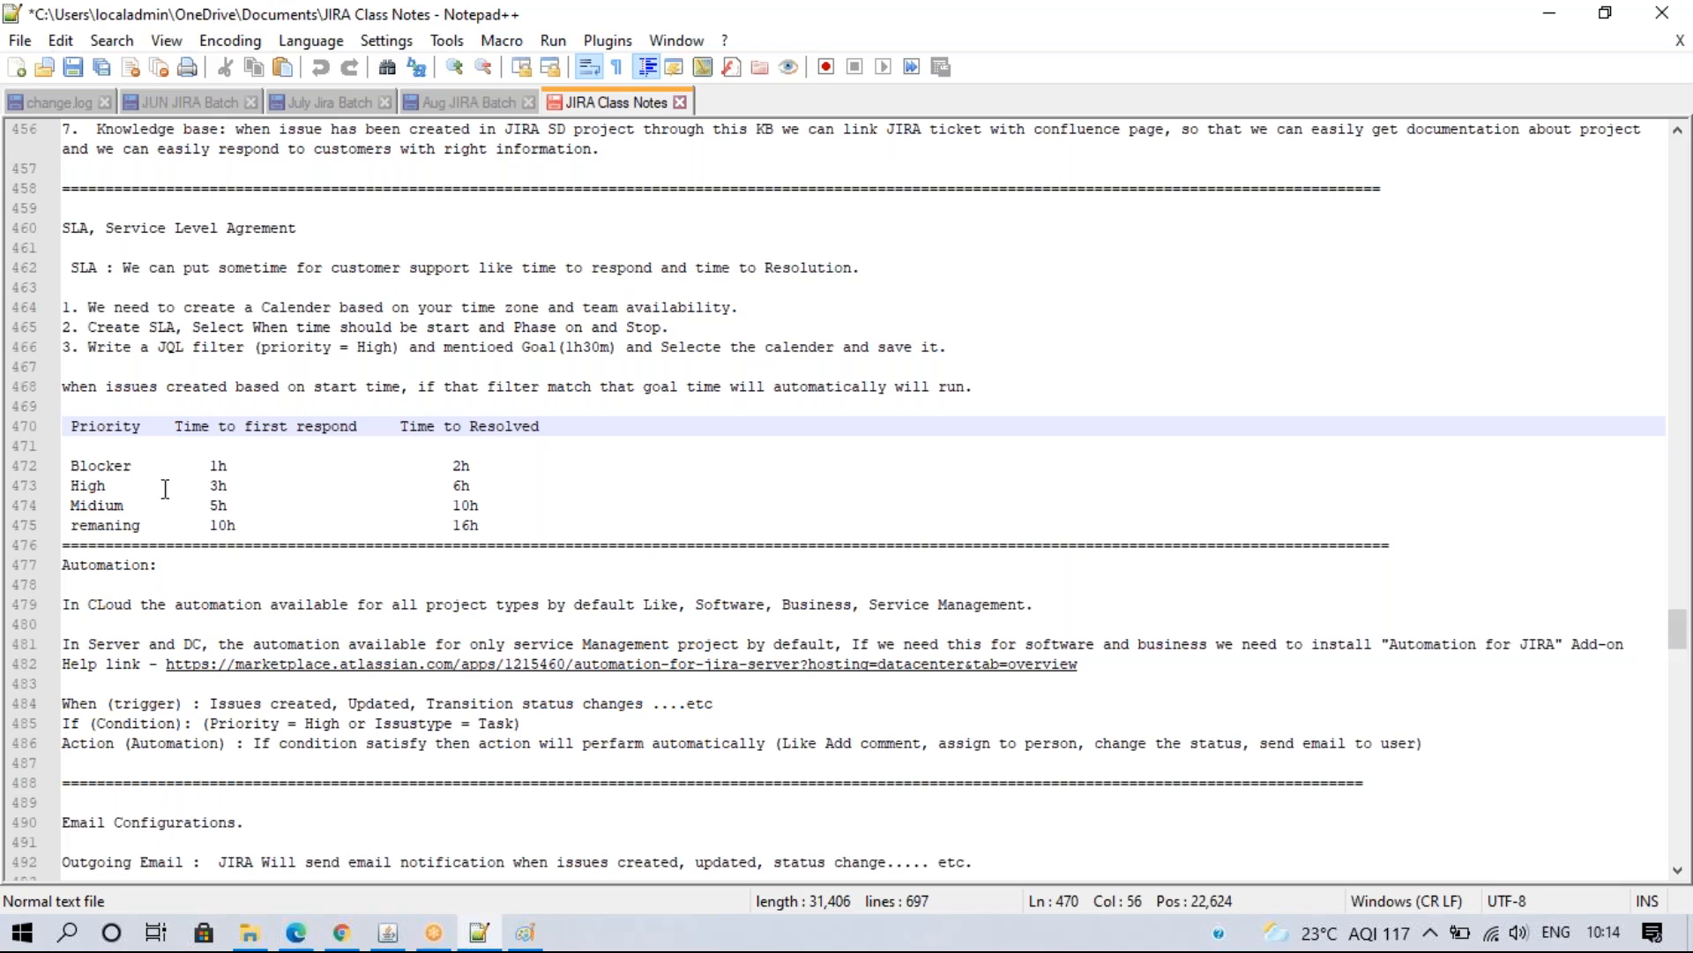
- Write the JQL filter 'priority = High' for another SLA goal
click(351, 937)
click(785, 386)
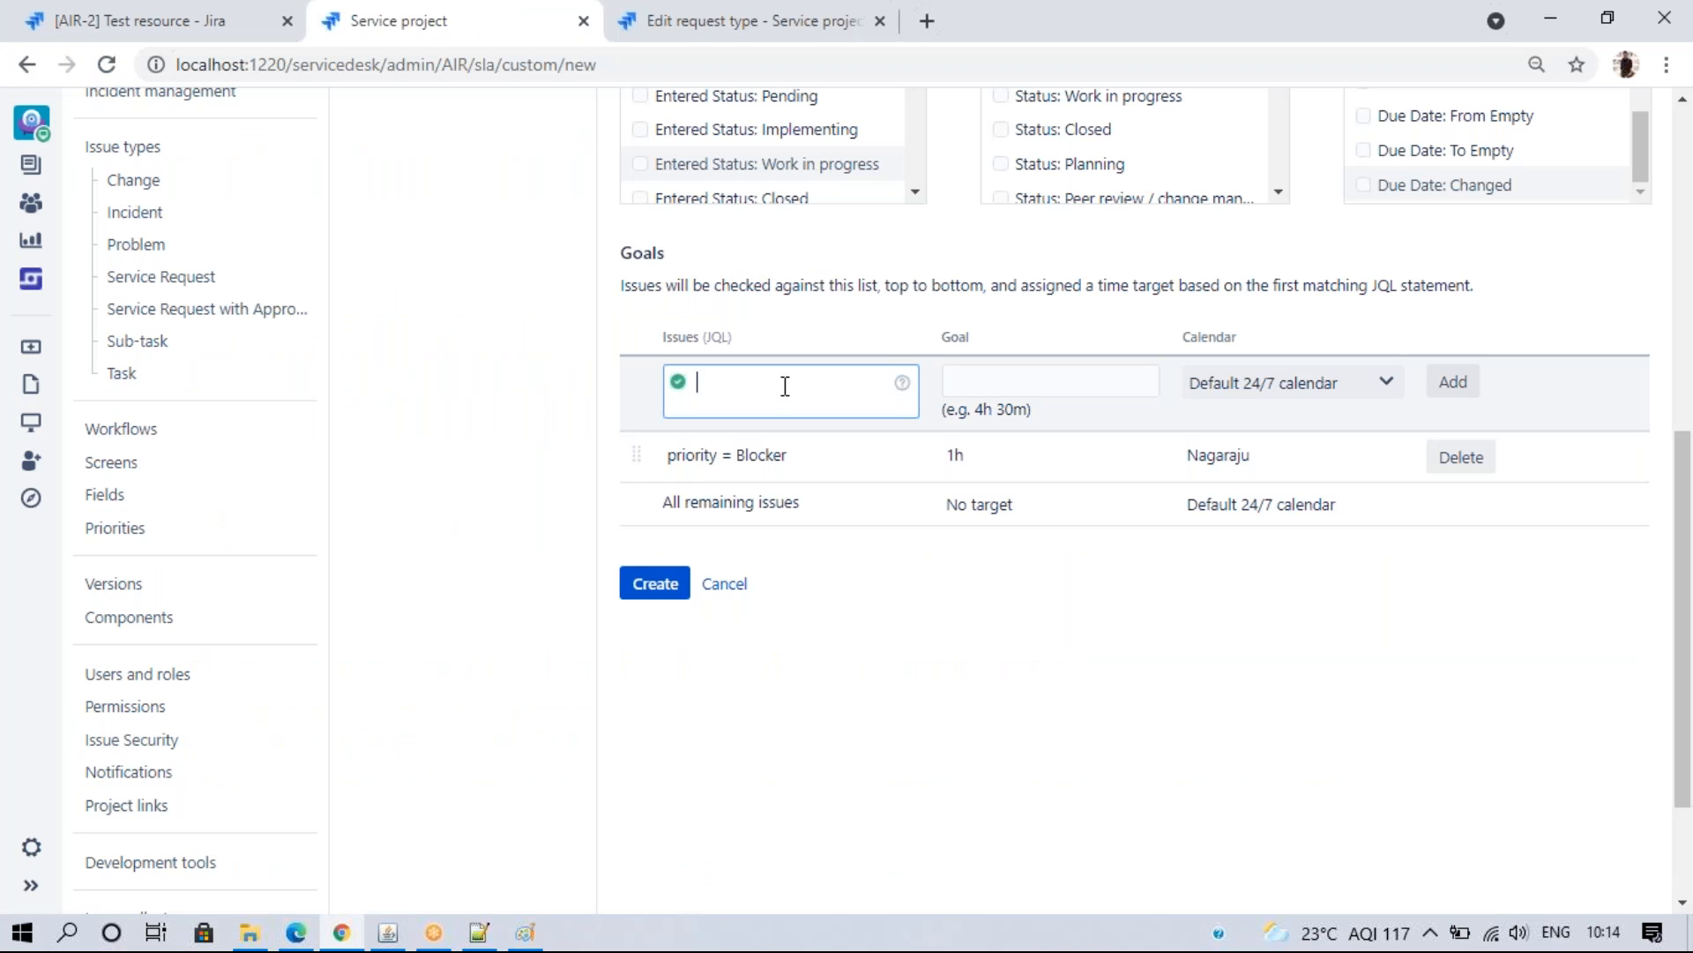
text(prio)
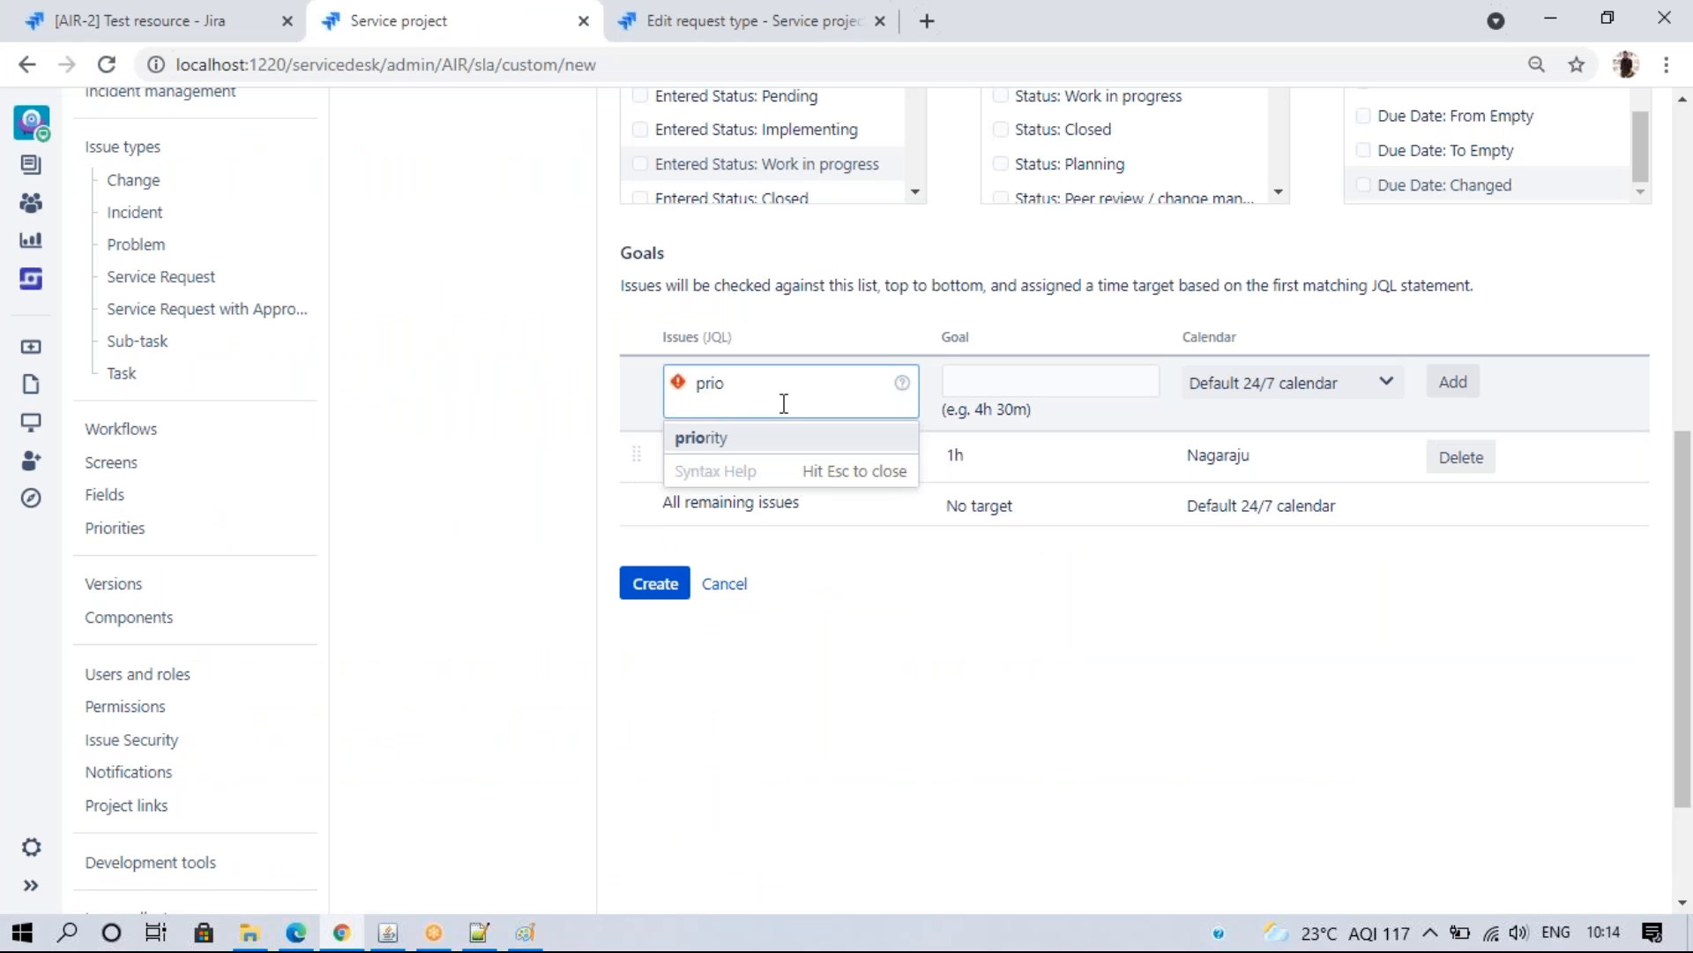
click(762, 463)
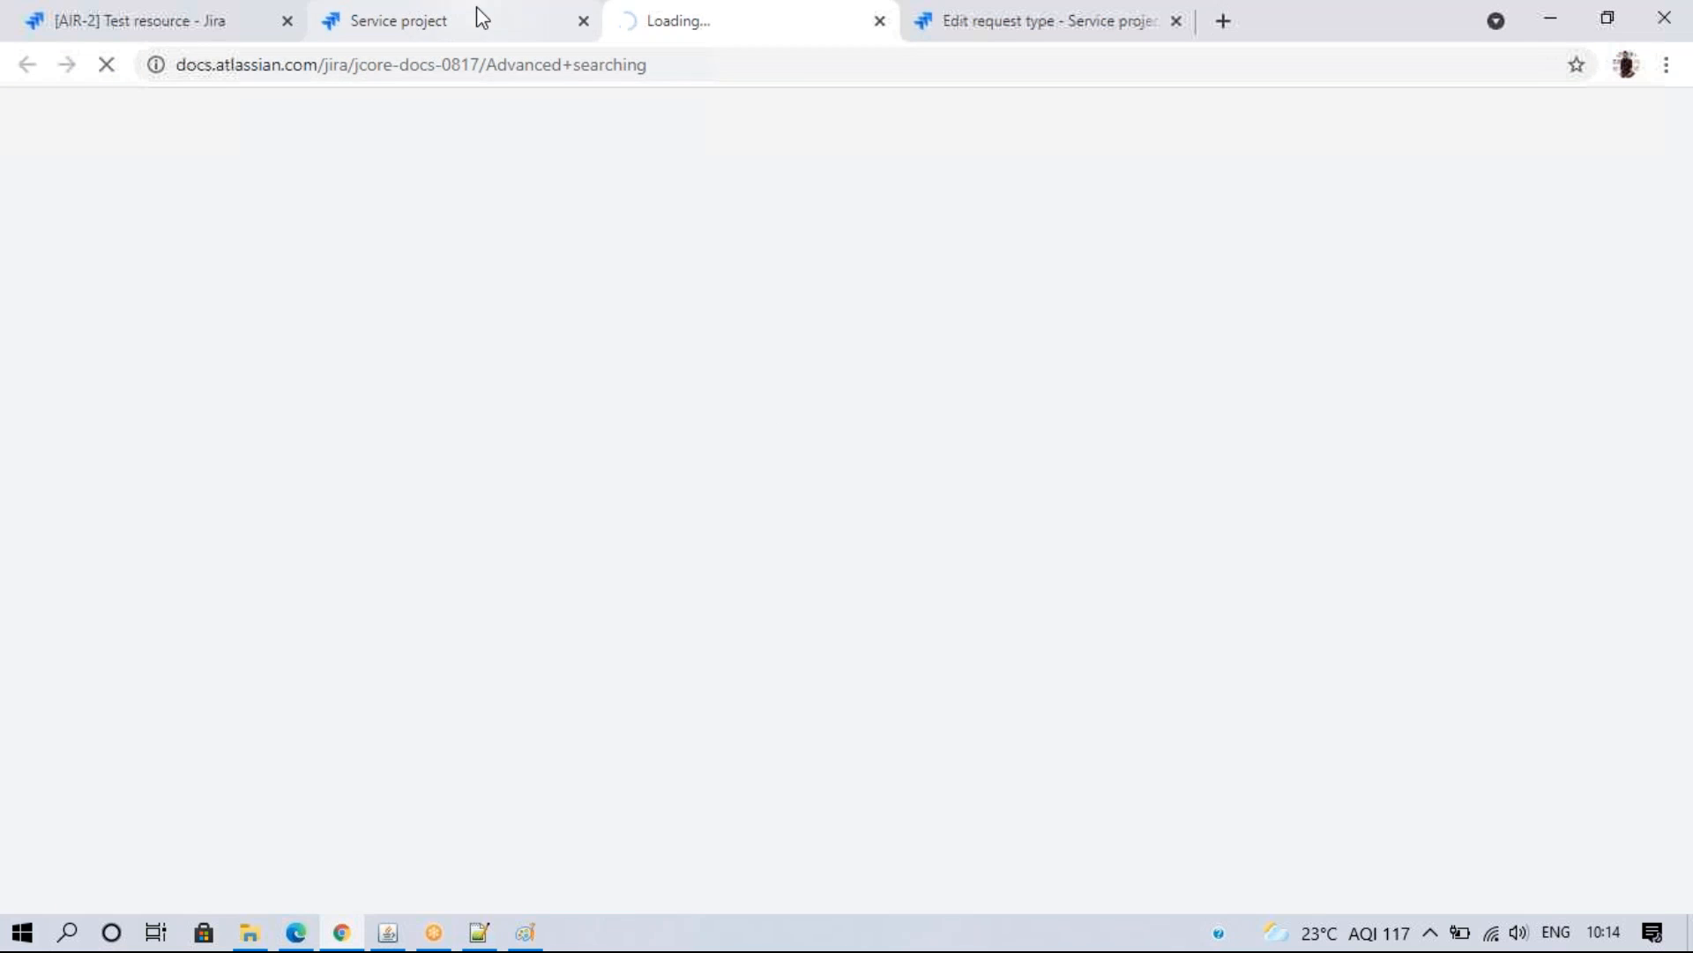
click(476, 17)
click(729, 438)
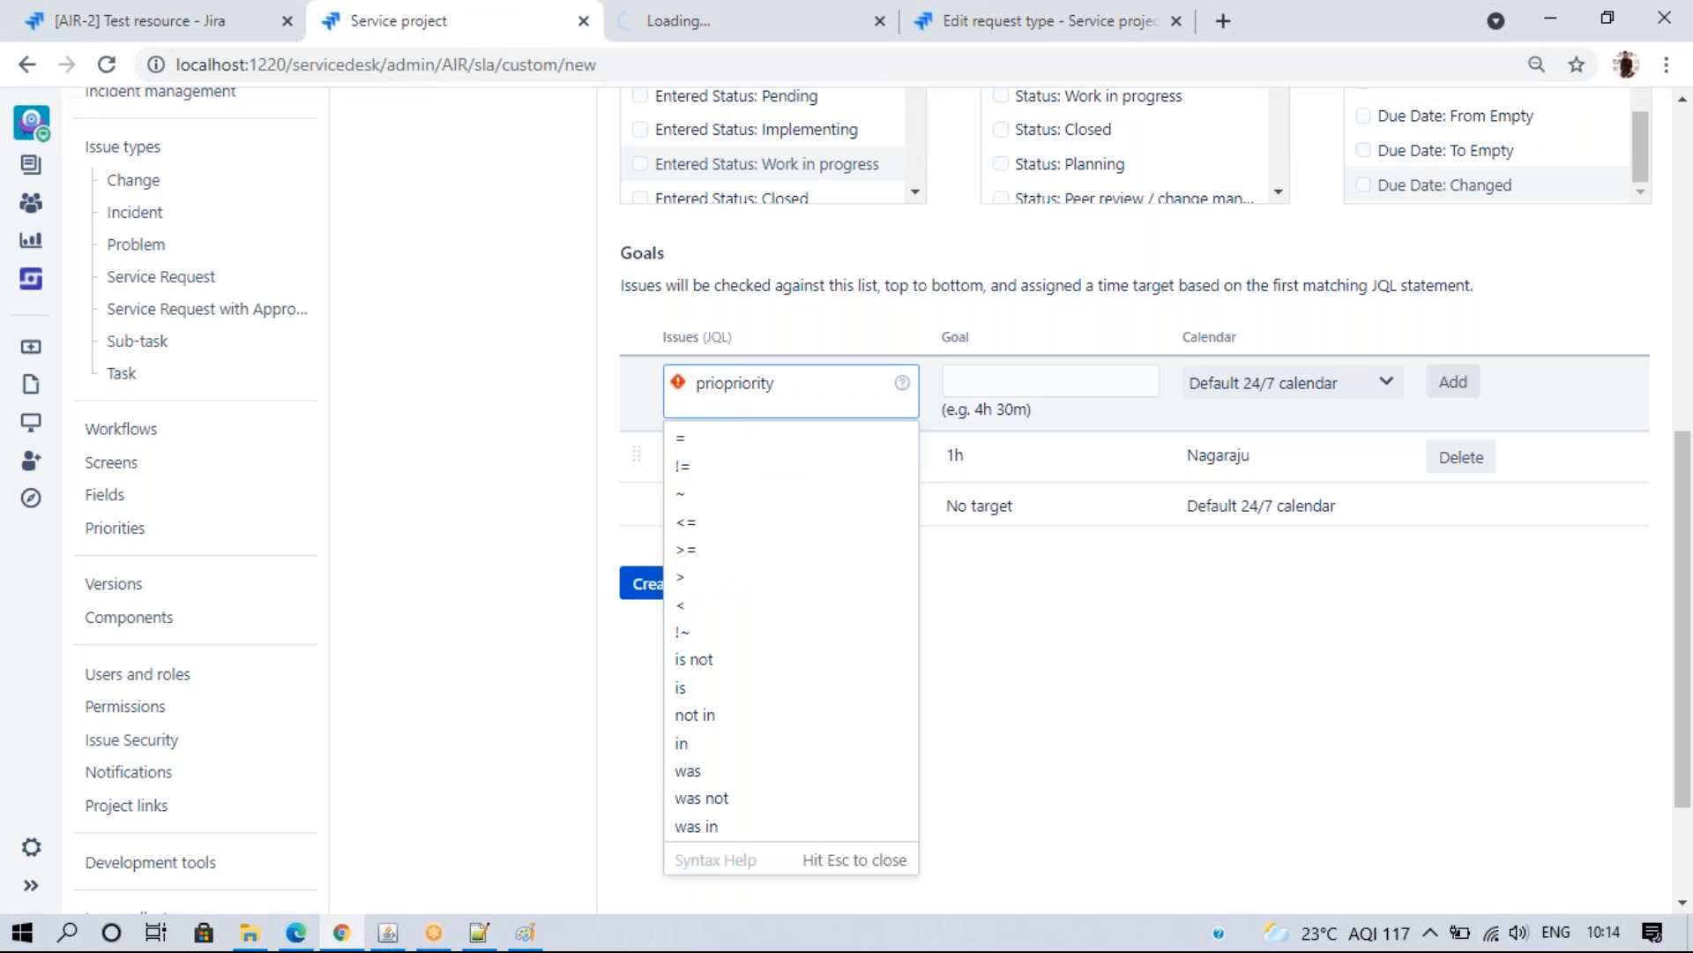
key(BackSpace)
key(BackSpace)
key(BackSpace)
key(BackSpace)
key(BackSpace)
key(BackSpace)
key(BackSpace)
key(BackSpace)
key(BackSpace)
key(BackSpace)
key(BackSpace)
key(BackSpace)
key(BackSpace)
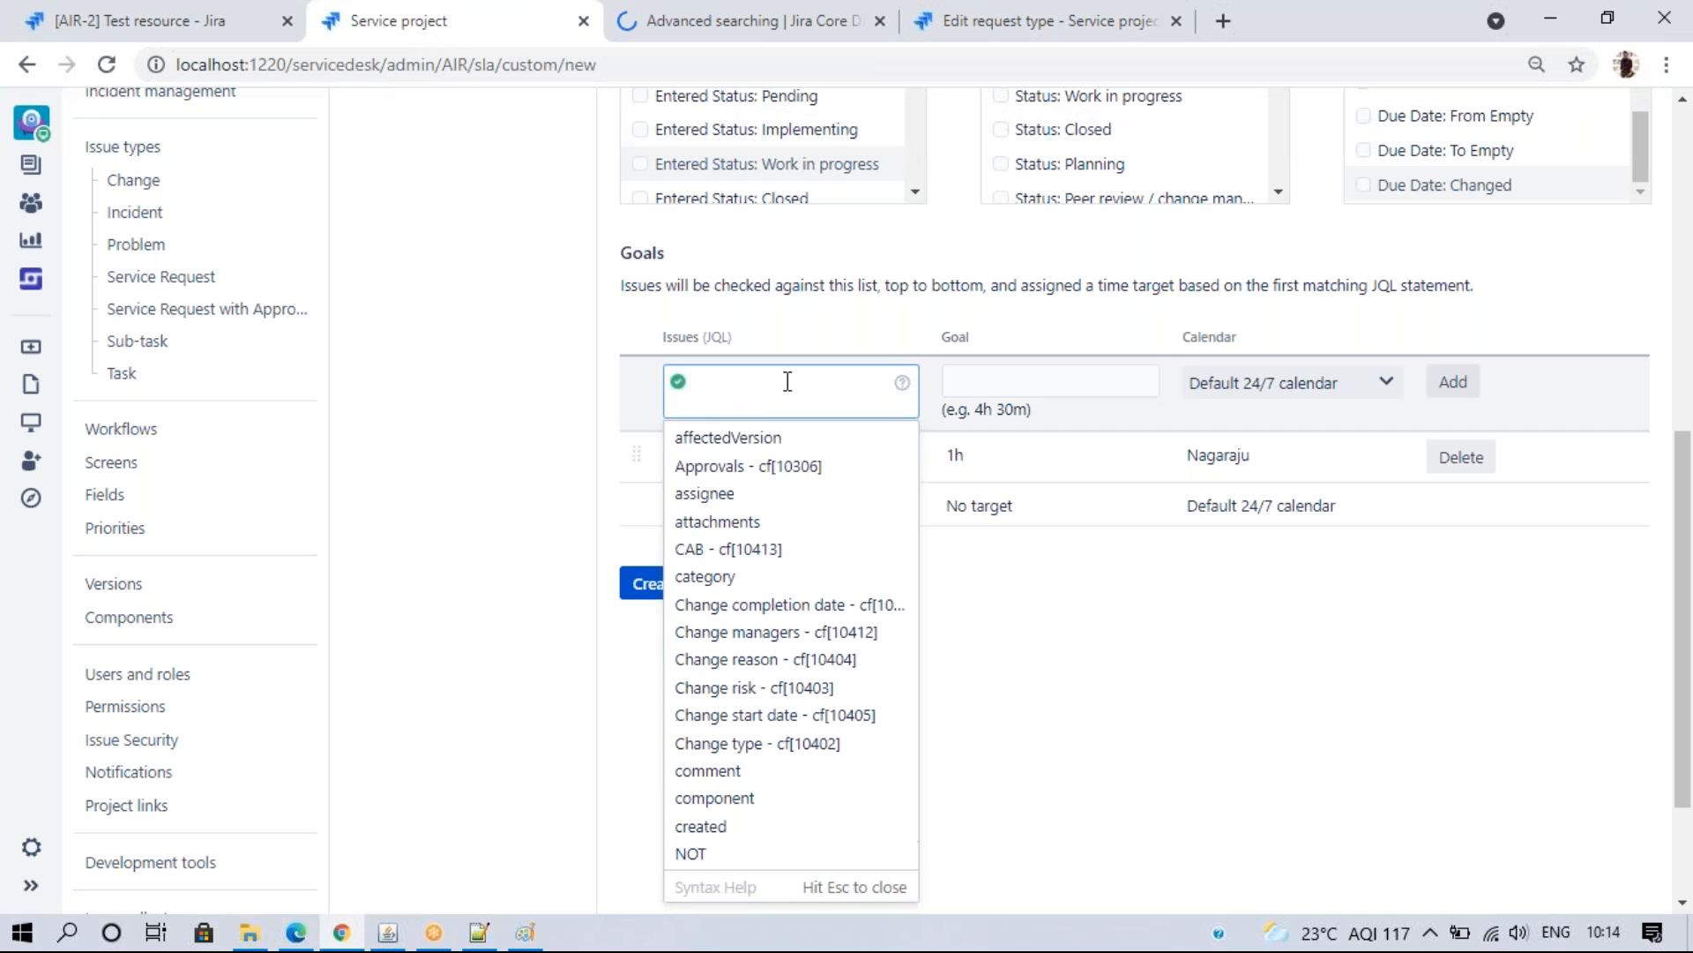
text(pri)
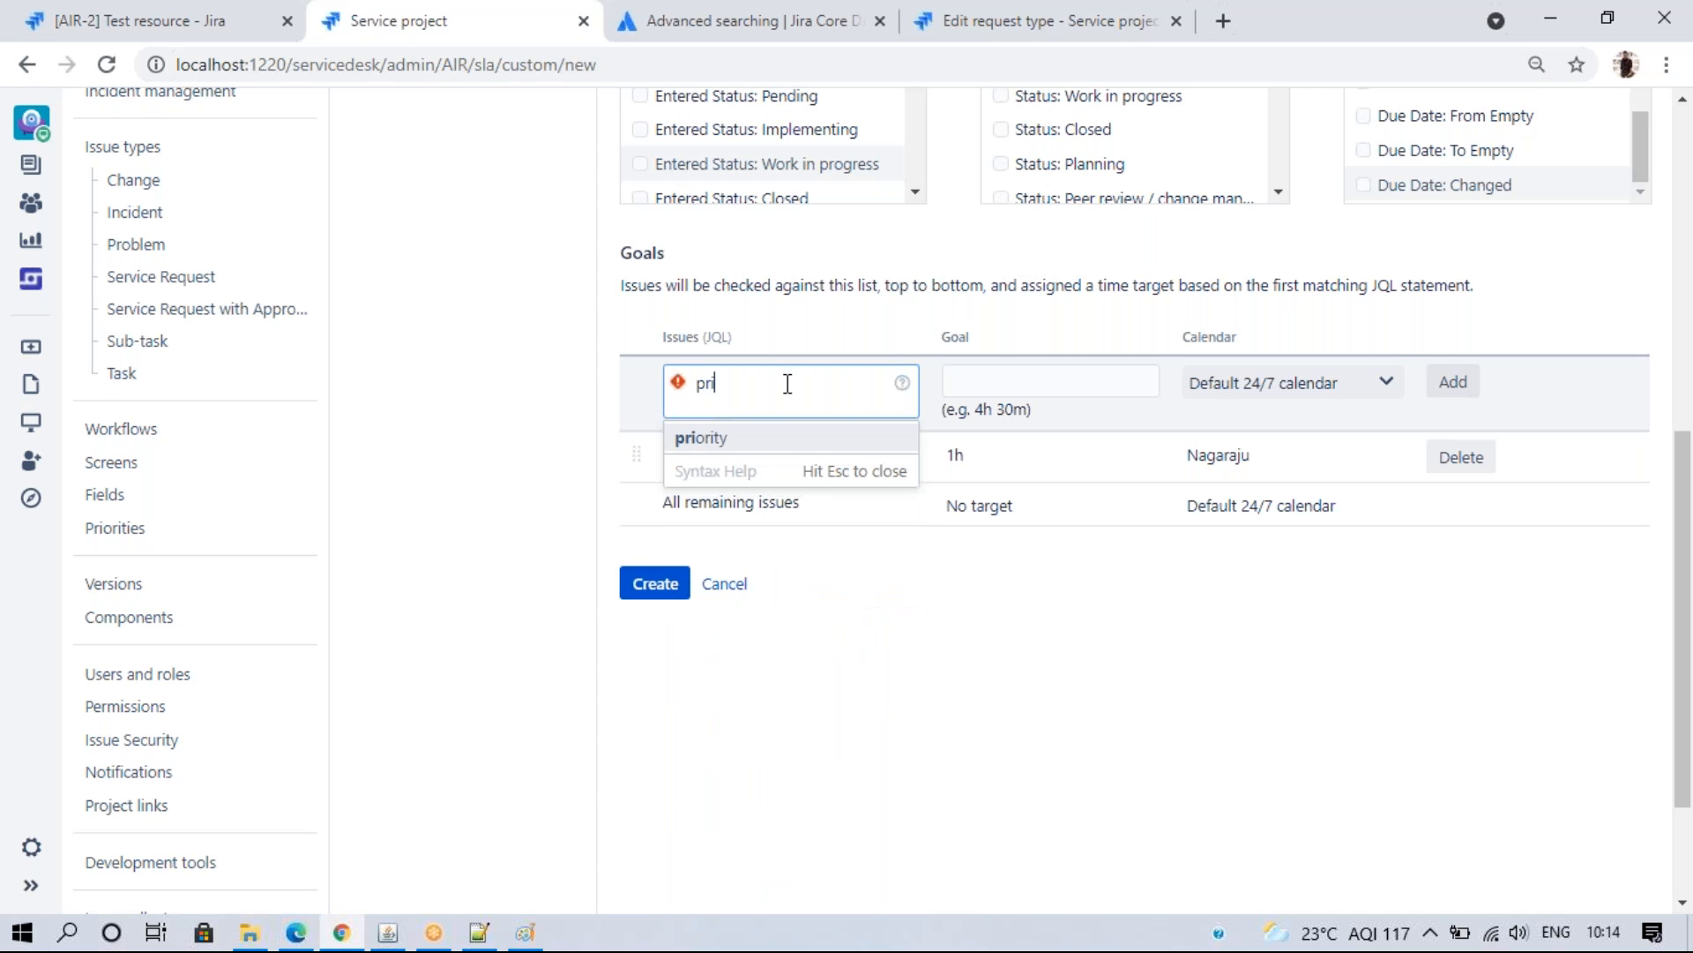
click(780, 438)
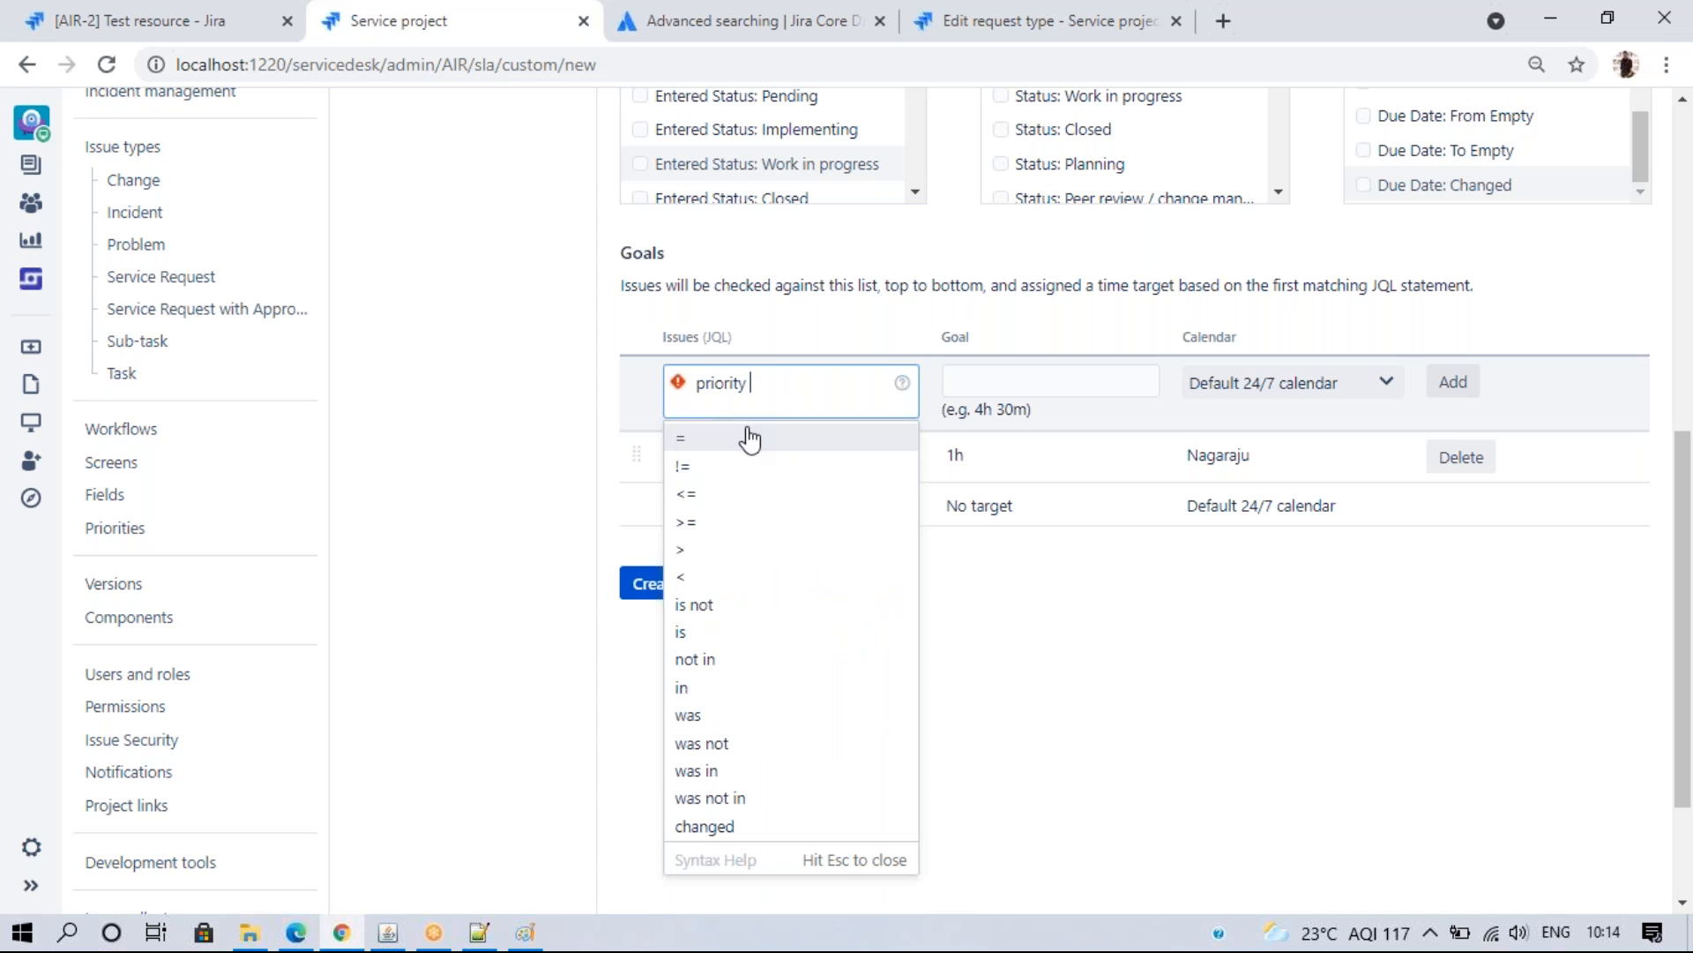
click(750, 438)
text(High)
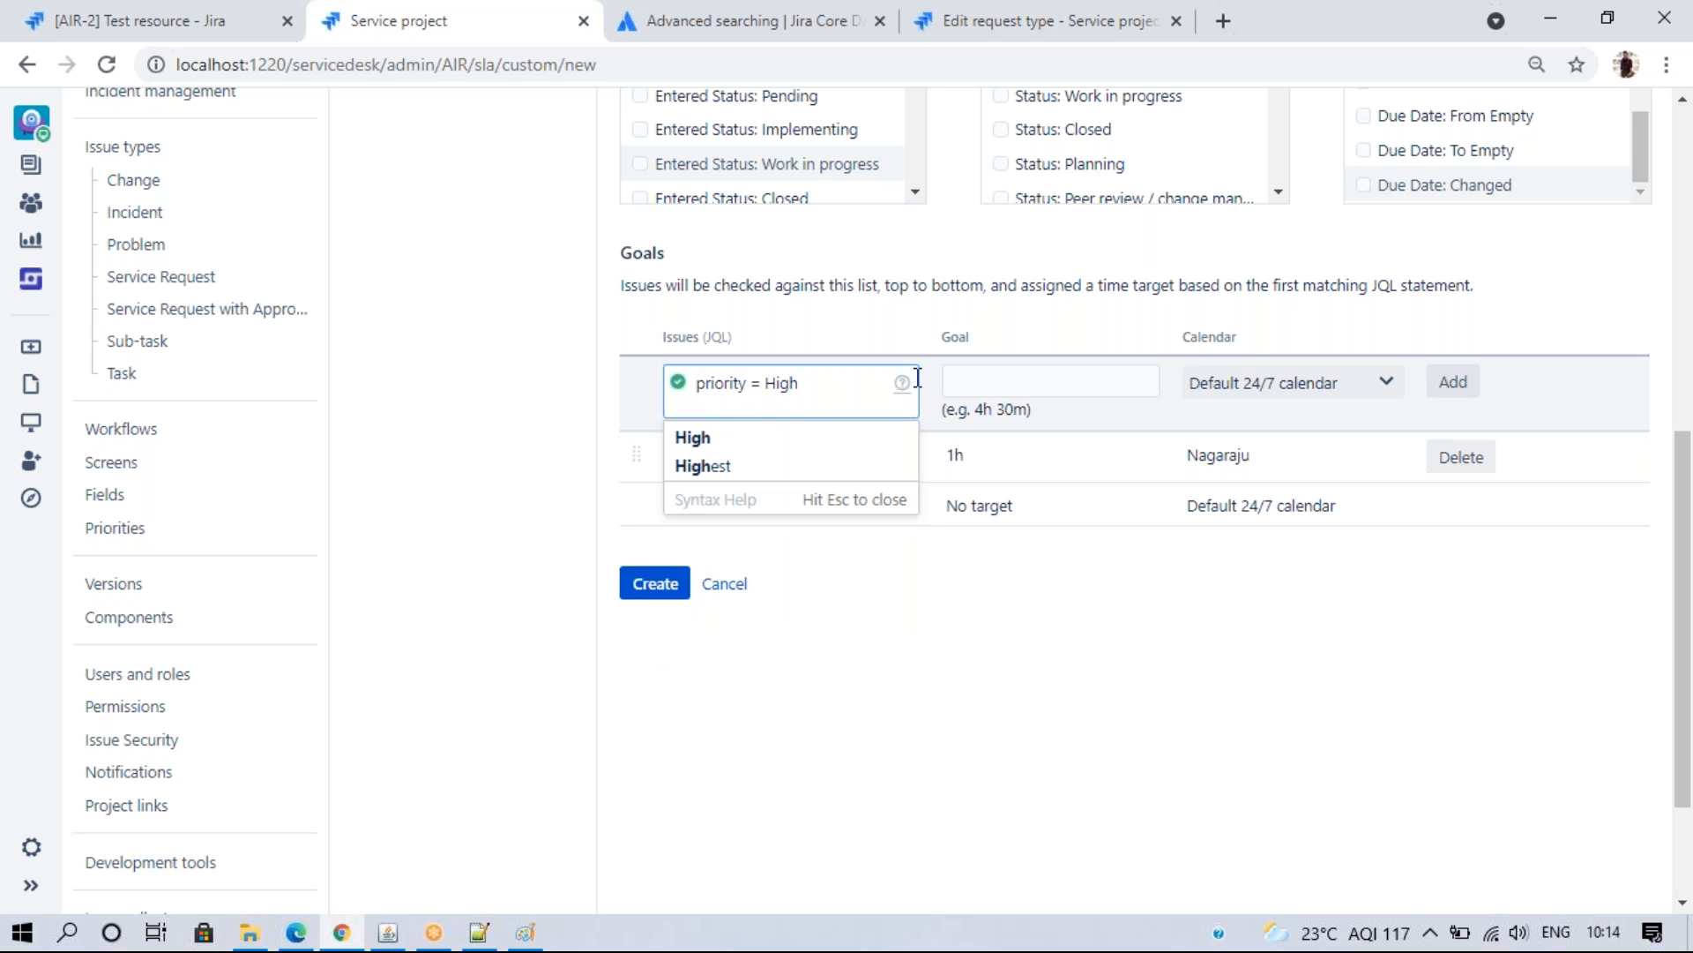
- Give the High goal a 3h target on the custom calendar and add it
click(969, 378)
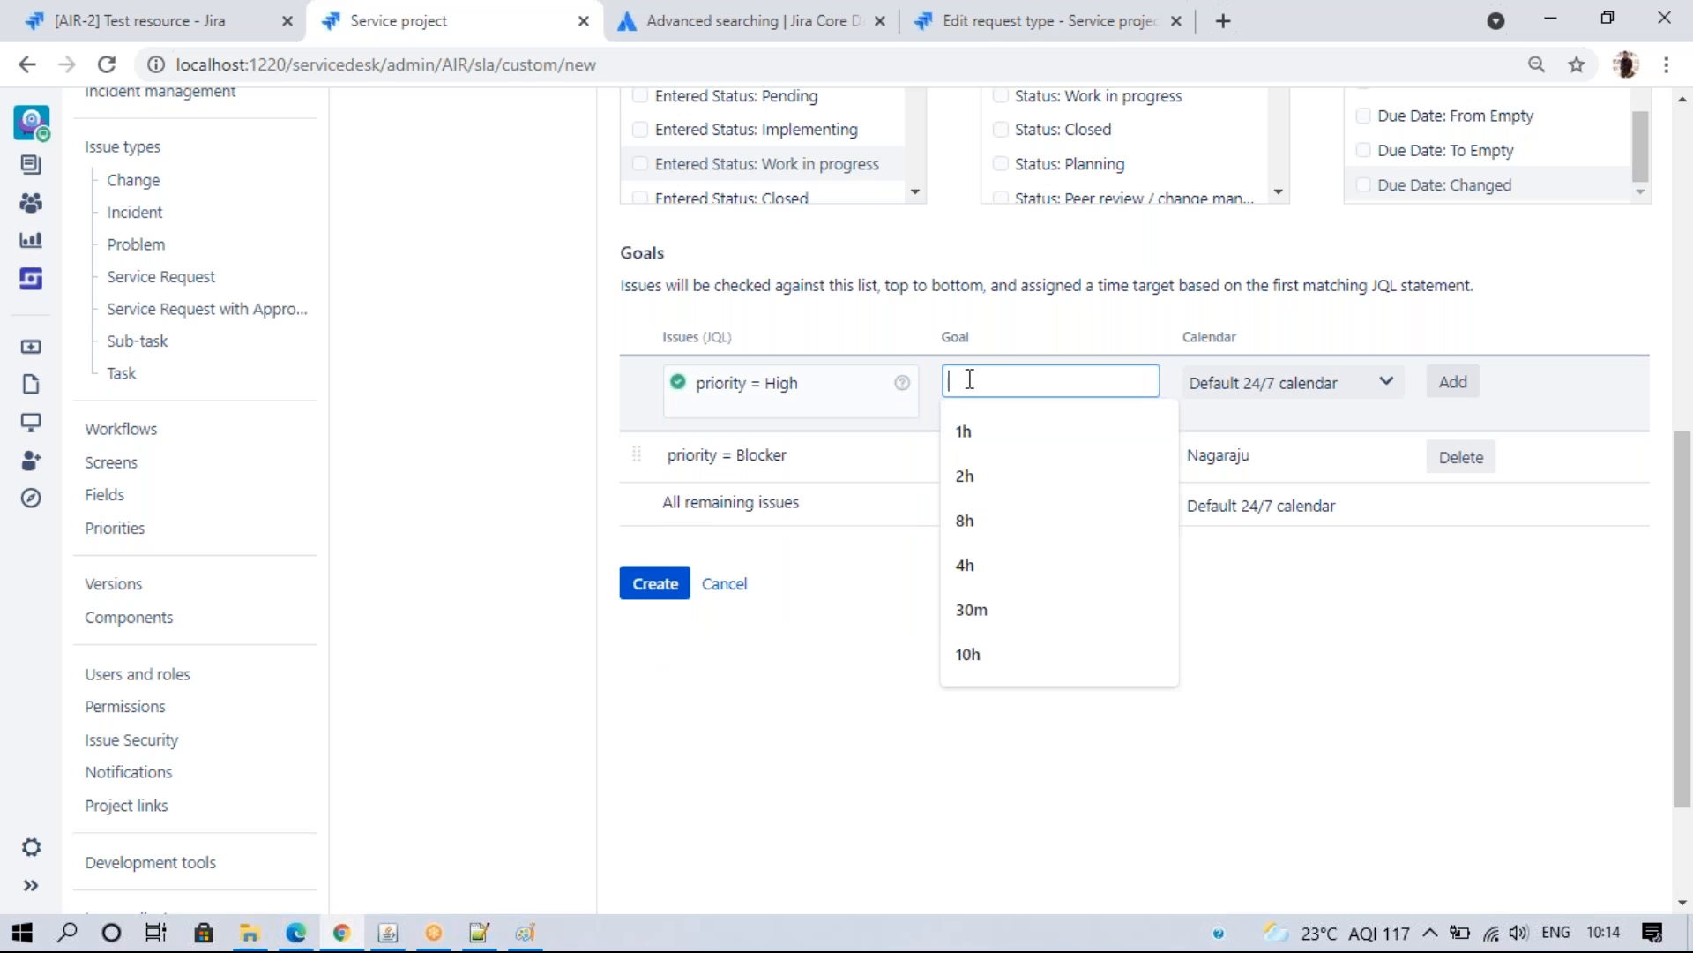
text(3h)
click(1394, 373)
click(1341, 434)
click(1451, 383)
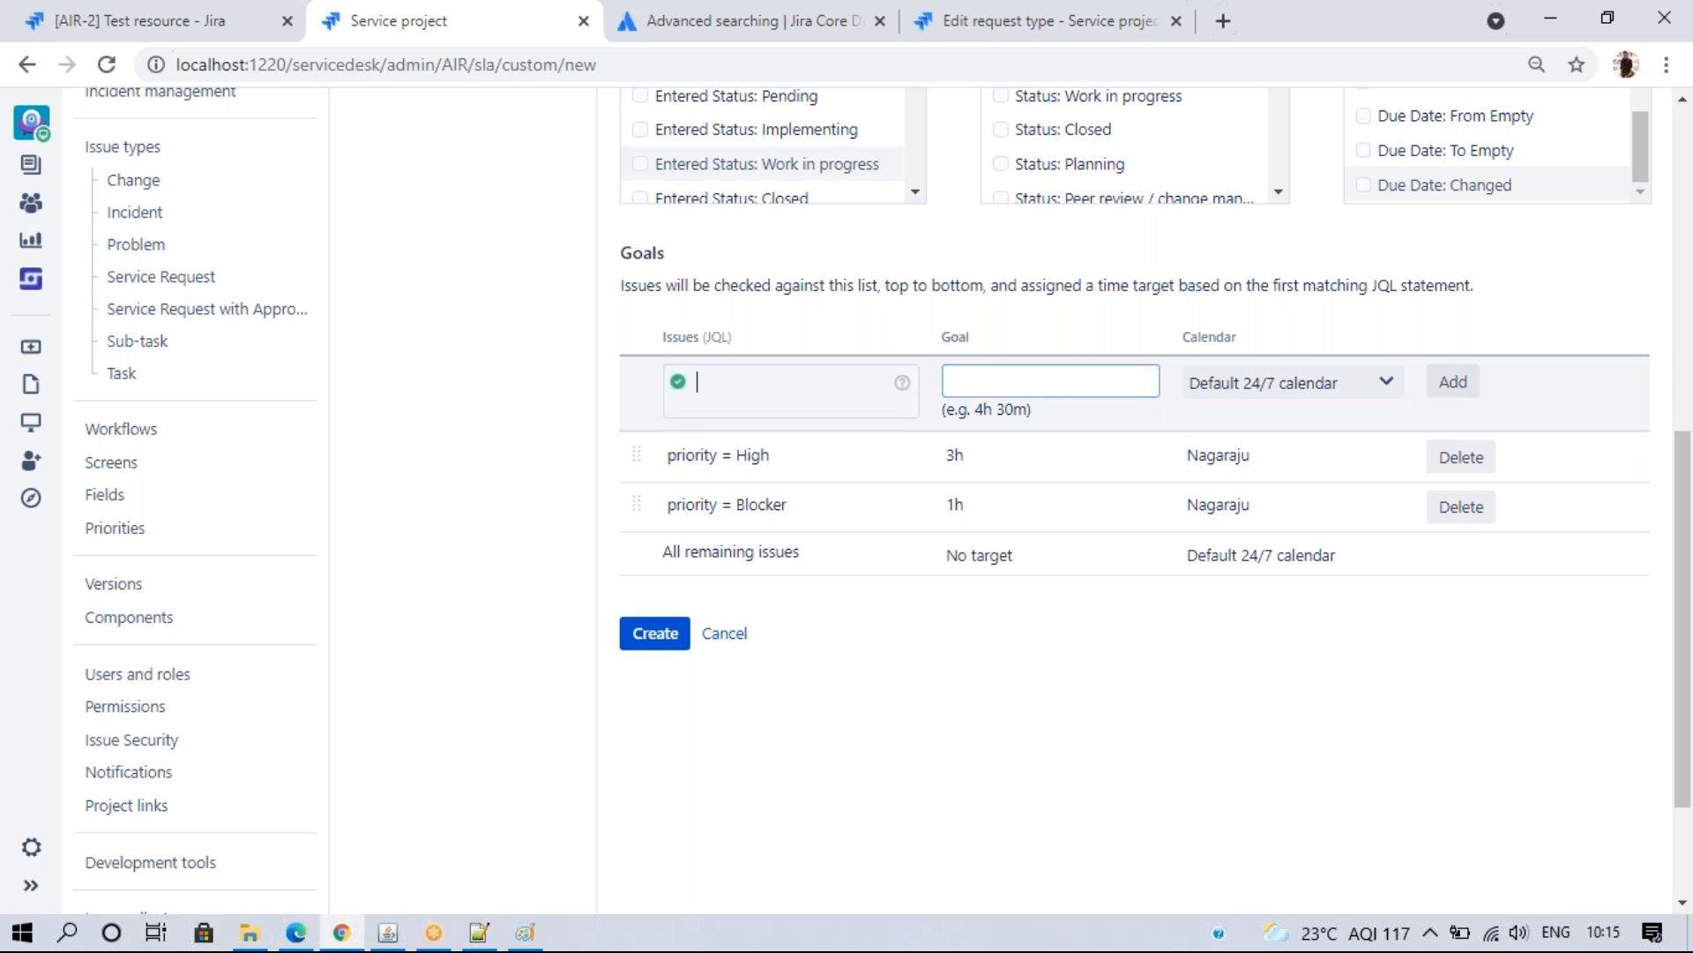
- Add a priority = Medium goal with a 5h target on the custom calendar
text(prio)
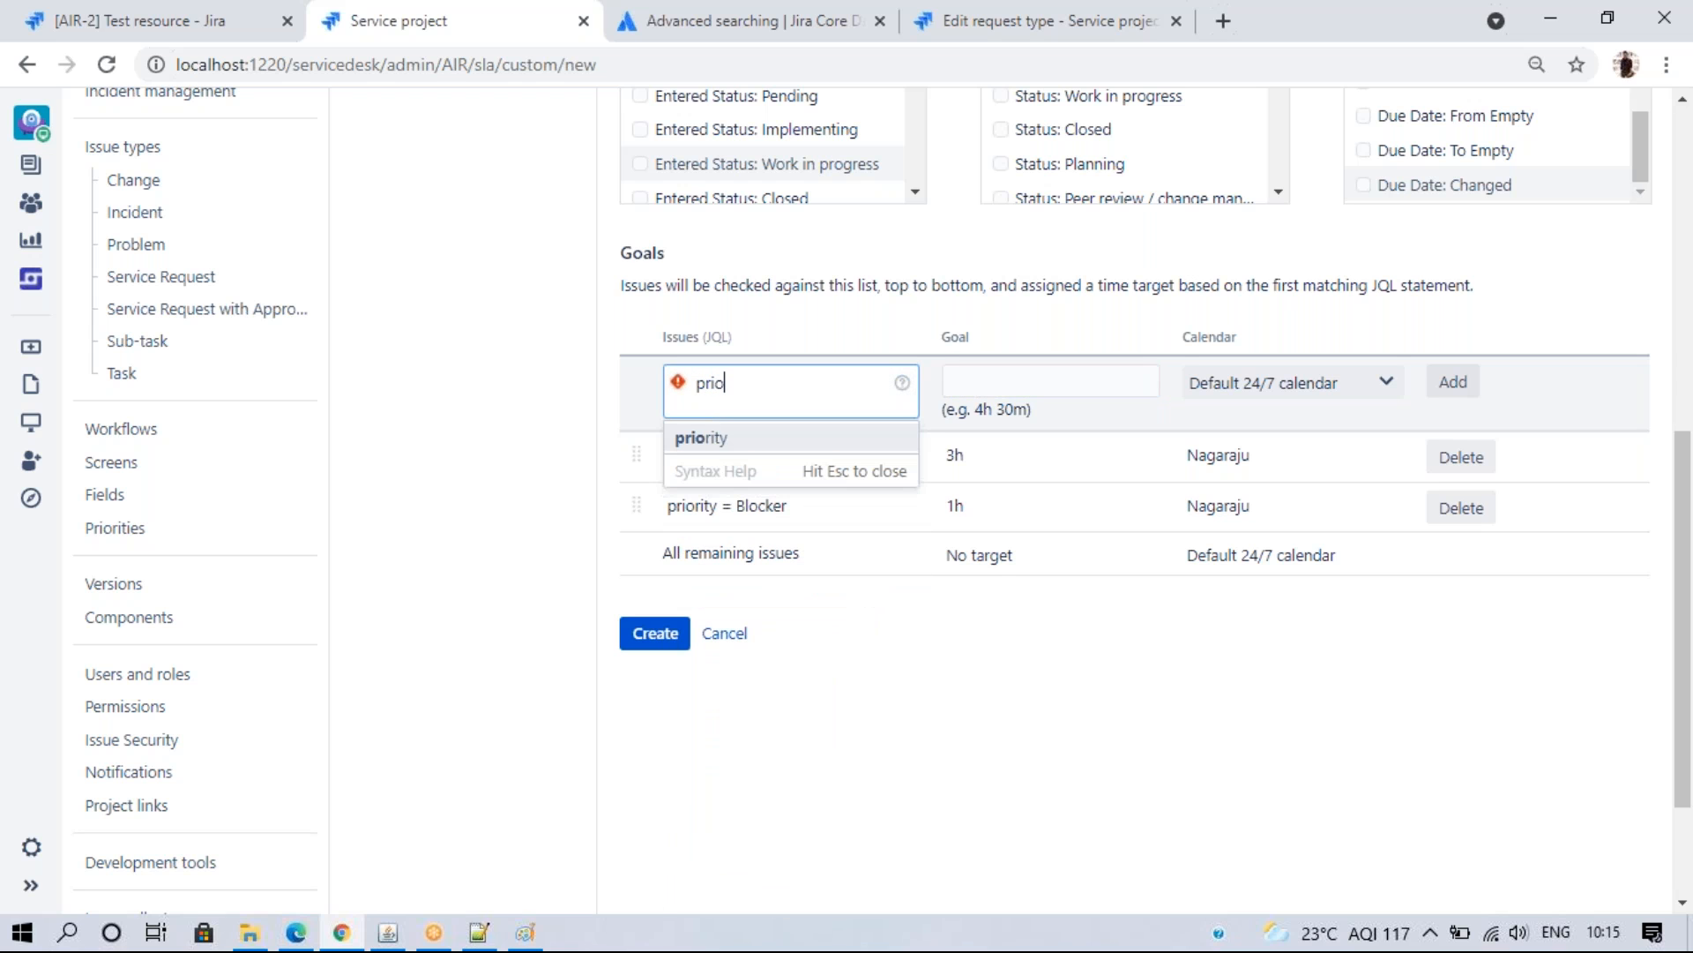
click(728, 437)
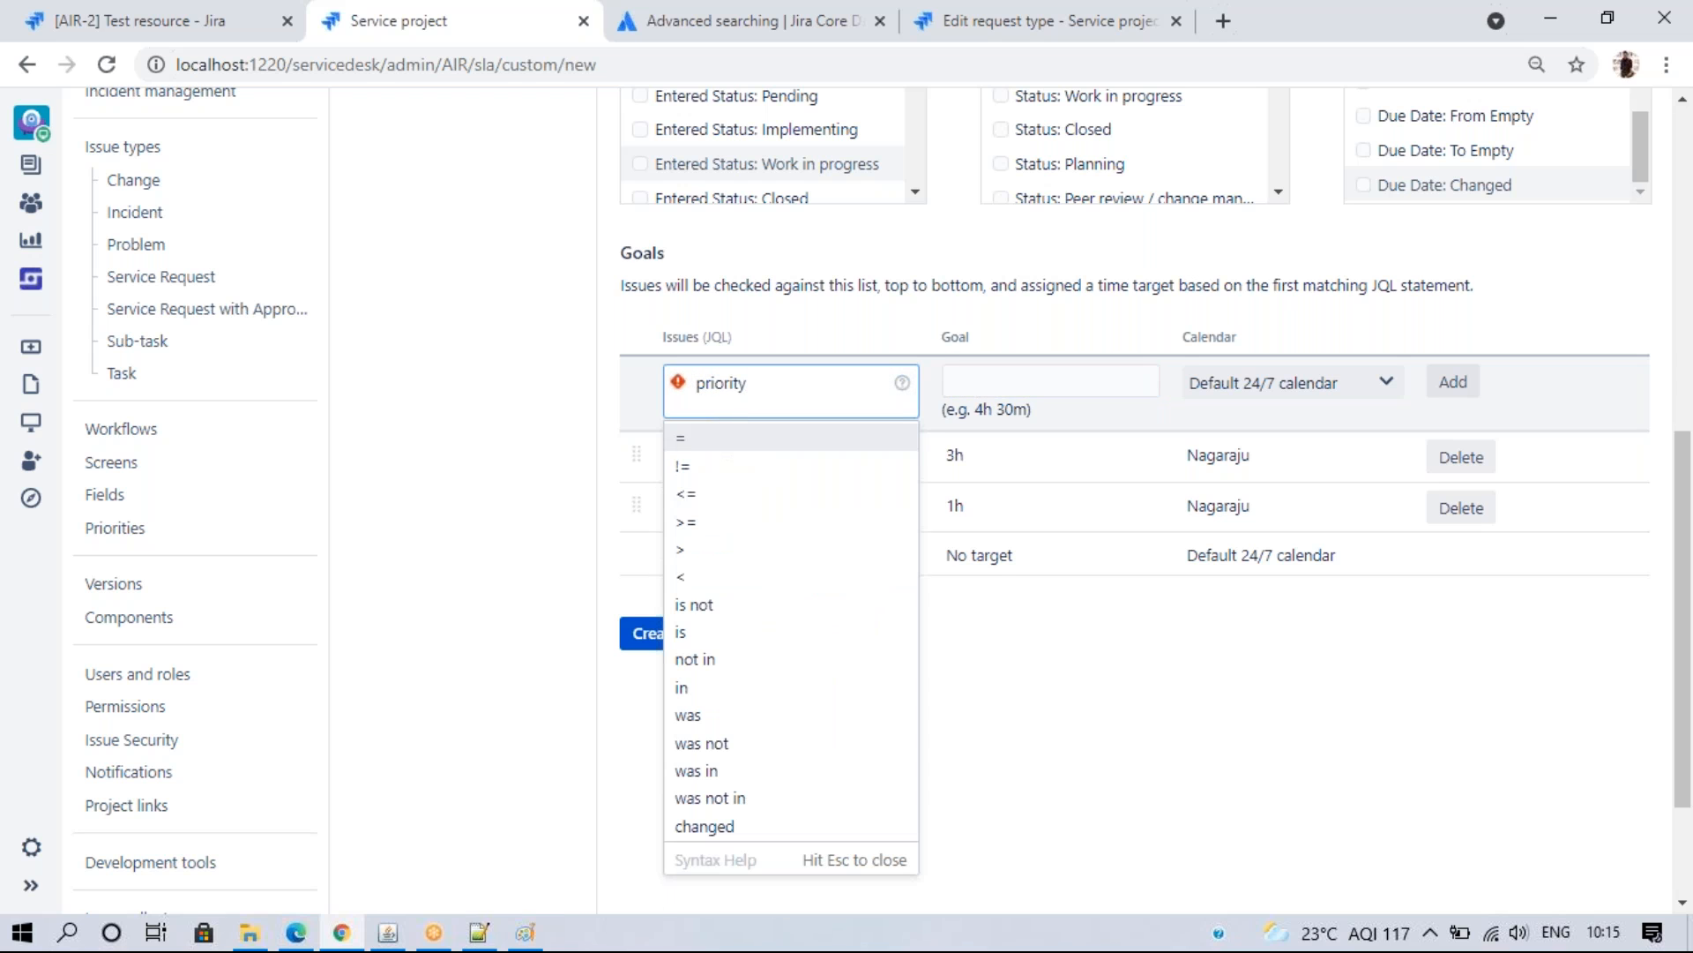
click(737, 430)
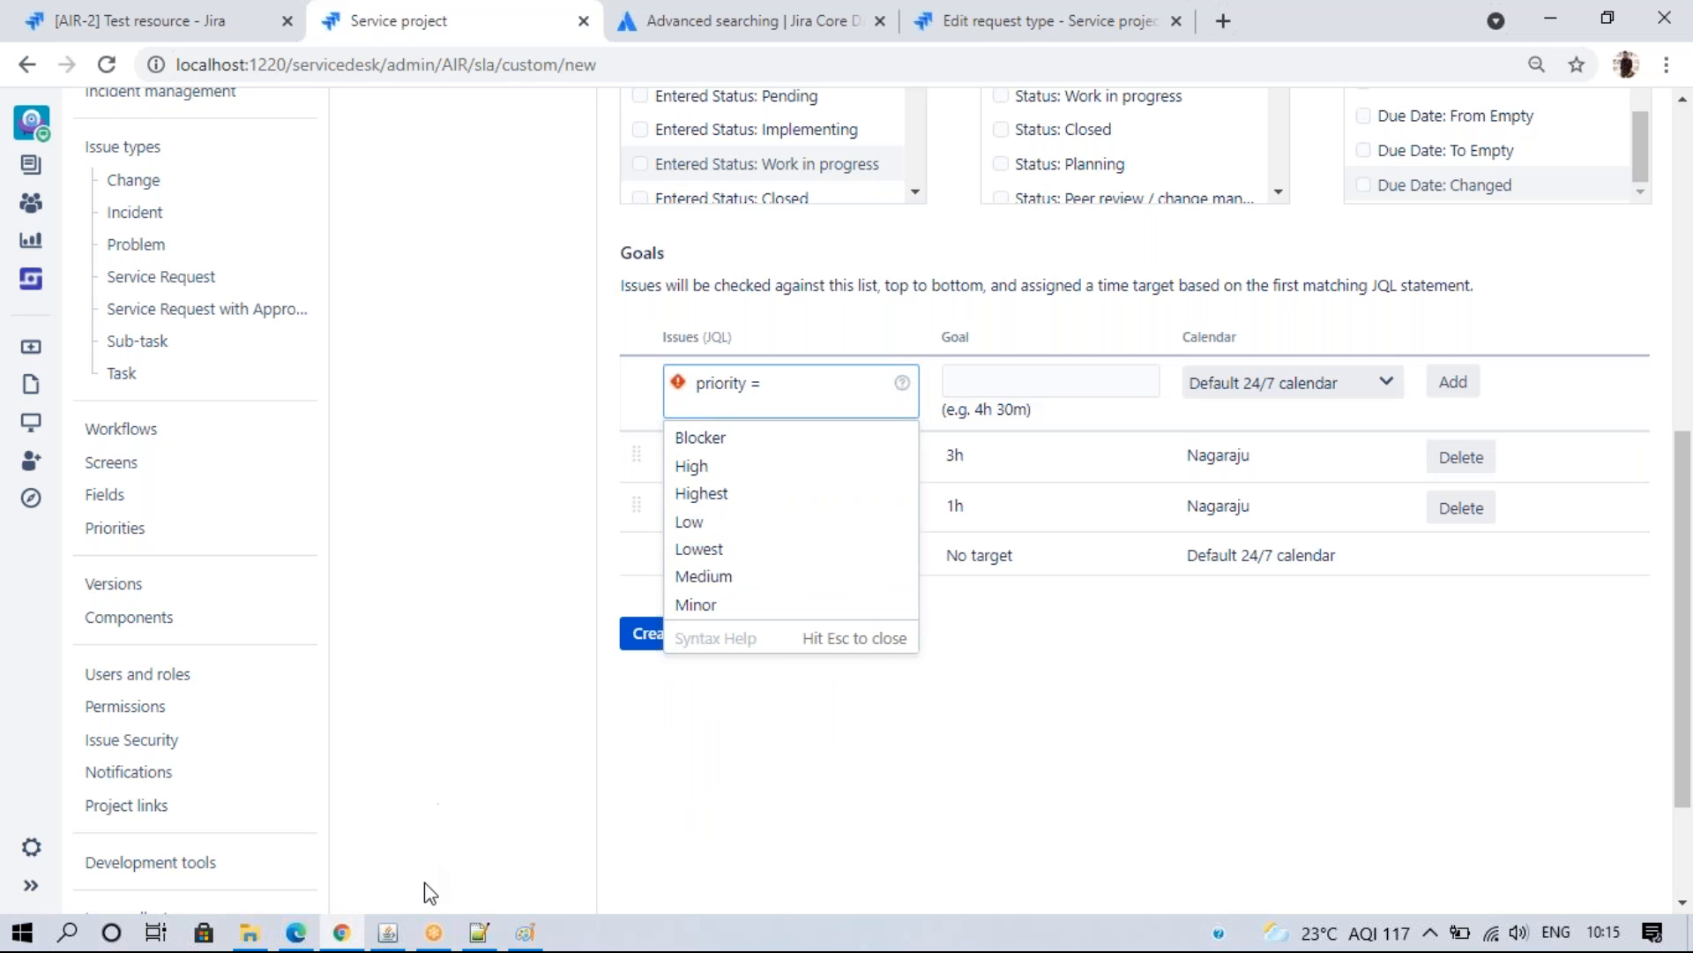
click(479, 932)
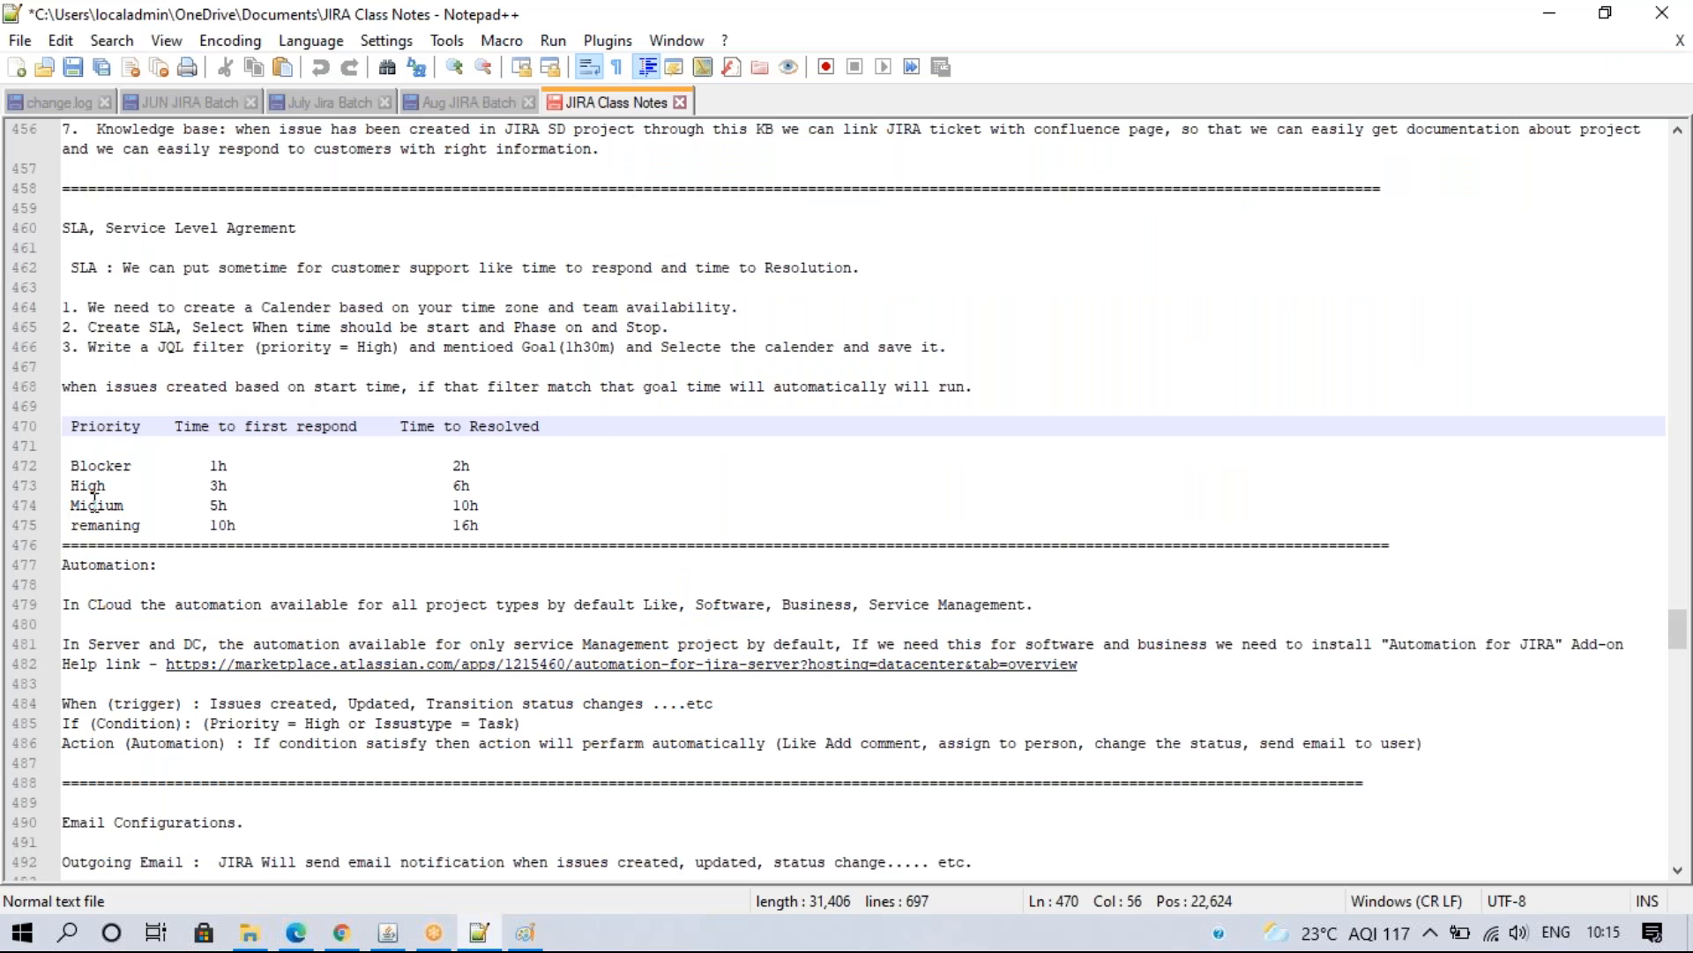
click(341, 932)
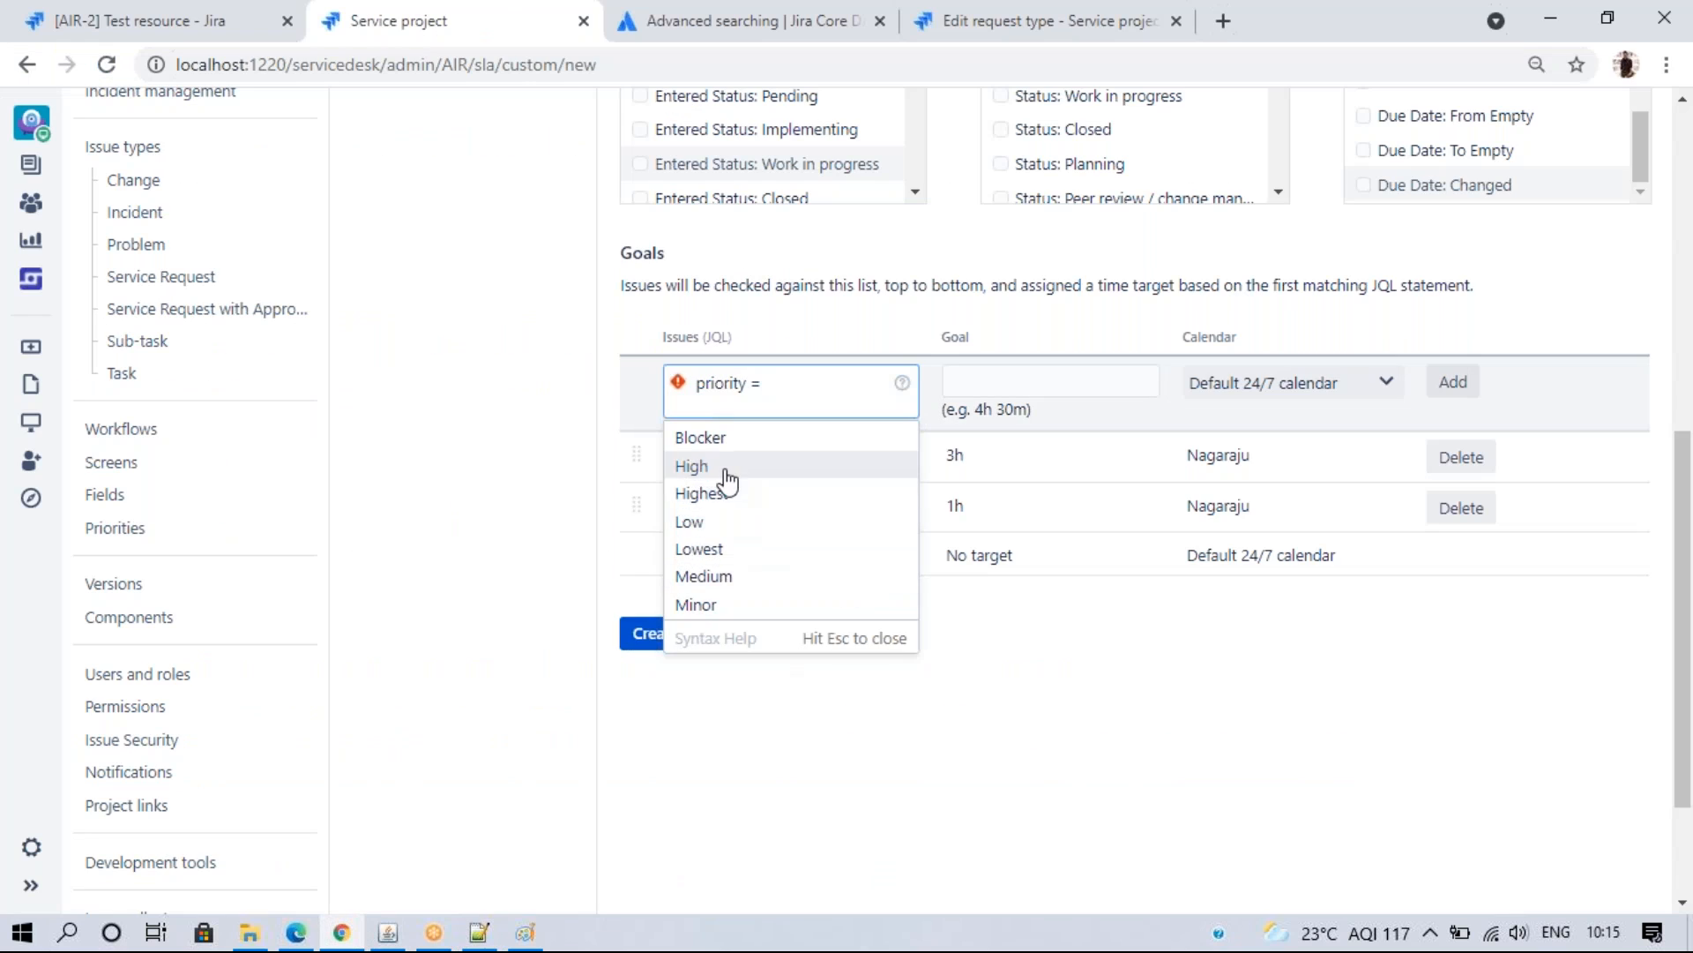
click(710, 576)
click(982, 385)
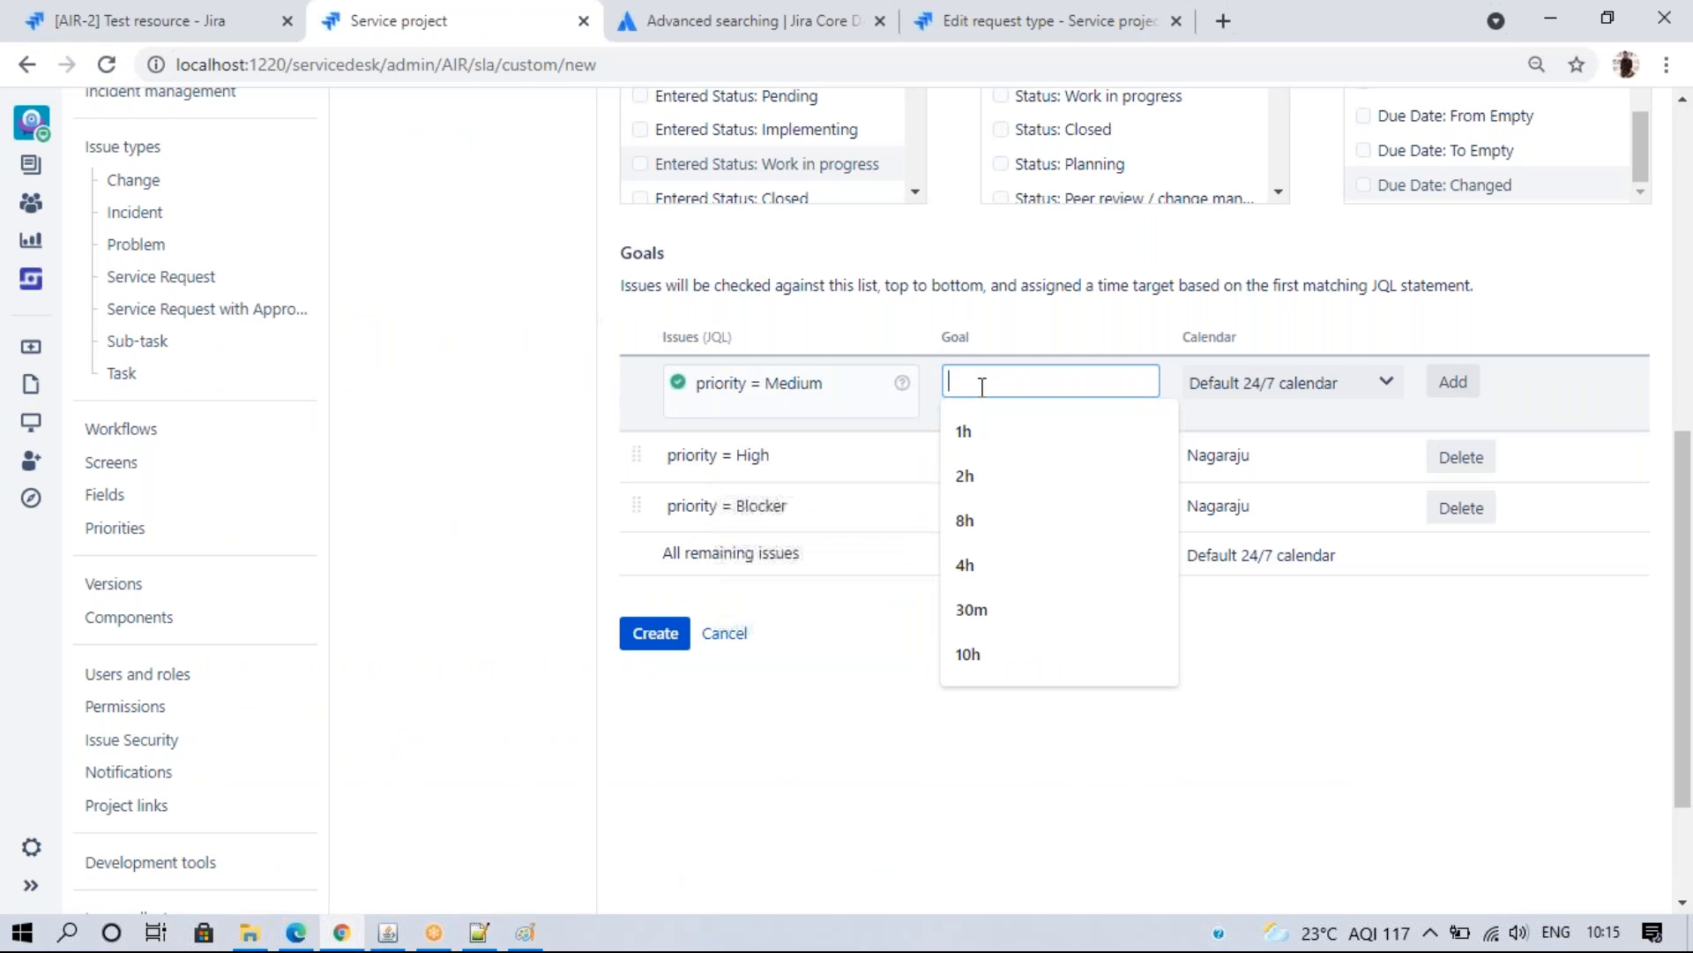
text(5h)
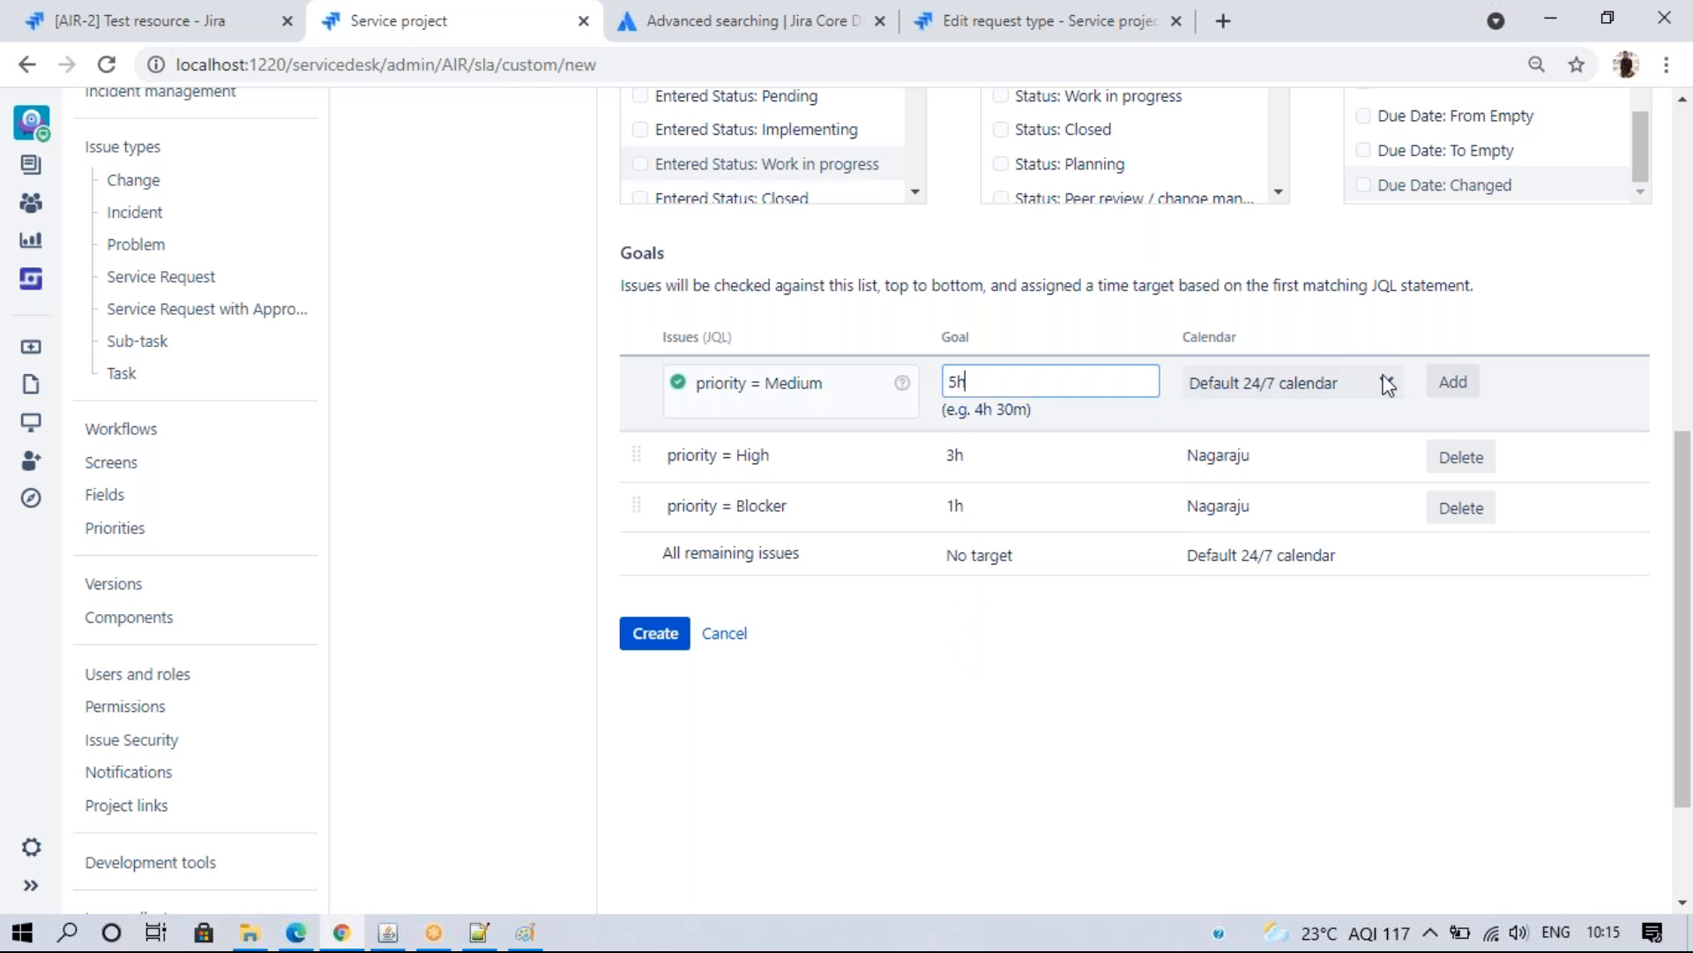
click(1363, 386)
click(1323, 429)
click(1443, 384)
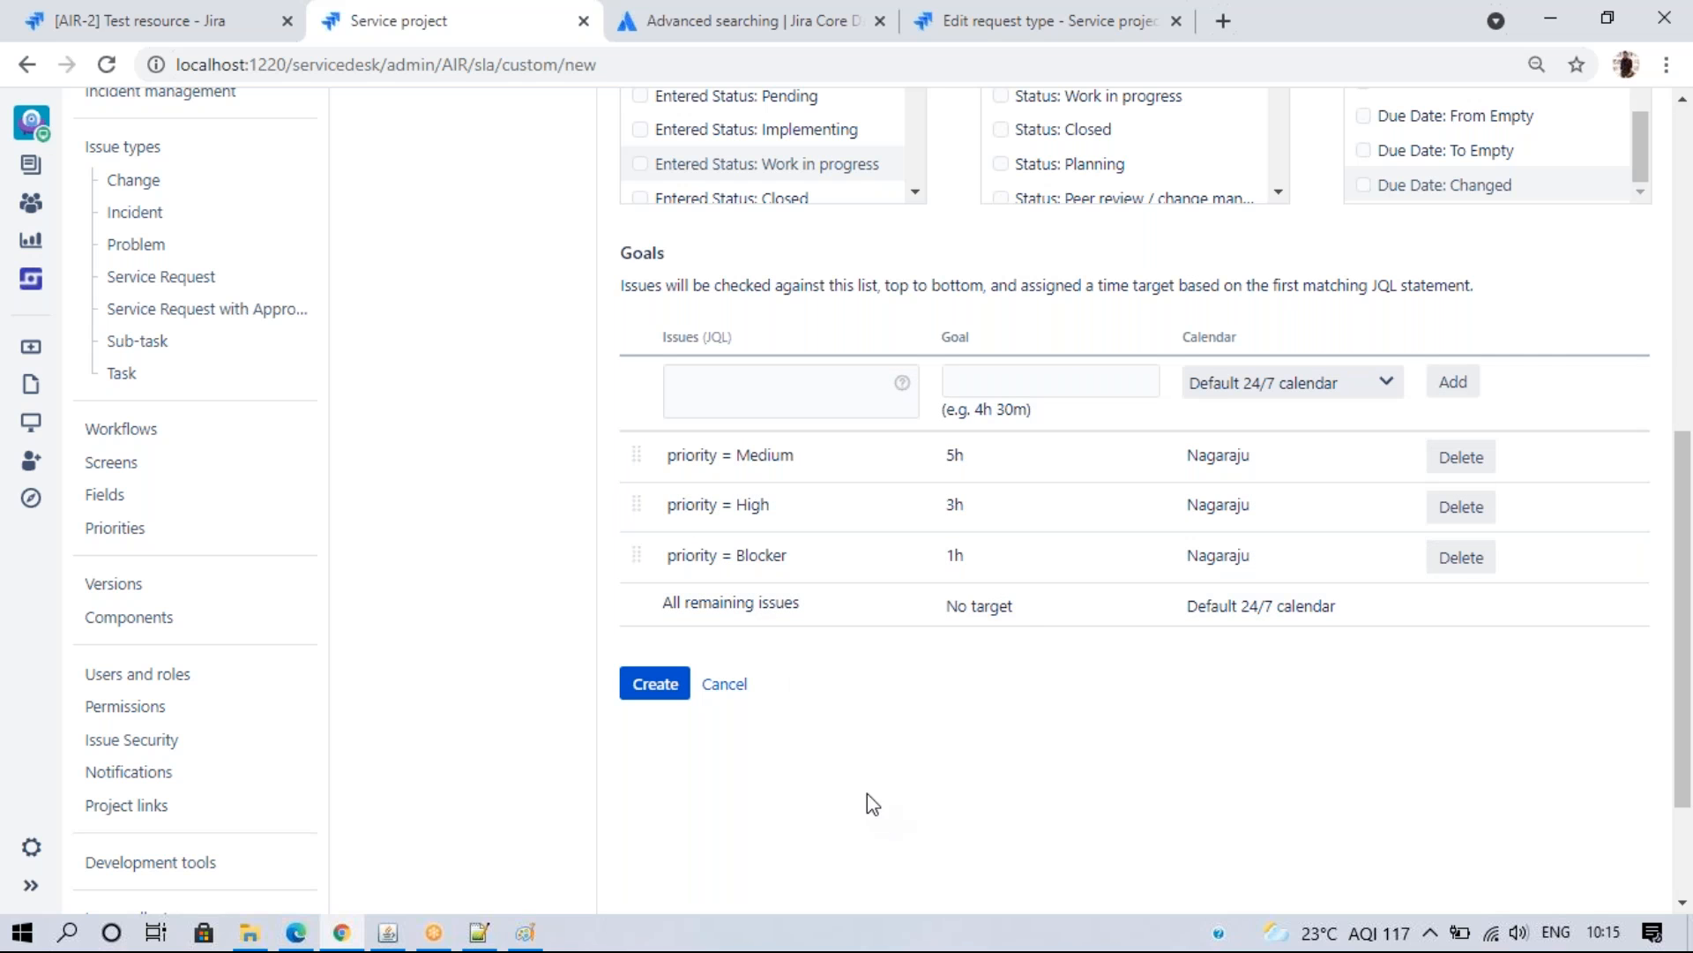
click(1146, 602)
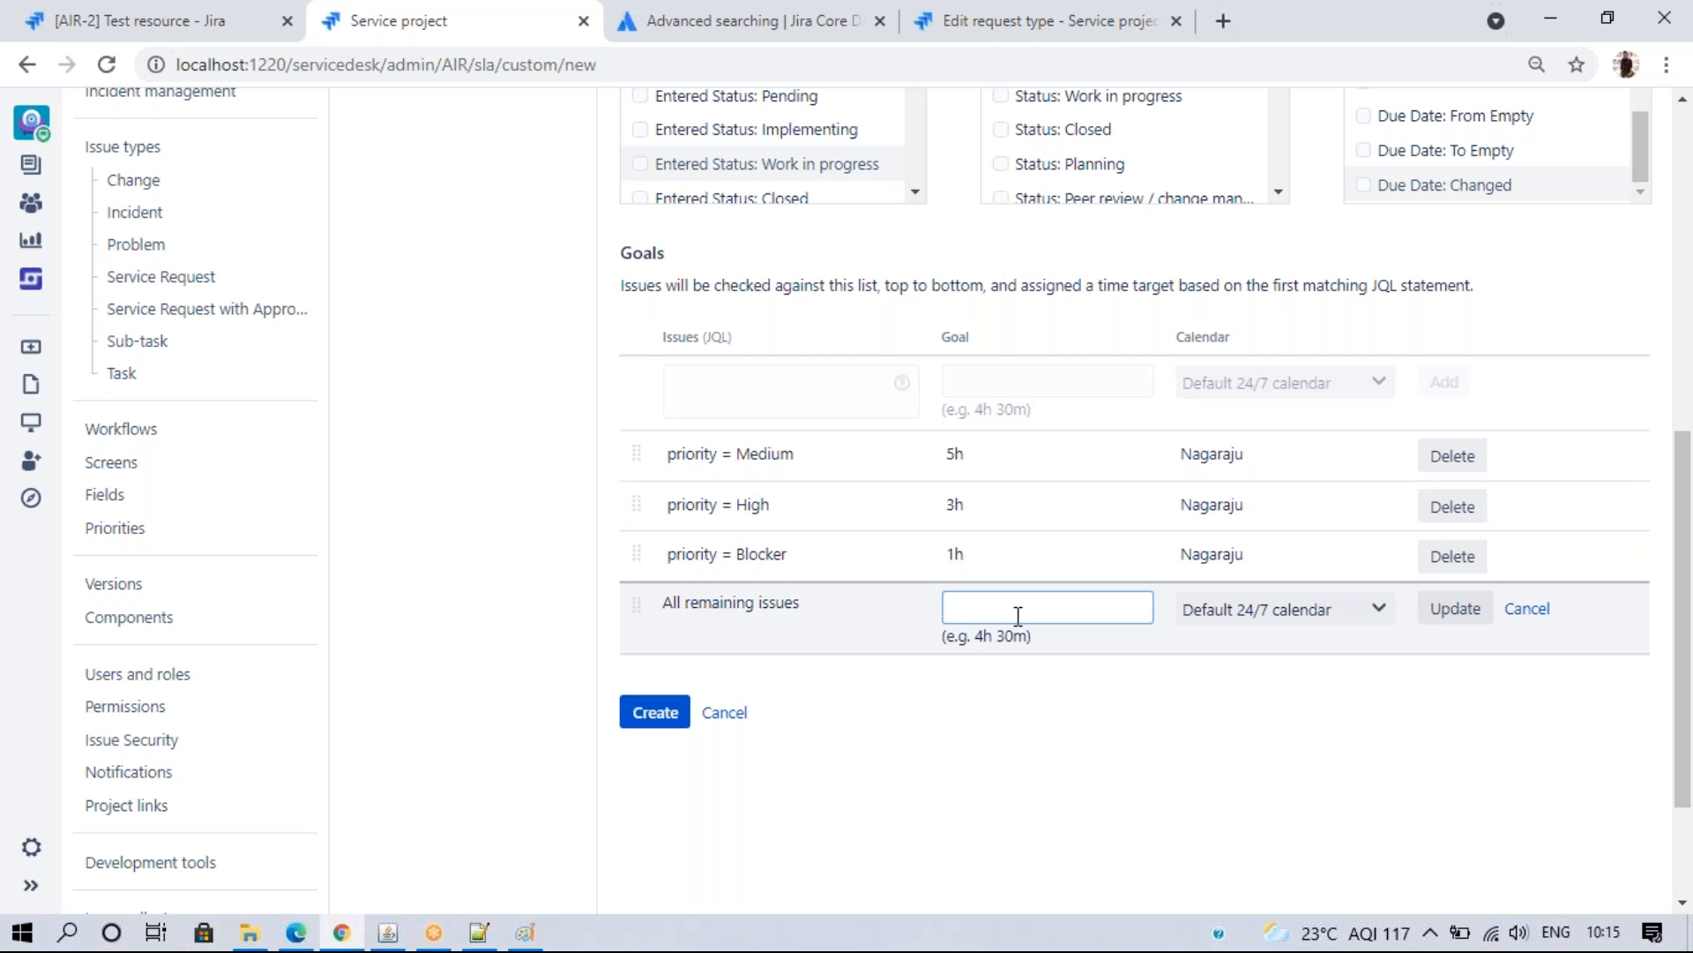
- Set the All remaining issues goal to 8h on the custom calendar
text(8h)
click(1019, 657)
click(1305, 610)
click(1278, 659)
click(1466, 617)
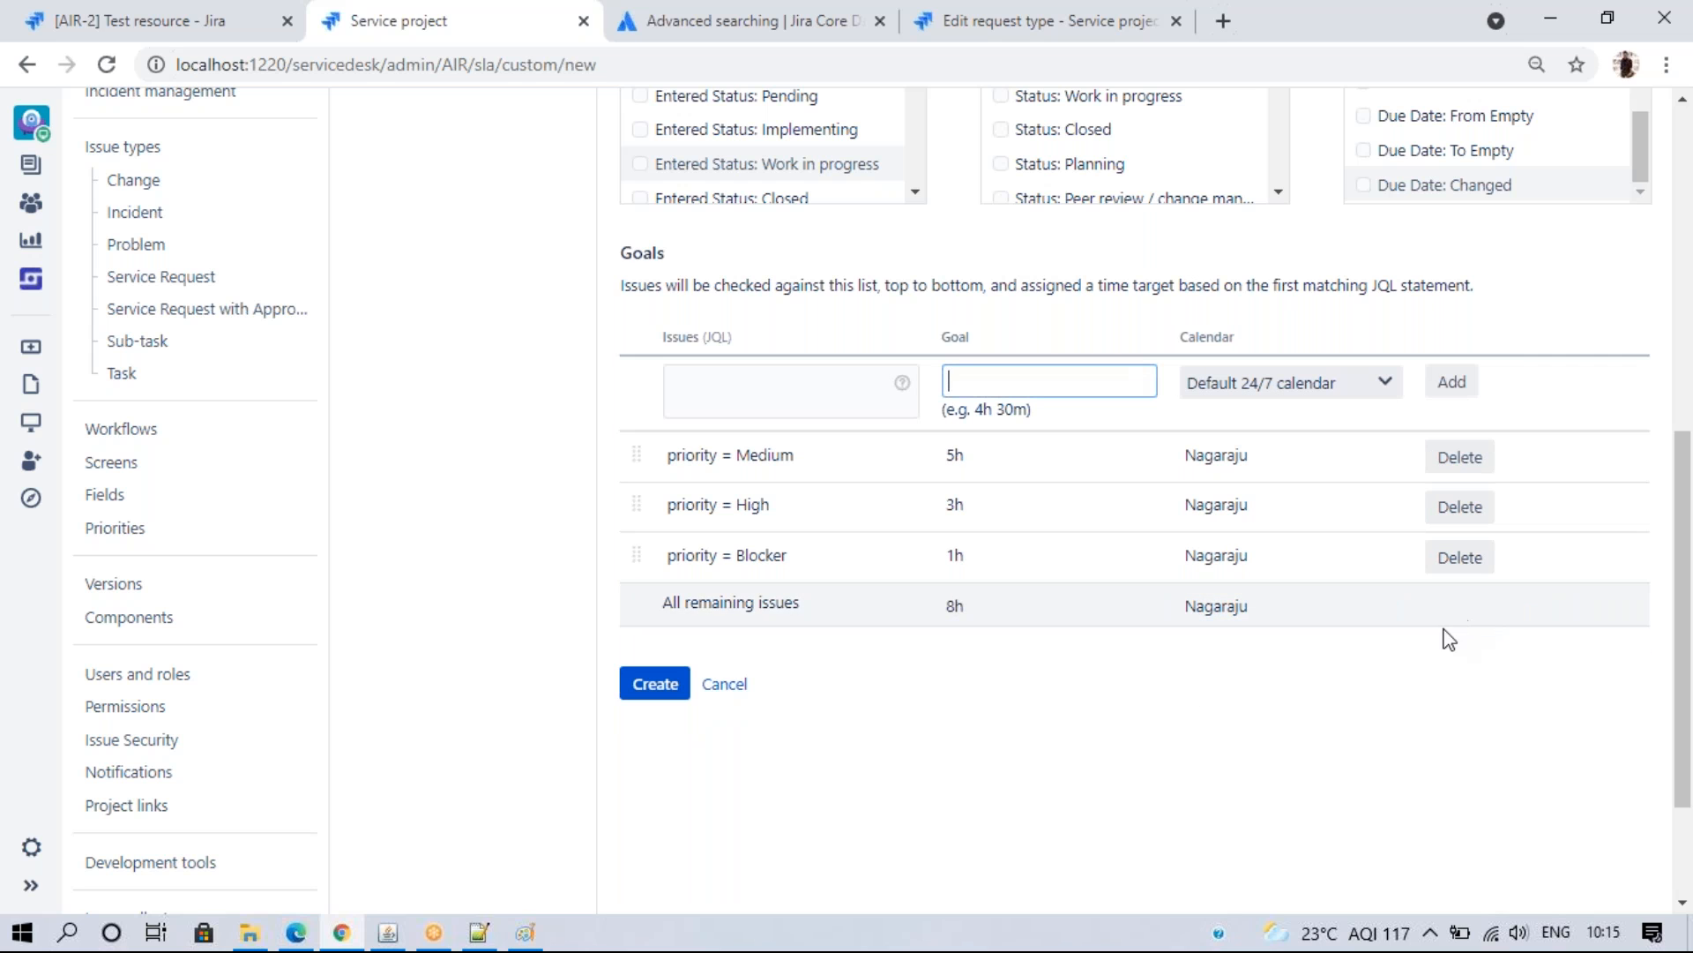
- Create the Time to first response SLA and confirm saving the changes
click(657, 684)
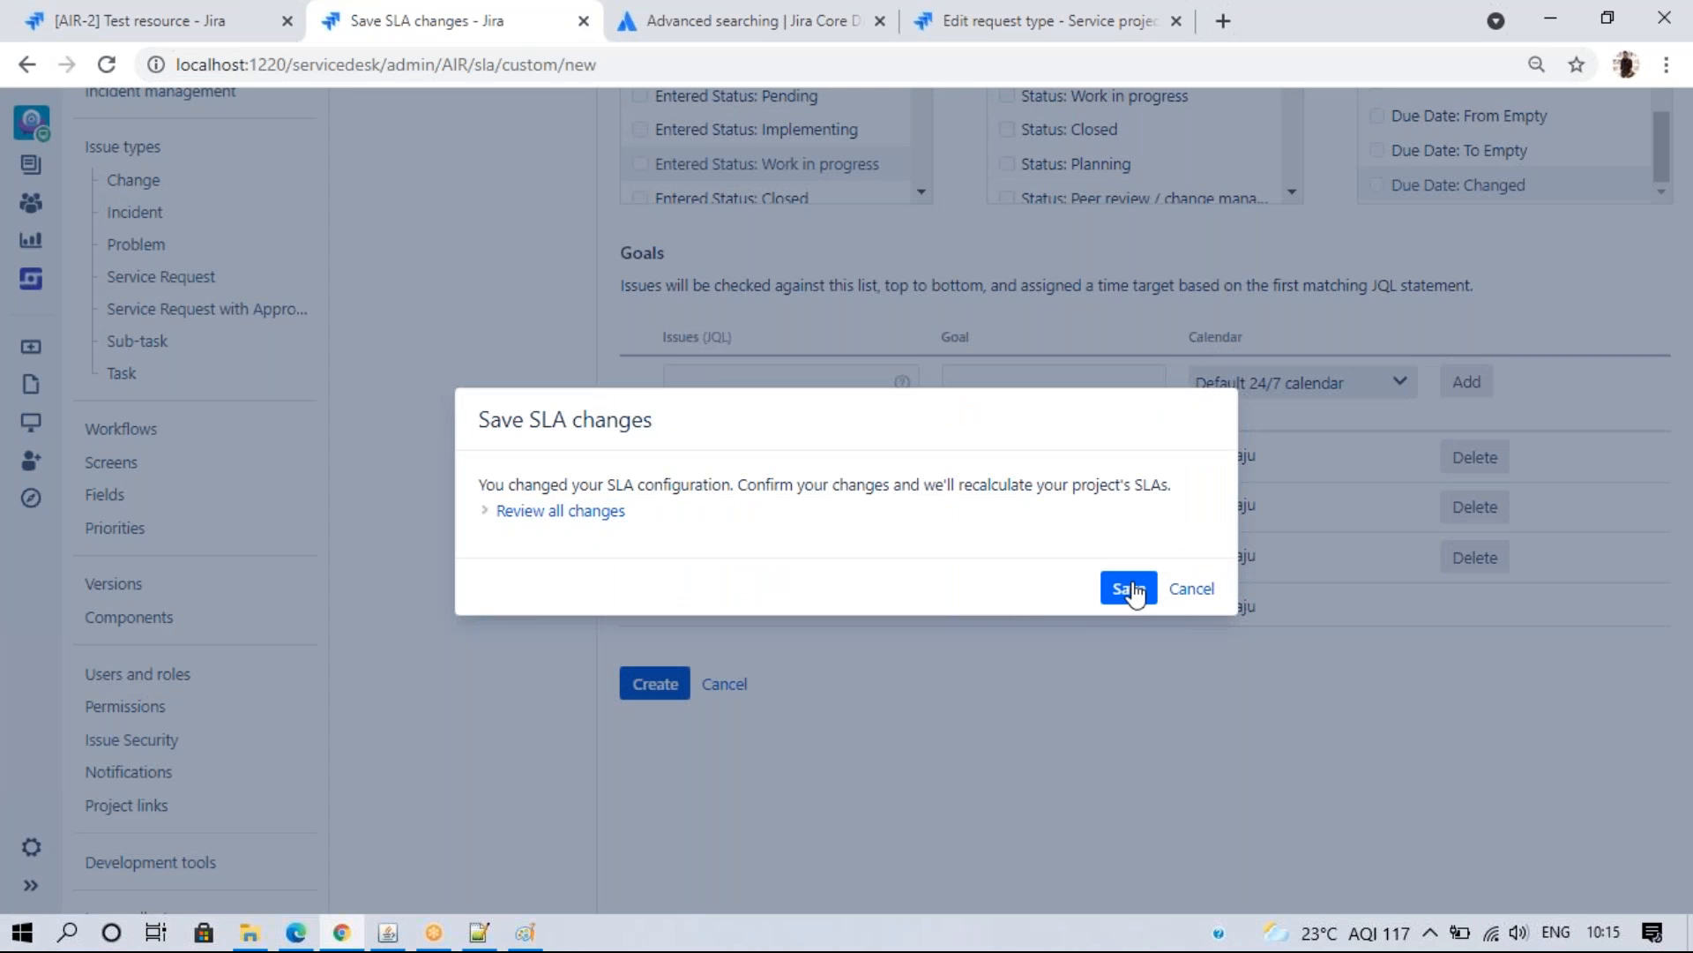
click(1127, 587)
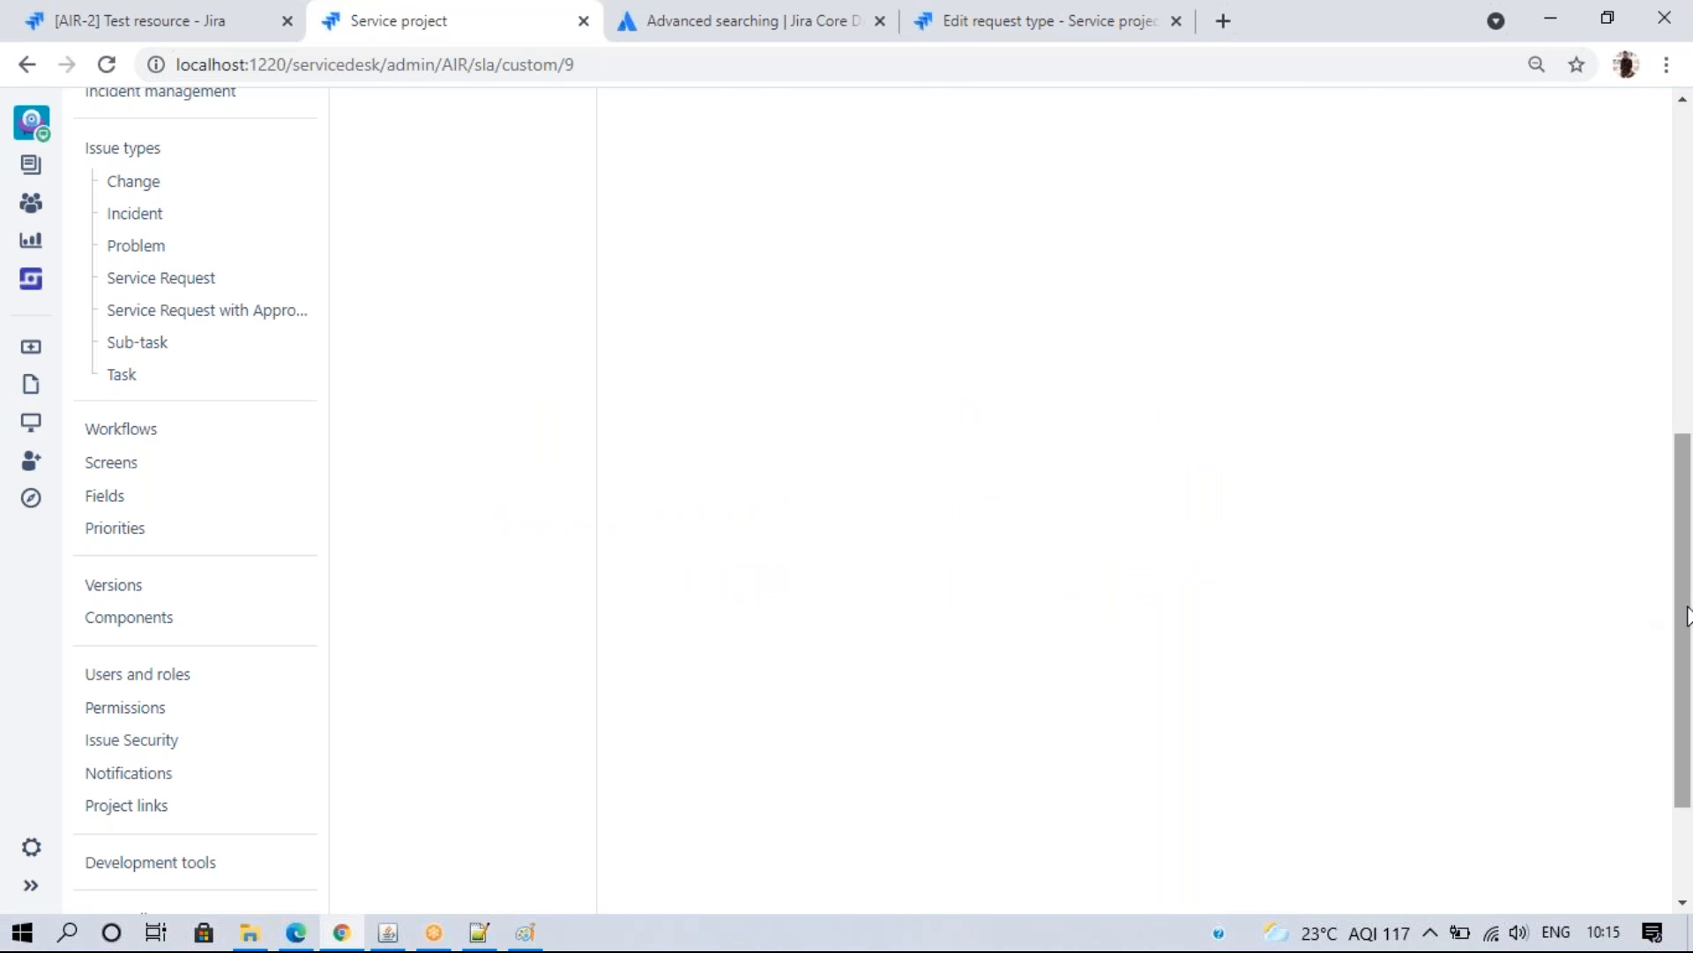
drag(1685, 606, 1686, 205)
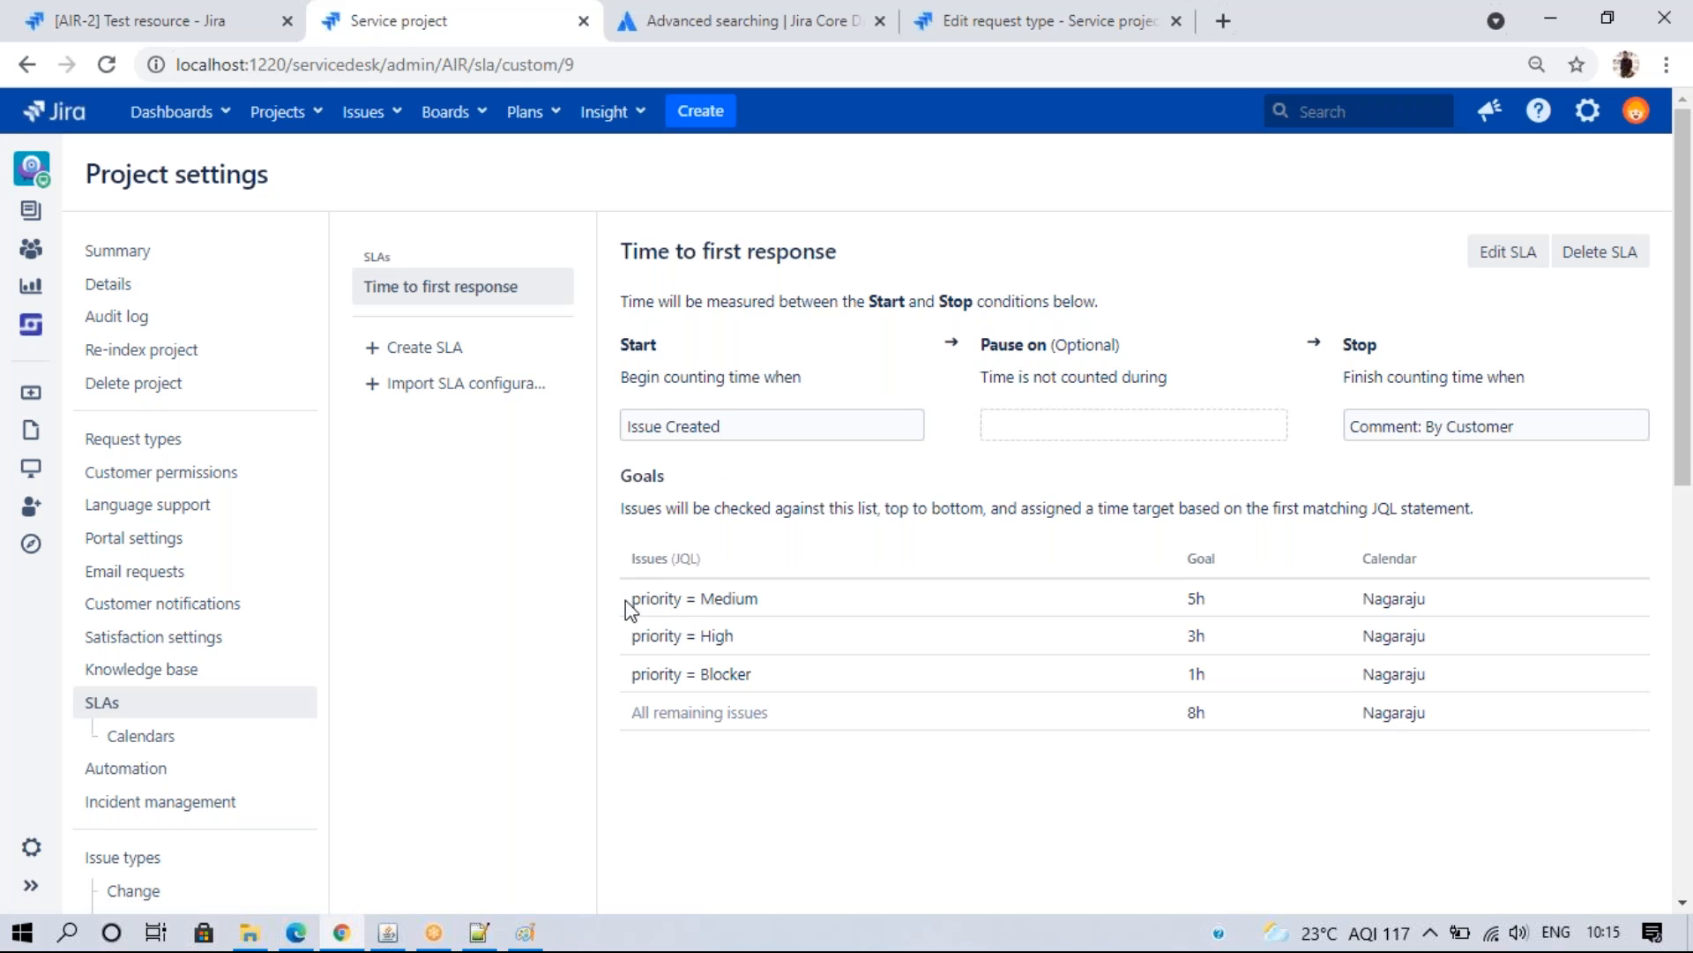
drag(646, 599, 773, 609)
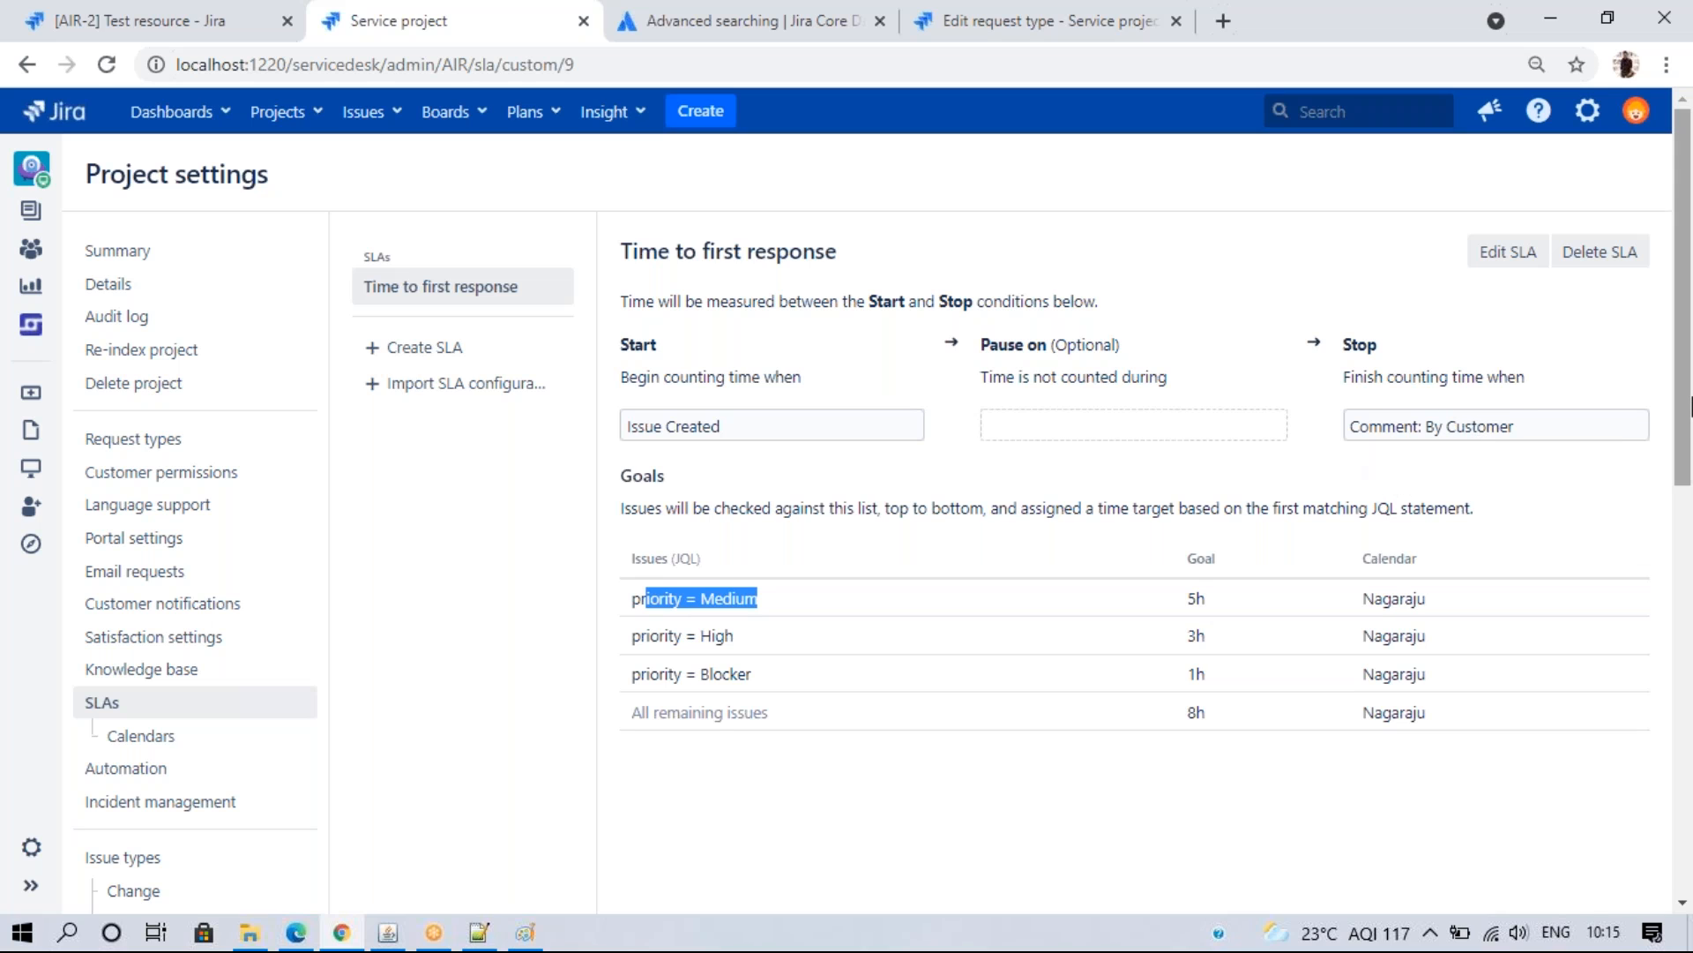
click(1347, 474)
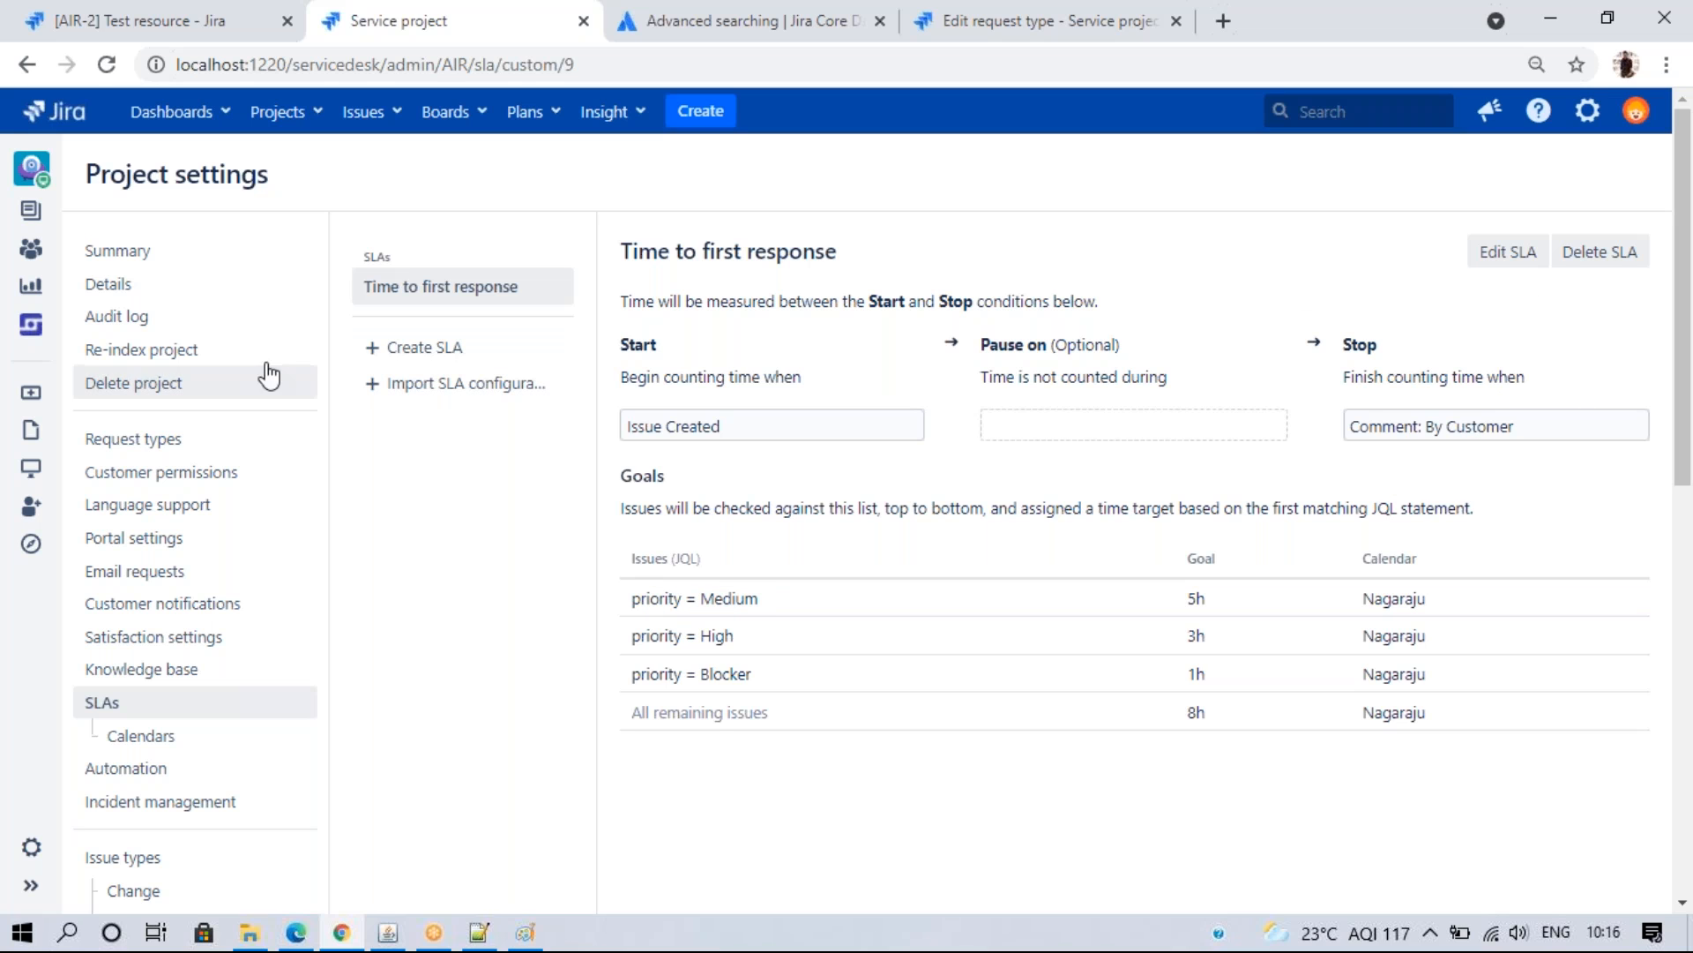
- Create a new SLA named Time to resolution that starts counting at Issue Created
click(442, 348)
click(874, 331)
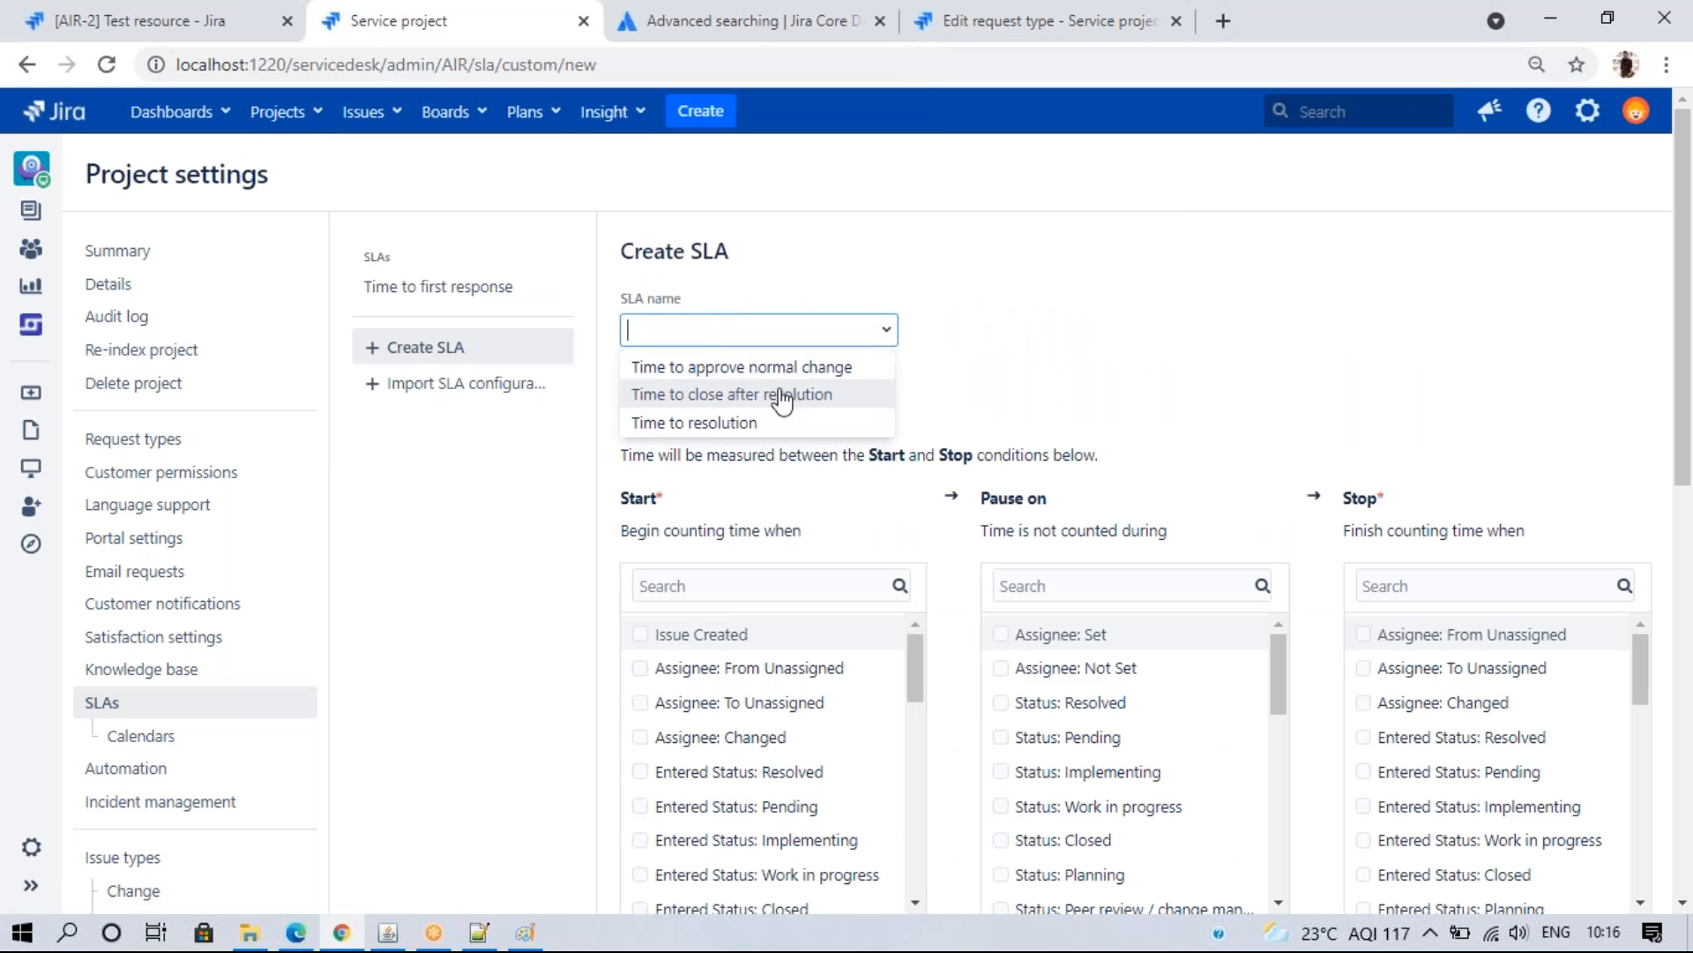
click(746, 424)
scroll(1243, 344, down, 2)
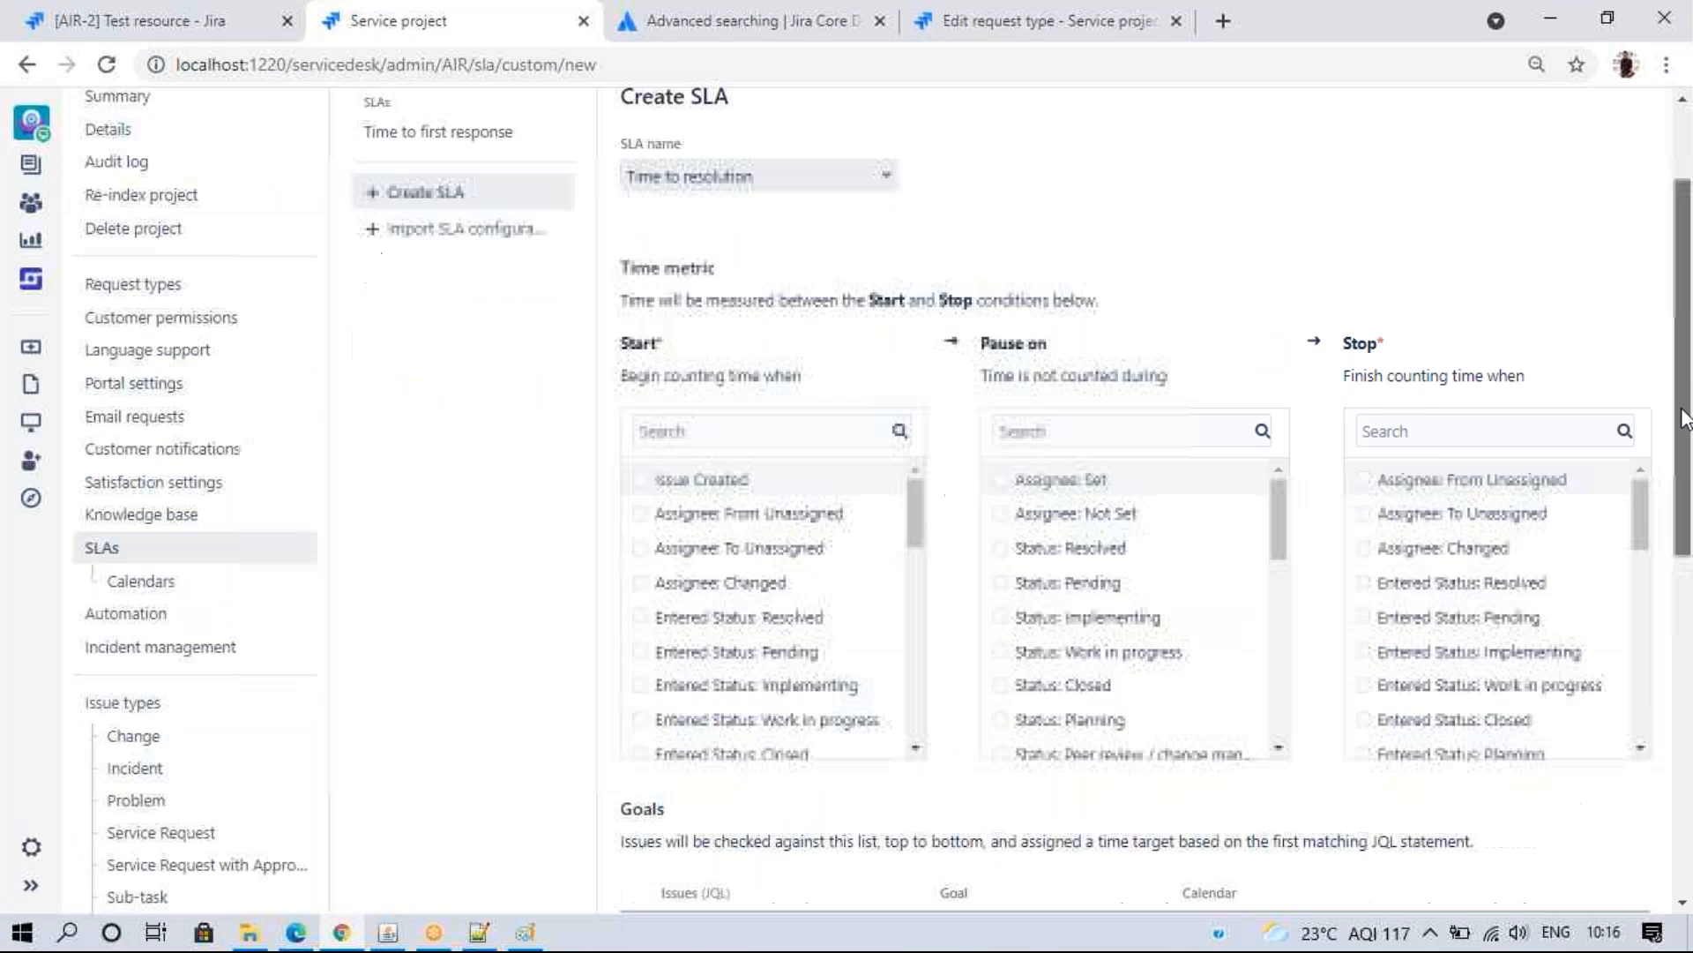
click(640, 452)
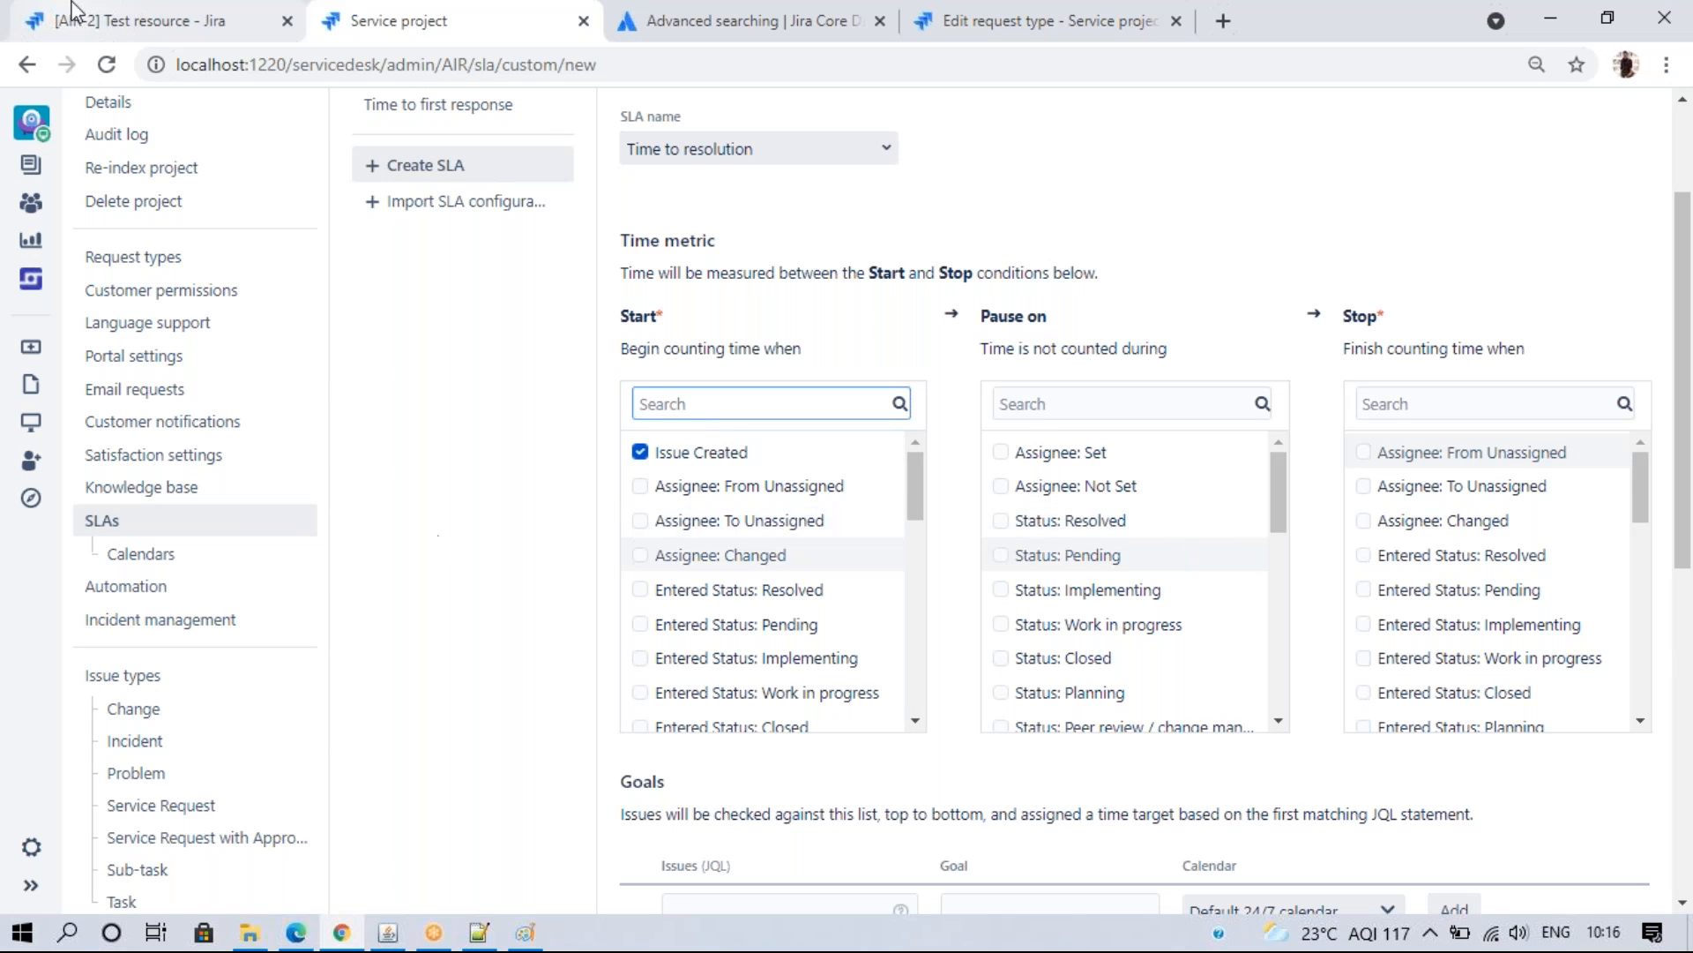
click(141, 21)
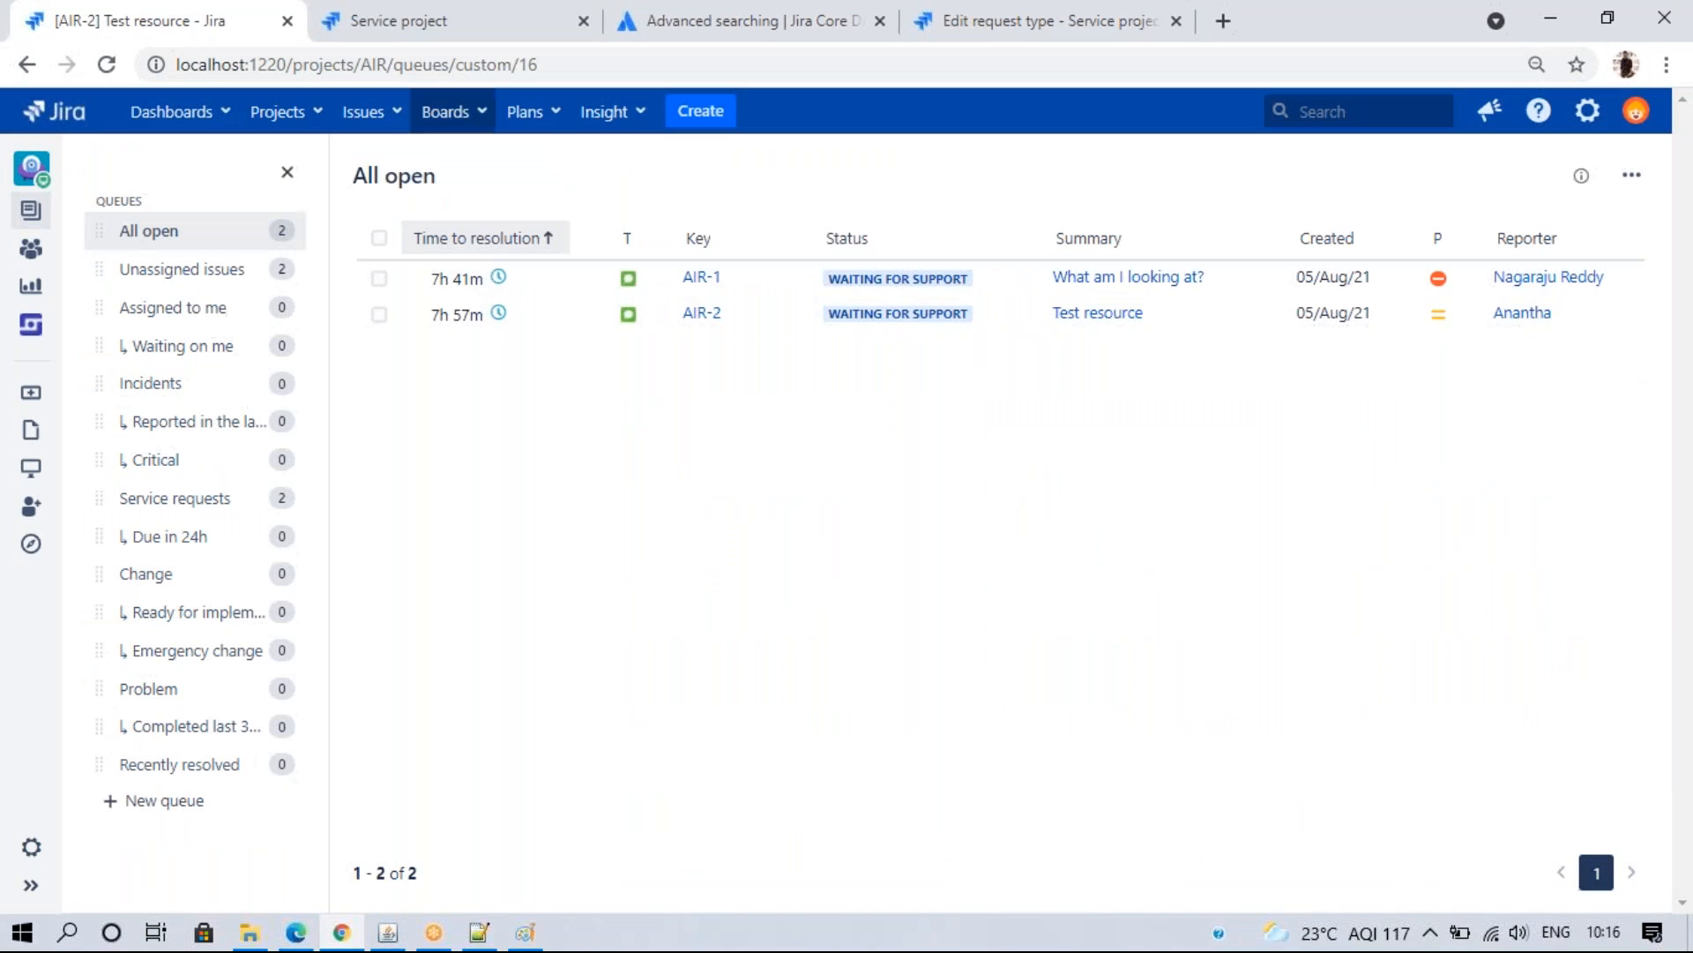
- Open request AIR-2, view its workflow diagram, and review its SLA panel
click(697, 317)
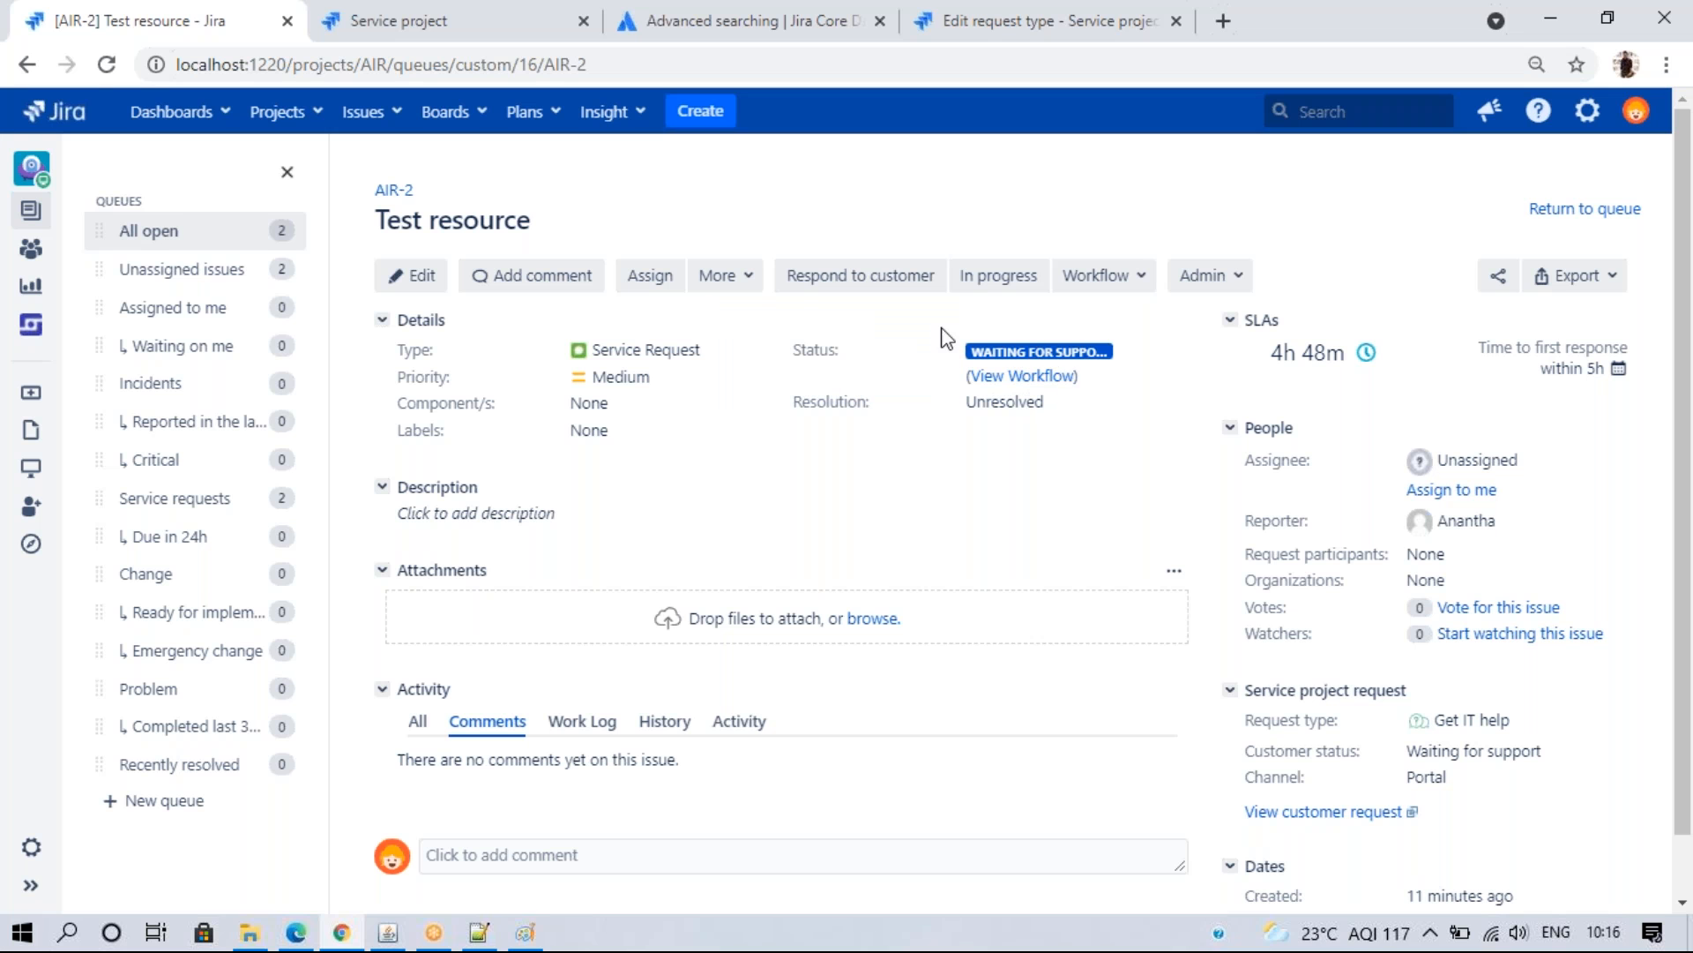
click(987, 375)
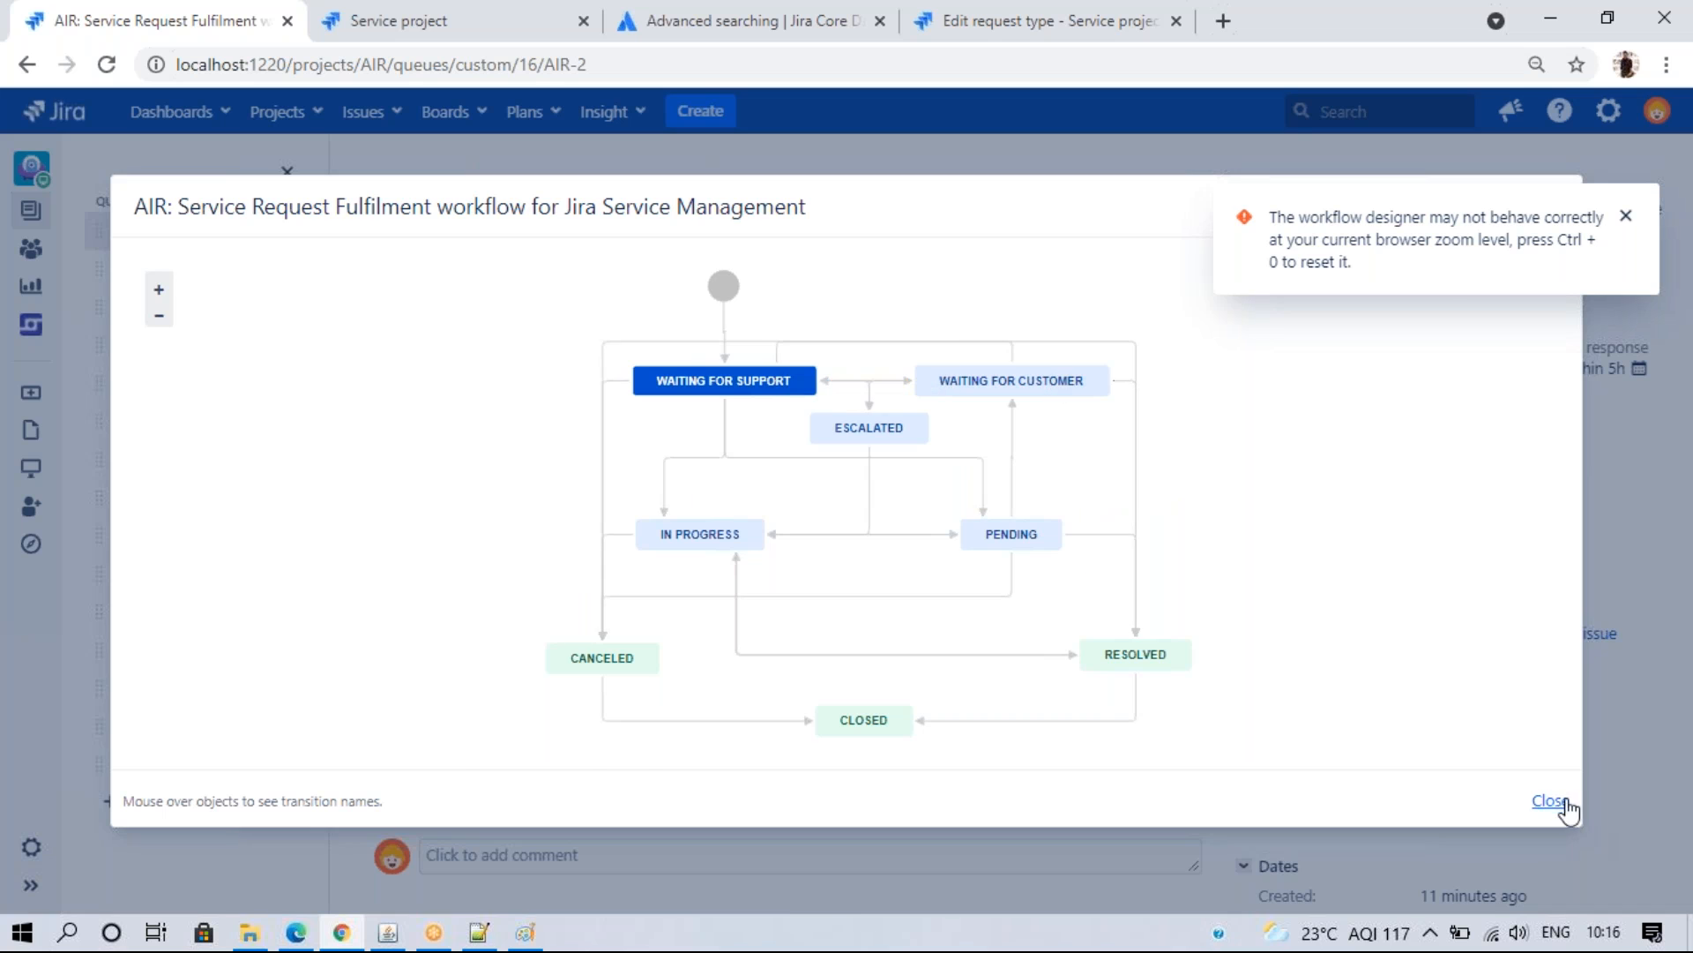
click(1551, 800)
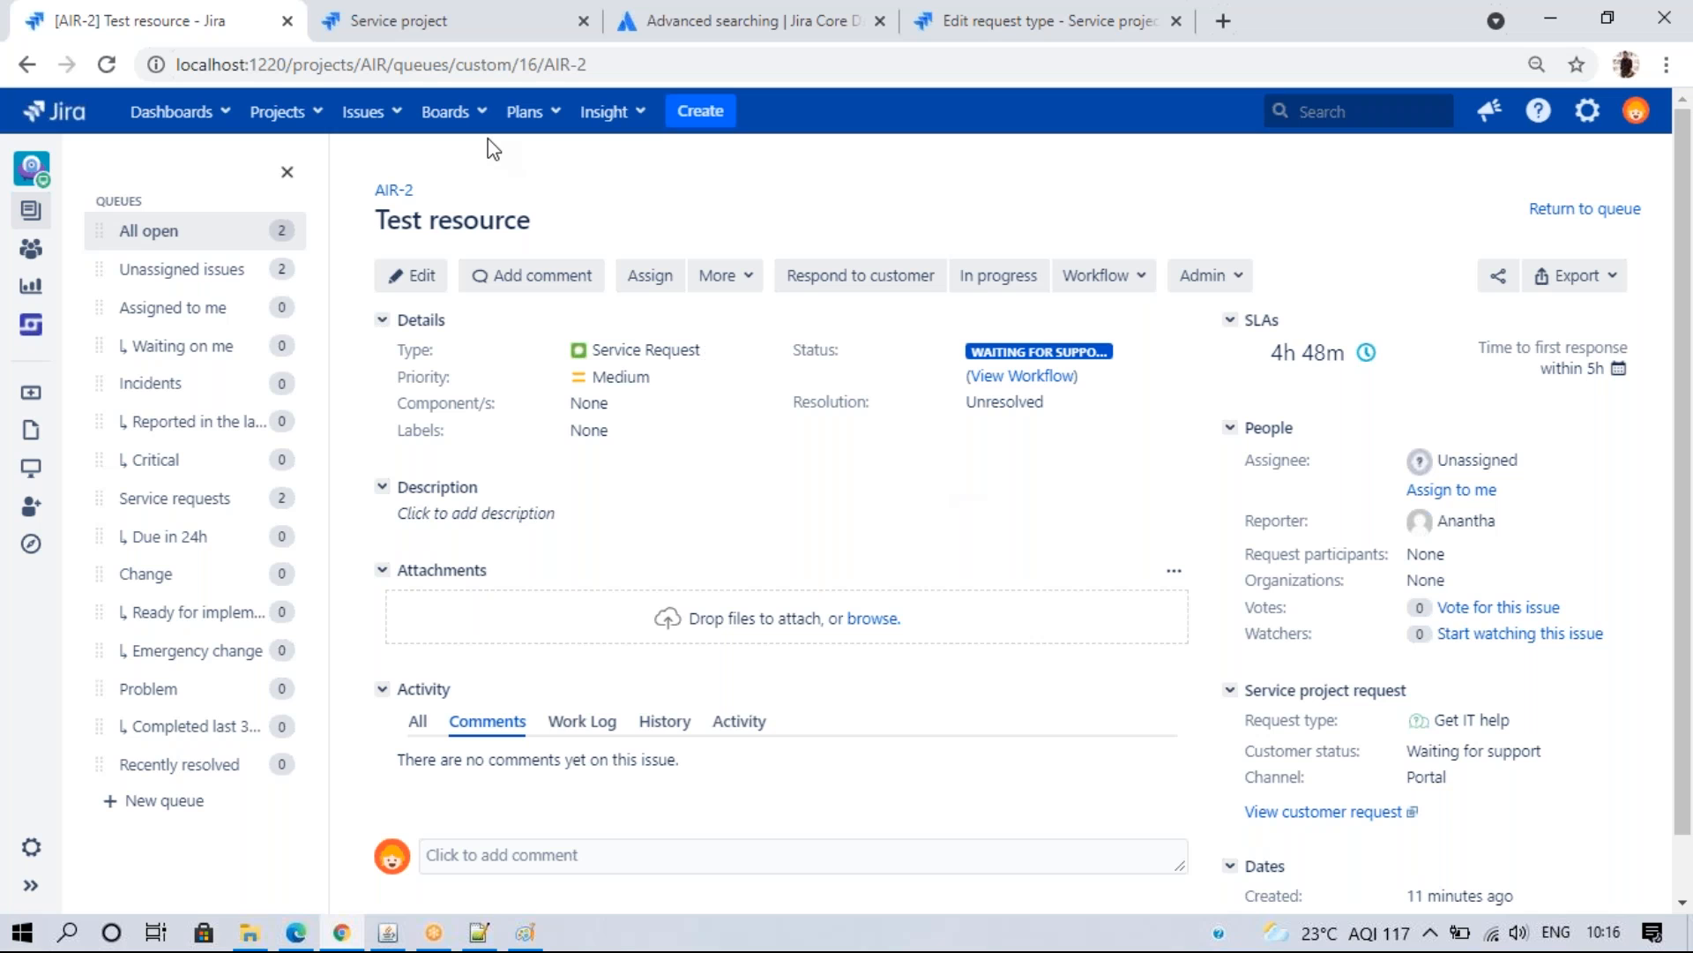
click(432, 12)
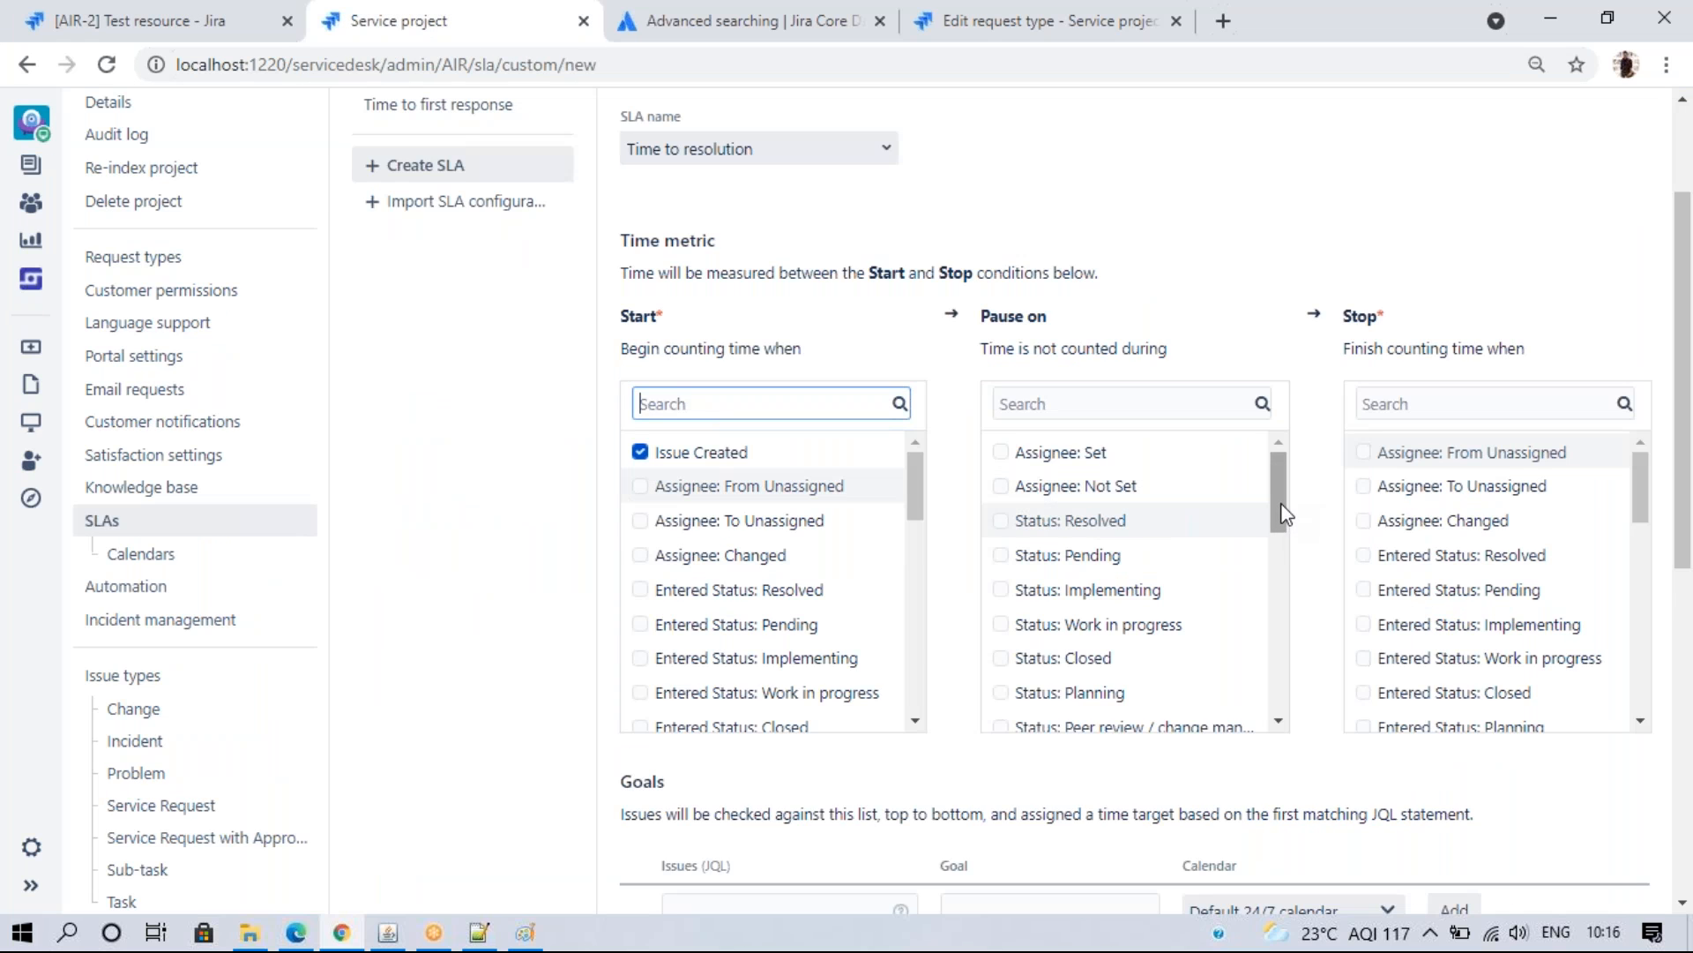
- Set the SLA to pause on Status: Waiting for customer and stop on Resolution: Set
drag(1279, 512, 1281, 613)
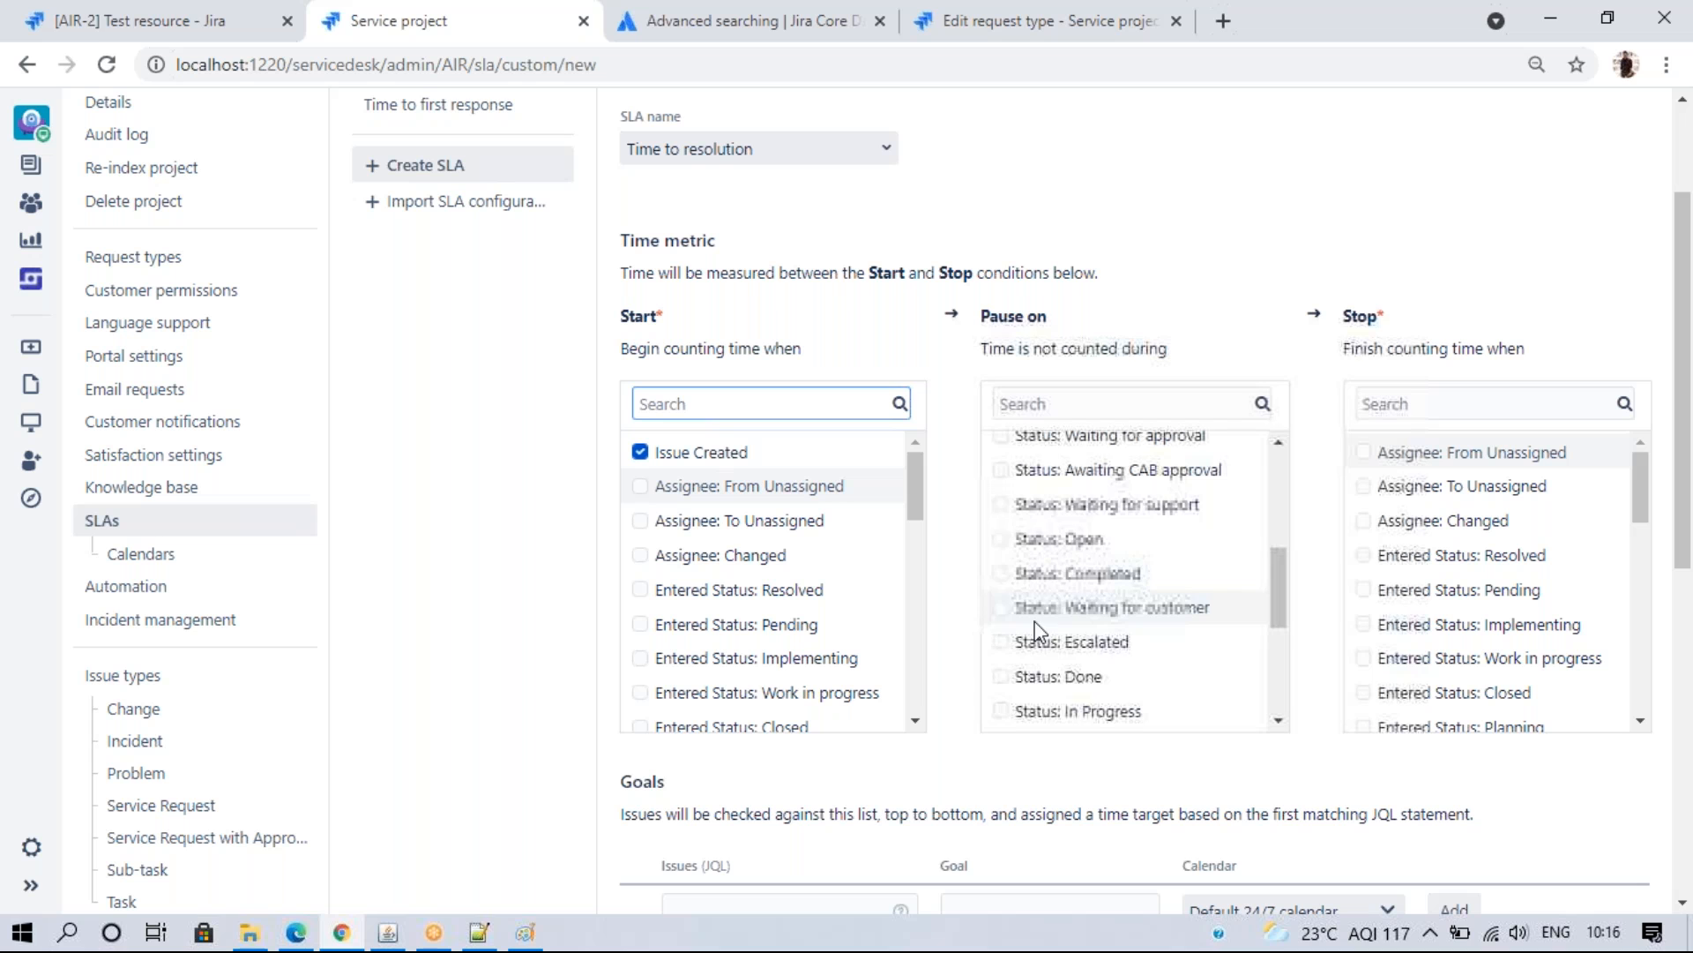
click(1002, 609)
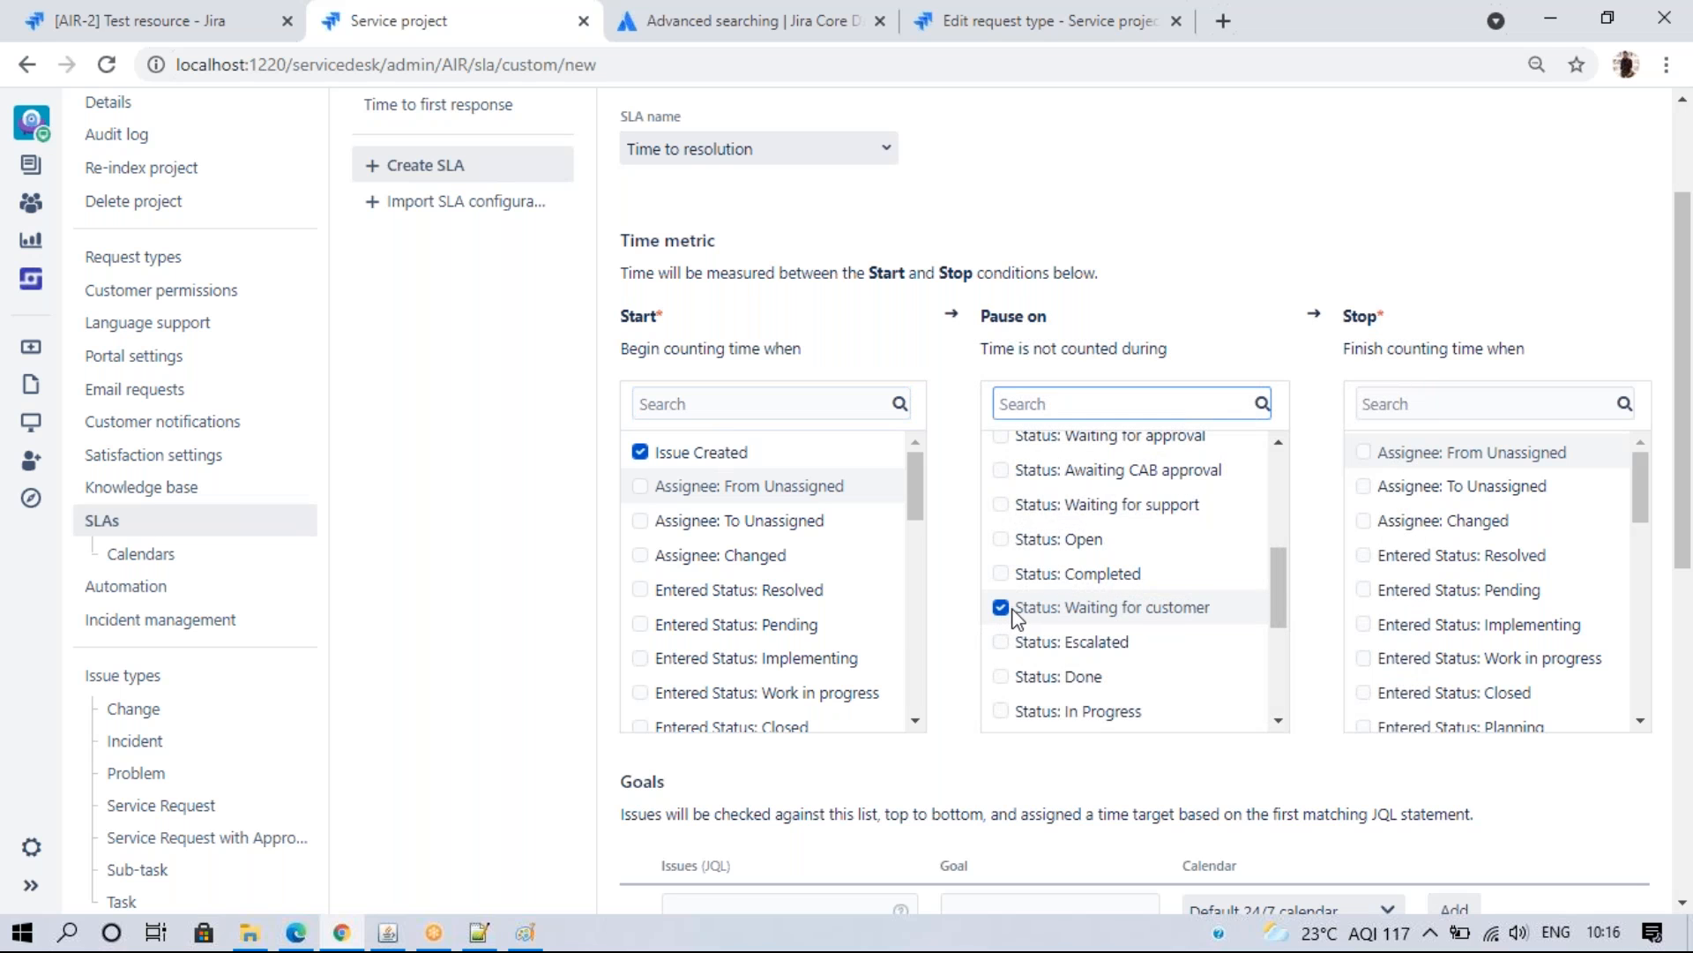
drag(1644, 480, 1646, 735)
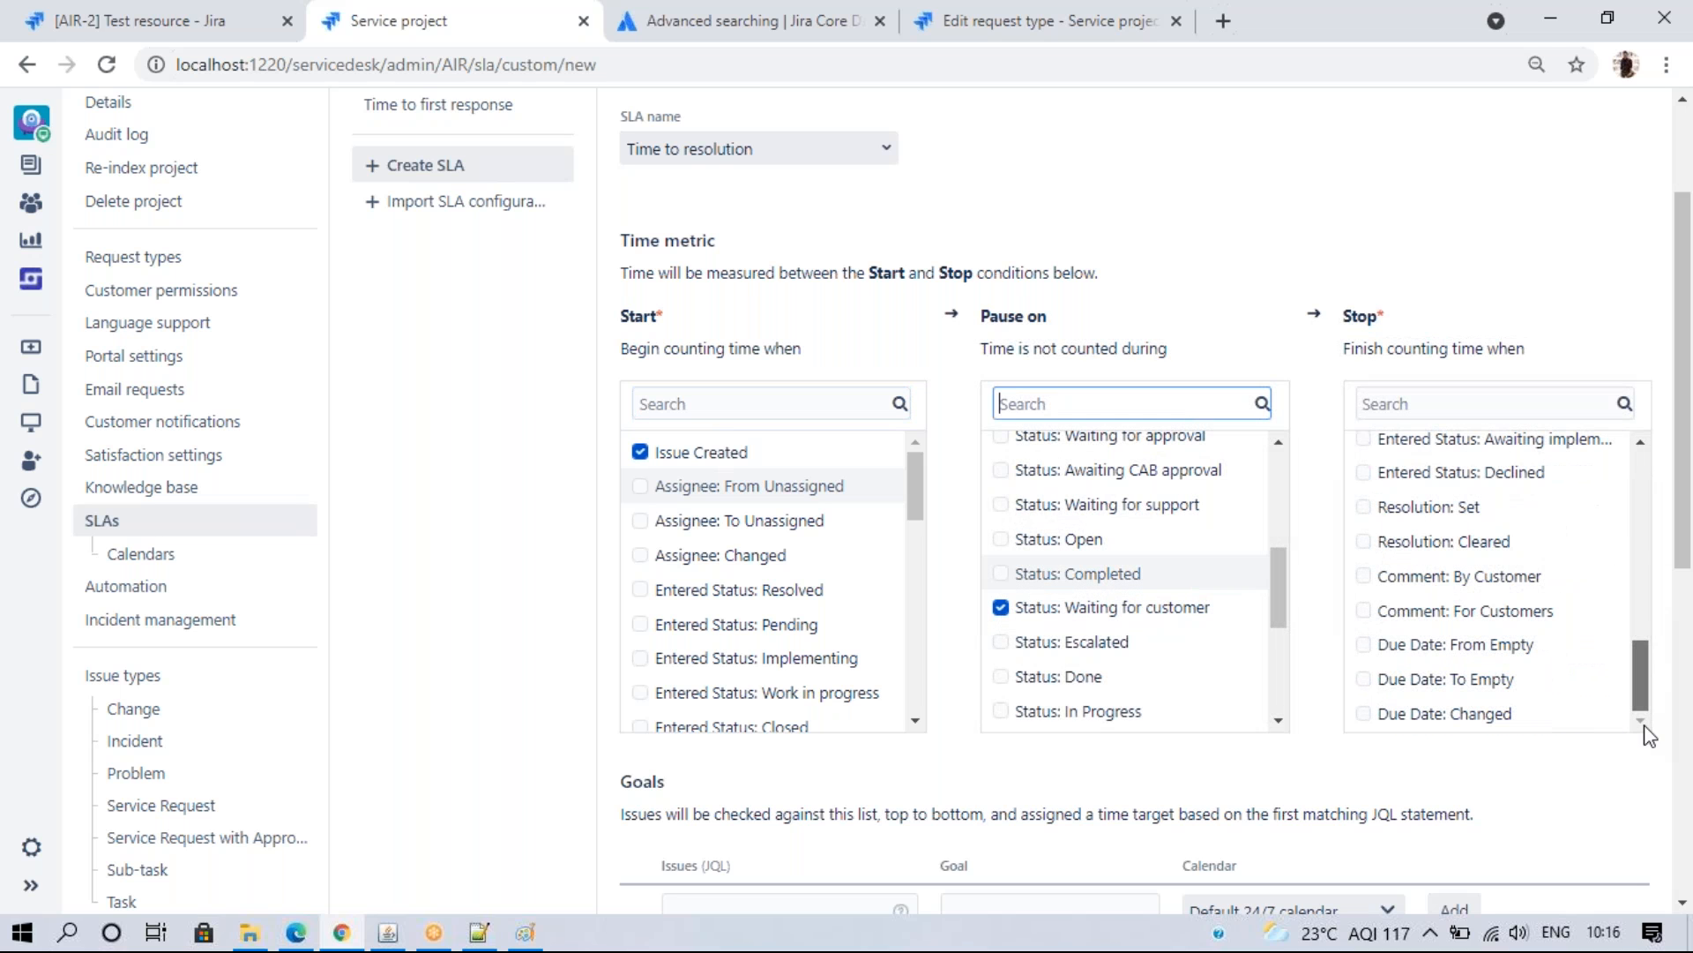
click(1365, 508)
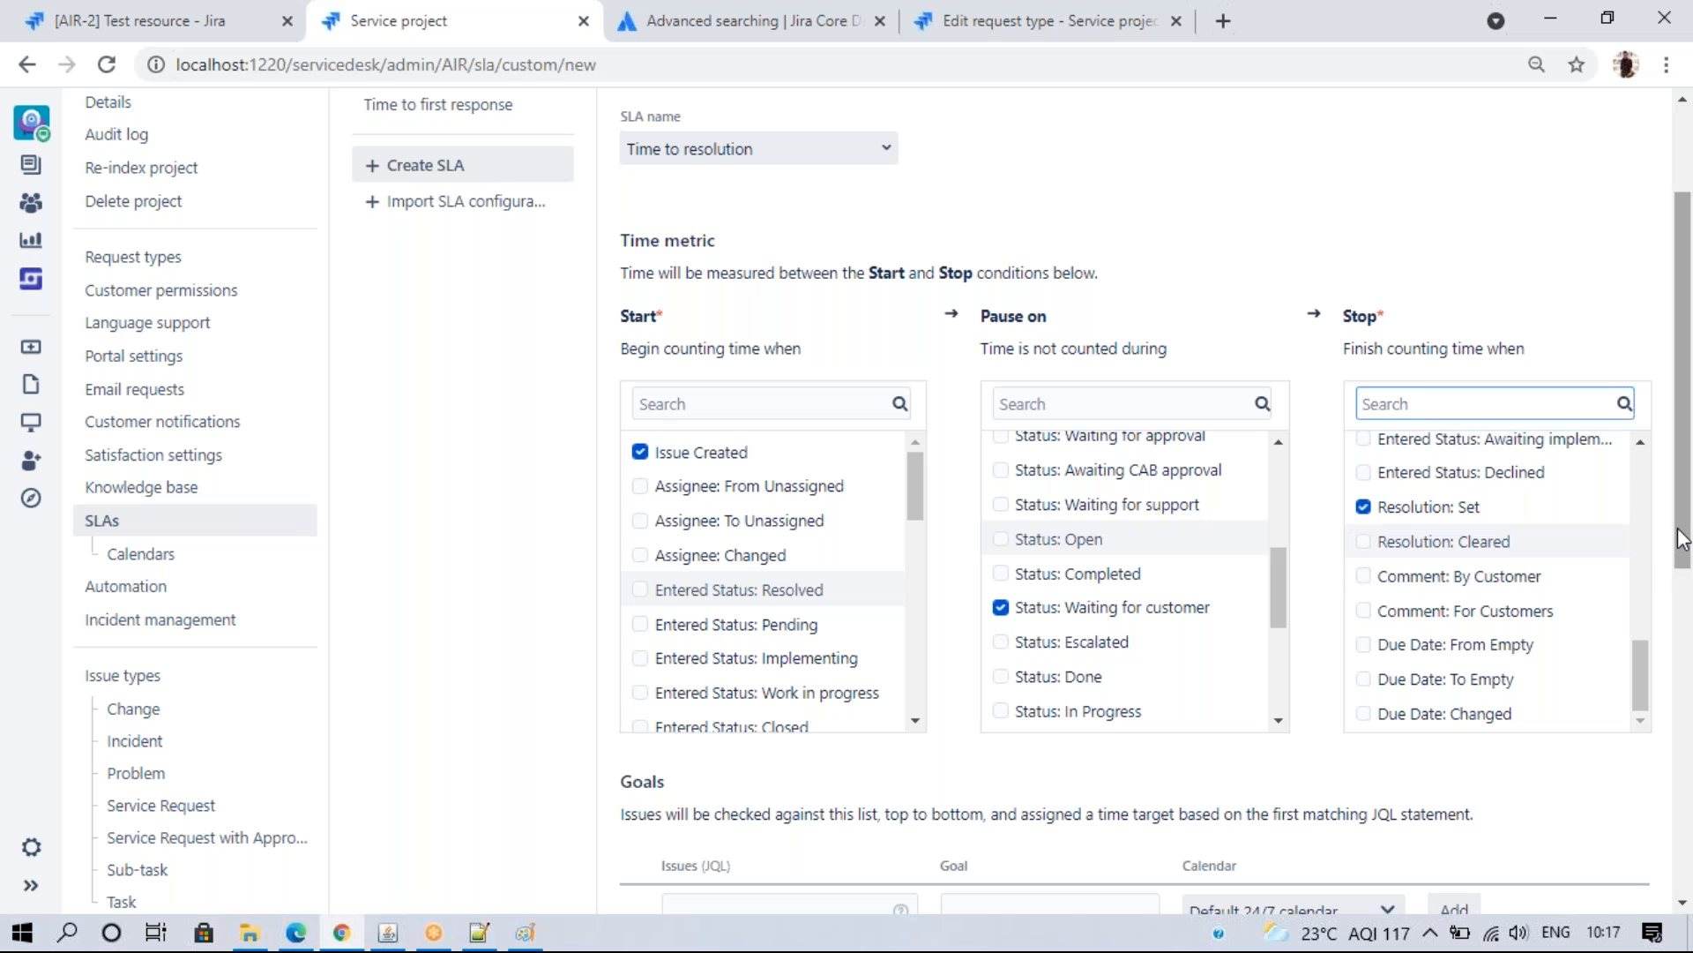
drag(1683, 538, 1681, 752)
click(719, 423)
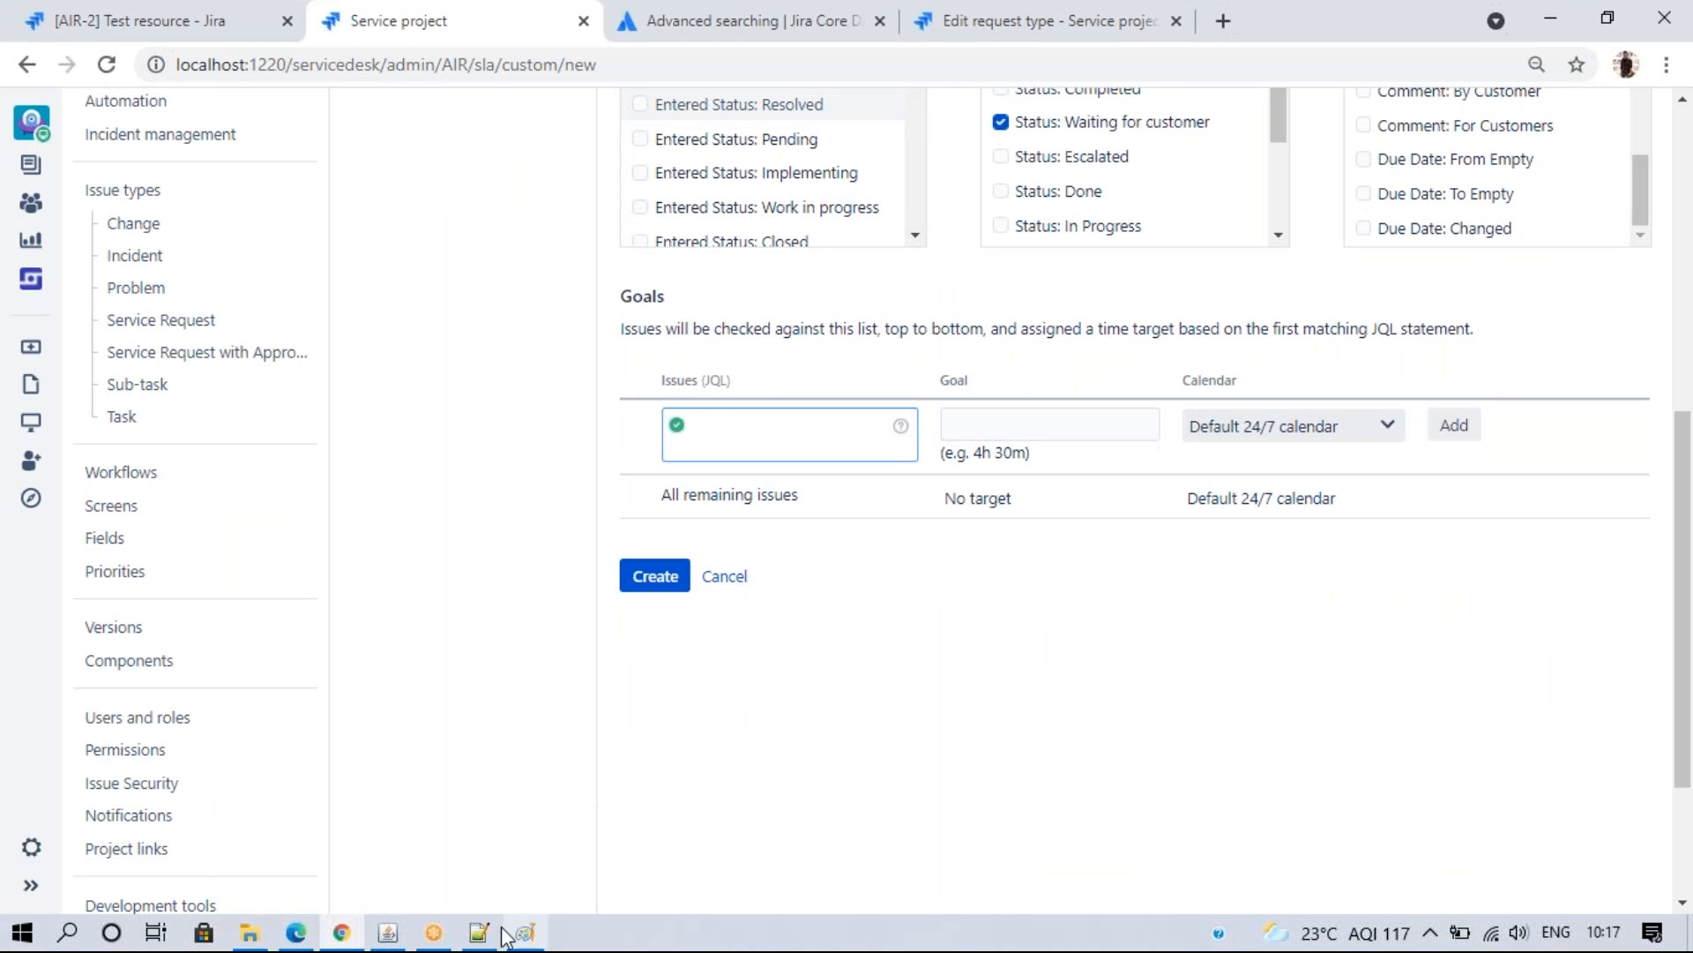
click(462, 937)
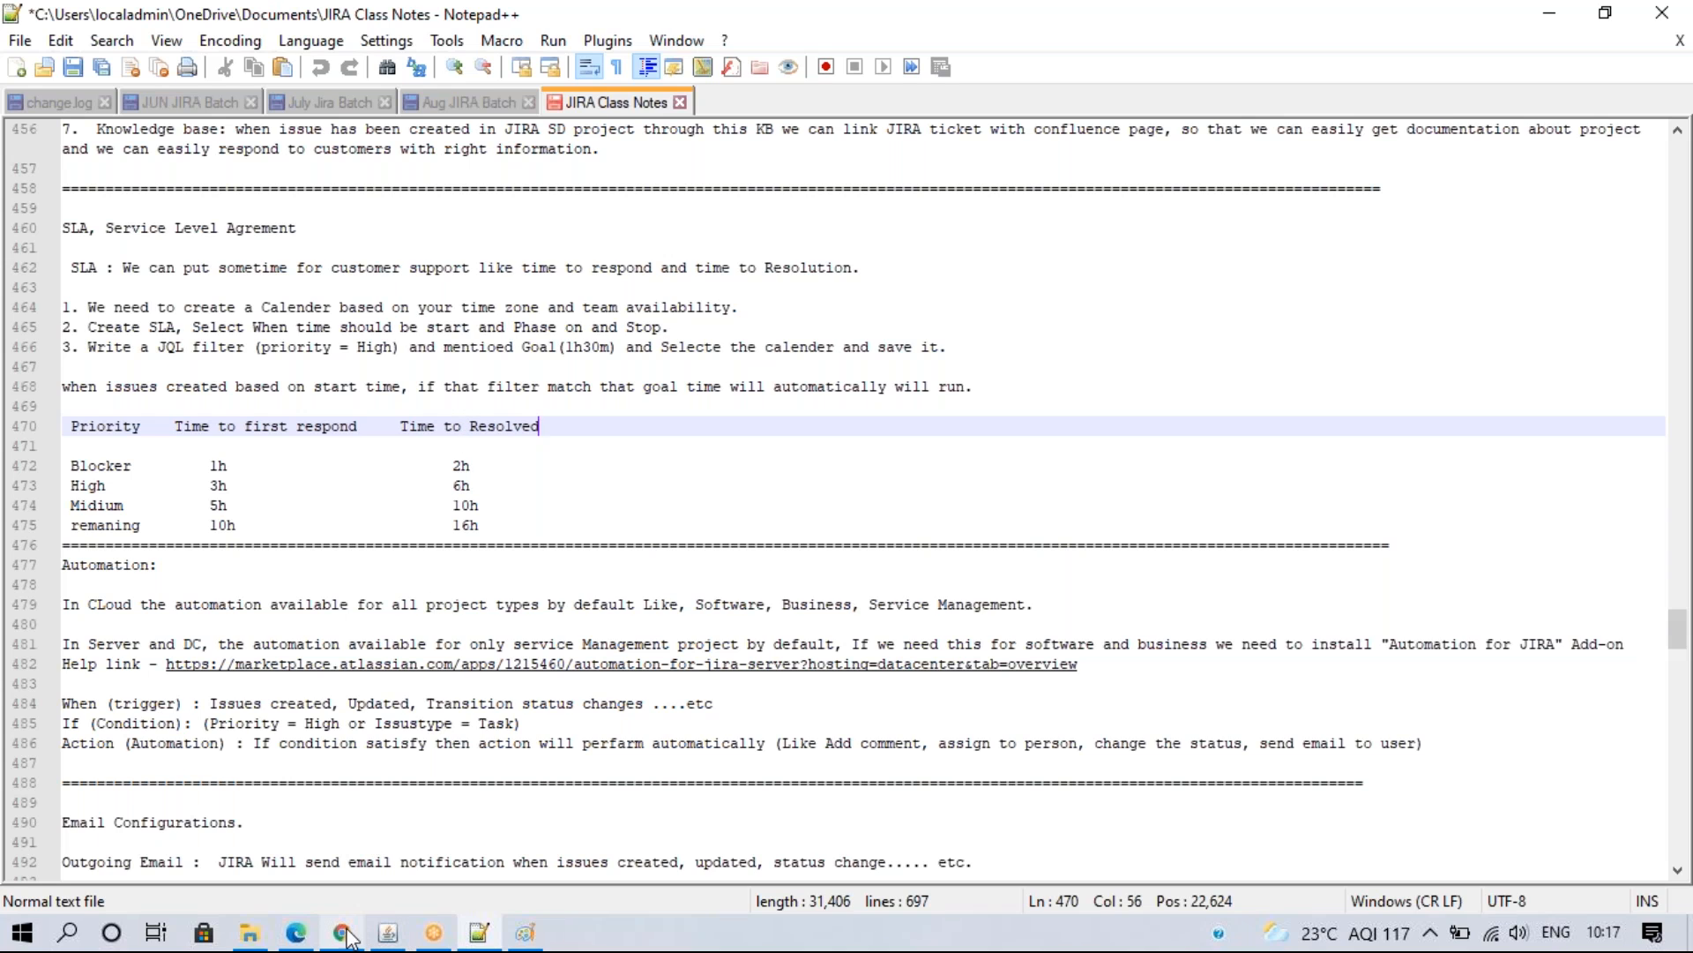
- Consult the notes' target times, then begin the Blocker goal's JQL filter
mouse_move(346, 940)
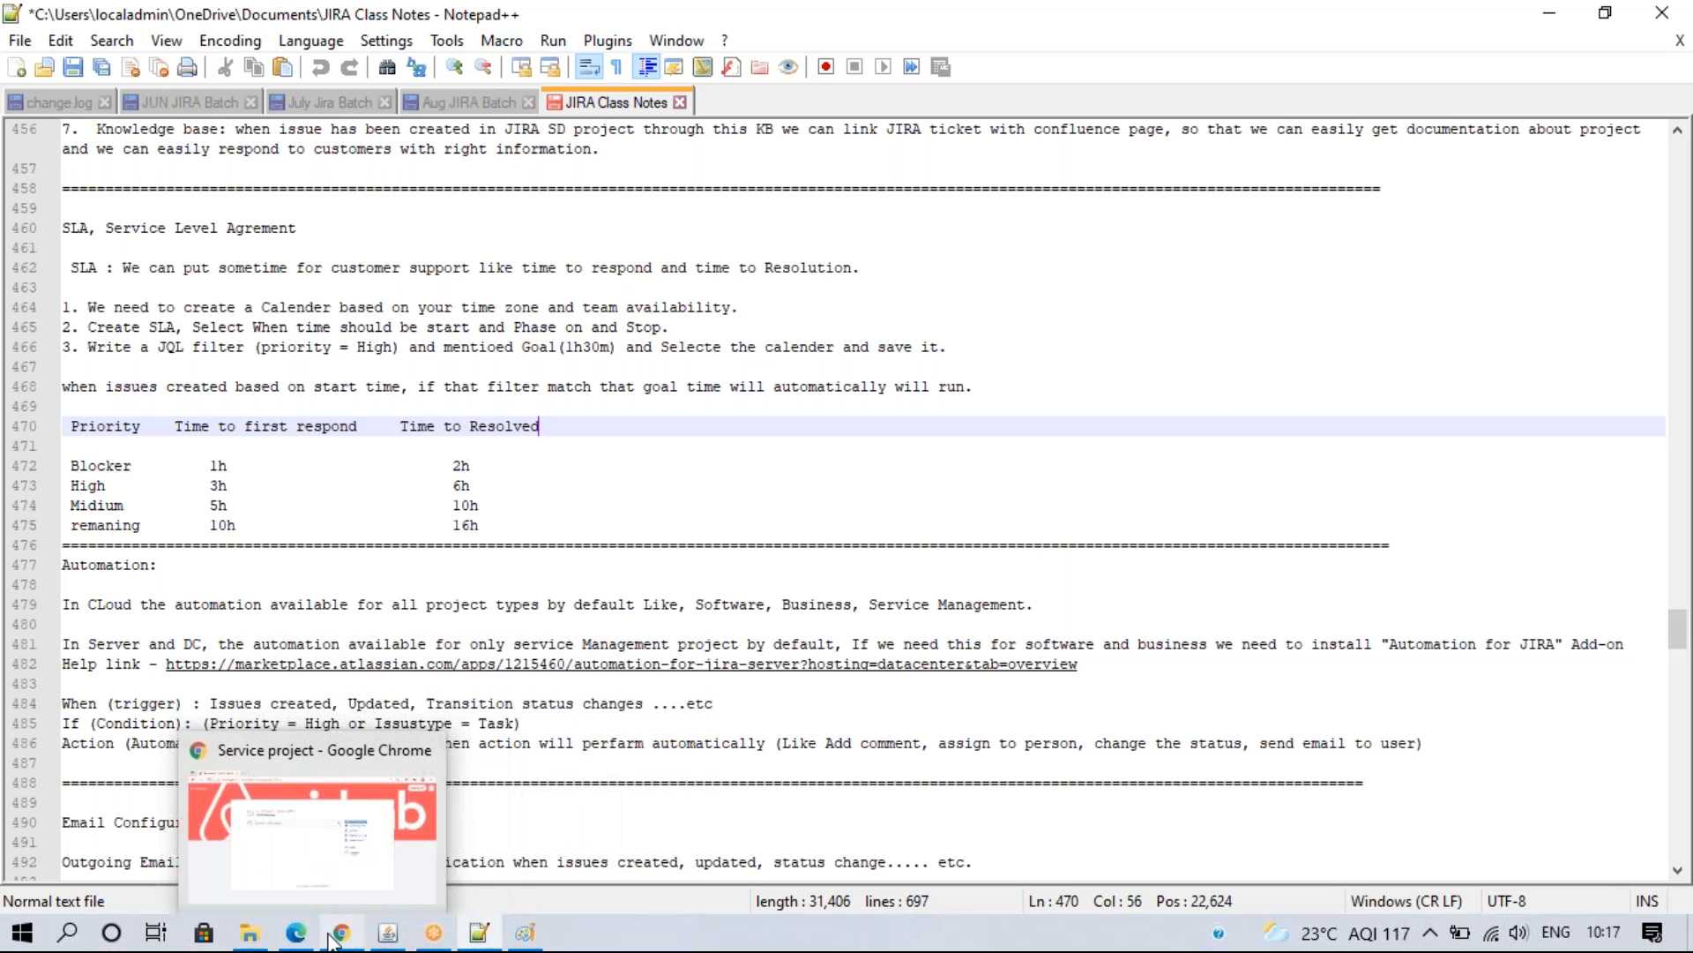
click(340, 935)
click(718, 426)
- Add a priority = Blocker goal with a 2h target on the custom calendar
text(pri)
click(718, 437)
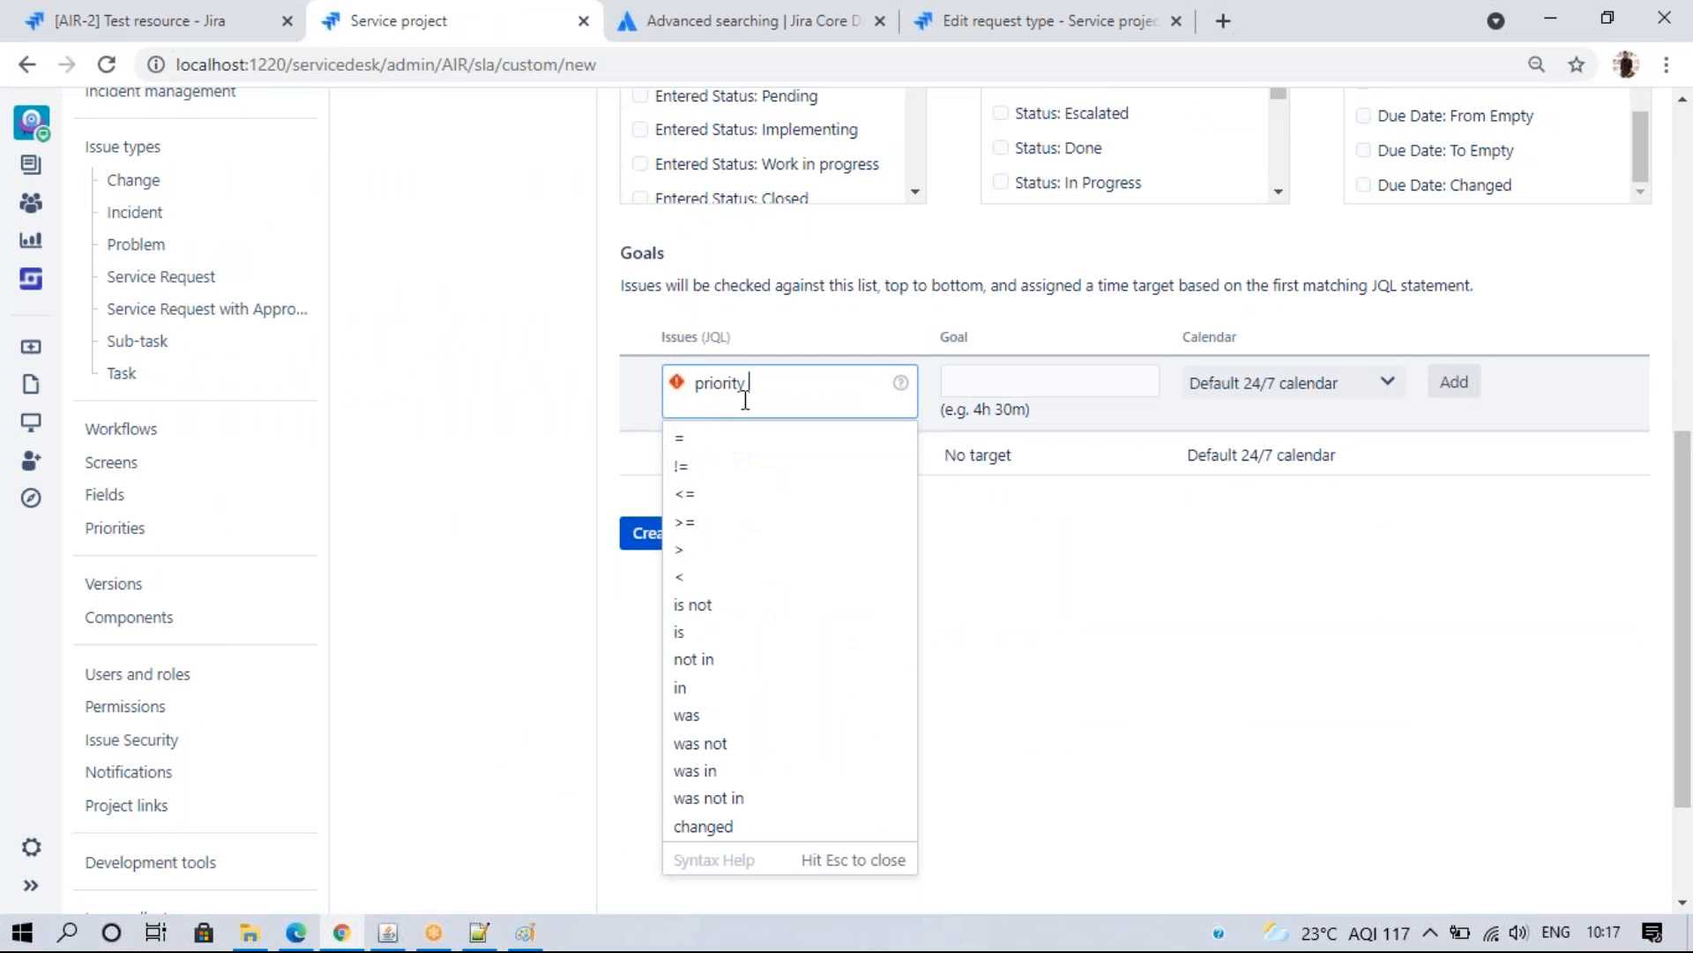
click(733, 441)
text(blo)
click(803, 438)
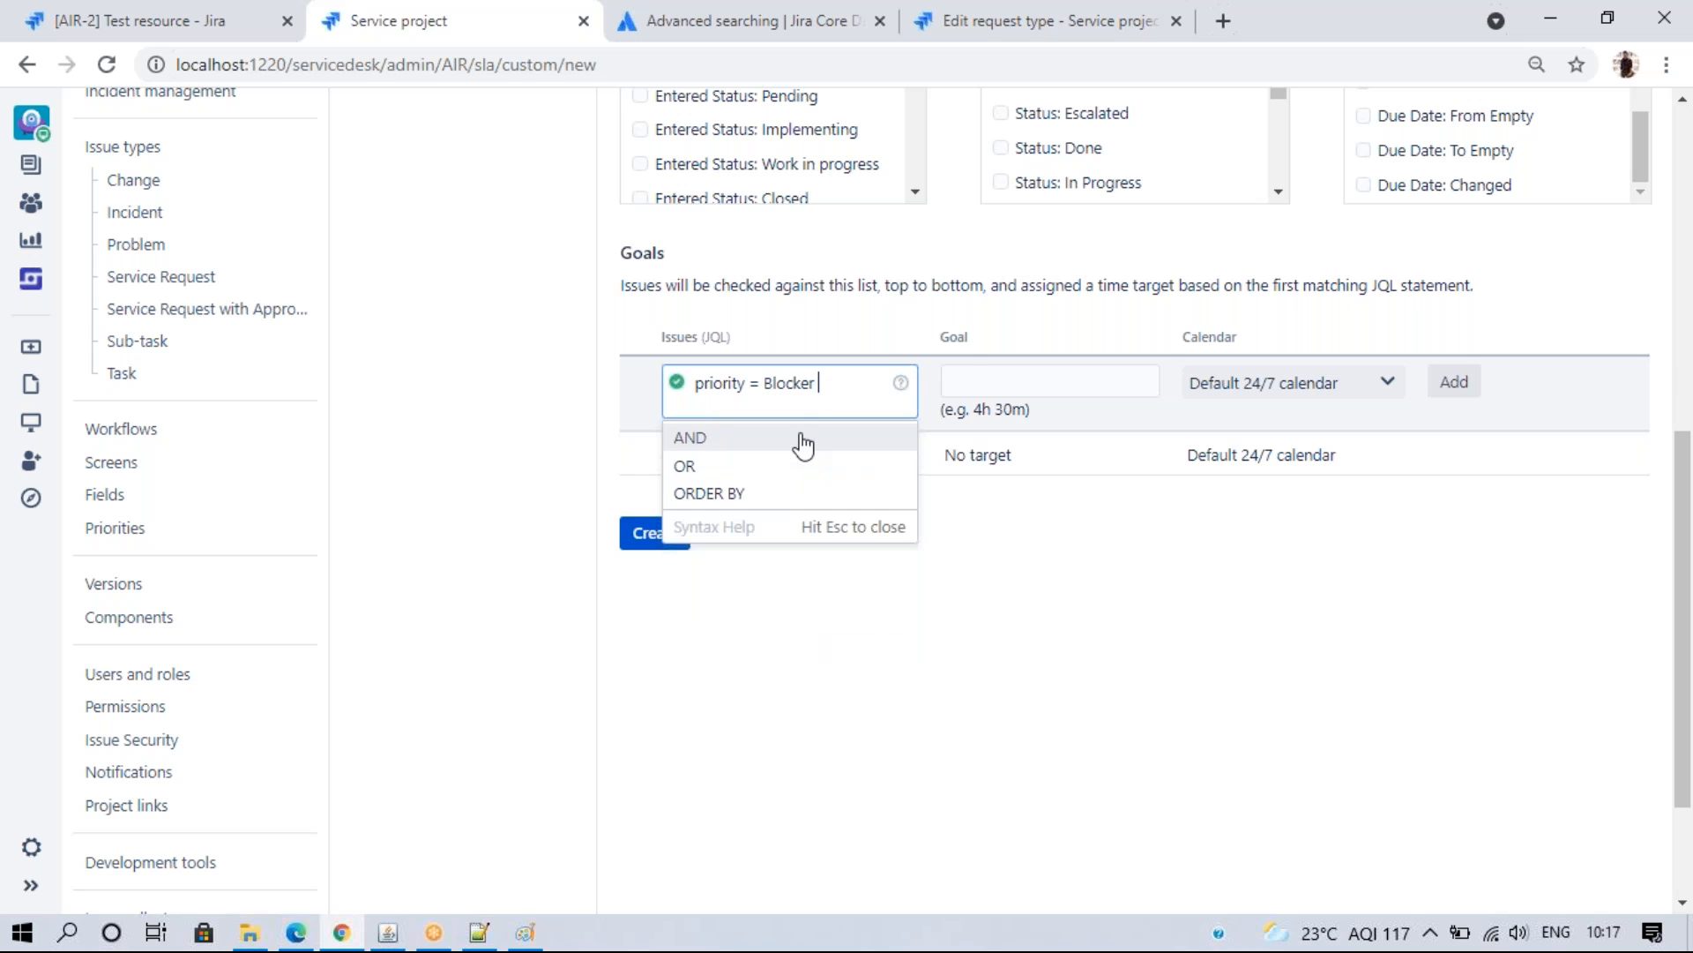
click(972, 377)
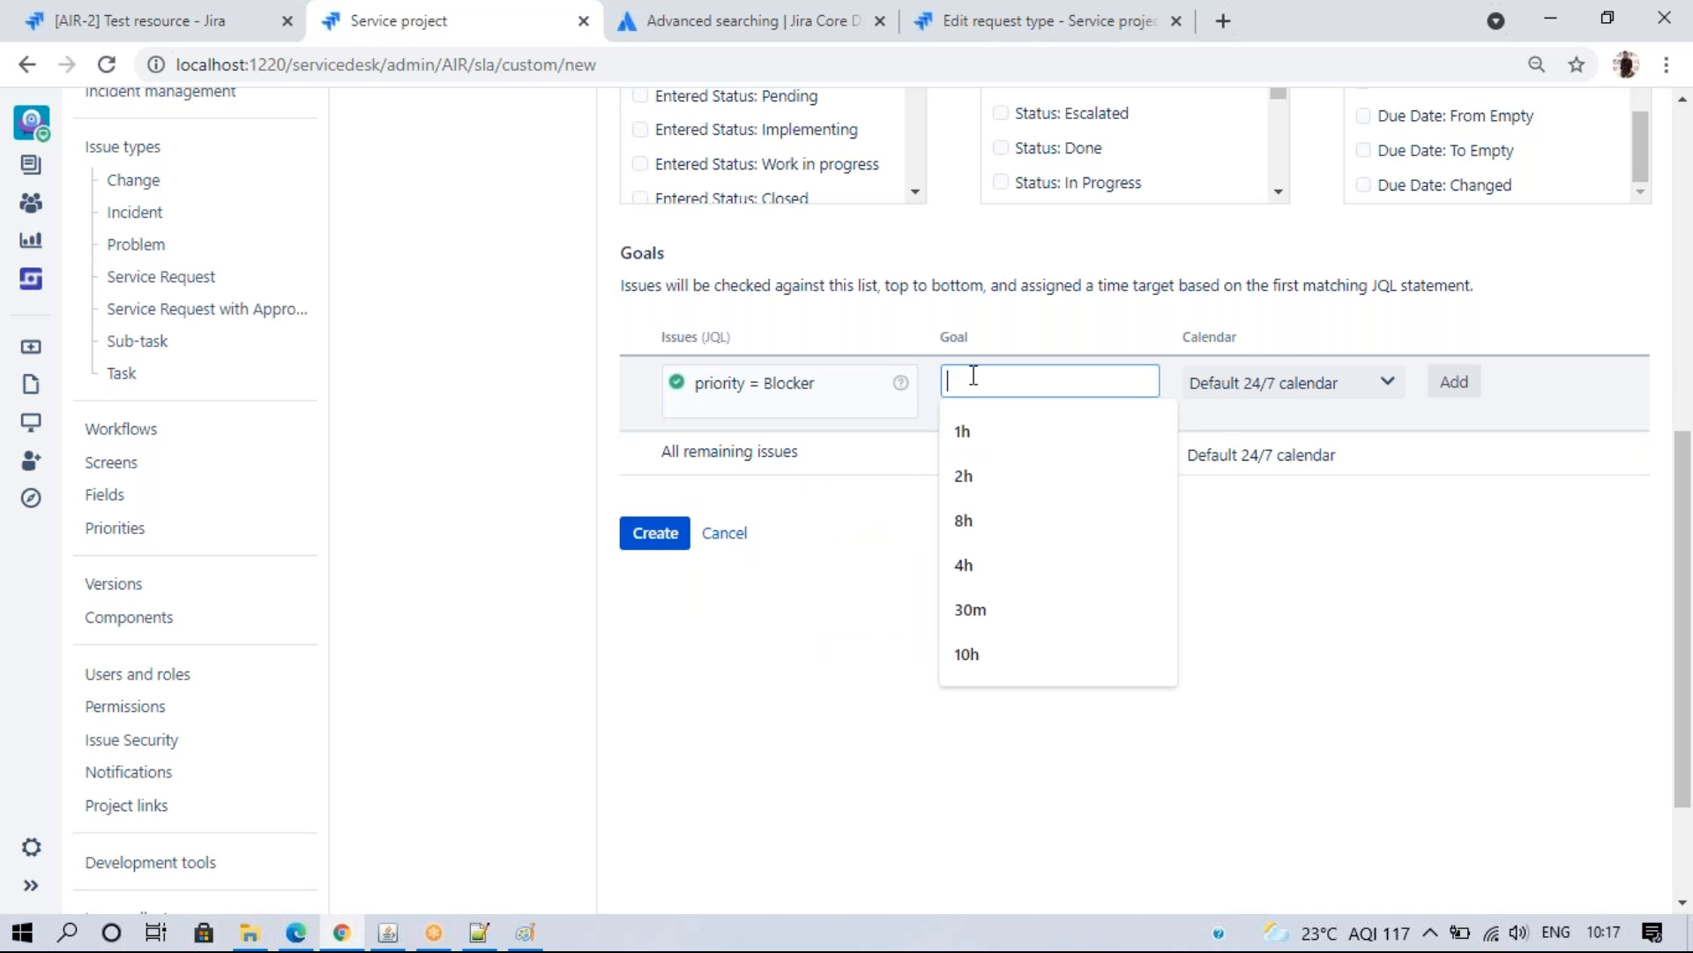
text(2h)
click(1376, 384)
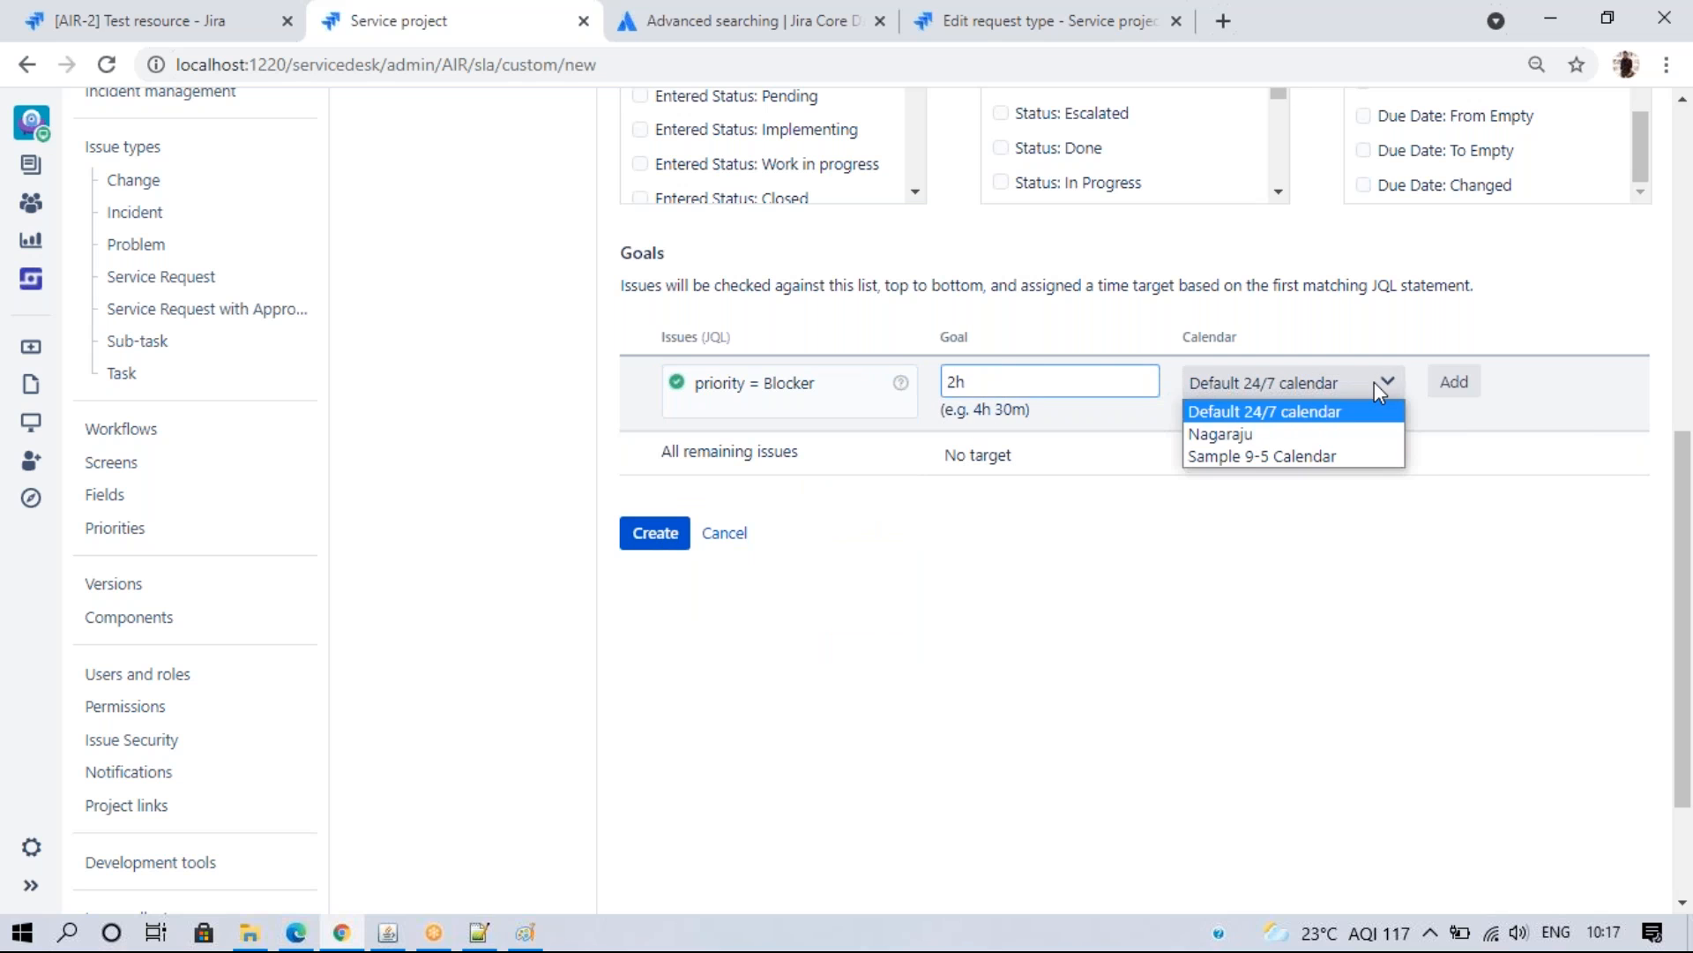
click(1253, 434)
click(1454, 382)
- Add a priority = High goal with a 6h target on the custom calendar
click(756, 383)
text(pri)
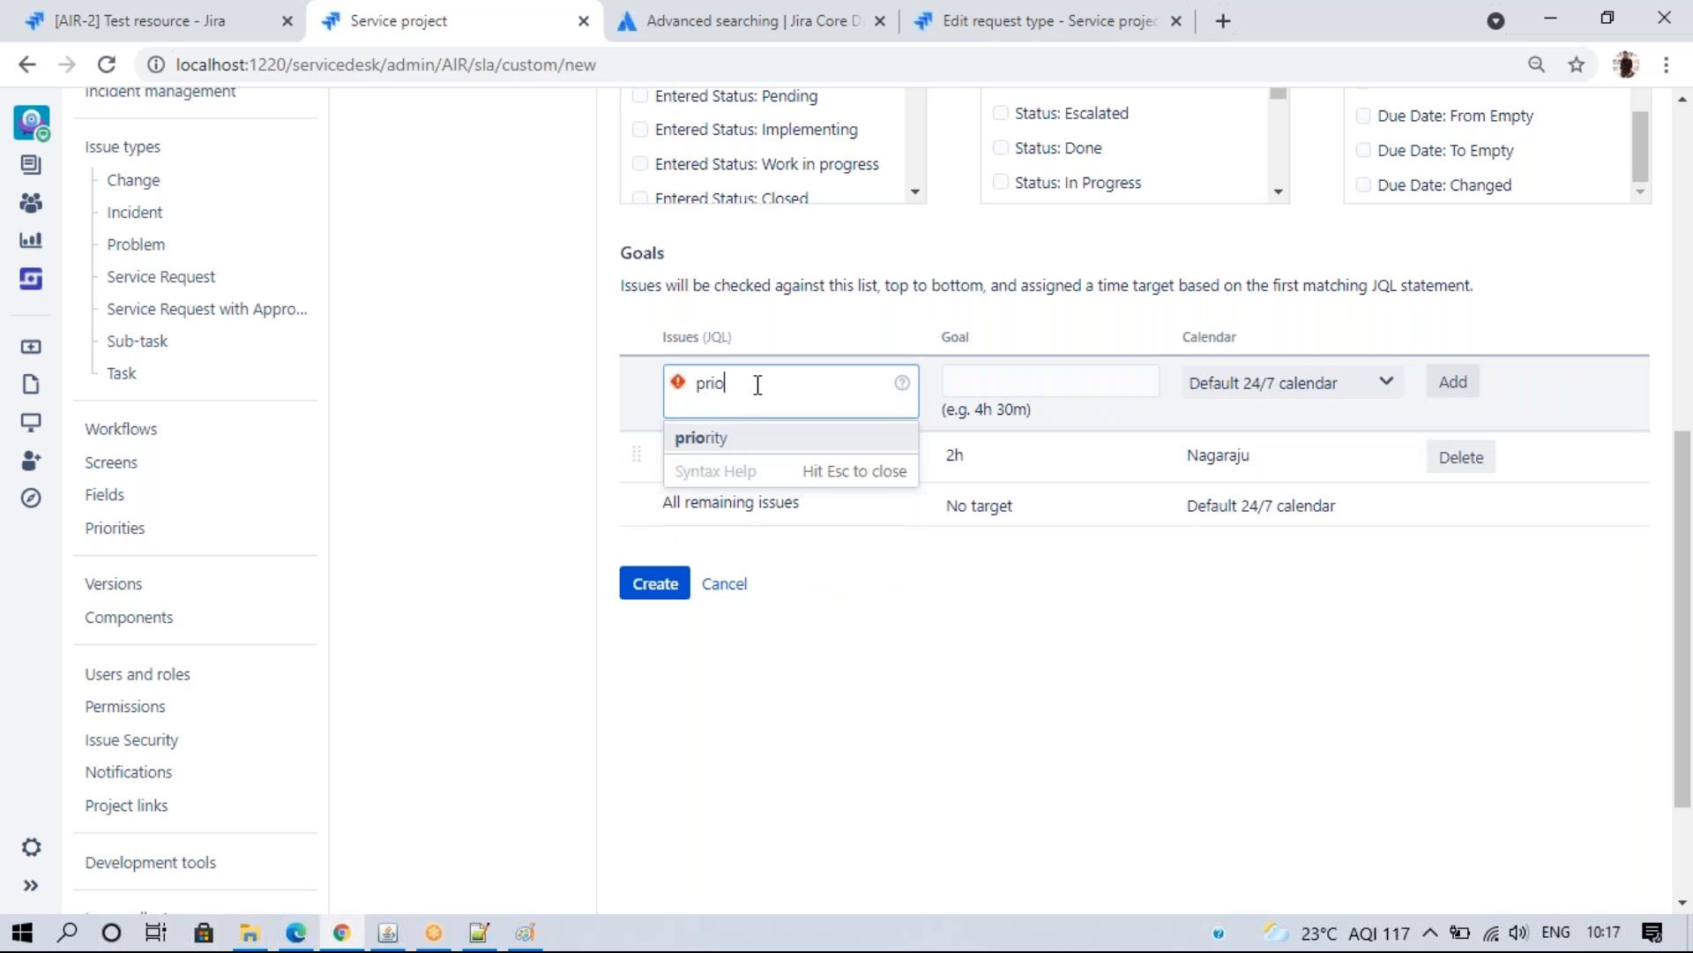
text(o)
click(715, 438)
click(743, 446)
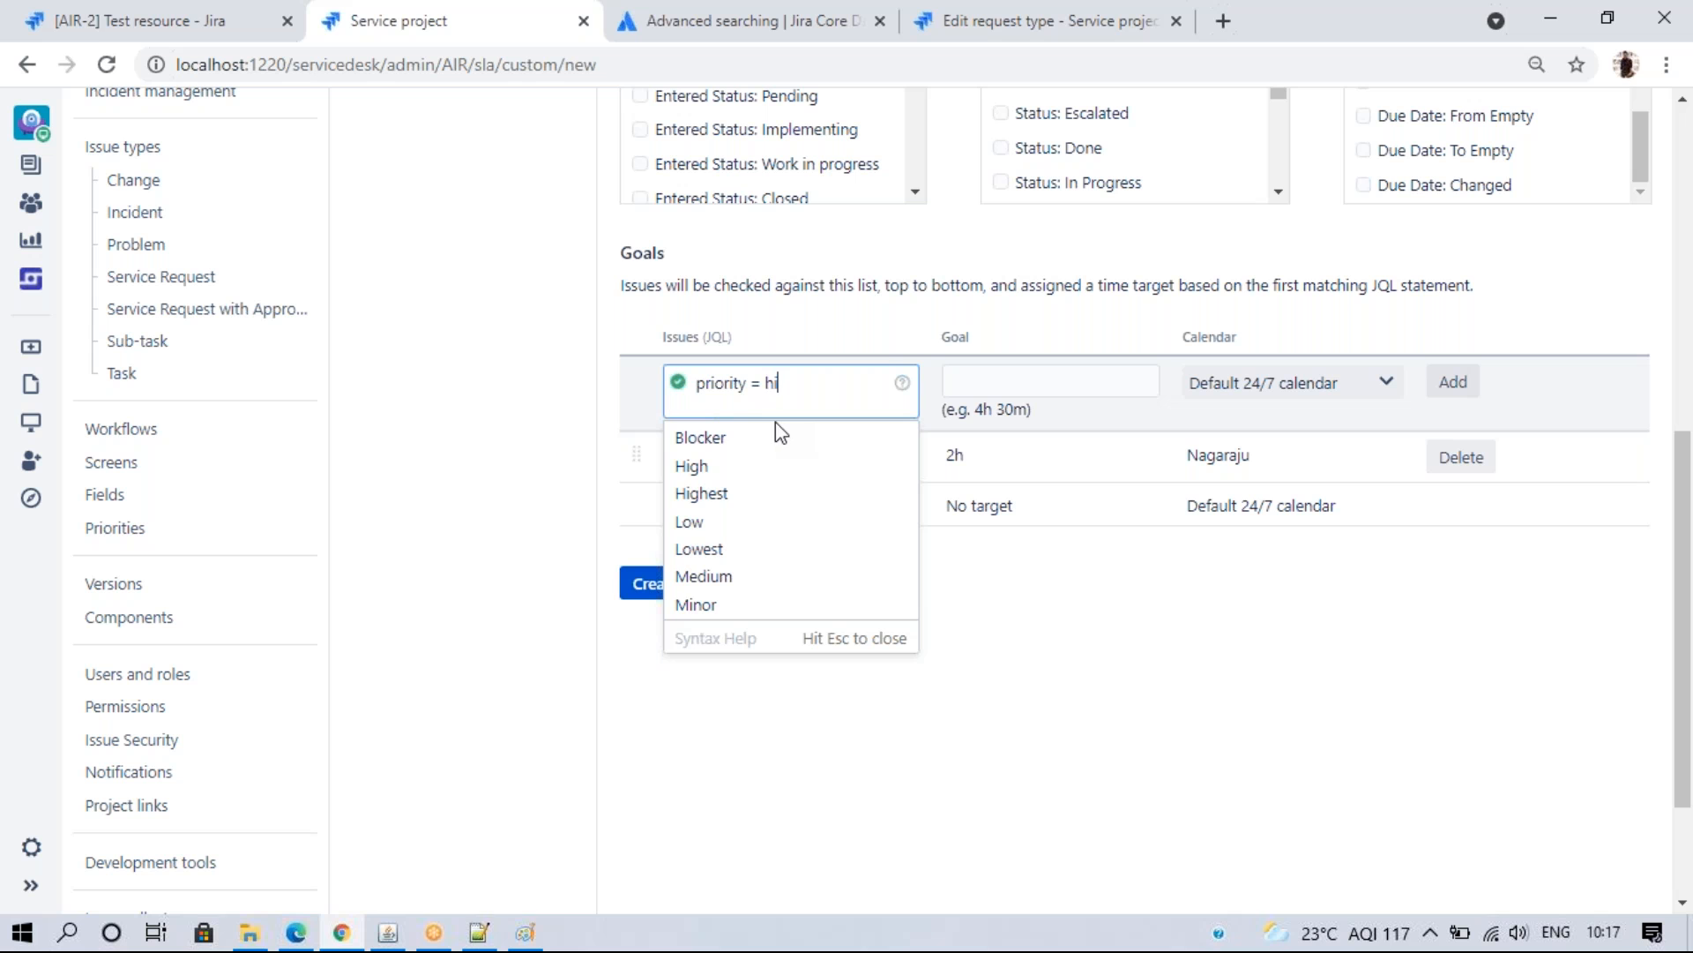
click(706, 467)
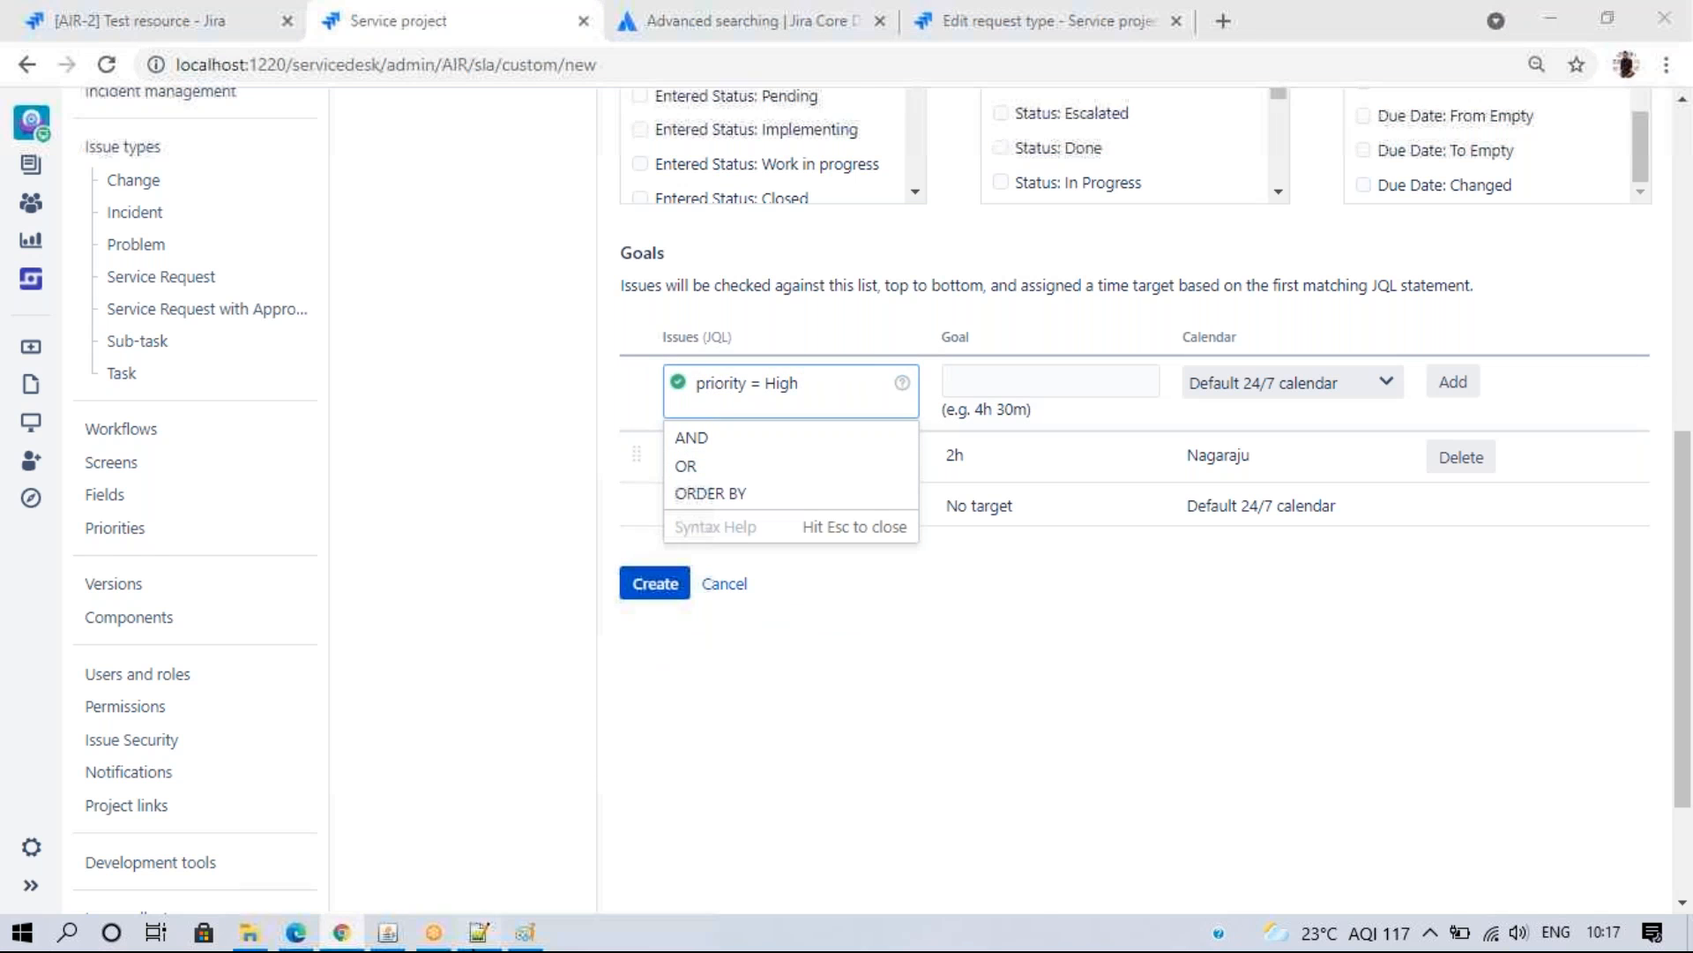
click(477, 940)
click(346, 938)
click(985, 380)
text(6h)
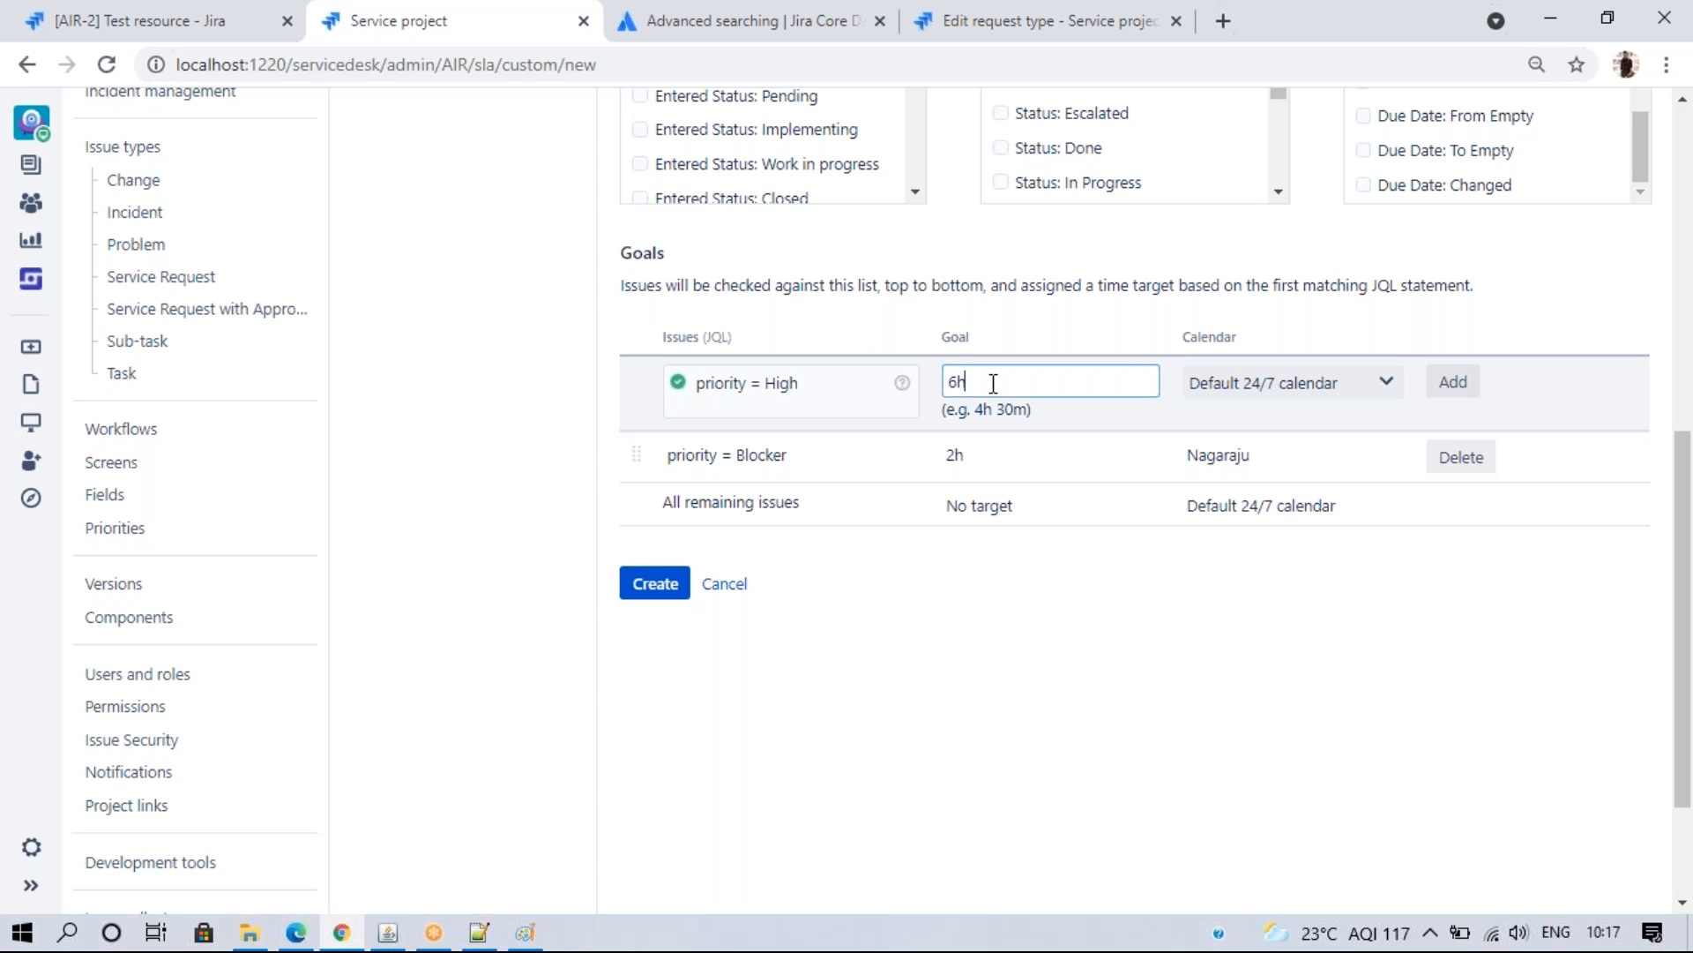
click(1285, 379)
click(1285, 432)
click(1435, 389)
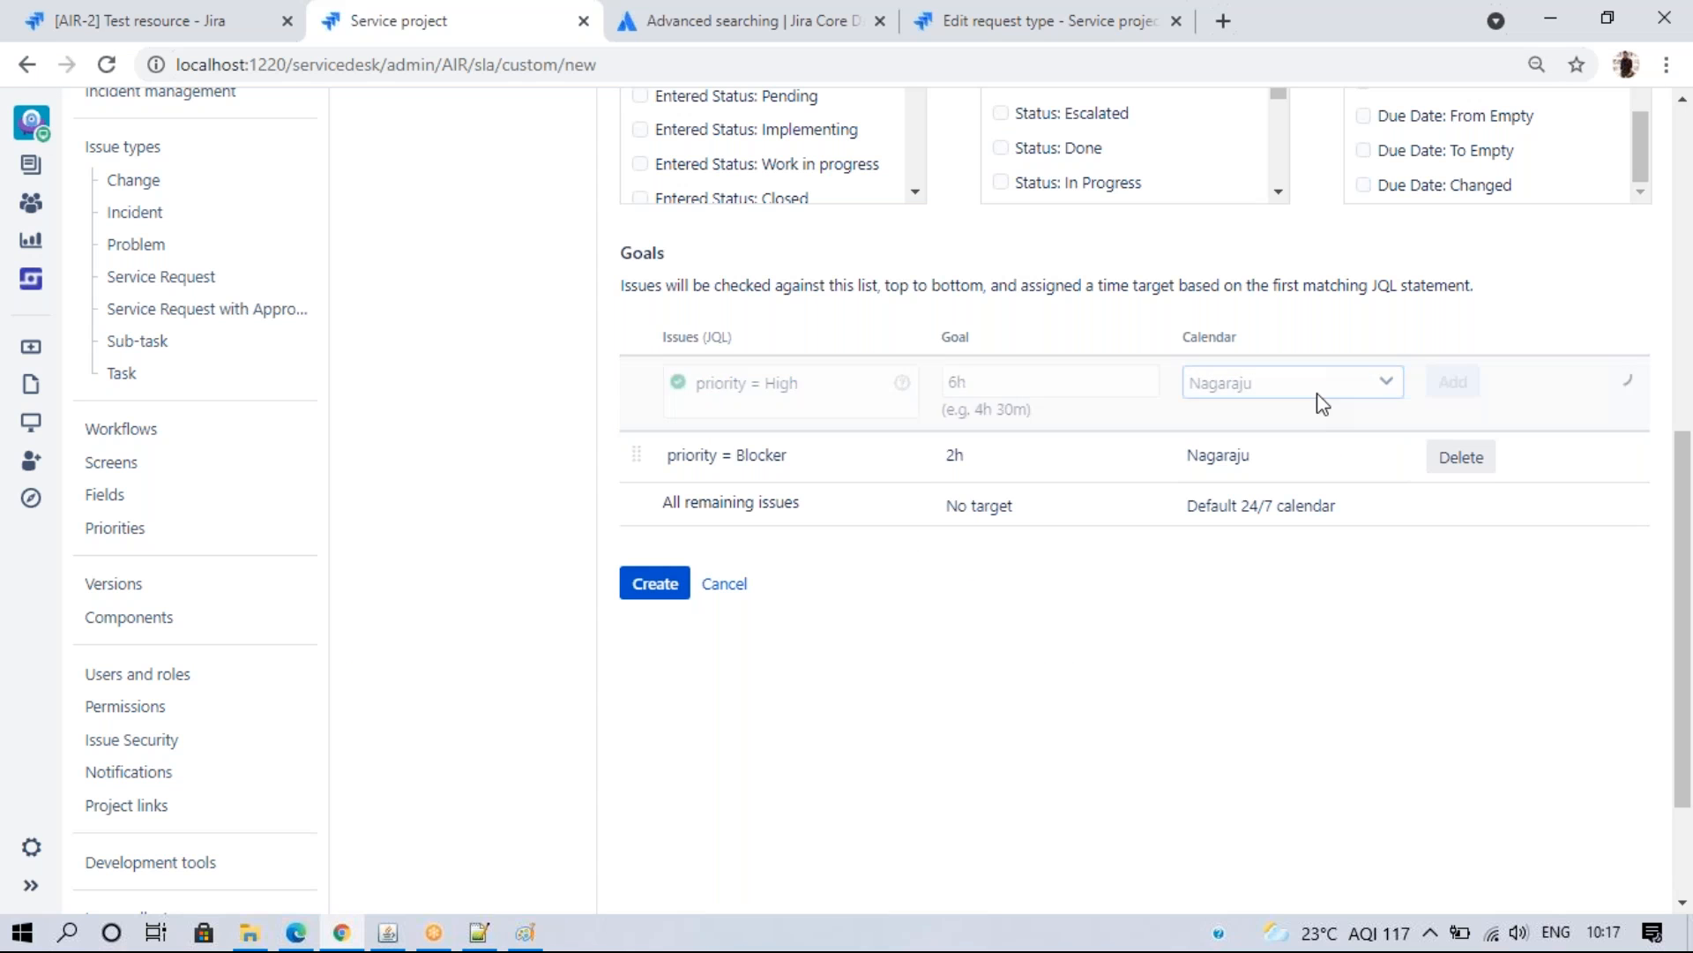
- Add a priority = Medium goal with a 10h target on the custom calendar
text(prio)
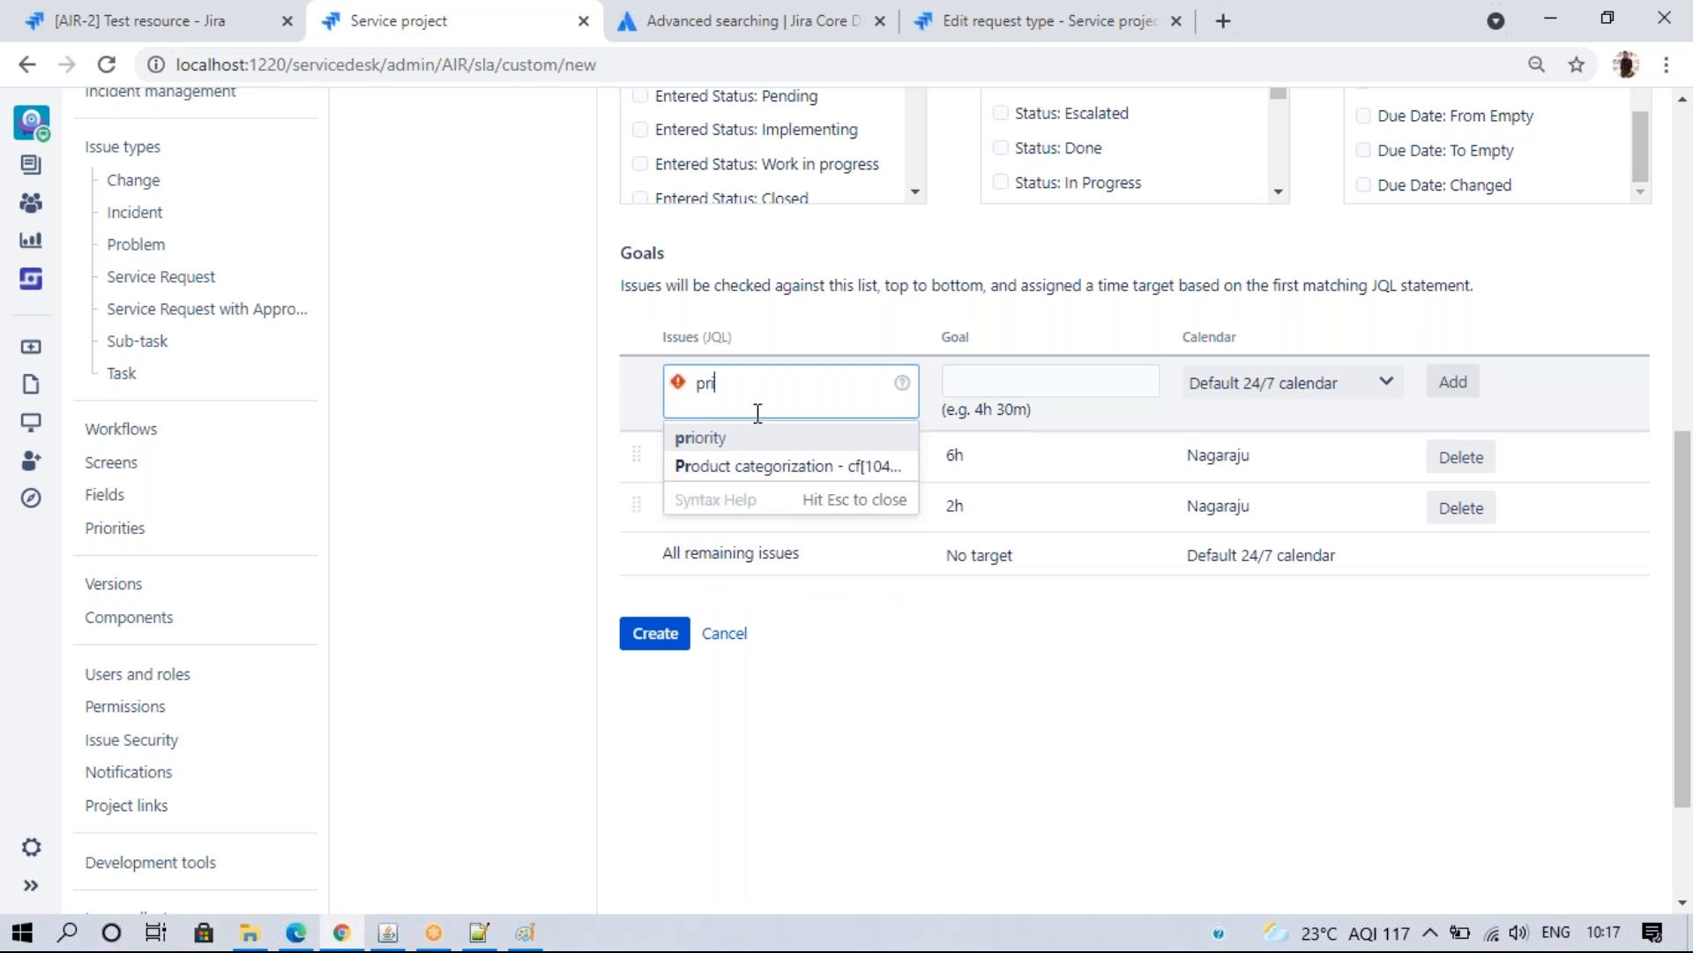
click(747, 440)
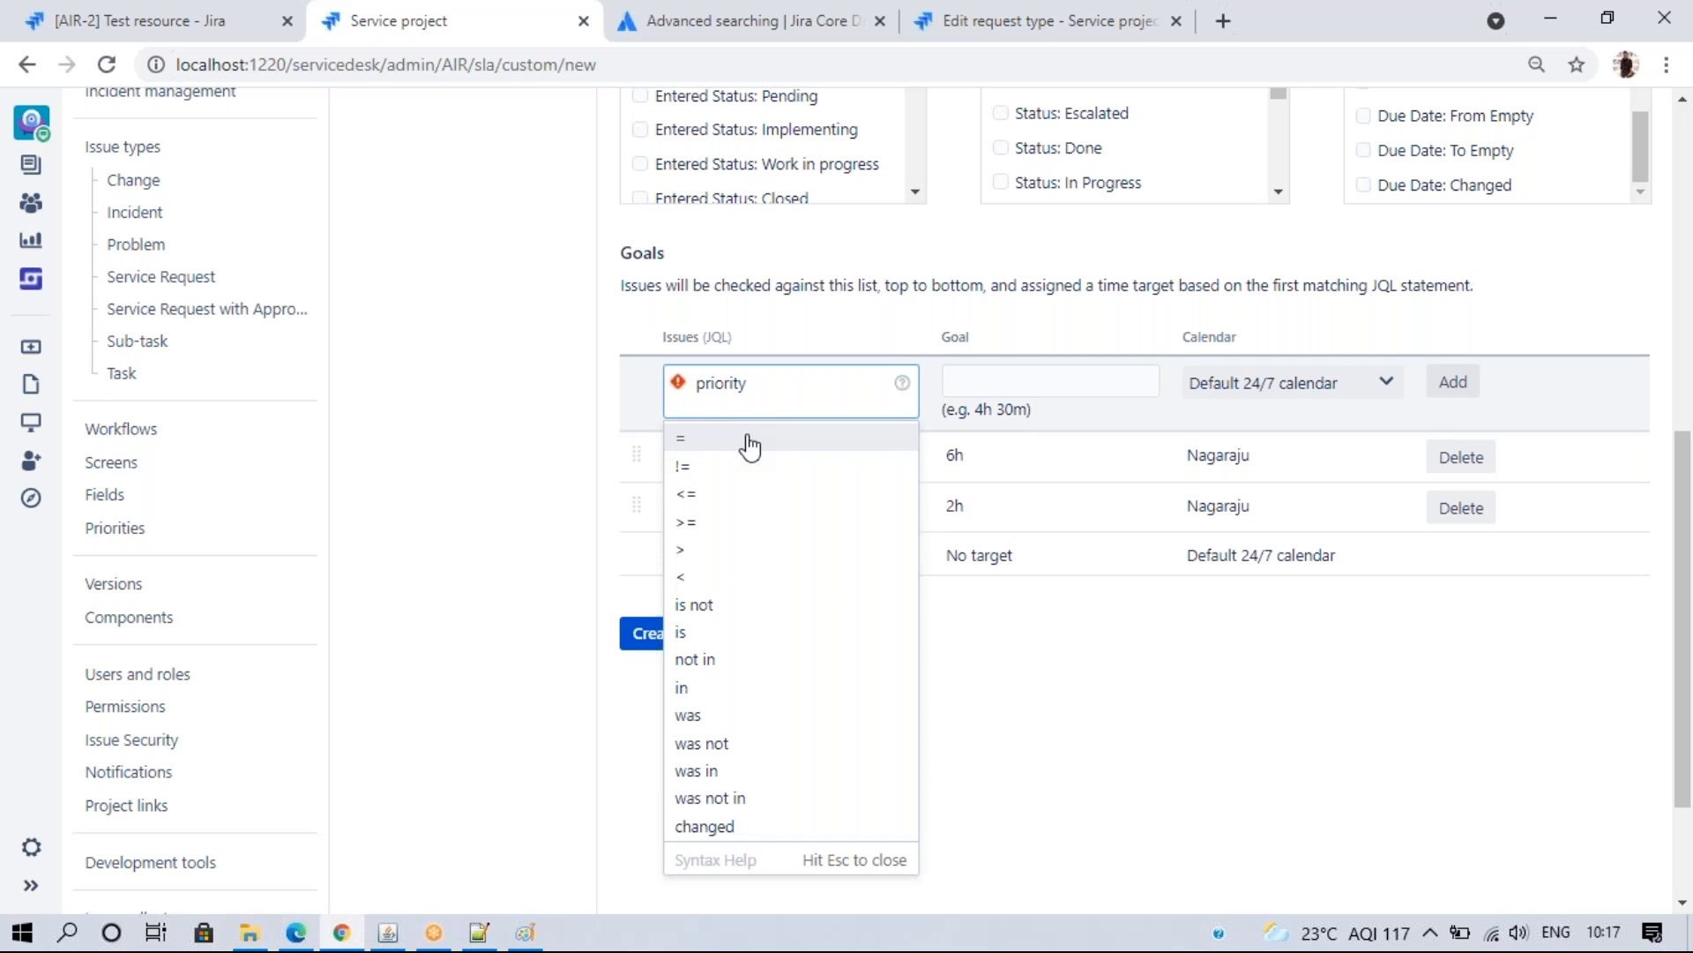
click(748, 444)
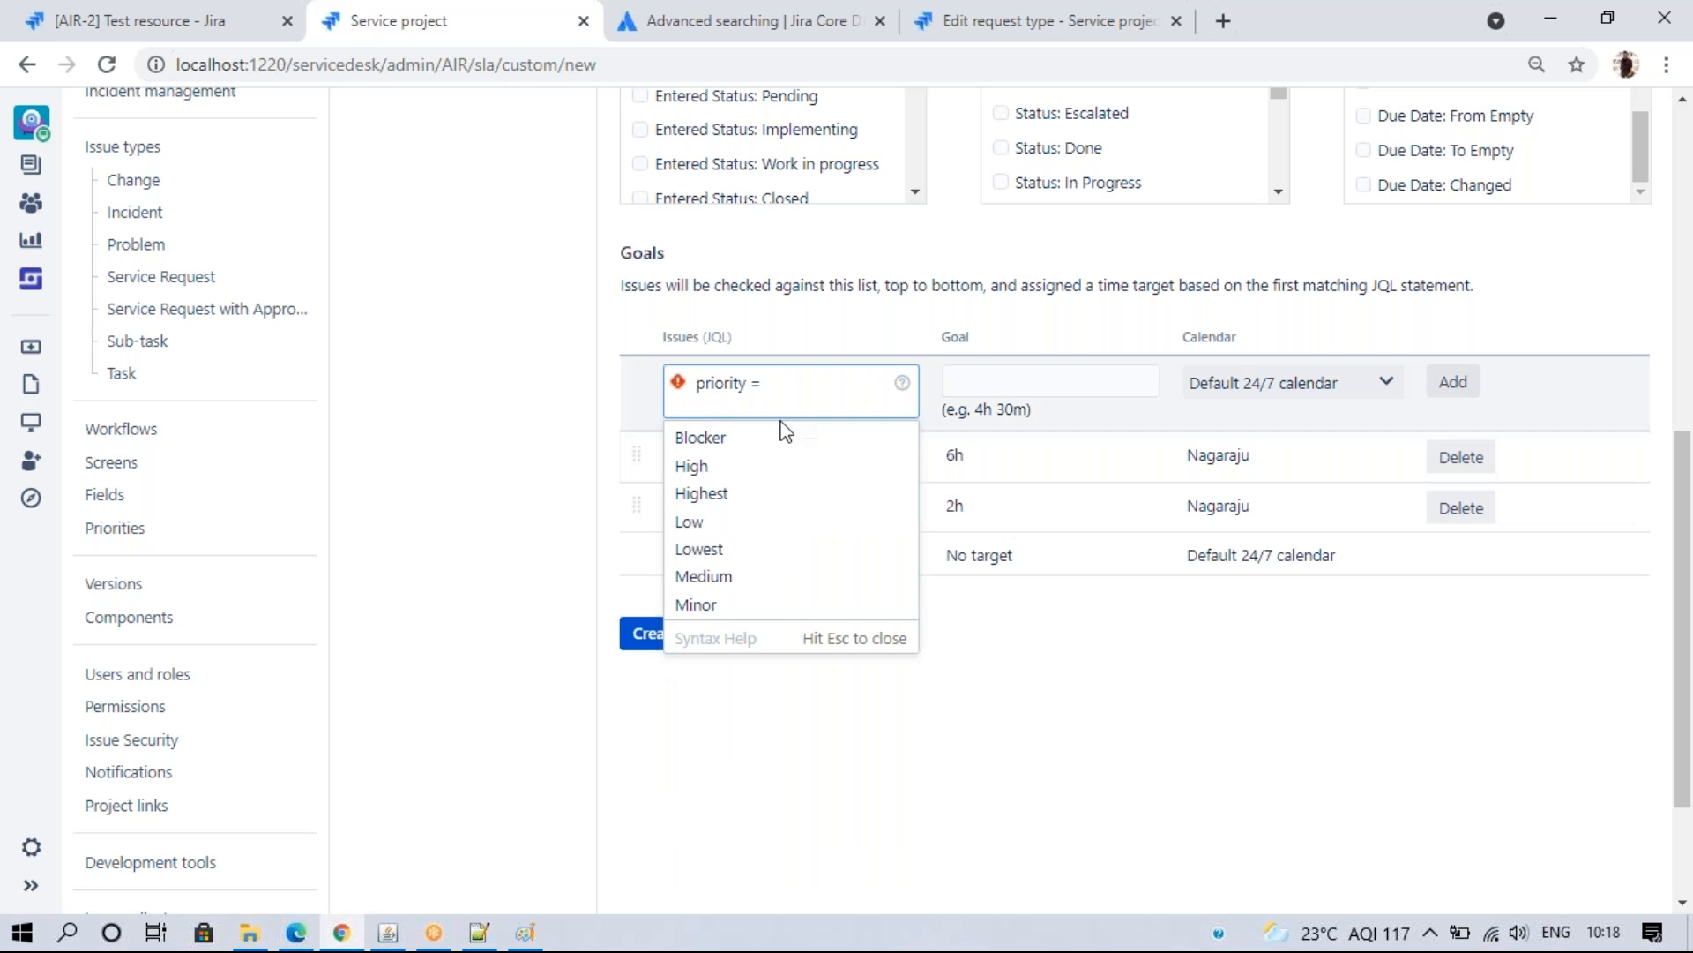
click(756, 578)
click(965, 380)
text(1)
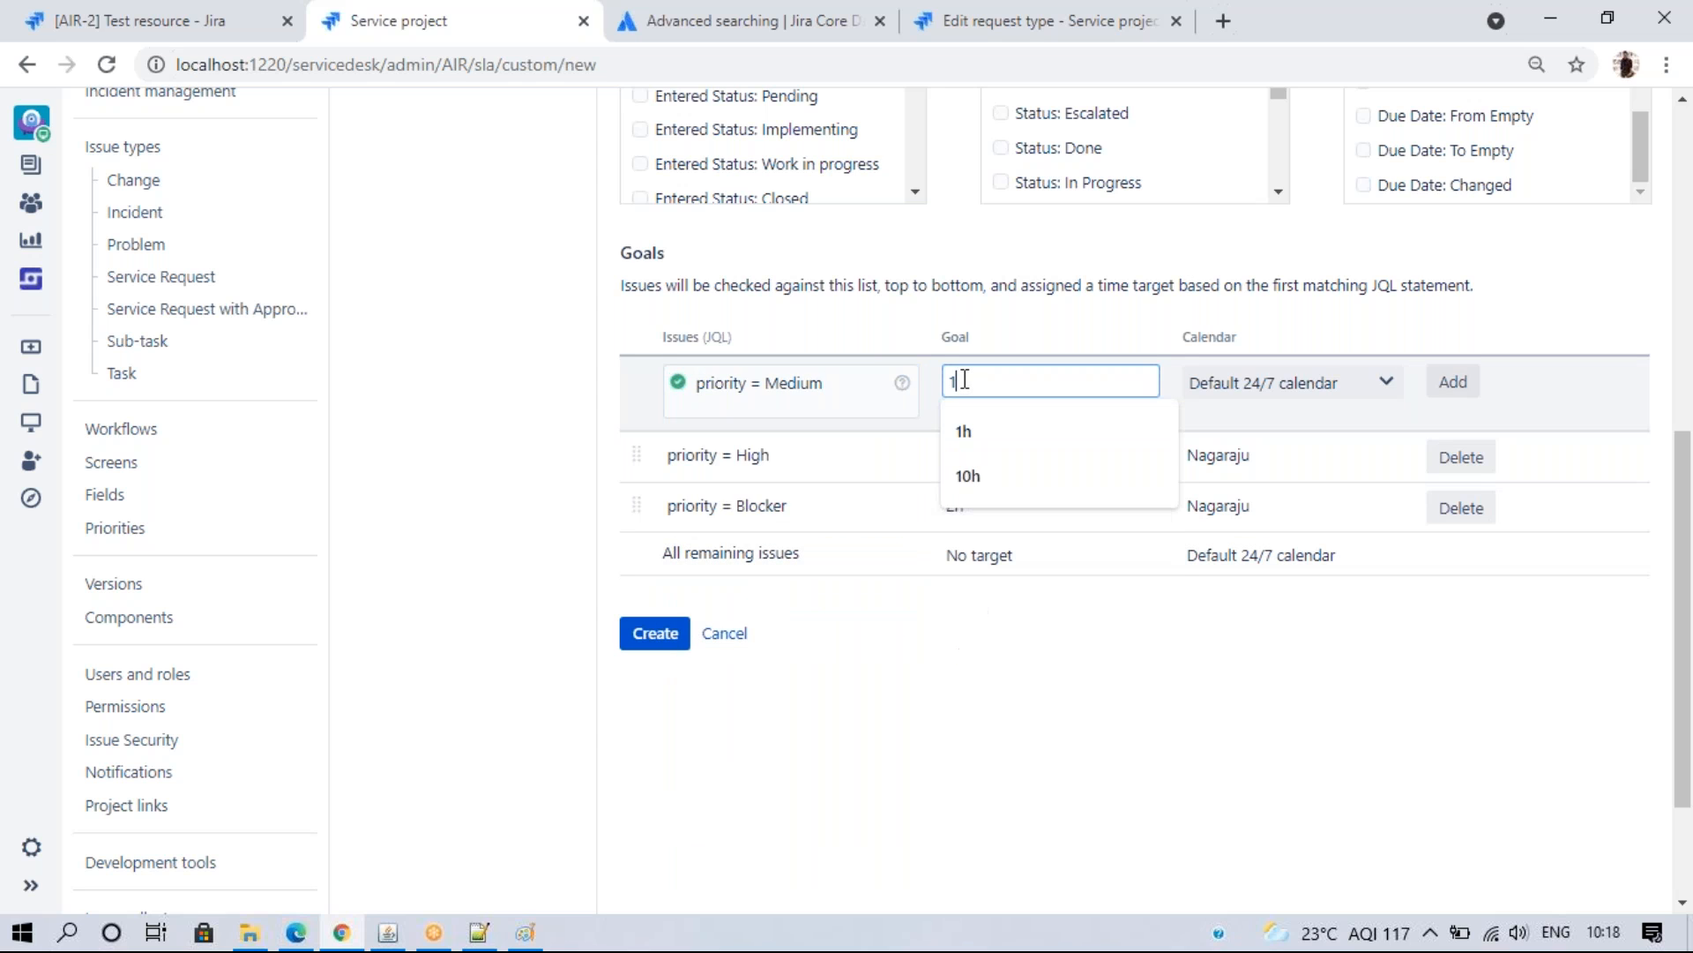
text(0h)
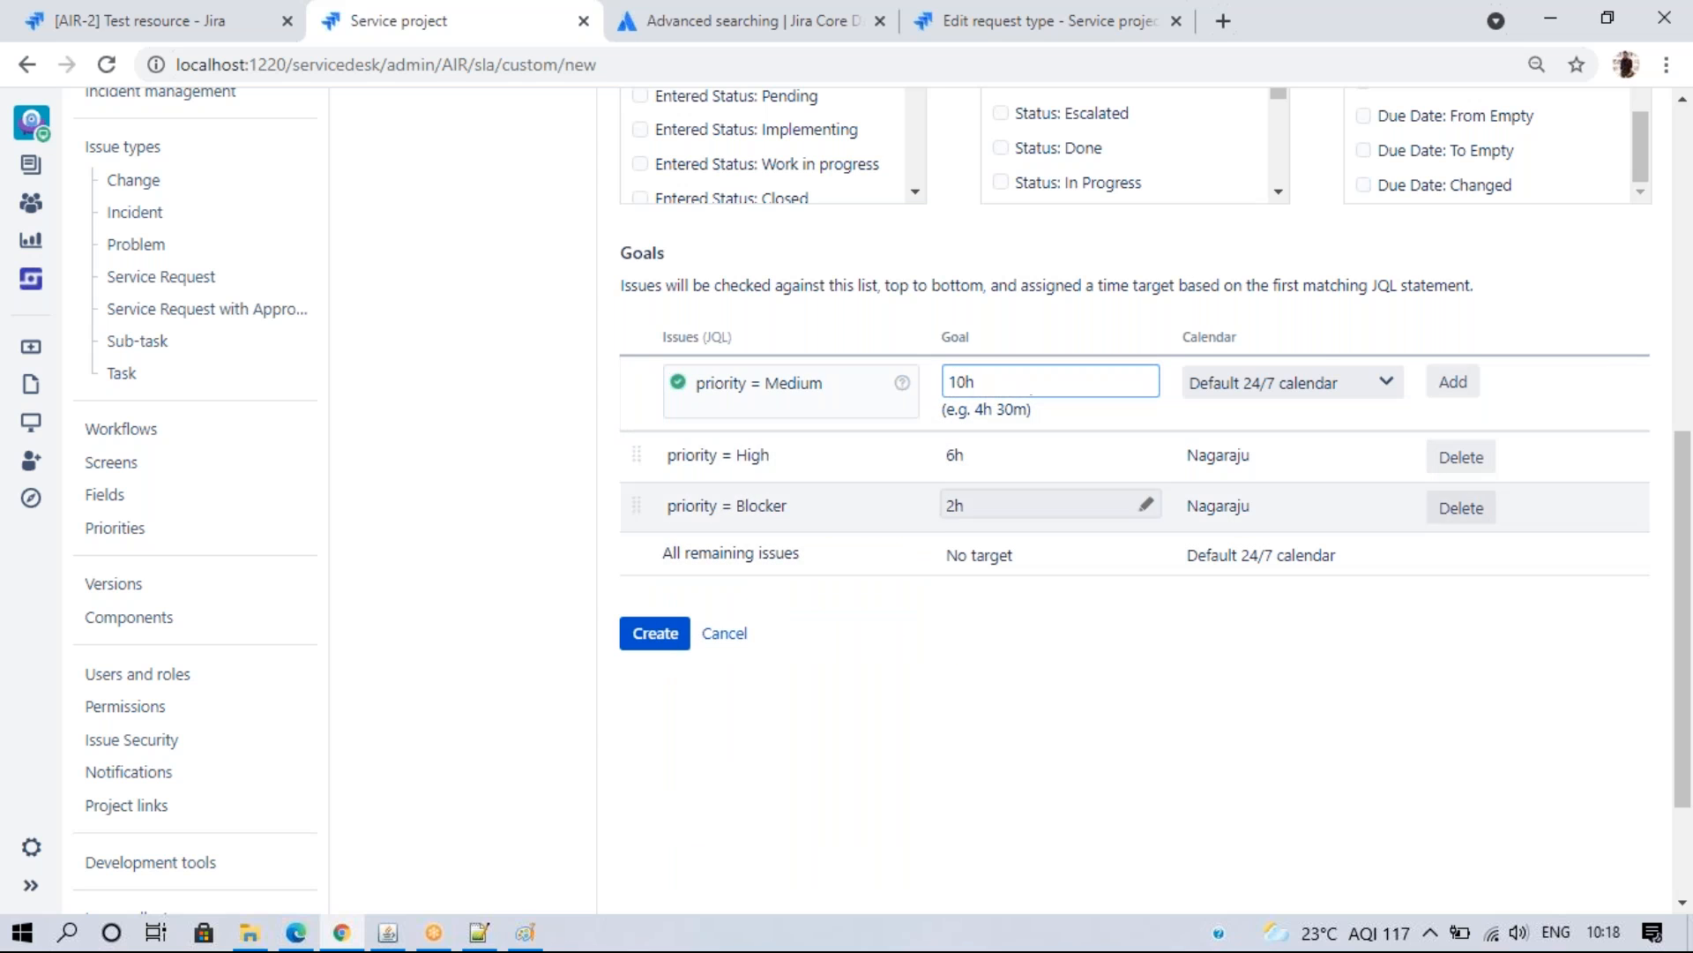
click(1350, 382)
click(1349, 434)
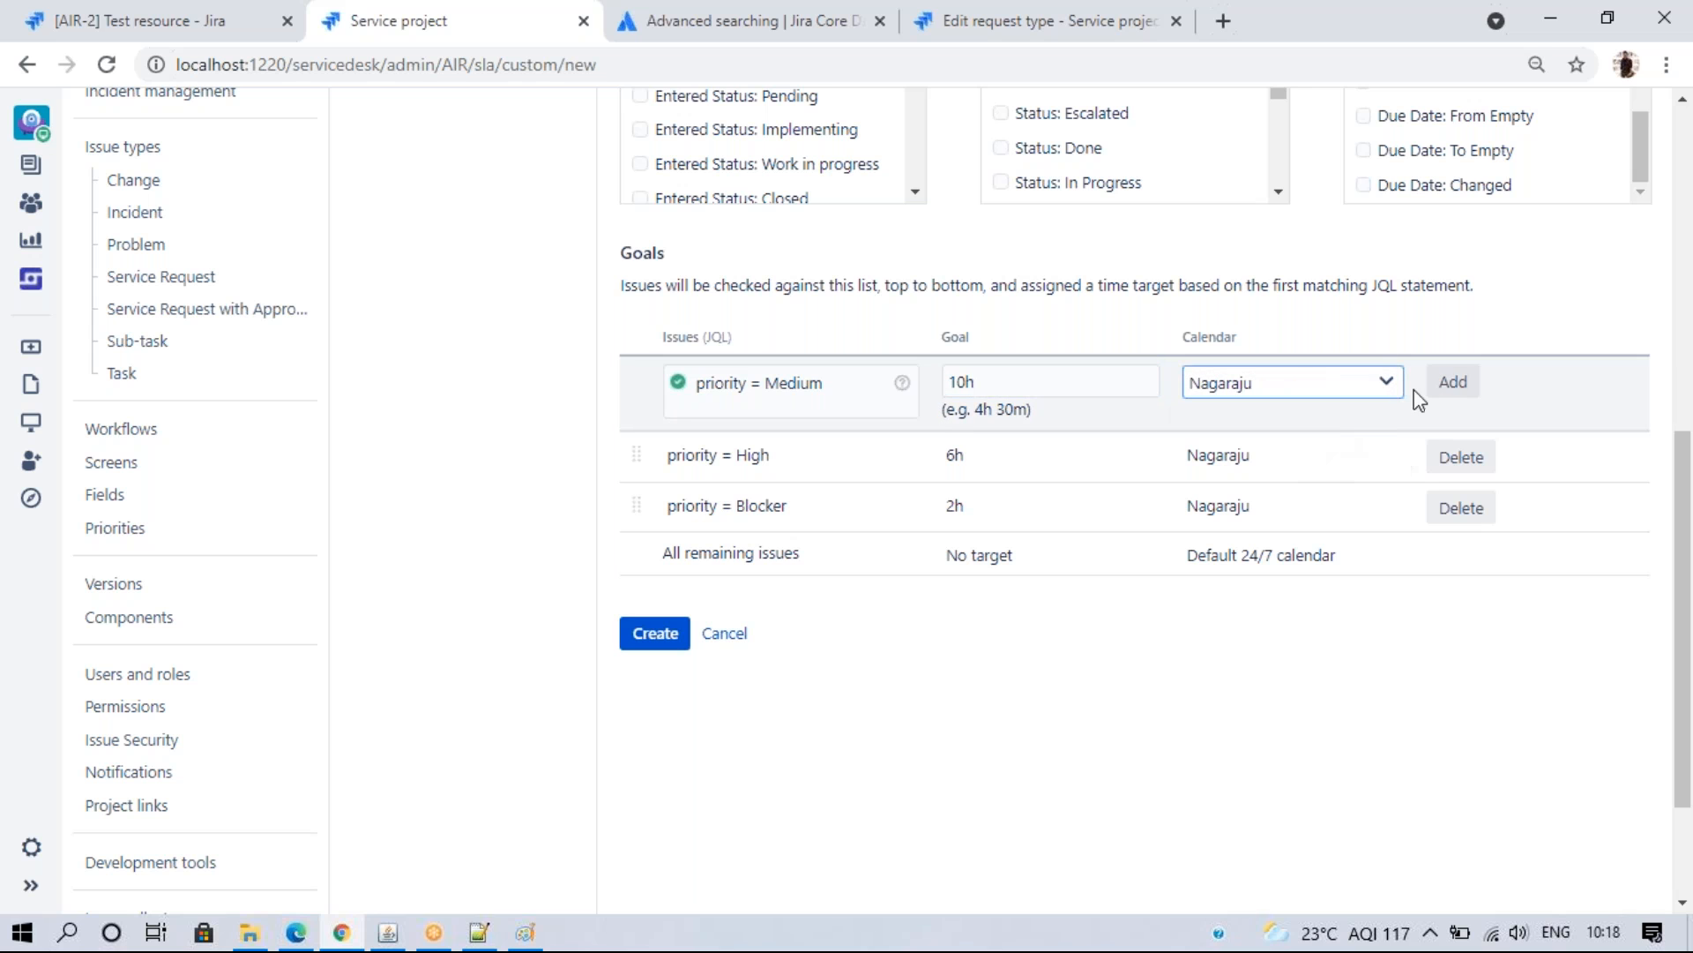
click(1452, 382)
- Set all remaining issues to 16h on the custom calendar and create the SLA
click(1034, 607)
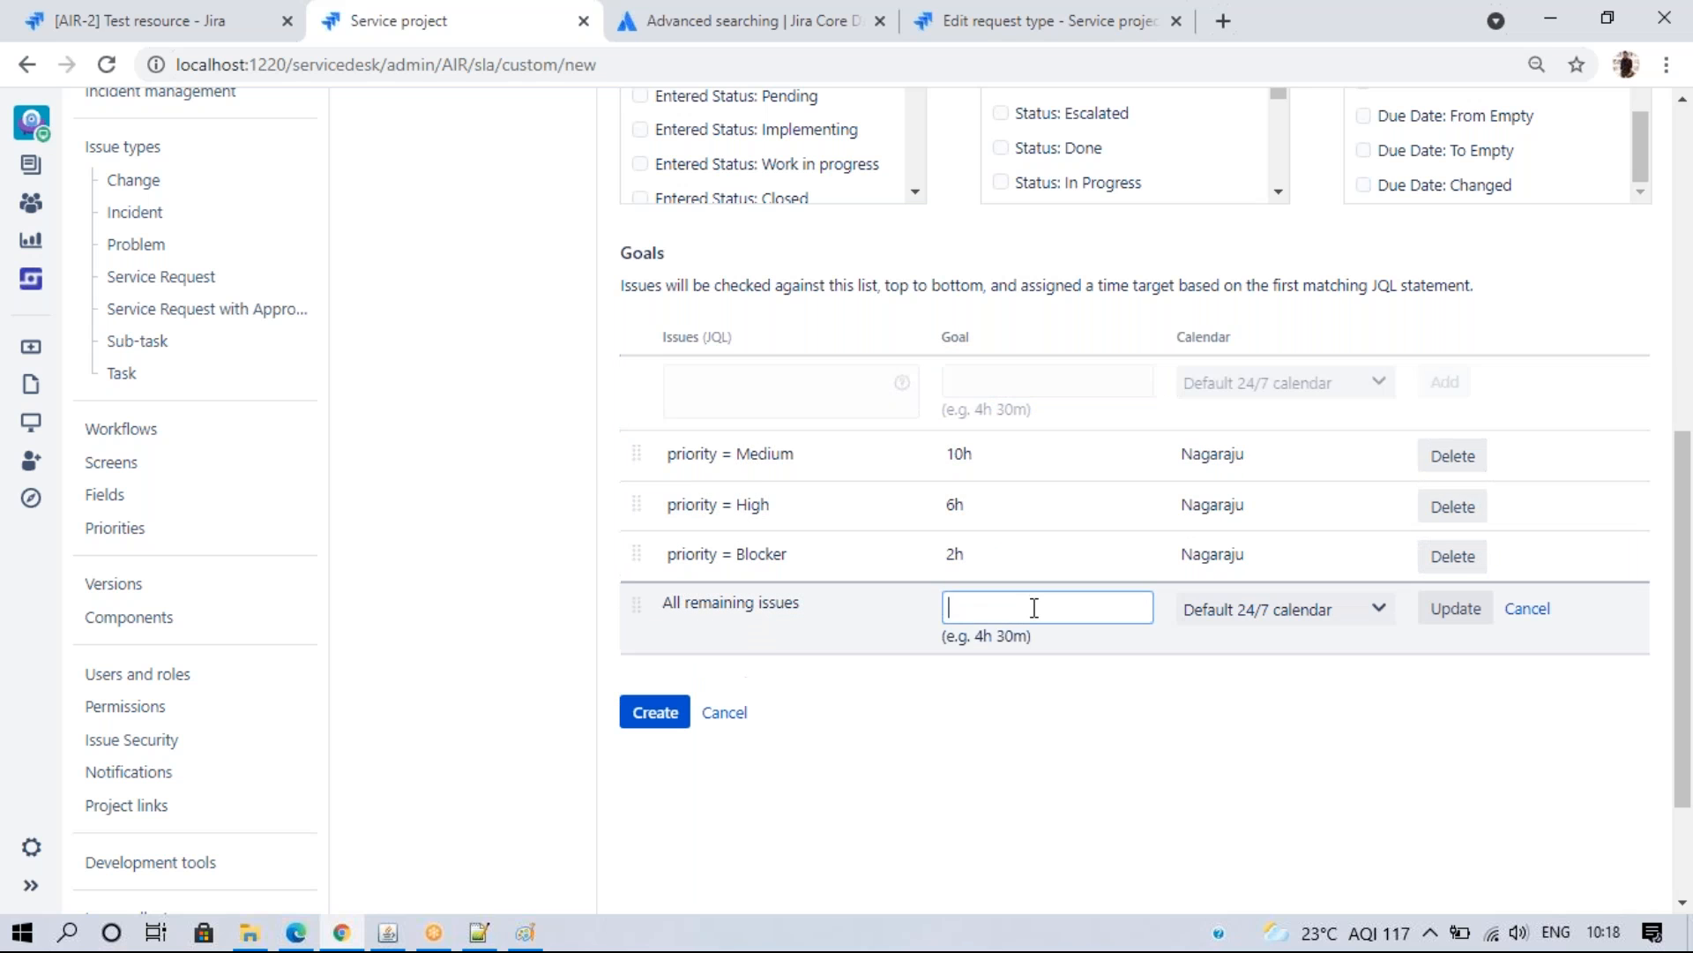
text(16h)
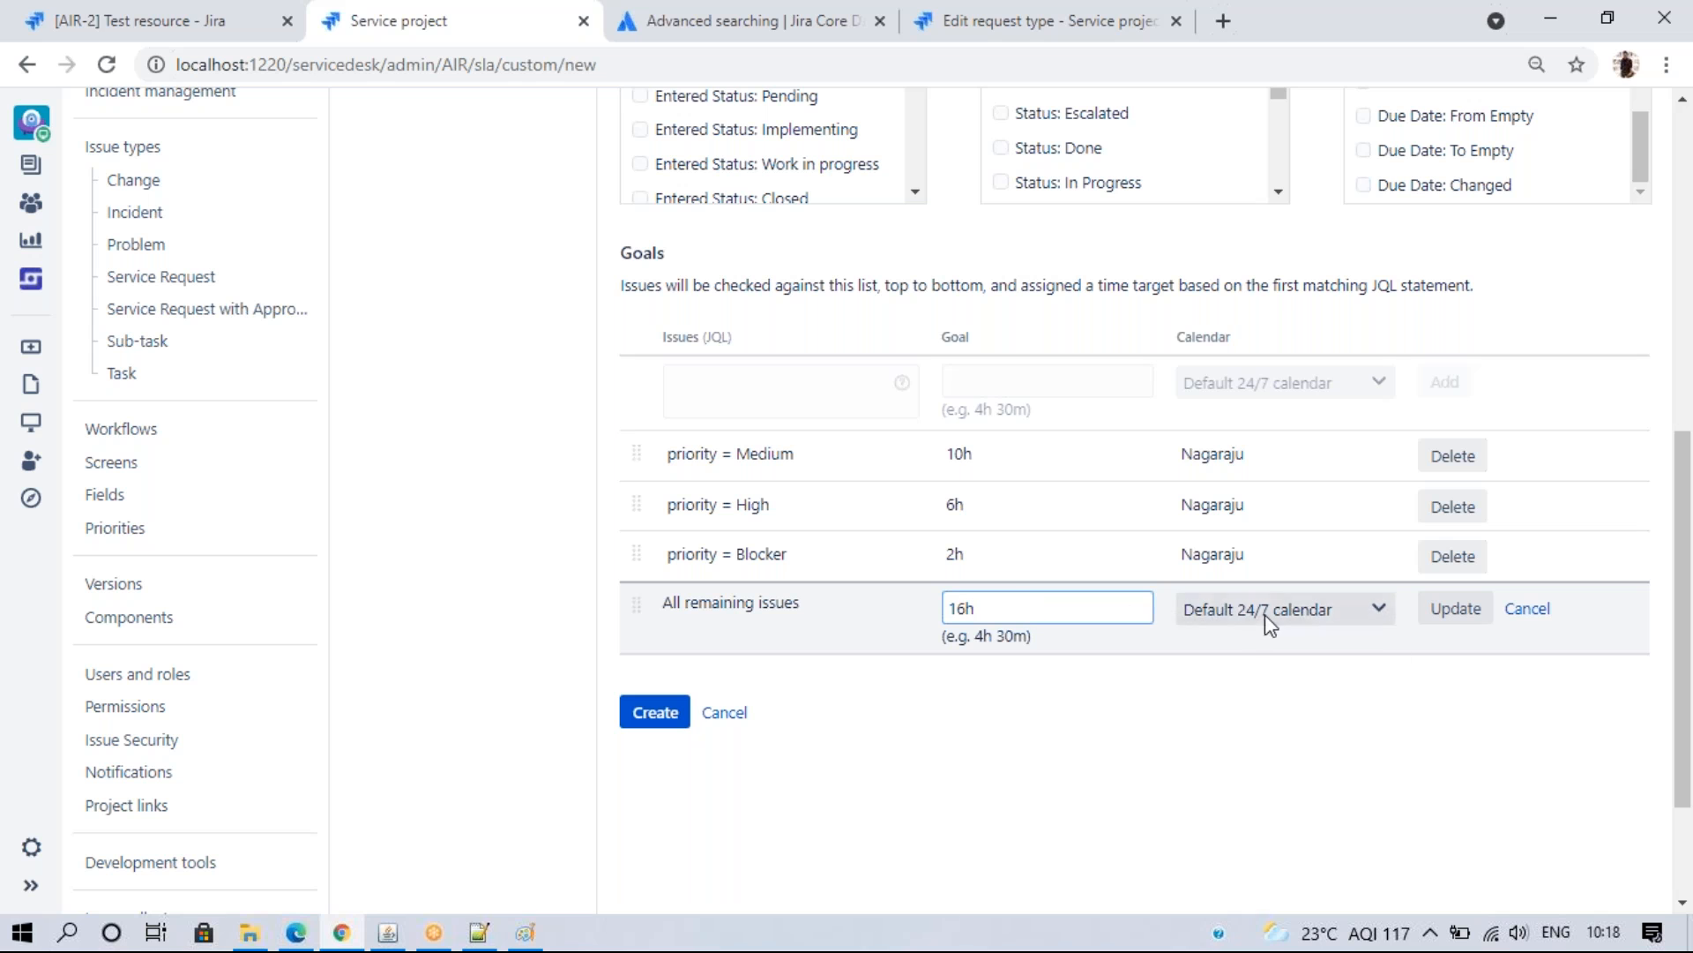
click(1265, 618)
click(1259, 657)
click(1456, 609)
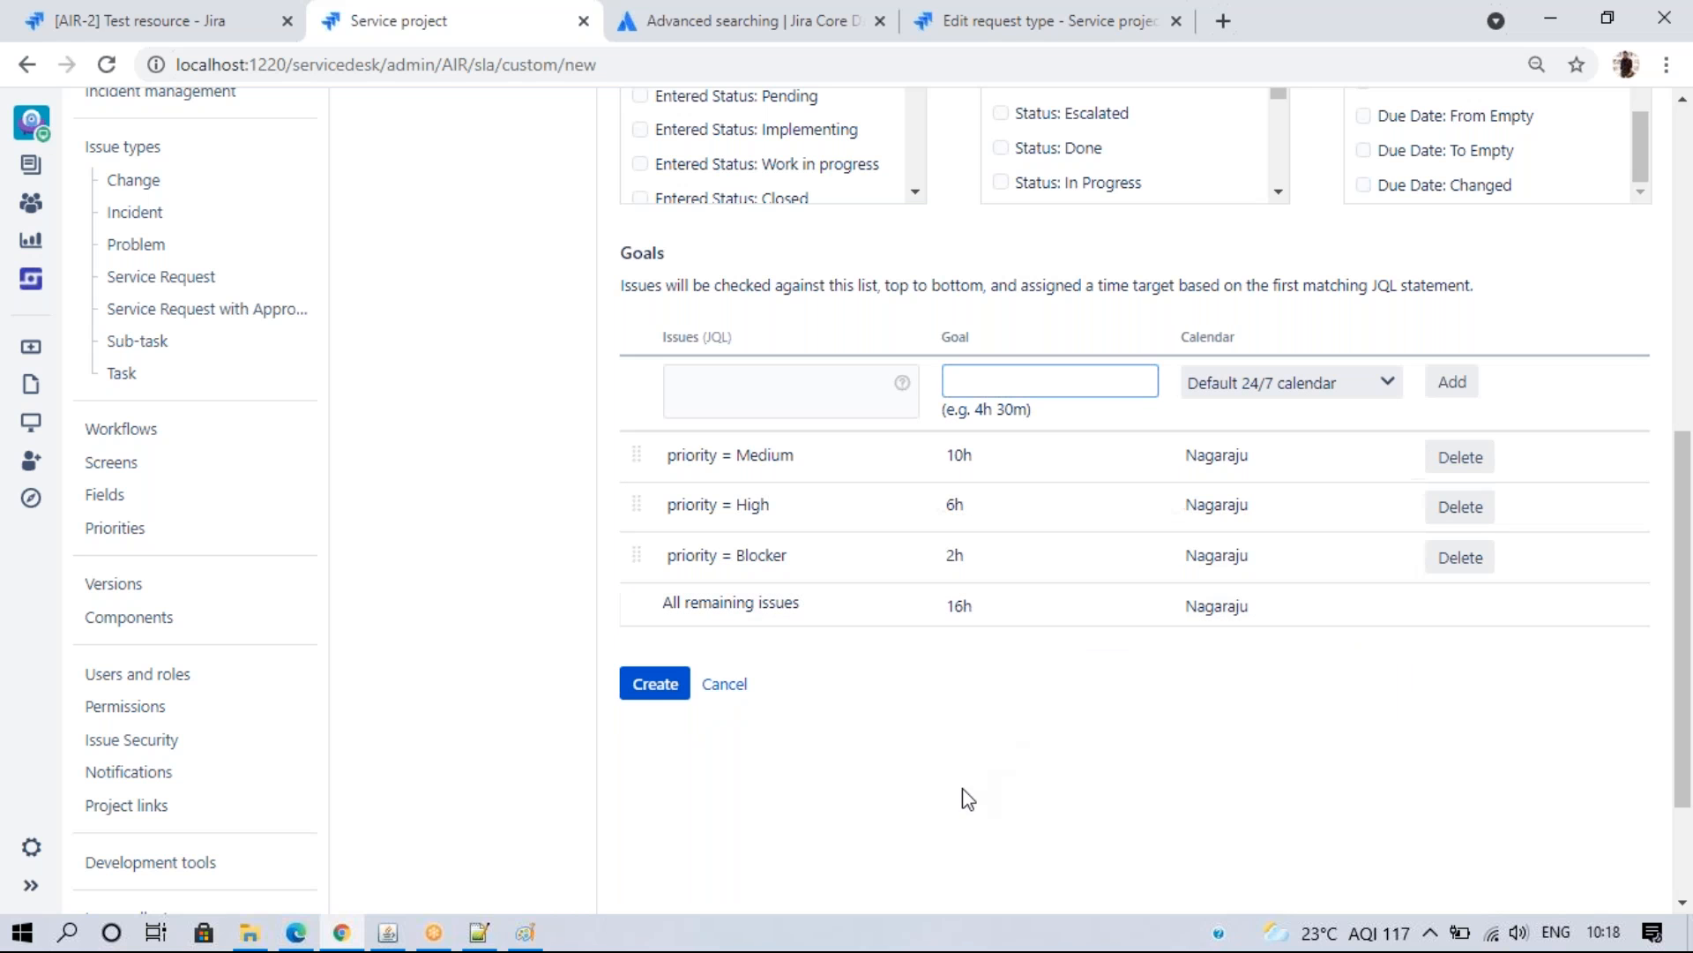
click(648, 684)
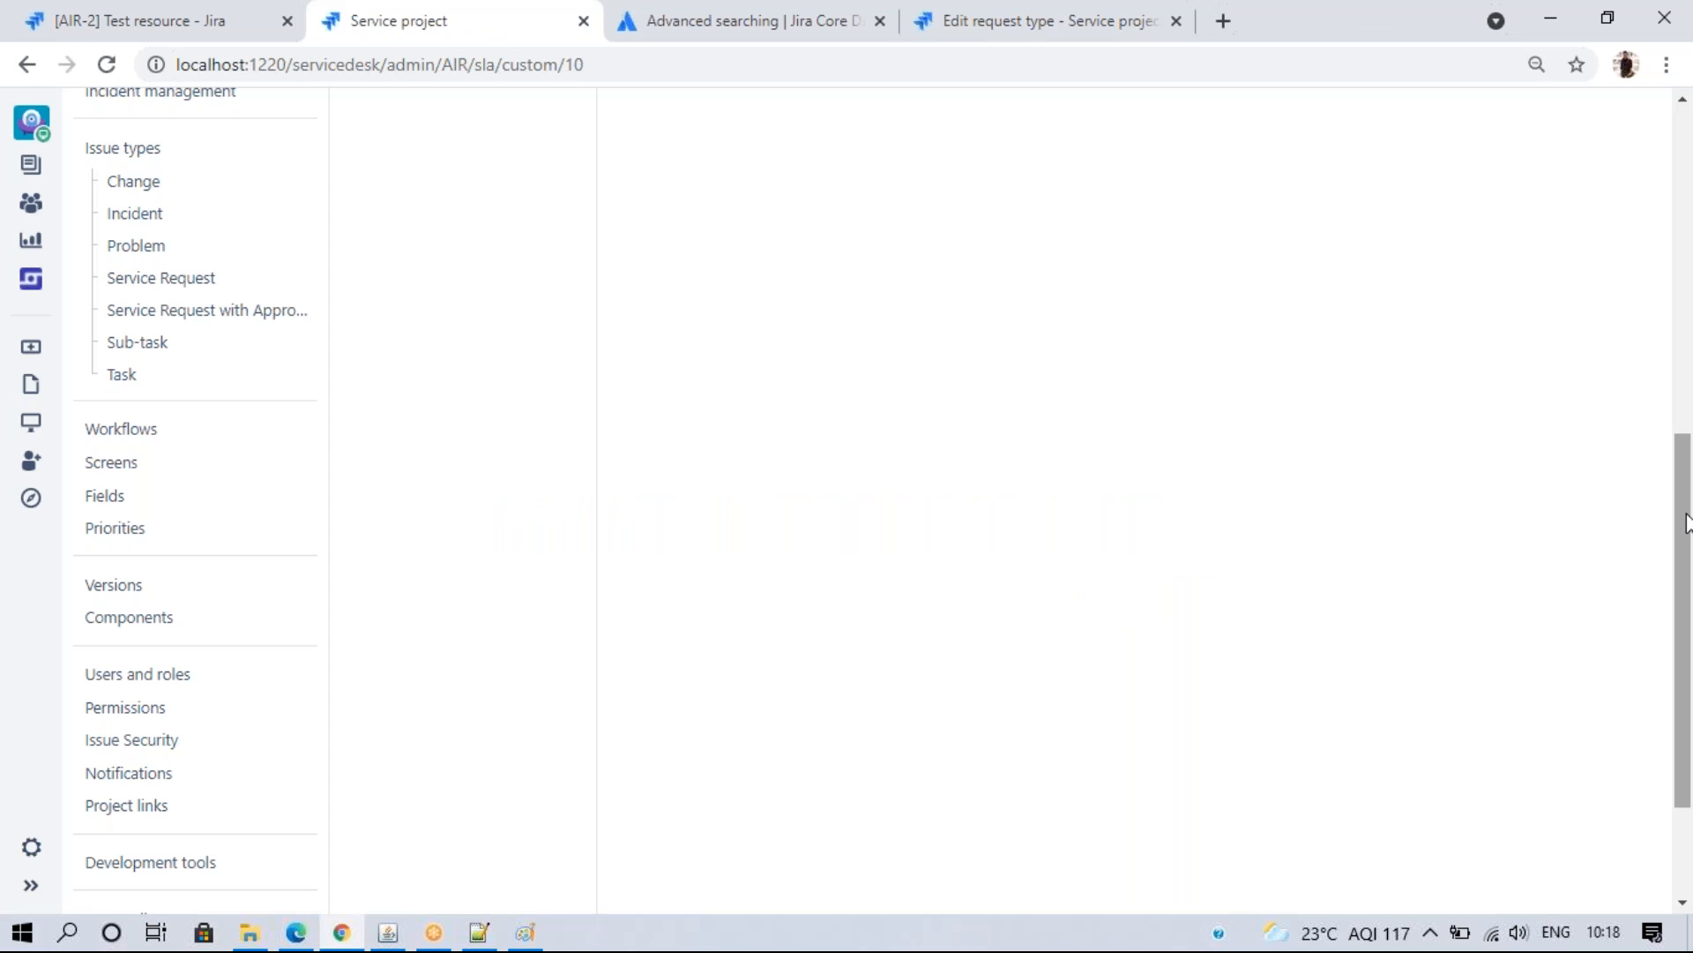
drag(1686, 509, 1681, 173)
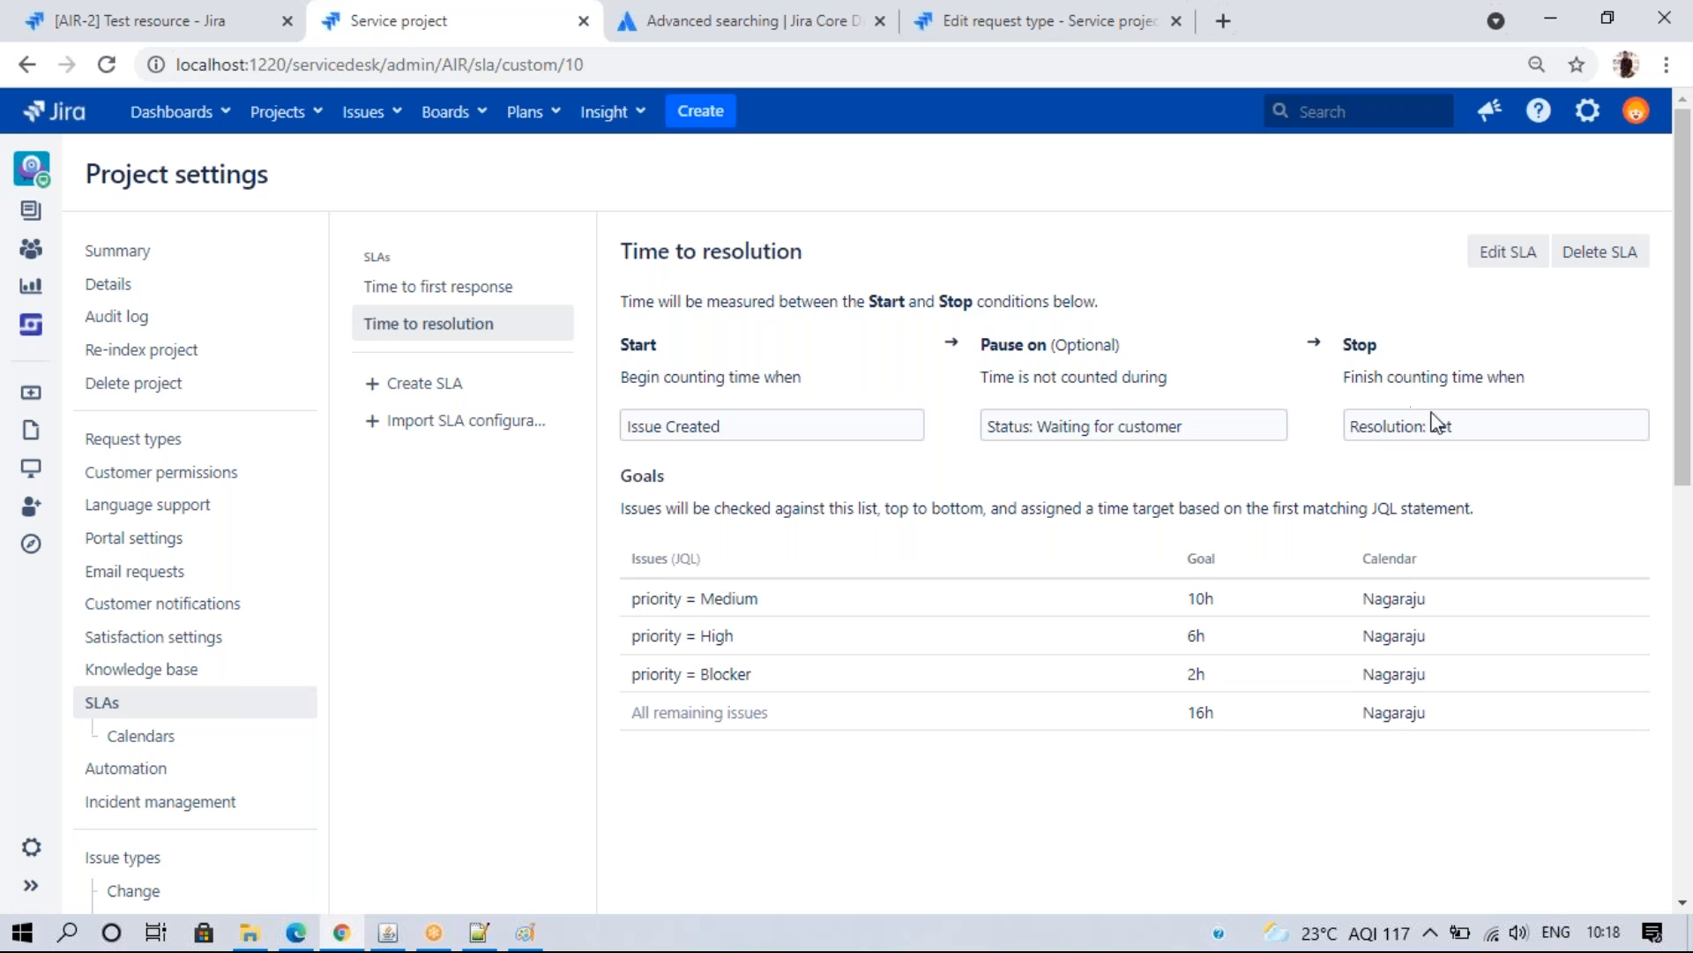
- Start a Get IT help request in the Airbnb portal with the summary 'Test SLA'
click(297, 932)
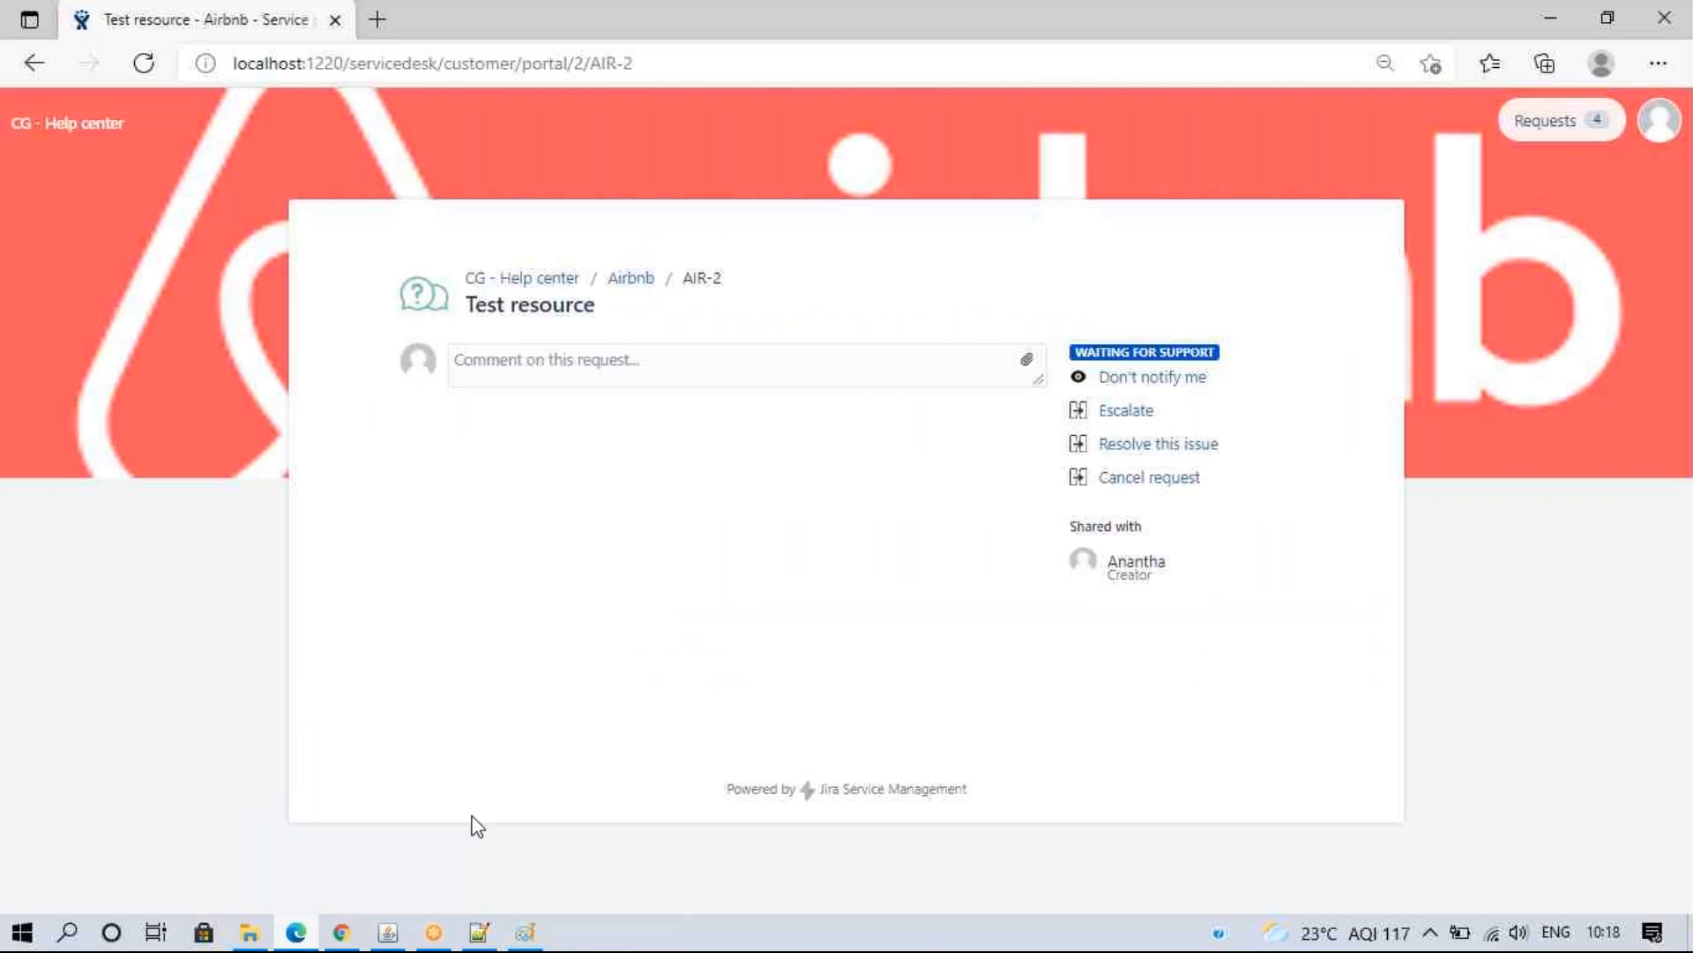
click(629, 278)
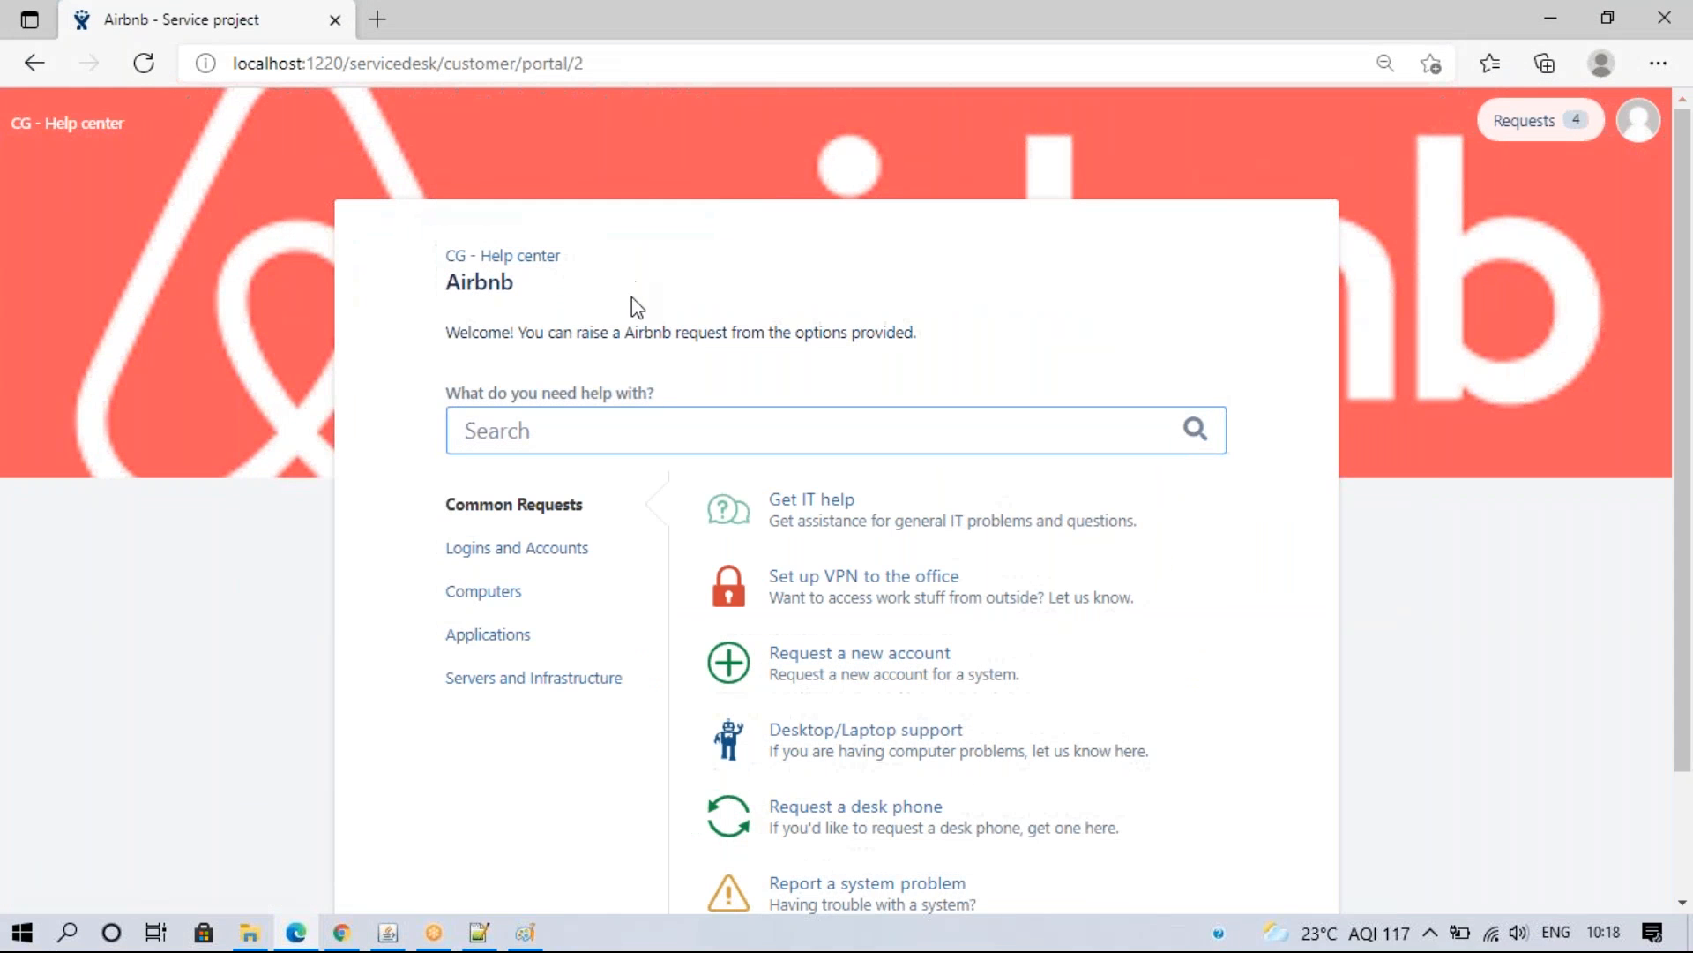
click(813, 509)
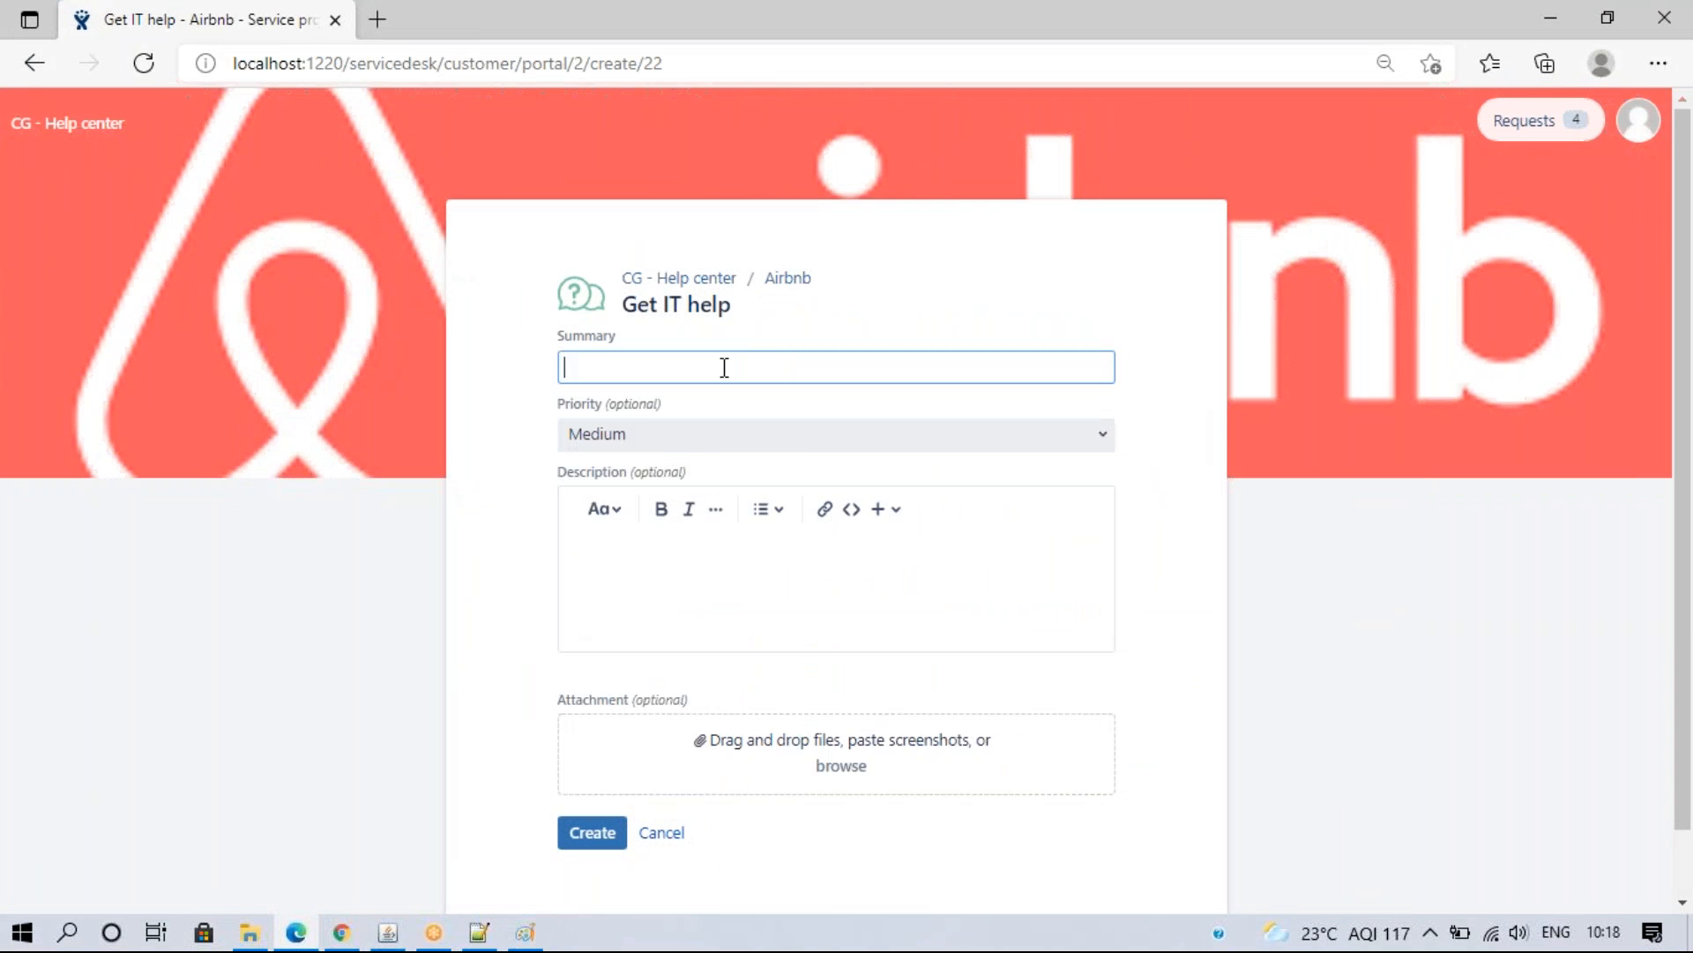
click(740, 364)
click(630, 448)
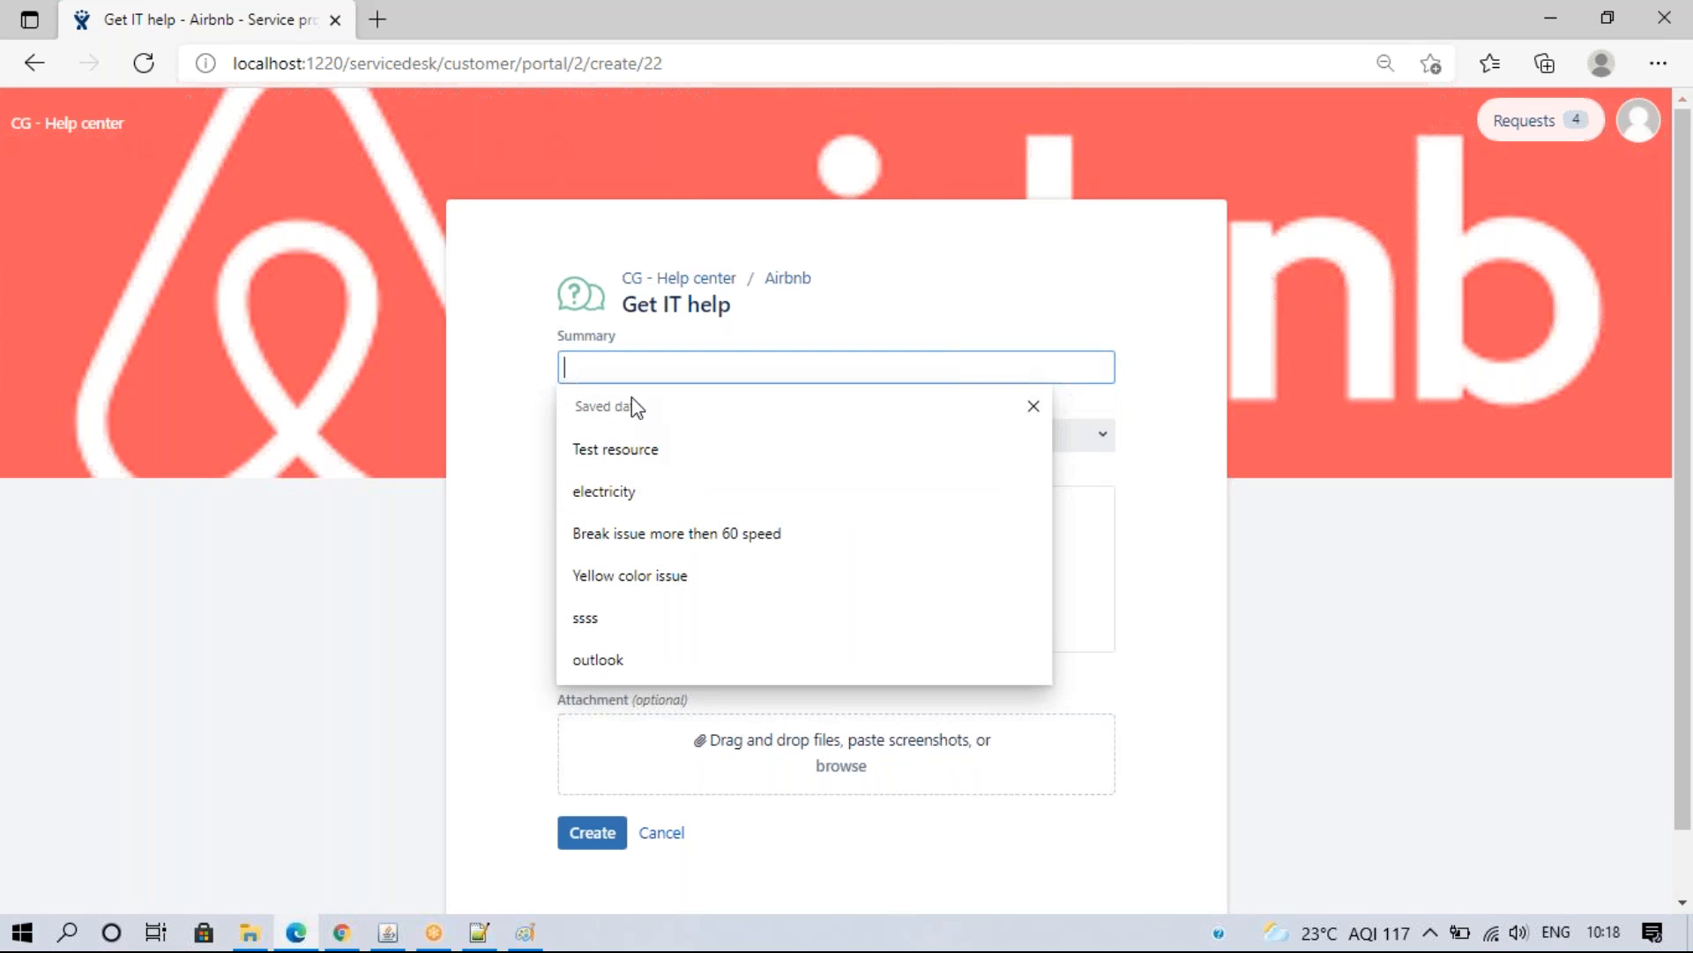
text(Test SLA)
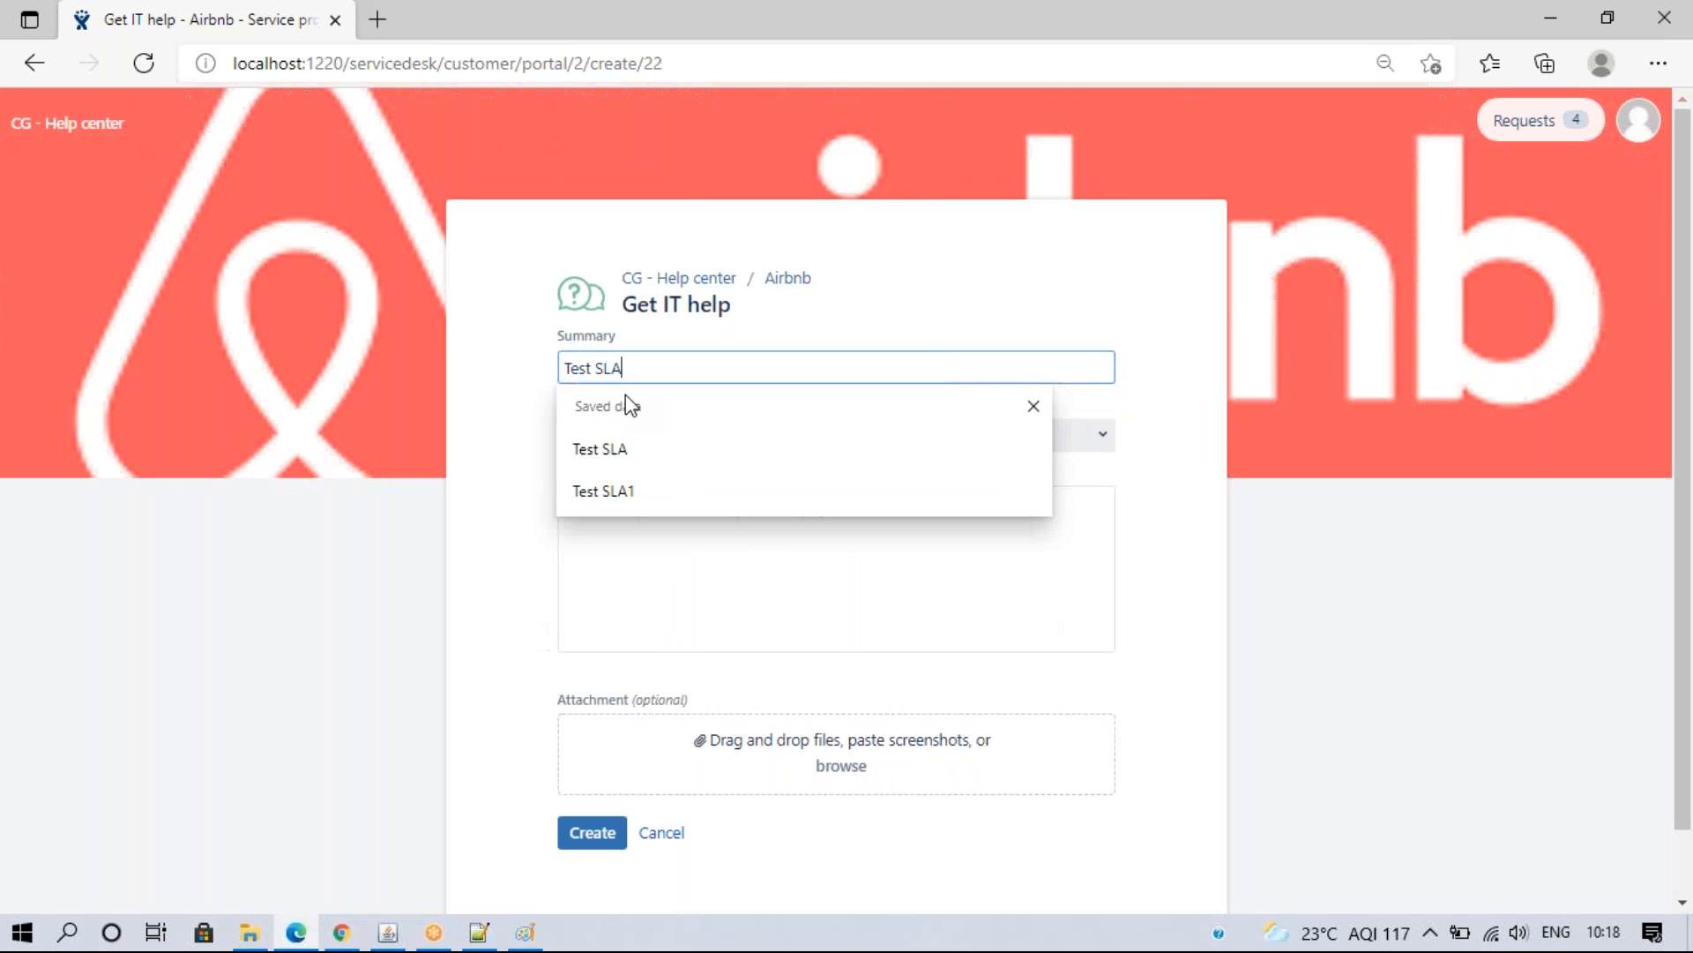
click(653, 446)
- Set the request priority to Blocker and submit it
click(630, 456)
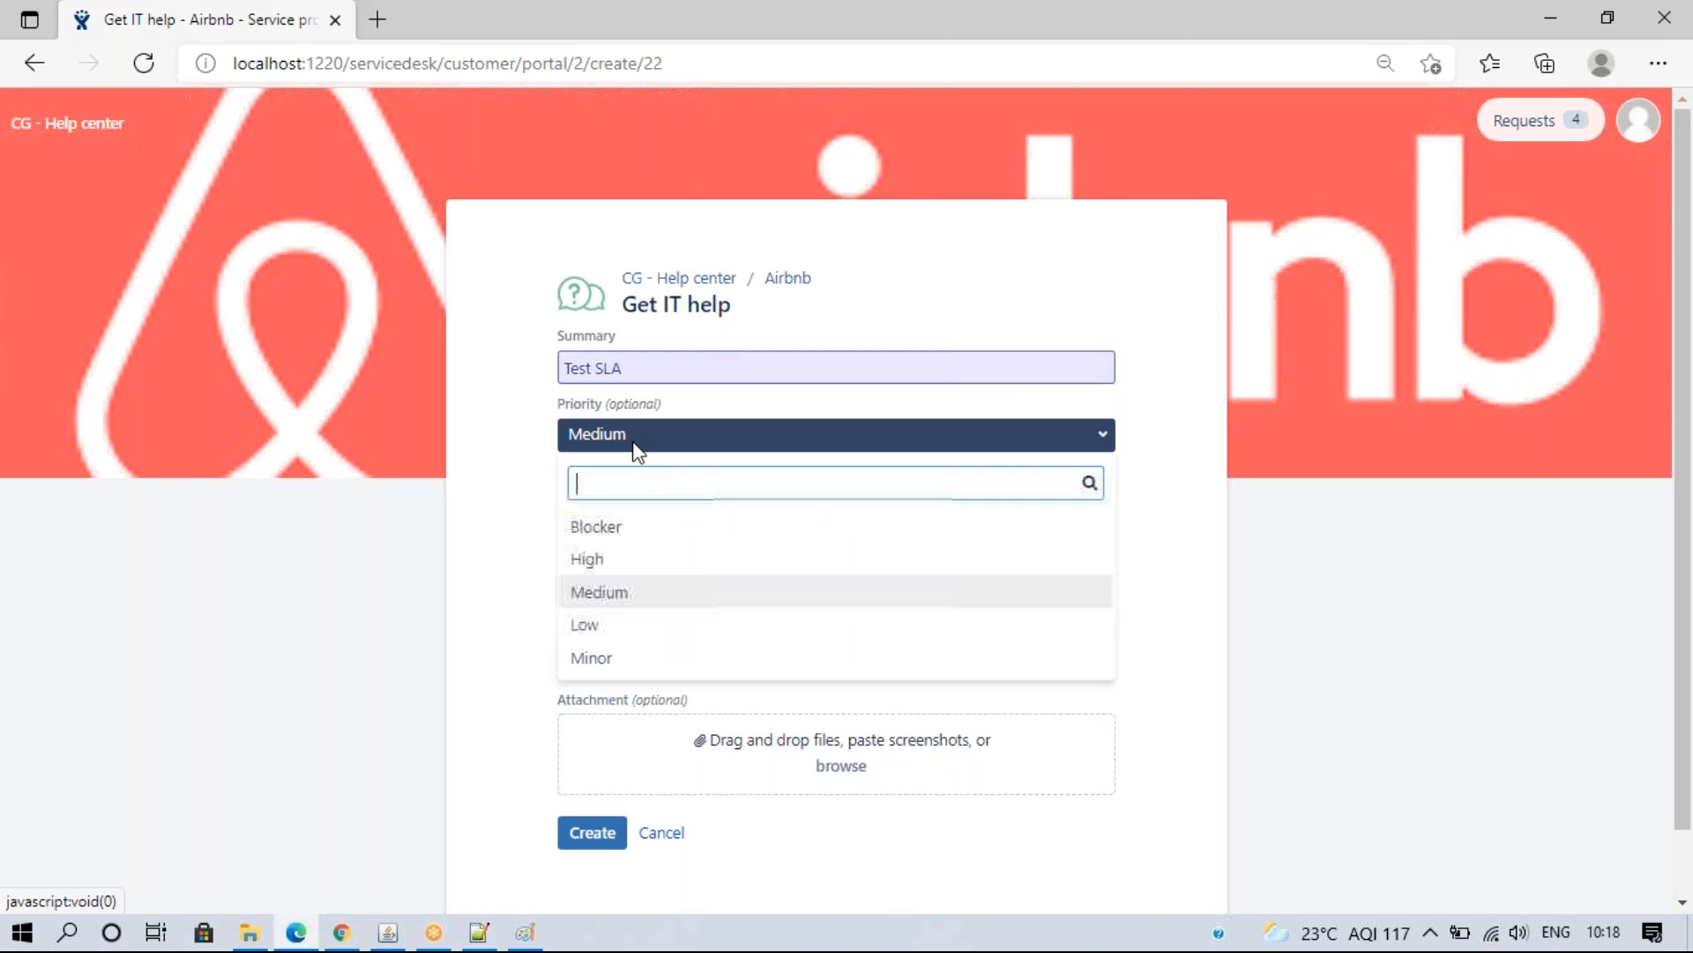
click(635, 533)
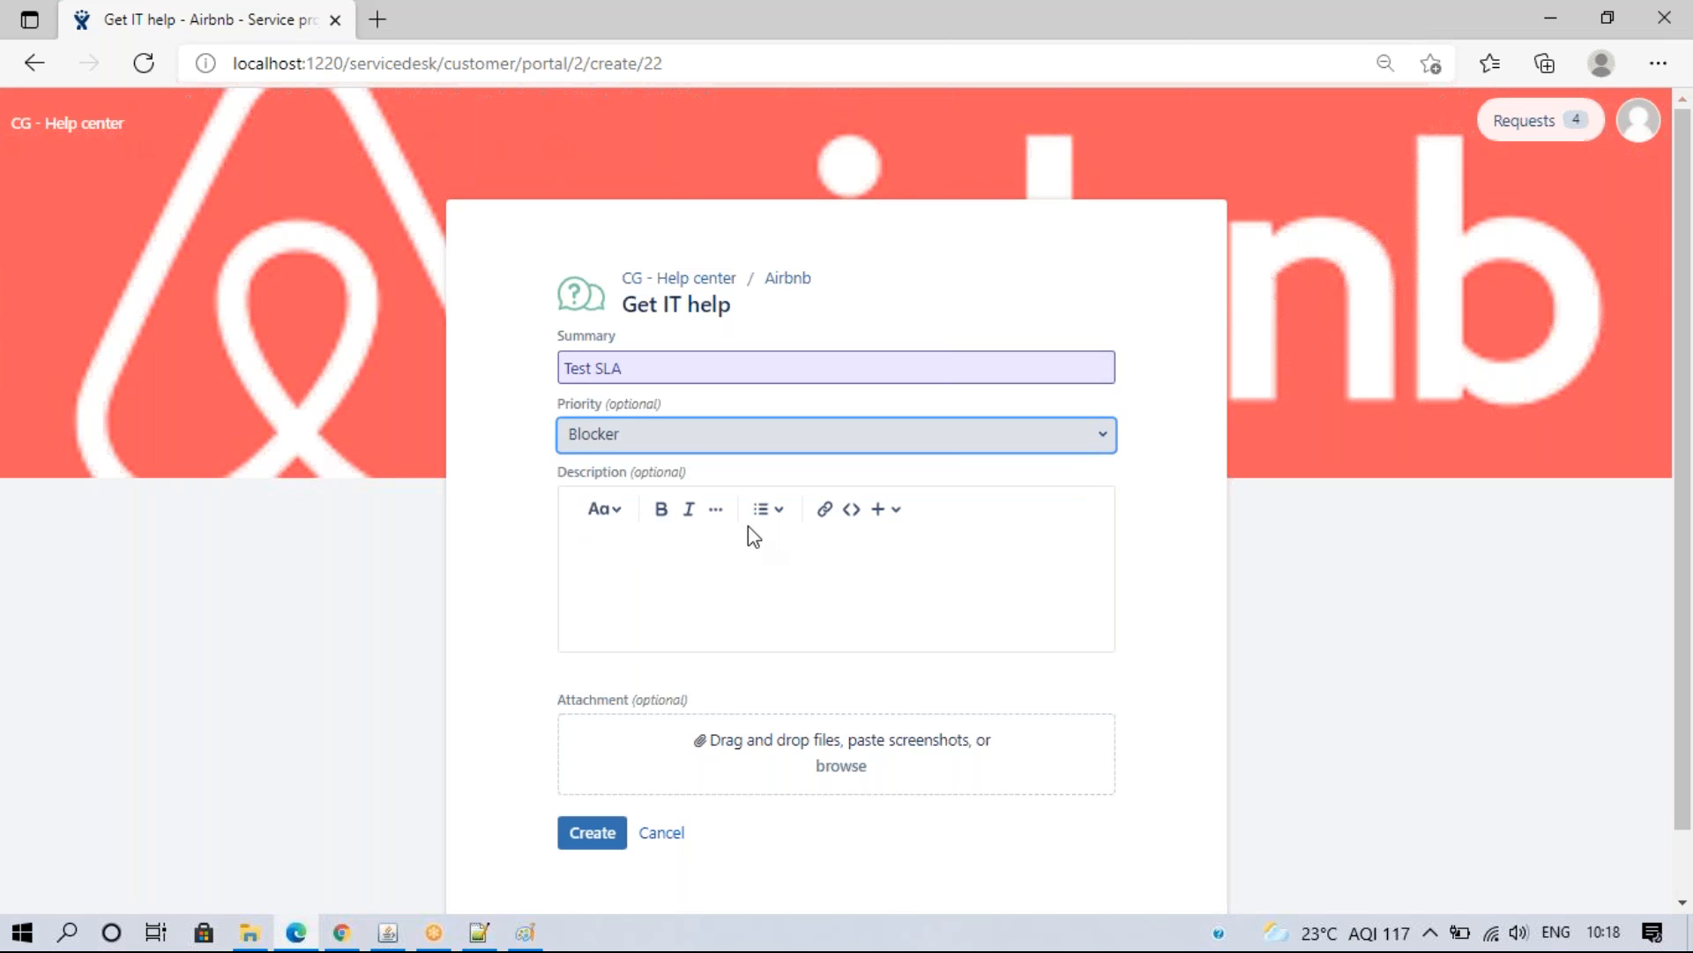
click(479, 932)
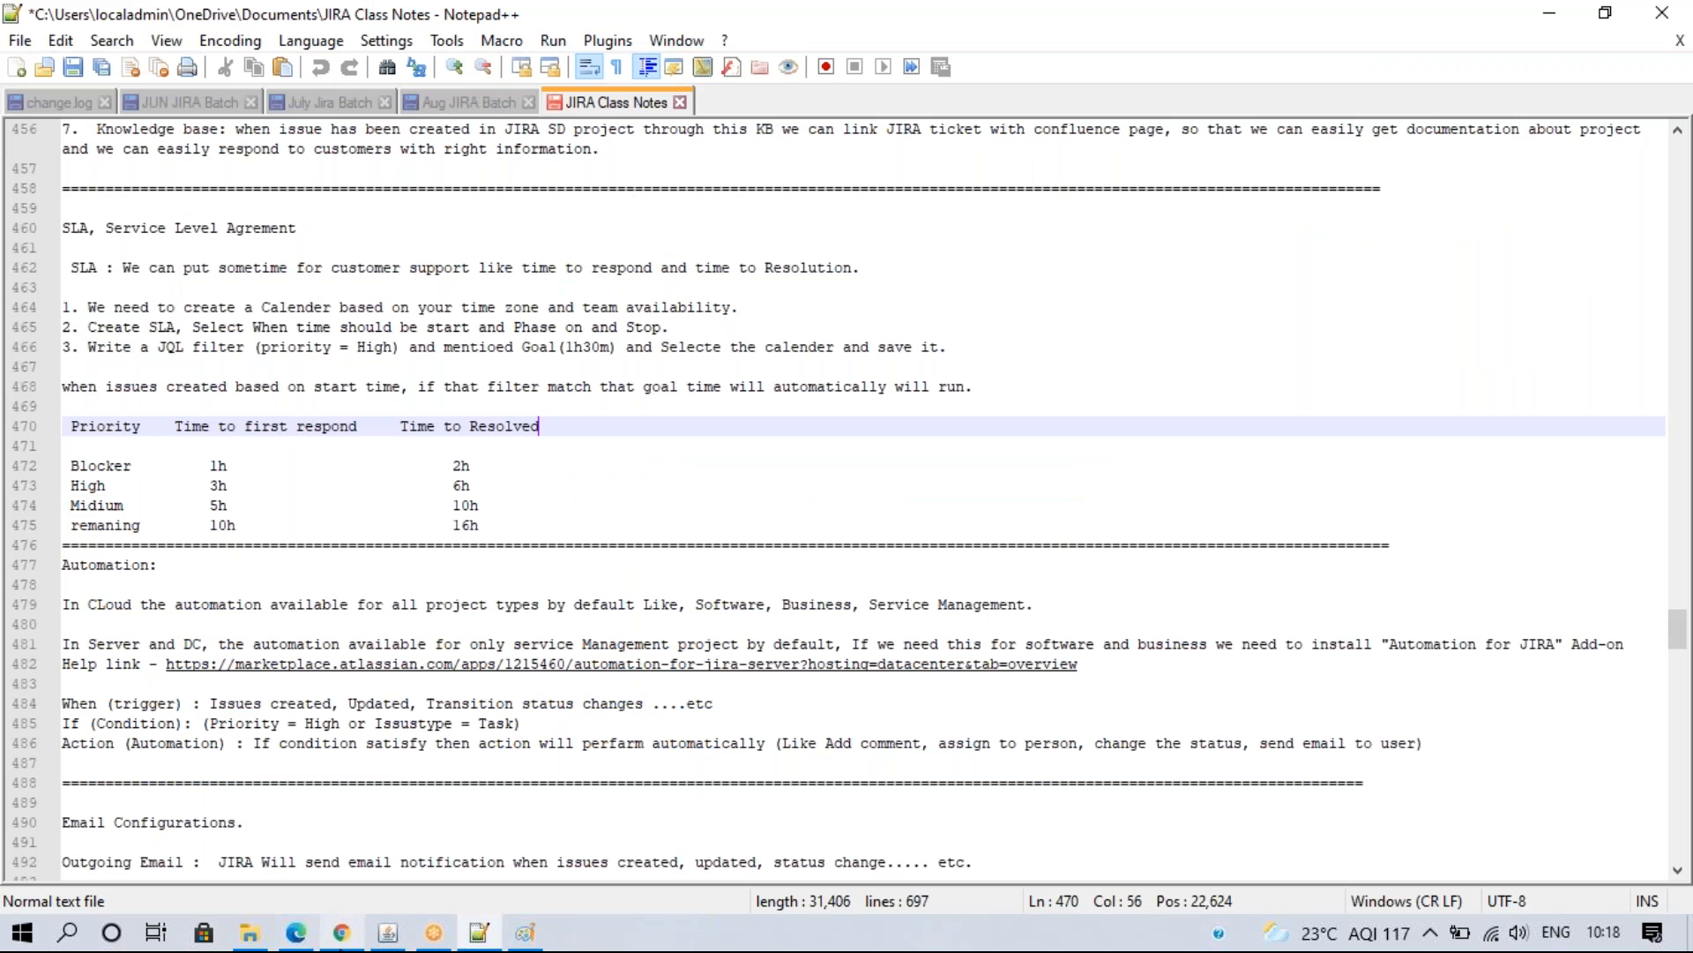
click(296, 932)
click(591, 833)
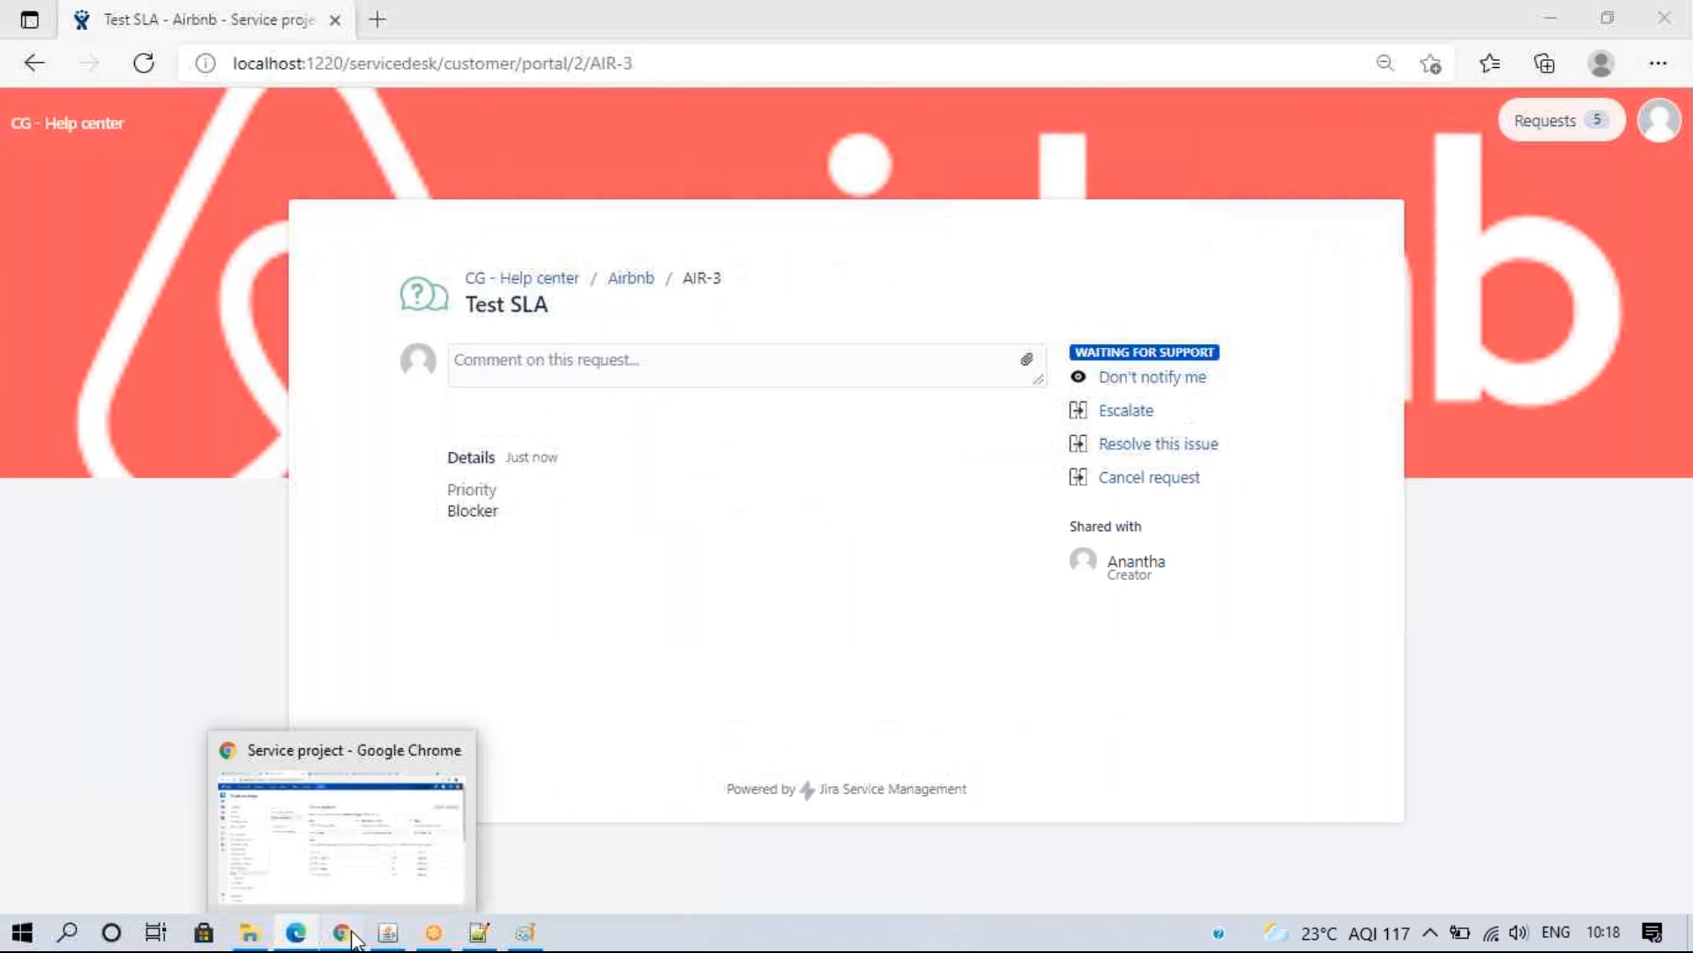
click(341, 932)
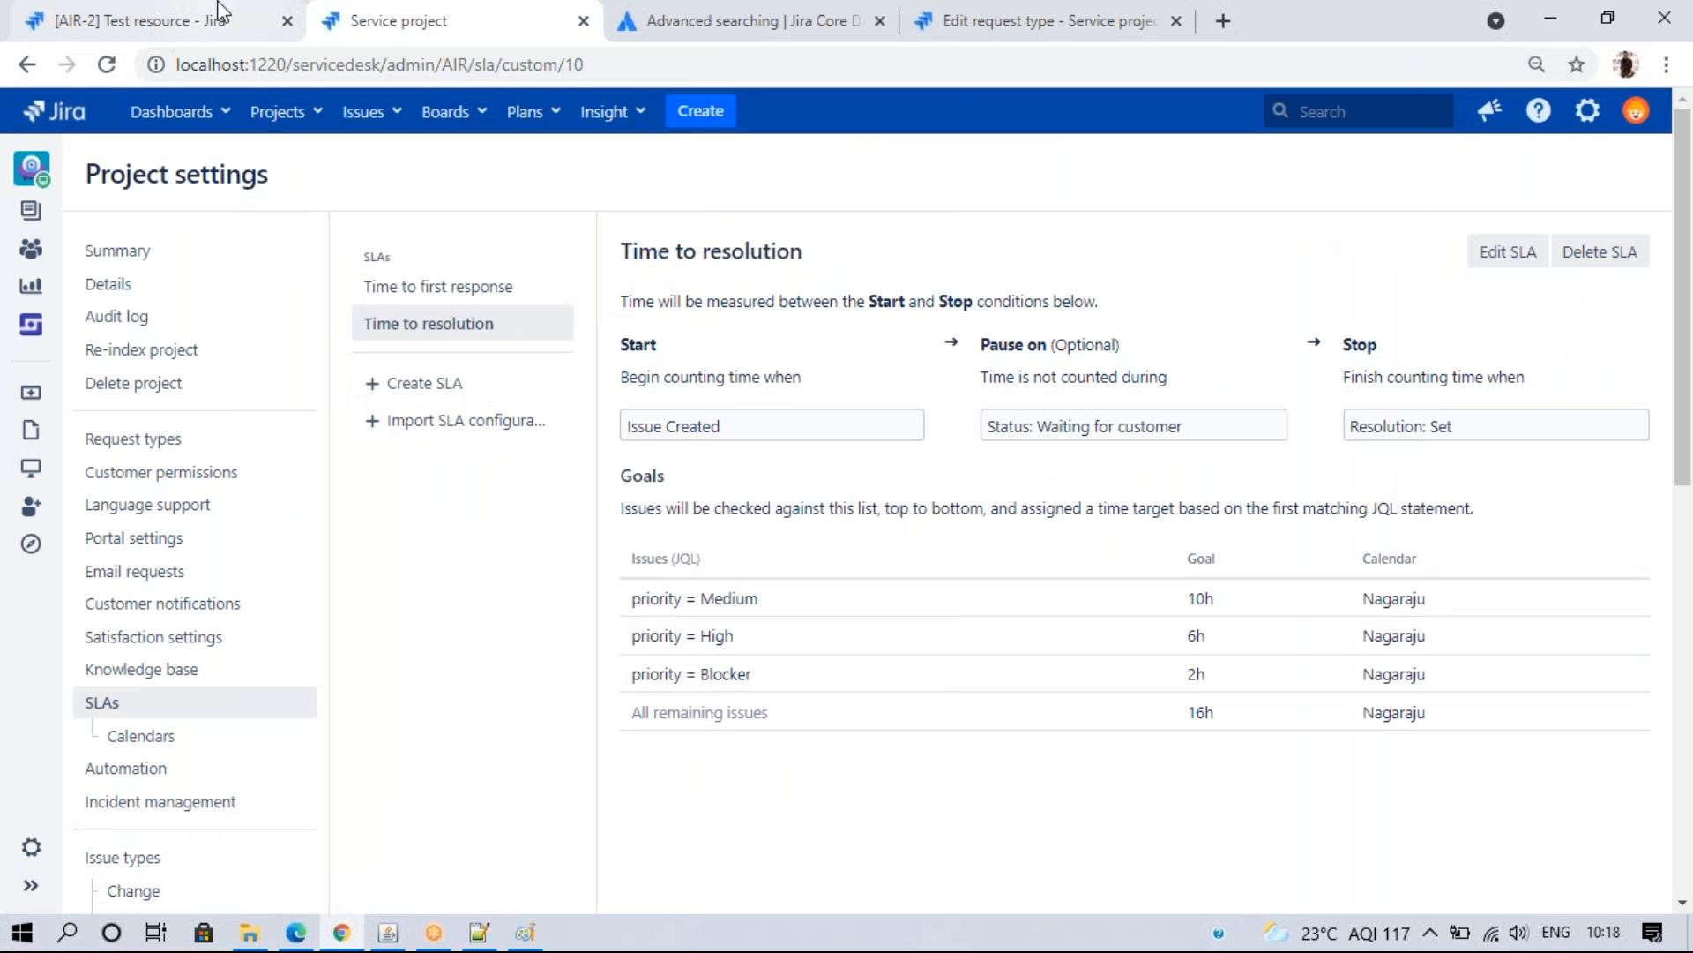
- Open request AIR-3 by changing the issue number in the address bar
click(212, 20)
click(585, 64)
double_click(585, 64)
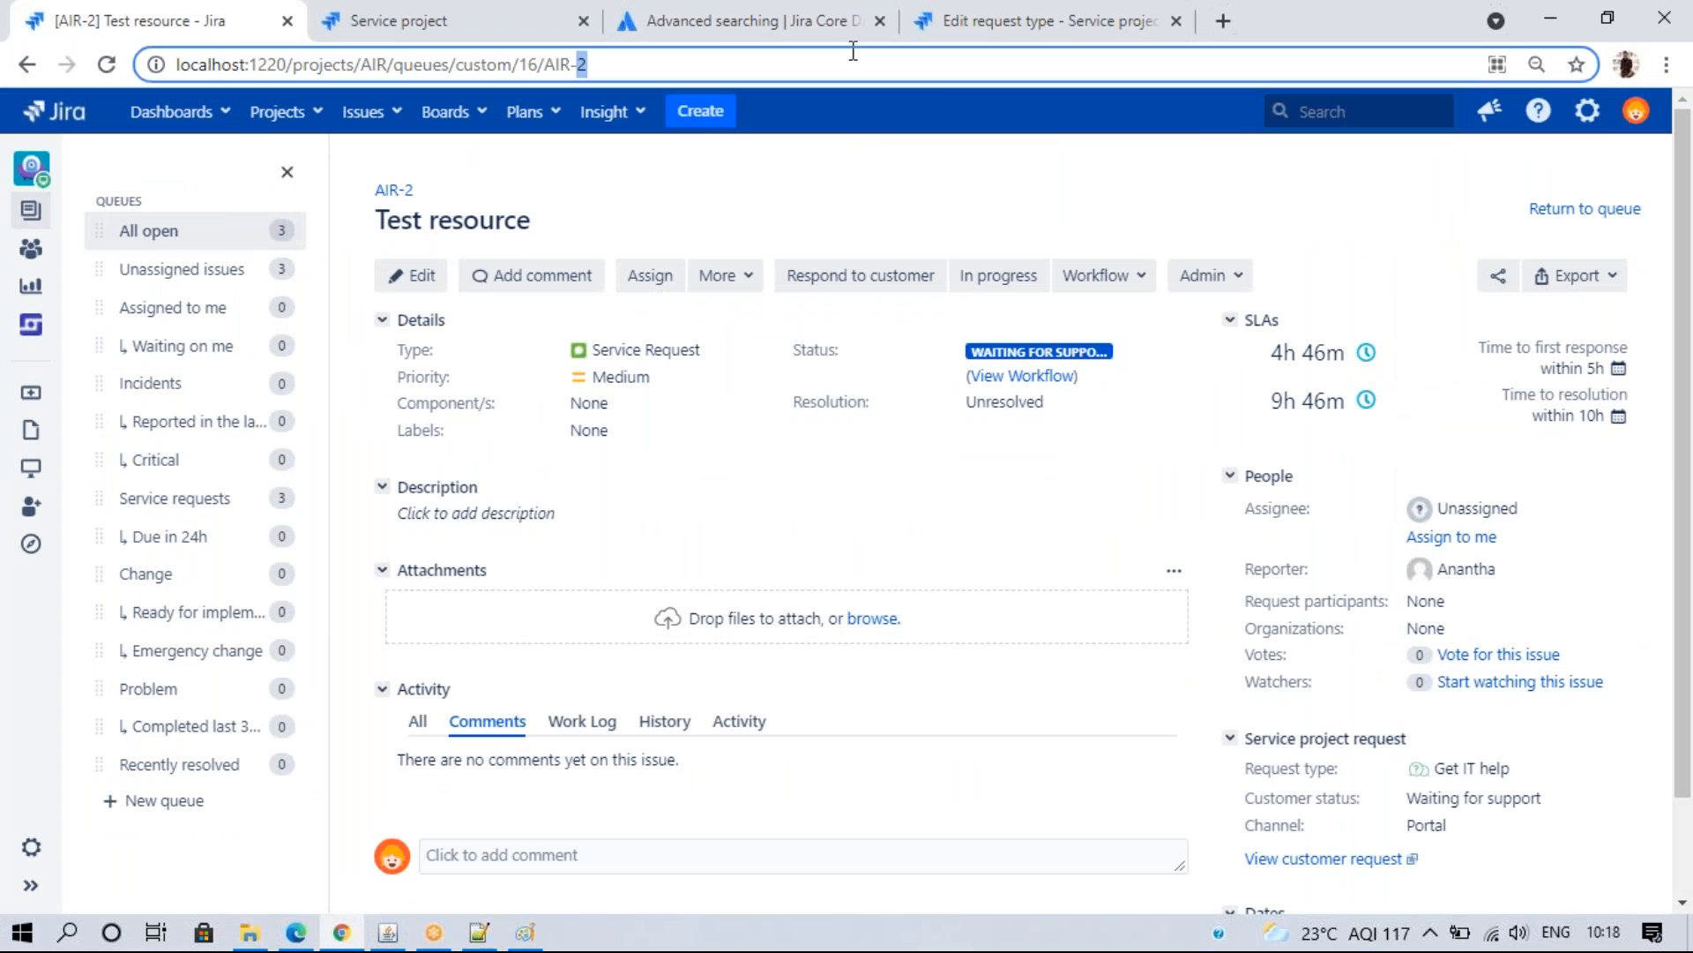
text(3)
key(Return)
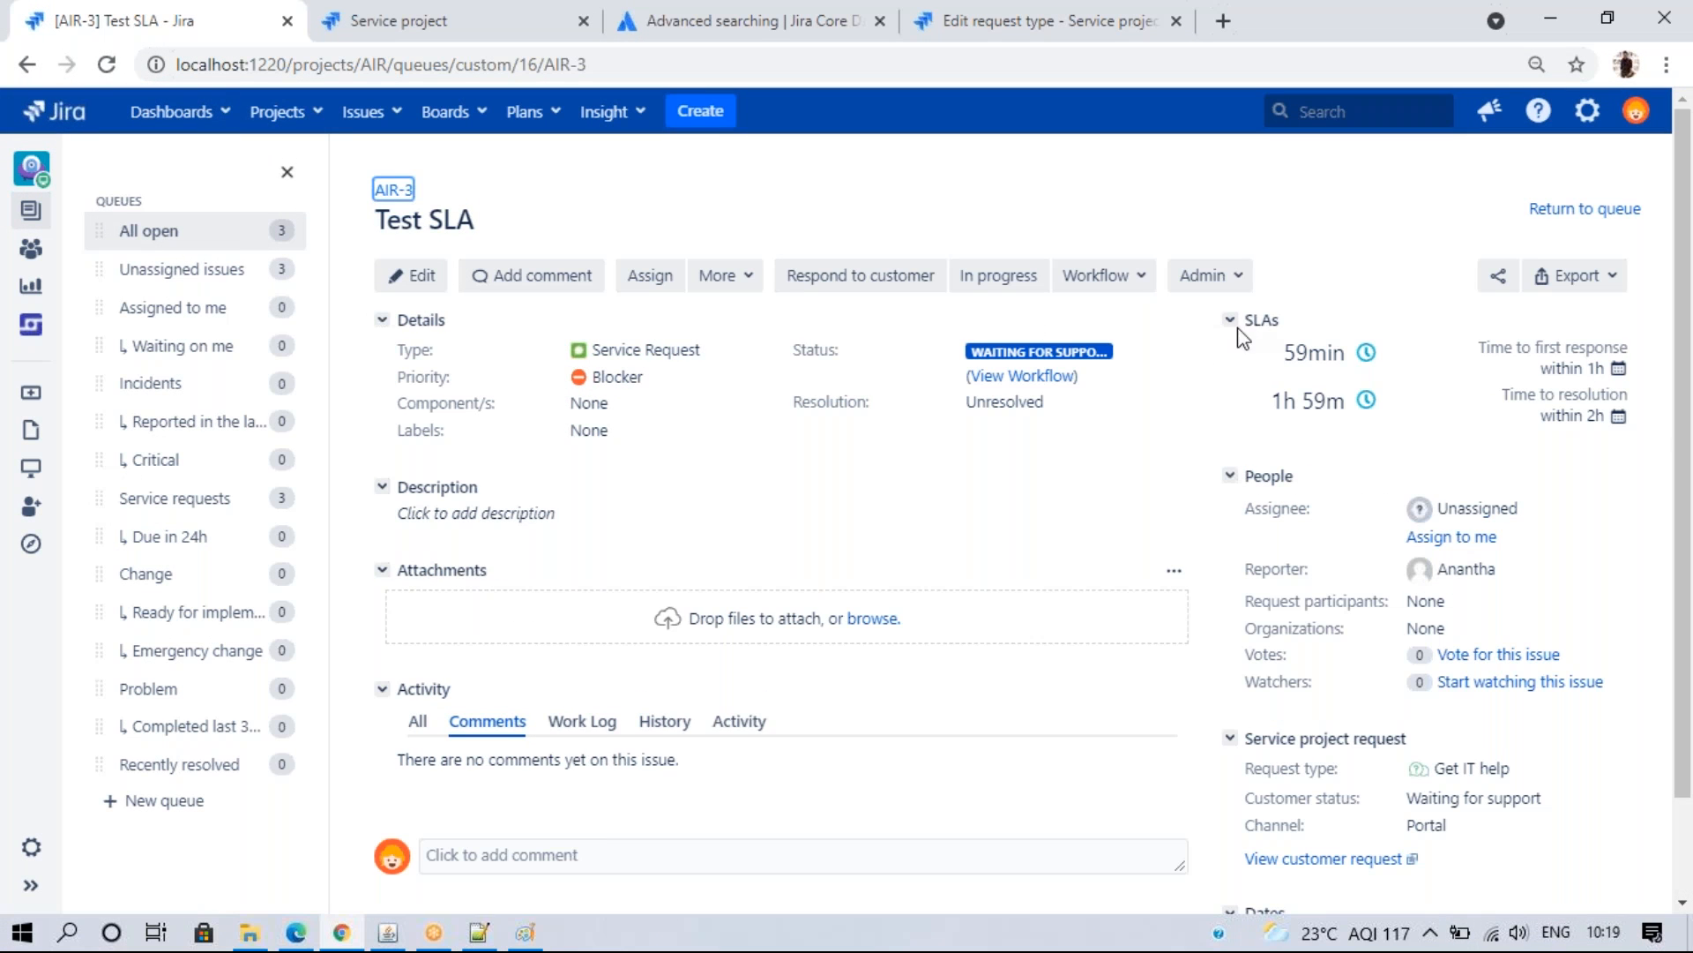
- Compare AIR-3's SLA clocks with the project's Time to first response and Time to resolution goals
mouse_move(1344, 353)
mouse_move(1379, 399)
click(396, 7)
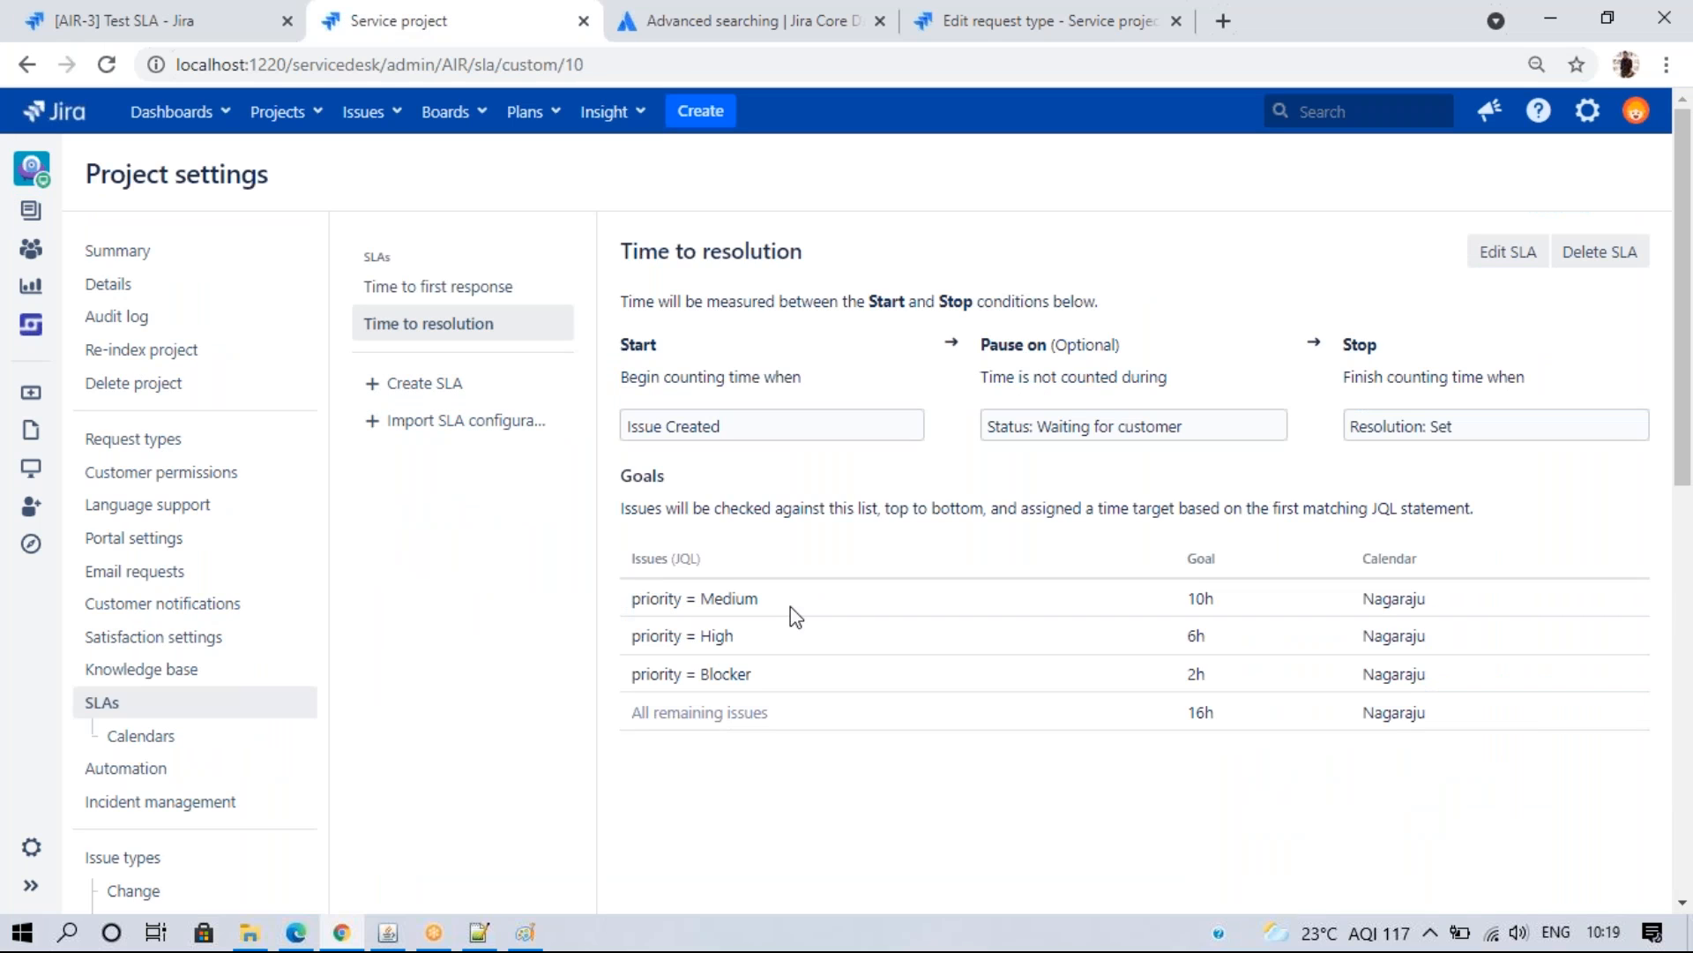
click(498, 291)
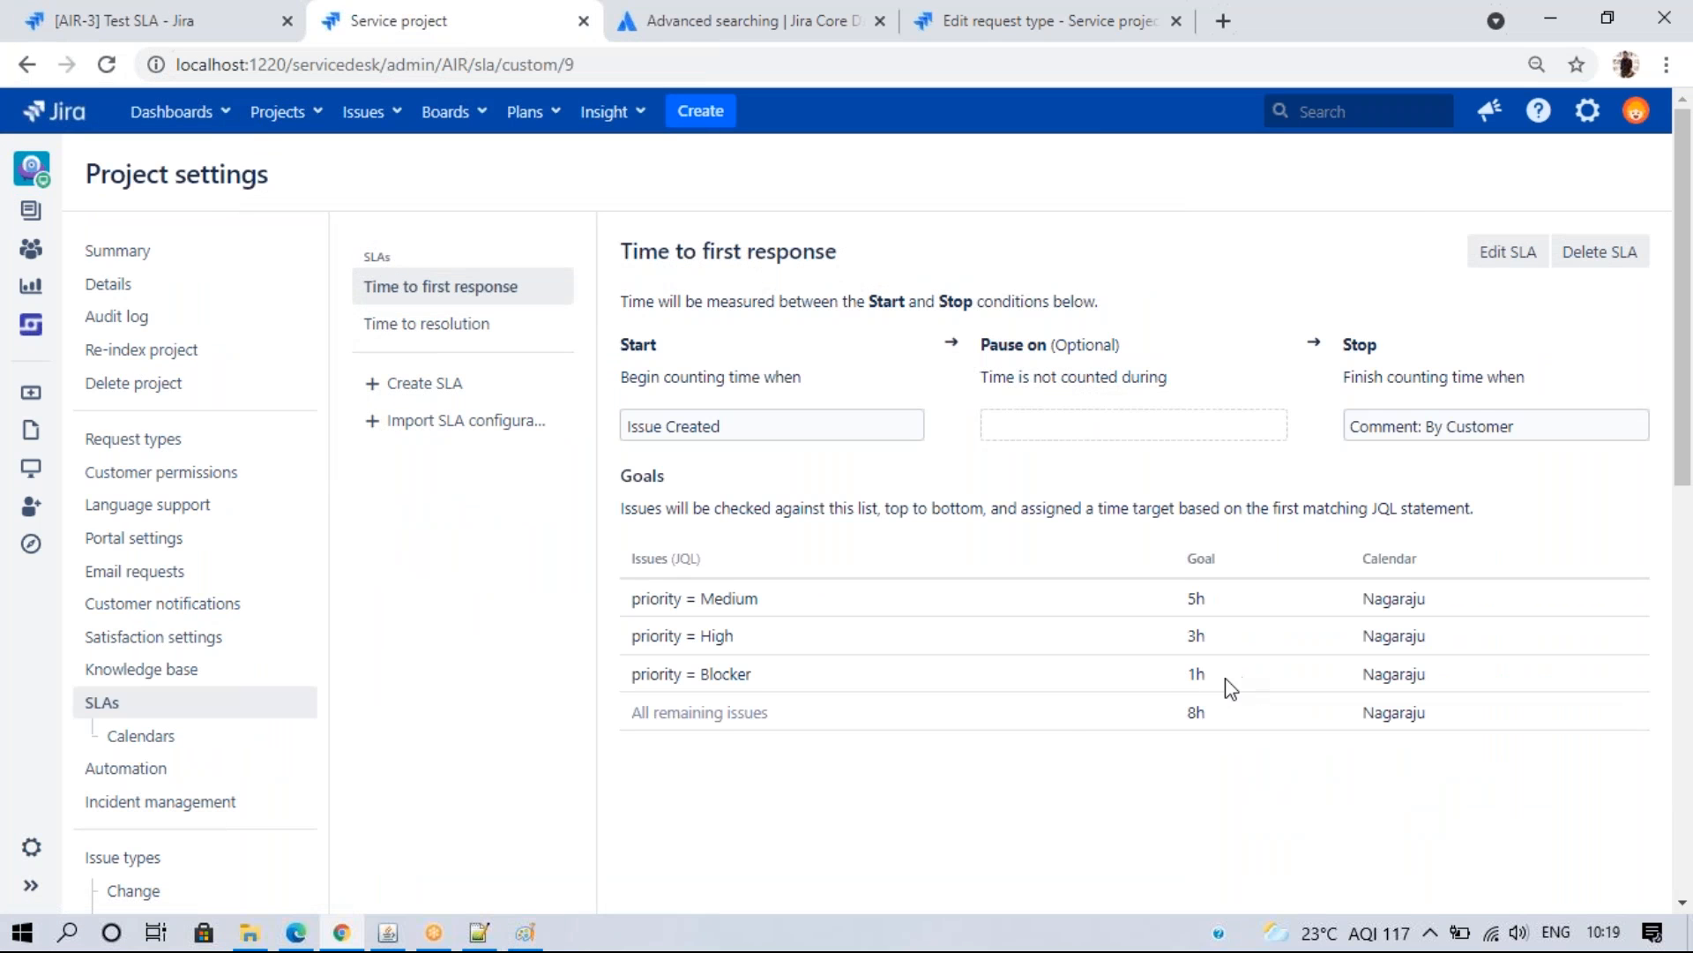
click(441, 324)
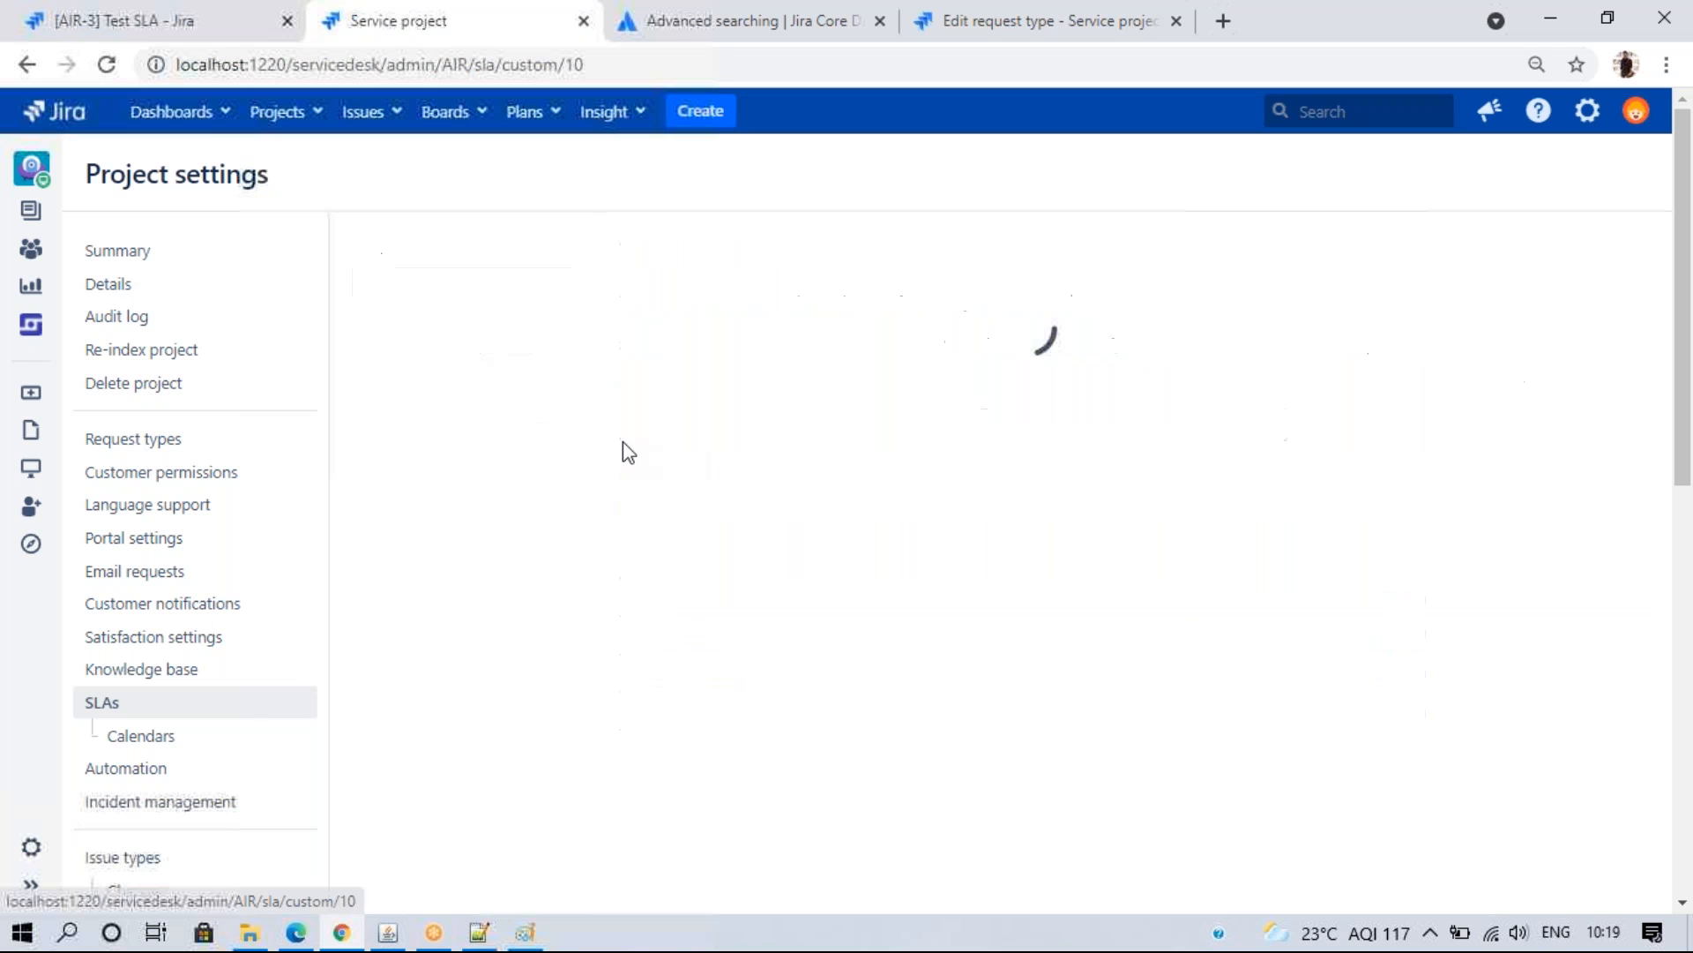
click(300, 935)
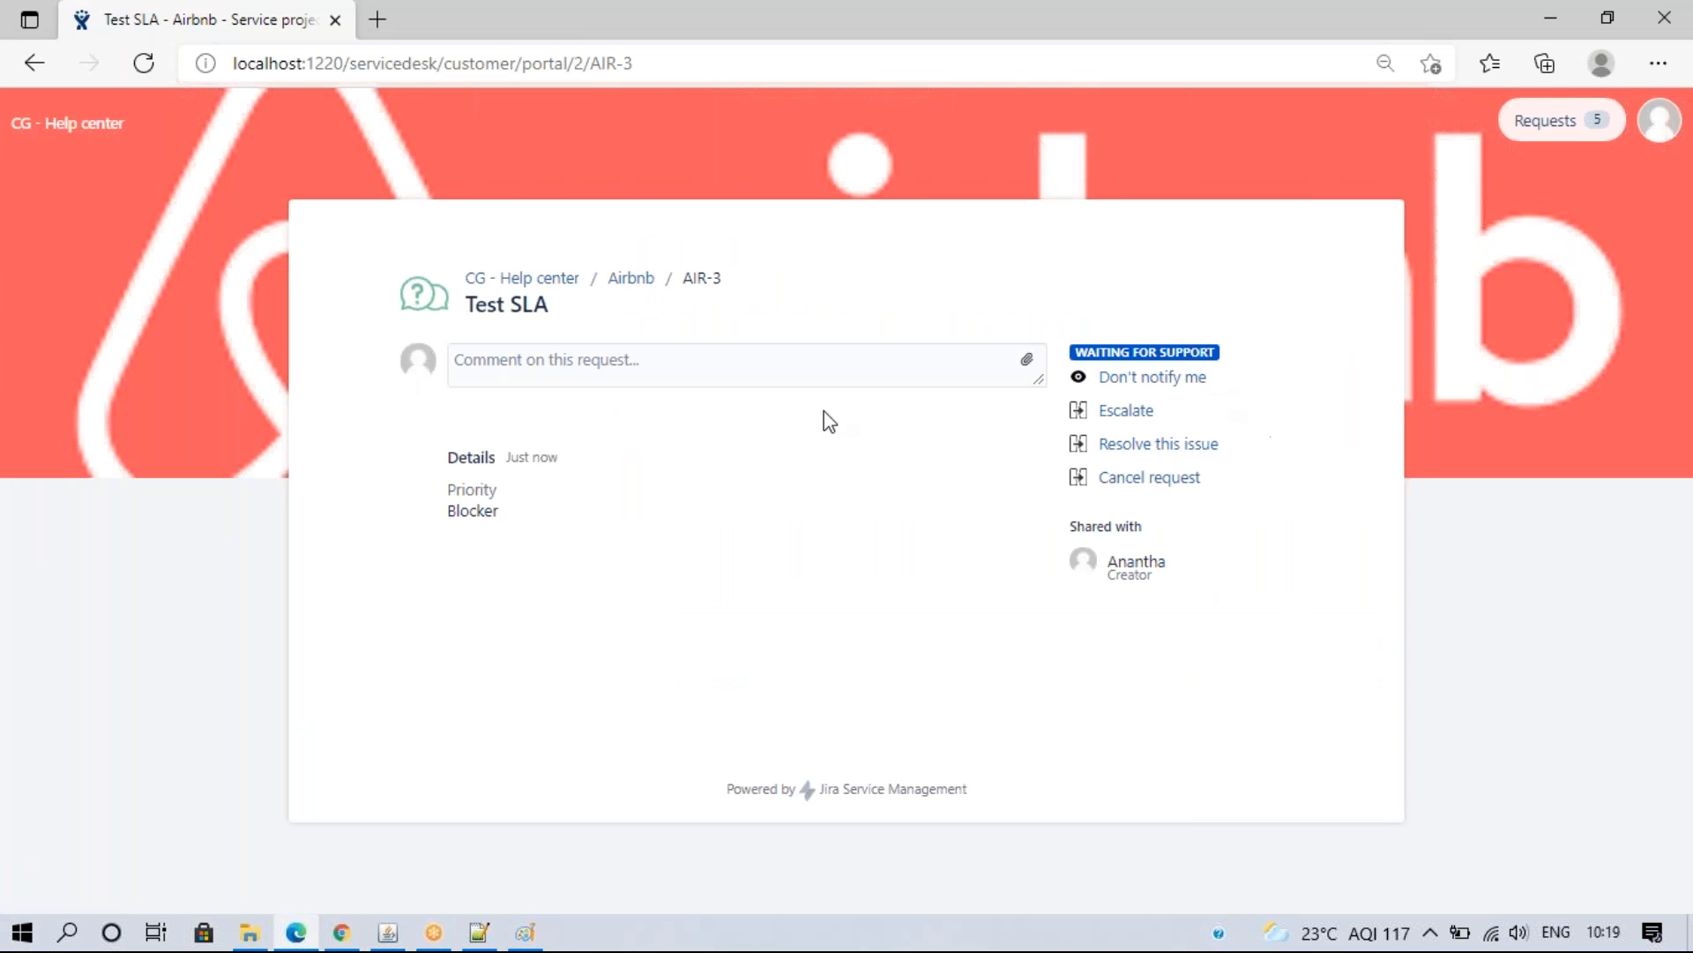
click(341, 932)
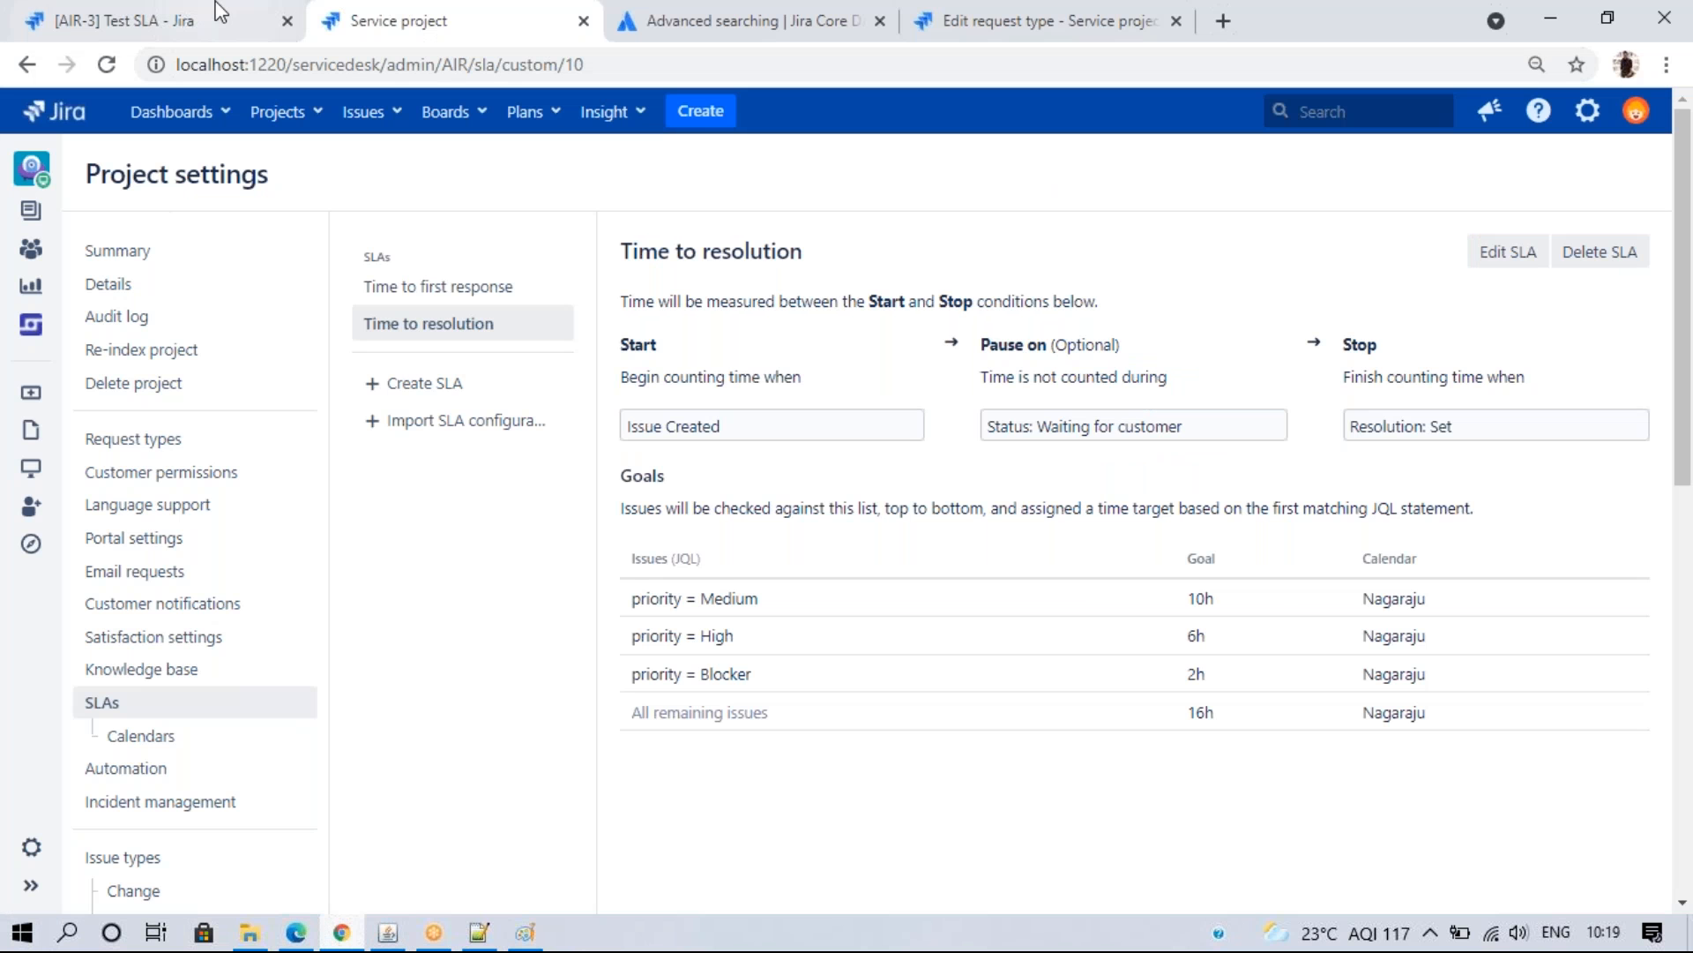
click(177, 20)
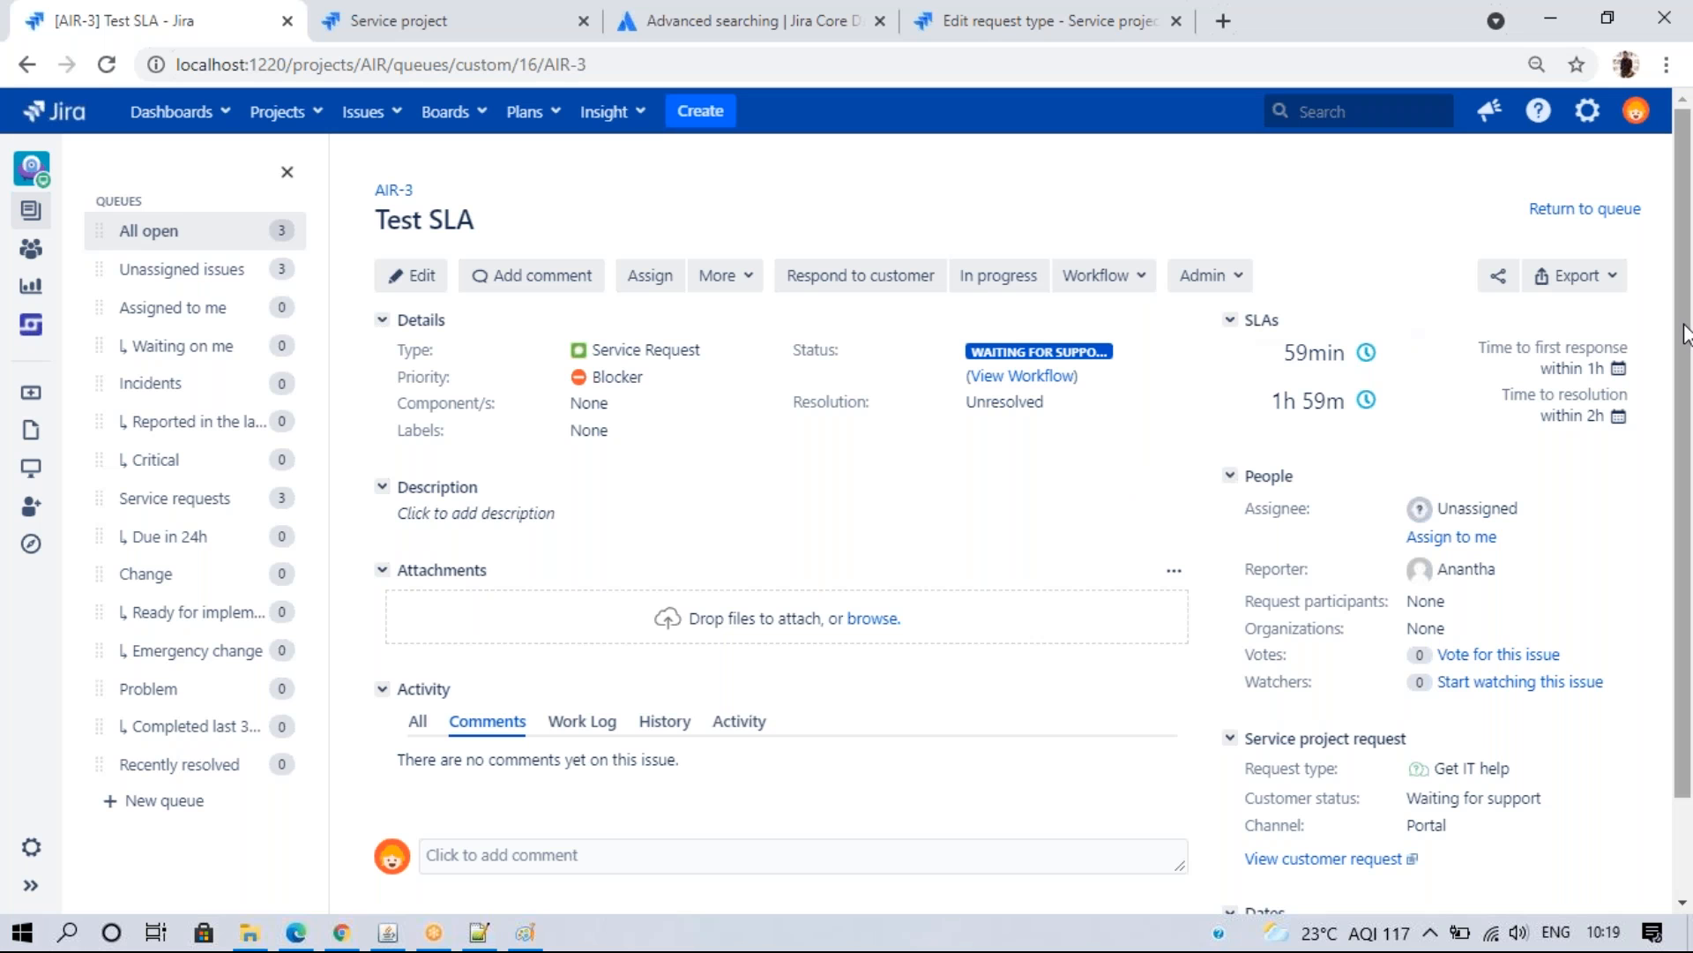
- Move AIR-3 to In progress and start a new comment
click(979, 275)
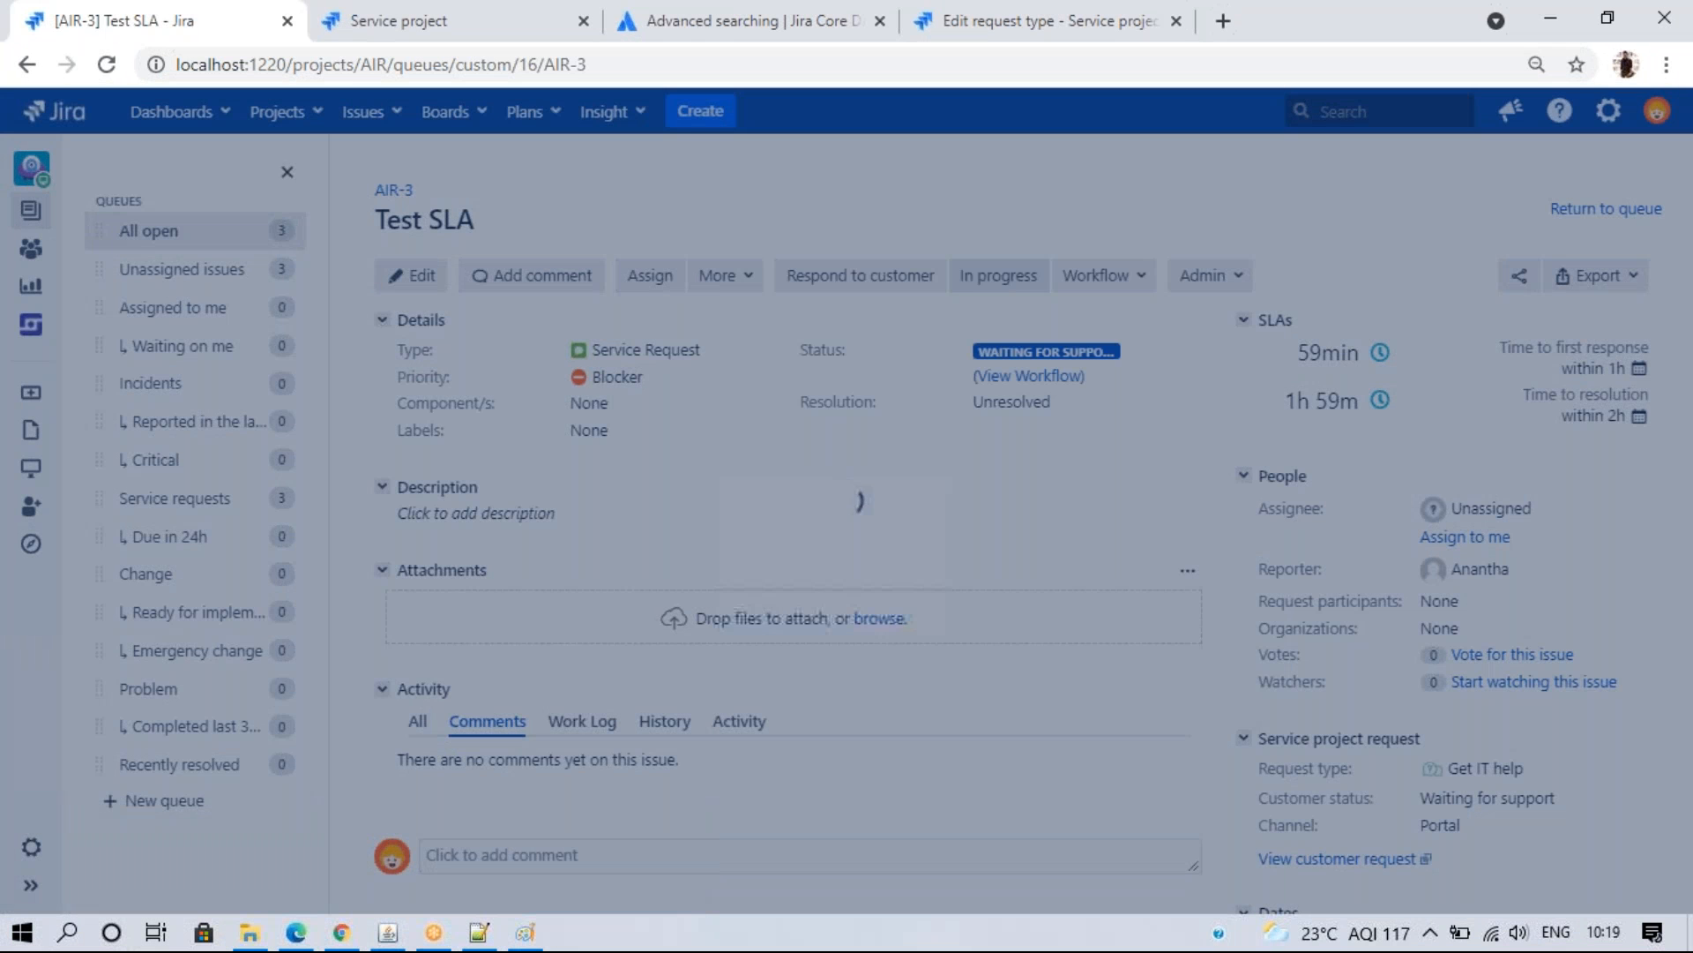
click(1174, 847)
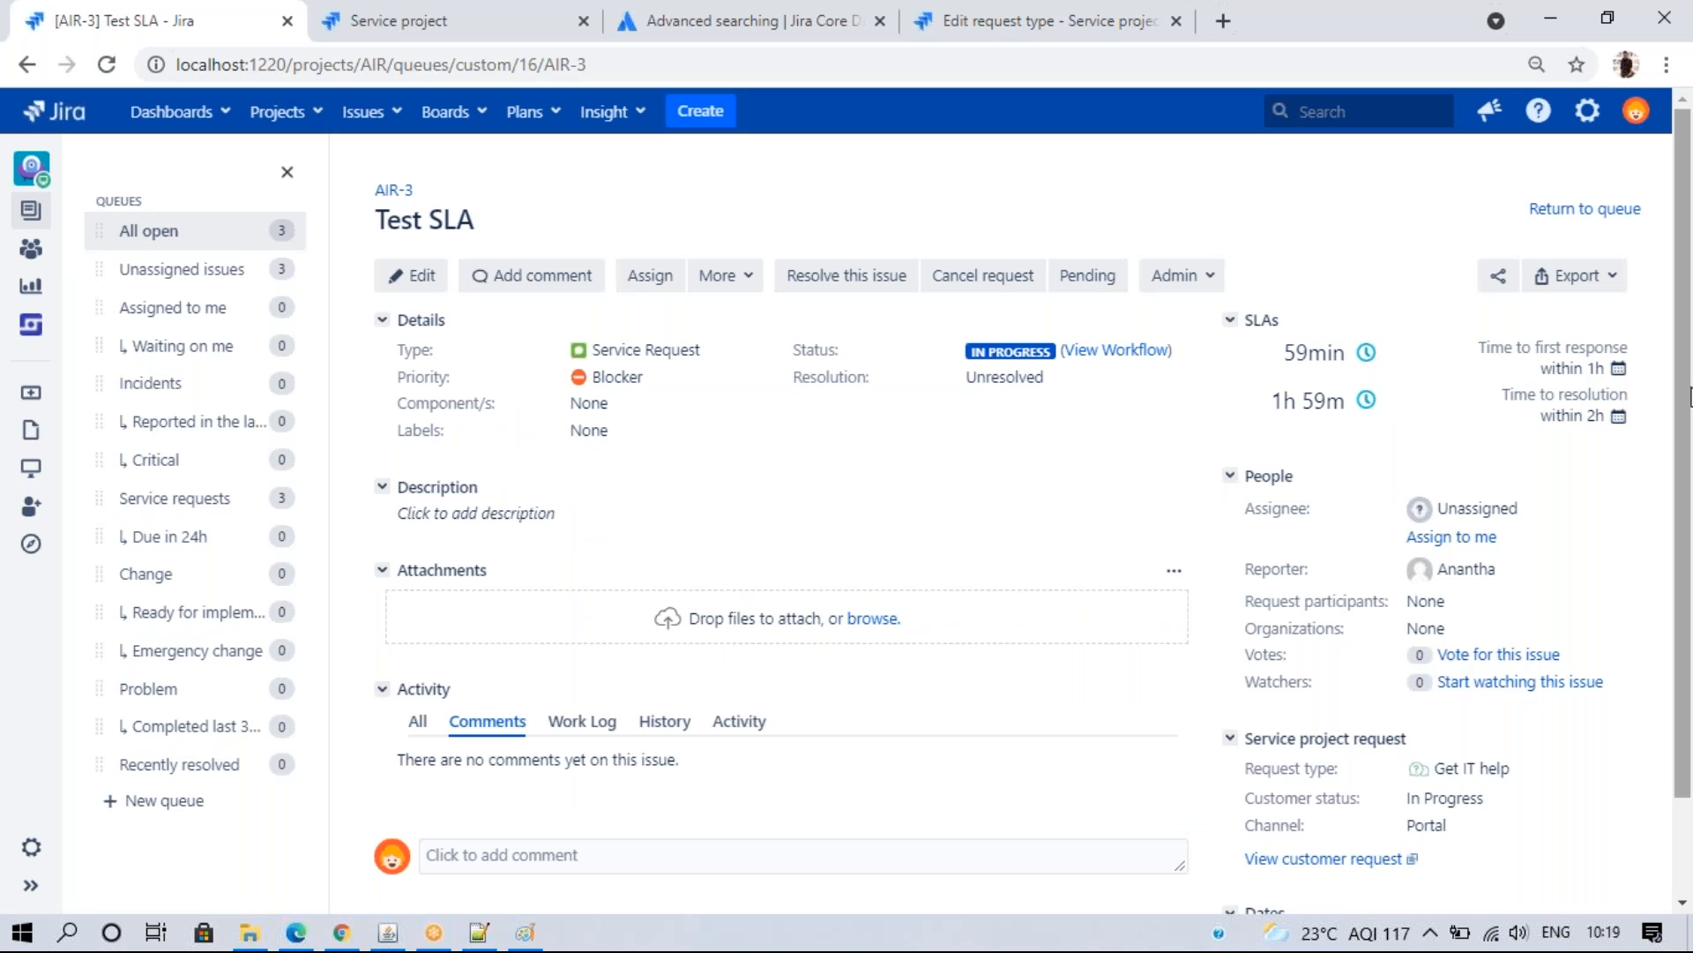
scroll(1689, 397, down, 2)
click(548, 742)
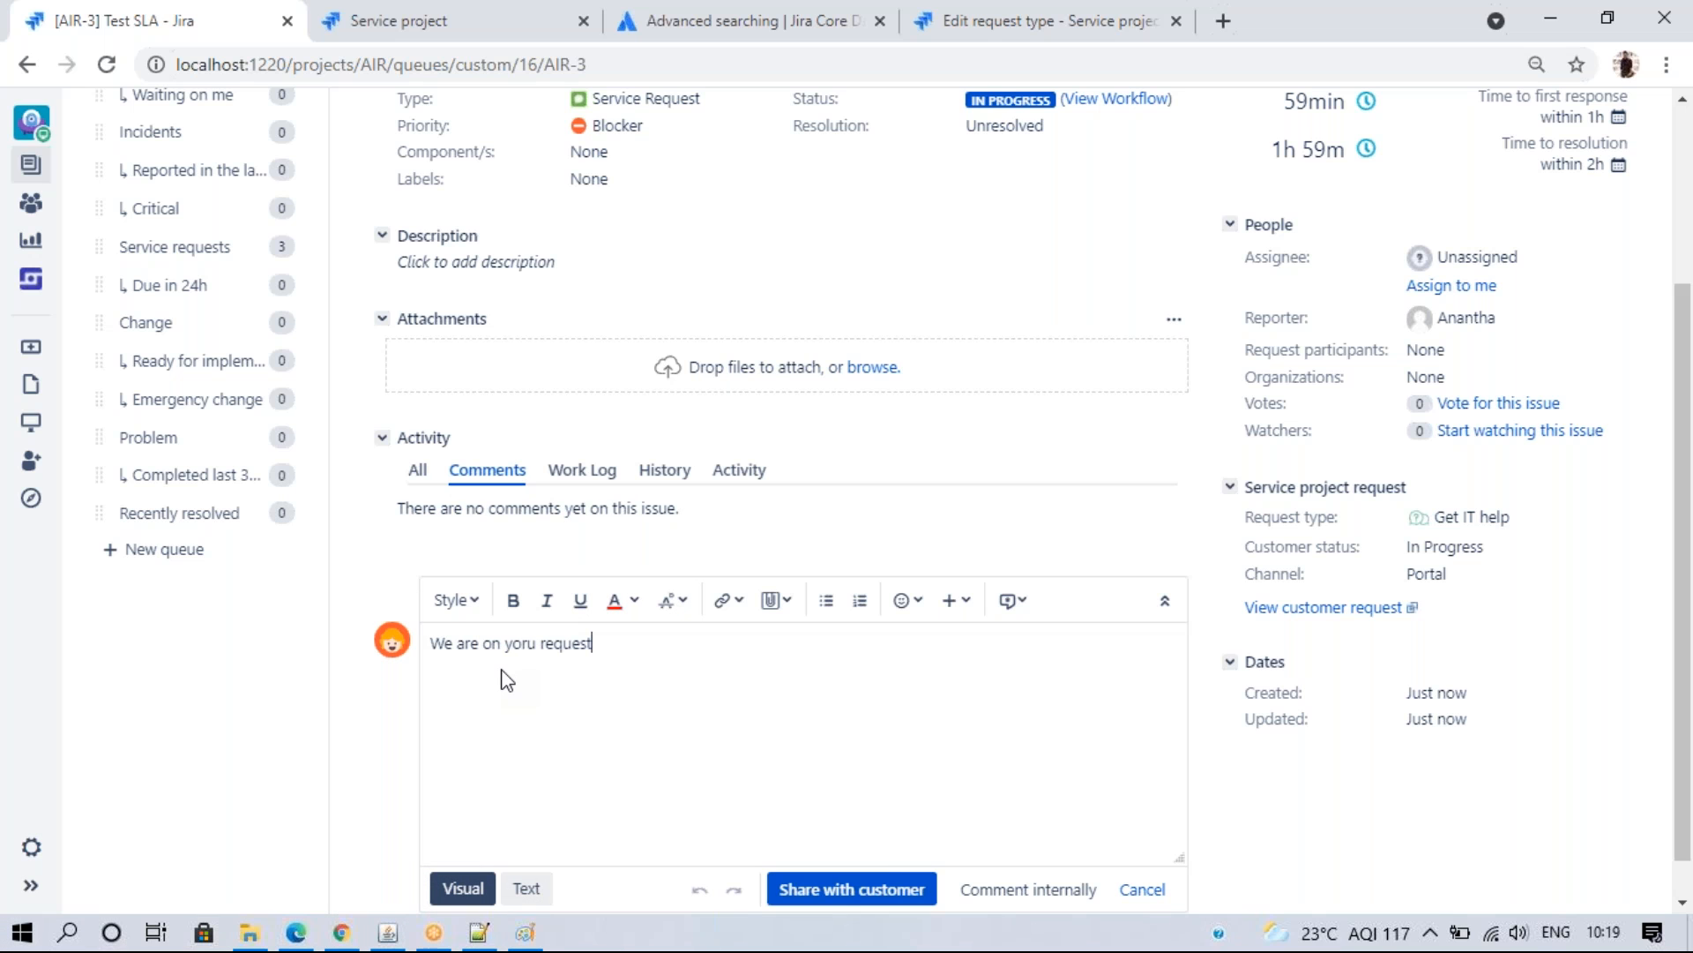
- Share the 'We are on yoru request' reply with the customer and refresh both AIR-3 and the portal
click(851, 891)
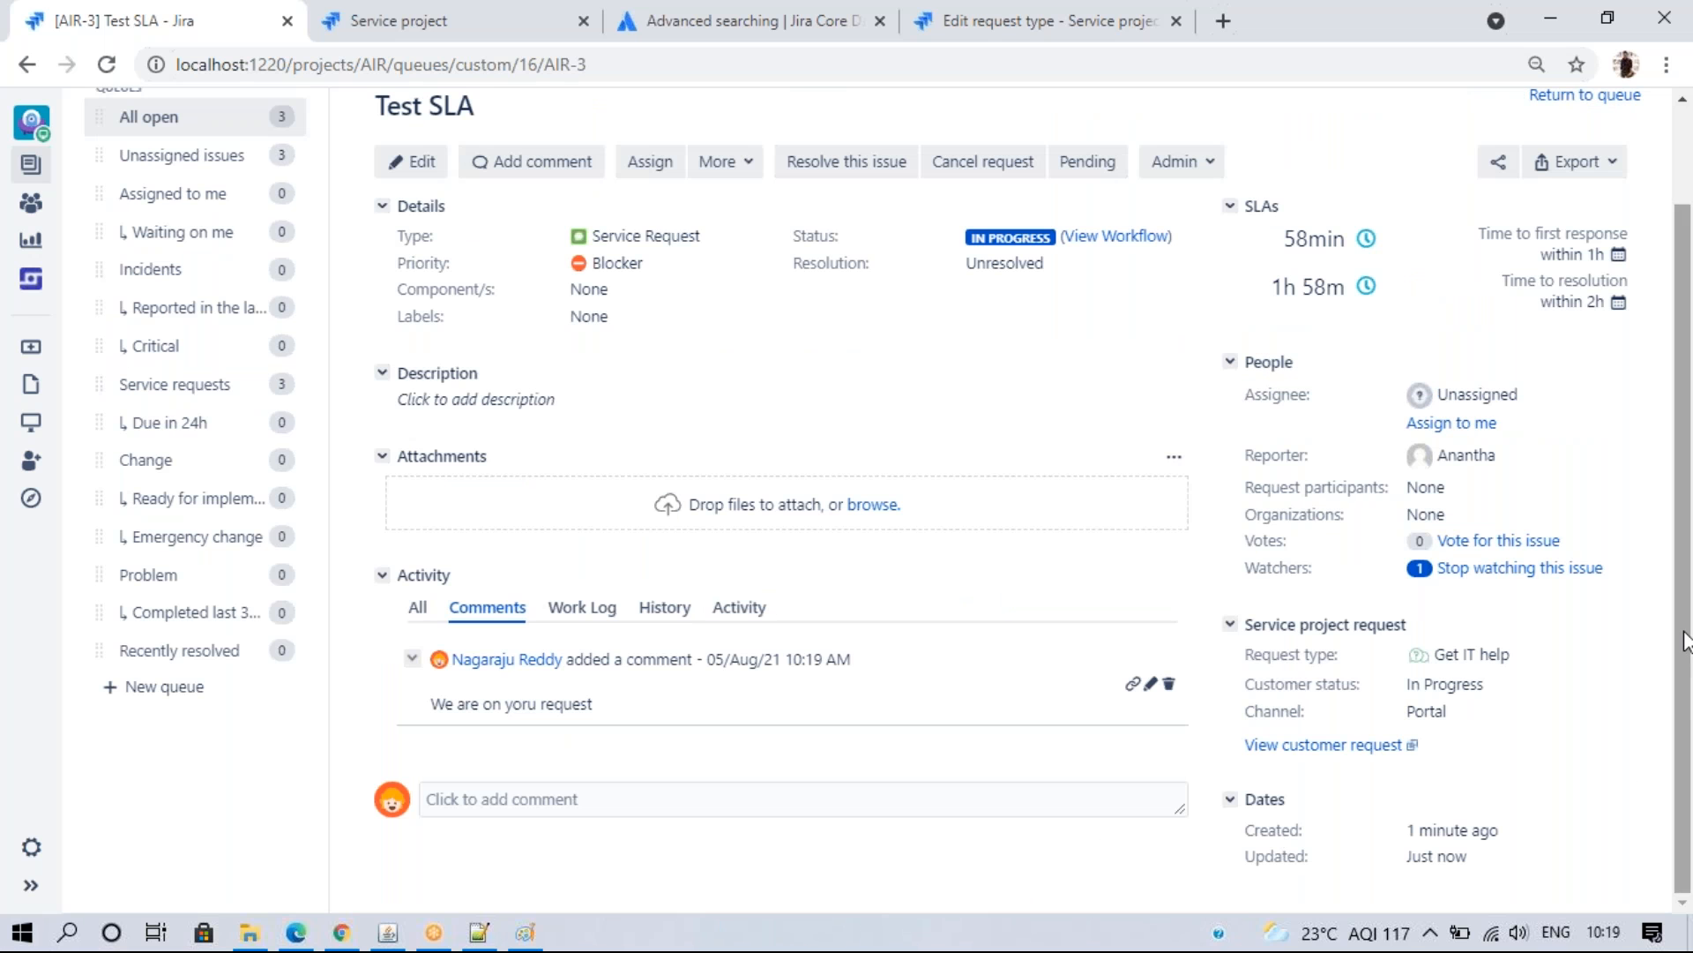
scroll(1652, 484, up, 2)
click(106, 66)
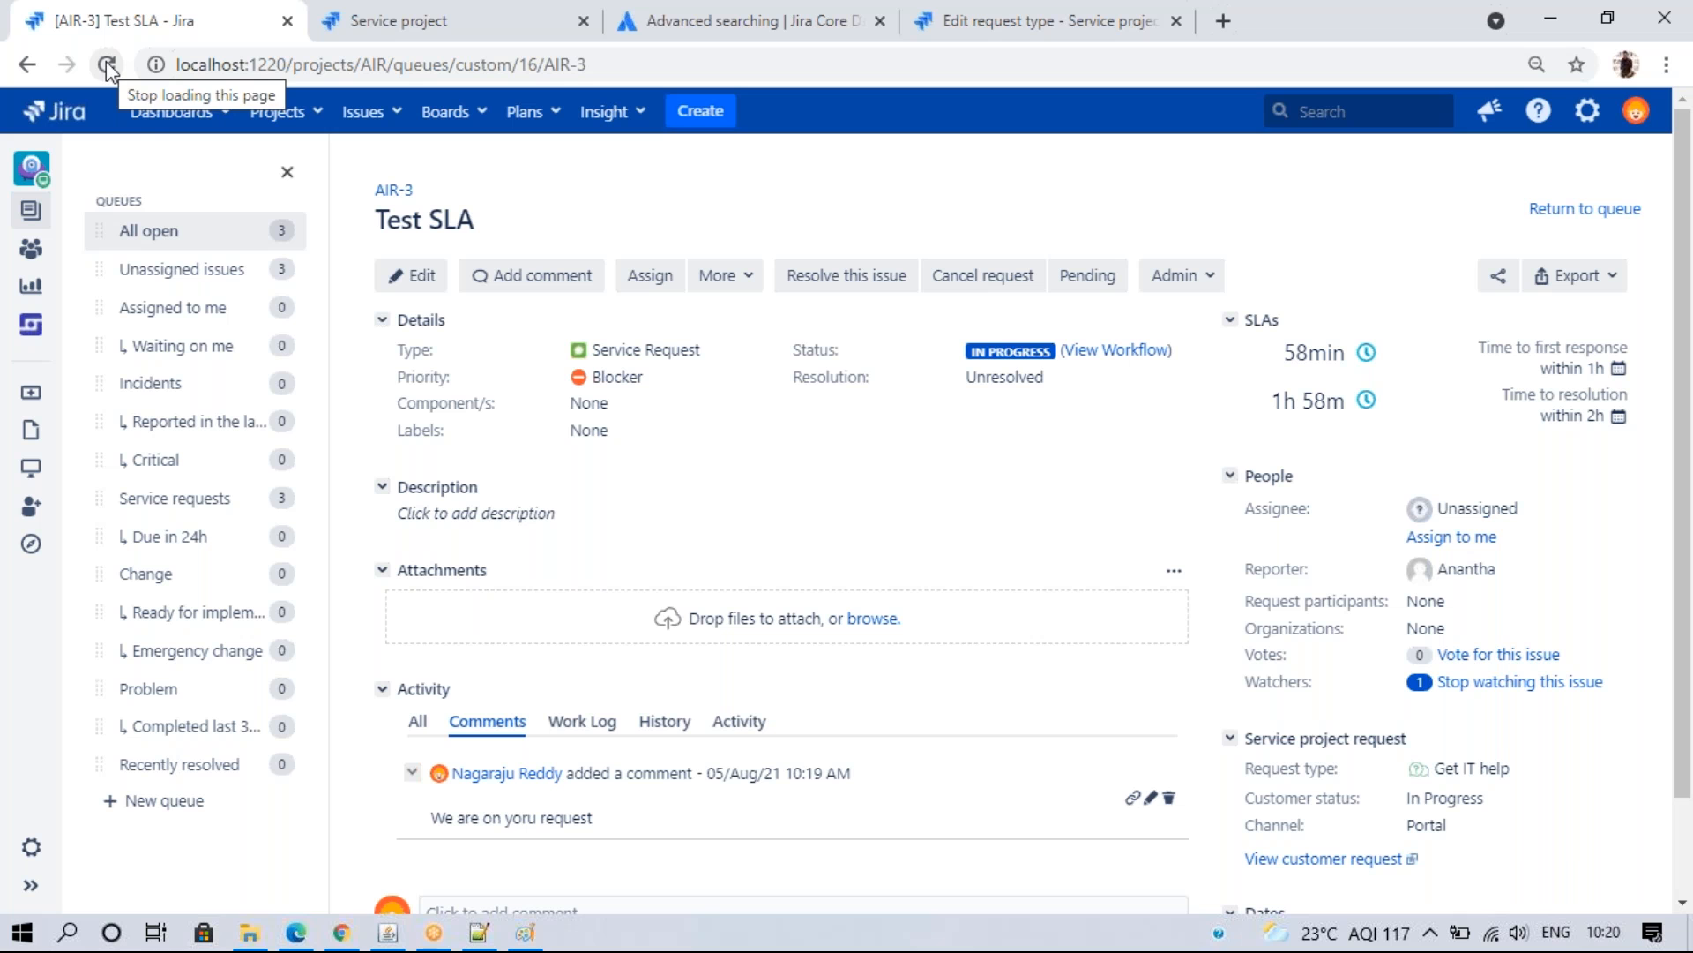
key(alt+Tab)
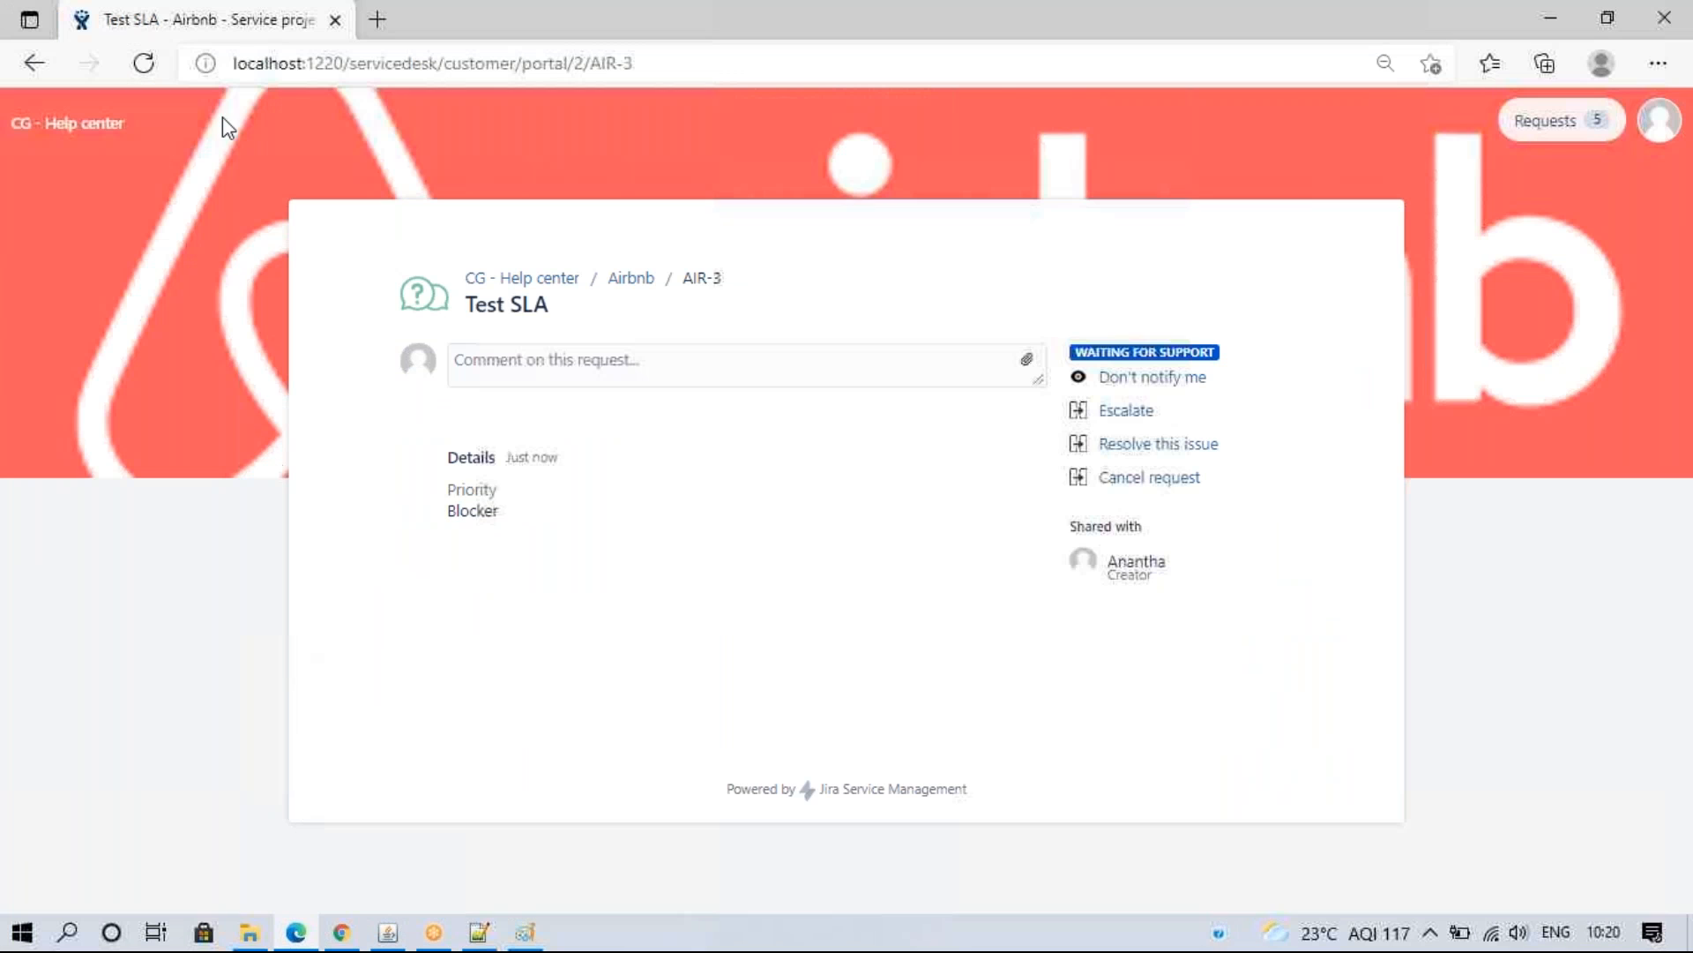
click(141, 73)
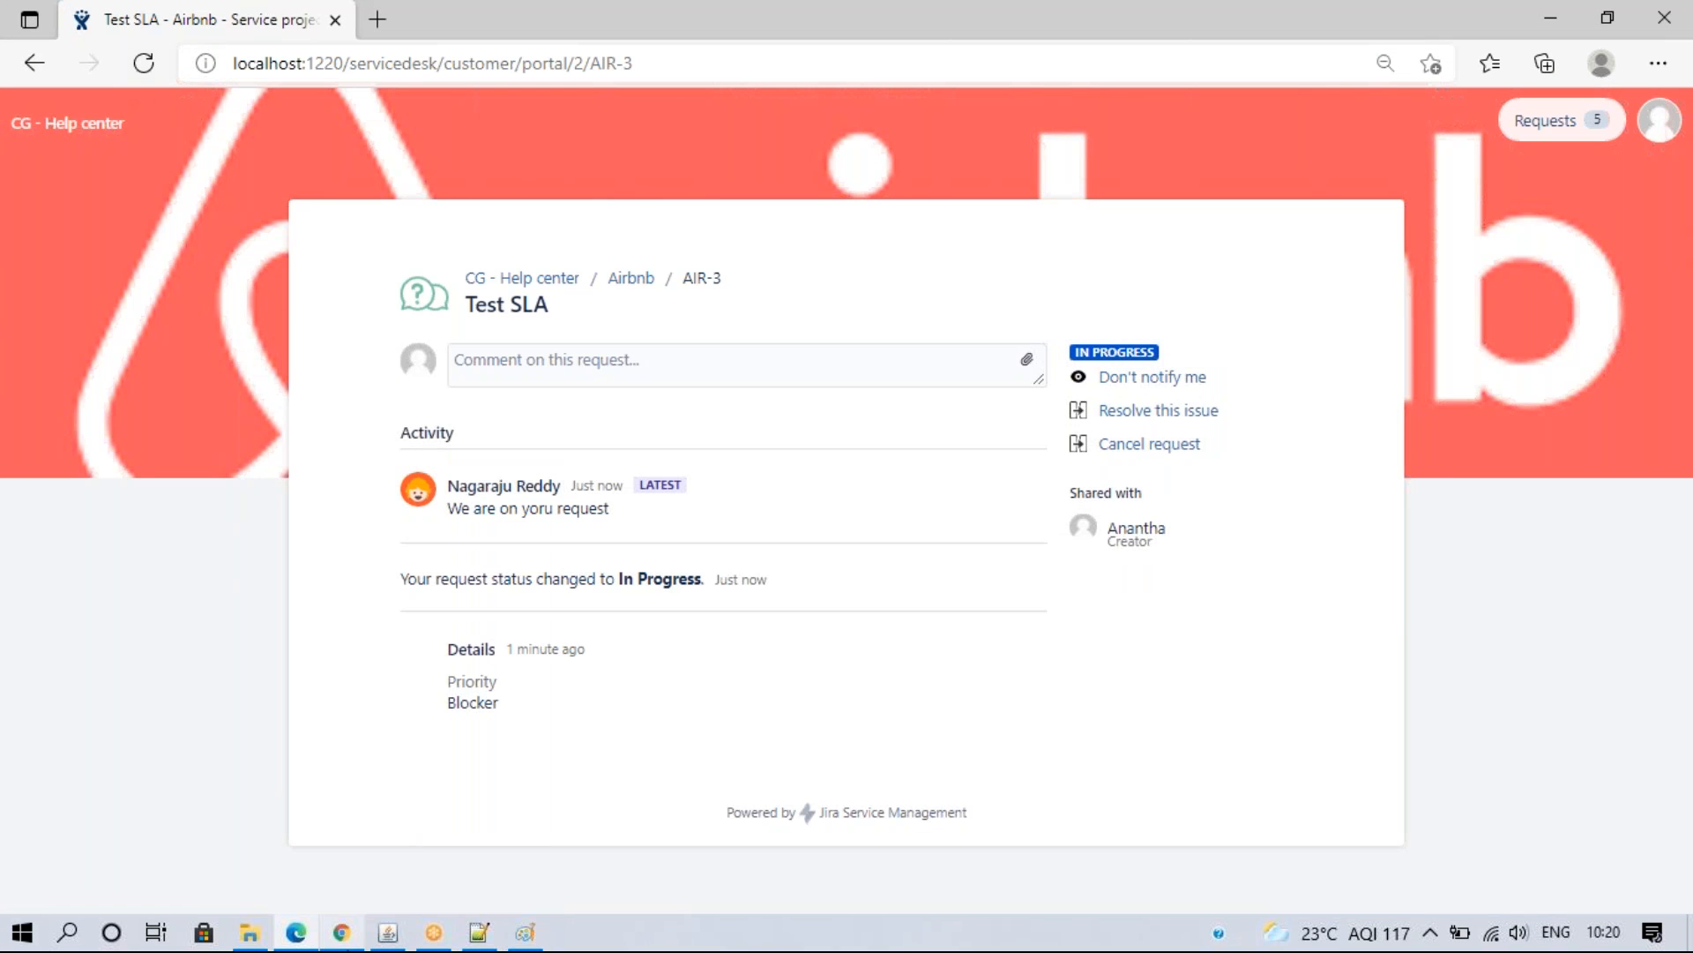
click(341, 933)
click(385, 18)
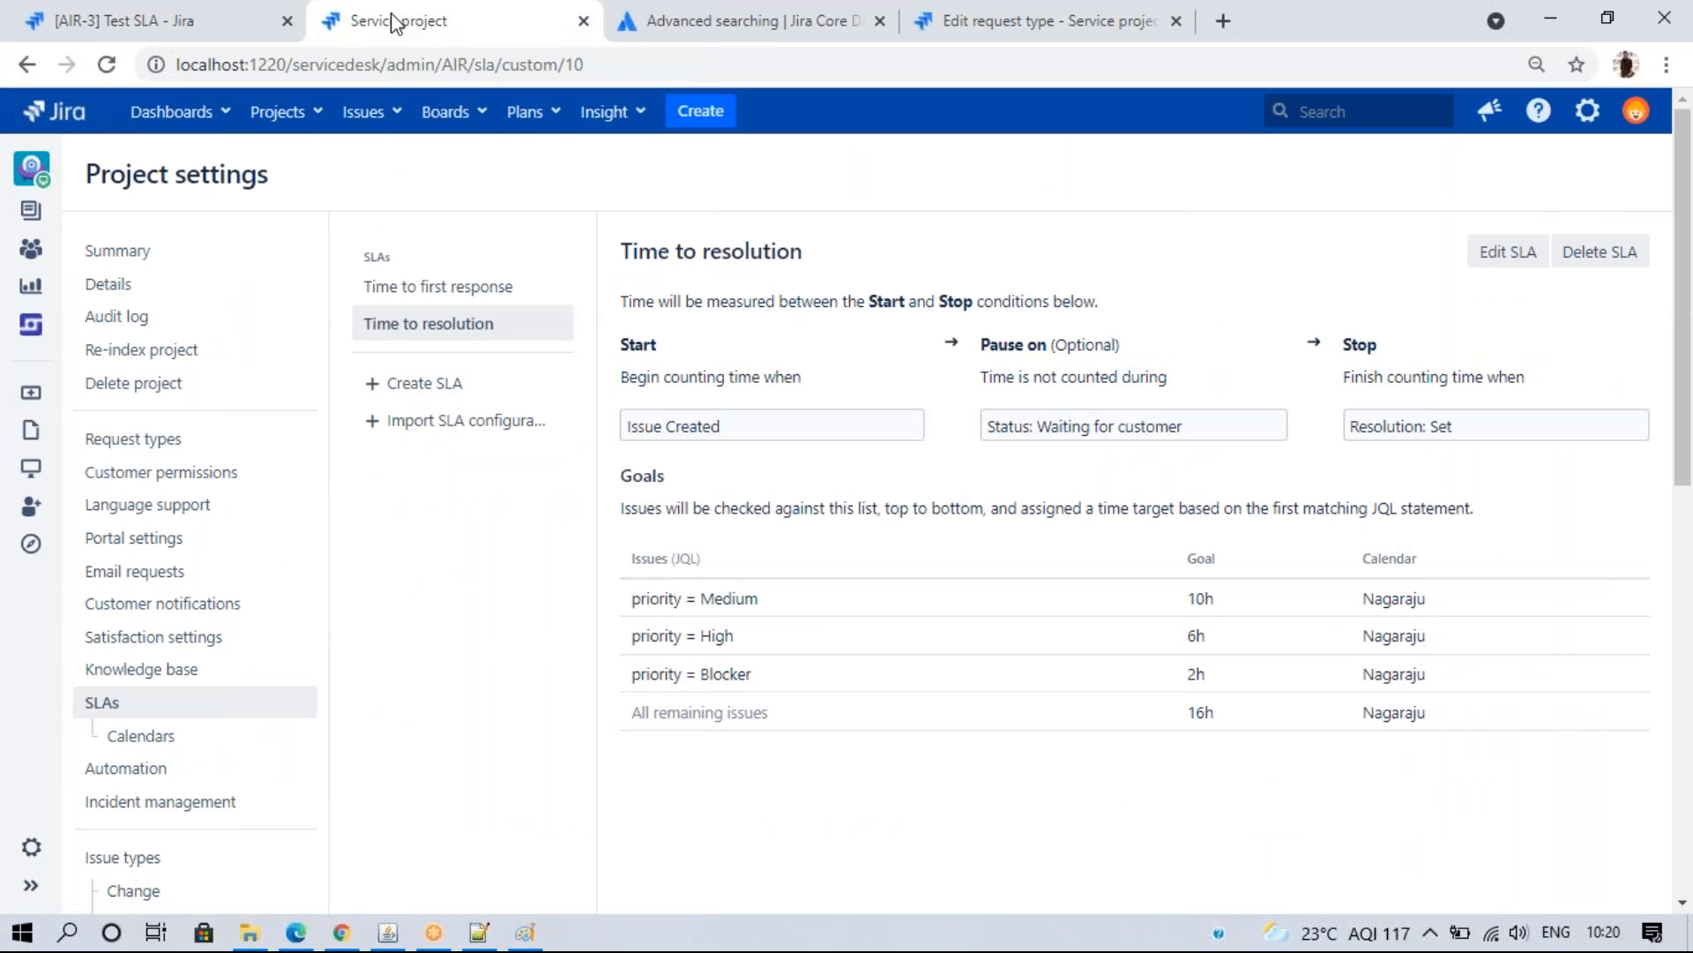
- Re-save the unchanged Time to first response SLA to recalculate project SLAs, then start a customer reply
click(424, 298)
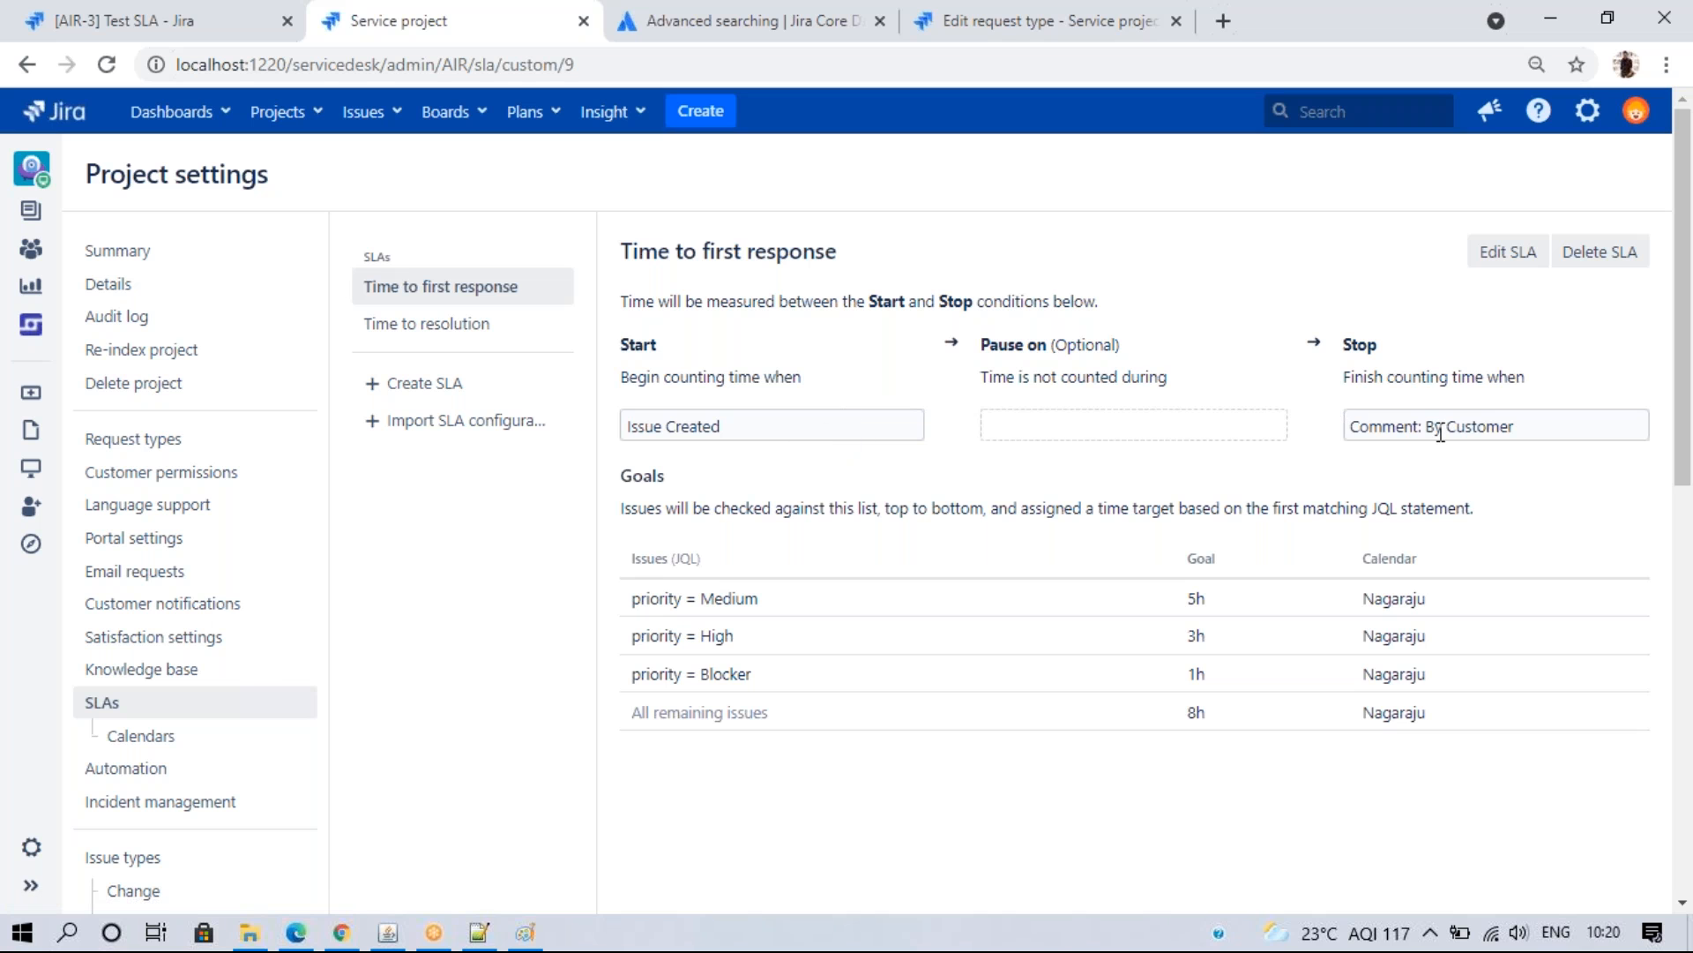
click(1521, 253)
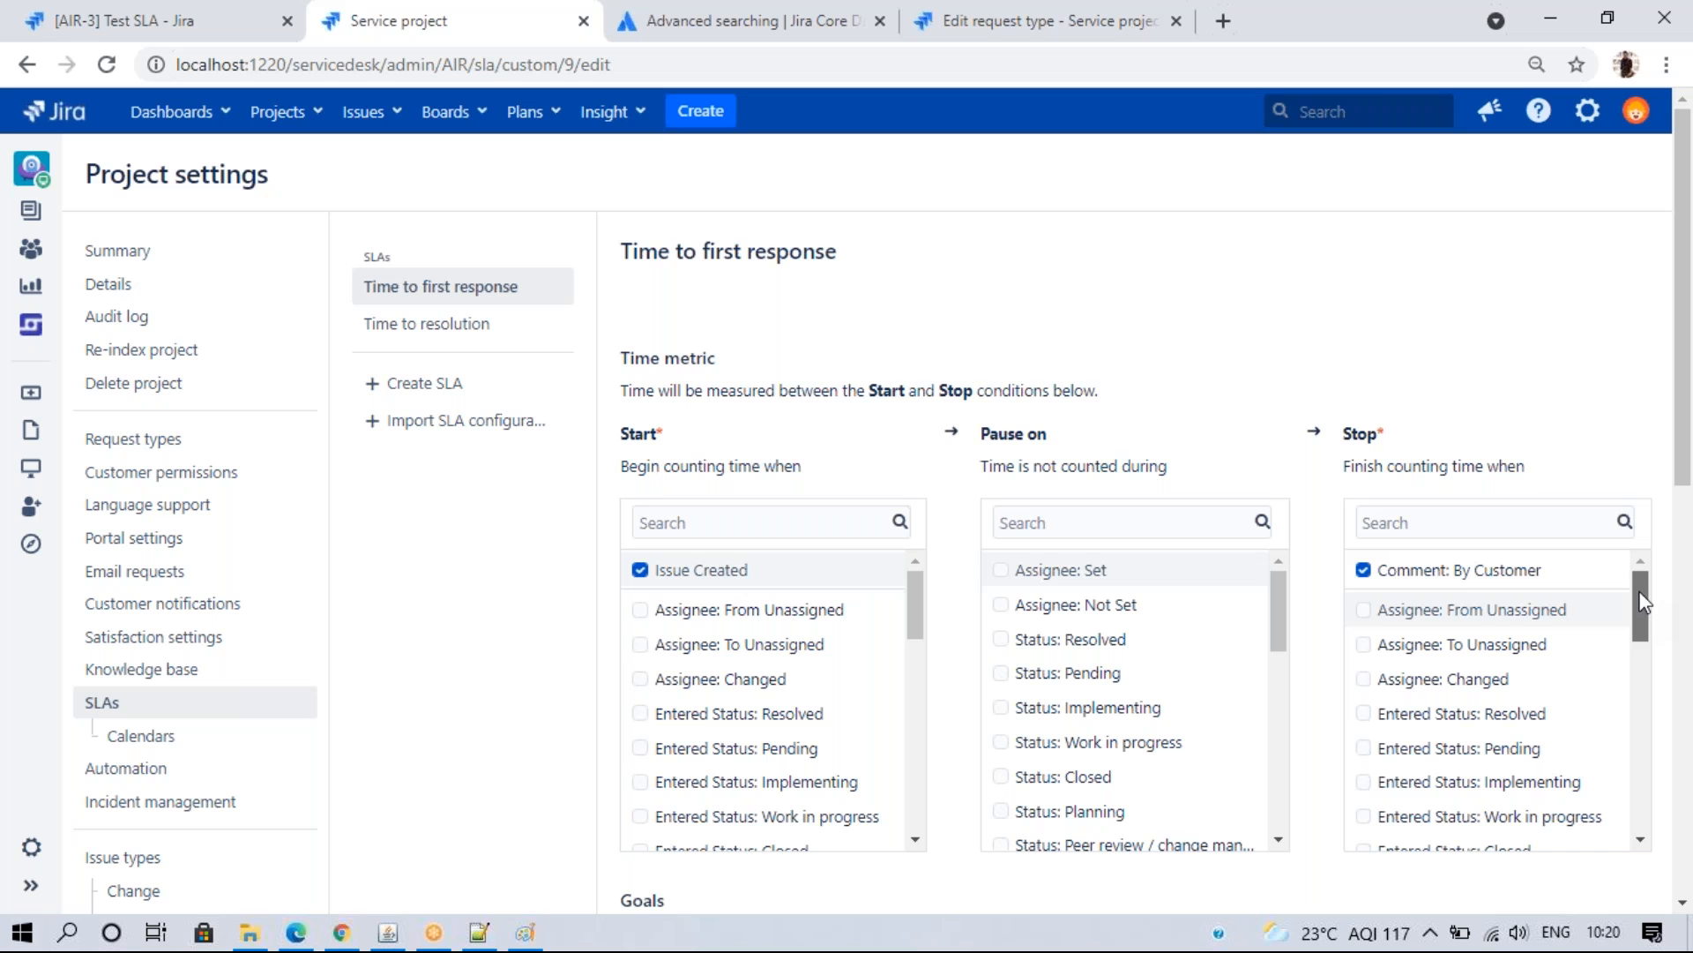
mouse_move(1638, 605)
mouse_down()
mouse_move(1642, 775)
mouse_move(1642, 600)
mouse_up()
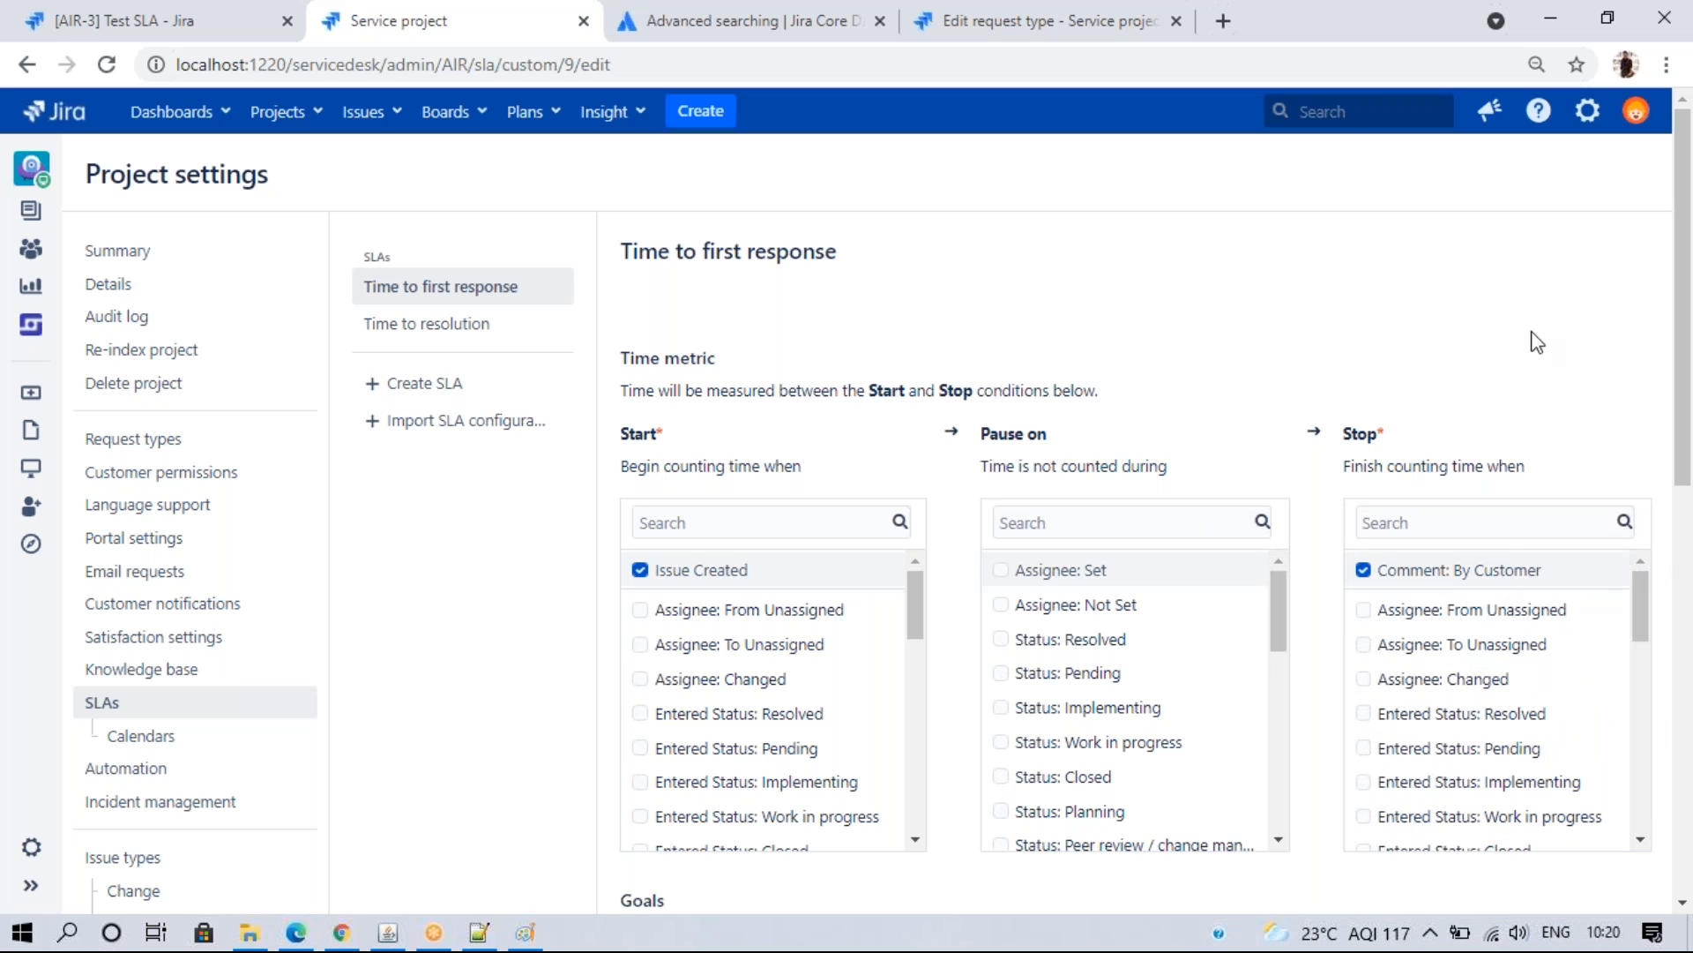
scroll(1659, 397, down, 5)
click(653, 865)
click(1128, 567)
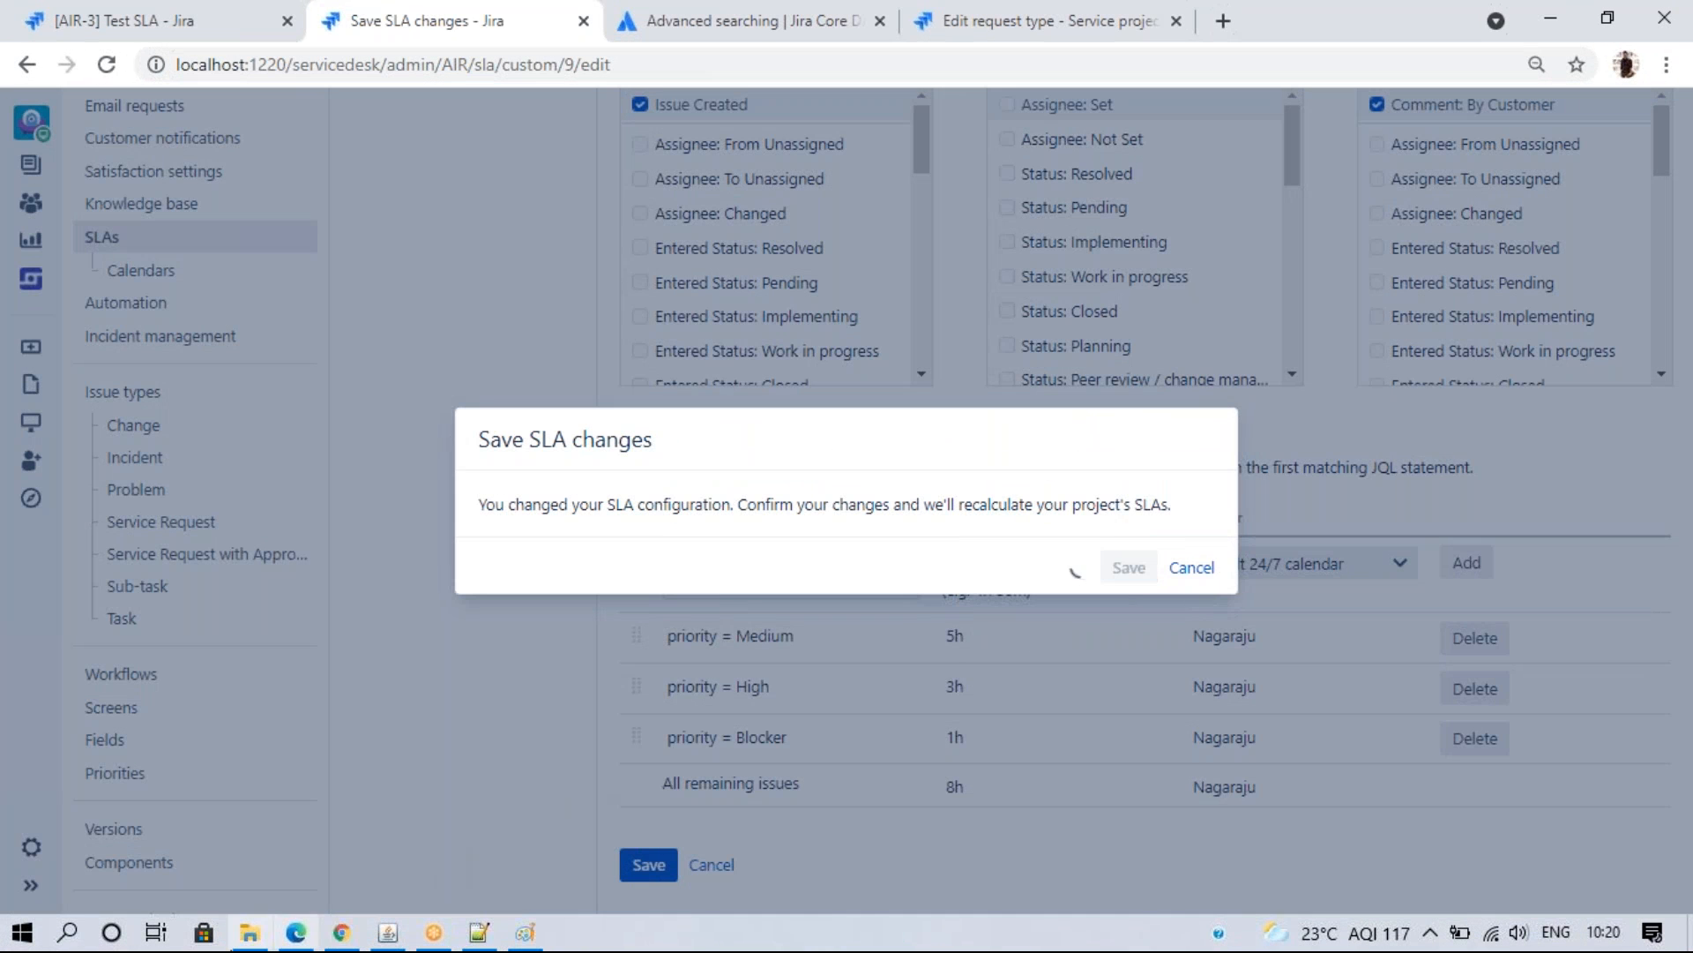
click(295, 932)
click(516, 378)
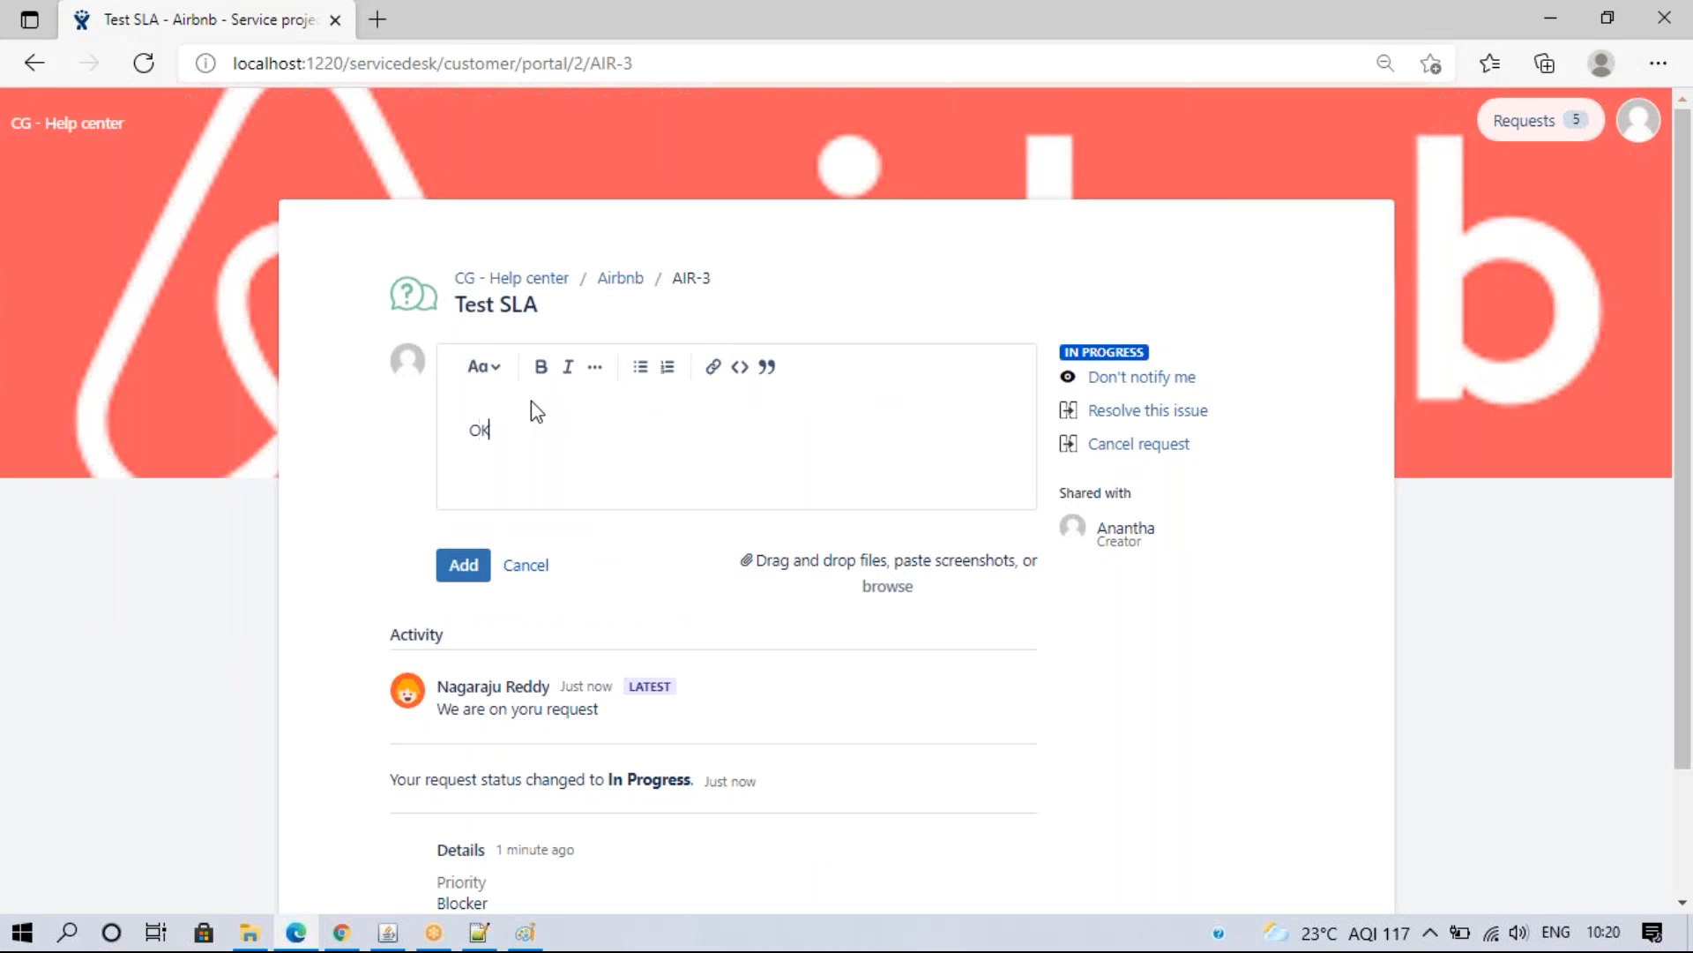
- Post the customer's 'Ok' reply on the portal and check AIR-3's SLA clocks
click(463, 565)
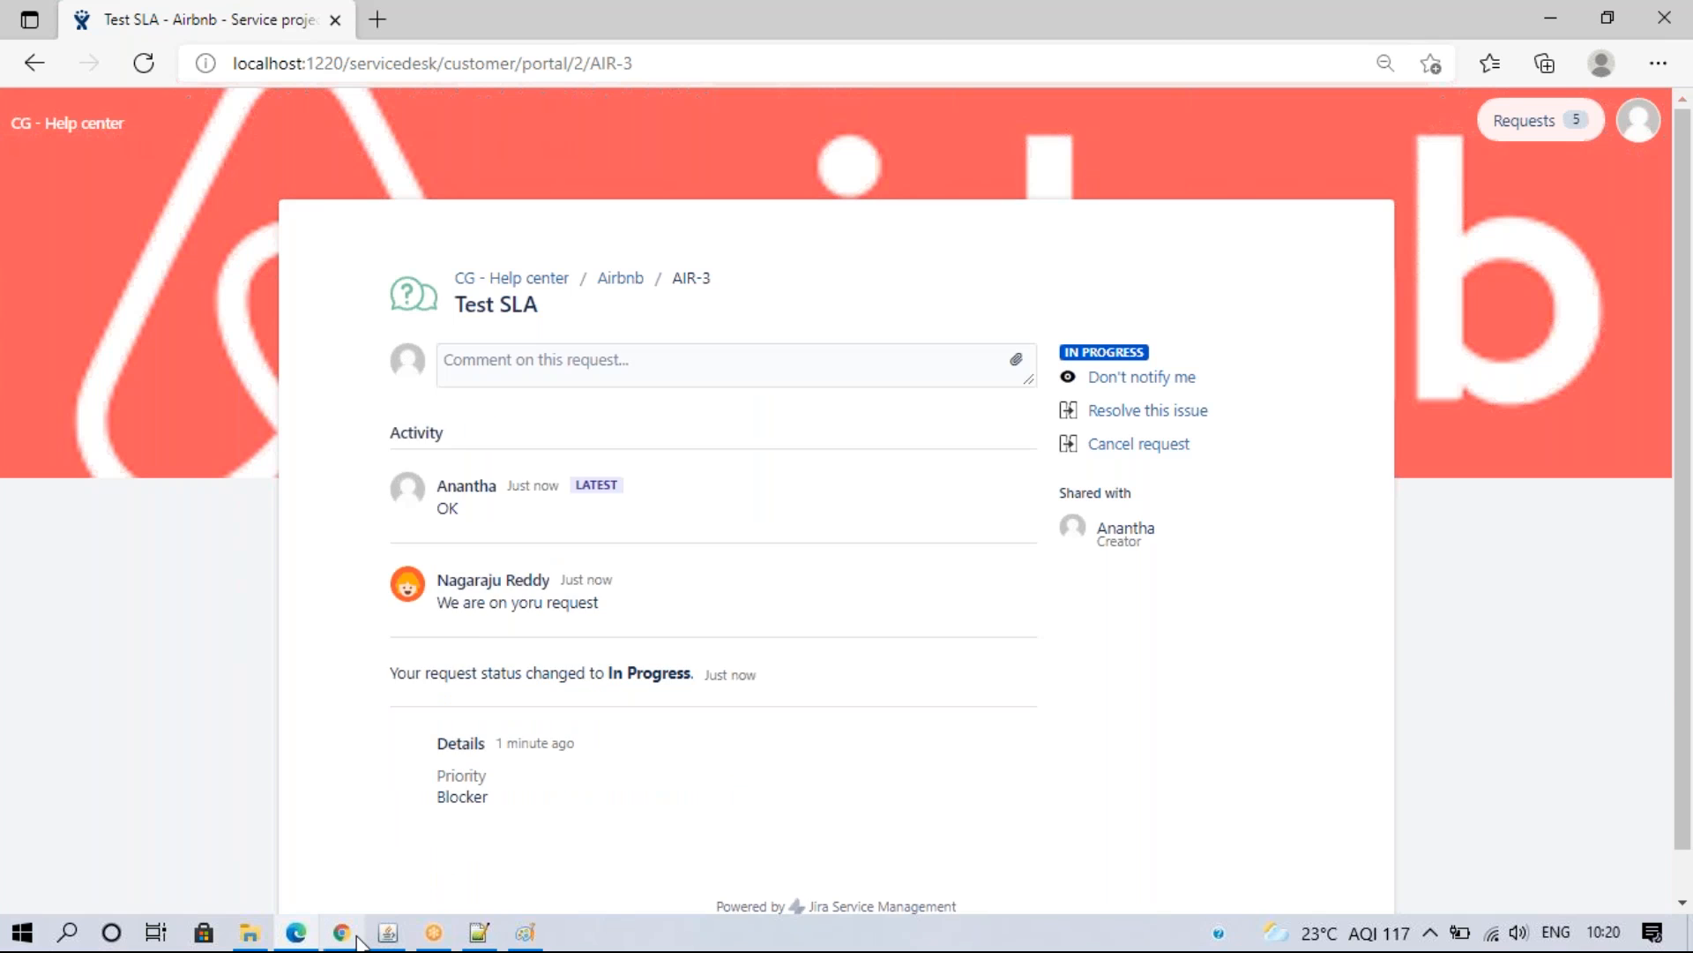
click(343, 933)
click(221, 21)
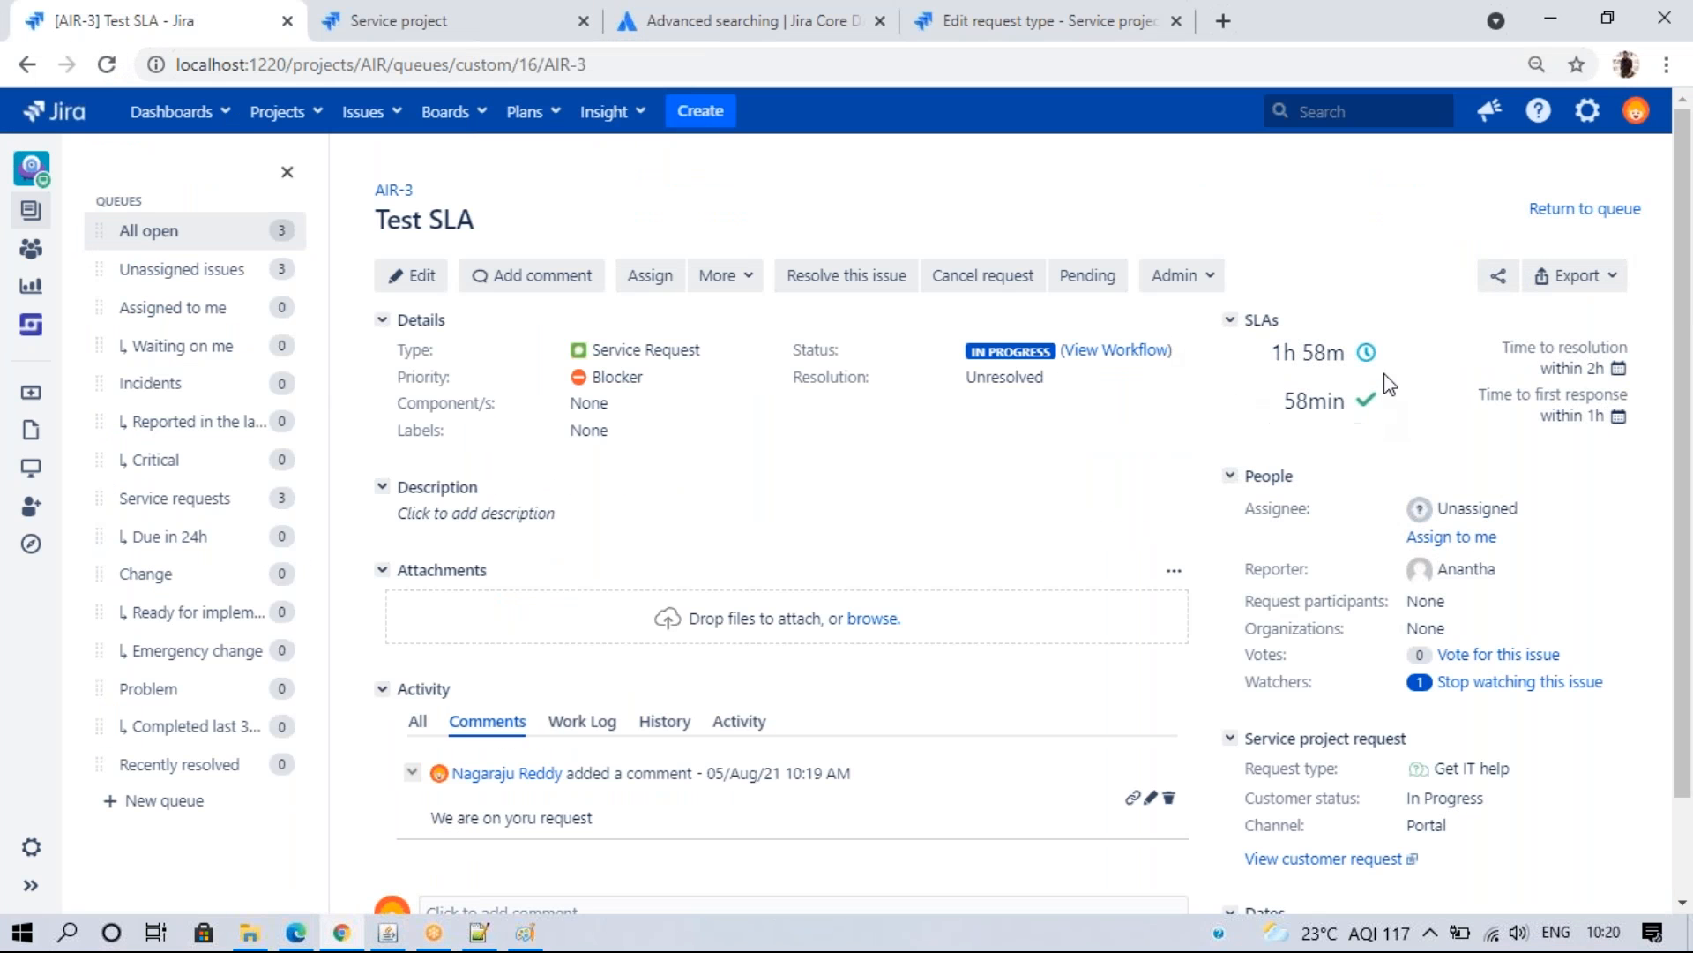
- Add Comment: For Customers as a stop condition on Time to first response and save it
click(446, 11)
scroll(1638, 527, up, 5)
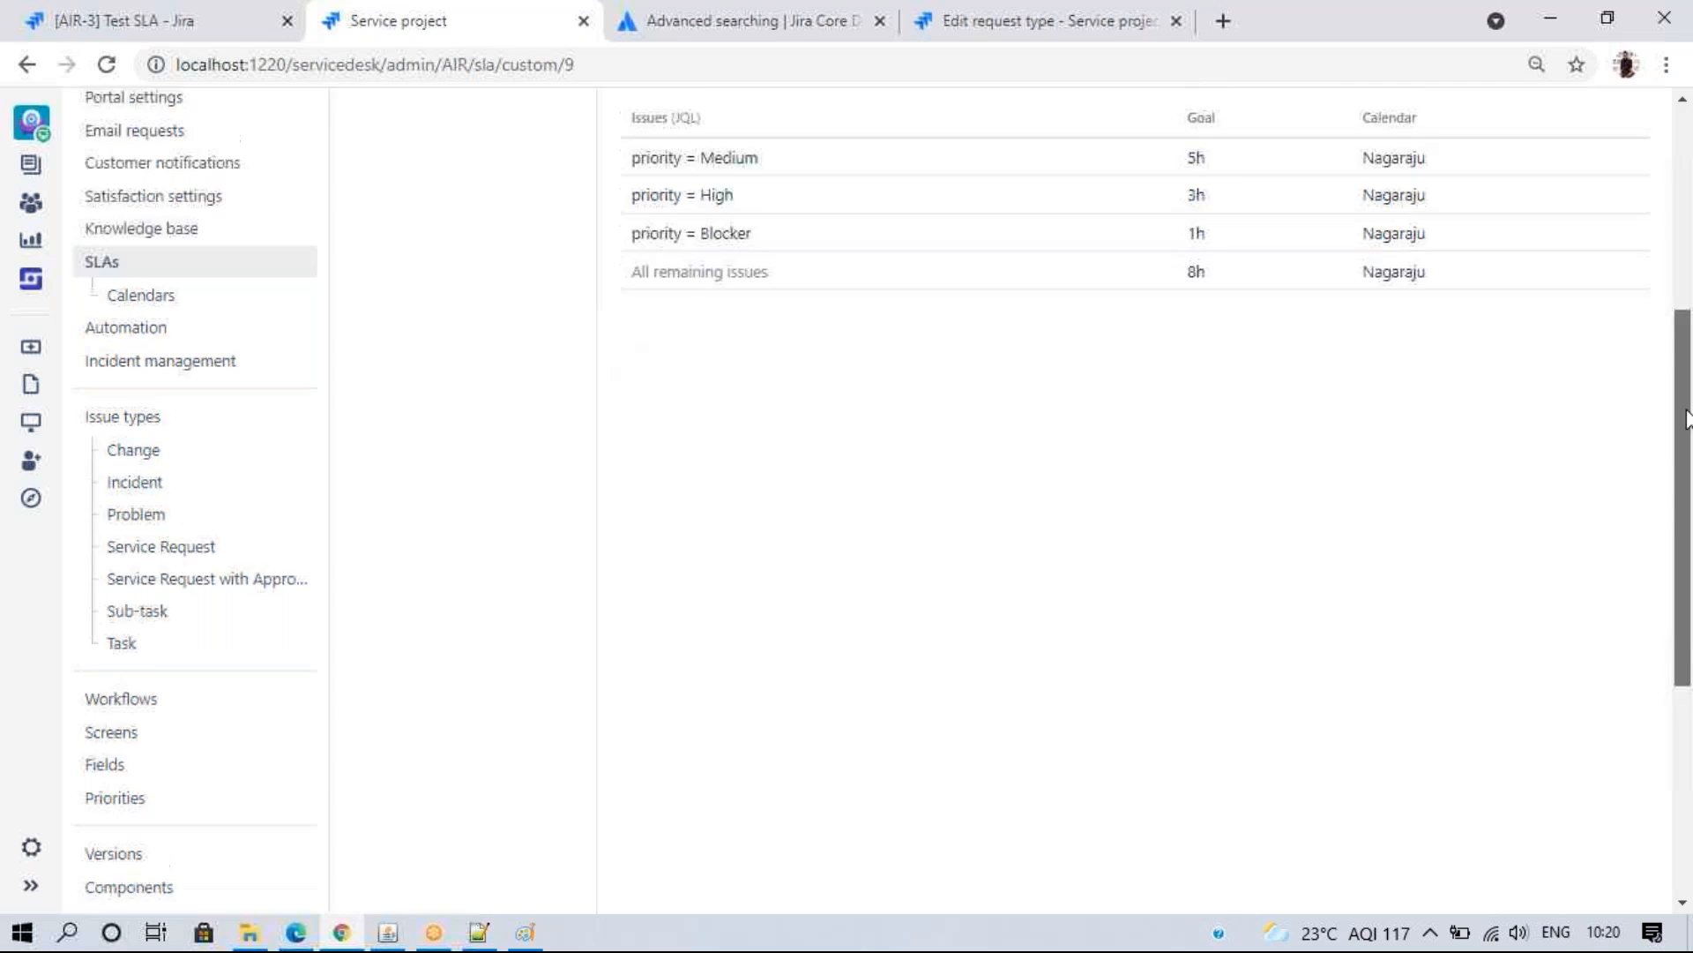
click(1520, 260)
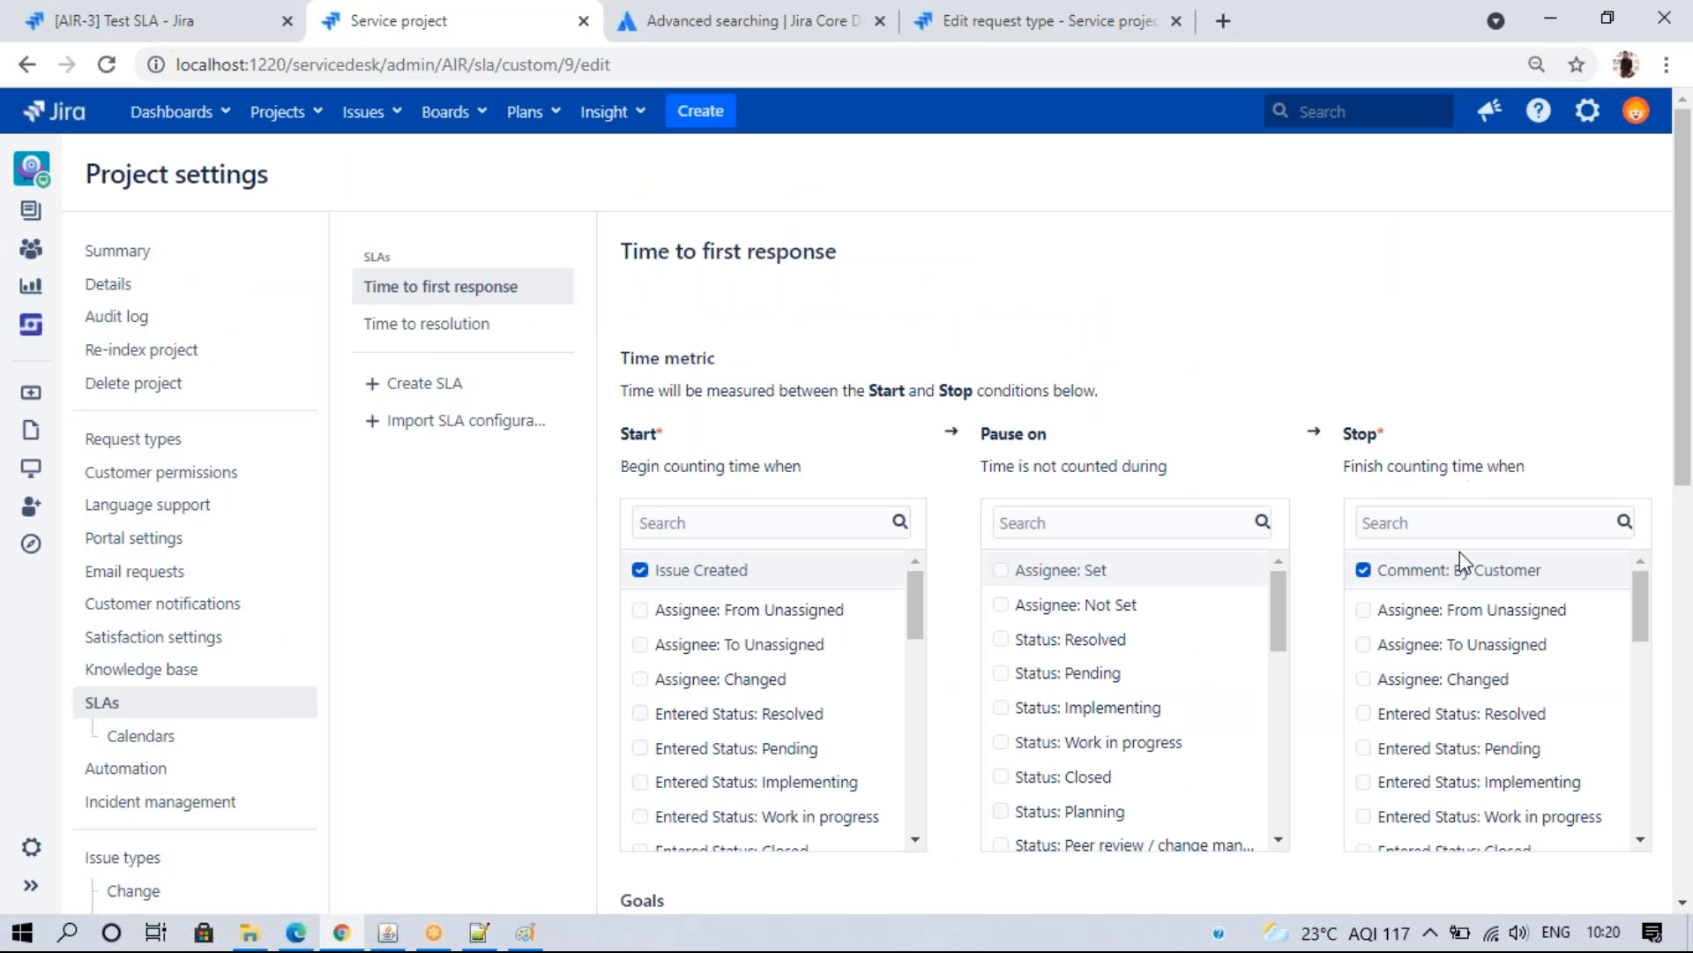
drag(1646, 628, 1642, 820)
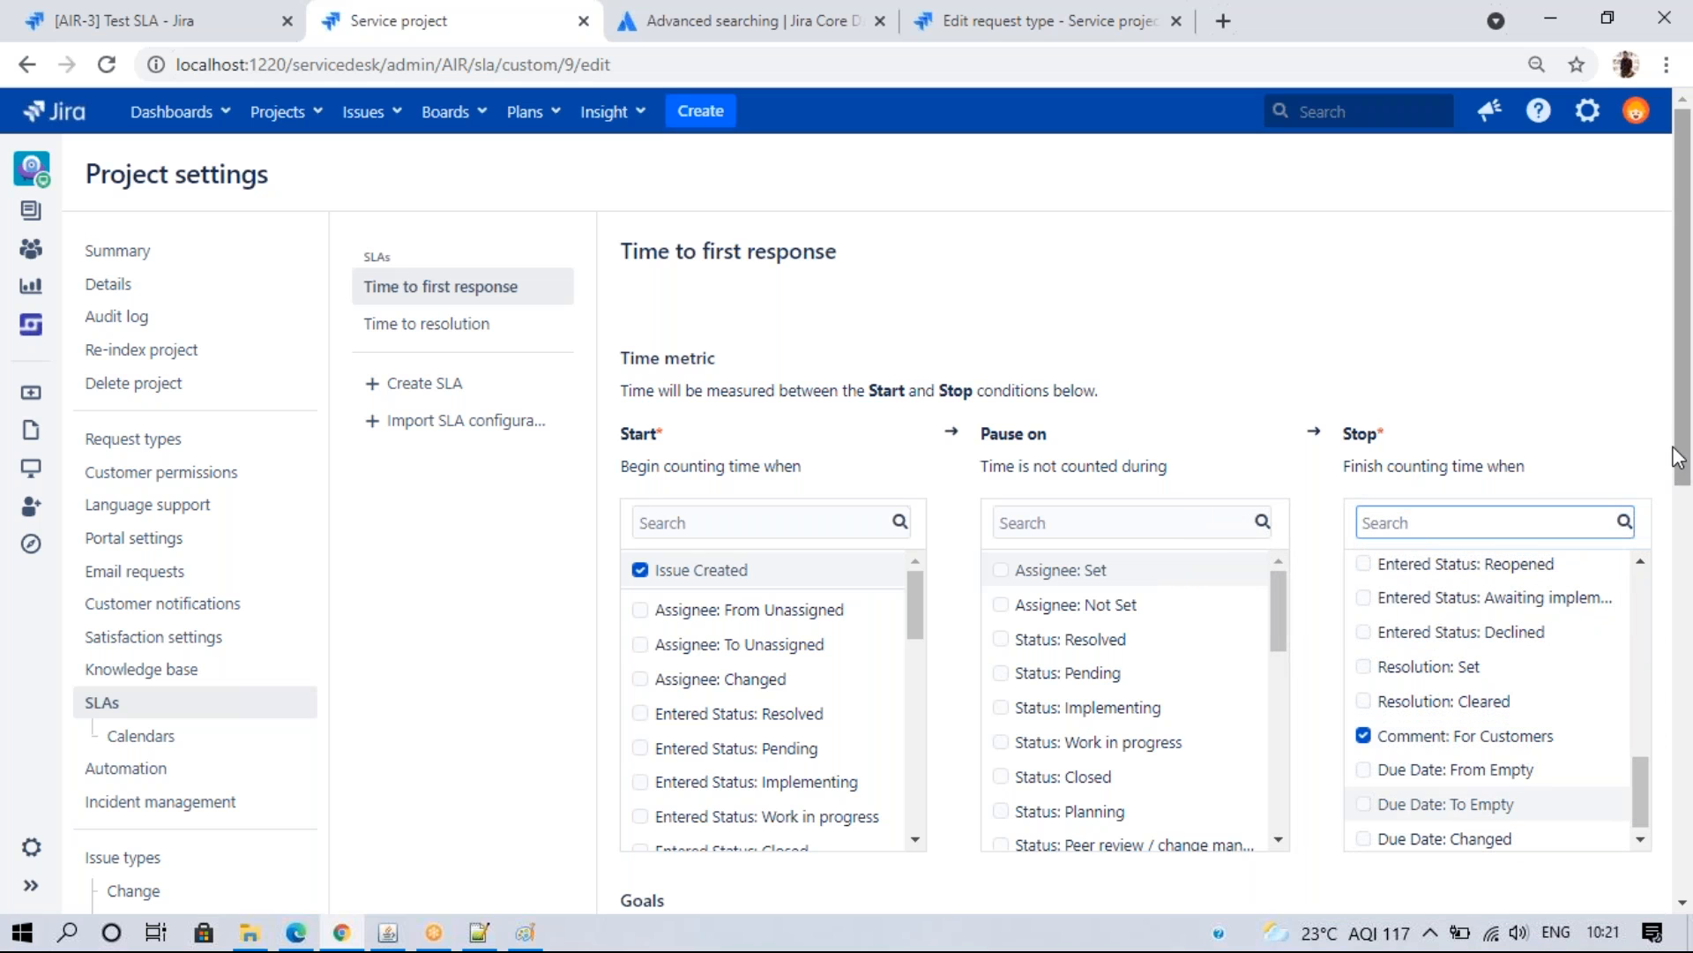
drag(1681, 477, 1667, 573)
scroll(1680, 529, down, 1)
drag(1684, 454, 1656, 635)
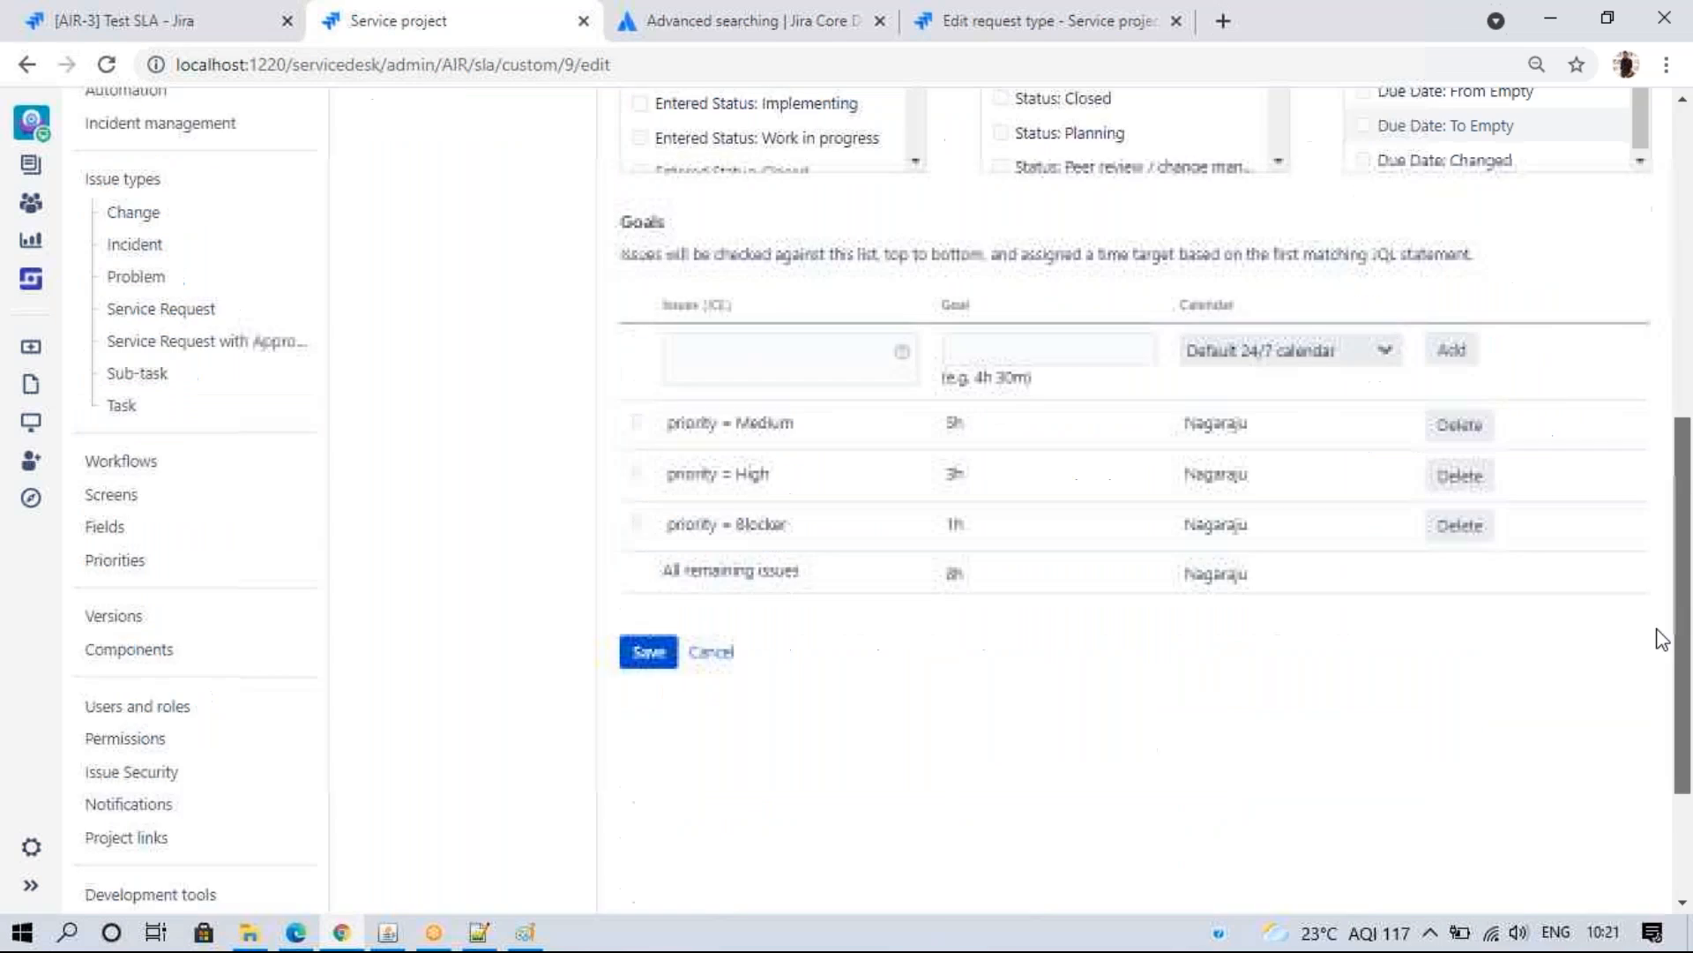
click(657, 624)
click(1136, 586)
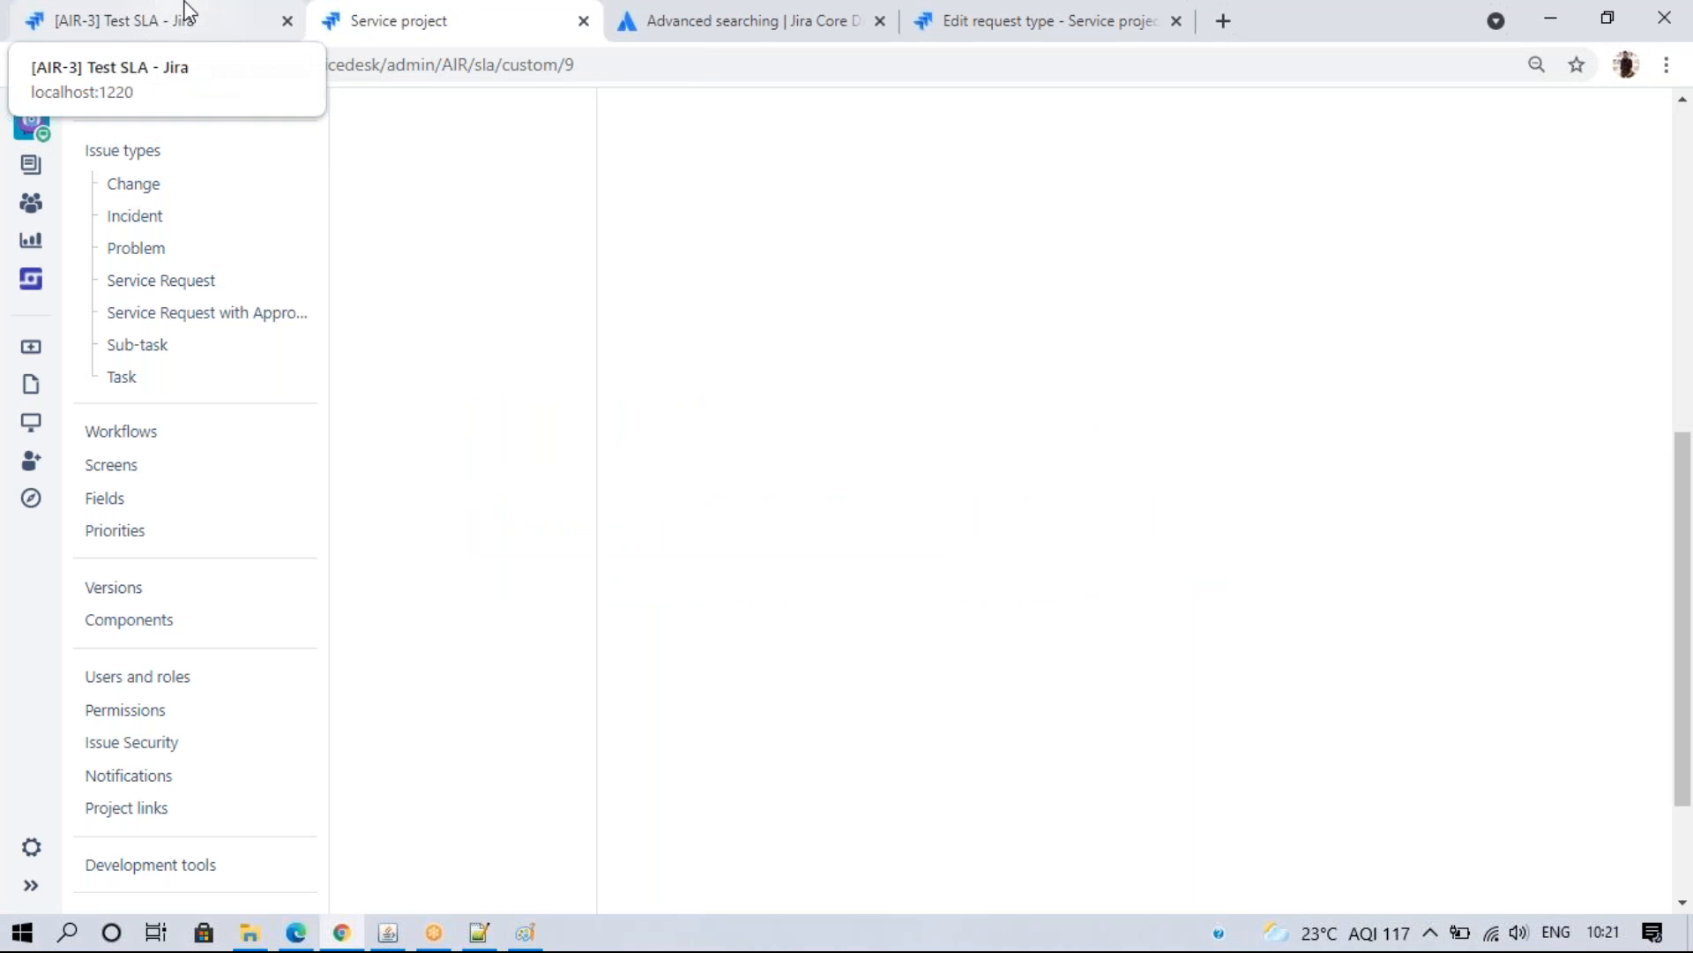
click(187, 10)
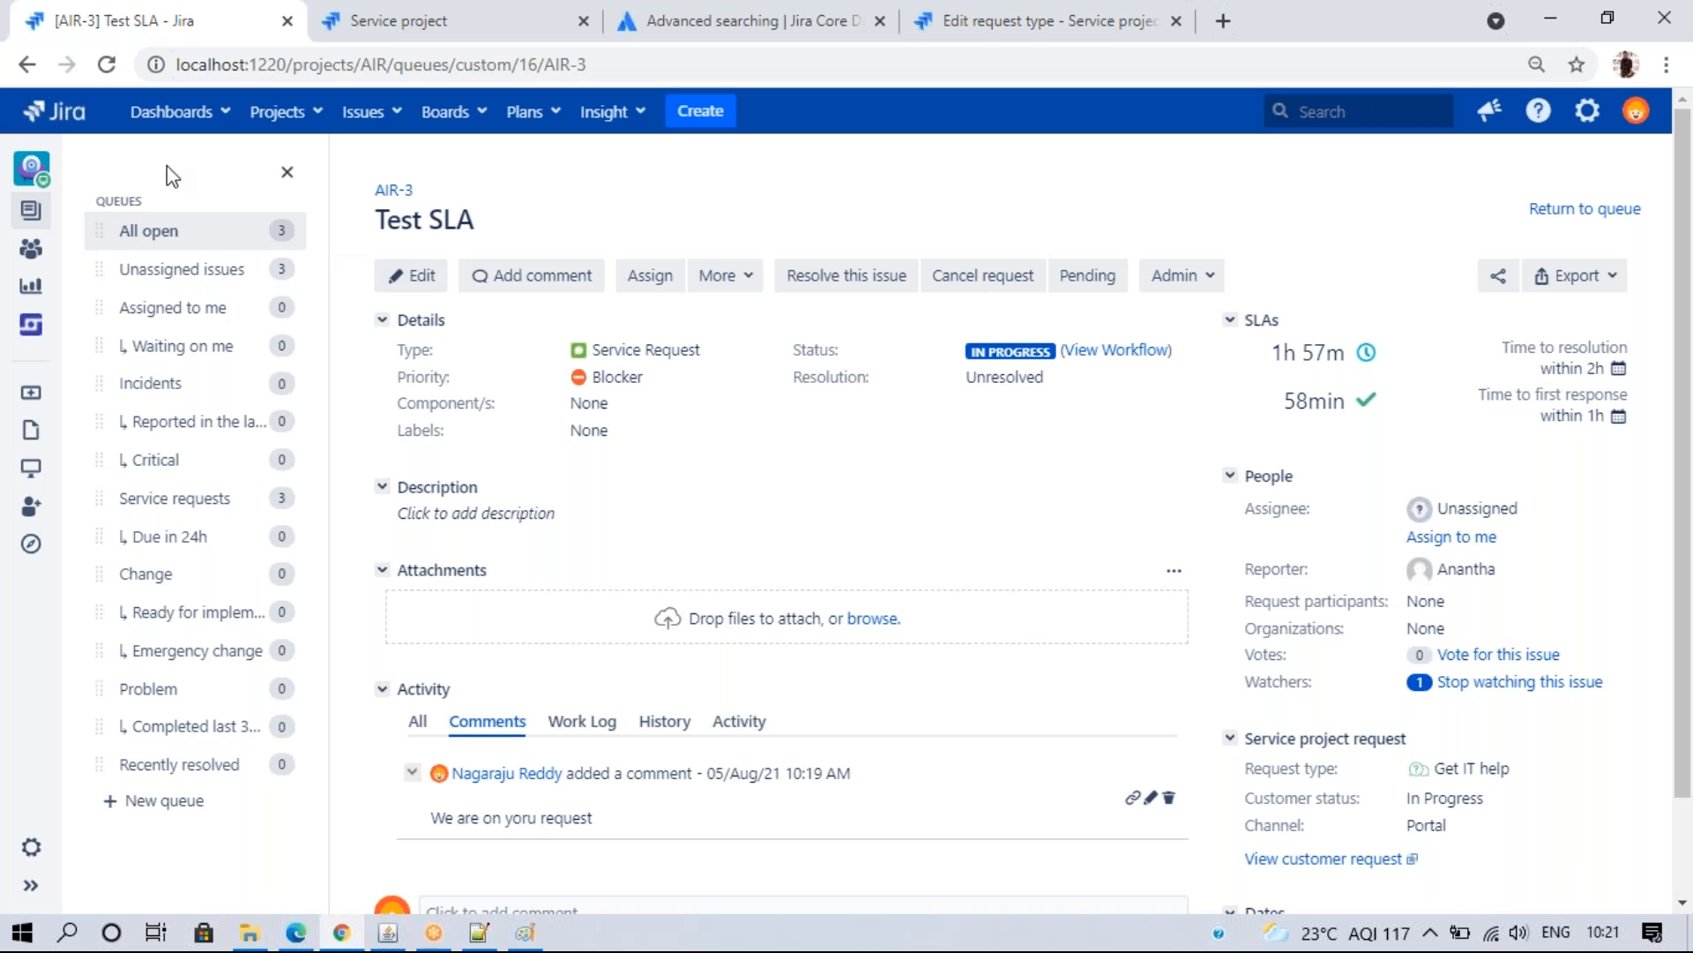
- Refresh AIR-3's SLAs and transition the request to Pending
click(107, 67)
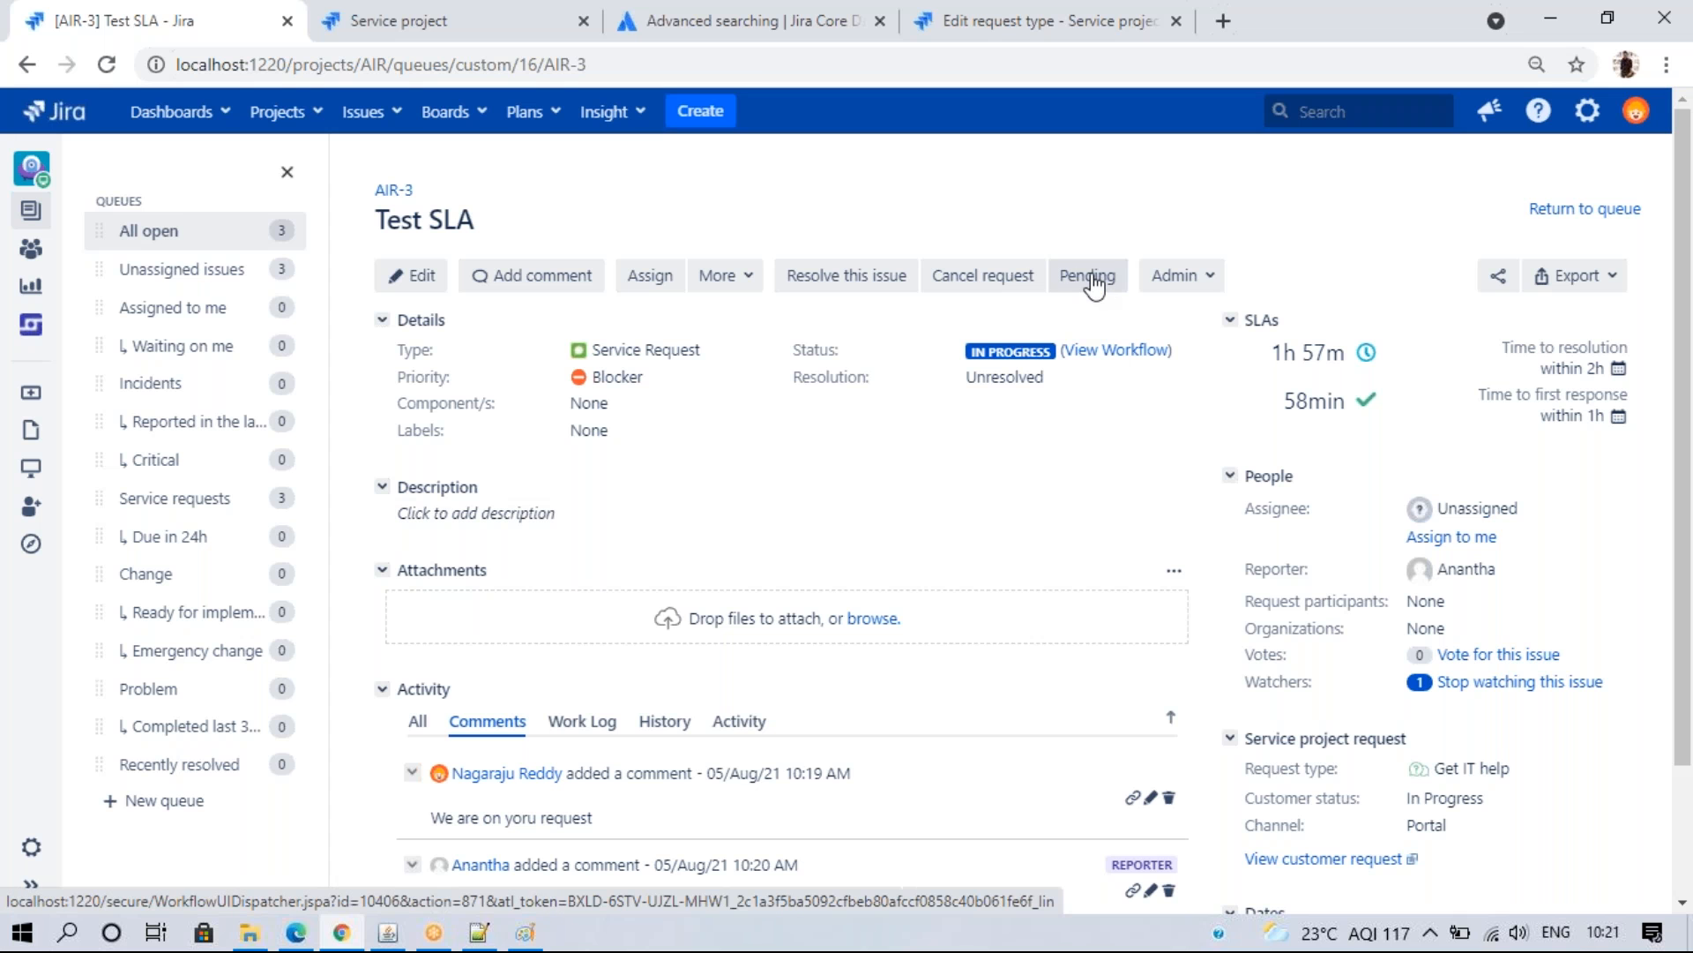
click(1089, 279)
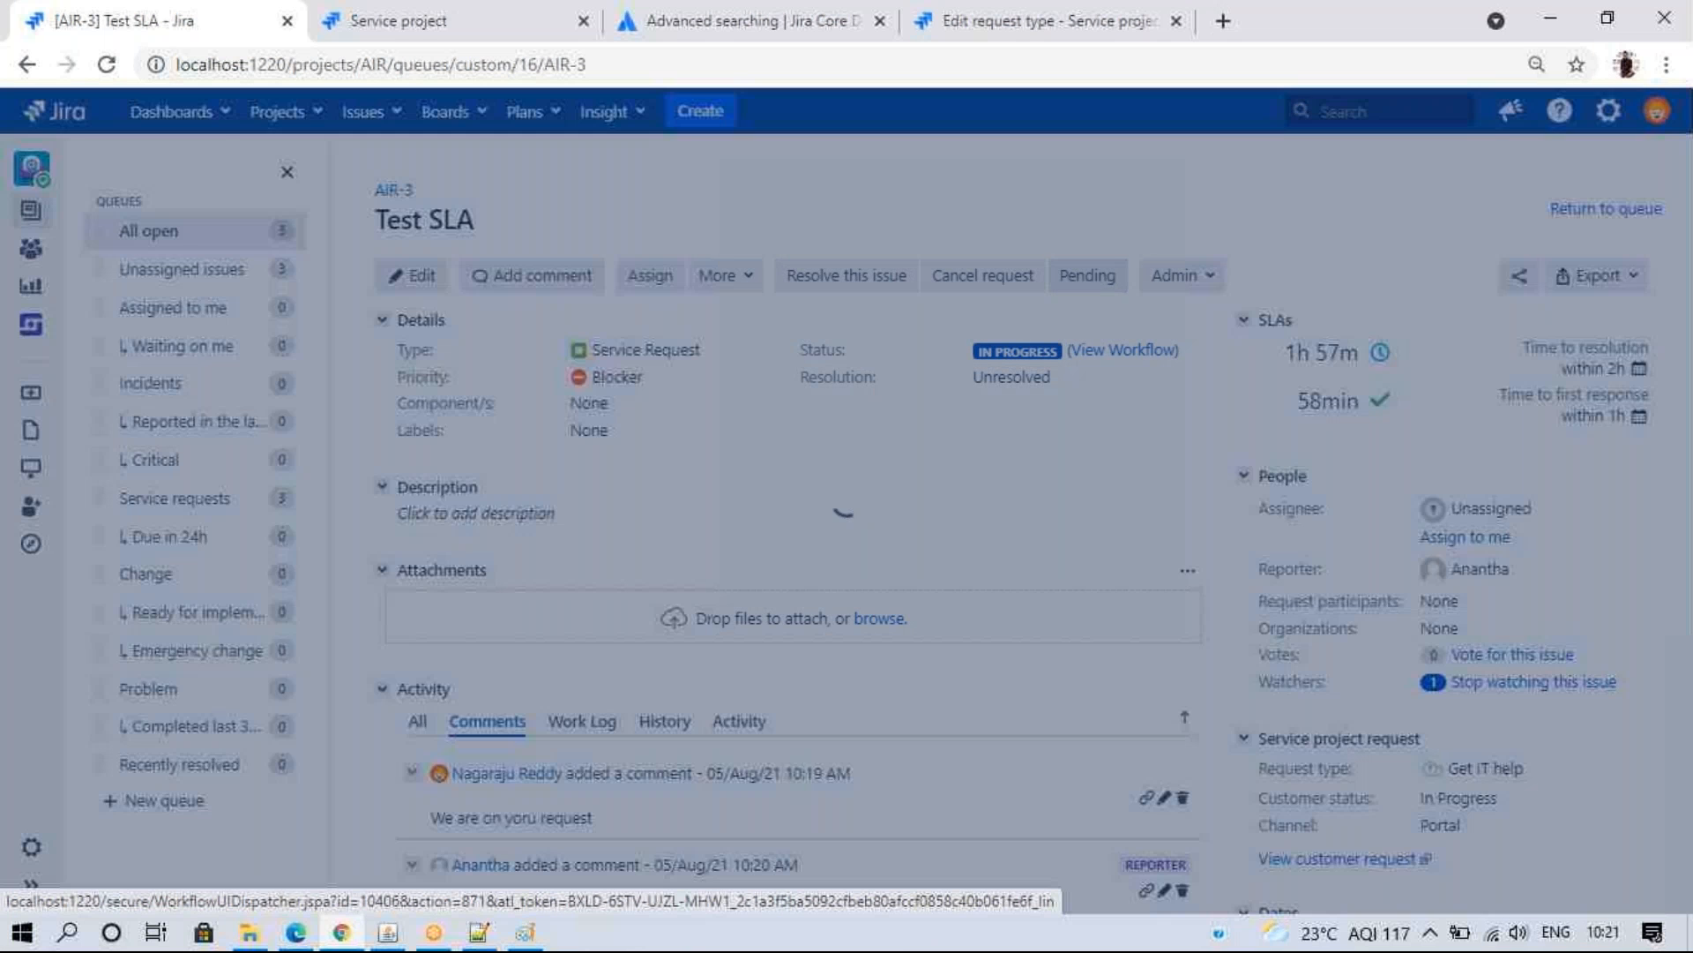
click(1171, 842)
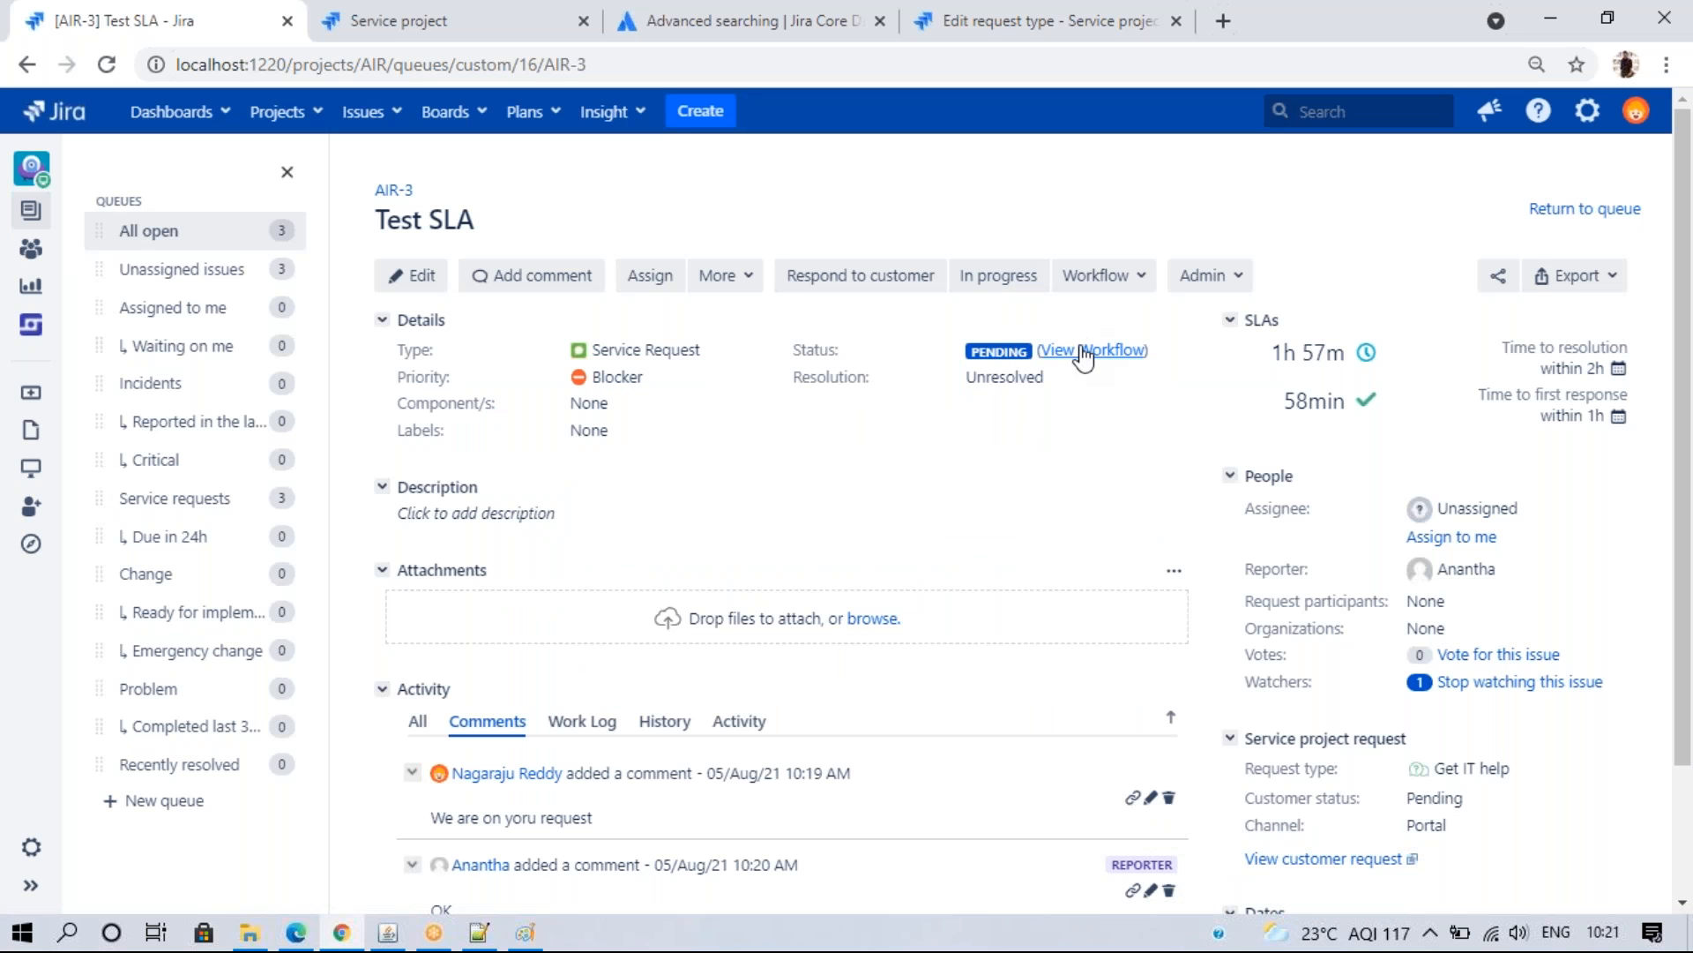
click(1097, 279)
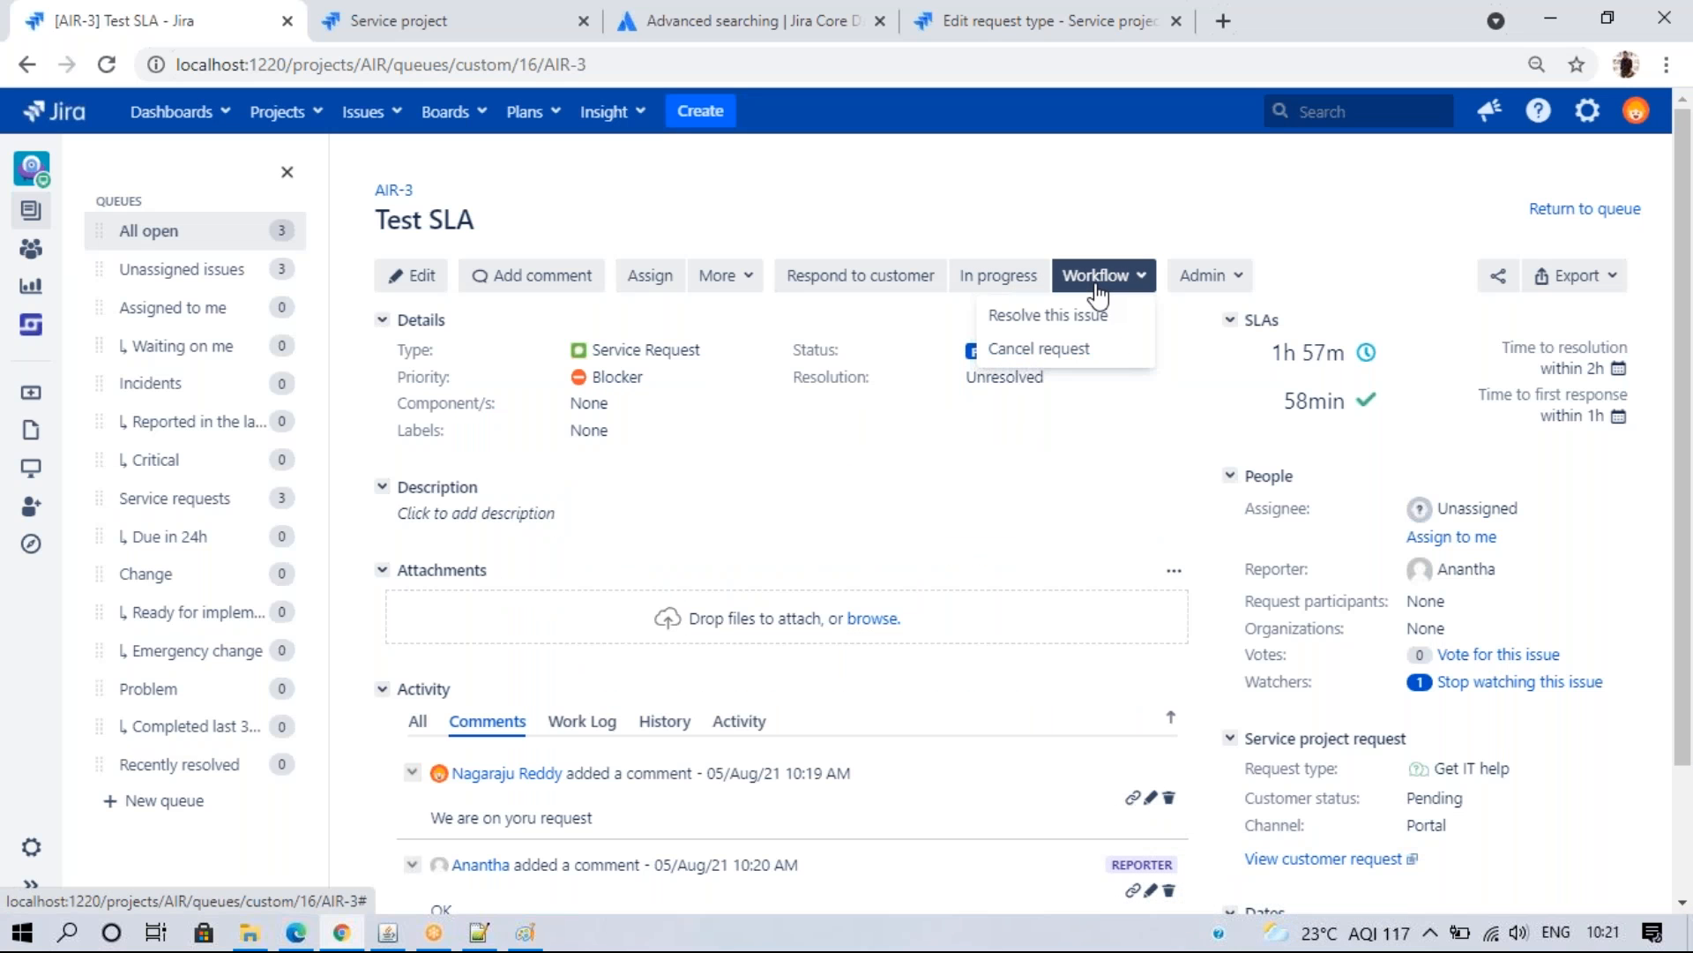
- Assign AIR-3 to yourself, respond to the customer, and check the Time to resolution pause conditions
click(860, 279)
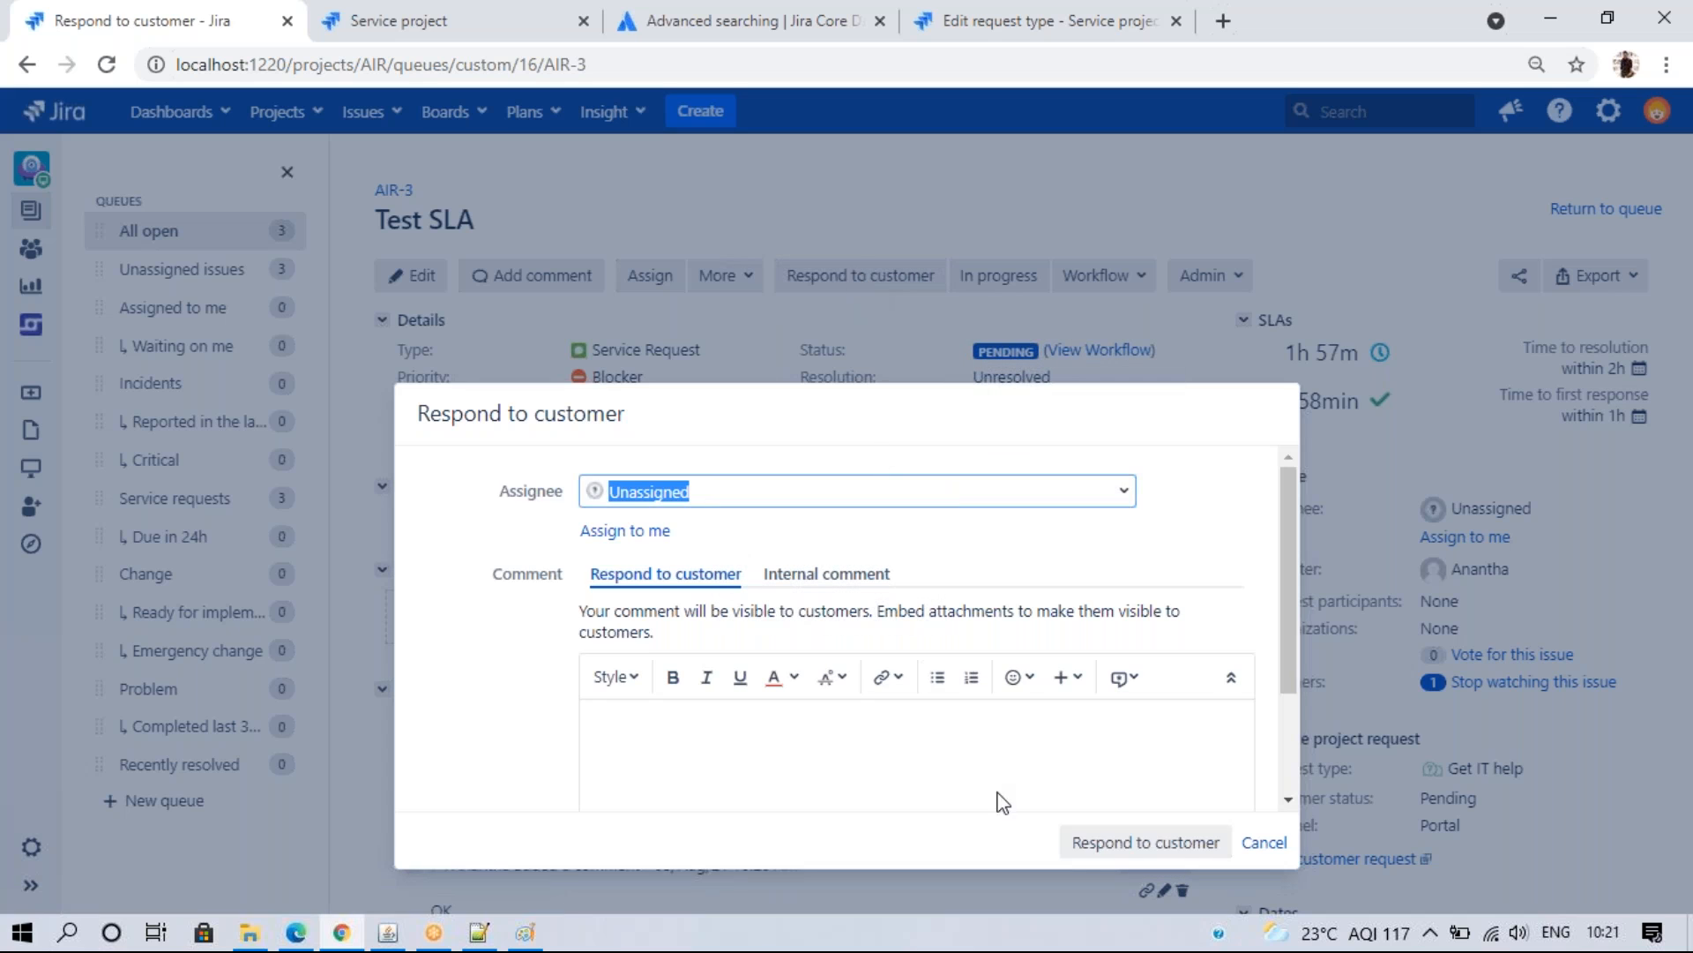
click(633, 532)
click(1113, 844)
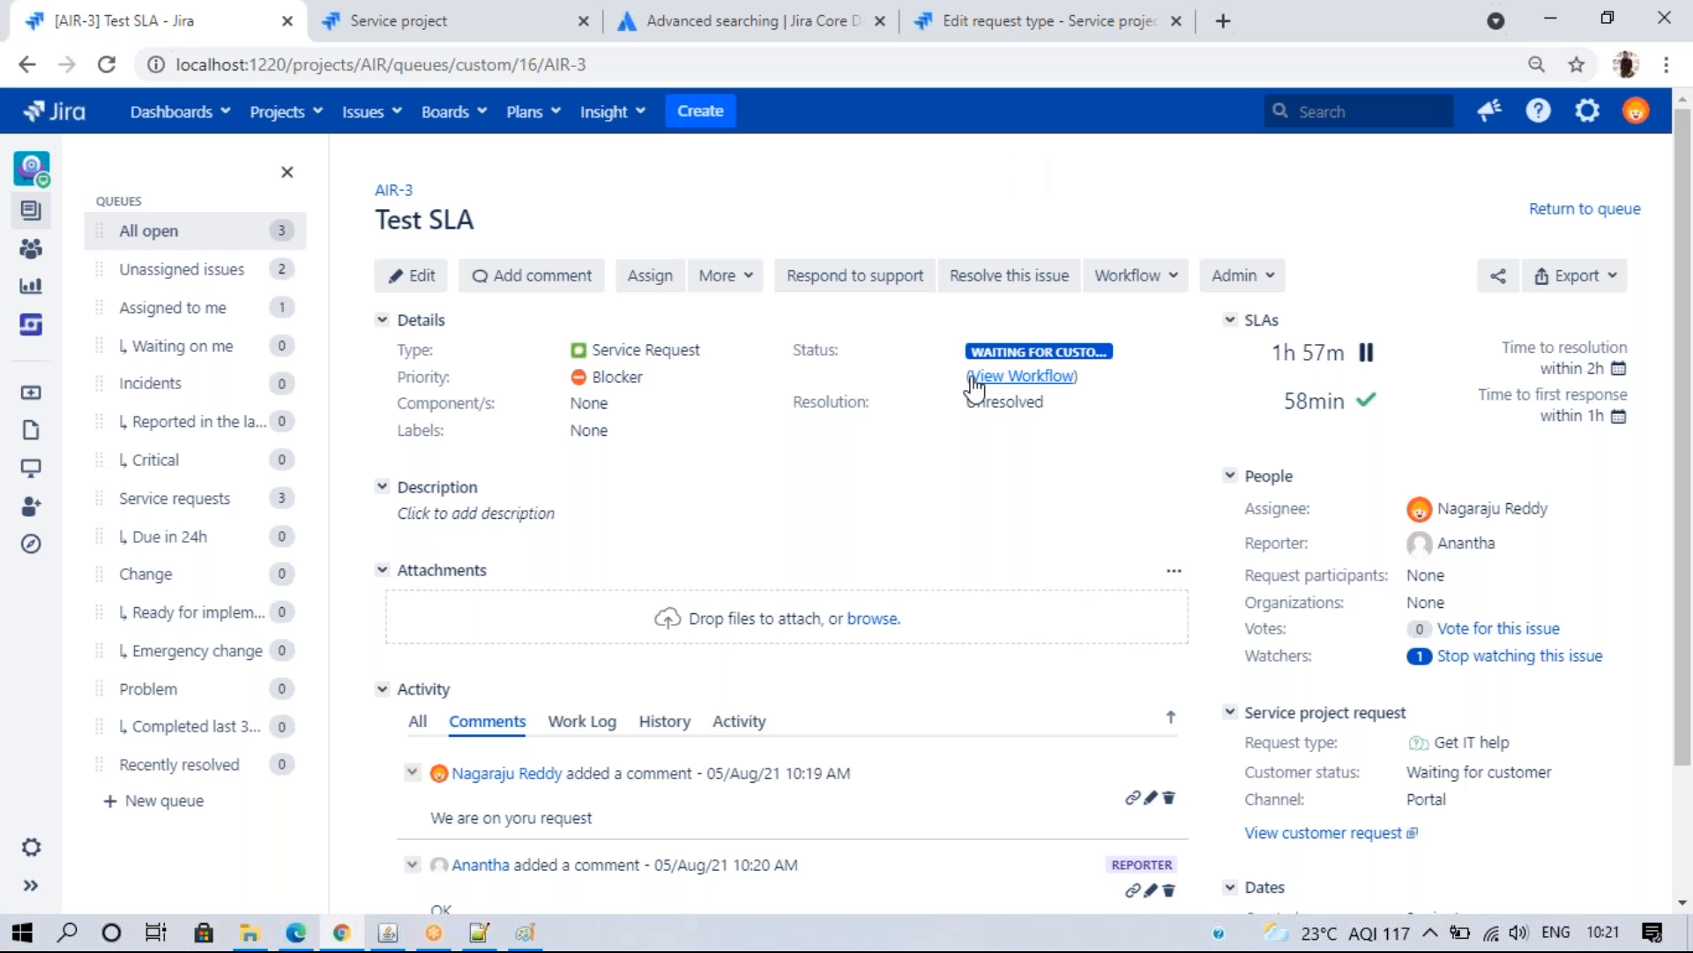
mouse_move(1104, 357)
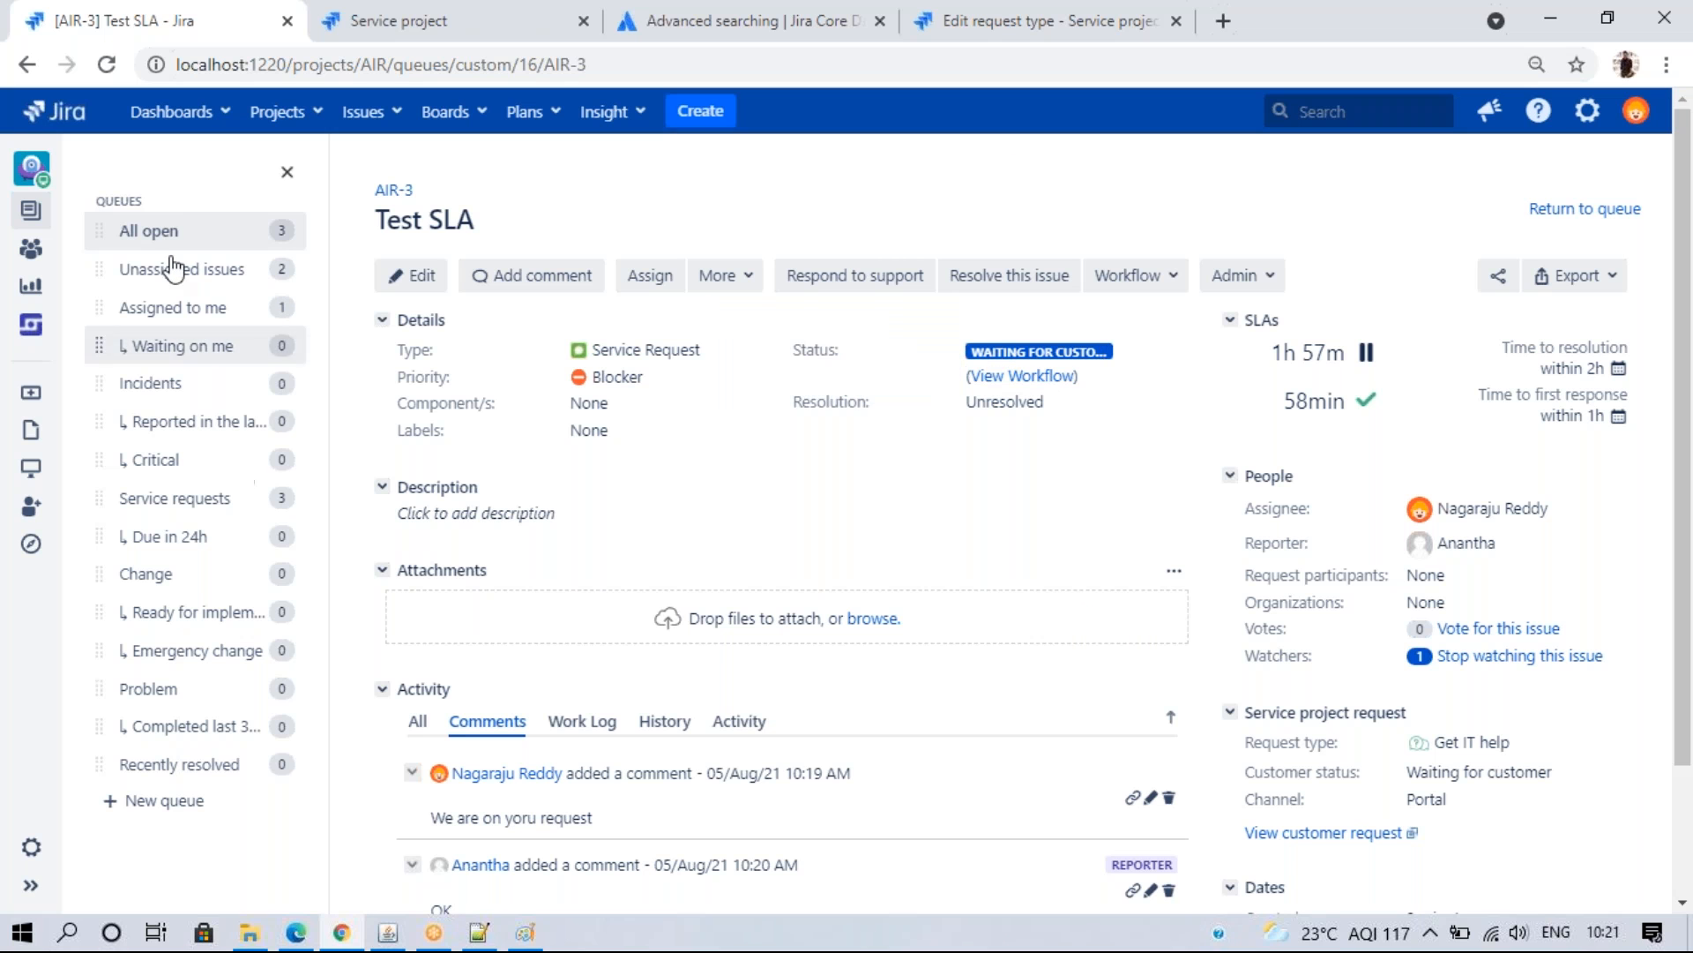
click(459, 20)
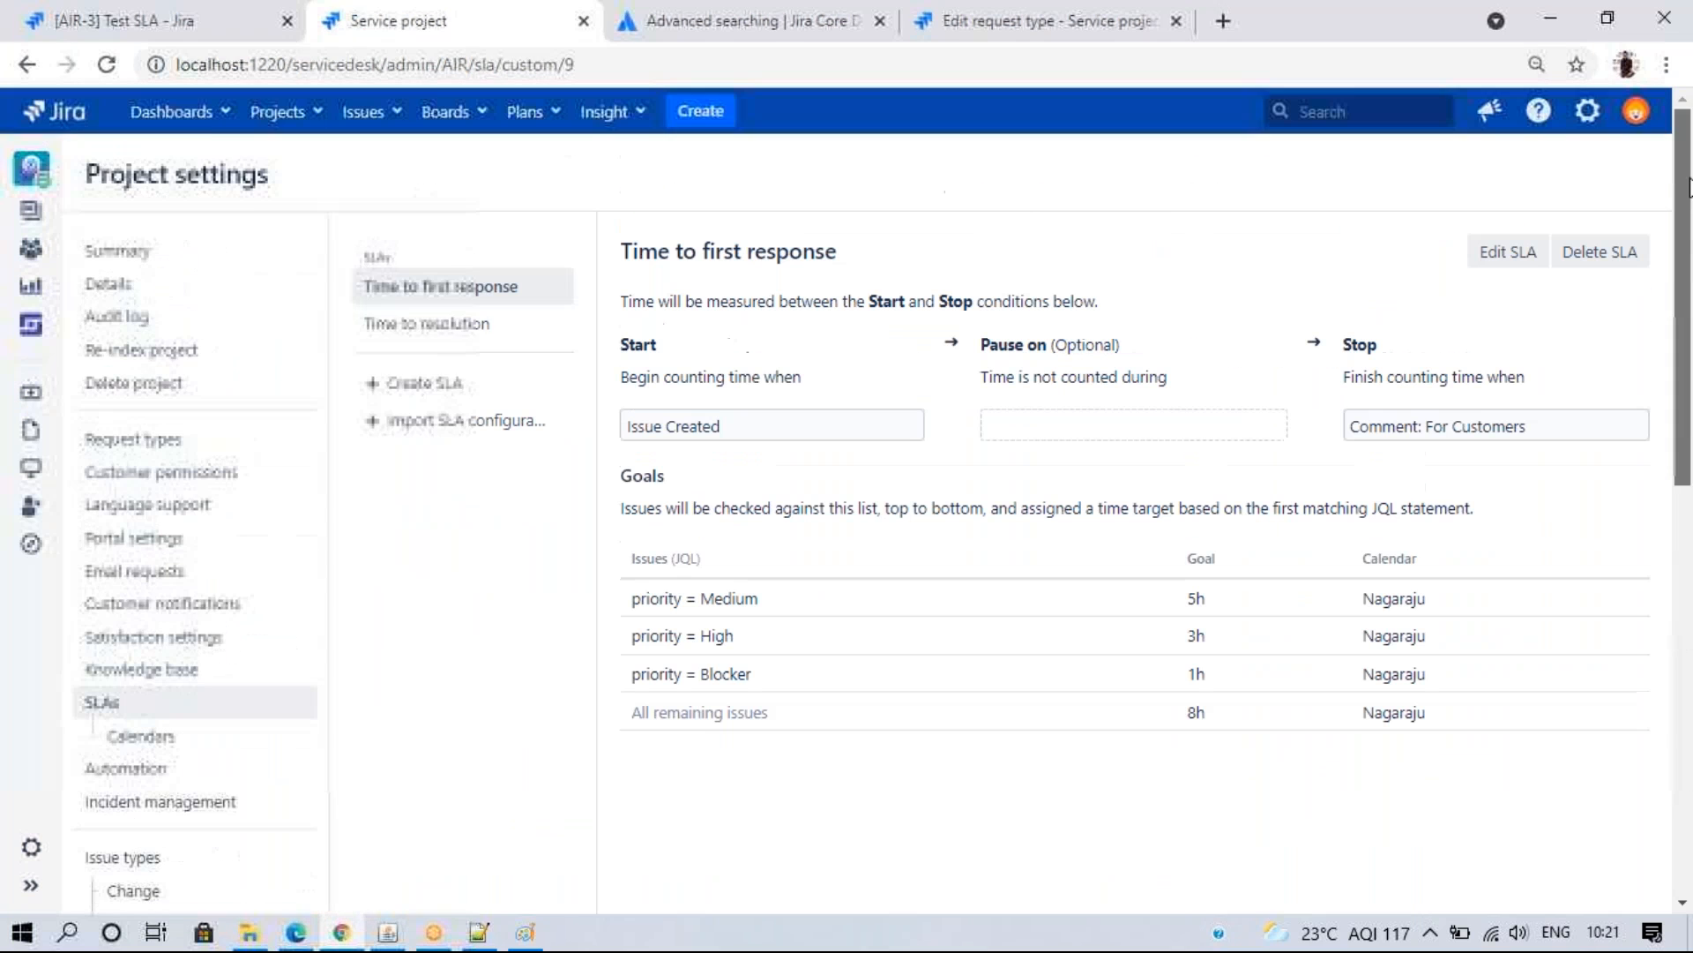
click(452, 324)
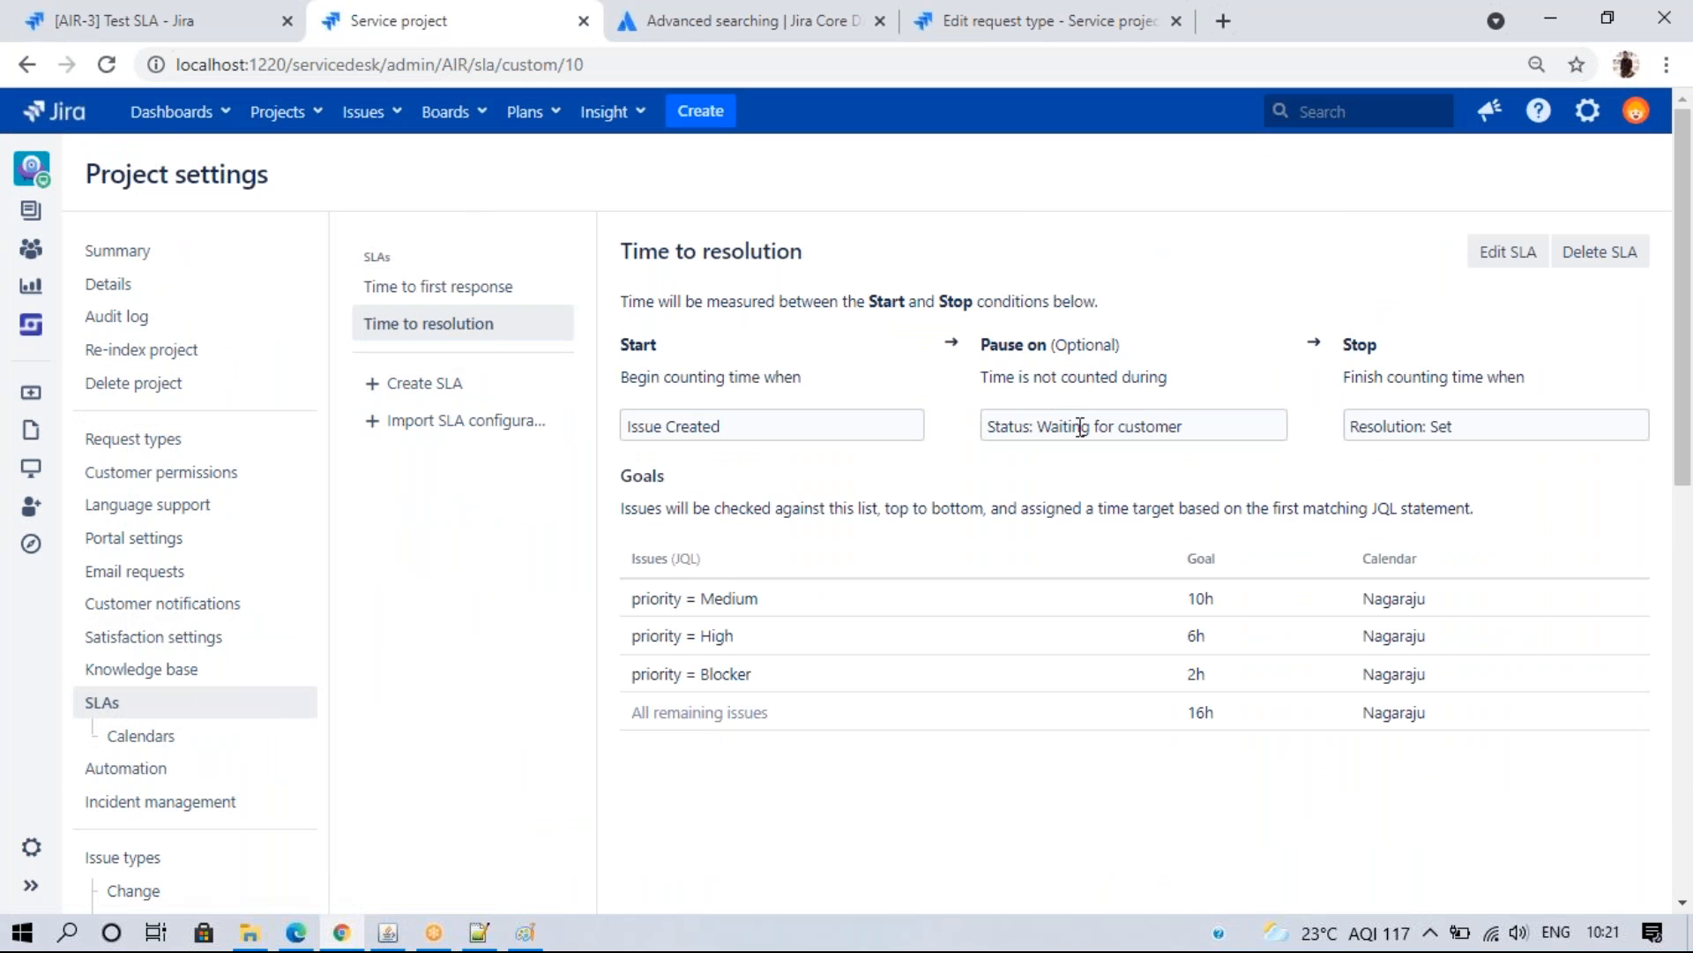
click(110, 18)
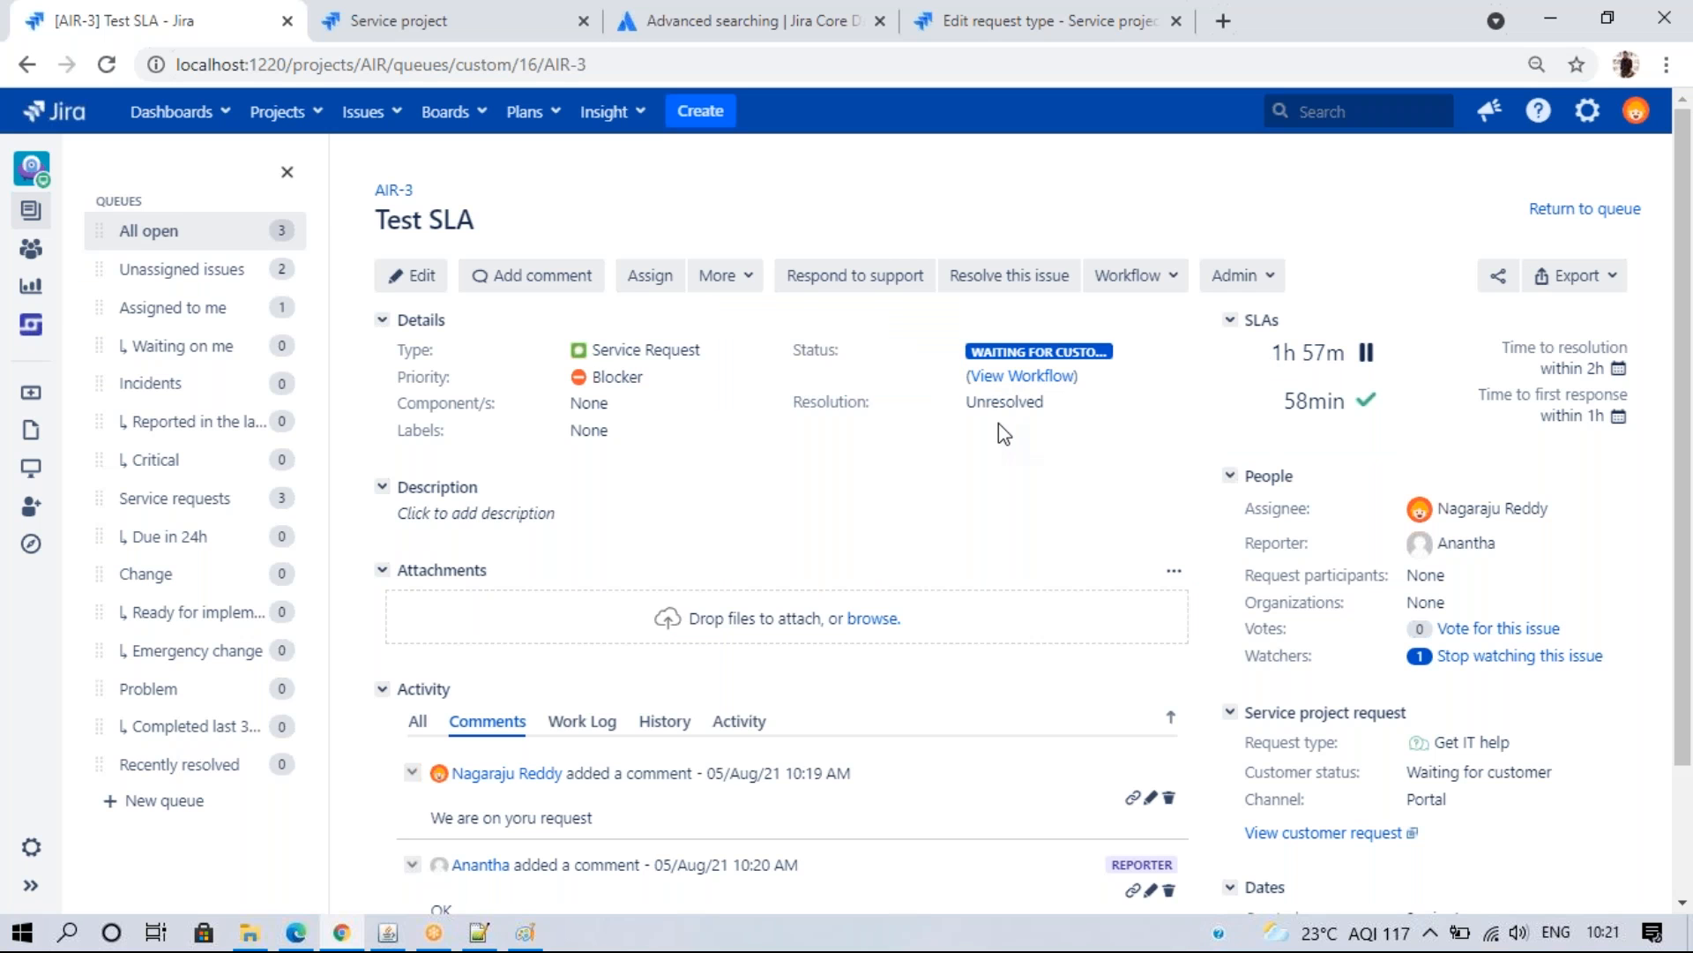
- Send AIR-3 back to Waiting for support
click(1113, 280)
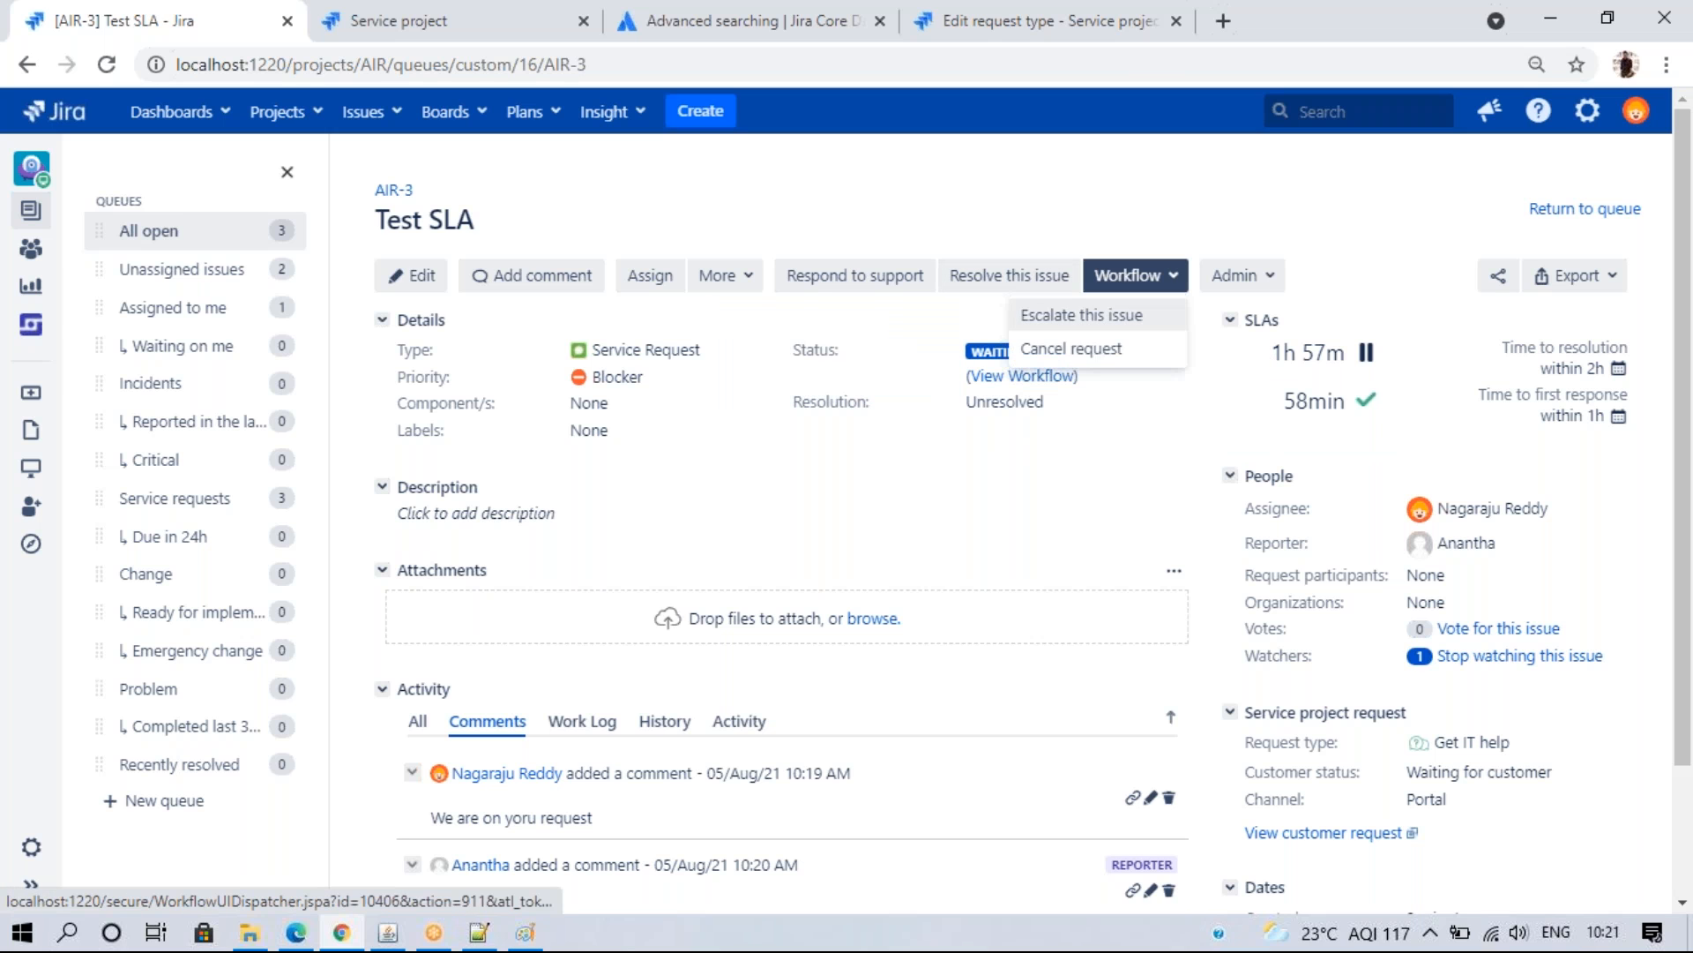
click(899, 290)
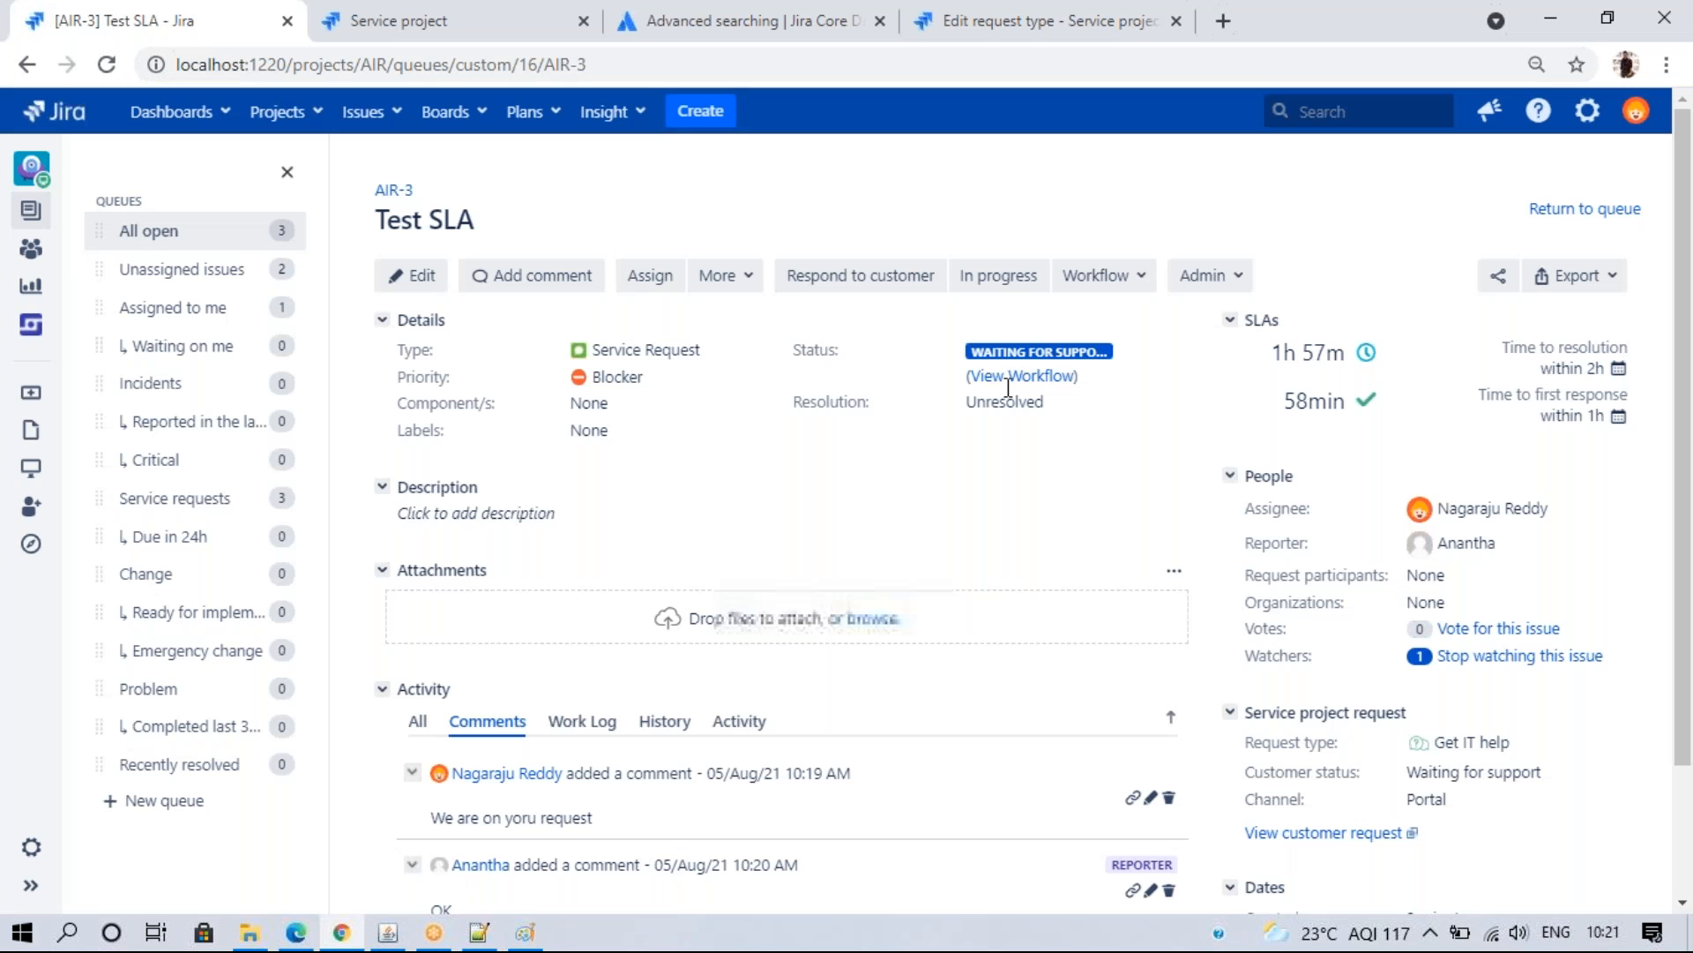
mouse_move(1372, 358)
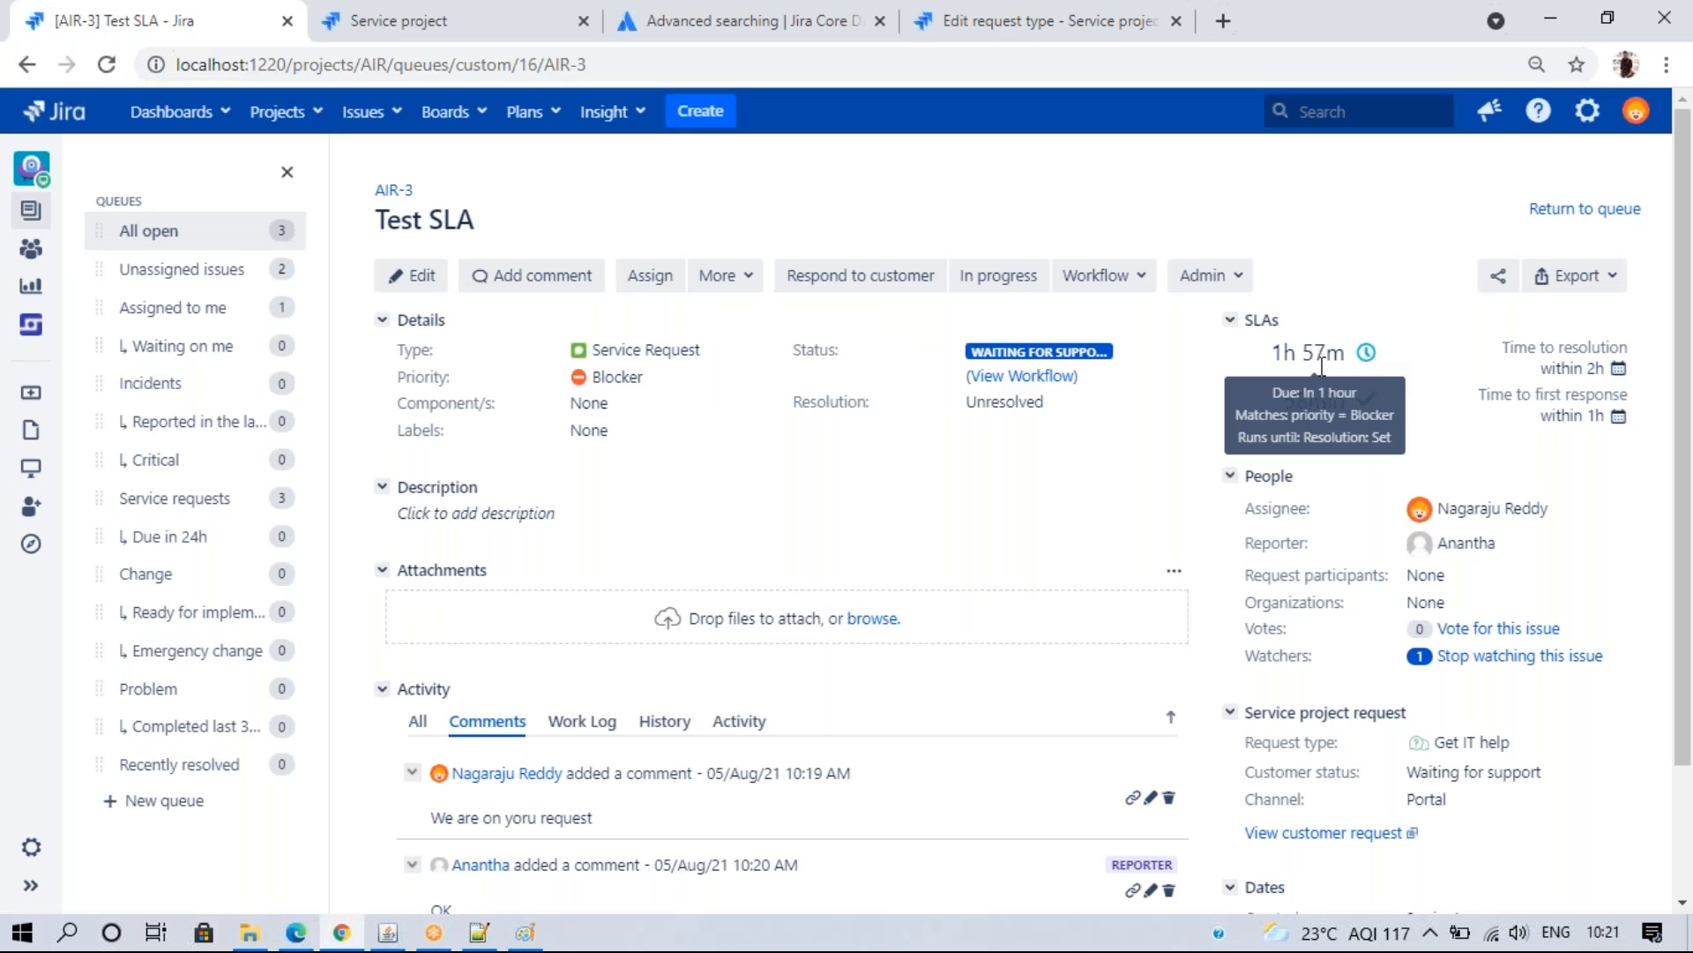
- Resolve AIR-3 with resolution Done, dismissing an accidental Create Issue dialog
click(1120, 278)
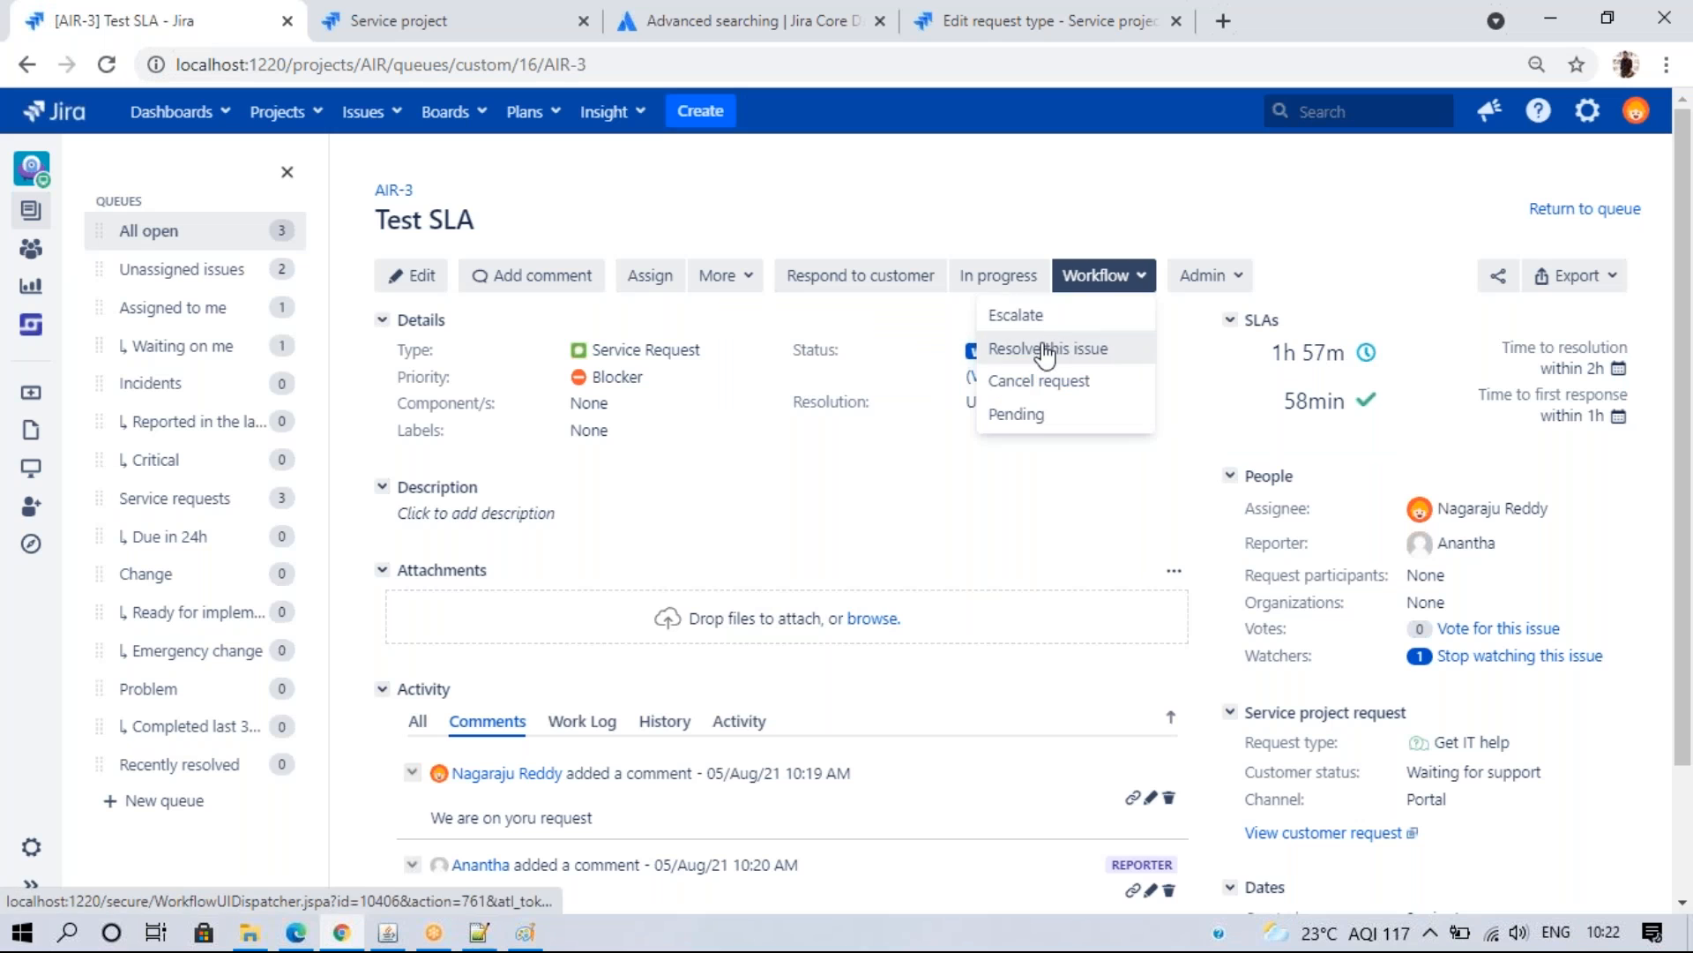
click(1050, 349)
click(679, 500)
click(671, 550)
click(1135, 843)
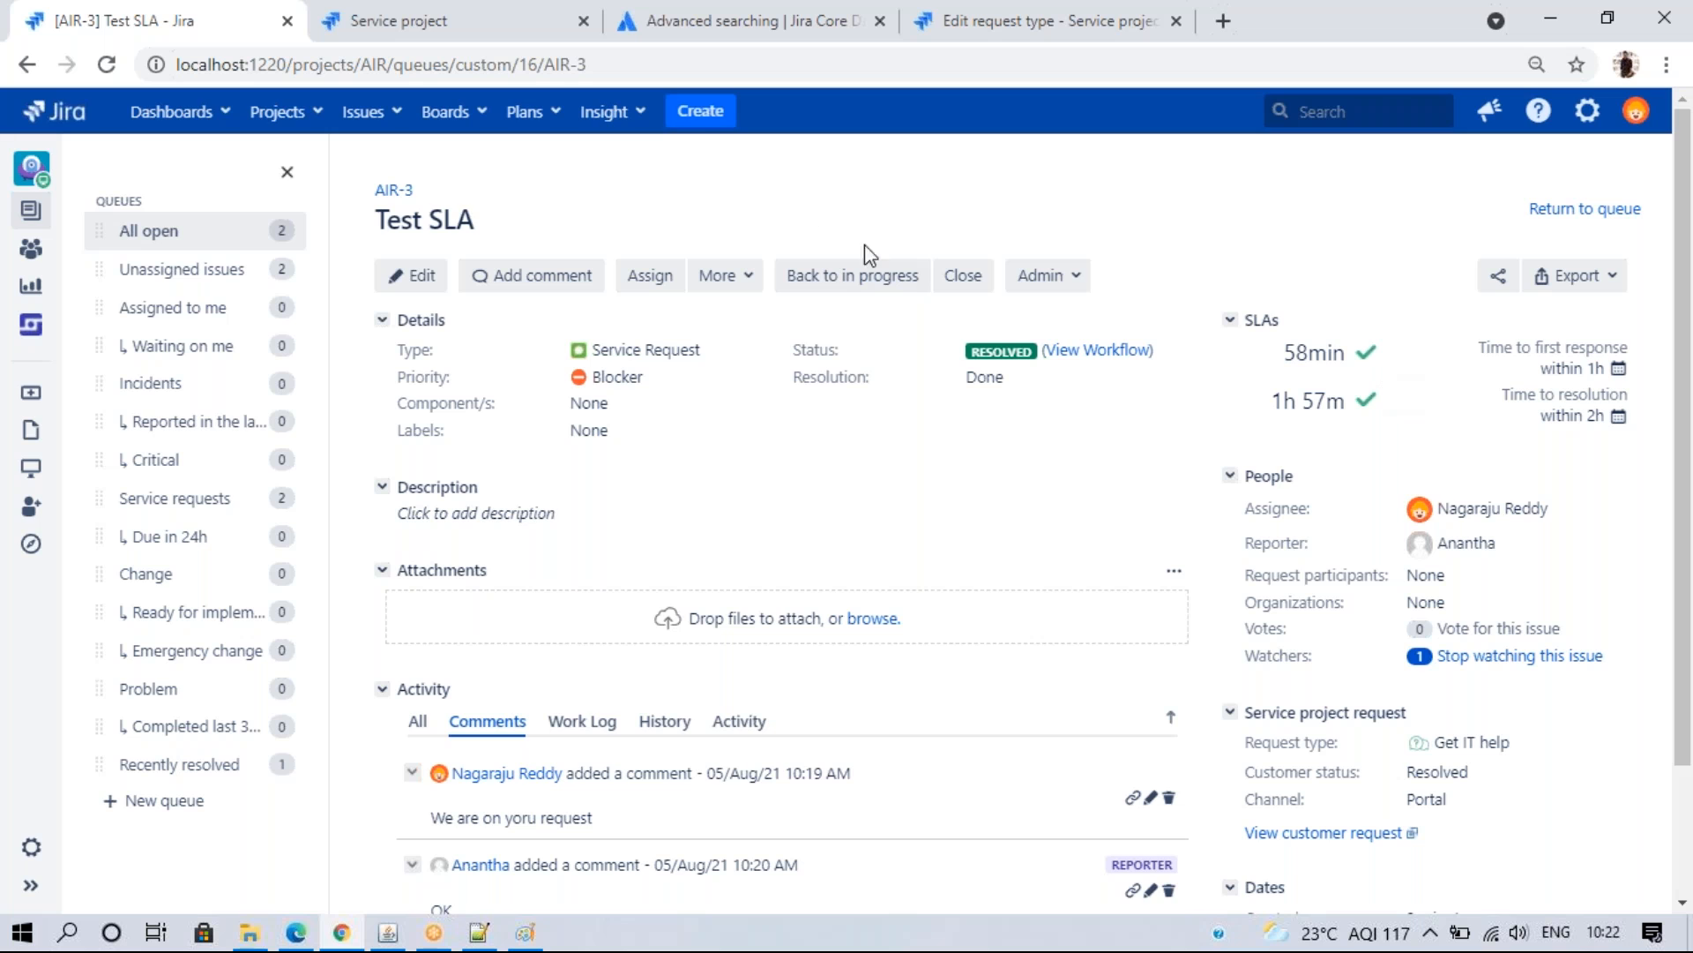
click(700, 111)
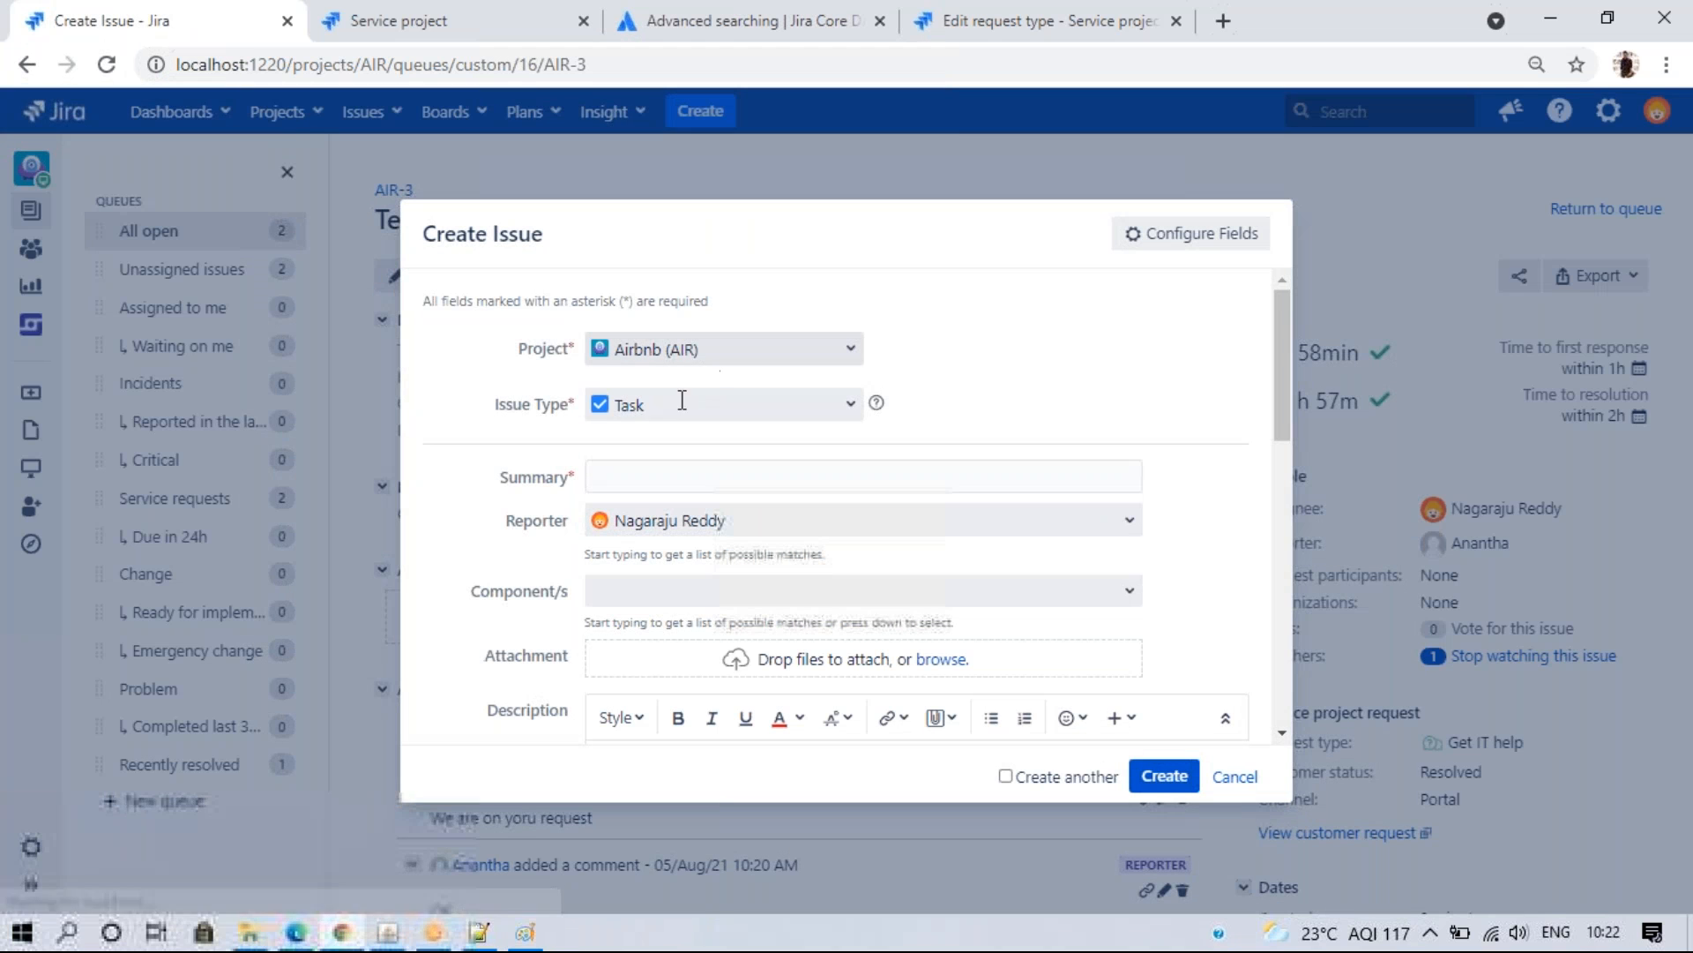
click(1234, 777)
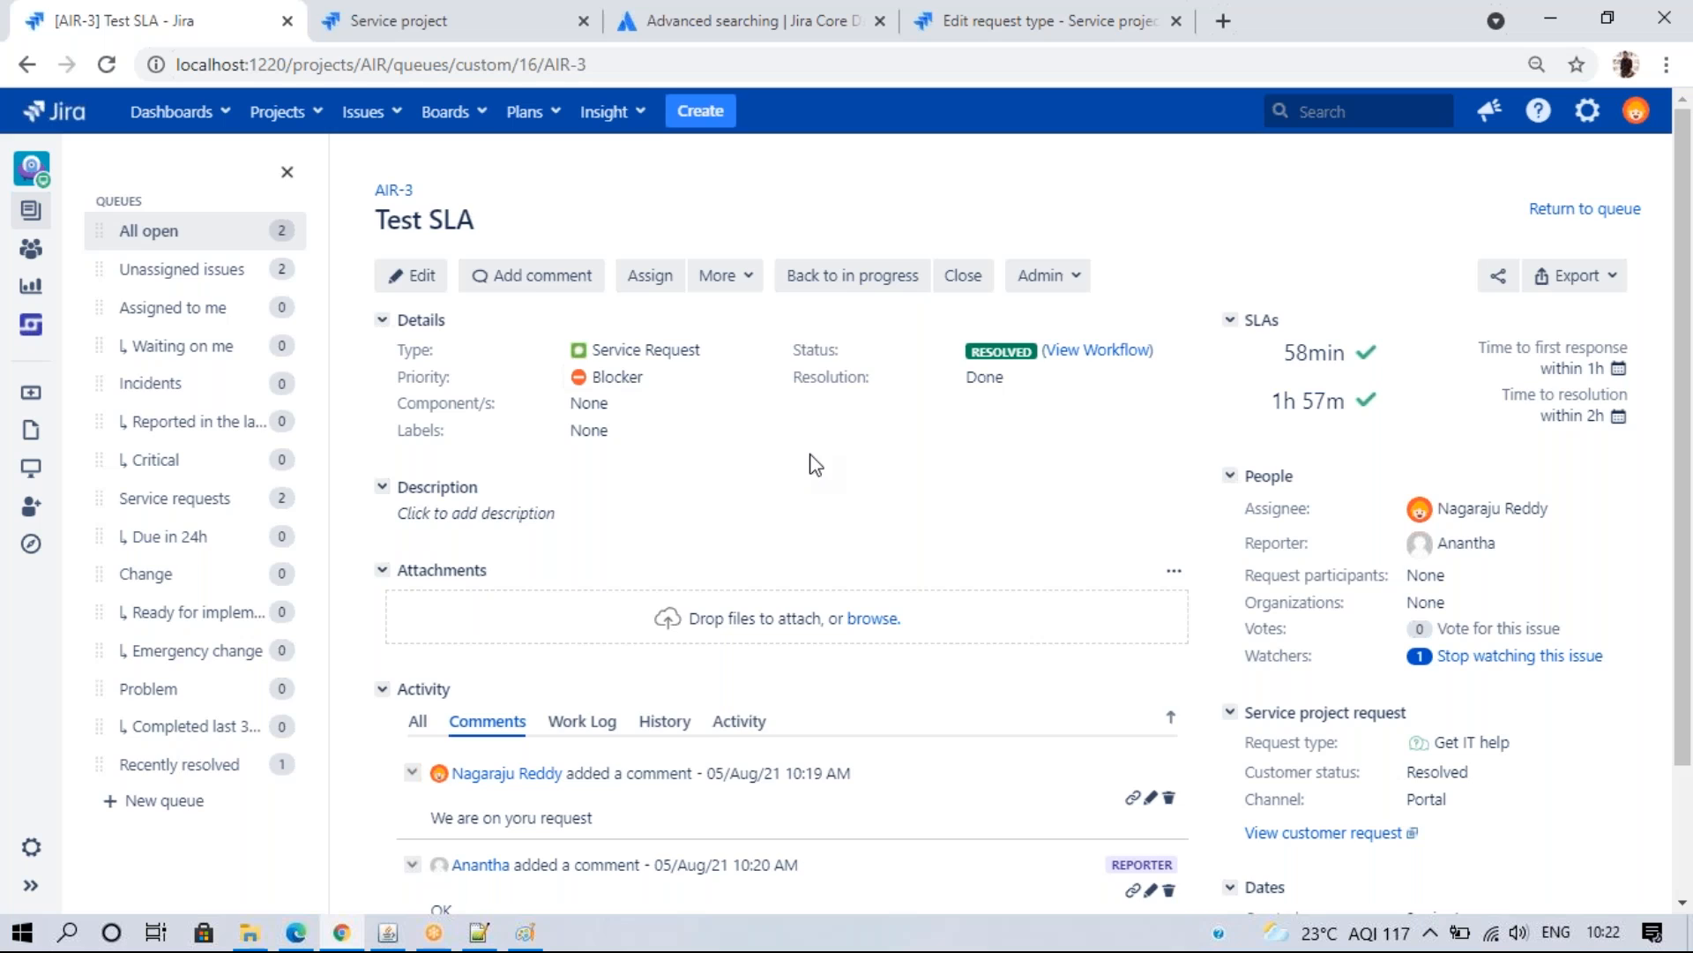
click(388, 19)
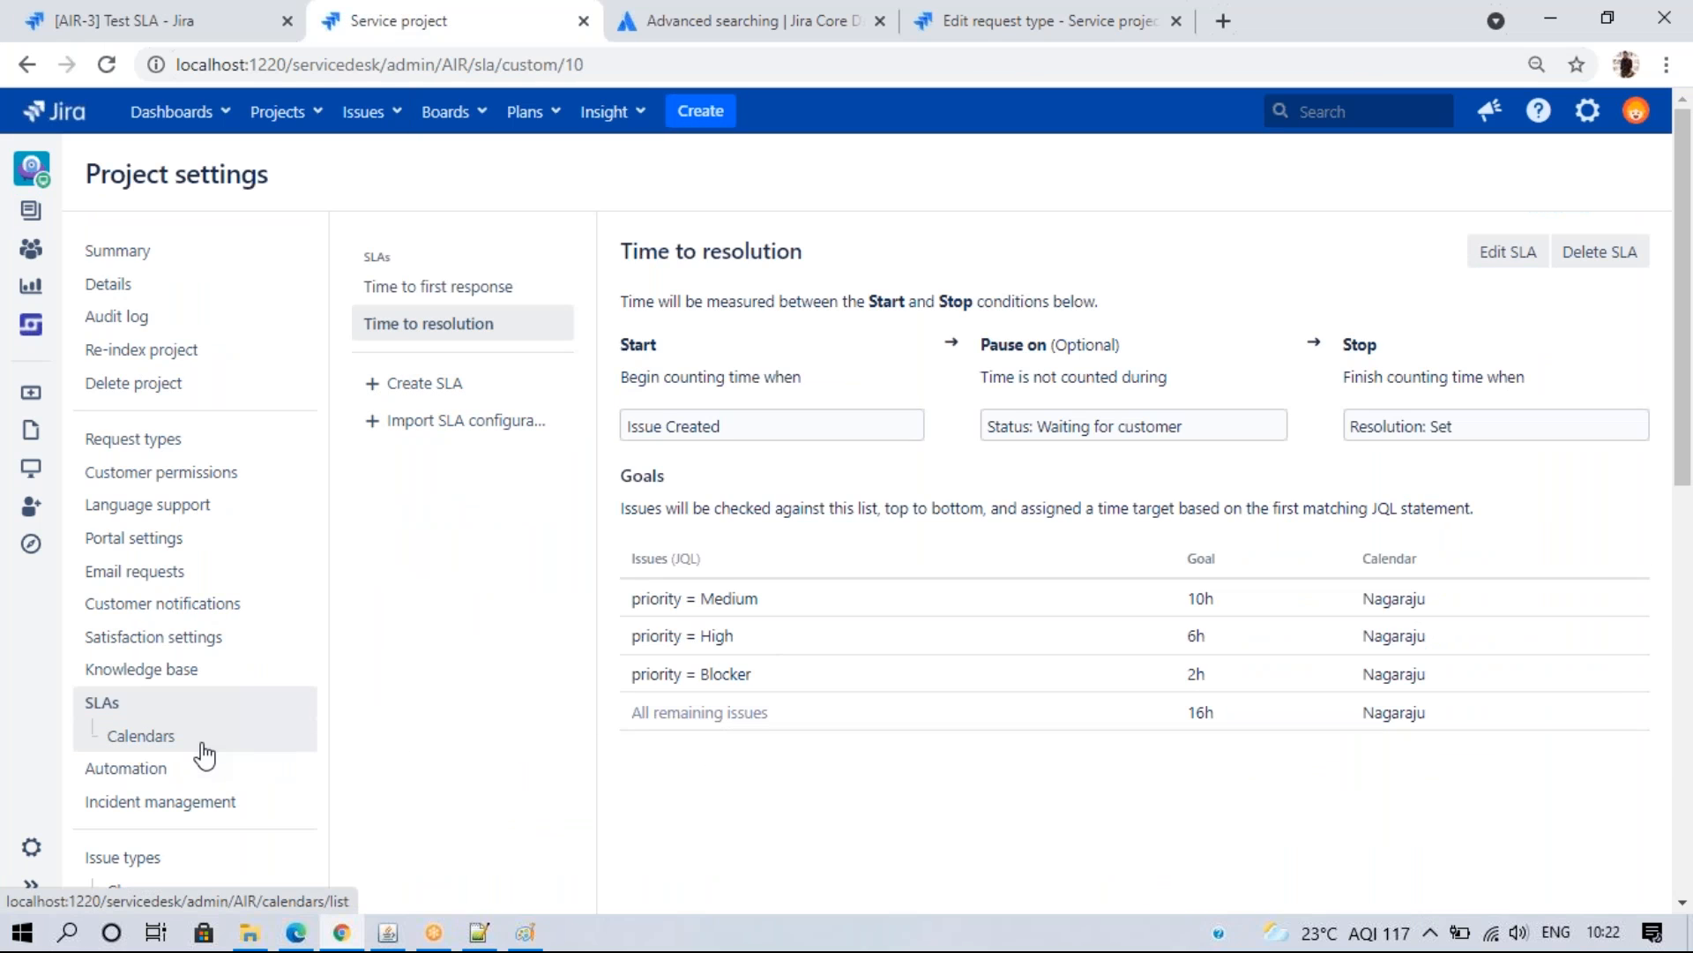
- Review the Time to resolution SLA, then open the project's Automation settings
click(487, 328)
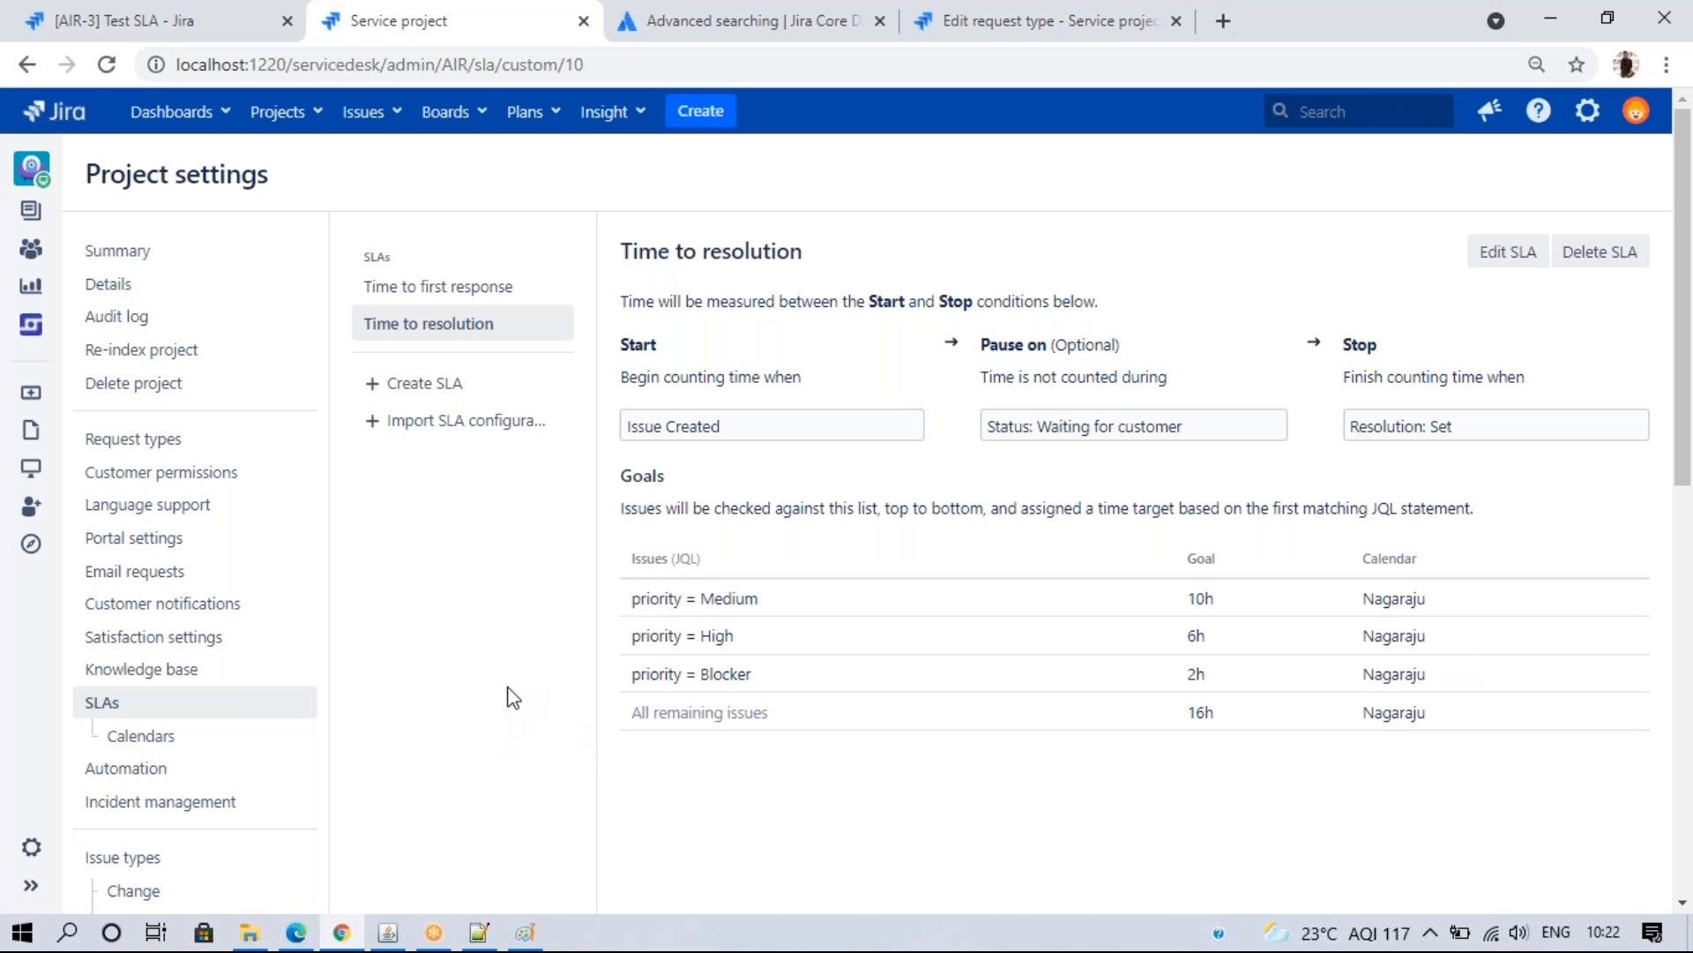
click(130, 776)
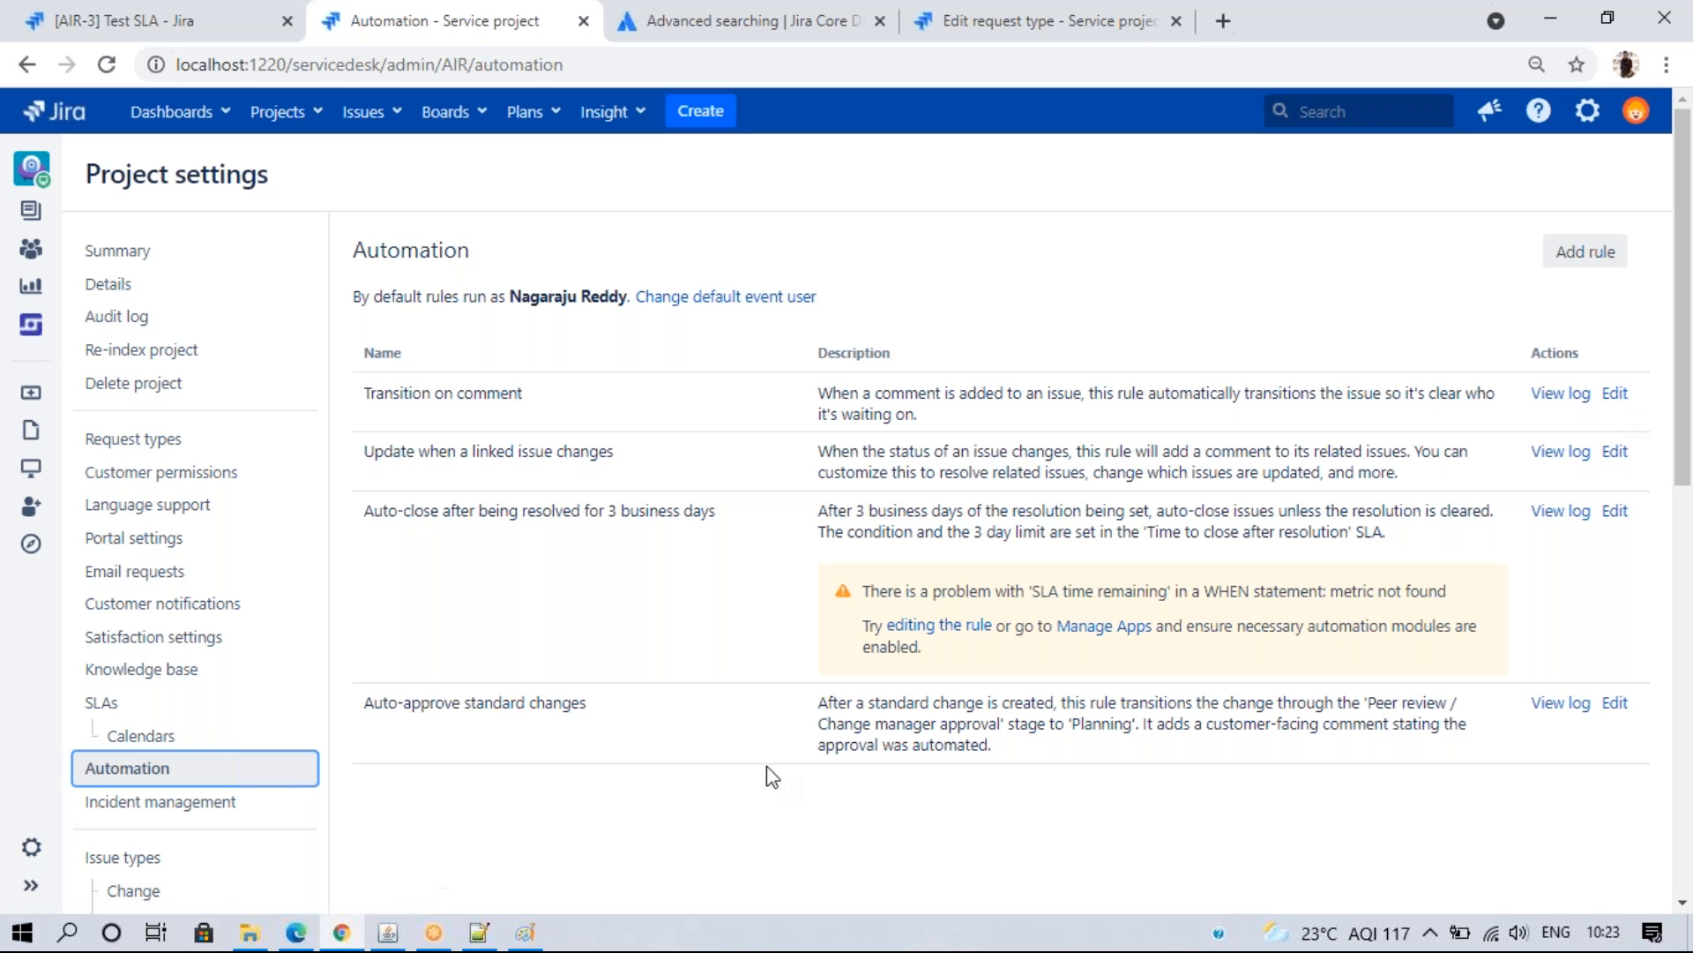
- Try deleting the Transition on comment and Update when a linked issue changes rules, closing the rule templates
click(1577, 257)
drag(1168, 378, 1194, 353)
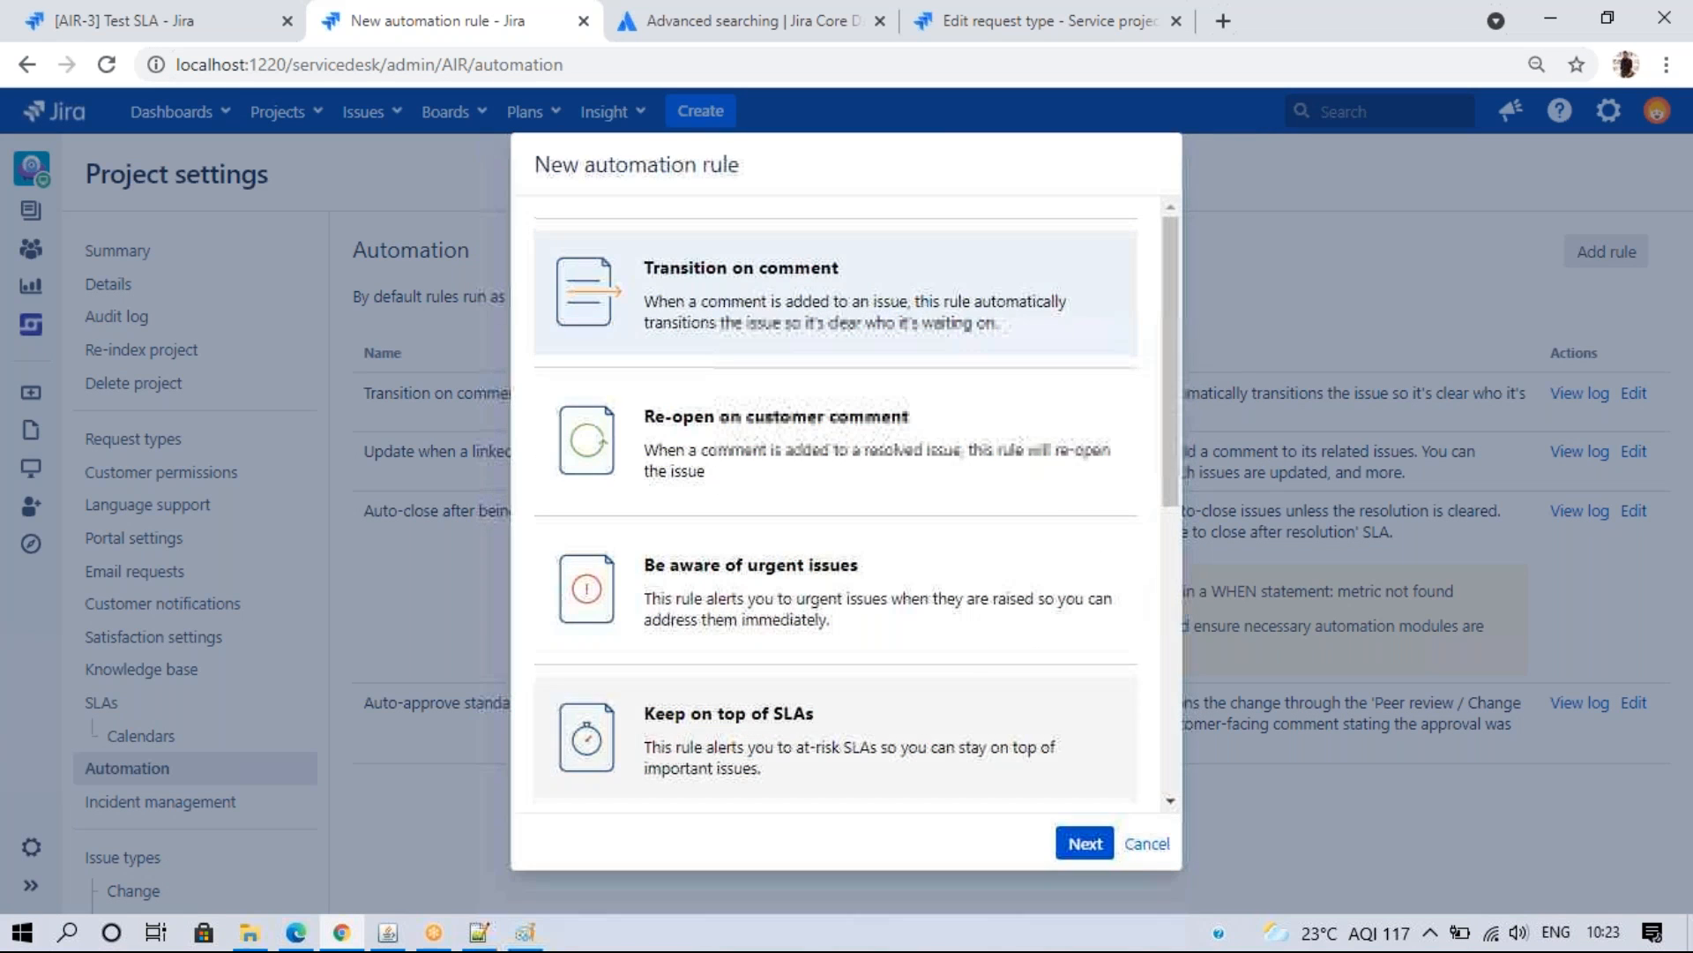
click(1146, 844)
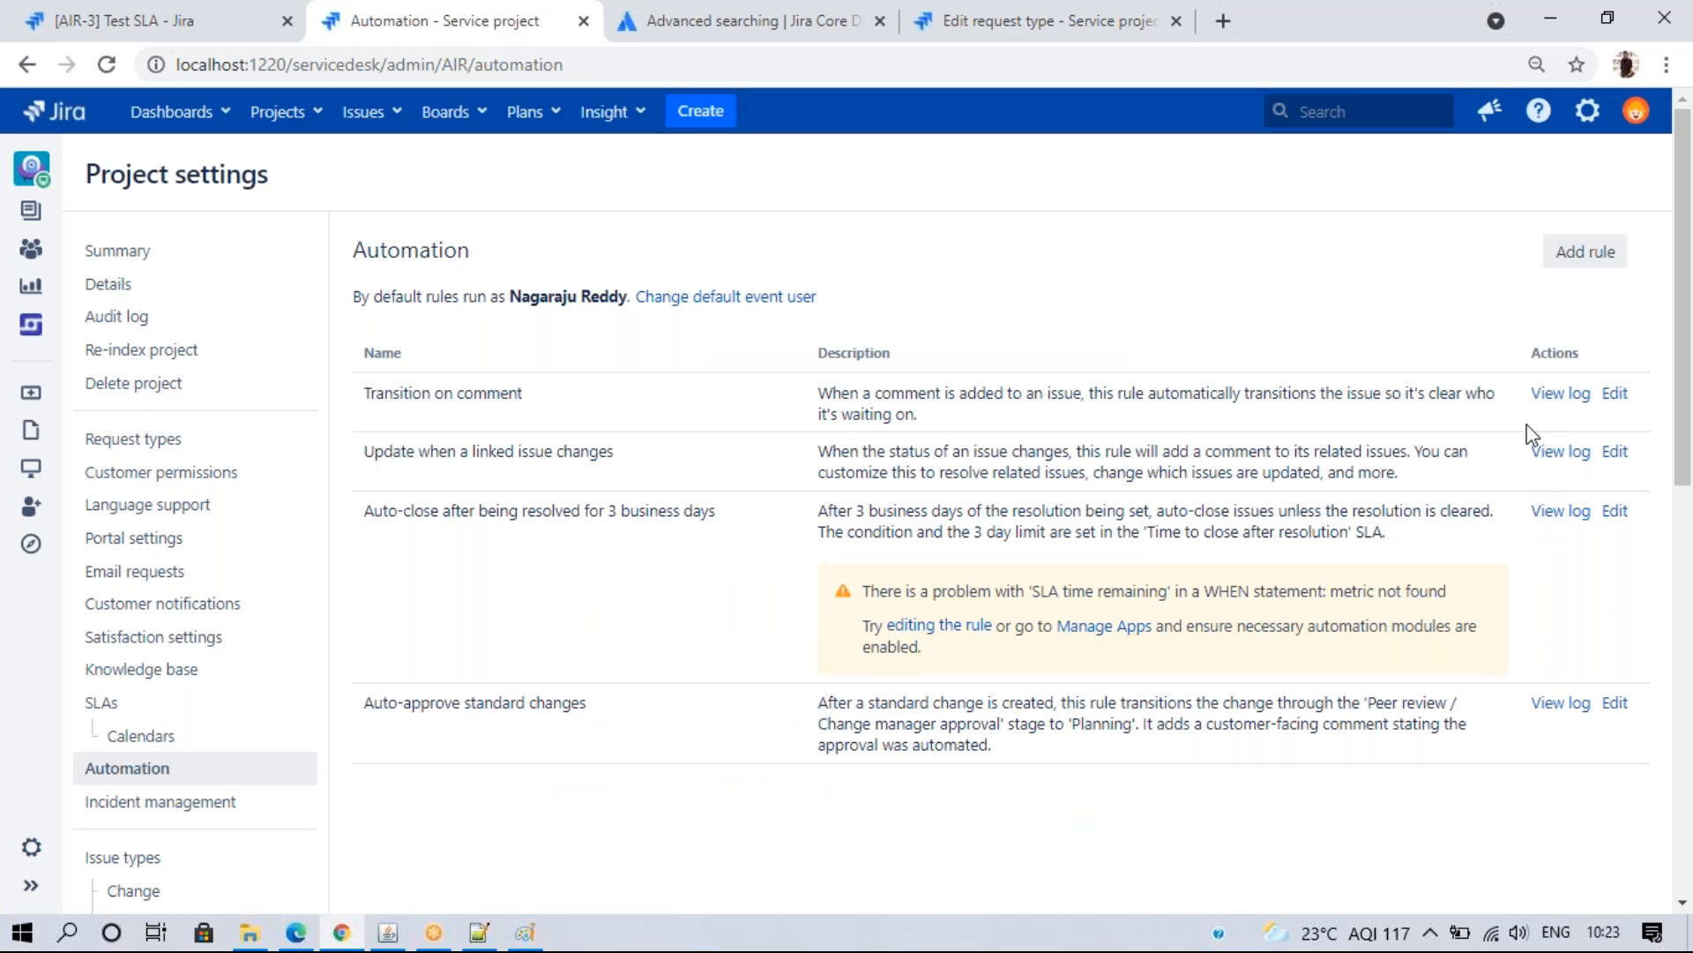
click(1616, 394)
click(1614, 257)
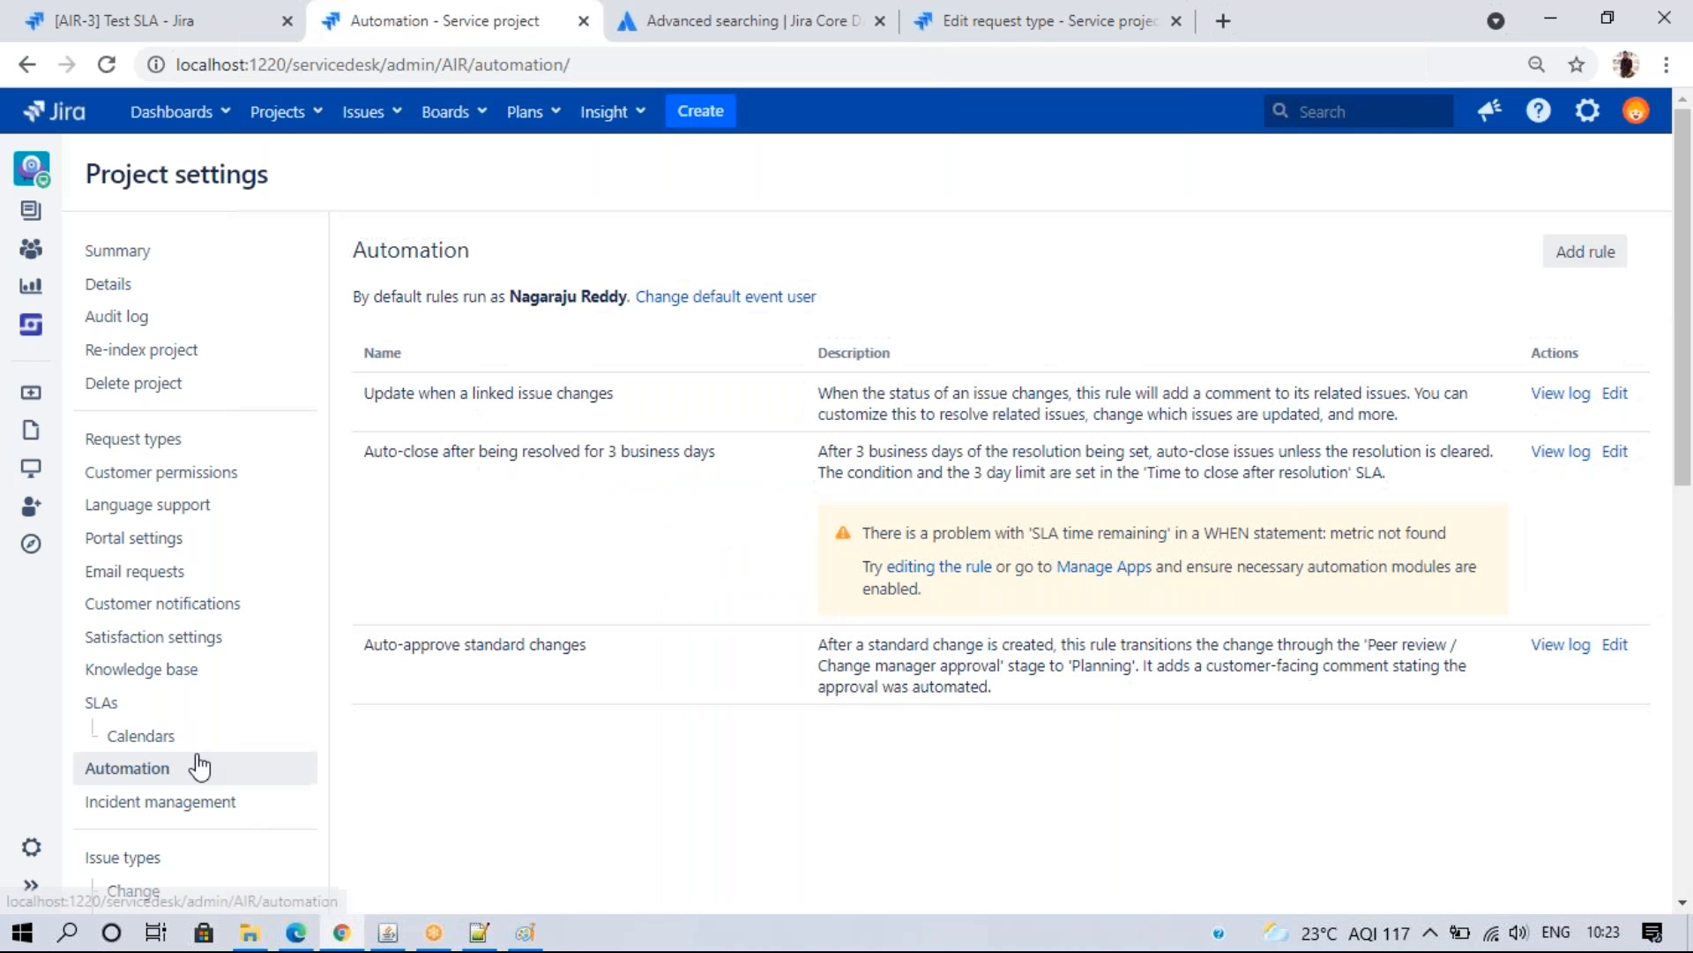
click(1615, 395)
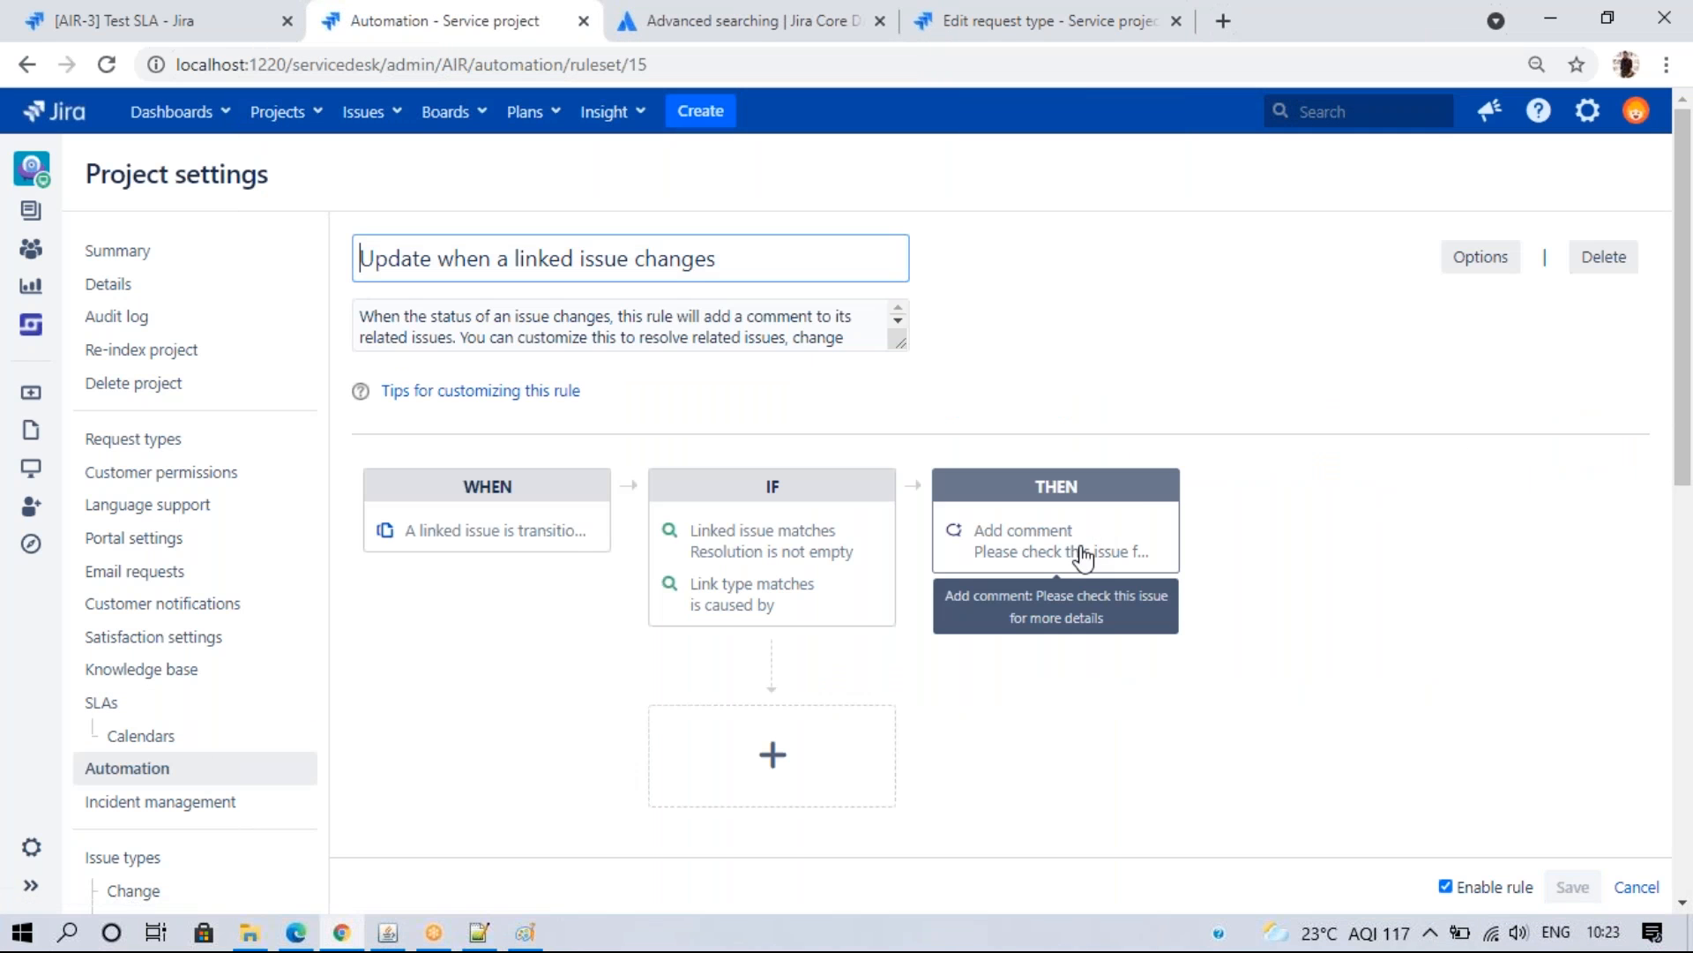
click(1621, 259)
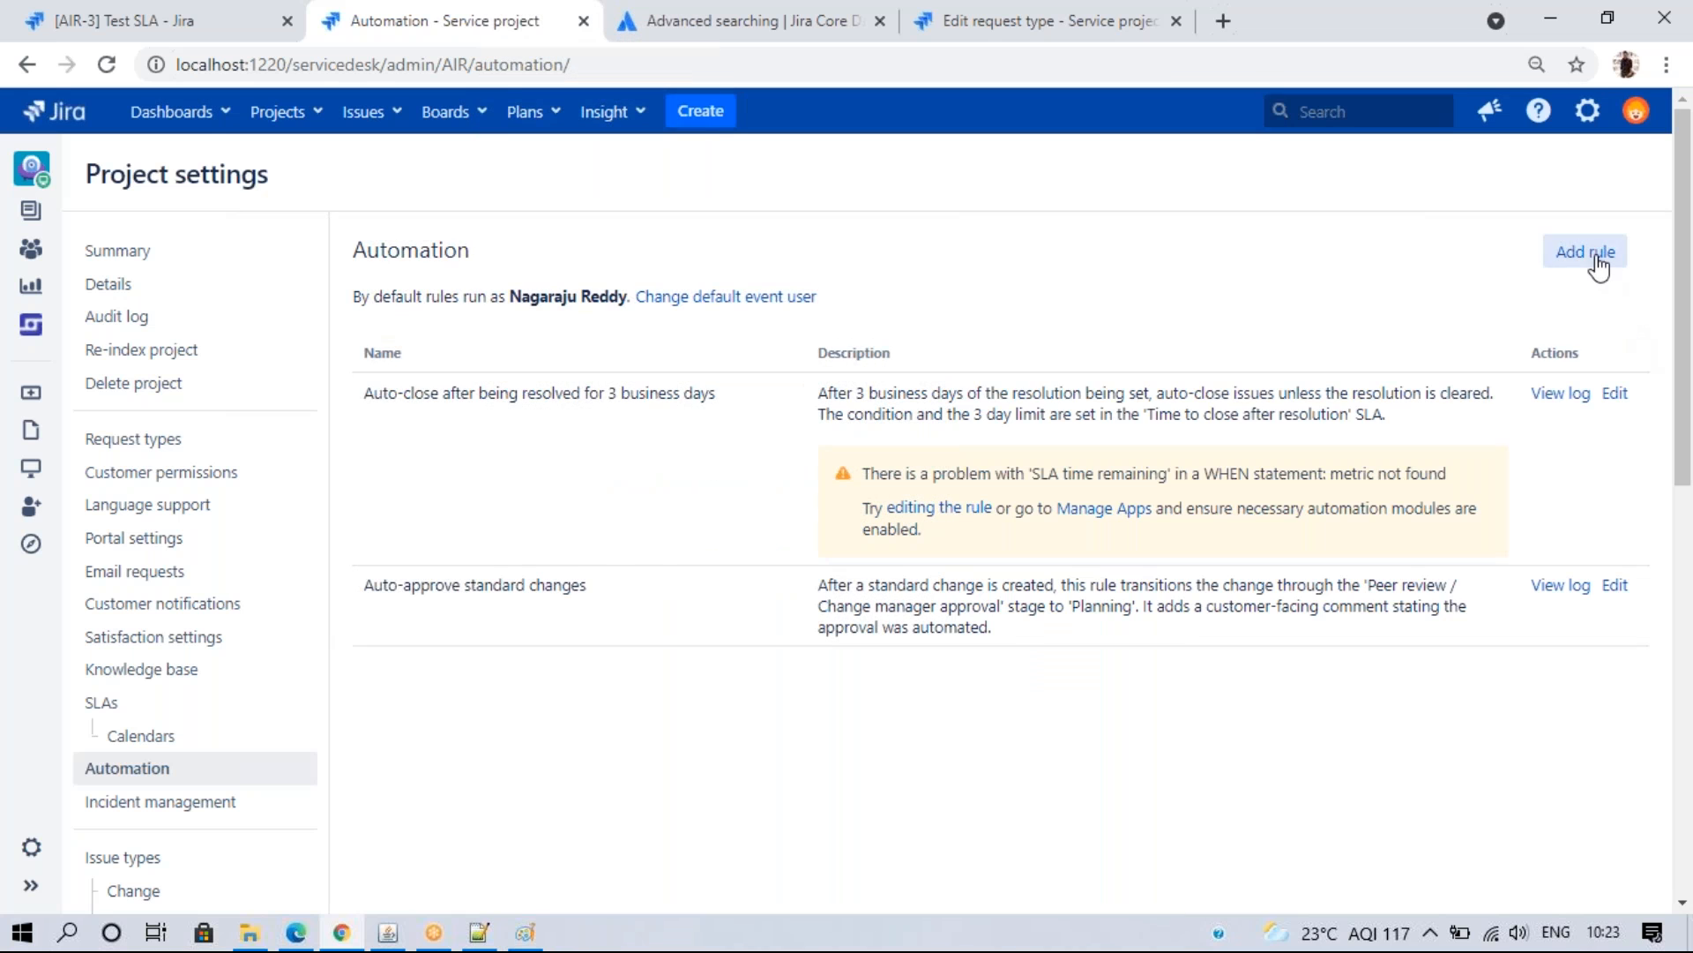
click(1602, 255)
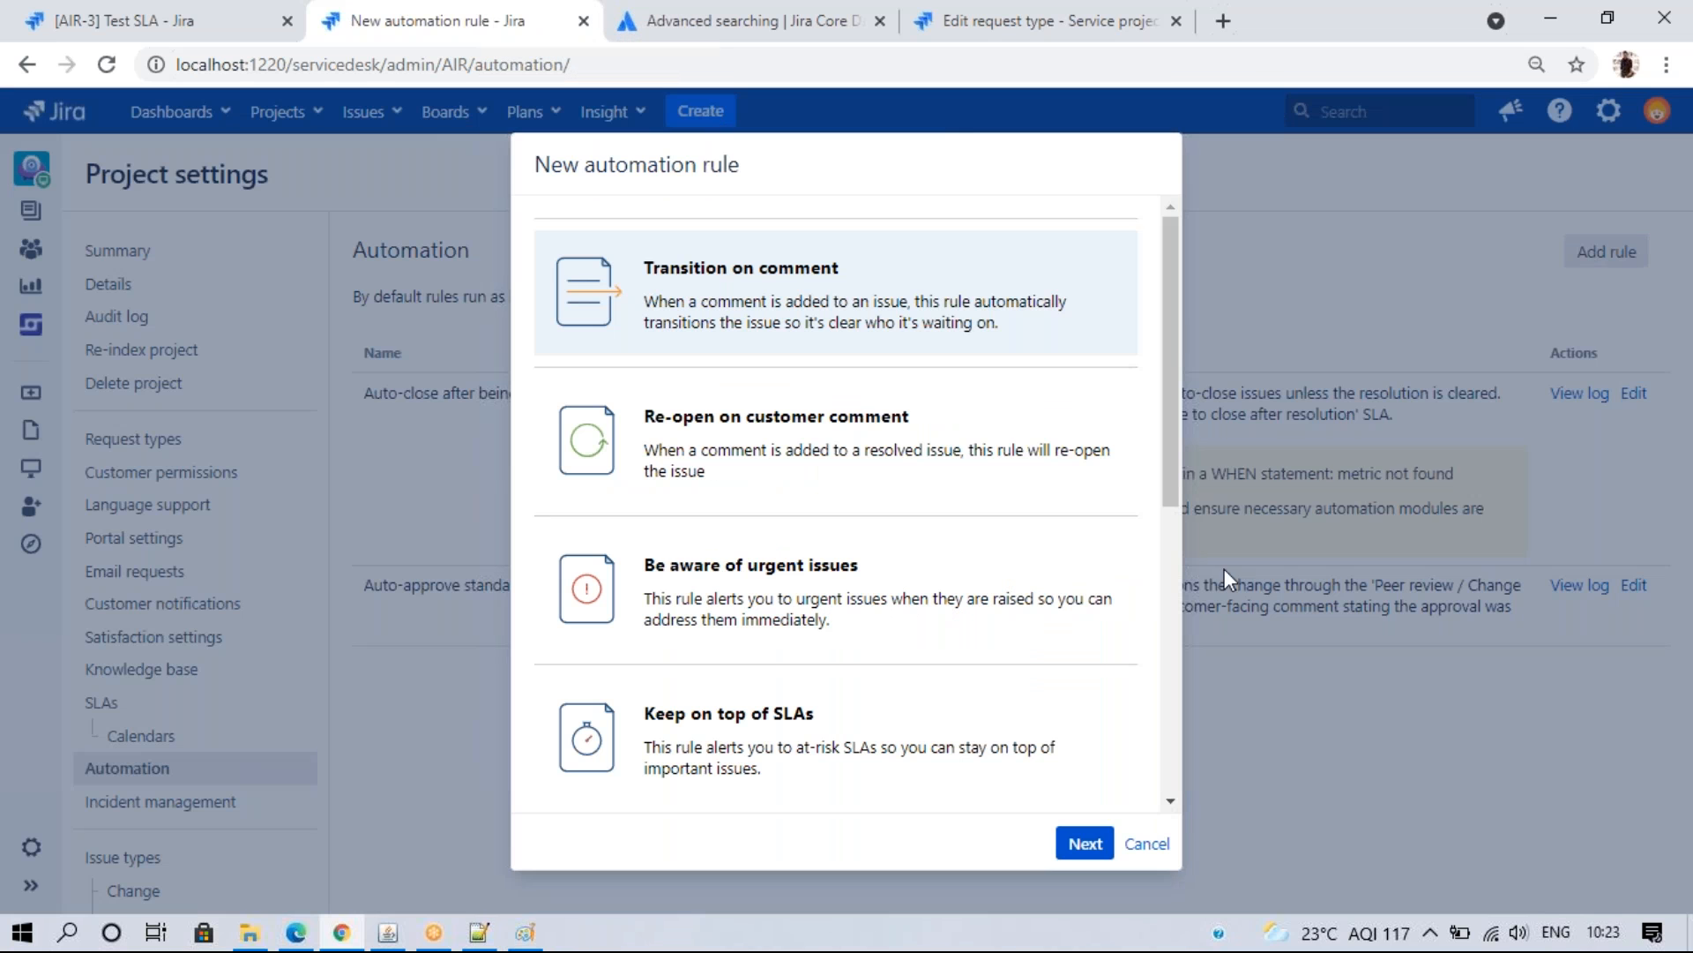
click(1148, 846)
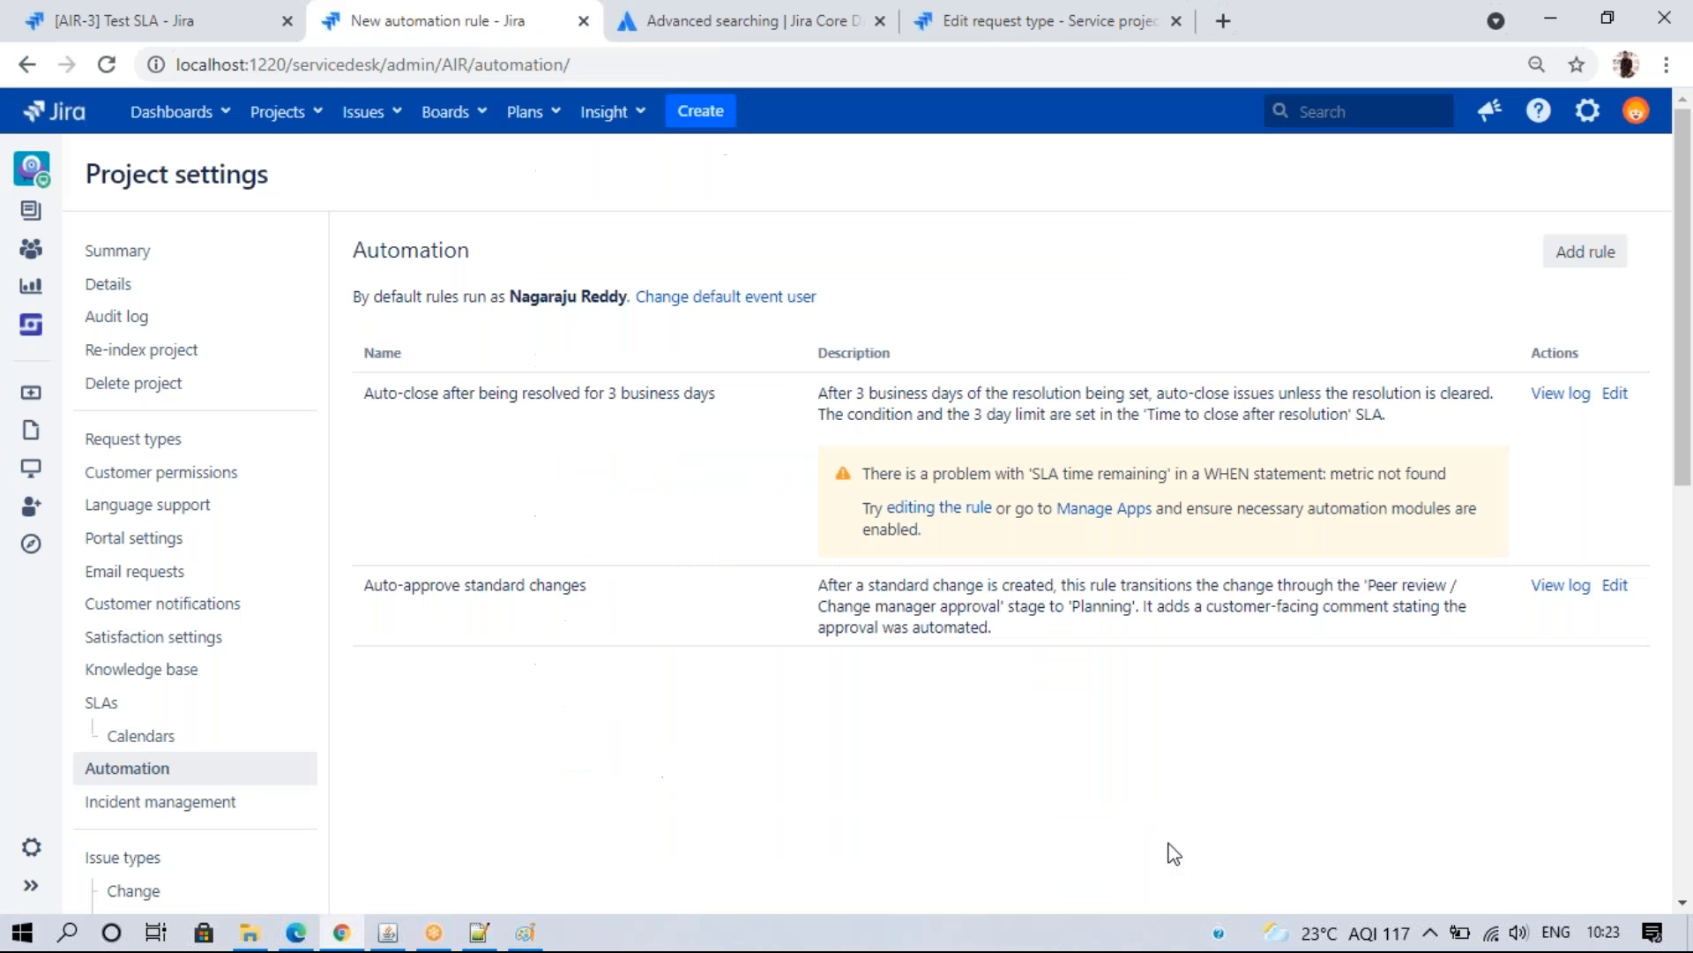
- Delete the auto-close and Auto-approve standard changes rules and refresh the empty automation list
click(1615, 392)
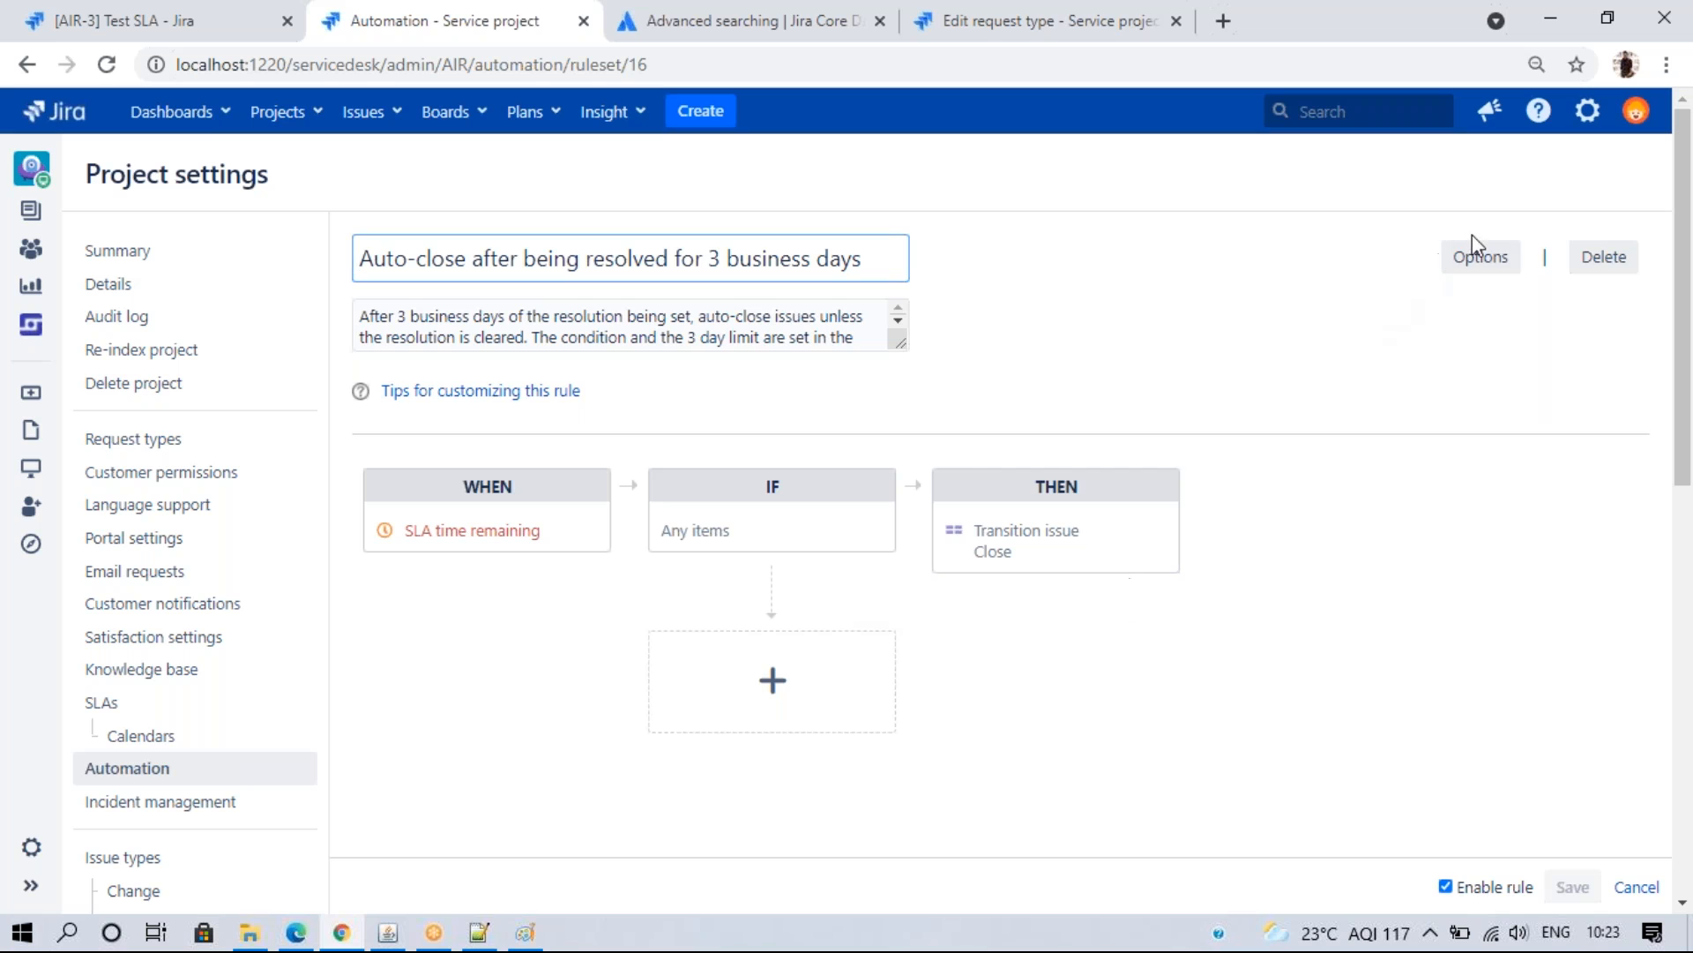
click(1608, 257)
click(1063, 609)
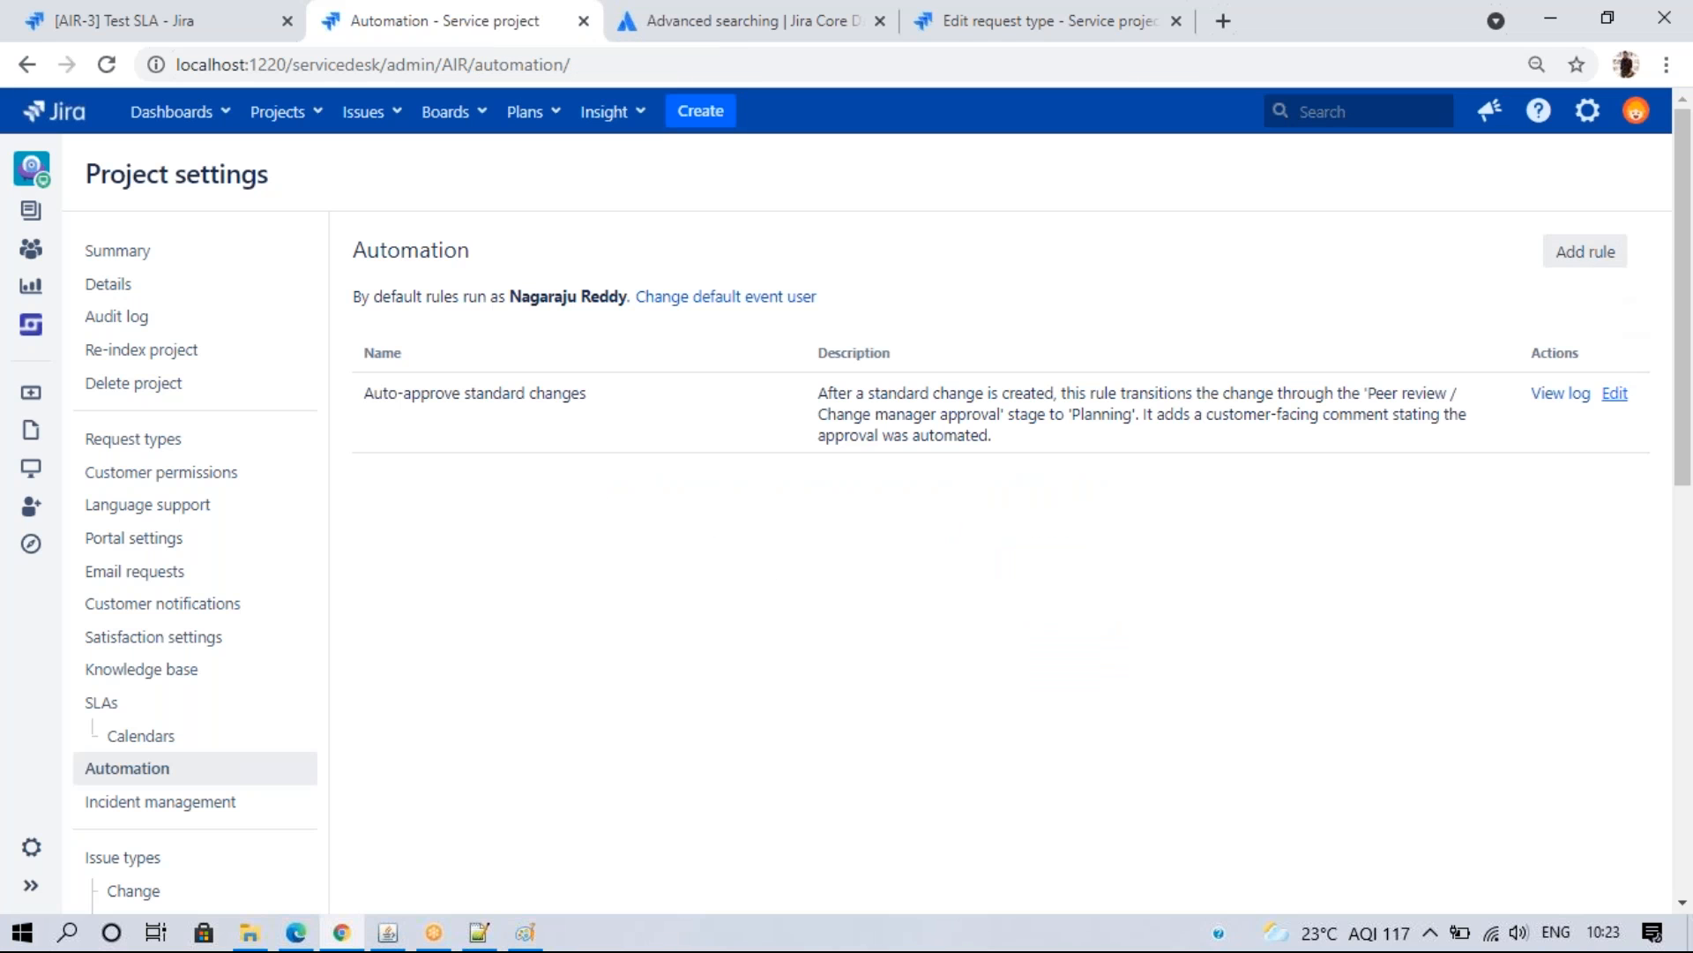
click(1615, 391)
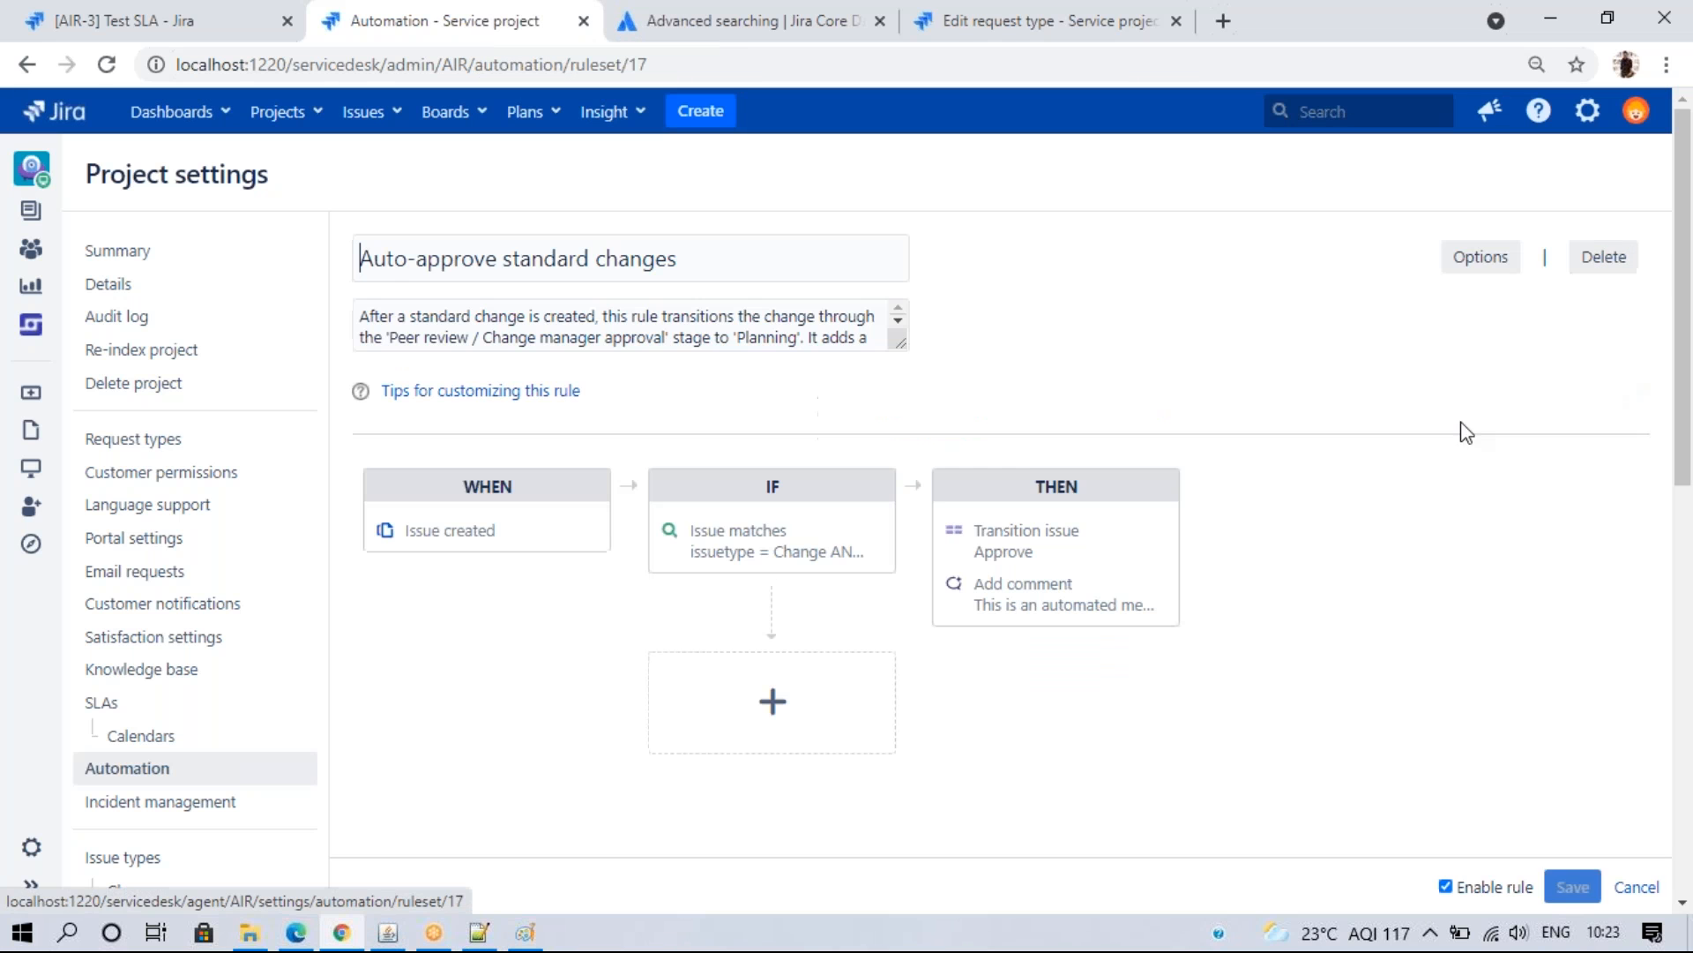
click(1604, 257)
click(1088, 618)
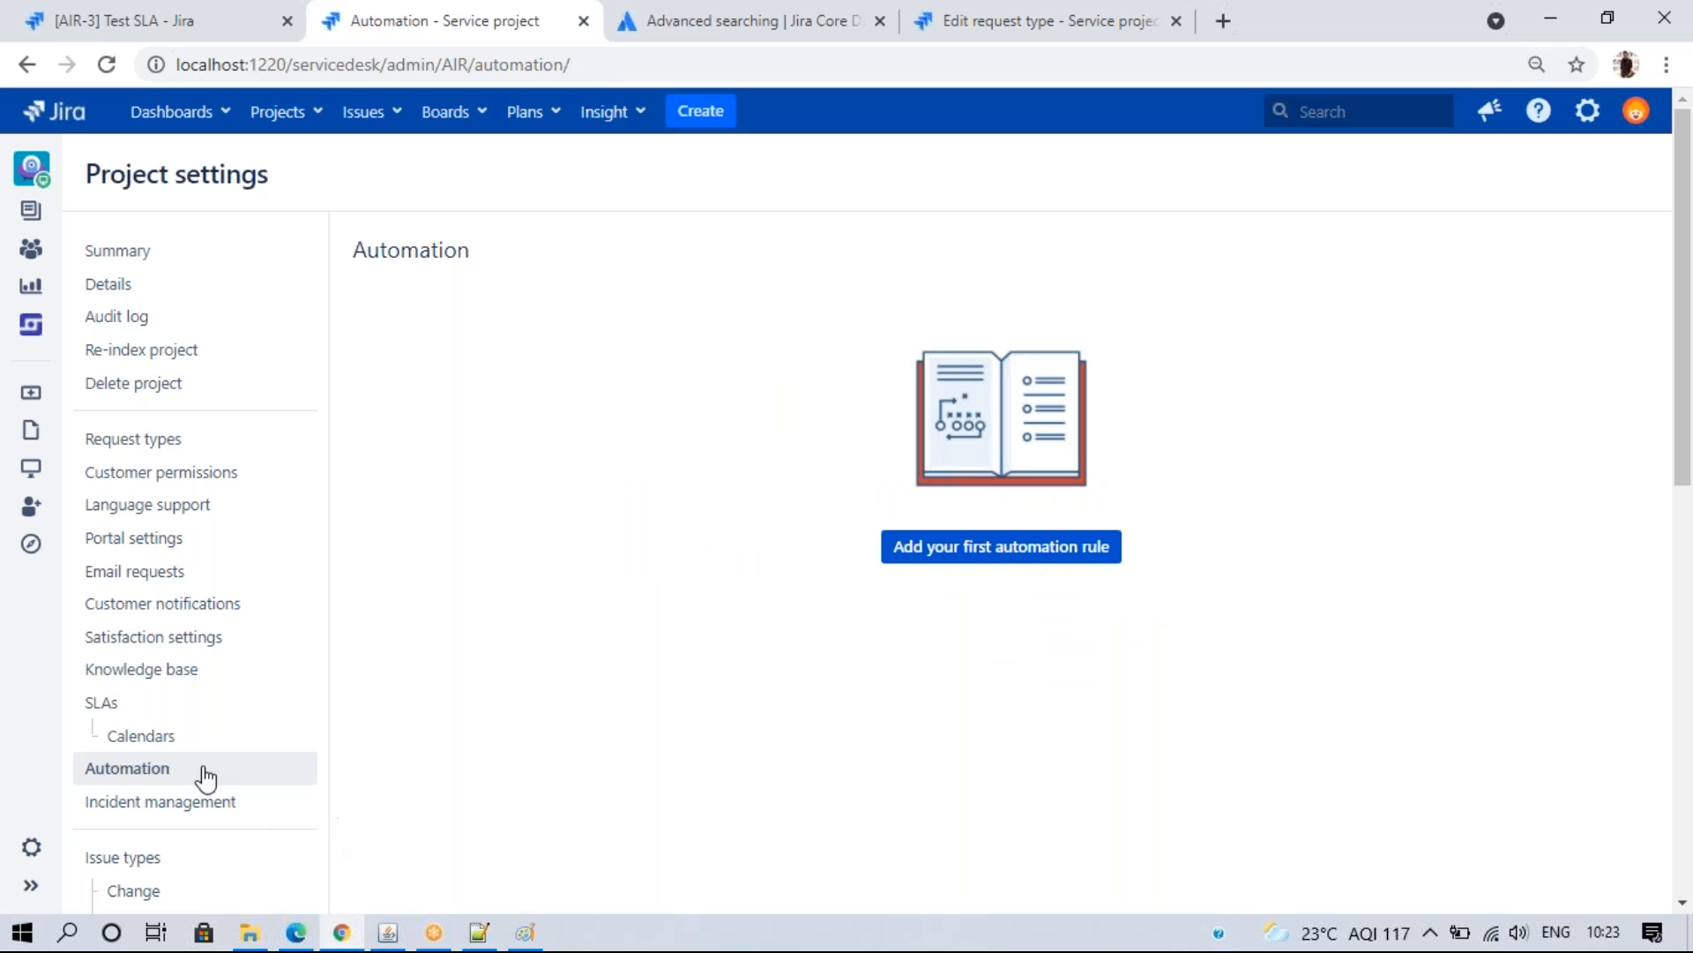
click(204, 767)
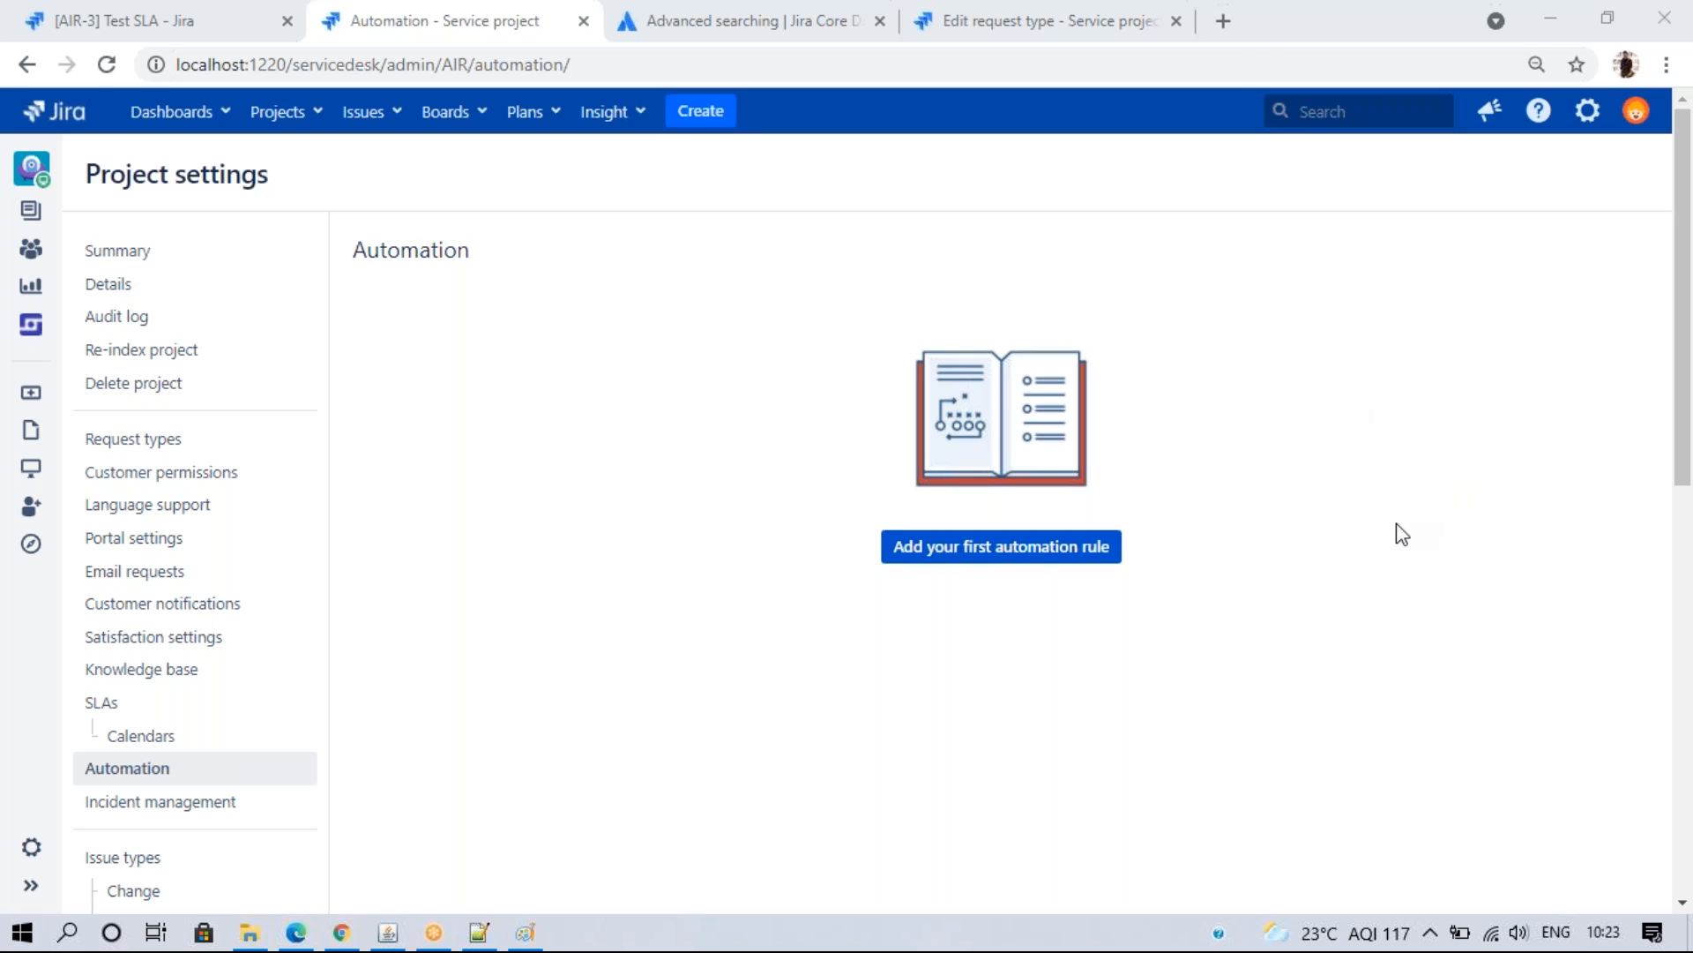
click(1372, 539)
- Start a custom automation rule with Issue created as its trigger
click(971, 554)
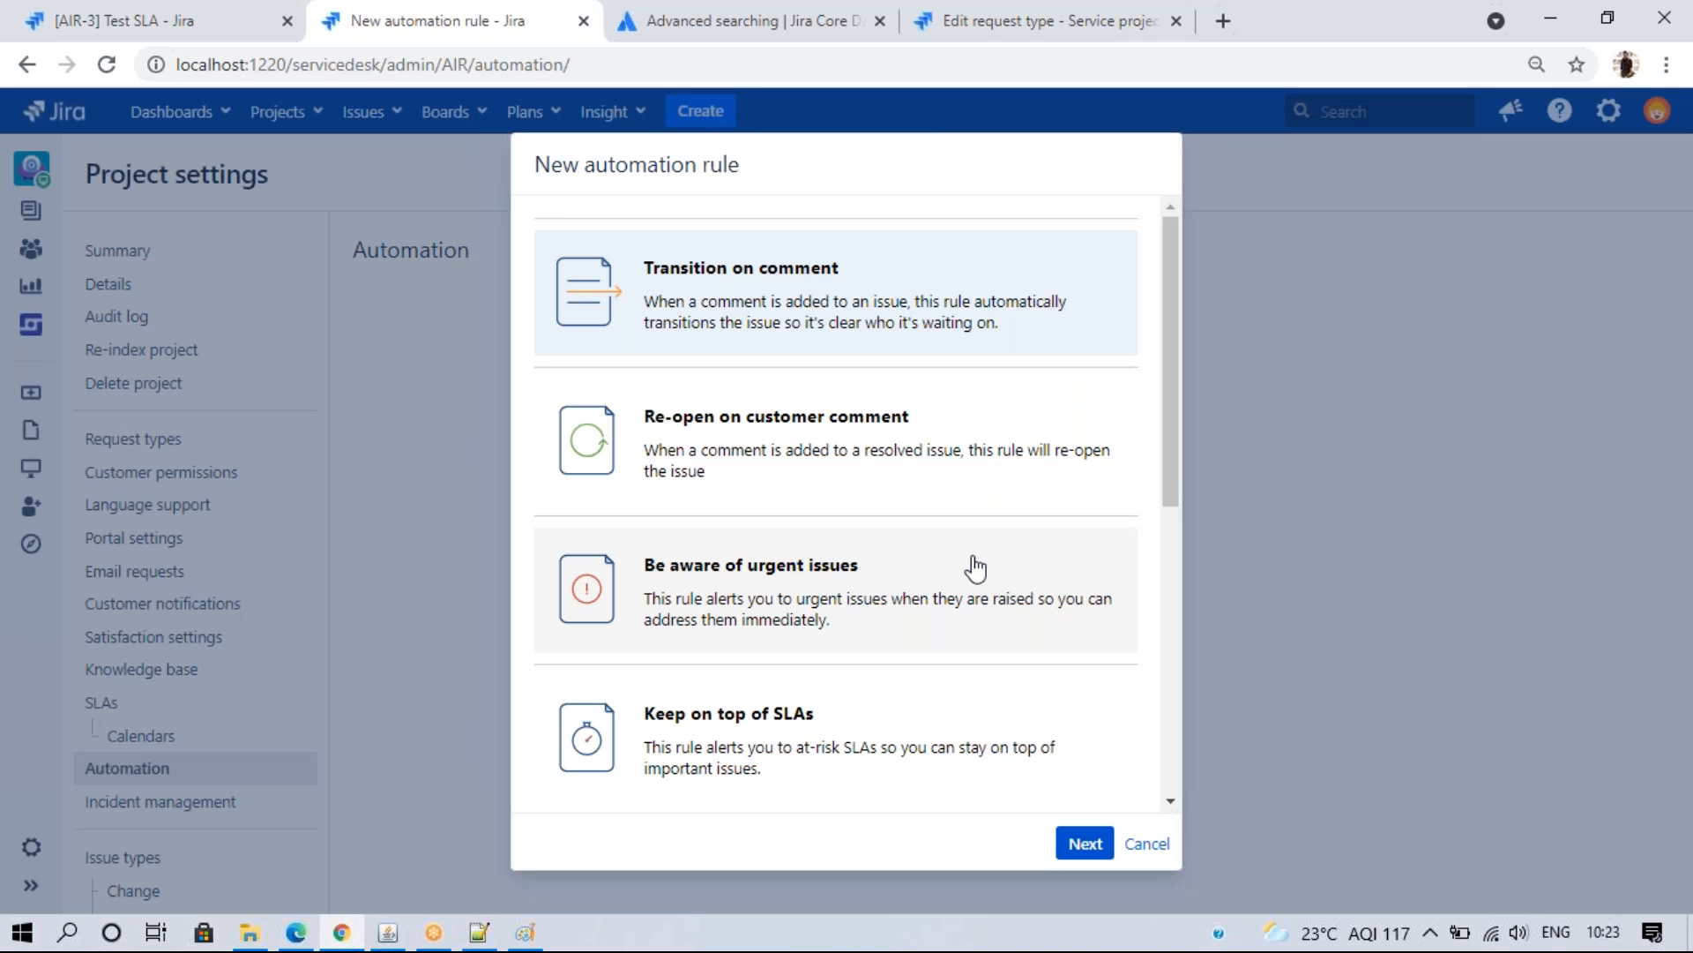
drag(1172, 468, 1171, 794)
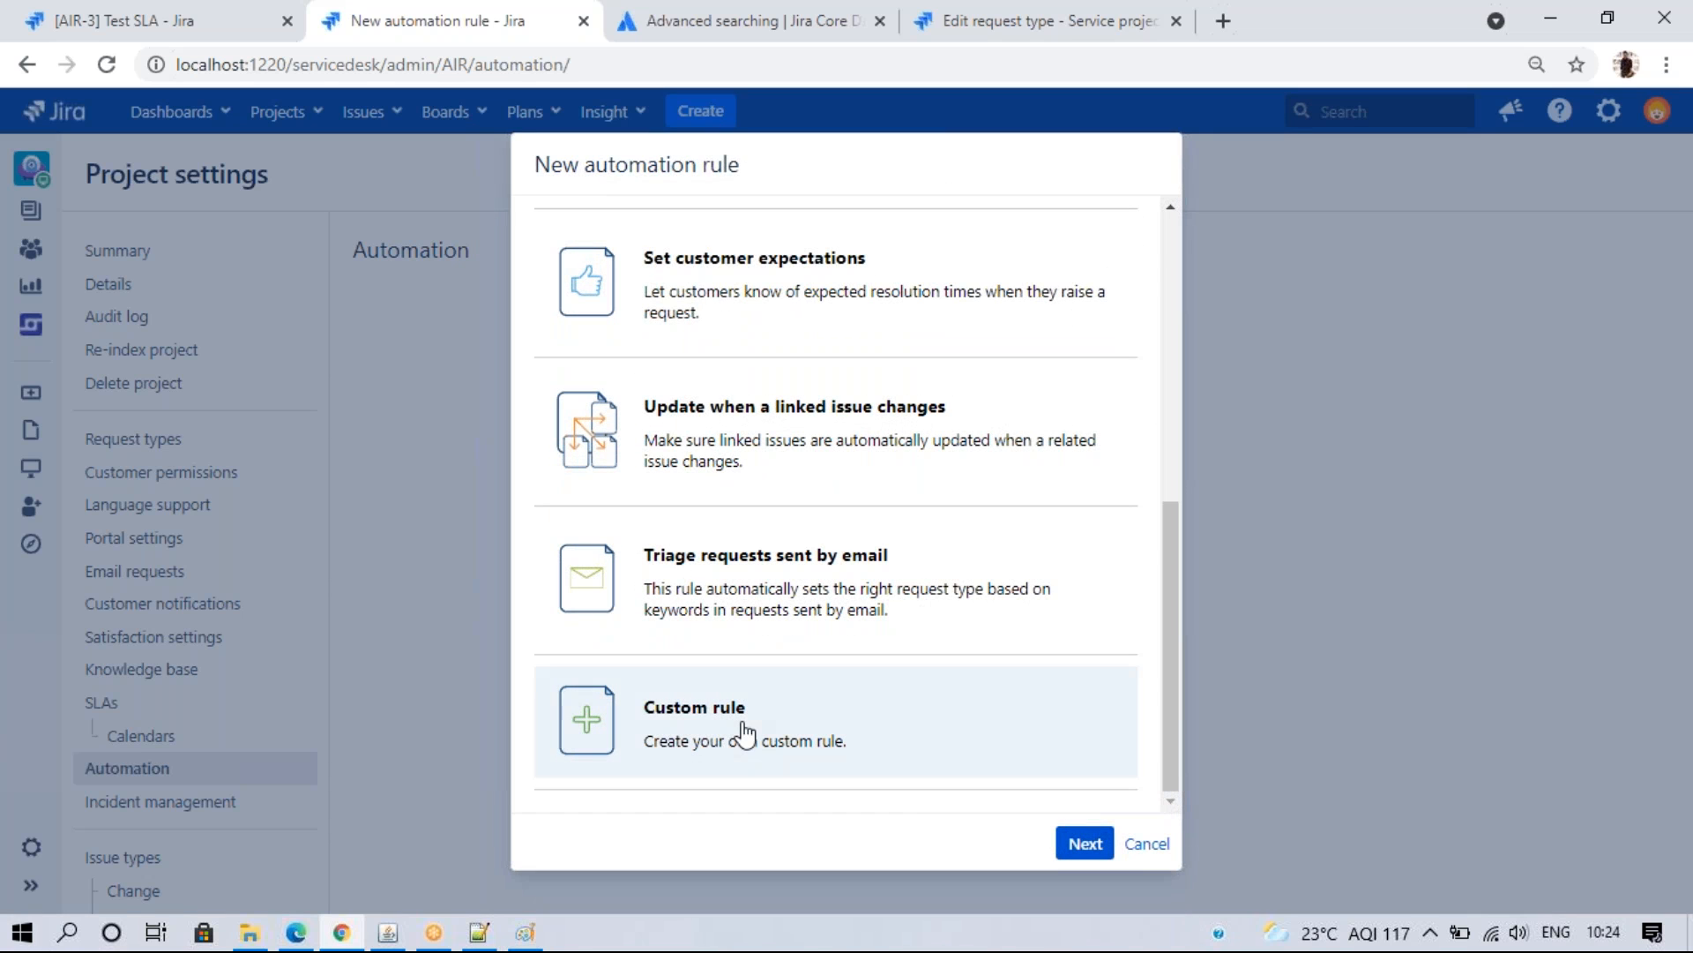
click(1085, 843)
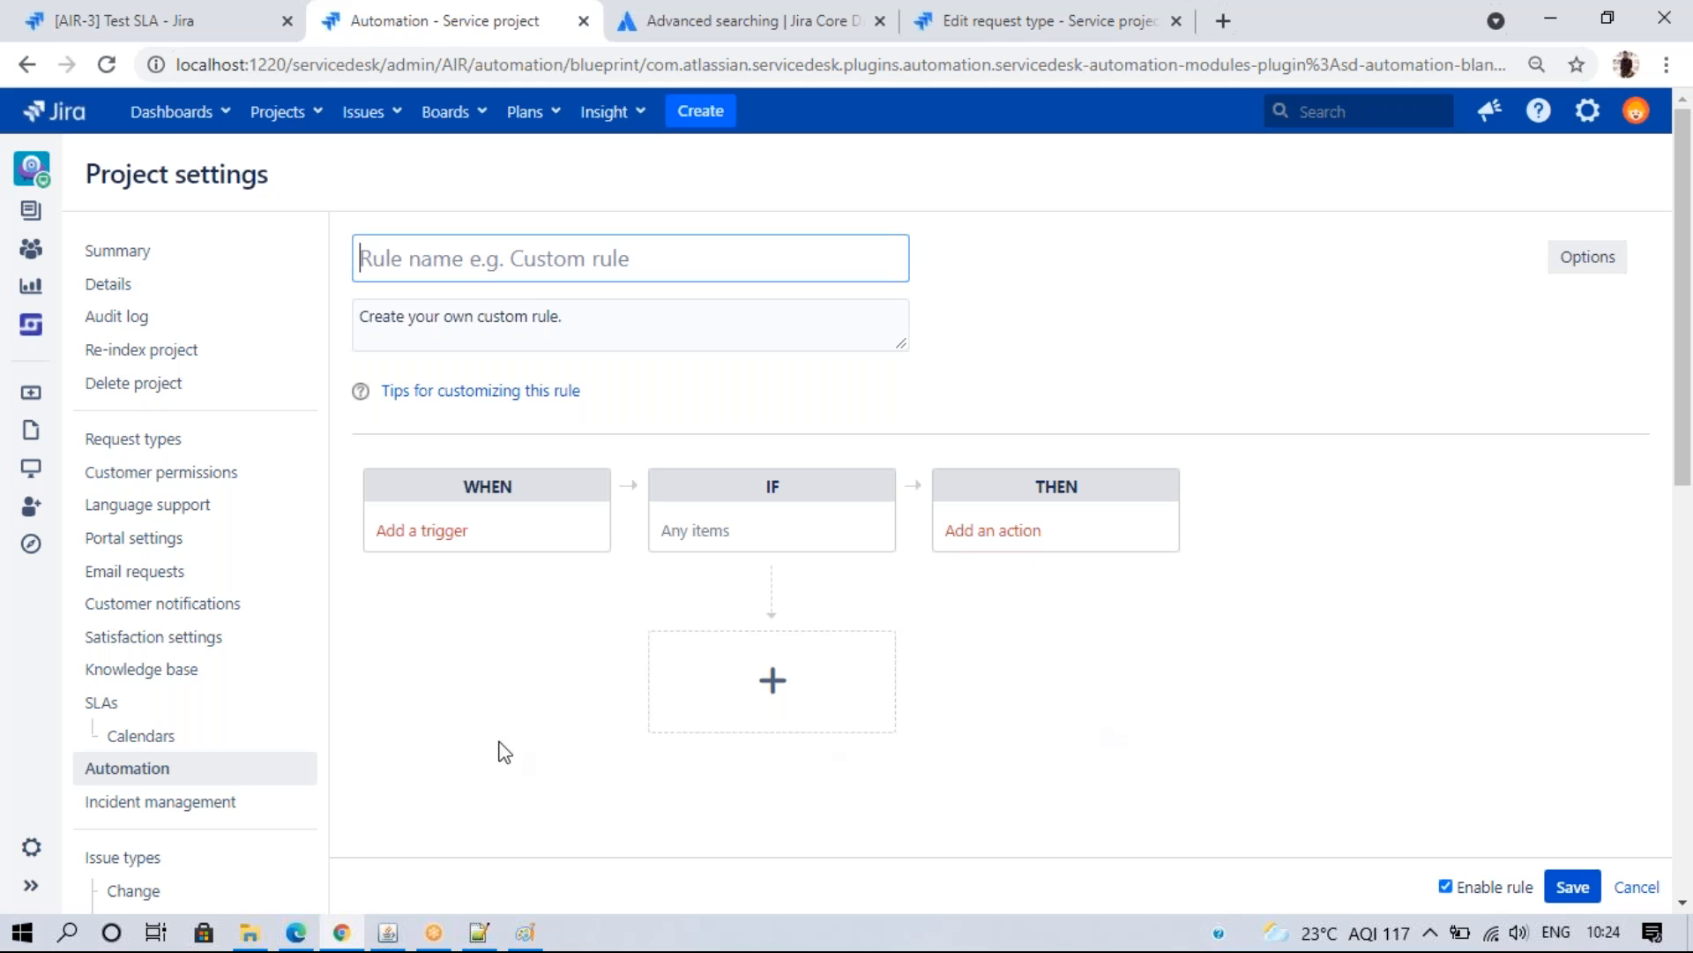
click(430, 549)
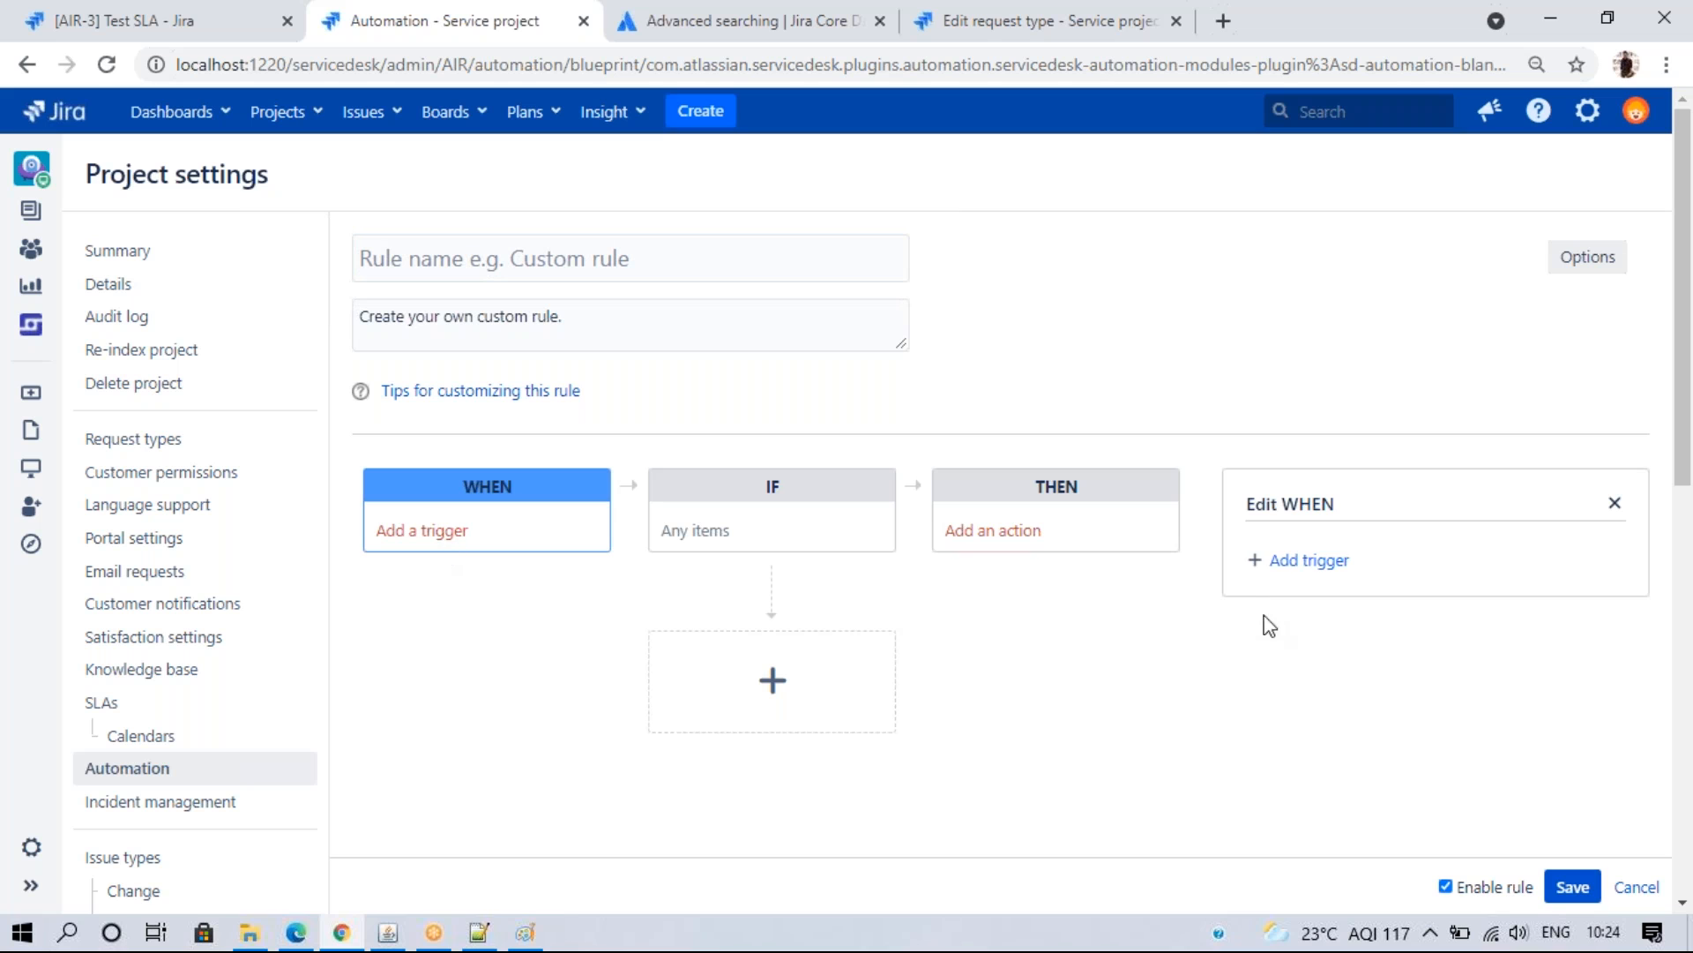
click(1281, 559)
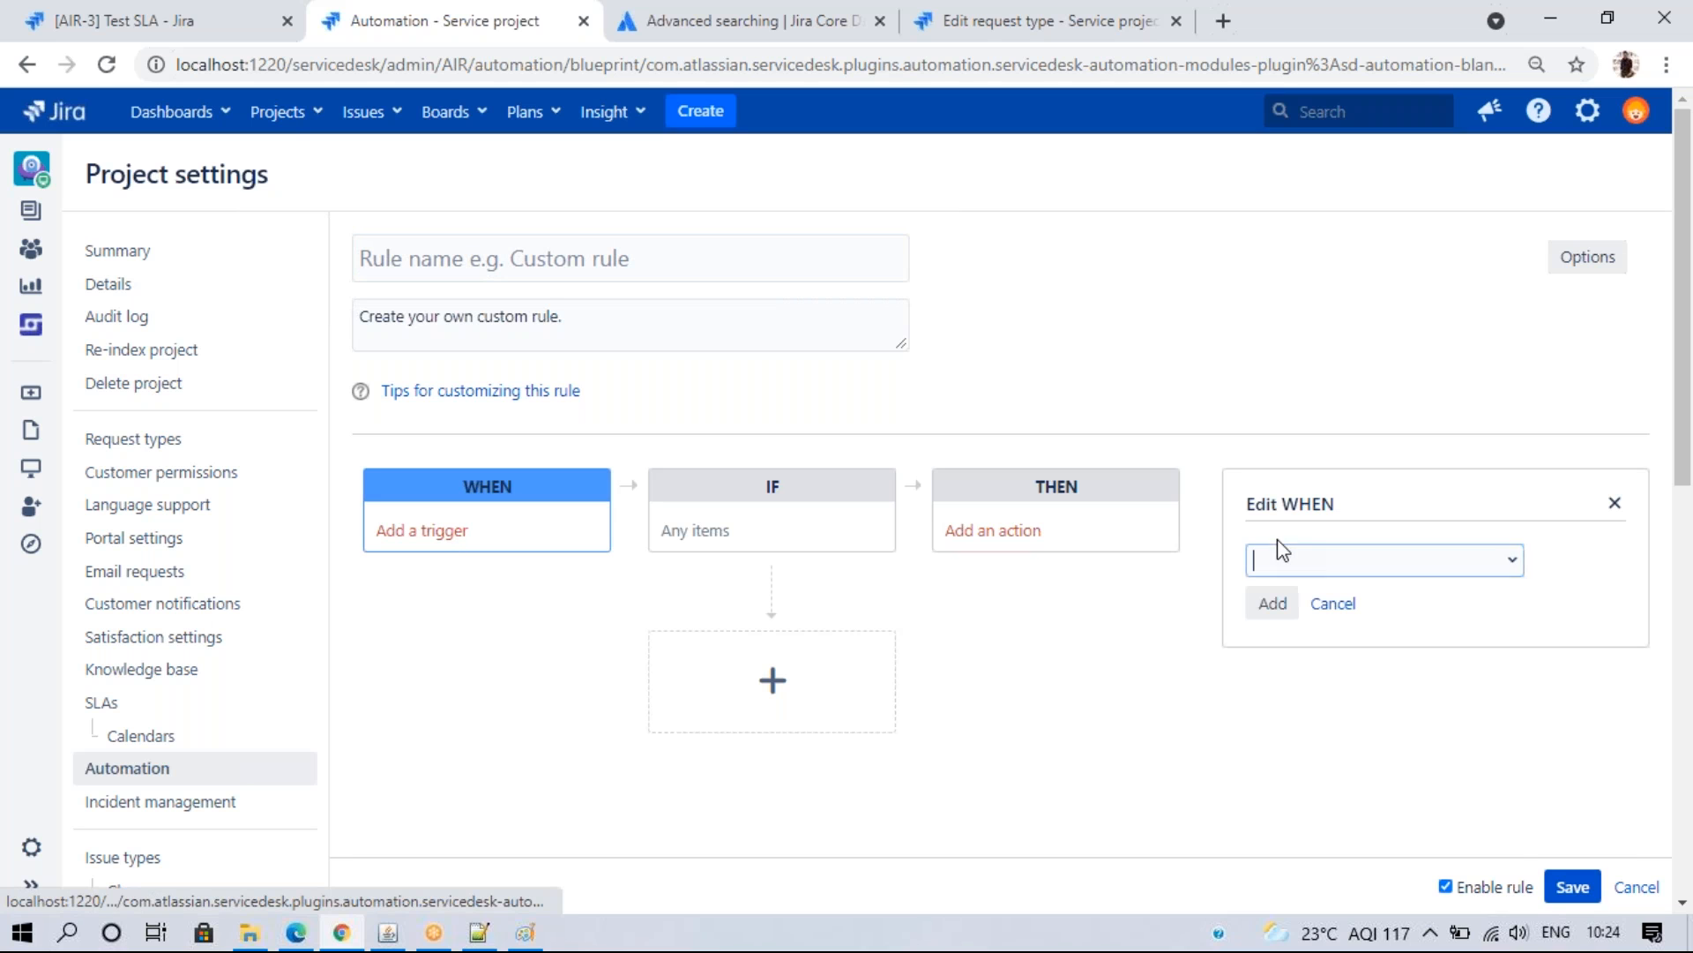
click(1510, 569)
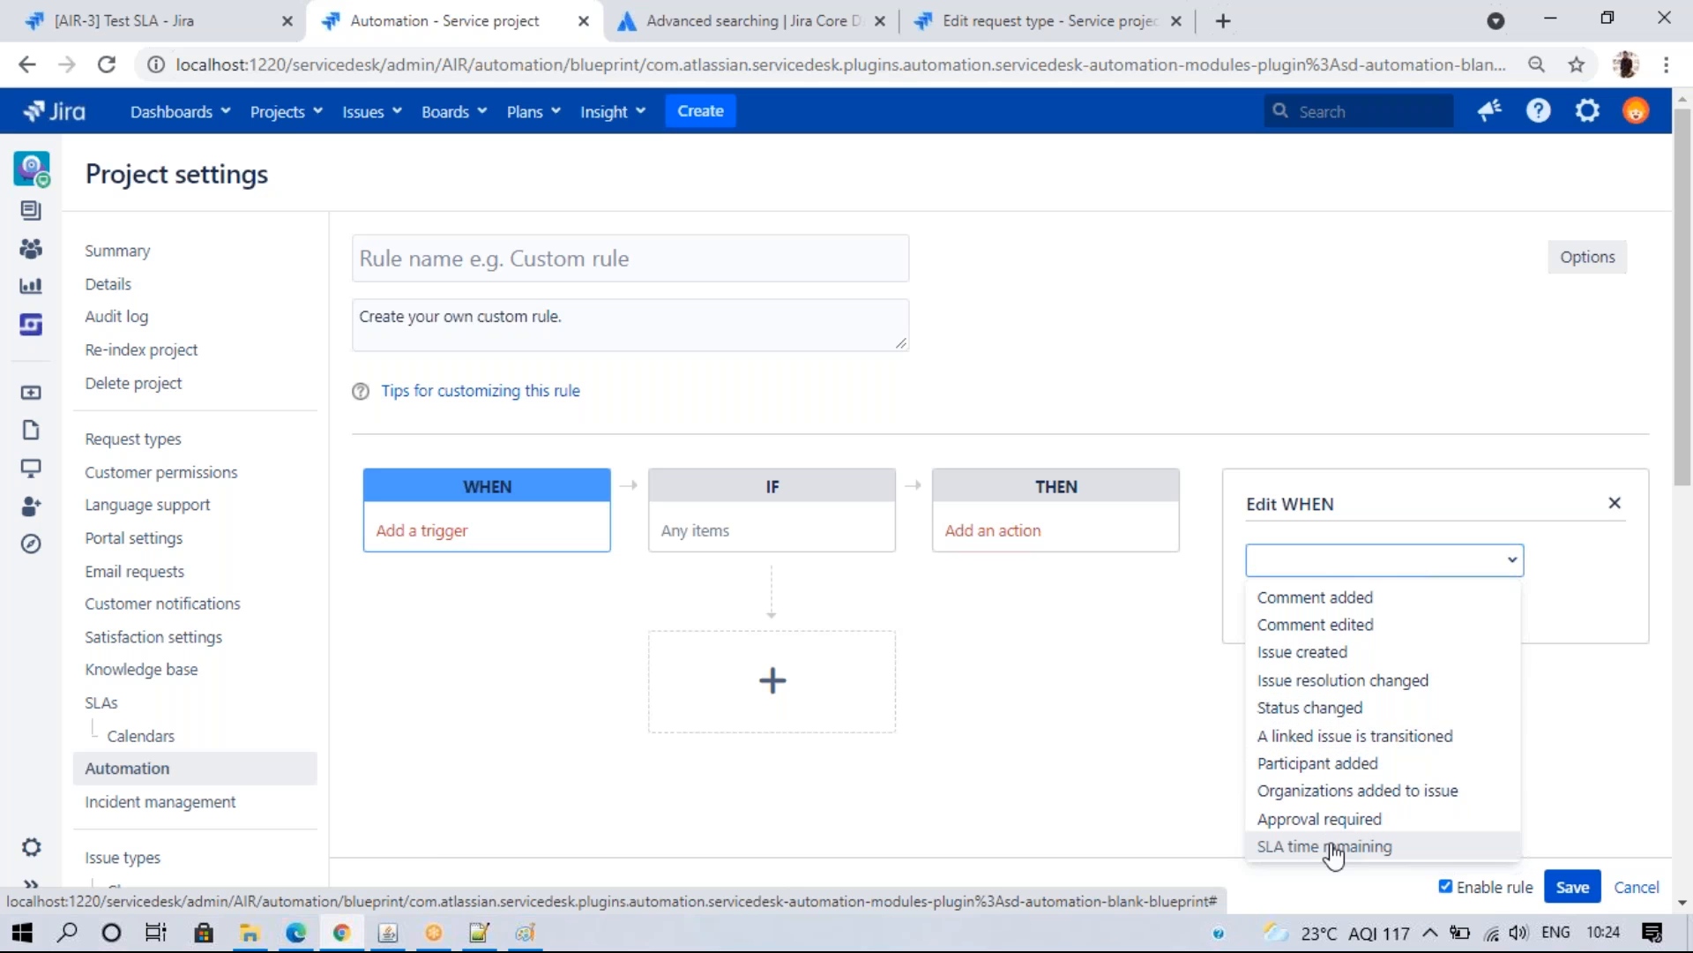
click(1333, 654)
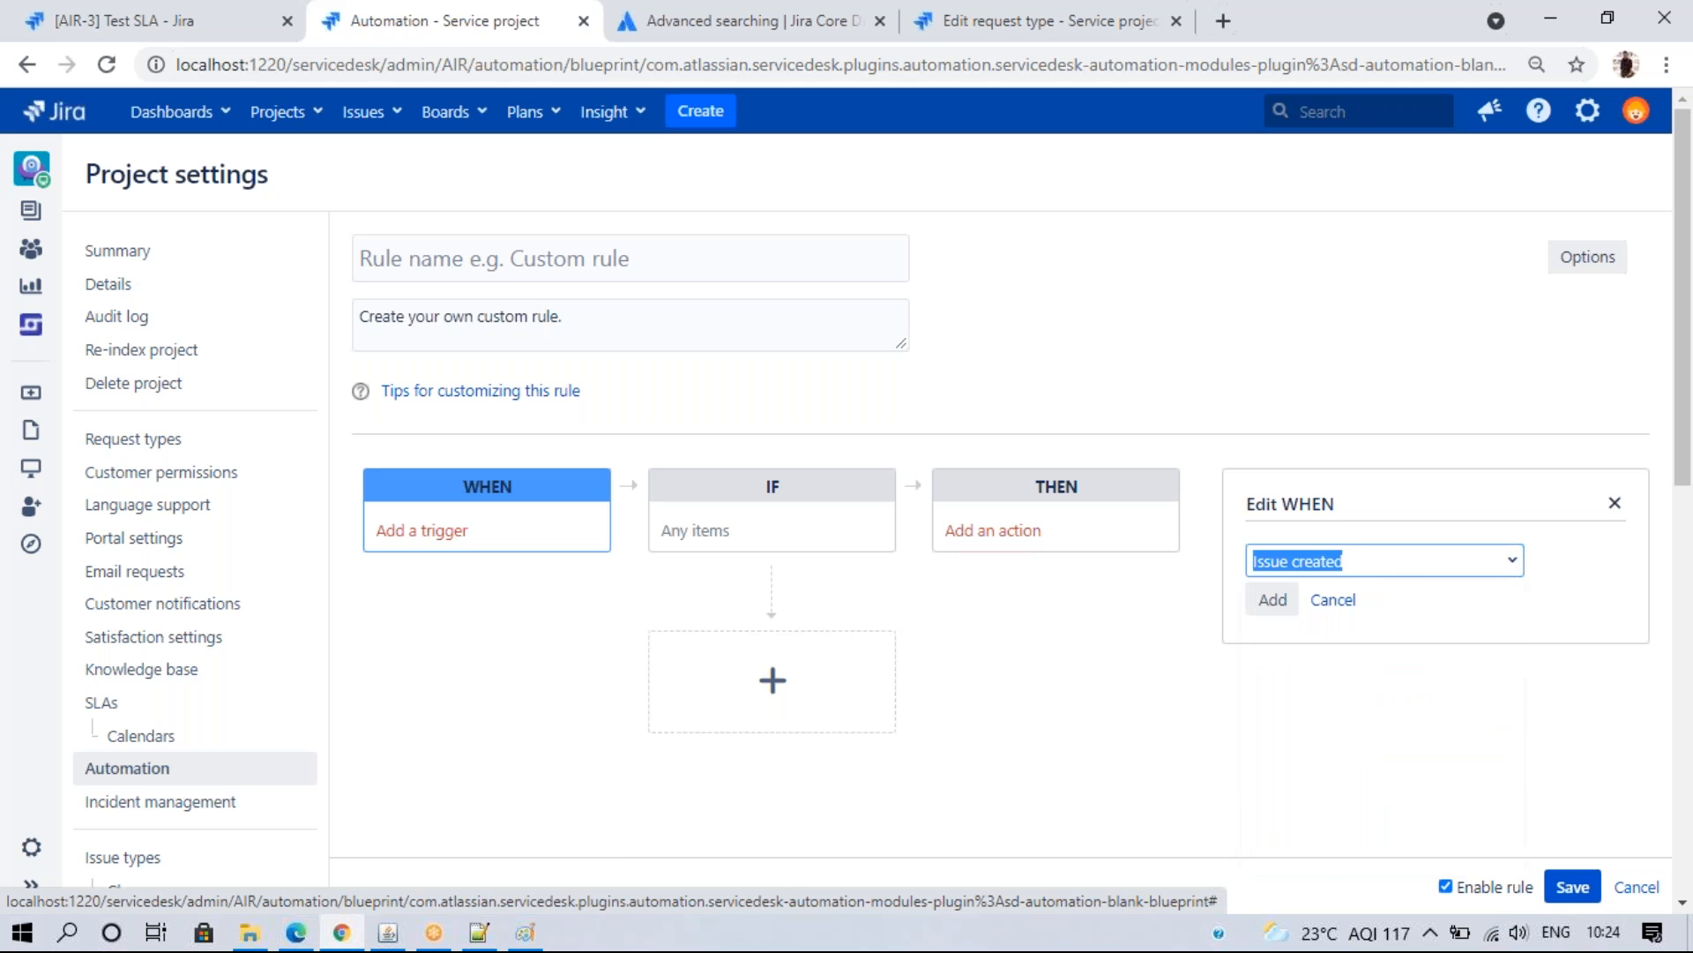
click(1275, 605)
- Add an Issue matches condition to the rule
click(700, 540)
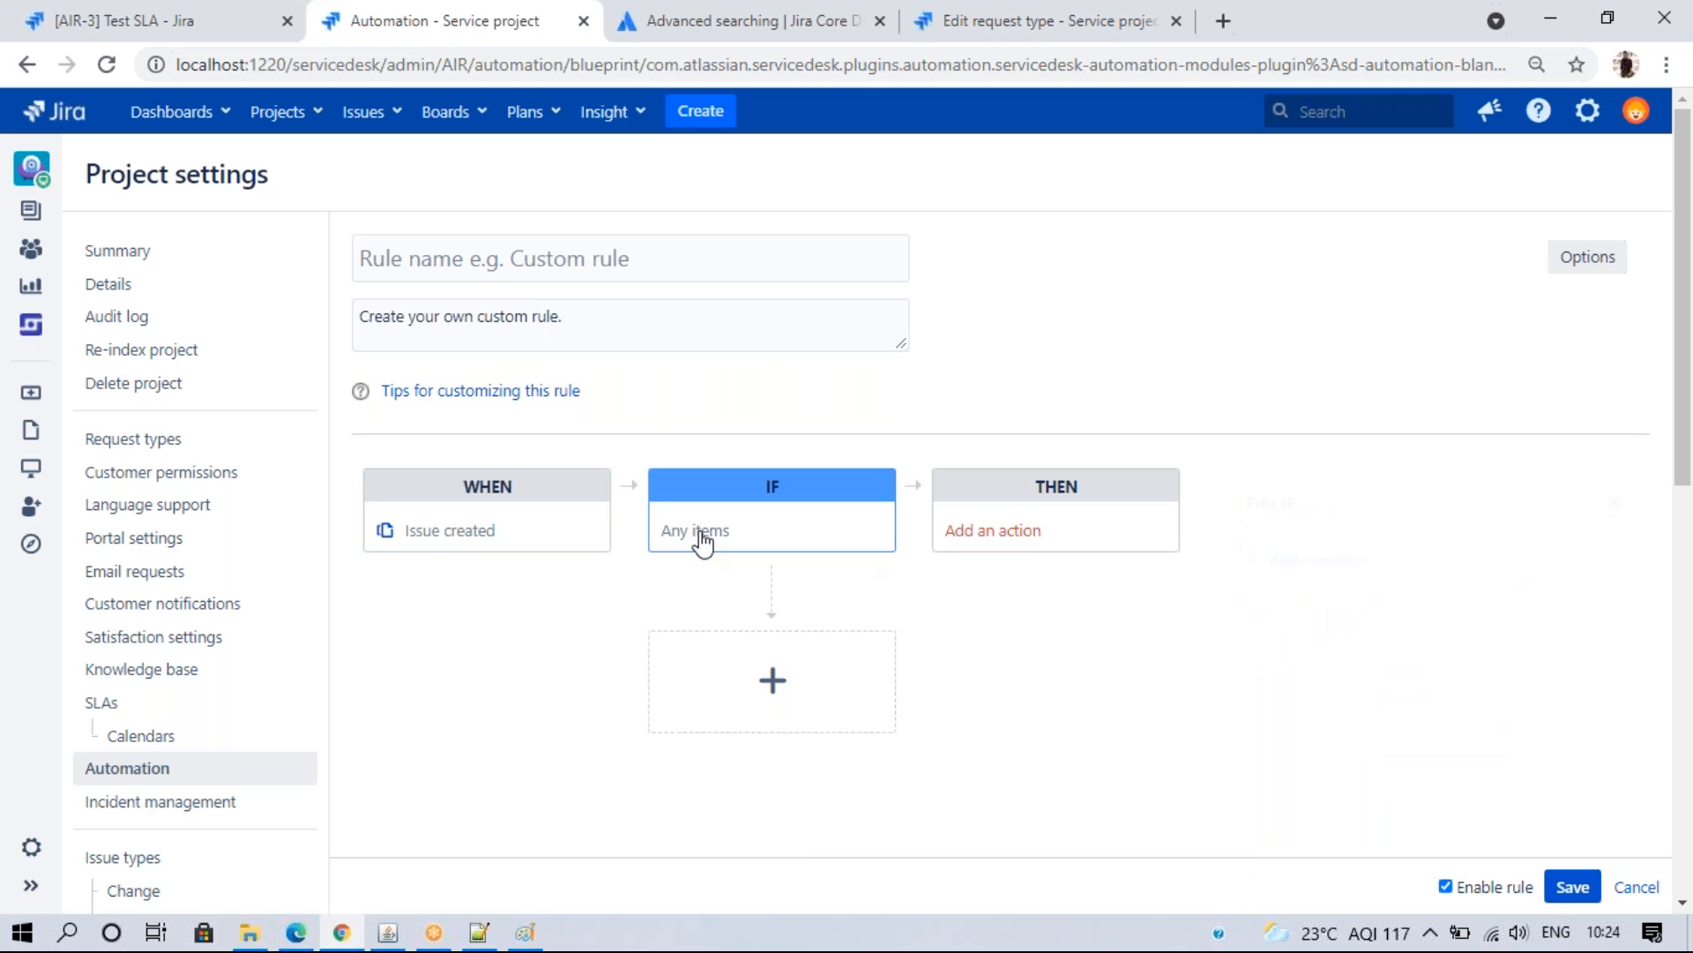
click(1274, 568)
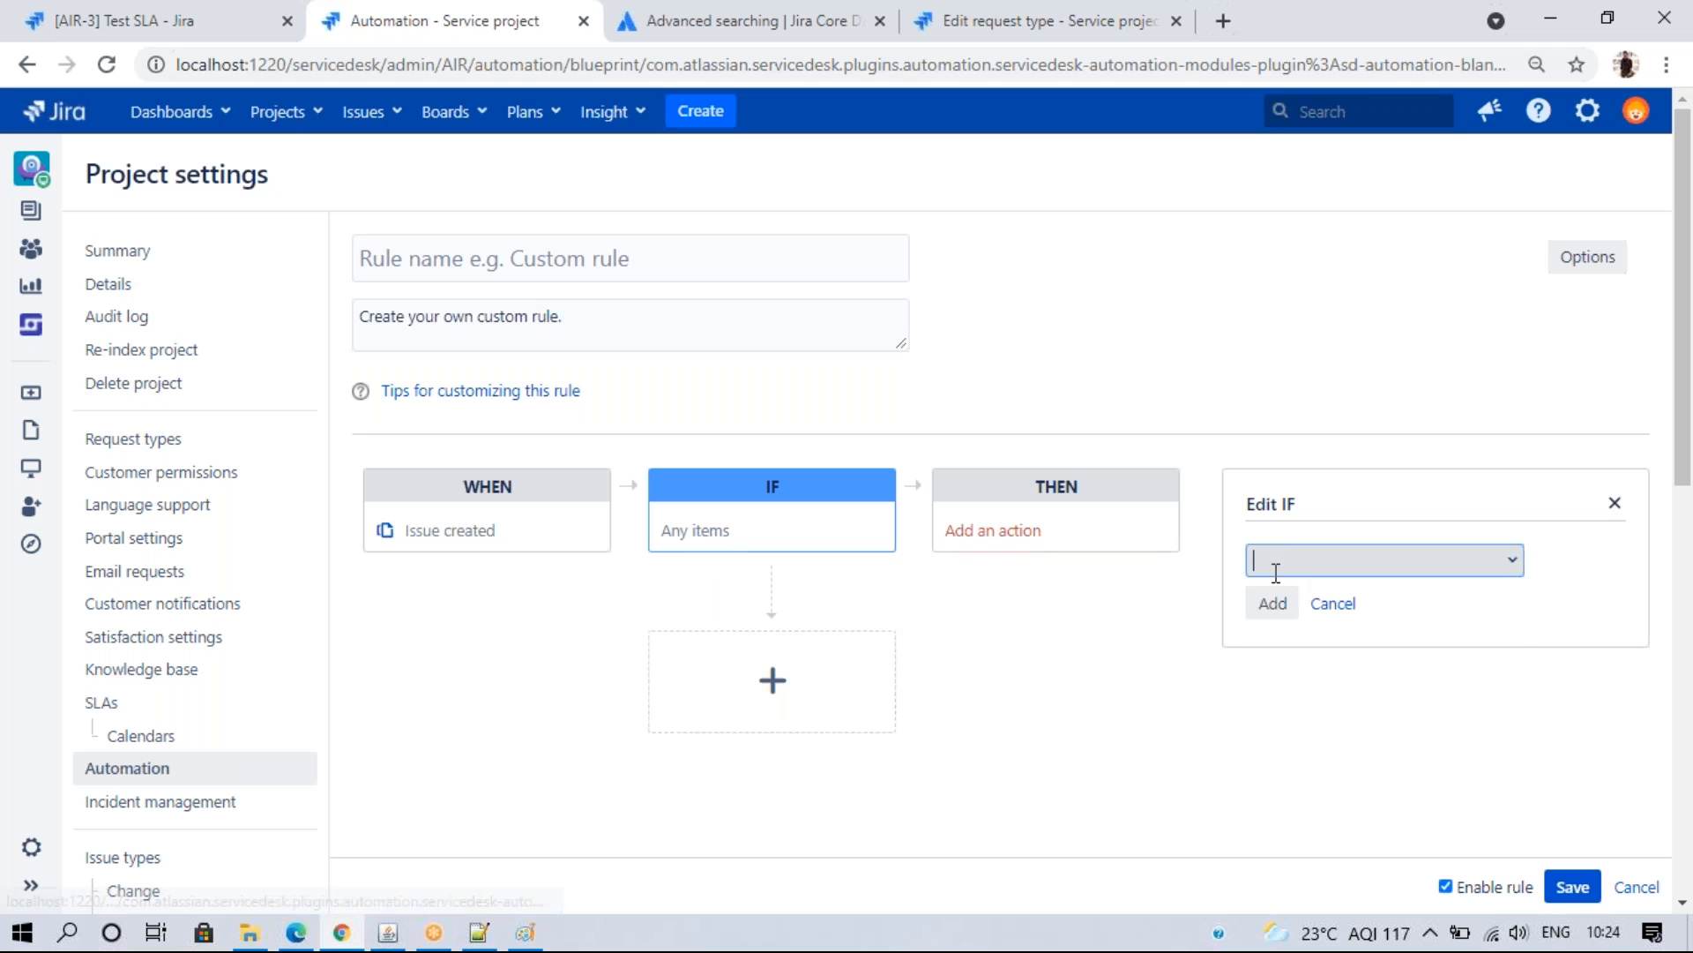
click(1513, 565)
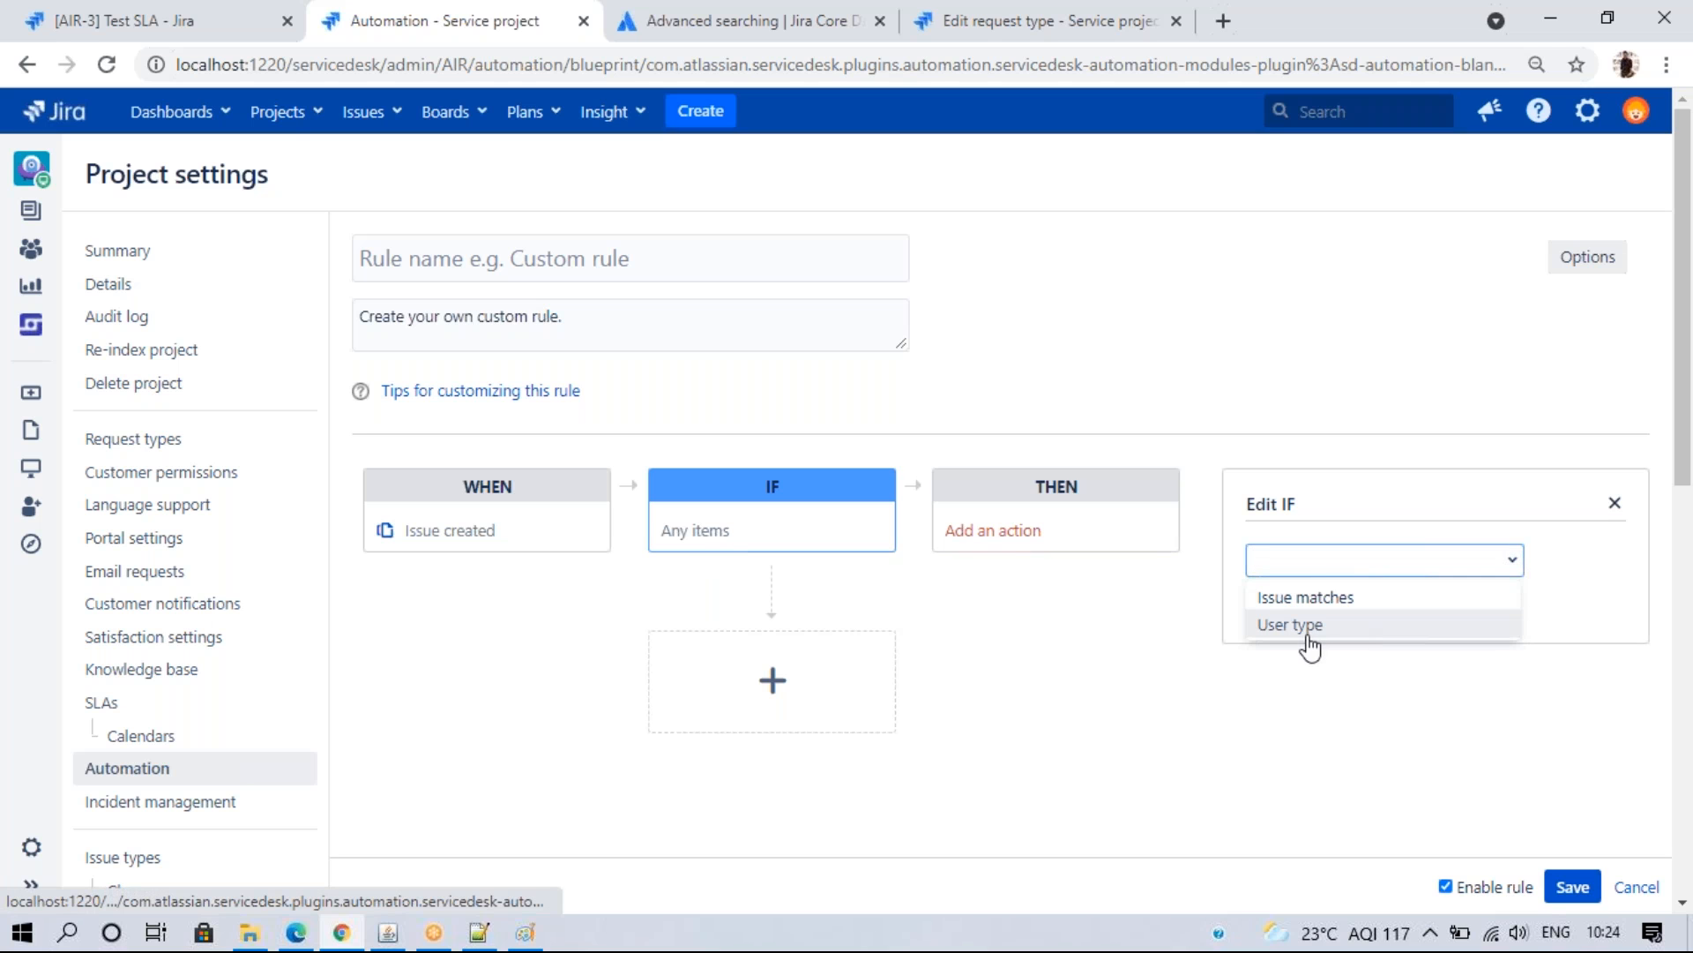
click(1325, 601)
click(1276, 603)
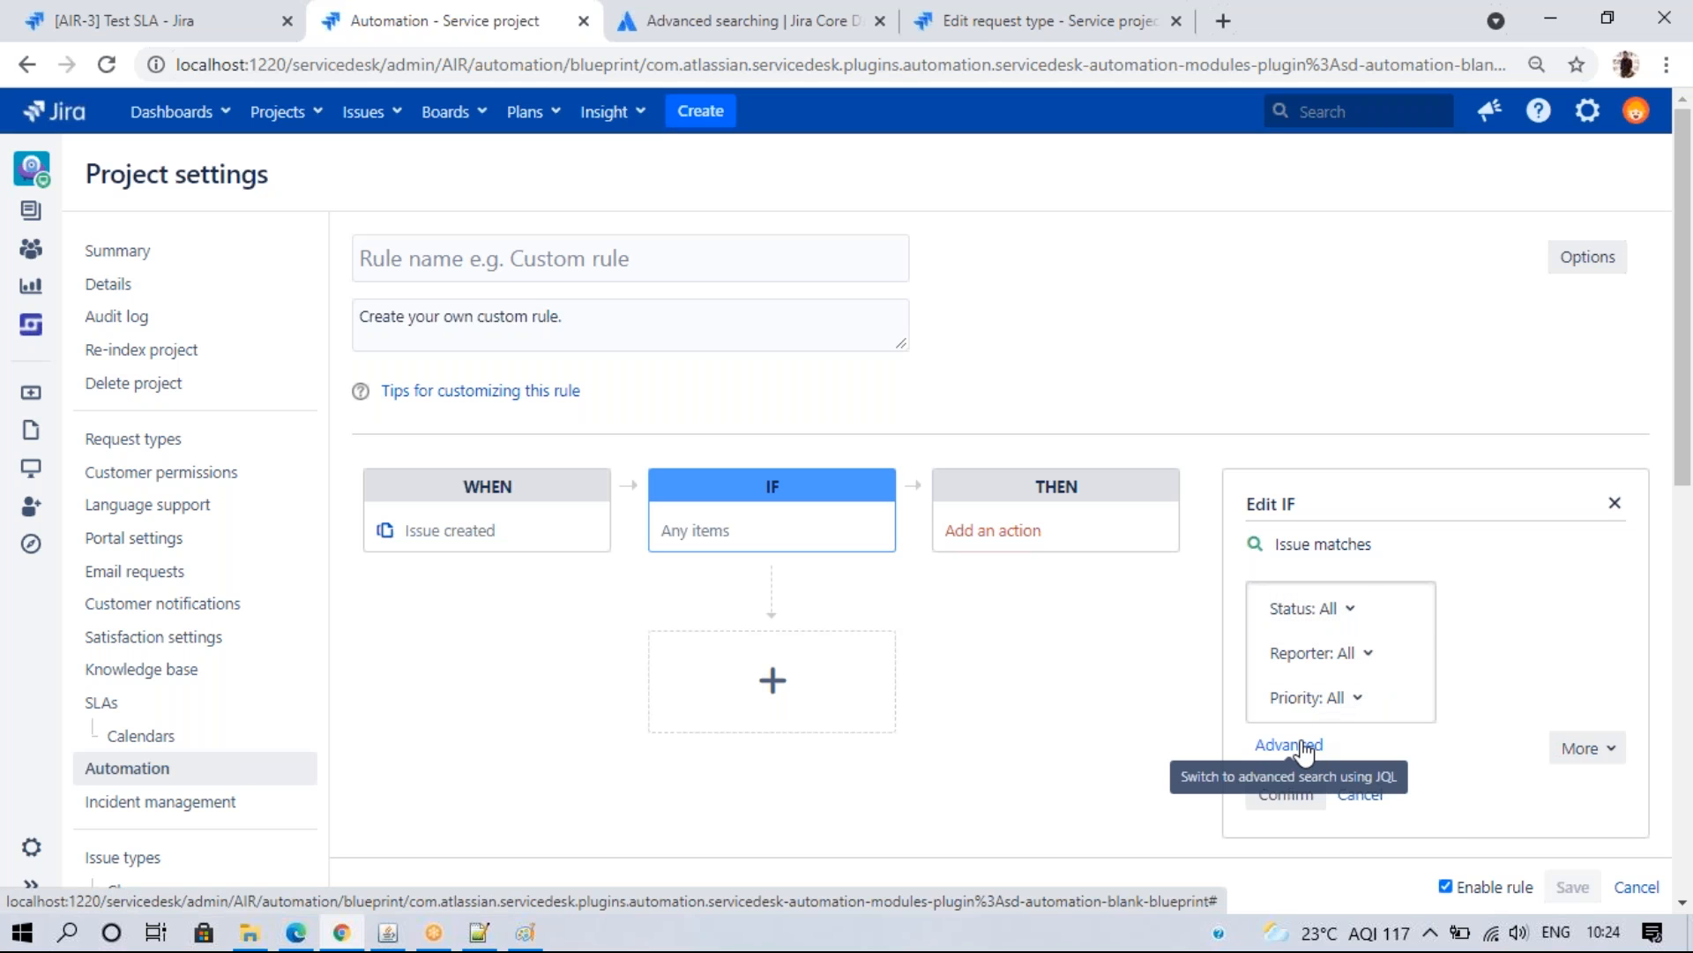
- Limit the Issue matches condition to Blocker priority and confirm it
click(1580, 749)
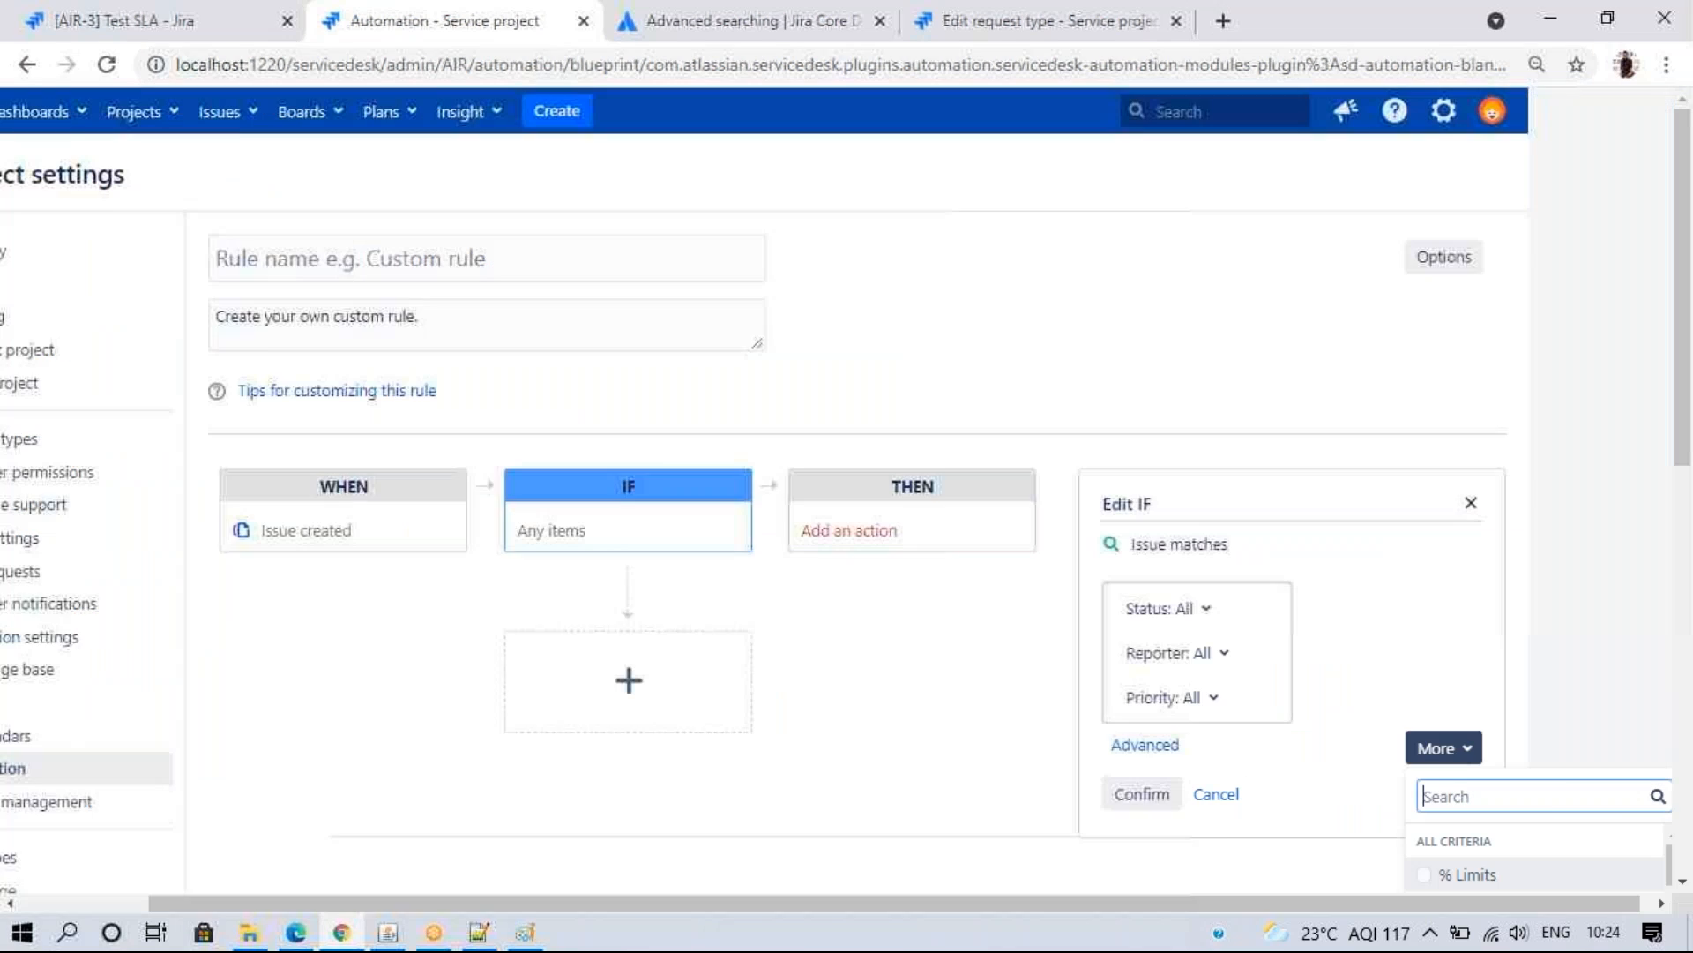
drag(1668, 860, 1667, 907)
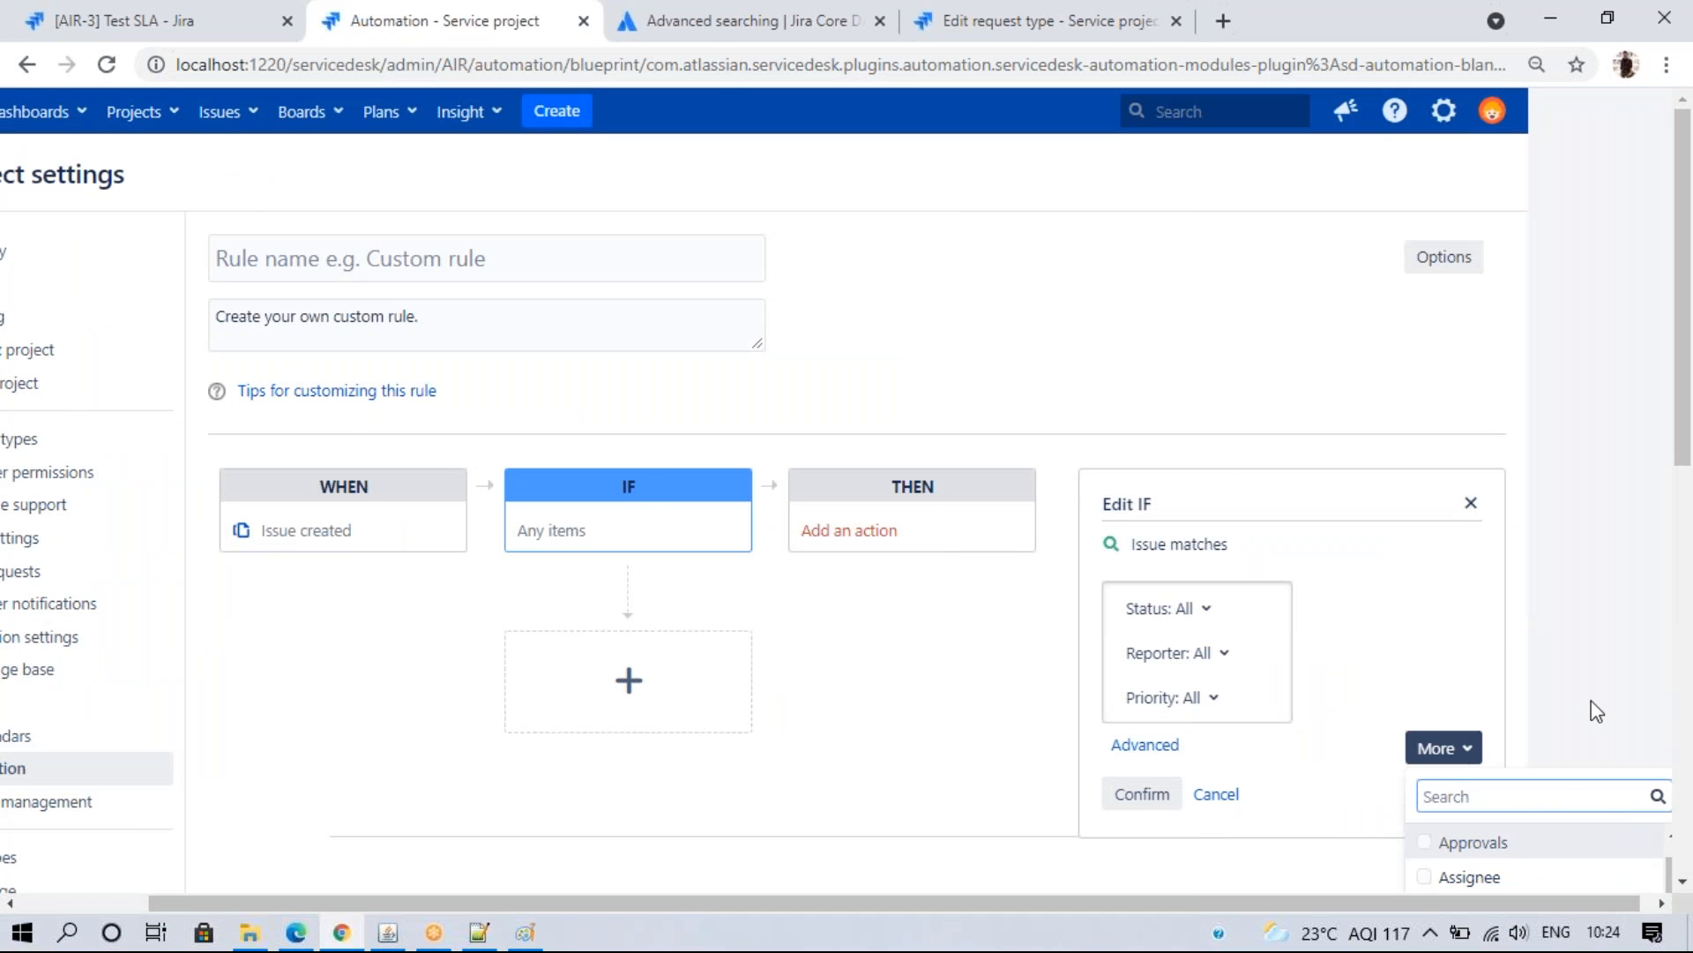
click(1591, 700)
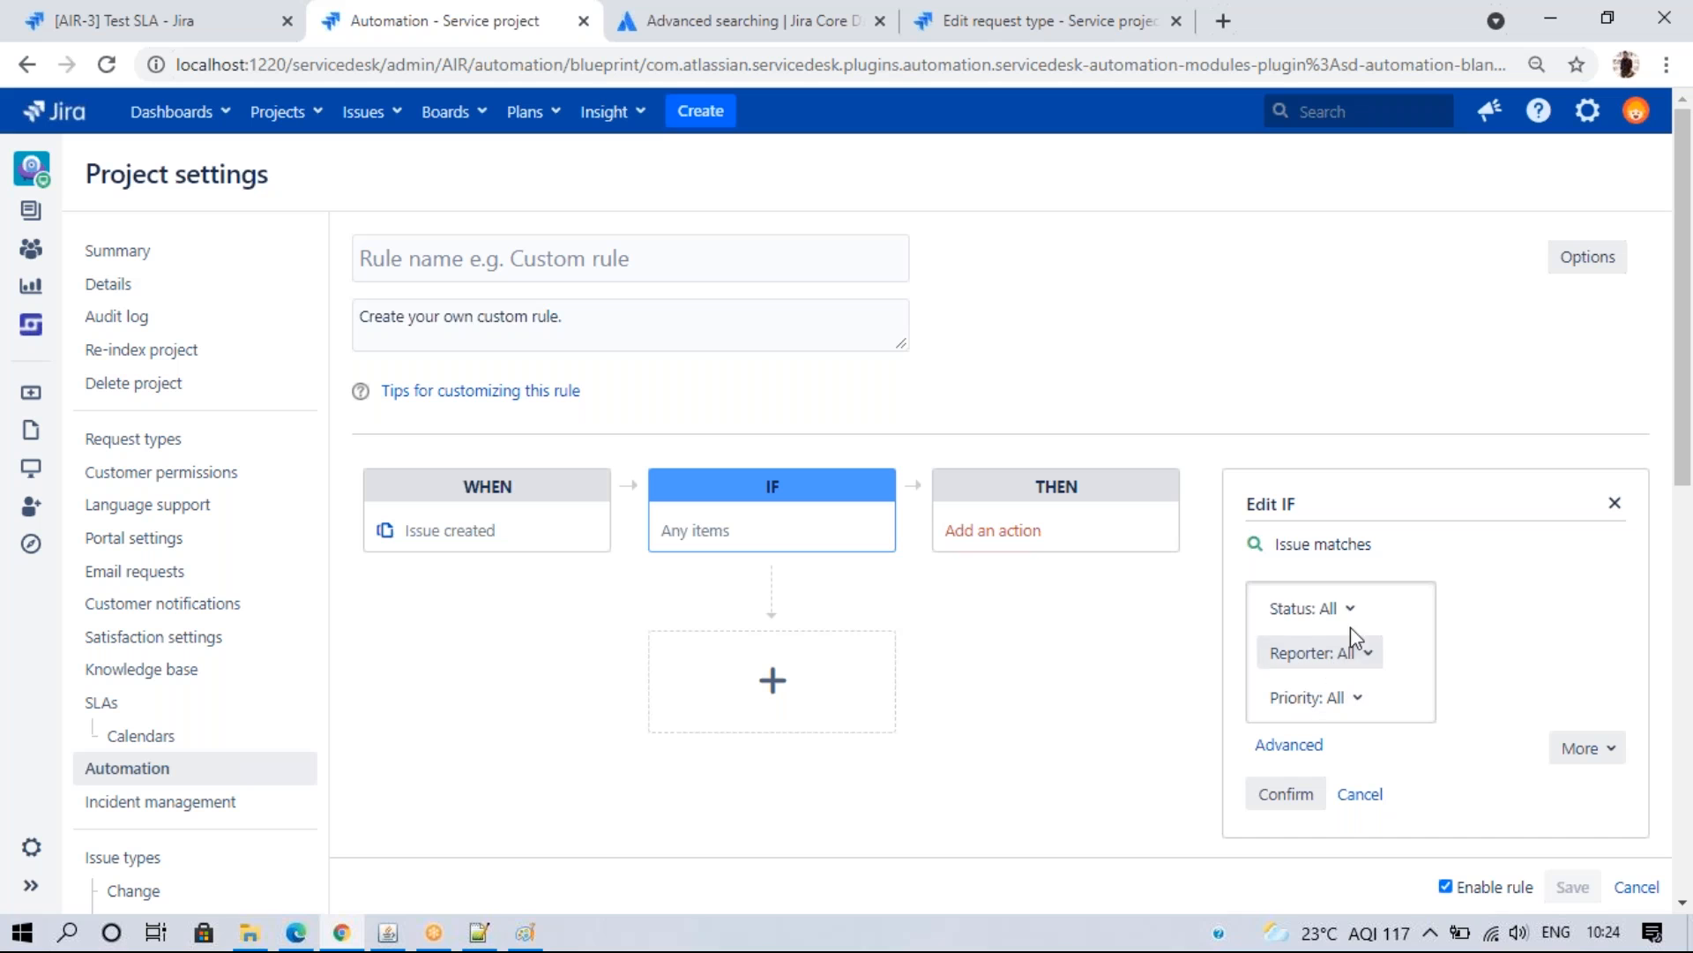
click(1346, 716)
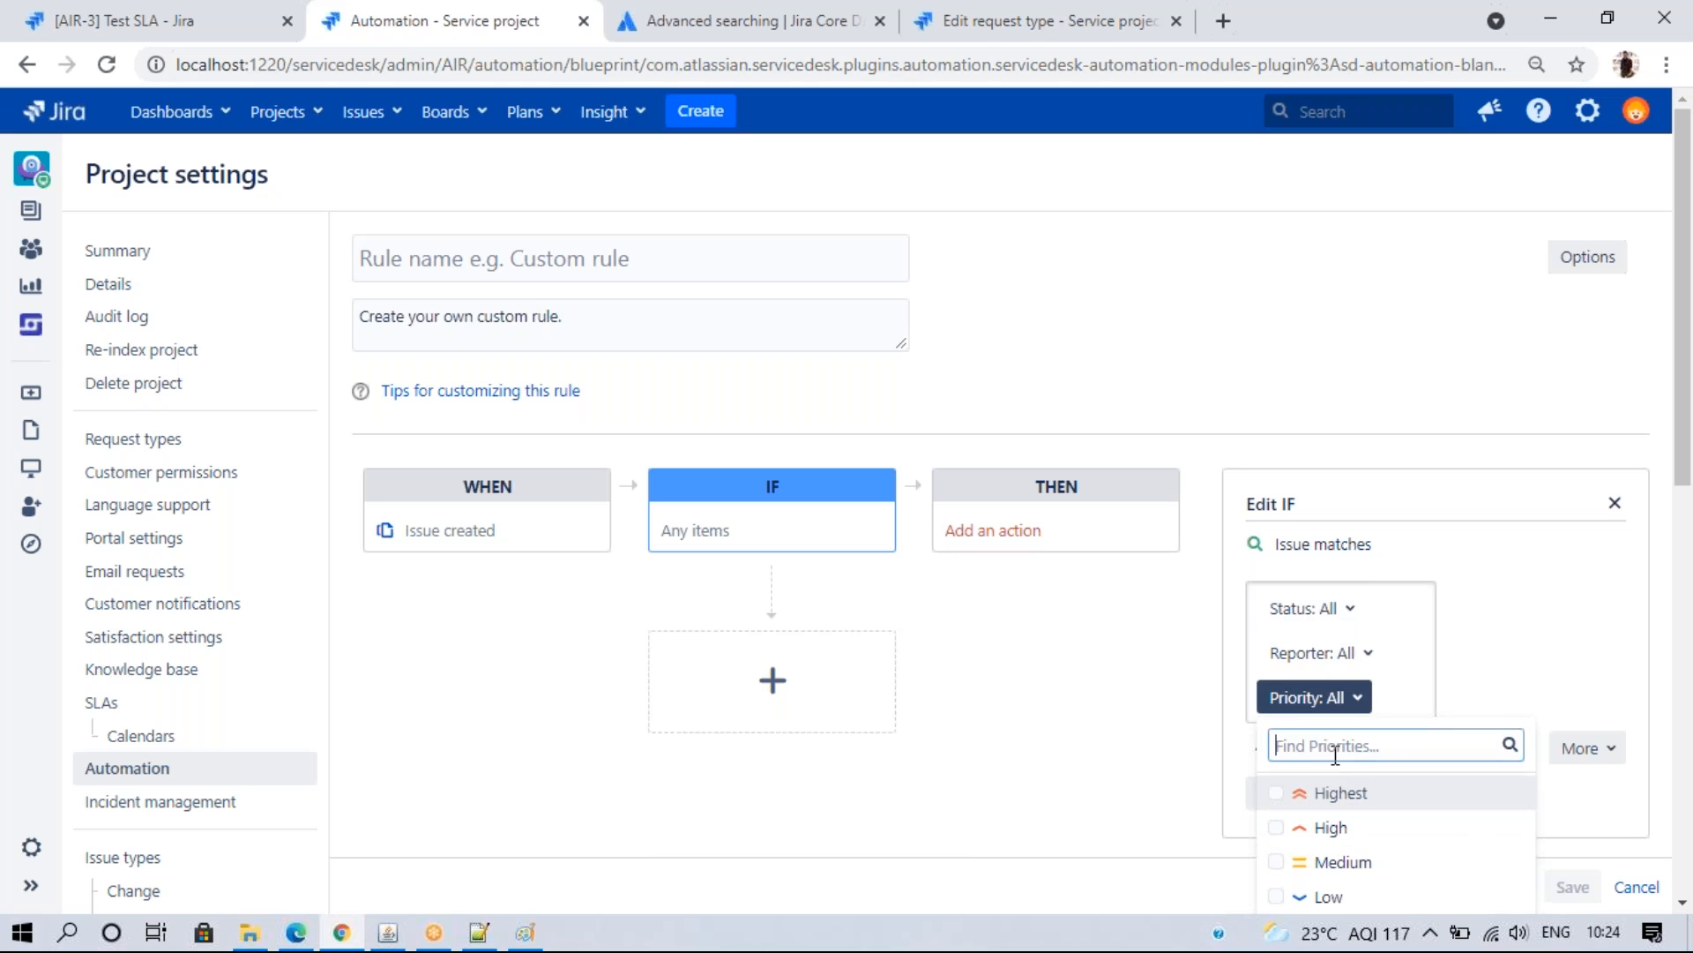
text(blo)
click(1367, 792)
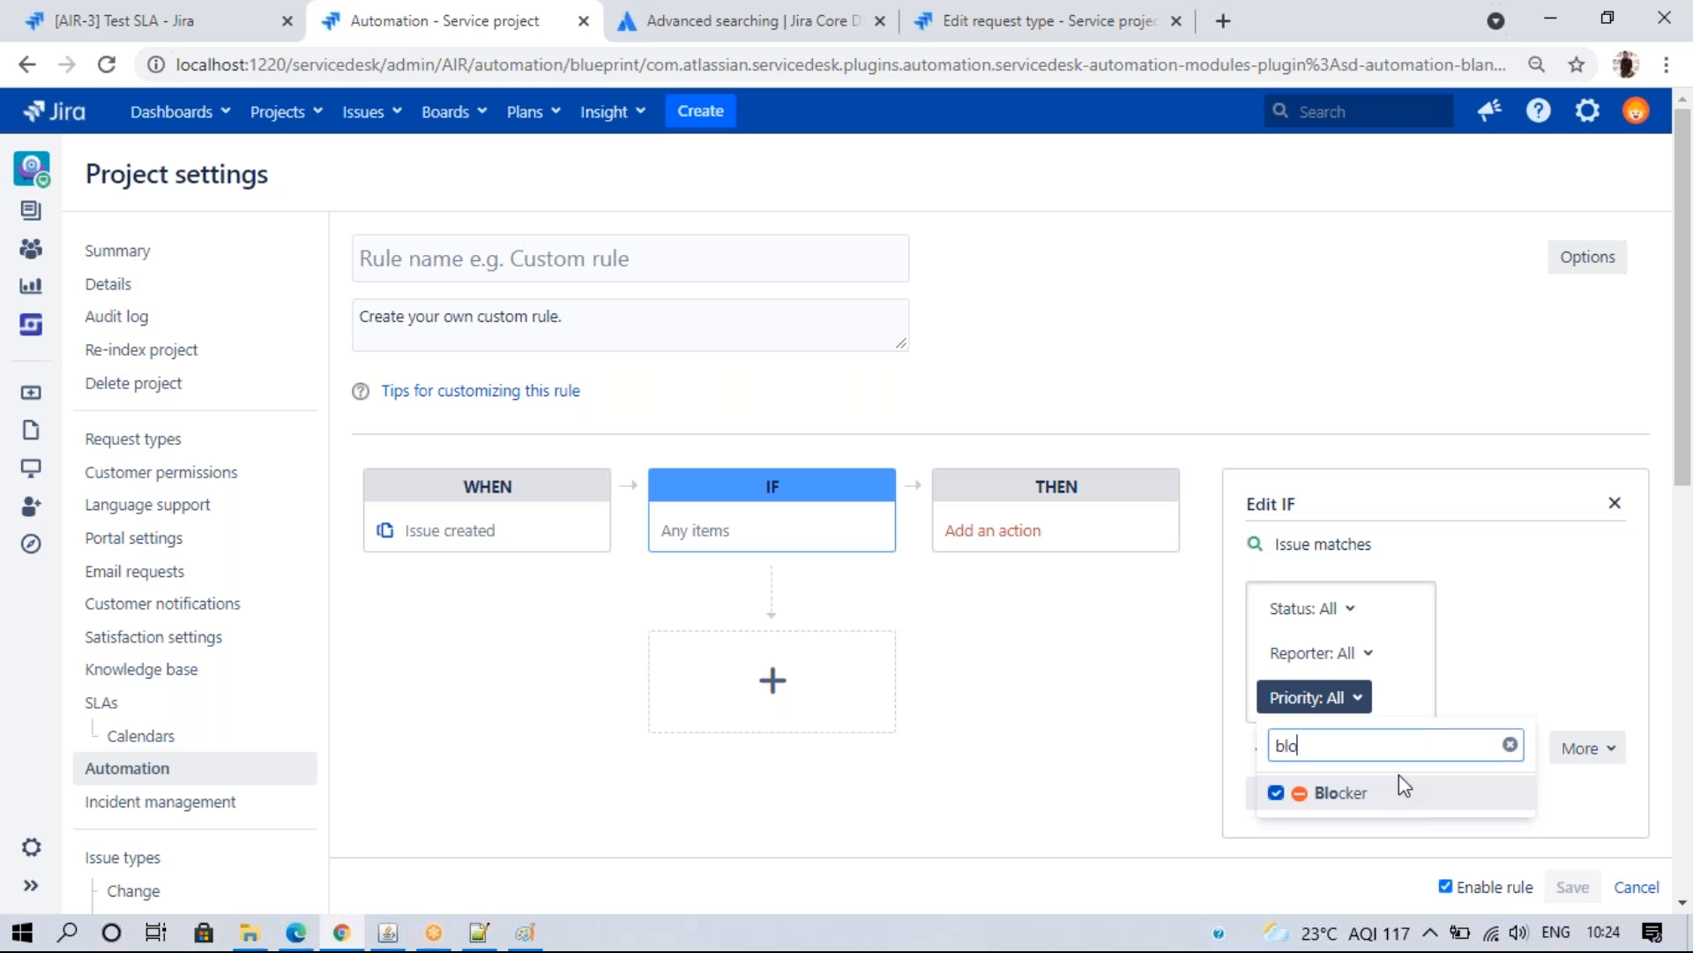
click(1537, 677)
click(1285, 791)
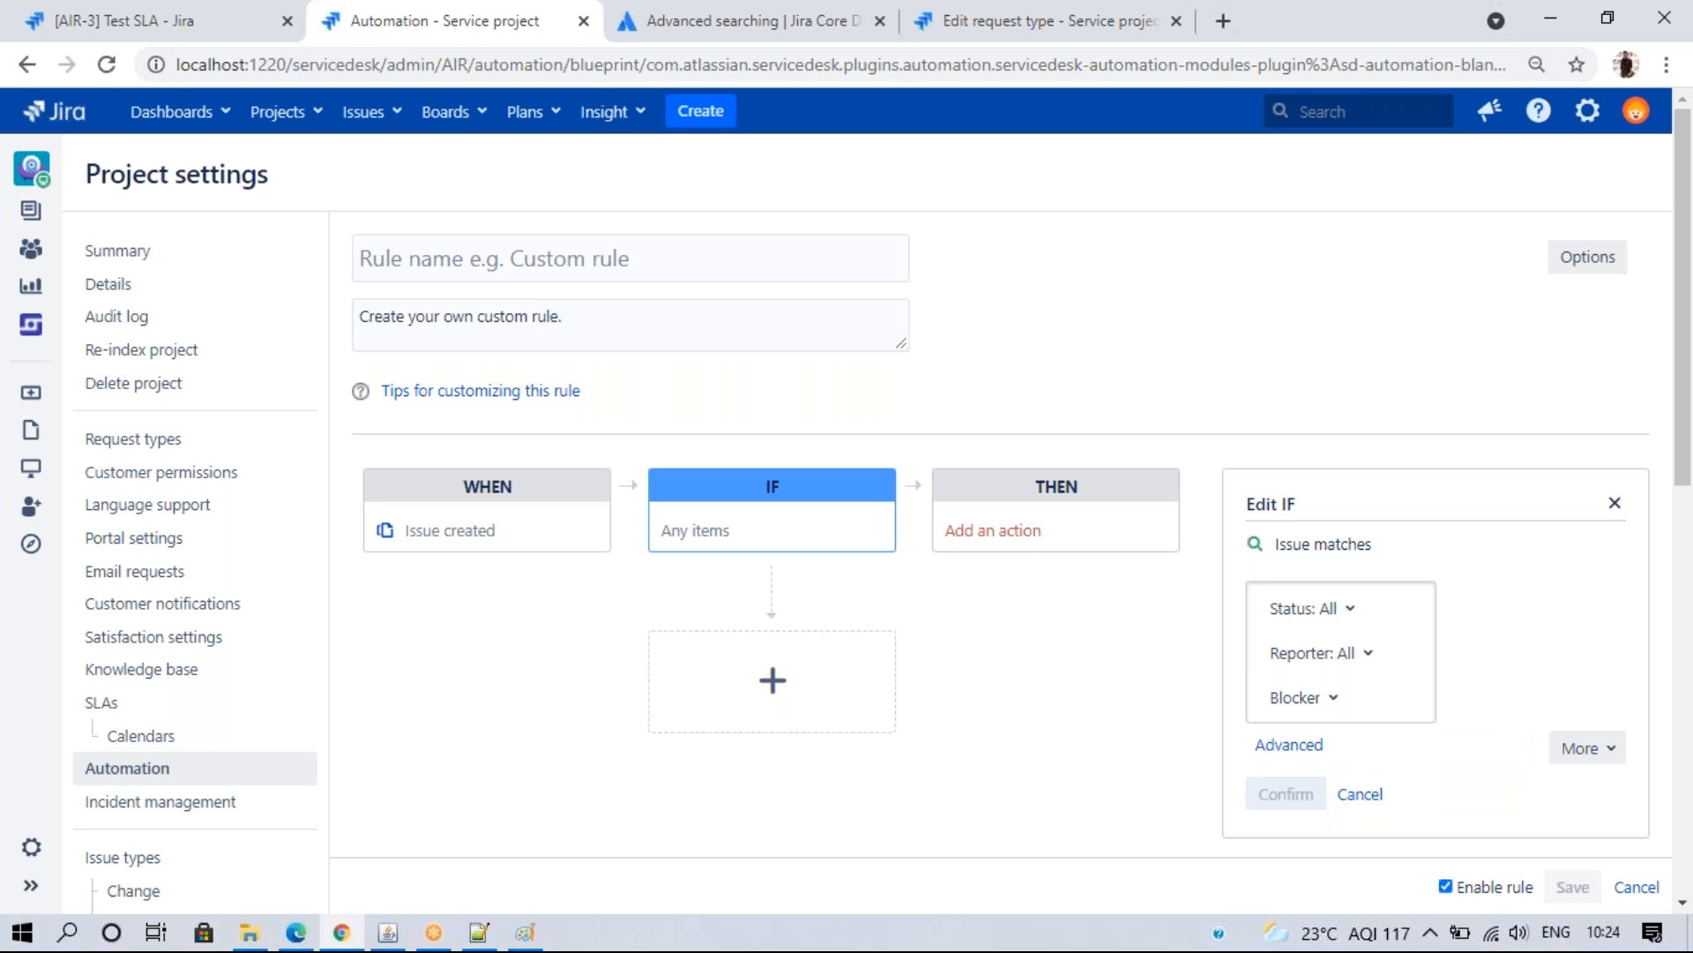
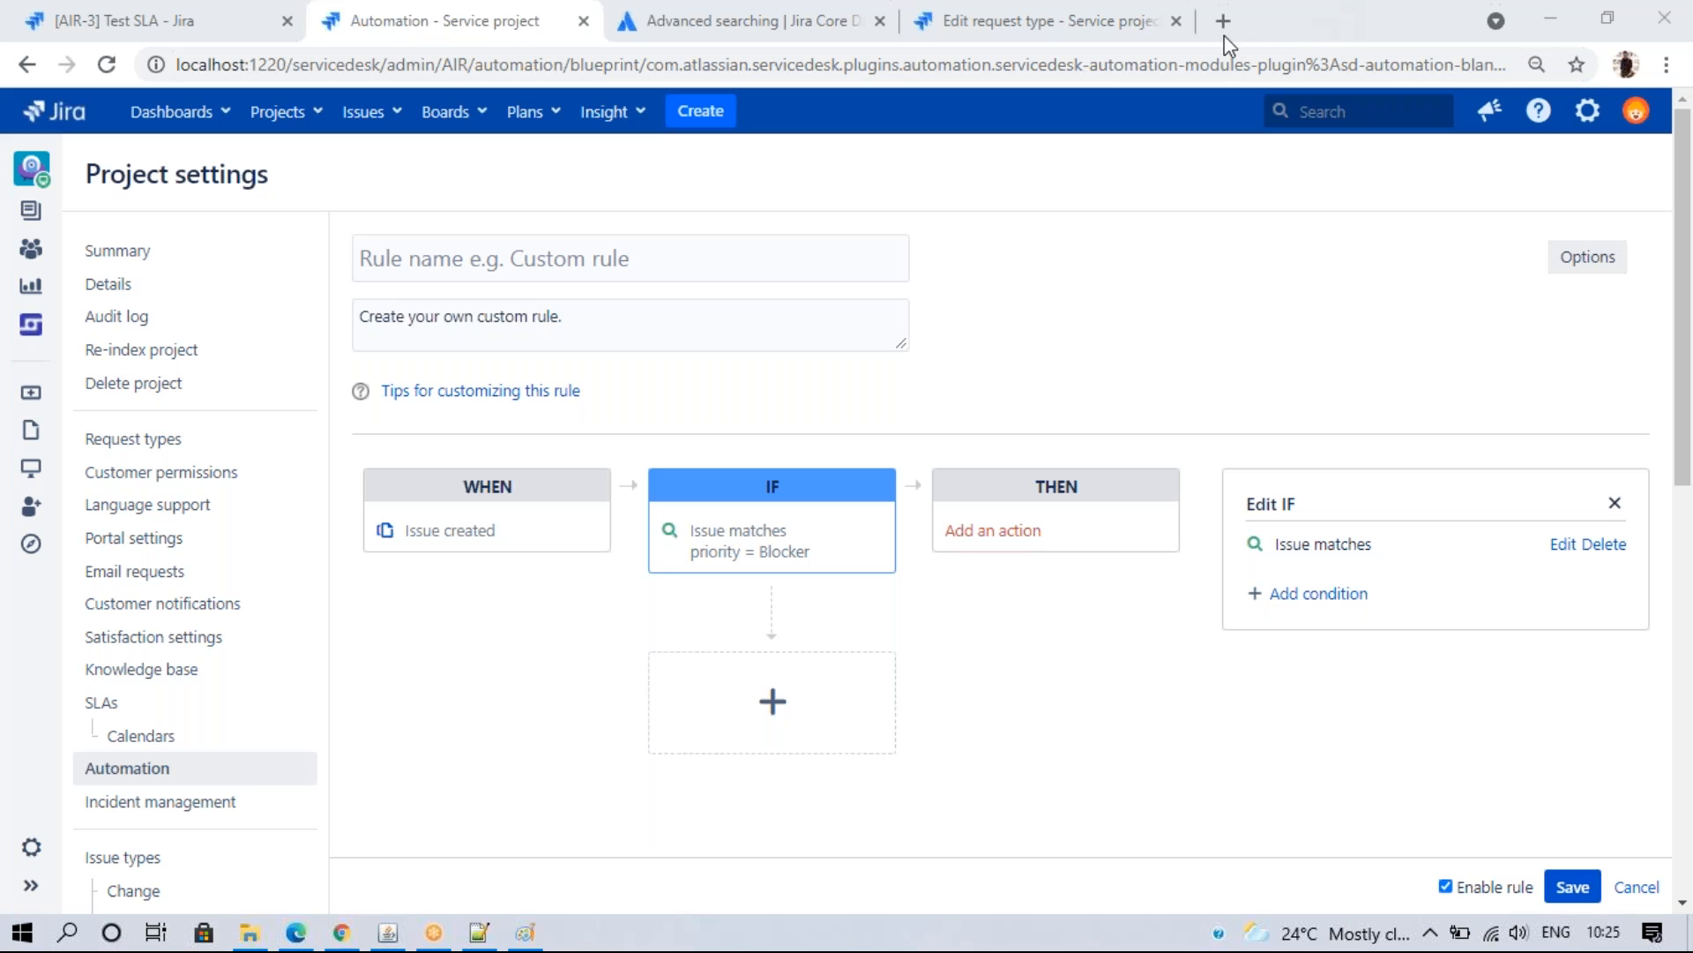
- Add an internal comment action to THEN reading 'Issue created as a blocker, Please take a look !!'
click(1198, 284)
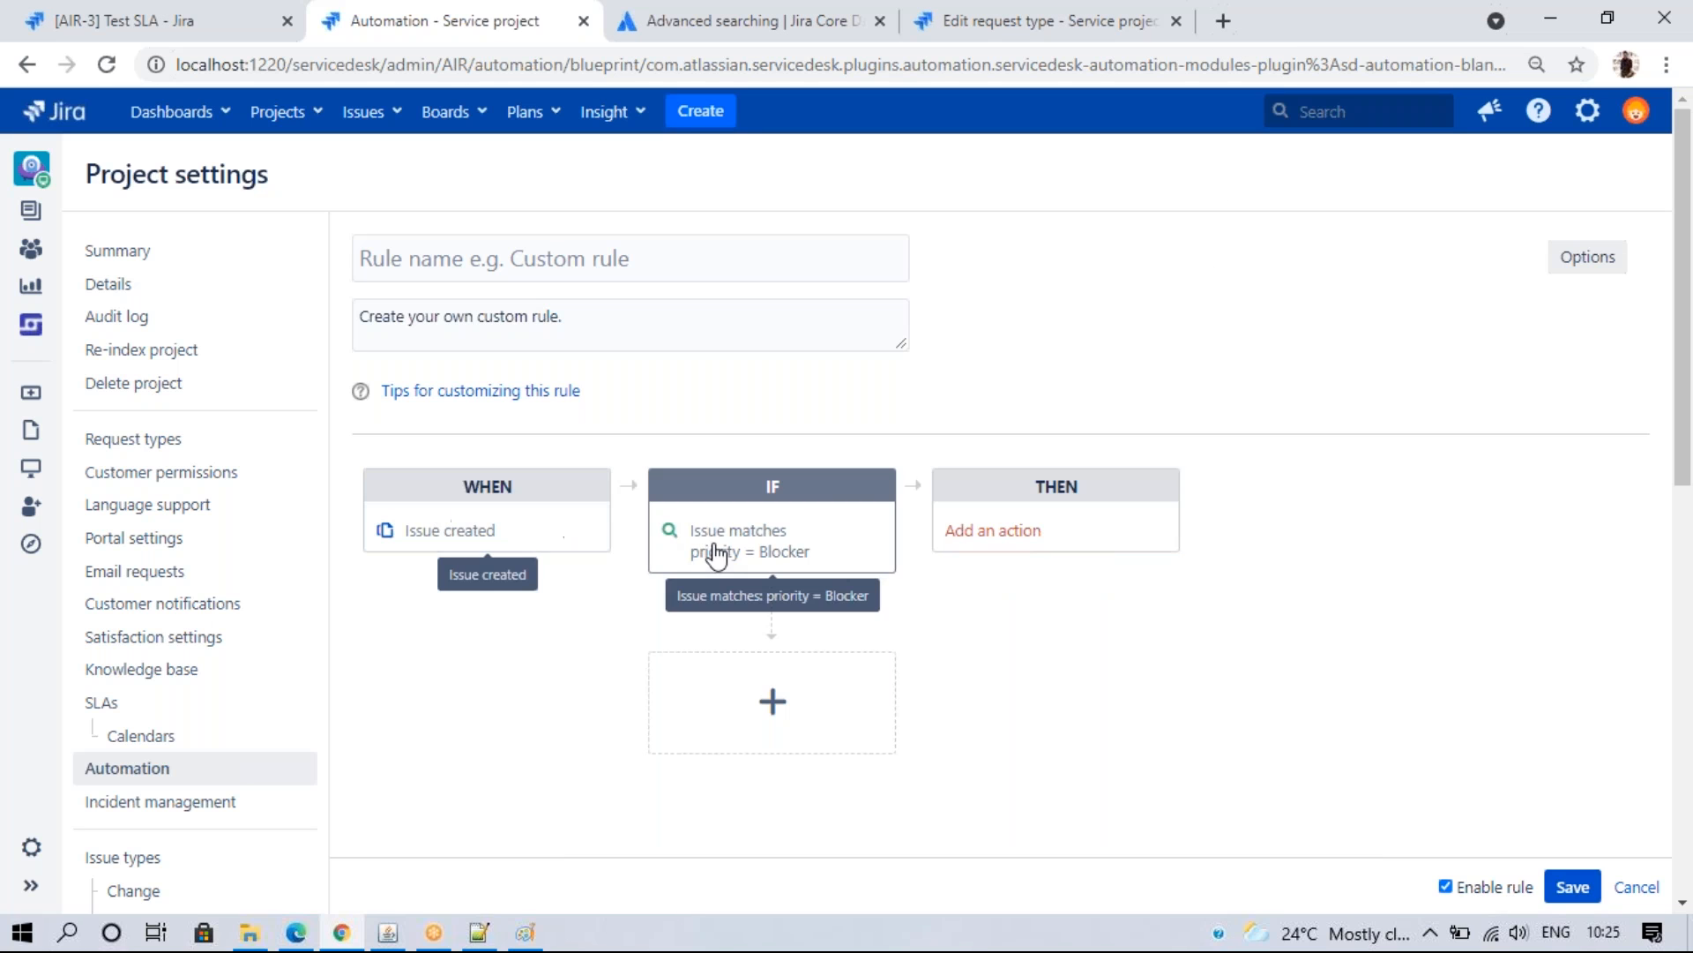
click(1012, 541)
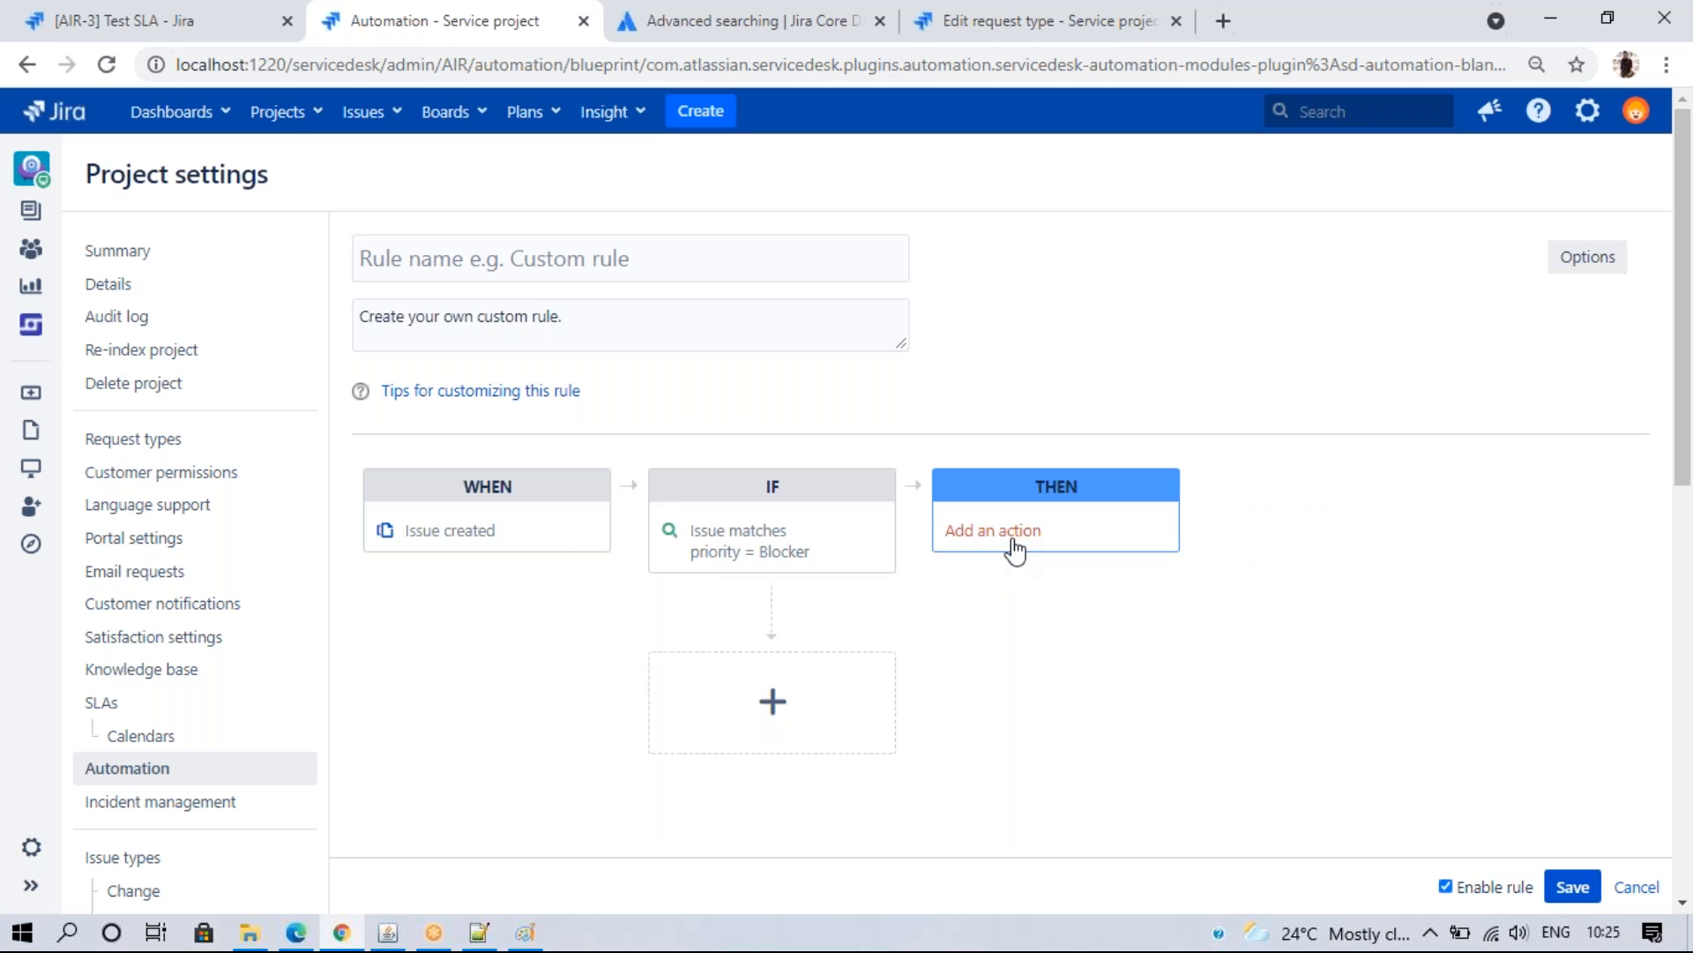
click(1283, 559)
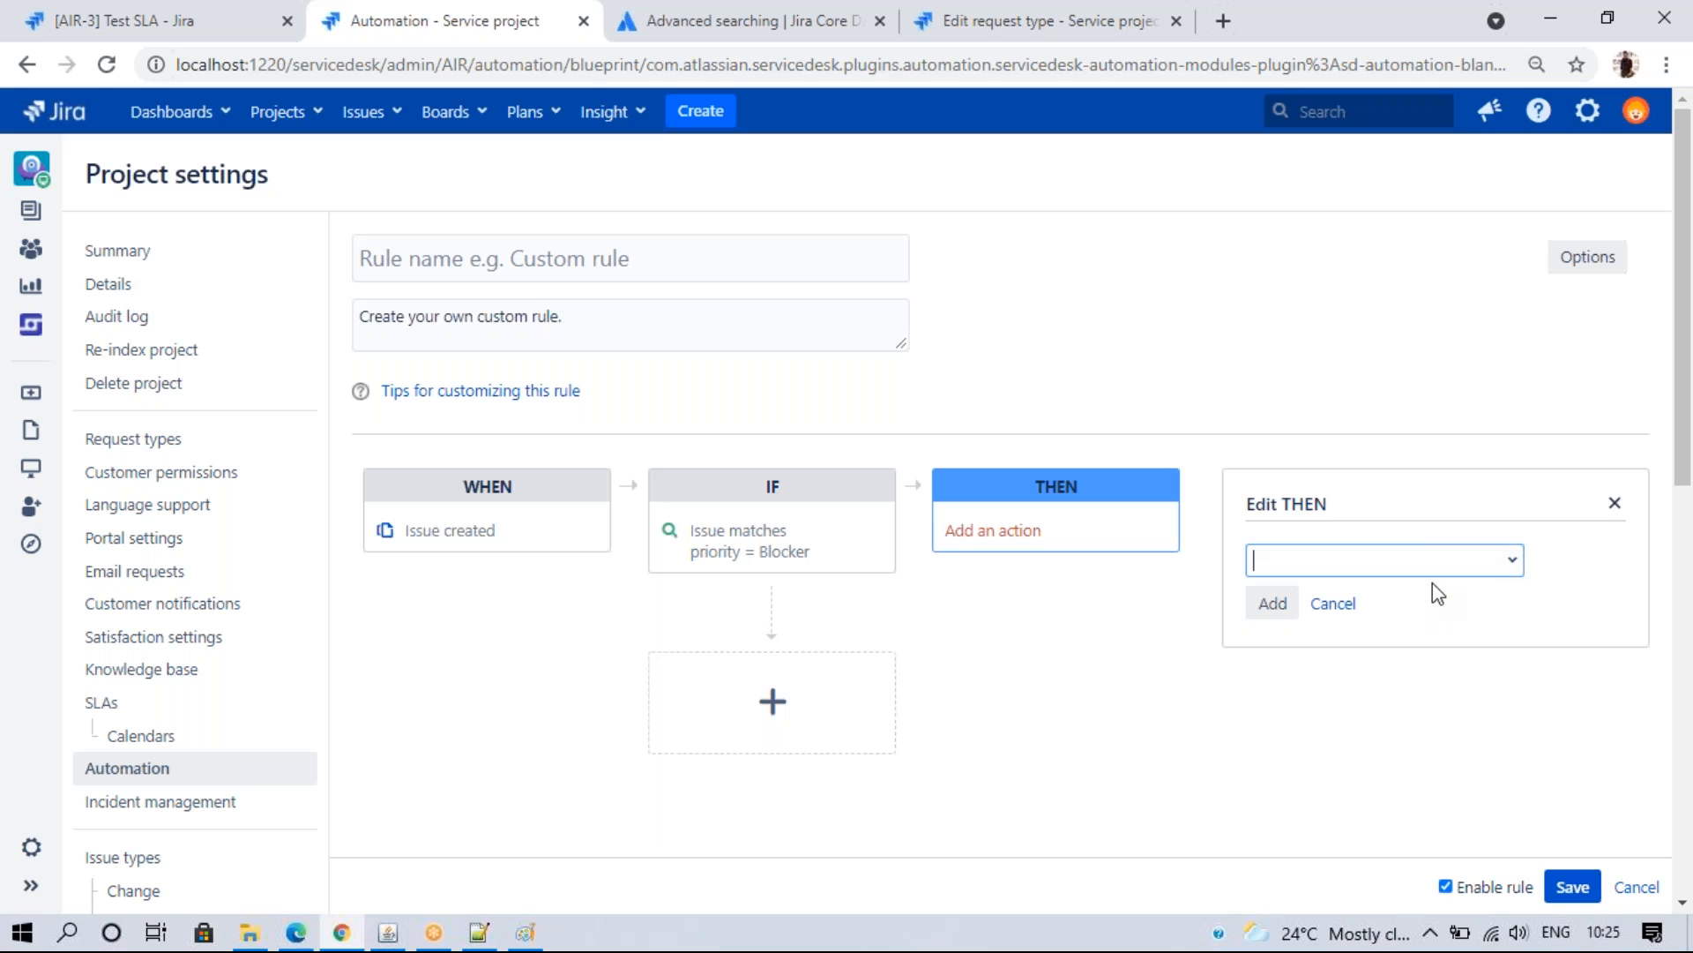
click(1511, 566)
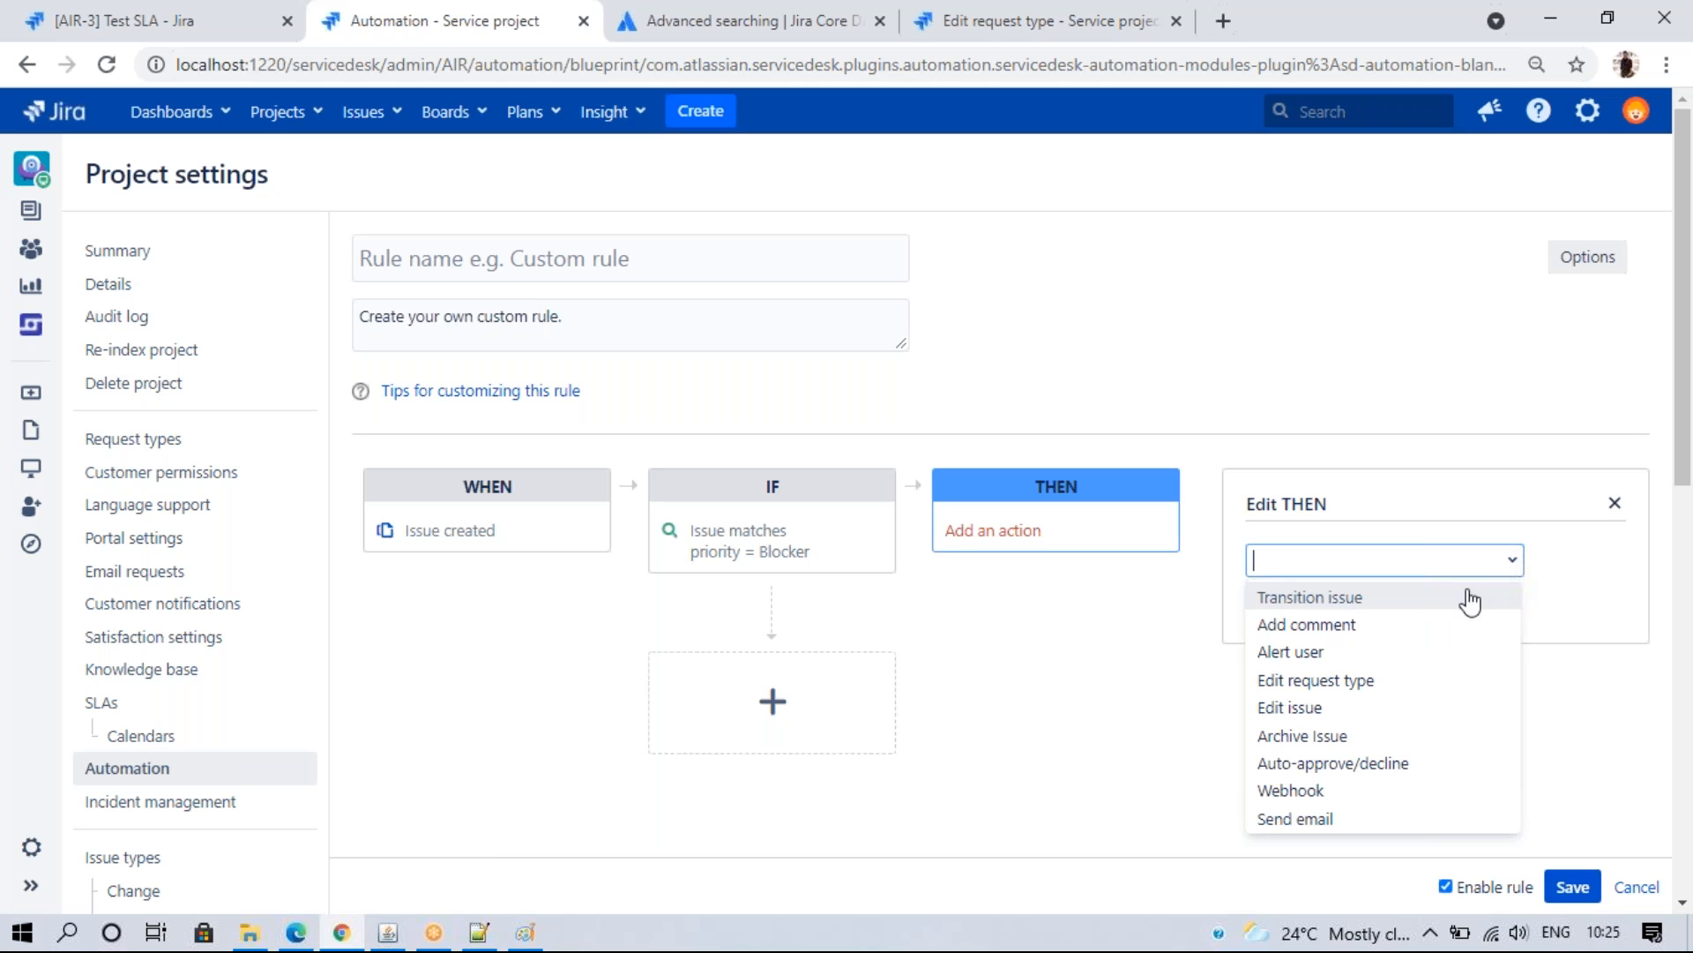
click(1341, 629)
click(1273, 601)
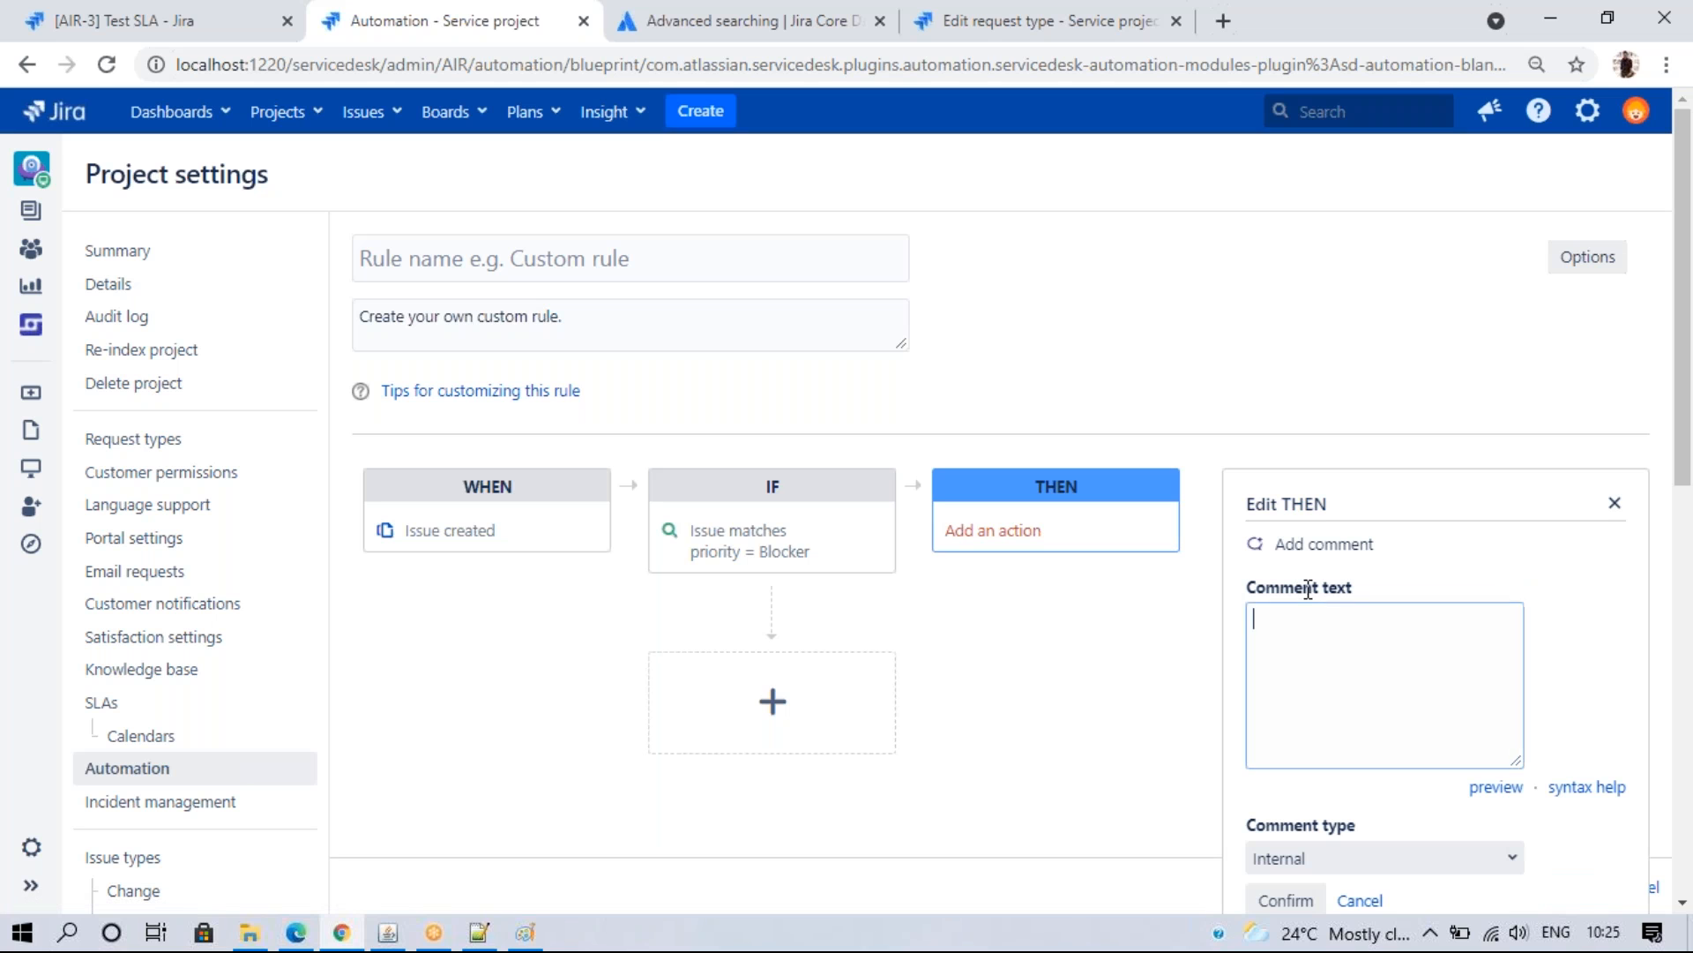
text(Issue created as a blocker)
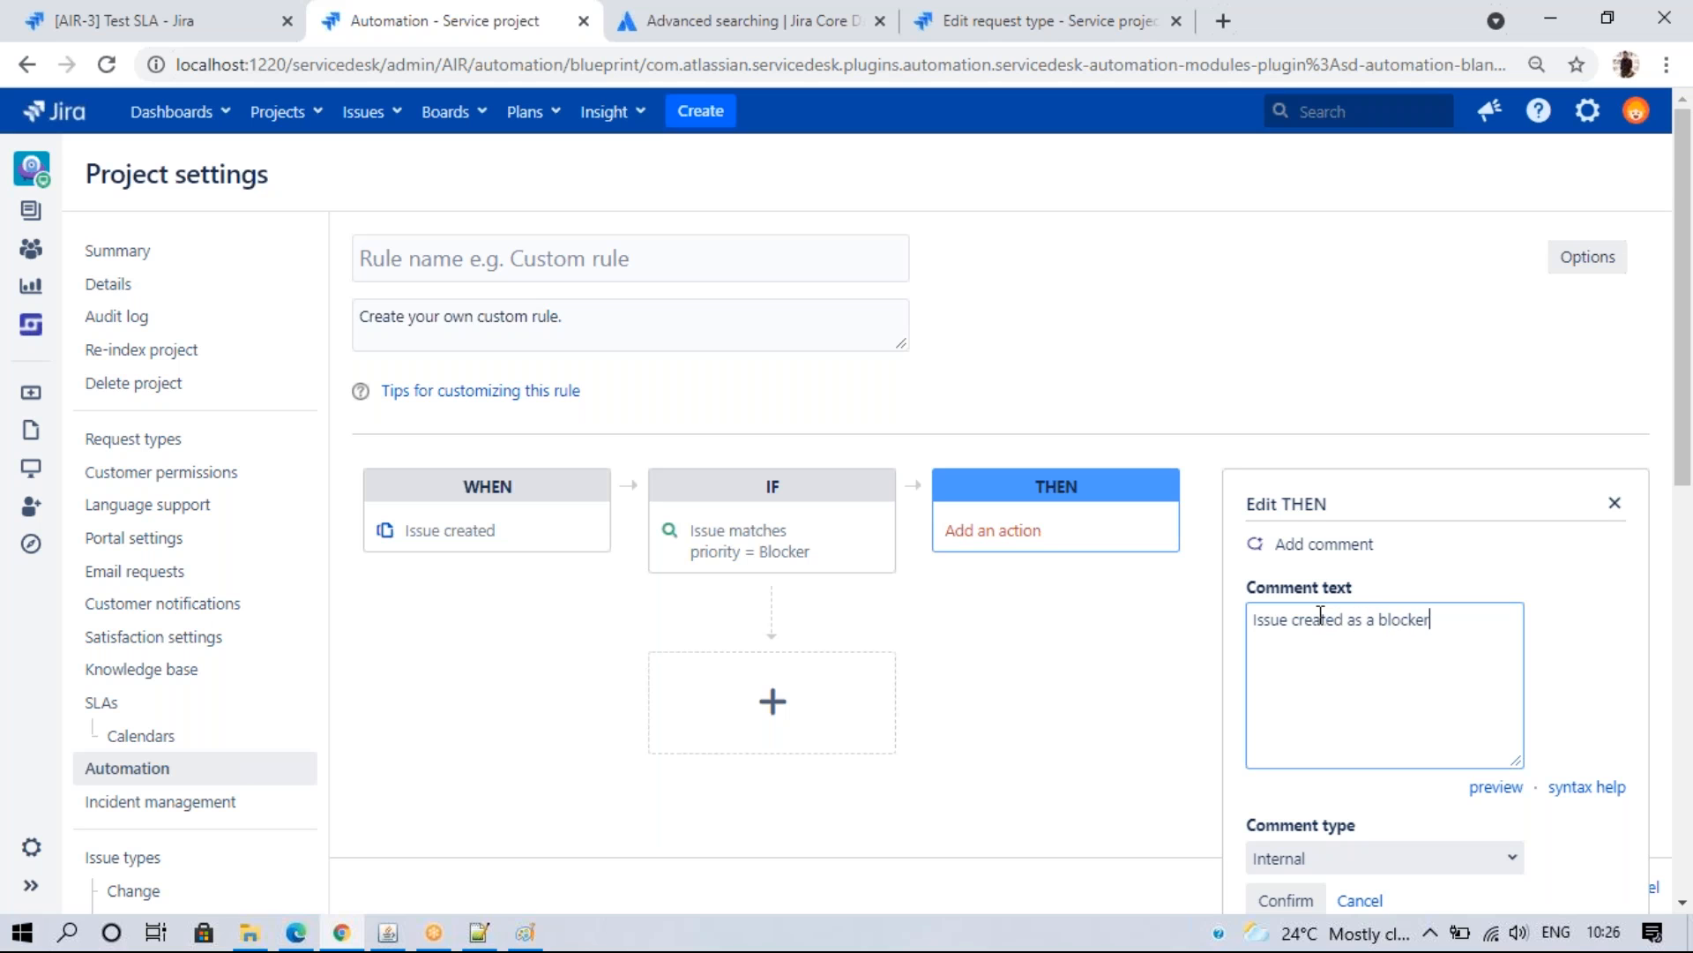
text(, Please take a look !!)
click(1433, 858)
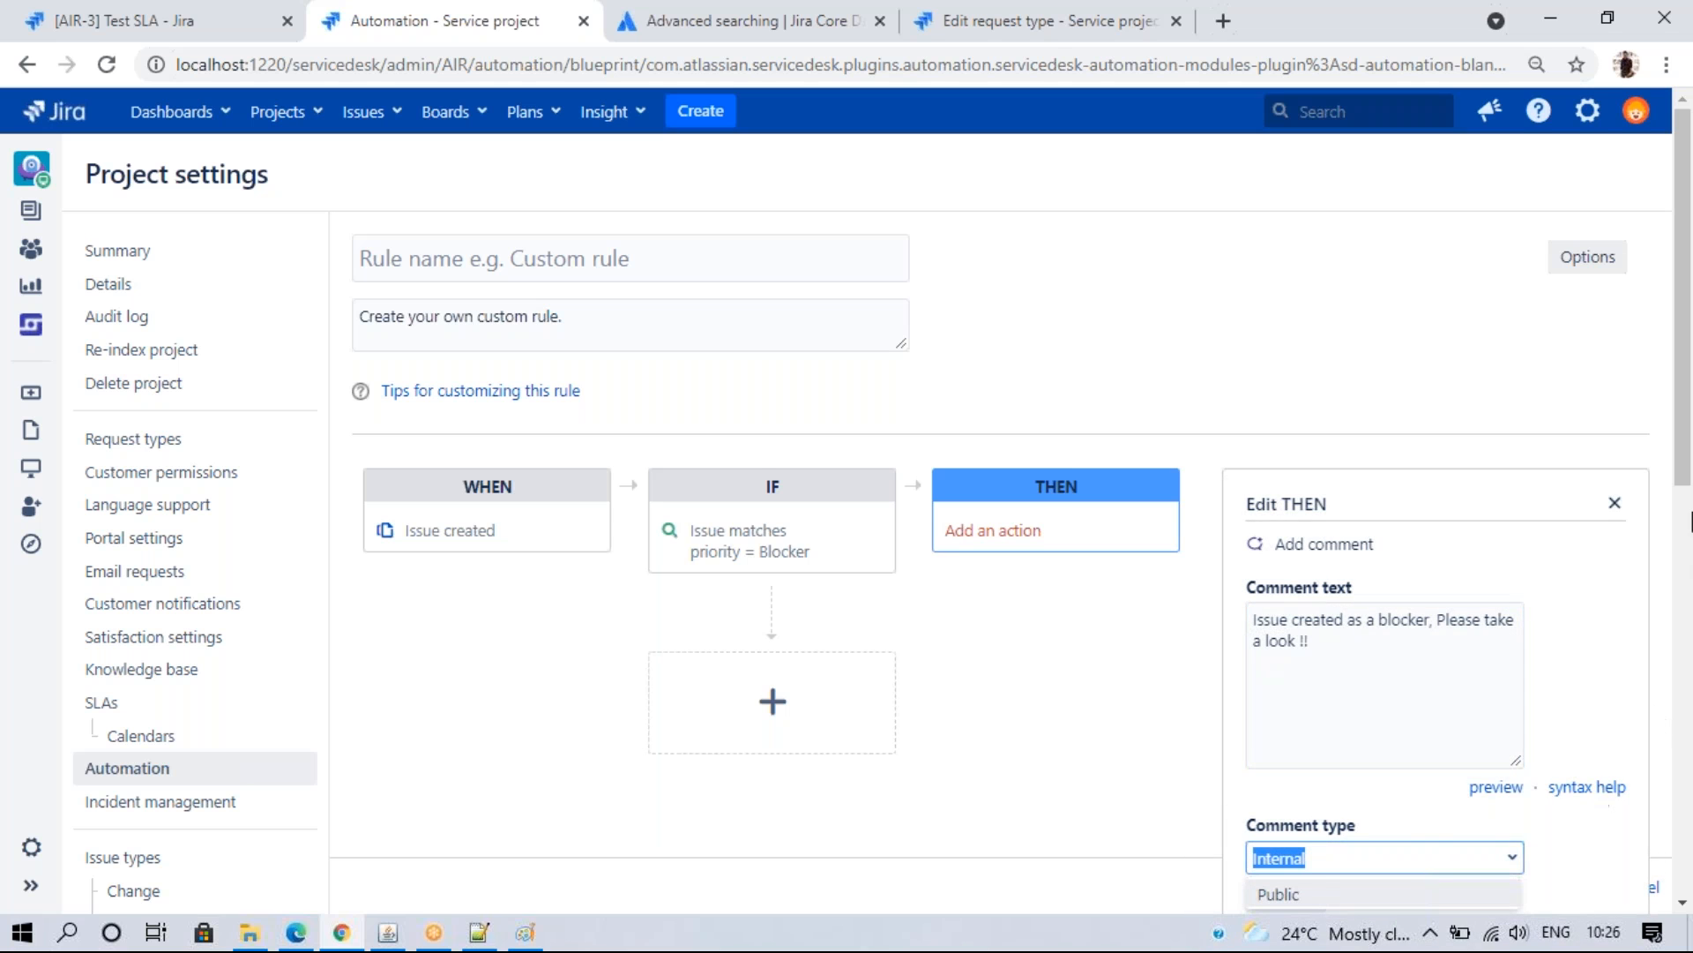
scroll(1606, 594, down, 2)
click(1349, 710)
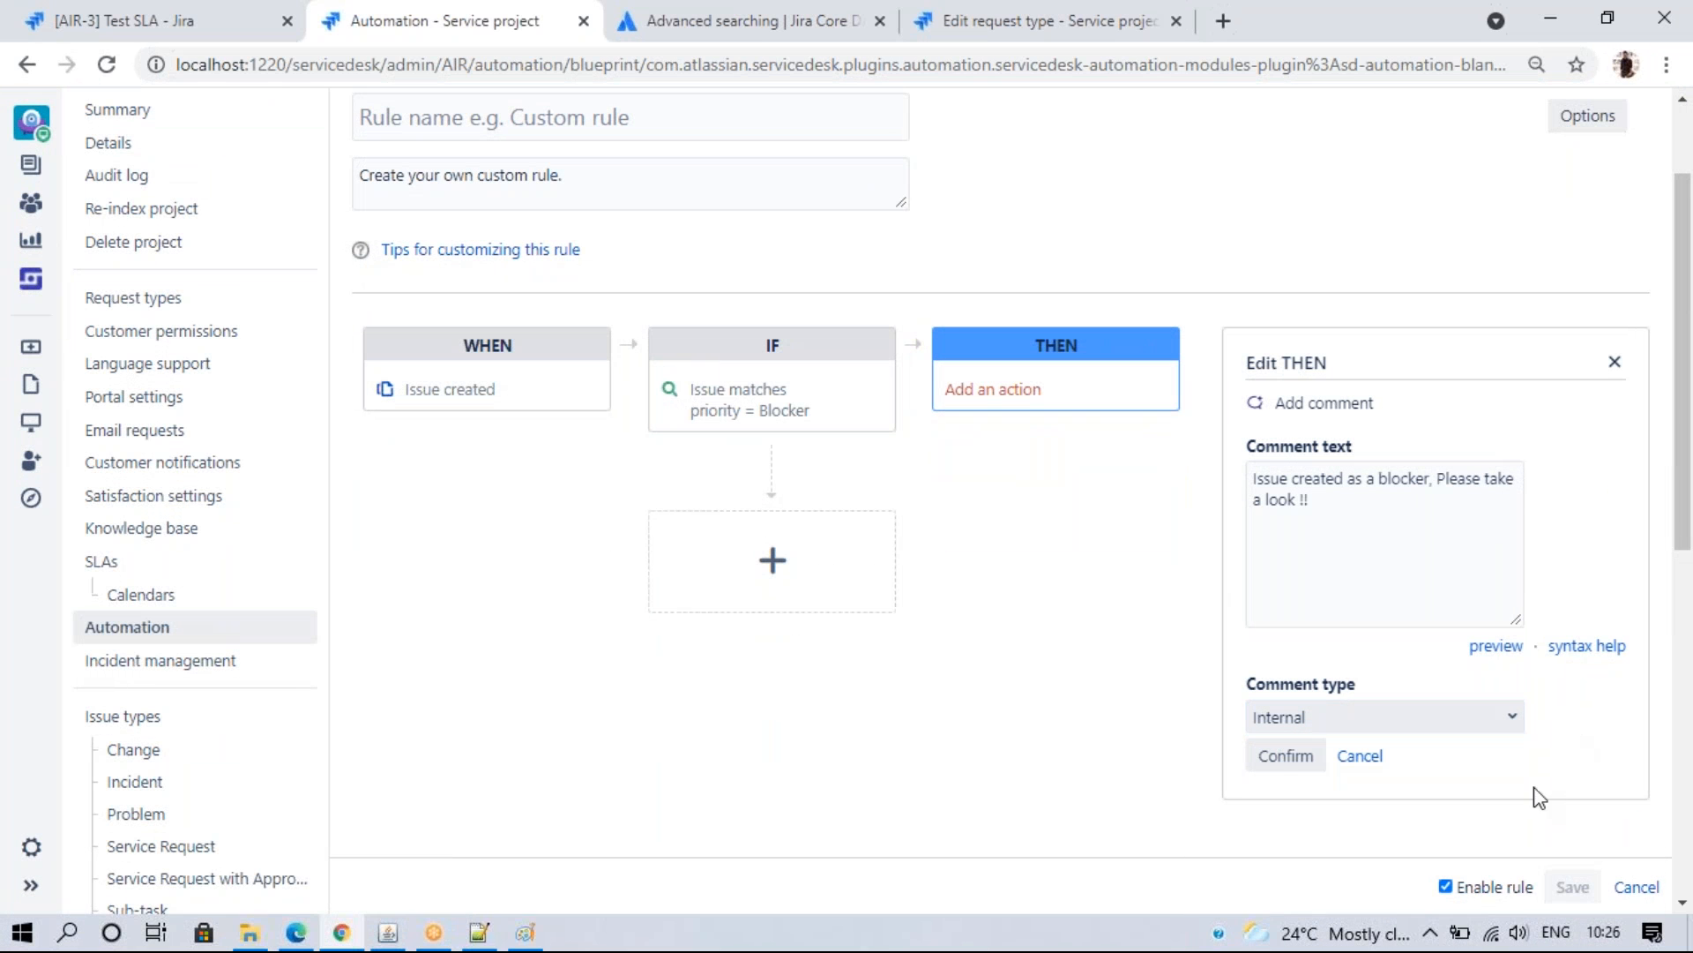
click(1283, 760)
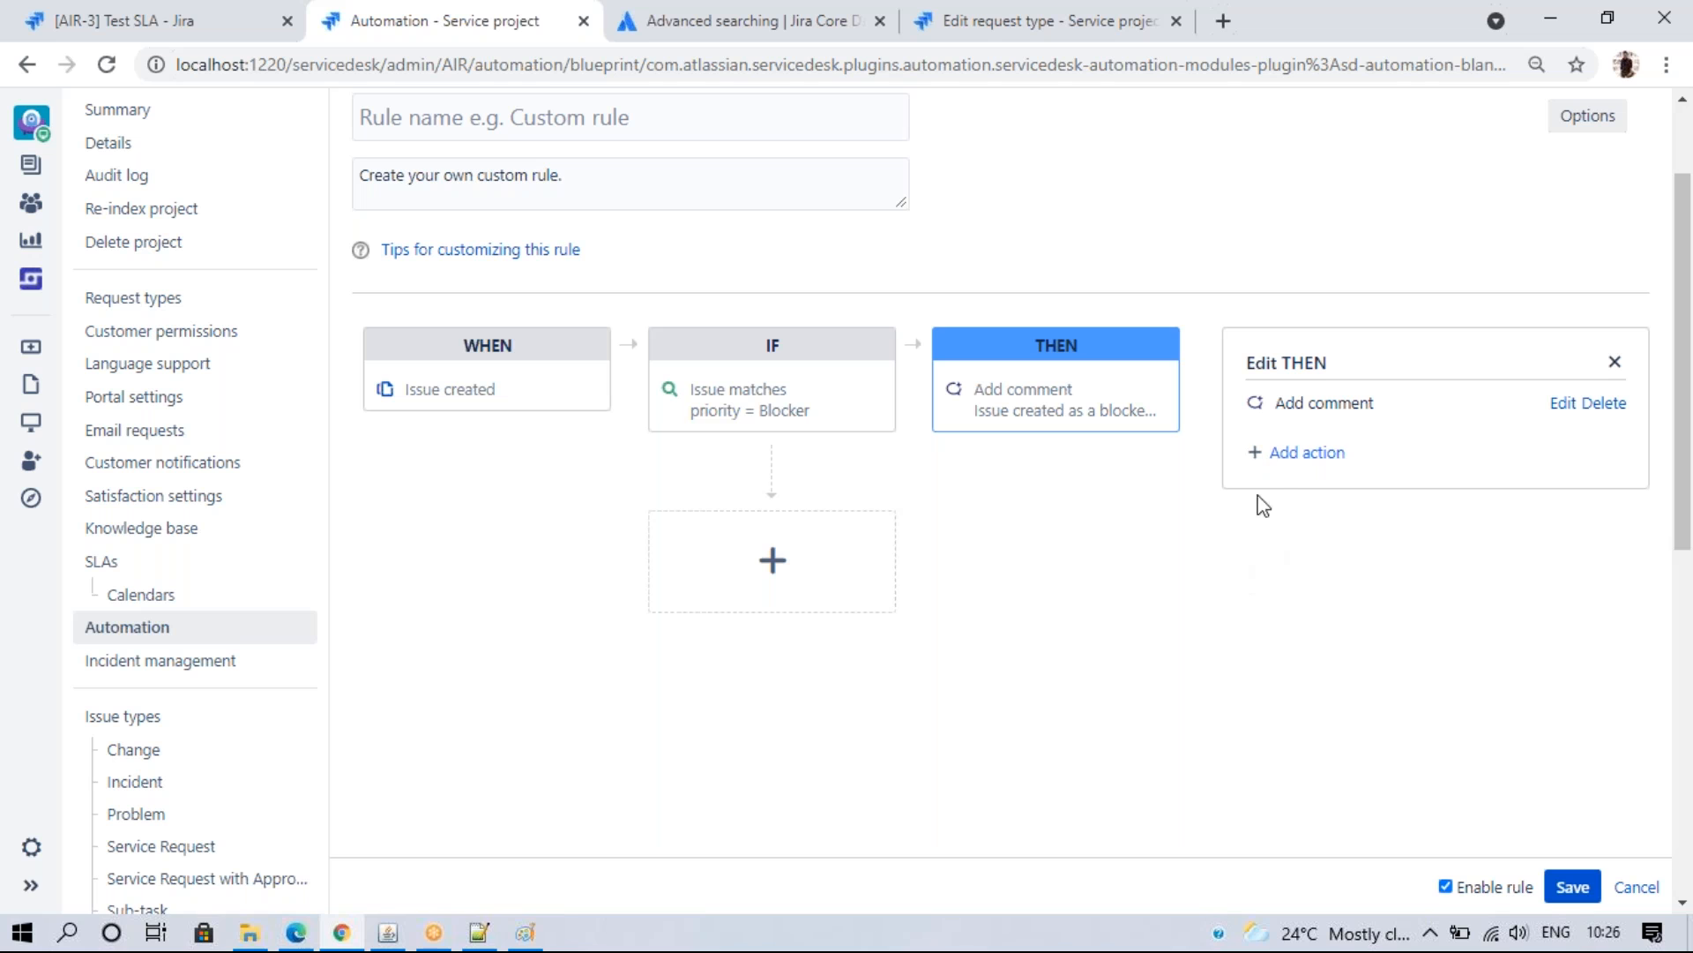
- Try adding Edit issue and Send email actions, then discard both
click(1286, 455)
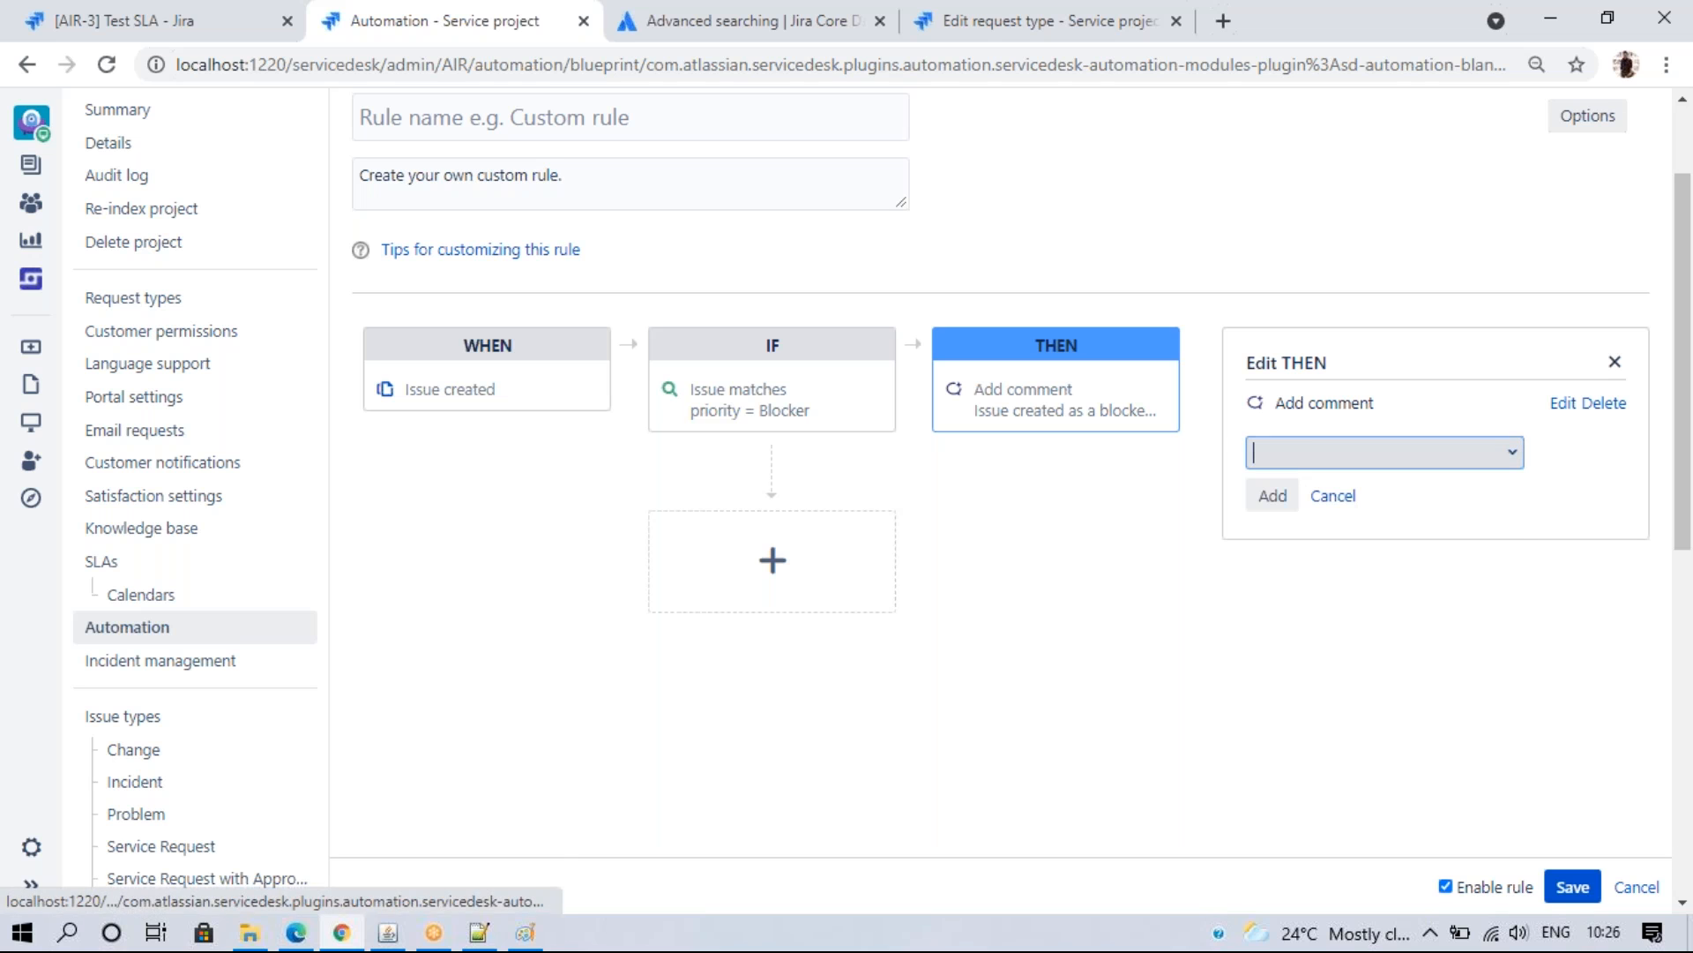
click(1509, 455)
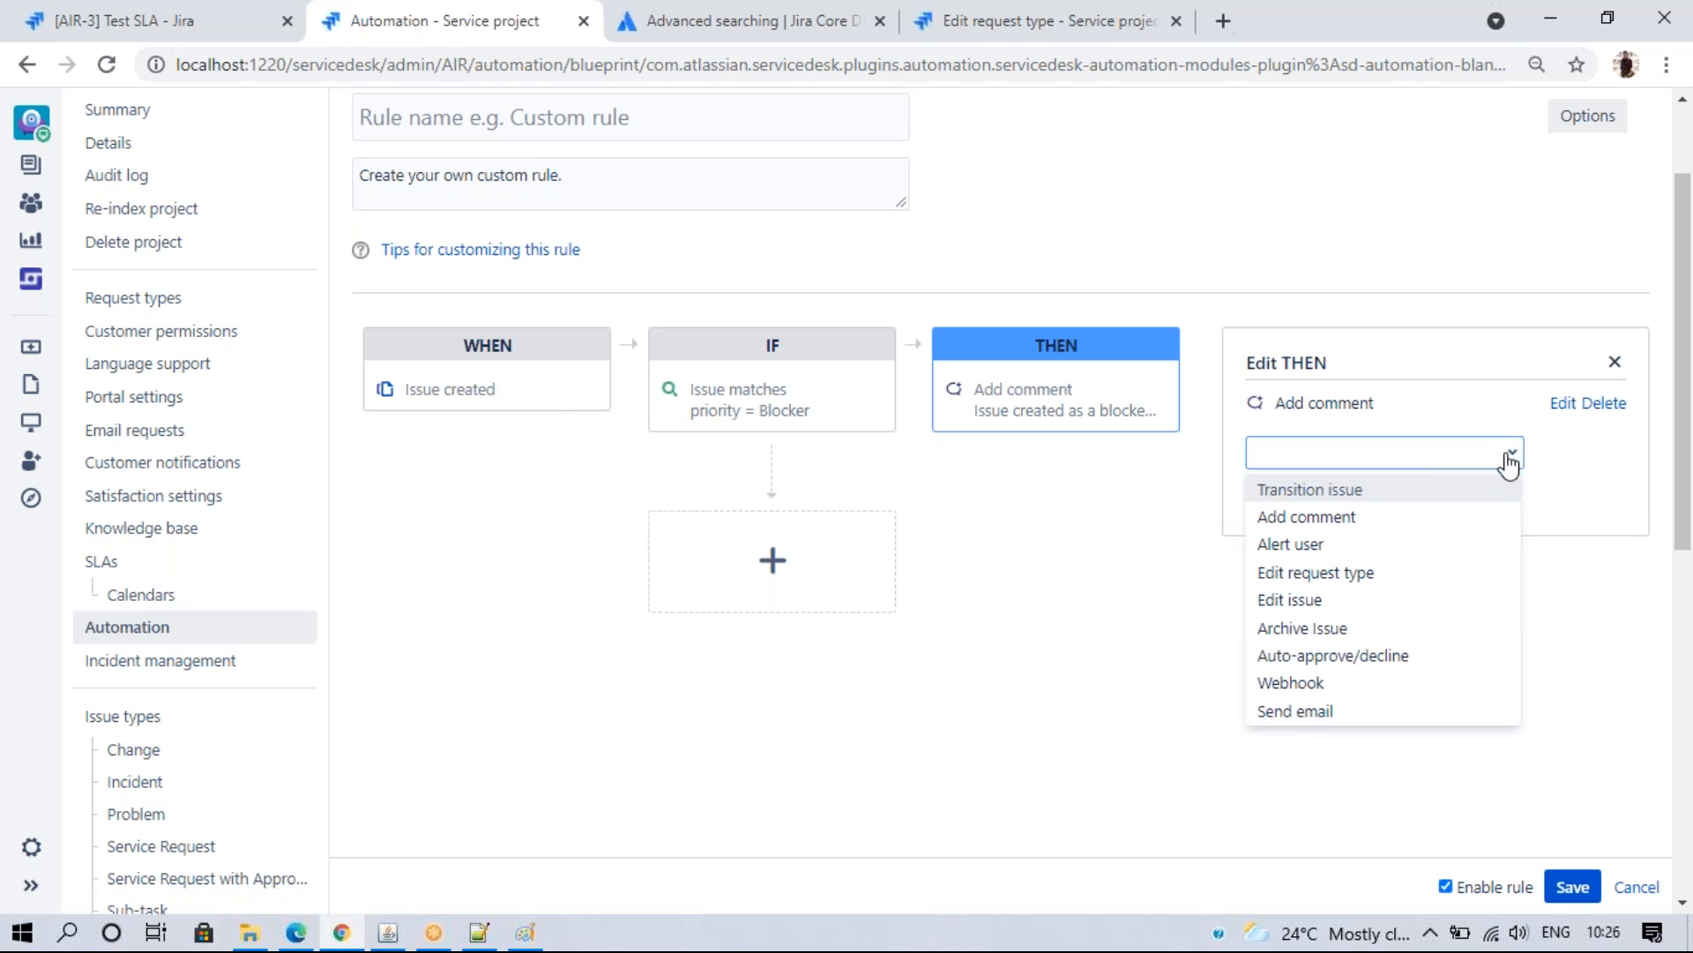
click(1314, 604)
click(1334, 494)
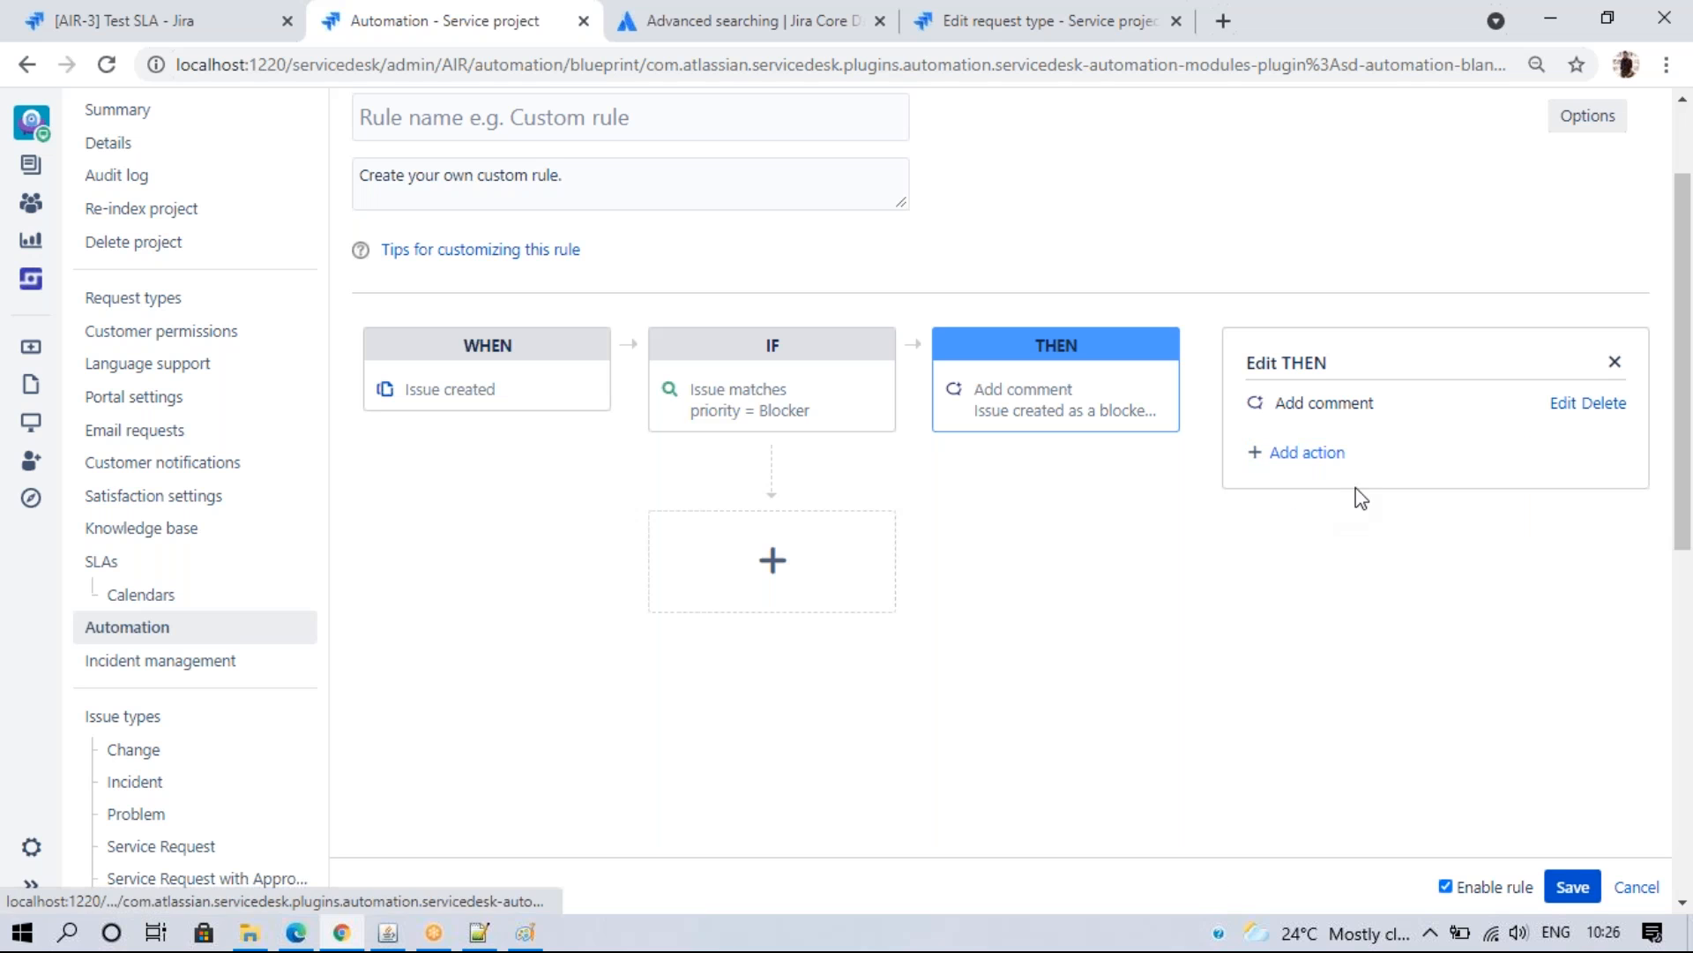
click(1304, 455)
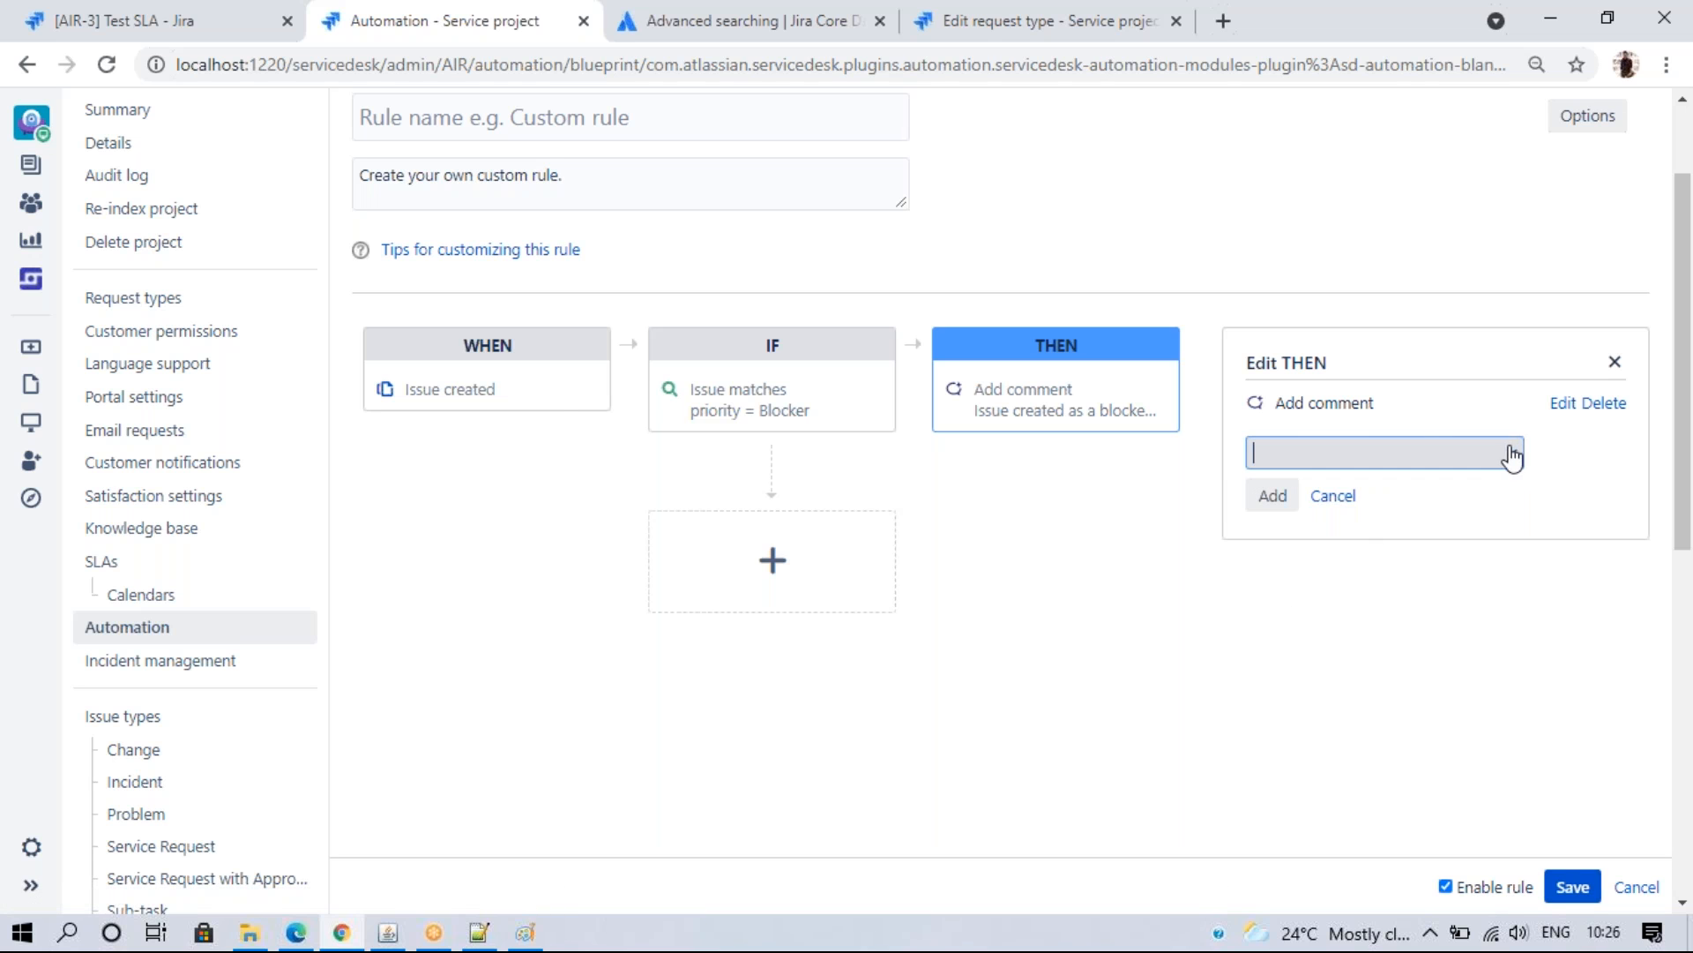
click(1511, 456)
click(1327, 711)
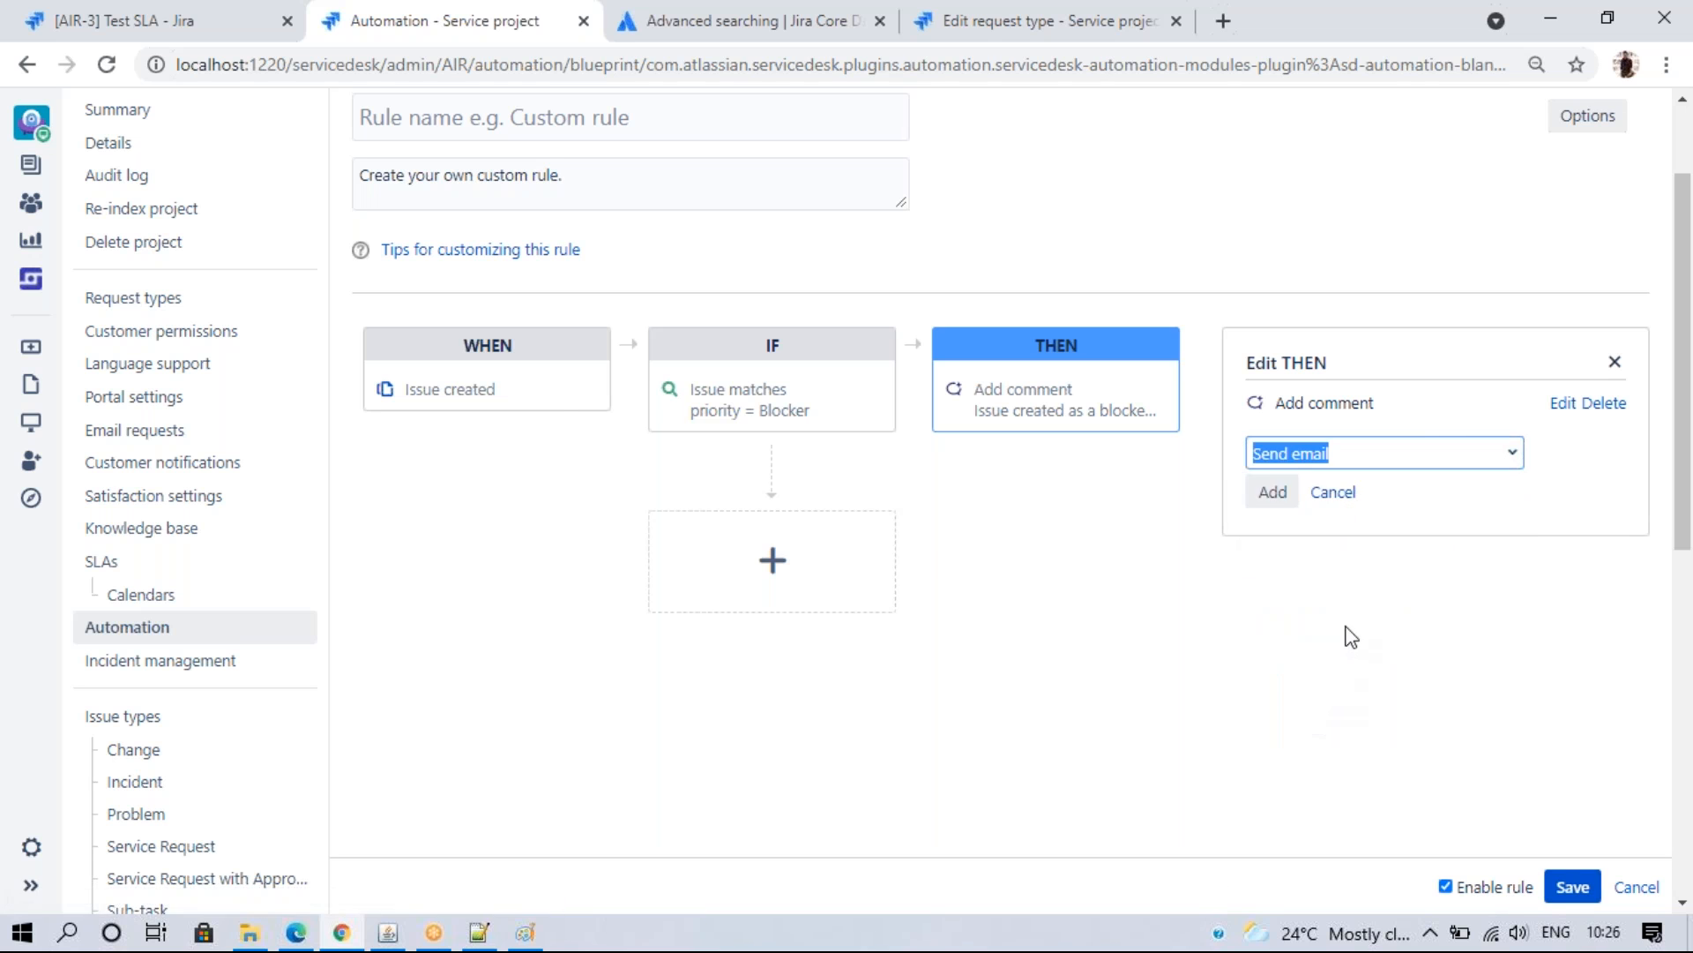
click(1271, 494)
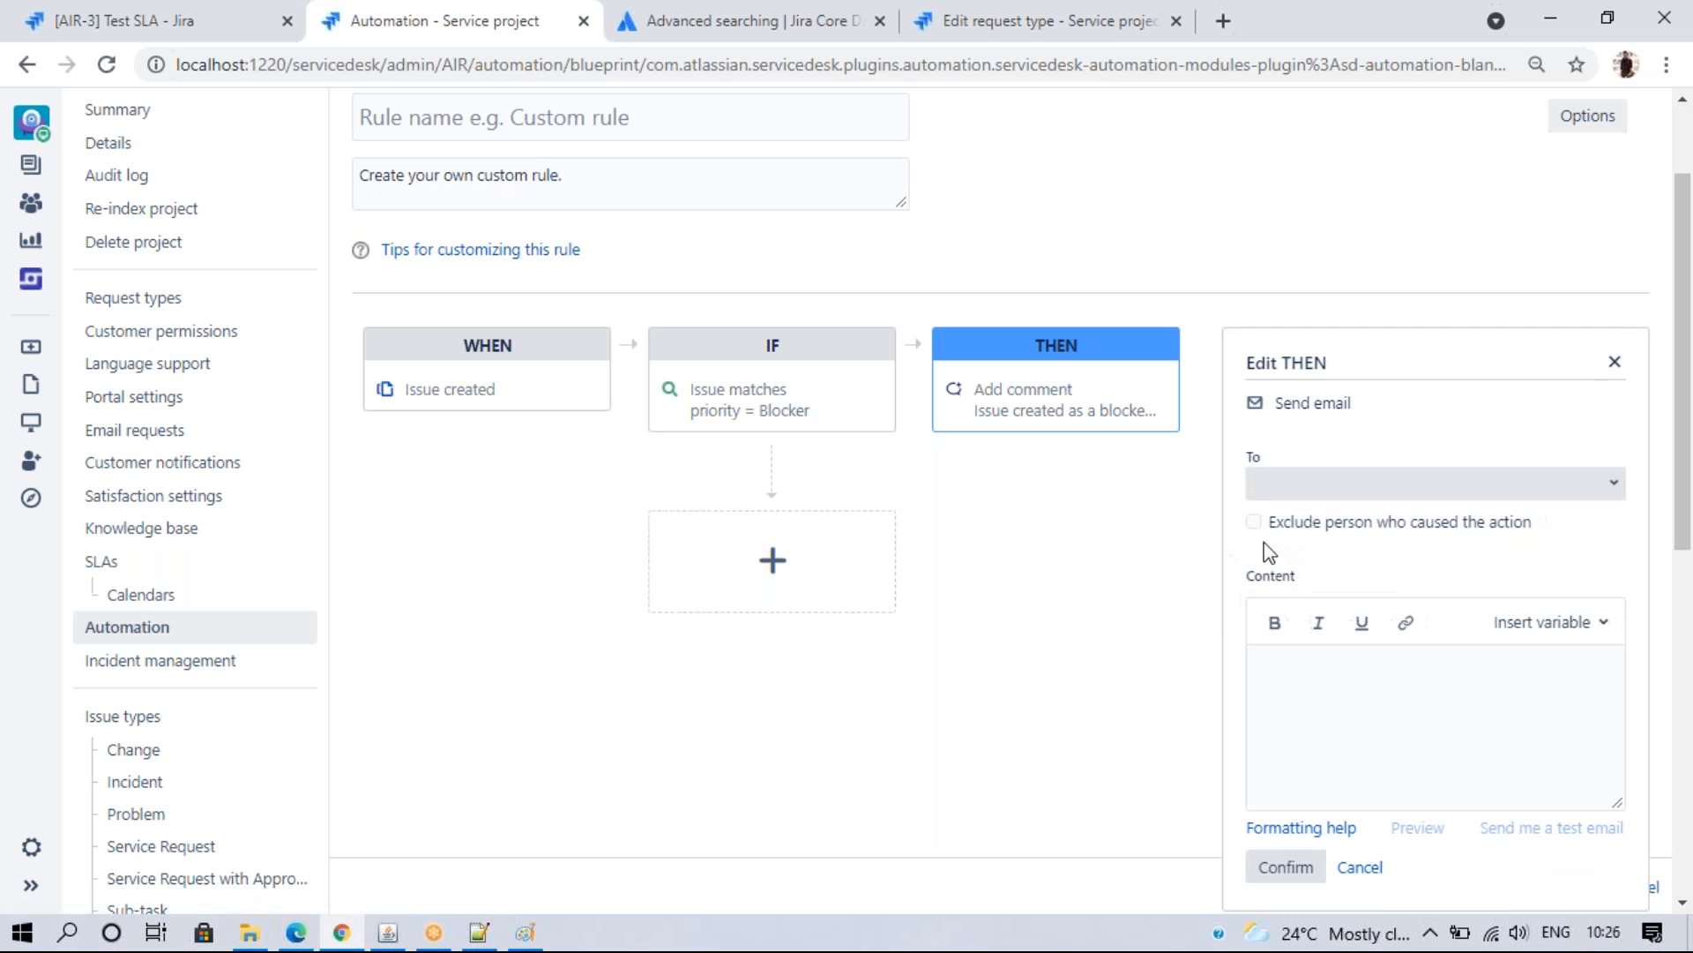
click(1613, 482)
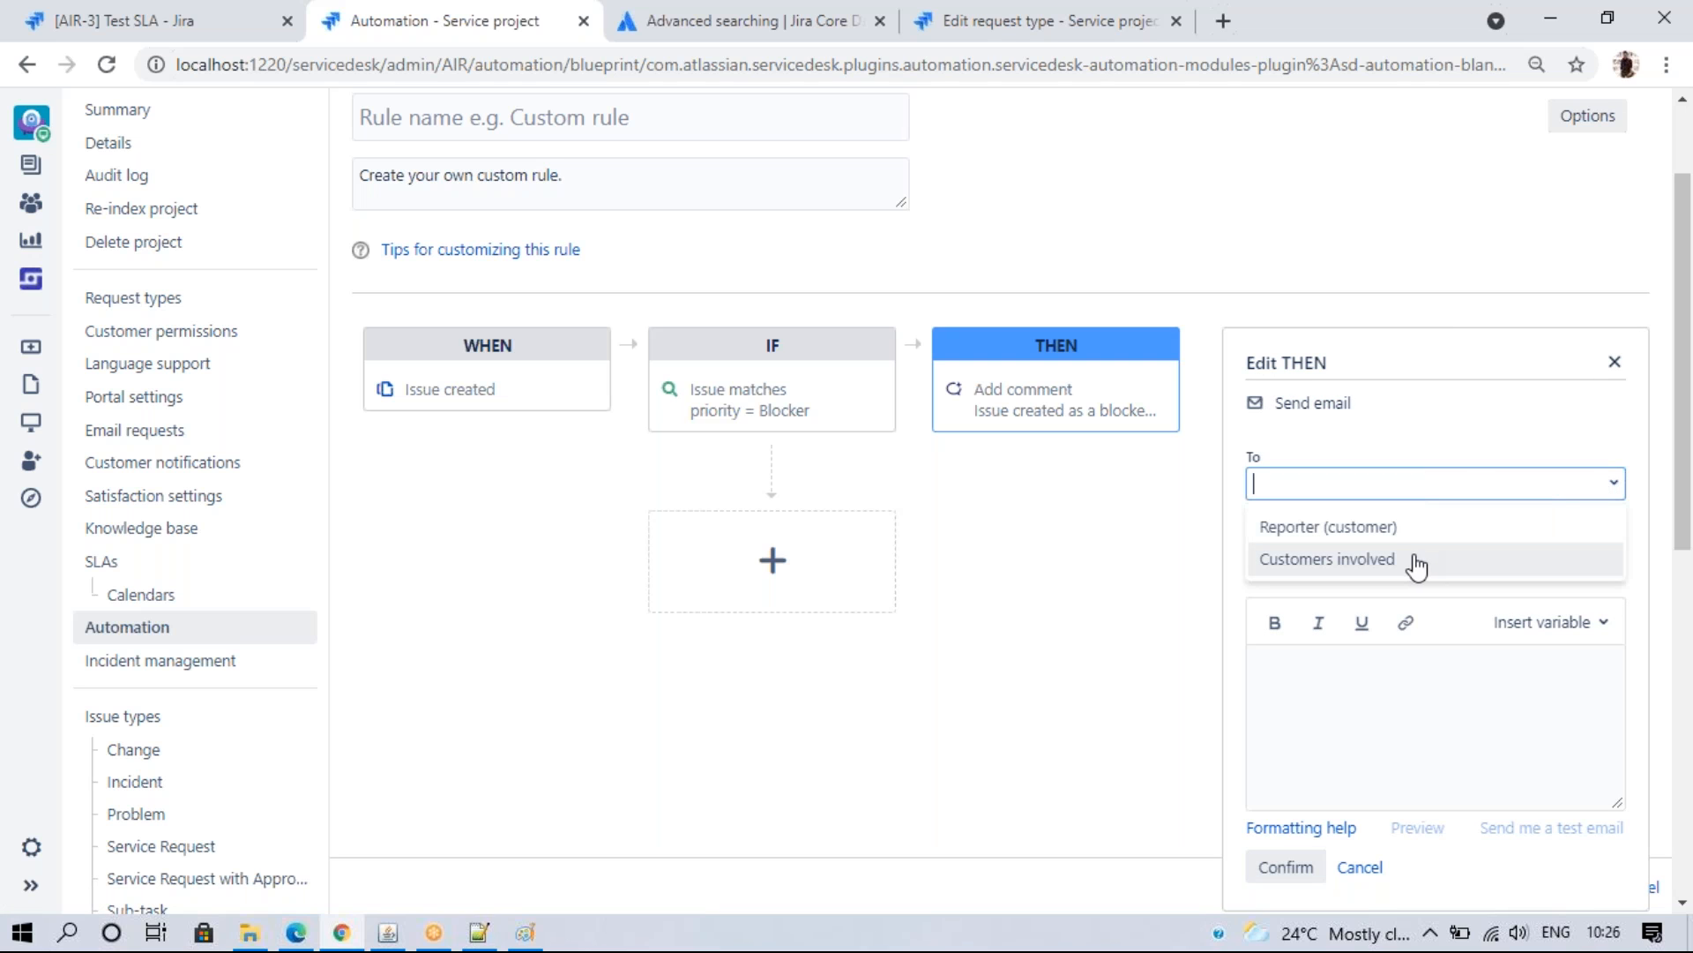
click(1097, 590)
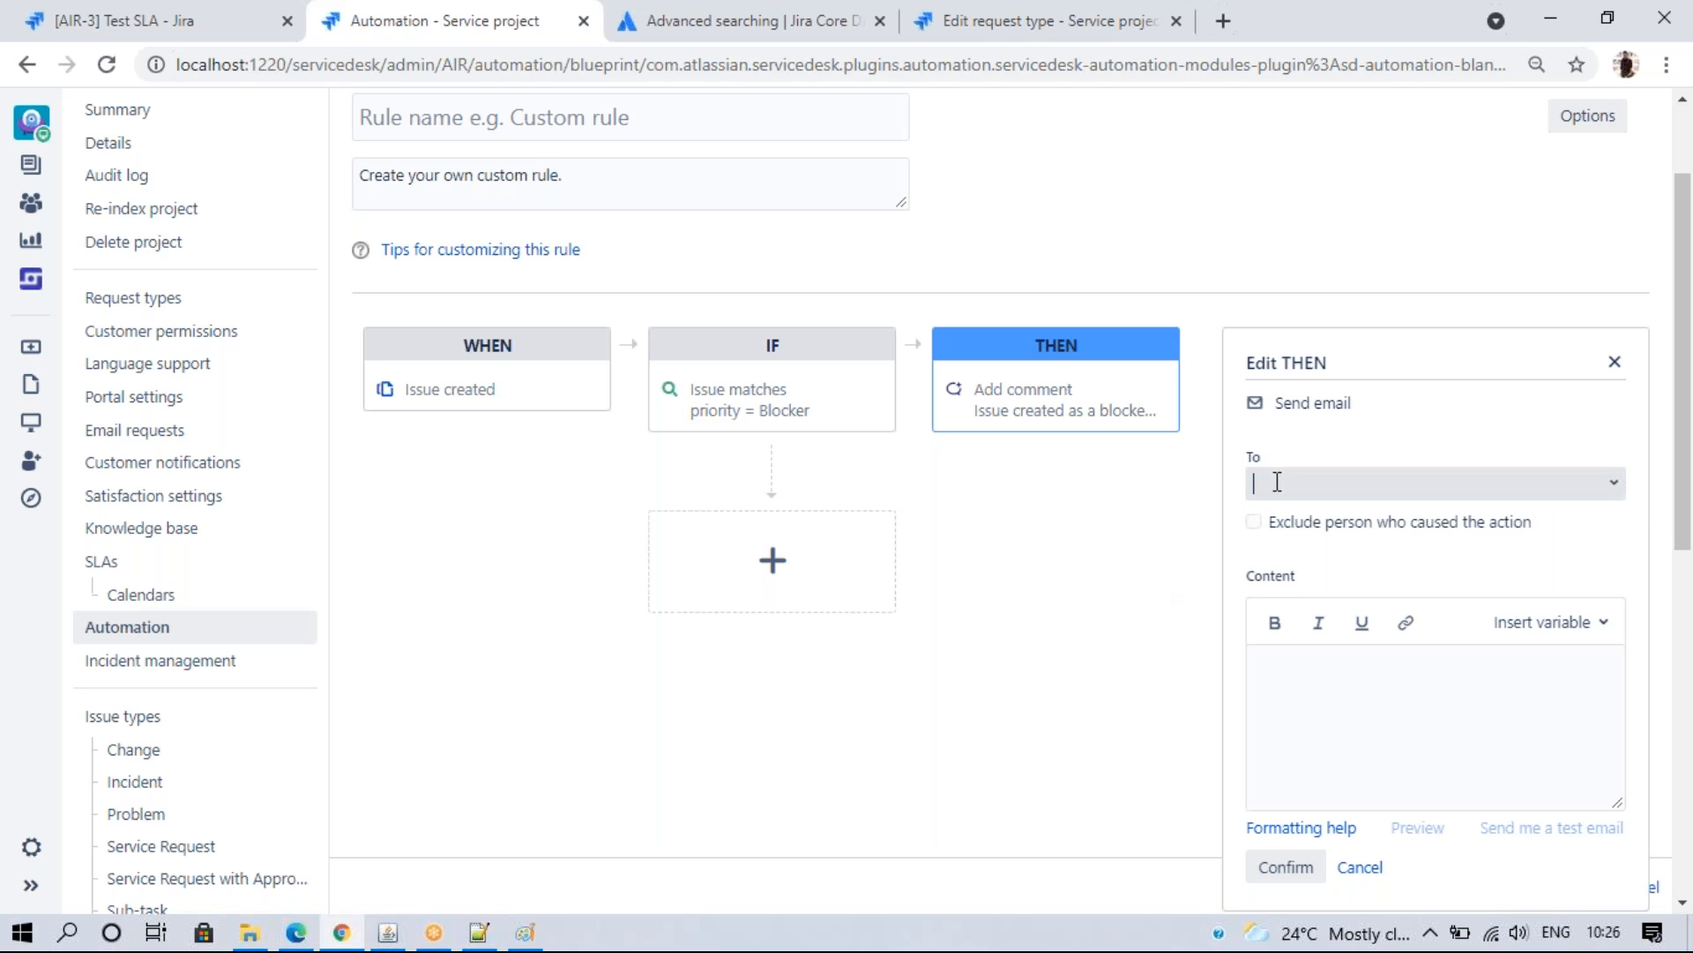
click(1304, 663)
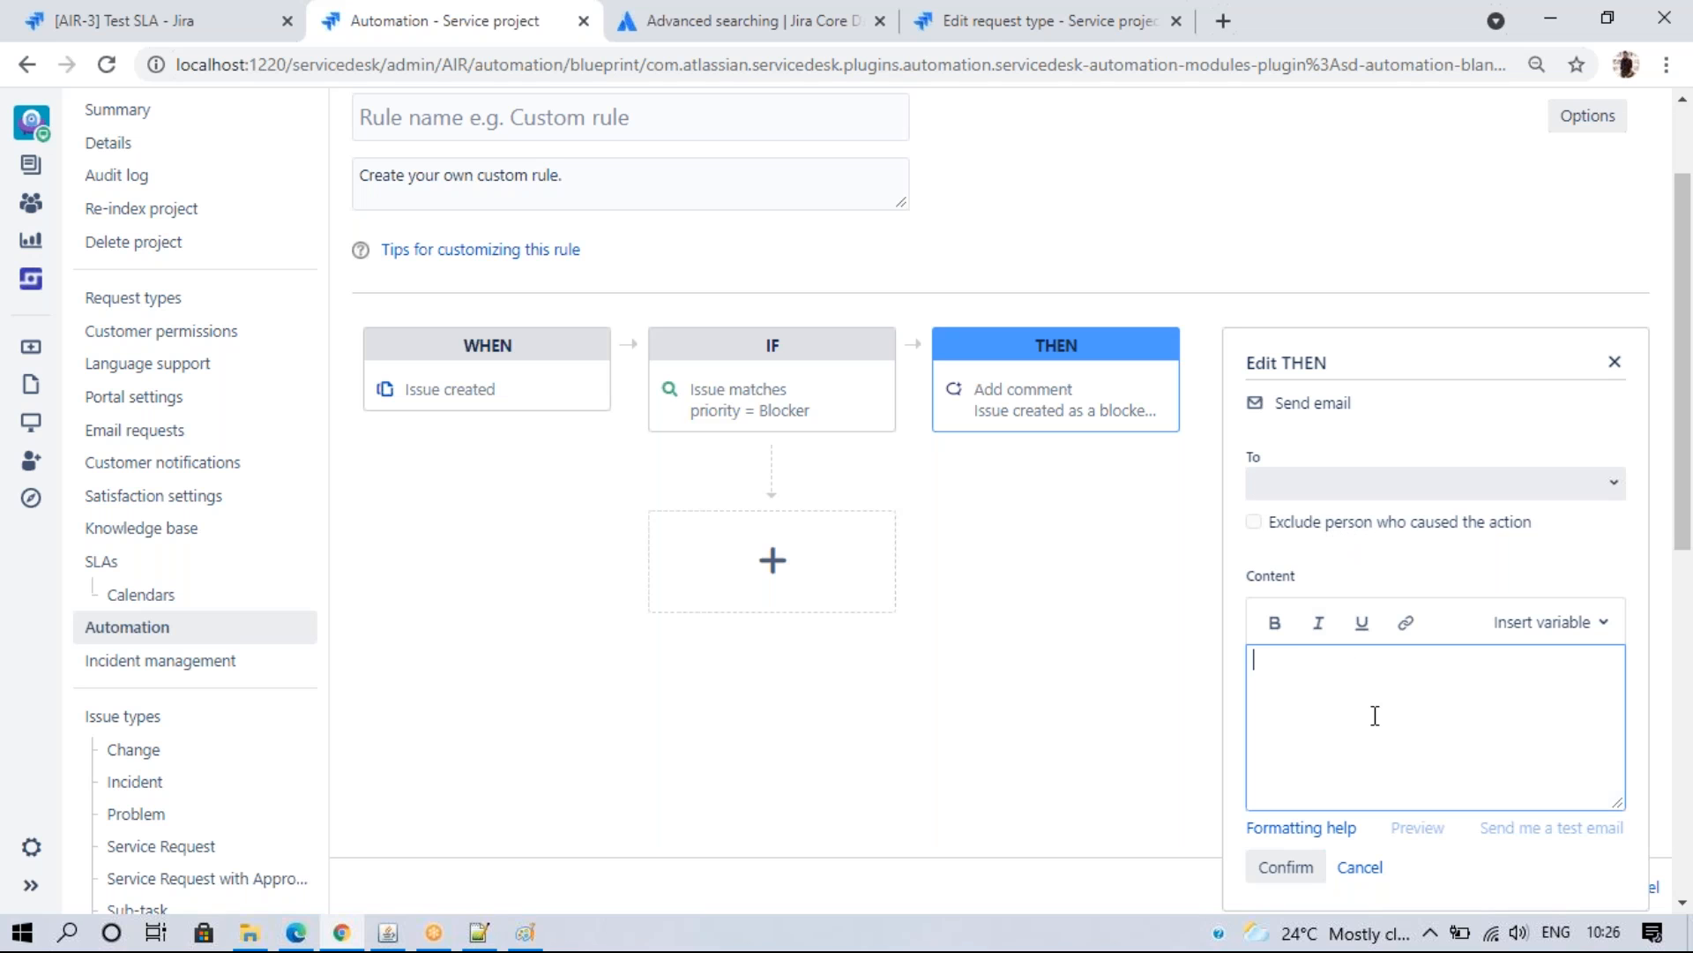
click(1358, 866)
- Add an Edit issue action that sets the Assignee field to the admin user
click(1294, 455)
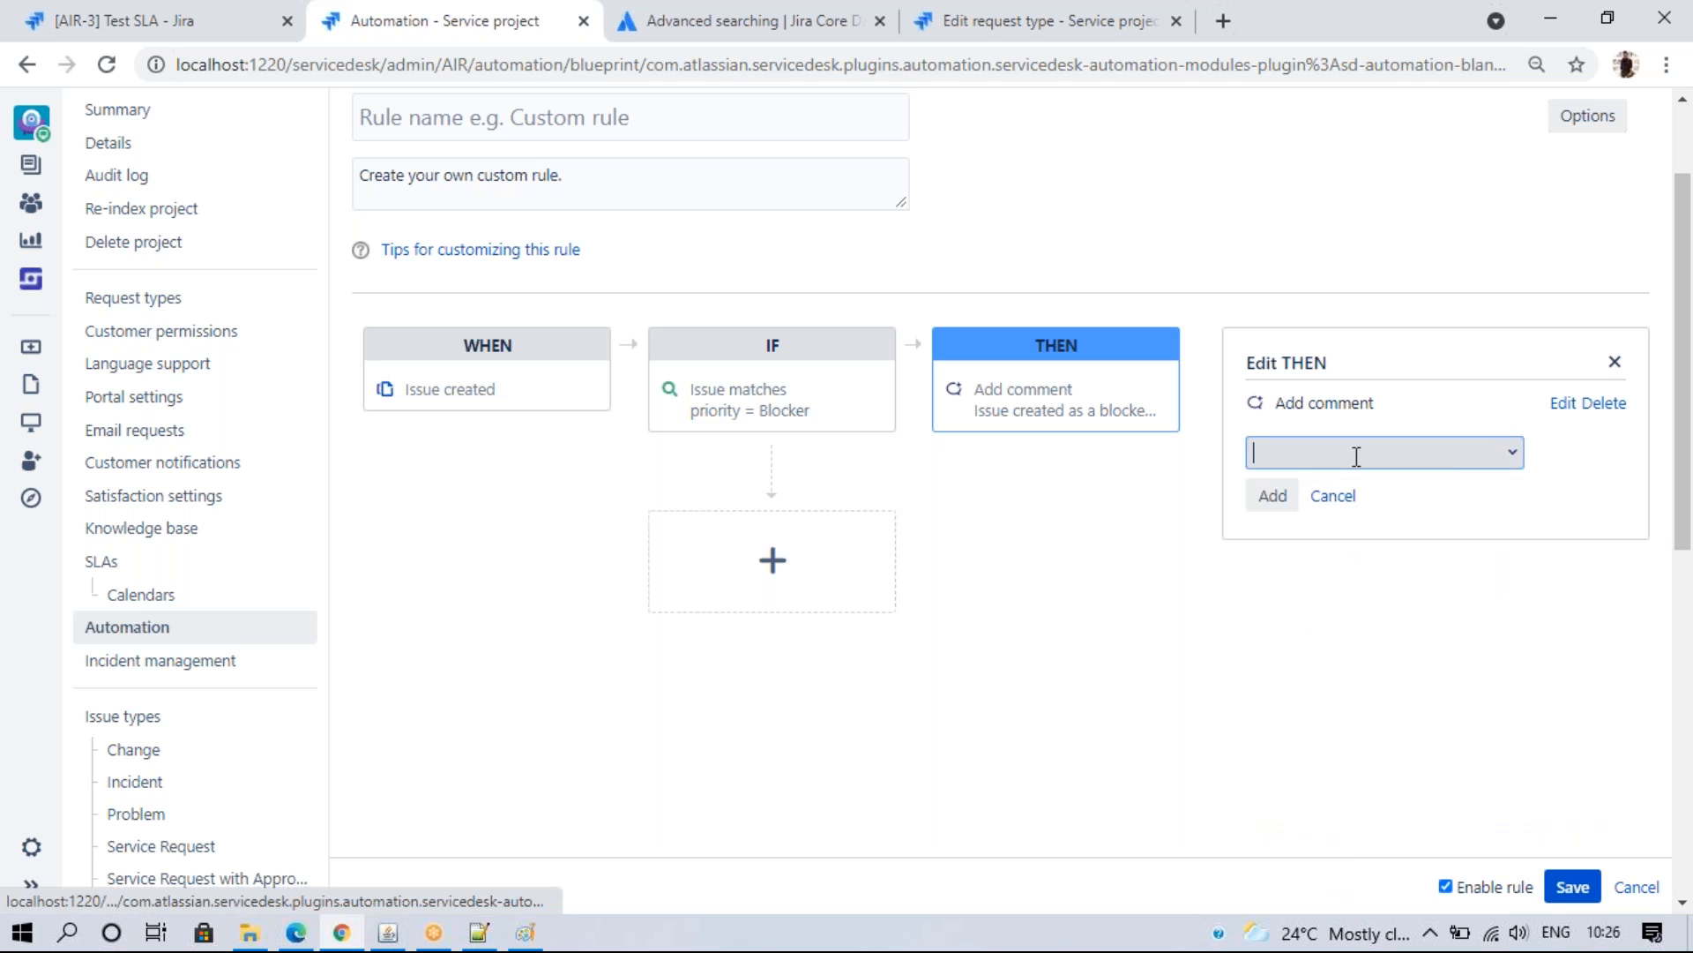
click(1508, 453)
click(1338, 599)
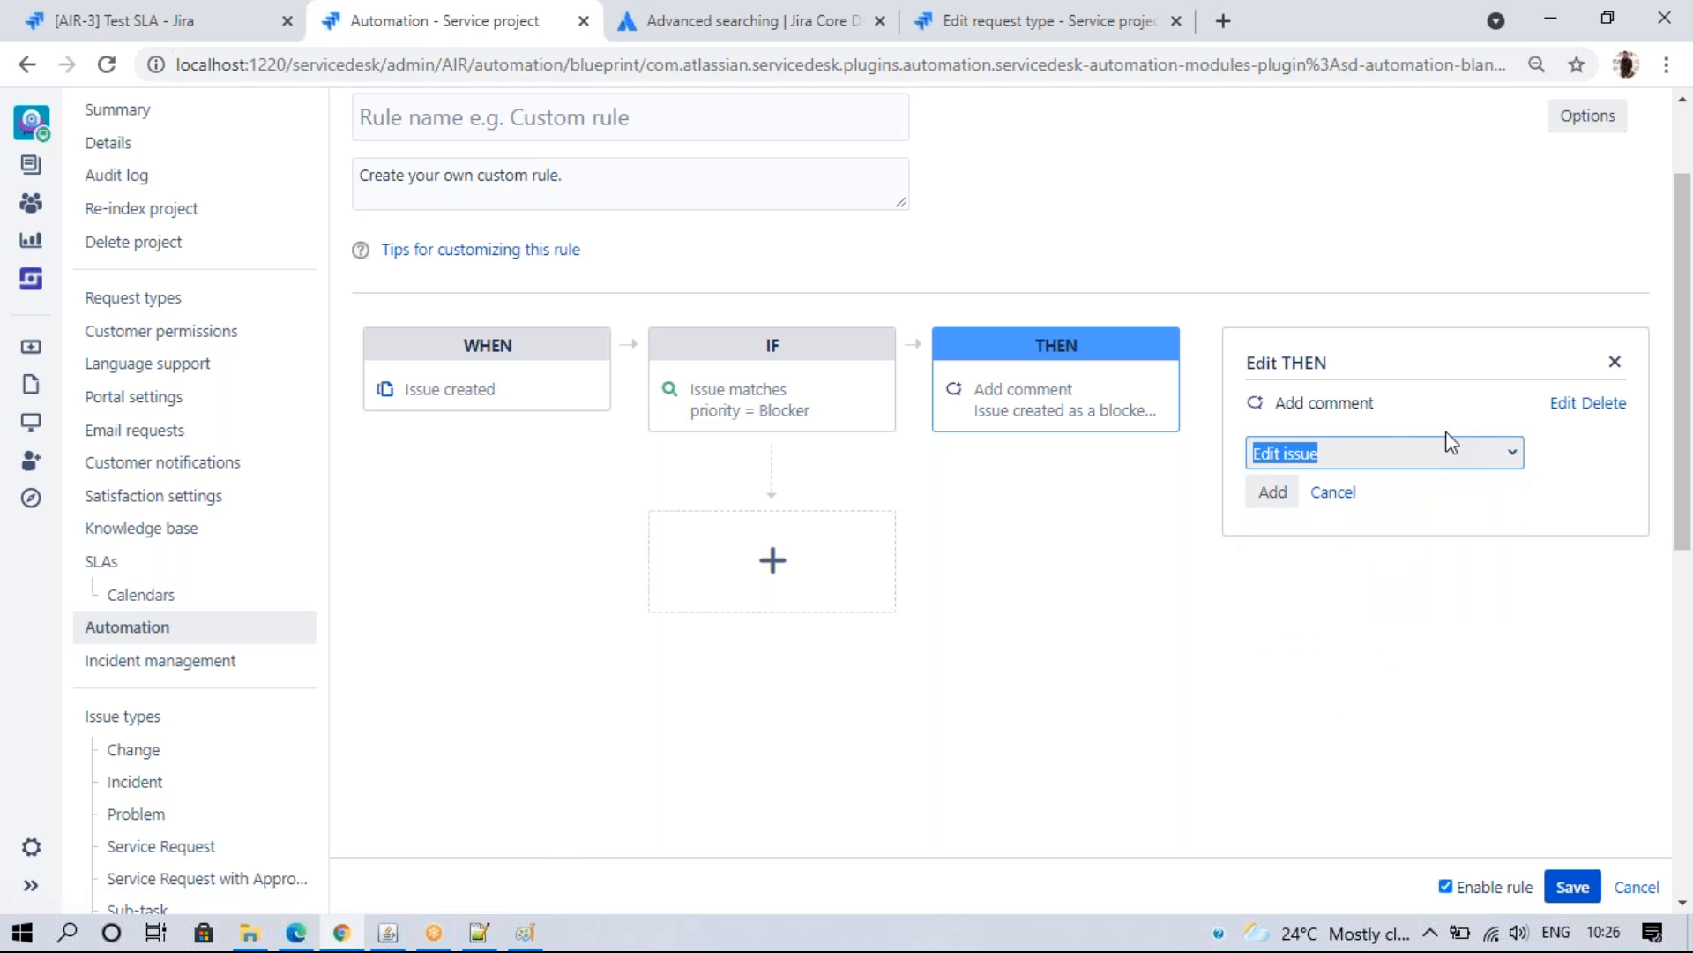
click(1270, 493)
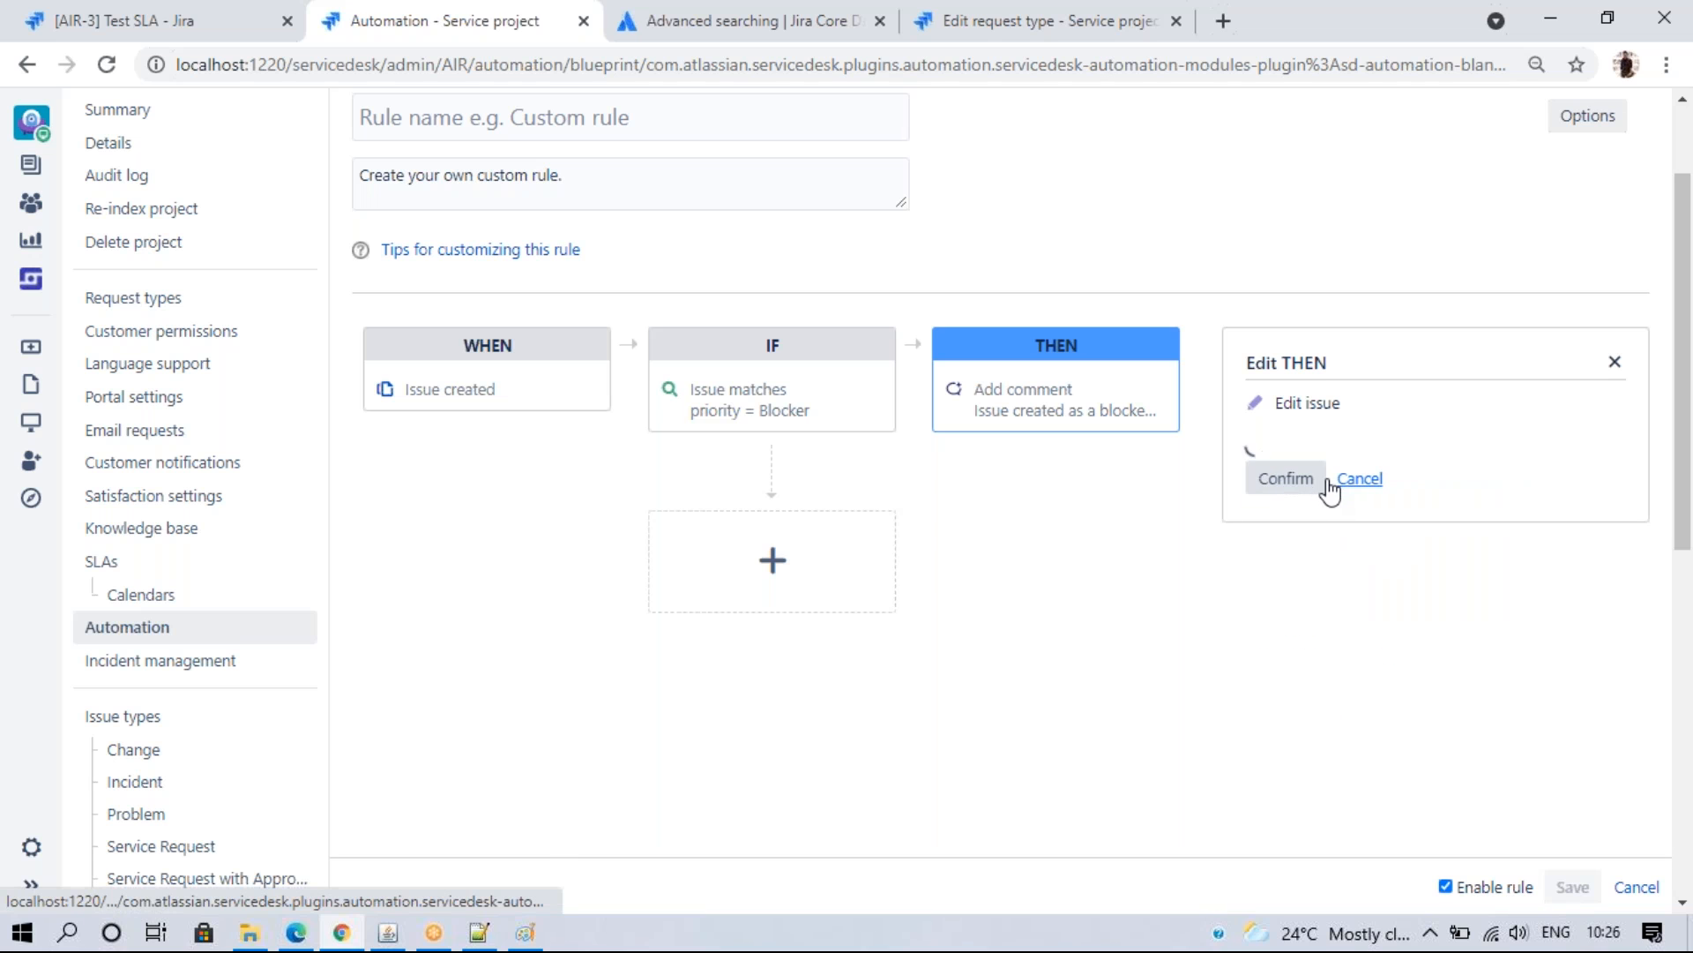
text(ass)
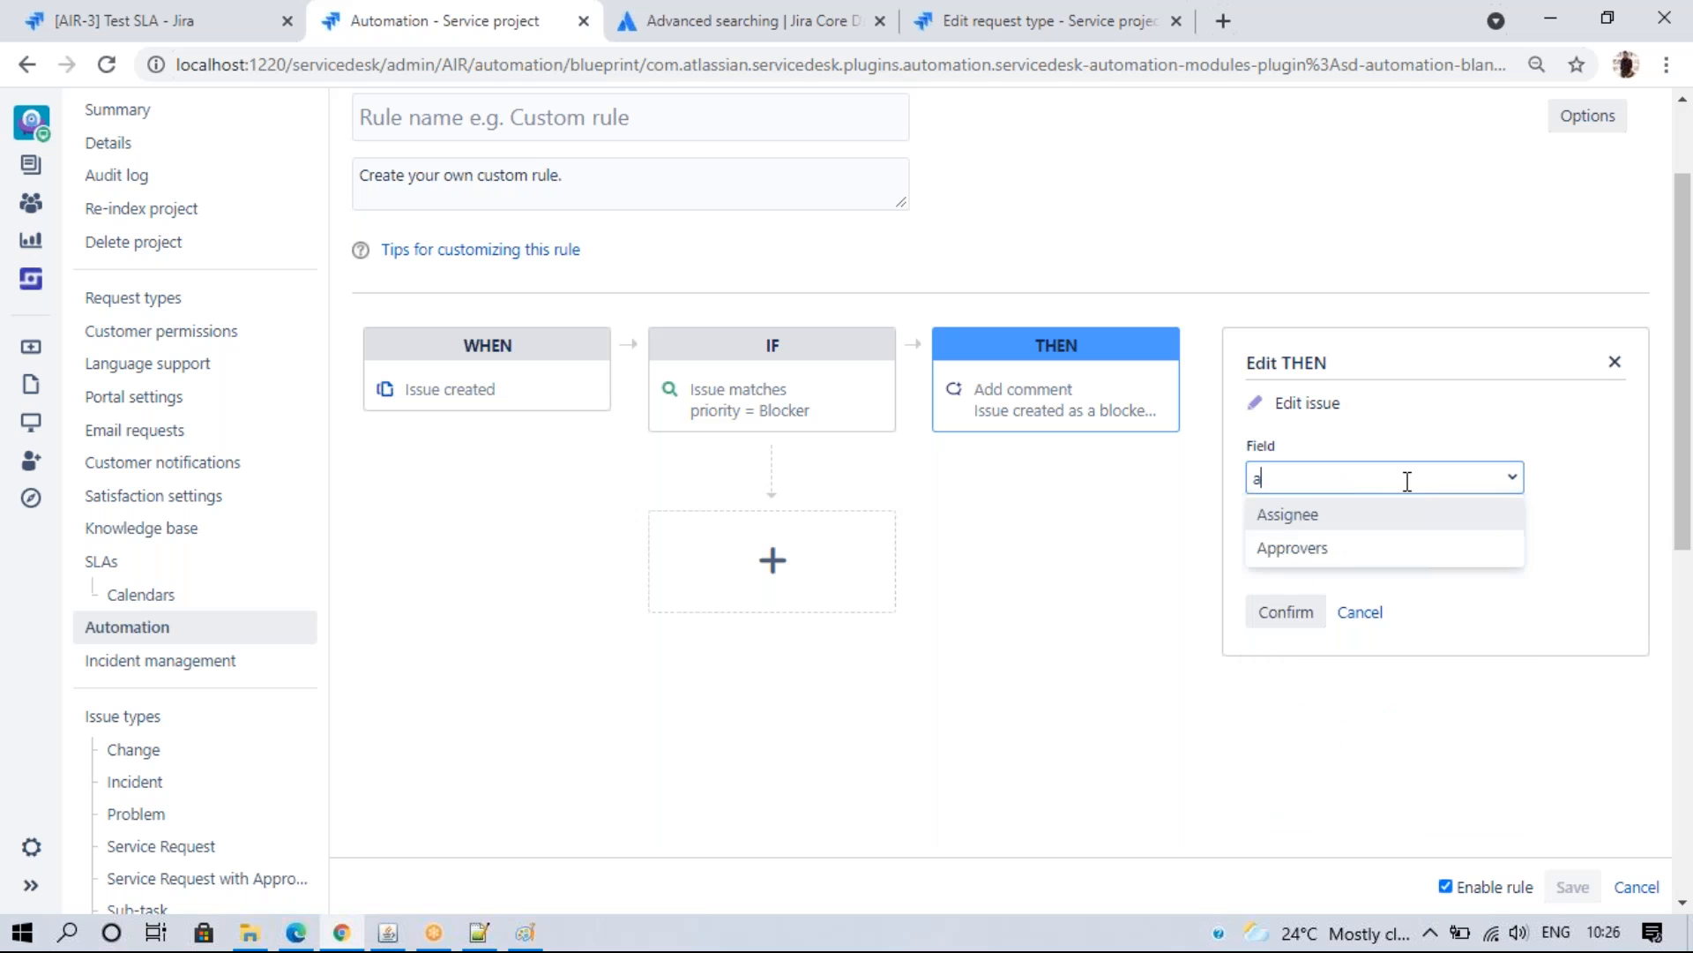
click(1336, 520)
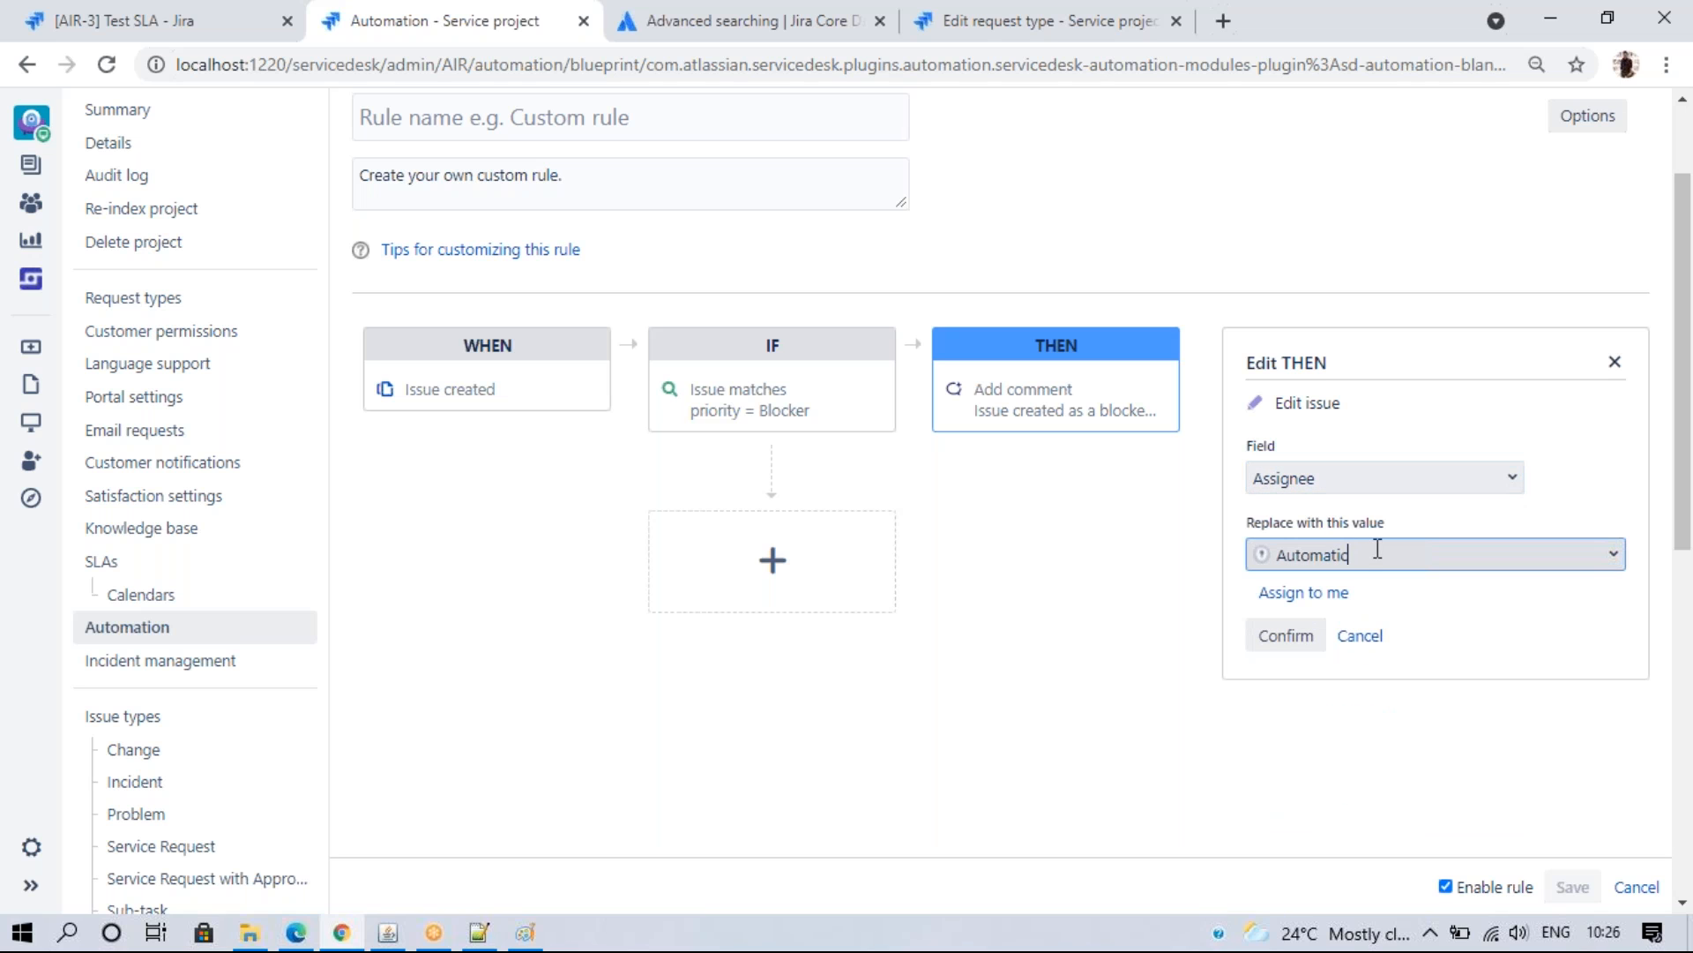
key(BackSpace)
key(BackSpace)
key(BackSpace)
key(BackSpace)
key(BackSpace)
key(BackSpace)
key(BackSpace)
key(BackSpace)
key(BackSpace)
text(m)
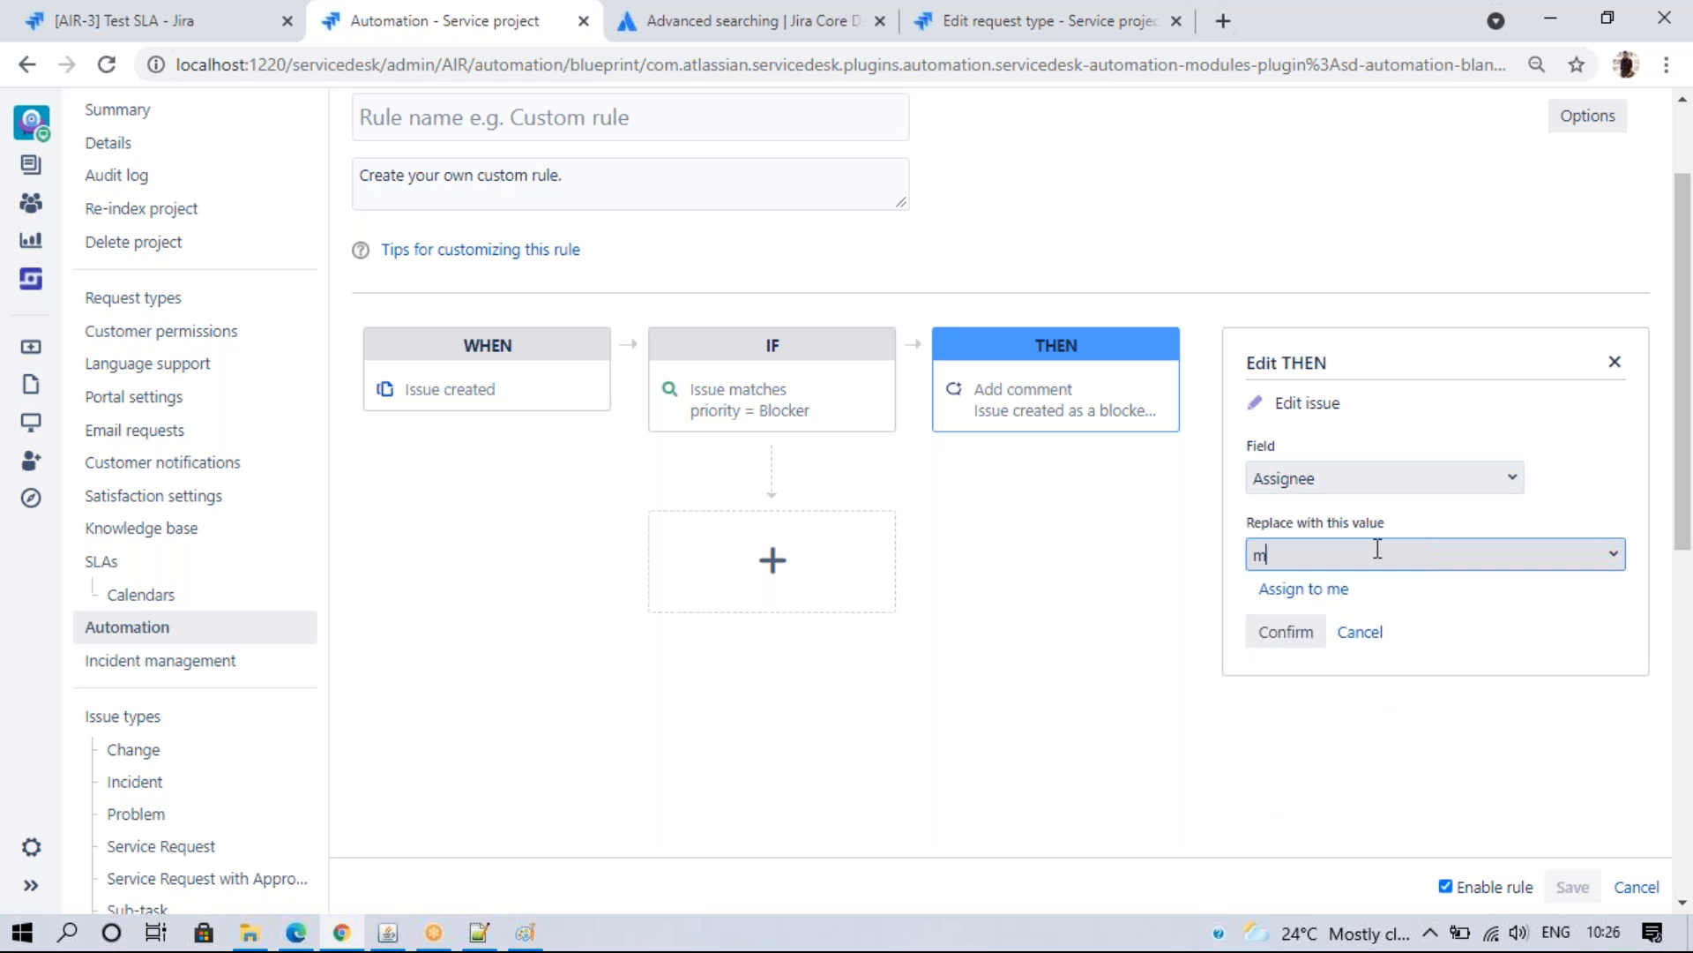
text(usku)
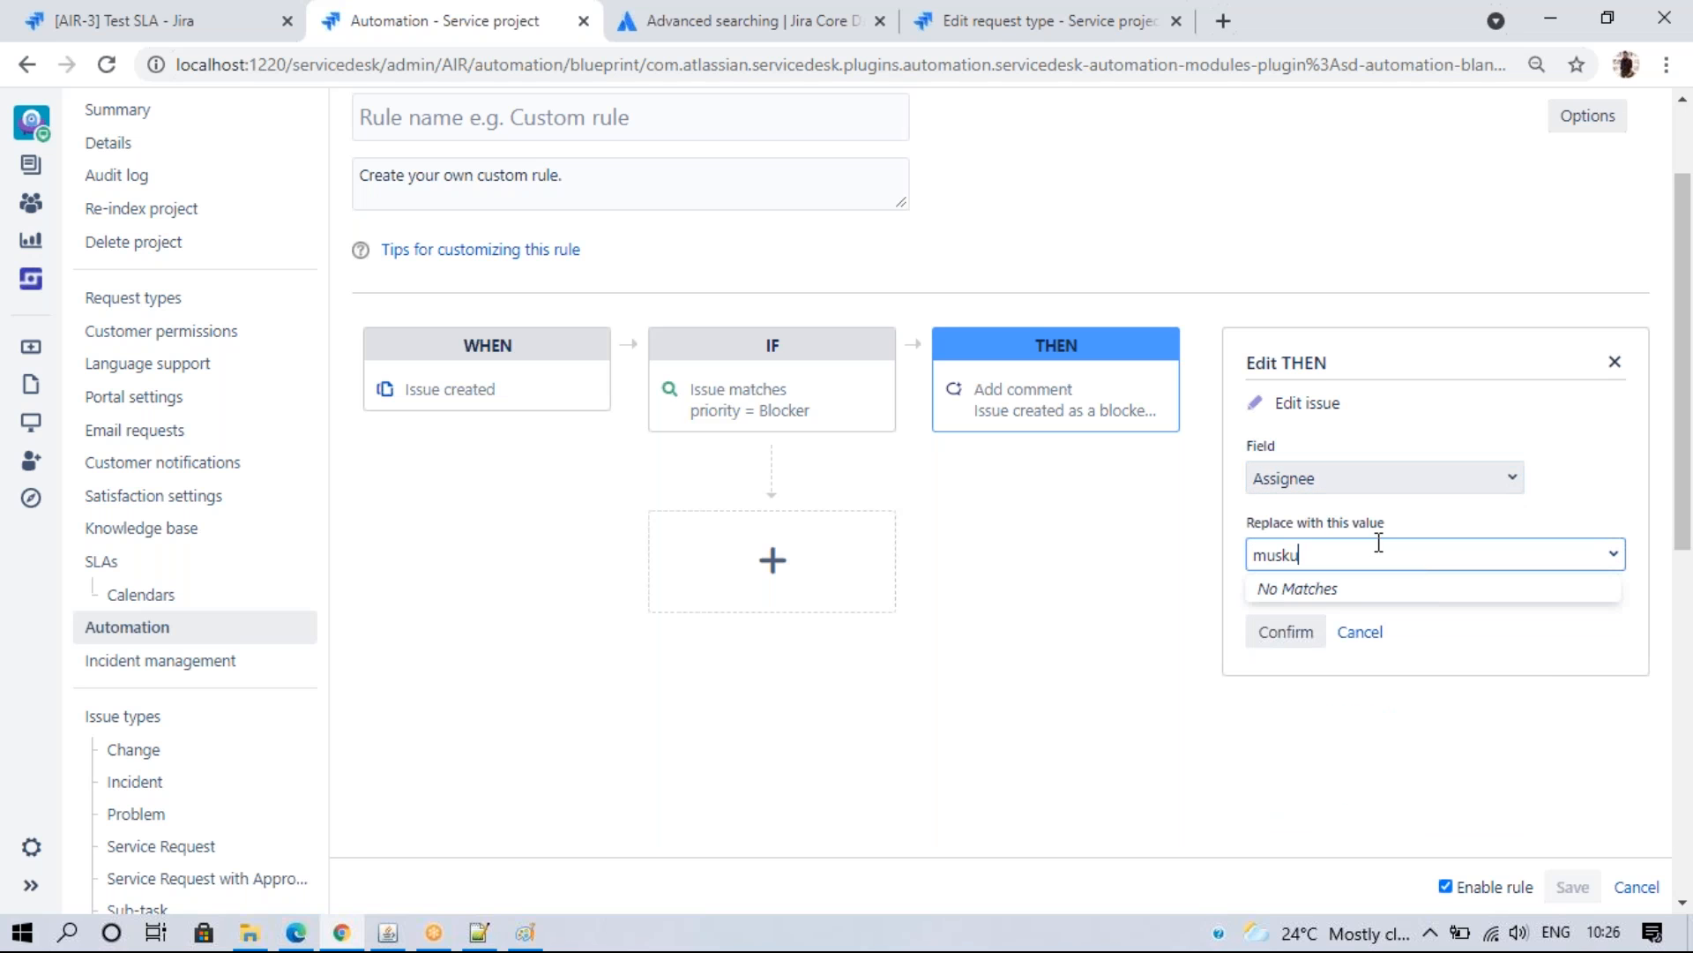
key(BackSpace)
key(BackSpace)
key(BackSpace)
text(adm)
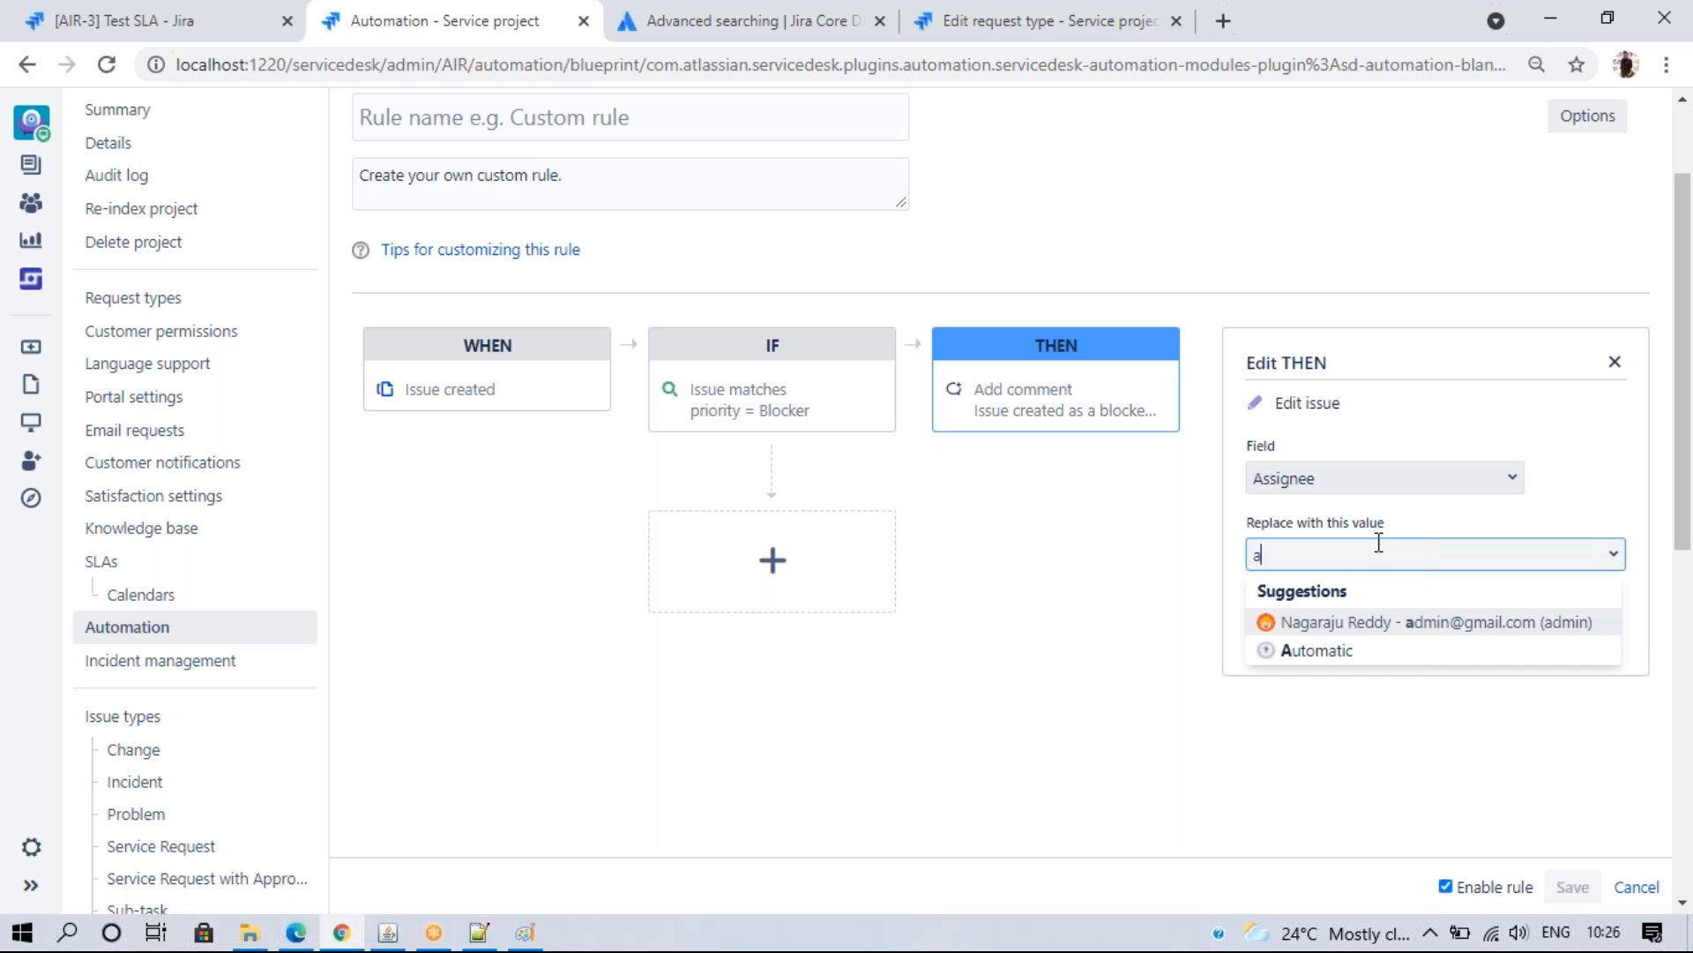
click(1379, 622)
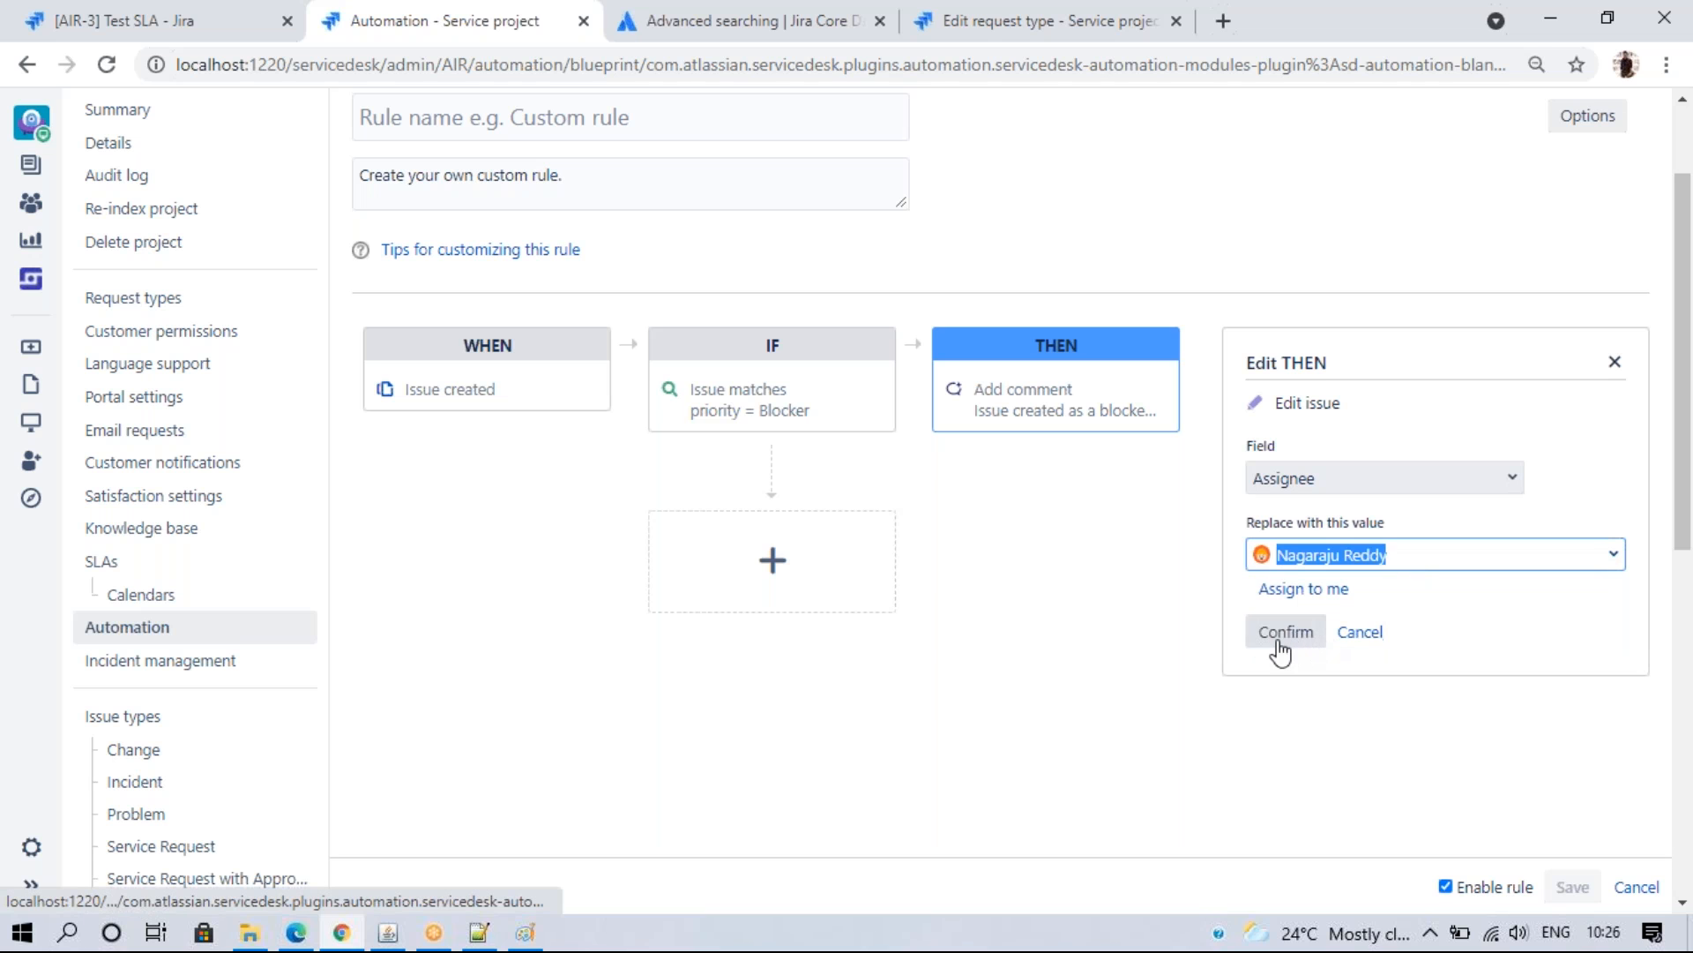
click(1283, 639)
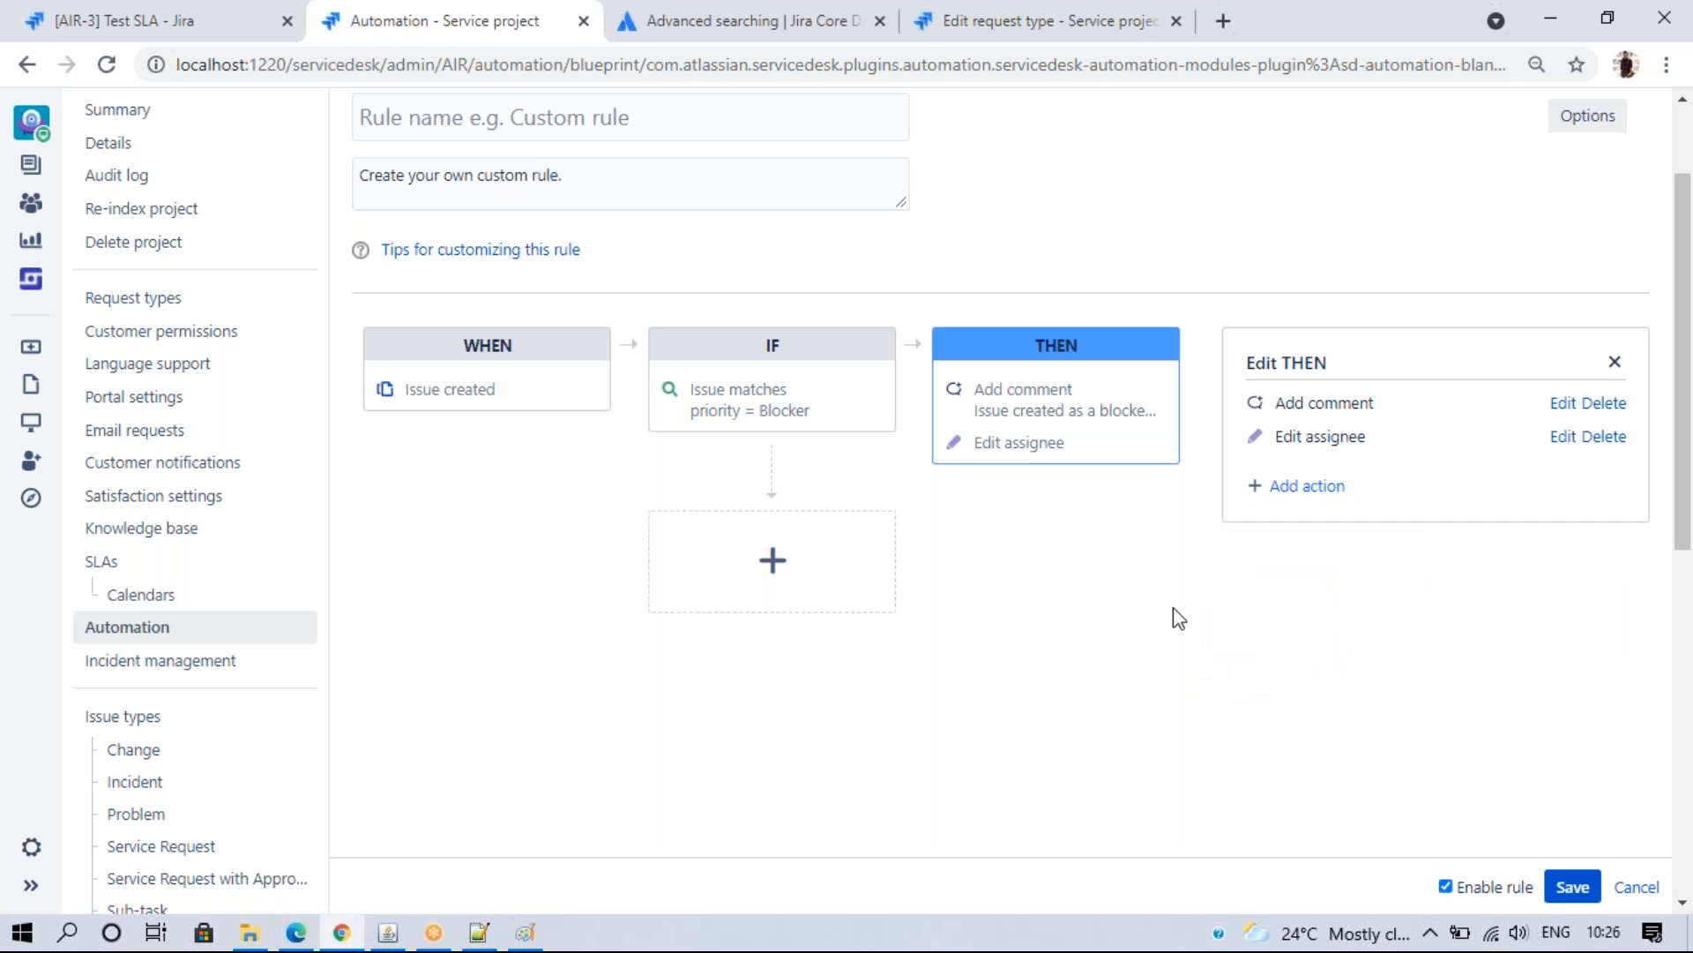
- Add an ELSE IF branch whose condition matches High priority instead of Blocker
click(817, 575)
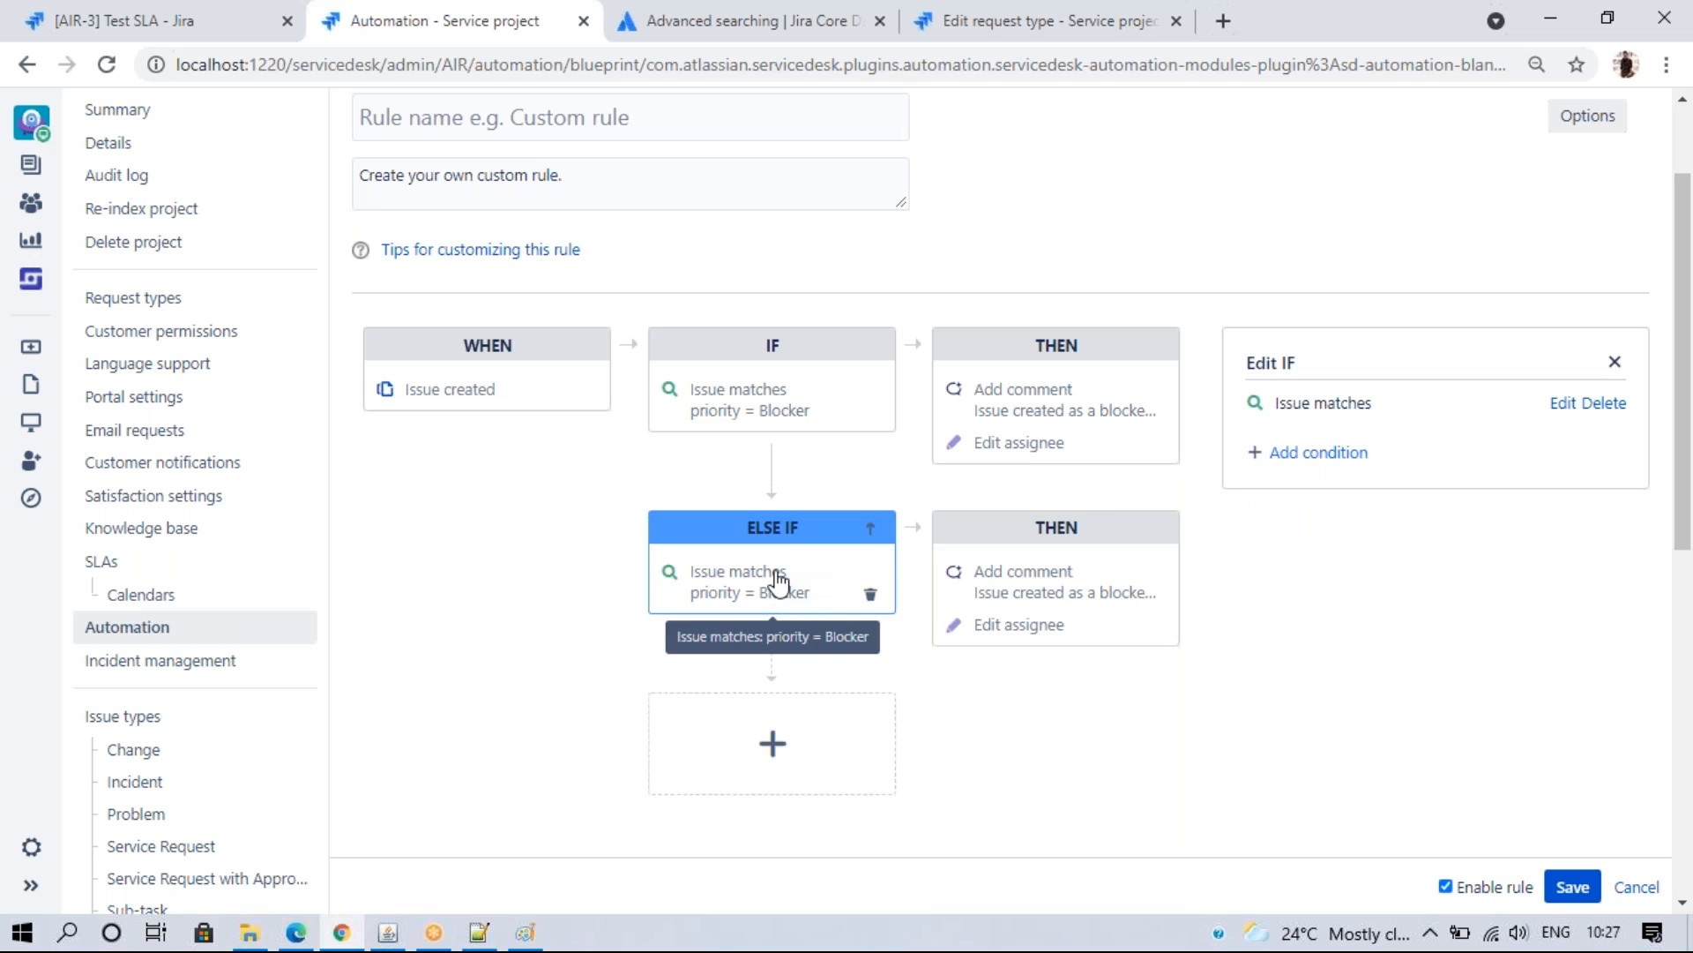
click(1563, 405)
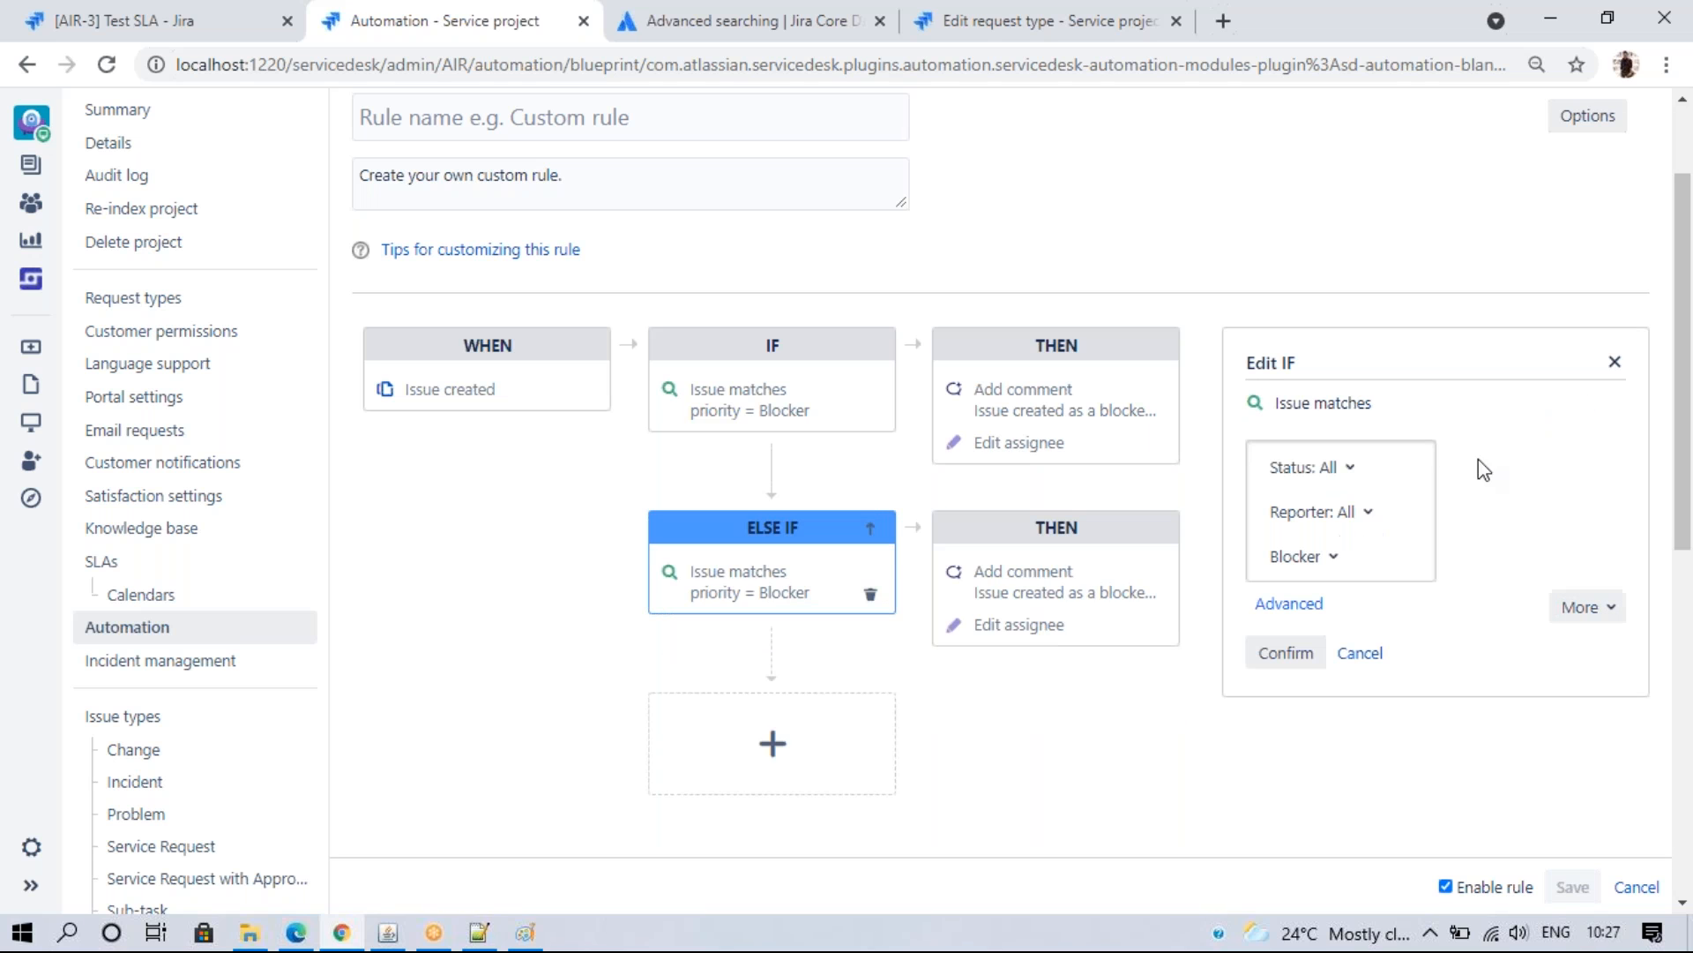
click(1323, 556)
click(1333, 657)
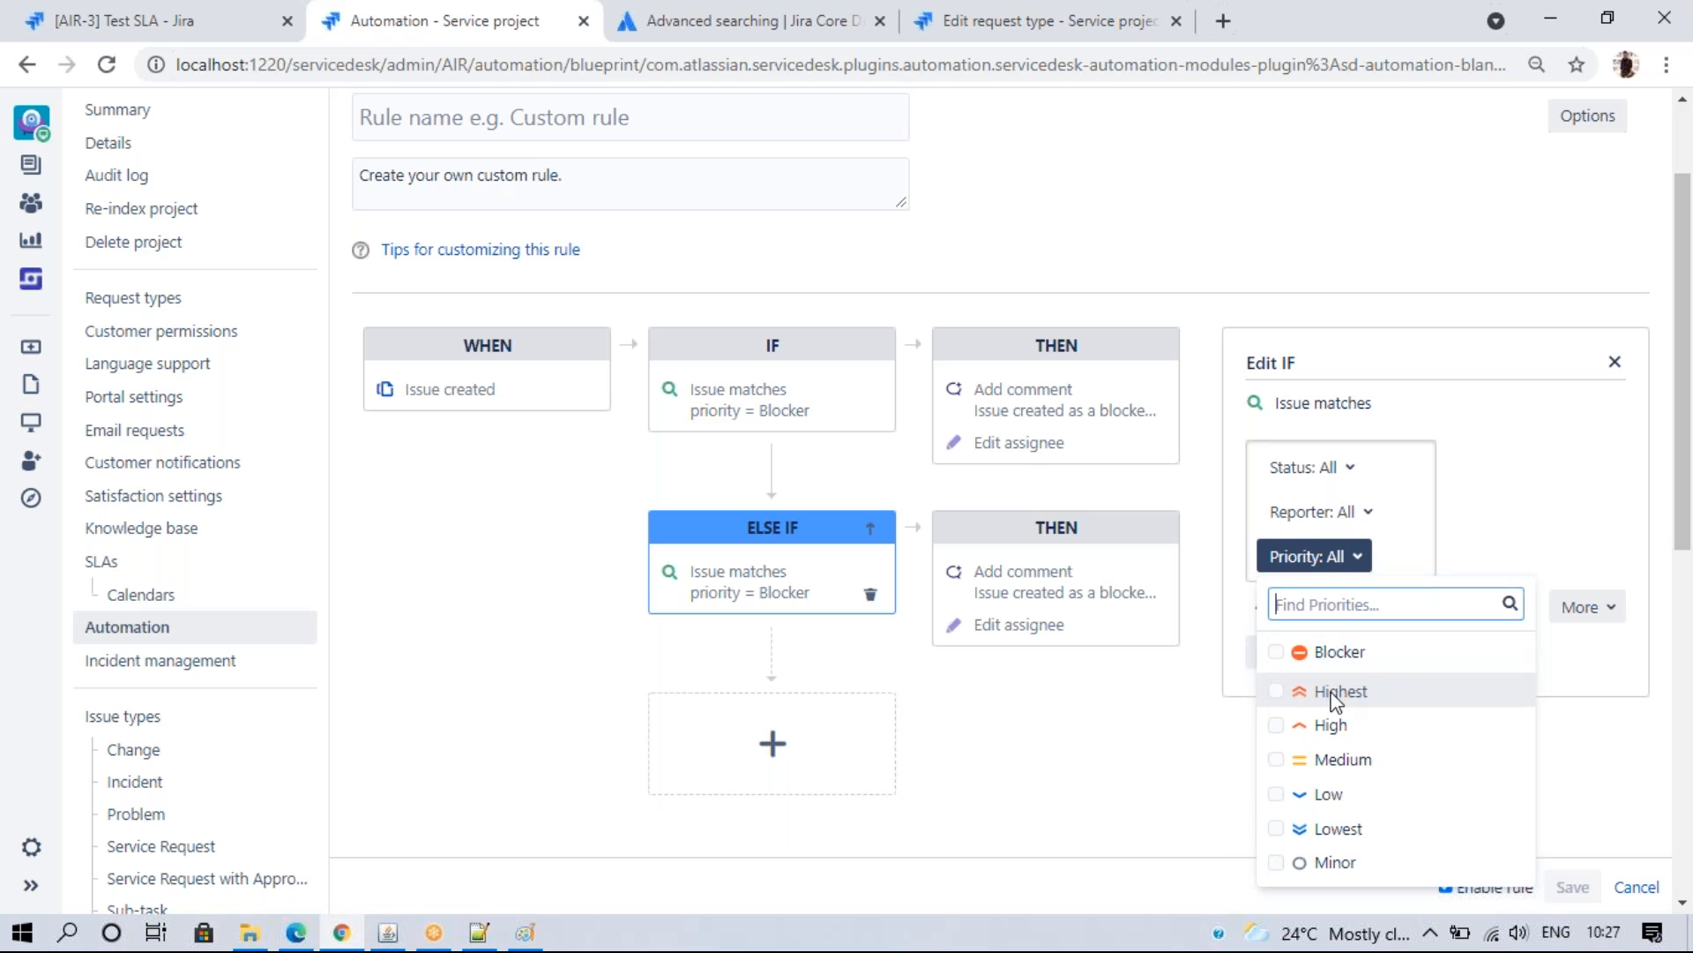
click(1331, 725)
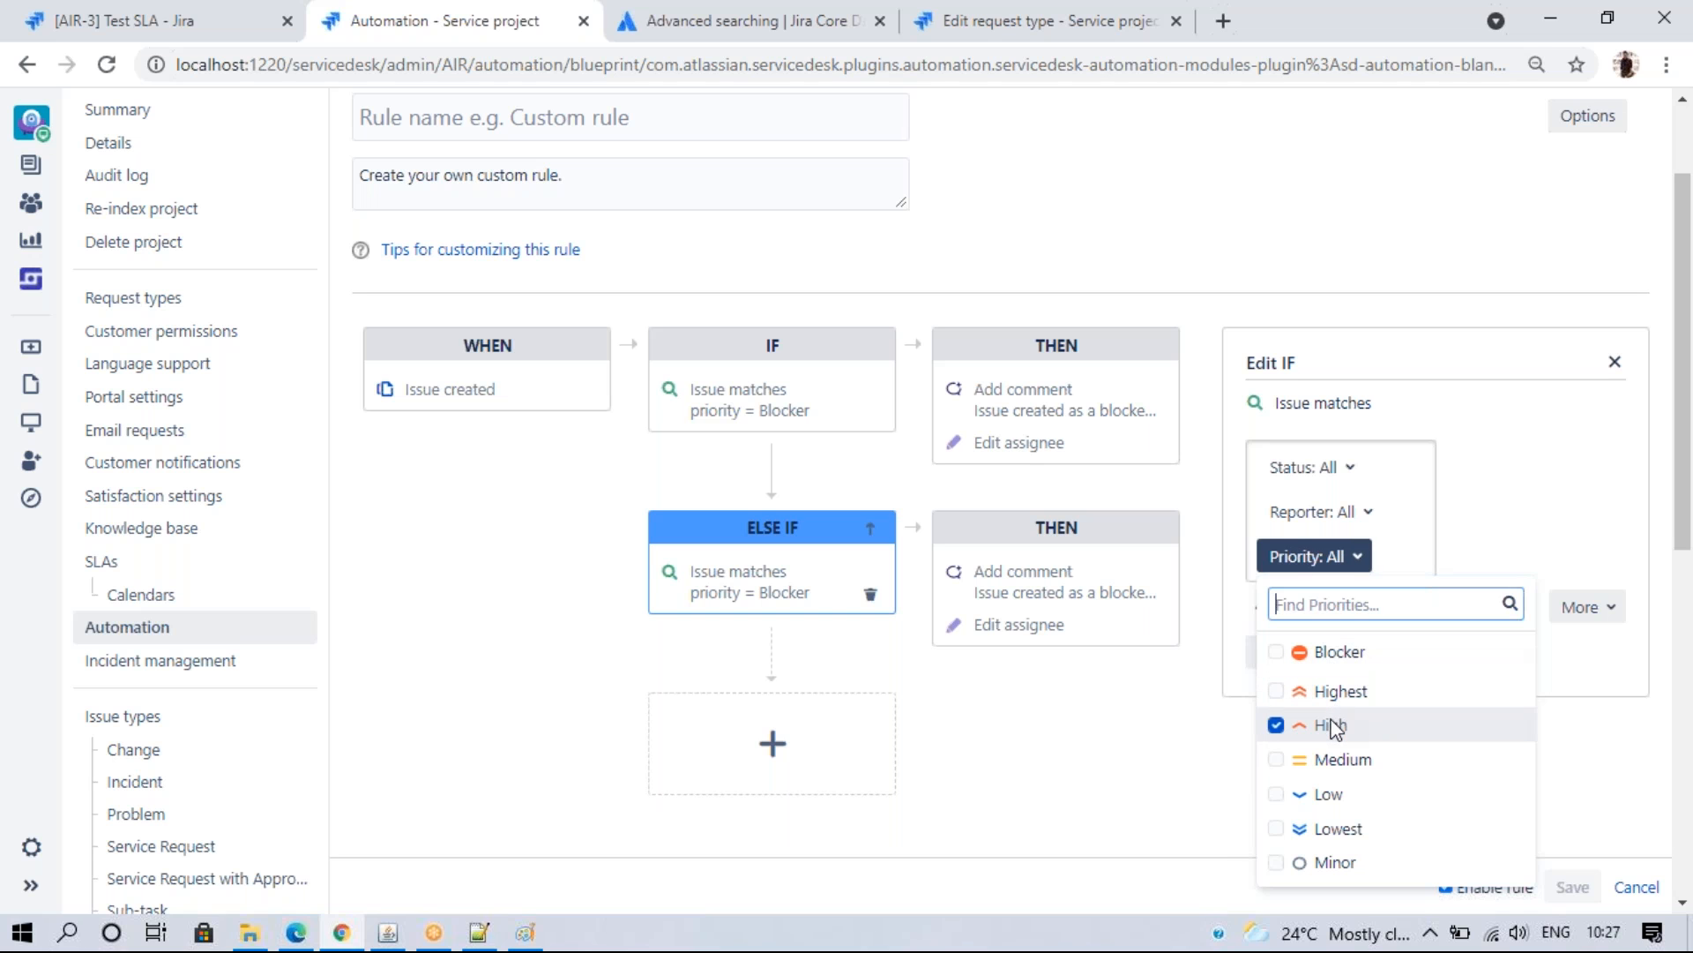
click(1155, 758)
click(1279, 651)
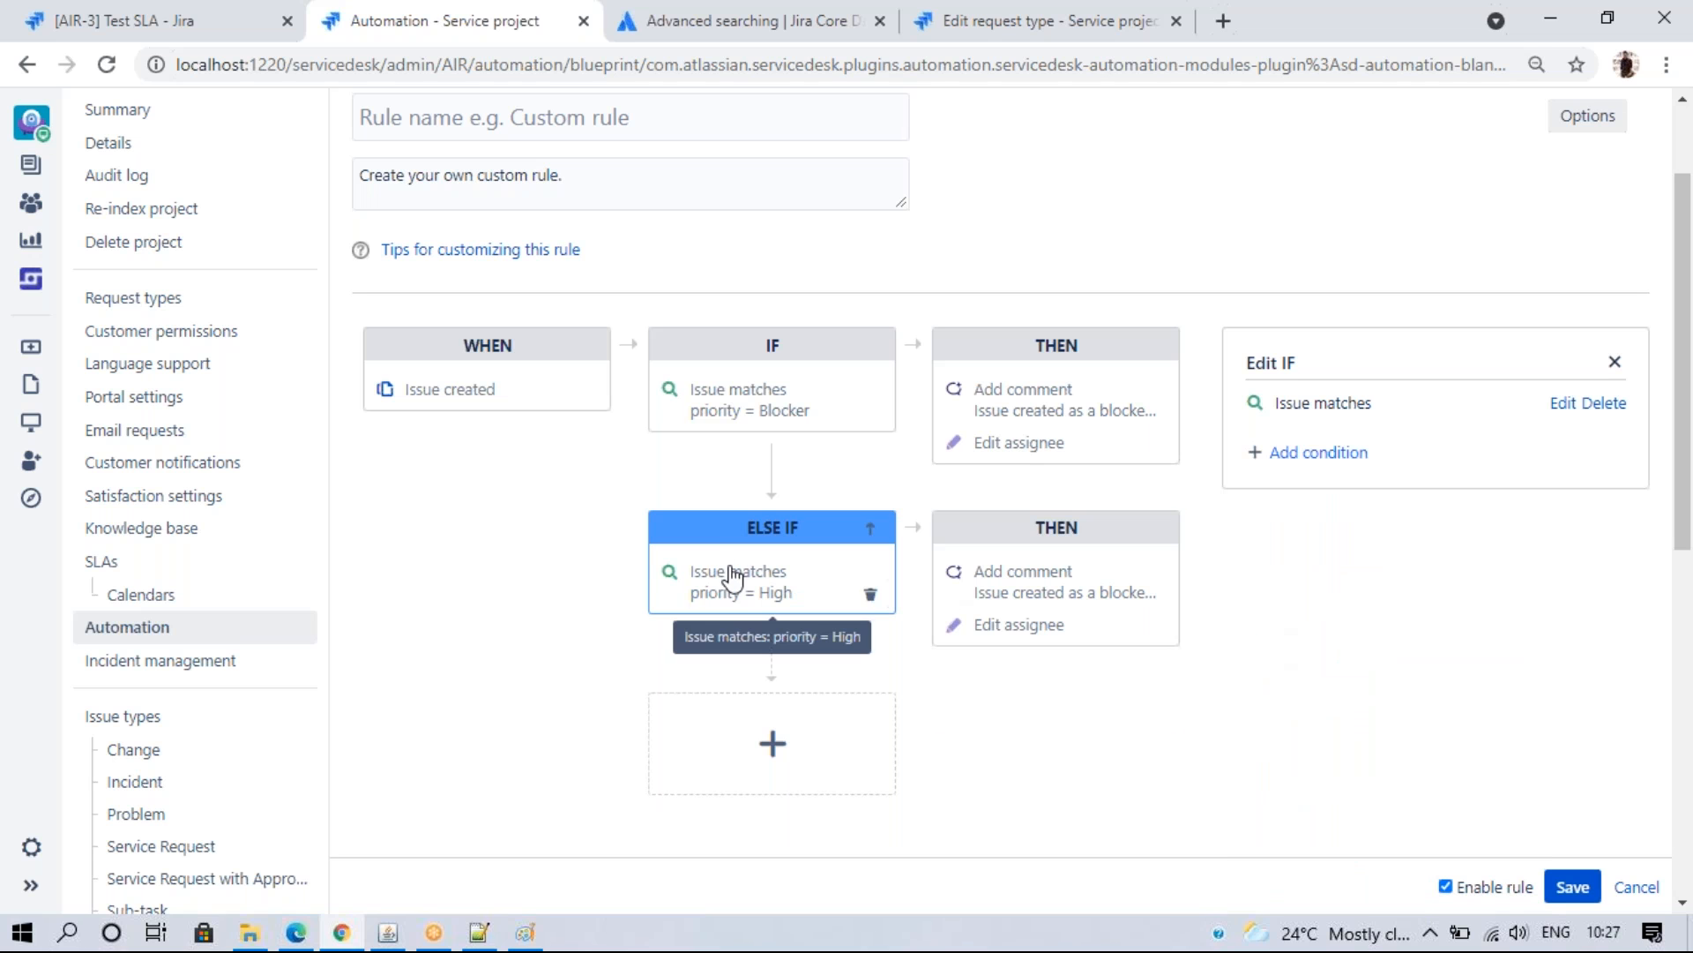
- Remove the High branch's assignee change, reword its comment to 'High', and attempt saving the rule
click(1120, 575)
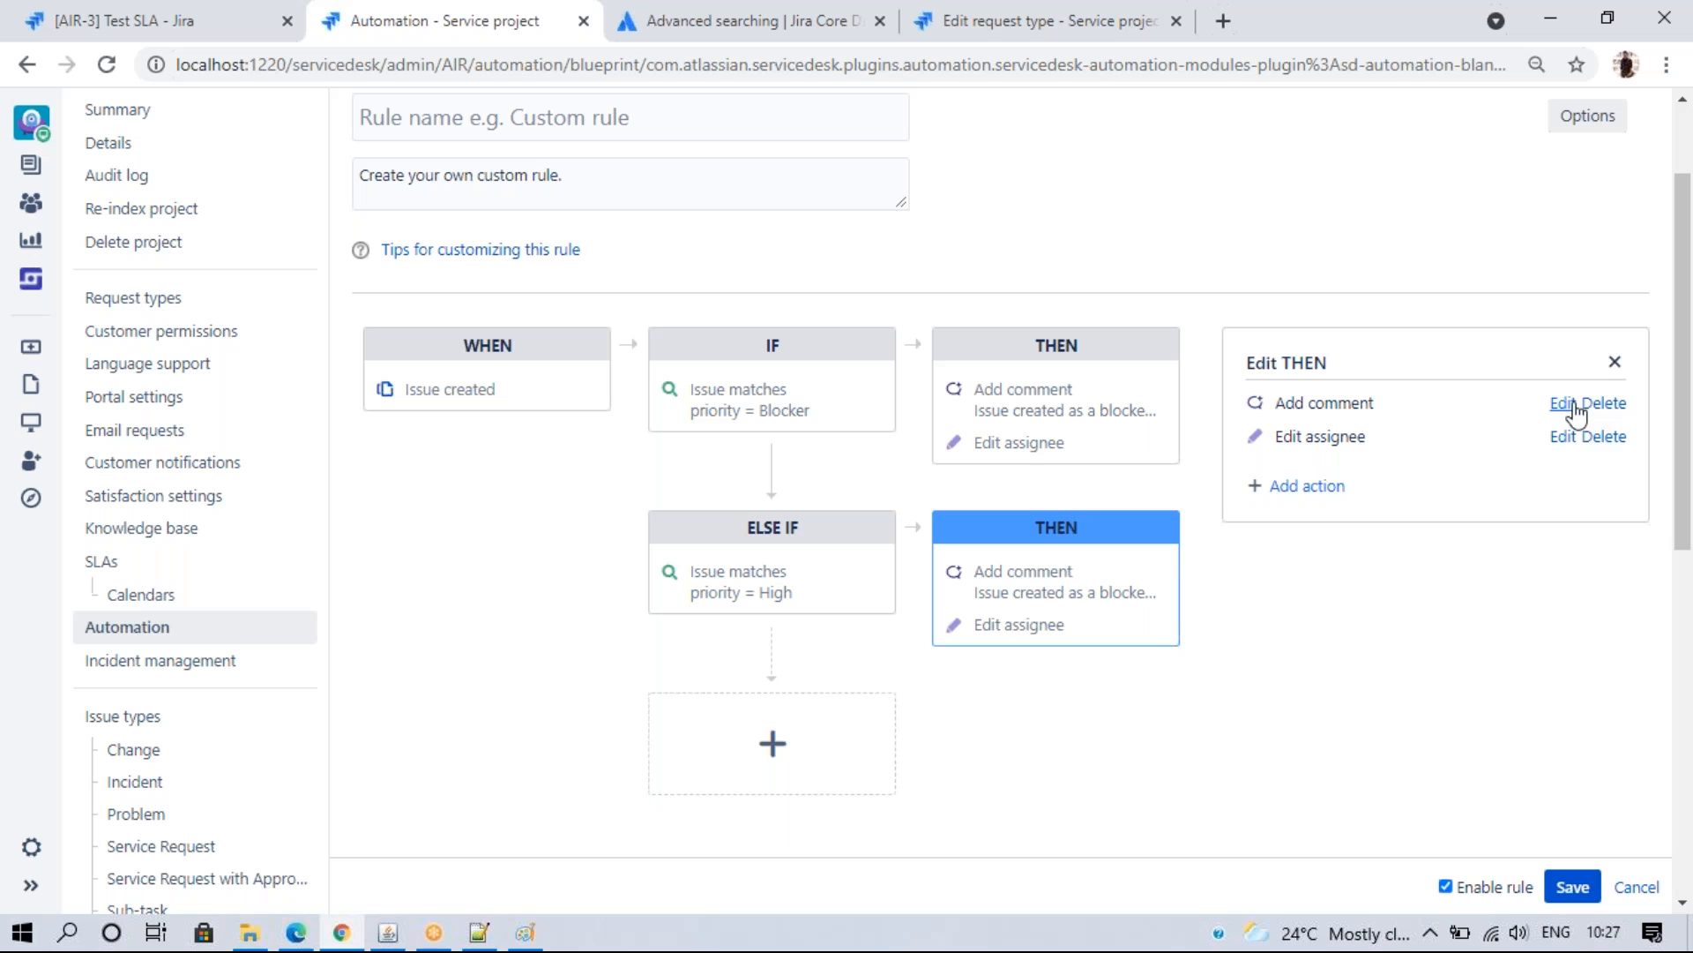
click(1602, 438)
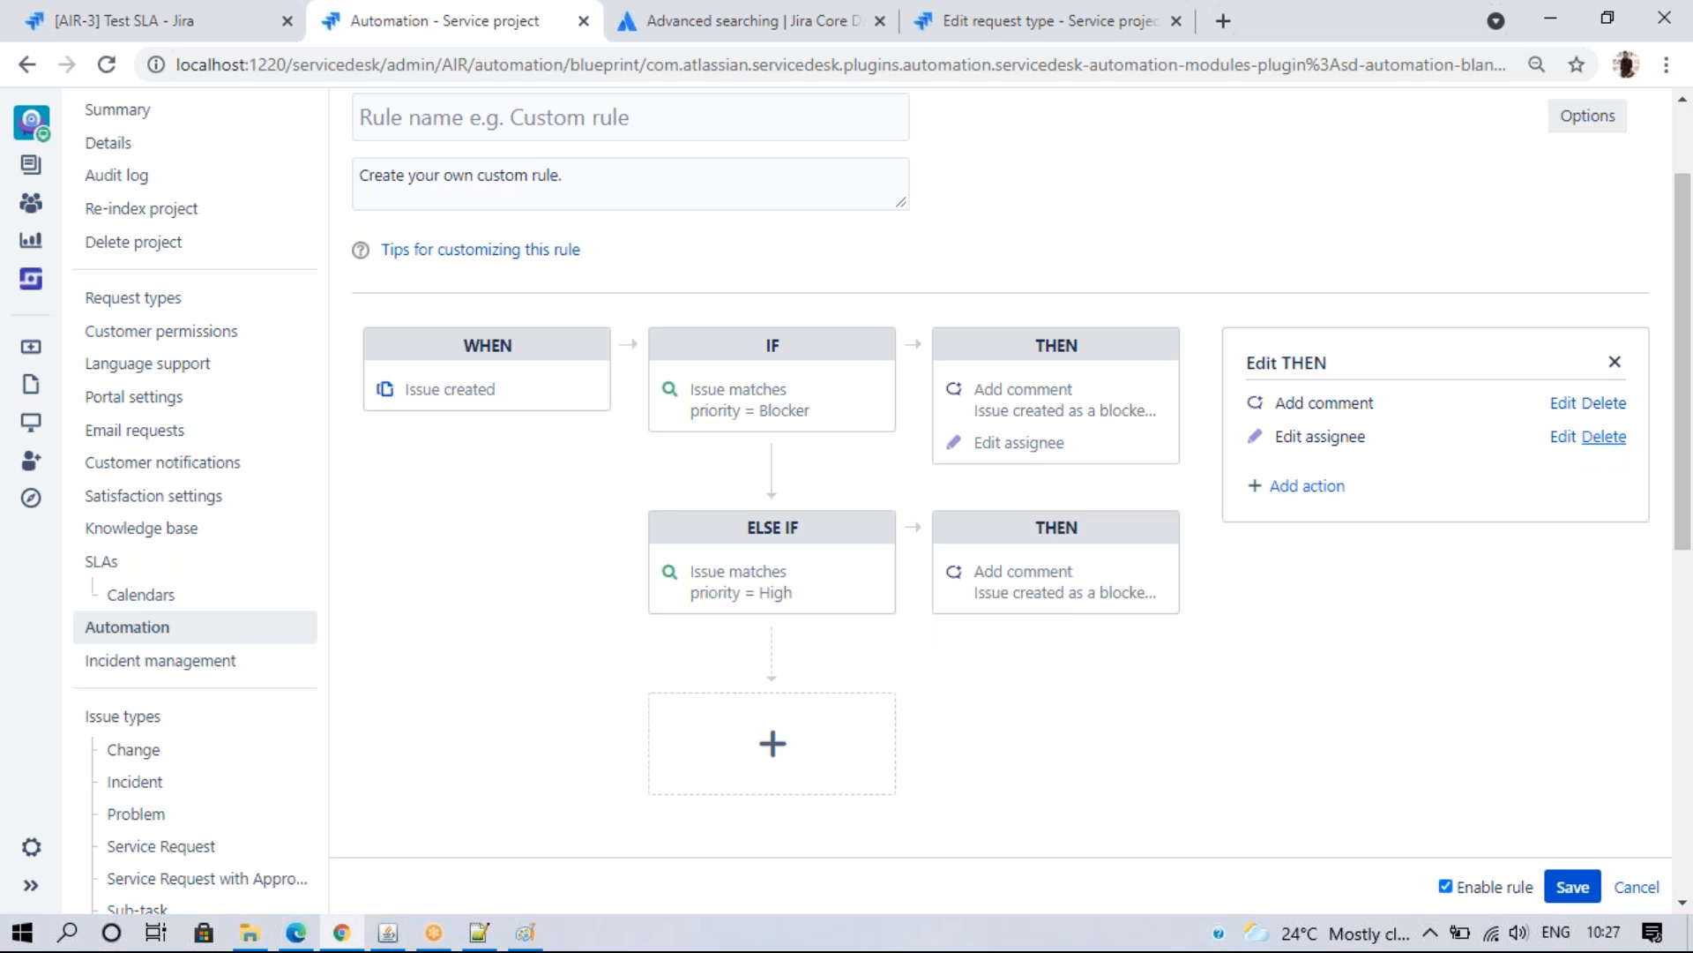
click(1564, 403)
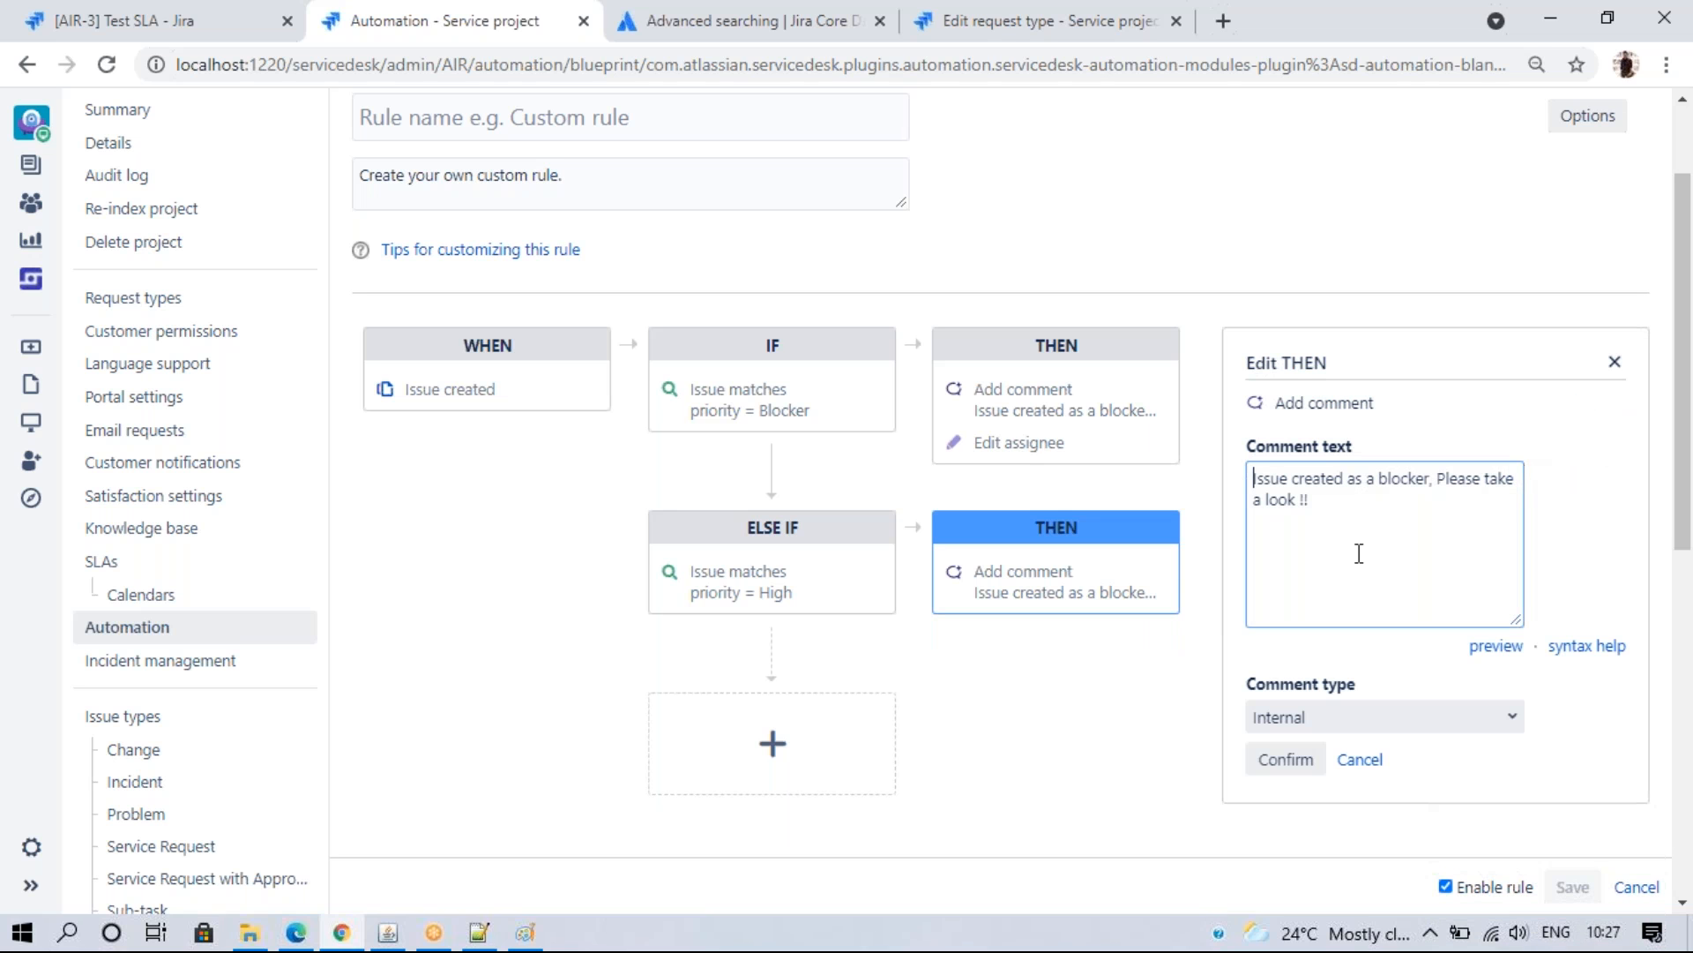
click(1430, 477)
key(BackSpace)
key(BackSpace)
key(BackSpace)
key(BackSpace)
key(BackSpace)
key(BackSpace)
key(BackSpace)
key(BackSpace)
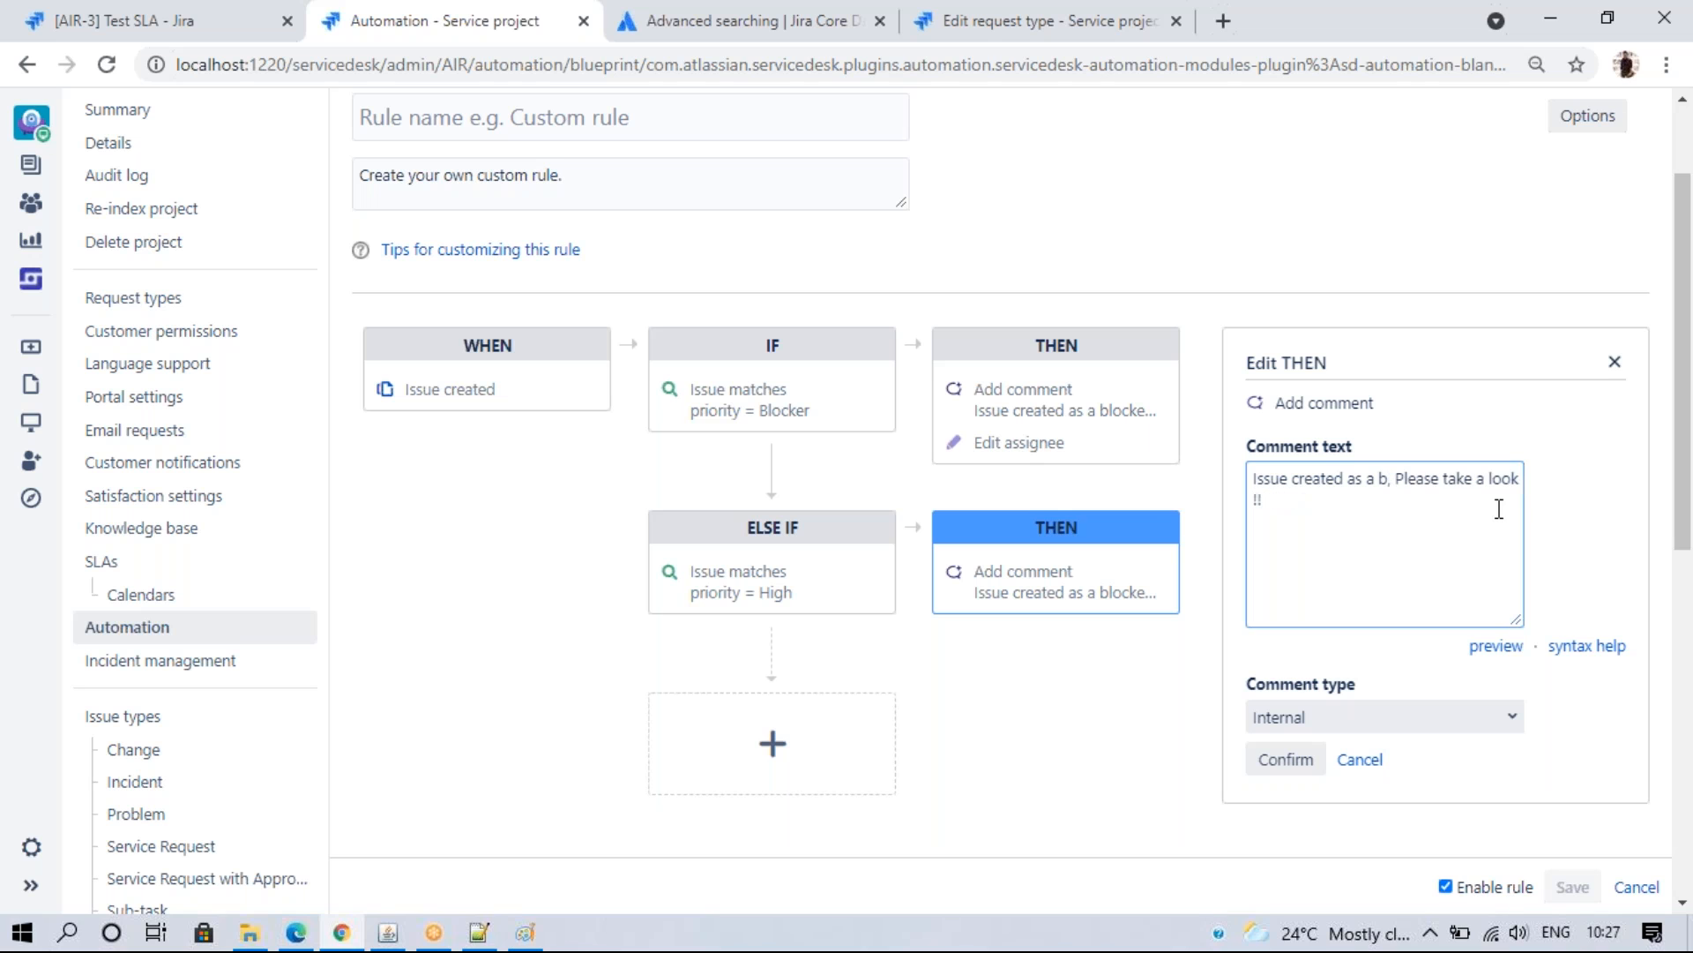
text(High)
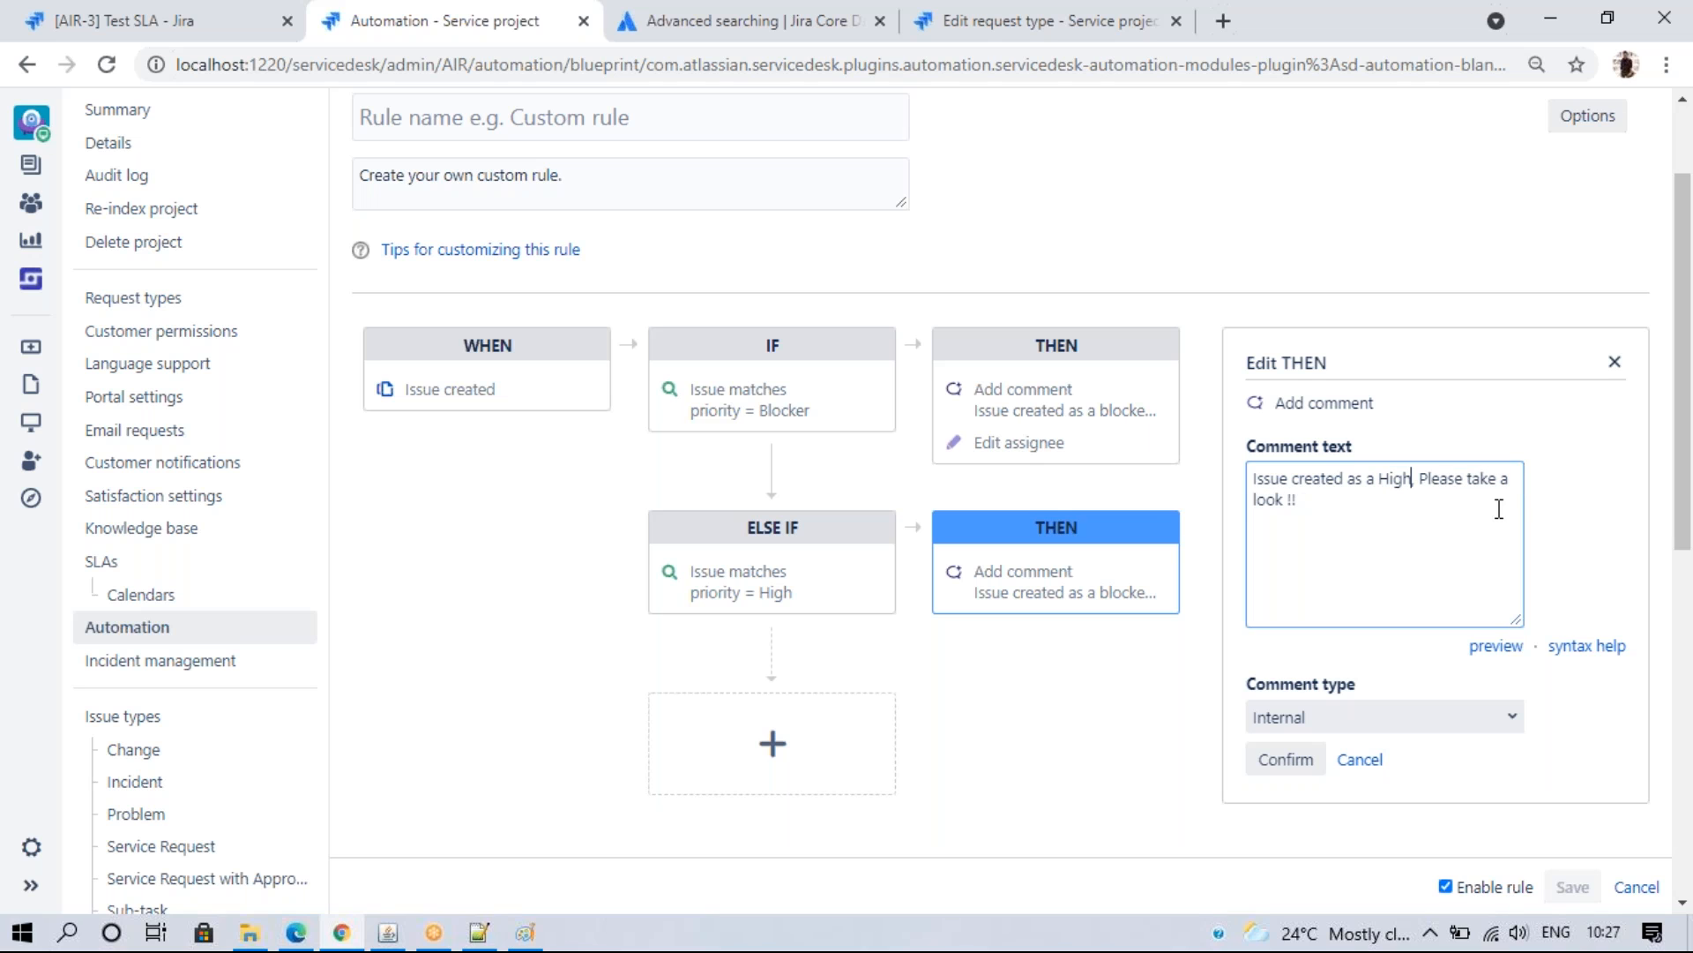
click(1286, 760)
click(1571, 887)
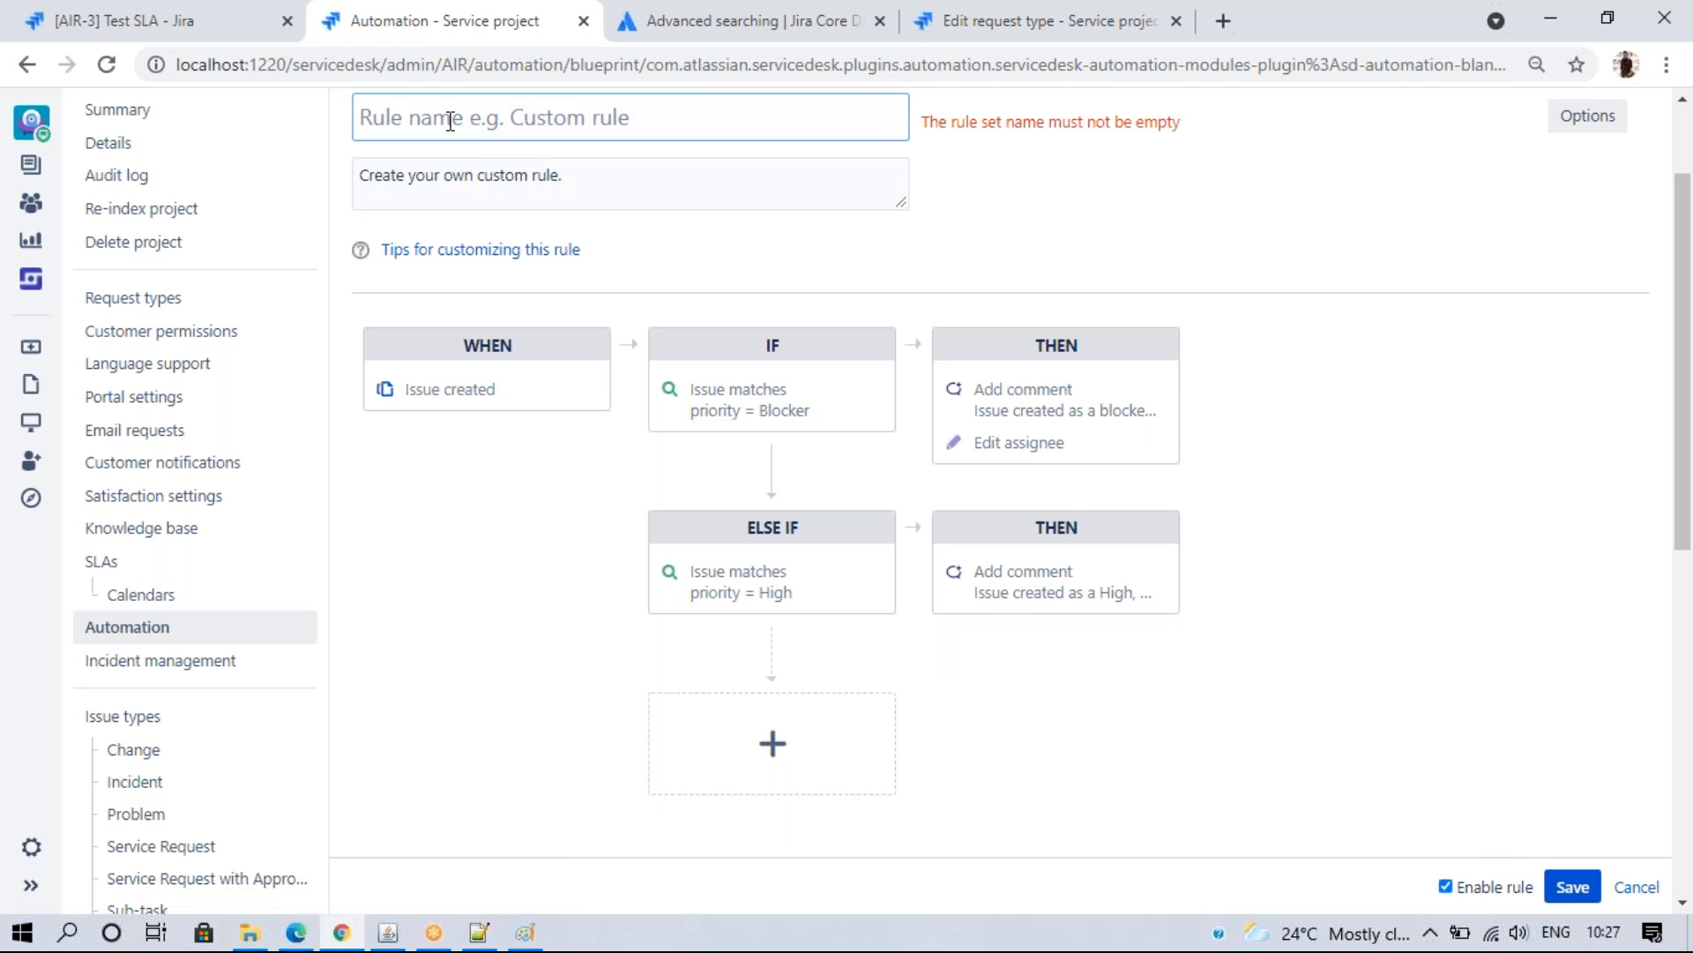
- Name the rule 'Add comment - Priority' and save it
text(Add com)
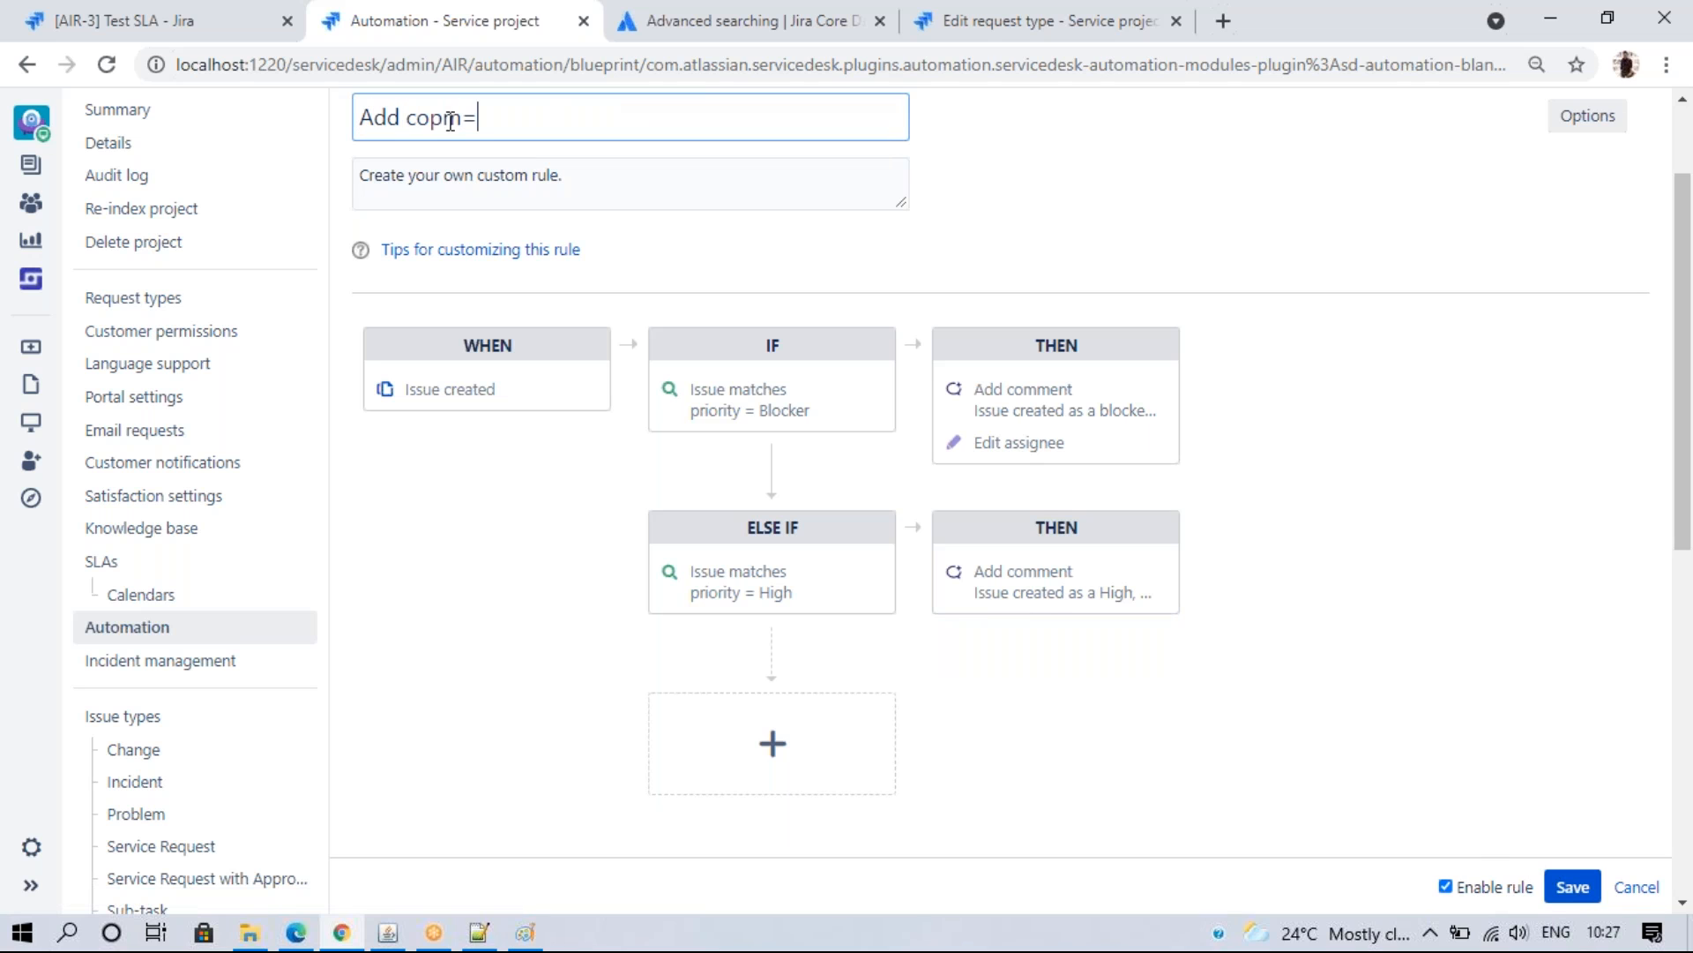
text(m)
text(en)
text(ment)
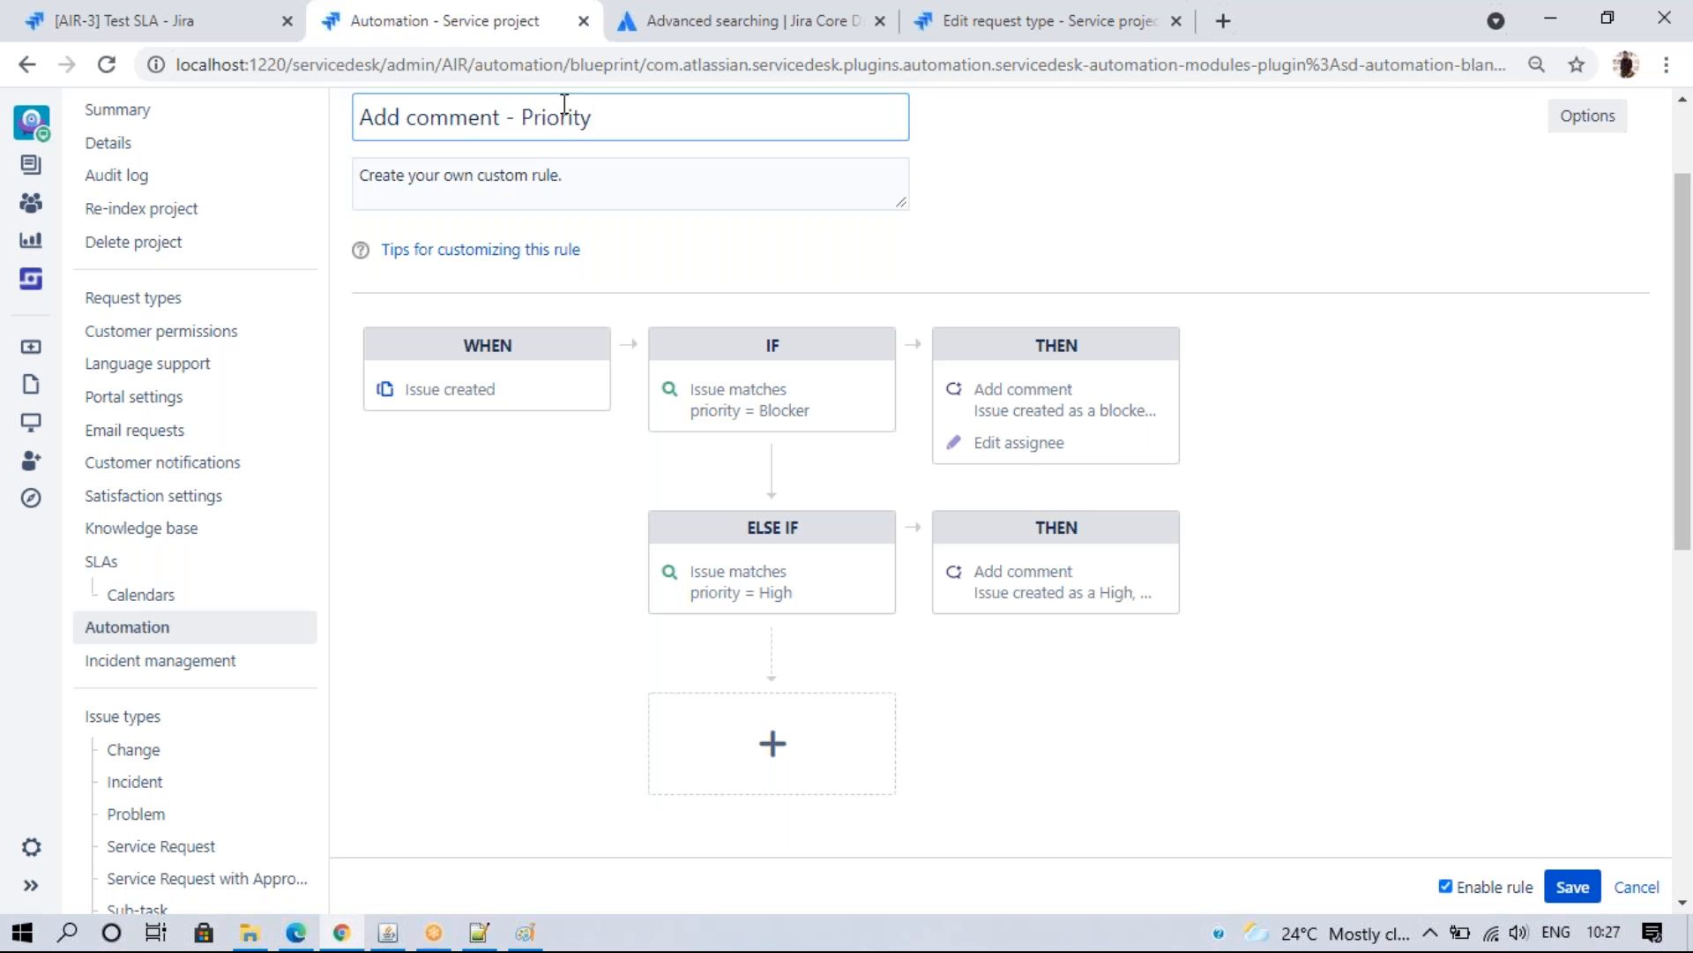
click(1561, 889)
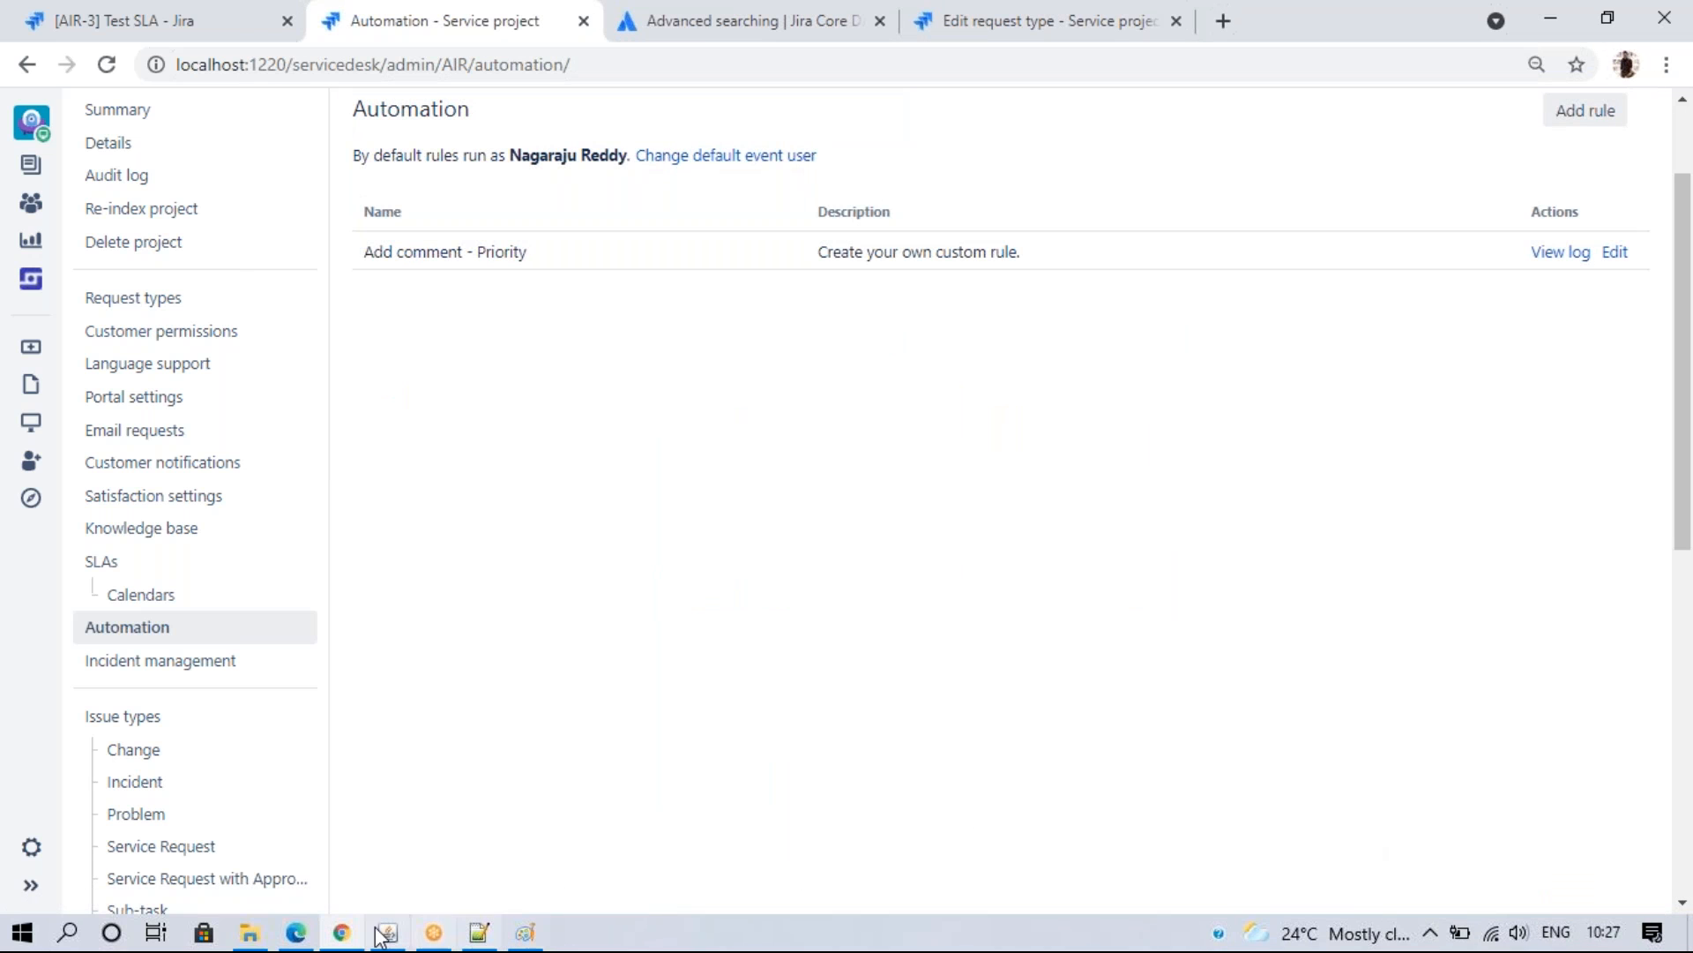
- Submit a Blocker-priority Get IT help request titled 'Test automation' from the Airbnb portal
click(295, 933)
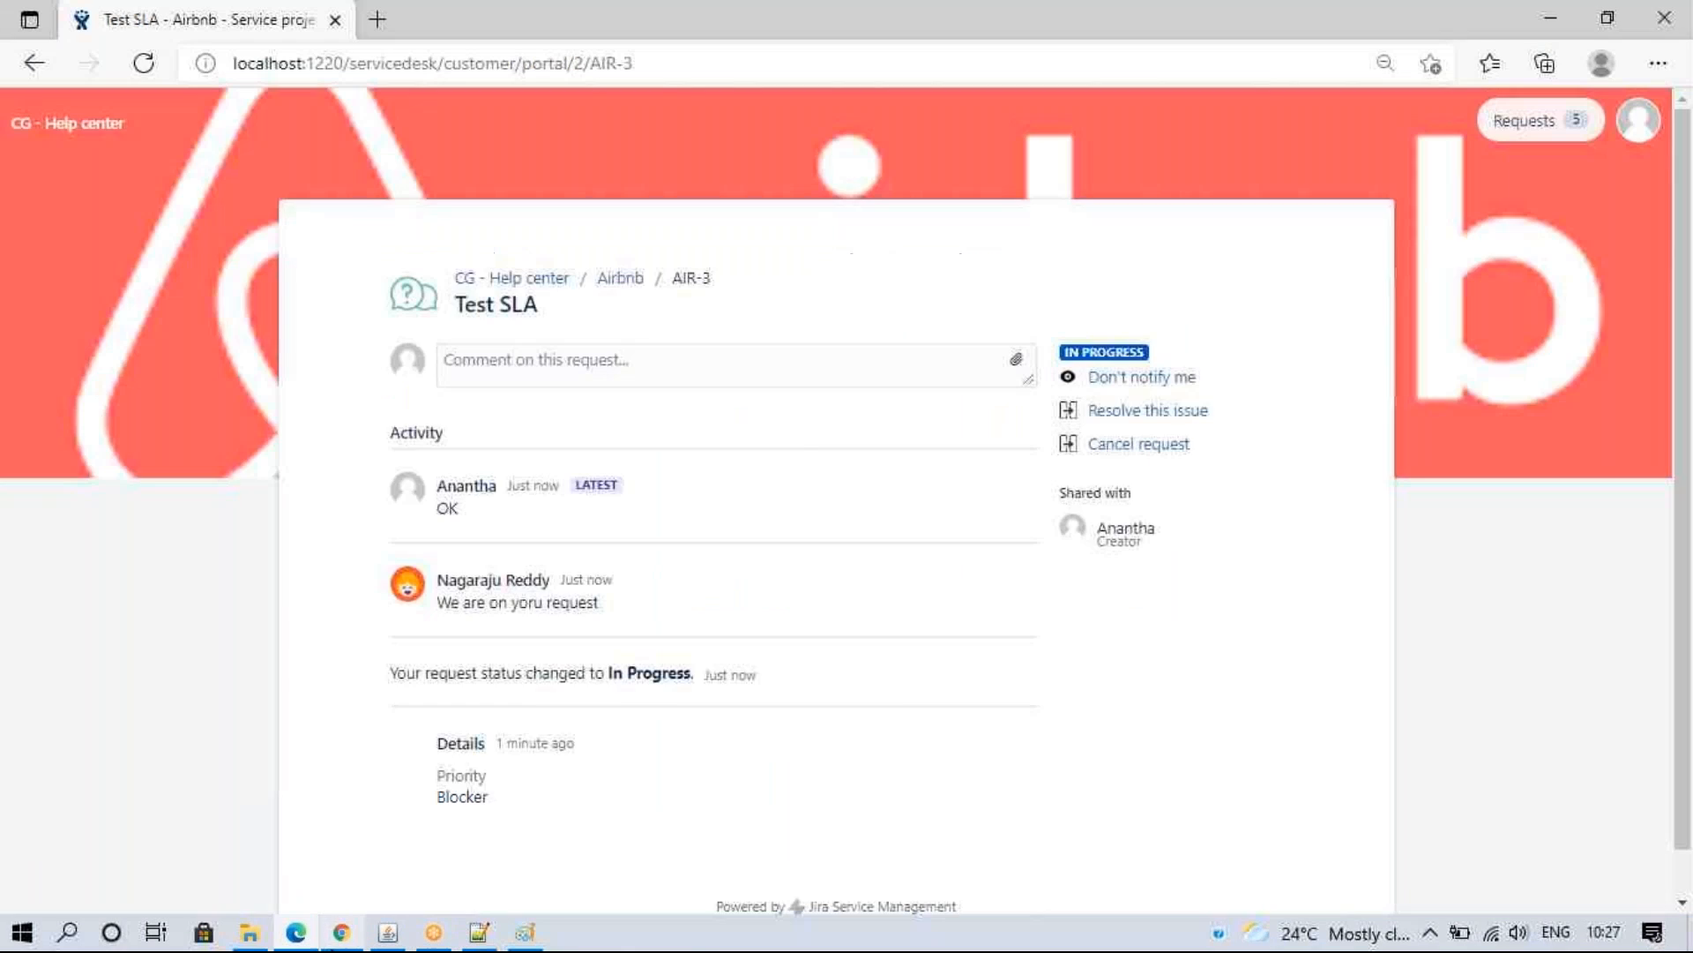
click(620, 277)
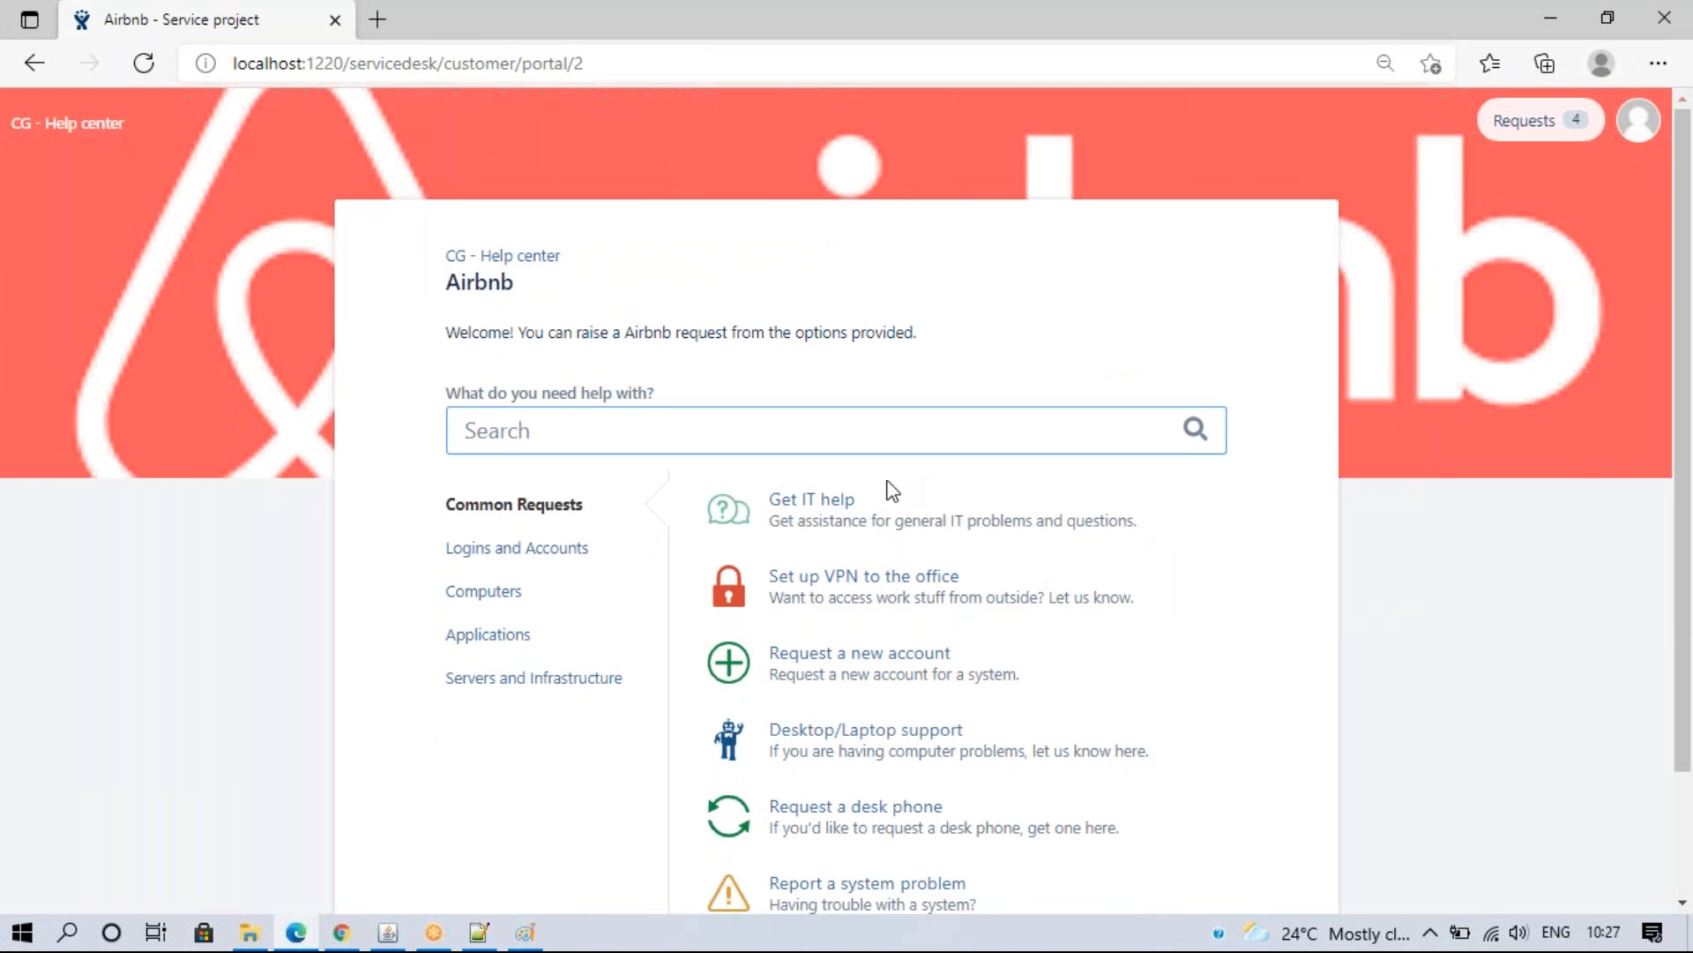
click(804, 498)
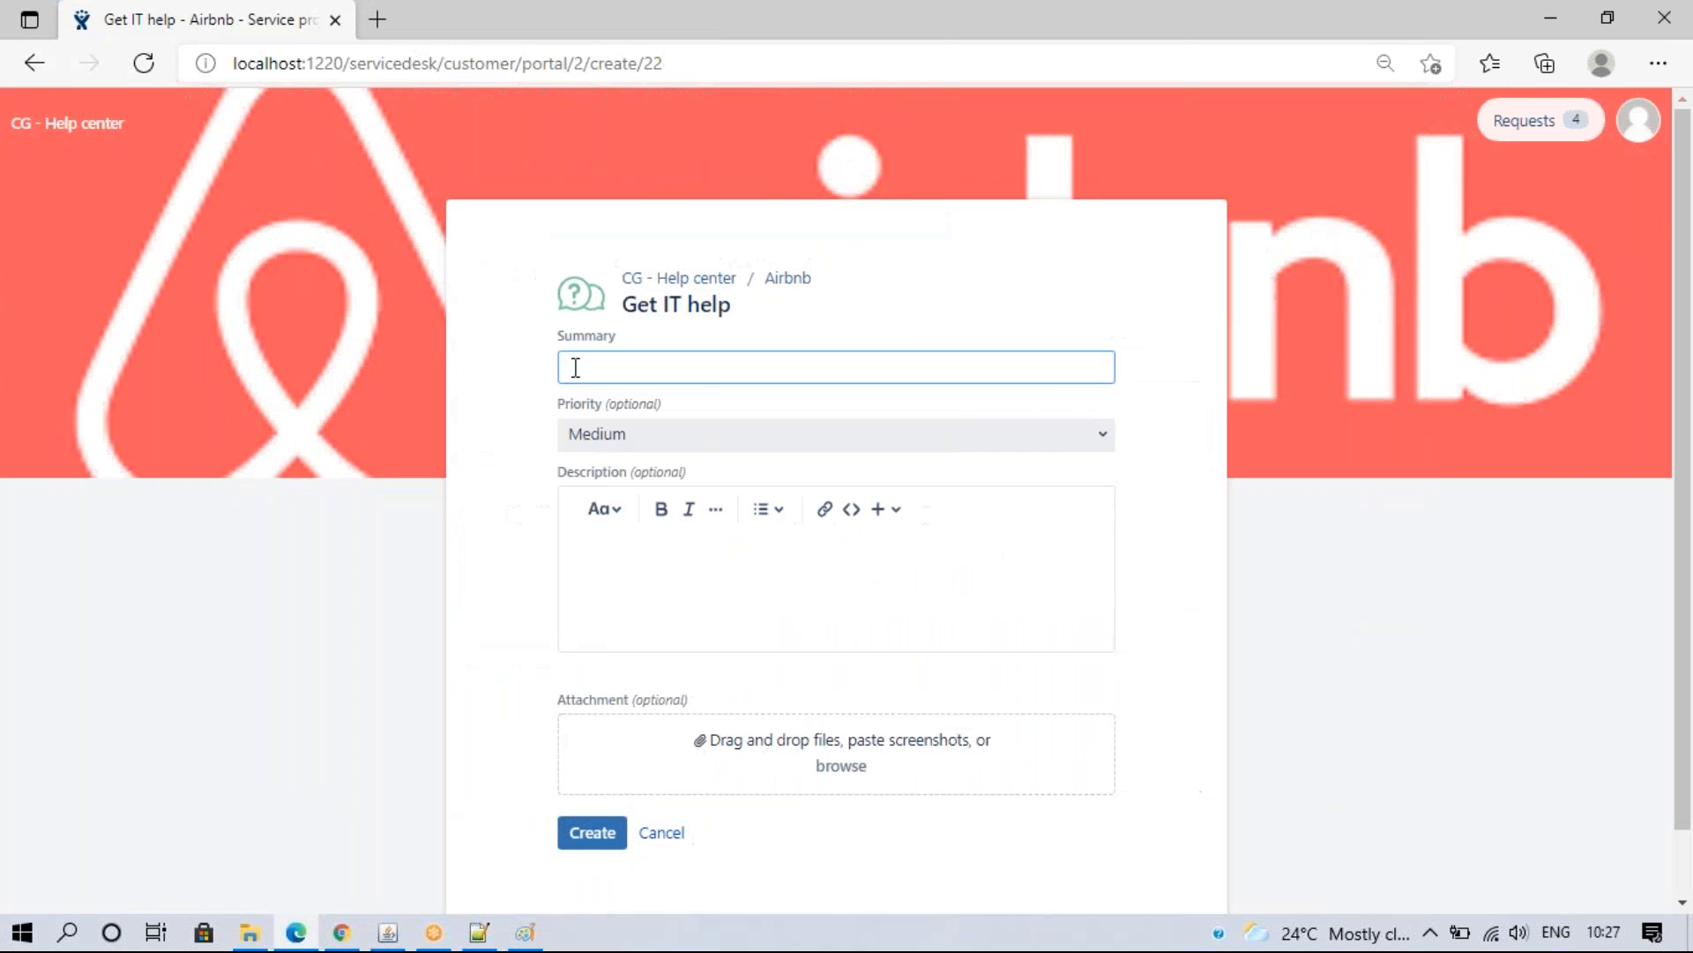
click(578, 353)
text(Te)
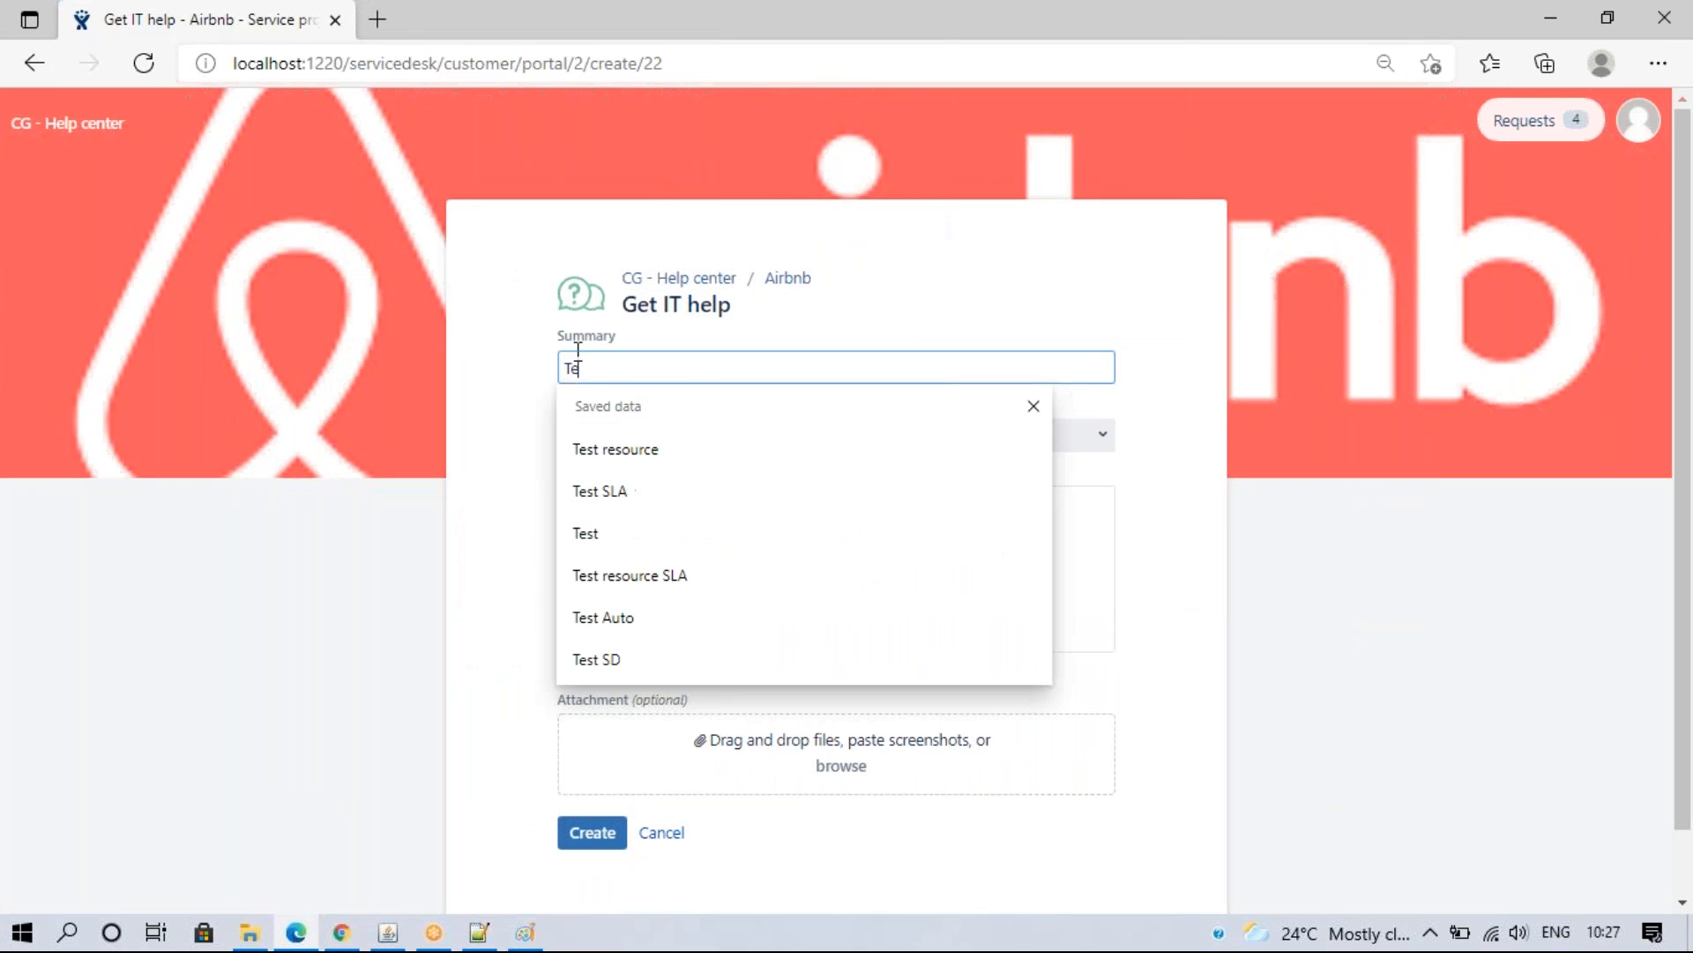
text(st automation)
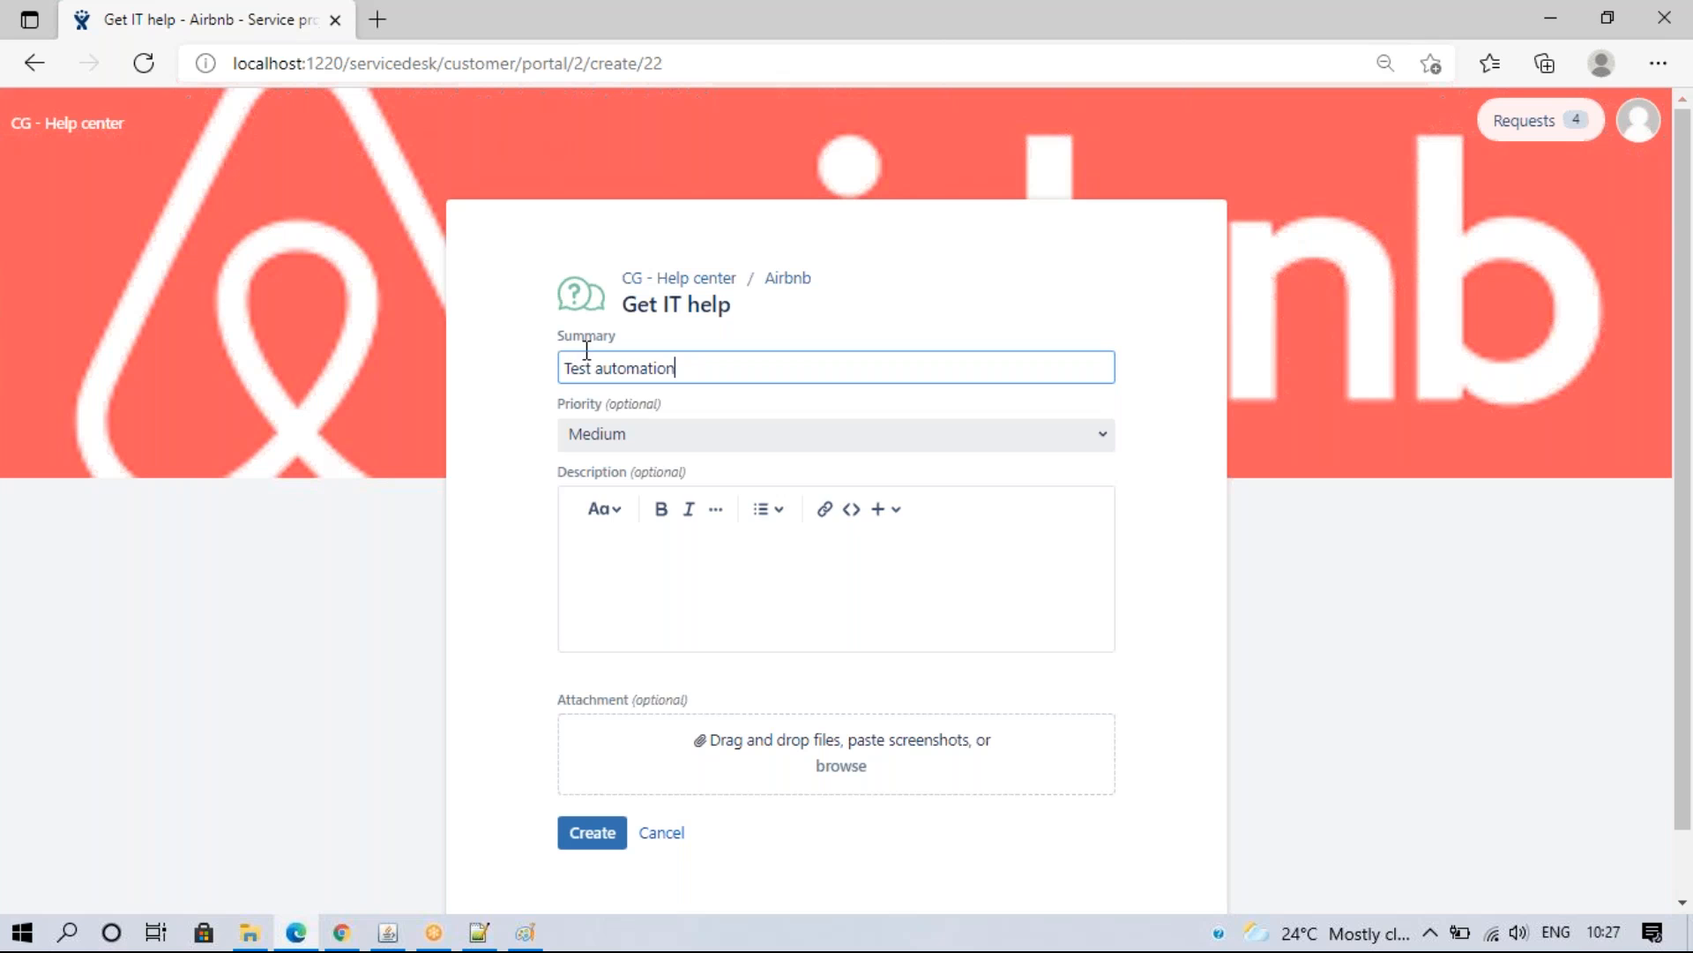
click(634, 432)
click(631, 529)
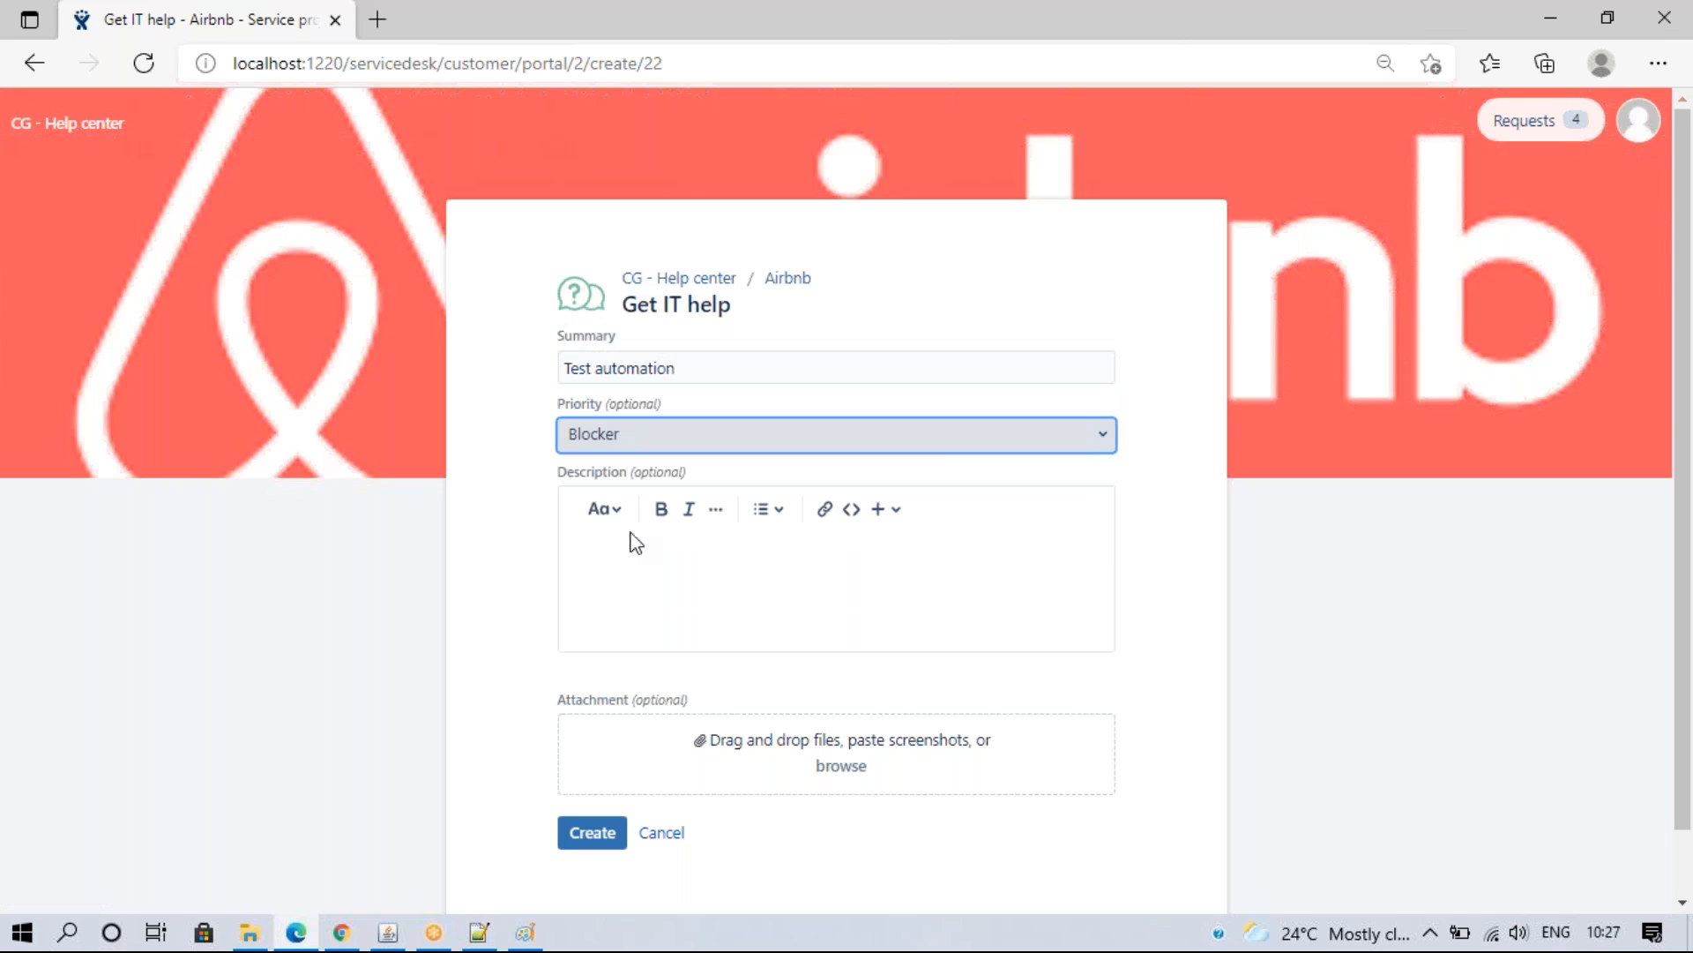
click(609, 831)
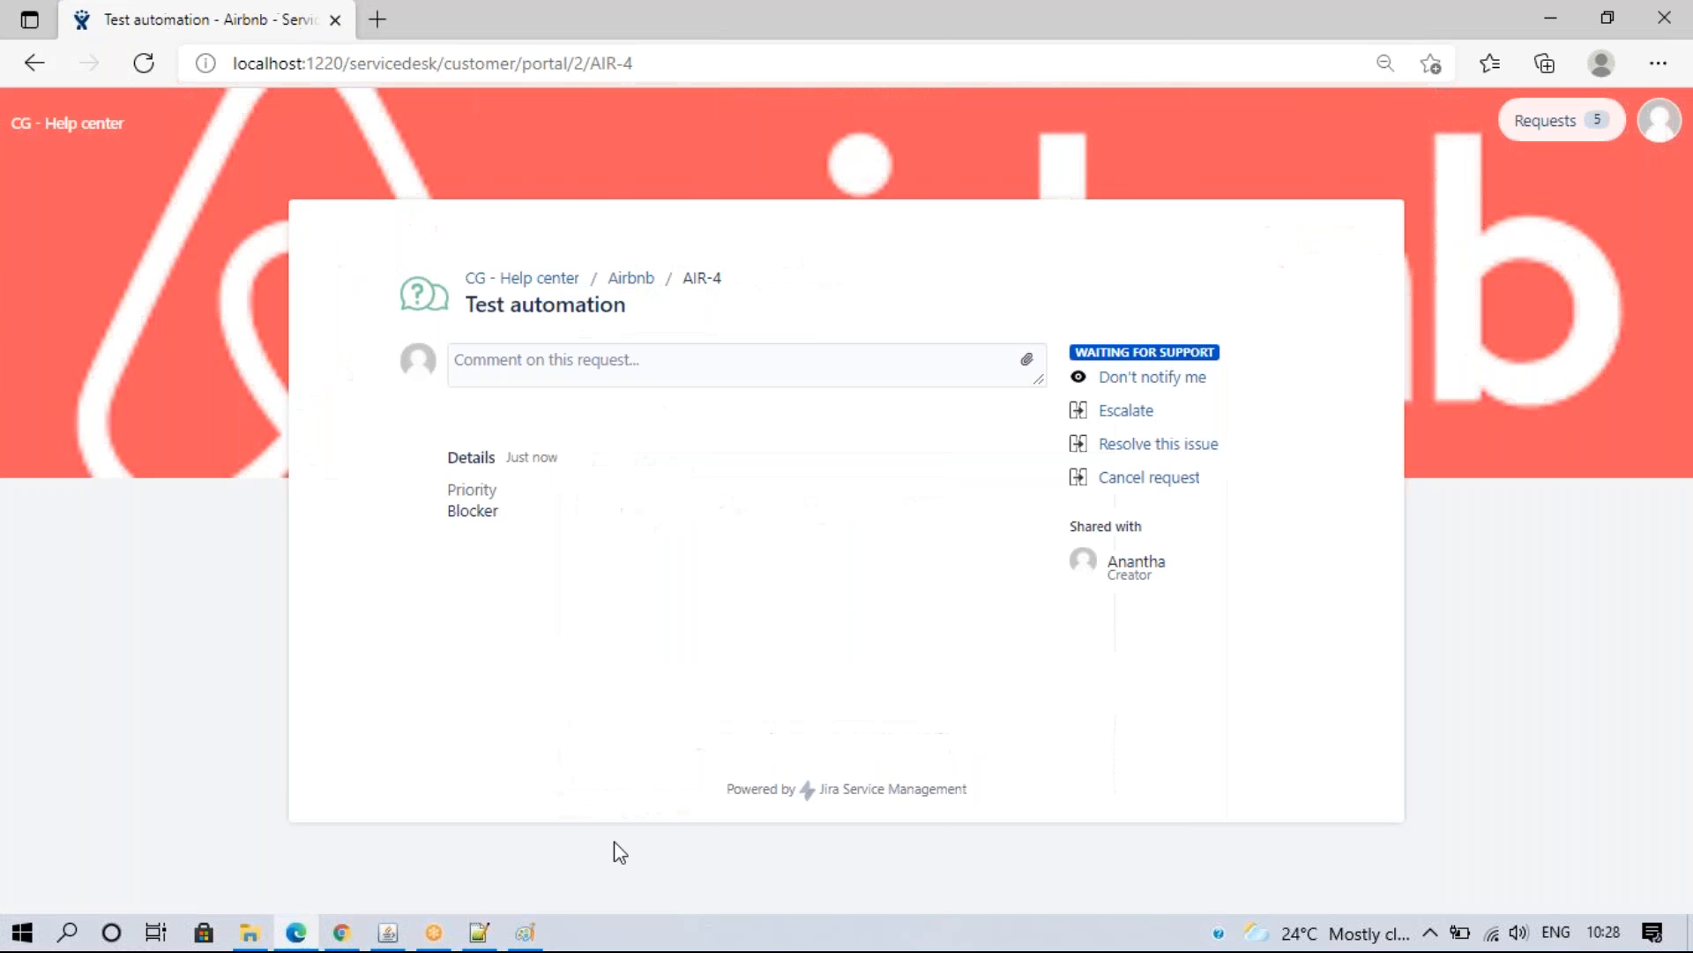
click(344, 933)
- Load issue AIR-4 to check for the automation's internal blocker comment
click(207, 21)
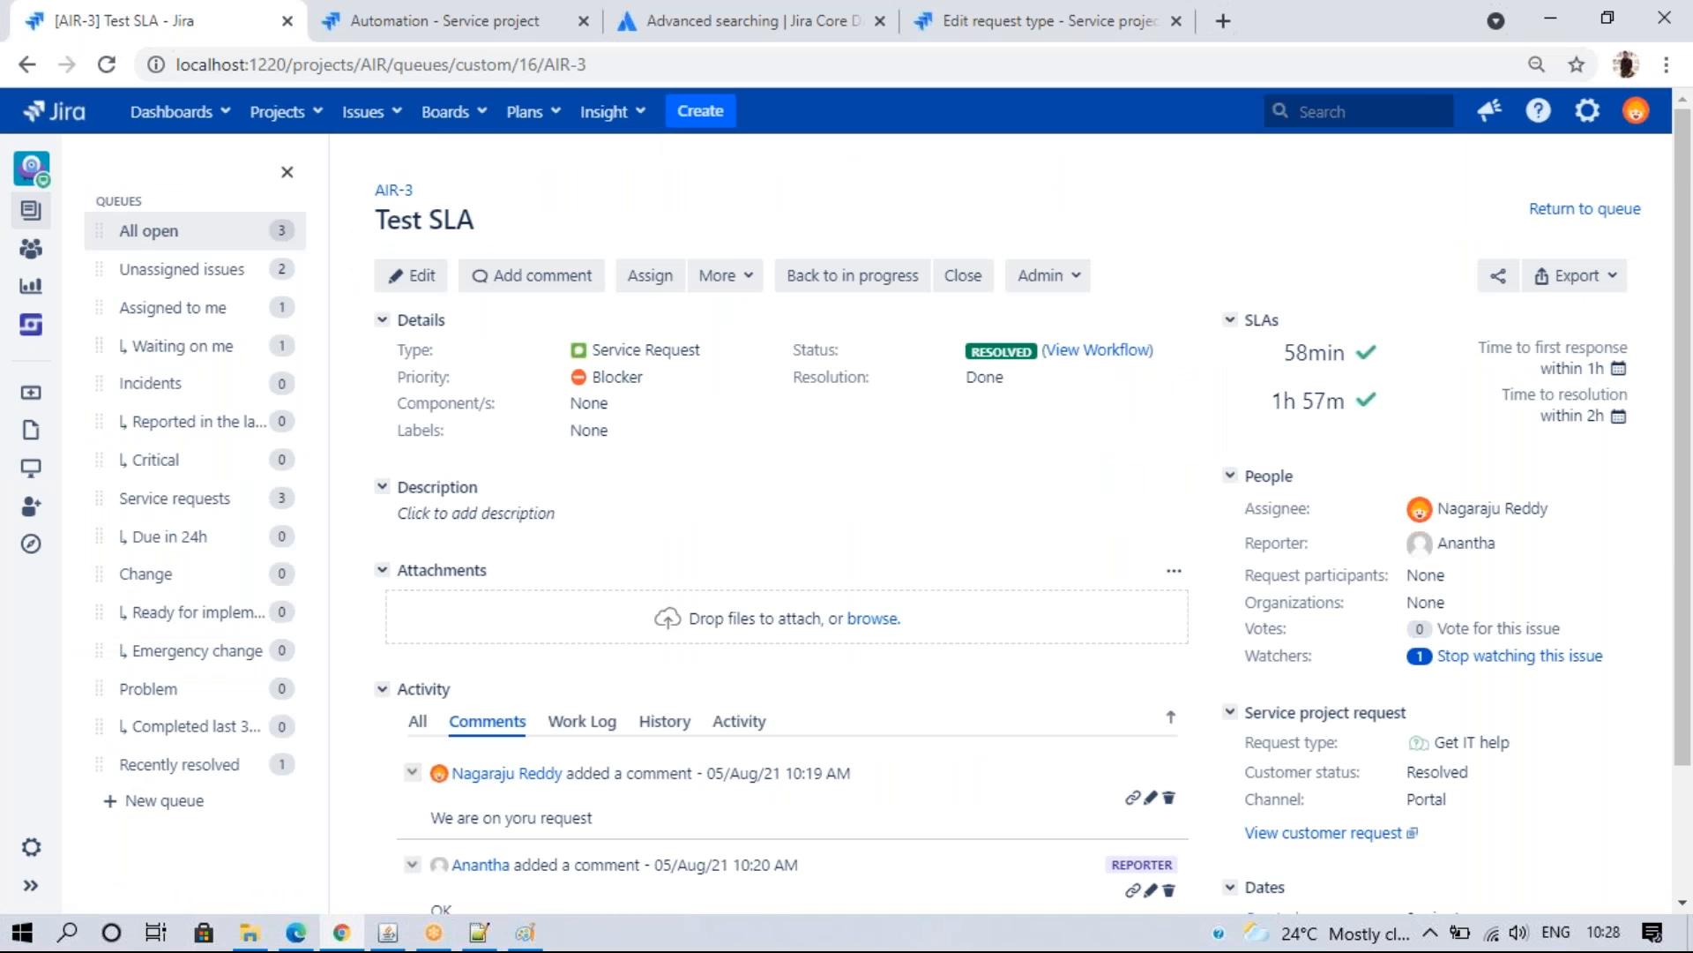
drag(577, 64, 866, 9)
text(4)
key(Return)
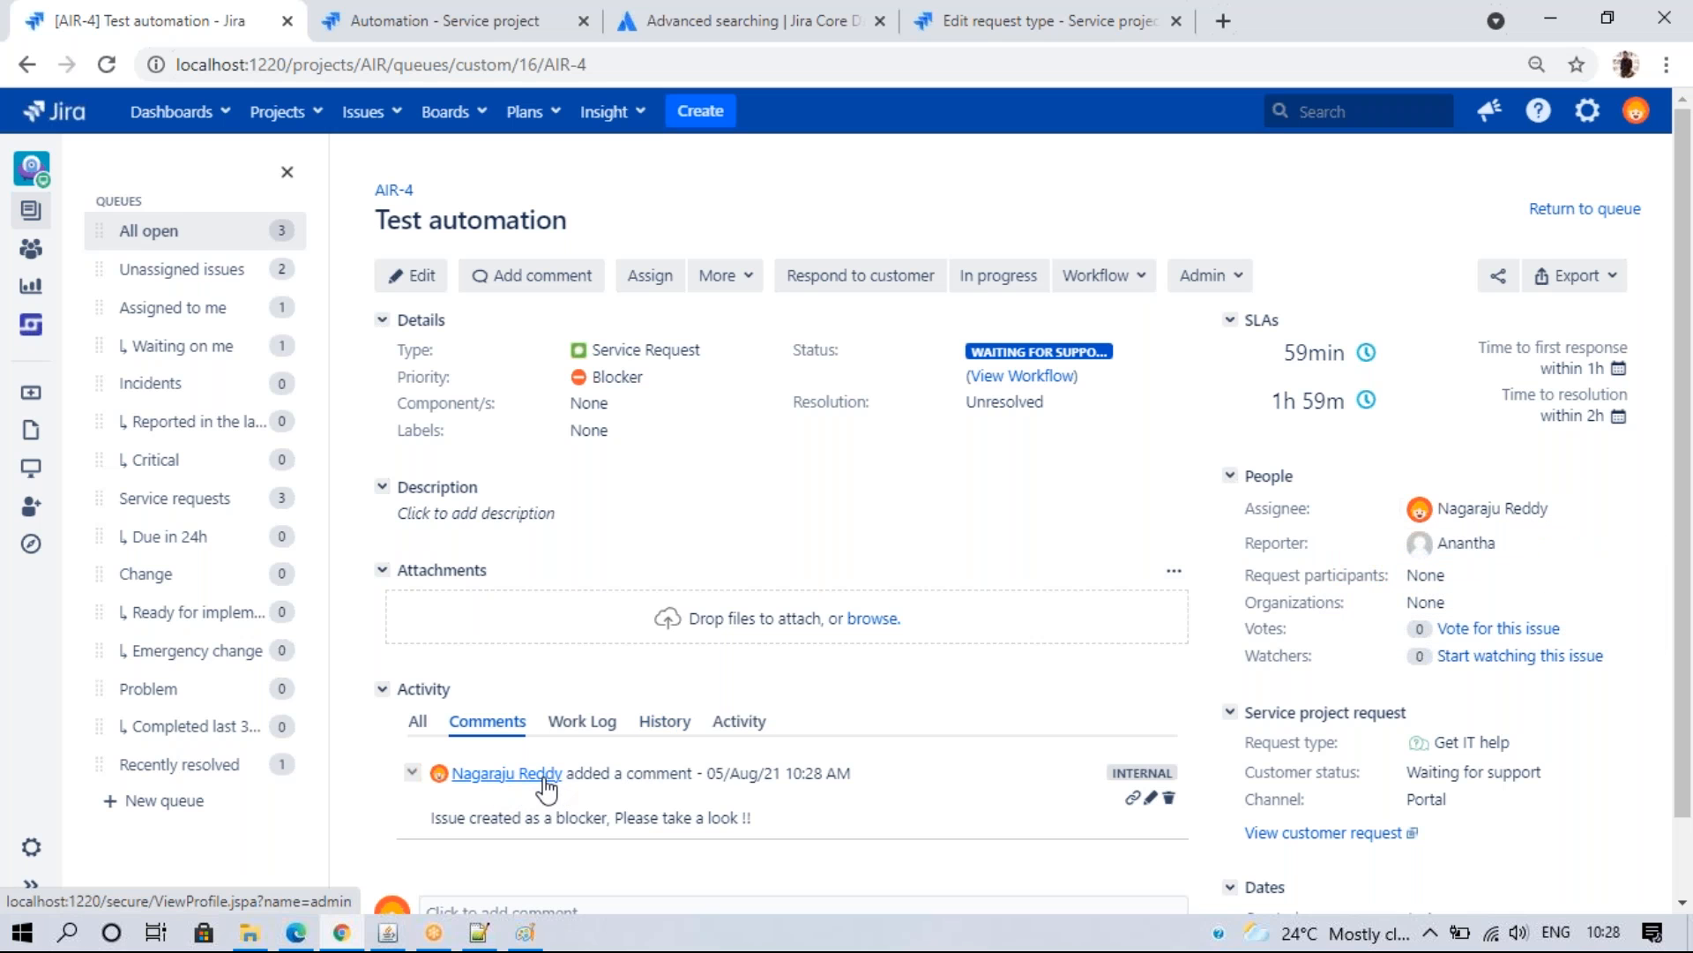
- Set the Add comment - Priority rule to run as the user who triggered it and save
click(382, 11)
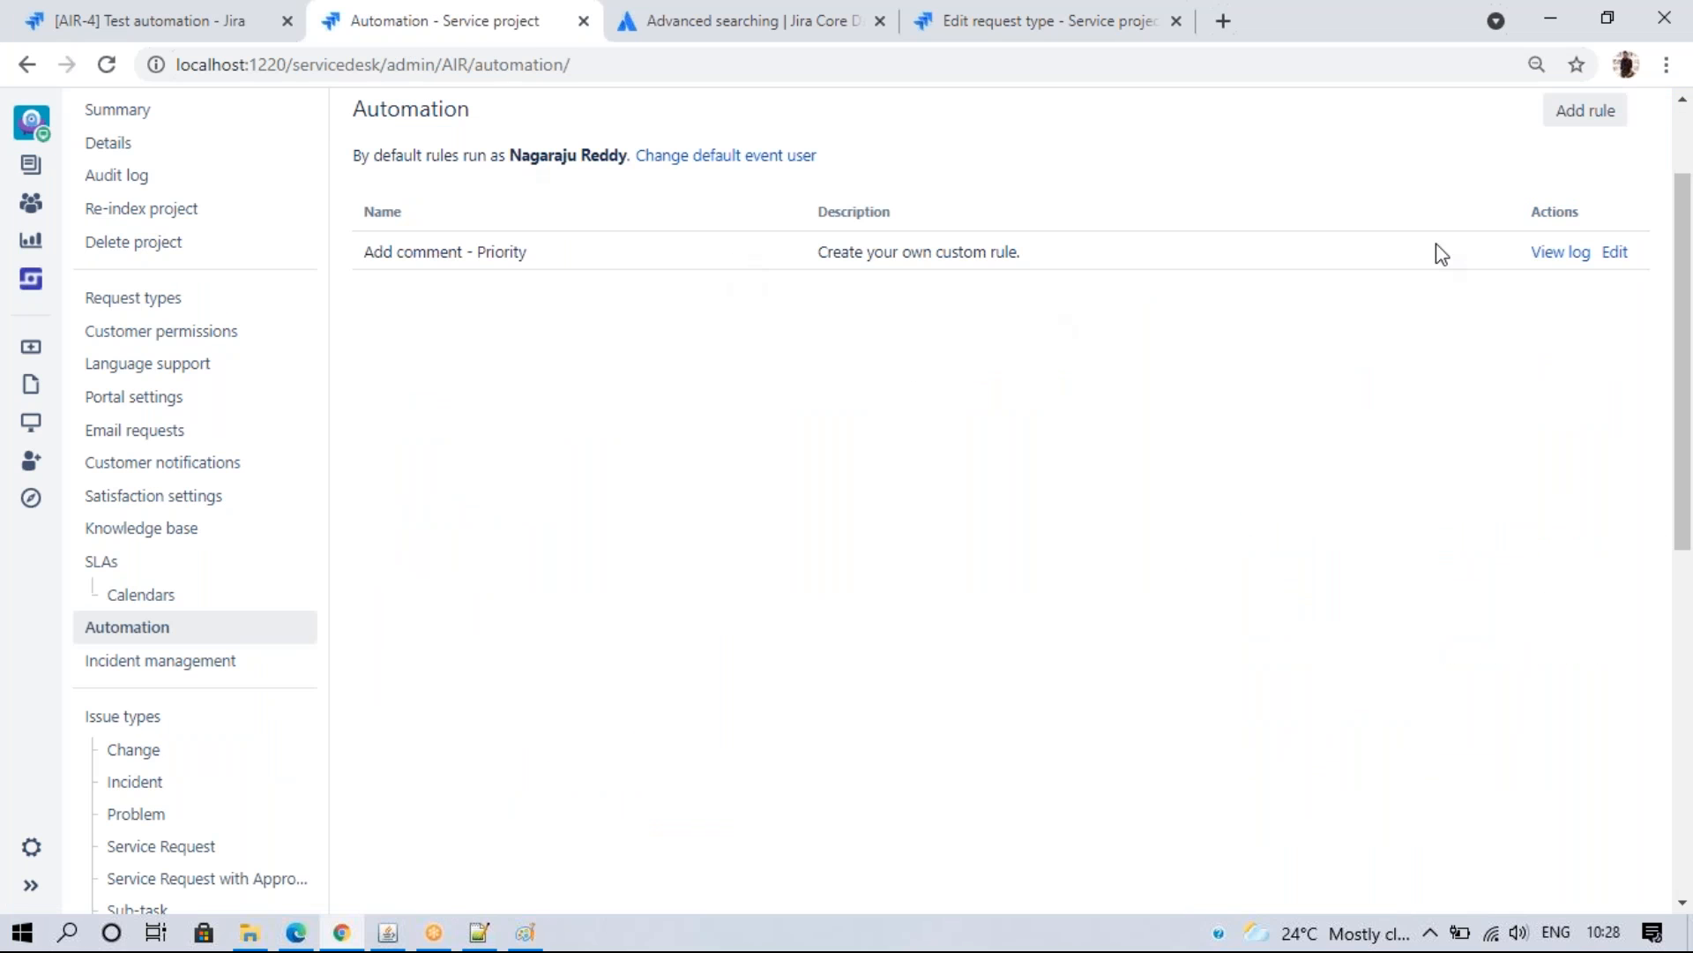
click(1616, 255)
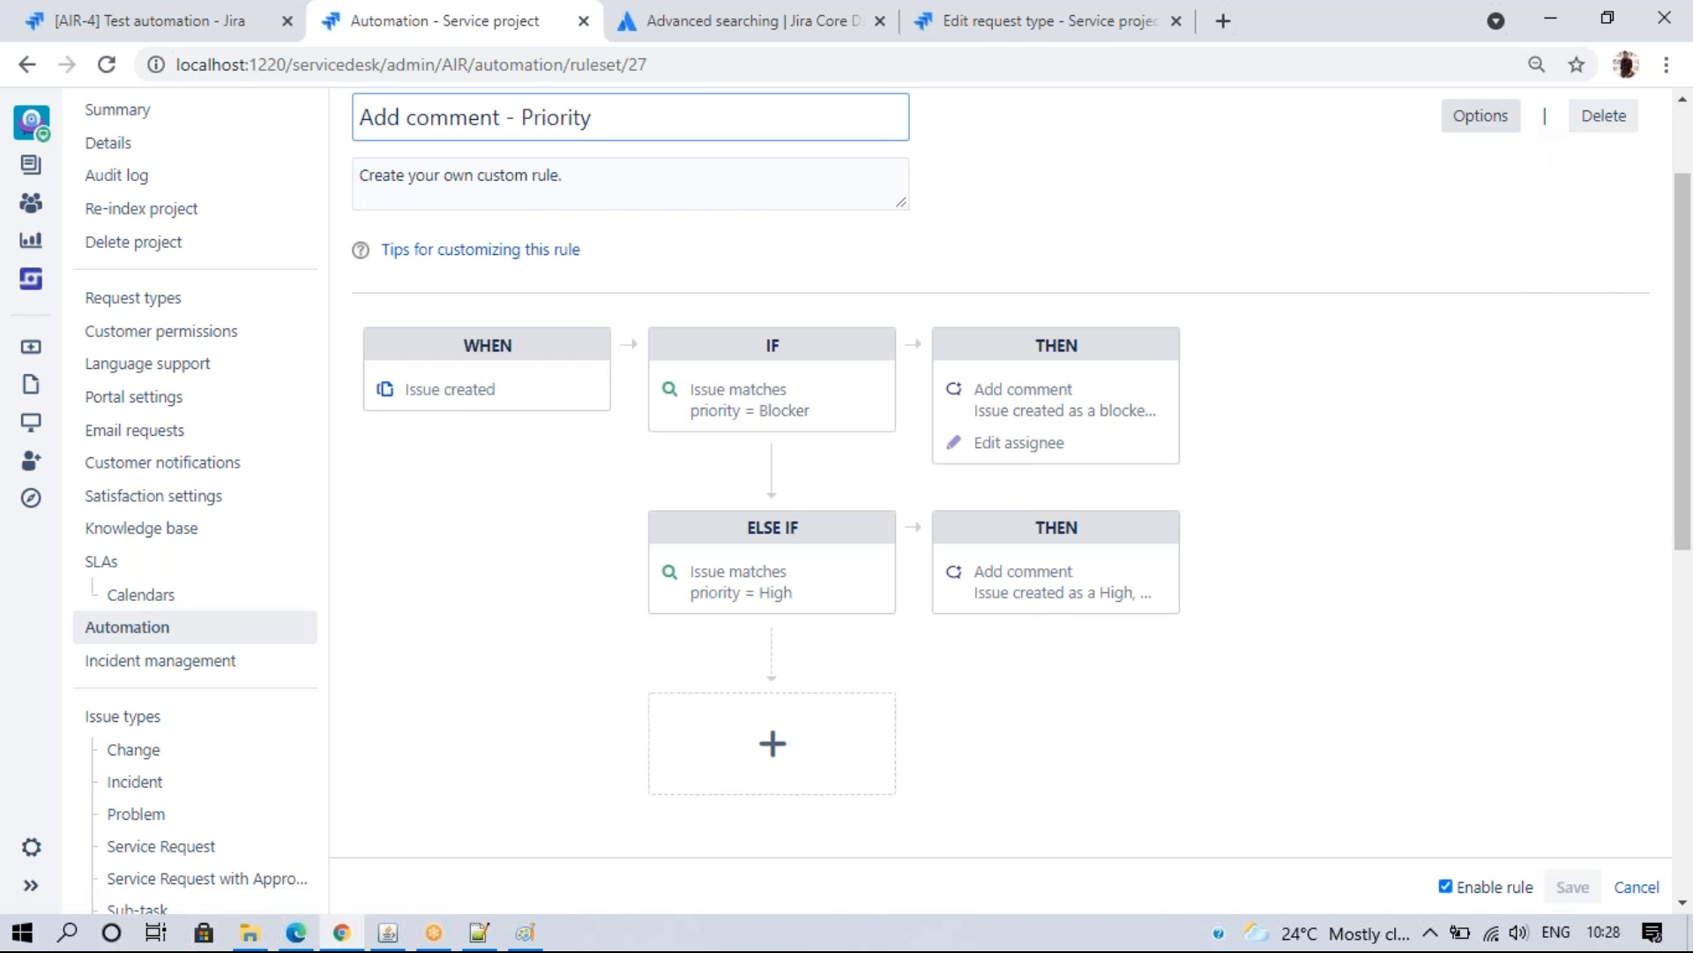
drag(1684, 298, 1684, 220)
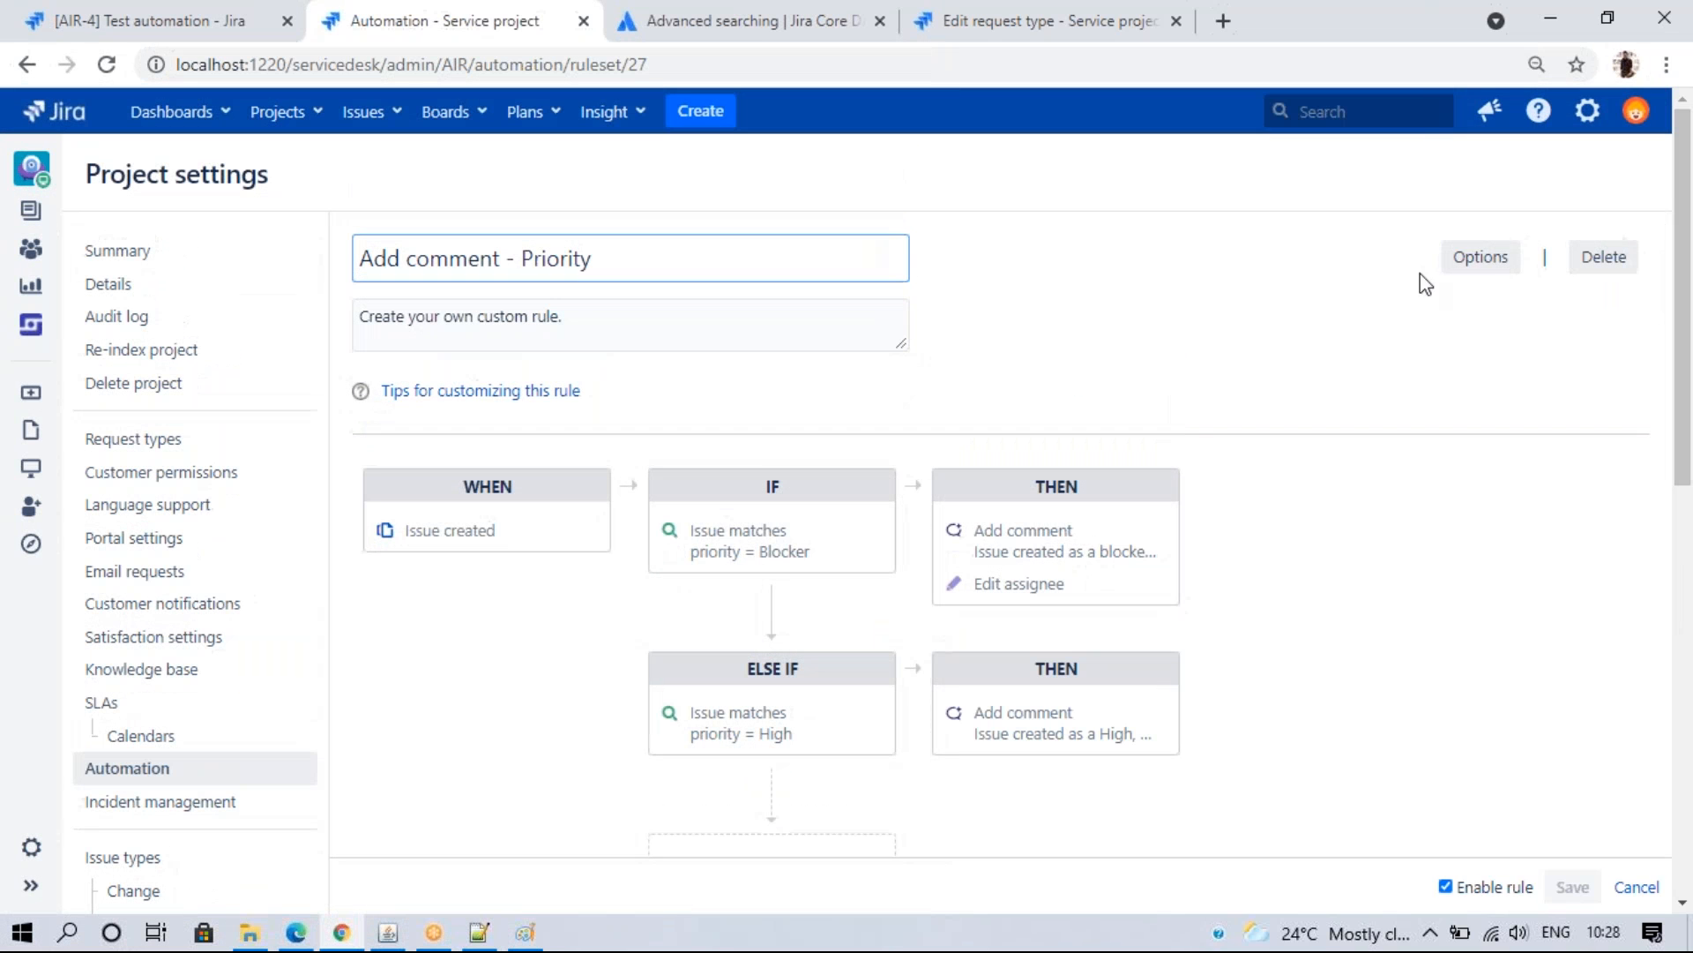
click(1490, 263)
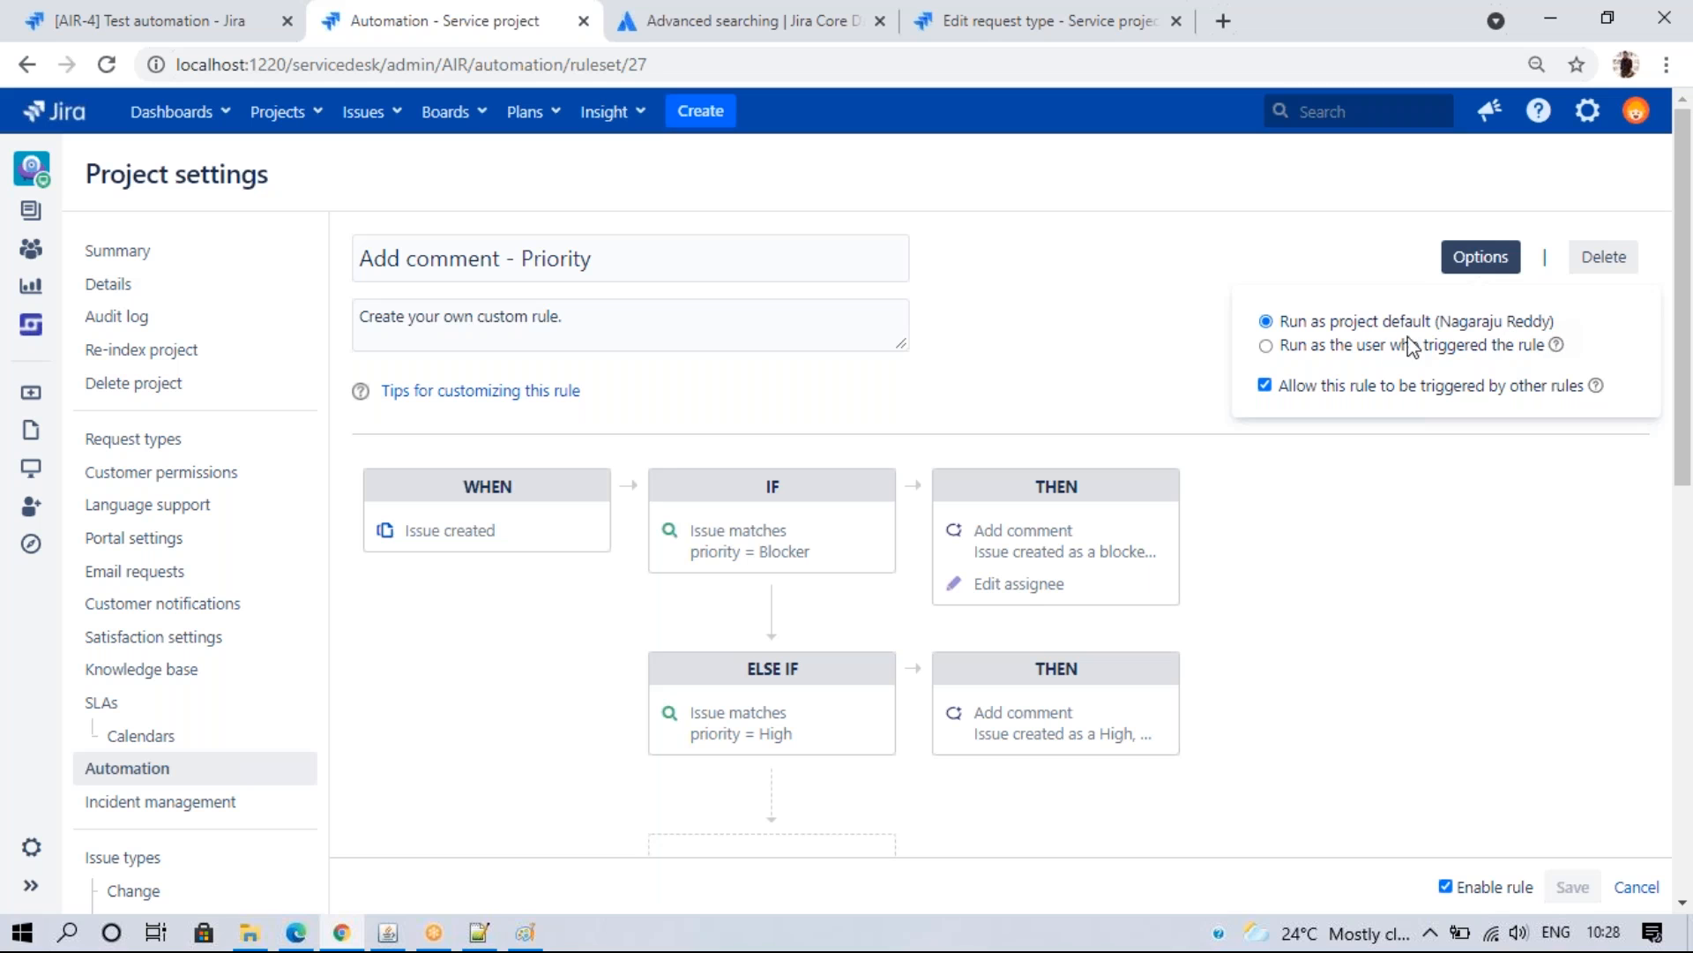
click(1320, 351)
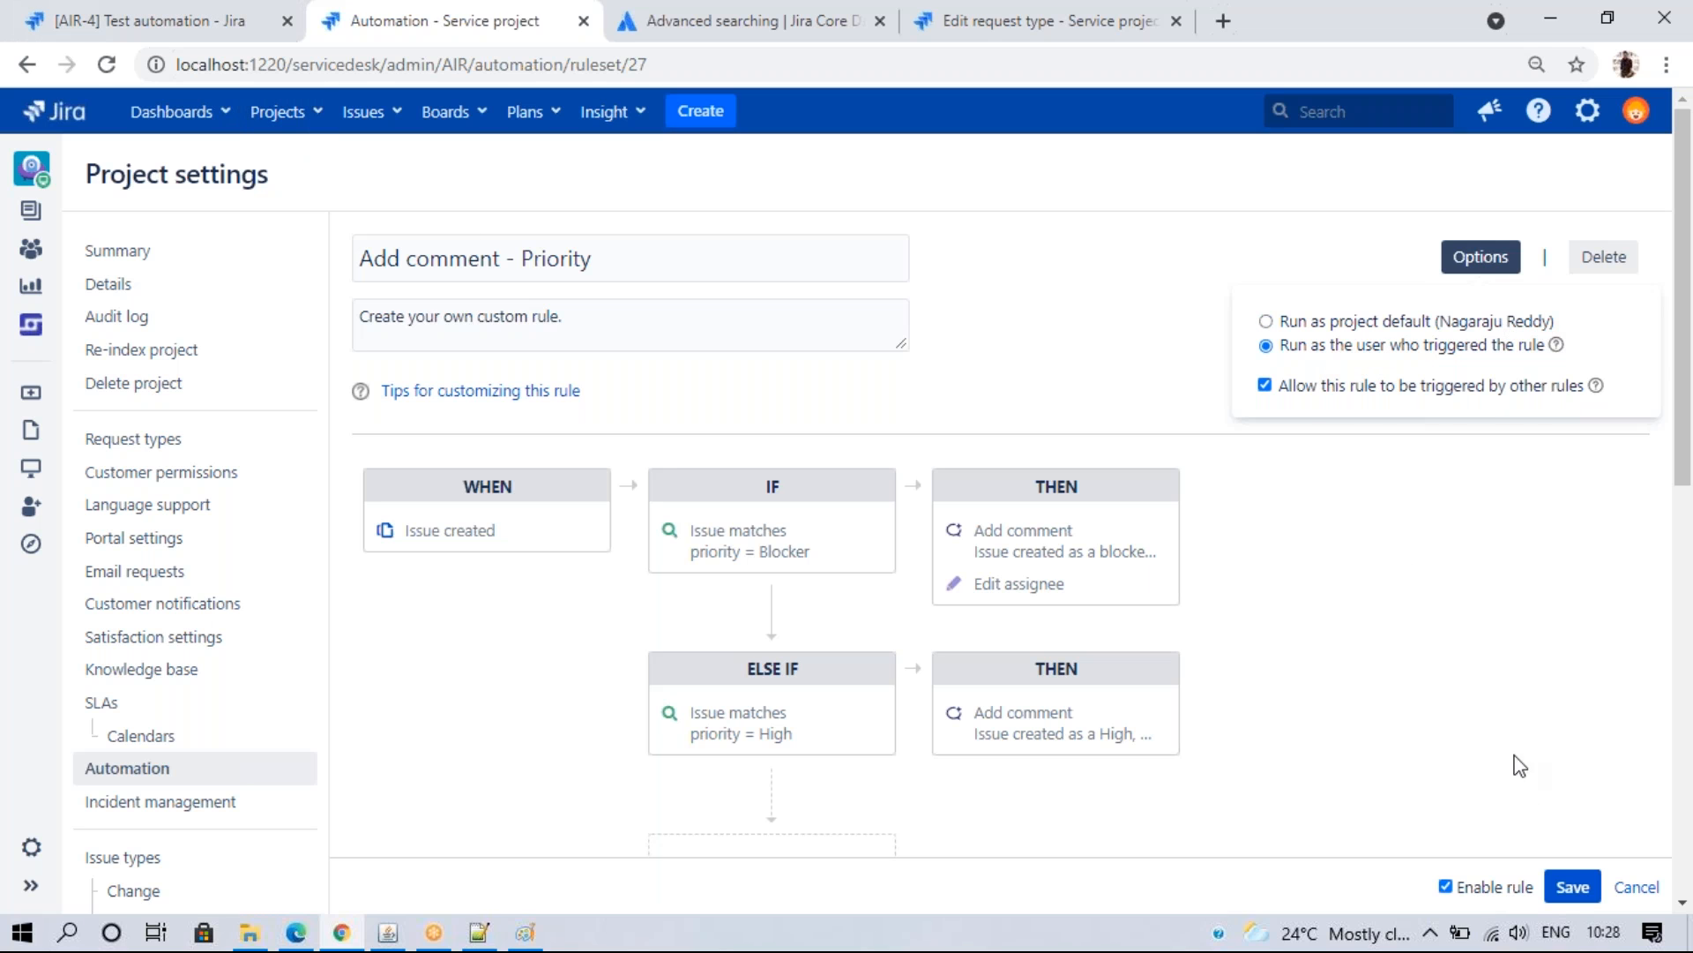
click(1557, 888)
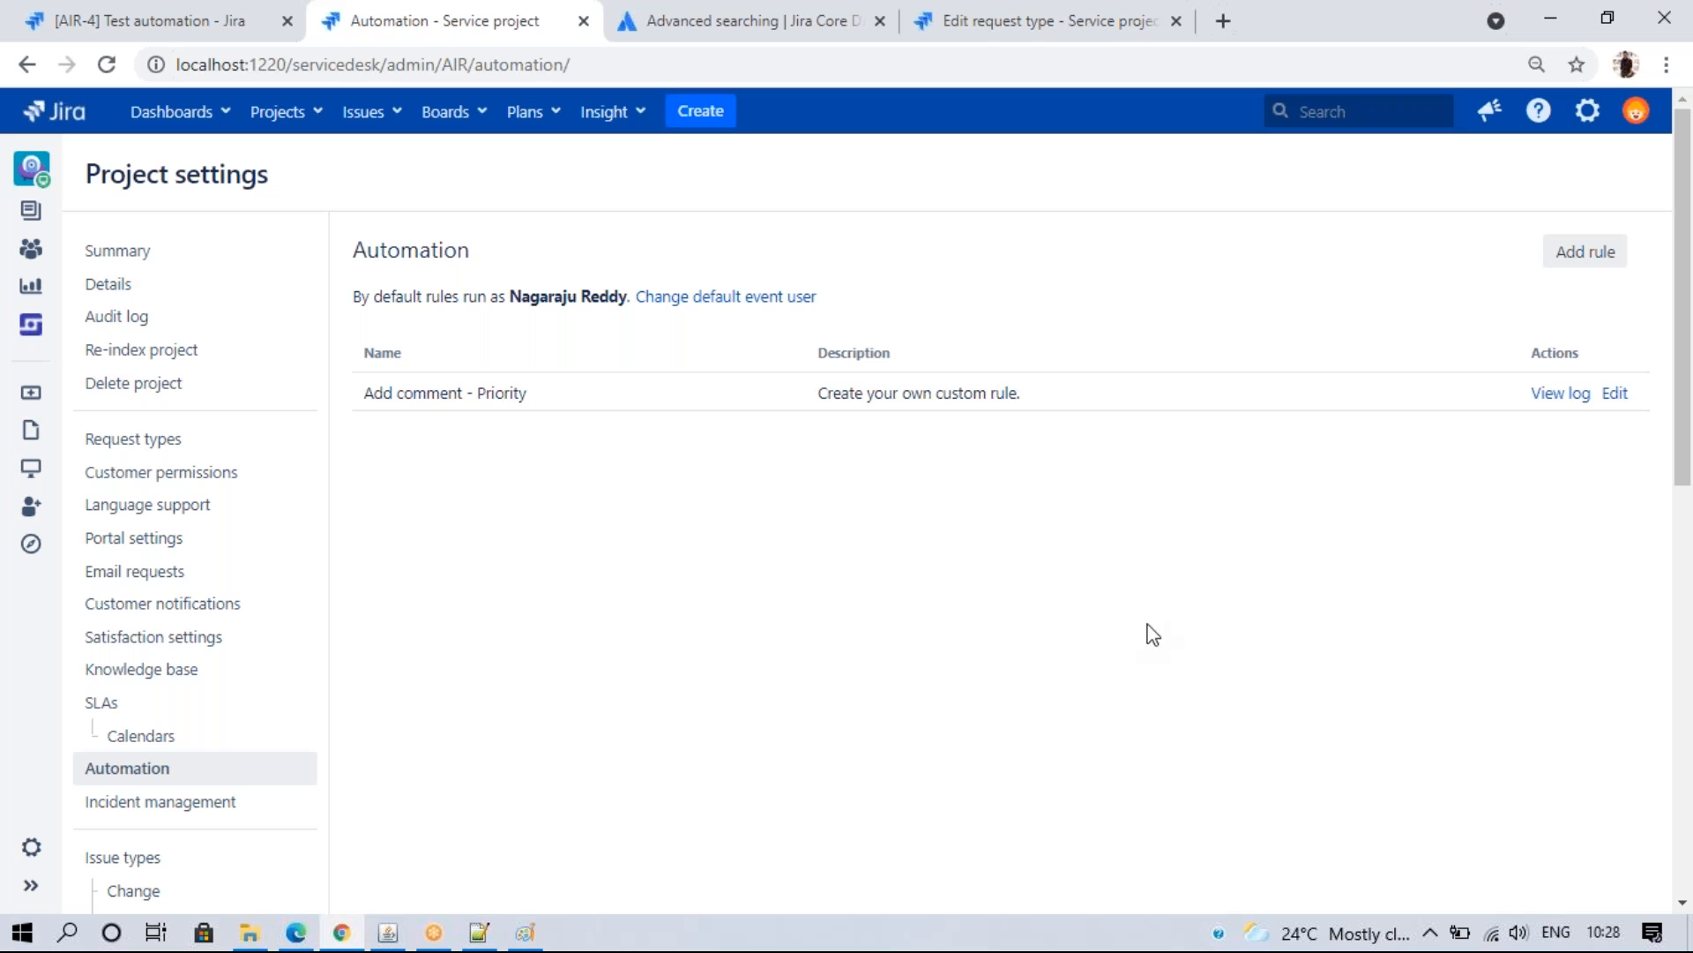
- Submit a High-priority Get IT help request titled 'Test resource' from the Airbnb portal
click(295, 933)
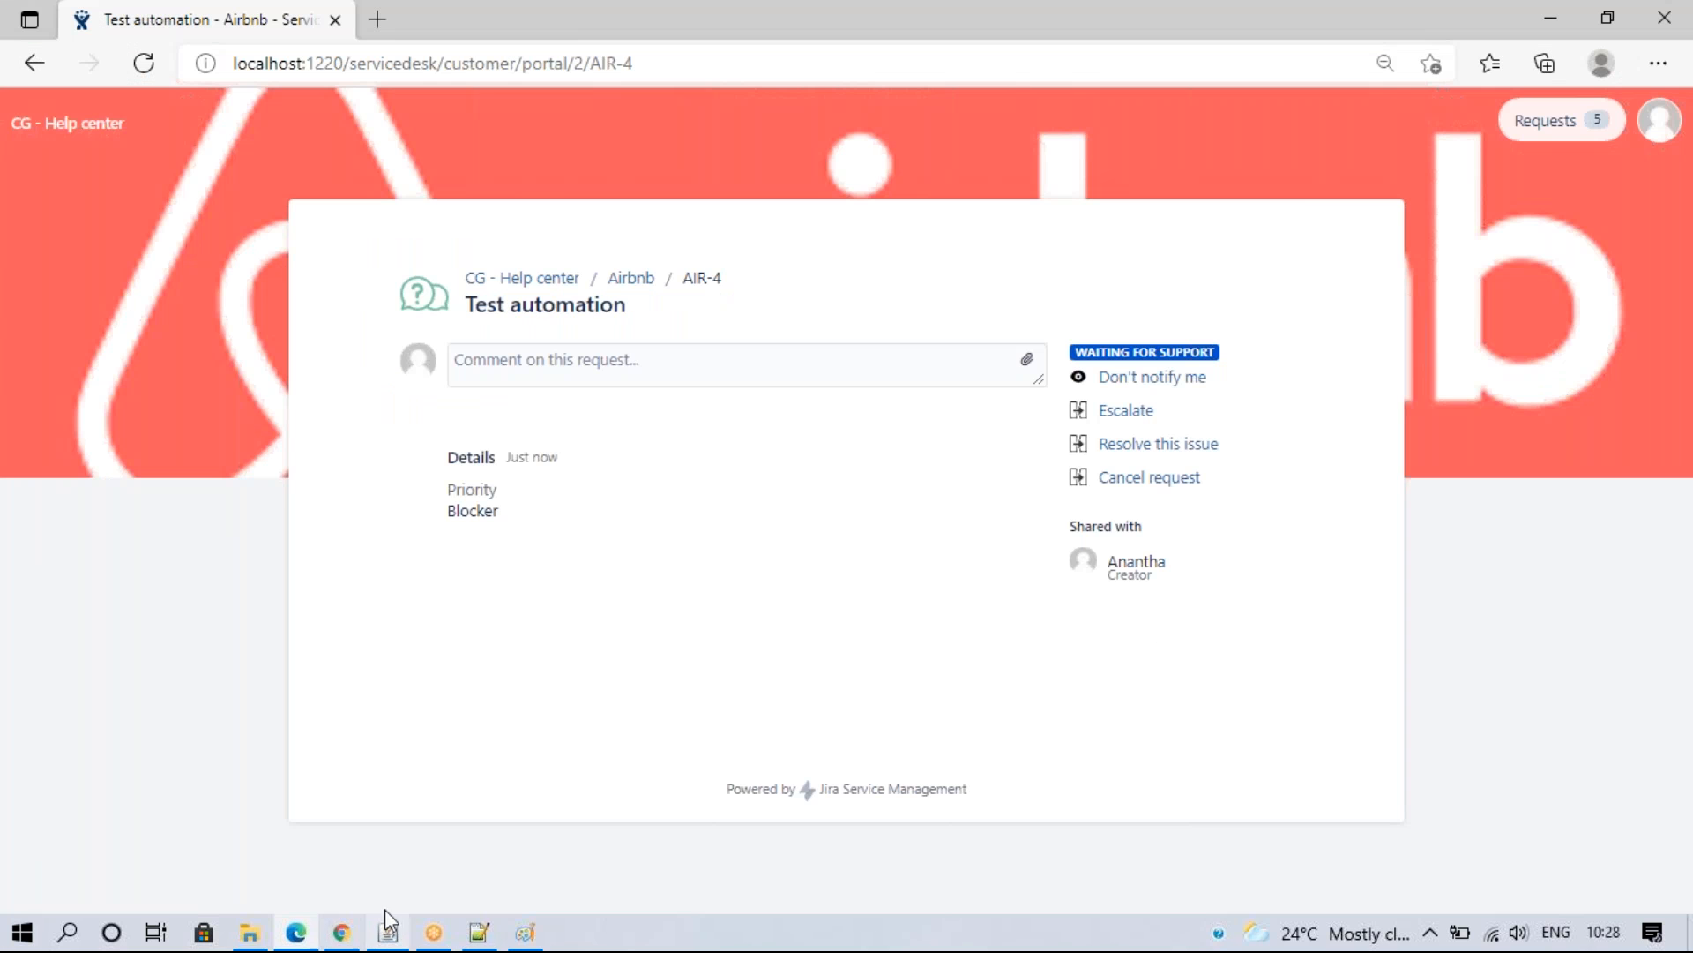
click(635, 281)
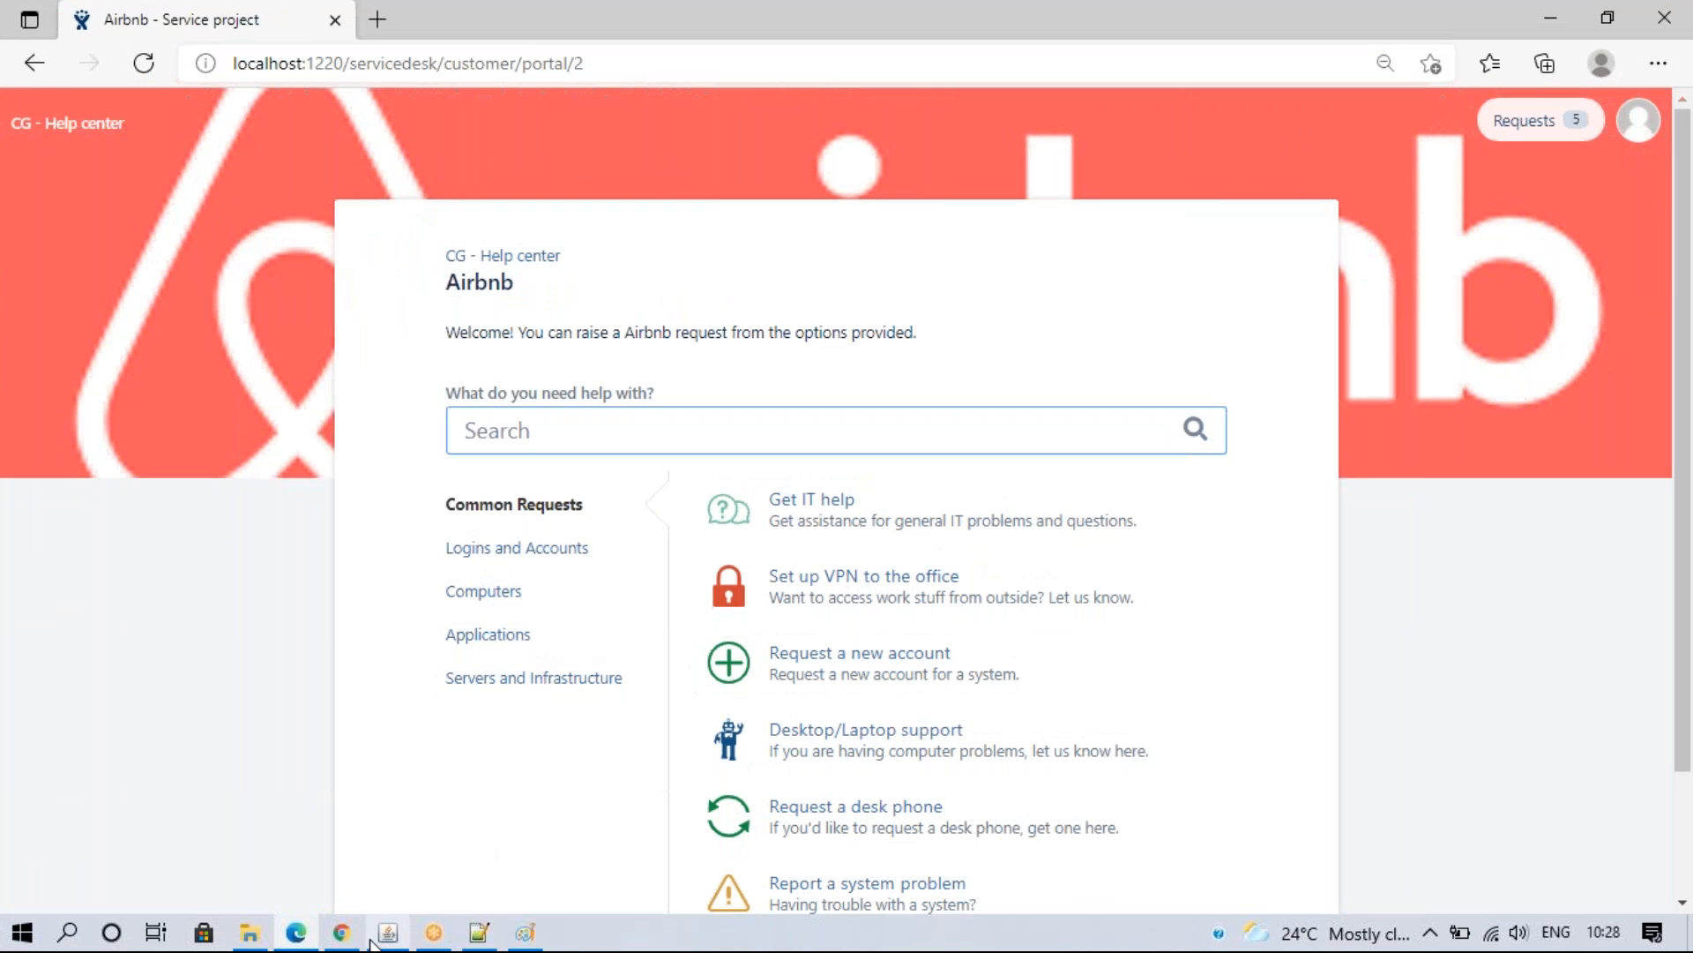
click(797, 501)
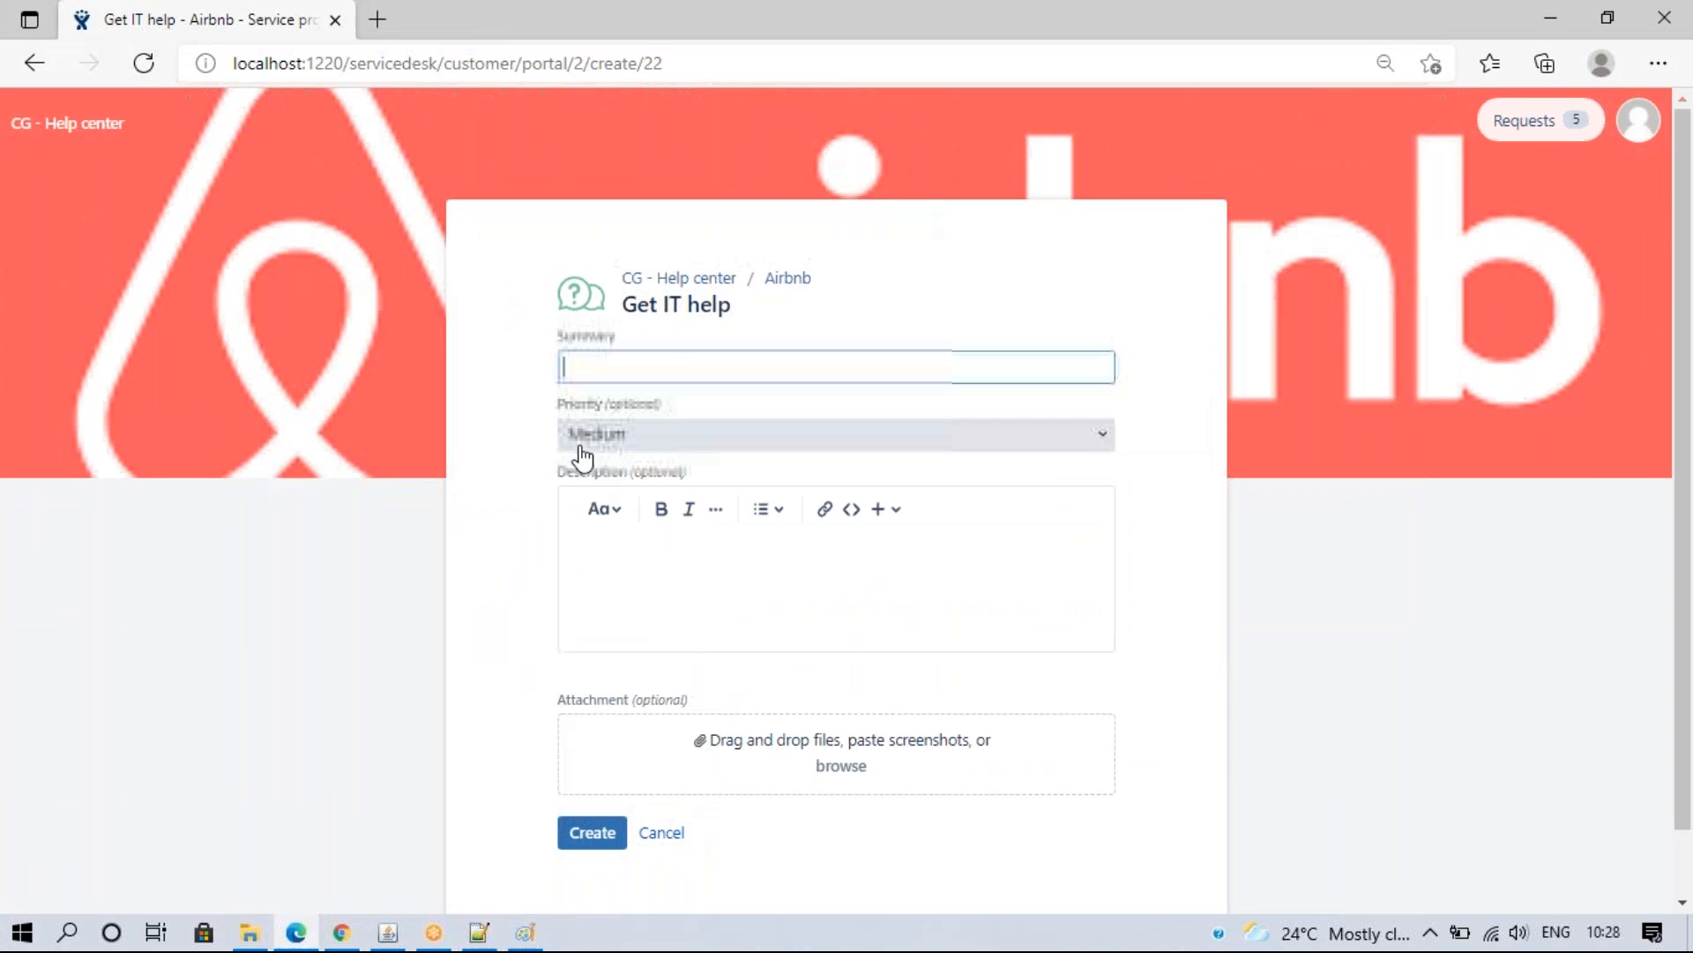
click(608, 437)
click(614, 572)
click(635, 367)
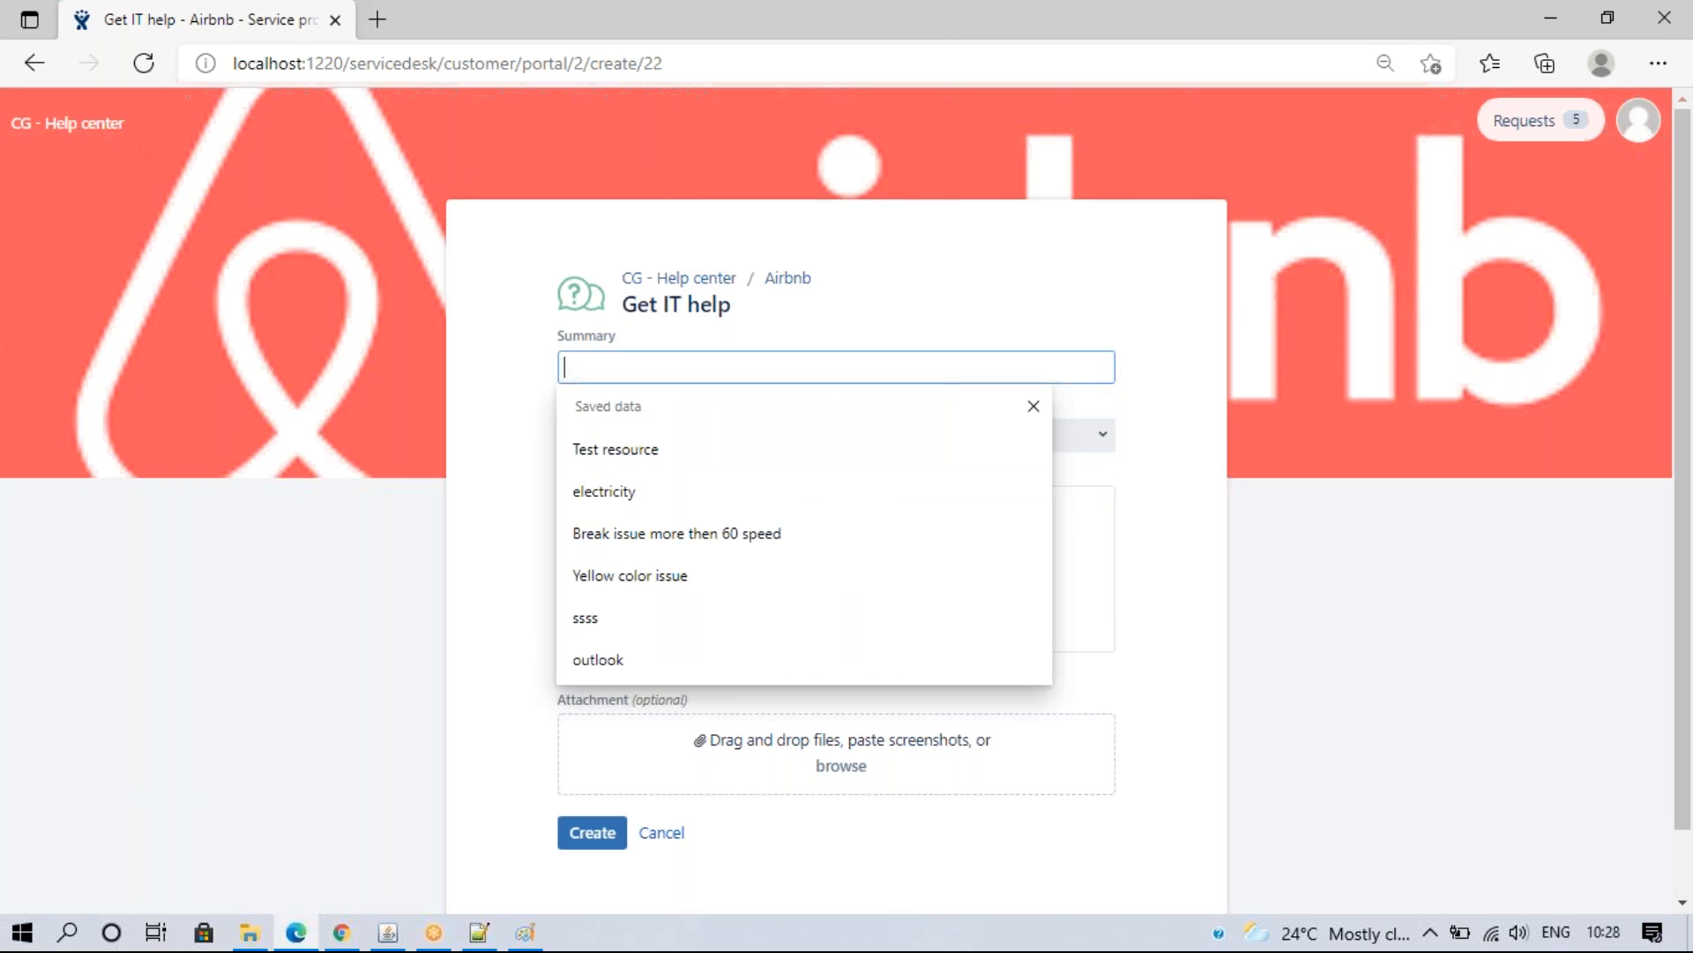
click(631, 468)
click(605, 834)
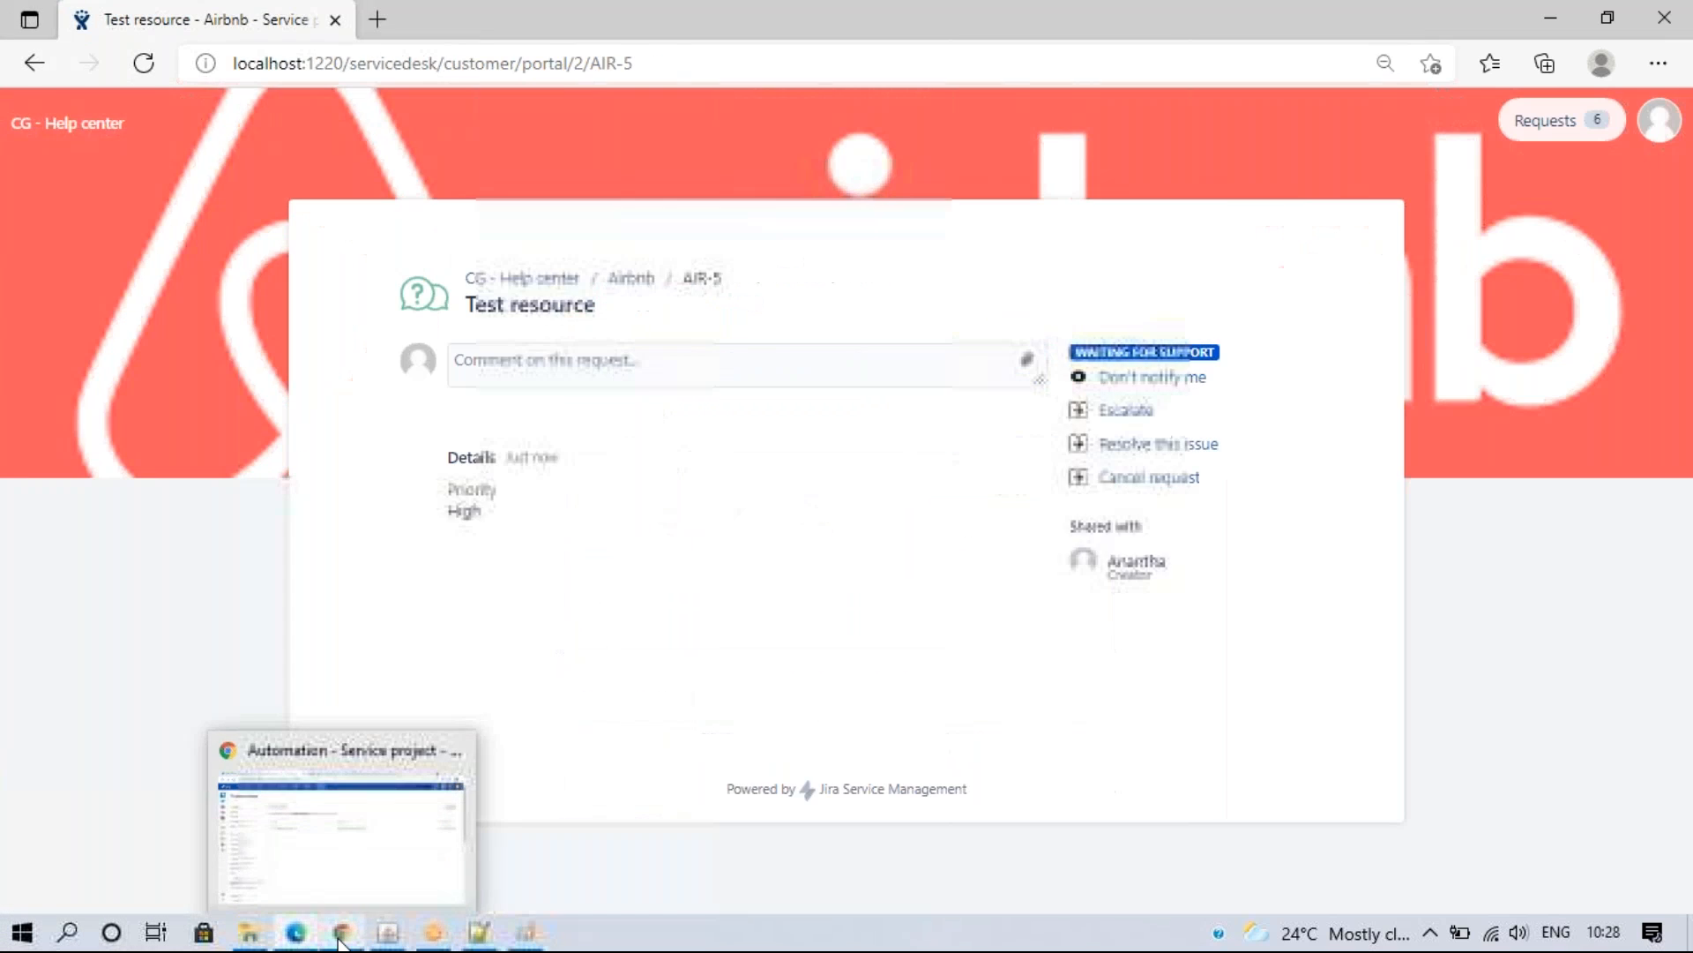
- Check issue AIR-5, then open the Add comment - Priority rule for editing
click(341, 939)
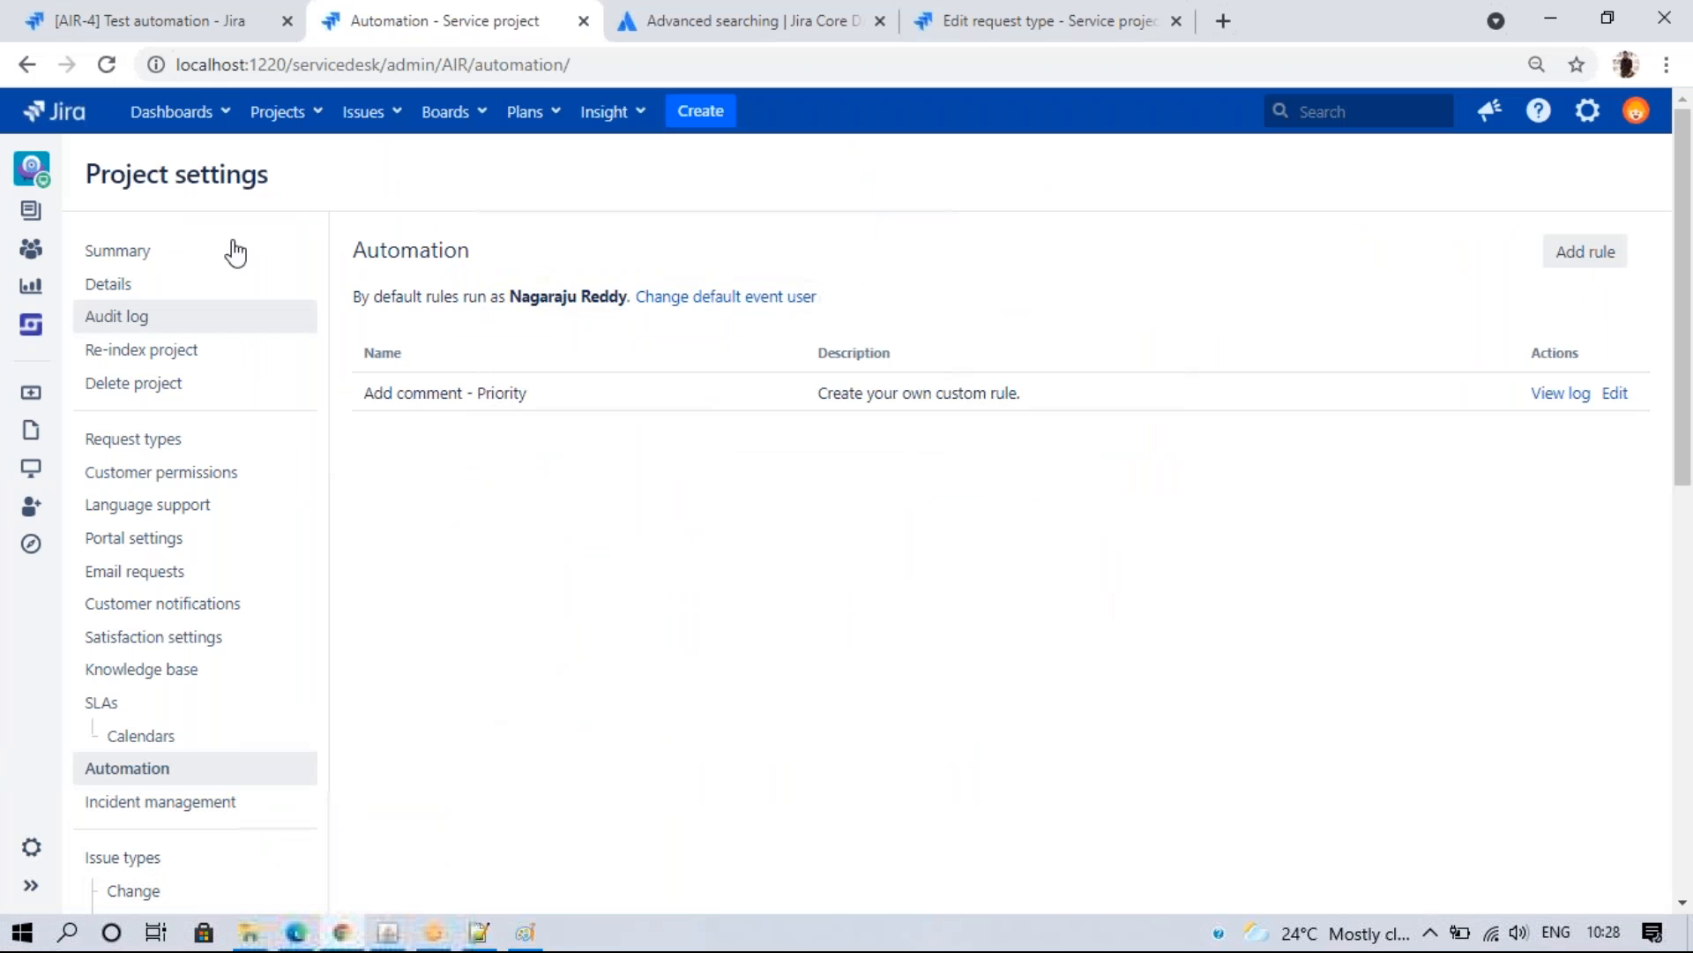
click(197, 17)
double_click(582, 64)
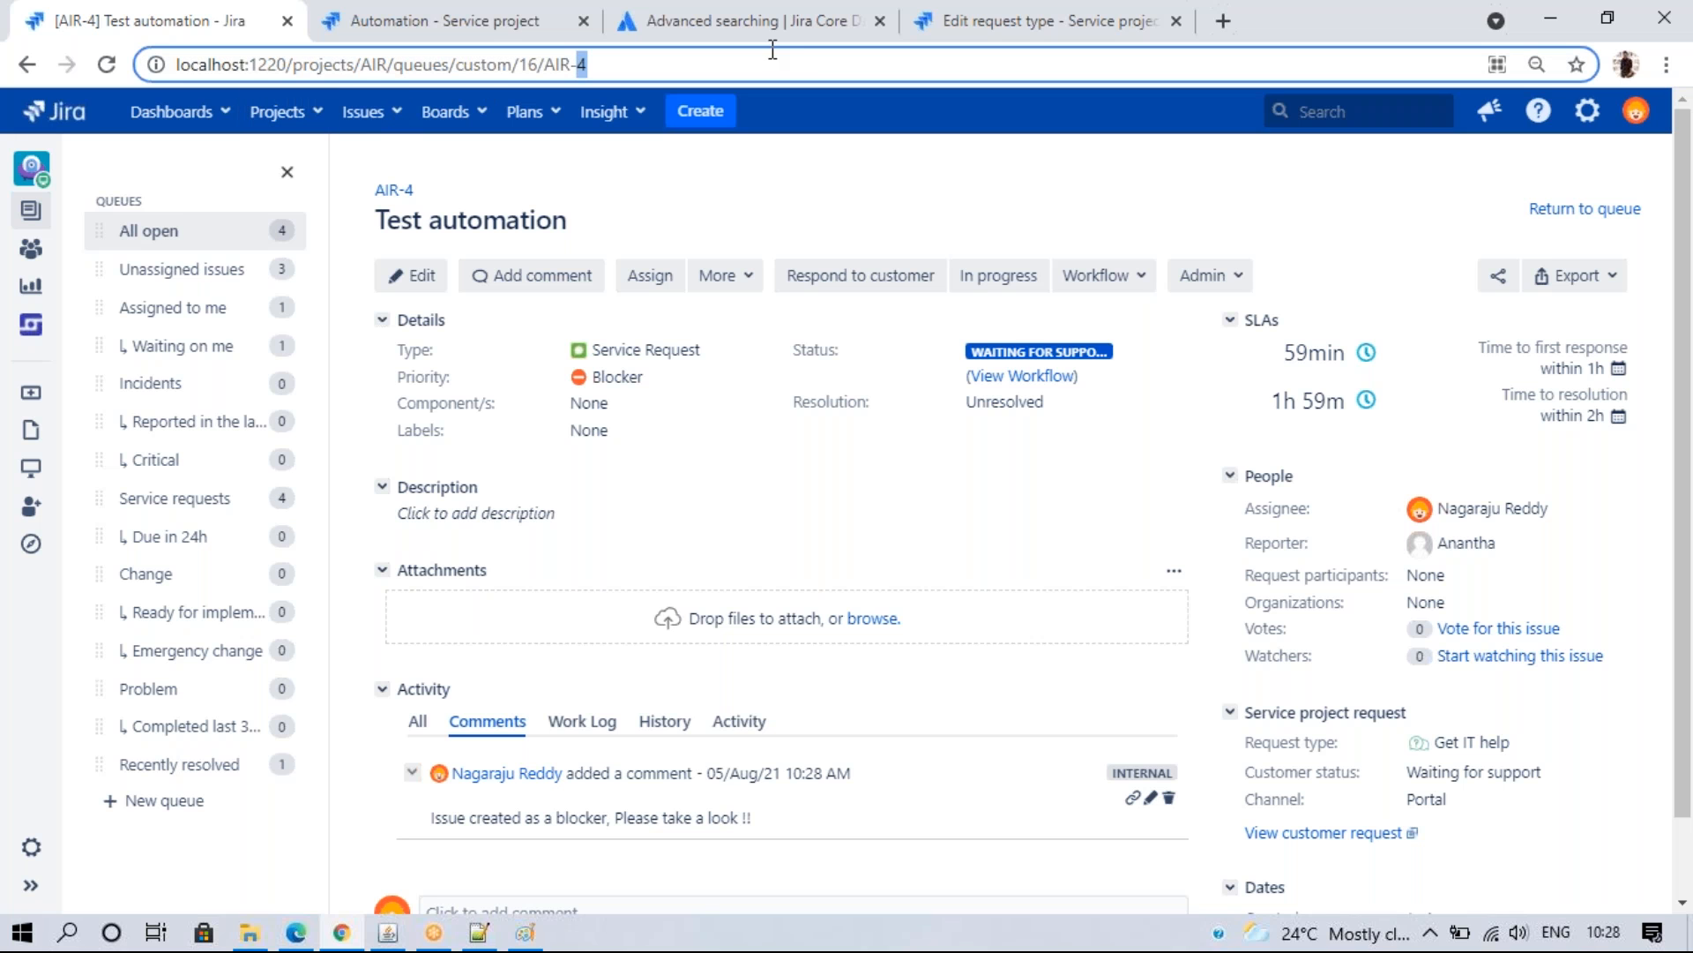
text(5)
key(Return)
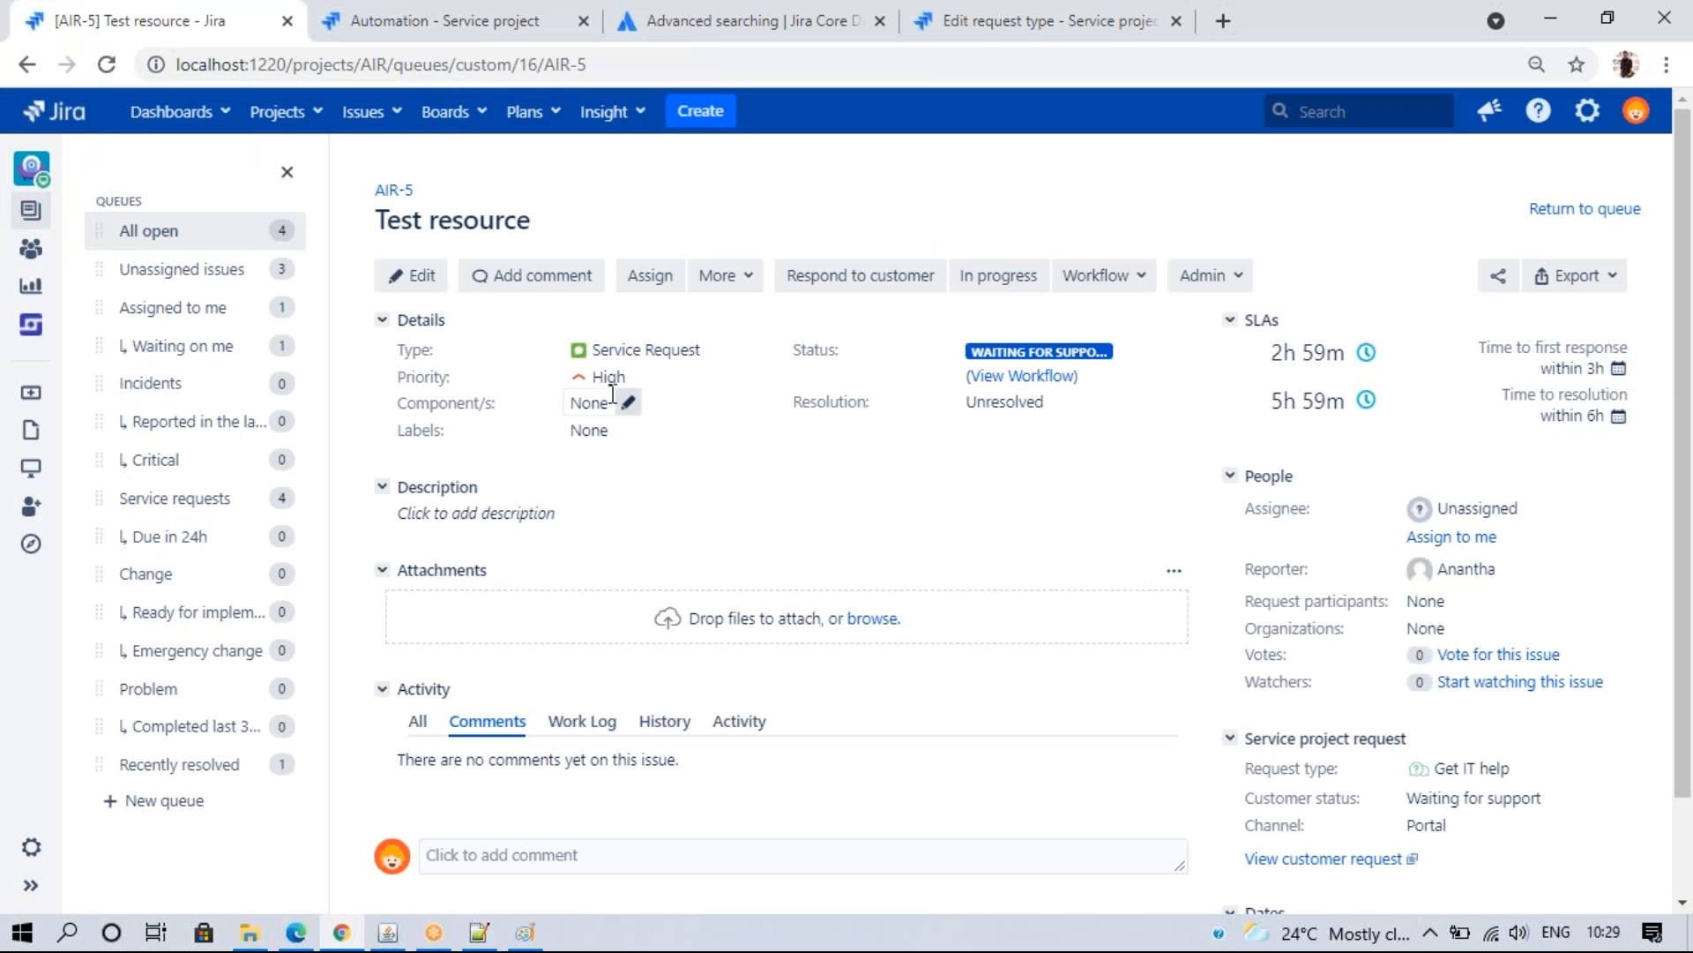
click(379, 16)
click(1614, 394)
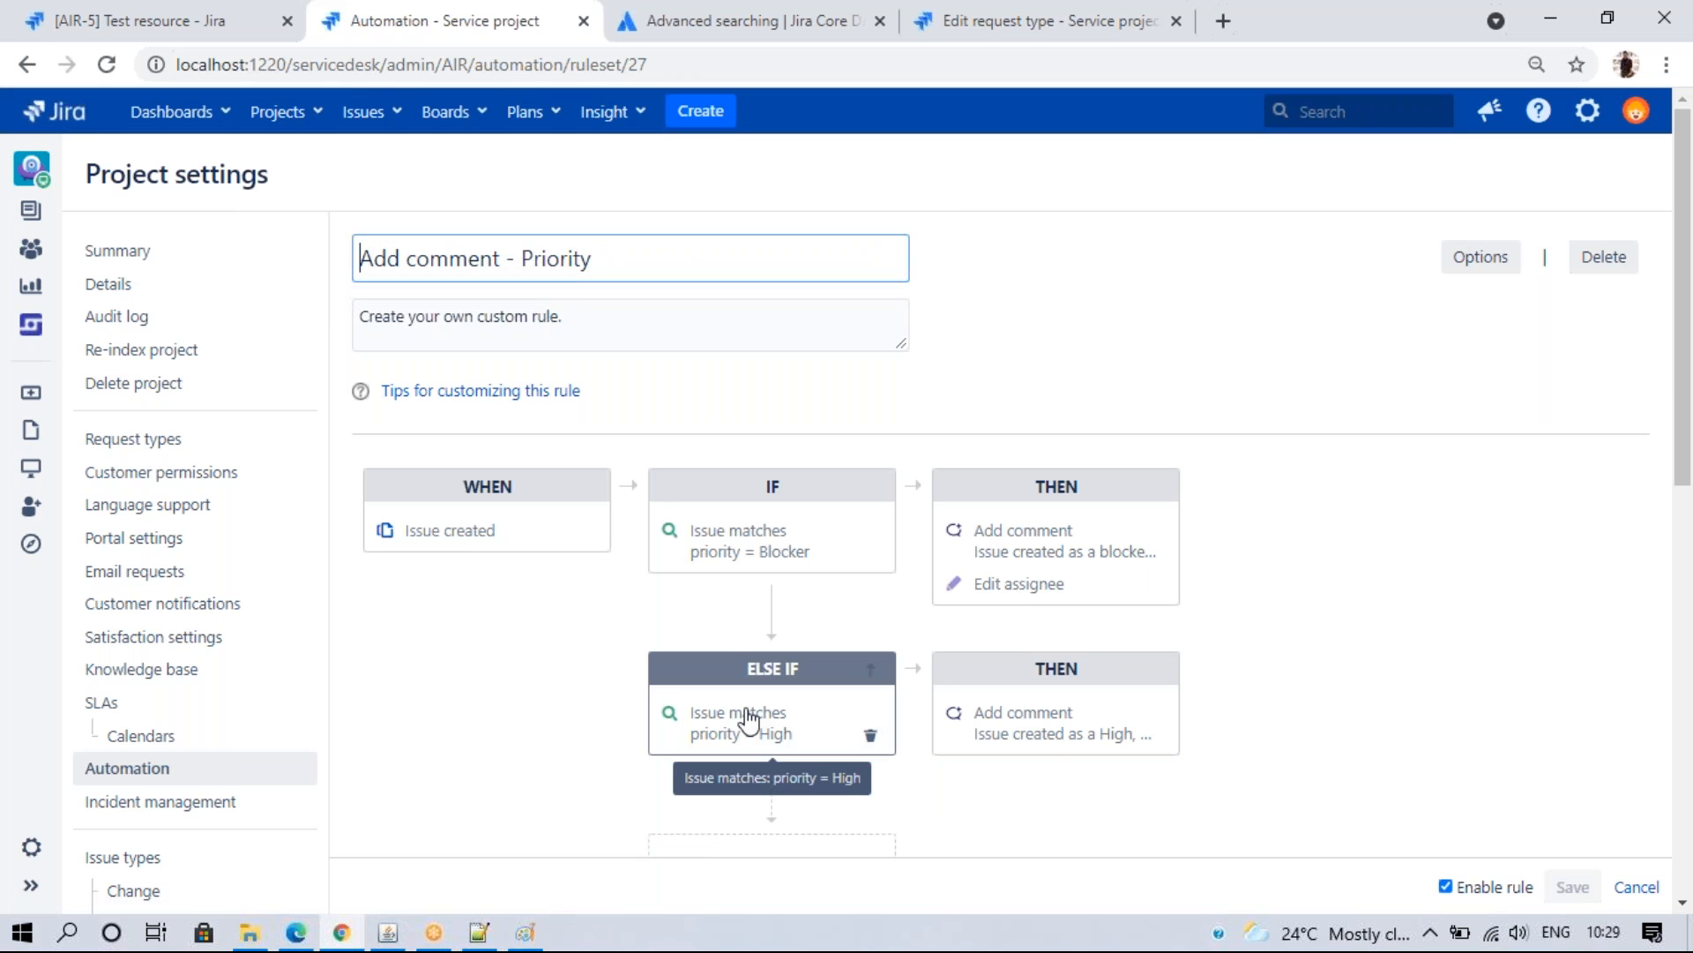
- Review the High ELSE IF branch, then set the rule to run as project default and save
click(748, 719)
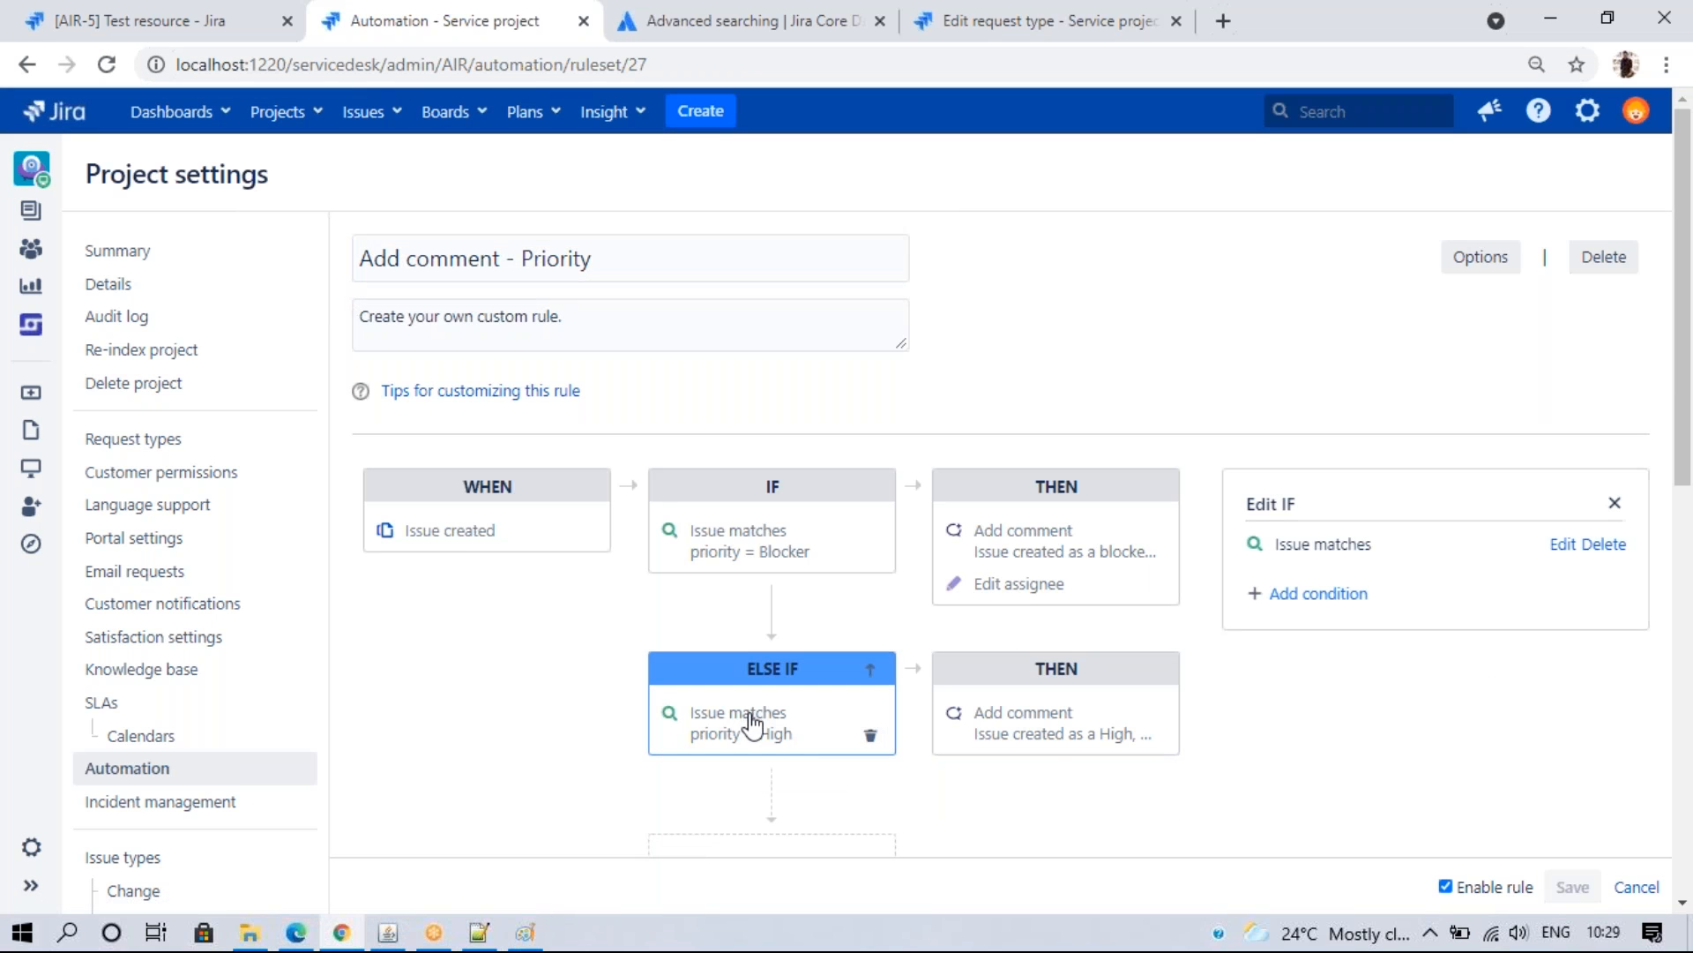
click(1107, 711)
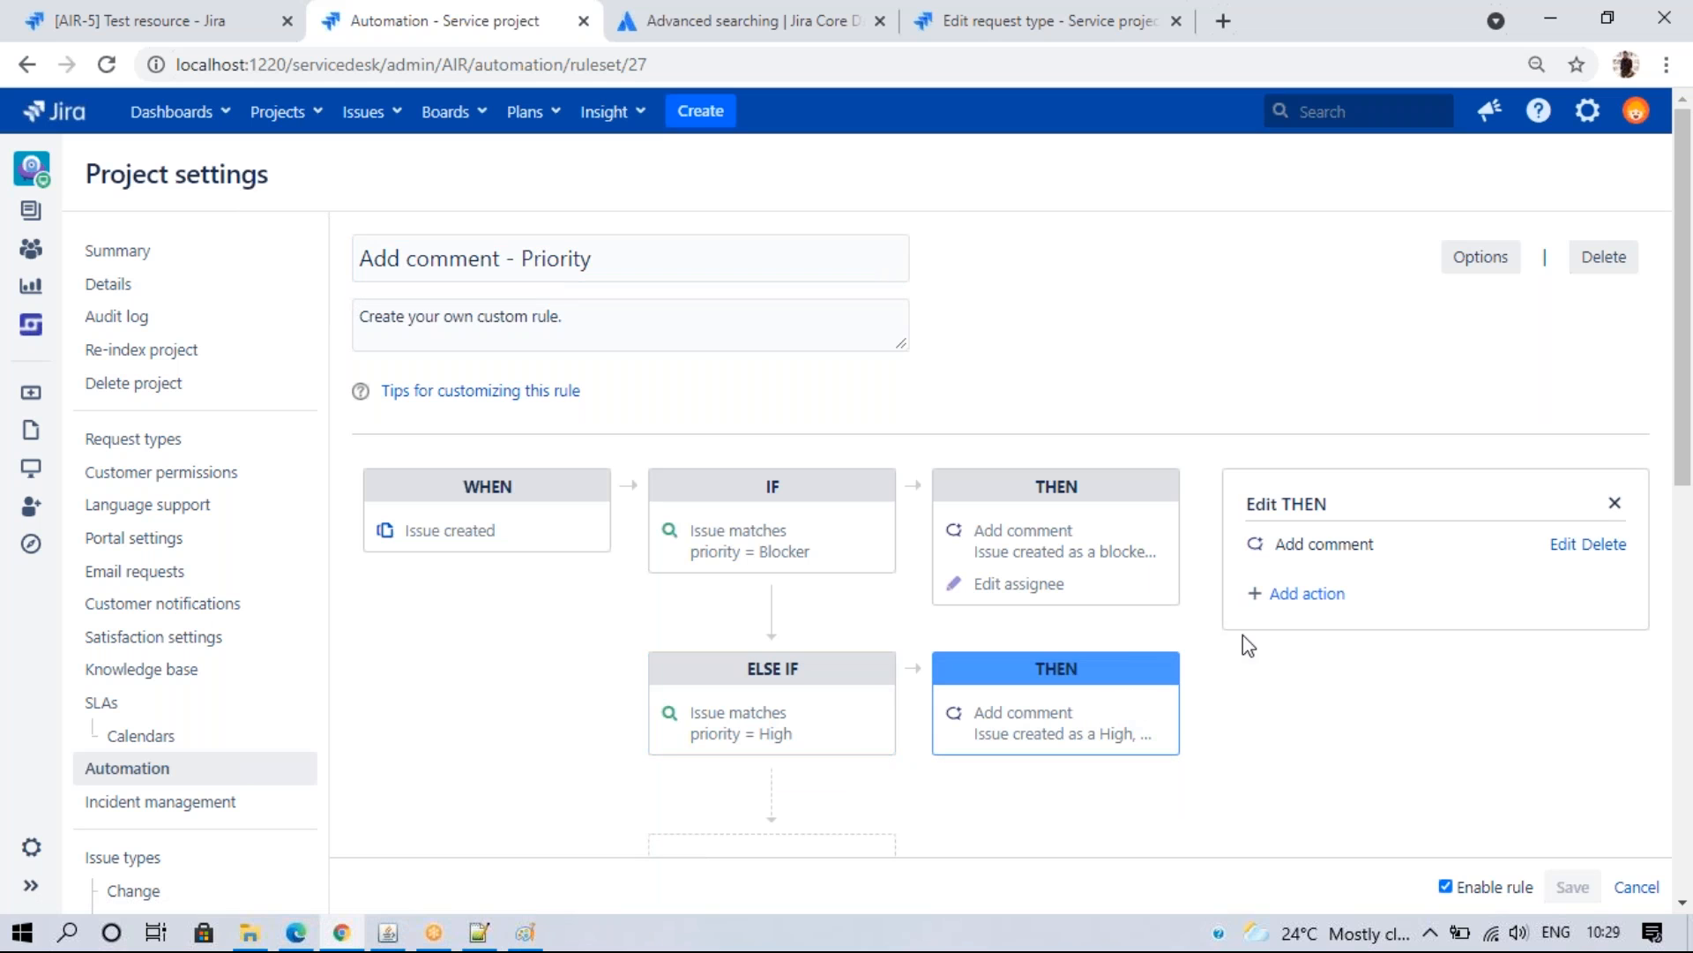
click(1464, 685)
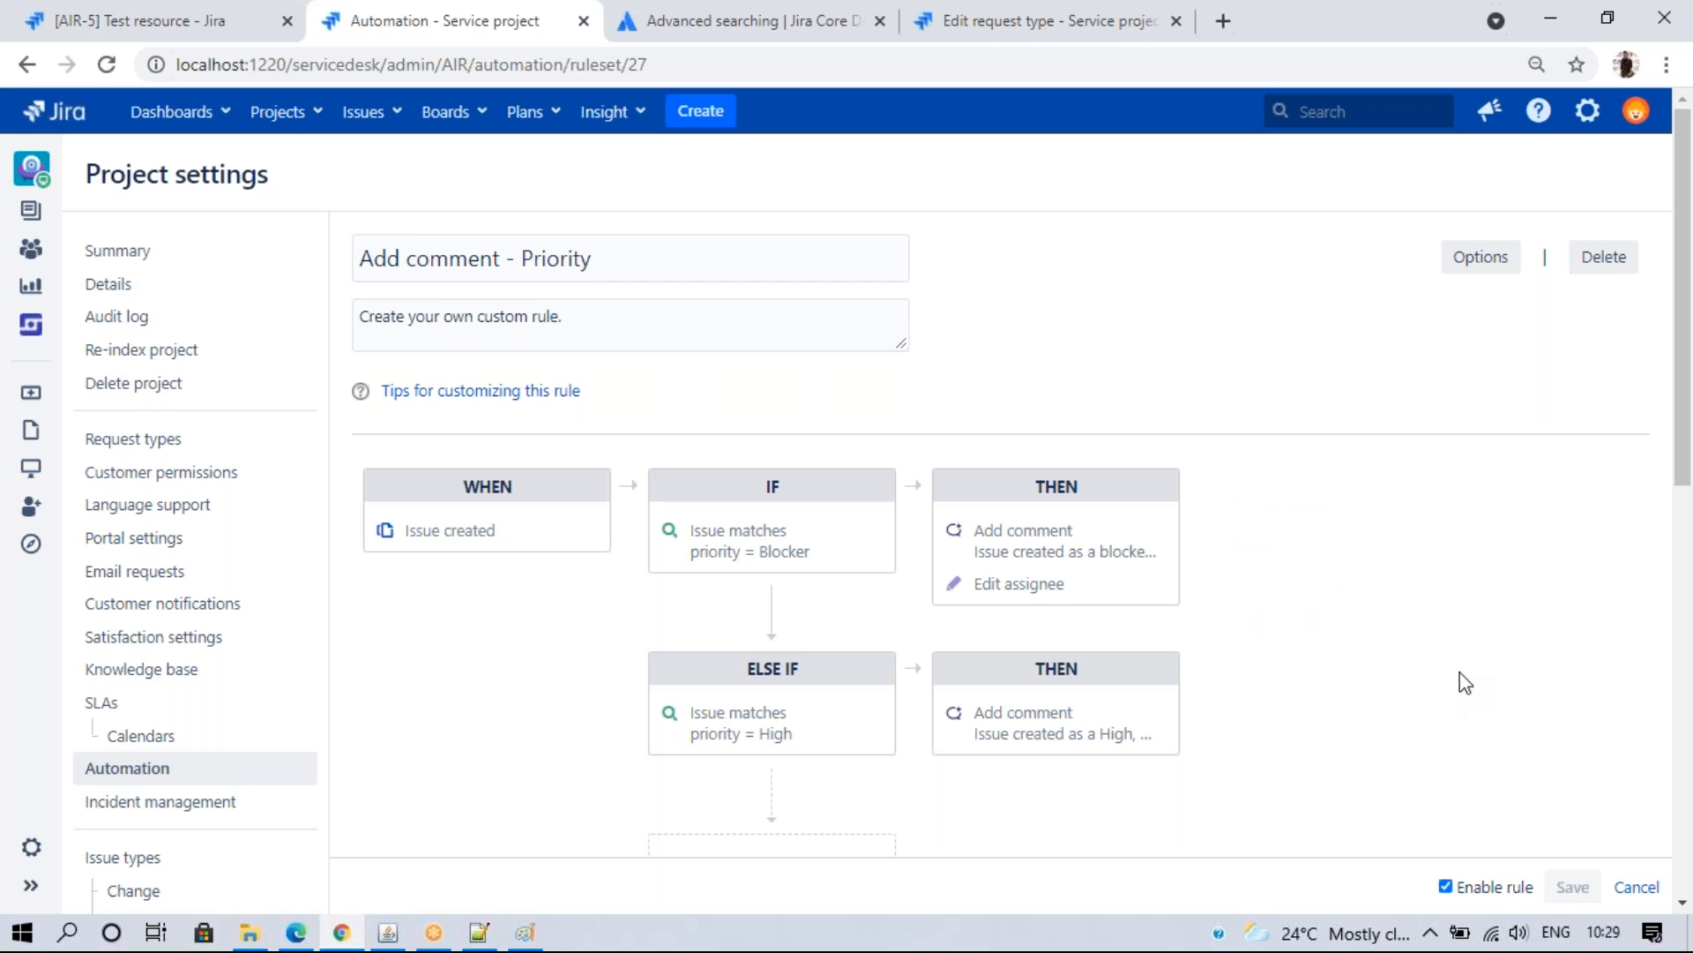
click(1468, 263)
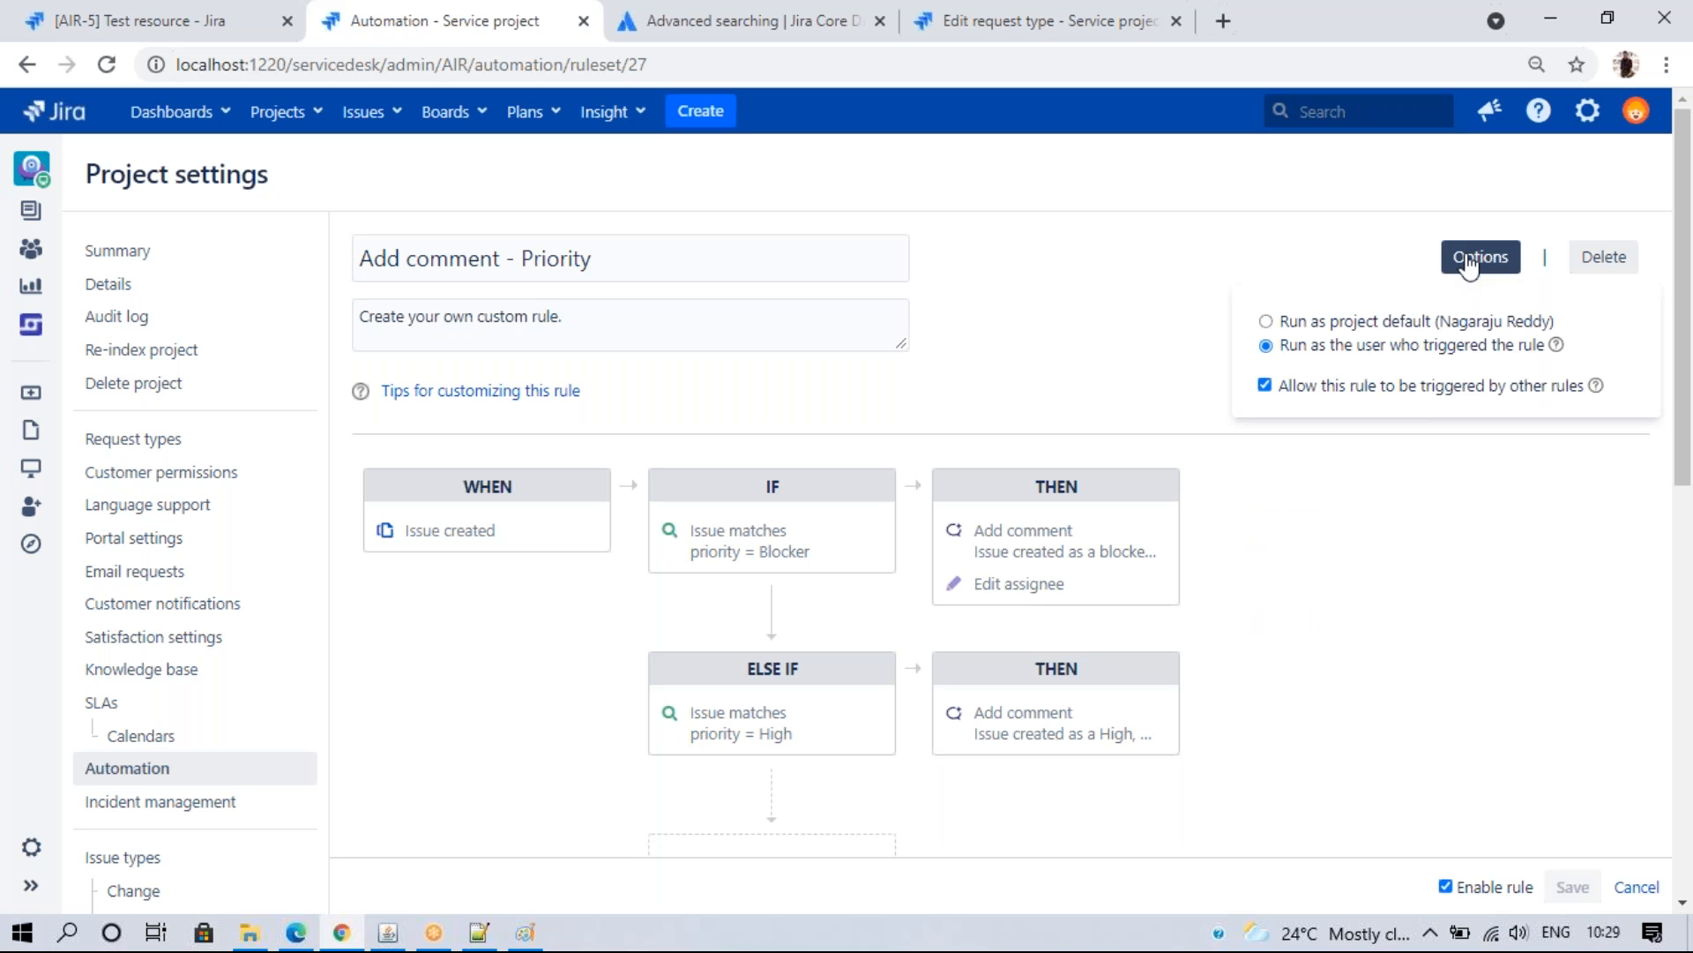
click(1364, 324)
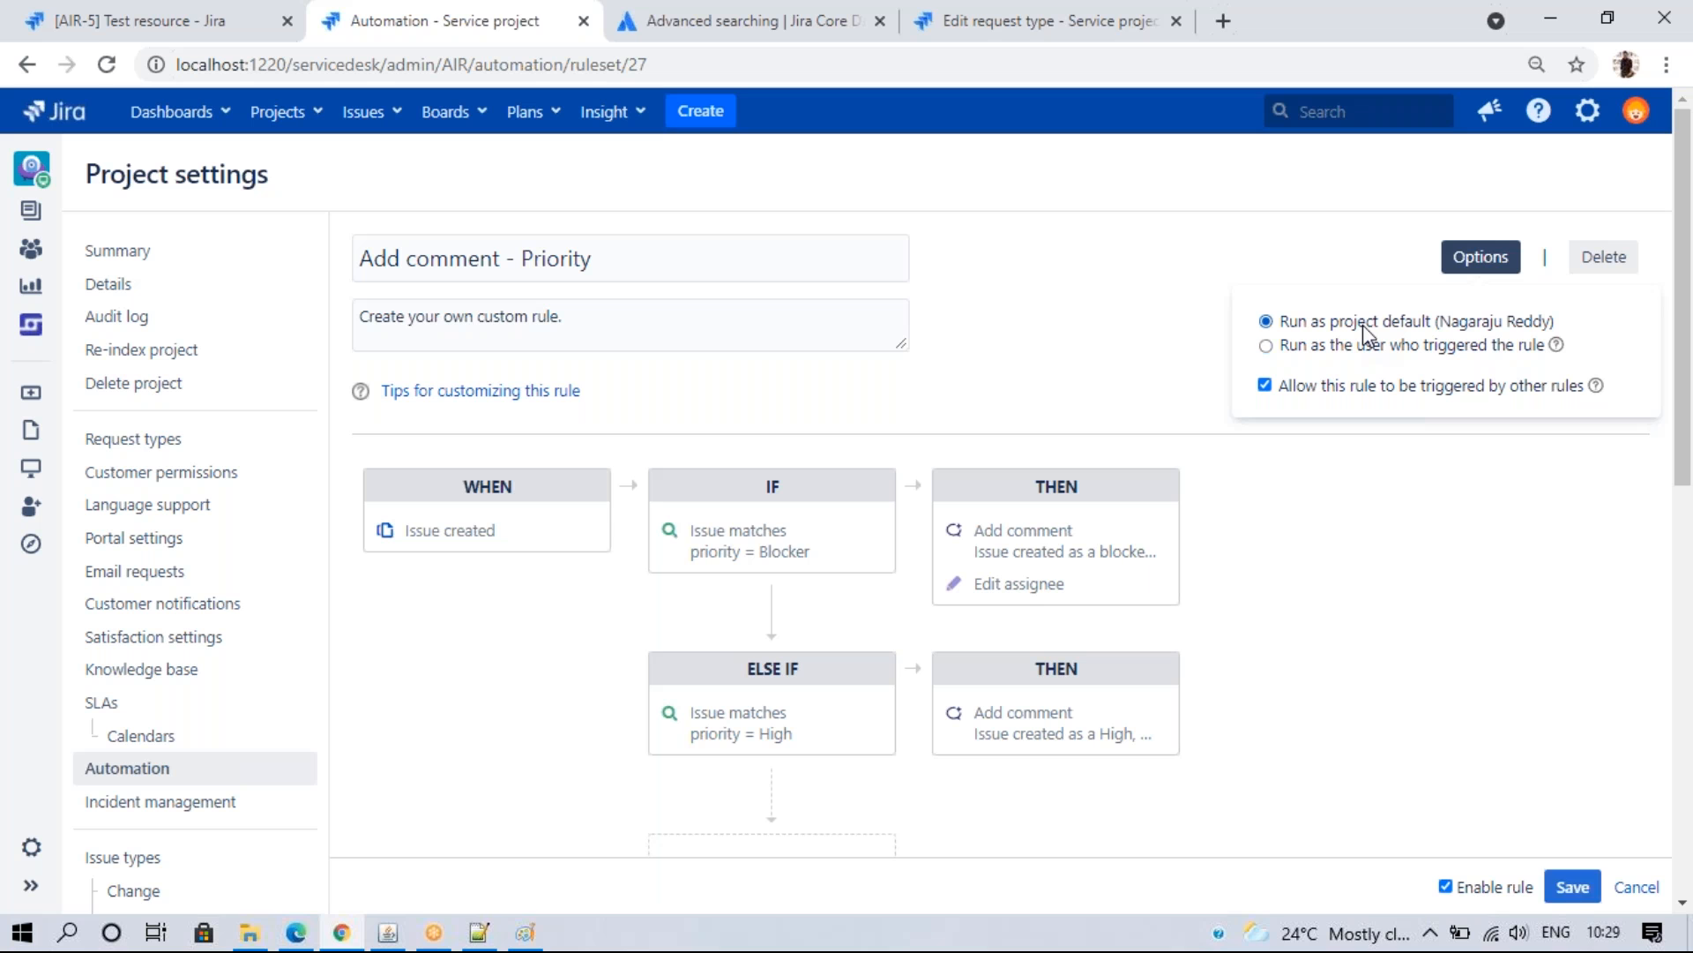
click(1571, 885)
- Submit another High-priority 'Test resource' Get IT help request from the Airbnb portal
click(231, 17)
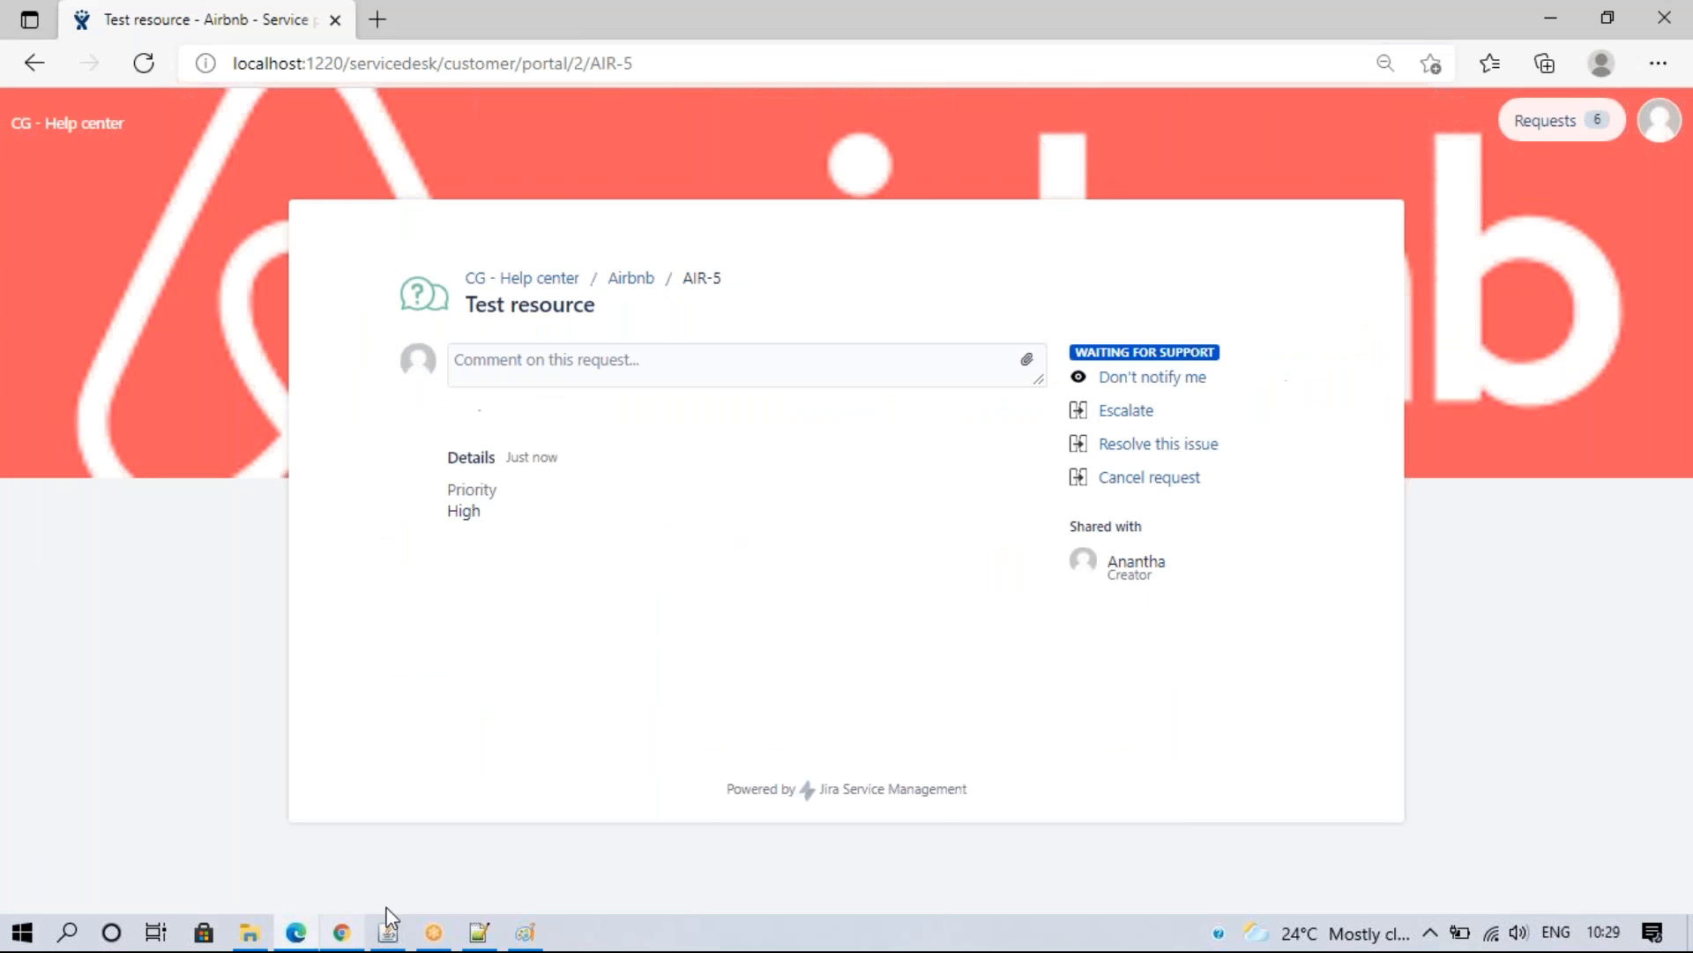
click(296, 933)
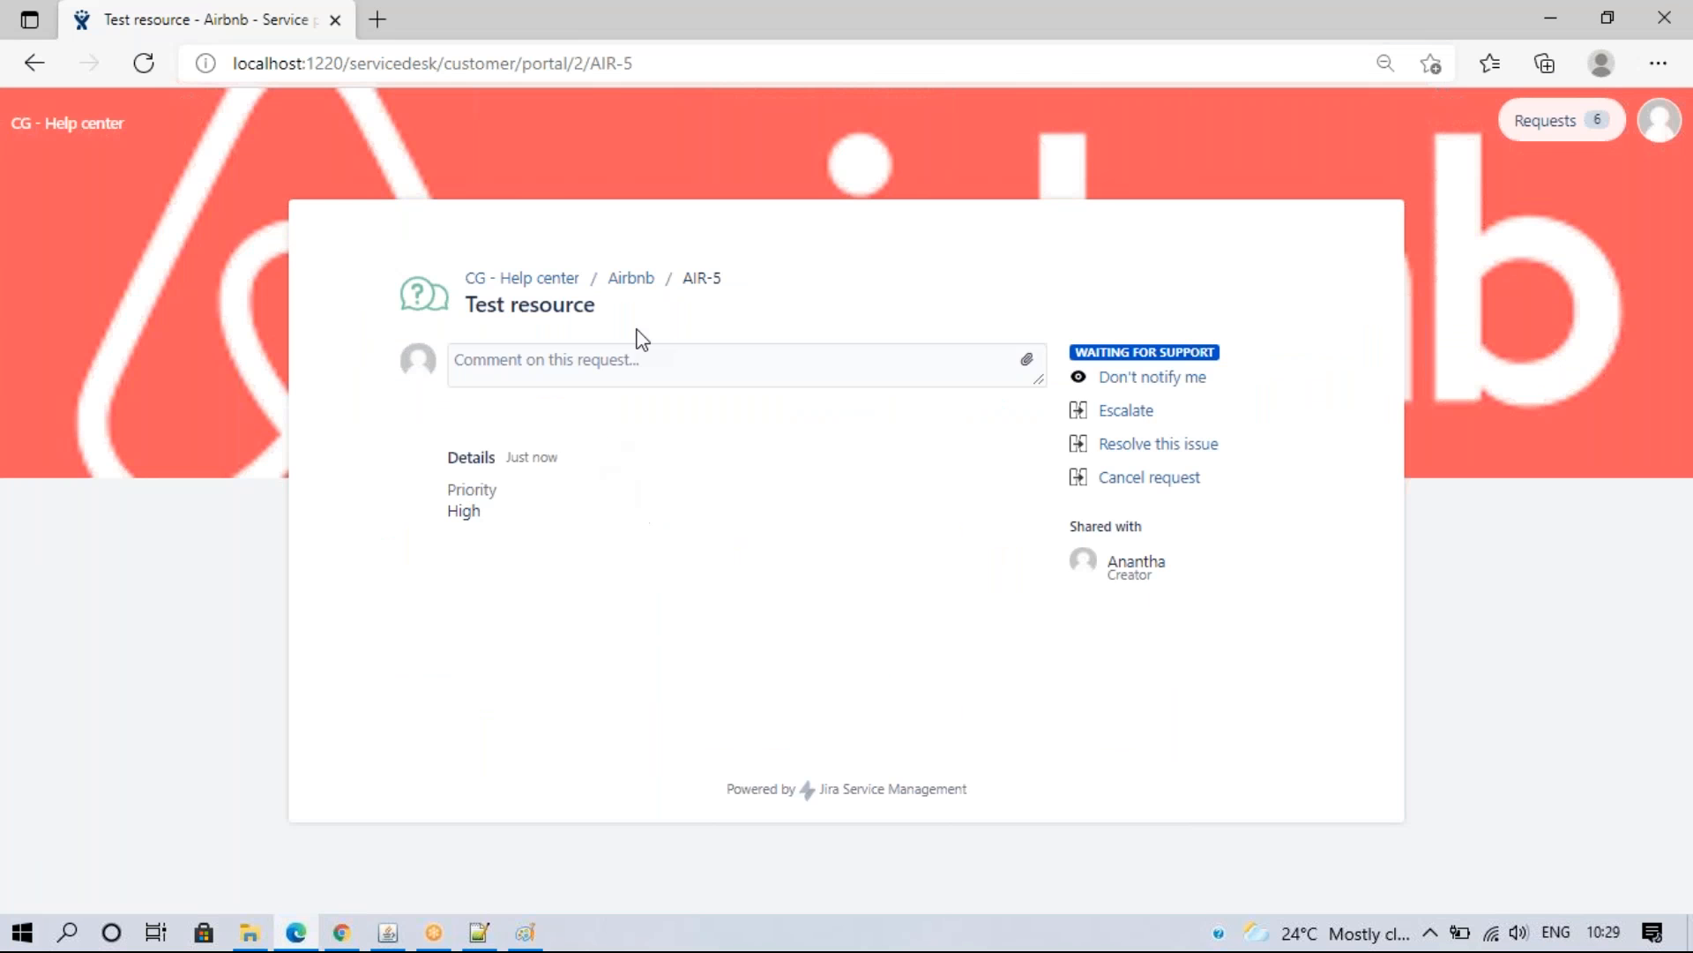
click(637, 279)
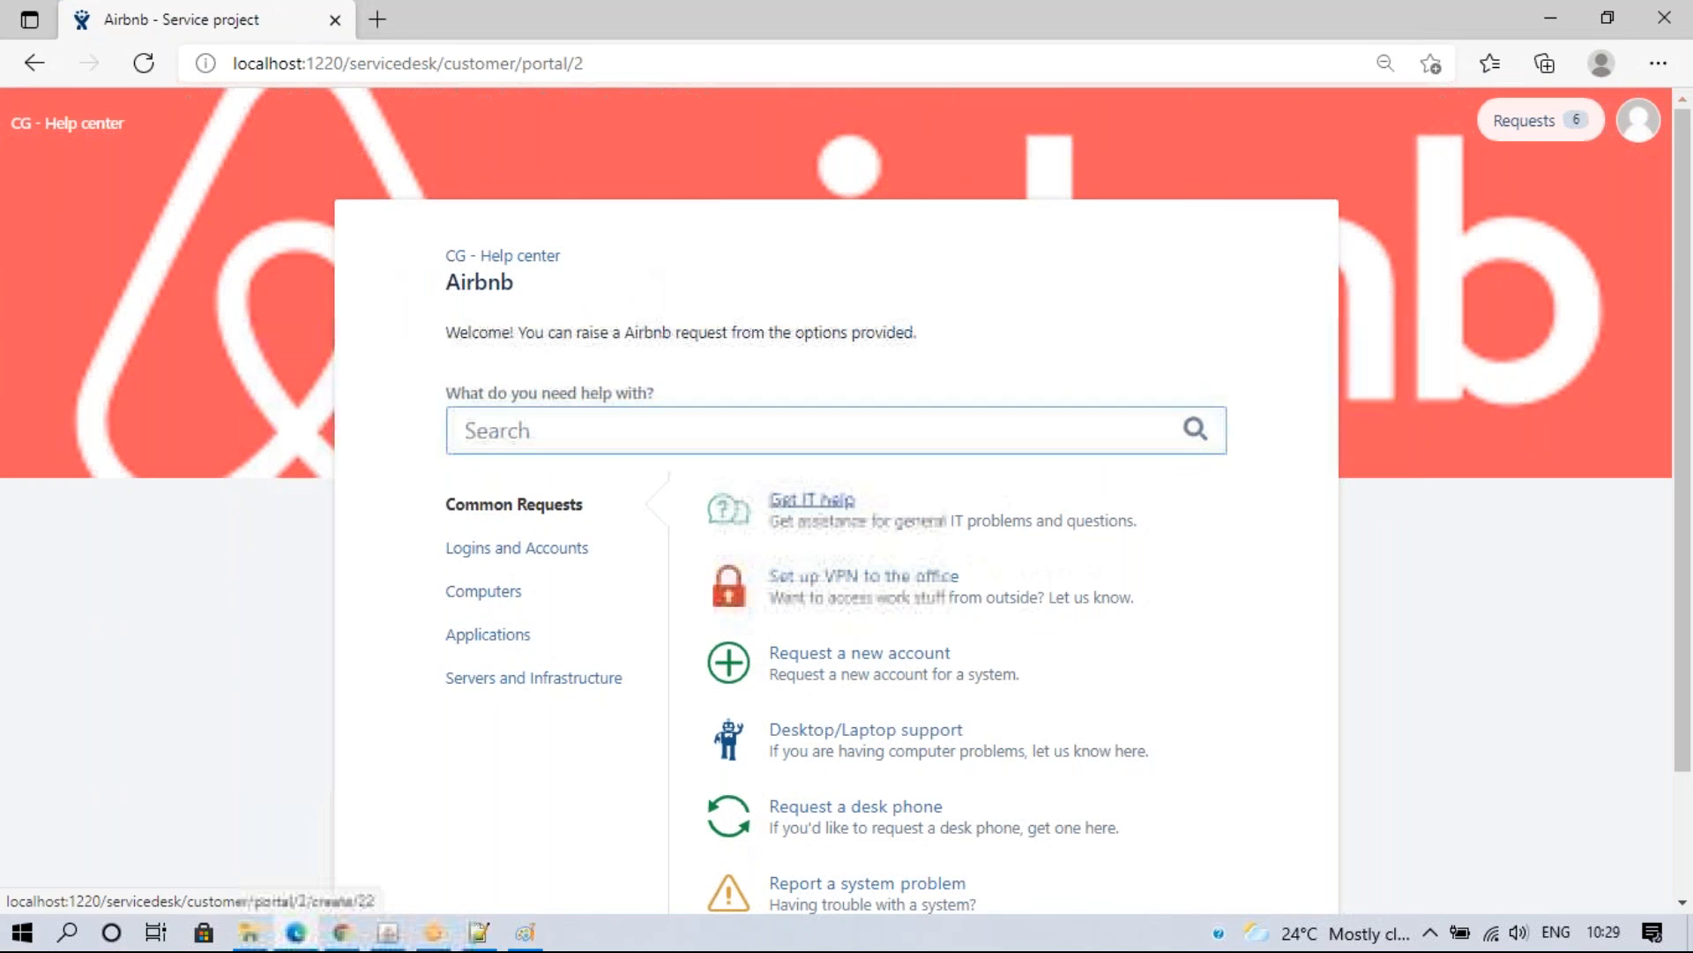
click(808, 494)
click(605, 367)
click(605, 447)
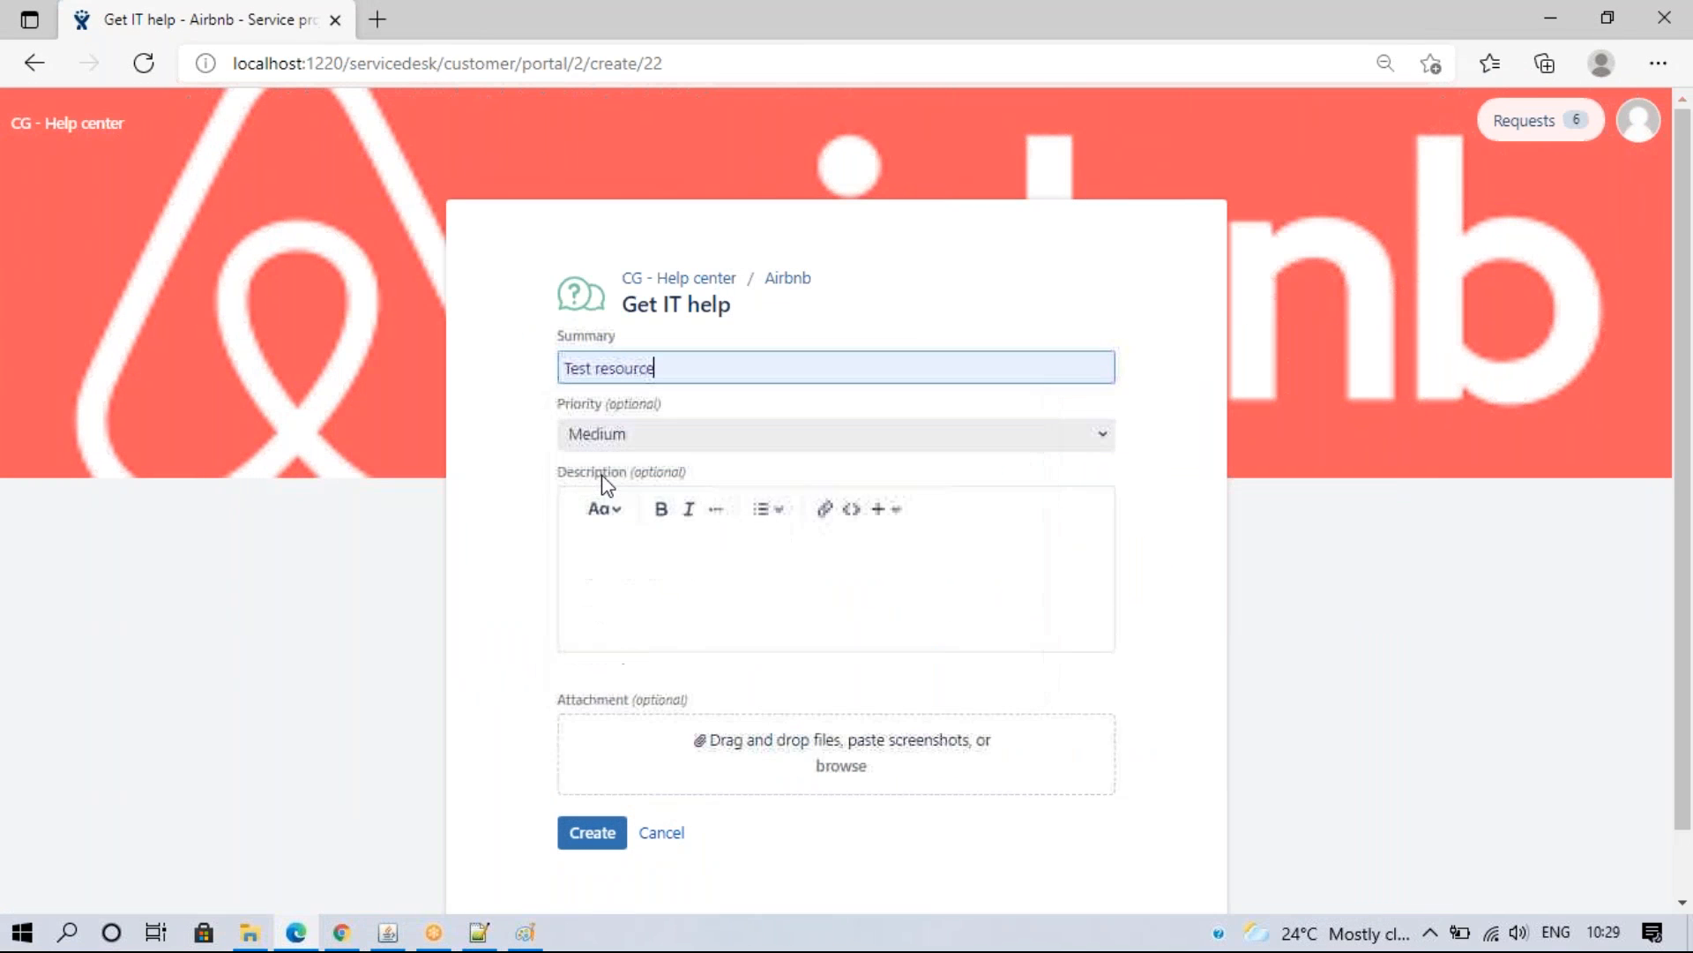
click(637, 439)
click(623, 558)
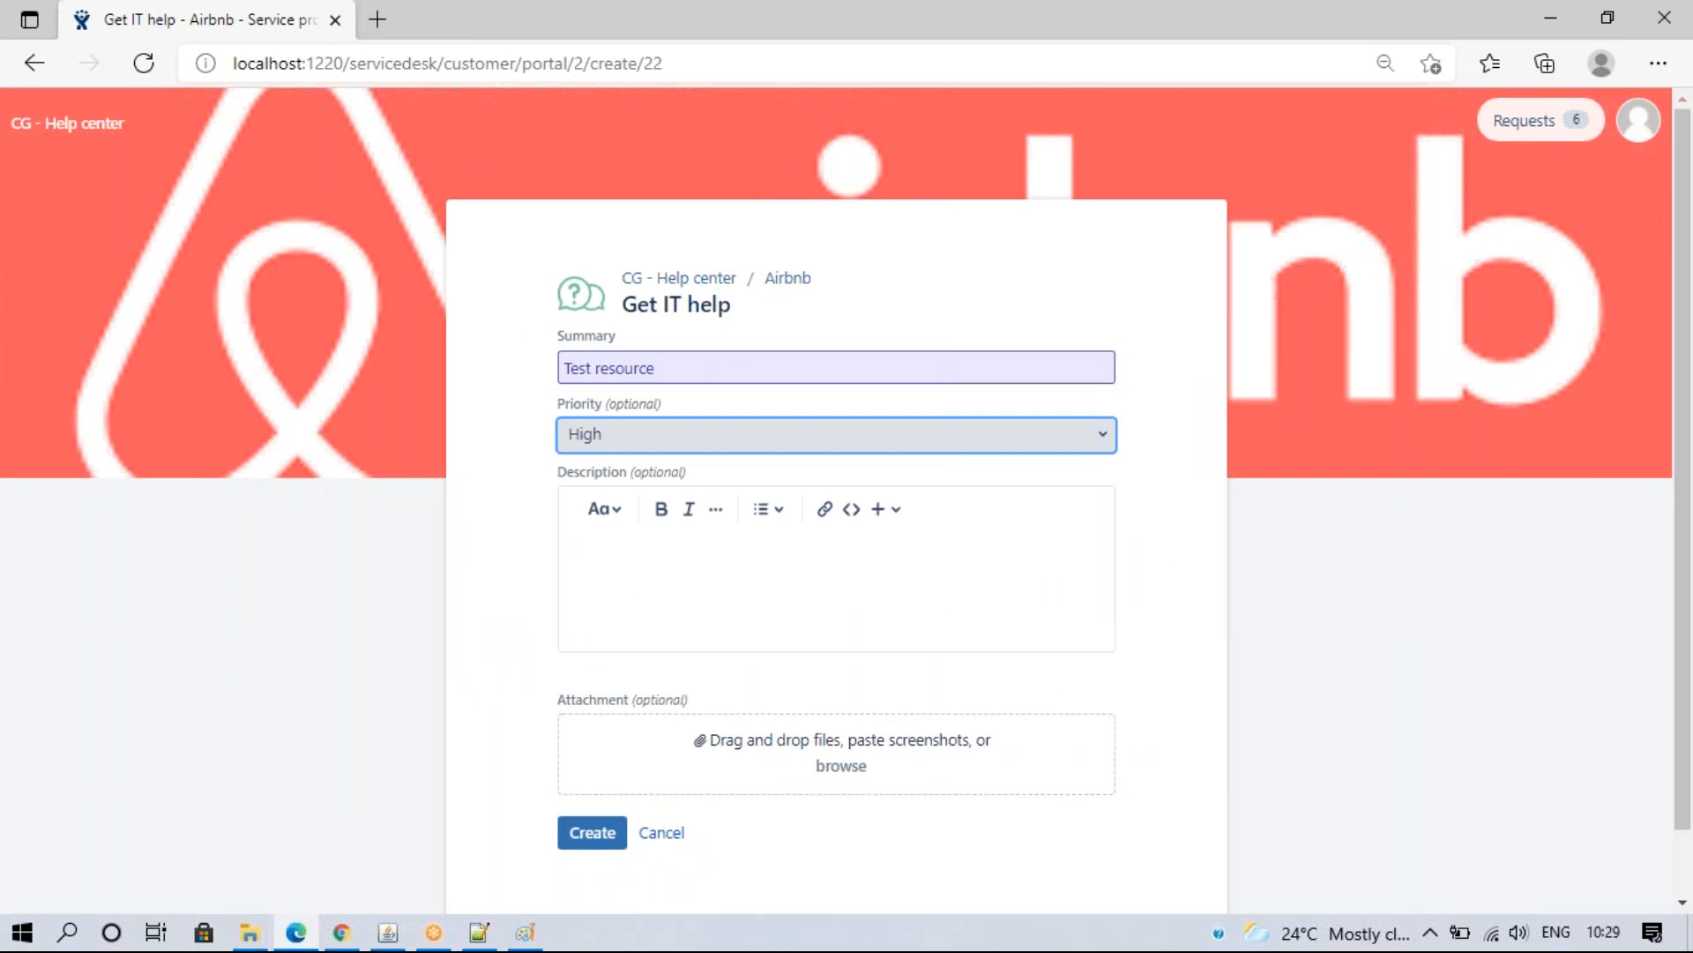
click(587, 838)
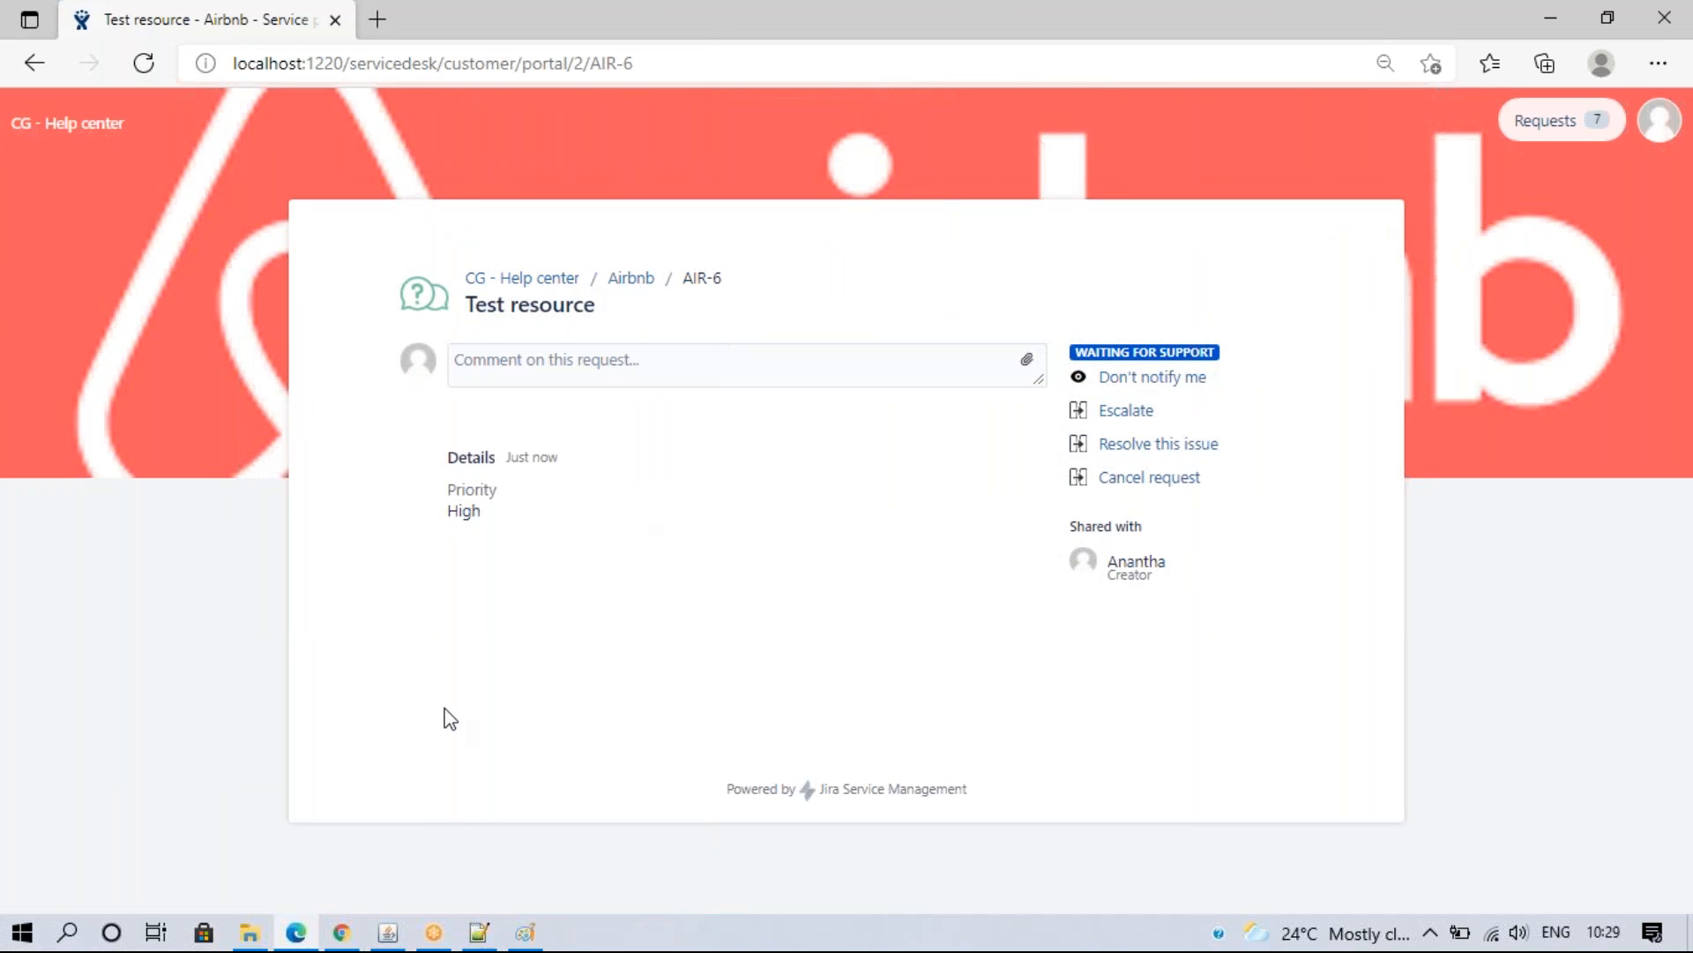
- Load AIR-6 to verify its High-priority internal comment, then return to the automation rules list
click(341, 932)
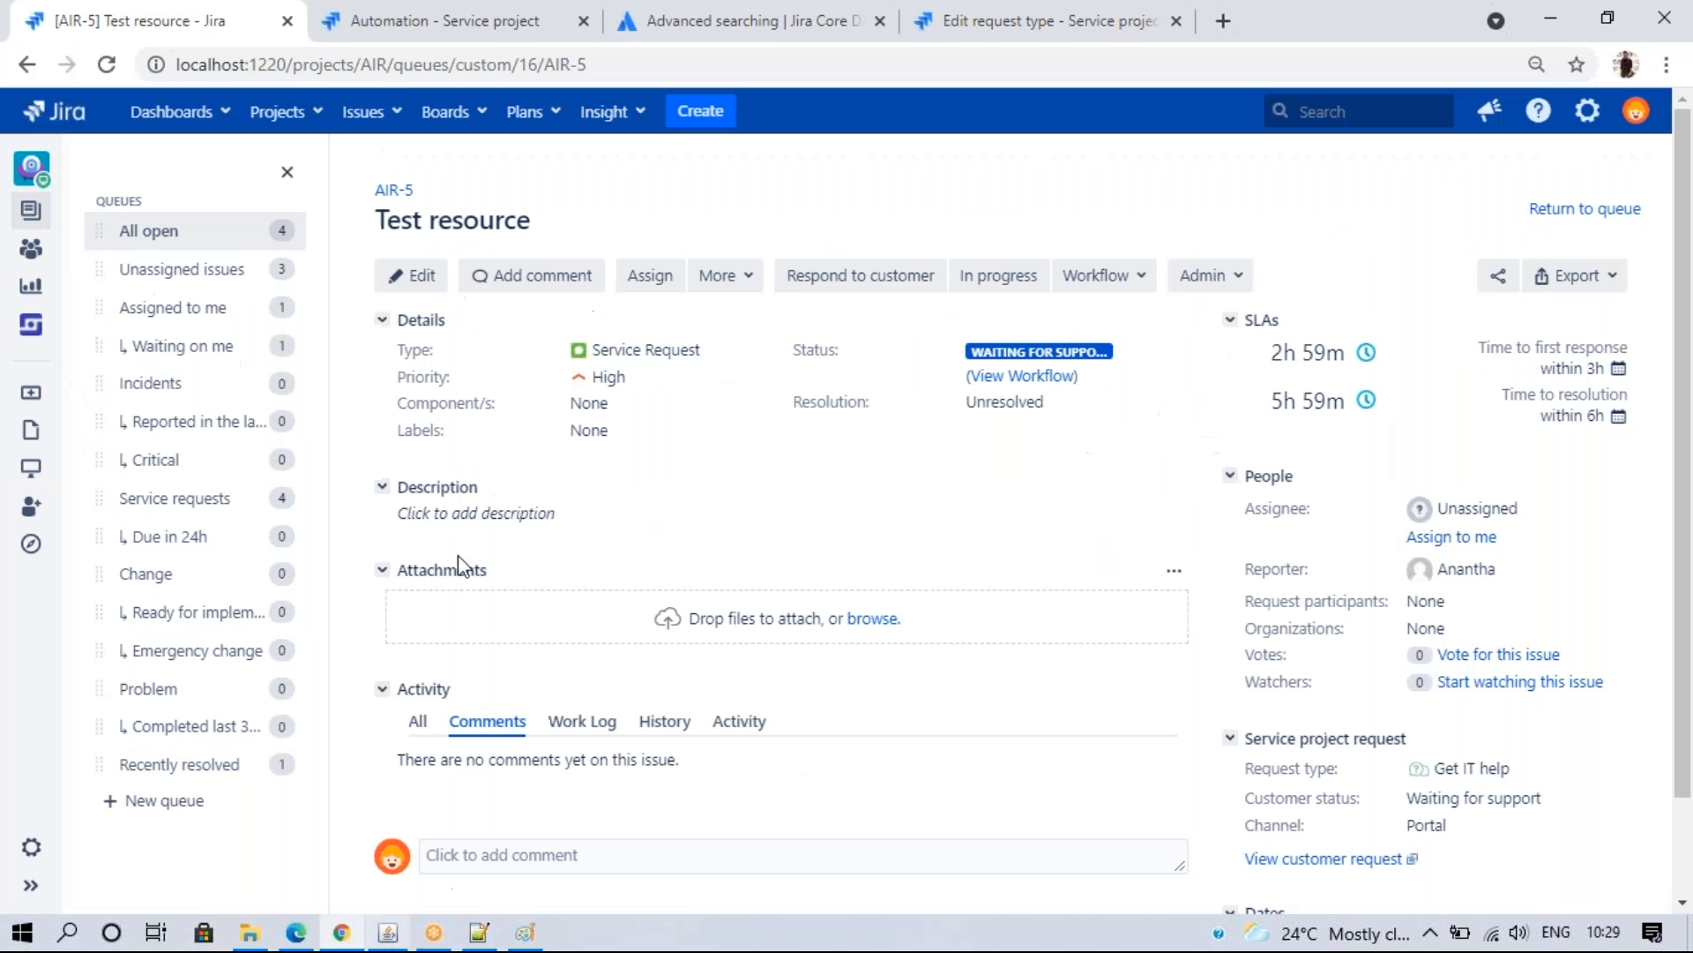
click(579, 64)
text(6)
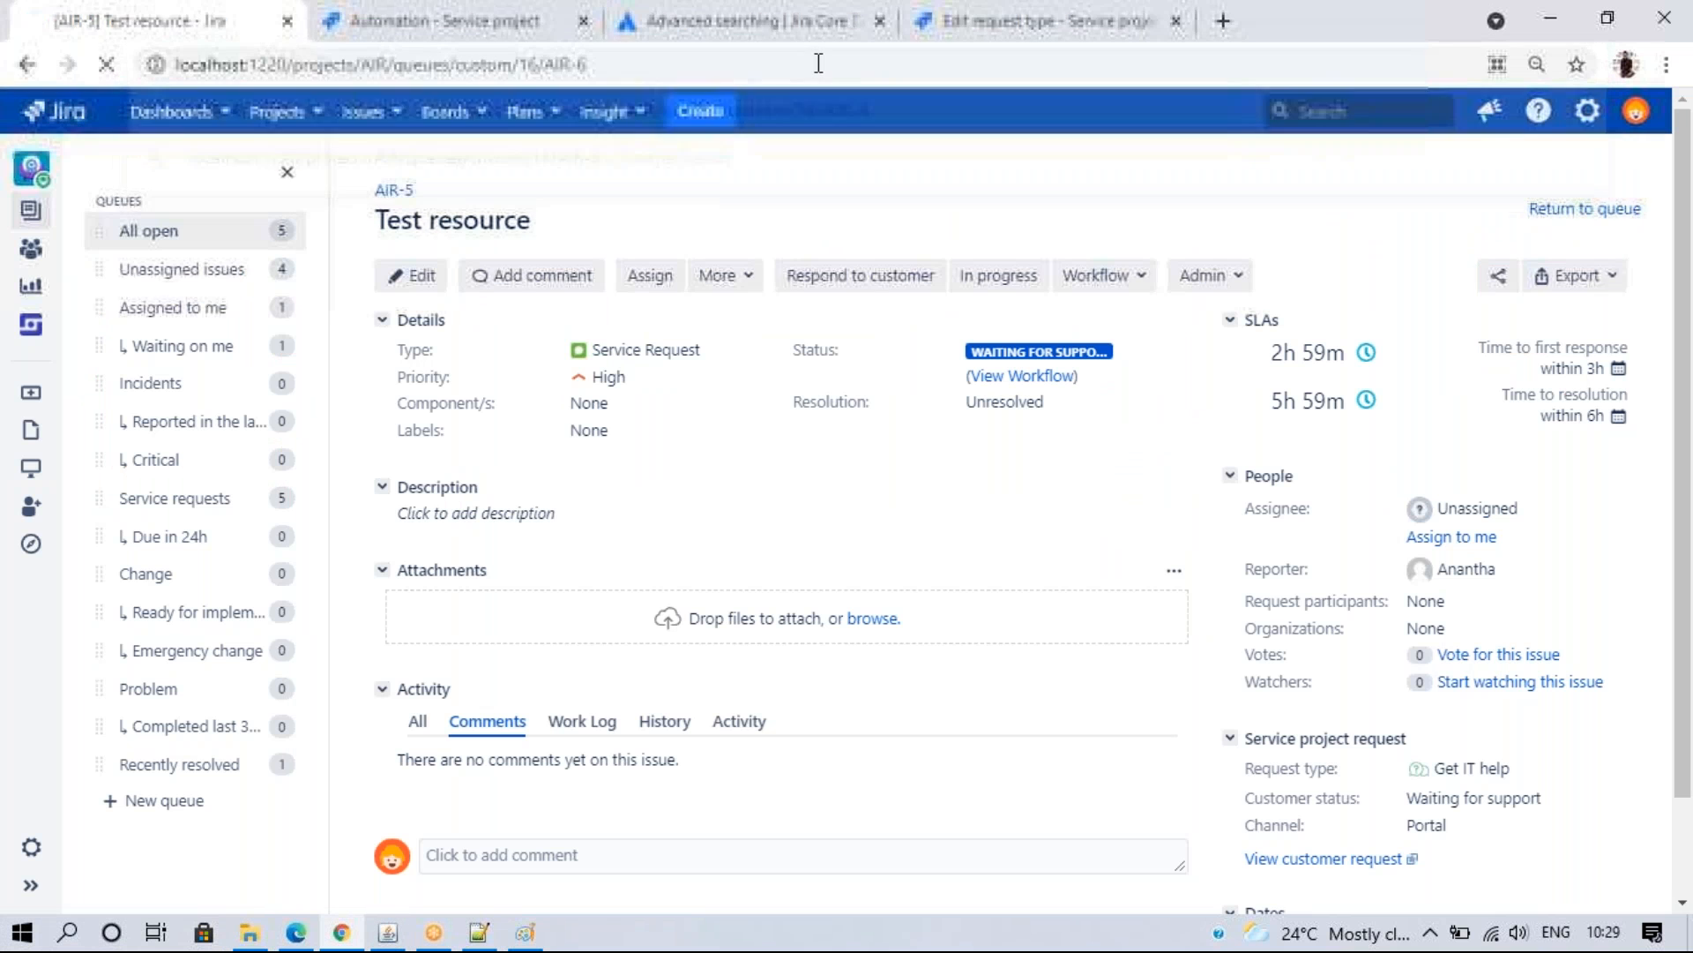
key(Return)
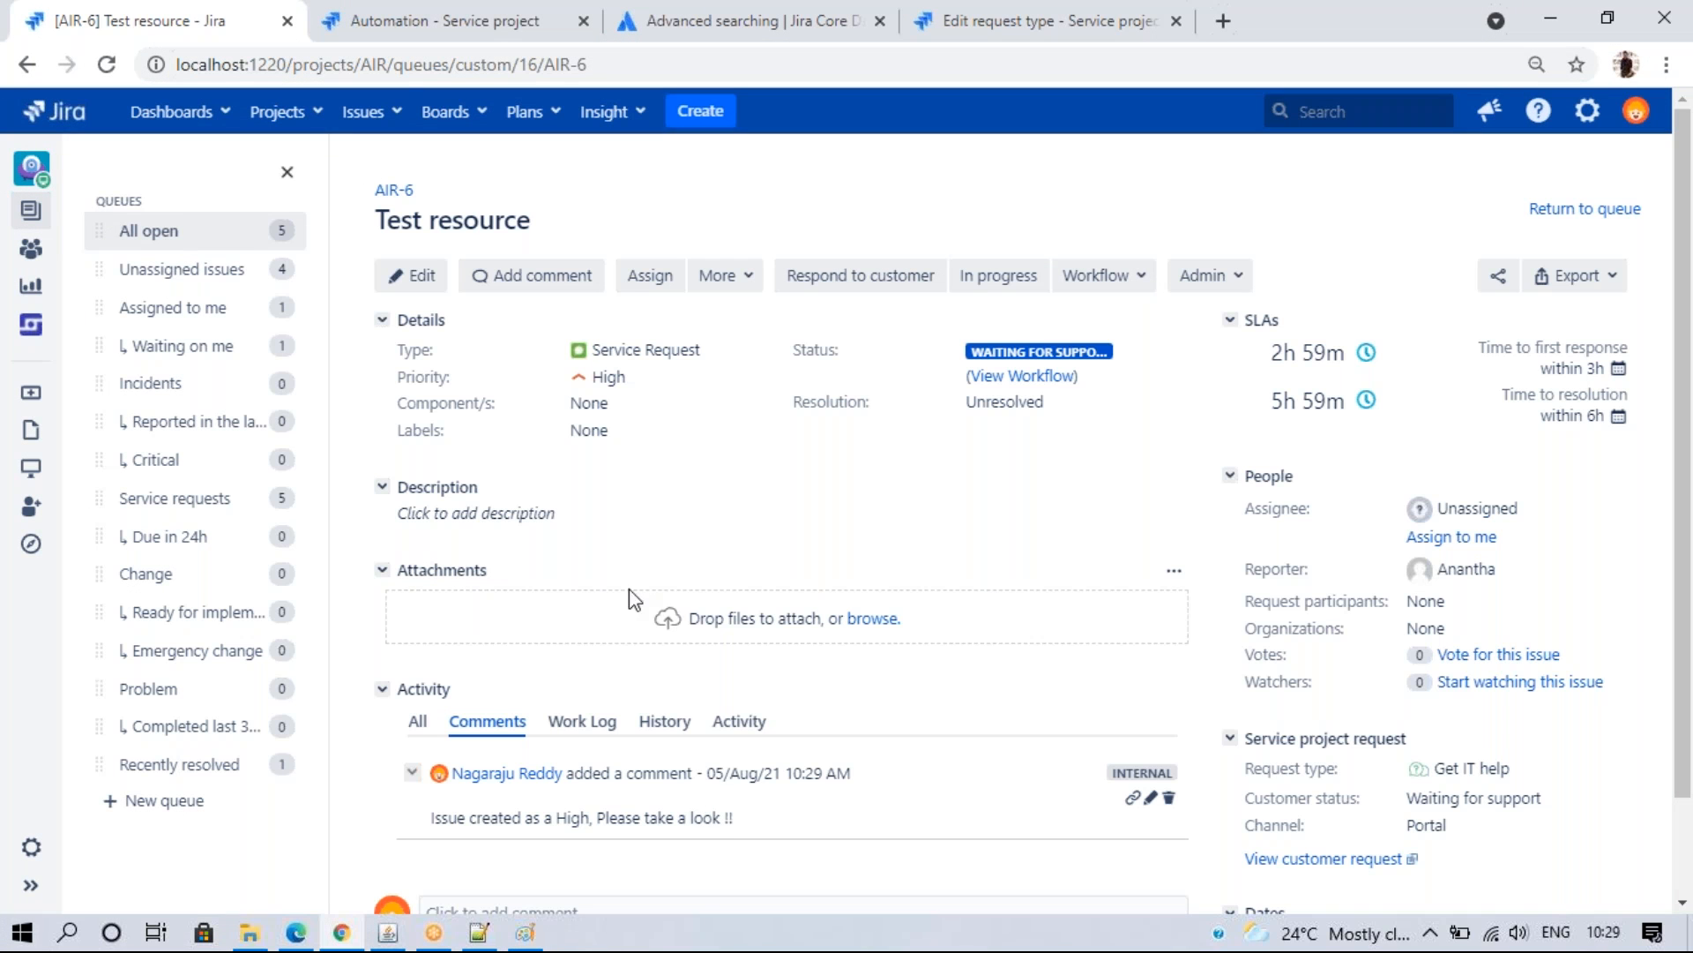
click(411, 12)
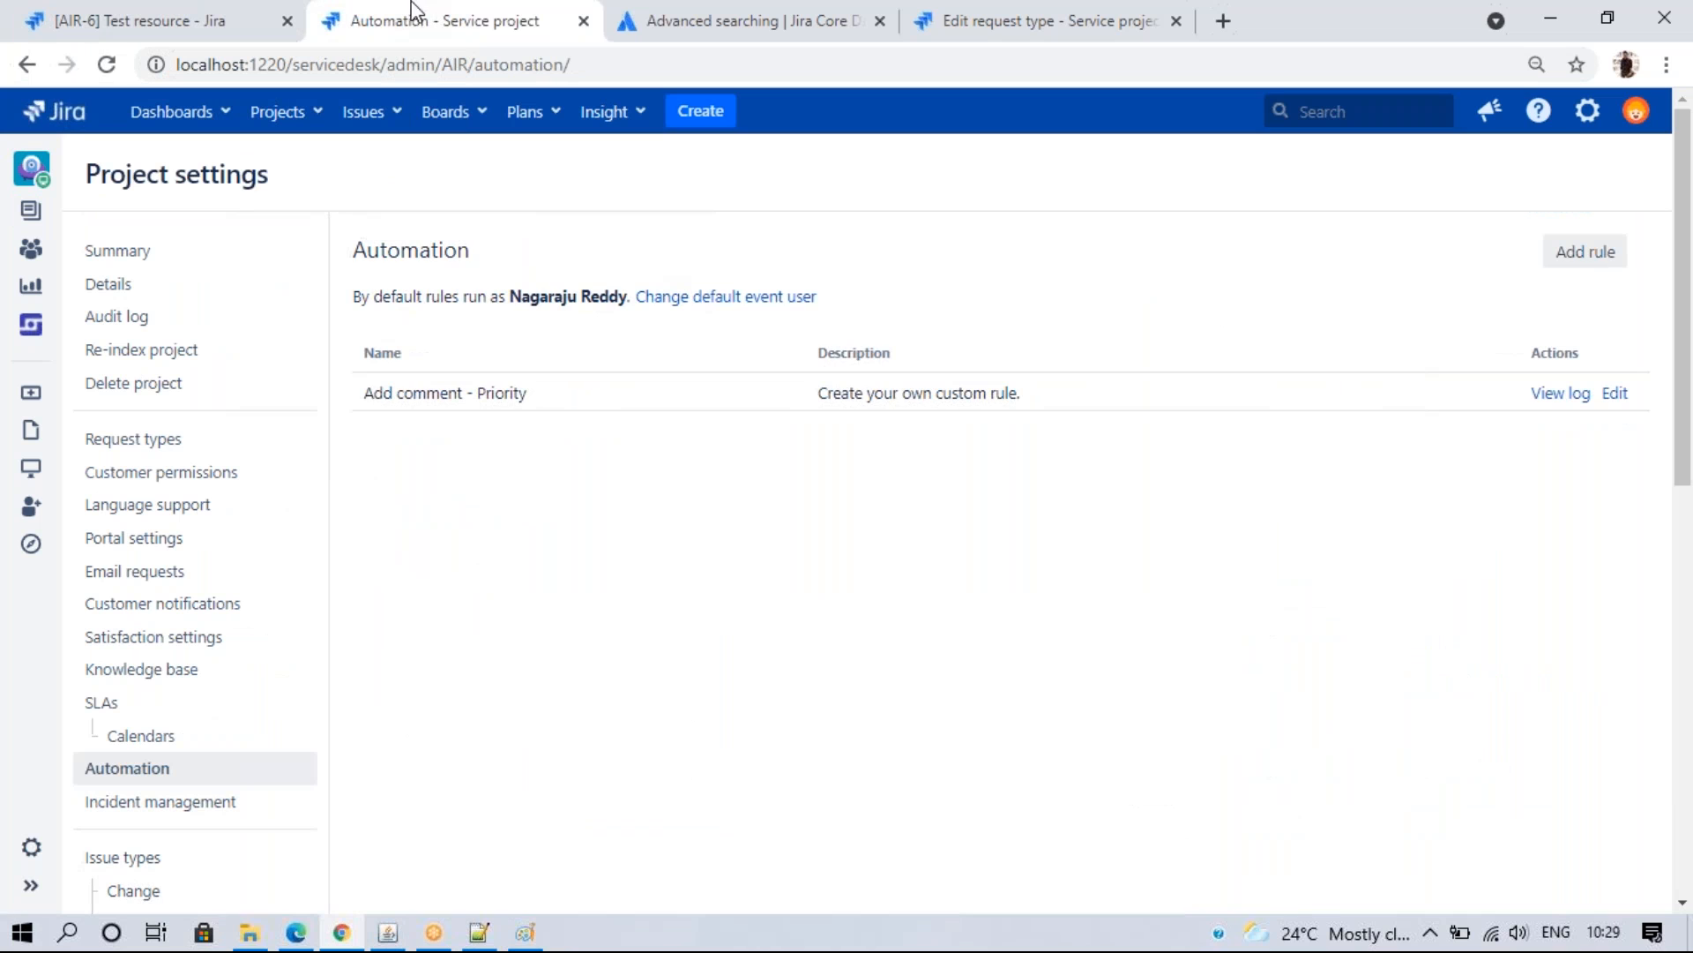
click(1614, 394)
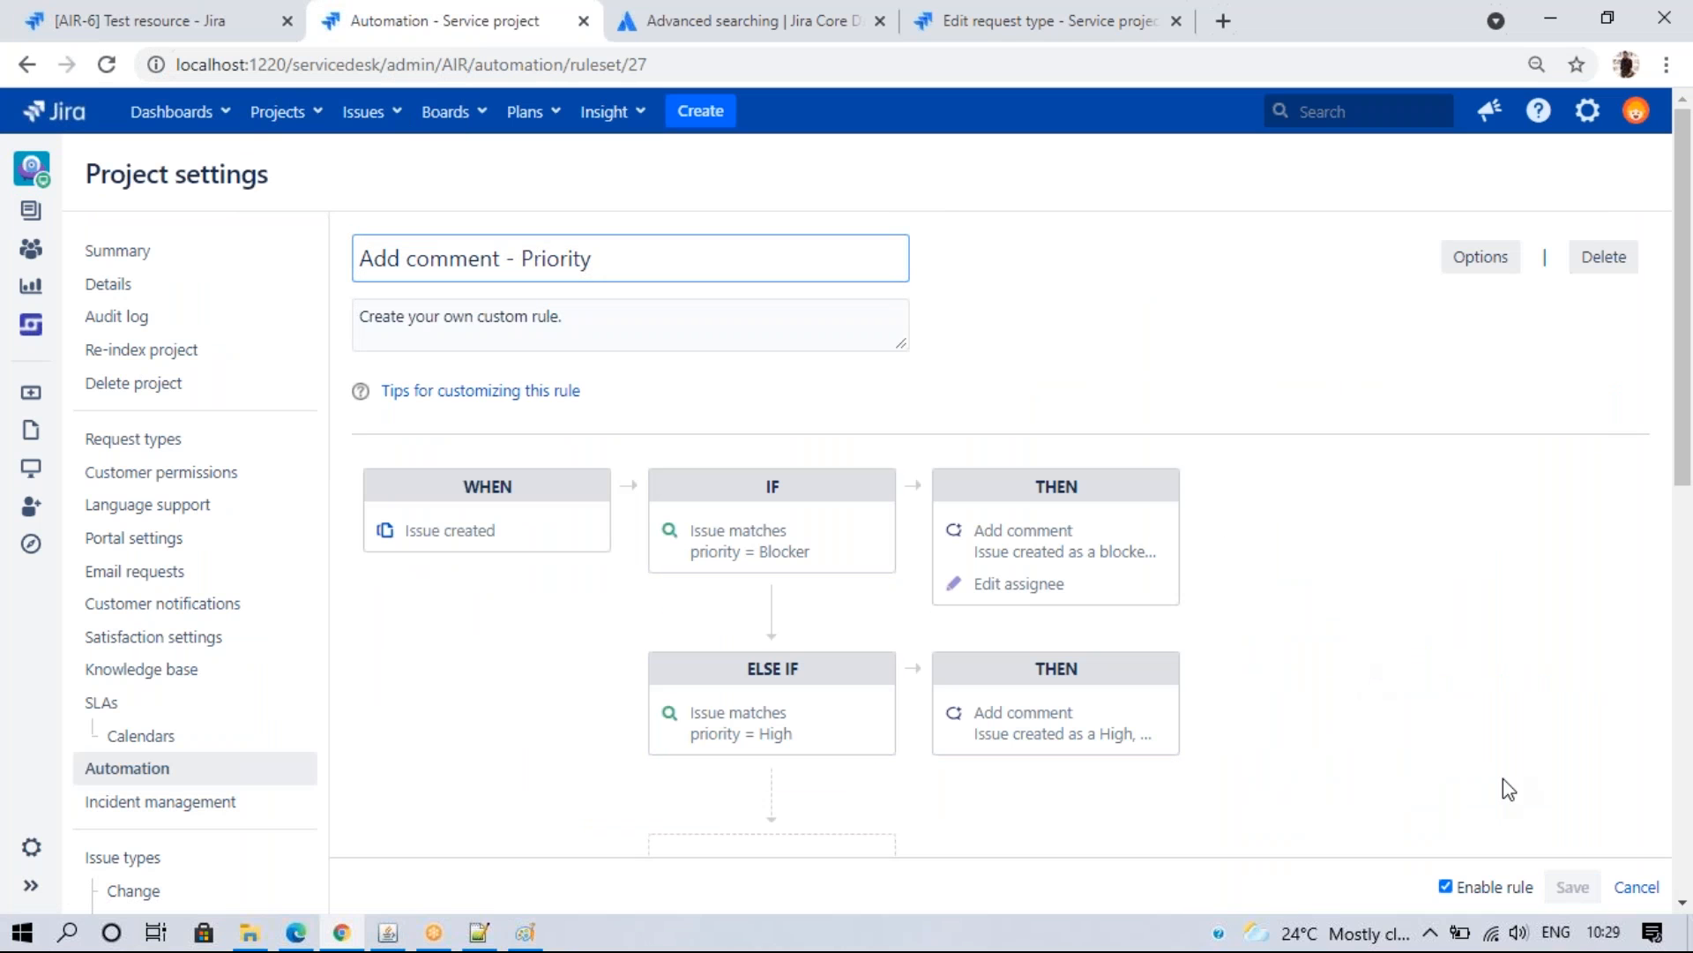
click(1621, 889)
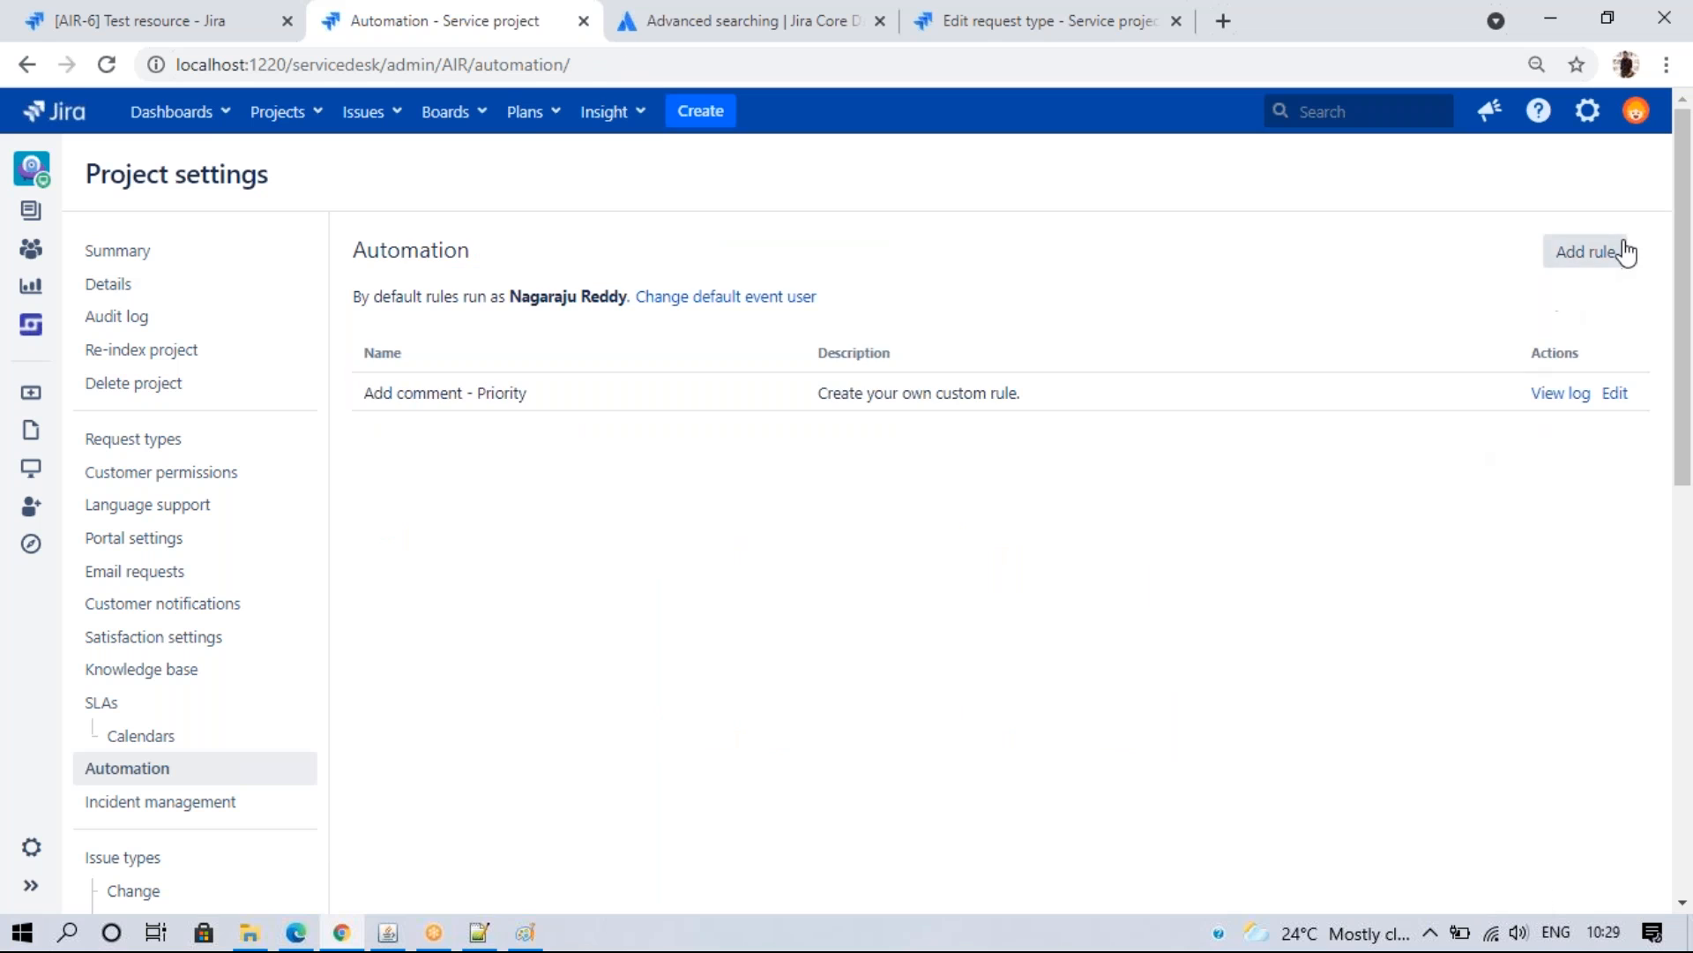
- Start a new rule from the Custom rule template and pick Comment added as its trigger
click(1626, 253)
drag(1168, 426, 1186, 776)
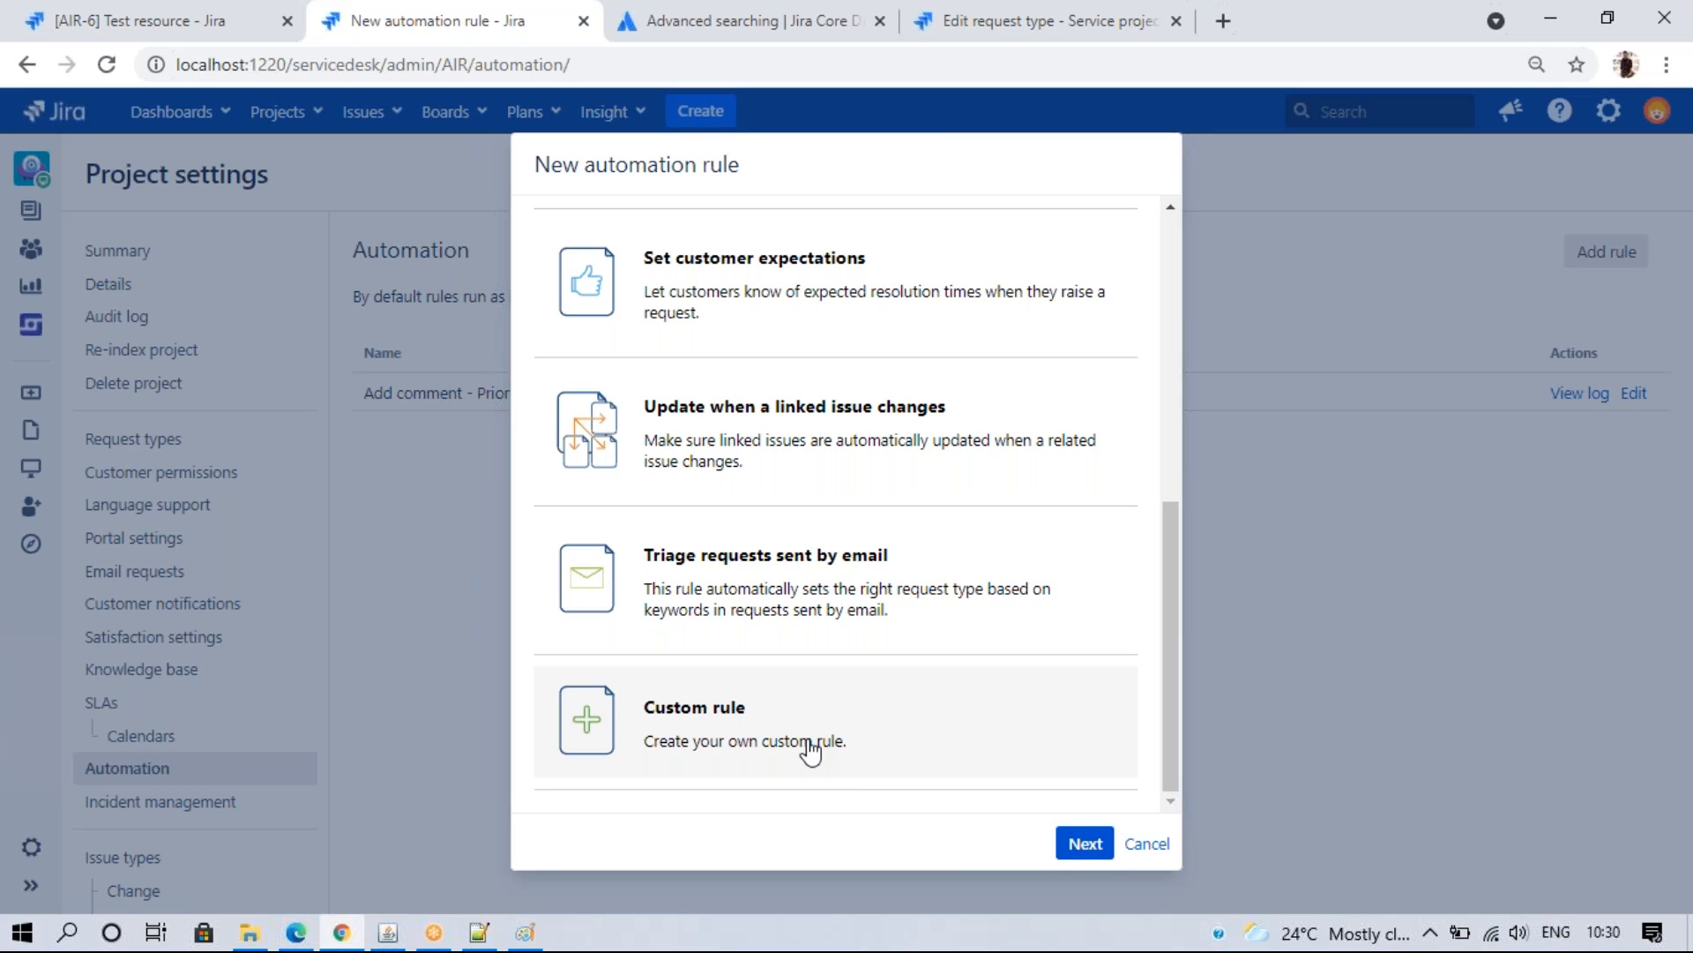
click(1098, 847)
click(484, 521)
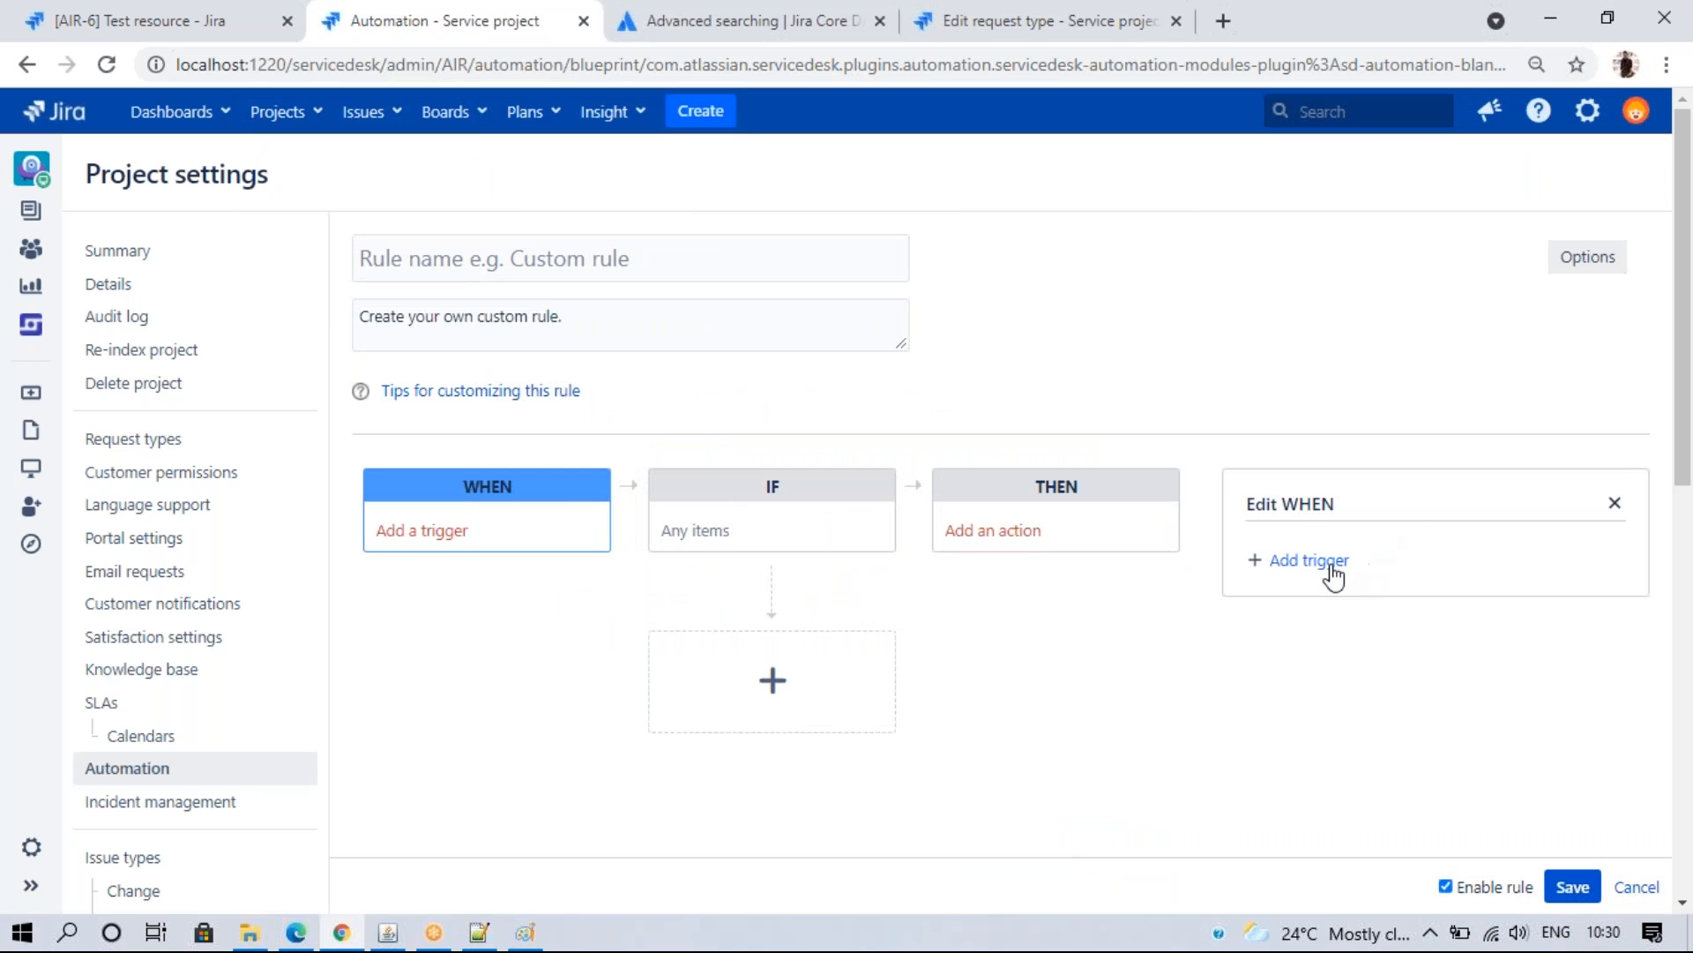
click(1332, 574)
click(1403, 564)
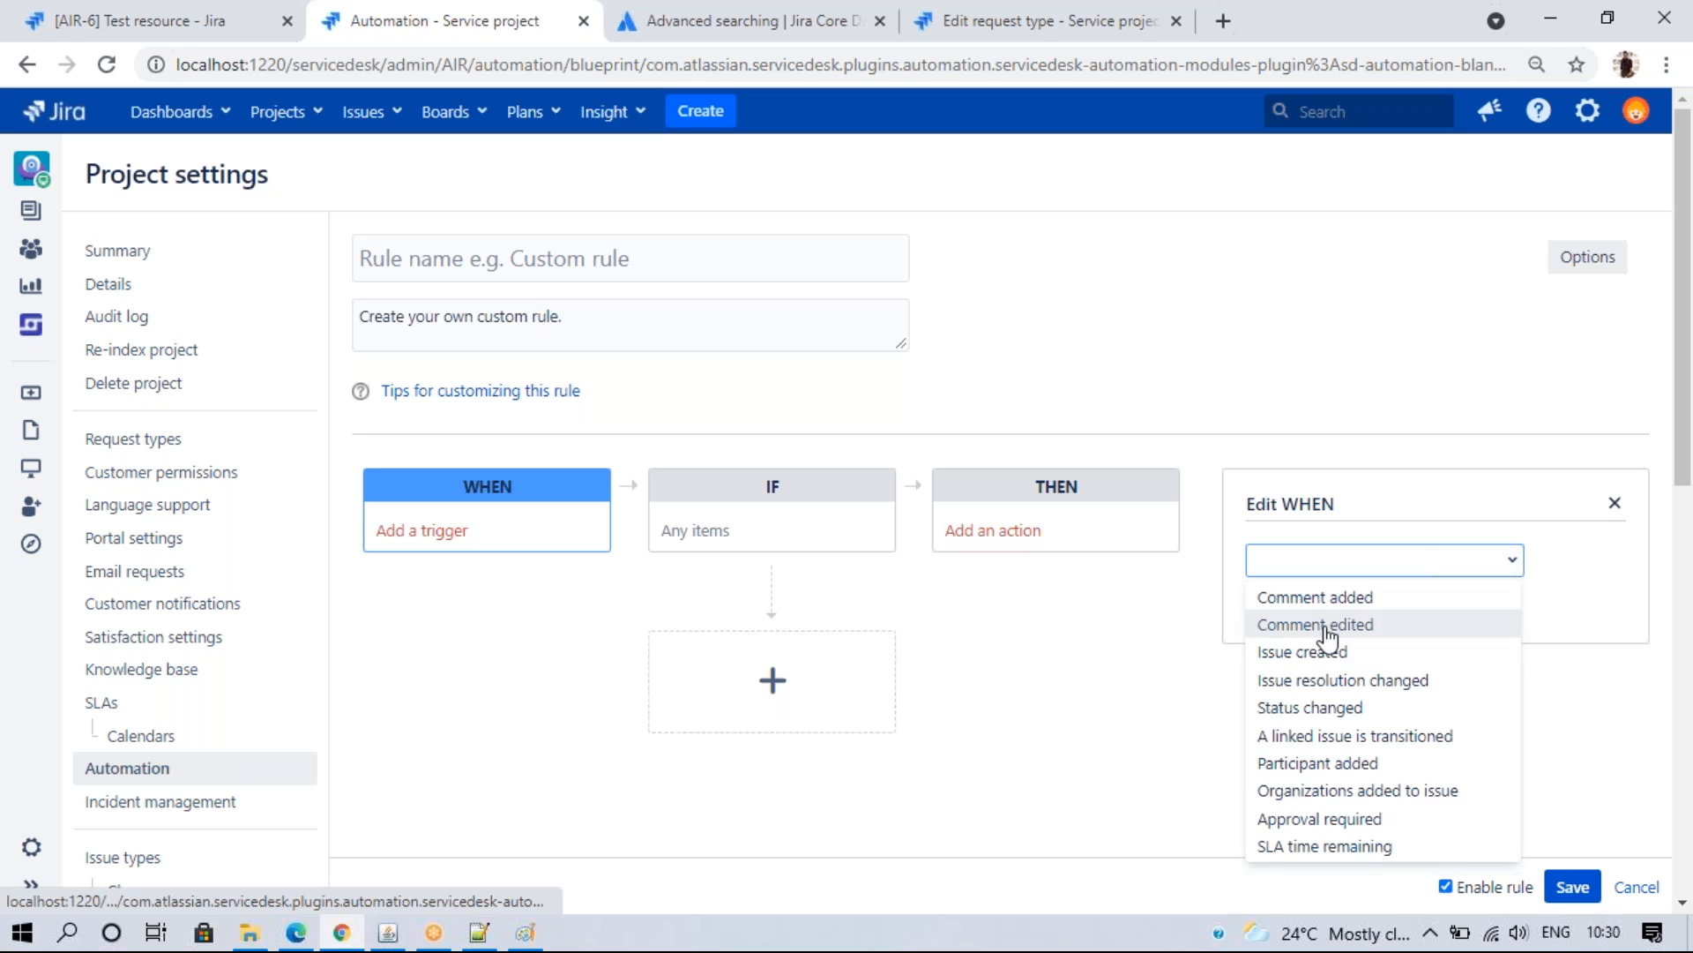
click(1315, 597)
click(1572, 887)
- Re-select the Comment added trigger for the rule and confirm it
click(752, 539)
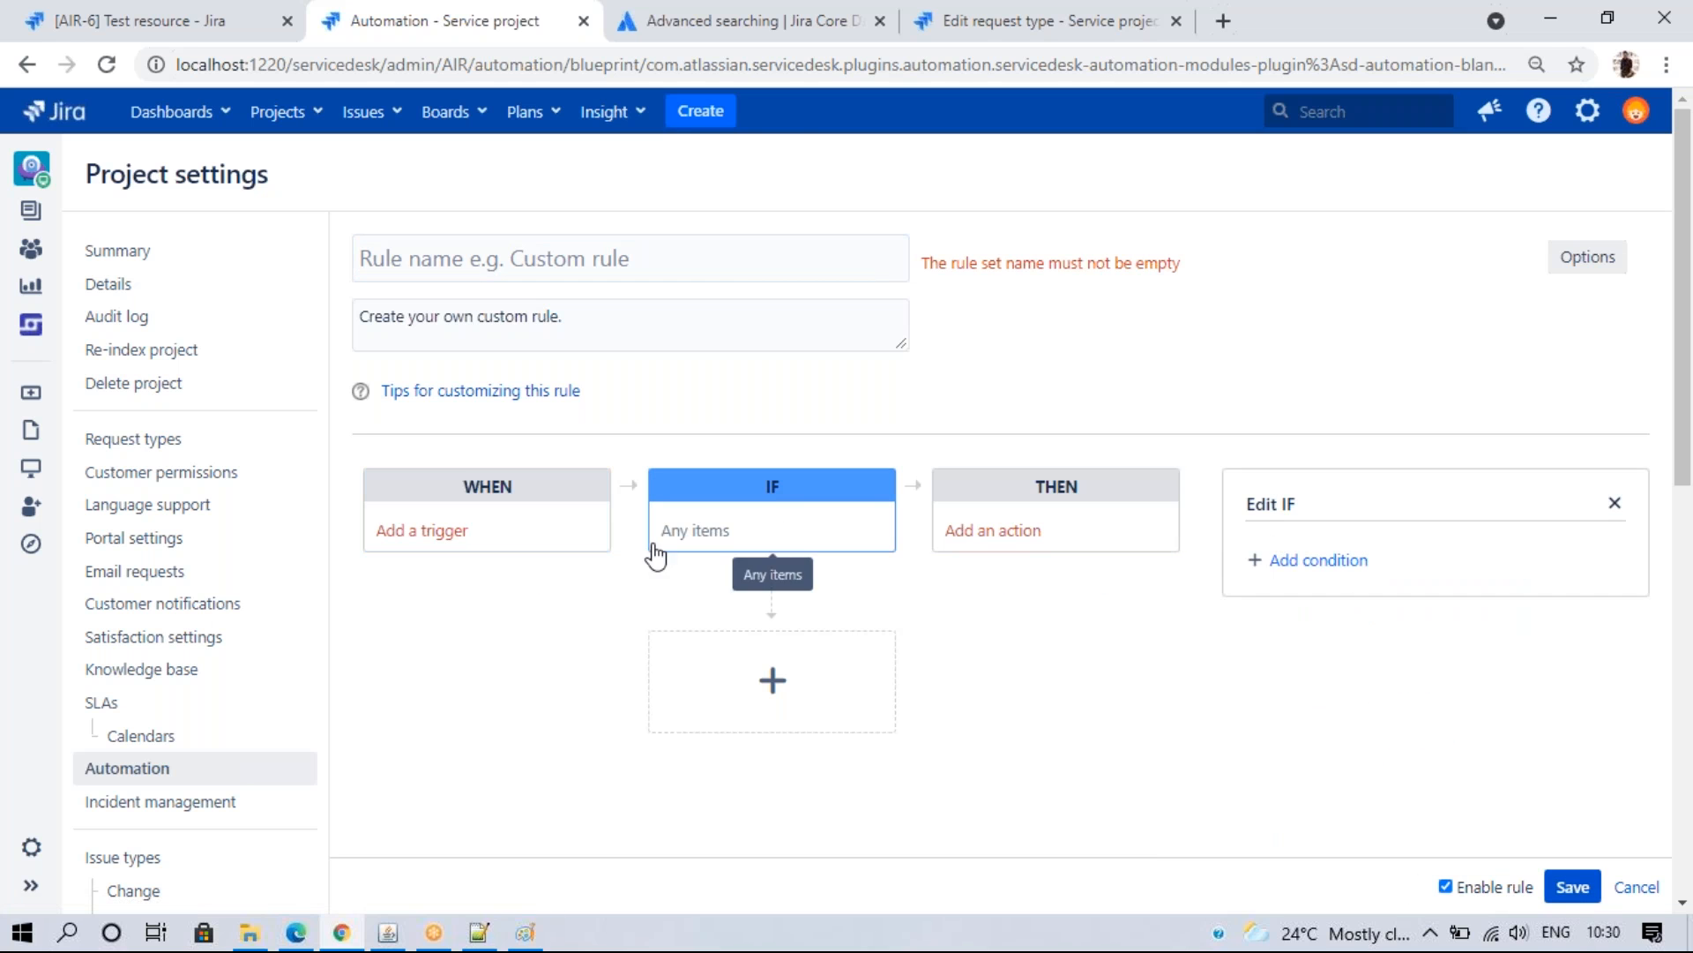
click(484, 534)
click(1302, 563)
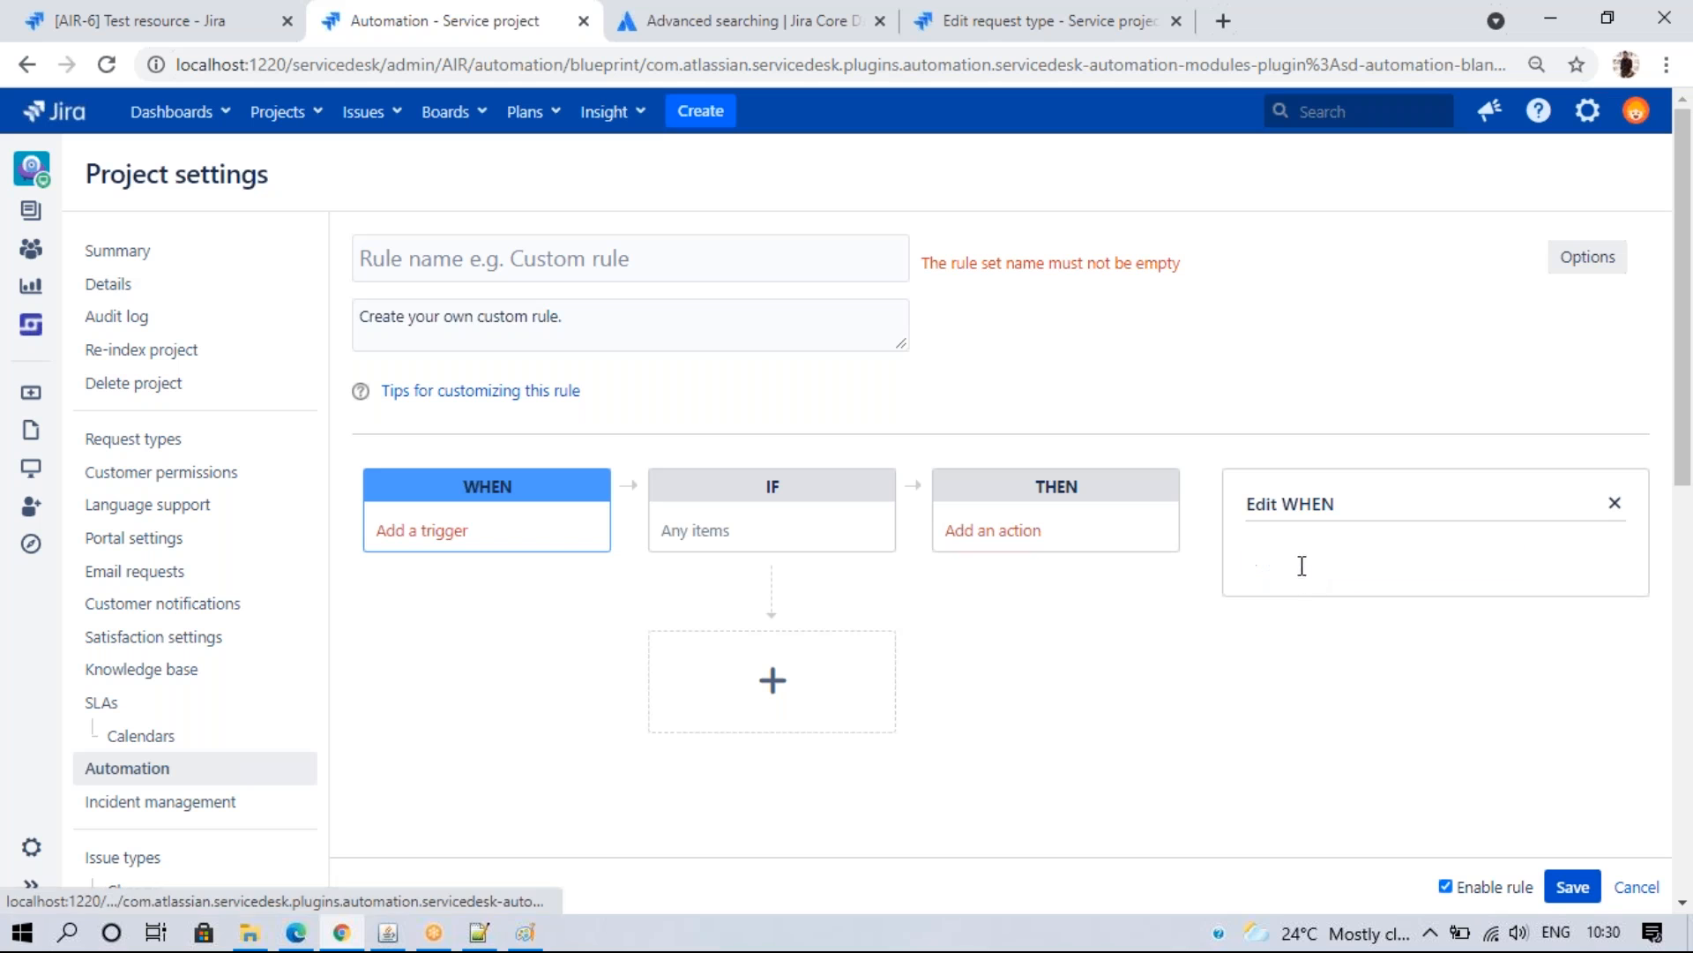
click(1420, 565)
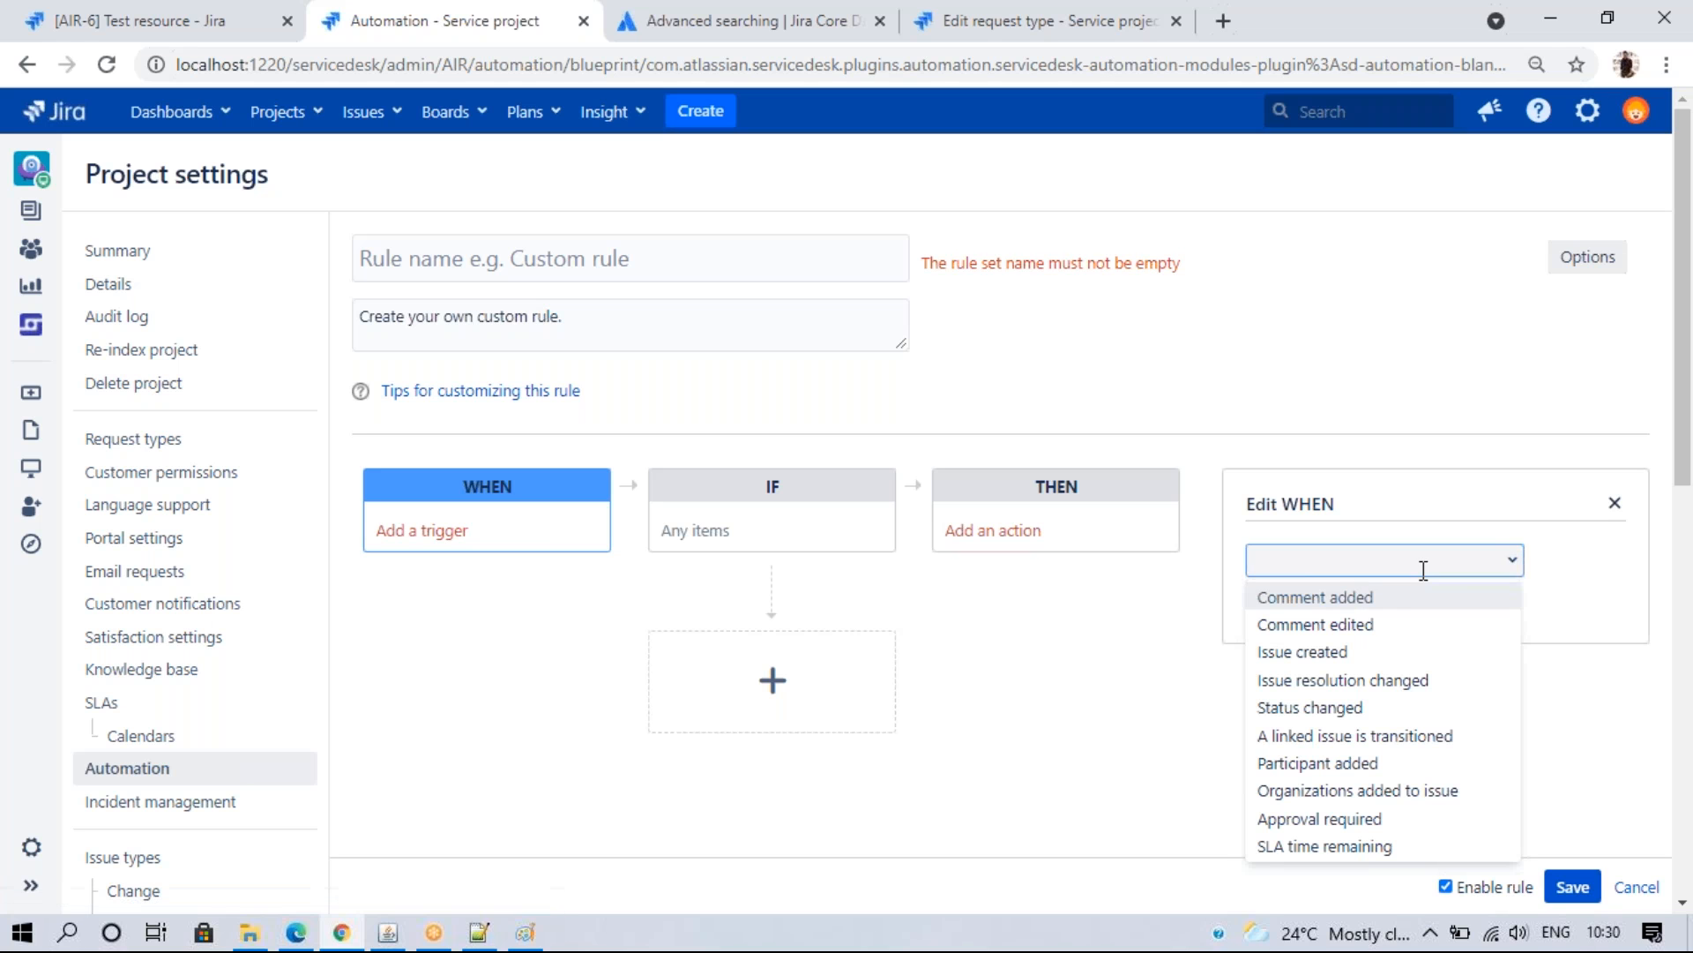
click(1349, 597)
click(1279, 601)
- Add an IF condition on Comment visibility set to Public
click(784, 547)
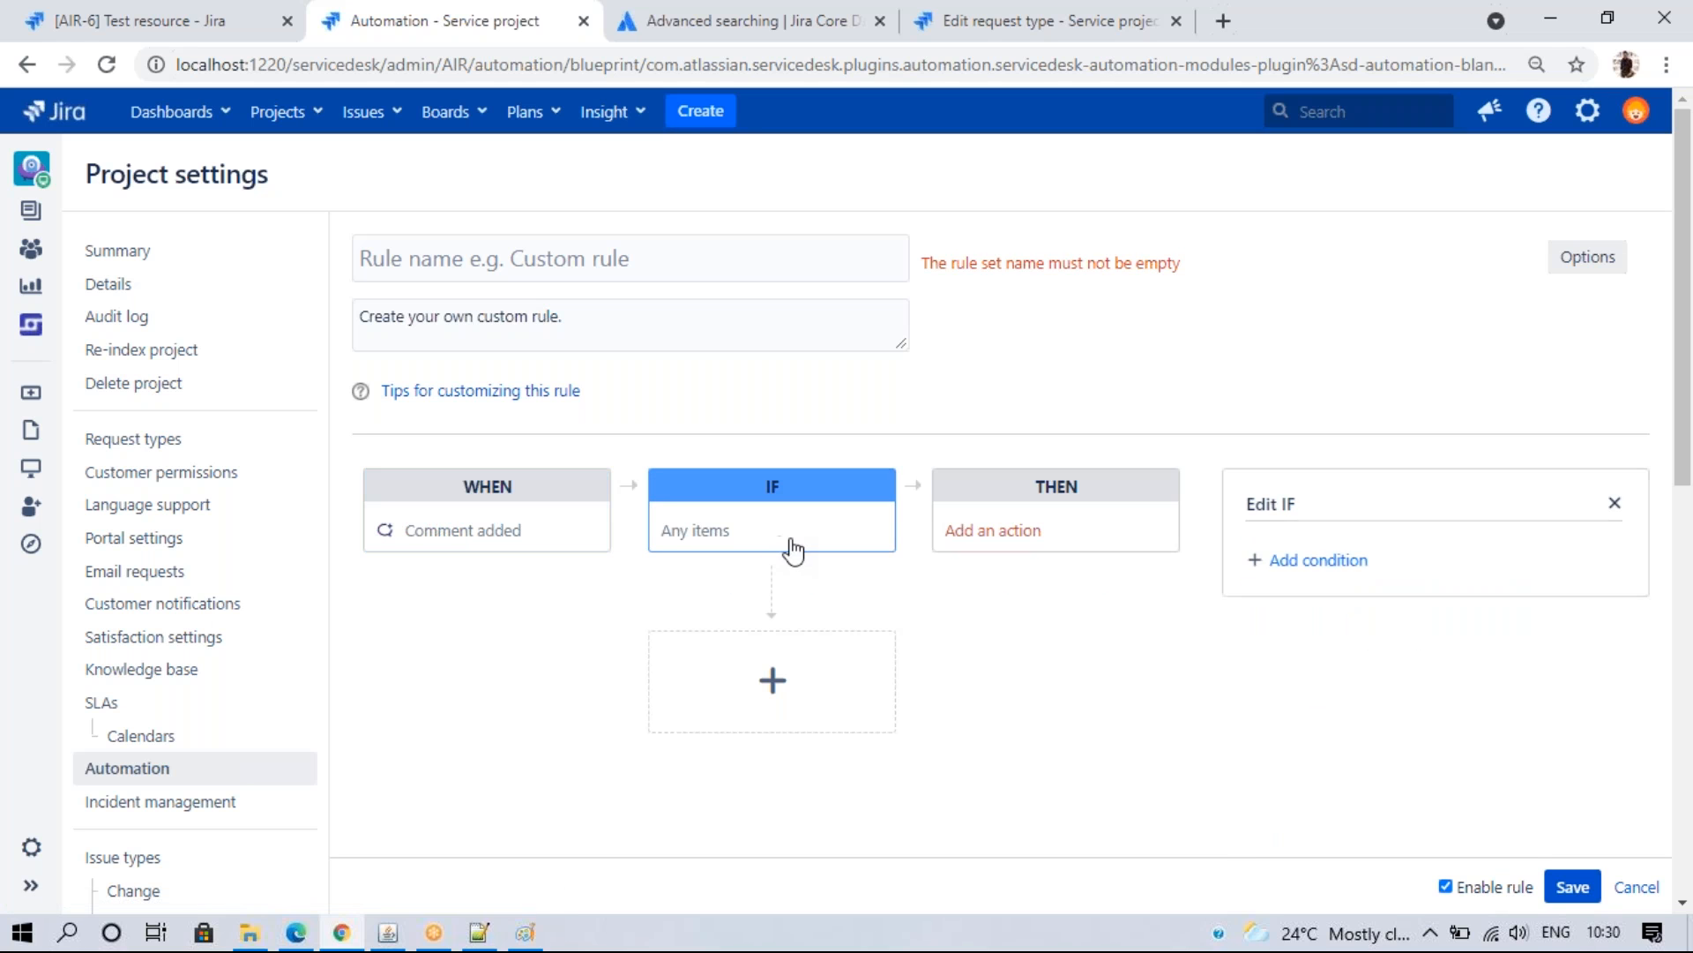
click(1343, 562)
click(1508, 564)
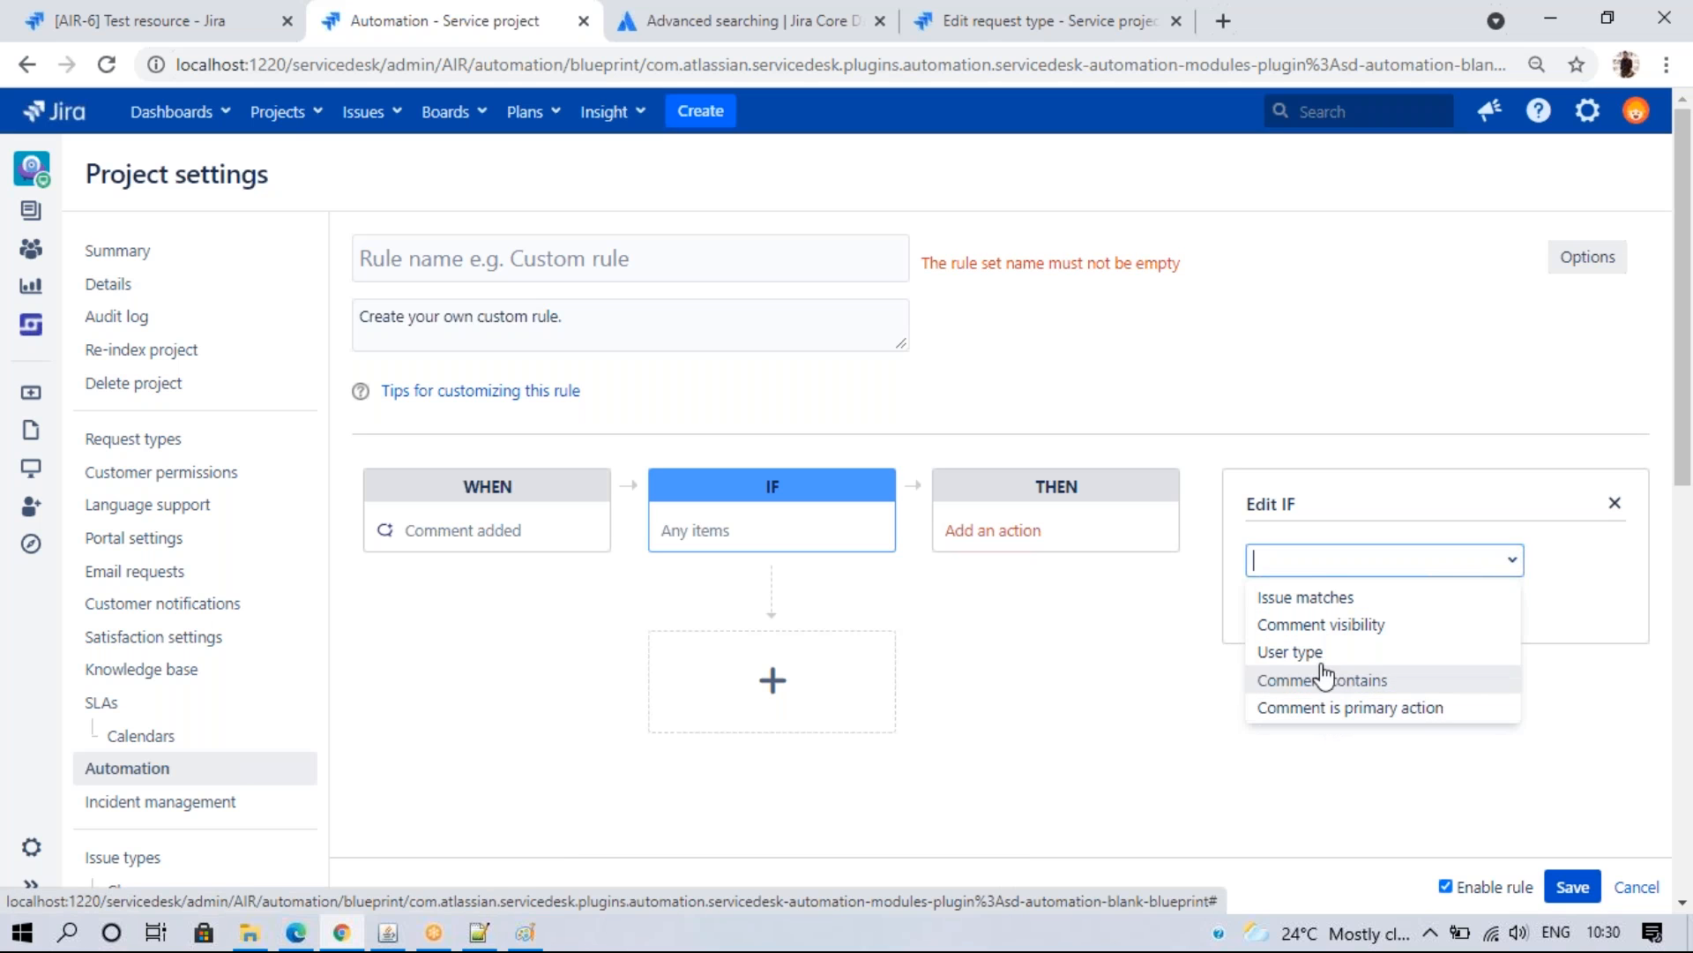
click(1332, 628)
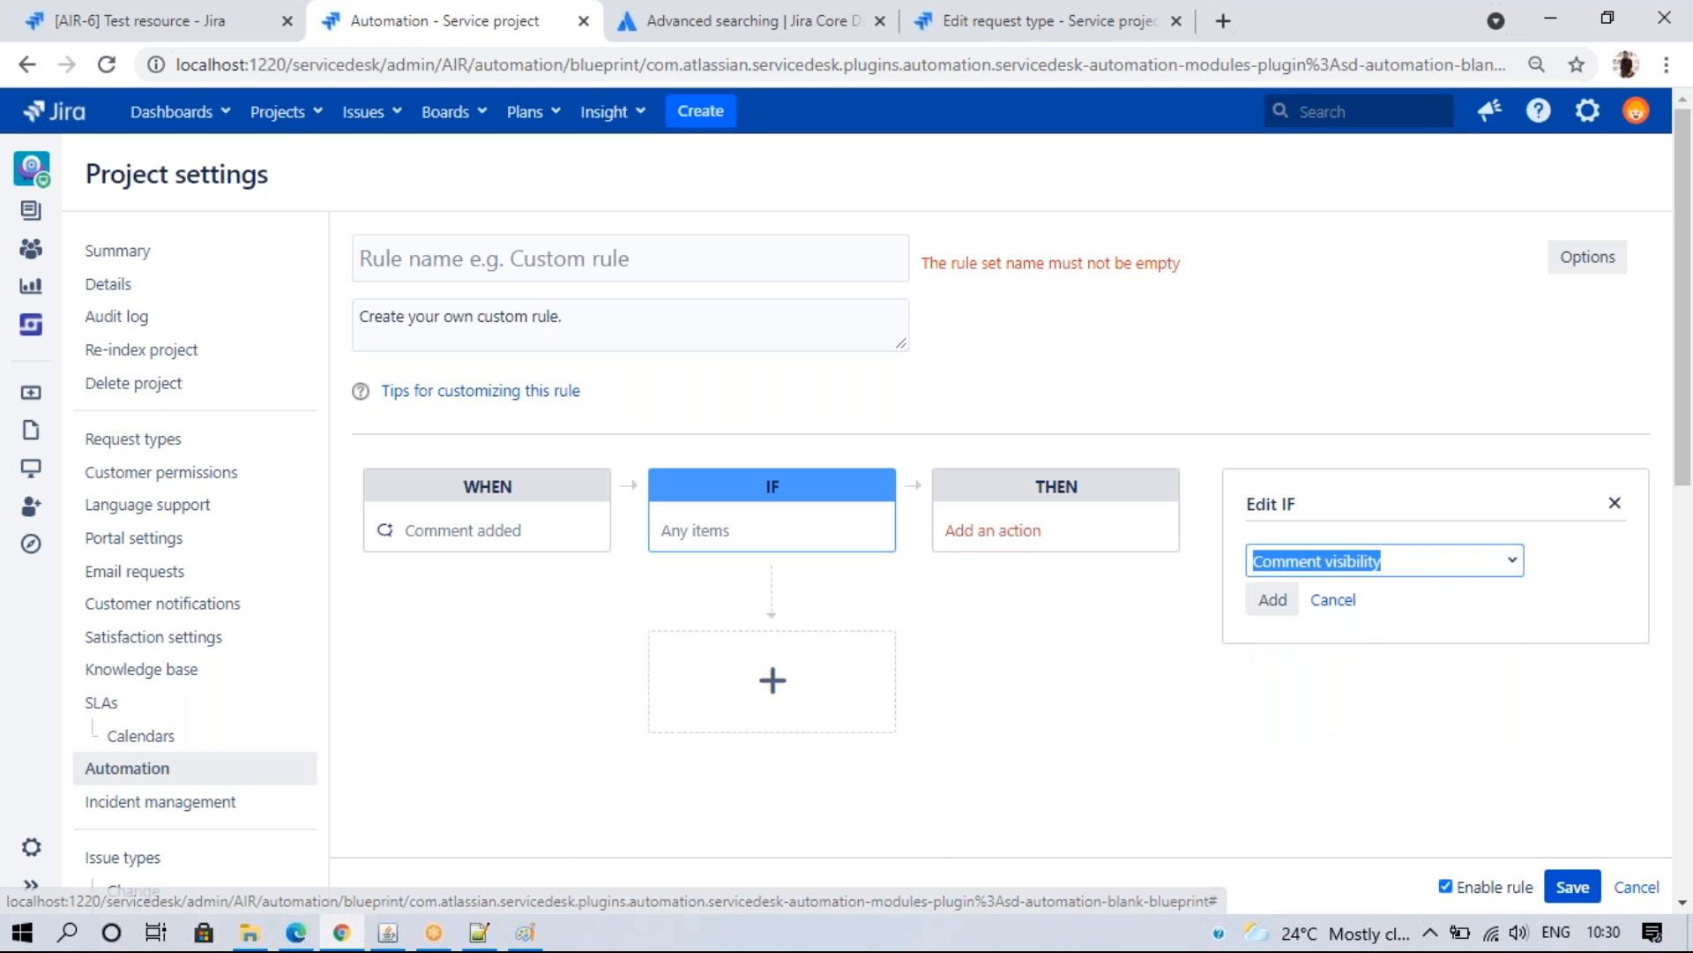
click(1269, 597)
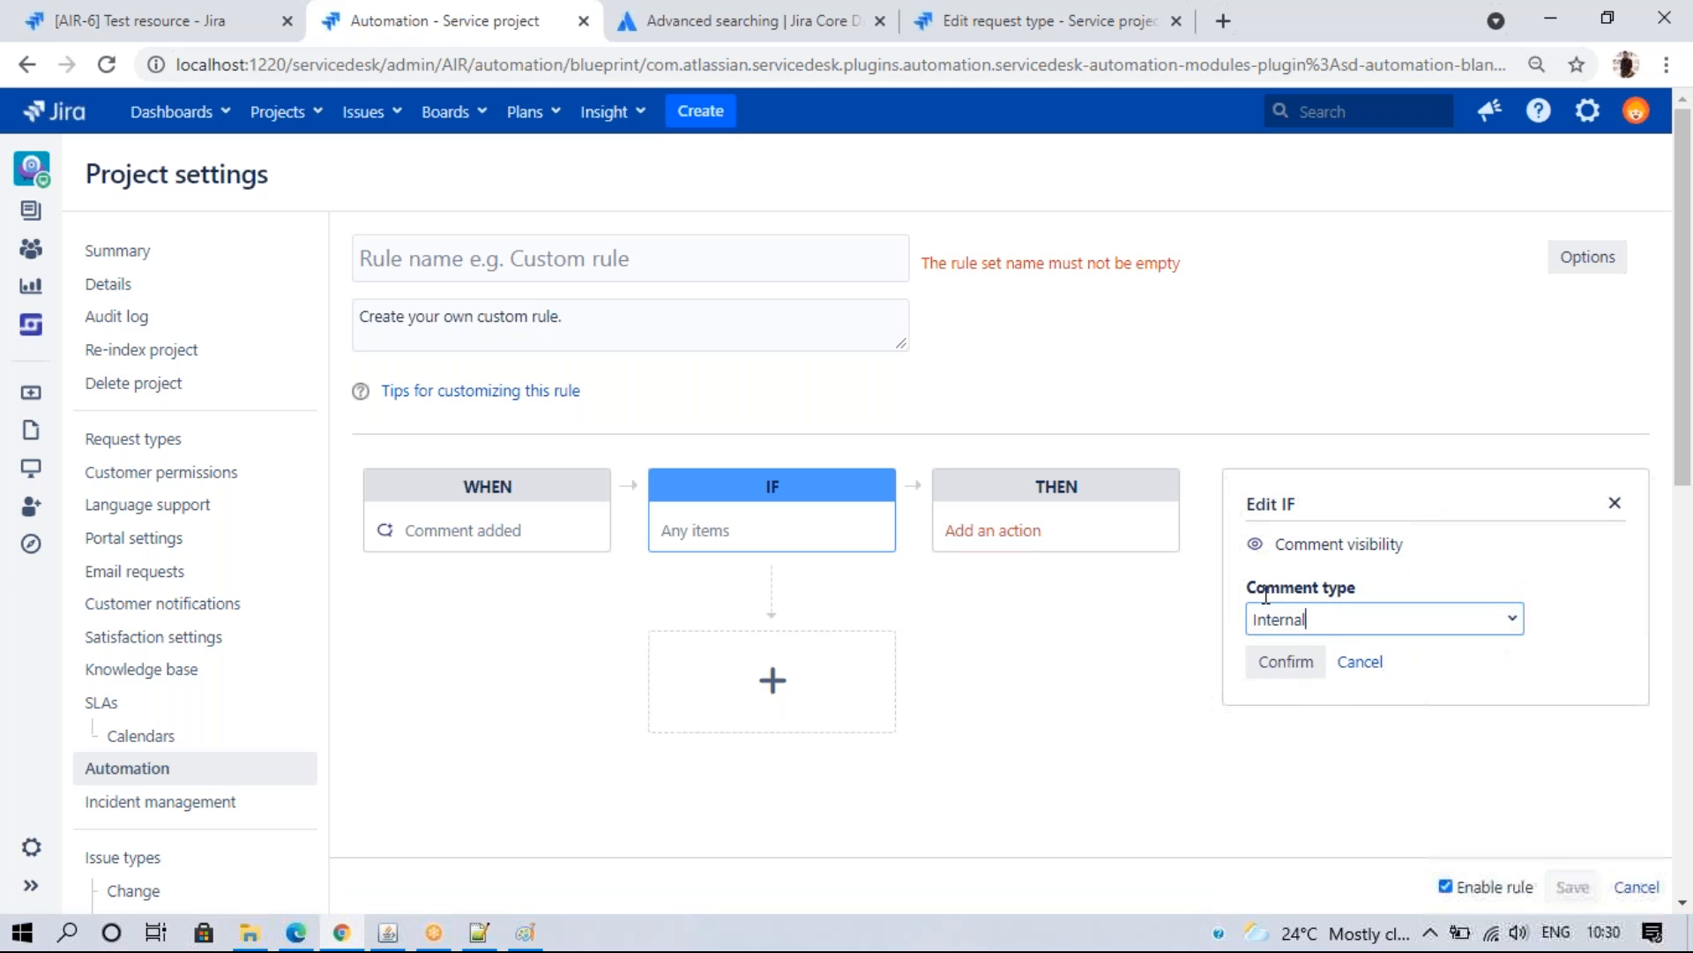
click(1512, 622)
click(1320, 660)
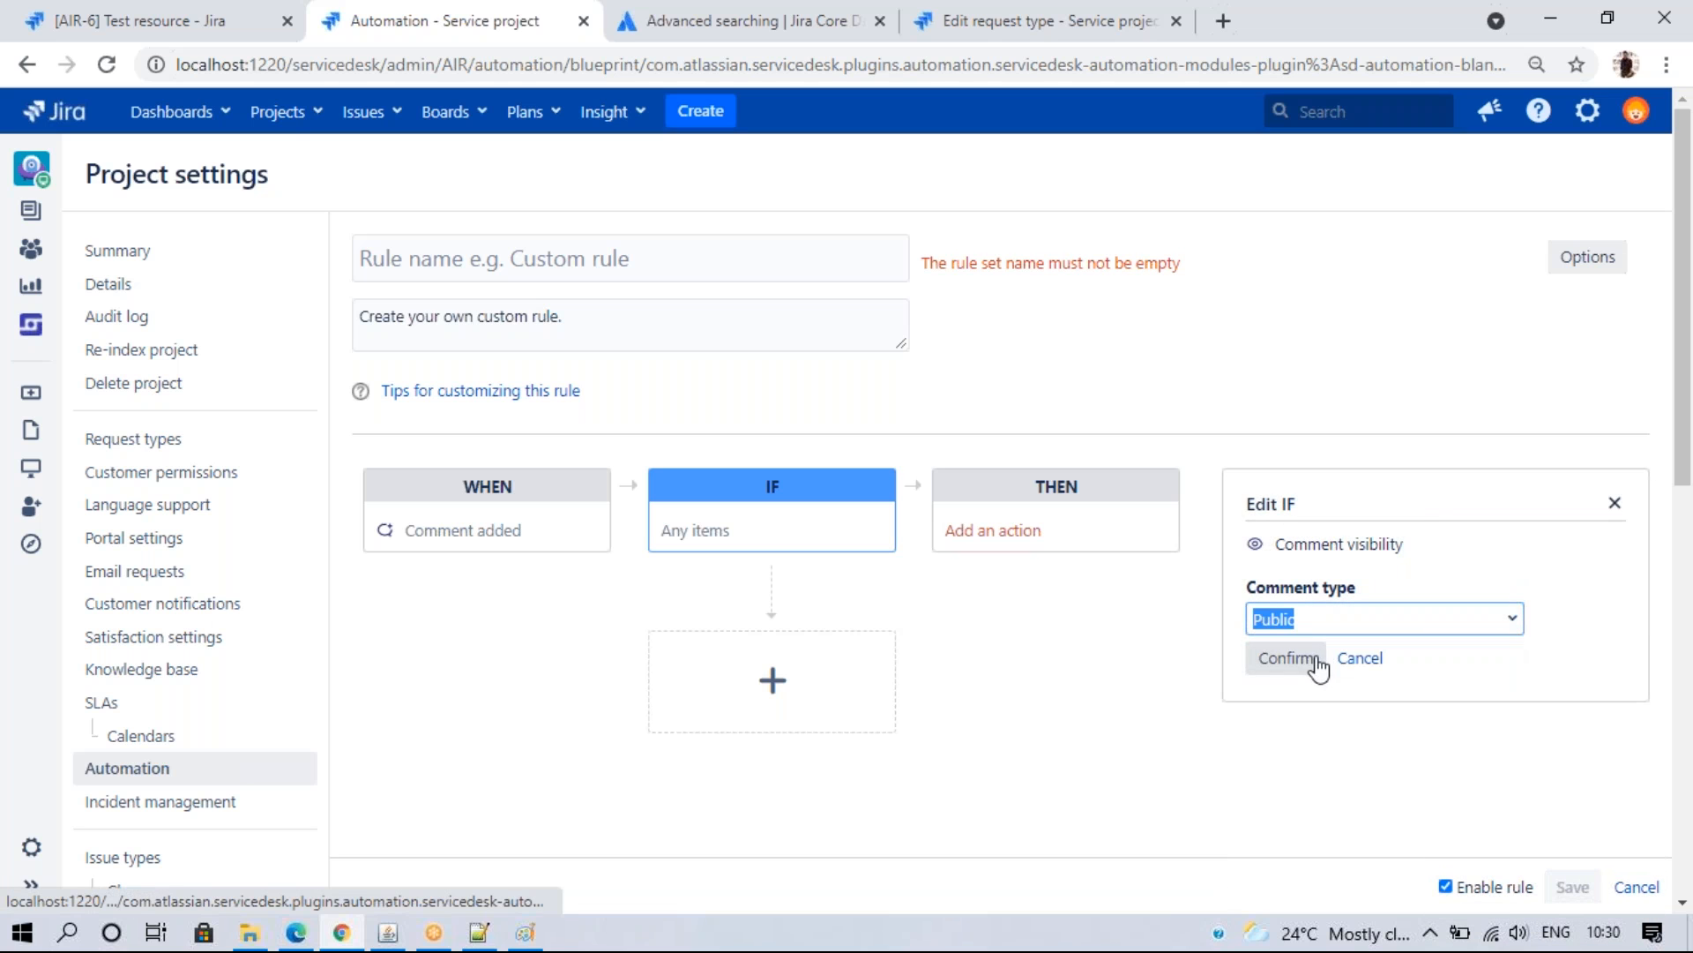
click(1299, 667)
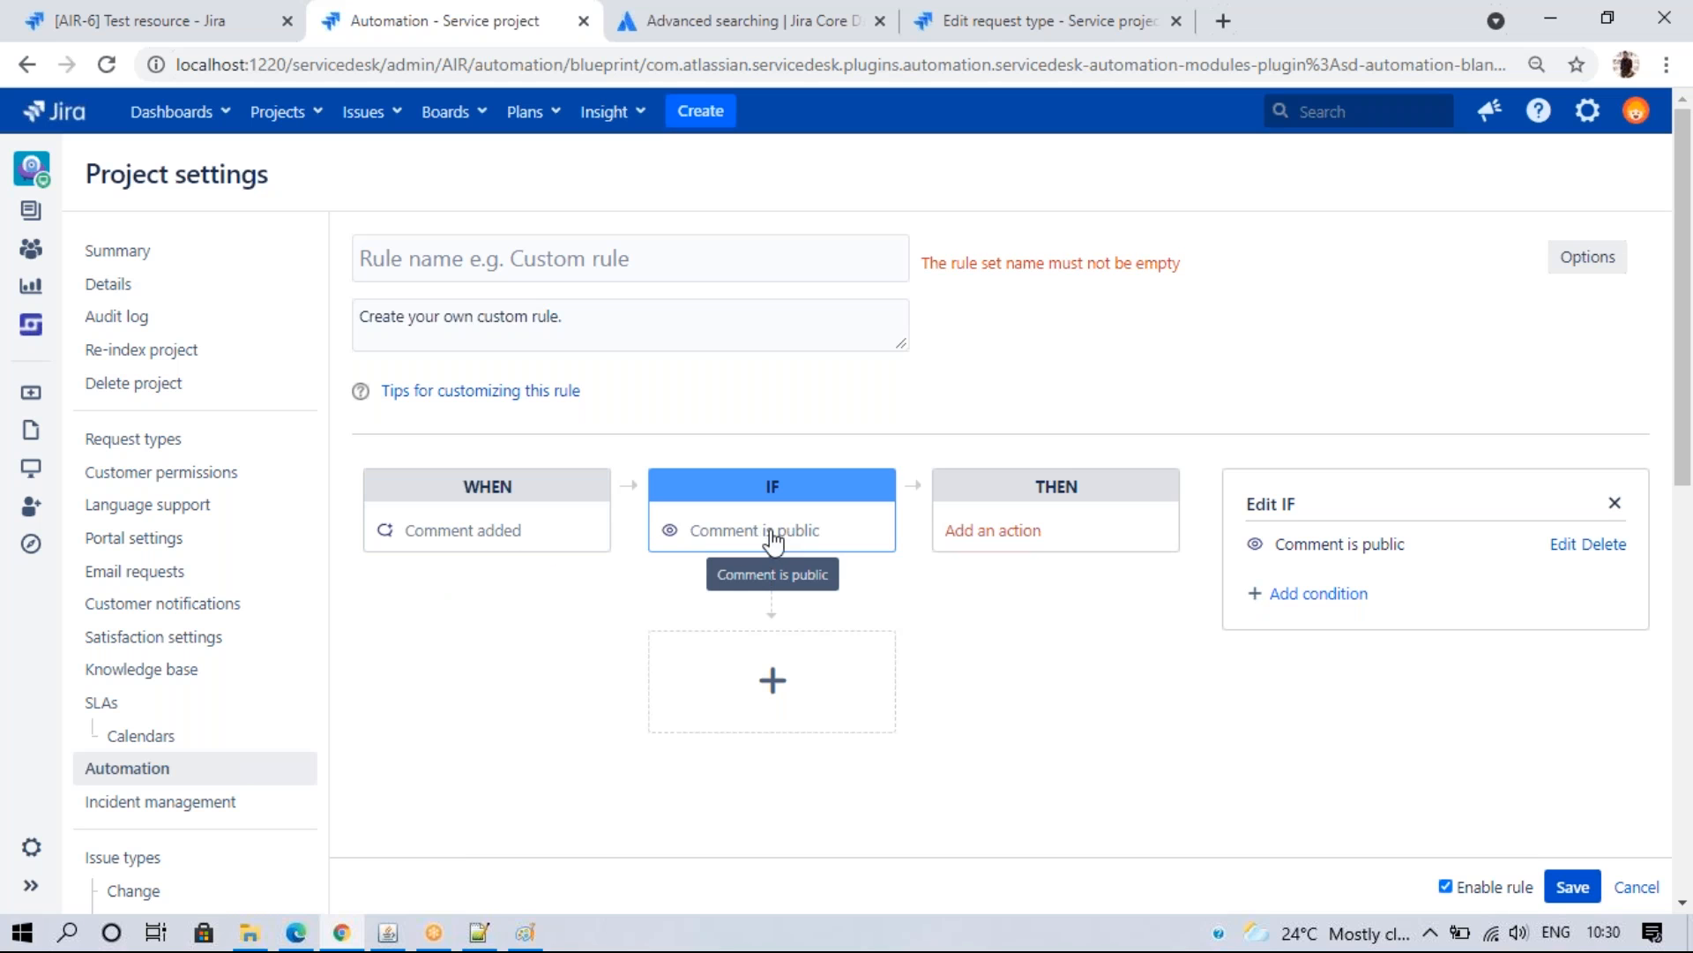
- Add a THEN Transition issue action that moves the issue to Respond to customer
click(1083, 552)
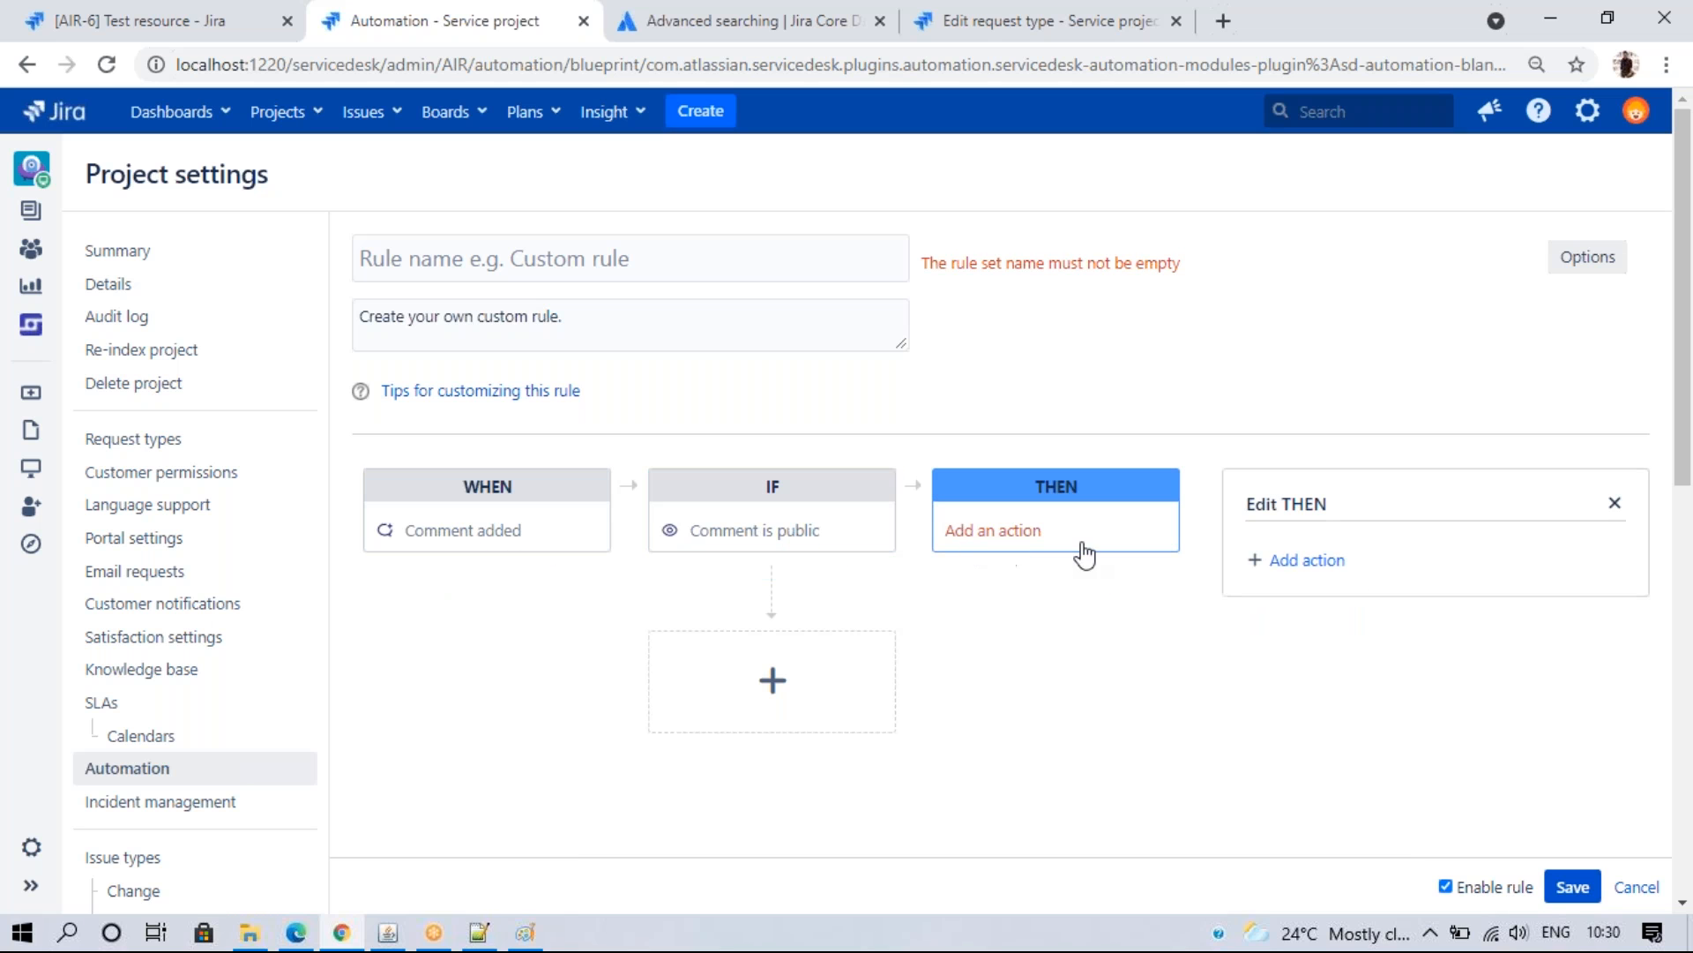
click(1298, 569)
click(1509, 567)
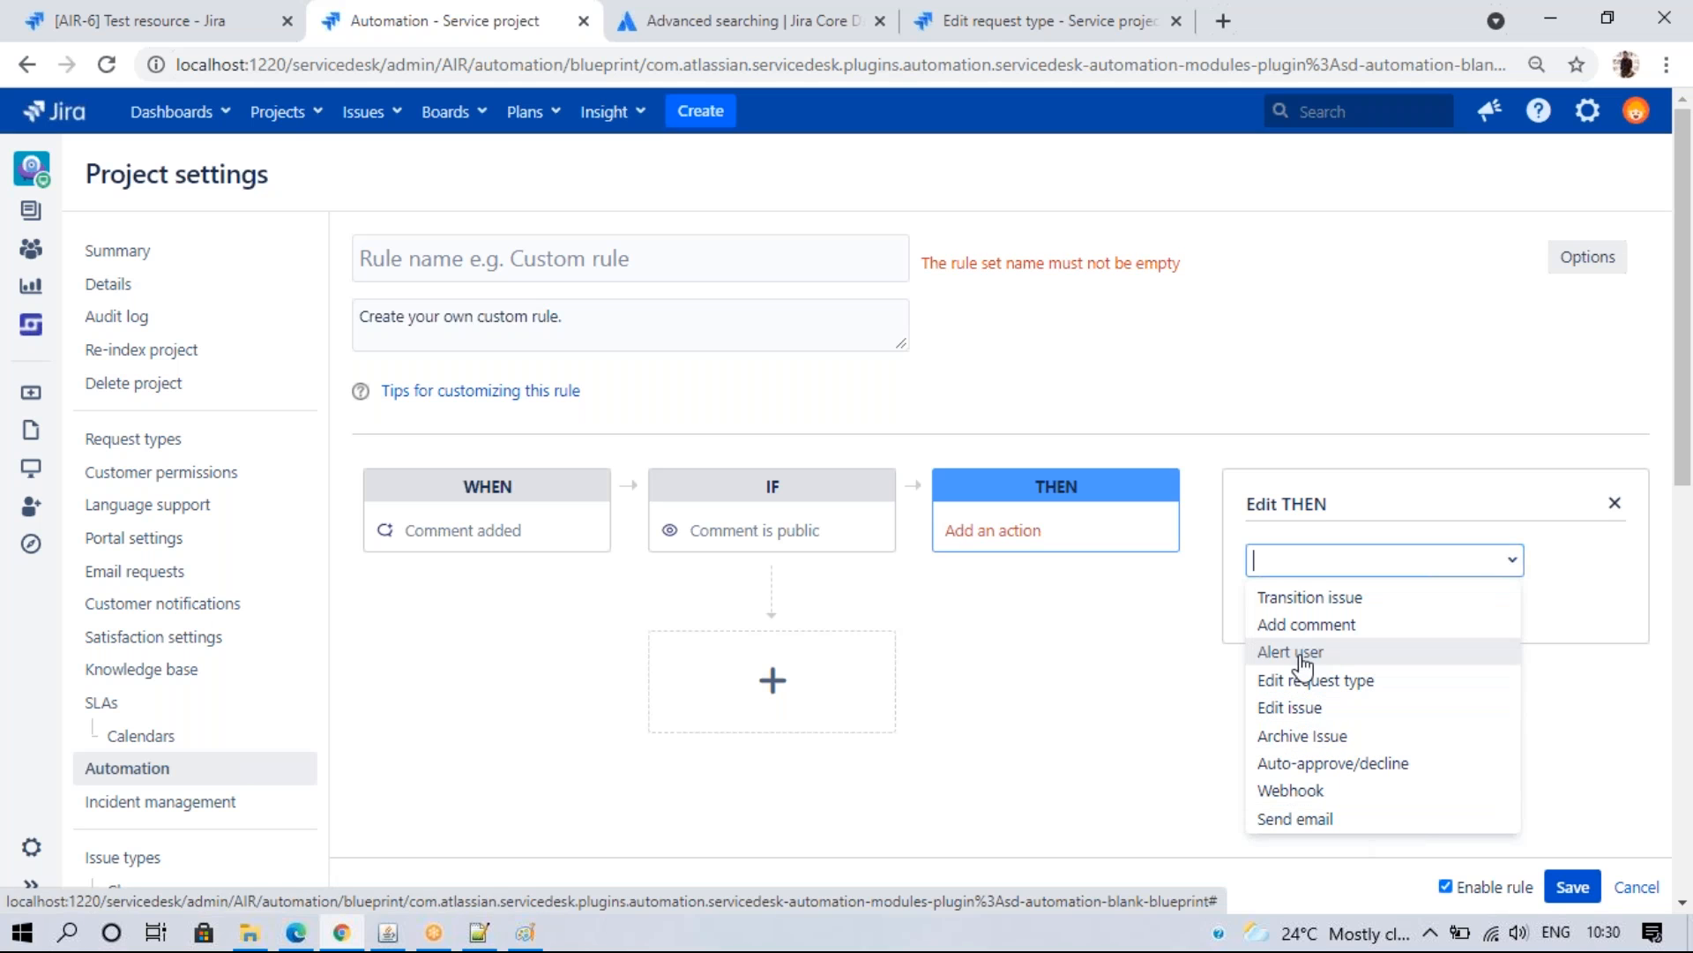
click(1307, 597)
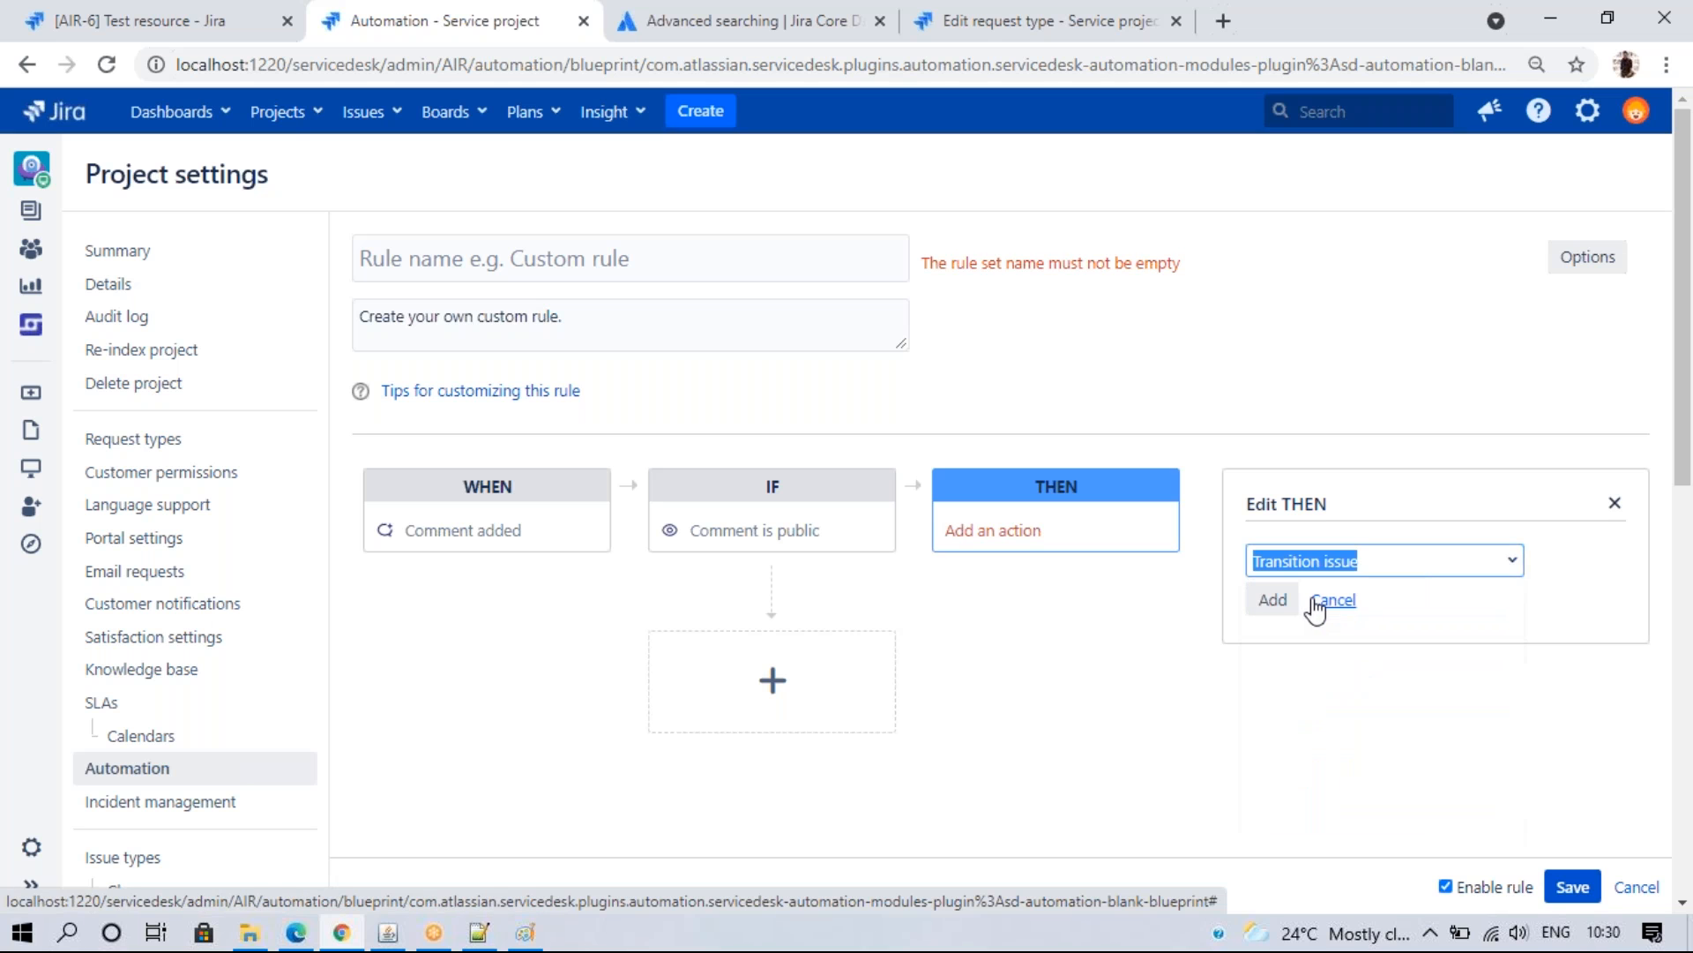
click(1277, 600)
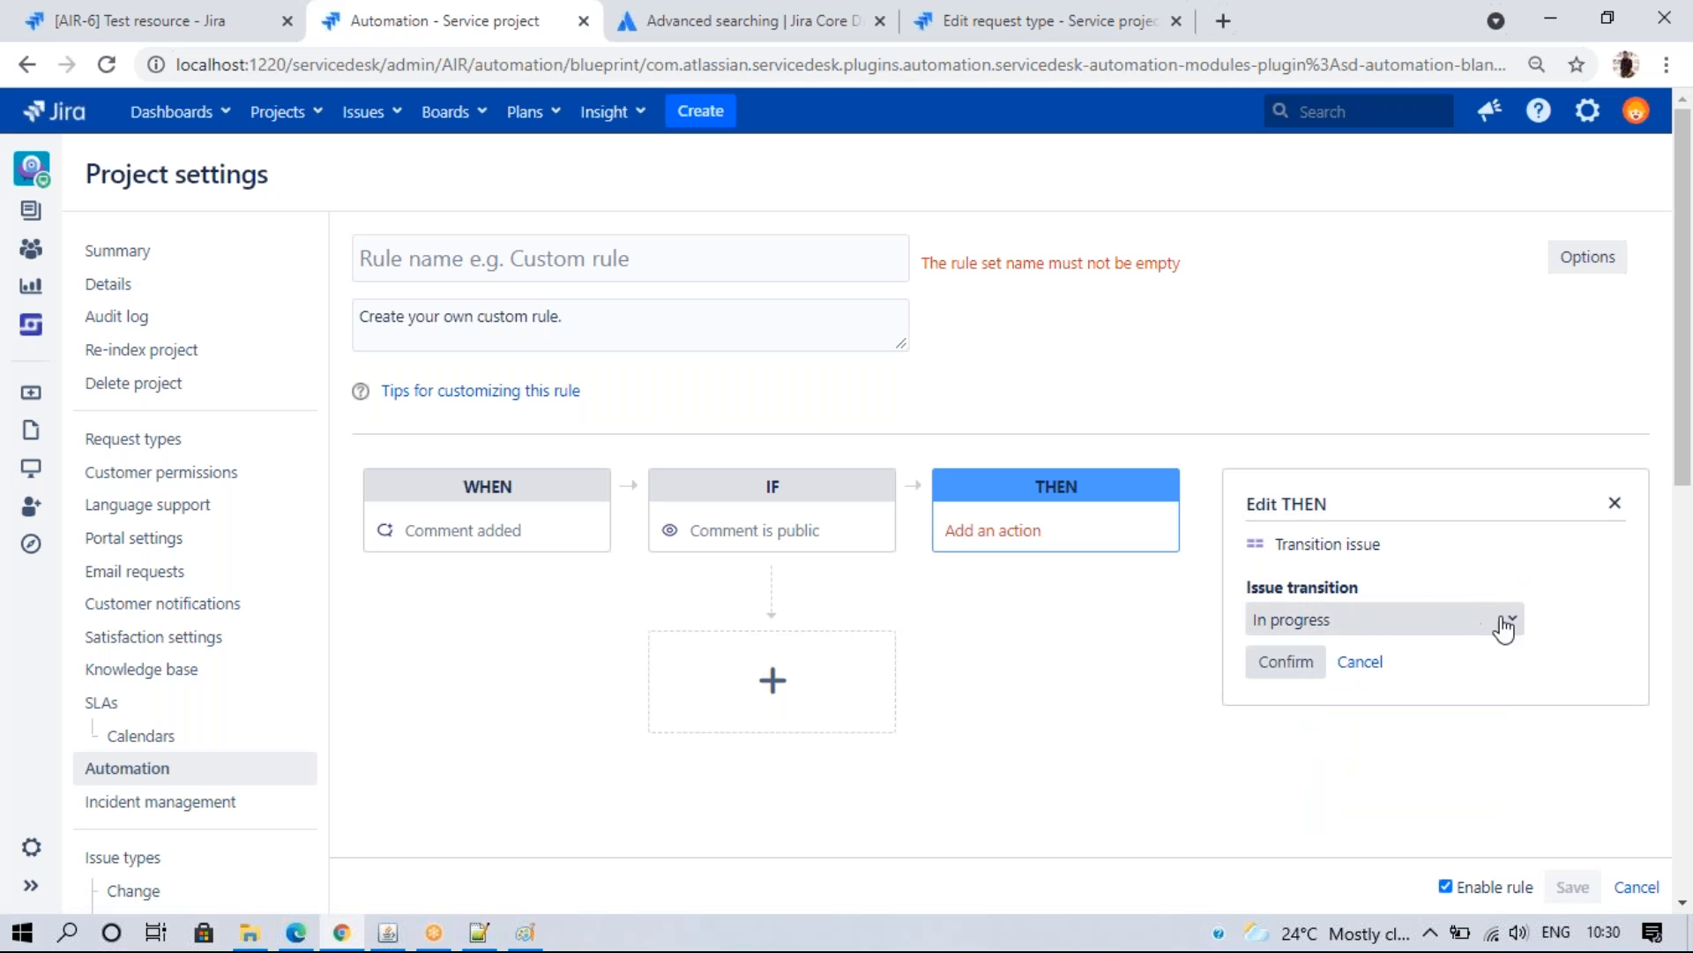
click(1504, 622)
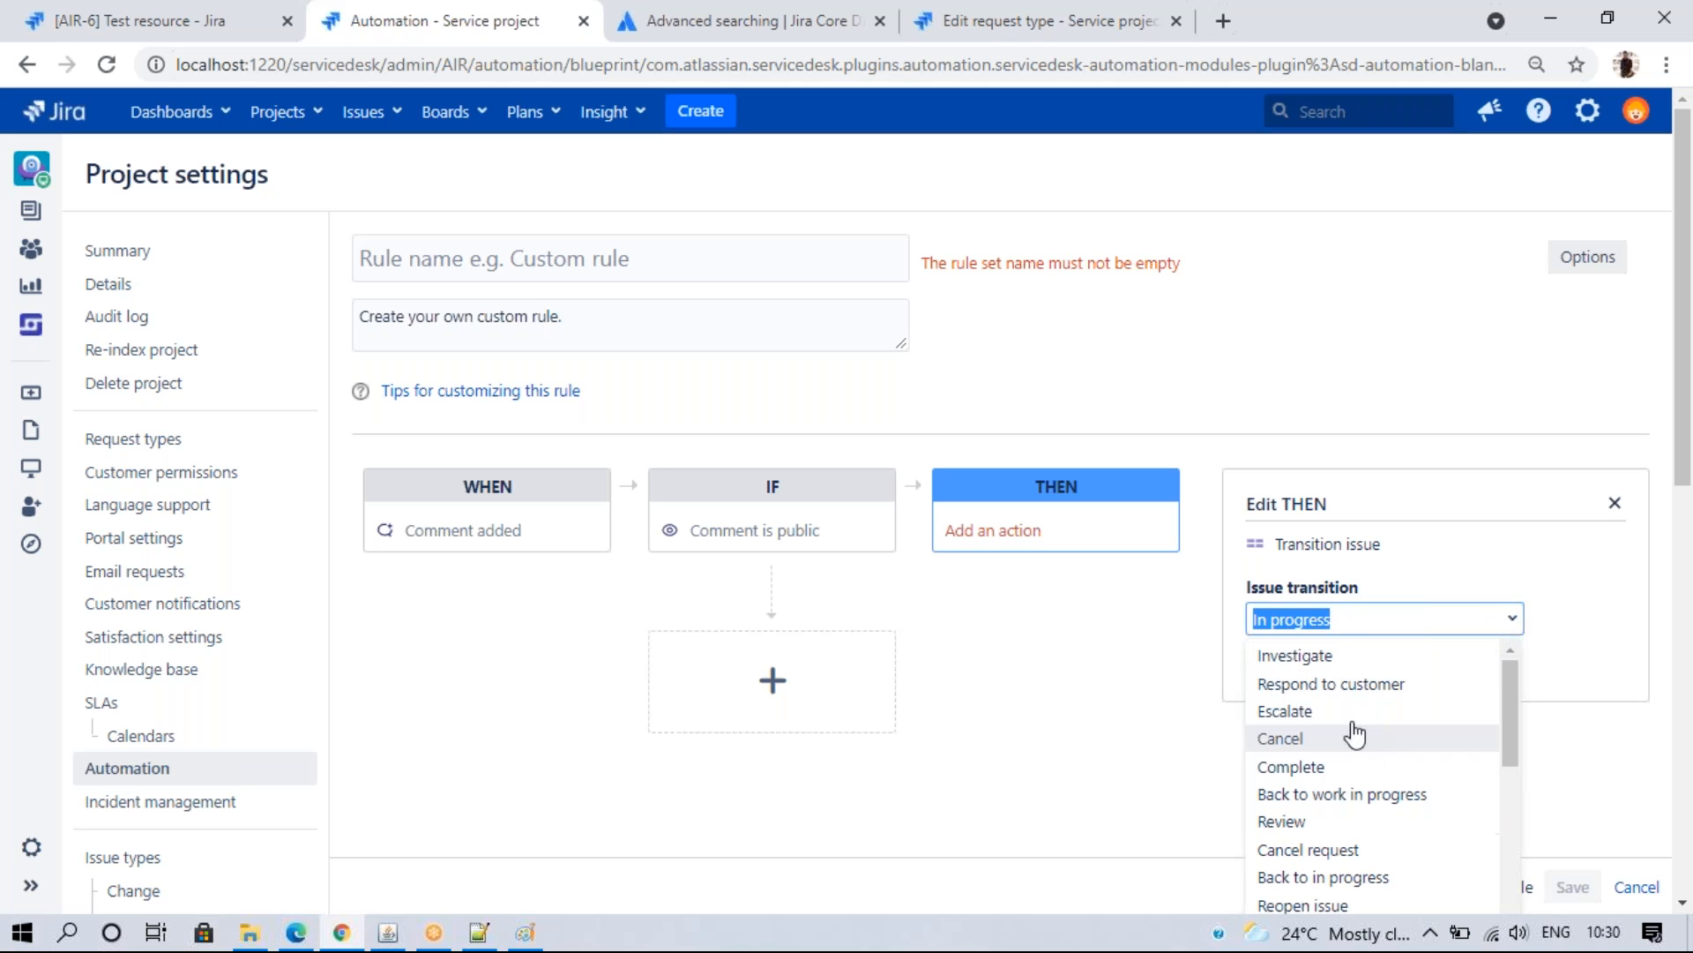
click(180, 17)
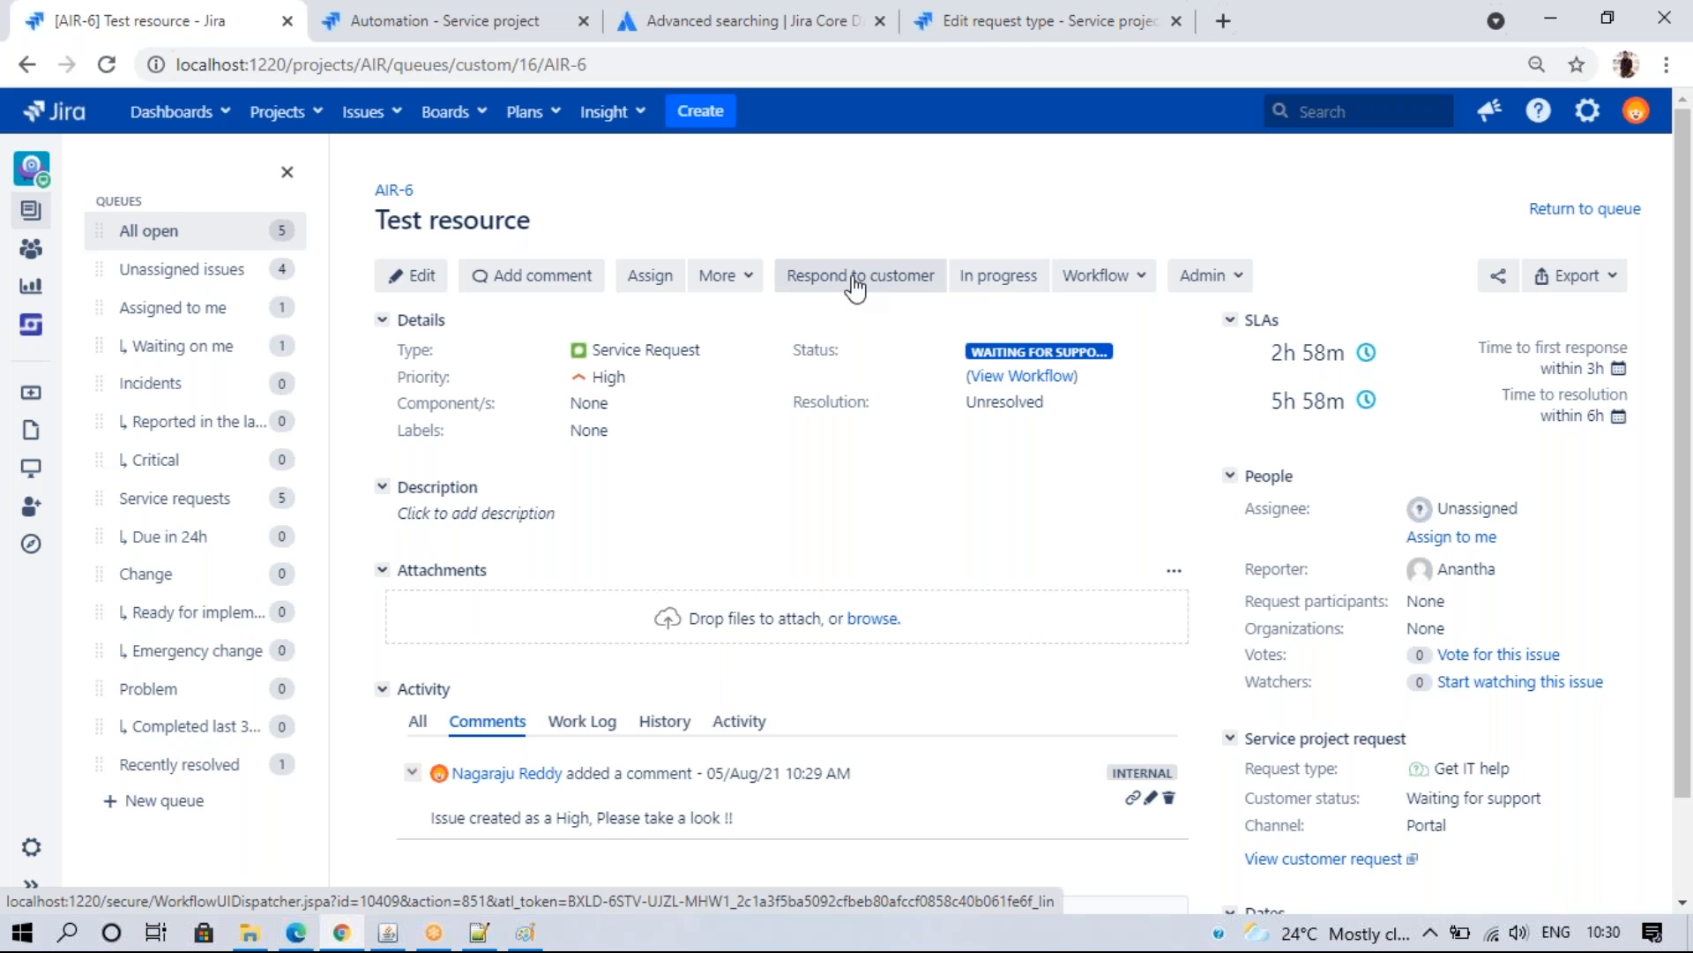
click(424, 20)
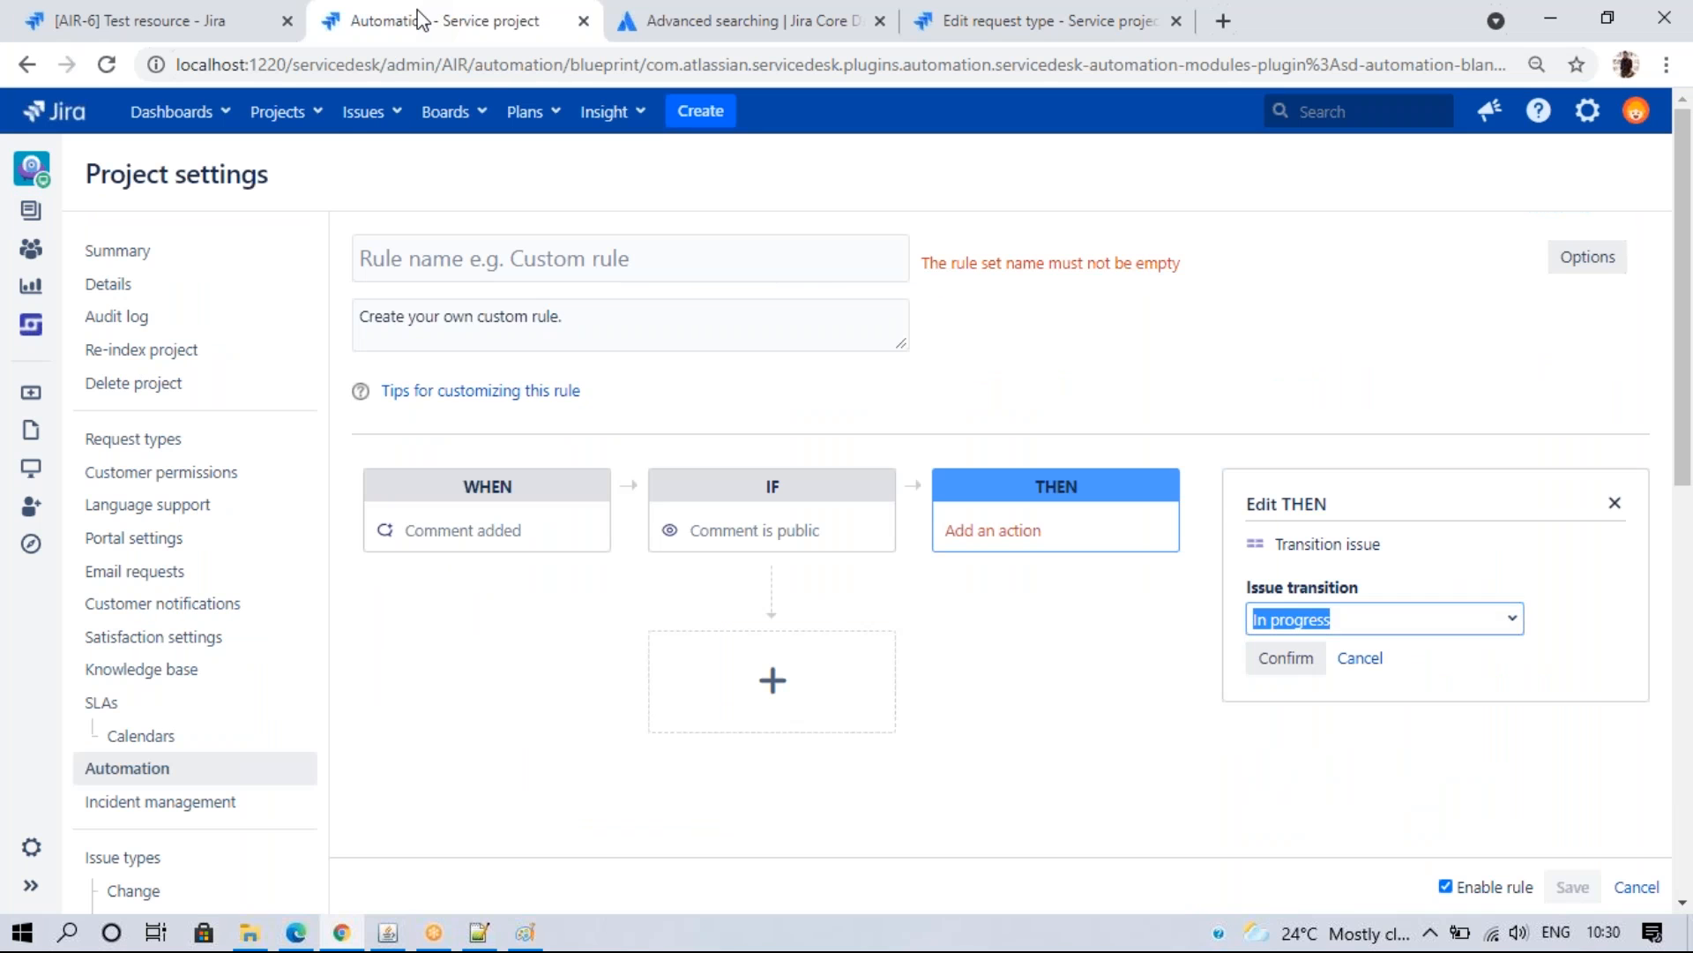
click(1496, 617)
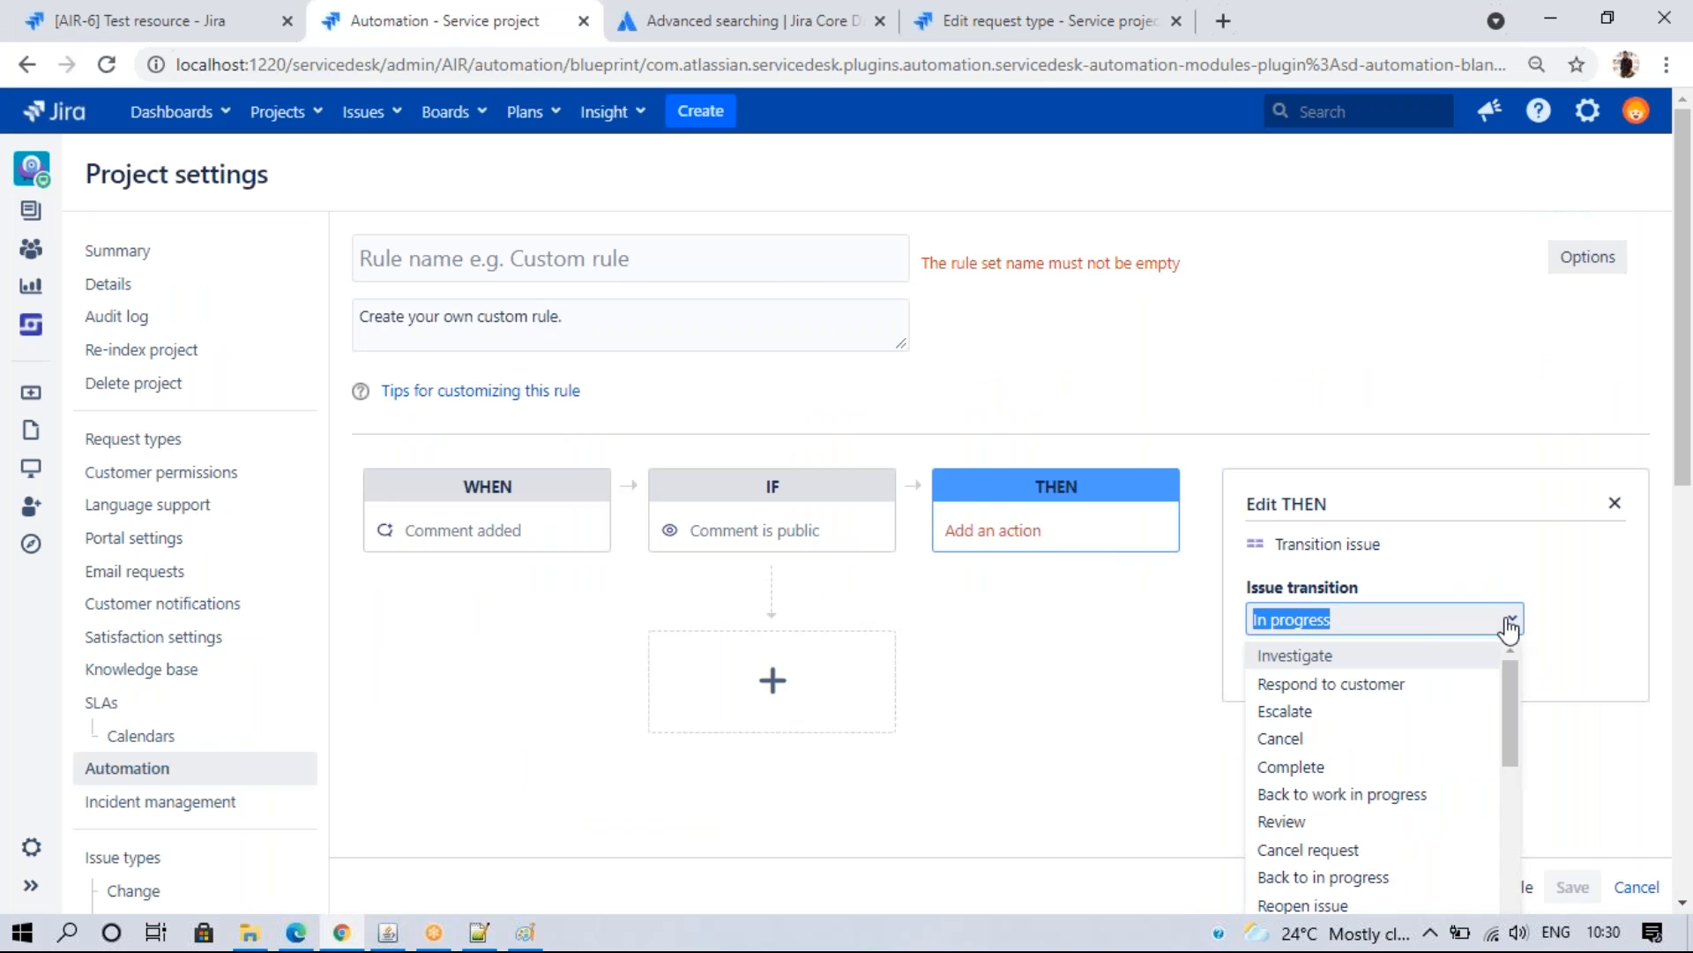
click(1366, 697)
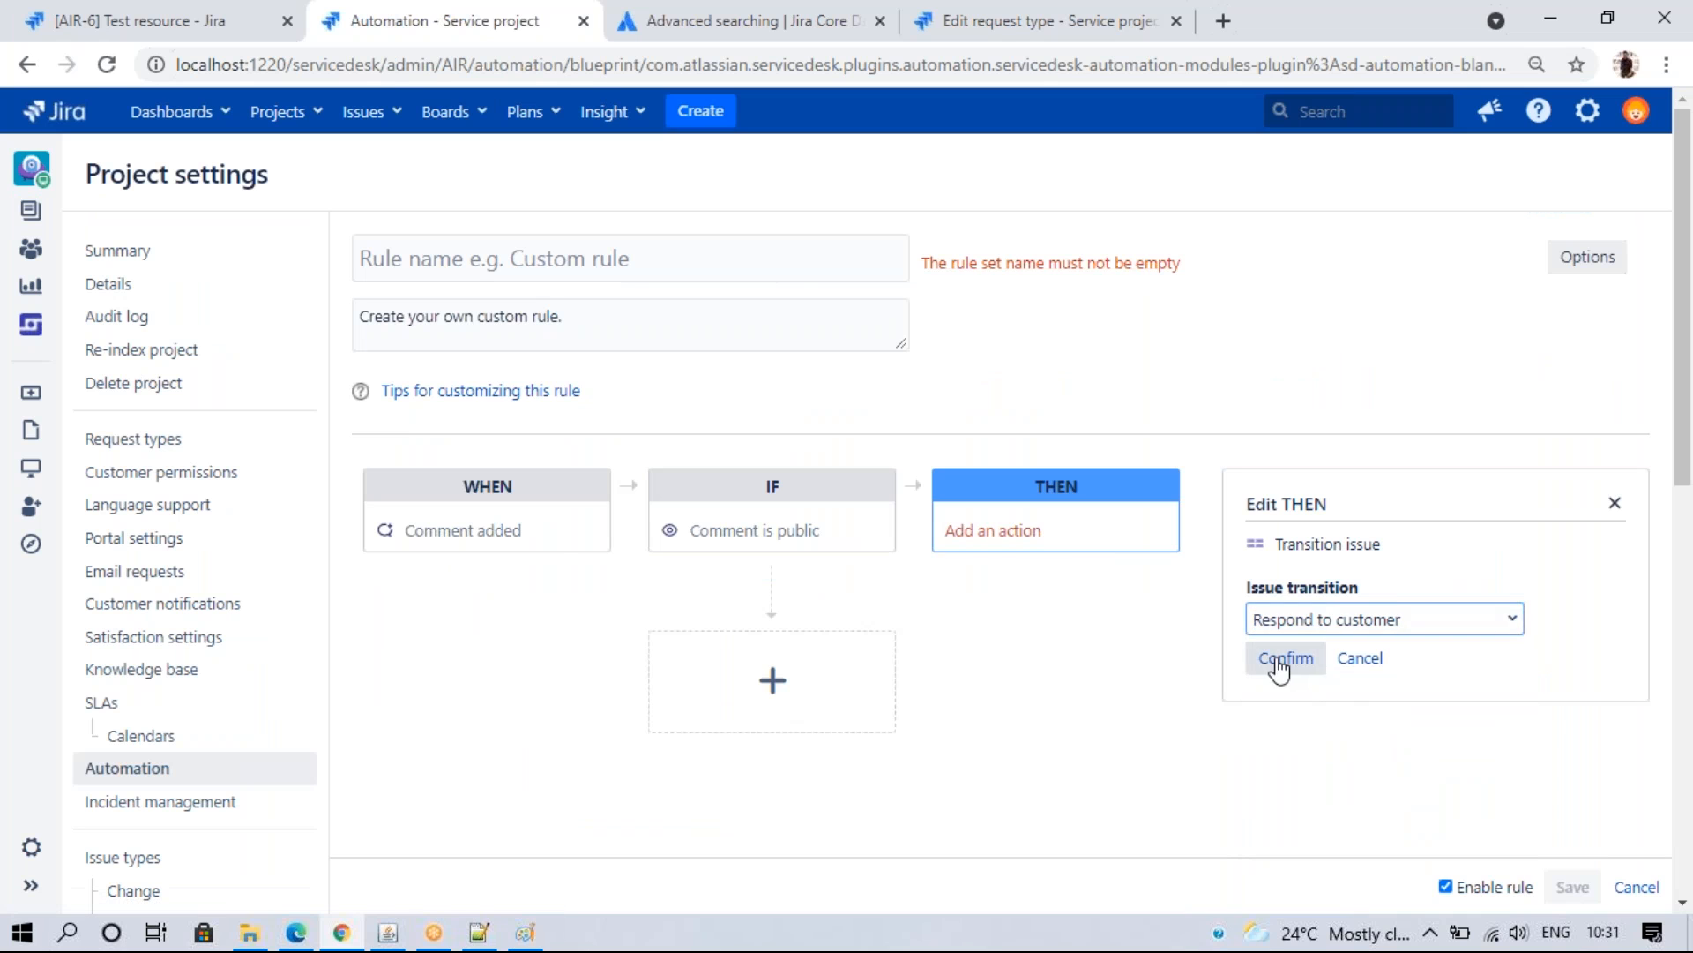
click(1285, 664)
- Name the rule 'grsg' and save it
click(556, 257)
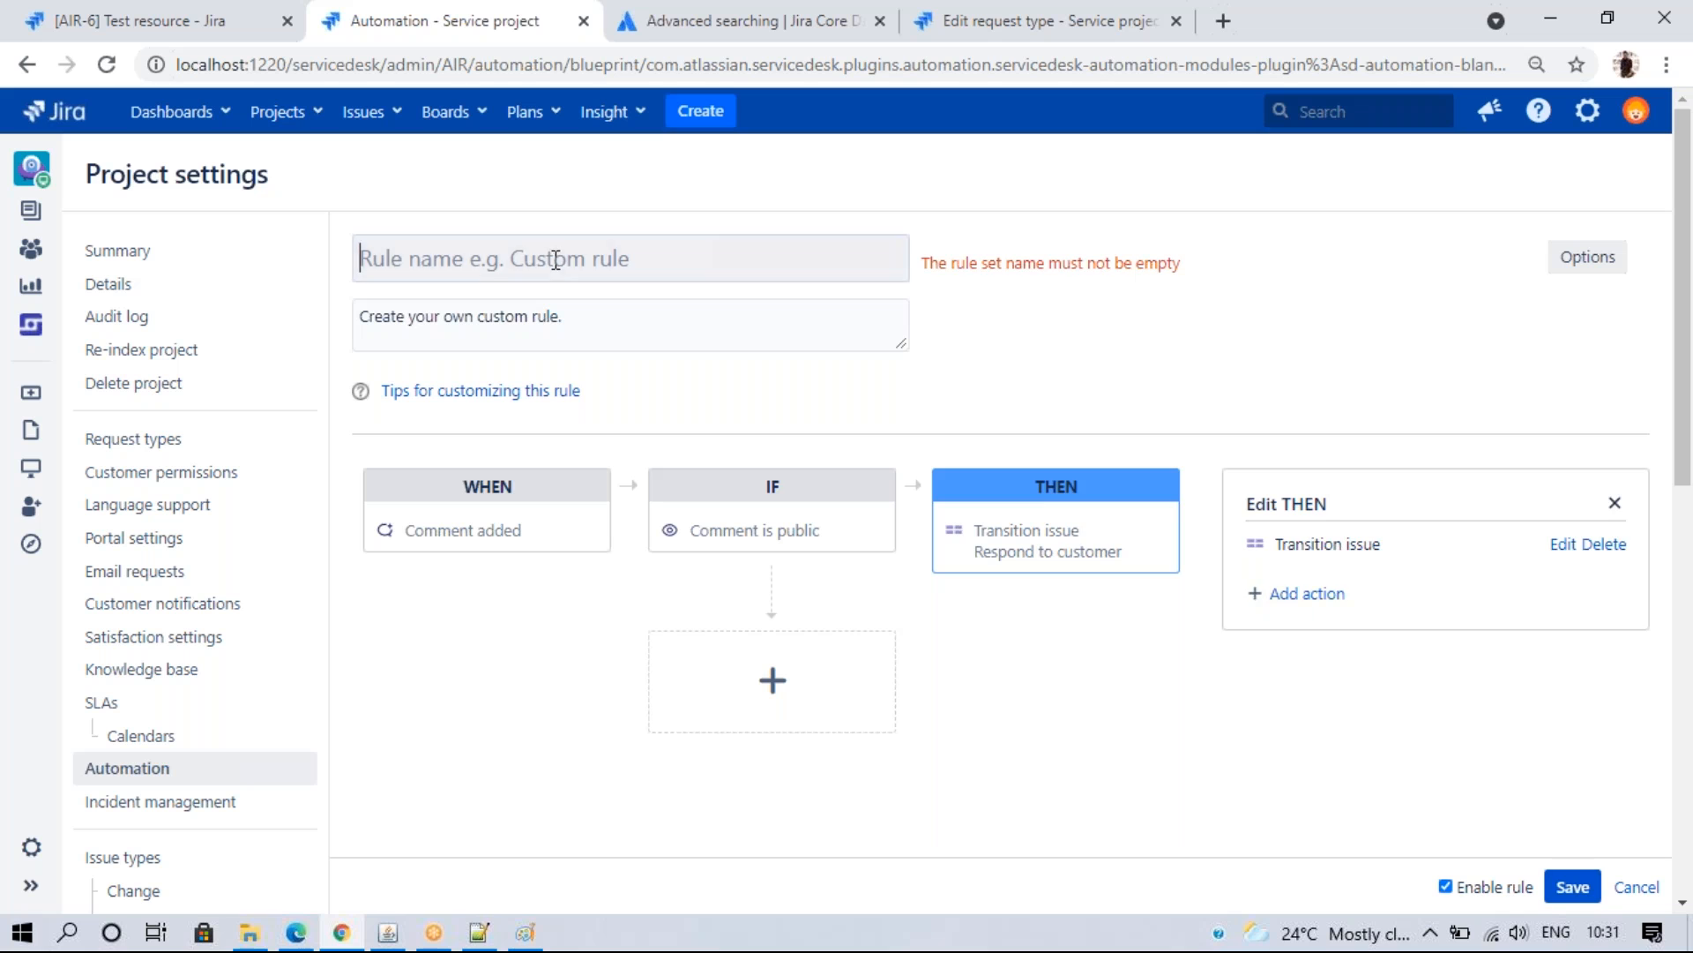
text(grsg)
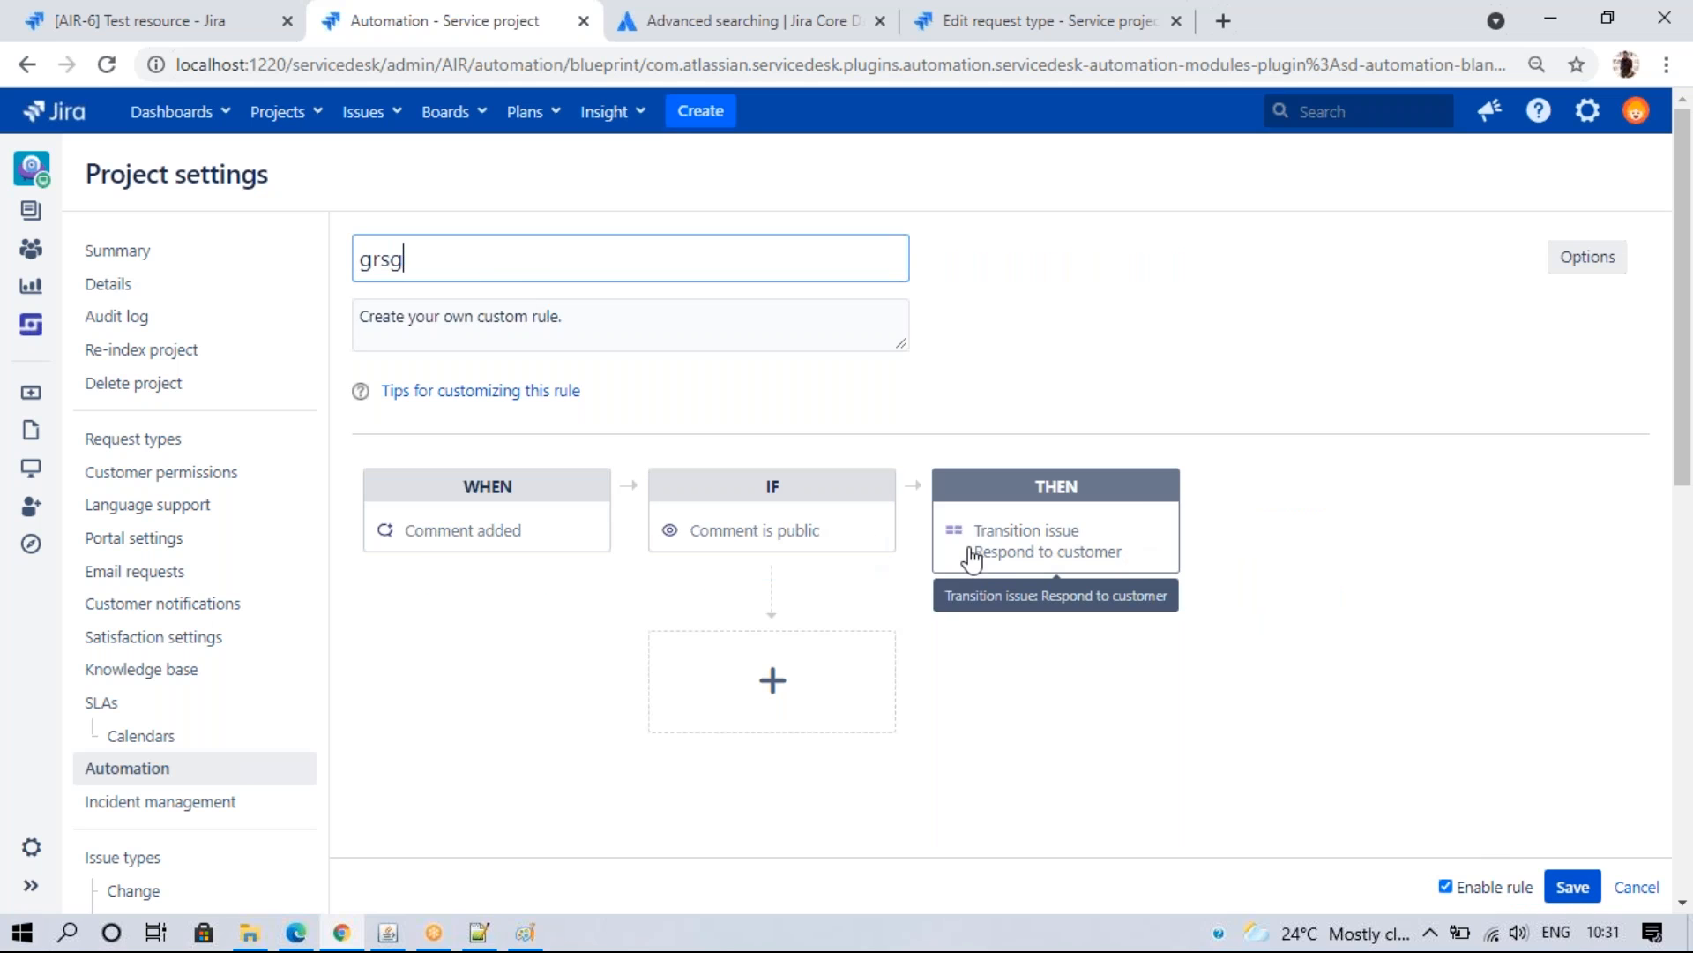
click(1573, 888)
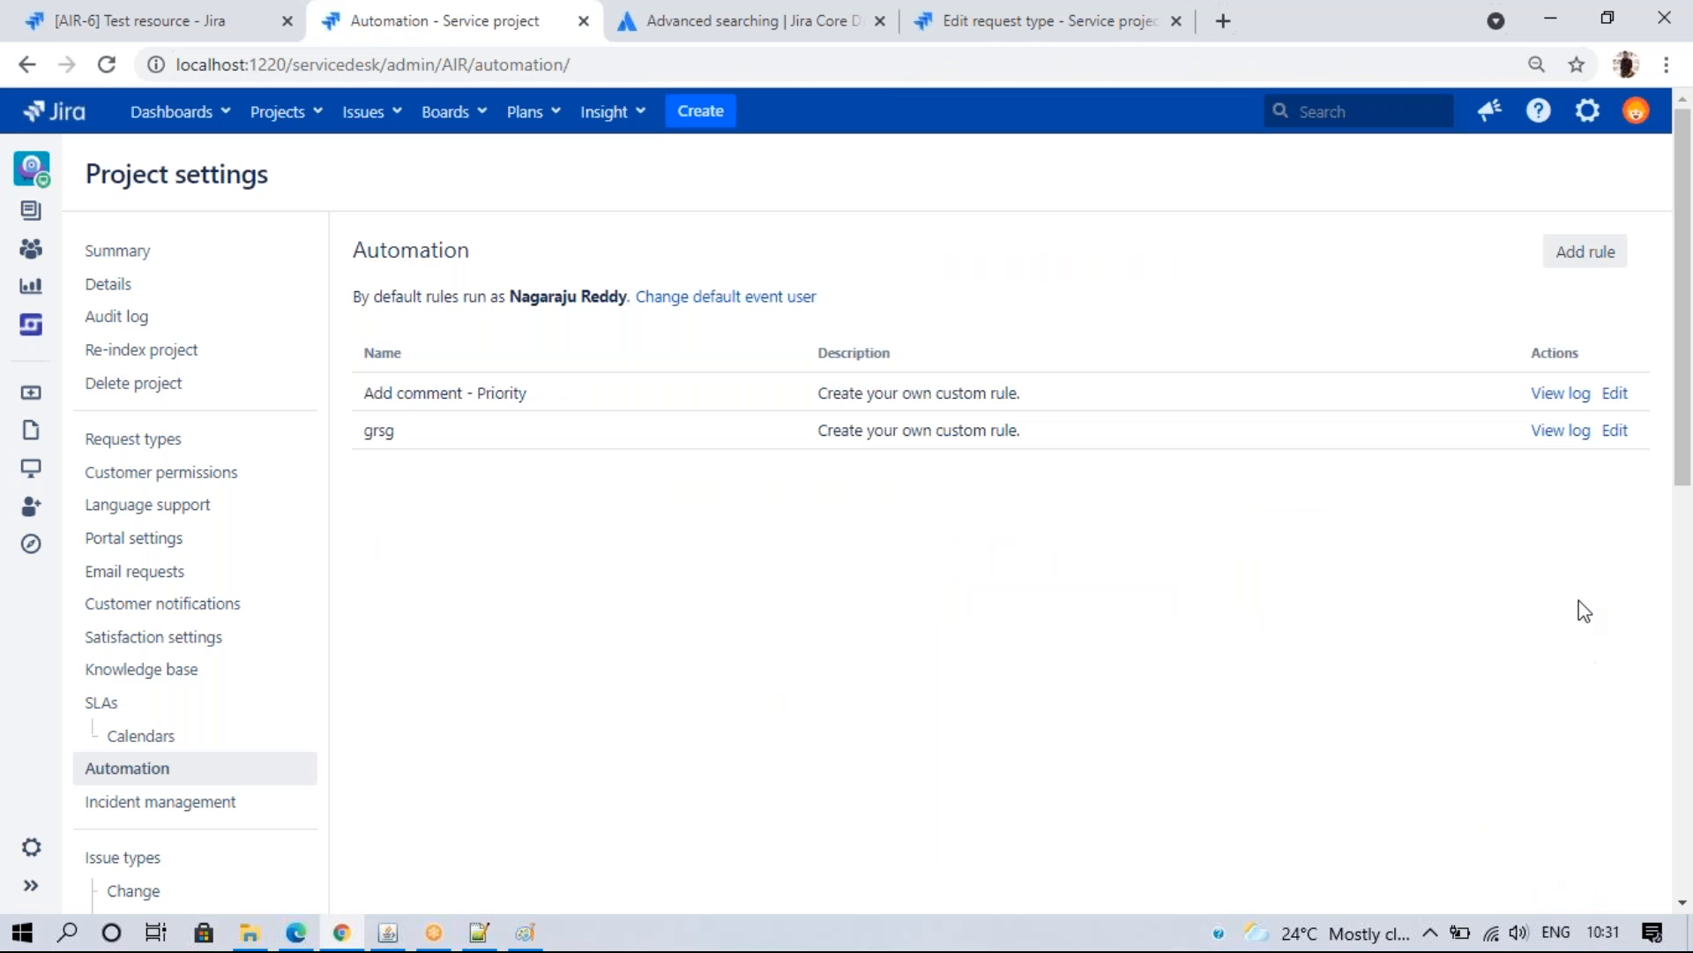
- Reload AIR-6 Test resource, check it is still Waiting for support, and view its portal page
click(158, 20)
click(102, 66)
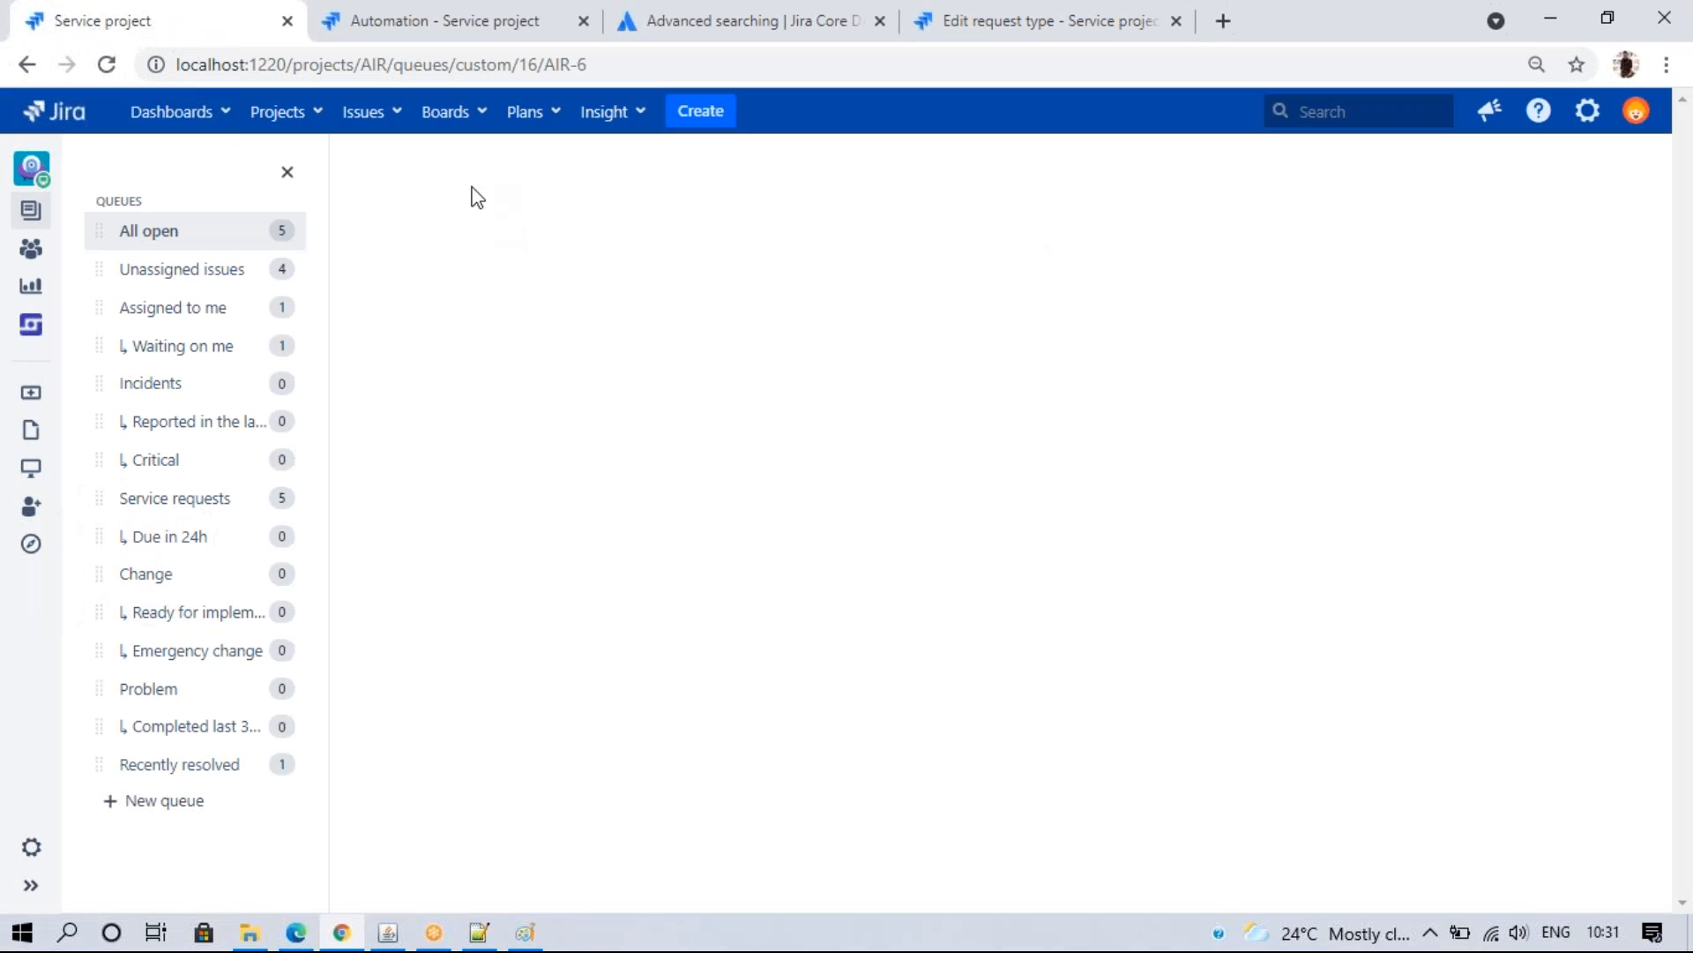
click(394, 190)
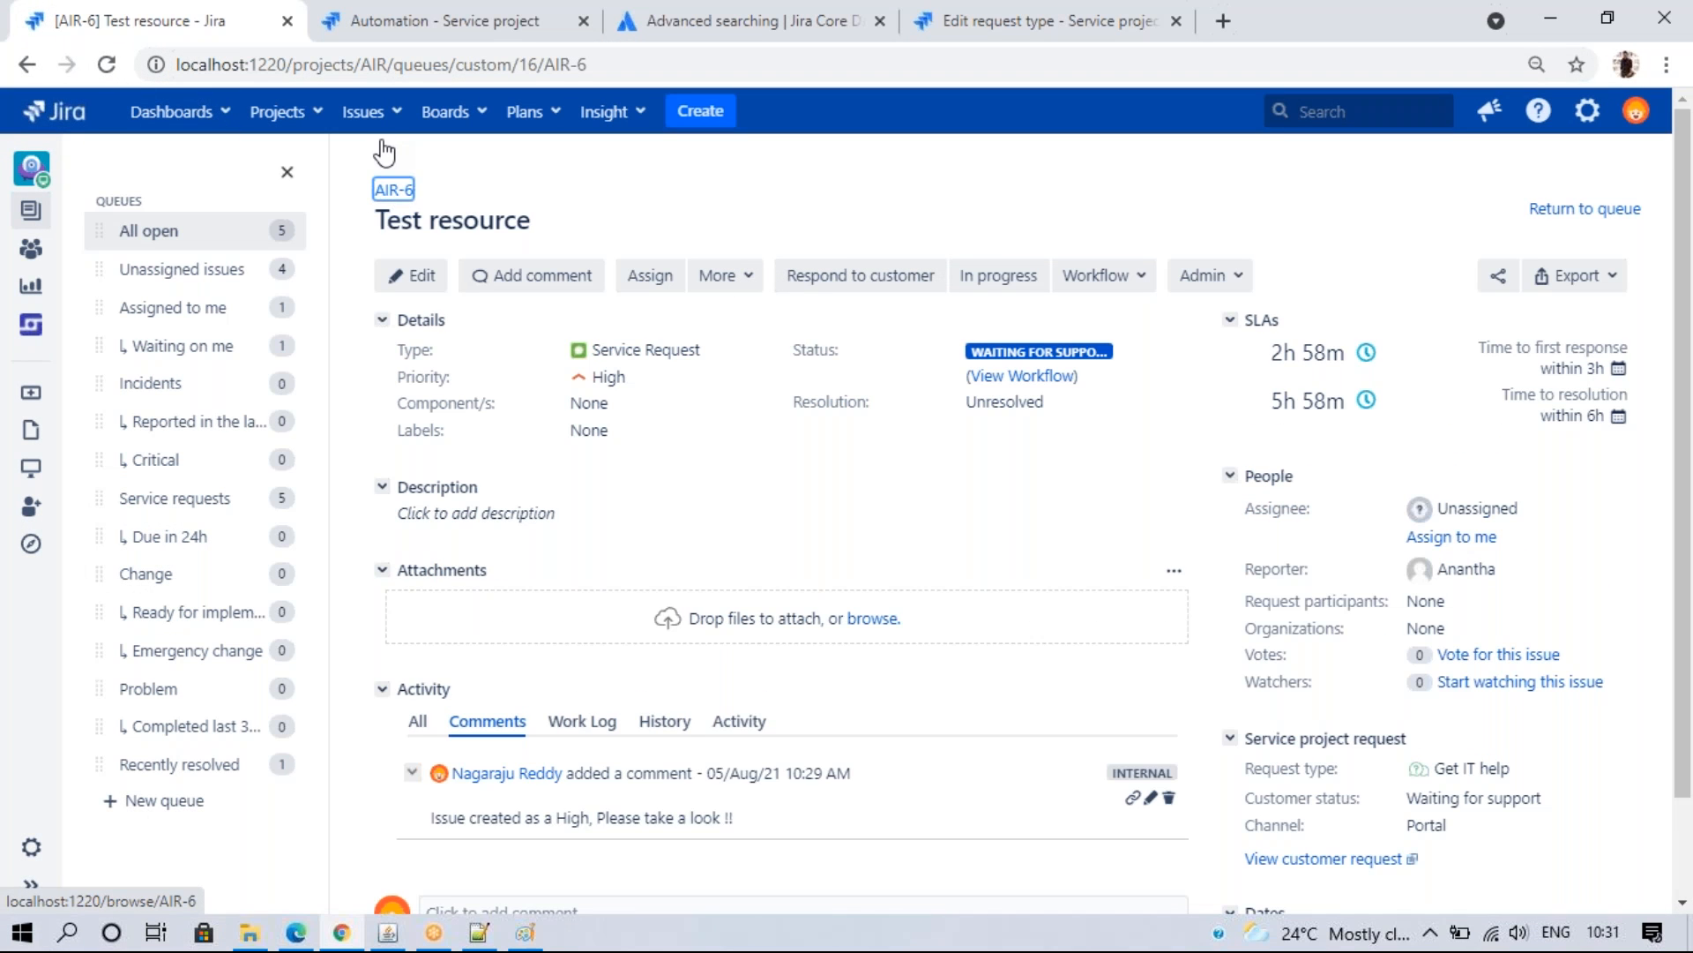
mouse_move(1054, 354)
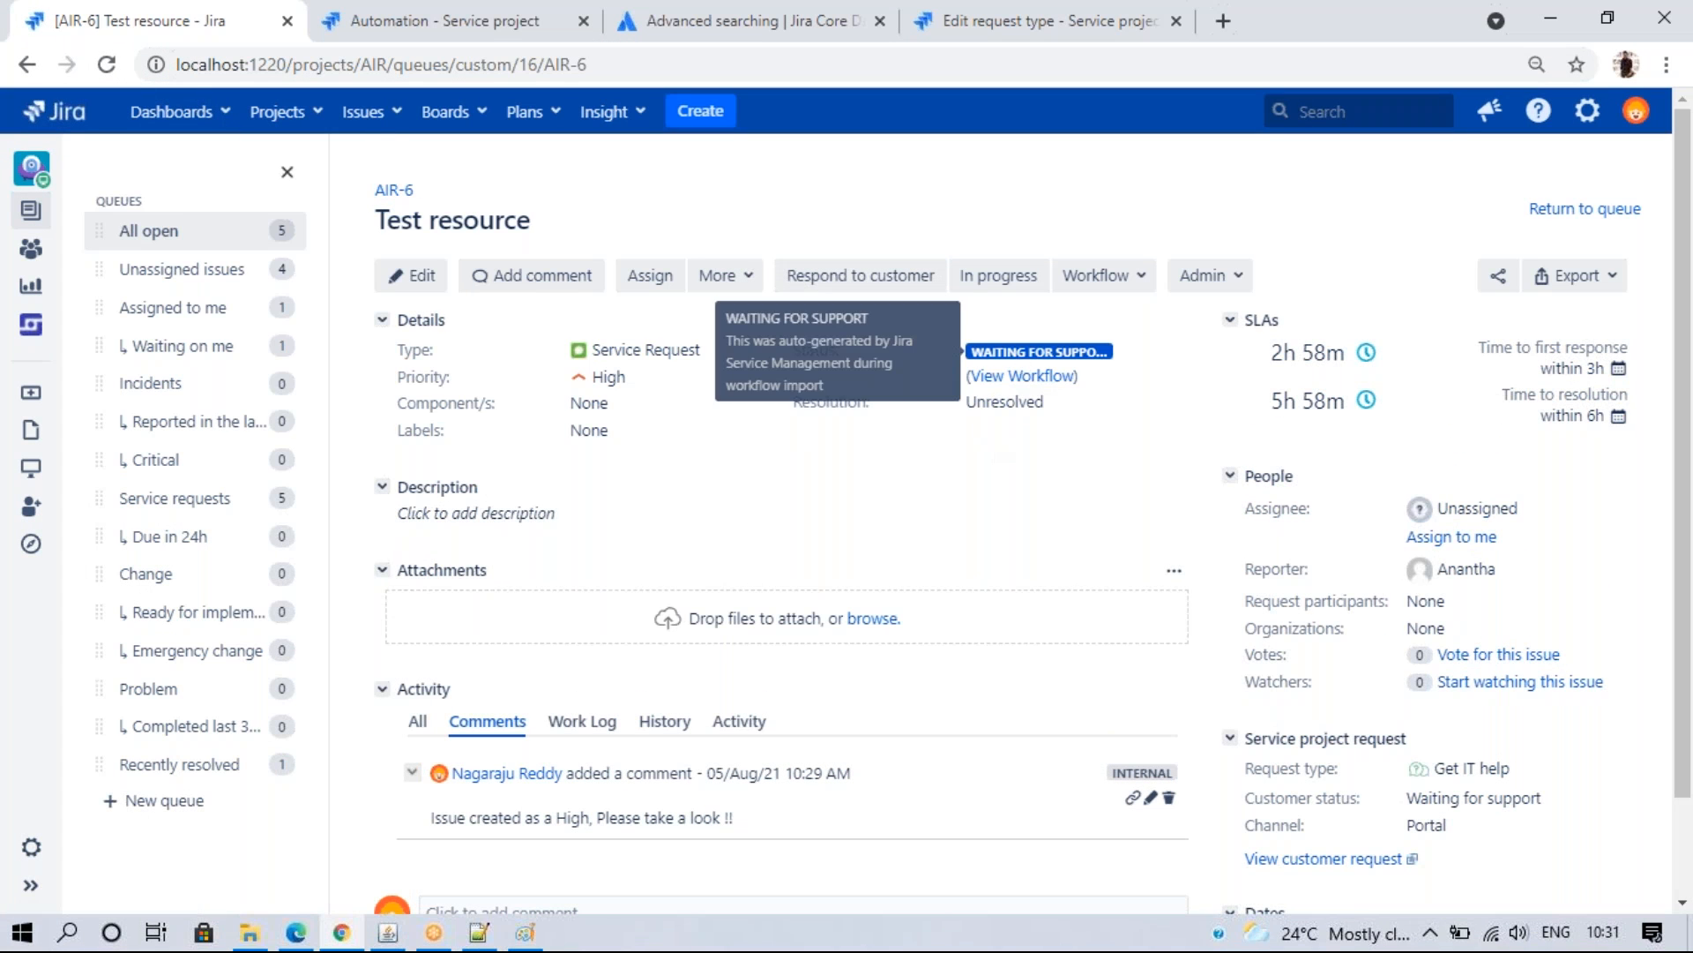
click(393, 192)
click(295, 932)
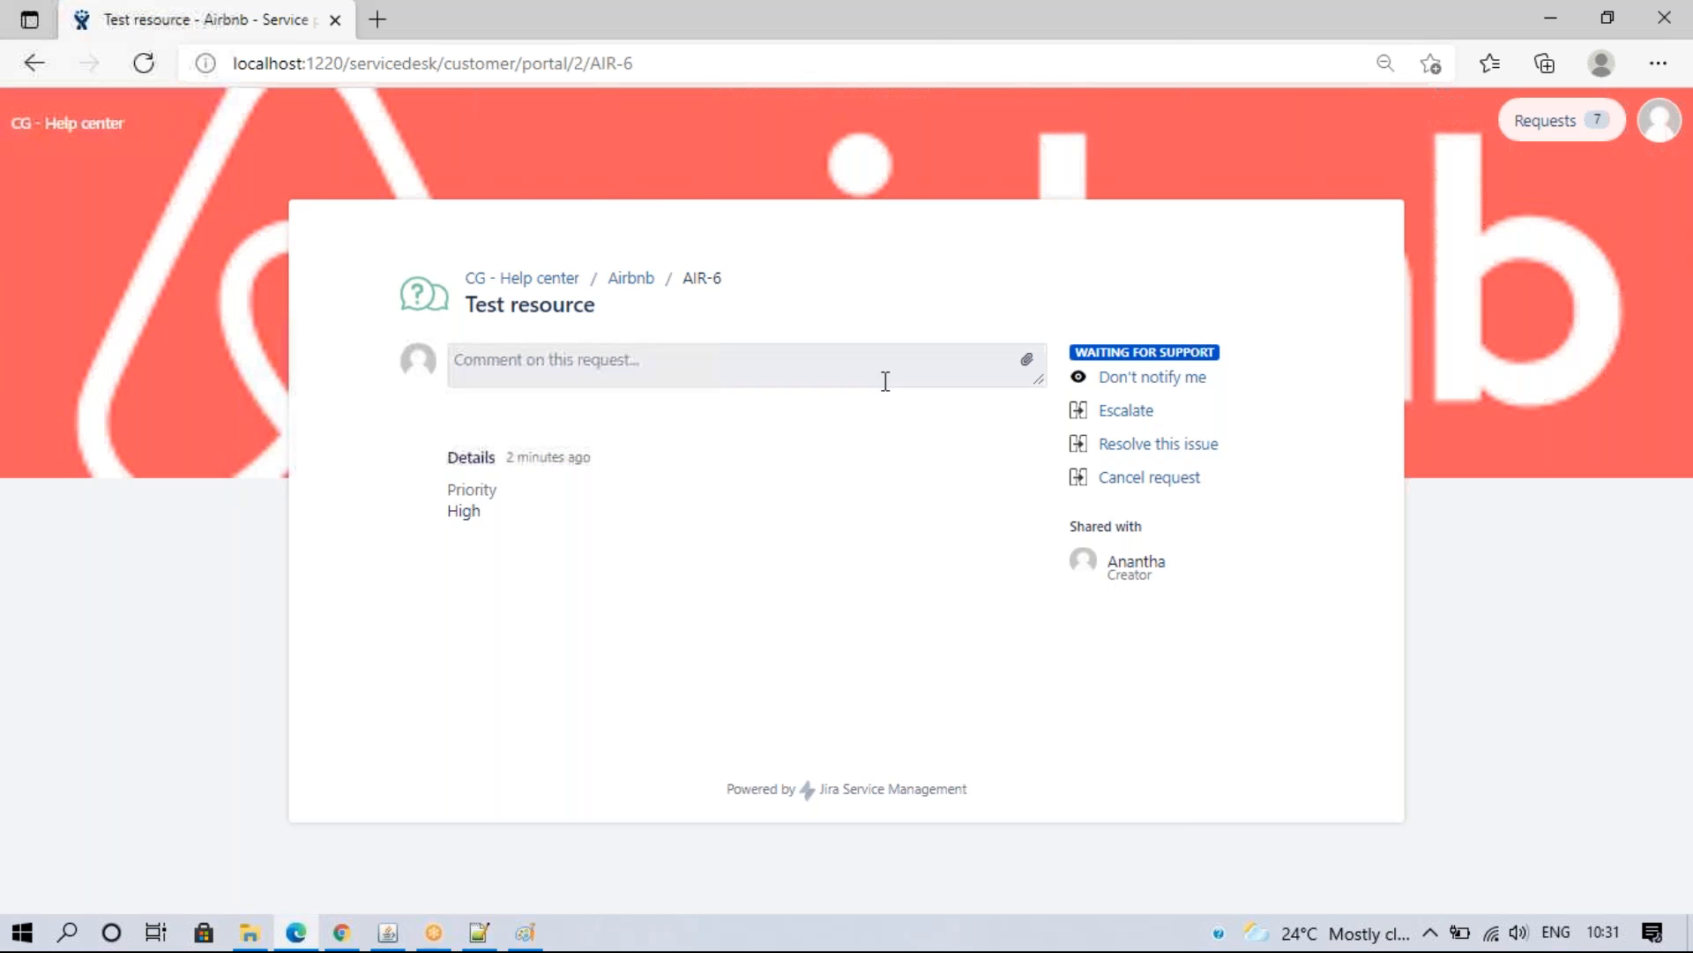
click(342, 932)
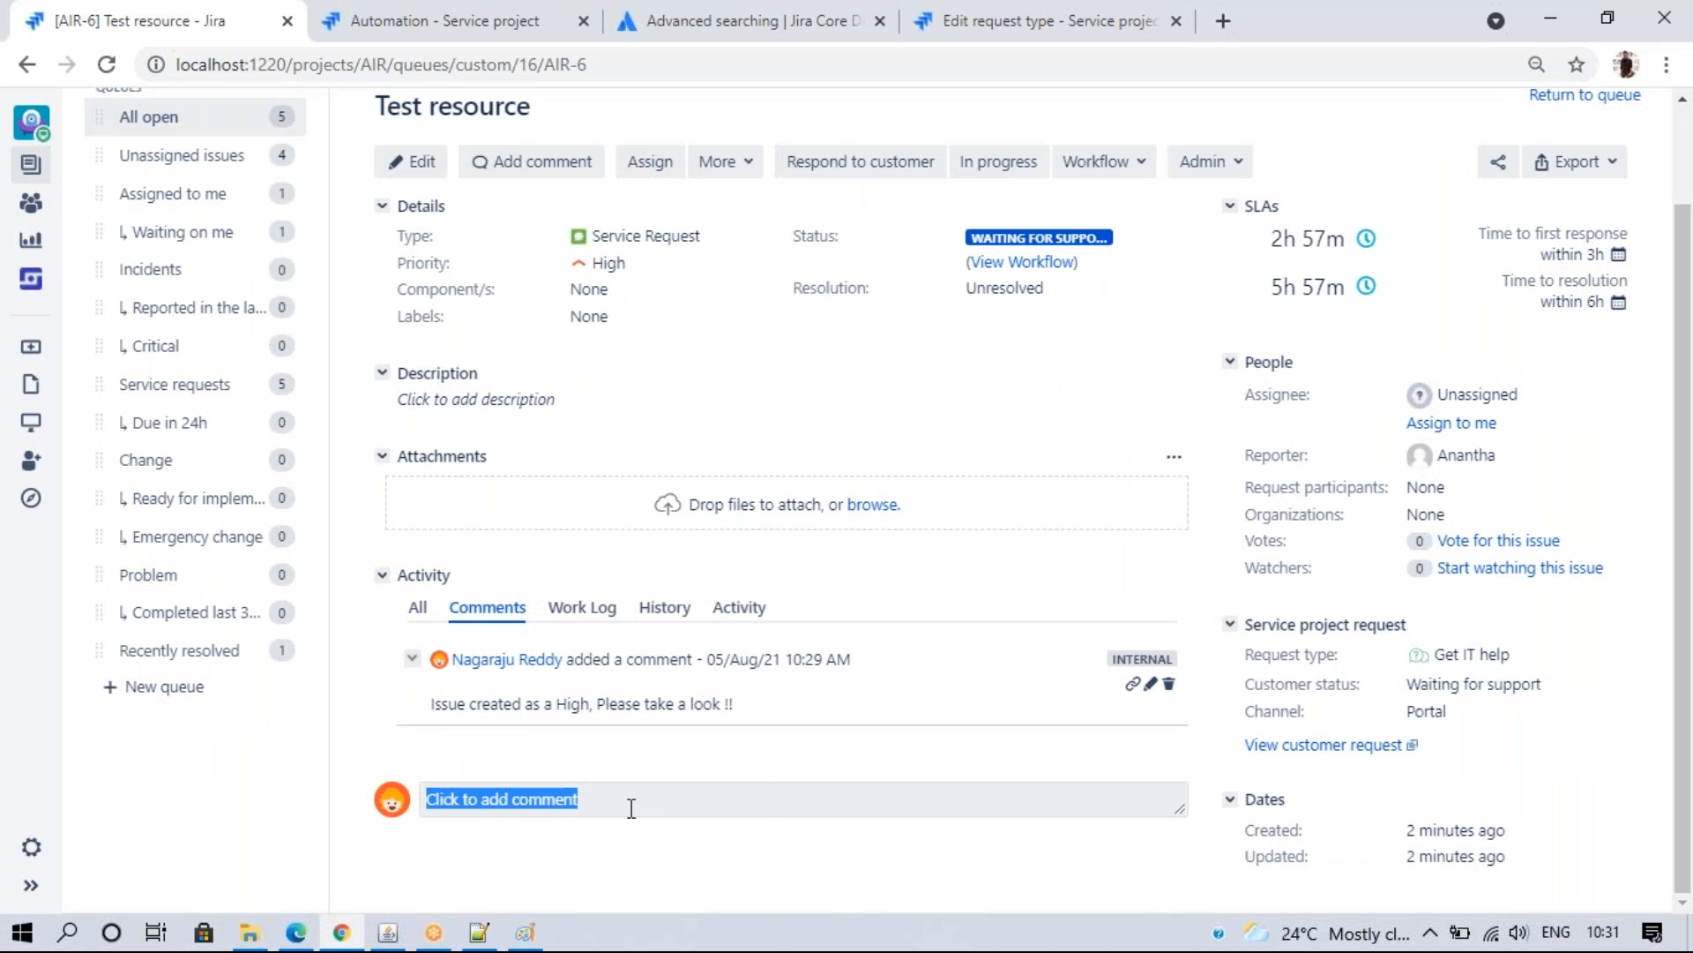
- Share the comment 'Need details from you, Please provide me' with the customer on AIR-6, then reload
click(631, 801)
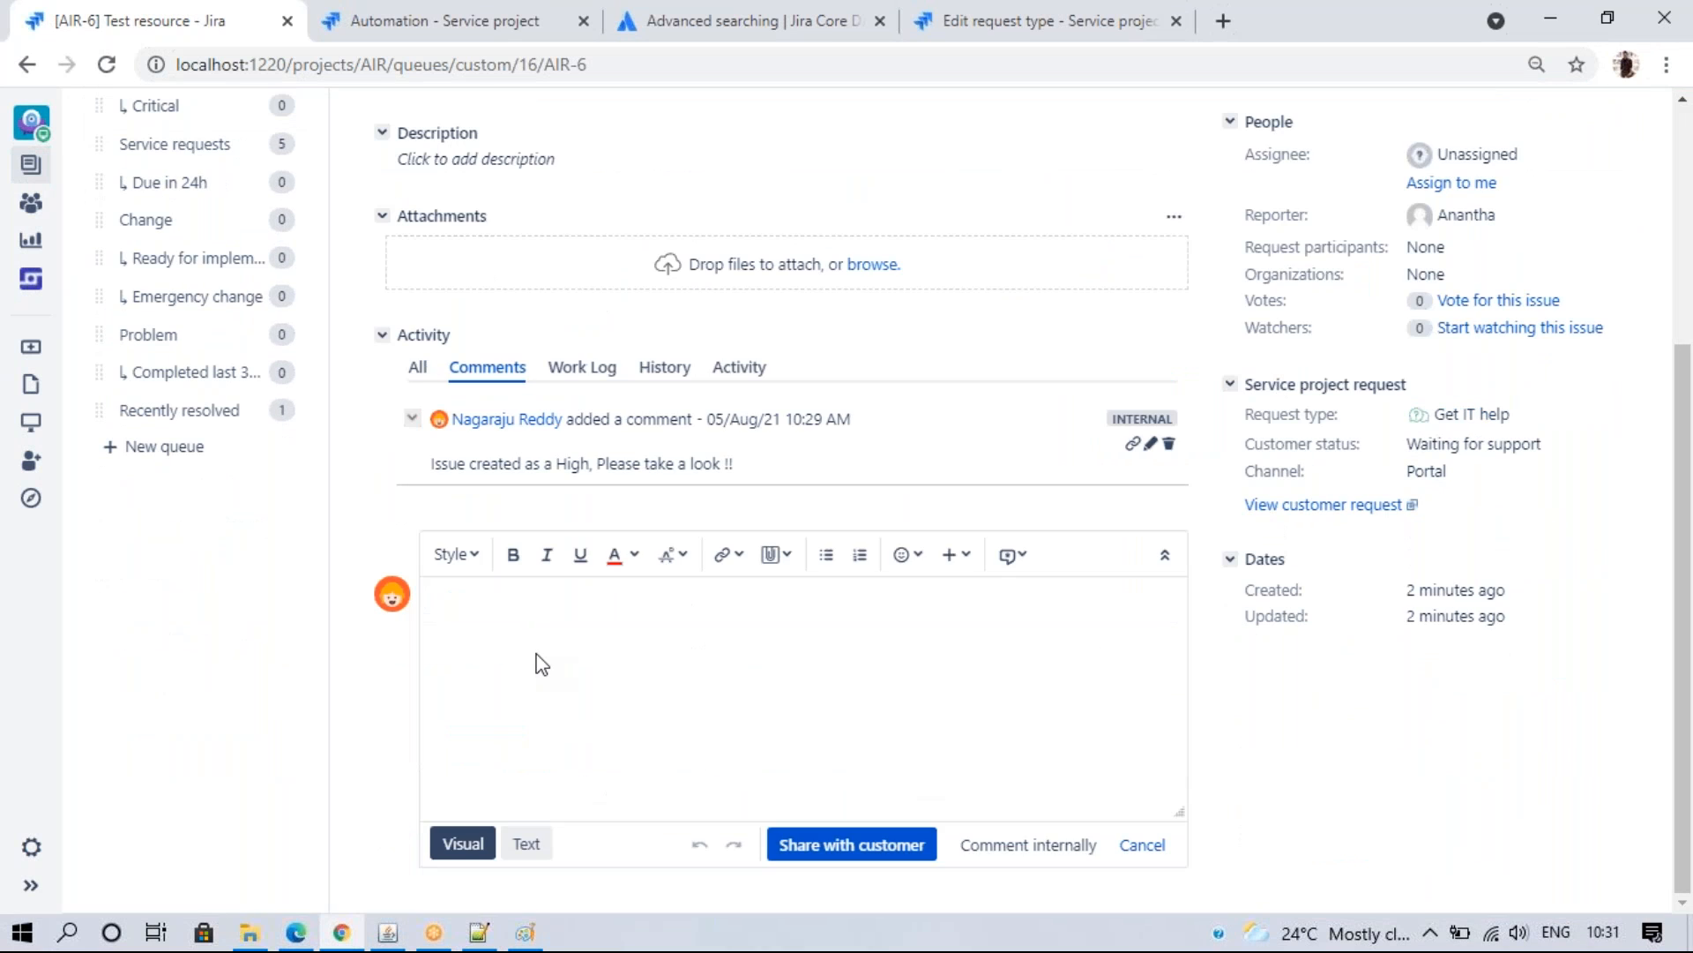
text(M)
key(BackSpace)
text(Need details from )
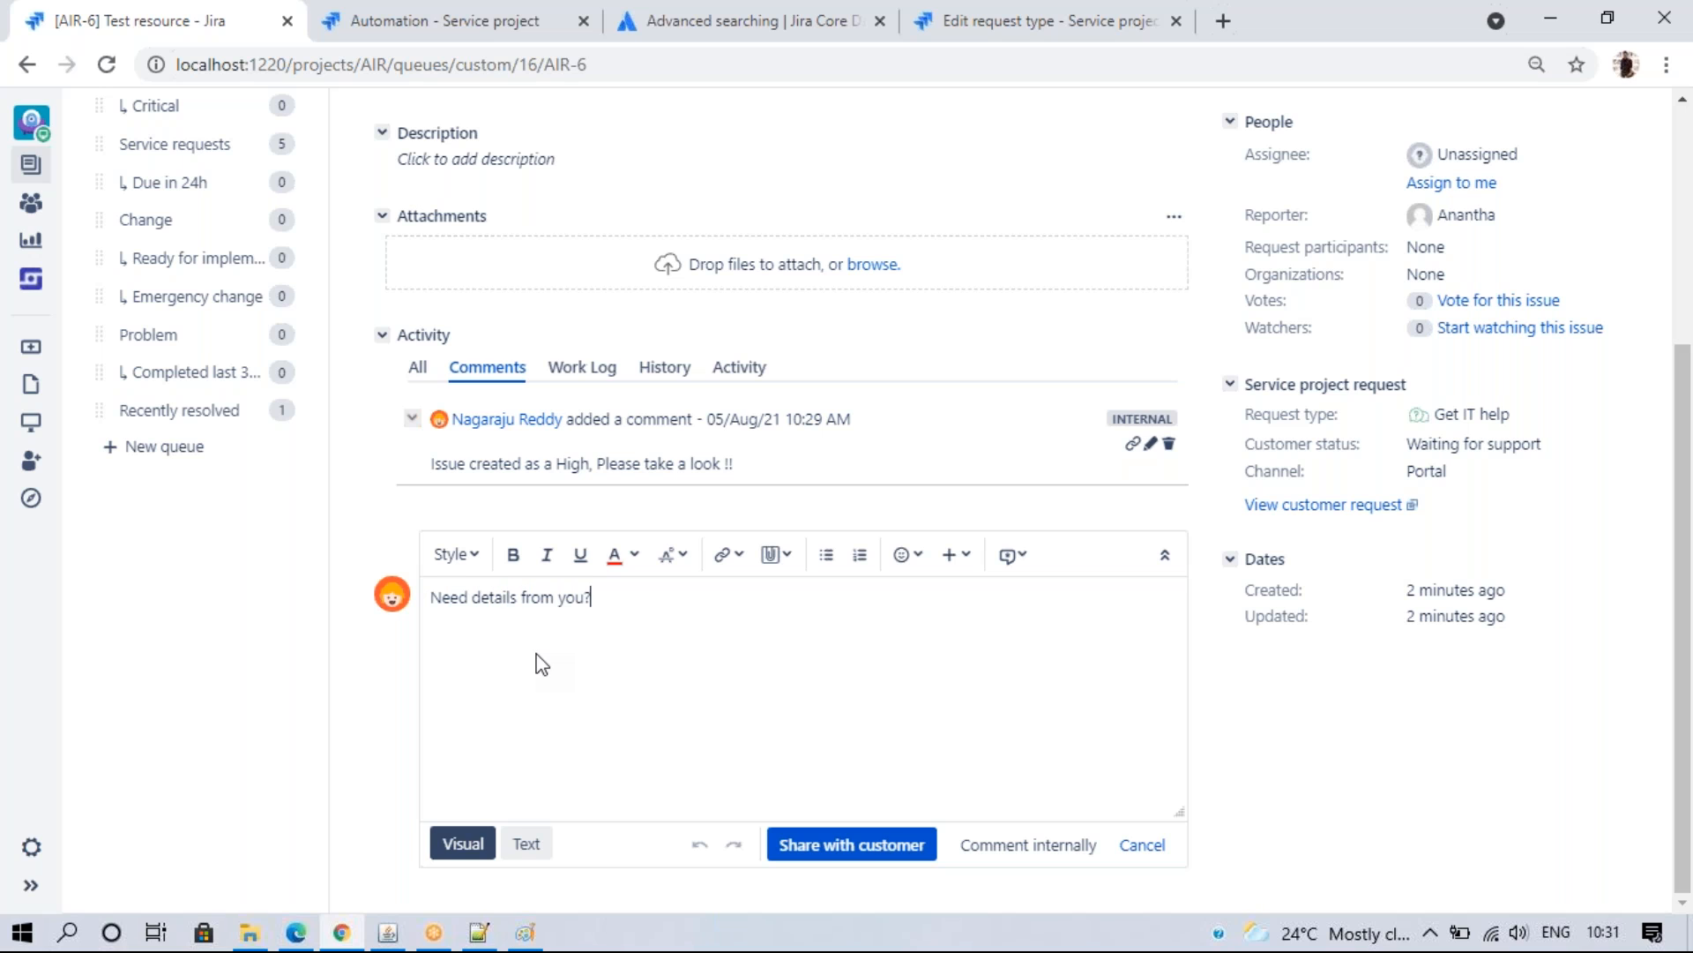
text(you, Please provide me)
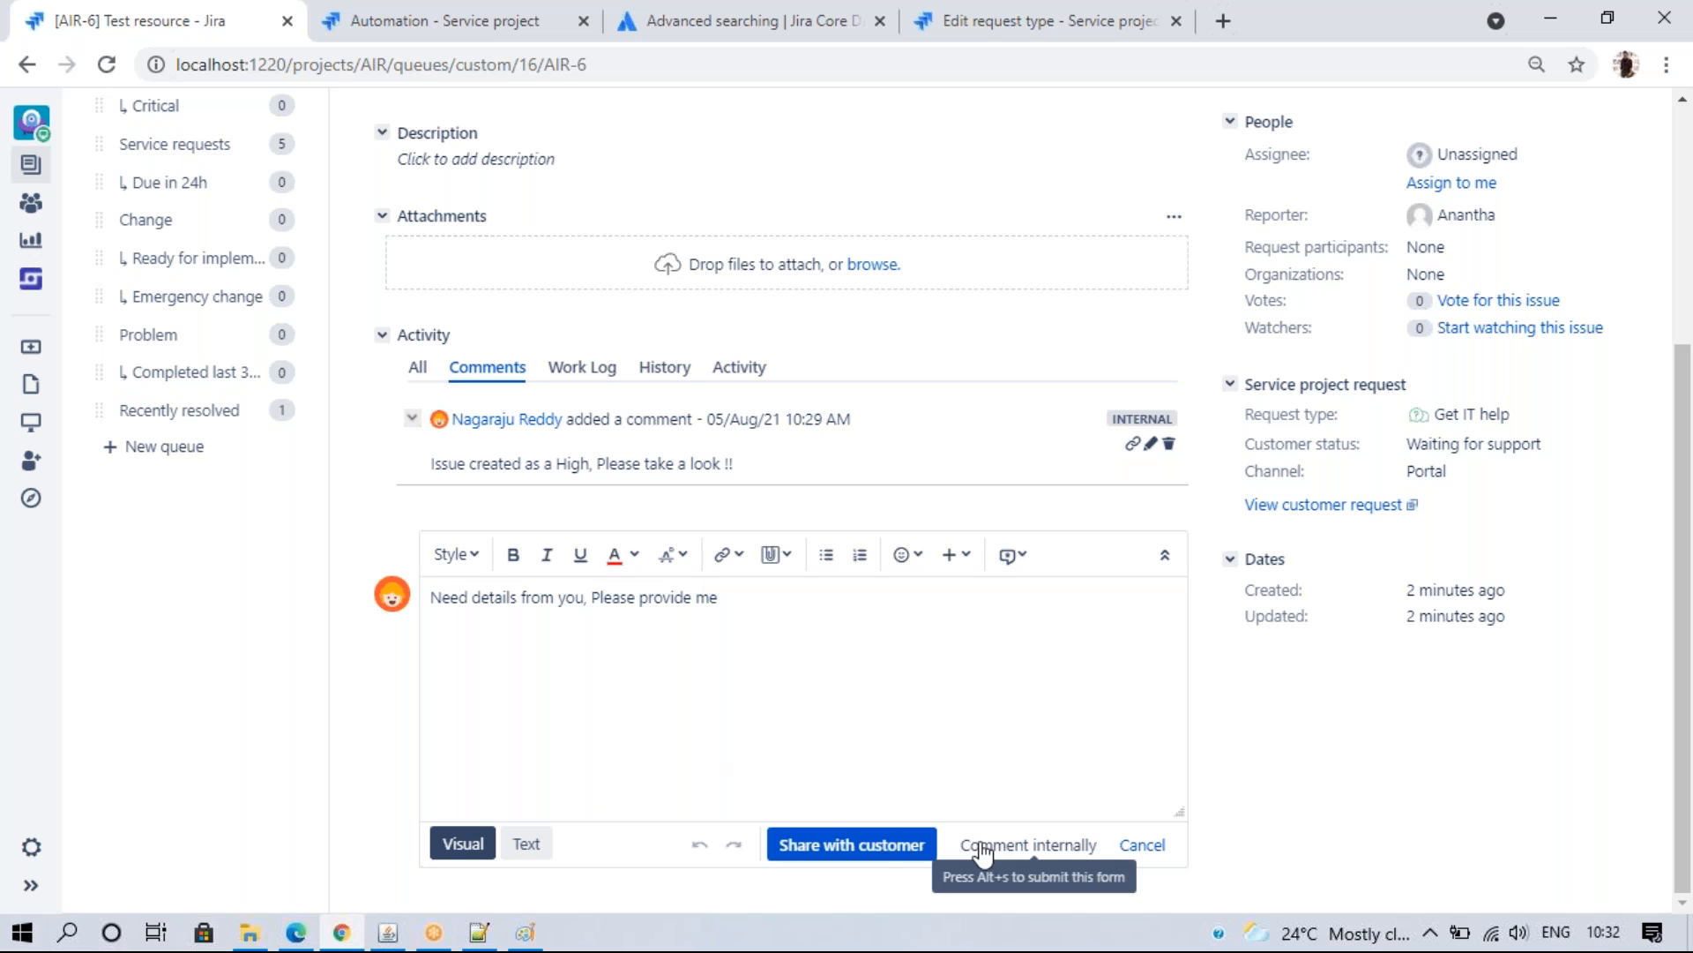
click(834, 845)
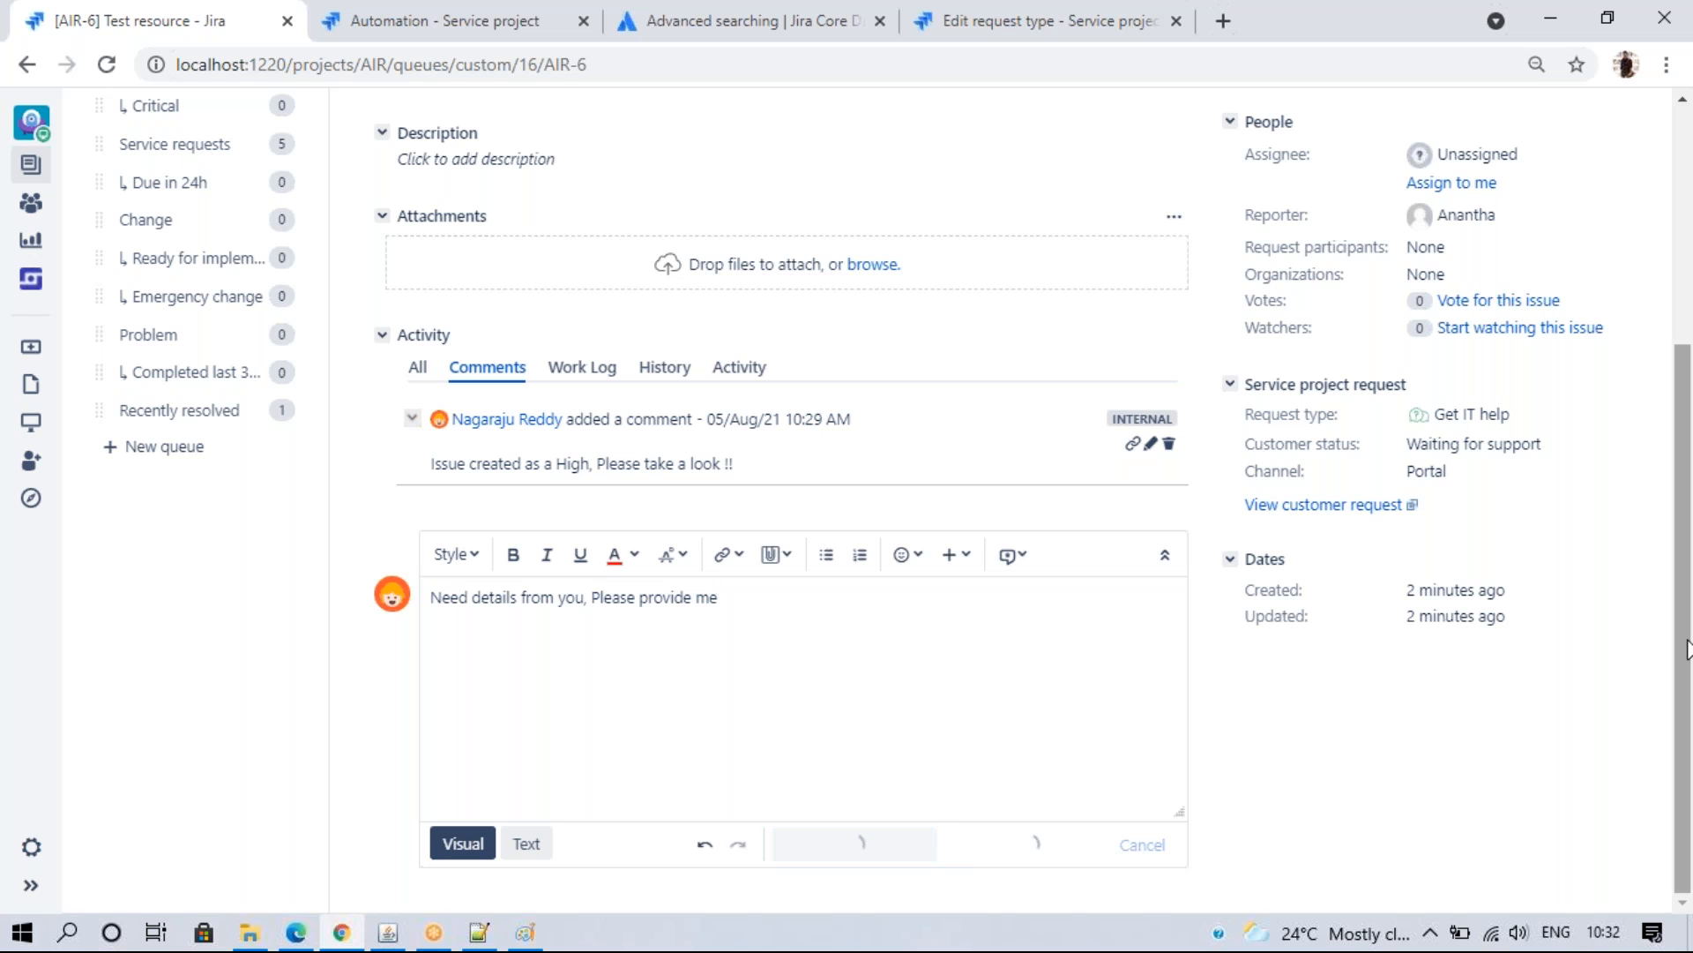
drag(1685, 619, 1690, 371)
click(108, 64)
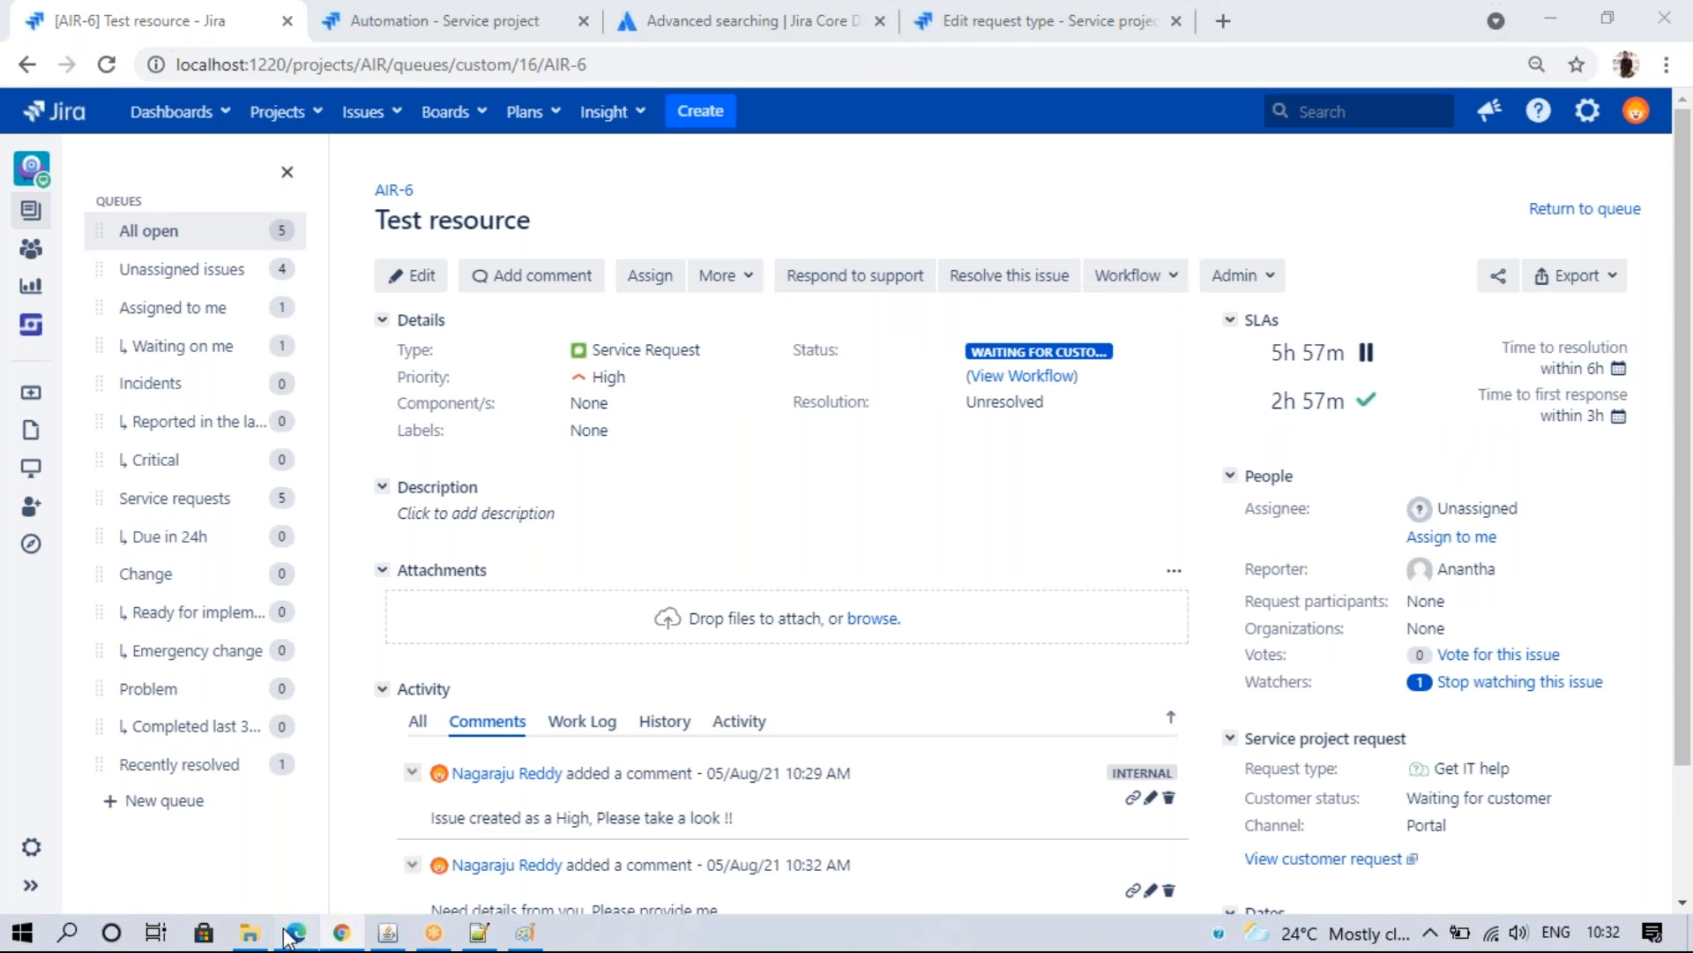
- Refresh the customer portal, then check AIR-6's History for Waiting for support → Waiting for customer
key(alt+Tab)
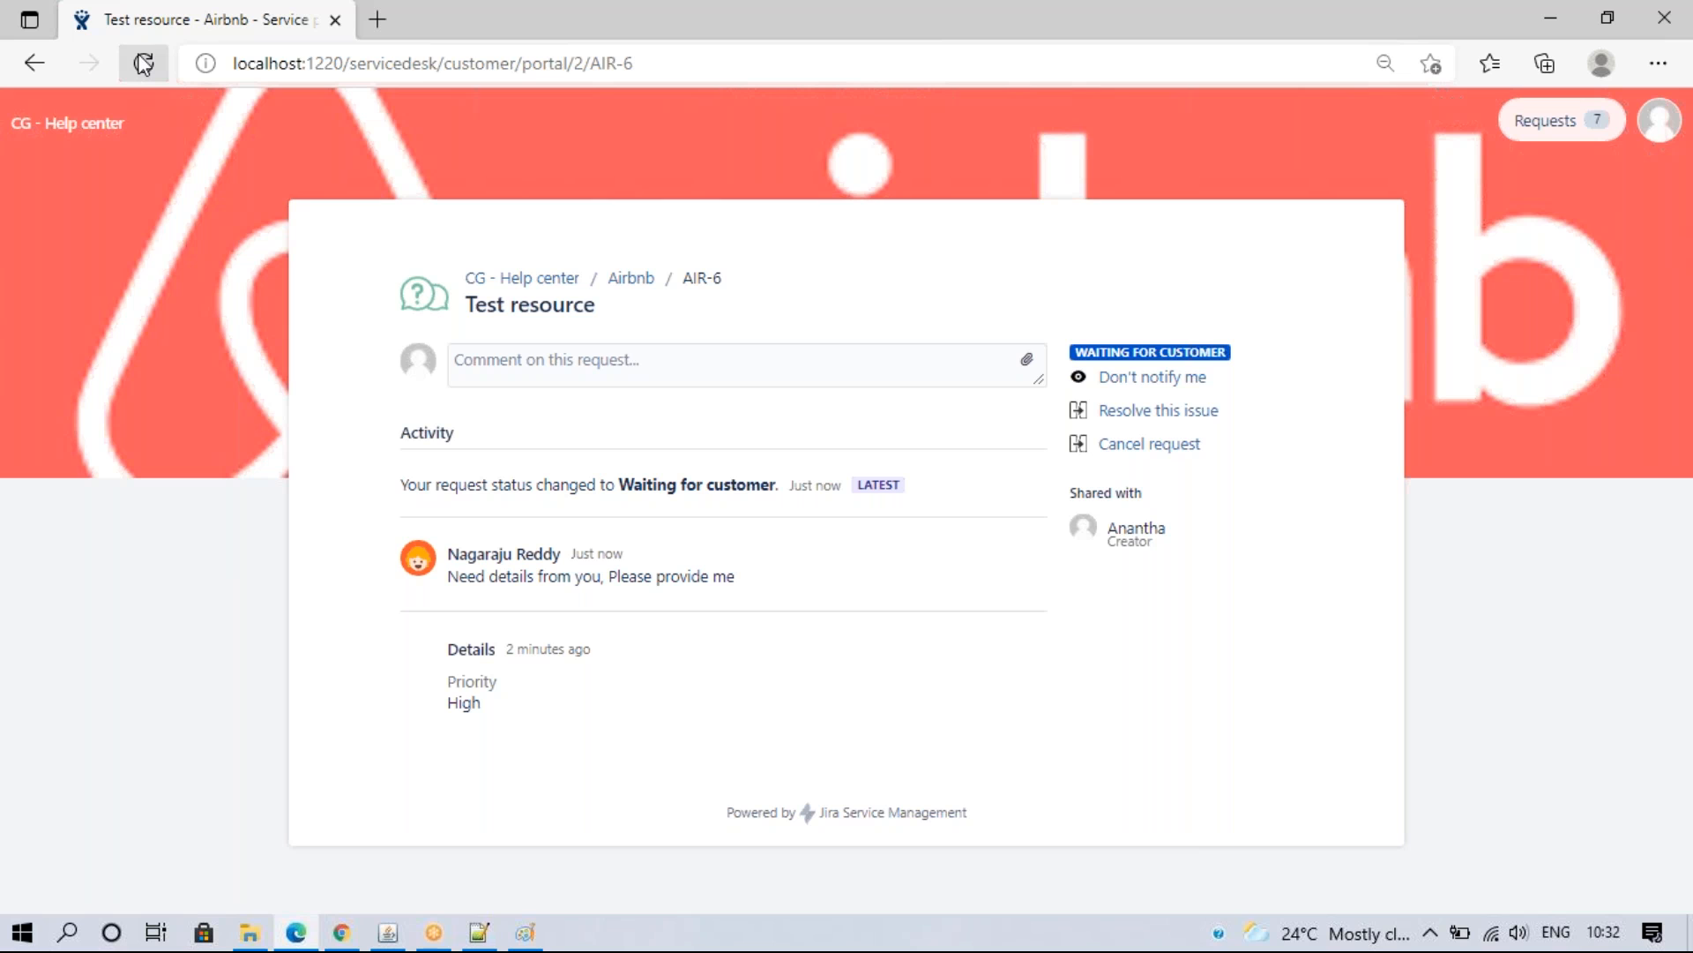
click(143, 63)
click(341, 932)
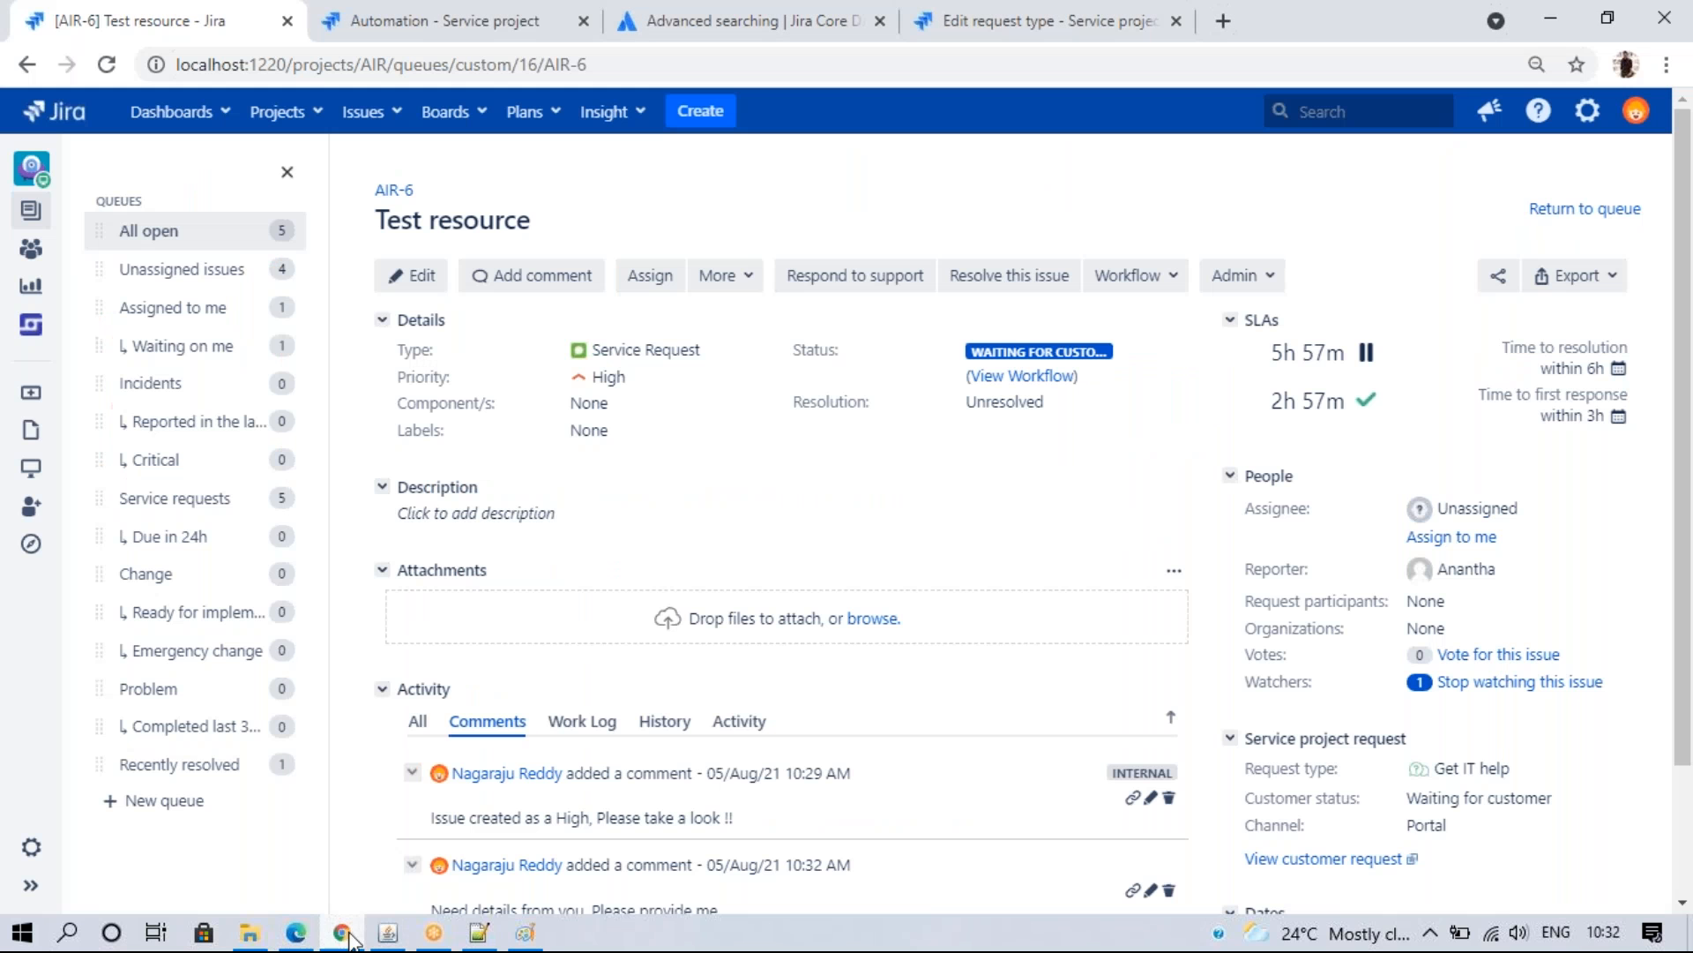
scroll(1689, 507, down, 2)
click(665, 561)
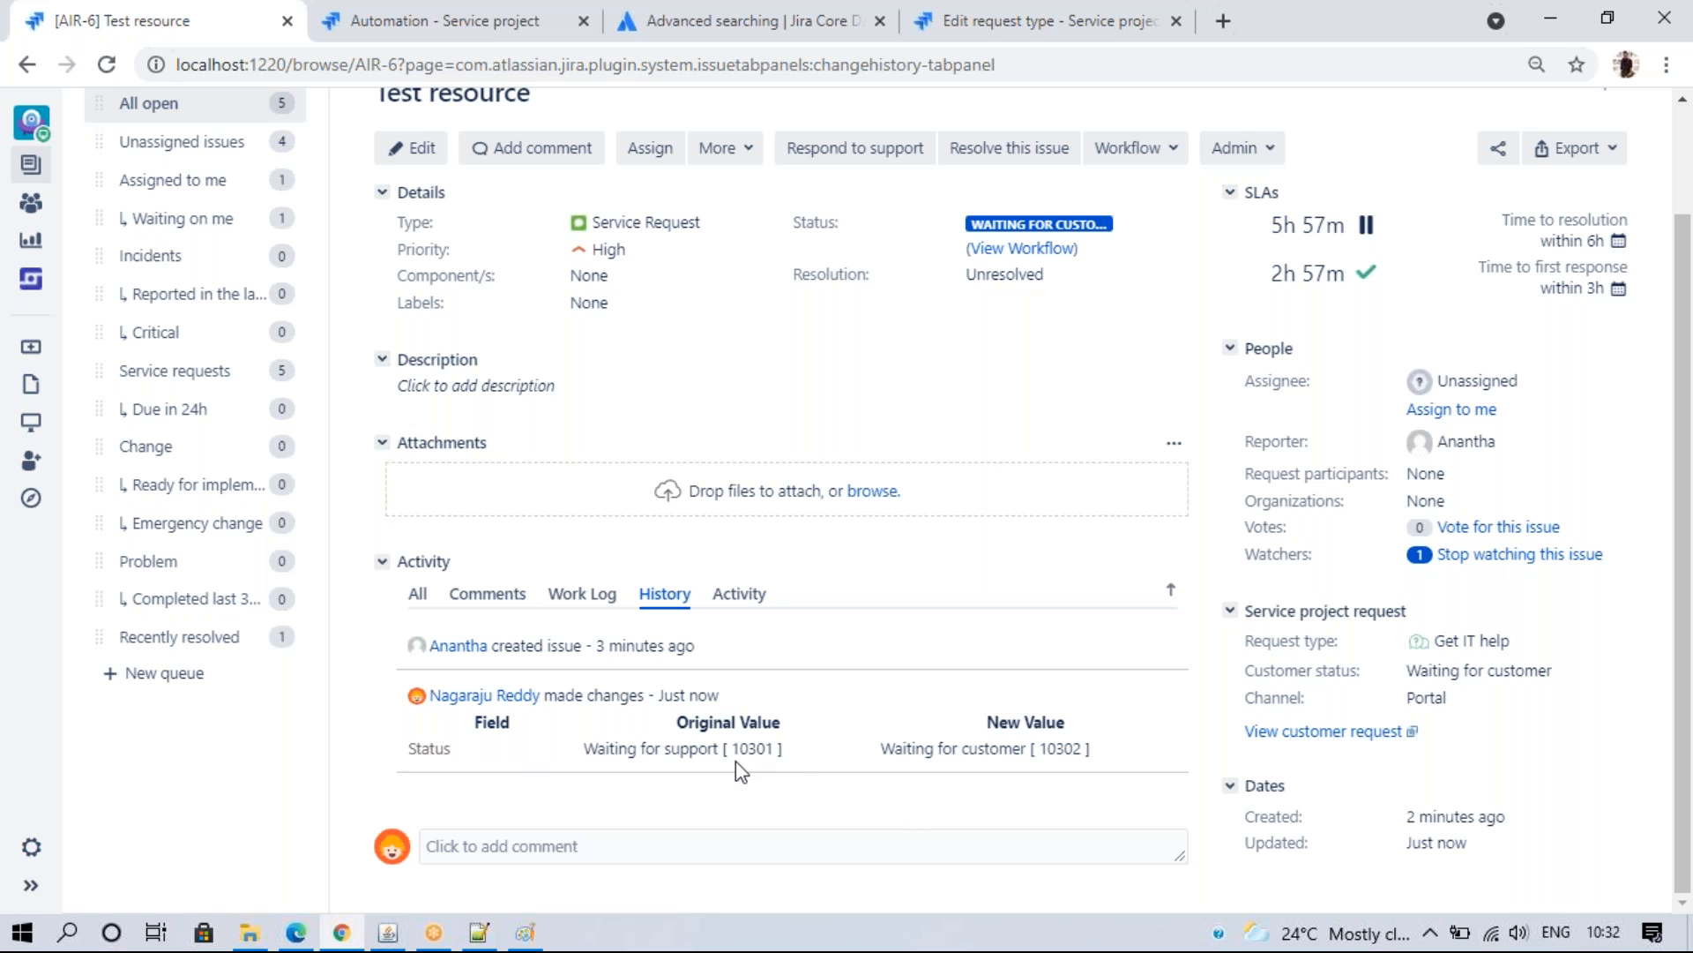
- Reopen the grsg rule to review its WHEN/IF/THEN blocks, then type 'auto' in a new browser tab
click(444, 20)
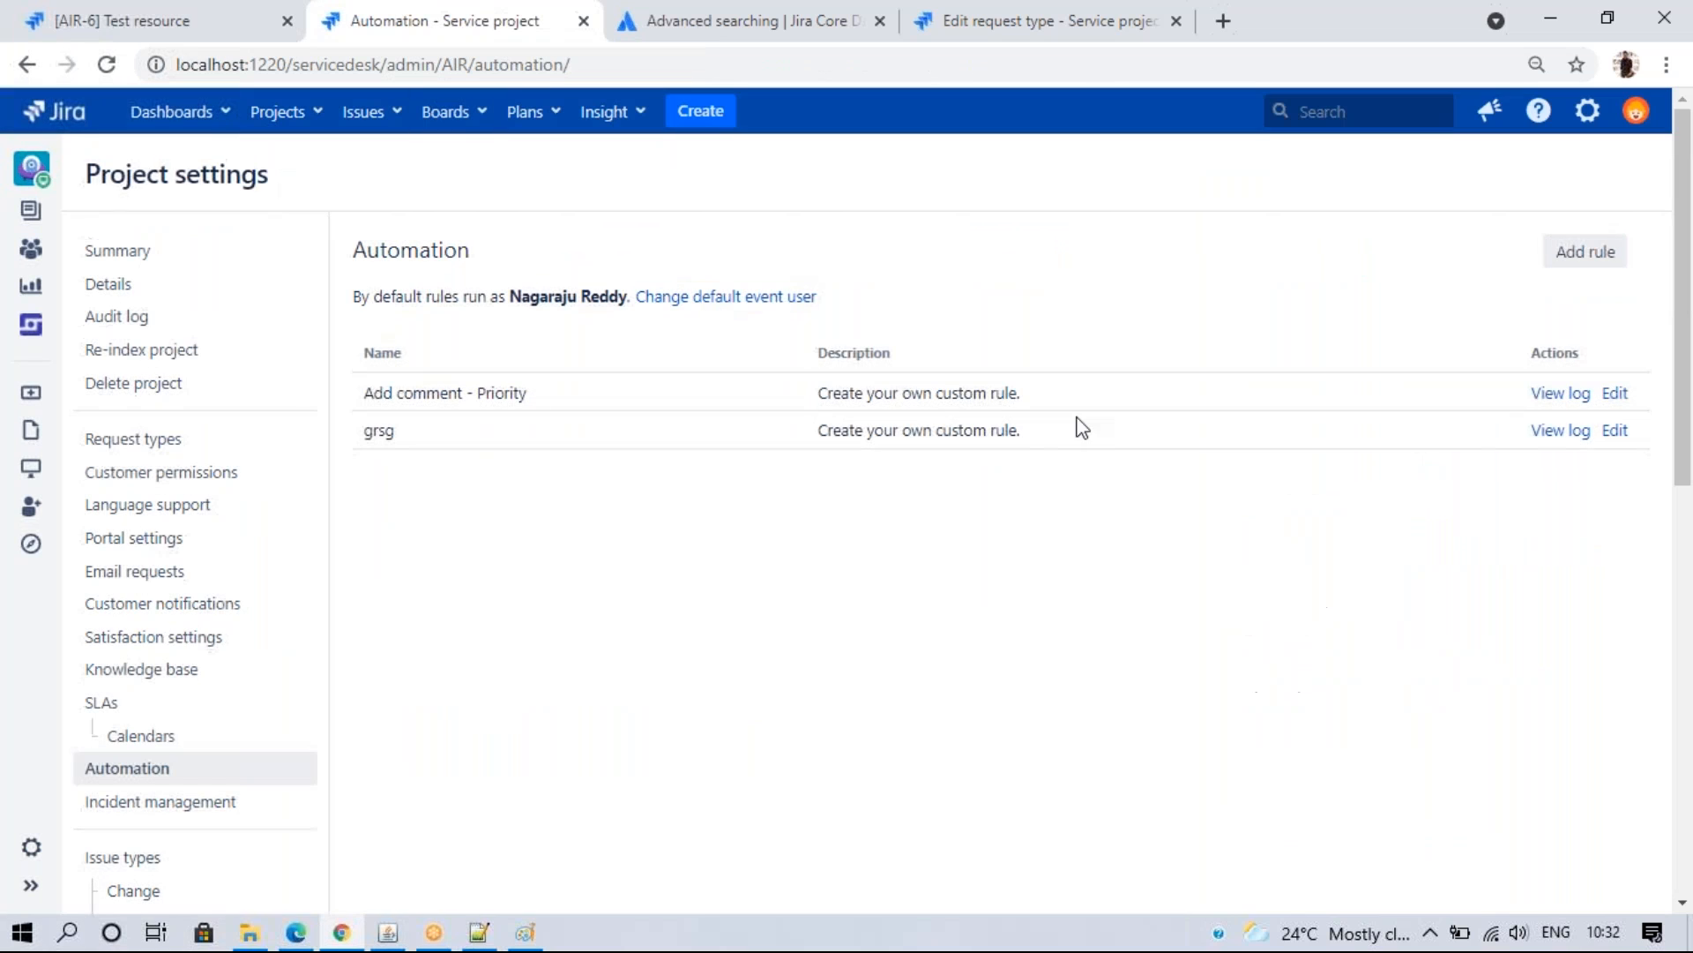
click(1615, 431)
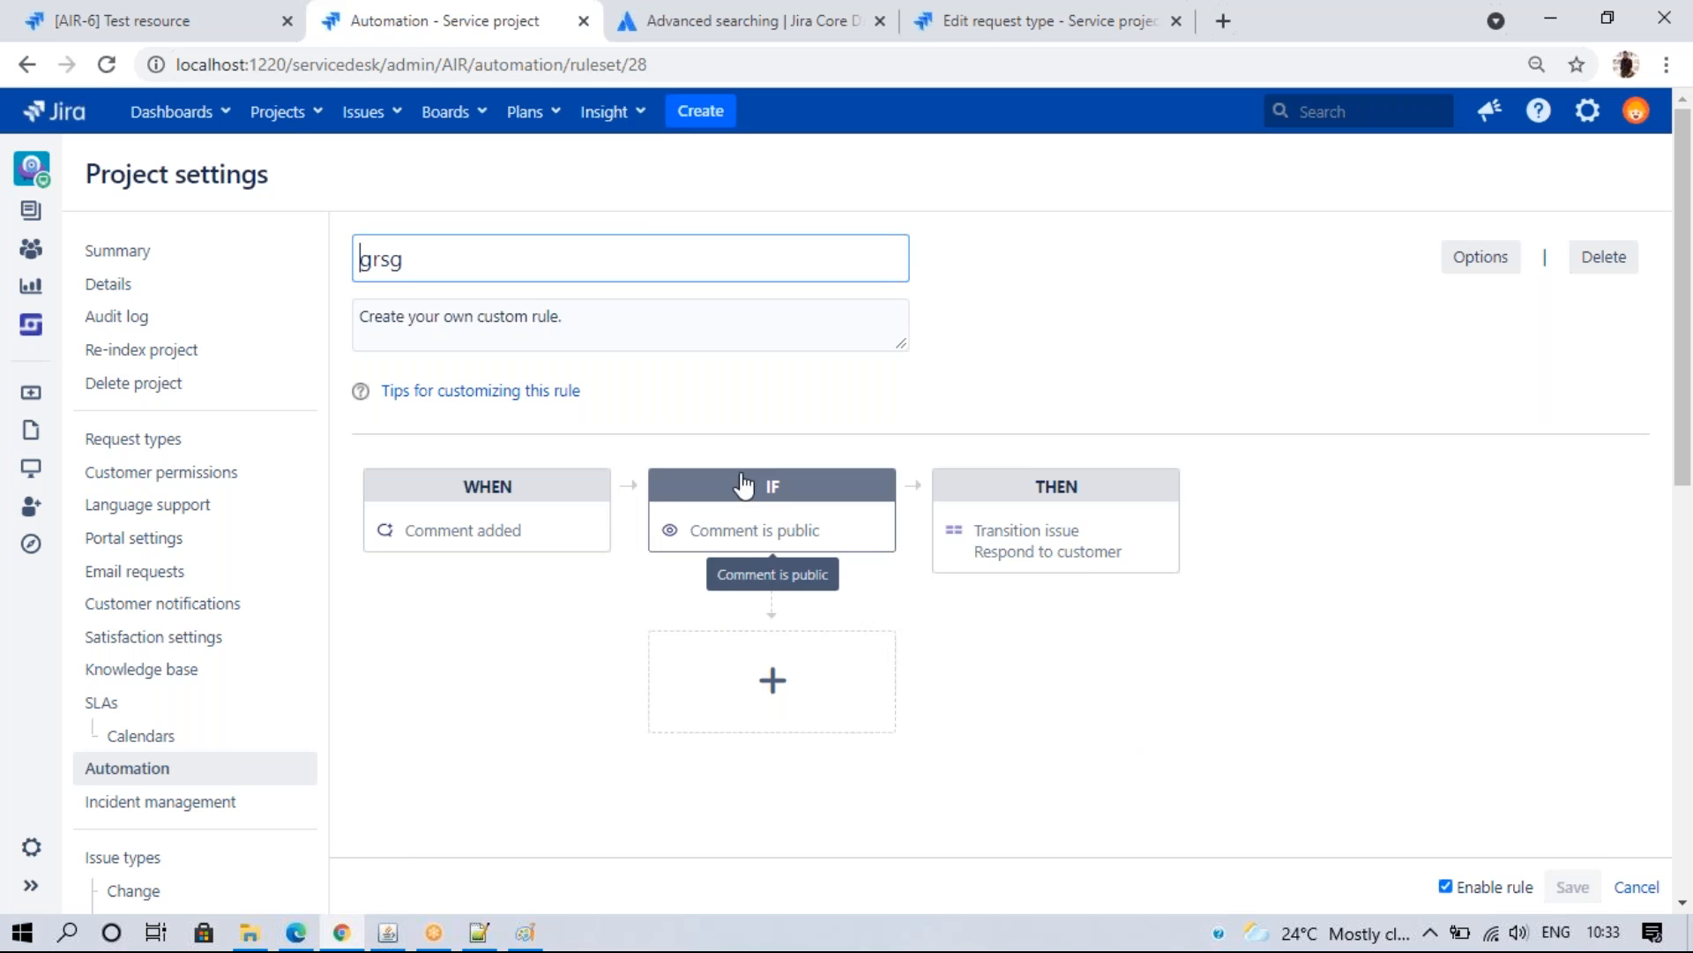
click(1164, 65)
click(1216, 20)
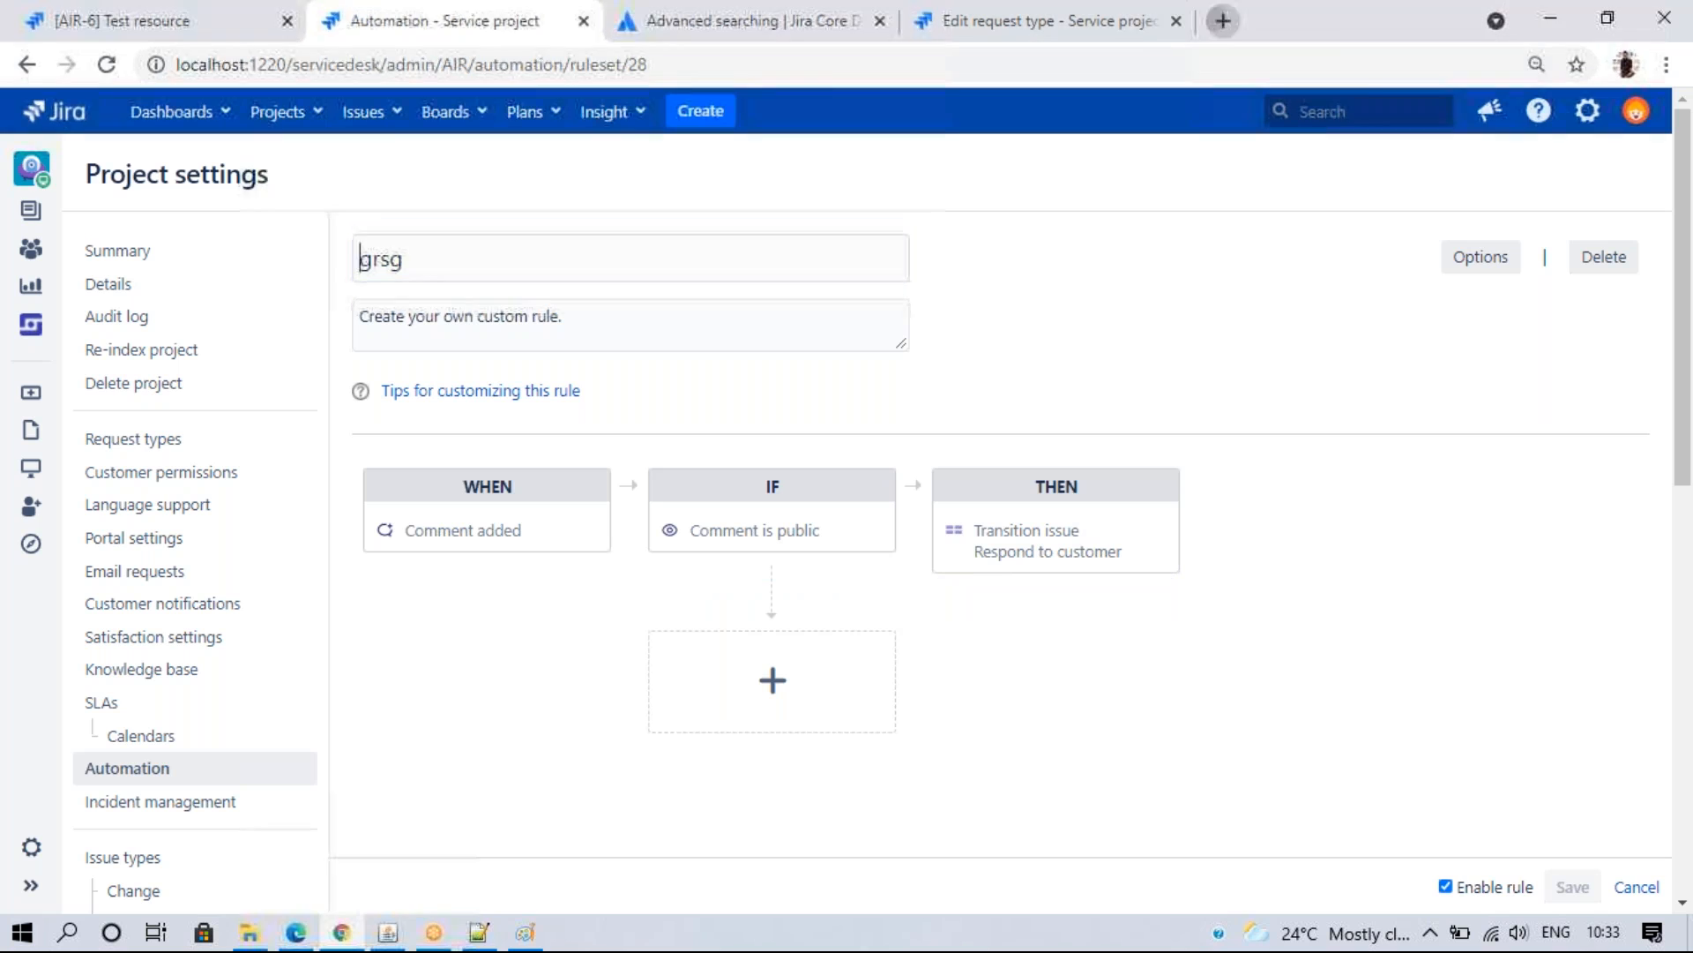
text(au)
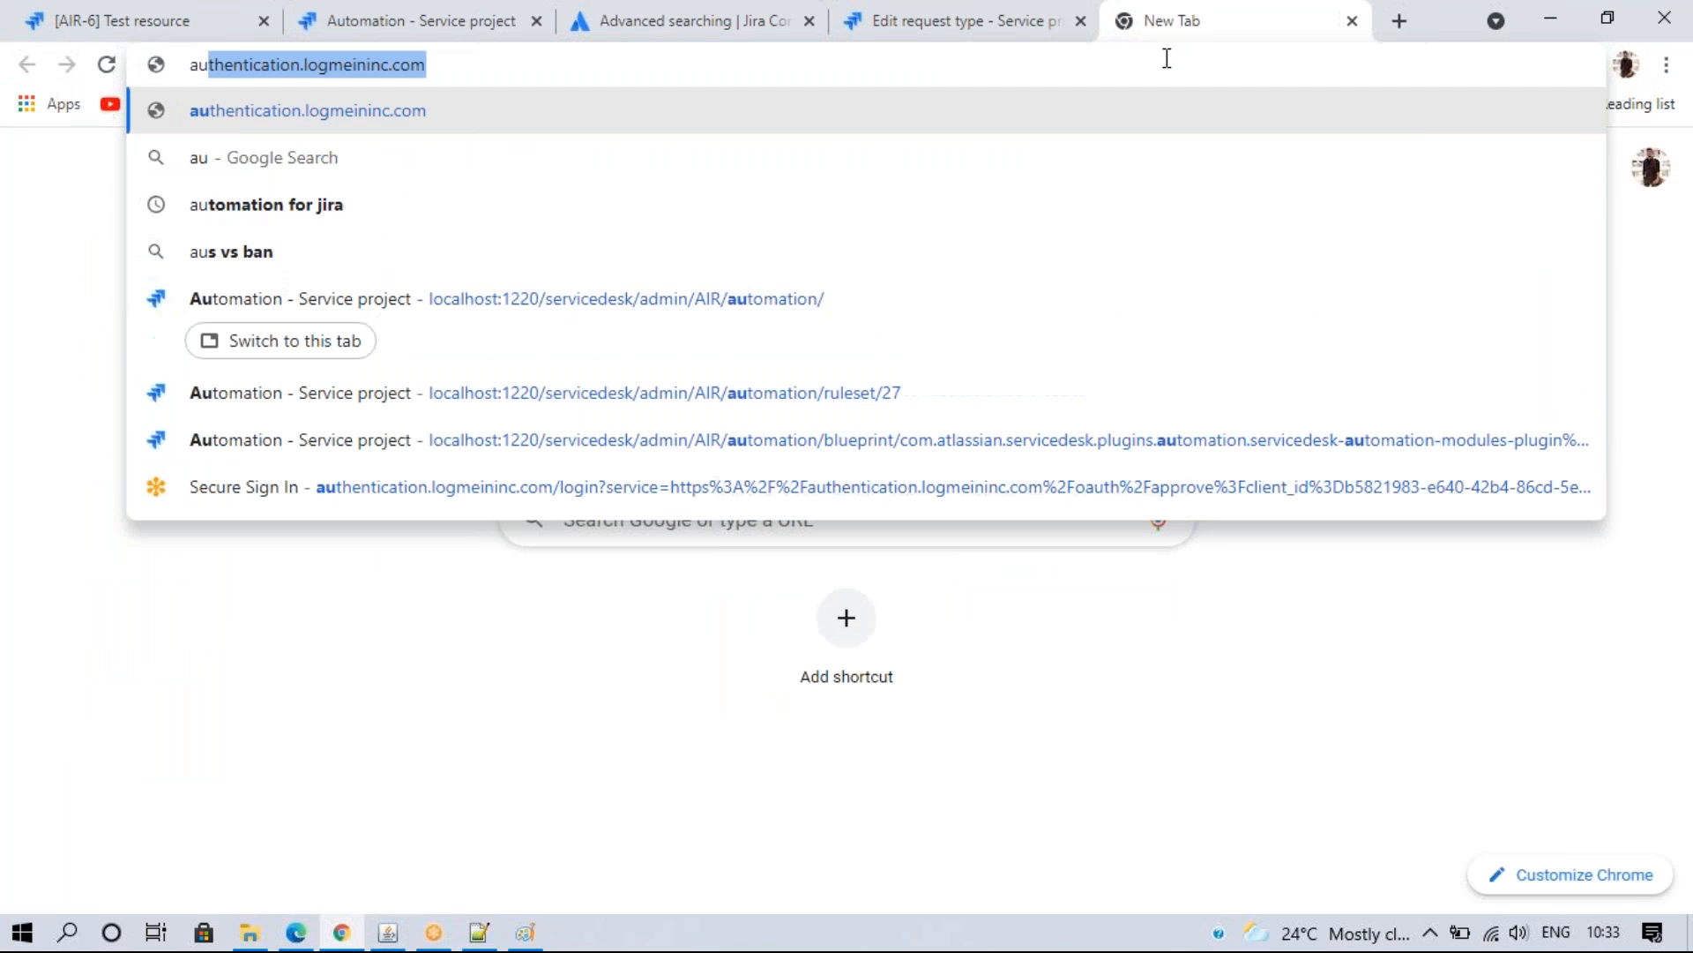
text(to)
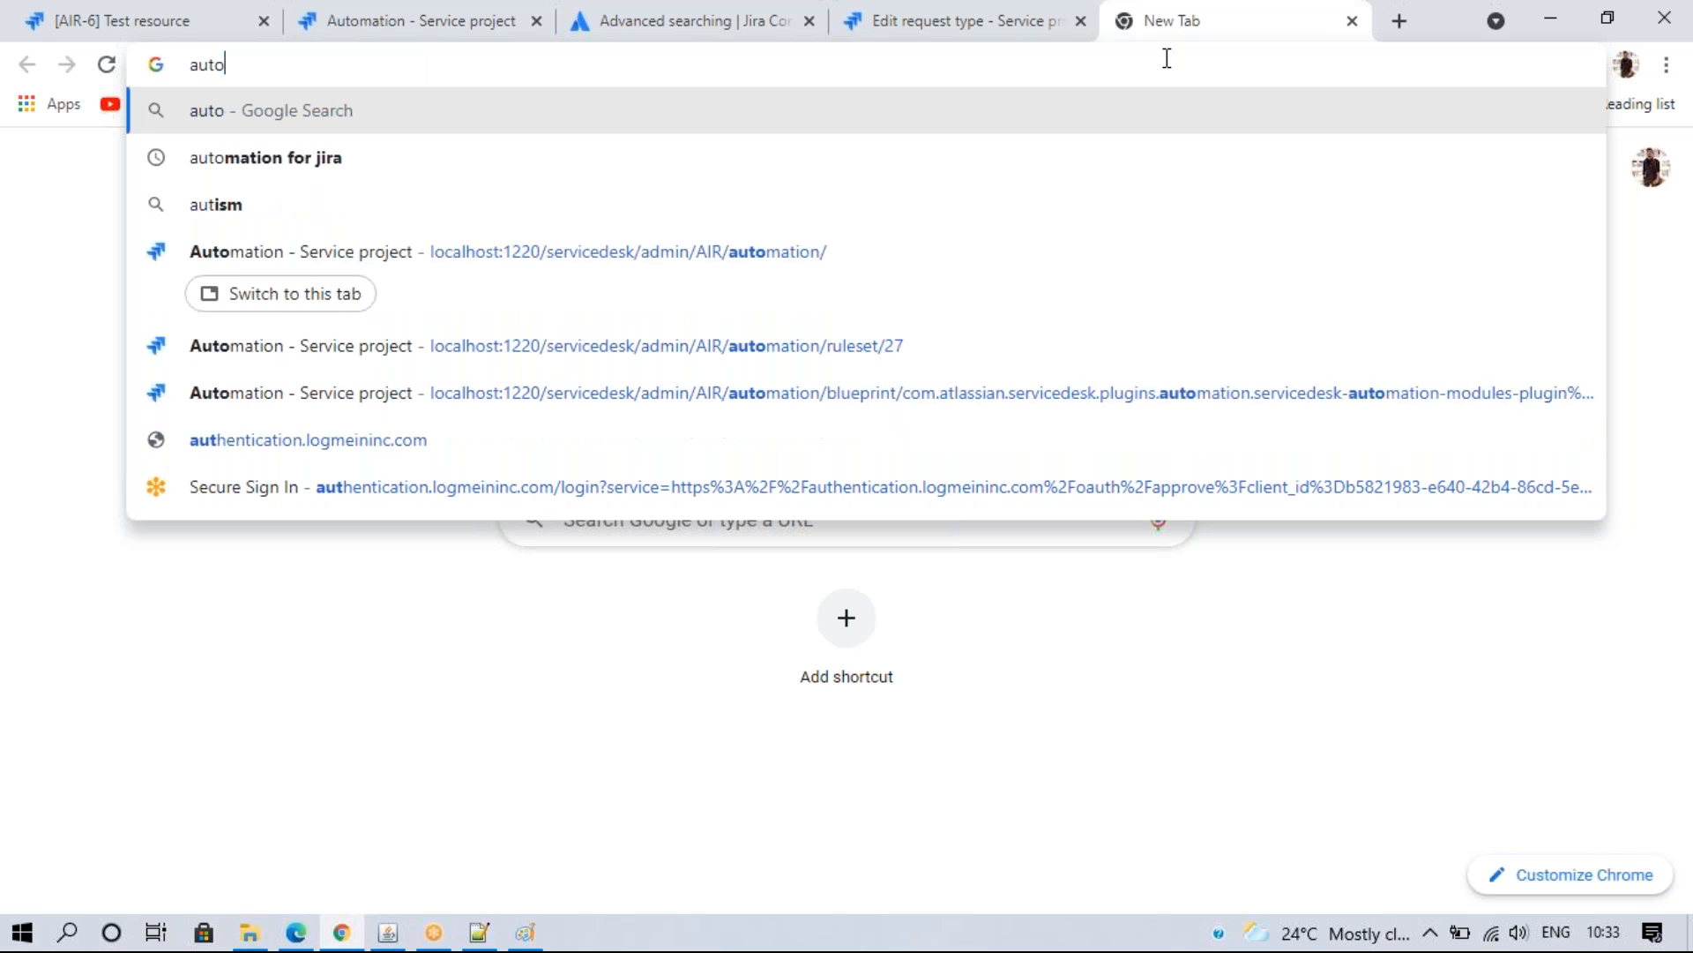
- Search 'automation for jira' and open the Automation for Jira - Server Marketplace listing
click(618, 170)
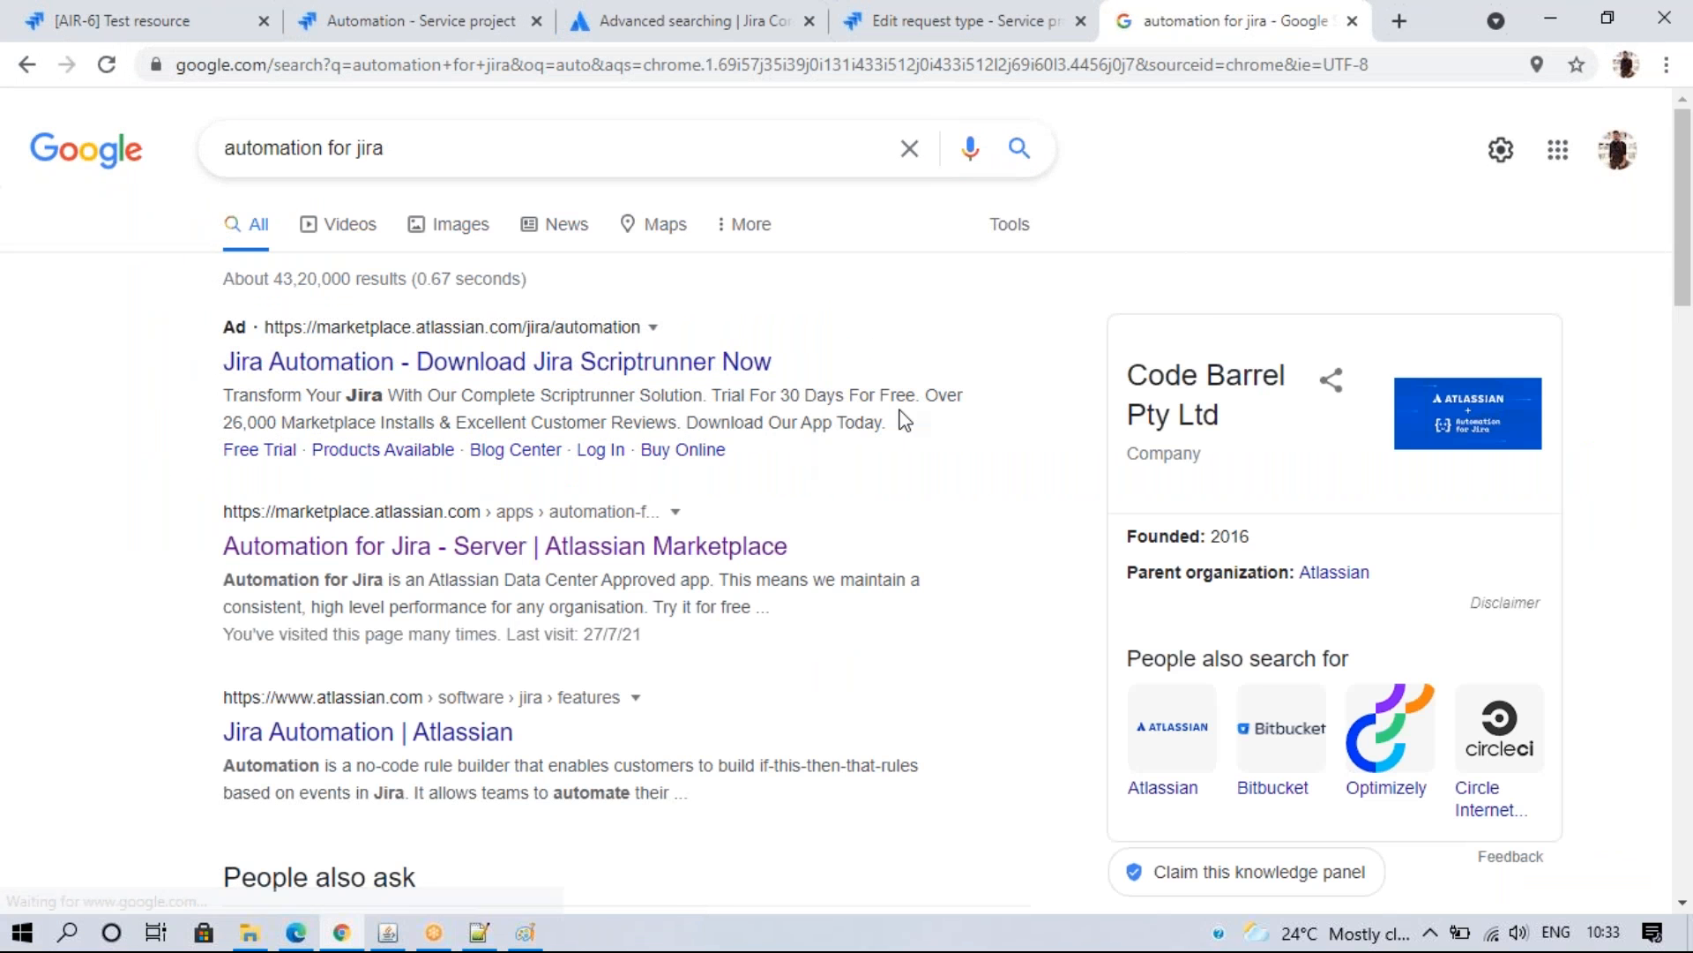
click(417, 554)
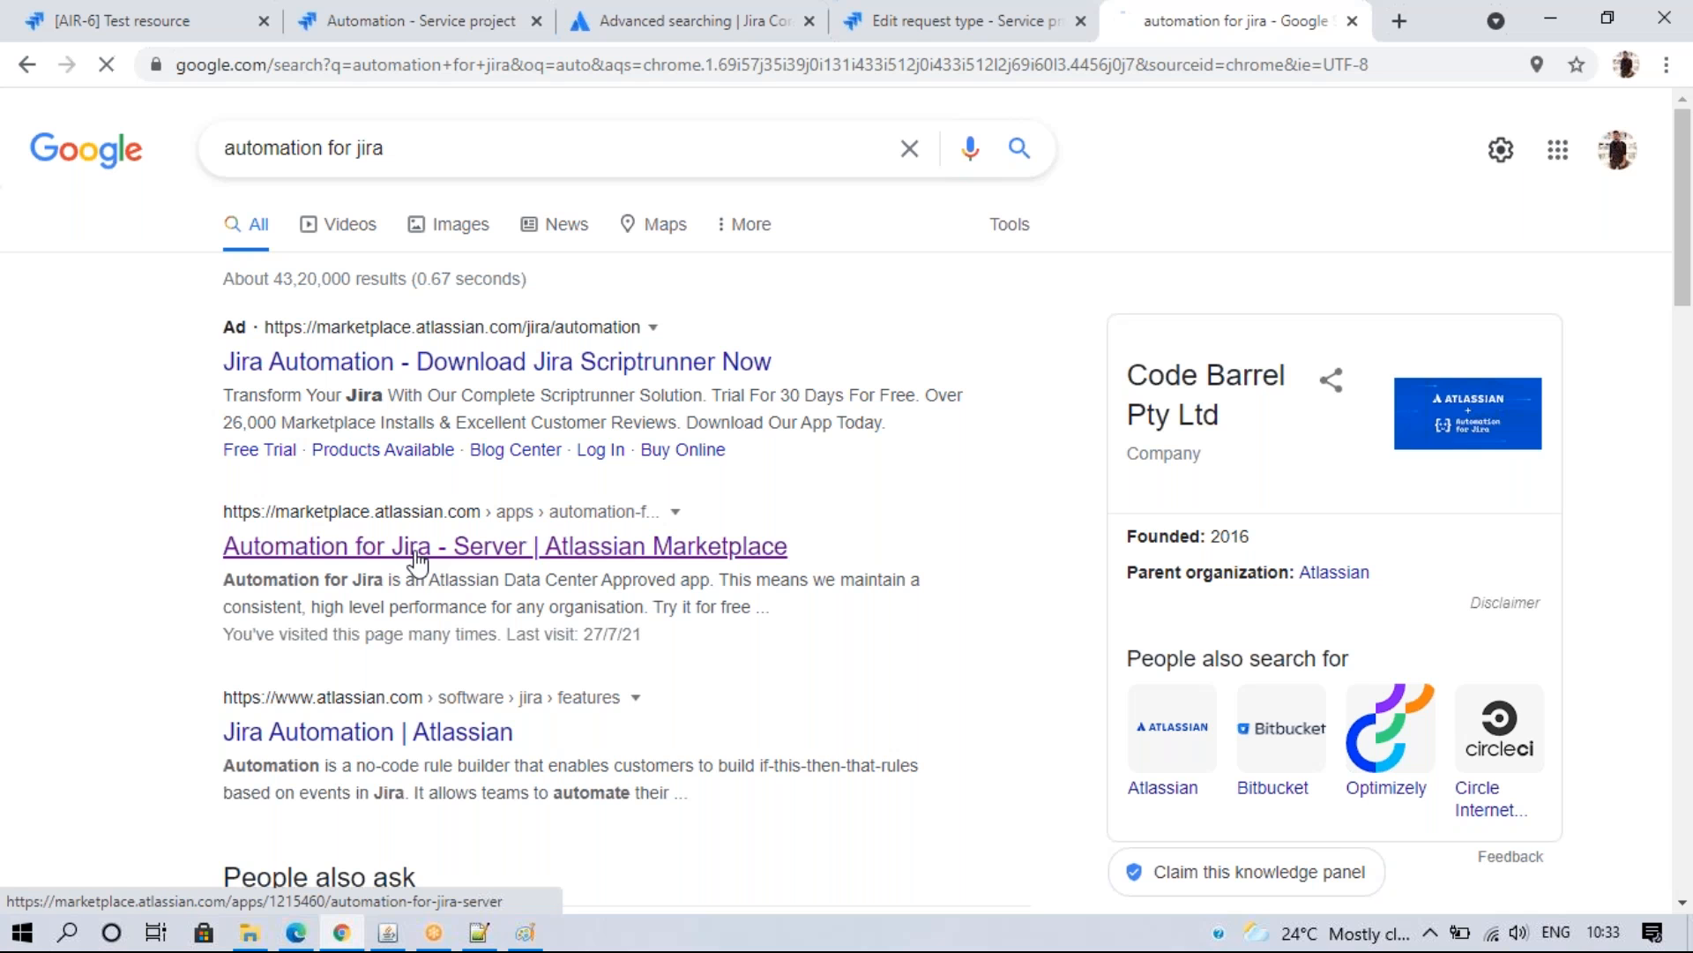
click(479, 933)
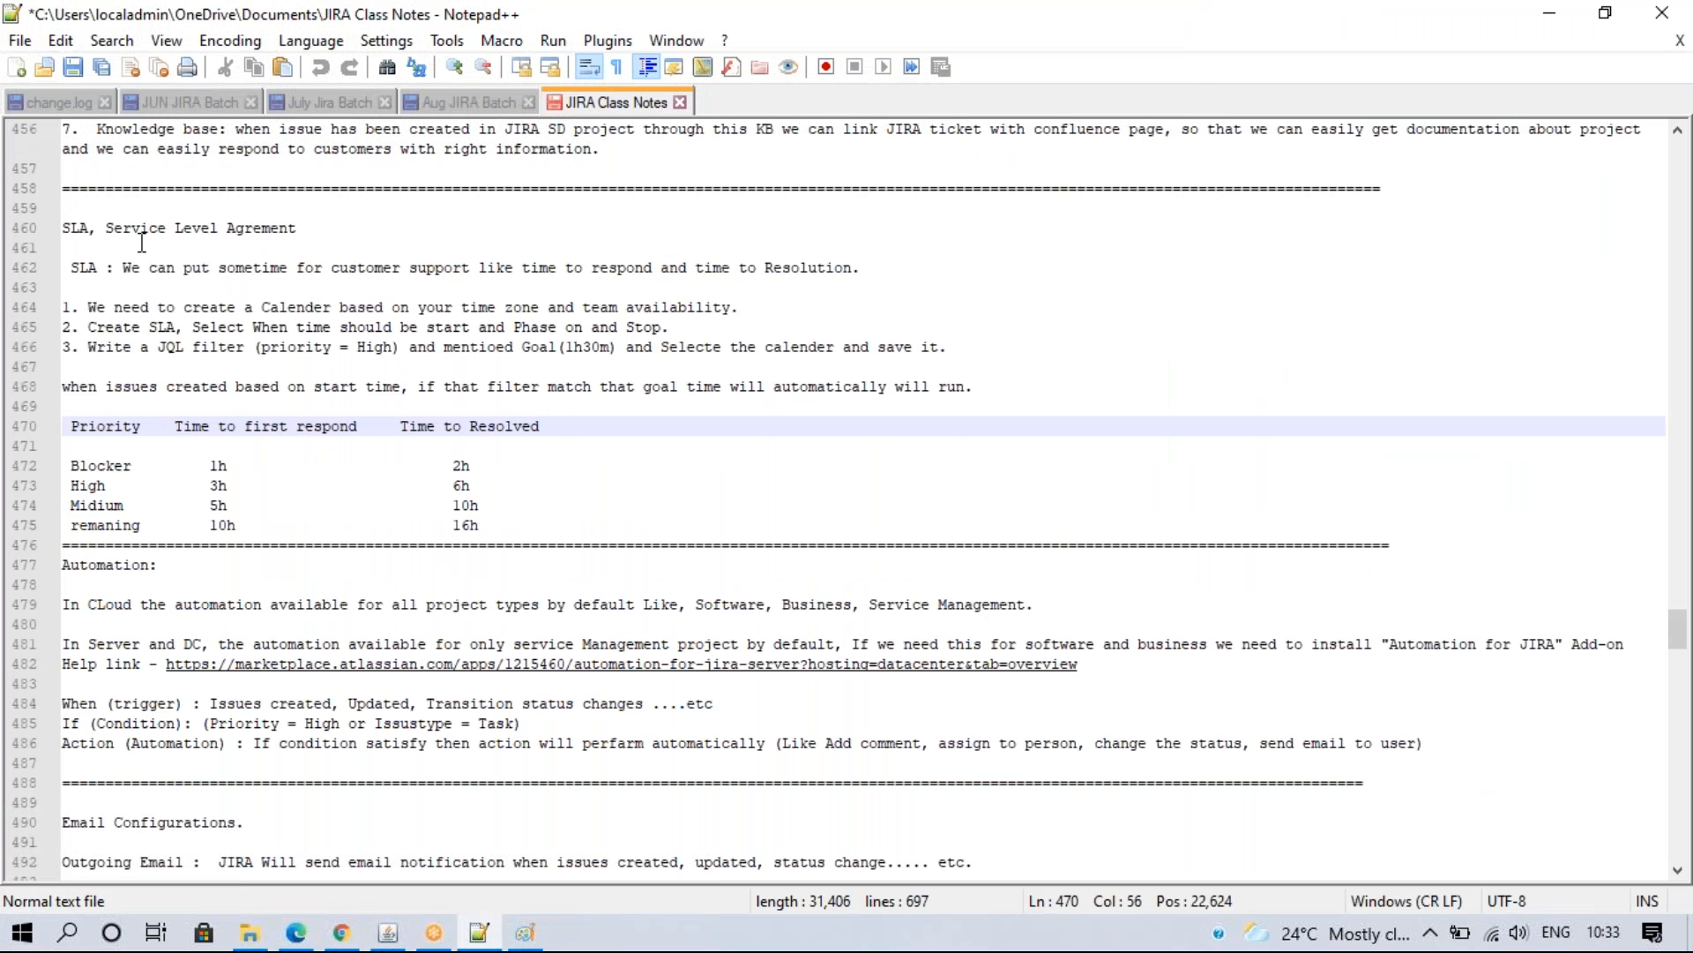
- In change.log, begin line 98 with 'Data Center ='
click(46, 100)
drag(1678, 692, 1678, 620)
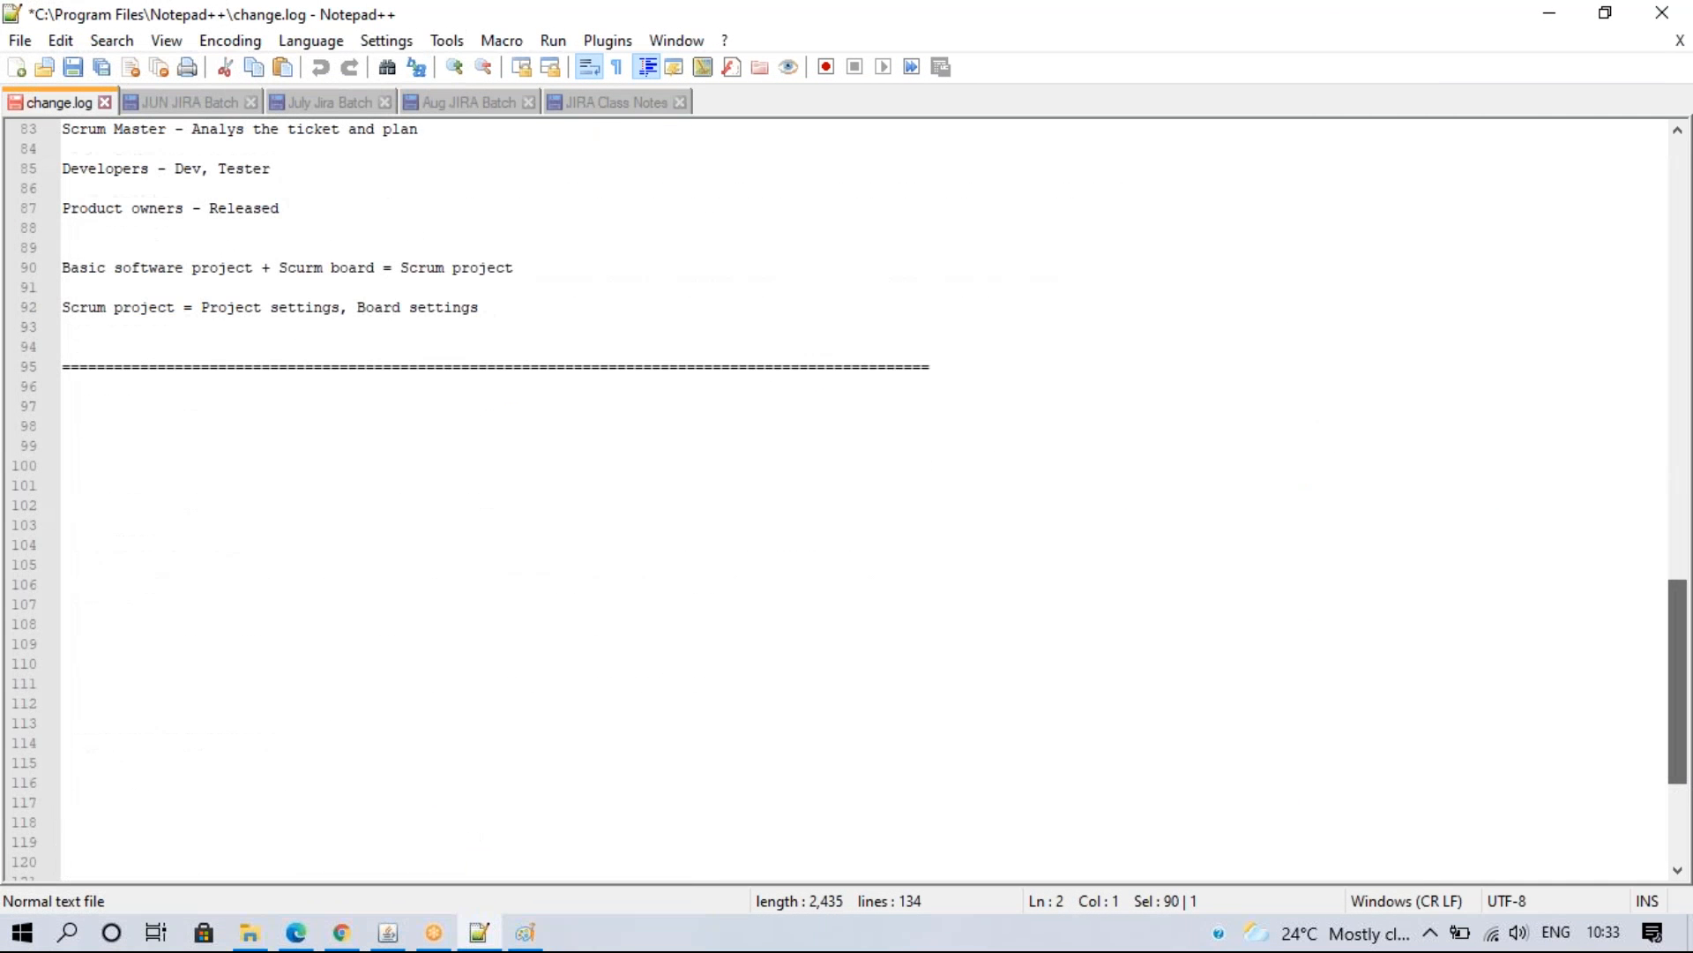
click(154, 448)
key(Up)
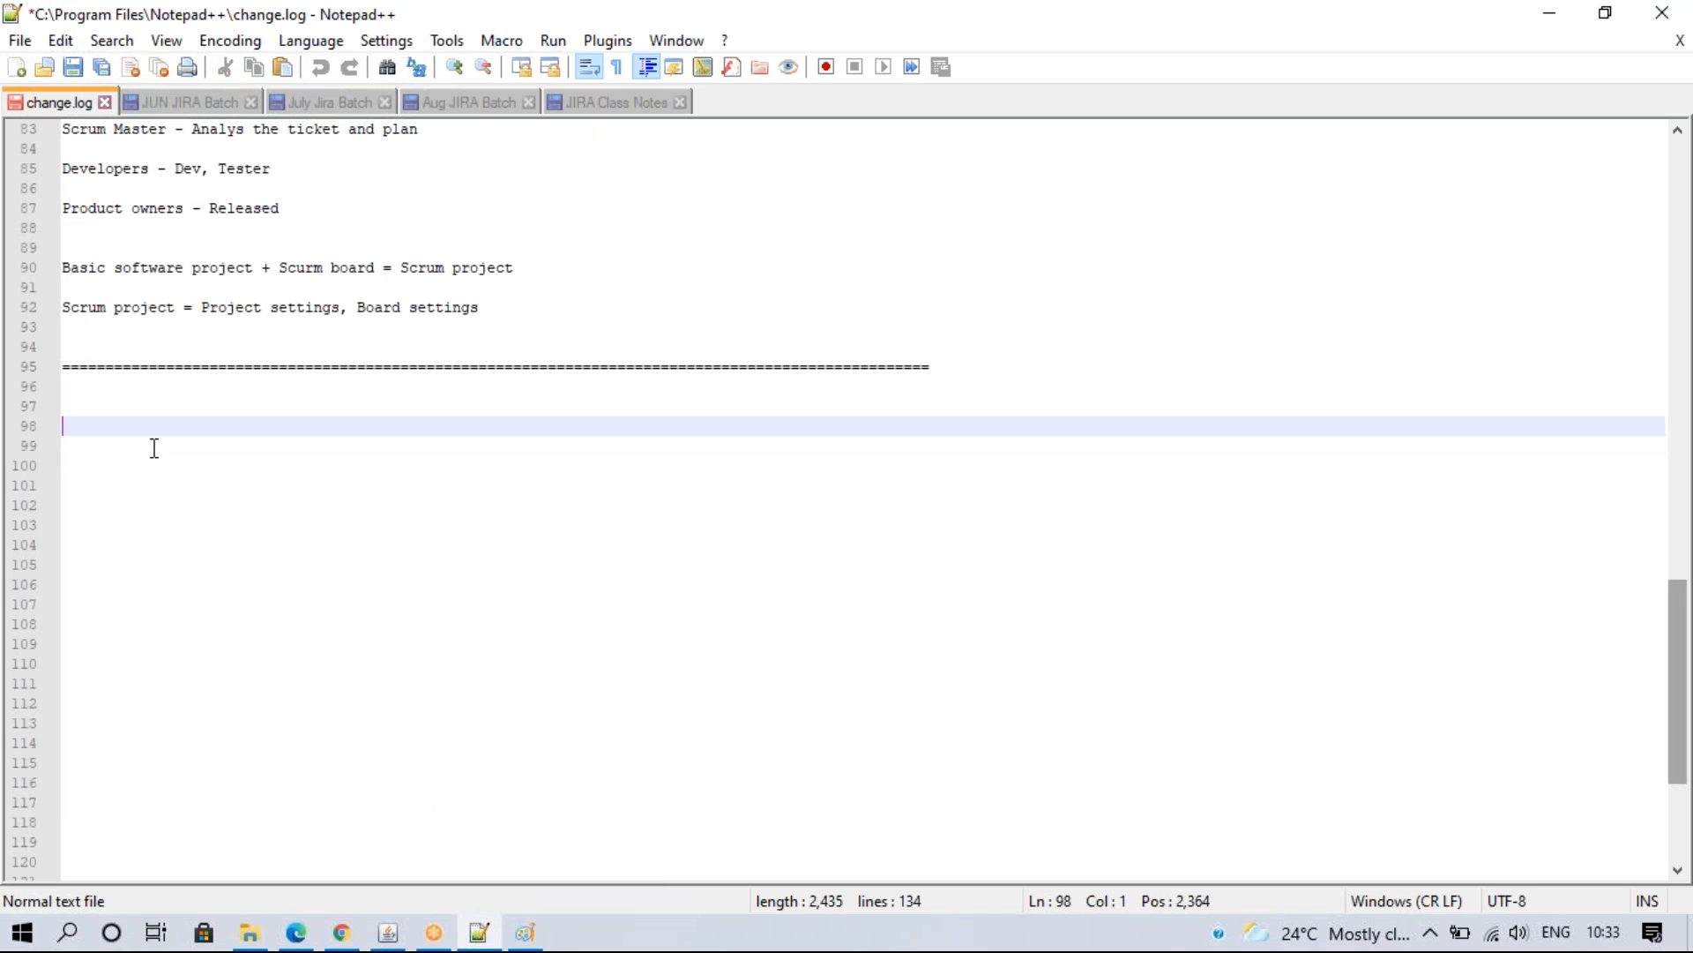
text(Data Cent)
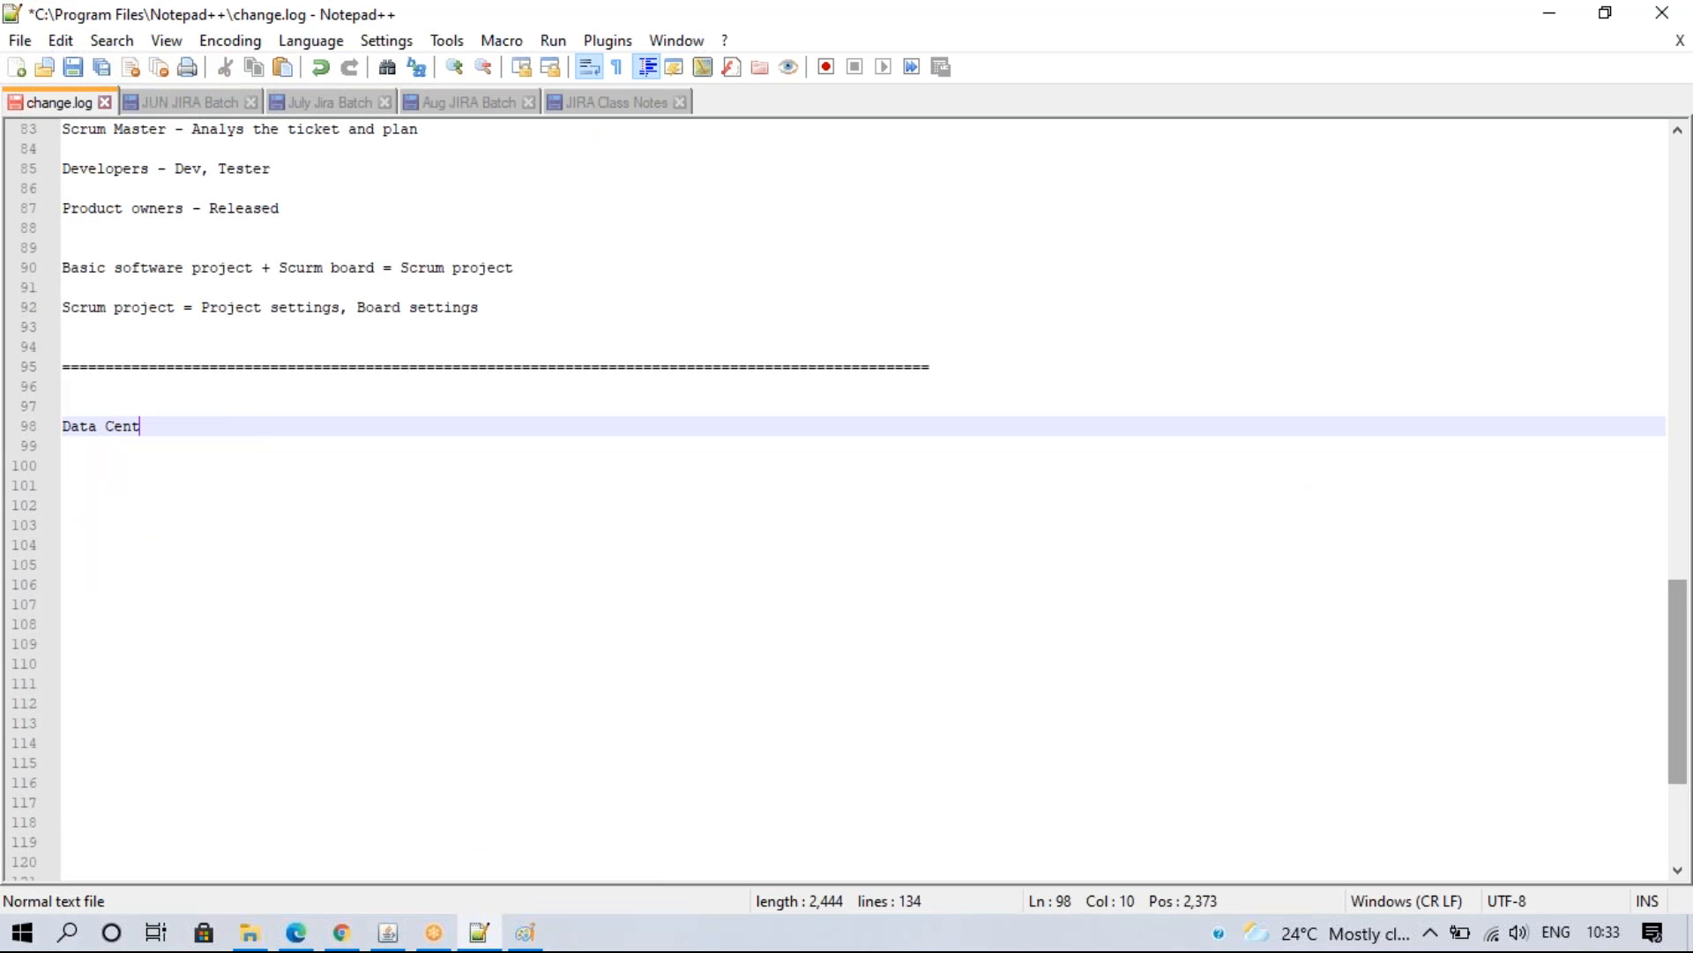
text(er = s)
text(D)
key(BackSpace)
key(BackSpace)
- Add an 'Automation rules' heading on line 96
click(146, 389)
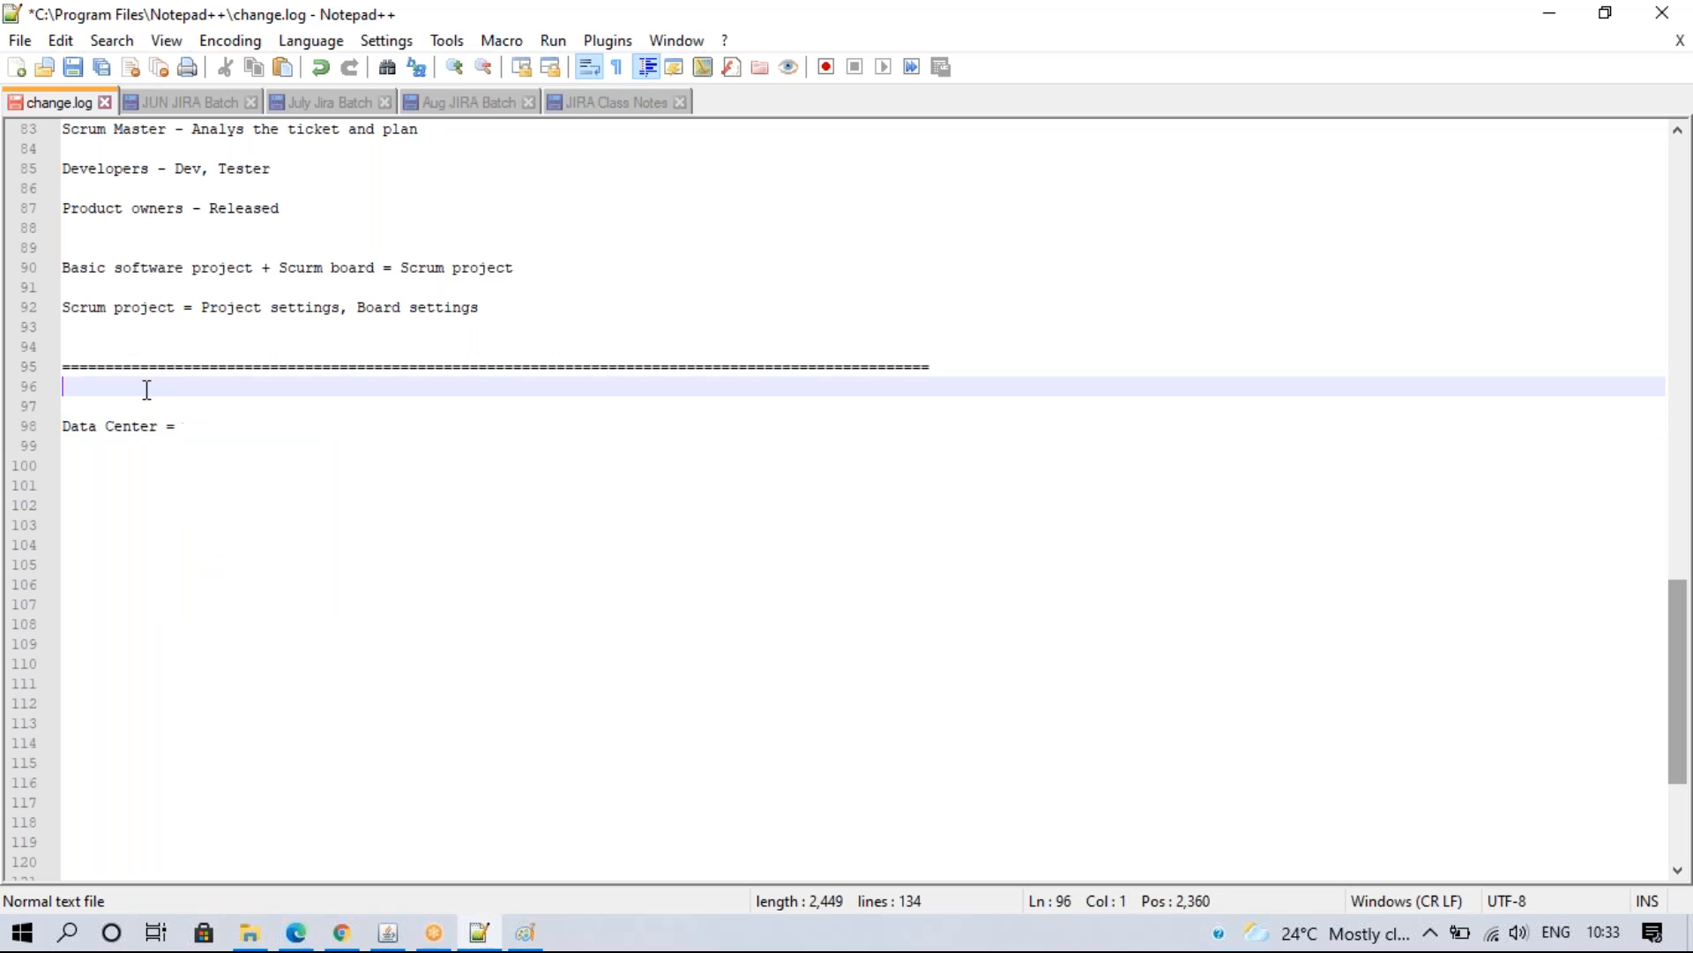
text(Automation rukle)
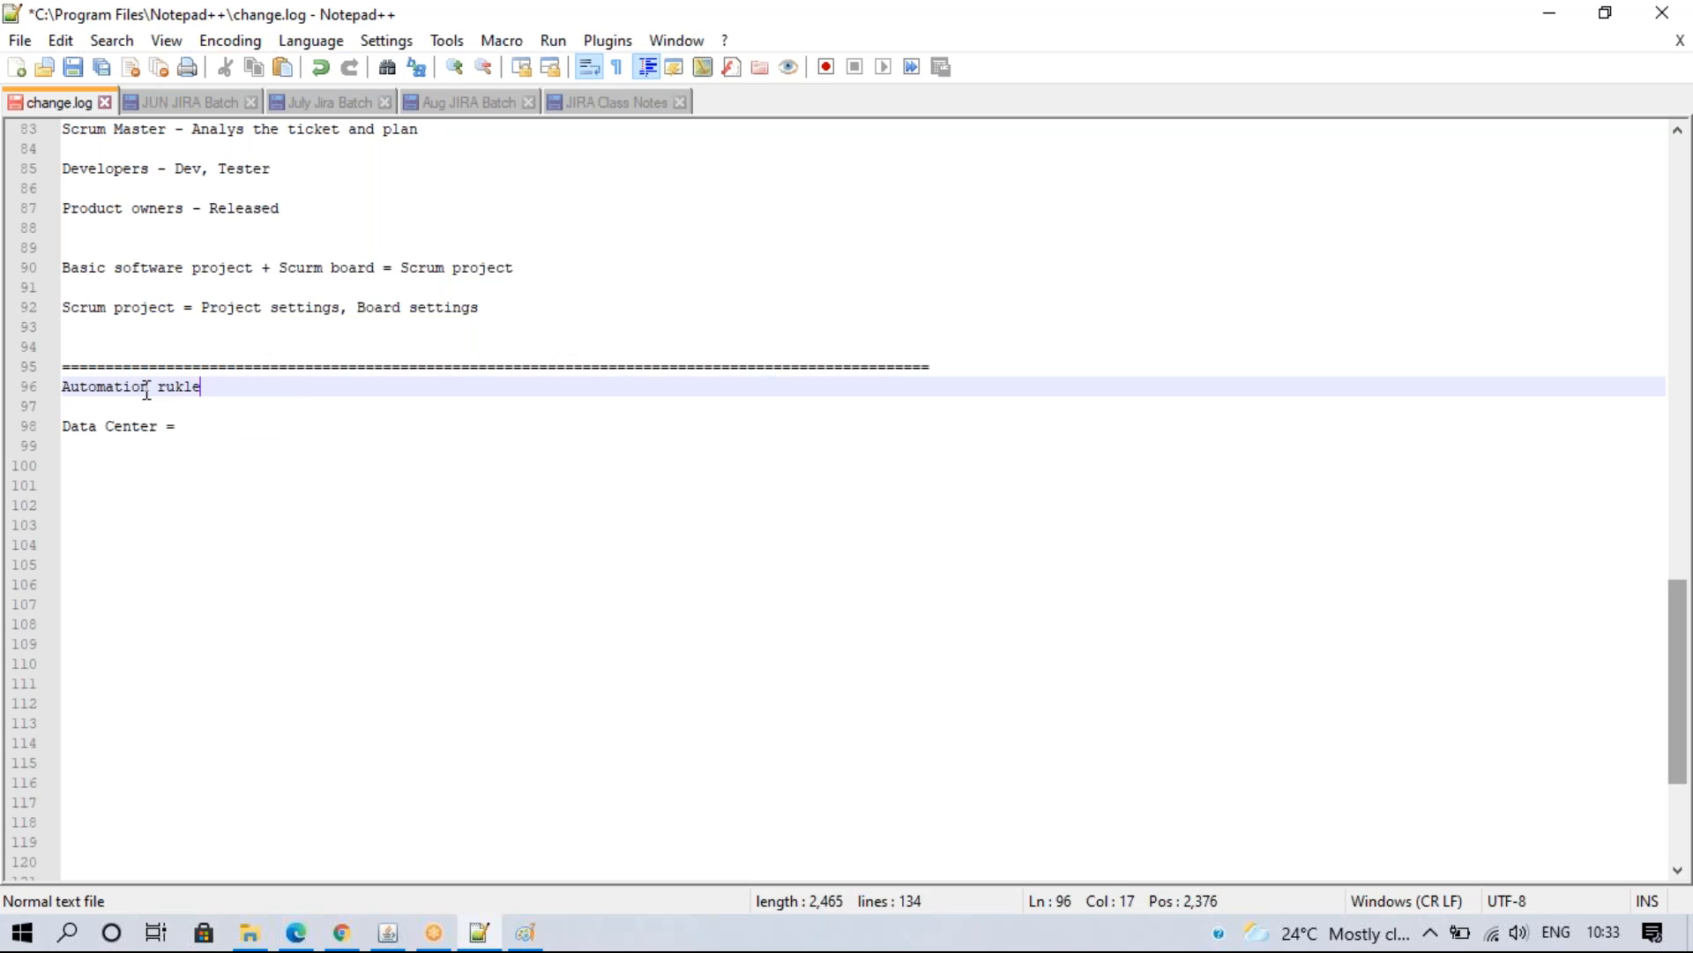
key(BackSpace)
key(BackSpace)
key(BackSpace)
key(BackSpace)
text(le)
- Finish the Data Center line: by default (SD), Software, Business via the Automation for JIRA plugin
click(191, 428)
text(By defau)
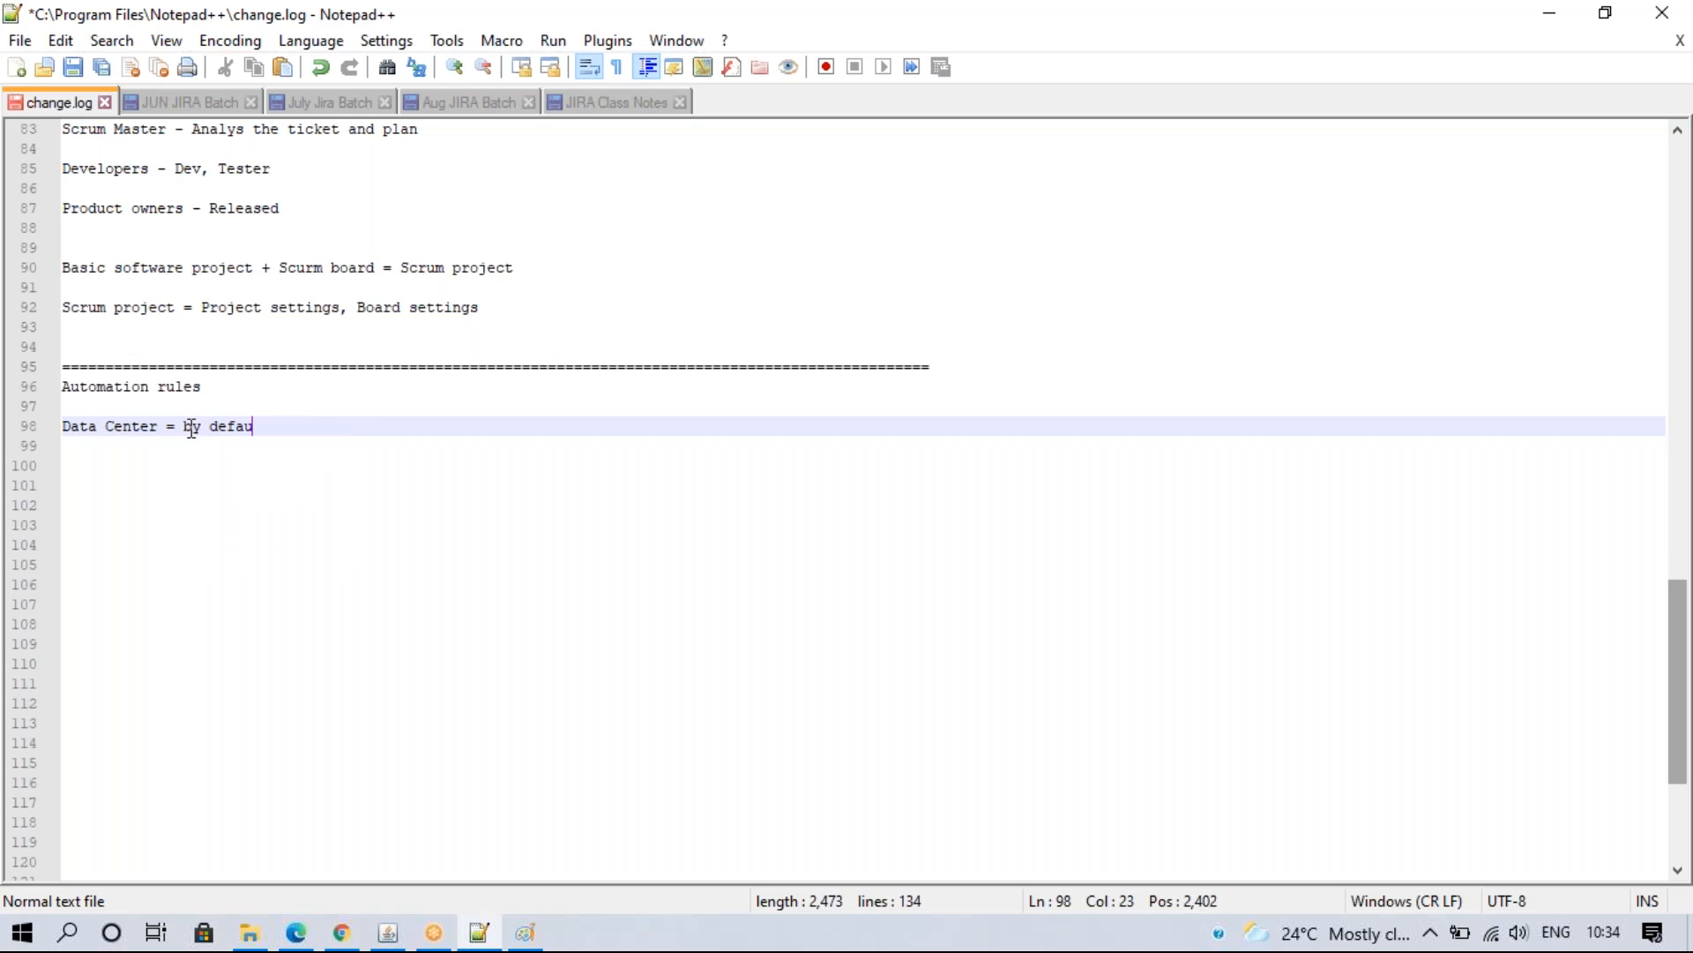
text(lt (SD), Software , B)
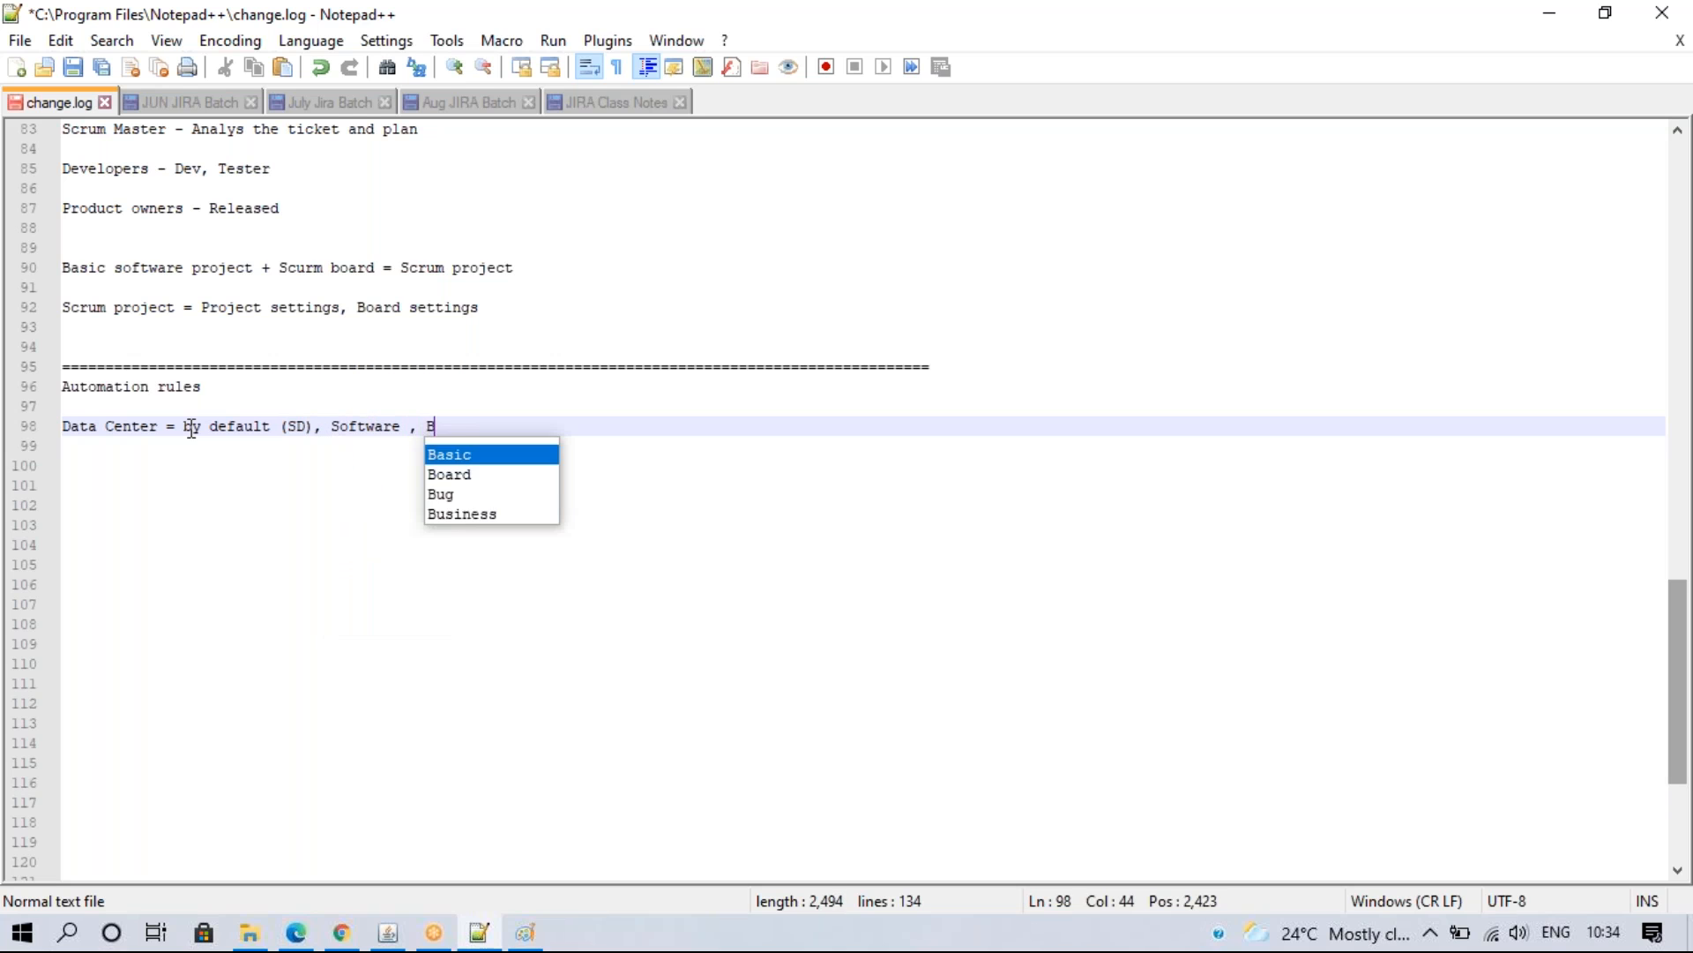
text(usiness)
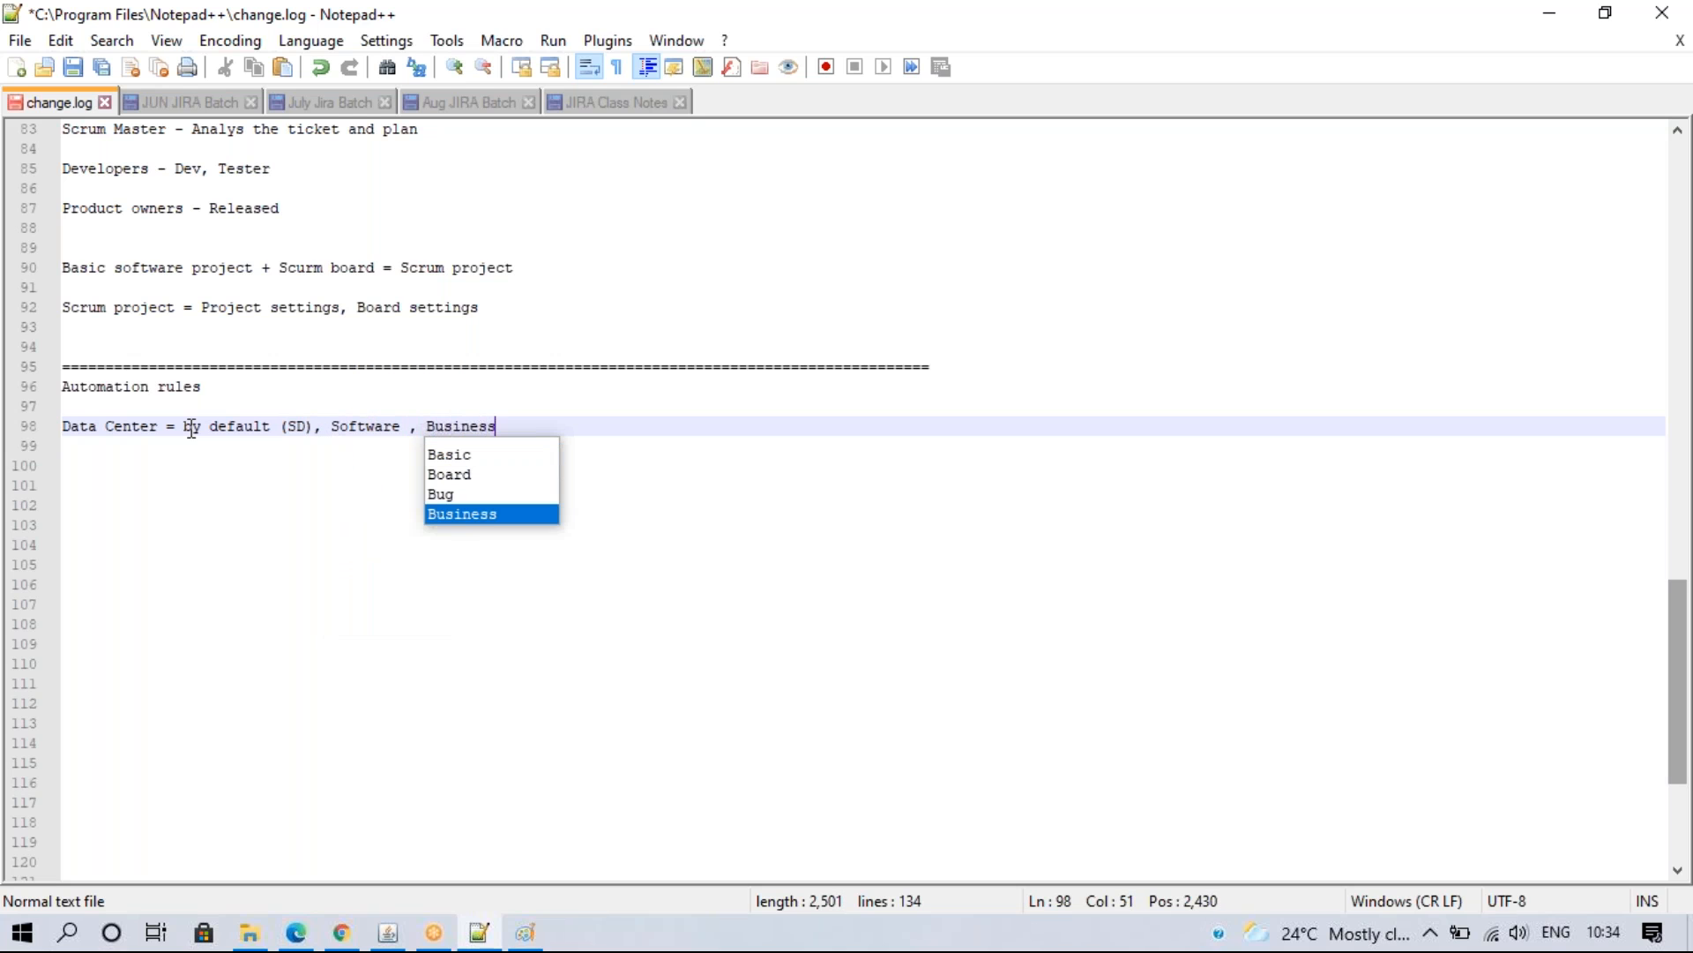
text( ( Automation for JI)
text(RA )
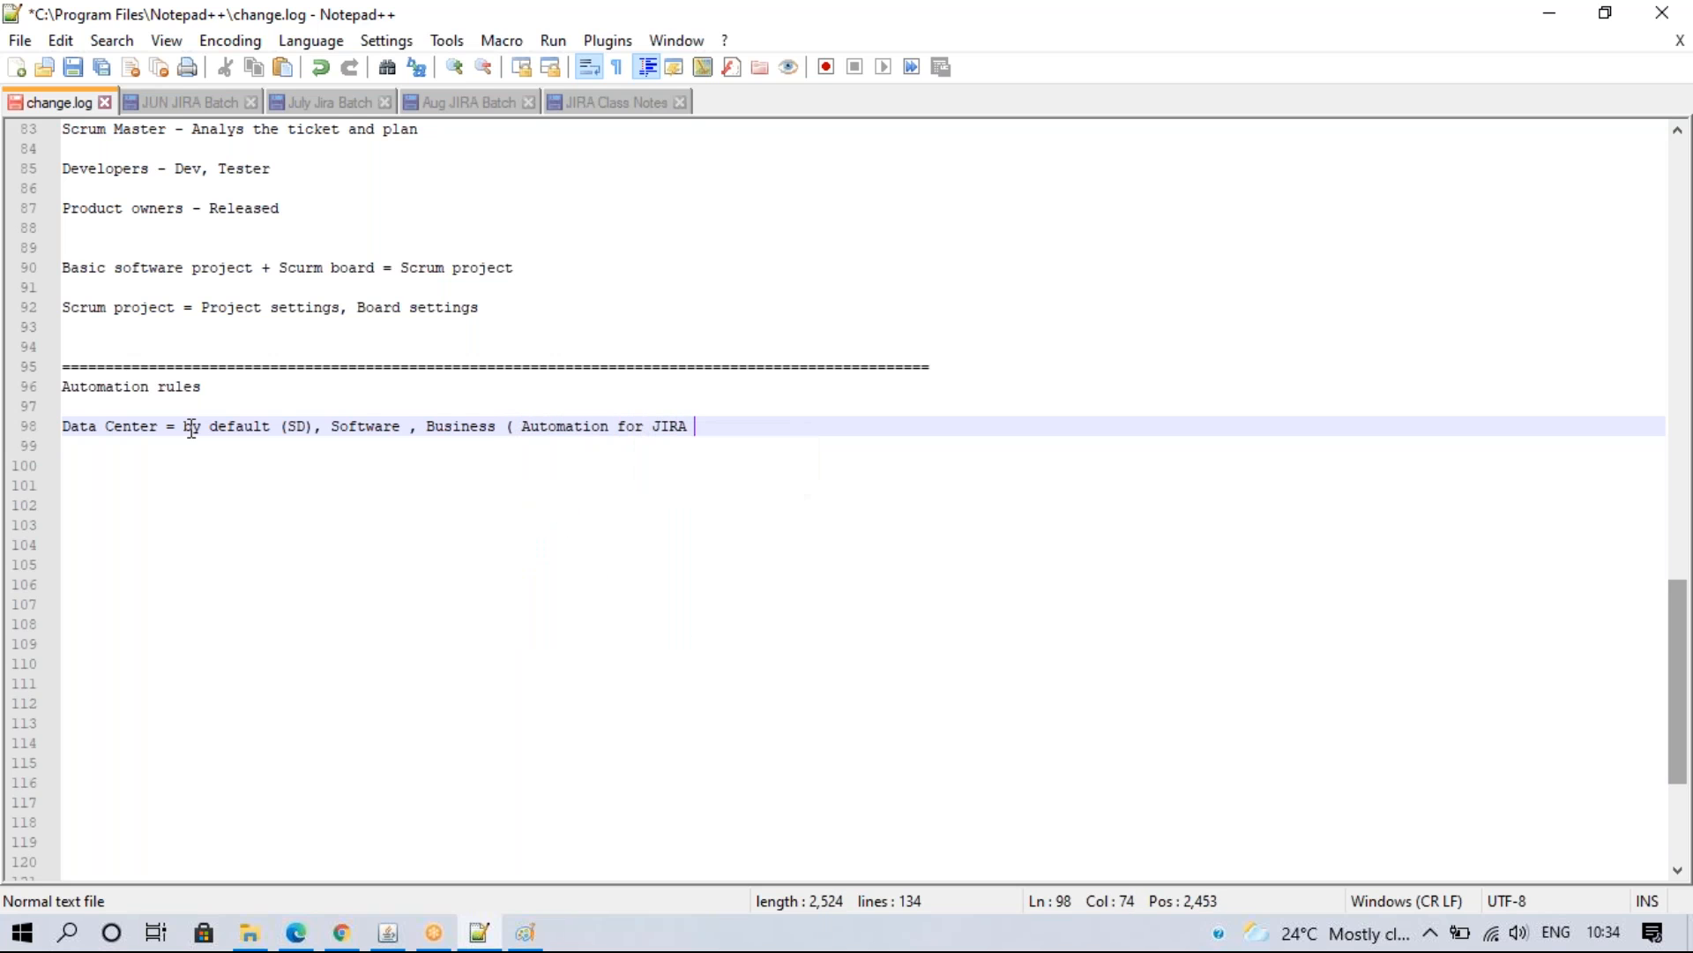
text(pluib))
click(344, 933)
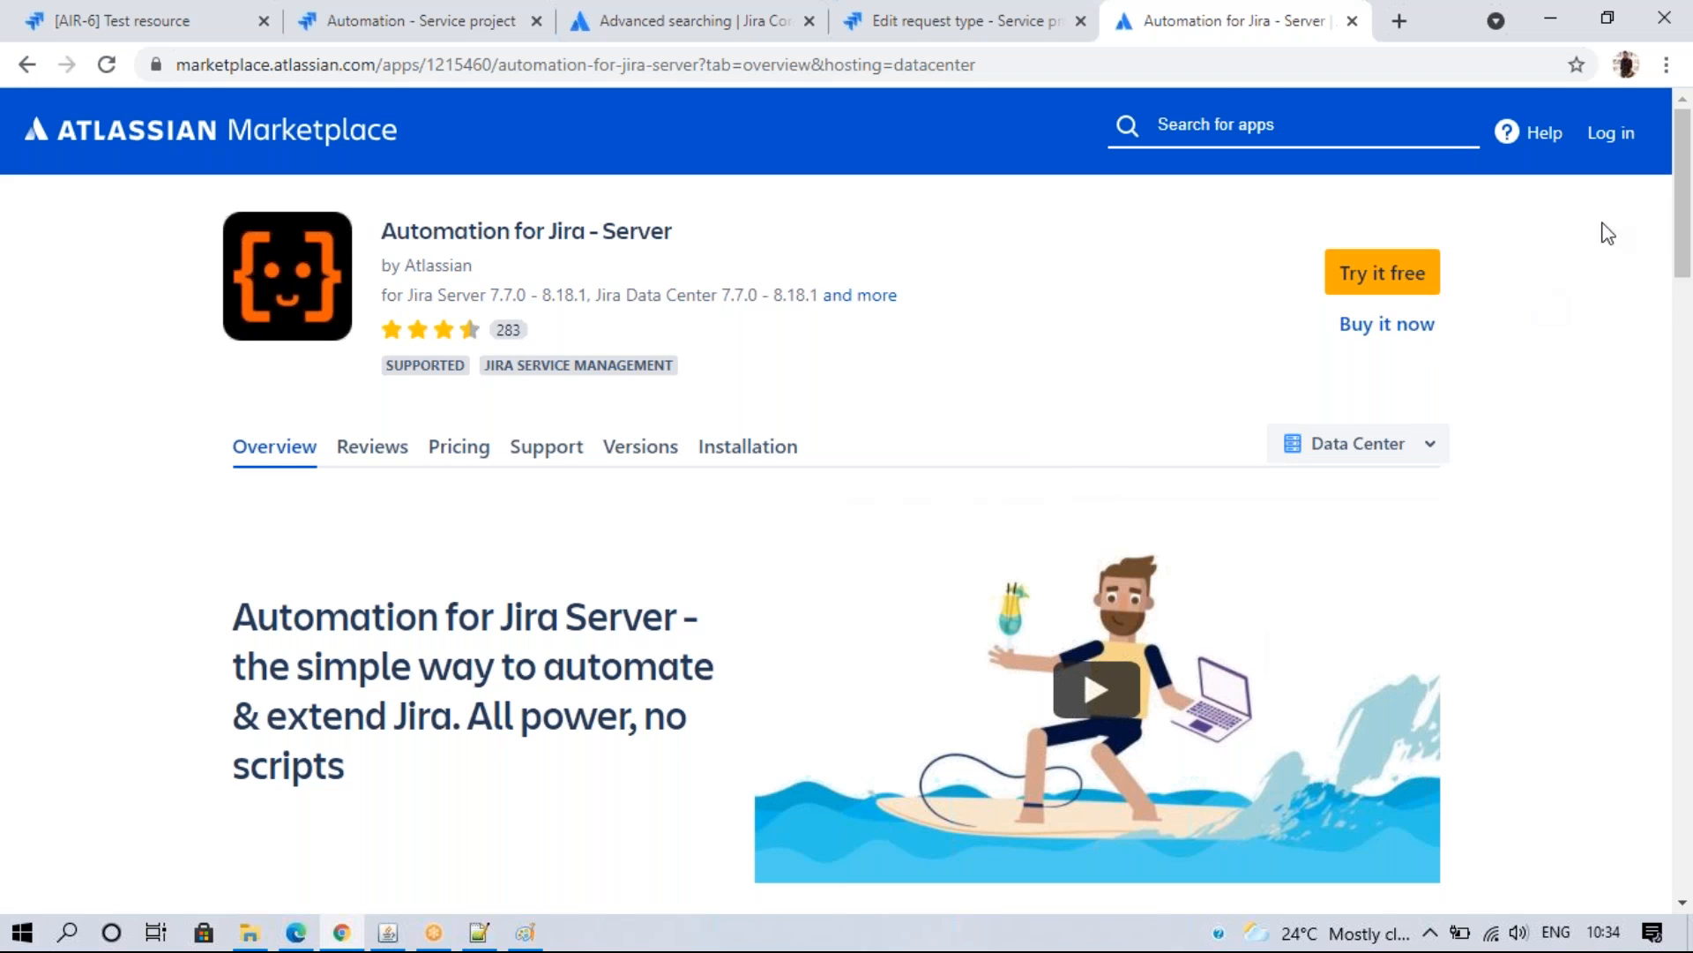
- Browse the Automation for Jira screenshot gallery through the trigger, condition and branch rule images
scroll(1683, 250, down, 5)
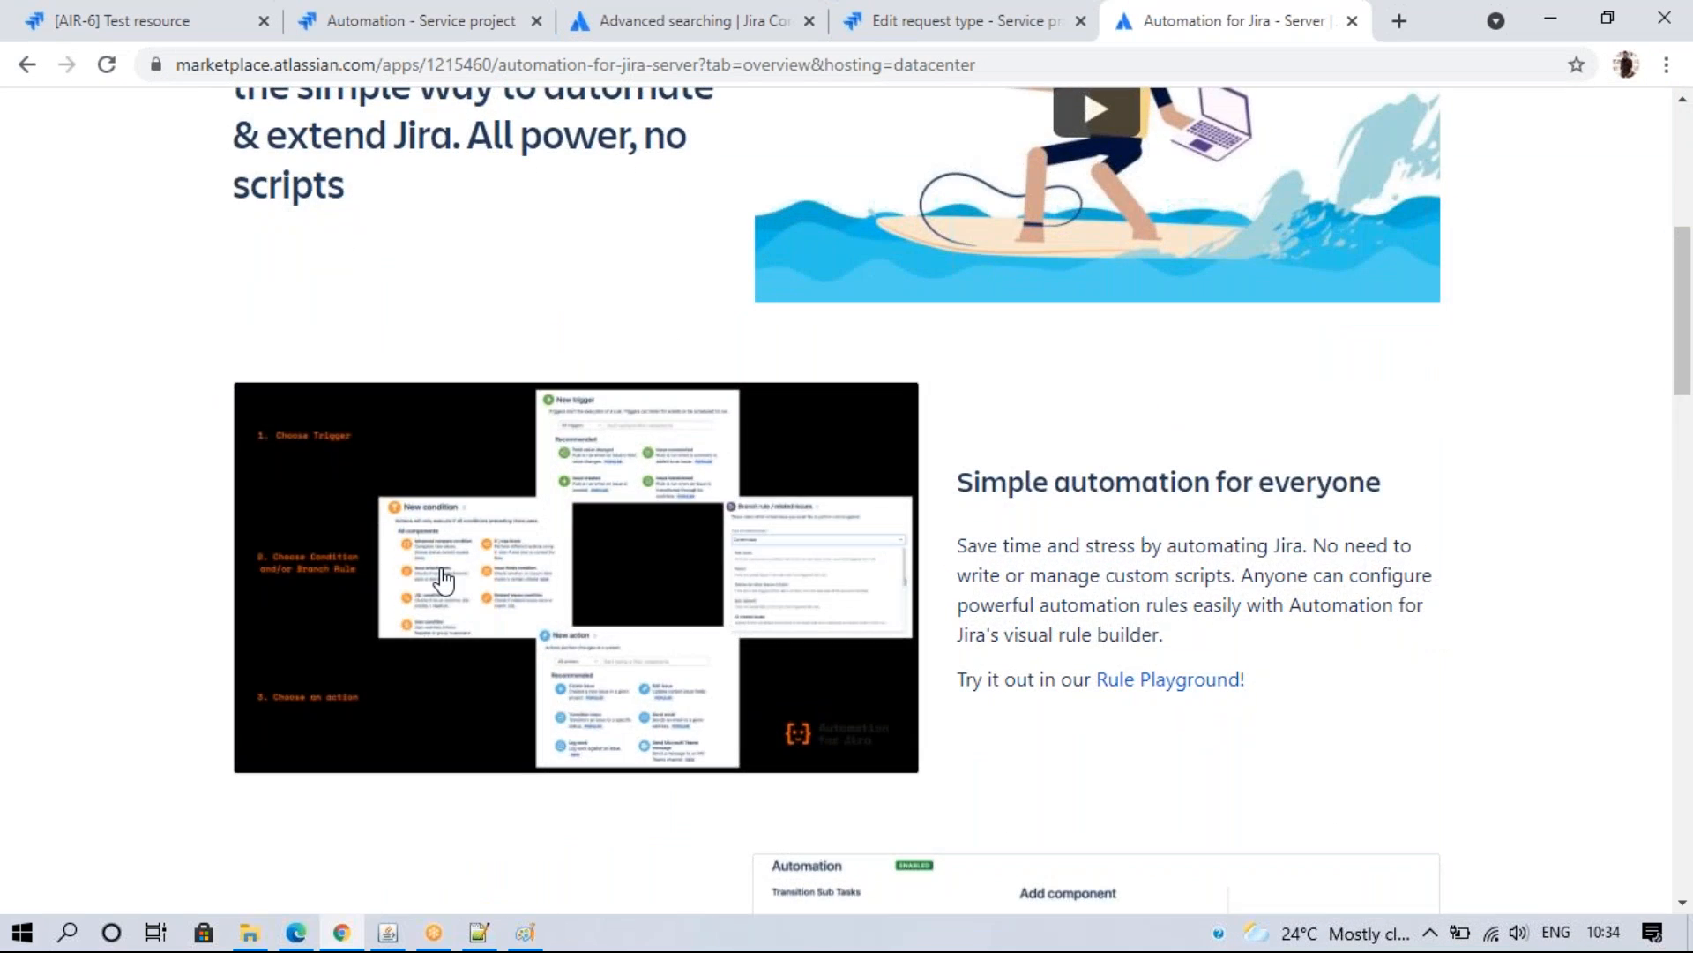
click(441, 571)
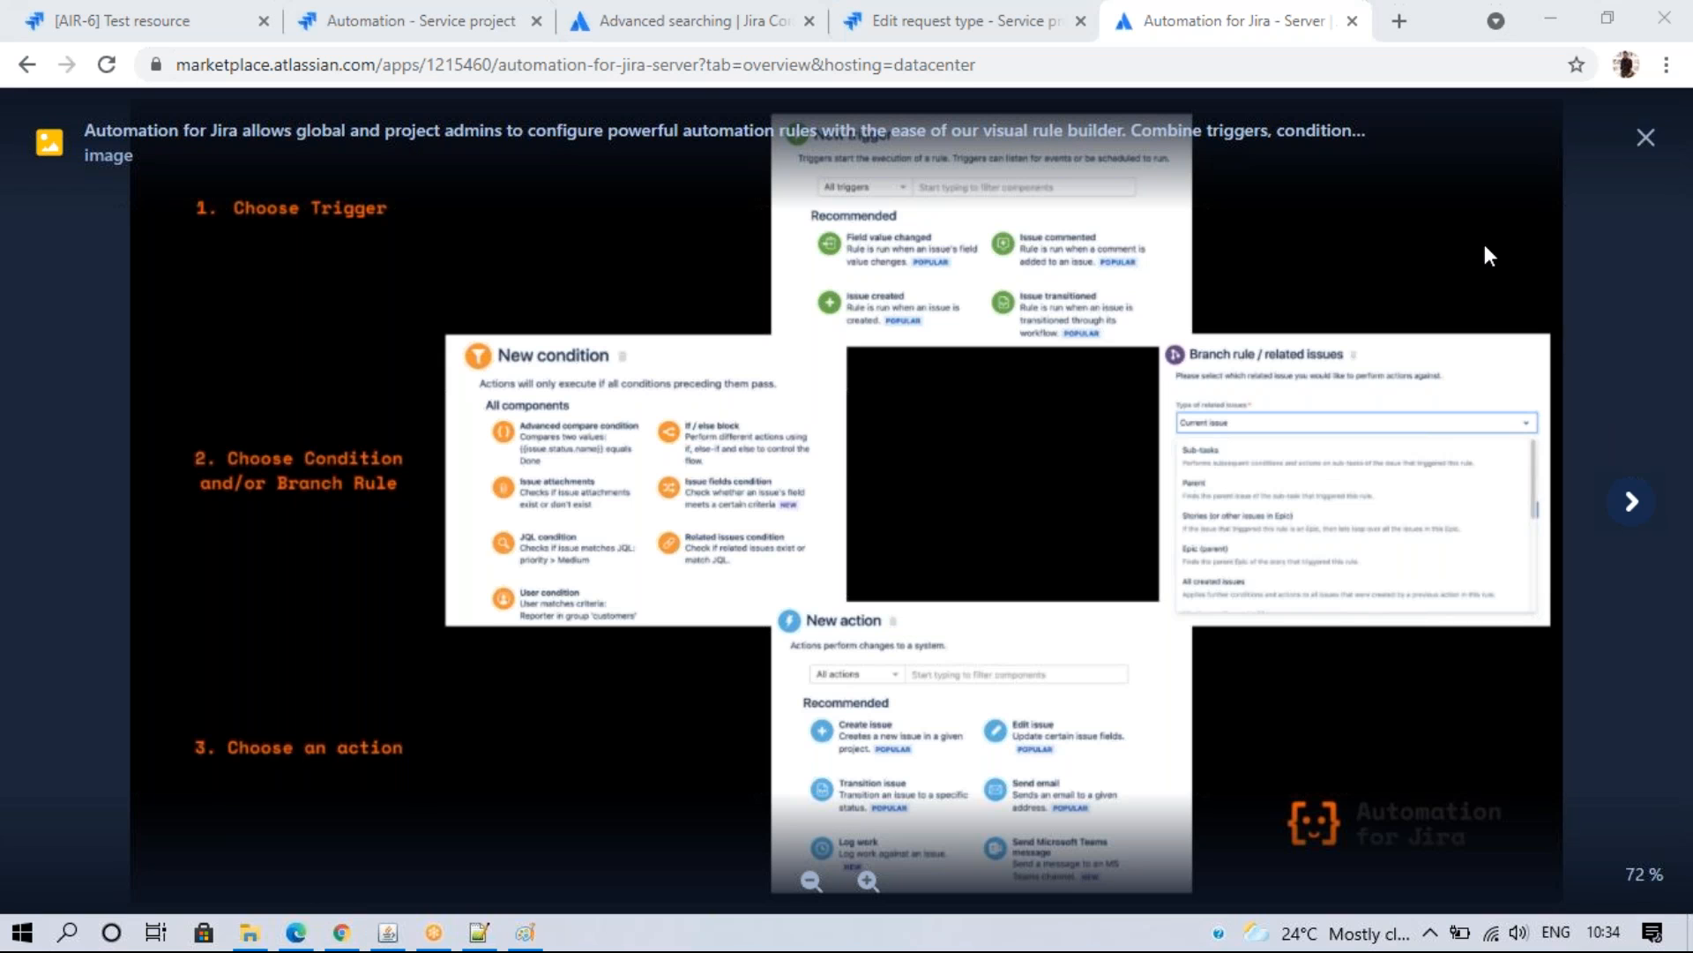
click(1632, 503)
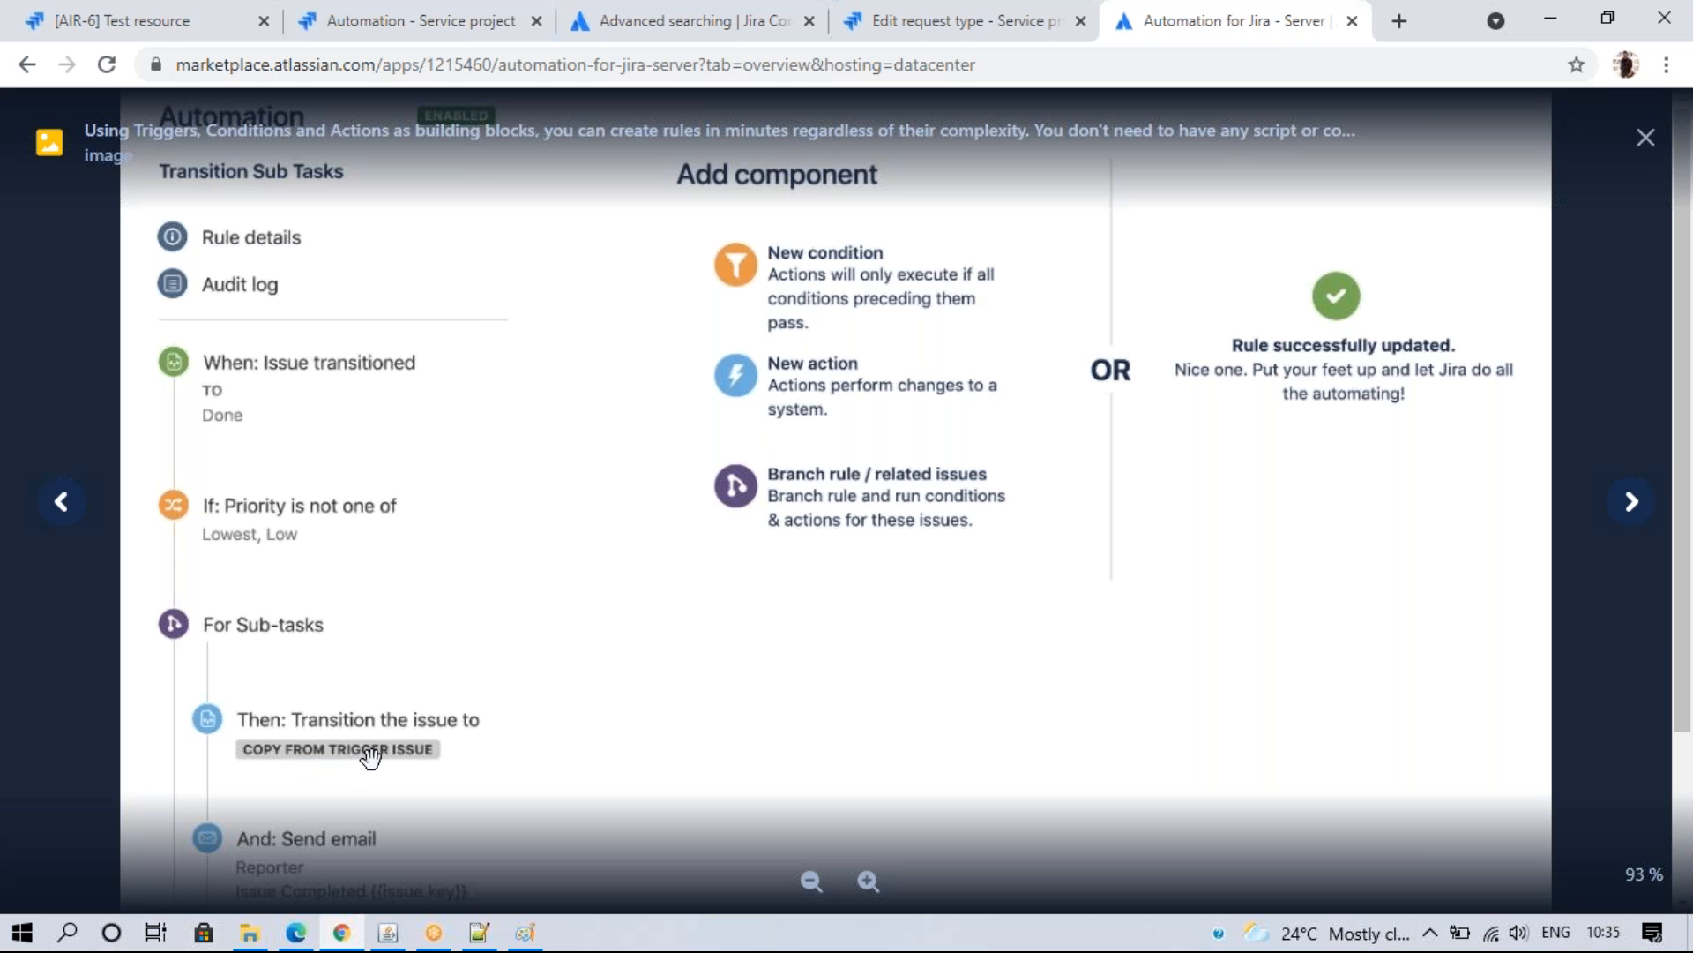
click(1638, 512)
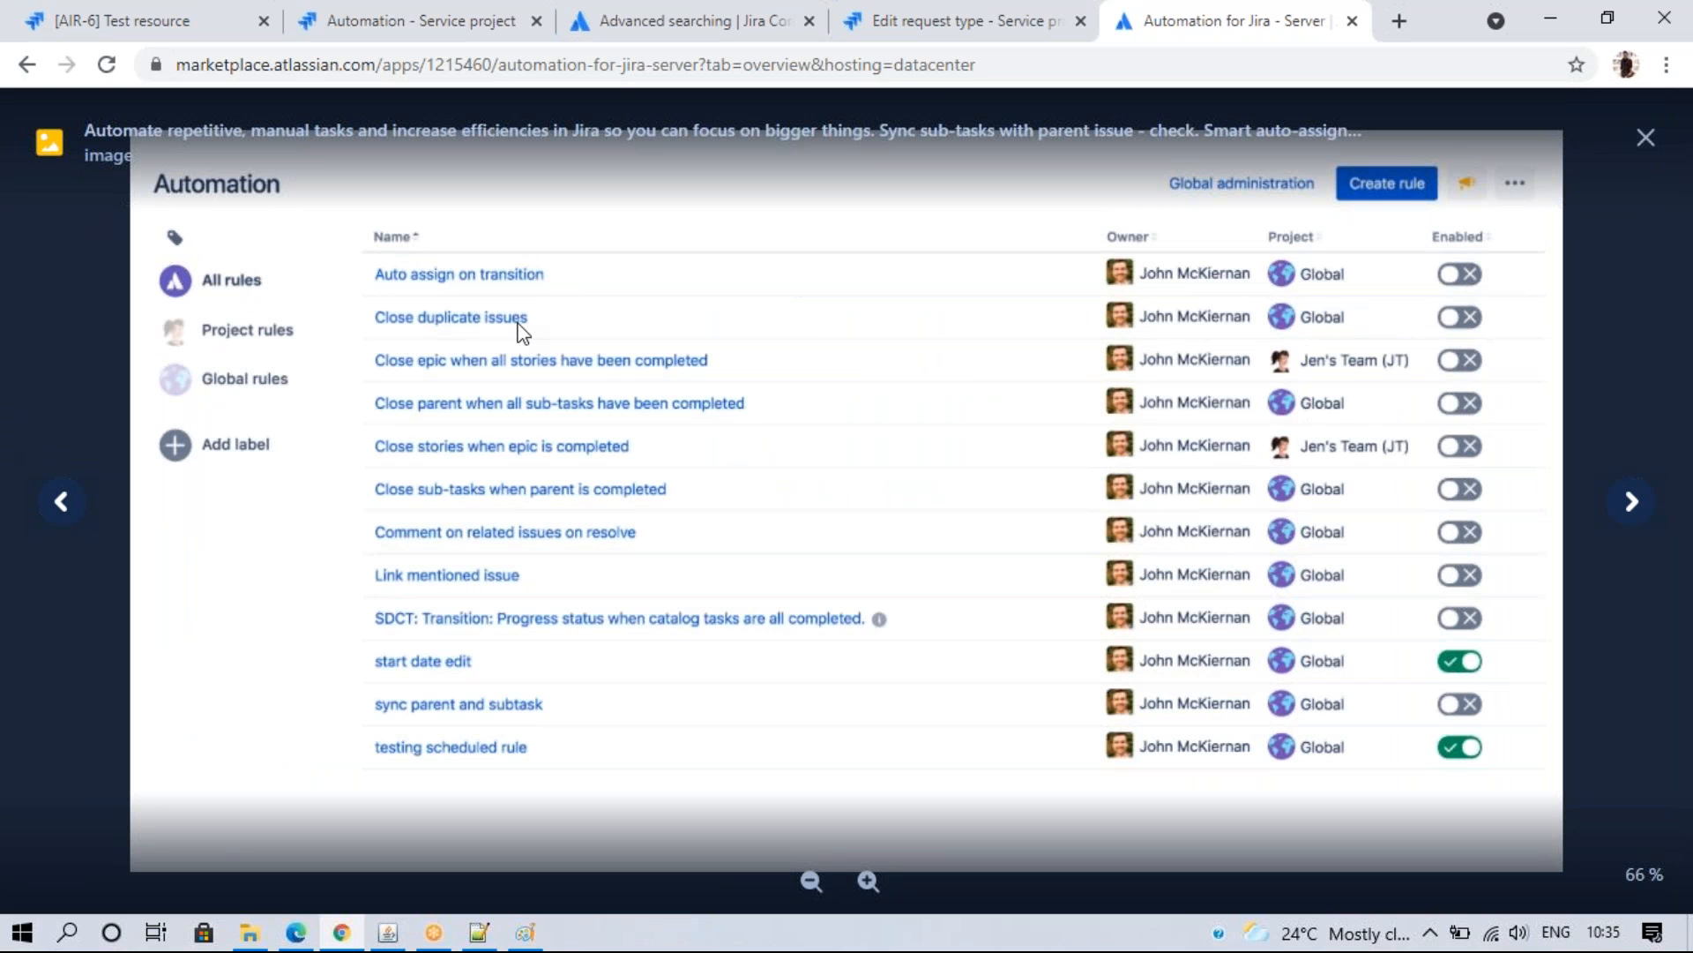
click(1632, 508)
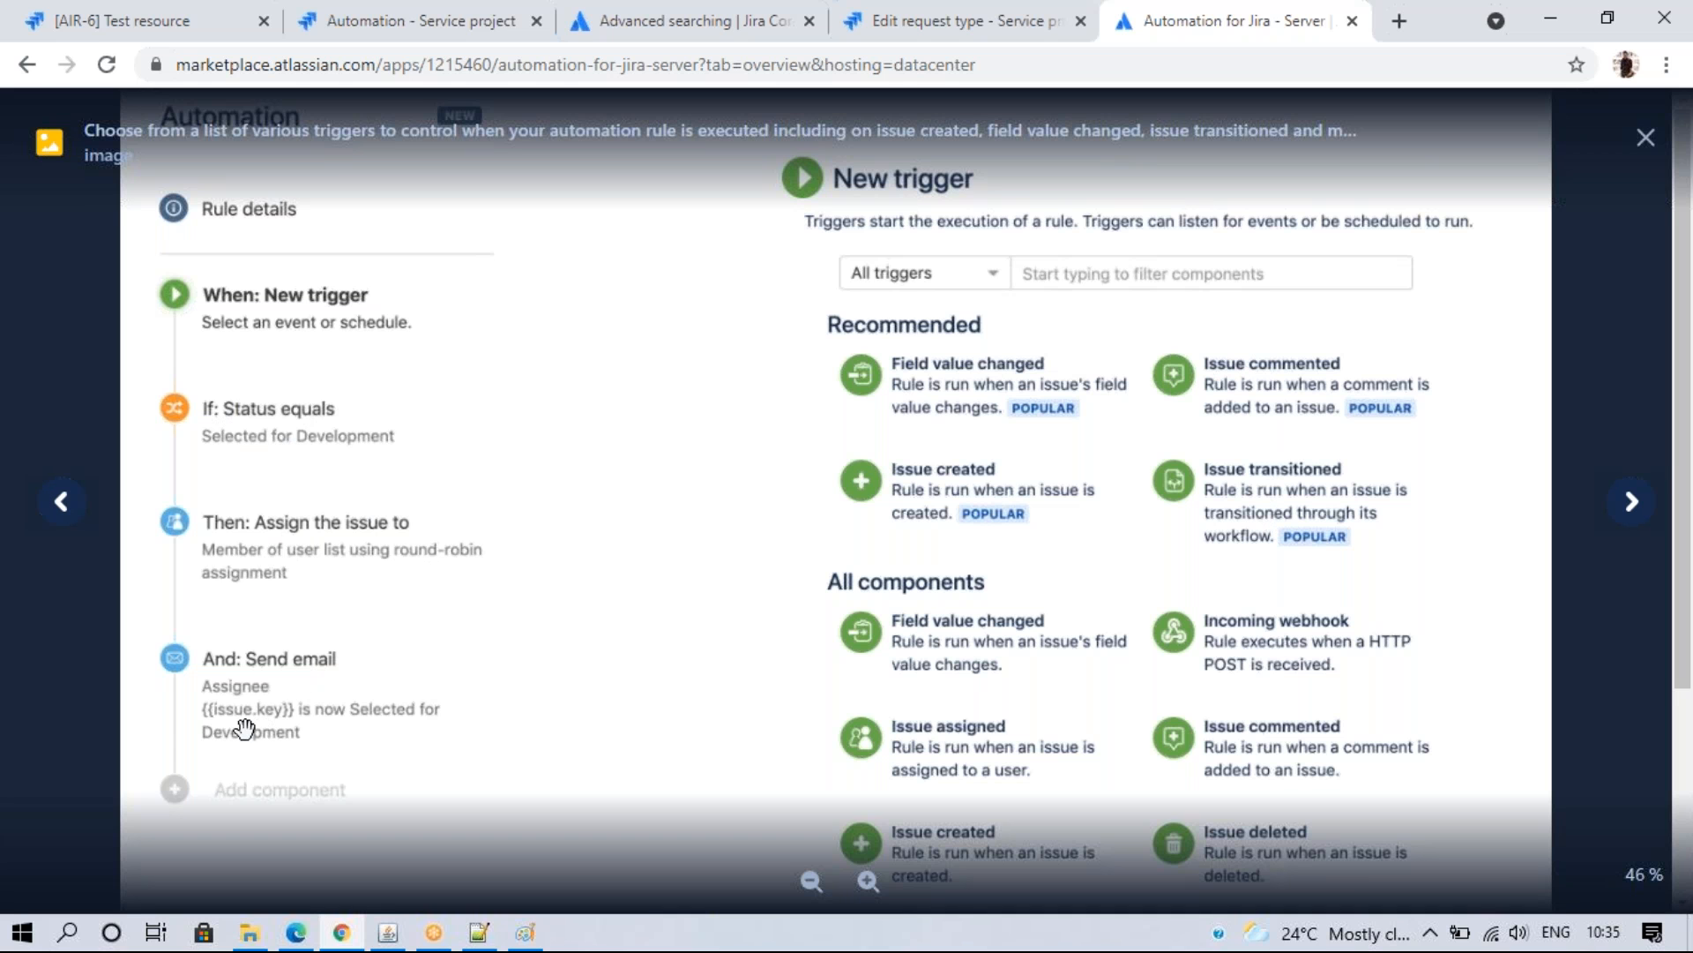
click(1630, 515)
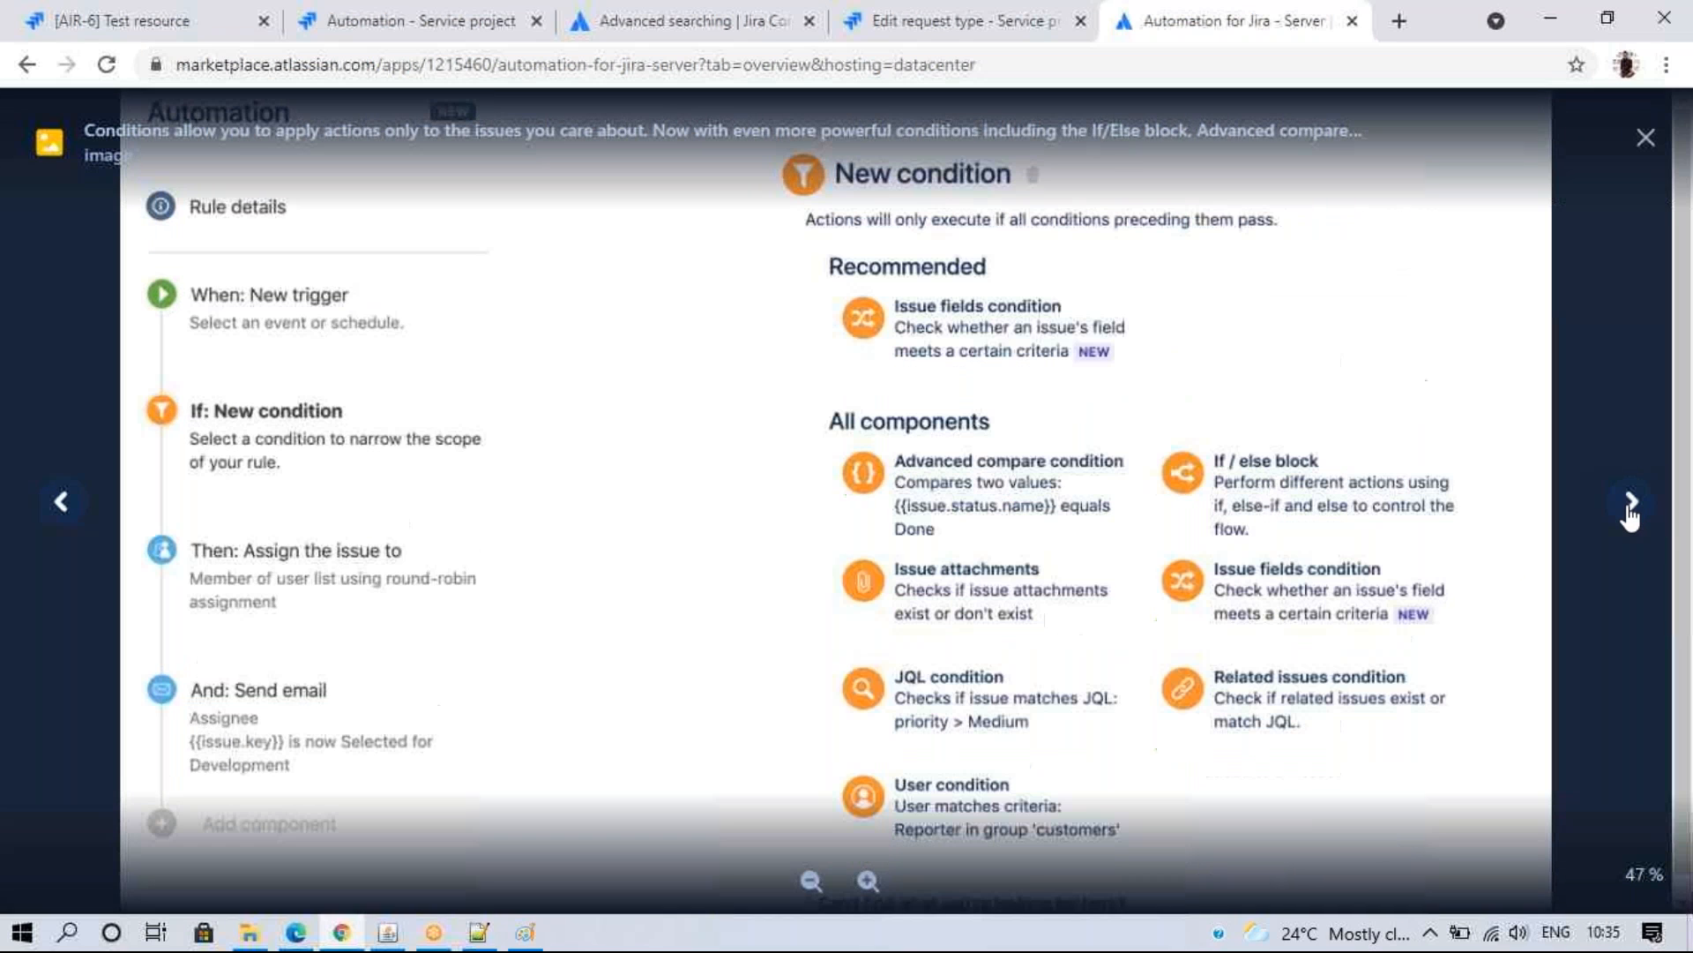
click(1630, 515)
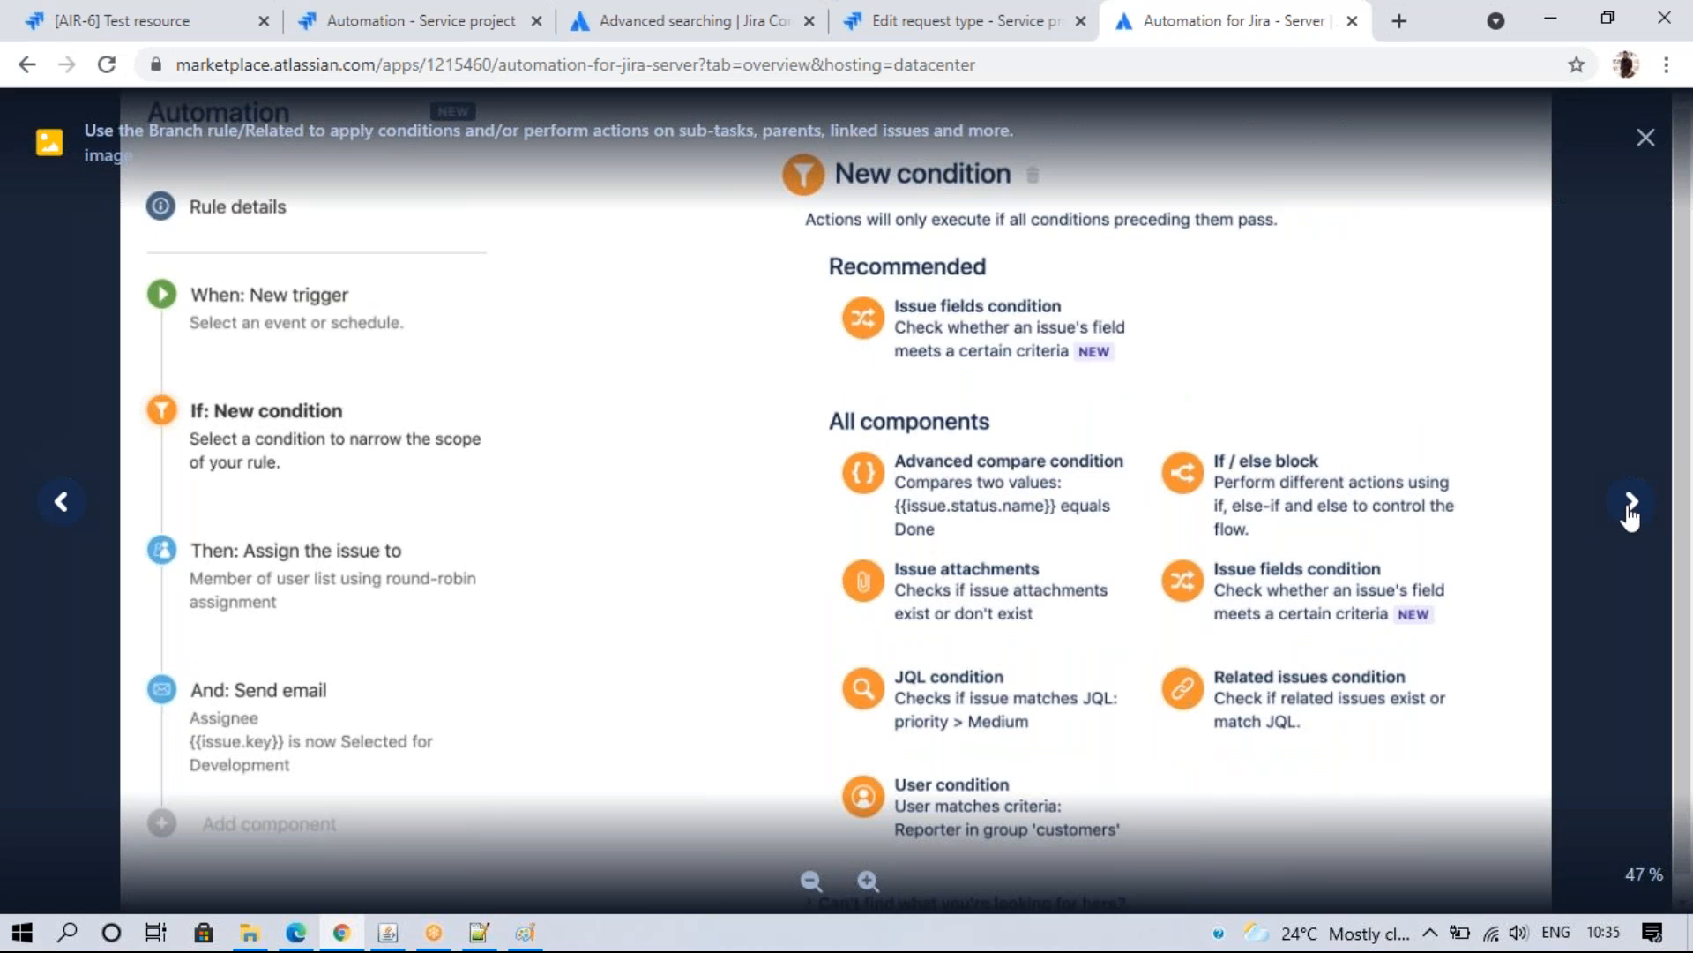
click(1630, 515)
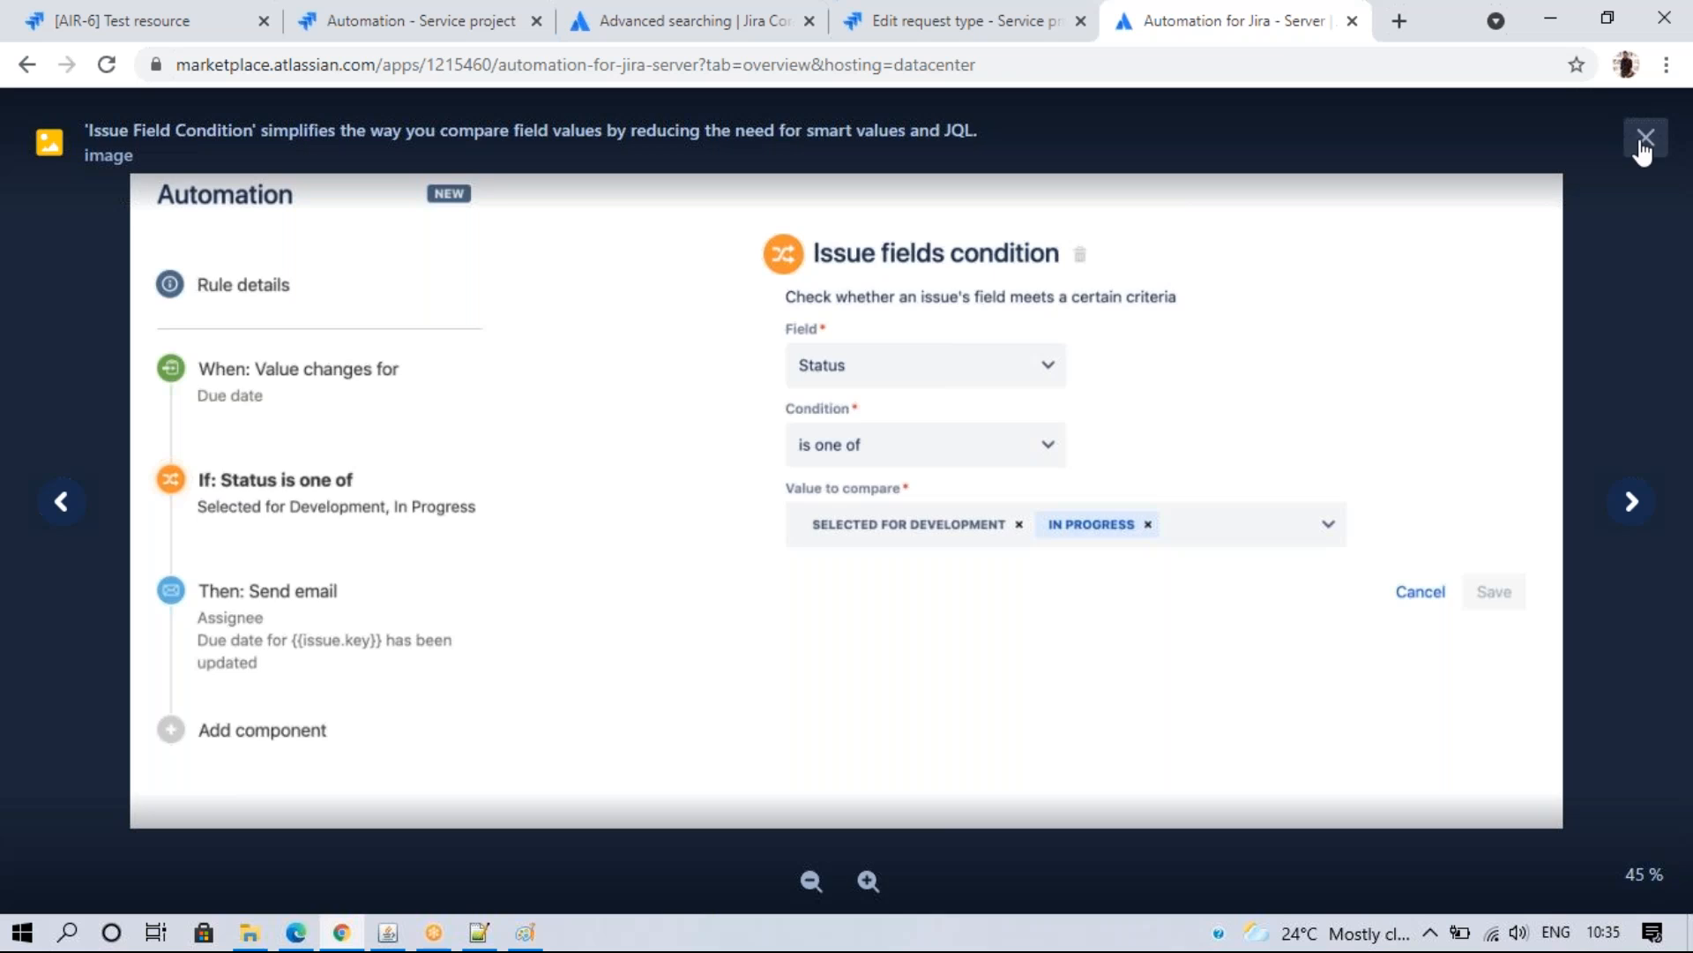
click(1646, 138)
drag(1682, 337, 1681, 137)
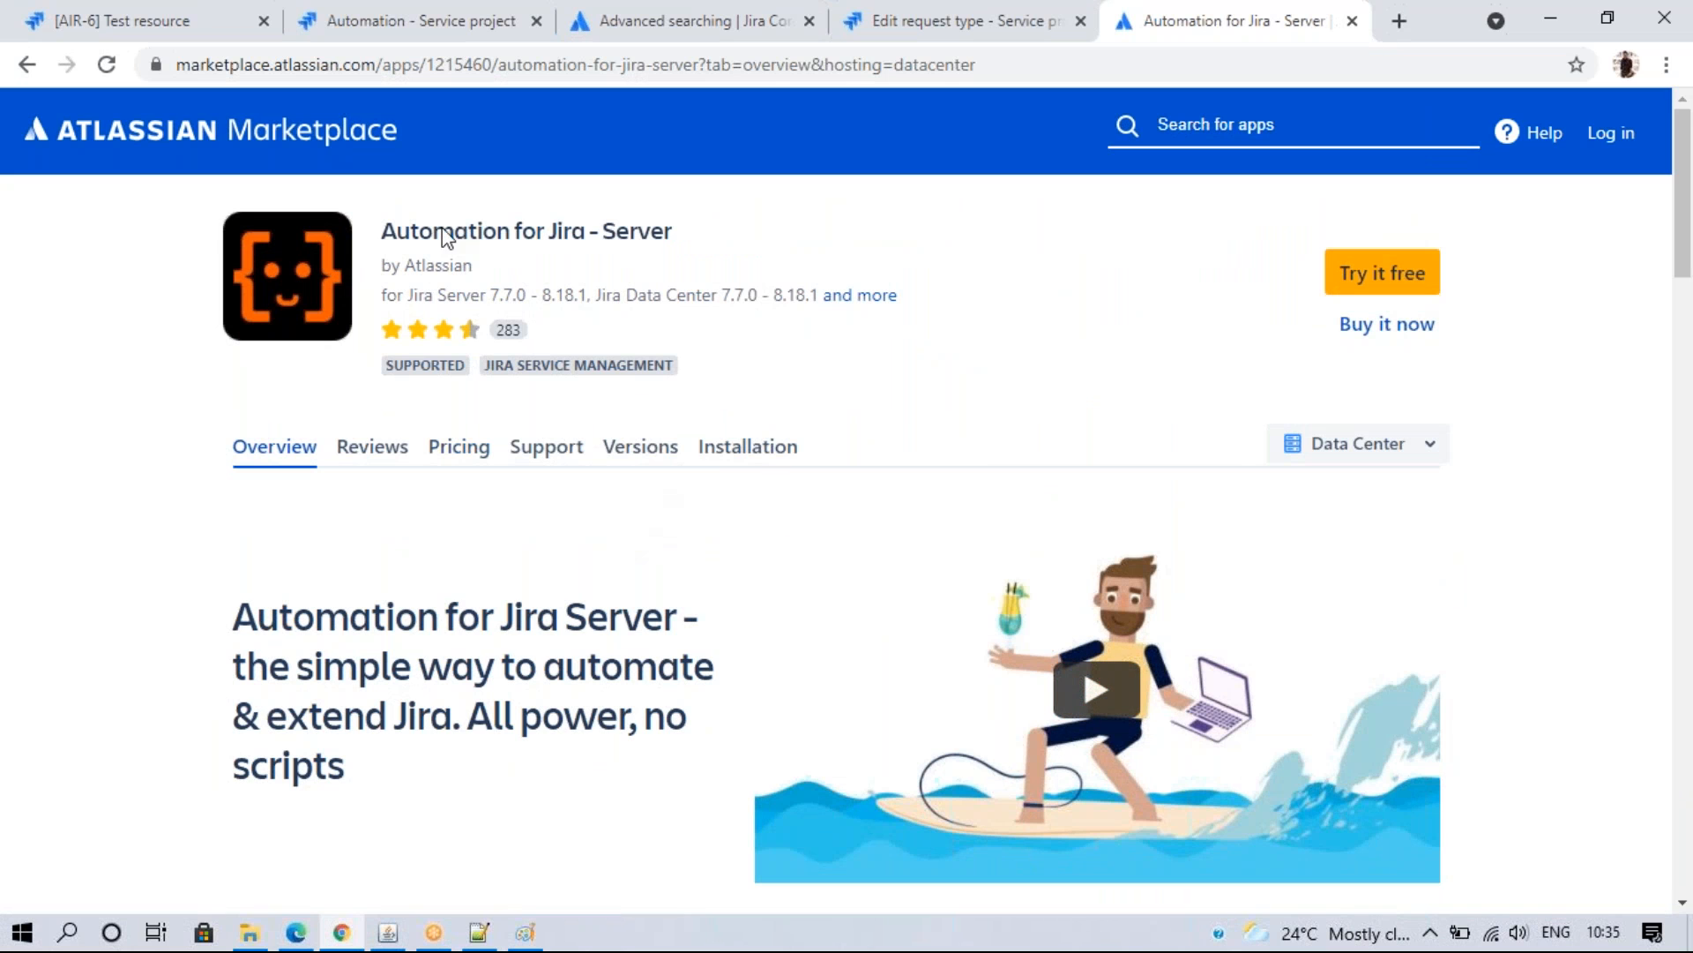
click(479, 933)
- Type 'In Cloud - All project by default' on line 100 and select ' by default (SD)' on line 98
click(83, 464)
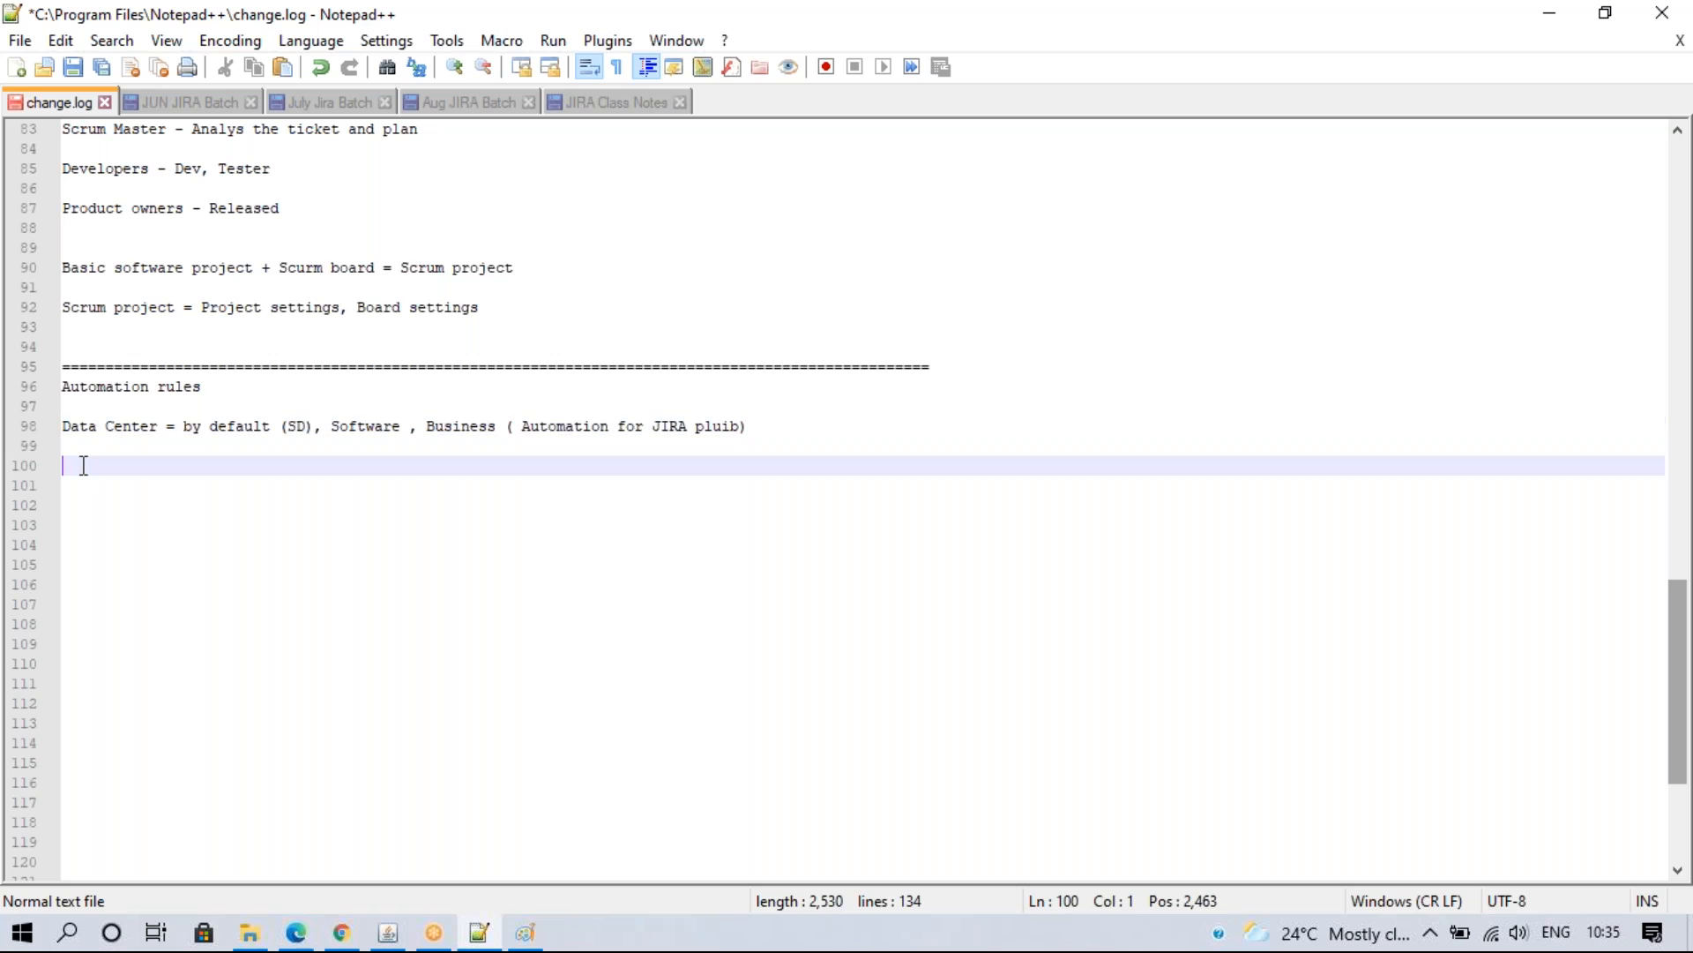
text(In Clo)
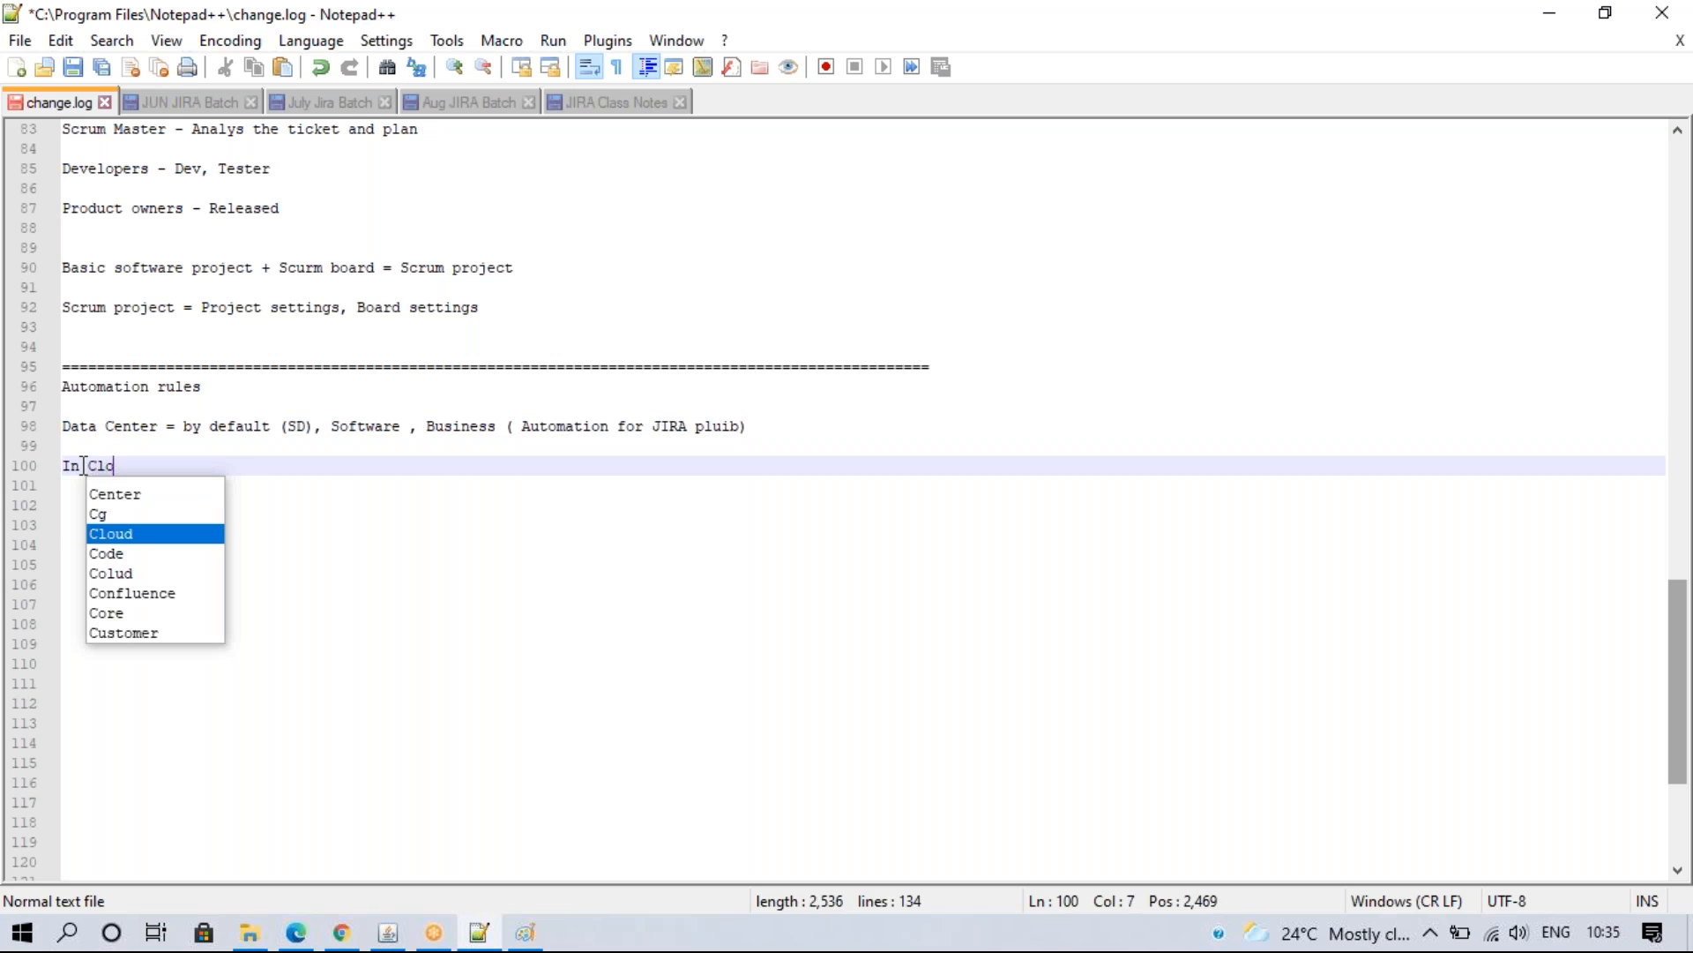
text(ud - All proje)
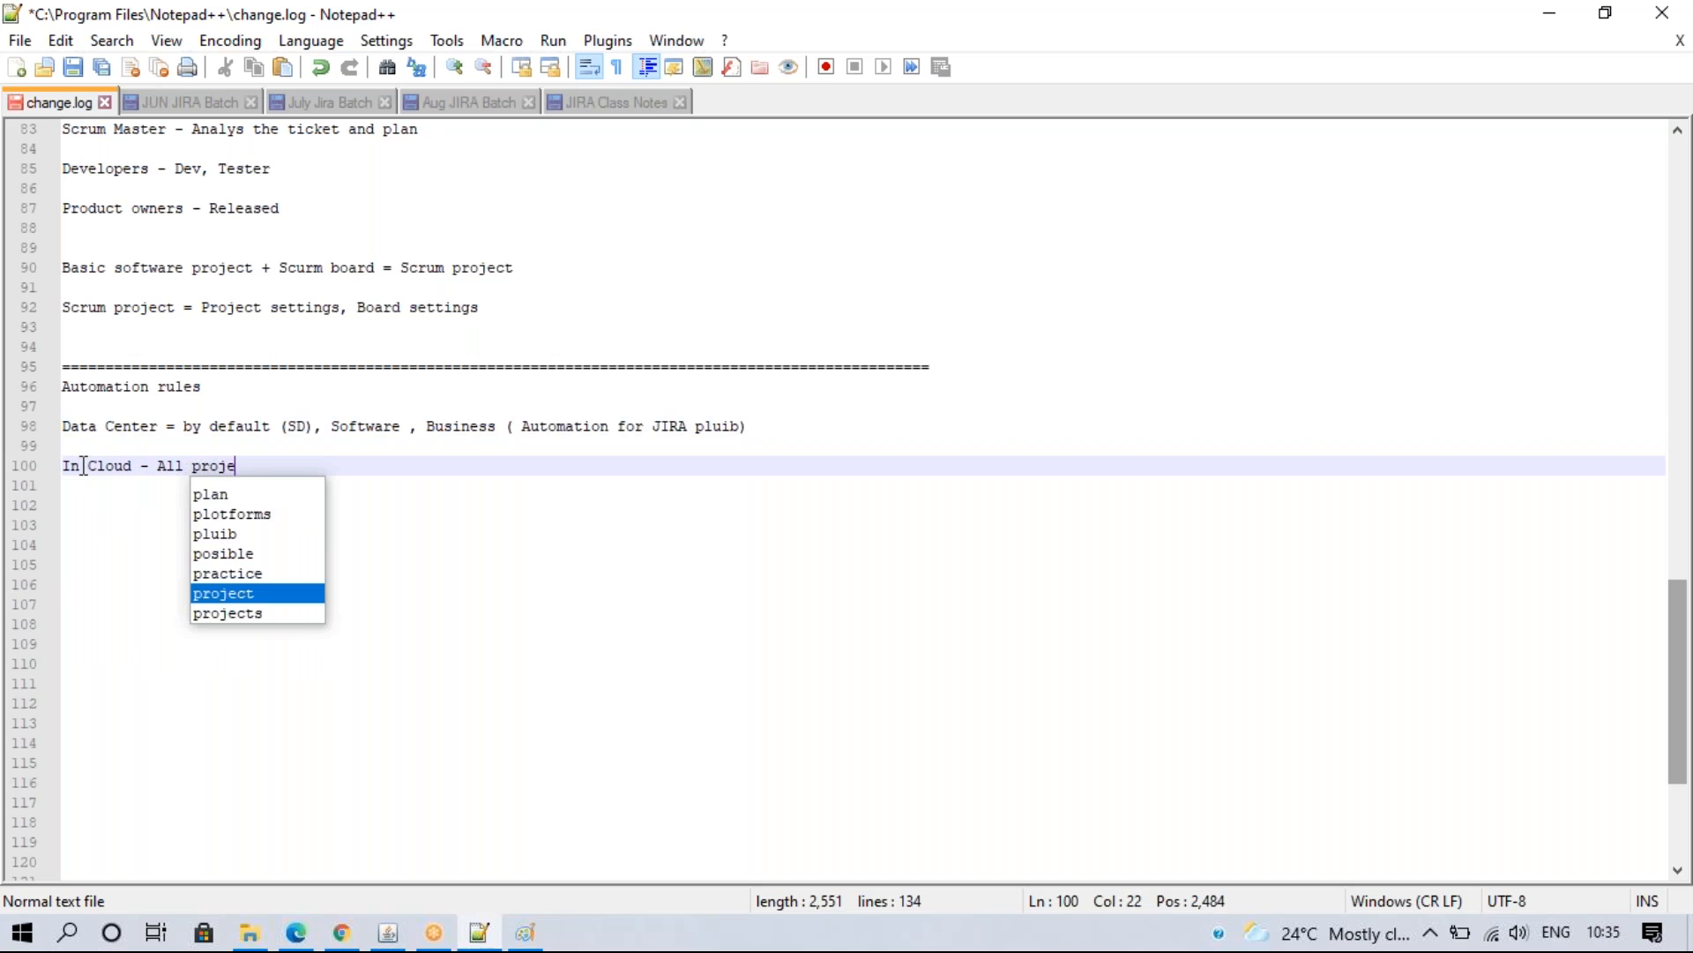
text(ct by de)
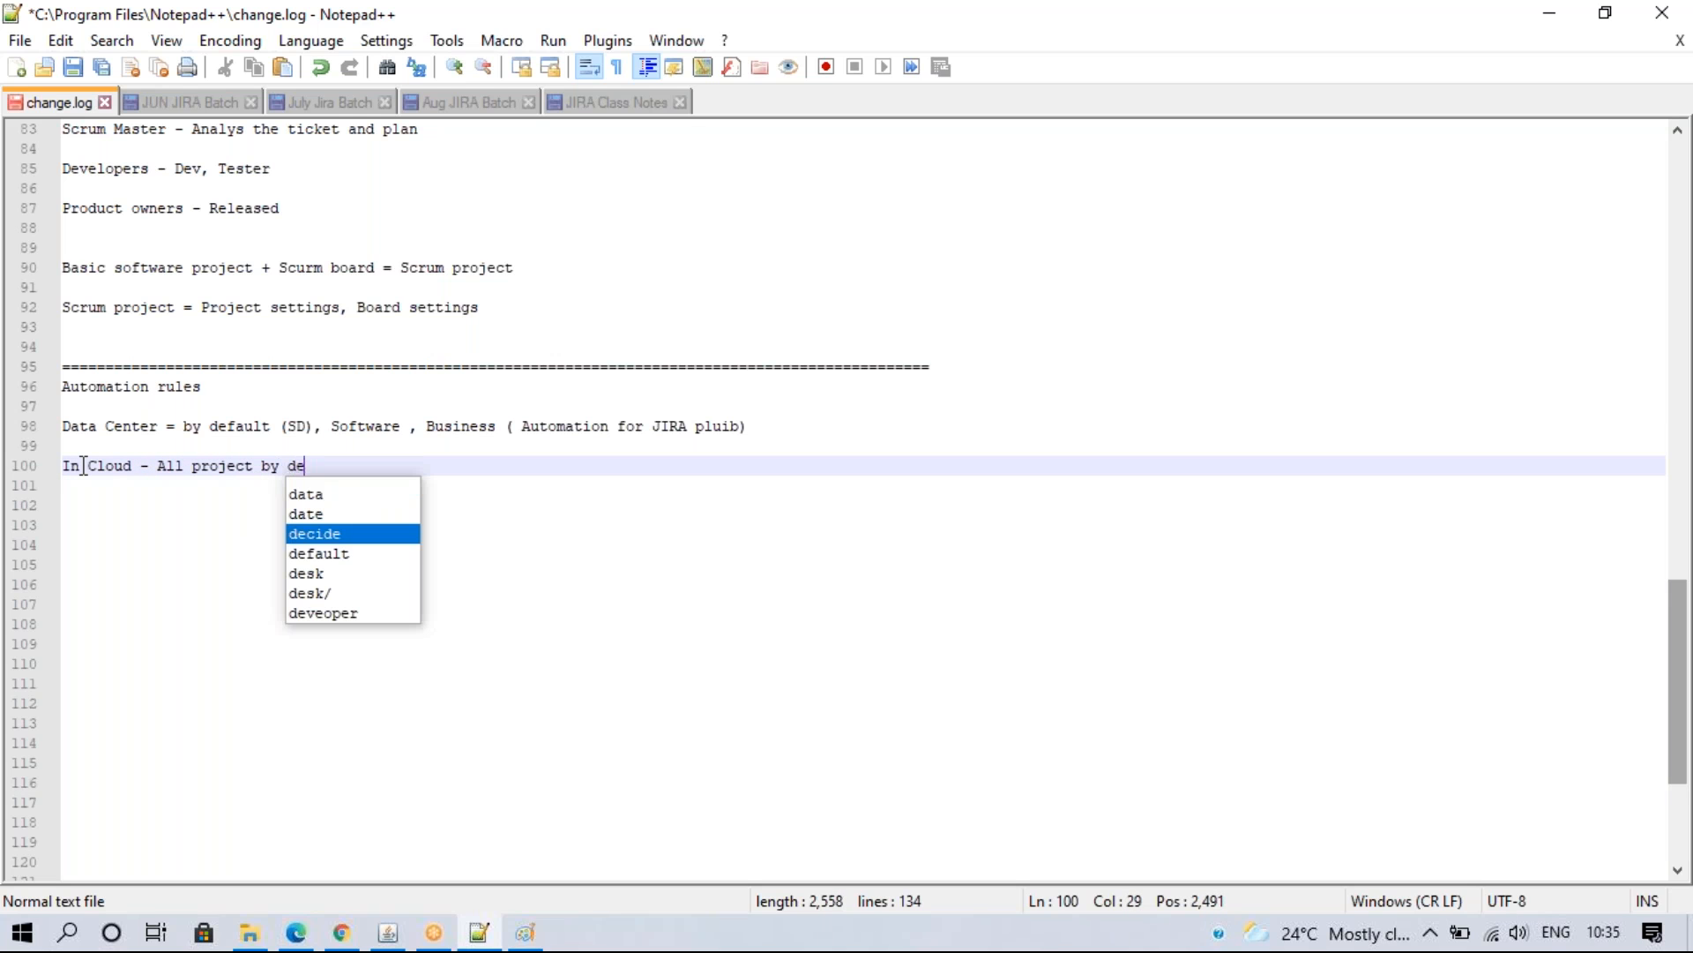
text(fault)
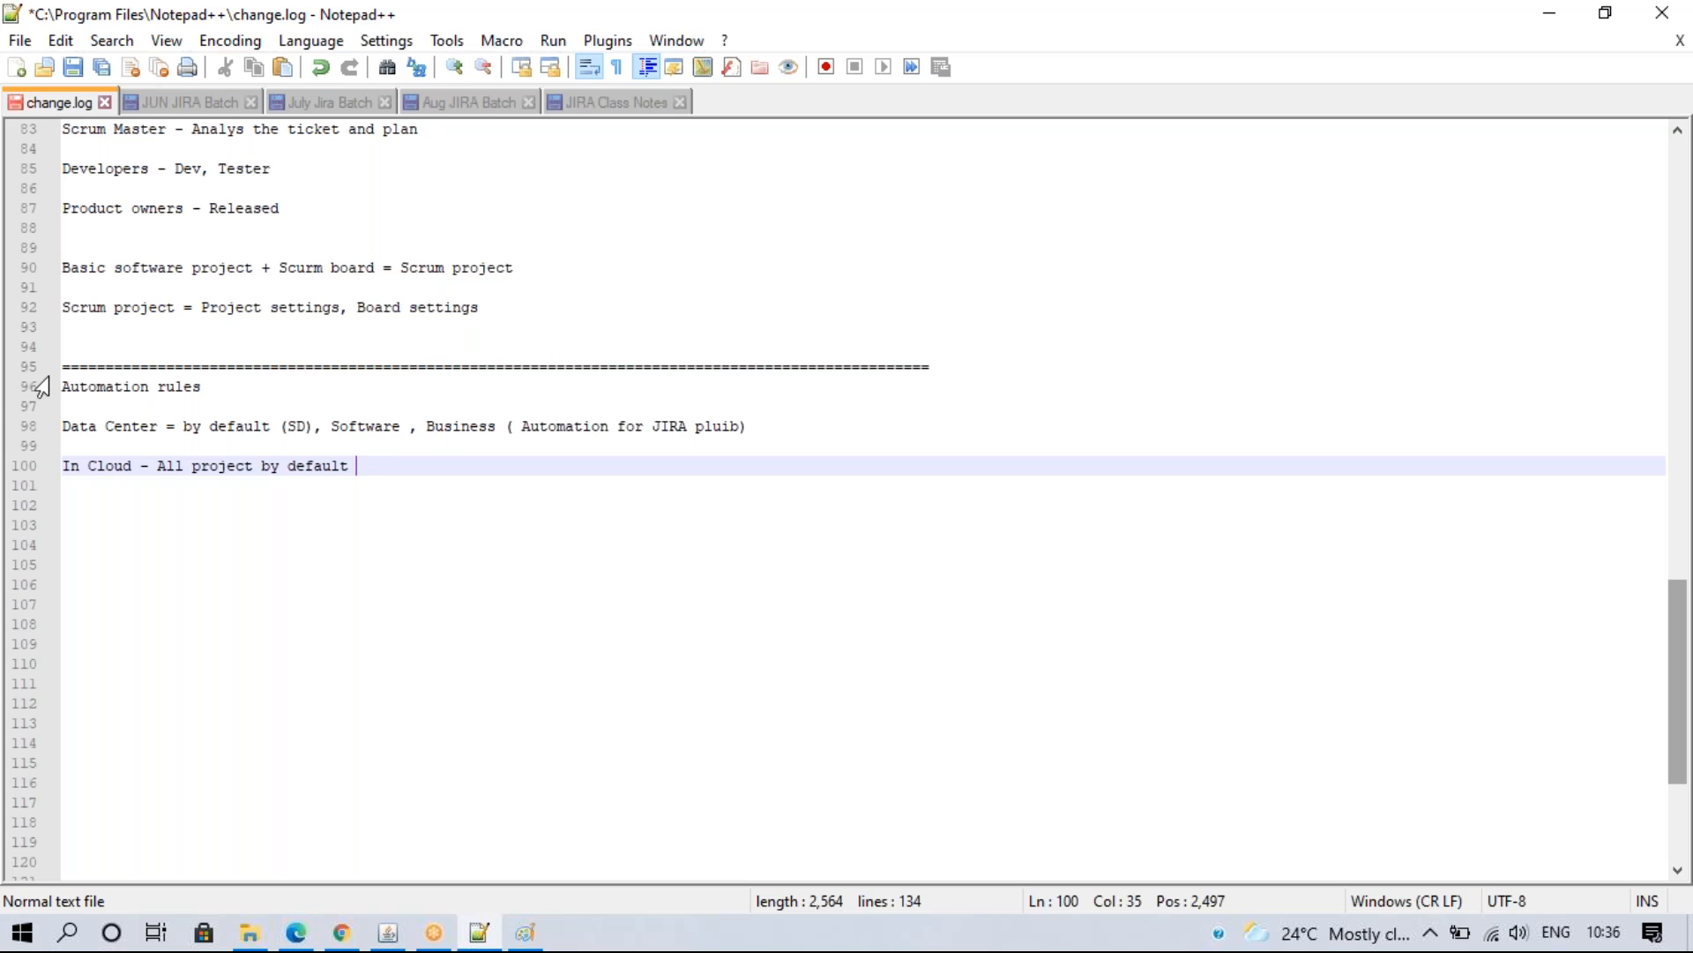
drag(318, 424, 179, 427)
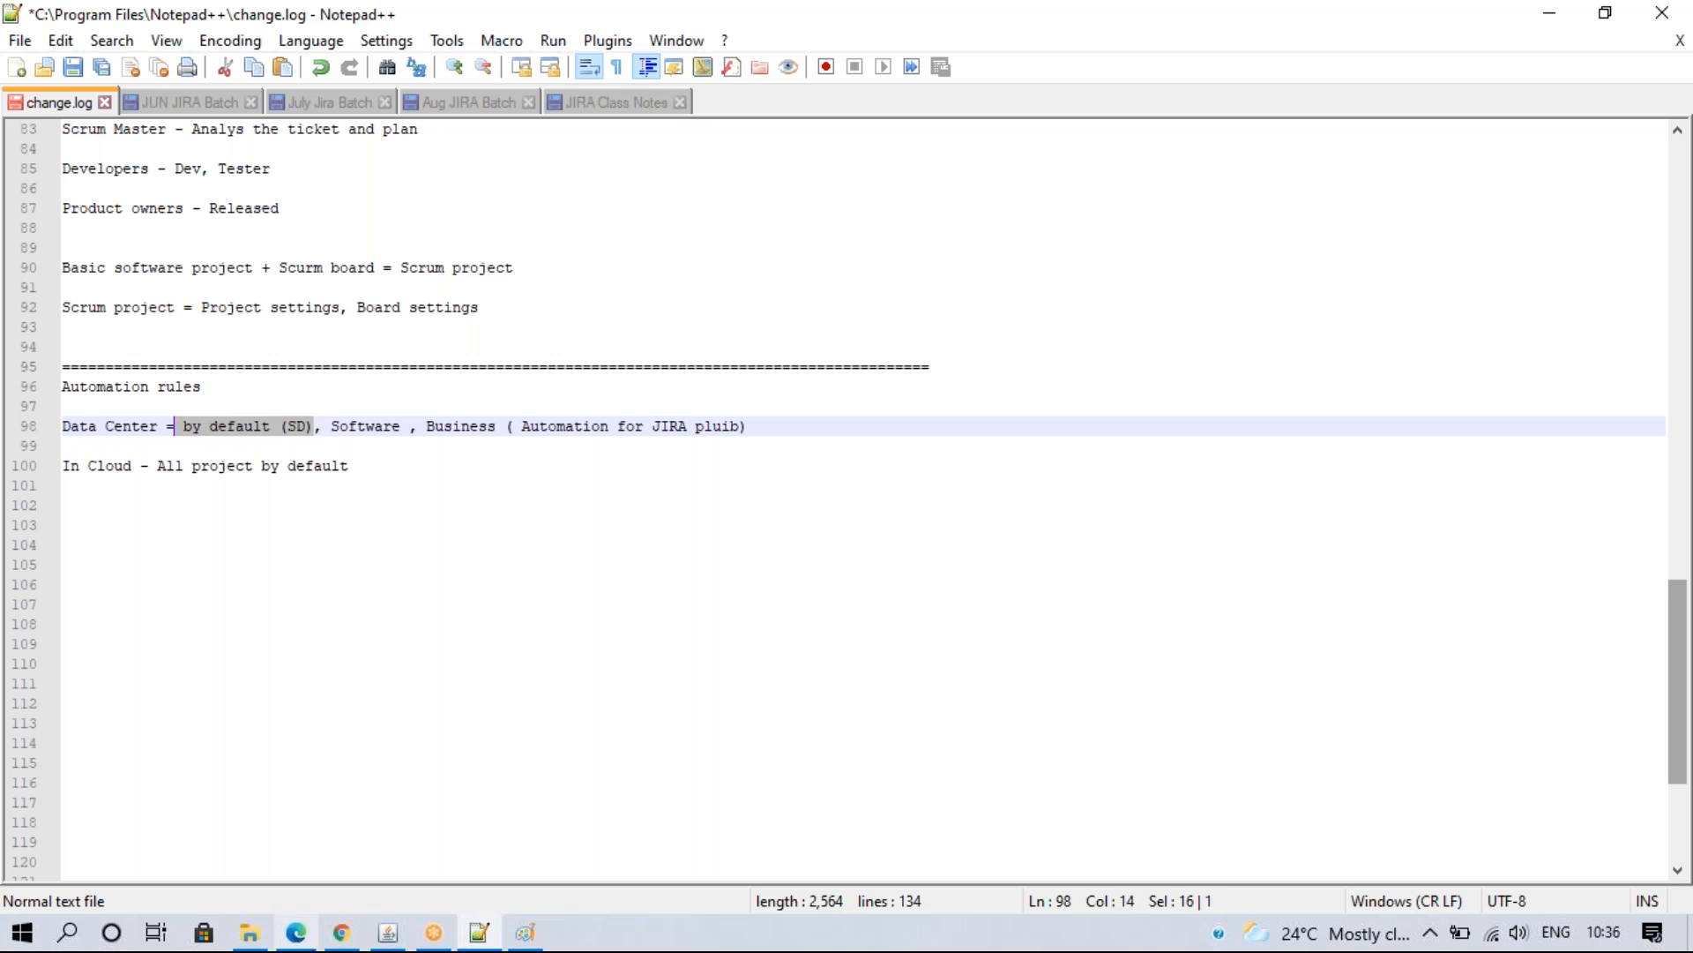
click(341, 932)
click(215, 24)
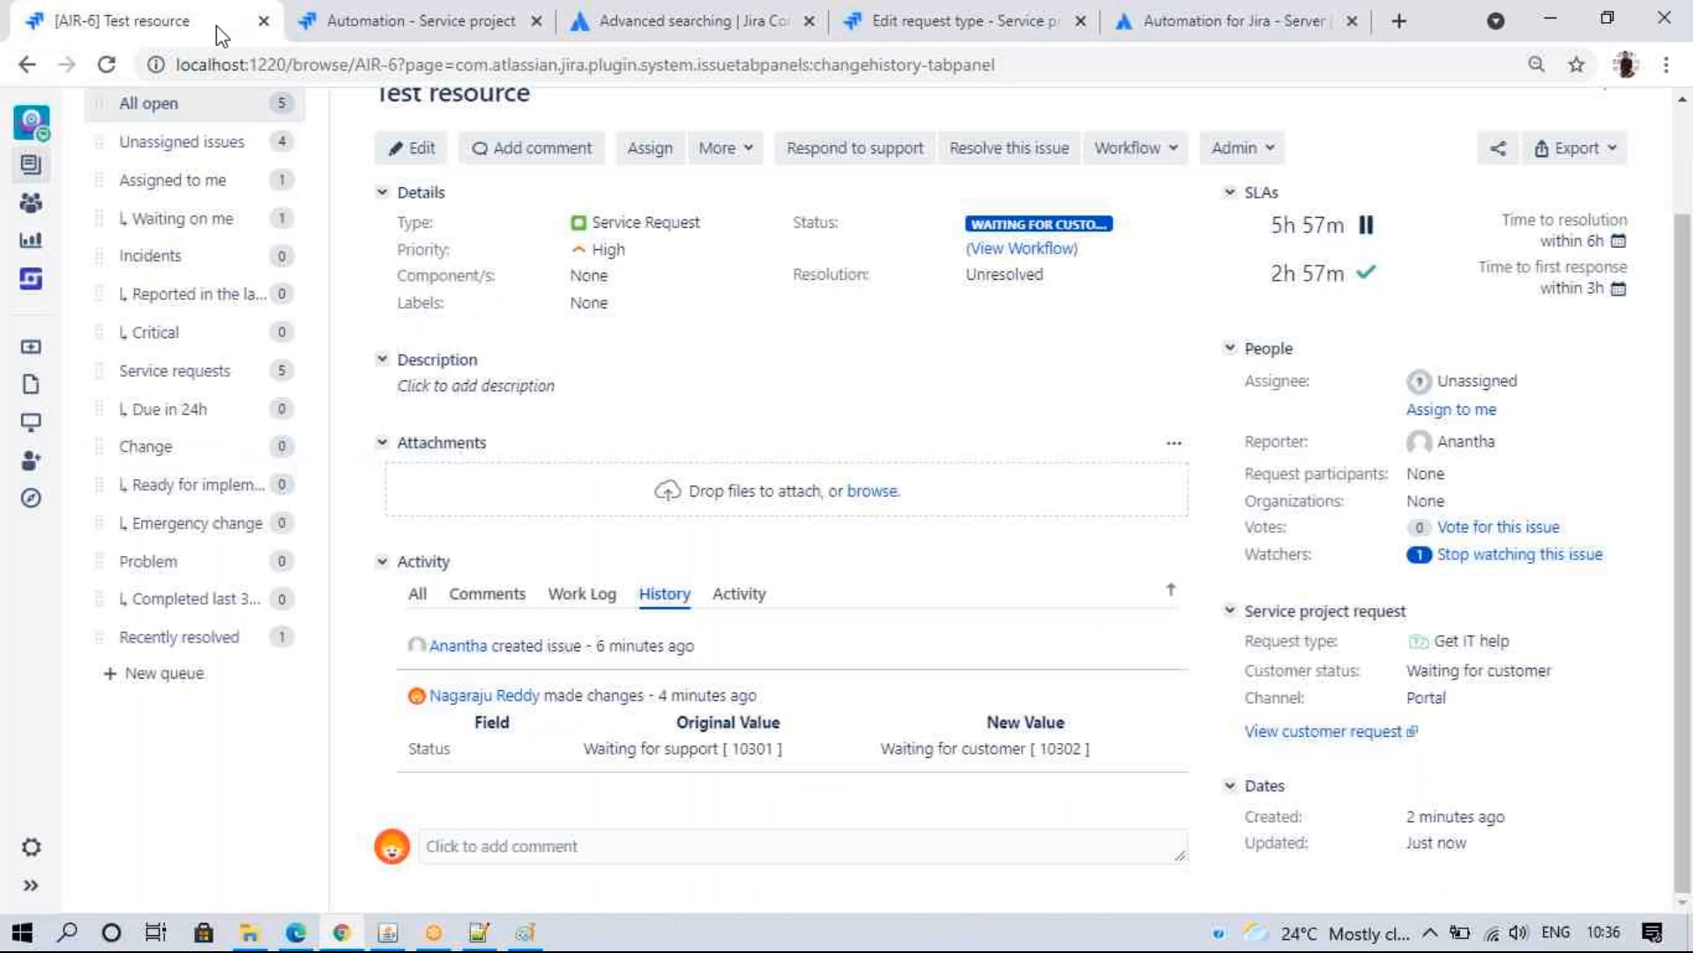
- Return to the Automation for Jira Marketplace listing after glancing at its change.log notes
click(415, 21)
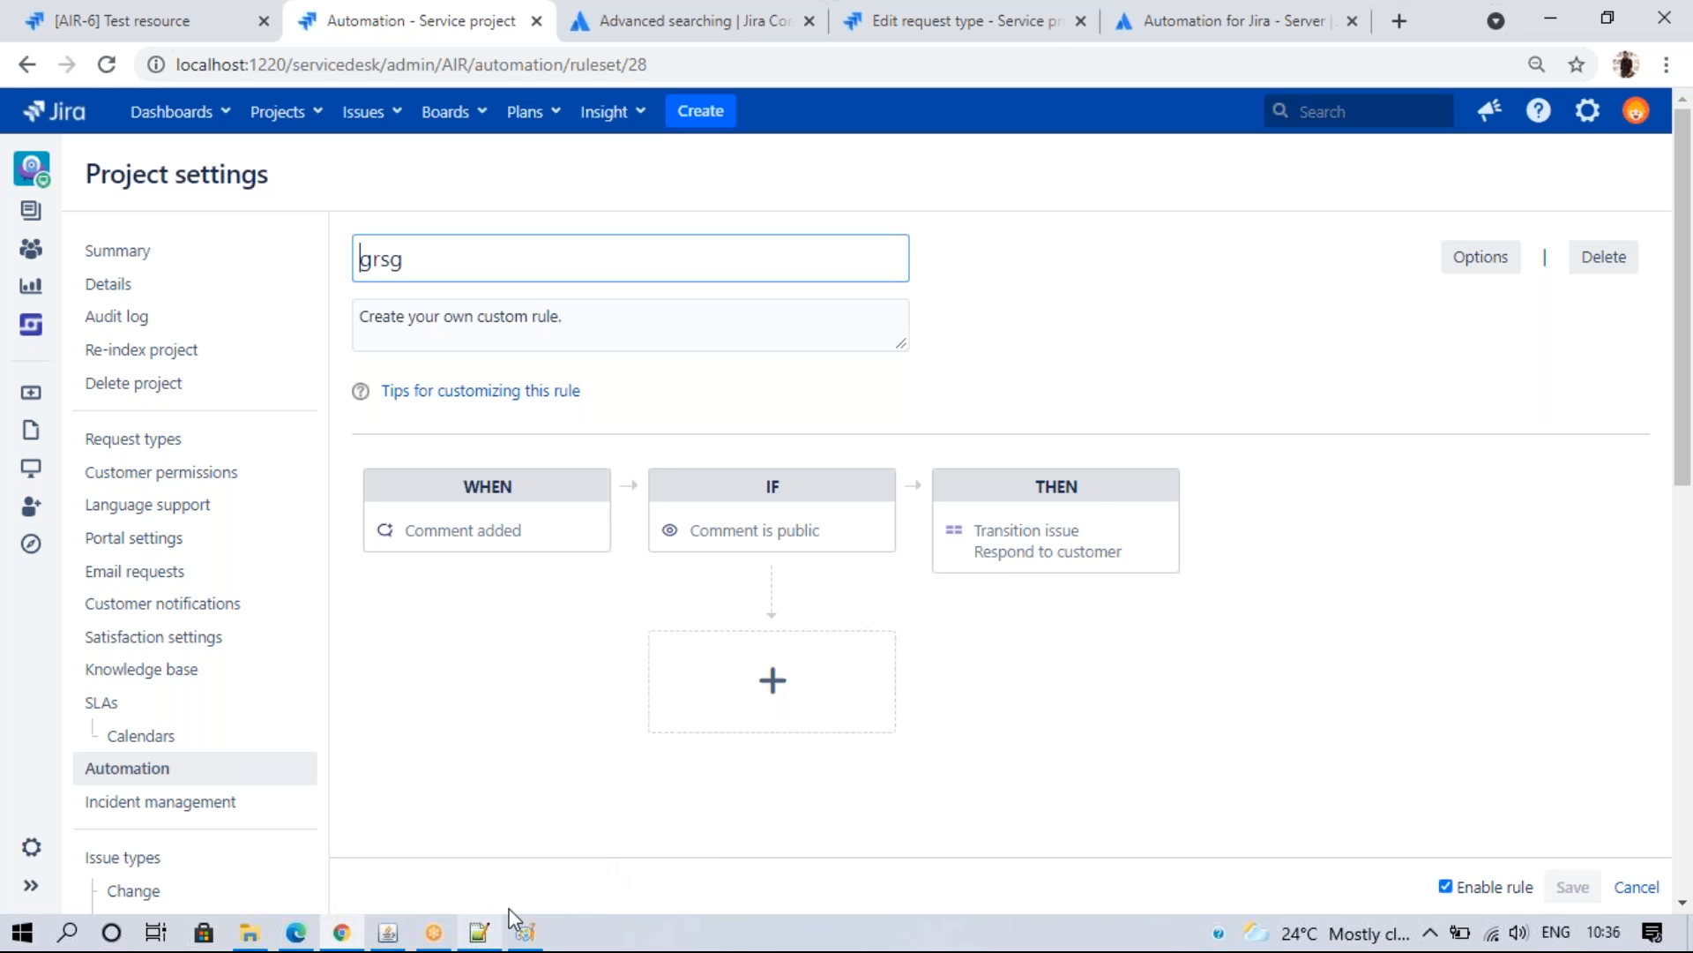
click(1063, 27)
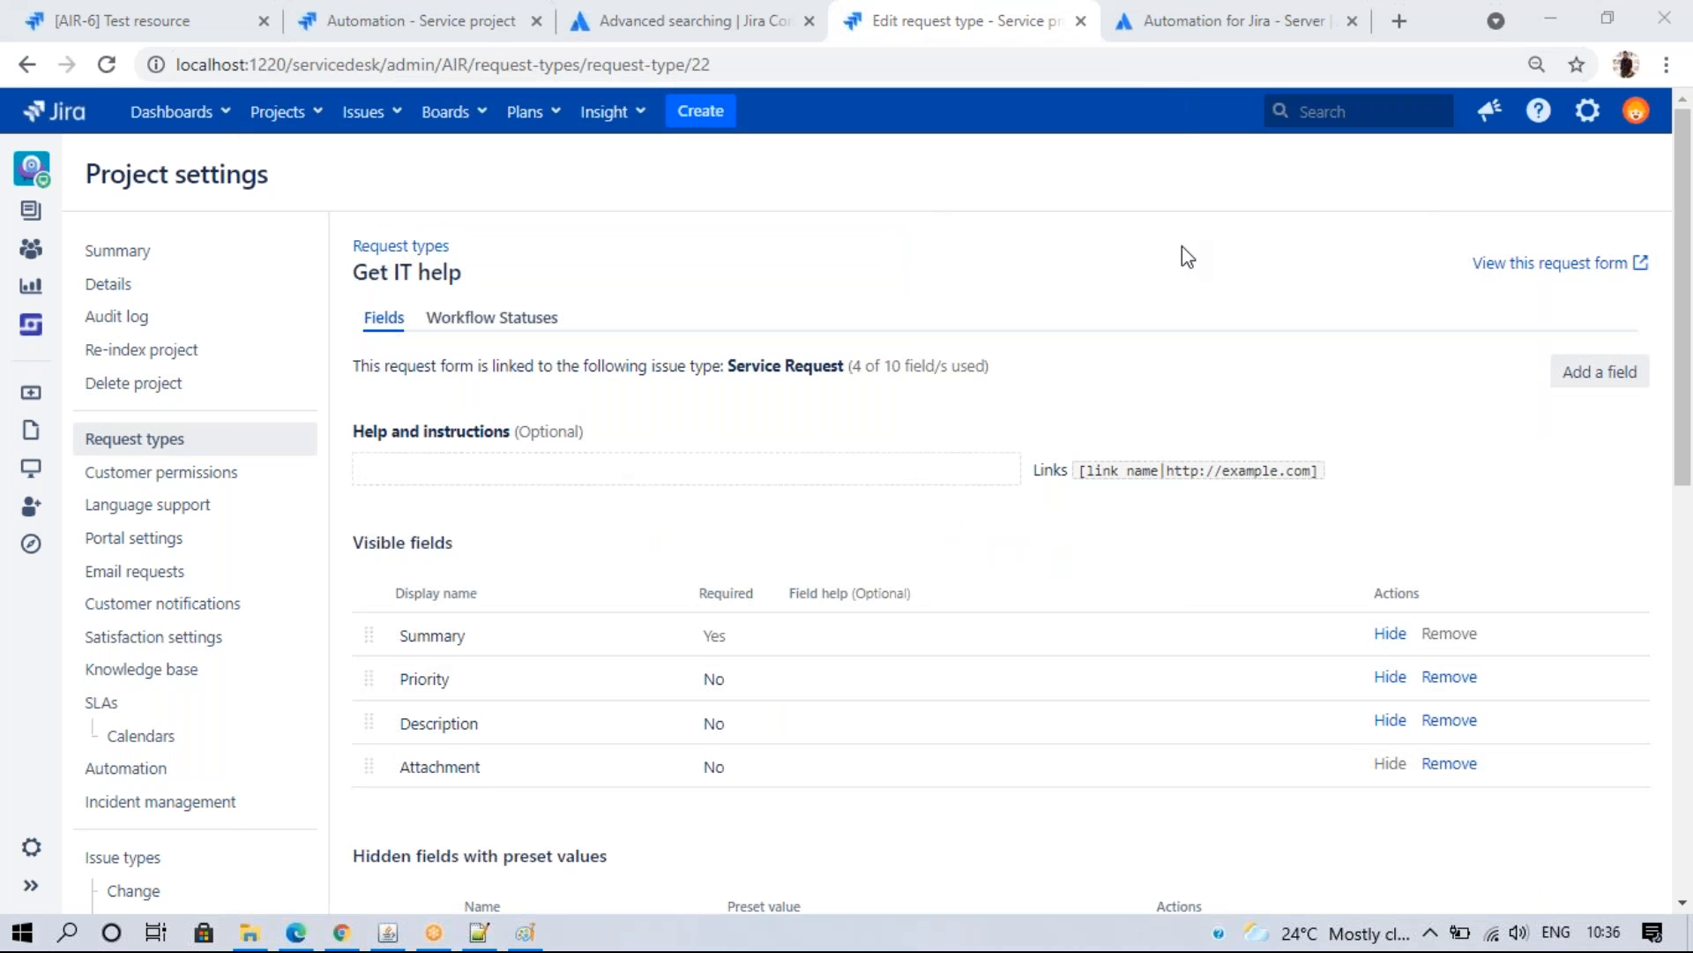
key(ctrl+Tab)
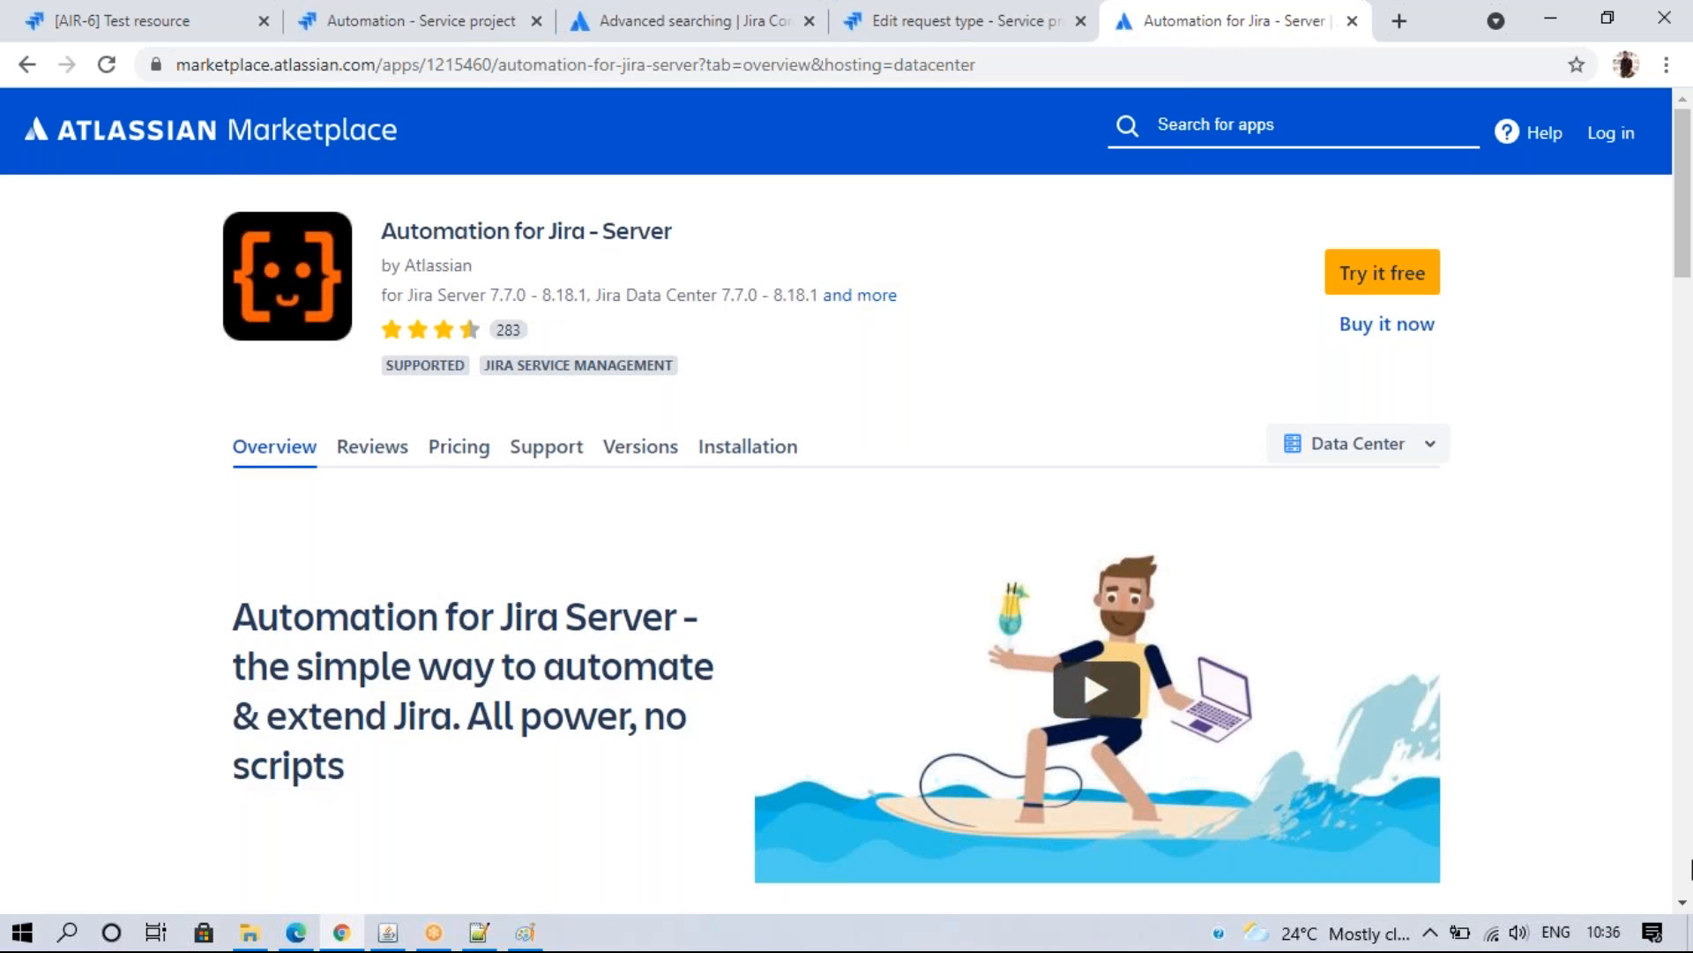
scroll(1559, 864, down, 8)
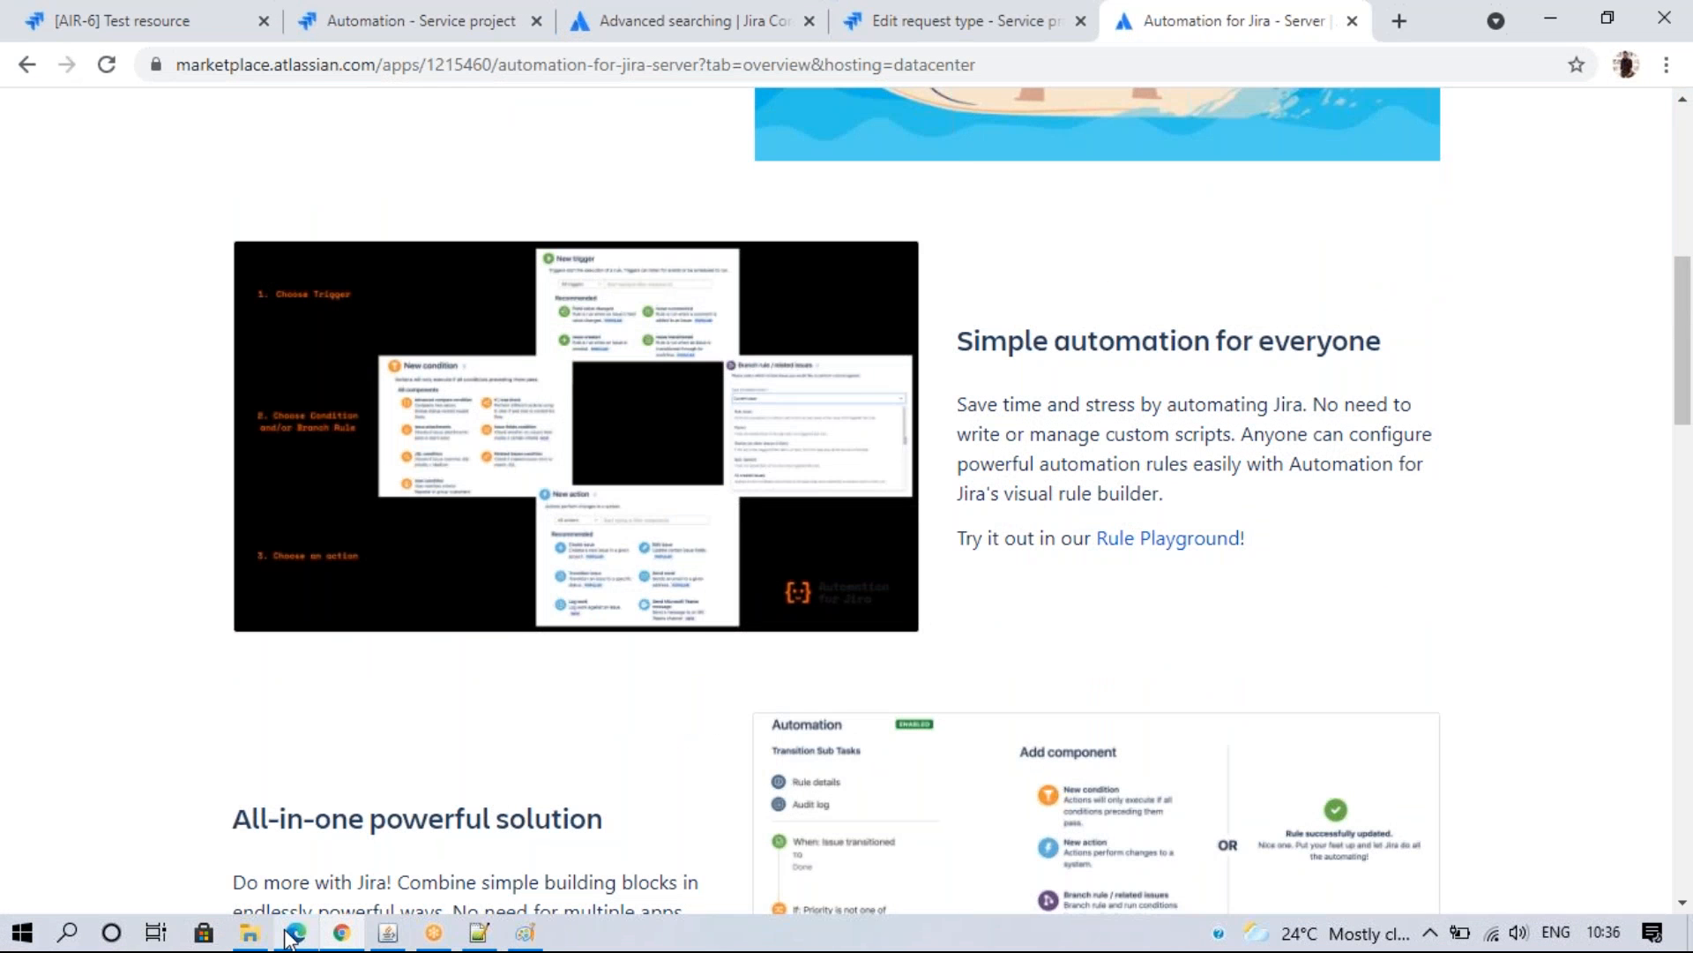
click(479, 932)
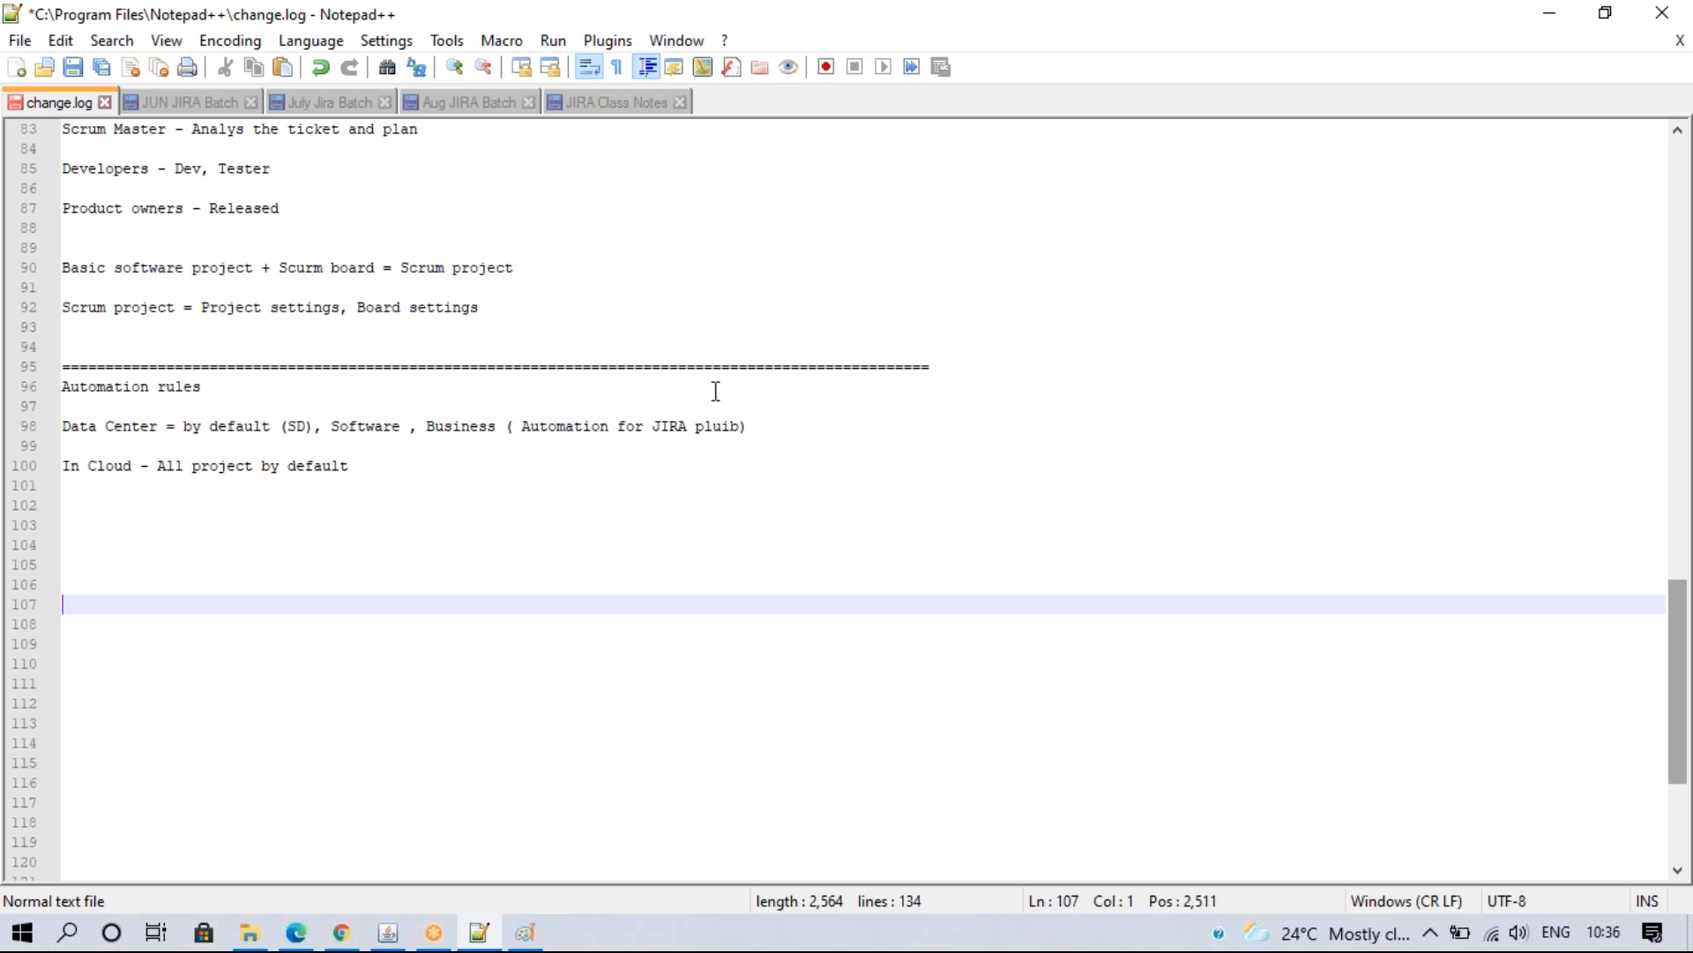
click(342, 932)
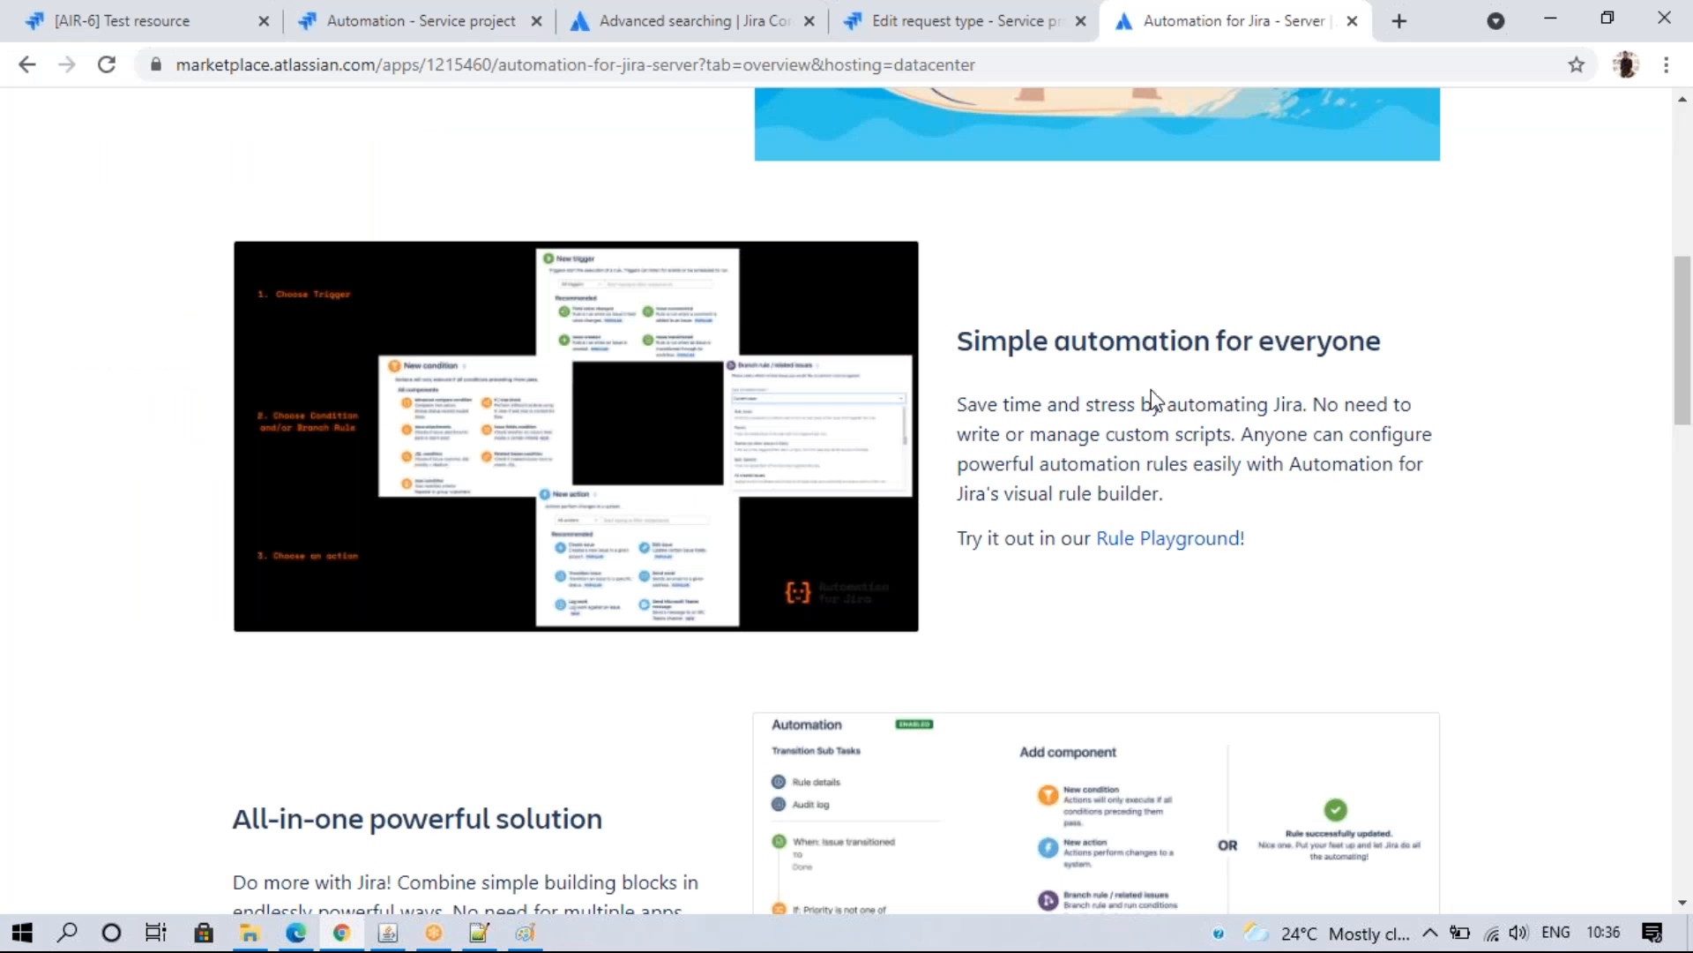
scroll(1412, 397, up, 8)
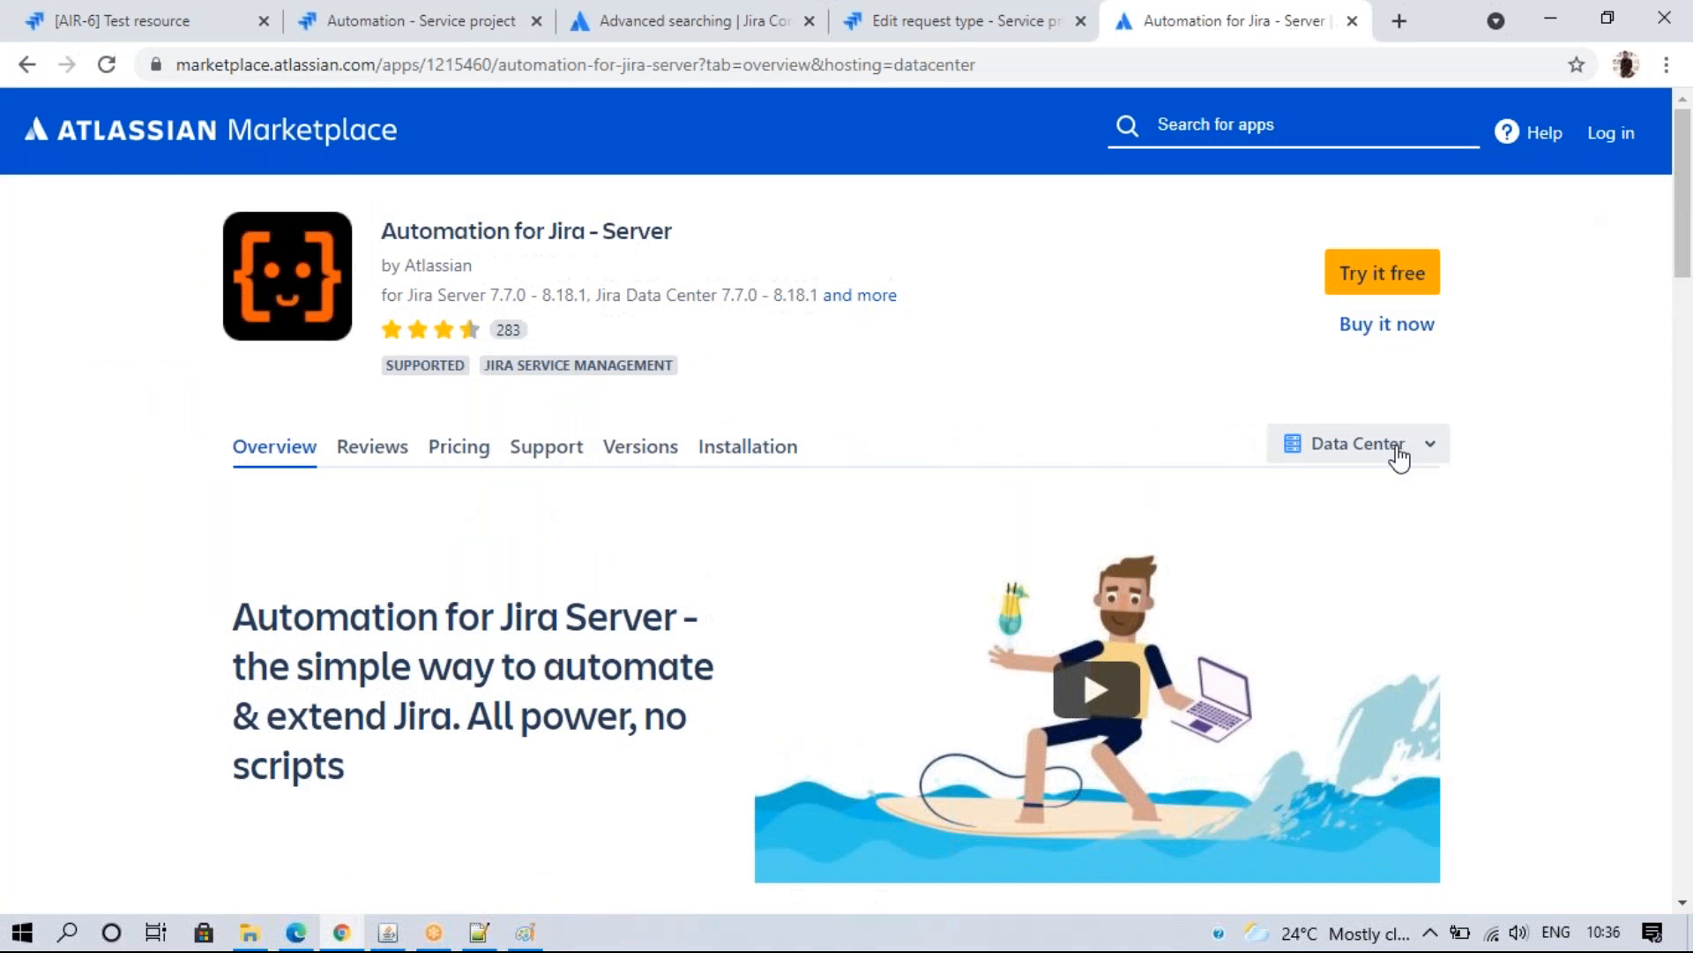
- Switch the listing to Cloud hosting, dismiss the unavailable notice, and go back to Data Center
click(1399, 452)
click(1363, 650)
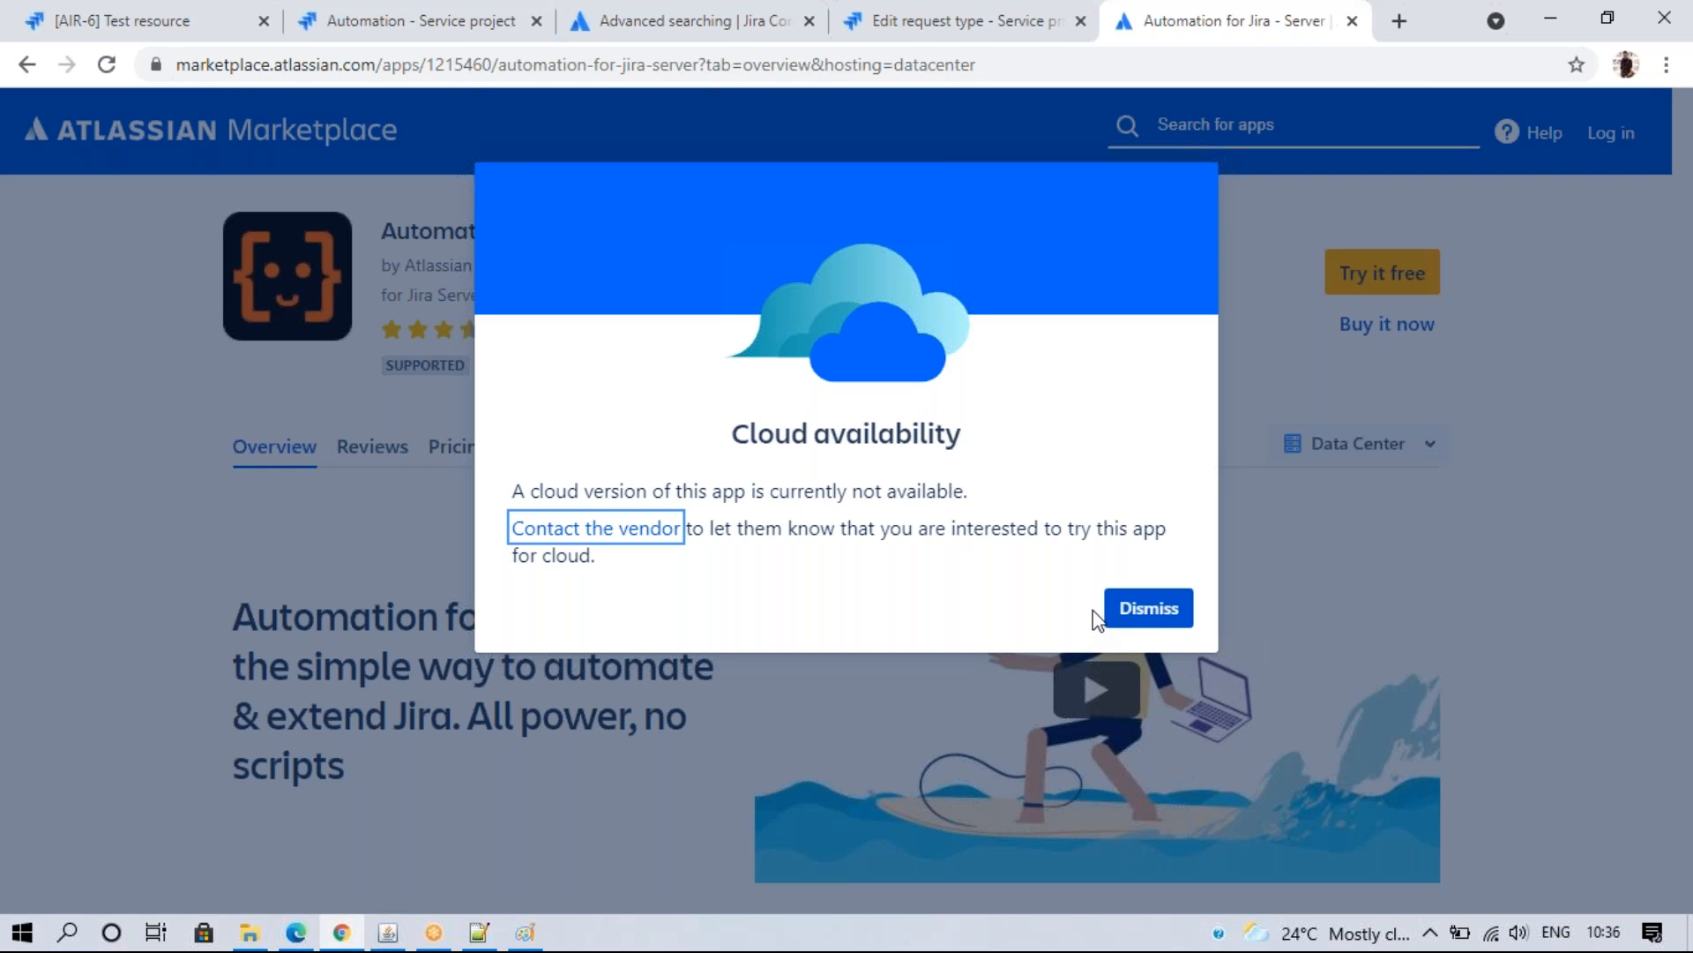
click(1138, 606)
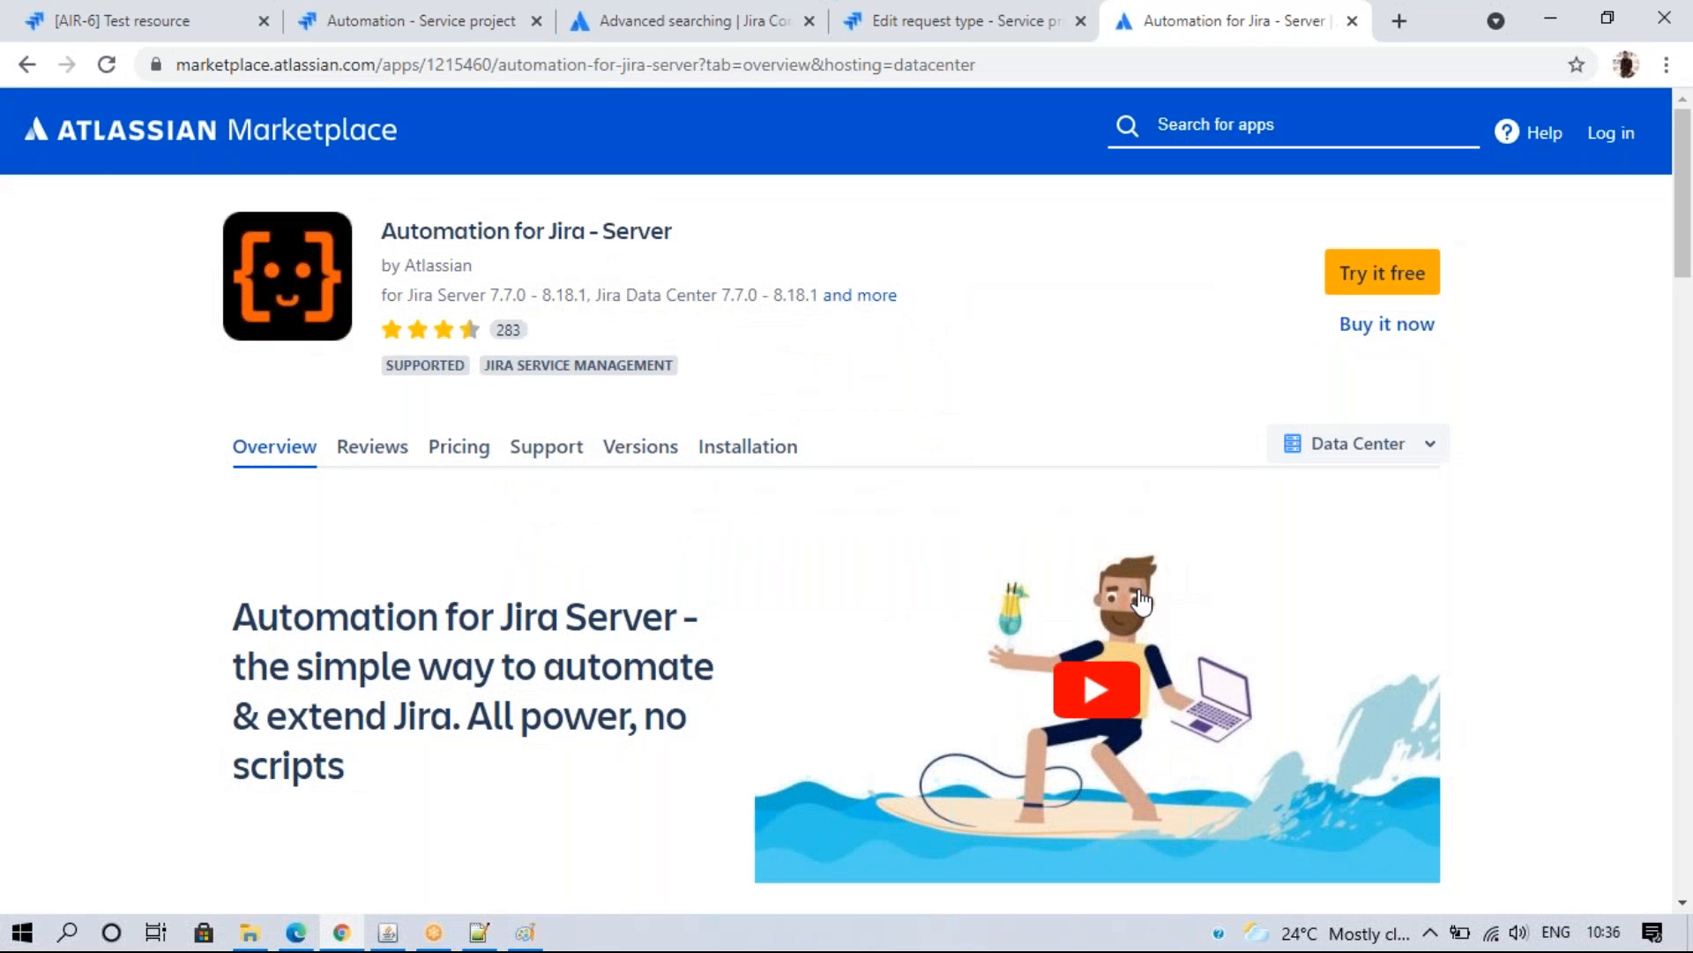
click(479, 933)
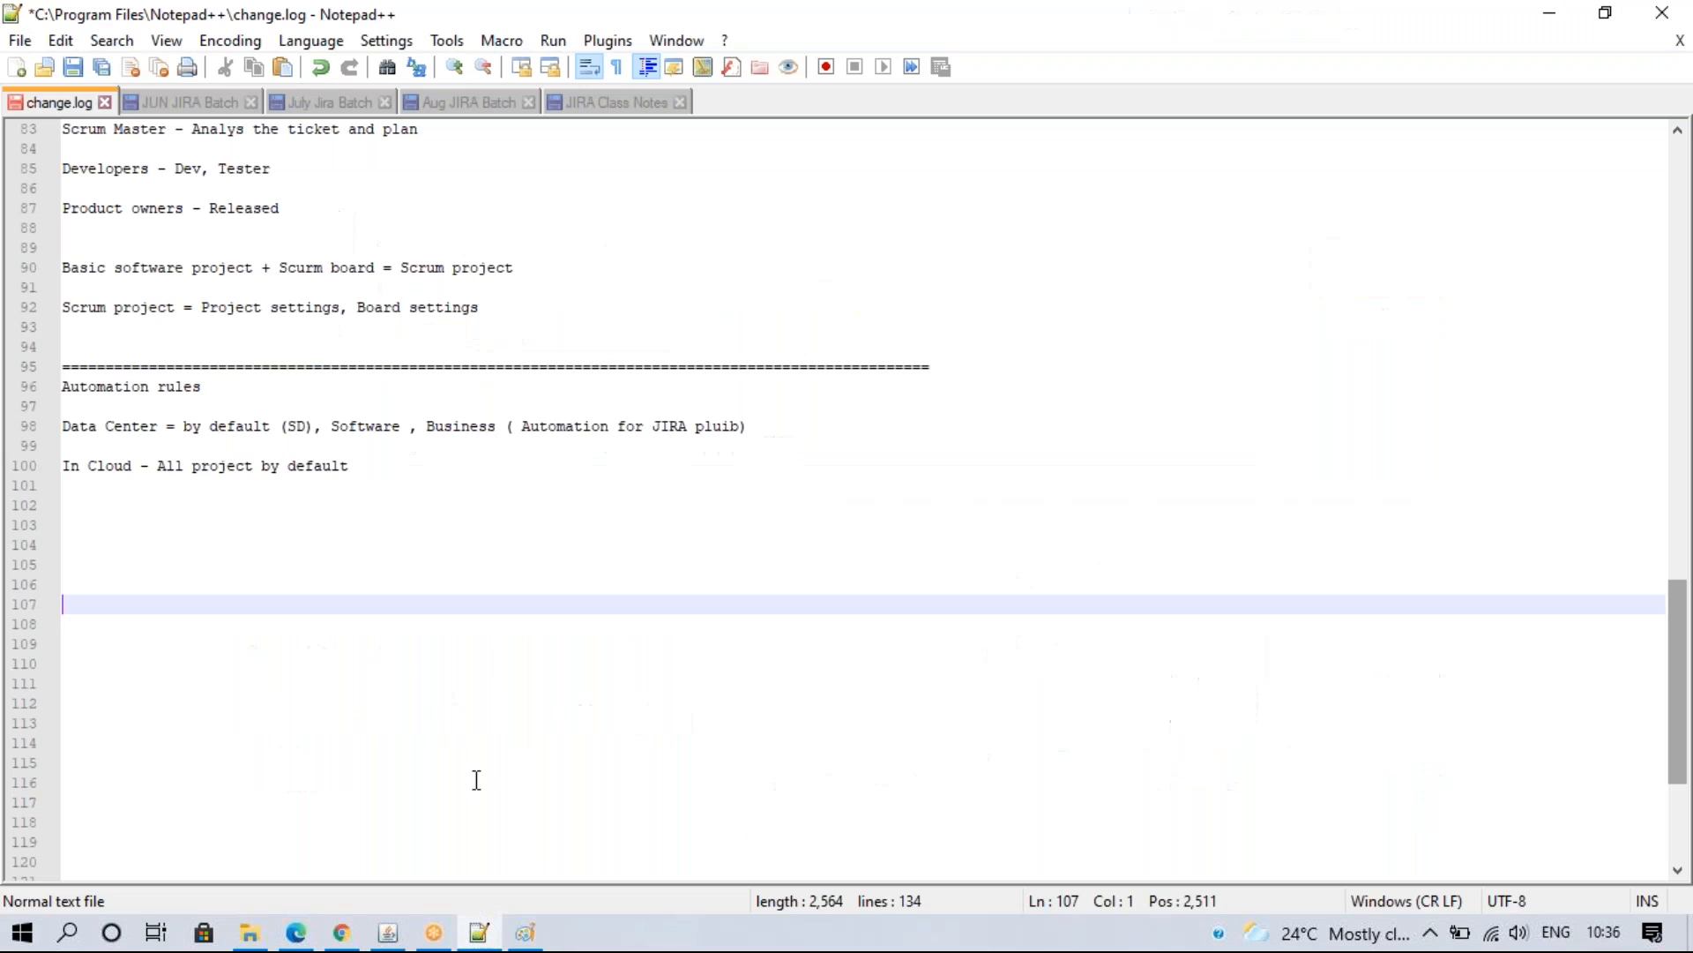
click(325, 942)
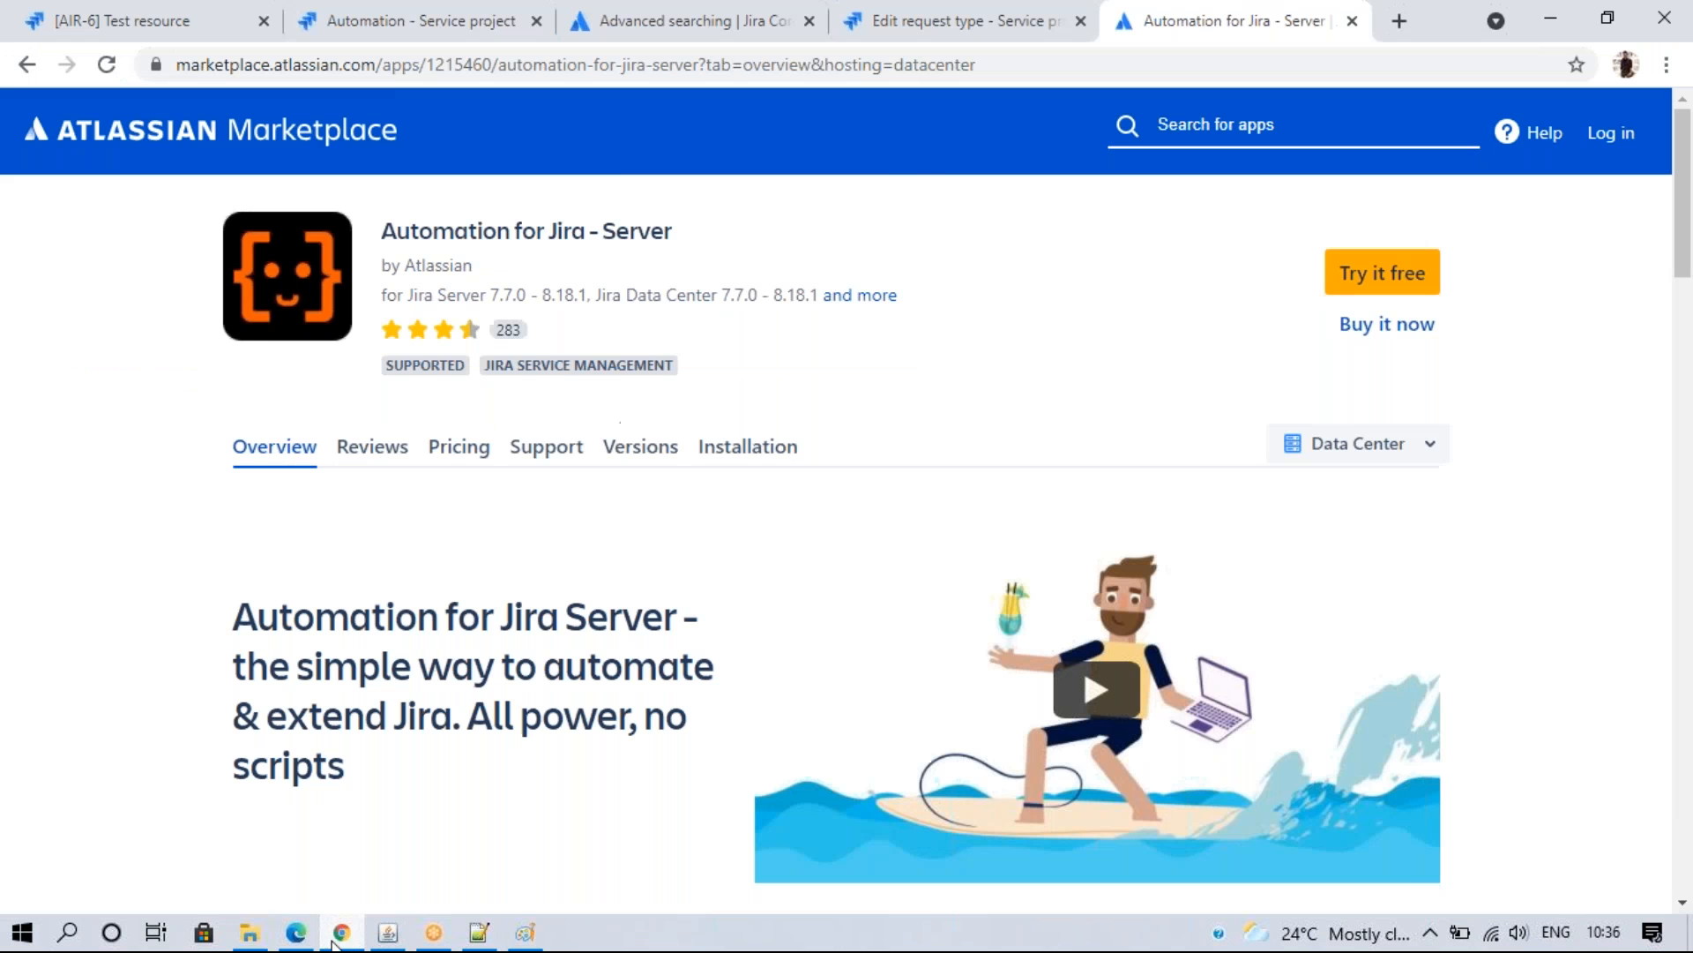
- Cancel out of the automation rule editor and open the project's Incident management settings
click(203, 22)
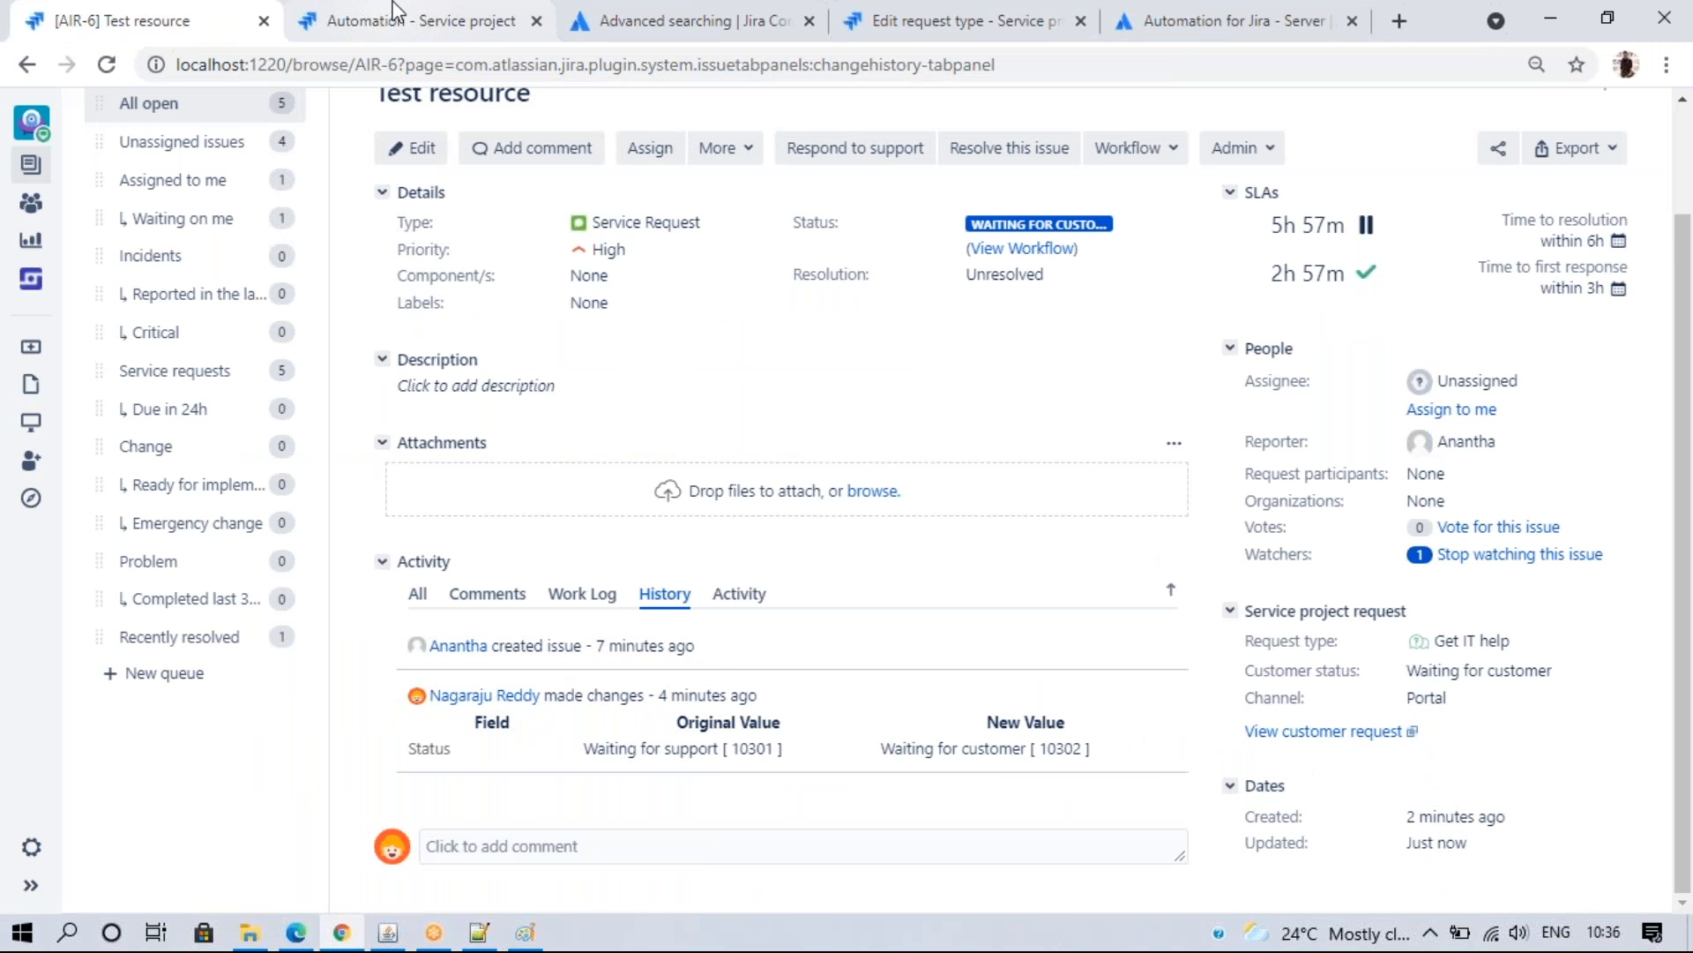
click(415, 21)
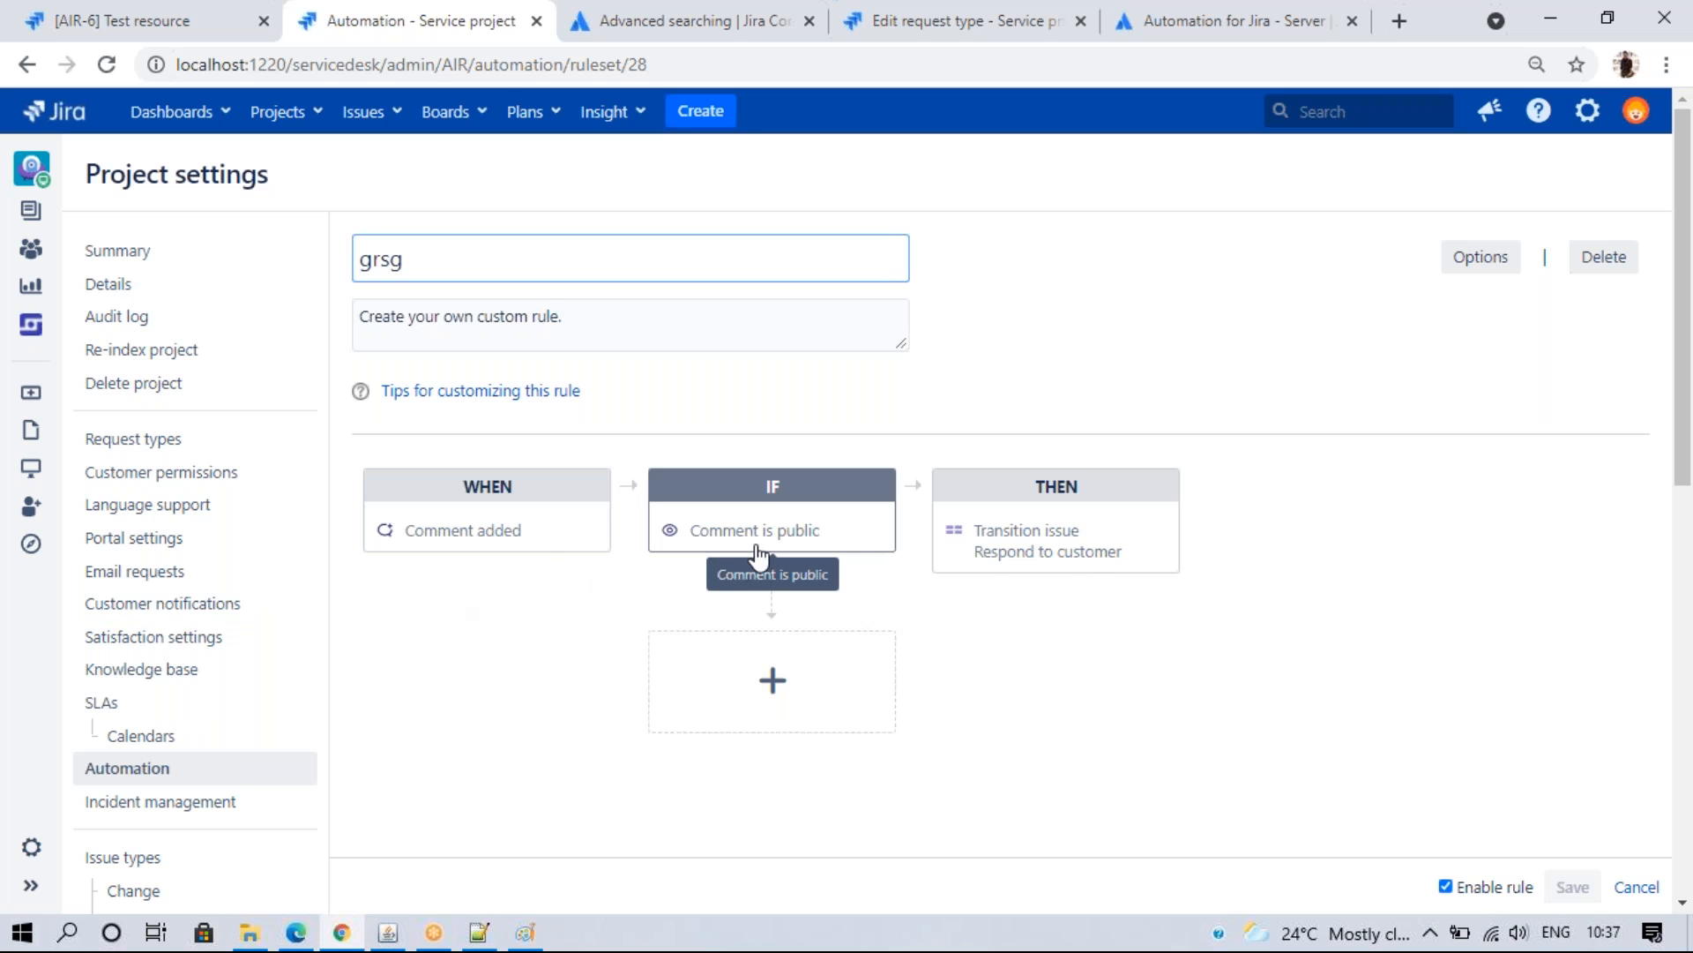
click(1636, 887)
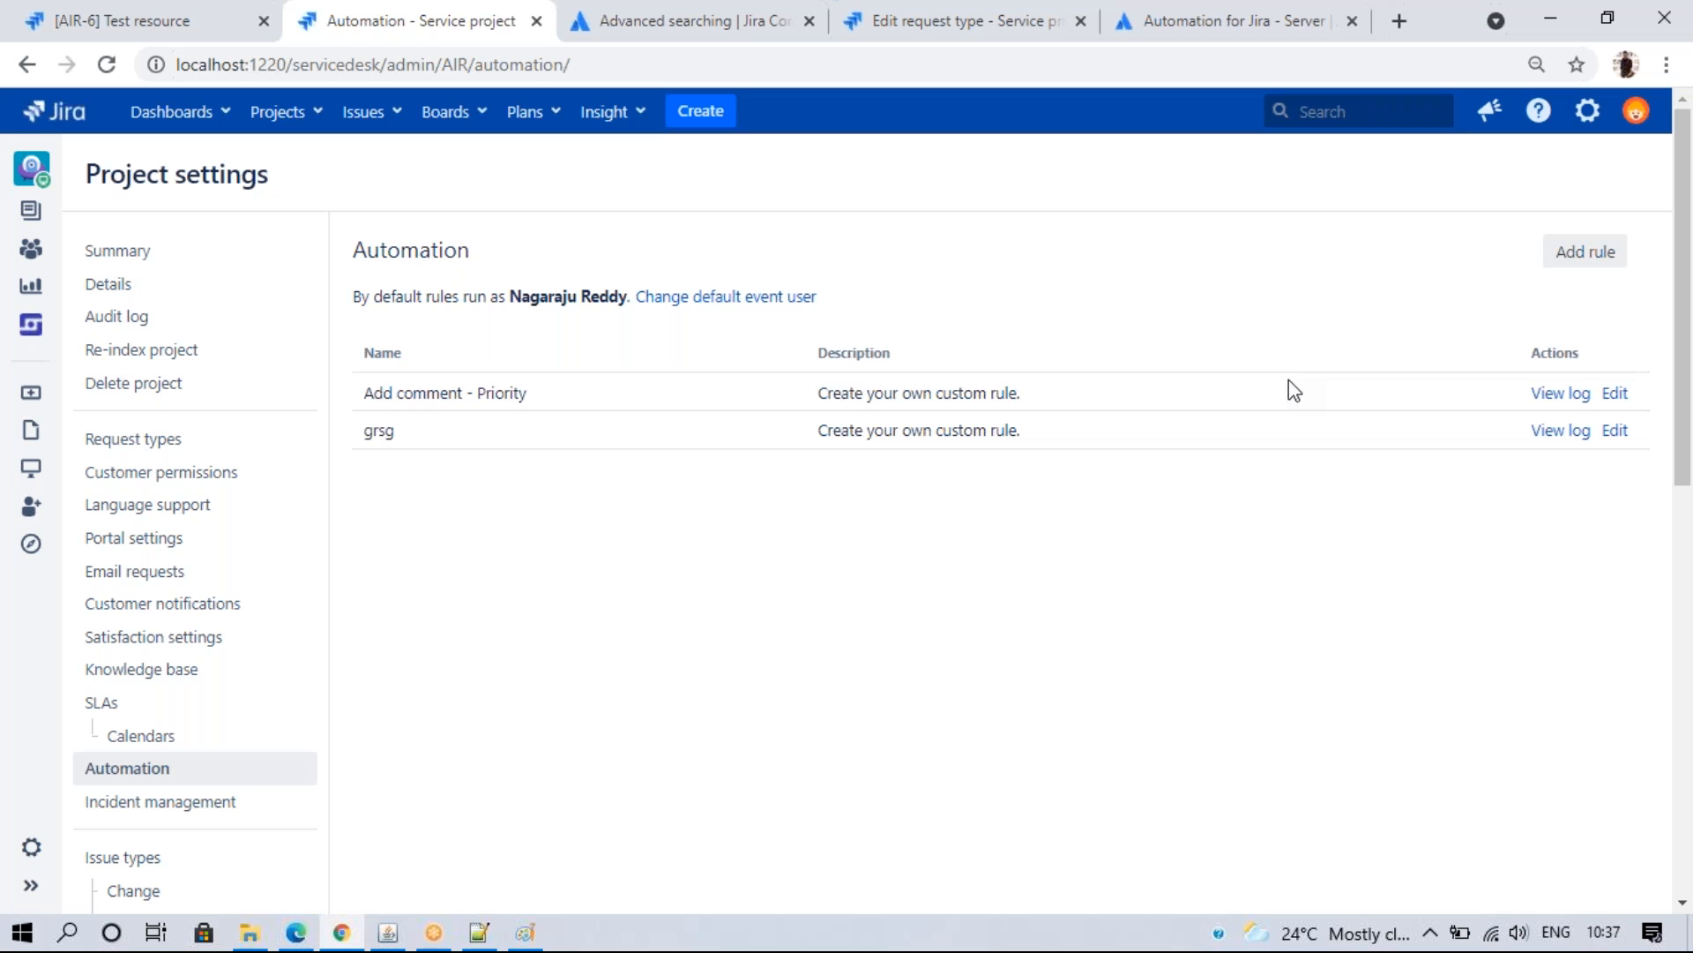
click(181, 803)
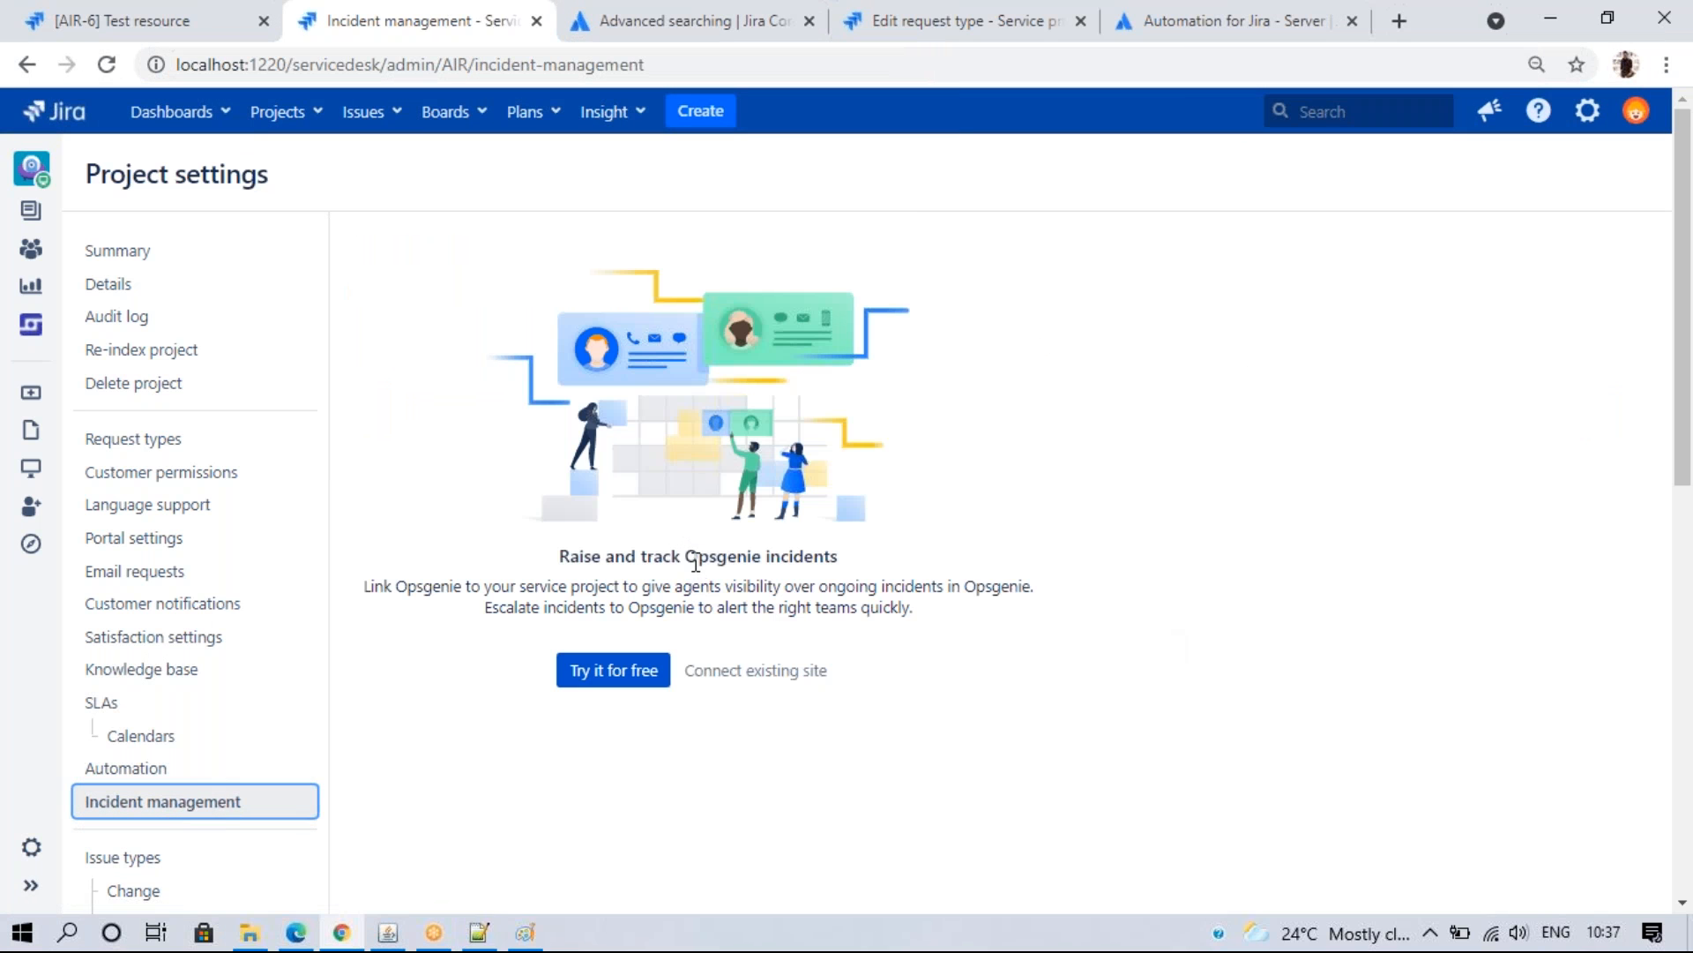
click(1399, 21)
- Search Google for 'opsgenie' in a new tab, then return to the Jira tab
text(ope)
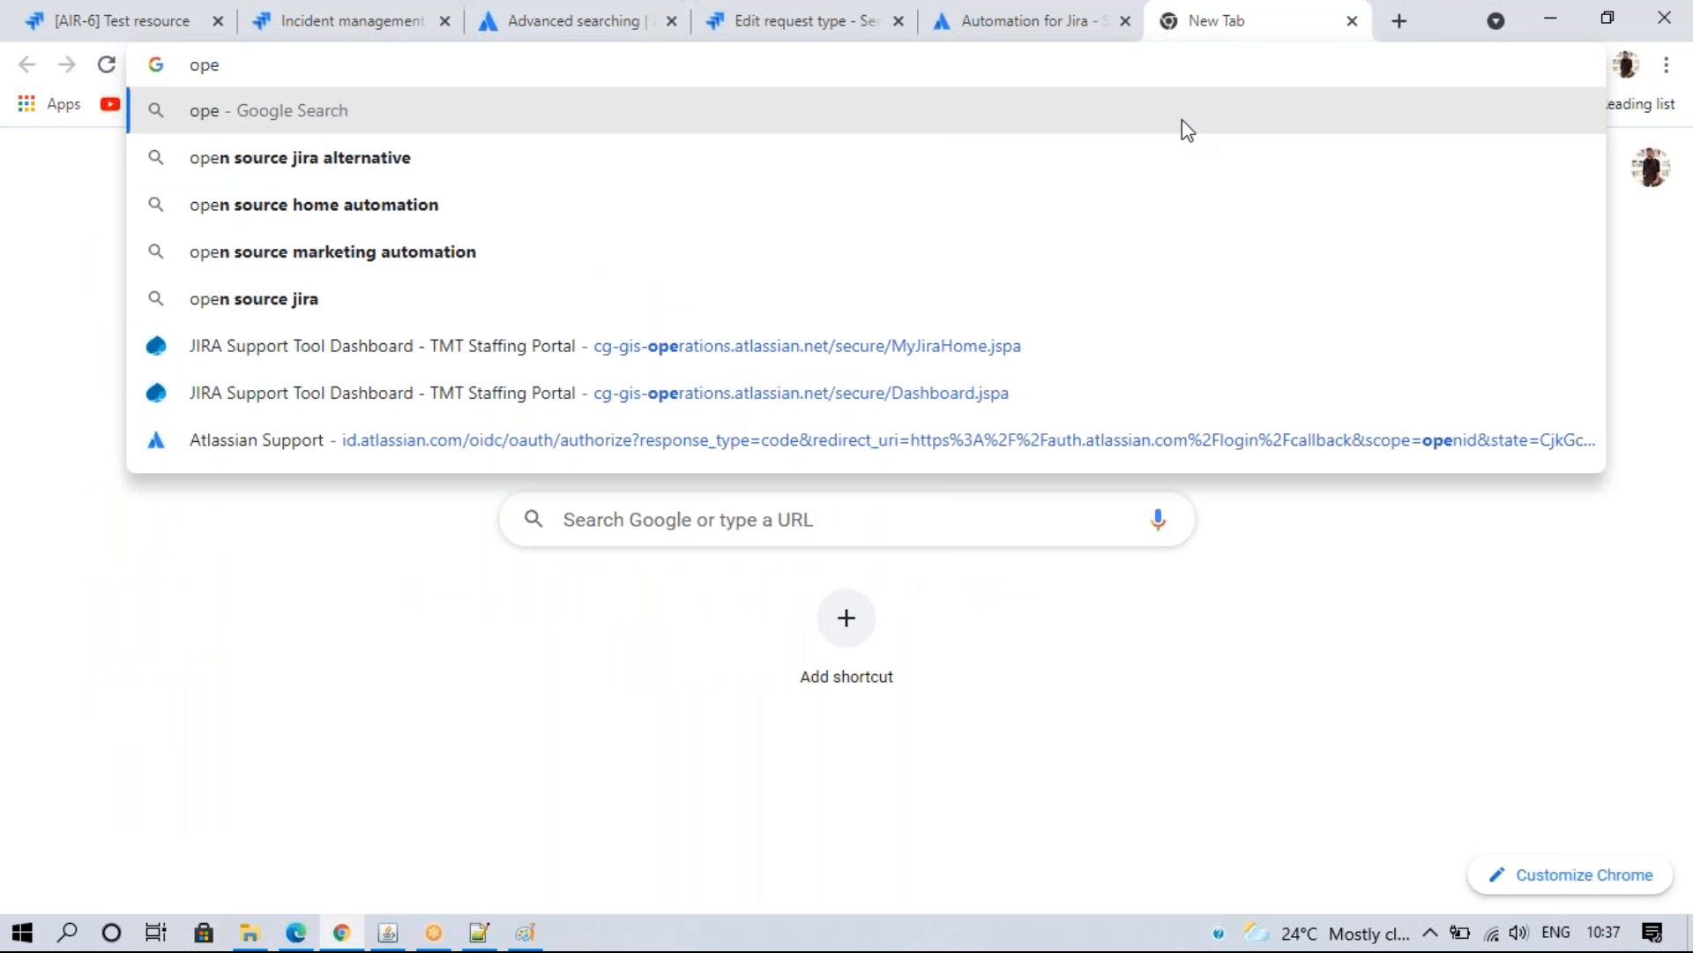
key(BackSpace)
click(409, 163)
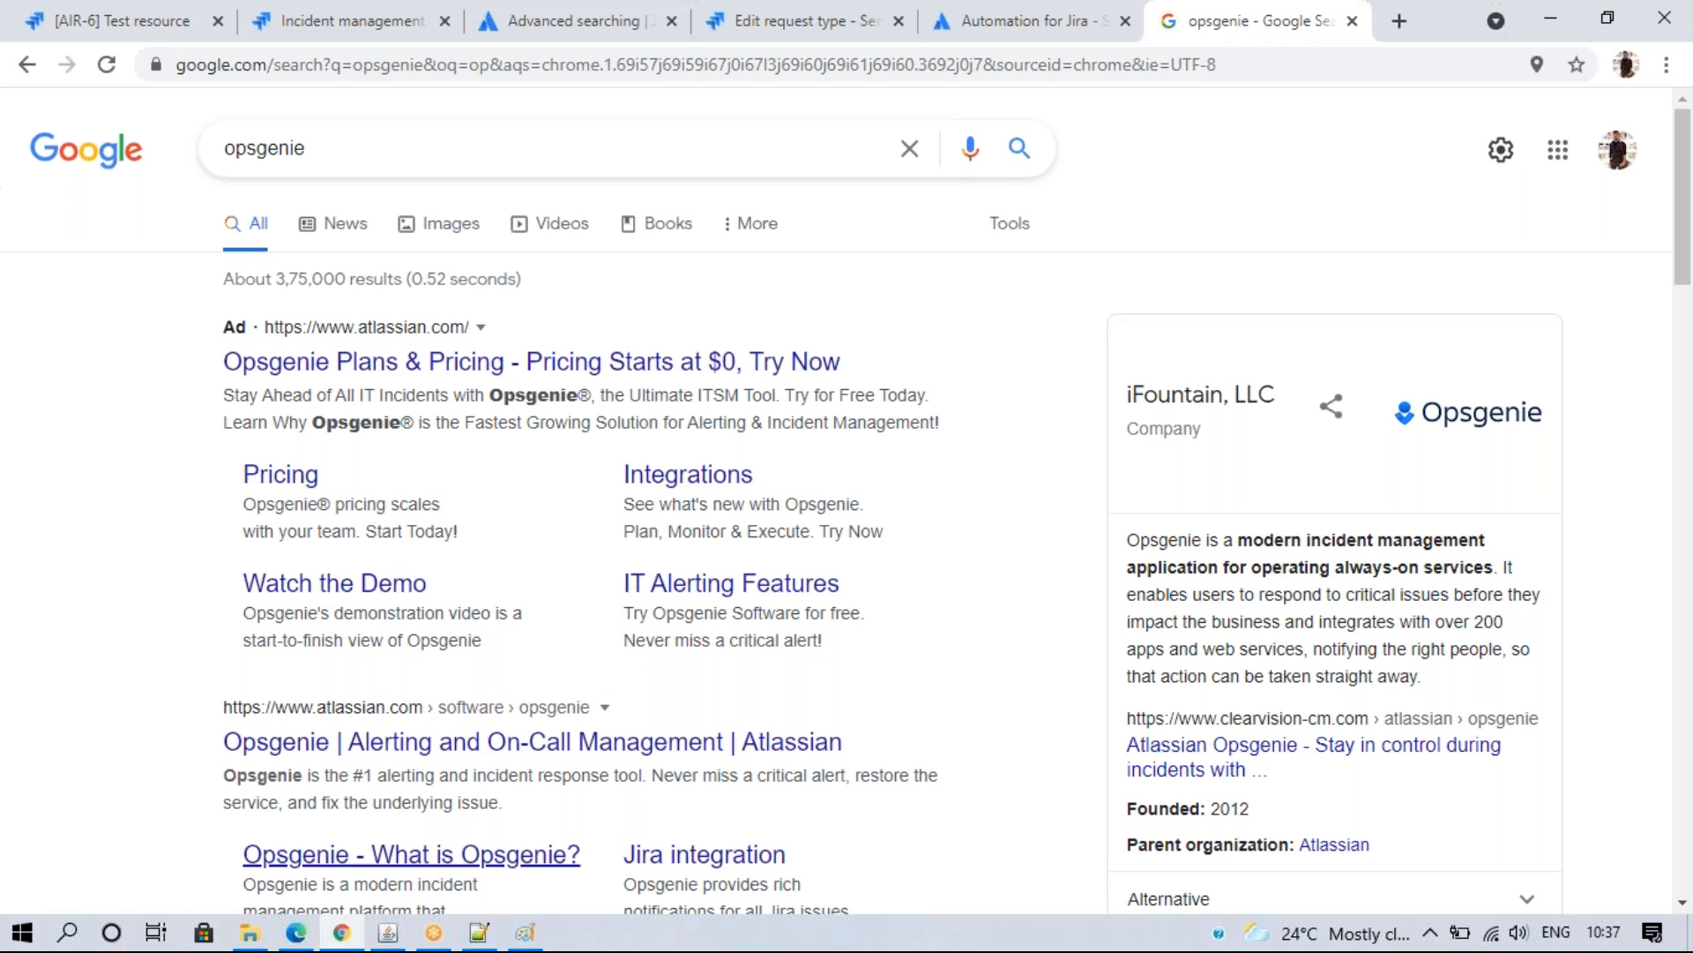
mouse_move(301, 941)
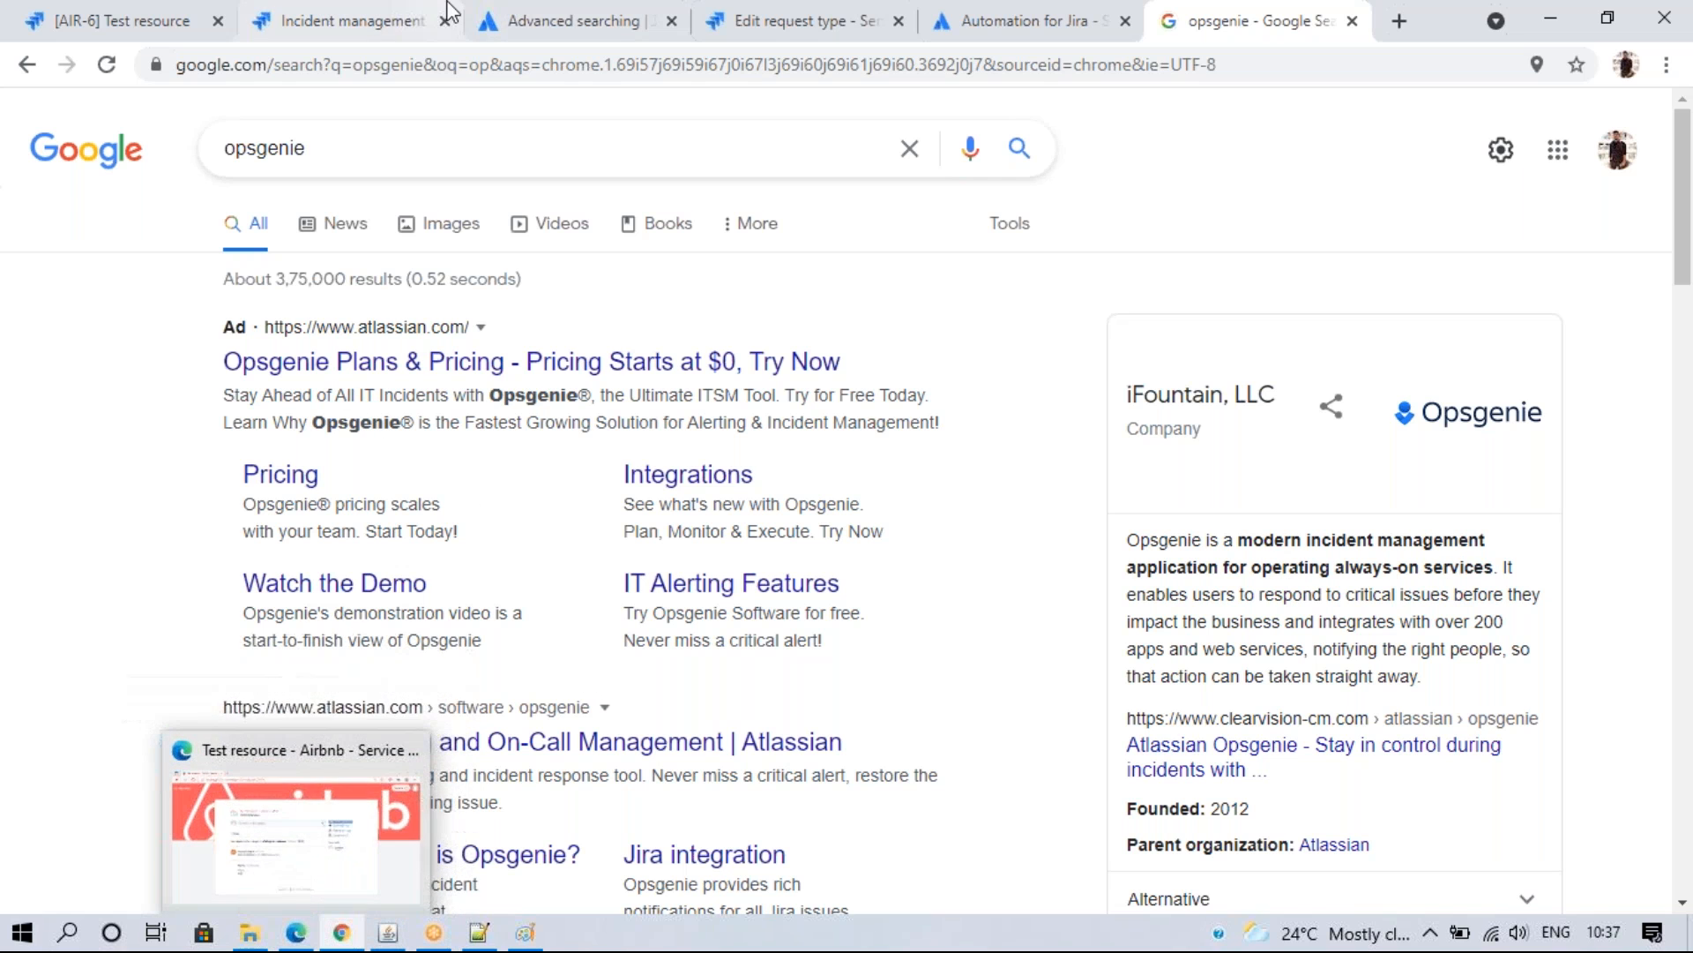
click(402, 21)
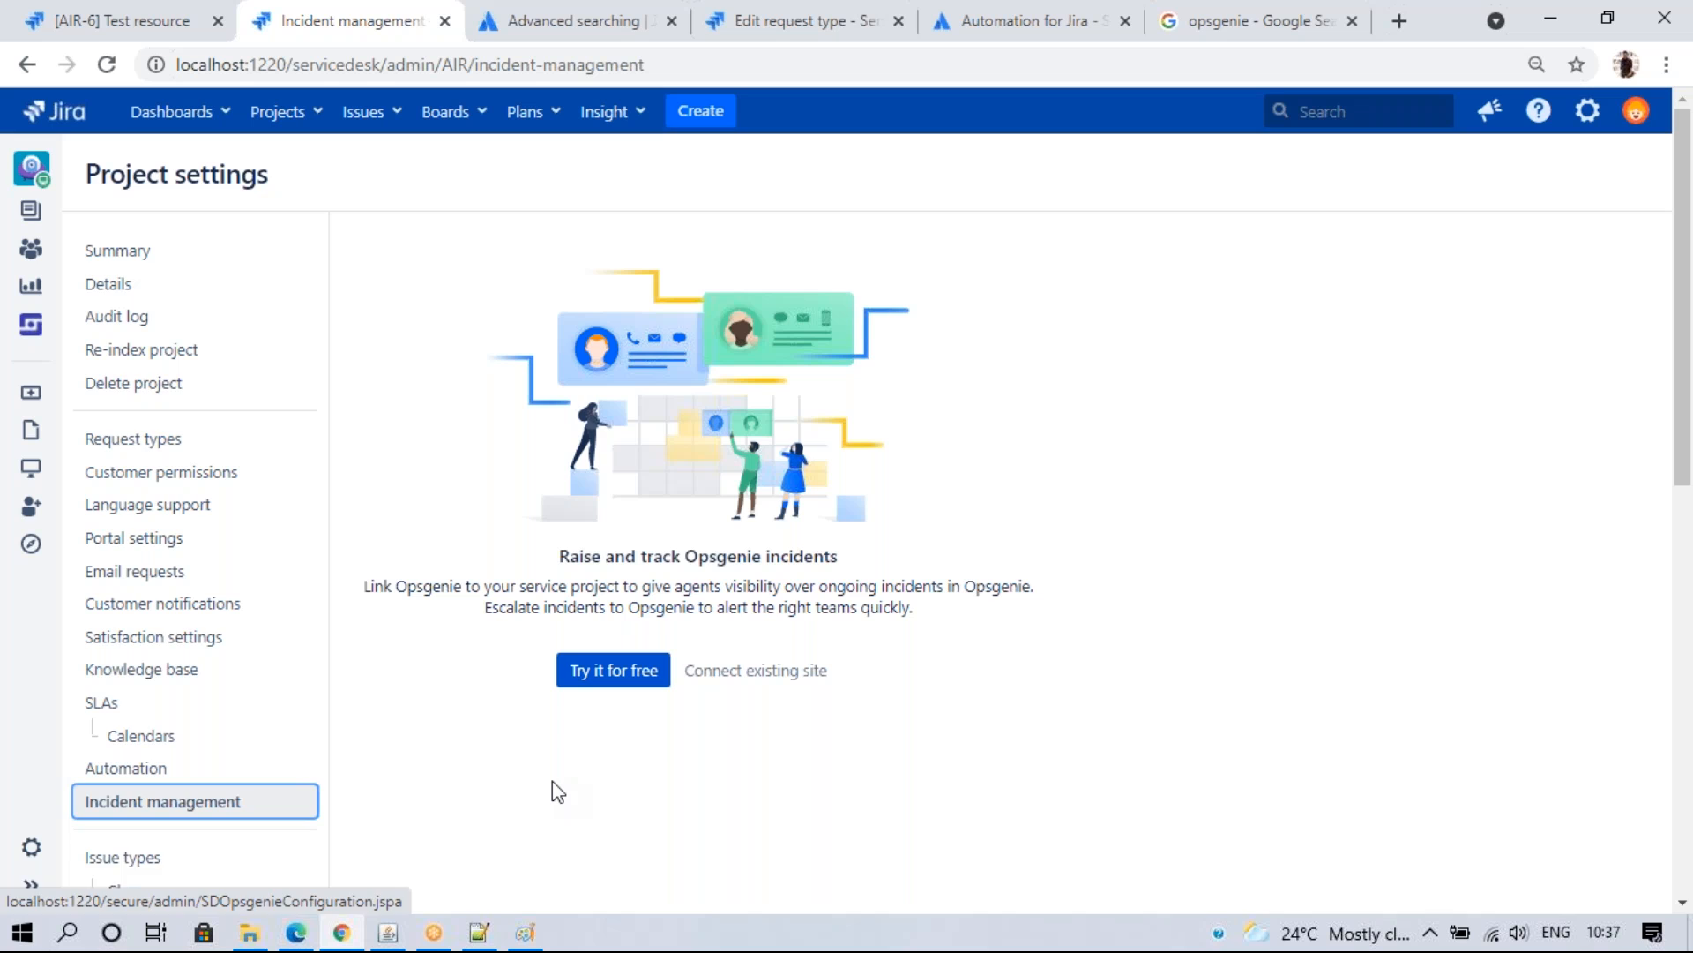
- Connect an existing Opsgenie site using the admin password, leave API URL empty, and open the System Dashboard
click(31, 885)
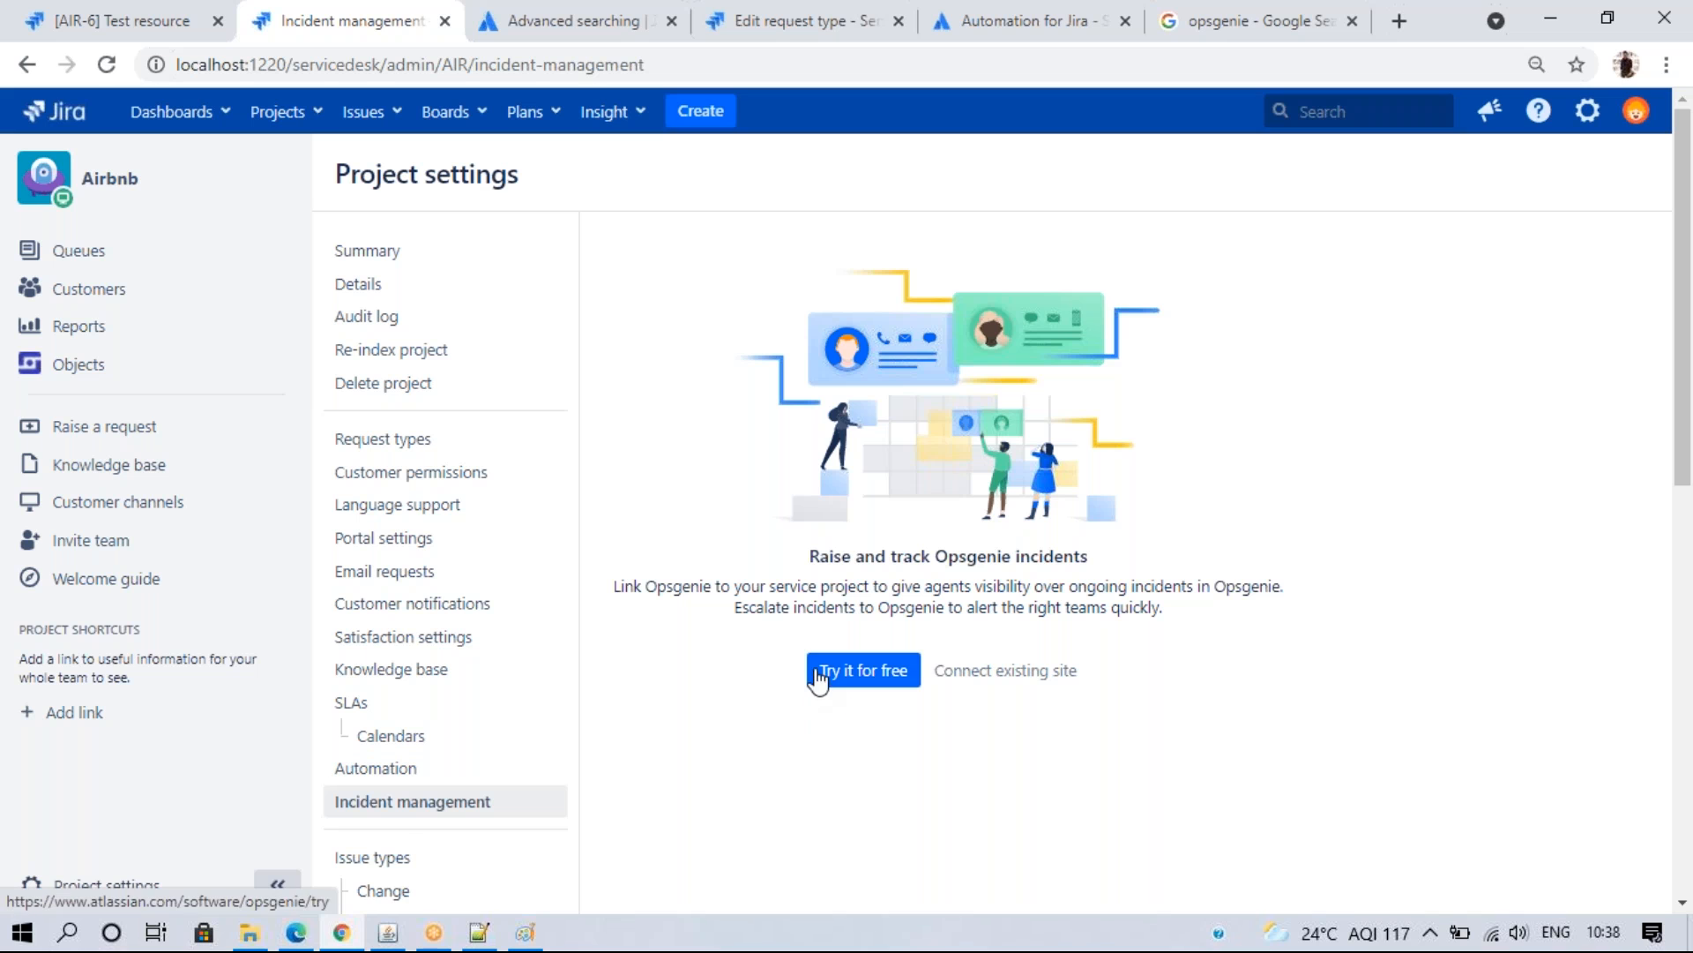
click(964, 677)
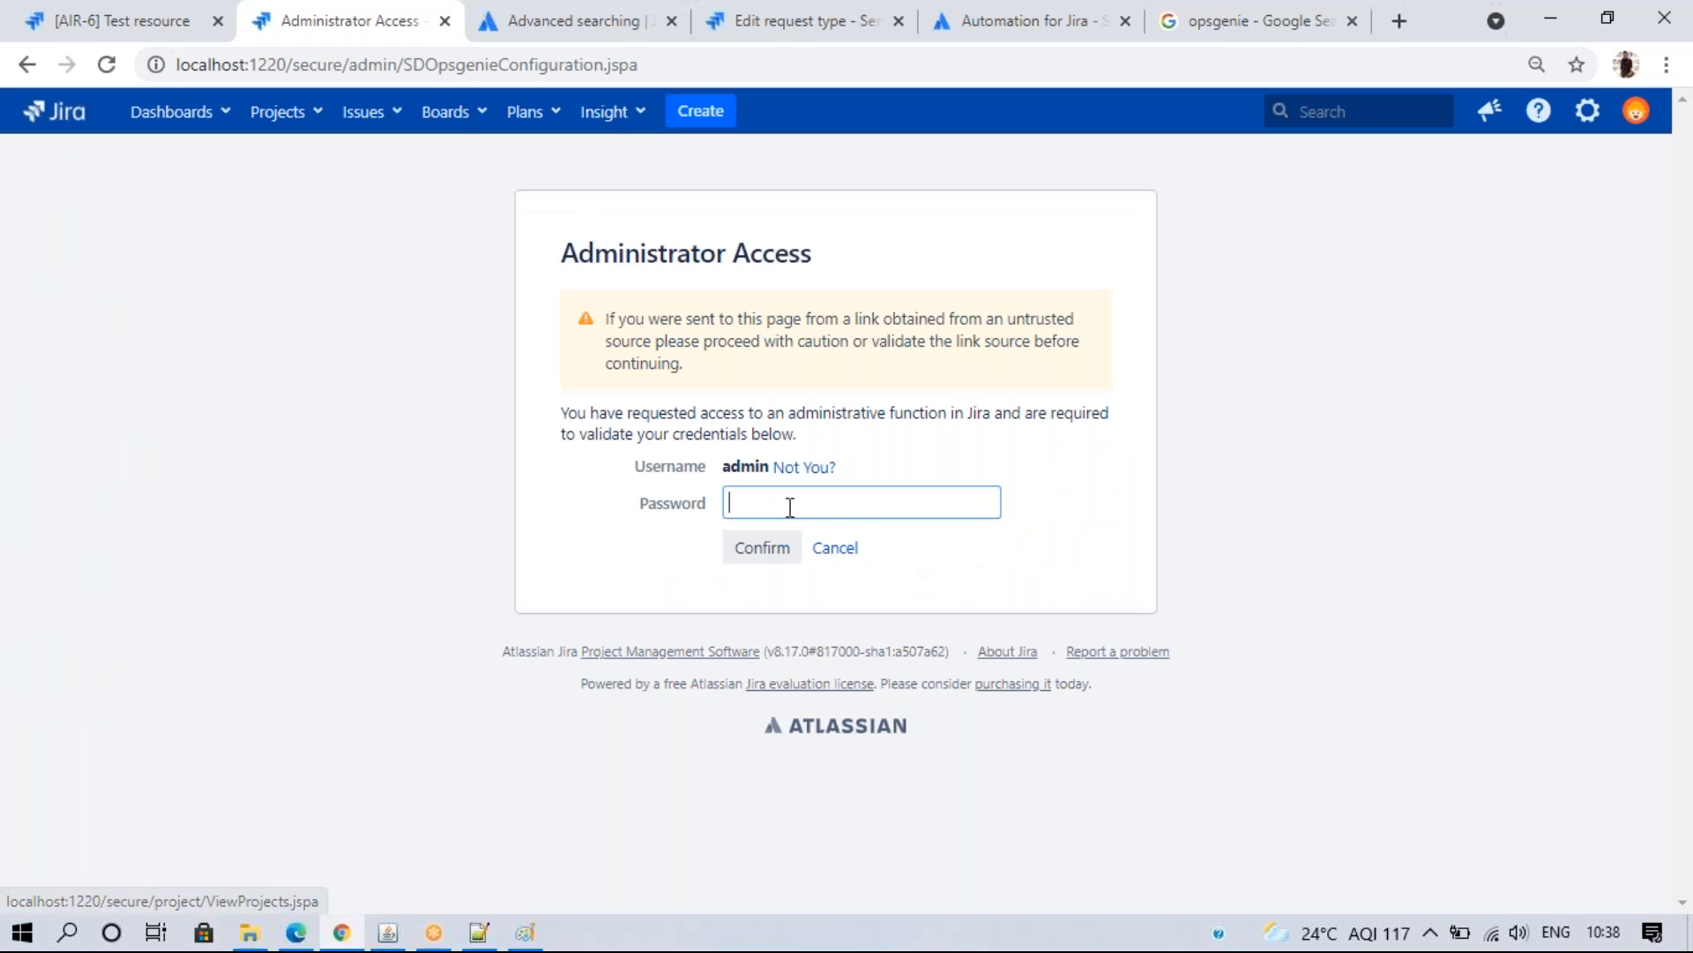
text(•)
key(Return)
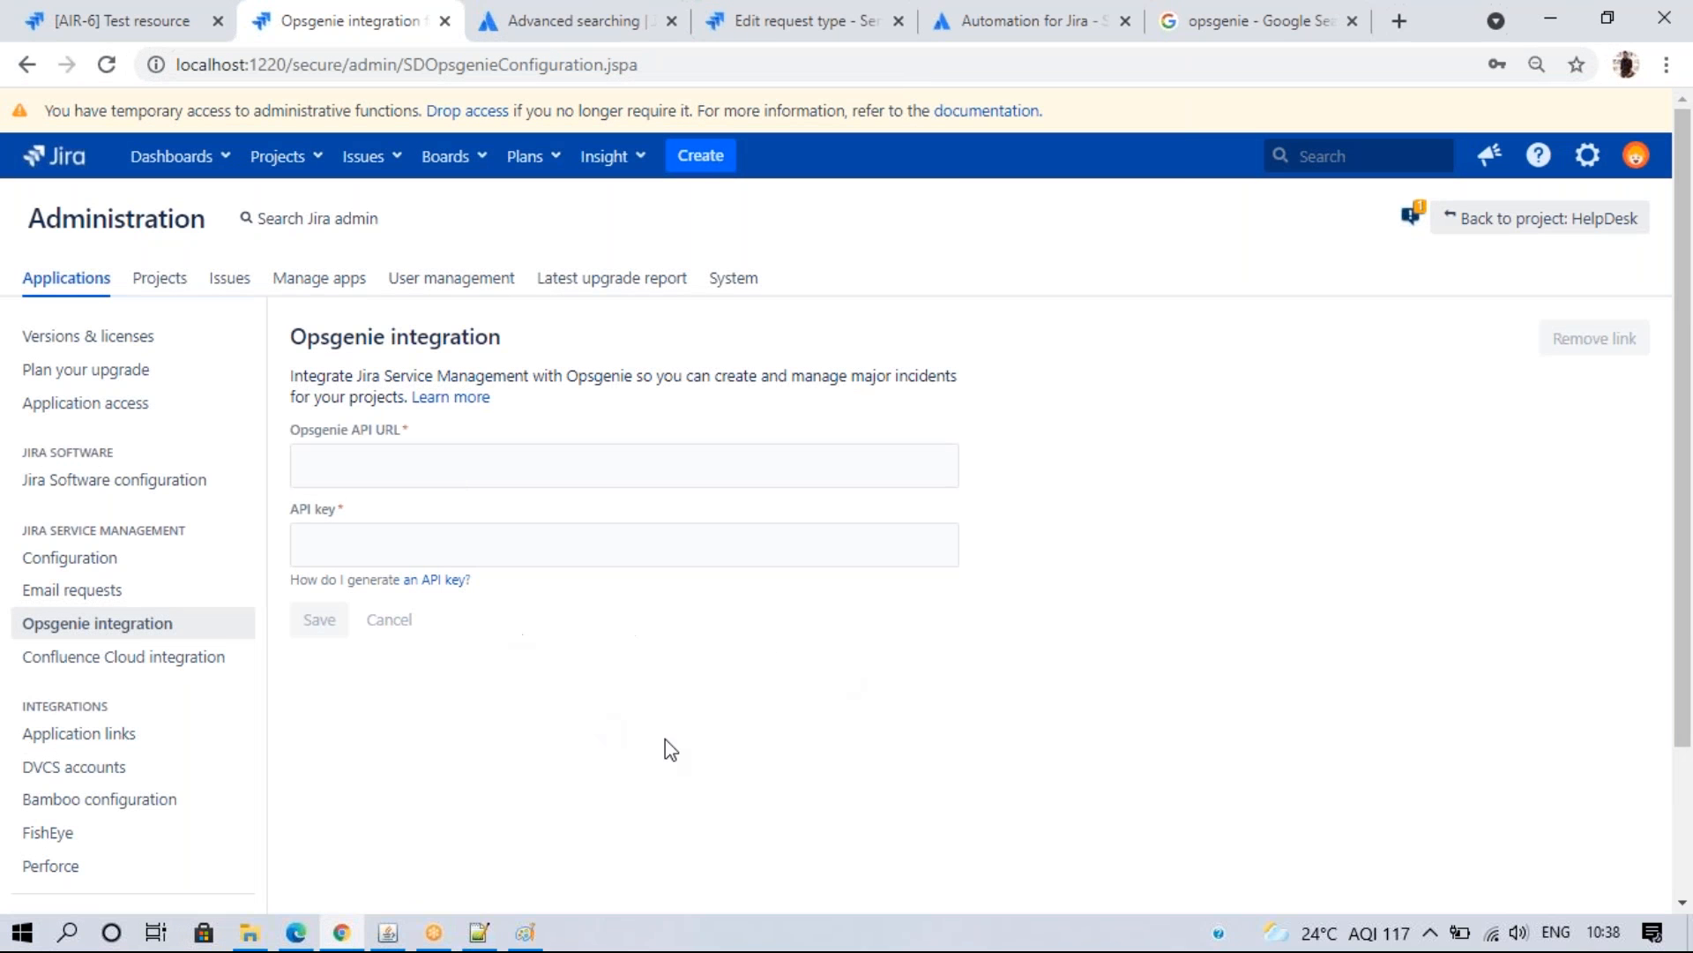
click(407, 459)
click(344, 537)
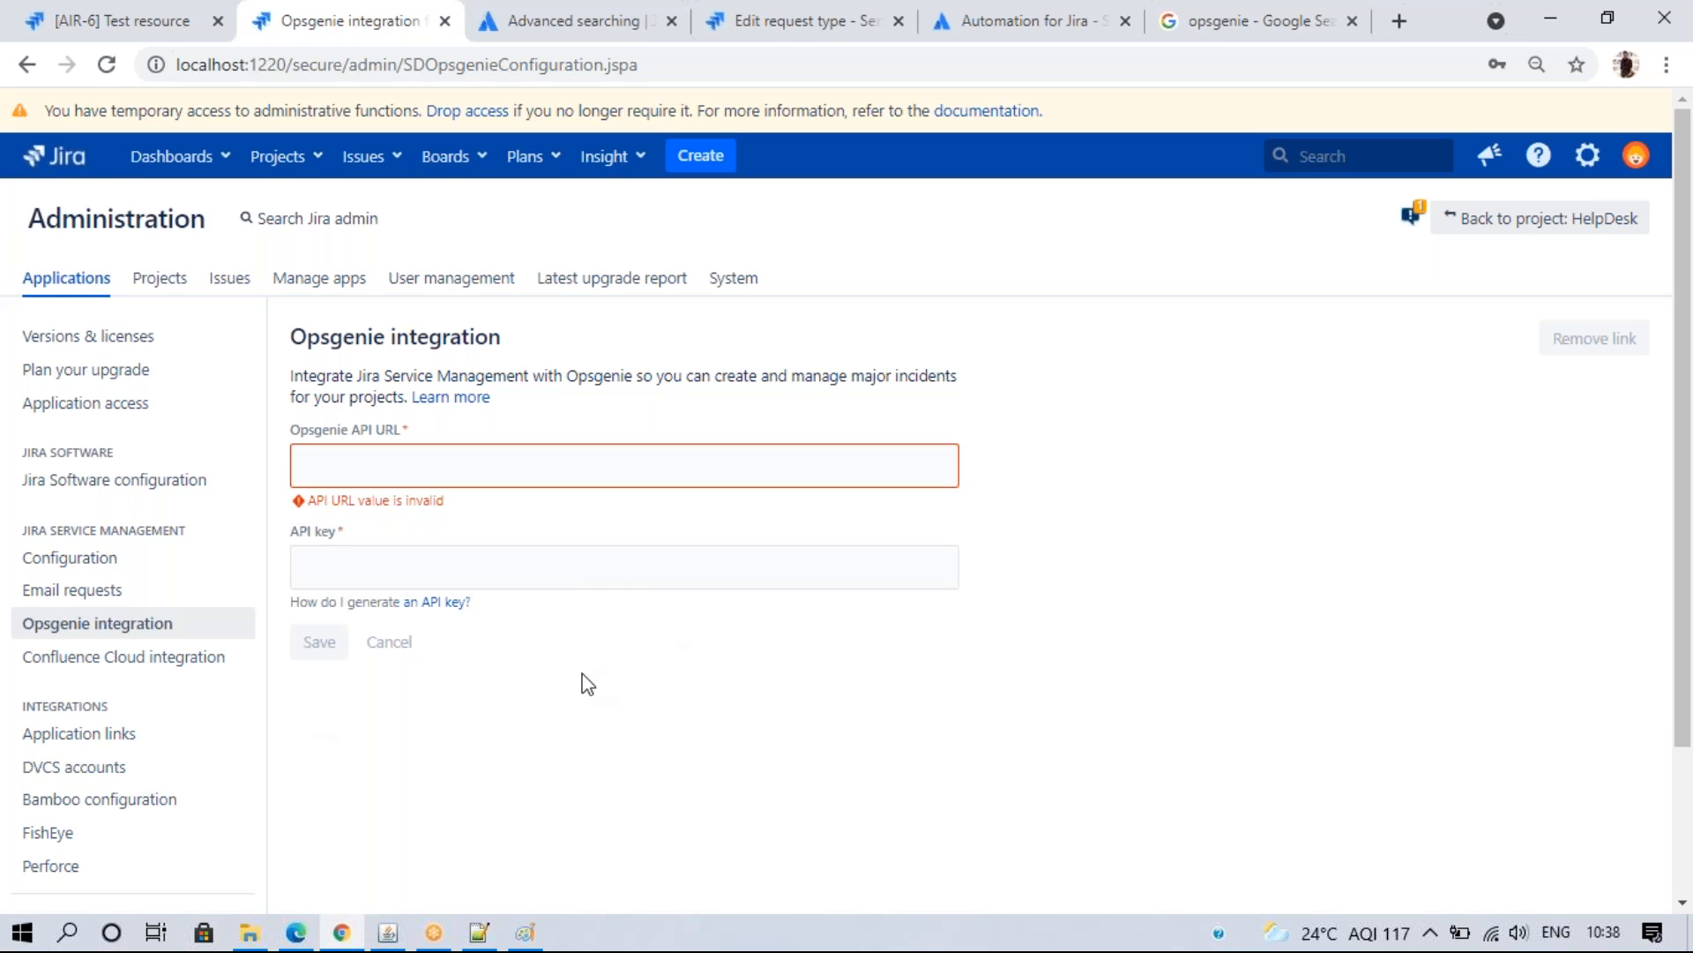
click(53, 156)
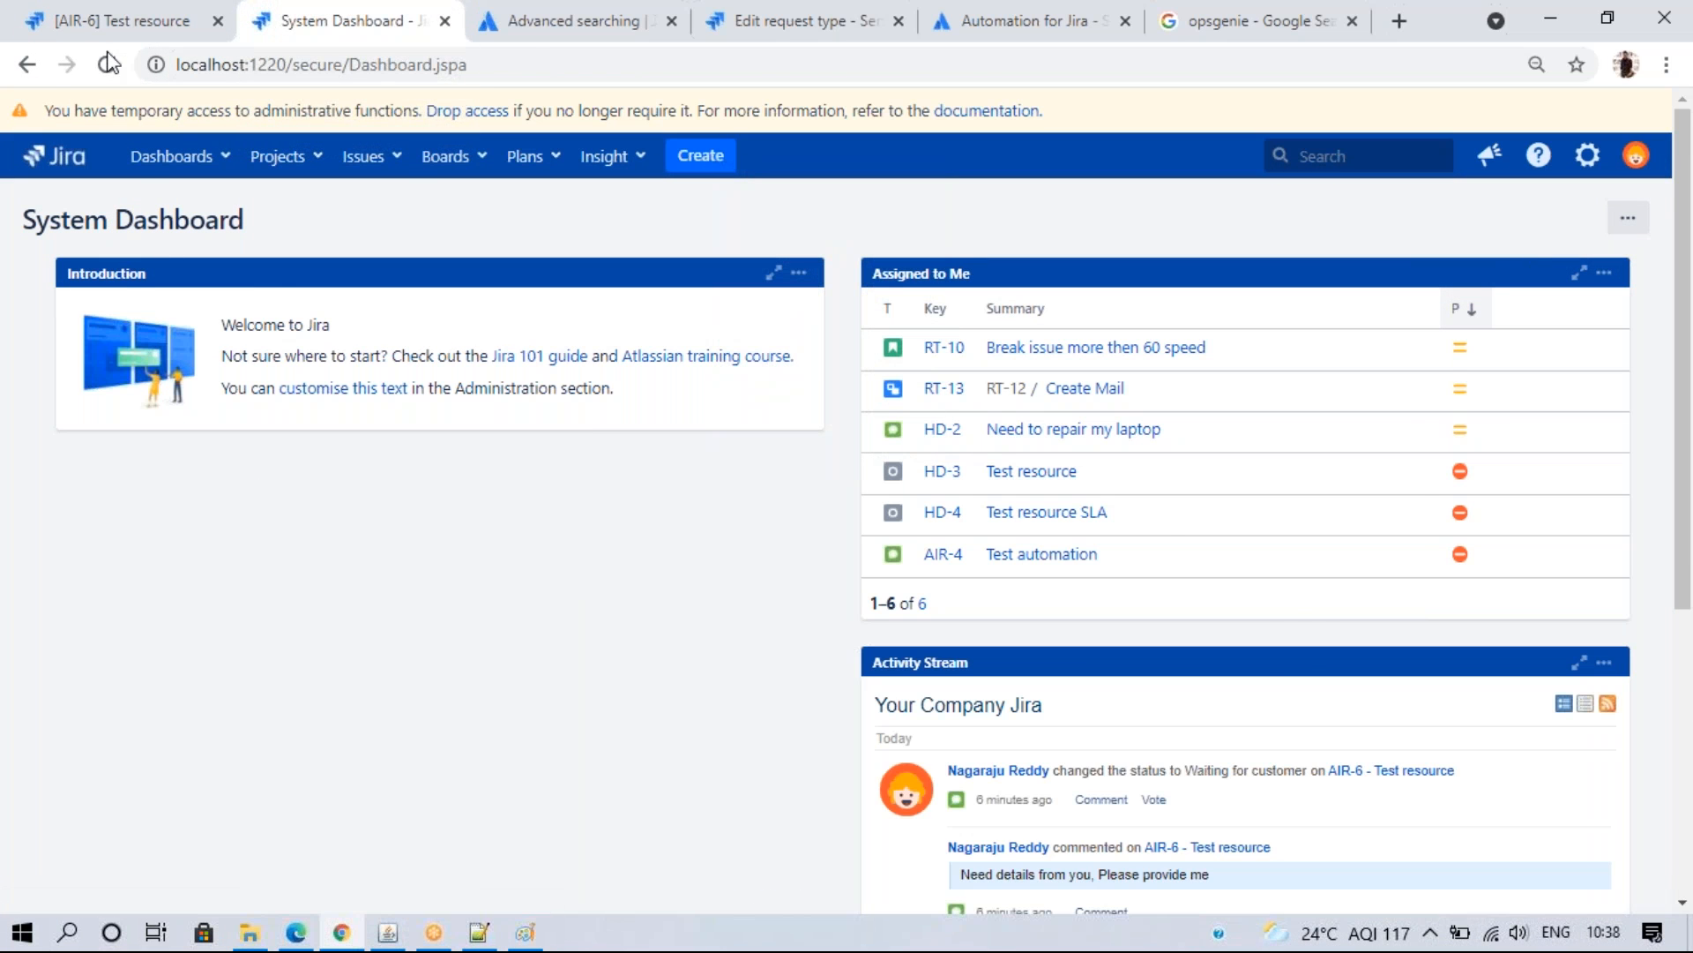
- Open the Operational (OP) project's issues from the Projects menu, then go back to the AIR-6 tab
click(88, 18)
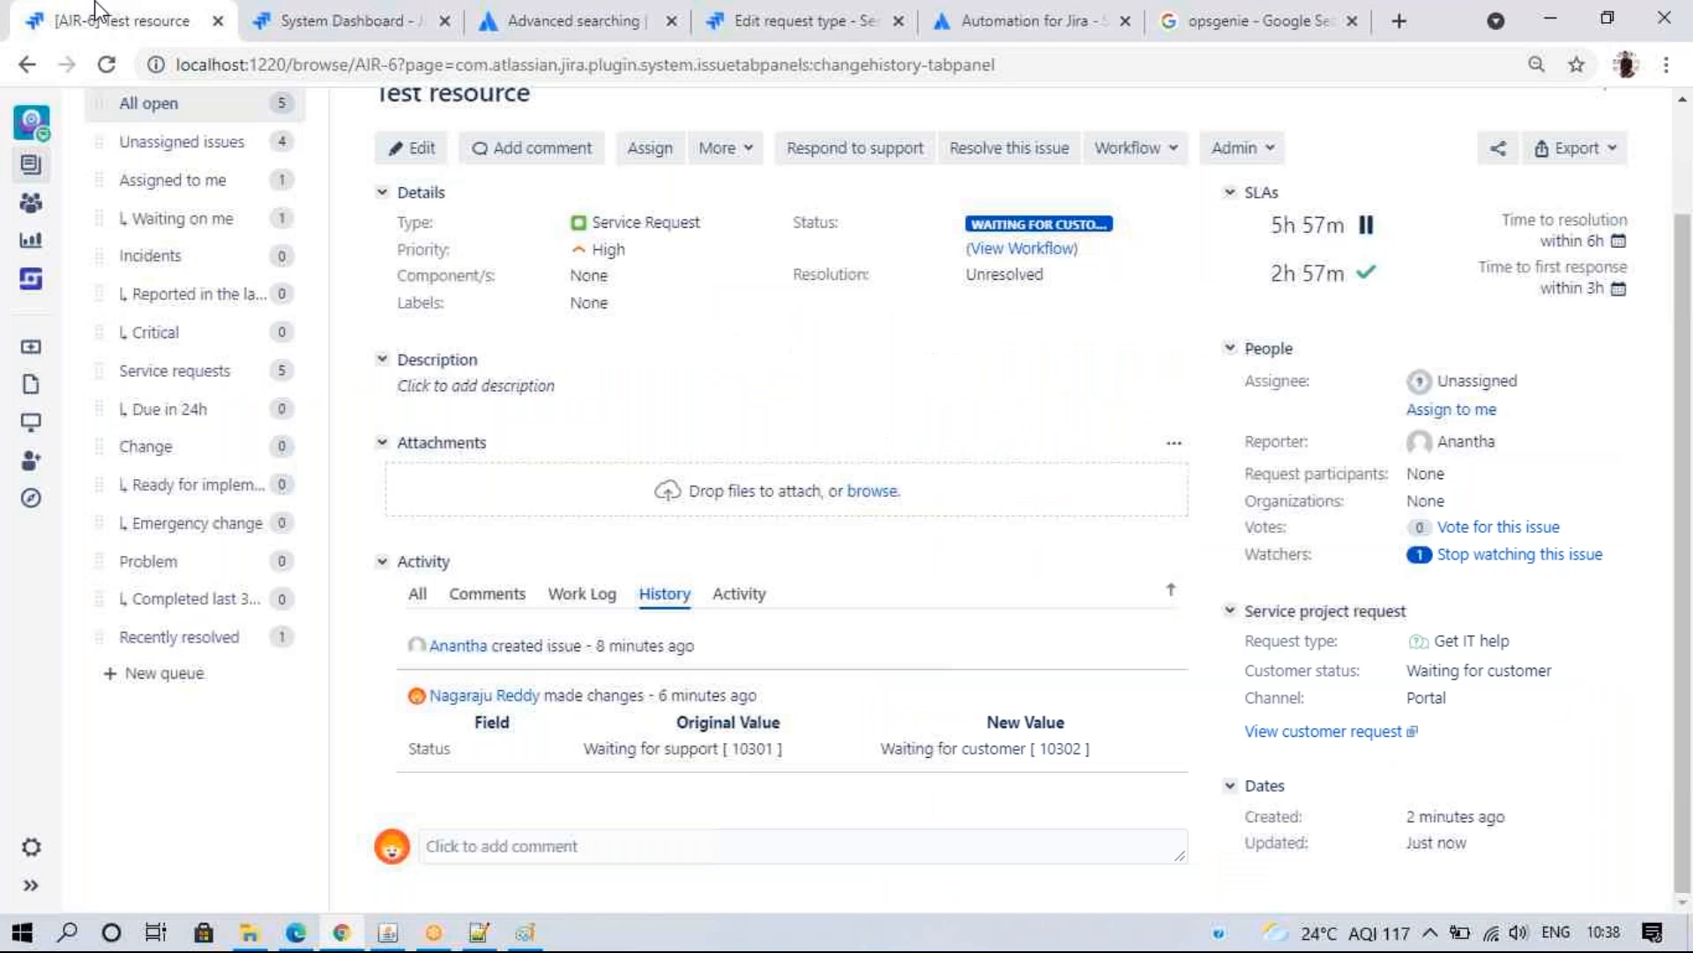
click(1682, 123)
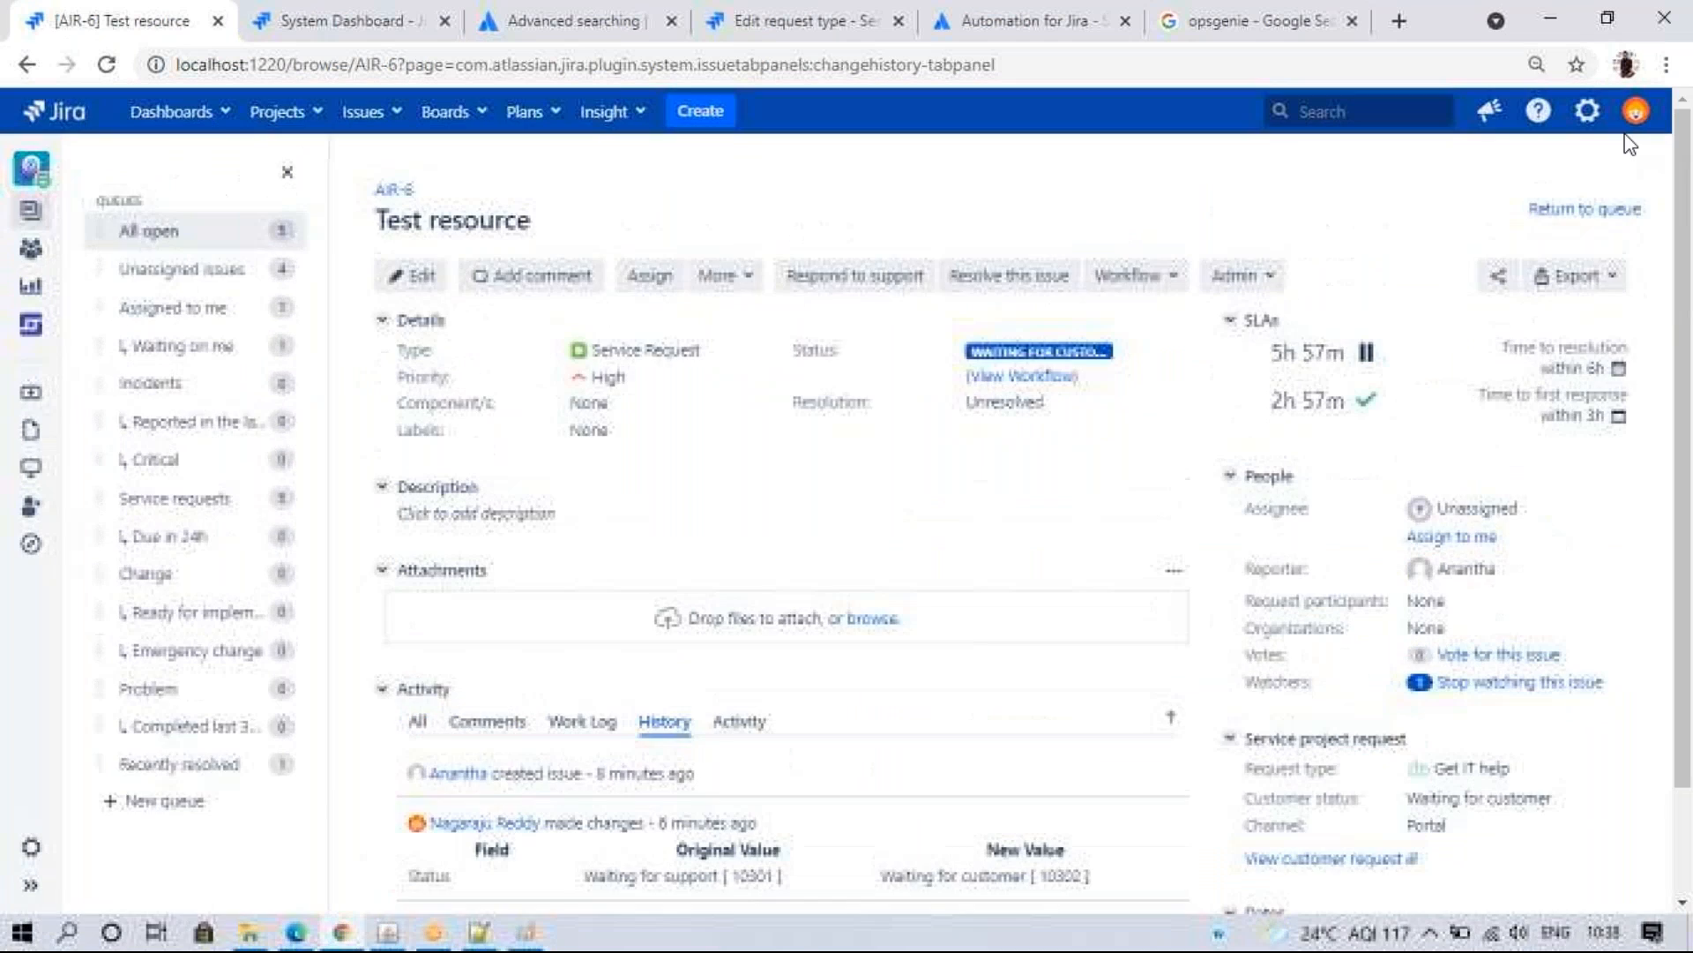
click(30, 887)
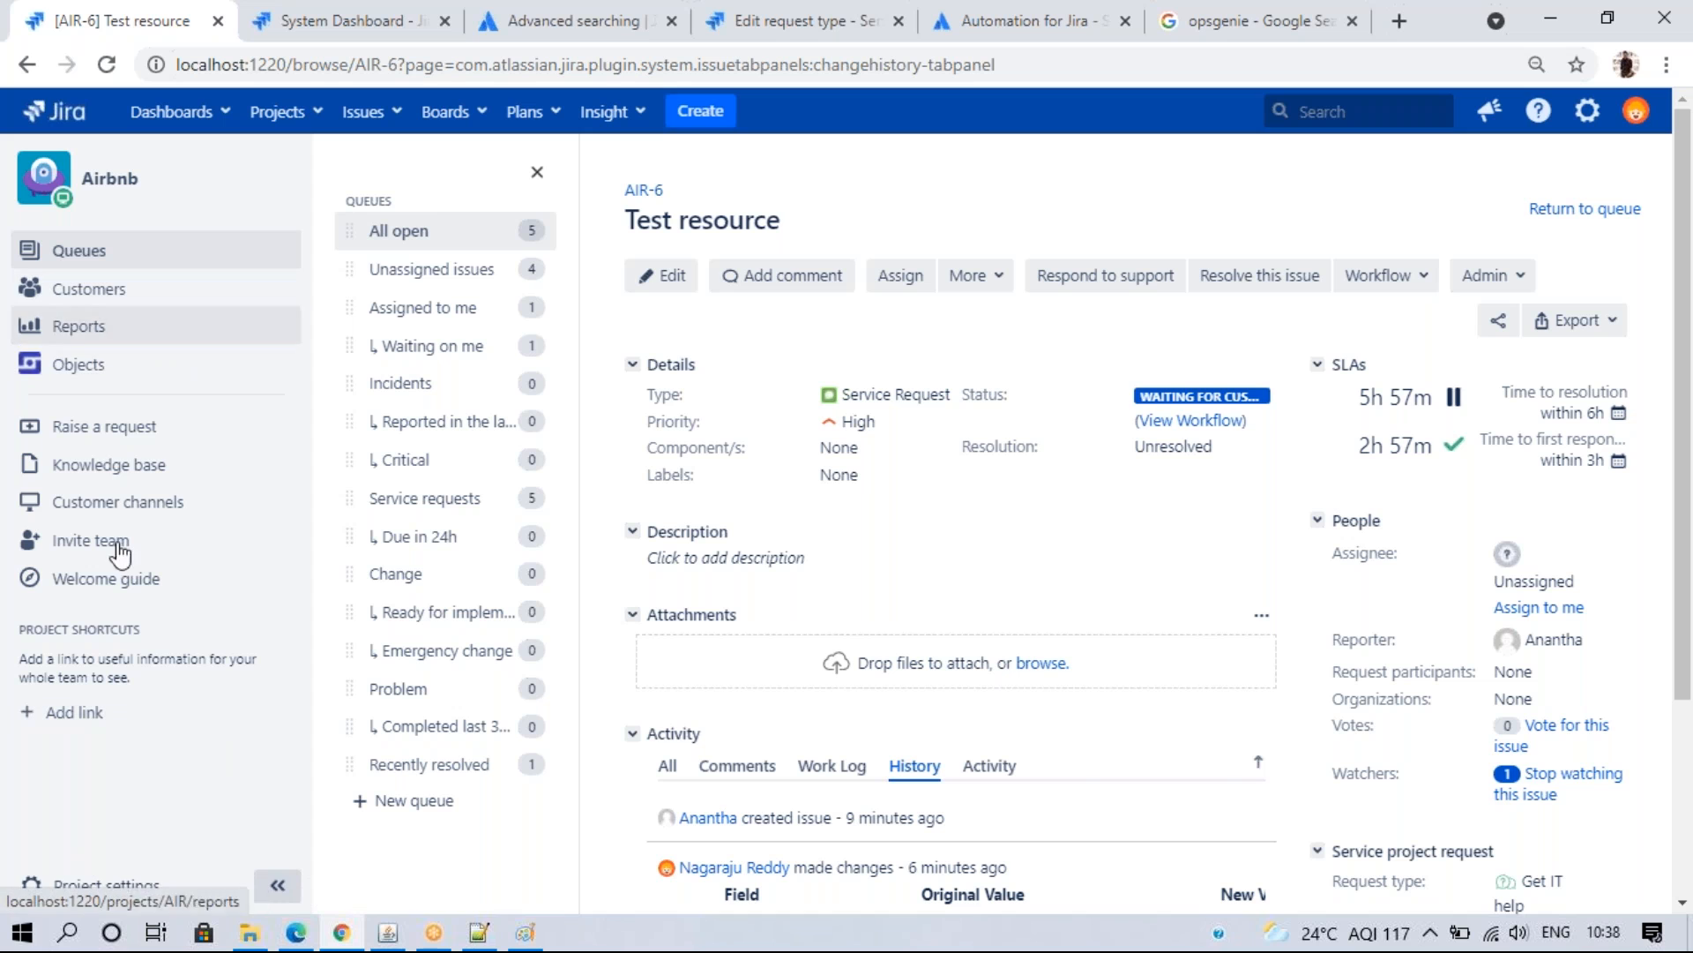
click(353, 13)
click(276, 156)
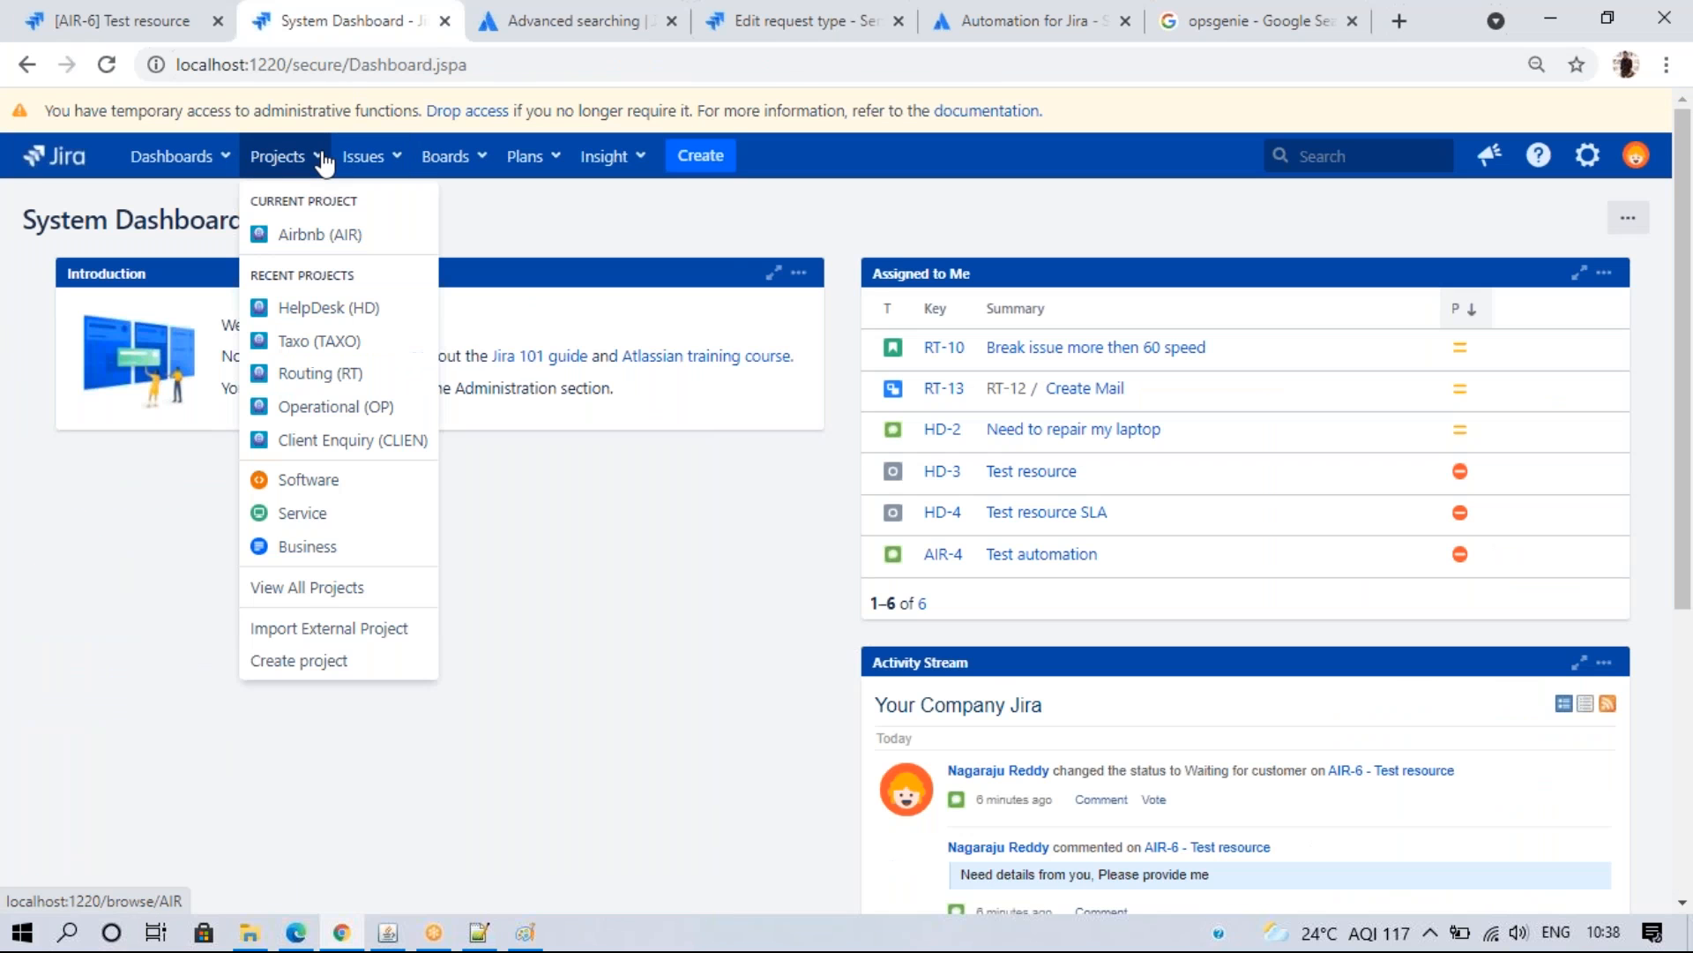
click(311, 411)
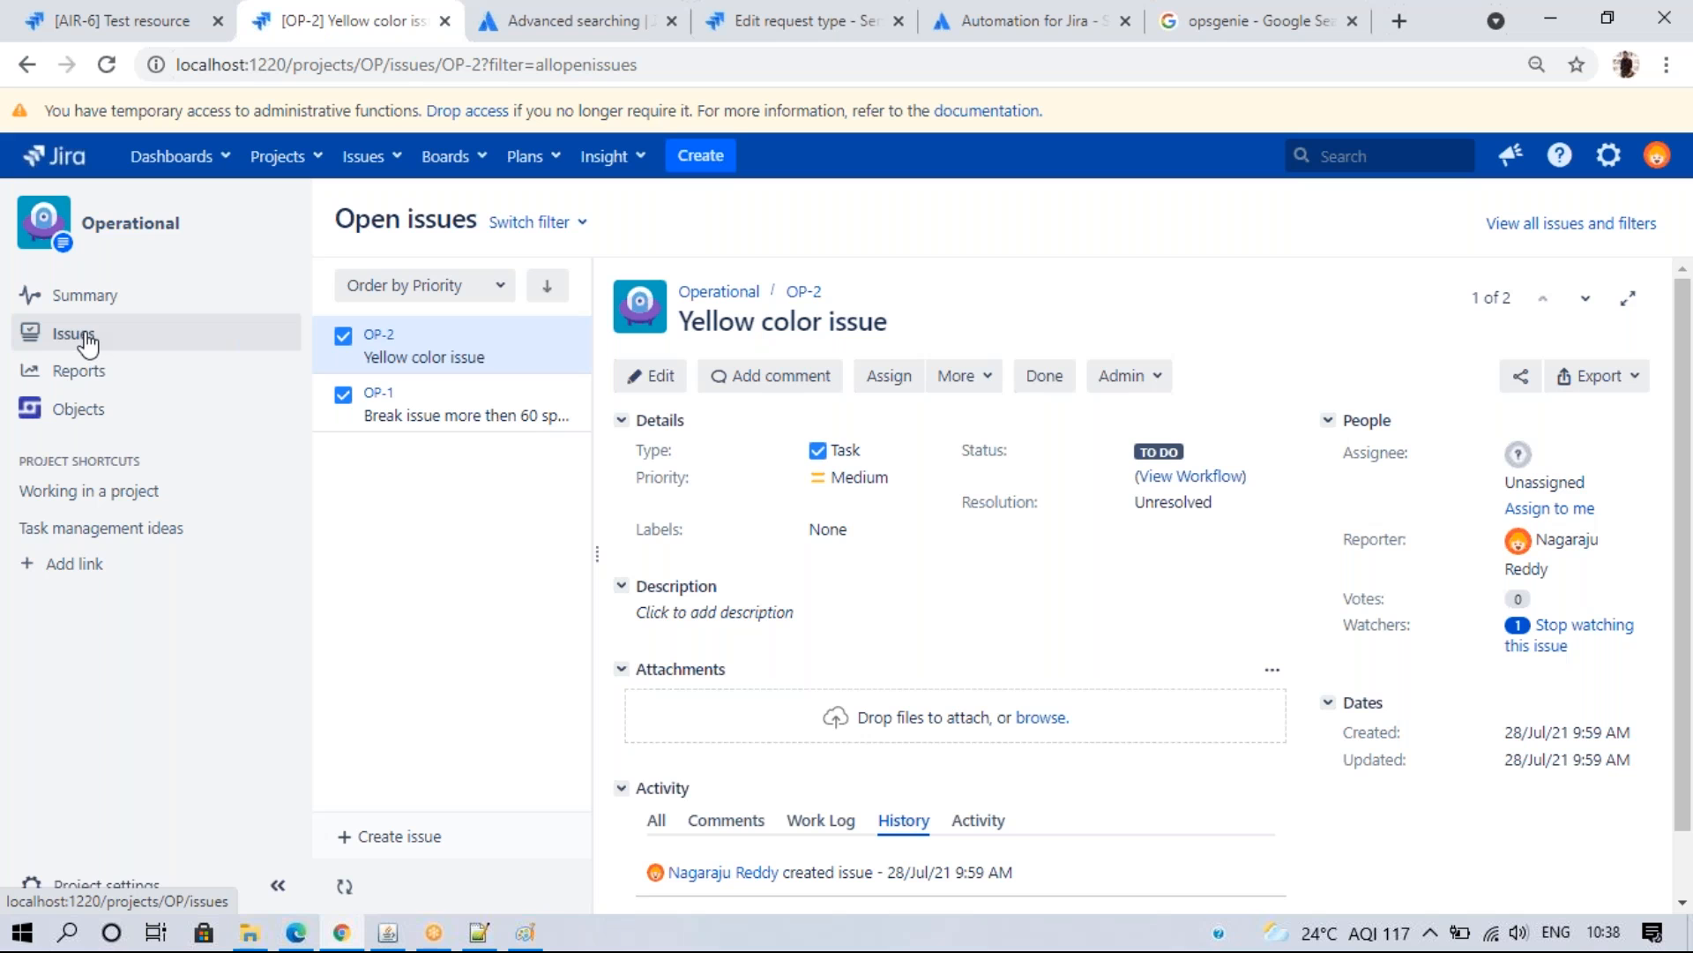
click(118, 5)
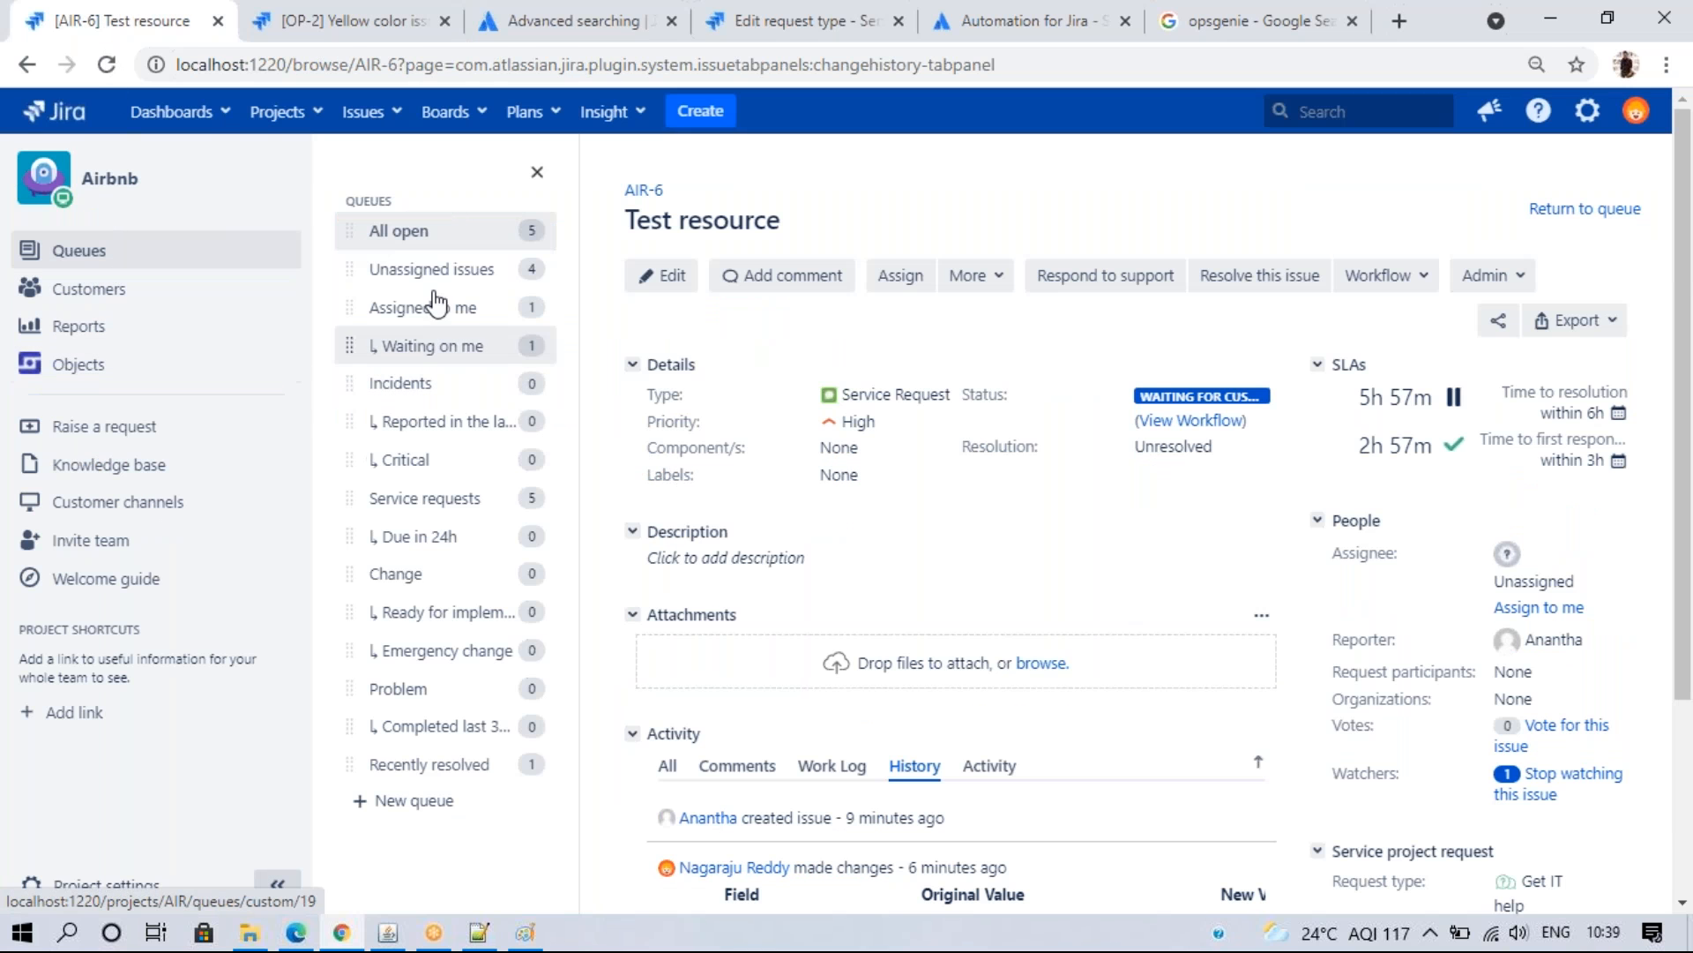
- Look through the Unassigned, Assigned to me and Recently resolved queues, ending on All open
click(433, 236)
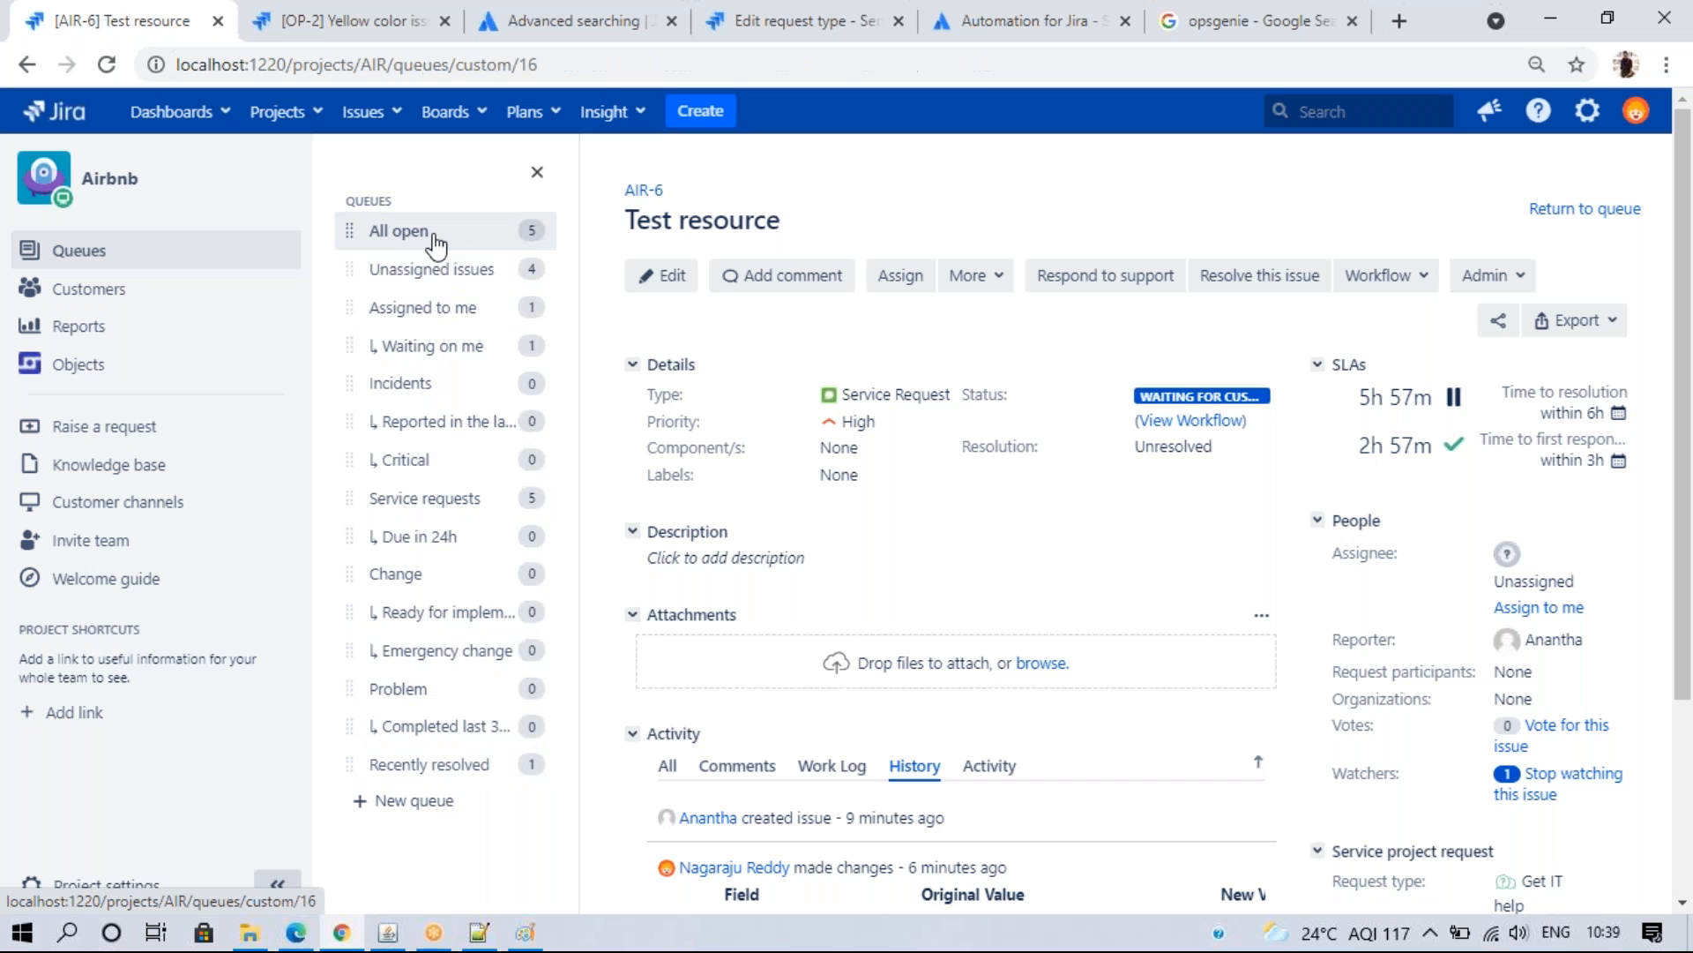
click(276, 885)
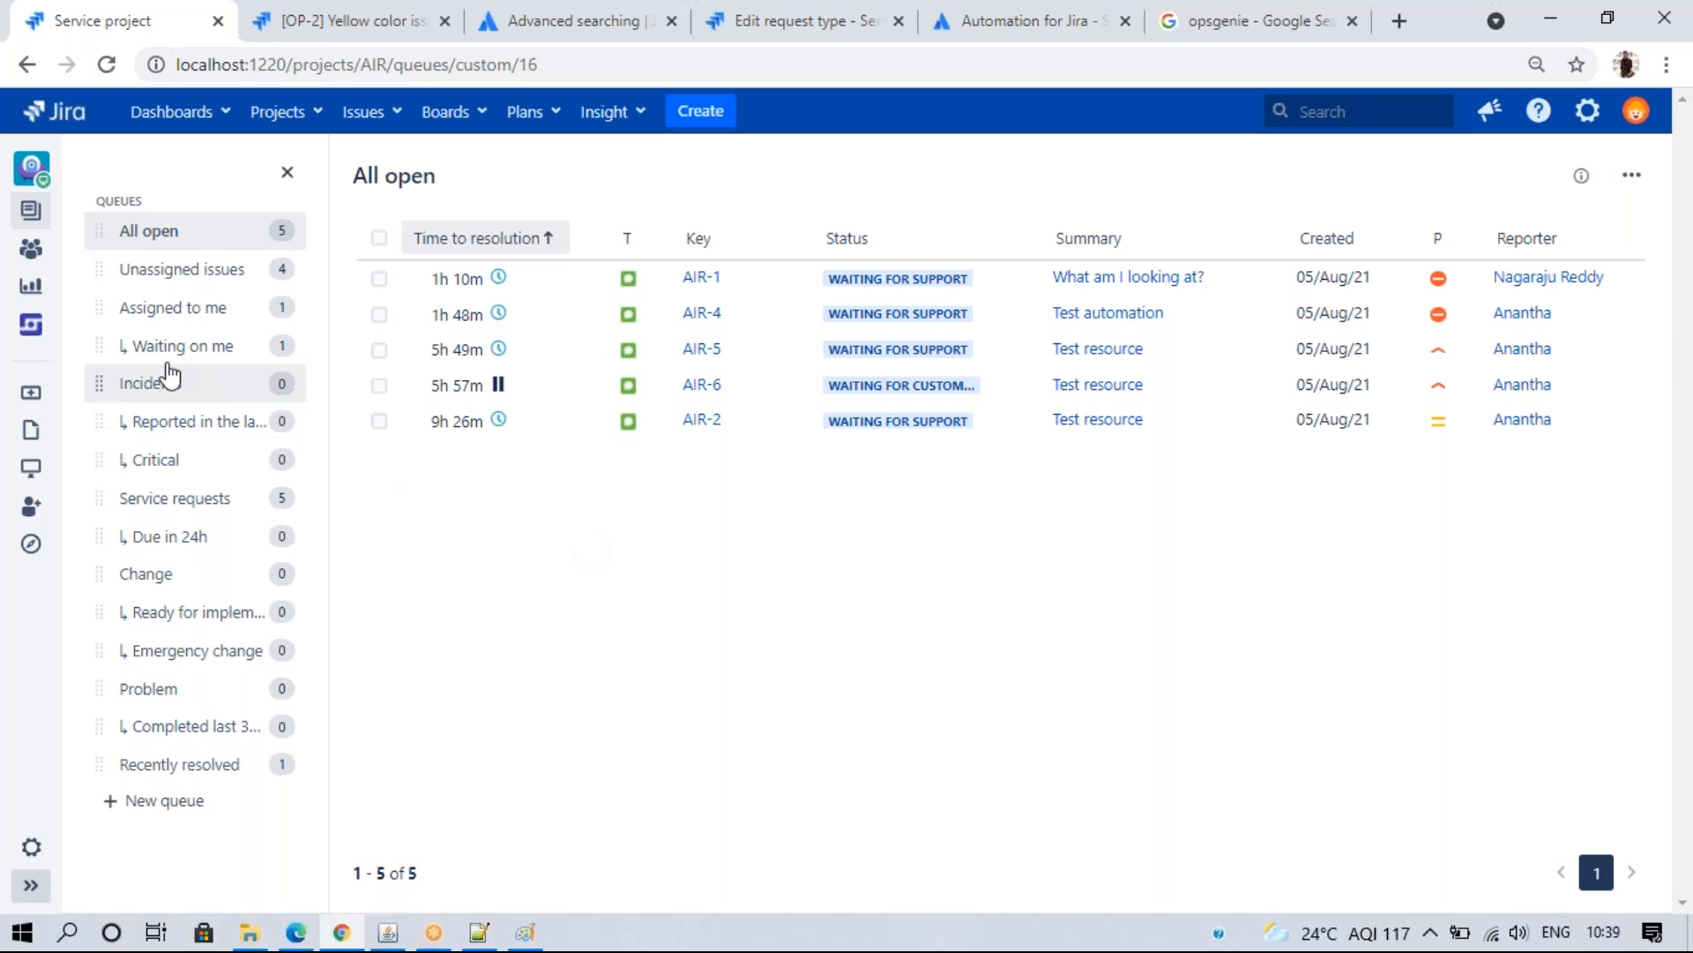
click(169, 277)
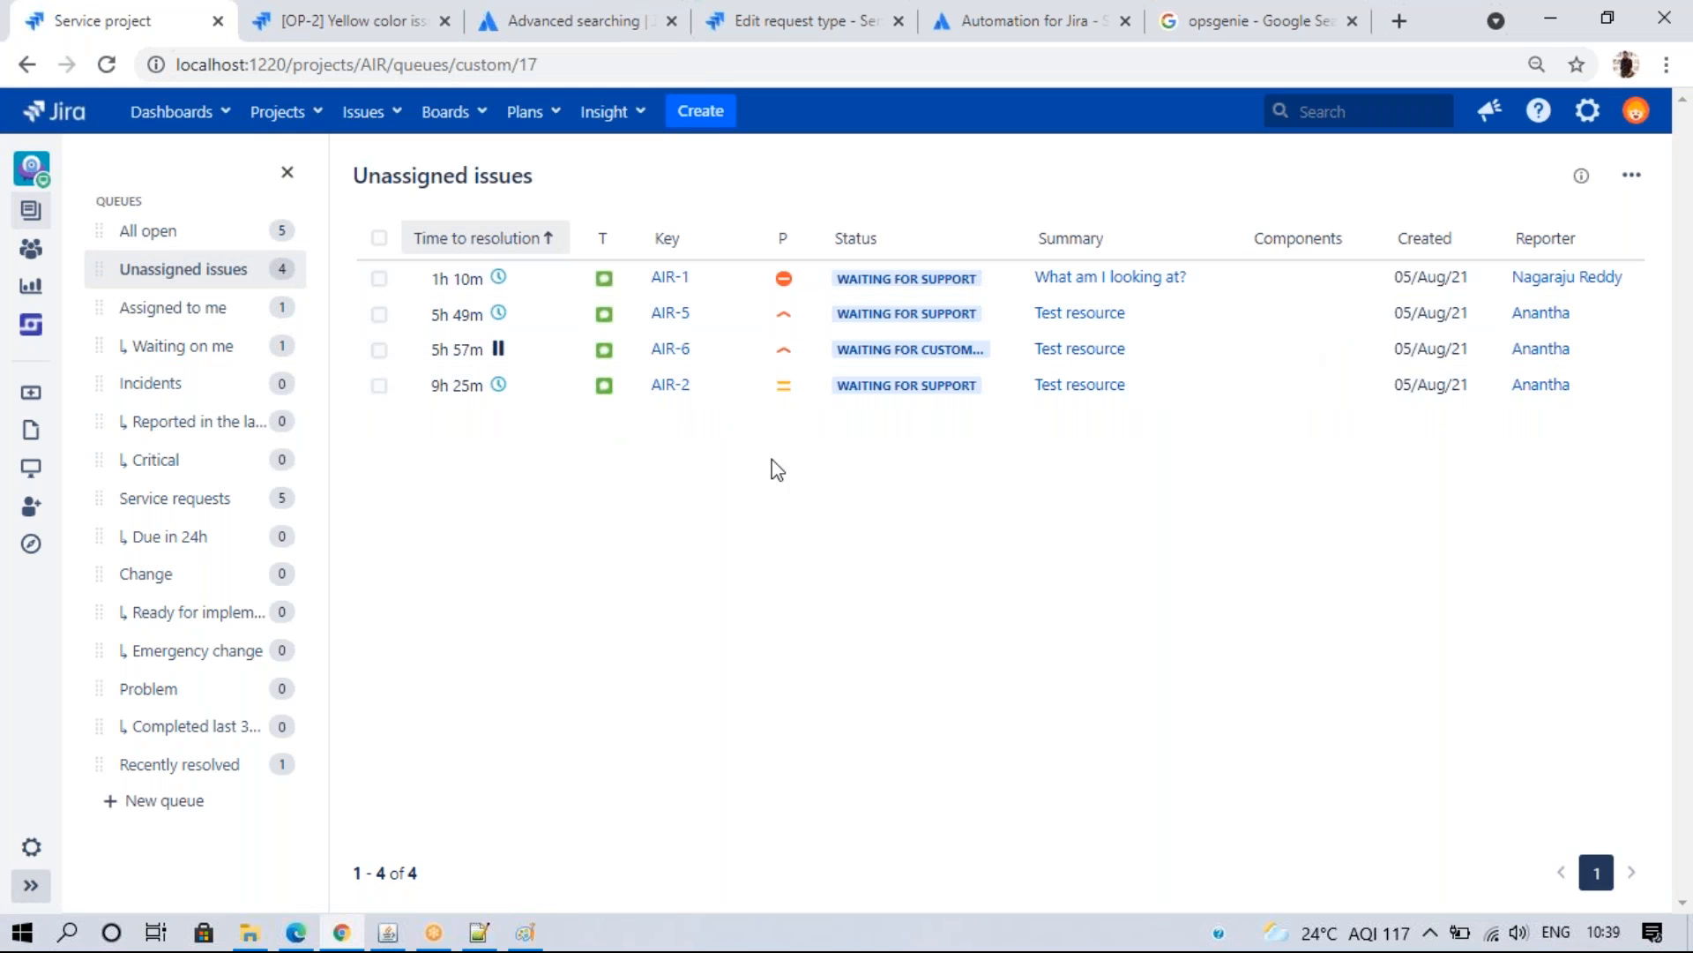
click(175, 319)
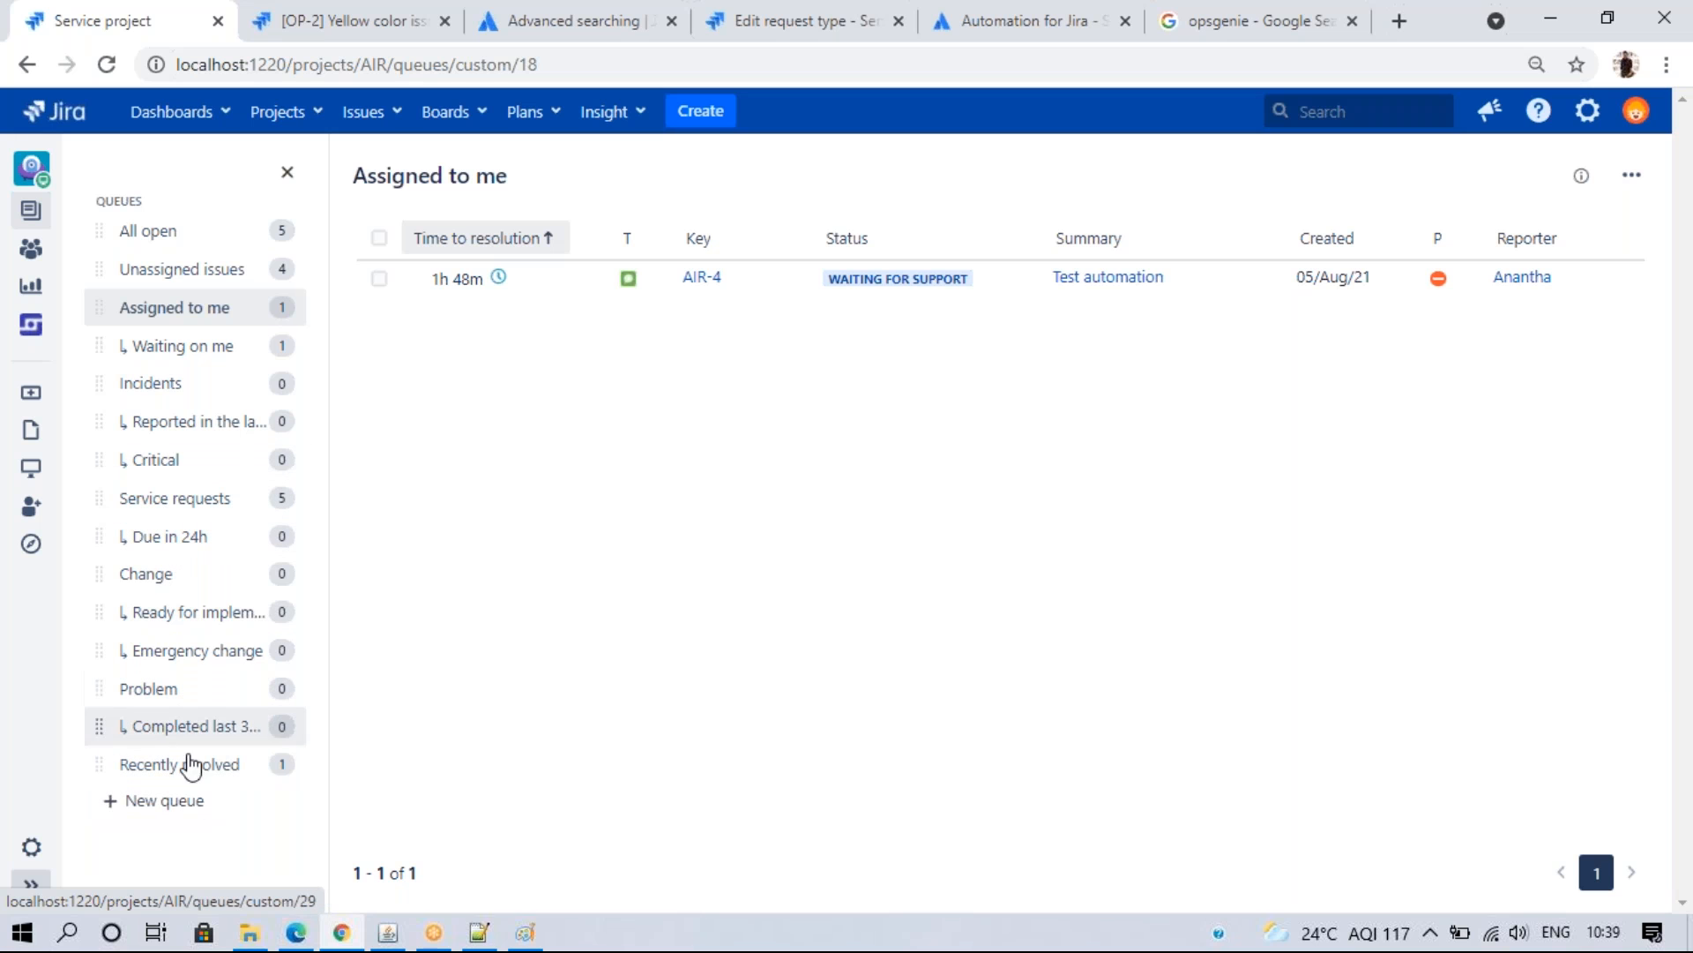
click(182, 781)
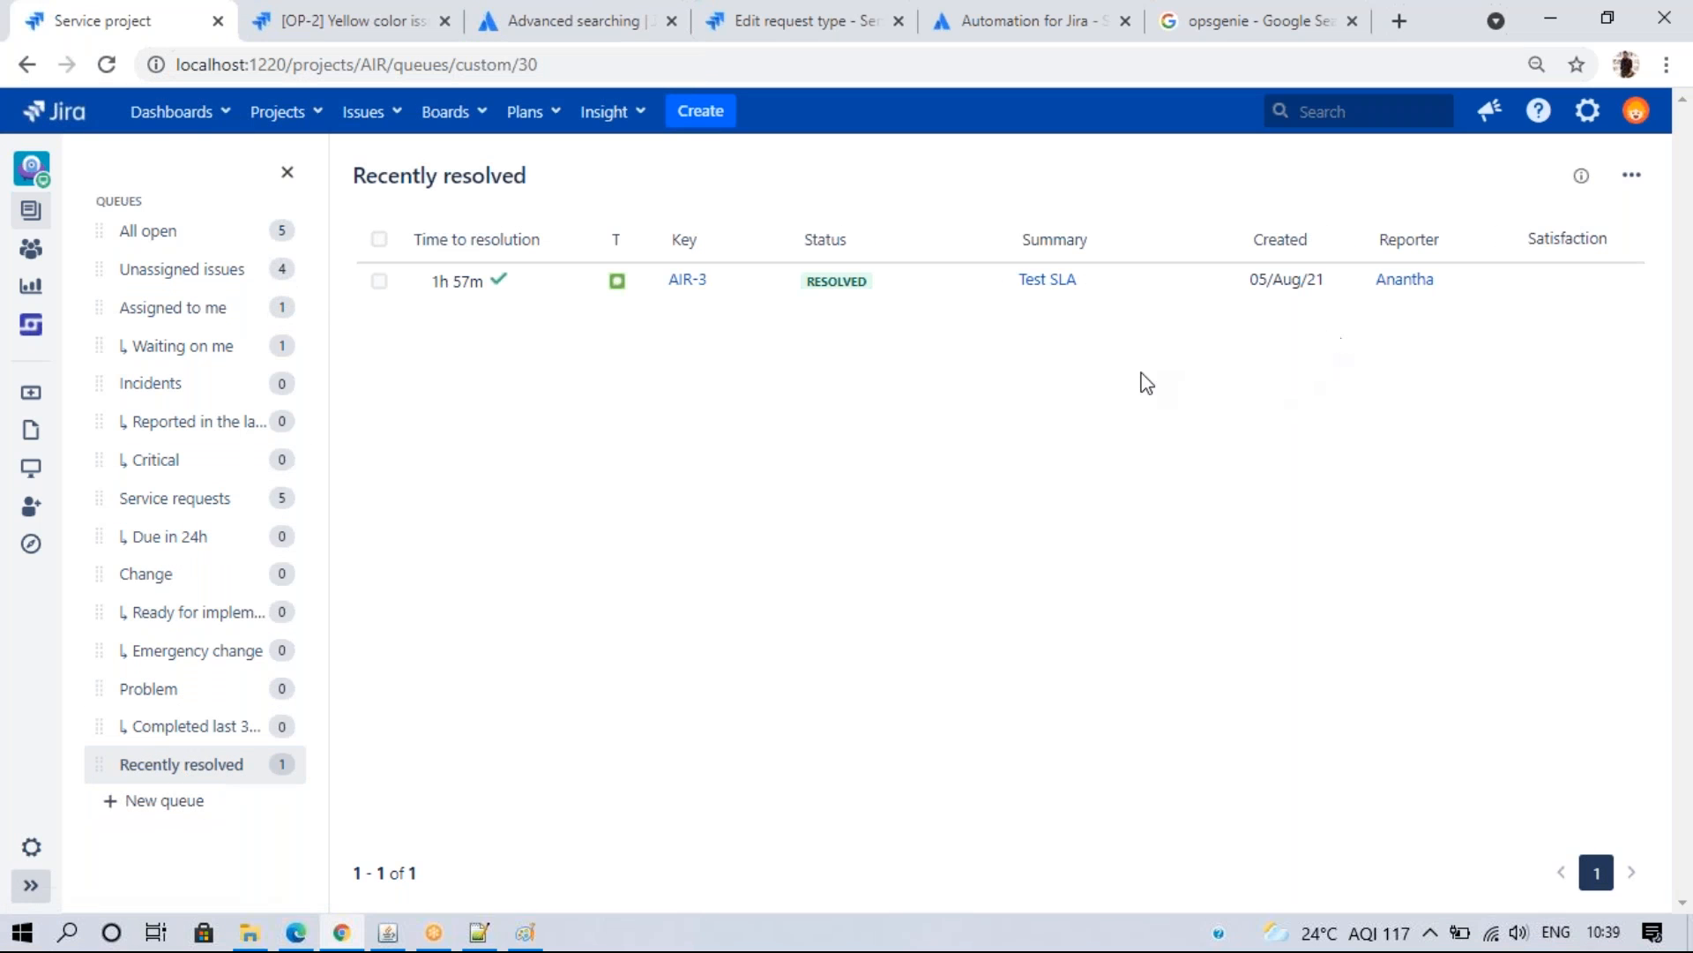
click(184, 234)
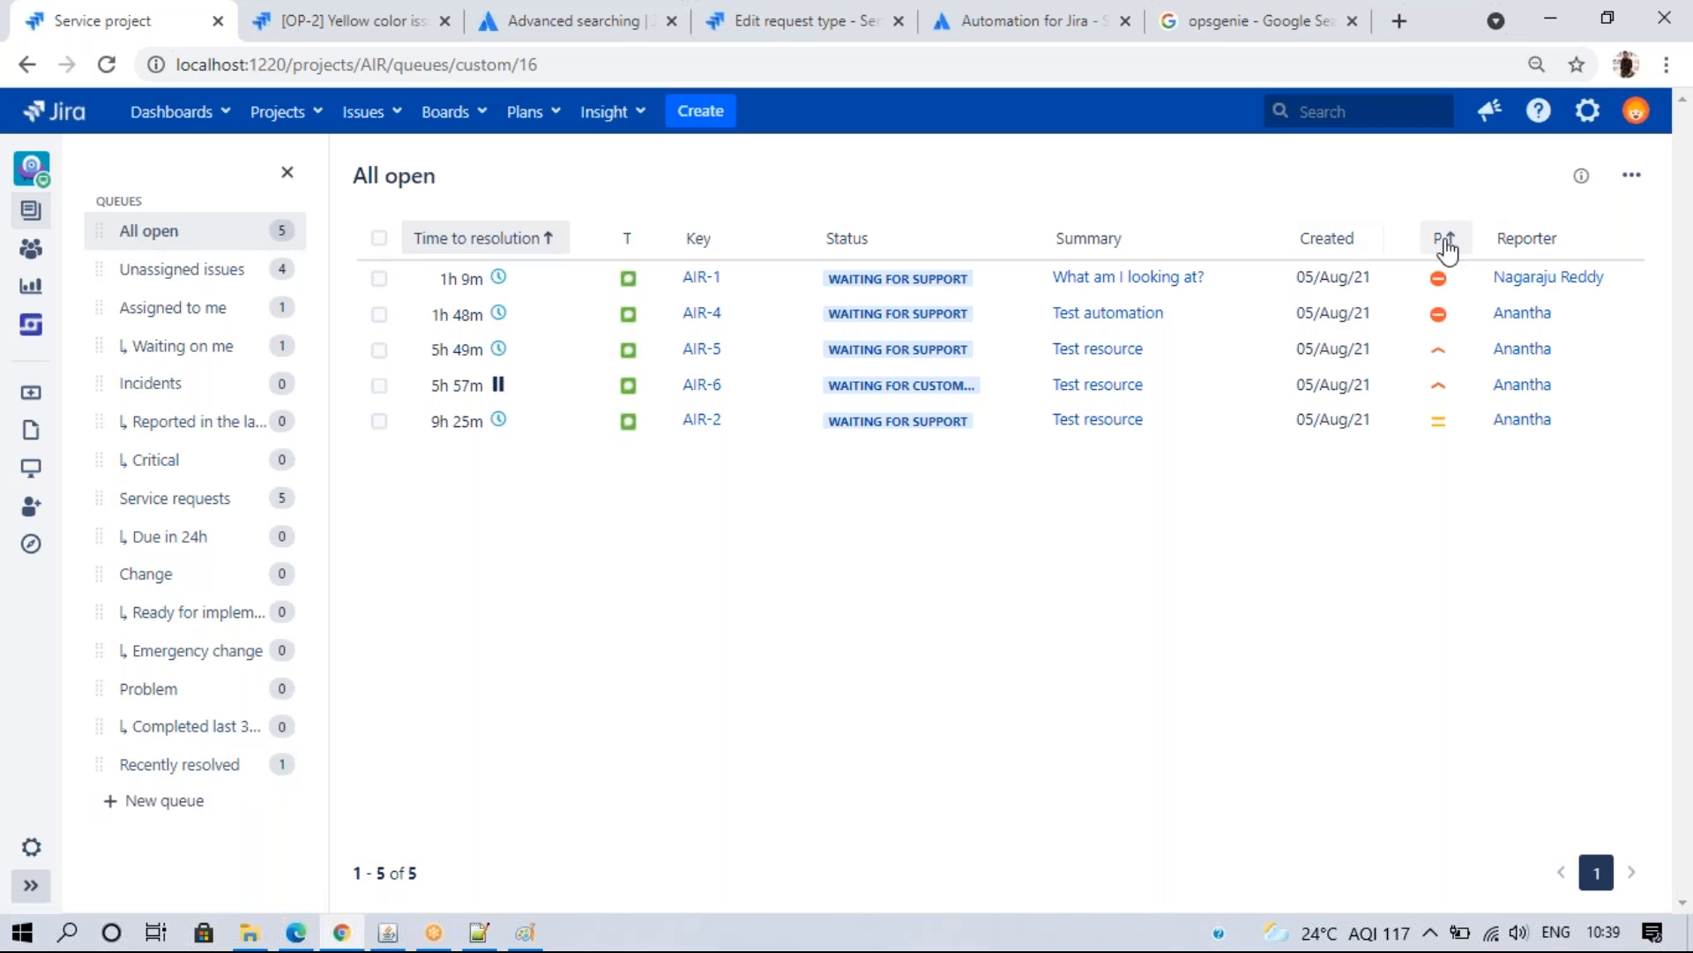
- Resave the All open queue unchanged after viewing its filter as JQL
click(1633, 179)
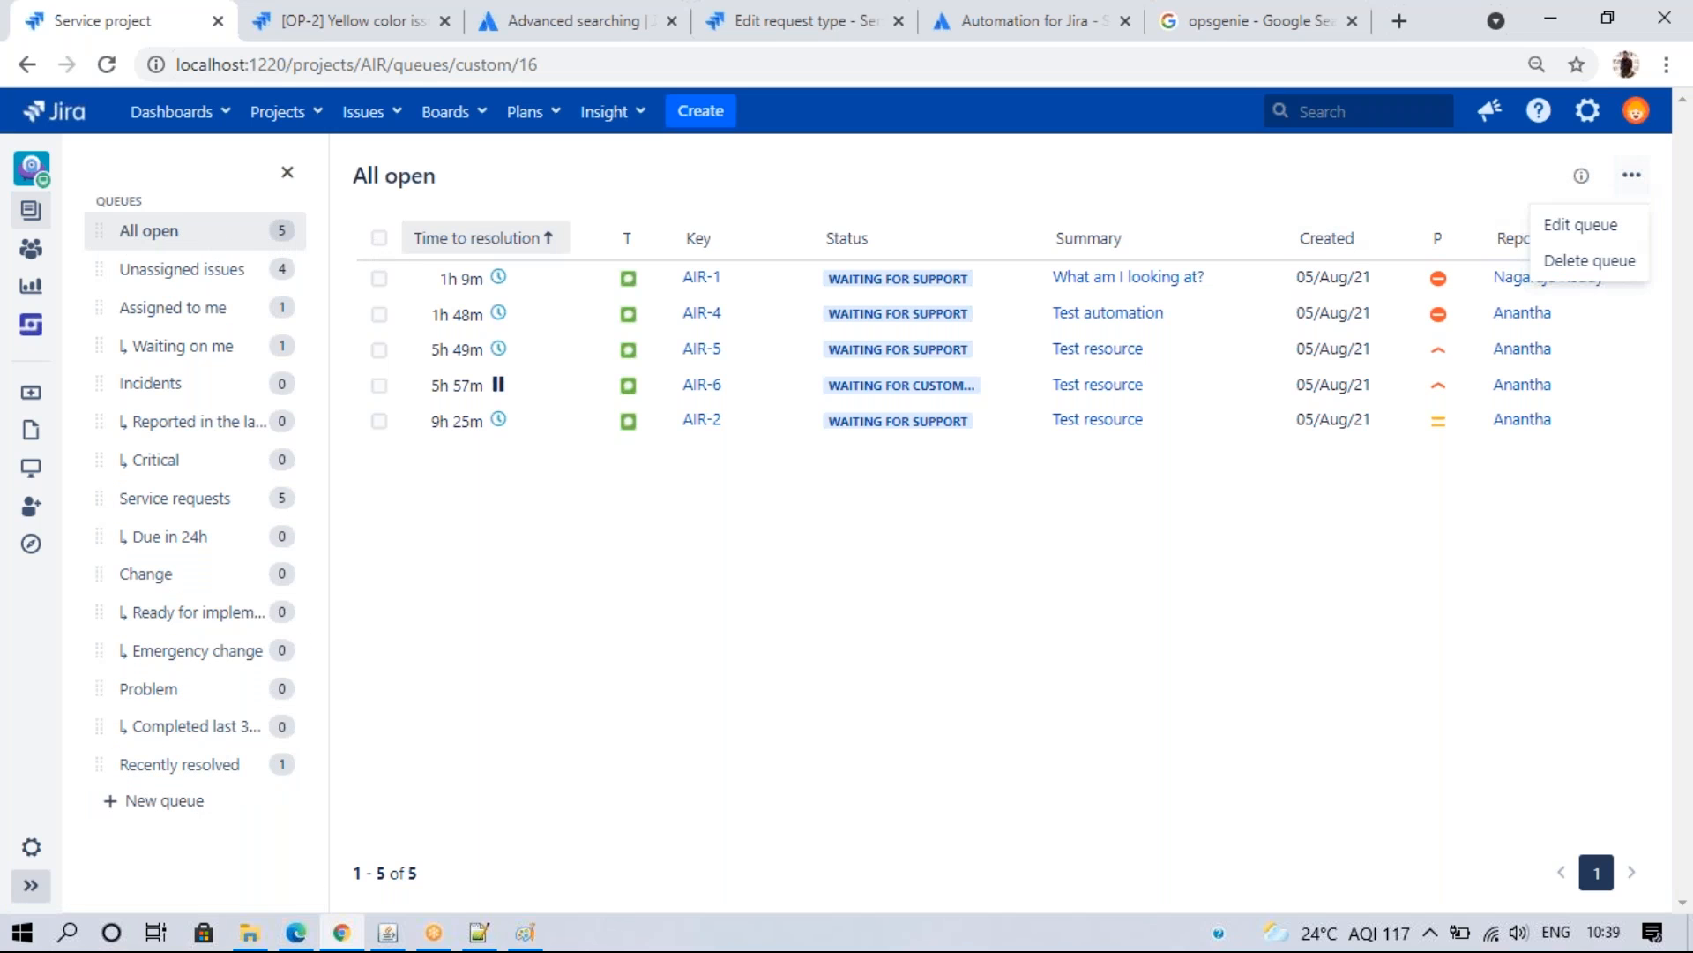
click(1570, 231)
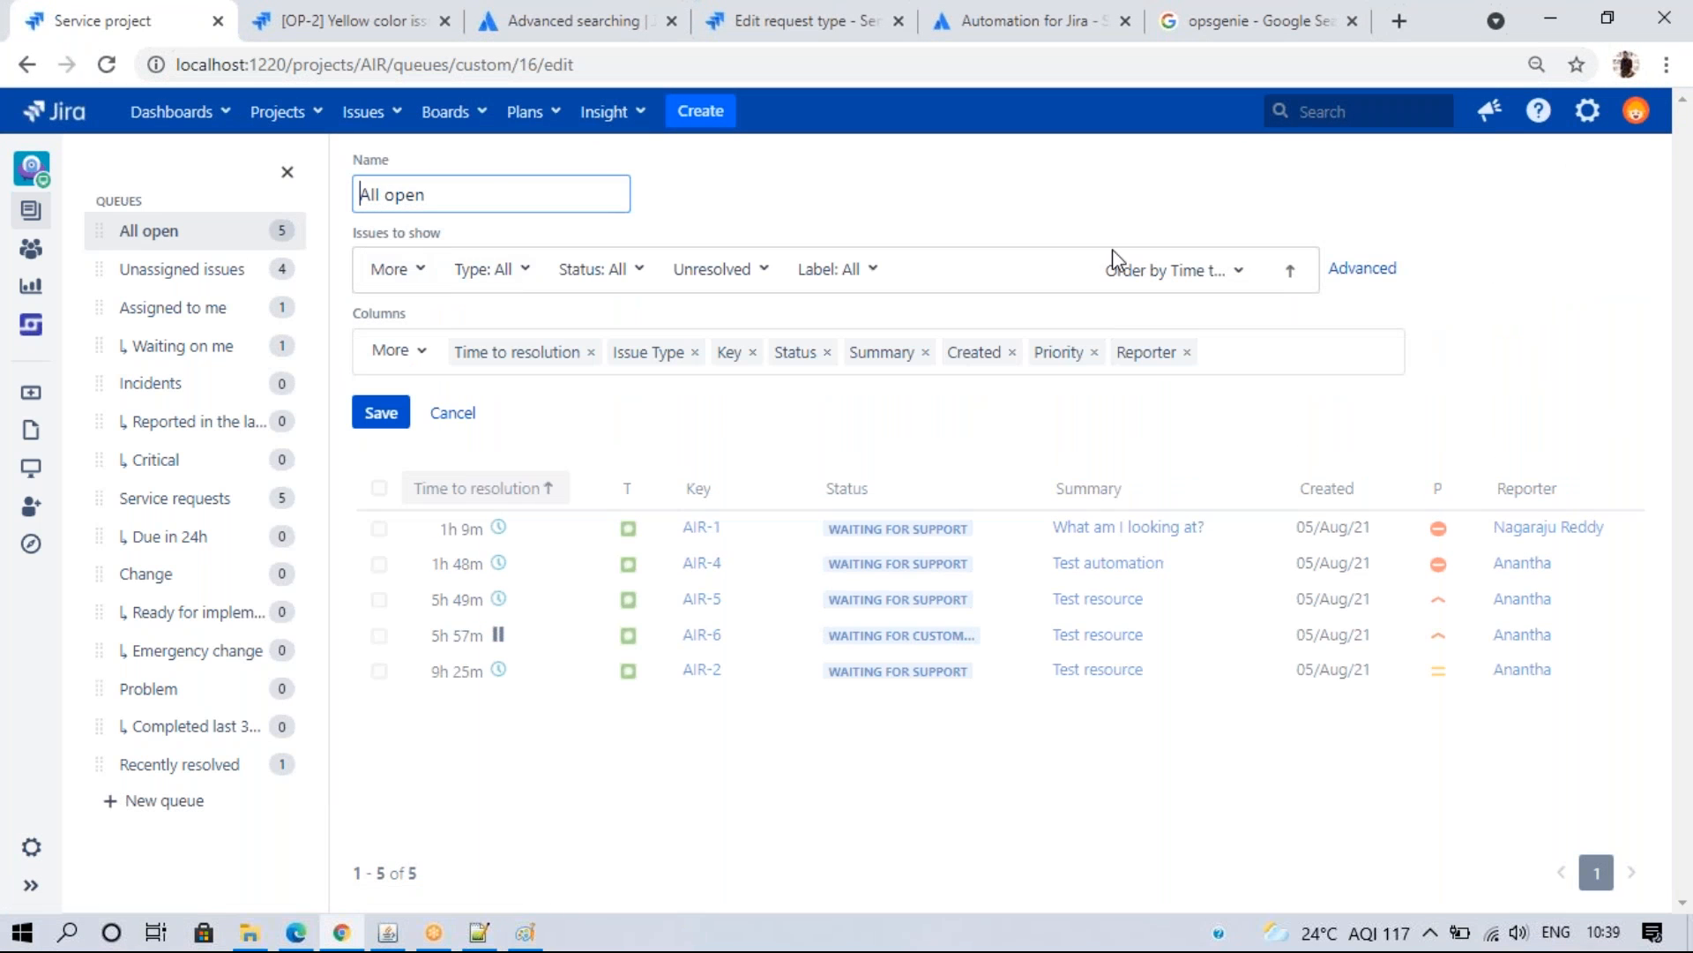
click(1358, 271)
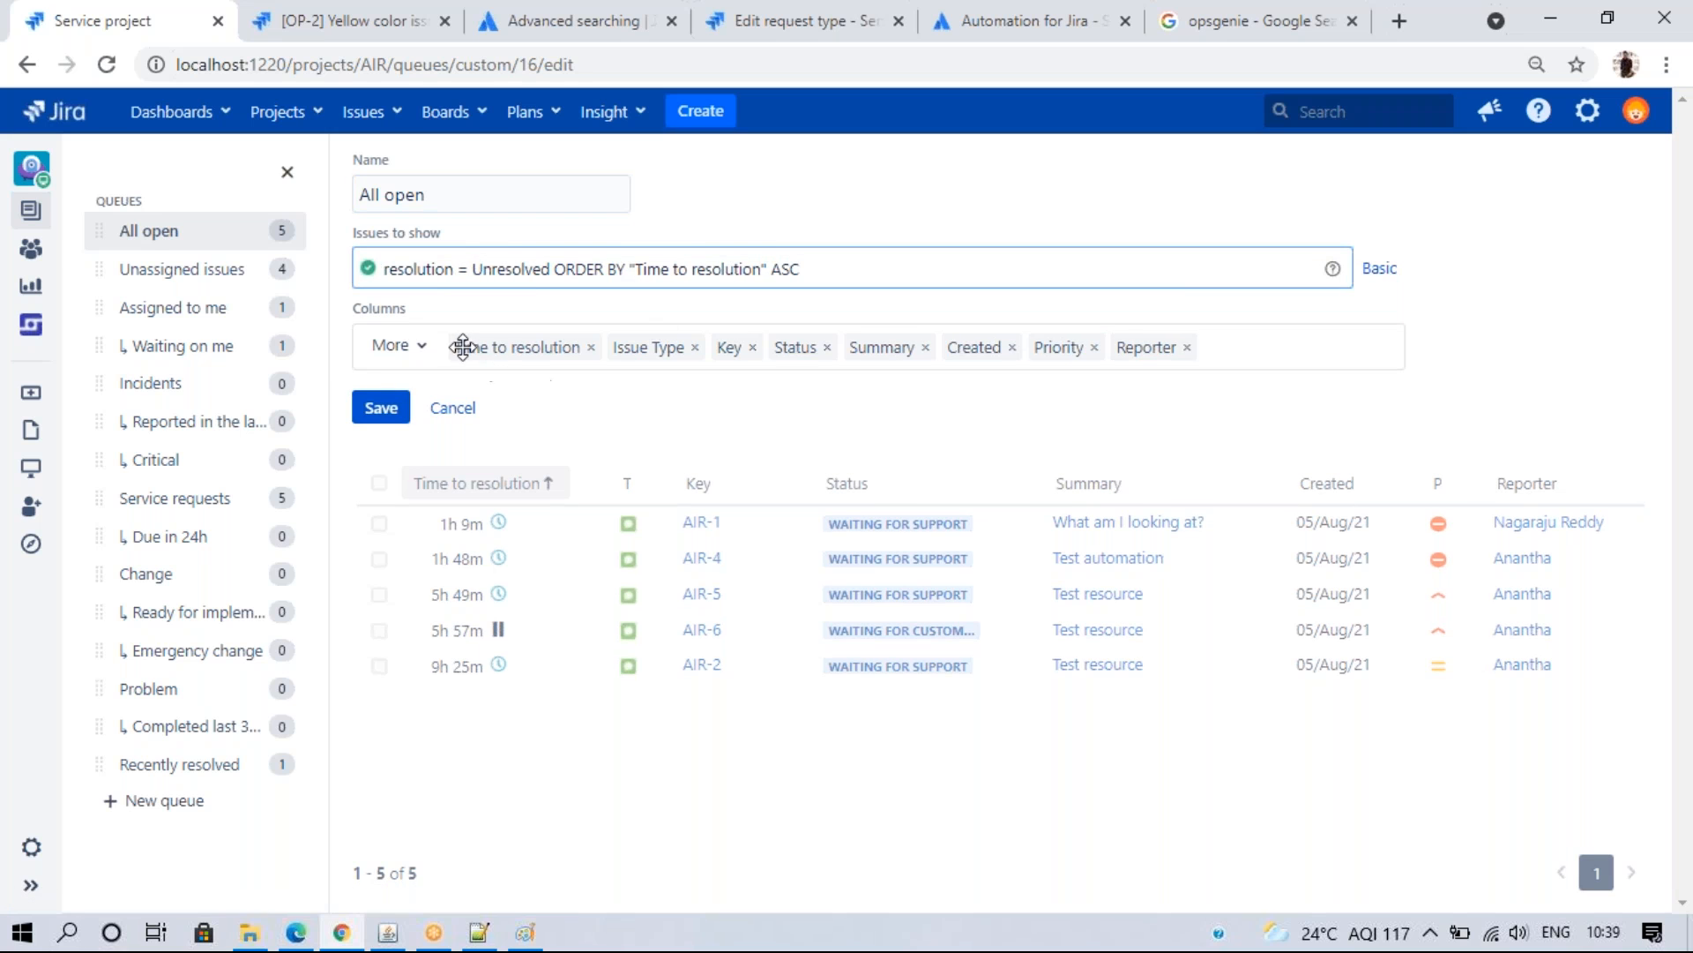
click(381, 409)
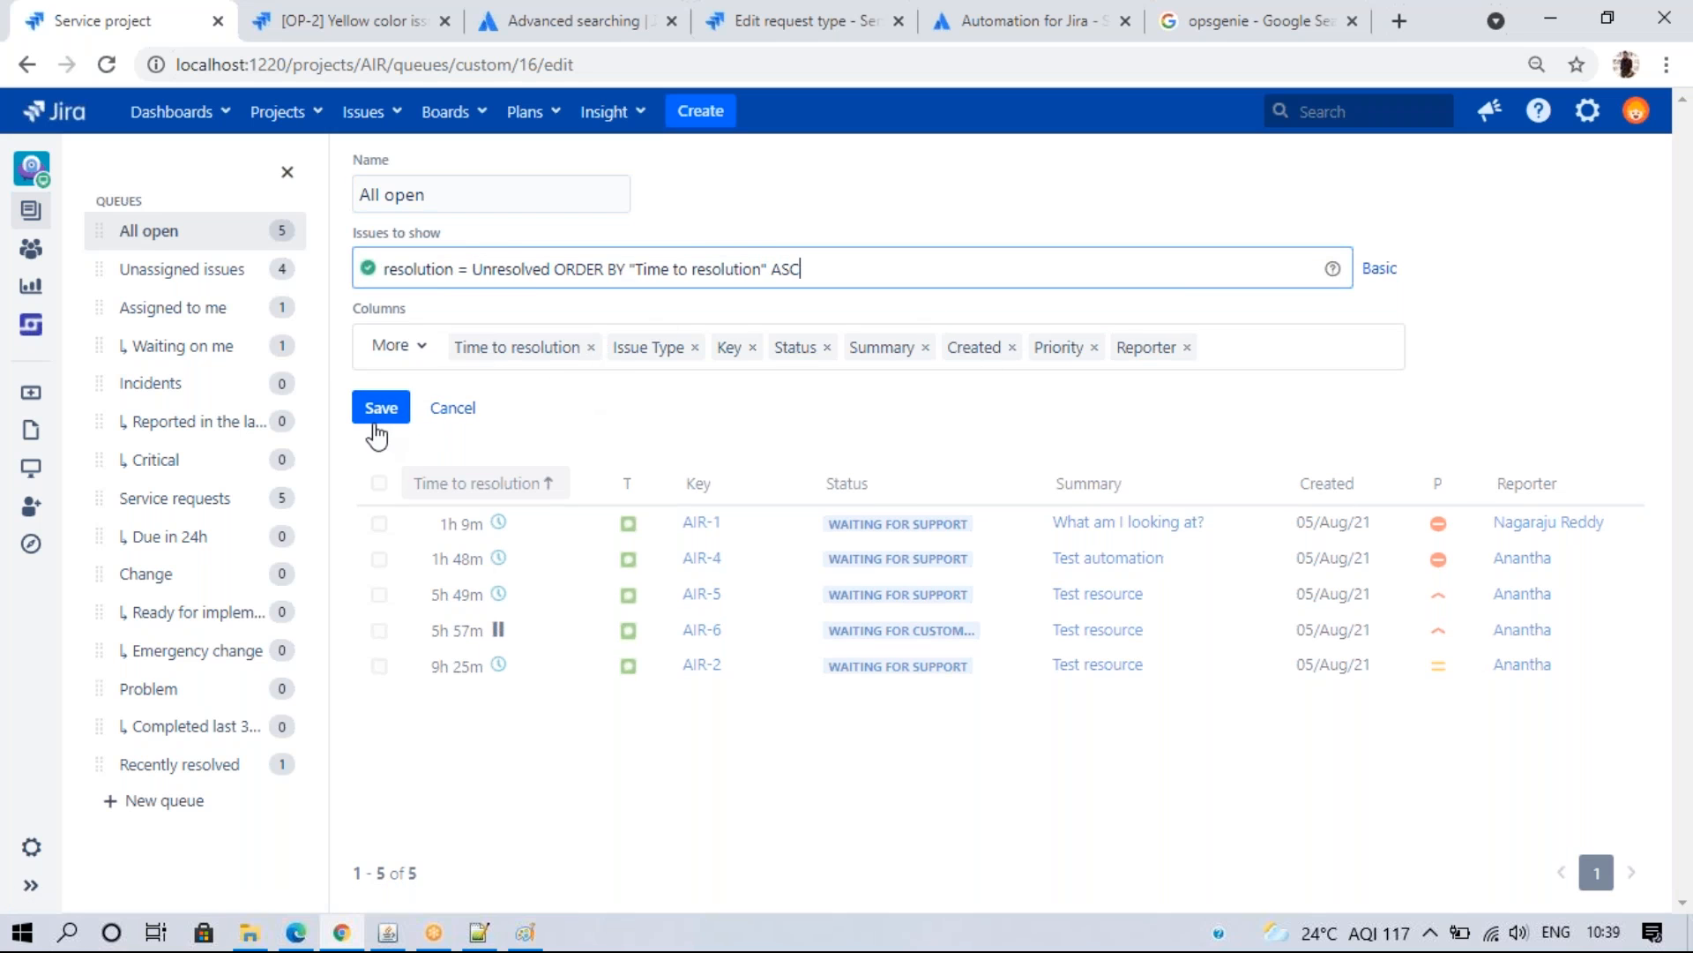
click(141, 801)
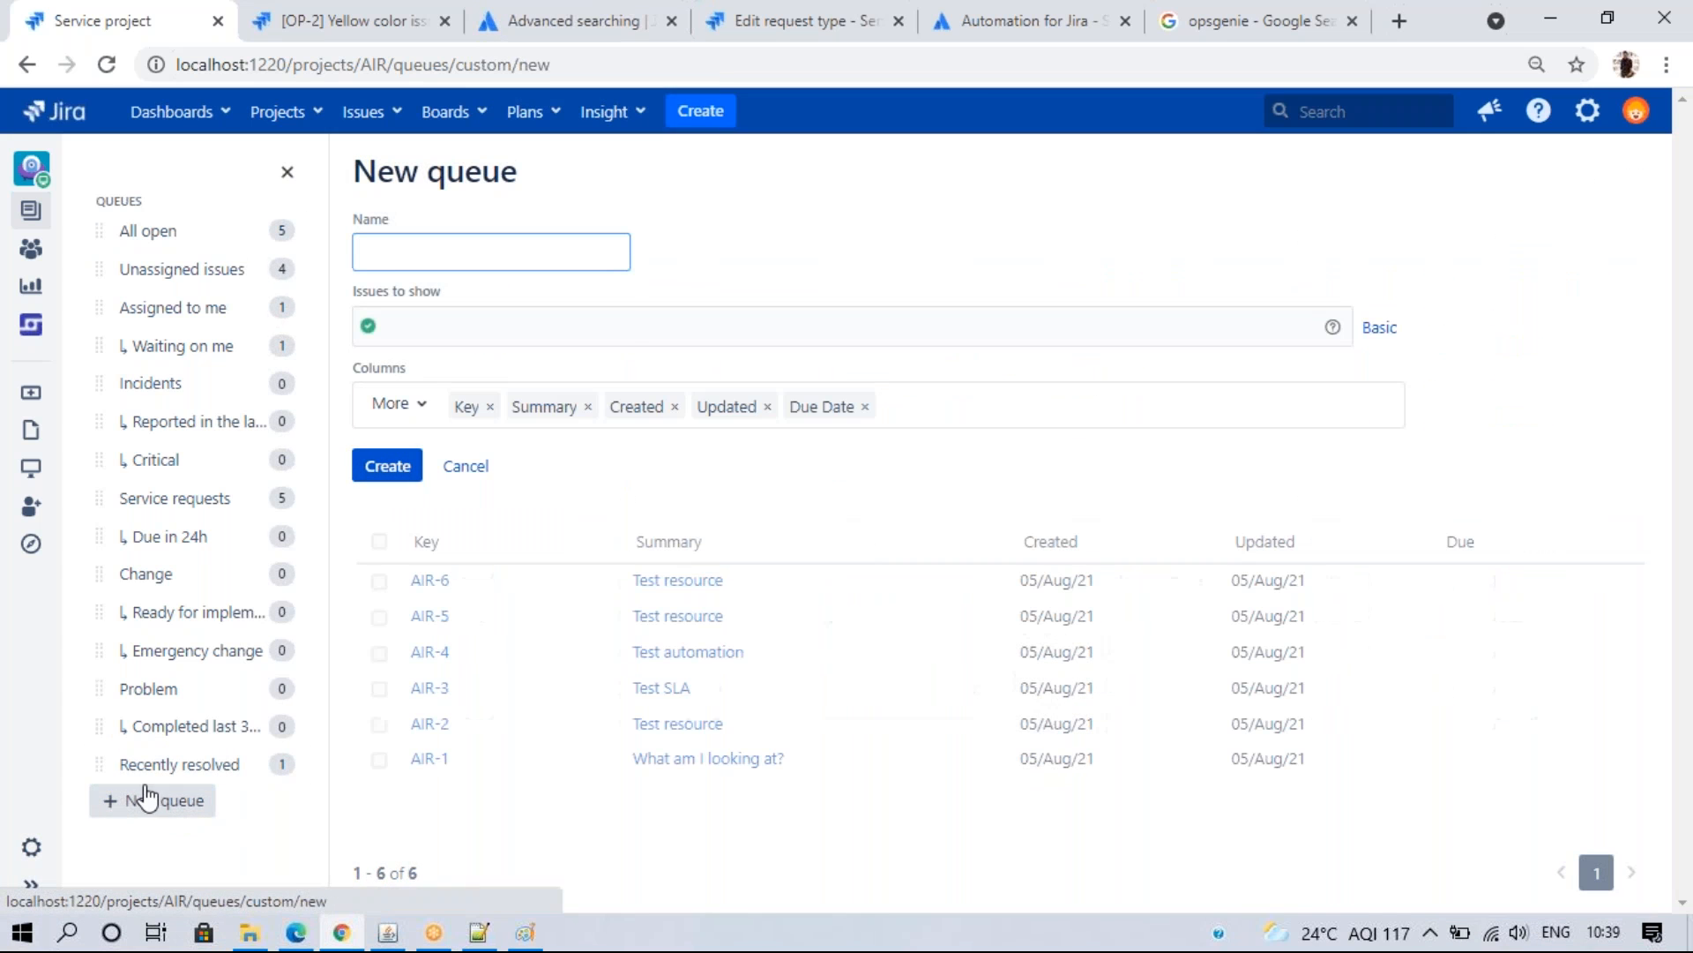
click(400, 246)
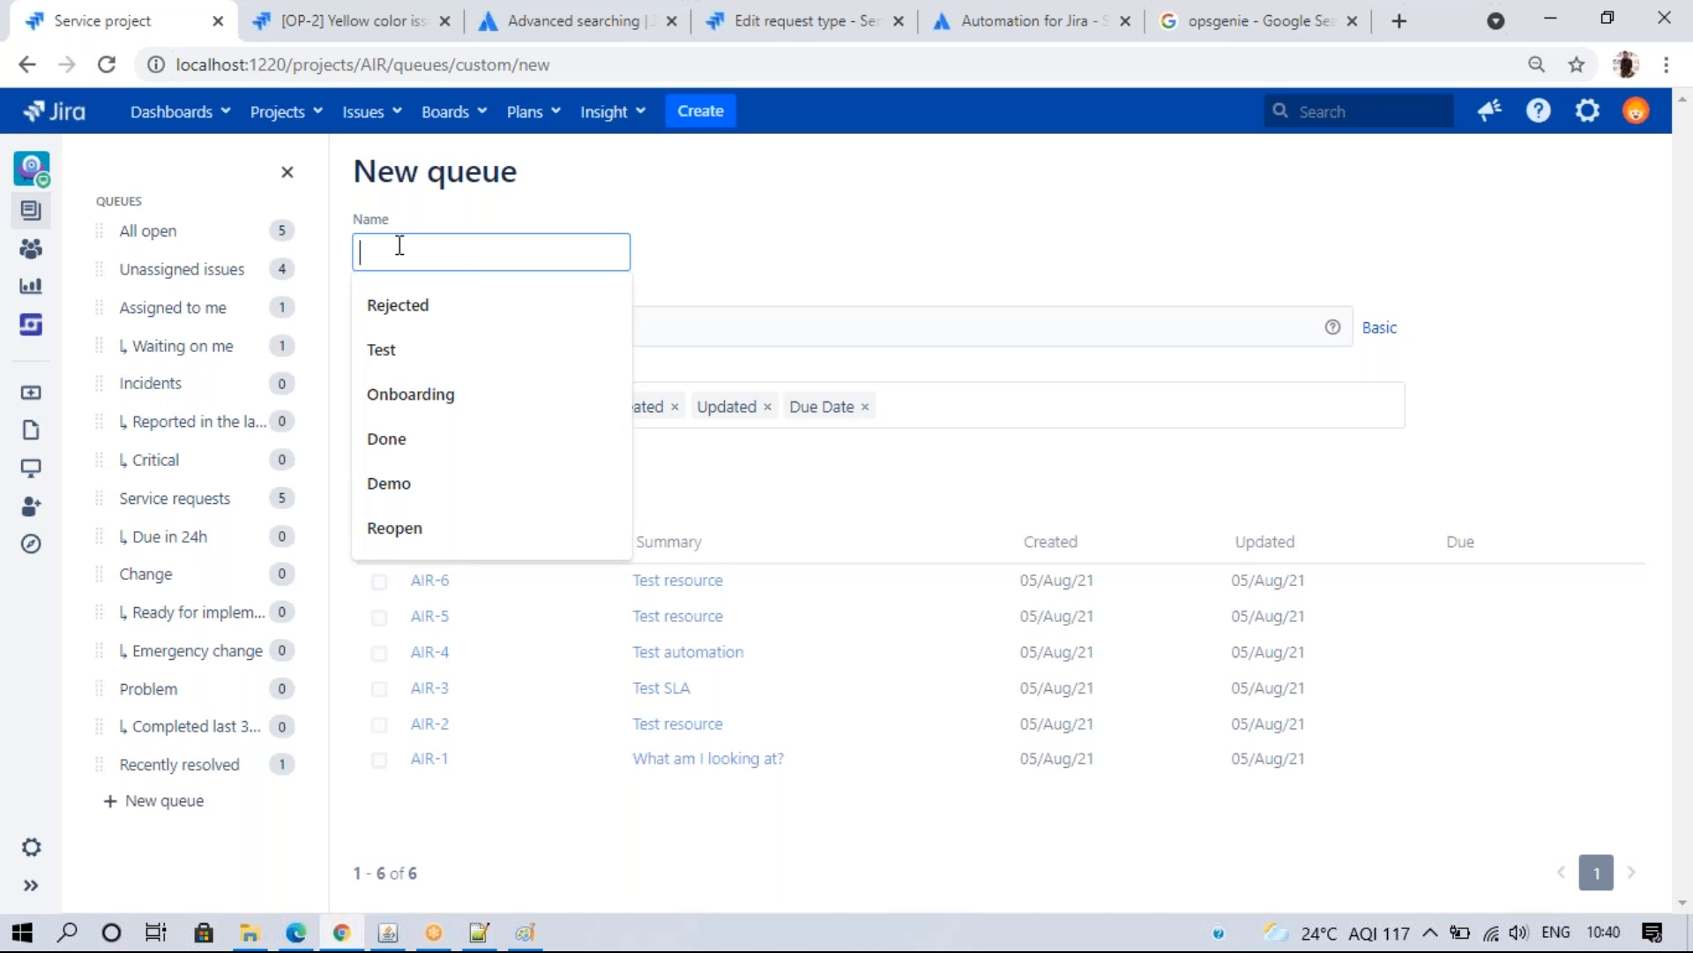
text(It)
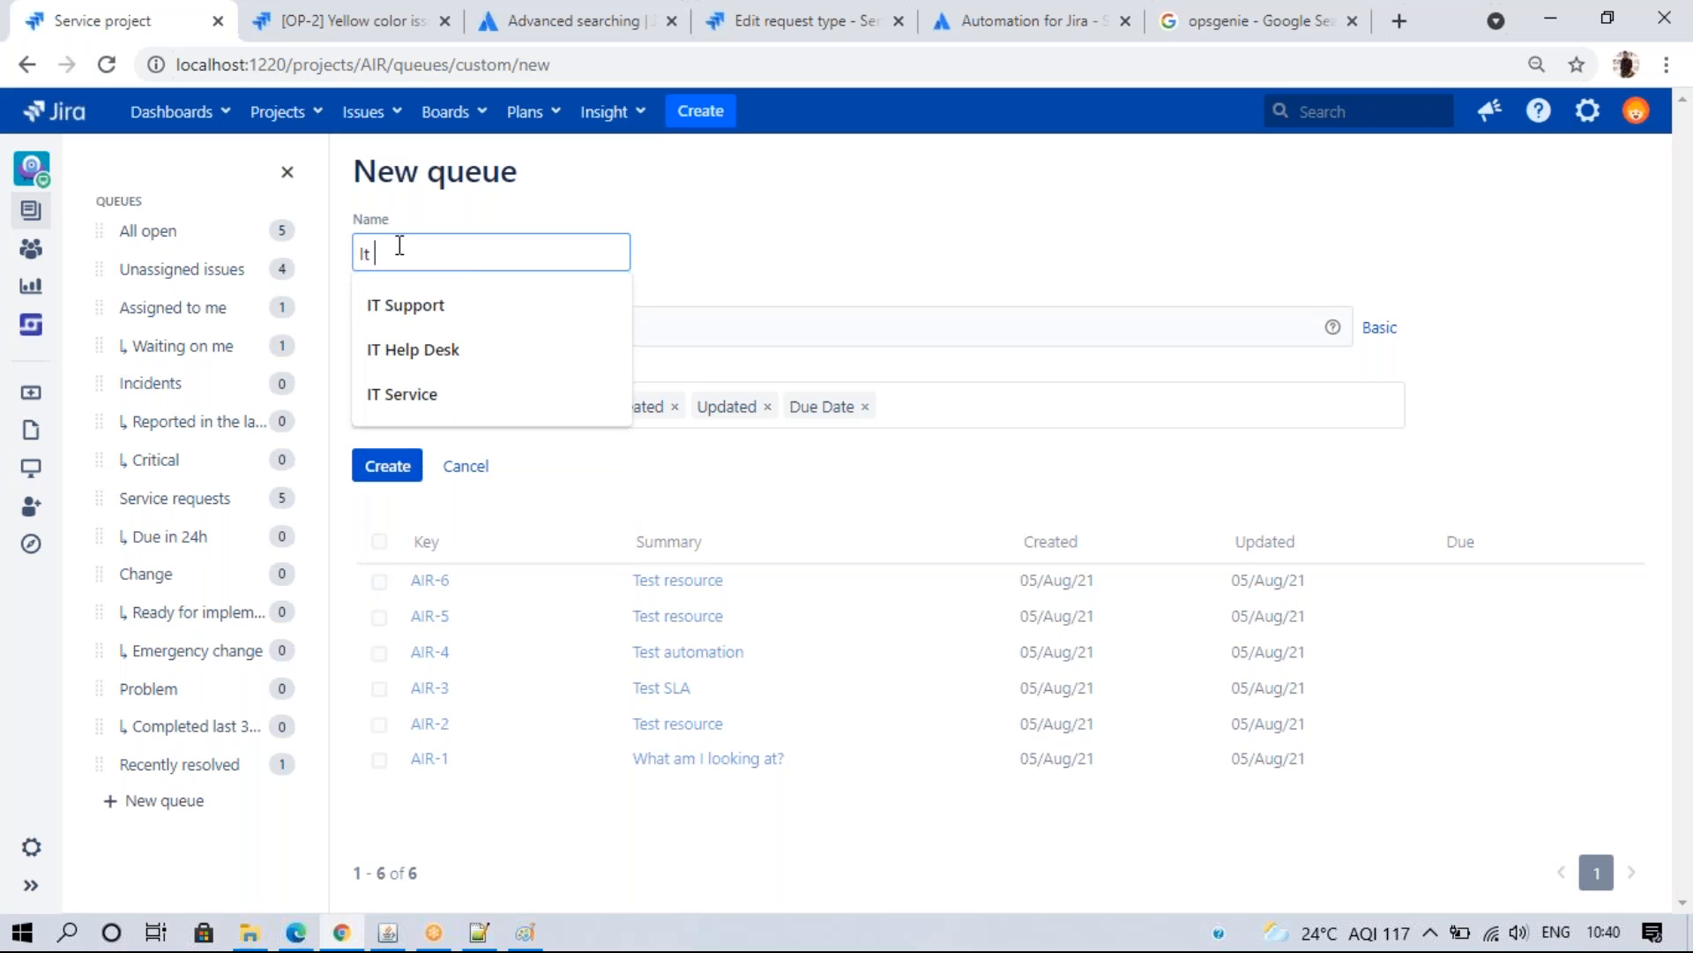
click(432, 305)
click(519, 313)
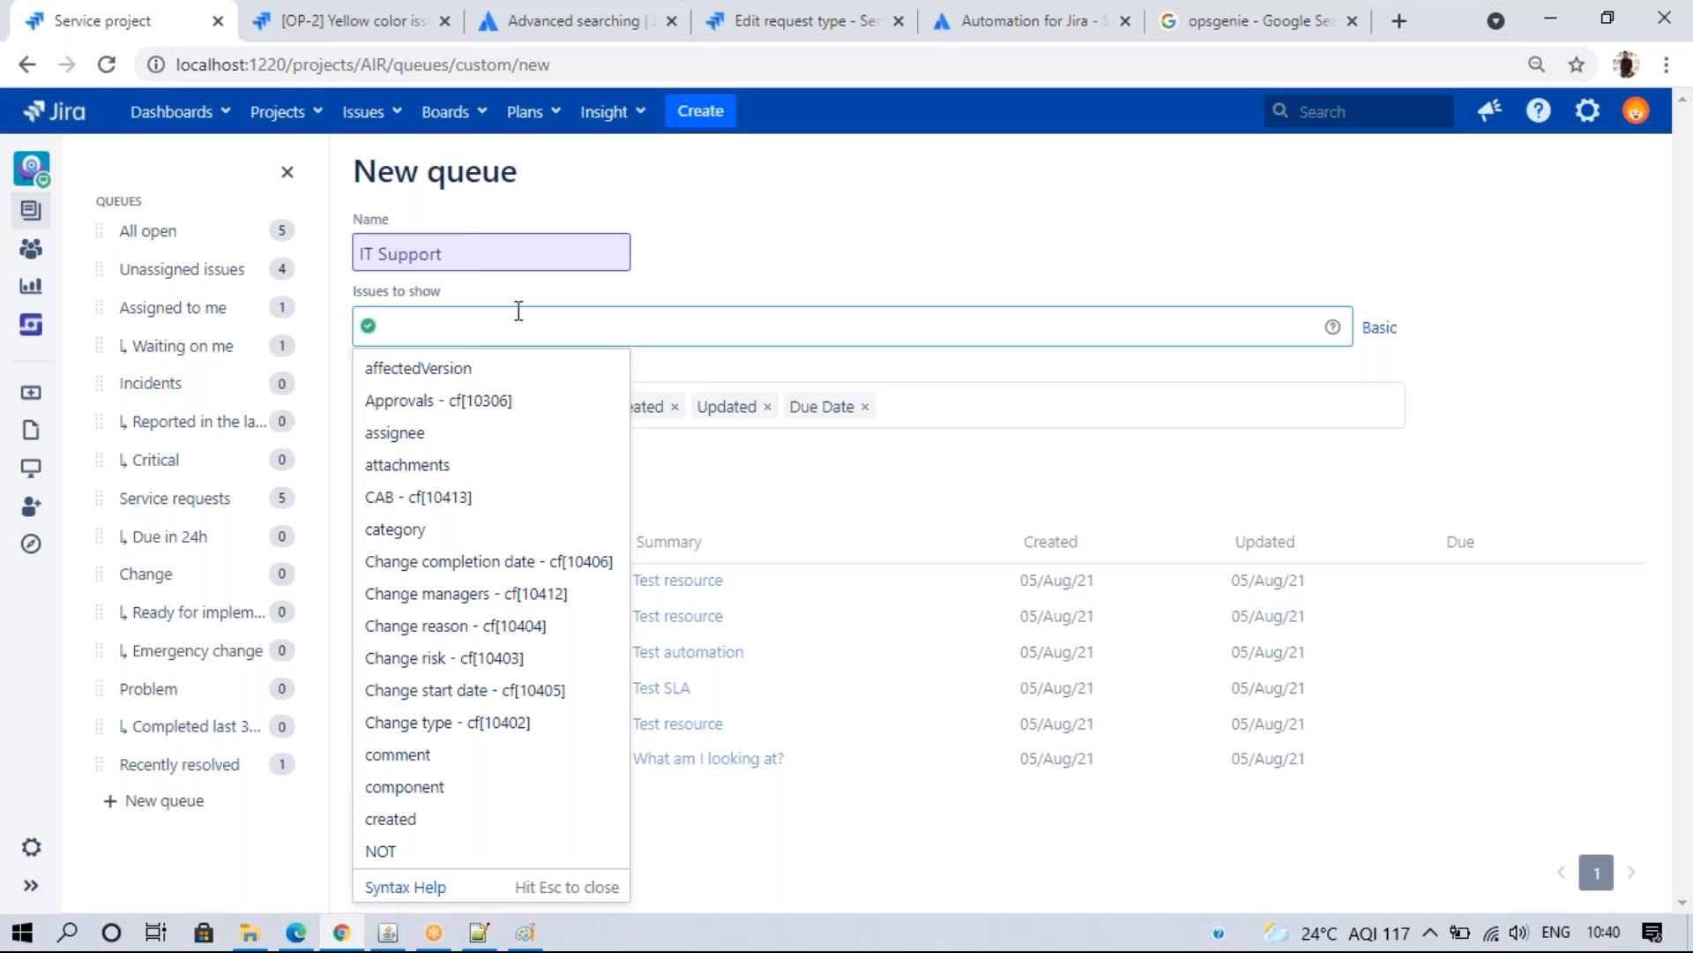
text(Issue)
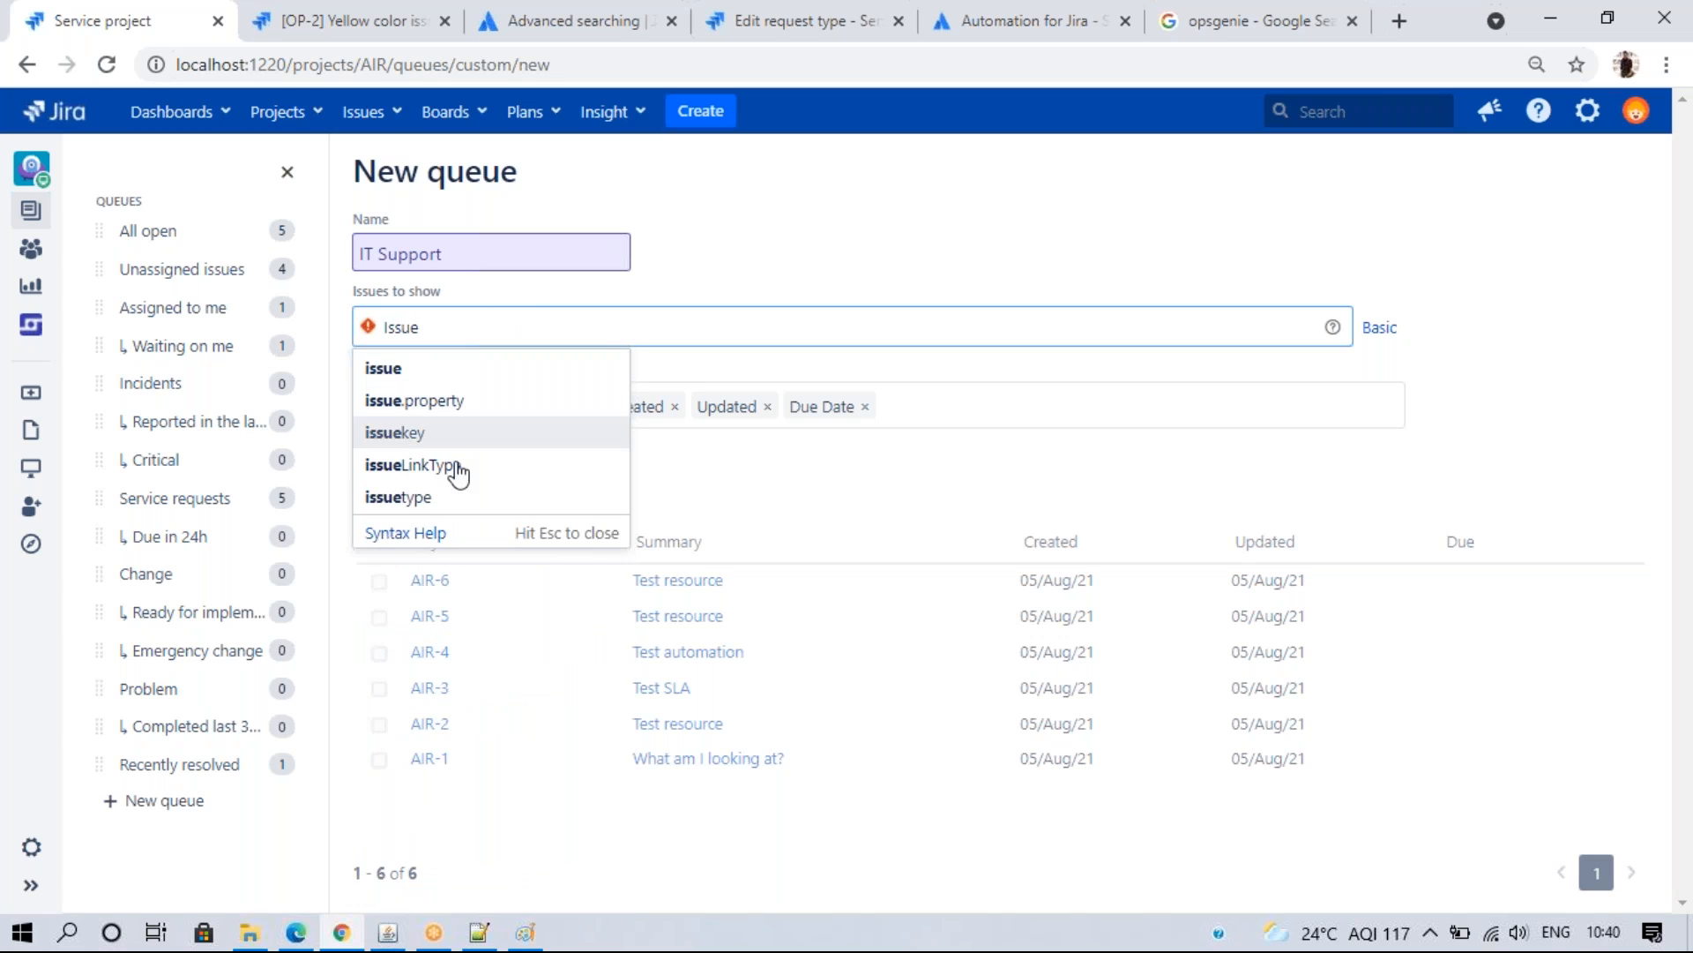
click(445, 499)
click(465, 369)
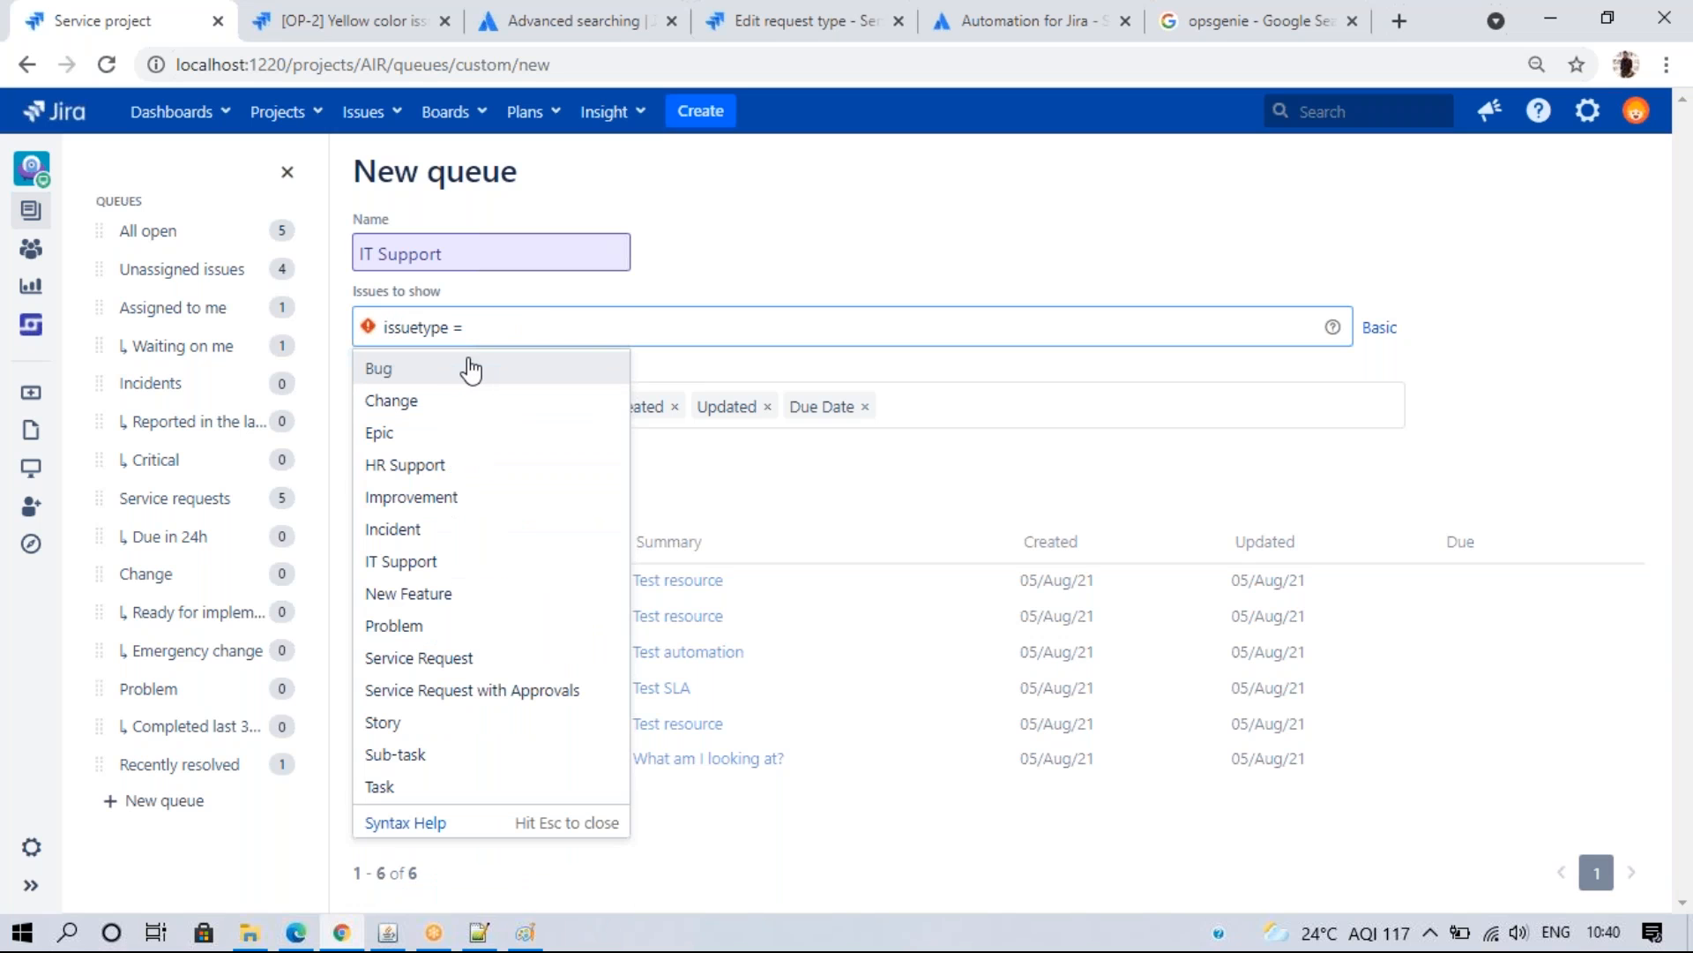
click(422, 561)
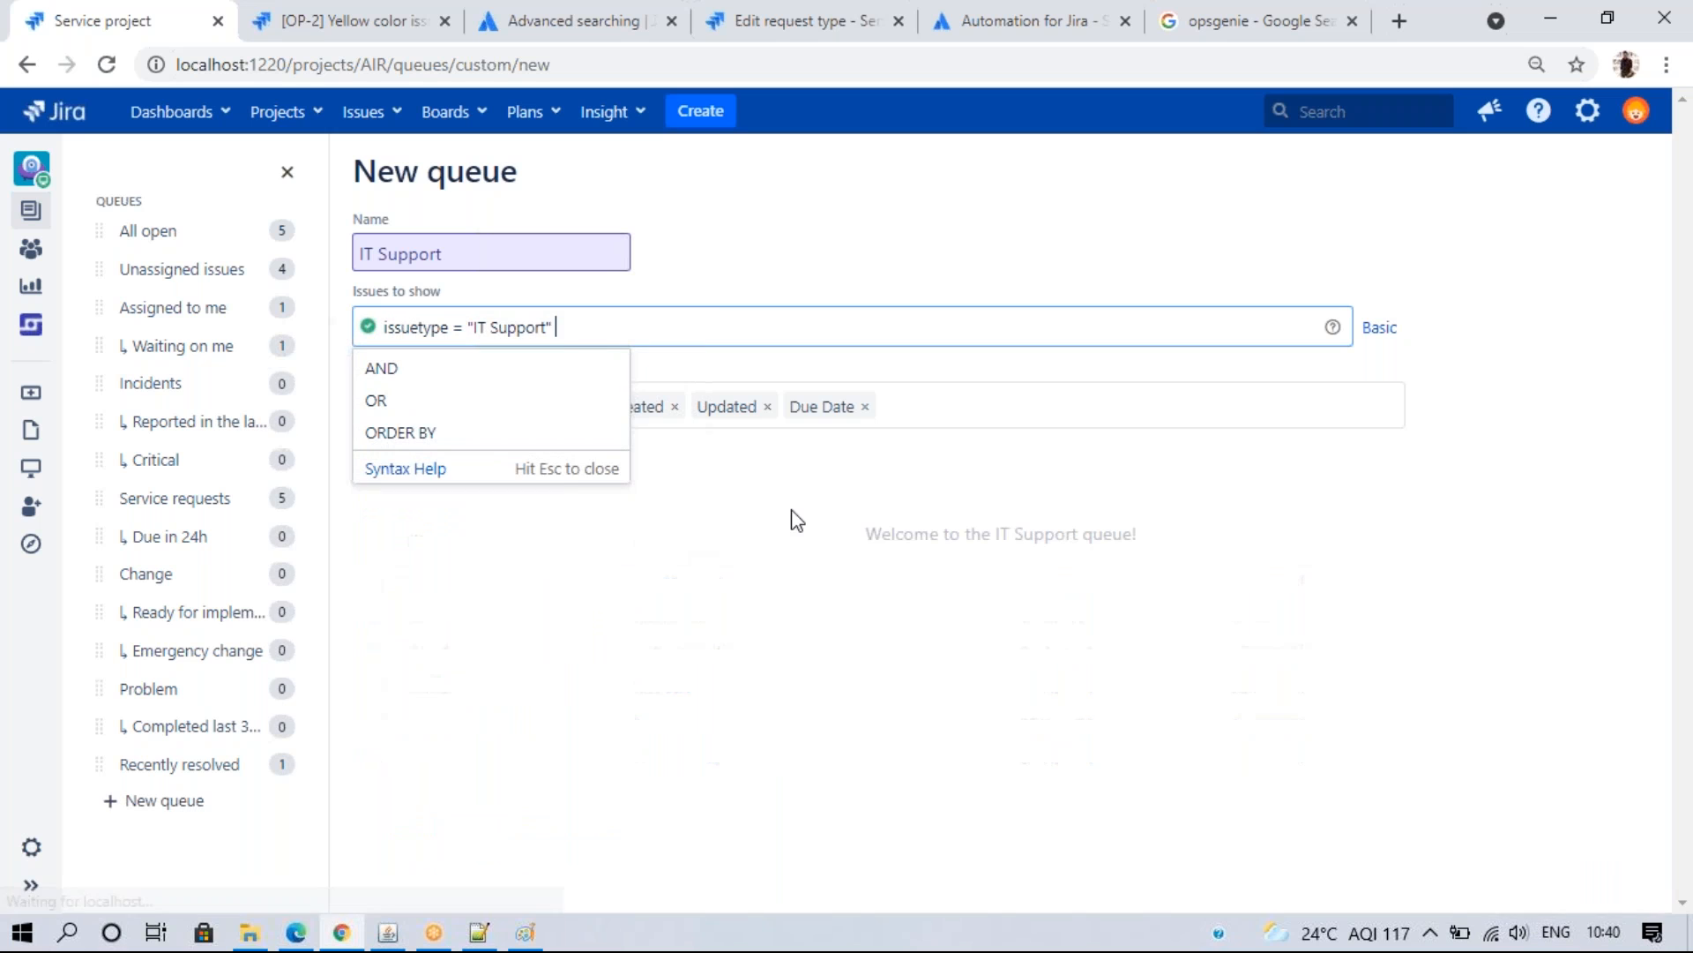
click(956, 474)
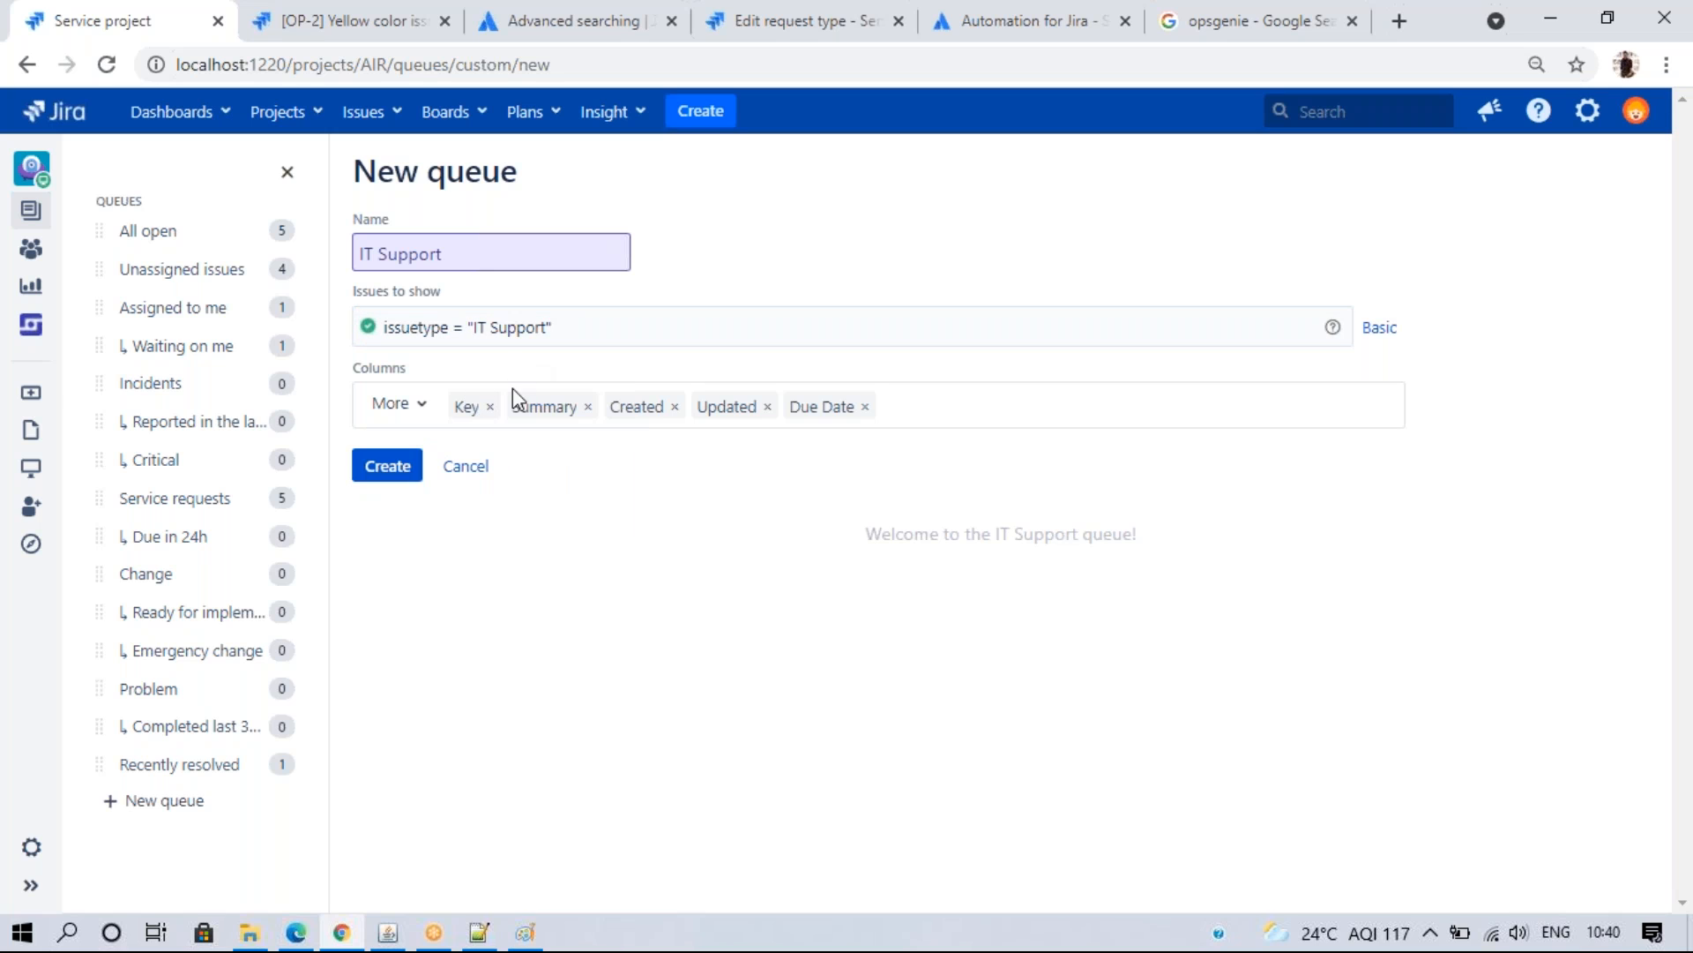
click(465, 468)
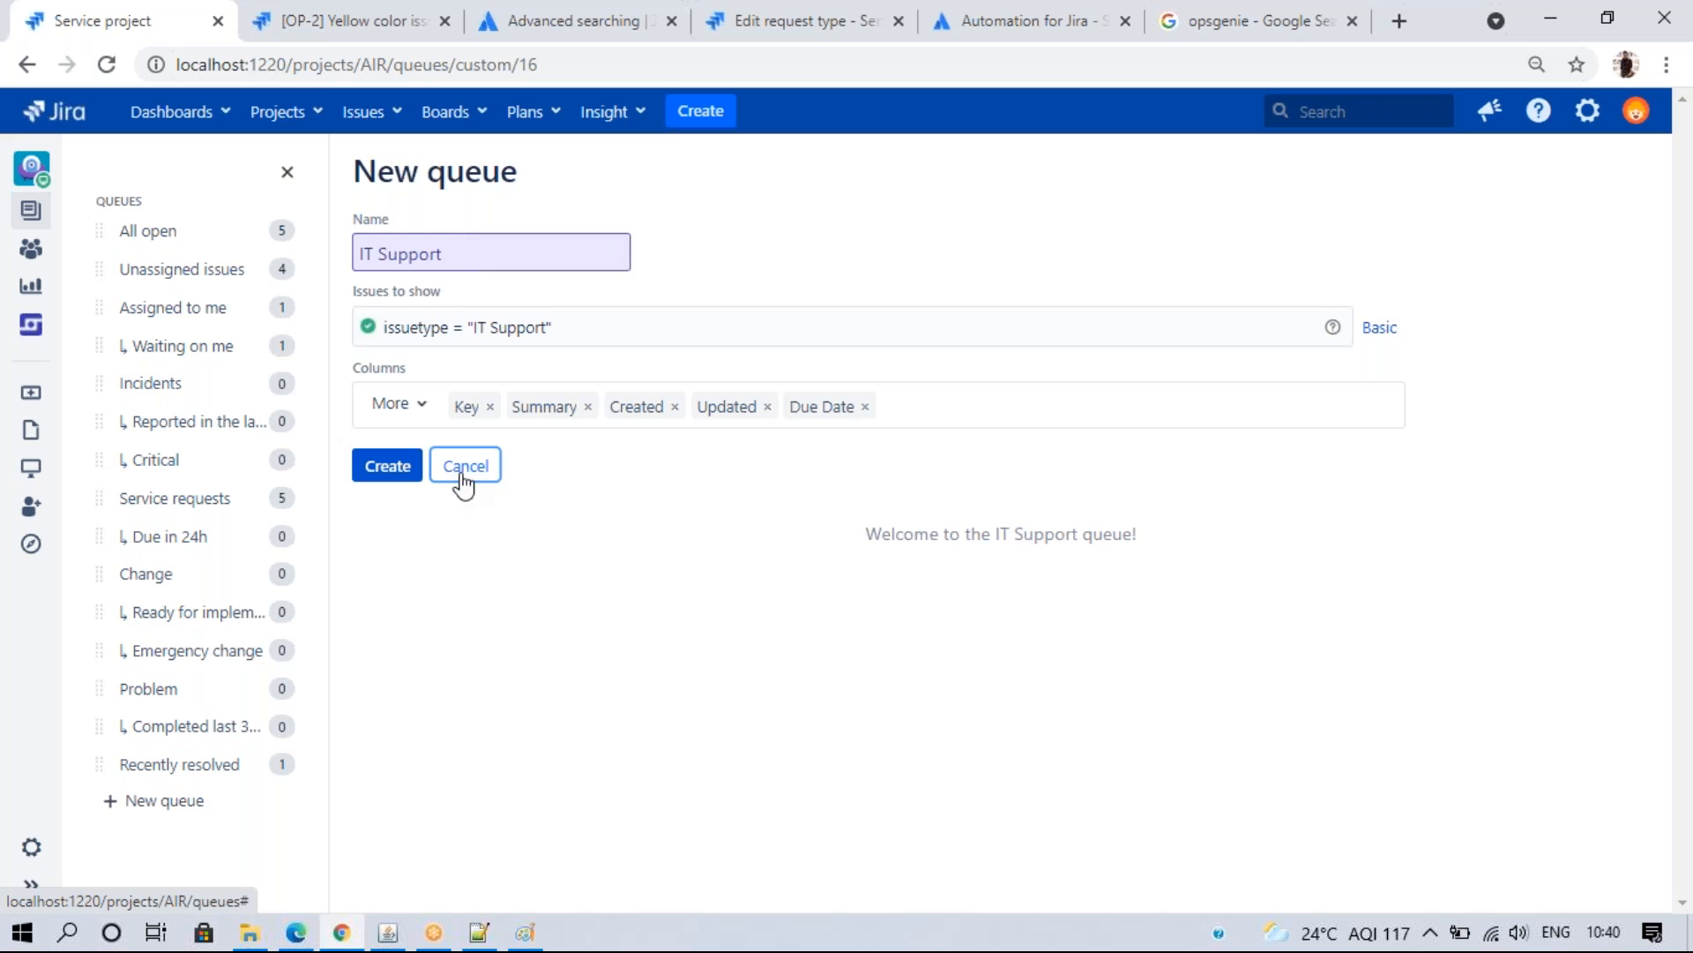
- Switch to the HelpDesk (HD) project and show its Assigned to me queue
click(302, 127)
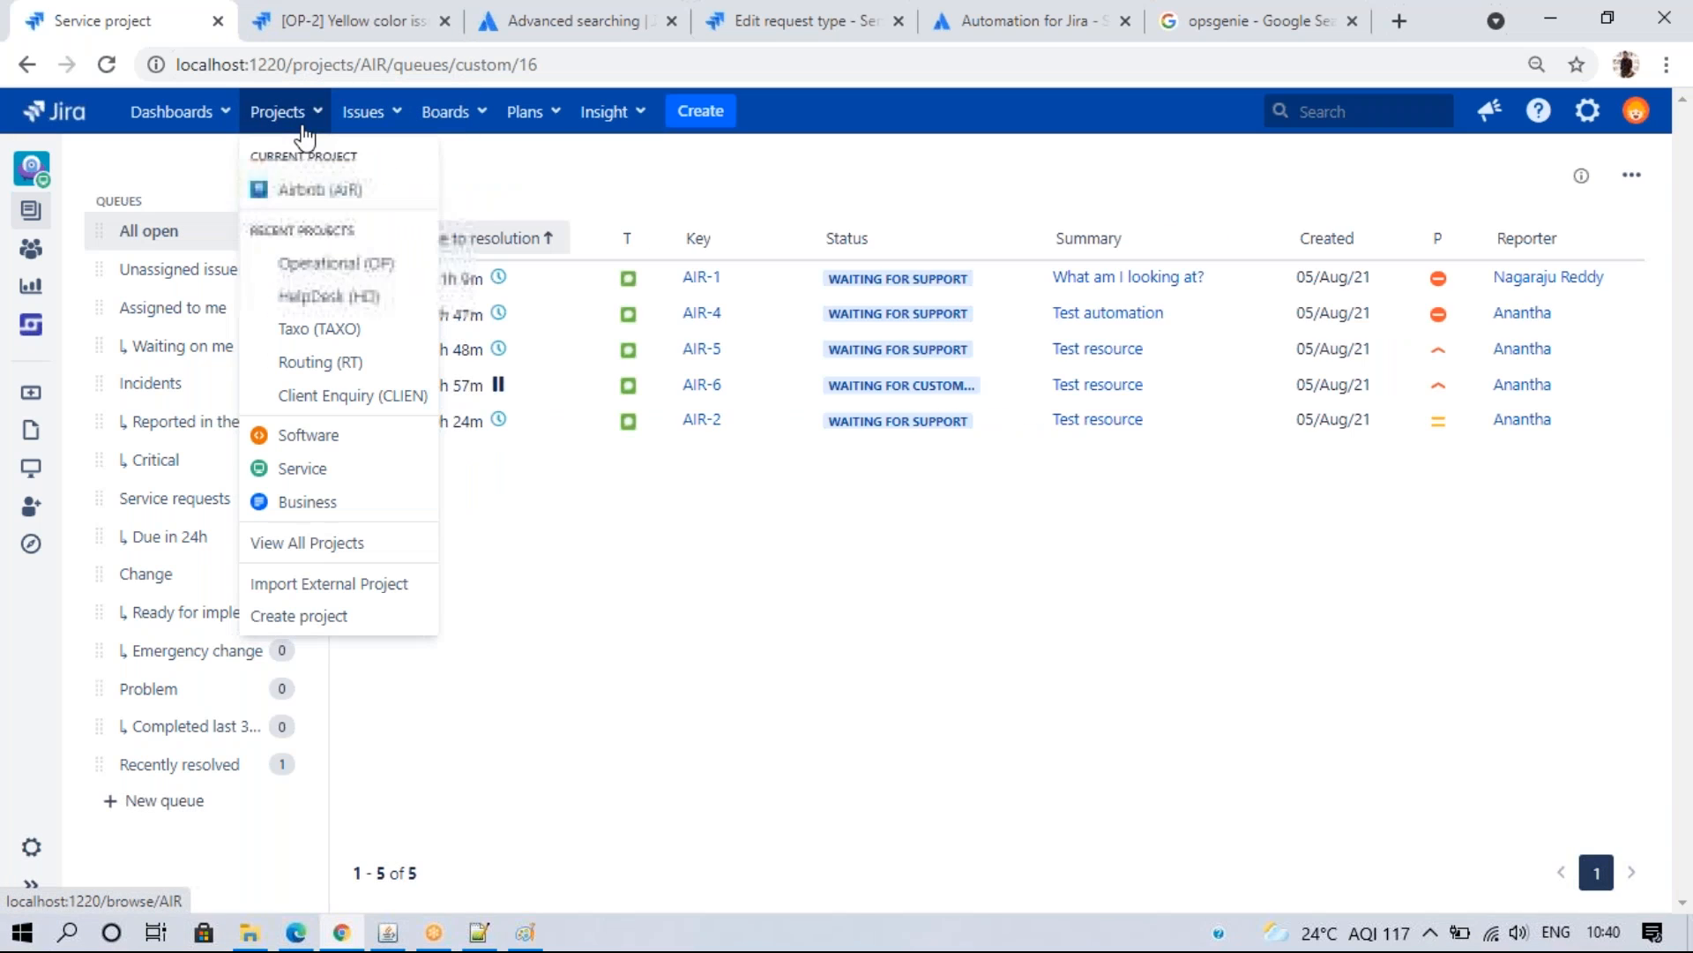
click(304, 298)
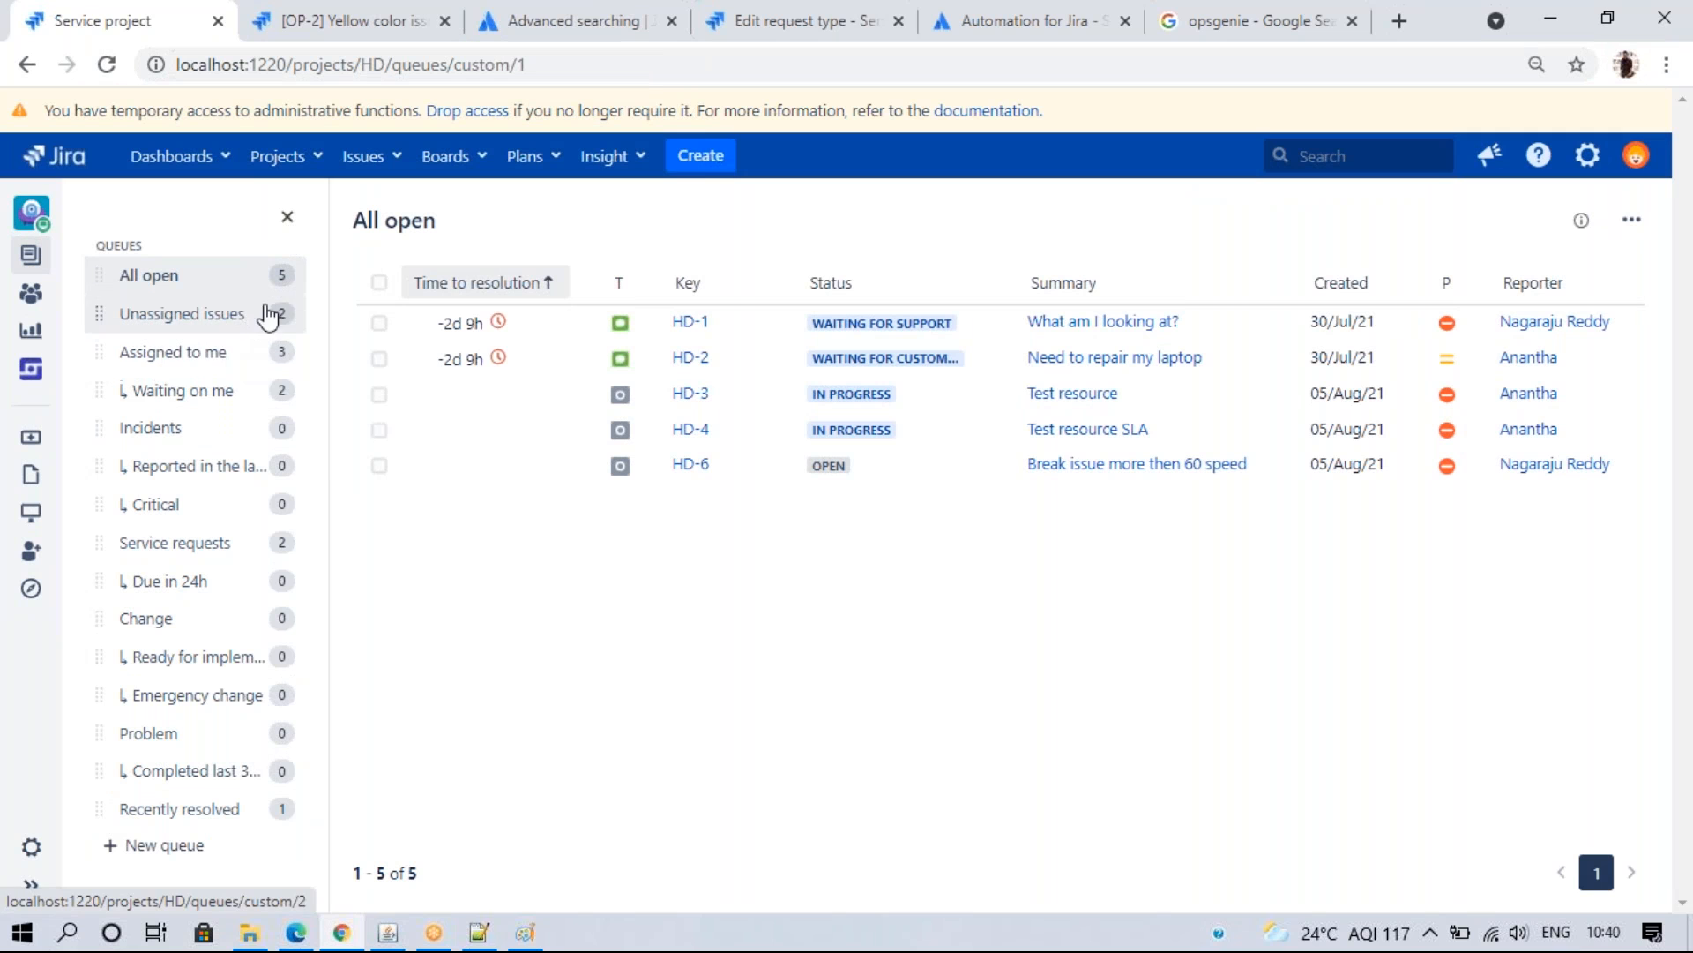
click(238, 355)
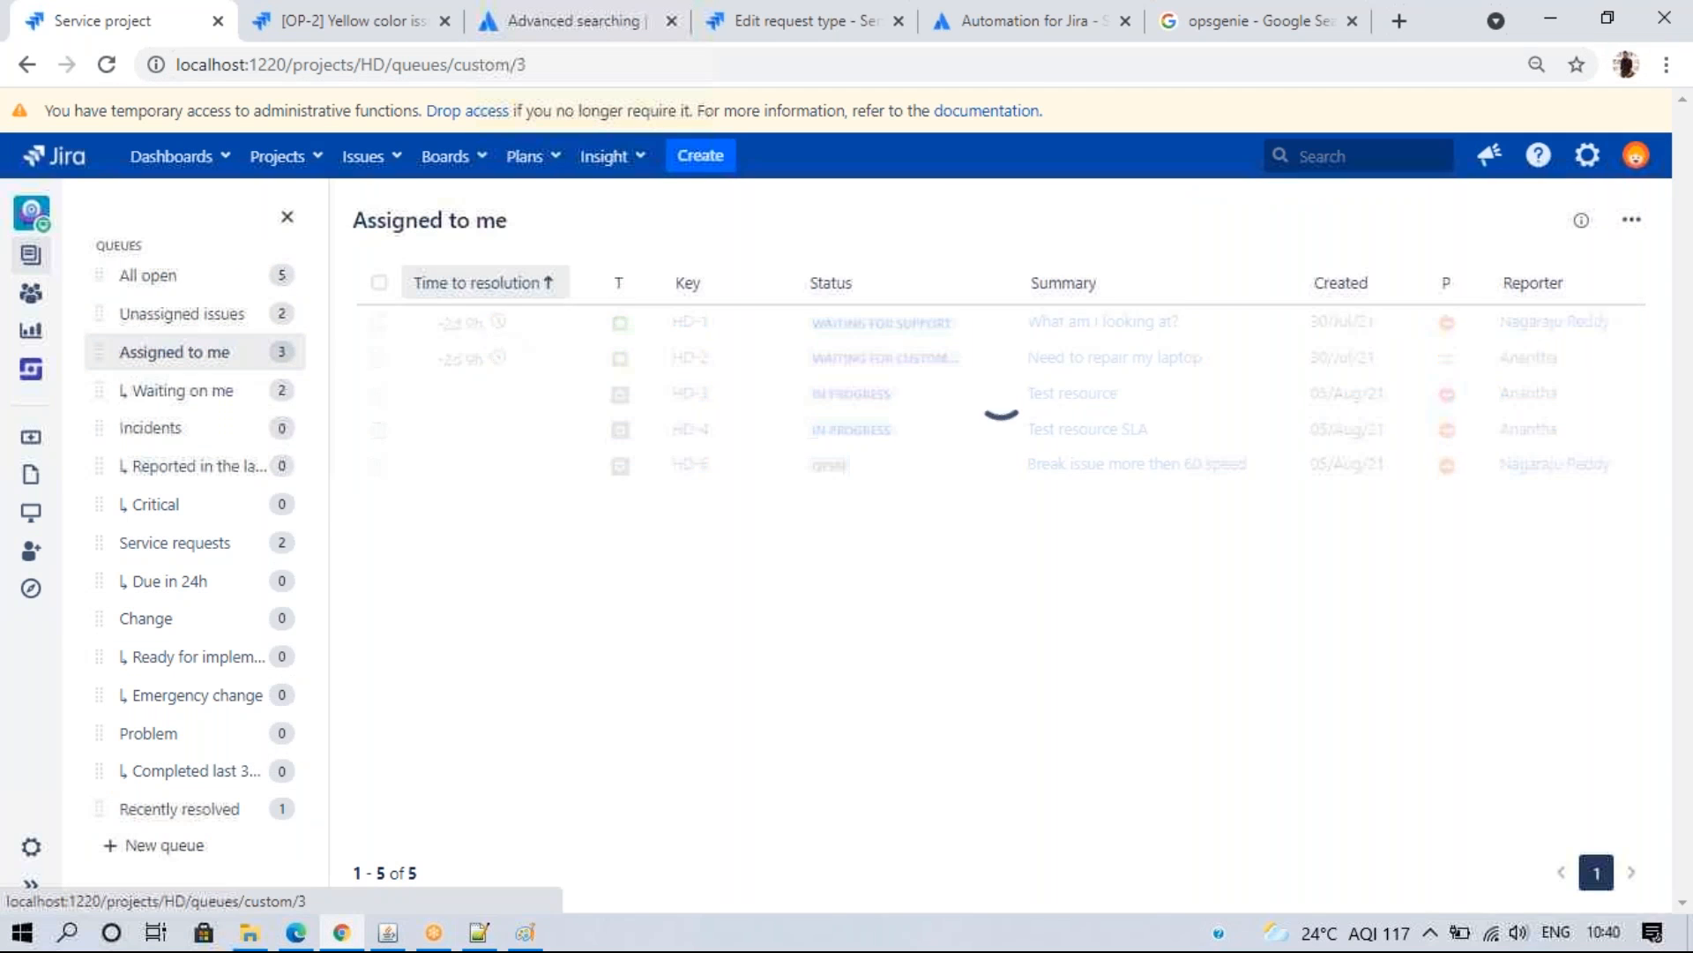
- Delete the Assigned to me, Incidents, Waiting on me and Unassigned issues queues
click(1632, 220)
click(1579, 311)
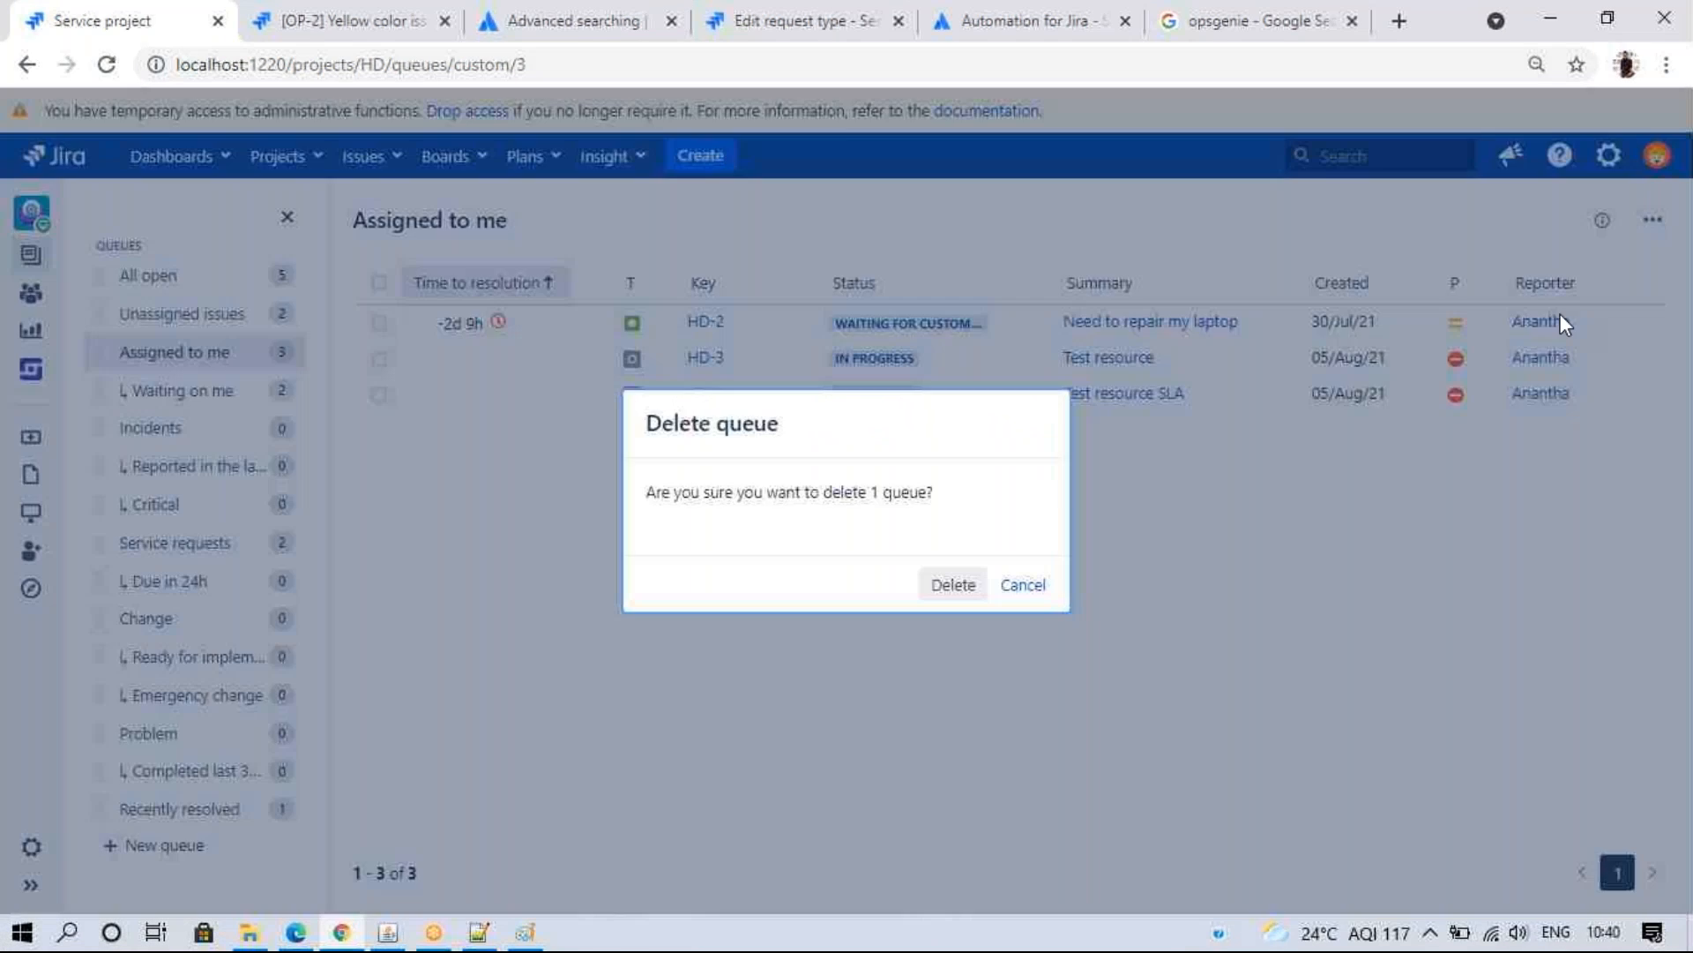
click(949, 590)
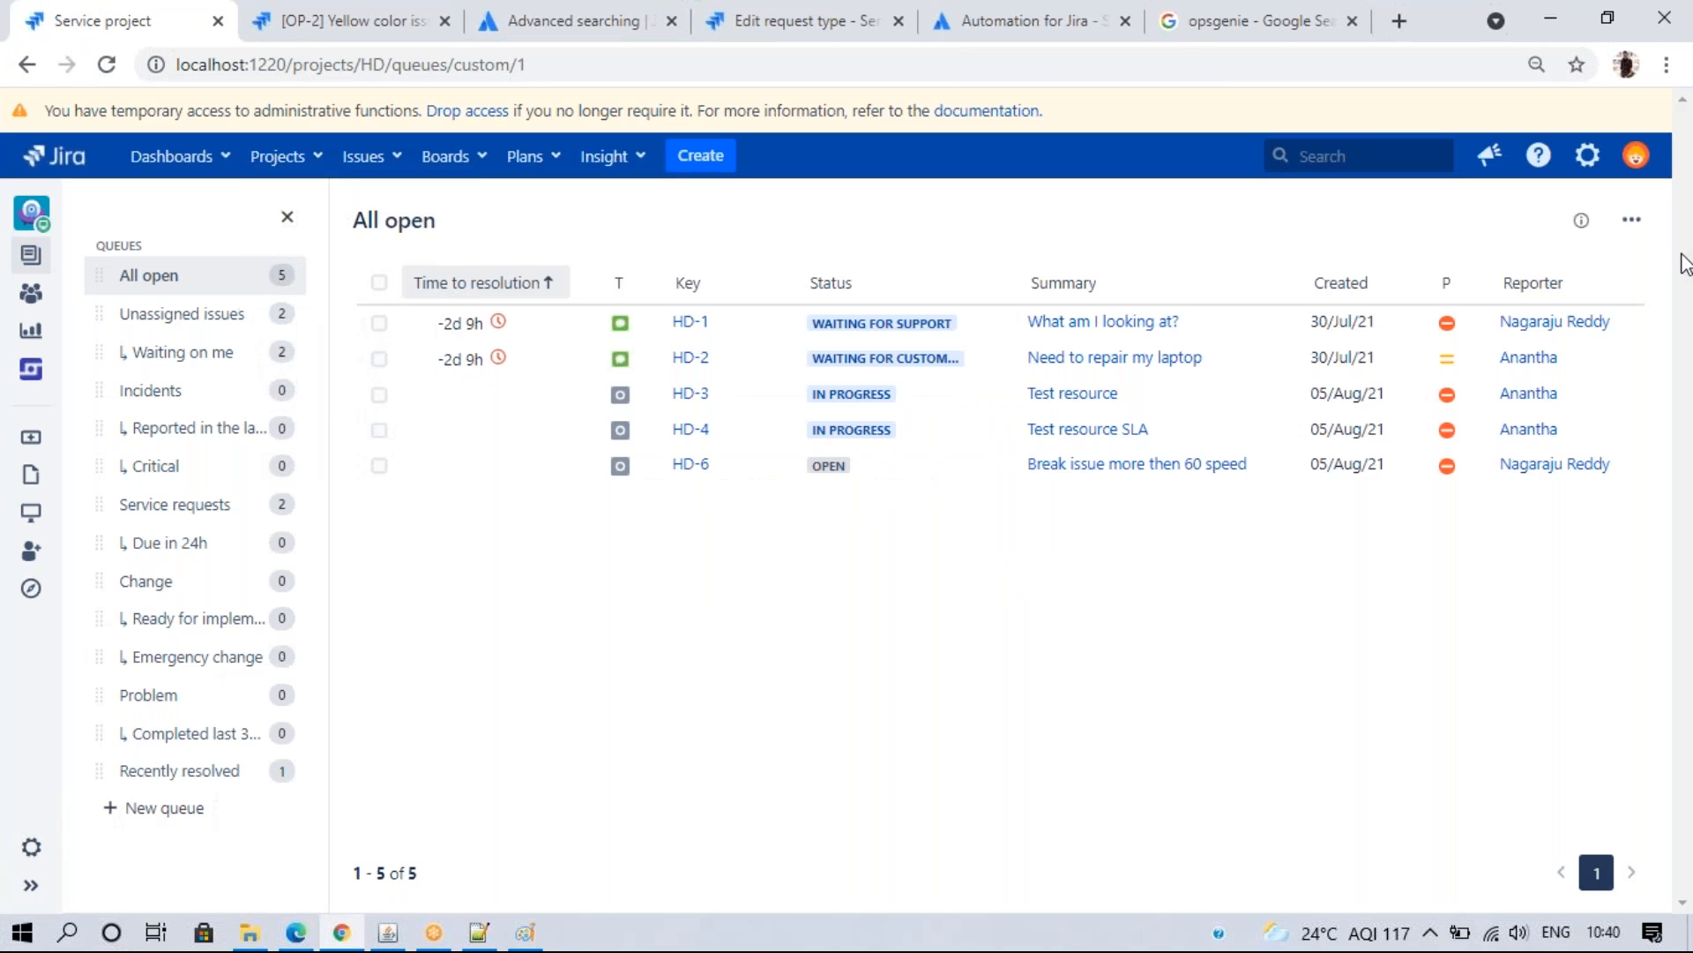
click(223, 390)
click(1632, 220)
click(1589, 304)
click(954, 585)
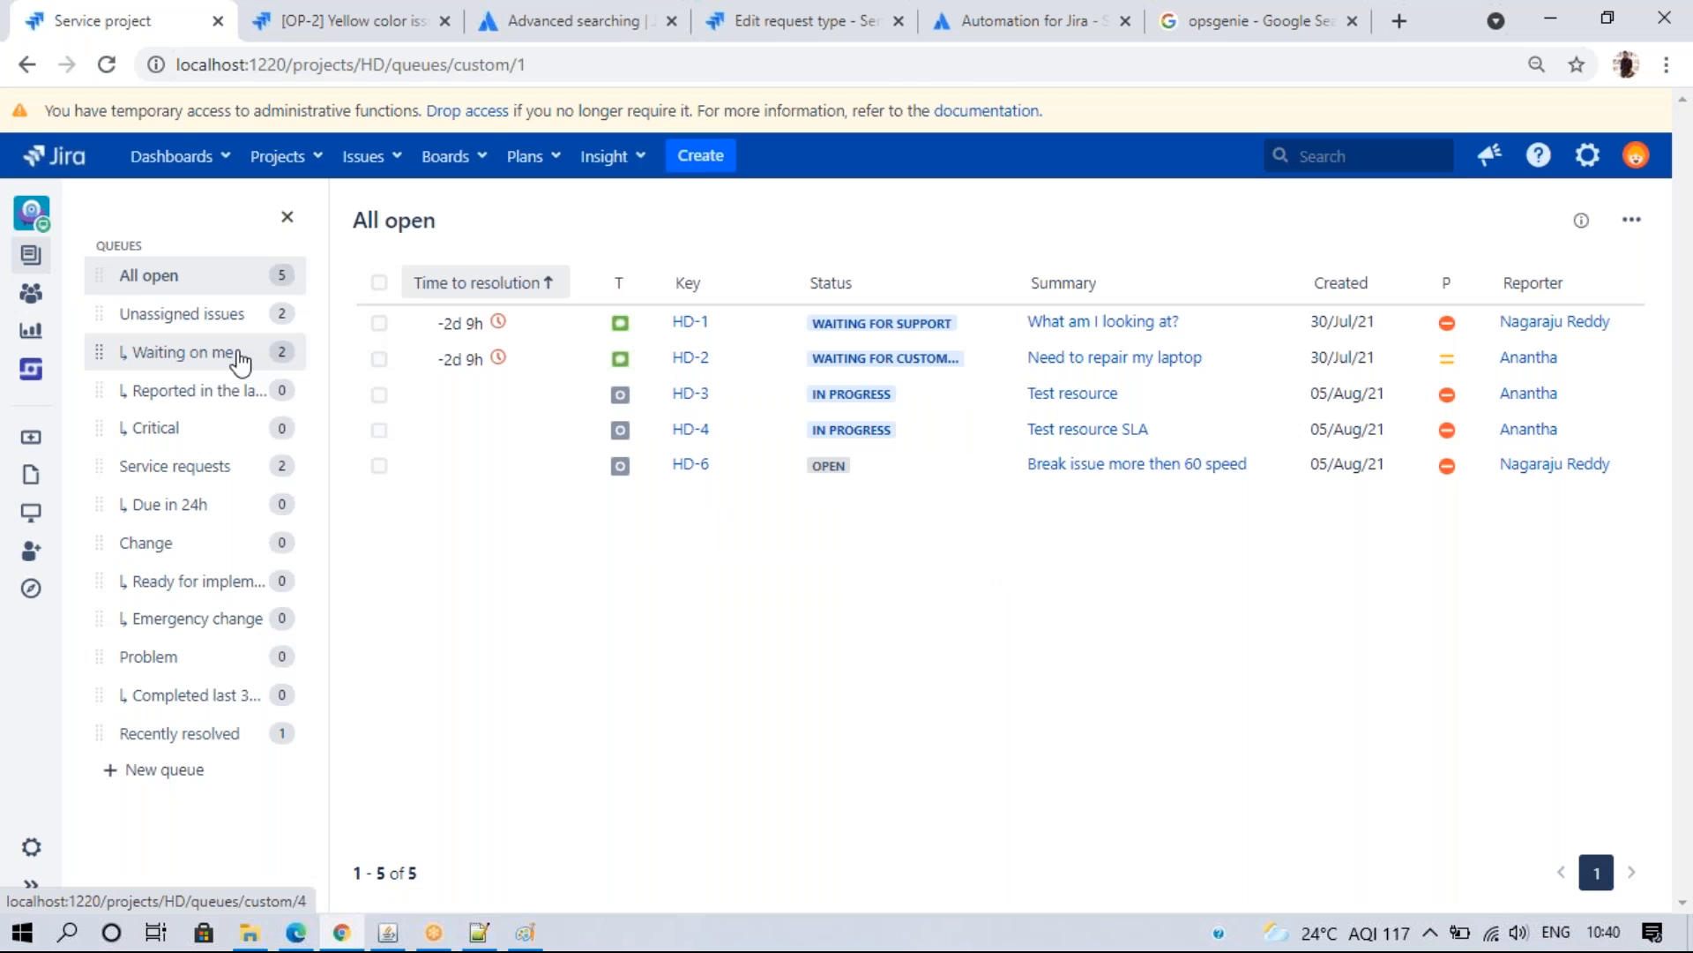
click(251, 353)
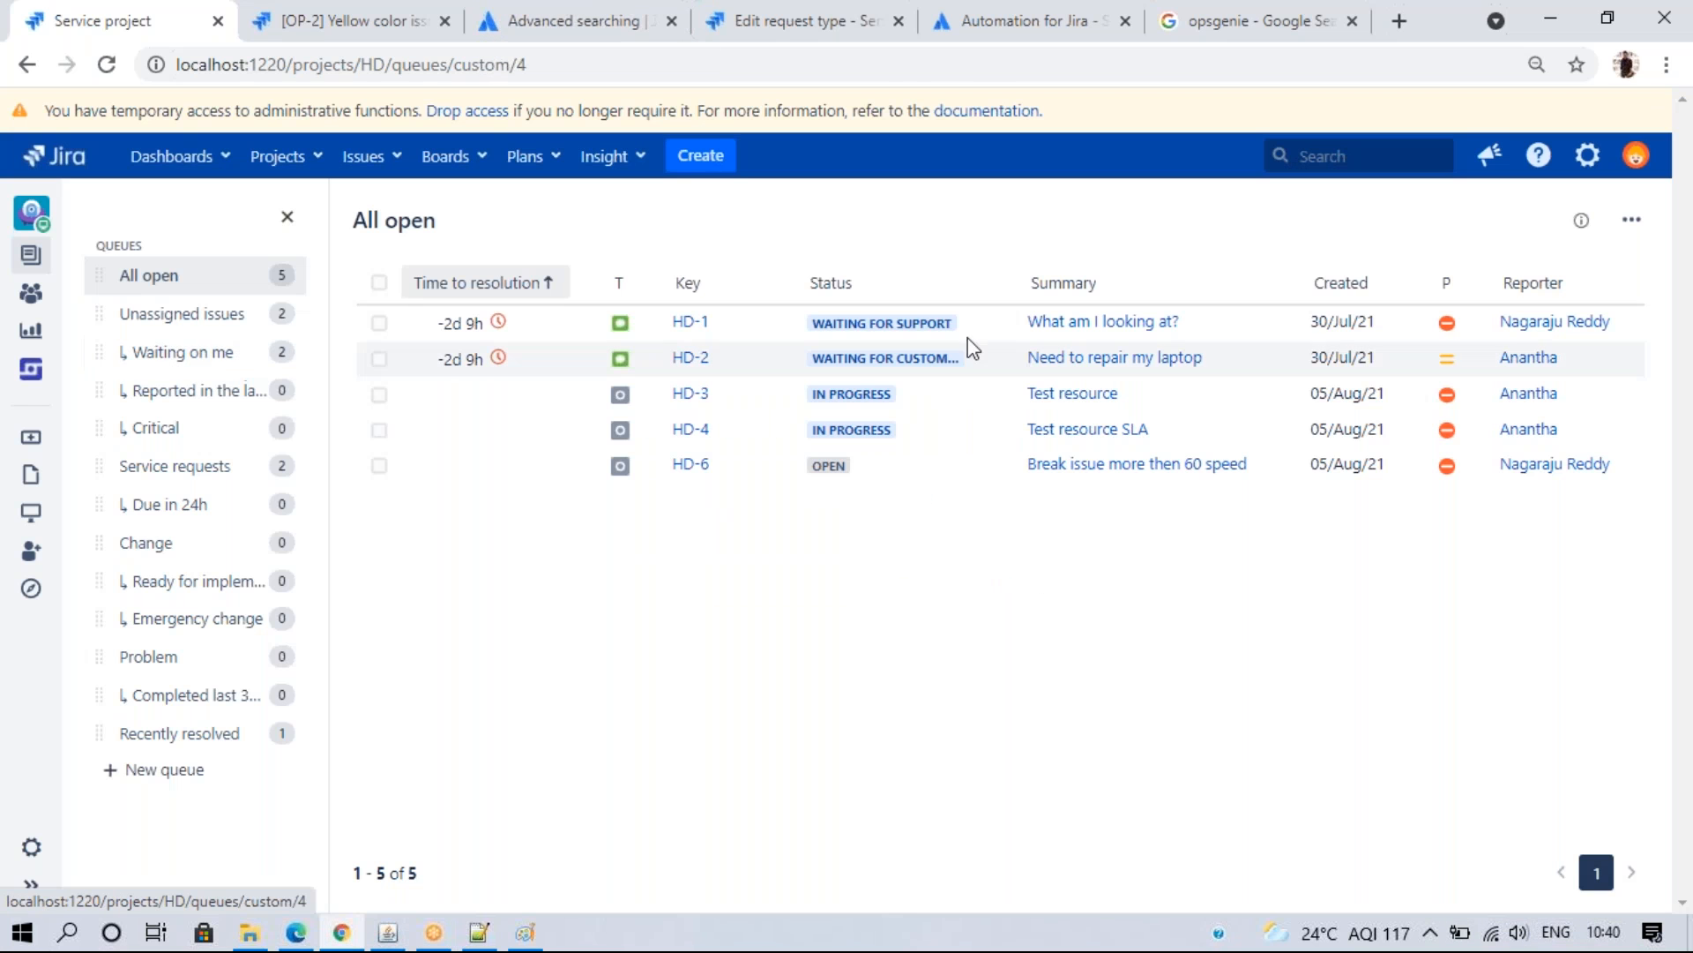
click(1632, 219)
click(1589, 323)
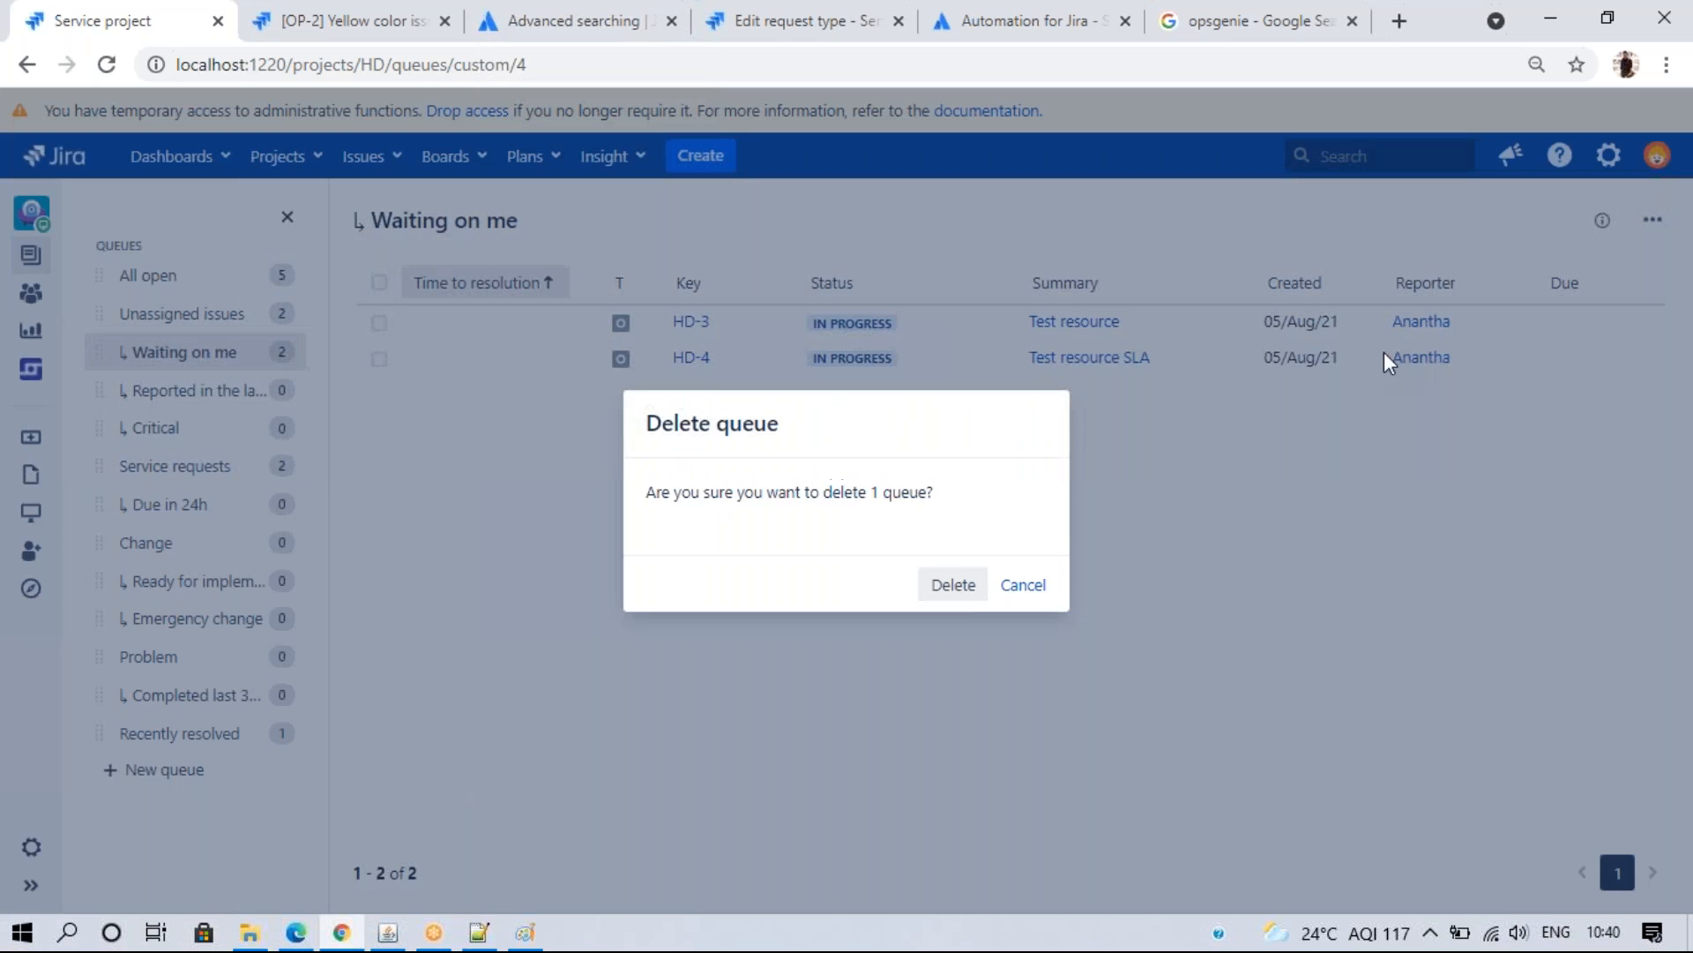
click(954, 586)
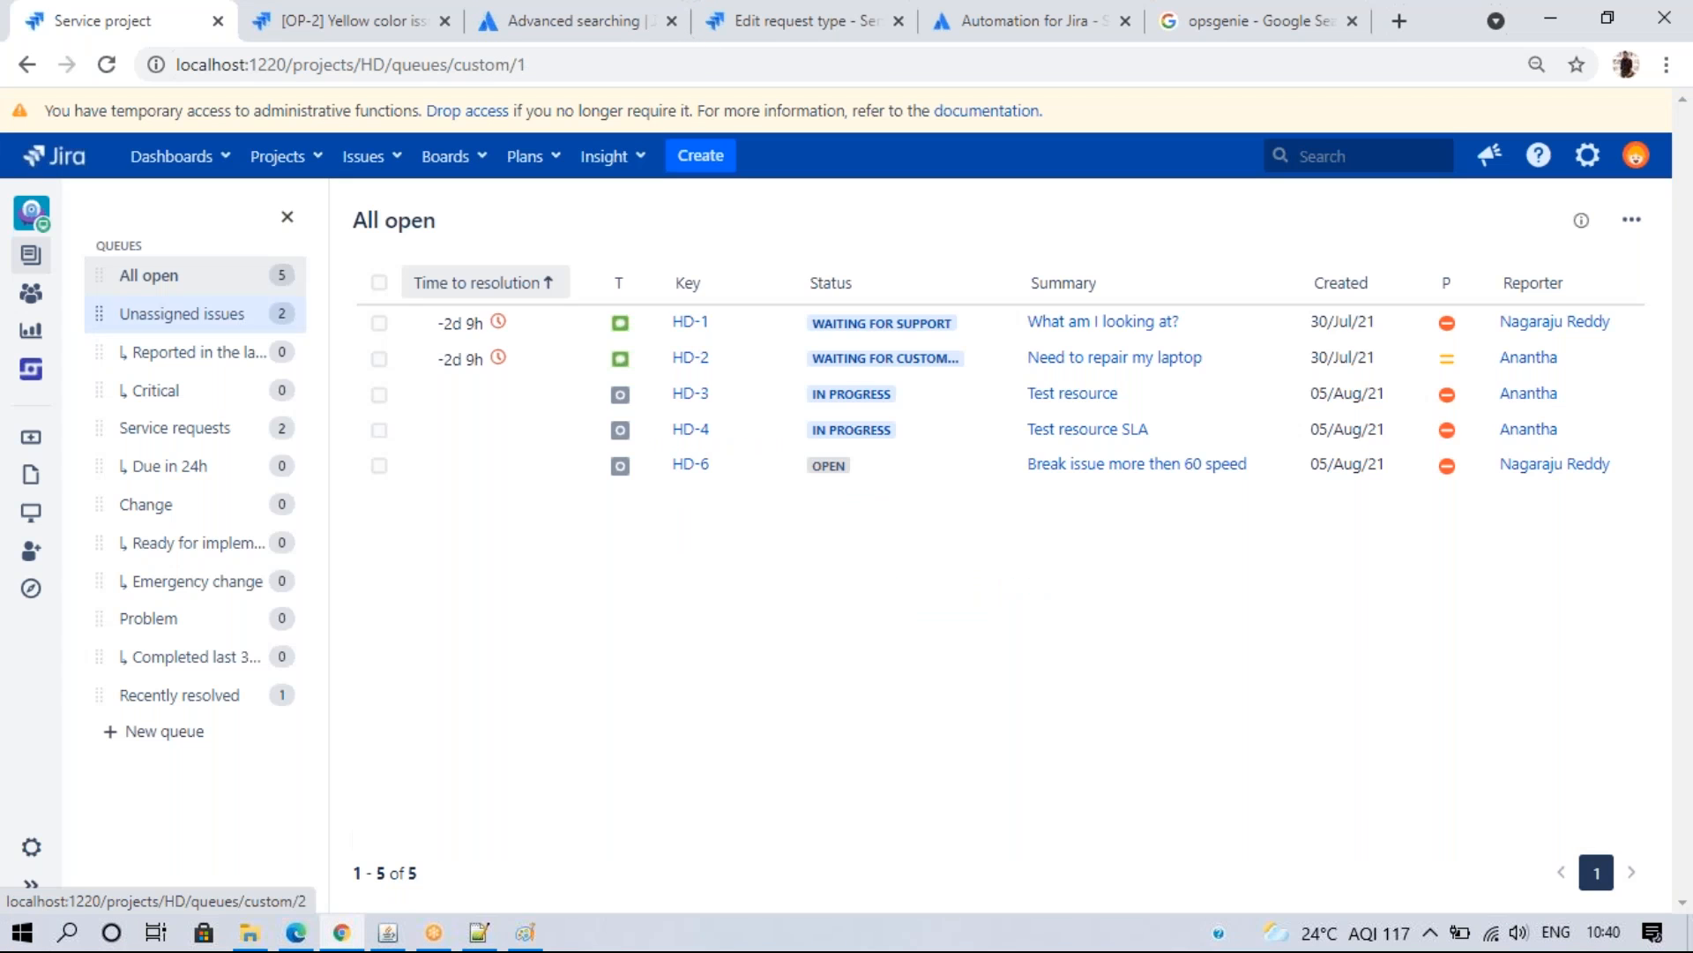
click(184, 314)
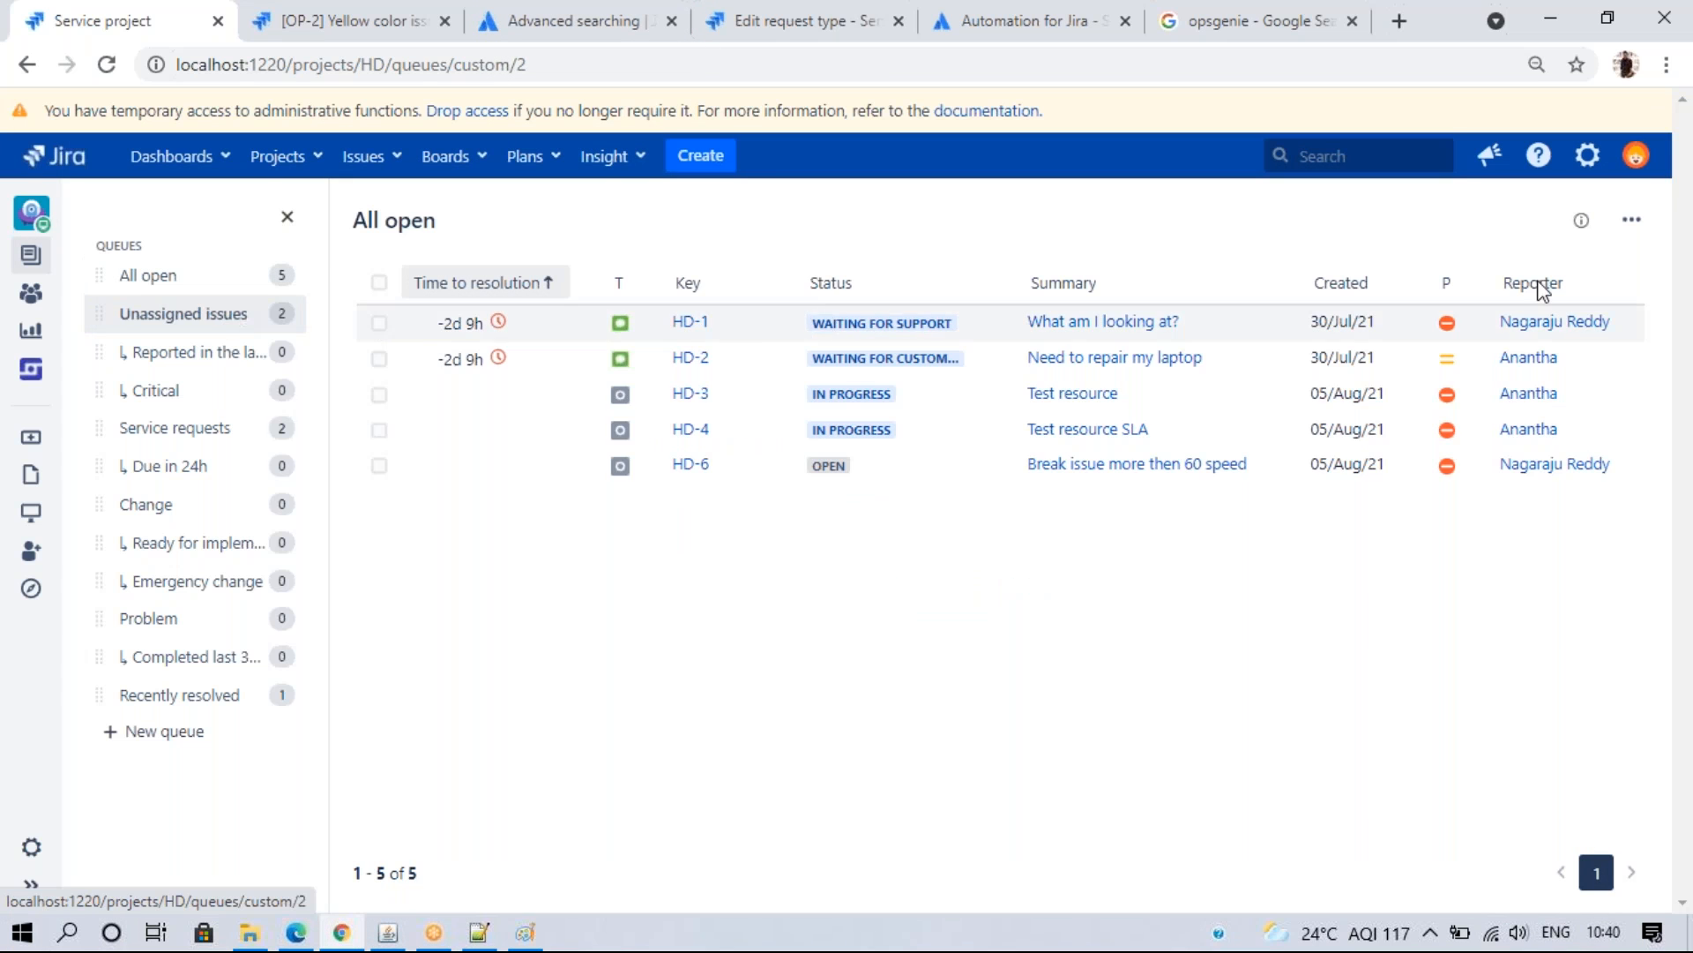
click(1633, 220)
click(1589, 324)
click(953, 585)
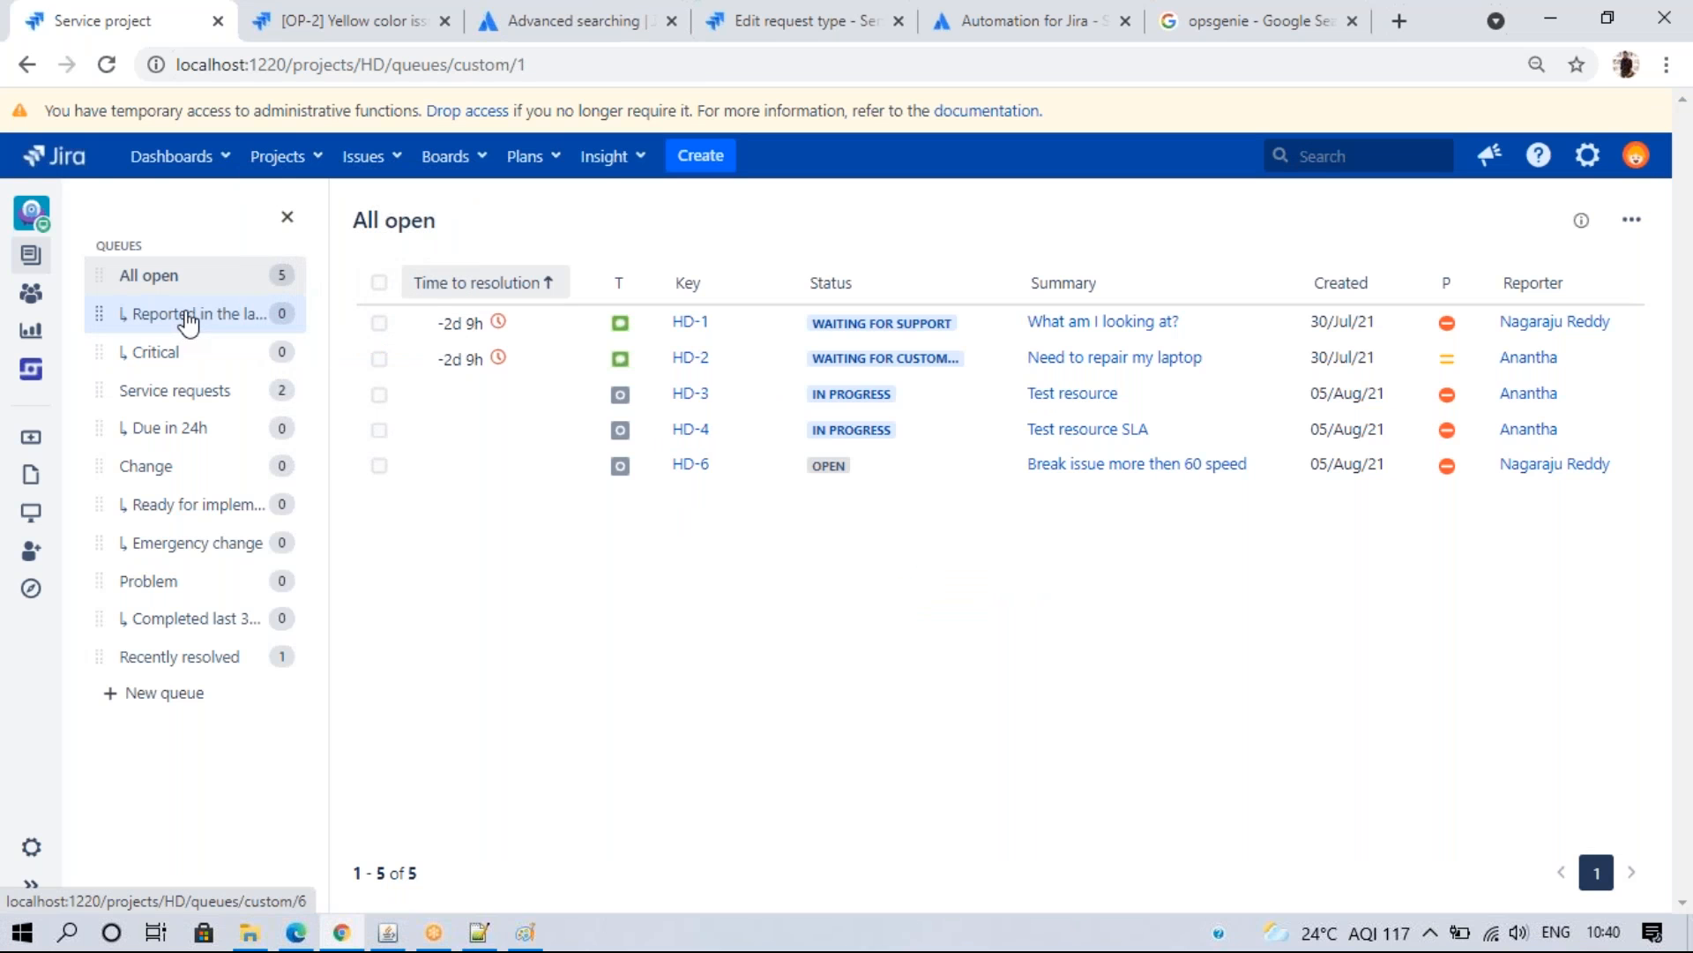
- Delete the Reported in the last 60 minutes, Critical, Service requests, Due in 24h and Change queues
click(184, 313)
click(1632, 219)
click(1566, 305)
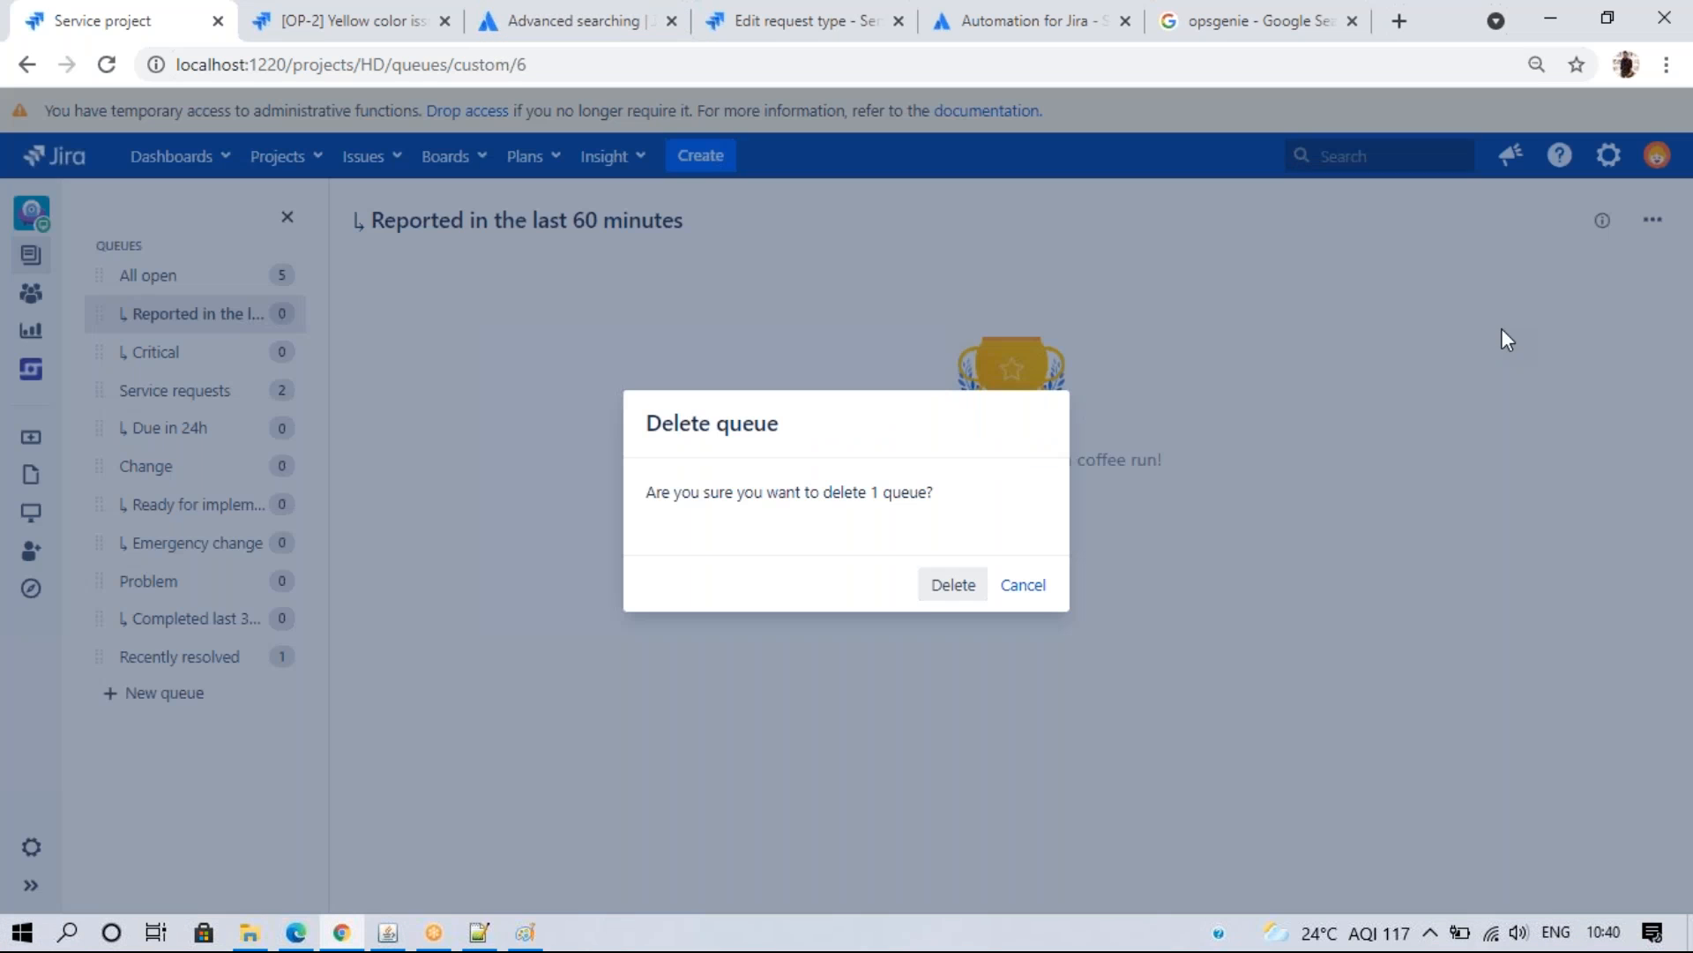
click(938, 591)
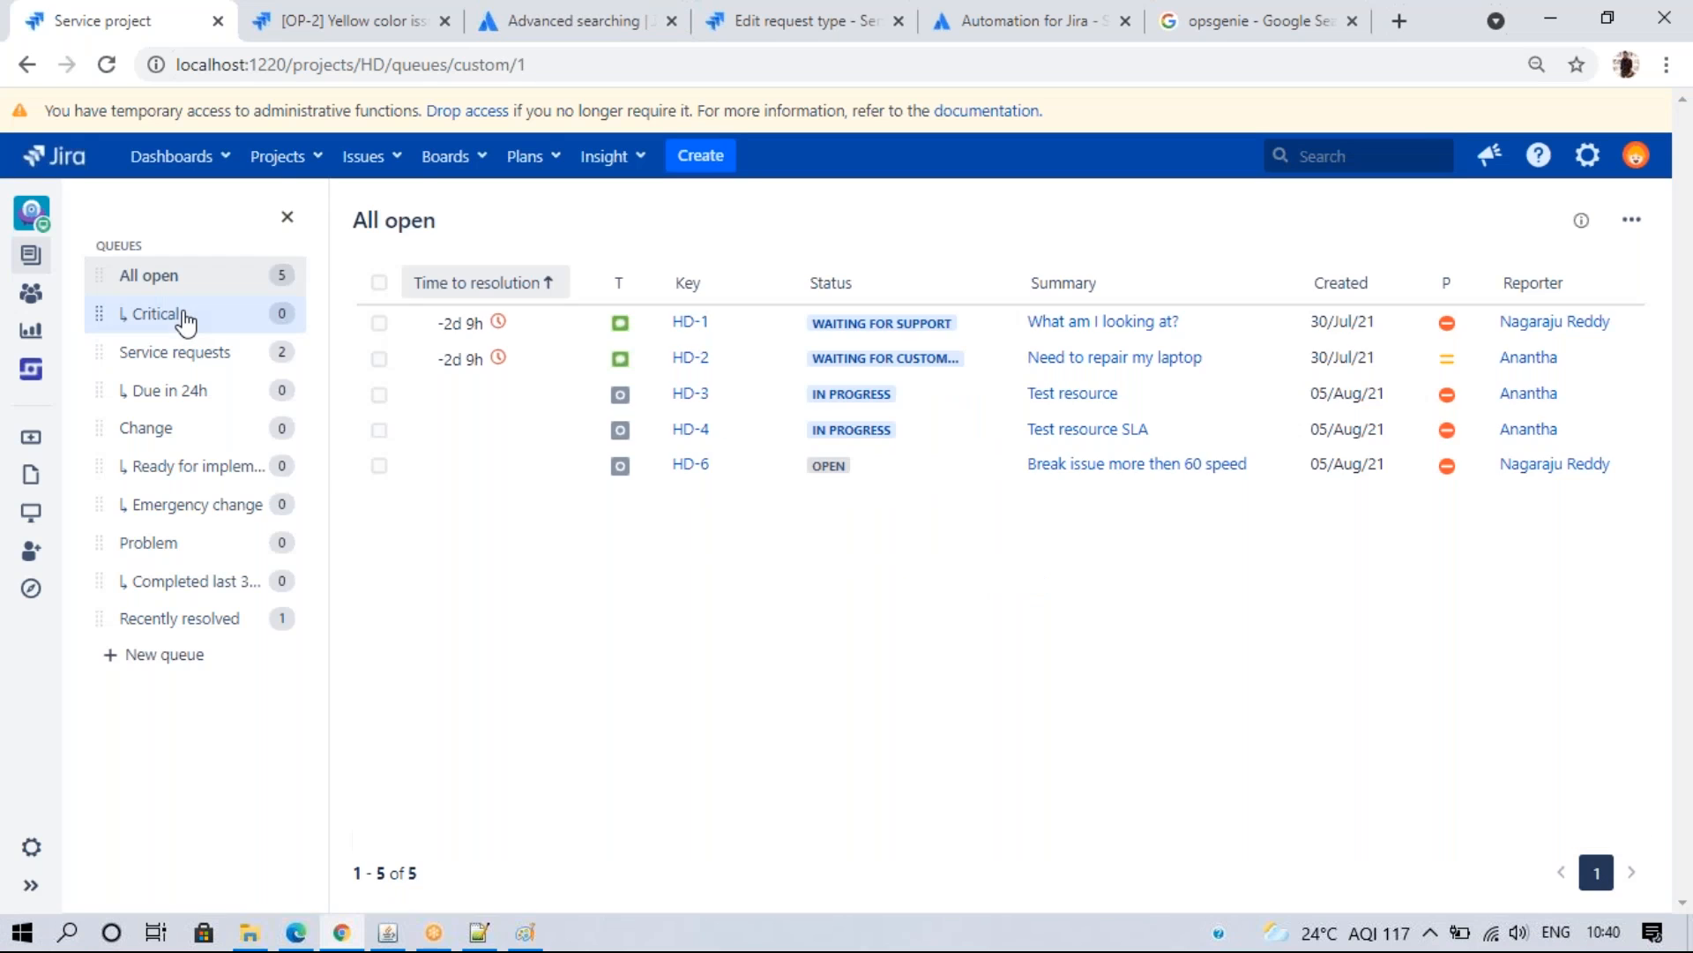
click(1632, 220)
click(1559, 305)
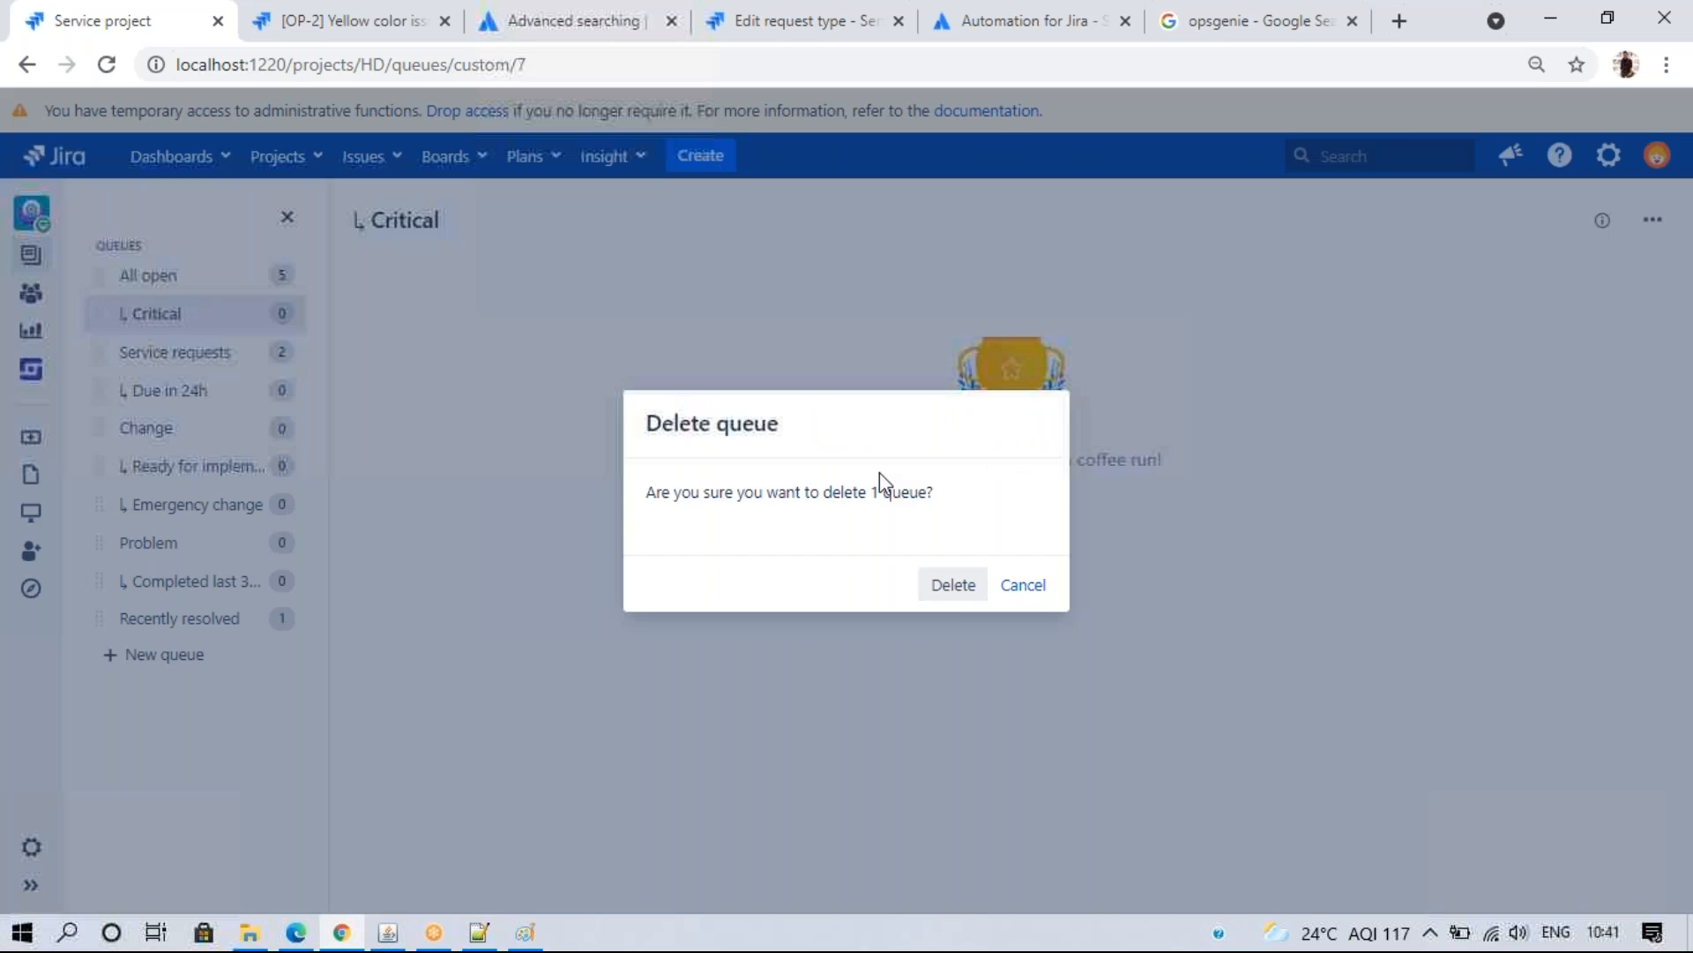
click(937, 587)
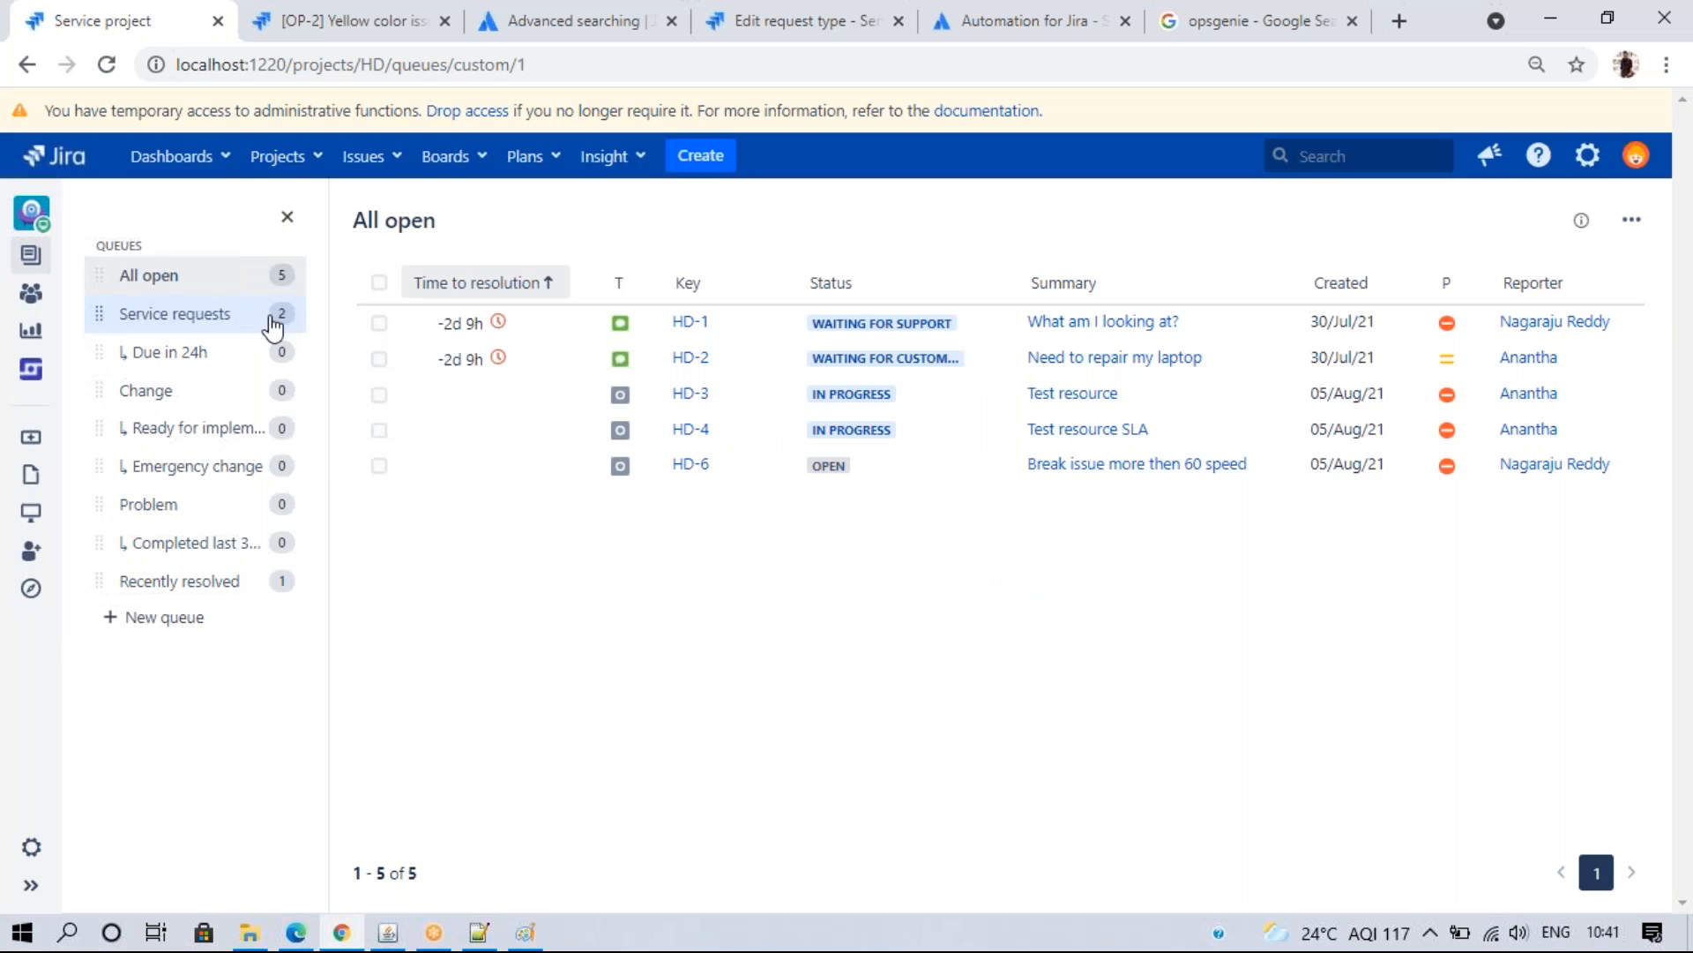
click(263, 314)
click(1632, 219)
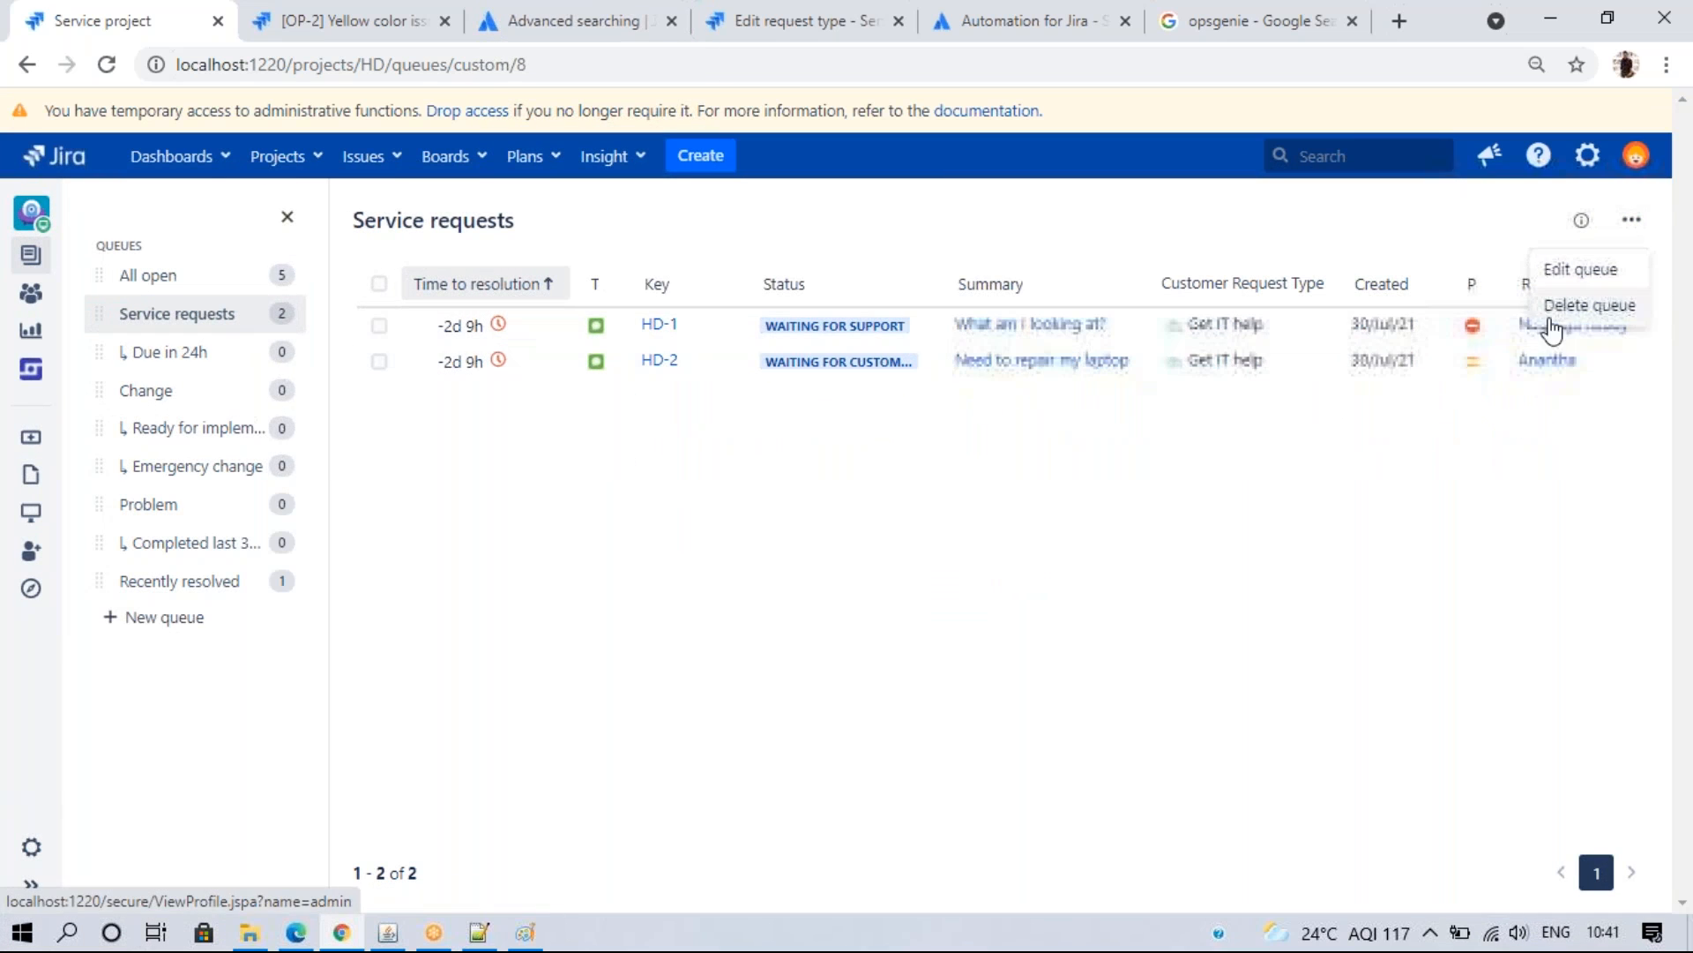
click(1588, 306)
click(940, 585)
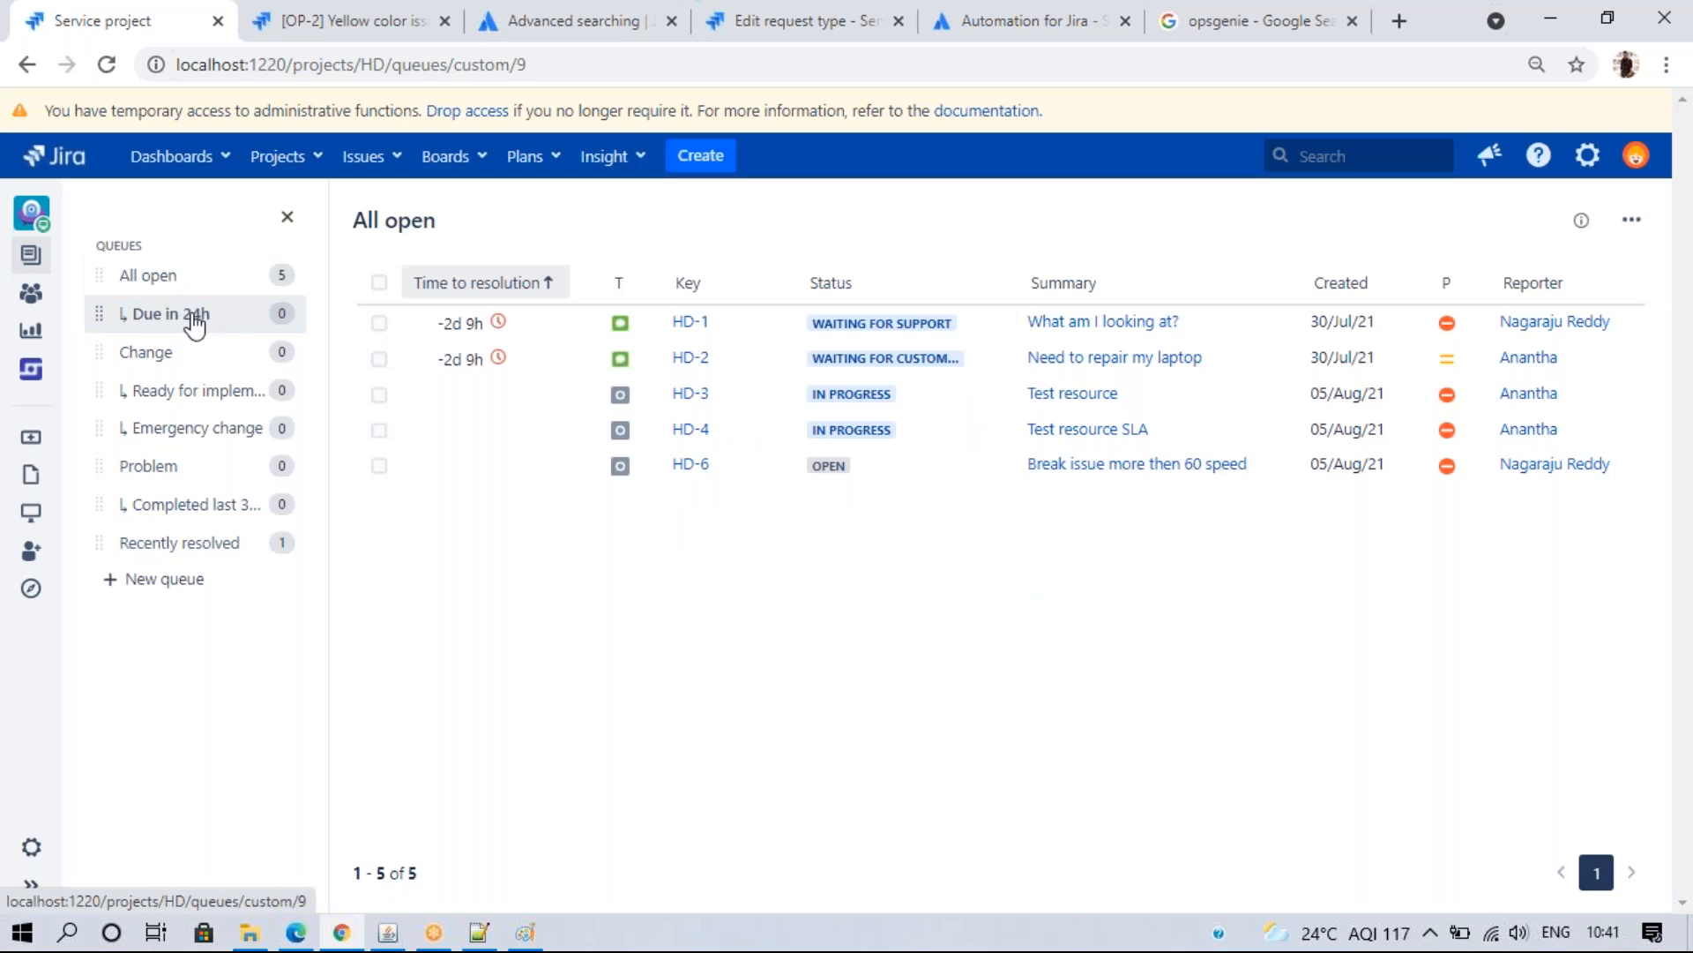
click(194, 314)
click(1632, 219)
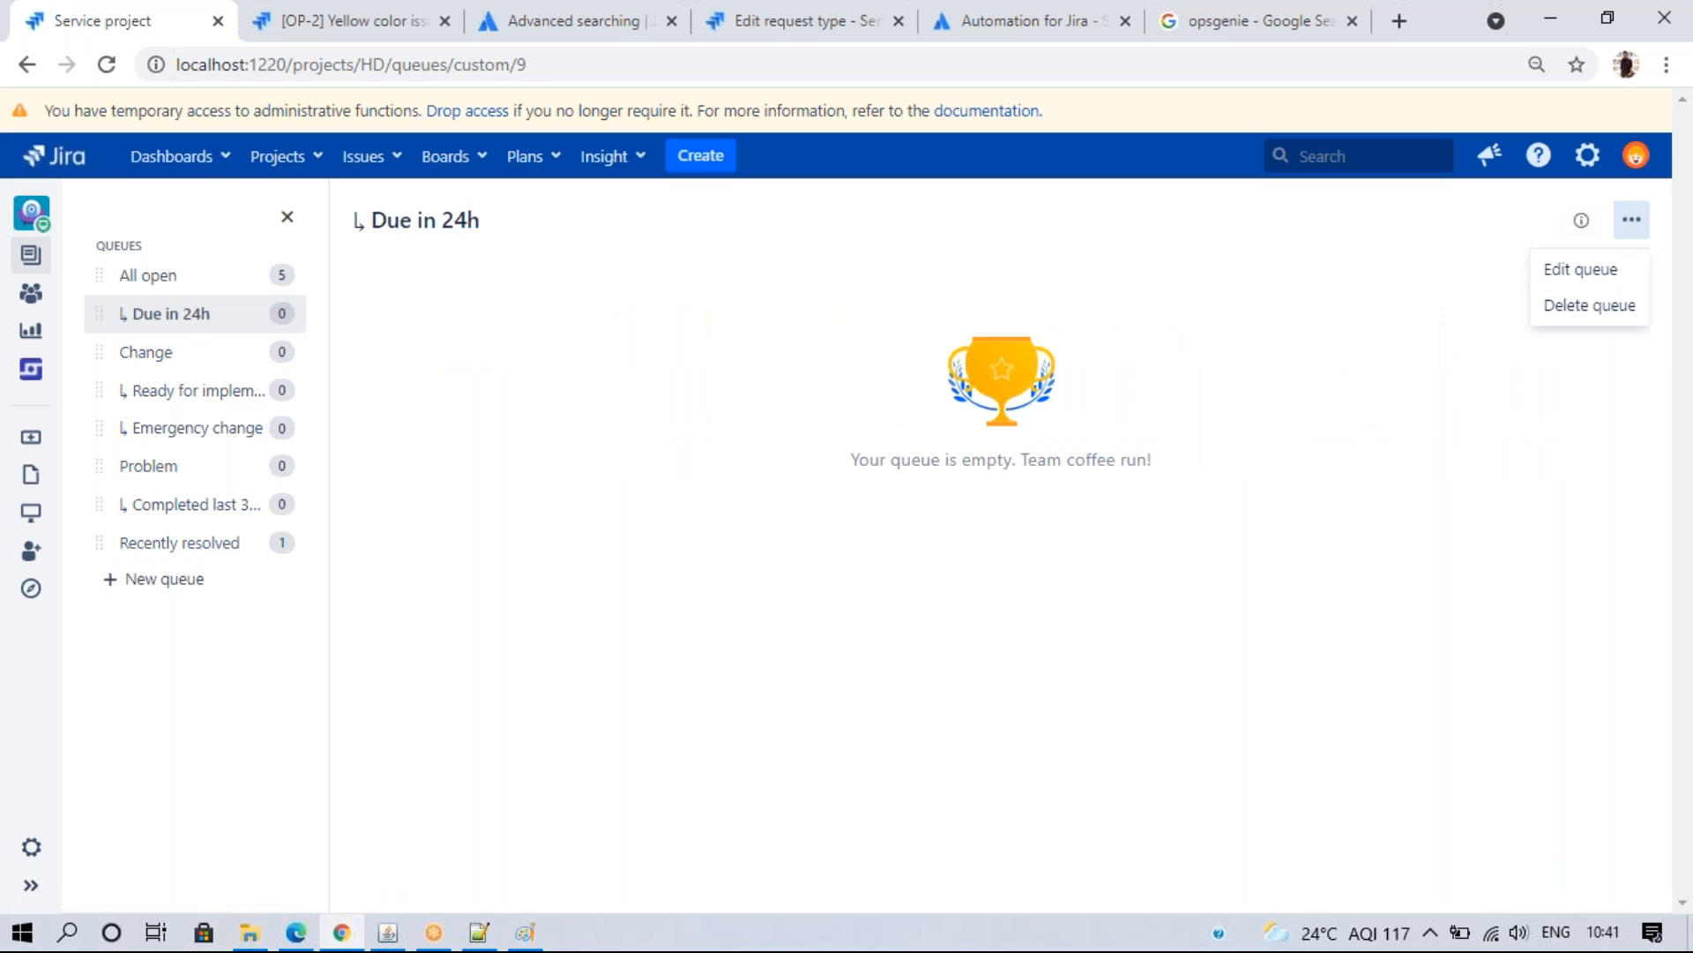
click(1572, 309)
click(975, 584)
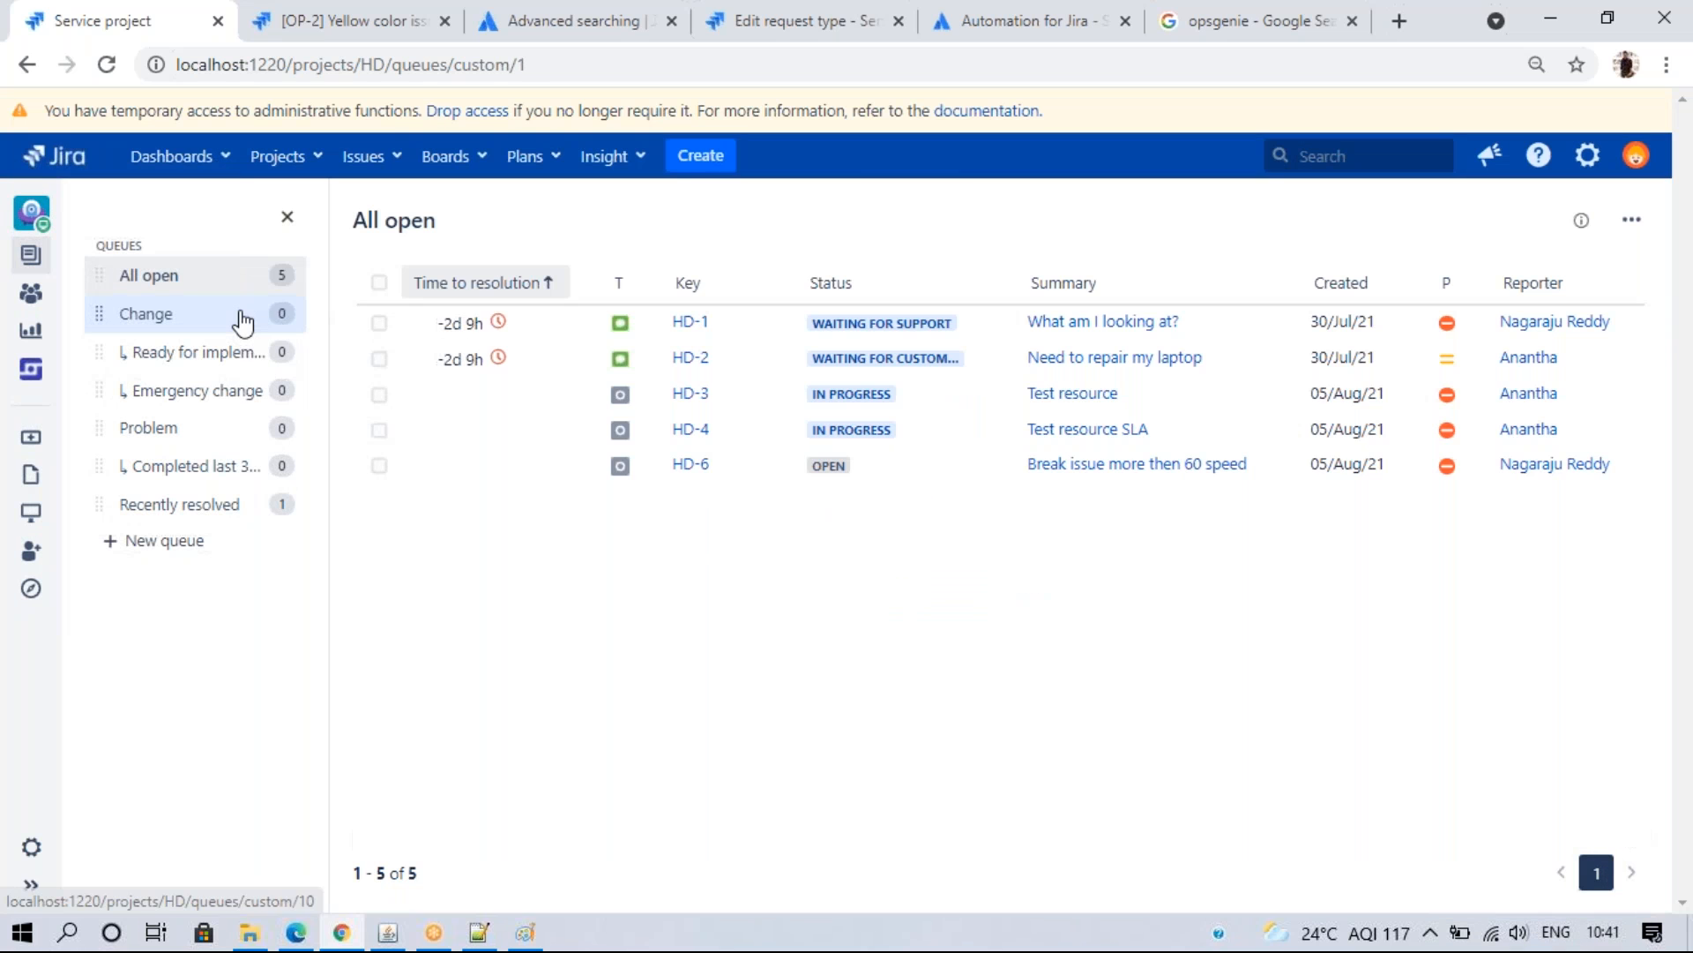
click(243, 317)
click(1632, 219)
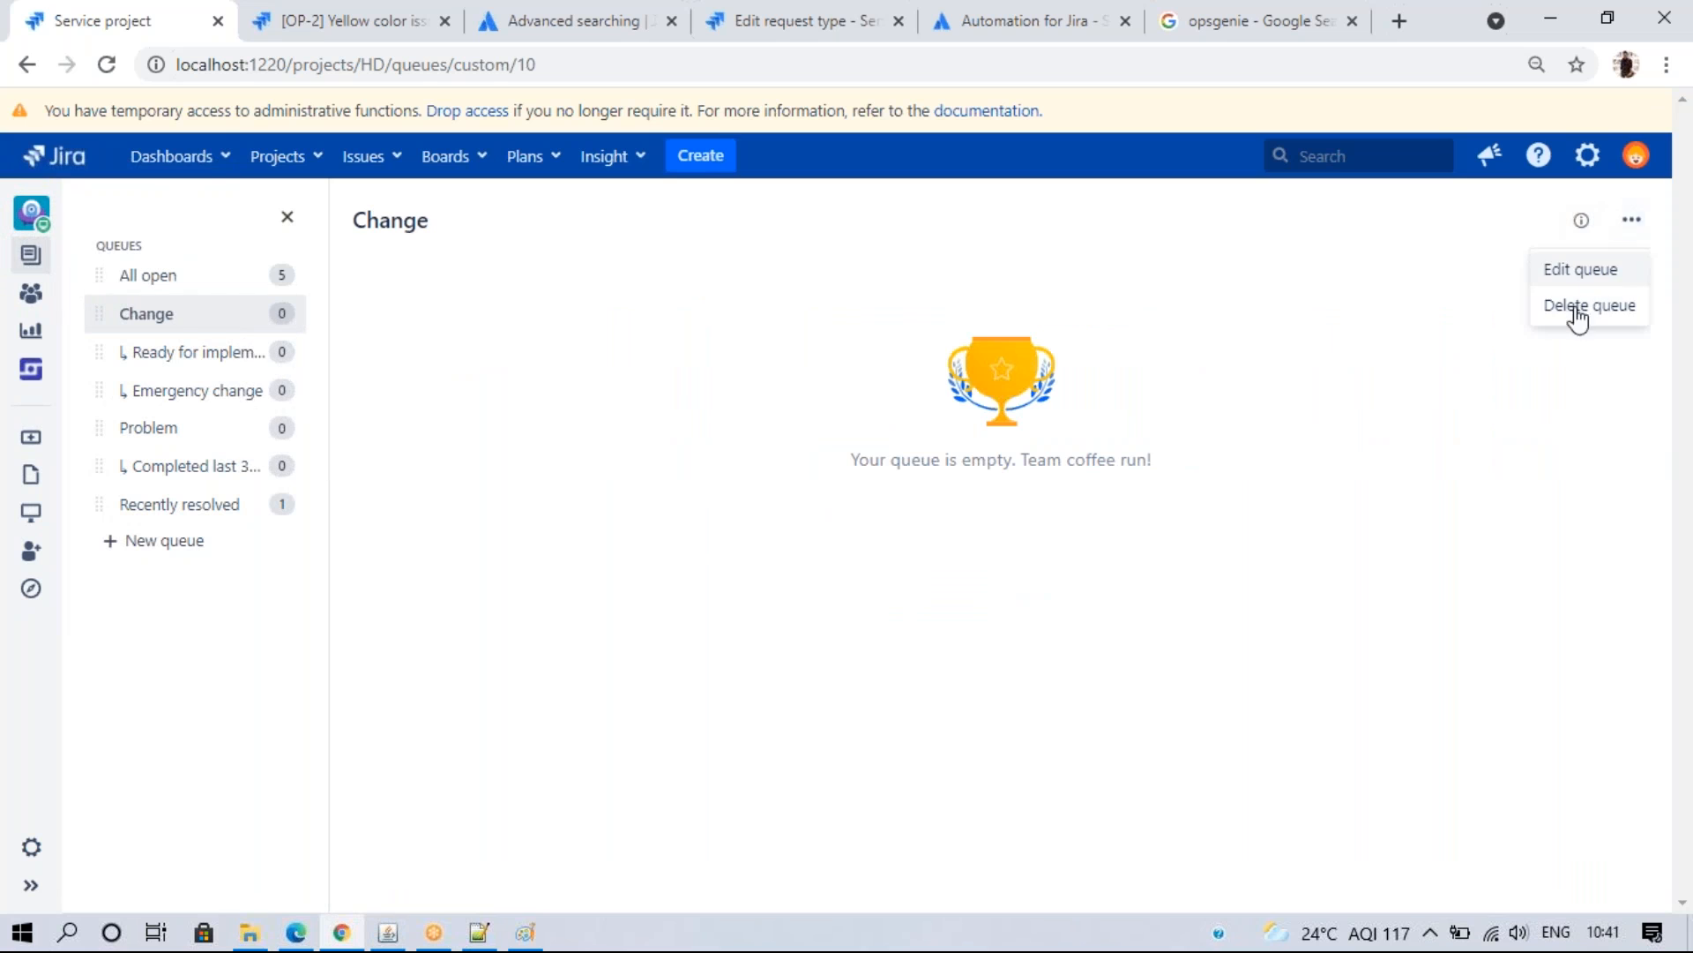
click(1574, 308)
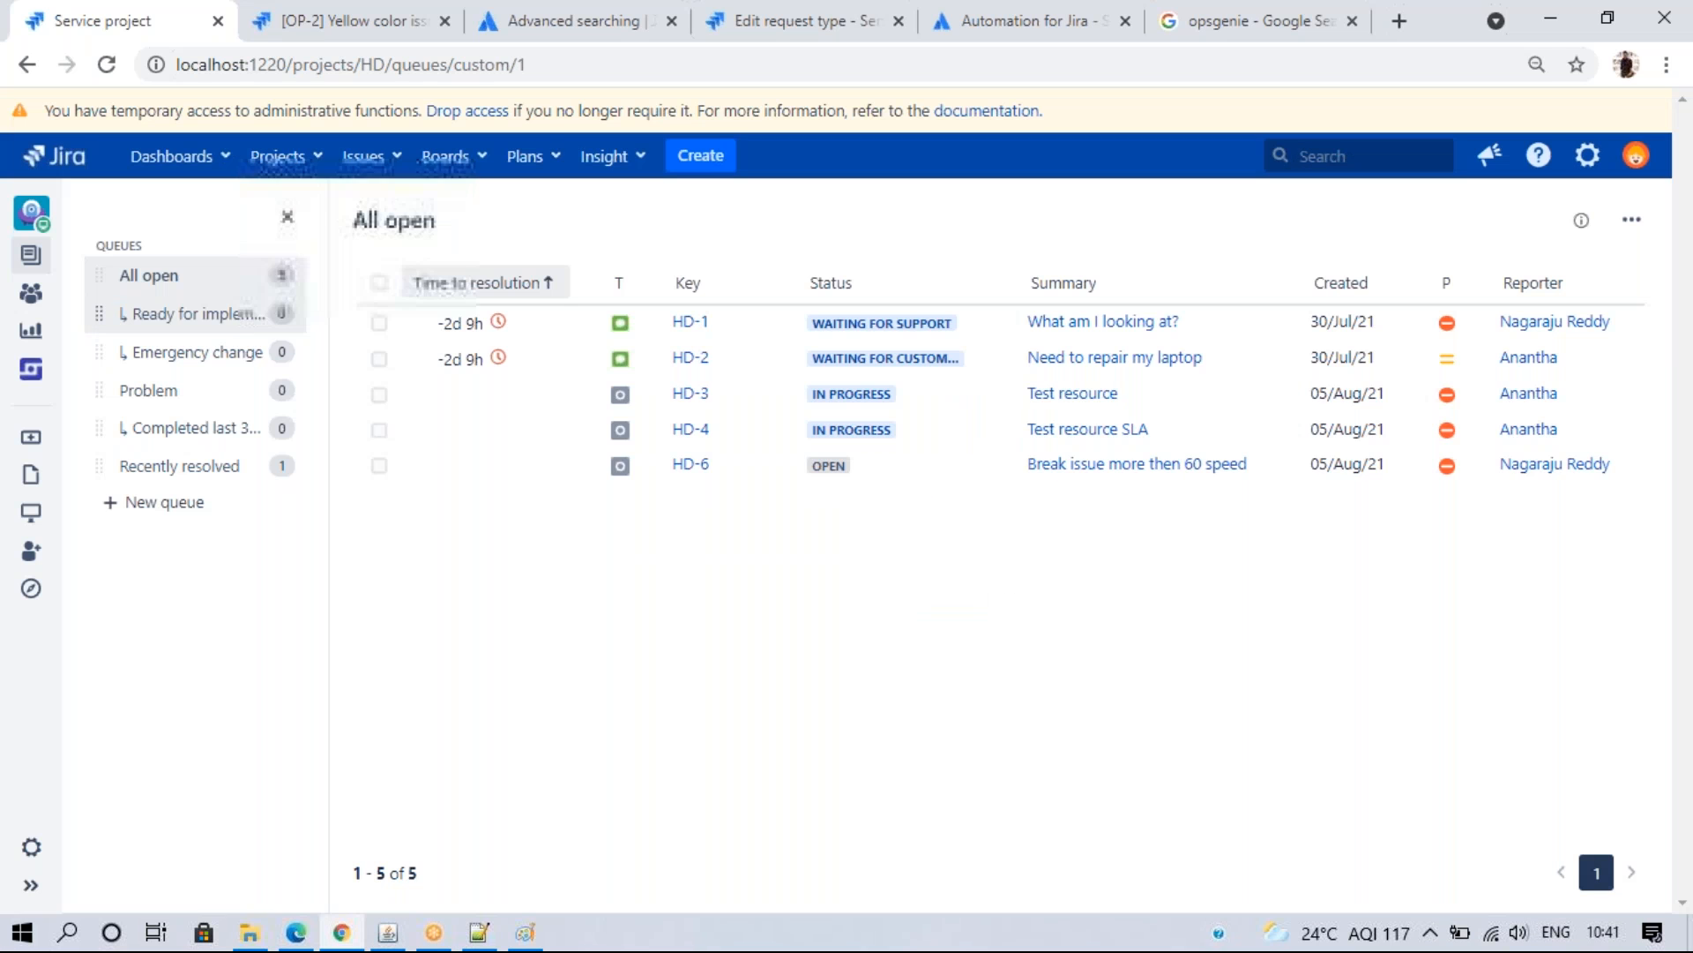
- Delete the Ready for implementation, Emergency change, Problem and Completed last 30 days queues
click(190, 313)
click(1633, 220)
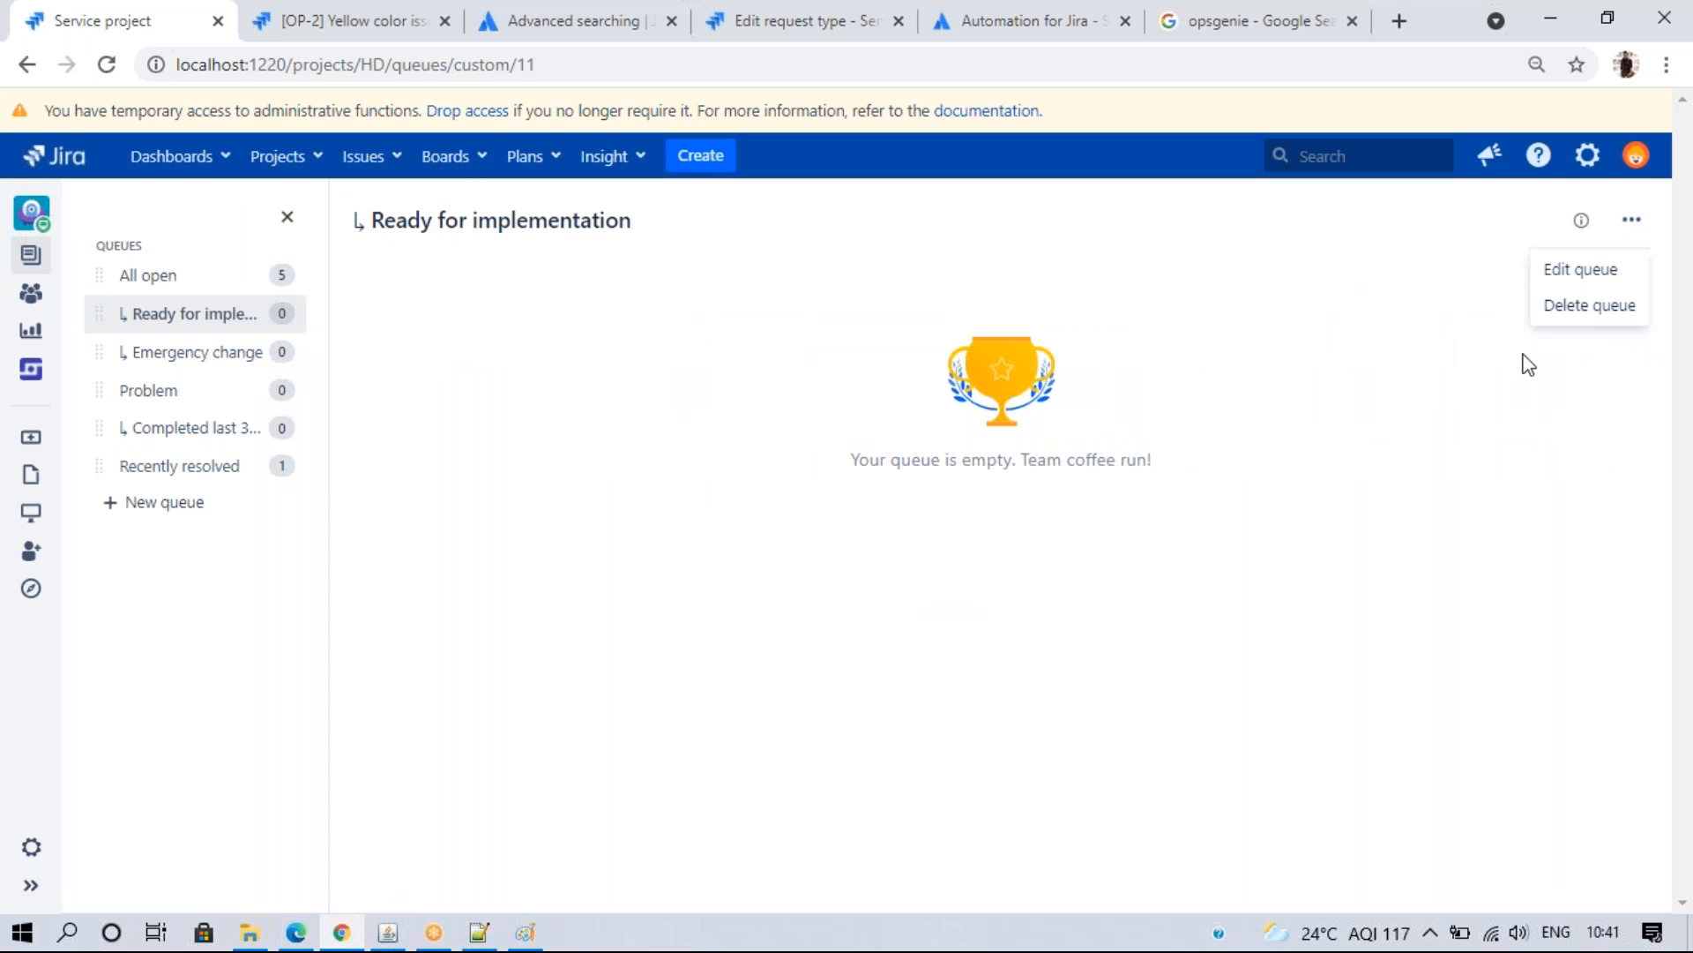
click(1553, 311)
click(953, 585)
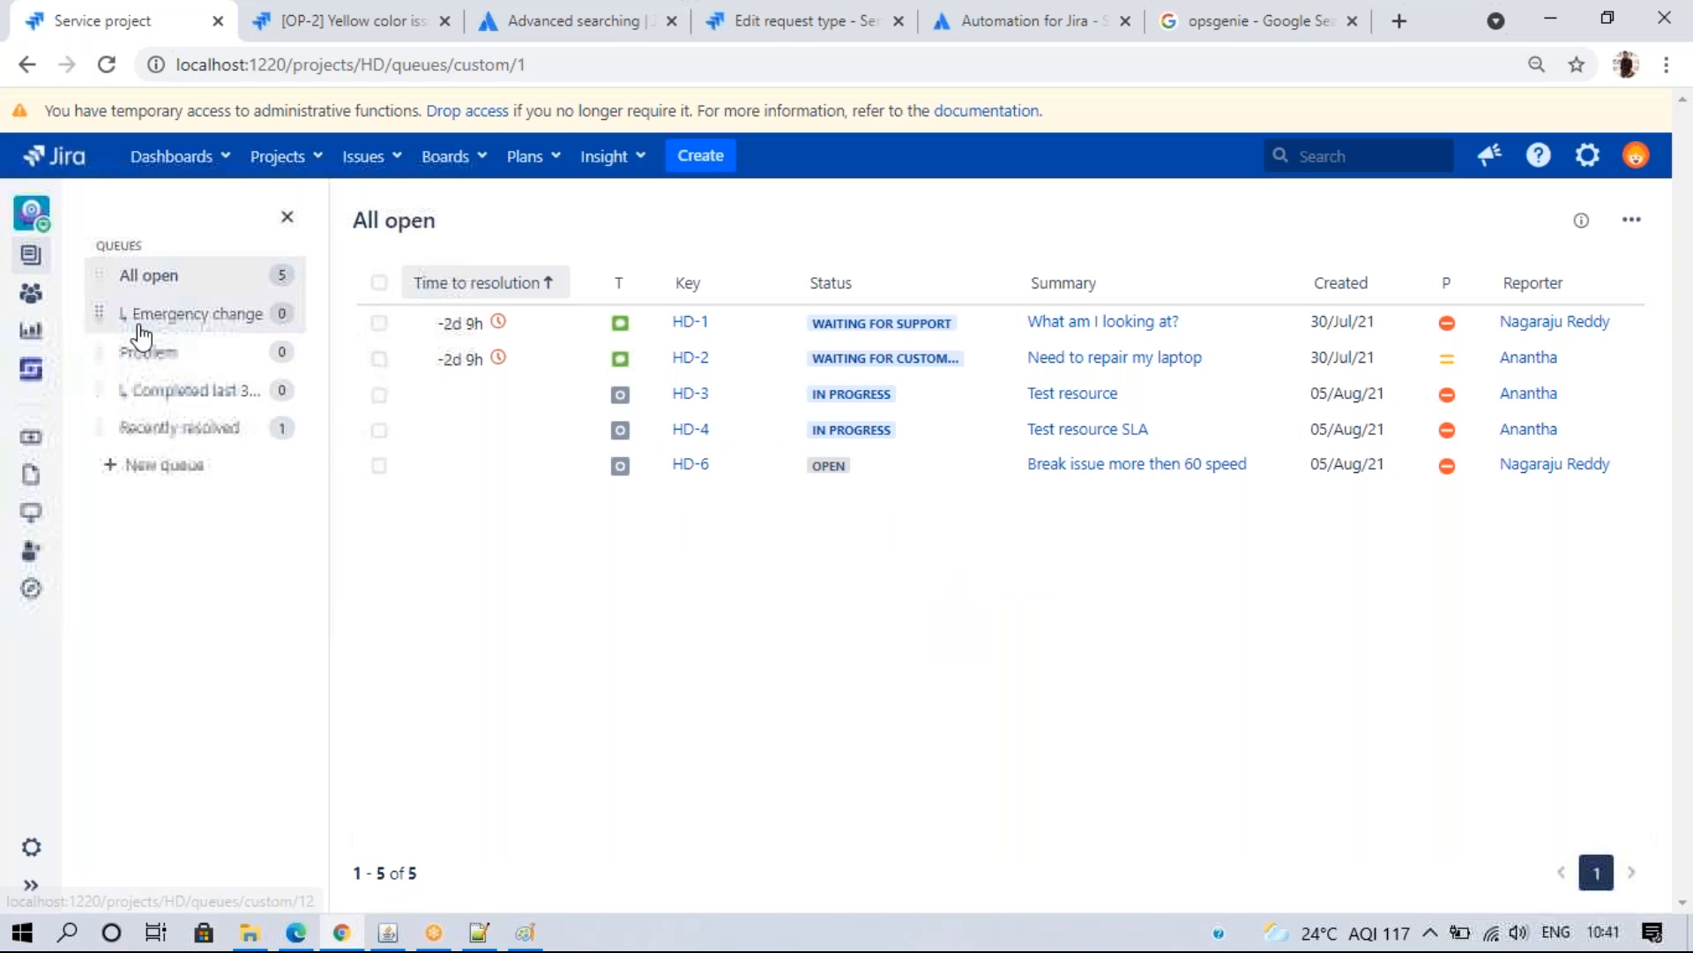
click(142, 332)
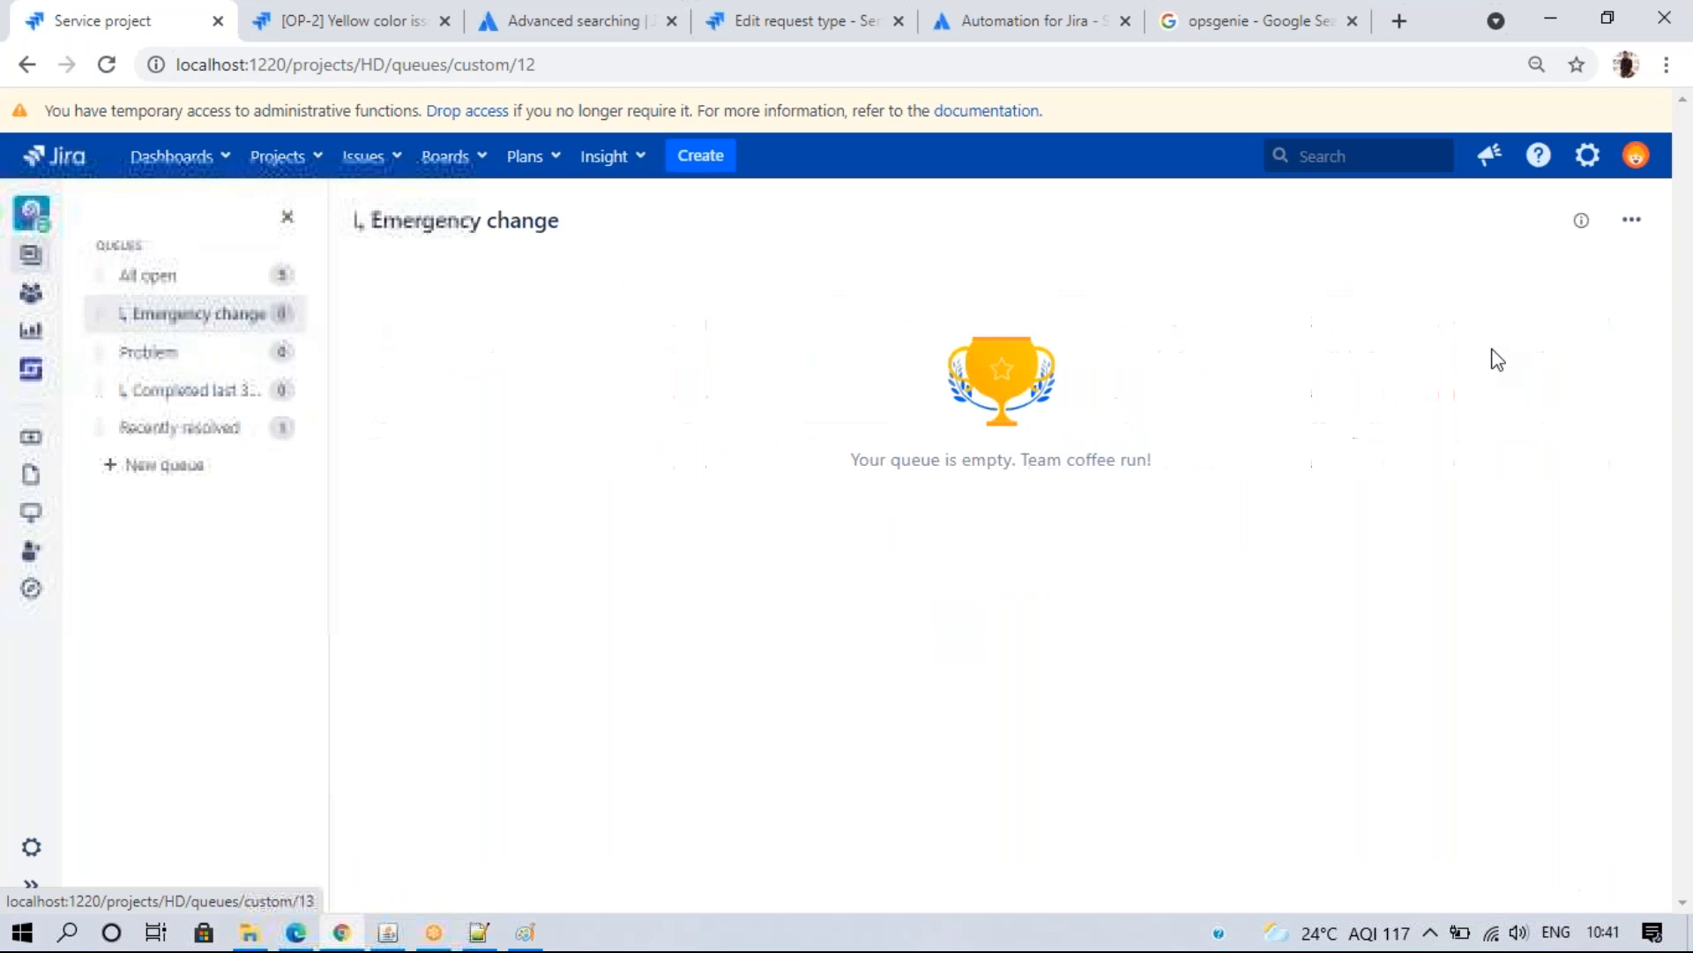
click(1632, 220)
click(1583, 304)
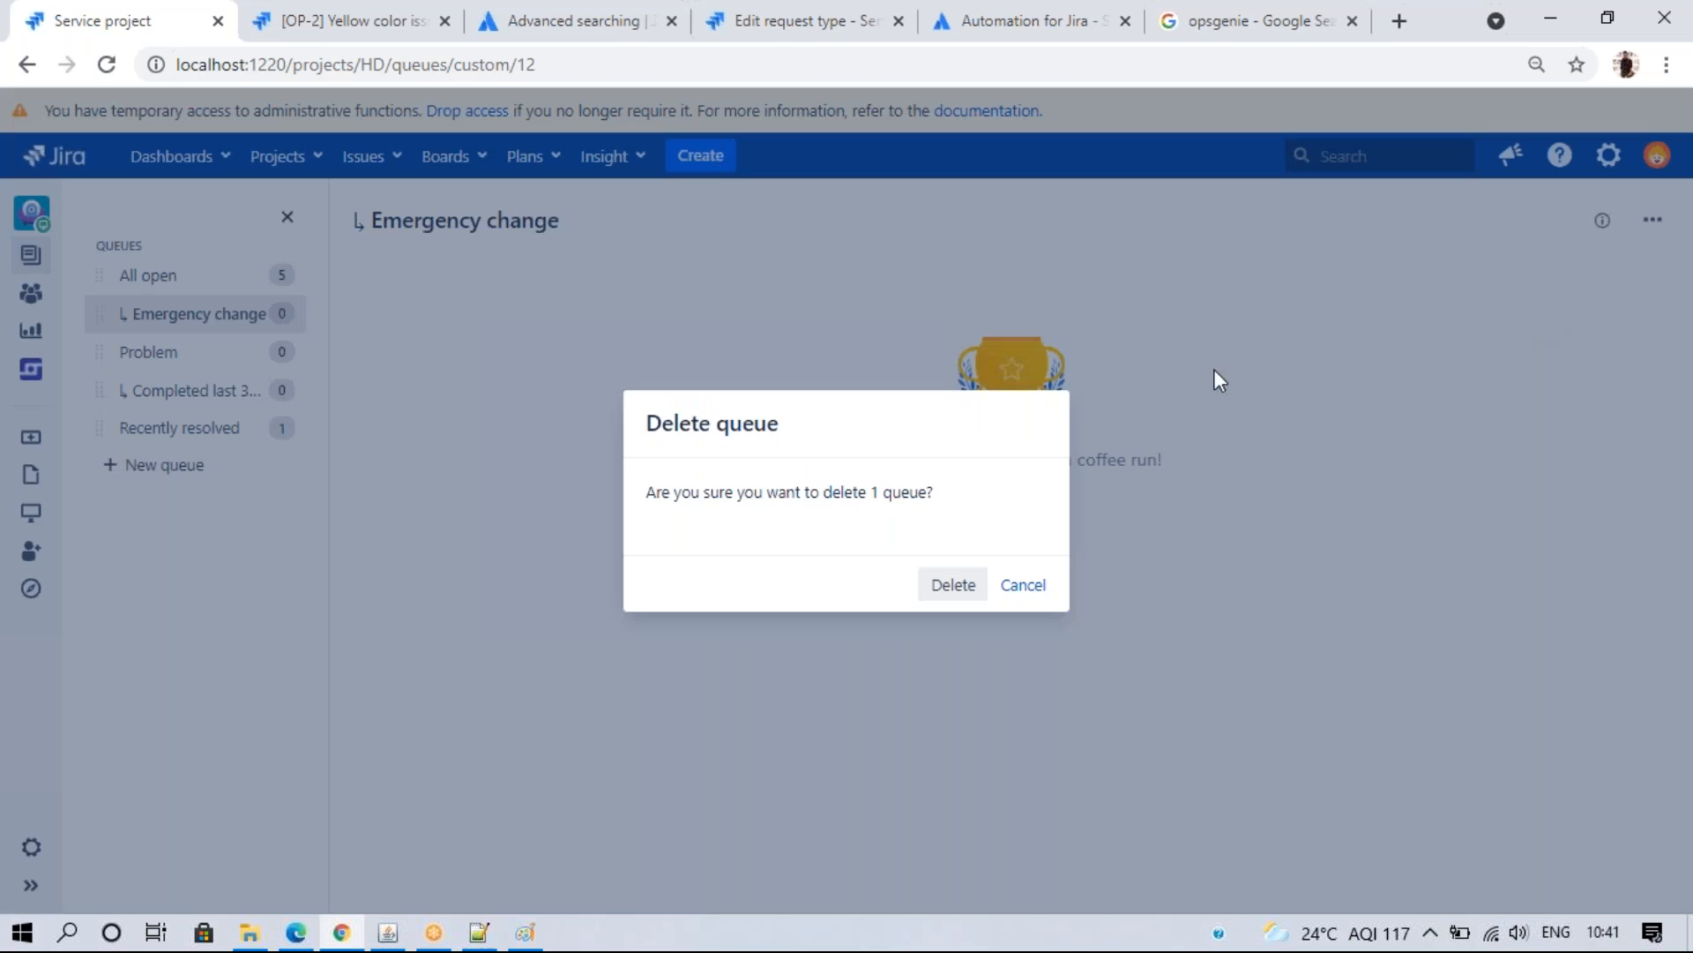
click(936, 587)
click(216, 315)
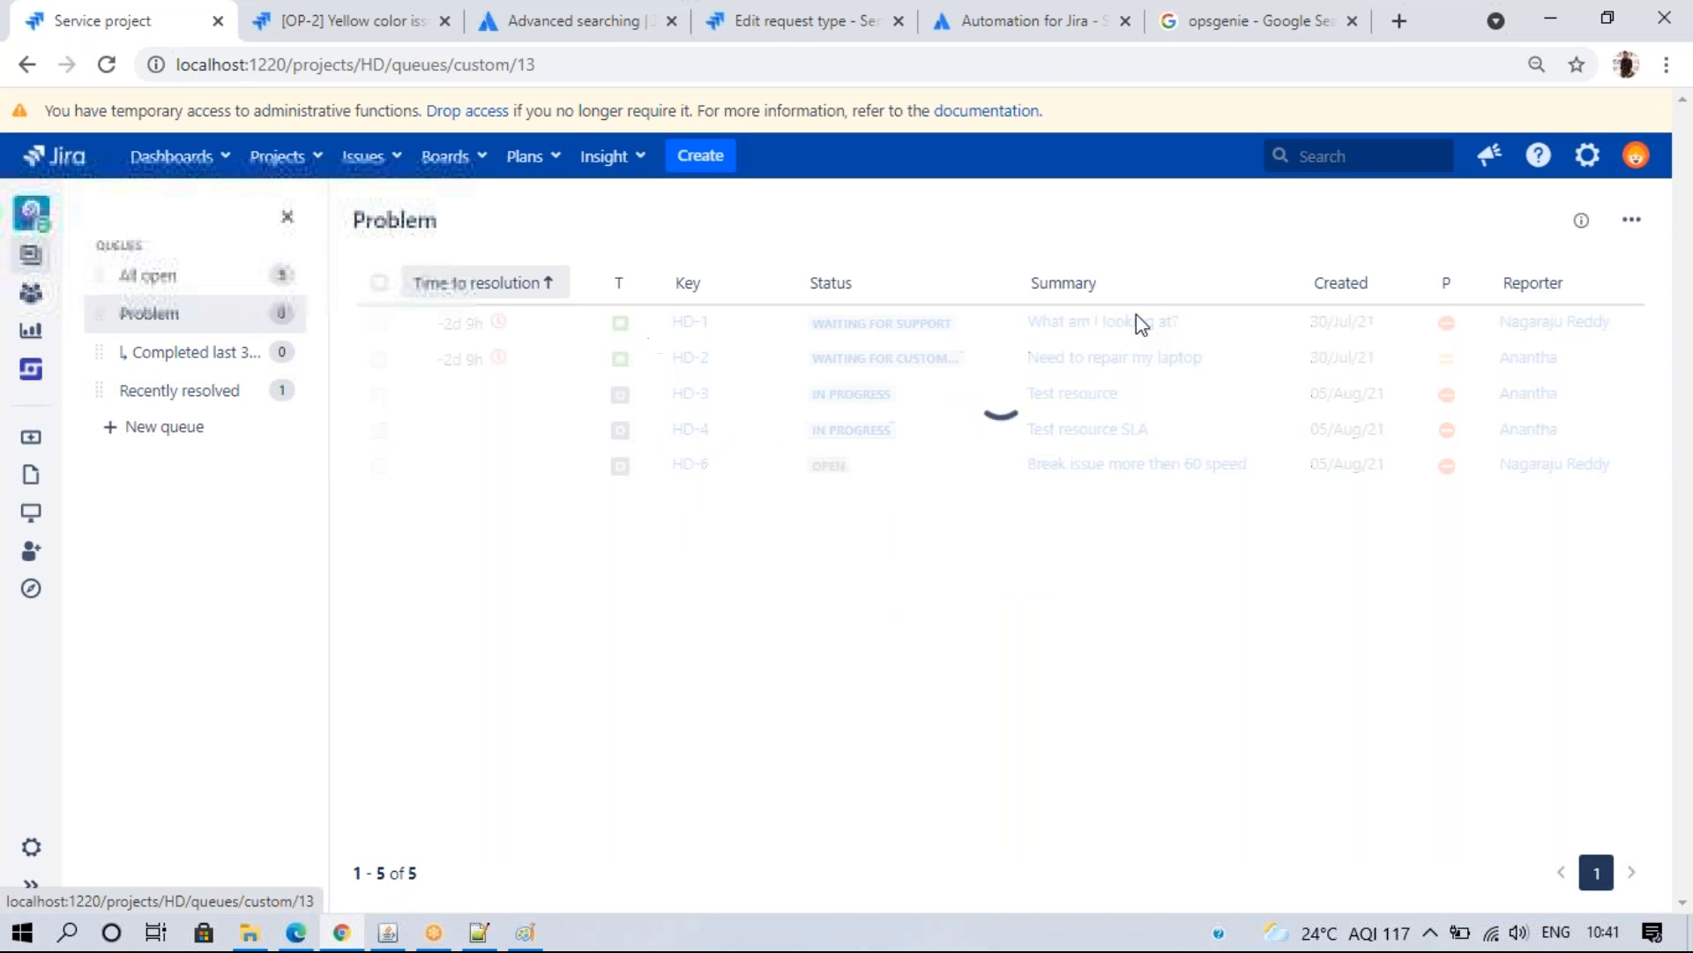
click(1632, 221)
click(1584, 305)
click(952, 585)
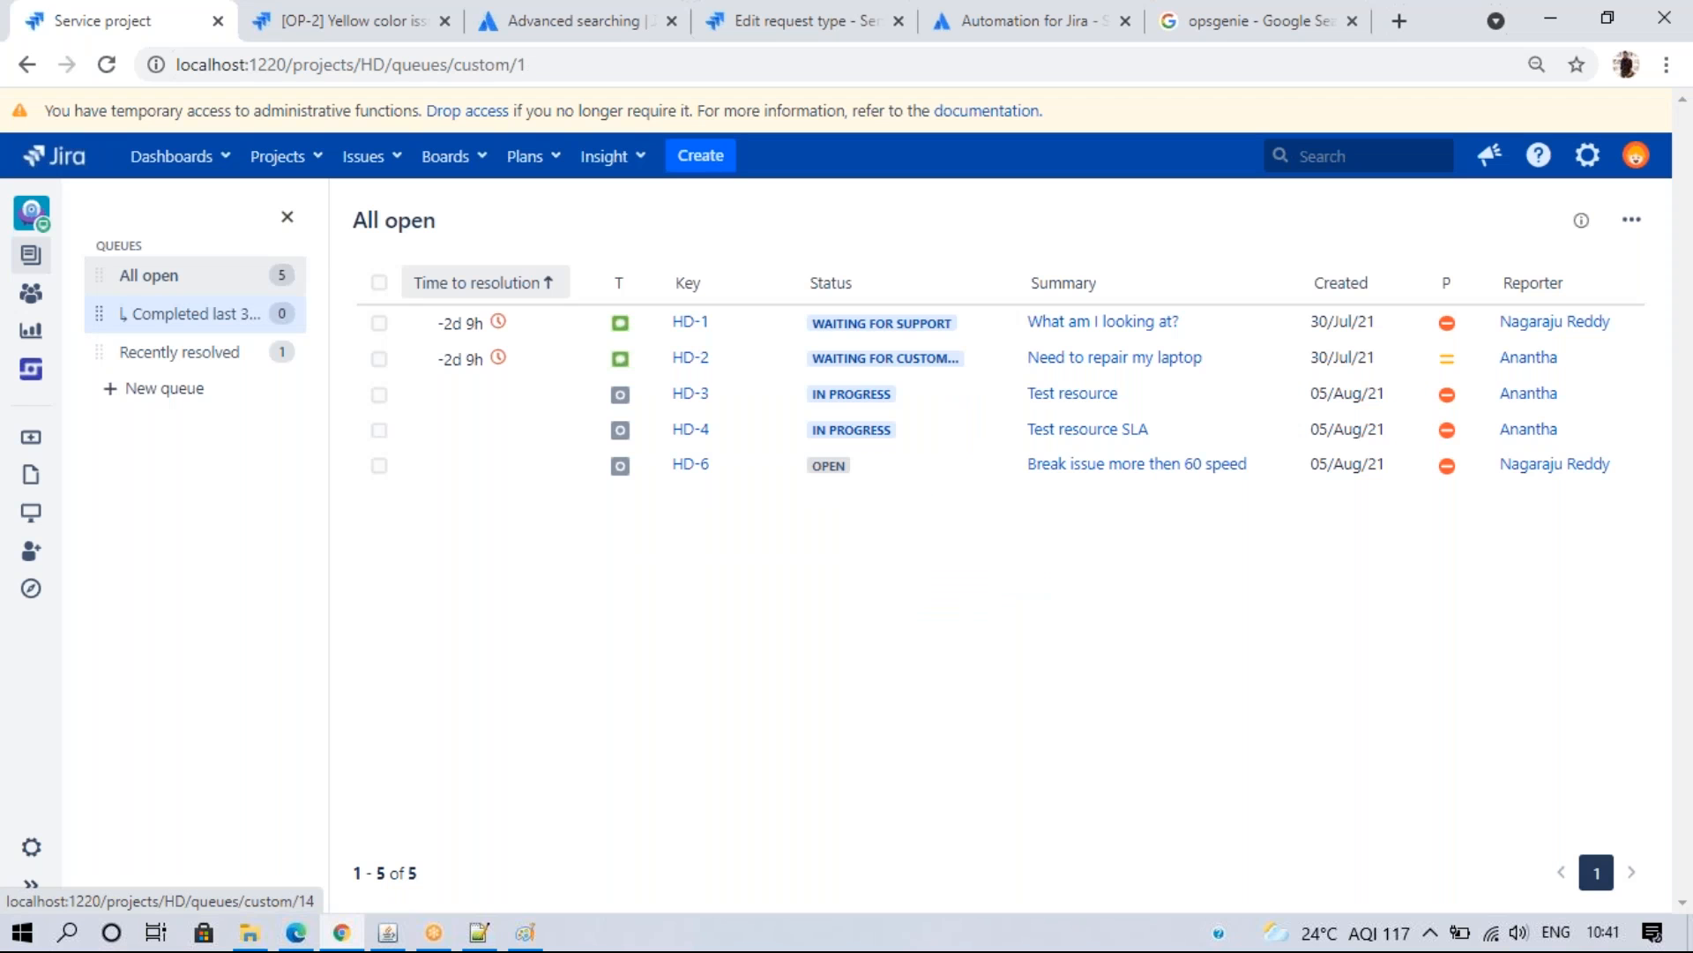
click(185, 314)
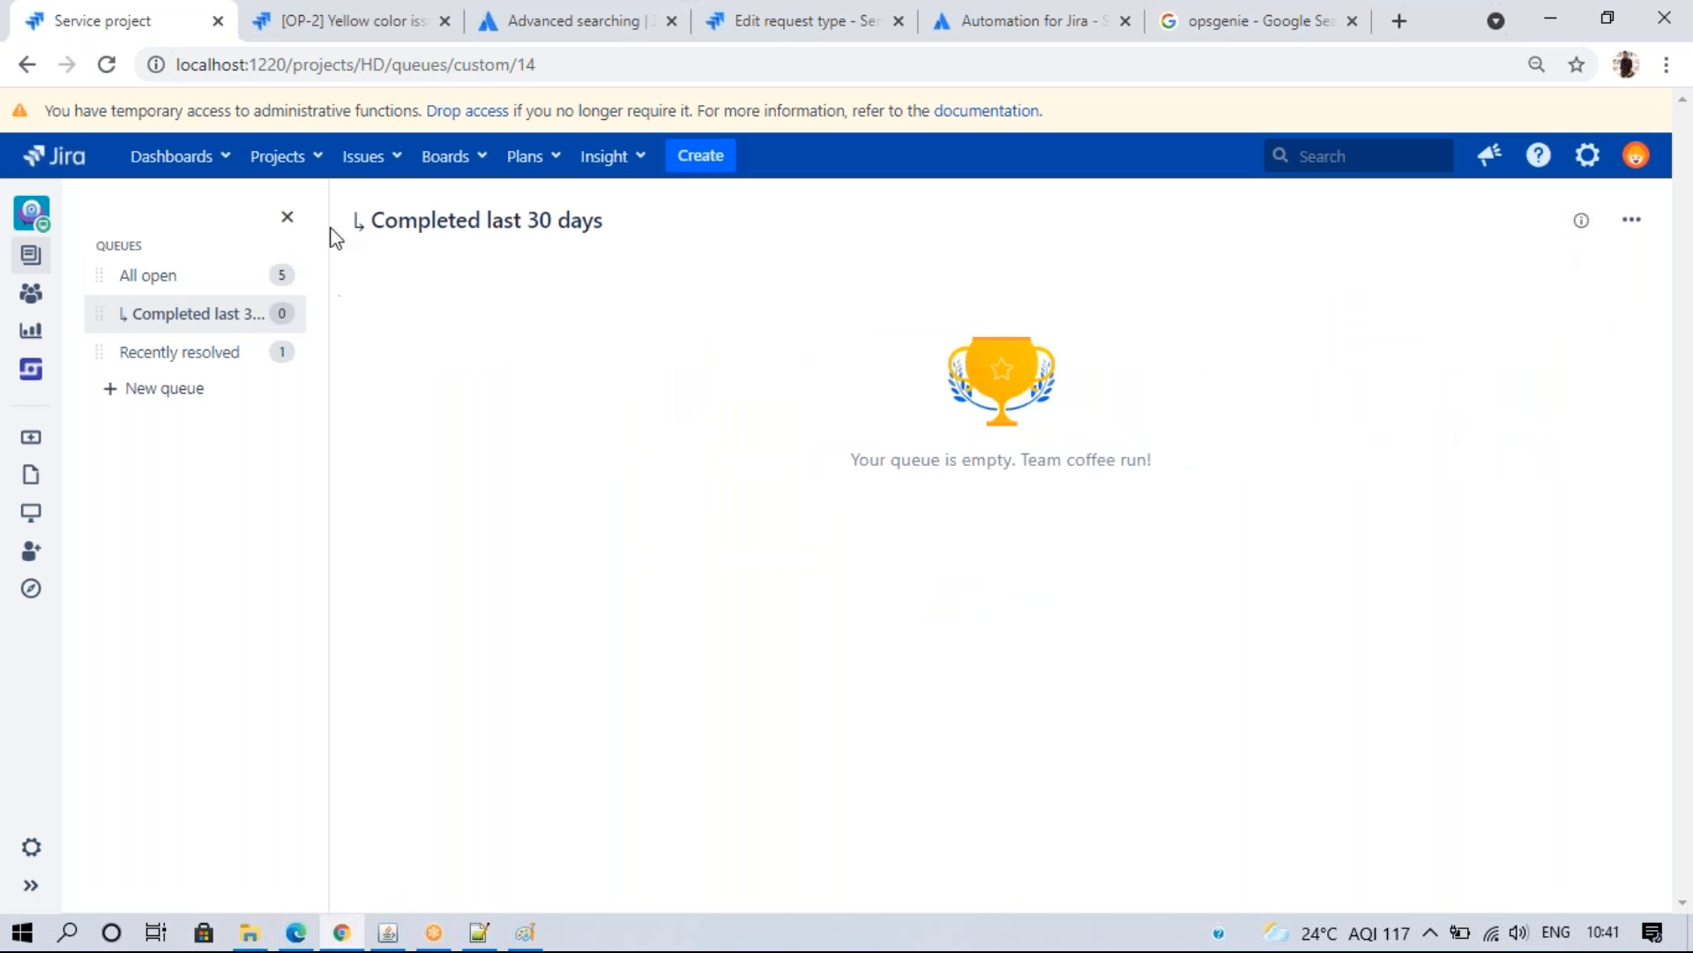
double_click(359, 225)
click(567, 384)
click(1631, 220)
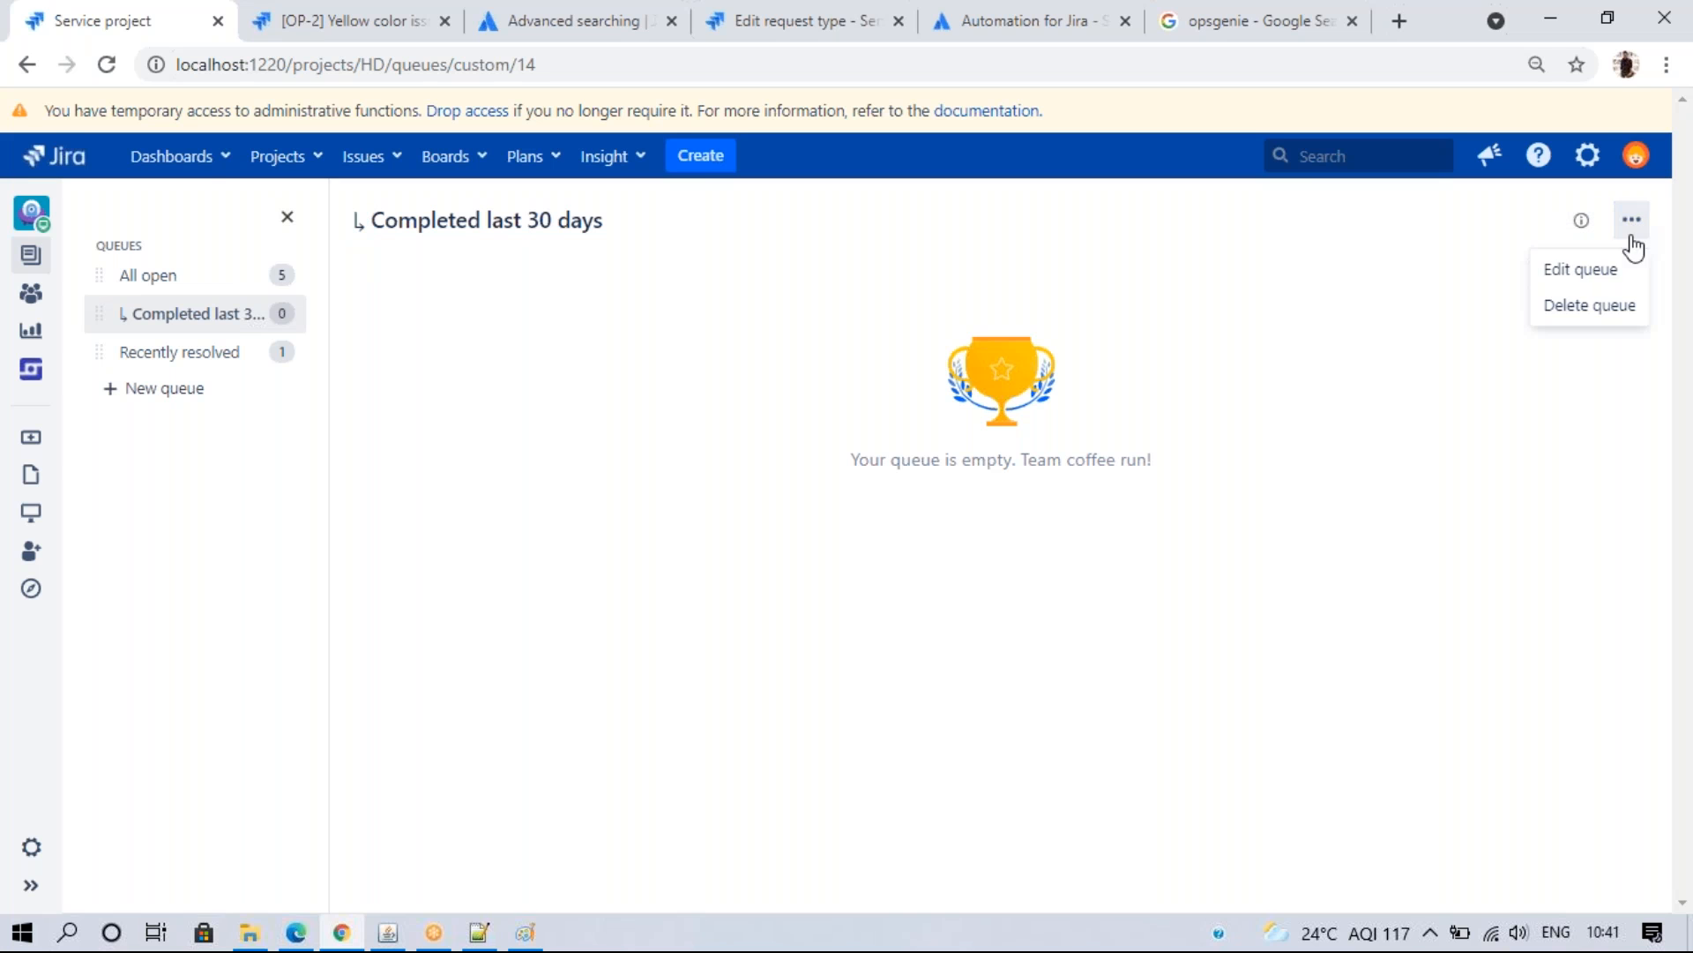
click(1588, 309)
click(935, 586)
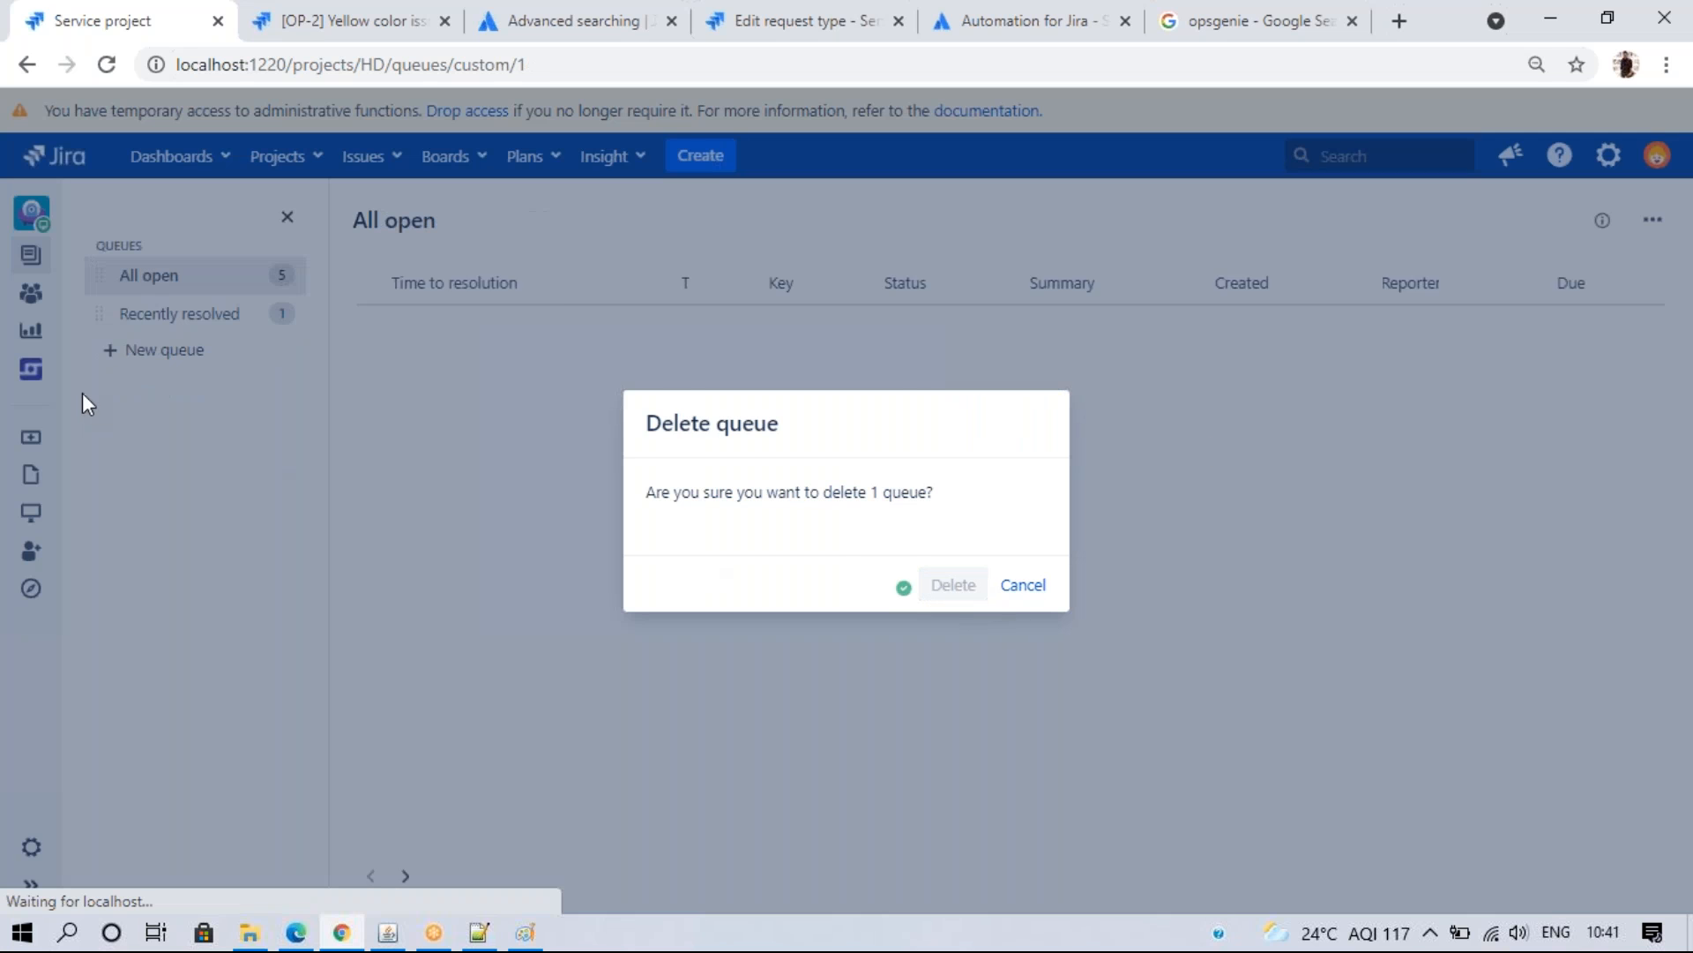
- Check the Recently resolved queue and start a new queue
click(181, 313)
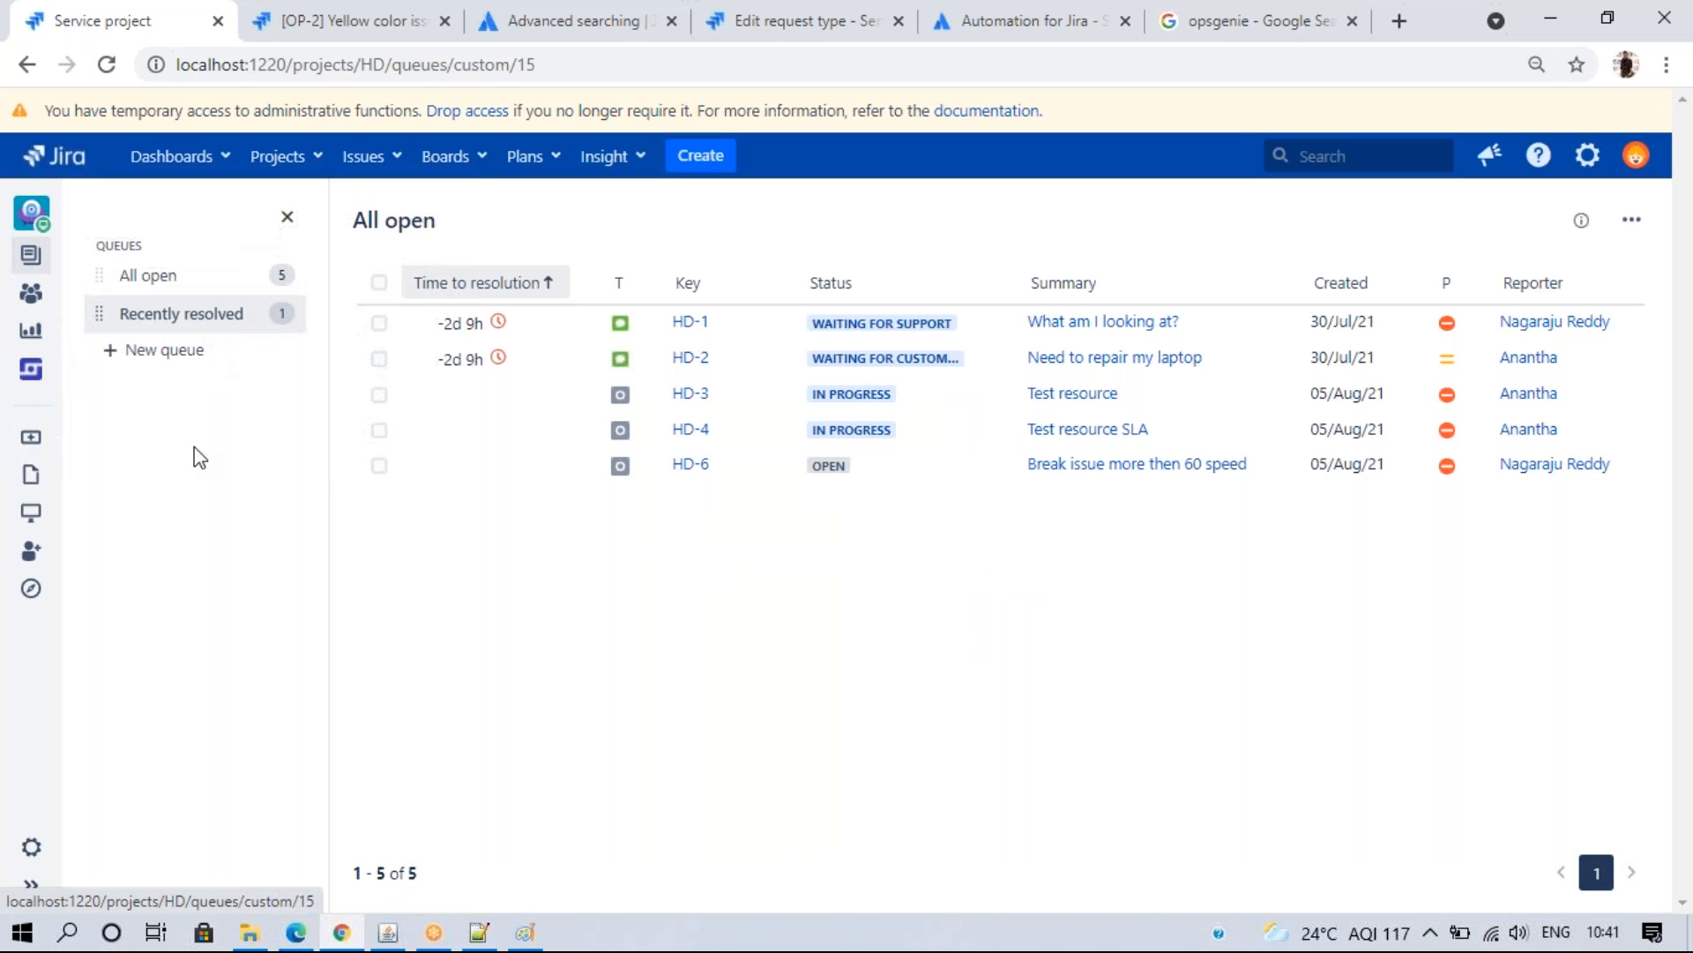
click(157, 353)
click(421, 294)
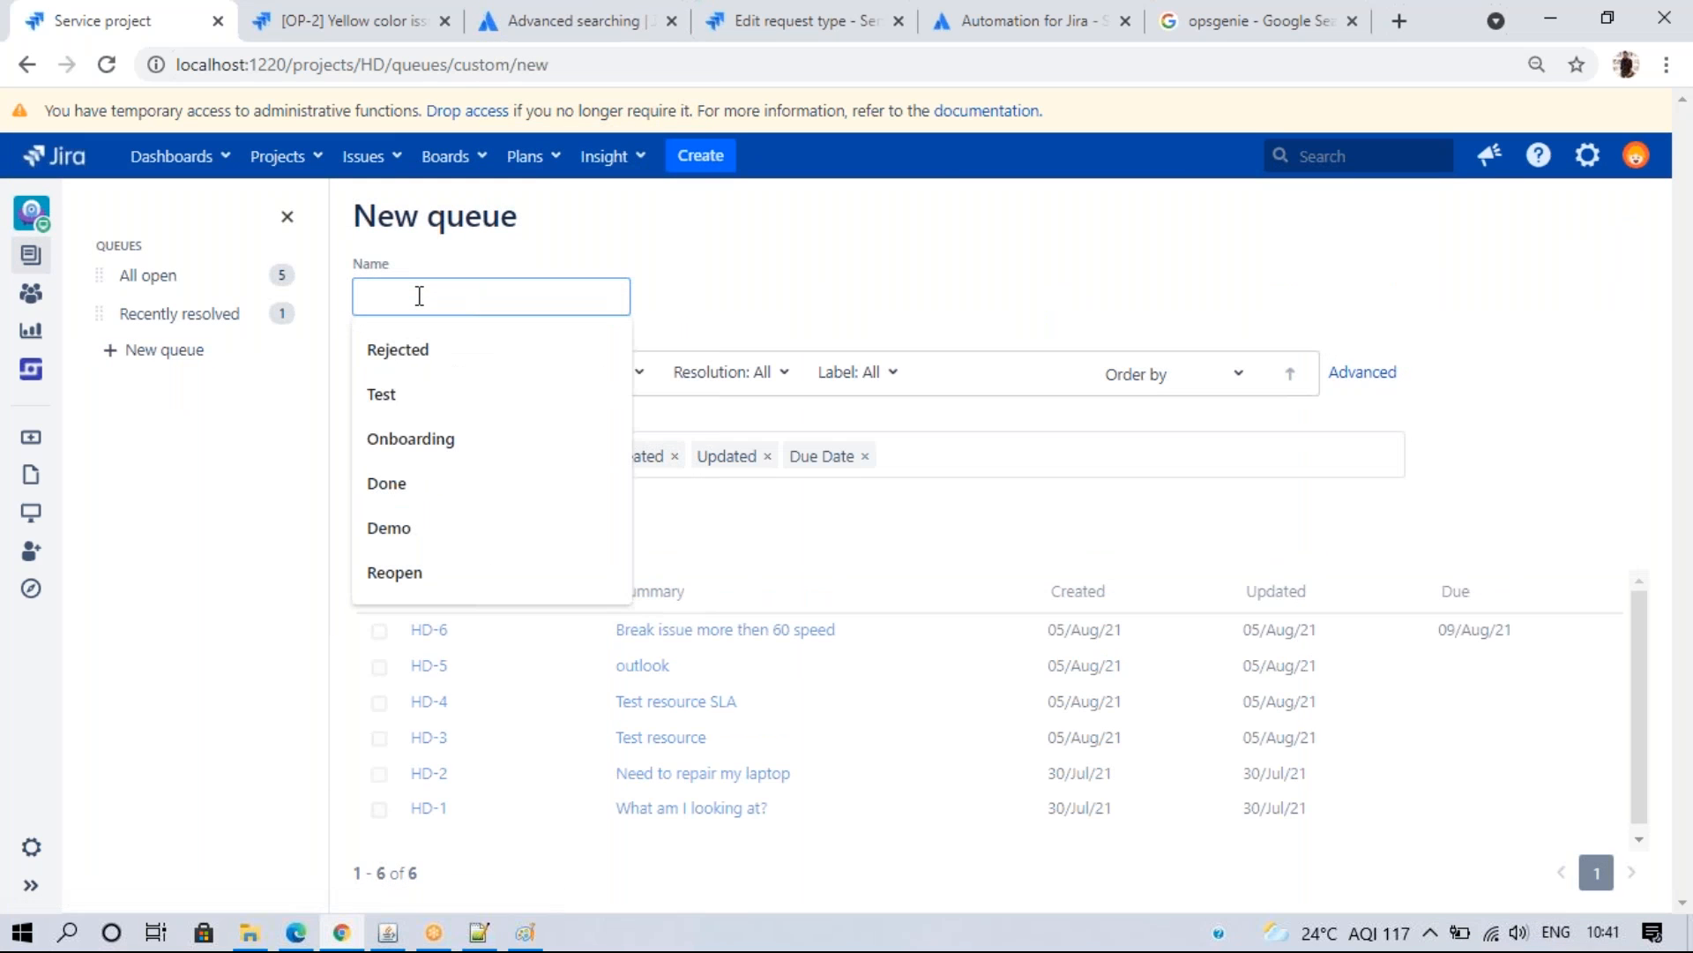
- Name the new queue 'IT Support' and limit it to the IT Support issue type
text(IT Support)
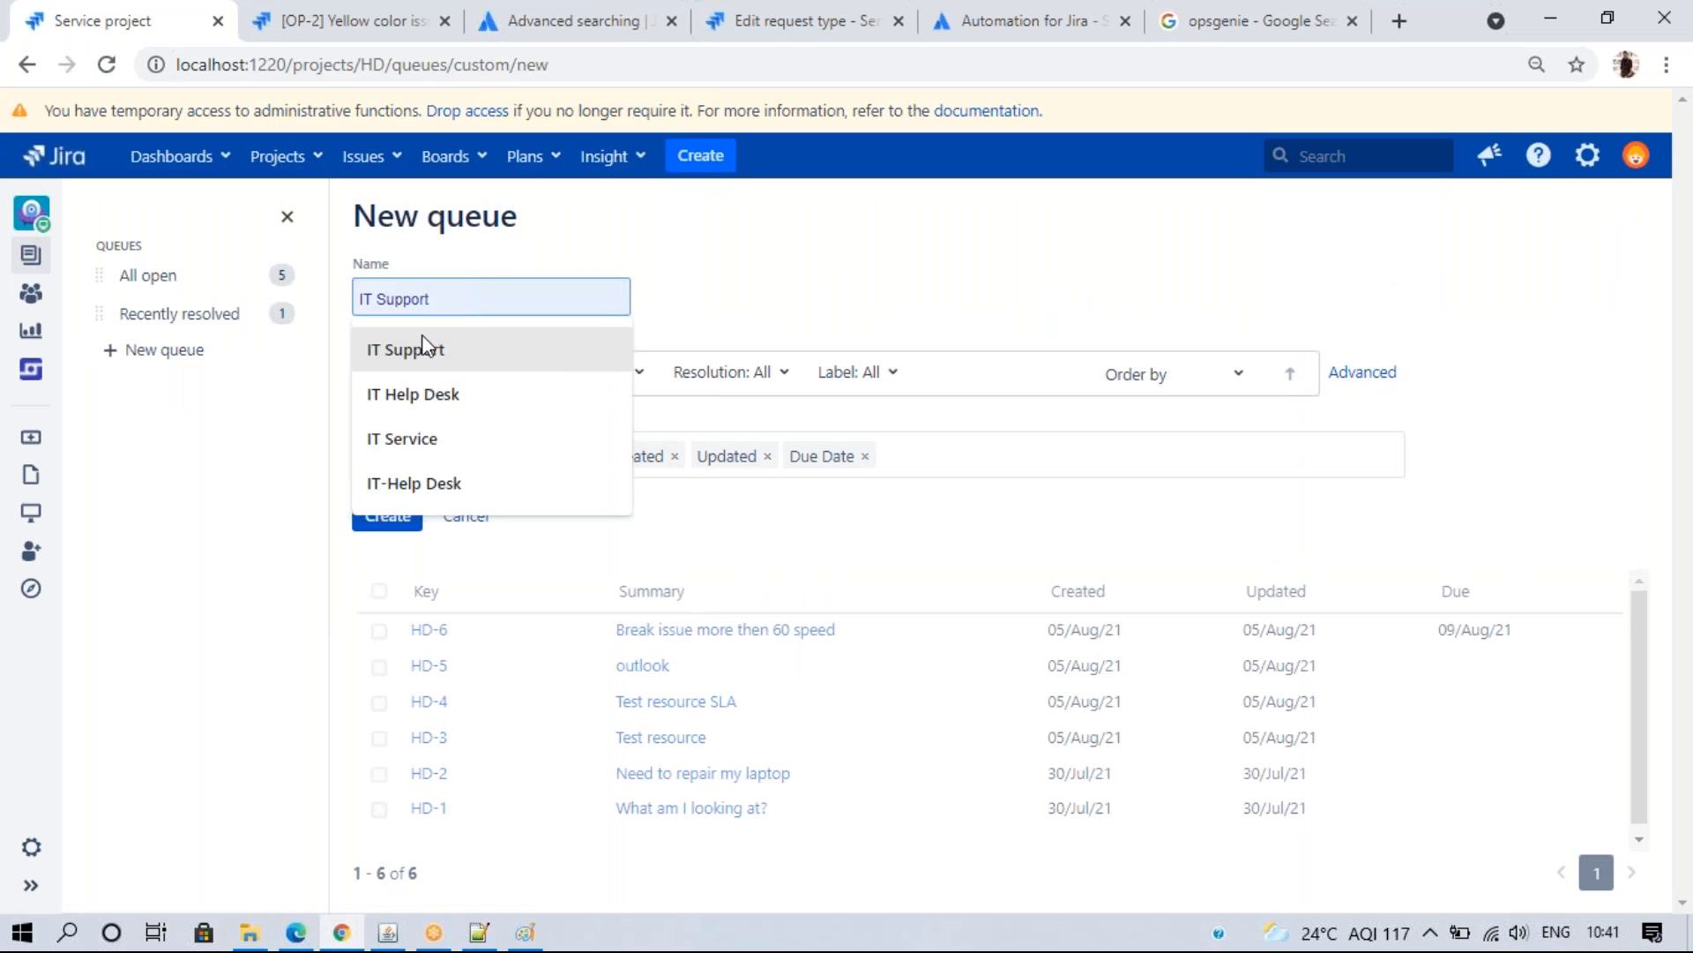
click(415, 349)
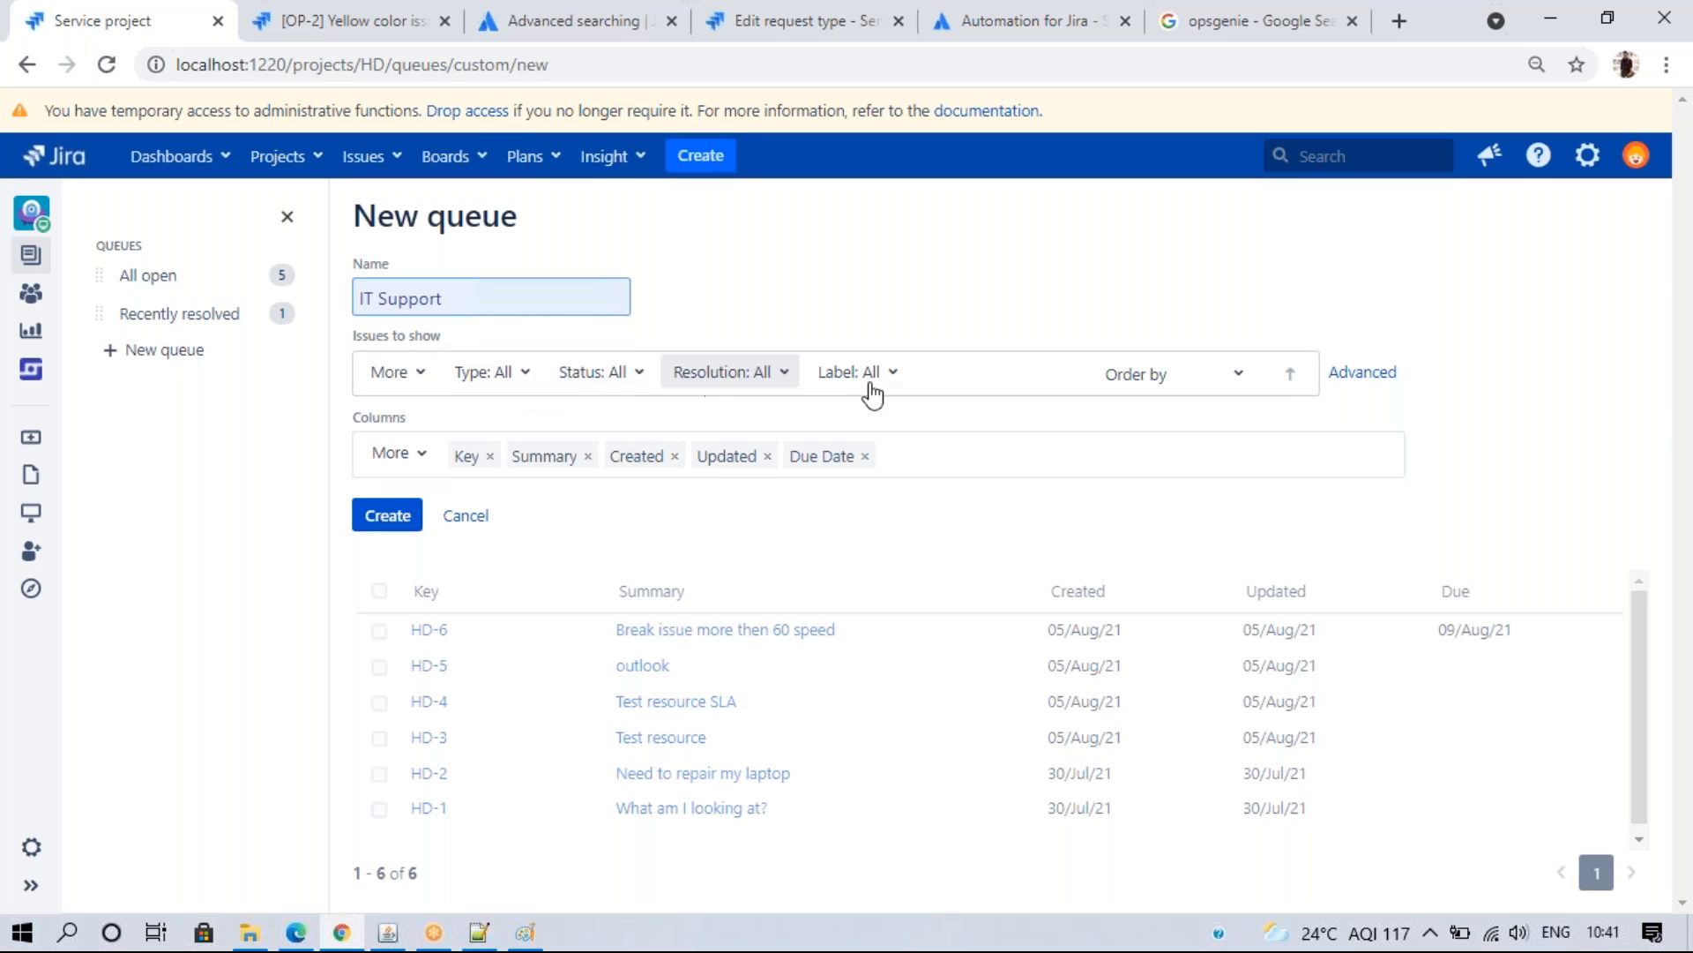
click(481, 374)
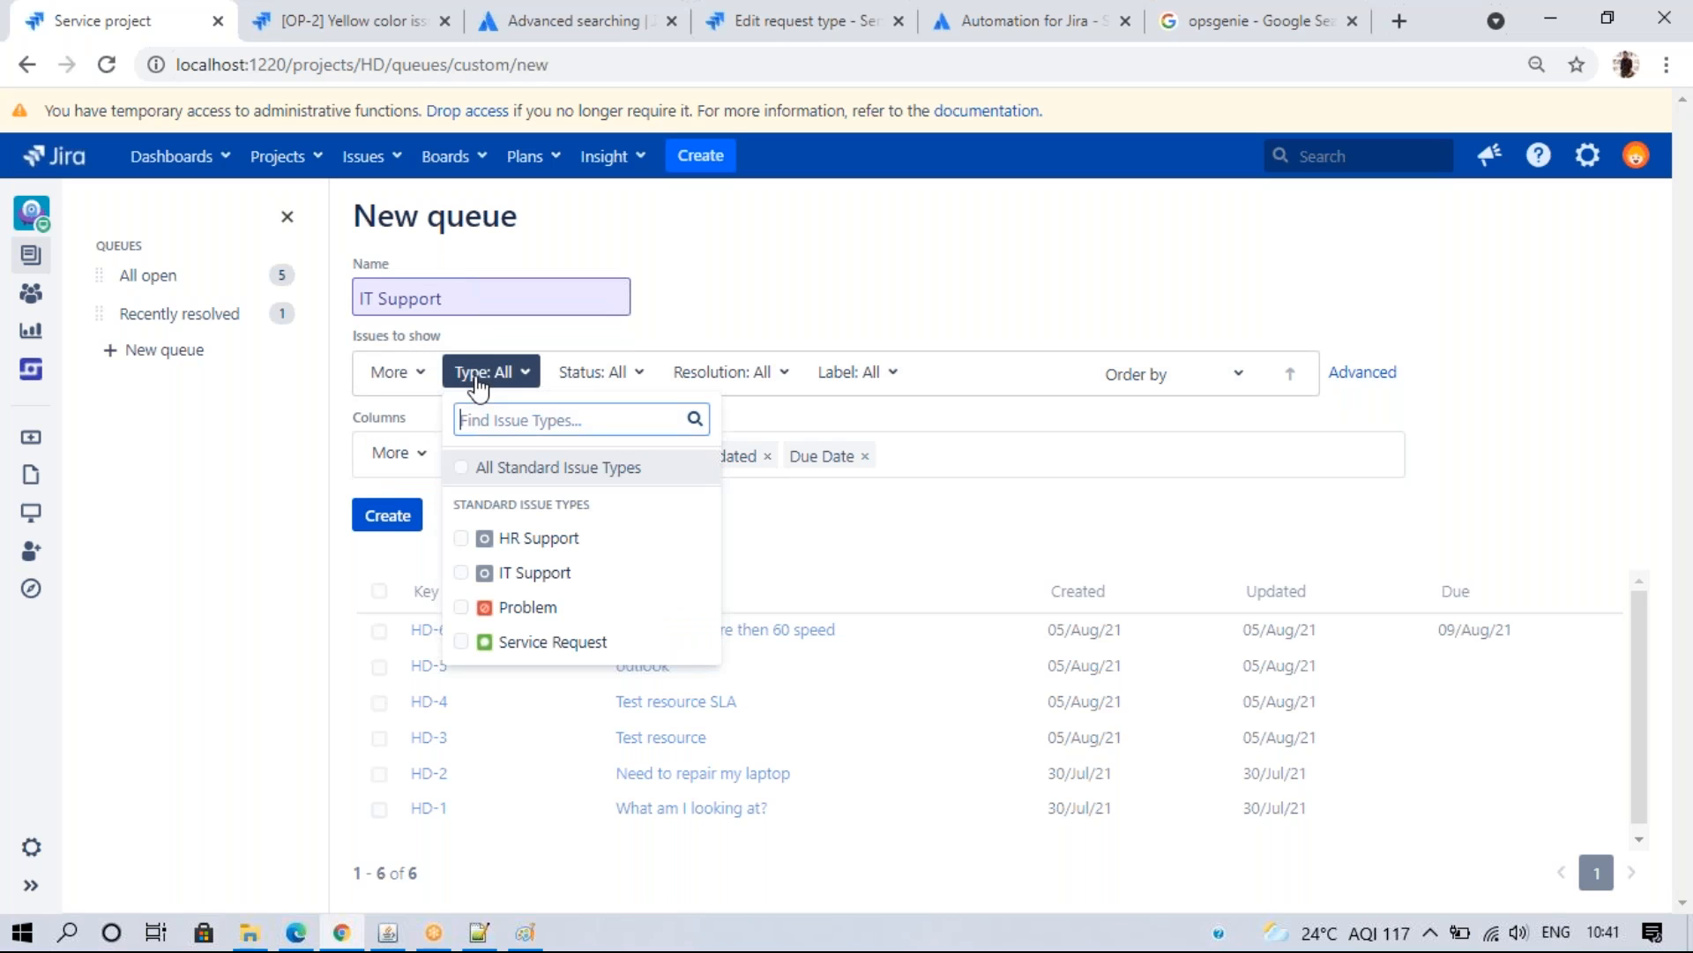
click(520, 573)
click(828, 503)
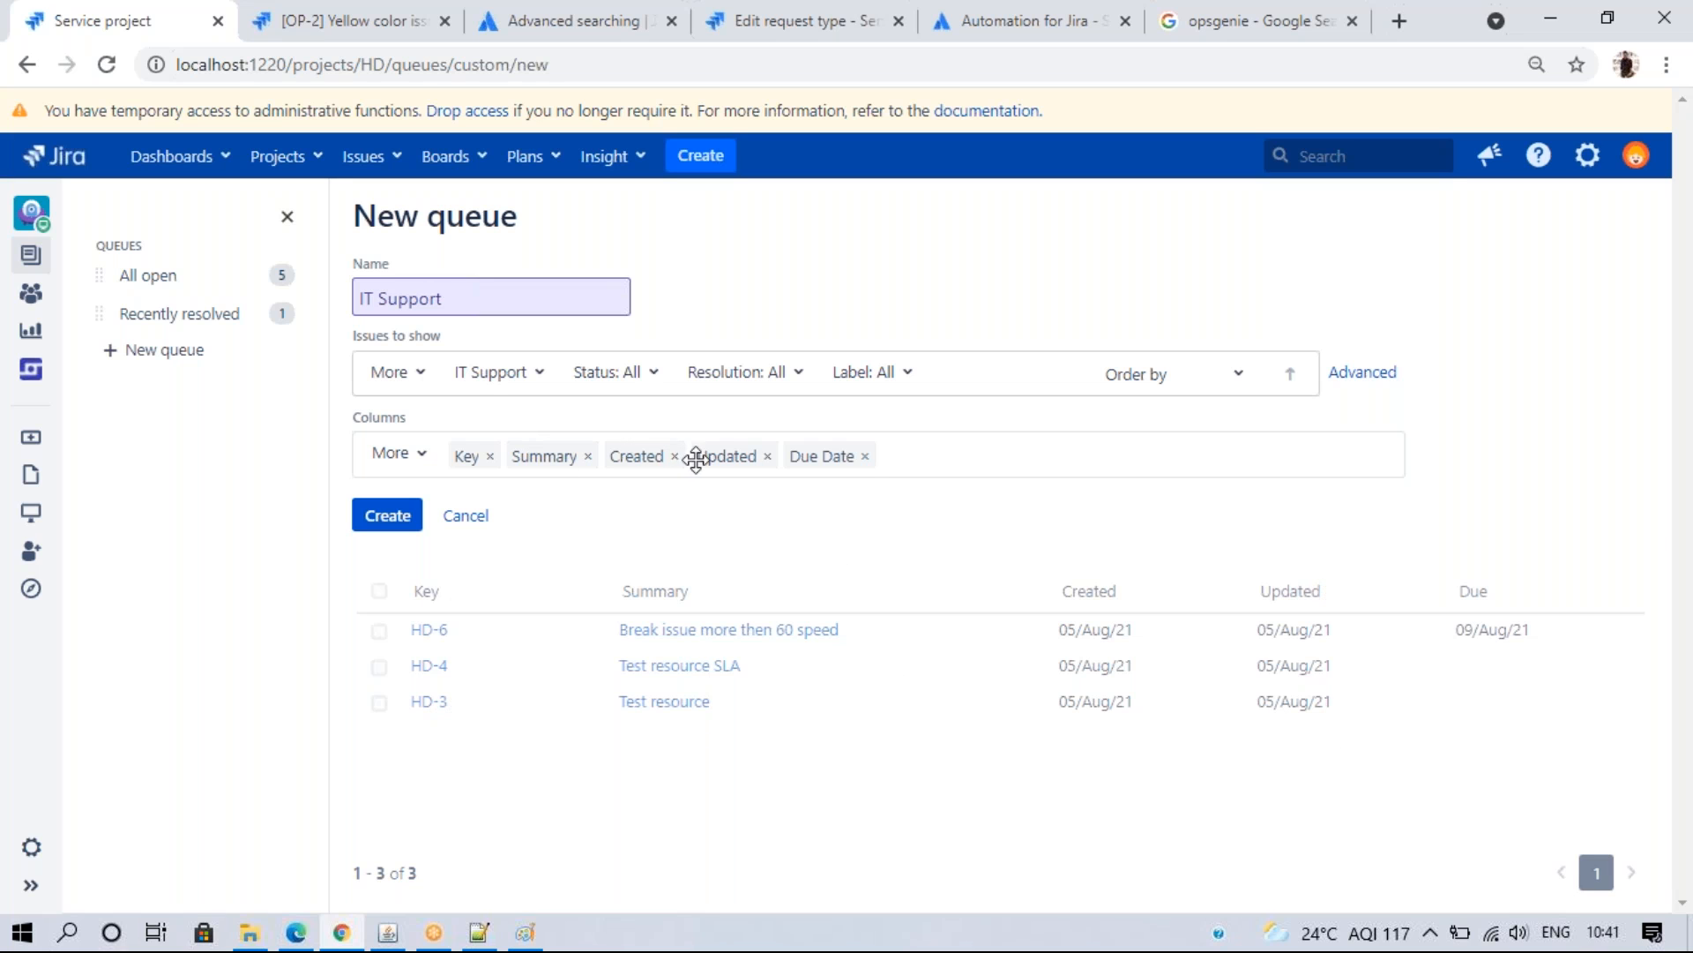
- Swap the Updated and Due Date columns for Status and Assignee, then create the queue
click(768, 456)
click(770, 456)
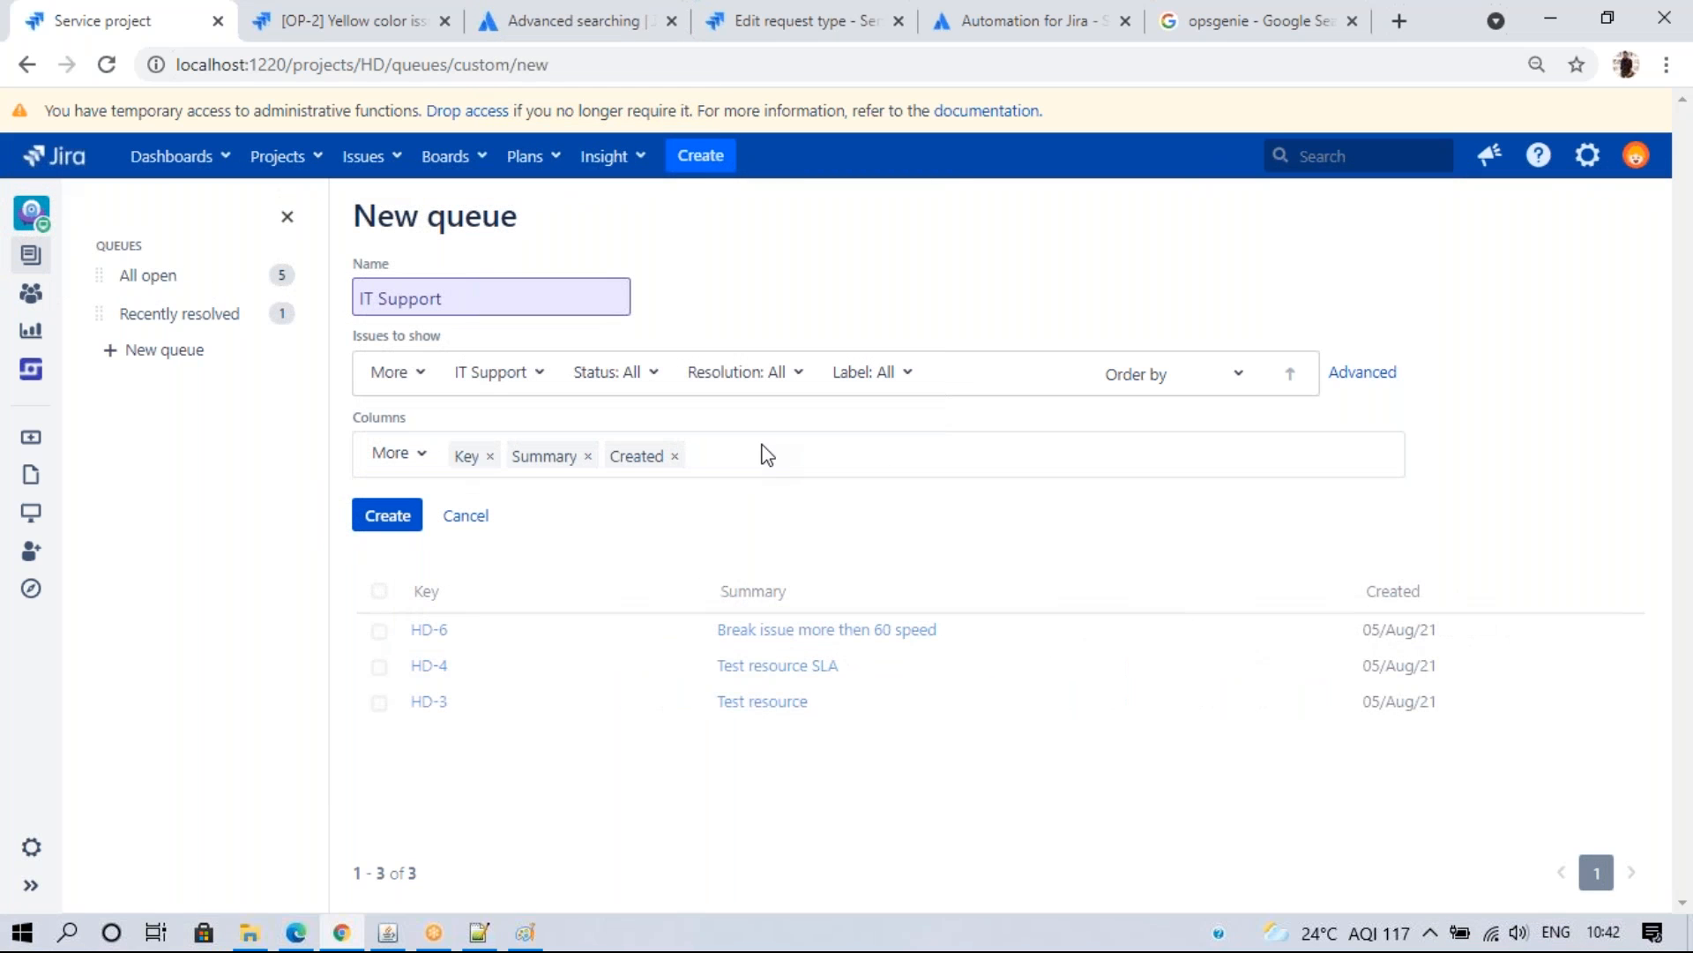
click(425, 455)
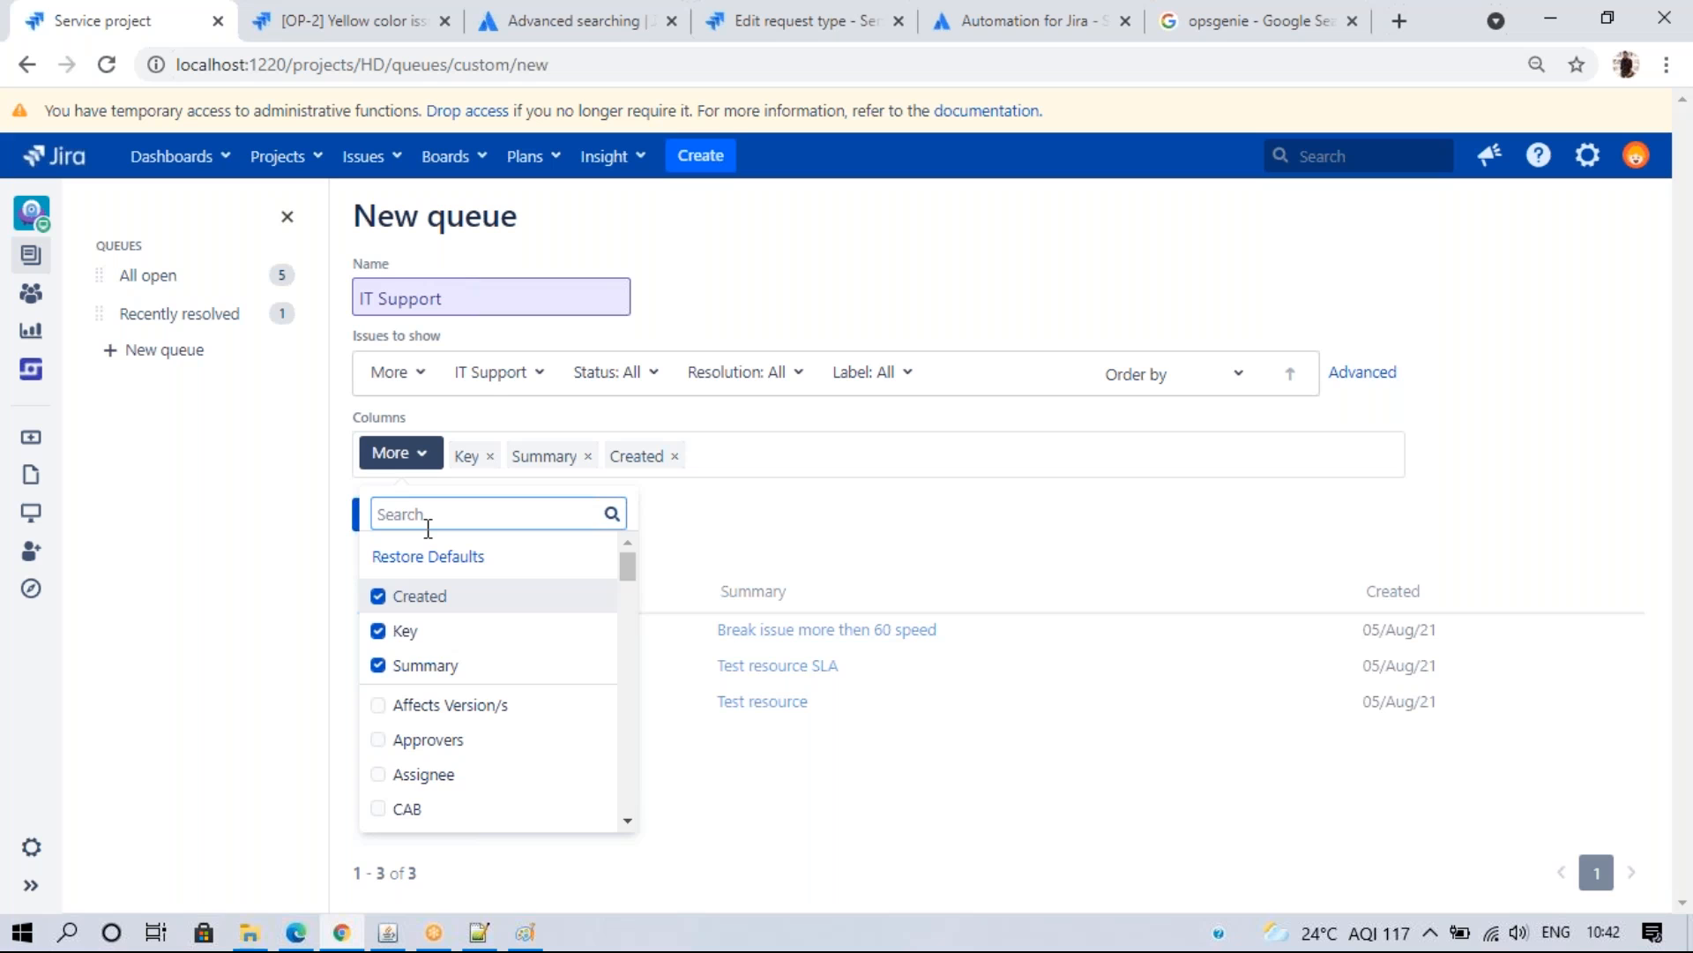
text(sta)
click(415, 620)
key(BackSpace)
key(BackSpace)
key(BackSpace)
text(ass)
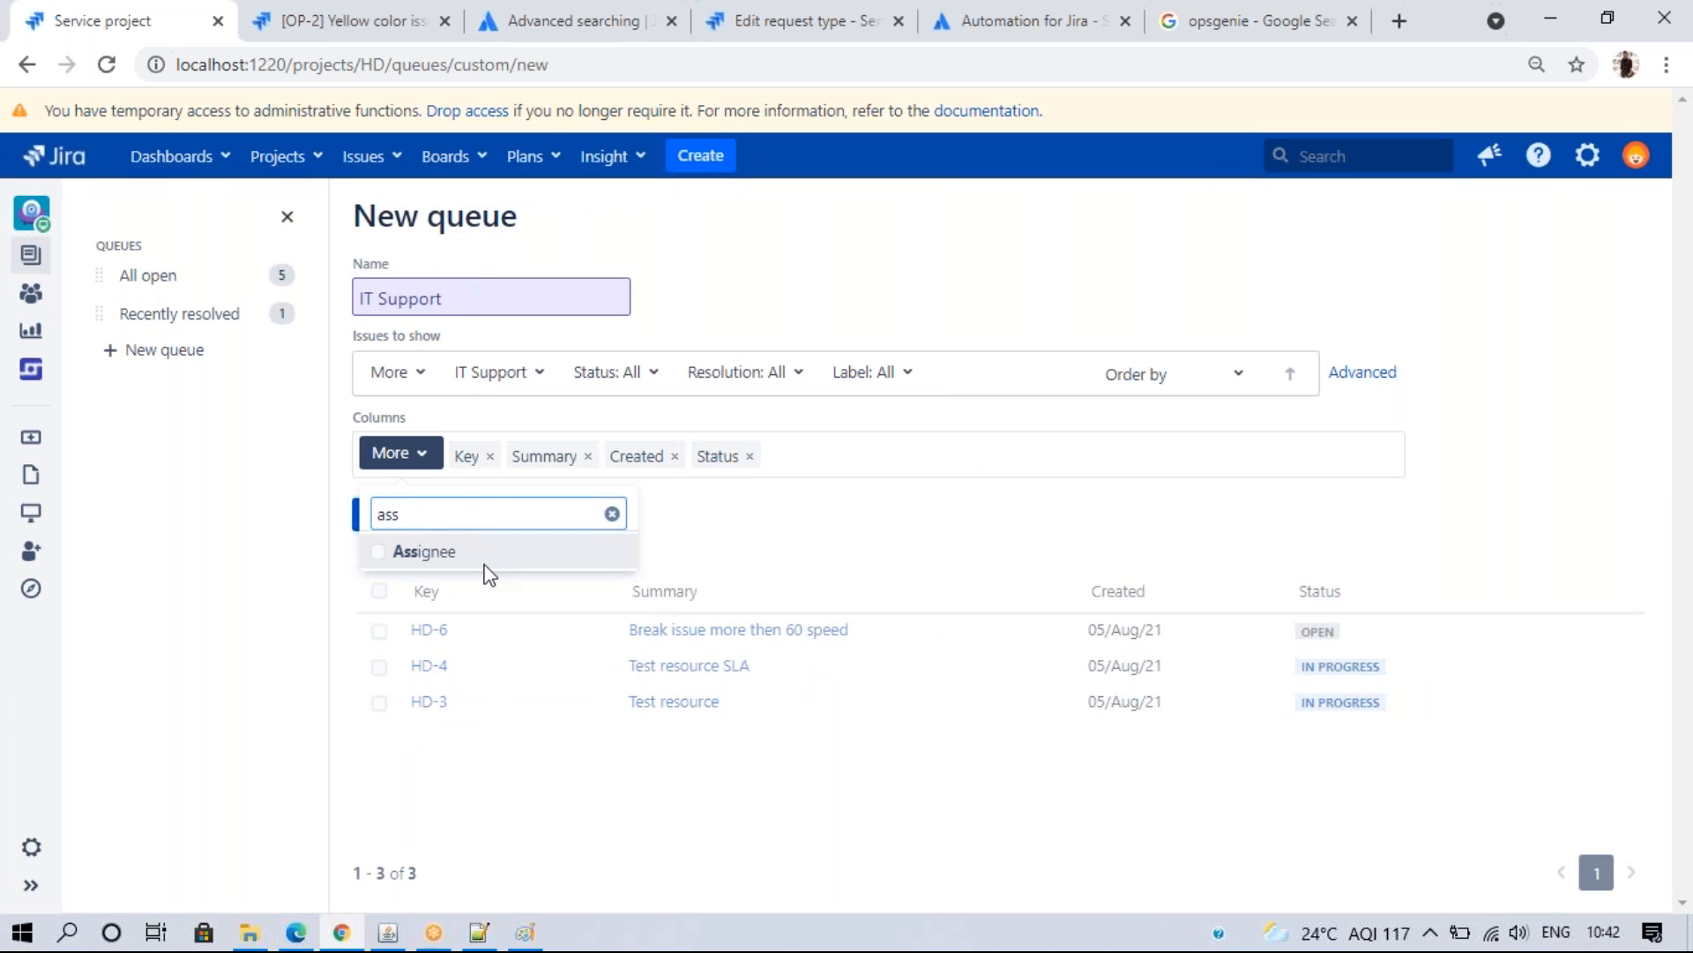
click(485, 554)
click(489, 842)
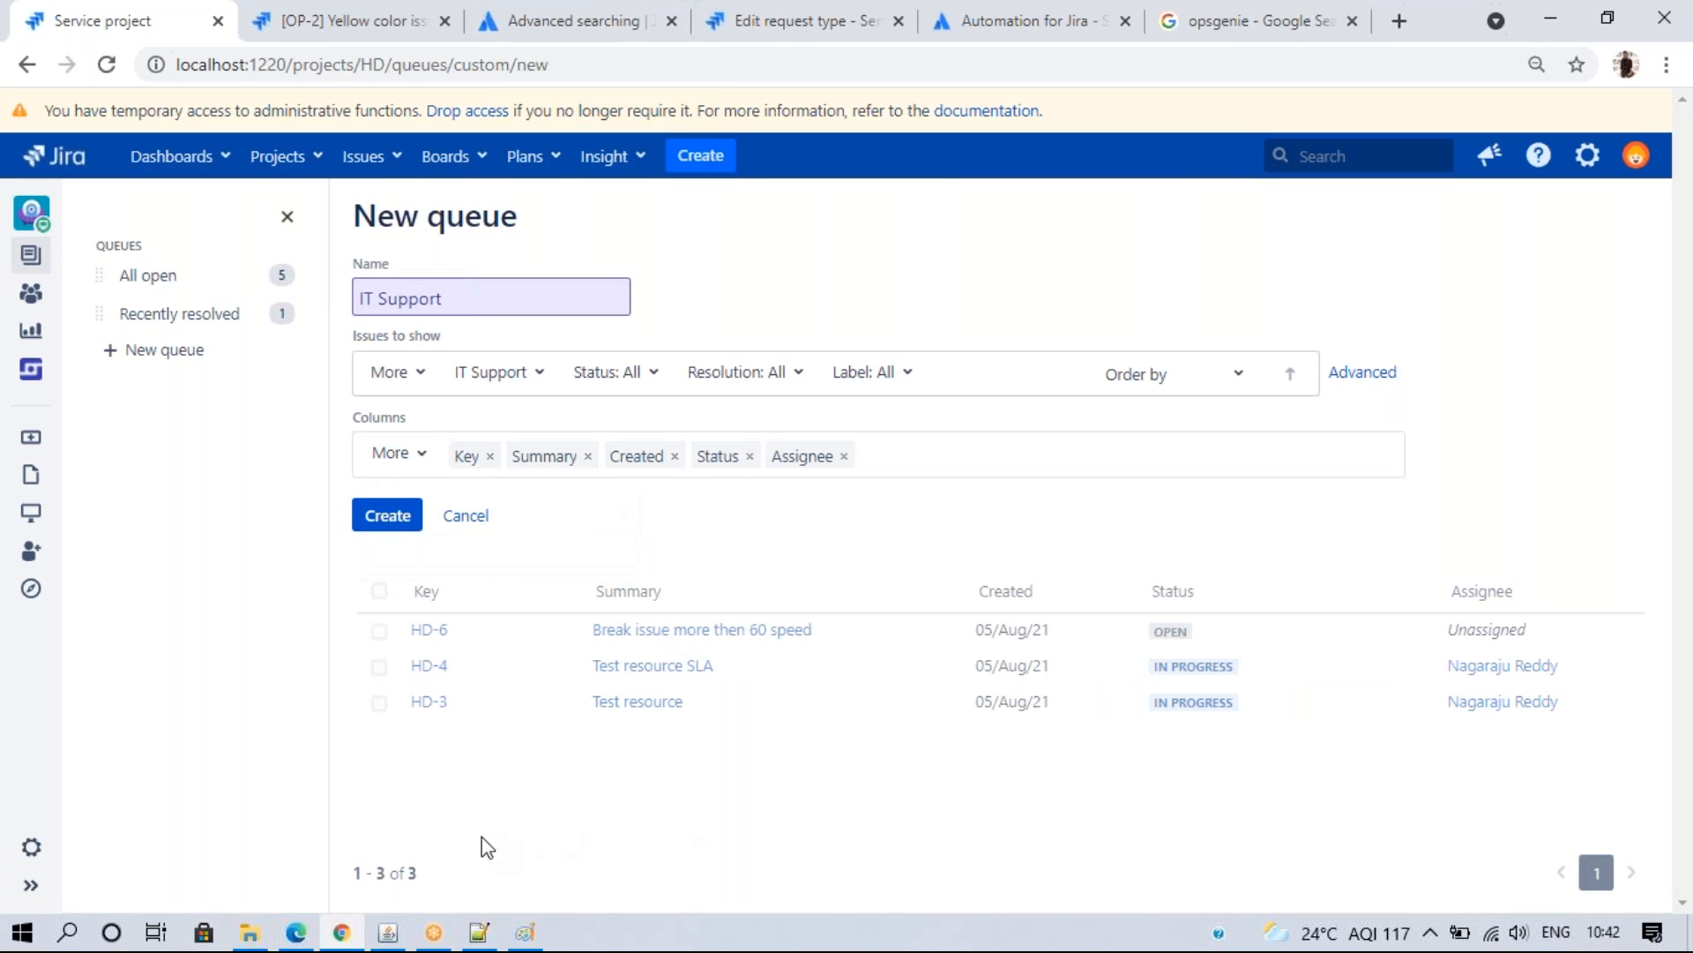
click(389, 518)
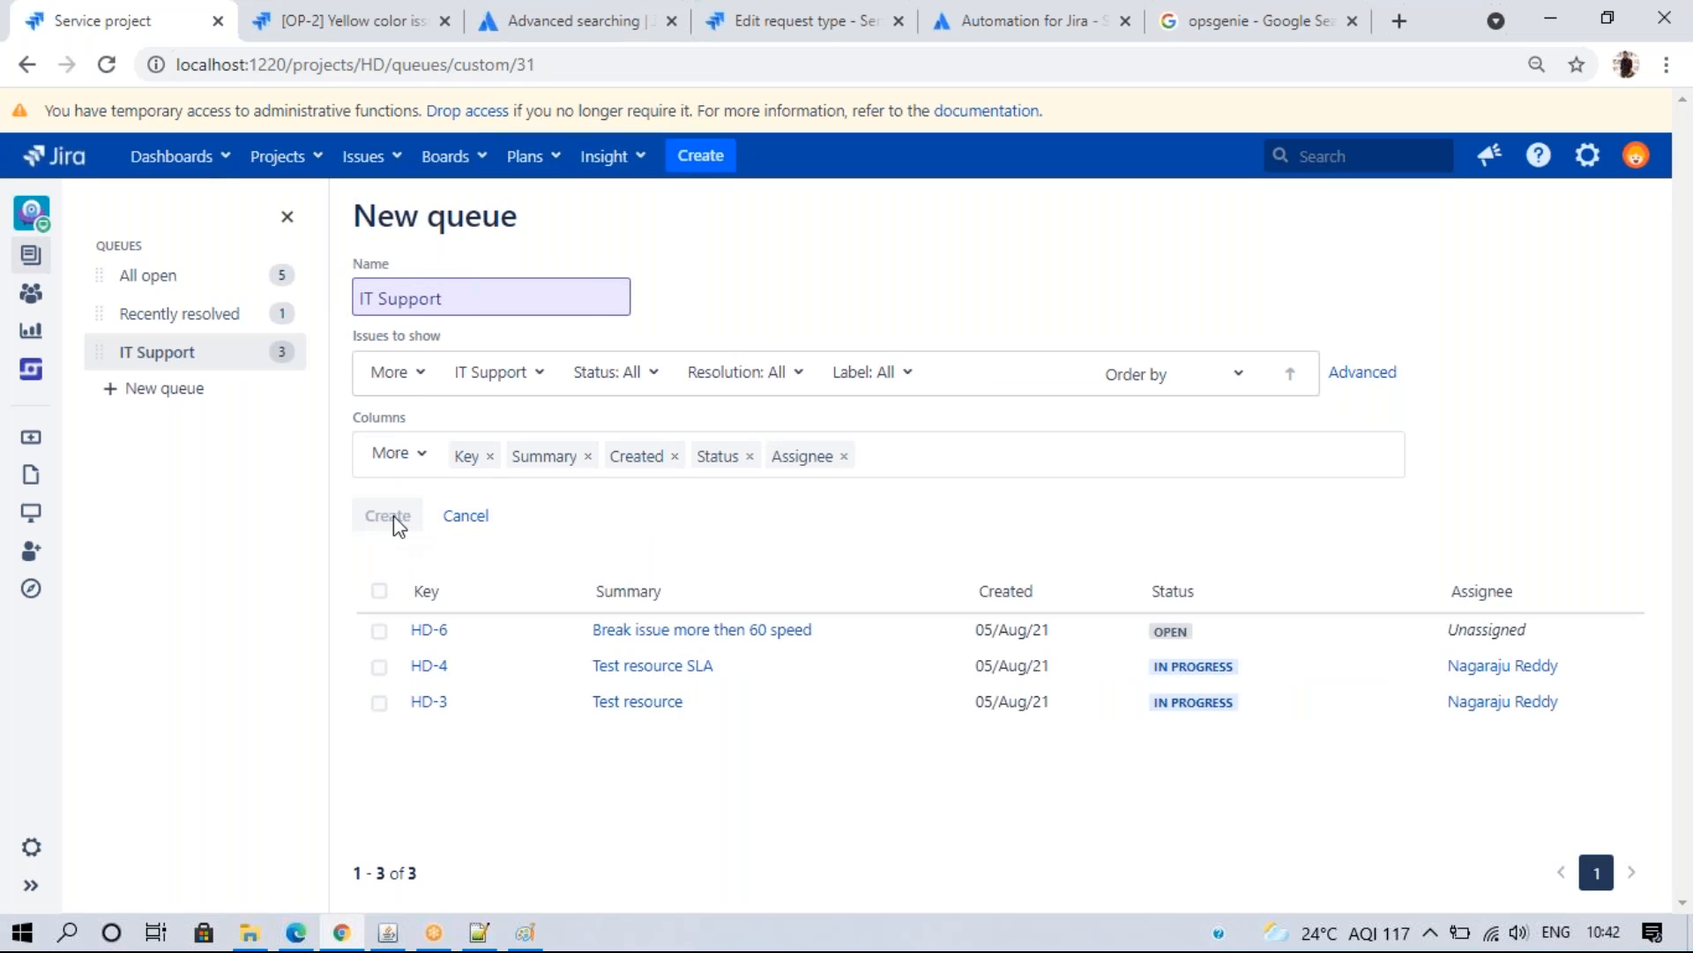
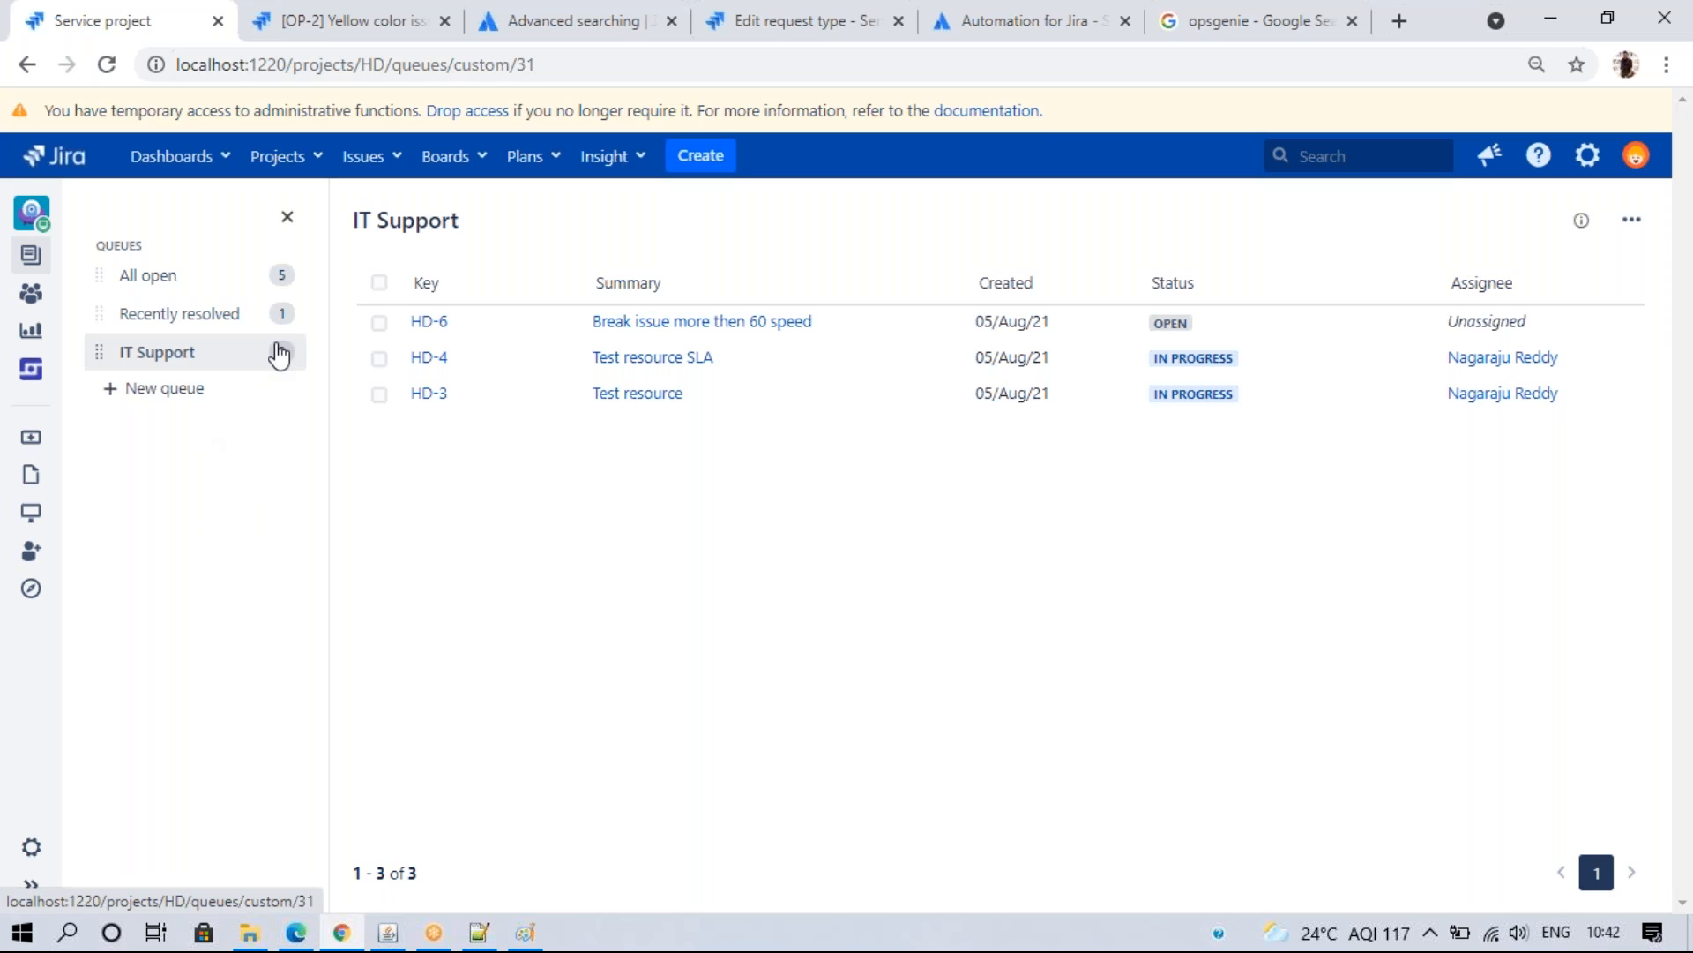
- Name a new queue 'HR Support', filter it to HR Support issues, and drop the Due Date and Updated columns
click(141, 388)
click(408, 307)
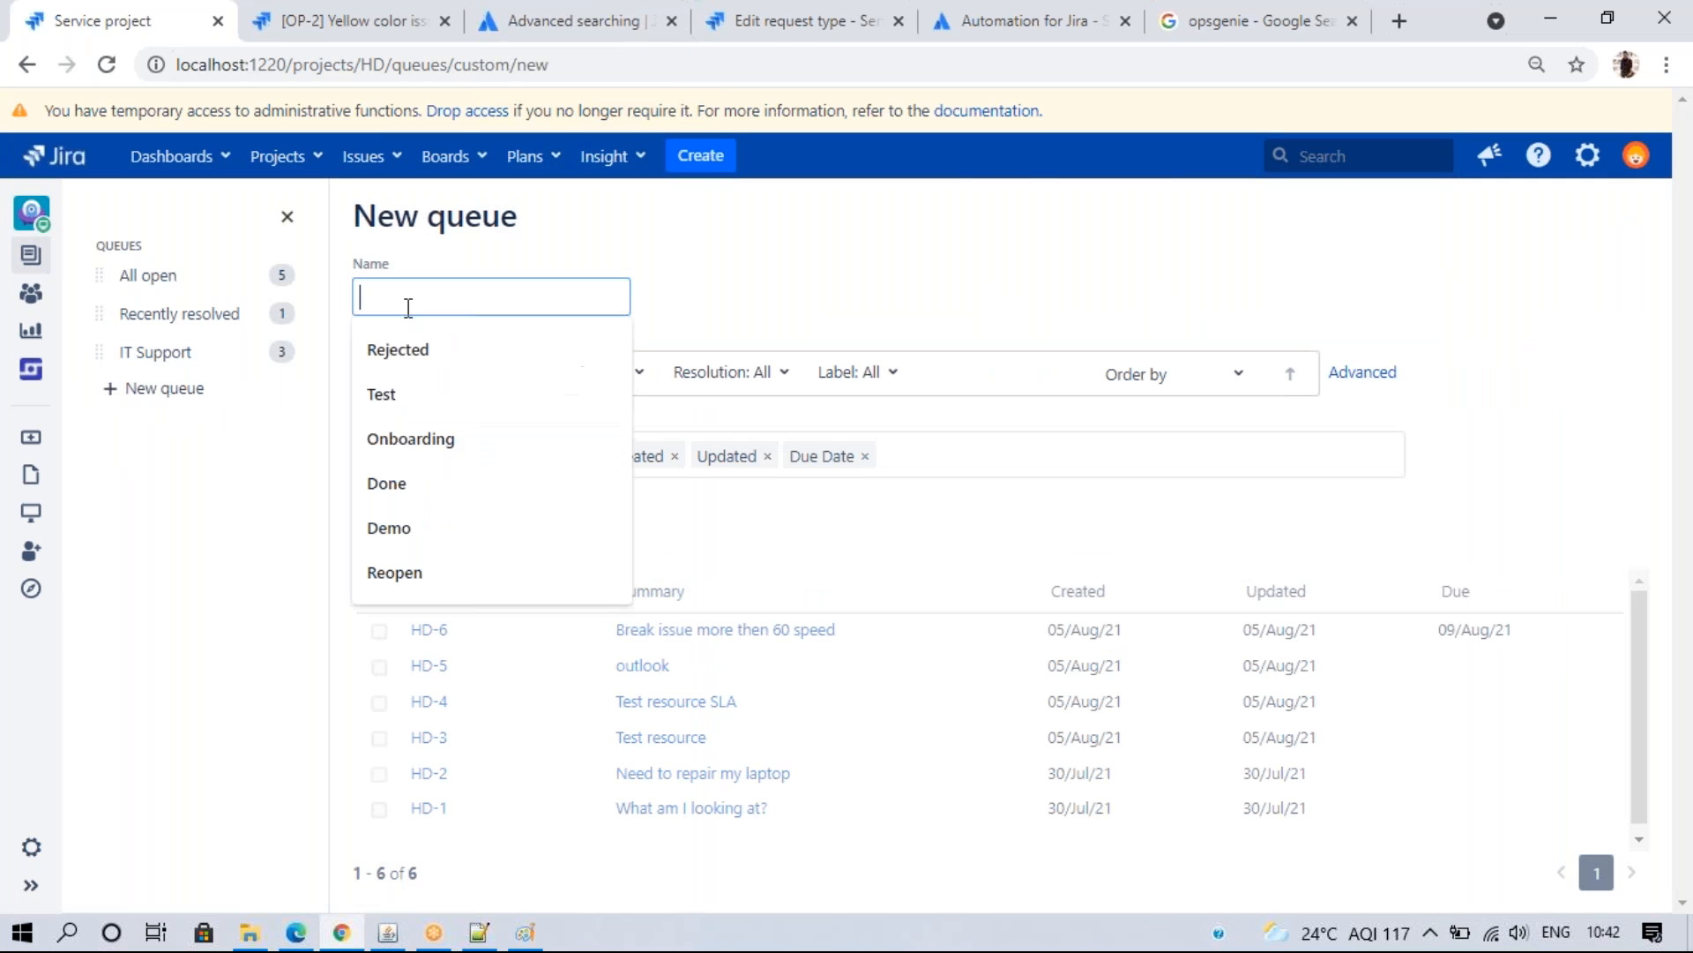
text(HR)
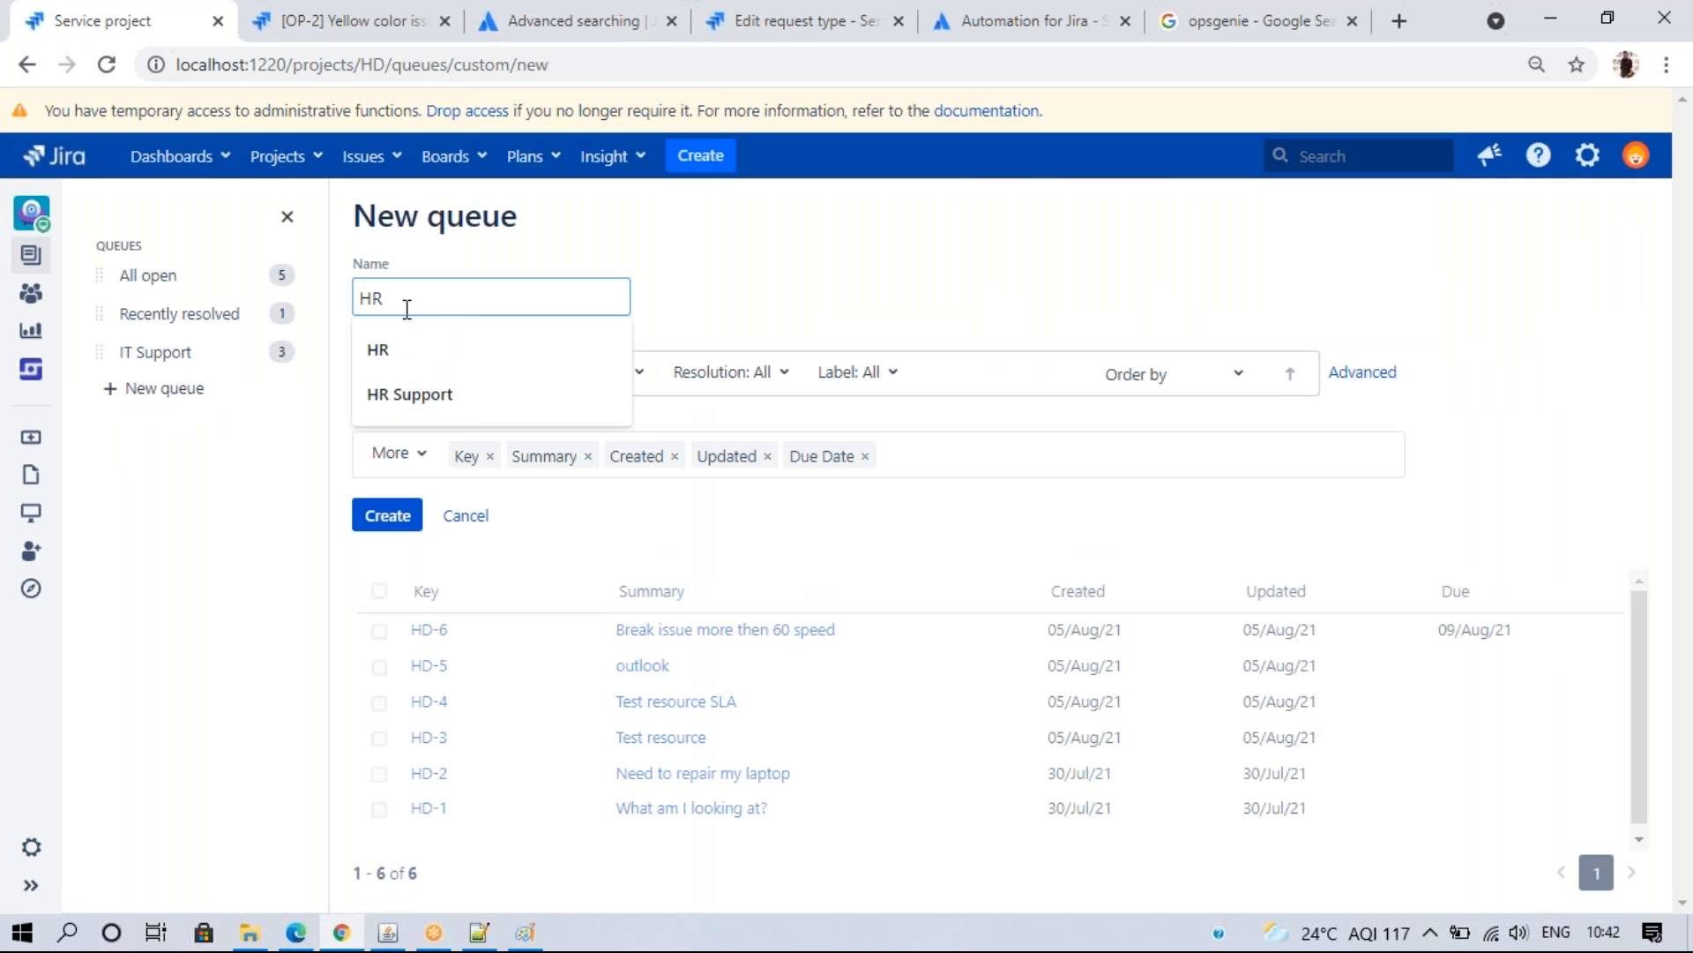
click(409, 379)
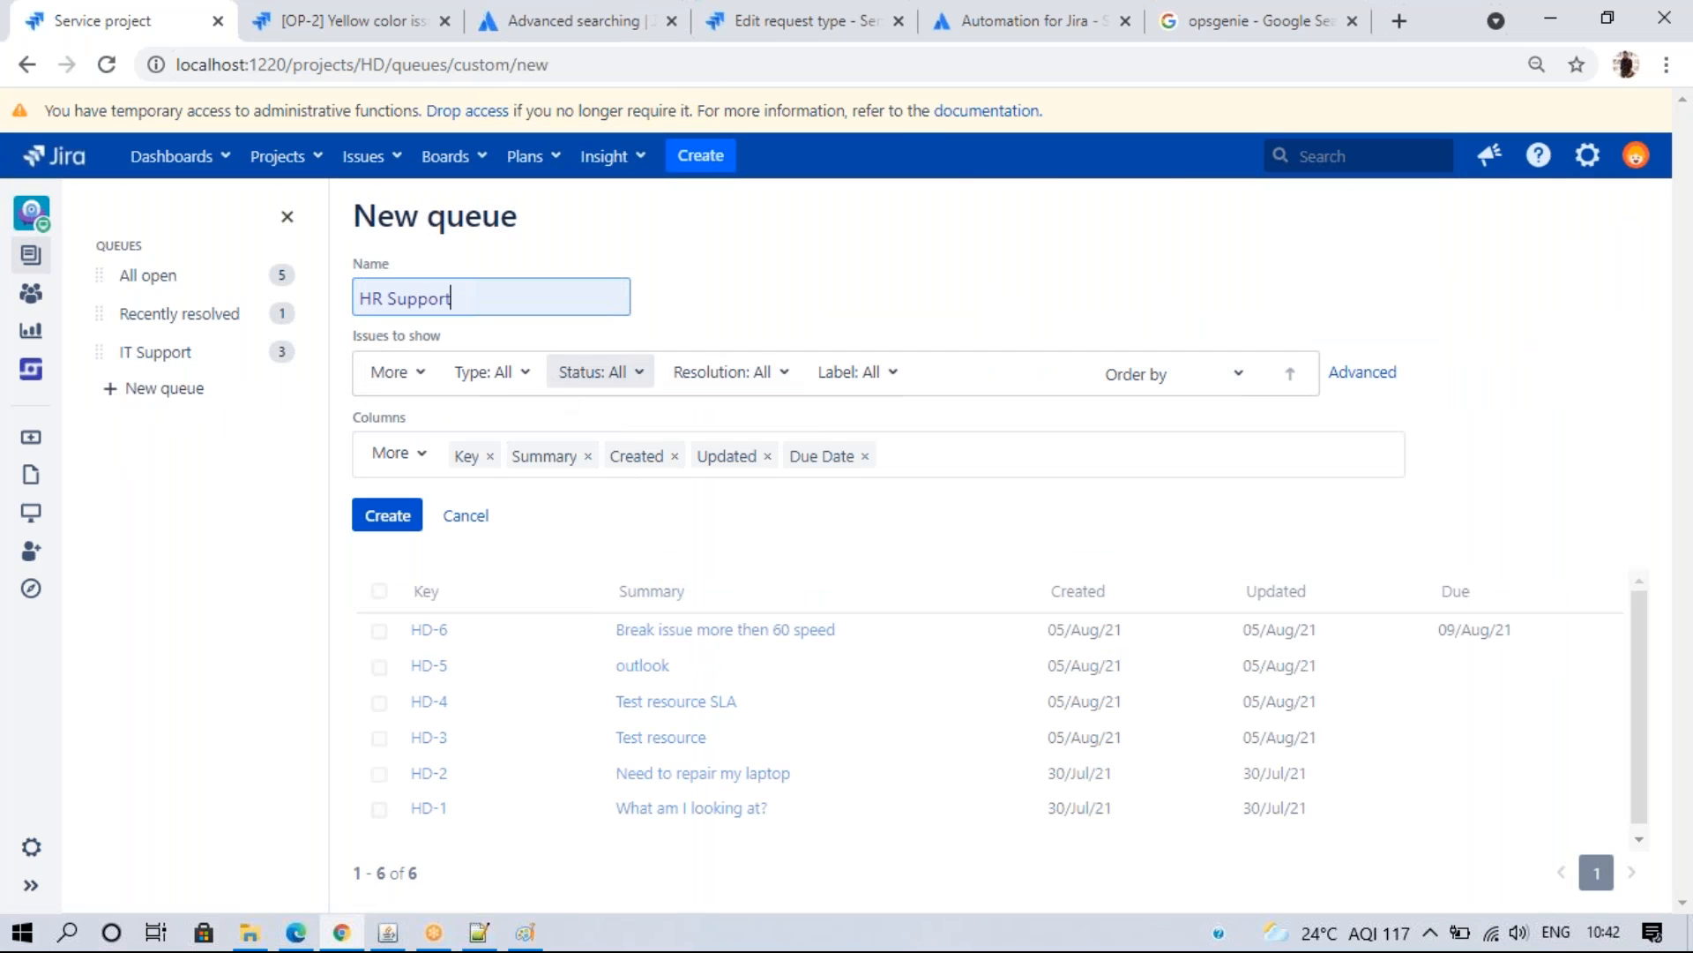
click(501, 372)
click(533, 536)
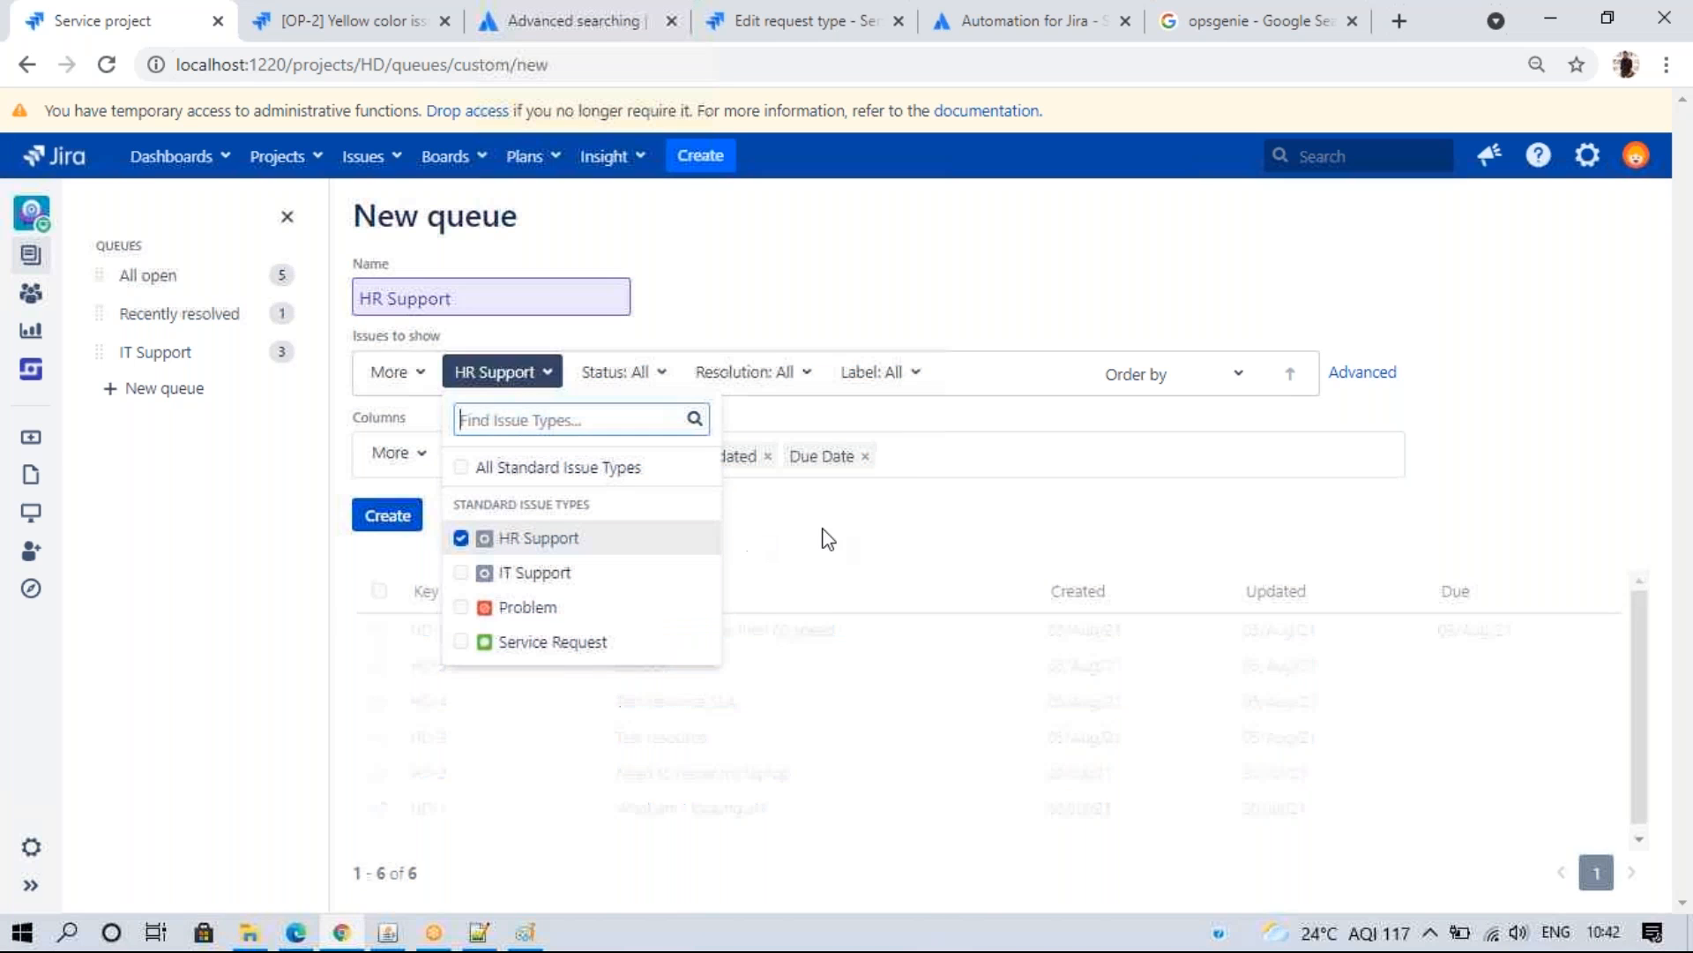
click(847, 533)
click(865, 456)
click(768, 456)
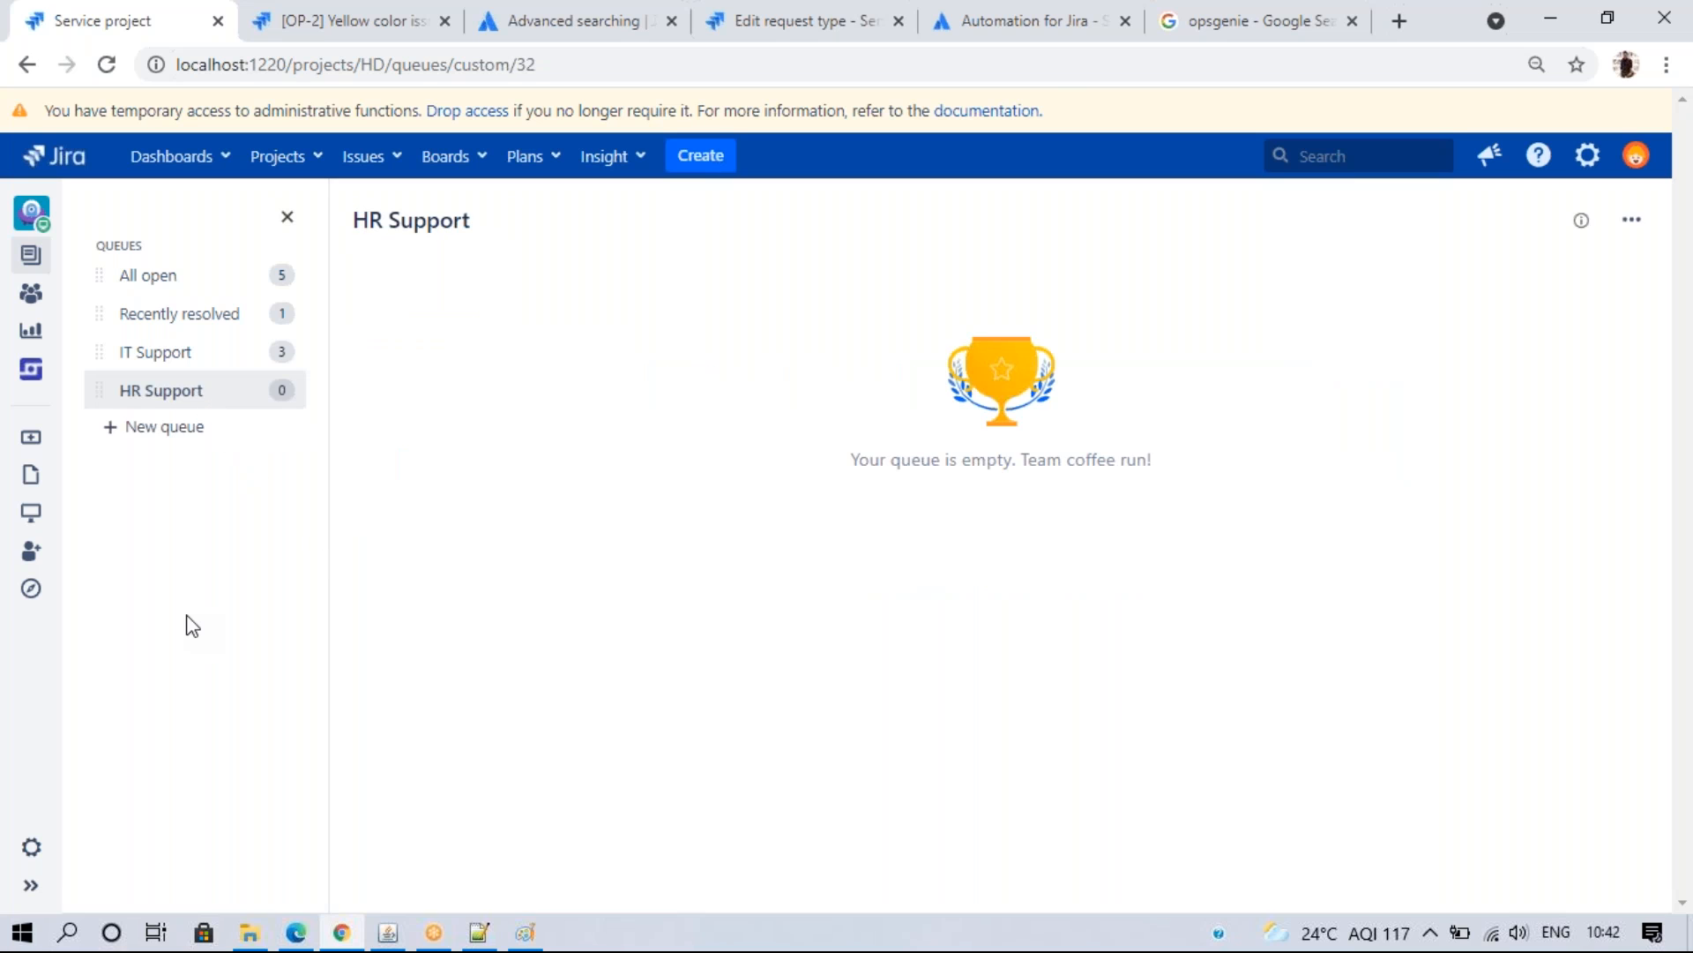
- Start another queue named 'All Issue'
click(141, 432)
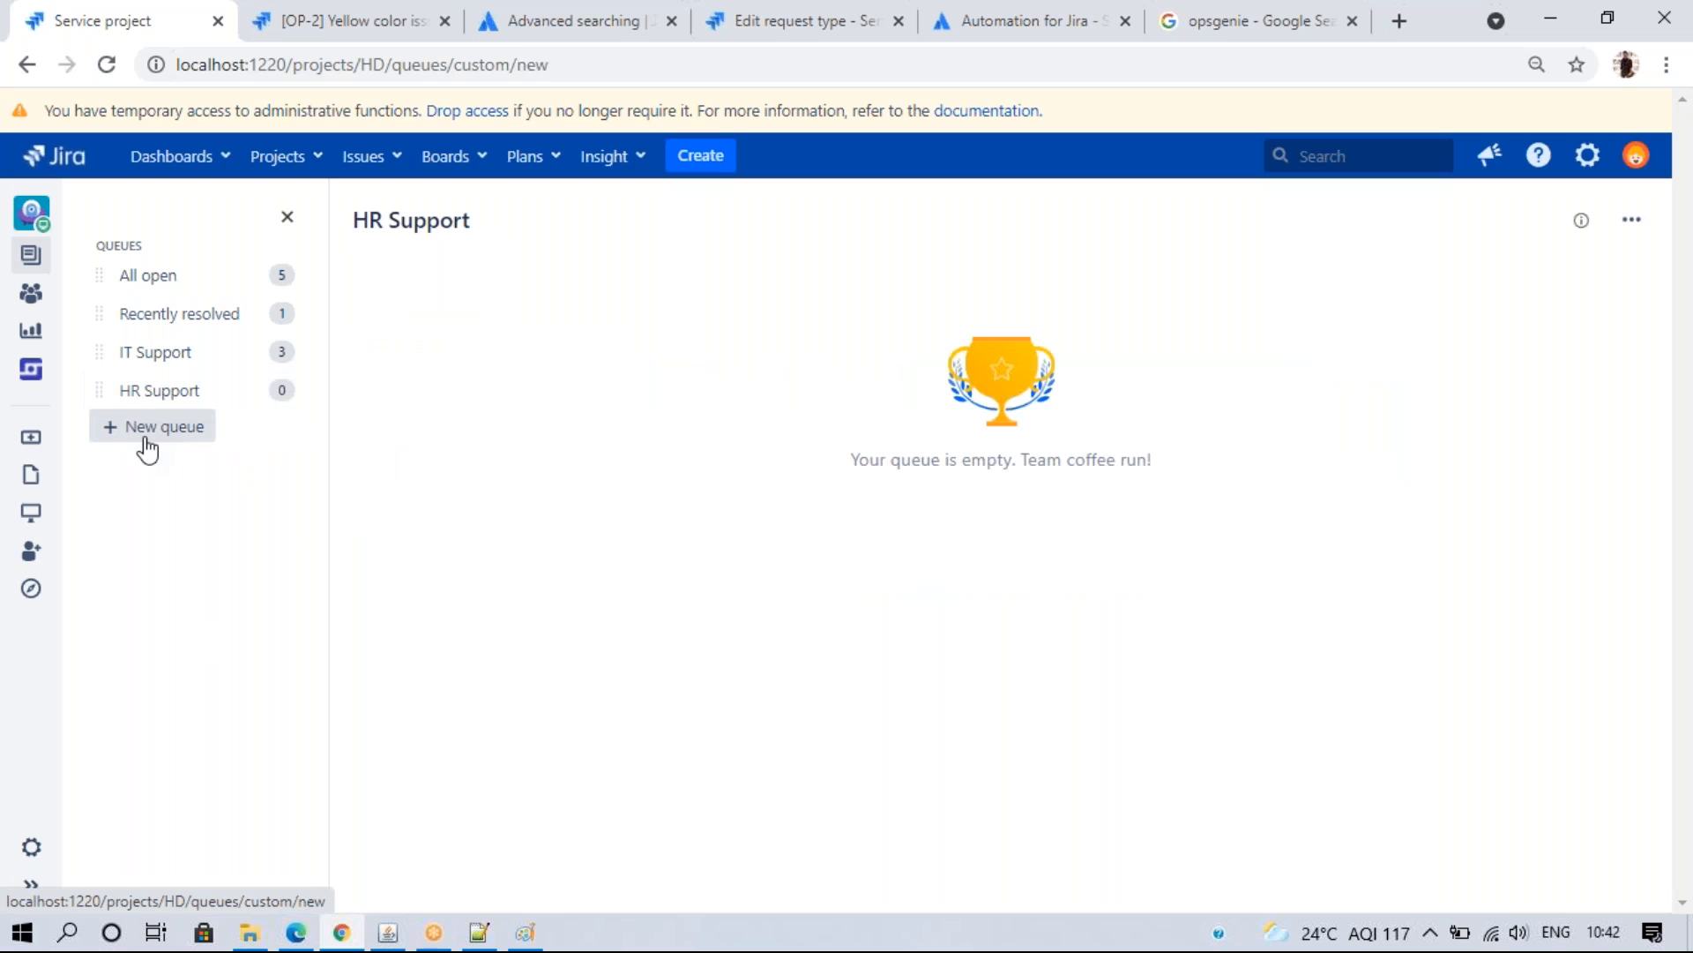
click(411, 300)
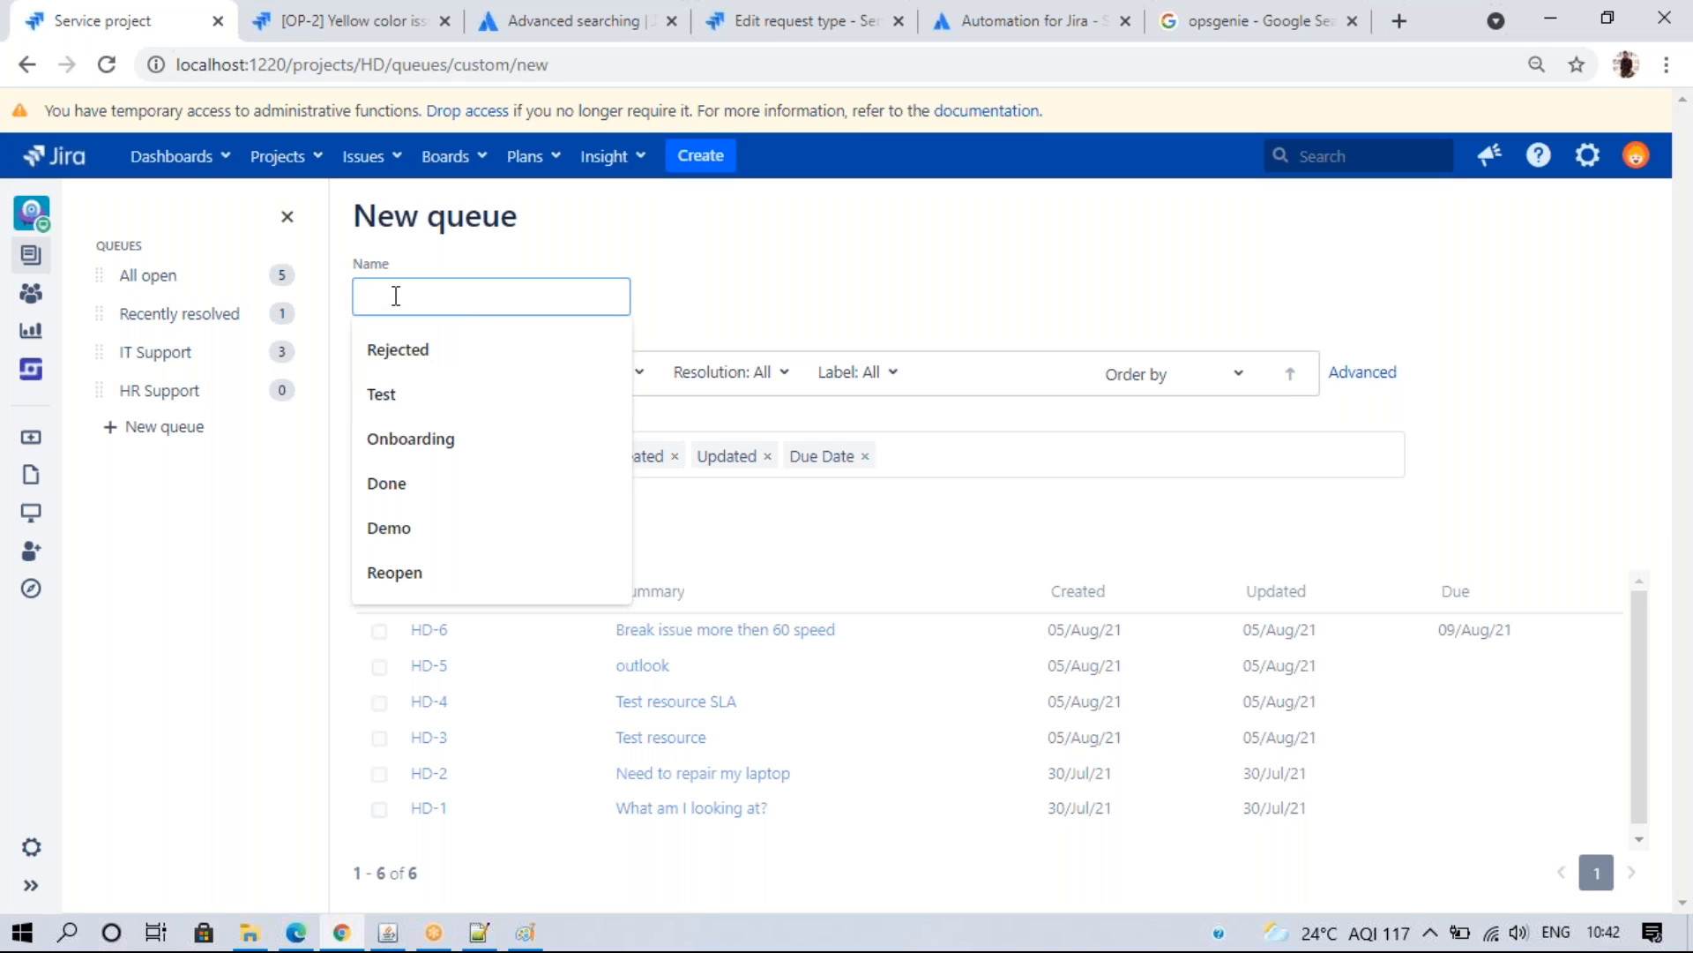
text(All Issue)
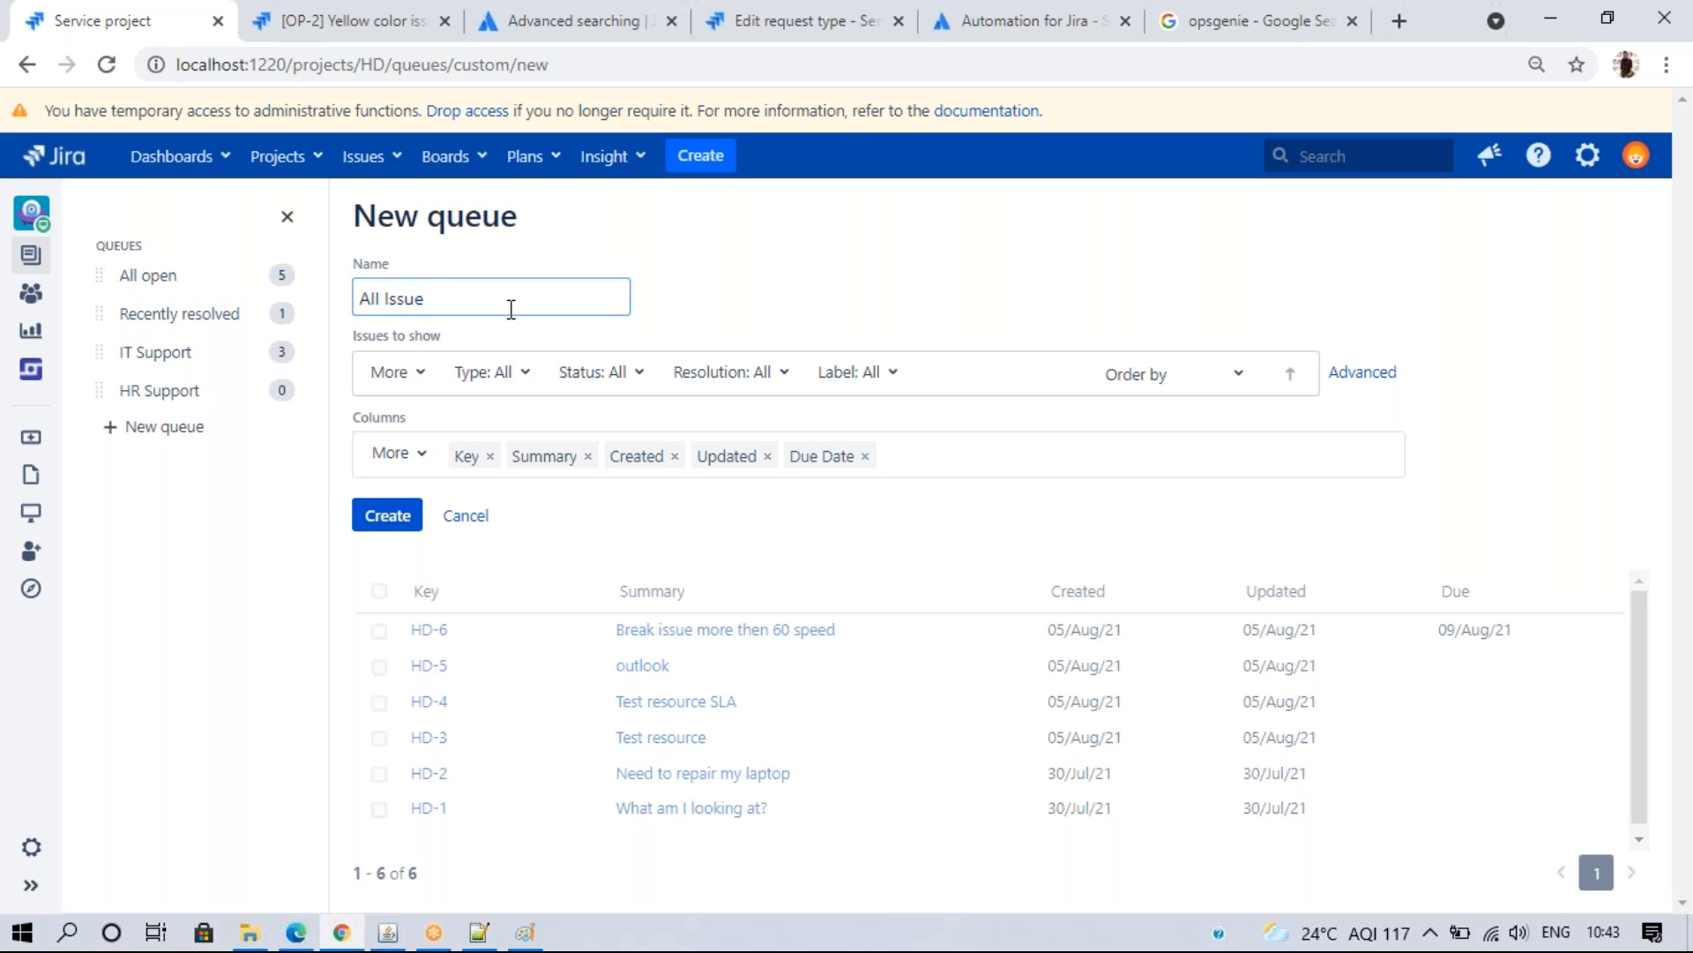
click(739, 293)
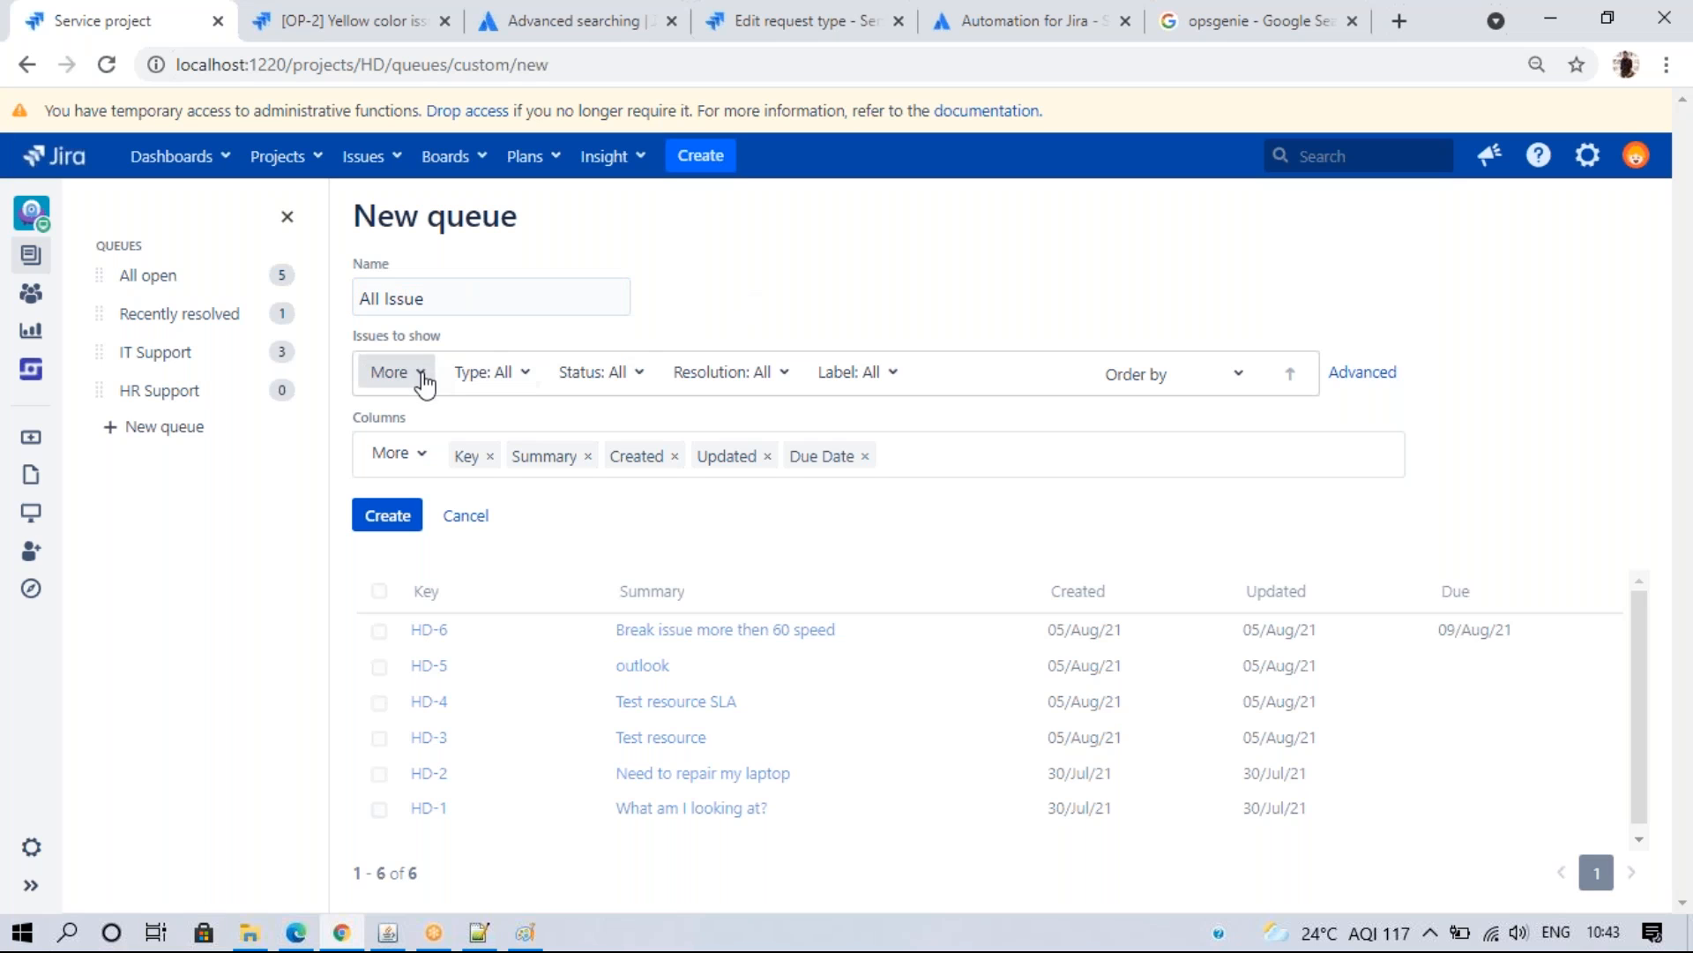
- Filter it with the advanced query resolution = Unresolved
click(1350, 377)
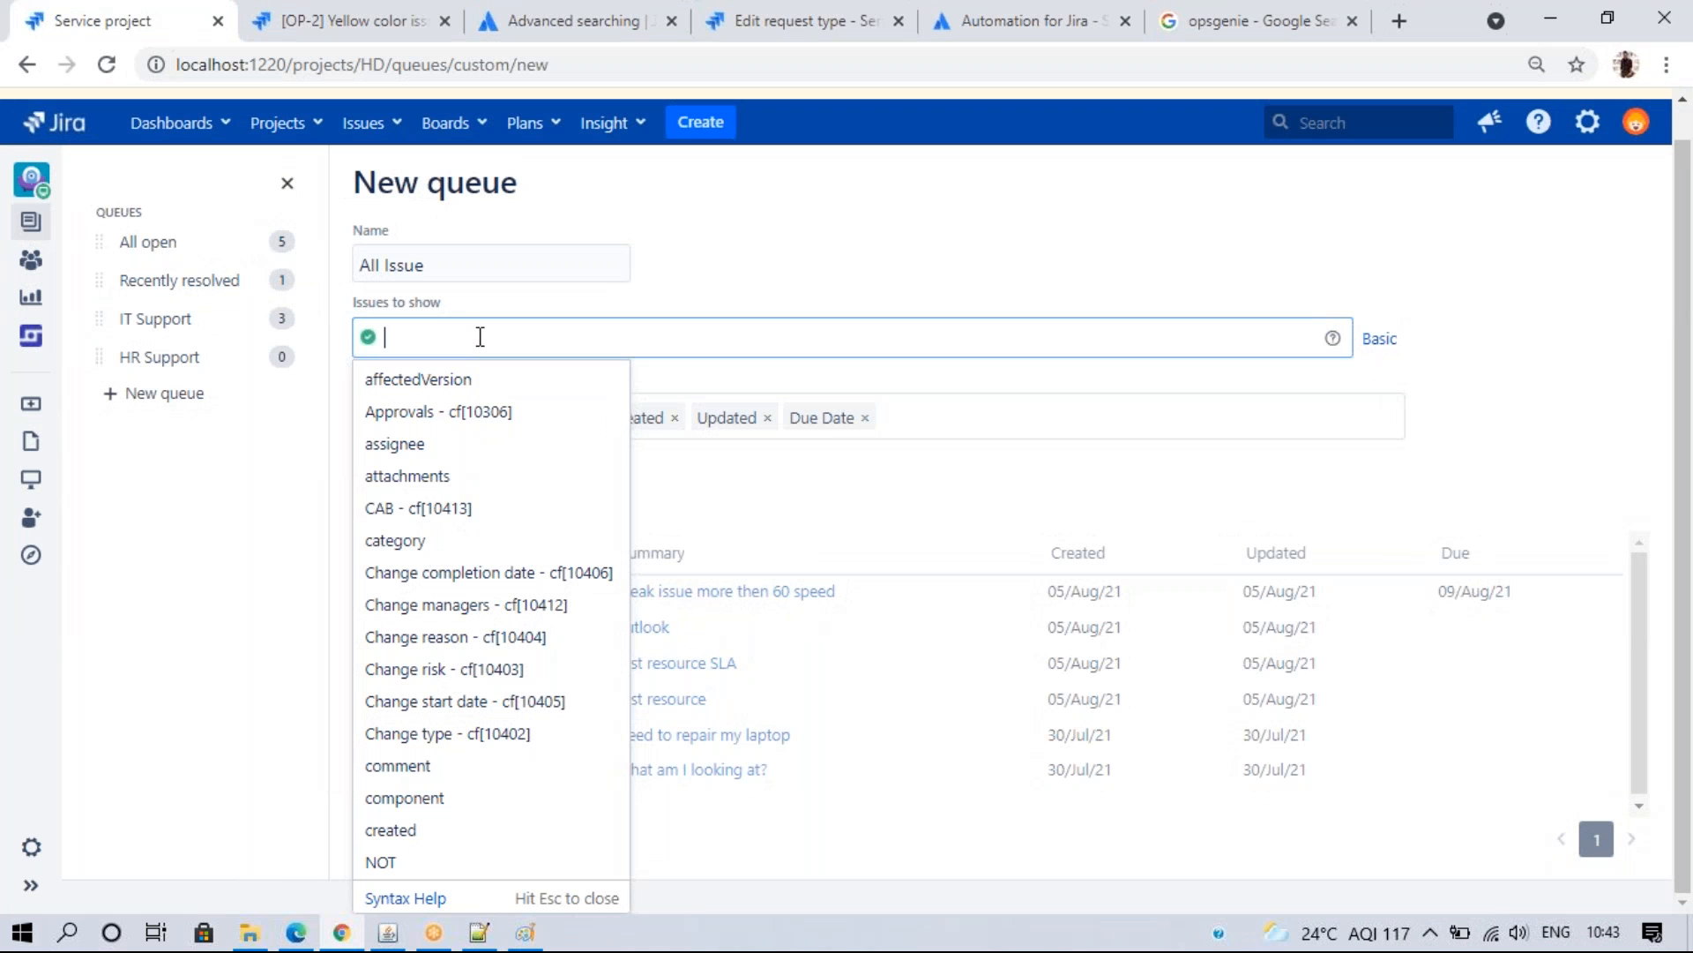
text(Reso)
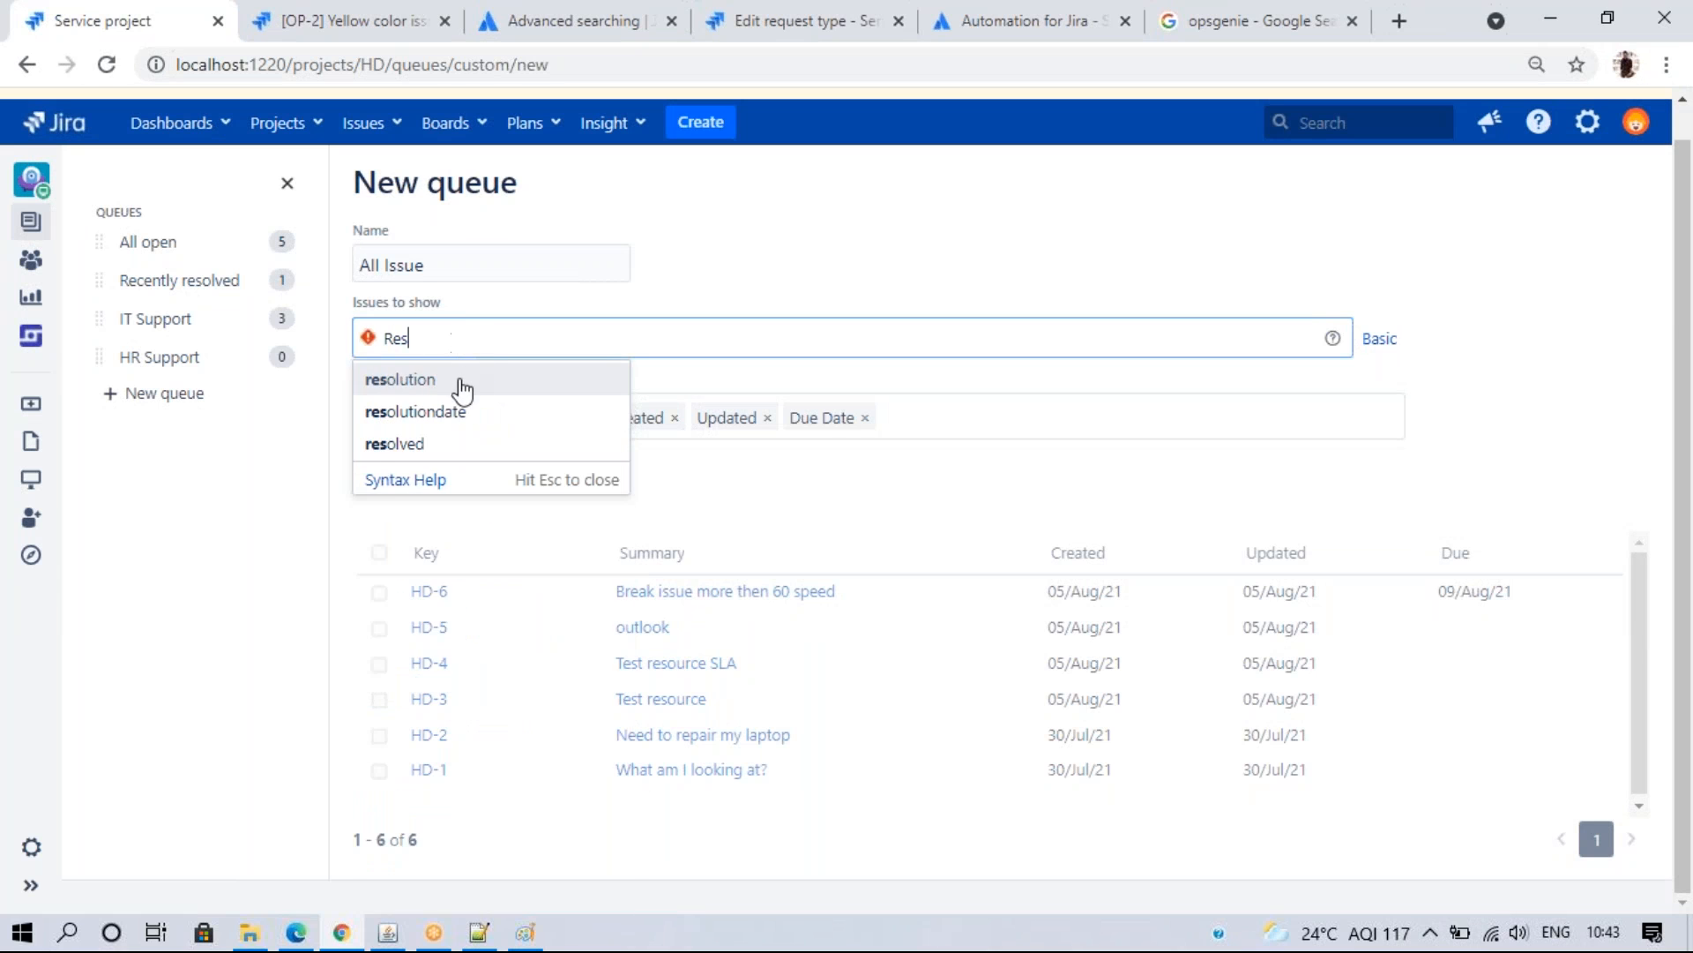
click(461, 379)
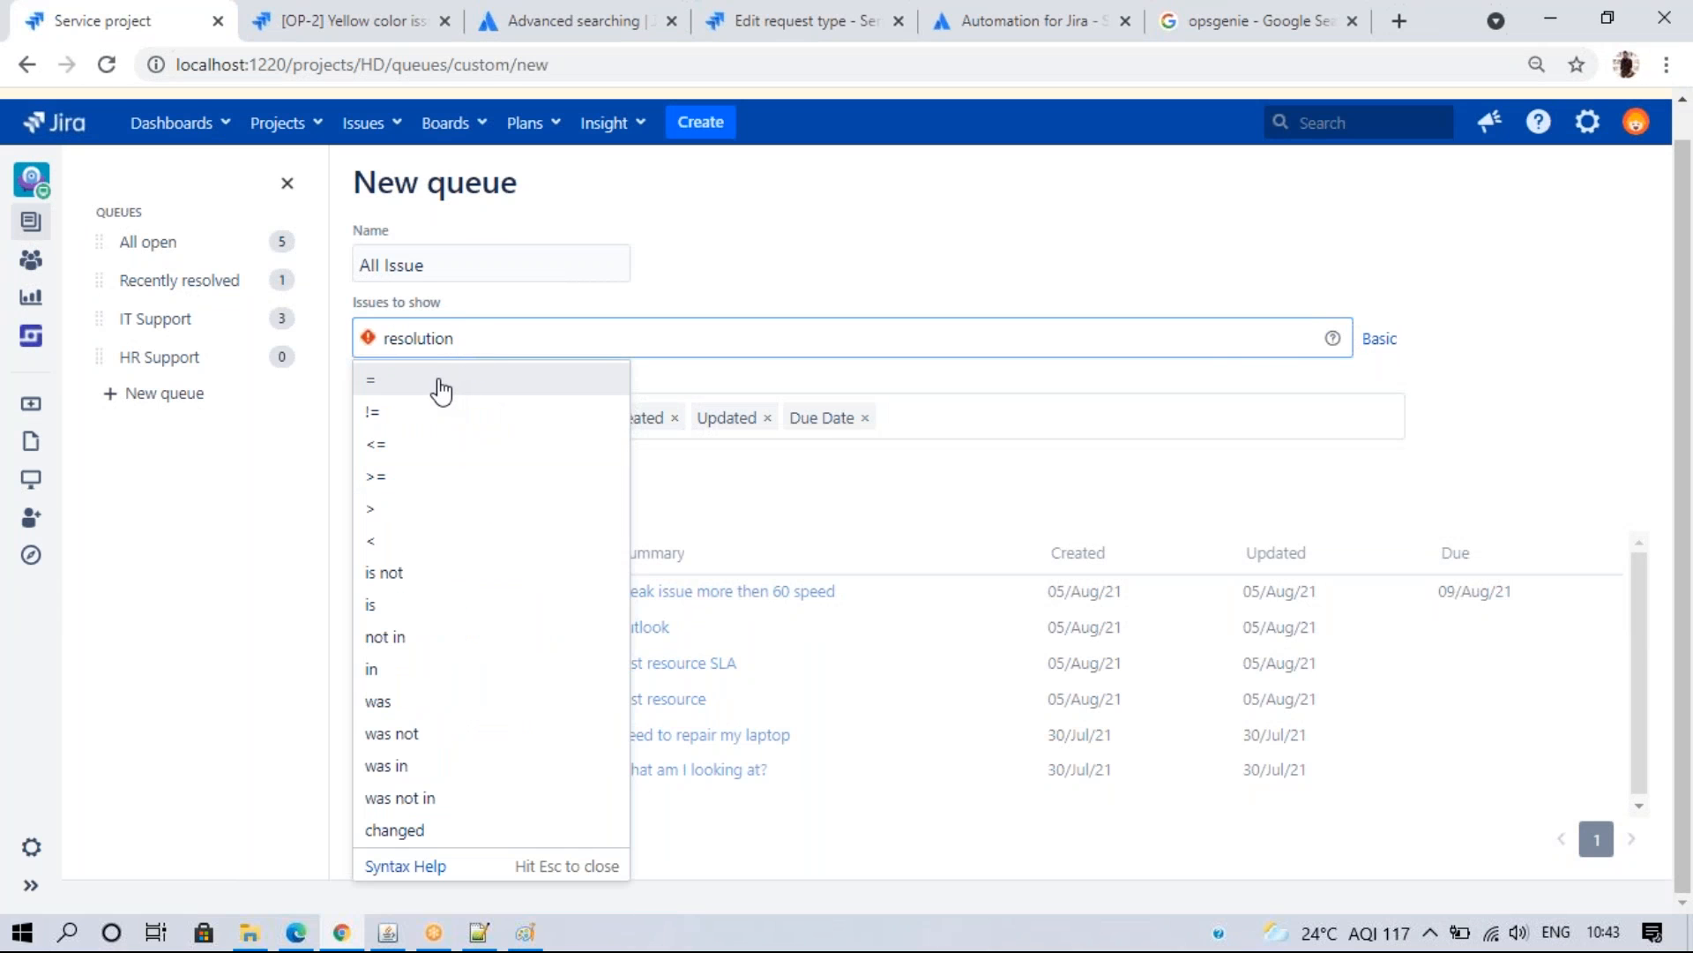
click(439, 381)
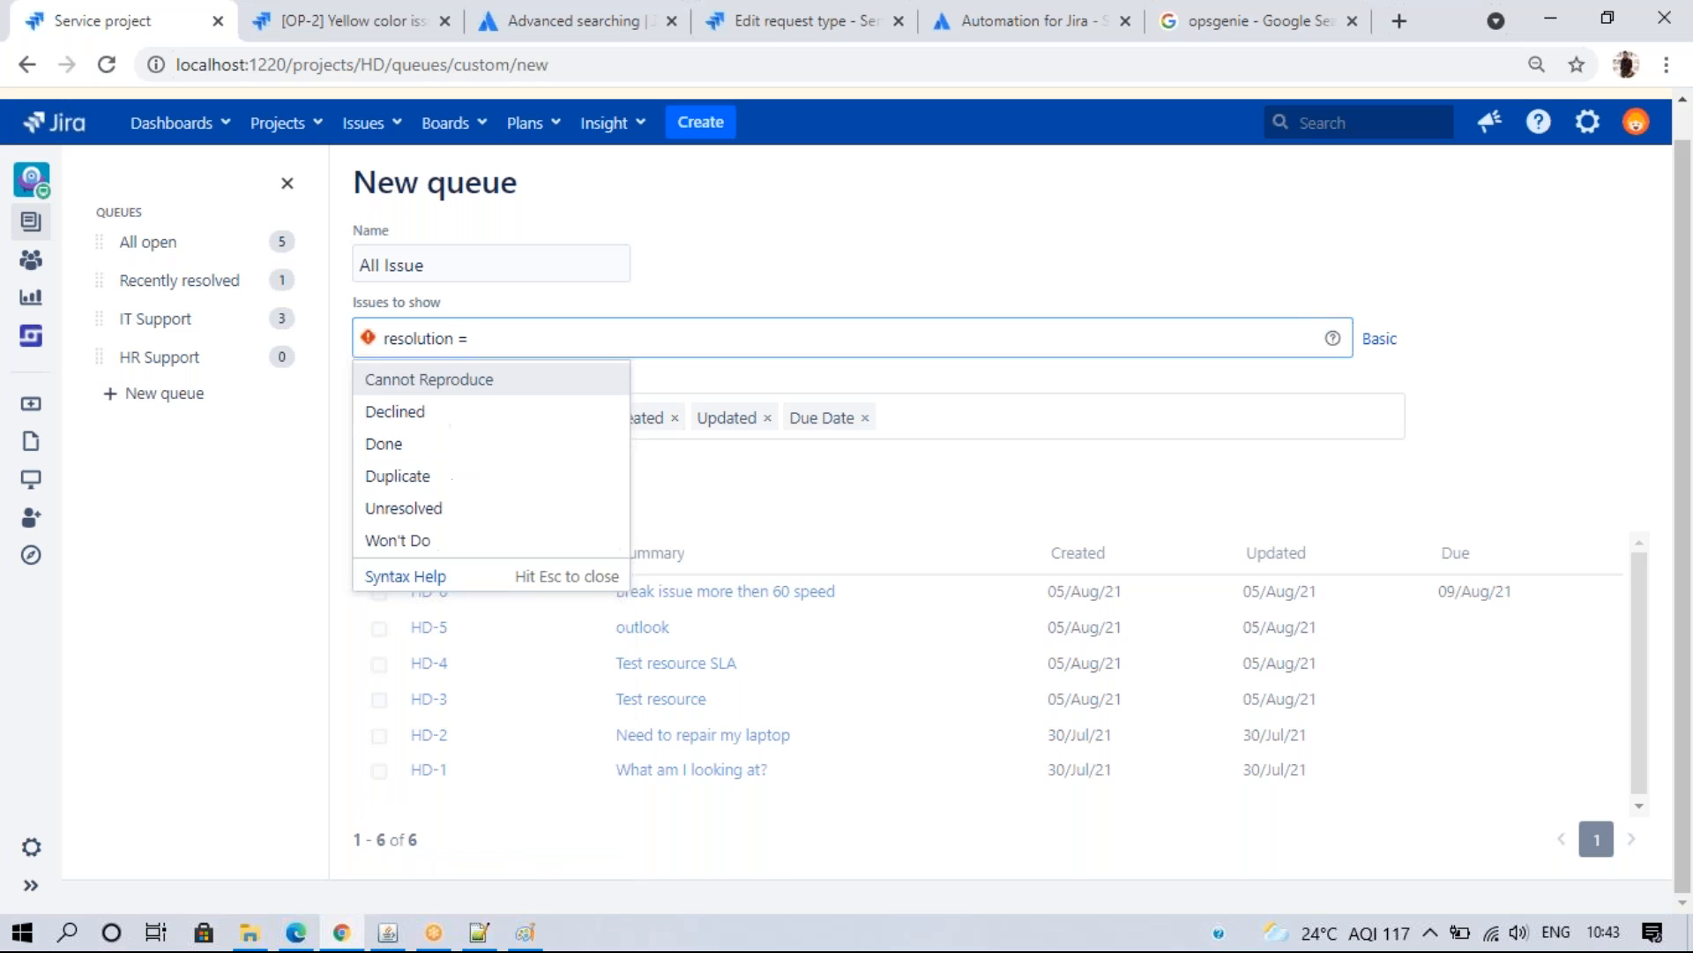
click(429, 509)
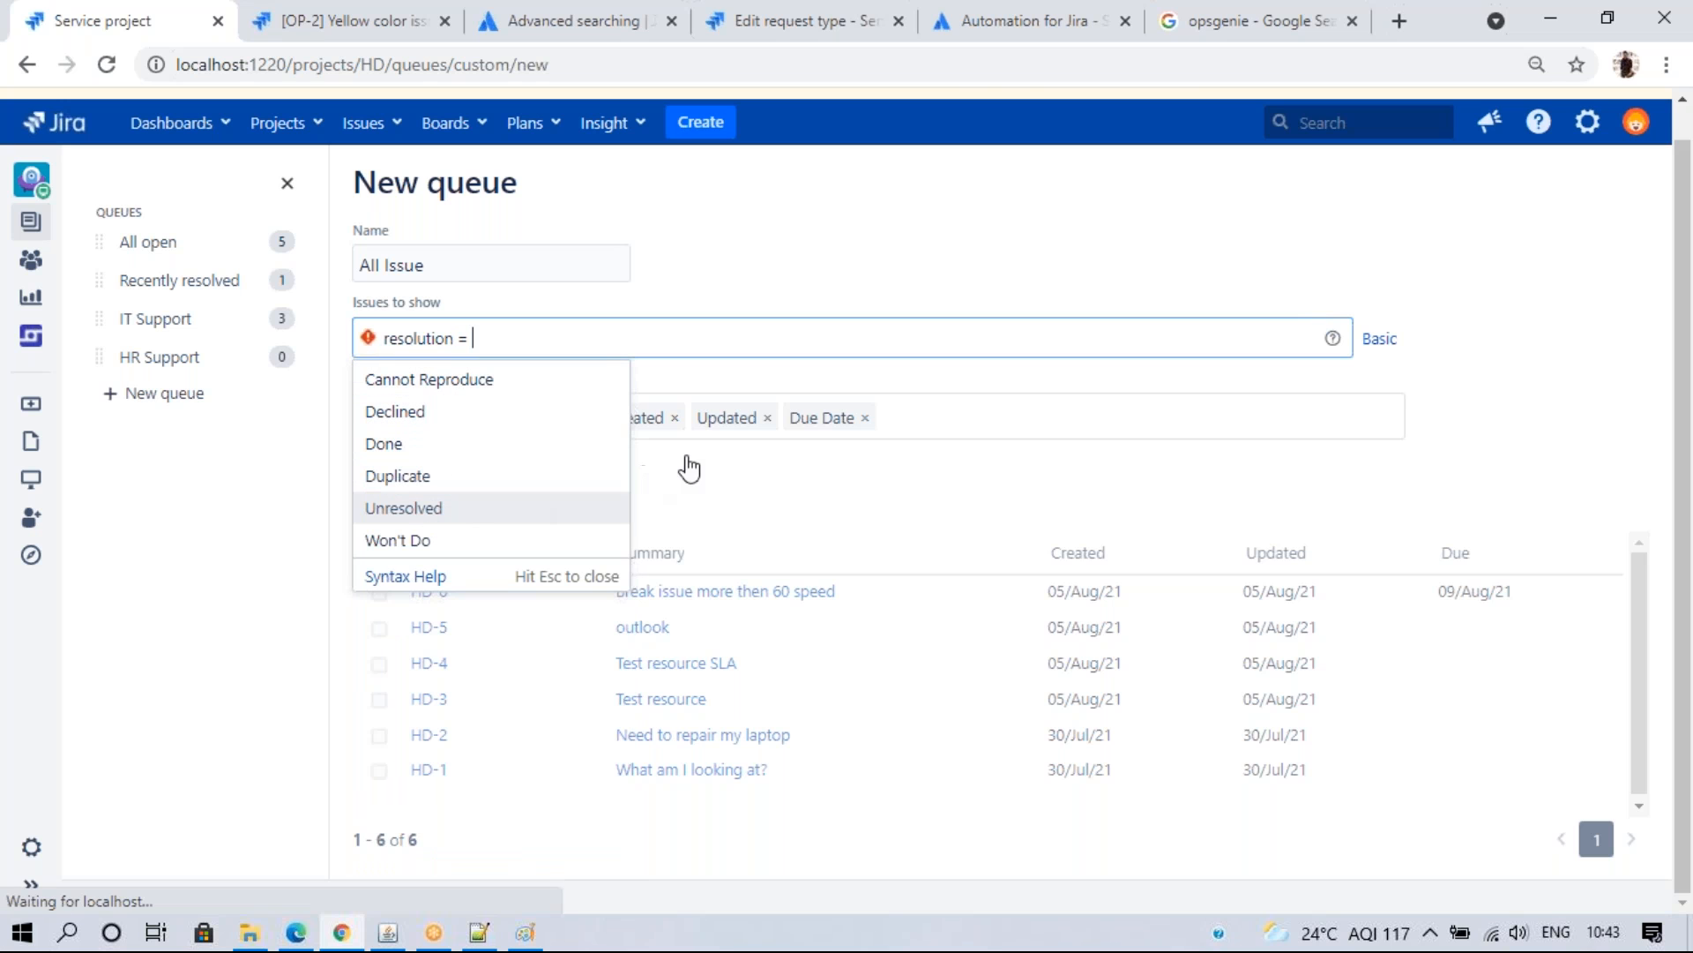
click(967, 464)
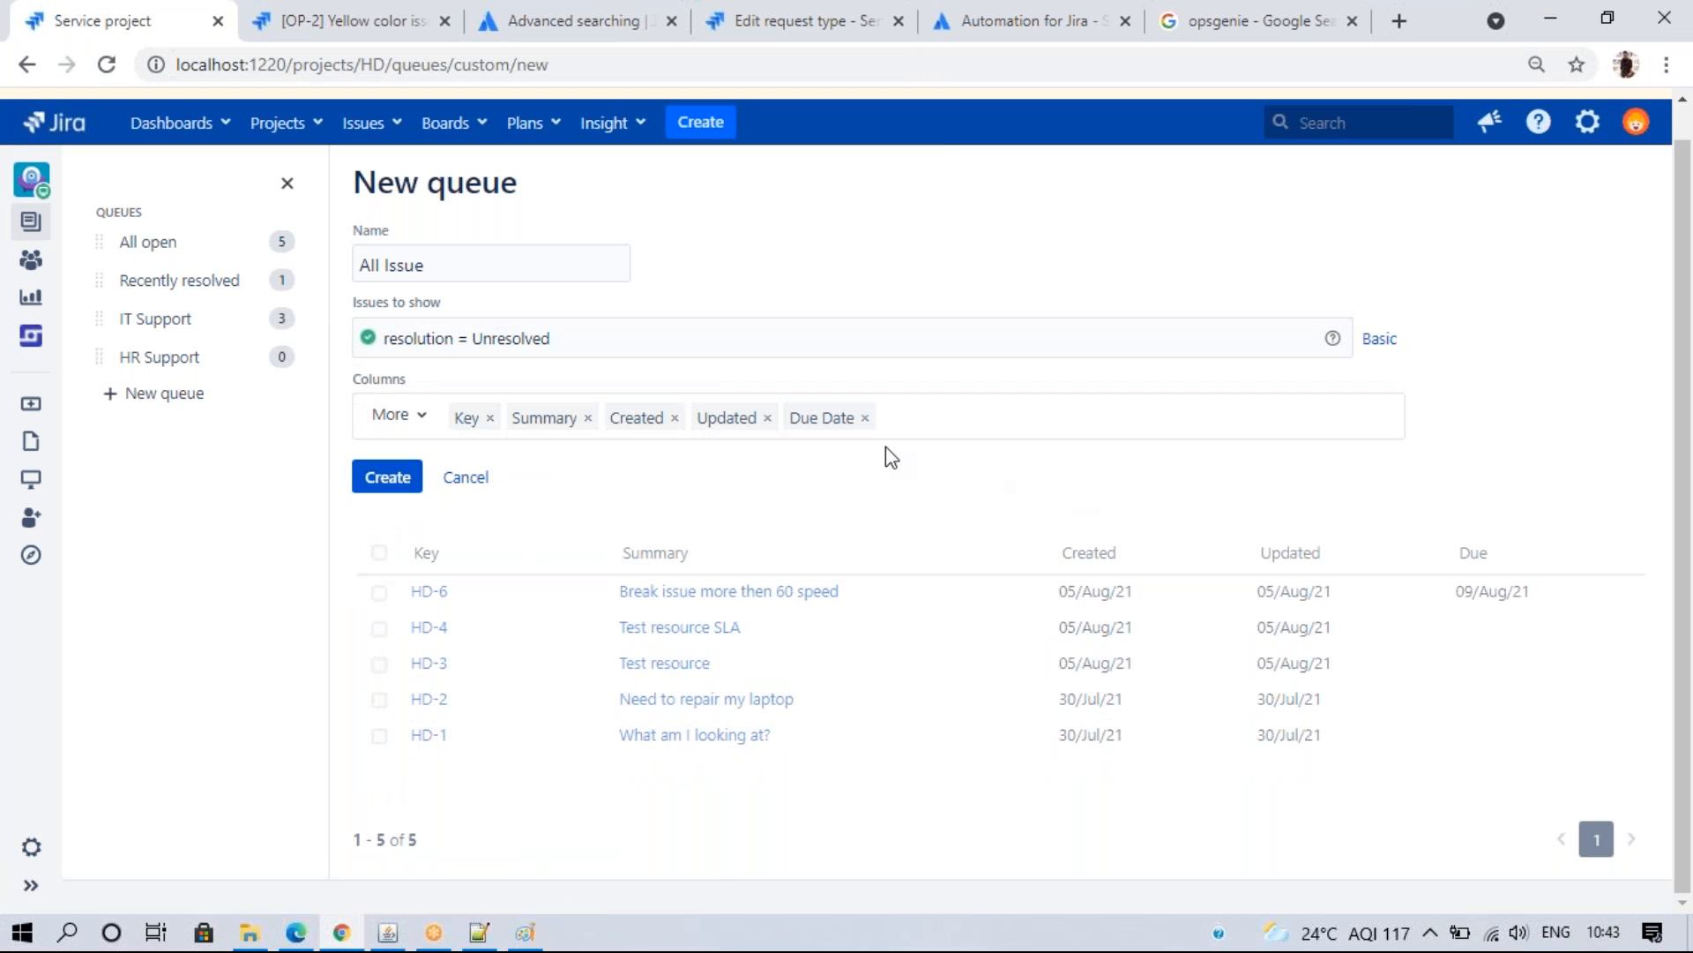
- Replace the Due Date column with Assignee and Status, create the queue, and open it
click(865, 418)
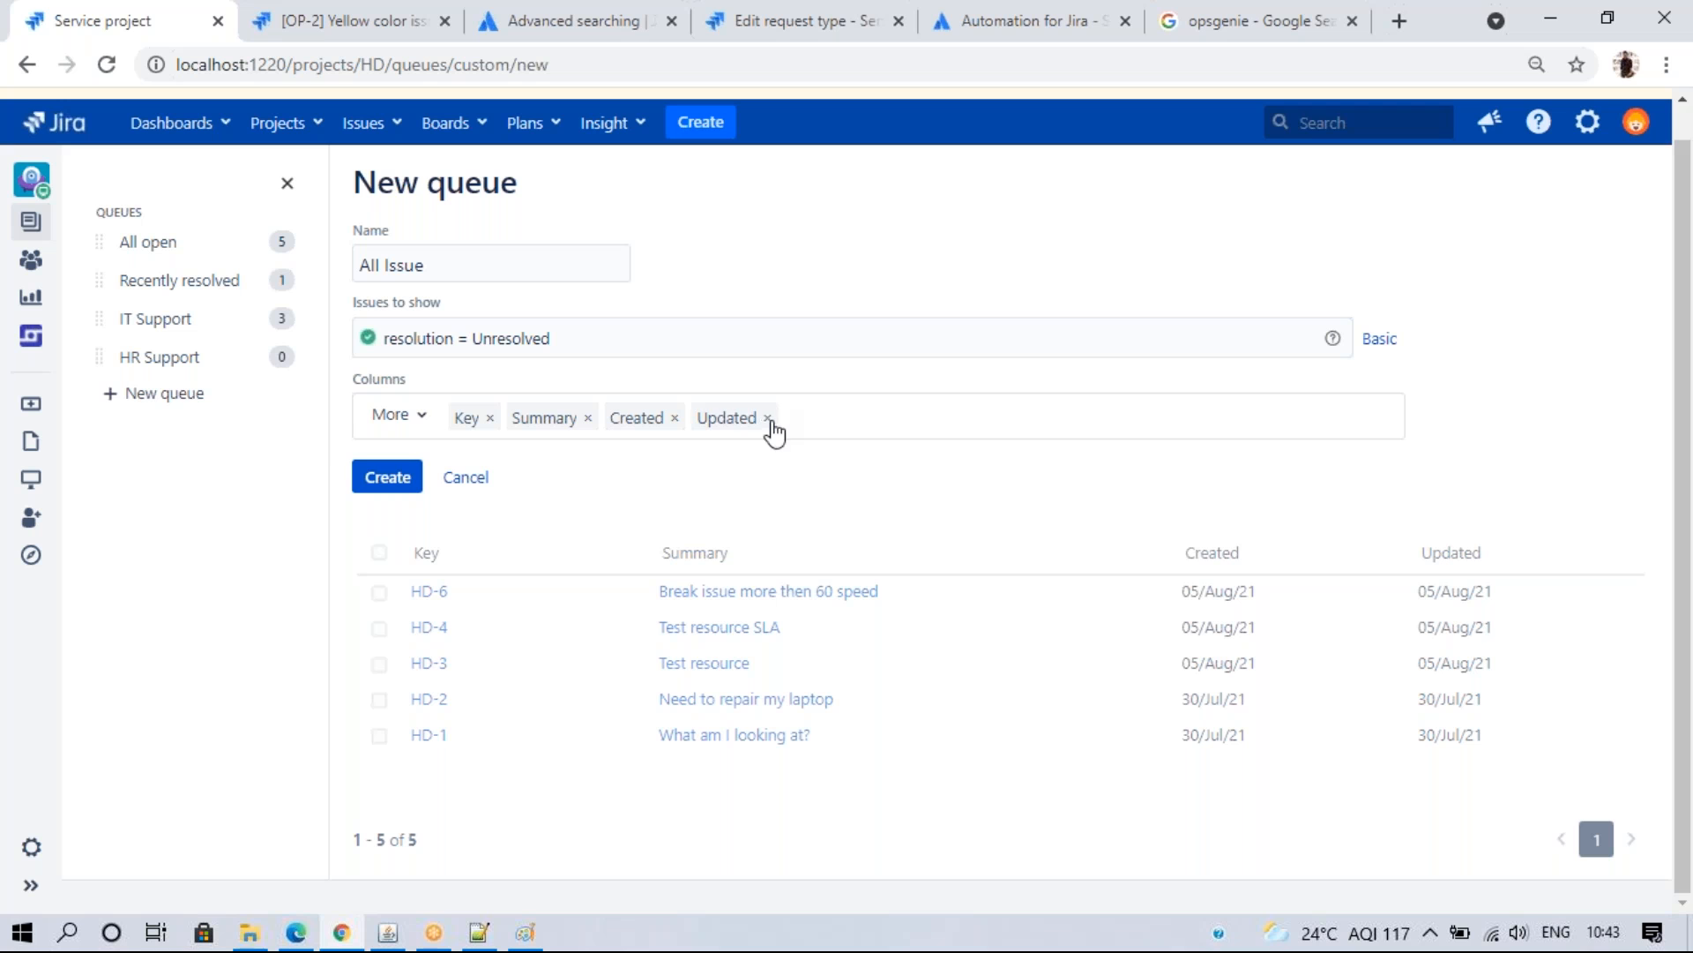
click(397, 418)
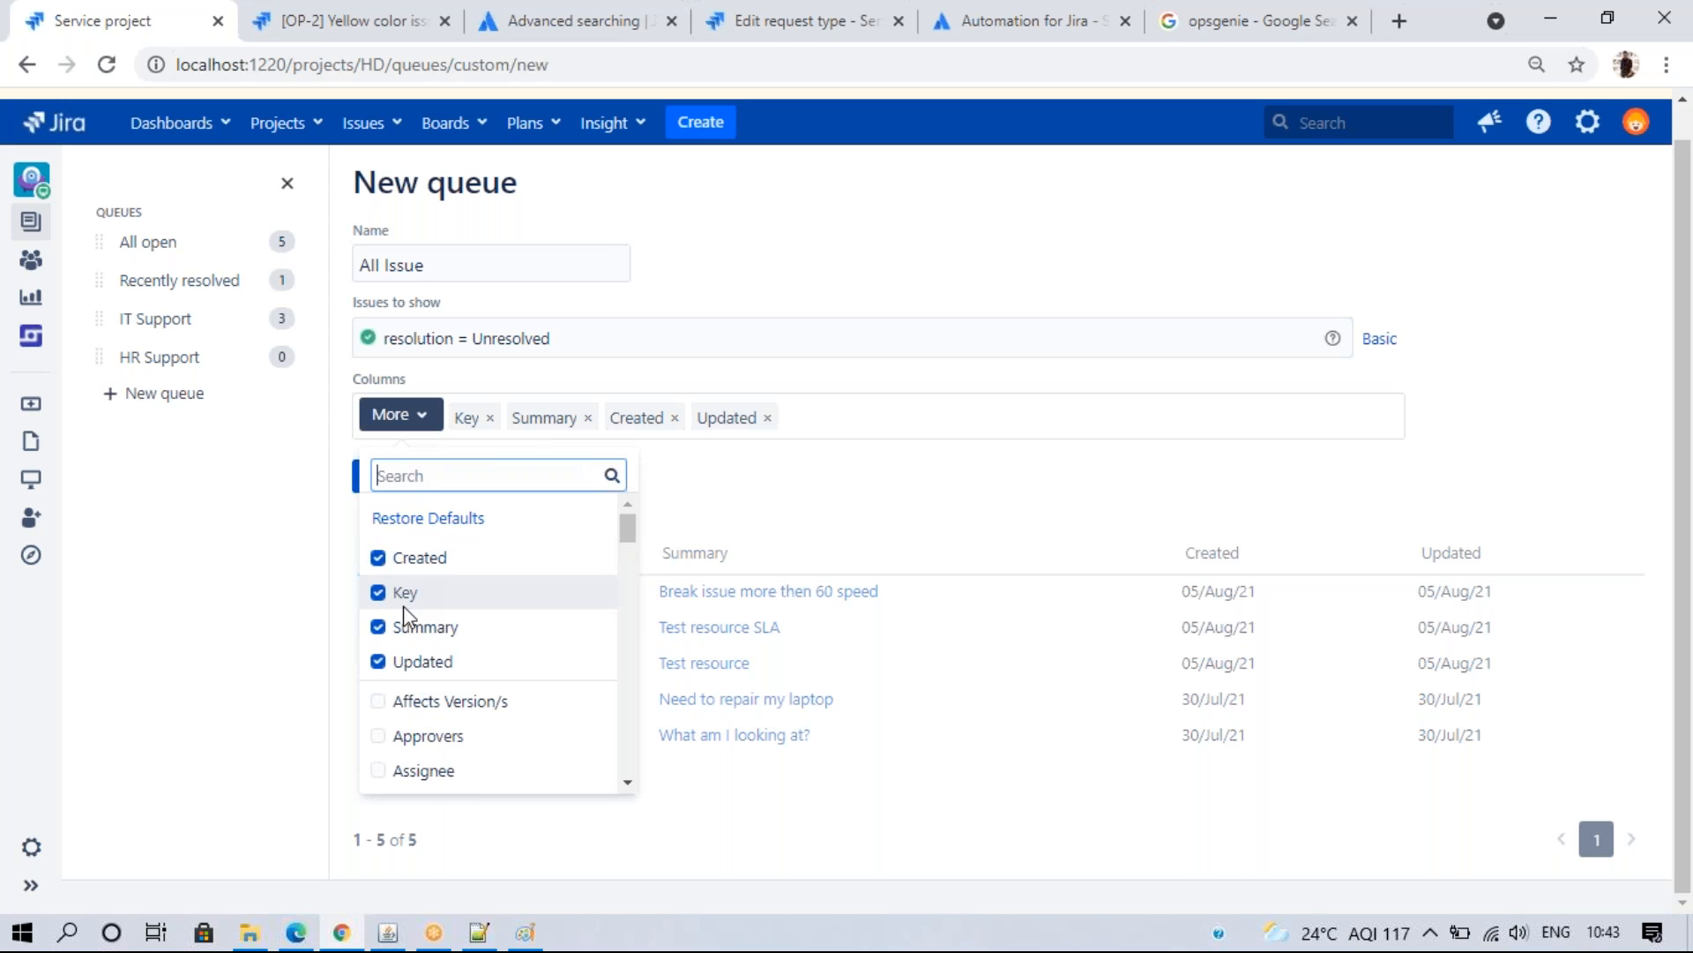
click(422, 771)
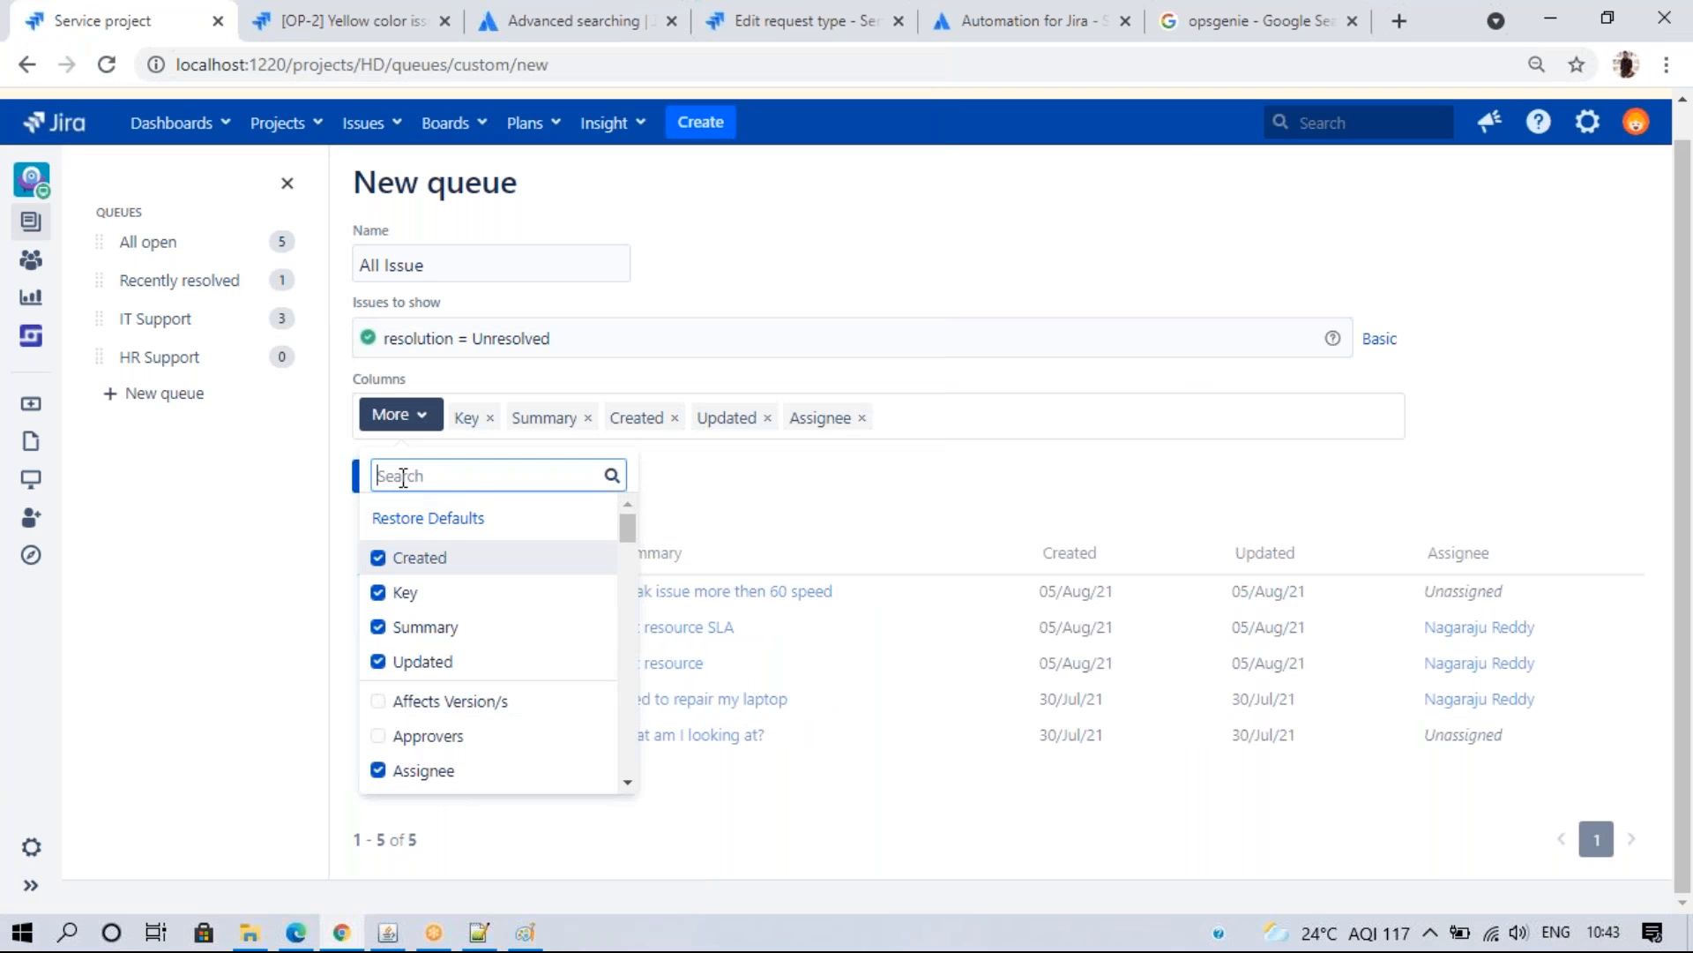
text(status)
click(445, 548)
click(750, 510)
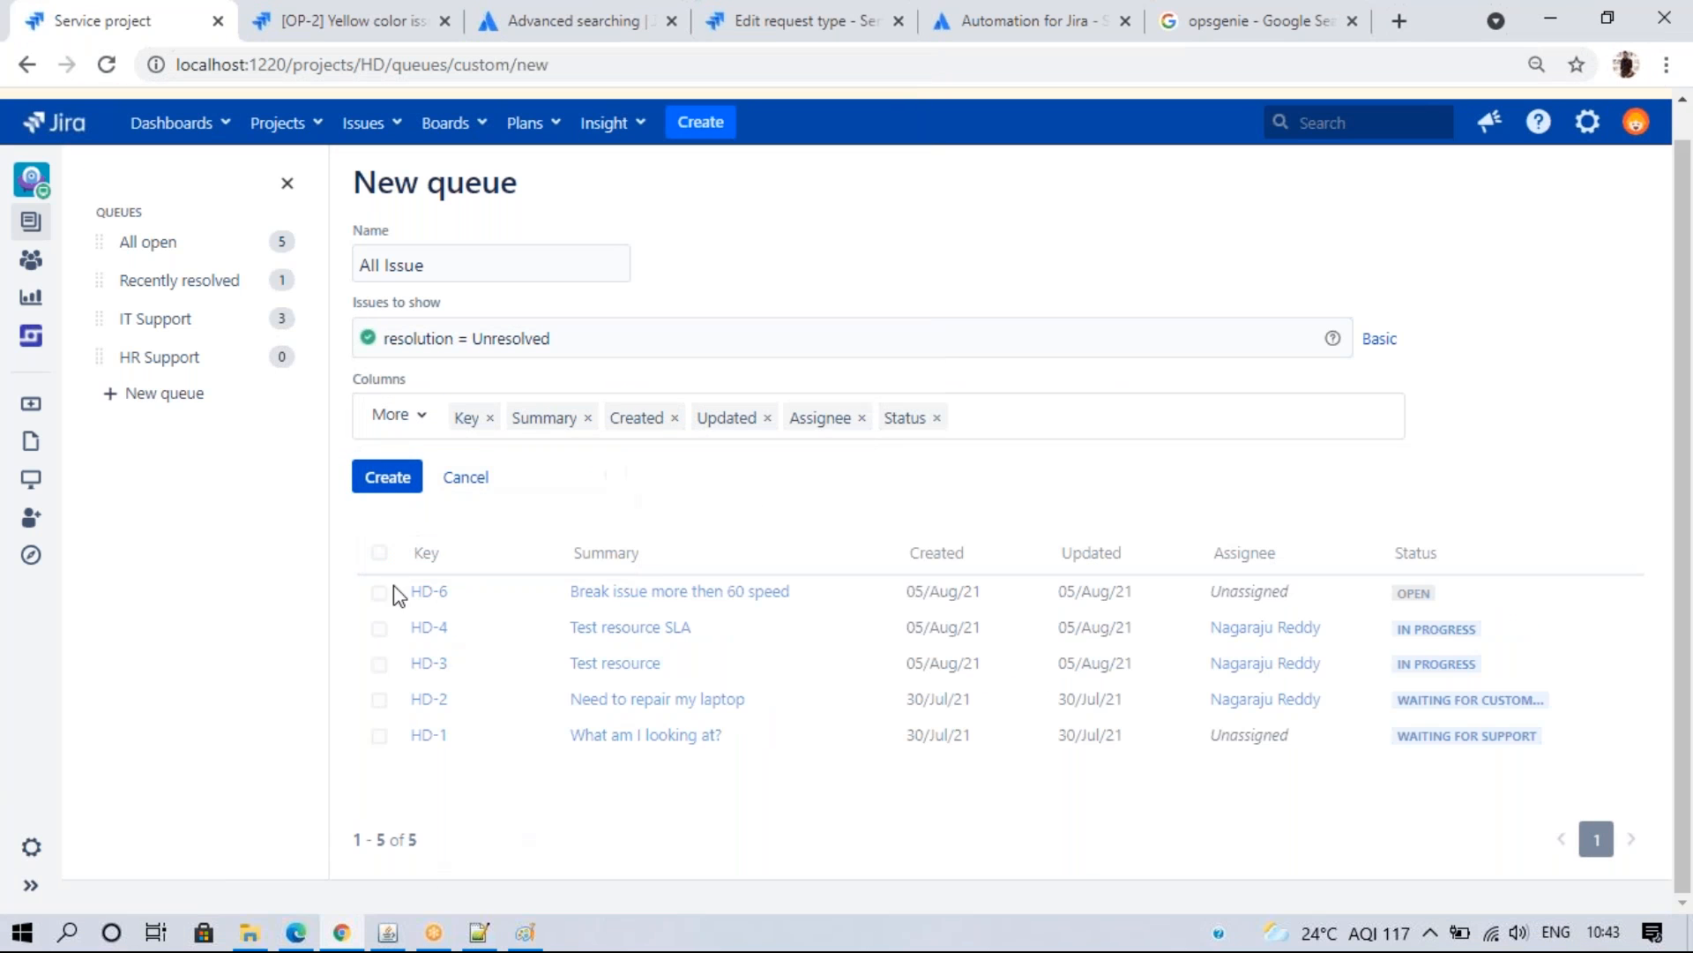
click(385, 481)
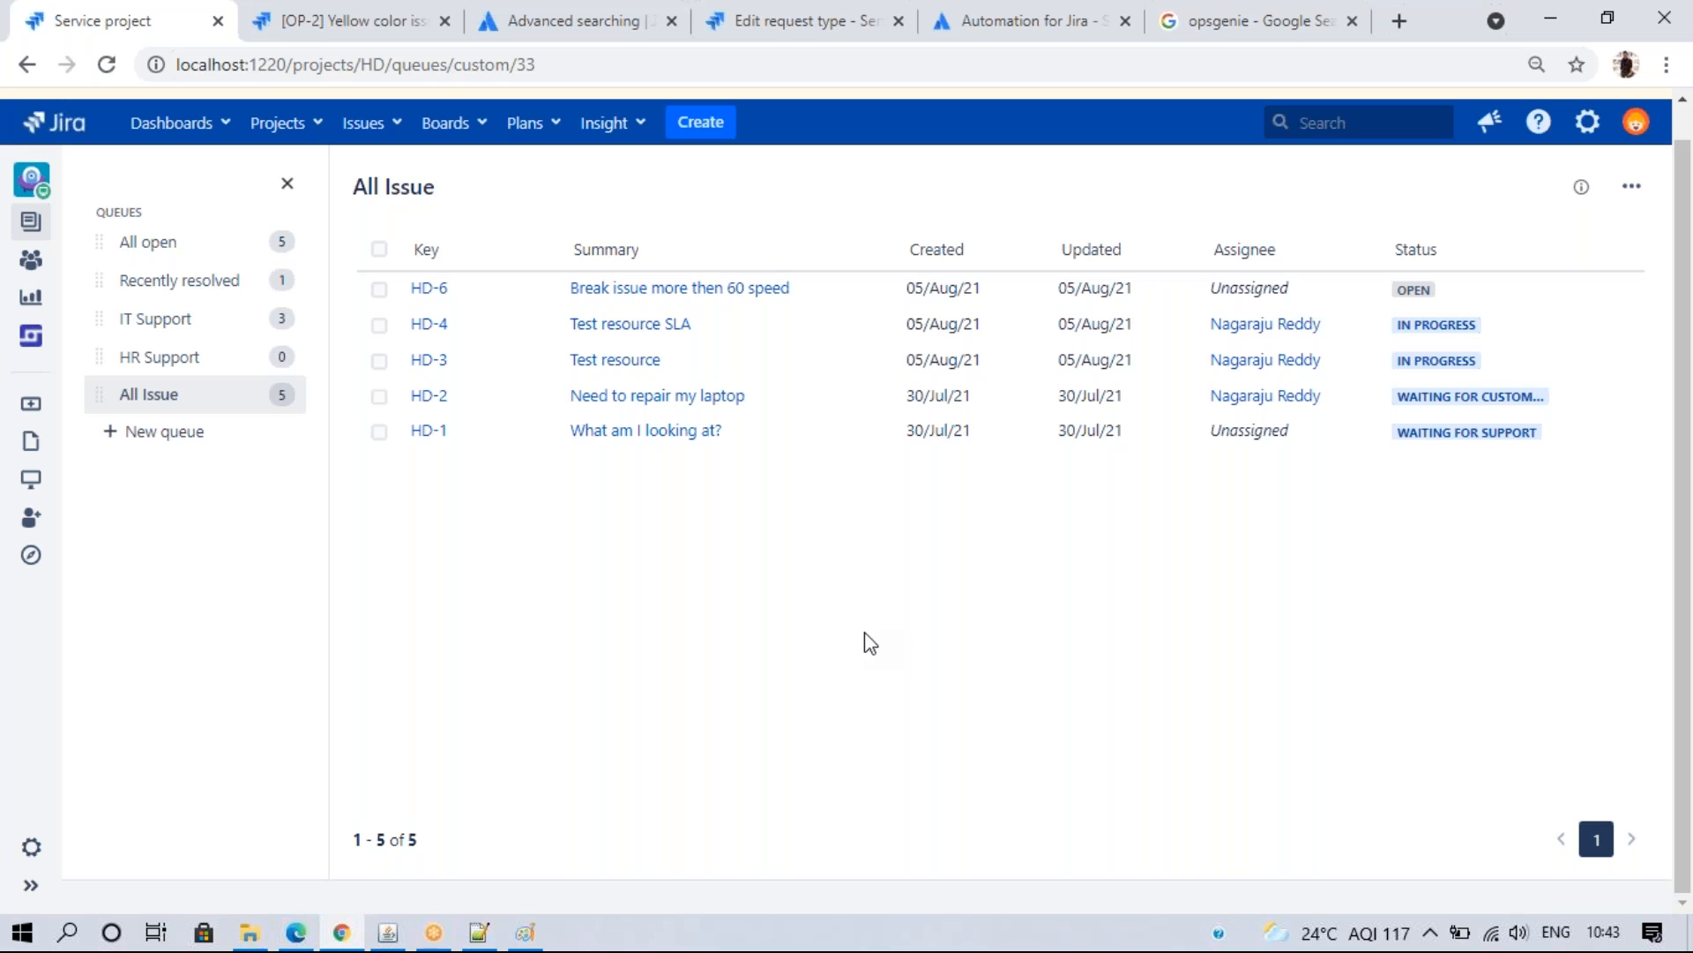
click(154, 404)
- Start a new queue named 'Assigned issues'
click(157, 434)
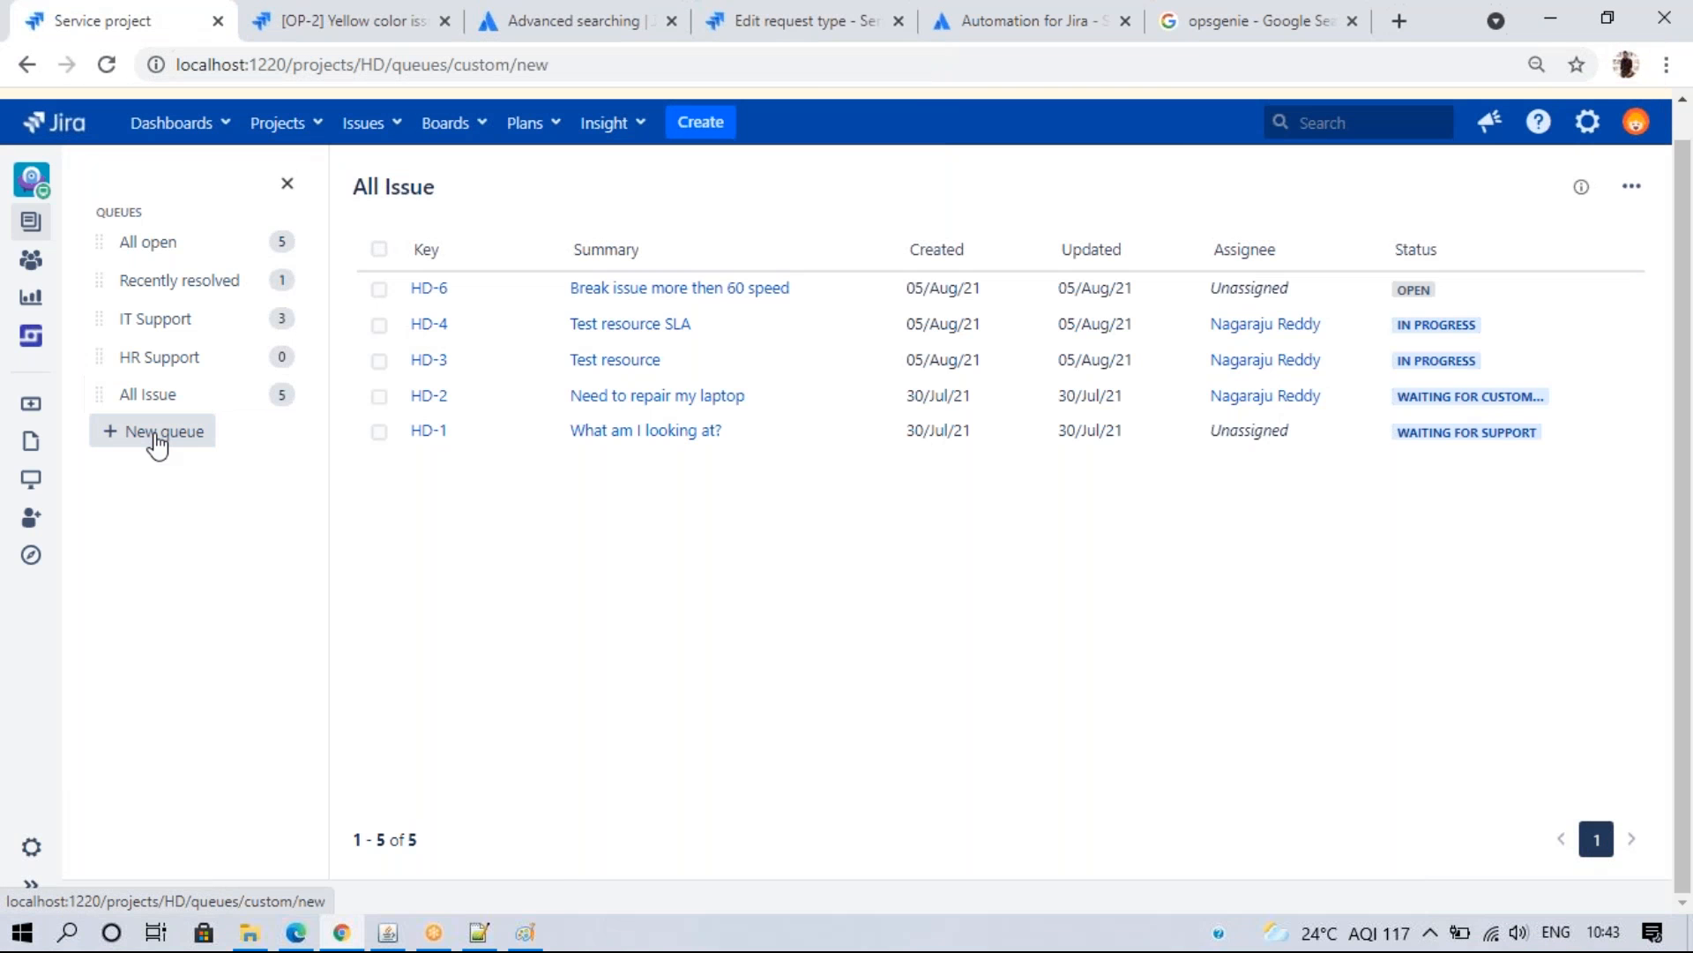
click(386, 267)
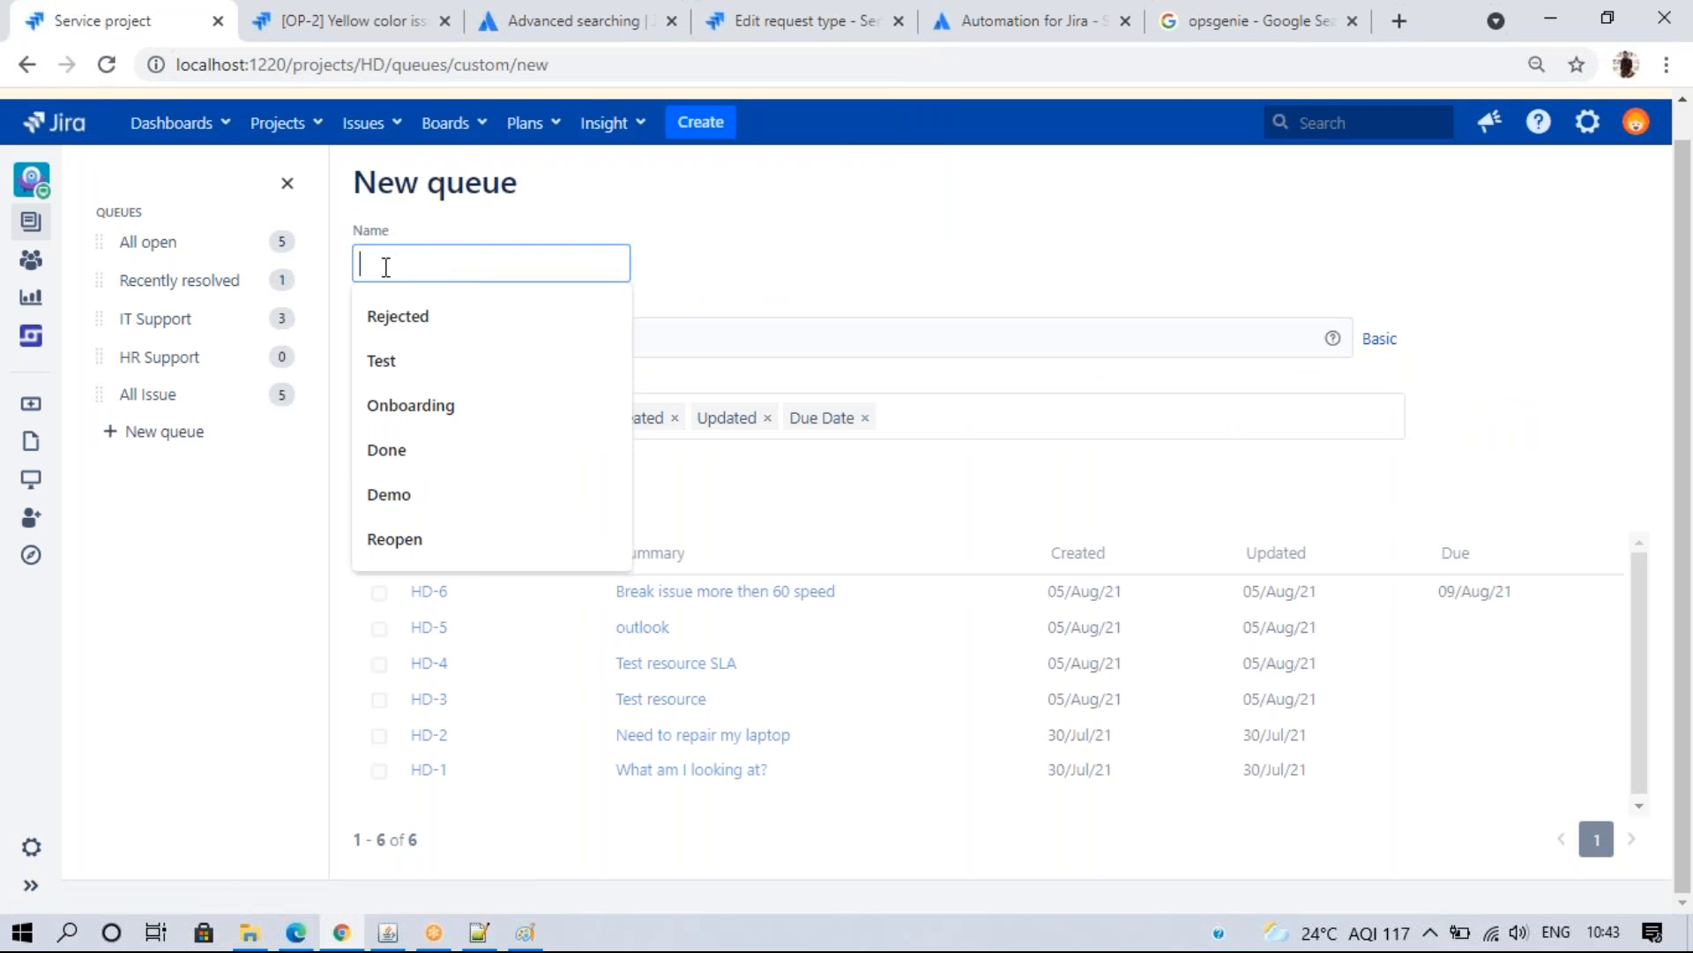
text(L Assigned issues)
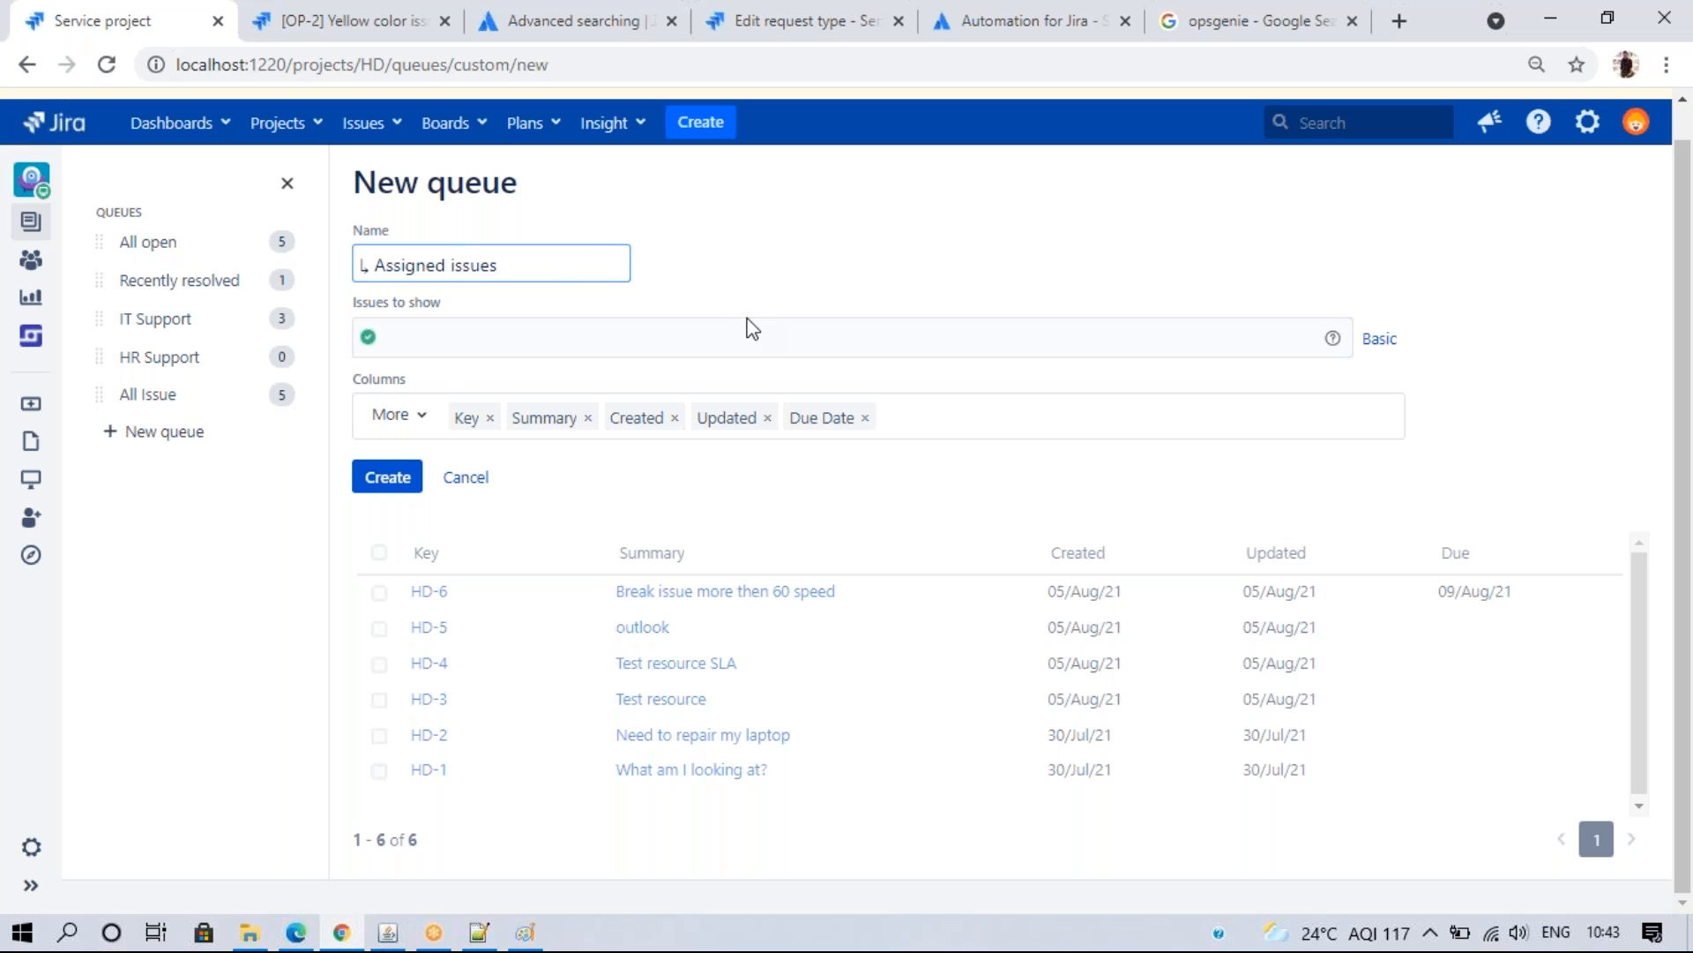
- Filter the queue with the query assignee is not EMPTY
click(780, 336)
text(ass)
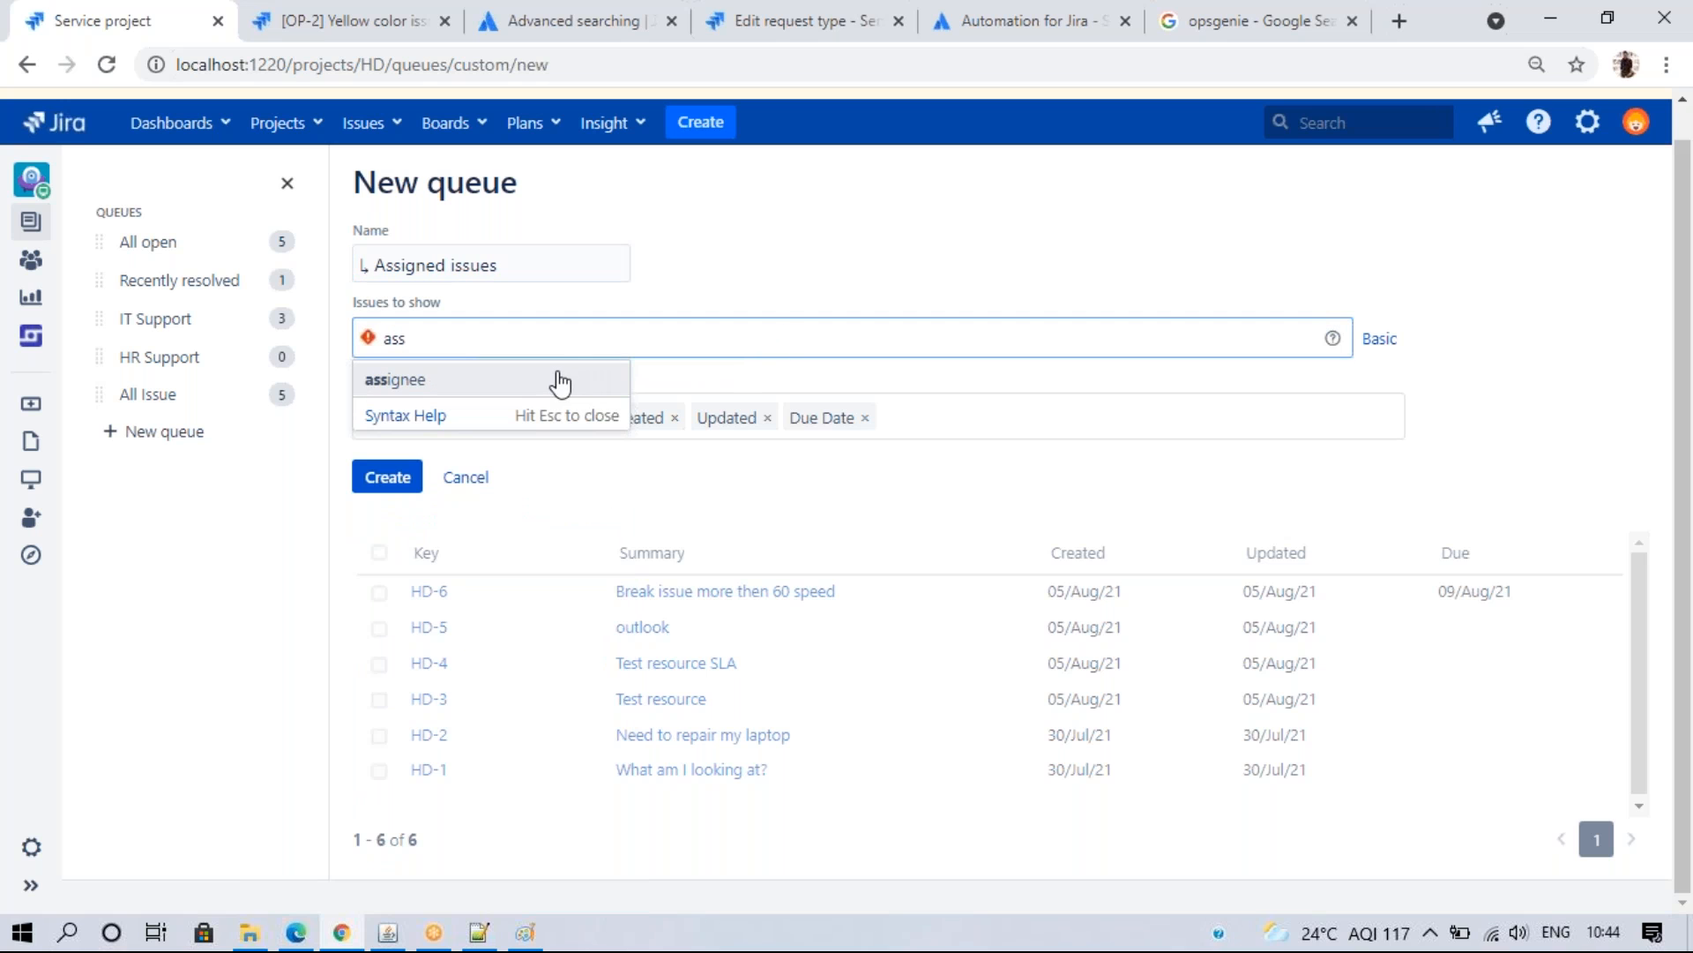
click(558, 381)
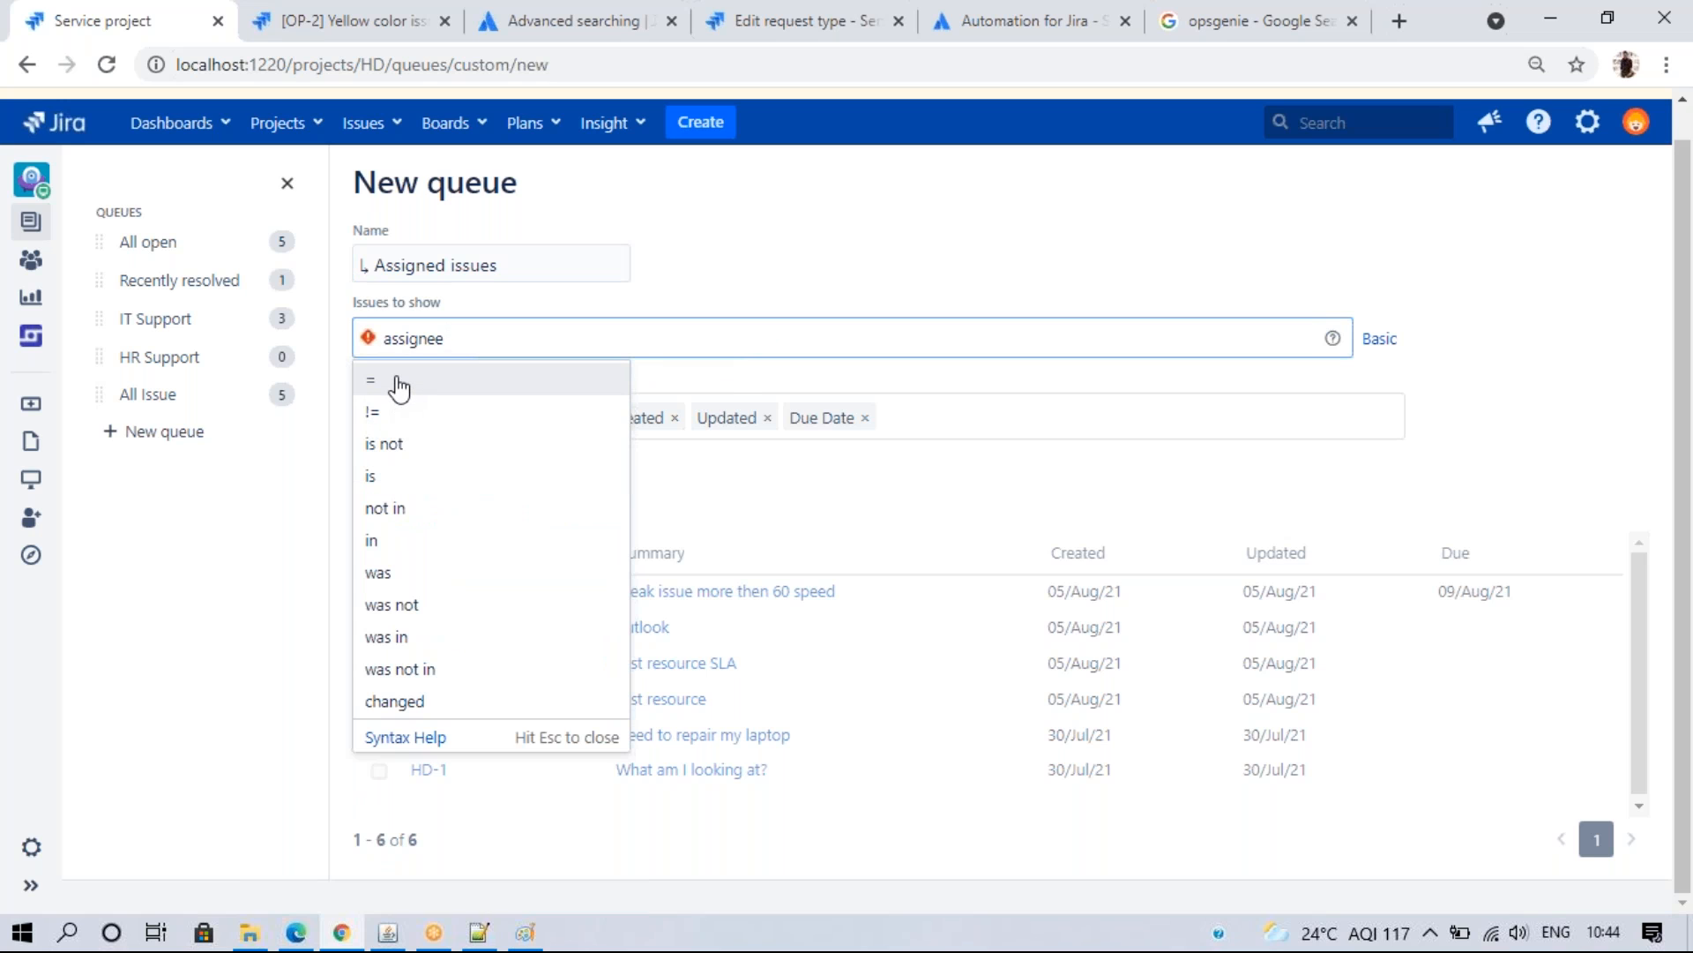
click(414, 411)
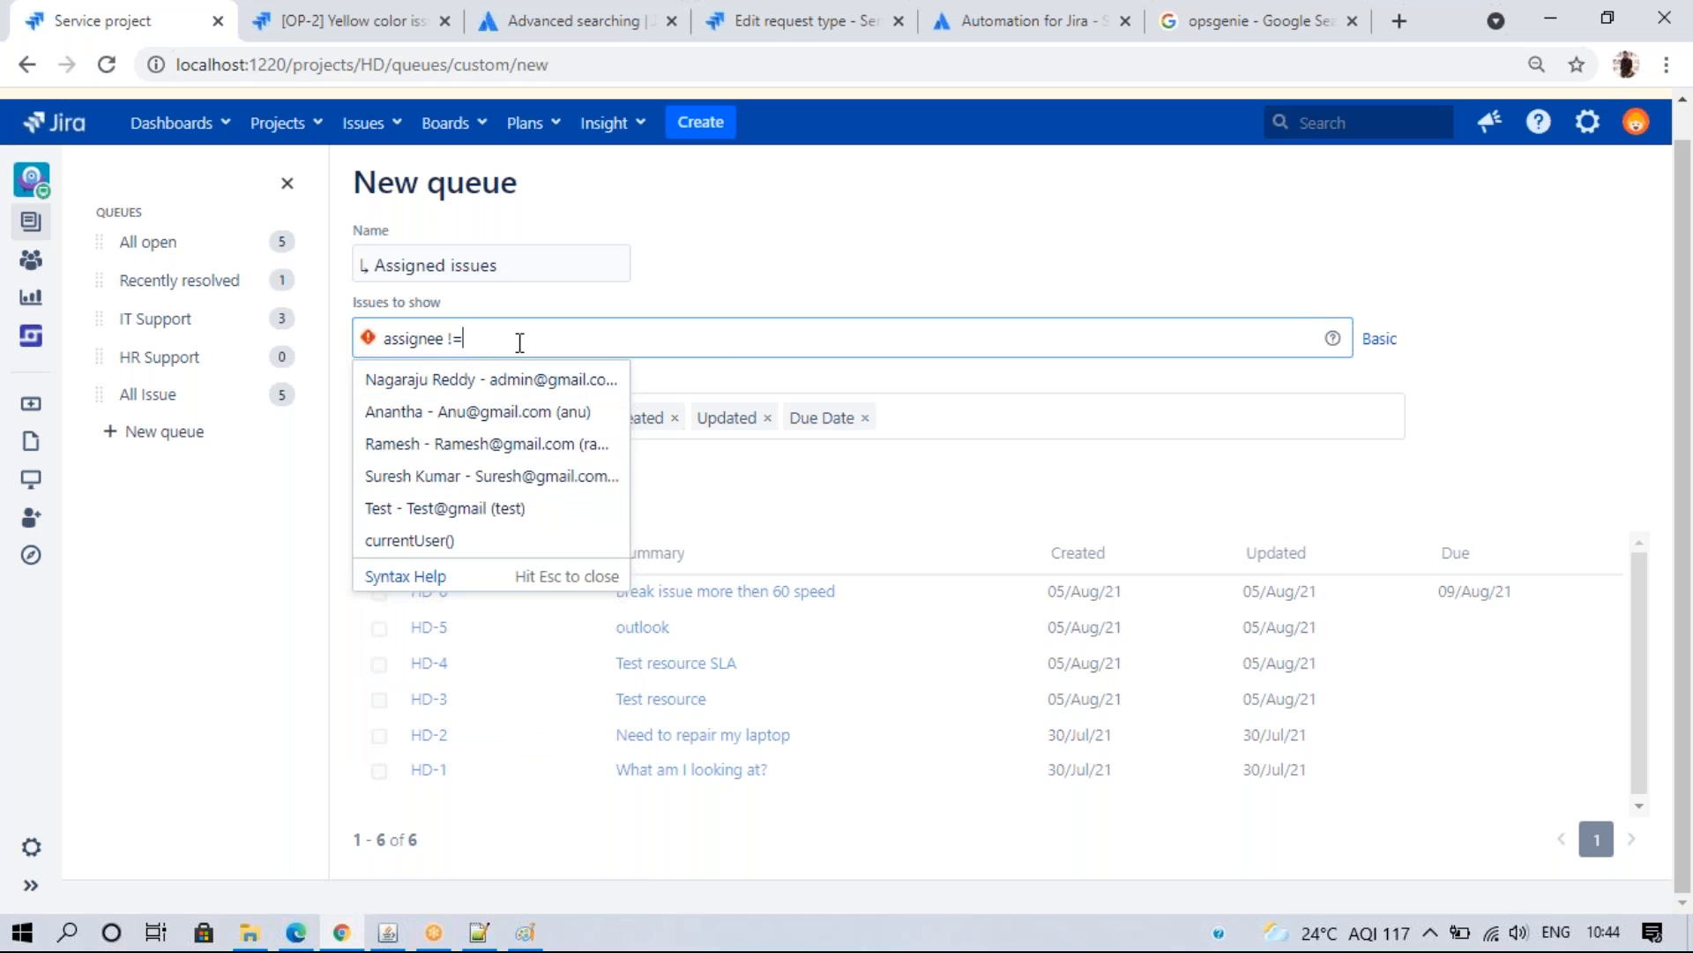
key(BackSpace)
key(BackSpace)
key(BackSpace)
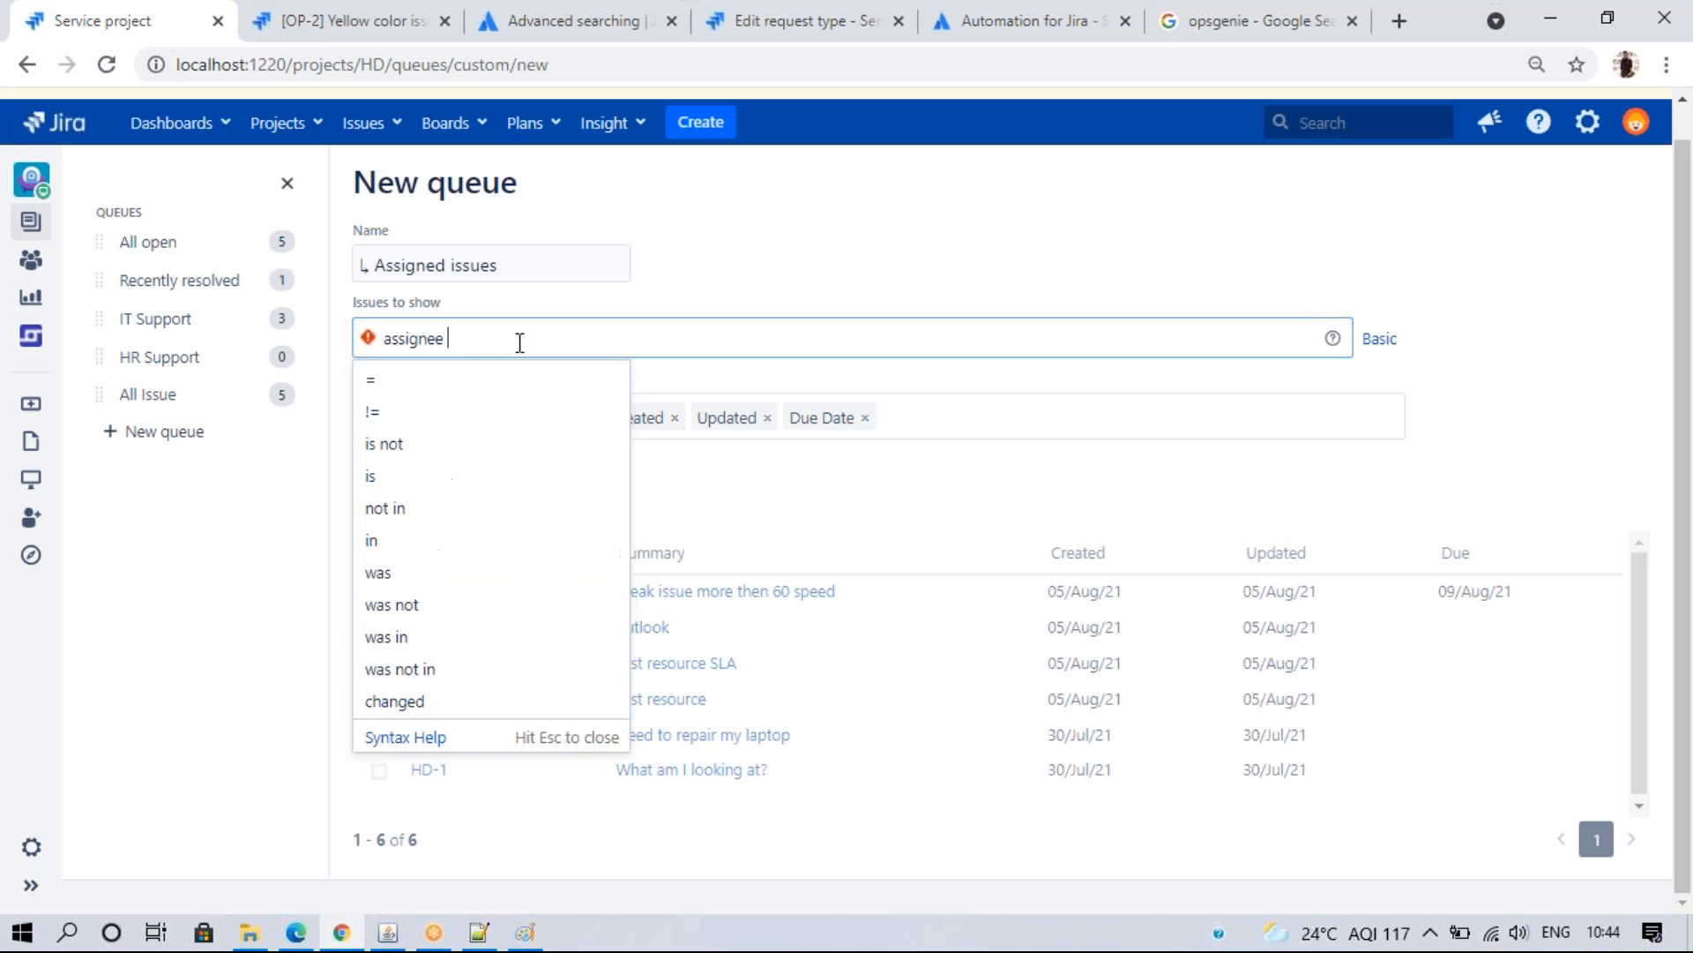
text(is)
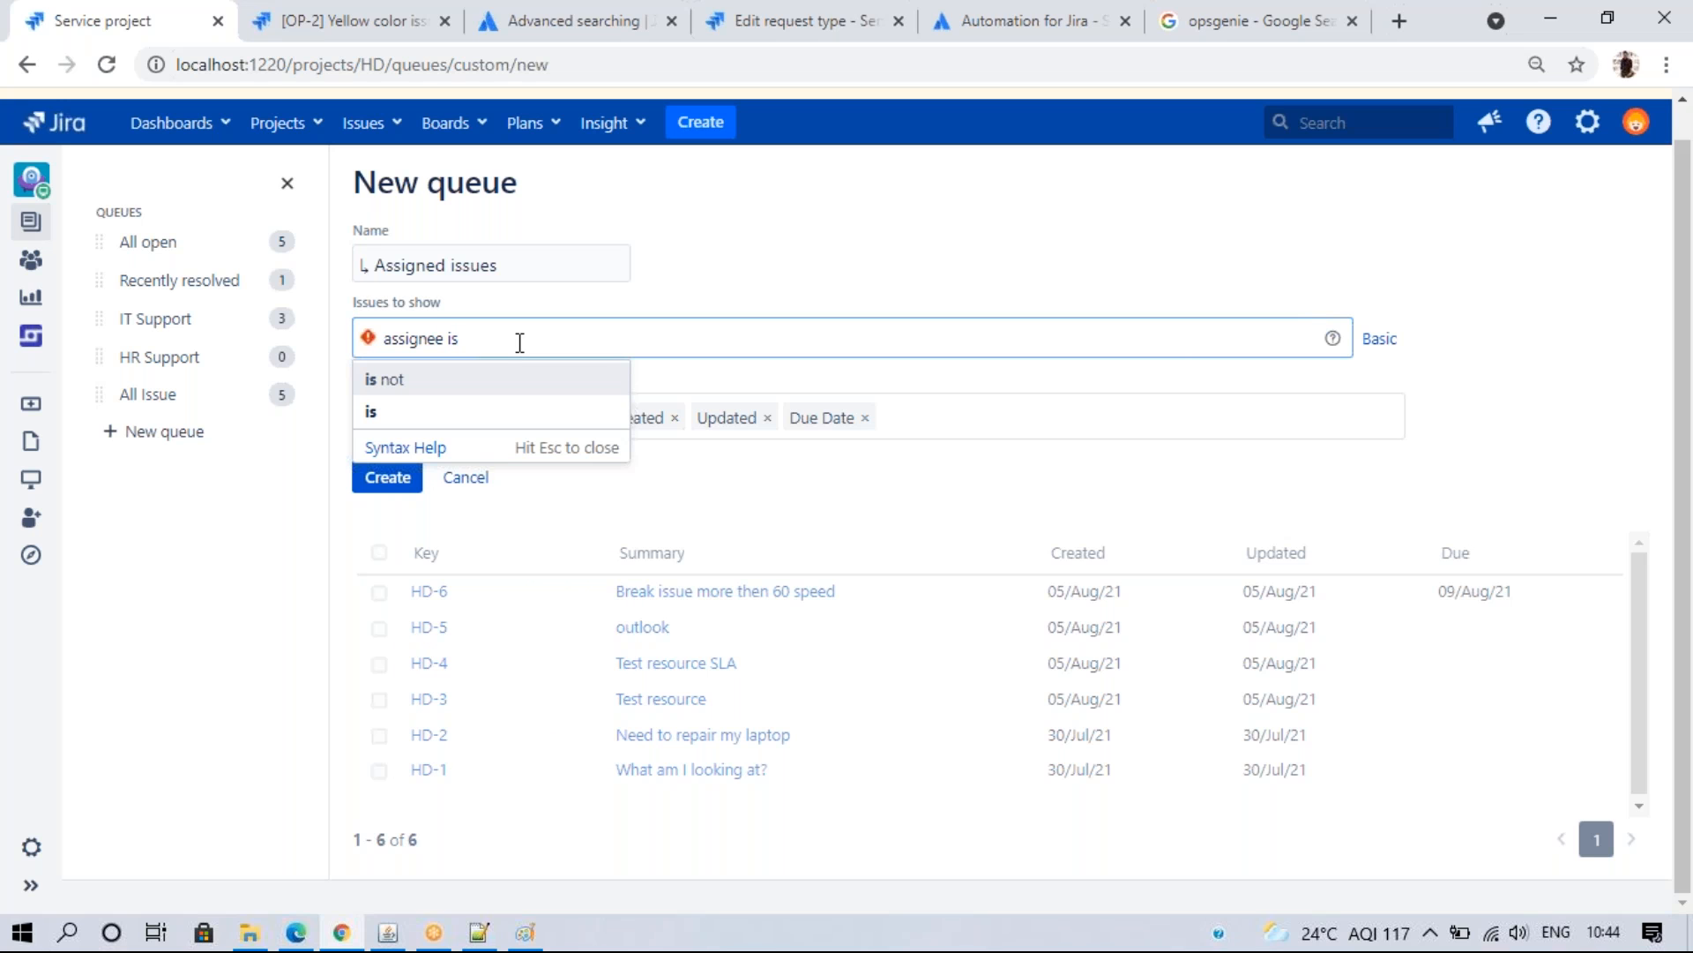
click(455, 411)
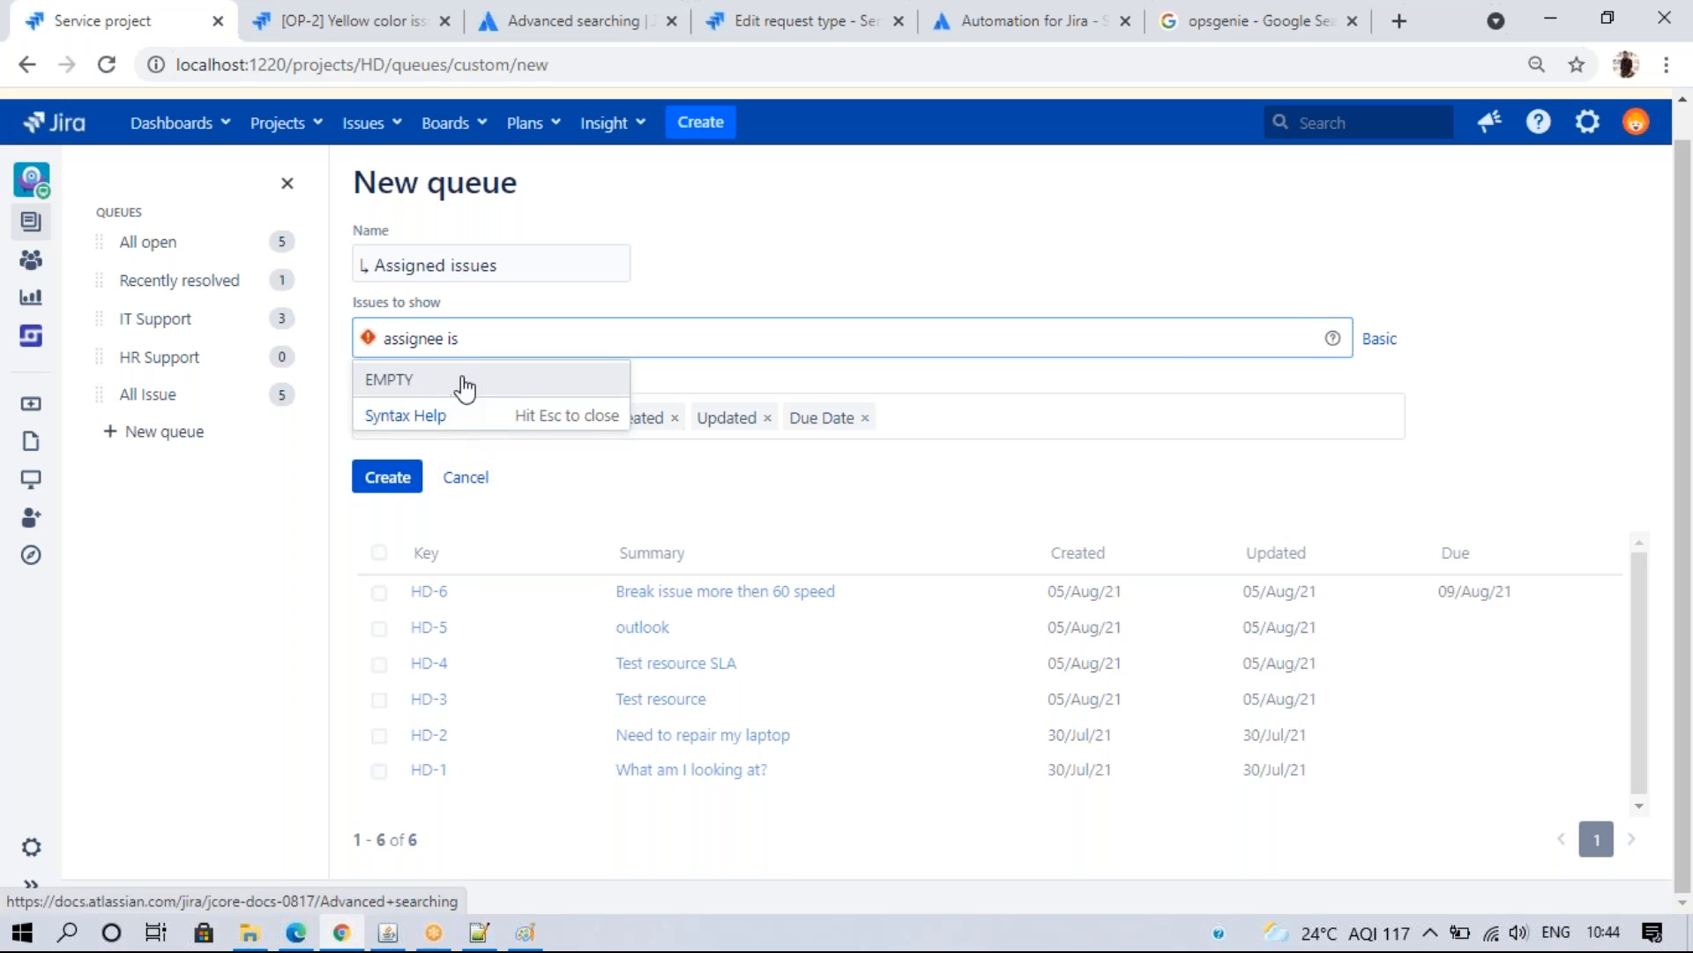
key(Return)
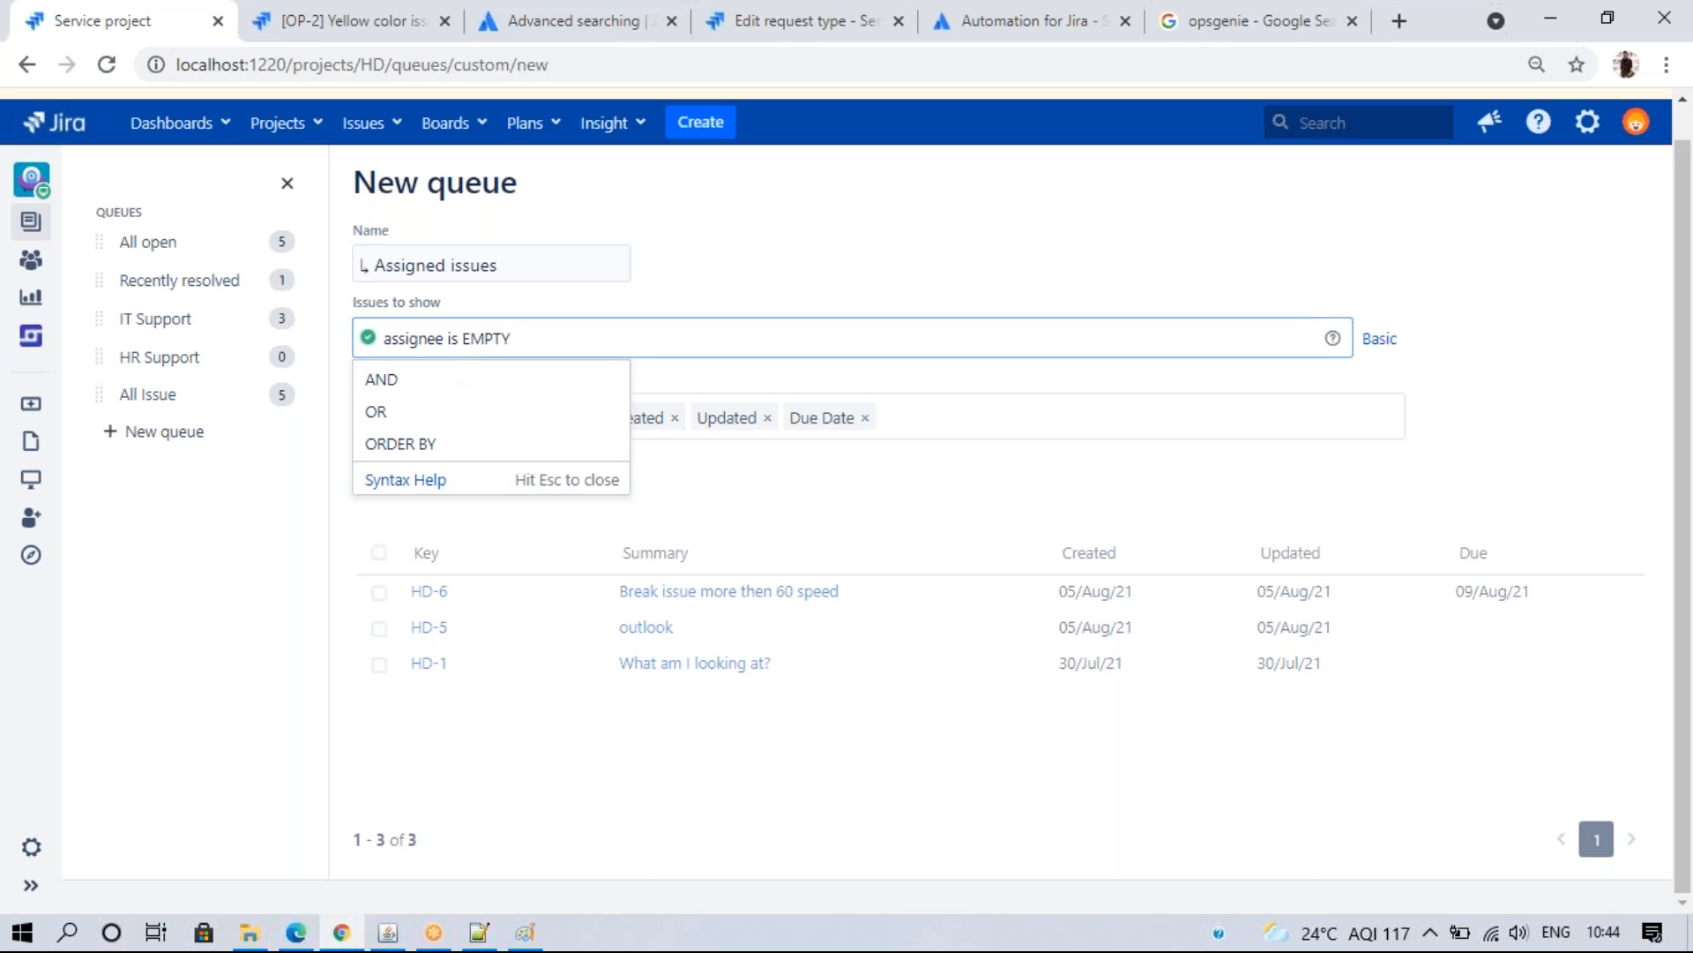
click(459, 342)
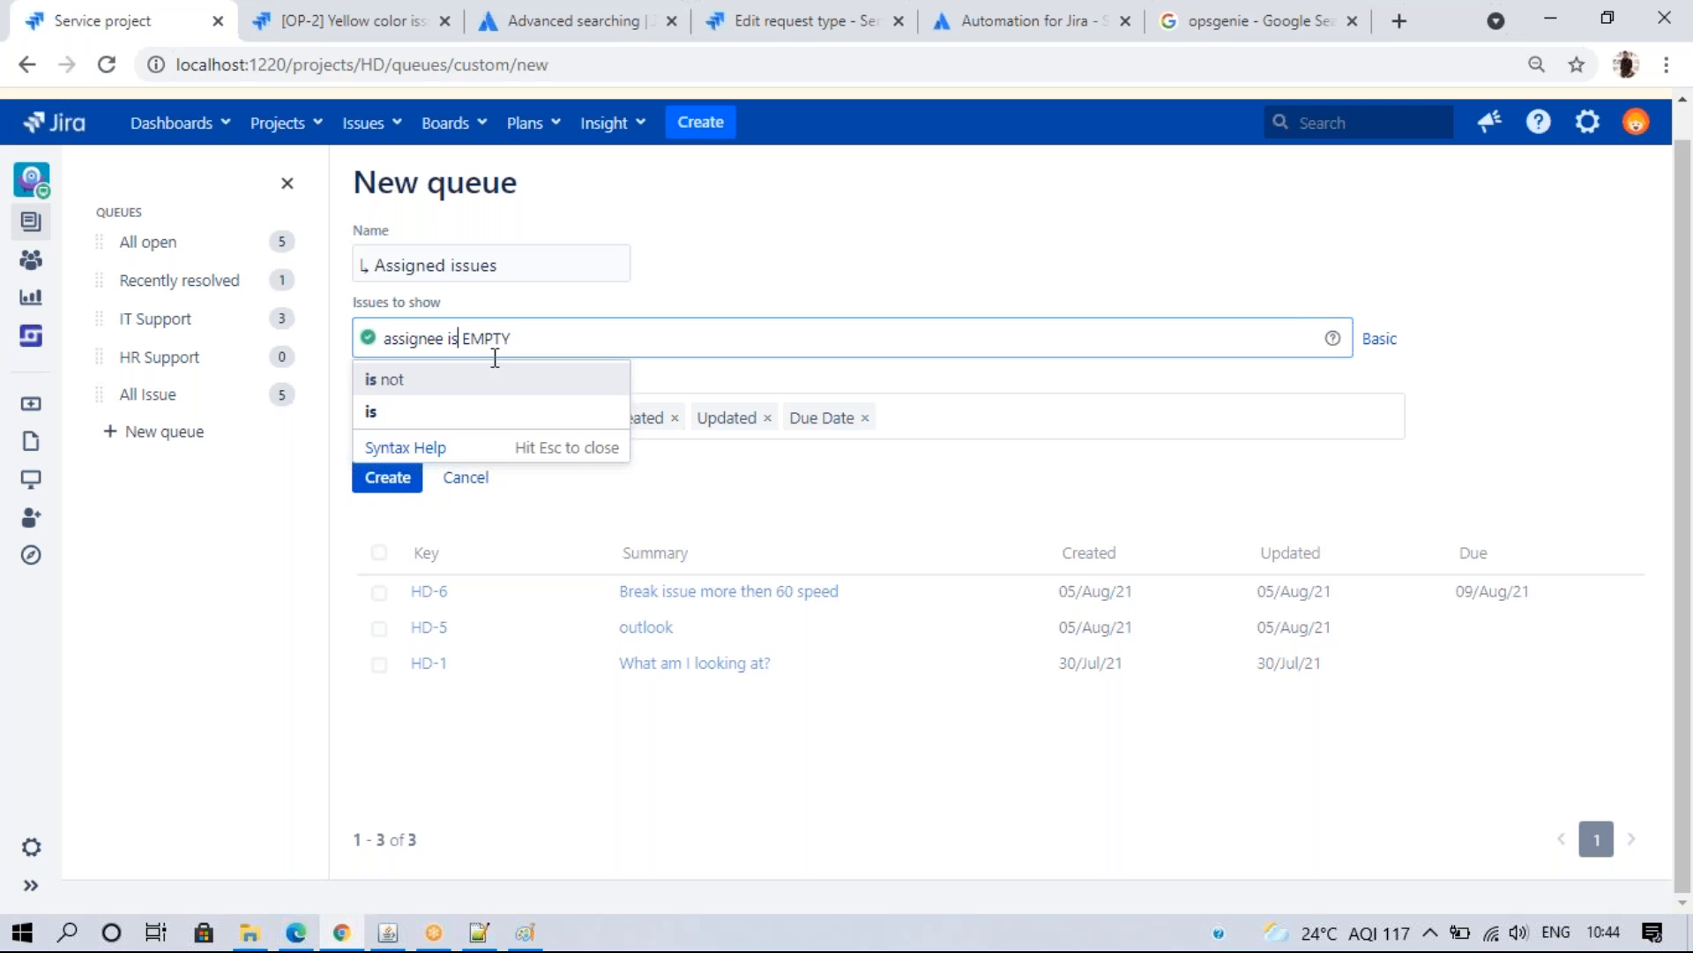
key(Return)
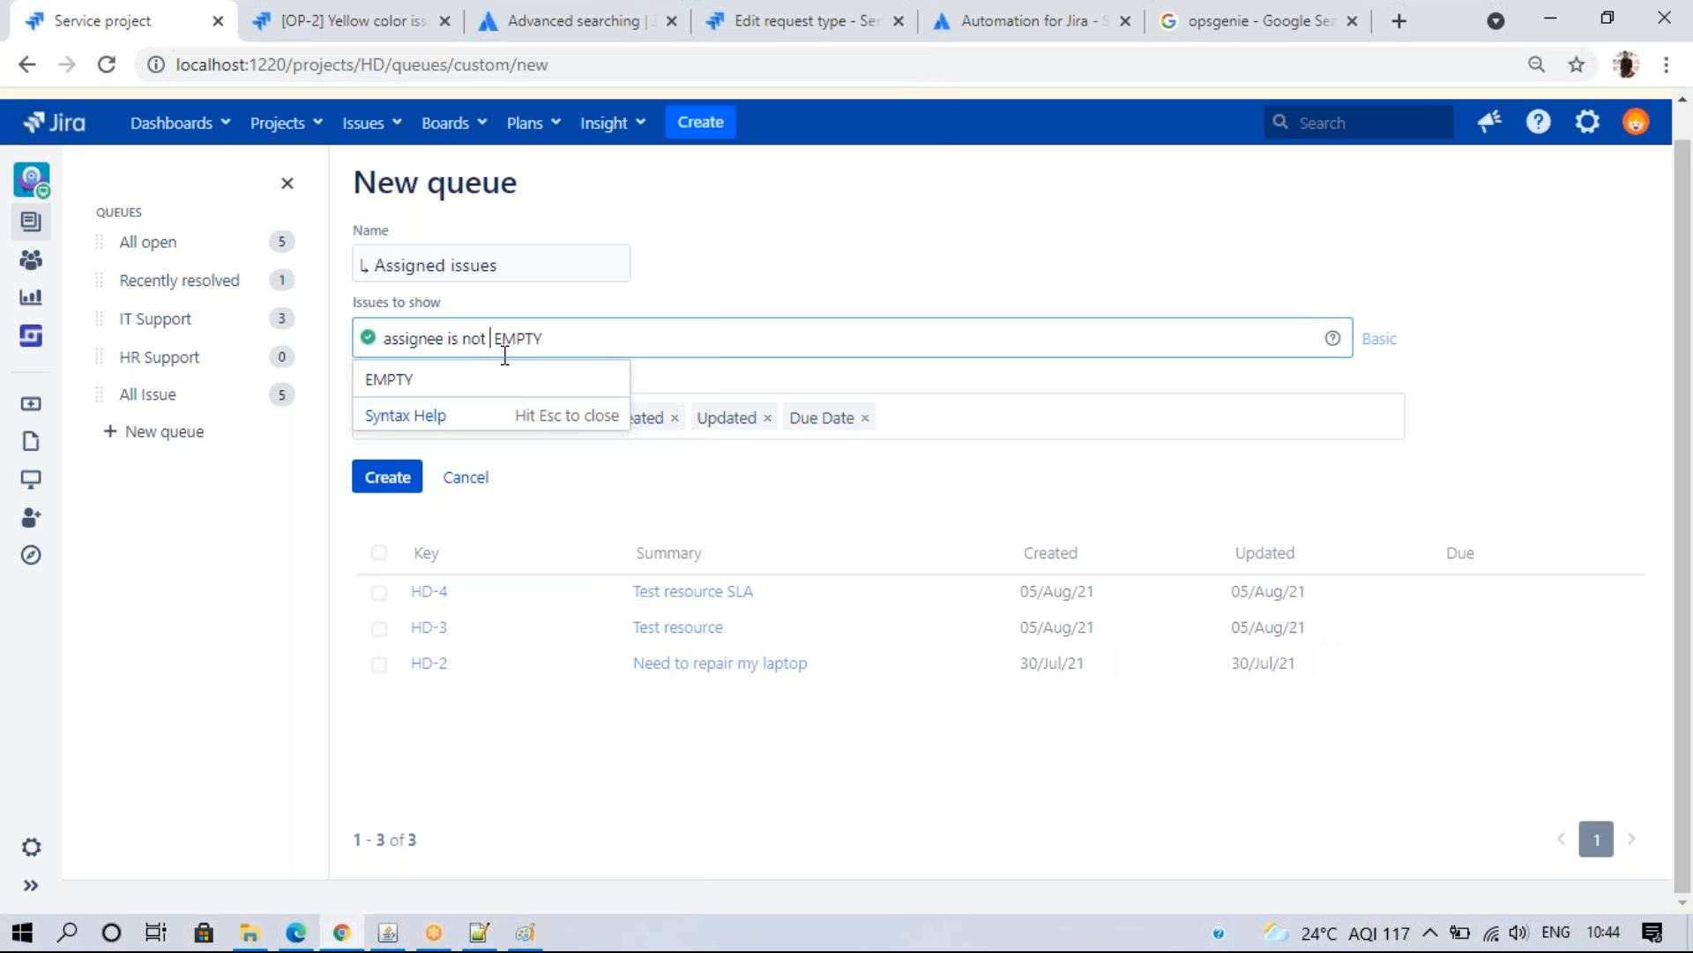
click(1151, 391)
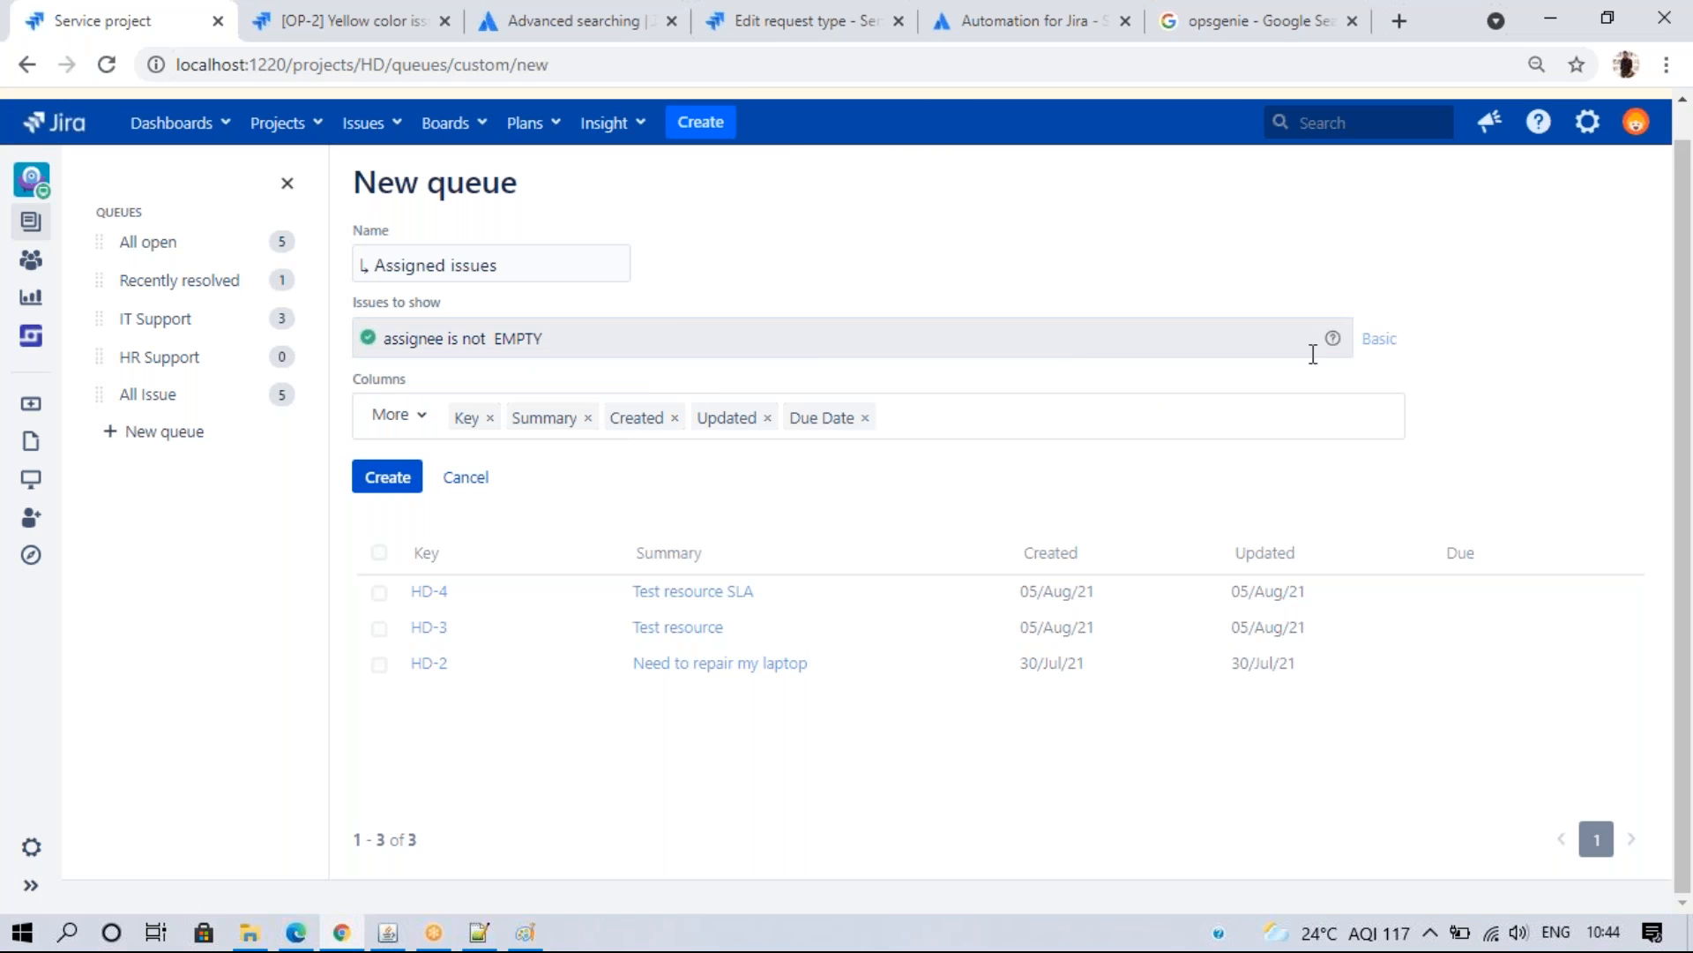
click(670, 335)
click(913, 491)
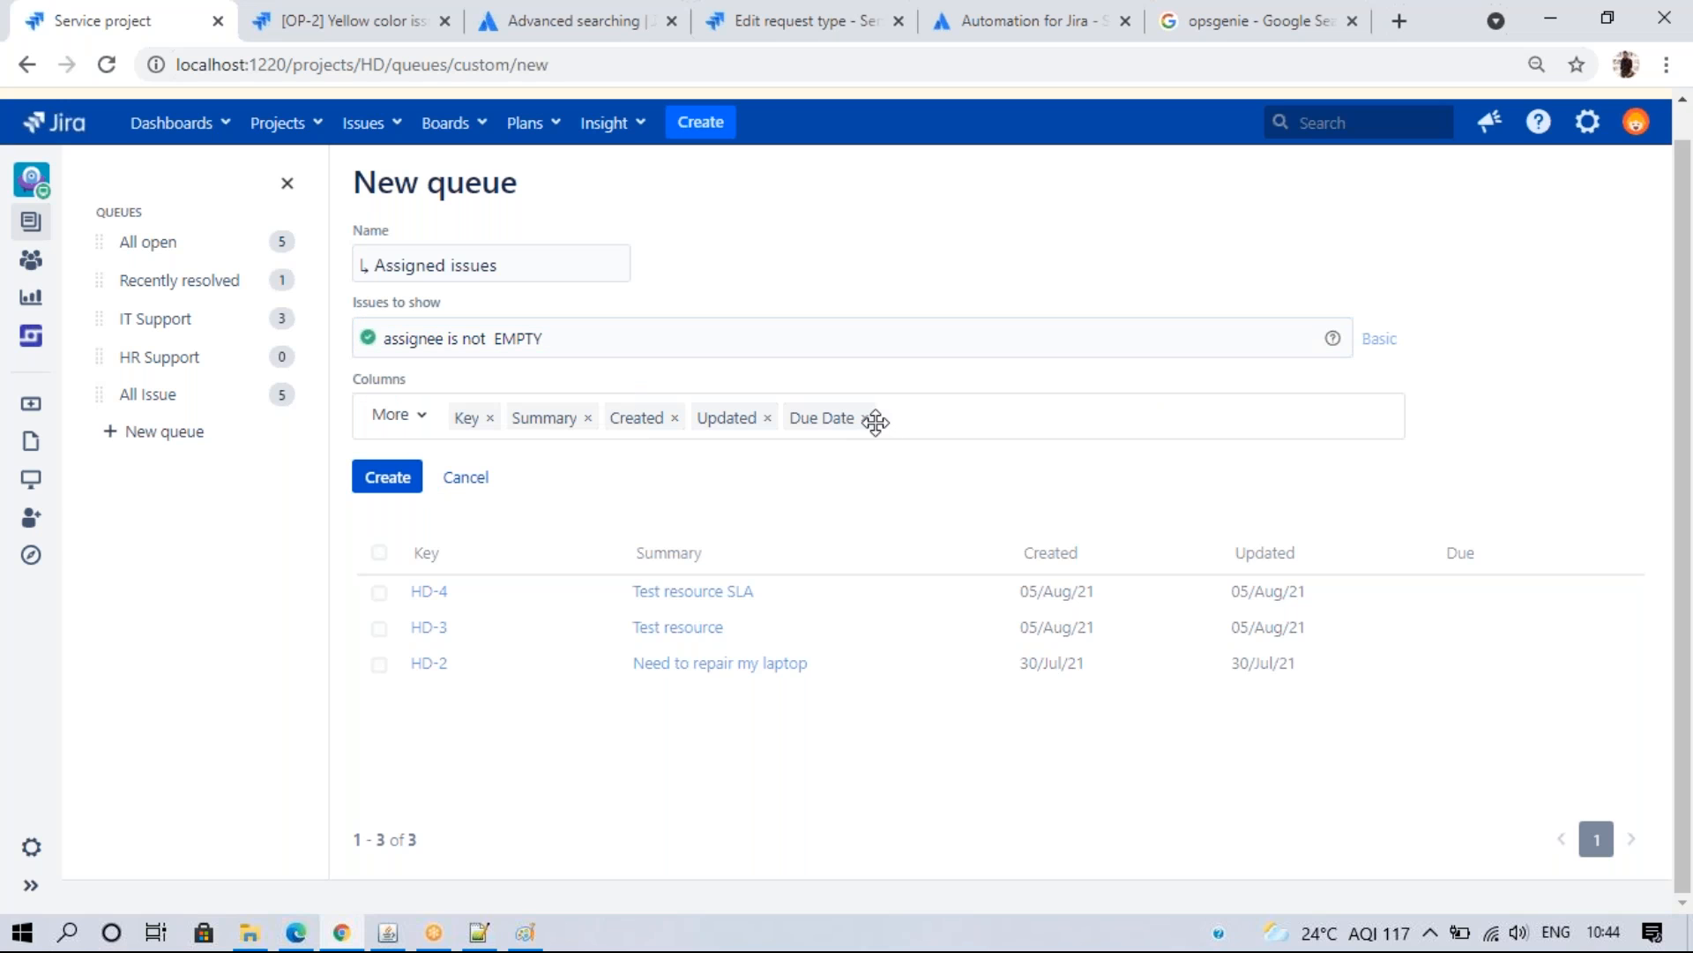
- Replace the Due Date and Updated columns with Assignee and create the queue
click(865, 418)
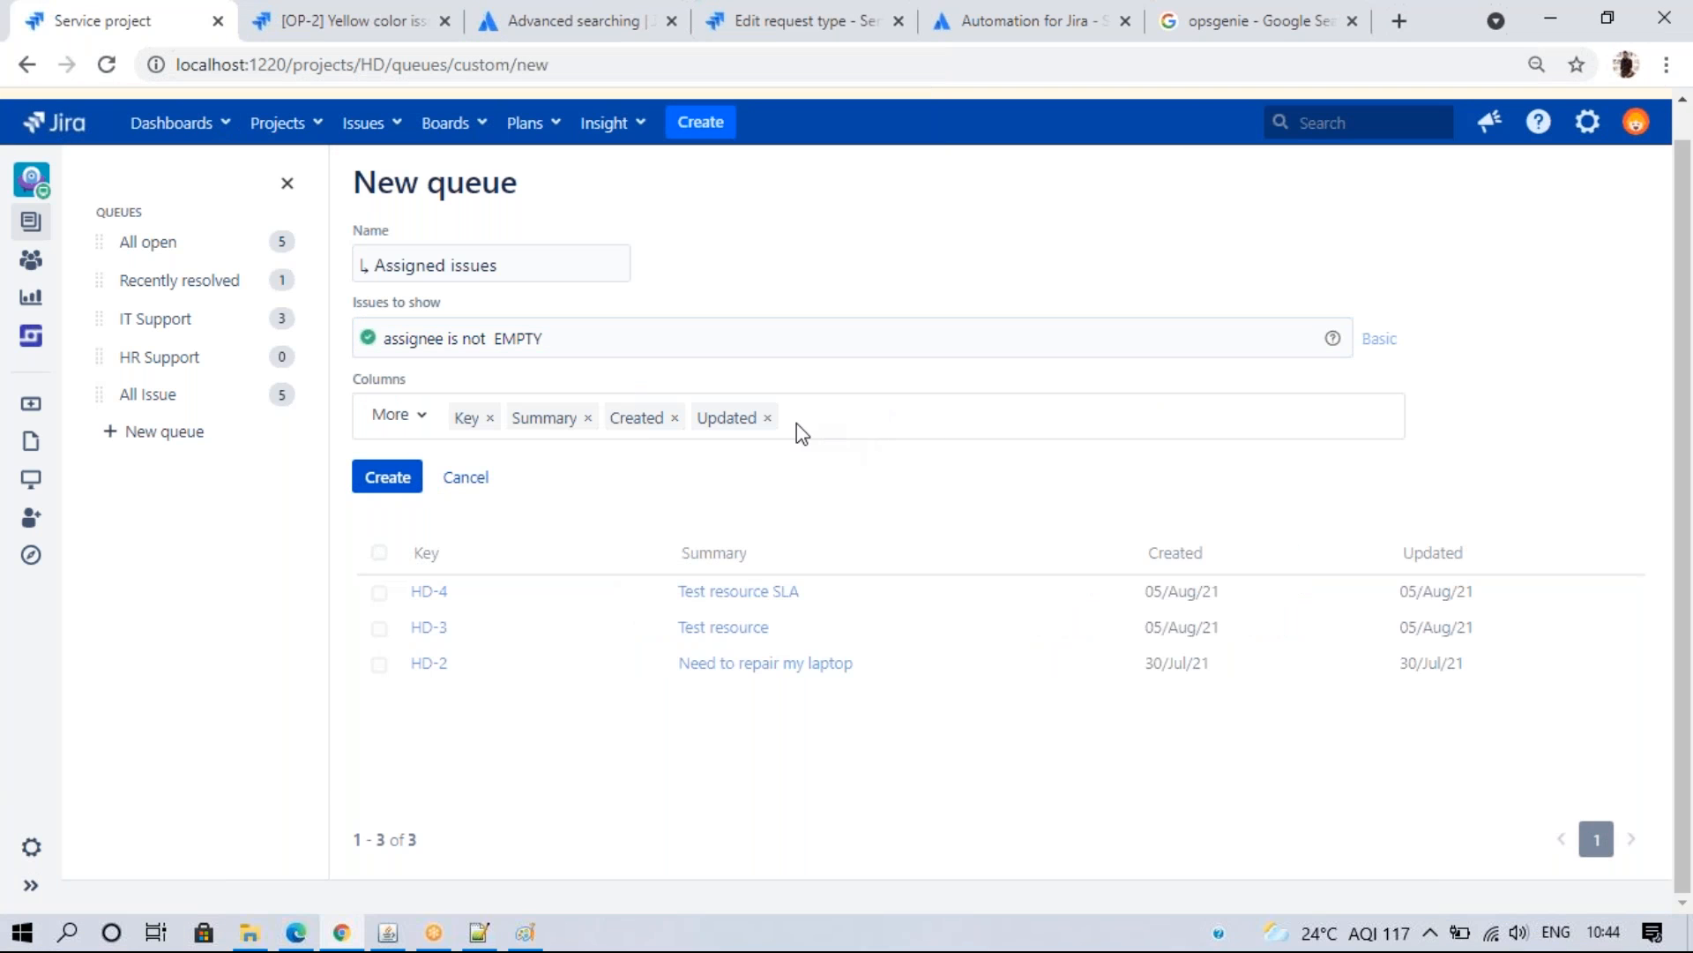
click(768, 418)
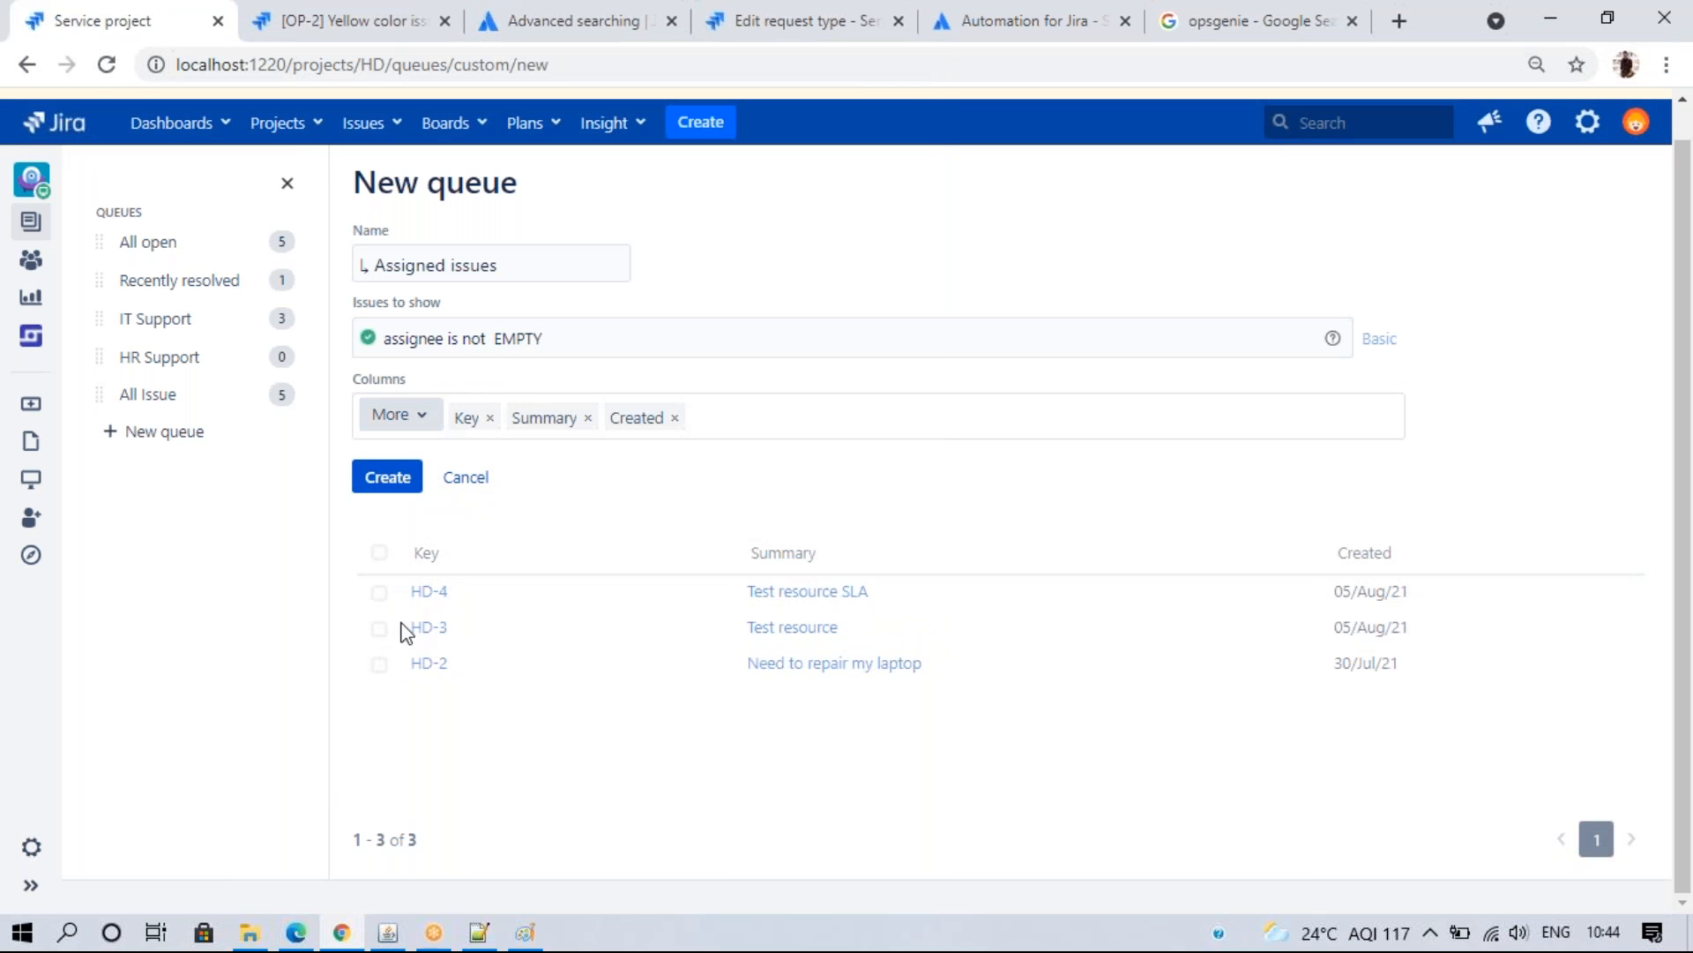
click(431, 421)
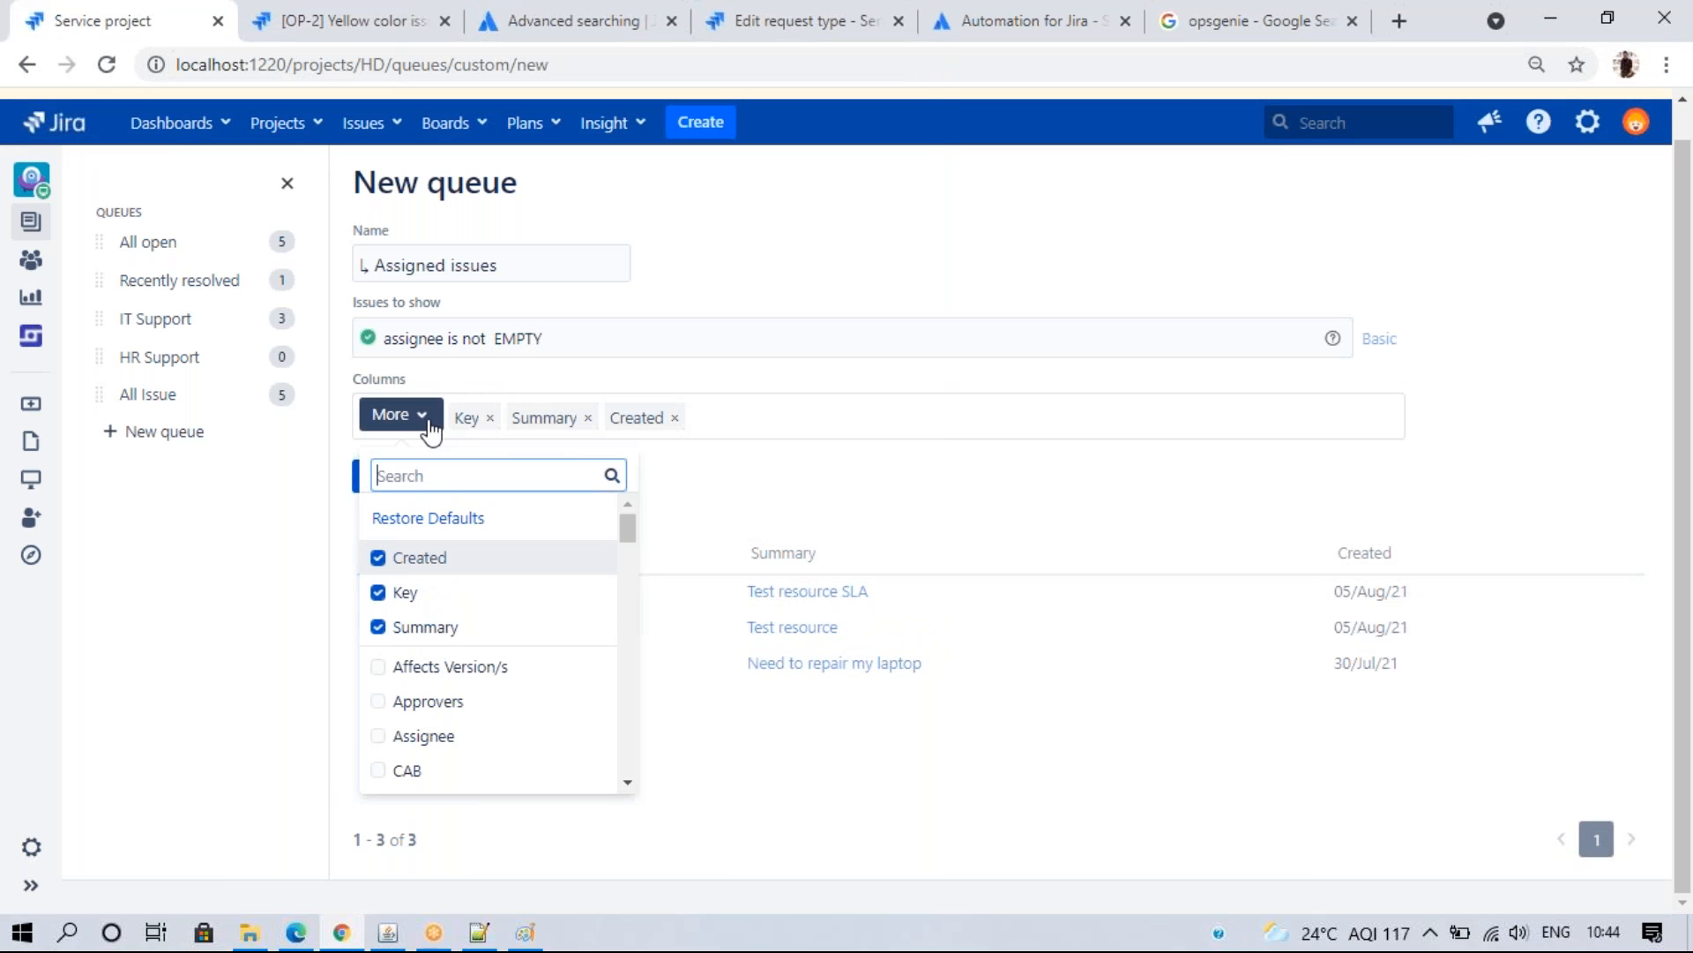
click(427, 738)
click(838, 784)
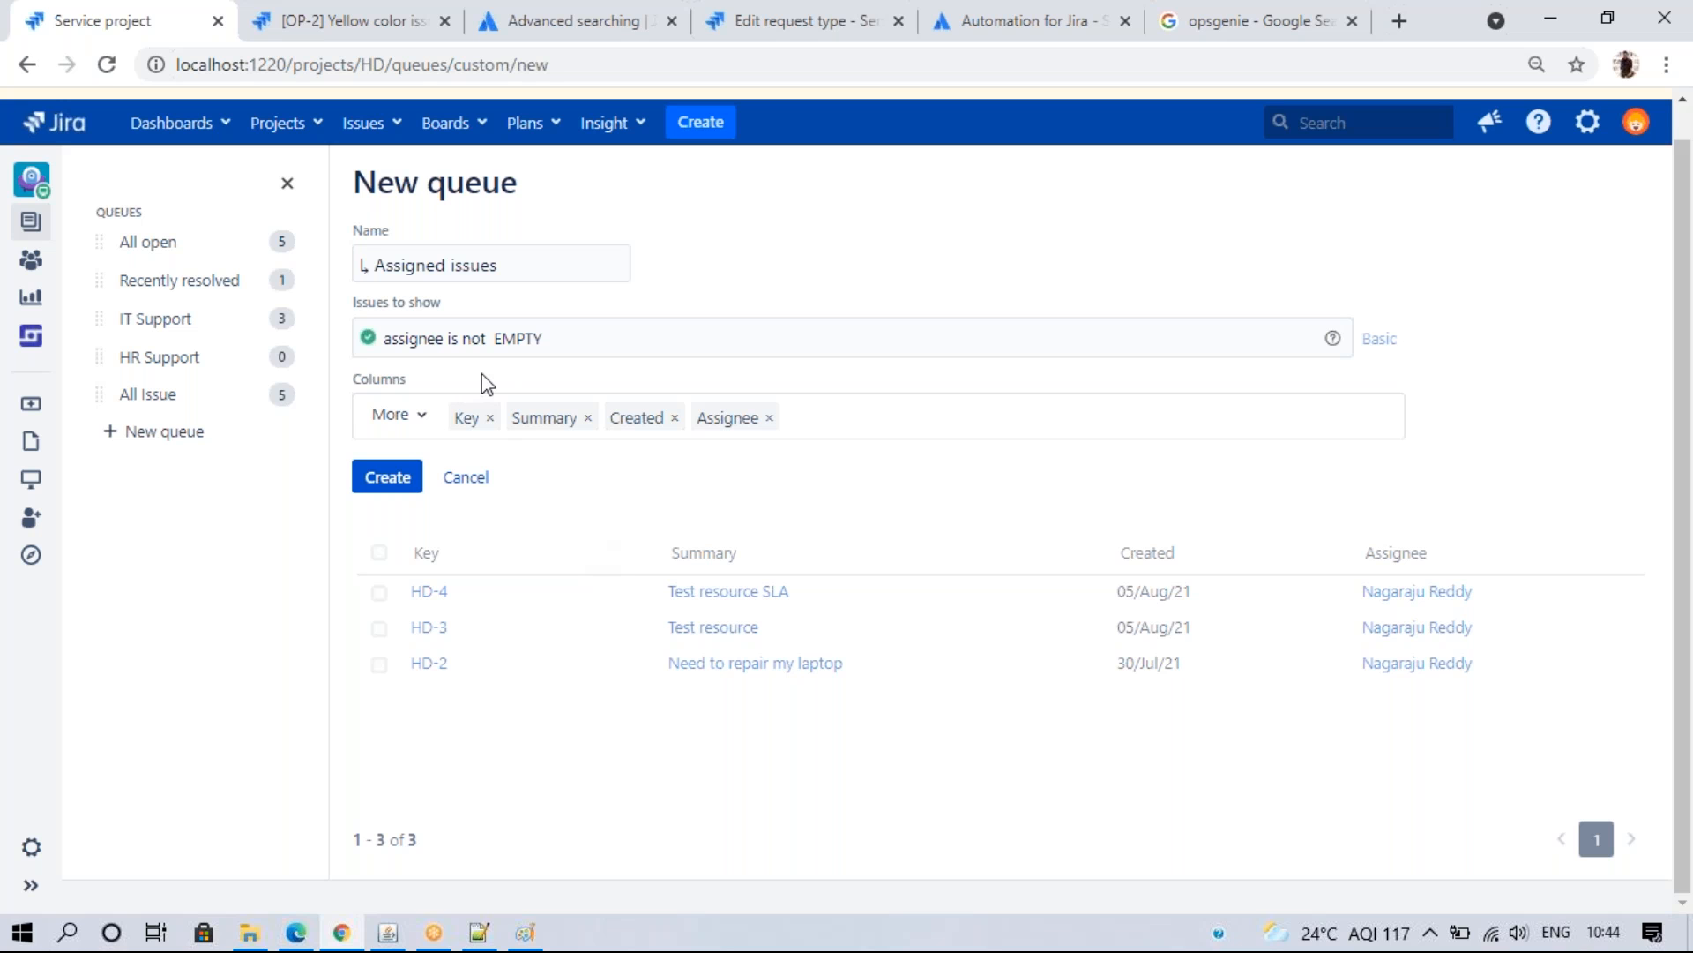
click(400, 475)
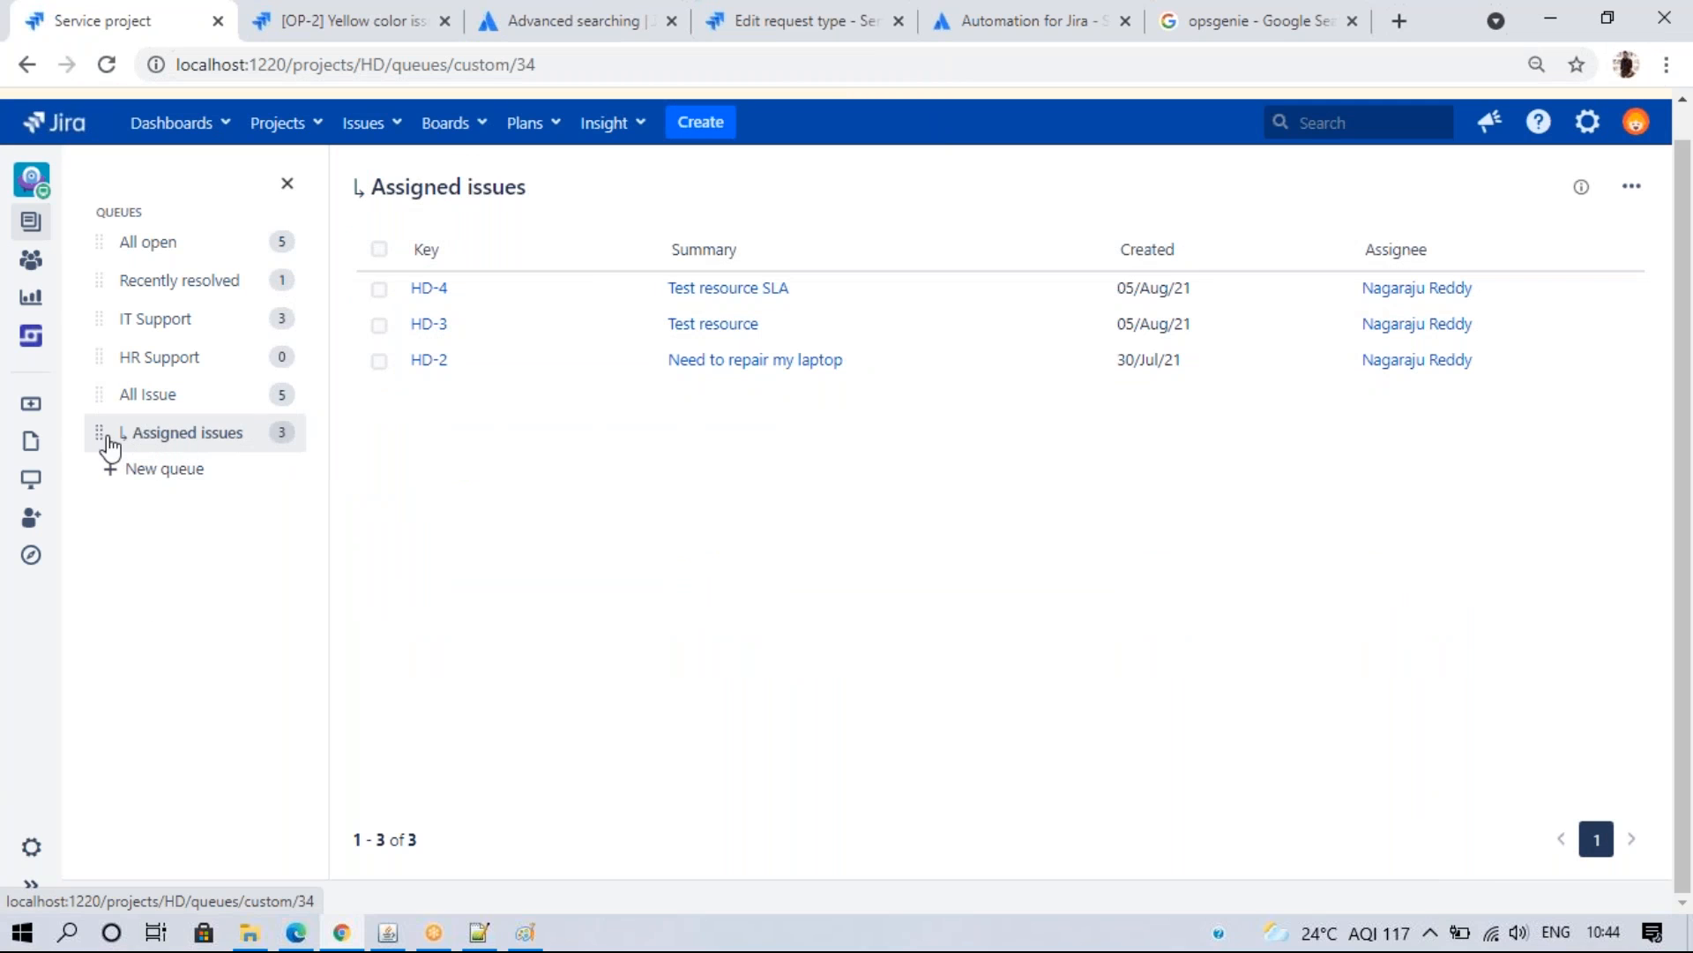
- Try dragging Assigned issues higher in the sidebar, then open the All Issue queue
drag(104, 440, 151, 445)
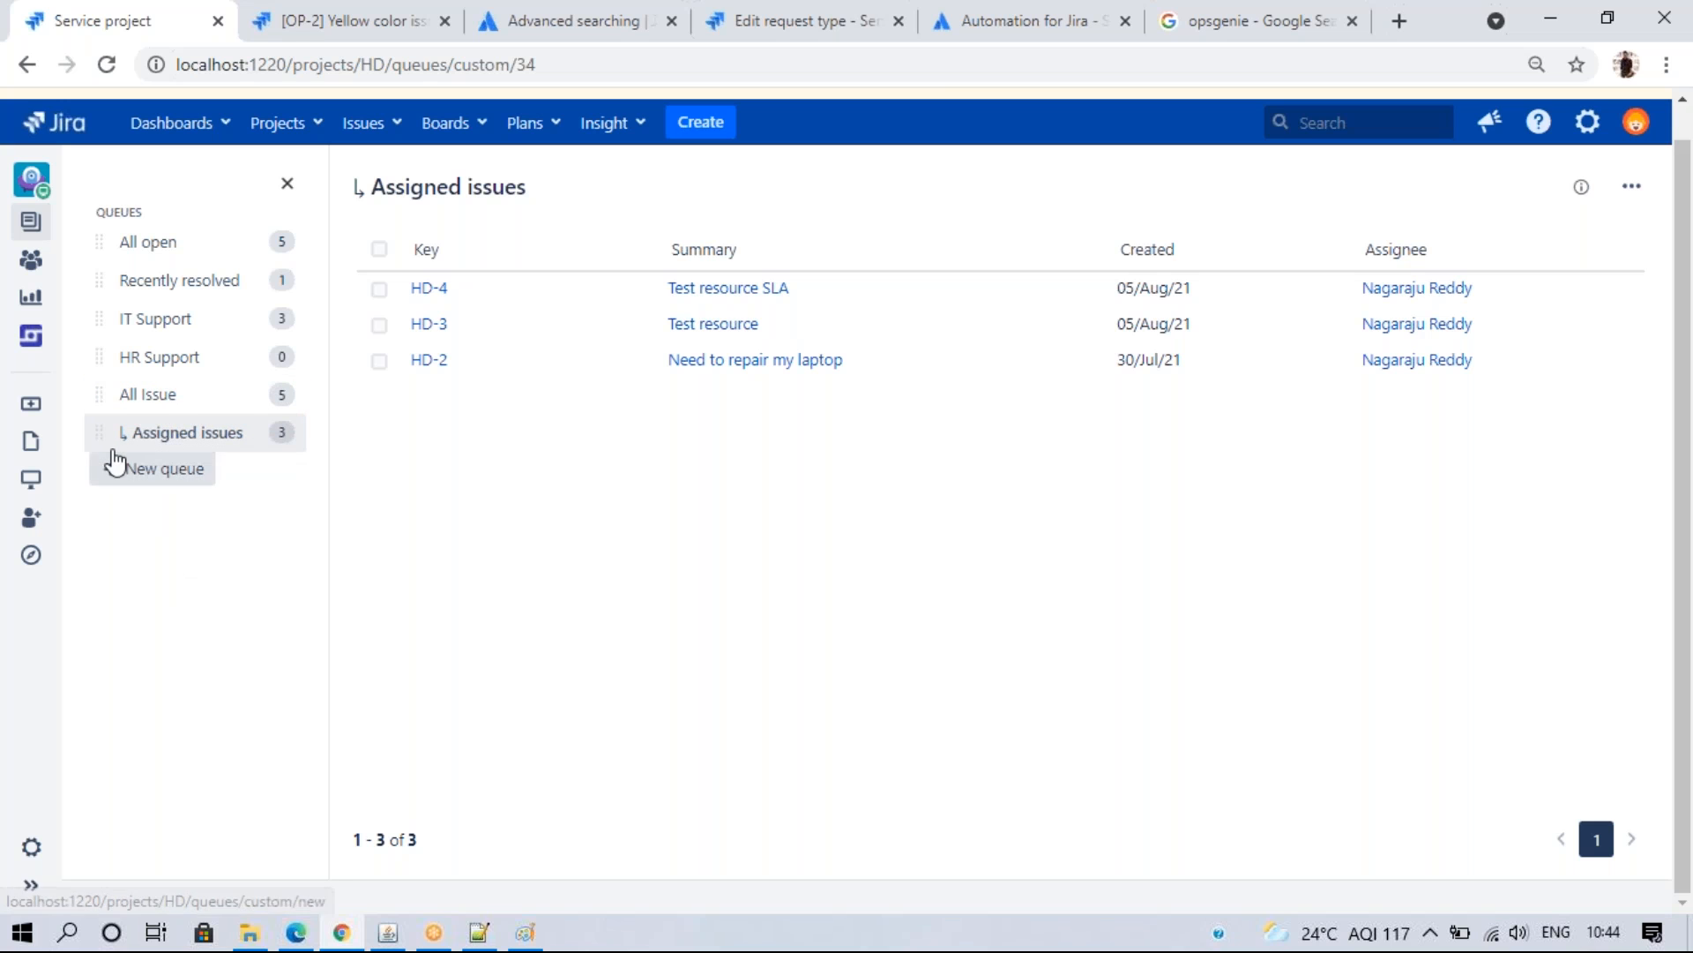
click(130, 406)
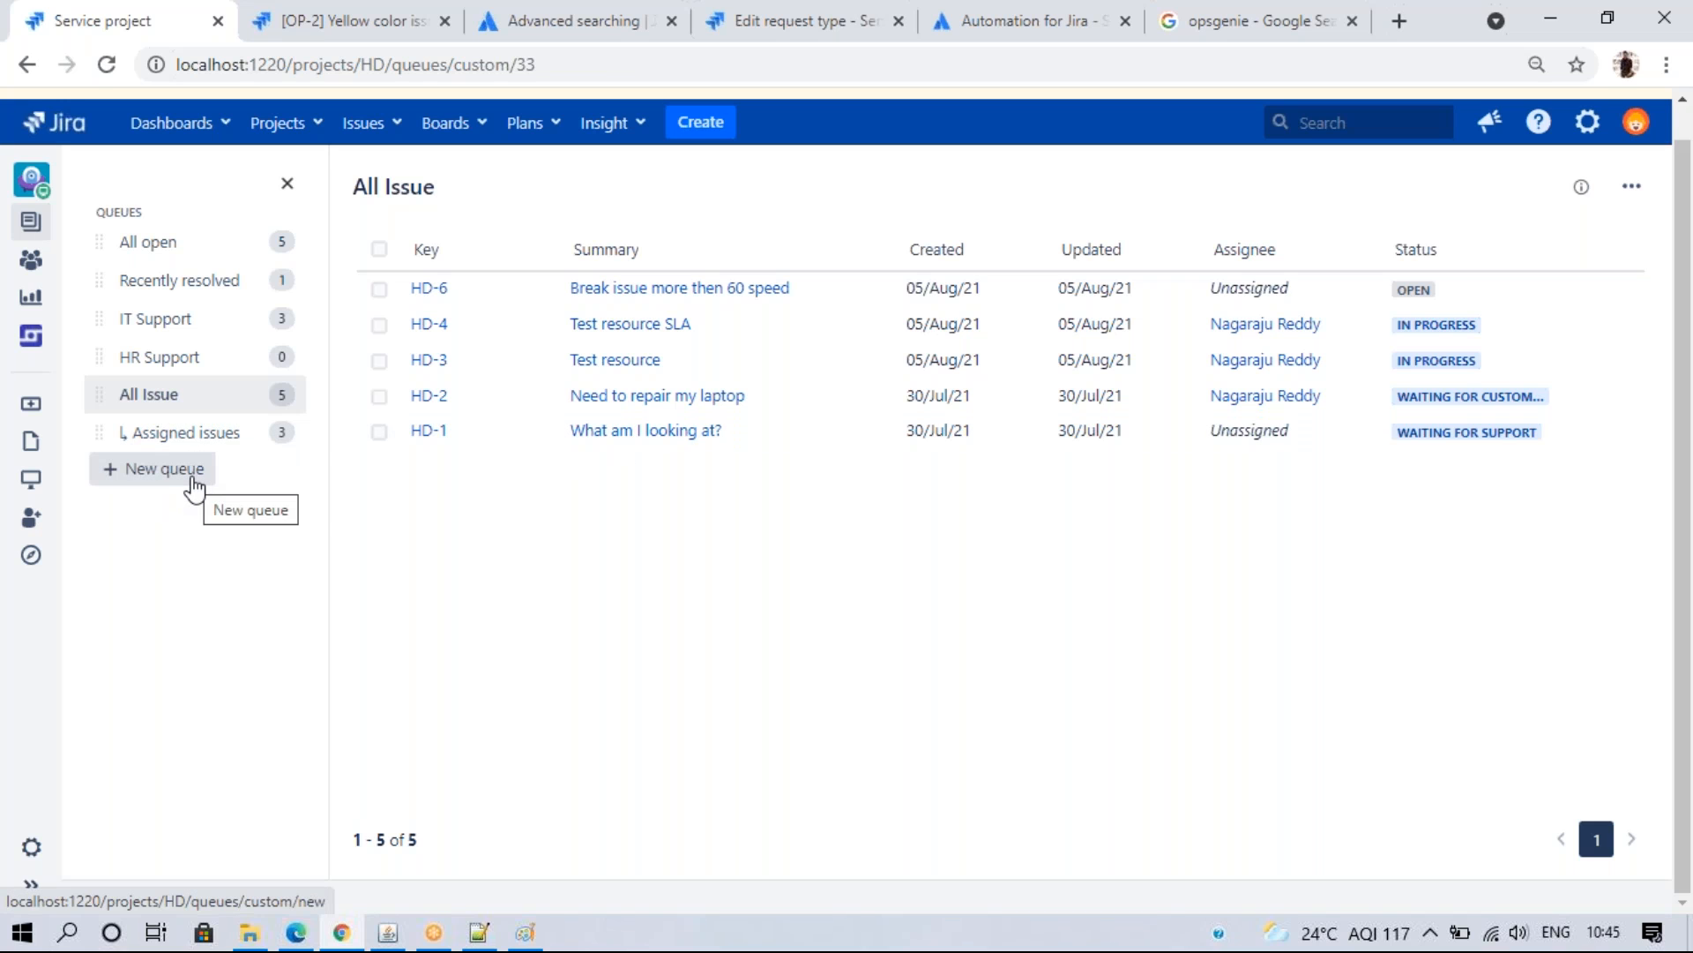
- Start a new queue named '↳ unassigned Issues'
click(192, 481)
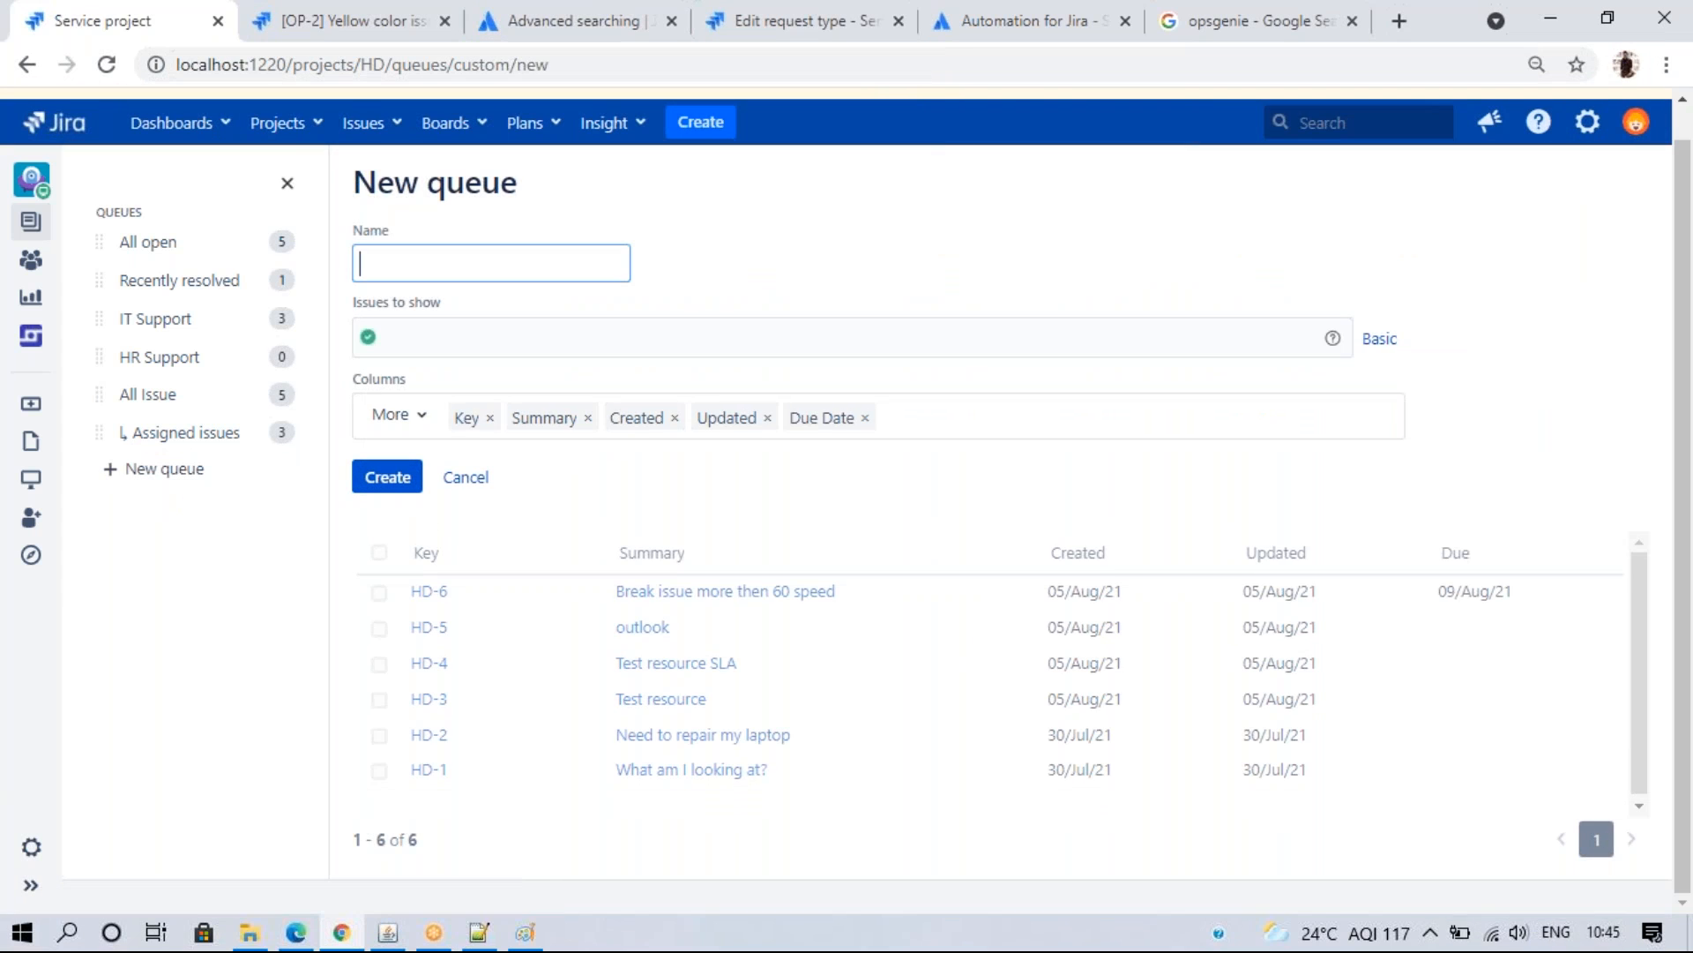
text(↳)
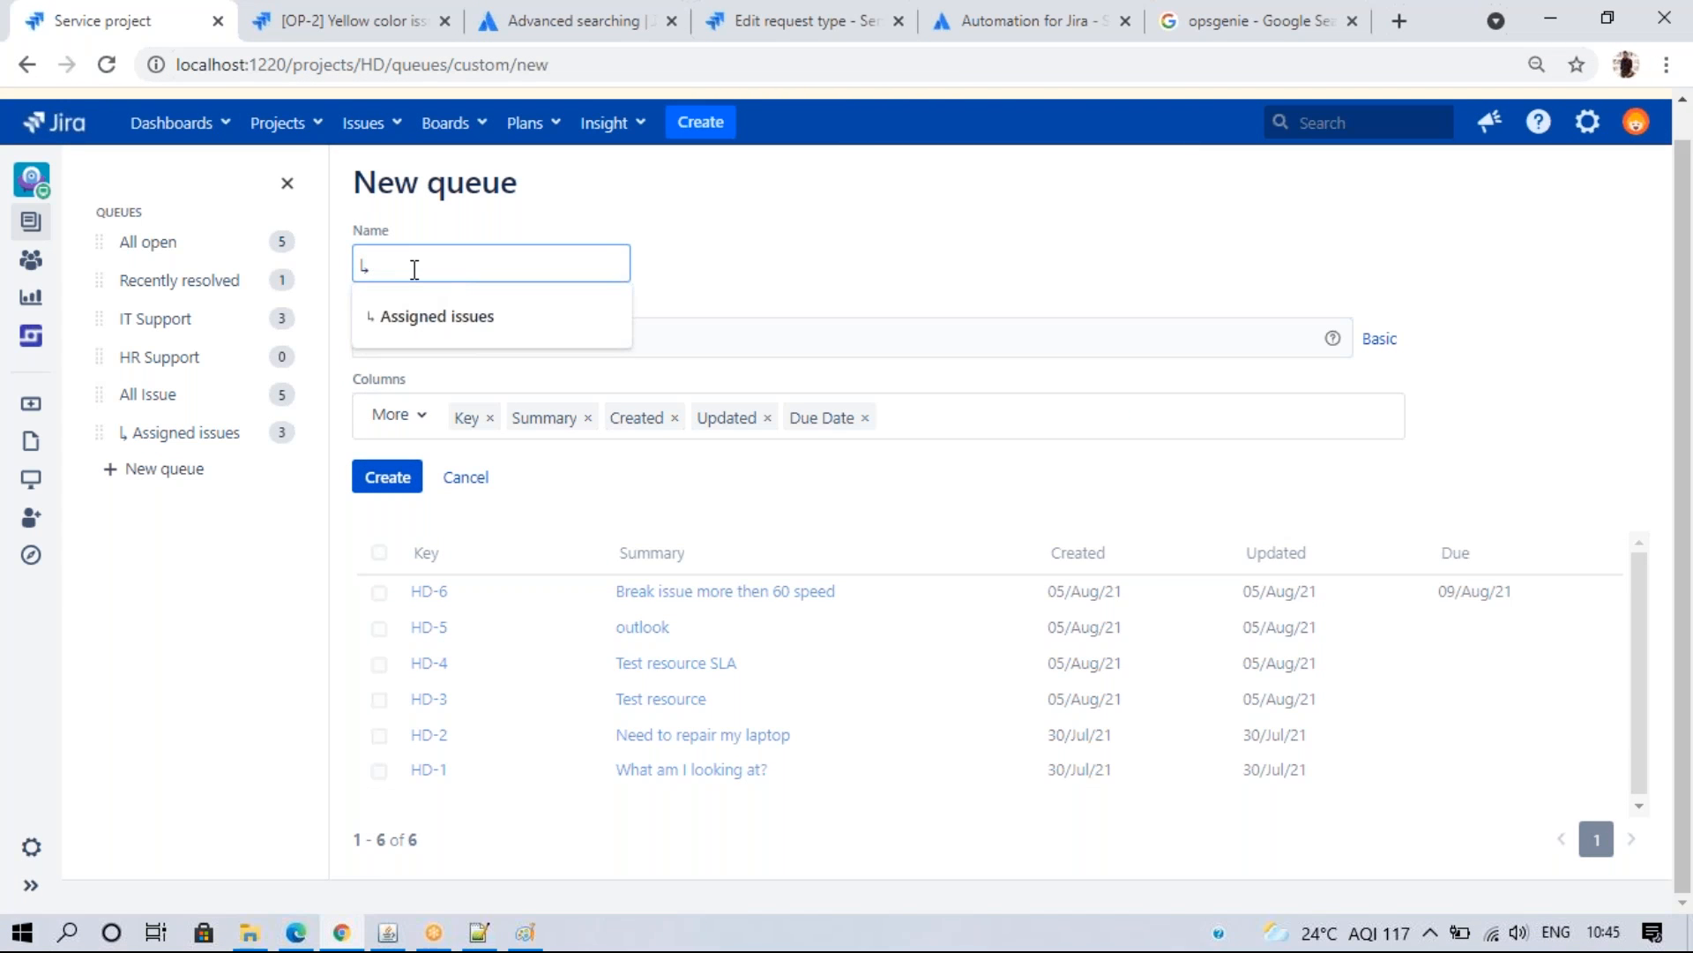
text(unassigned Issues)
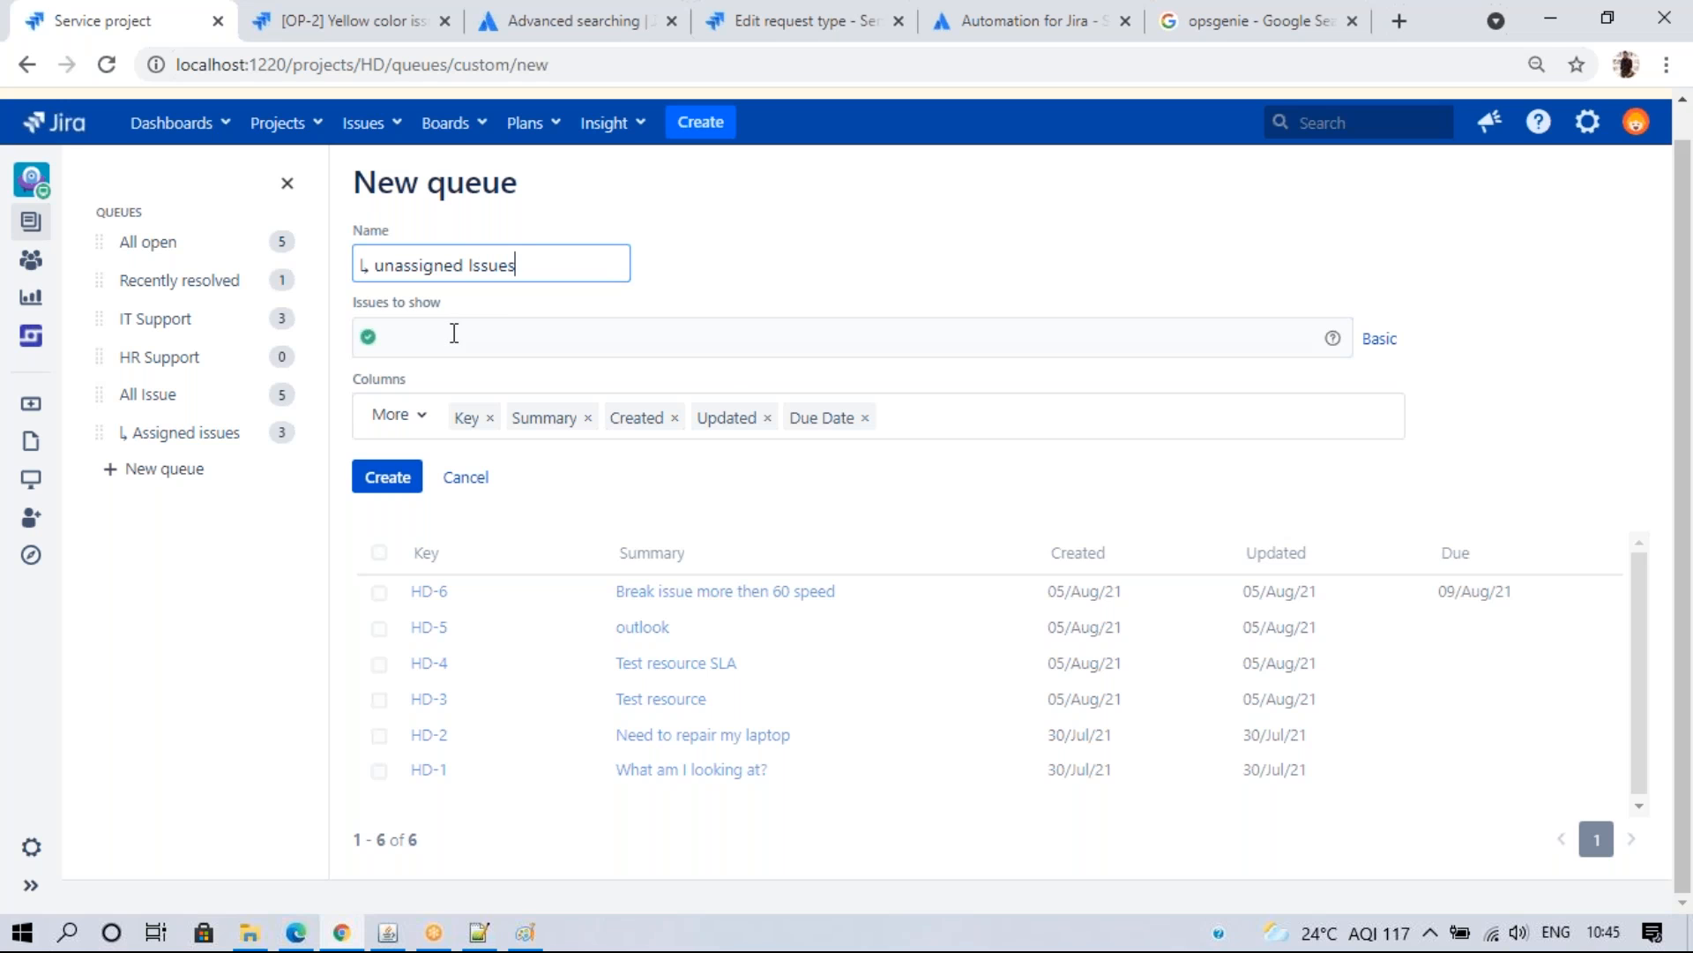
- Filter the queue with the query assignee is EMPTY
click(716, 352)
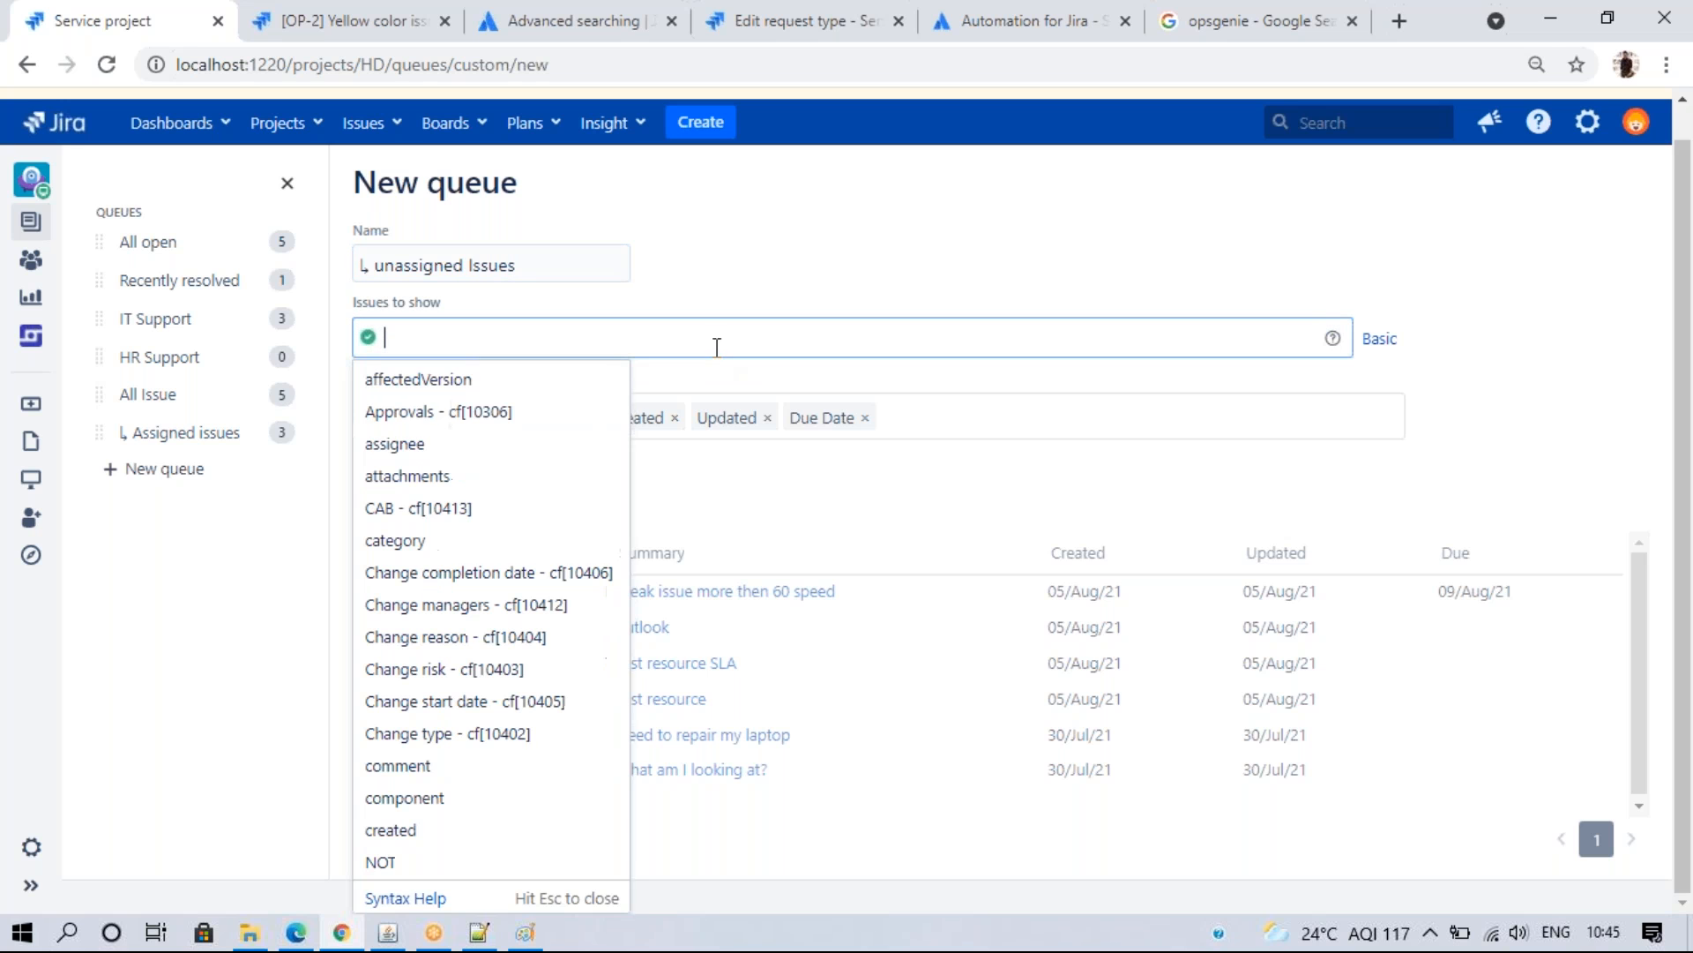
text(as)
click(578, 383)
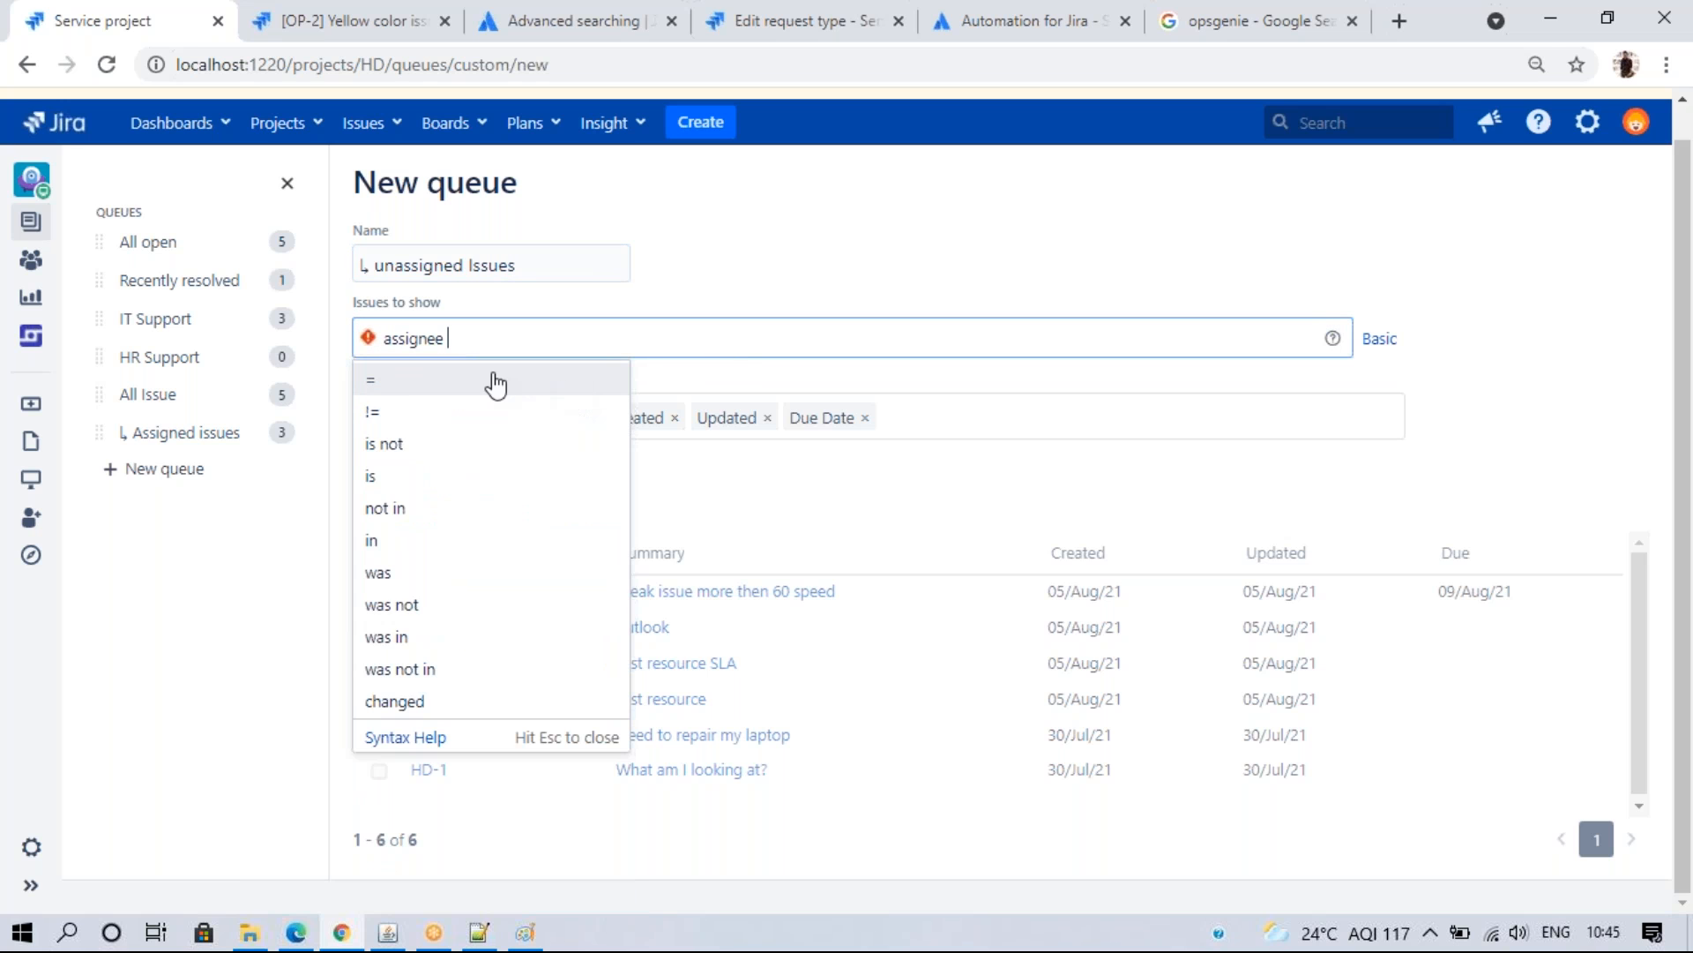
click(484, 384)
key(BackSpace)
key(BackSpace)
text(ia)
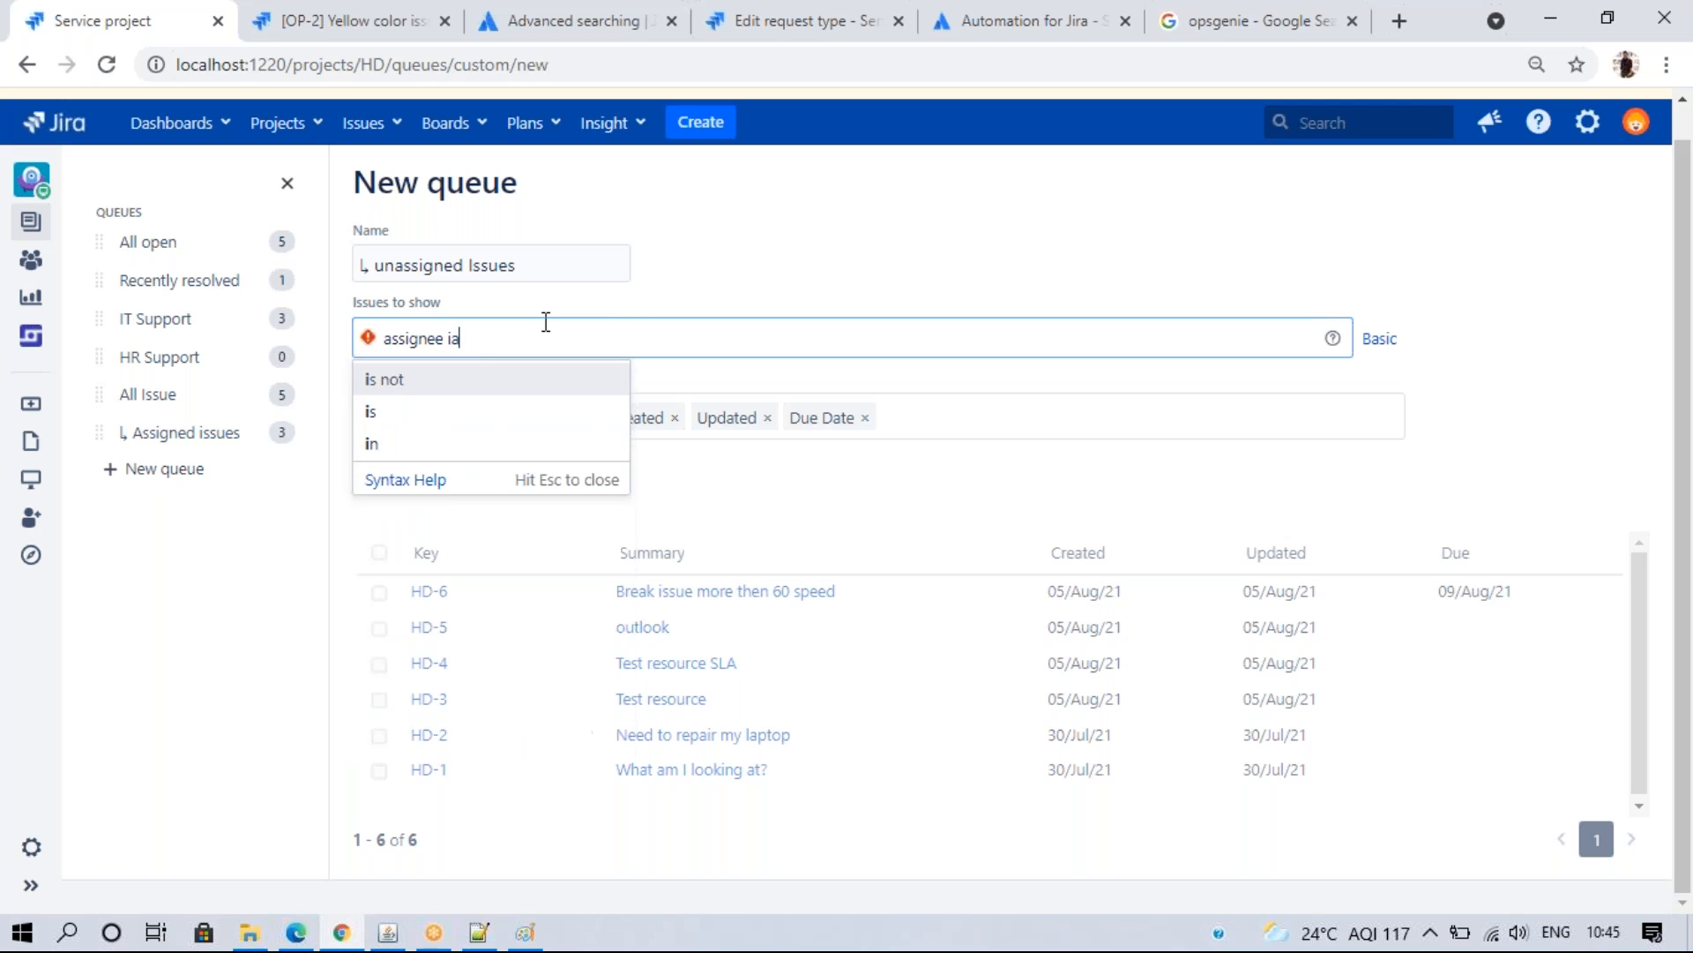
text(s)
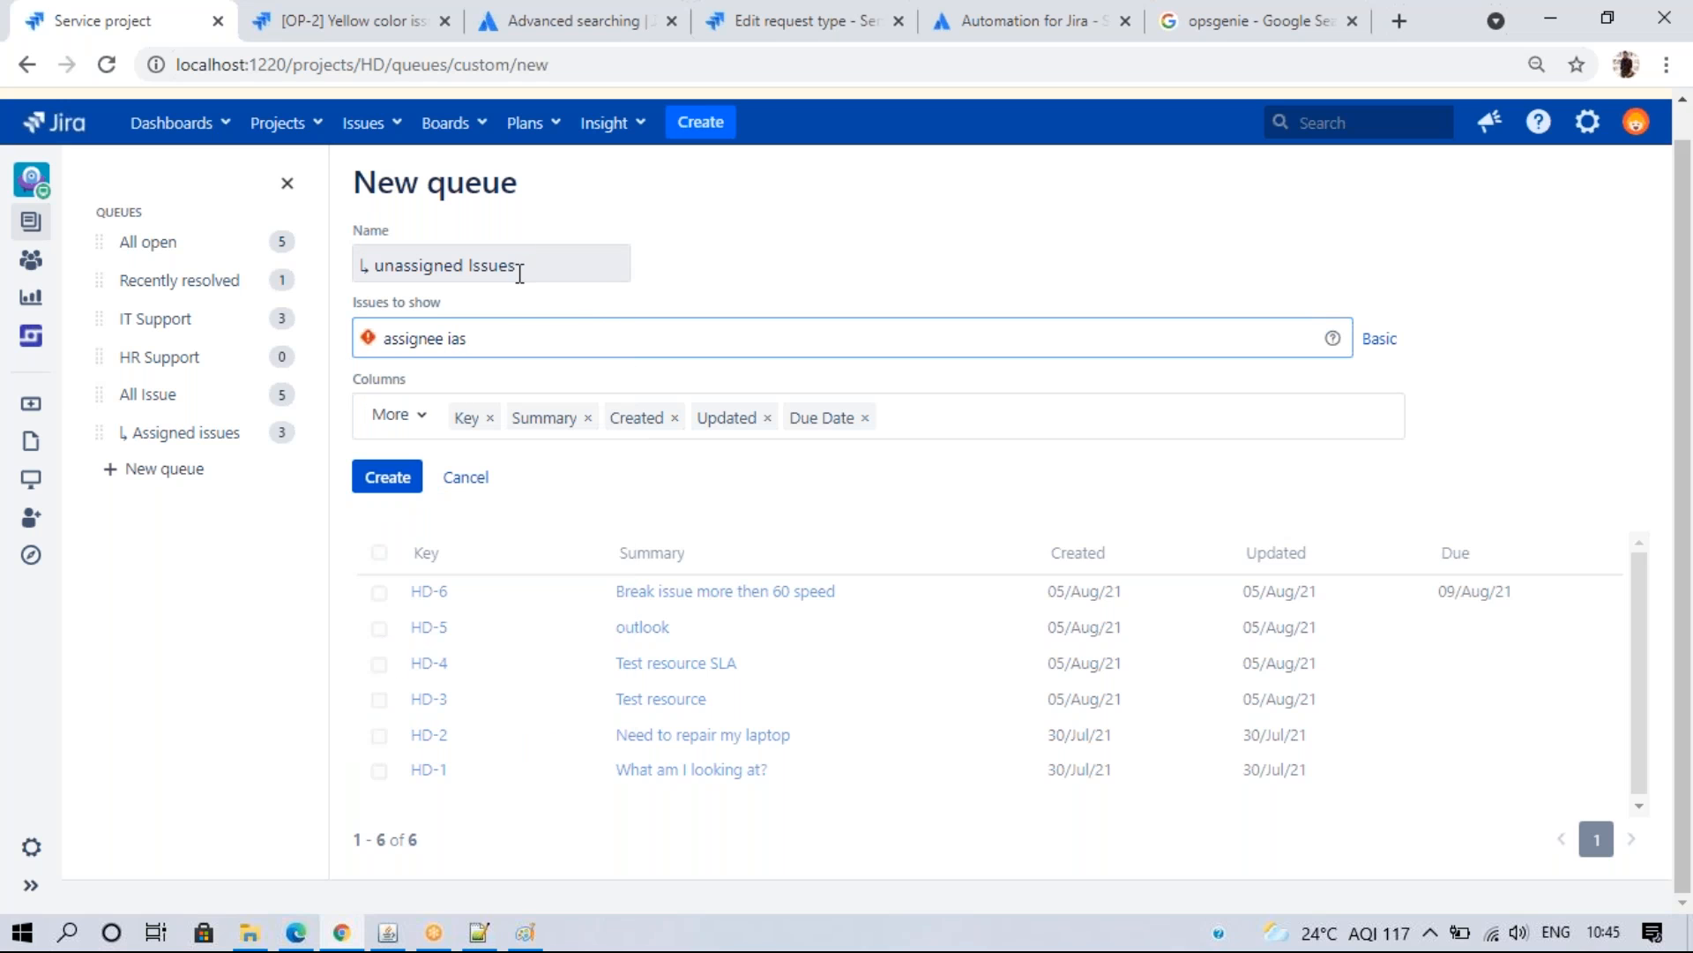
key(BackSpace)
key(BackSpace)
text(s)
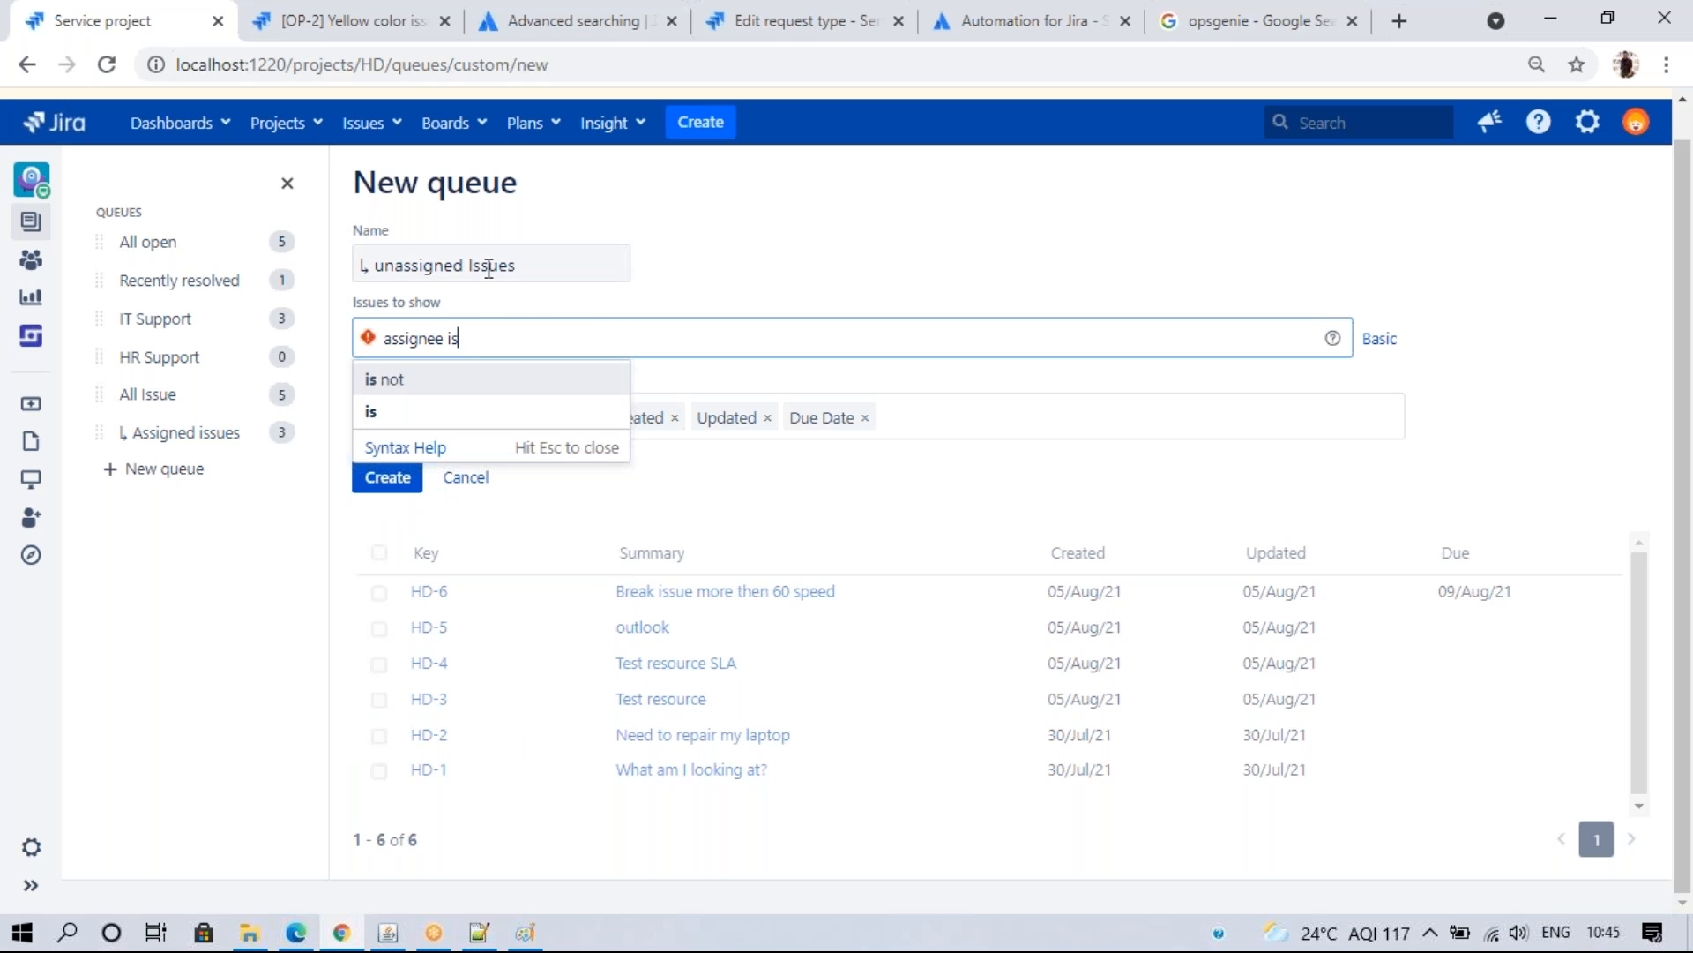
click(441, 412)
key(Return)
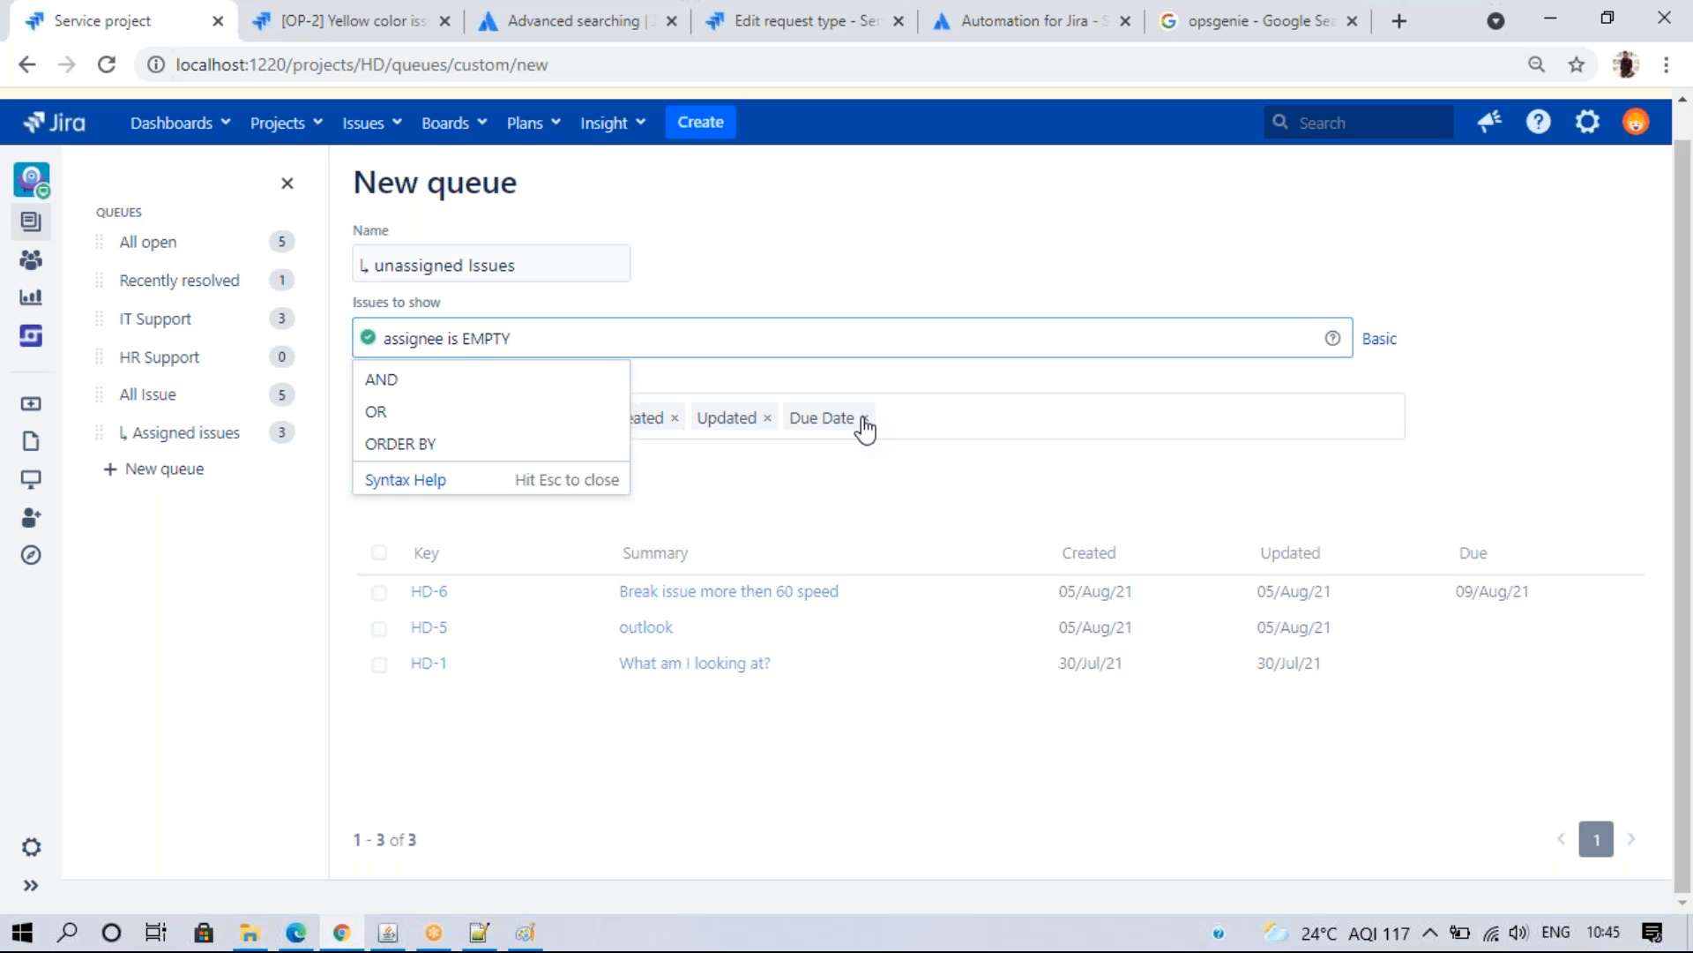
- Replace the Due Date column with Assignee and create the queue
click(865, 420)
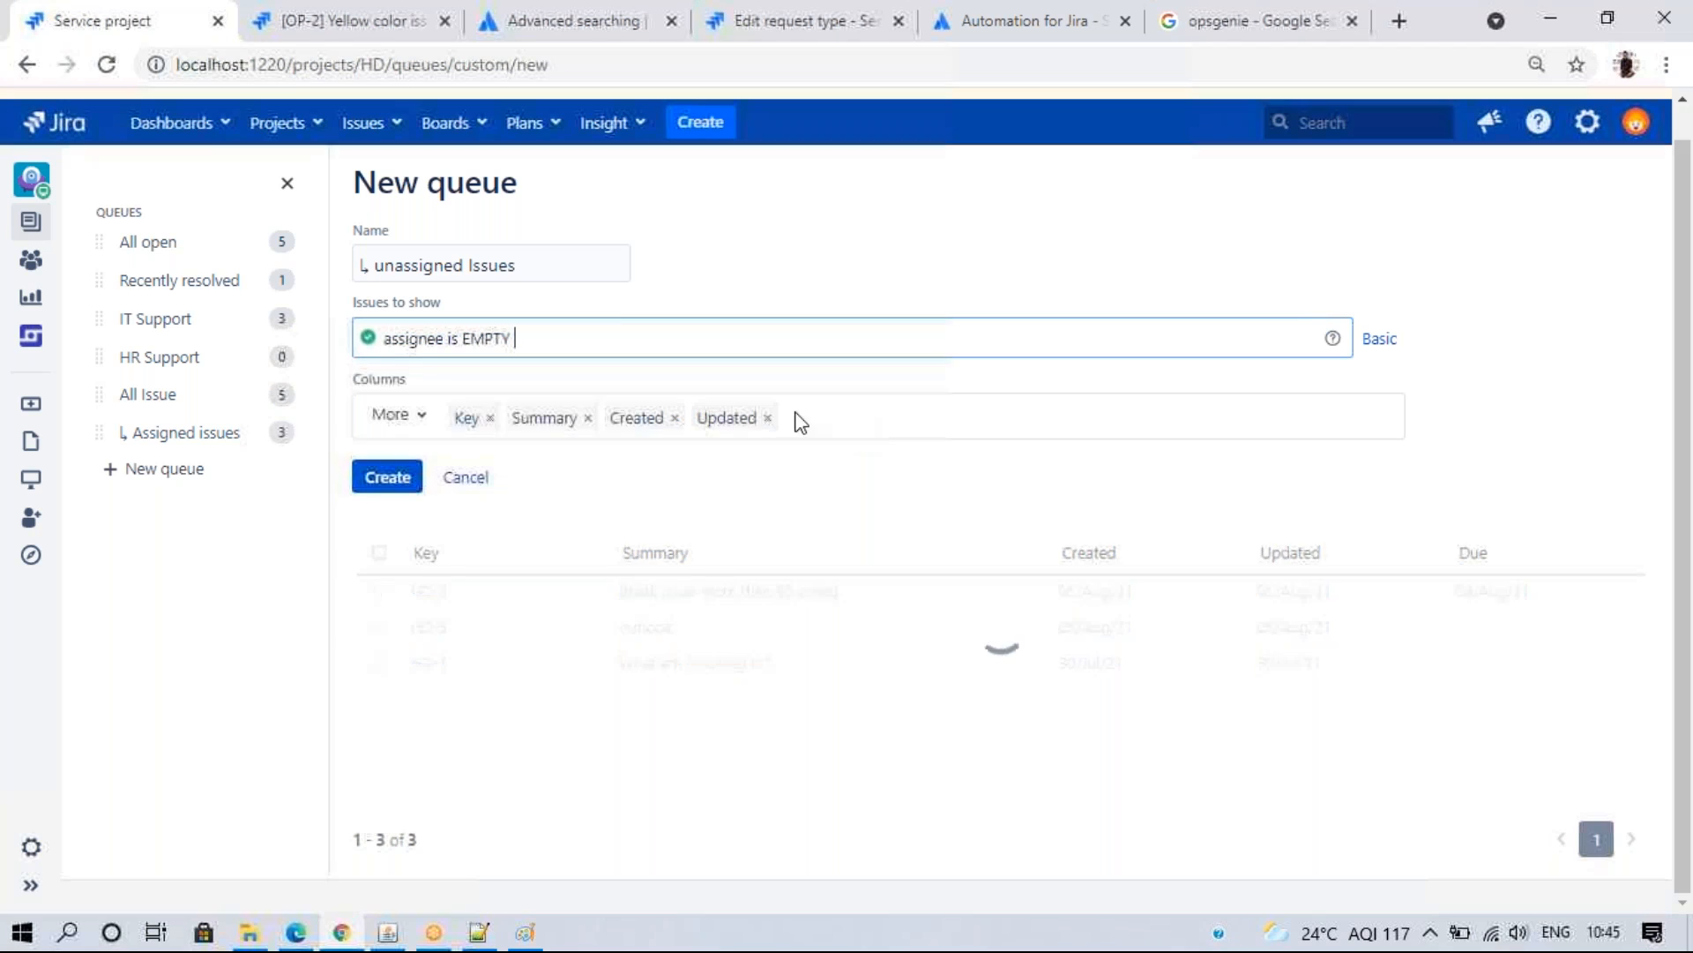
click(429, 424)
click(445, 774)
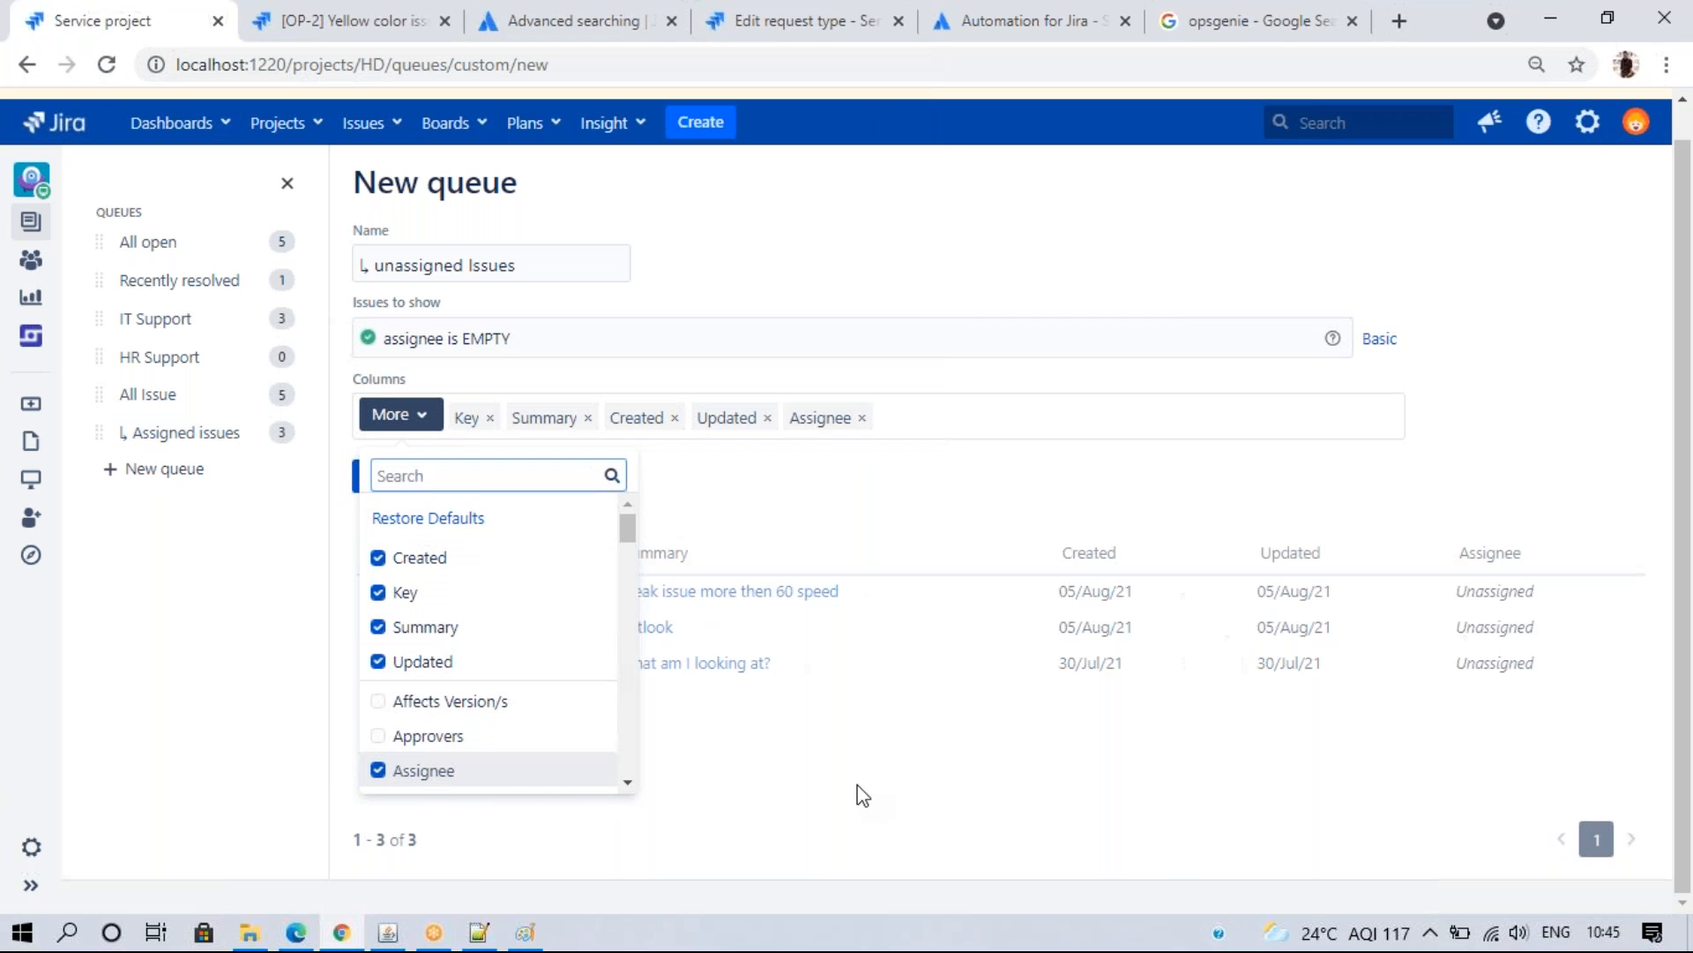
click(859, 785)
click(364, 479)
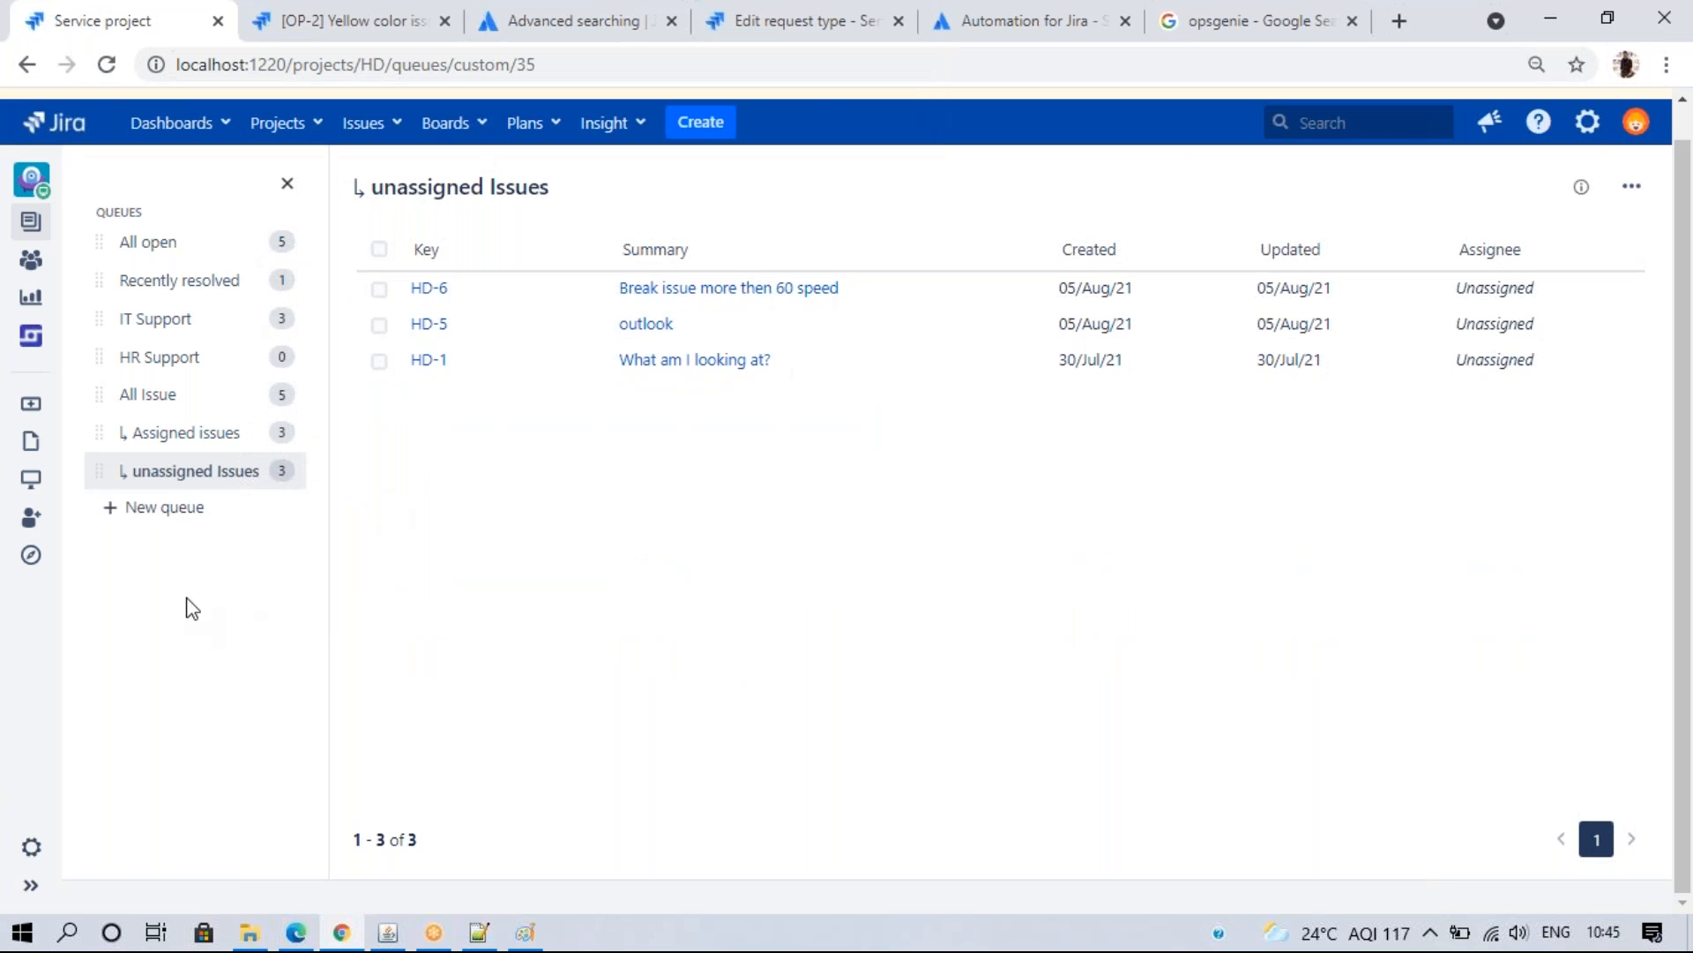
- Review the All Issue, Assigned issues and unassigned Issues queues, then expand the project navigation
click(136, 395)
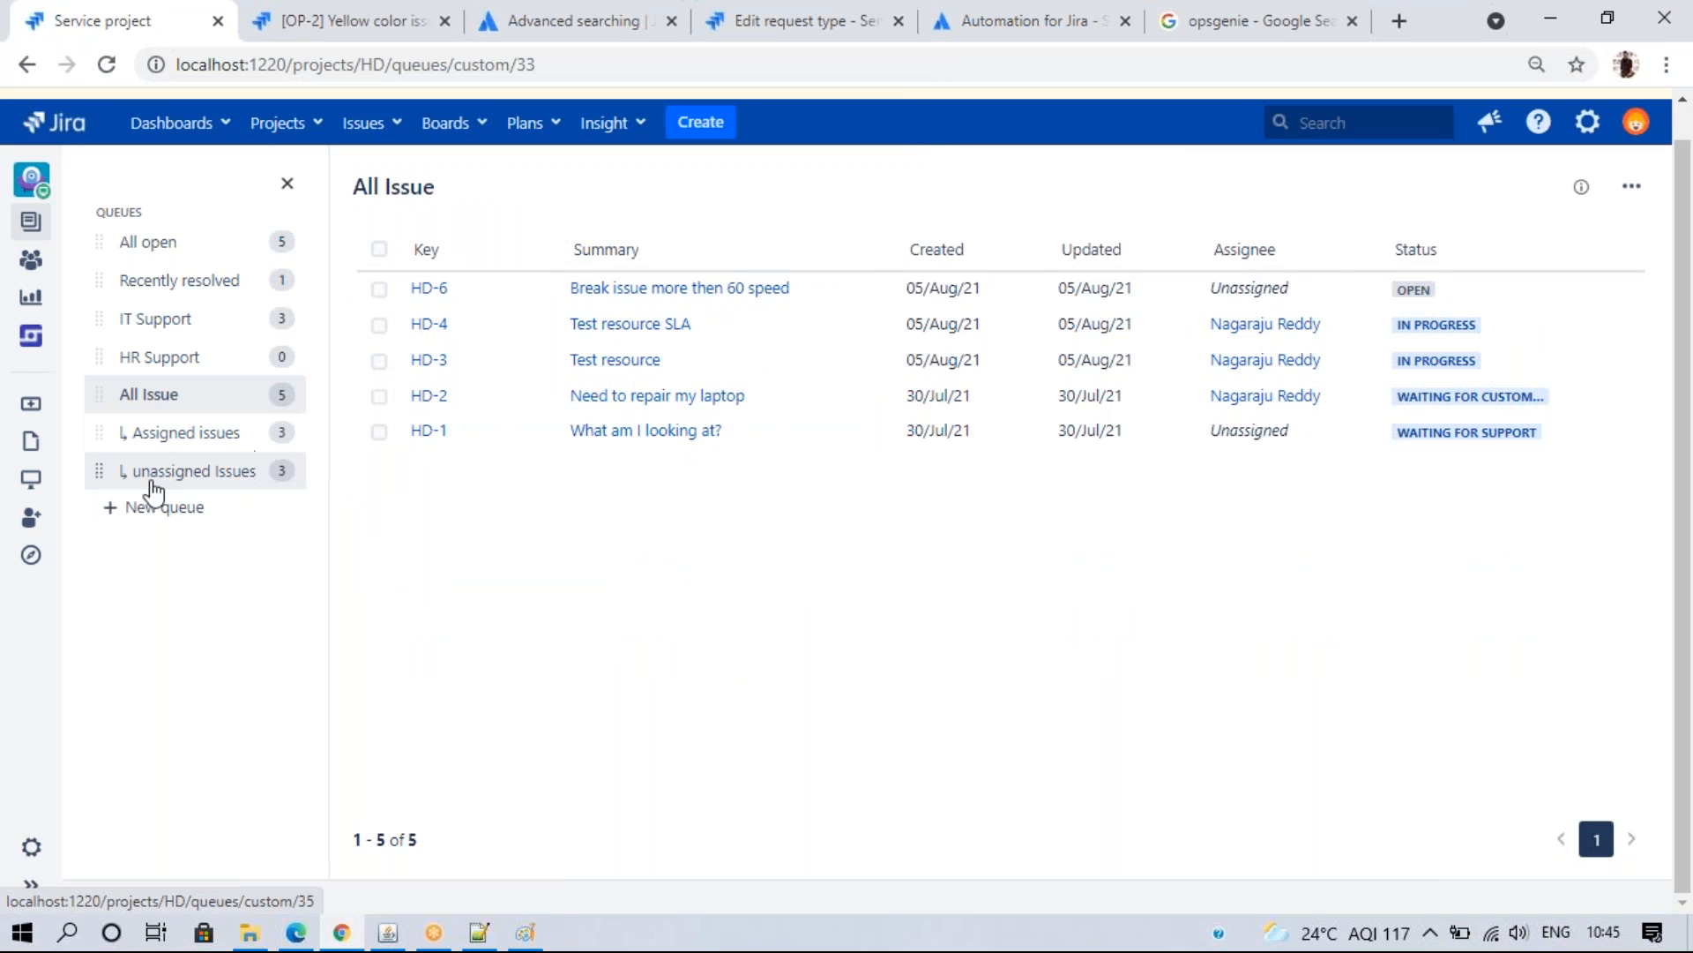
click(159, 445)
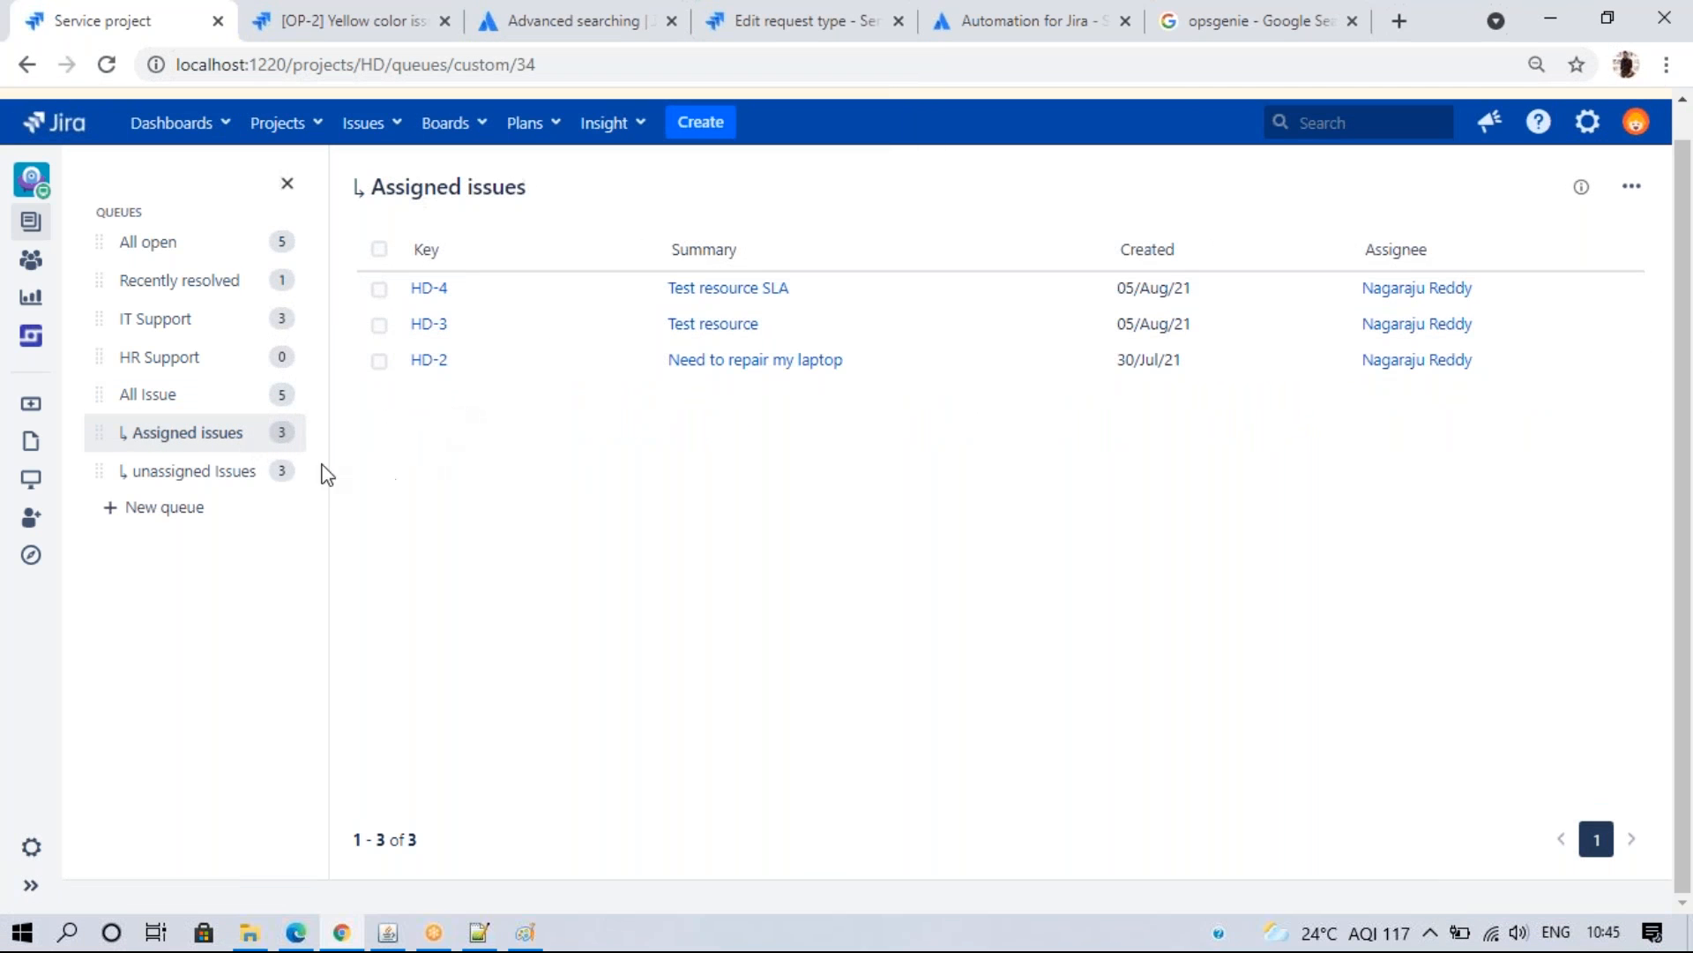
click(170, 476)
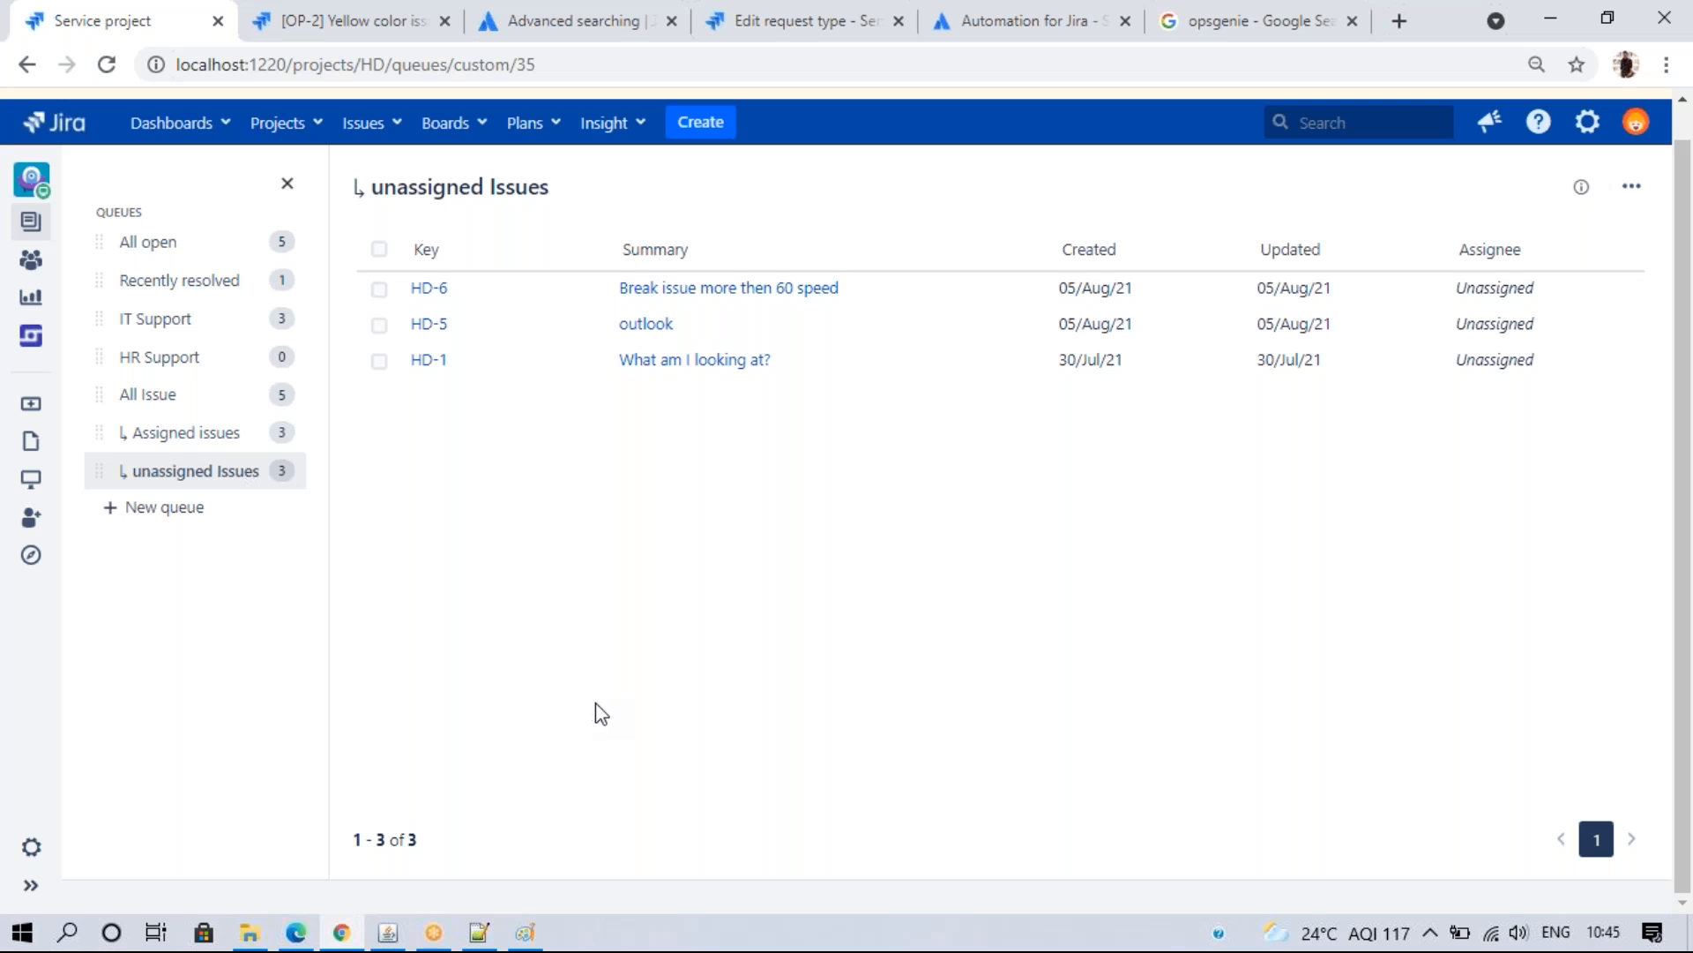
click(1631, 186)
click(1286, 563)
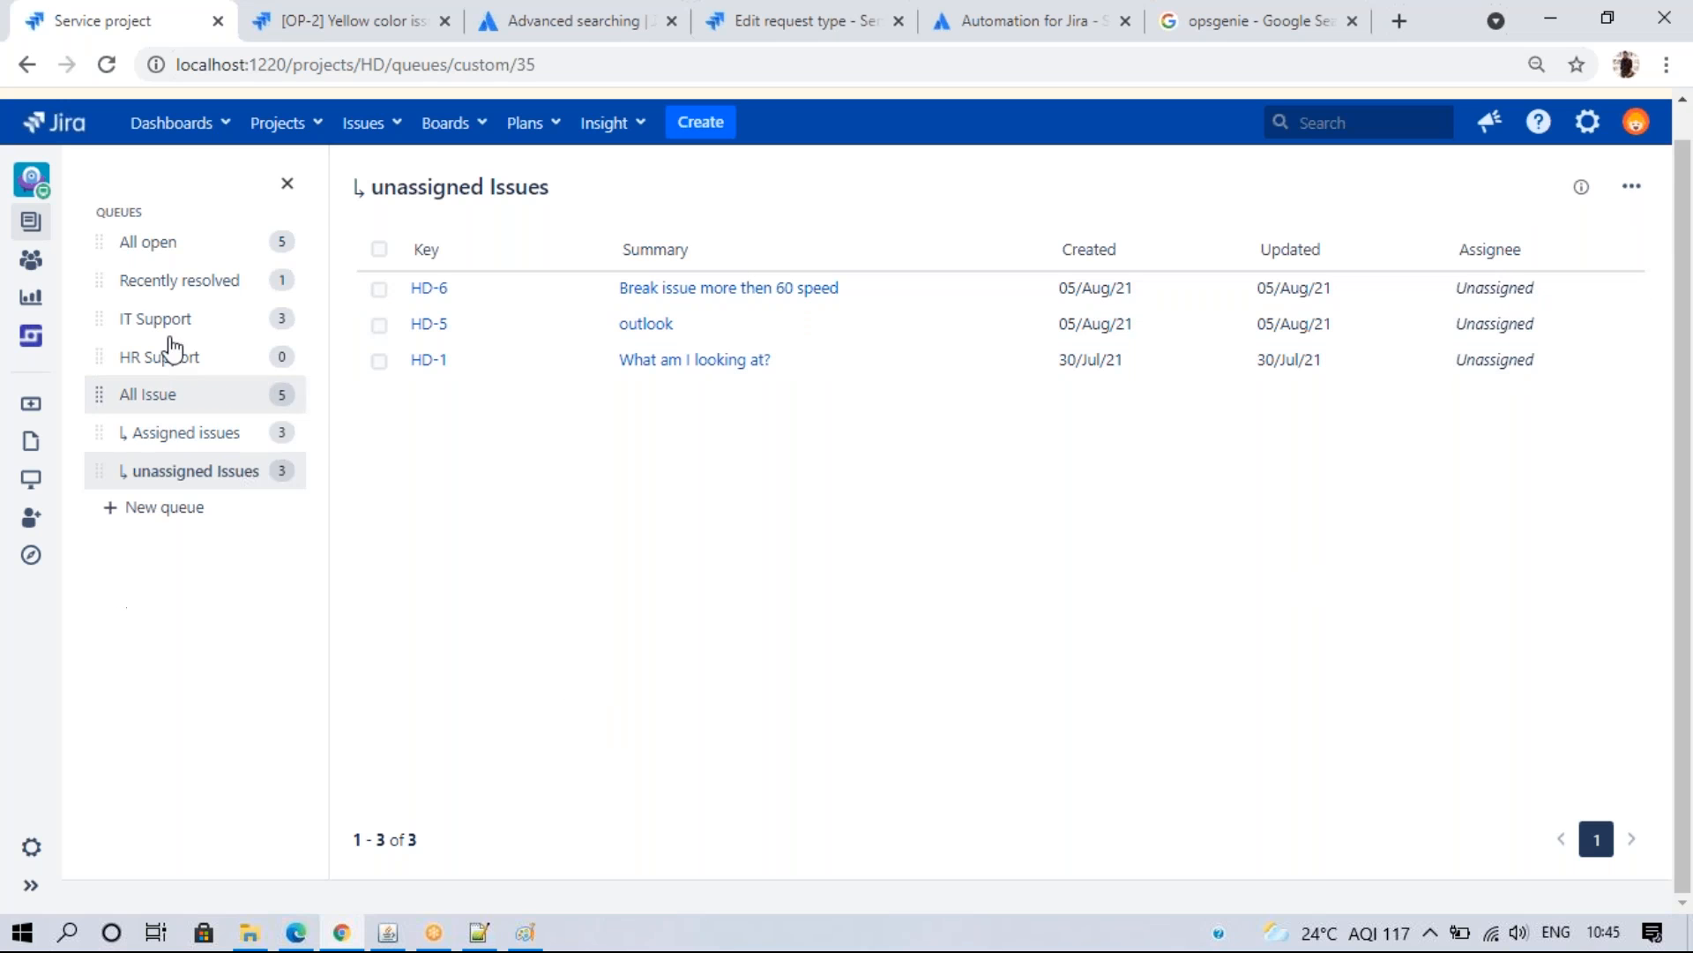
click(24, 884)
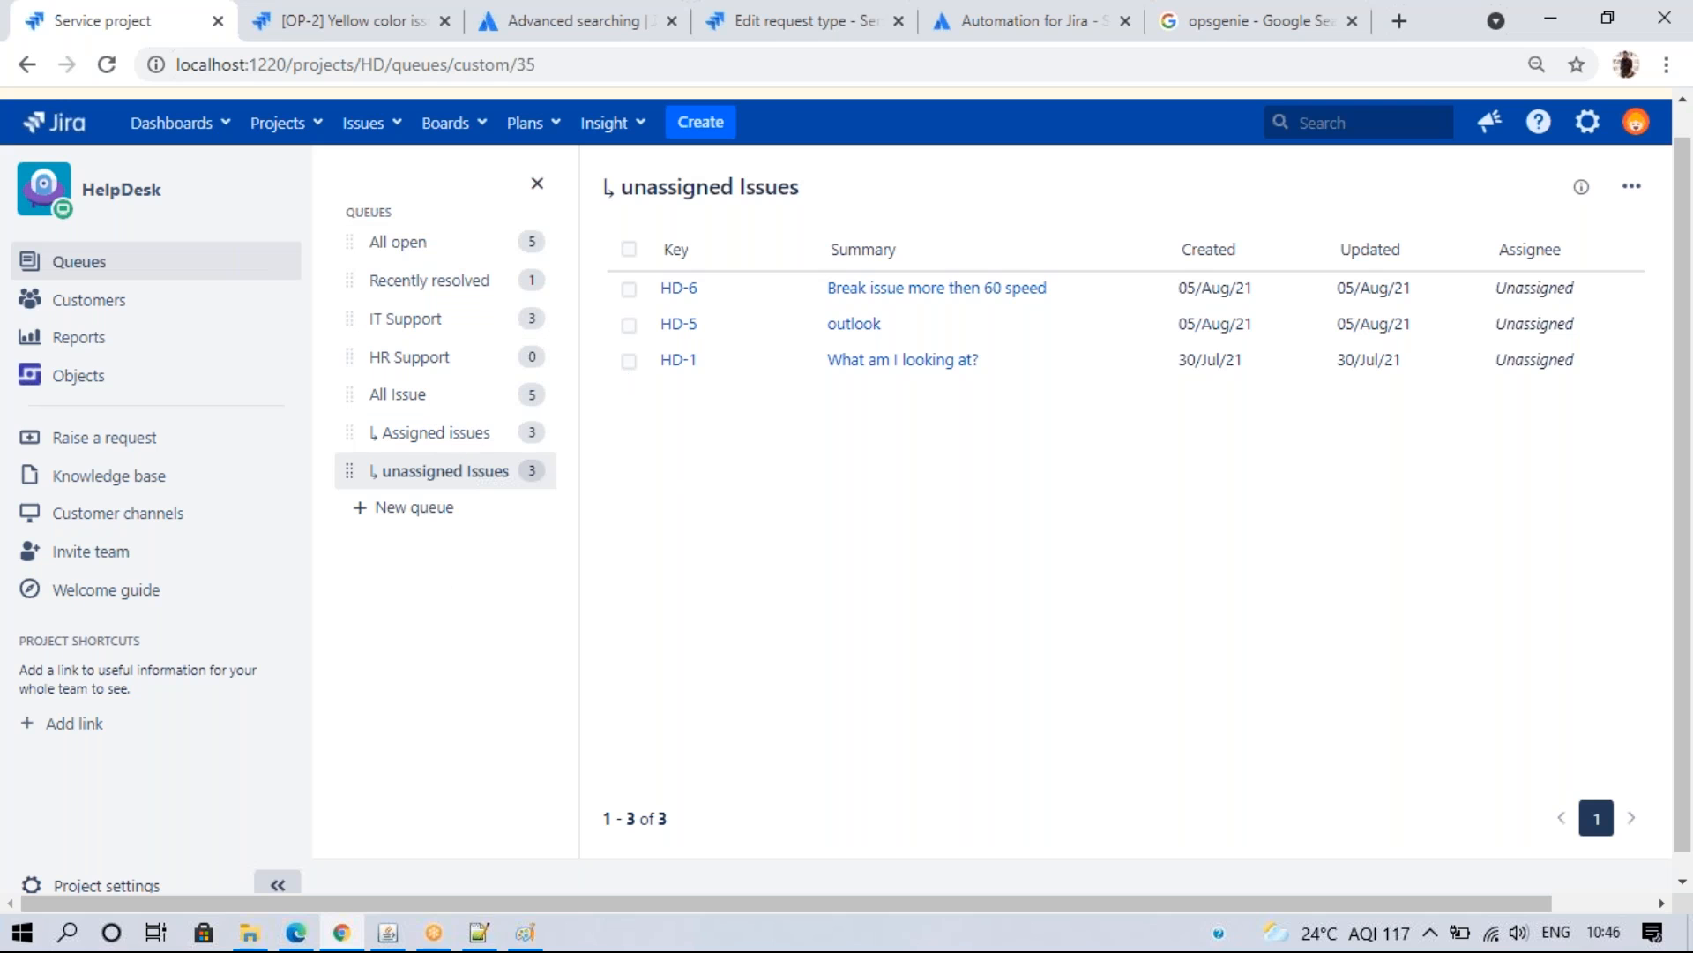
- Open the HelpDesk Customers list, then view the customer's own requests in the help-center portal
click(133, 309)
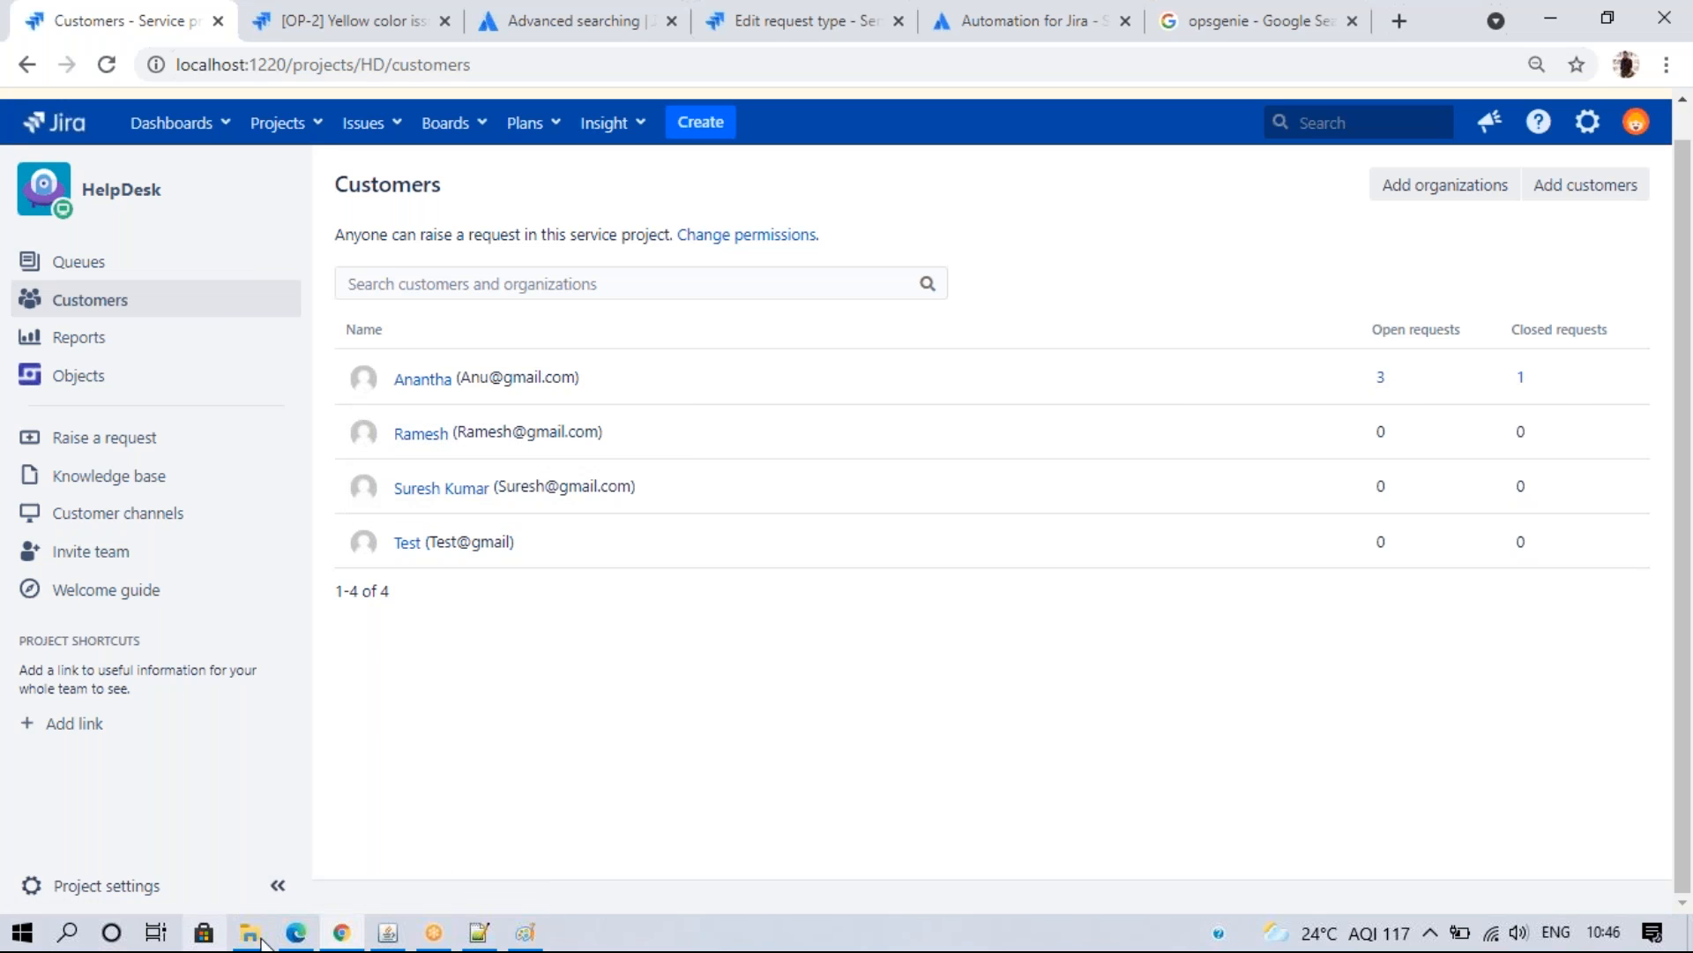
key(alt+Tab)
click(1539, 121)
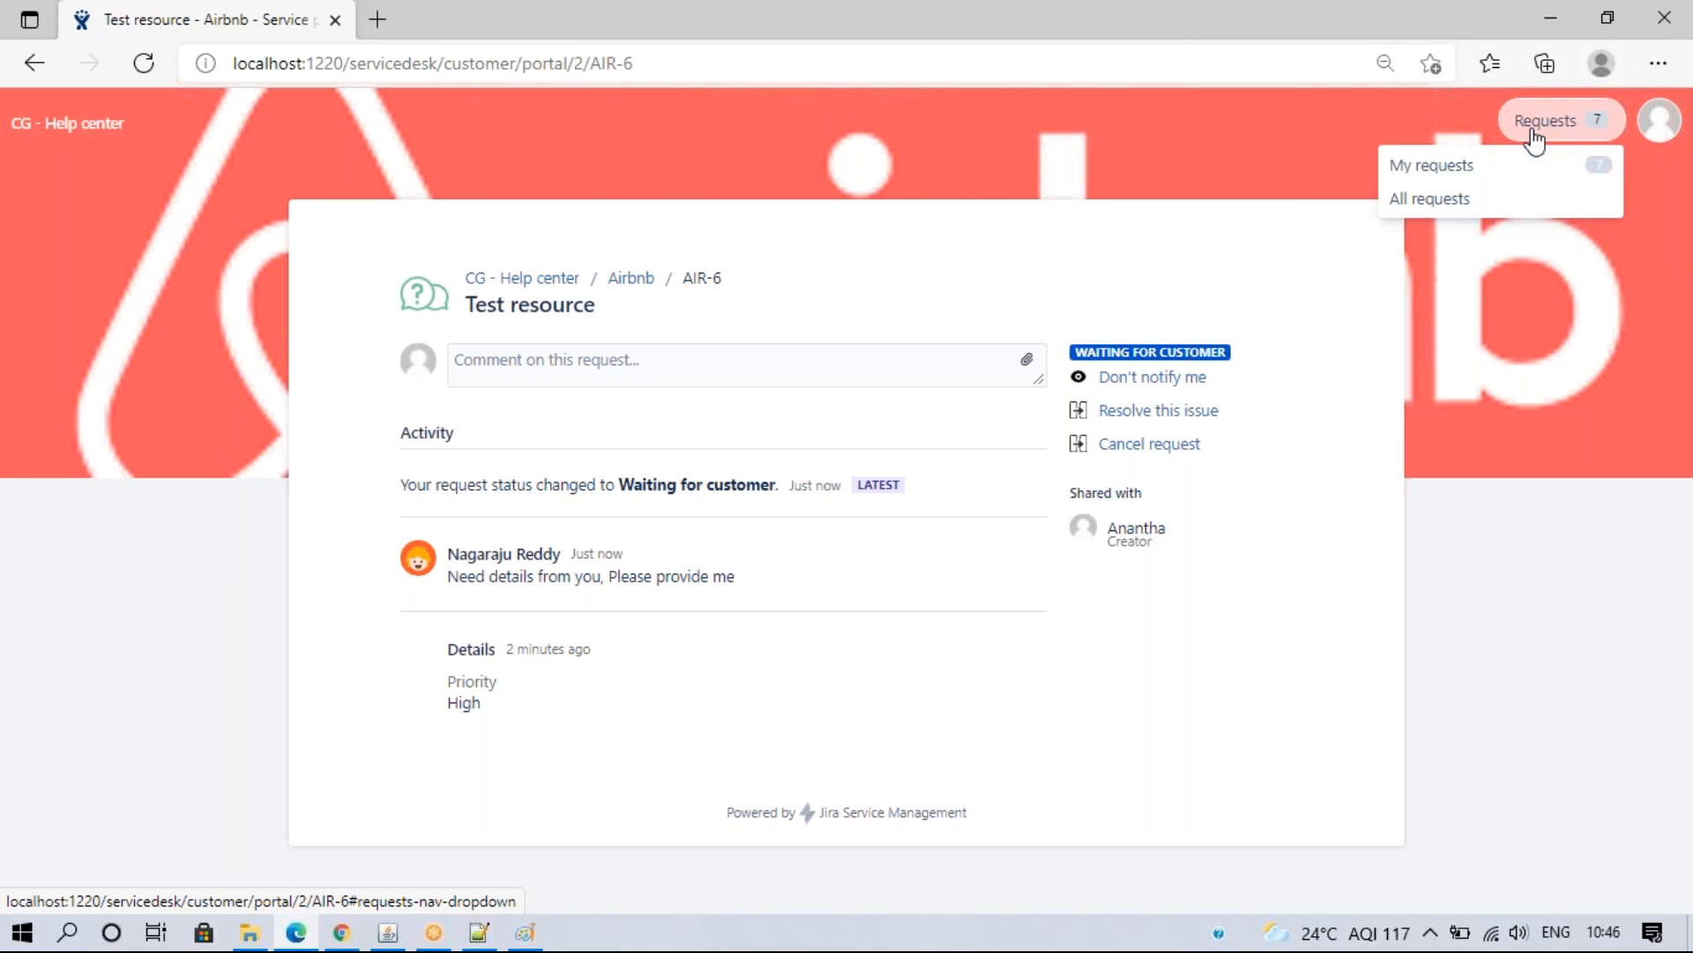
click(1470, 169)
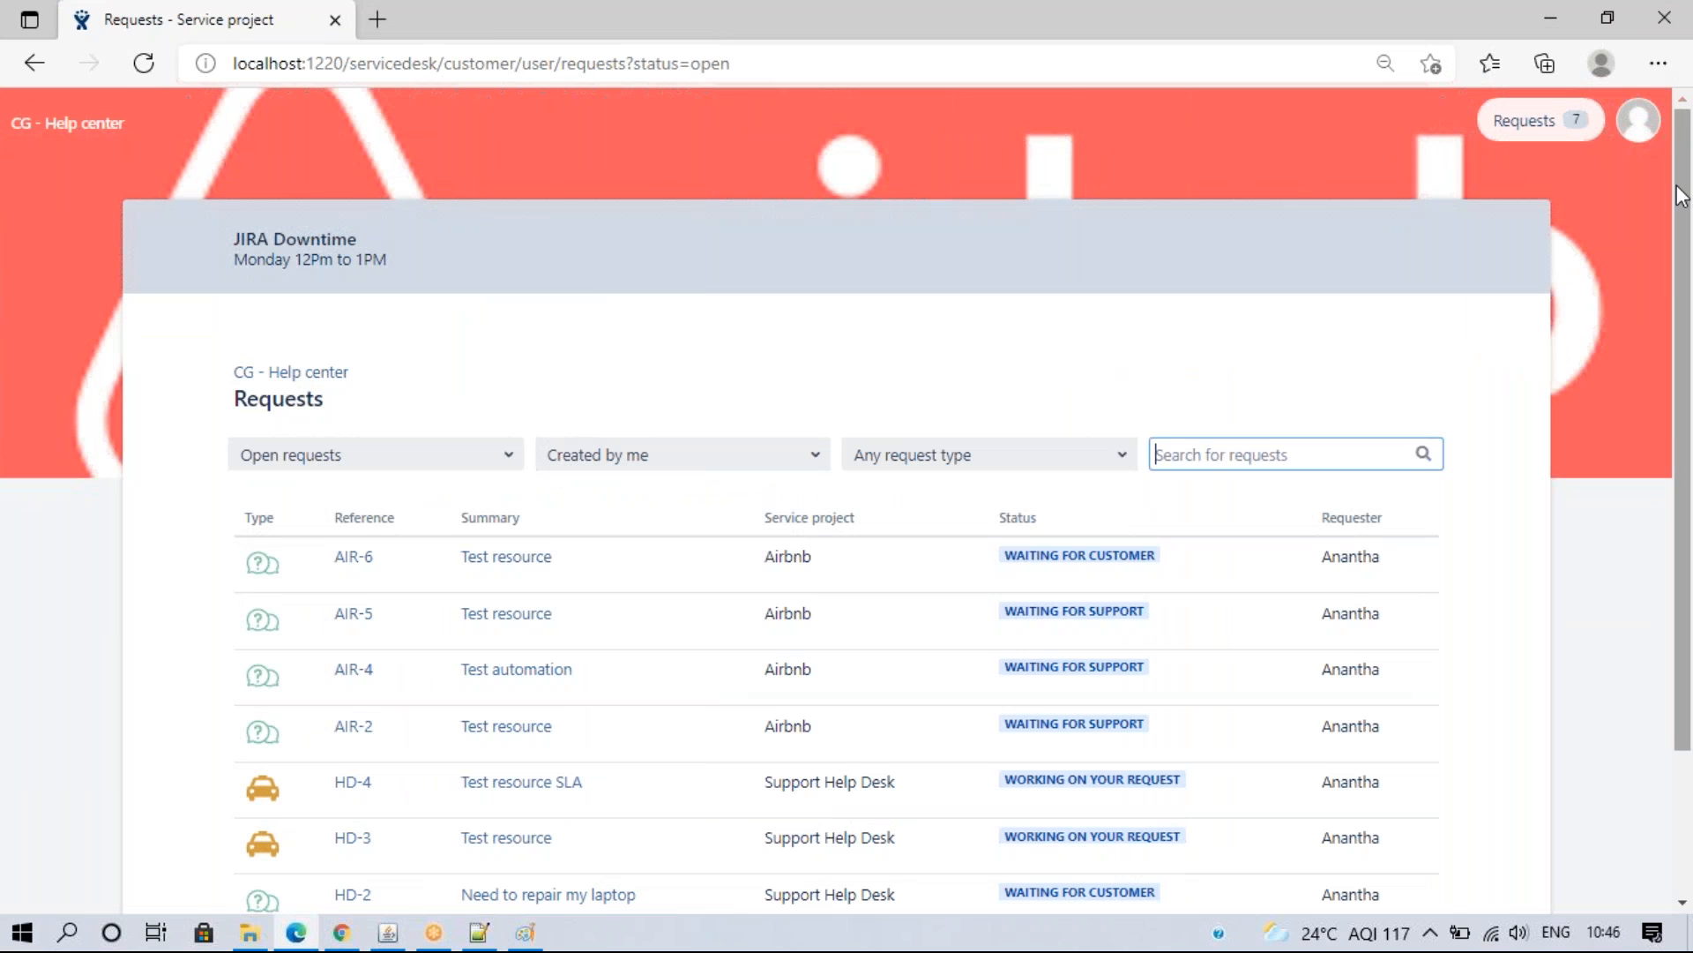
scroll(323, 435, down, 3)
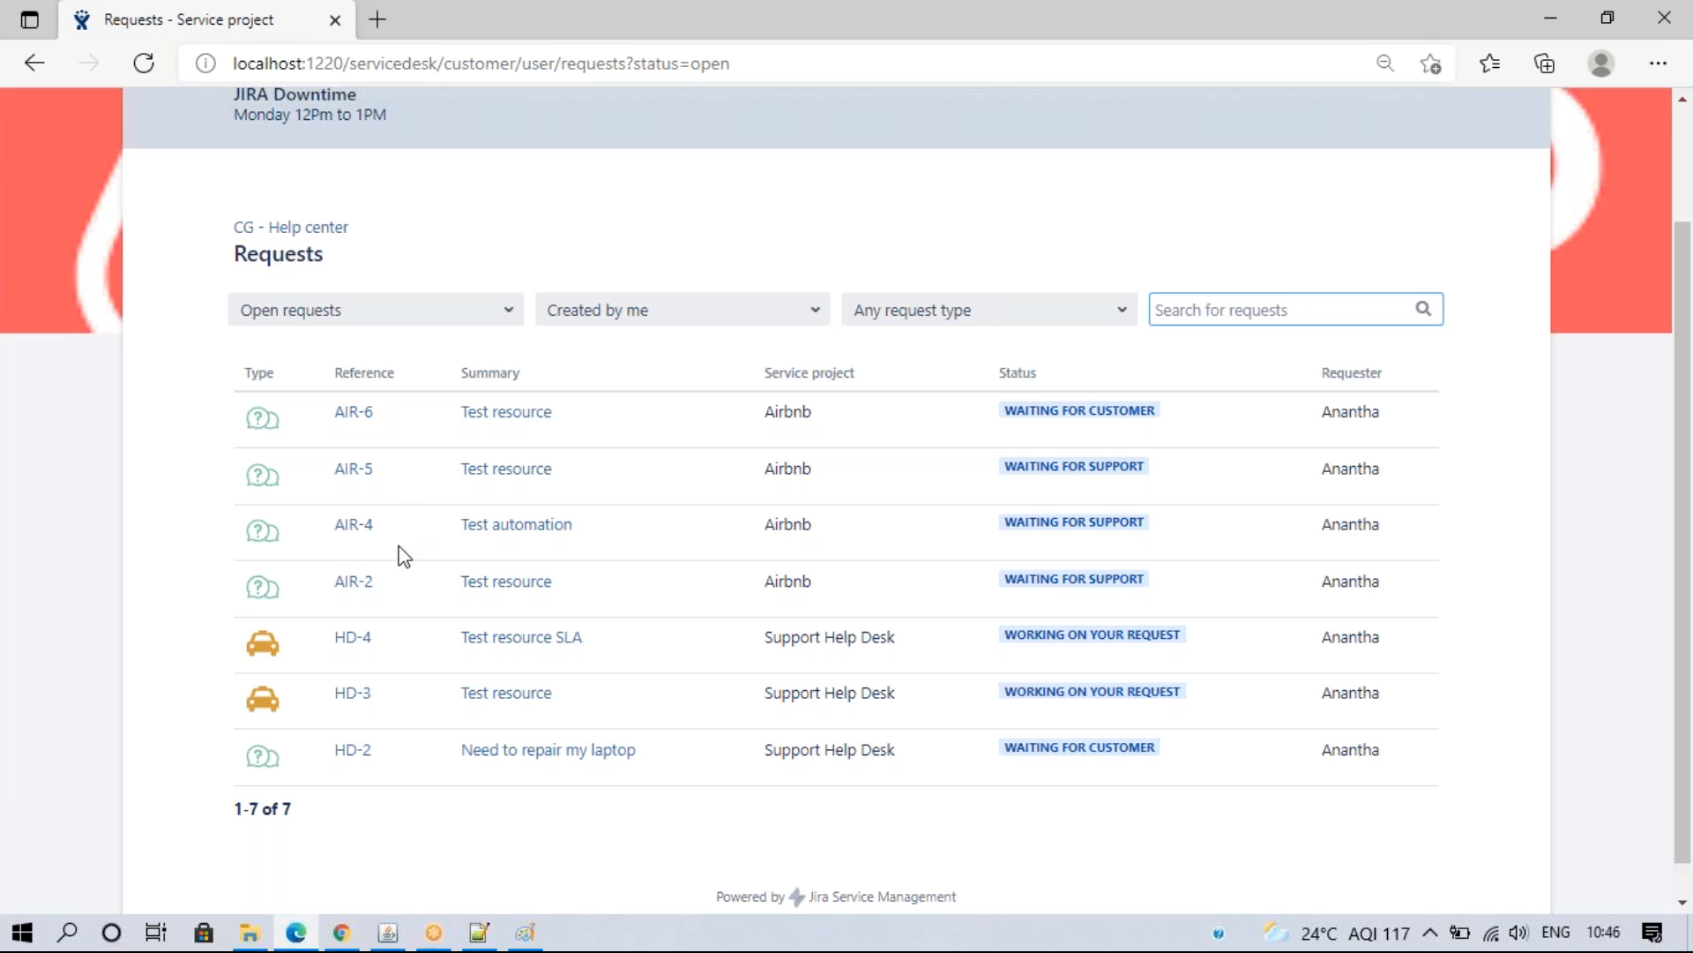
- Reload the help-center requests page and compare it with the Customers list, ending on Customers
click(341, 933)
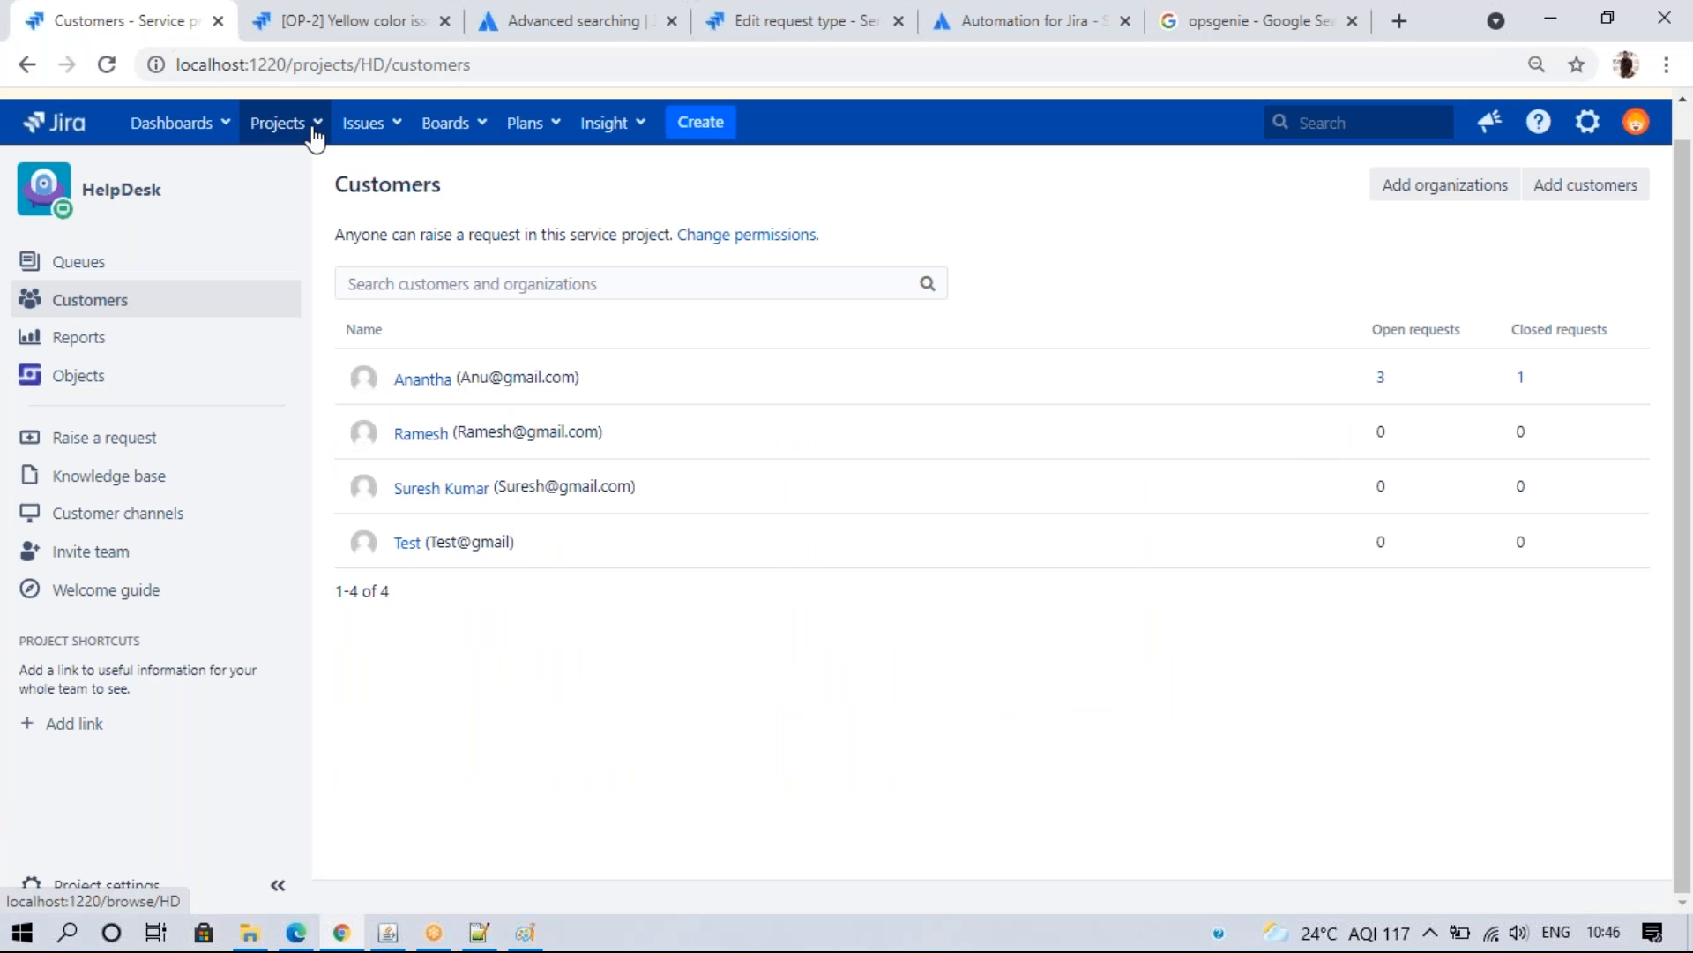
click(295, 933)
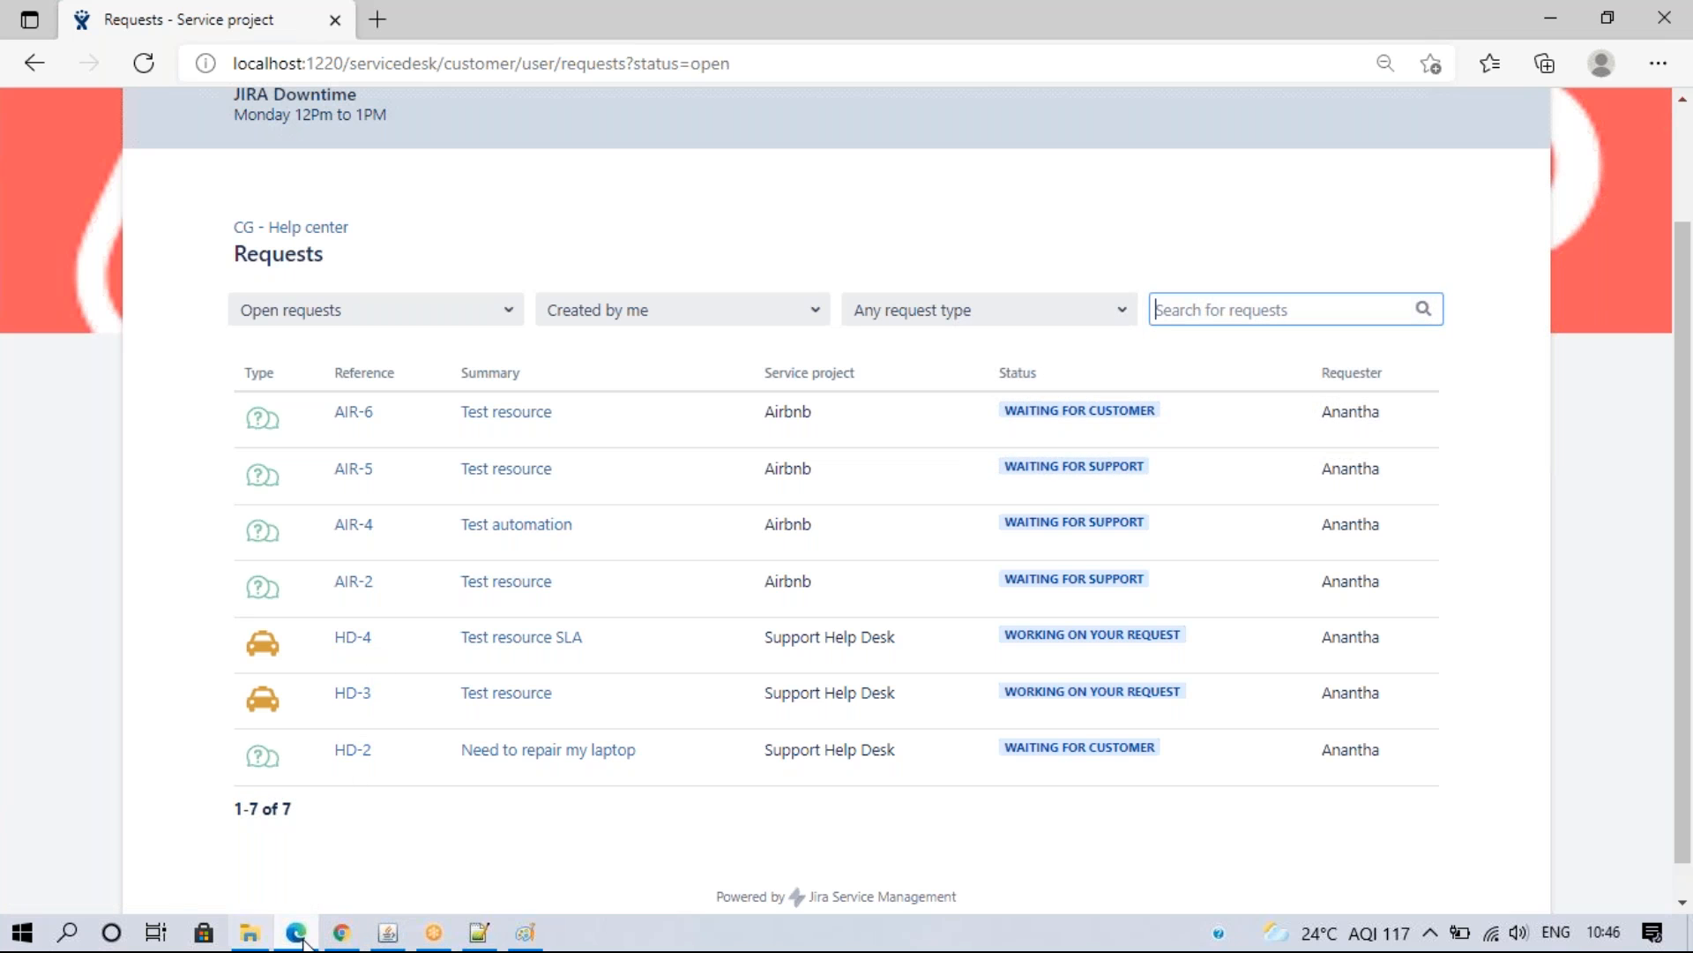
click(342, 933)
click(295, 932)
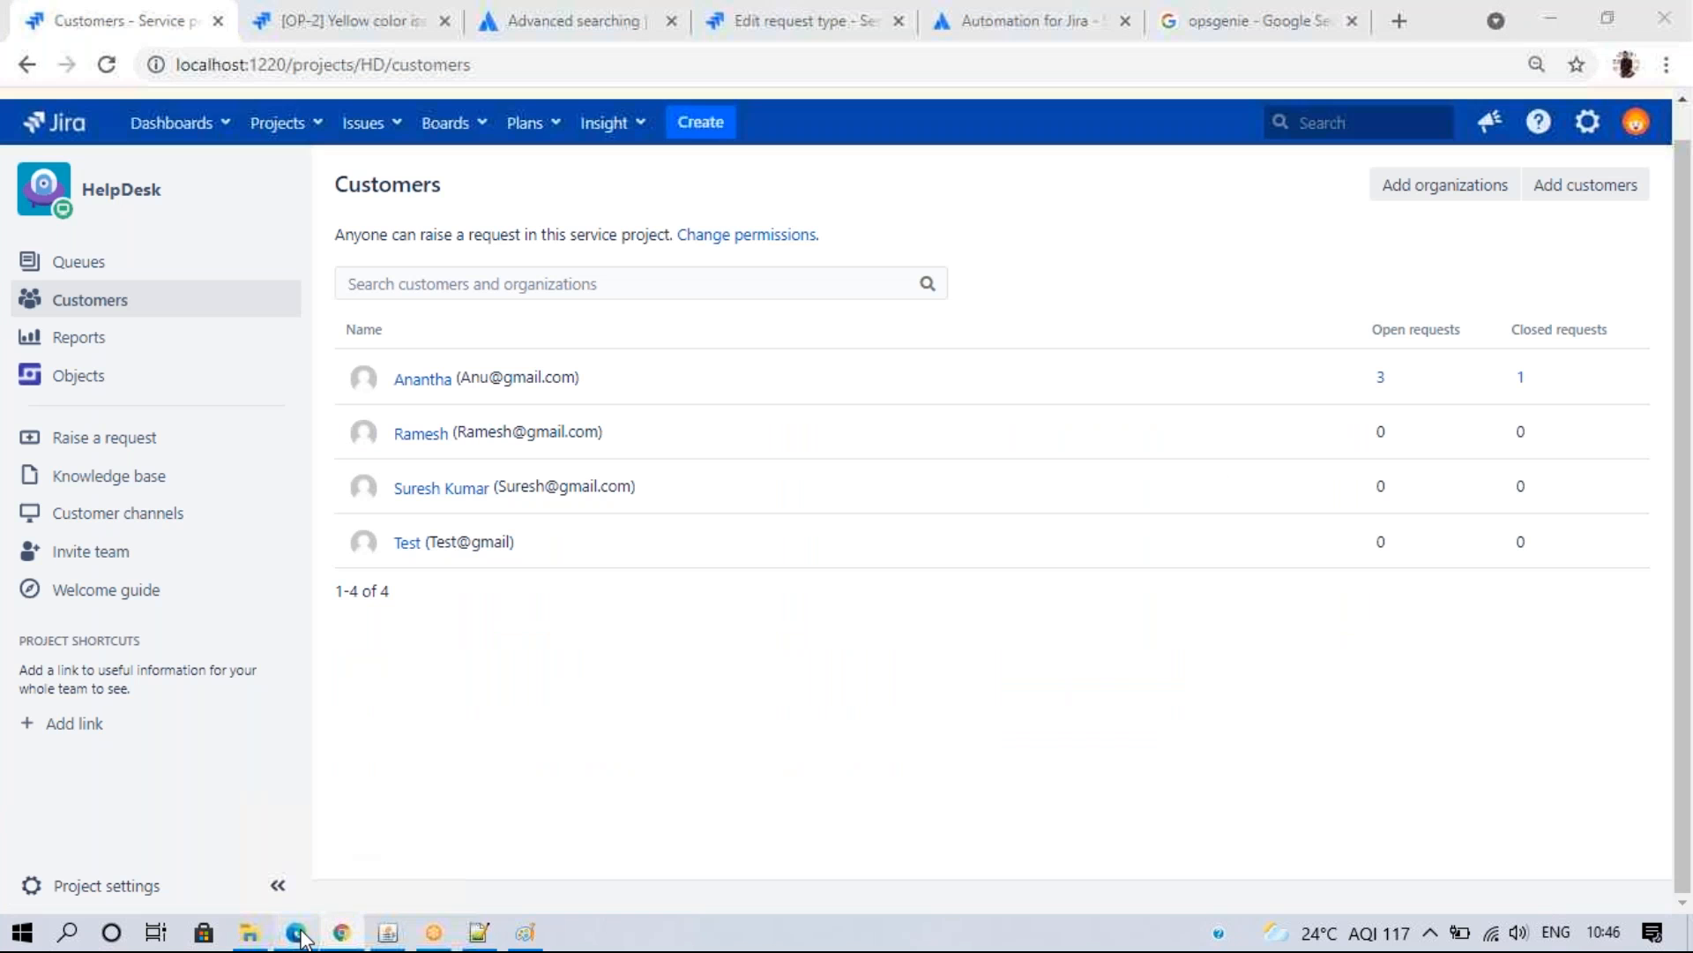
click(86, 203)
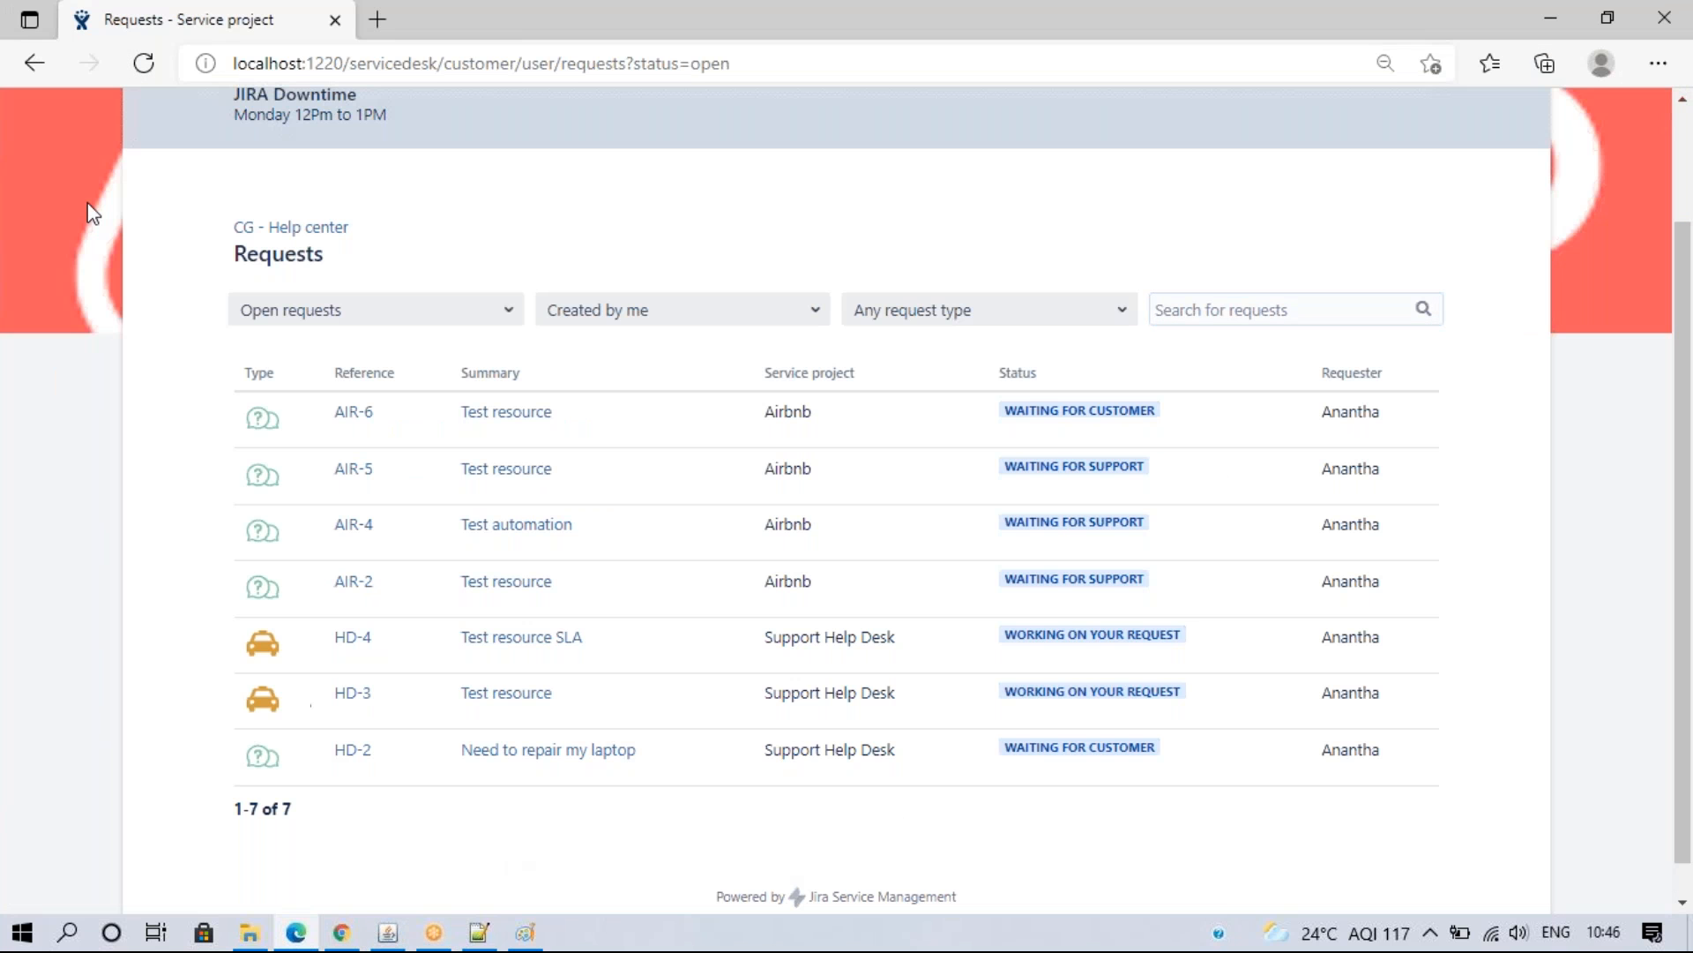
click(140, 63)
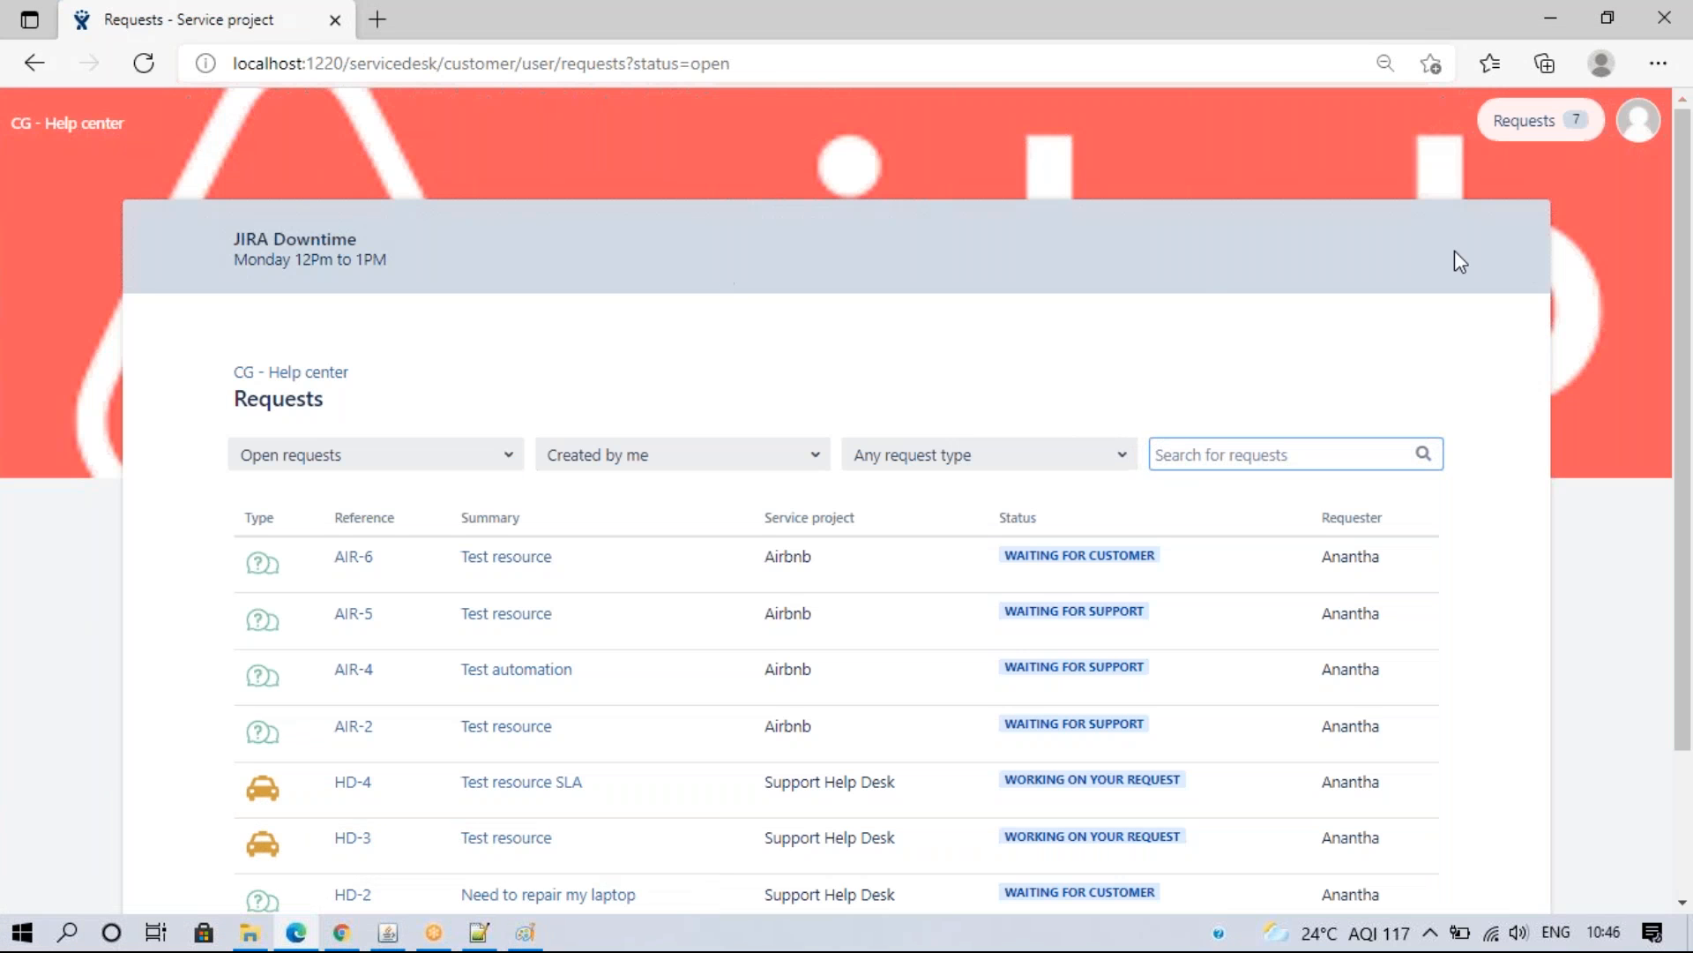
scroll(1654, 280, down, 3)
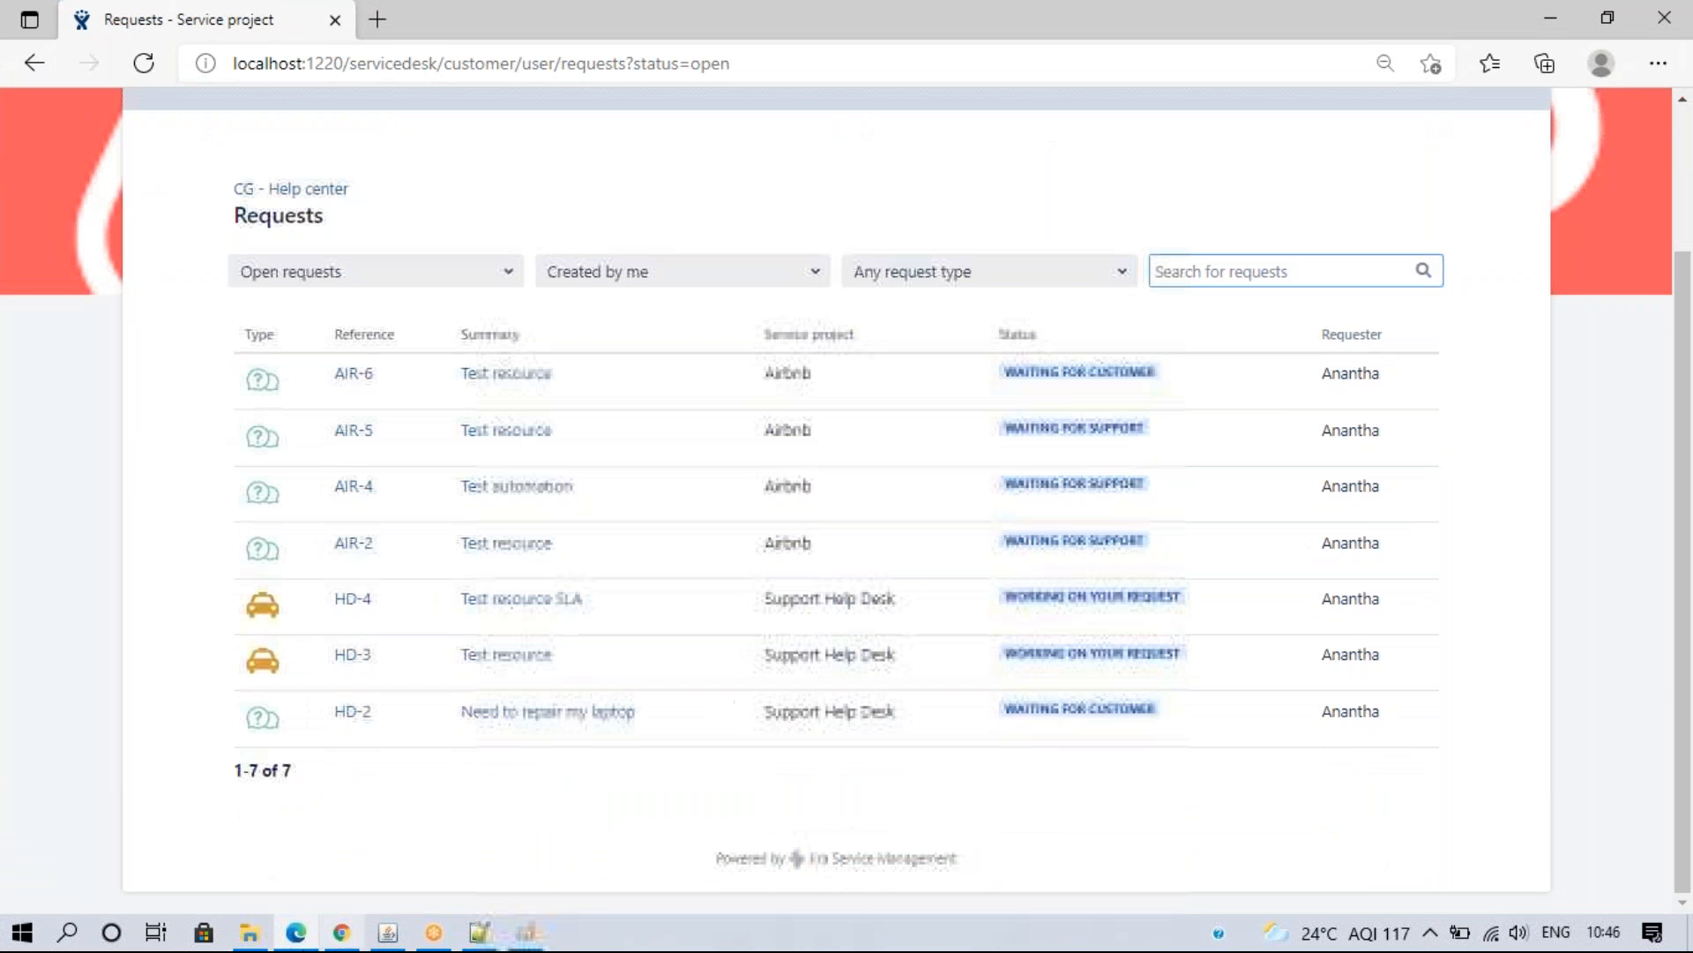
click(333, 935)
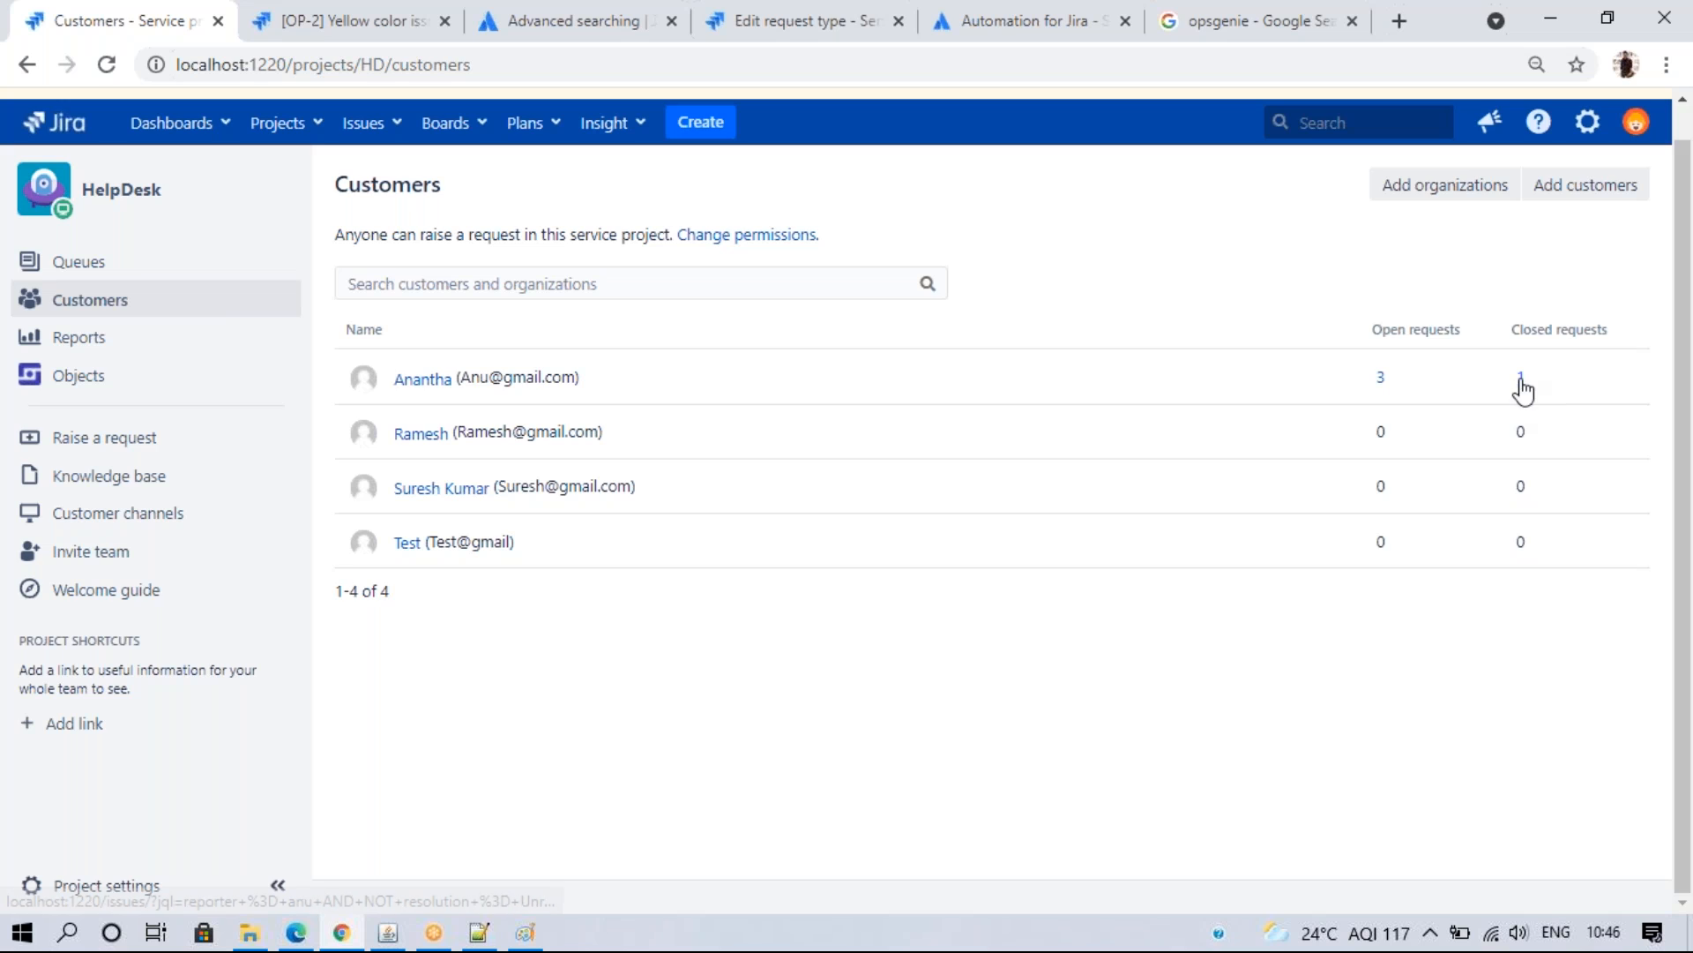
- Open the first customer's closed-request count to see HD-5 outlook in a search, then return to Customers
click(1520, 380)
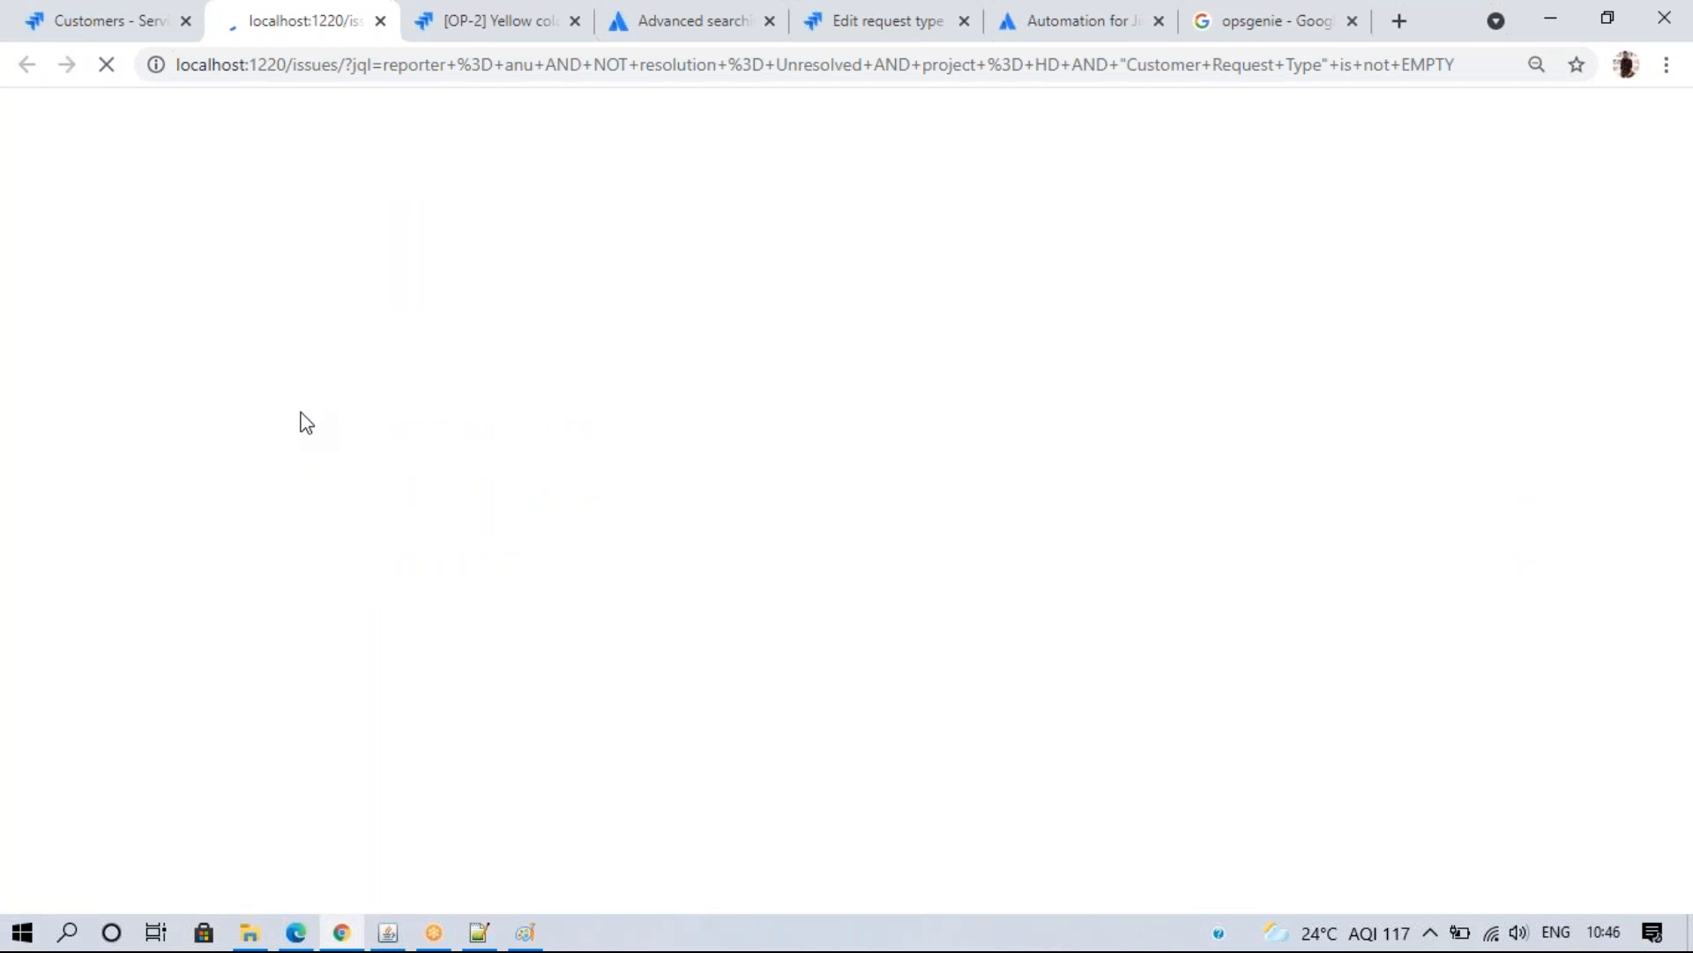
click(88, 17)
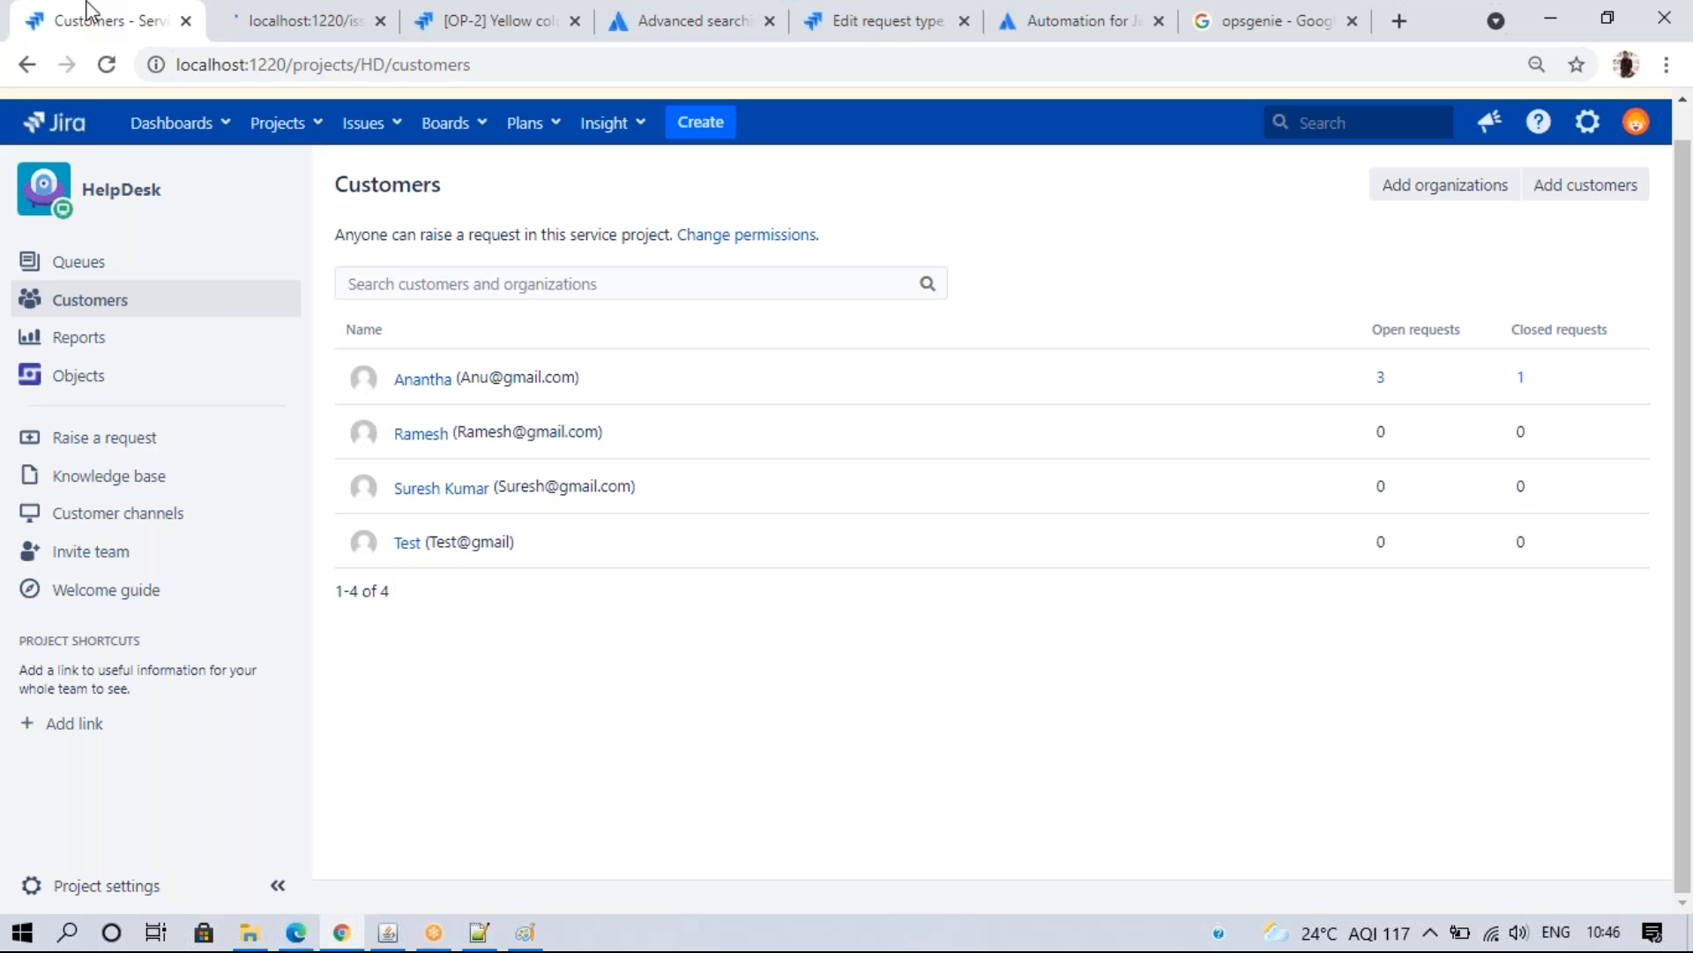
click(291, 937)
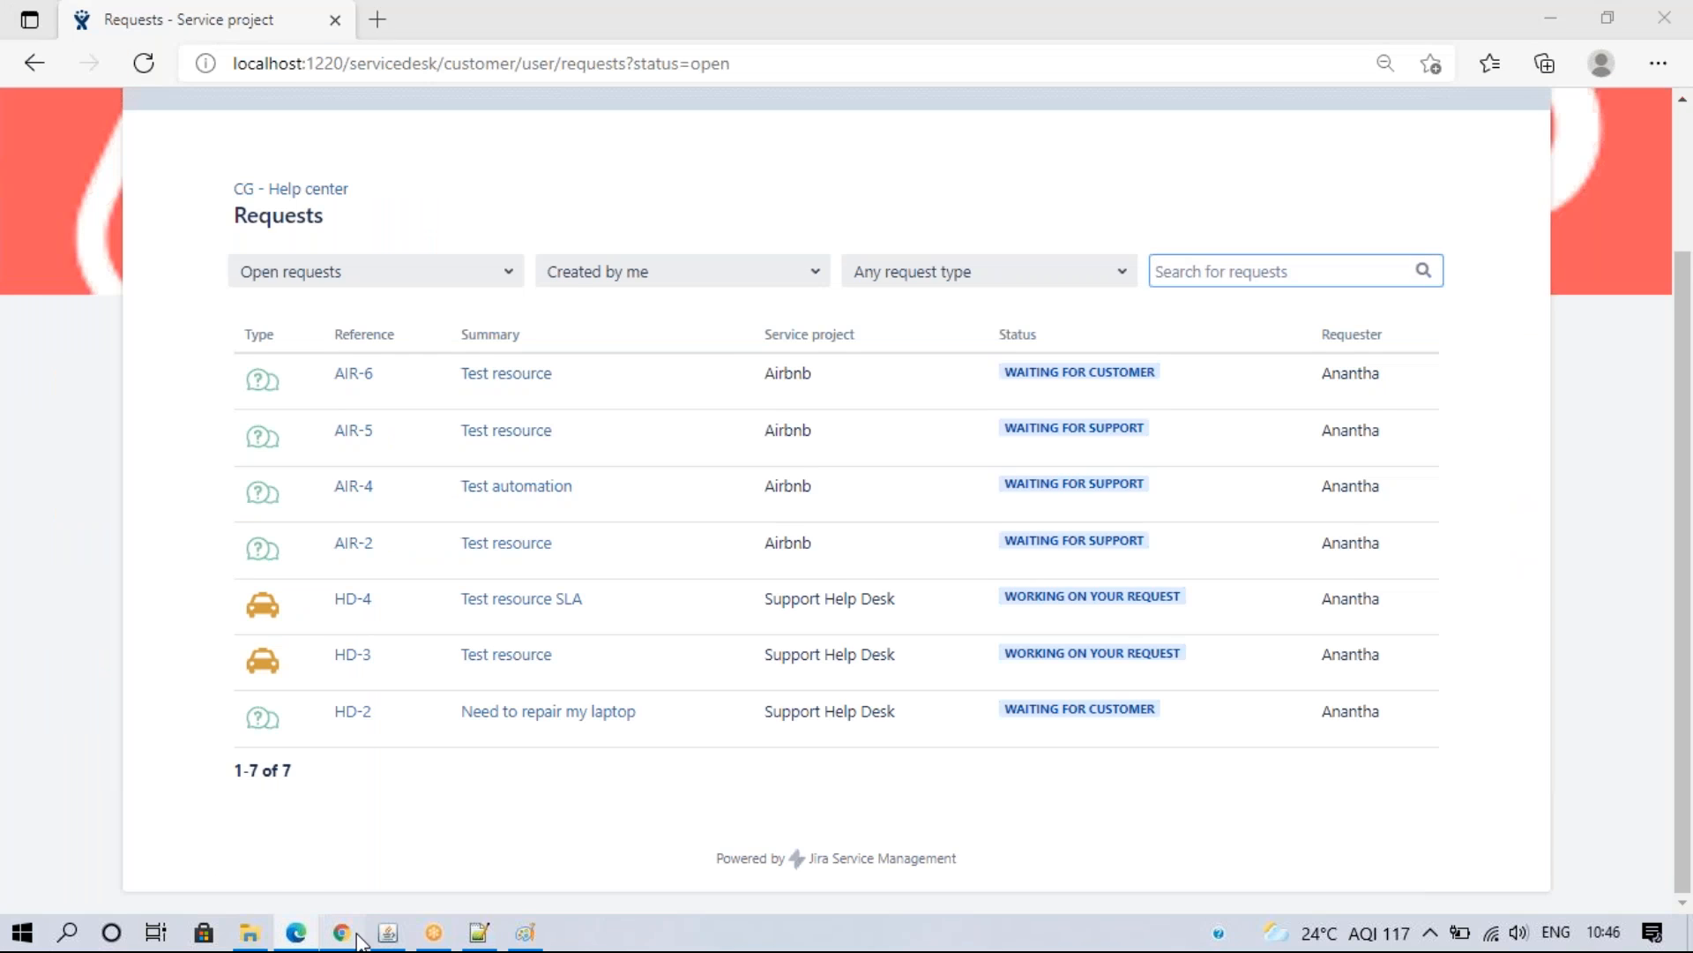
click(341, 933)
click(294, 18)
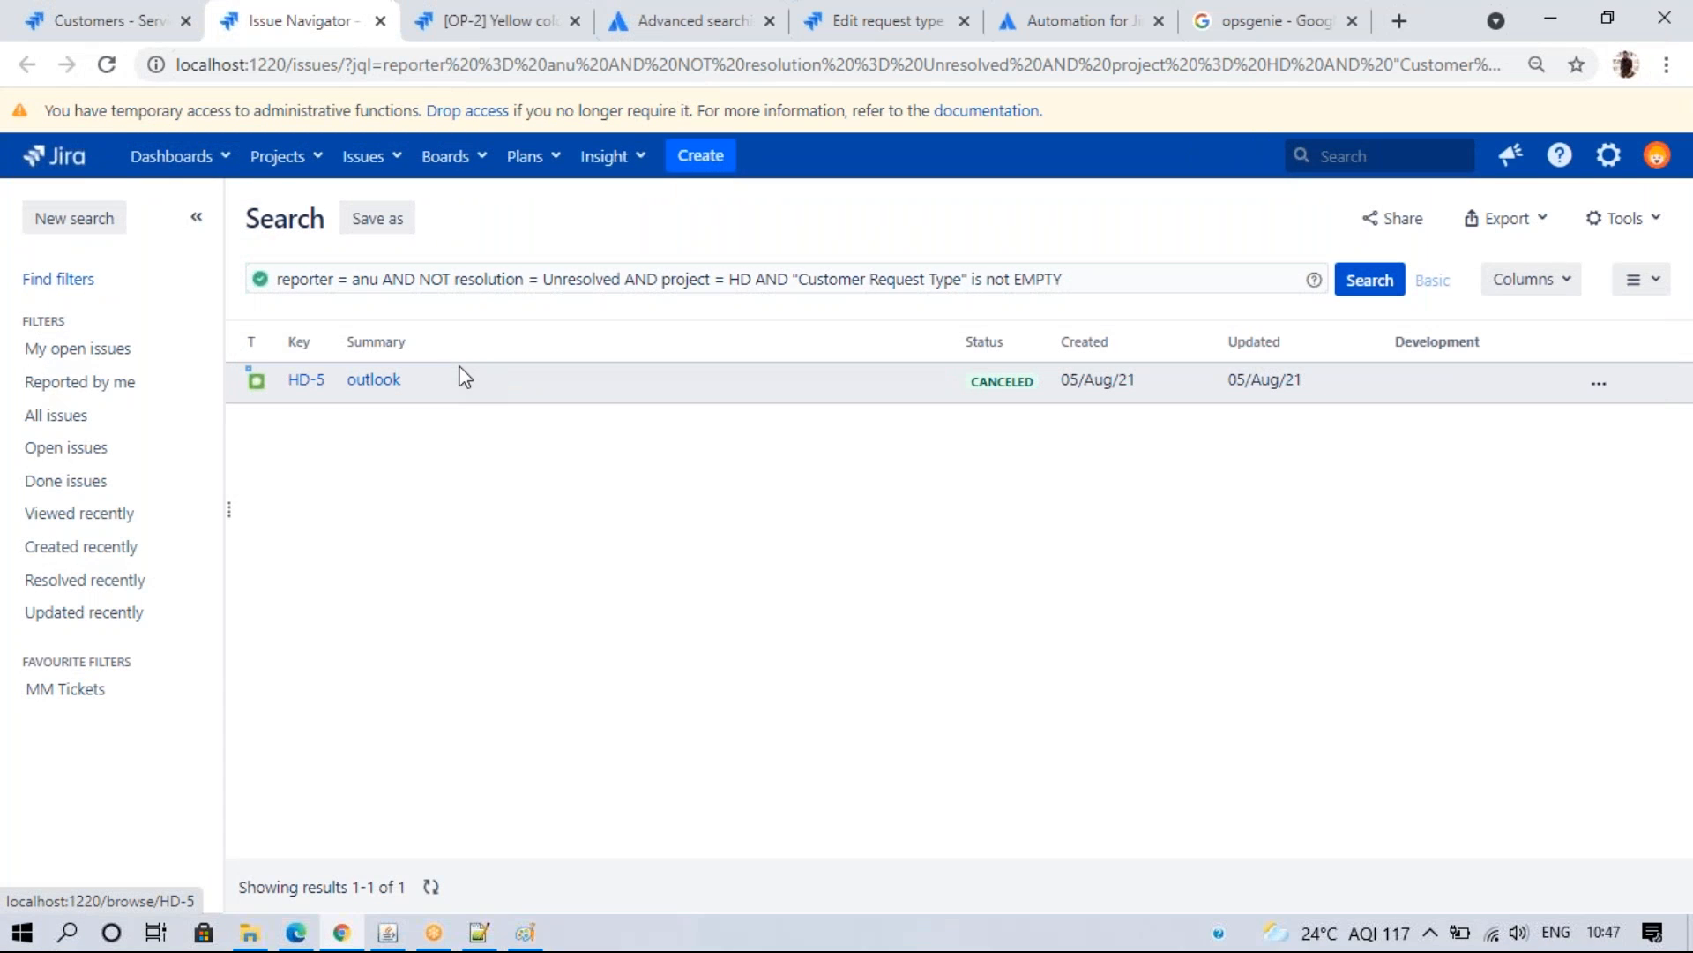
click(108, 19)
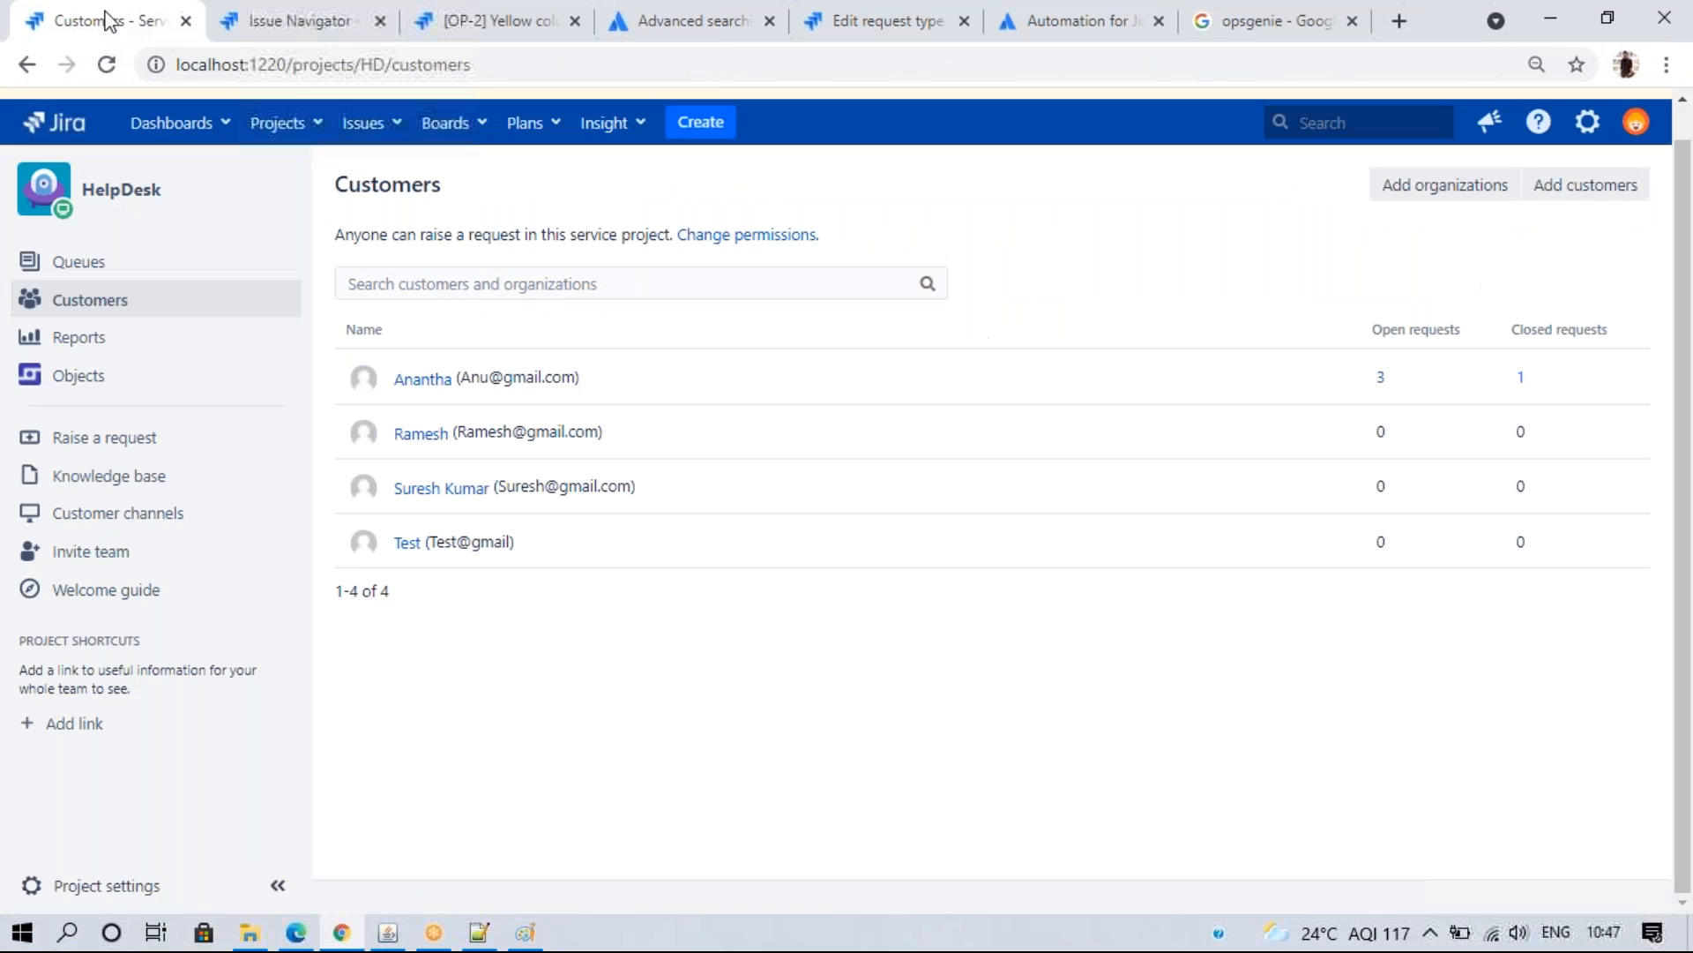
- Browse the Created vs Resolved and Time to resolution reports, leaving the edit view unchanged
click(133, 337)
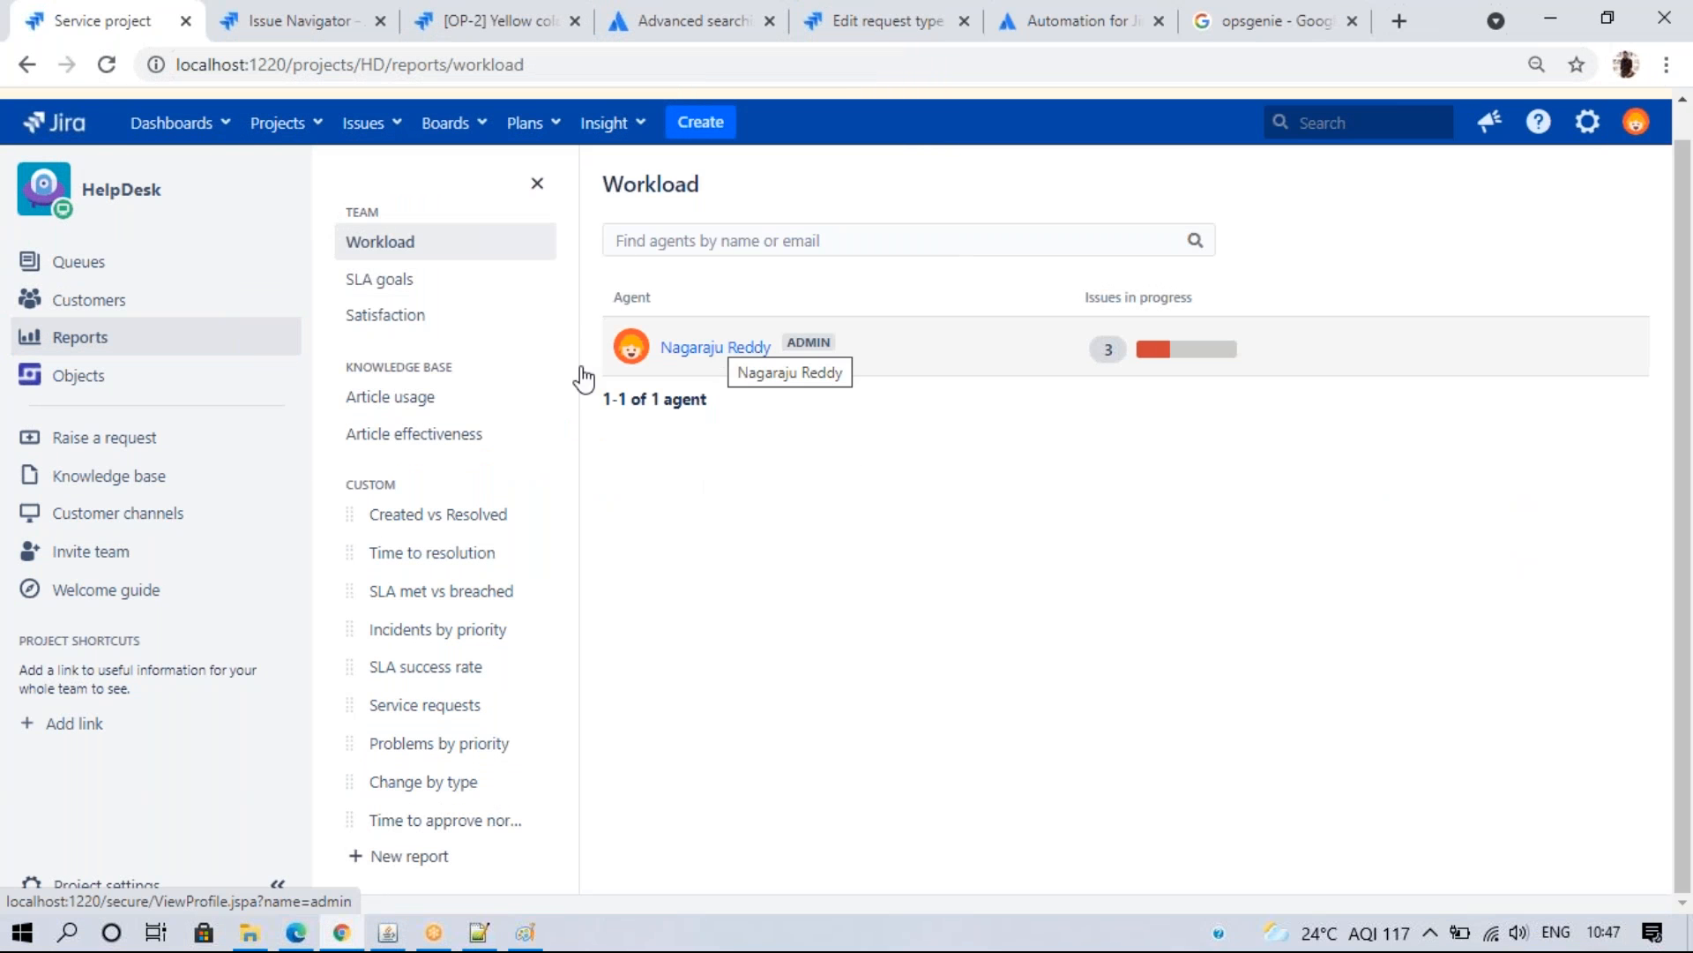
mouse_move(711, 349)
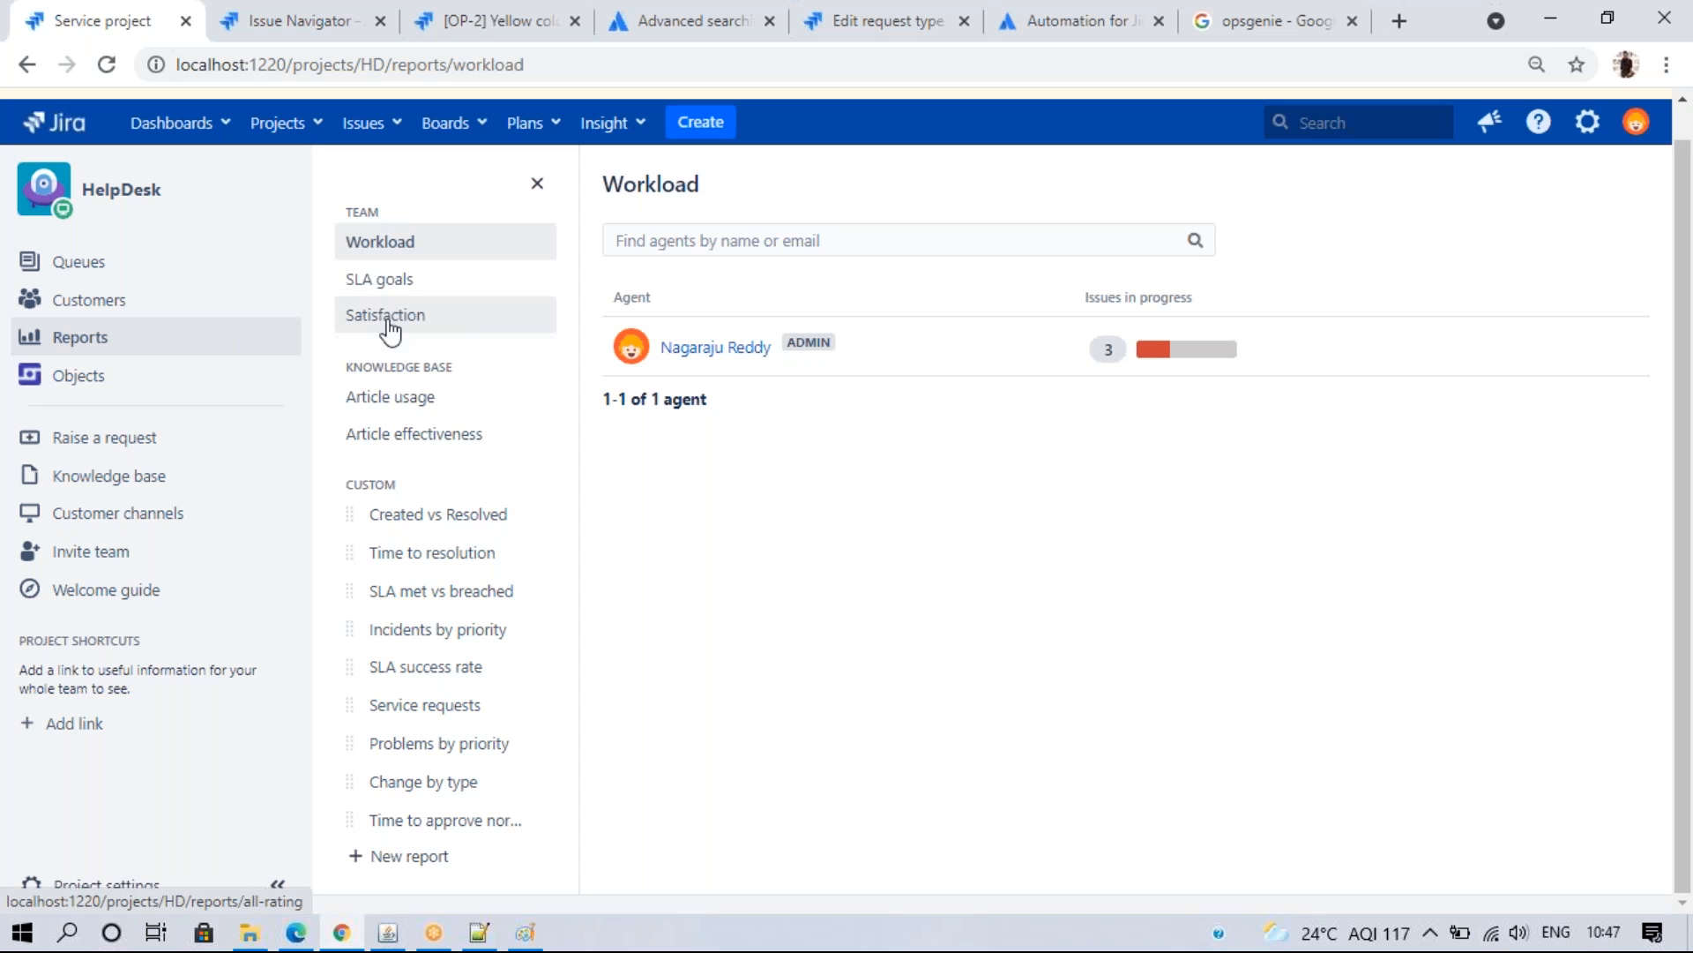
click(445, 516)
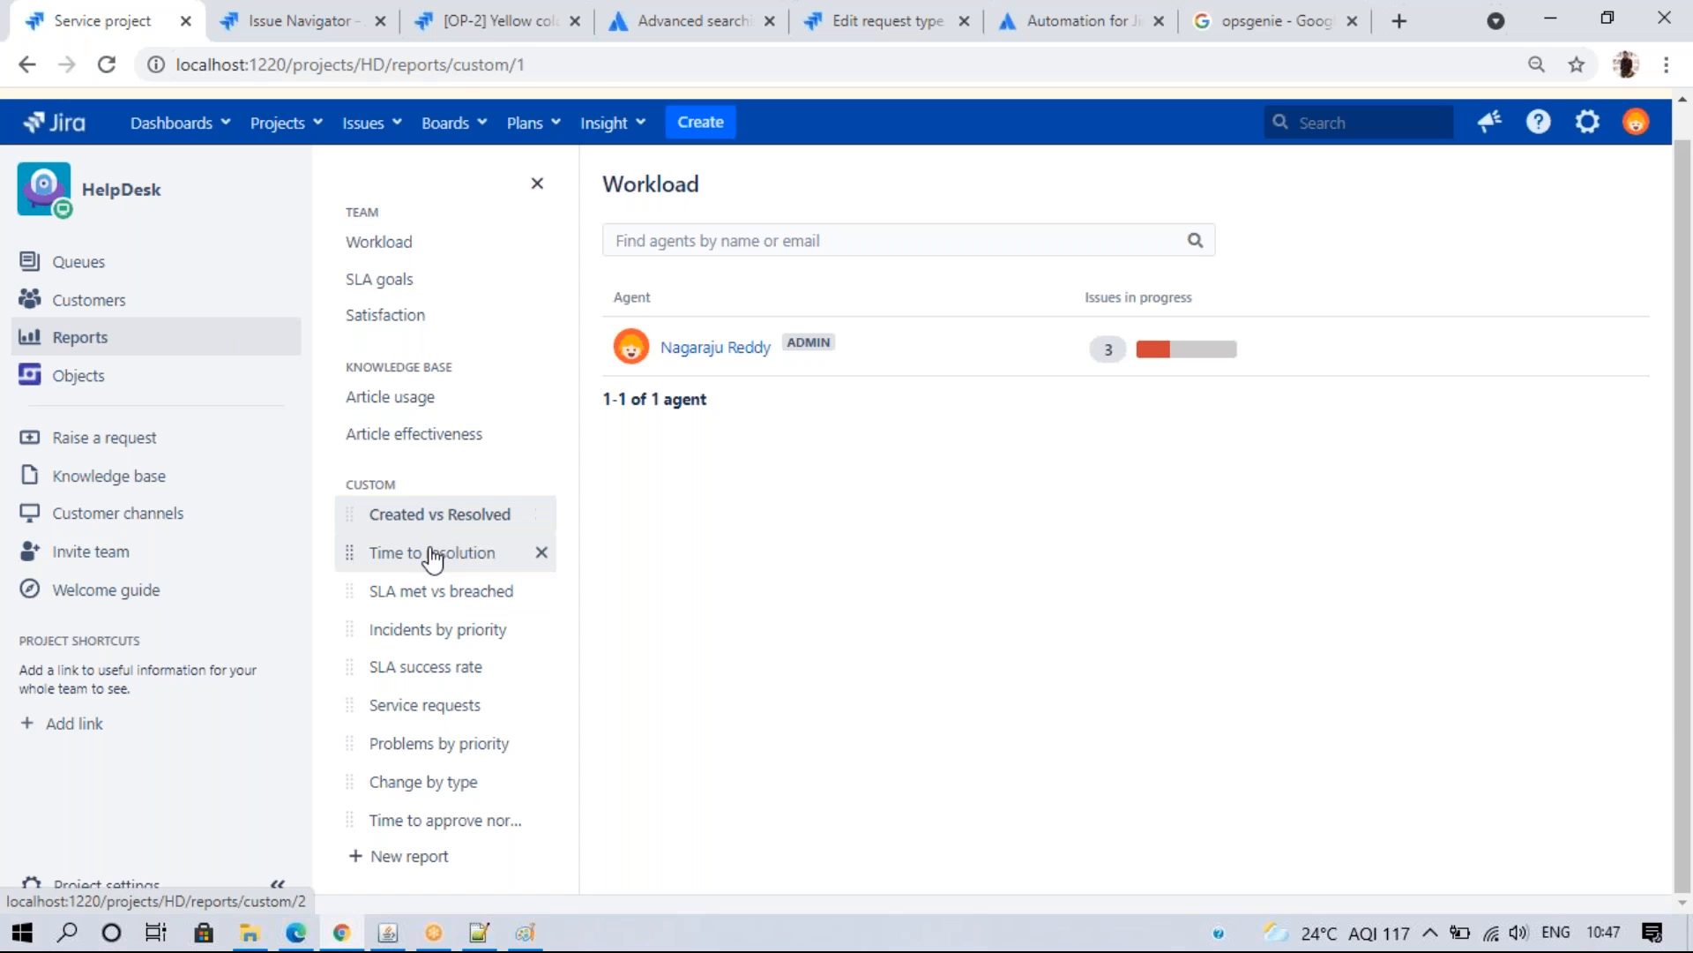
click(431, 554)
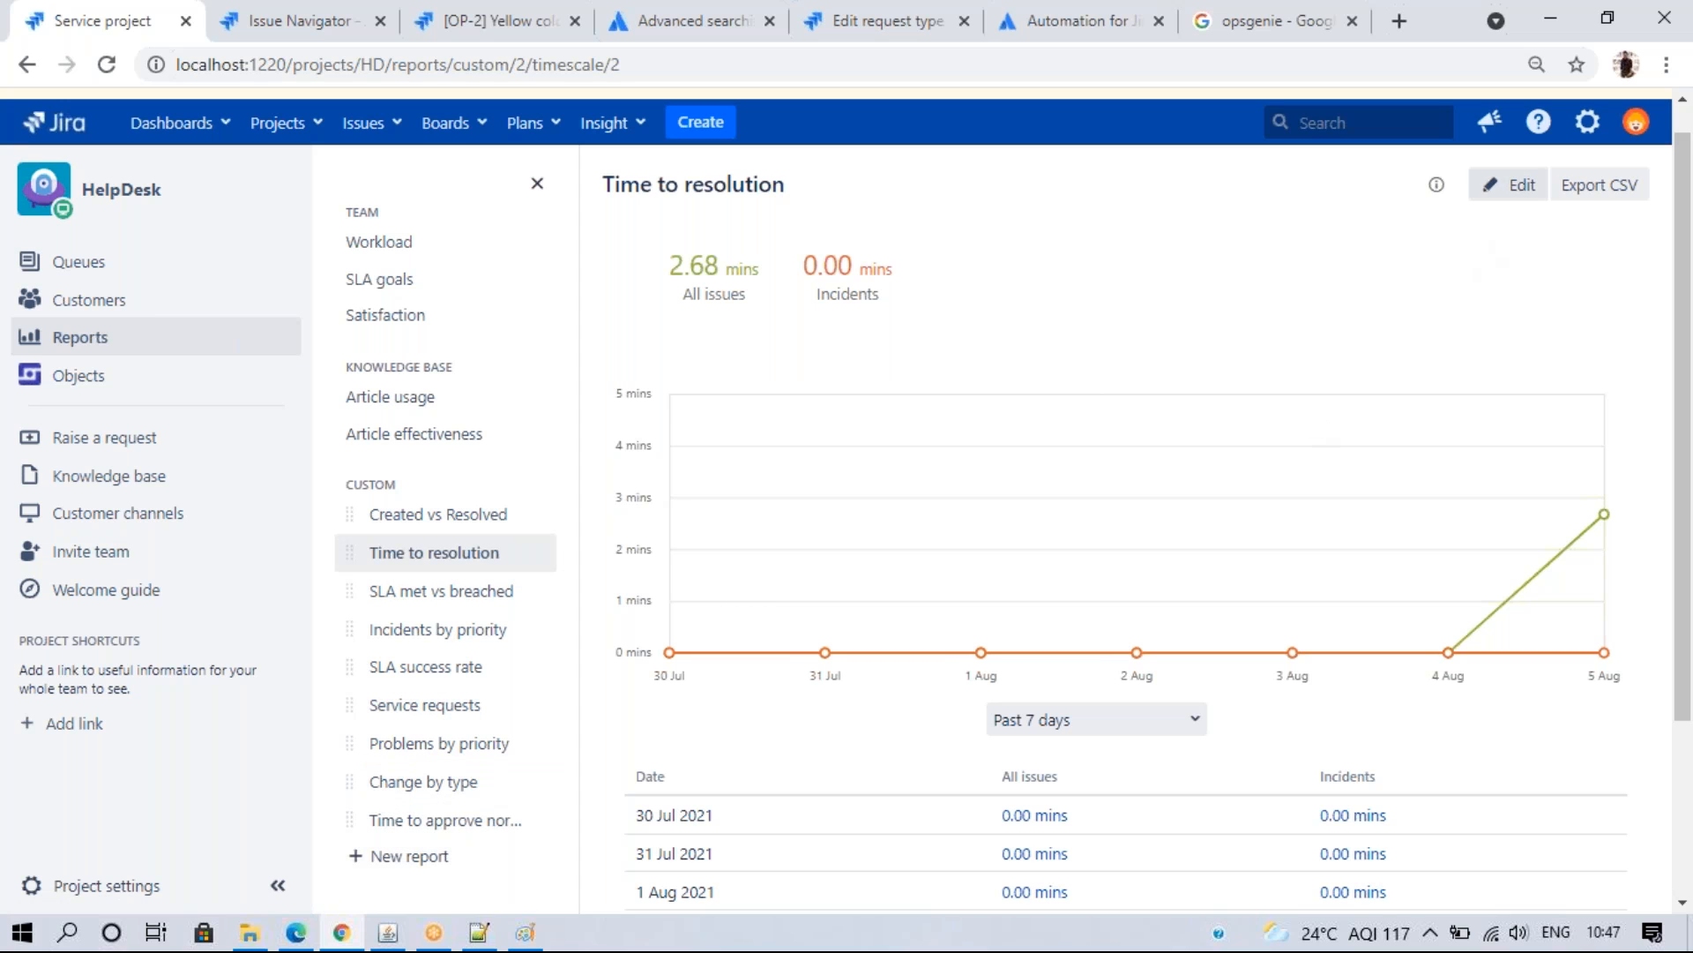
click(1510, 184)
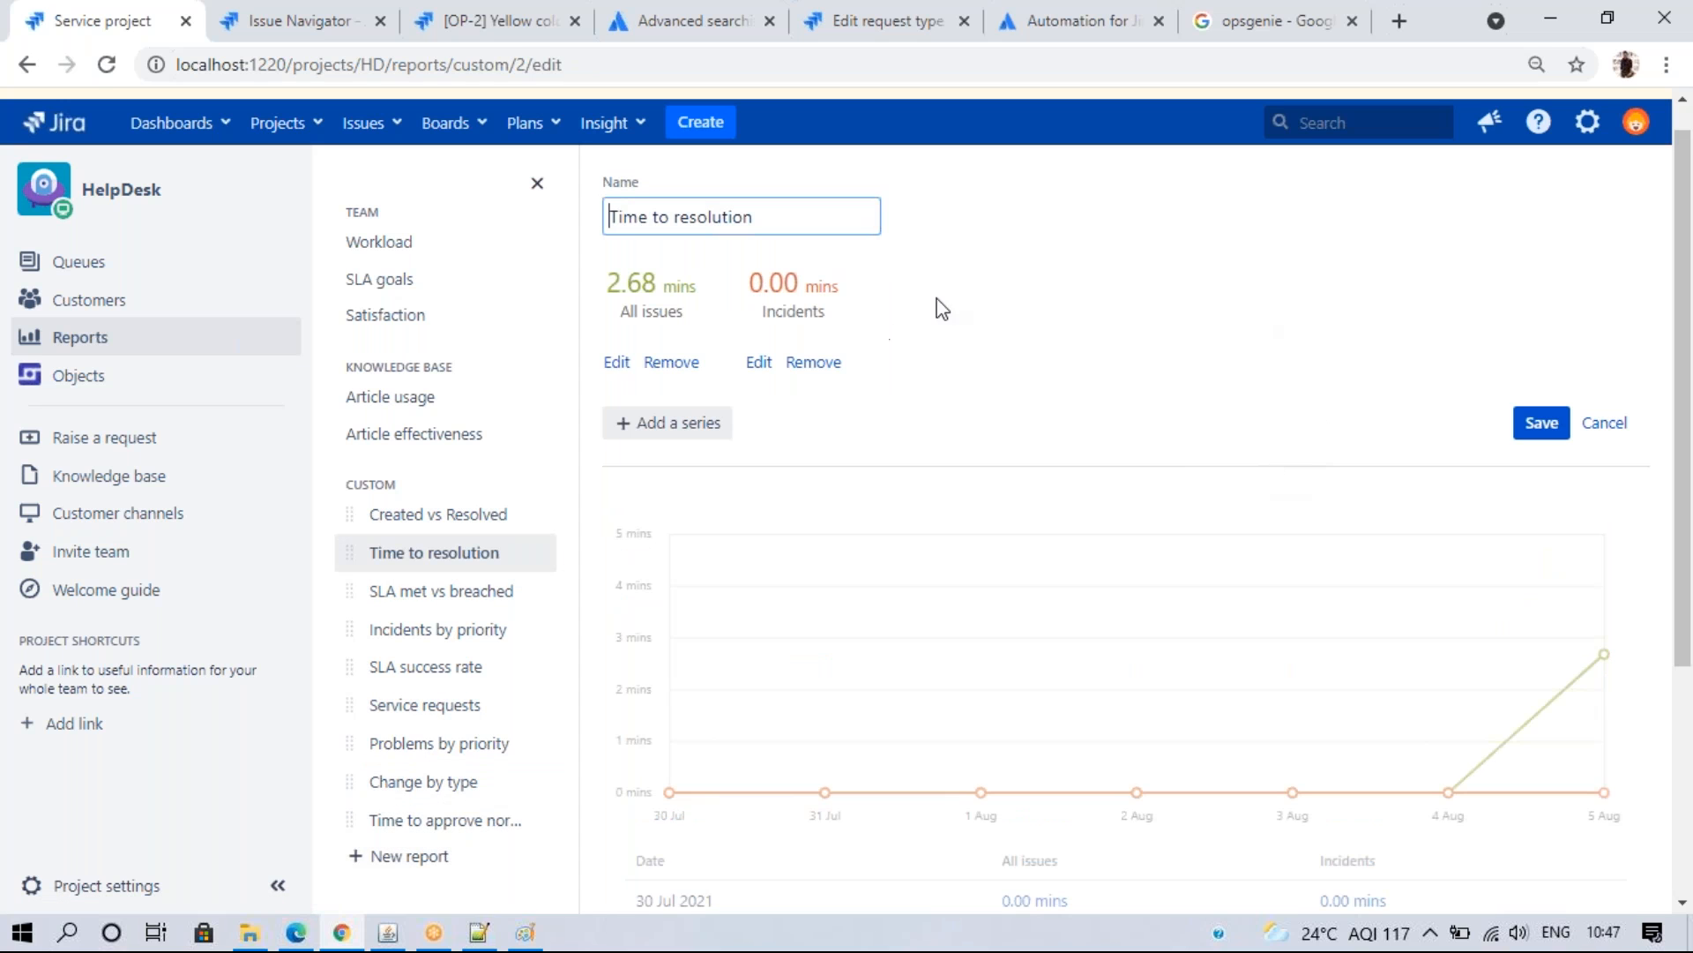
click(1604, 422)
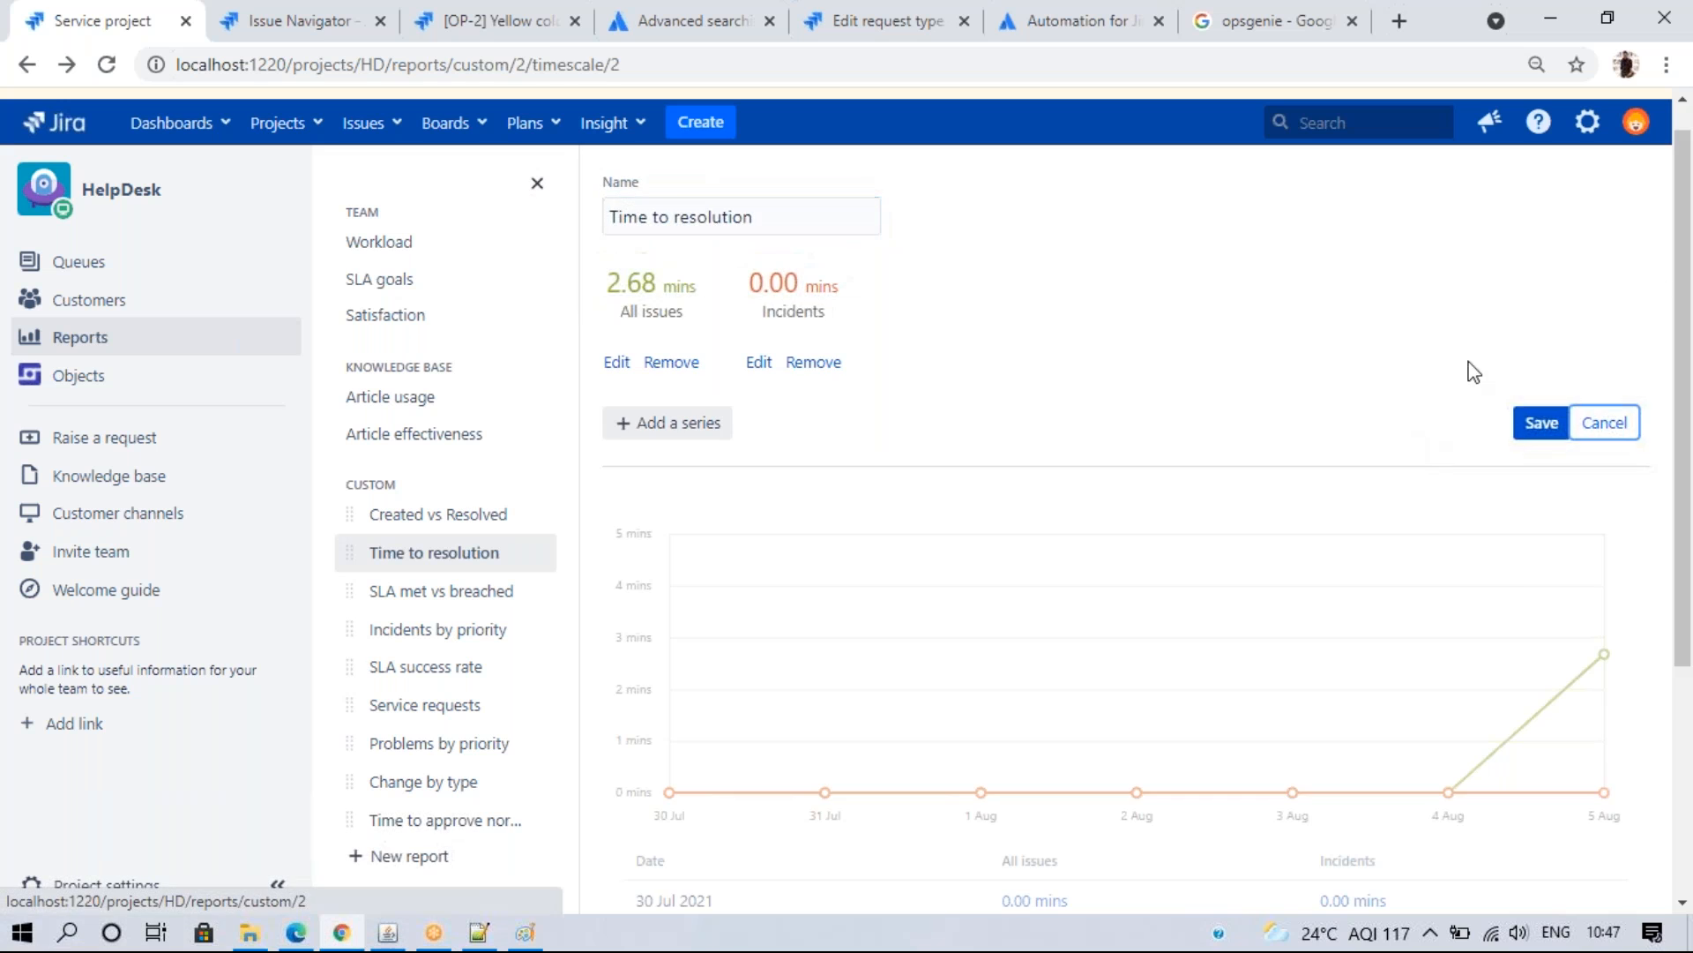
scroll(1658, 371, down, 3)
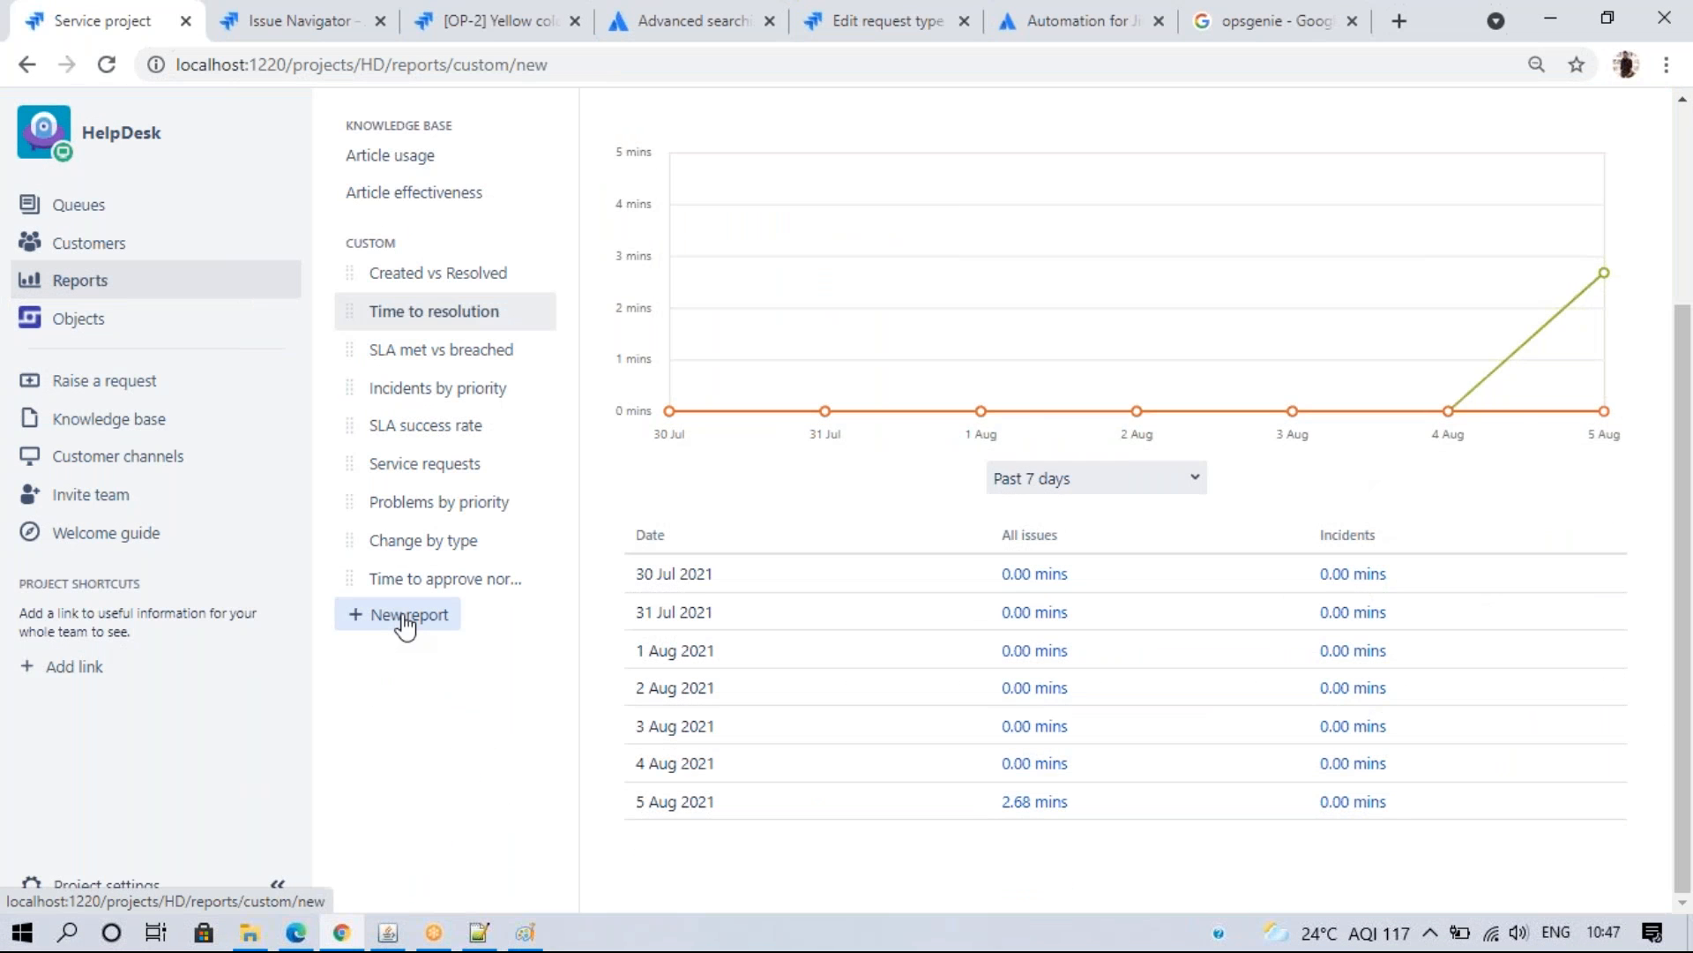
- Discard an unsaved custom report, view SLA met vs breached and Service requests, then go to the dashboard
click(402, 617)
click(692, 328)
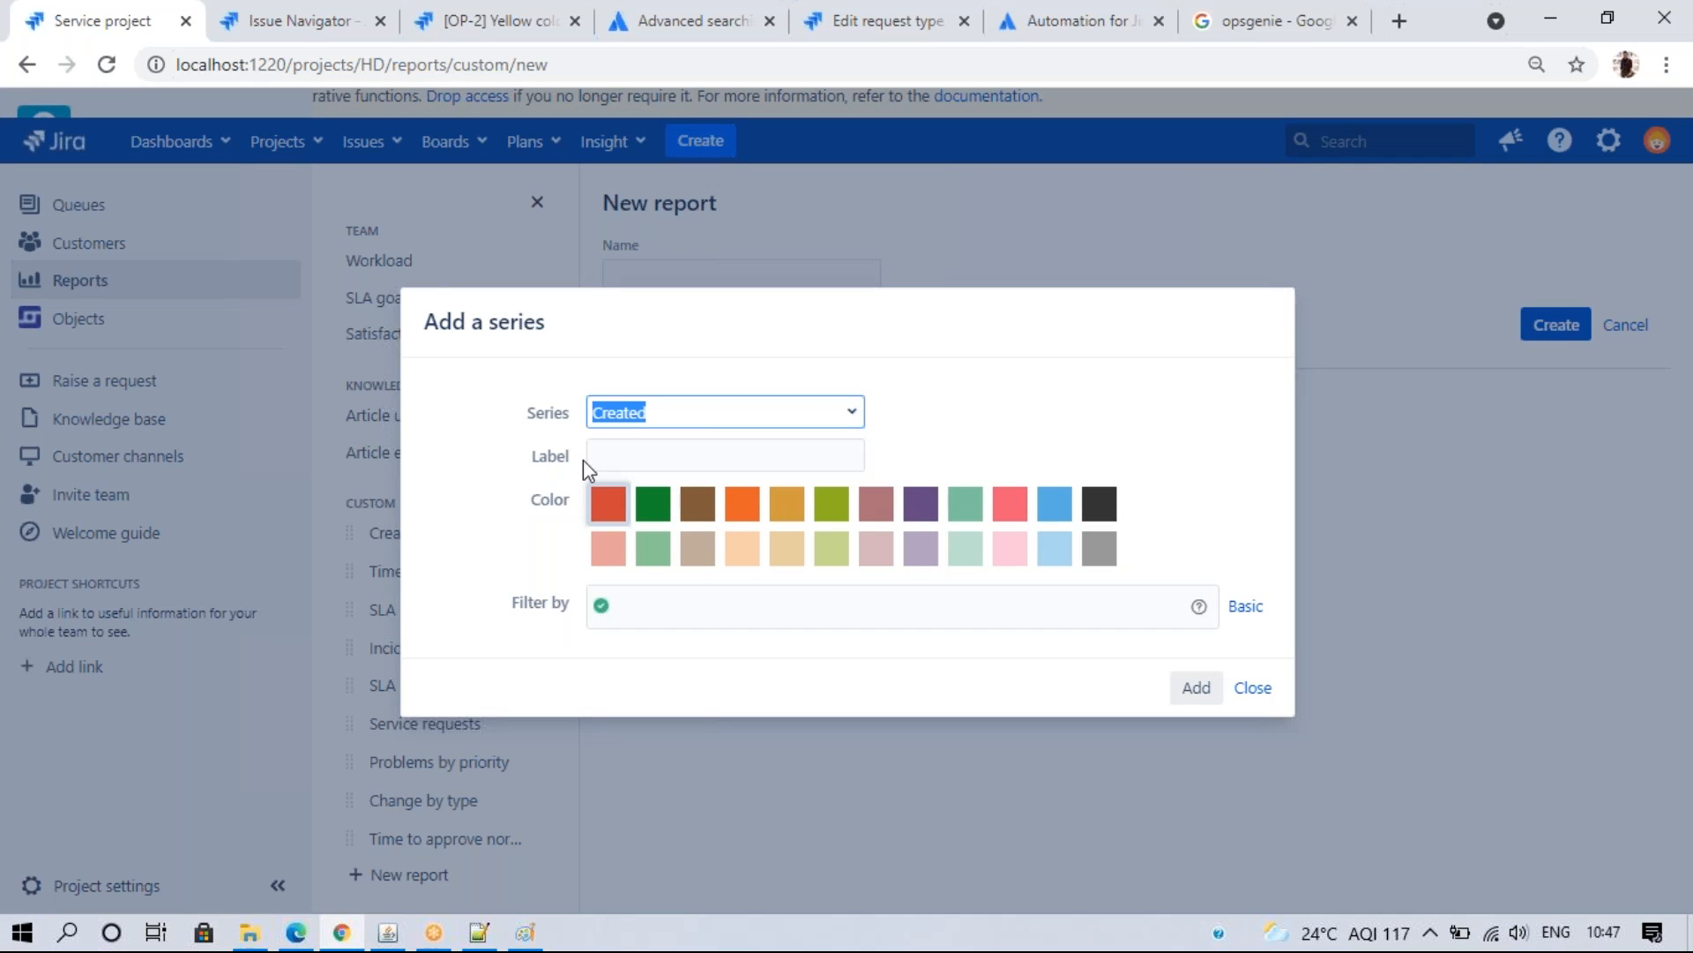
click(1252, 687)
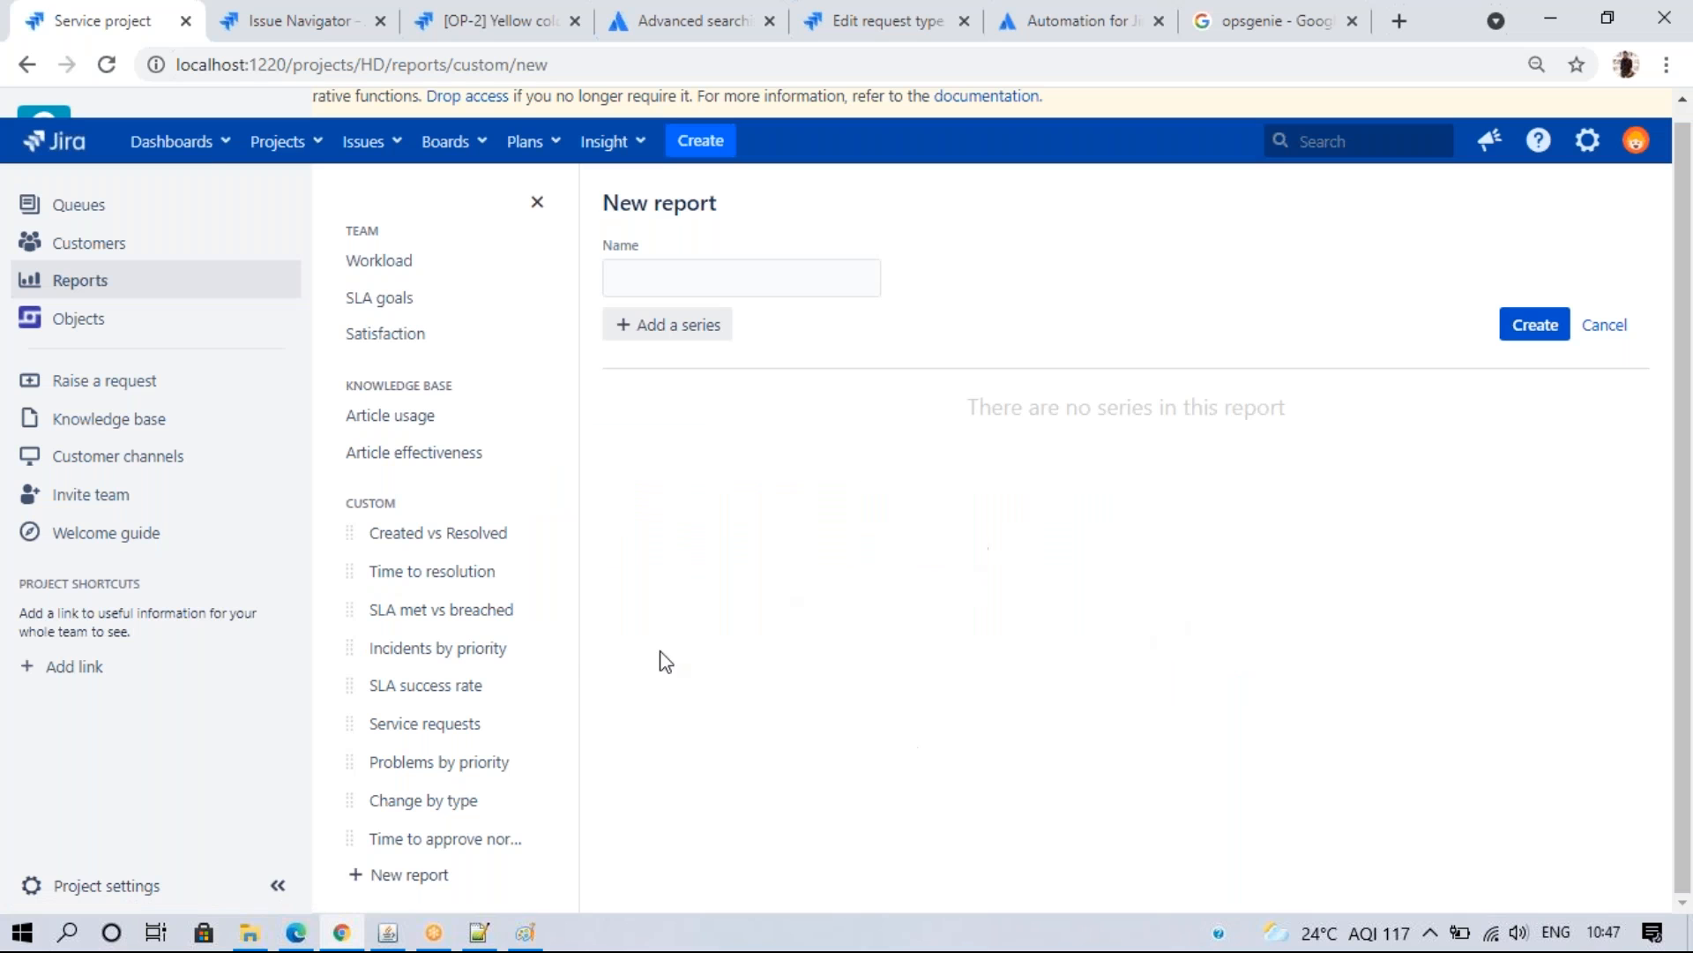
click(437, 608)
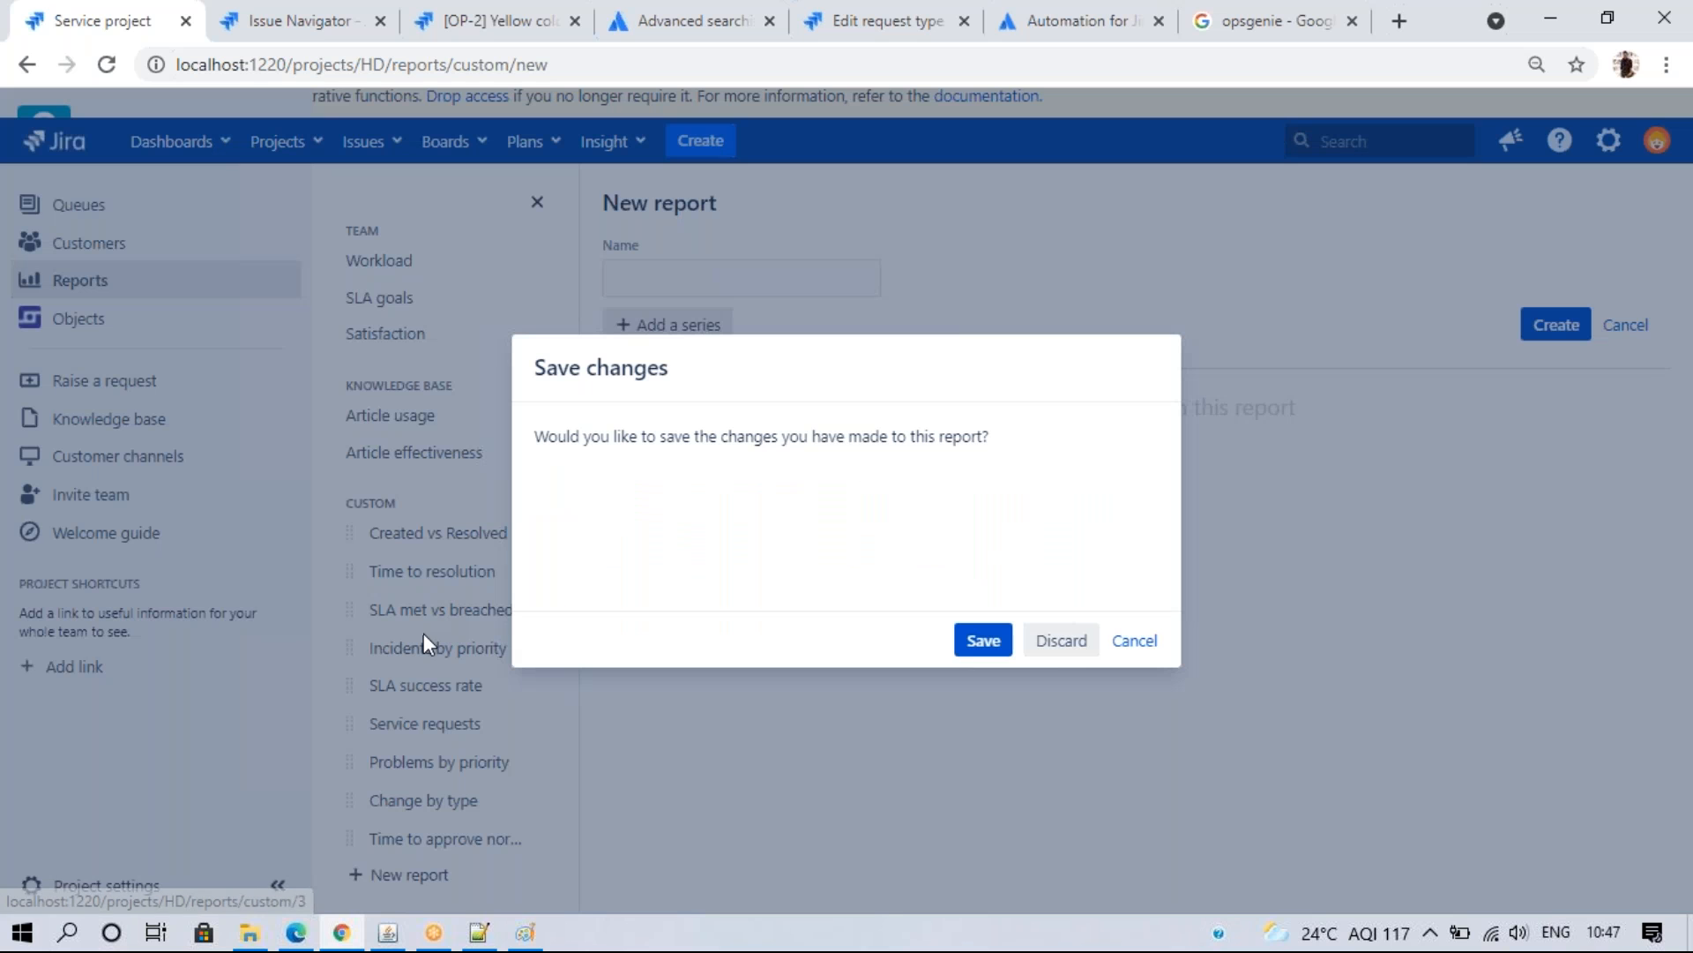
click(1061, 640)
click(492, 722)
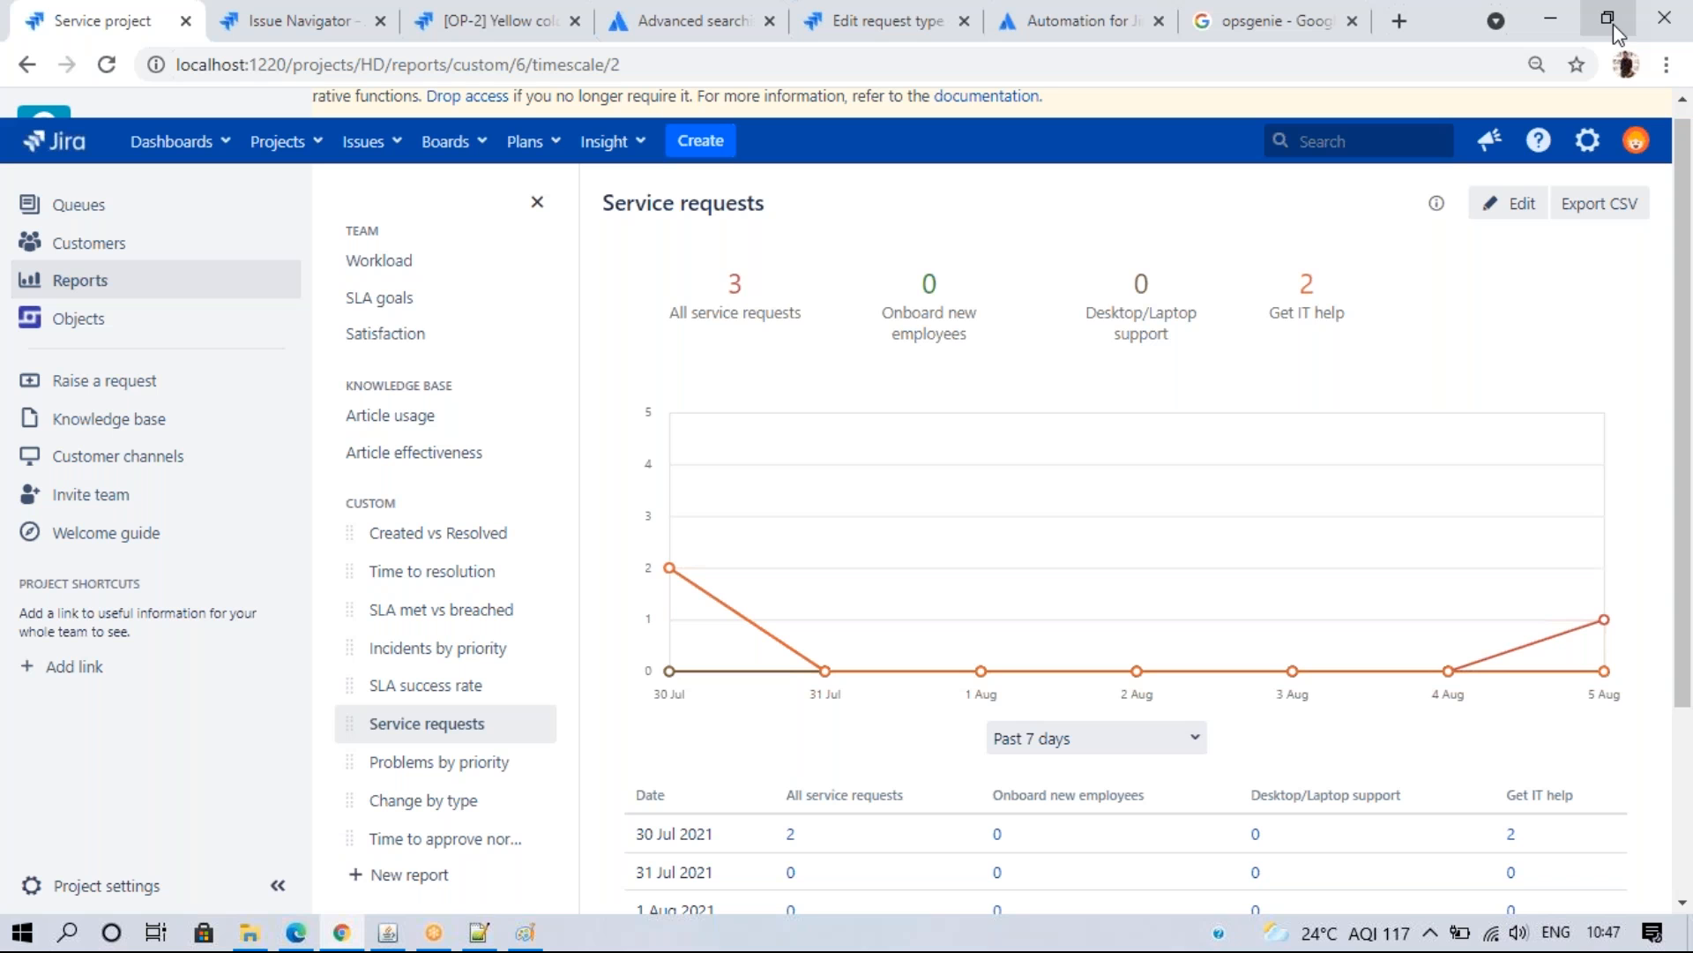
click(53, 142)
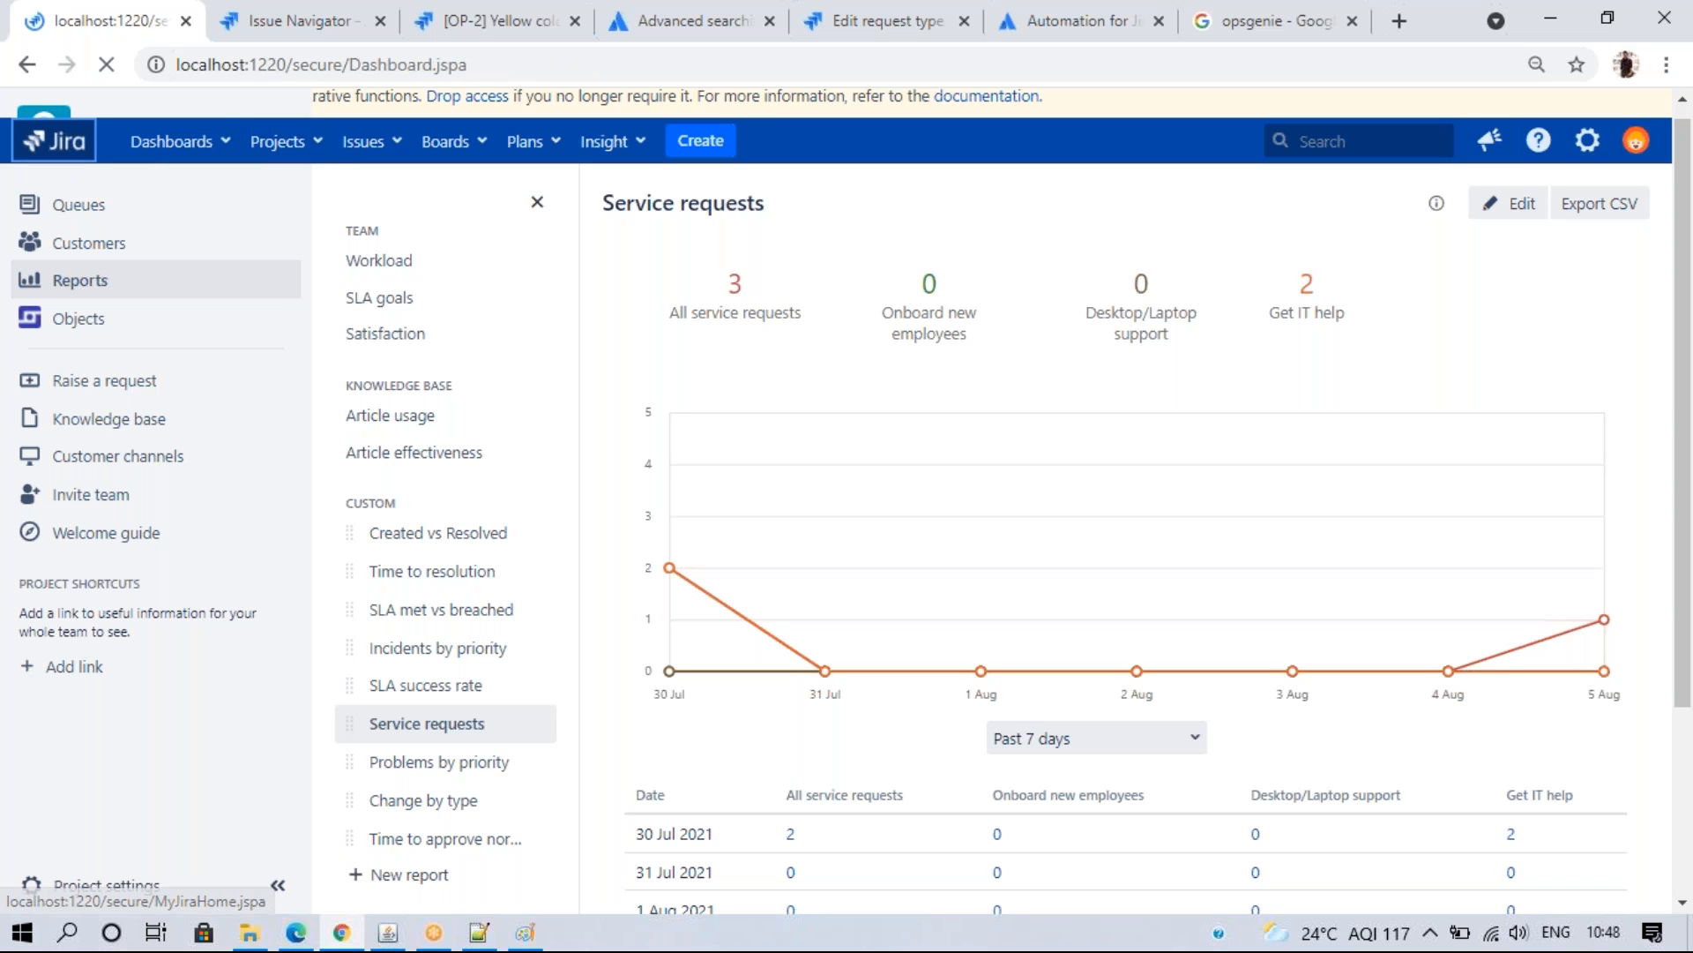